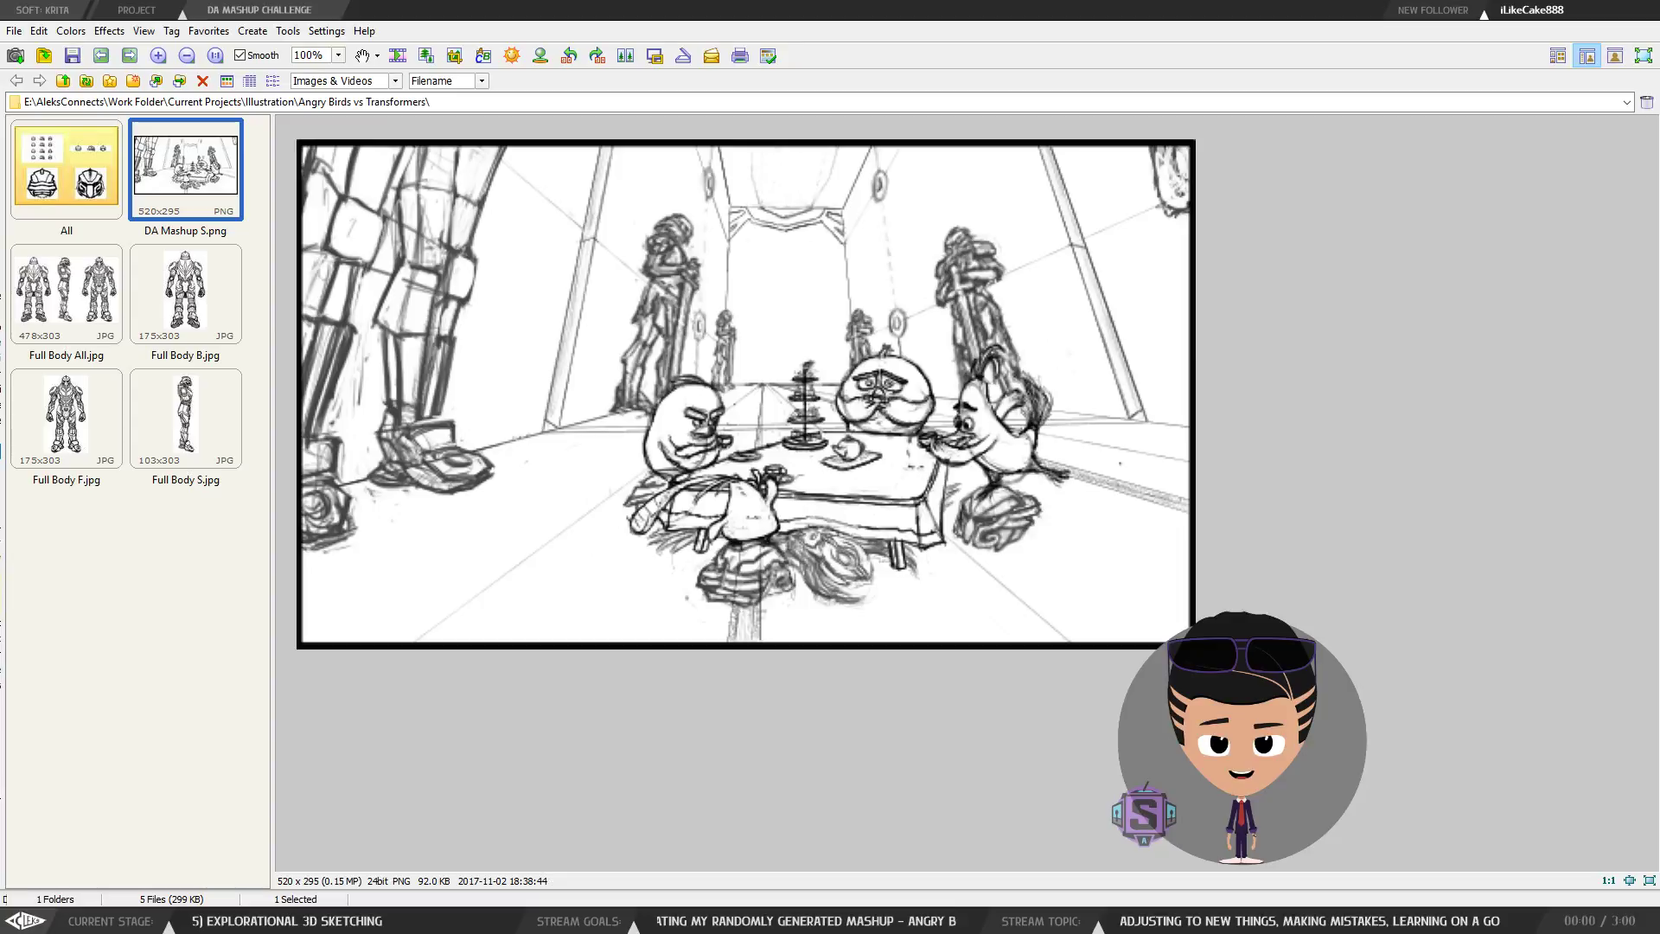
Examine the DA Mashup S.png tea party sketch, and view the Full Body All.jpg and Full Body B.jpg drawings.
mouse_move(1189, 615)
left_mouse_down()
mouse_move(1197, 666)
mouse_move(1189, 646)
left_mouse_up()
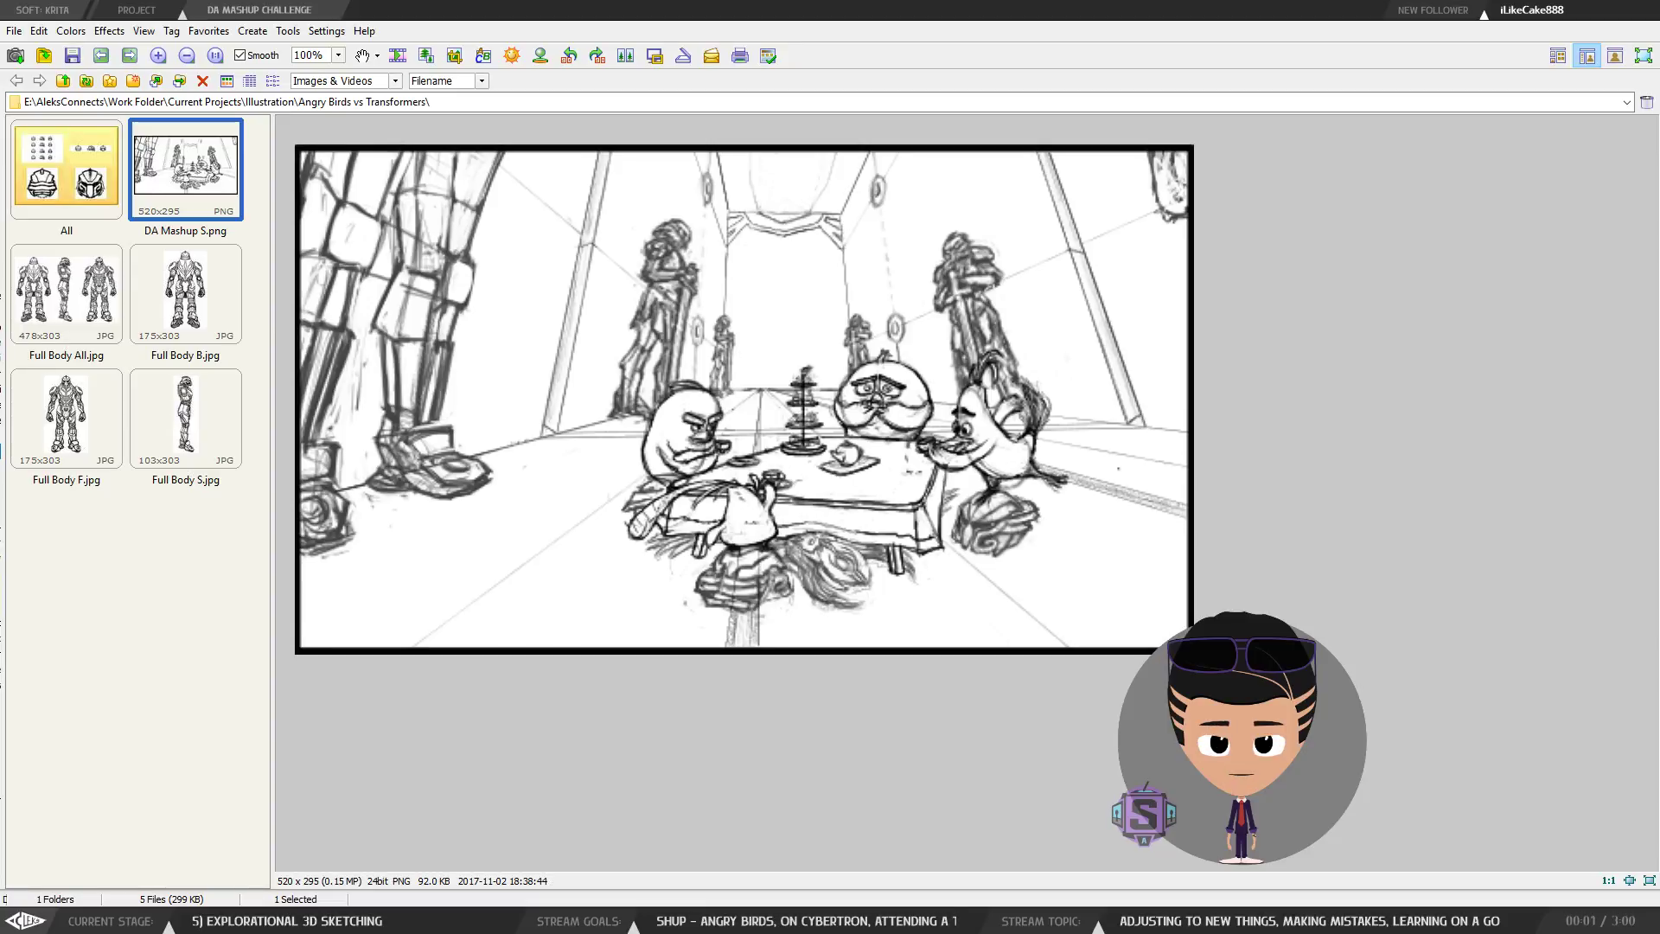
left_click_drag(1190, 586, 1191, 582)
mouse_move(1000, 537)
left_mouse_down()
mouse_move(1190, 525)
mouse_move(1189, 586)
left_mouse_up()
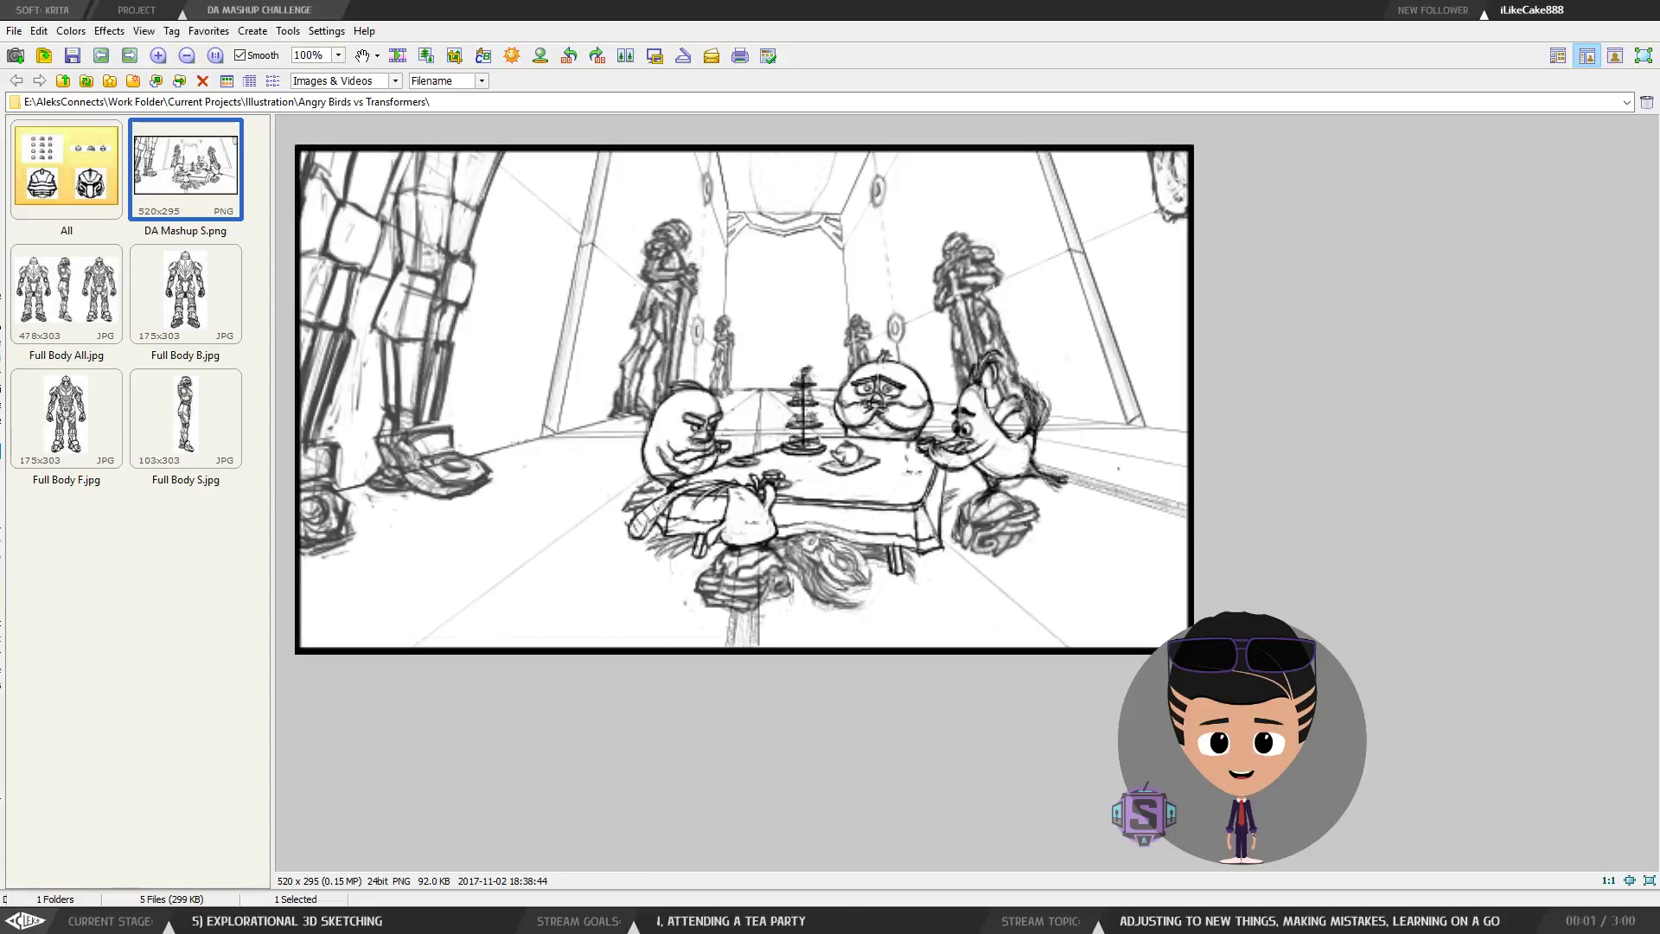
left_click_drag(1190, 587, 1190, 599)
left_click(88, 308)
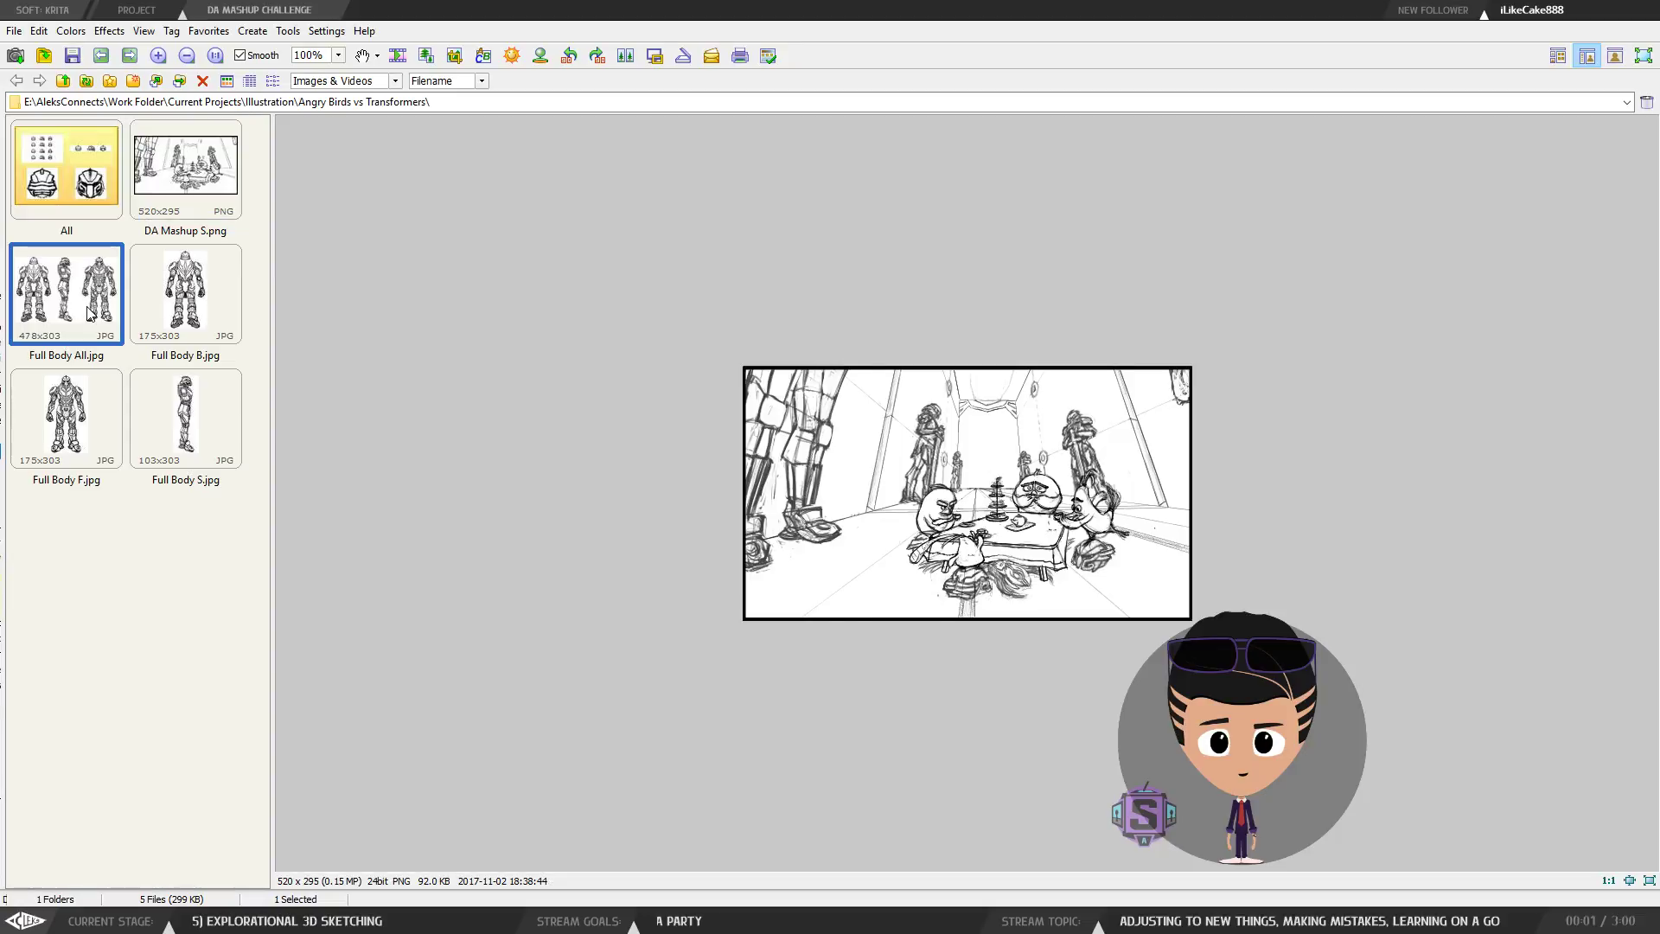
left_click(216, 314)
View the finished painting in the 17th HBDA folder, and go back to DA Mashup S.png in the Angry Birds vs Transformers folder.
left_click(2, 436)
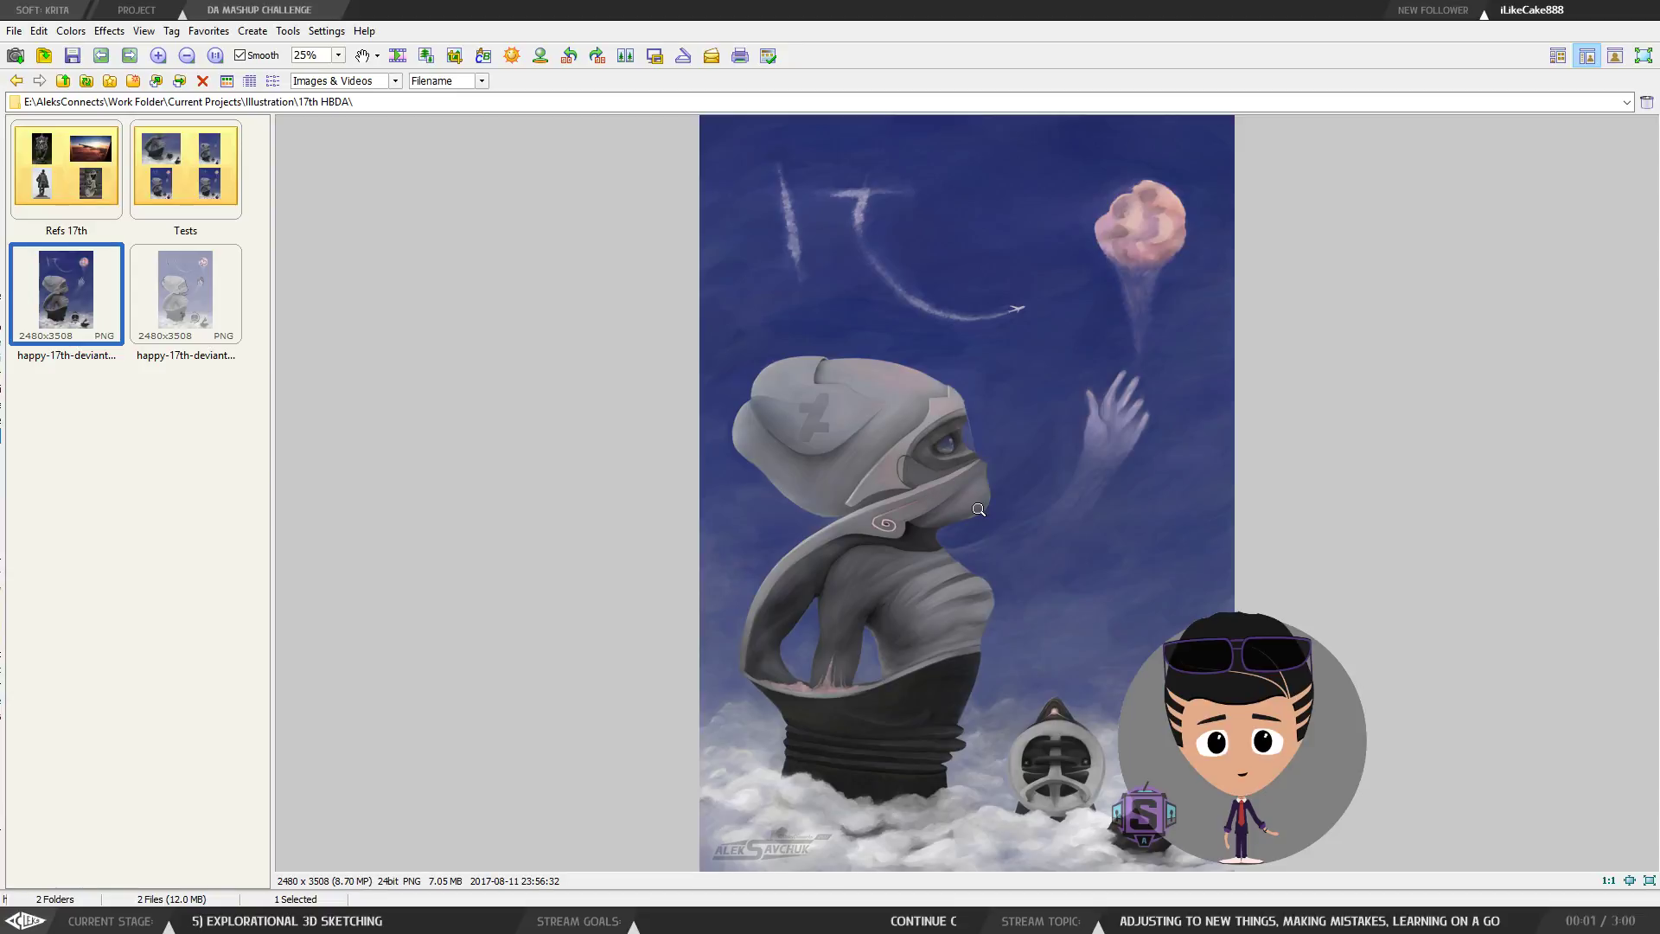
left_click_drag(1102, 345, 892, 203)
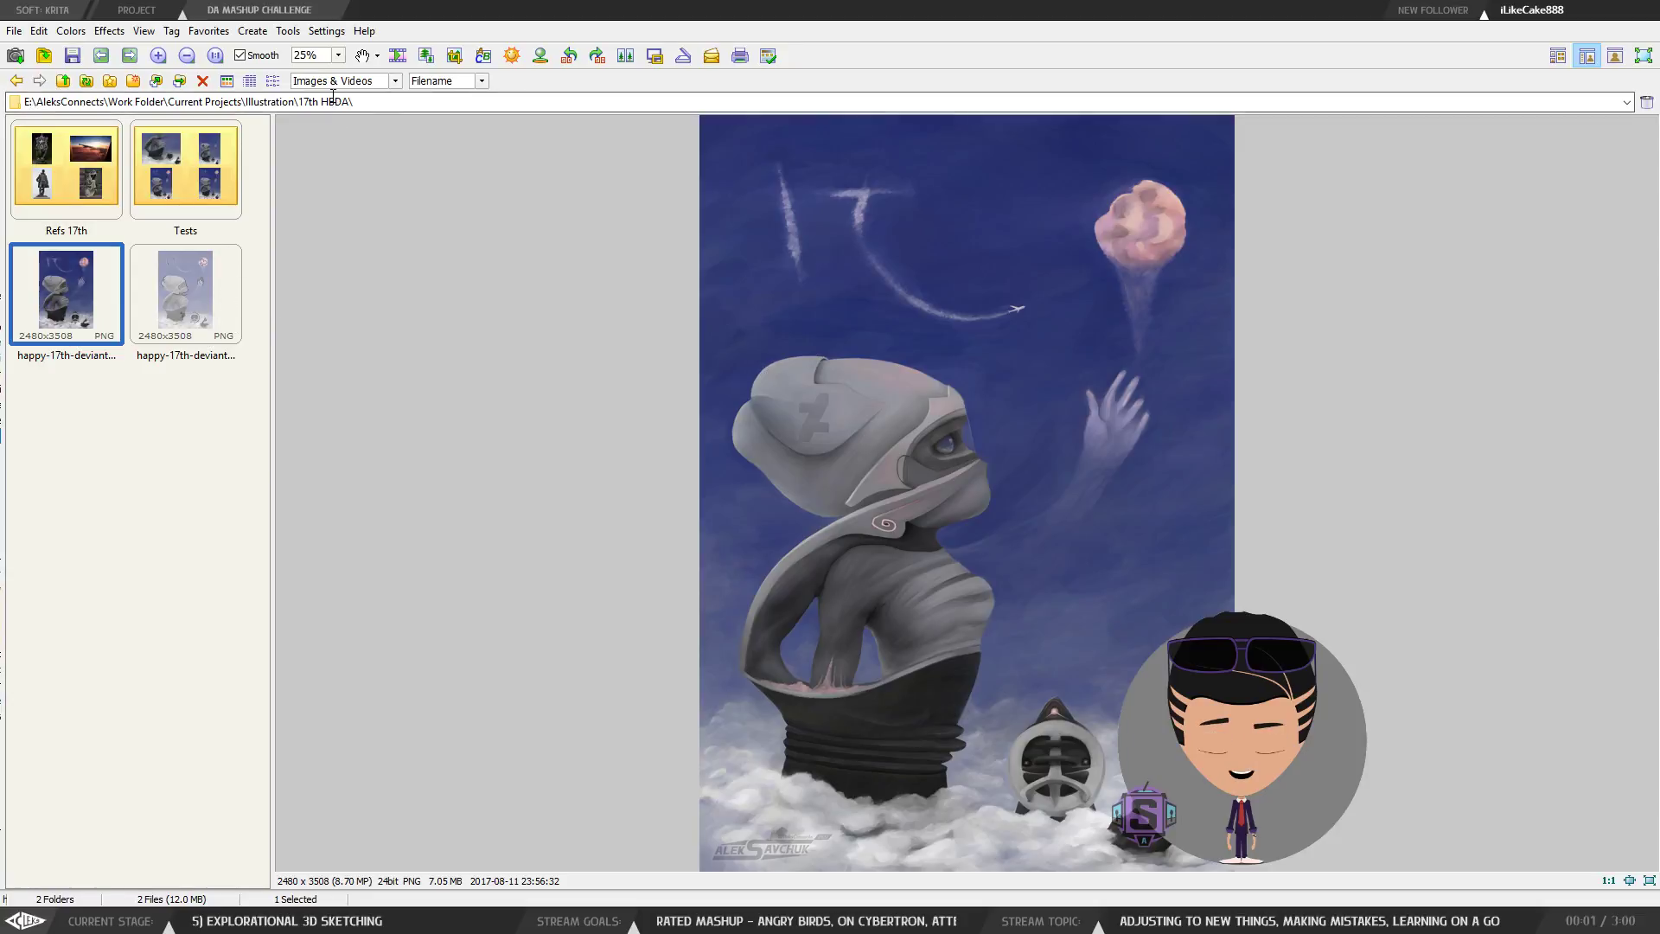
left_click_drag(364, 102, 249, 100)
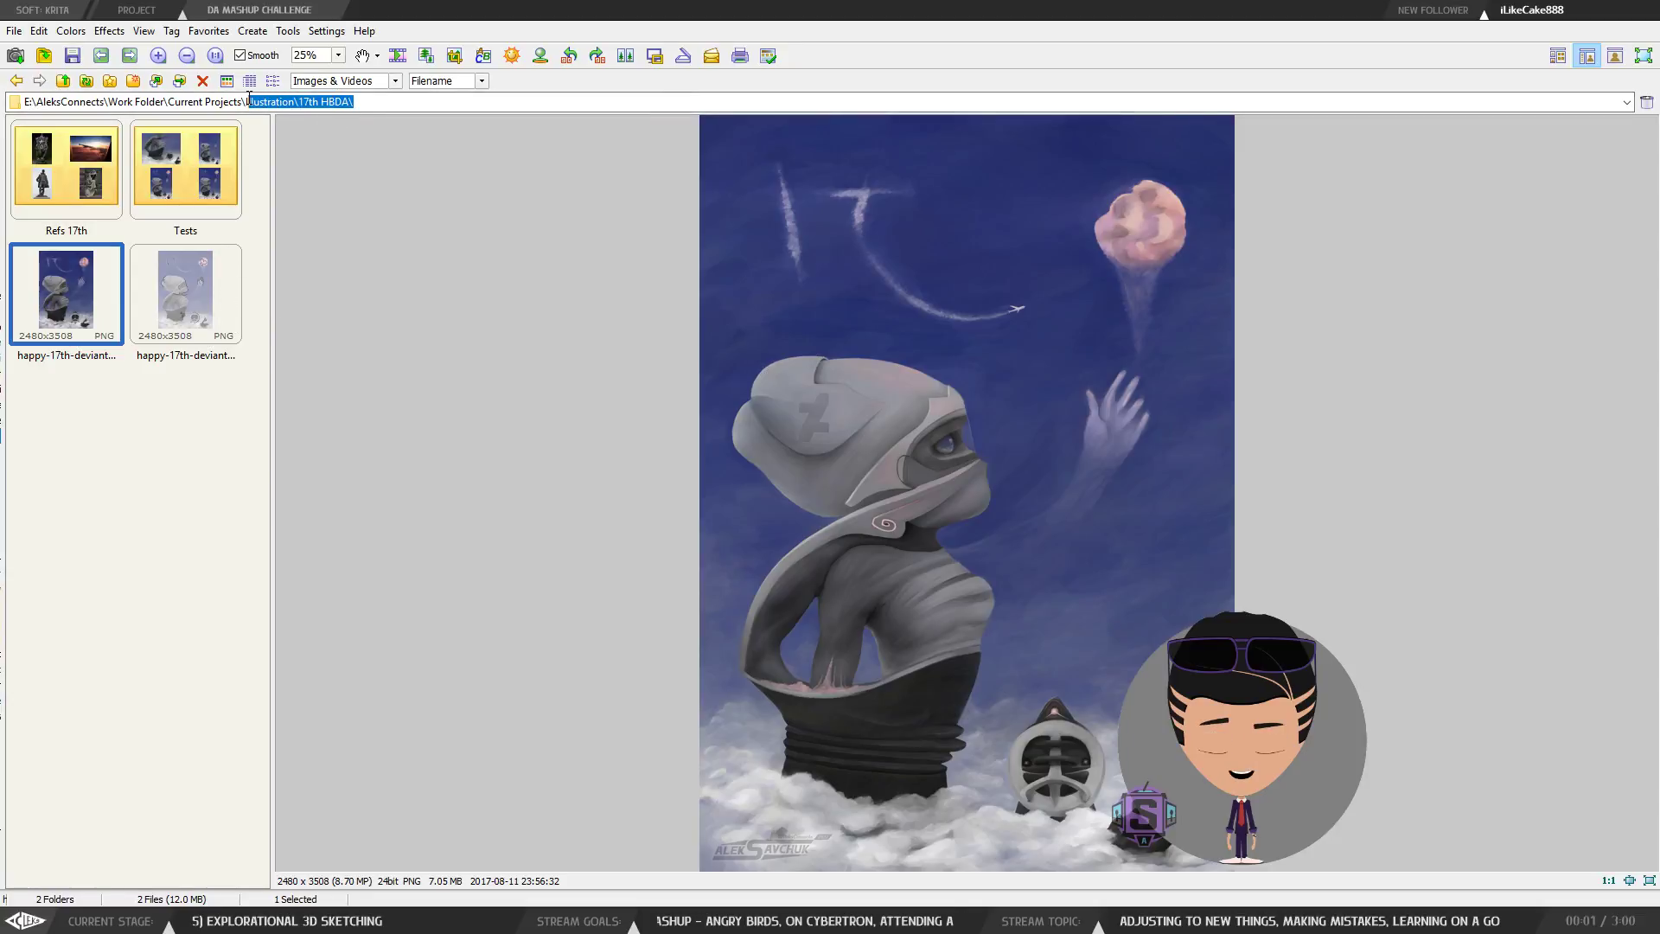
left_click(17, 80)
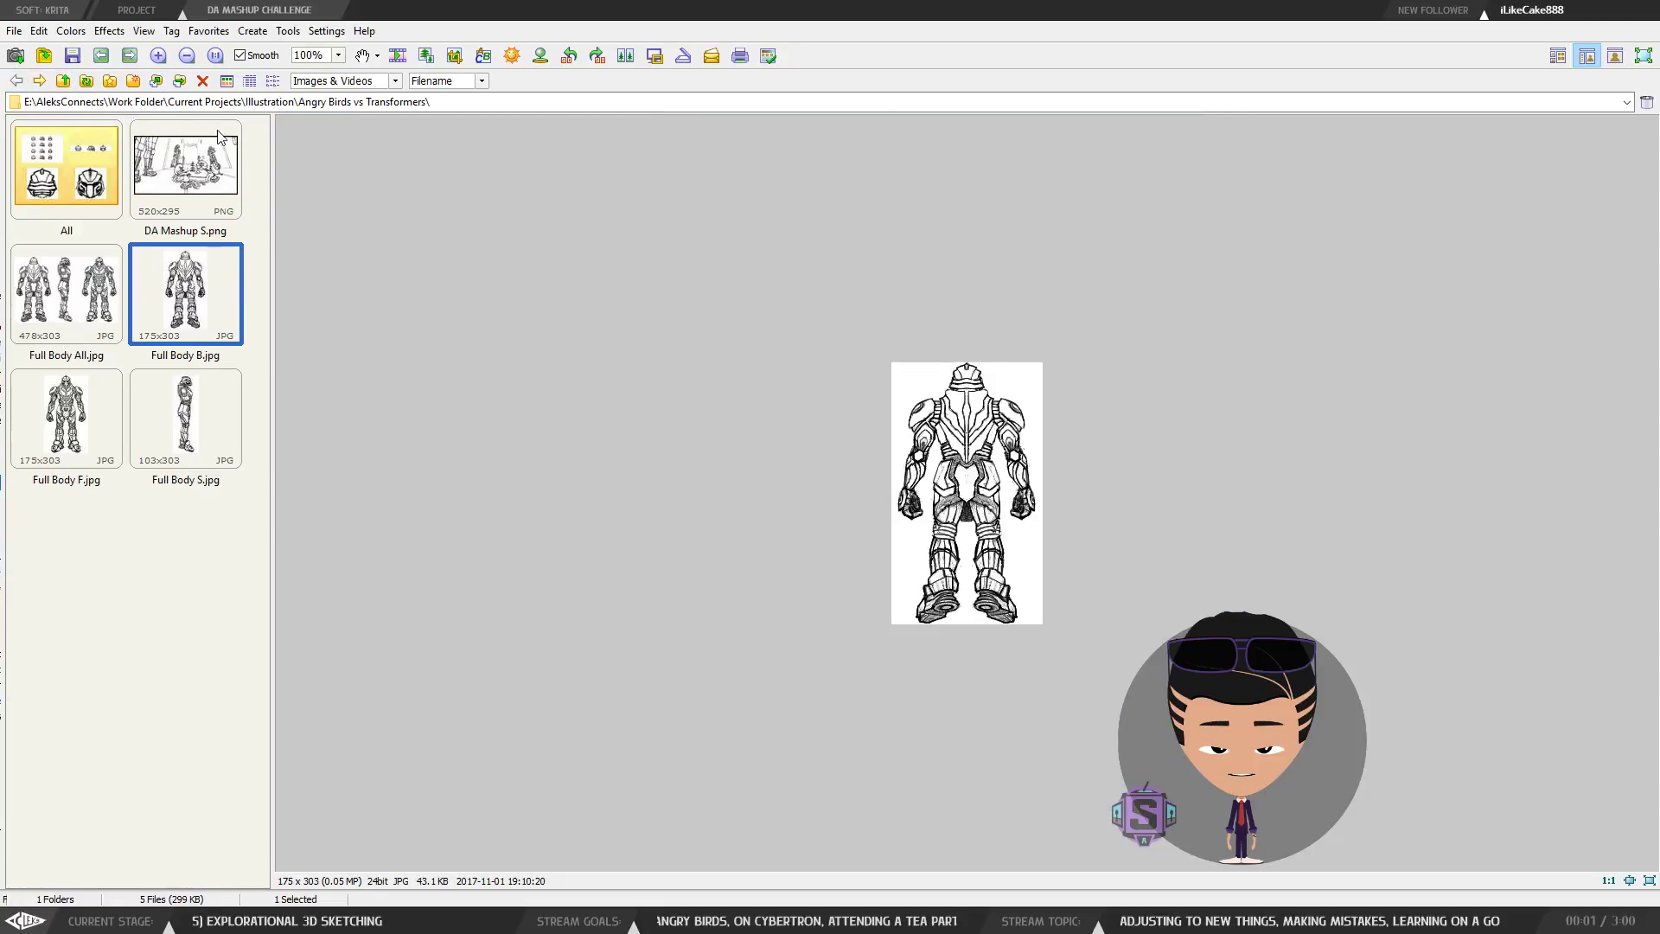
left_click(229, 152)
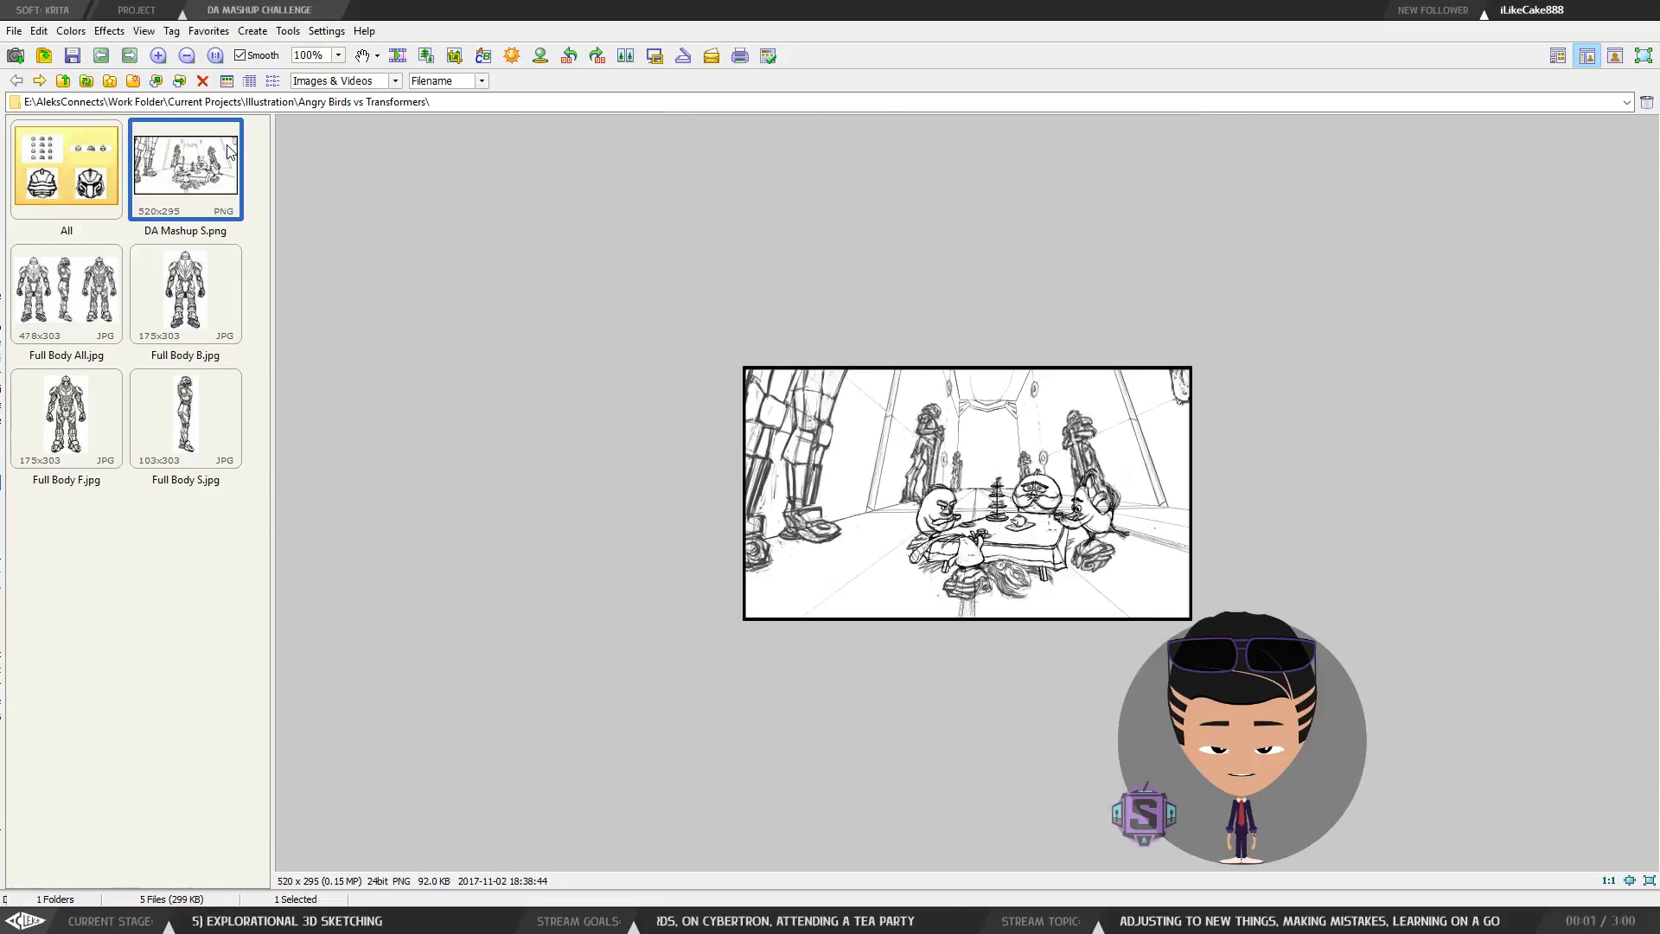
Return to the 17th HBDA folder and compare the finished happy-17th painting with its template version.
left_click(39, 80)
left_click(76, 294)
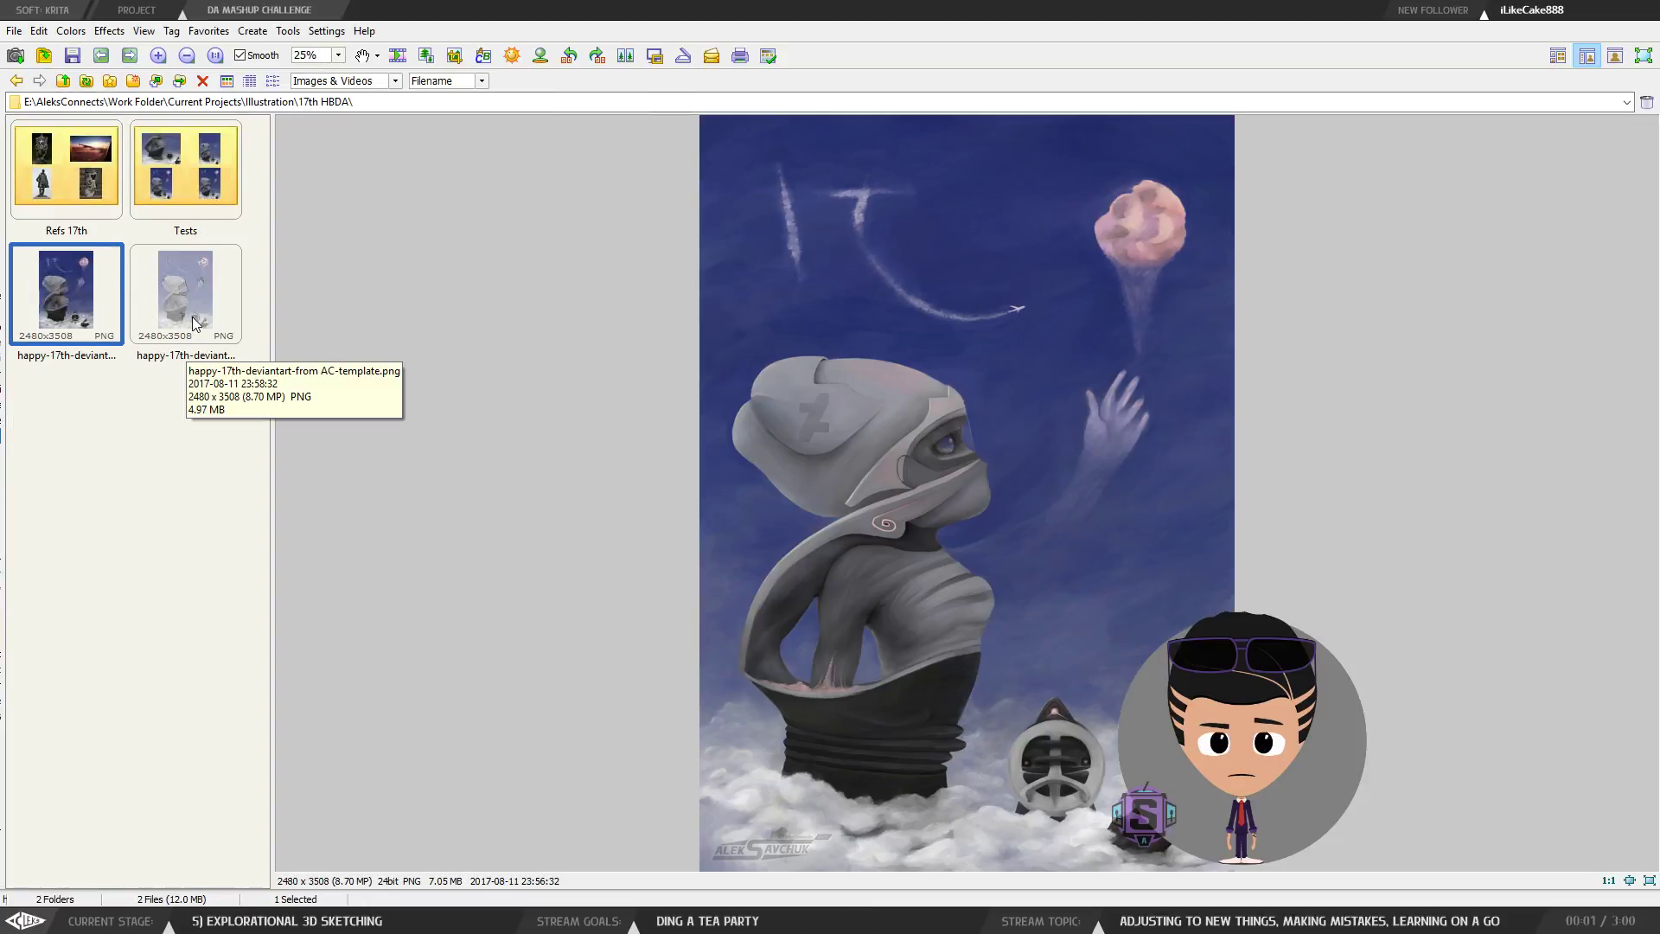
left_click_drag(932, 528, 857, 712)
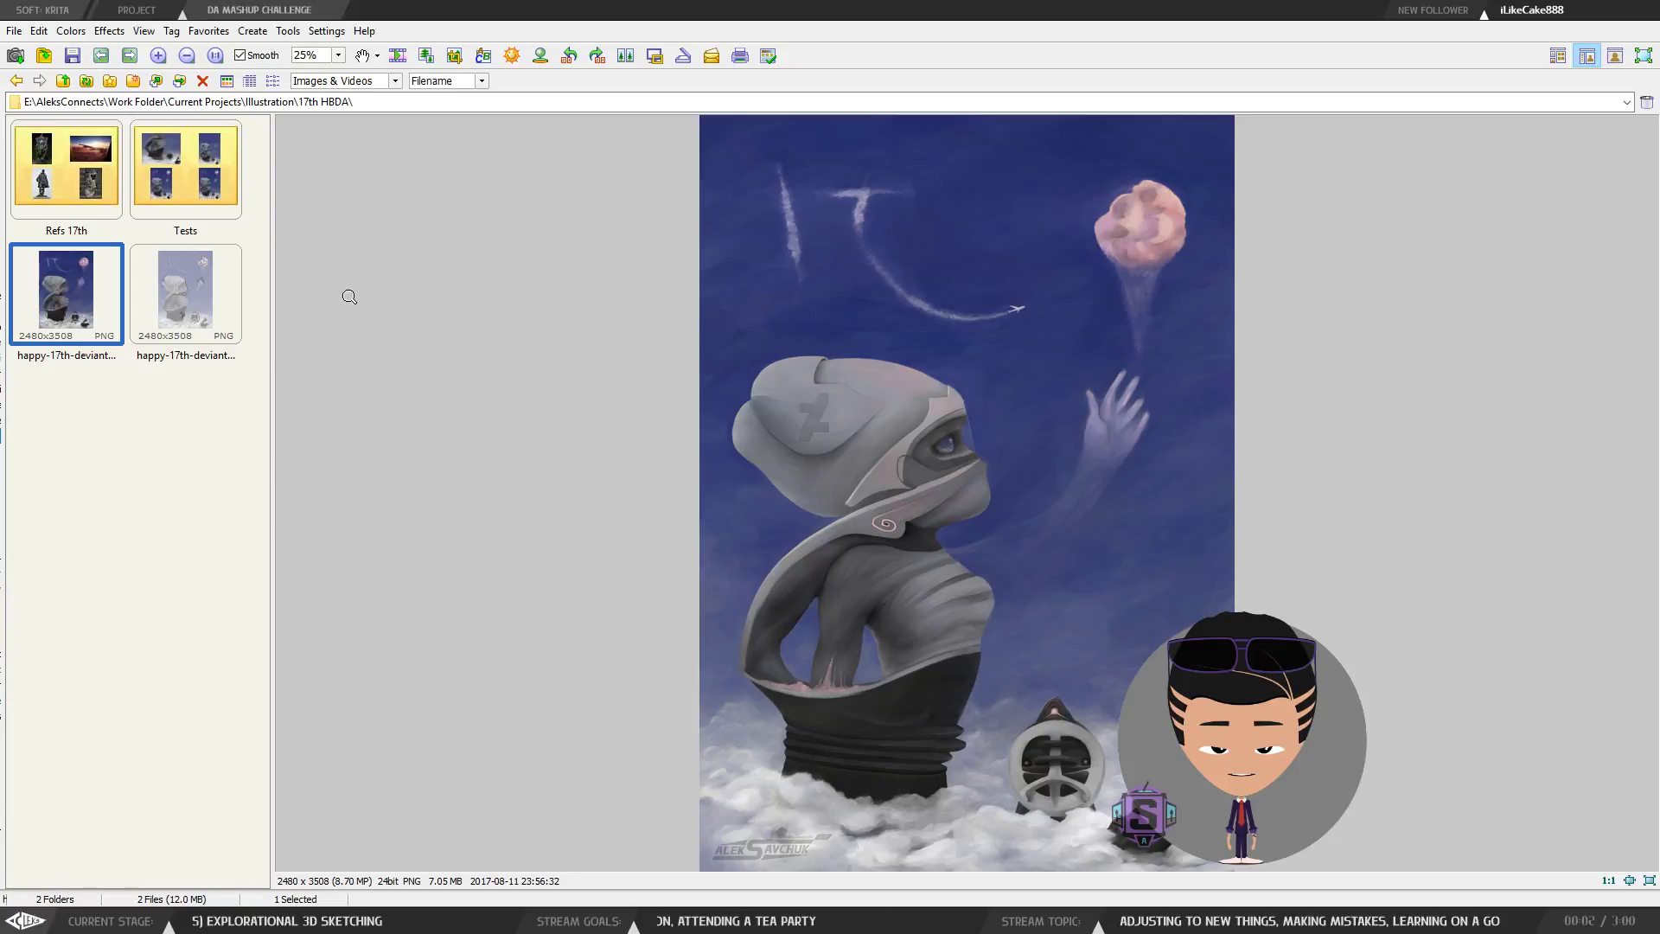
left_click(210, 300)
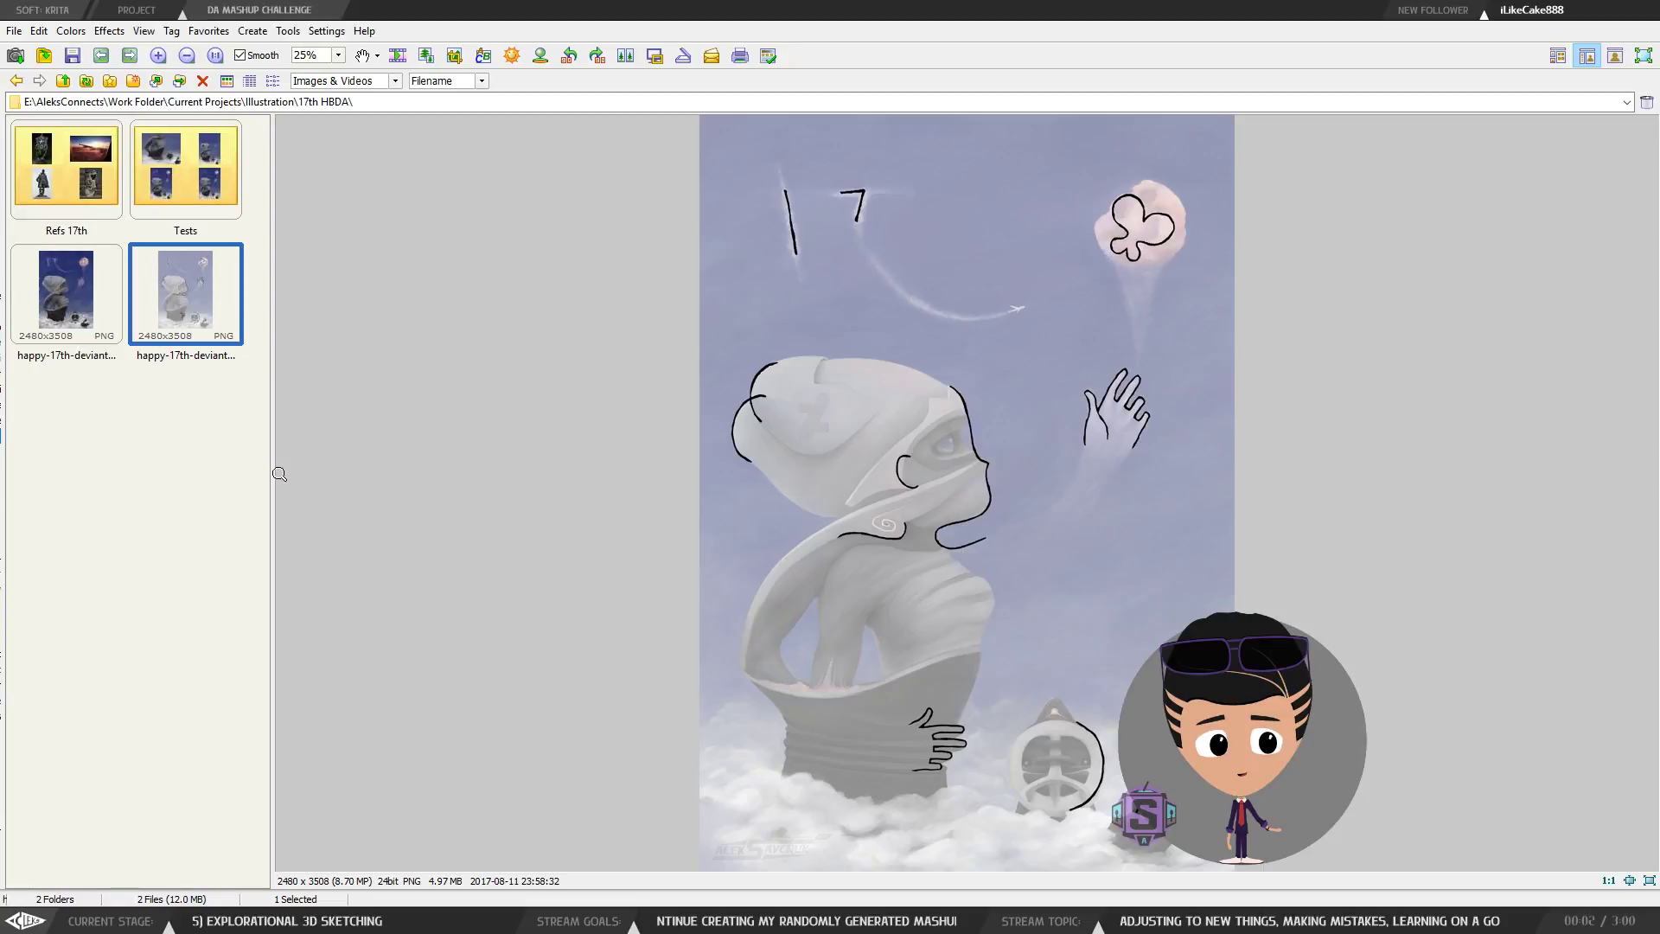
left_click(71, 301)
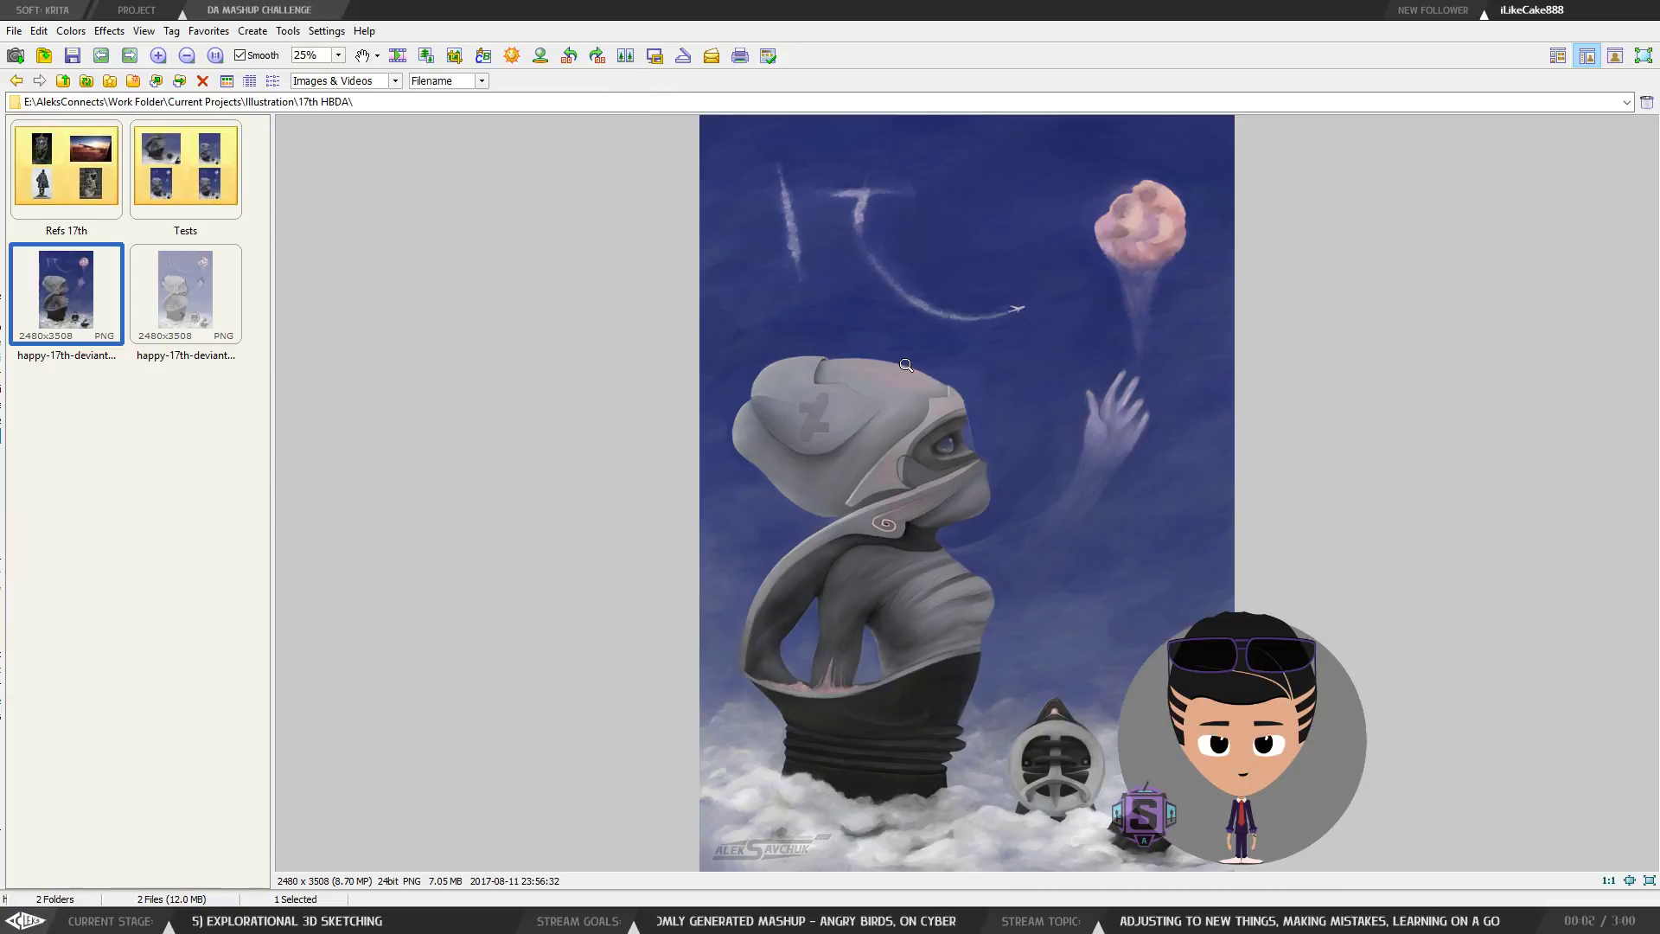
Return to the Angry Birds vs Transformers folder and review the full-body back, front, side and combined robot drawings.
left_click(16, 80)
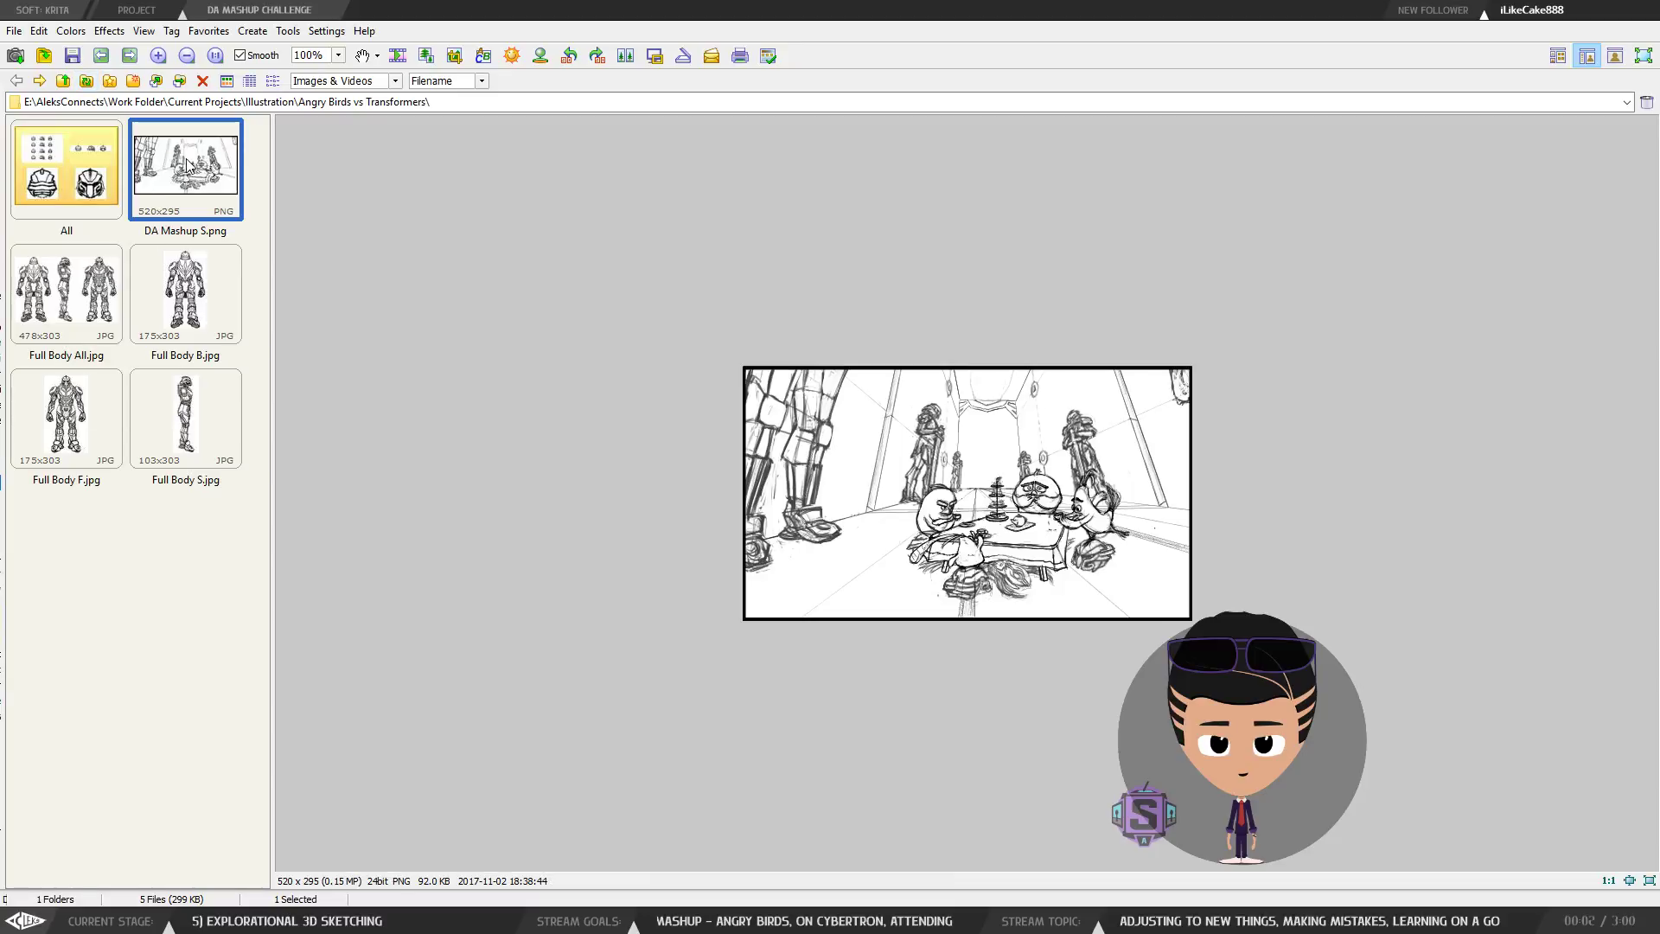
left_click(74, 308)
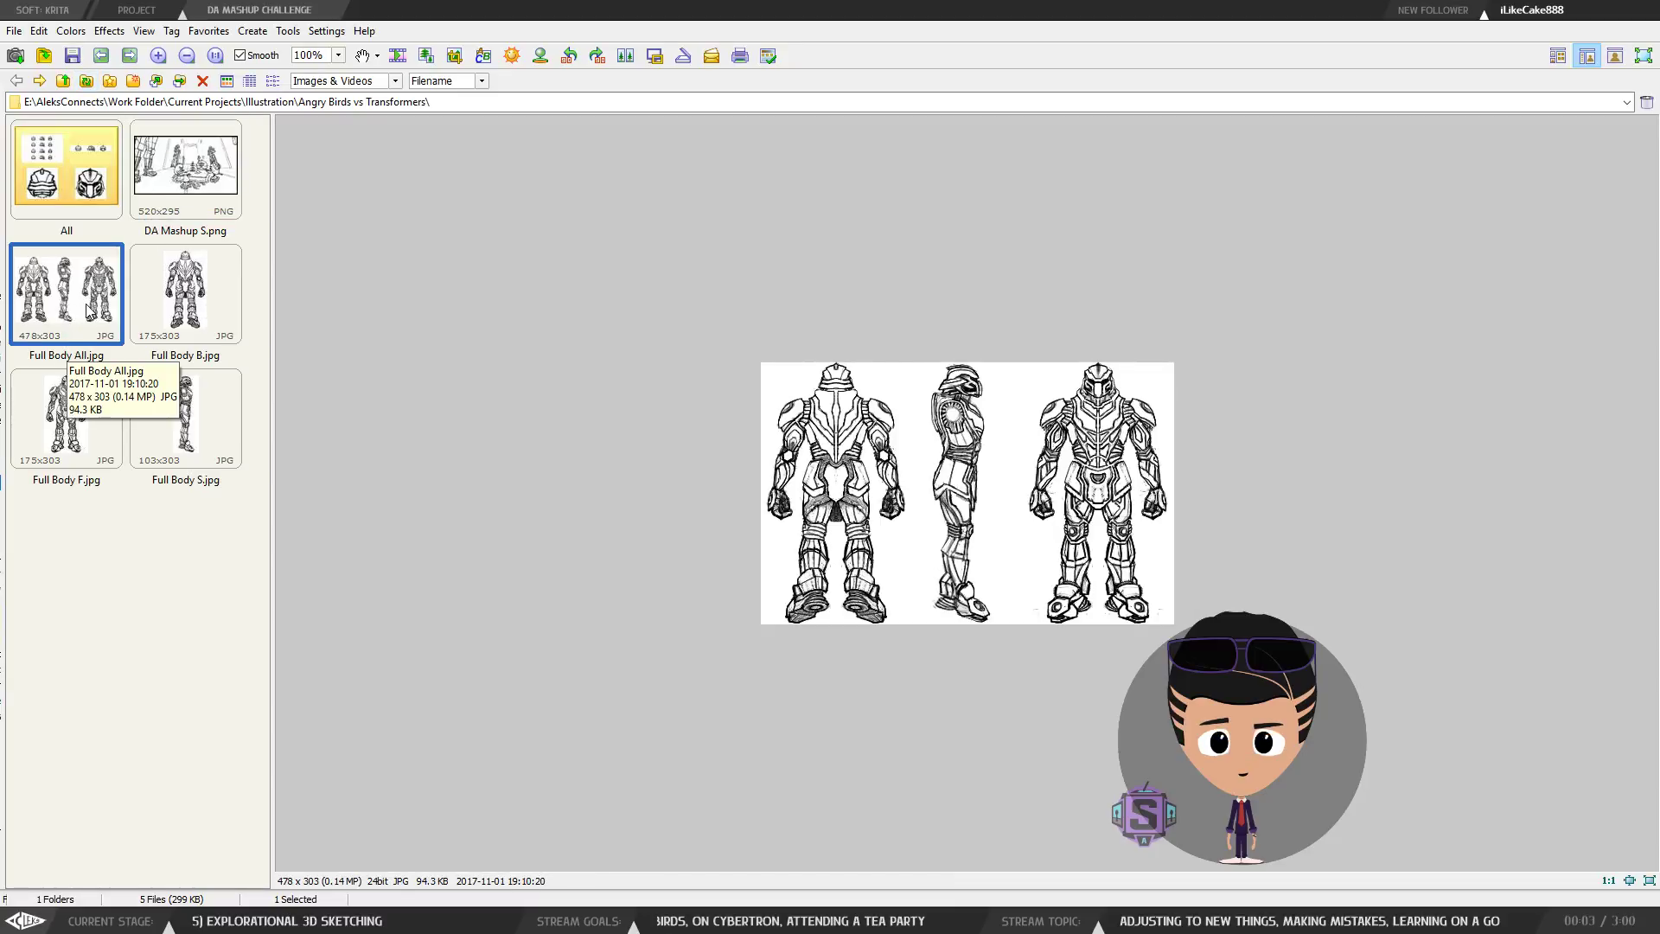
left_click(200, 351)
left_click(74, 428)
left_click(184, 419)
left_click(76, 430)
left_click(130, 350)
left_click(117, 333)
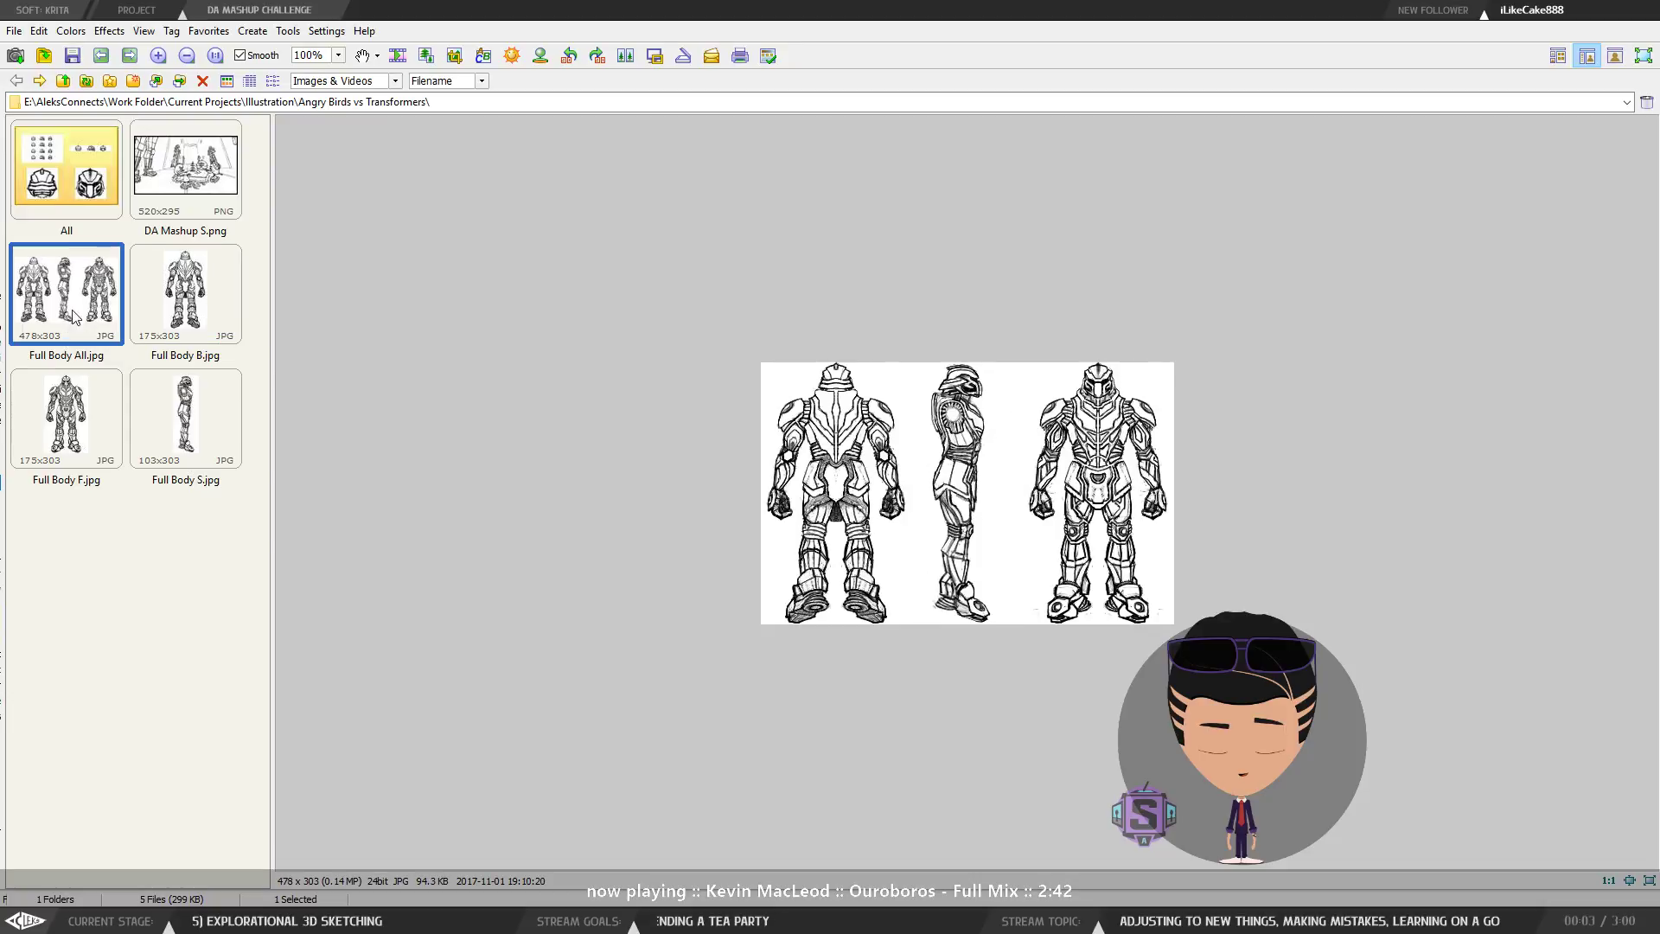
View the DA Mashup S.png sketch and Full Body All.jpg again, and switch to the robot model in ZBrush.
left_click(176, 188)
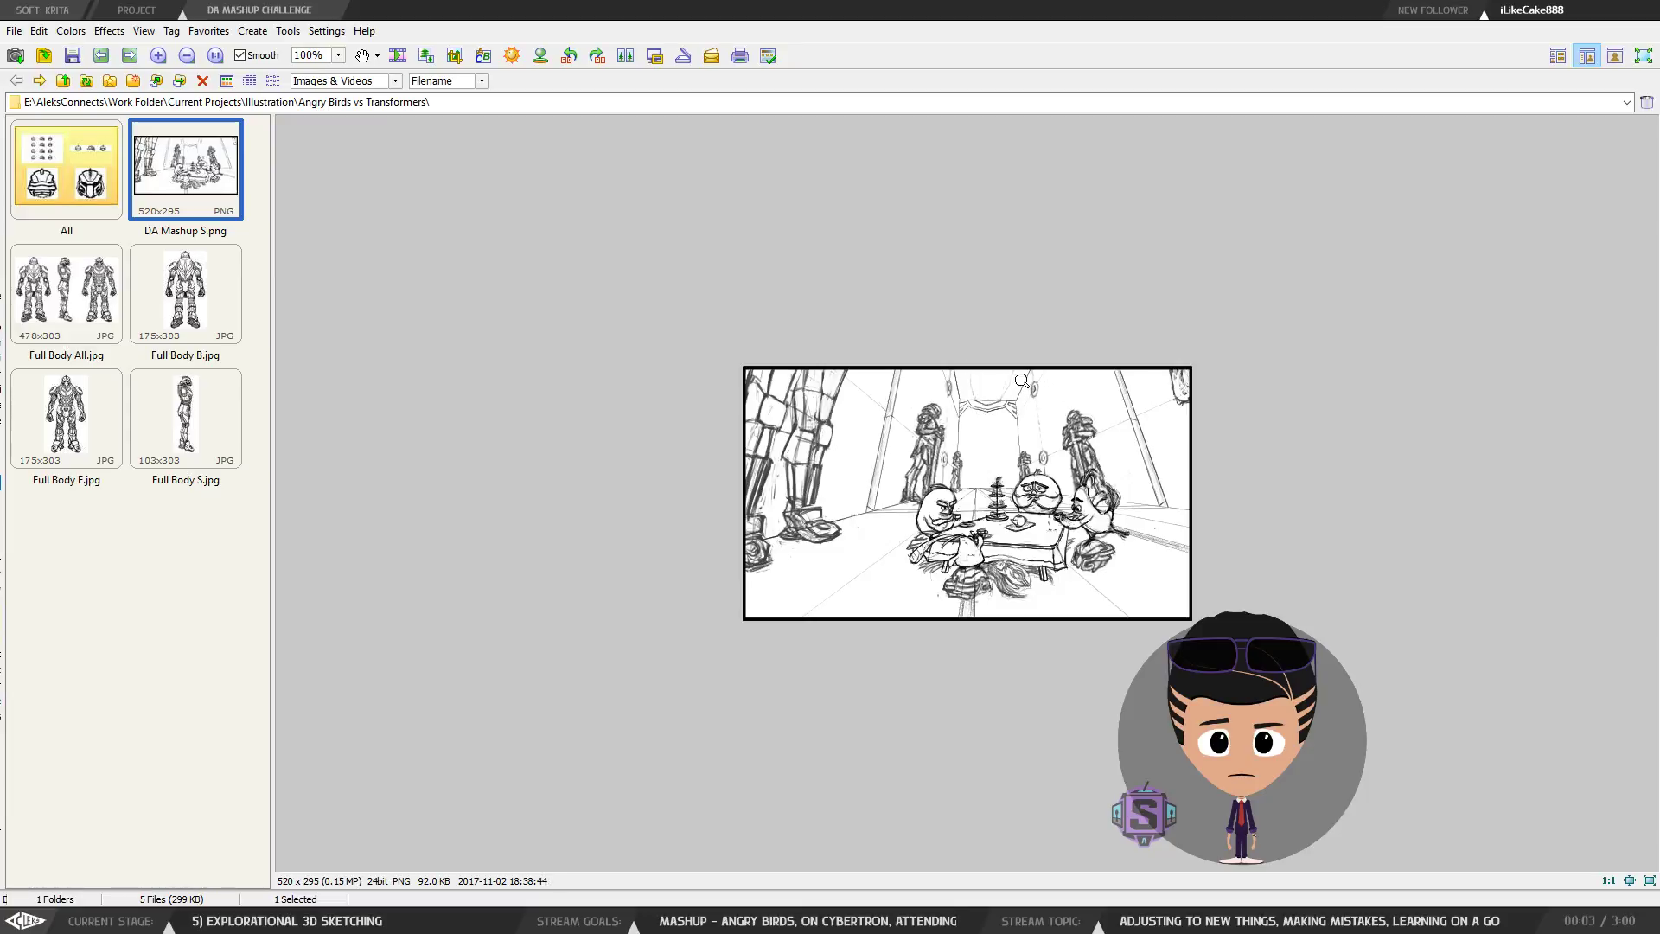
left_click(74, 297)
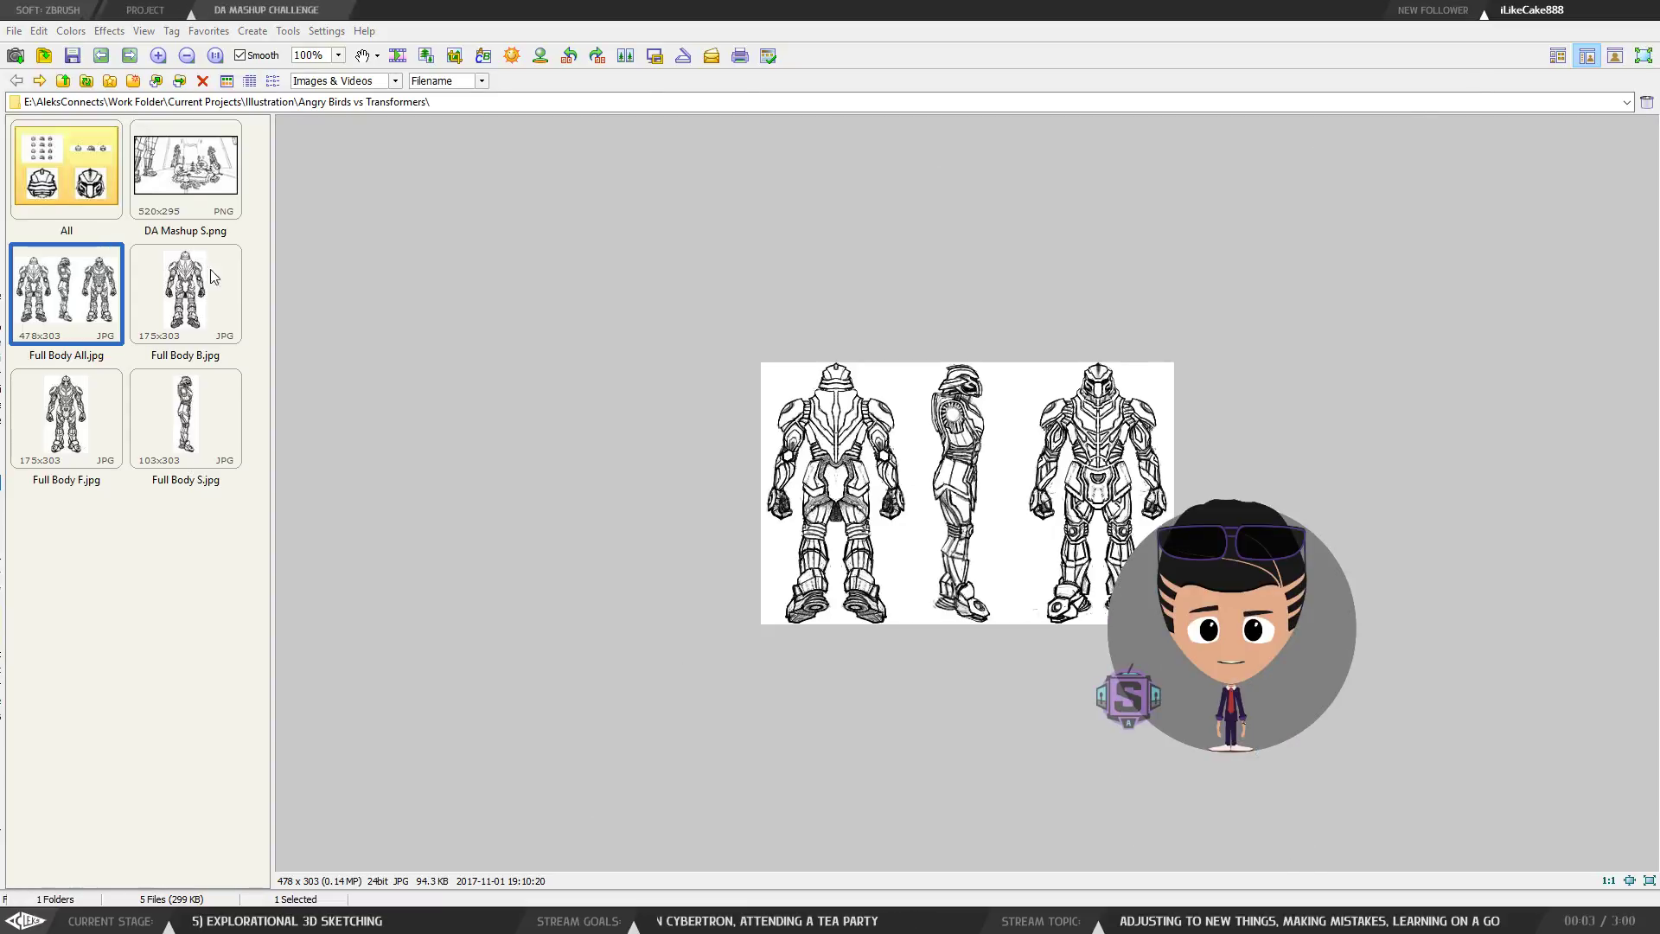
key("Left")
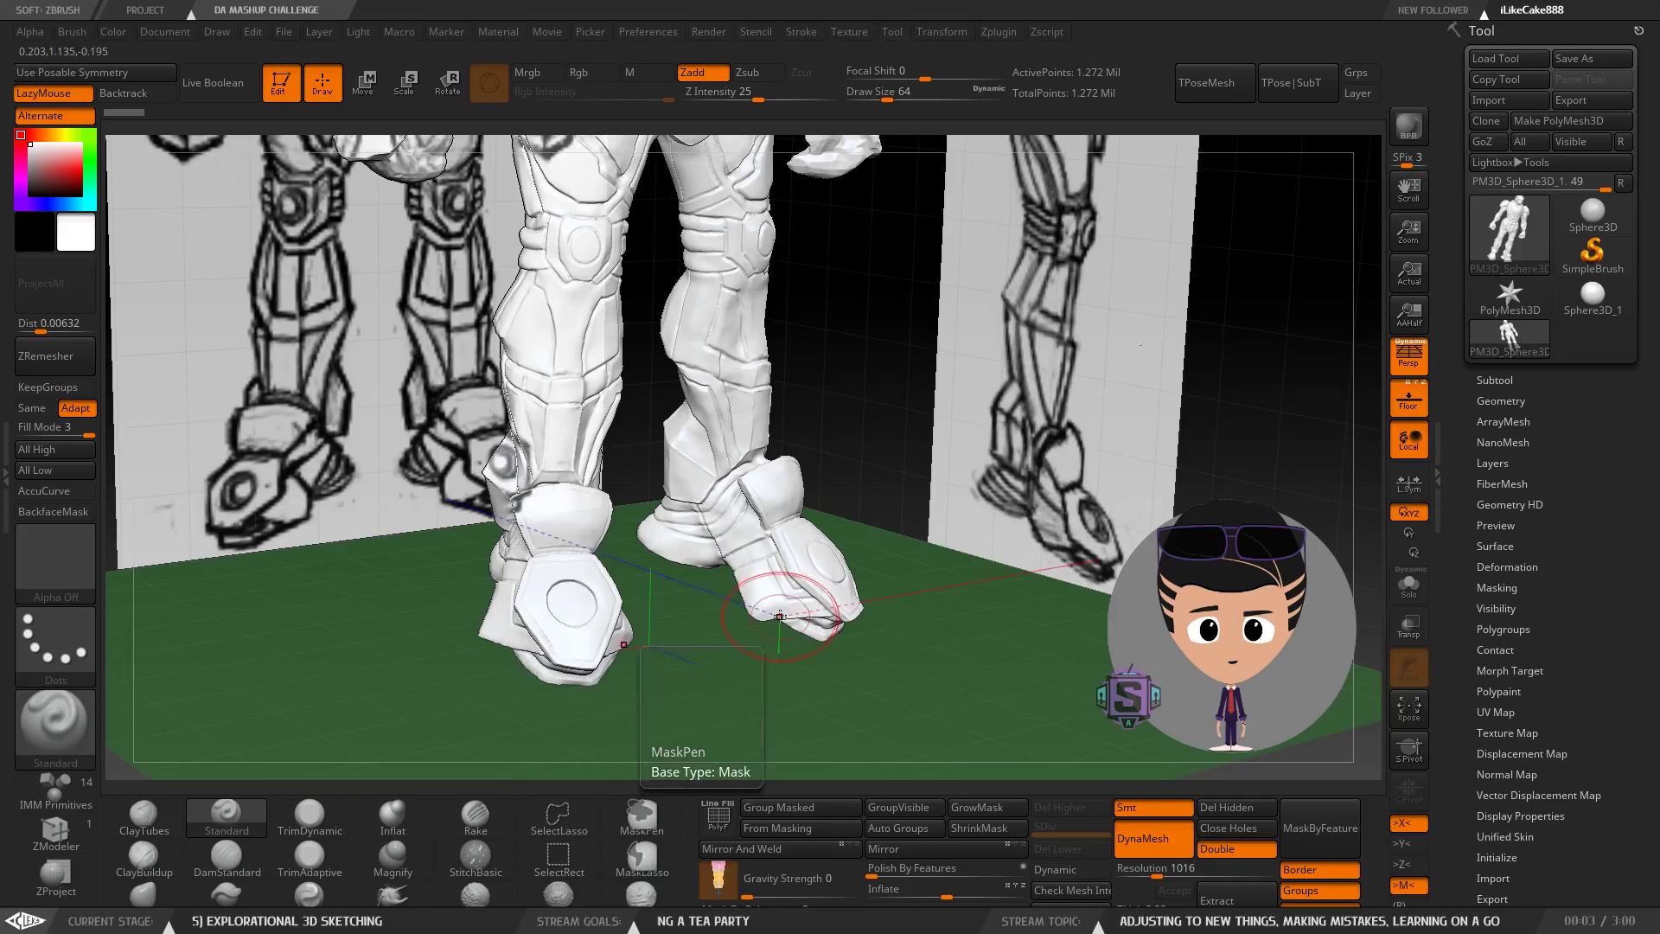
Inspect the robot's sculpted feet and ankle armor close up from several angles.
mouse_move(868, 470)
left_mouse_down()
mouse_move(861, 484)
mouse_move(871, 473)
left_mouse_up()
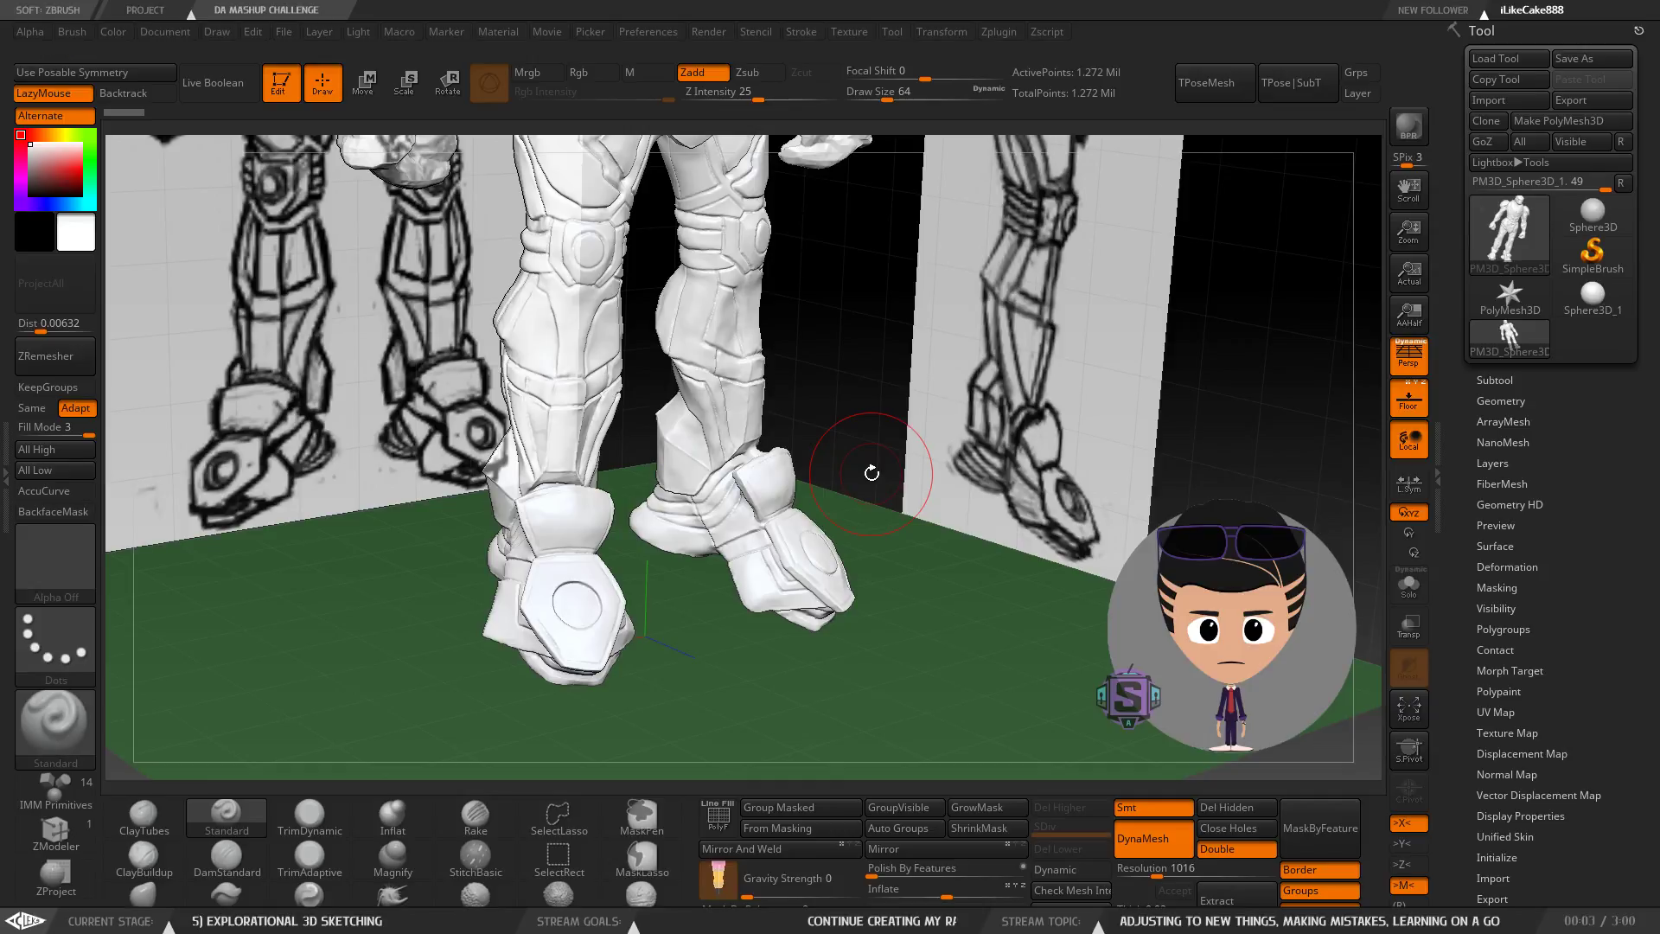
left_click_drag(879, 418, 812, 439)
right_click_drag(679, 599, 680, 692, "ctrl")
right_click_drag(748, 585, 788, 564)
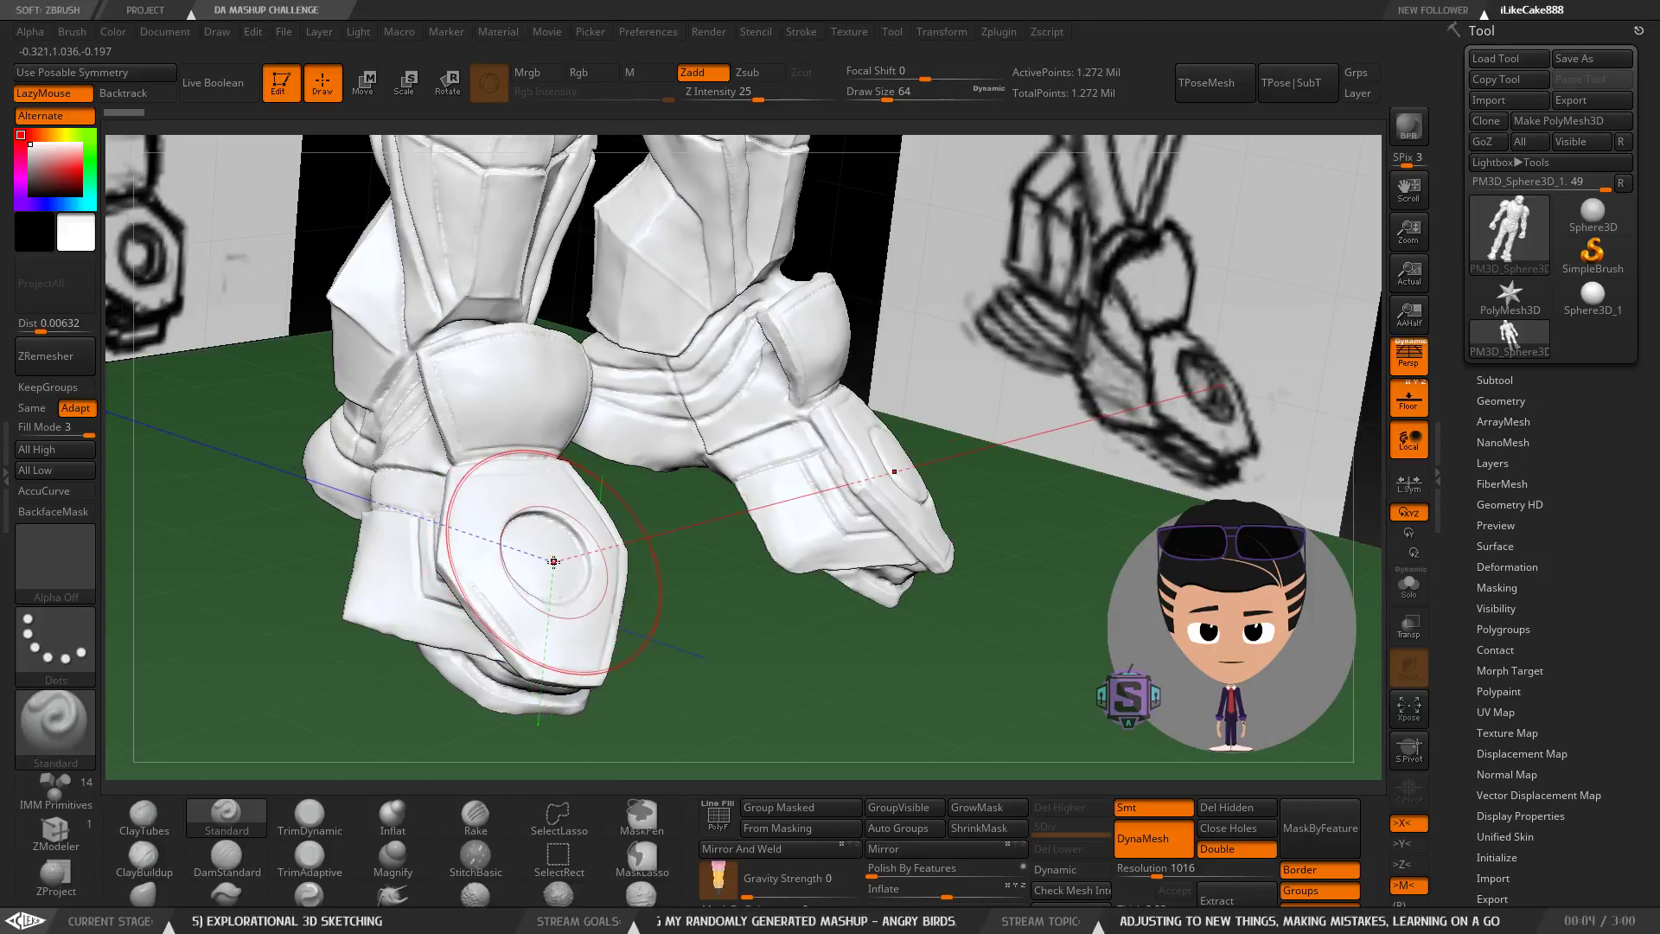
left_click_drag(743, 539, 908, 519)
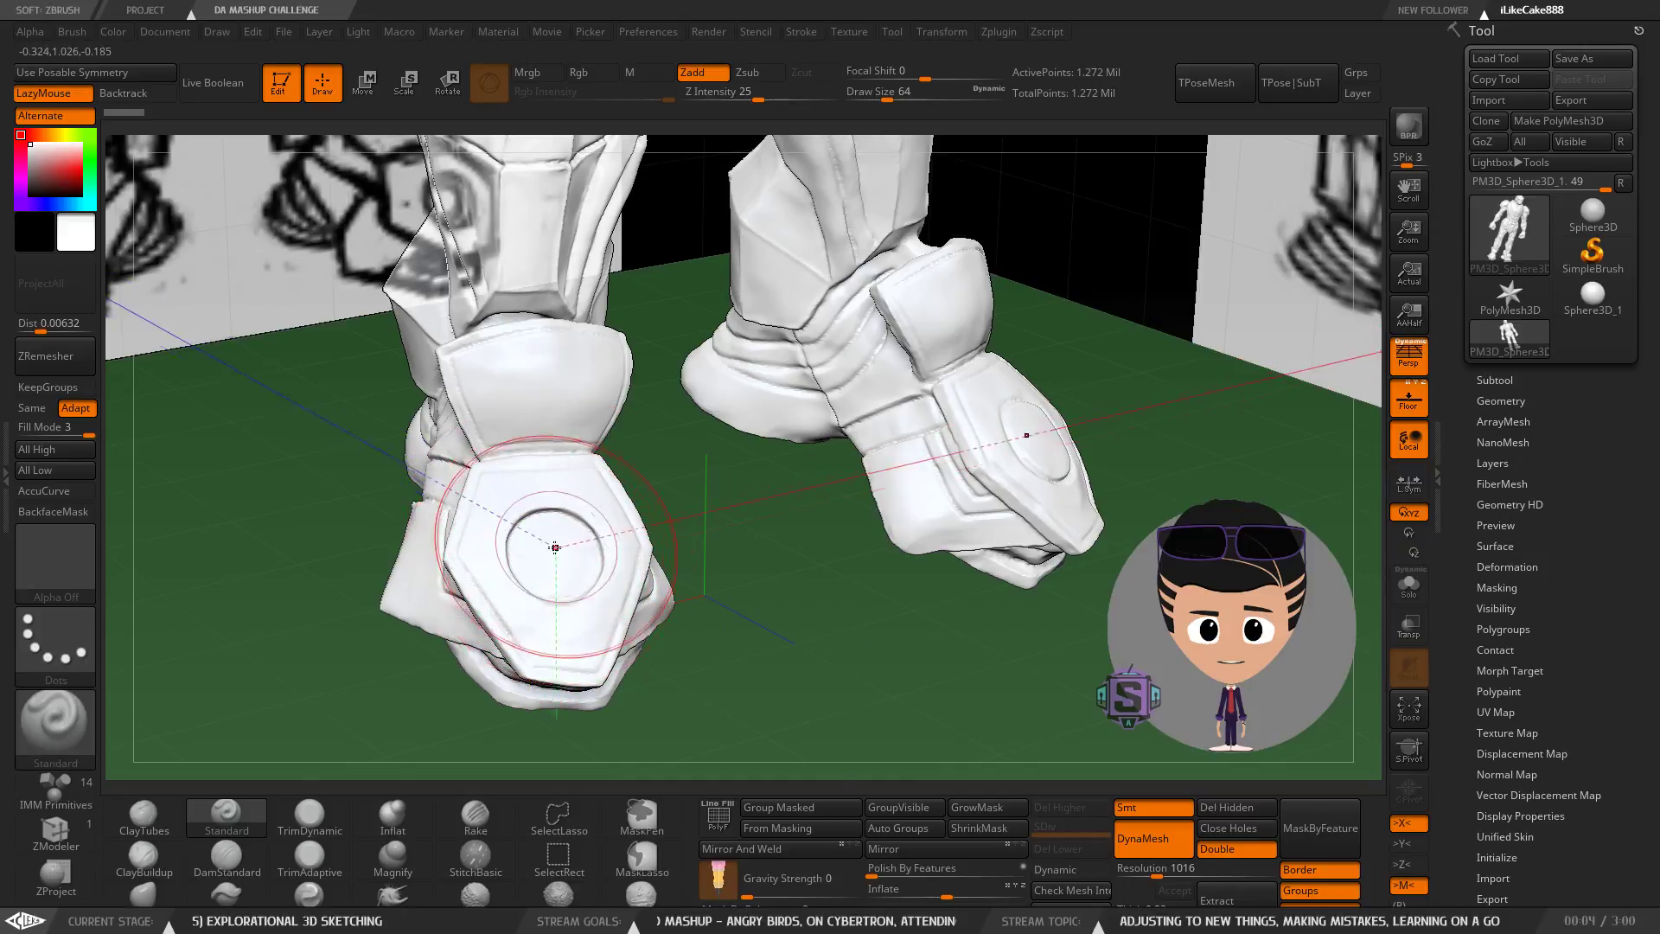
left_click_drag(1038, 497, 1007, 483)
mouse_move(1008, 482)
right_mouse_down()
mouse_move(1037, 415)
mouse_move(1003, 433)
right_mouse_up()
mouse_move(956, 544)
right_mouse_down("ctrl")
mouse_move(903, 380)
mouse_move(1026, 530)
mouse_move(920, 552)
right_mouse_up("ctrl")
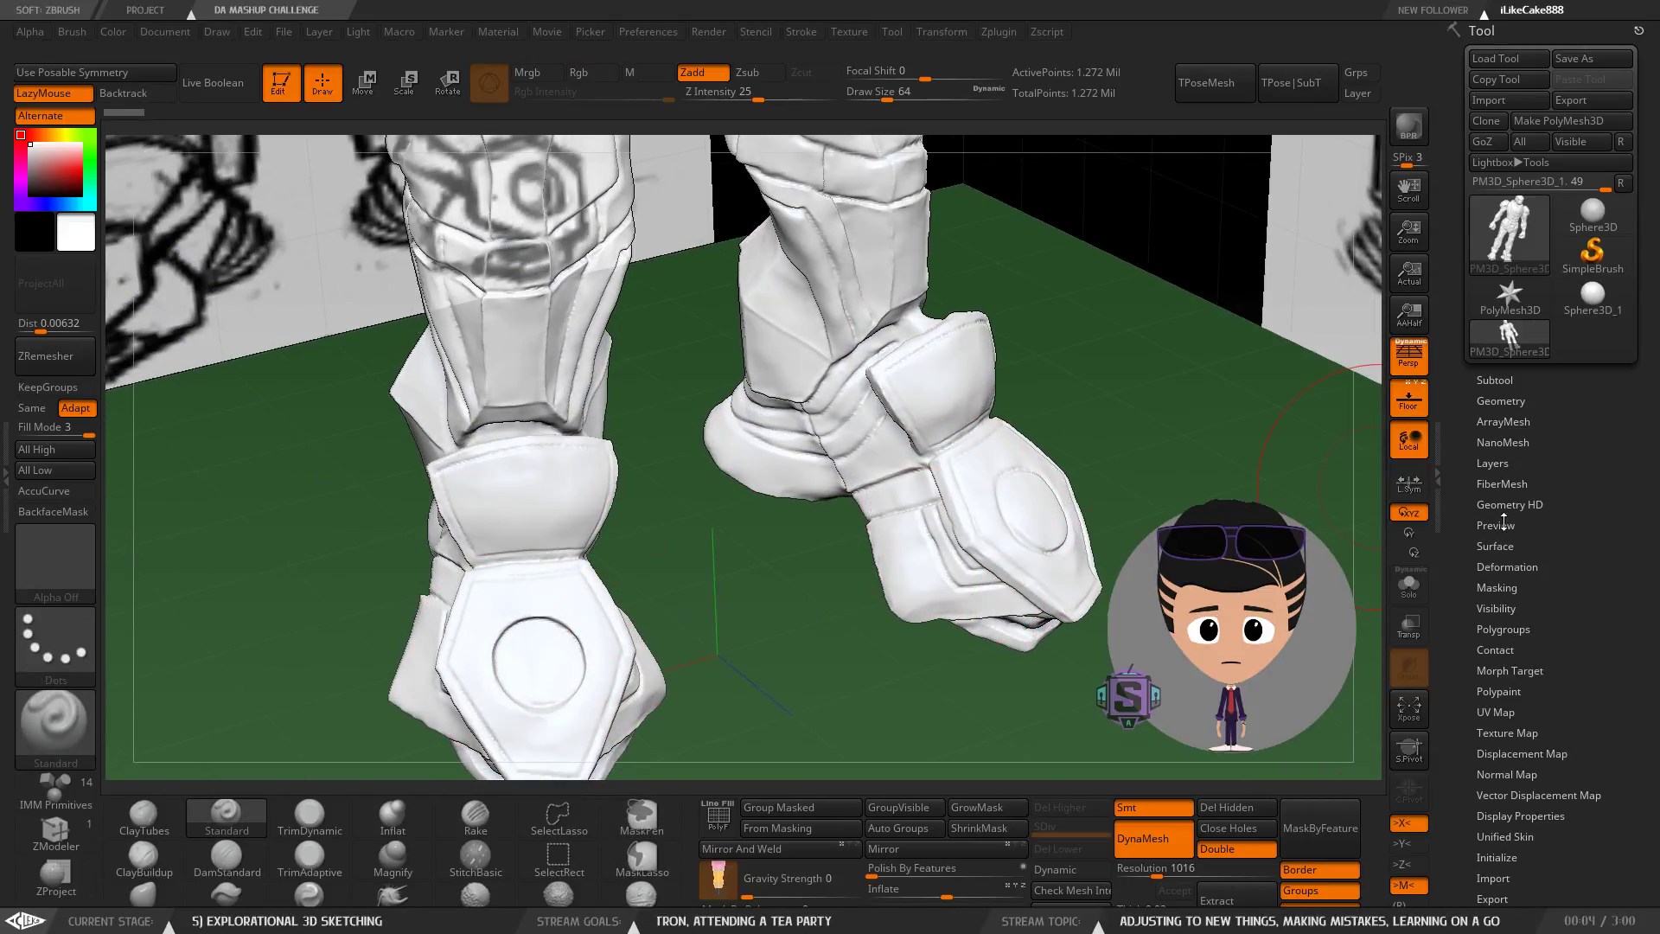
Expand the tool's Deformation settings and inspect the robot's lower body against the reference drawings.
left_click(1511, 568)
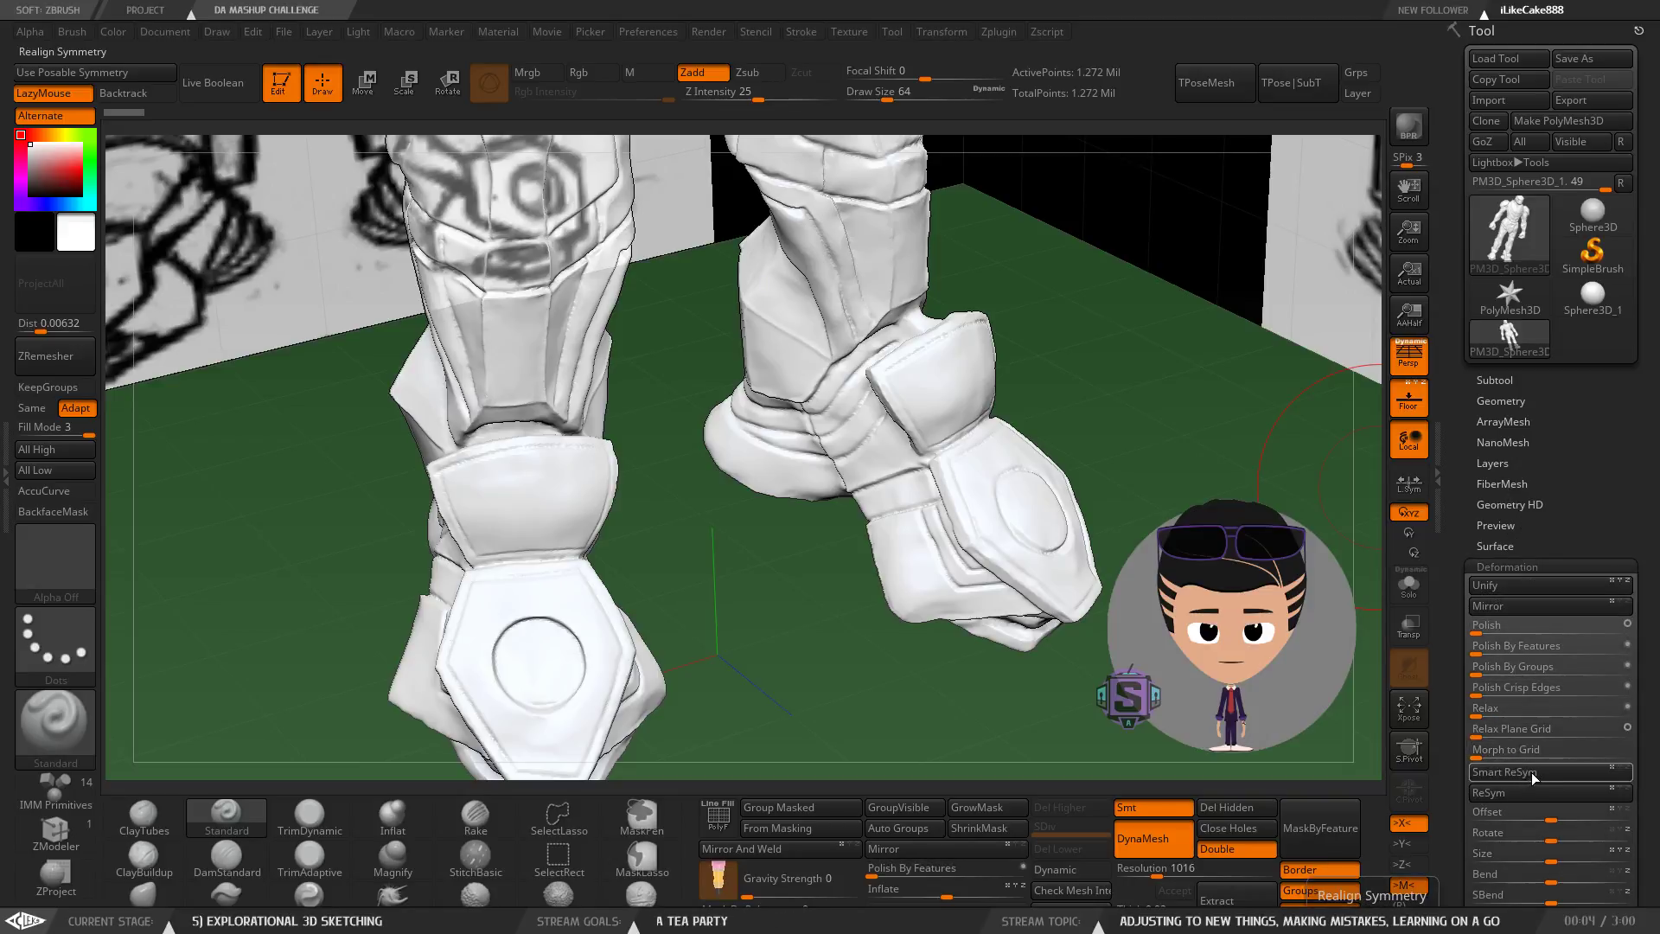
key("ctrl")
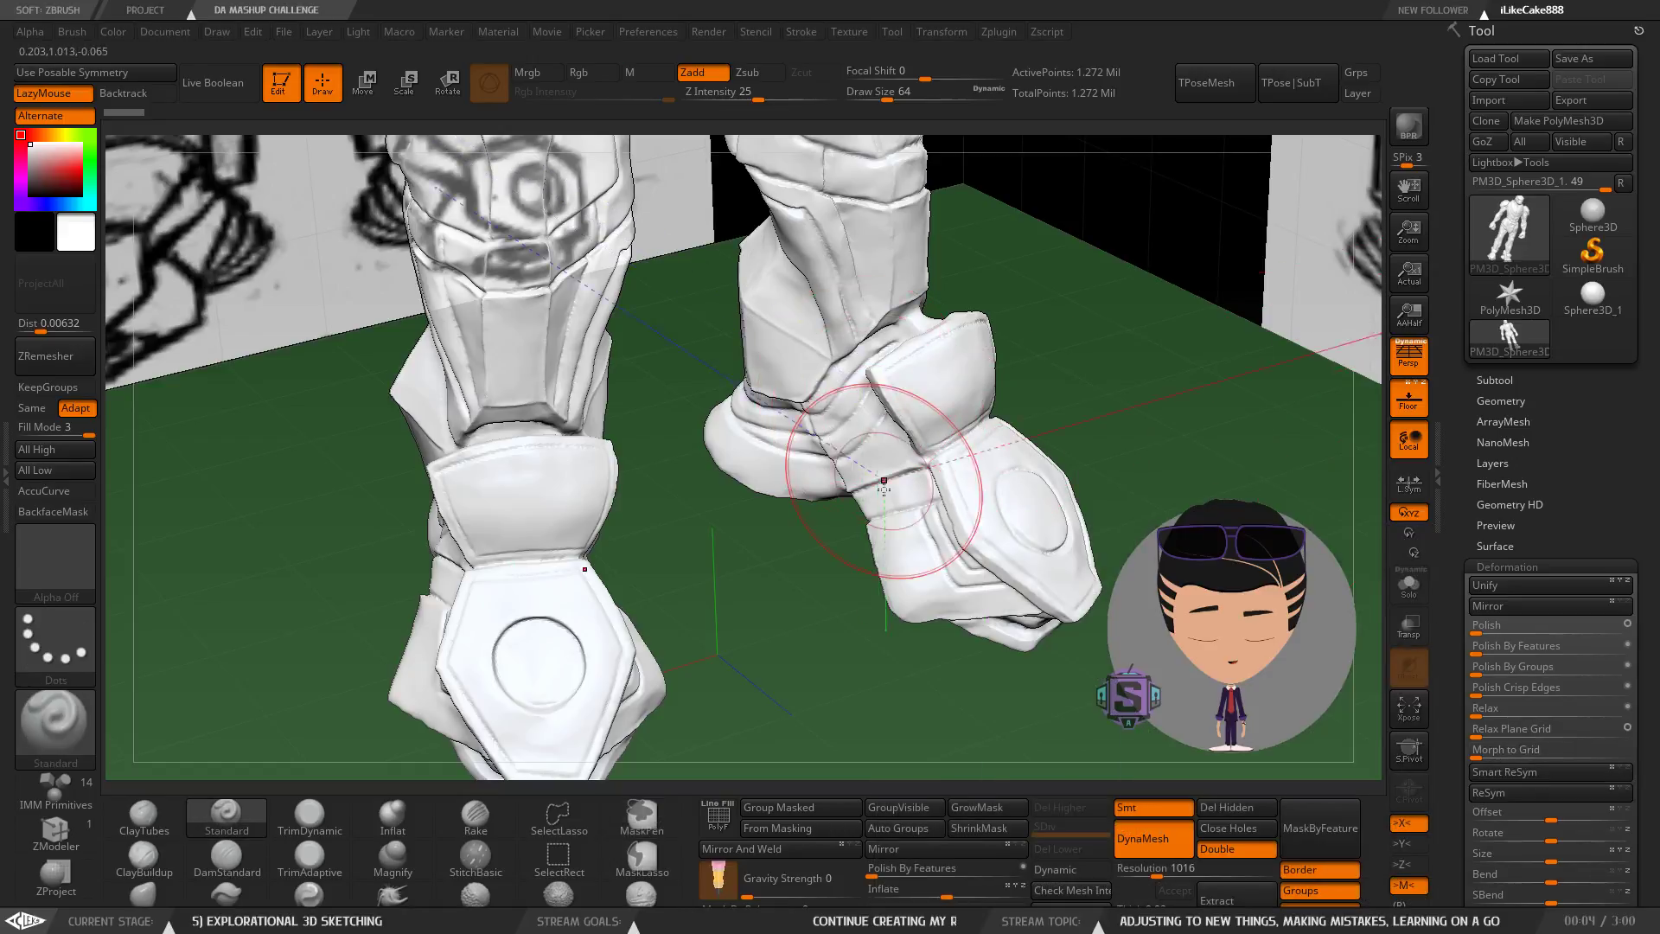
left_click_drag(797, 545, 784, 555)
right_click_drag(817, 460, 819, 389, "ctrl")
mouse_move(869, 510)
right_mouse_down()
mouse_move(758, 553)
mouse_move(889, 392)
mouse_move(883, 528)
right_mouse_up()
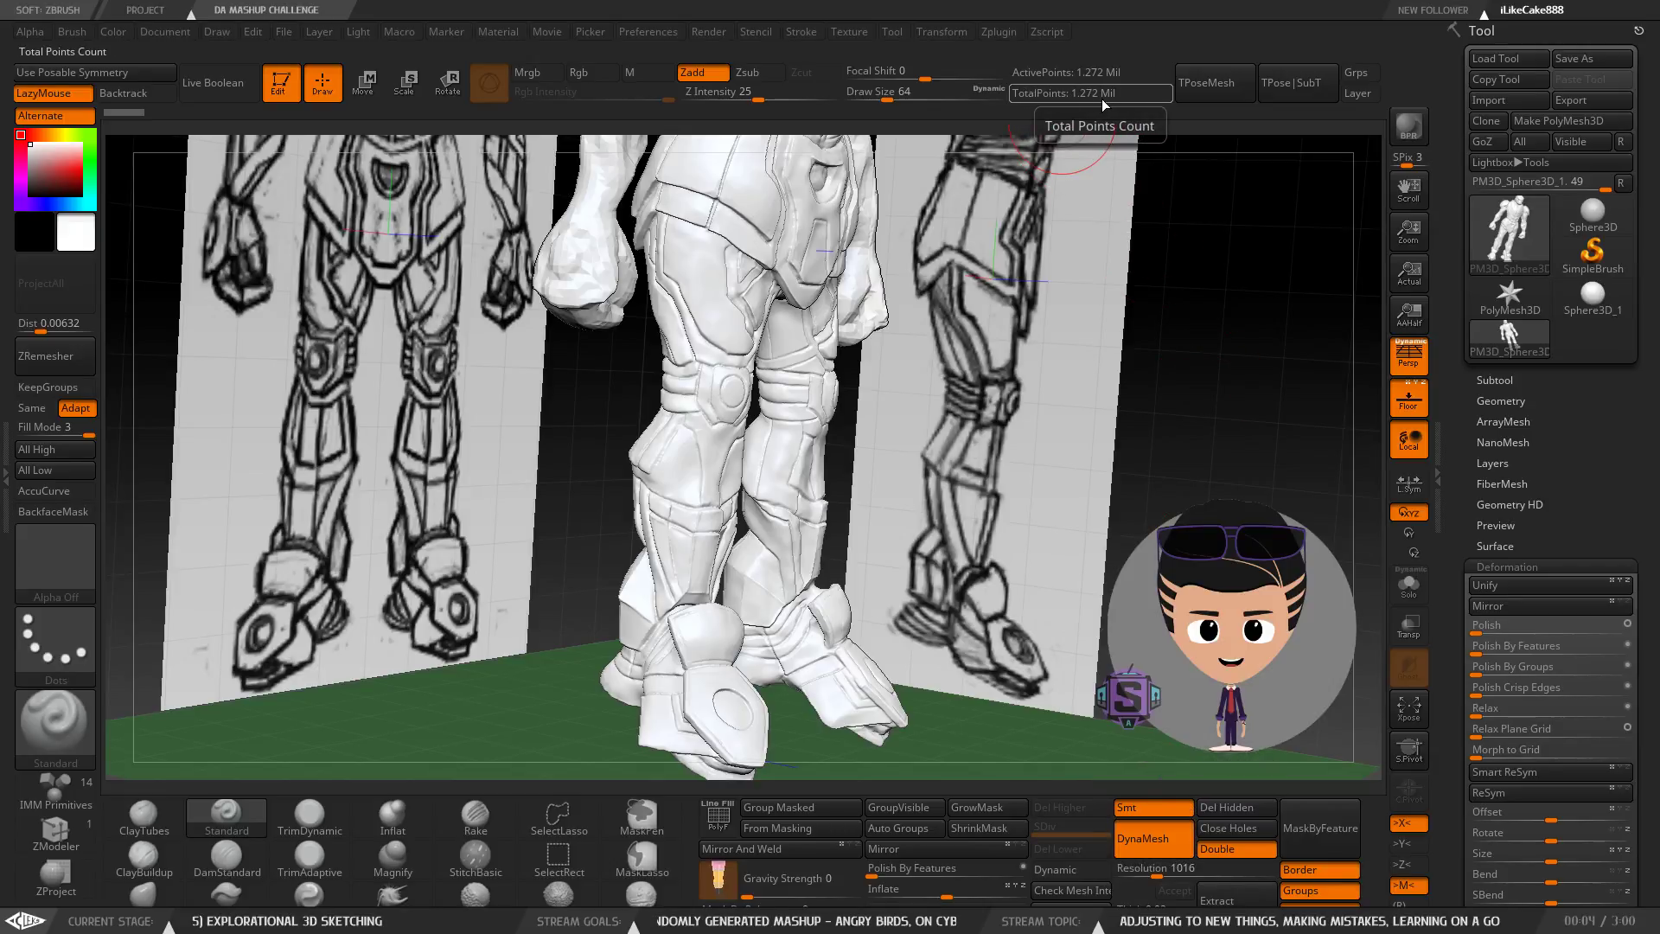
Inspect the robot's head and torso, and return to a close view of the feet.
left_click_drag(1038, 464, 775, 499)
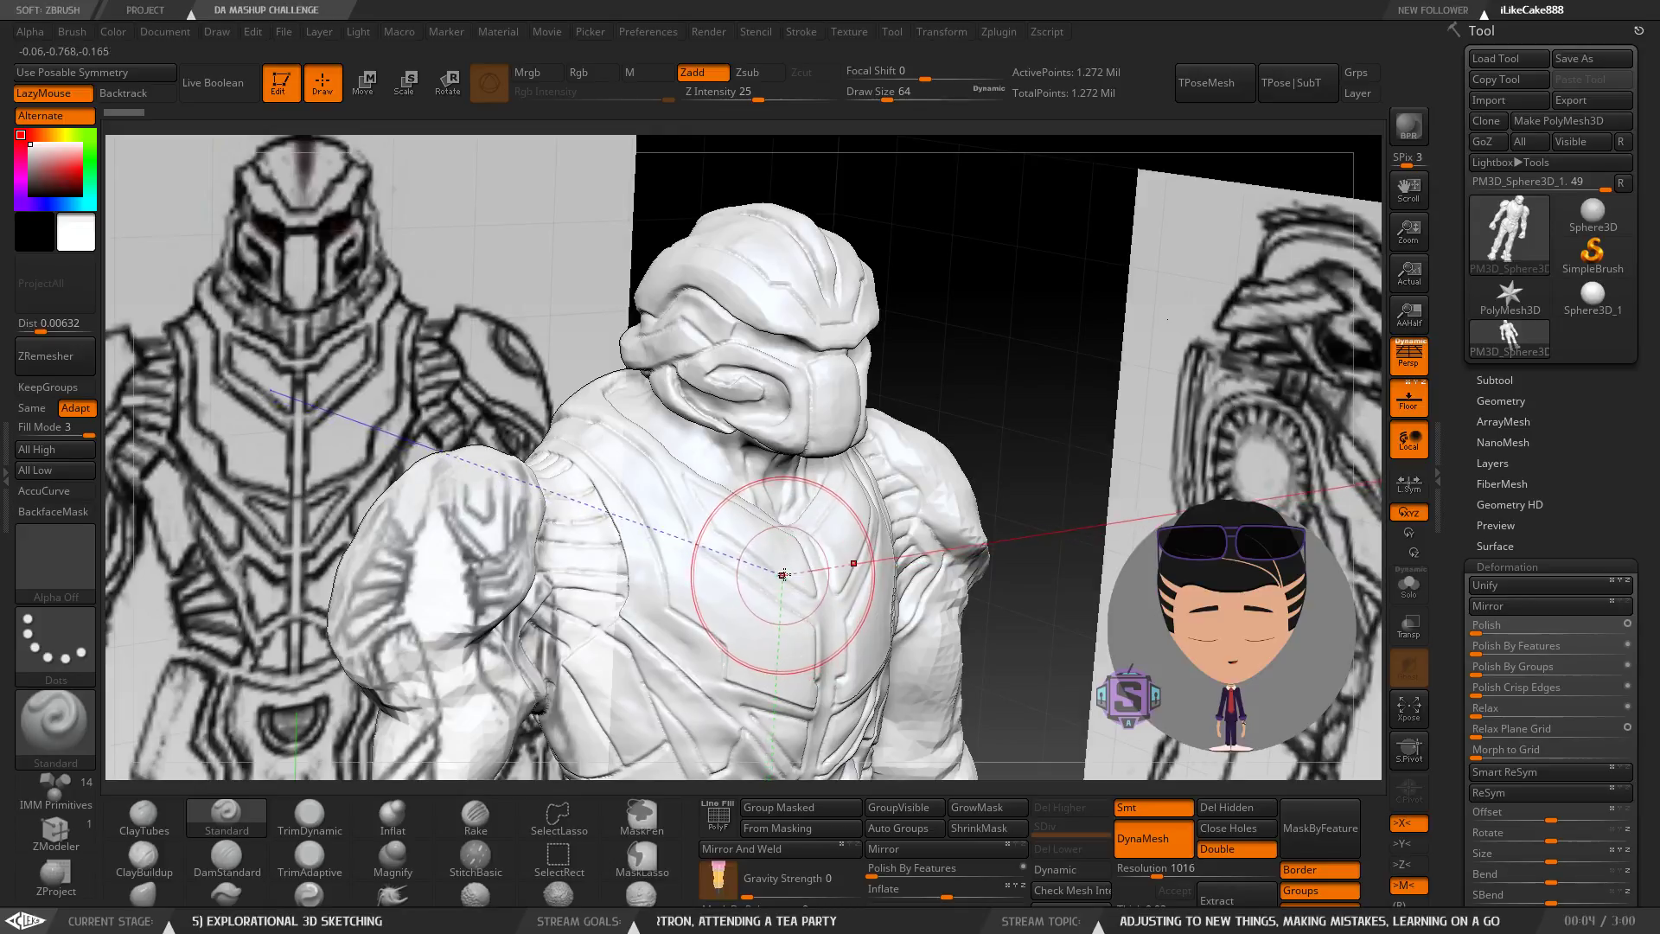
mouse_move(789, 571)
left_mouse_down()
mouse_move(891, 578)
mouse_move(760, 583)
left_mouse_up()
right_click_drag(760, 583, 832, 444)
right_click_drag(919, 626, 909, 402, "alt")
mouse_move(882, 735)
right_mouse_down("alt")
mouse_move(868, 455)
mouse_move(919, 604)
right_mouse_up("alt")
right_click_drag(672, 622, 773, 427, "alt")
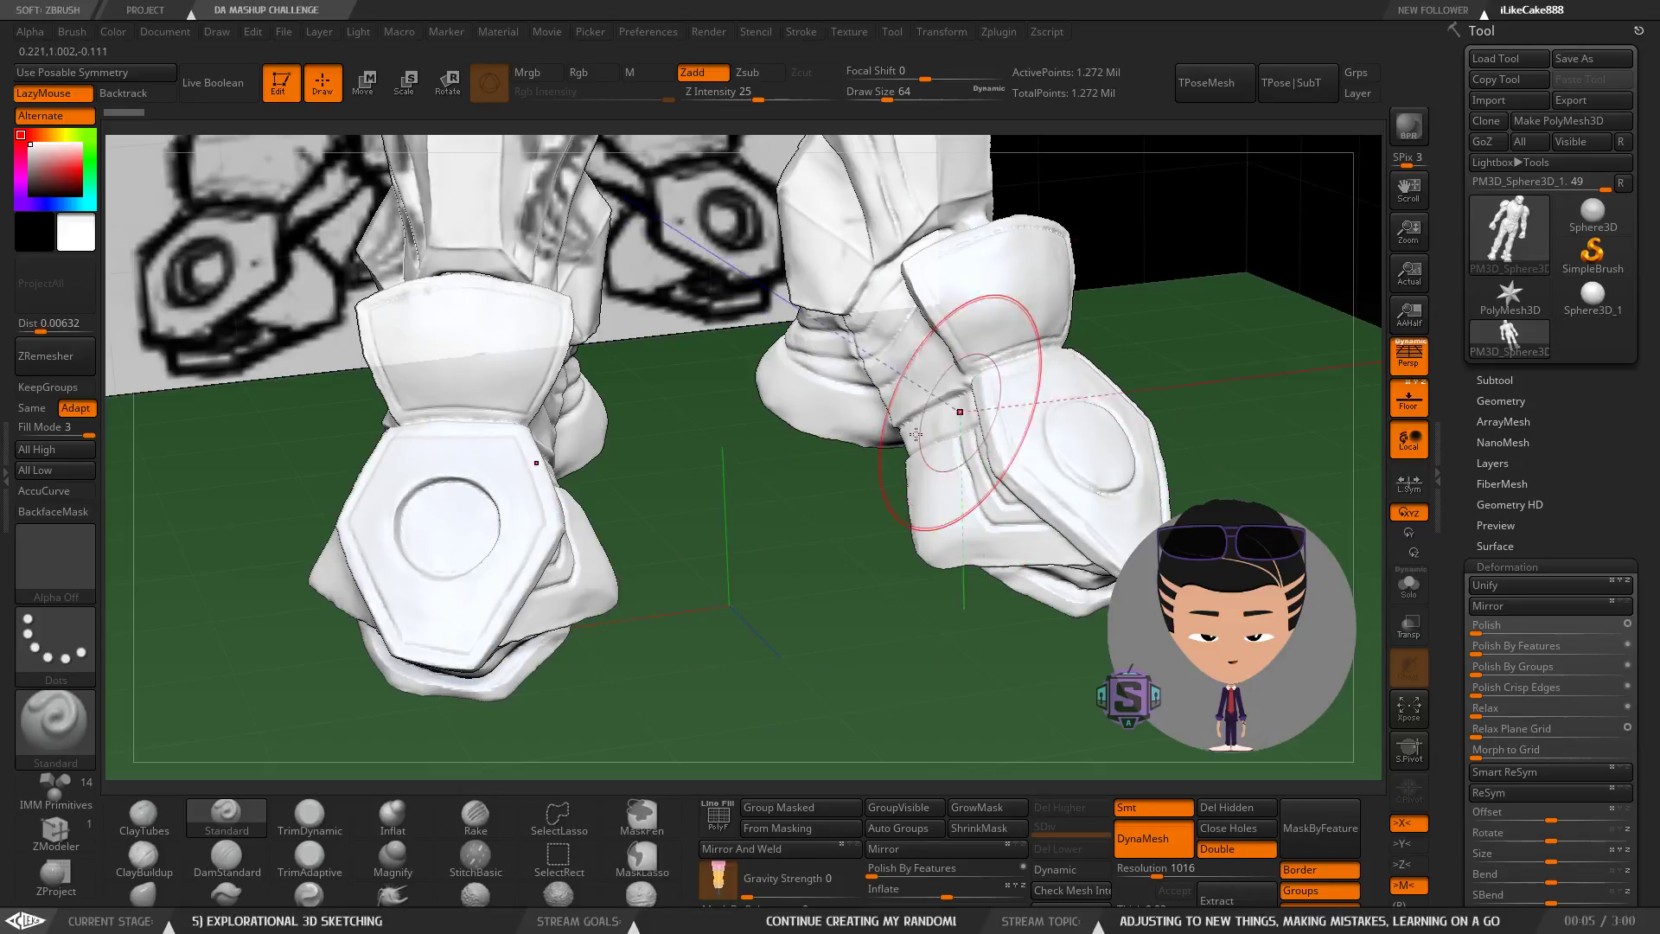
Choose the Move brush with draw size 39 and adjust the corner of the ankle guard's upper rim.
right_click_drag(818, 504, 759, 489)
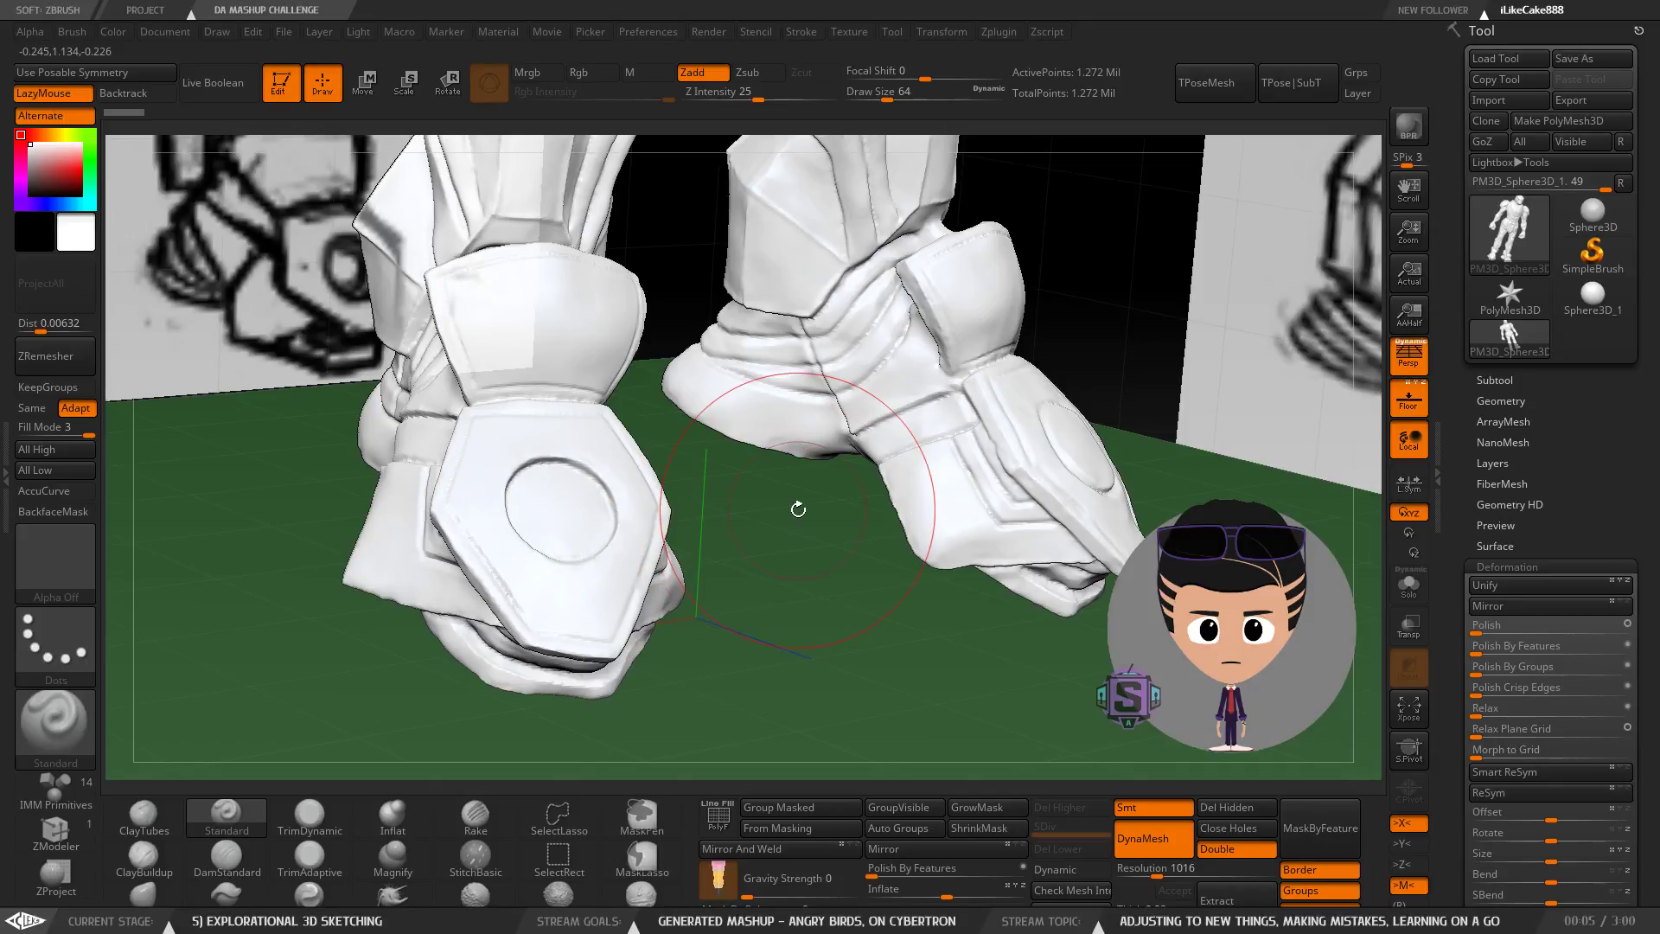
left_click_drag(741, 511, 716, 577)
right_click_drag(716, 578, 696, 605)
mouse_move(585, 481)
right_mouse_down("ctrl")
mouse_move(593, 553)
mouse_move(585, 521)
mouse_move(561, 534)
mouse_move(567, 581)
right_mouse_up("ctrl")
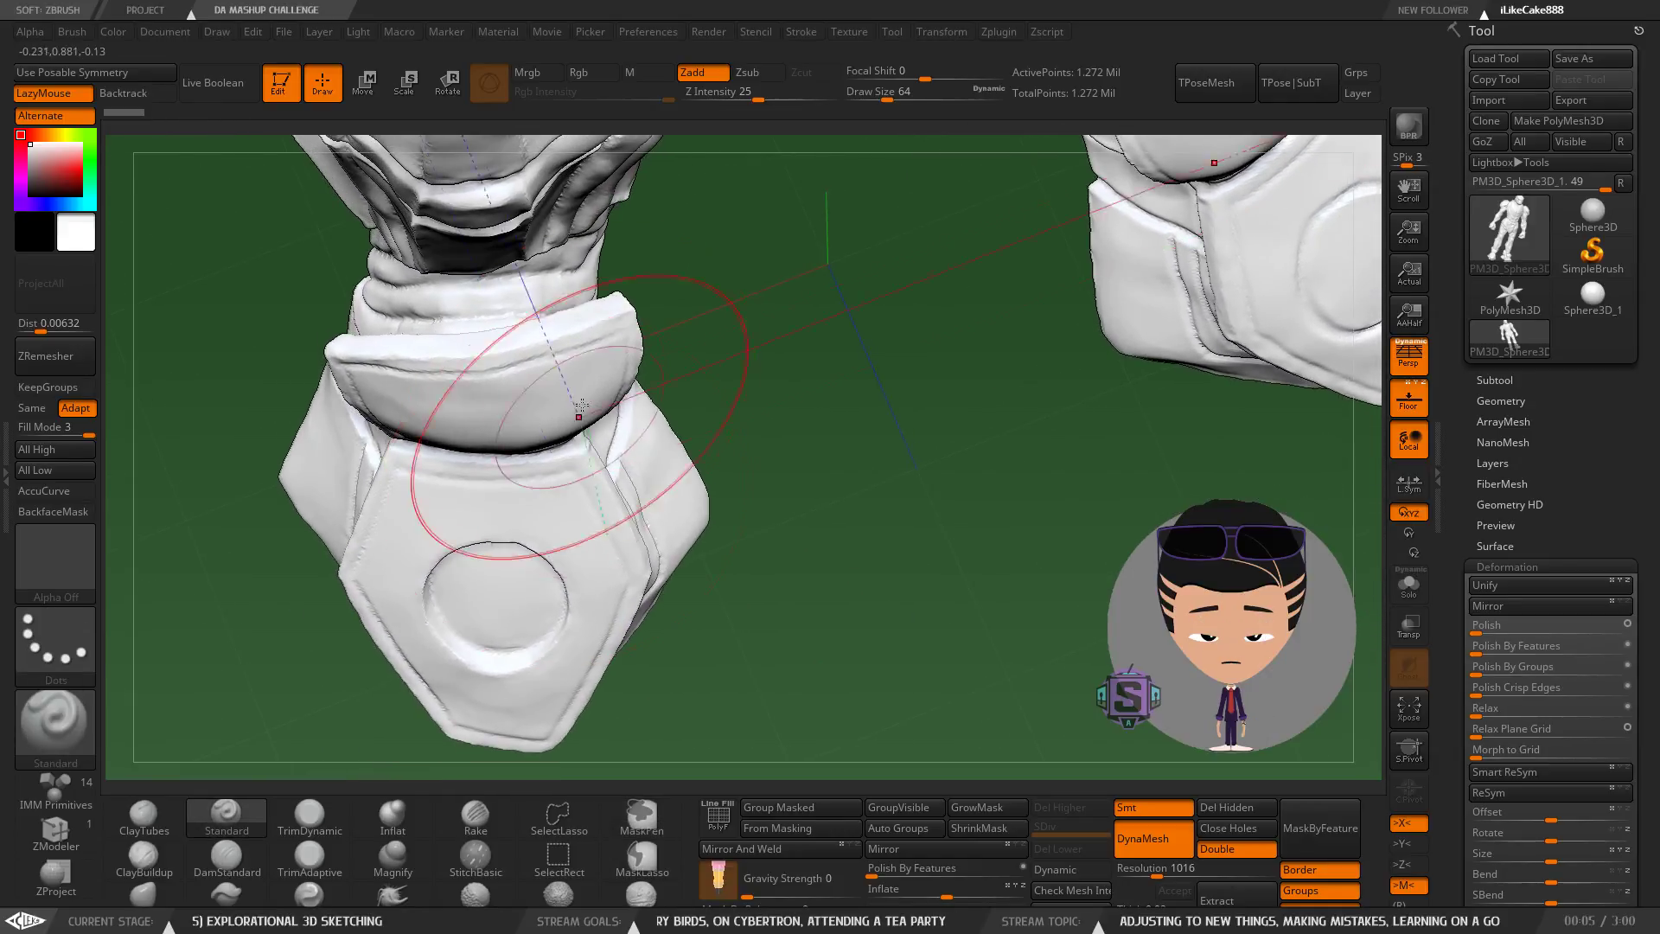
left_click(143, 894)
key("s")
left_click_drag(654, 456, 640, 455)
key("s")
left_click_drag(609, 321, 621, 330)
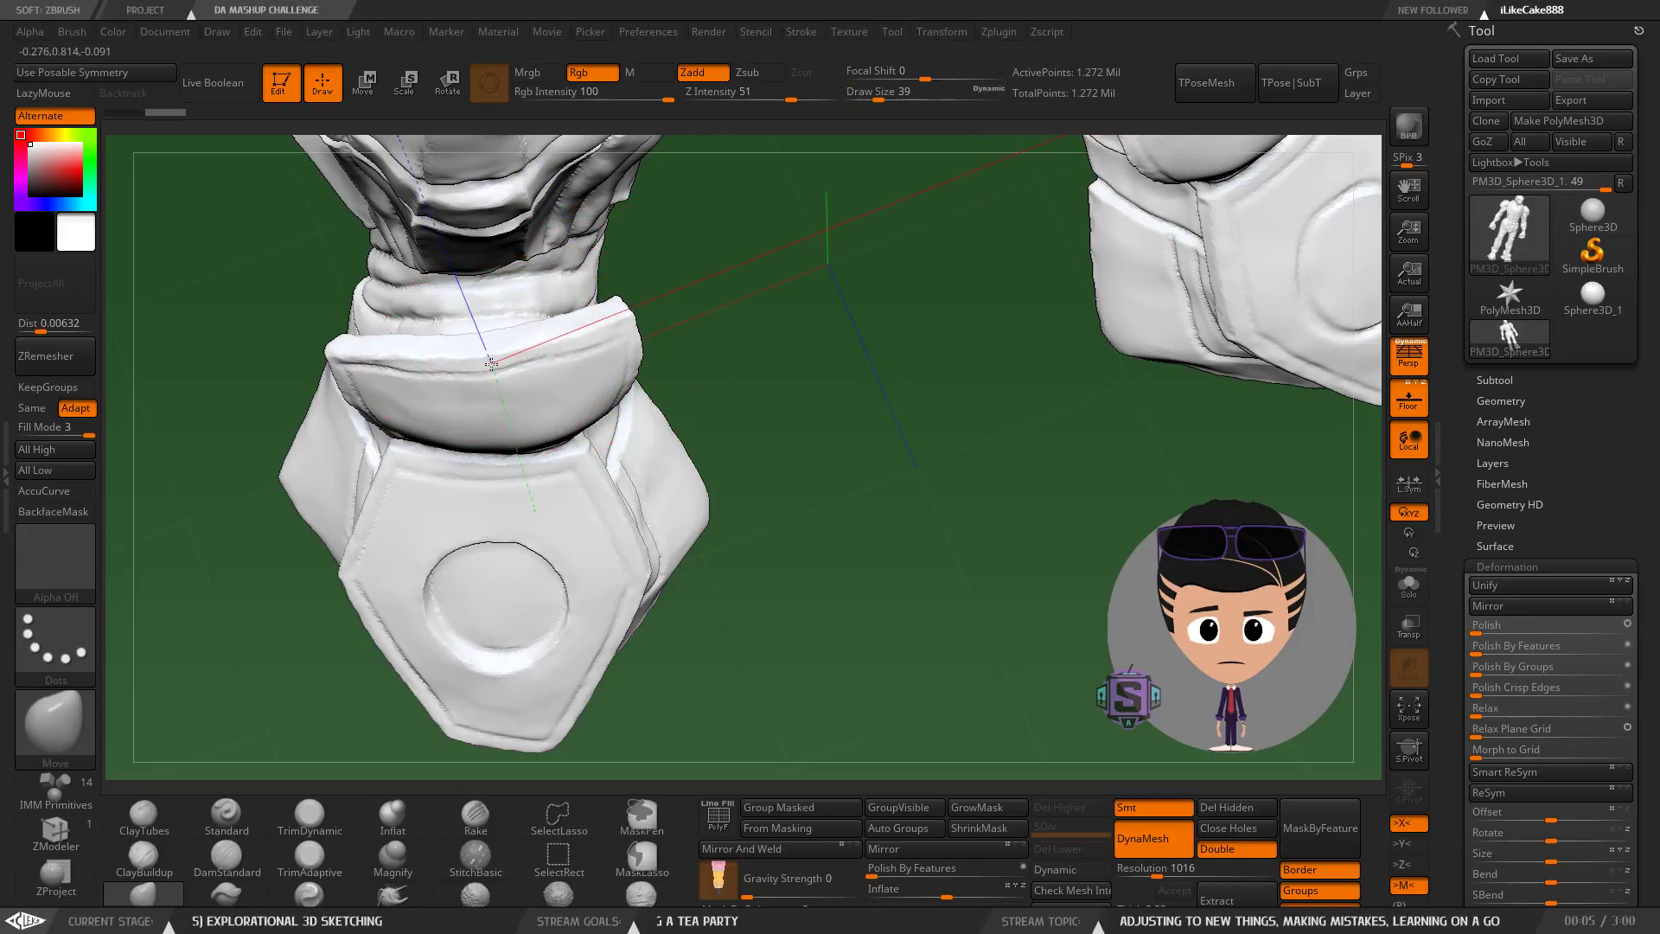
Reshape the upper rim of the ankle guard with Move brush strokes, and undo the last stroke.
mouse_move(489, 361)
left_mouse_down()
mouse_move(598, 316)
mouse_move(626, 326)
left_mouse_up()
right_click_drag(424, 407, 518, 419)
mouse_move(360, 358)
left_mouse_down()
mouse_move(361, 343)
mouse_move(401, 362)
left_mouse_up()
mouse_move(468, 404)
right_mouse_down()
mouse_move(587, 567)
mouse_move(630, 418)
mouse_move(681, 440)
right_mouse_up()
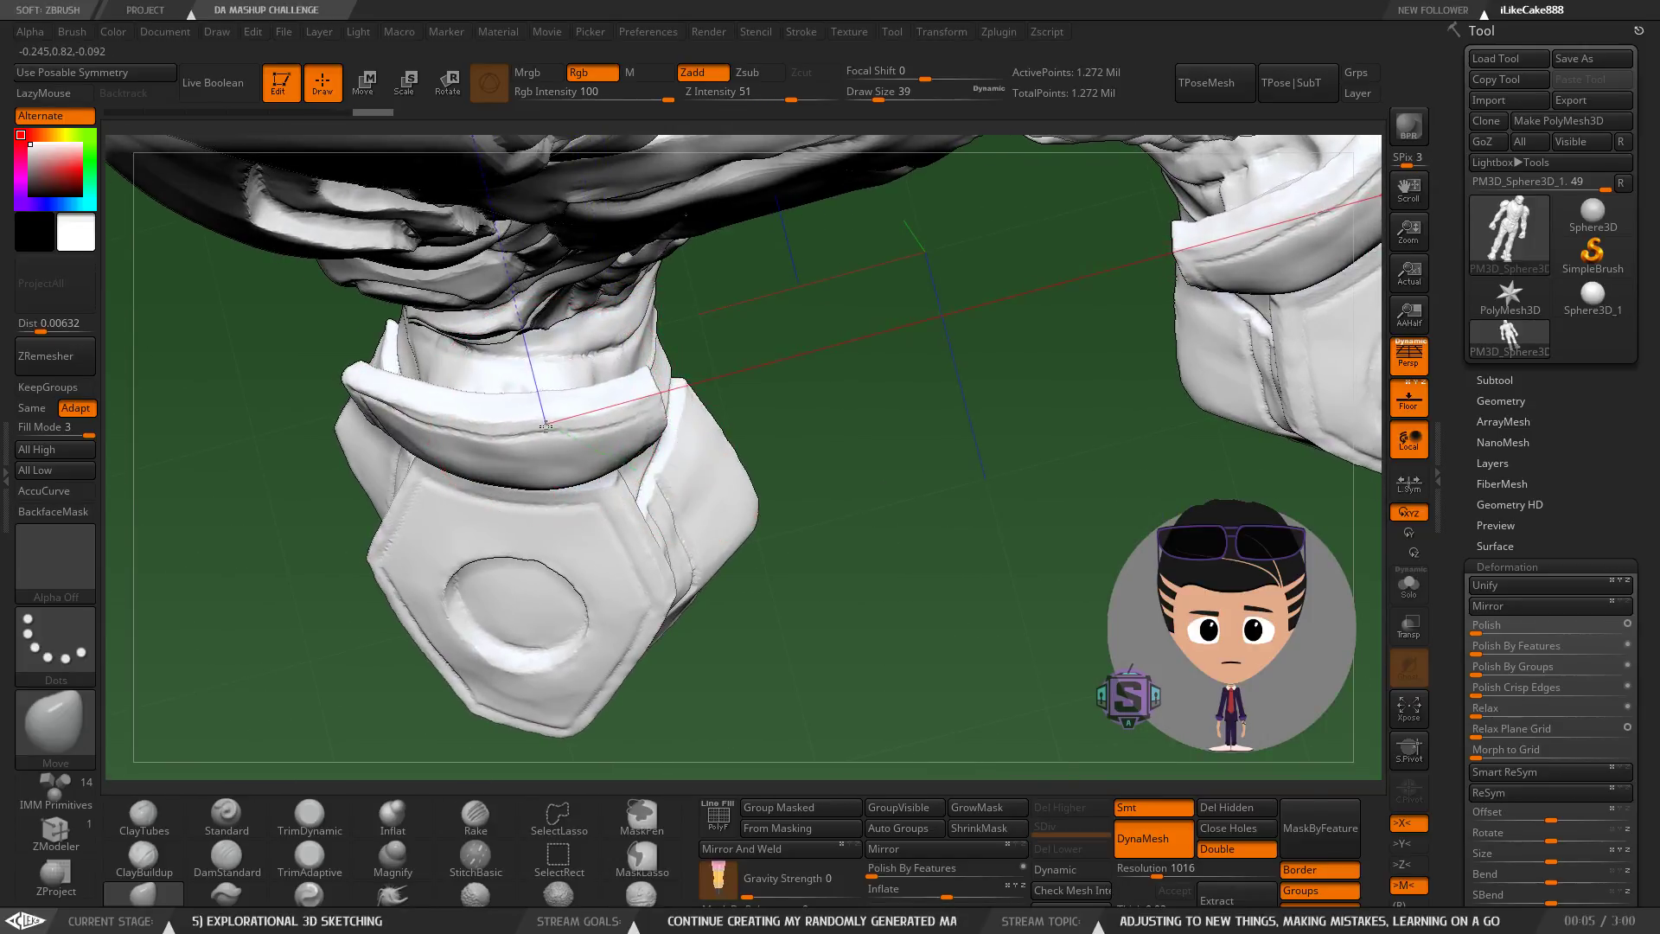
key("ctrl+z")
Reduce the Move brush draw size to 33 and refine the ankle guard's upper rim.
key("s")
left_click_drag(558, 417, 542, 417)
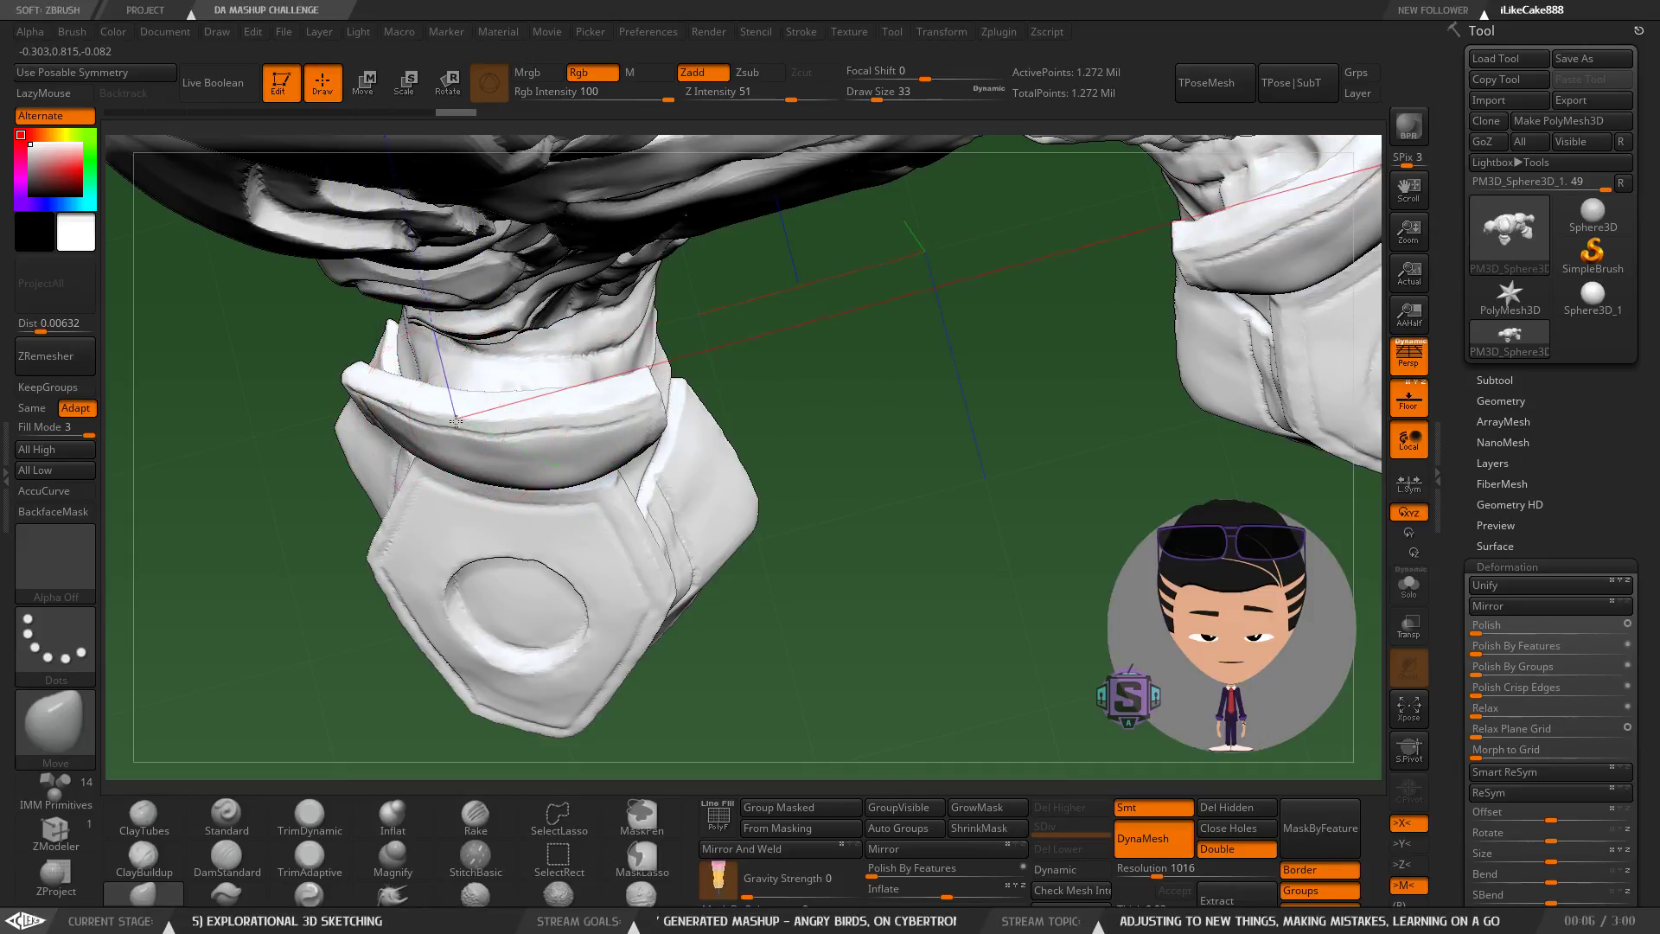
mouse_move(476, 437)
right_mouse_down()
mouse_move(372, 484)
mouse_move(622, 506)
right_mouse_up()
left_click_drag(633, 505, 641, 521)
mouse_move(642, 521)
right_mouse_down("ctrl")
mouse_move(689, 571)
mouse_move(693, 526)
mouse_move(694, 575)
mouse_move(692, 550)
right_mouse_up("ctrl")
right_click_drag(575, 476, 624, 524, "ctrl")
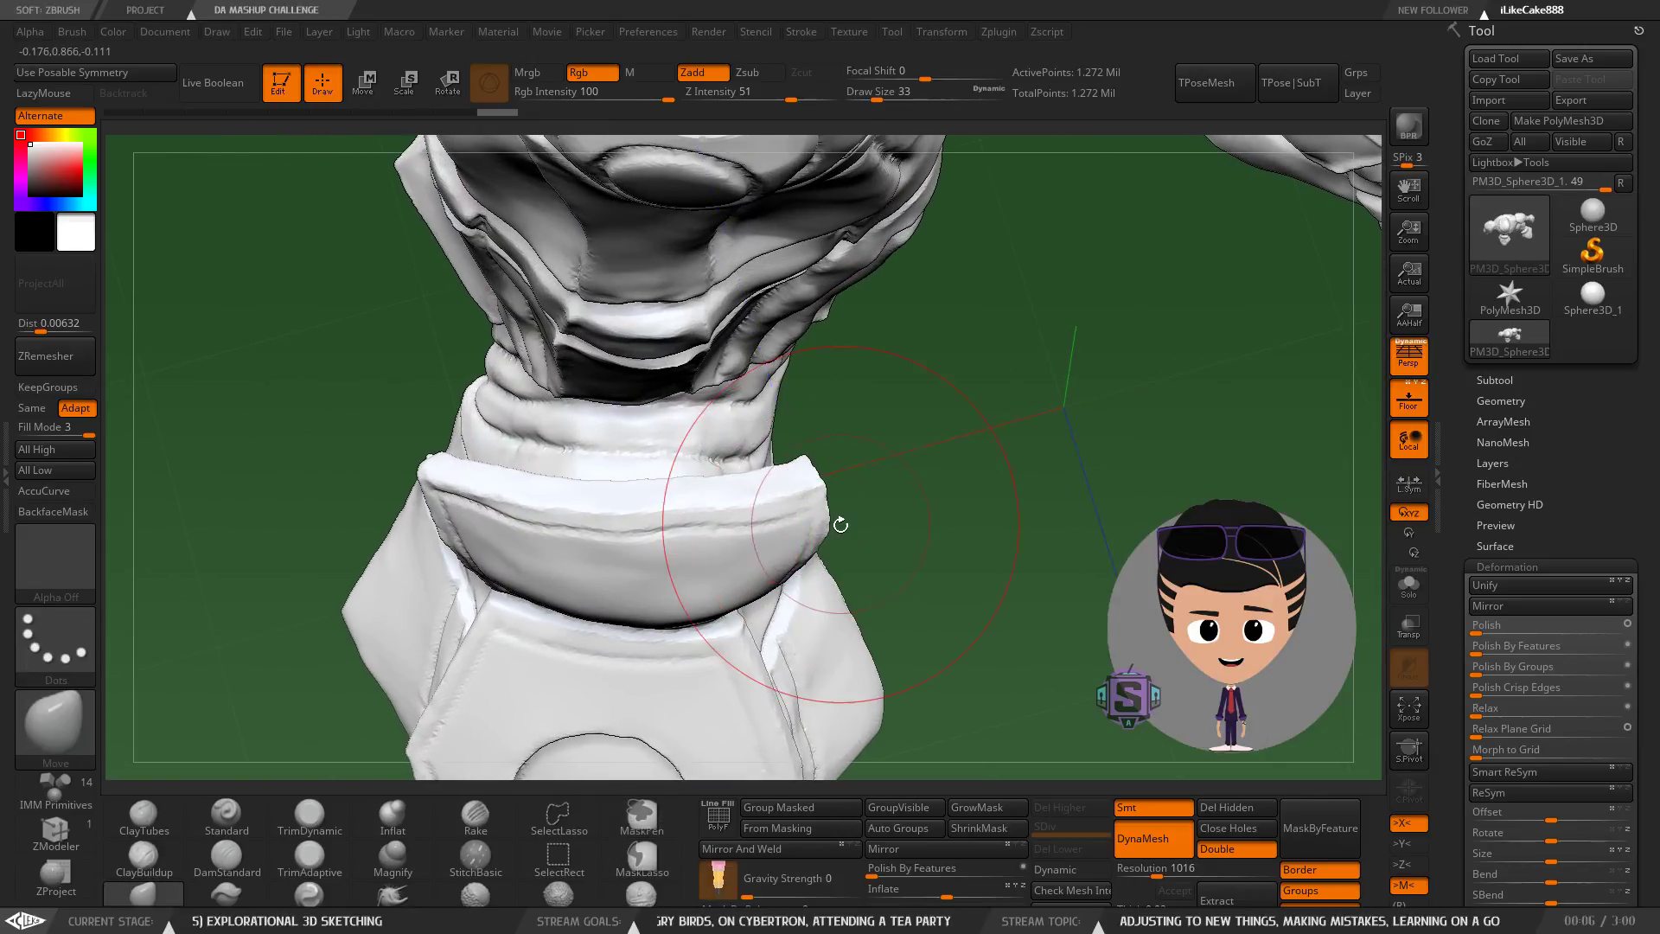
Set the Move brush draw size to 39, nudge the ankle guard's rim corner and review the whole figure.
mouse_move(844, 521)
right_mouse_down("ctrl")
mouse_move(749, 491)
mouse_move(719, 459)
right_mouse_up("ctrl")
key("s")
key("s")
left_click_drag(711, 465, 715, 468)
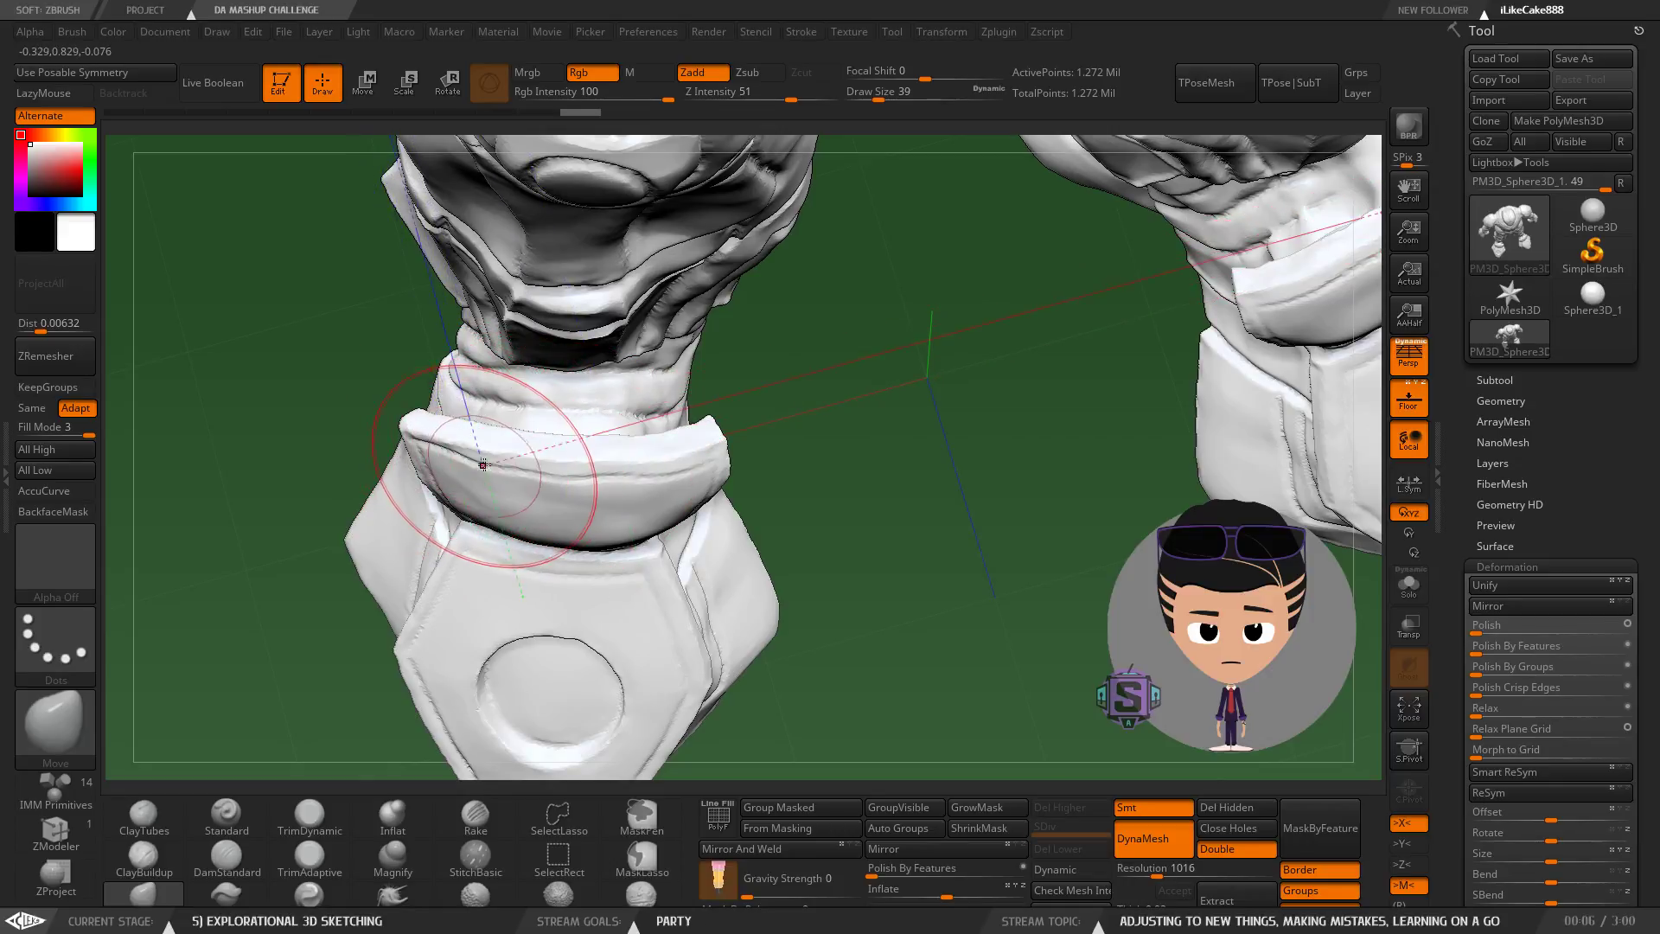
mouse_move(773, 615)
right_mouse_down("ctrl")
mouse_move(765, 519)
mouse_move(717, 428)
mouse_move(663, 403)
mouse_move(692, 553)
mouse_move(692, 485)
mouse_move(644, 346)
mouse_move(716, 450)
mouse_move(743, 432)
mouse_move(661, 434)
mouse_move(696, 442)
right_mouse_up("ctrl")
key("space")
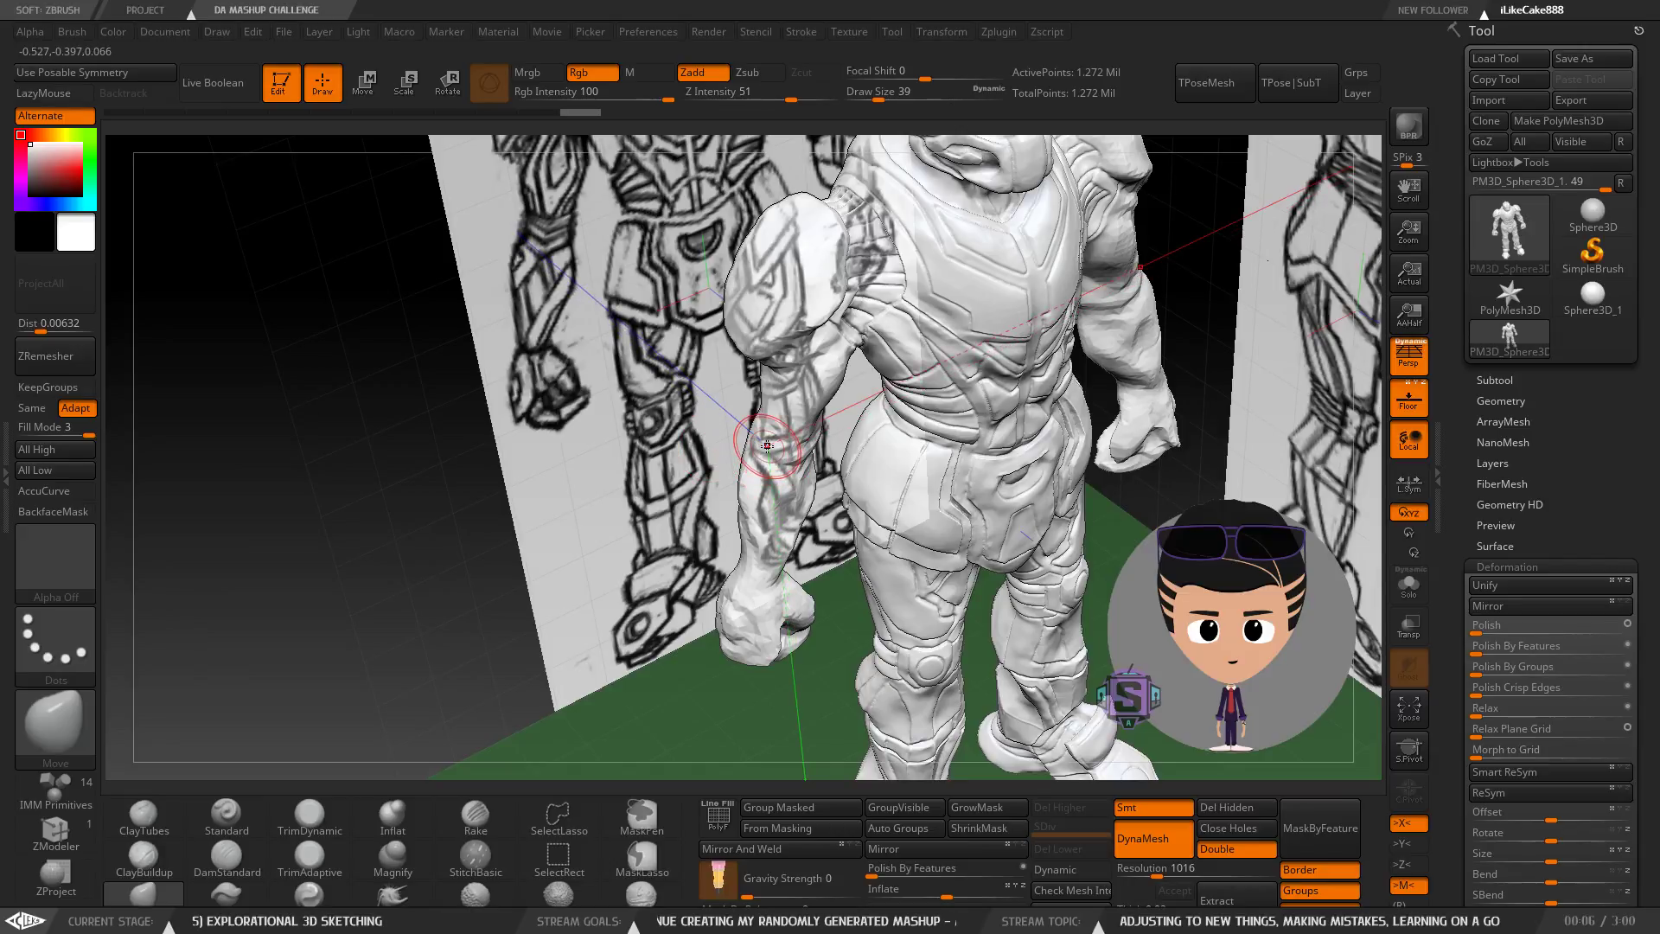
Reduce the Move brush draw size to 20 and refine the upper rim of the ankle guard.
right_click_drag(863, 499, 746, 416)
mouse_move(754, 482)
right_mouse_down()
mouse_move(750, 444)
mouse_move(754, 536)
mouse_move(702, 412)
mouse_move(629, 420)
mouse_move(676, 471)
right_mouse_up()
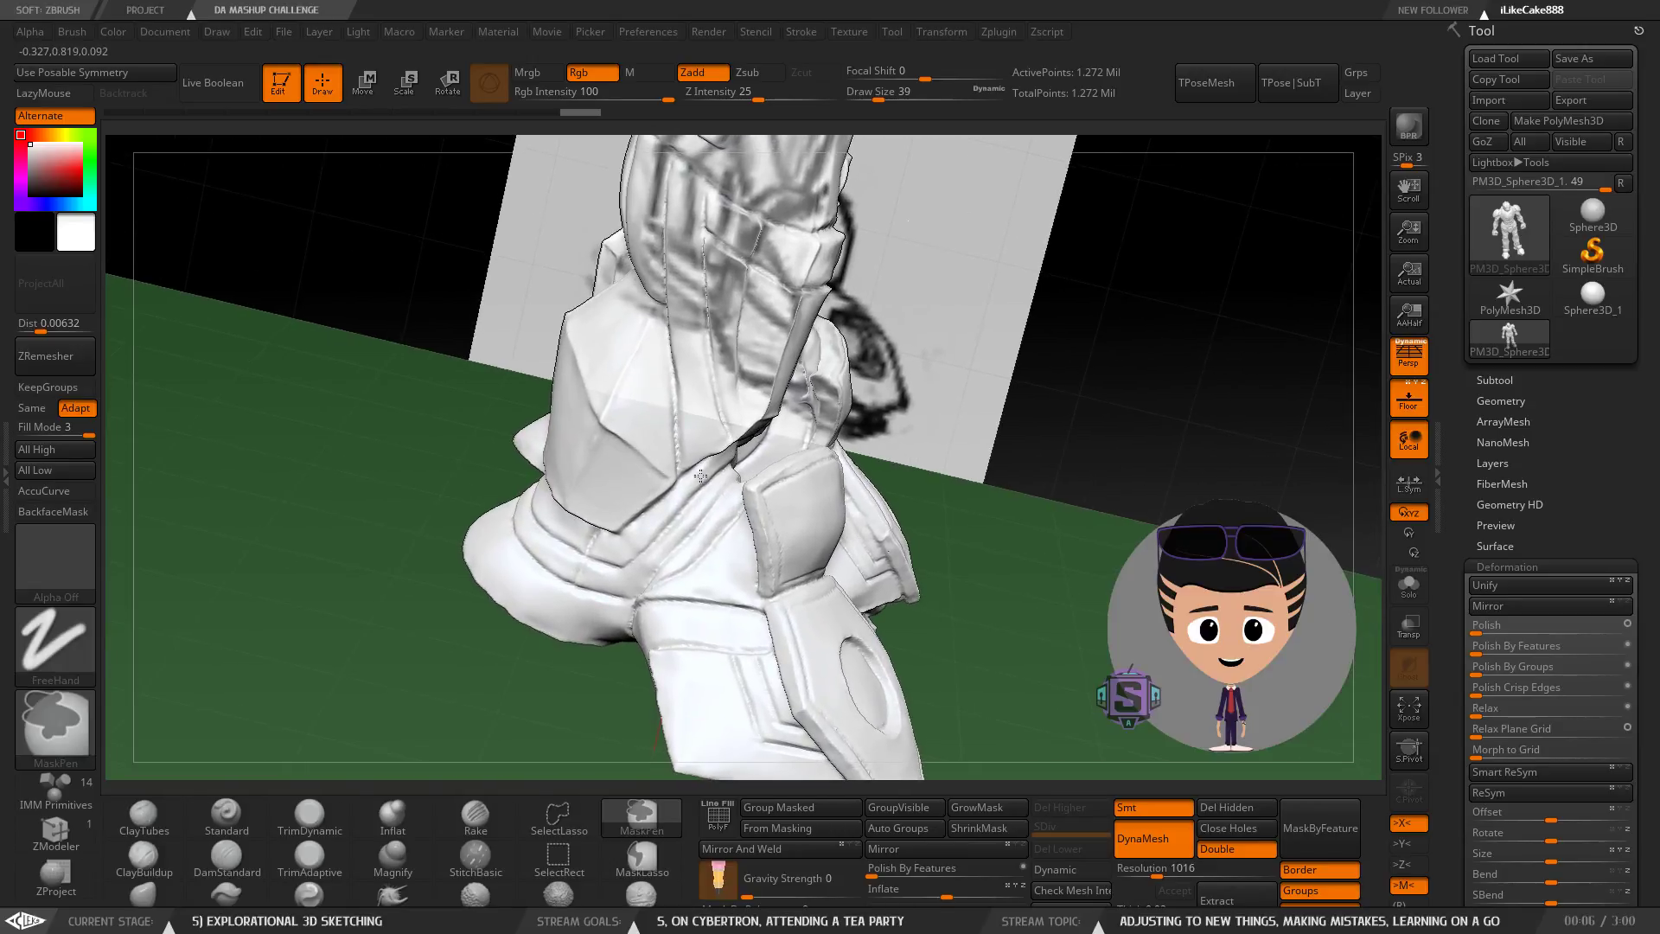
right_click_drag(792, 383, 841, 417, "ctrl")
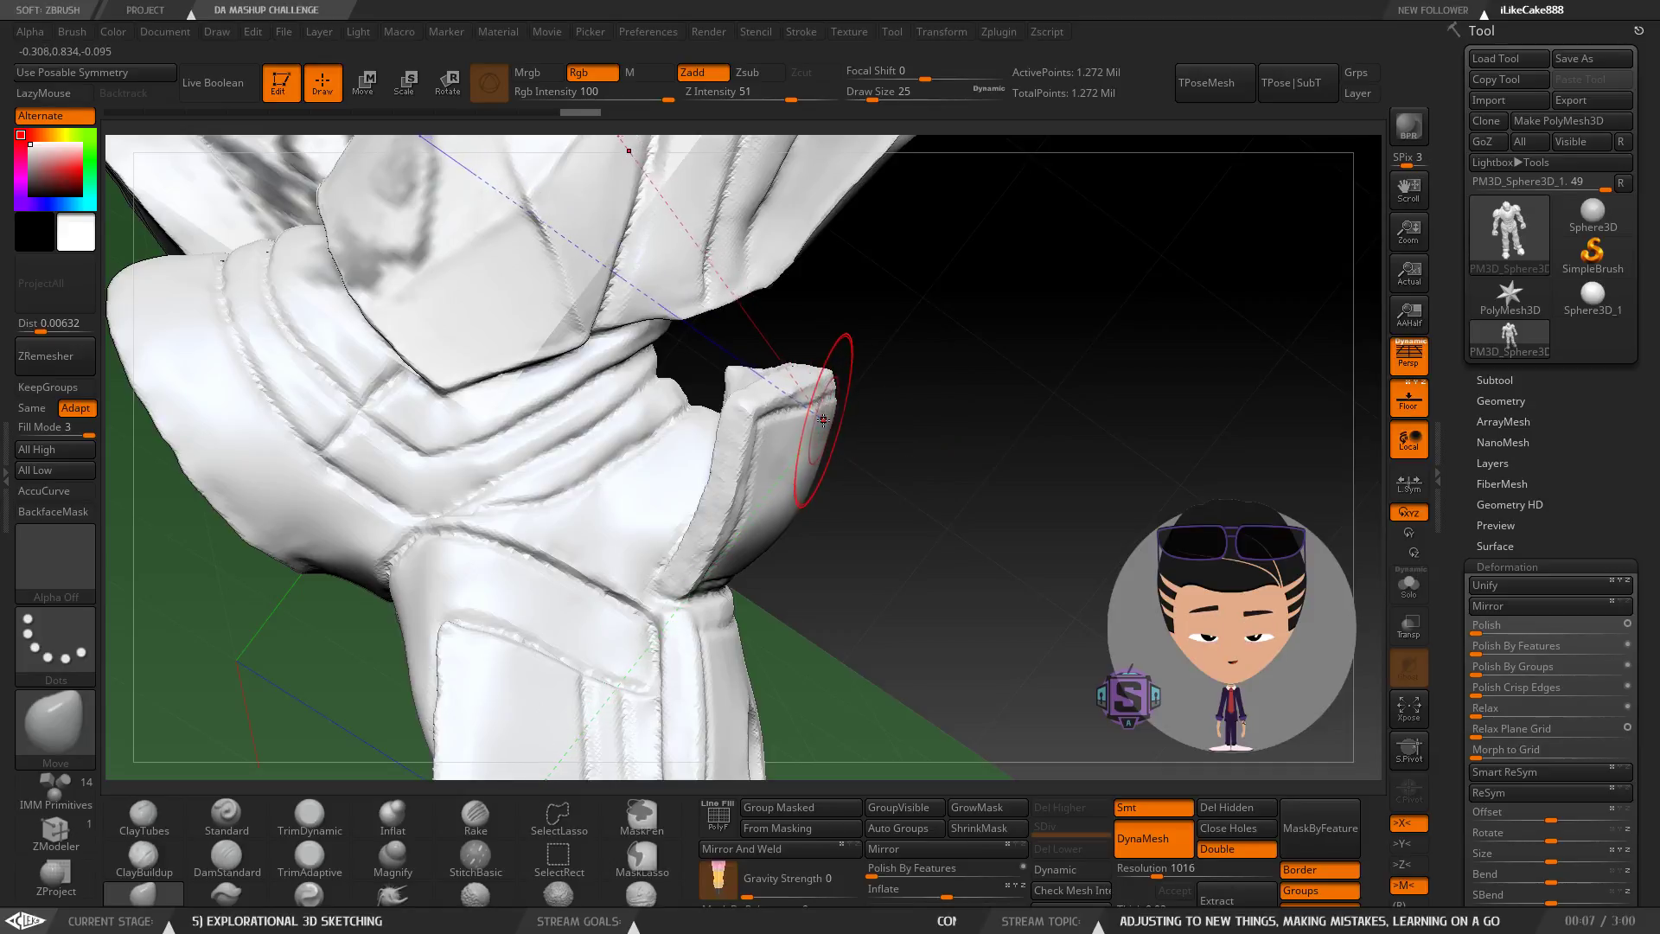
mouse_move(834, 420)
right_mouse_down()
mouse_move(874, 454)
mouse_move(896, 432)
mouse_move(929, 471)
mouse_move(931, 451)
mouse_move(636, 451)
right_mouse_up()
key("s")
left_click_drag(635, 481, 631, 481)
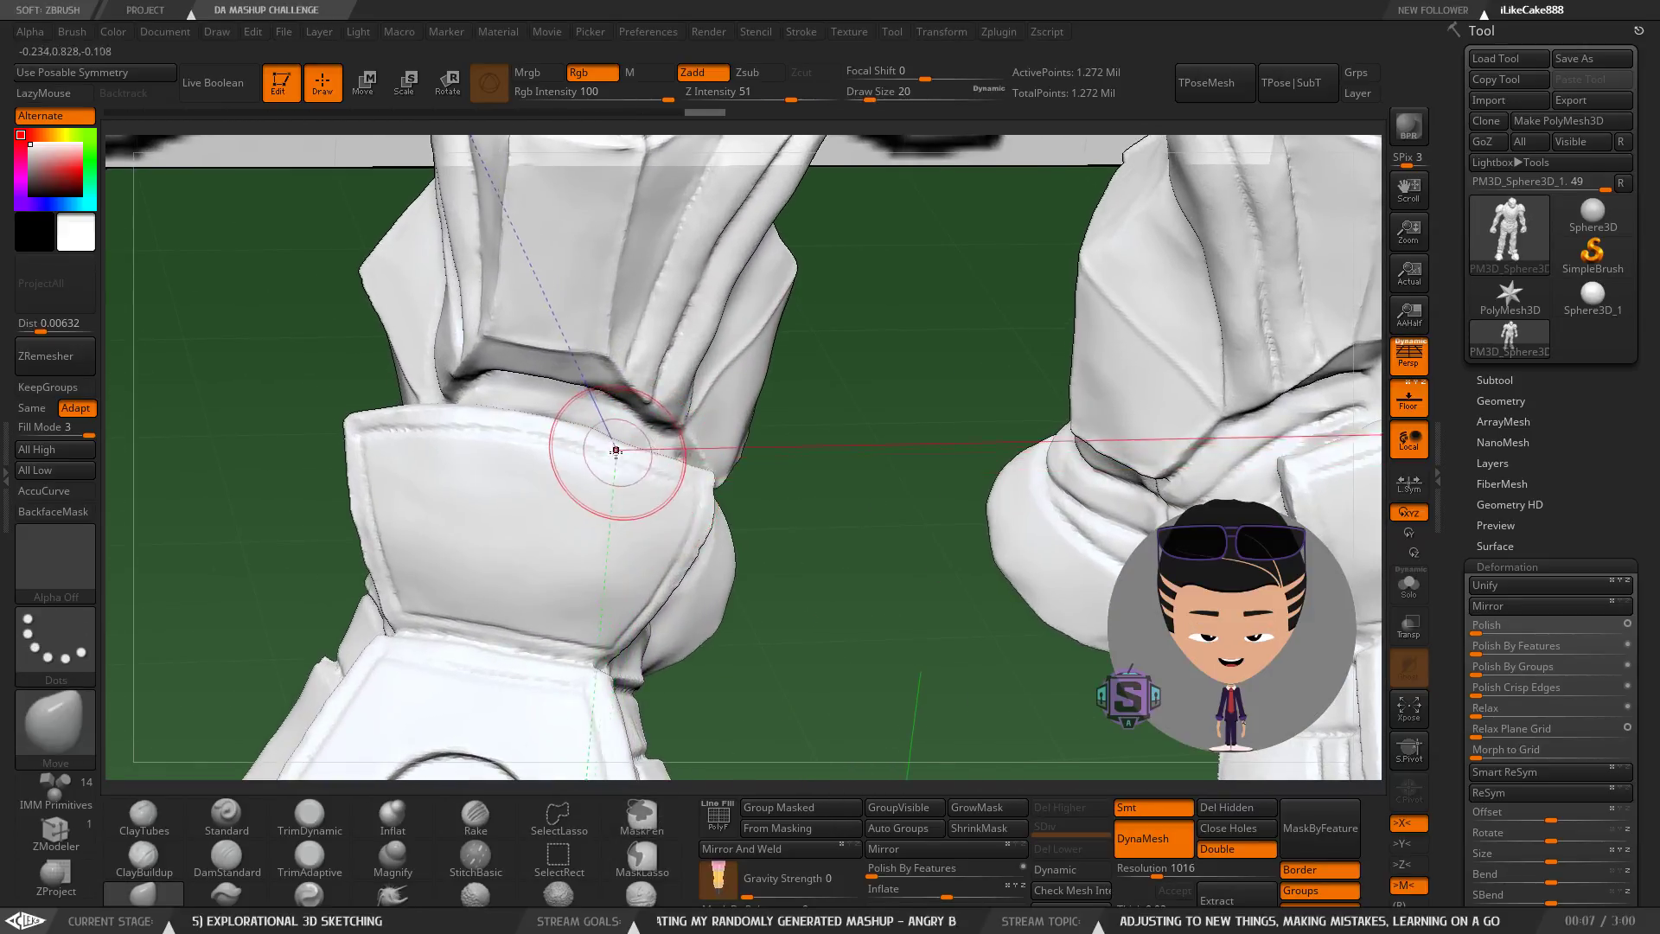
mouse_move(667, 484)
right_mouse_down("ctrl")
mouse_move(666, 346)
mouse_move(731, 320)
mouse_move(605, 595)
mouse_move(661, 474)
right_mouse_up("ctrl")
Carve the edges of the triangular abdominal panel beside the midline using the DamStandard brush at draw size 3.
right_click_drag(711, 430, 705, 718, "alt")
right_click_drag(744, 363, 843, 471, "ctrl")
right_click_drag(796, 352, 765, 281)
mouse_move(765, 281)
right_mouse_down("ctrl")
mouse_move(776, 302)
mouse_move(475, 527)
right_mouse_up("ctrl")
left_click(254, 849)
key("s")
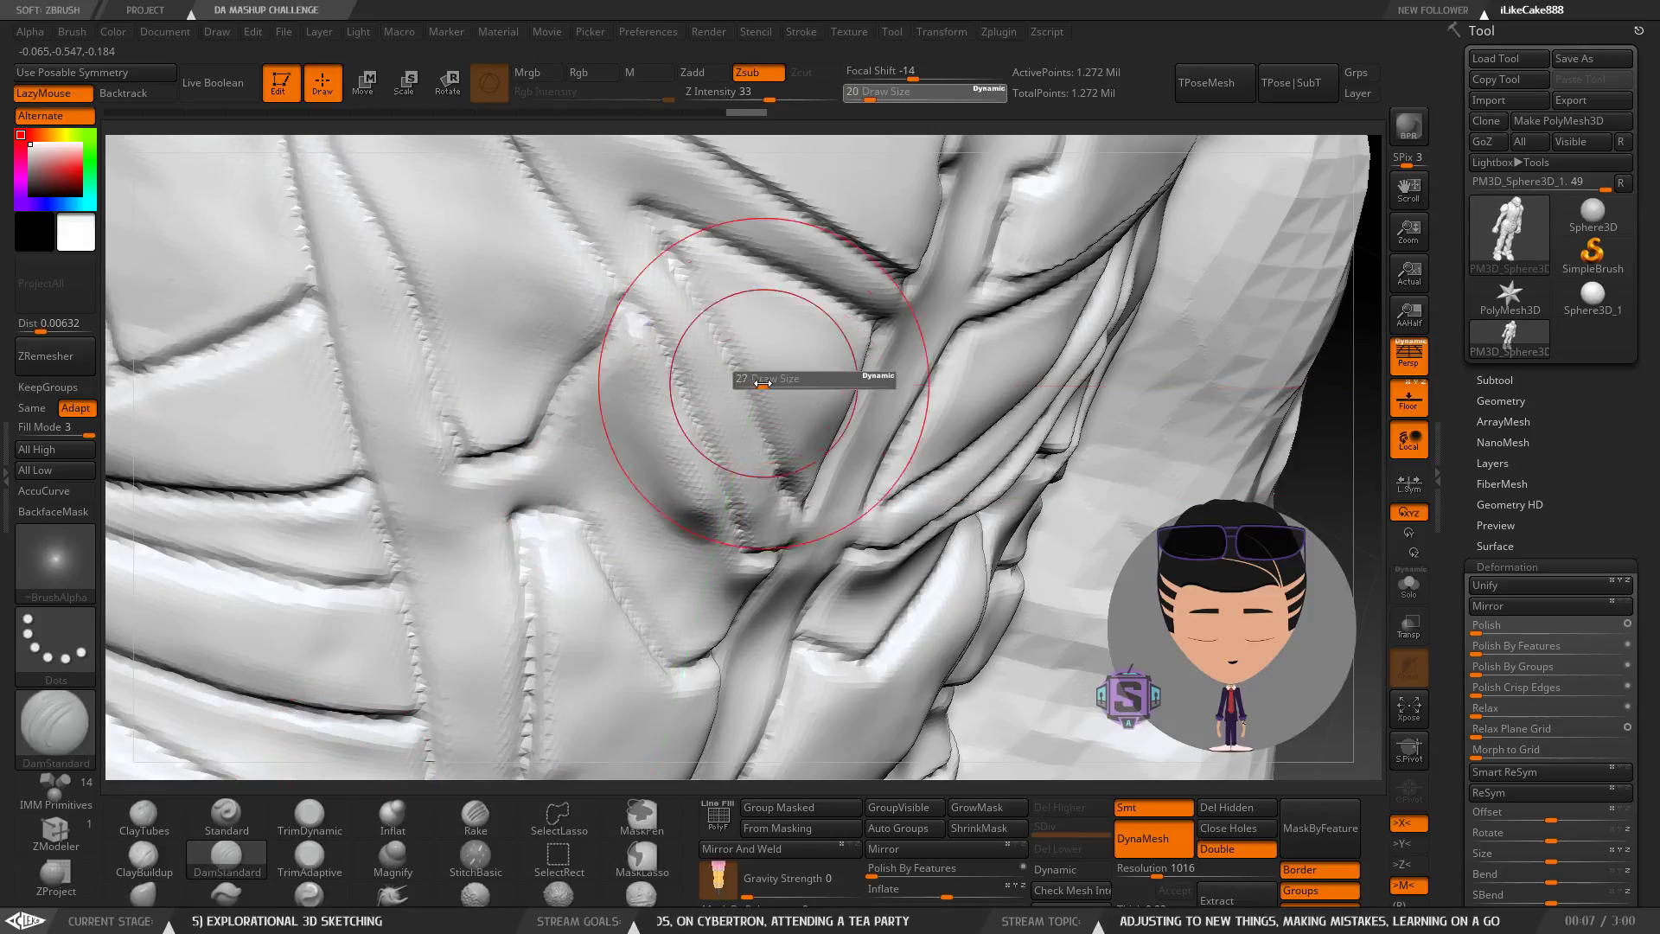
left_click_drag(746, 381, 743, 382)
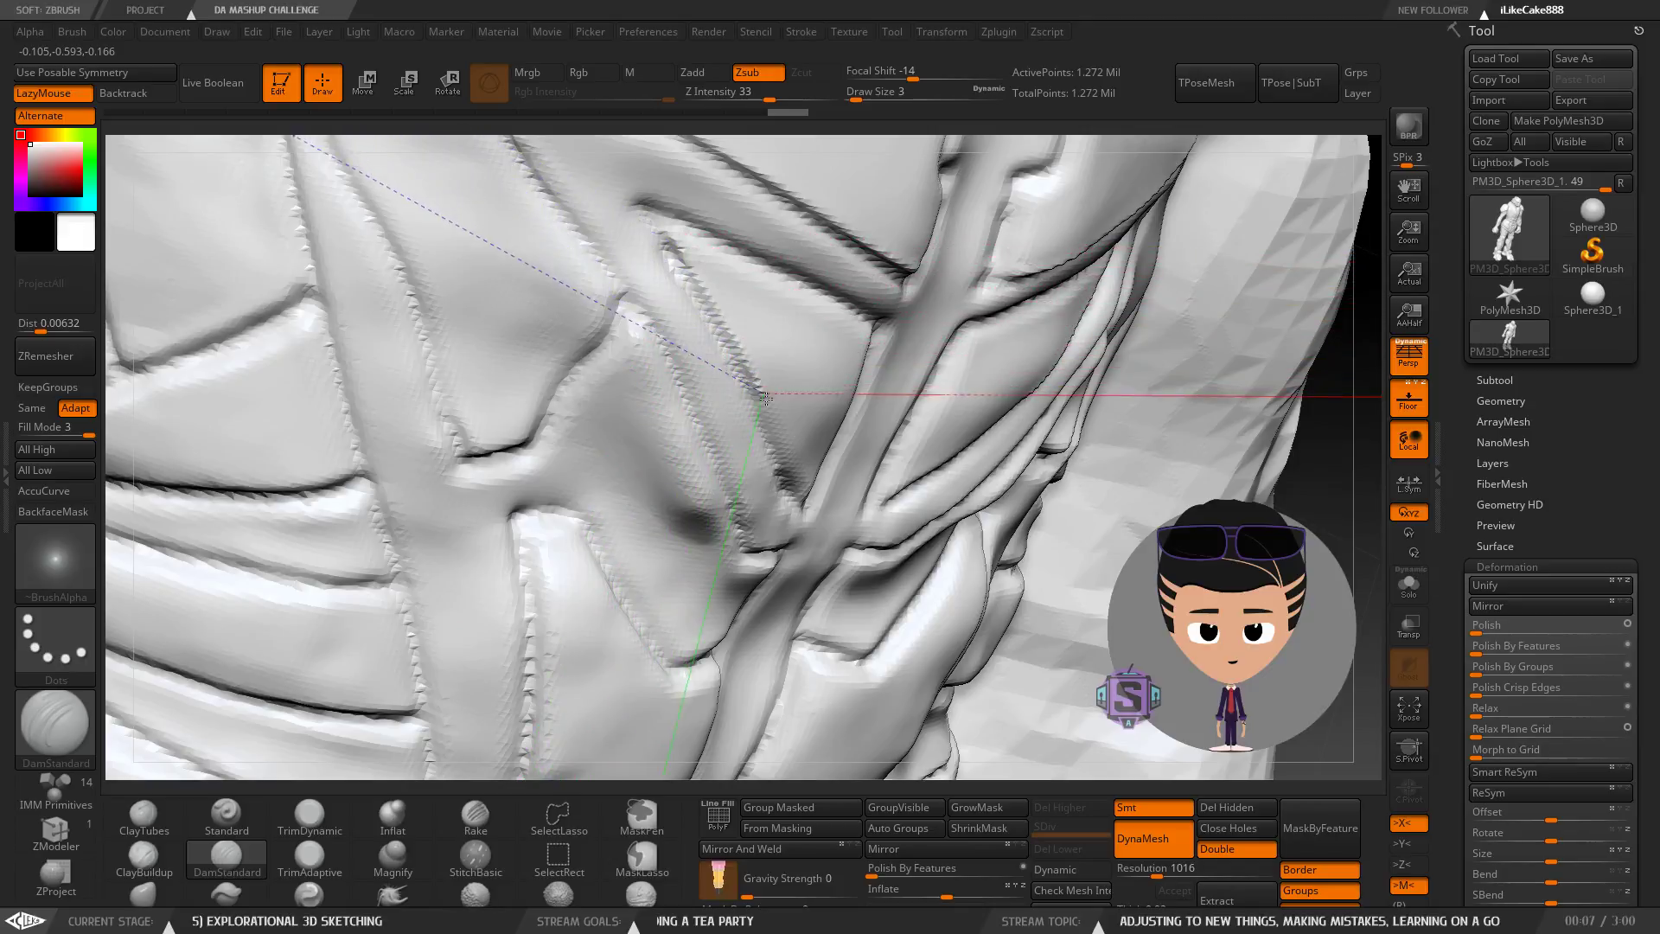
mouse_move(832, 298)
right_mouse_down("ctrl")
mouse_move(821, 345)
mouse_move(752, 338)
mouse_move(700, 294)
mouse_move(673, 226)
right_mouse_up("ctrl")
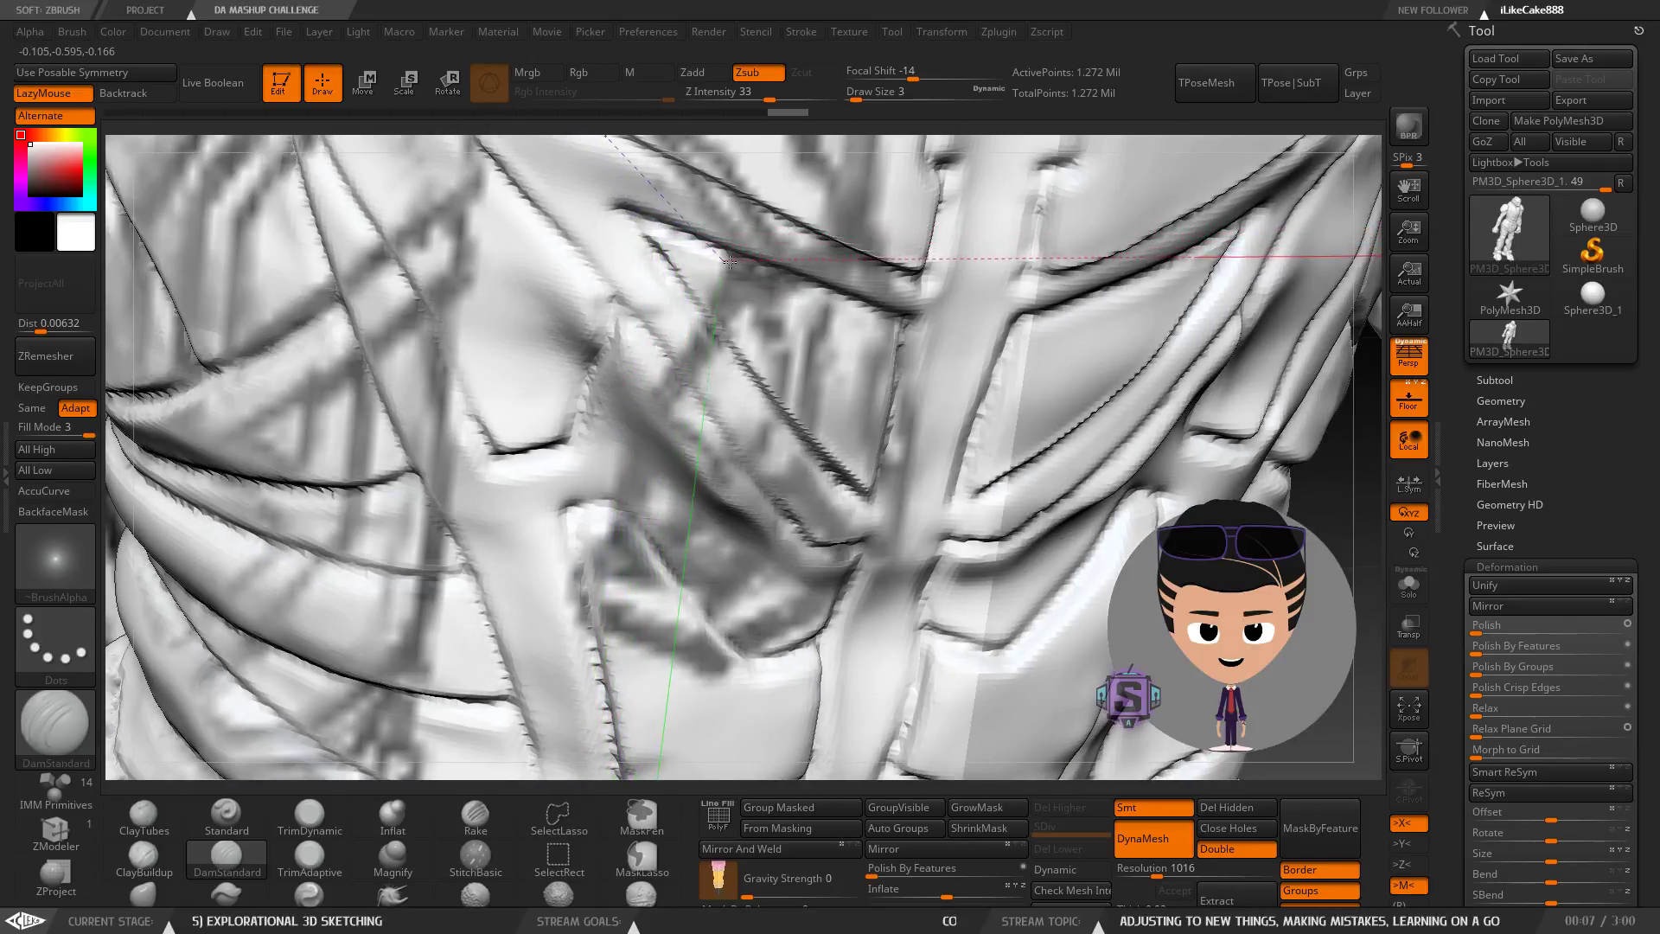
left_click_drag(844, 305, 914, 322)
mouse_move(905, 336)
right_mouse_down()
mouse_move(844, 295)
mouse_move(926, 341)
right_mouse_up()
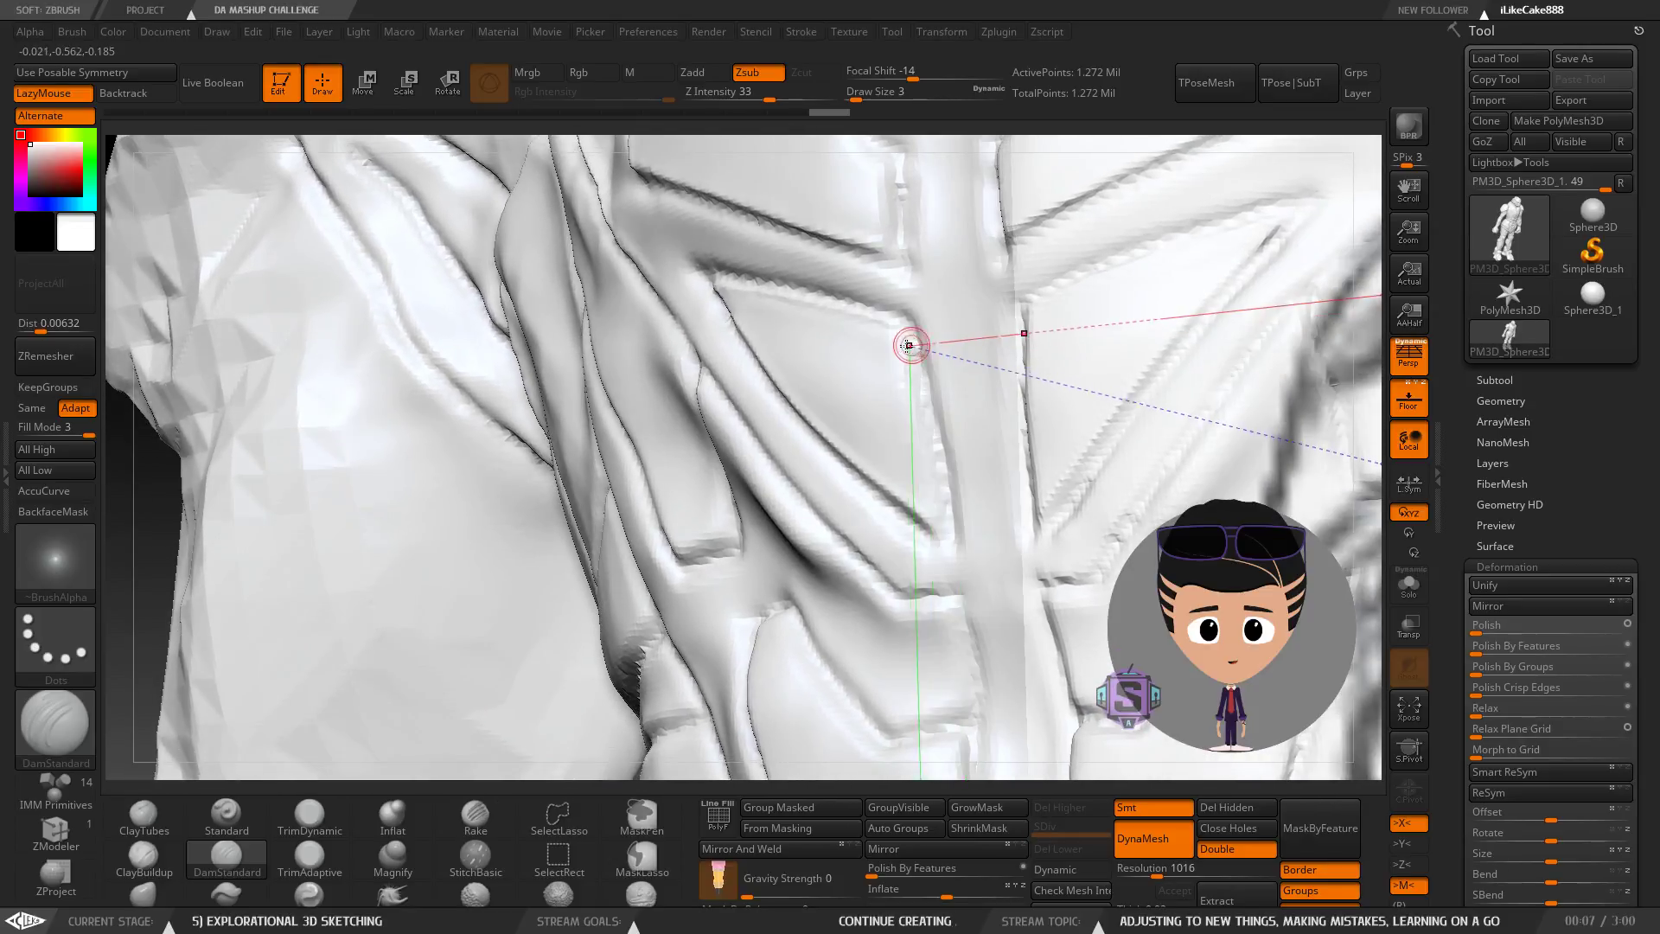
left_click_drag(905, 381, 939, 538)
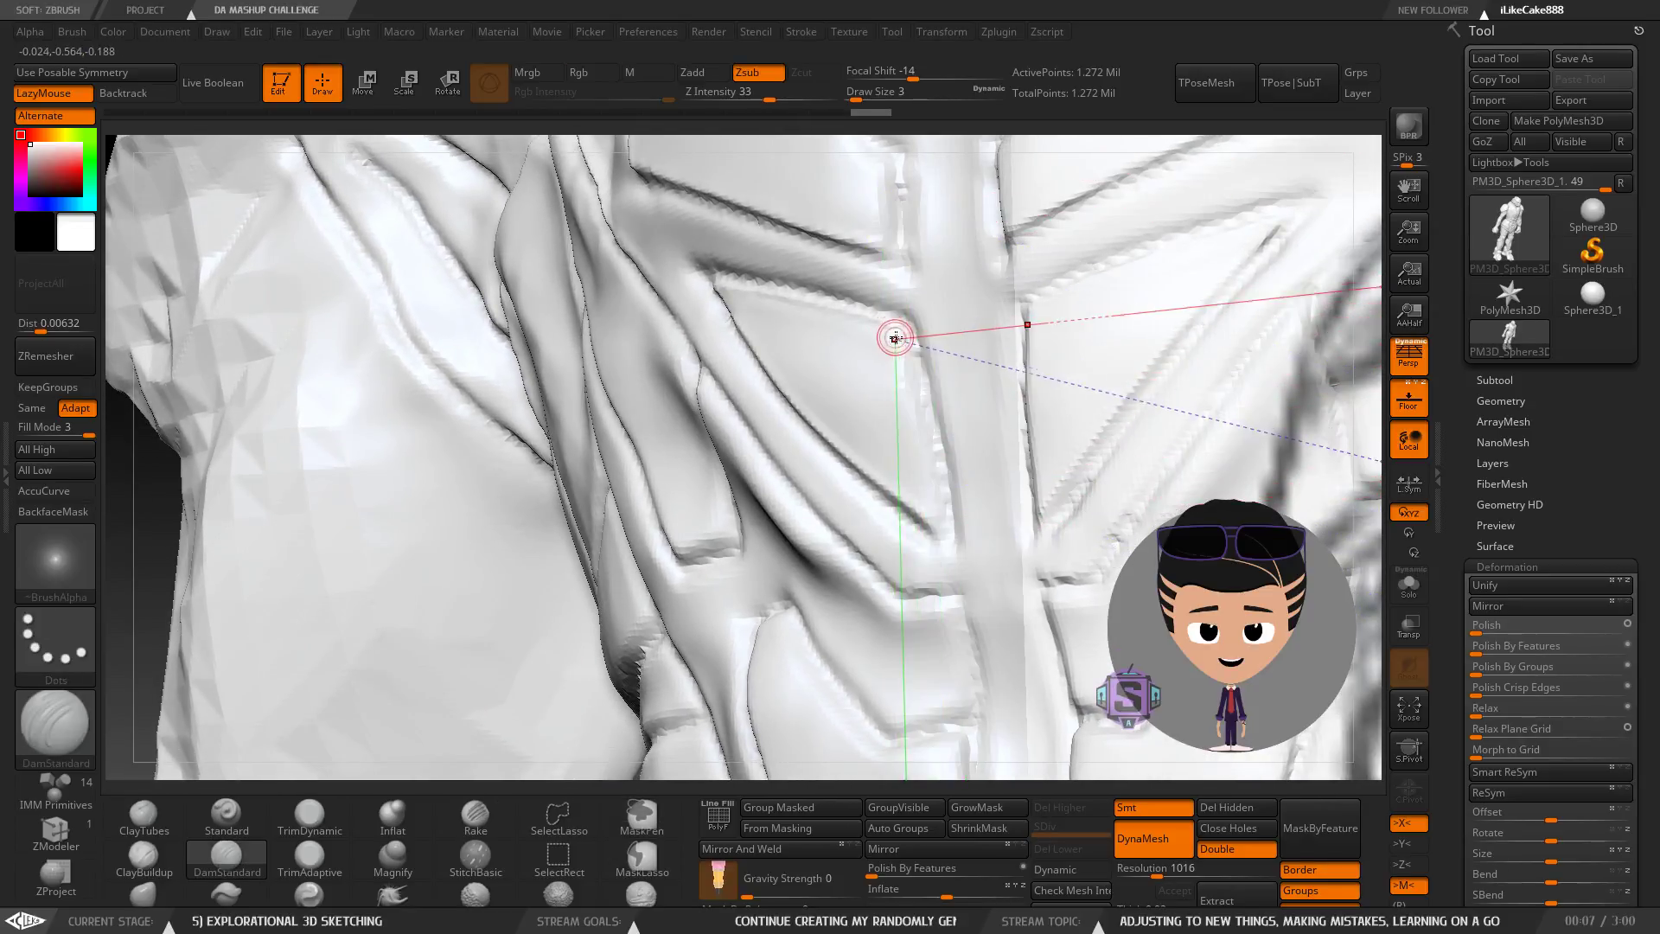
left_click_drag(903, 377, 938, 536)
Switch to the Move brush at draw size 9 for the lower abdominal panel and remesh the figure with DynaMesh.
mouse_move(932, 489)
right_mouse_down("ctrl")
mouse_move(927, 363)
mouse_move(902, 528)
mouse_move(915, 567)
mouse_move(886, 463)
mouse_move(942, 550)
mouse_move(949, 596)
right_mouse_up("ctrl")
mouse_move(870, 495)
right_mouse_down("alt")
mouse_move(890, 596)
mouse_move(968, 700)
right_mouse_up("alt")
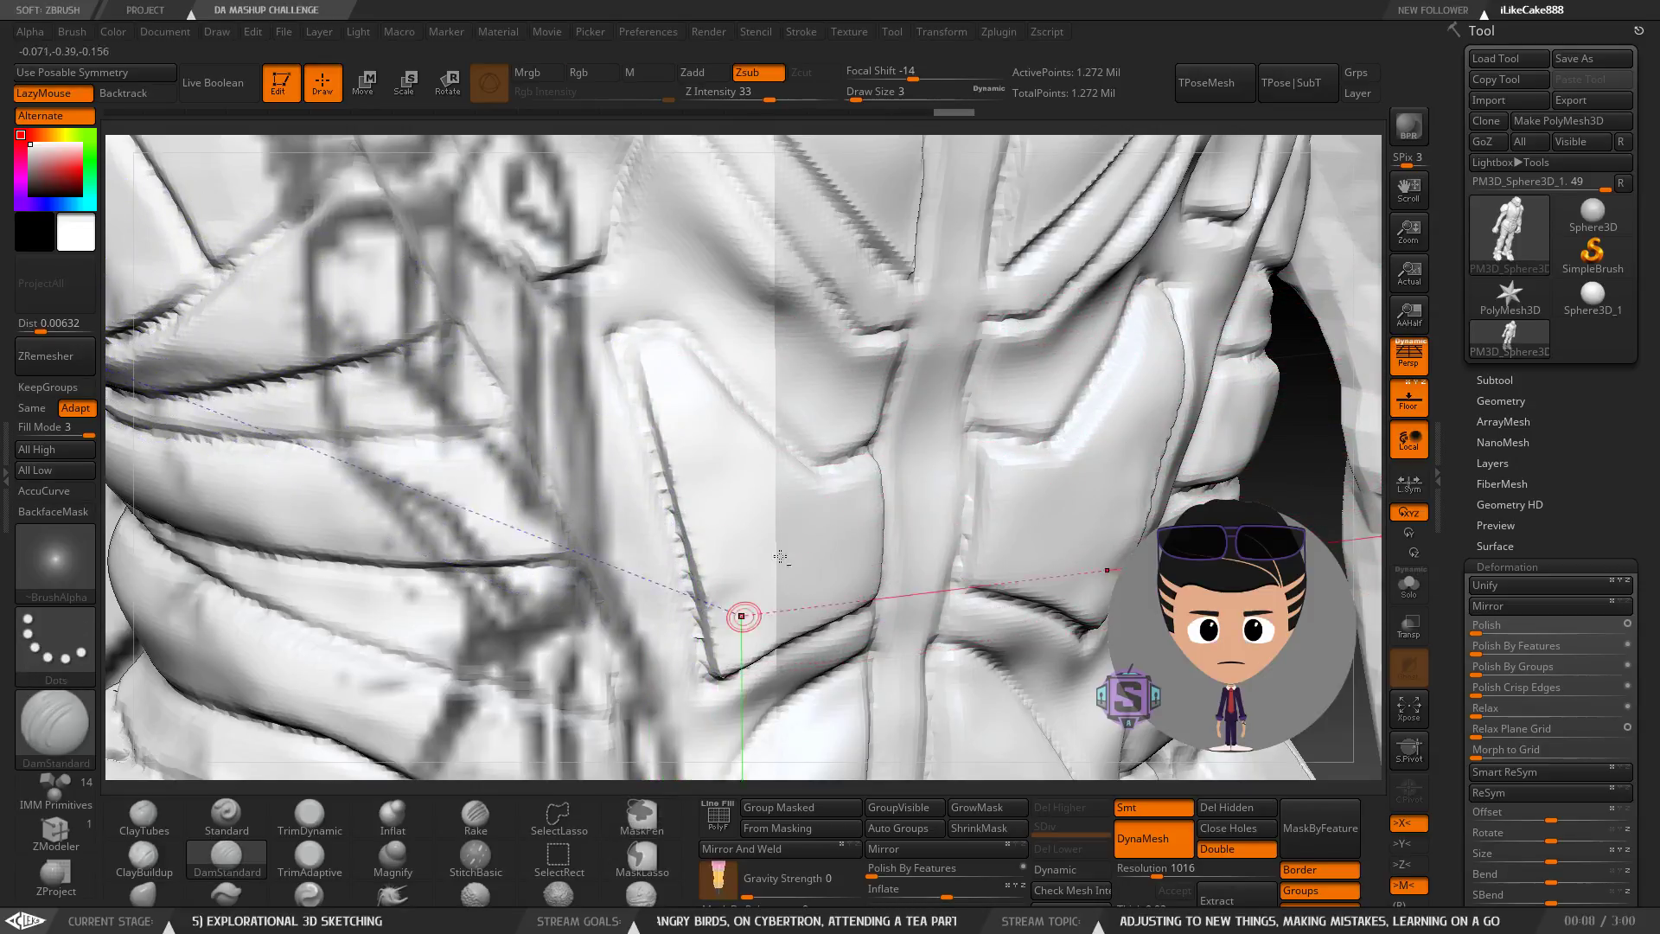
mouse_move(855, 627)
right_mouse_down()
mouse_move(900, 597)
mouse_move(830, 605)
mouse_move(778, 640)
mouse_move(871, 674)
mouse_move(860, 657)
mouse_move(892, 619)
right_mouse_up()
left_click(156, 890)
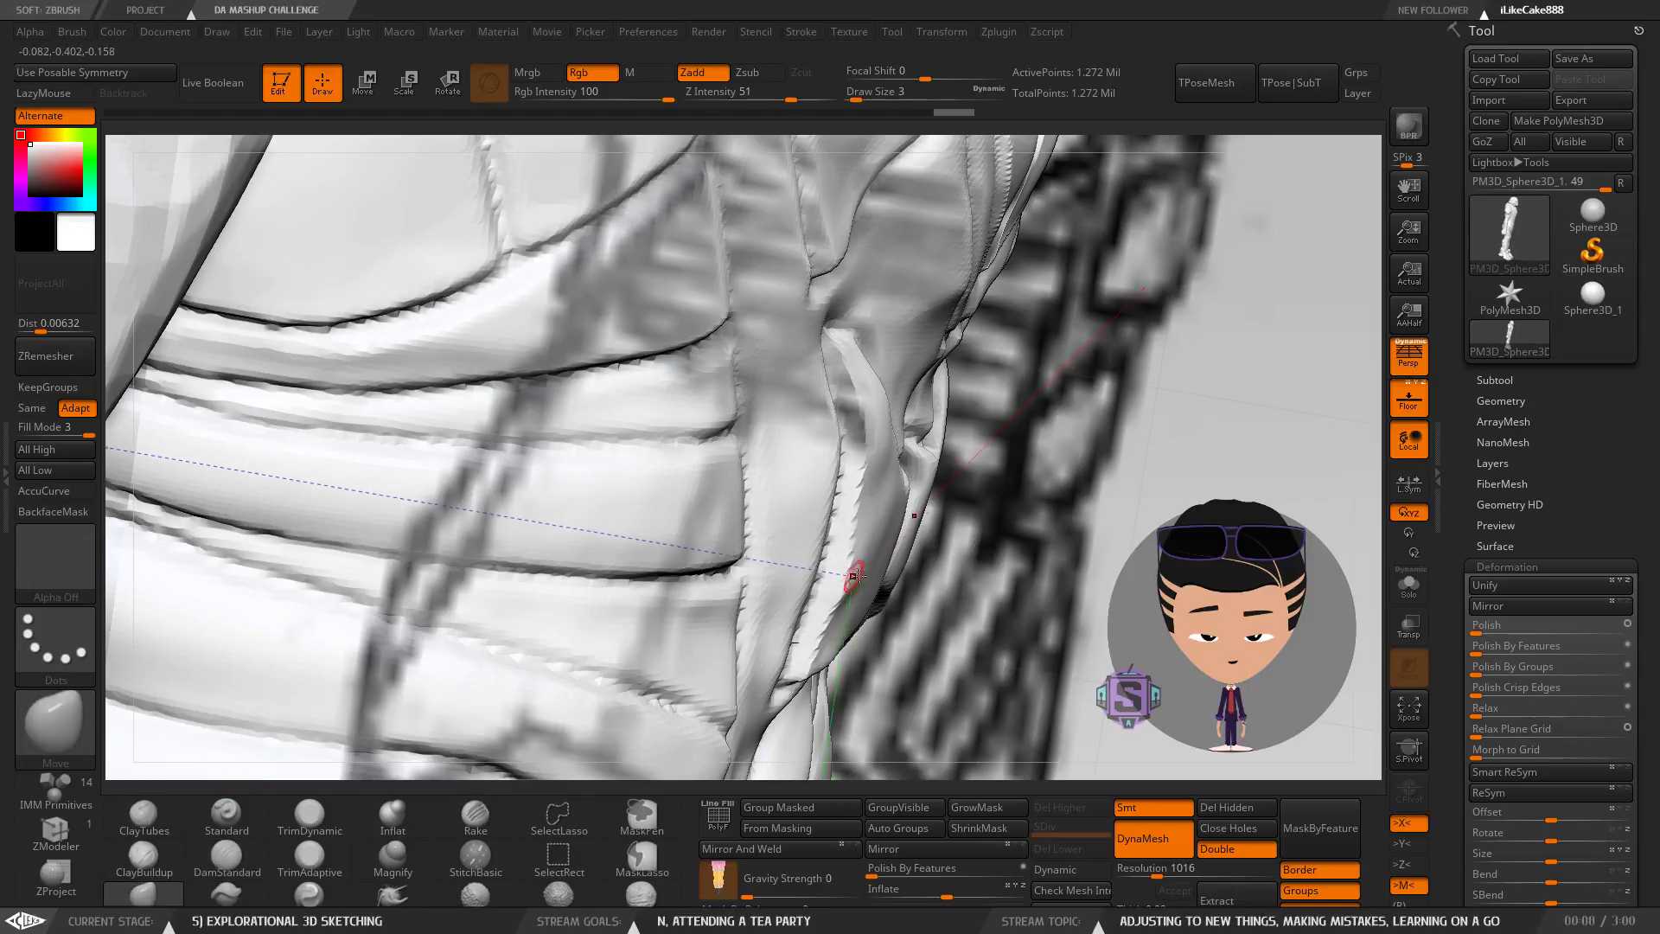
key("s")
mouse_move(877, 579)
left_mouse_down()
mouse_move(849, 582)
mouse_move(891, 519)
left_mouse_up()
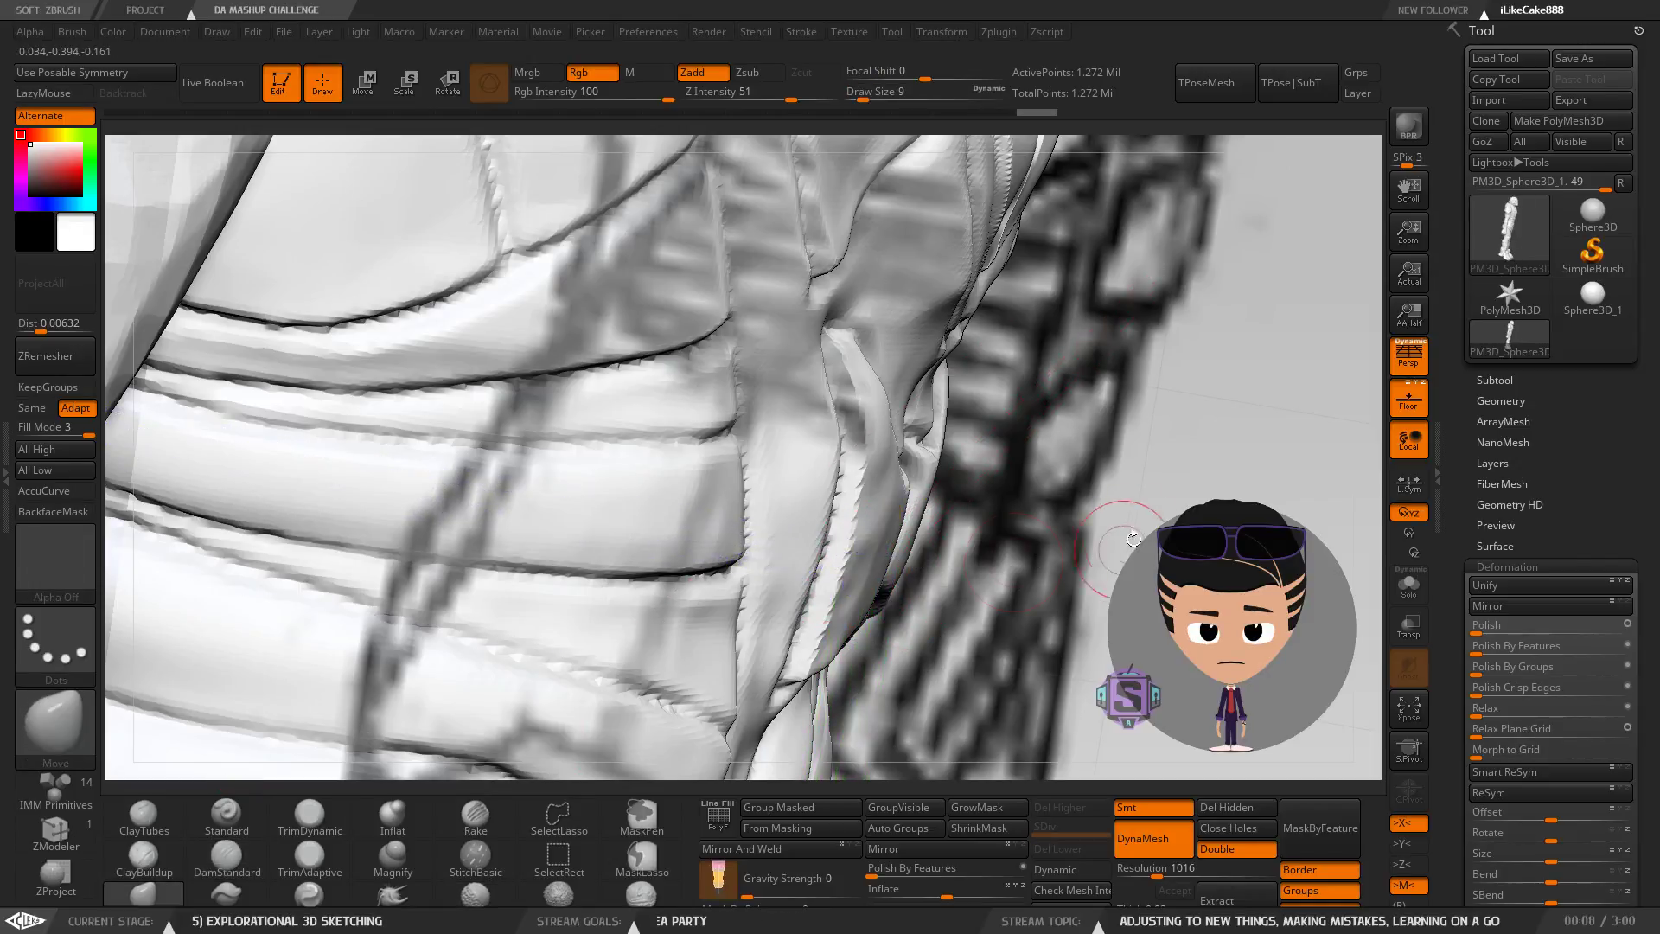
left_click_drag(1219, 579, 1153, 472, "ctrl")
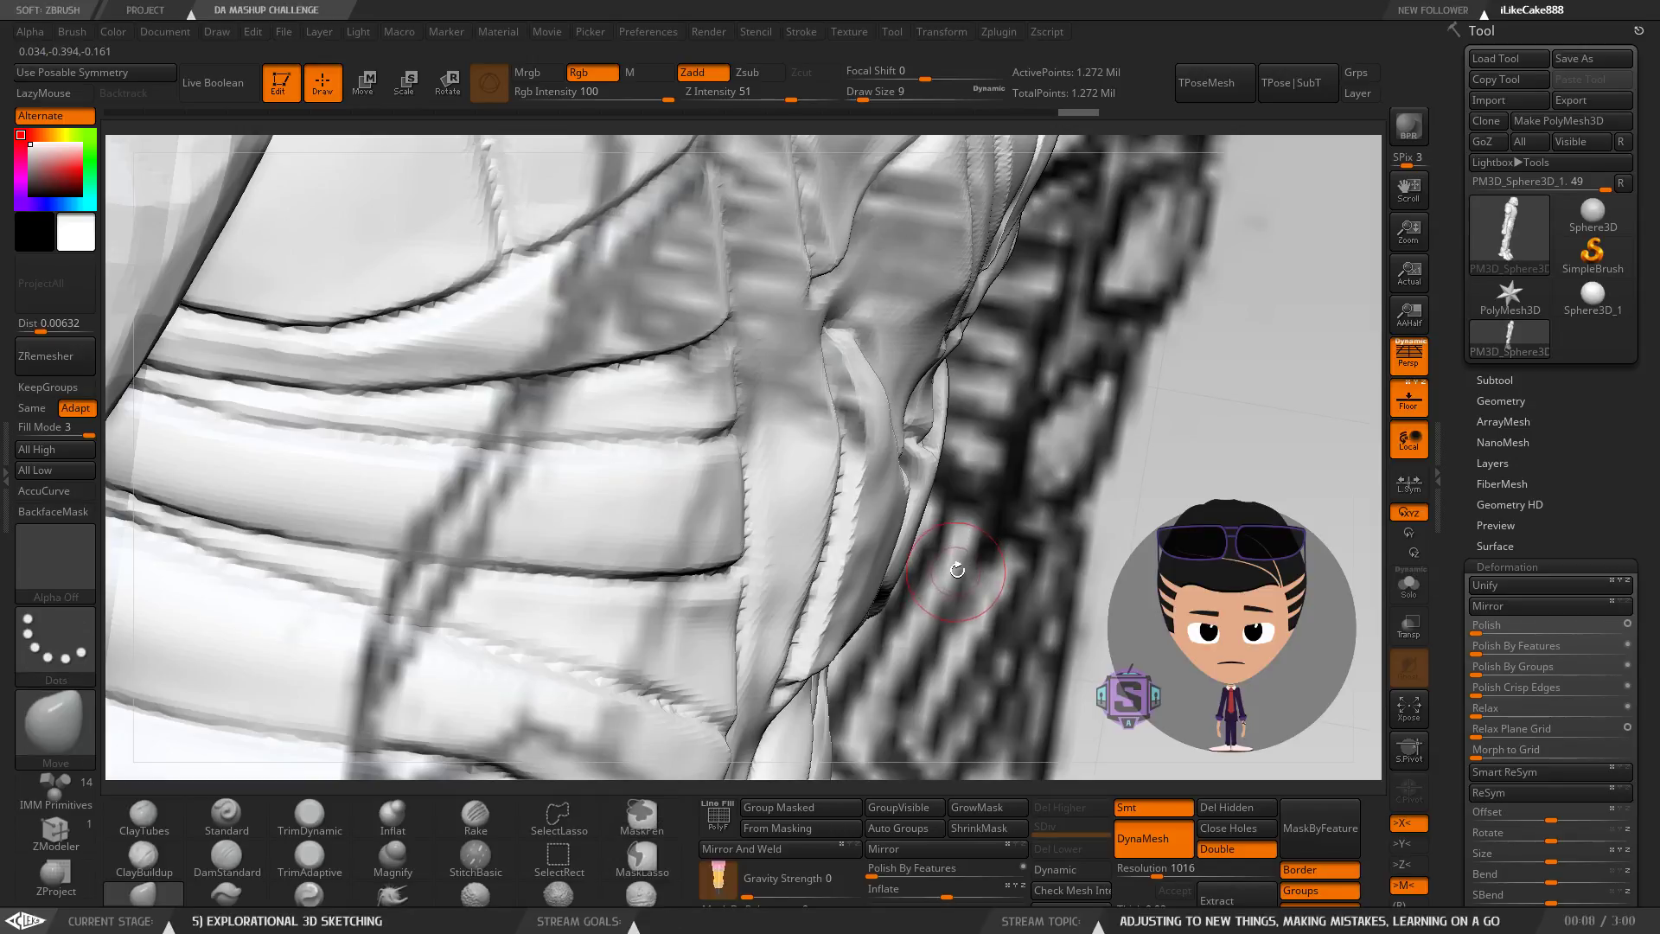
Set the draw size to 5 and smooth the surface of the lower abdominal panel.
key("s")
left_click_drag(966, 566, 965, 566)
key("shift")
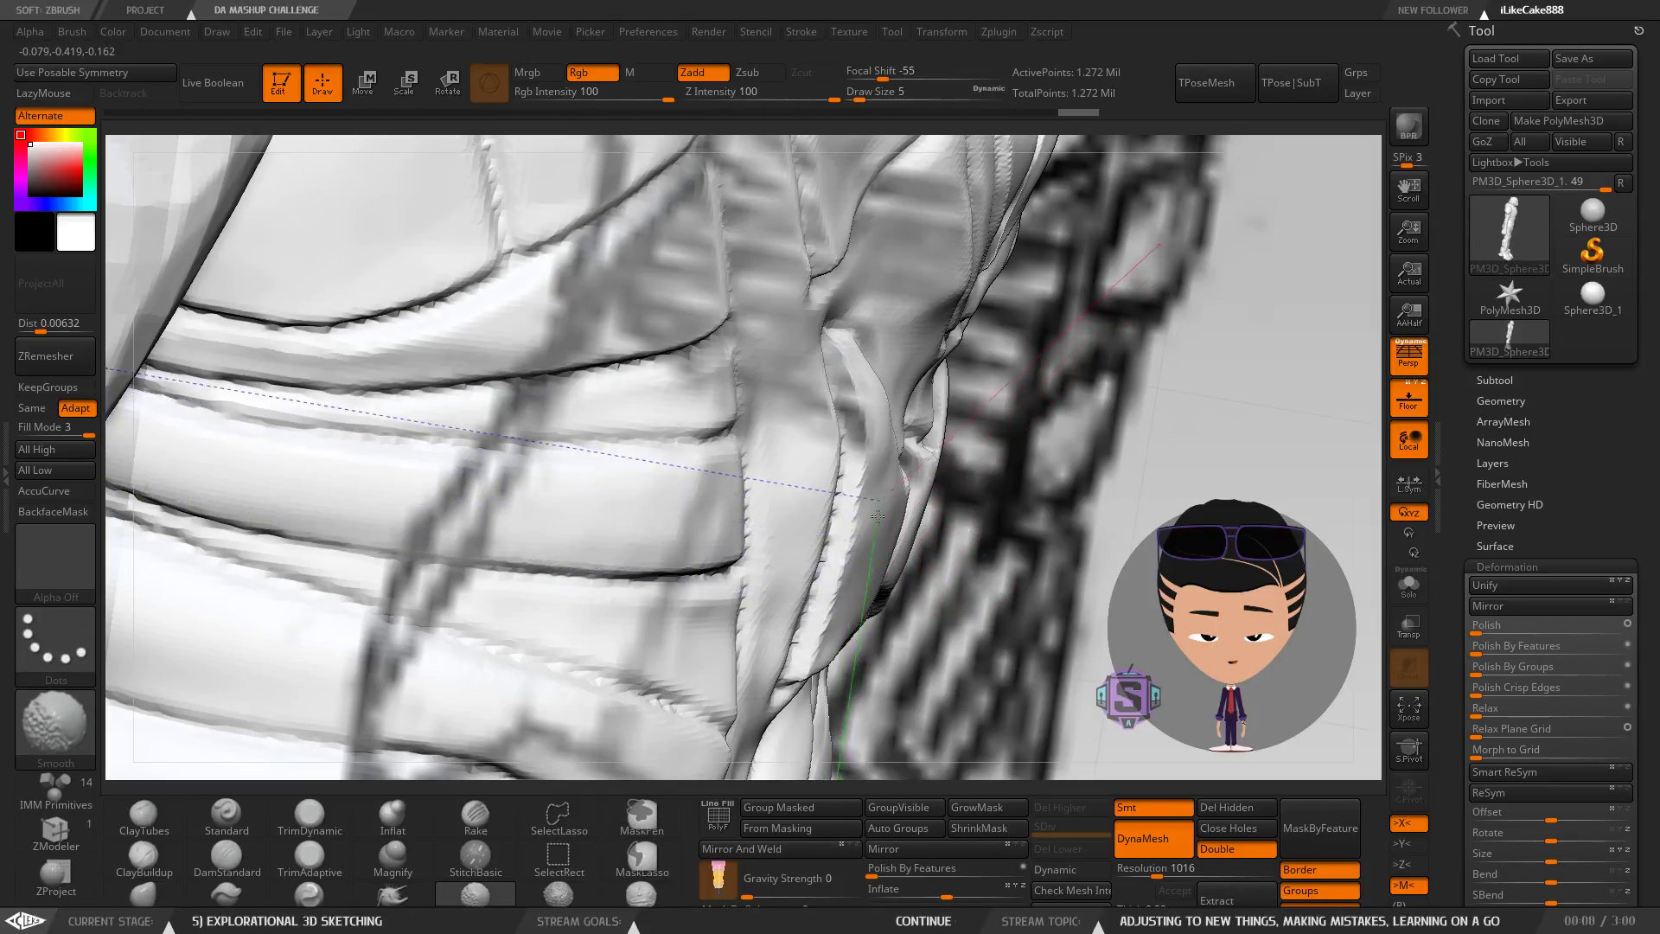
mouse_move(893, 526)
left_mouse_down("shift")
mouse_move(900, 506)
mouse_move(985, 486)
mouse_move(894, 476)
left_mouse_up("shift")
mouse_move(894, 476)
right_mouse_down()
mouse_move(950, 481)
mouse_move(915, 425)
mouse_move(878, 553)
mouse_move(793, 576)
mouse_move(812, 559)
mouse_move(790, 500)
mouse_move(740, 441)
mouse_move(794, 550)
right_mouse_up()
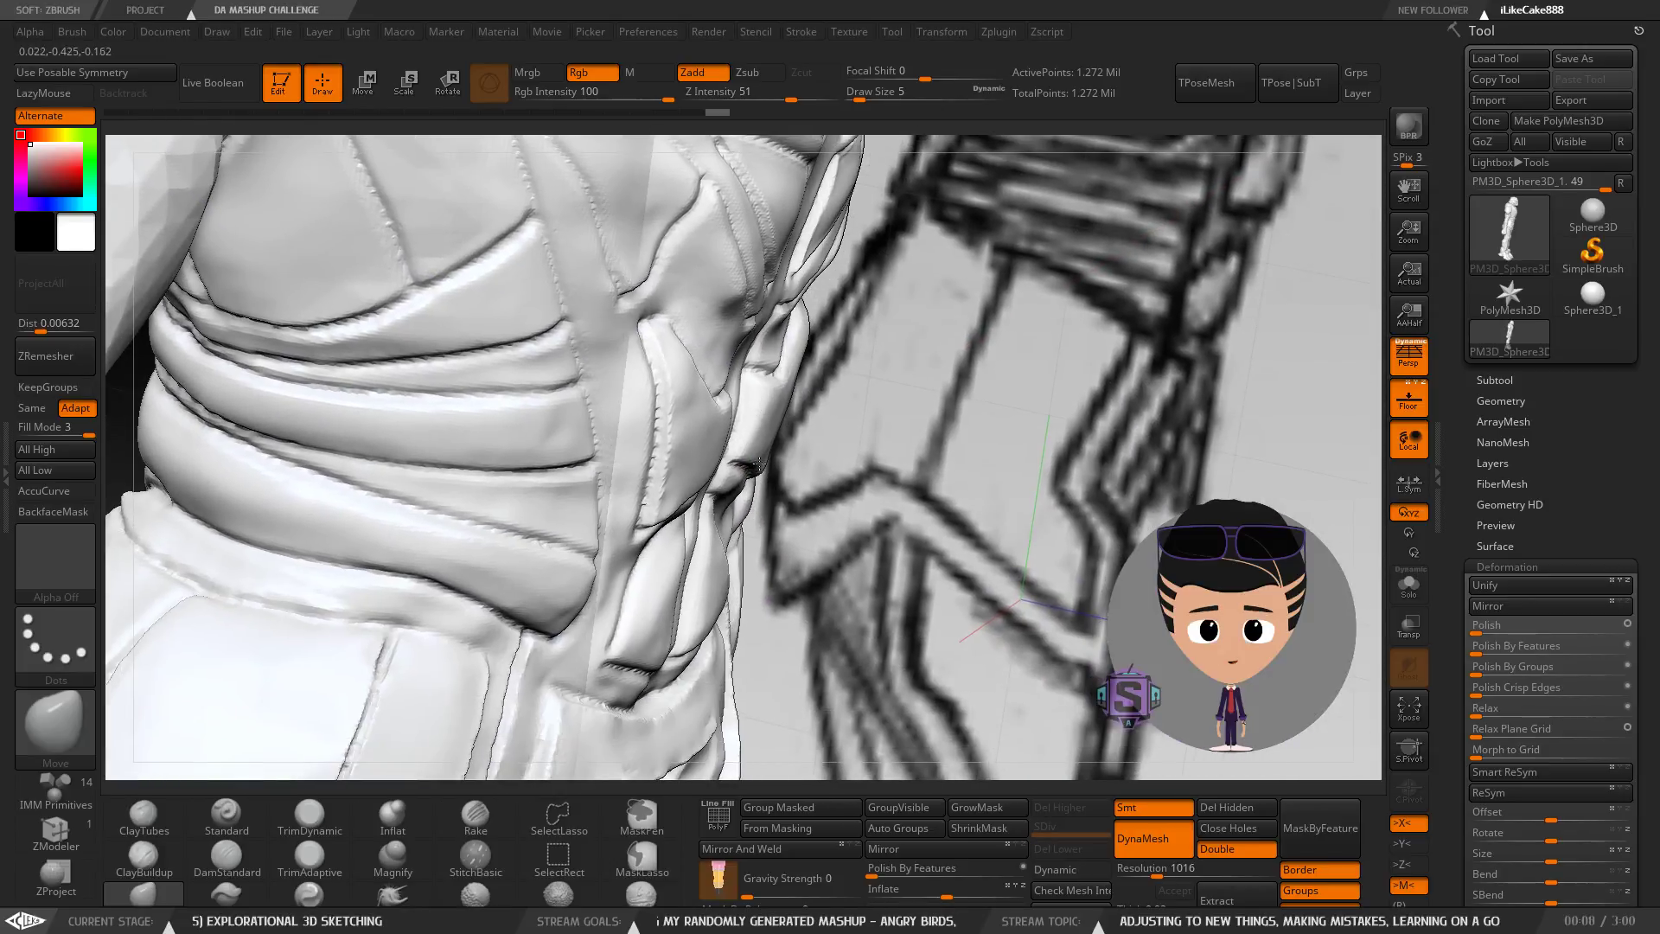
Clean up the lower abdominal panel's bottom corner and carve its lower and inner edges with DamStandard at draw size 5.
mouse_move(757, 466)
right_mouse_down()
mouse_move(734, 482)
mouse_move(686, 470)
mouse_move(730, 474)
mouse_move(723, 584)
mouse_move(741, 593)
mouse_move(741, 346)
right_mouse_up()
right_click_drag(709, 548, 714, 527, "alt")
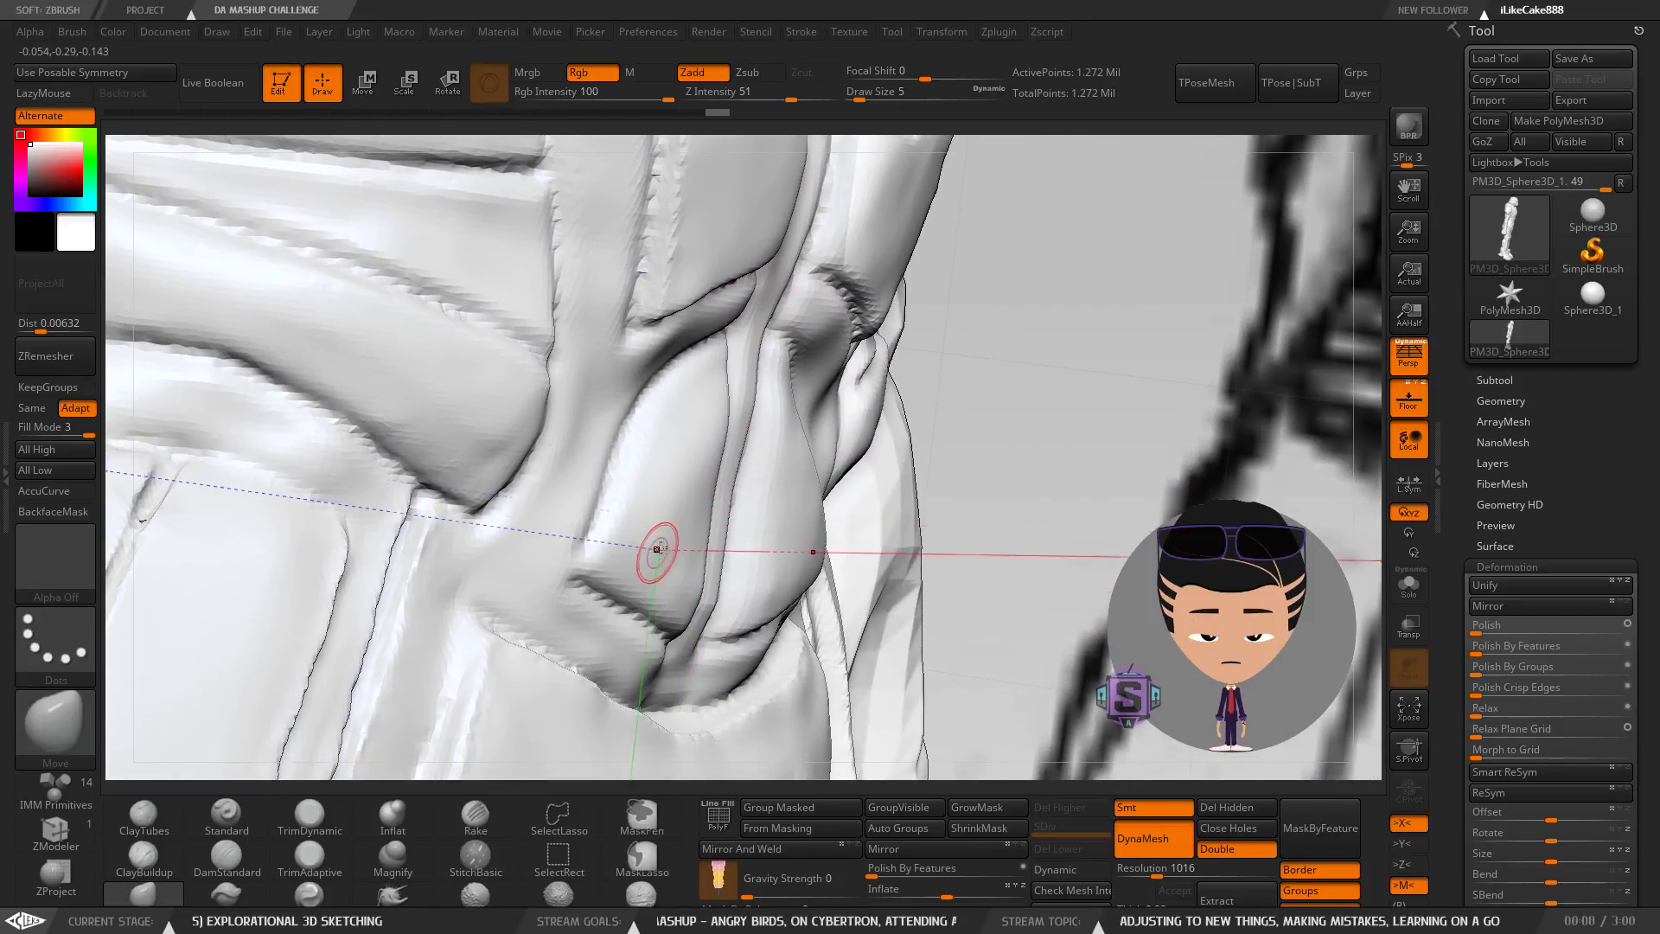
right_click_drag(707, 381, 645, 490)
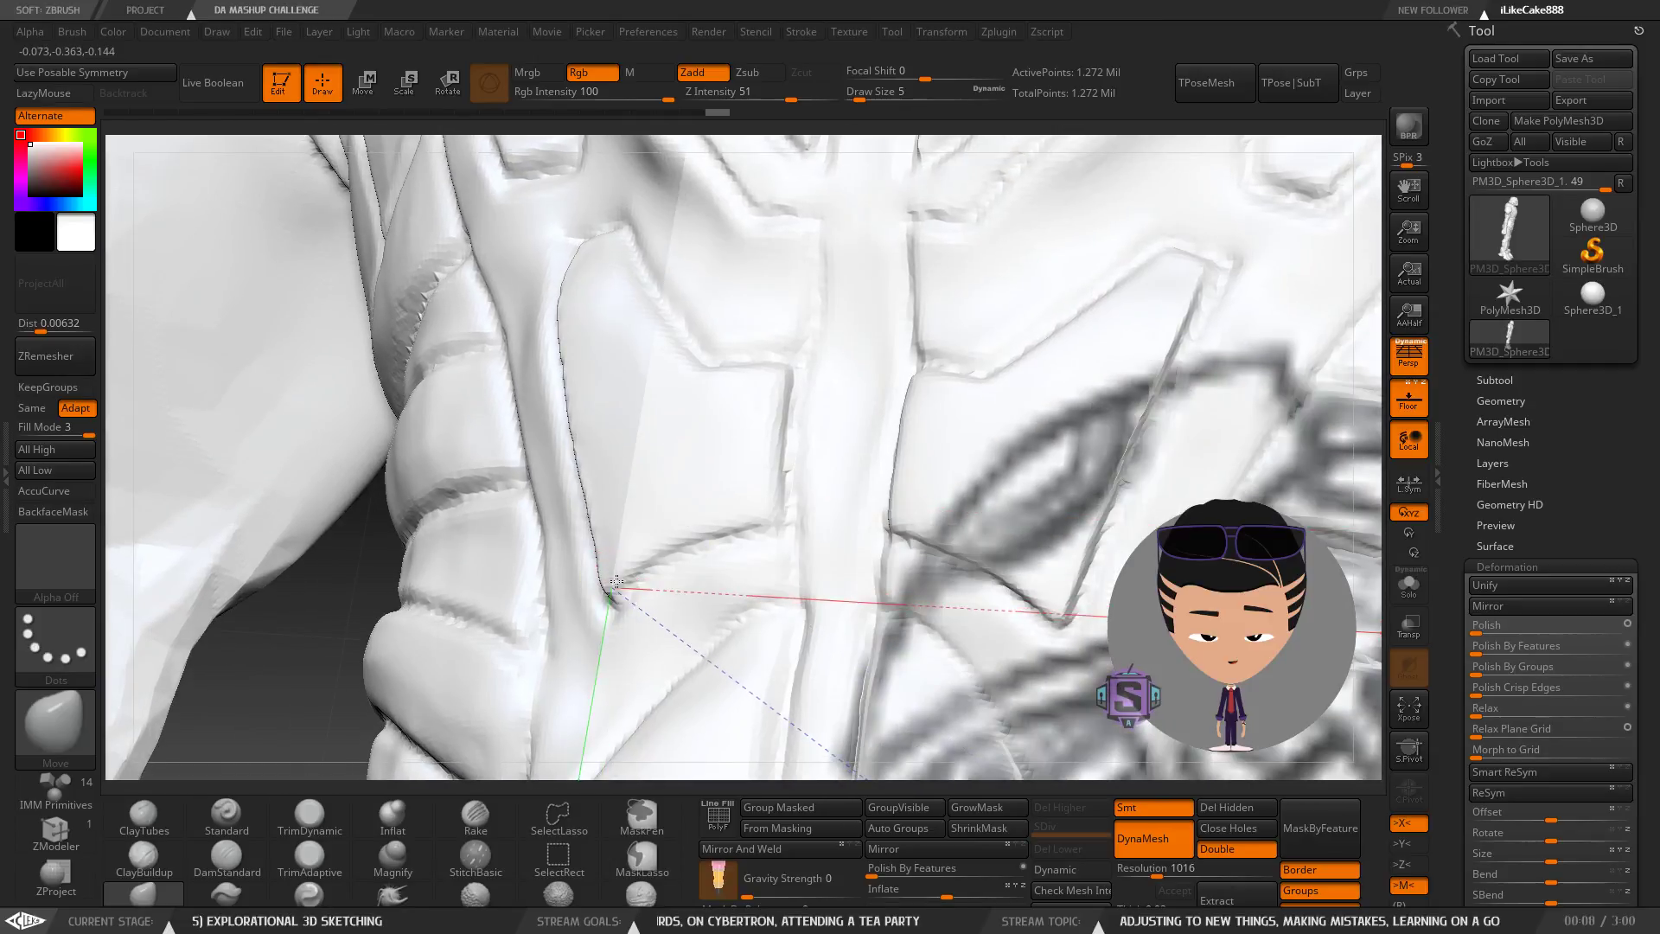
left_click_drag(640, 558, 602, 607, "shift")
left_click(227, 858)
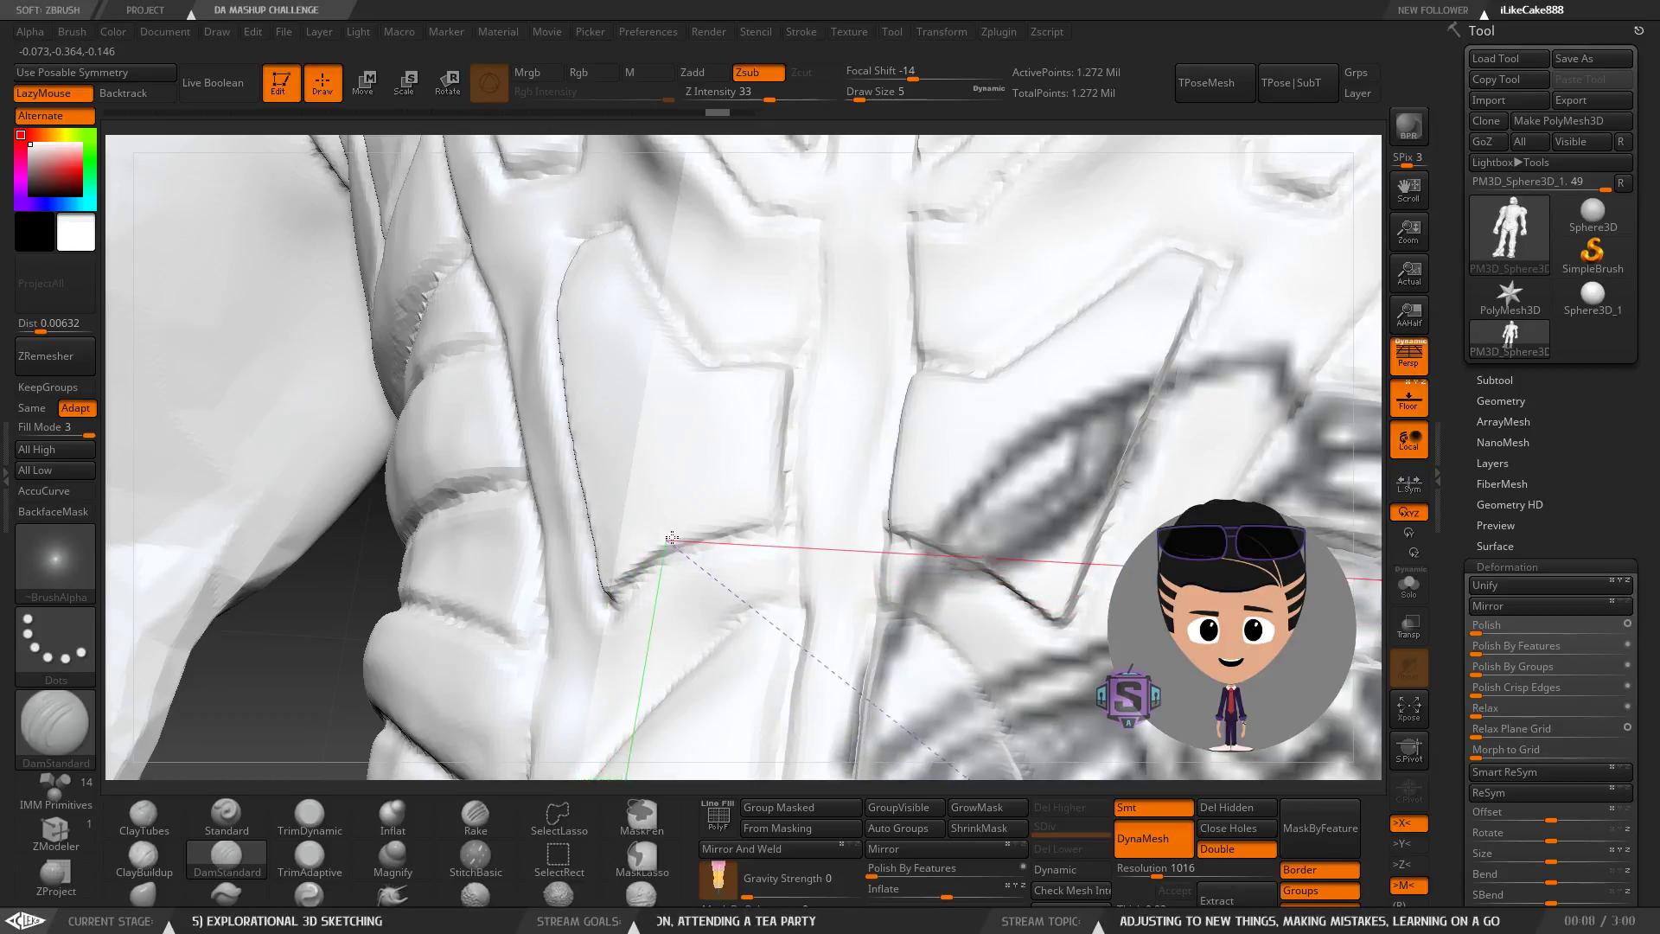
left_click_drag(727, 514, 611, 585, "shift")
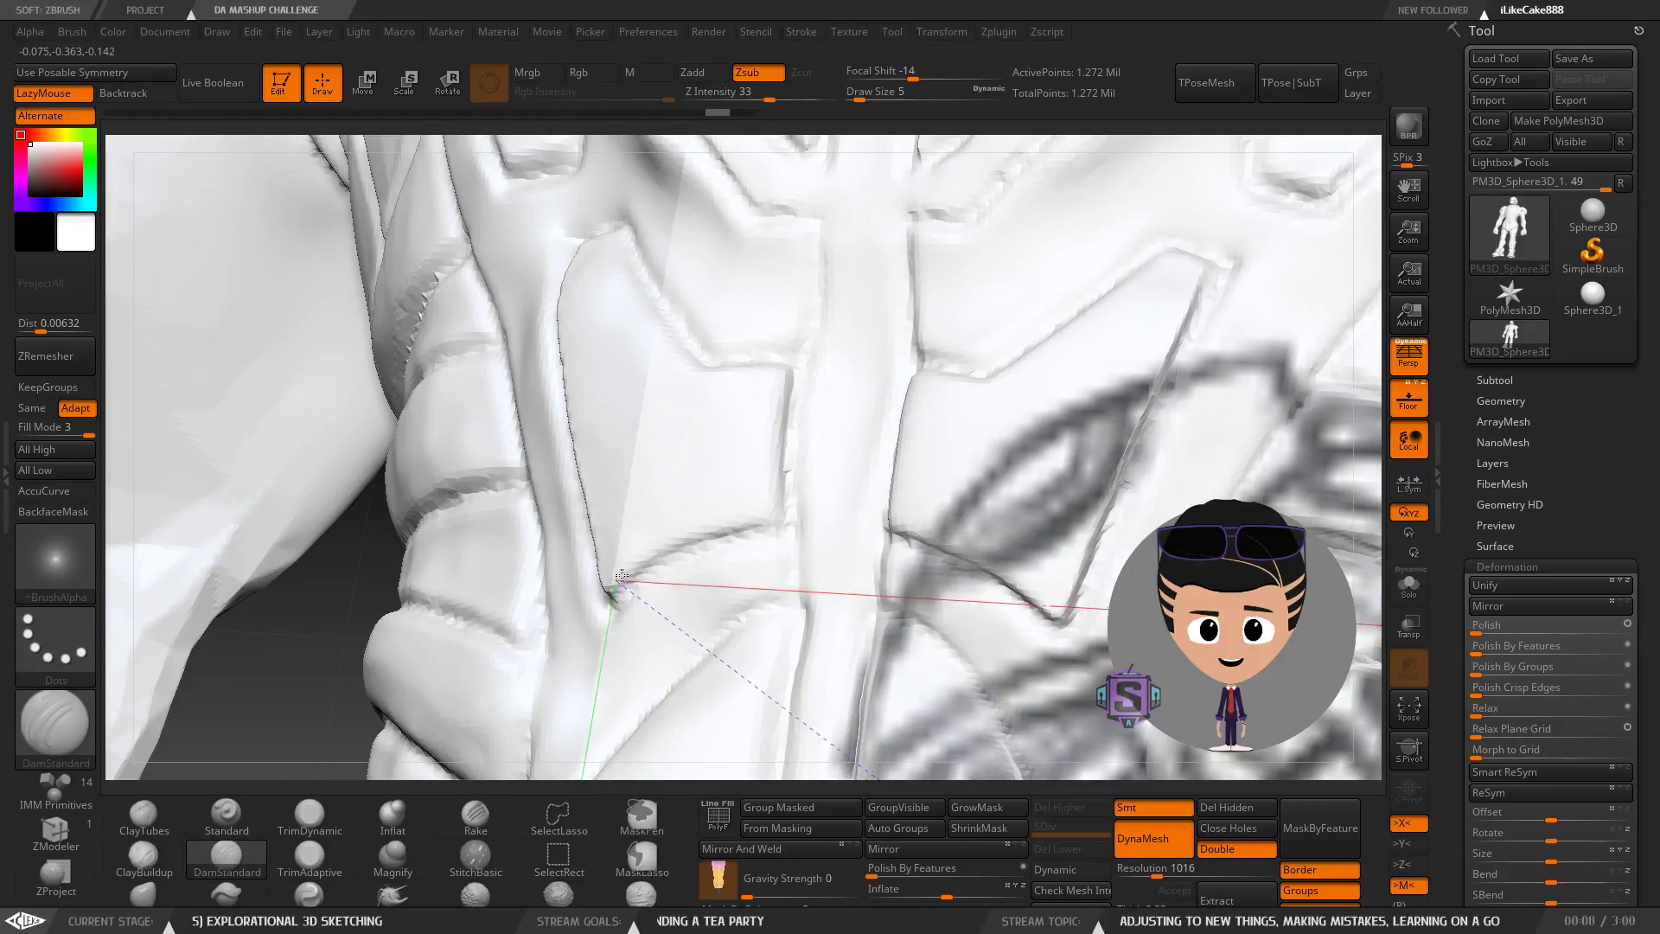
left_click_drag(777, 511, 792, 379)
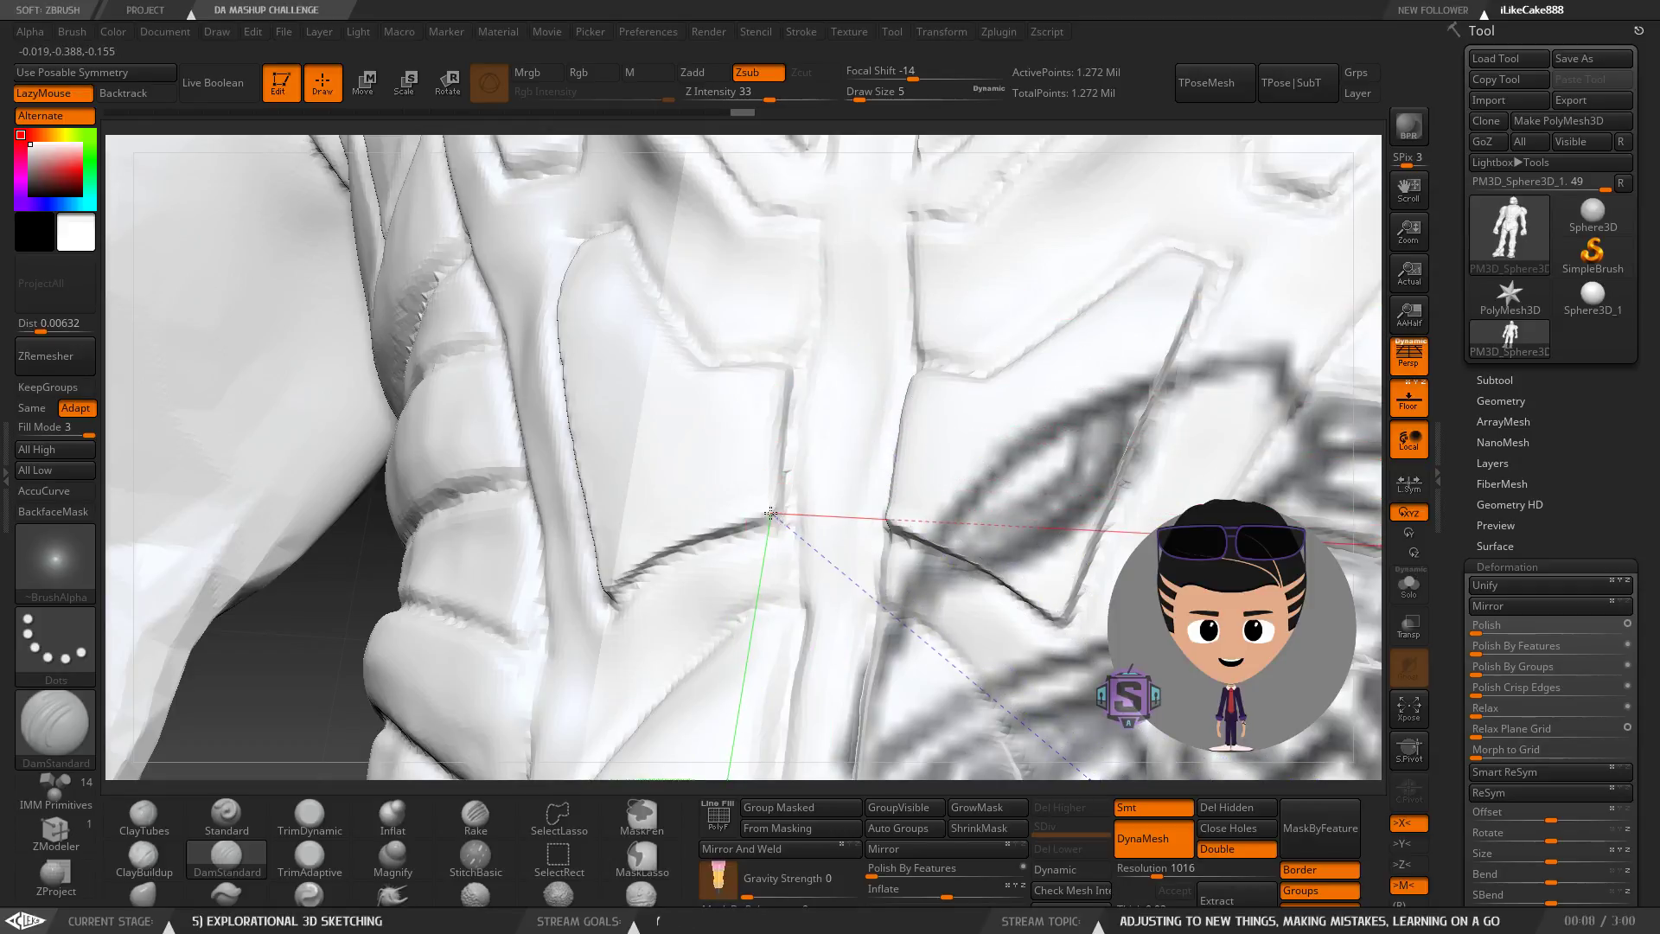
left_click_drag(770, 486, 789, 371)
Check the upper edges of the lower abdominal panel from both sides and remesh the figure with DynaMesh.
mouse_move(798, 394)
right_mouse_down()
mouse_move(751, 413)
mouse_move(785, 449)
mouse_move(751, 424)
right_mouse_up()
right_click_drag(704, 363, 692, 510, "alt")
mouse_move(556, 439)
right_mouse_down()
mouse_move(588, 433)
mouse_move(531, 433)
right_mouse_up()
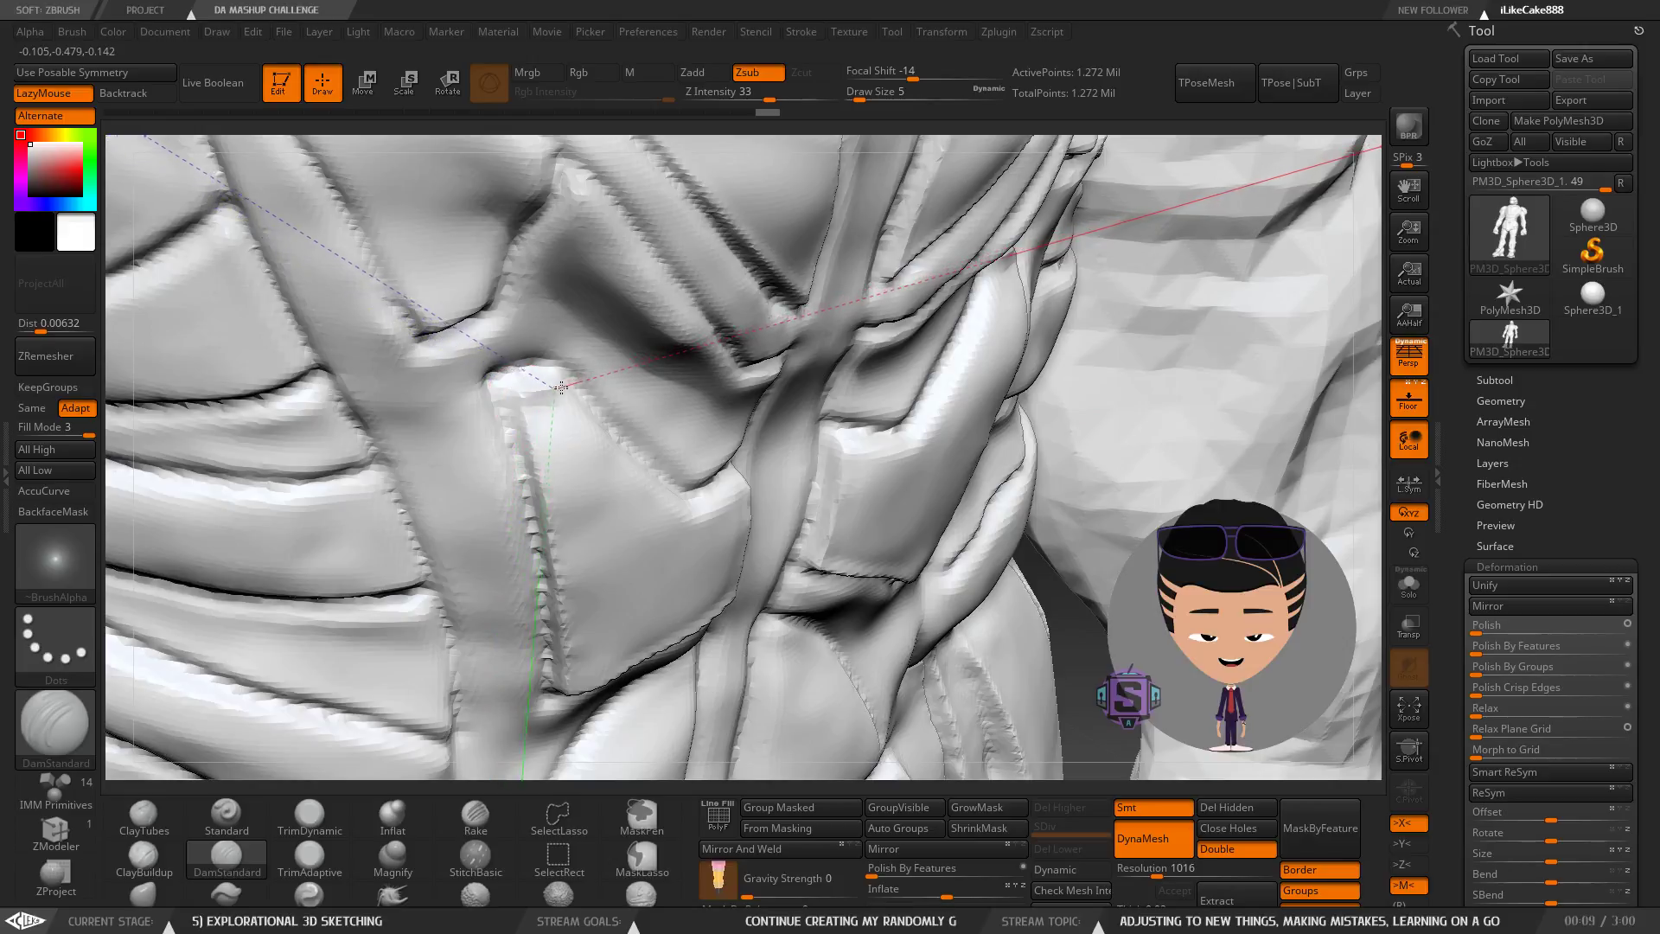
right_click_drag(618, 389, 578, 396)
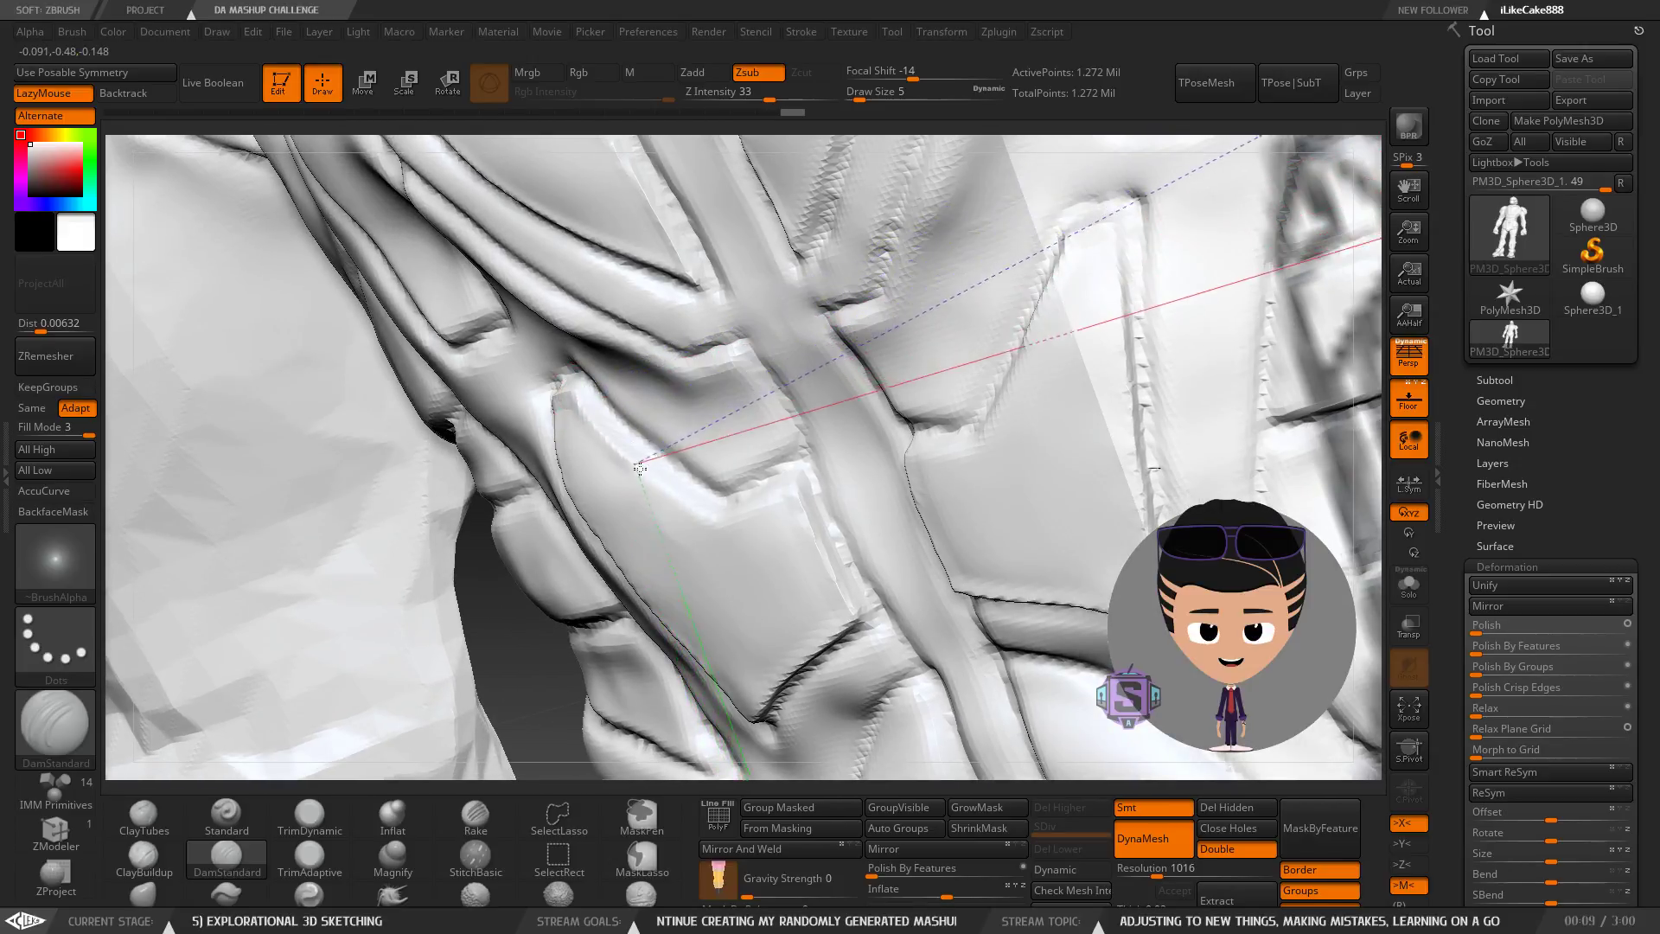
mouse_move(763, 491)
right_mouse_down()
mouse_move(805, 508)
mouse_move(752, 531)
mouse_move(740, 524)
mouse_move(809, 508)
mouse_move(885, 415)
mouse_move(697, 490)
mouse_move(716, 502)
mouse_move(945, 463)
right_mouse_up()
key("ctrl")
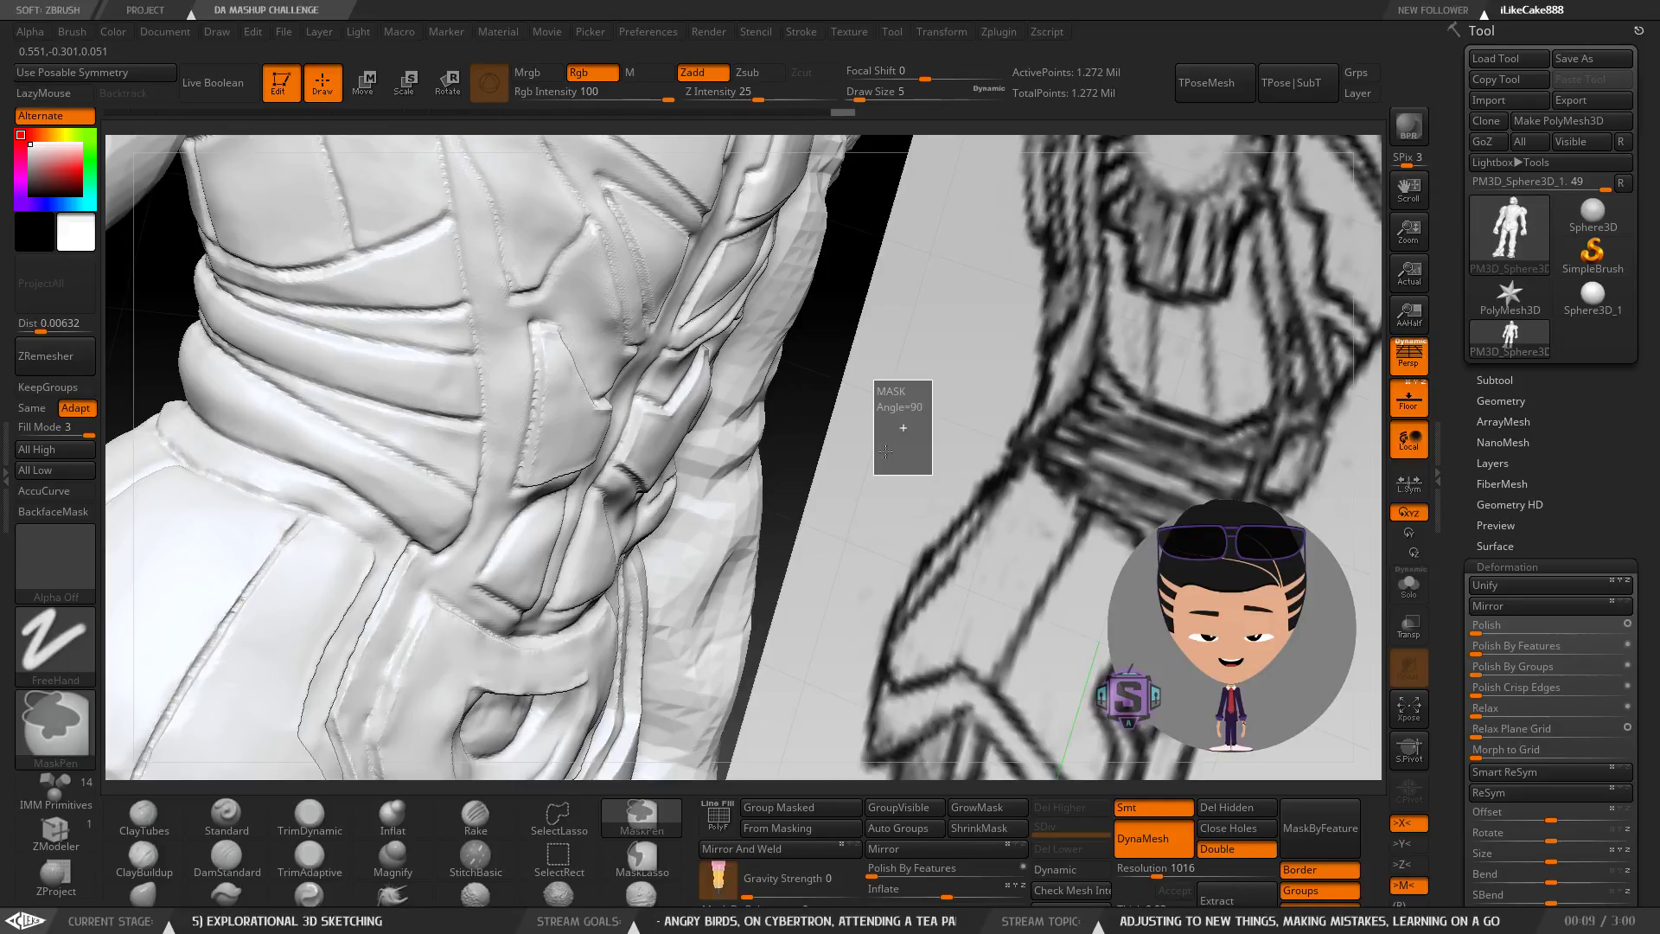
left_click_drag(933, 542, 937, 553, "ctrl")
Choose the Move brush with draw size 7 and adjust the lower edge and upper corner of the abdominal panel.
mouse_move(718, 500)
right_mouse_down("ctrl")
mouse_move(560, 540)
mouse_move(662, 519)
mouse_move(519, 488)
mouse_move(548, 476)
mouse_move(545, 494)
right_mouse_up("ctrl")
left_click(142, 895)
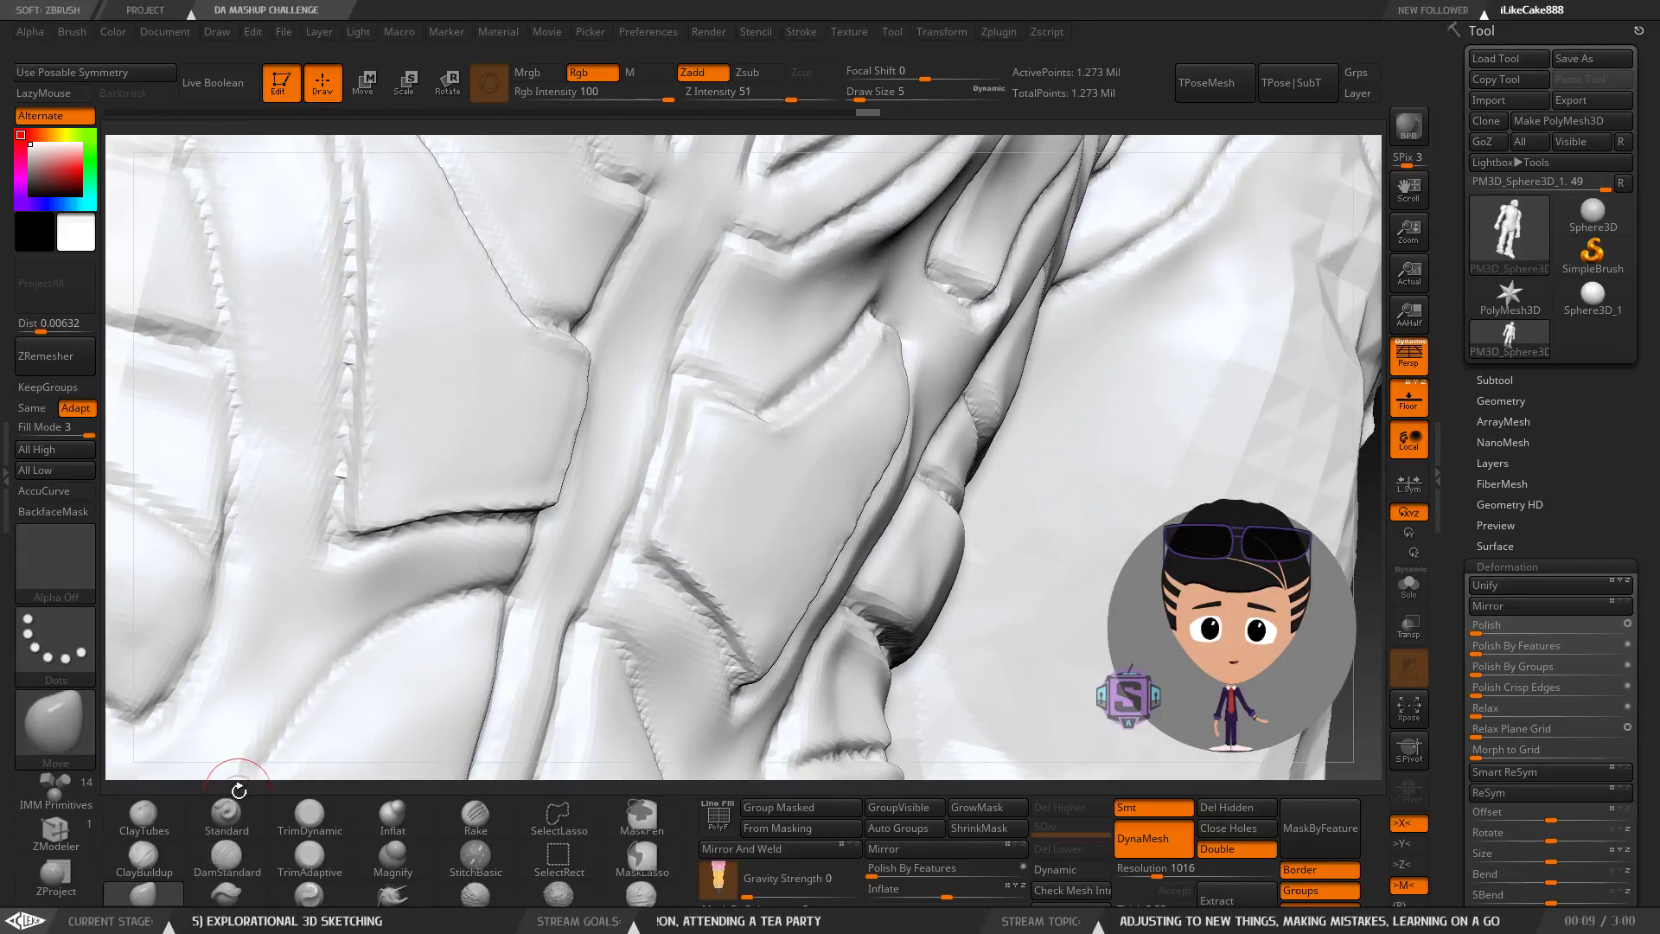
key("s")
right_click_drag(454, 510, 453, 500)
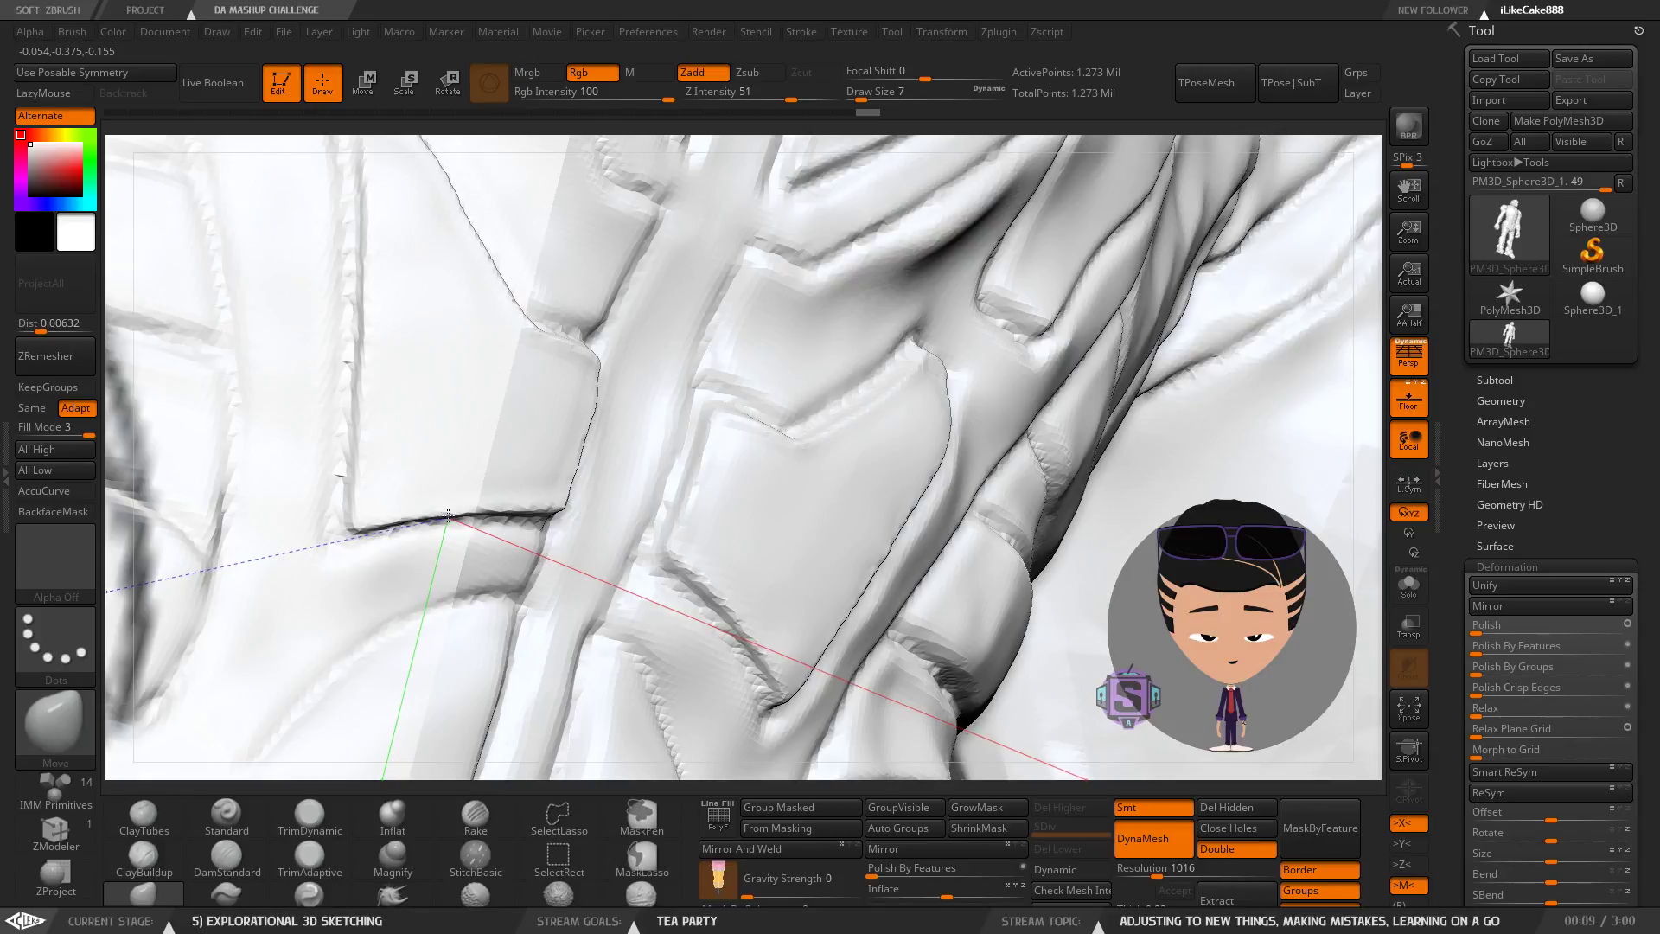
mouse_move(476, 506)
right_mouse_down()
mouse_move(497, 538)
mouse_move(486, 521)
mouse_move(593, 493)
mouse_move(490, 373)
mouse_move(509, 401)
mouse_move(372, 390)
right_mouse_up()
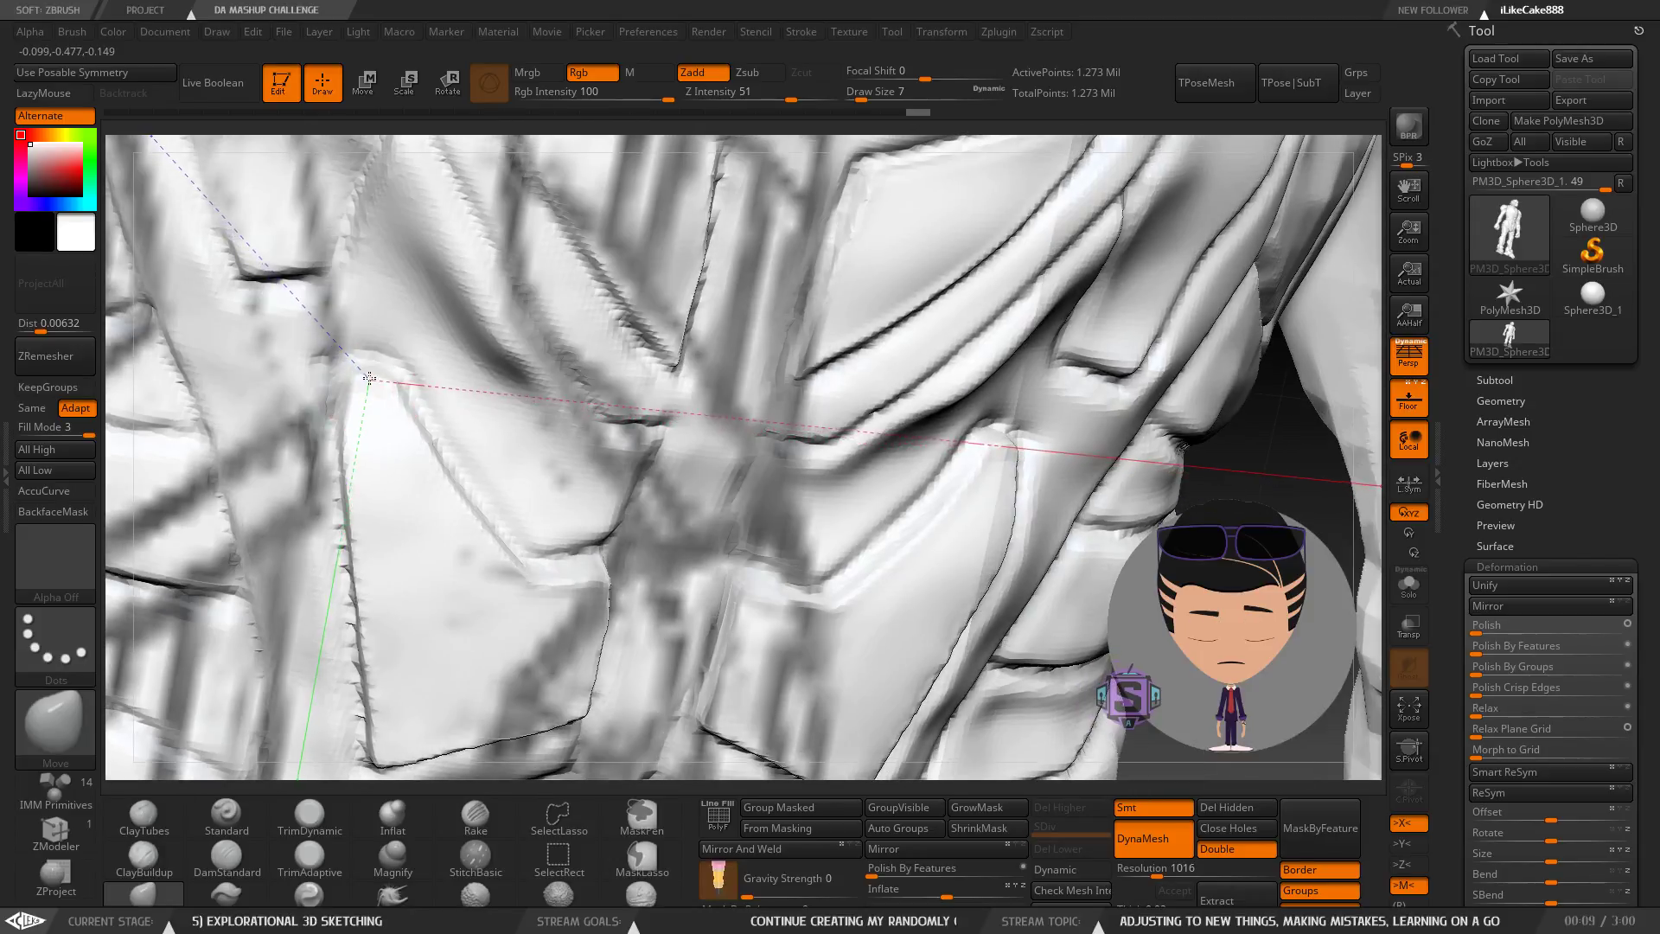
mouse_move(386, 434)
right_mouse_down()
mouse_move(362, 436)
mouse_move(452, 623)
mouse_move(452, 535)
right_mouse_up()
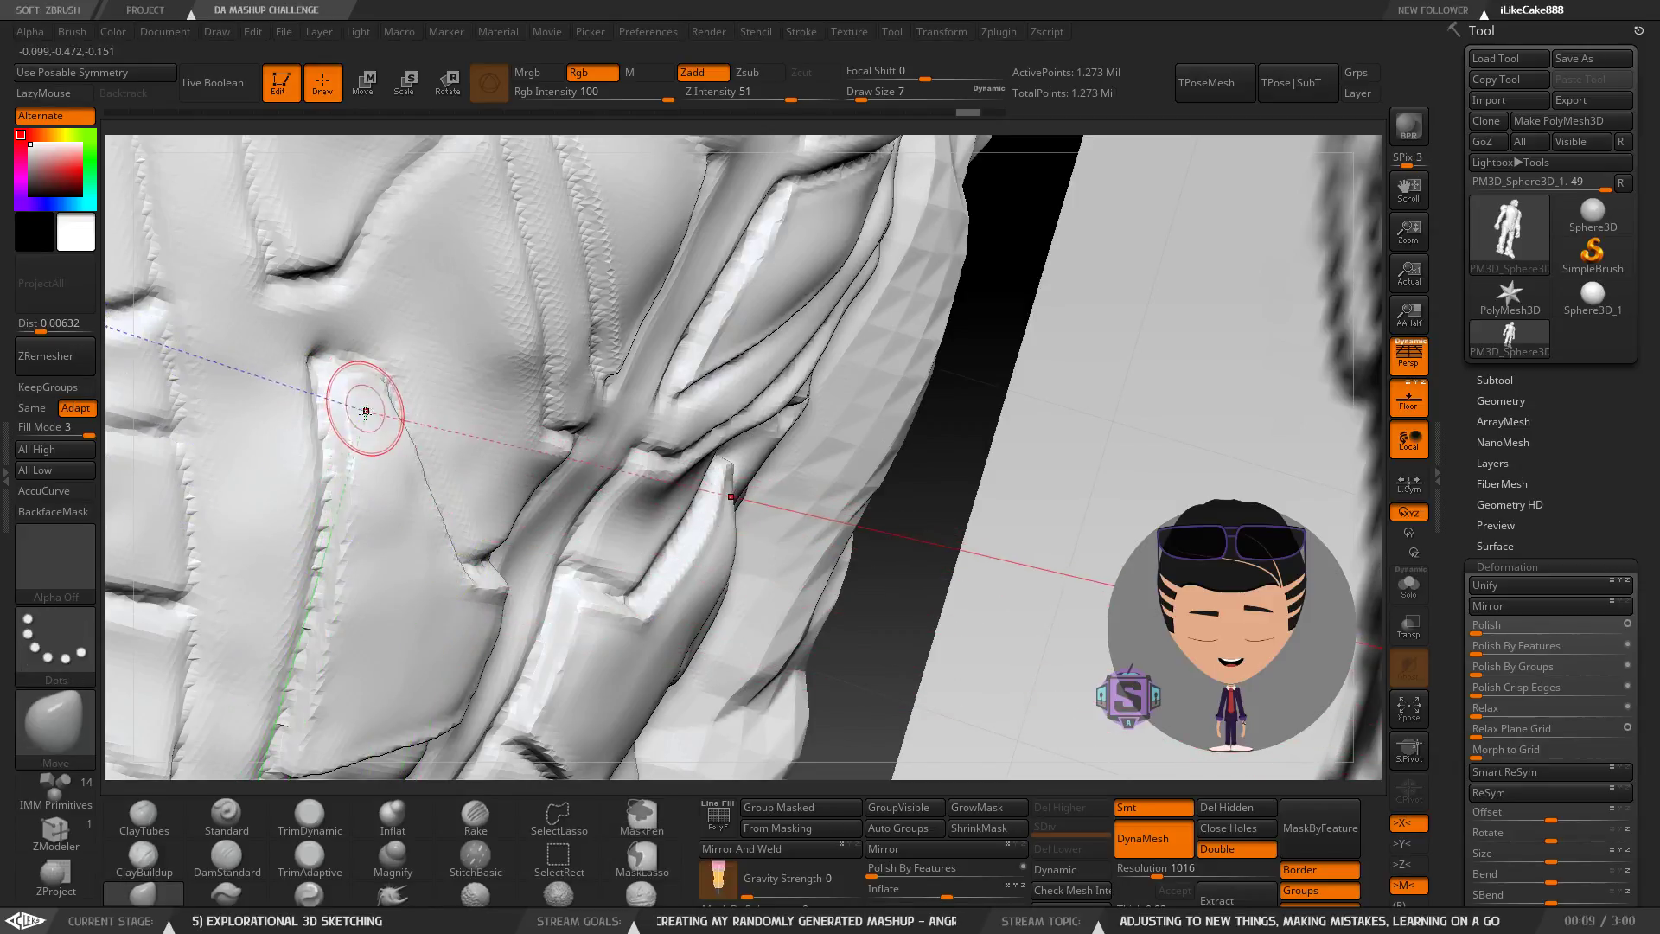
Switch to DamStandard at draw size 3 and undo the last stroke on the abdominal panel.
left_click(226, 856)
key("s")
left_click_drag(359, 390, 346, 385)
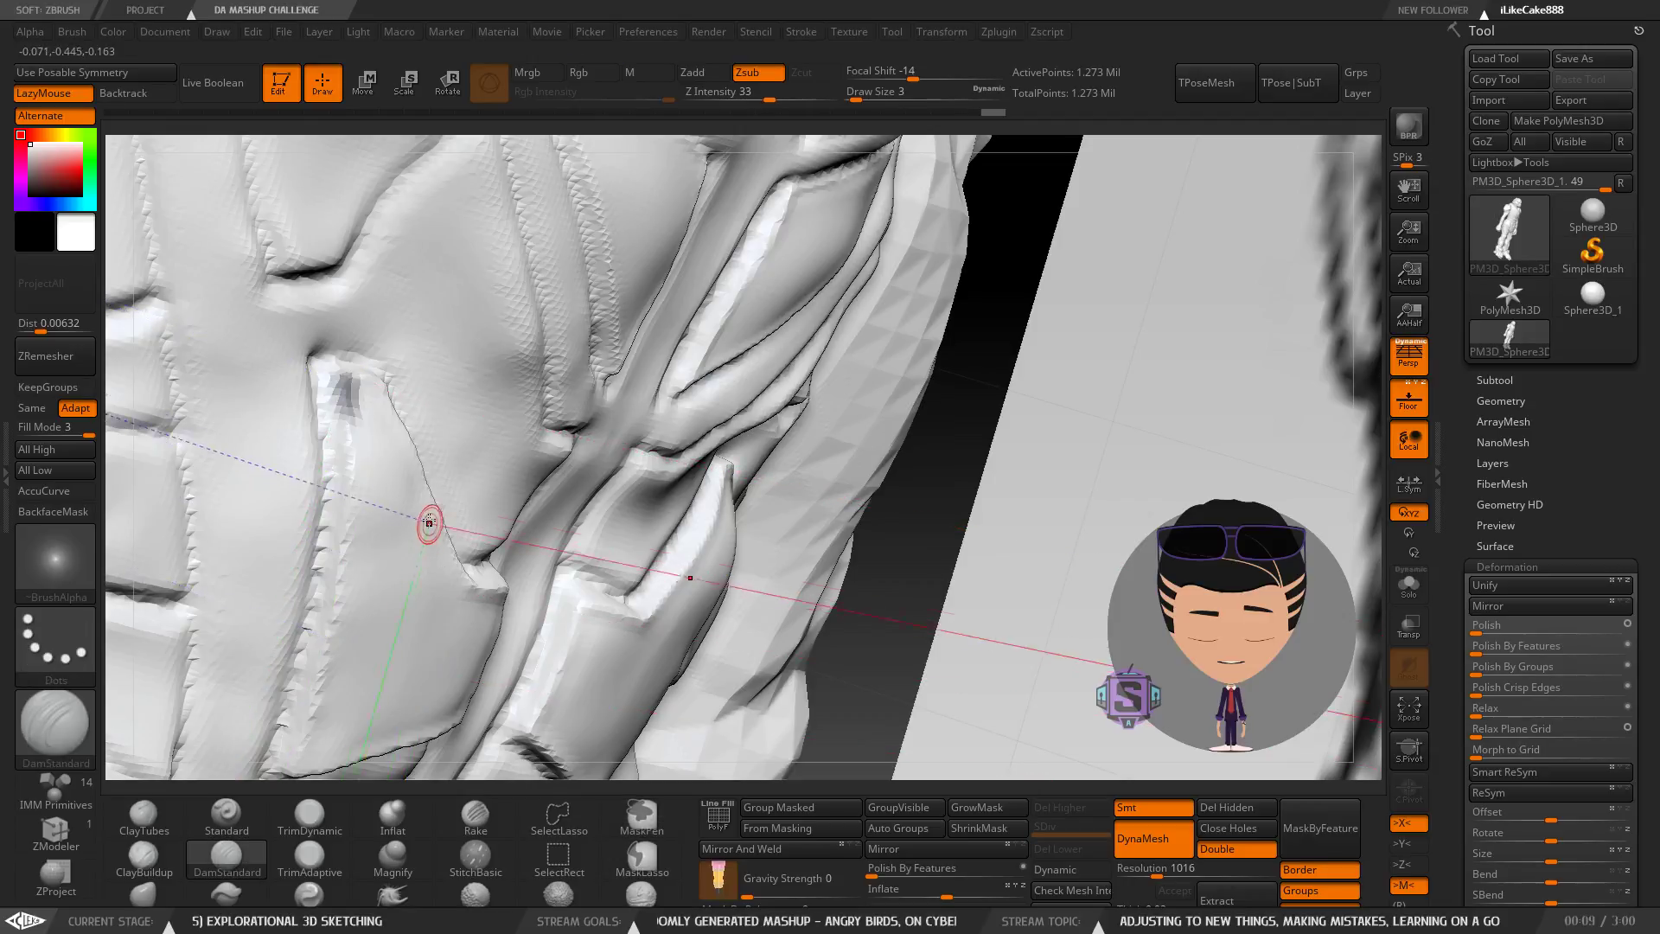
key("ctrl+z")
Carve the outline of the curved panel at the base of the abdomen with the DamStandard brush.
mouse_move(565, 574)
right_mouse_down()
mouse_move(532, 564)
mouse_move(574, 556)
mouse_move(575, 585)
mouse_move(632, 375)
mouse_move(548, 386)
mouse_move(651, 345)
mouse_move(619, 293)
mouse_move(554, 465)
right_mouse_up()
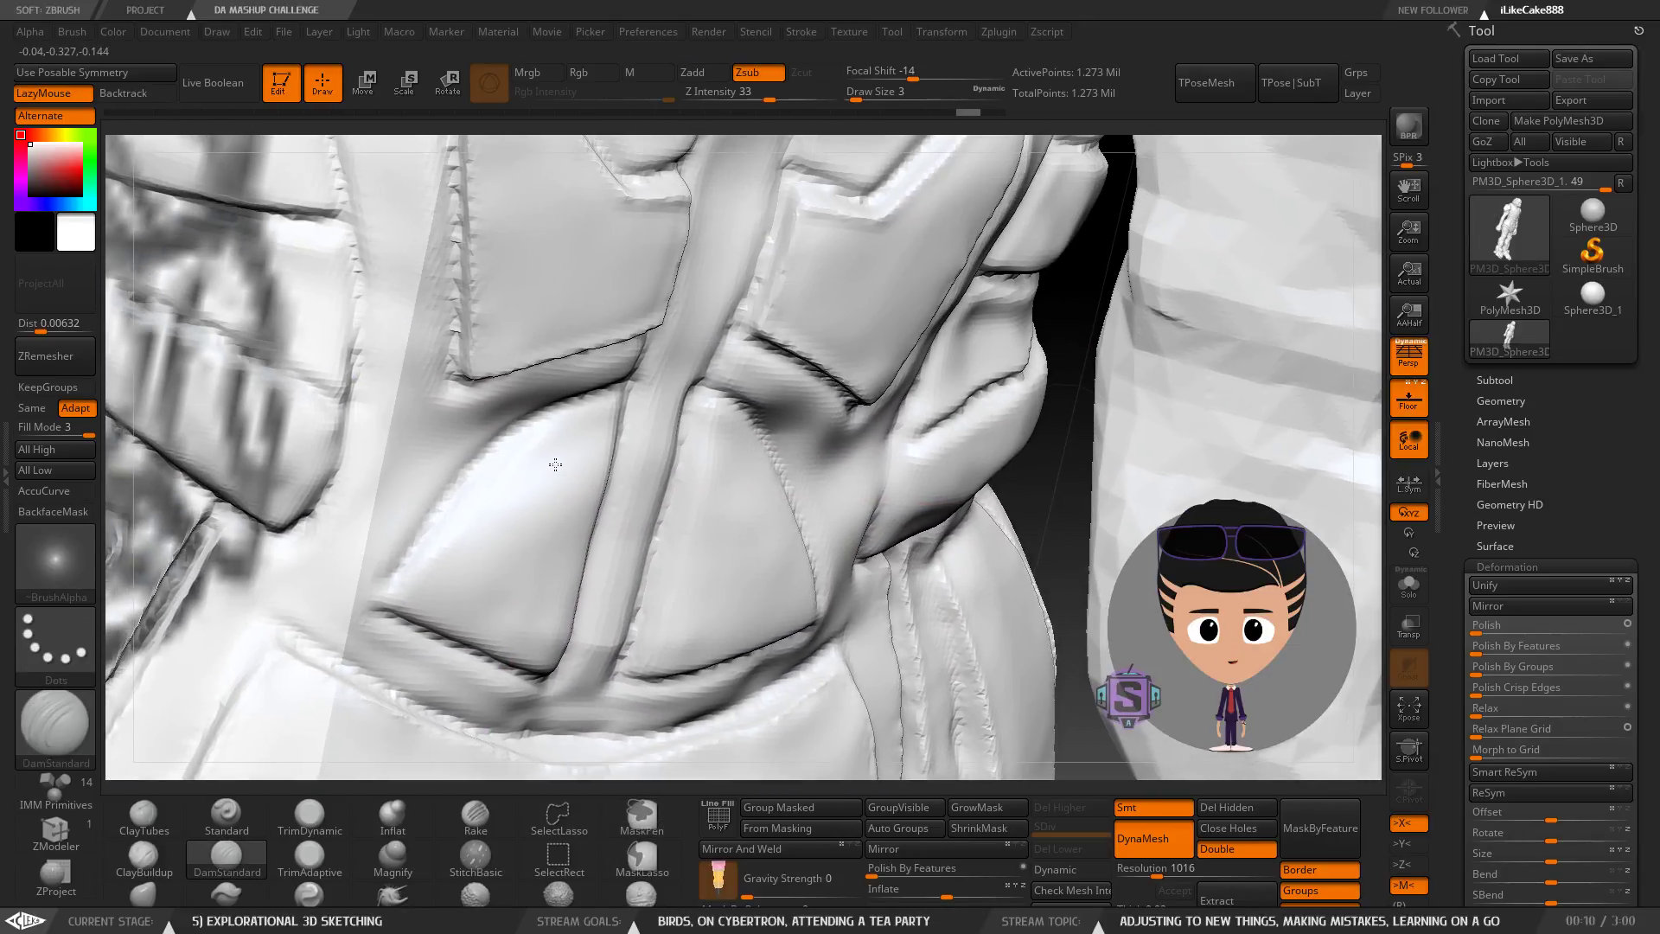
left_click(228, 859)
left_click(505, 498)
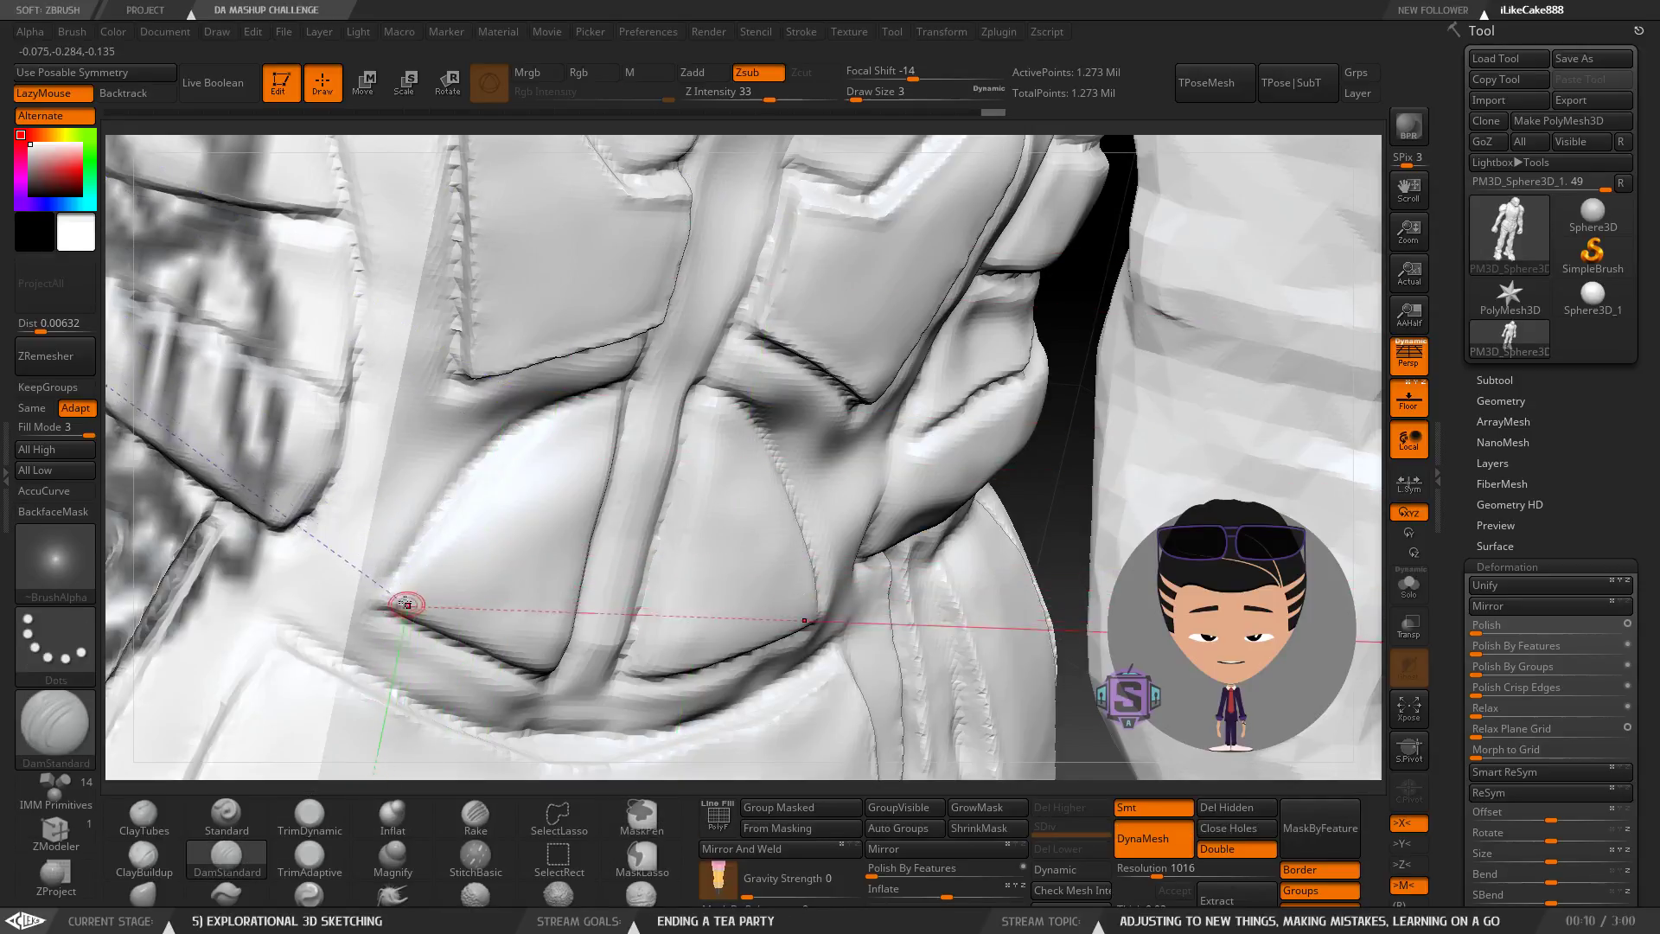
mouse_move(410, 599)
right_mouse_down()
mouse_move(428, 550)
mouse_move(379, 603)
right_mouse_up()
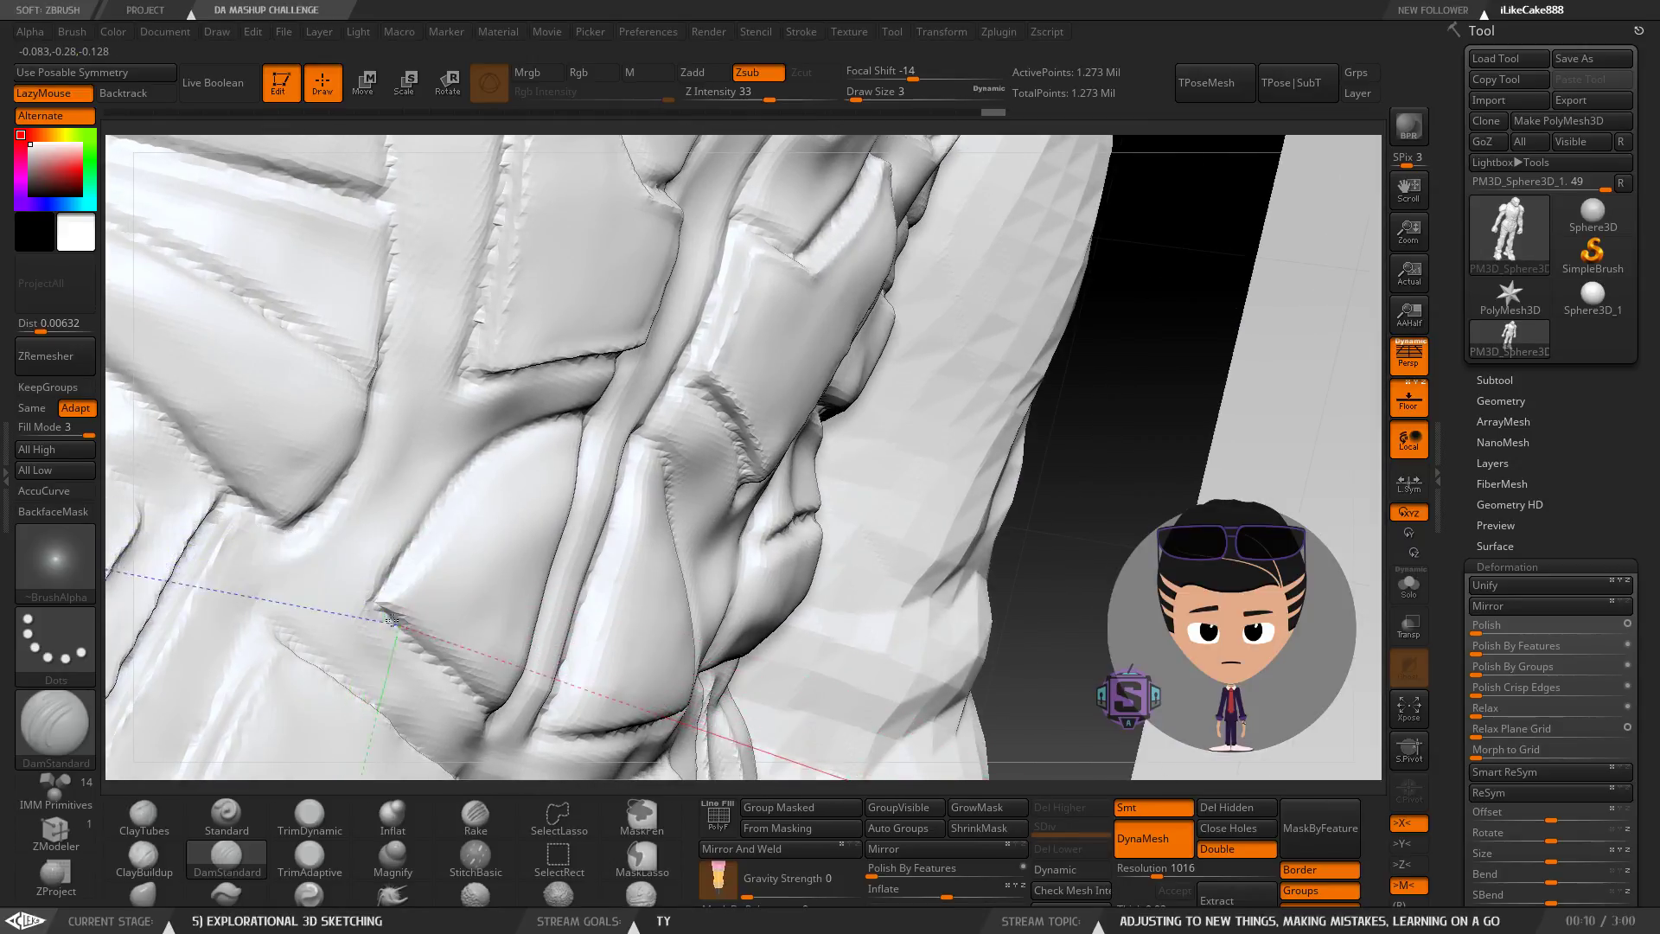
mouse_move(417, 657)
right_mouse_down()
mouse_move(461, 614)
mouse_move(410, 579)
right_mouse_up()
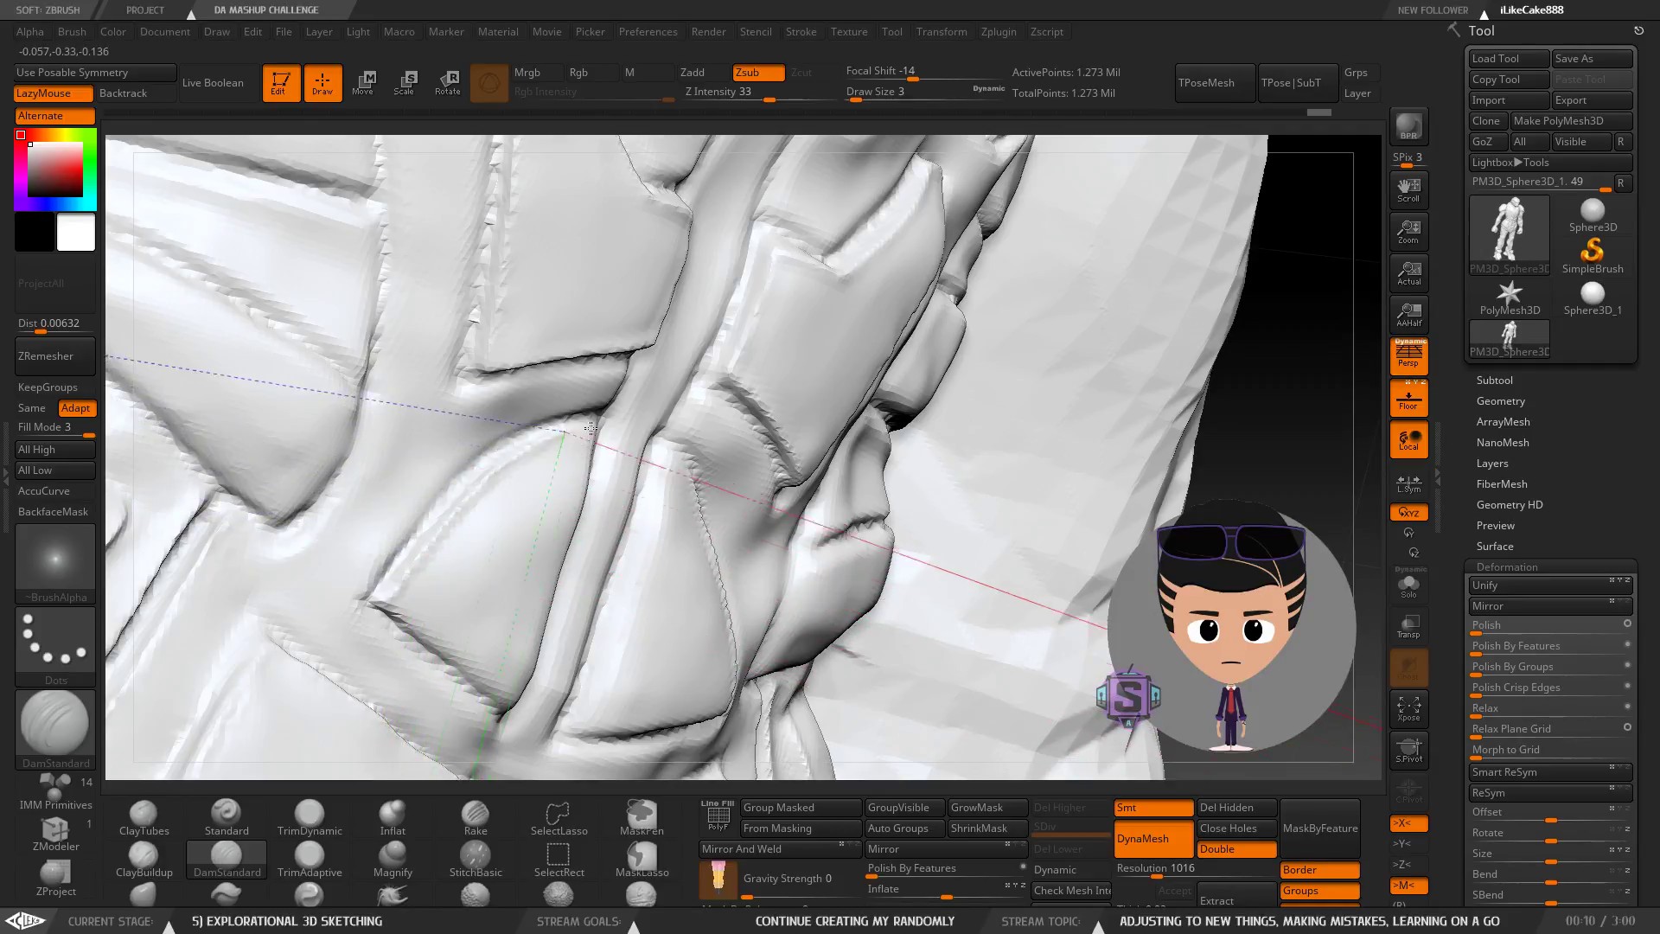
mouse_move(611, 425)
right_mouse_down()
mouse_move(526, 501)
mouse_move(573, 454)
right_mouse_up()
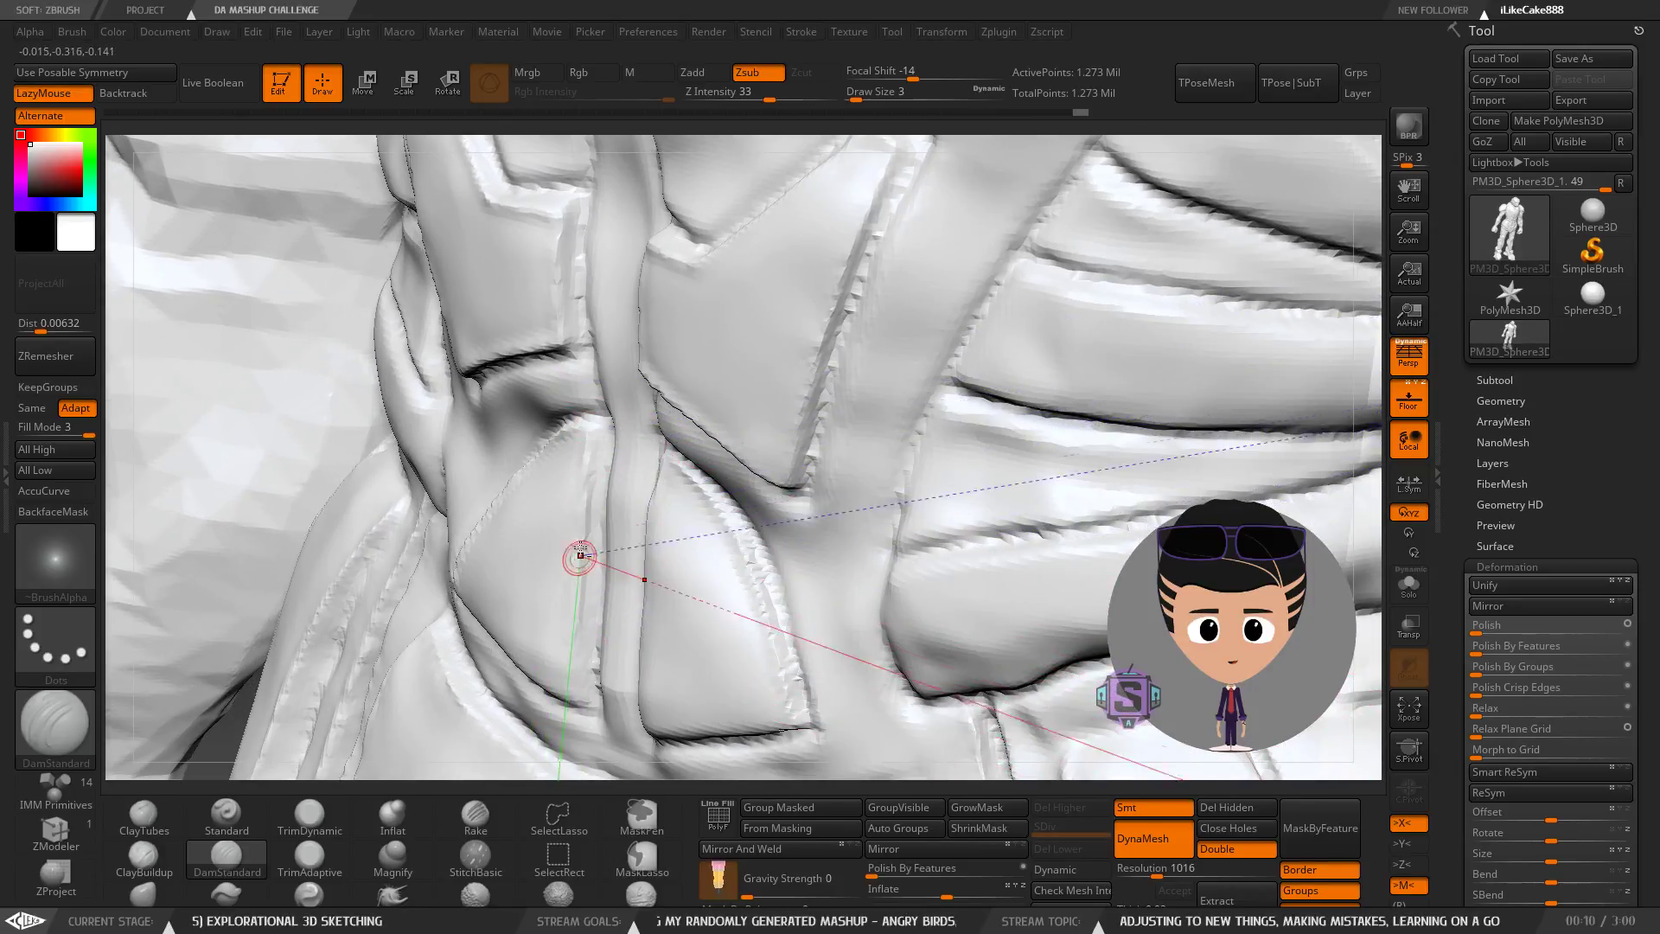
Deepen the crease along the curved panel's lower edge with DamStandard and remesh the figure with DynaMesh.
mouse_move(567, 630)
right_mouse_down()
mouse_move(563, 470)
mouse_move(391, 305)
right_mouse_up()
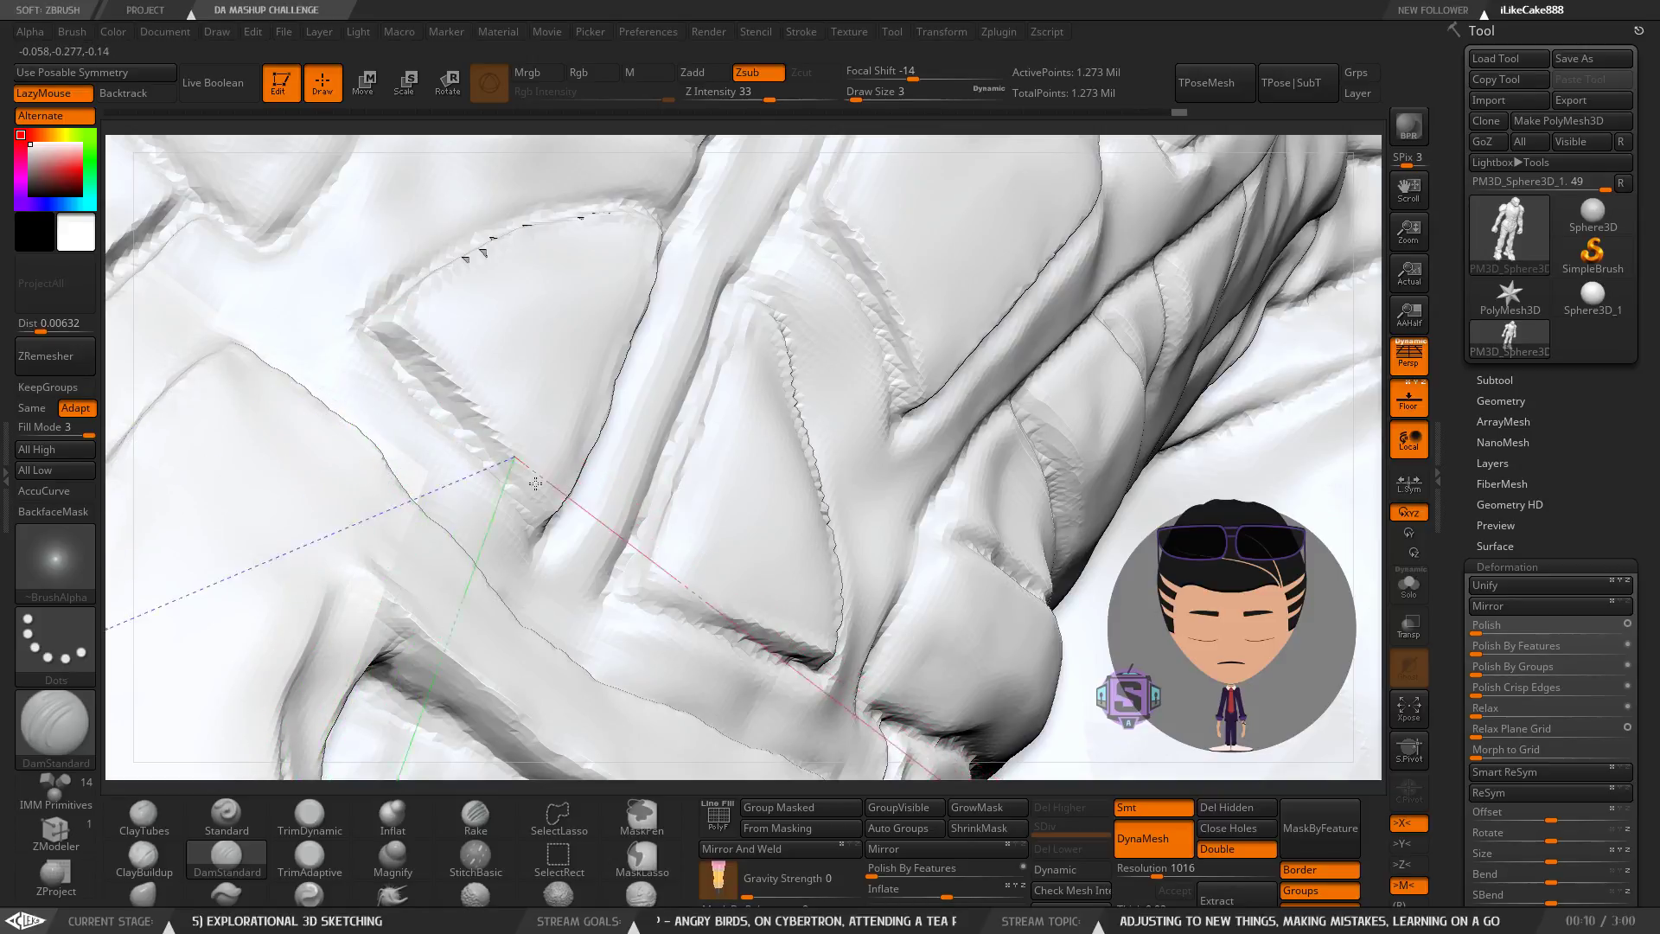
left_click_drag(521, 465, 555, 512)
mouse_move(589, 398)
right_mouse_down()
mouse_move(613, 483)
mouse_move(590, 525)
right_mouse_up()
left_click_drag(1097, 362, 1190, 608, "ctrl")
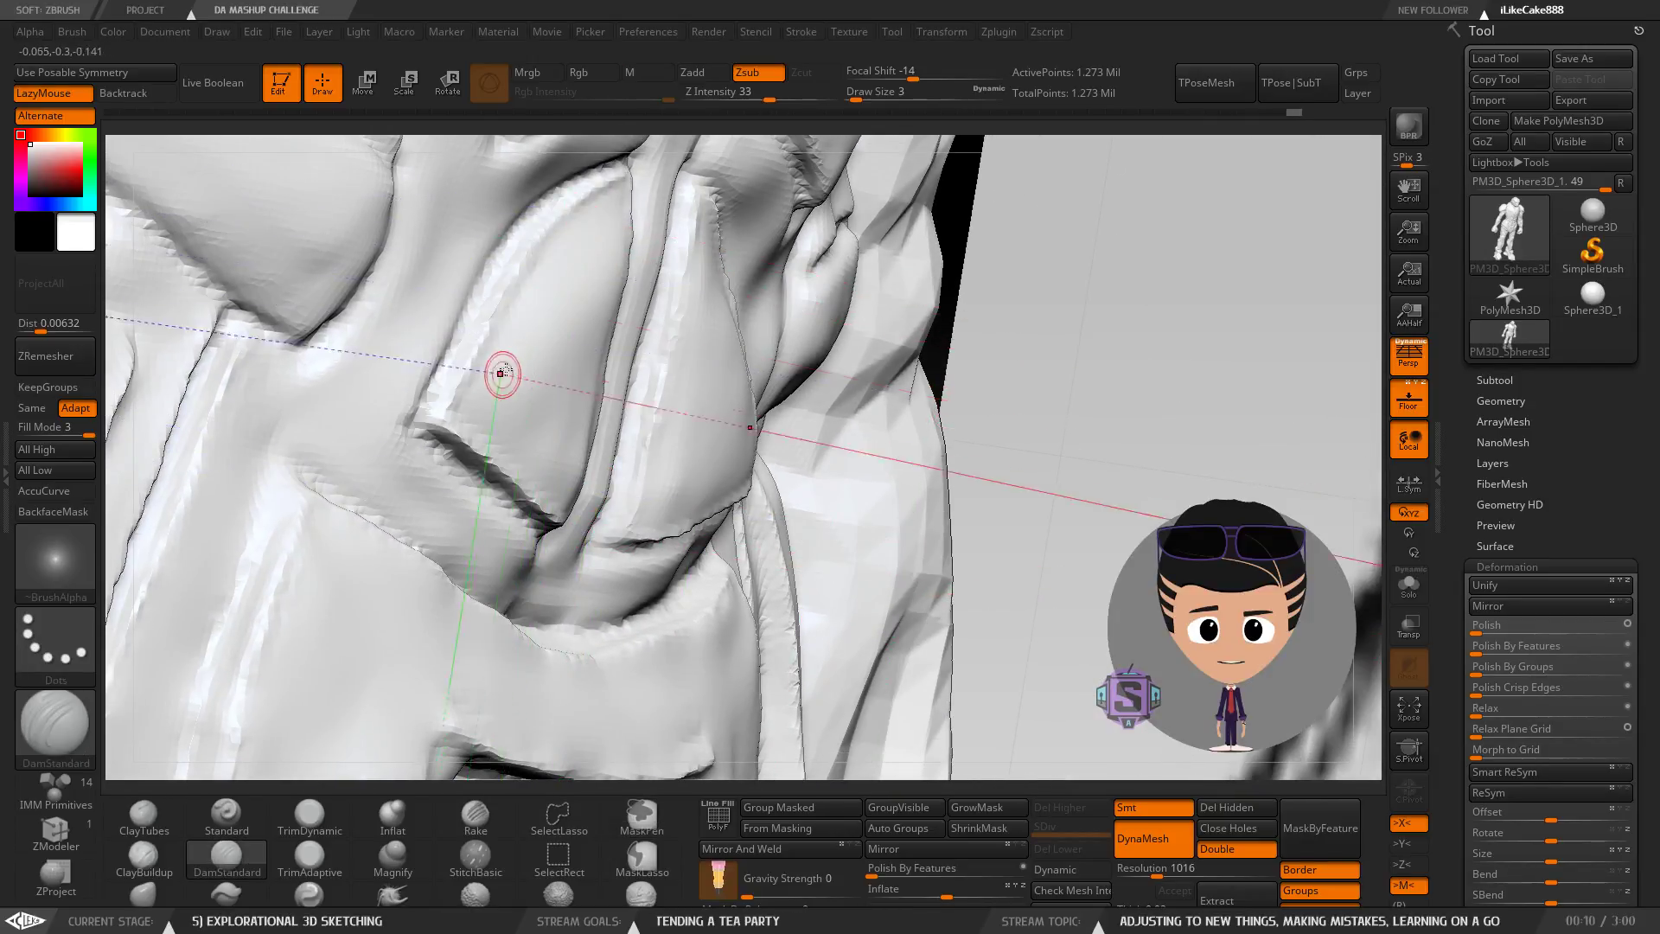
Build up the lower edge of the leaf-shaped abdominal panel with ClayBuildup, remesh with DynaMesh, and smooth the panel's surface.
left_click(164, 875)
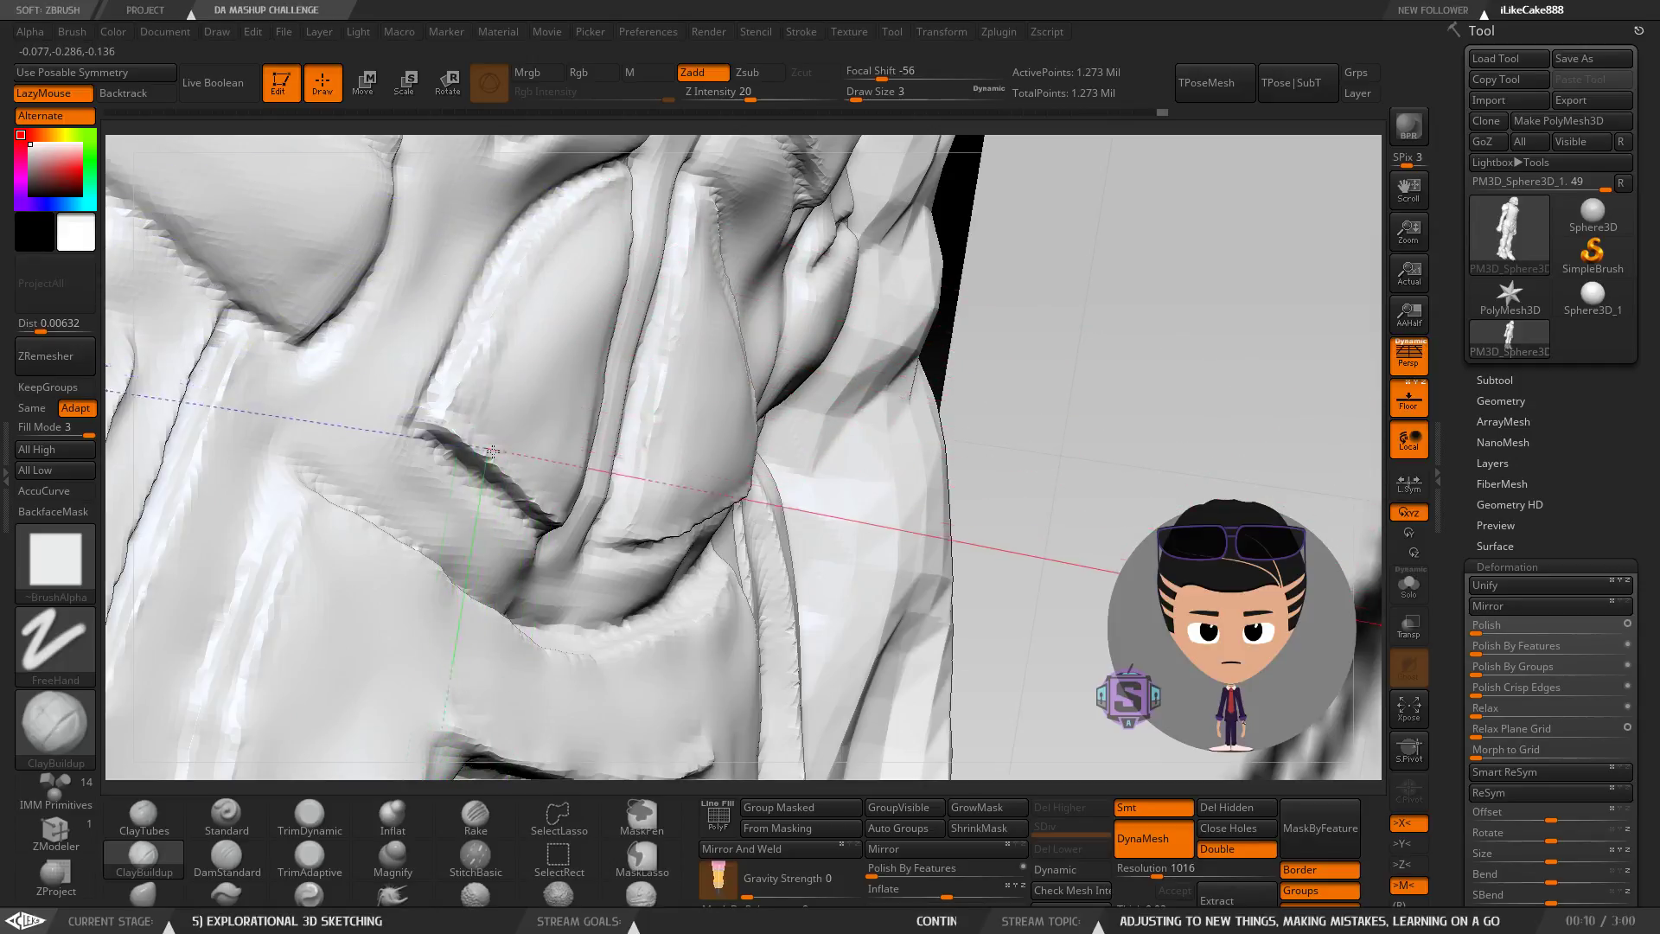
mouse_move(538, 481)
left_mouse_down()
mouse_move(459, 404)
mouse_move(530, 471)
left_mouse_up()
left_click_drag(1102, 364, 1218, 526, "ctrl")
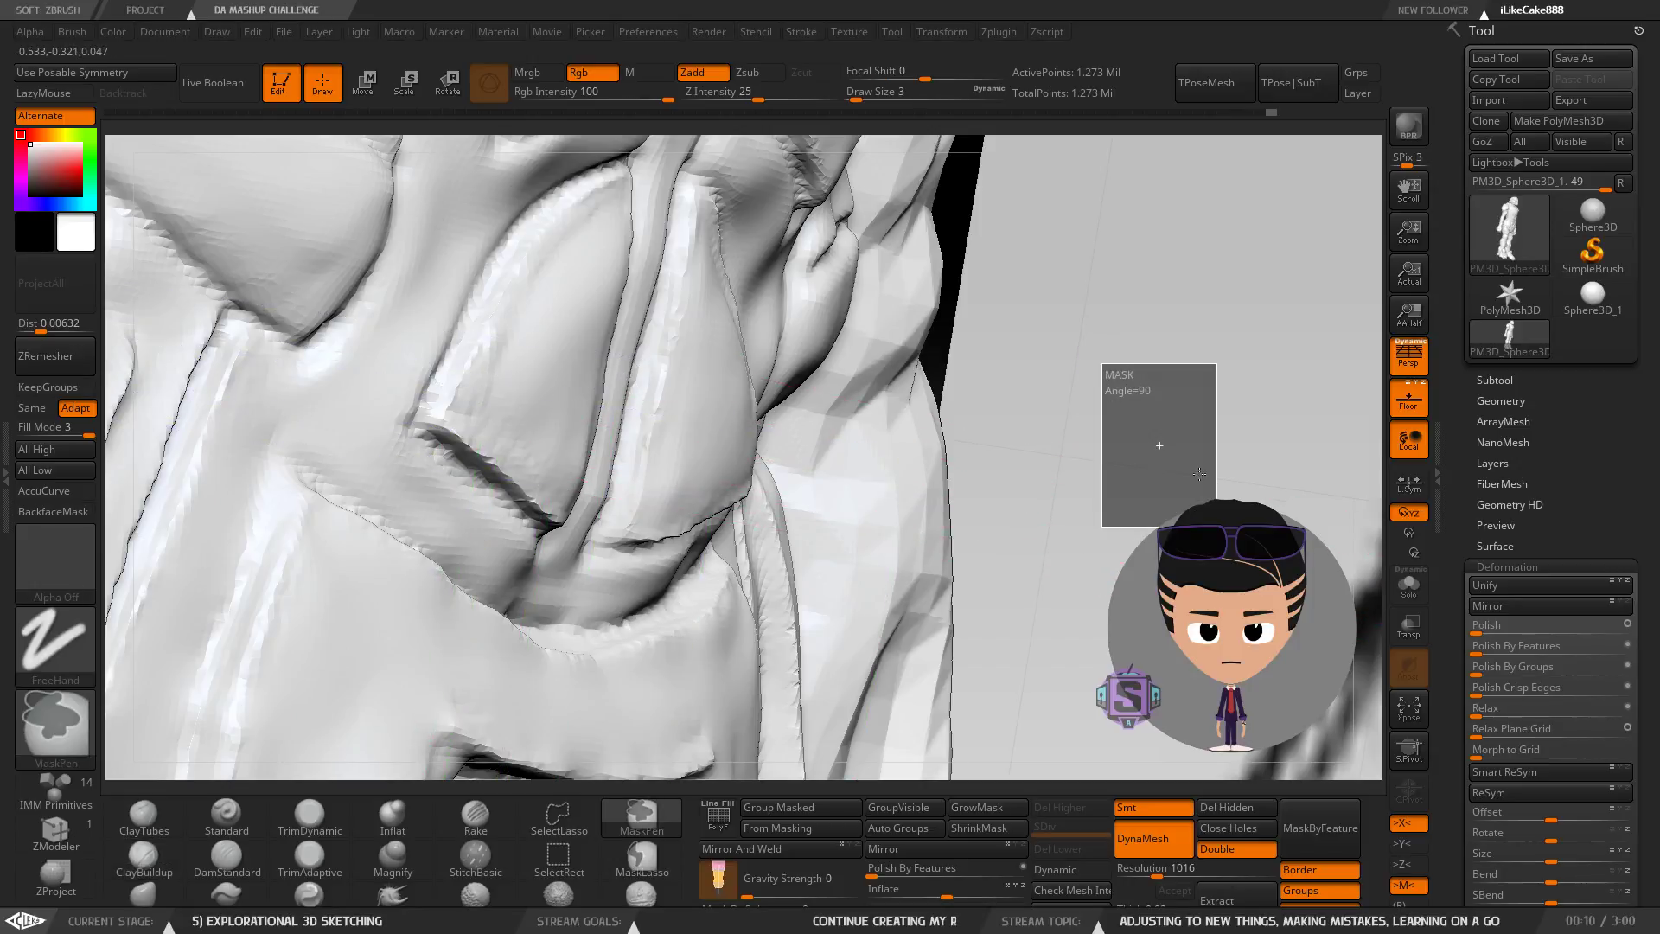
key("shift")
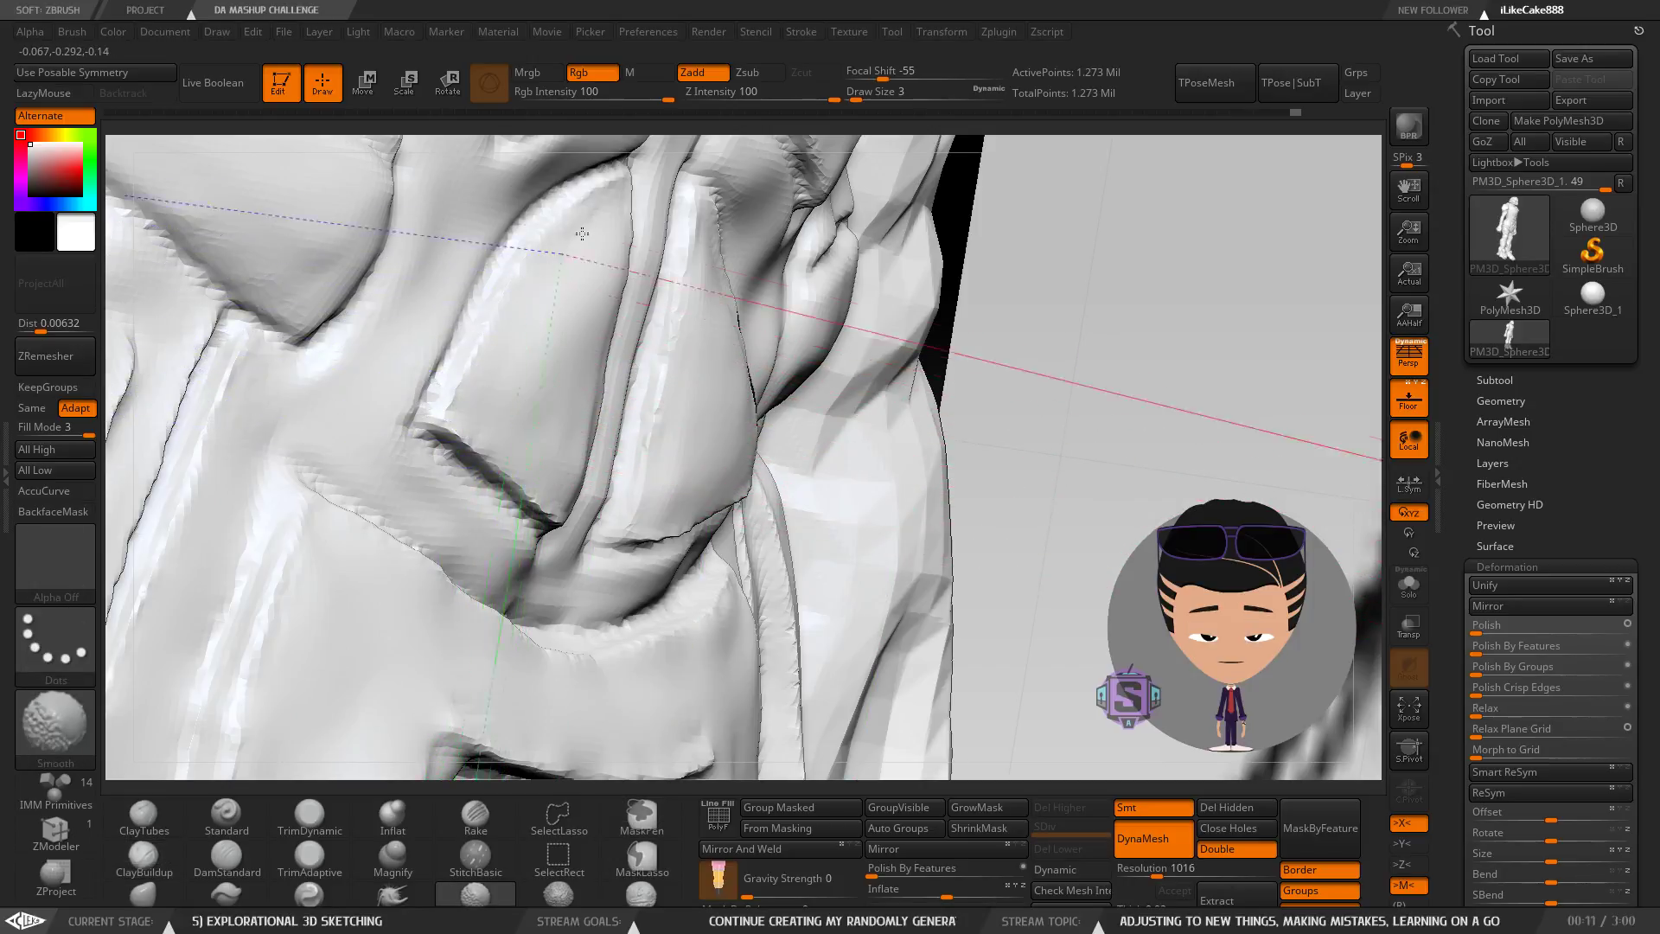
mouse_move(600, 210)
right_mouse_down()
mouse_move(664, 319)
mouse_move(767, 267)
mouse_move(951, 346)
mouse_move(1080, 366)
right_mouse_up()
Carve the side and lower edges of the tapered panel beneath the chest plate with DamStandard at draw size 3.
key("b")
key("c")
key("b")
mouse_move(602, 366)
right_mouse_down()
mouse_move(678, 361)
mouse_move(627, 367)
right_mouse_up()
right_click_drag(756, 500, 730, 346, "ctrl")
mouse_move(730, 432)
right_mouse_down()
mouse_move(806, 518)
mouse_move(791, 321)
mouse_move(570, 471)
mouse_move(587, 386)
mouse_move(585, 485)
right_mouse_up()
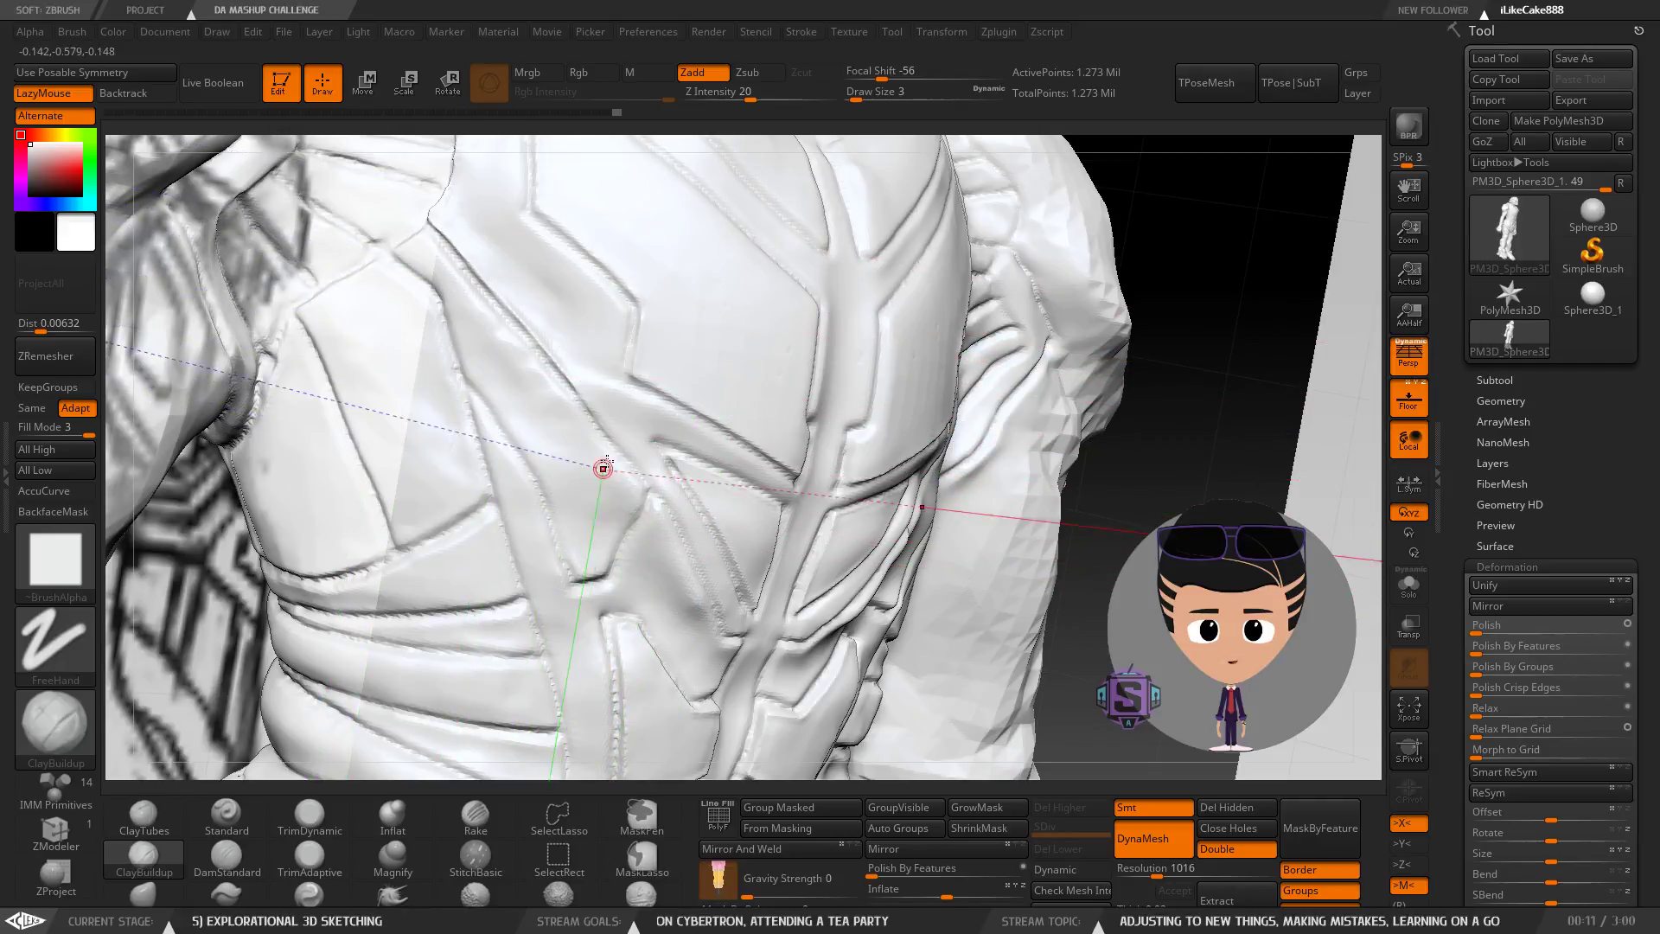
right_click_drag(707, 565, 767, 402)
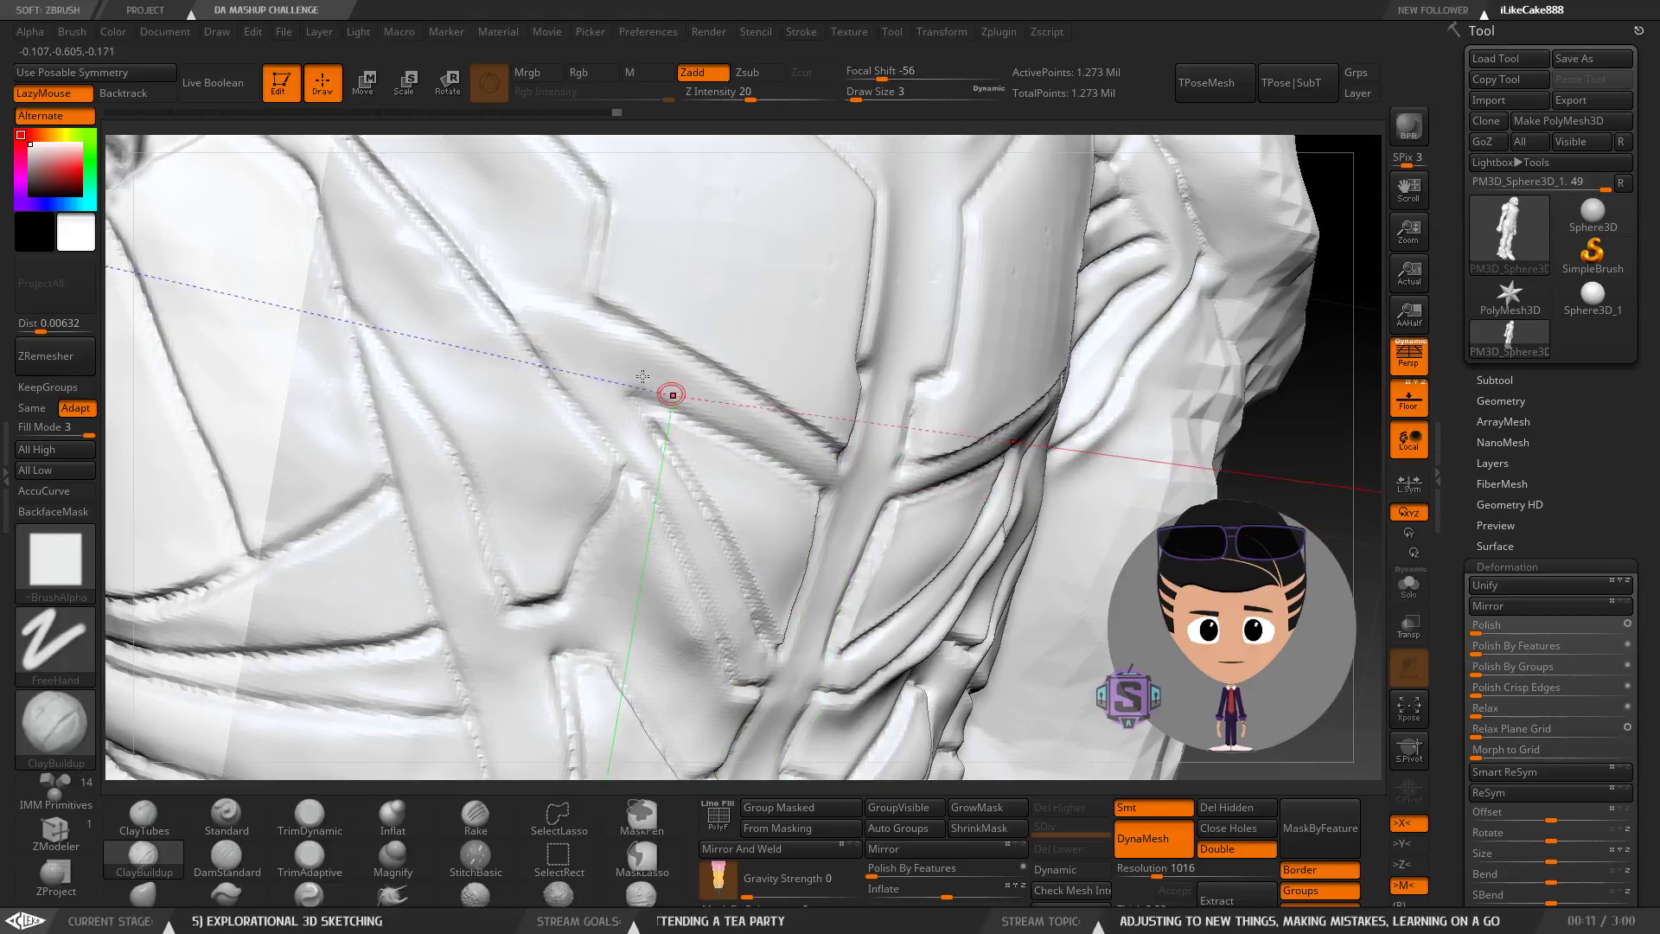
right_click_drag(593, 618, 609, 631)
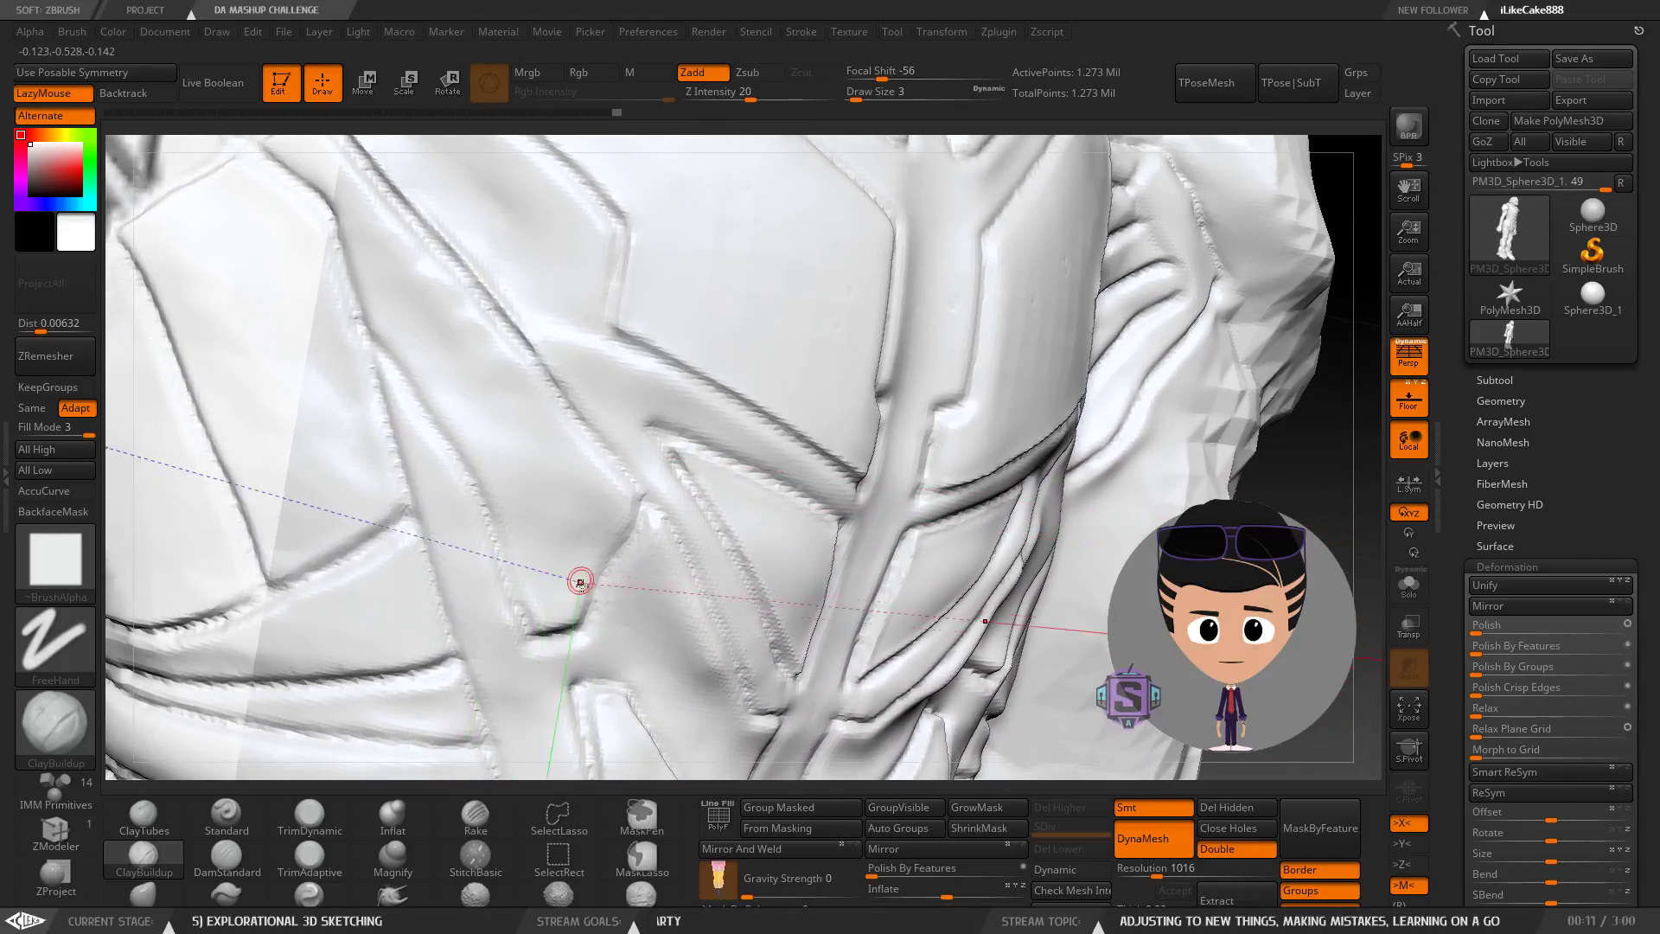
left_click(226, 857)
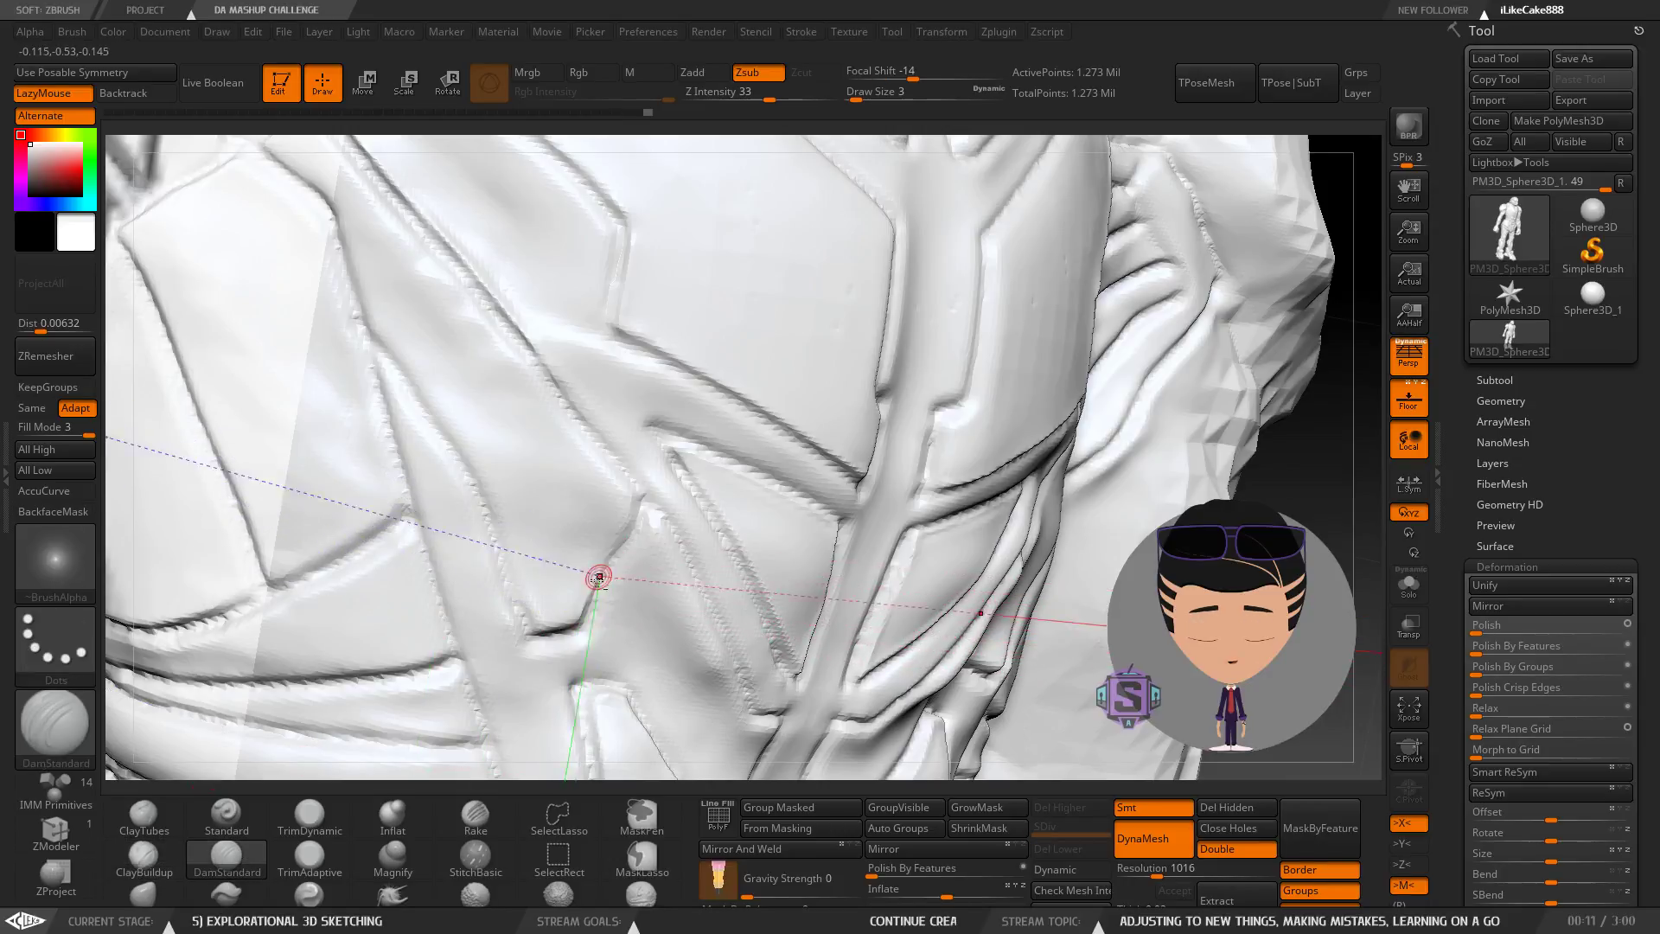
mouse_move(642, 516)
right_mouse_down()
mouse_move(645, 593)
mouse_move(681, 550)
mouse_move(634, 612)
mouse_move(619, 508)
mouse_move(579, 585)
mouse_move(652, 567)
mouse_move(588, 592)
right_mouse_up()
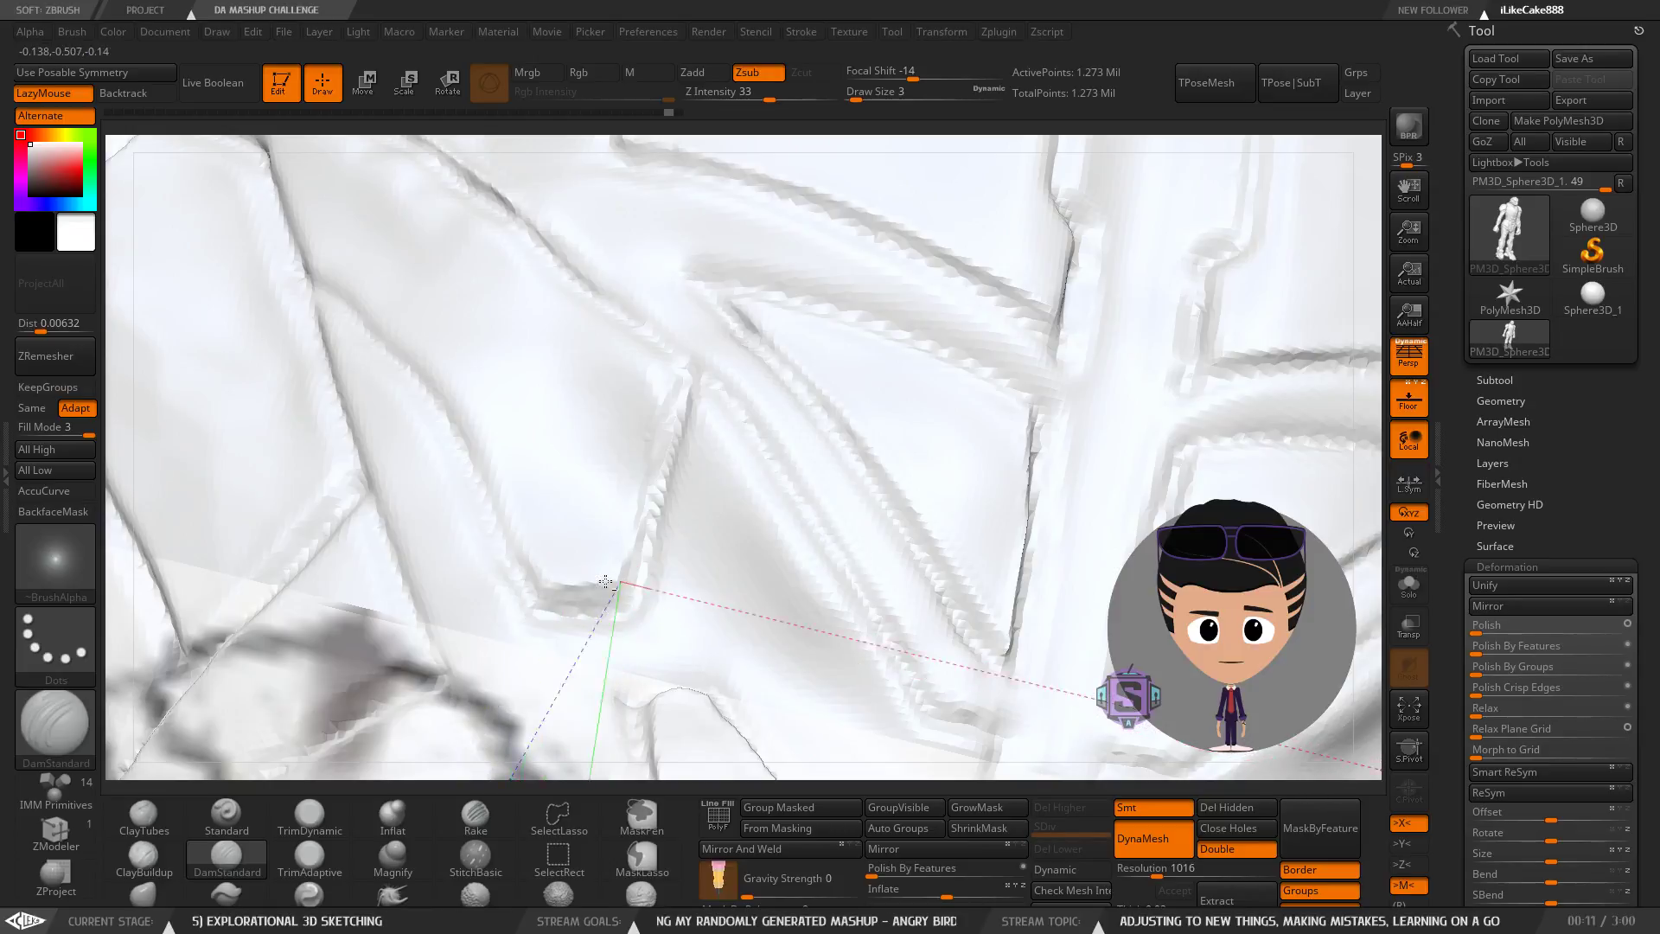
right_click_drag(412, 468, 571, 587)
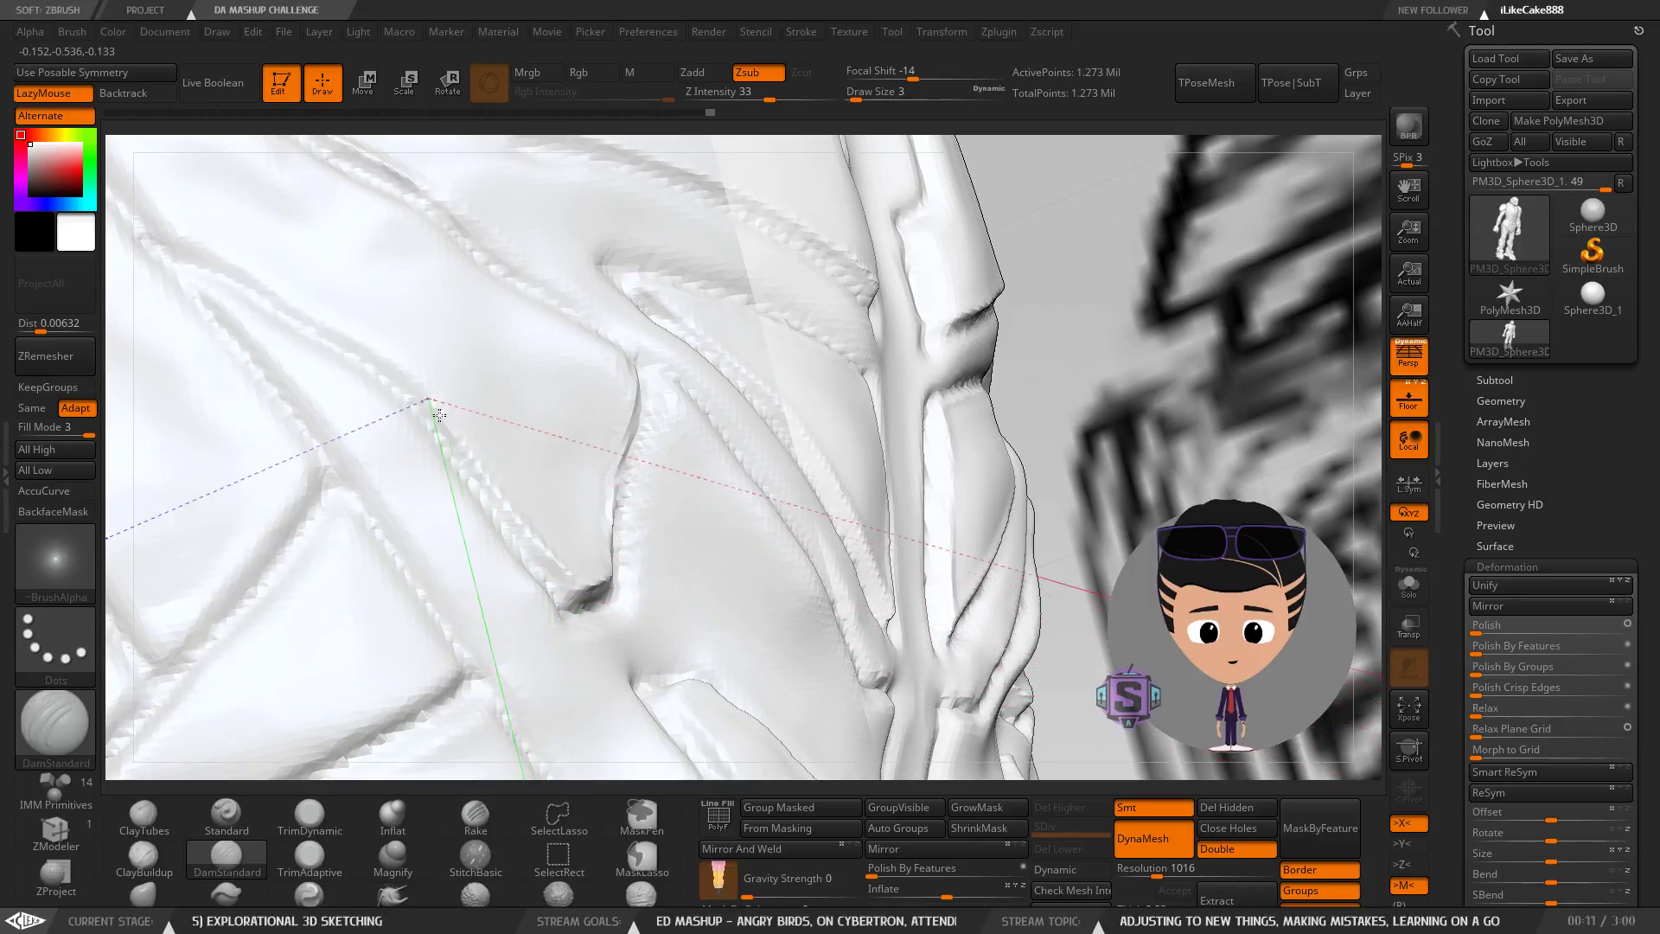
Sharpen the creases around the long diagonal panel below the chest plate with DamStandard, from the armpit to its lower tip.
right_click_drag(345, 303, 522, 518, "alt")
left_click_drag(433, 476, 308, 314)
mouse_move(303, 329)
right_mouse_down()
mouse_move(467, 469)
mouse_move(497, 474)
mouse_move(471, 504)
mouse_move(519, 566)
right_mouse_up()
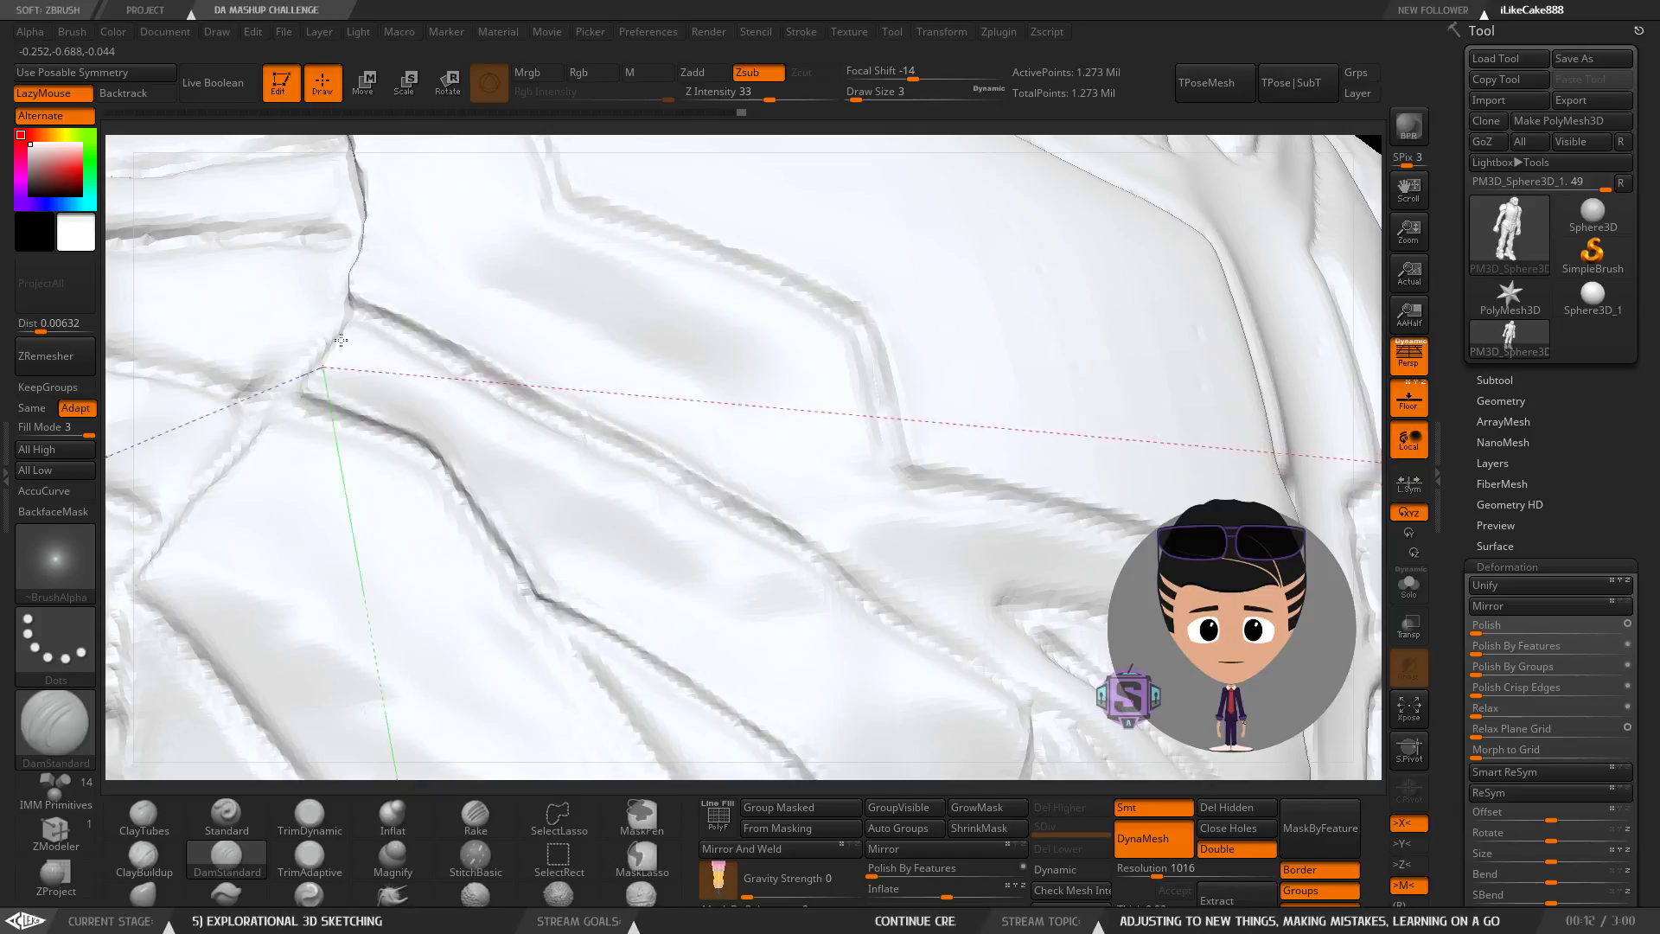
right_click_drag(404, 398, 443, 488)
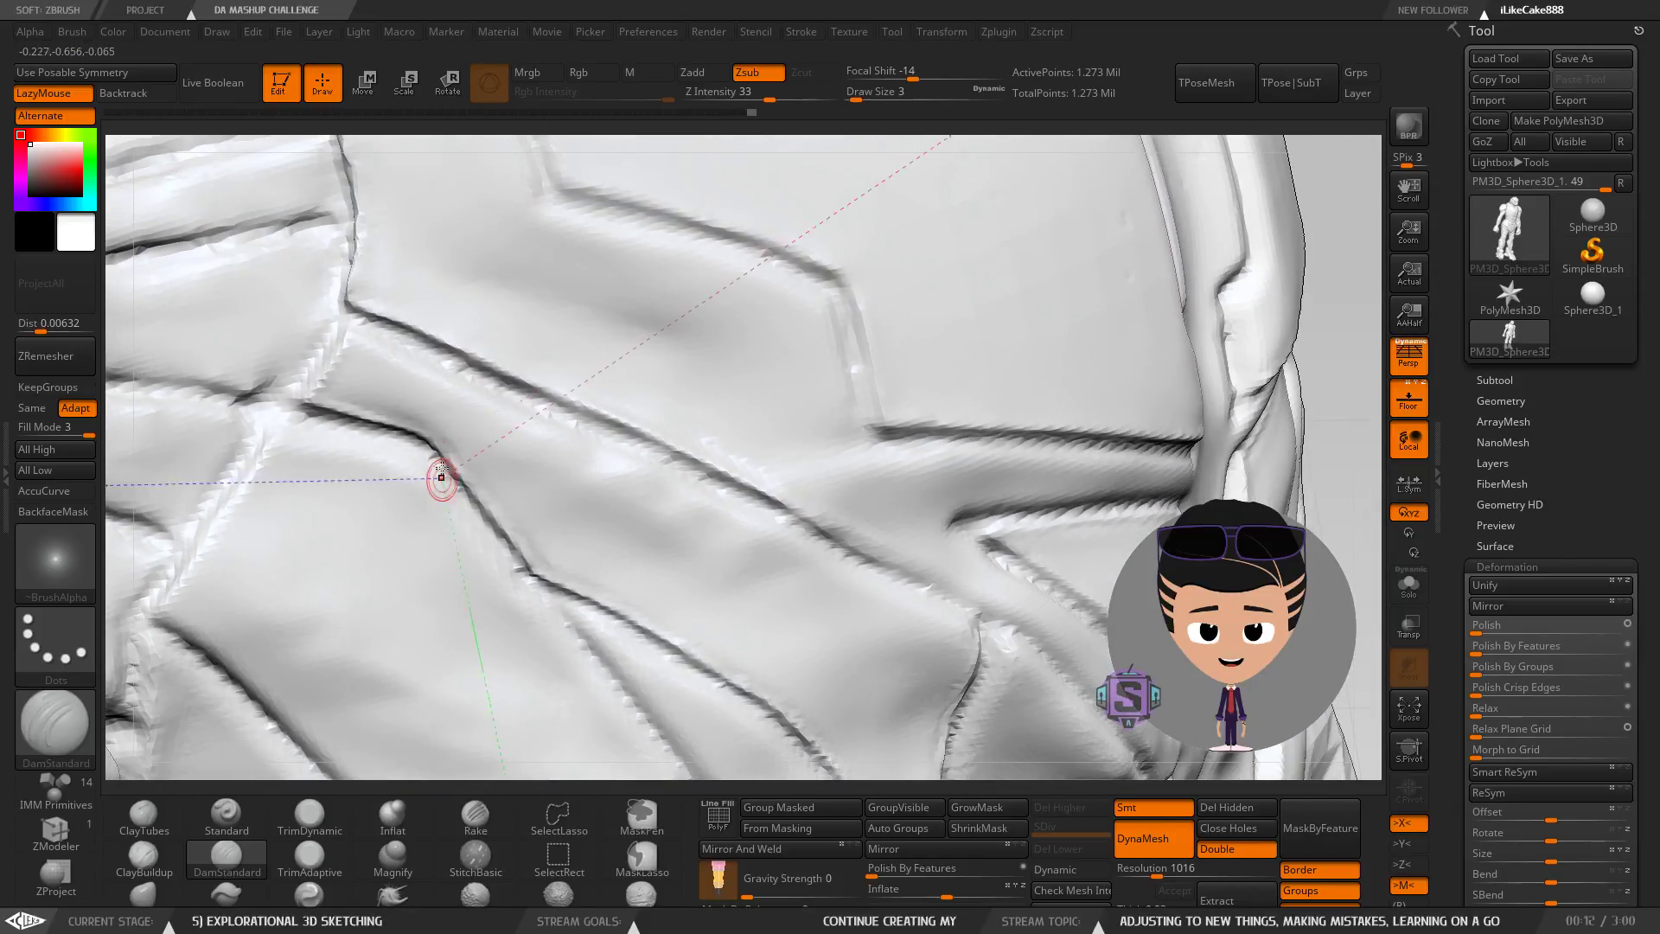
right_click_drag(395, 383, 373, 349)
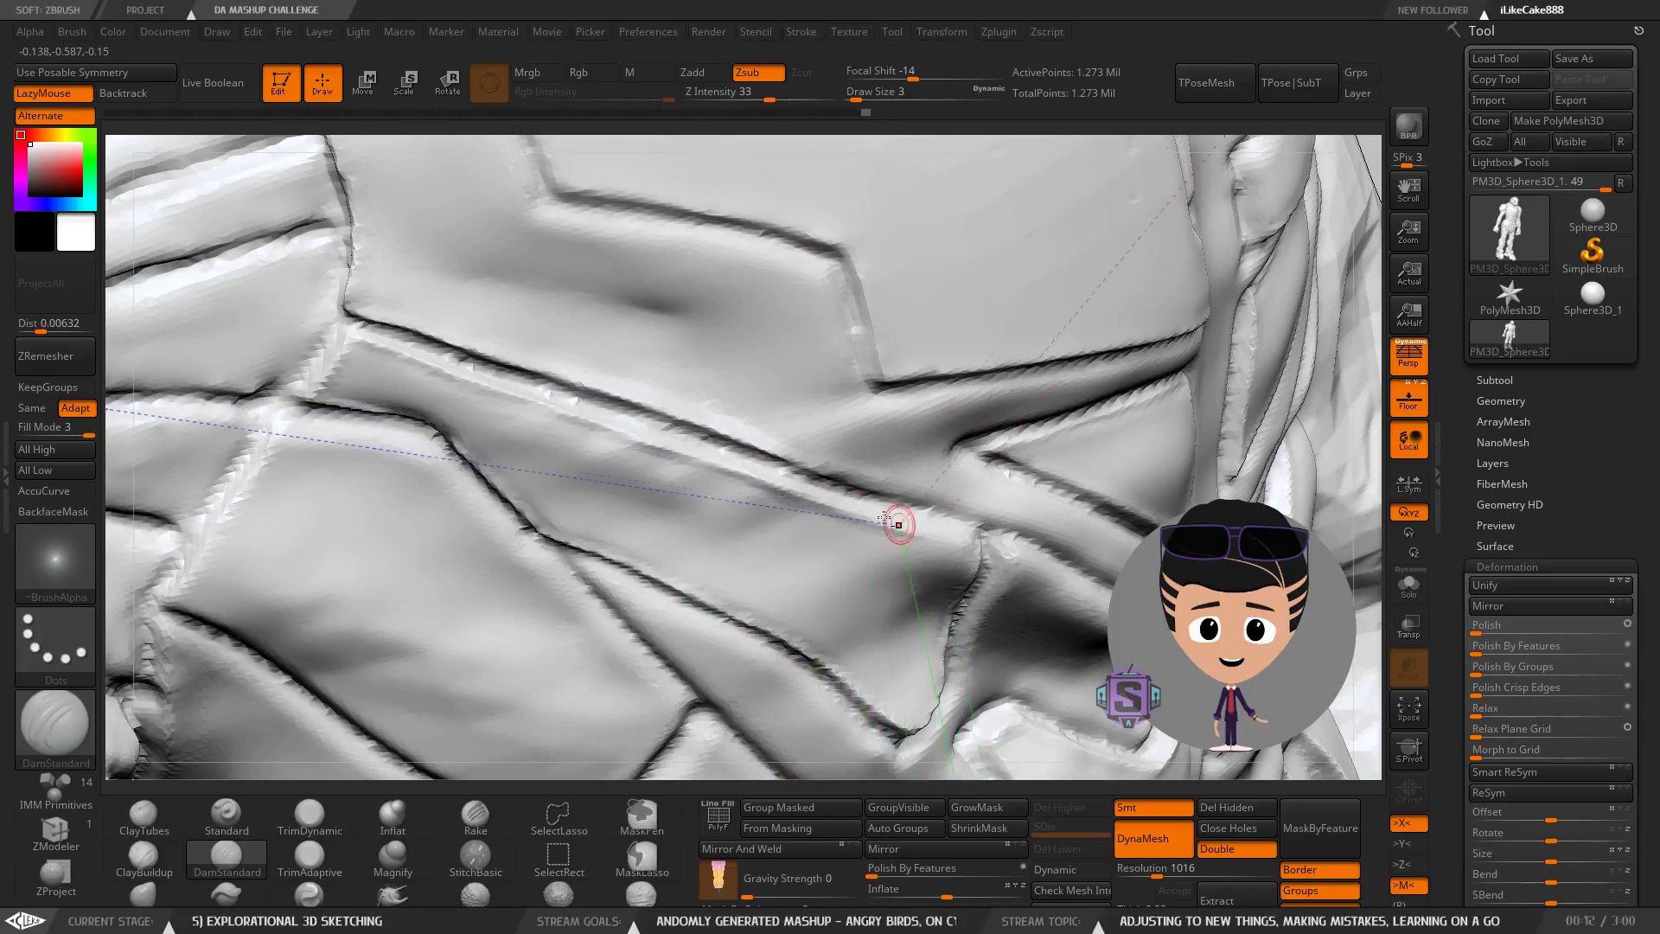
mouse_move(951, 584)
right_mouse_down()
mouse_move(938, 566)
mouse_move(994, 537)
mouse_move(972, 547)
right_mouse_up()
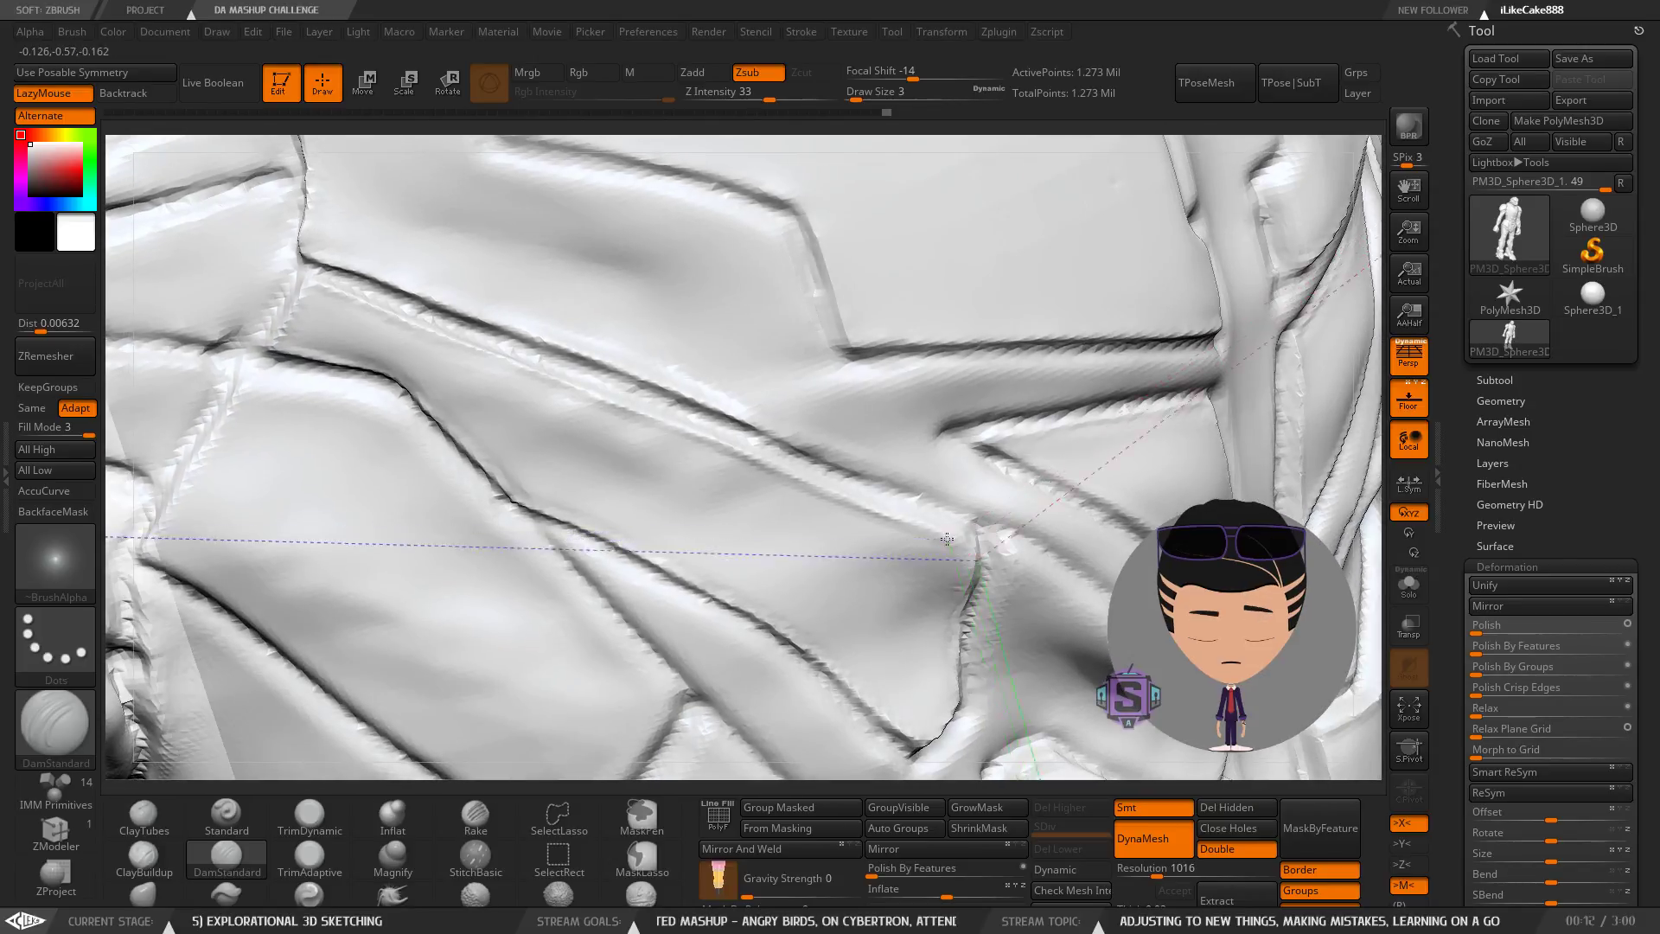
right_click_drag(643, 483, 597, 519)
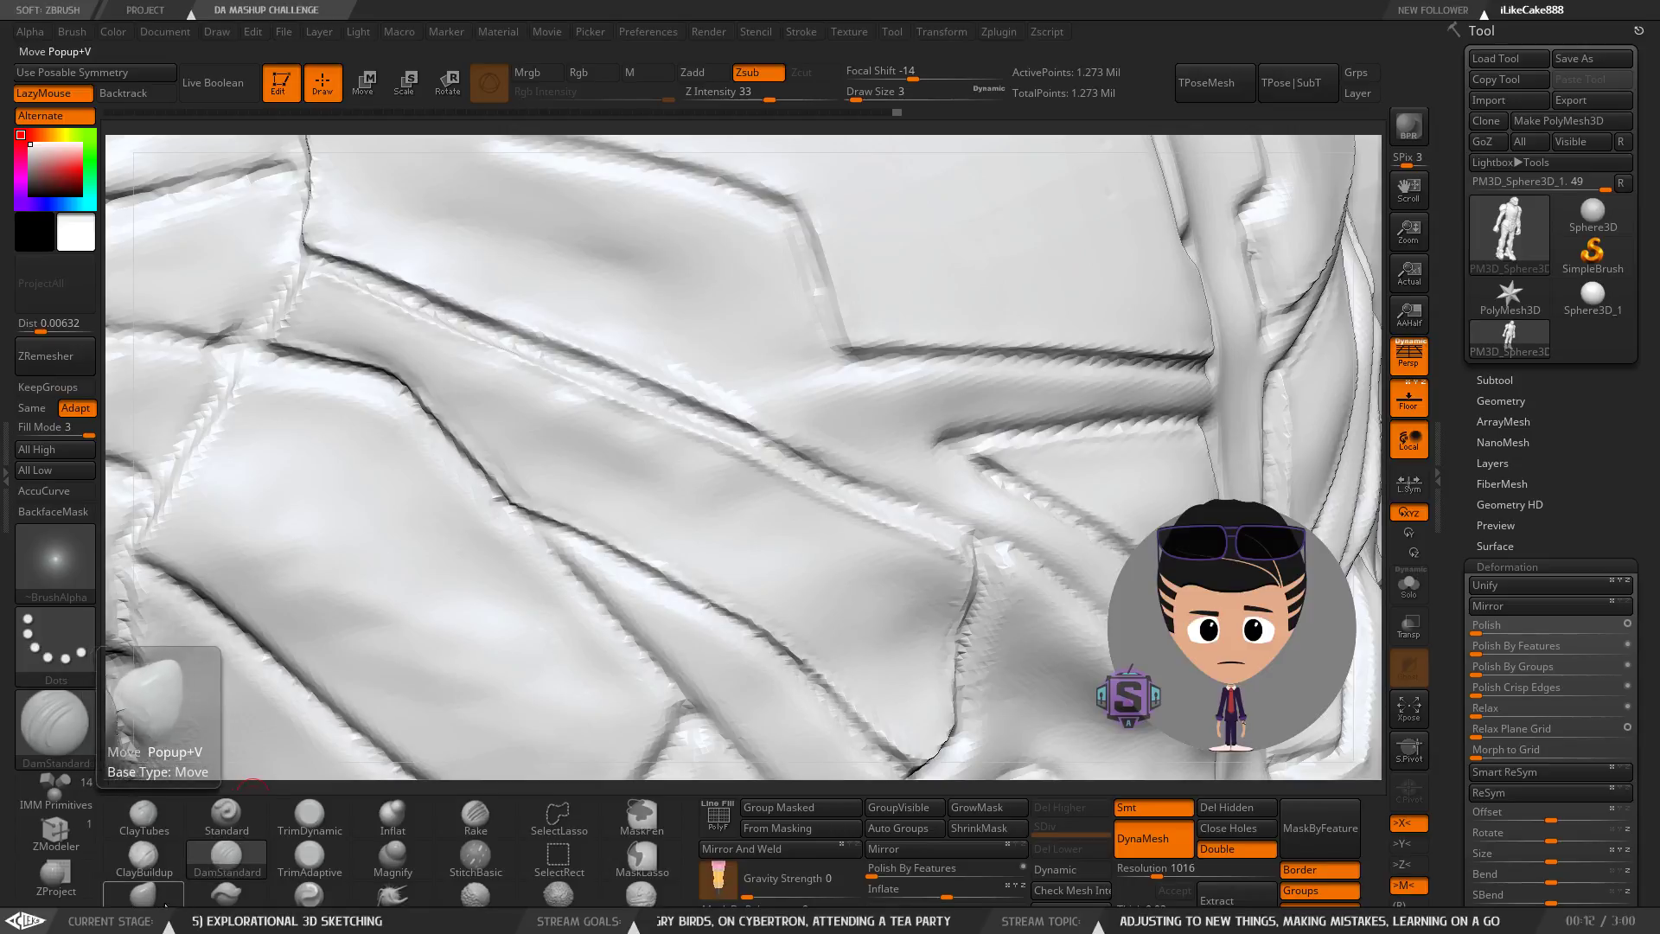
Build up the surface and borders of the long diagonal panel below the chest plate with ClayBuildup at draw size 3.
left_click(143, 858)
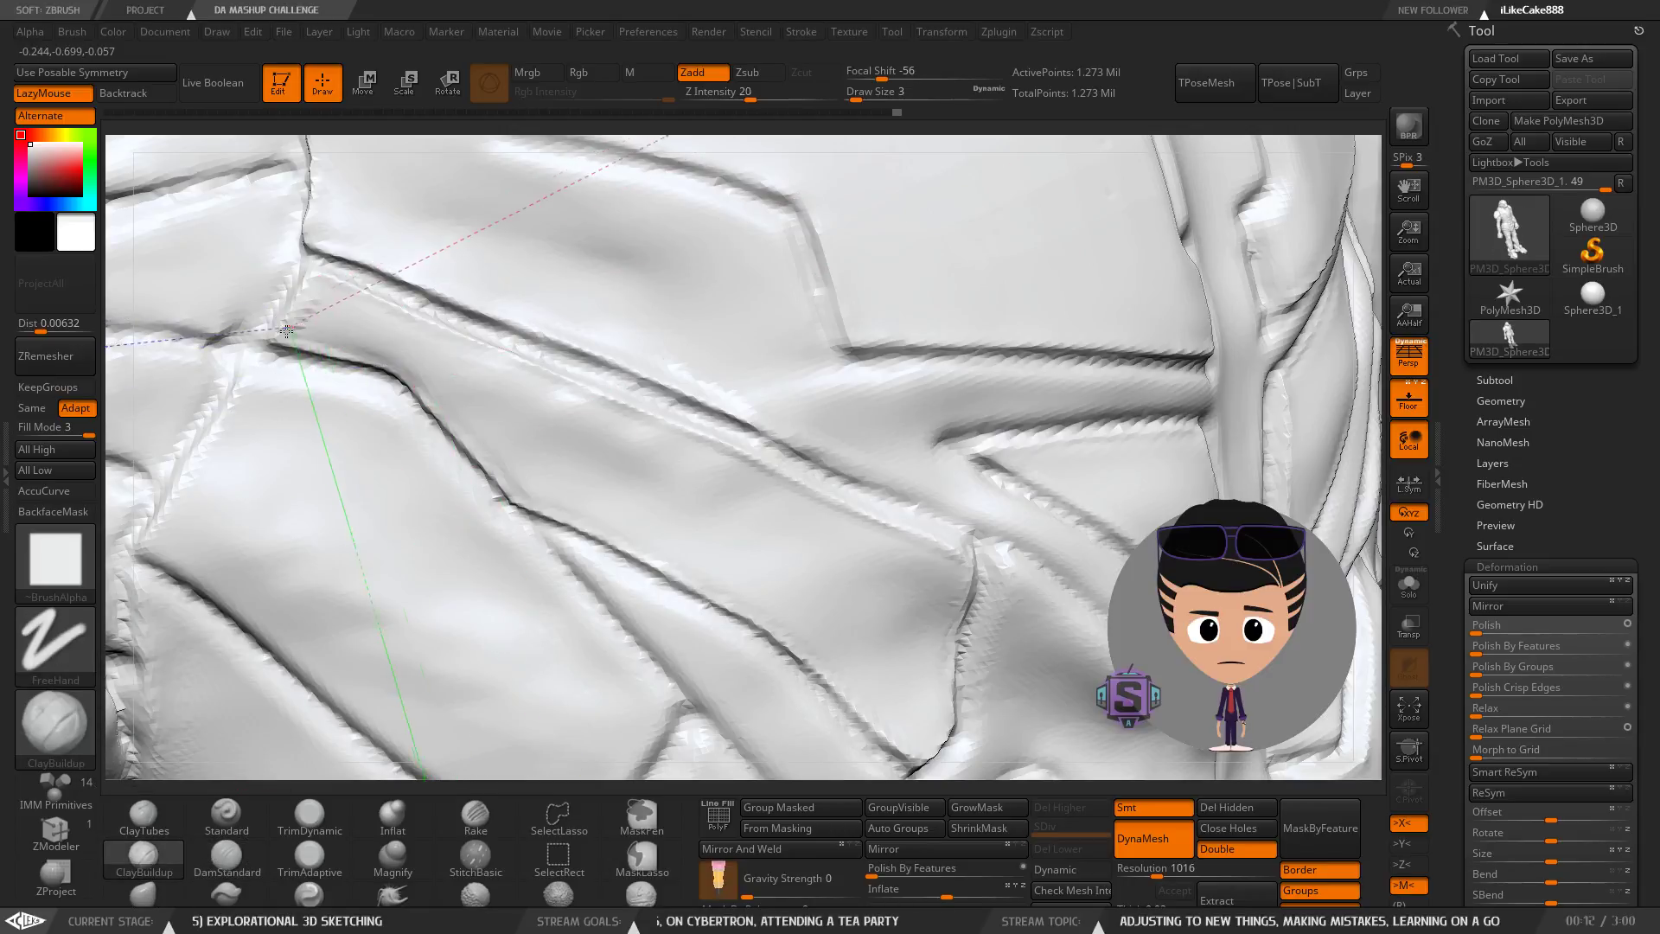
mouse_move(296, 335)
left_mouse_down()
mouse_move(383, 351)
mouse_move(348, 347)
left_mouse_up()
right_click_drag(408, 359, 377, 363)
mouse_move(372, 356)
left_mouse_down()
mouse_move(503, 502)
mouse_move(806, 664)
left_mouse_up()
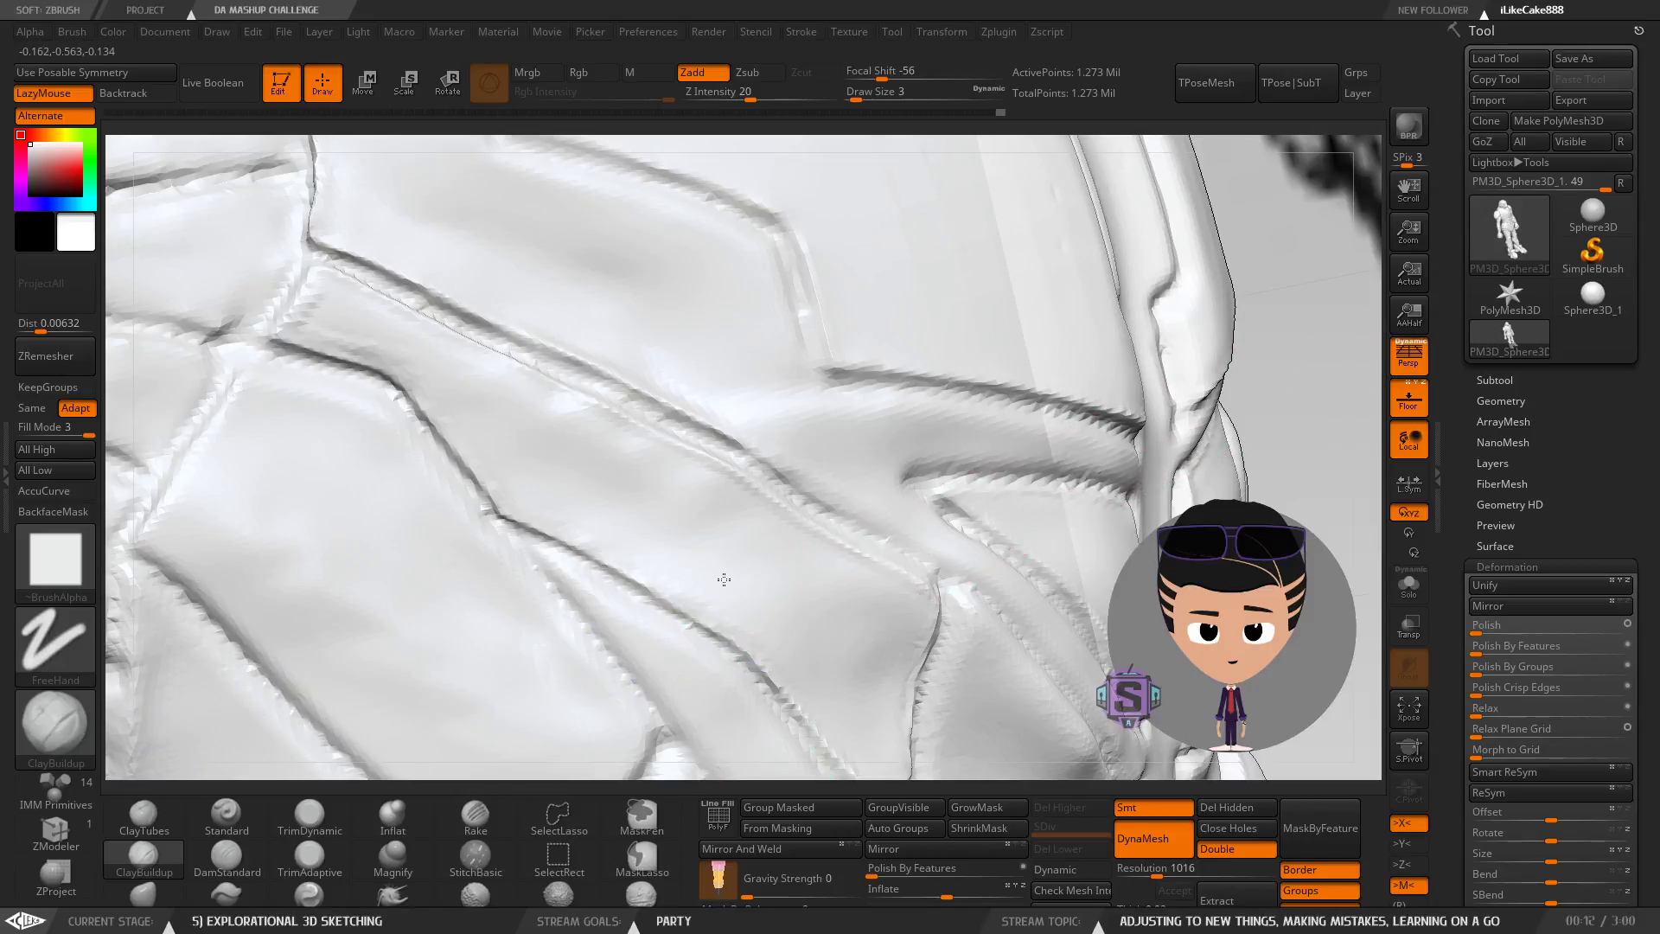
right_click_drag(749, 606, 599, 483, "alt")
right_click_drag(656, 556, 538, 534)
mouse_move(671, 511)
right_mouse_down()
mouse_move(717, 463)
mouse_move(682, 471)
mouse_move(682, 508)
right_mouse_up()
right_click_drag(763, 548, 788, 615)
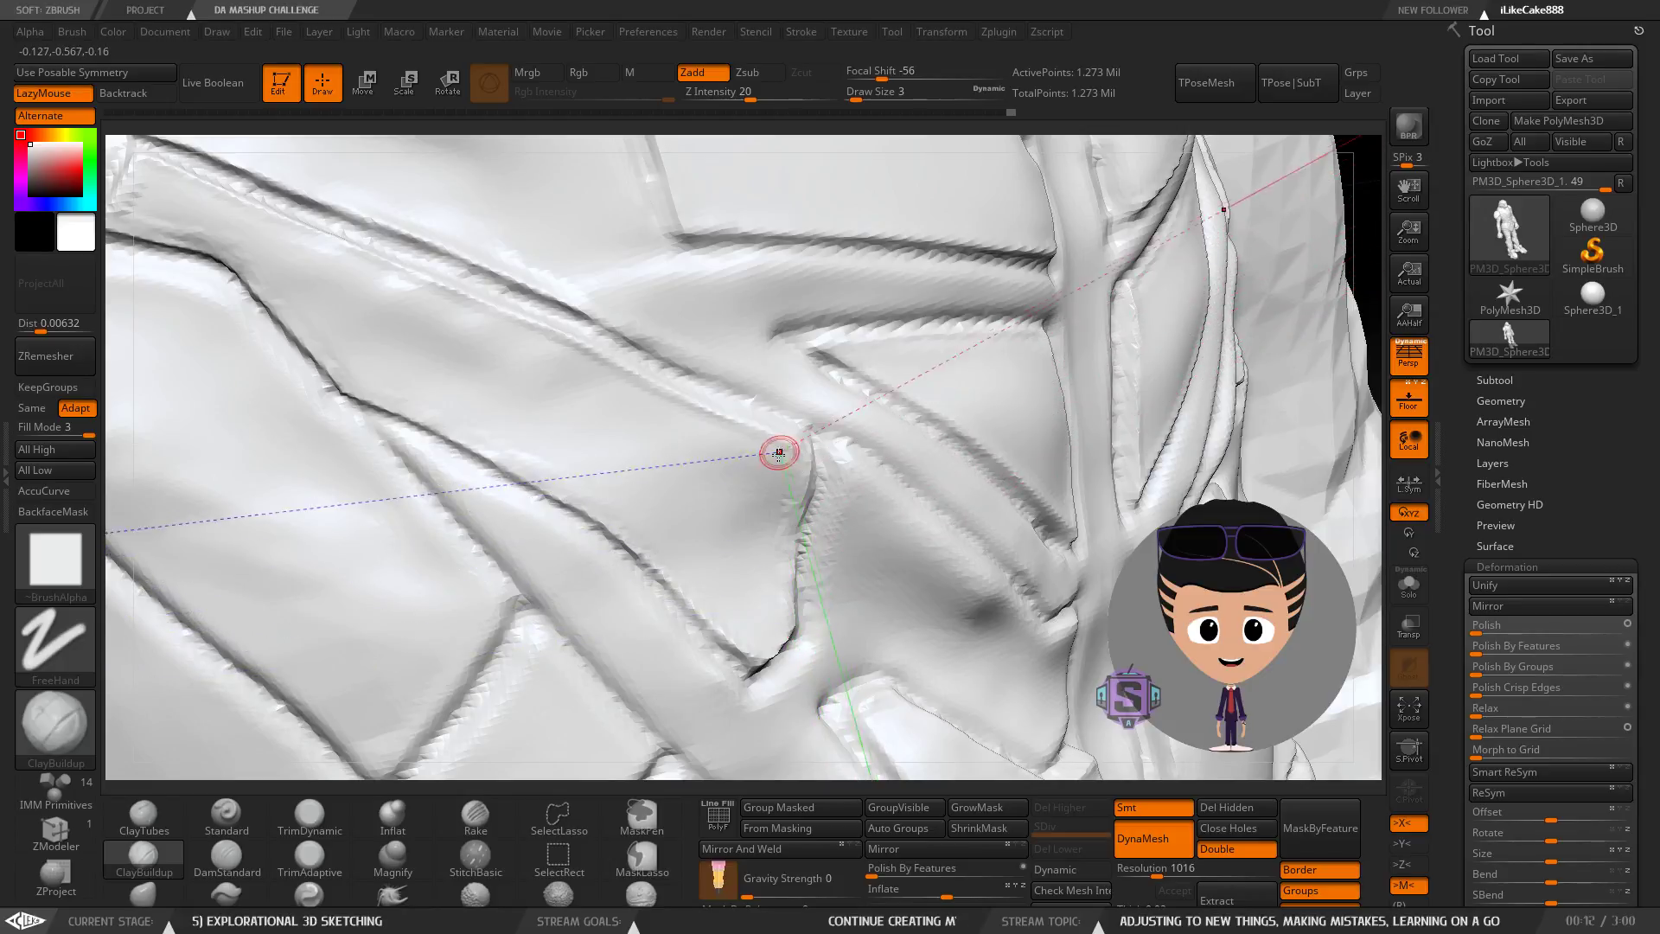
right_click_drag(719, 425, 609, 377)
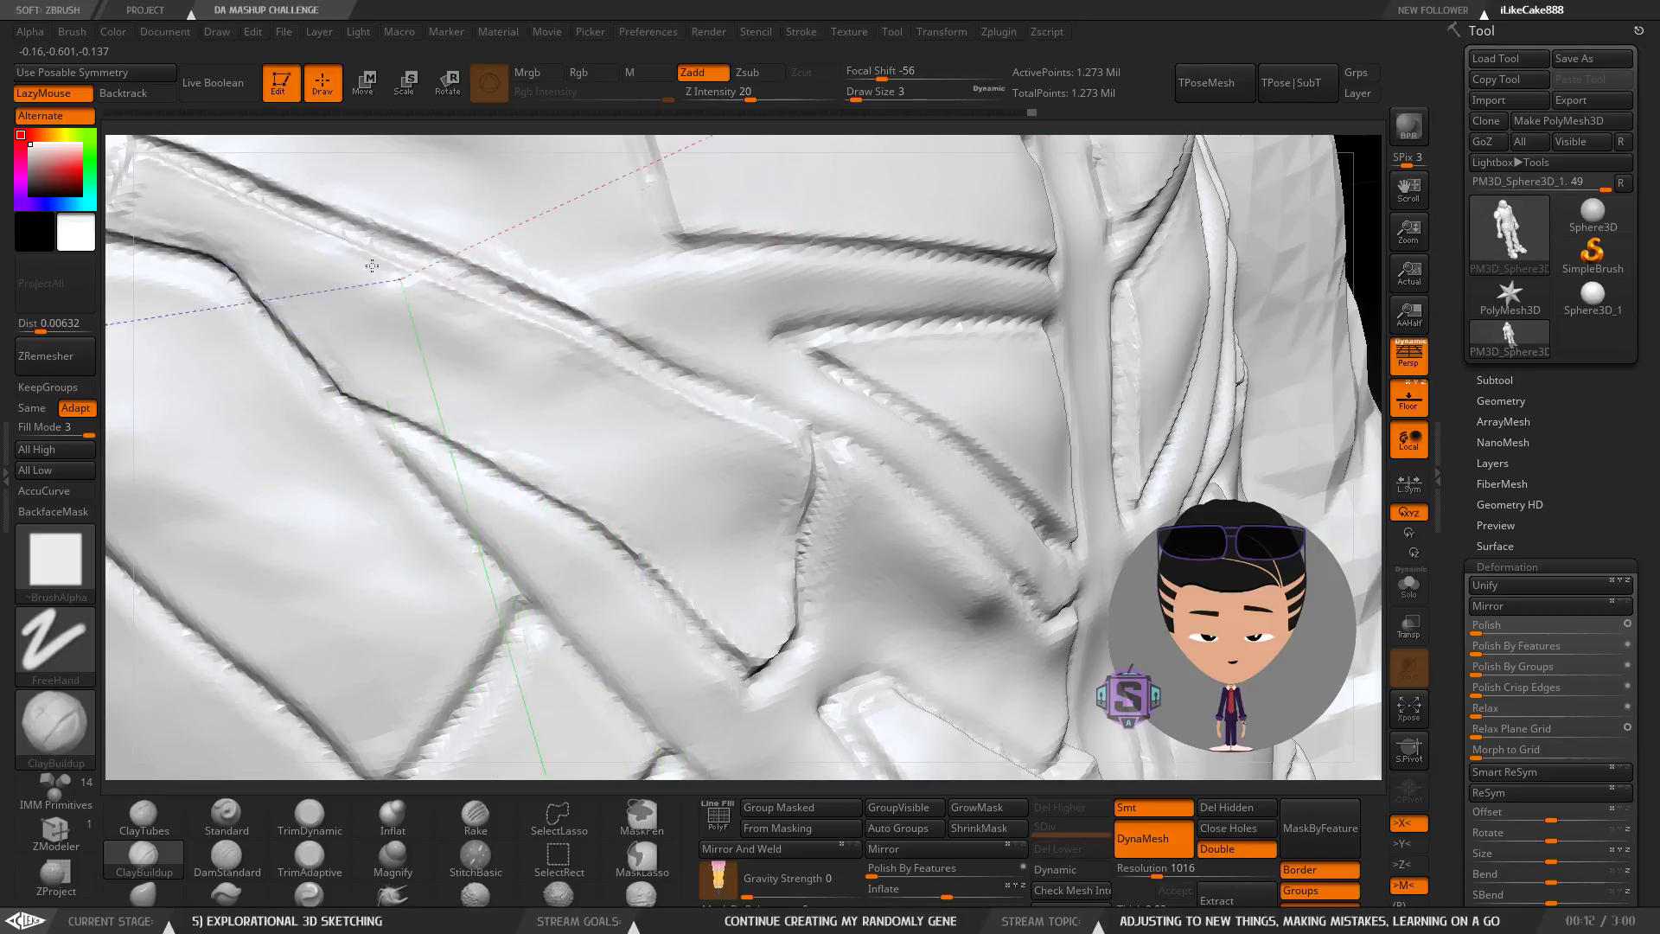
Remesh the figure with DynaMesh and smooth the surface of the diagonal panel below the chest plate.
right_click_drag(508, 360, 991, 347)
key("ctrl")
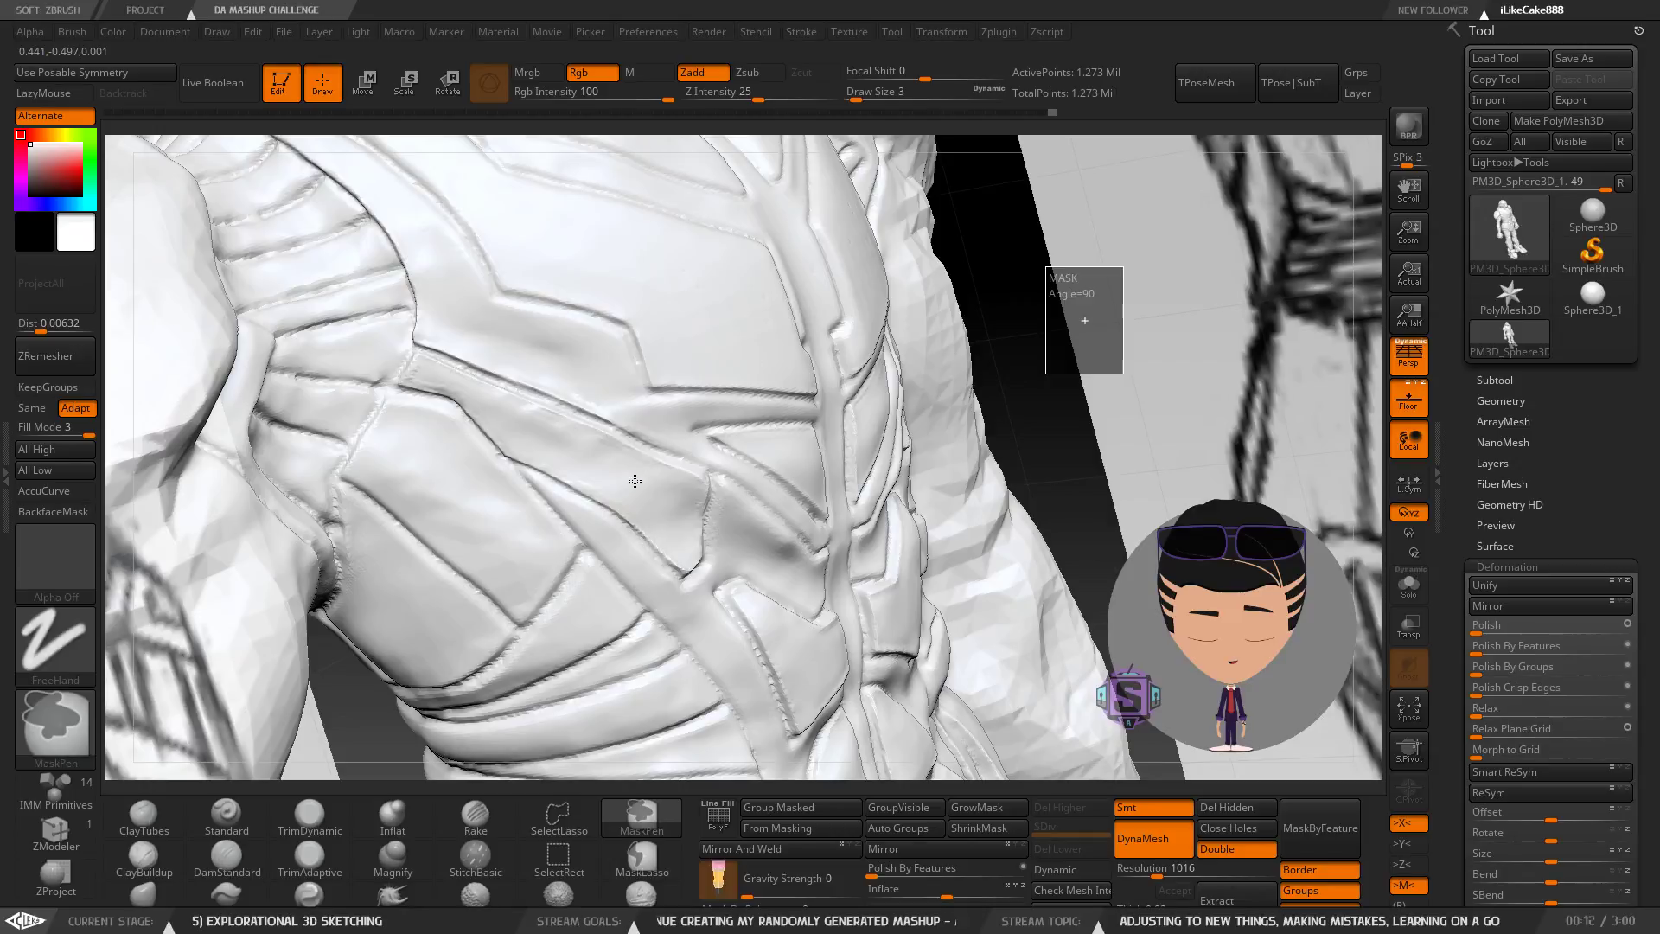
right_click_drag(463, 448, 462, 543, "ctrl")
key("shift")
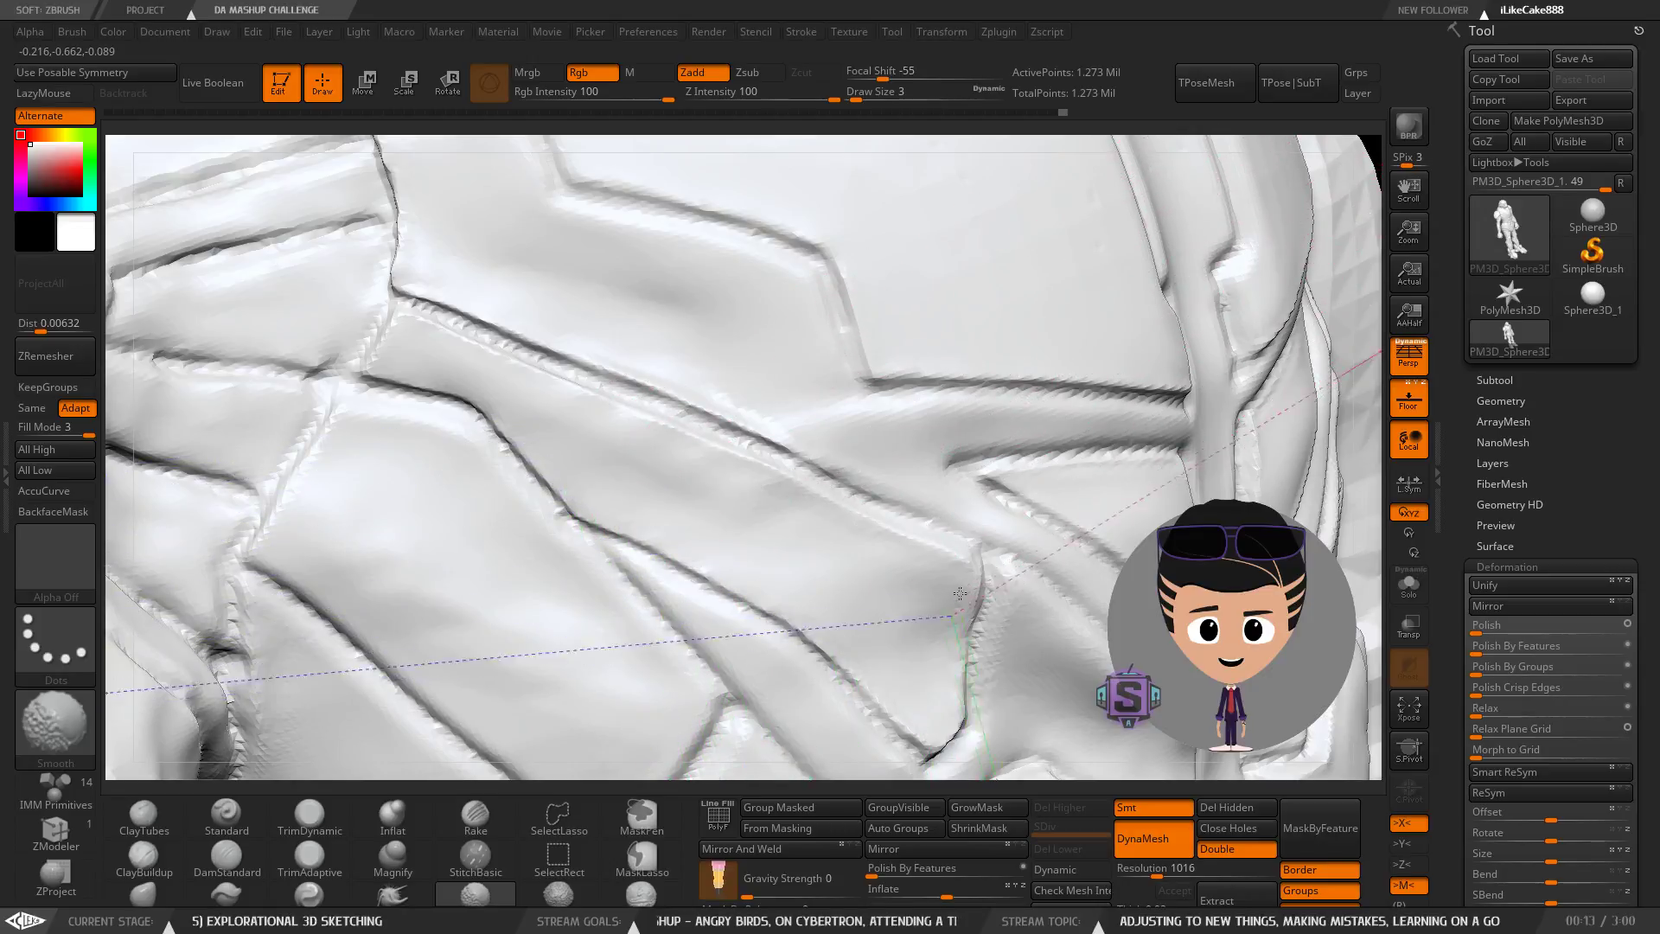
mouse_move(894, 583)
right_mouse_down("ctrl")
mouse_move(882, 519)
mouse_move(1098, 531)
mouse_move(960, 553)
mouse_move(937, 593)
mouse_move(761, 367)
mouse_move(973, 553)
right_mouse_up("ctrl")
mouse_move(818, 574)
right_mouse_down("alt")
mouse_move(773, 437)
mouse_move(718, 418)
mouse_move(752, 458)
mouse_move(684, 454)
mouse_move(719, 376)
mouse_move(825, 575)
mouse_move(787, 527)
right_mouse_up("alt")
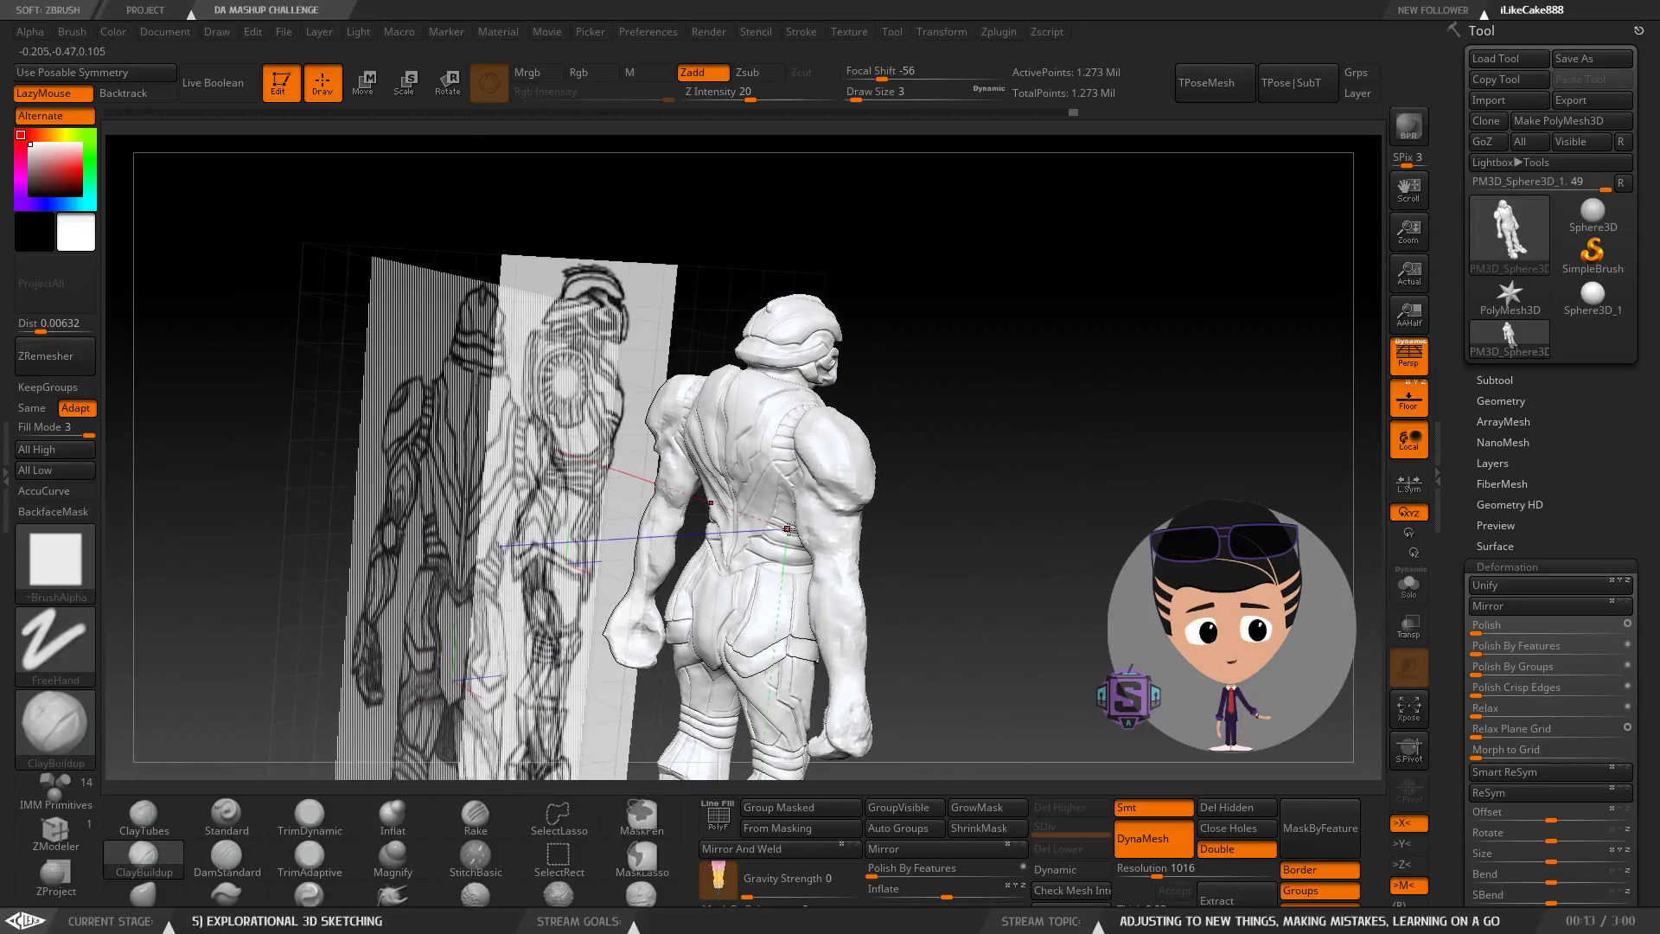
Carve the outer end of the knee armor's lower rim with DamStandard at draw size 3, undoing and redoing the first stroke.
mouse_move(785, 466)
right_mouse_down("ctrl")
mouse_move(780, 506)
mouse_move(776, 489)
right_mouse_up("ctrl")
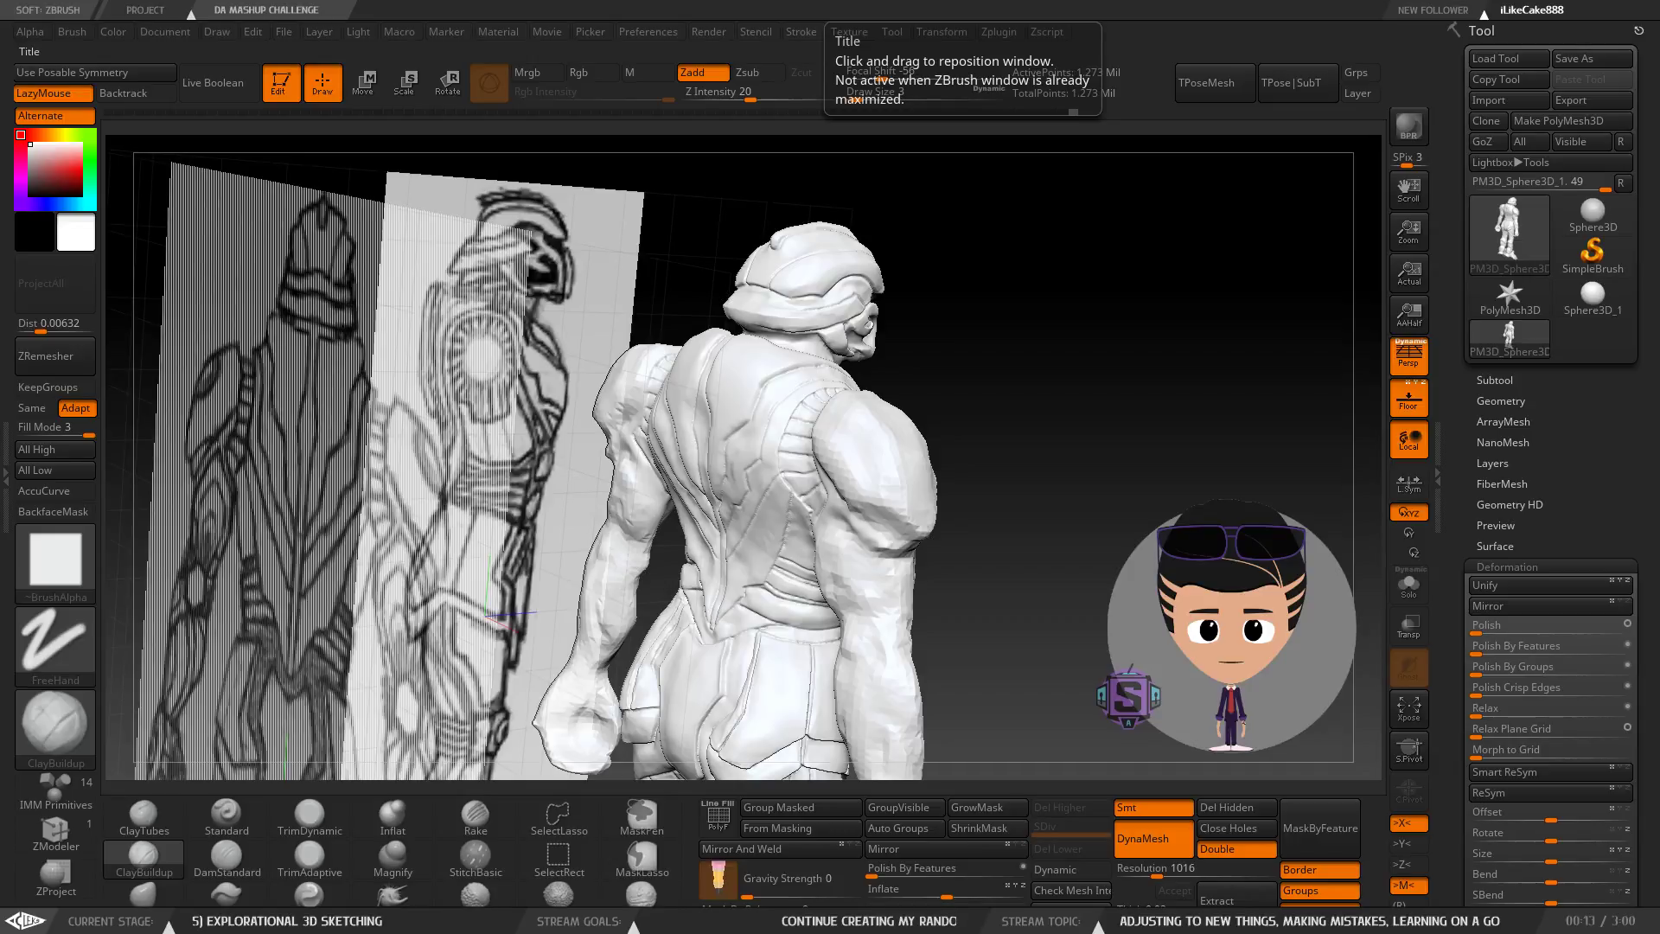
right_click_drag(998, 410, 1011, 405)
right_click_drag(945, 526, 830, 308, "alt")
mouse_move(753, 363)
right_mouse_down()
mouse_move(674, 419)
mouse_move(816, 508)
mouse_move(697, 227)
mouse_move(839, 469)
mouse_move(647, 525)
mouse_move(683, 403)
mouse_move(708, 474)
mouse_move(738, 438)
mouse_move(584, 492)
mouse_move(826, 458)
mouse_move(895, 507)
right_mouse_up()
key("ctrl")
mouse_move(727, 642)
right_mouse_down("ctrl")
mouse_move(867, 670)
mouse_move(817, 601)
mouse_move(681, 532)
right_mouse_up("ctrl")
key("ctrl")
right_click_drag(670, 524, 654, 519)
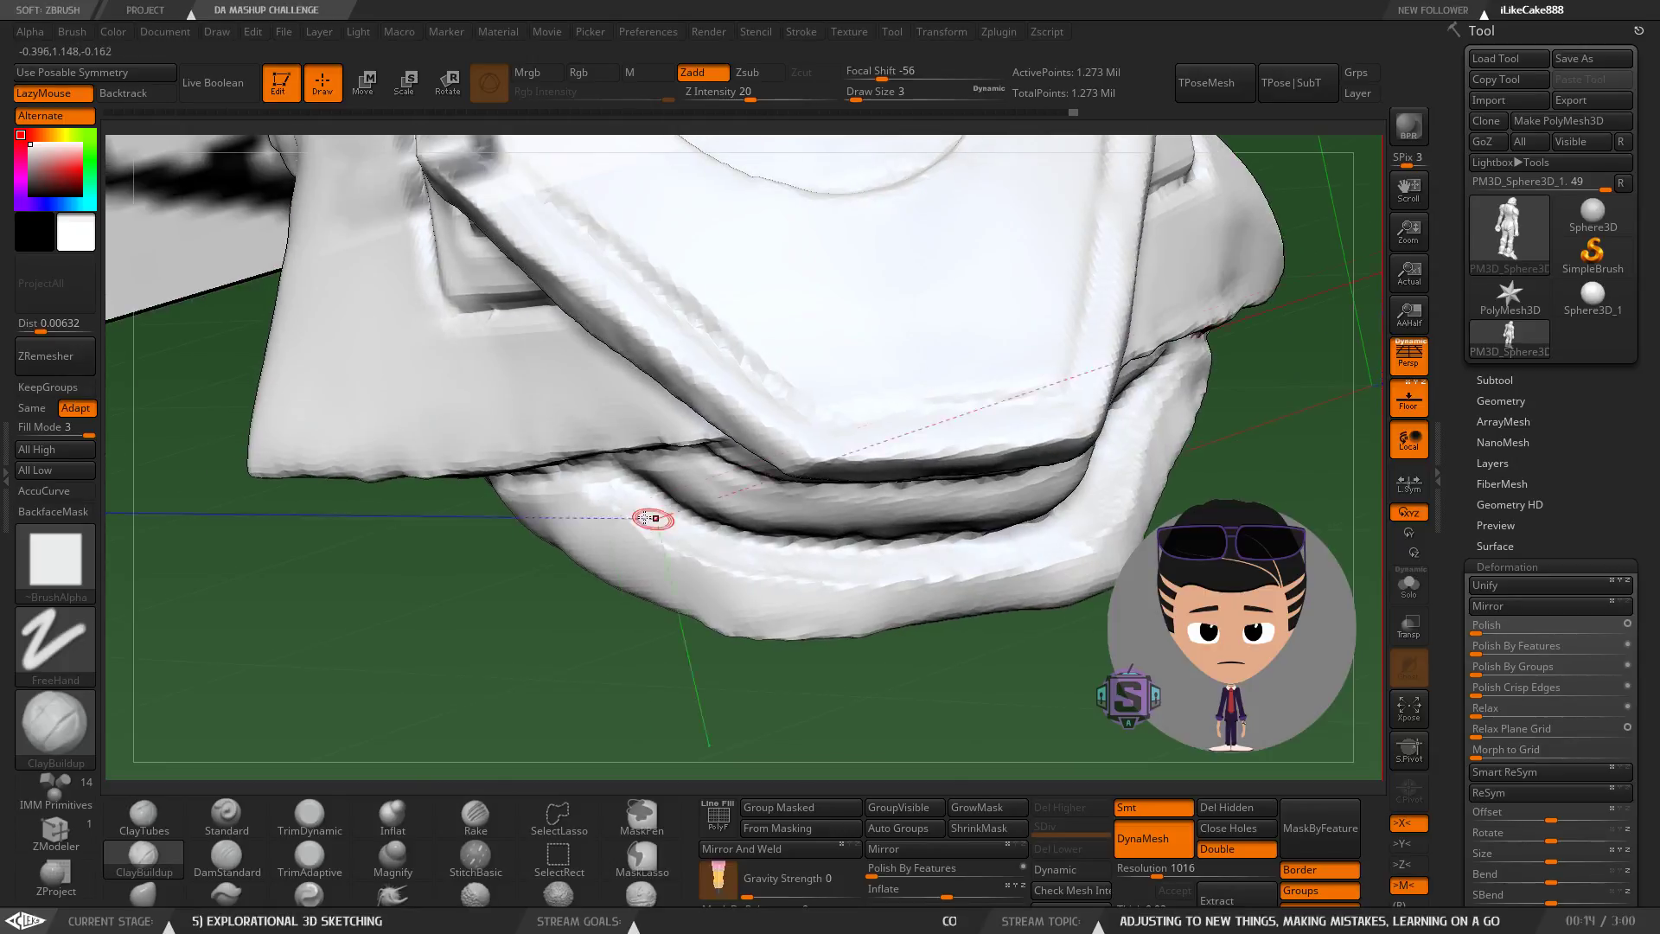
key("shift")
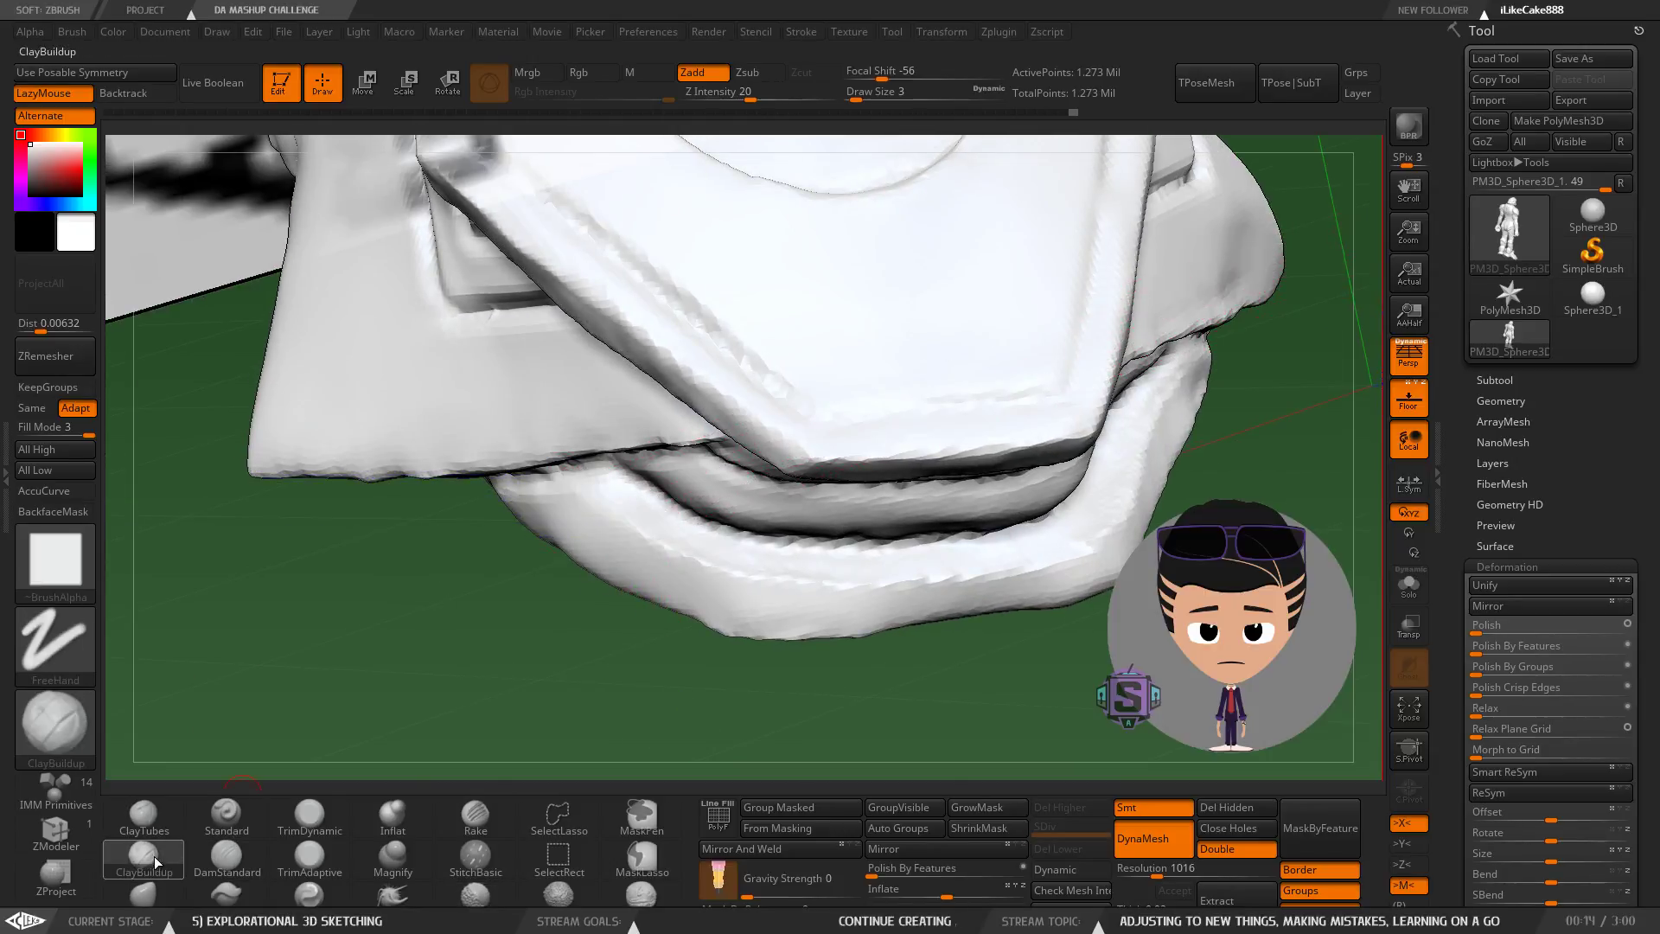
left_click(226, 856)
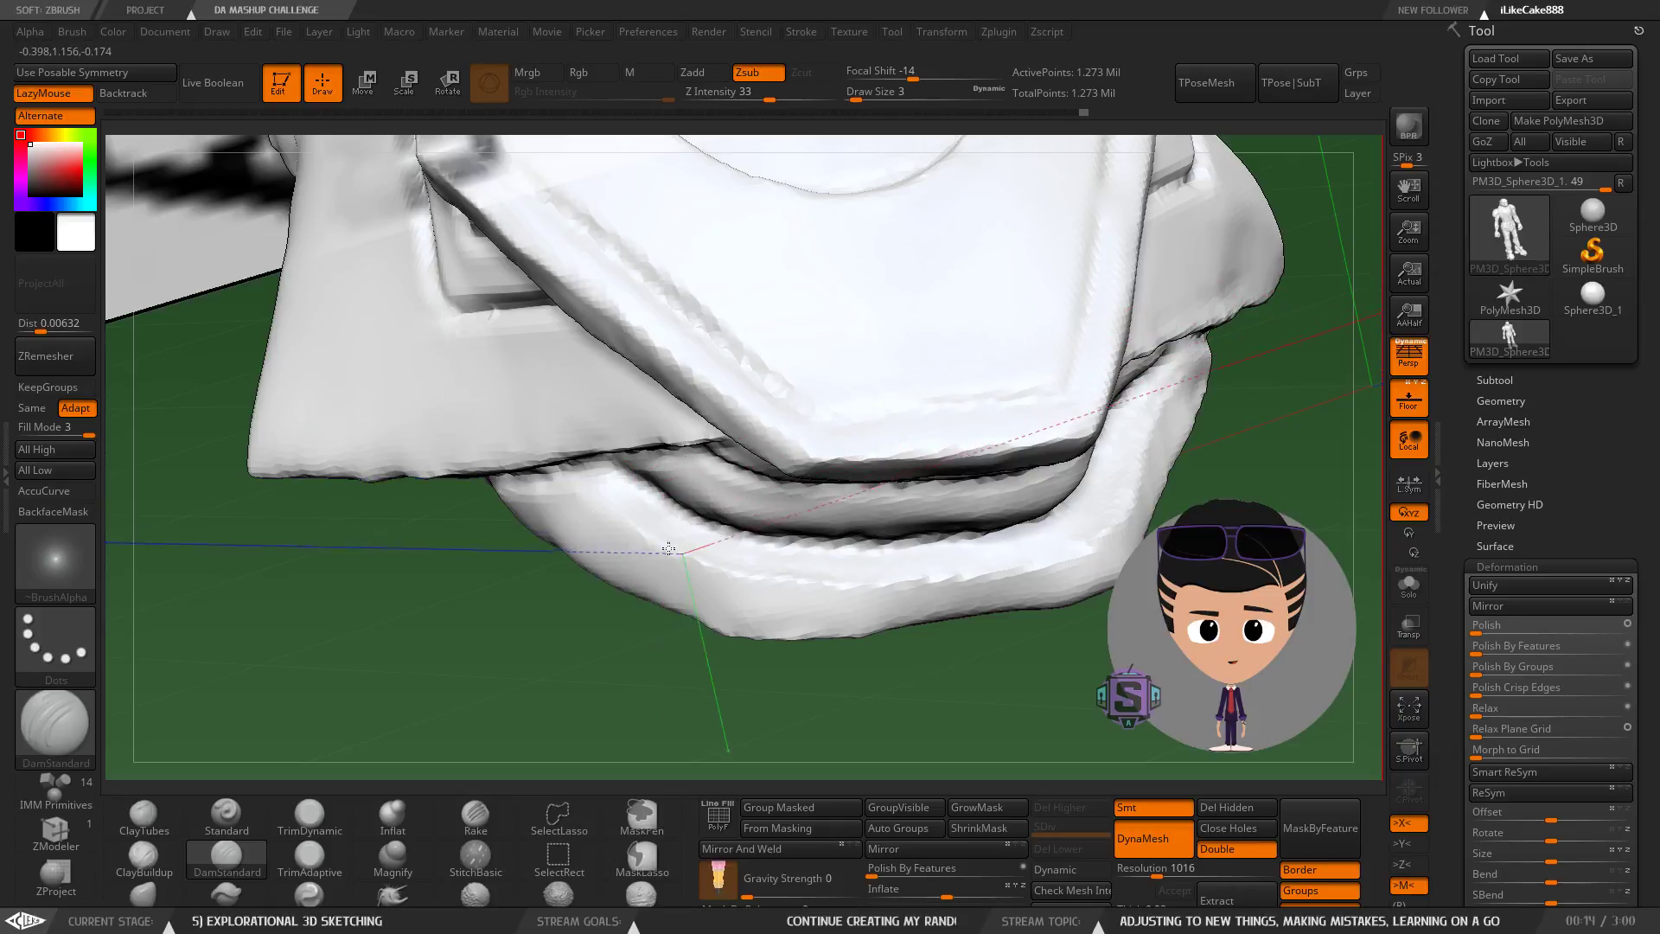
key("ctrl+z")
left_click_drag(572, 473, 704, 561)
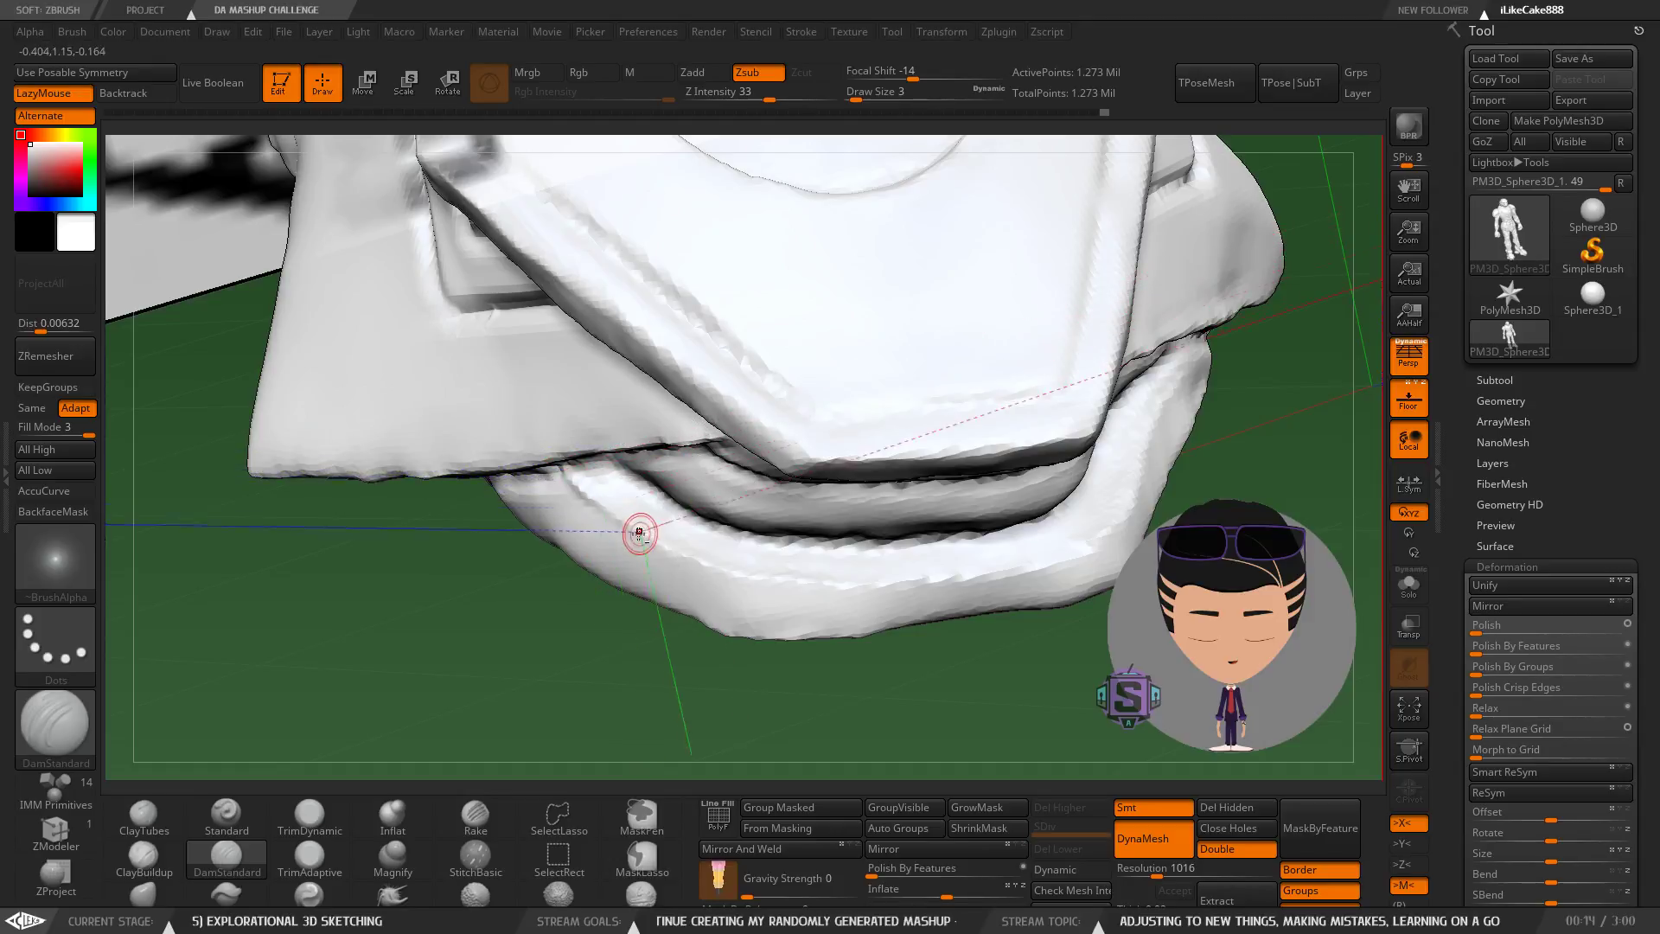
Smooth the outer end of the knee armor's lower rim and check it from the front.
mouse_move(589, 527)
right_mouse_down()
mouse_move(600, 494)
mouse_move(637, 519)
mouse_move(610, 521)
mouse_move(583, 492)
mouse_move(519, 513)
right_mouse_up()
key("shift")
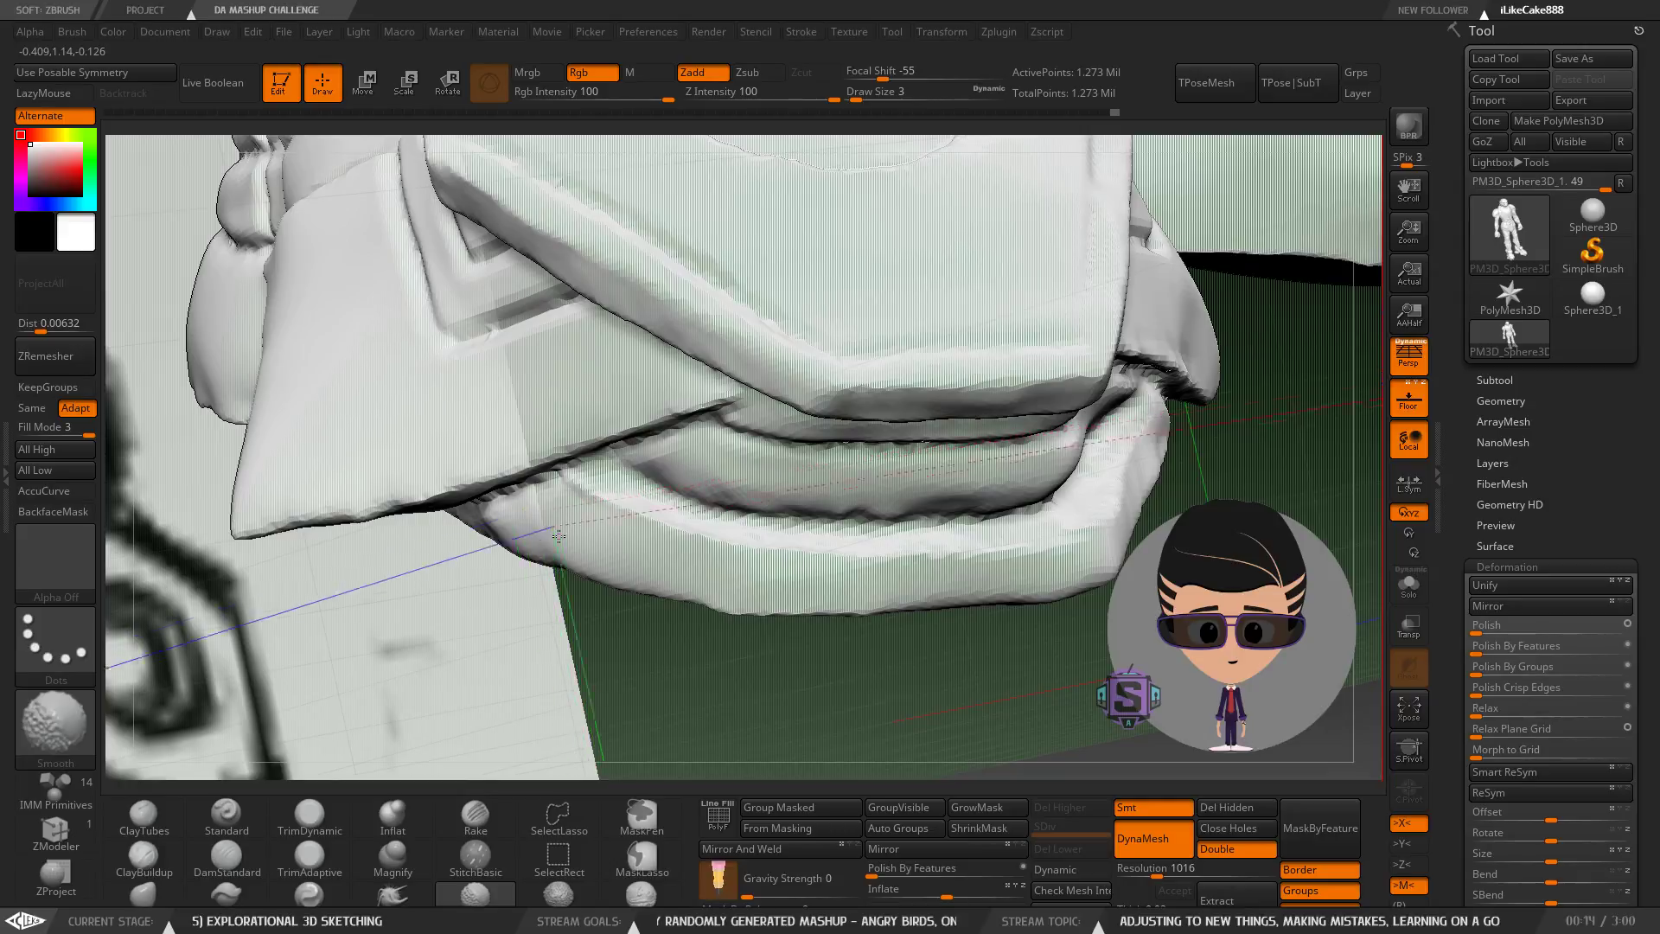
mouse_move(678, 581)
right_mouse_down()
mouse_move(807, 554)
mouse_move(1003, 552)
right_mouse_up()
right_click_drag(856, 550, 859, 582)
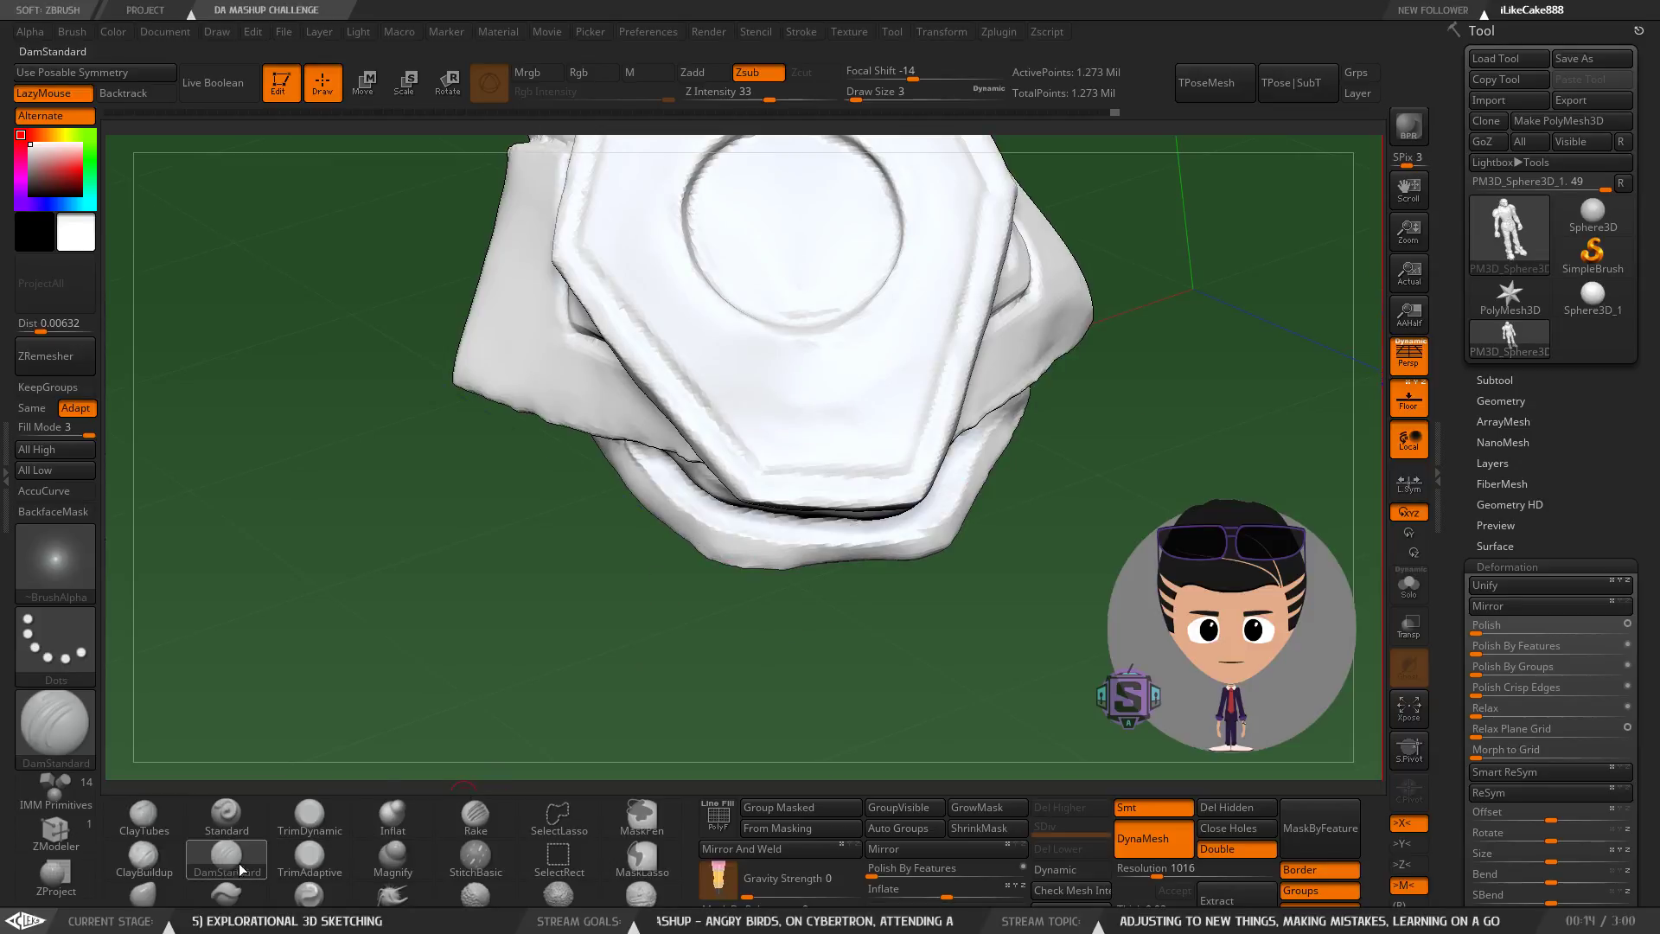
Reshape the lower rim of the knee armor with the Move brush at draw size 20.
left_click(143, 895)
key("s")
left_click_drag(801, 574, 816, 574)
mouse_move(821, 579)
right_mouse_down()
mouse_move(771, 546)
mouse_move(772, 501)
mouse_move(792, 565)
right_mouse_up()
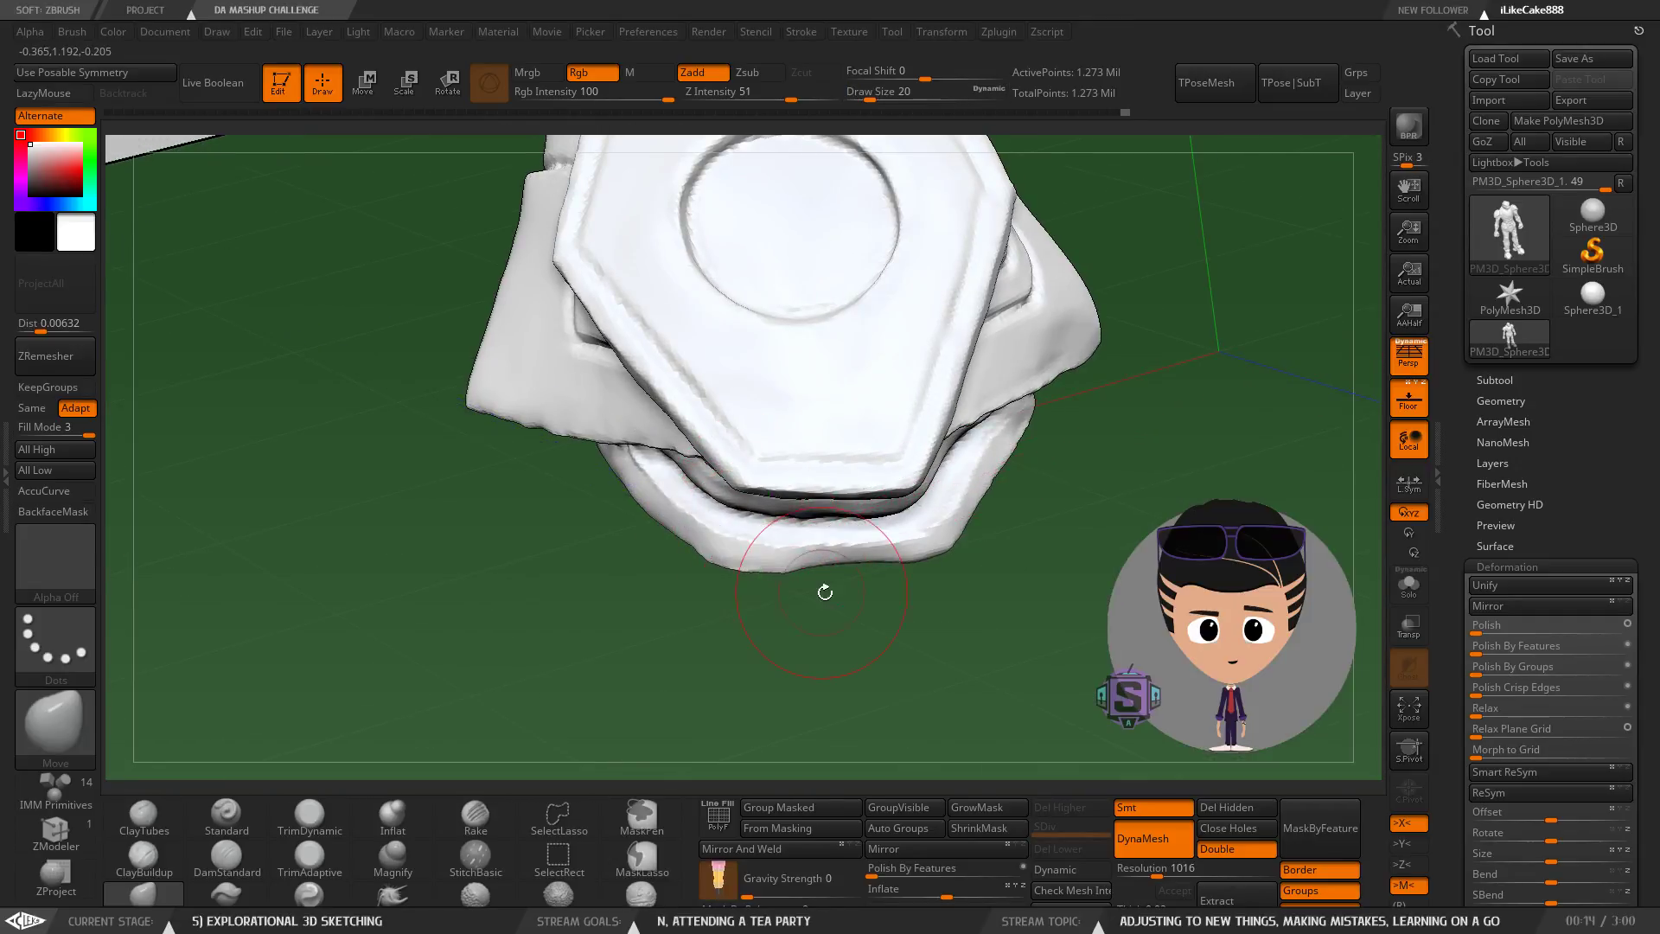
mouse_move(843, 568)
right_mouse_down()
mouse_move(758, 573)
mouse_move(799, 526)
right_mouse_up()
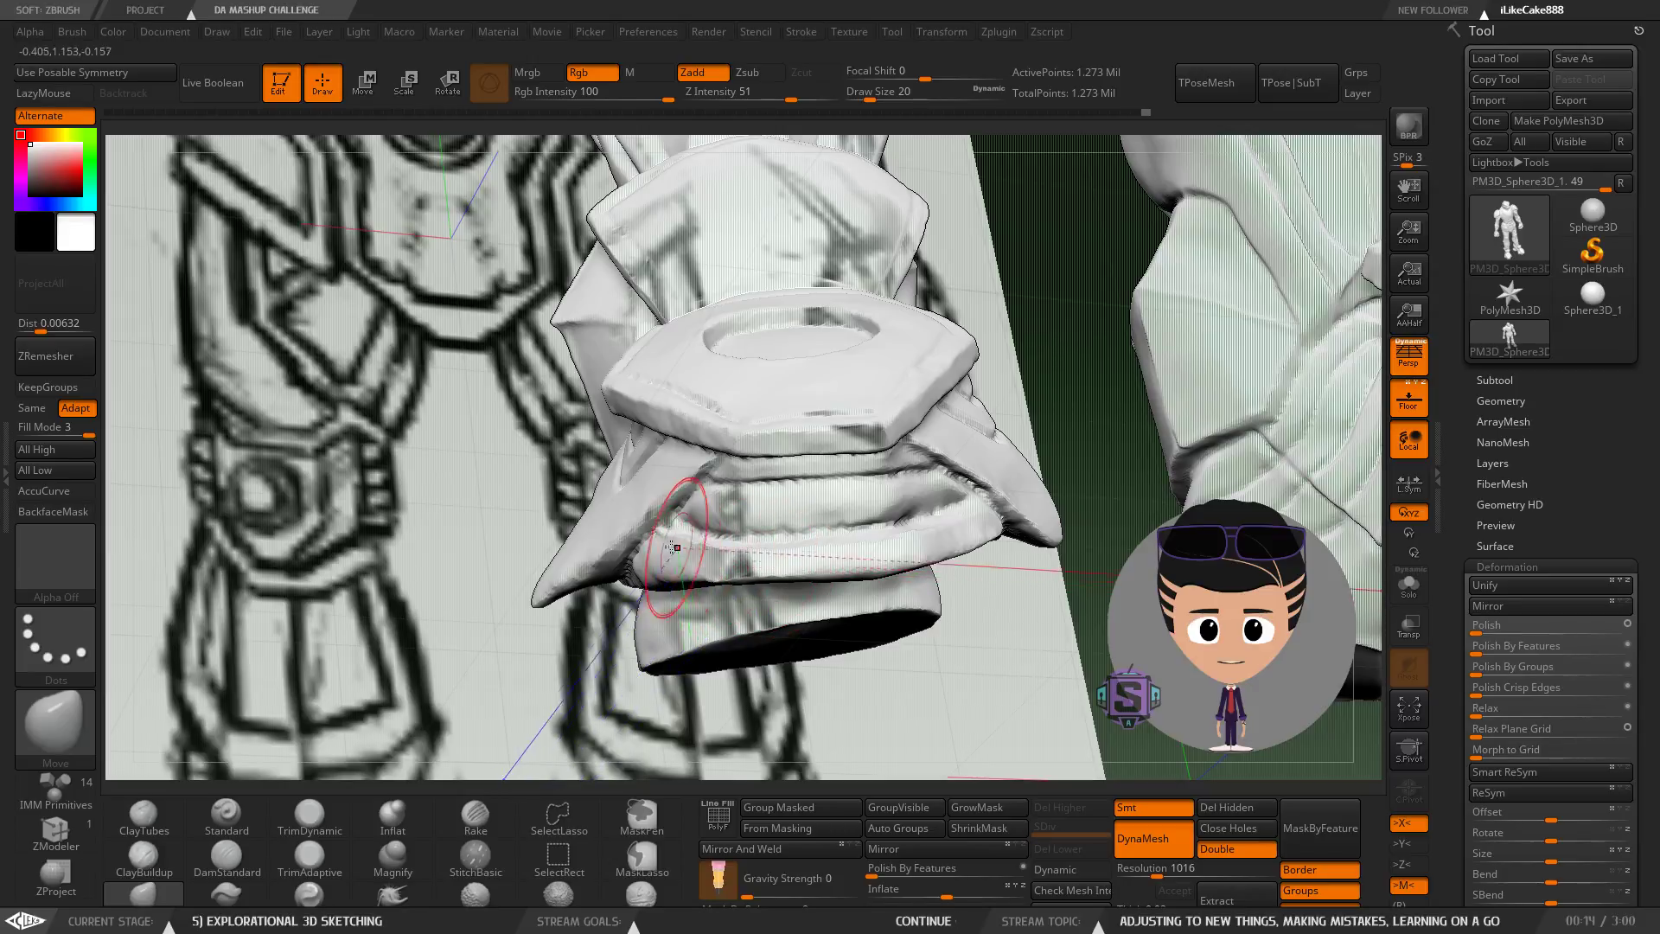
right_click_drag(679, 556, 893, 590)
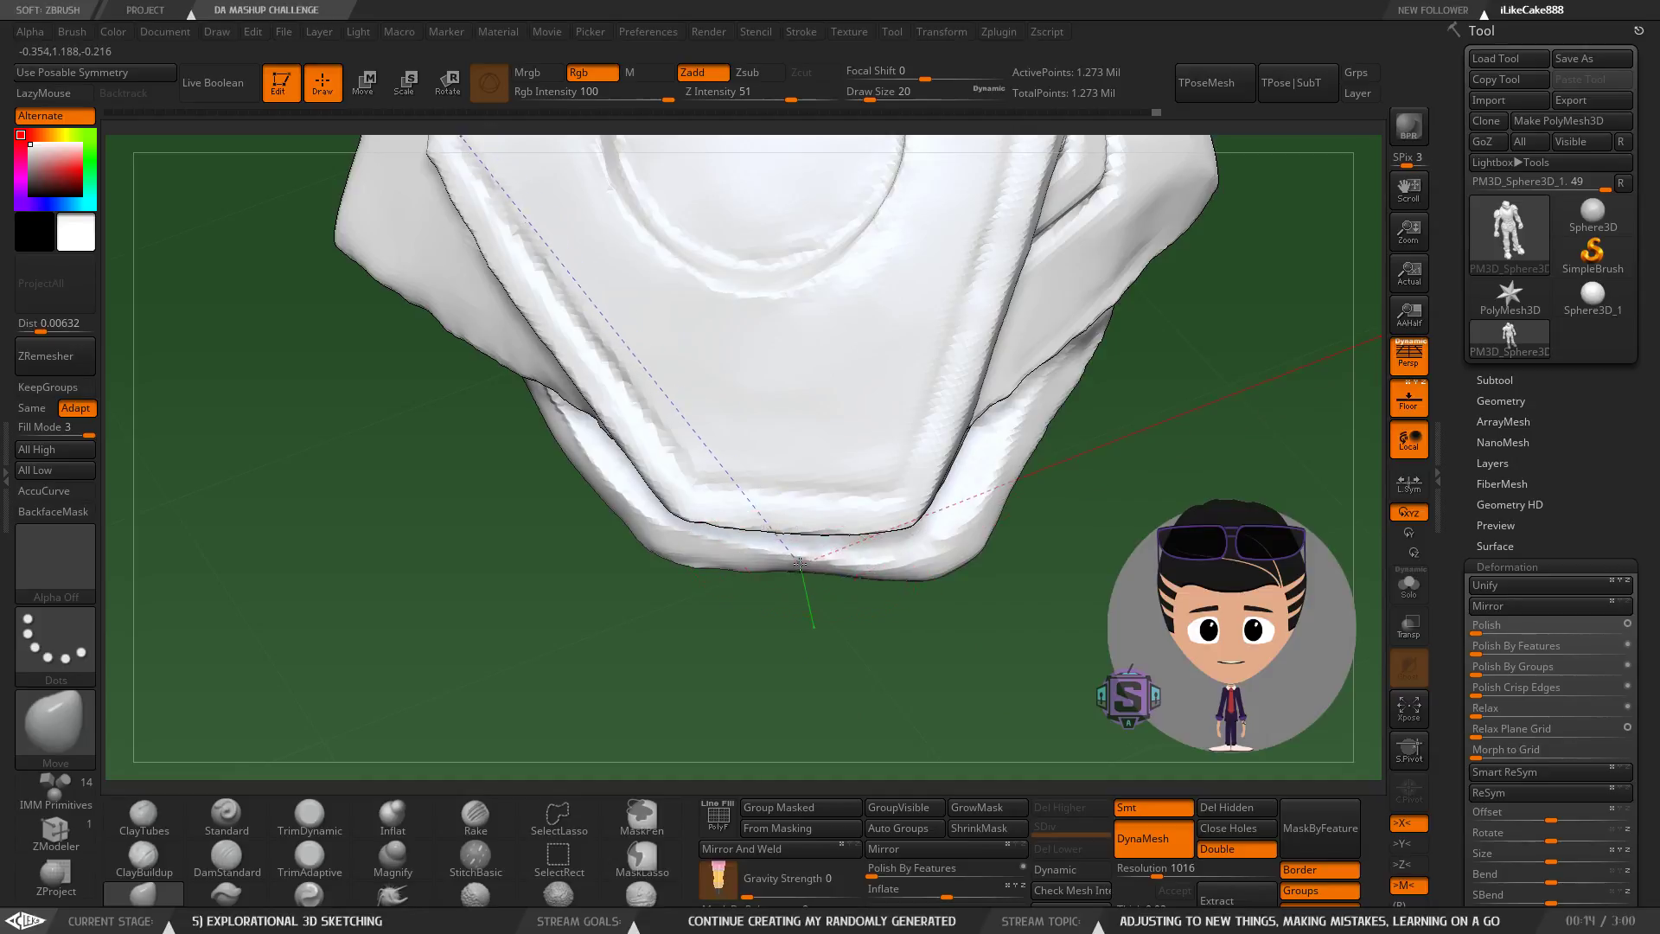
mouse_move(798, 570)
right_mouse_down()
mouse_move(856, 579)
mouse_move(904, 554)
right_mouse_up()
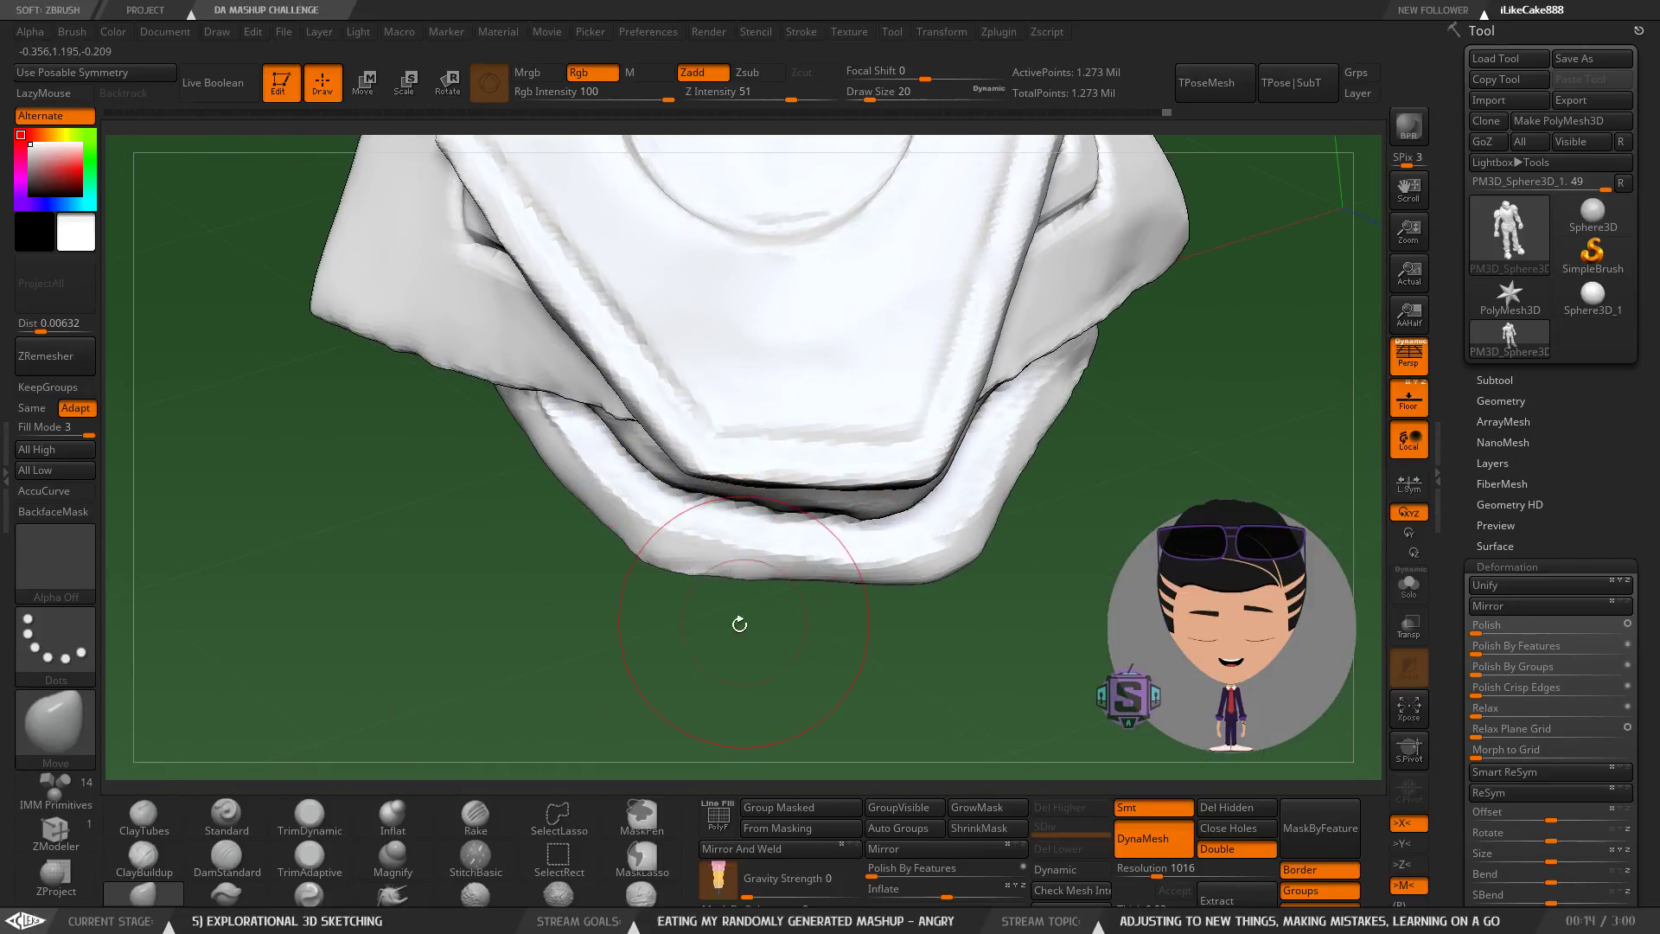
Reduce the Move brush to draw size 9 and refine the corners and lower edge of the knee armor's rim.
key("s")
left_click_drag(830, 612, 831, 614)
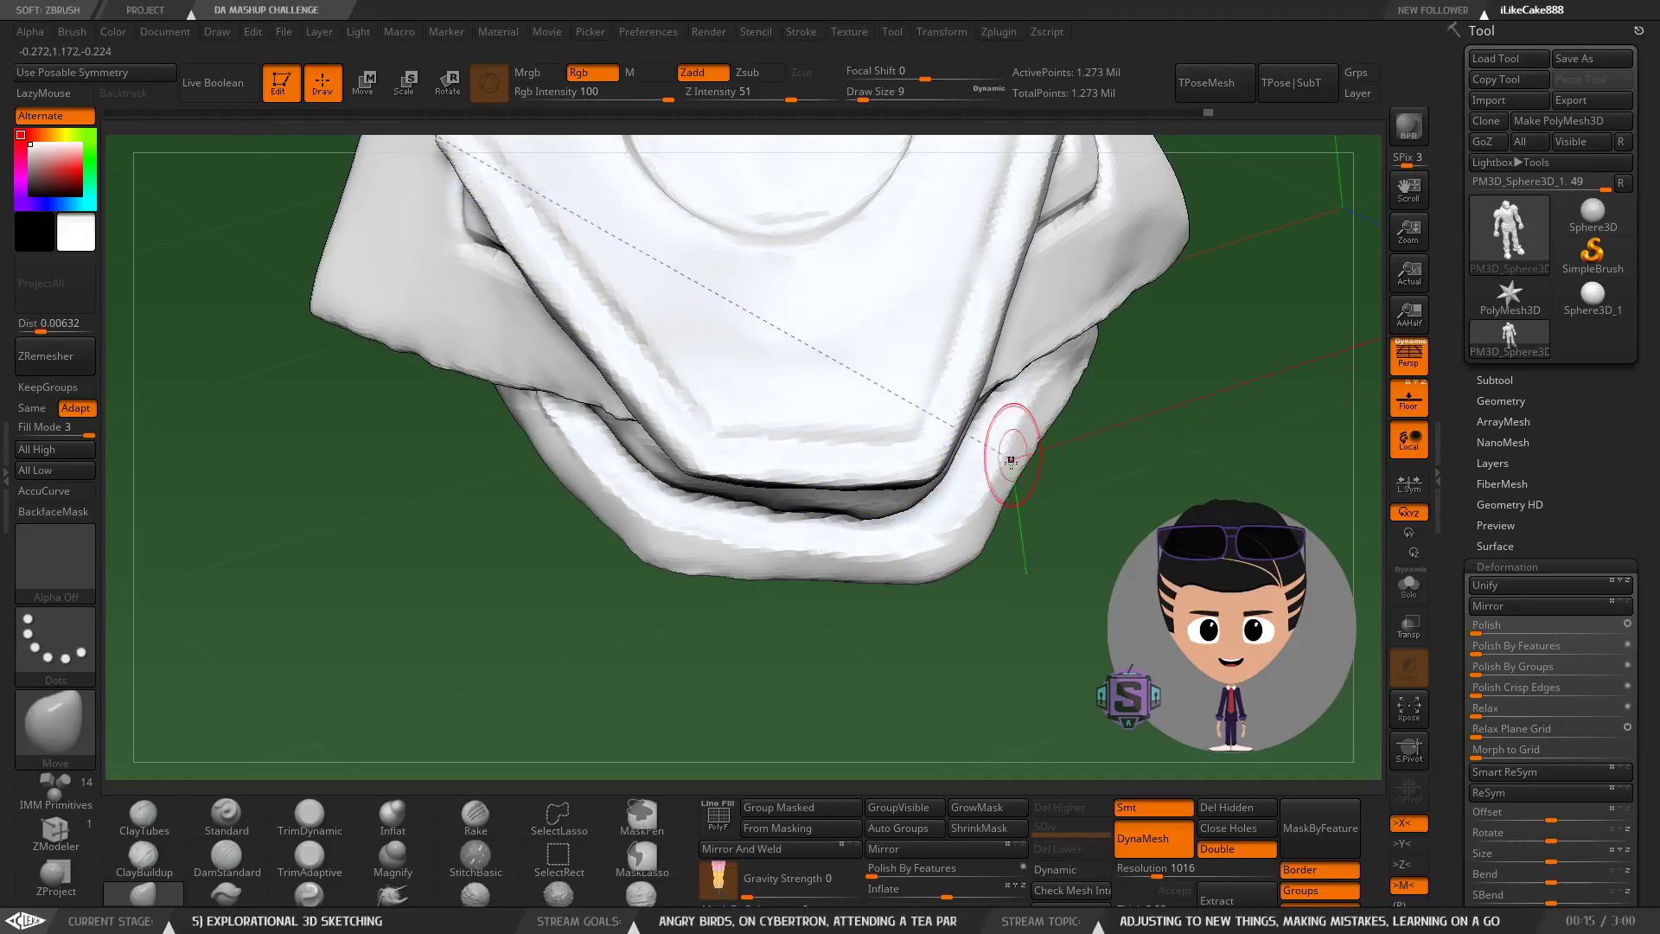
mouse_move(872, 536)
right_mouse_down("ctrl")
mouse_move(885, 556)
mouse_move(777, 575)
mouse_move(732, 524)
mouse_move(739, 335)
mouse_move(733, 519)
mouse_move(664, 532)
mouse_move(816, 551)
mouse_move(711, 559)
right_mouse_up("ctrl")
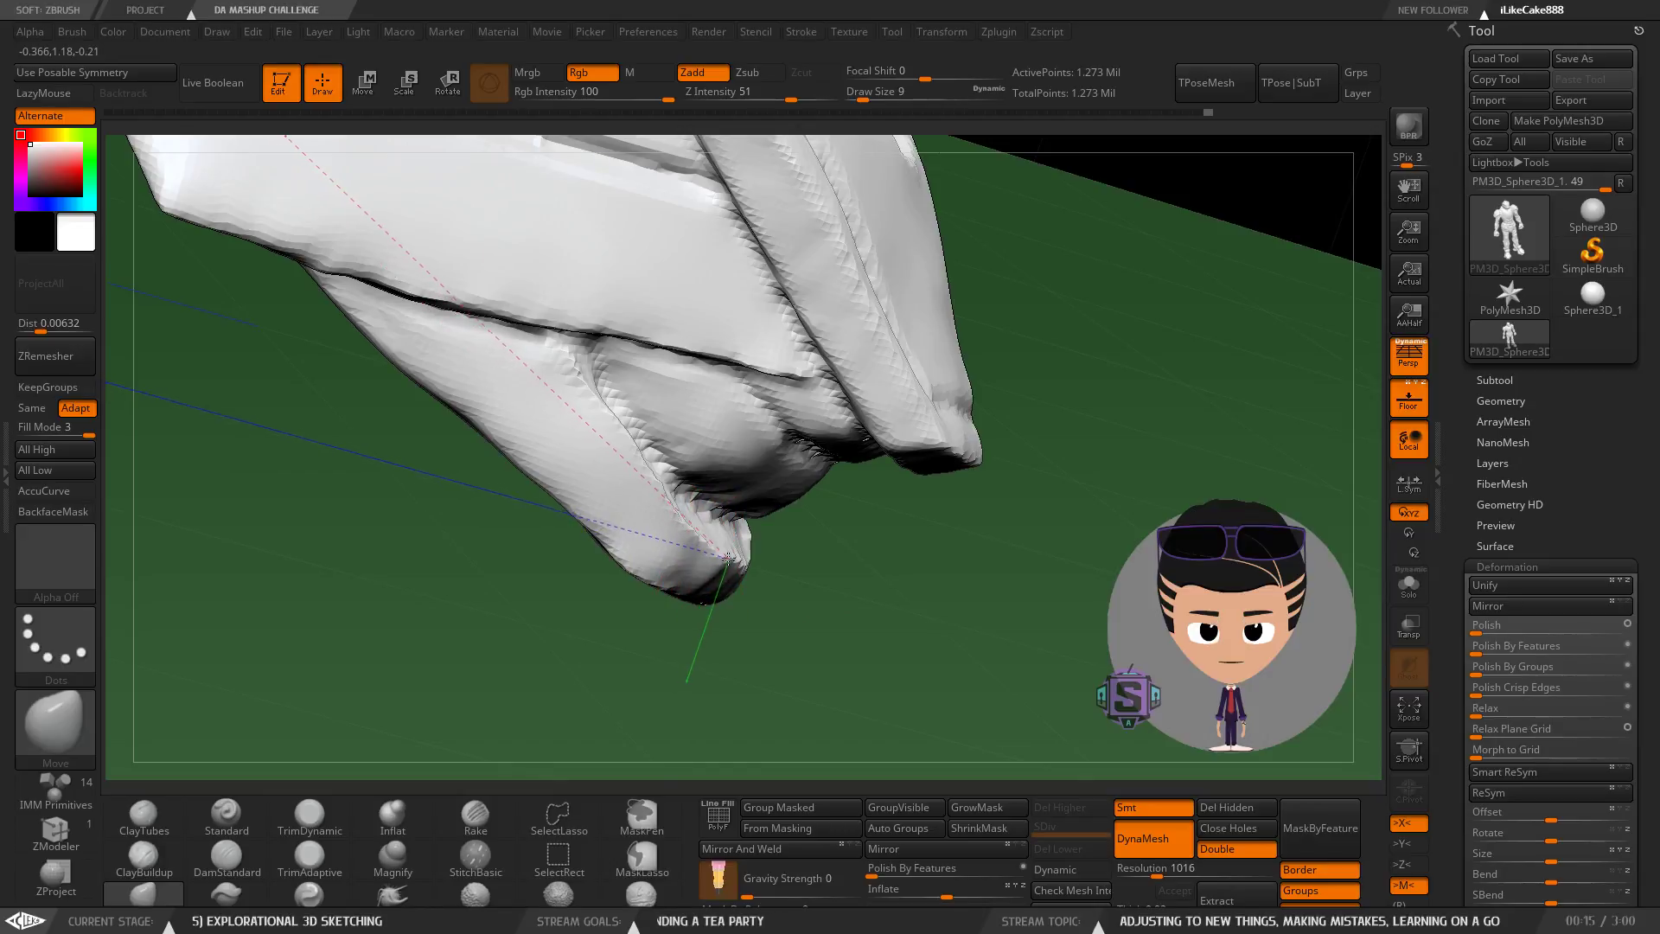
right_click_drag(723, 549, 633, 538)
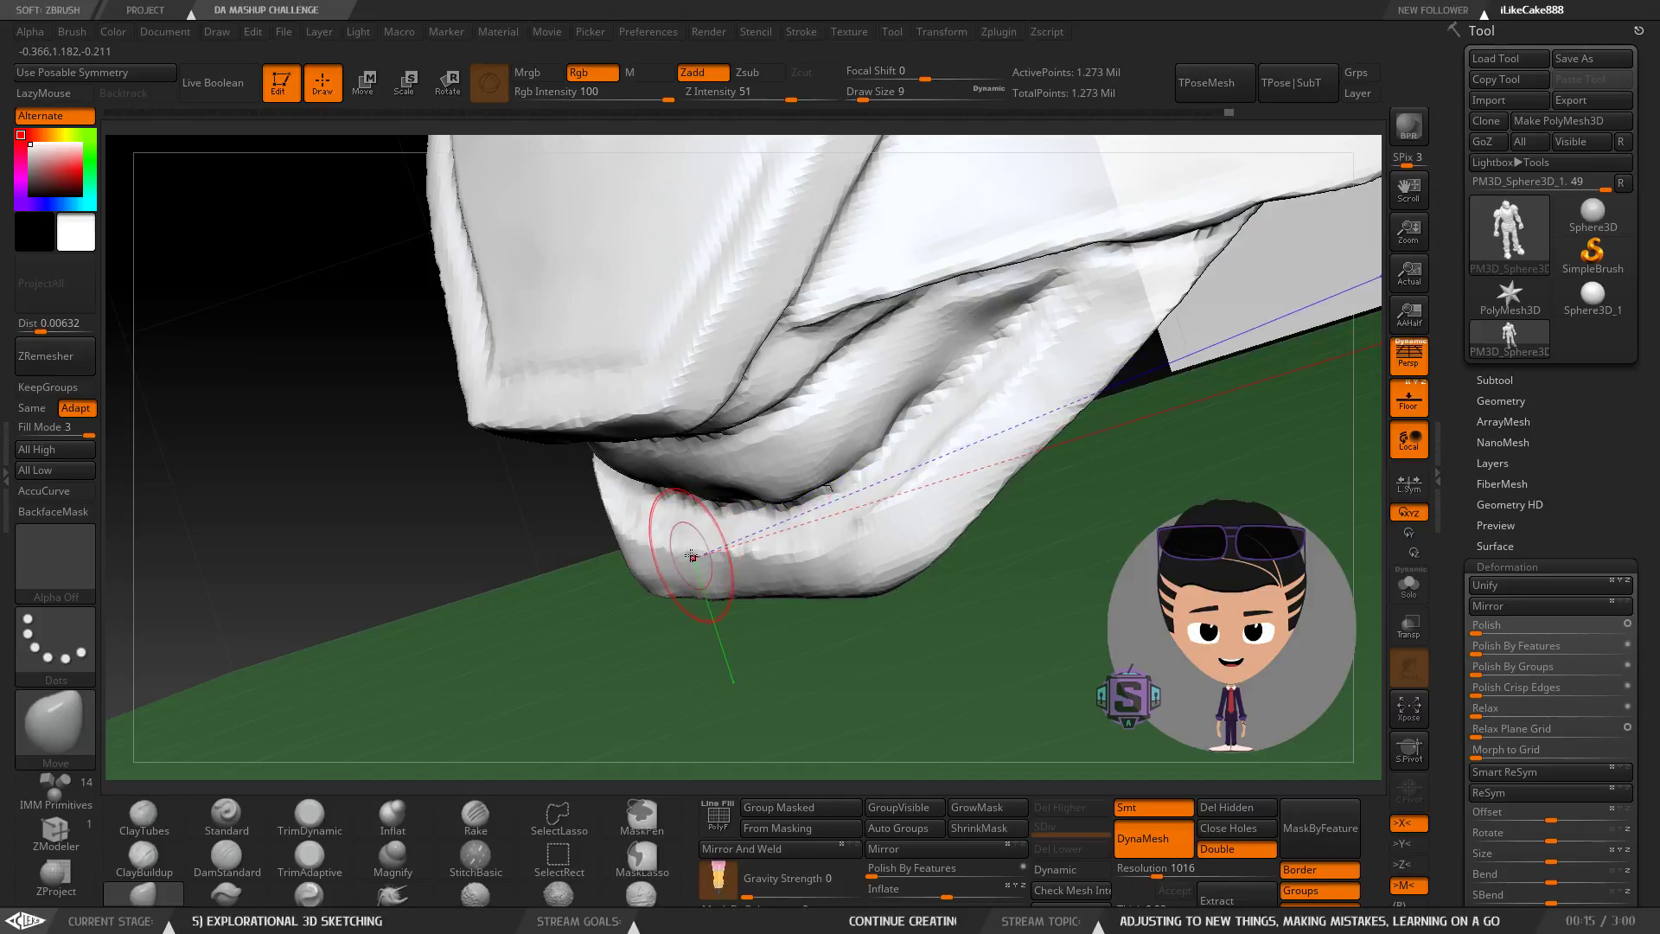
Build up the recessed band above the knee armor's lower rim with the ClayBuildup brush at draw size 4.
mouse_move(719, 562)
right_mouse_down()
mouse_move(853, 549)
mouse_move(811, 619)
mouse_move(894, 612)
mouse_move(830, 558)
mouse_move(871, 582)
mouse_move(155, 781)
right_mouse_up()
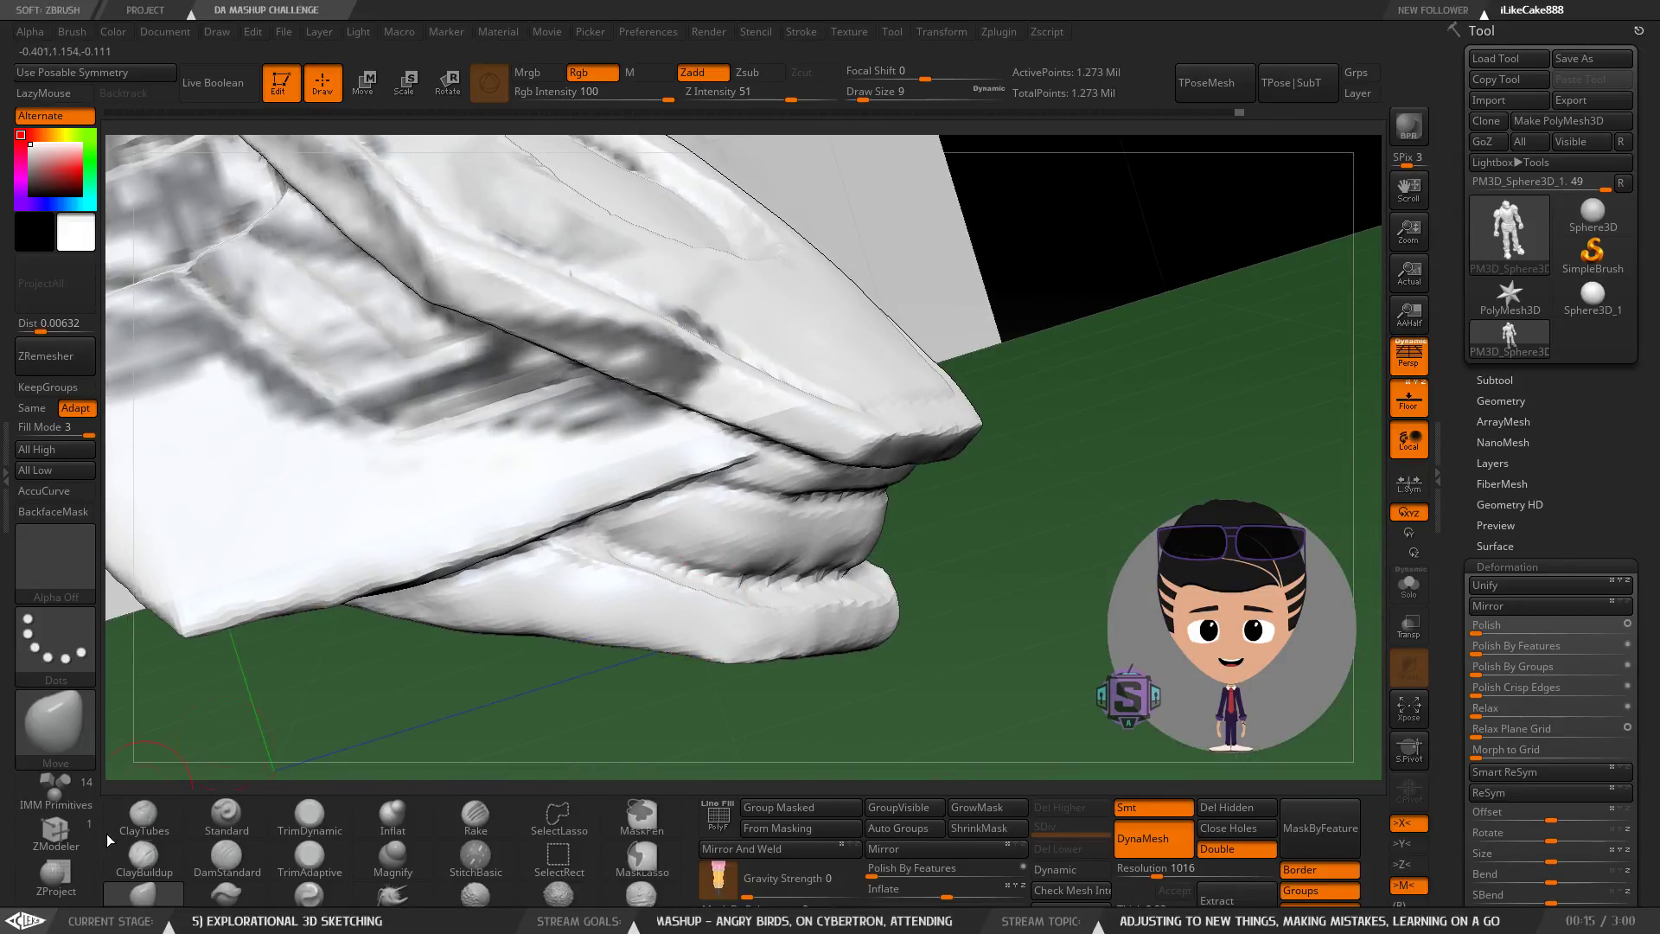
left_click(144, 860)
key("s")
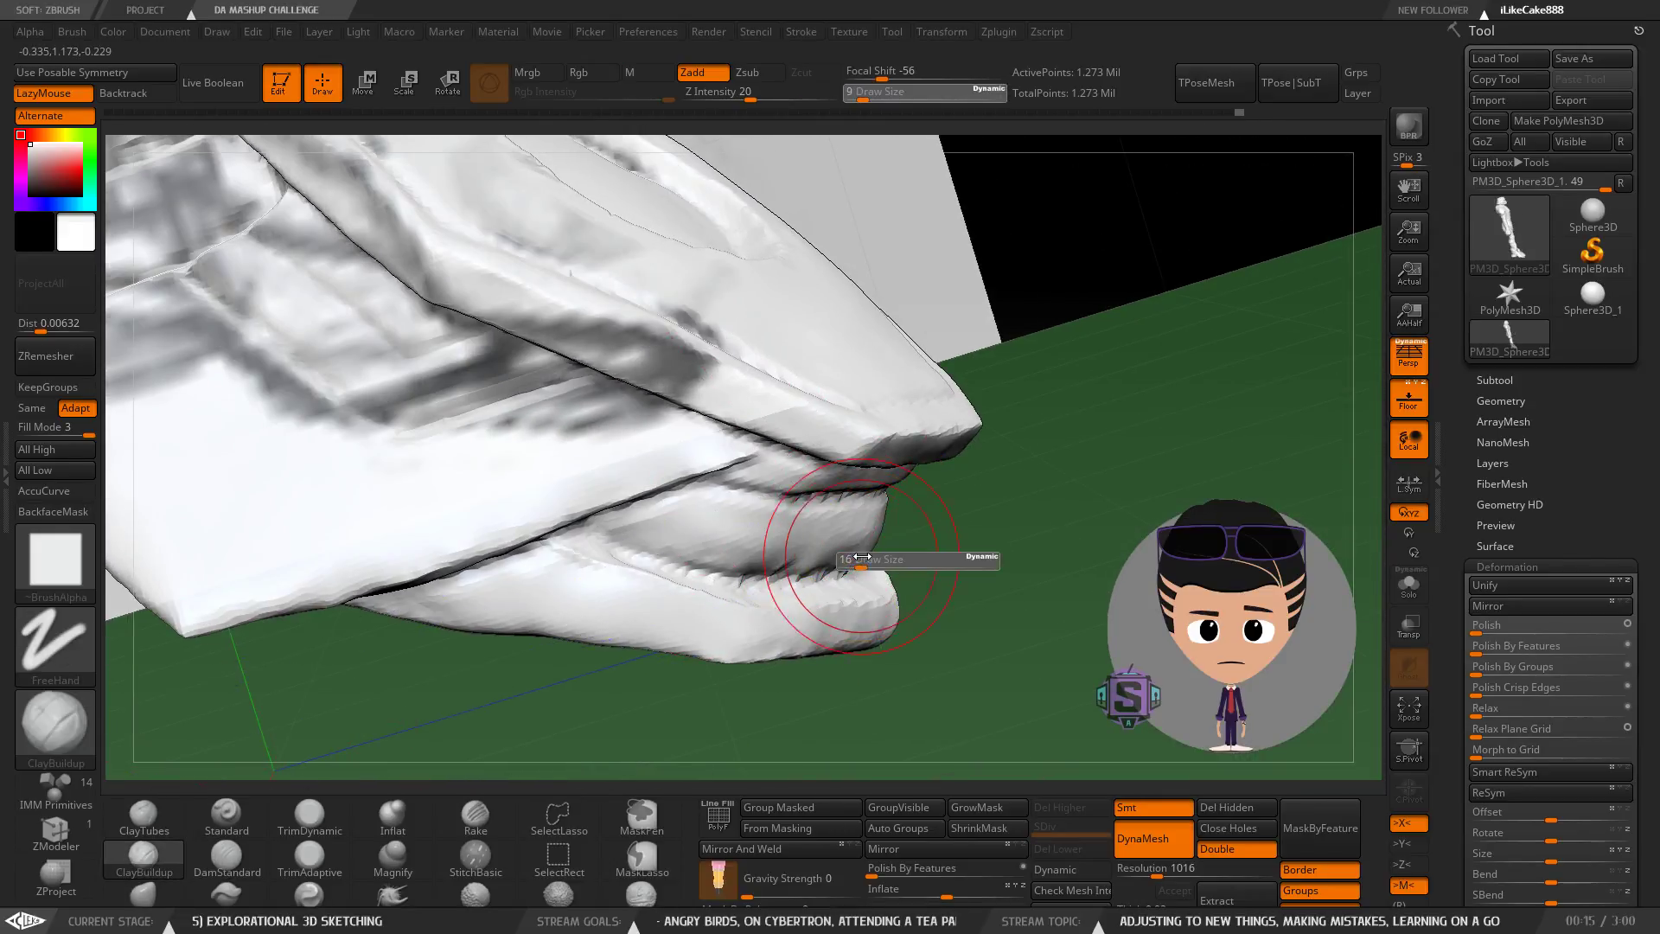
left_click(852, 559)
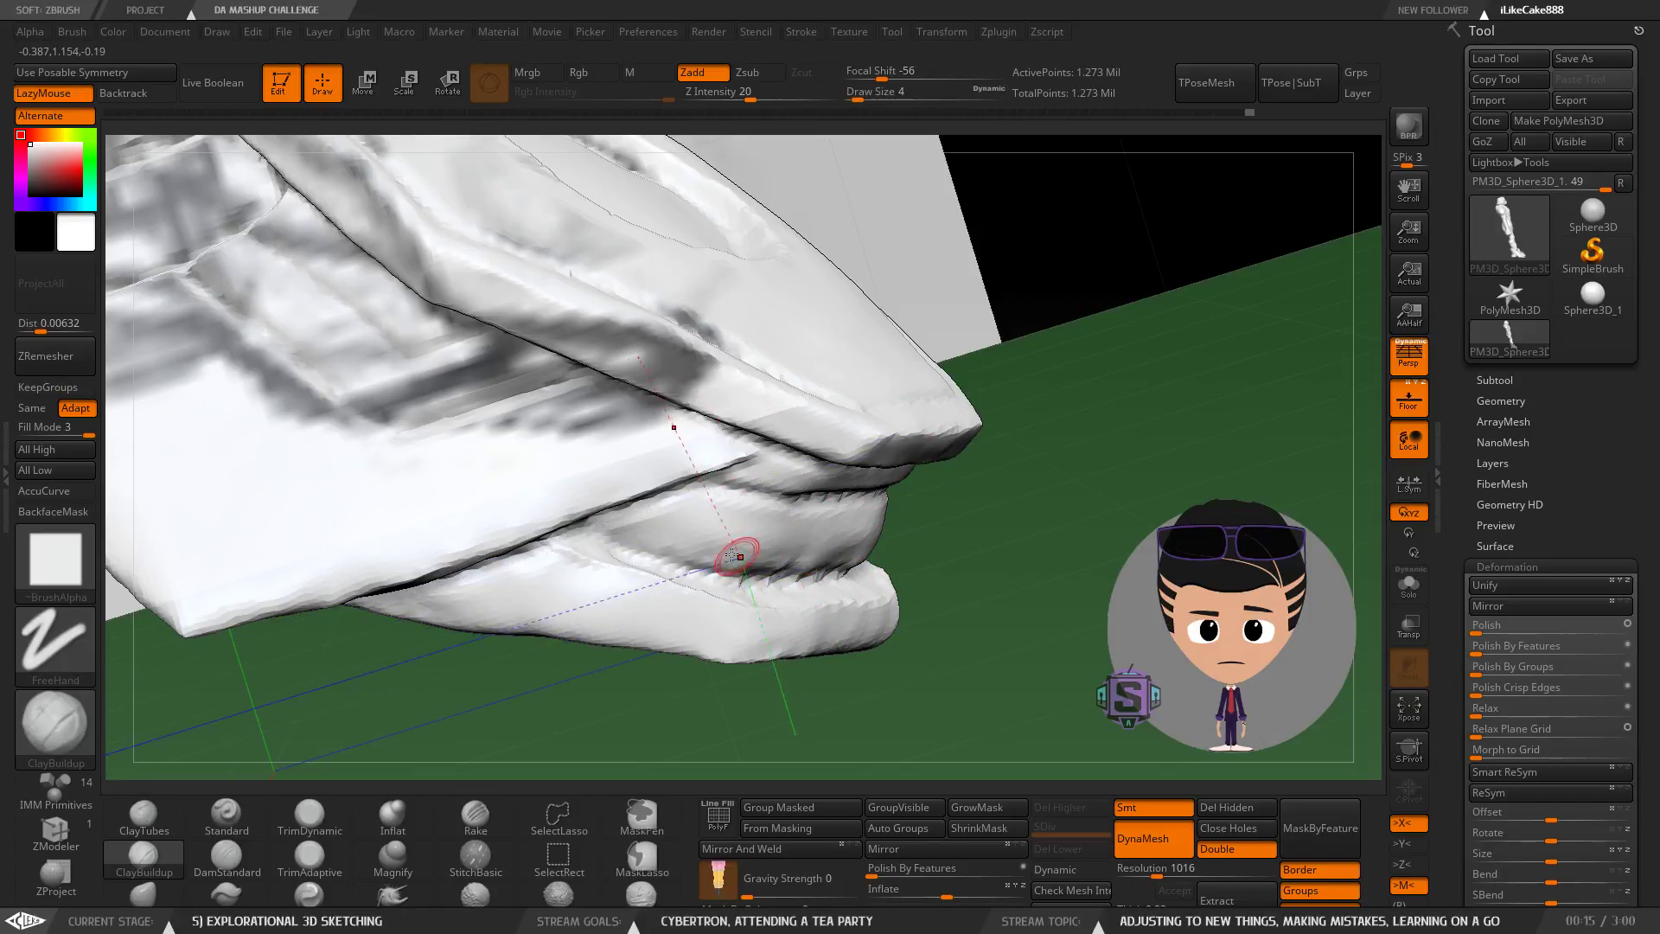
right_click_drag(848, 544, 424, 622)
right_click_drag(862, 578, 806, 548)
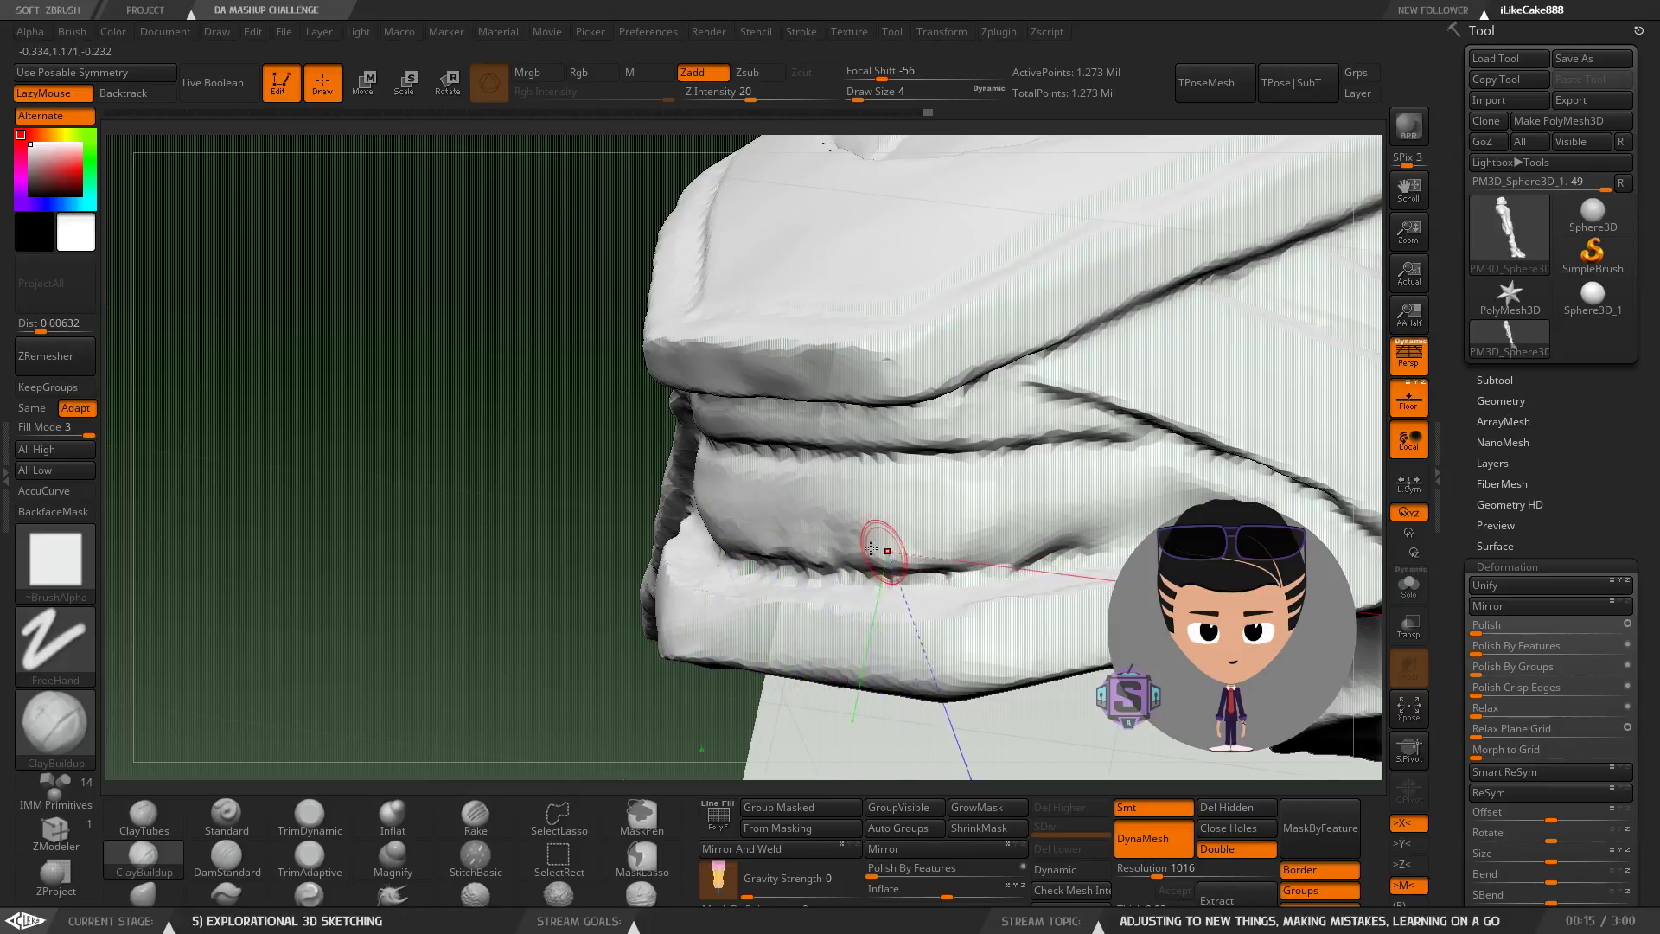
left_click_drag(403, 460, 493, 568, "ctrl")
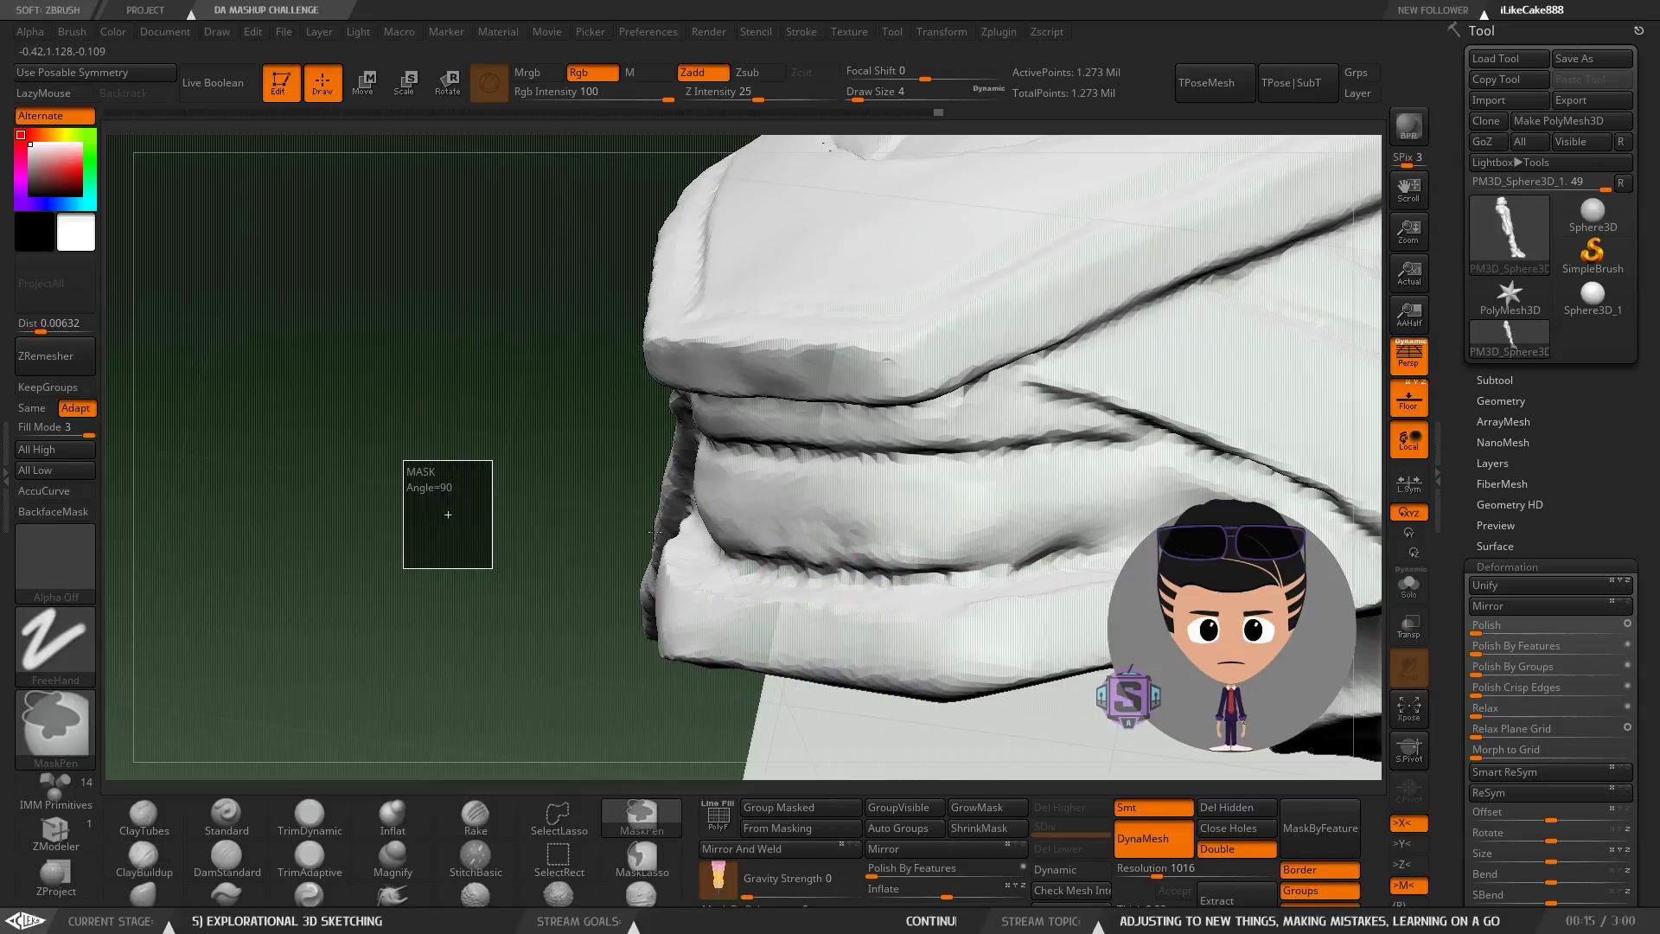
Refine and smooth the band between the knee armor's upper plate and lower rim along its sides and front.
right_click_drag(741, 563, 811, 530)
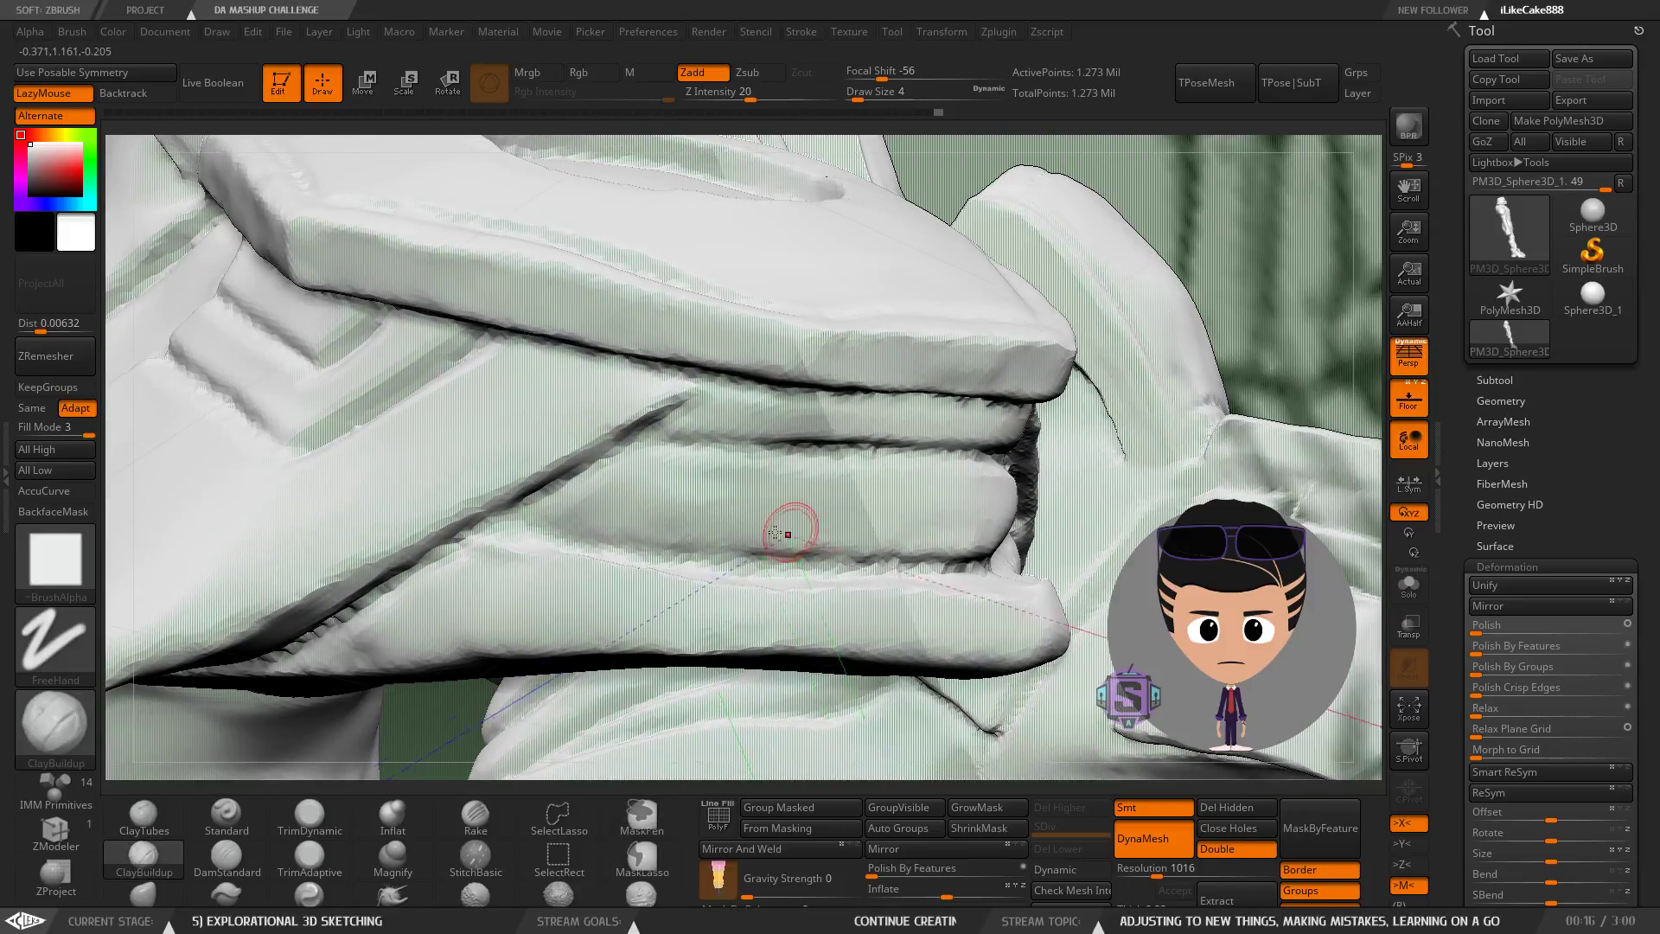
left_click_drag(835, 540, 851, 537, "shift")
right_click_drag(828, 538, 786, 511)
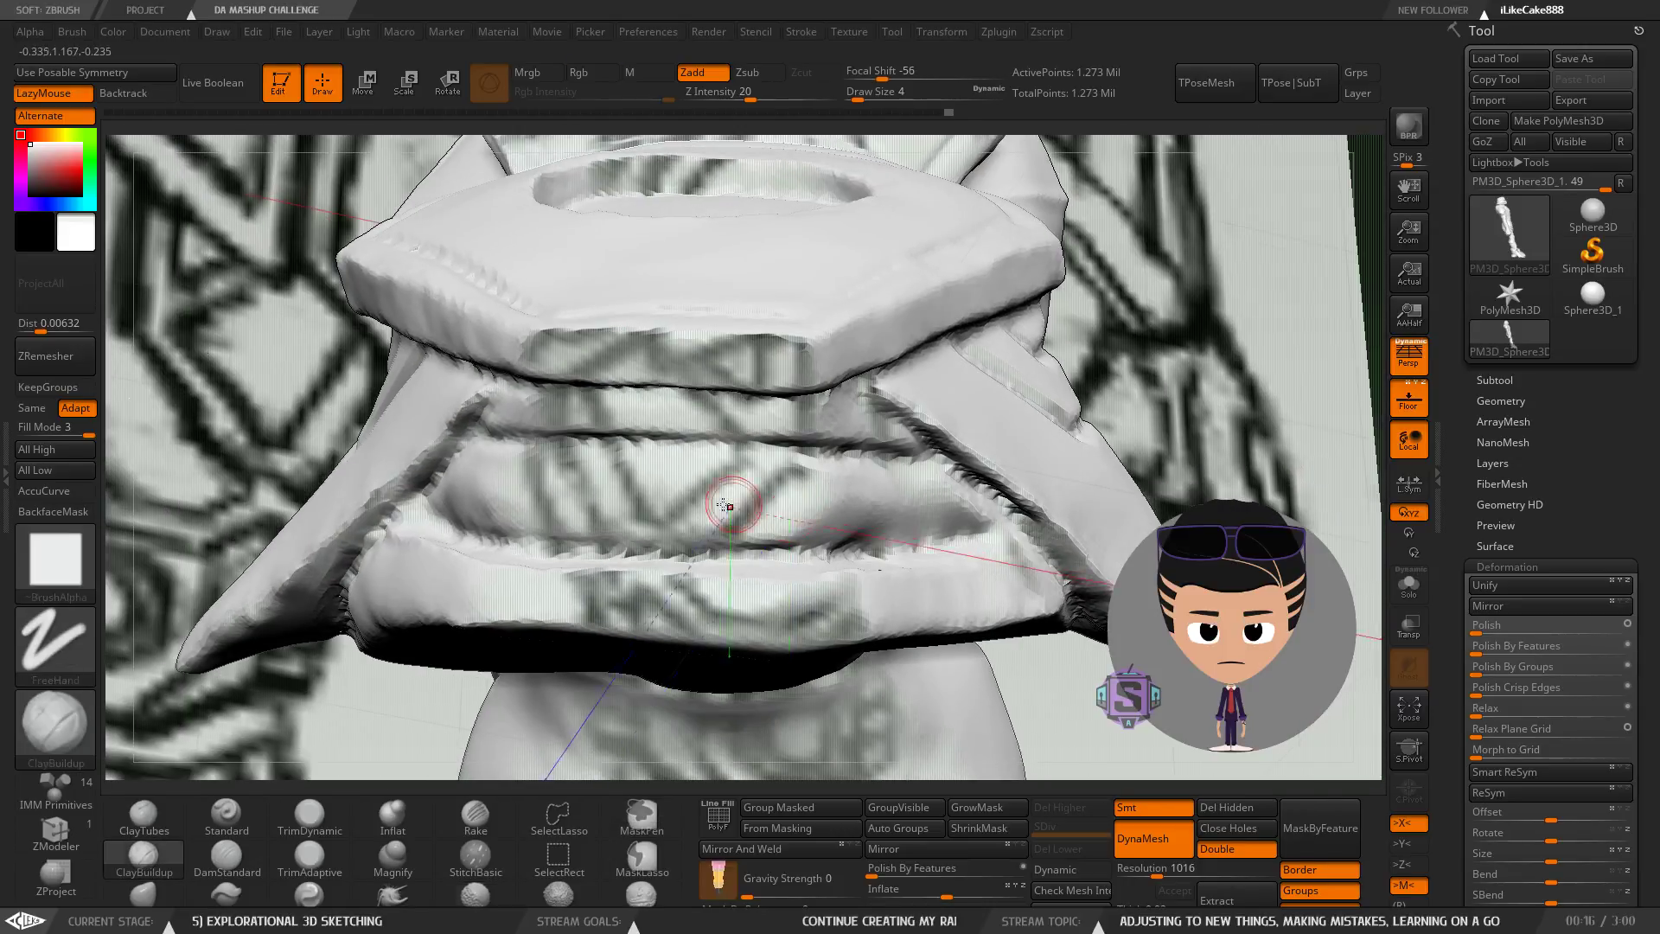
mouse_move(886, 517)
right_mouse_down()
mouse_move(862, 547)
mouse_move(886, 540)
mouse_move(853, 543)
right_mouse_up()
left_click_drag(375, 369, 472, 552, "ctrl")
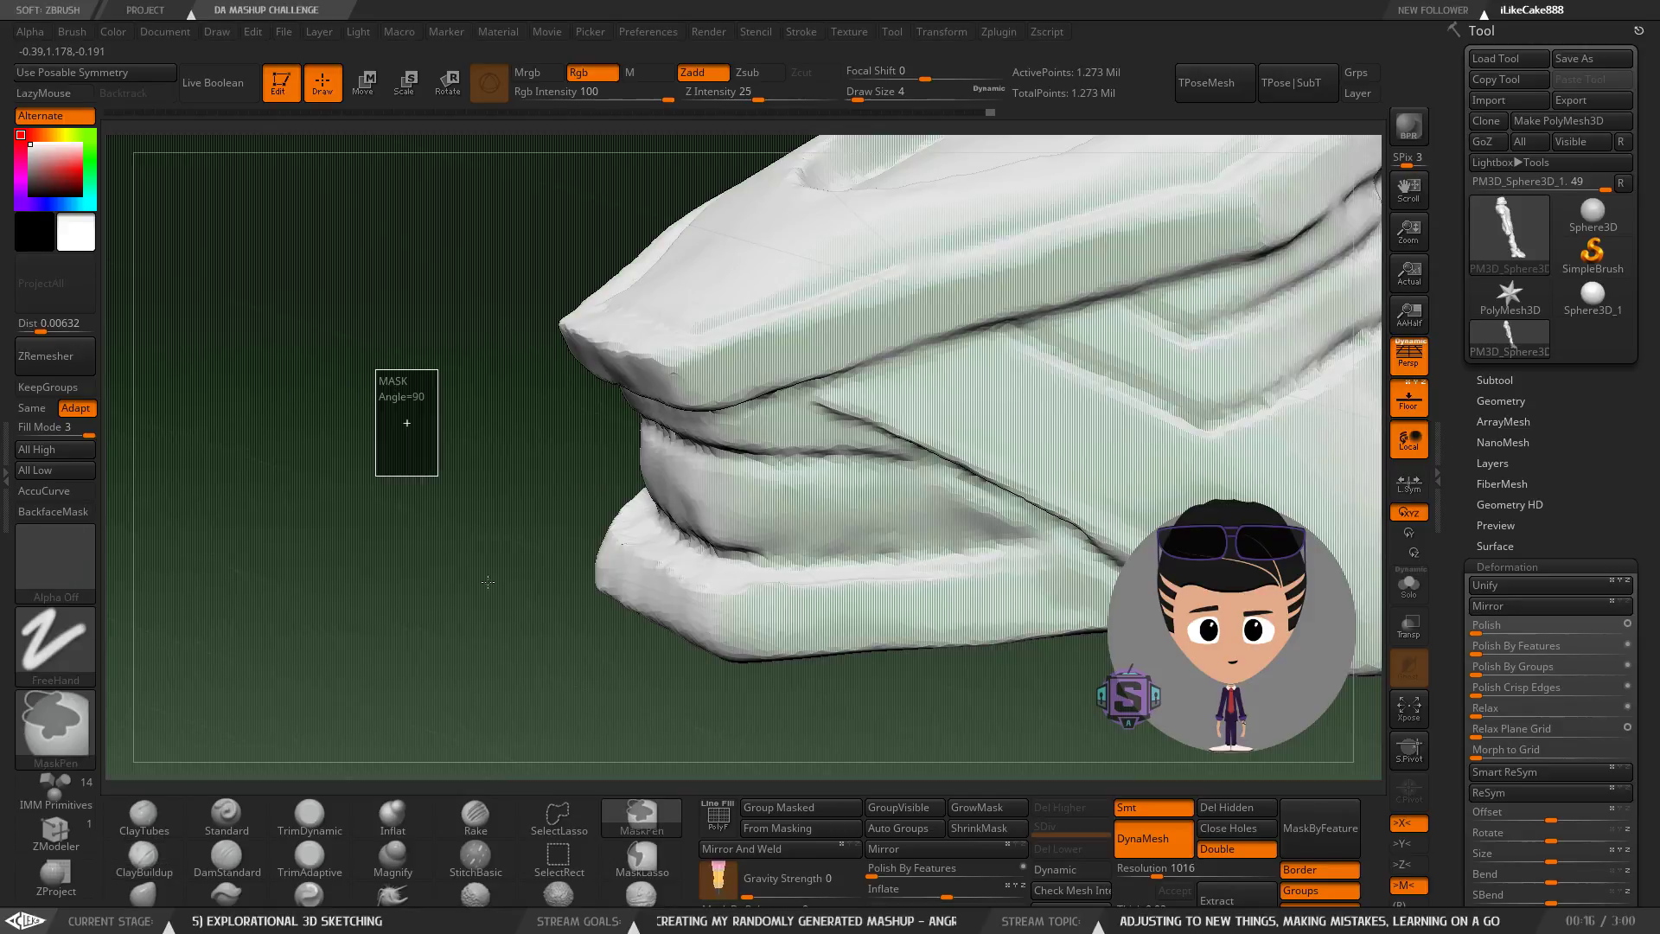
Smooth the faceted front and outer side of the shoulder at draw size 22.
mouse_move(553, 523)
right_mouse_down()
mouse_move(787, 550)
mouse_move(749, 554)
mouse_move(689, 648)
right_mouse_up()
right_click_drag(793, 617, 657, 268)
right_click_drag(657, 770, 651, 701, "ctrl")
mouse_move(675, 432)
right_mouse_down()
mouse_move(562, 424)
mouse_move(714, 341)
mouse_move(734, 397)
mouse_move(644, 439)
right_mouse_up()
key("s")
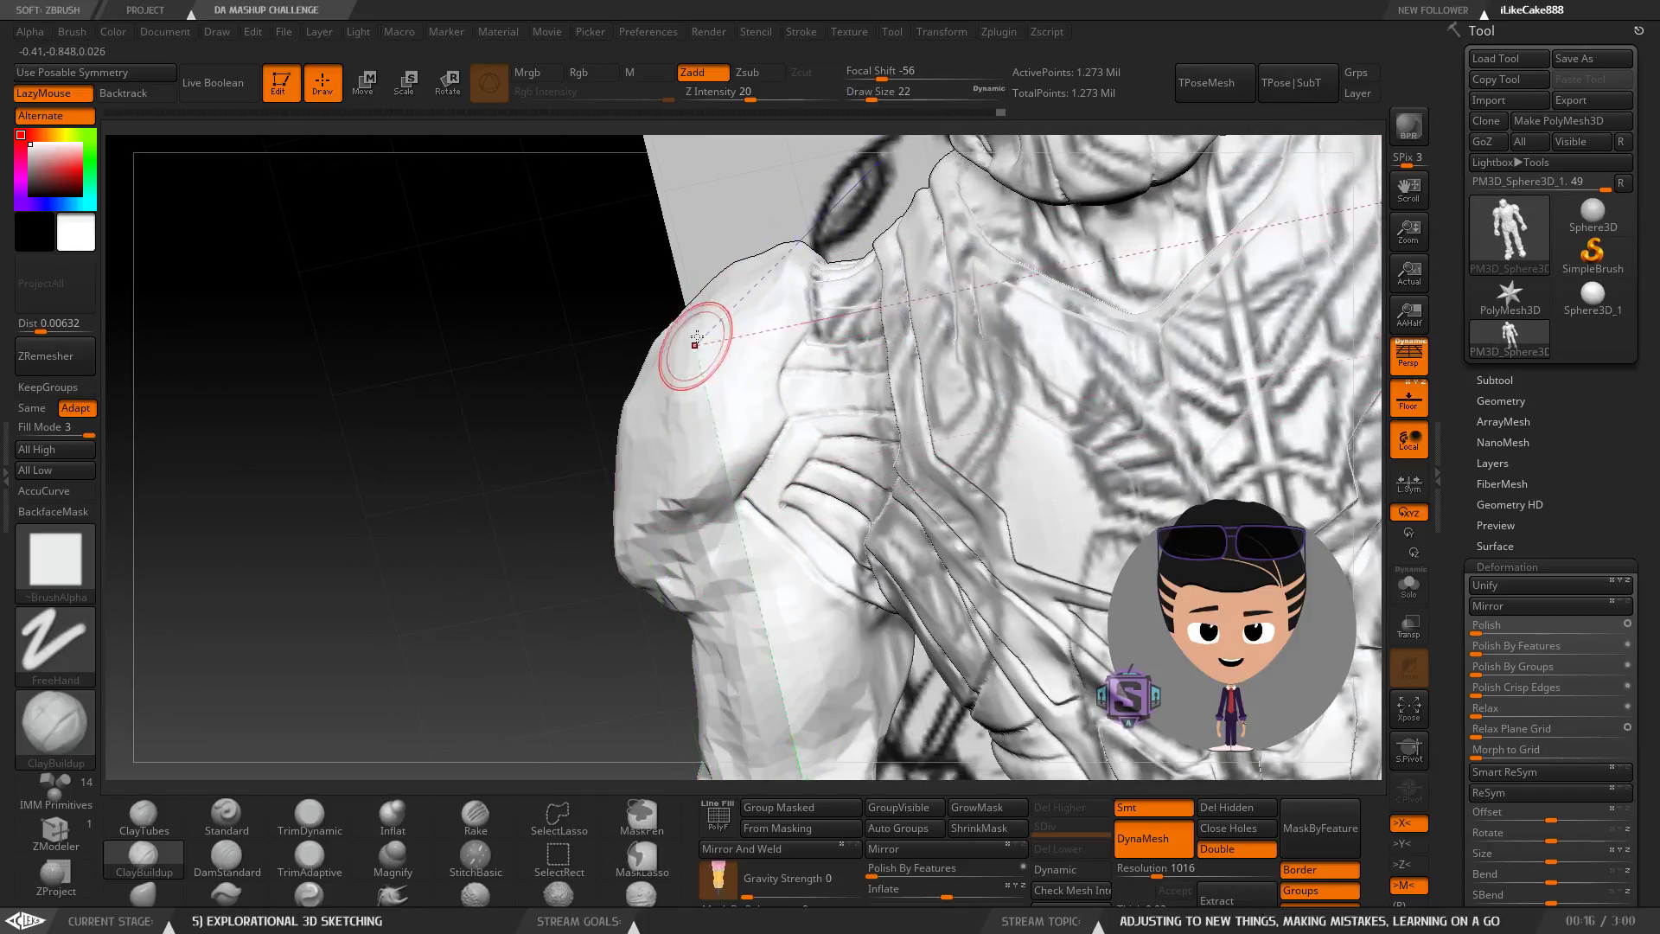
key("shift")
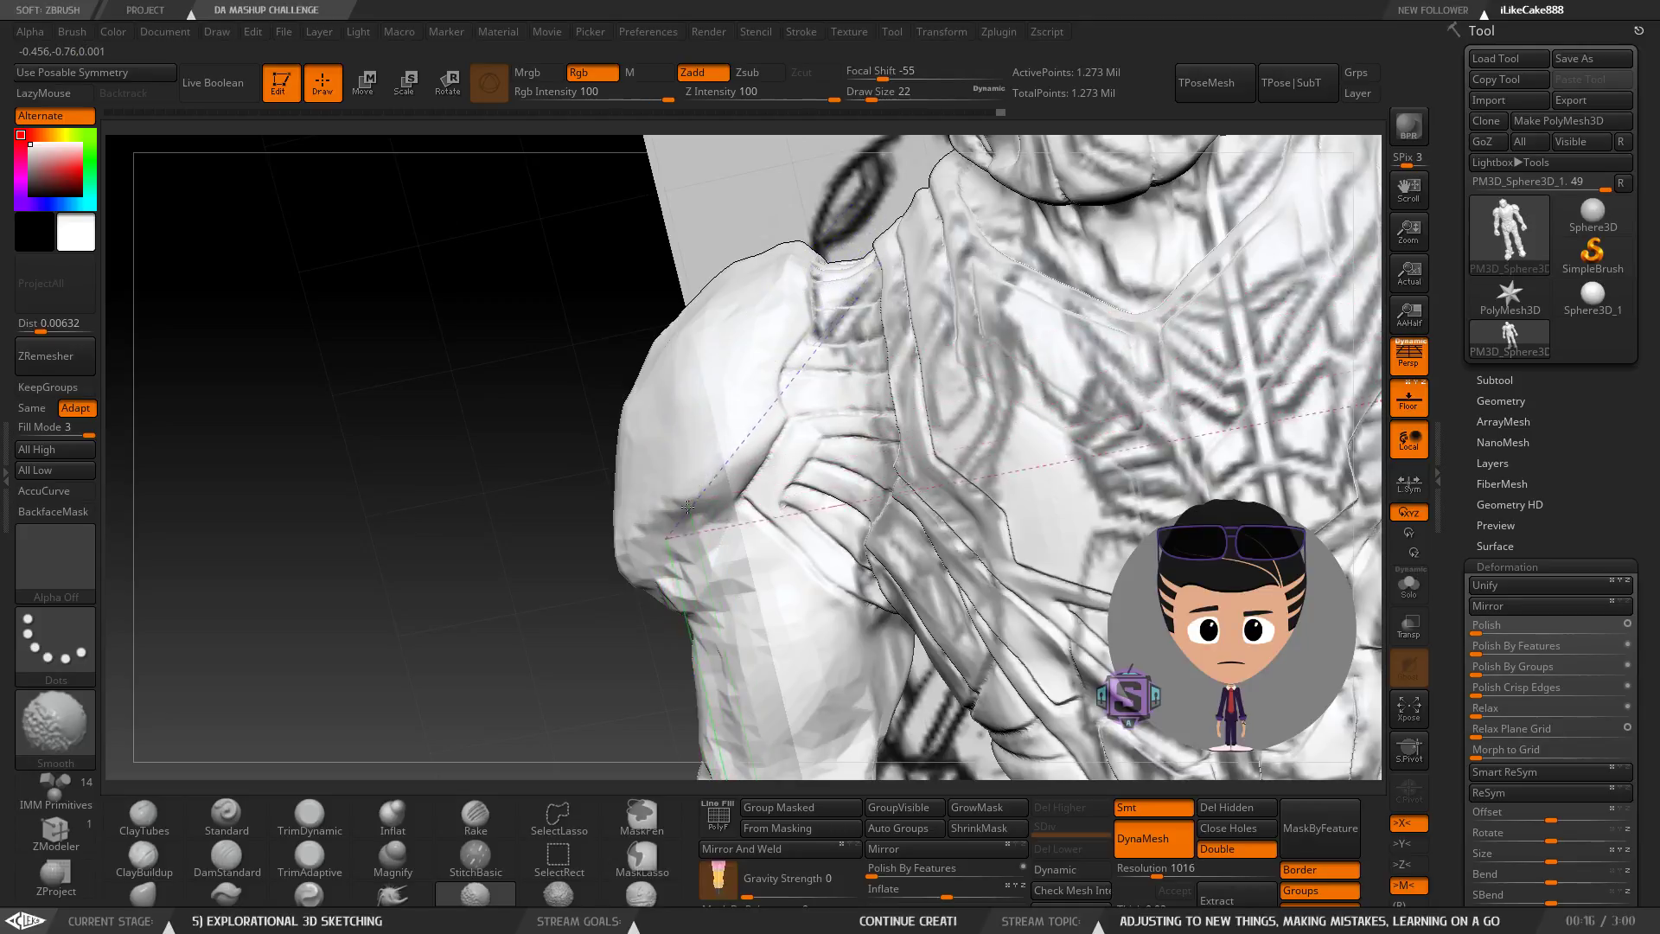
right_click_drag(690, 530, 676, 492)
key("shift")
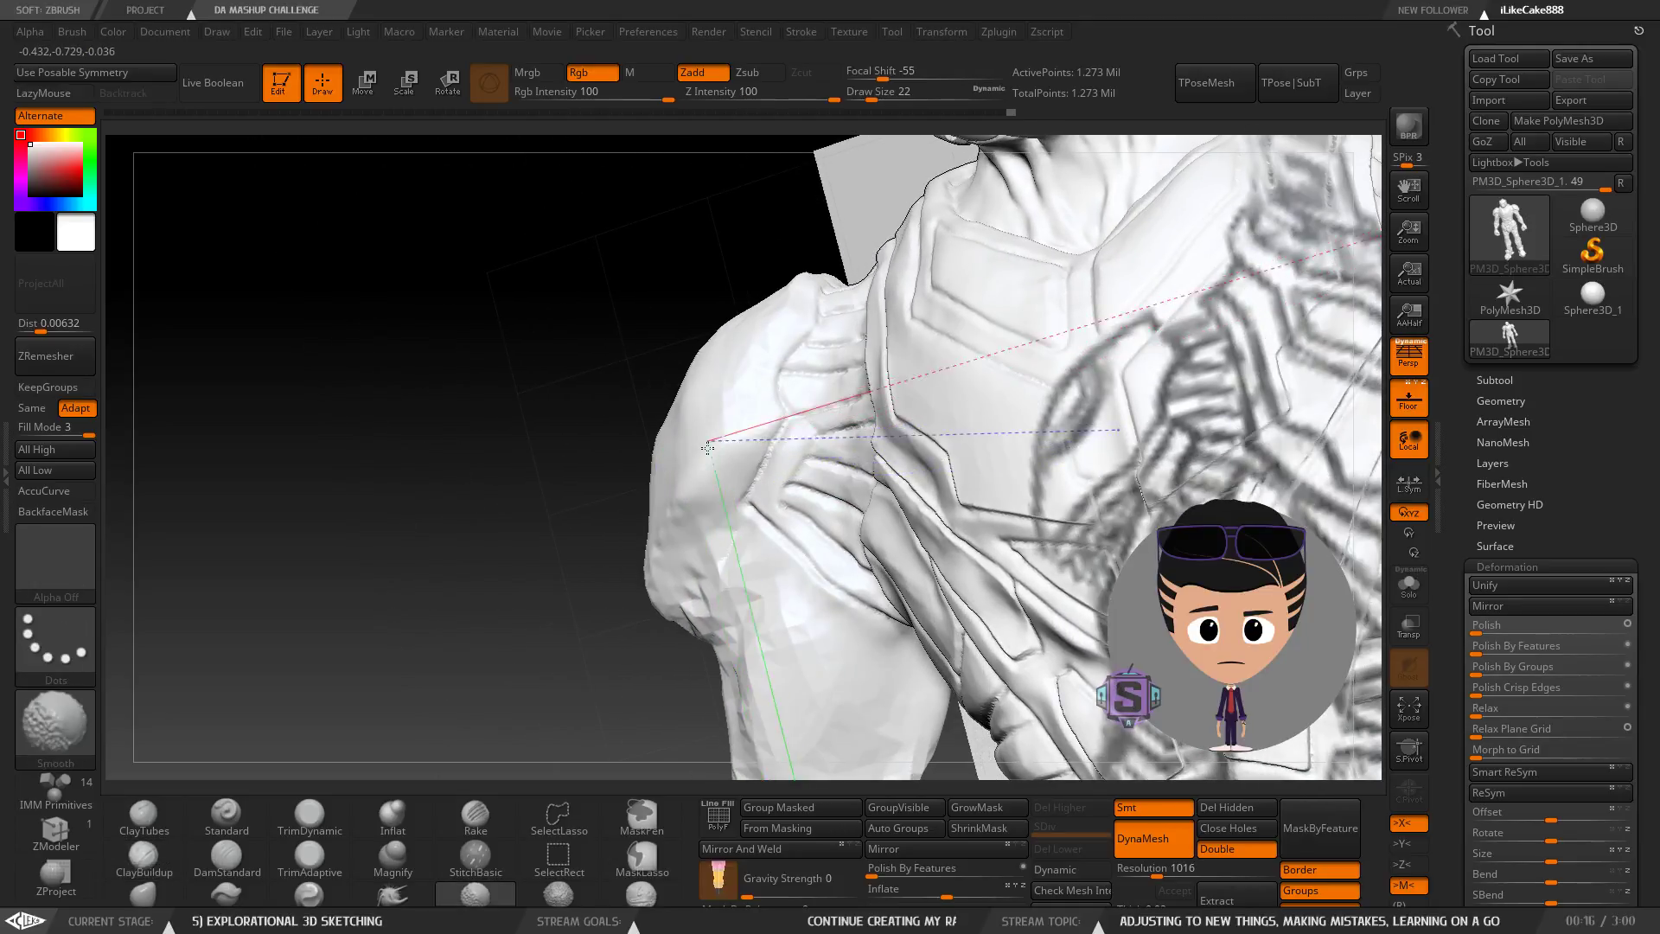
Smooth the back of the shoulder with the standard Smooth brush.
right_click_drag(715, 352, 593, 370)
key("shift")
mouse_move(611, 451)
left_mouse_down("shift")
mouse_move(588, 389)
mouse_move(618, 458)
left_mouse_up("shift")
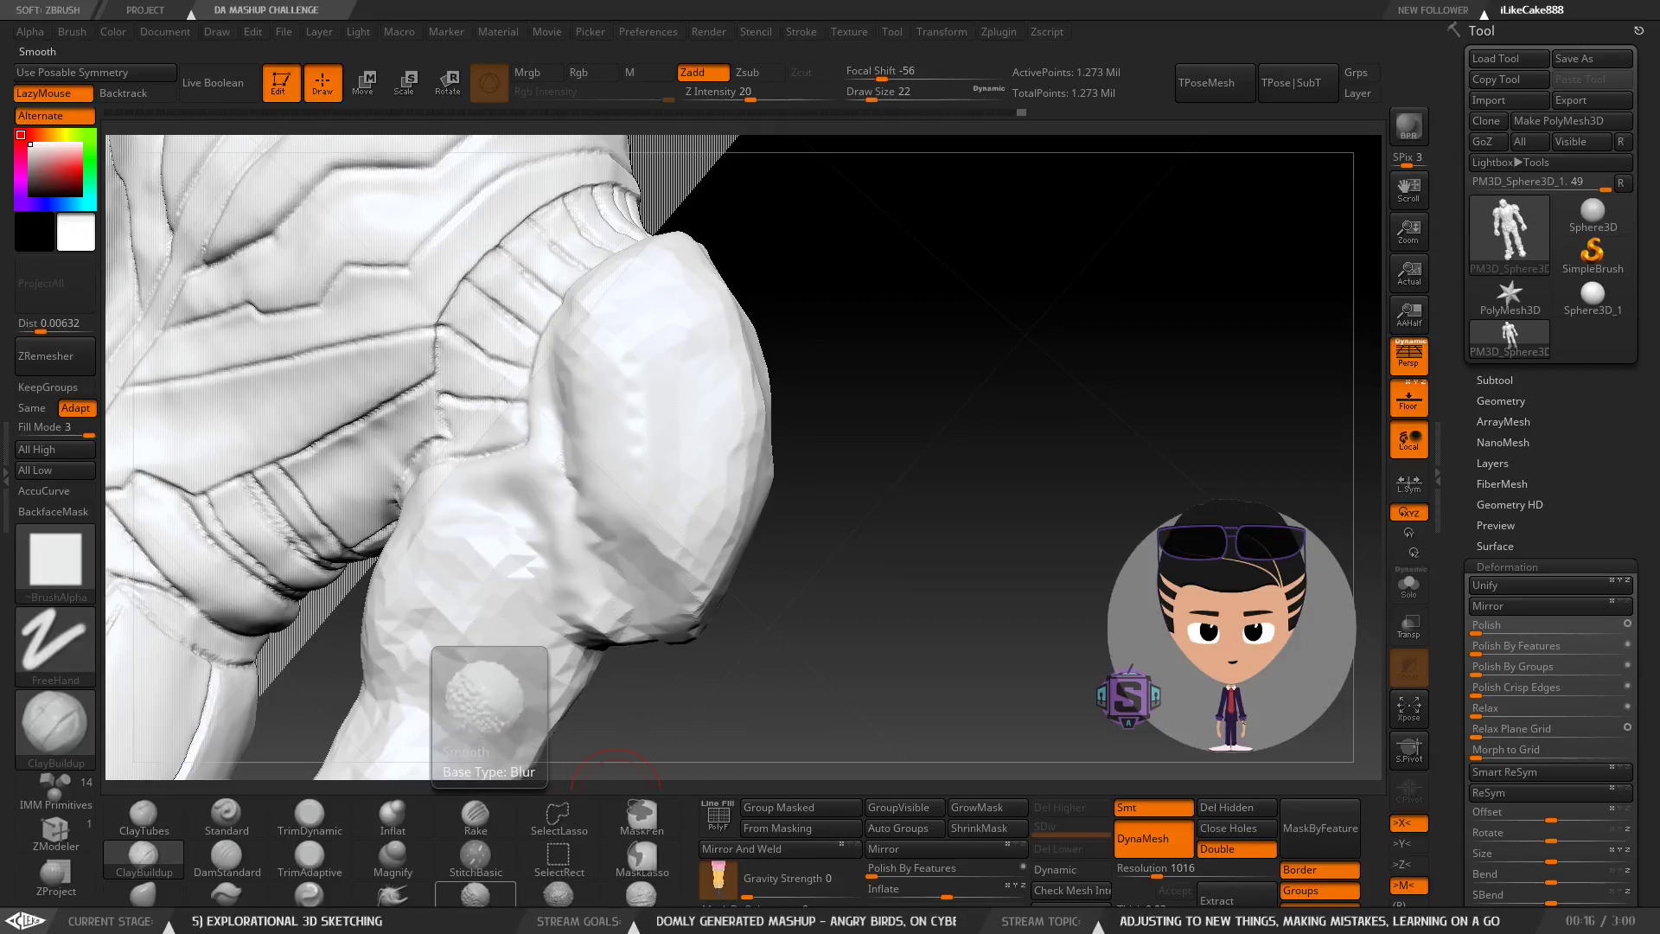
left_click(475, 900)
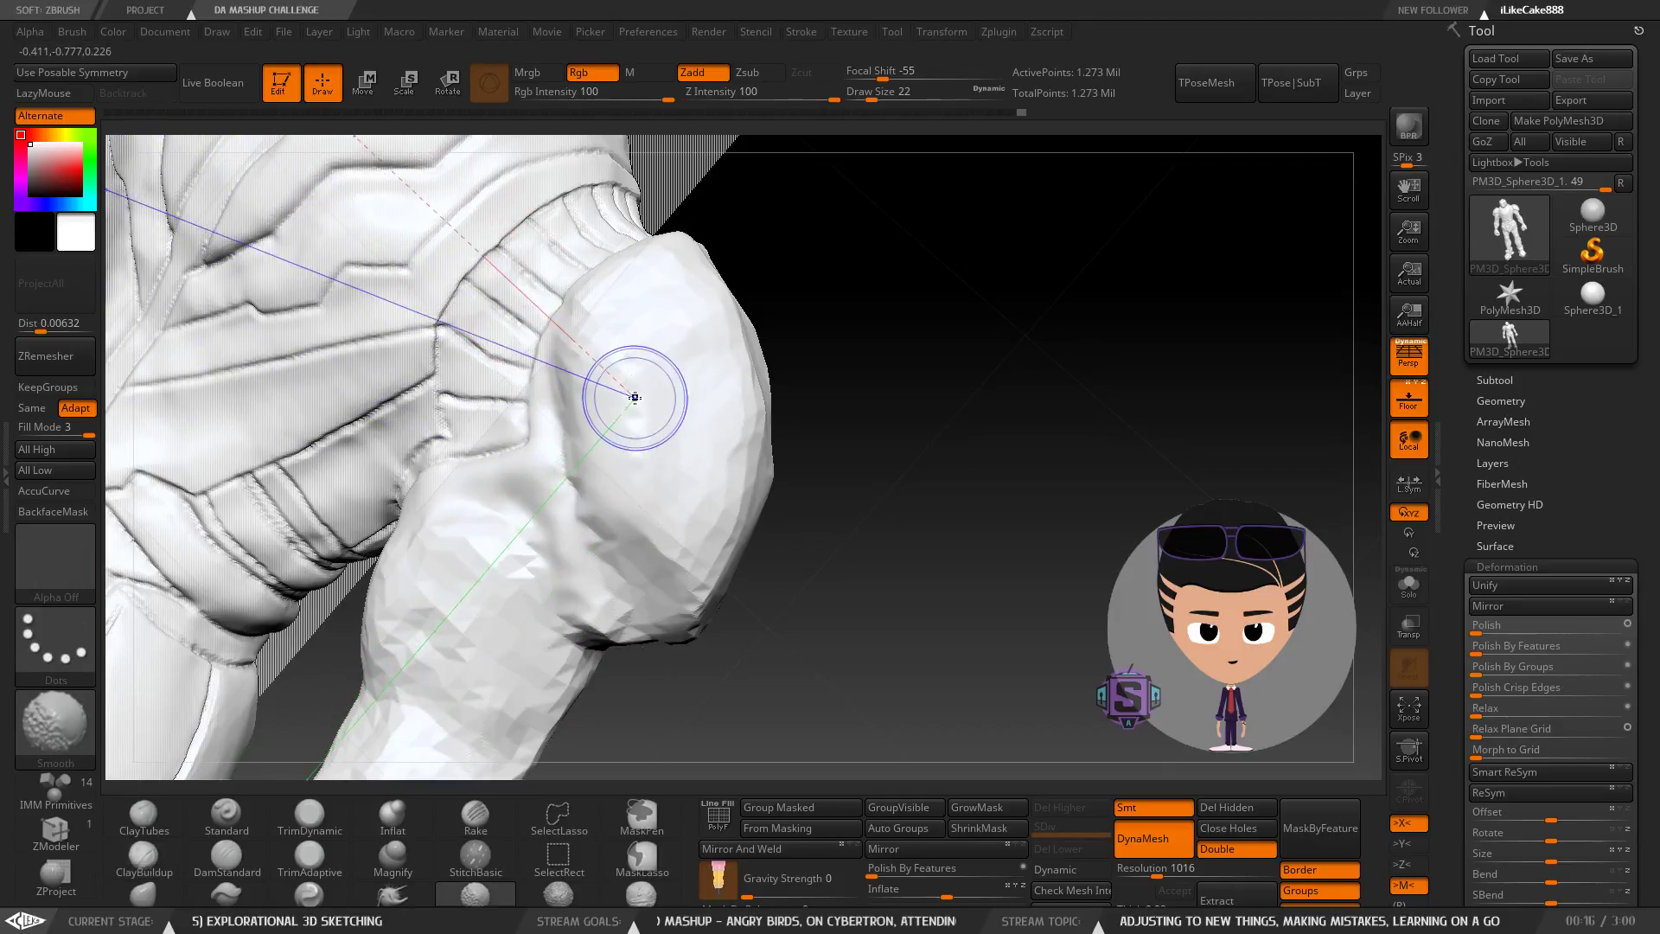
mouse_move(660, 448)
left_mouse_down()
mouse_move(681, 326)
mouse_move(645, 366)
mouse_move(639, 473)
mouse_move(638, 340)
mouse_move(637, 386)
left_mouse_up()
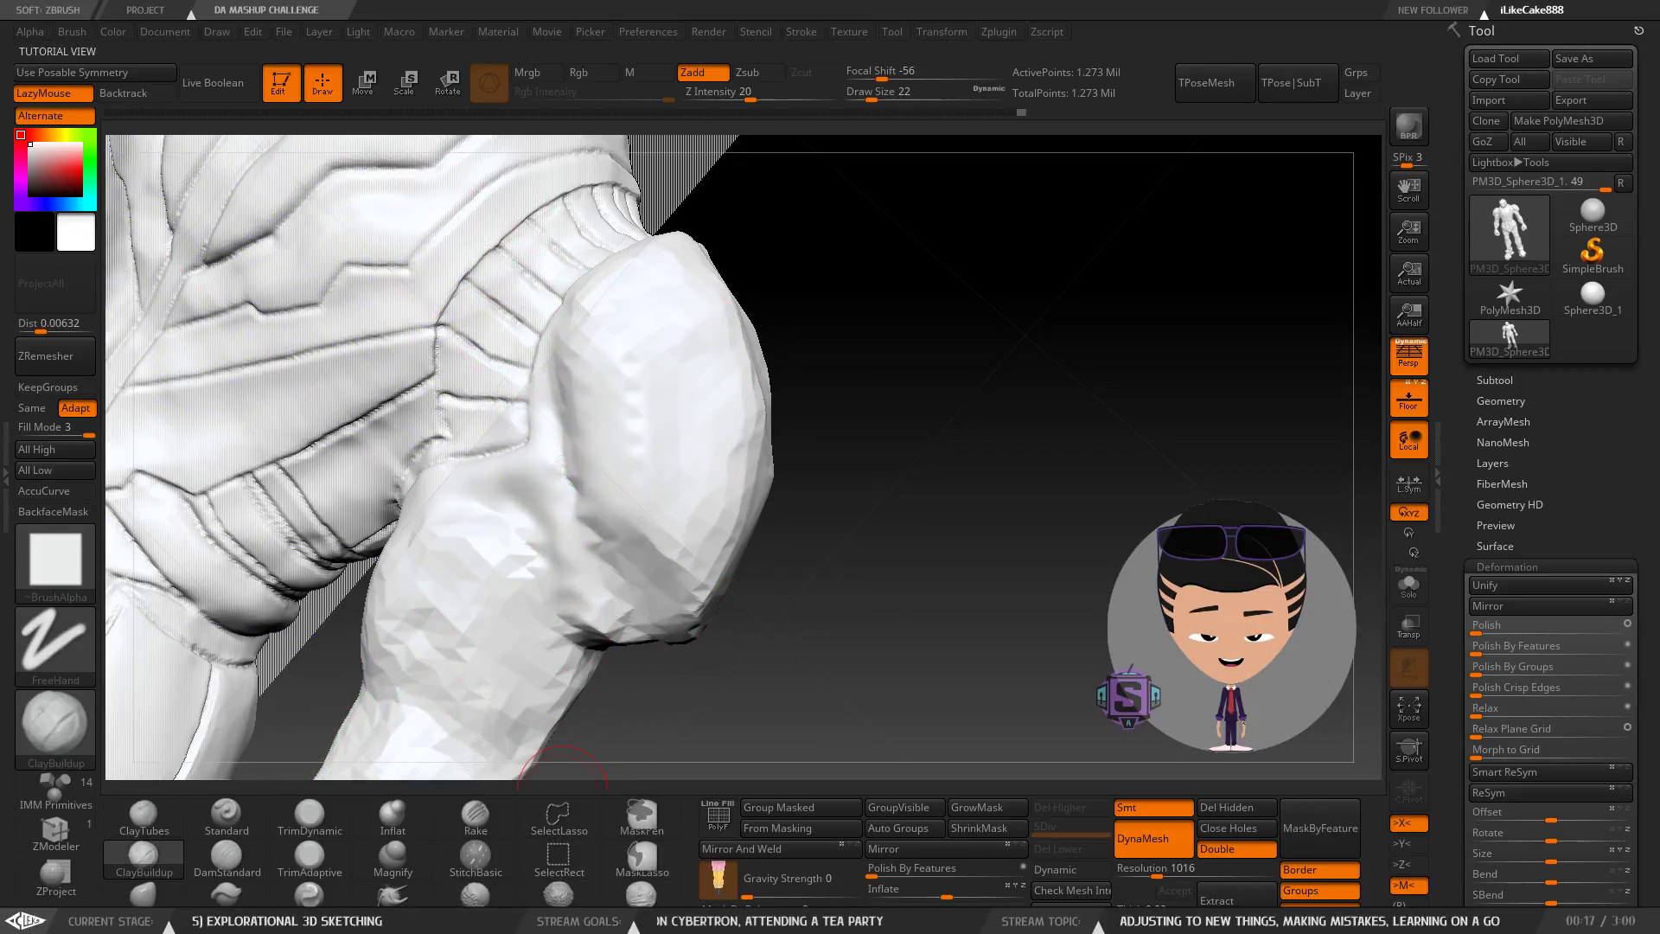
Try the SmoothPeaks brush on the crease at the back of the shoulder, undoing the first strokes and repeating them.
mouse_move(606, 900)
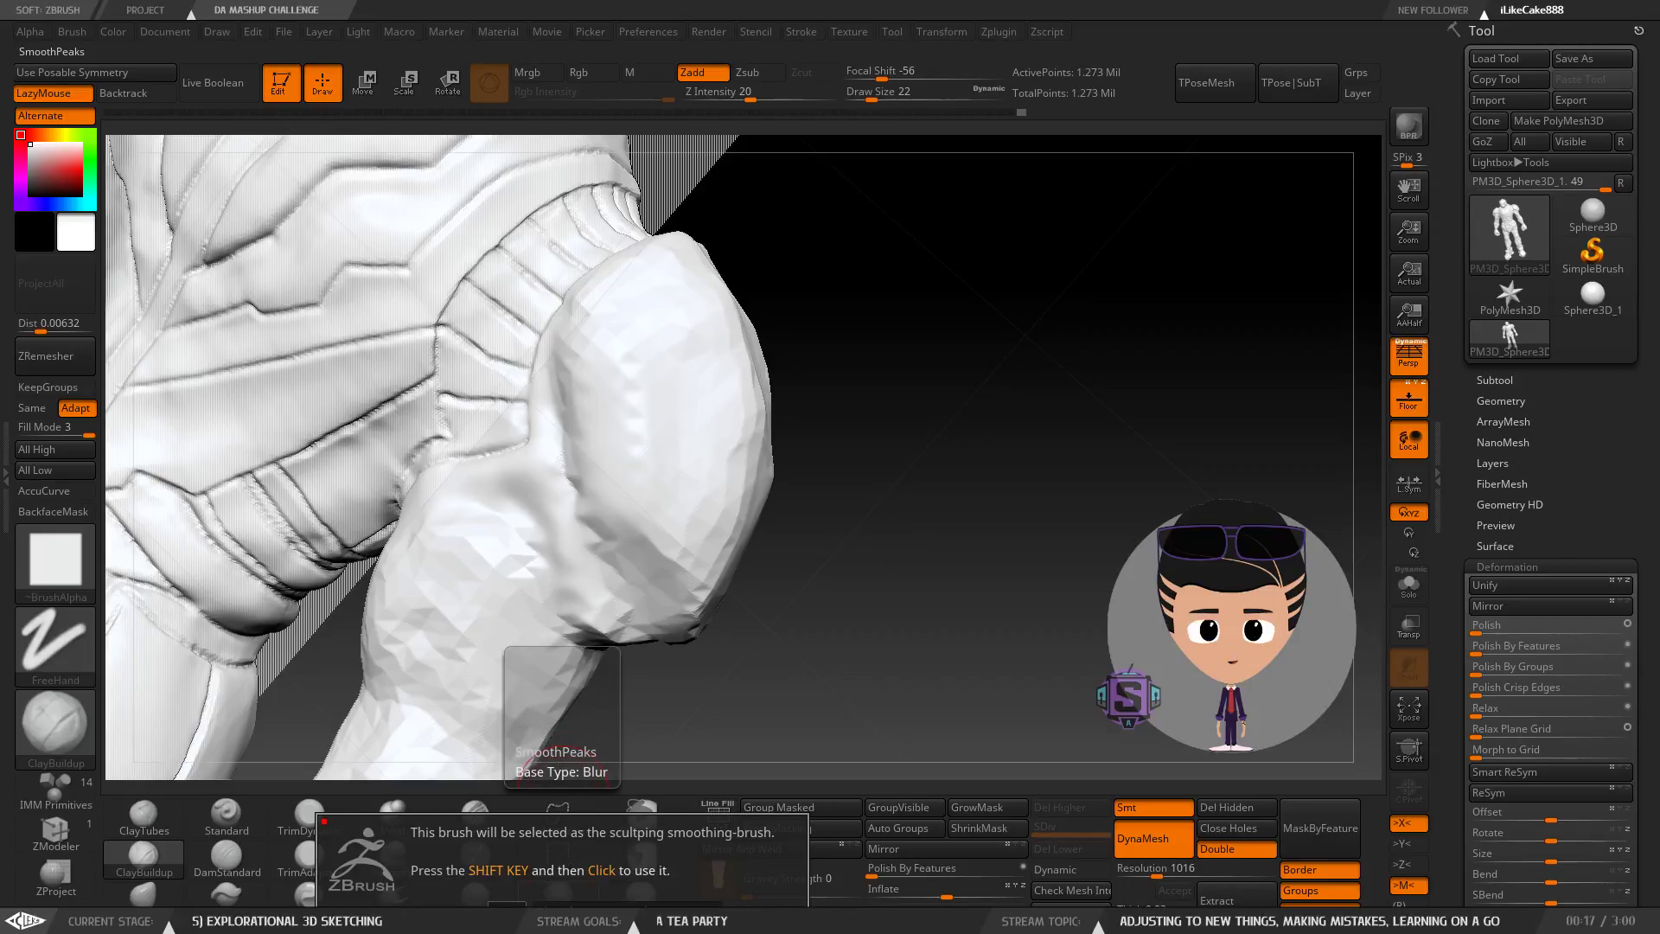
left_click(508, 912)
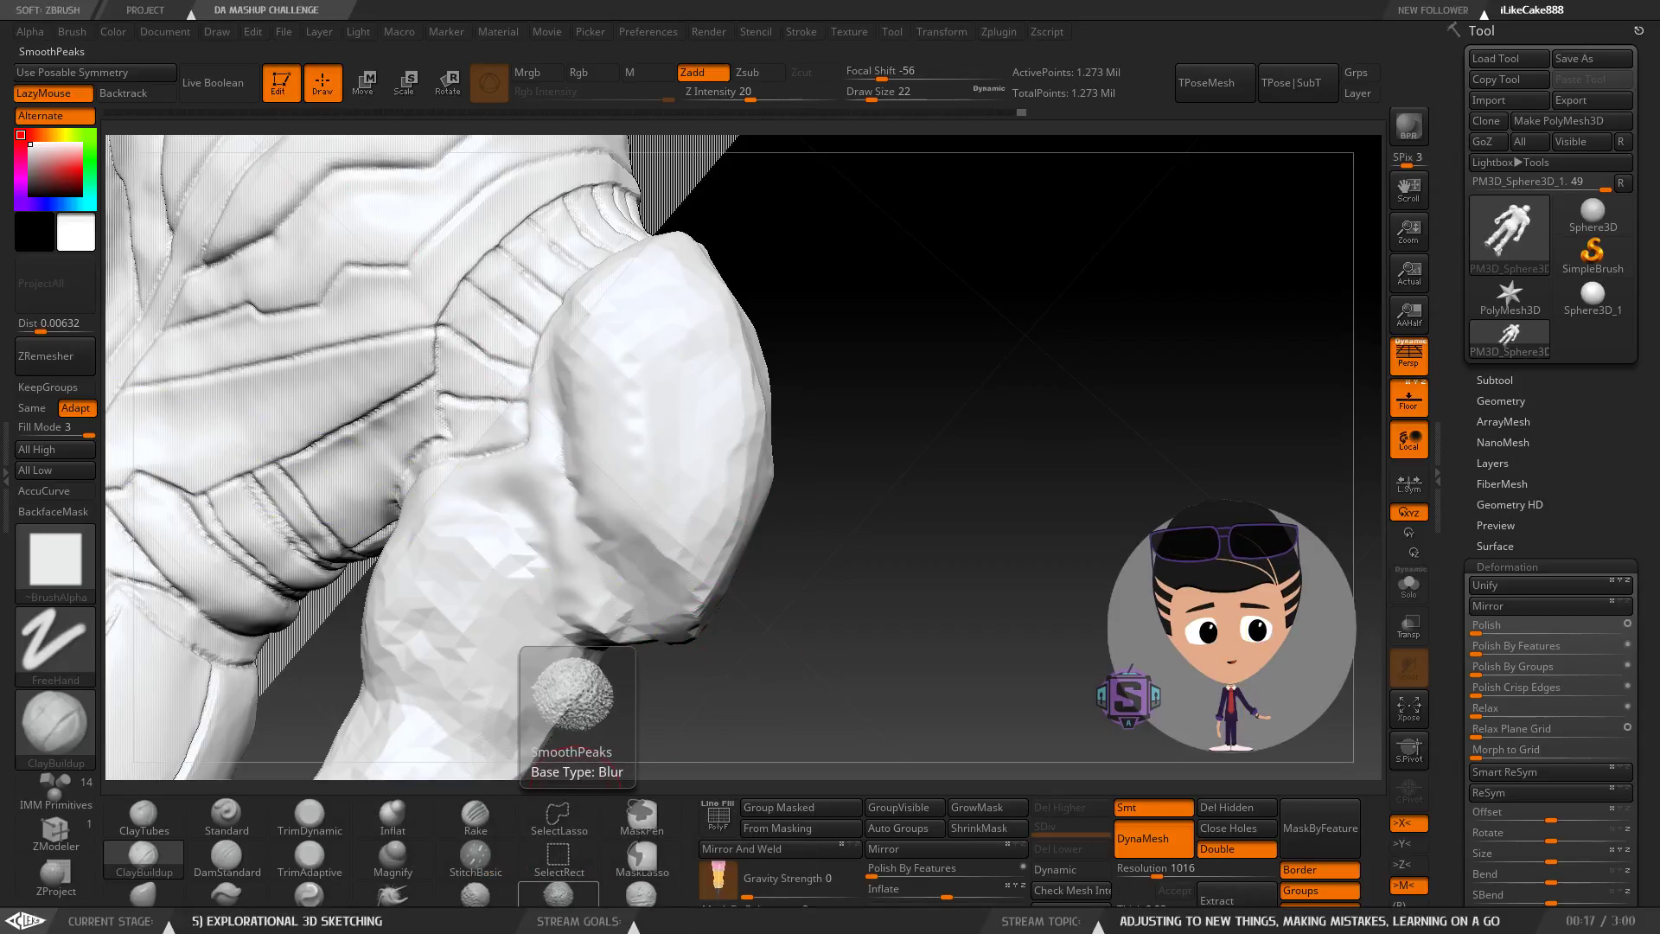
mouse_move(654, 402)
right_mouse_down()
mouse_move(565, 493)
mouse_move(633, 523)
right_mouse_up()
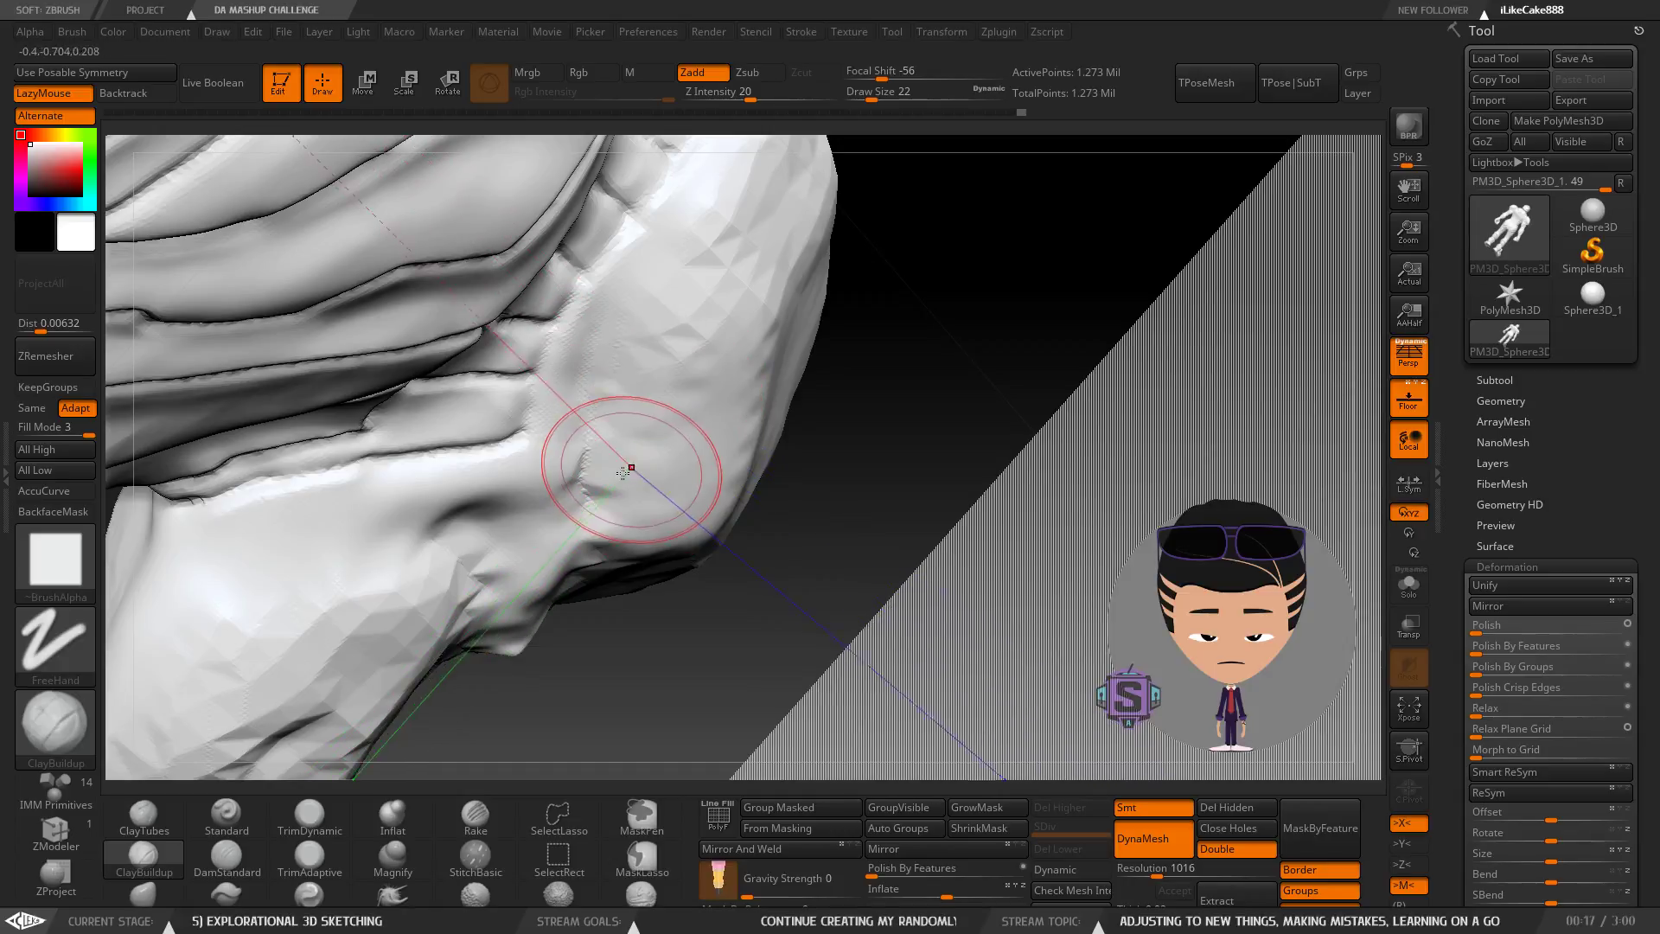
mouse_move(570, 492)
left_mouse_down("shift")
mouse_move(631, 471)
mouse_move(571, 490)
mouse_move(610, 481)
mouse_move(592, 489)
mouse_move(595, 458)
left_mouse_up("shift")
key("ctrl+z")
key("ctrl+z")
mouse_move(589, 355)
left_mouse_down("shift")
mouse_move(582, 516)
mouse_move(582, 471)
left_mouse_up("shift")
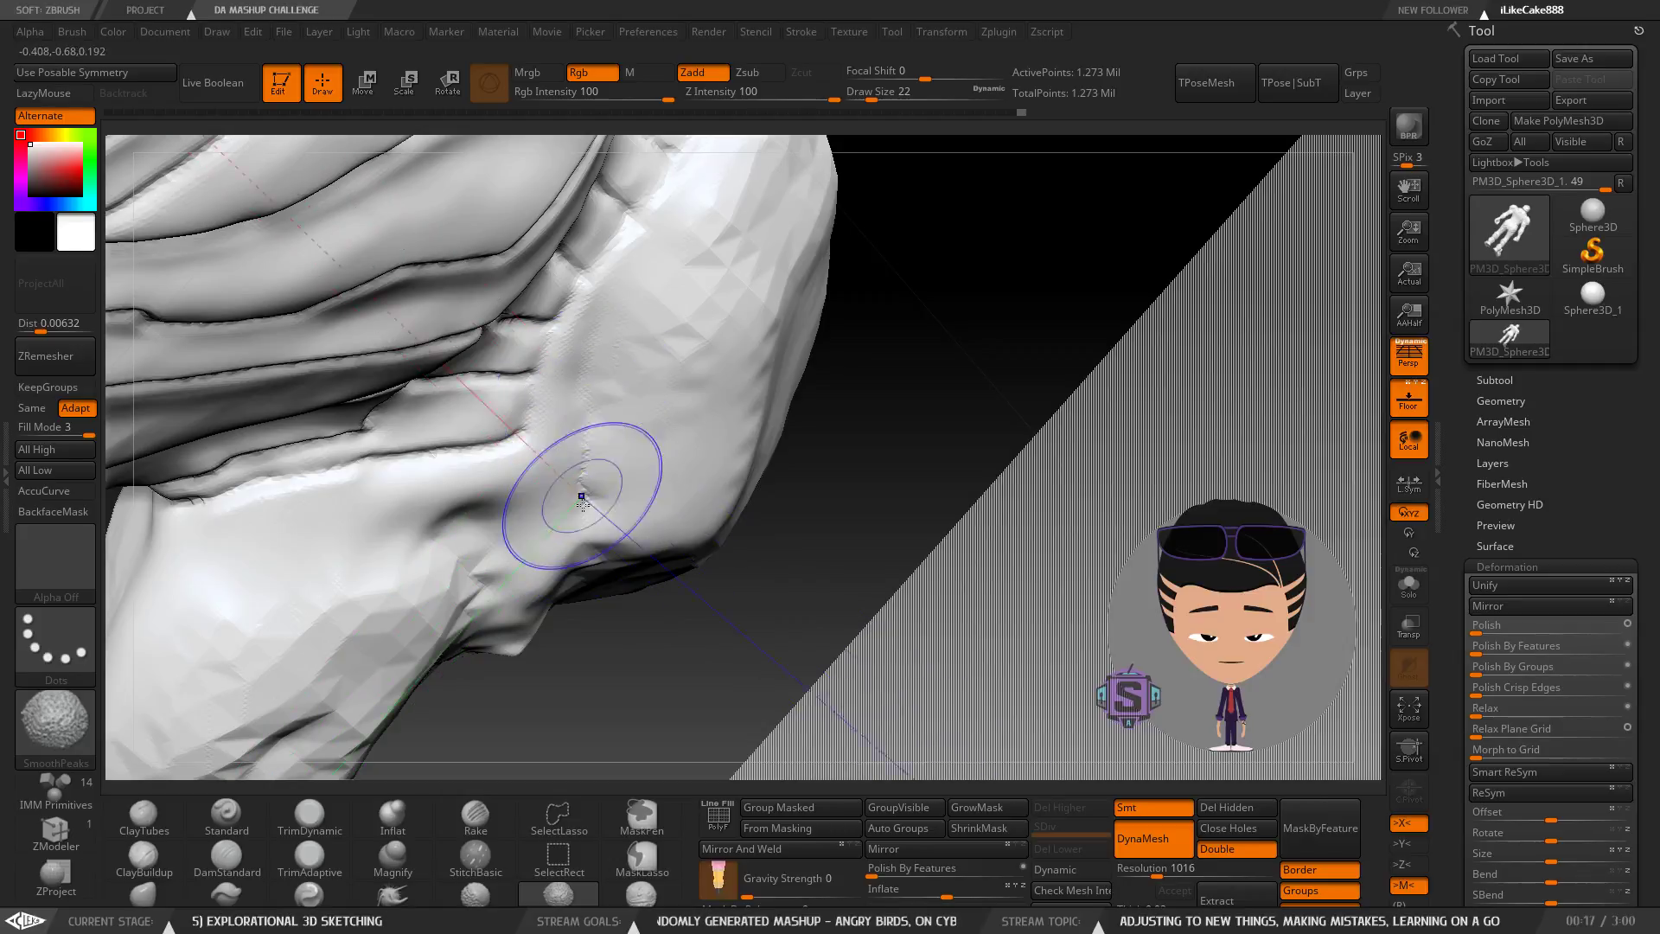
left_click_drag(602, 355, 597, 495, "shift")
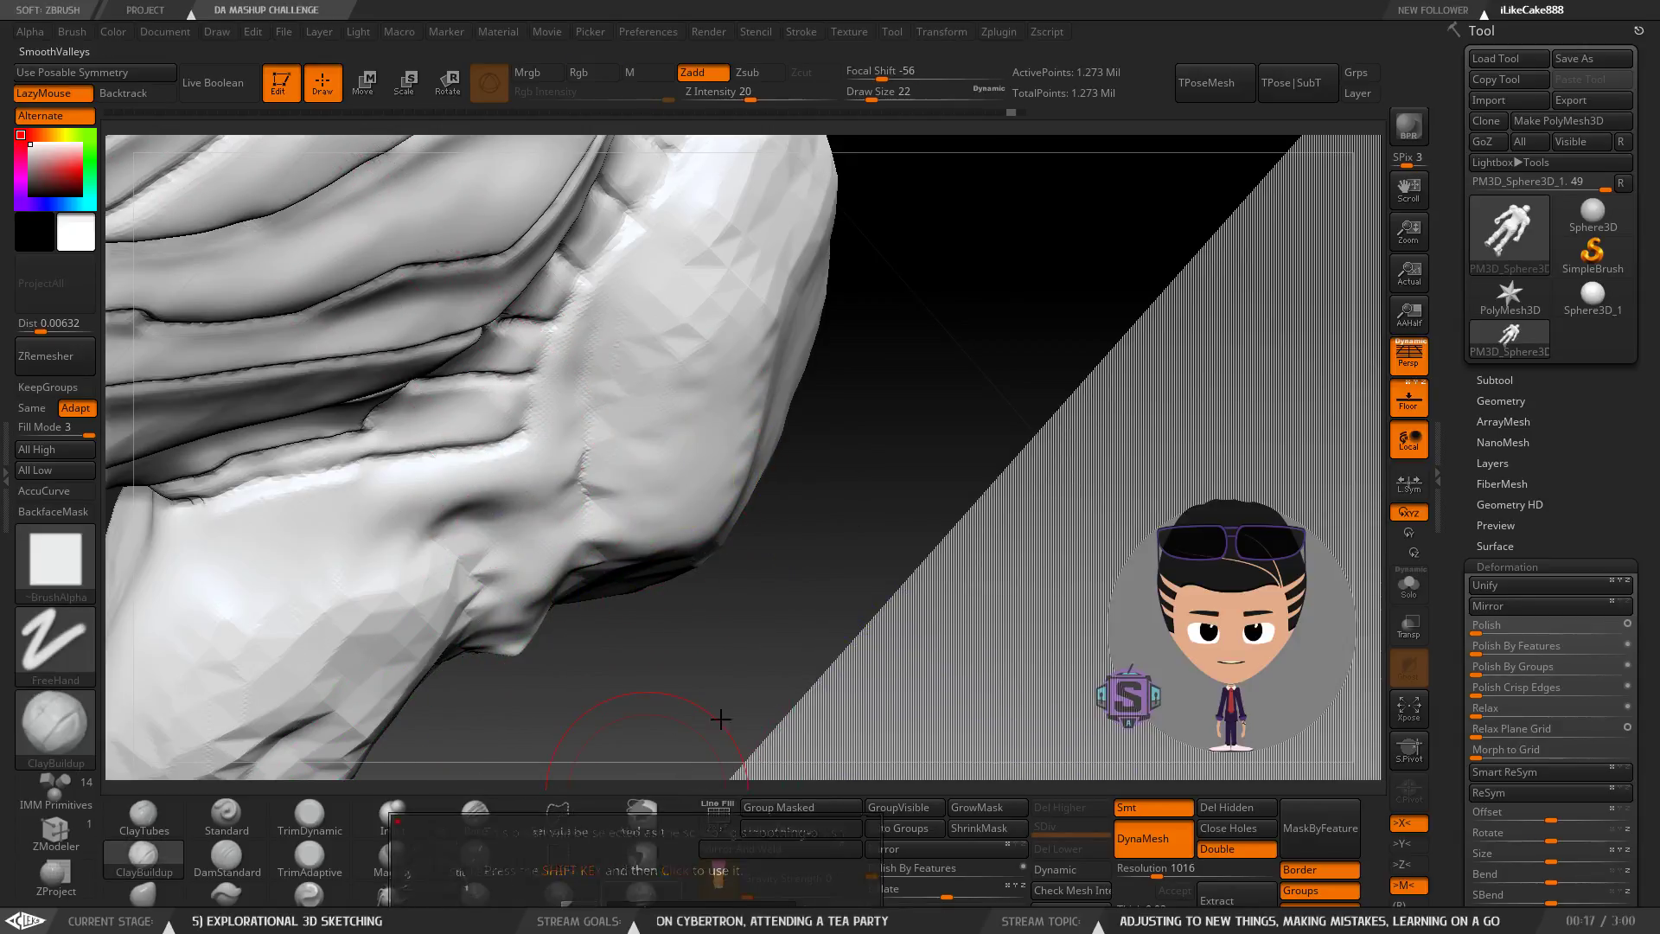
Choose SmoothValleys as the smoothing brush, try it on the shoulder's rear crease, and undo the stroke.
left_click_drag(815, 484, 696, 355)
mouse_move(696, 355)
right_mouse_down()
mouse_move(661, 359)
mouse_move(749, 394)
mouse_move(711, 486)
mouse_move(730, 499)
right_mouse_up()
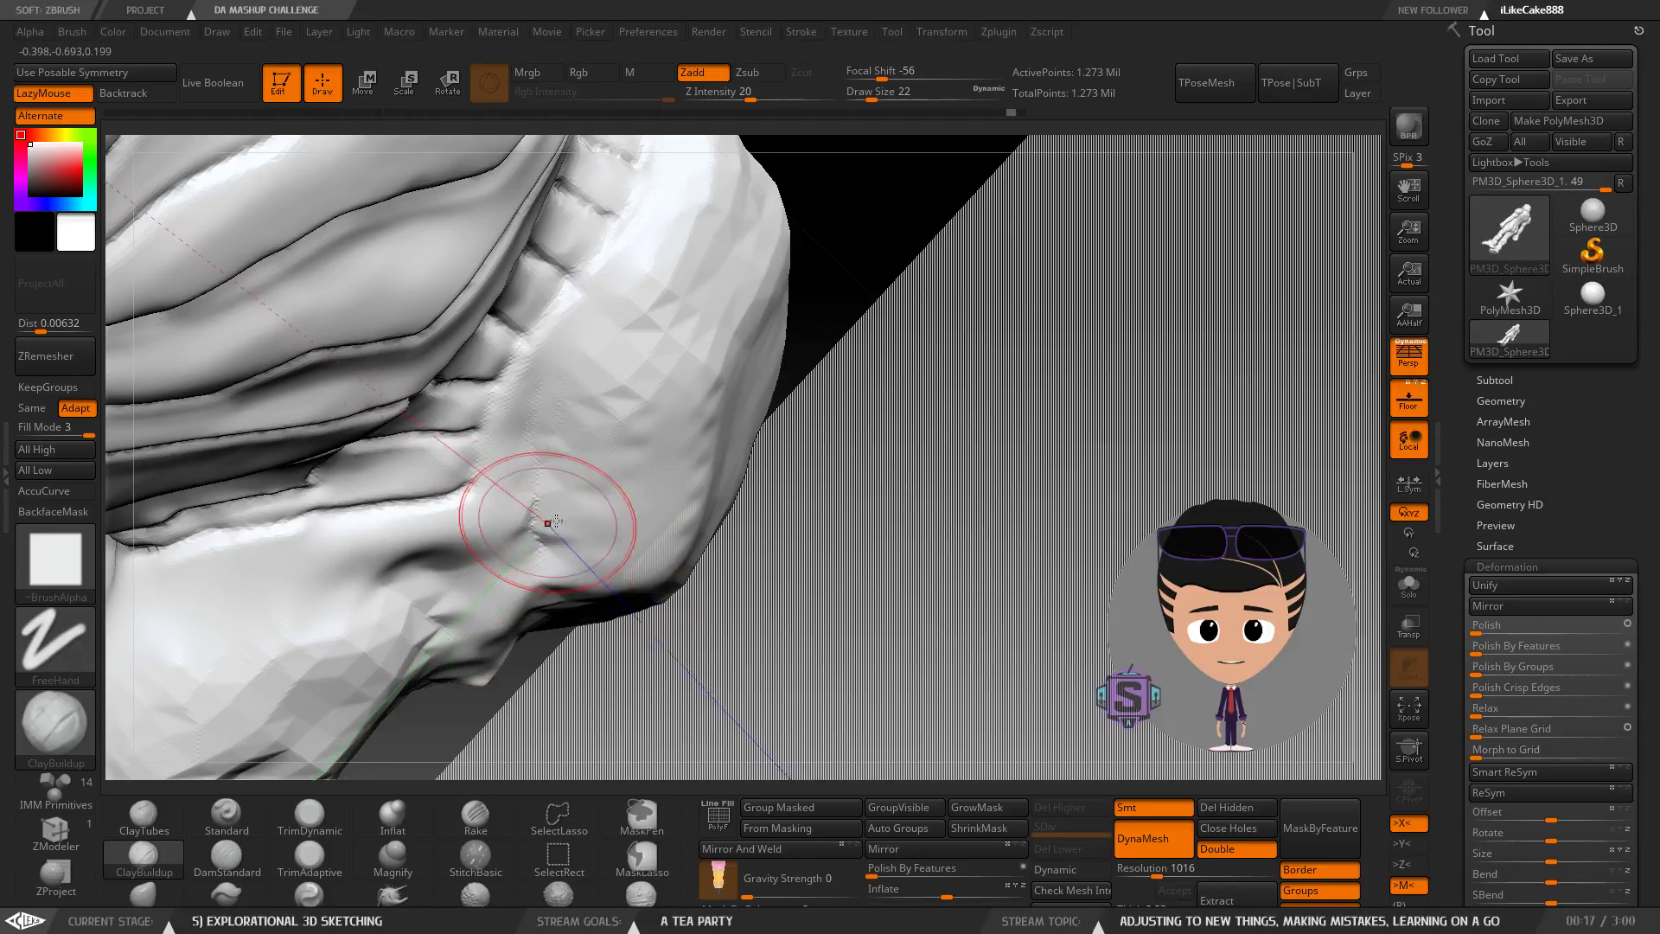
key("shift")
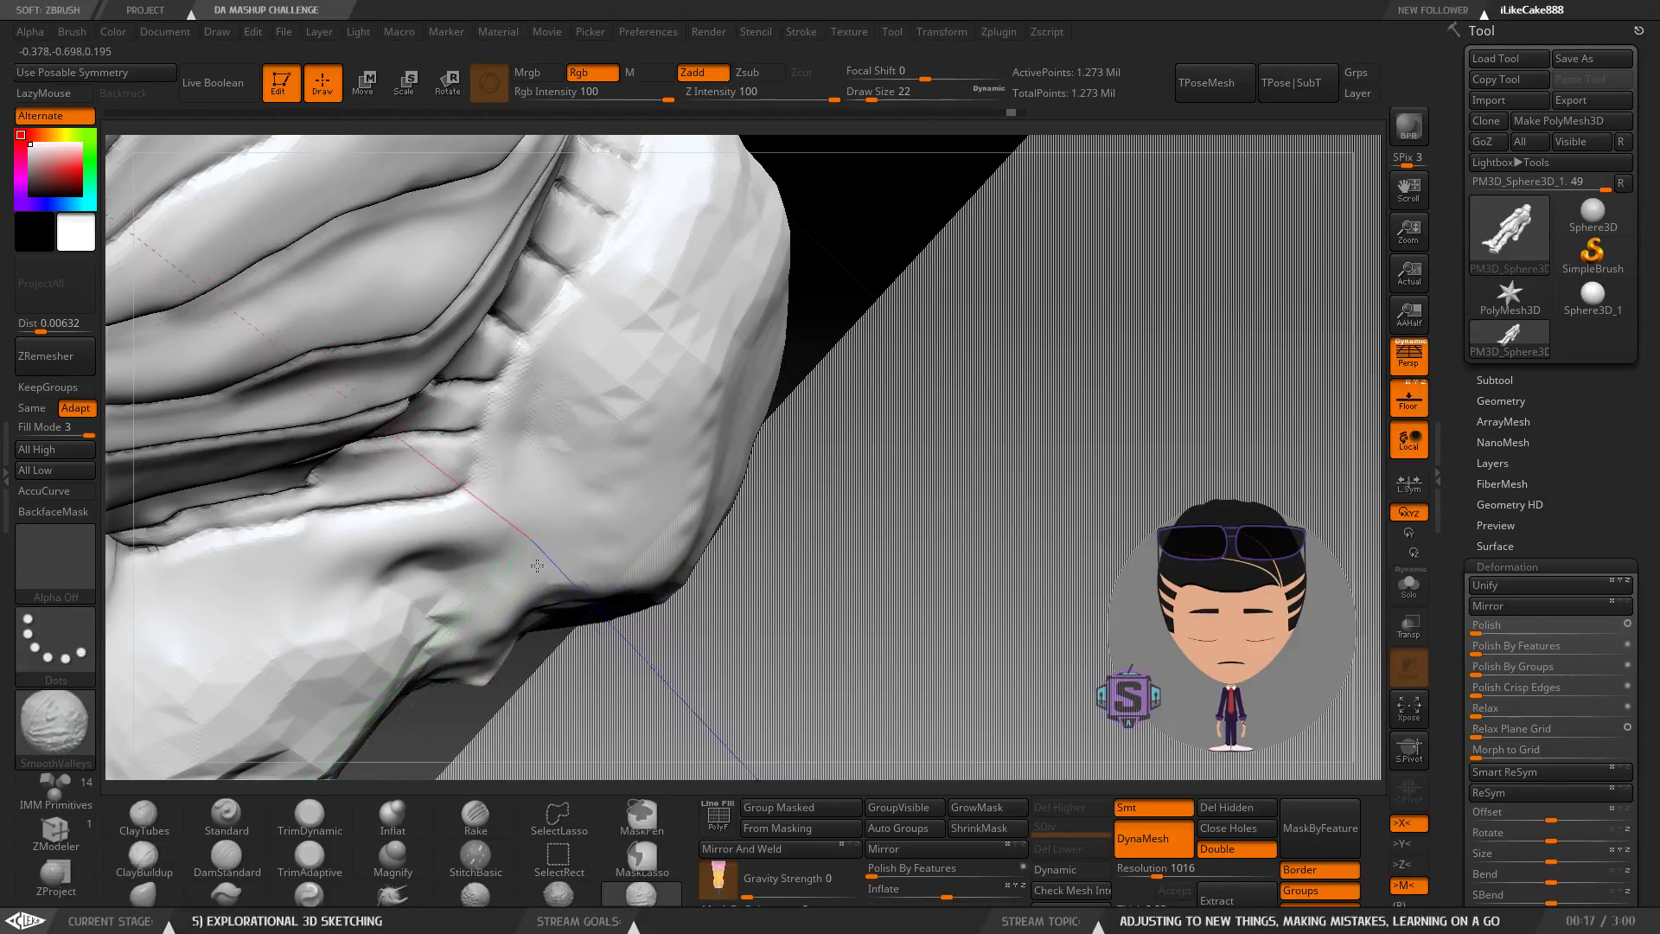
key("ctrl+z")
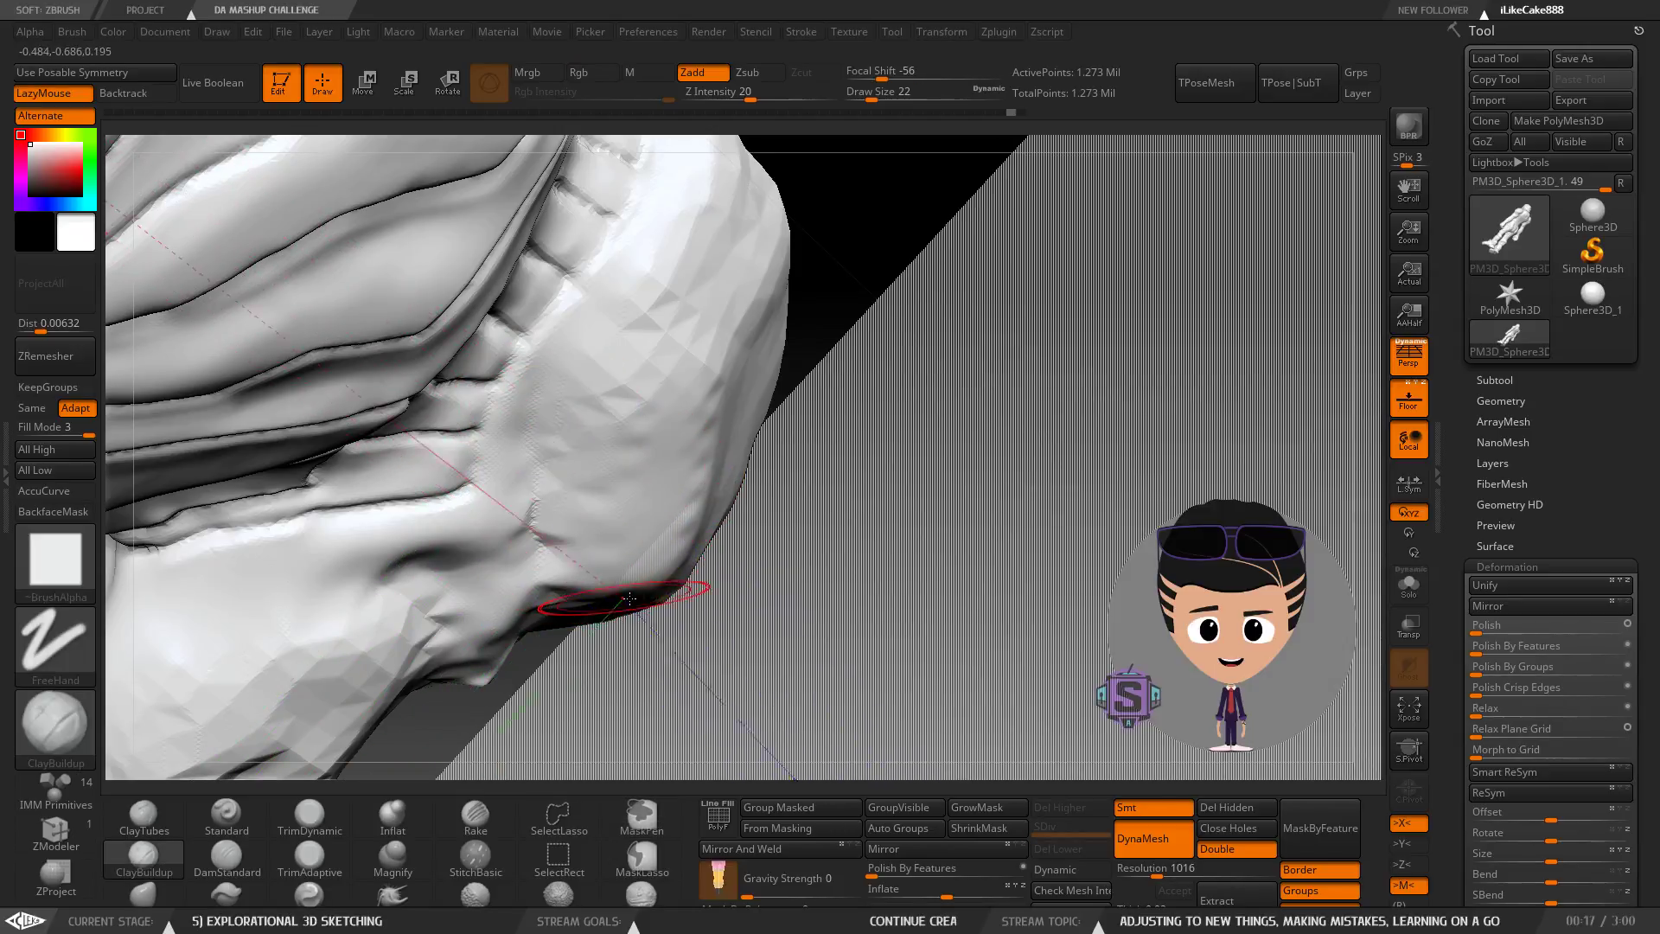
Soften the seams around the front pelvis panel and its lower tip with SmoothValleys at draw size 22.
mouse_move(718, 559)
left_mouse_down()
mouse_move(524, 484)
mouse_move(652, 493)
left_mouse_up()
mouse_move(725, 511)
right_mouse_down("alt")
mouse_move(670, 406)
mouse_move(664, 467)
mouse_move(574, 285)
mouse_move(644, 467)
mouse_move(696, 519)
right_mouse_up("alt")
mouse_move(709, 683)
right_mouse_down("alt")
mouse_move(655, 562)
mouse_move(640, 443)
mouse_move(613, 423)
right_mouse_up("alt")
mouse_move(523, 373)
right_mouse_down()
mouse_move(656, 484)
mouse_move(528, 337)
mouse_move(463, 346)
mouse_move(487, 332)
mouse_move(381, 381)
right_mouse_up()
mouse_move(418, 435)
right_mouse_down()
mouse_move(510, 467)
mouse_move(554, 510)
mouse_move(437, 441)
mouse_move(405, 395)
right_mouse_up()
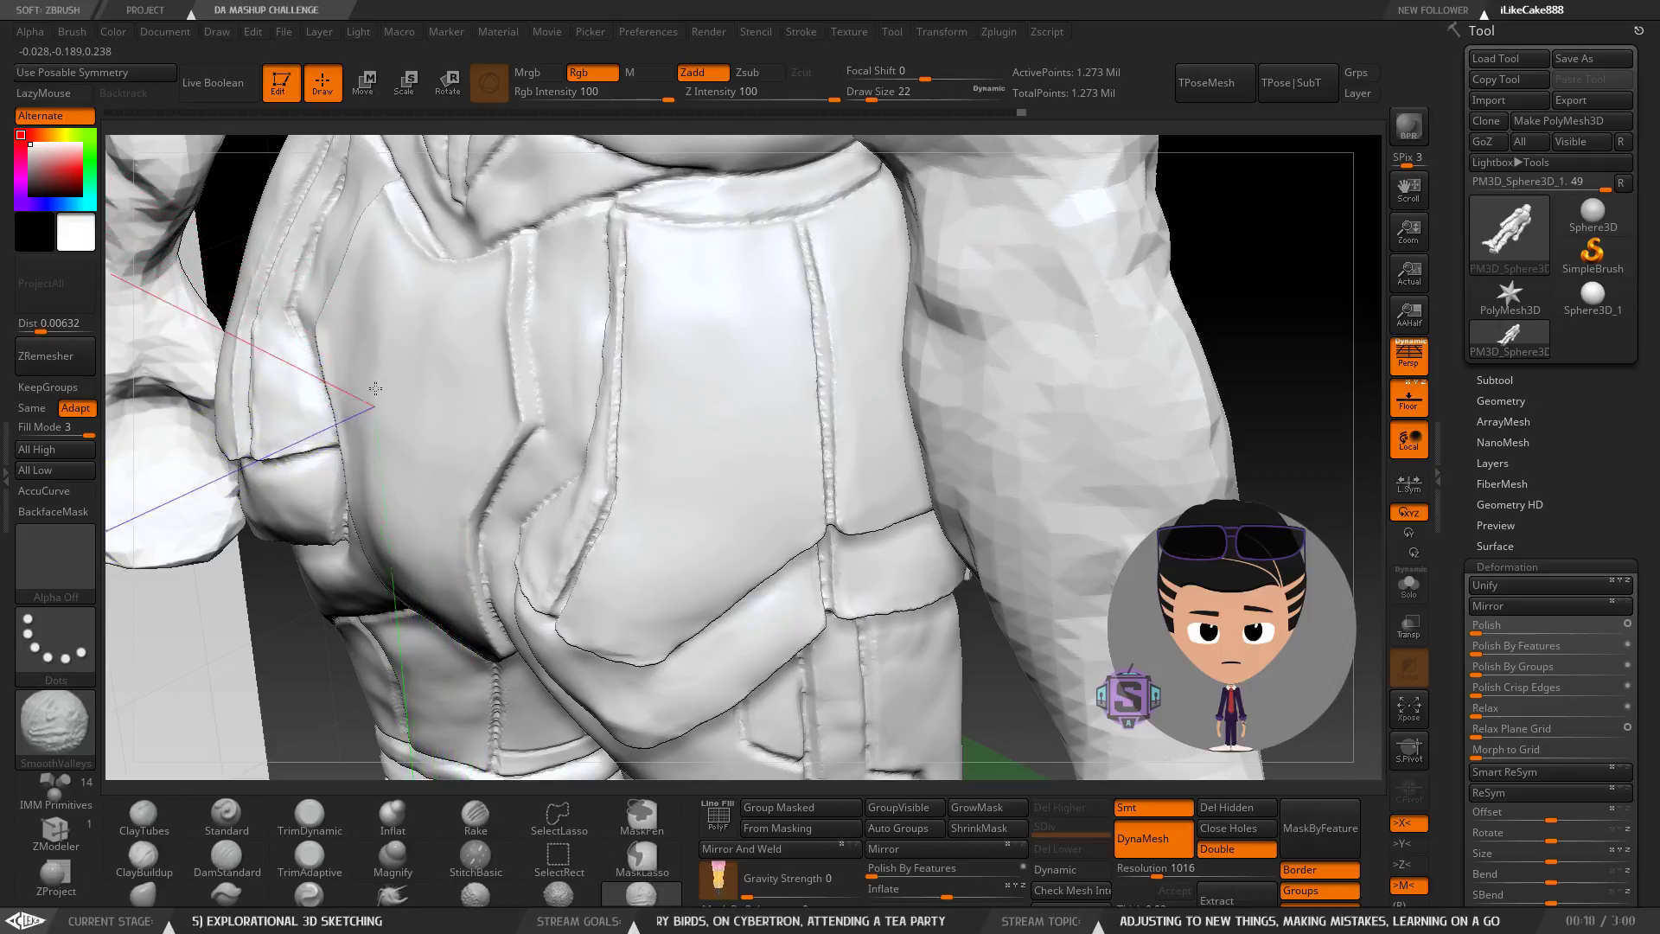
mouse_move(417, 486)
right_mouse_down()
mouse_move(426, 430)
mouse_move(494, 450)
right_mouse_up()
left_click_drag(400, 470, 400, 502, "shift")
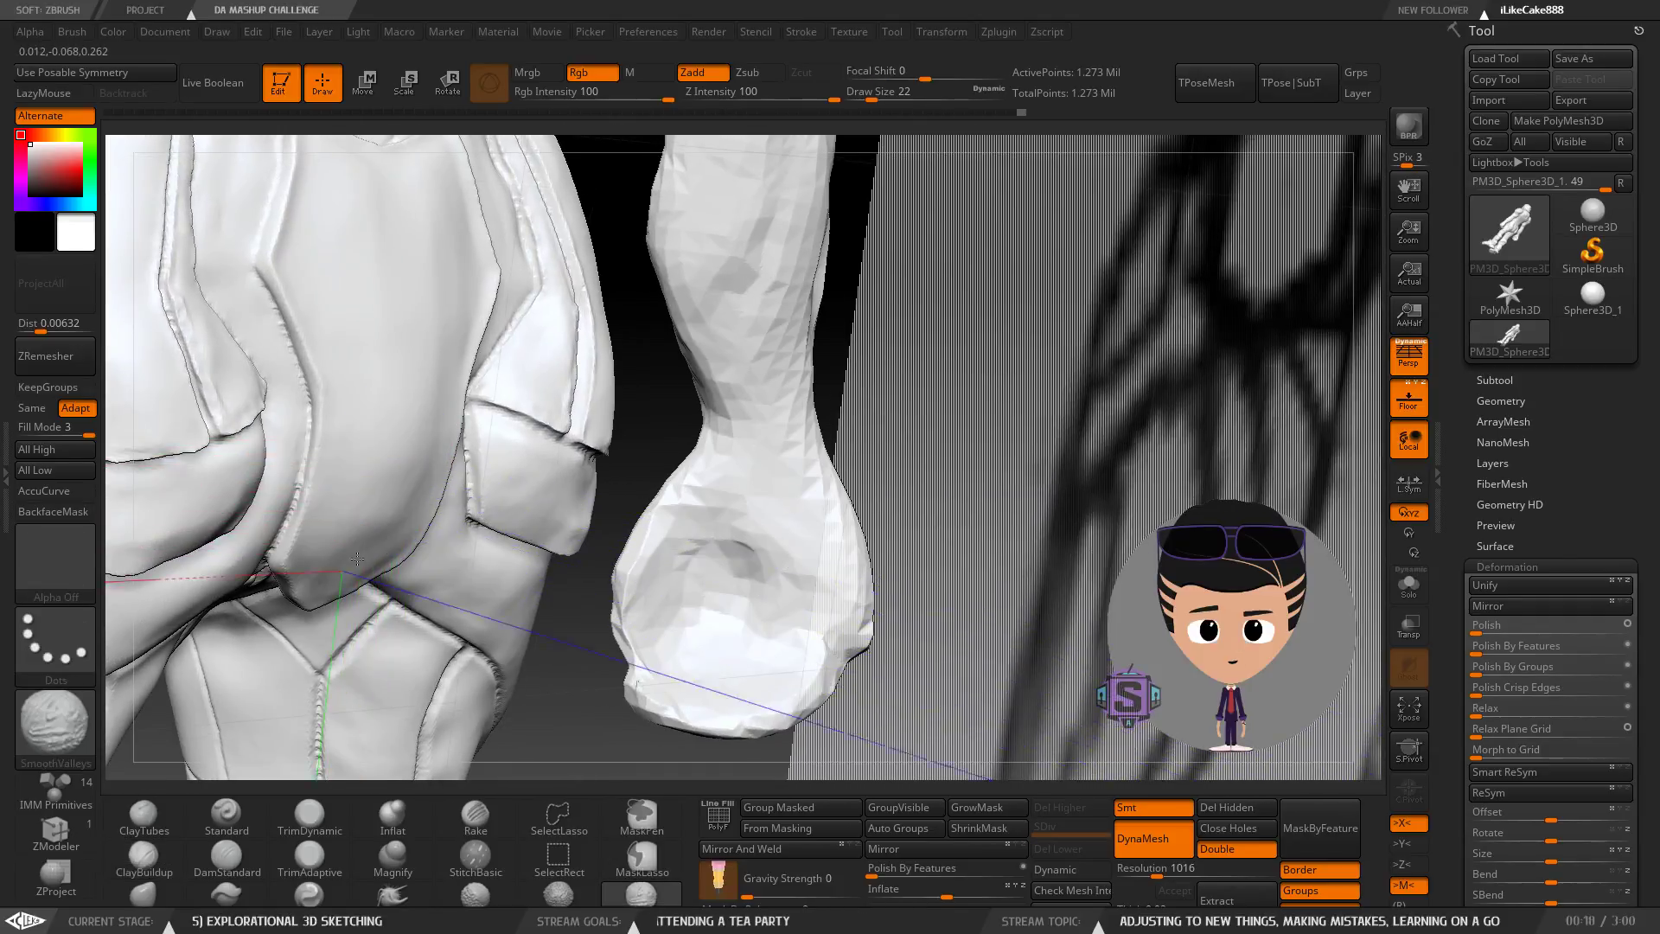
left_click_drag(327, 556, 333, 527, "shift")
mouse_move(423, 470)
right_mouse_down()
mouse_move(400, 436)
mouse_move(410, 447)
right_mouse_up()
left_click_drag(385, 509, 372, 545, "shift")
Soften the seams and lower edges of the front hip plates with SmoothValleys, reducing the draw size to 17.
mouse_move(582, 485)
right_mouse_down()
mouse_move(584, 389)
mouse_move(608, 555)
mouse_move(540, 549)
right_mouse_up()
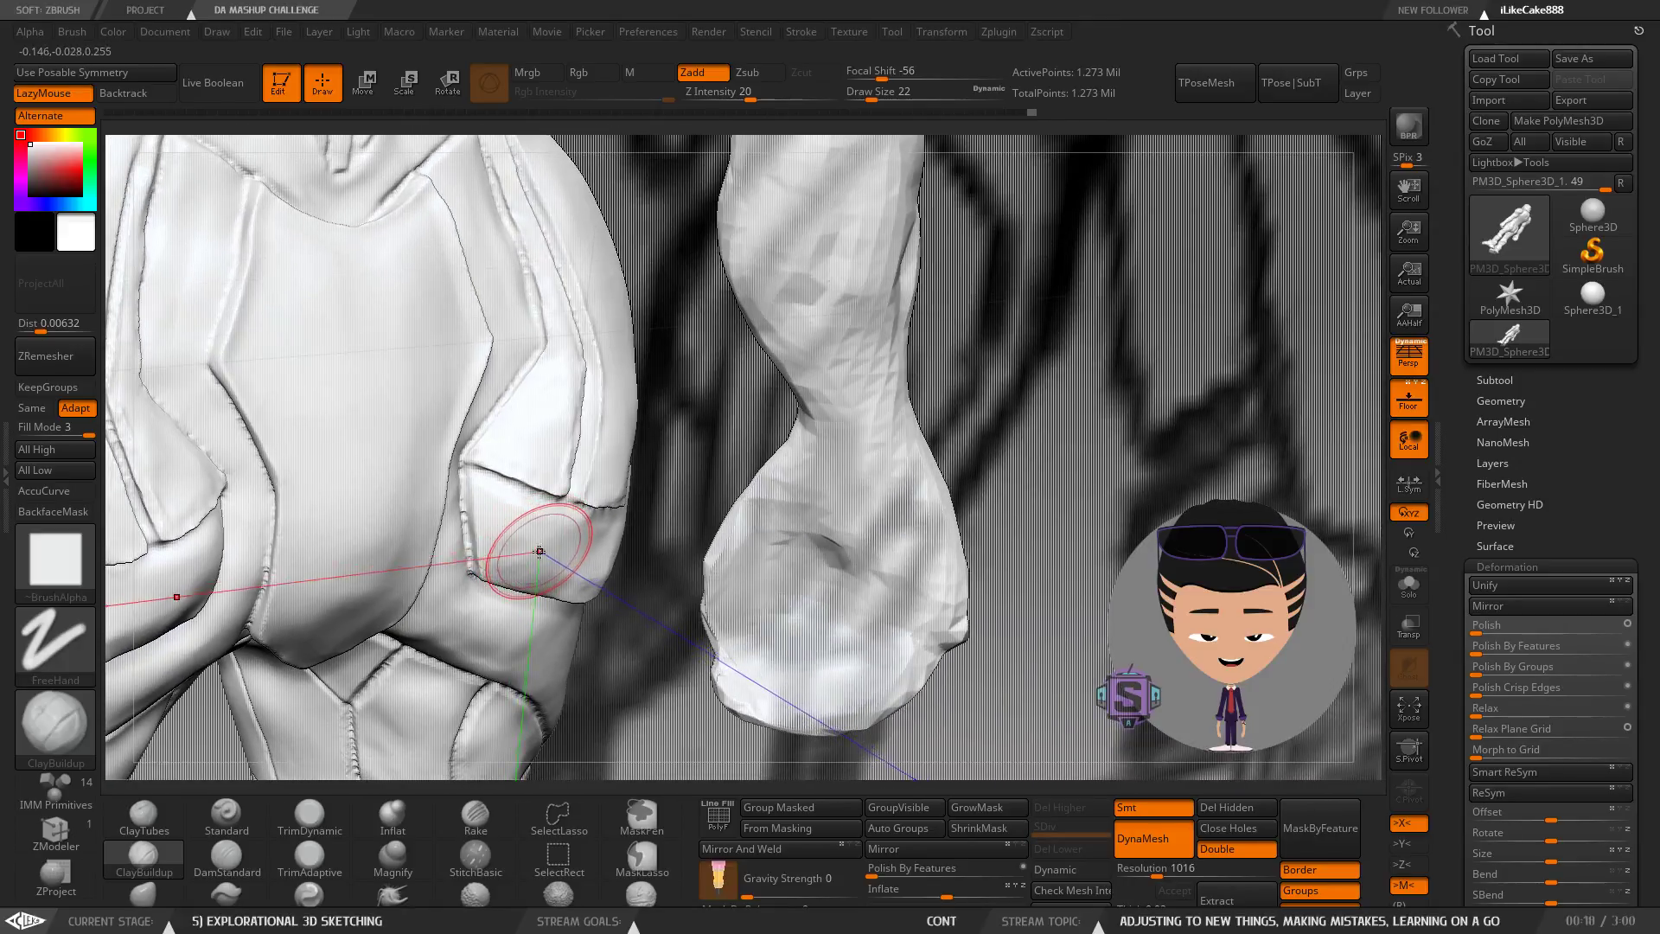
key("shift")
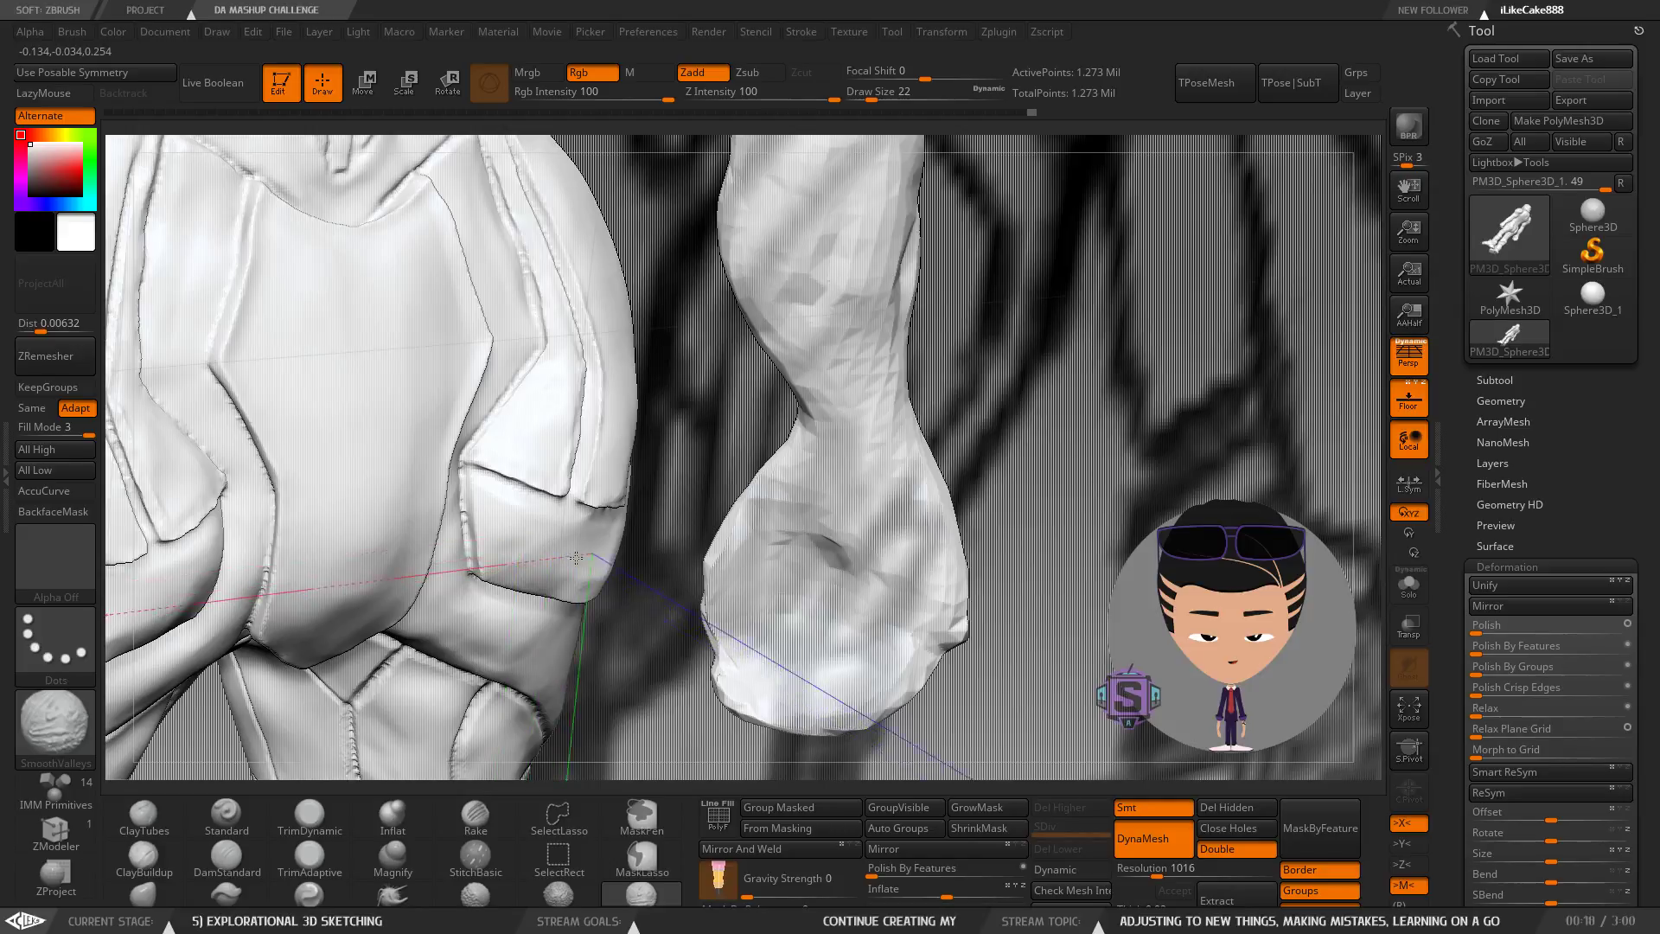
right_click_drag(592, 550, 606, 562)
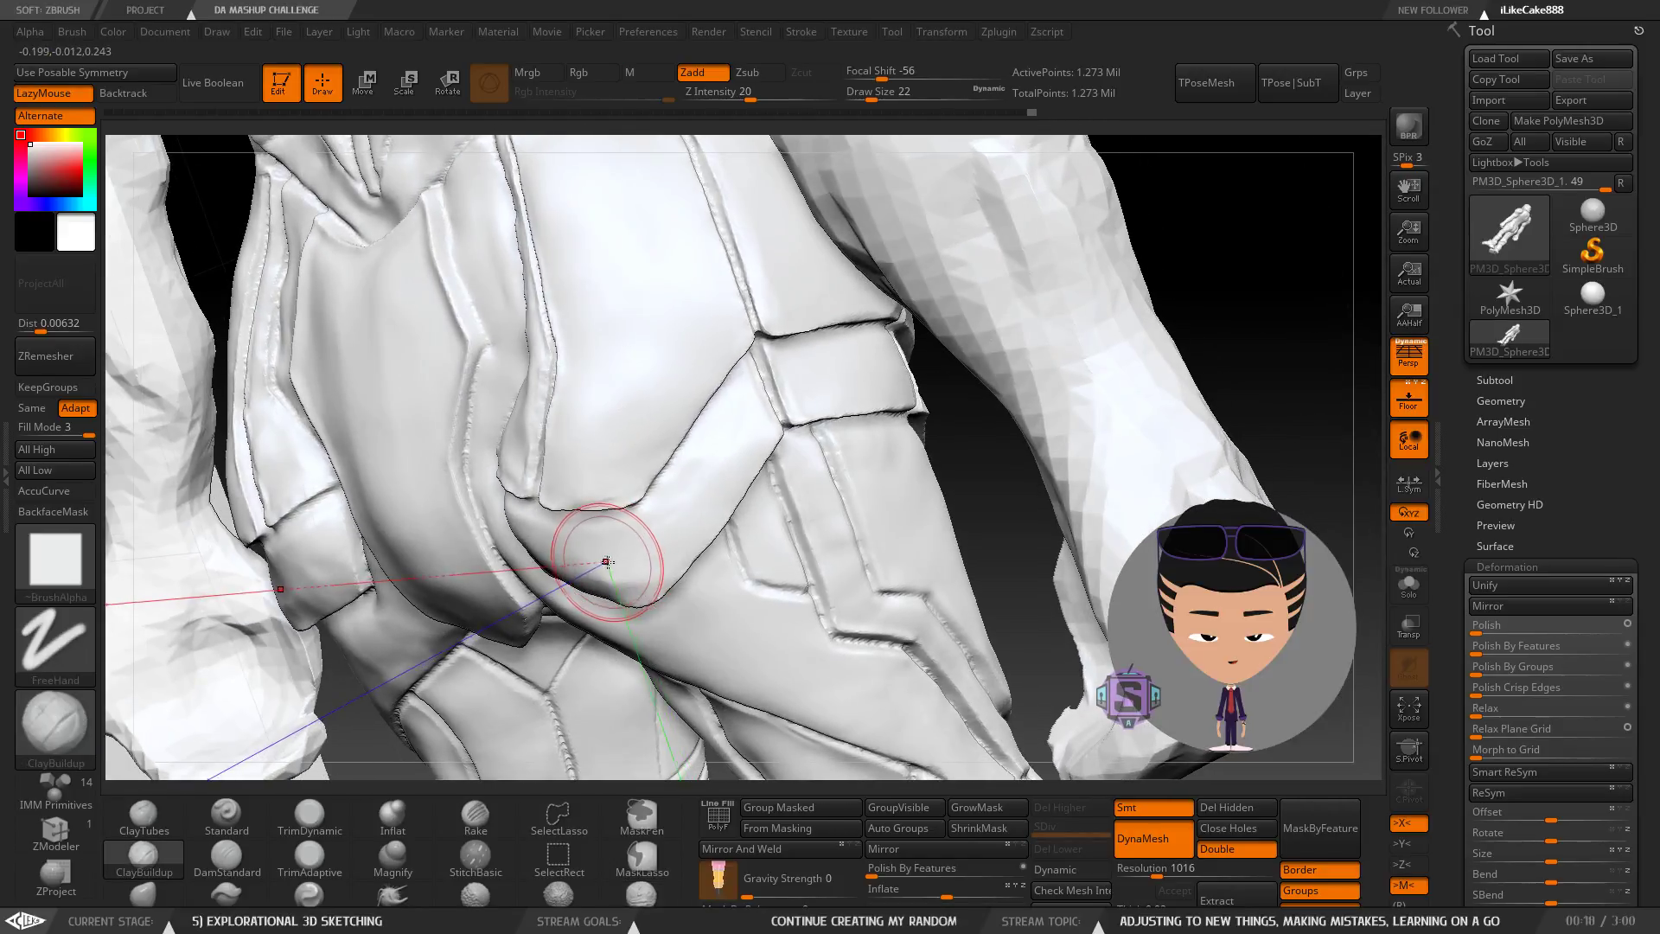
key("shift")
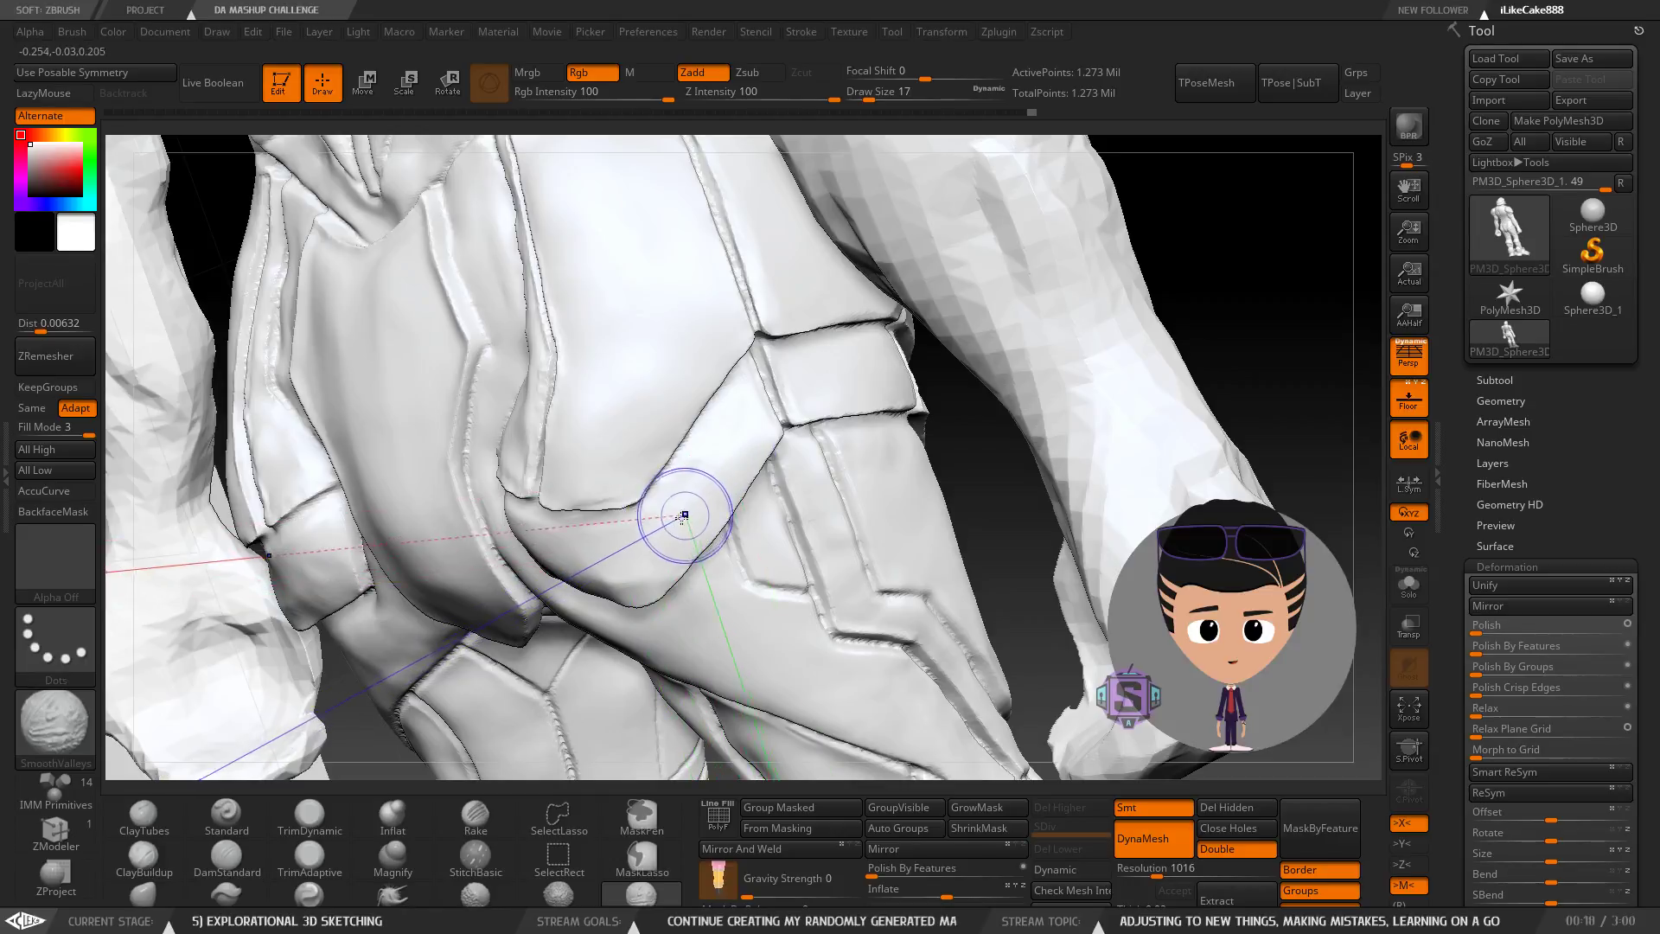
Soften the stepped panel seams on the outer thigh with SmoothValleys, reducing the draw size to 11.
mouse_move(689, 493)
right_mouse_down()
mouse_move(745, 556)
mouse_move(741, 530)
mouse_move(594, 451)
mouse_move(542, 372)
right_mouse_up()
key("shift")
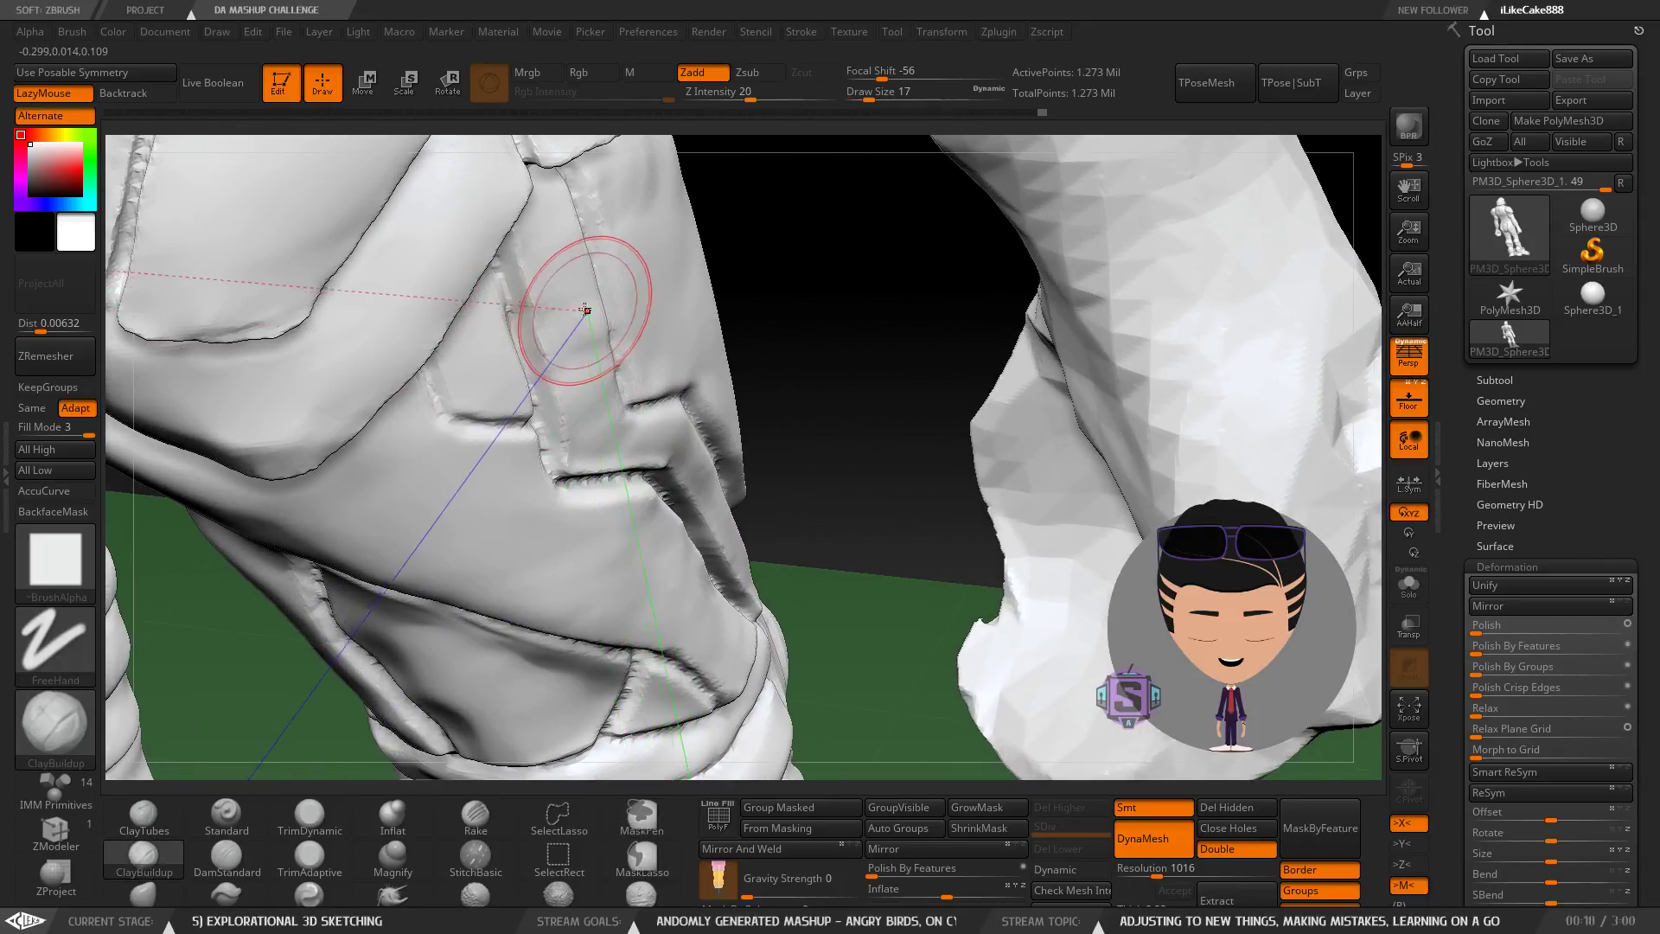
key("bracketleft")
key("bracketleft")
key("shift")
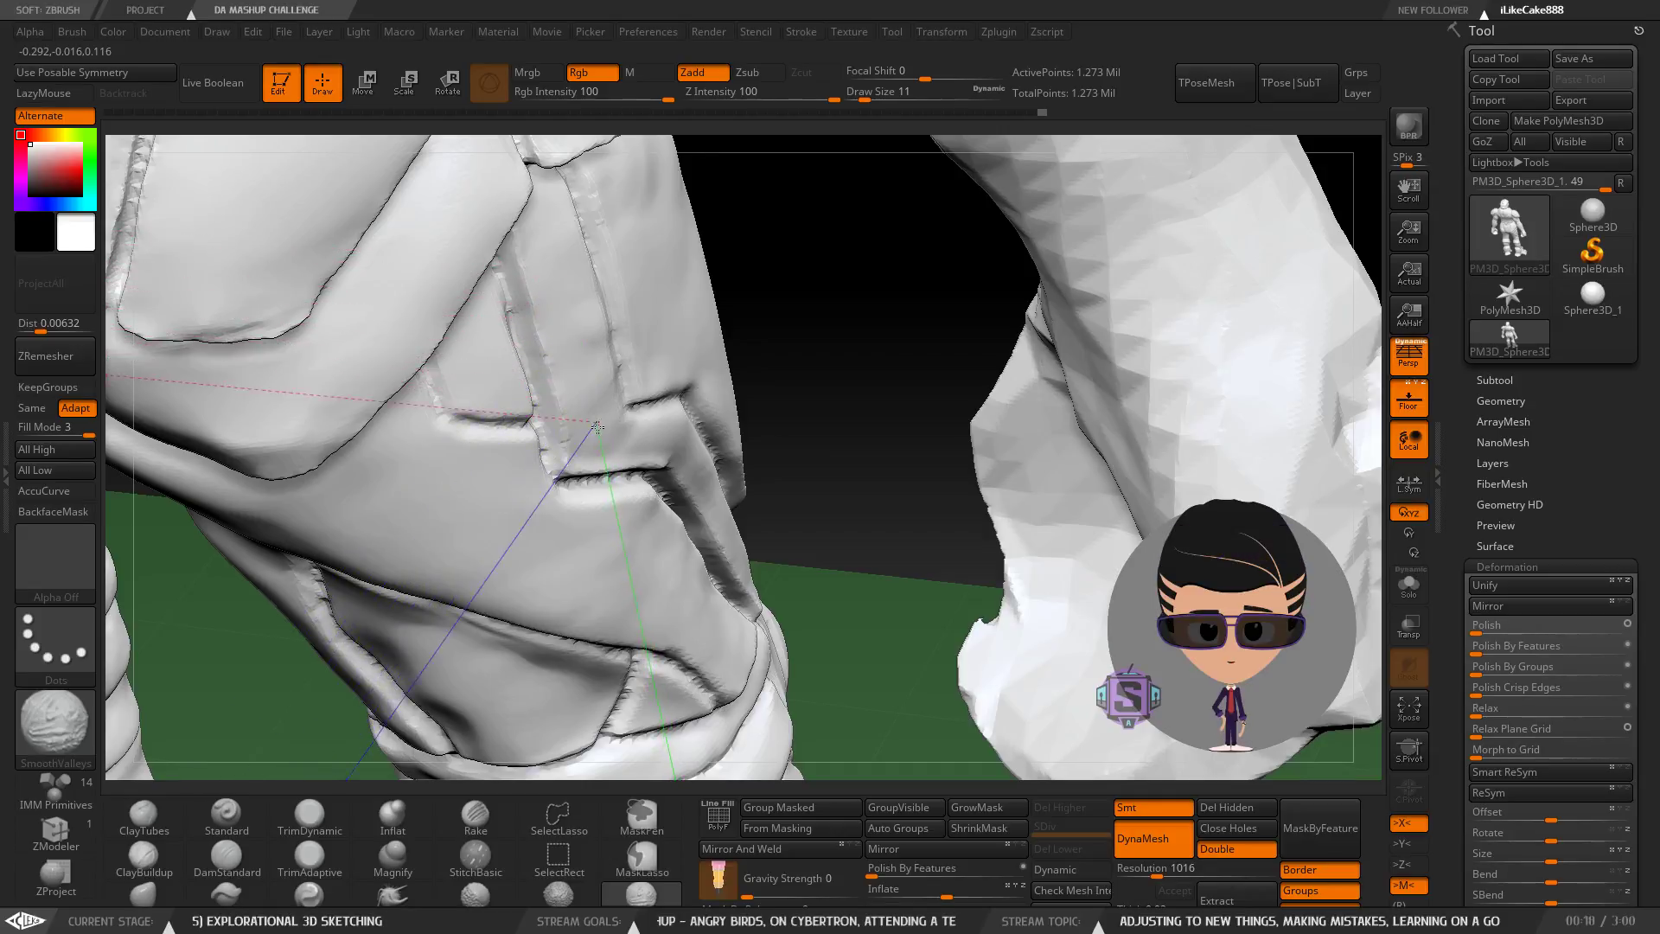
Set the draw size to 6 and clean up the narrow thigh panel seams with SmoothValleys.
key("s")
left_click_drag(602, 356, 596, 356)
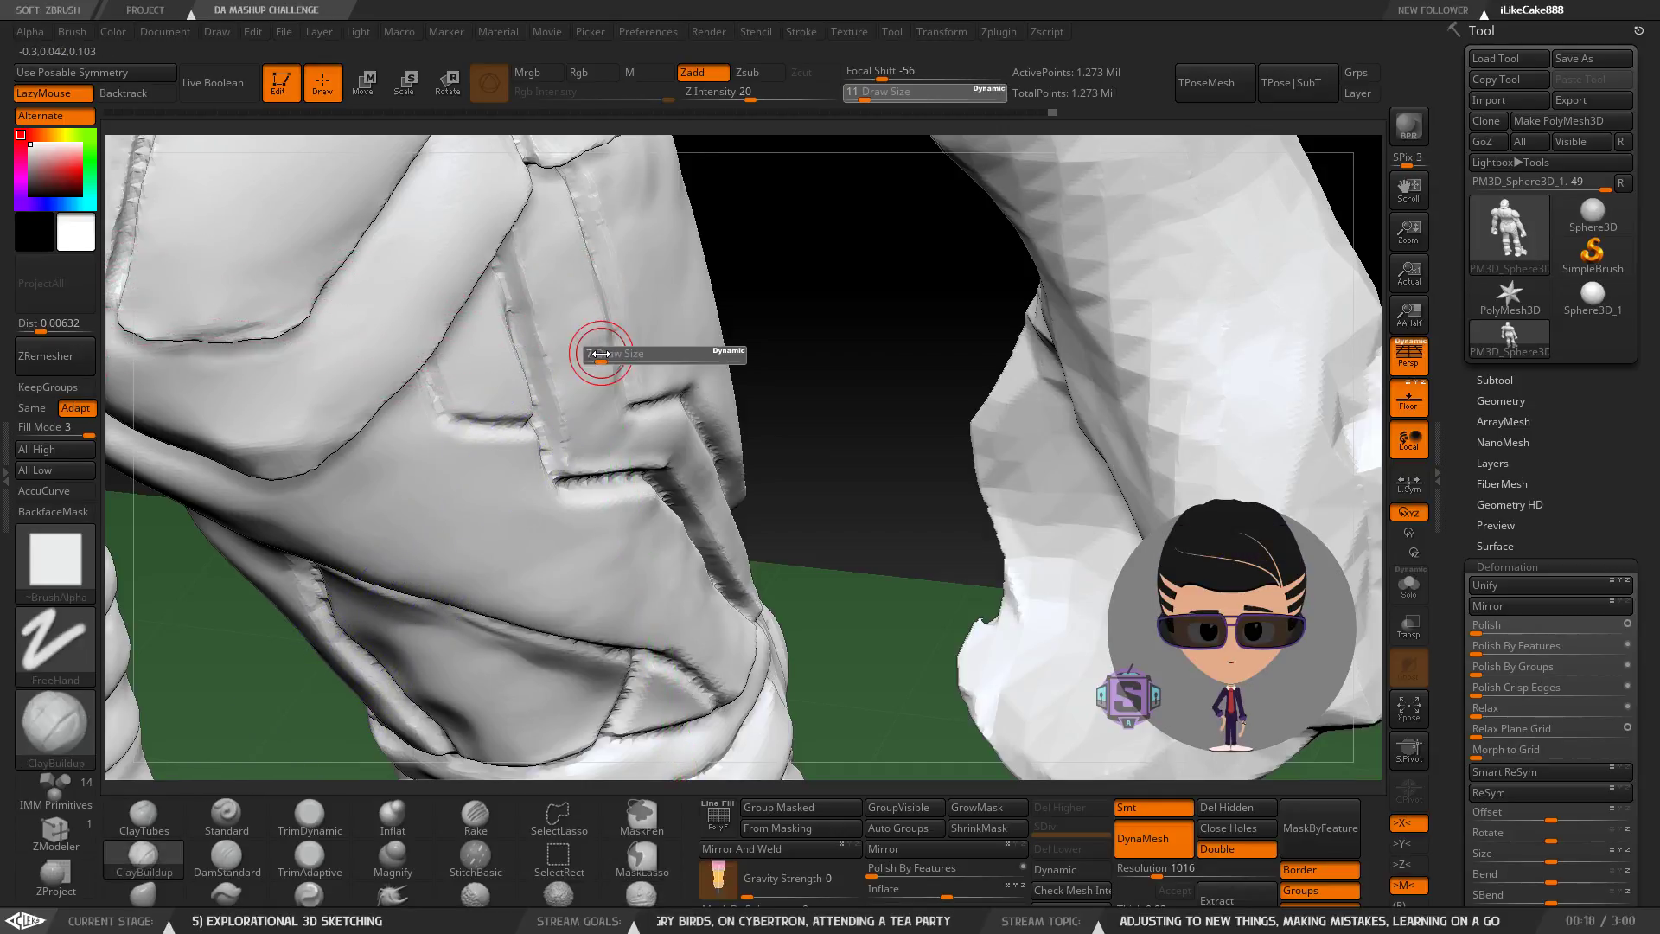
left_click_drag(593, 230, 611, 333)
key("shift")
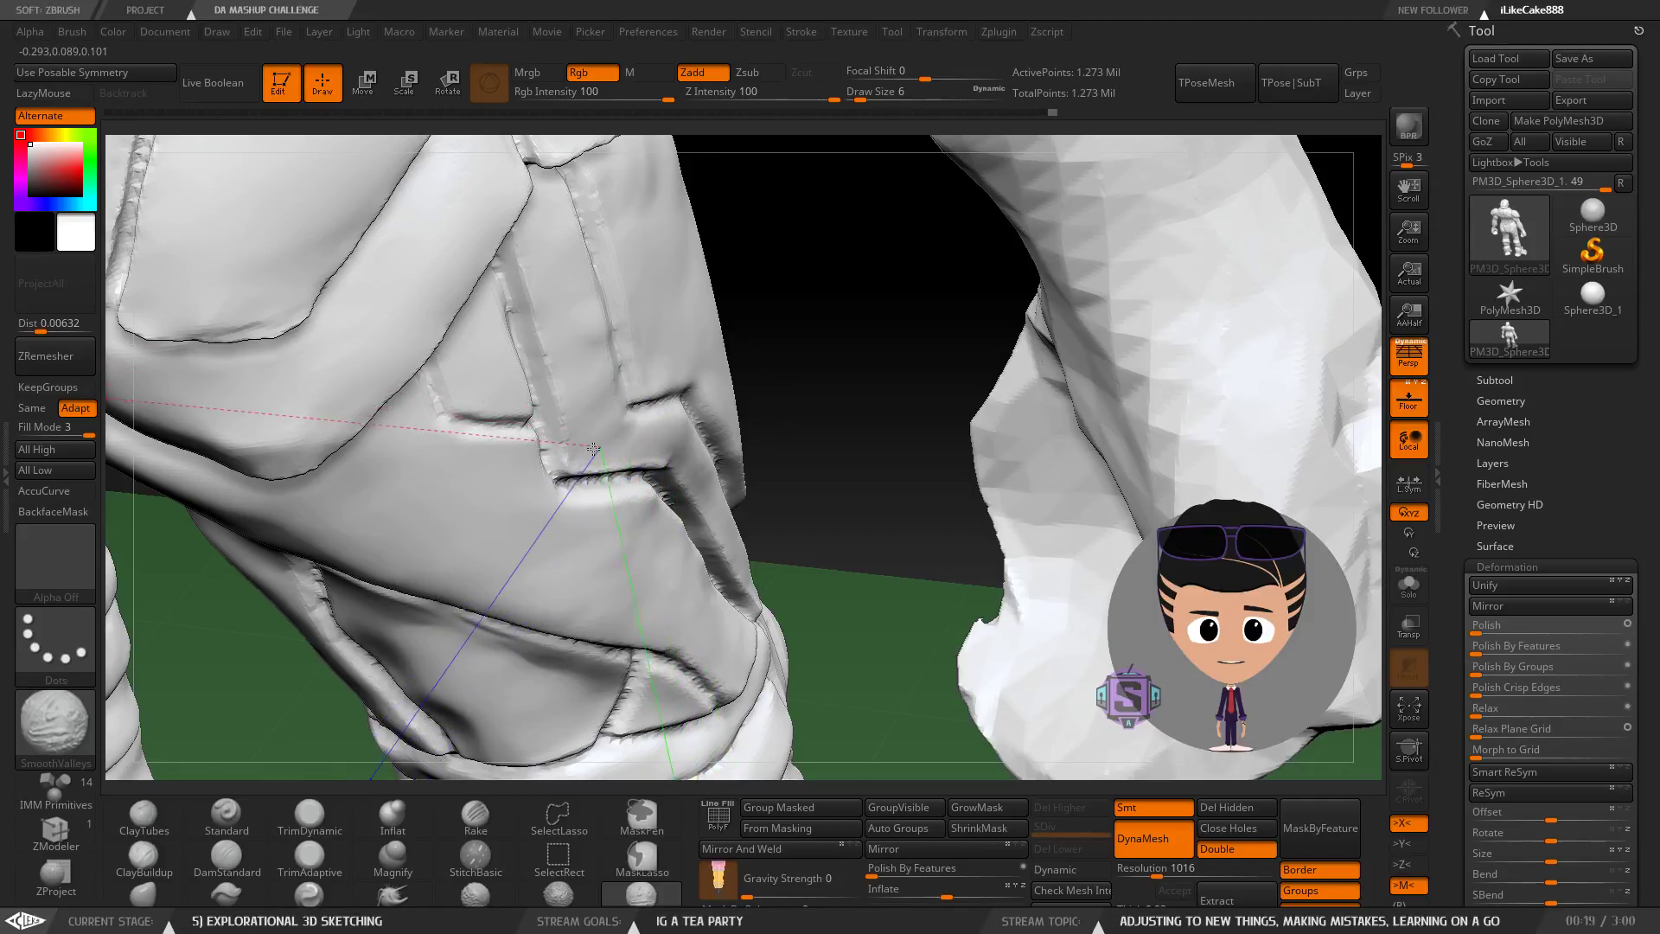
mouse_move(718, 471)
right_mouse_down()
mouse_move(671, 445)
mouse_move(700, 413)
mouse_move(697, 452)
mouse_move(583, 434)
mouse_move(571, 484)
right_mouse_up()
left_click_drag(607, 442, 692, 497, "shift")
mouse_move(697, 478)
right_mouse_down("ctrl")
mouse_move(640, 446)
mouse_move(741, 508)
mouse_move(899, 521)
mouse_move(882, 587)
mouse_move(661, 523)
mouse_move(689, 518)
mouse_move(699, 484)
mouse_move(566, 501)
mouse_move(680, 508)
mouse_move(648, 482)
right_mouse_up("ctrl")
mouse_move(644, 467)
left_mouse_down("shift")
mouse_move(634, 451)
mouse_move(671, 511)
left_mouse_up("shift")
mouse_move(671, 511)
right_mouse_down()
mouse_move(638, 512)
mouse_move(635, 432)
mouse_move(678, 579)
mouse_move(657, 452)
right_mouse_up()
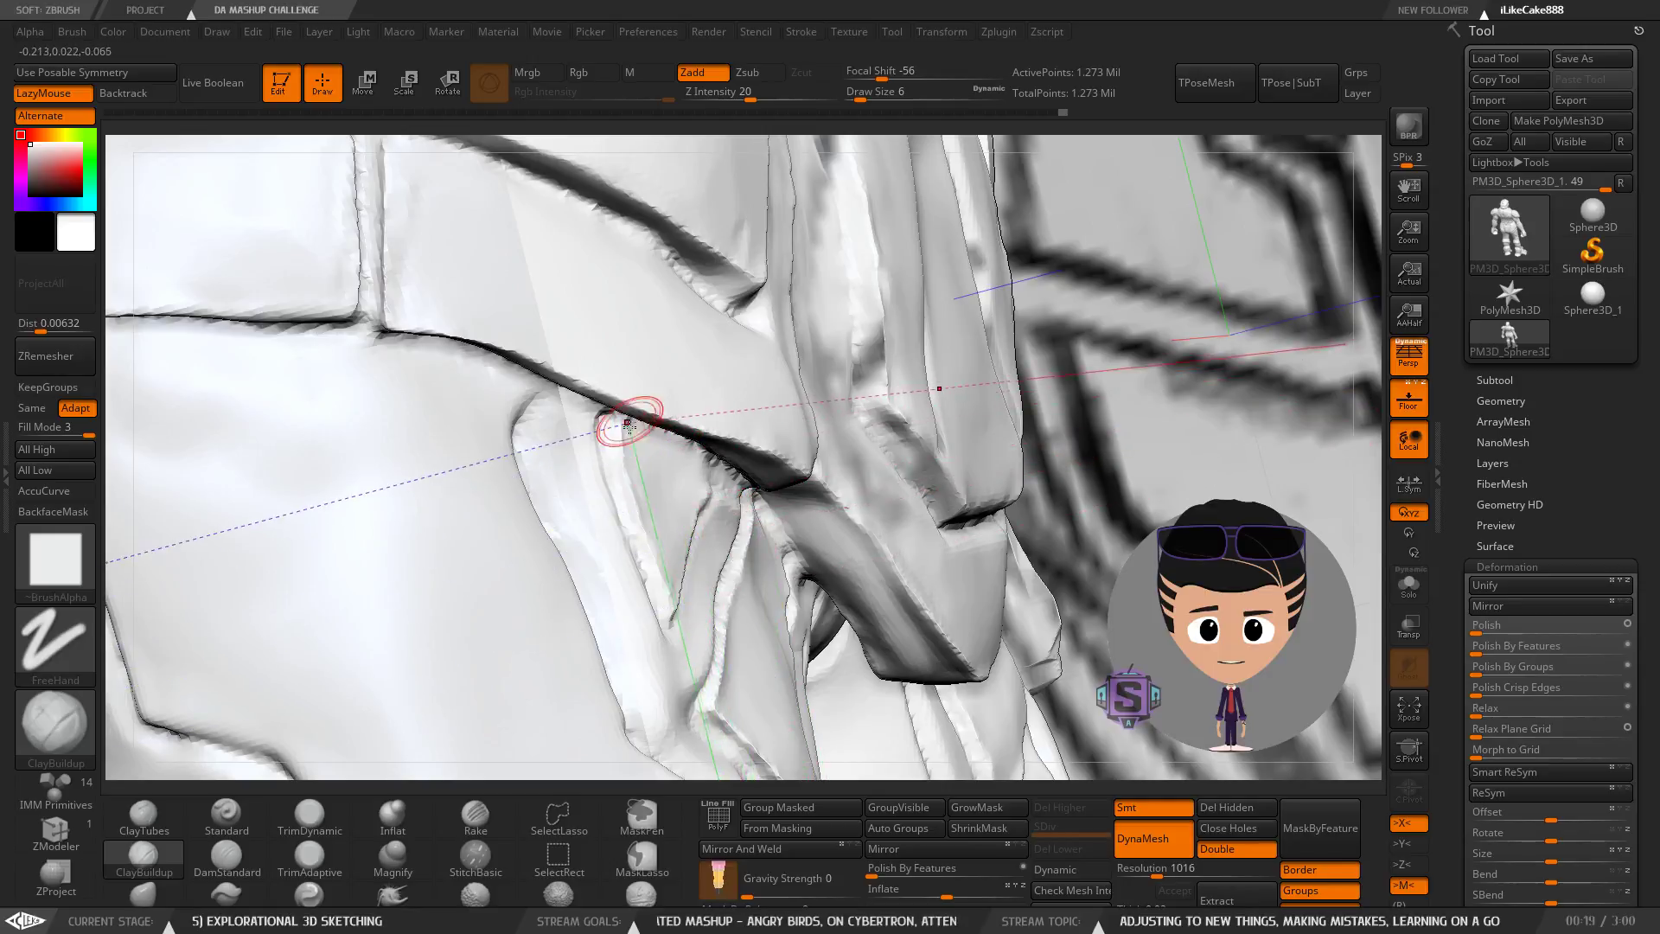
Clean up the narrow ridges and seams beneath the rear hip plate at draw size 6.
left_click_drag(634, 438, 664, 554)
left_click_drag(796, 570, 750, 581, "shift")
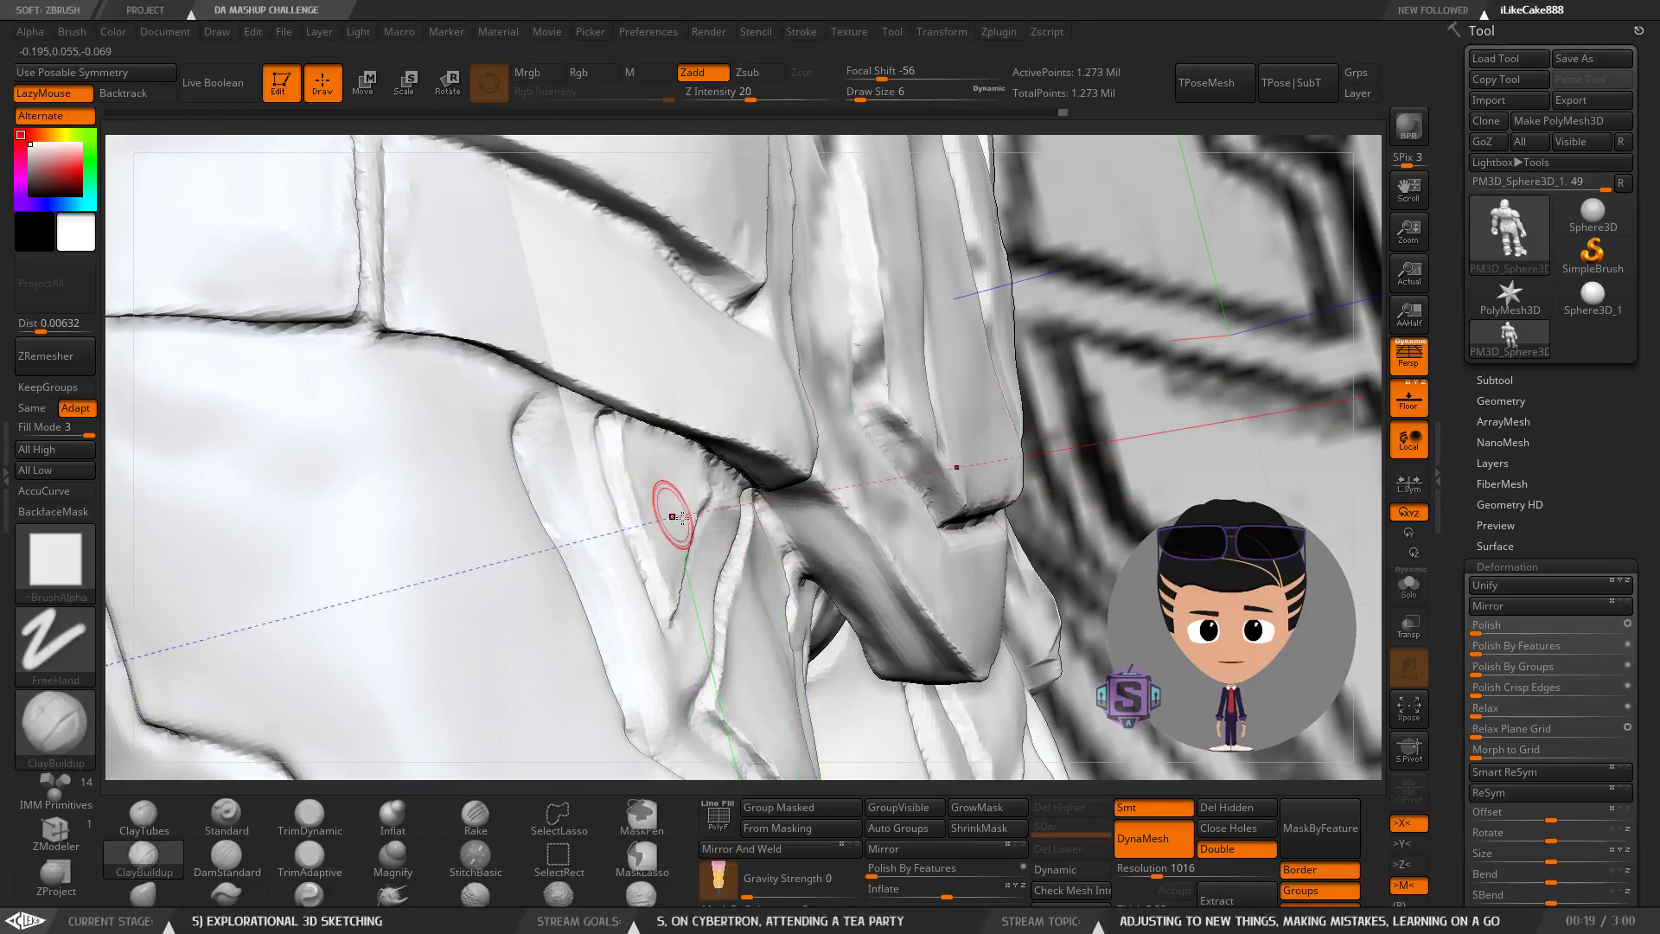
right_click_drag(940, 434, 735, 519, "alt")
mouse_move(864, 492)
right_mouse_down()
mouse_move(789, 535)
mouse_move(723, 371)
right_mouse_up()
key("ctrl")
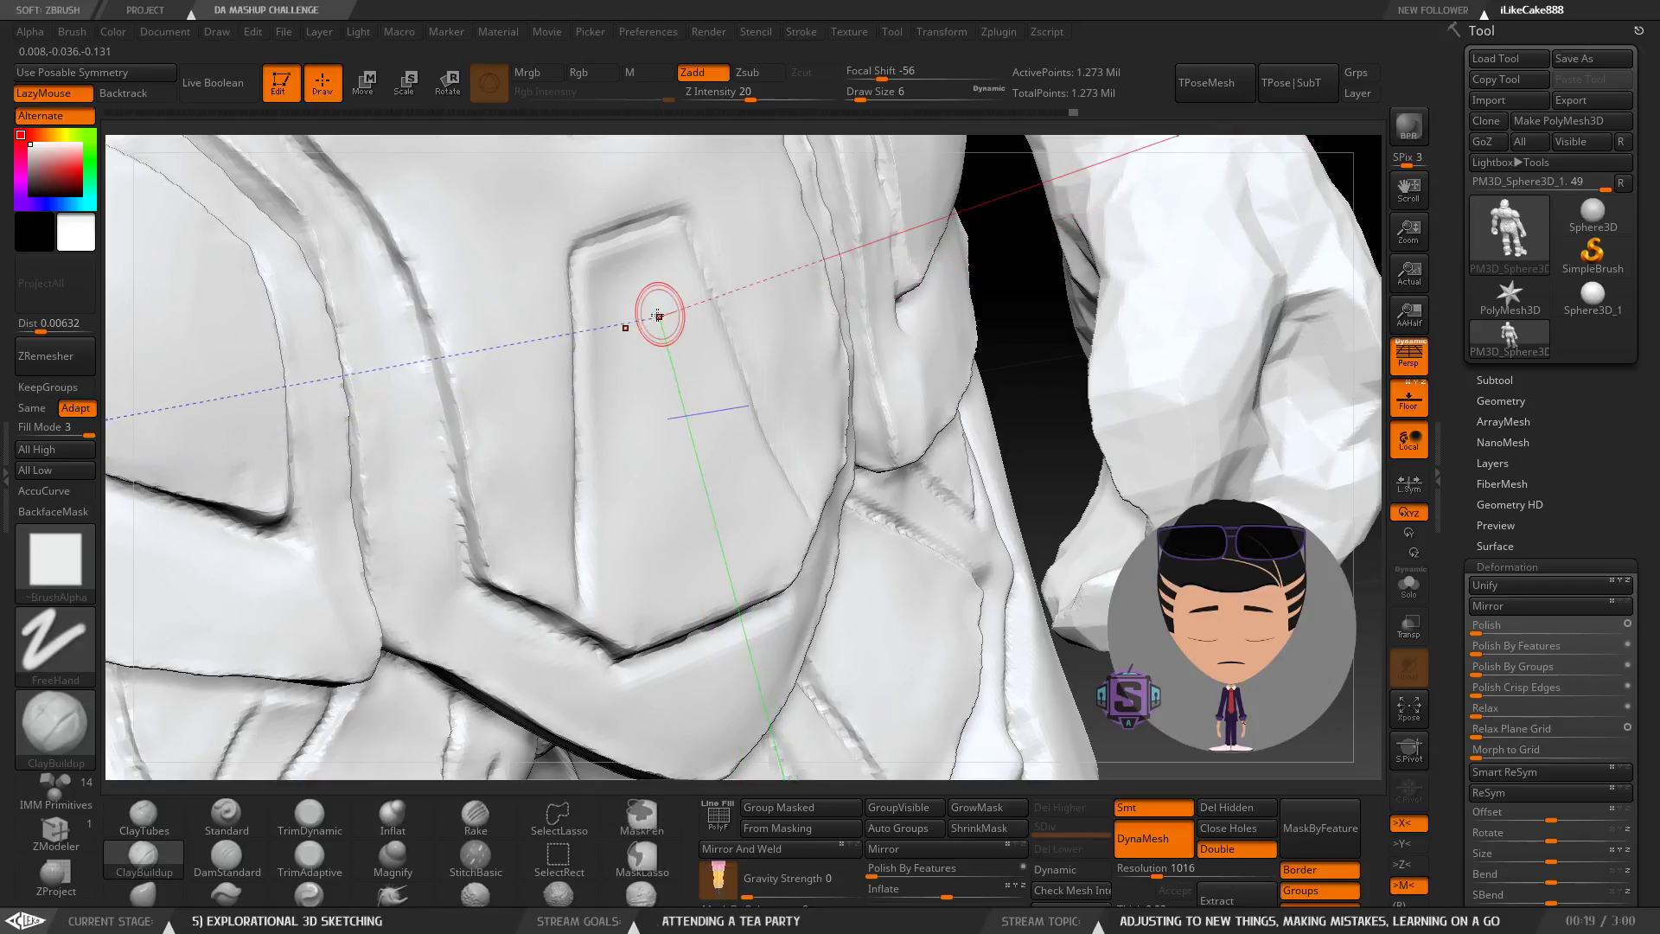
Soften the seams of the inset panel on the lower front pelvis plate with SmoothValleys at draw size 8.
key("shift")
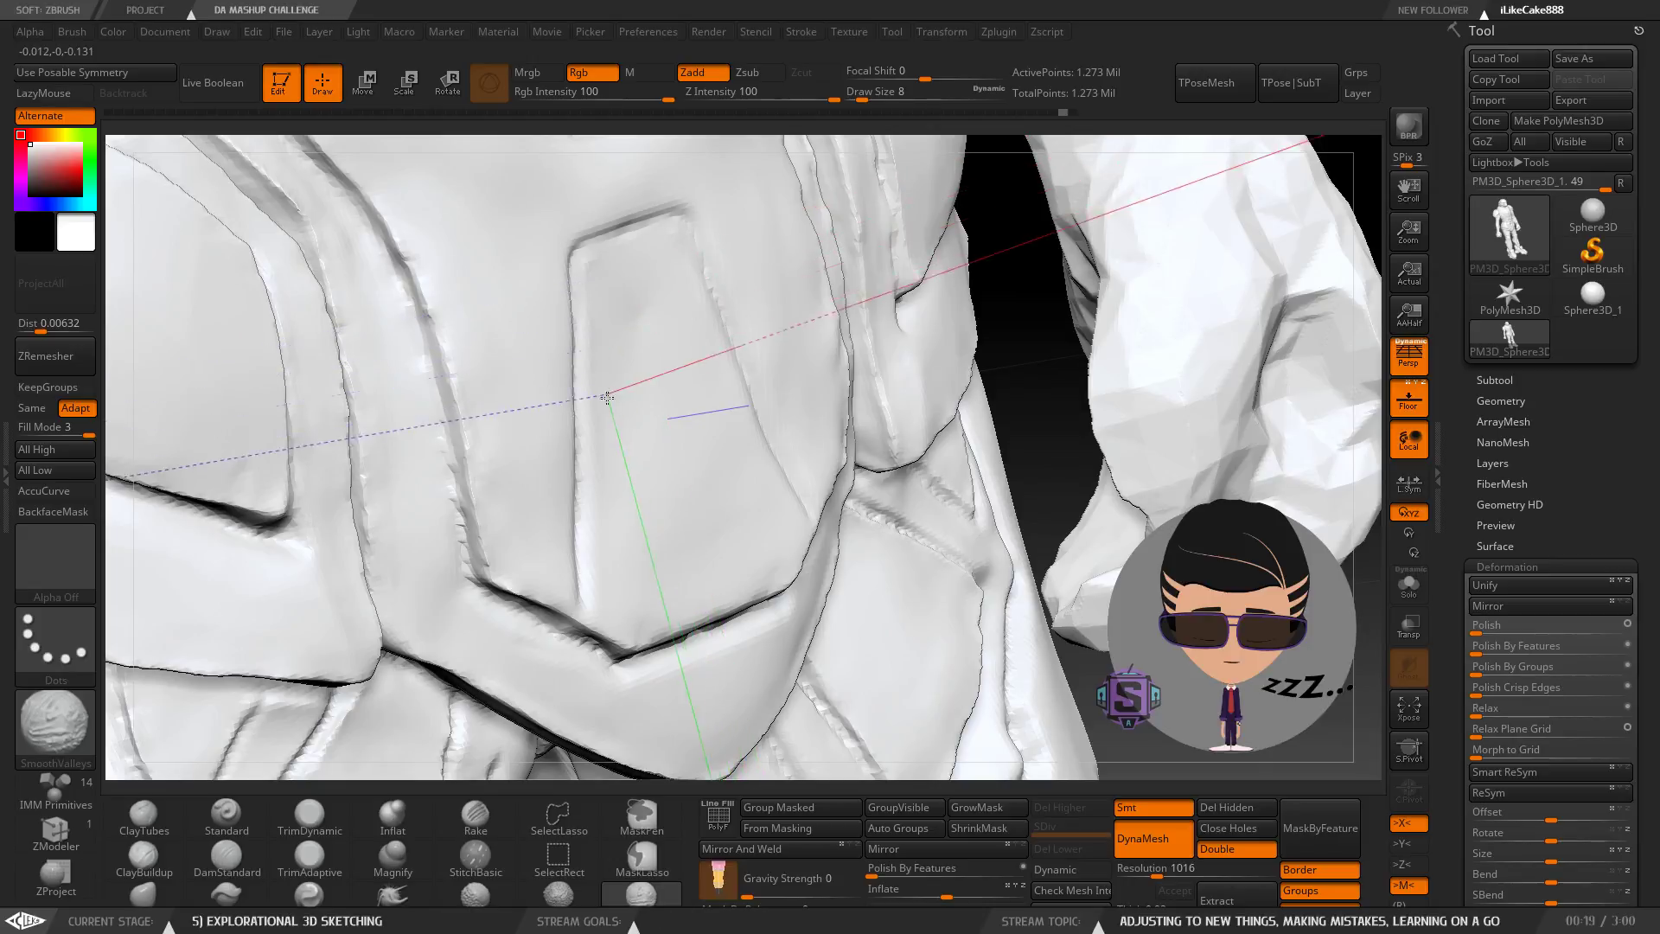
mouse_move(674, 464)
right_mouse_down("ctrl")
mouse_move(678, 444)
mouse_move(660, 467)
mouse_move(690, 514)
mouse_move(610, 364)
right_mouse_up("ctrl")
mouse_move(593, 271)
right_mouse_down("alt")
mouse_move(586, 445)
mouse_move(532, 459)
mouse_move(567, 494)
right_mouse_up("alt")
Smooth the raised surface around the pelvis emblem with SmoothPeaks and sharpen the emblem's curved groove with DamStandard.
left_click(556, 894)
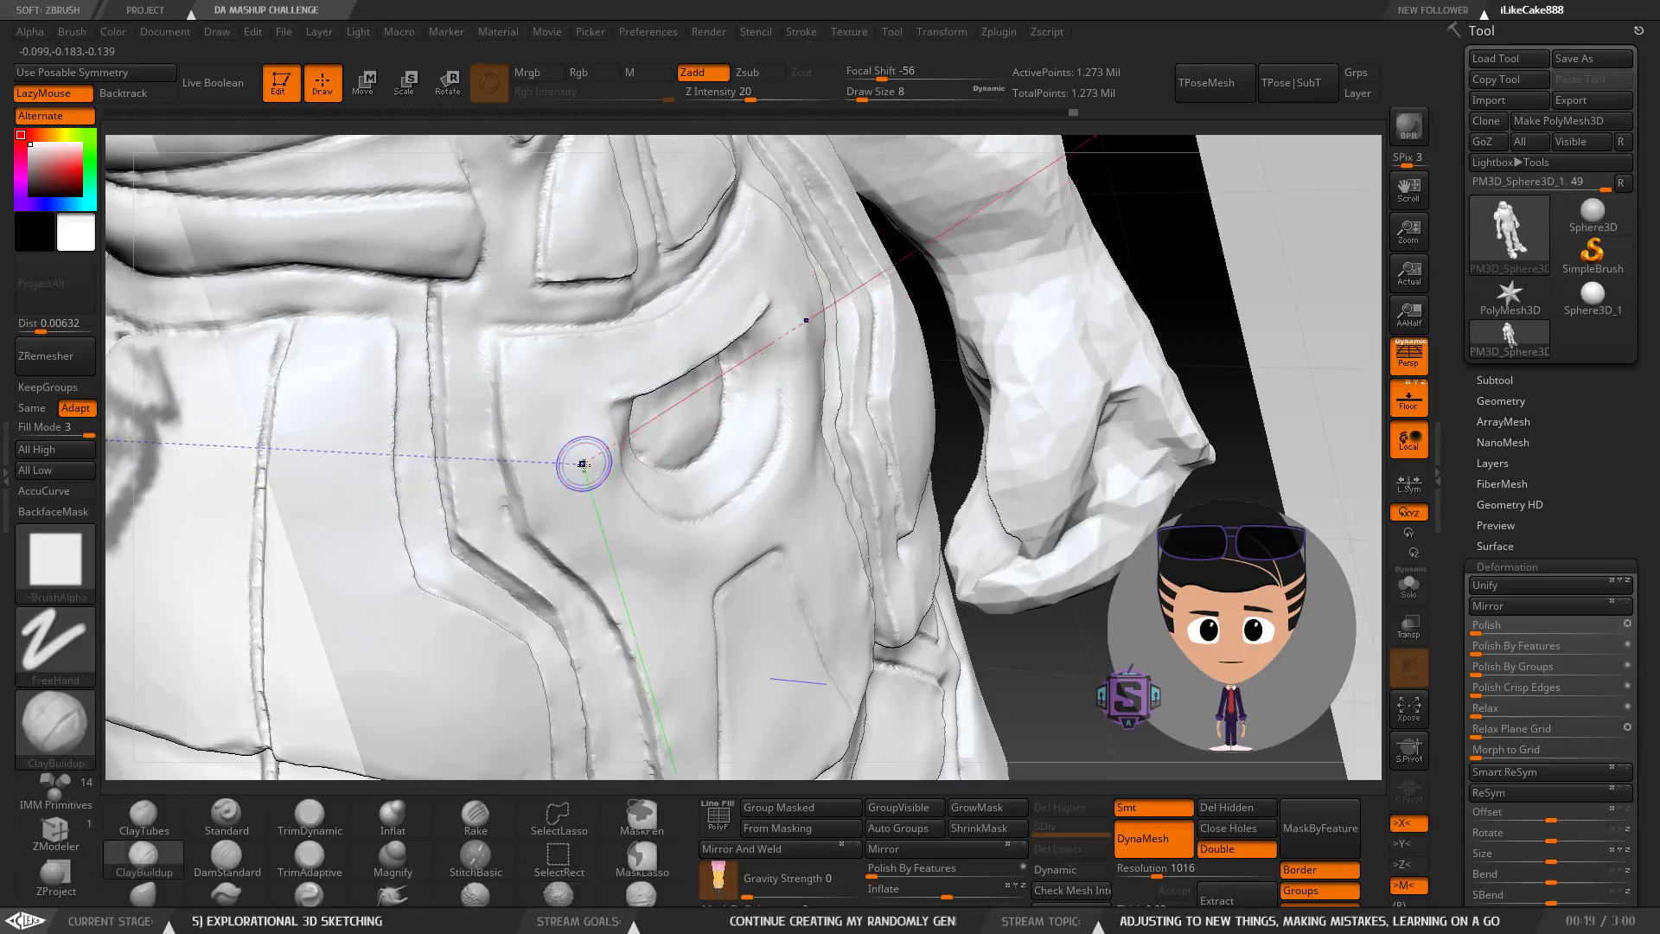
key("shift")
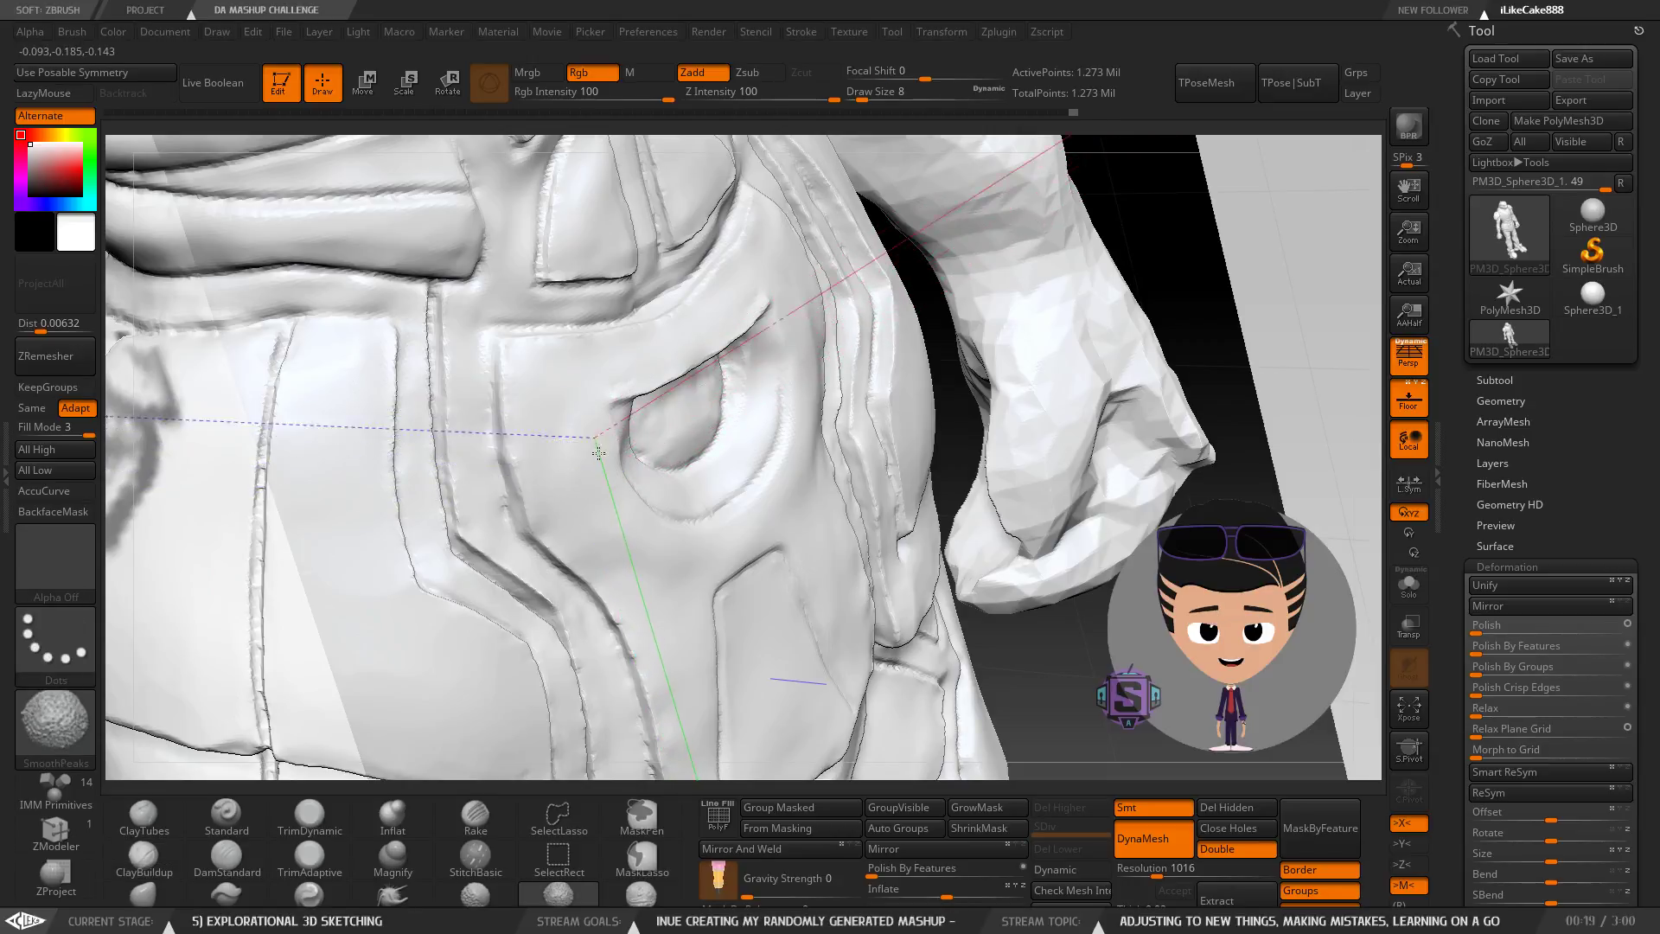
mouse_move(588, 471)
right_mouse_down()
mouse_move(683, 466)
mouse_move(574, 386)
mouse_move(563, 475)
mouse_move(521, 479)
mouse_move(766, 458)
mouse_move(643, 454)
right_mouse_up()
left_click(226, 860)
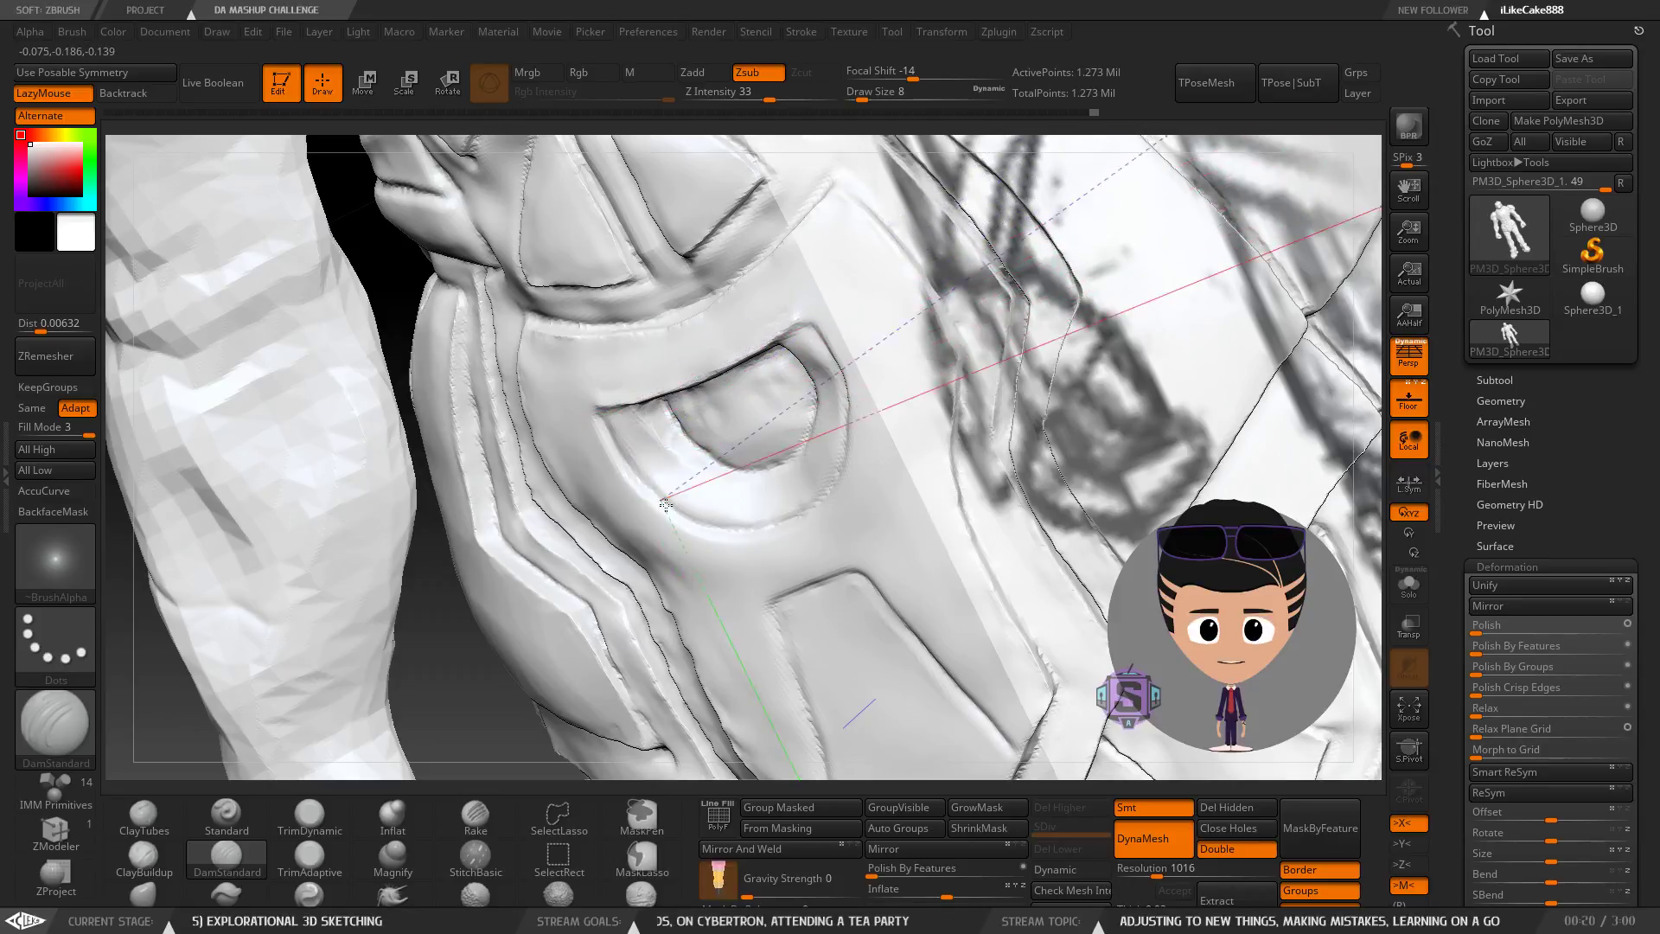
mouse_move(627, 540)
right_mouse_down()
mouse_move(695, 404)
mouse_move(615, 284)
mouse_move(556, 327)
mouse_move(648, 629)
right_mouse_up()
Smooth the faceted front, outer side and underside of the shoulder pad with the Smooth brush at draw size 27.
left_click(475, 895)
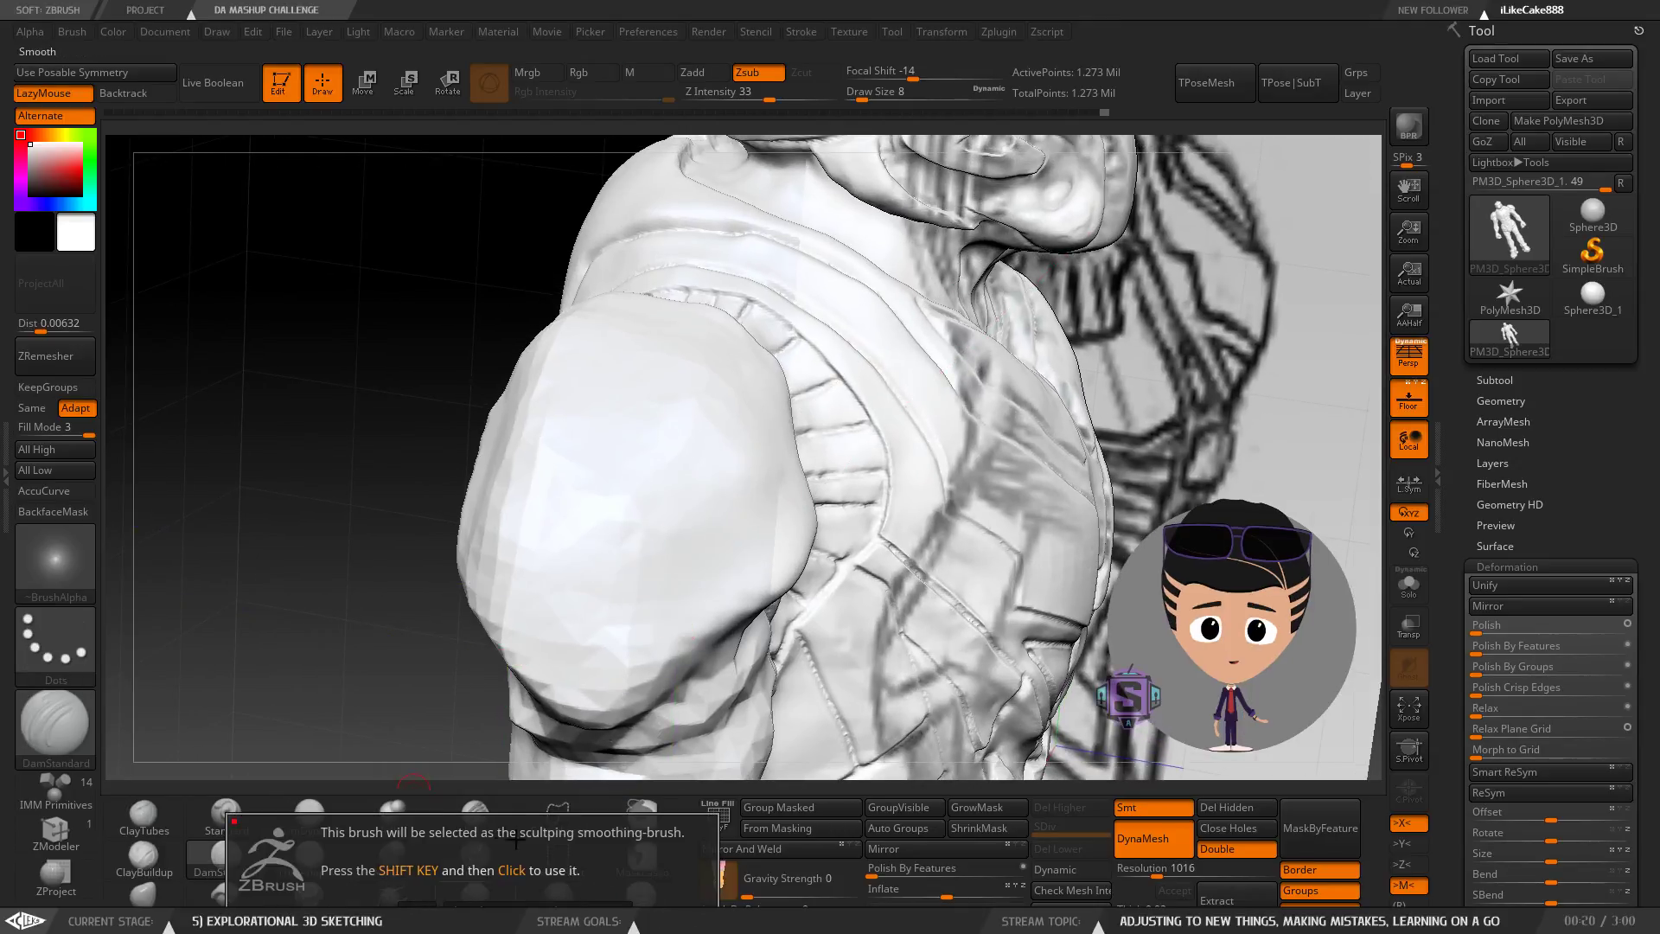
mouse_move(612, 496)
left_mouse_down()
mouse_move(499, 525)
mouse_move(567, 538)
left_mouse_up()
mouse_move(638, 548)
right_mouse_down("alt")
mouse_move(598, 410)
mouse_move(558, 396)
mouse_move(617, 360)
right_mouse_up("alt")
left_click_drag(619, 356, 573, 348, "shift")
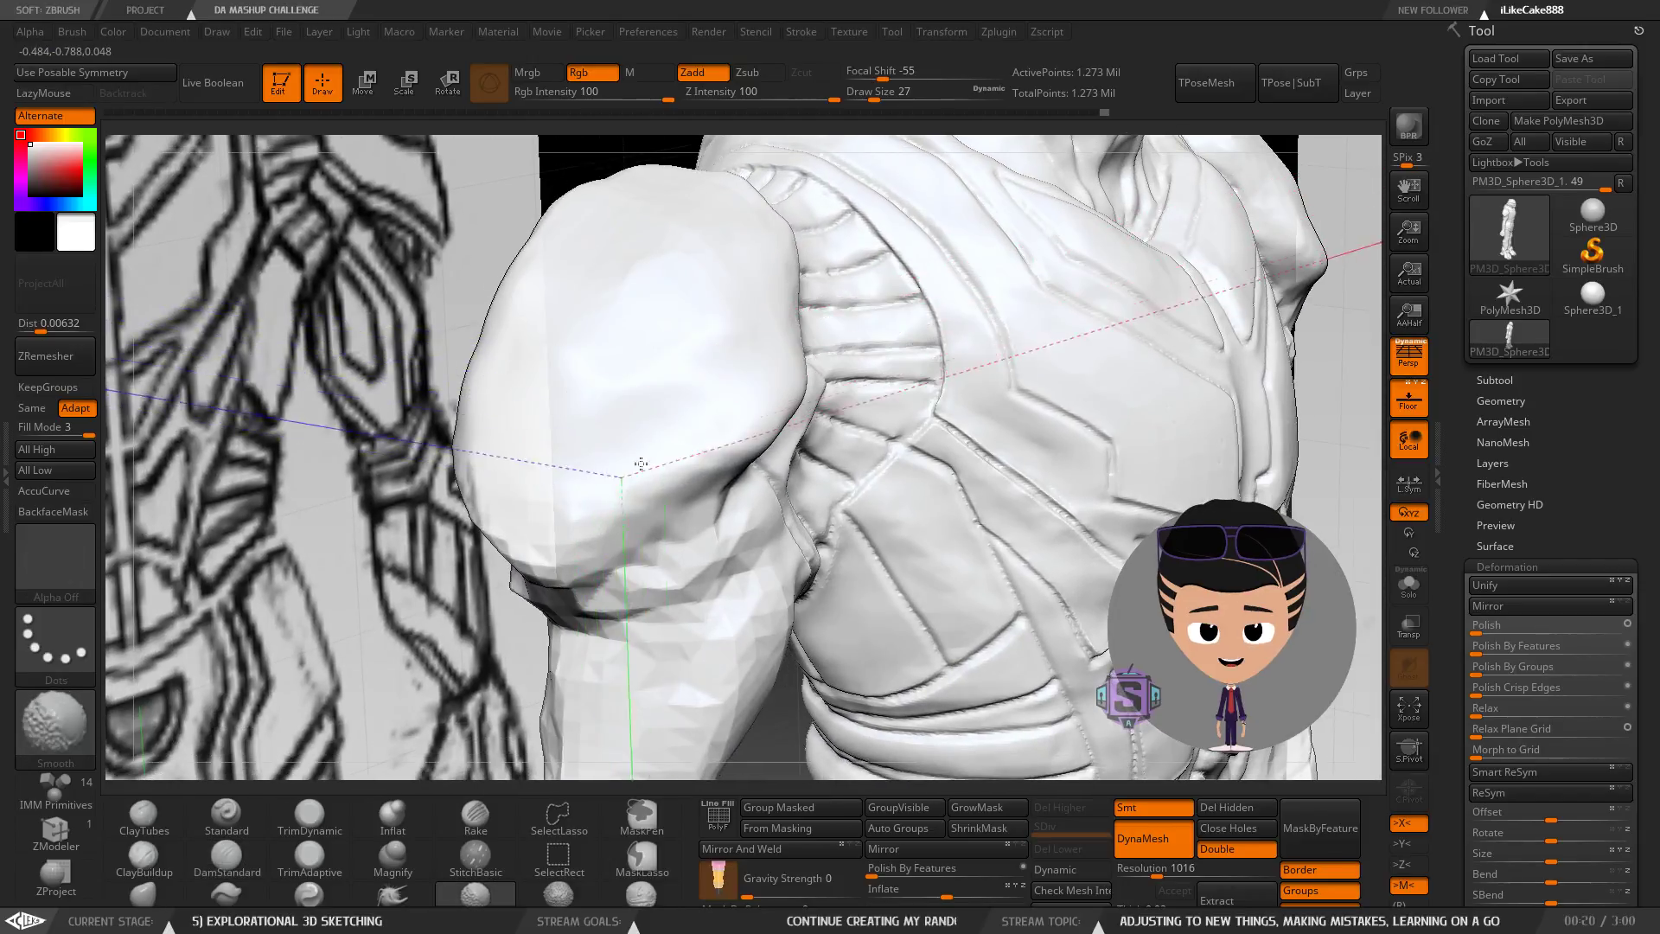
left_click_drag(713, 432, 709, 411, "shift")
mouse_move(667, 495)
right_mouse_down()
mouse_move(693, 441)
mouse_move(619, 527)
mouse_move(674, 485)
mouse_move(542, 434)
right_mouse_up()
key("shift")
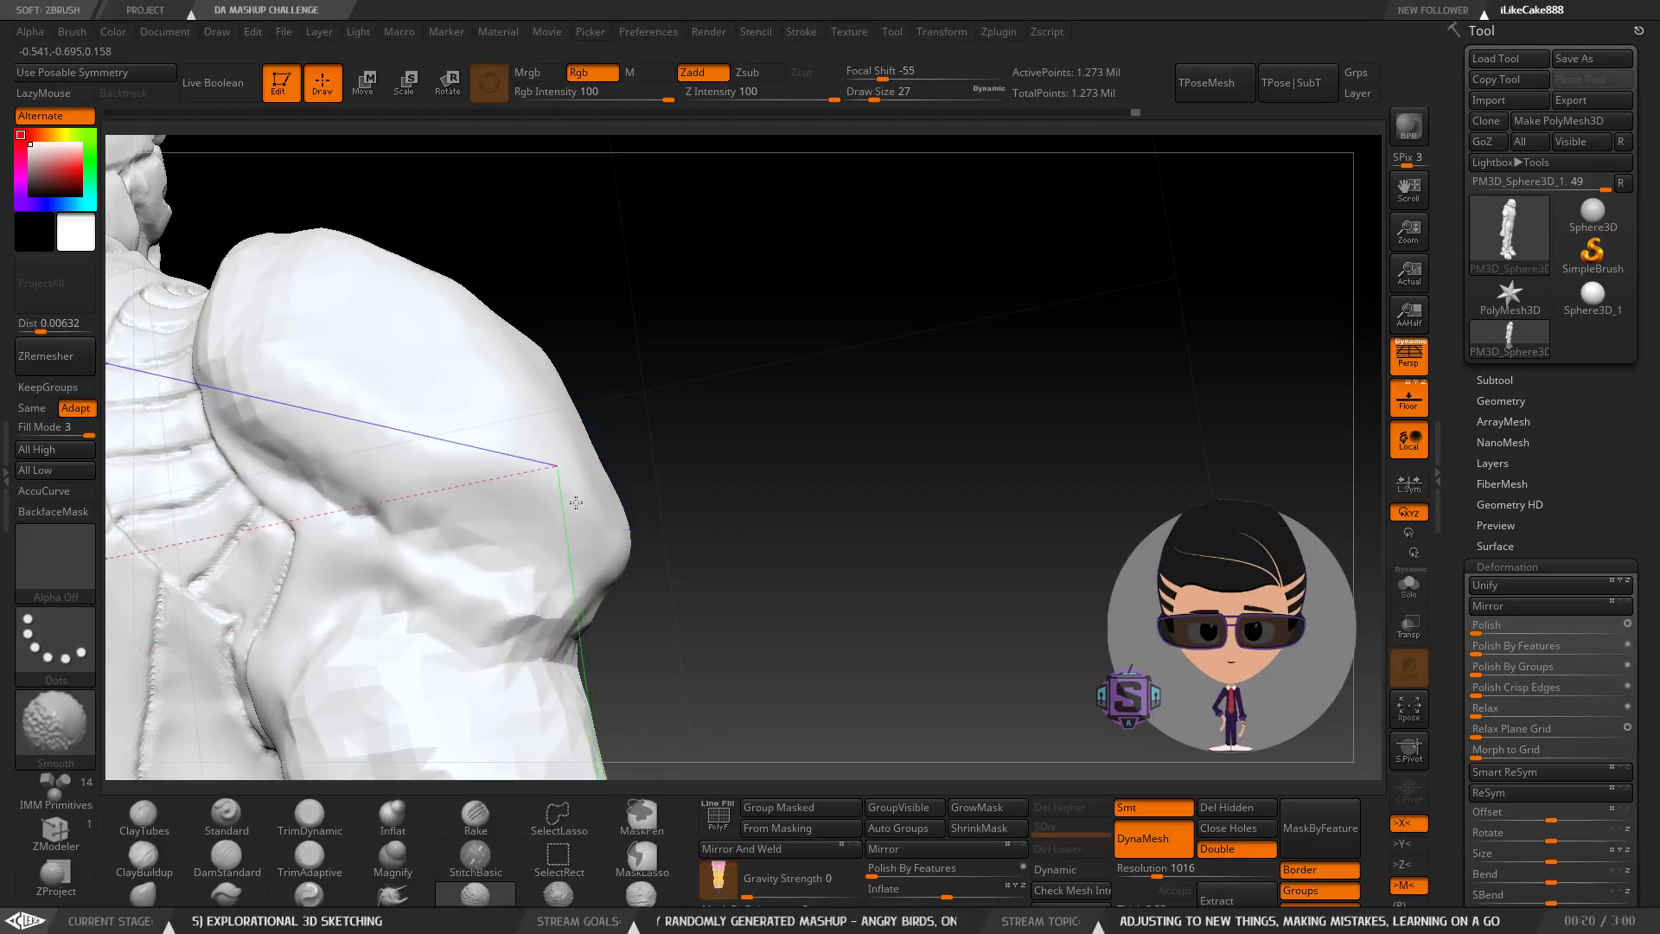
Smooth the rear and upper surfaces of the shoulder pad above the ribbed shoulder joint.
mouse_move(415, 421)
right_mouse_down()
mouse_move(400, 448)
mouse_move(380, 441)
mouse_move(438, 433)
mouse_move(593, 465)
right_mouse_up()
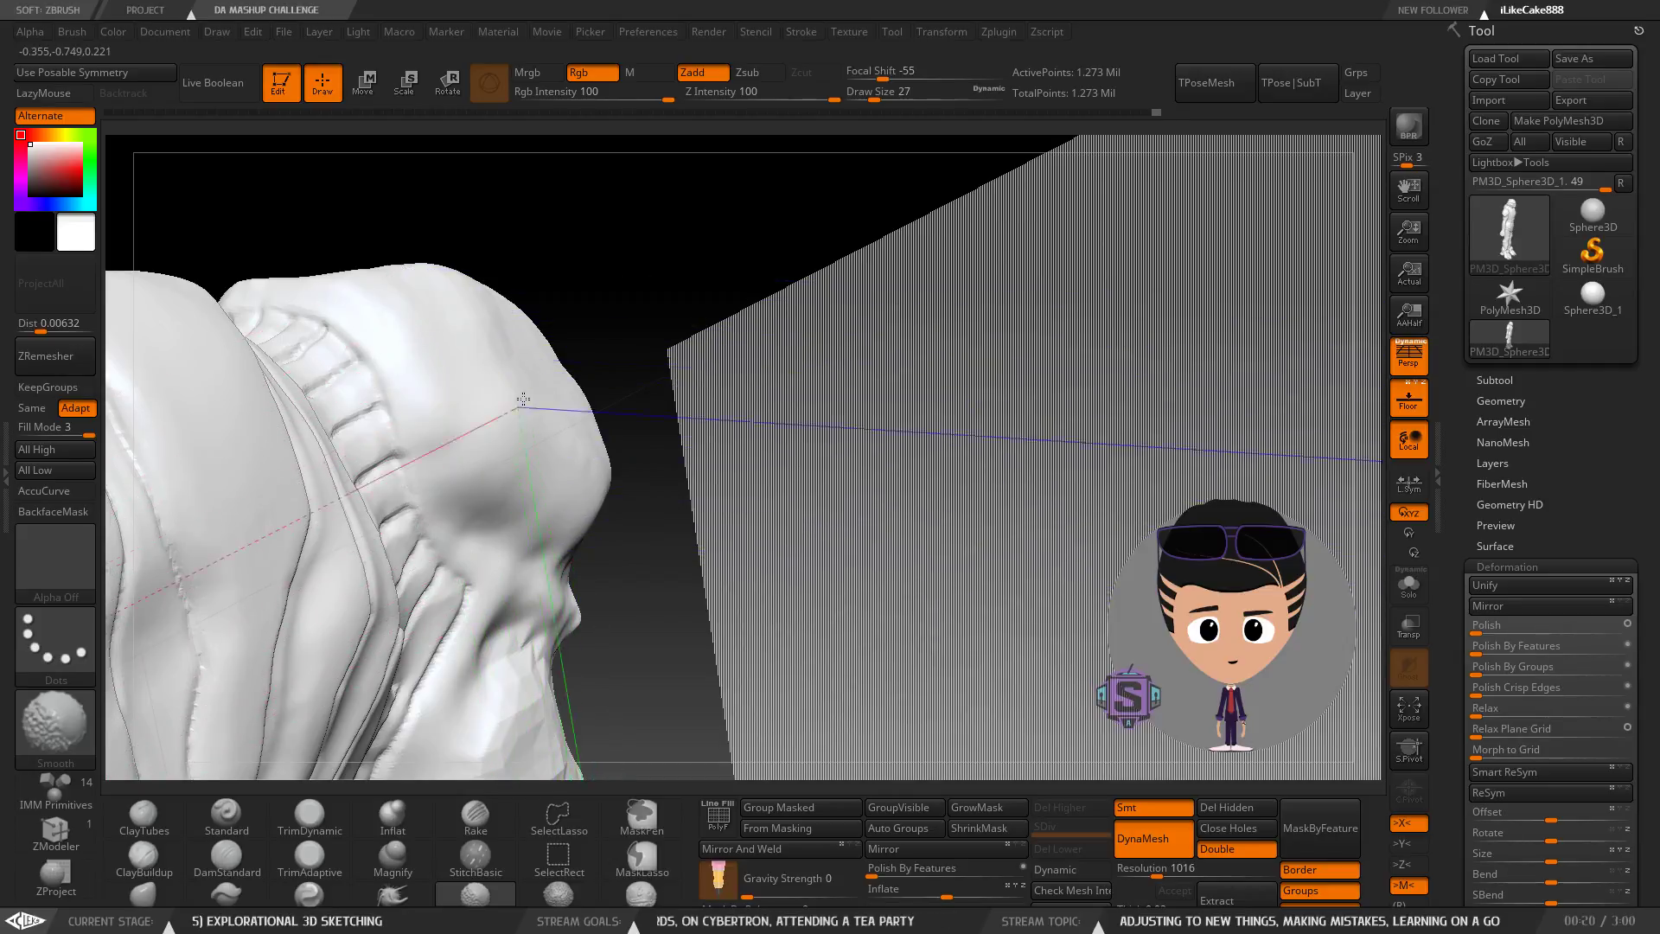
left_click_drag(520, 412, 510, 385, "shift")
mouse_move(452, 257)
right_mouse_down()
mouse_move(504, 438)
mouse_move(546, 484)
right_mouse_up()
mouse_move(460, 351)
left_mouse_down("shift")
mouse_move(530, 407)
mouse_move(558, 475)
left_mouse_up("shift")
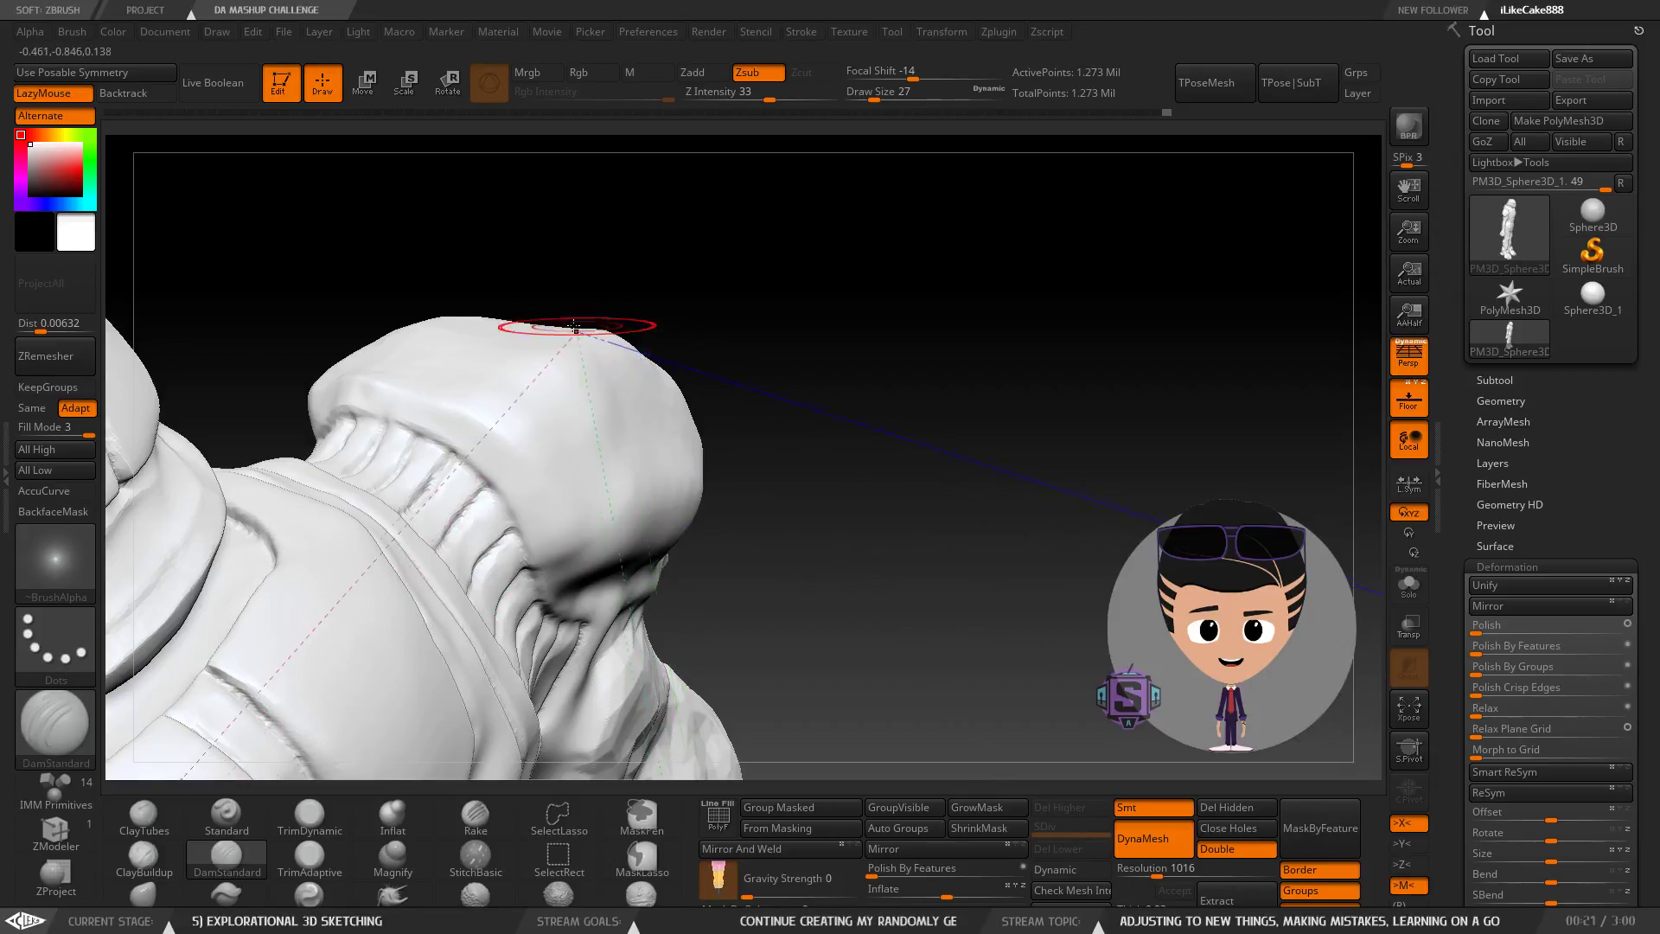
Even out the remaining uneven areas across the outer face and crown of the shoulder pad with the Smooth brush.
mouse_move(596, 334)
right_mouse_down()
mouse_move(575, 388)
mouse_move(592, 366)
mouse_move(519, 355)
mouse_move(544, 406)
mouse_move(541, 456)
mouse_move(541, 441)
right_mouse_up()
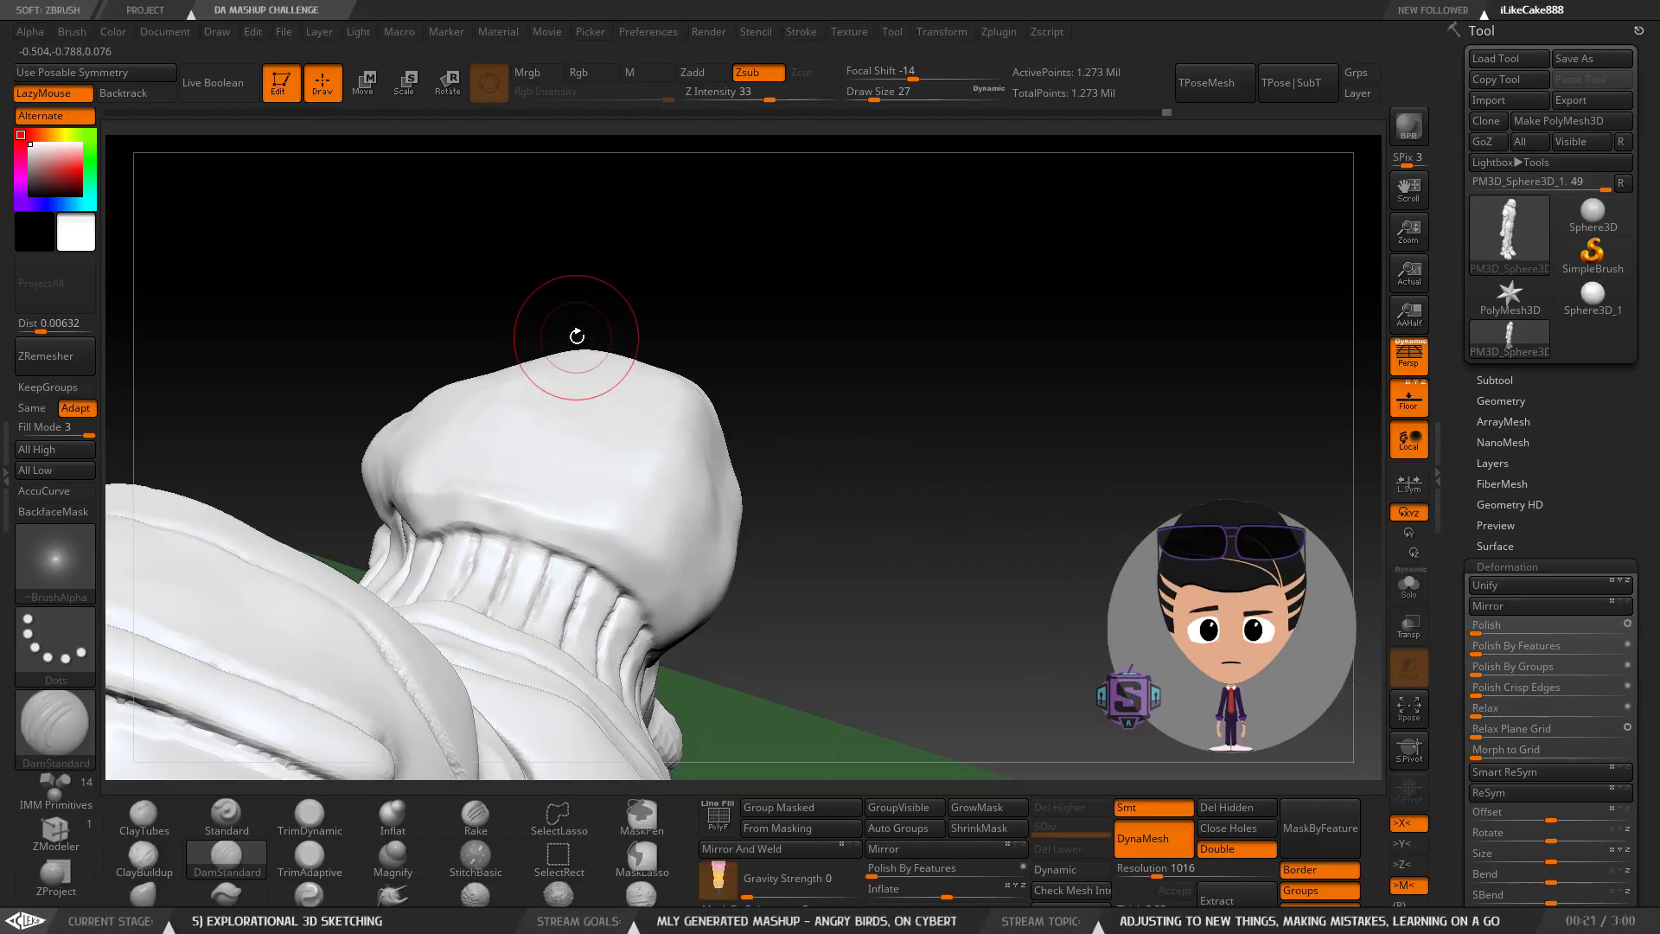
mouse_move(637, 385)
right_mouse_down()
mouse_move(556, 445)
mouse_move(496, 423)
mouse_move(526, 440)
mouse_move(525, 474)
mouse_move(661, 519)
mouse_move(597, 528)
mouse_move(553, 477)
mouse_move(492, 522)
mouse_move(599, 467)
right_mouse_up()
mouse_move(614, 352)
right_mouse_down()
mouse_move(563, 448)
mouse_move(537, 454)
mouse_move(585, 491)
mouse_move(568, 496)
right_mouse_up()
left_click_drag(438, 315, 434, 293, "shift")
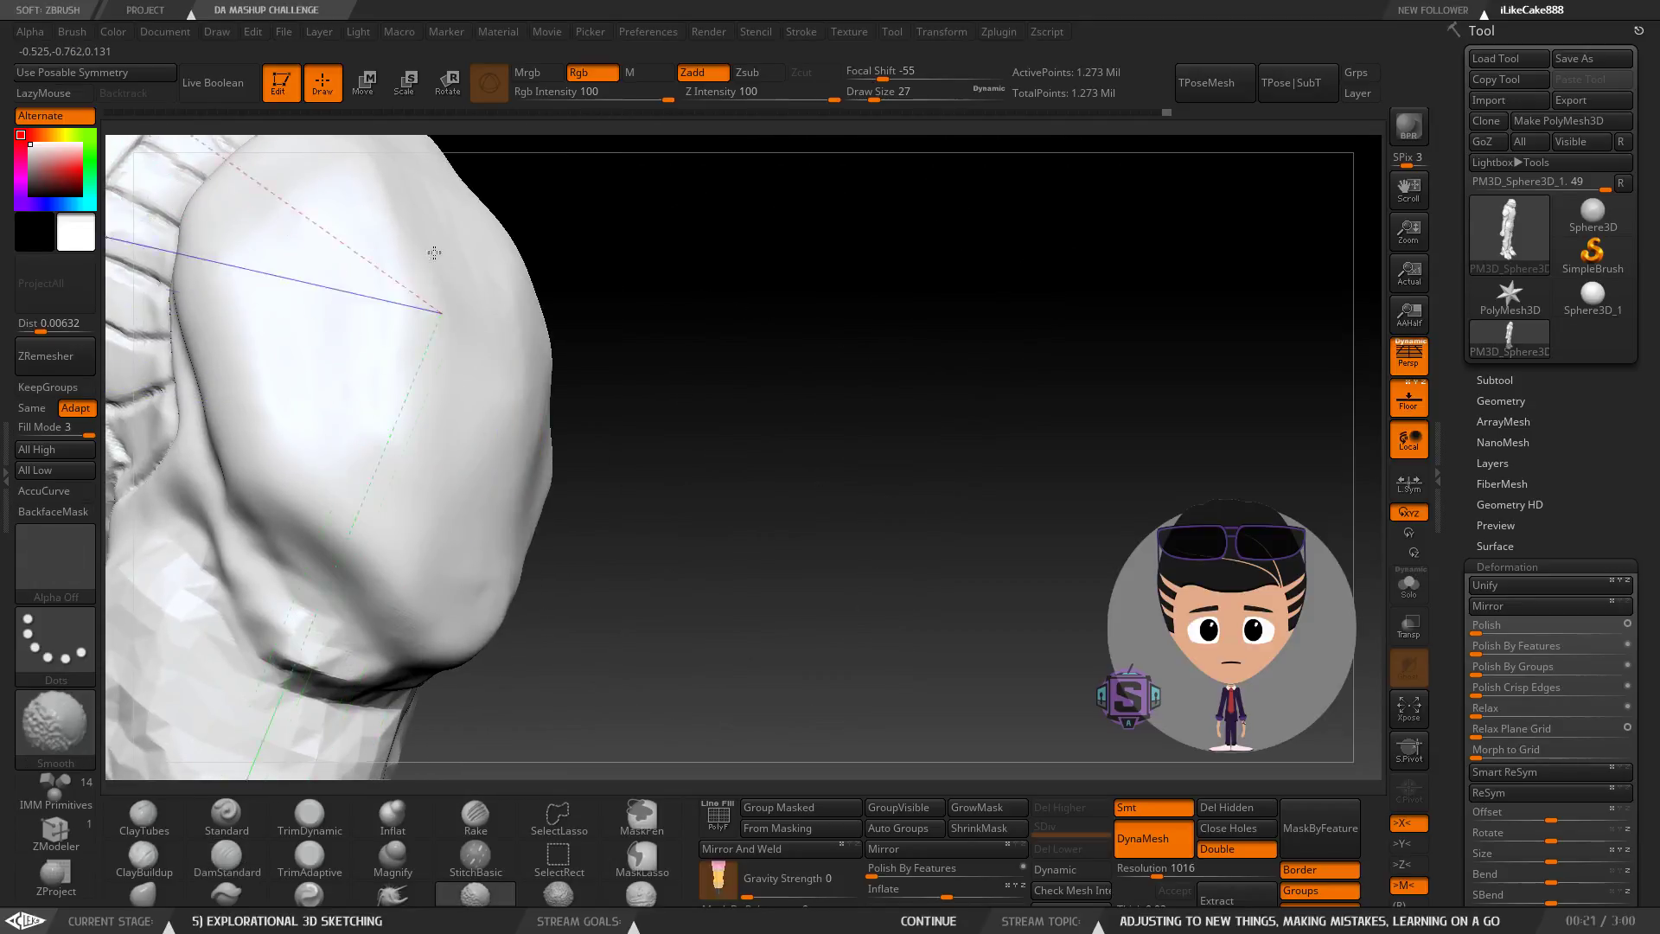
left_click_drag(422, 233, 426, 259, "shift")
Compare the whole figure's shoulders and arms with the front, side and back reference drawings.
right_click_drag(589, 533, 530, 341, "ctrl")
mouse_move(549, 482)
right_mouse_down("ctrl")
mouse_move(515, 397)
mouse_move(257, 207)
right_mouse_up("ctrl")
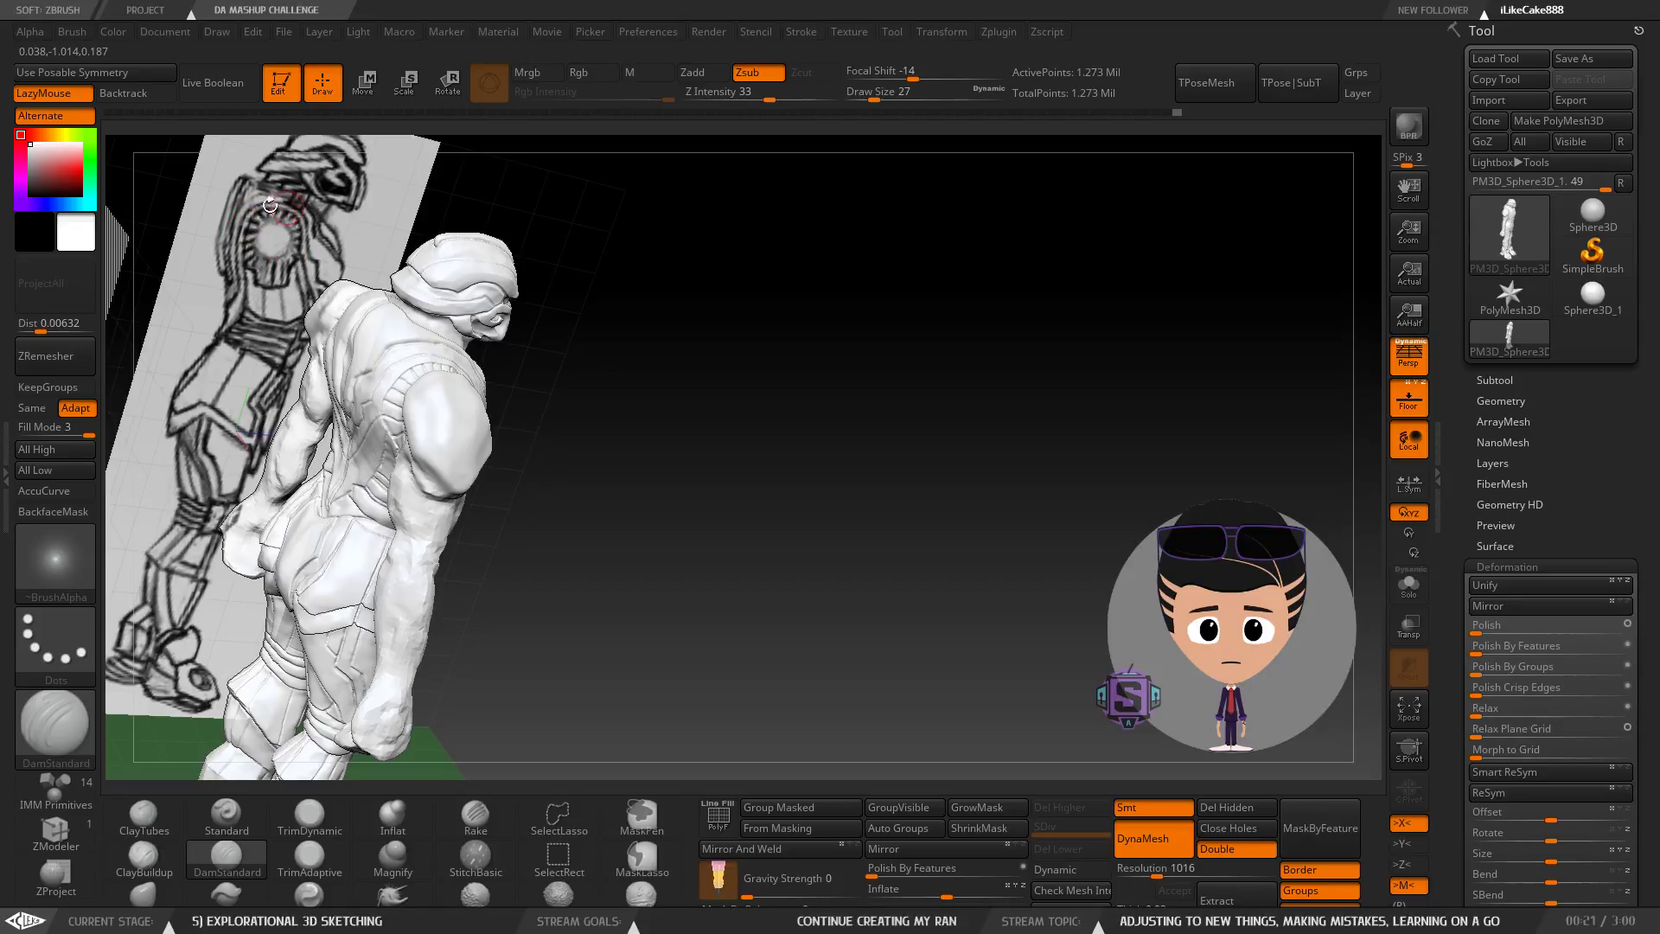
mouse_move(363, 314)
right_mouse_down()
mouse_move(304, 296)
mouse_move(581, 252)
right_mouse_up()
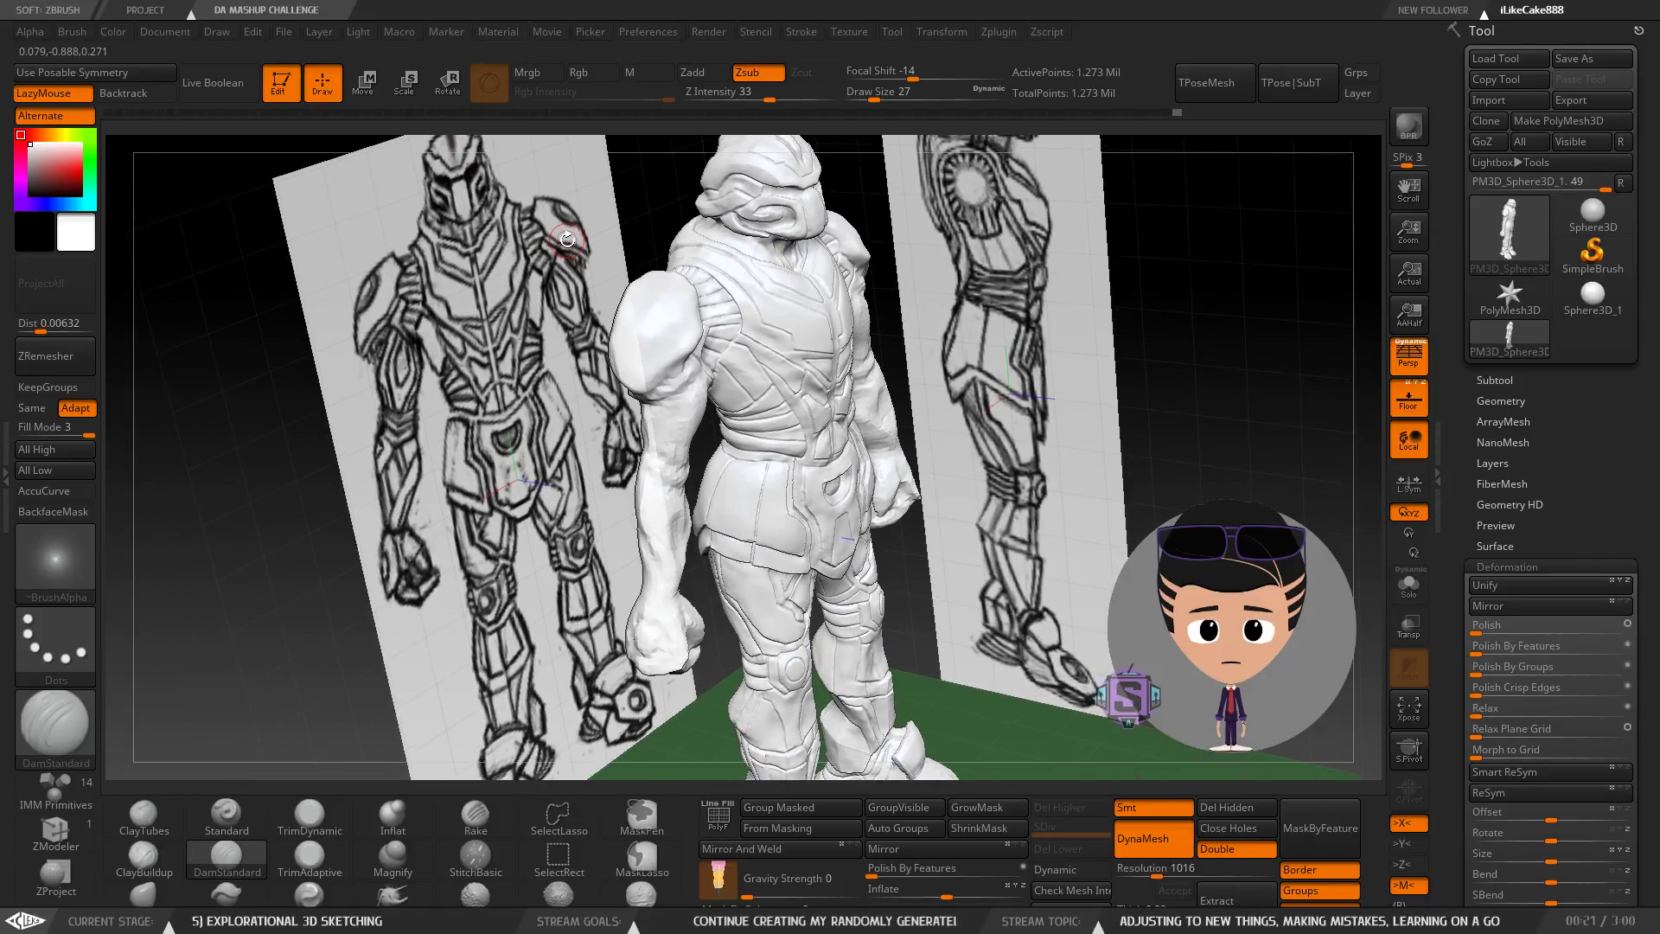
right_click_drag(480, 313, 492, 345, "alt")
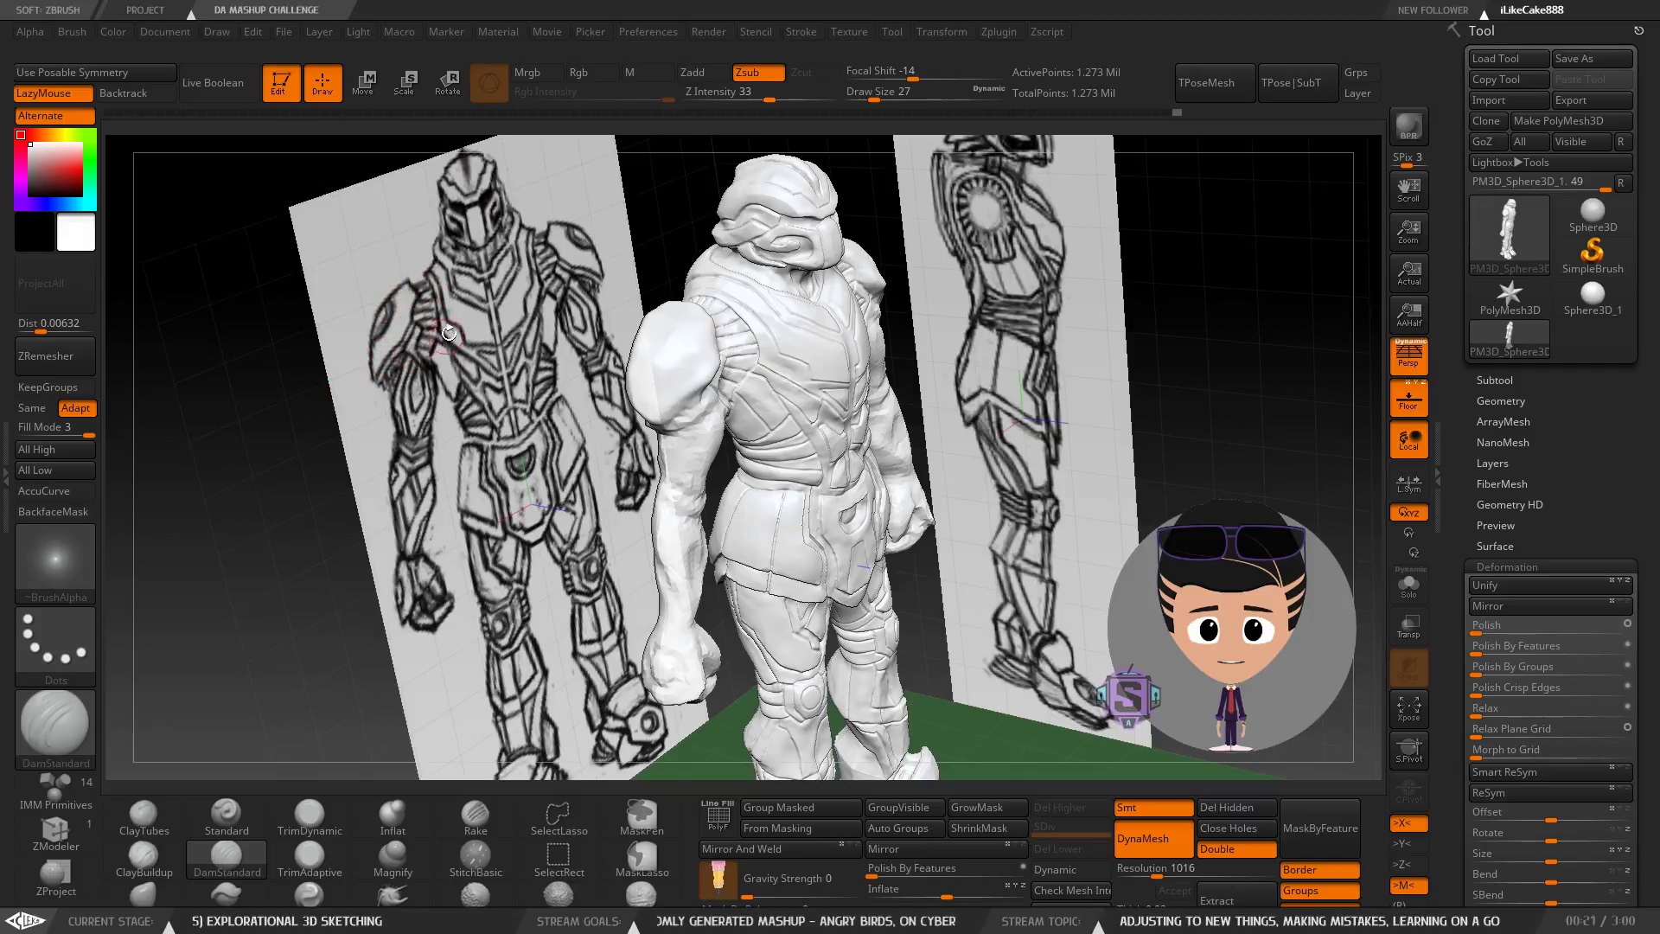
right_click_drag(439, 370, 609, 375)
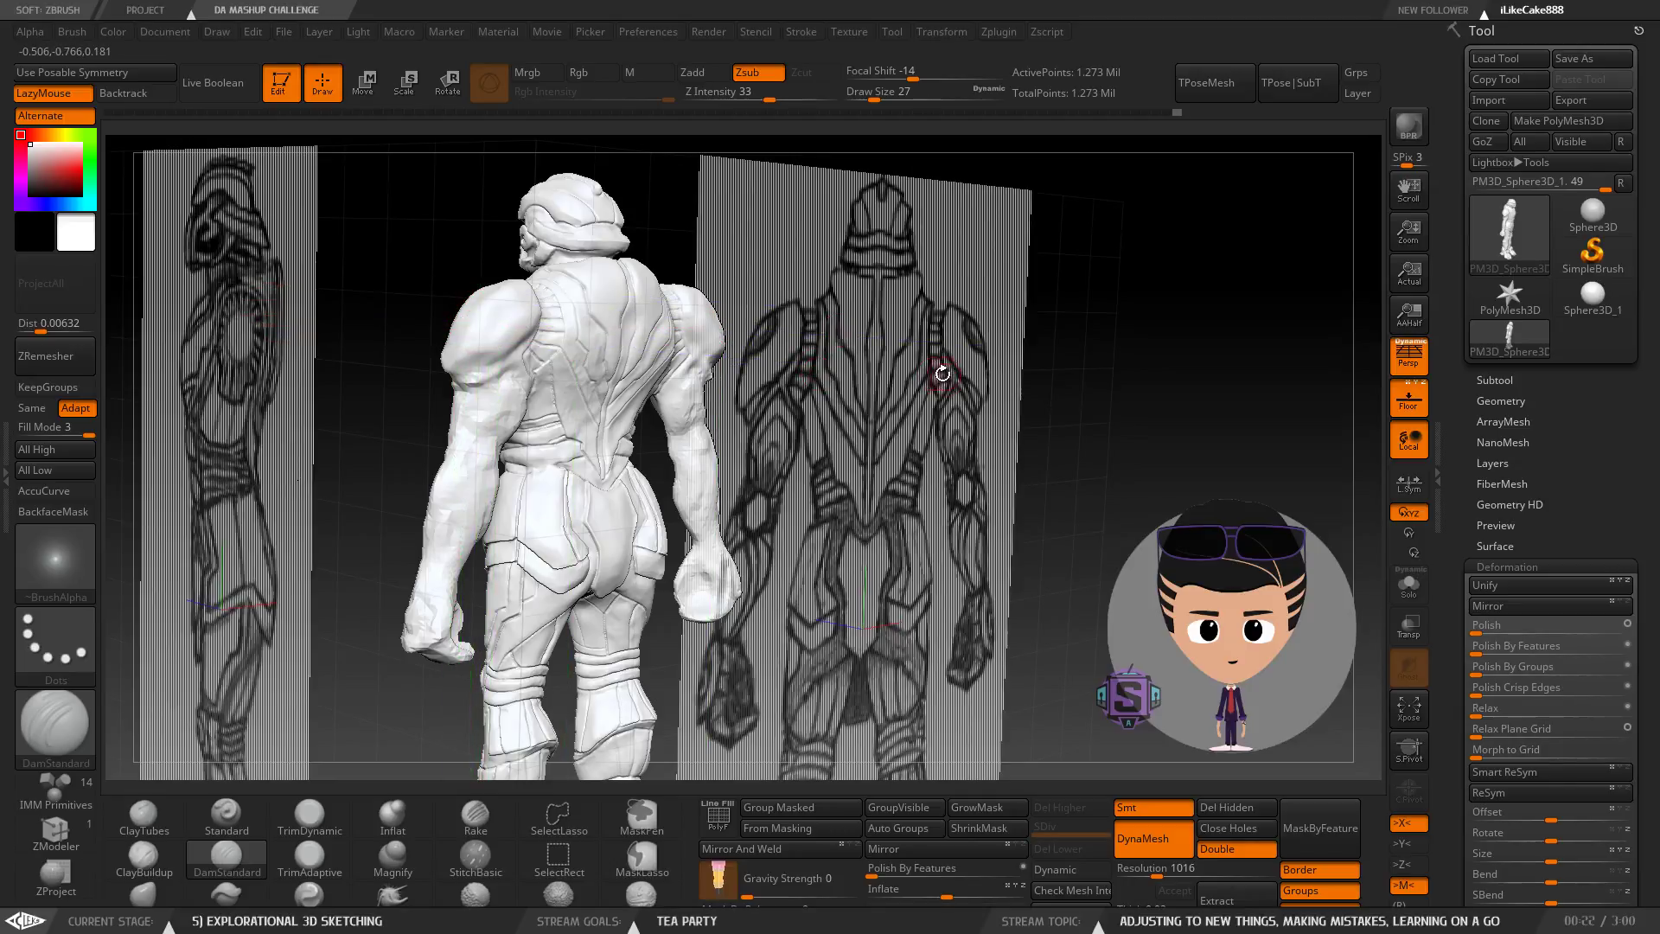
left_click_drag(1031, 377, 677, 427)
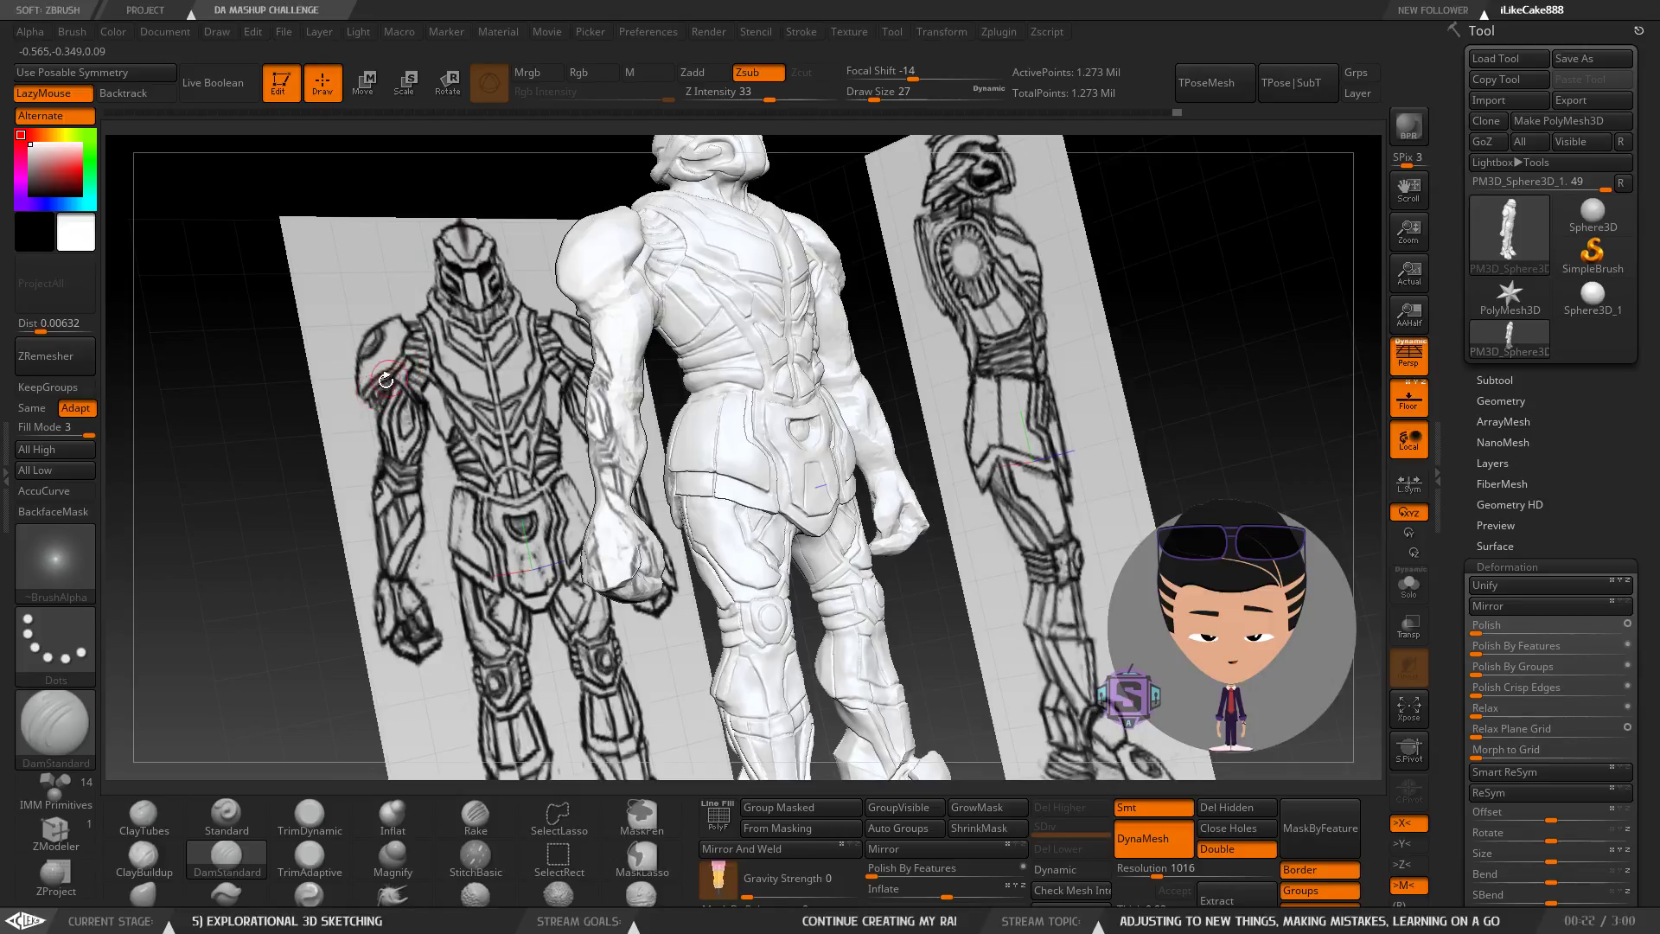
Smooth the transition between the shoulder pad's underside and the upper arm at draw size 27.
right_click_drag(659, 264, 699, 291, "ctrl")
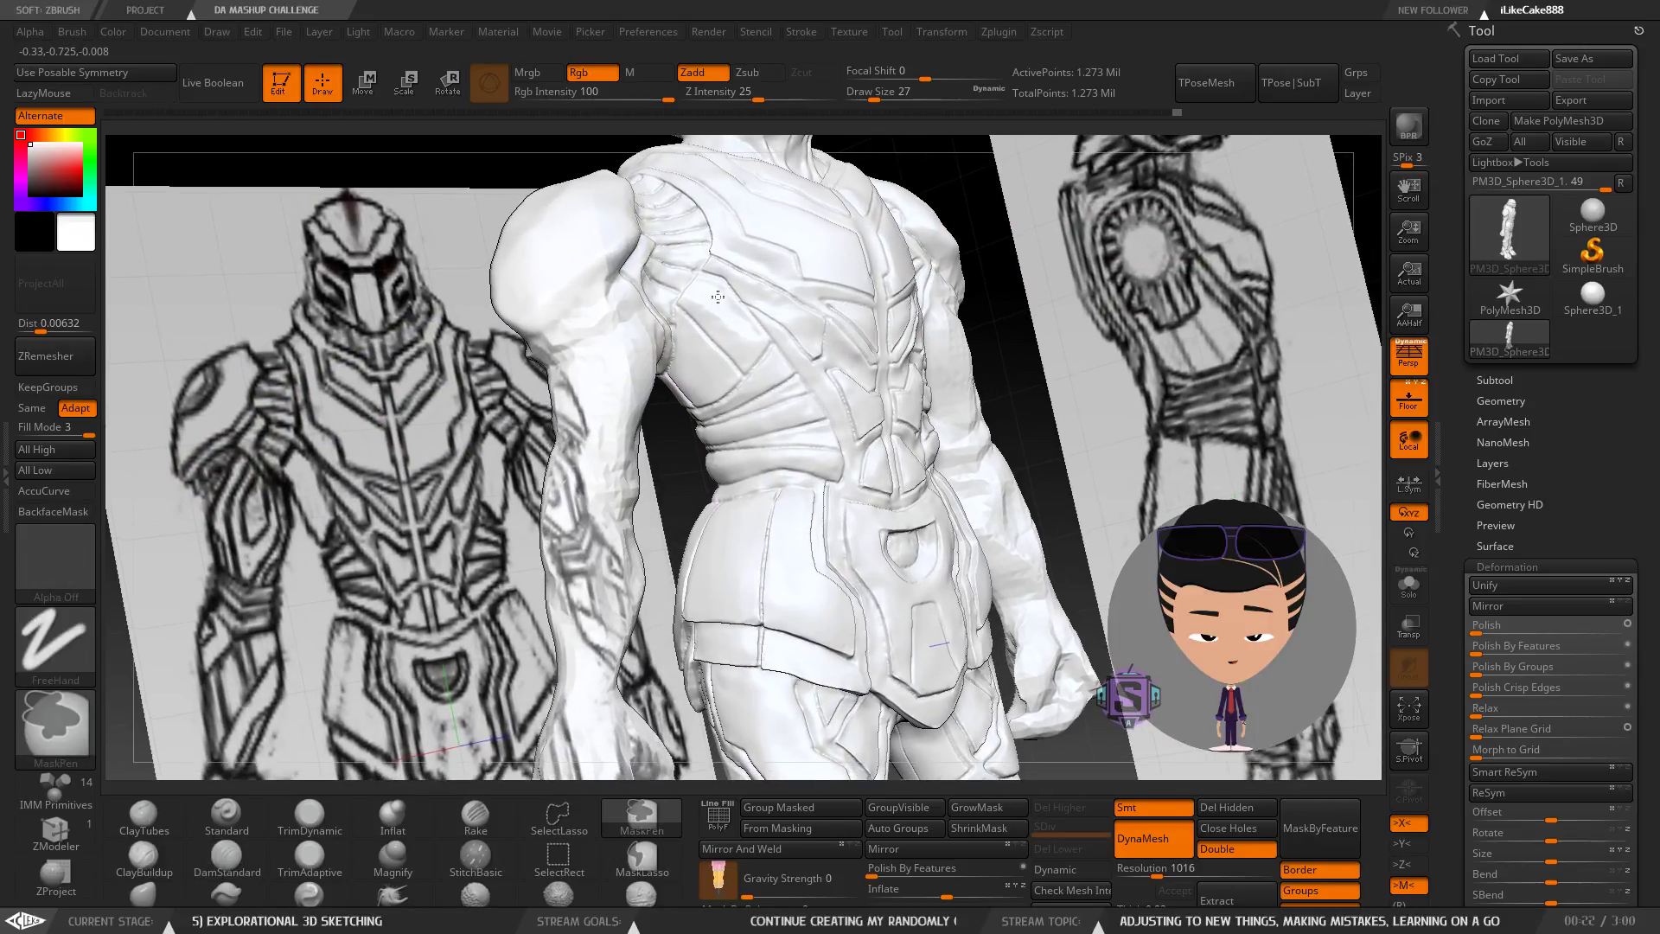
right_click_drag(620, 253, 612, 286, "ctrl")
left_click_drag(611, 285, 559, 332, "shift")
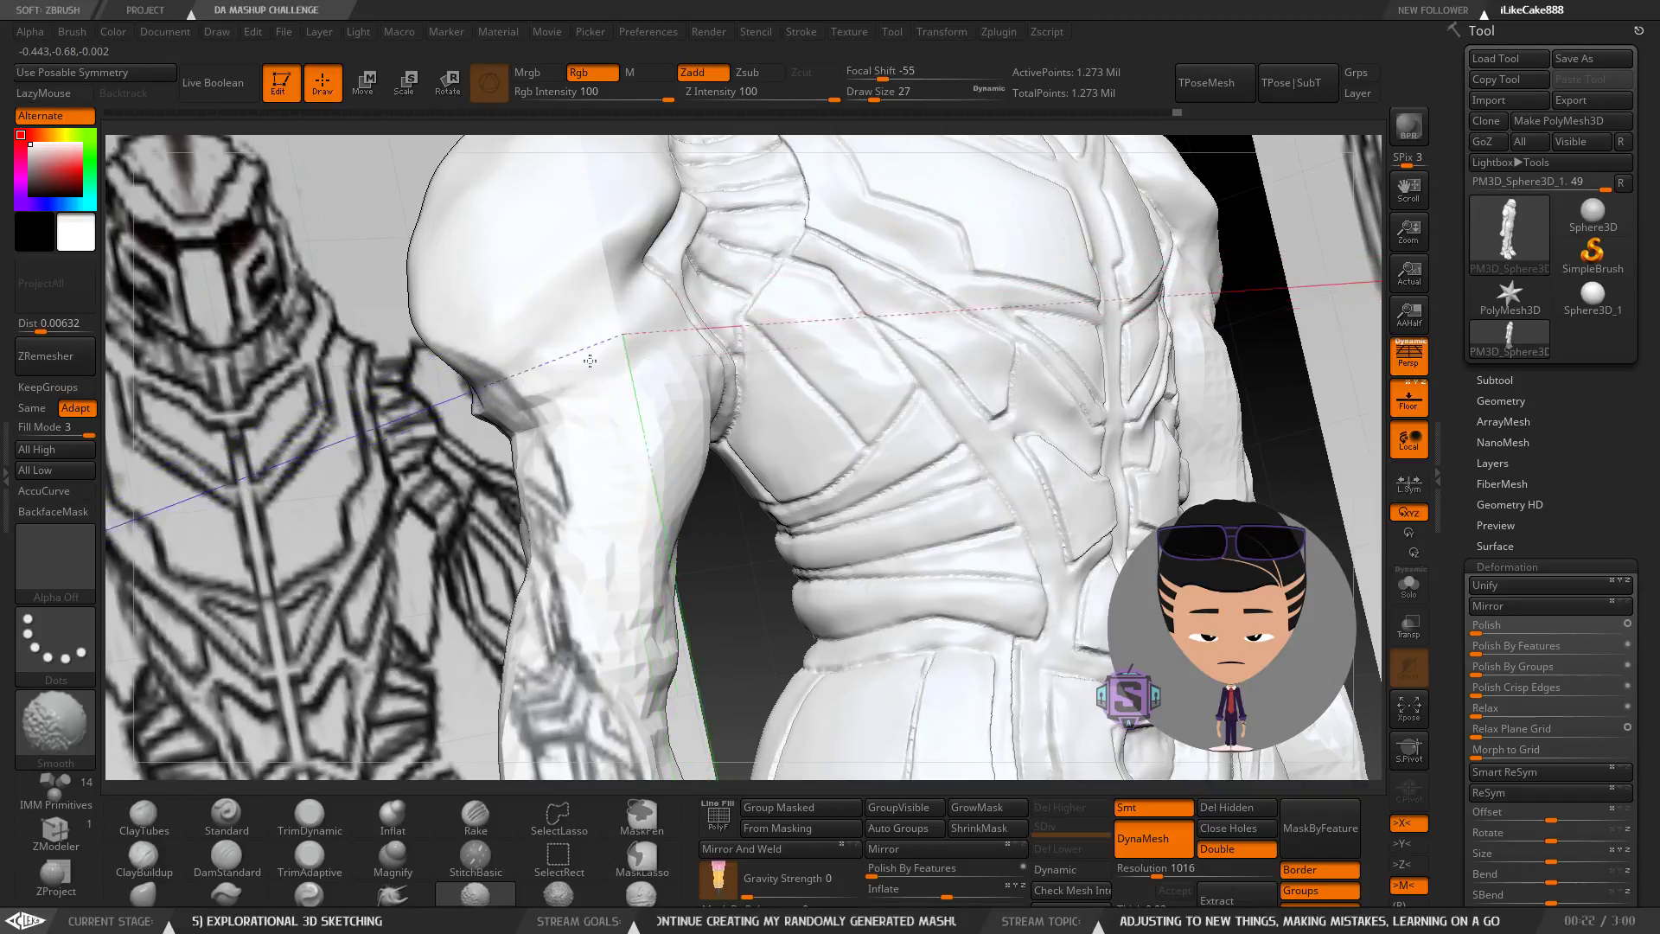
left_click_drag(537, 395, 530, 401, "shift")
right_click_drag(432, 380, 607, 376)
mouse_move(546, 385)
left_mouse_down("shift")
mouse_move(501, 418)
mouse_move(519, 415)
left_mouse_up("shift")
key("shift")
Smooth the faceted upper arm just below the shoulder pad, at front and back, with draw size 22.
mouse_move(553, 415)
right_mouse_down()
mouse_move(432, 424)
mouse_move(497, 428)
mouse_move(424, 402)
right_mouse_up()
key("shift")
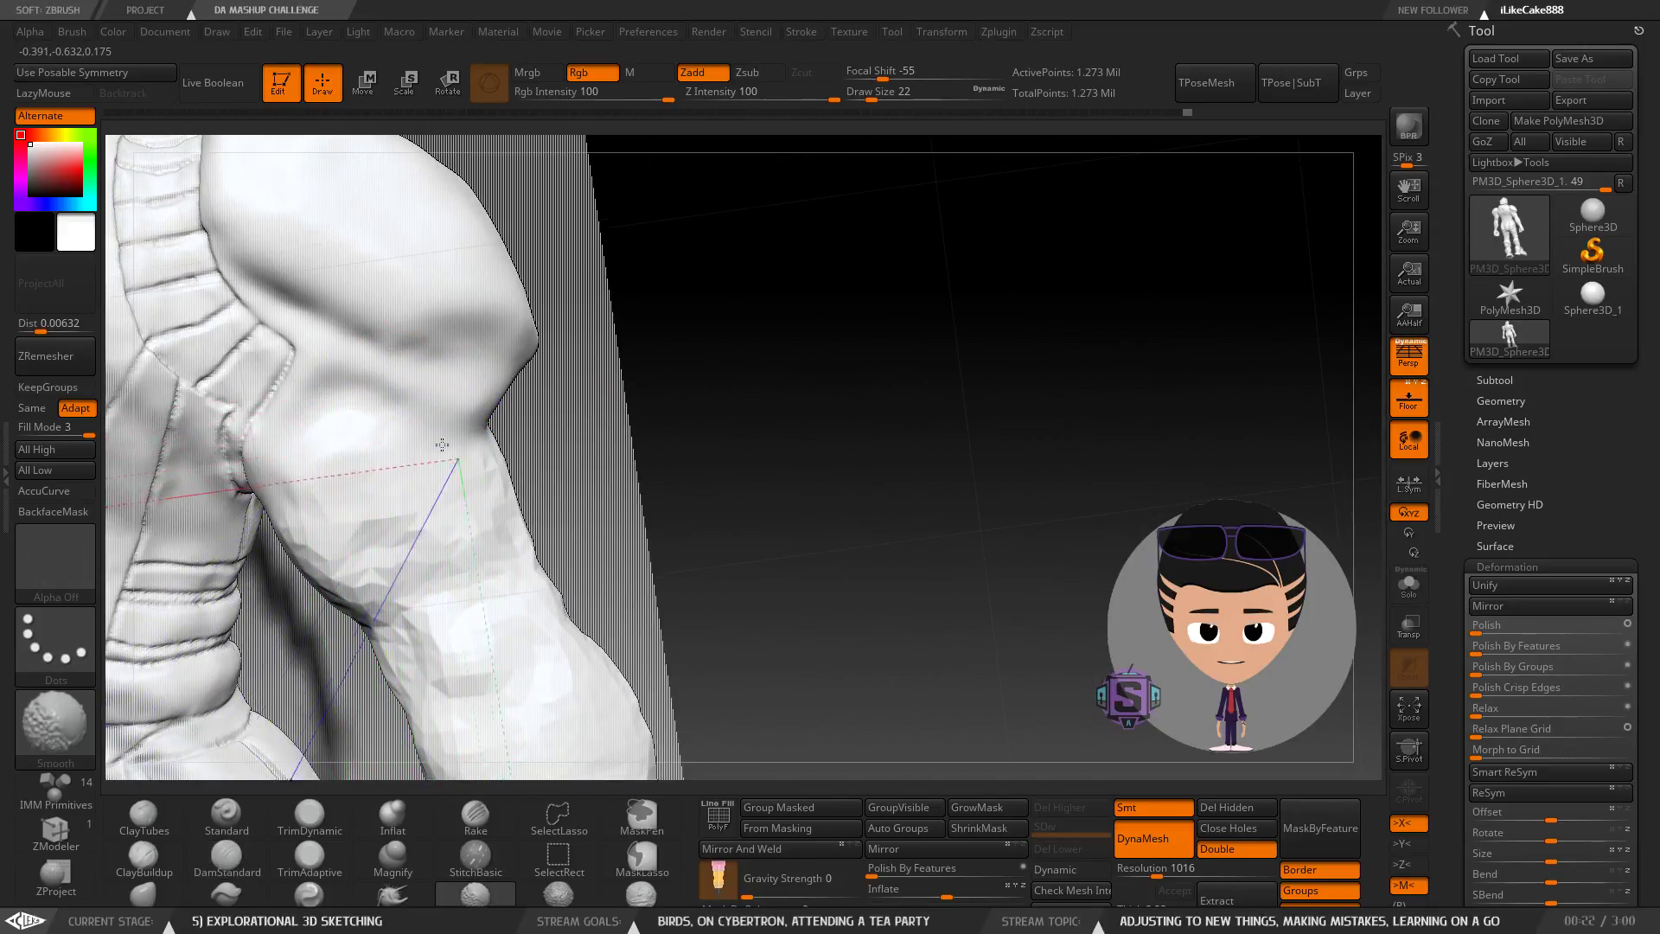
mouse_move(497, 437)
right_mouse_down()
mouse_move(458, 435)
mouse_move(536, 436)
mouse_move(517, 436)
mouse_move(537, 389)
right_mouse_up()
key("shift")
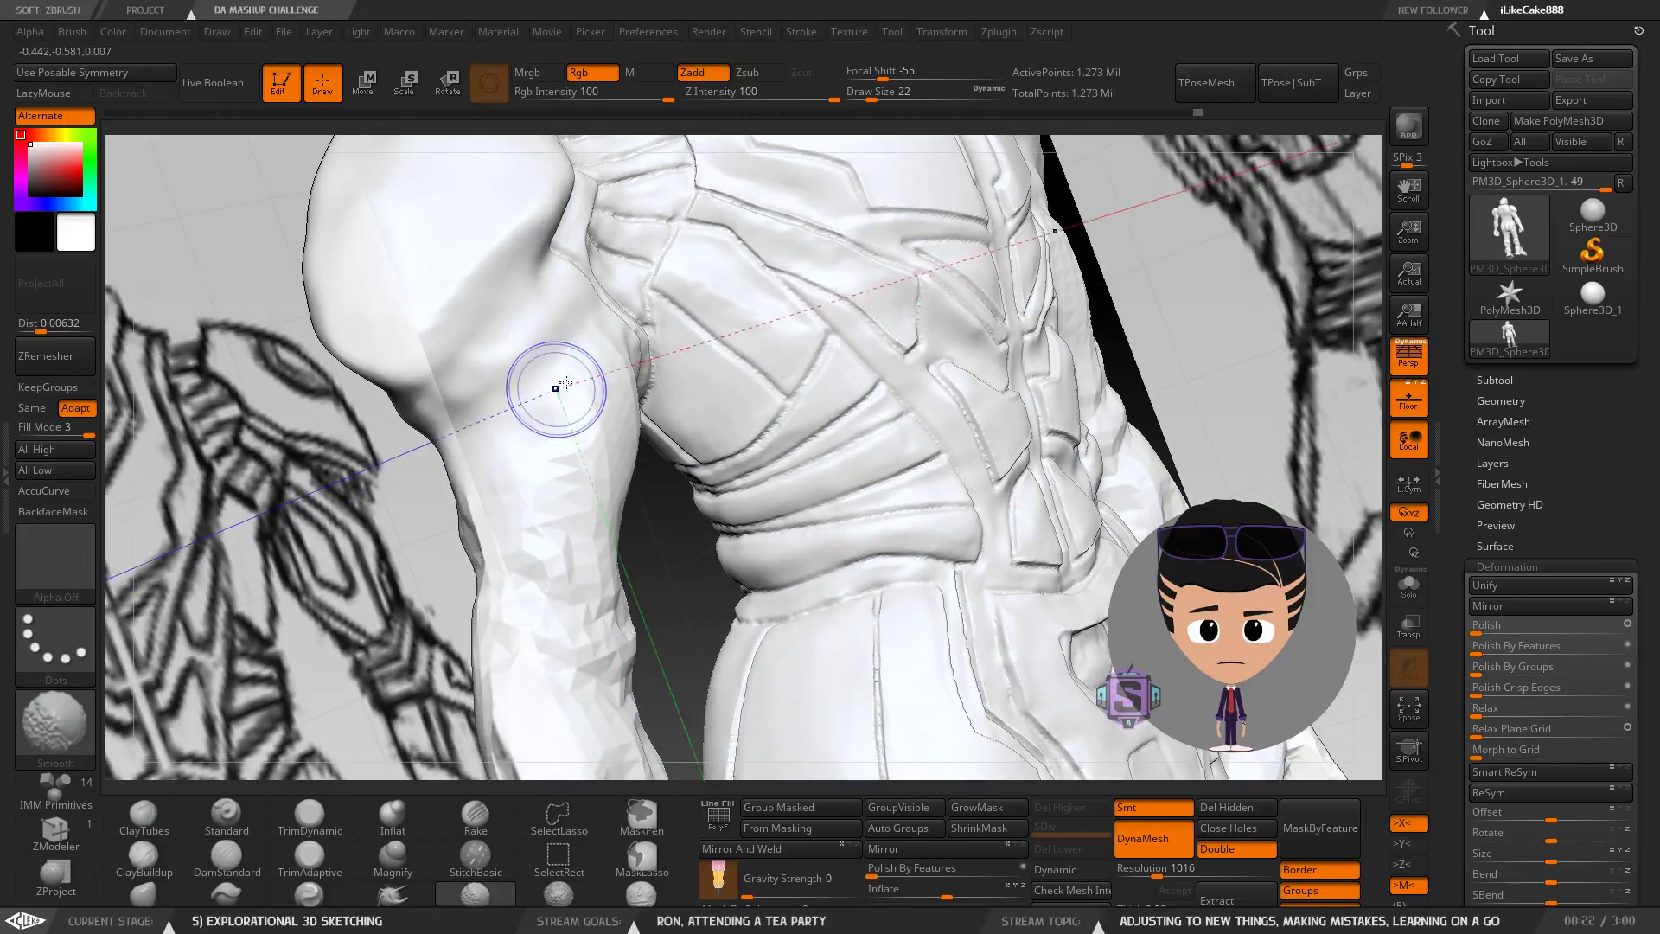
mouse_move(611, 343)
right_mouse_down()
mouse_move(658, 448)
mouse_move(627, 421)
mouse_move(631, 379)
mouse_move(715, 408)
mouse_move(734, 312)
mouse_move(753, 364)
mouse_move(734, 419)
mouse_move(746, 410)
mouse_move(697, 476)
mouse_move(656, 417)
mouse_move(656, 456)
mouse_move(634, 426)
right_mouse_up()
key("shift")
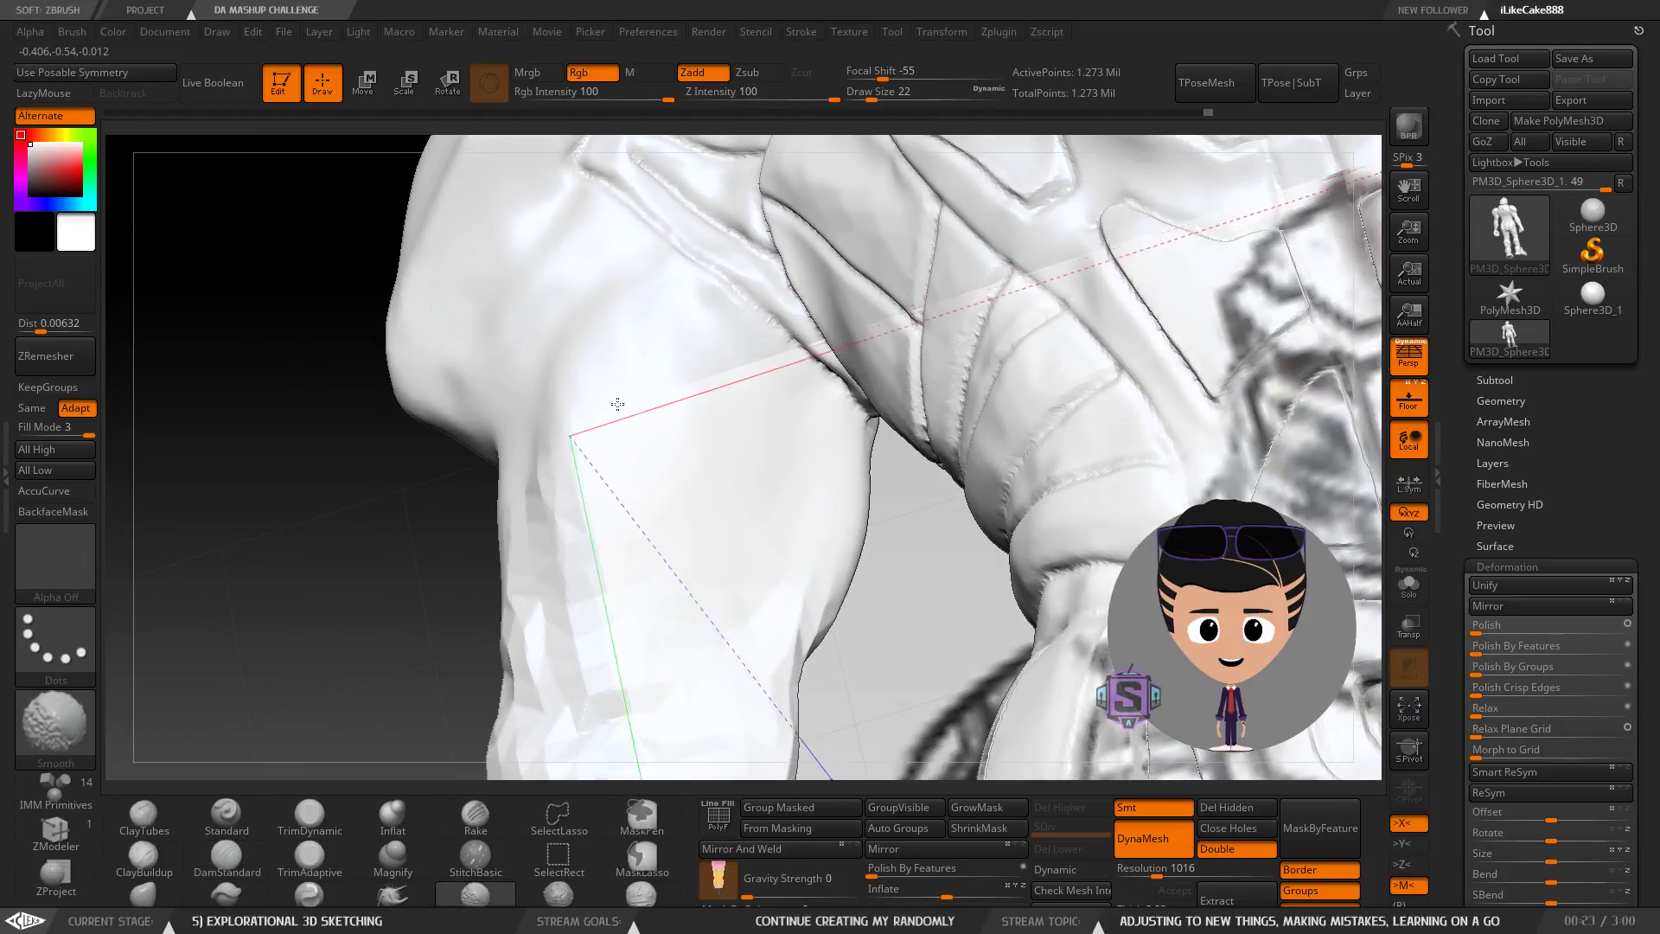
left_click_drag(590, 426, 640, 442, "shift")
Smooth the outer contour of the upper arm where it meets the shoulder pad's lower rim.
mouse_move(815, 497)
right_mouse_down()
mouse_move(830, 542)
mouse_move(873, 471)
mouse_move(1012, 454)
mouse_move(745, 363)
mouse_move(642, 220)
right_mouse_up()
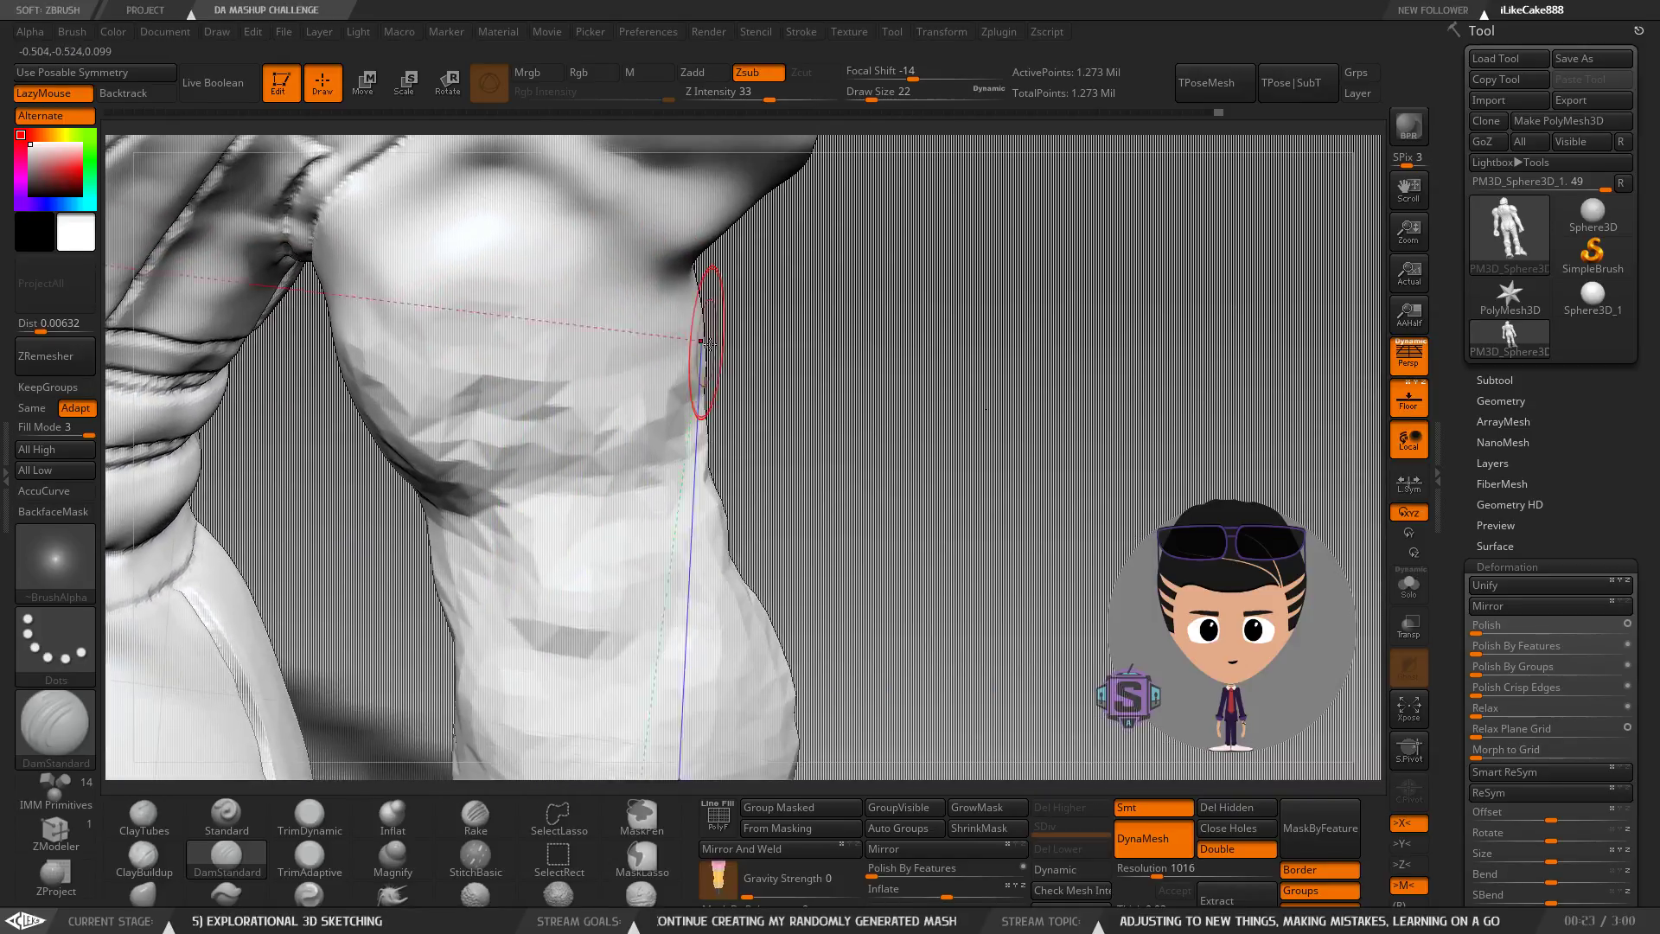
key("shift")
mouse_move(677, 334)
right_mouse_down()
mouse_move(808, 380)
mouse_move(677, 384)
right_mouse_up()
mouse_move(734, 326)
left_mouse_down("shift")
mouse_move(796, 275)
mouse_move(816, 230)
mouse_move(734, 364)
left_mouse_up("shift")
right_click_drag(791, 428, 767, 341)
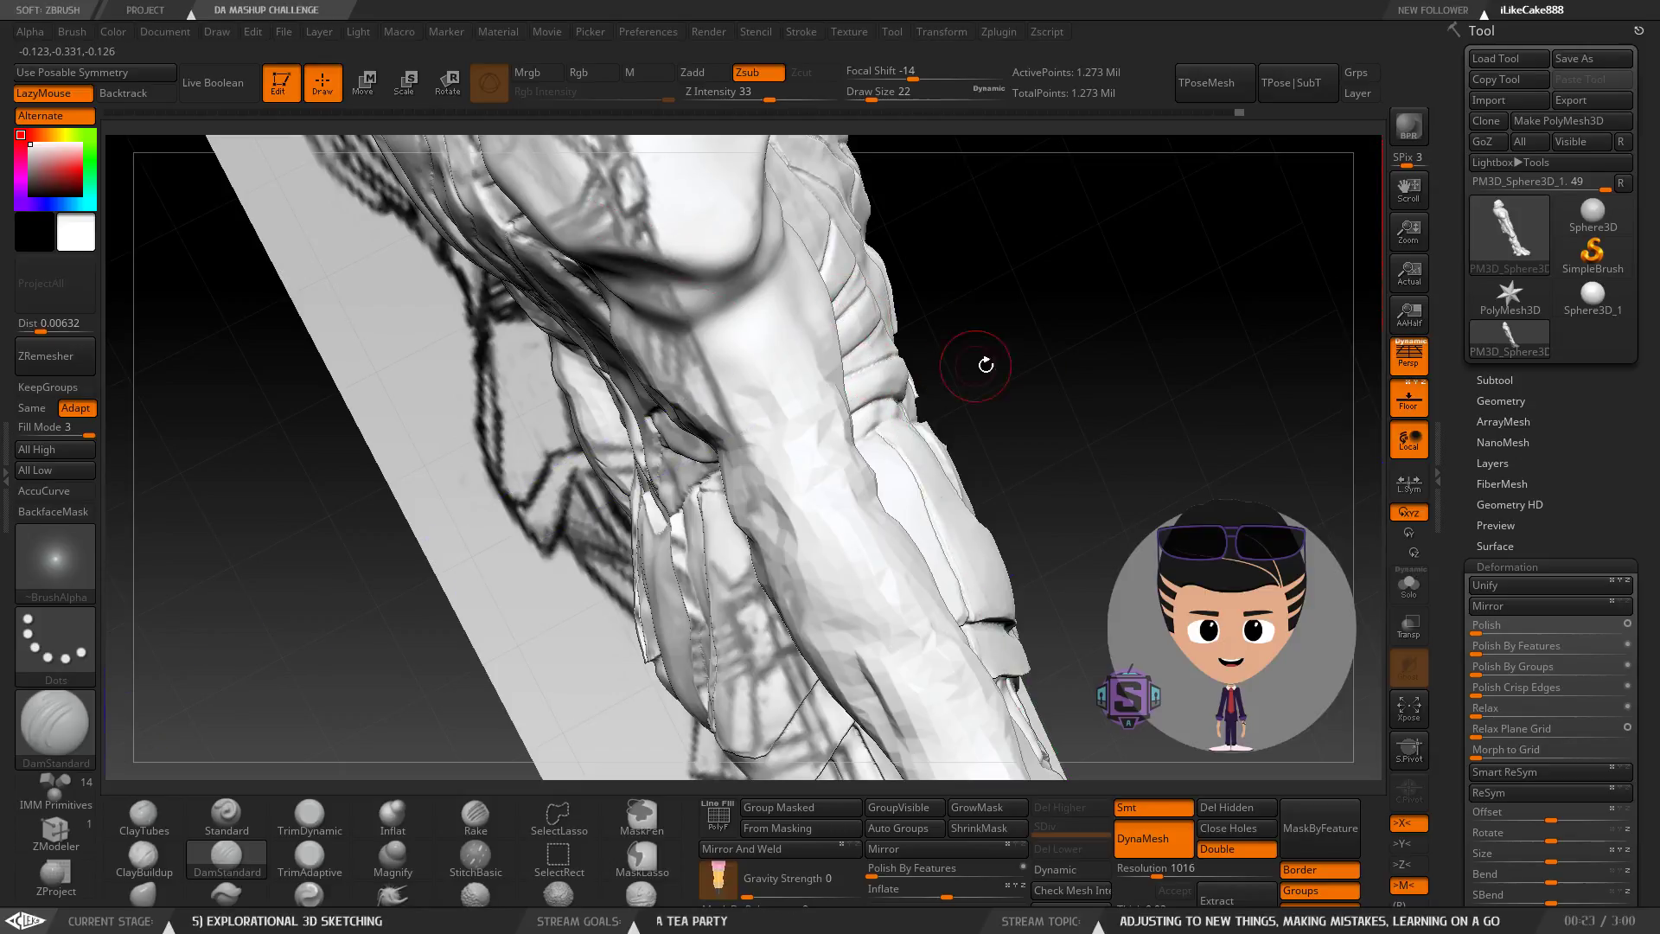
Turn off perspective and compare the shoulder pad and upper arm with the front reference drawing.
right_click_drag(1011, 410, 1046, 346)
right_click_drag(636, 304, 641, 364, "ctrl")
mouse_move(545, 323)
right_mouse_down("alt")
mouse_move(559, 467)
mouse_move(675, 583)
mouse_move(371, 463)
mouse_move(473, 456)
mouse_move(572, 533)
mouse_move(614, 470)
right_mouse_up("alt")
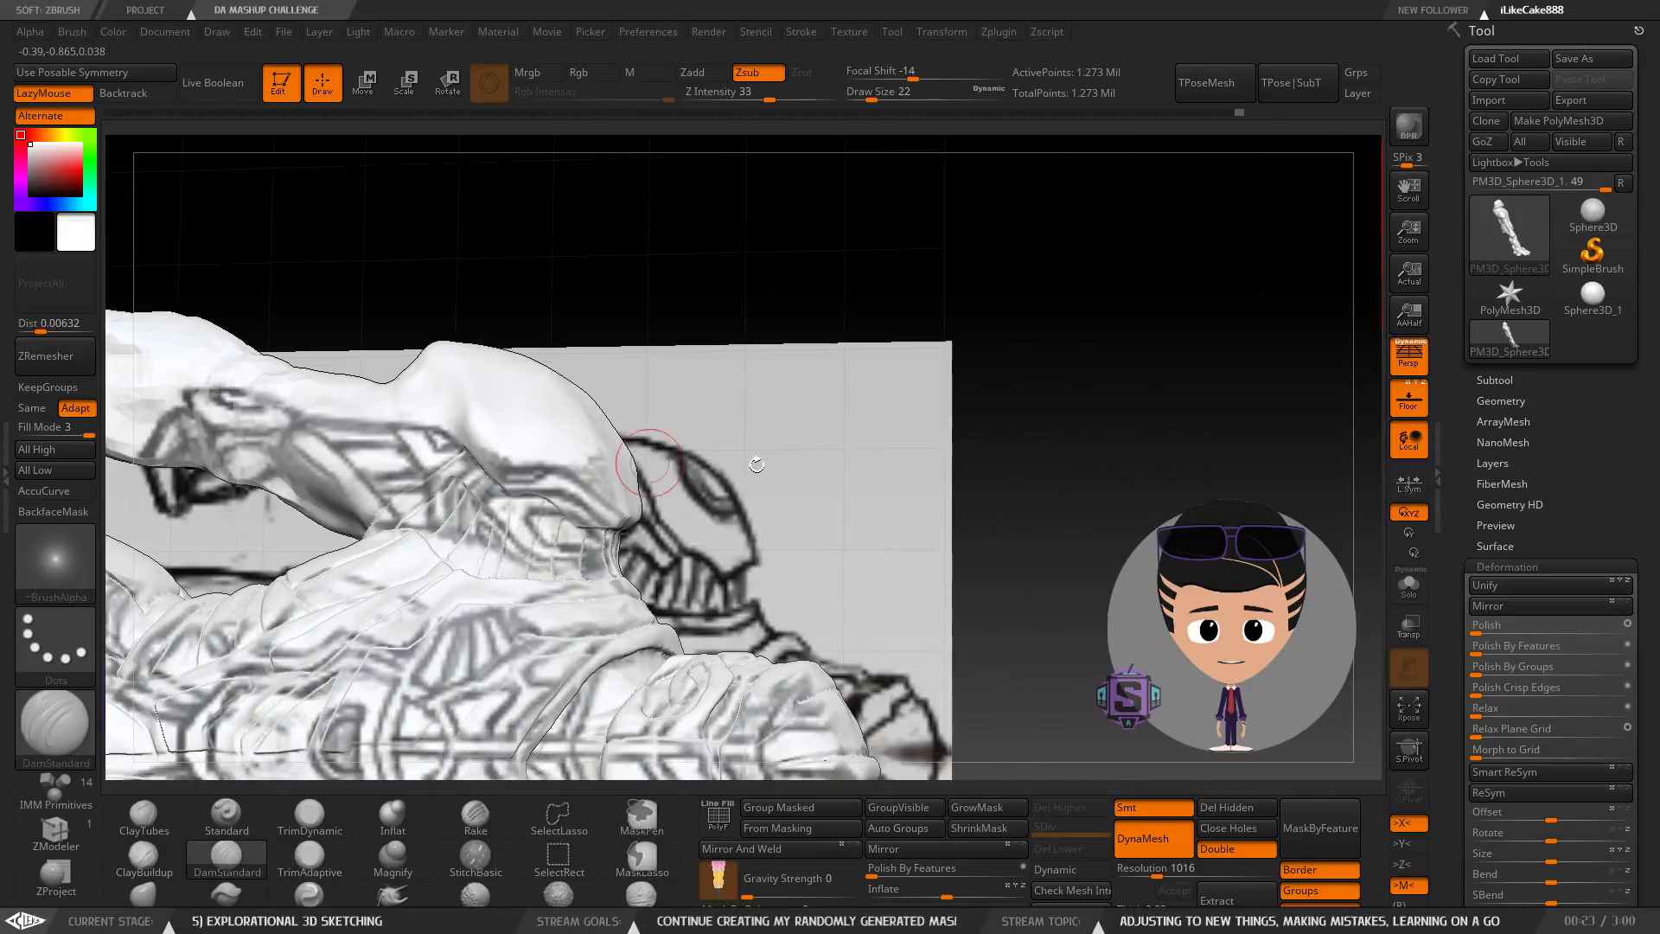
right_click_drag(1014, 457, 577, 434)
mouse_move(744, 494)
right_mouse_down()
mouse_move(845, 326)
mouse_move(766, 515)
right_mouse_up()
right_click_drag(654, 557, 661, 648, "ctrl")
mouse_move(738, 481)
right_mouse_down("alt")
mouse_move(748, 414)
mouse_move(794, 431)
mouse_move(721, 408)
mouse_move(757, 292)
mouse_move(737, 452)
right_mouse_up("alt")
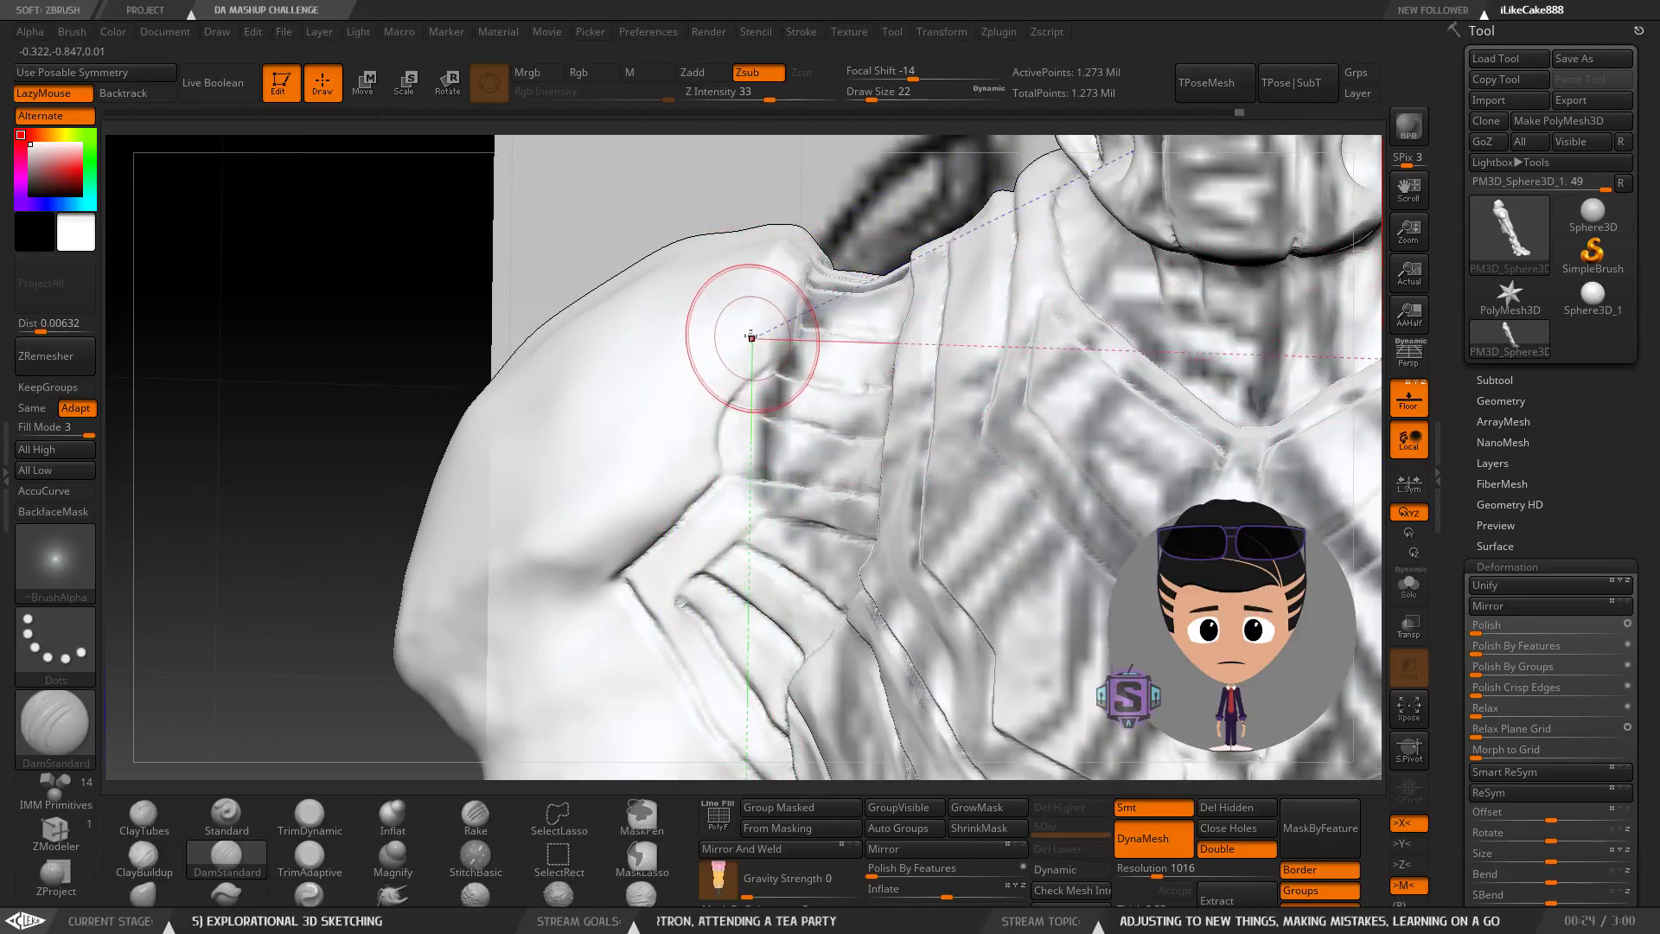
right_click_drag(798, 306, 642, 300)
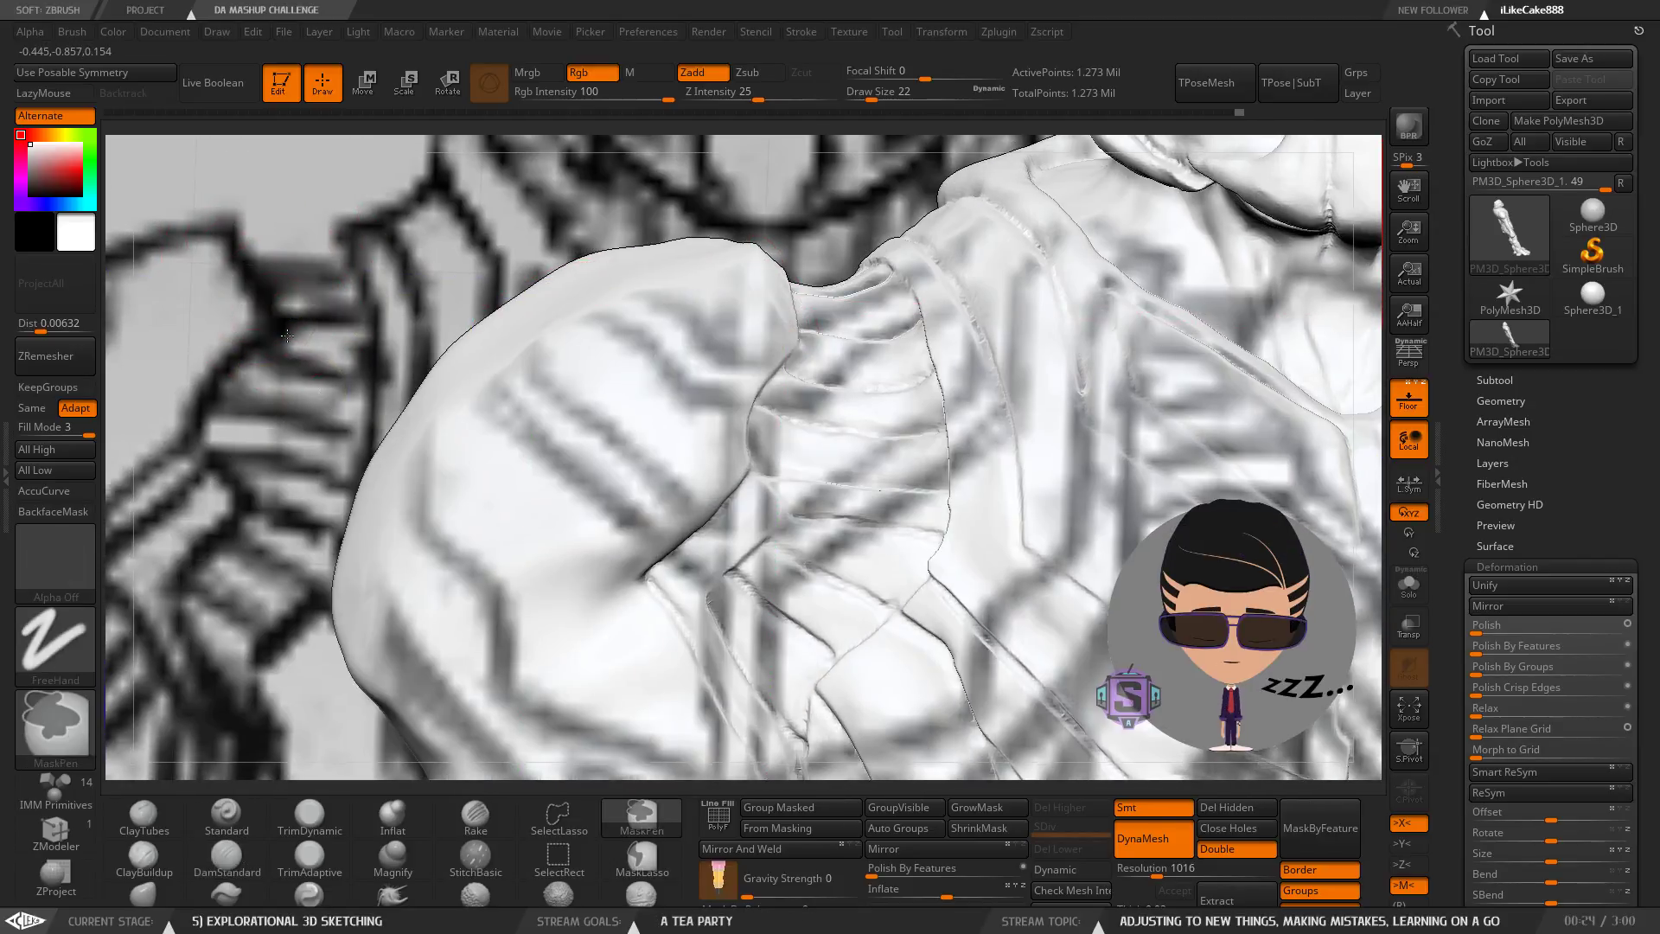
right_click_drag(294, 333, 305, 296, "ctrl")
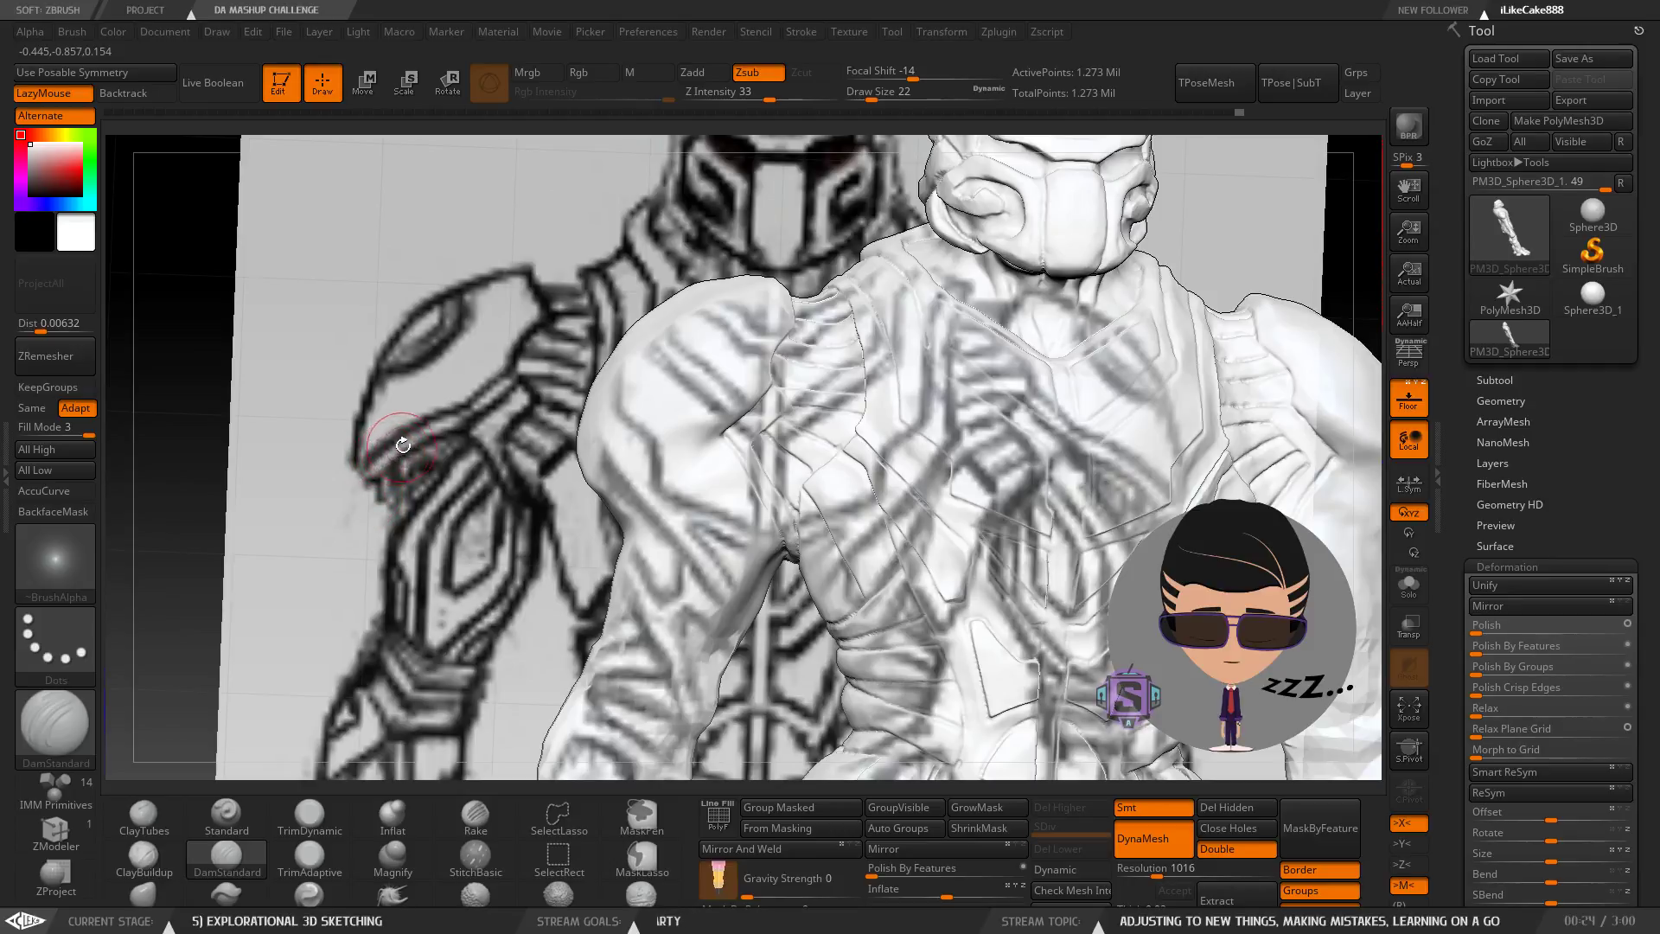
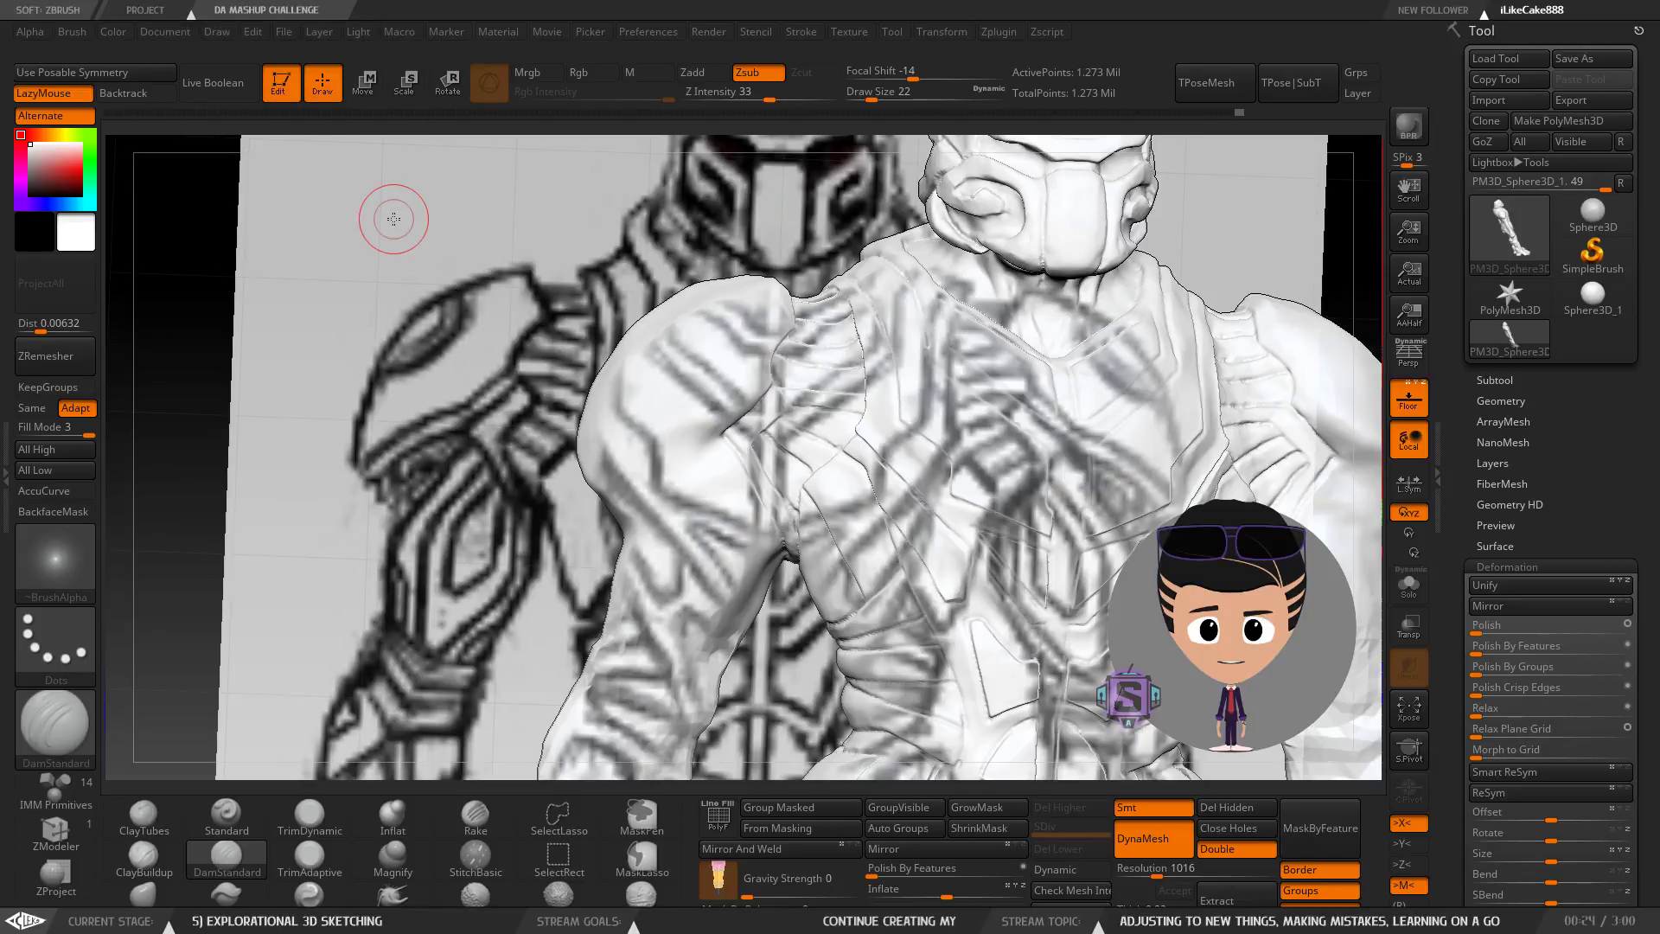
Carve the shoulder pad's lower edge across the back of the arm with DamStandard at draw size 7, following the back drawing.
mouse_move(709, 451)
right_mouse_down()
mouse_move(614, 449)
mouse_move(759, 448)
mouse_move(761, 433)
mouse_move(732, 455)
mouse_move(636, 463)
mouse_move(816, 459)
right_mouse_up()
key("ctrl")
left_click(240, 869)
key("s")
left_click_drag(810, 458, 793, 455)
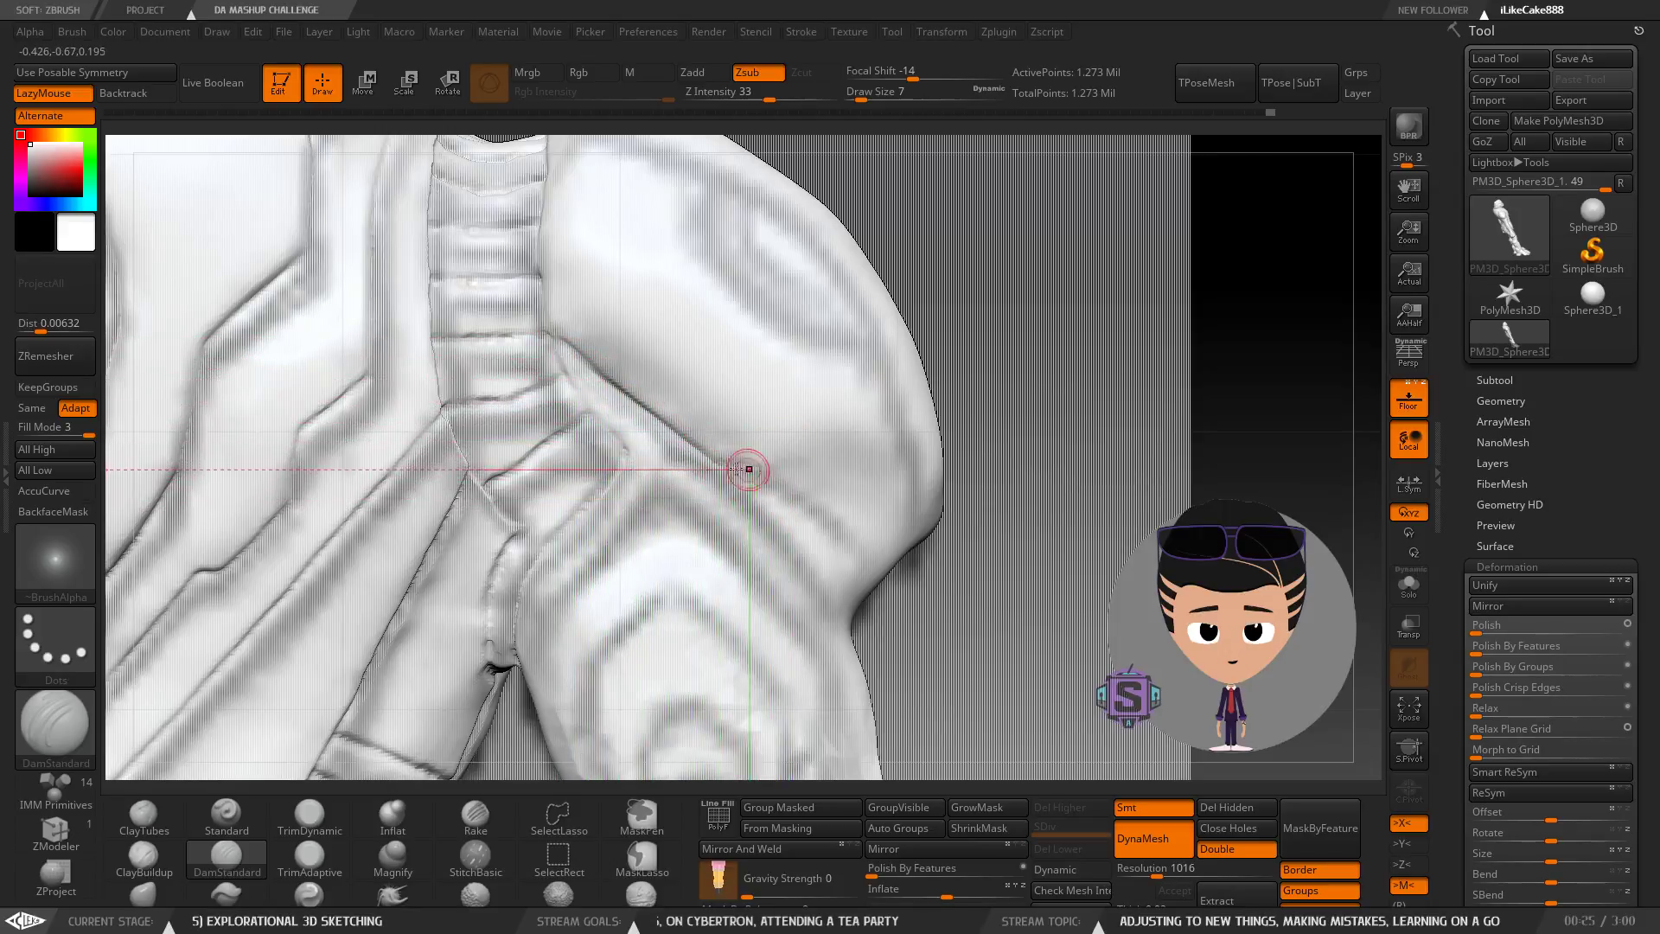
mouse_move(789, 489)
right_mouse_down()
mouse_move(865, 472)
mouse_move(741, 394)
right_mouse_up()
left_click_drag(753, 465, 827, 505)
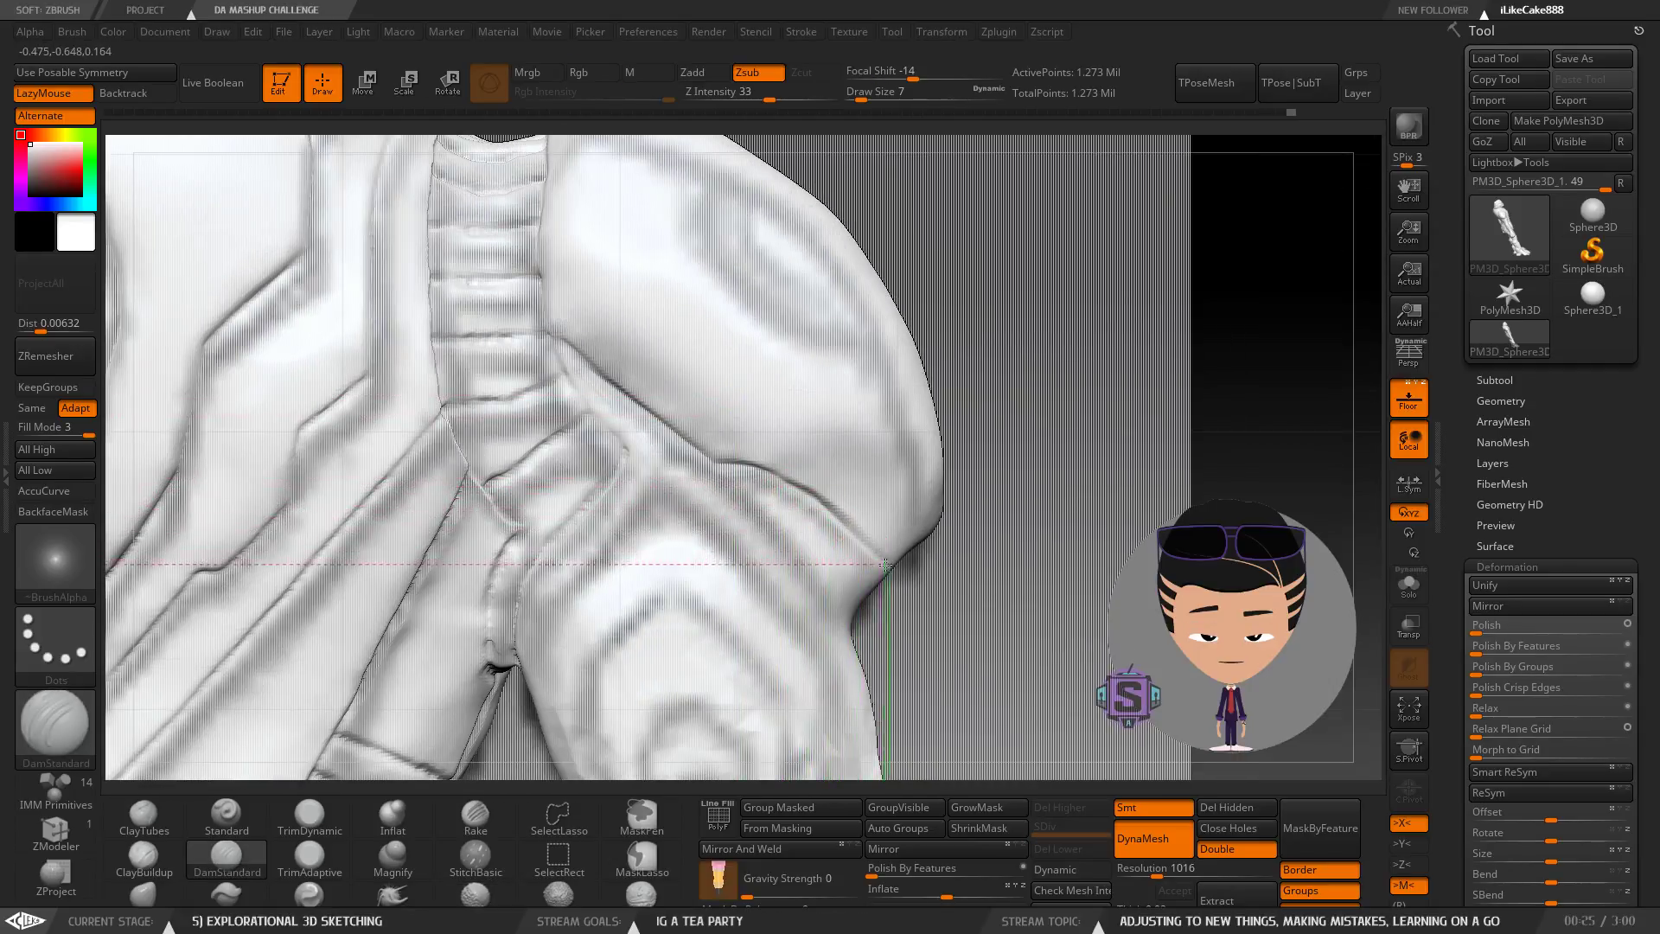
Extend the carved lower edge around the shoulder pad's outer side and front to the ribbed joint, and quick-save the project.
mouse_move(948, 485)
right_mouse_down()
mouse_move(862, 521)
mouse_move(704, 518)
mouse_move(596, 478)
right_mouse_up()
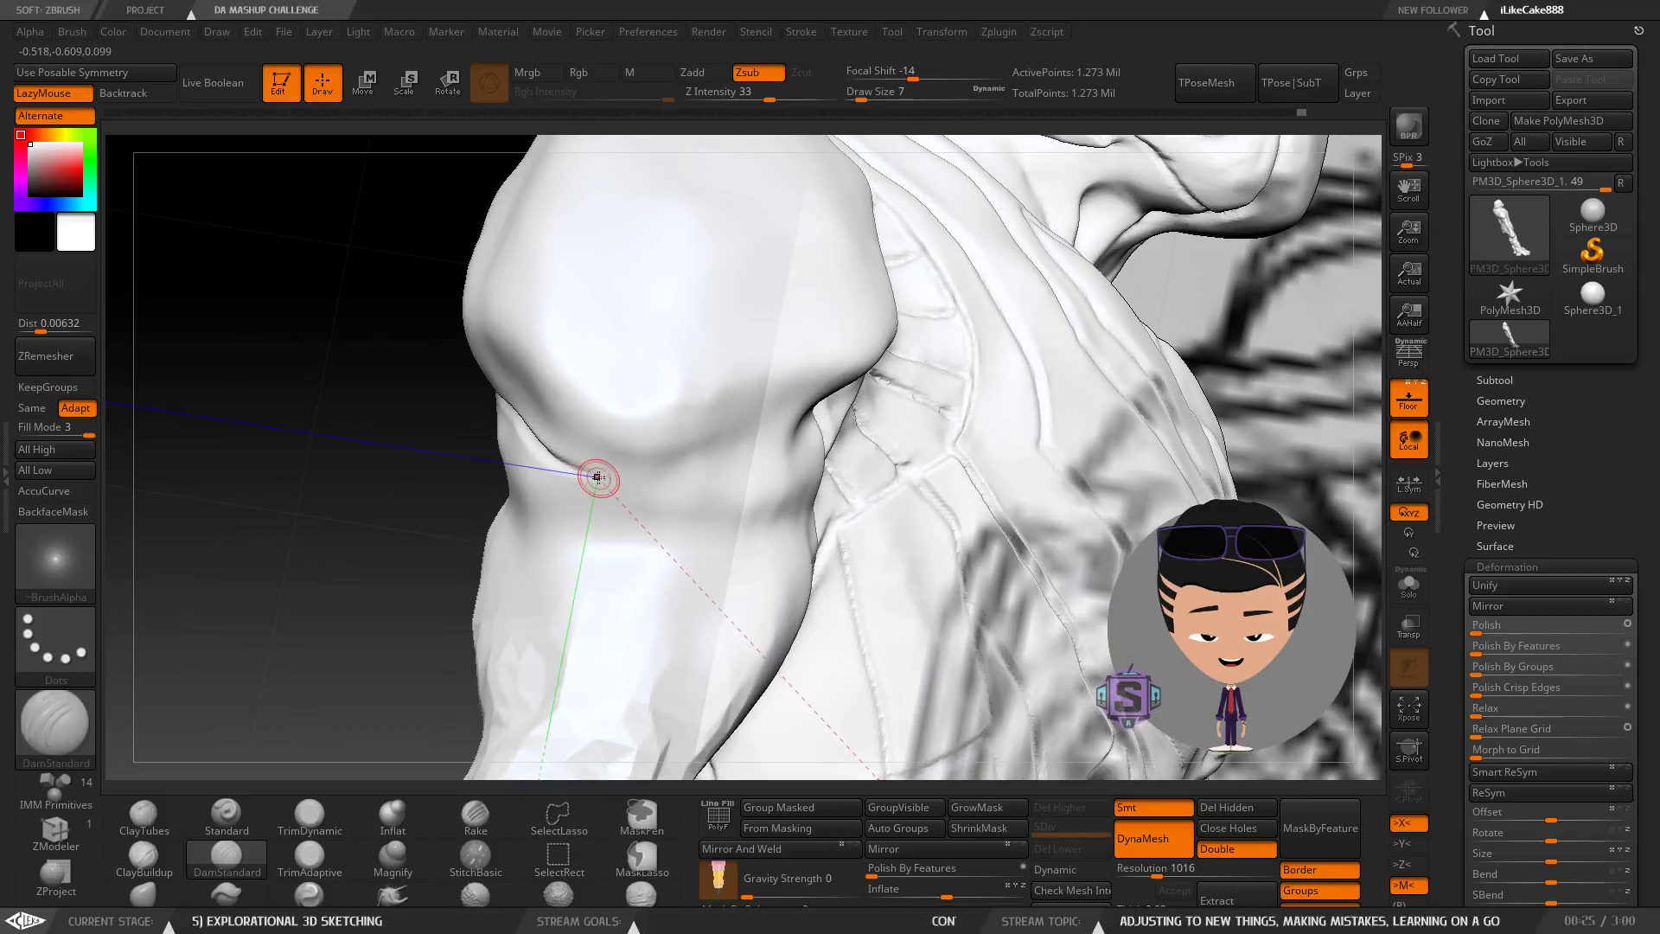
left_click_drag(591, 477, 668, 475)
mouse_move(758, 469)
right_mouse_down()
mouse_move(703, 470)
mouse_move(771, 430)
right_mouse_up()
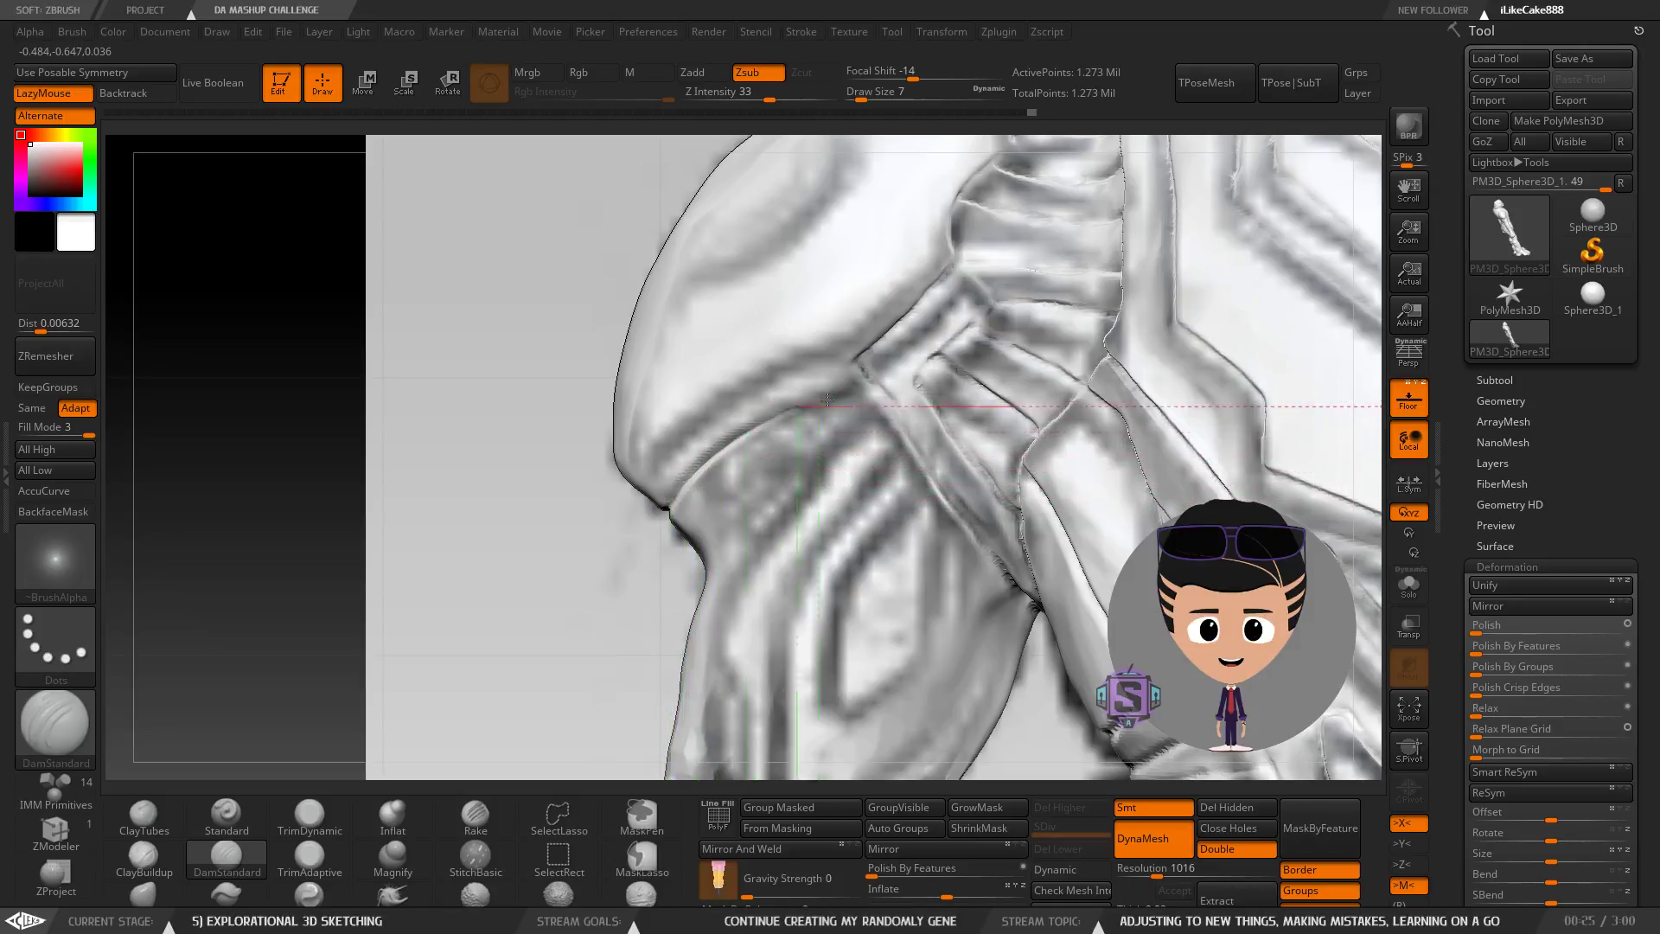
key("9")
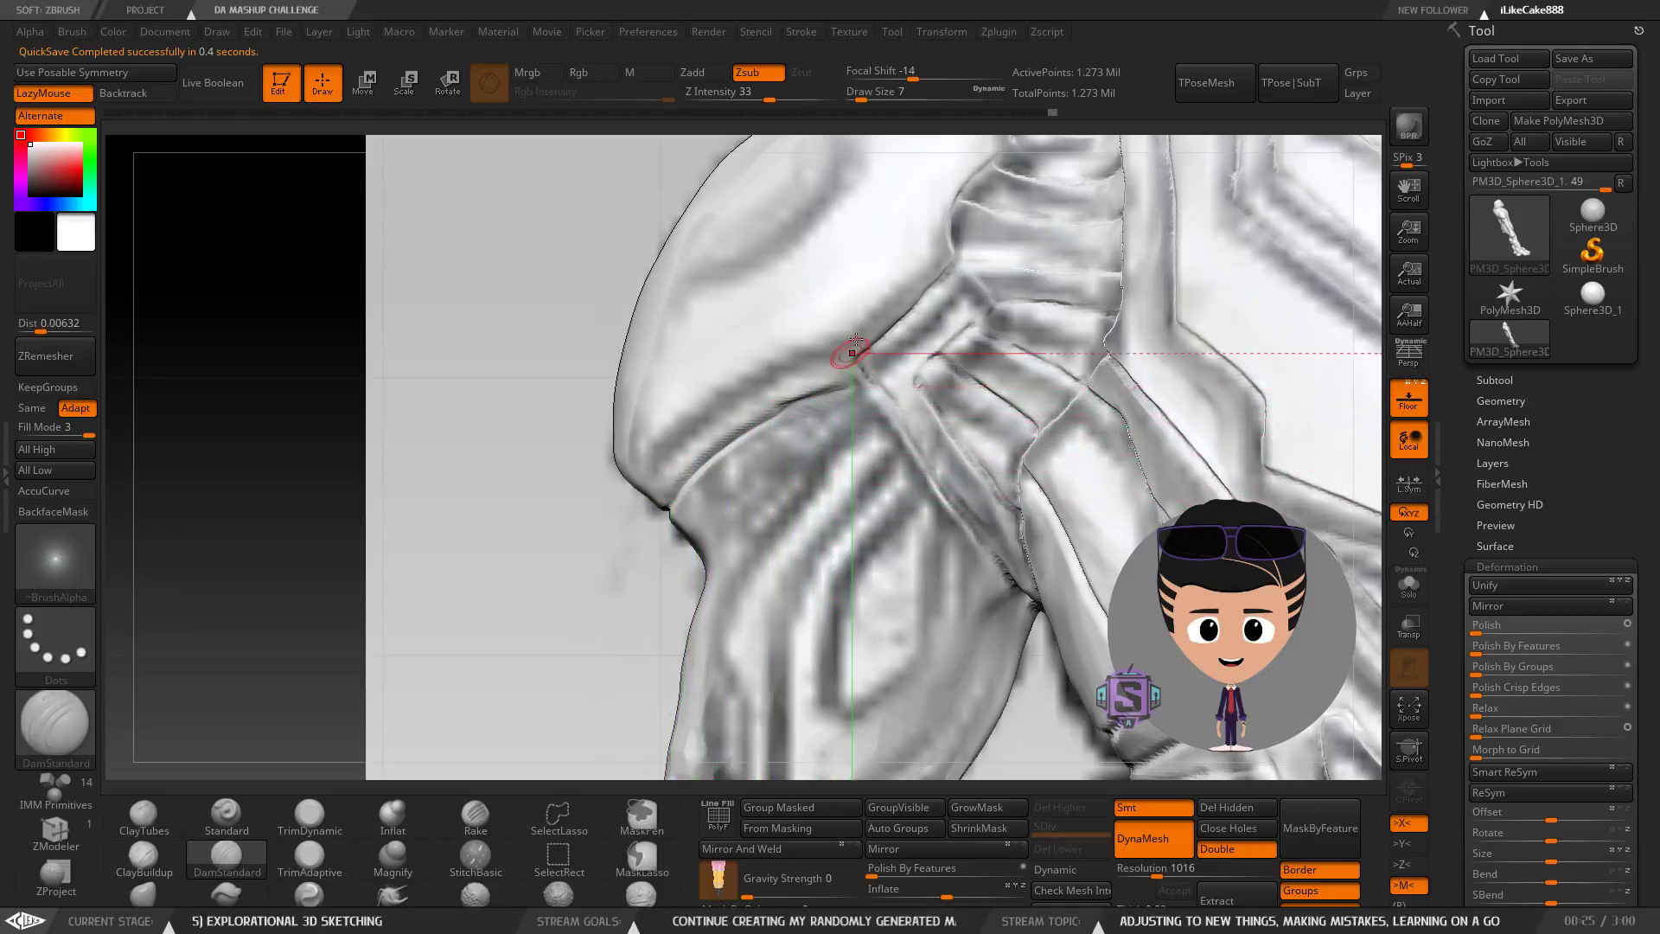
right_click_drag(857, 383, 809, 407, "alt")
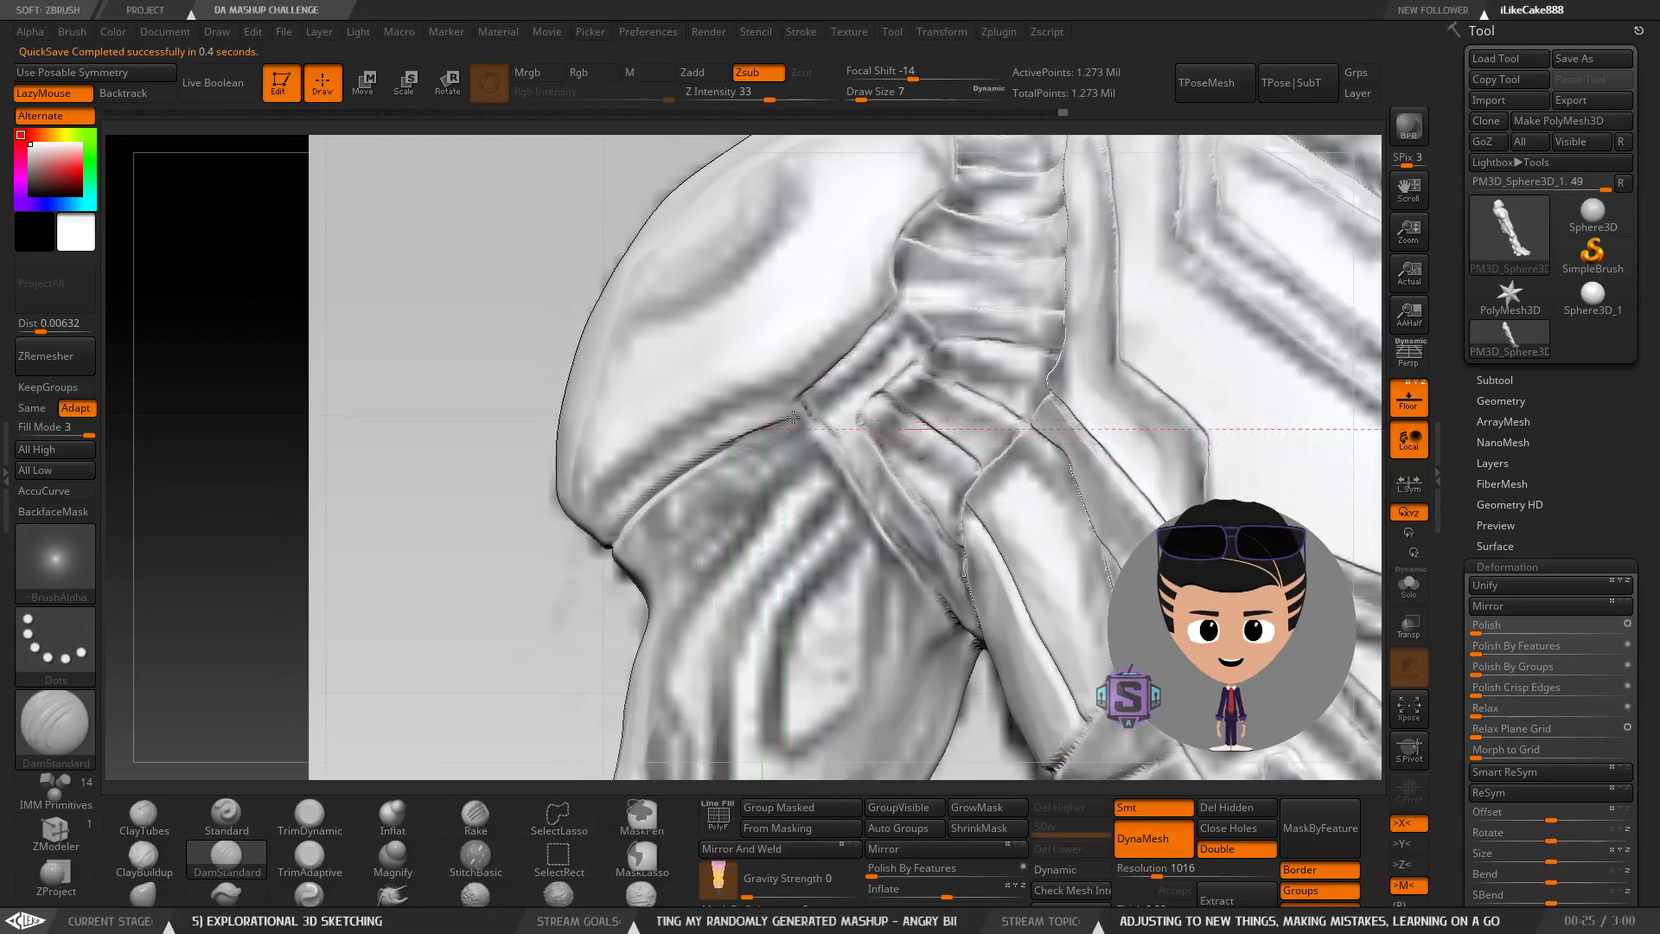
mouse_move(796, 415)
right_mouse_down()
mouse_move(727, 419)
mouse_move(806, 404)
right_mouse_up()
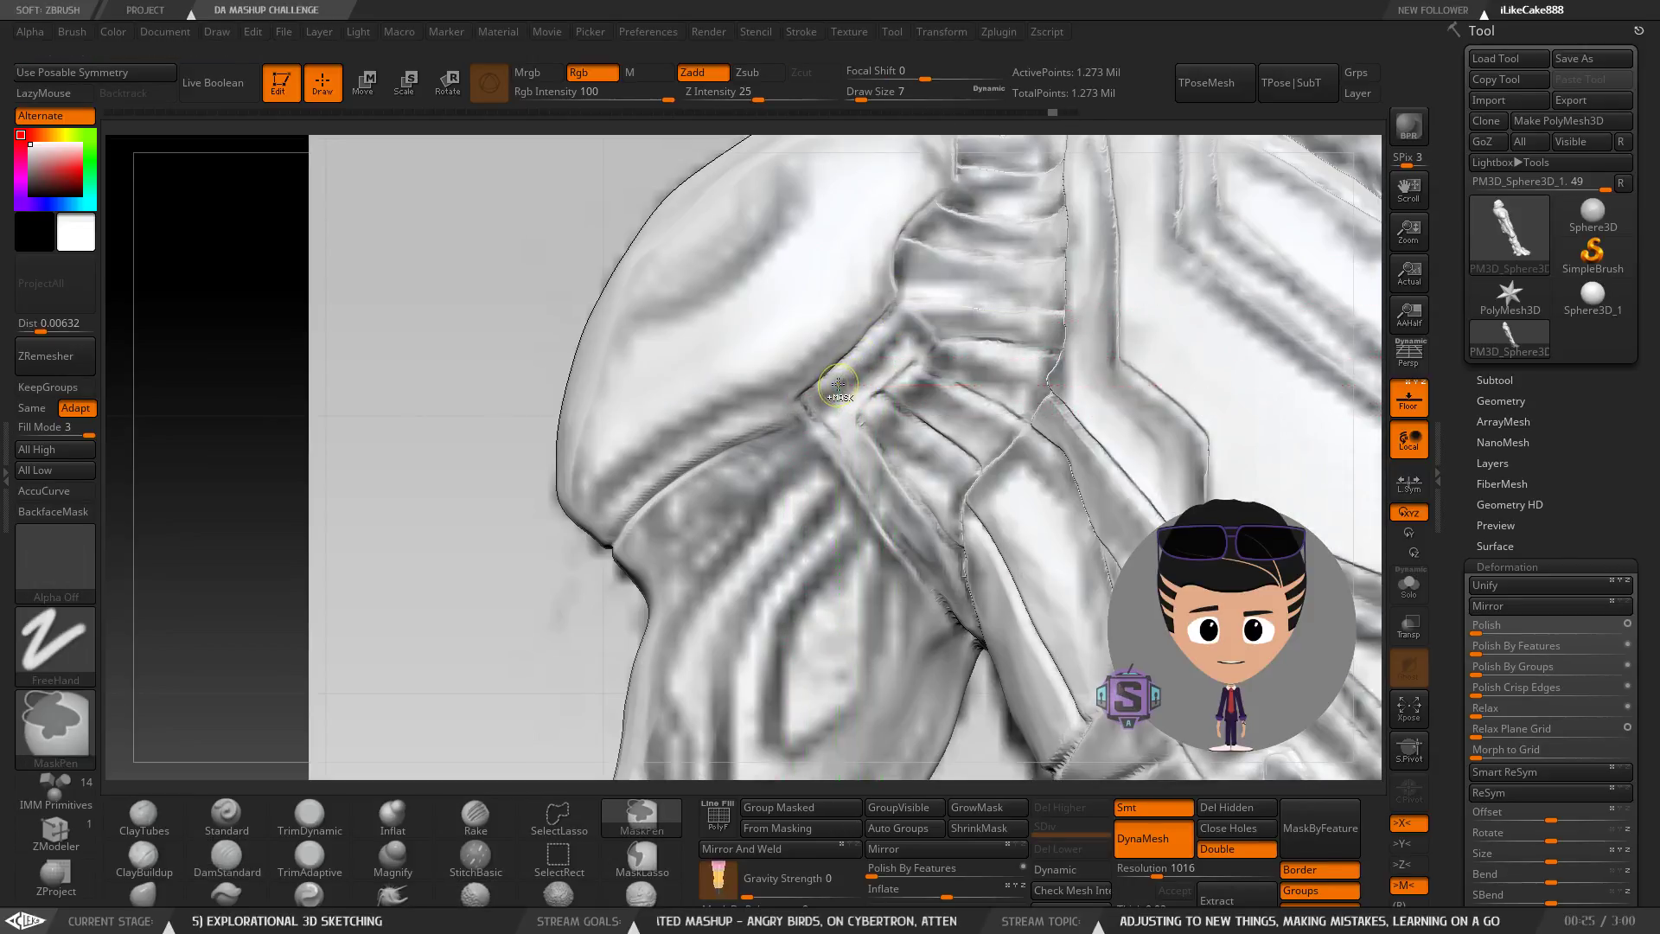
Refine the carved lower edge across the shoulder pad's front towards the ribbed joint with DamStandard at draw size 7.
key("shift")
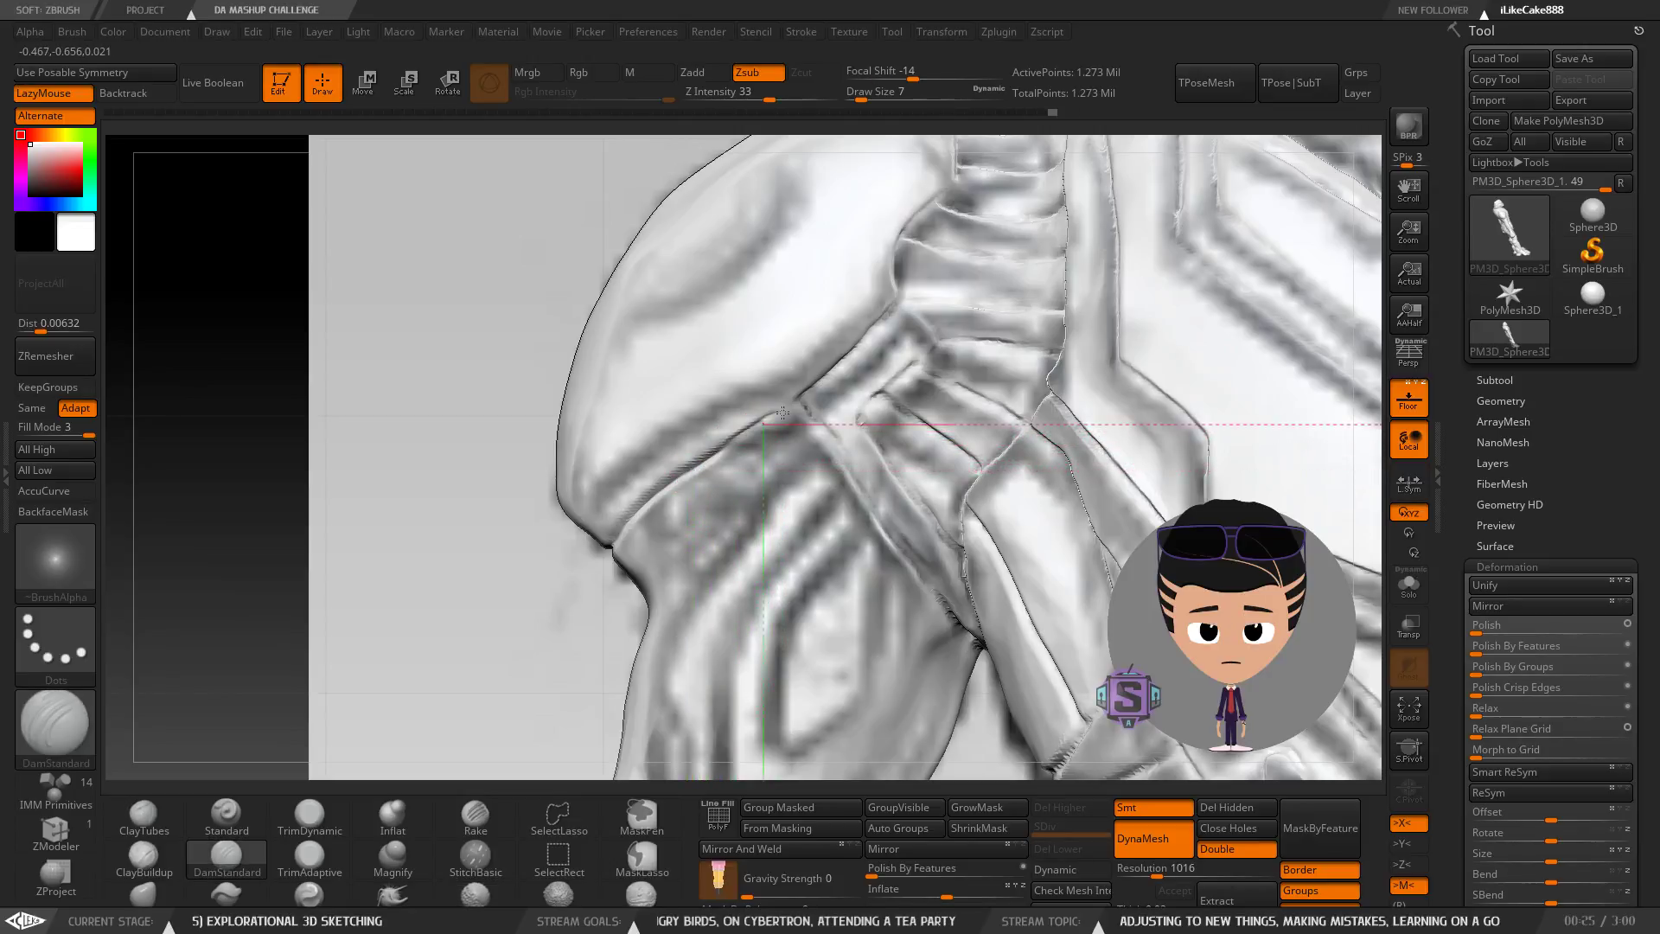
mouse_move(886, 335)
right_mouse_down()
mouse_move(758, 445)
mouse_move(782, 419)
mouse_move(782, 345)
right_mouse_up()
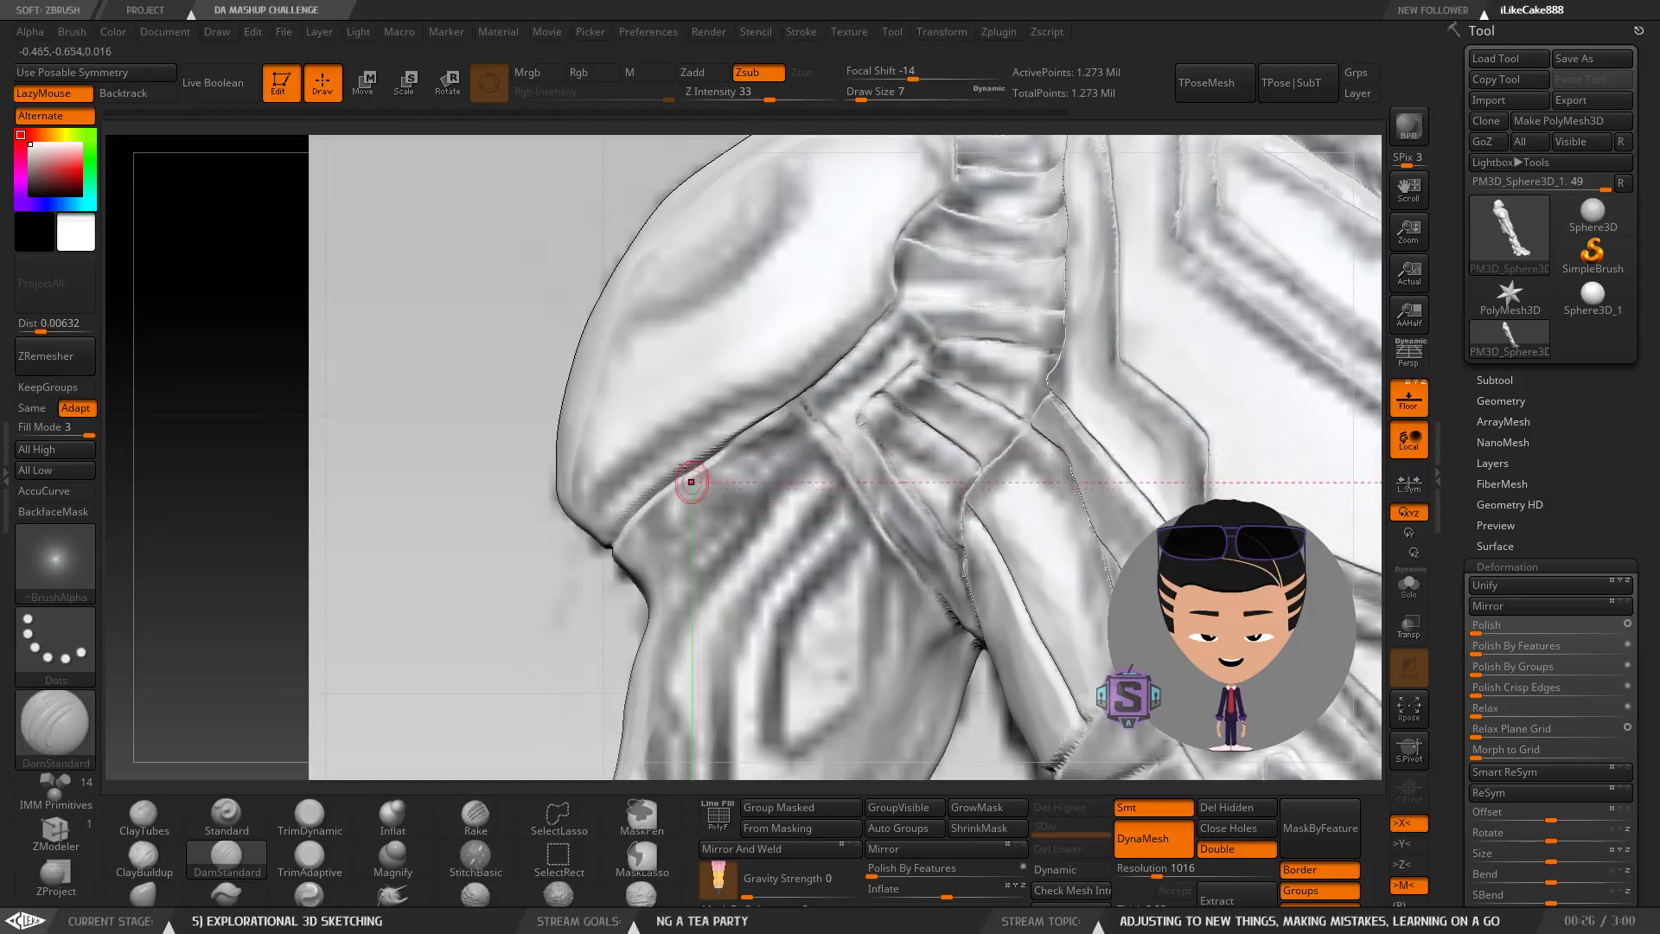
mouse_move(775, 474)
right_mouse_down()
mouse_move(787, 518)
mouse_move(760, 520)
mouse_move(694, 510)
mouse_move(719, 427)
mouse_move(700, 467)
right_mouse_up()
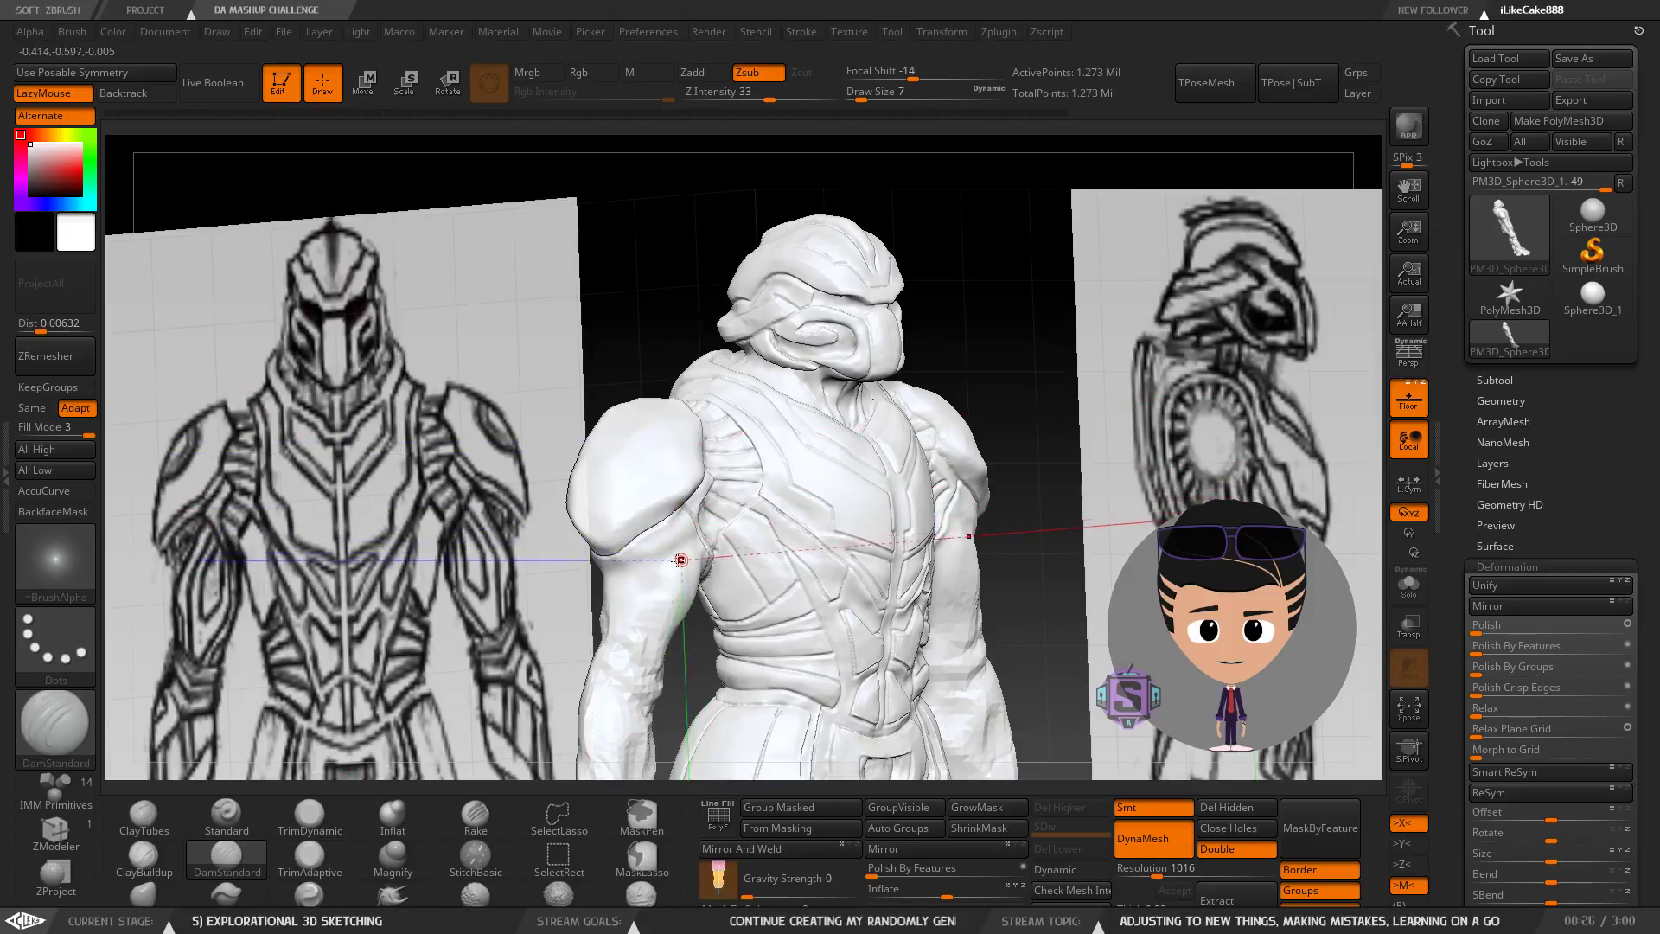
mouse_move(618, 528)
right_mouse_down("ctrl")
mouse_move(638, 573)
mouse_move(612, 474)
mouse_move(648, 531)
mouse_move(658, 521)
mouse_move(666, 584)
right_mouse_up("ctrl")
mouse_move(511, 423)
right_mouse_down()
mouse_move(537, 411)
mouse_move(518, 439)
mouse_move(541, 431)
right_mouse_up()
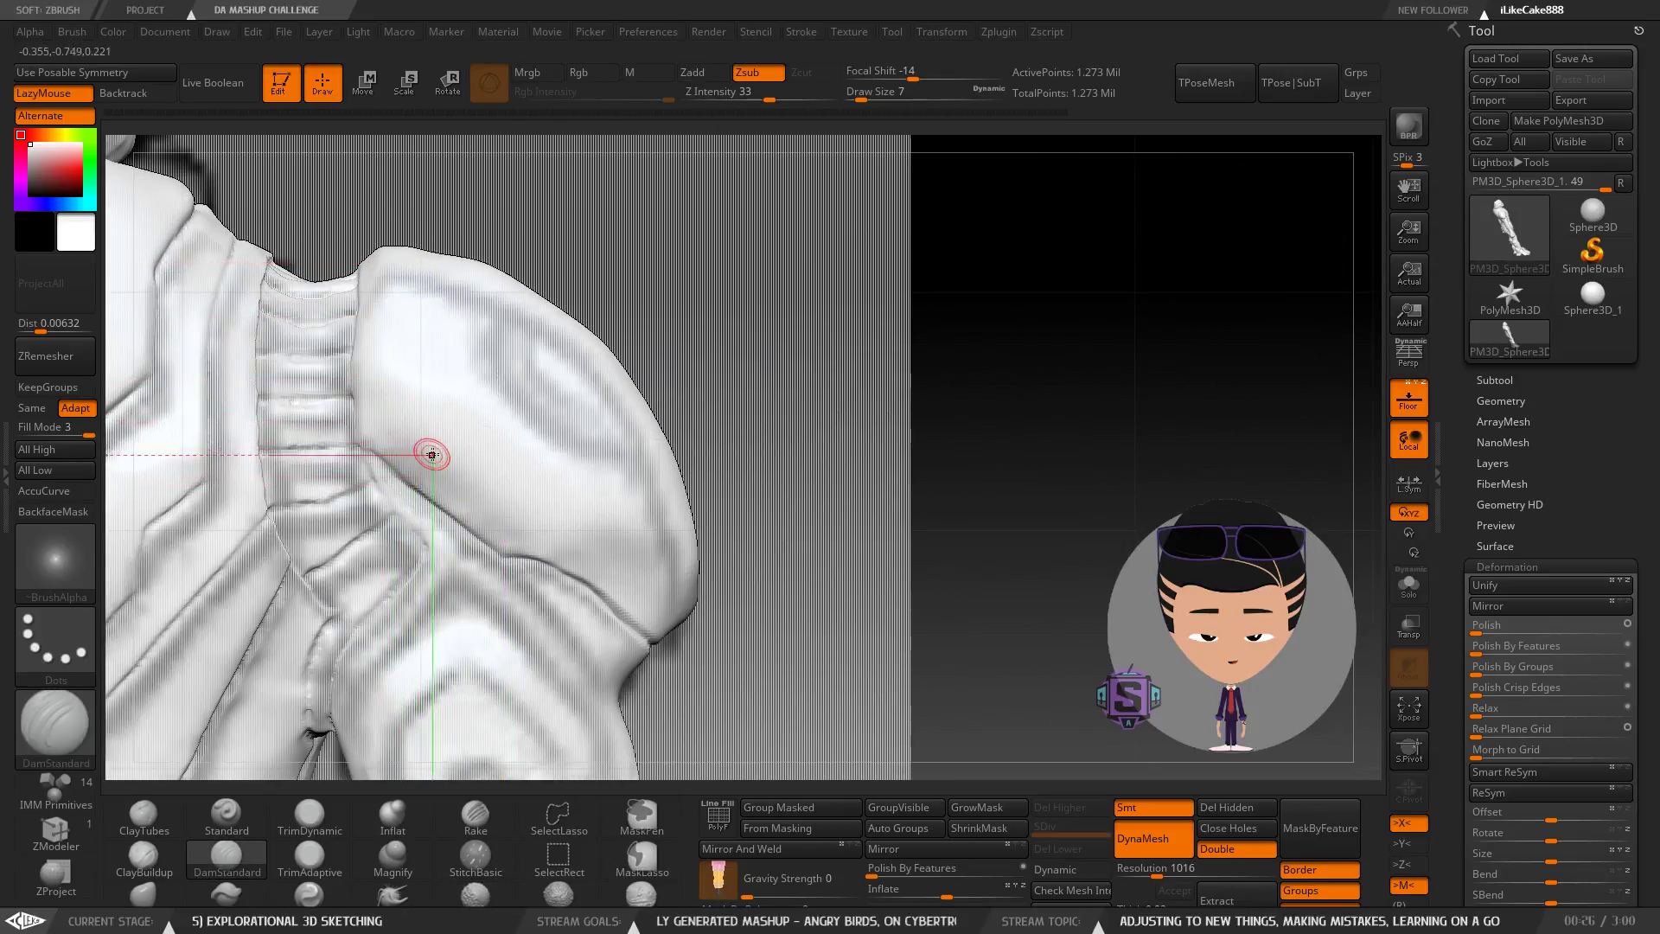
Carve a rim line along the shoulder pad's inner edge beside the ribs, over the top and down the back, undoing a stray stroke.
mouse_move(411, 438)
right_mouse_down()
mouse_move(326, 242)
mouse_move(433, 390)
right_mouse_up()
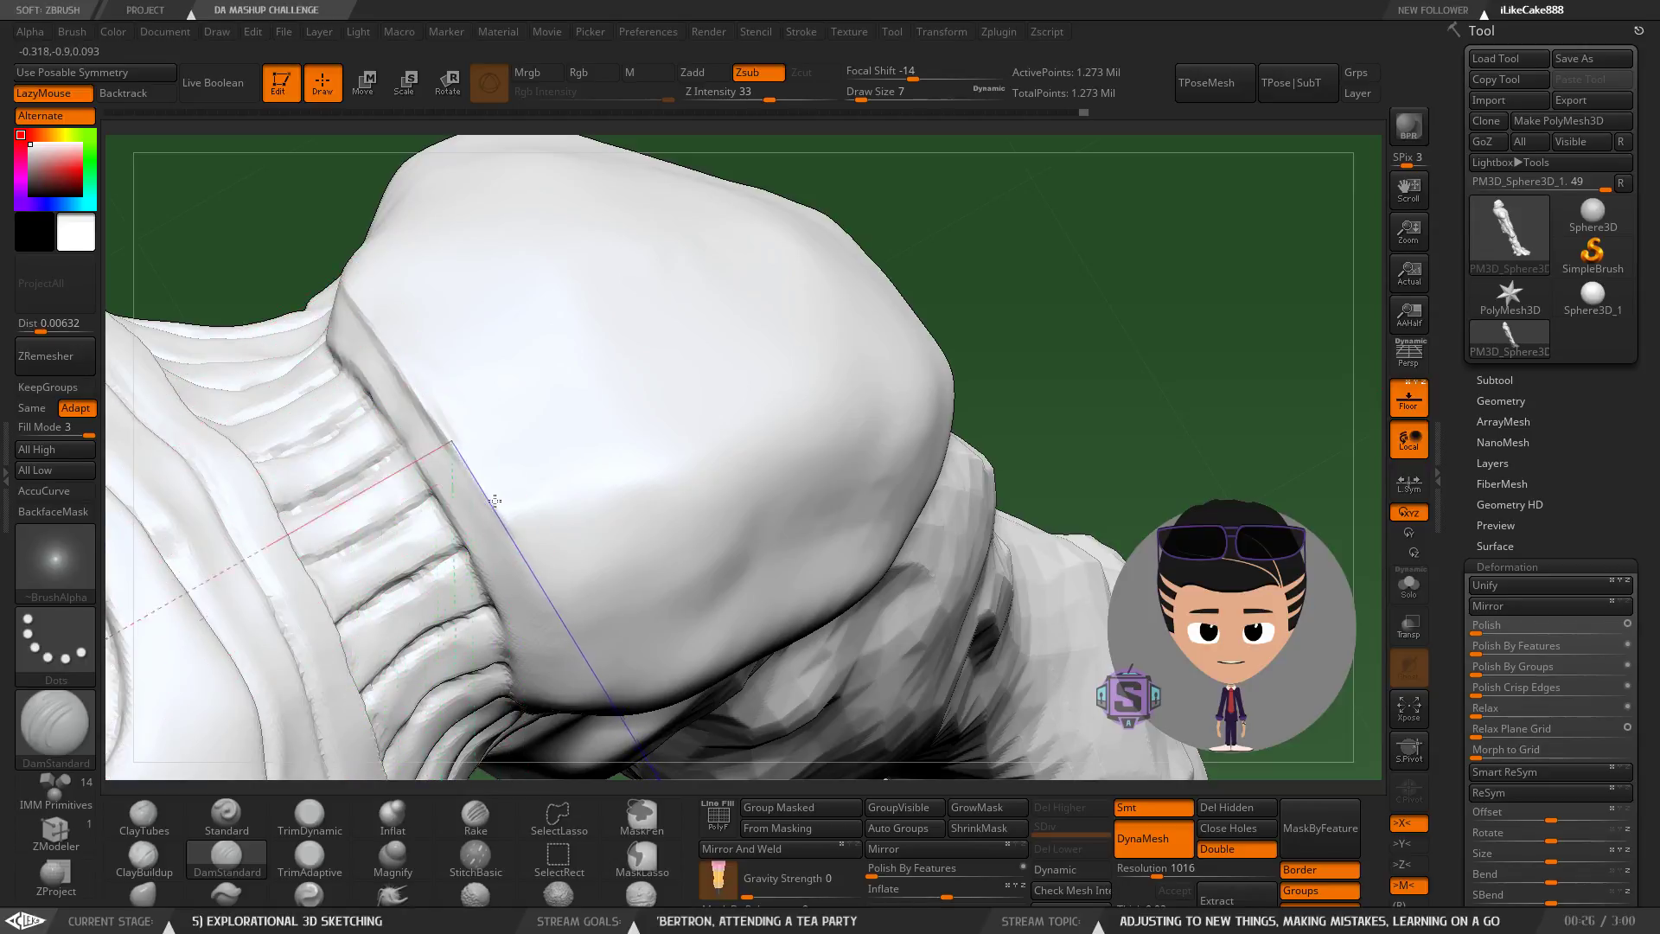
right_click_drag(537, 522, 320, 322)
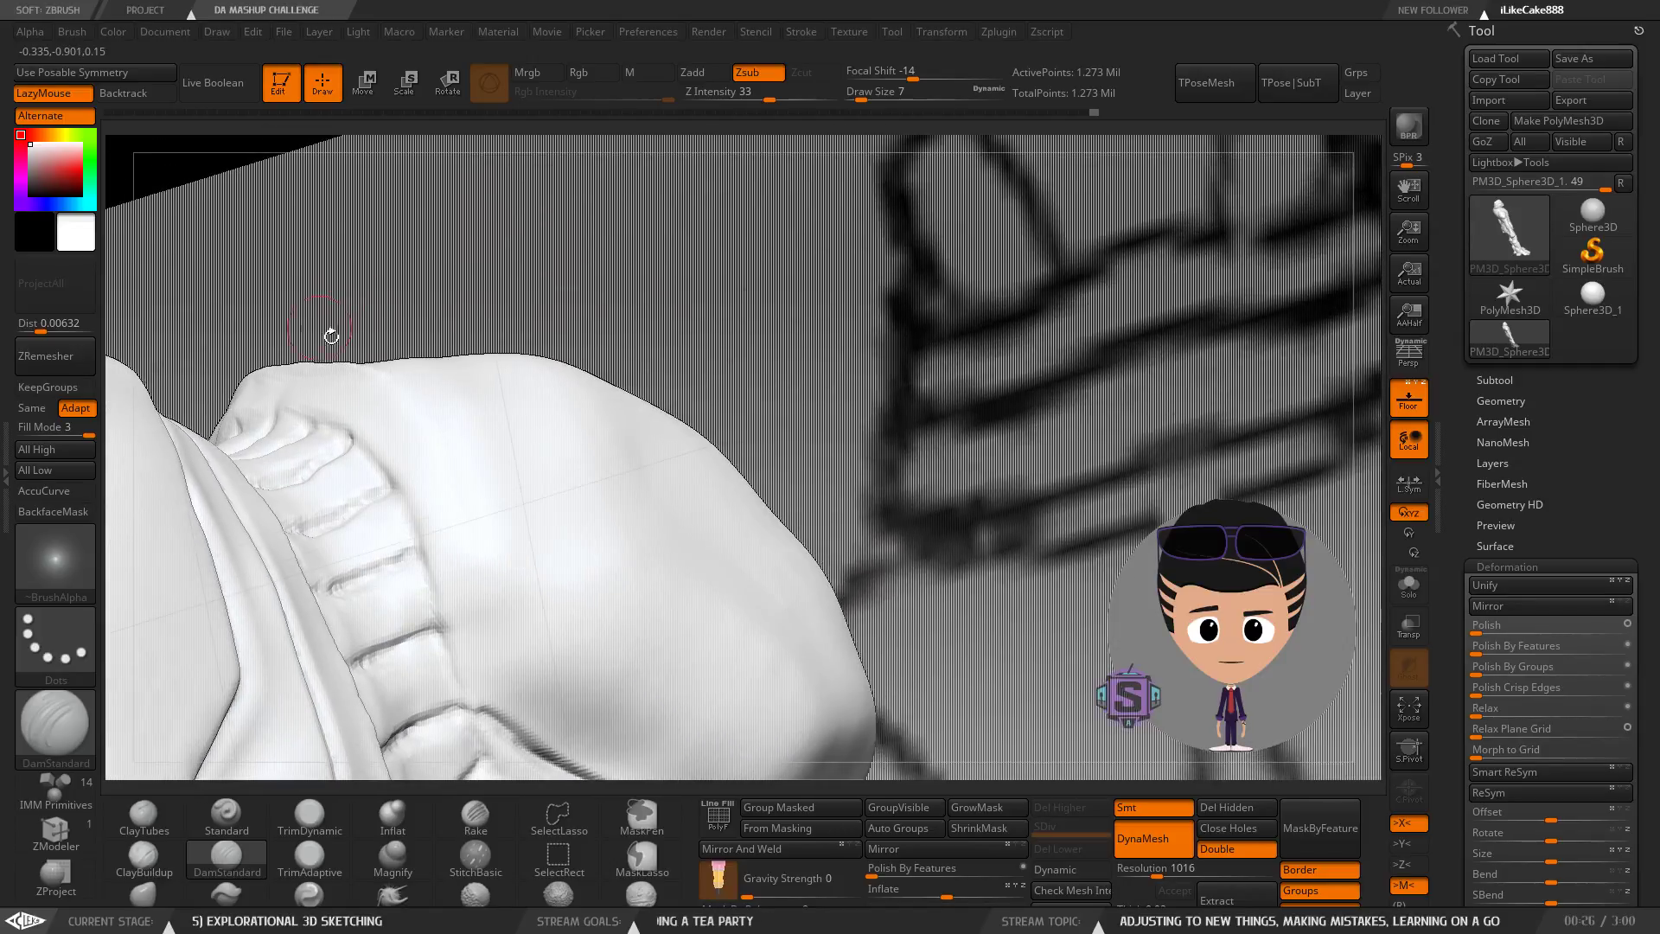
mouse_move(384, 379)
right_mouse_down()
mouse_move(489, 597)
mouse_move(452, 402)
mouse_move(381, 252)
right_mouse_up()
key("ctrl+z")
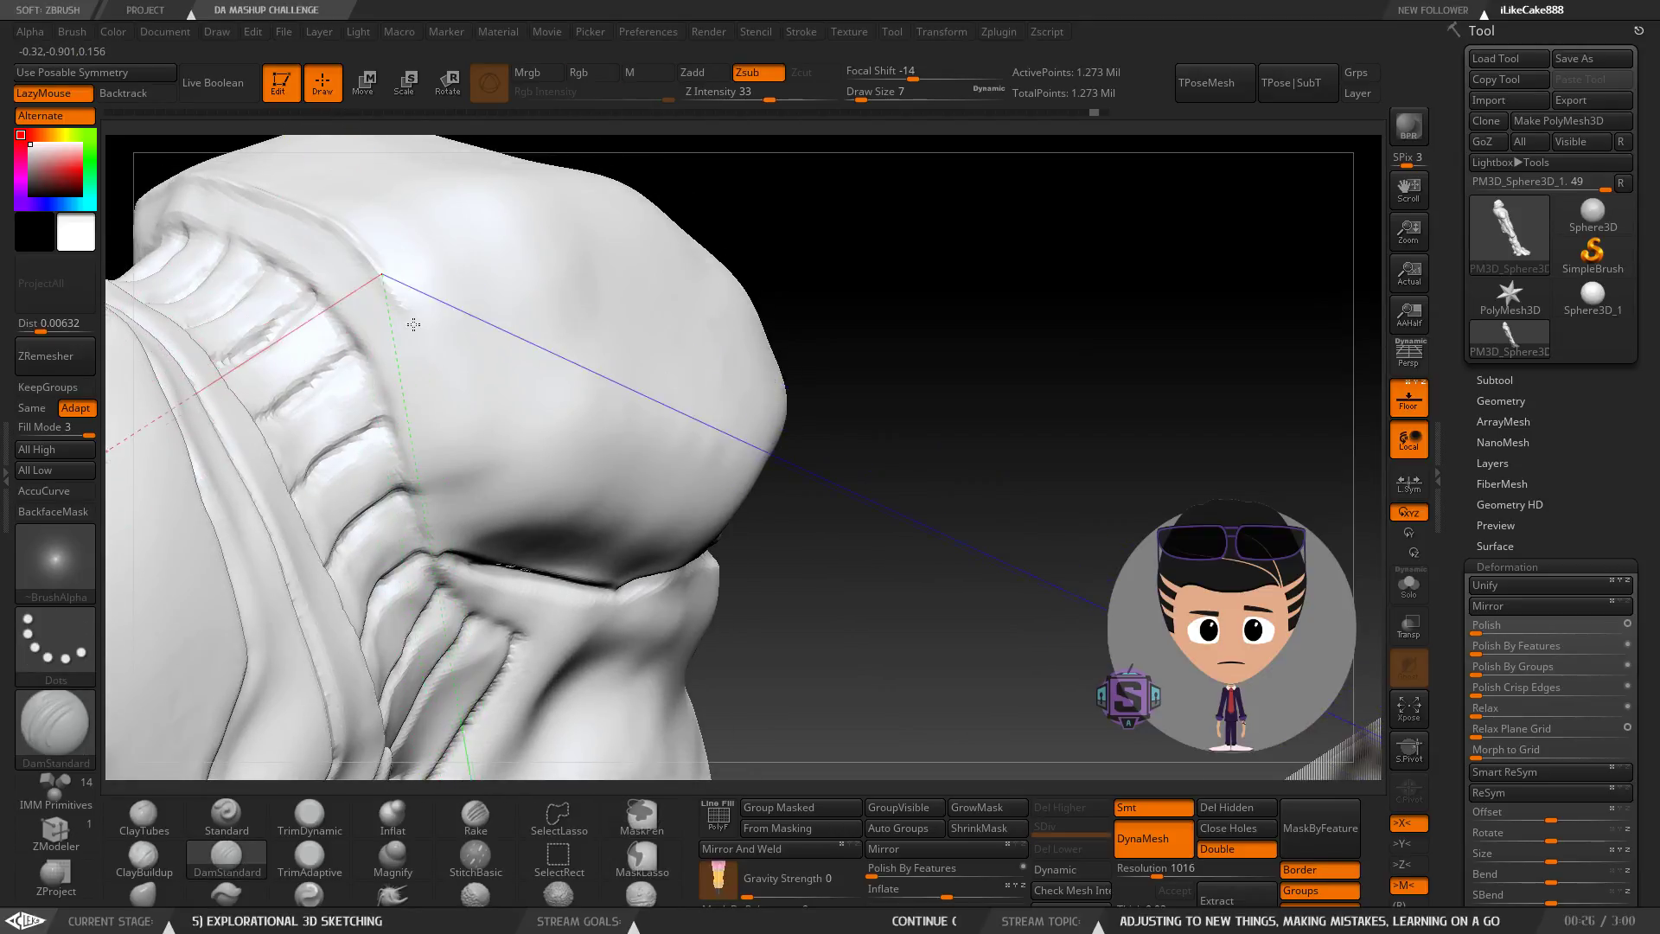
left_click_drag(439, 387, 450, 422)
left_click_drag(408, 307, 451, 439)
left_click_drag(420, 342, 454, 442)
right_click_drag(461, 485, 363, 327)
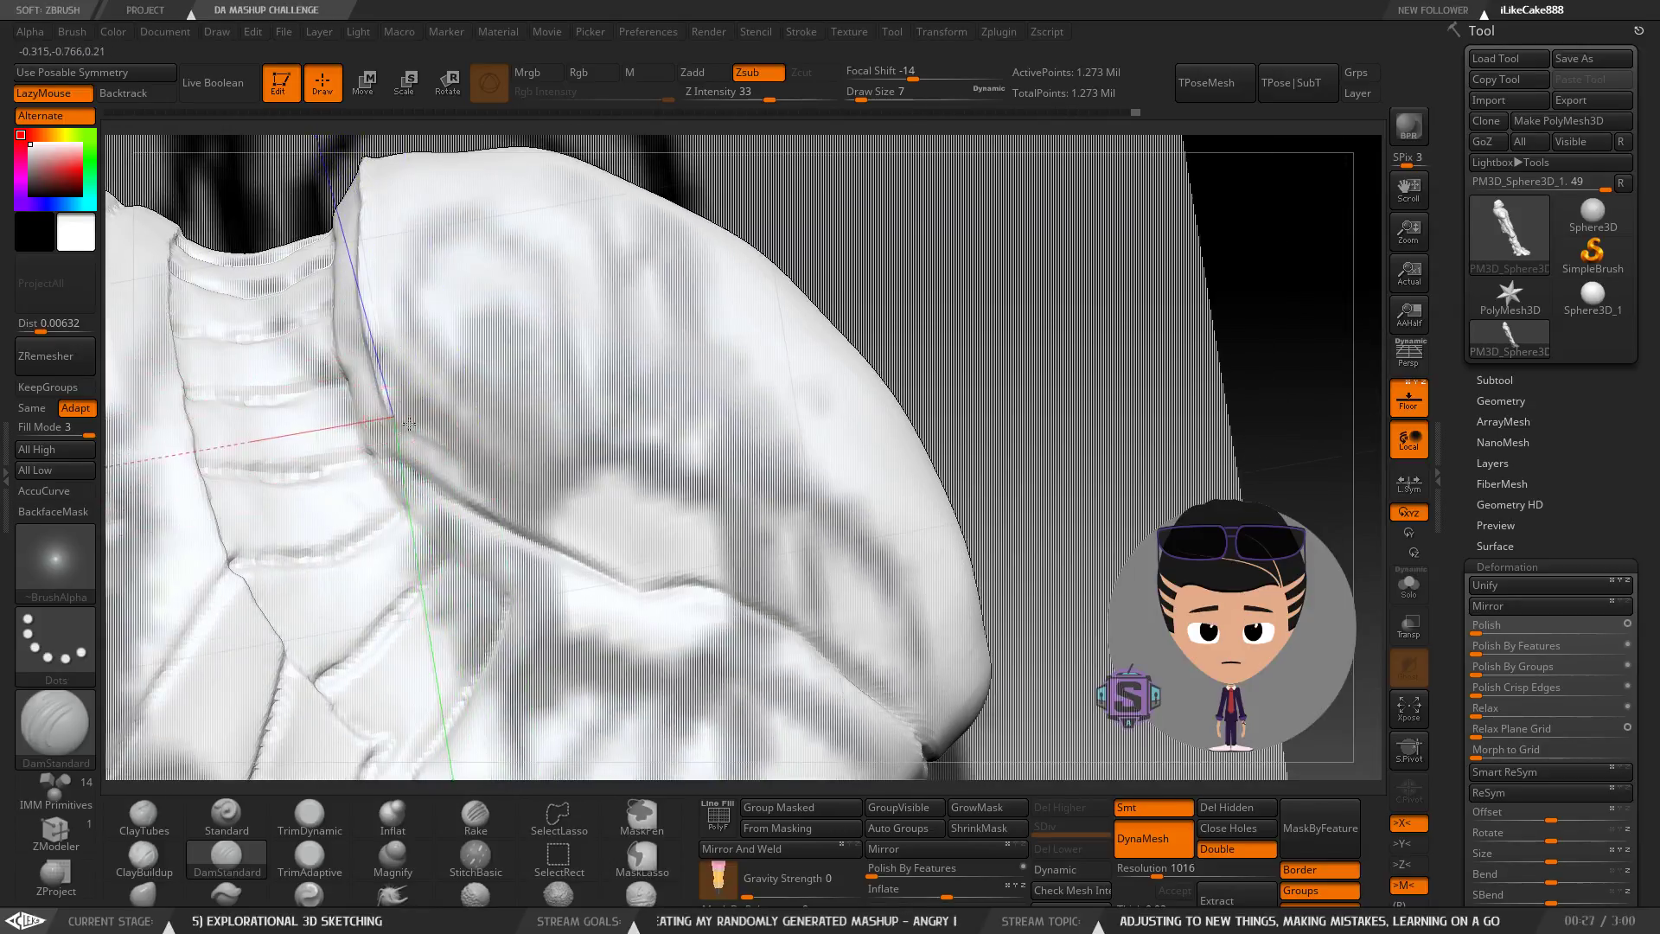
Carve the rim's upper border across the shoulder pad's back and outer side, just above the lower edge.
mouse_move(403, 418)
right_mouse_down()
mouse_move(542, 497)
mouse_move(611, 485)
mouse_move(693, 561)
mouse_move(735, 564)
mouse_move(401, 456)
mouse_move(587, 317)
mouse_move(432, 449)
mouse_move(467, 429)
mouse_move(382, 467)
mouse_move(445, 417)
mouse_move(557, 415)
mouse_move(686, 475)
mouse_move(653, 471)
mouse_move(738, 582)
mouse_move(744, 534)
mouse_move(596, 425)
right_mouse_up()
mouse_move(641, 526)
right_mouse_down()
mouse_move(618, 489)
mouse_move(633, 514)
mouse_move(763, 511)
mouse_move(782, 593)
mouse_move(793, 496)
mouse_move(723, 449)
mouse_move(634, 468)
right_mouse_up()
left_click_drag(525, 274, 484, 249)
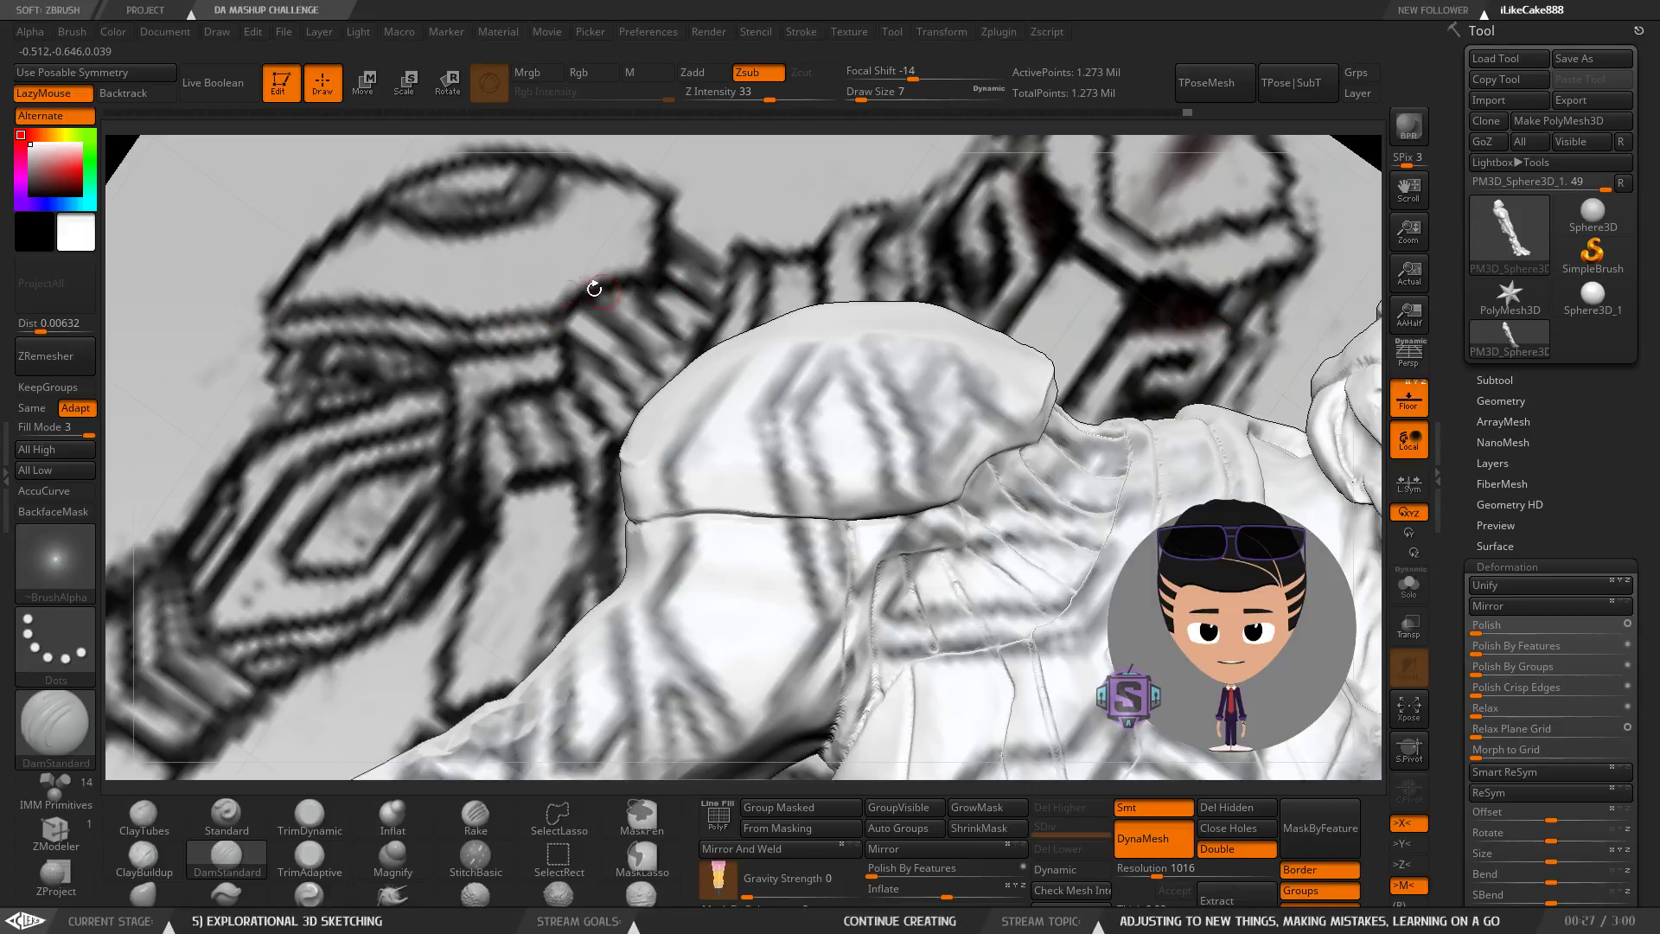
left_click_drag(601, 427, 802, 511)
mouse_move(304, 422)
left_mouse_down()
mouse_move(456, 496)
mouse_move(678, 497)
mouse_move(511, 430)
mouse_move(663, 468)
left_mouse_up()
left_click_drag(760, 493, 439, 471)
right_click_drag(618, 473, 567, 463)
left_click_drag(598, 450, 641, 464)
mouse_move(640, 463)
right_mouse_down()
mouse_move(696, 484)
mouse_move(684, 500)
mouse_move(631, 467)
mouse_move(741, 326)
mouse_move(630, 461)
right_mouse_up()
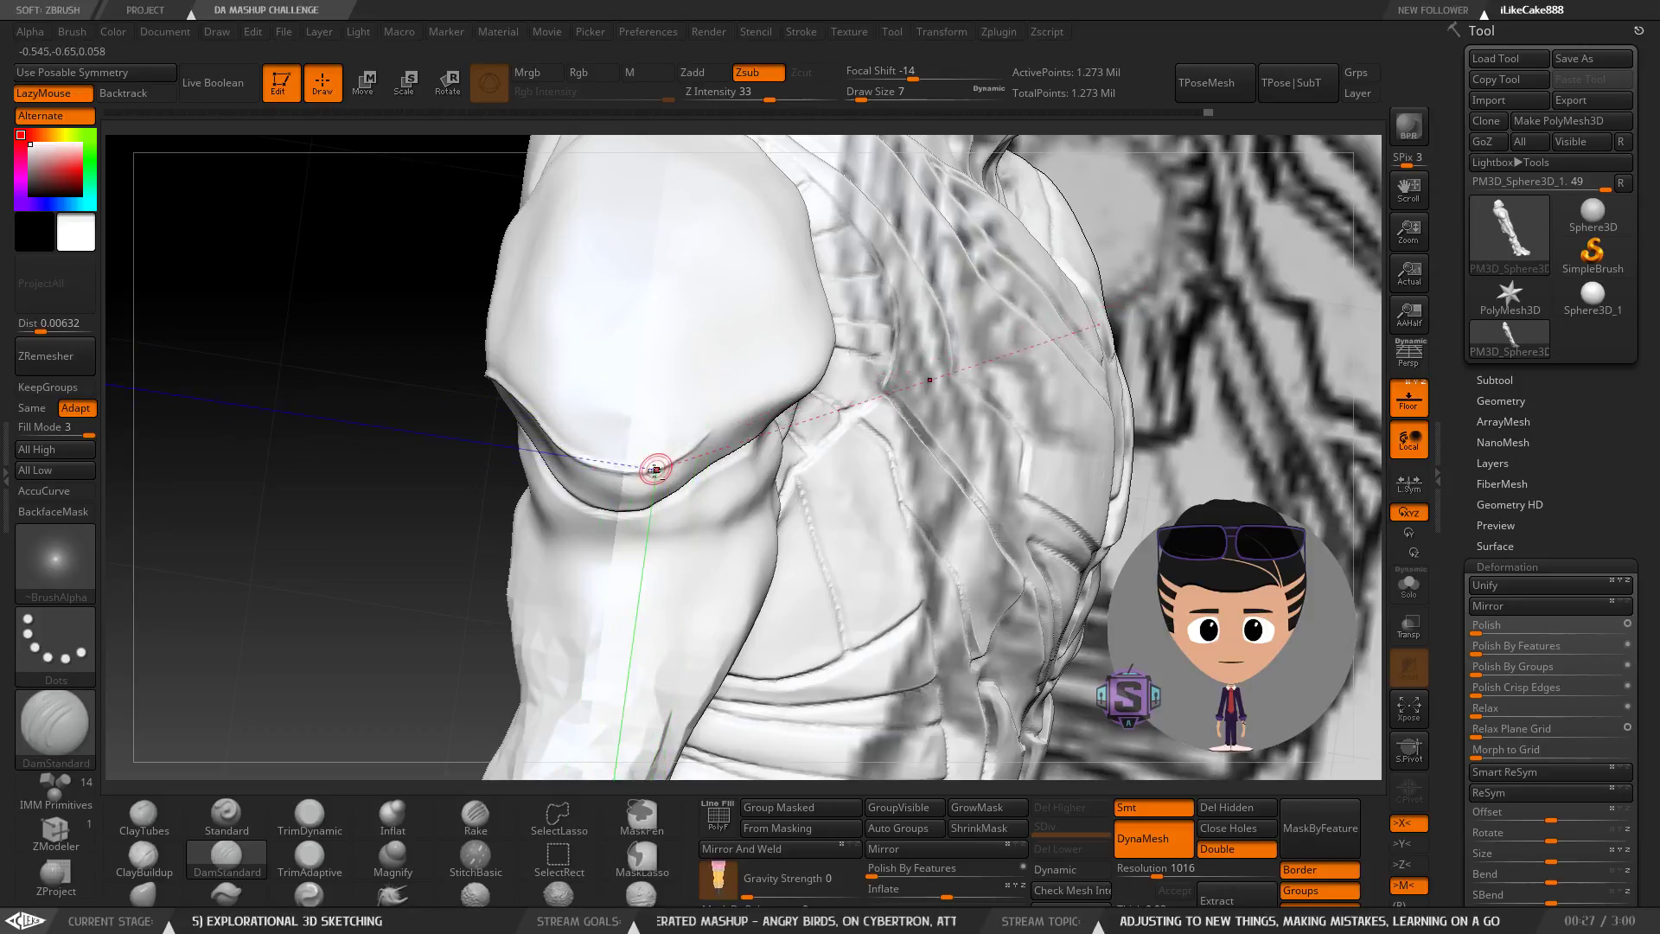
Continue the rim's upper border around the shoulder pad's front and up its inner edge, smoothing the line.
key("ctrl")
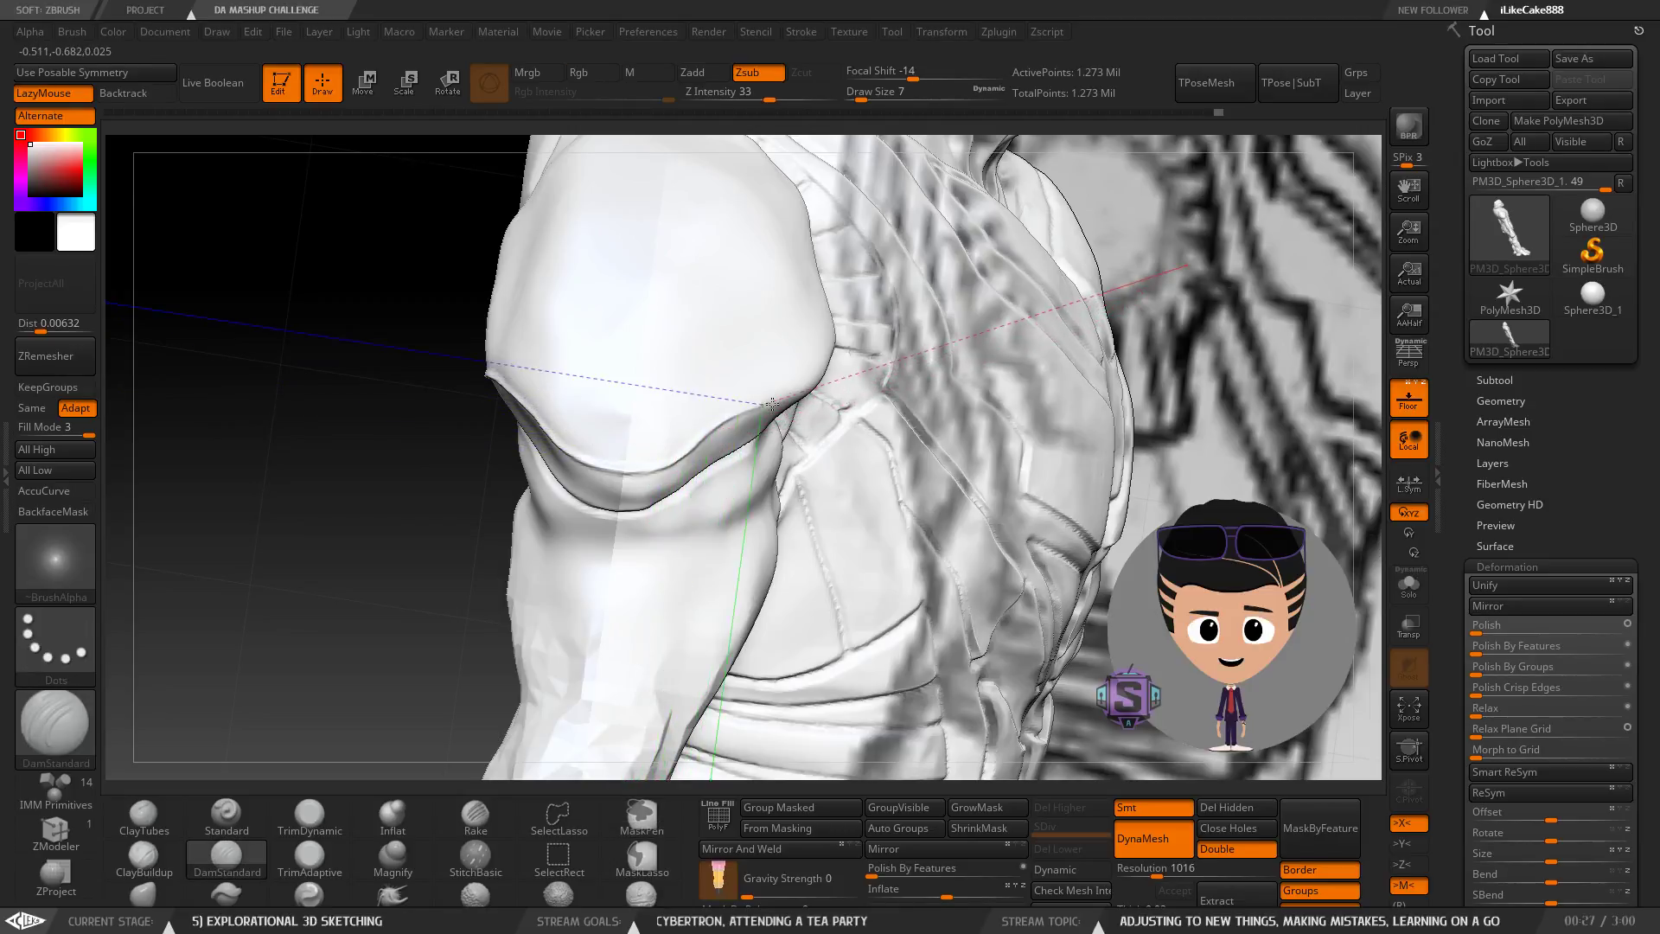
mouse_move(821, 393)
right_mouse_down()
mouse_move(734, 340)
mouse_move(778, 303)
mouse_move(741, 397)
mouse_move(834, 454)
mouse_move(765, 402)
mouse_move(835, 396)
mouse_move(838, 375)
mouse_move(816, 374)
mouse_move(952, 311)
mouse_move(682, 456)
mouse_move(669, 445)
right_mouse_up()
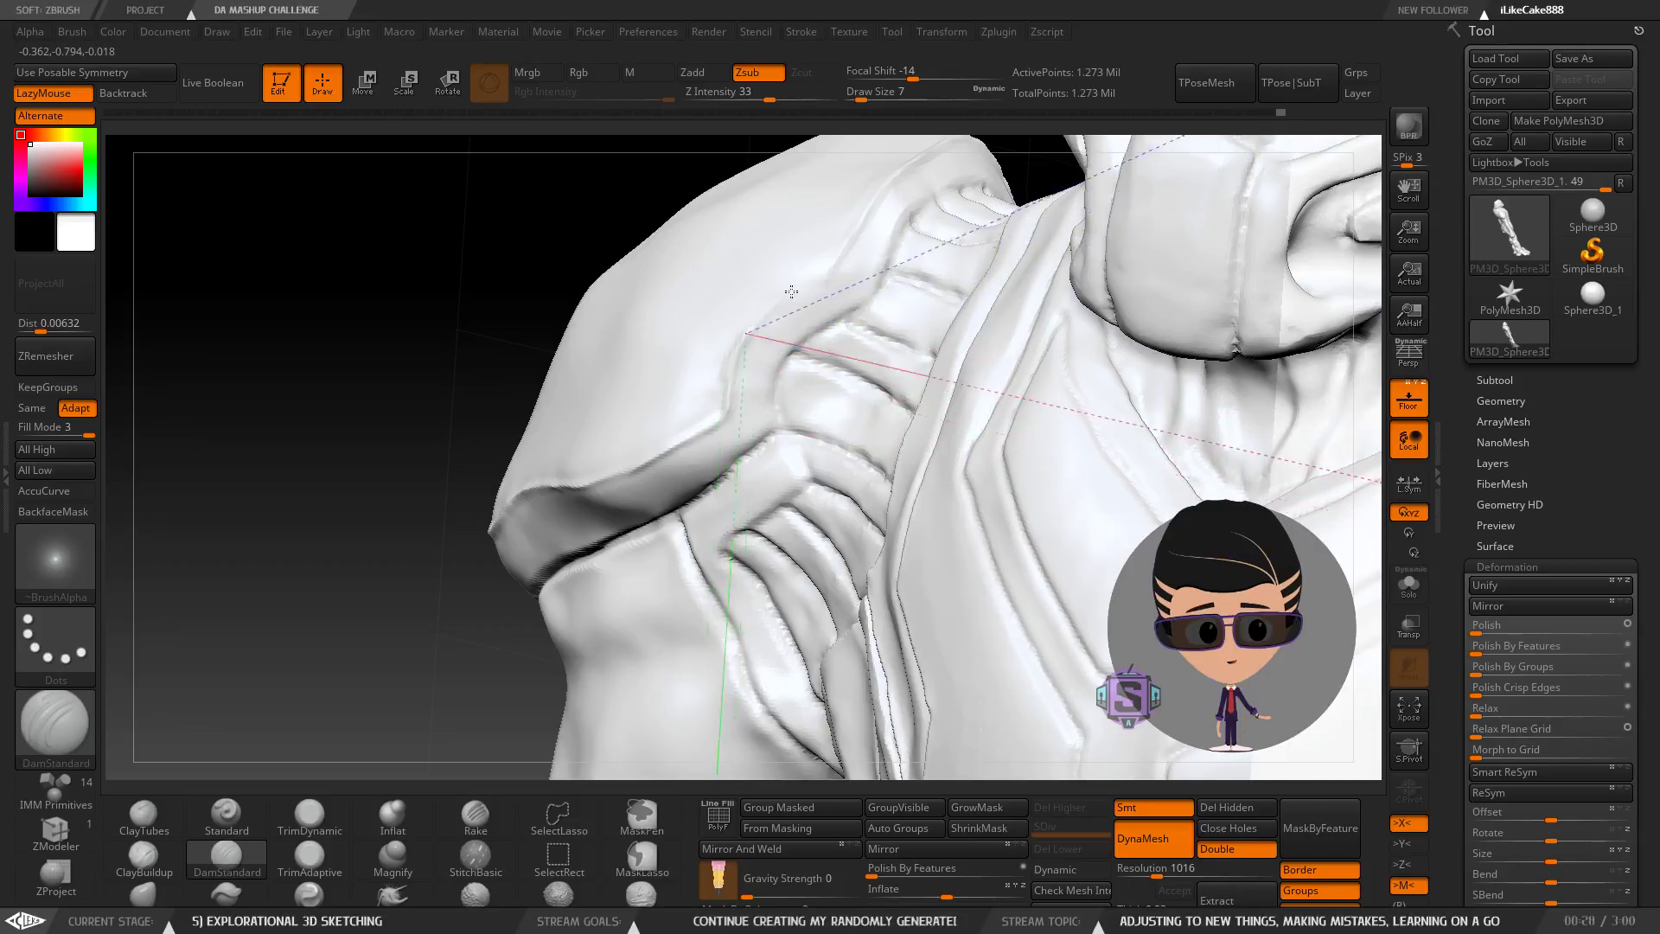
mouse_move(794, 303)
right_mouse_down()
mouse_move(797, 334)
mouse_move(821, 321)
mouse_move(797, 333)
mouse_move(728, 312)
right_mouse_up()
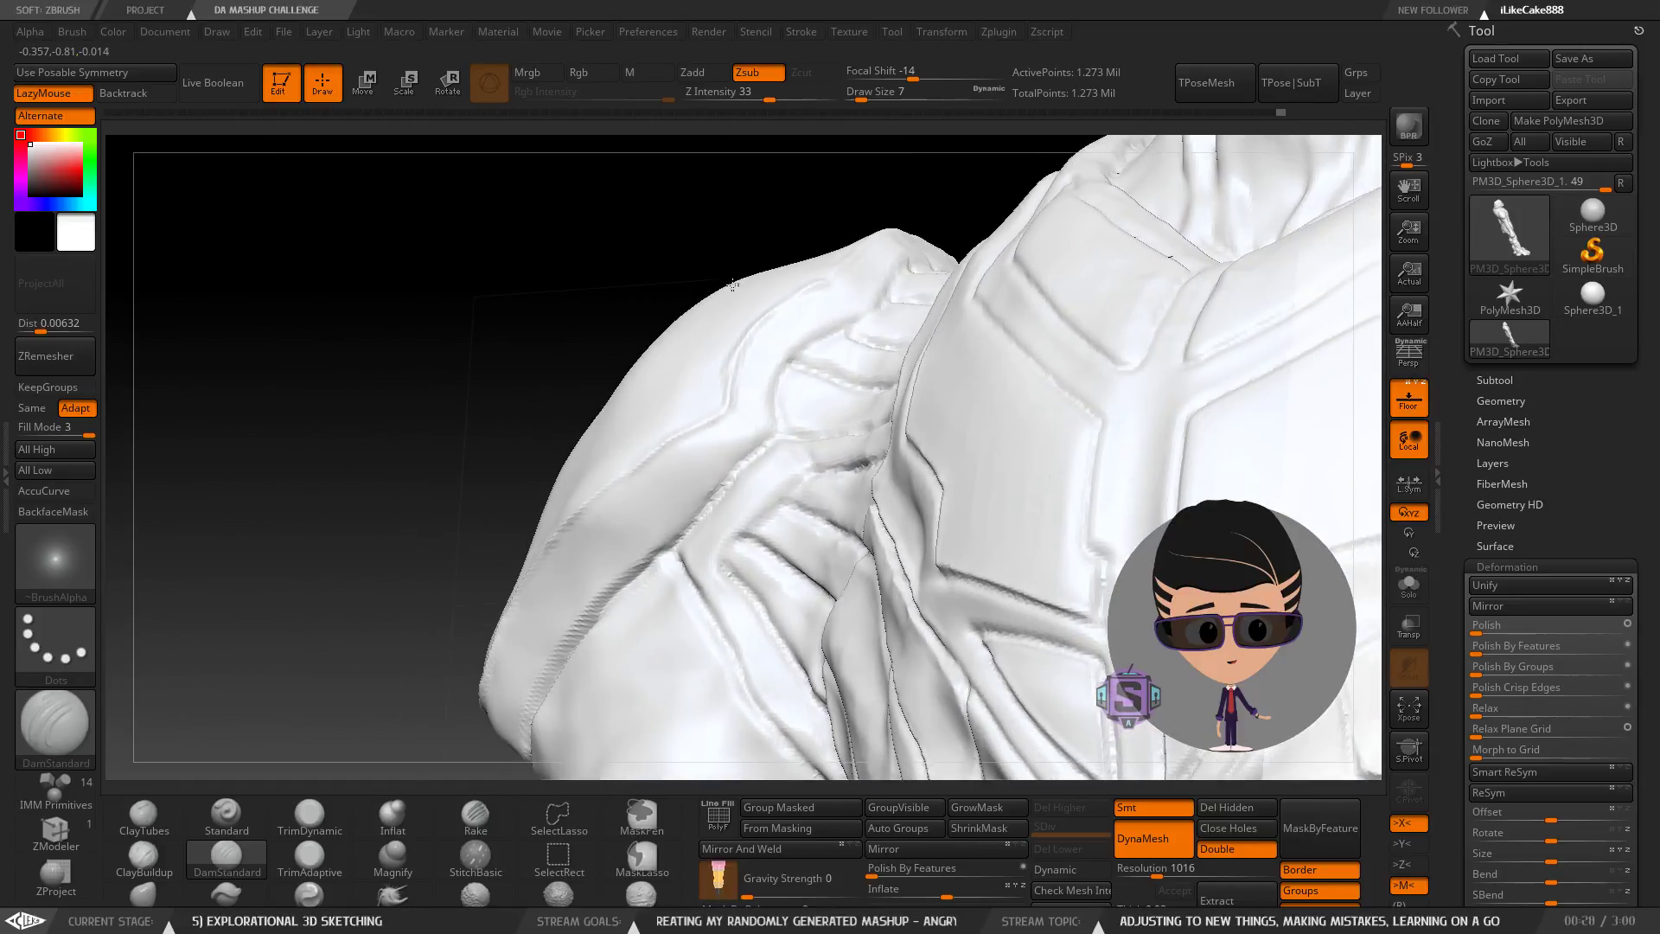
key("shift")
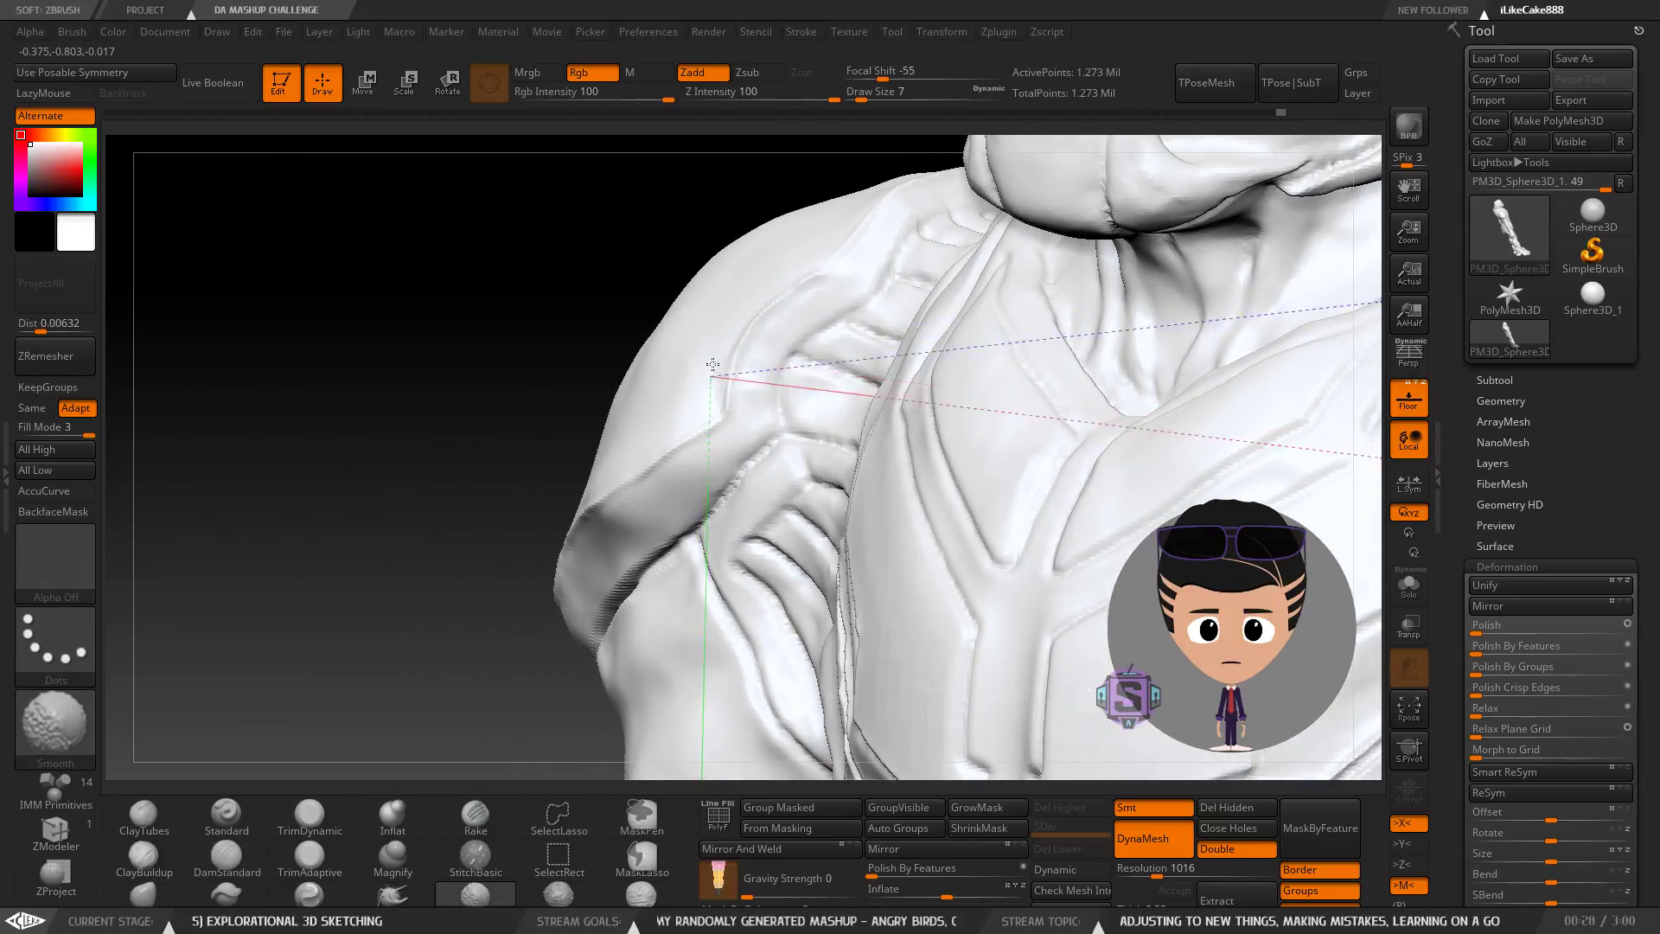
Shape the surface of the rim band on the shoulder pad's back with ClayBuildup at draw size 7 and Z Intensity 20.
mouse_move(704, 282)
right_mouse_down()
mouse_move(715, 311)
mouse_move(756, 263)
mouse_move(774, 352)
mouse_move(721, 377)
mouse_move(750, 481)
mouse_move(707, 523)
mouse_move(833, 527)
mouse_move(853, 494)
mouse_move(768, 476)
mouse_move(714, 424)
mouse_move(559, 427)
mouse_move(625, 432)
mouse_move(572, 583)
right_mouse_up()
right_click_drag(349, 452, 697, 385, "alt")
right_click_drag(638, 463, 694, 507, "ctrl")
mouse_move(753, 437)
right_mouse_down("alt")
mouse_move(640, 512)
mouse_move(704, 396)
mouse_move(656, 455)
mouse_move(671, 527)
right_mouse_up("alt")
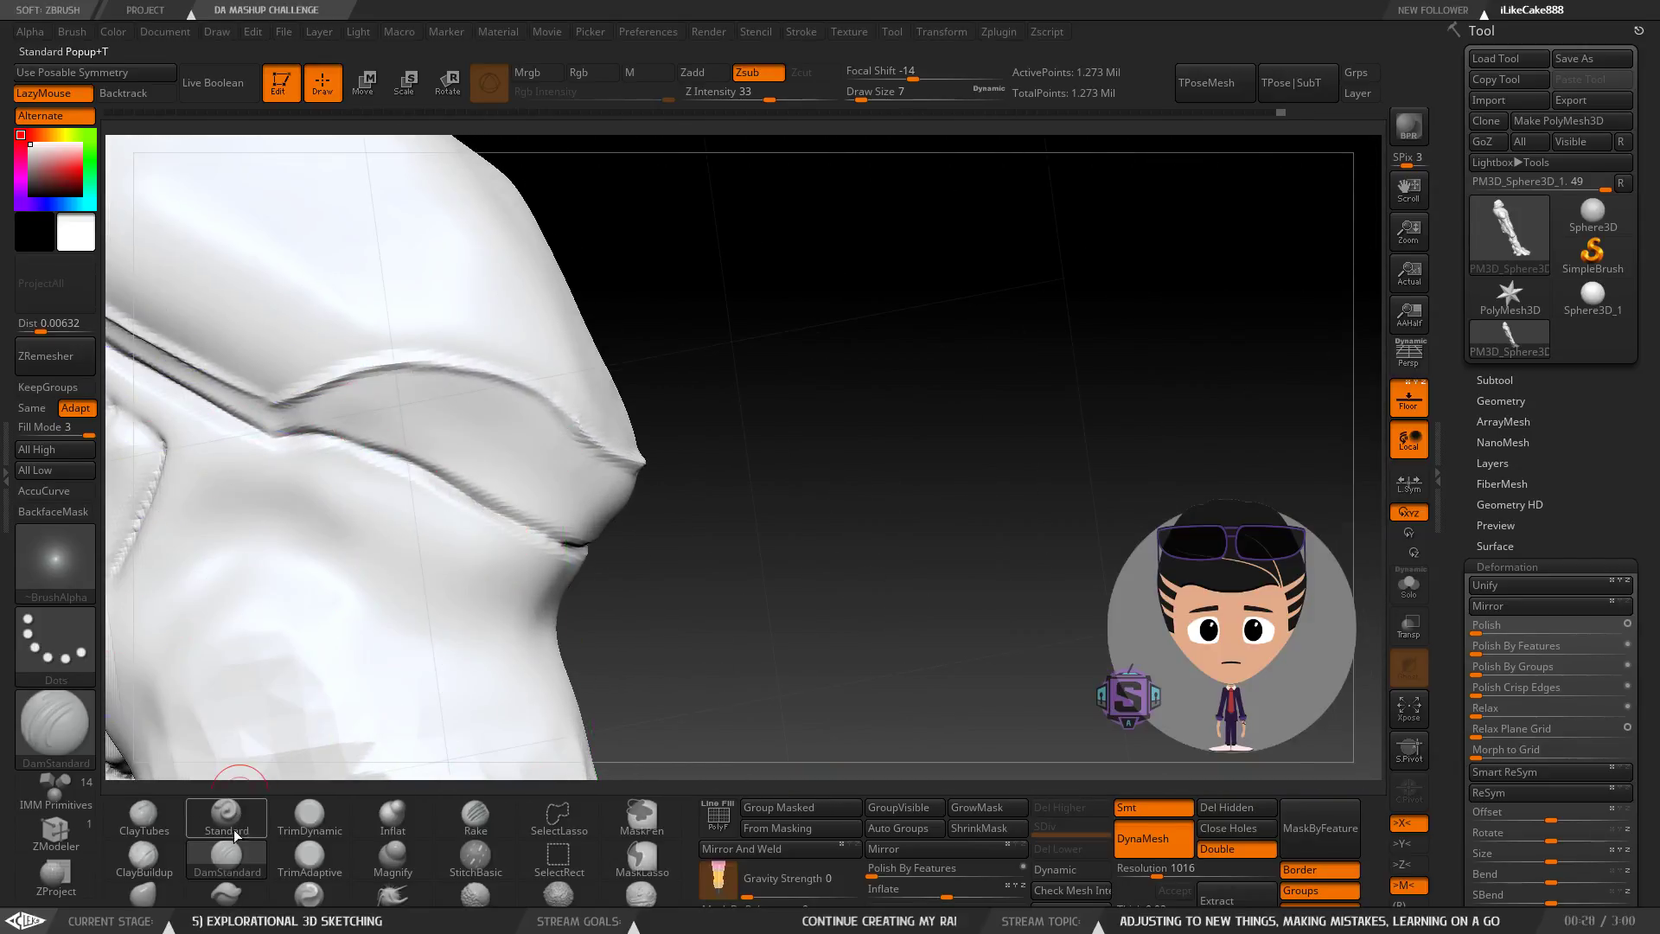
left_click(143, 860)
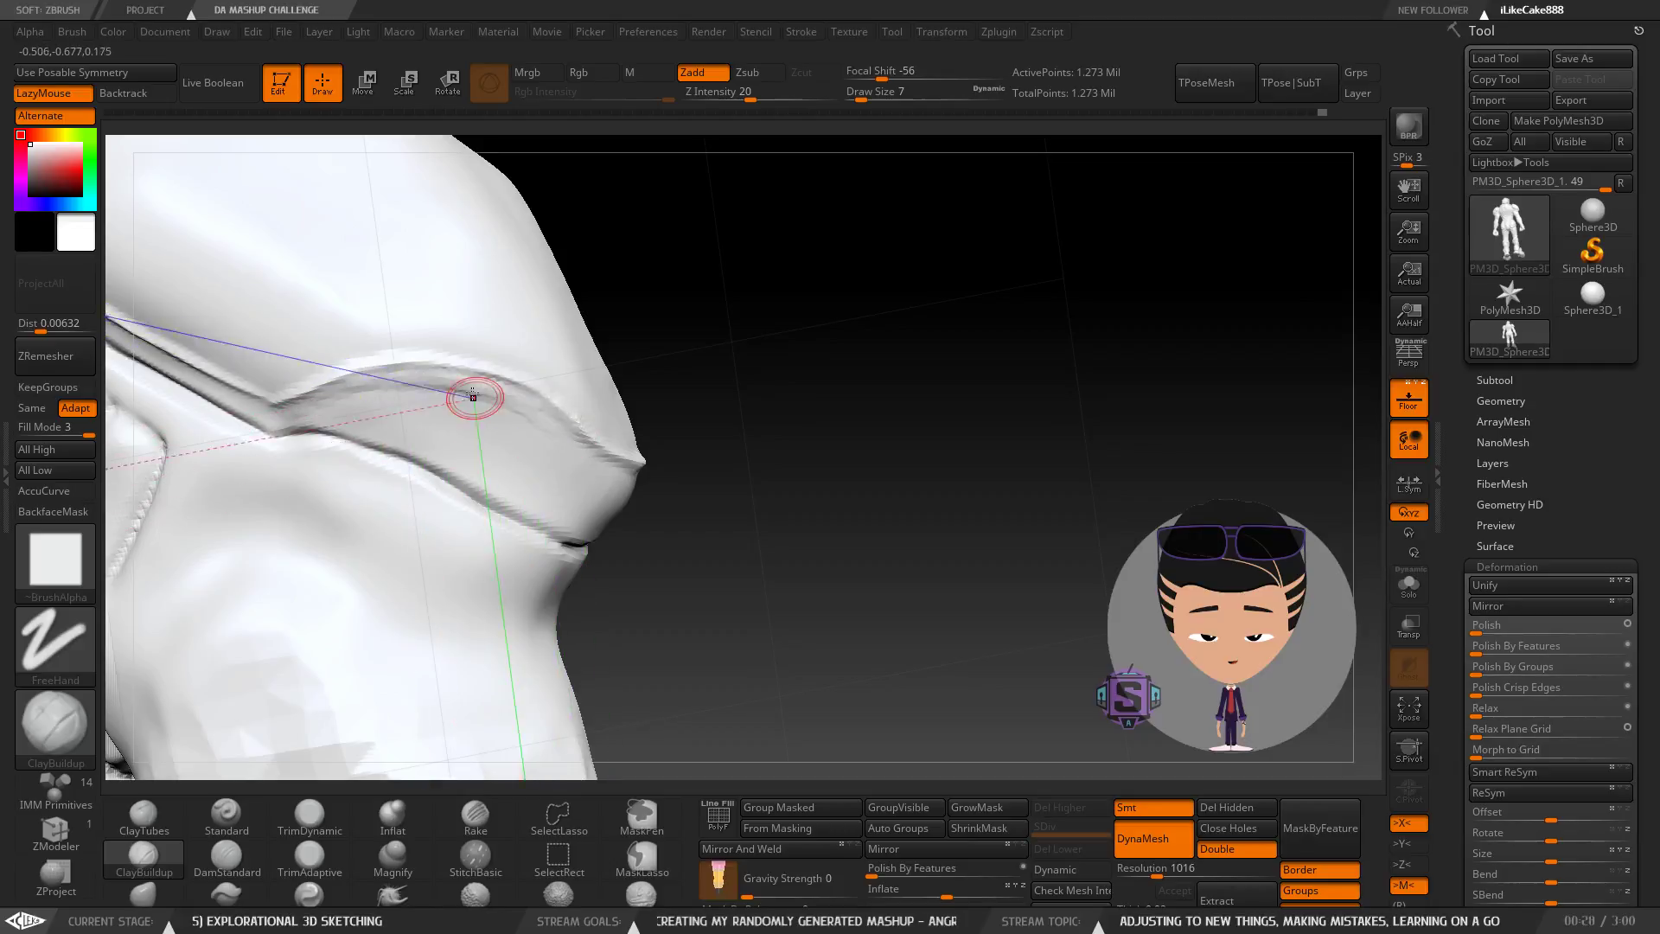
left_click_drag(413, 408, 352, 396)
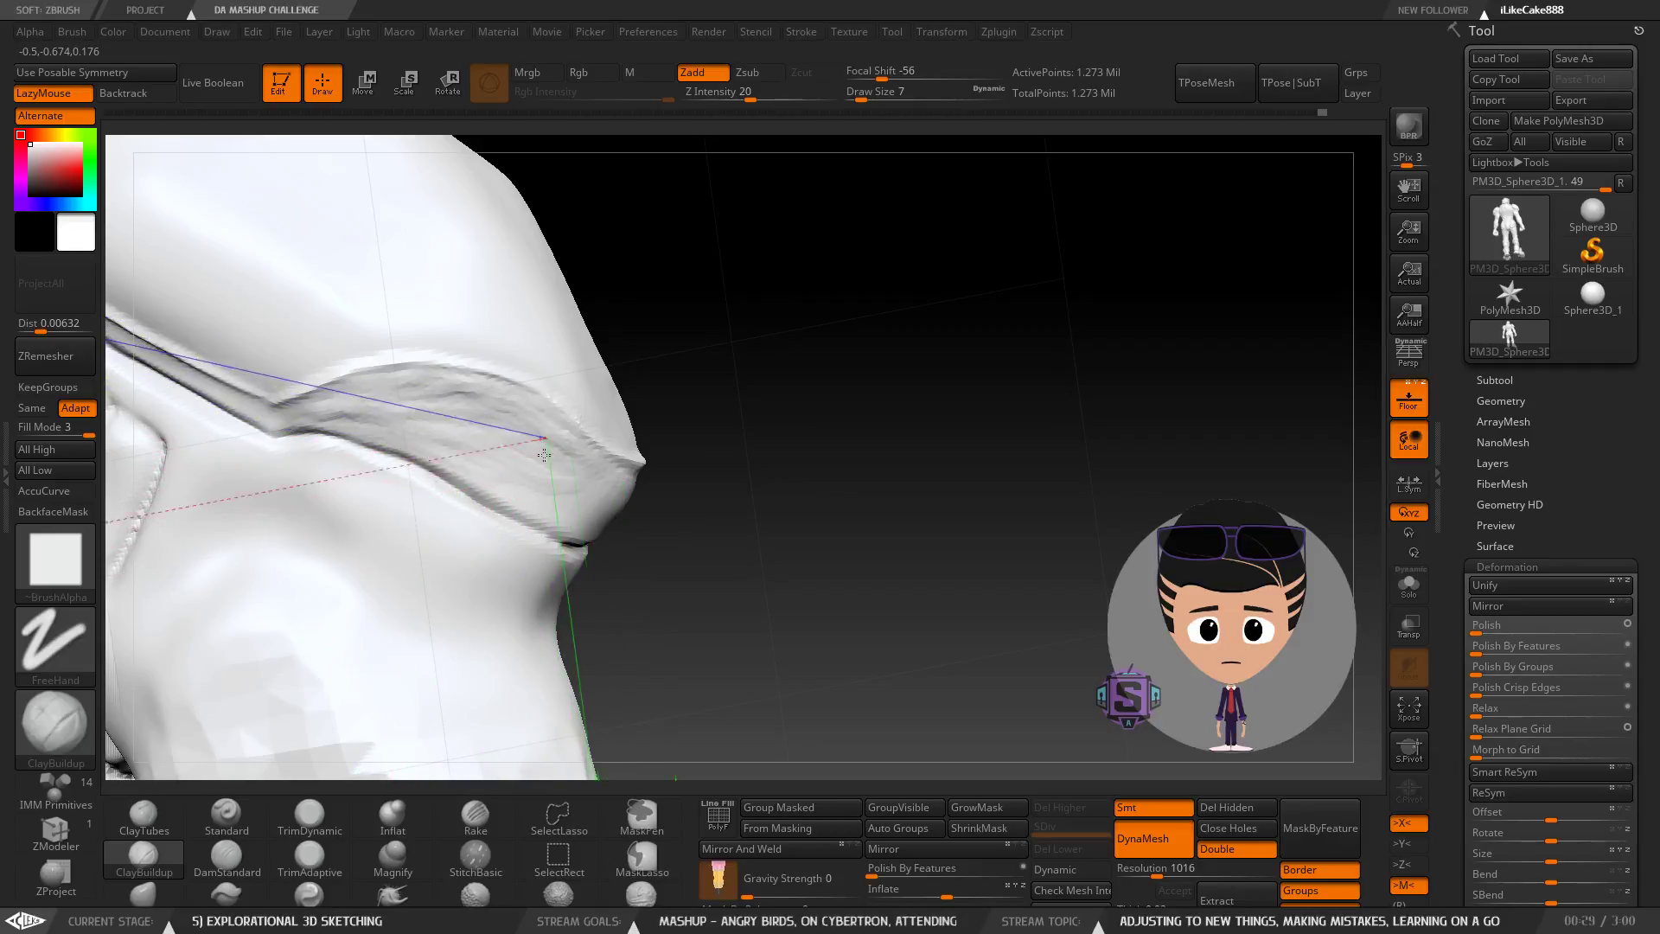
mouse_move(471, 381)
left_mouse_down()
mouse_move(400, 381)
mouse_move(415, 385)
left_mouse_up()
mouse_move(675, 478)
left_mouse_down()
mouse_move(612, 435)
mouse_move(577, 481)
left_mouse_up()
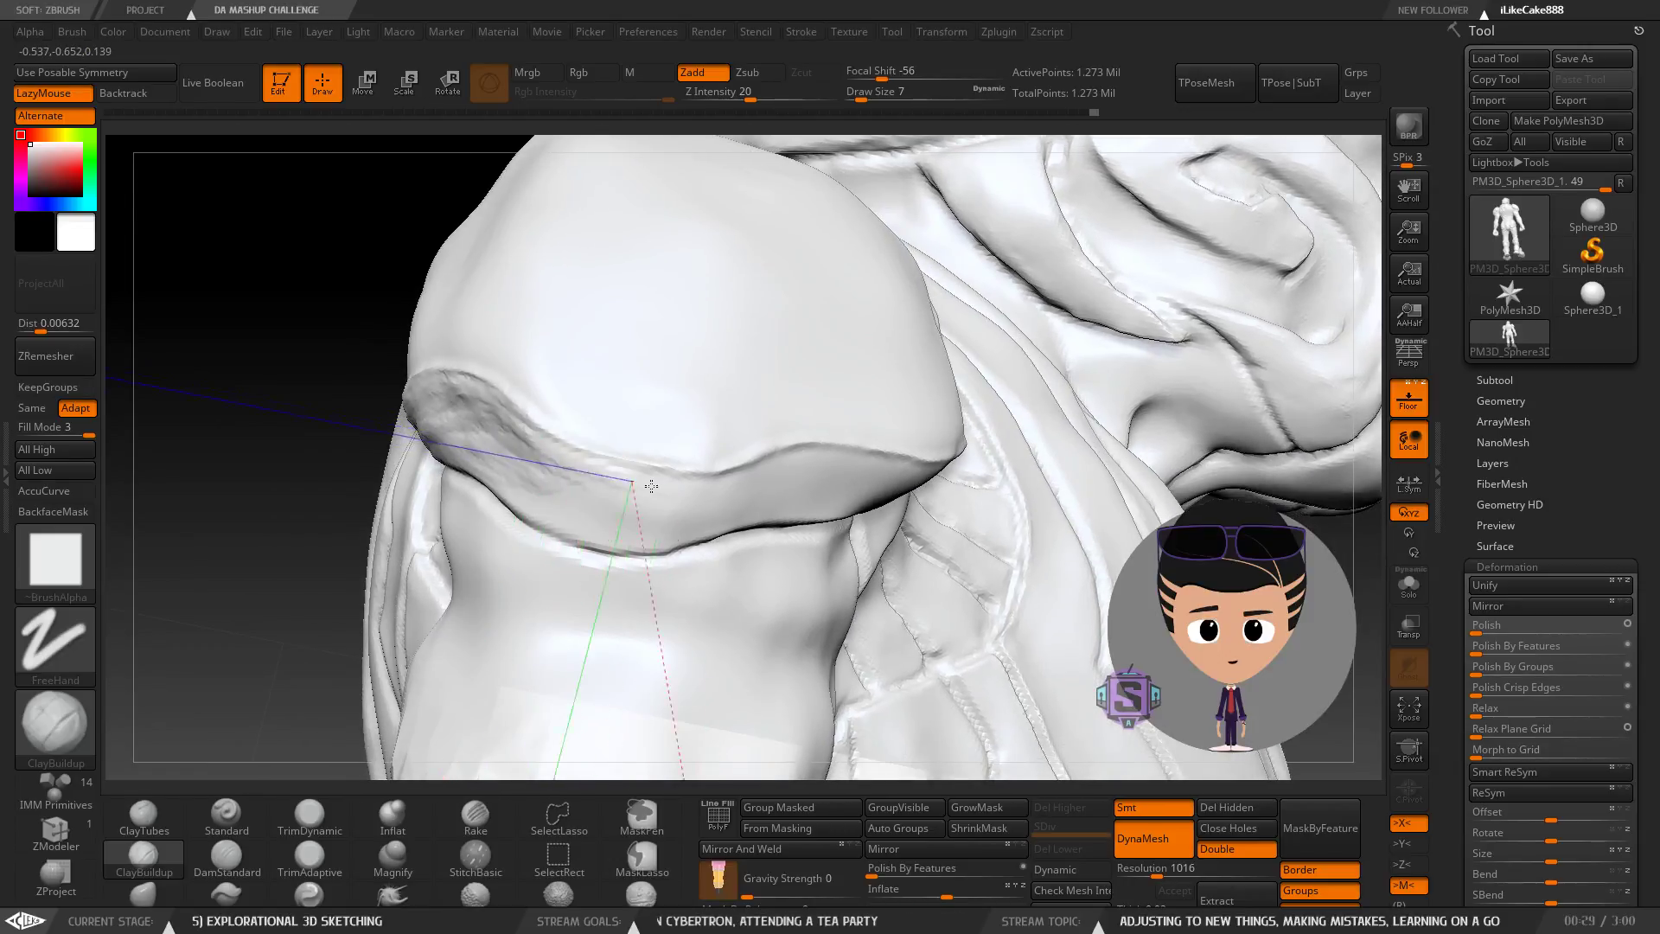
Extend the ClayBuildup strokes along the rim band around the shoulder pad's outer side to the front.
right_click_drag(779, 459, 699, 479)
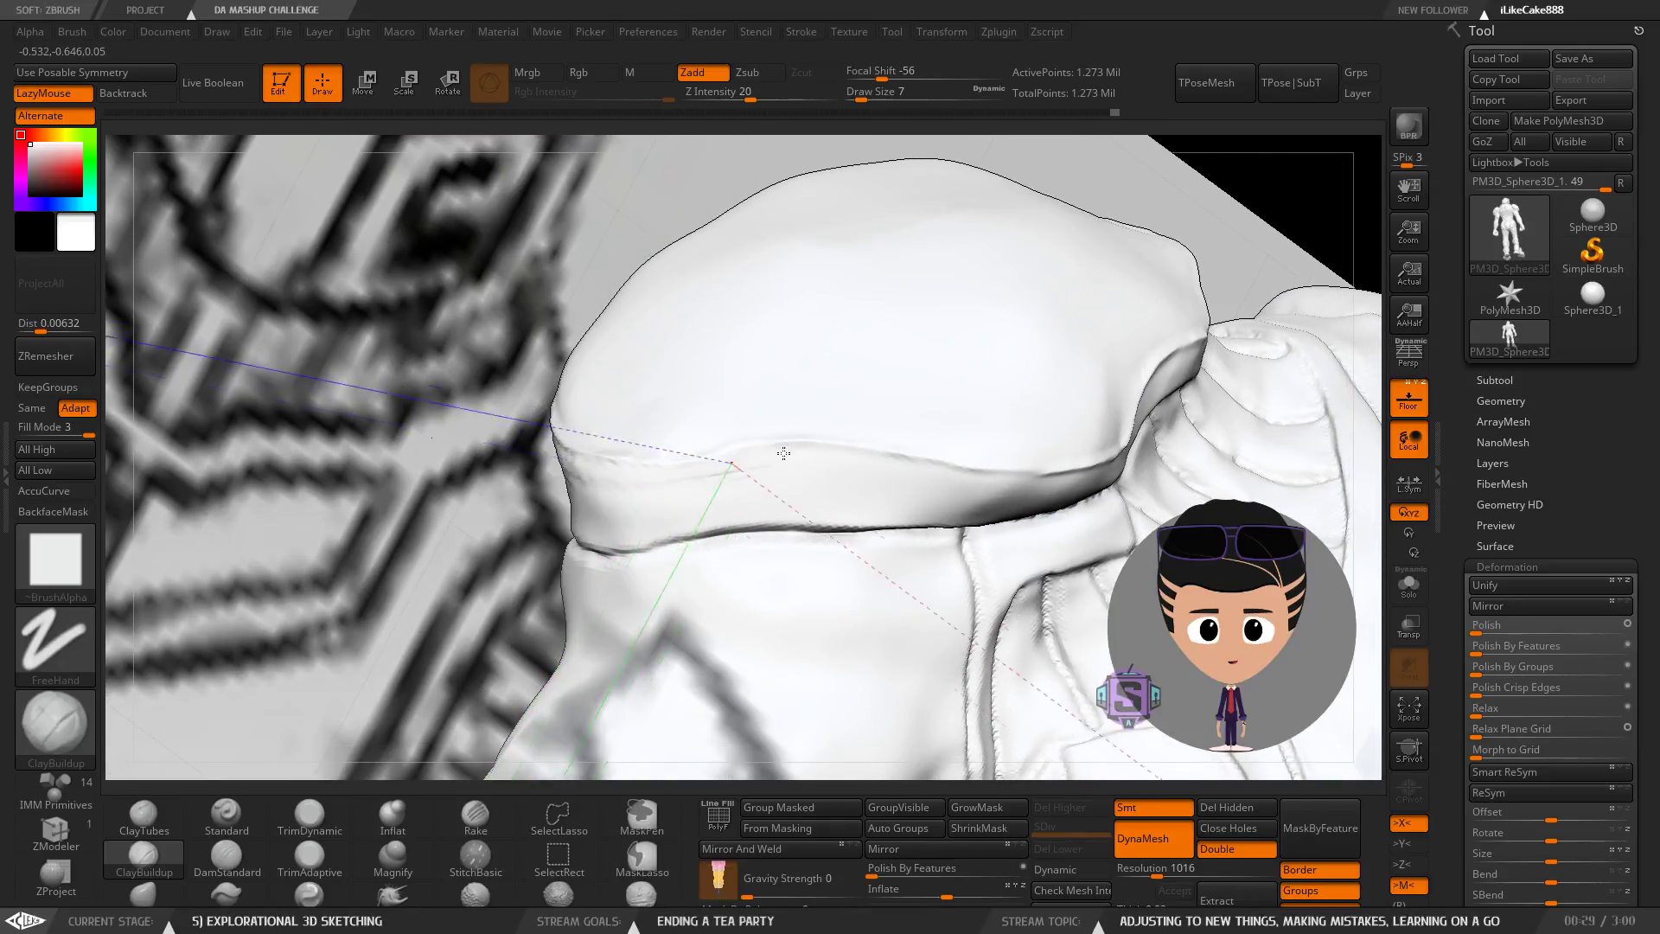
mouse_move(951, 501)
right_mouse_down()
mouse_move(648, 415)
mouse_move(622, 374)
right_mouse_up()
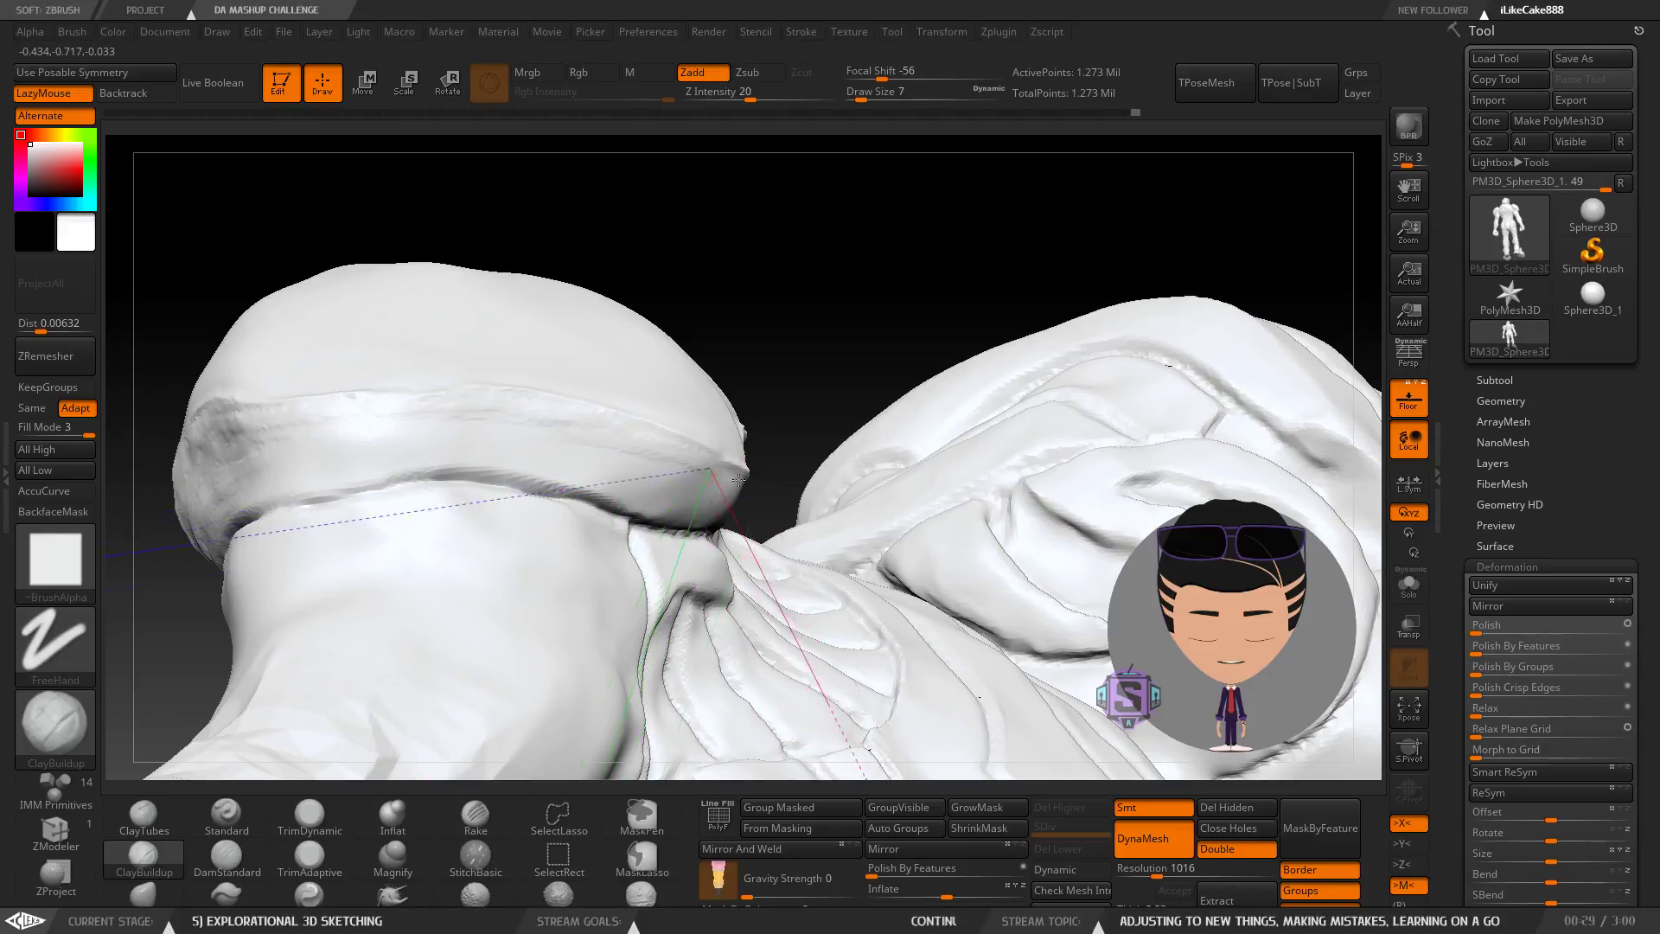
mouse_move(740, 480)
right_mouse_down()
mouse_move(689, 381)
mouse_move(766, 501)
mouse_move(646, 395)
mouse_move(604, 452)
right_mouse_up()
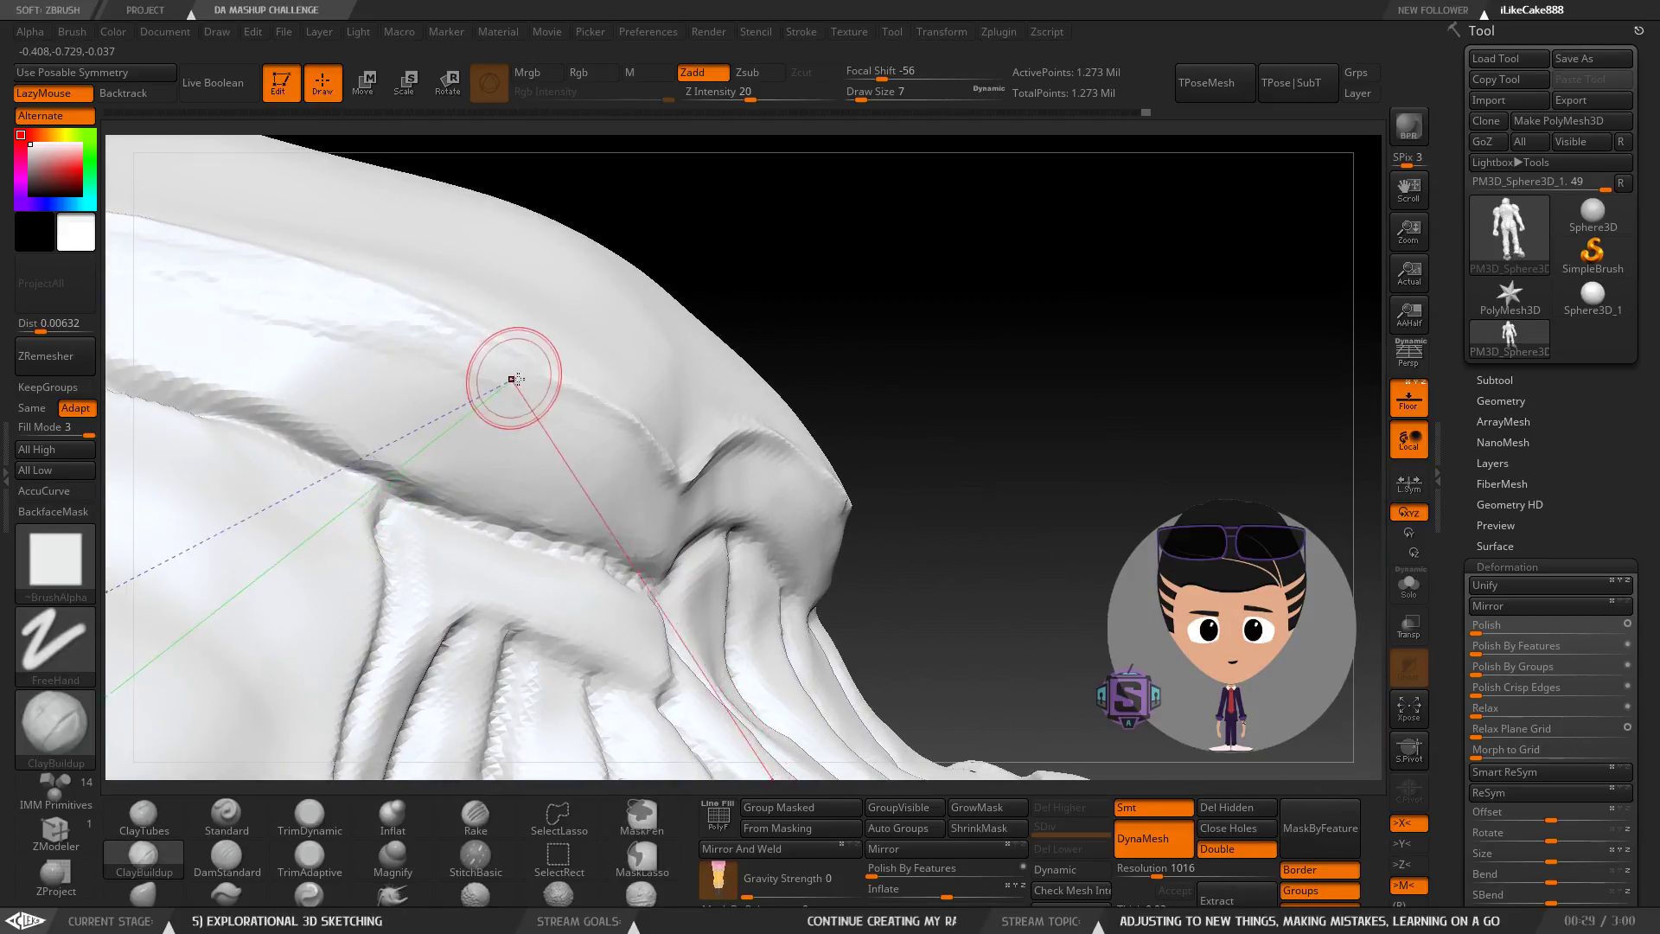
left_click_drag(571, 398, 618, 427)
mouse_move(514, 365)
left_mouse_down()
mouse_move(612, 418)
mouse_move(604, 431)
left_mouse_up()
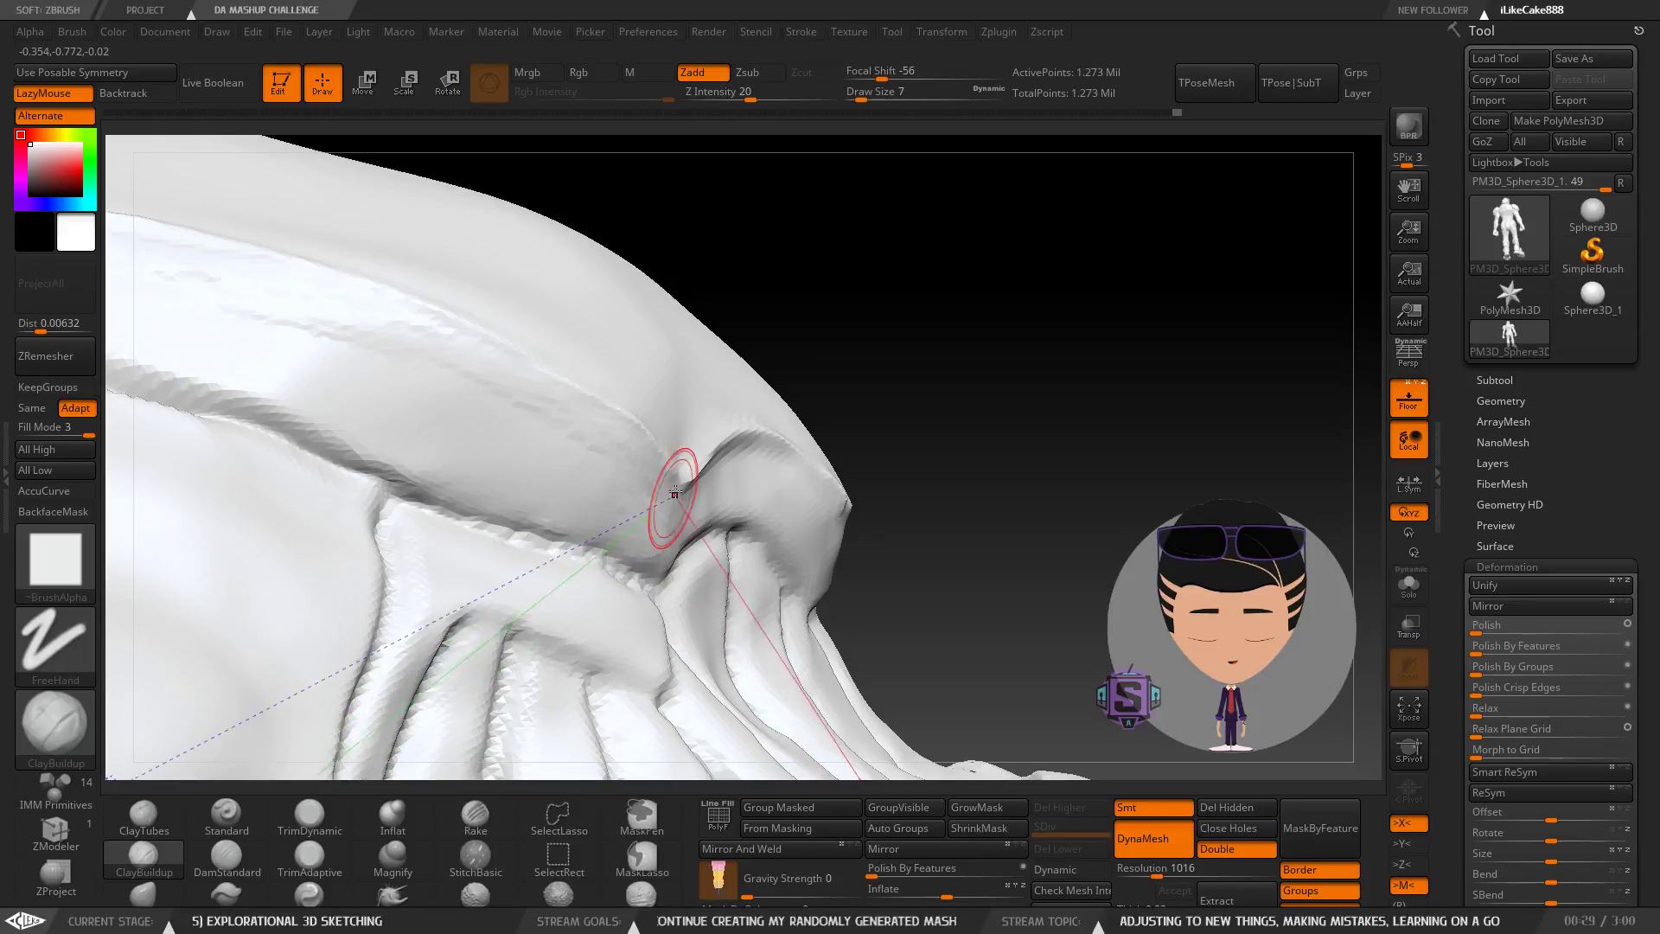
Sculpt the rim band with ClayBuildup where the shoulder pad's front edge turns up beside the ribbed joint.
mouse_move(716, 491)
right_mouse_down()
mouse_move(682, 482)
mouse_move(660, 504)
right_mouse_up()
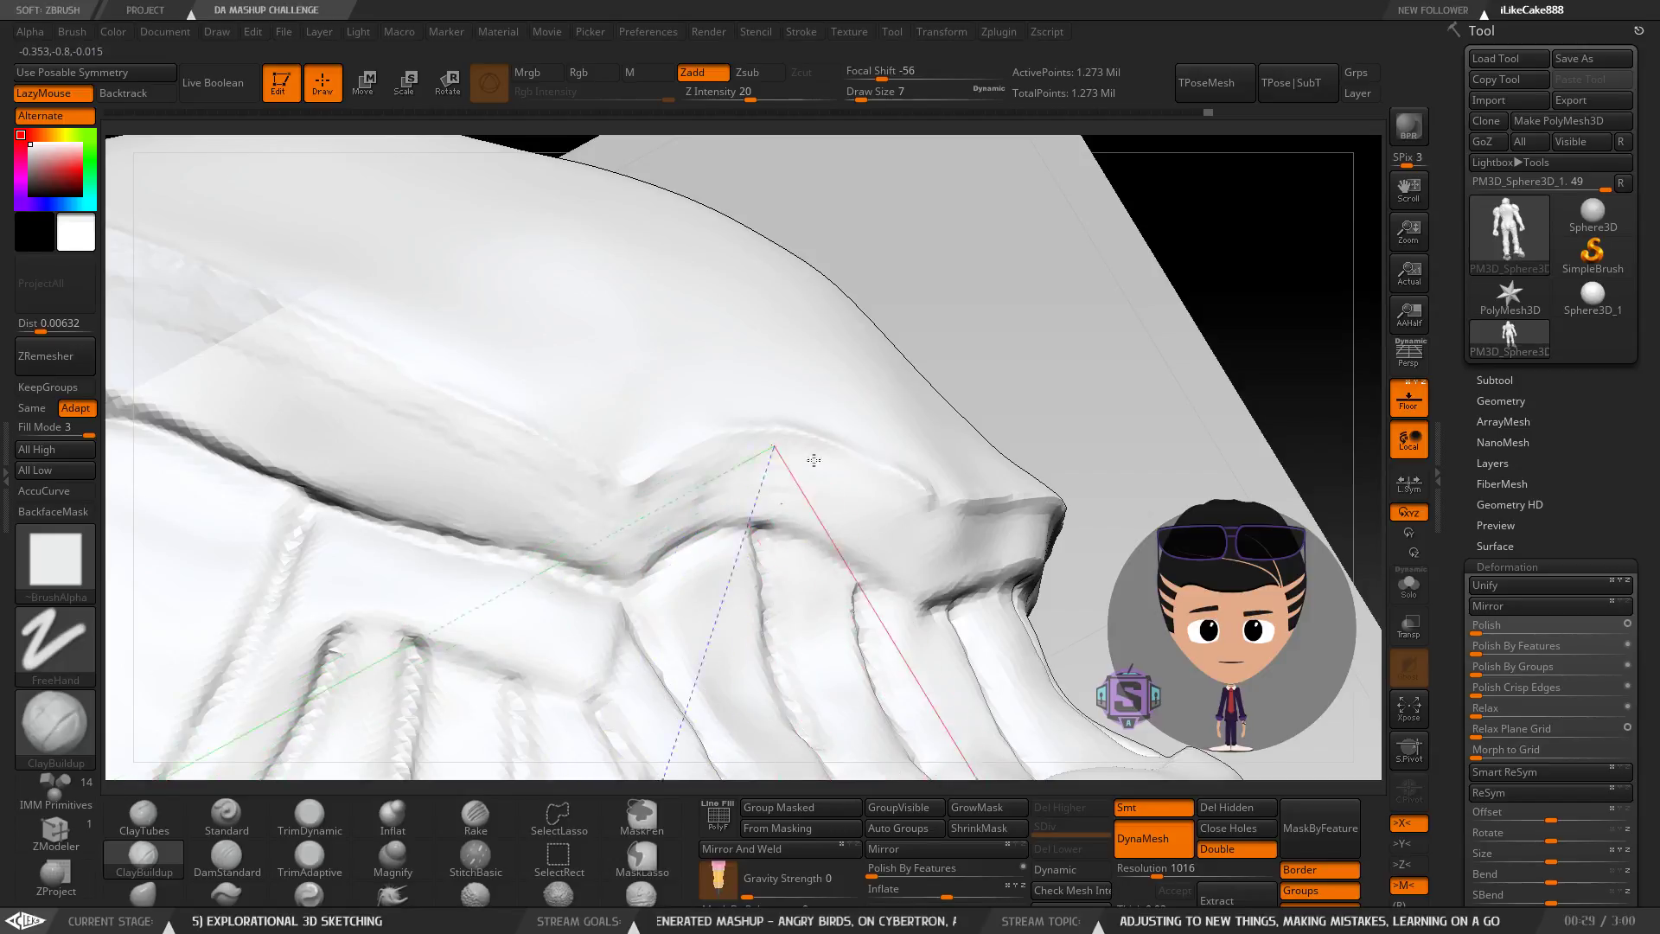
mouse_move(886, 500)
right_mouse_down()
mouse_move(670, 528)
mouse_move(724, 521)
right_mouse_up()
left_click_drag(910, 463, 964, 432)
mouse_move(914, 545)
right_mouse_down()
mouse_move(778, 493)
mouse_move(743, 441)
mouse_move(732, 464)
right_mouse_up()
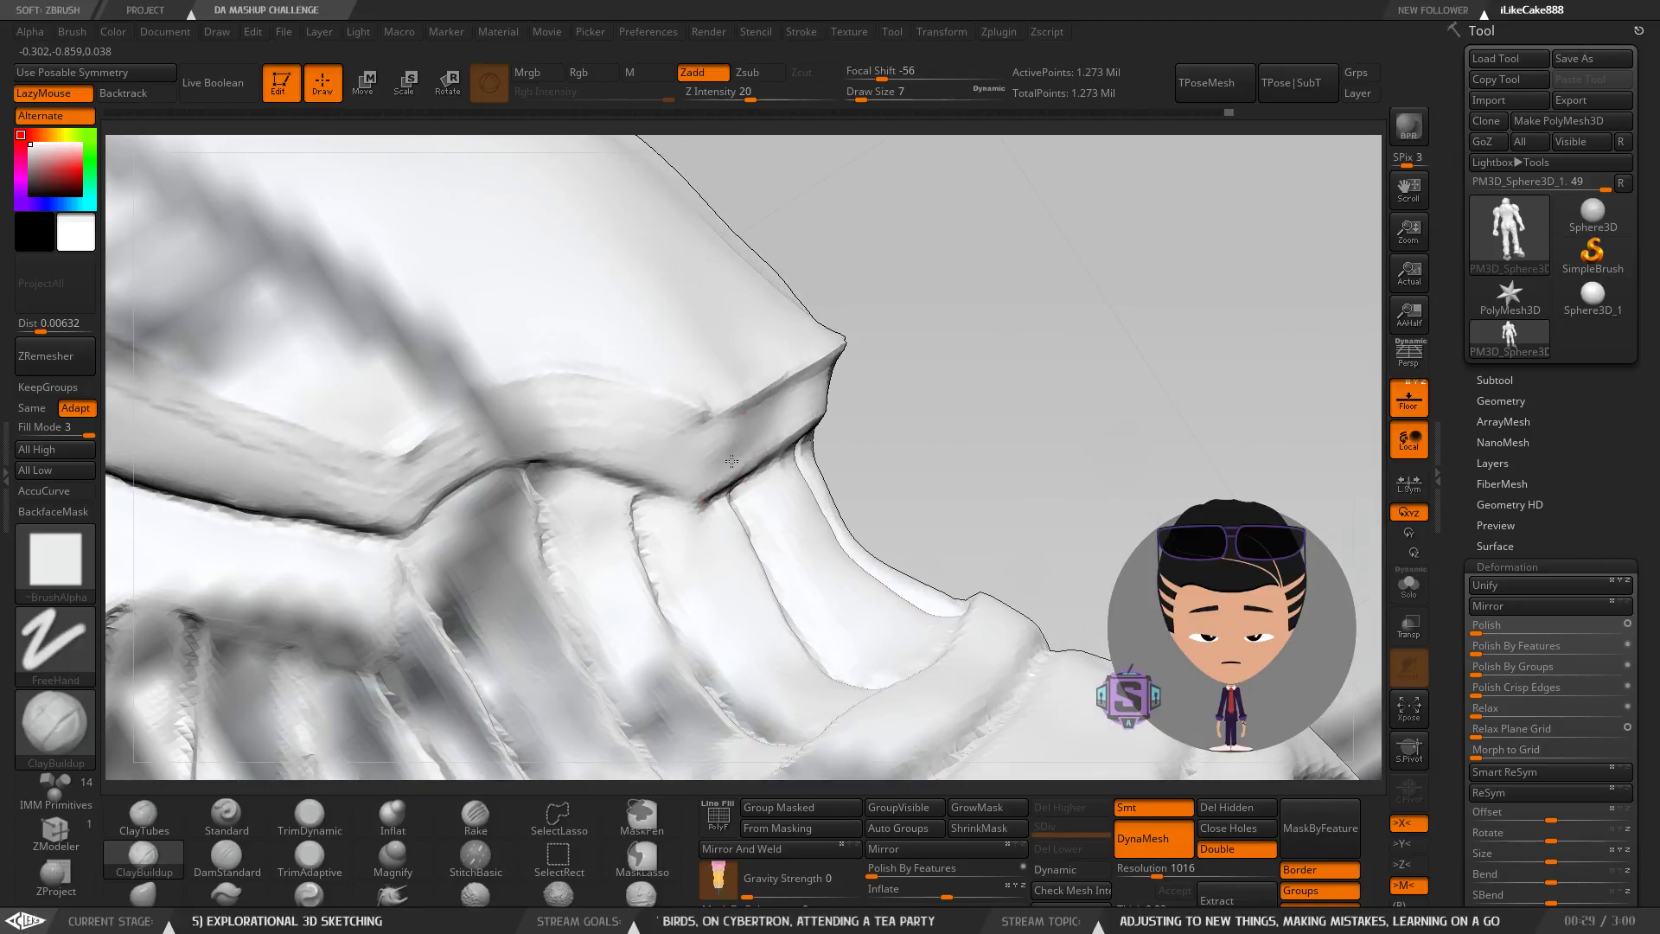
right_click_drag(637, 382, 590, 452)
right_click_drag(752, 497, 689, 419)
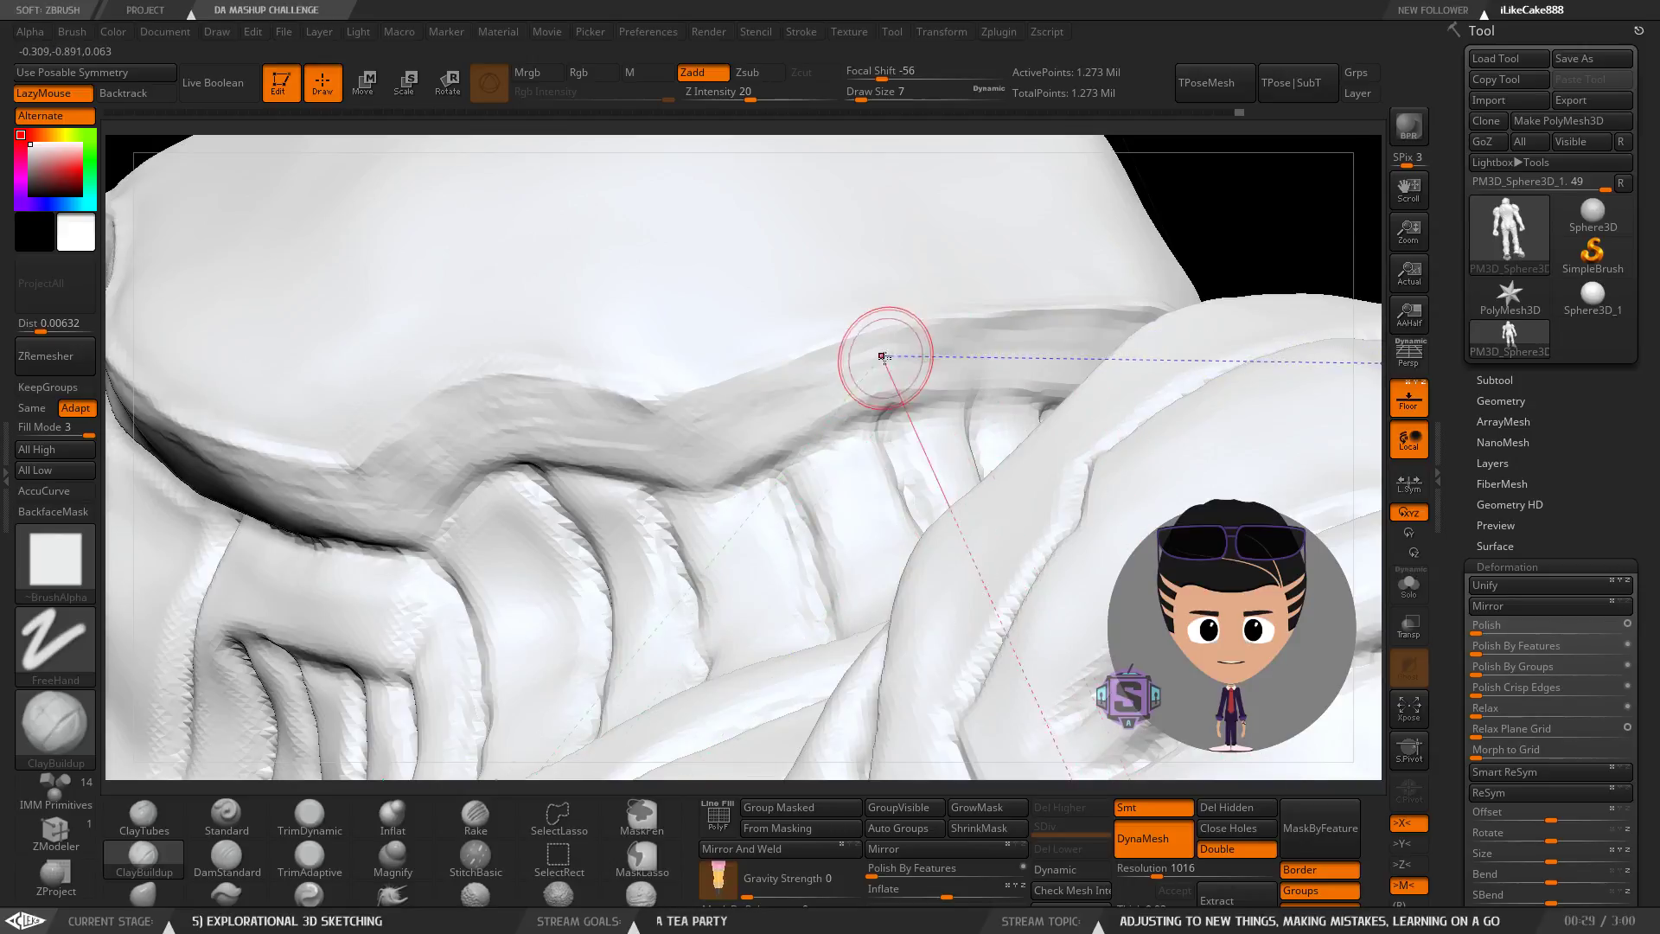
Fill out the inner rim band over the top of the shoulder and down behind the ribs with ClayBuildup strokes.
mouse_move(1011, 370)
right_mouse_down()
mouse_move(1056, 381)
mouse_move(832, 371)
mouse_move(778, 334)
right_mouse_up()
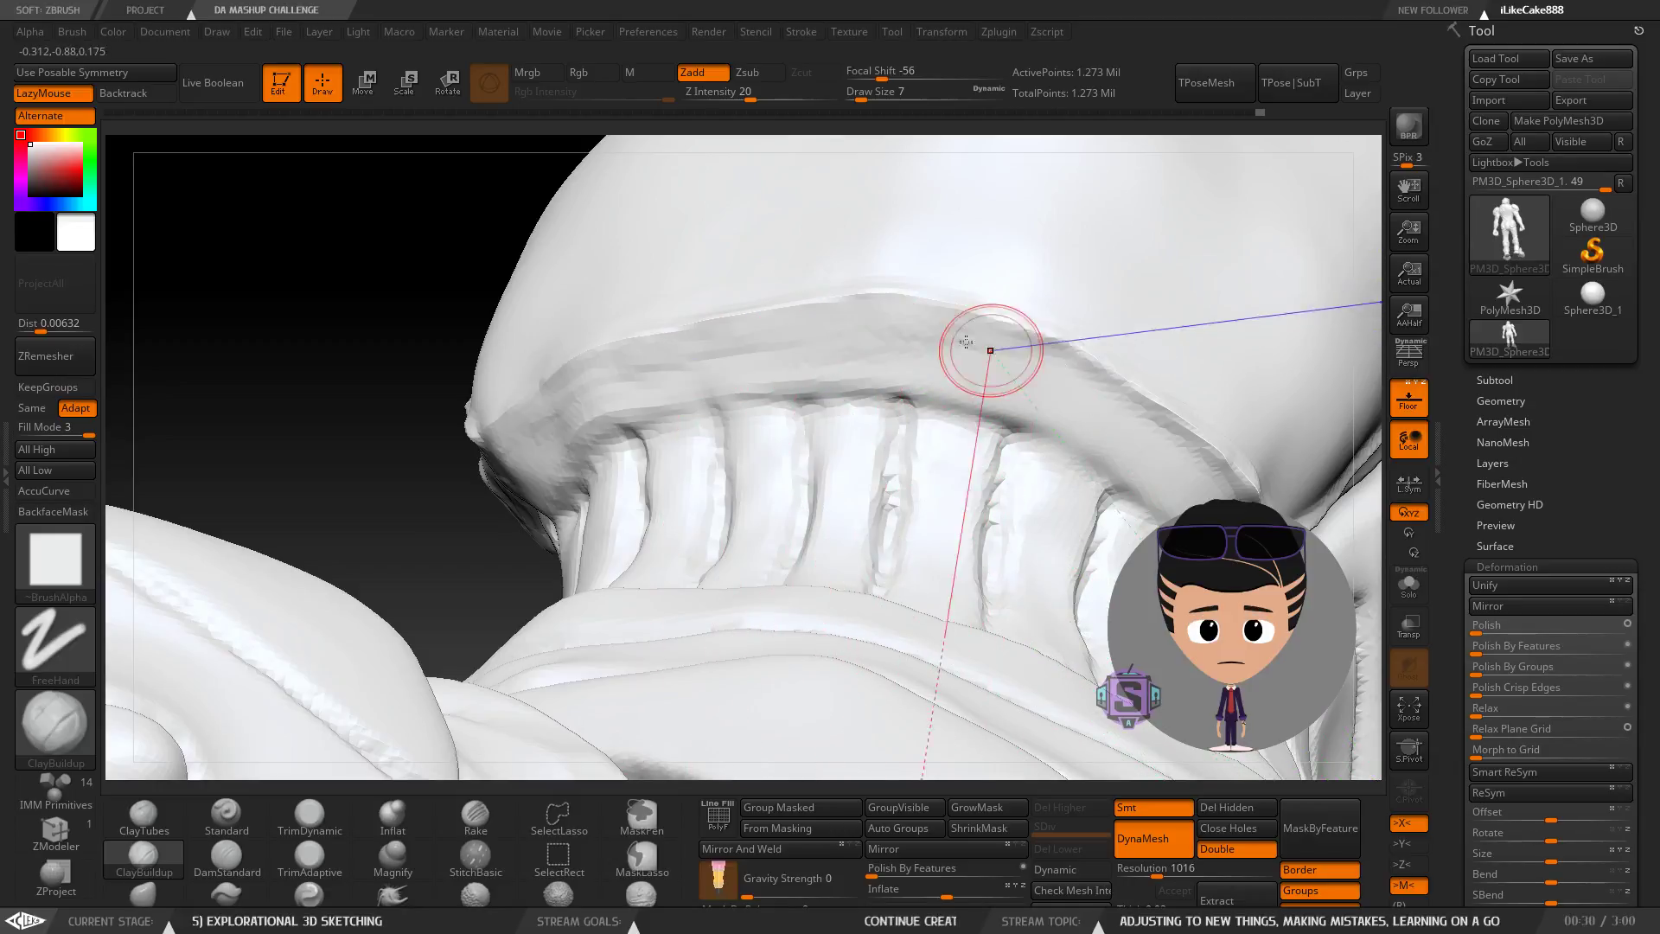
right_click_drag(1074, 378, 661, 297)
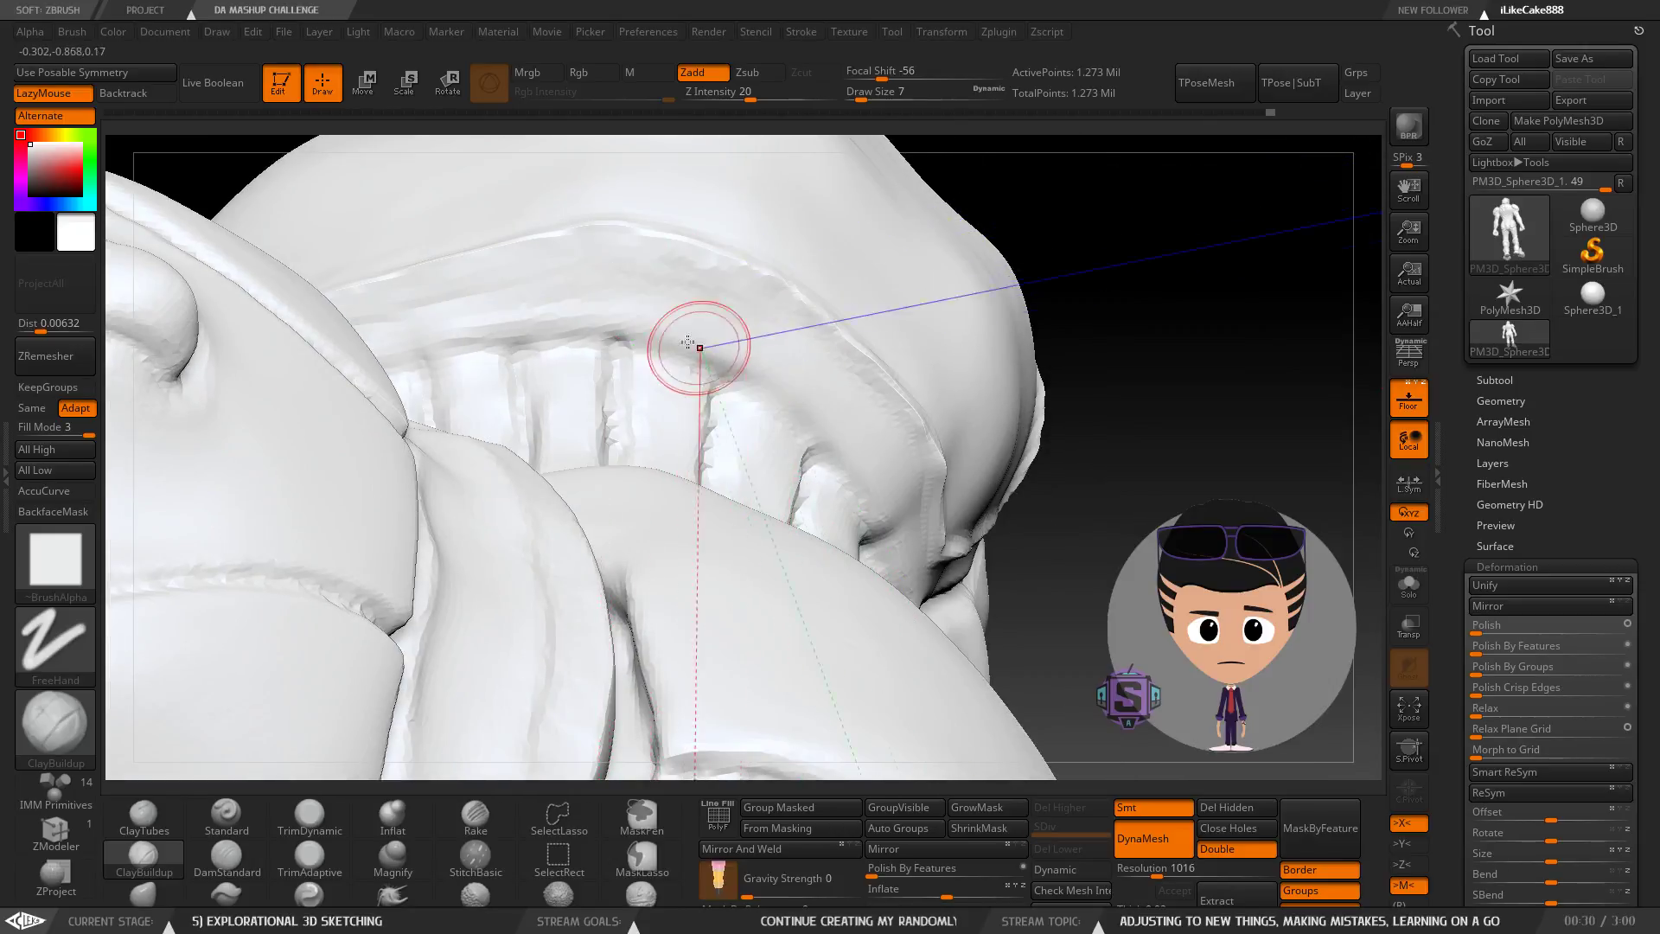
mouse_move(874, 405)
right_mouse_down()
mouse_move(791, 370)
mouse_move(588, 363)
mouse_move(610, 346)
mouse_move(640, 362)
right_mouse_up()
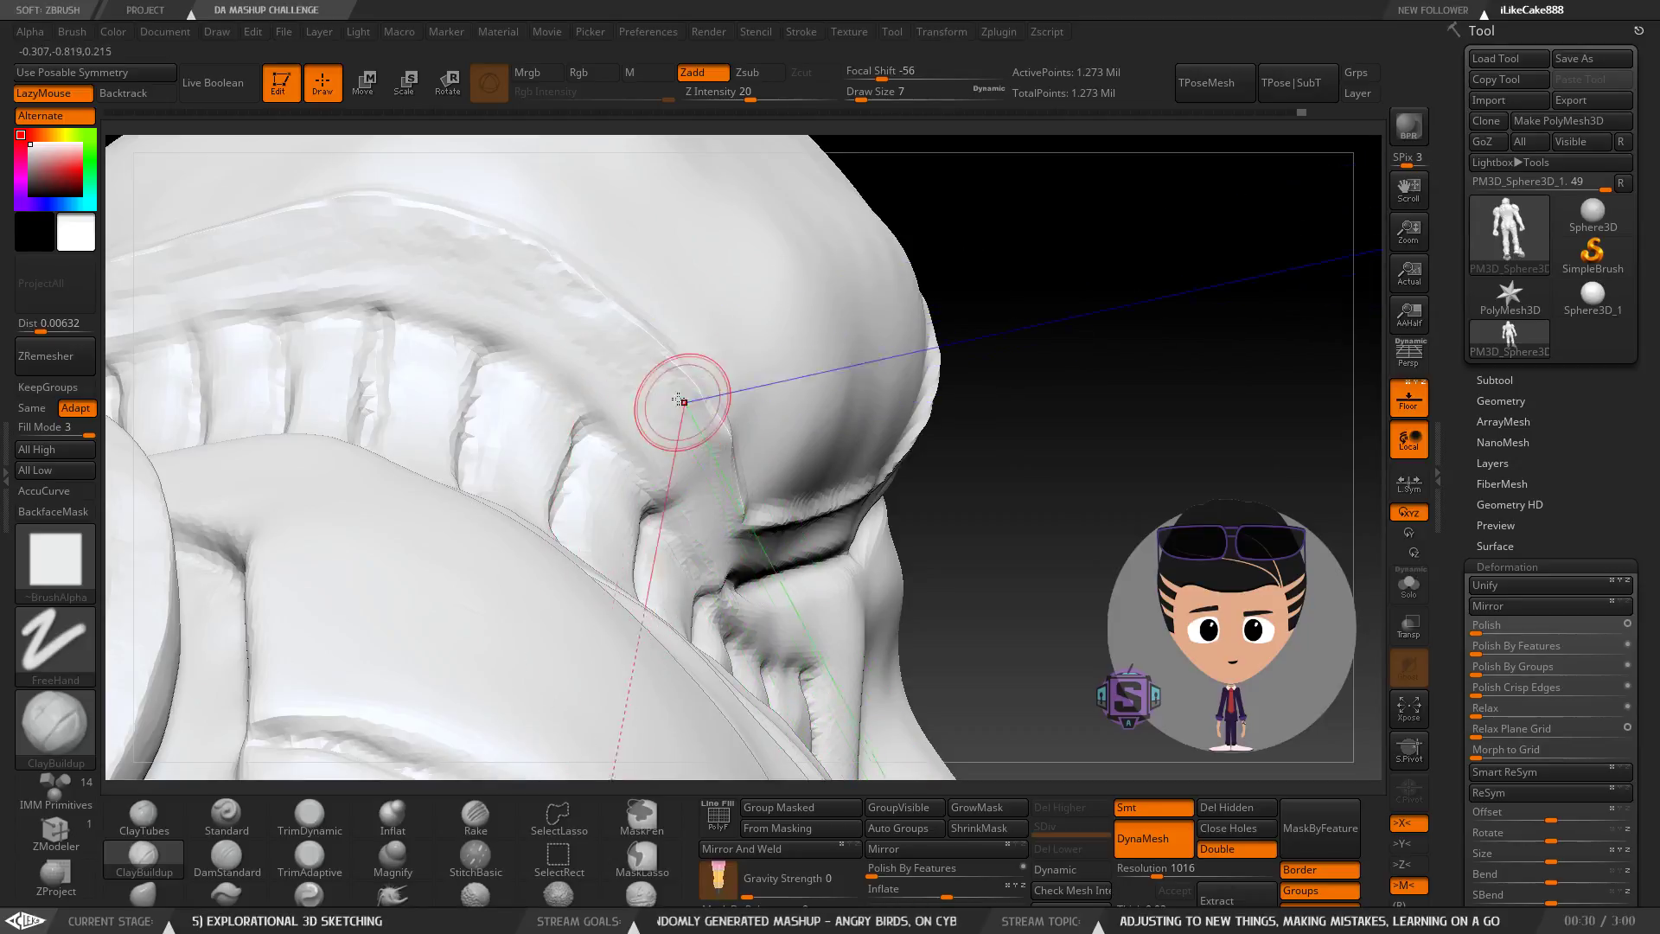
mouse_move(742, 508)
right_mouse_down()
mouse_move(751, 540)
mouse_move(593, 463)
mouse_move(607, 438)
right_mouse_up()
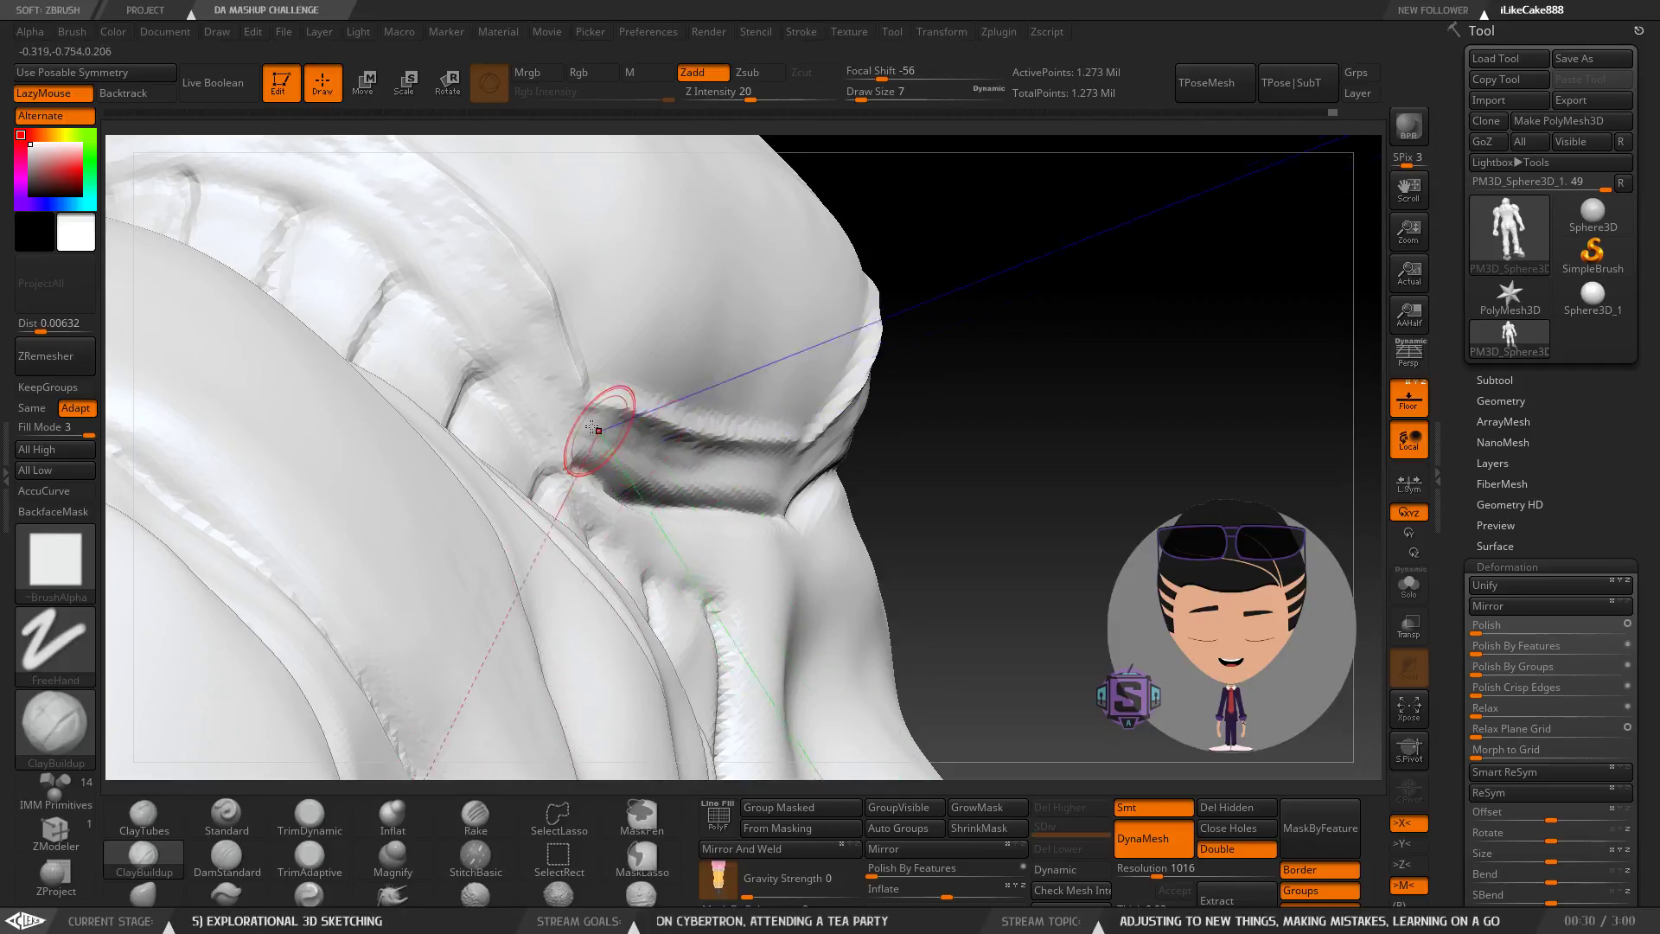
Sculpt the recessed lower rim band across the shoulder pad's back with ClayBuildup, joining it to the inner rim.
left_click_drag(597, 432, 717, 462)
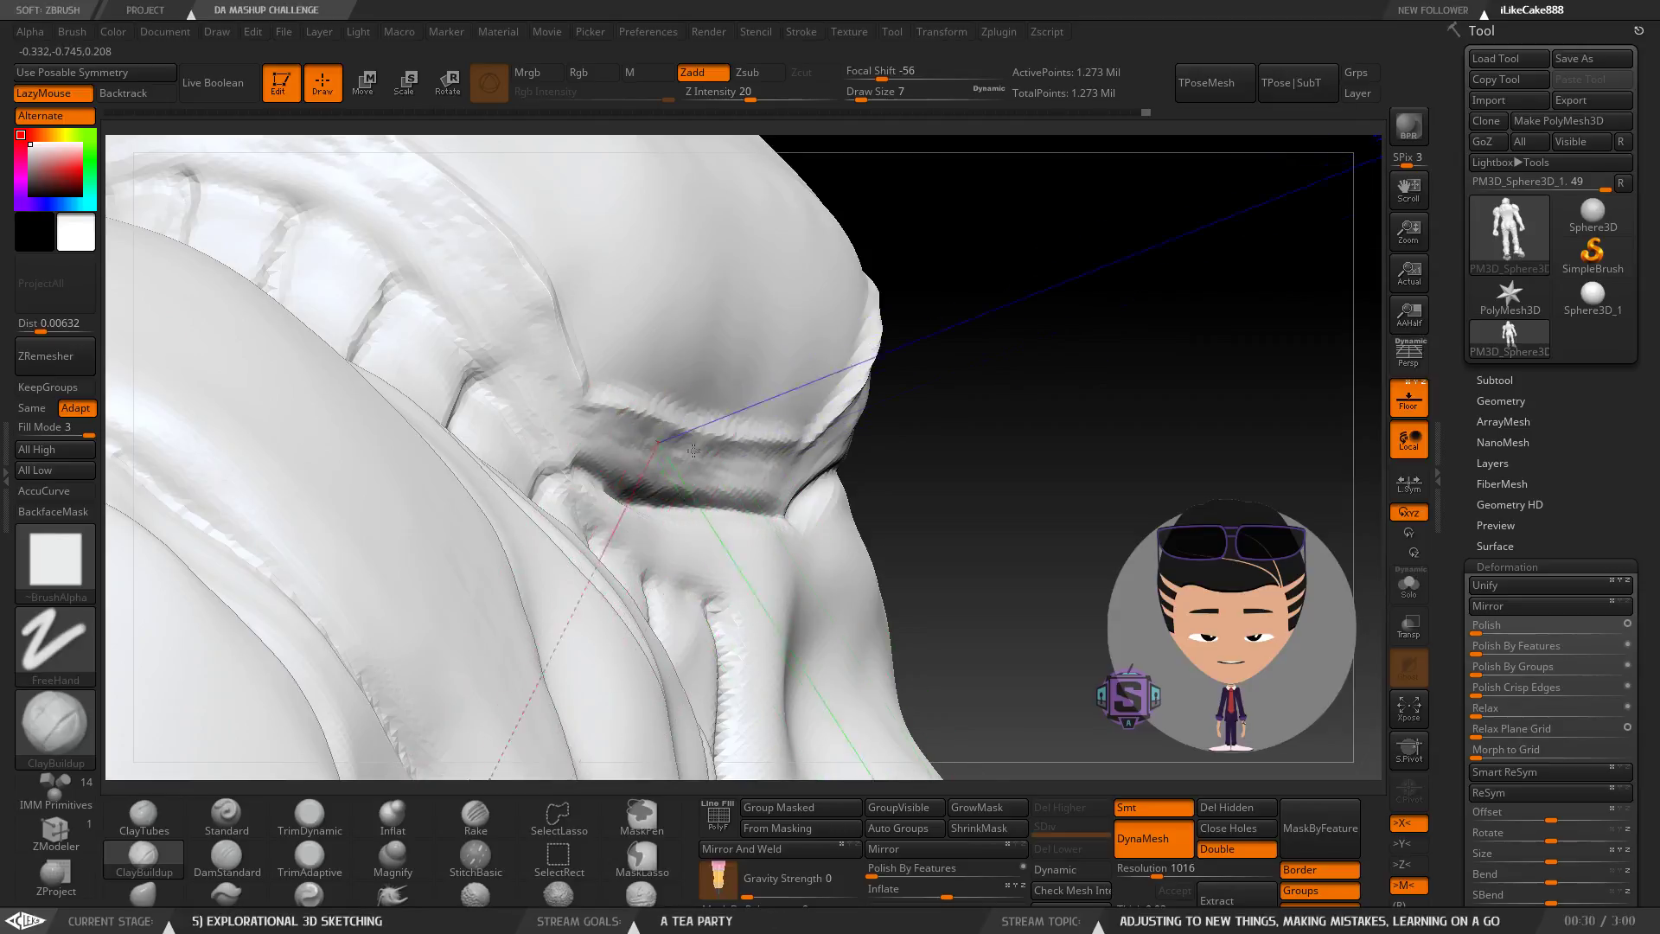
left_click_drag(813, 470, 700, 469)
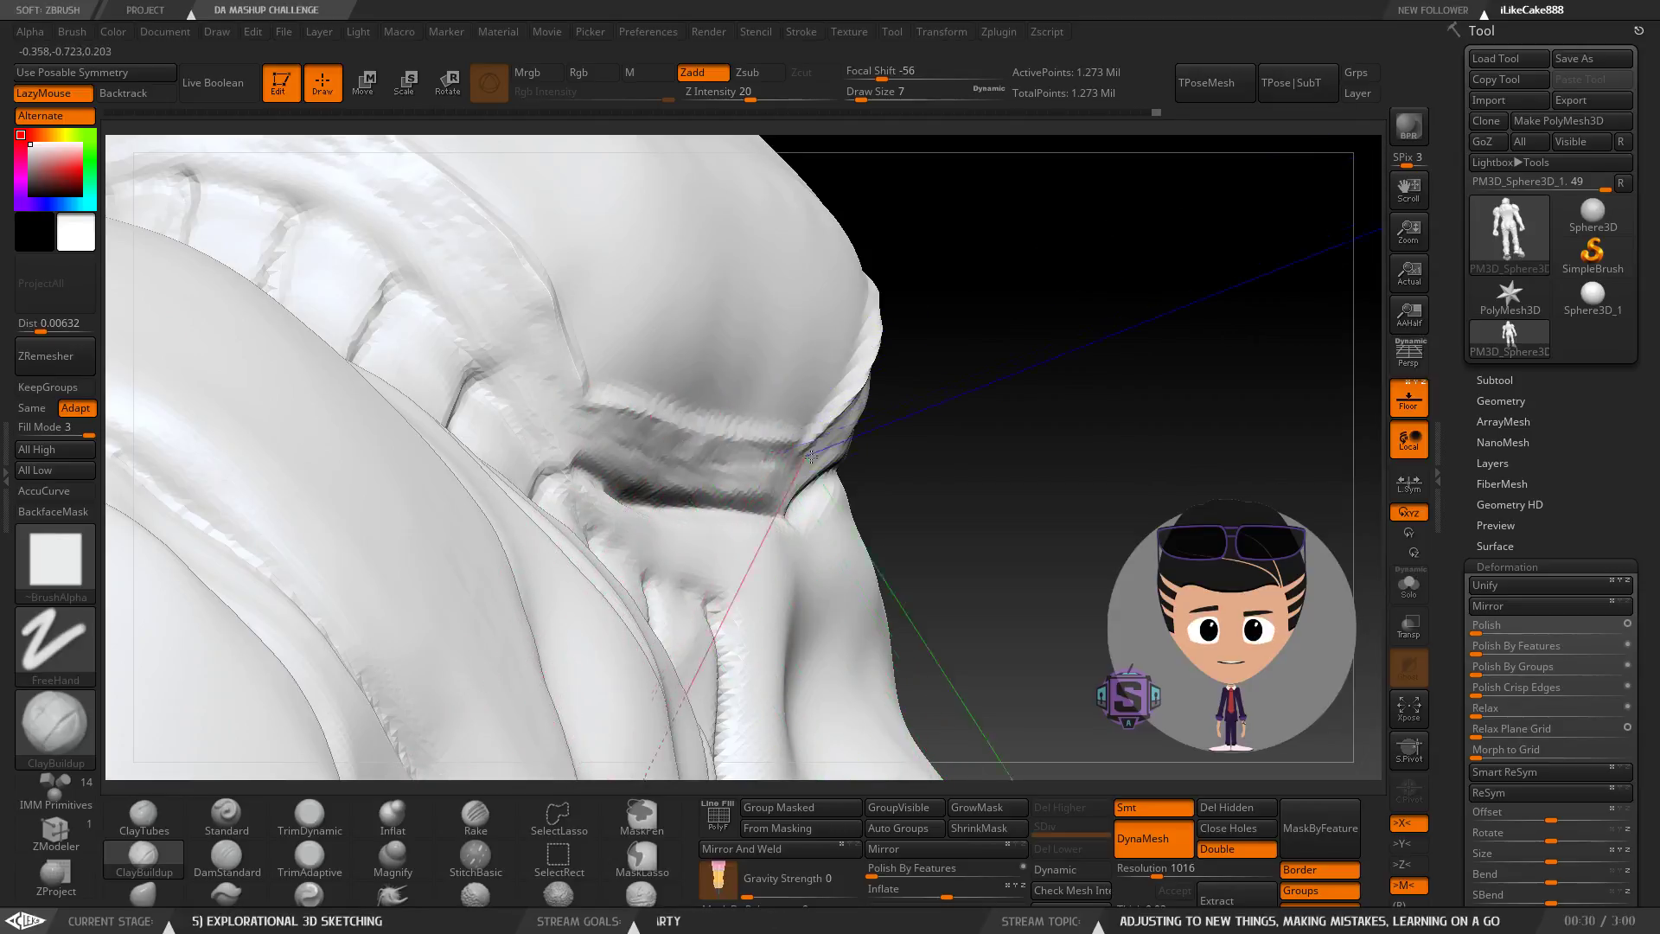
mouse_move(705, 460)
right_mouse_down()
mouse_move(666, 467)
mouse_move(674, 528)
mouse_move(510, 502)
right_mouse_up()
left_click_drag(510, 501, 586, 486)
right_click_drag(585, 486, 511, 484)
mouse_move(458, 500)
left_mouse_down()
mouse_move(521, 458)
mouse_move(691, 430)
left_mouse_up()
left_click_drag(511, 511, 722, 418)
Make SmoothPeaks the smoothing brush and try it on the widened rim band at the shoulder pad's back outer corner.
mouse_move(778, 518)
right_mouse_down("ctrl")
mouse_move(834, 454)
mouse_move(929, 396)
right_mouse_up("ctrl")
left_click_drag(986, 325, 1079, 467, "ctrl")
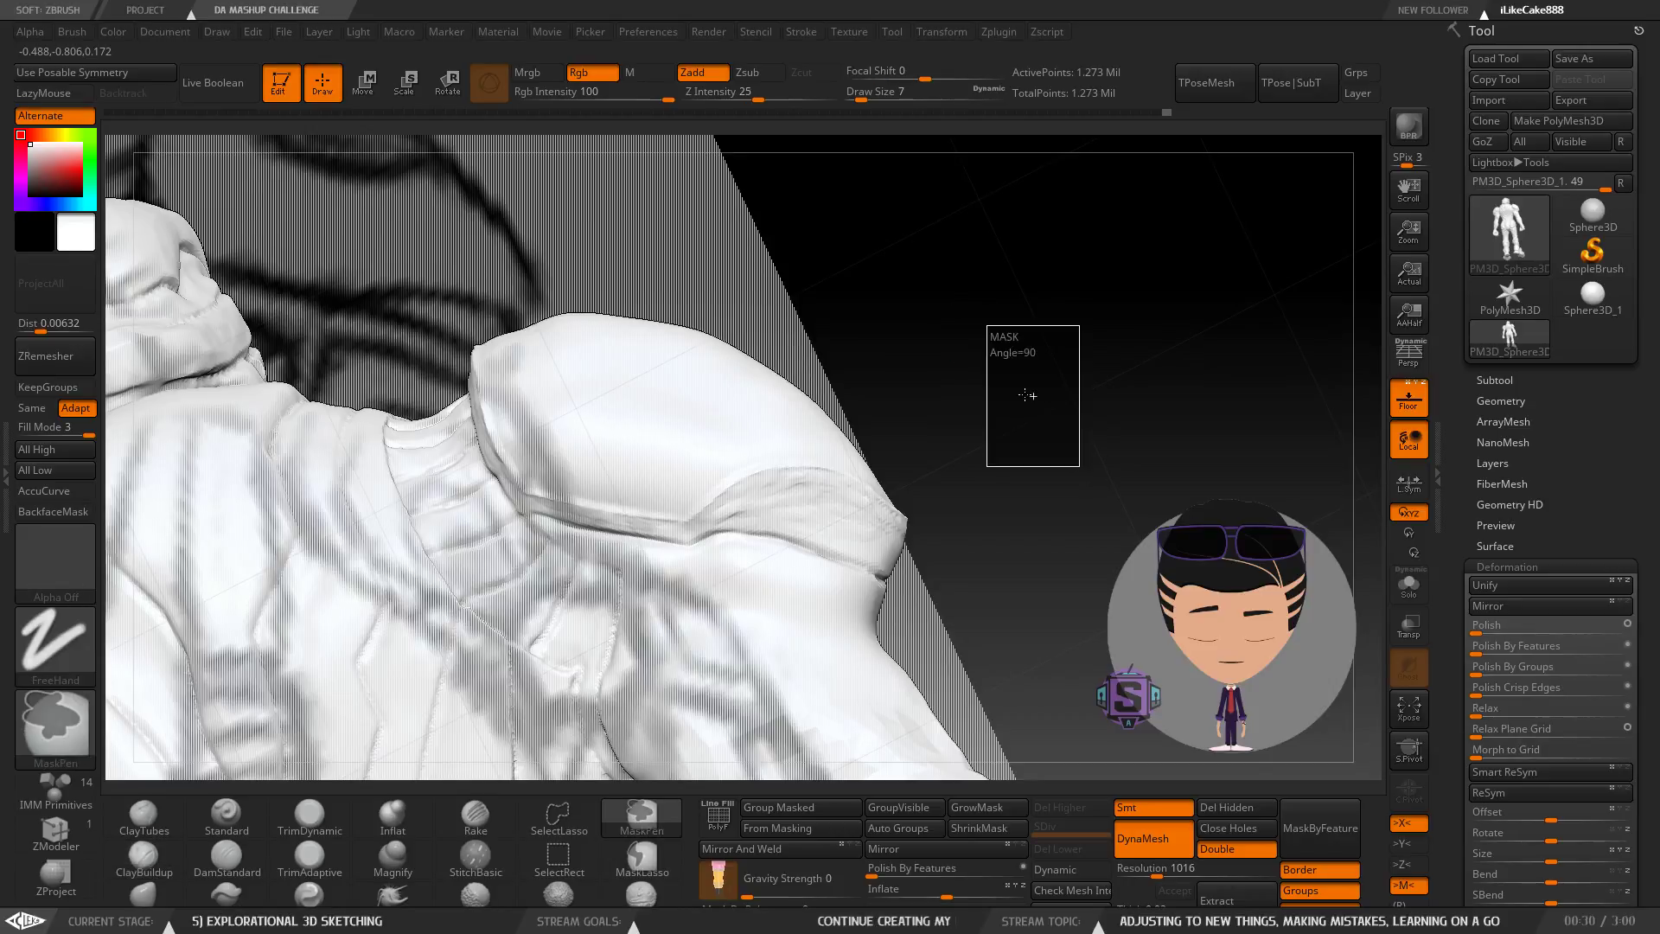
key("b")
key("c")
key("b")
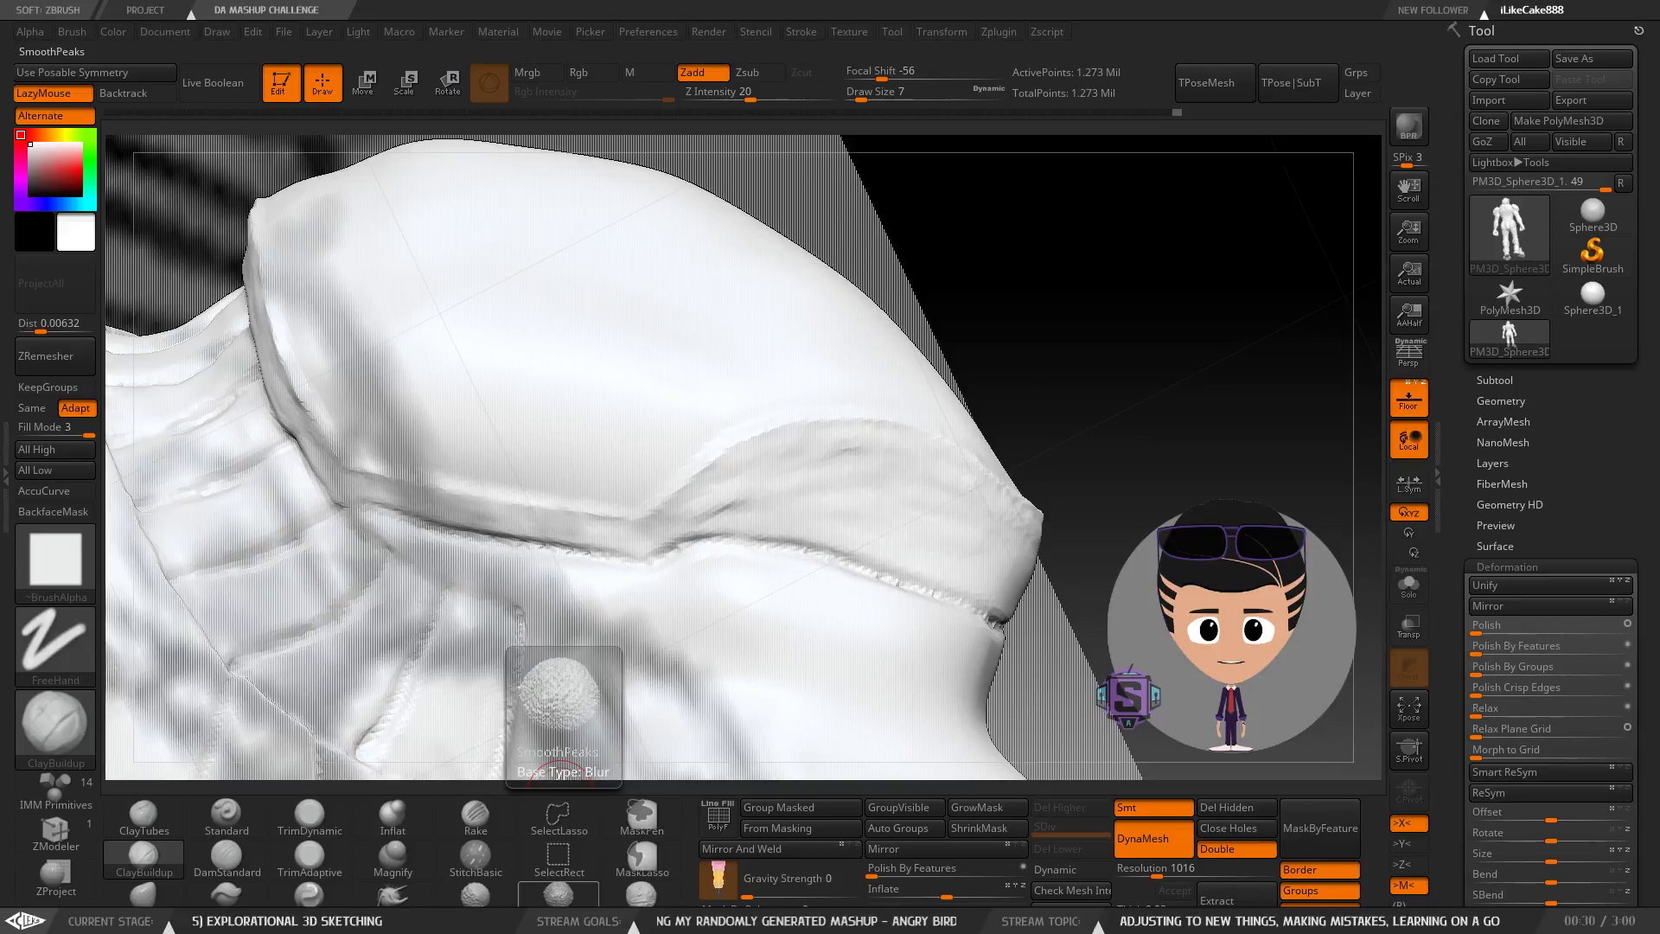
left_click(566, 904)
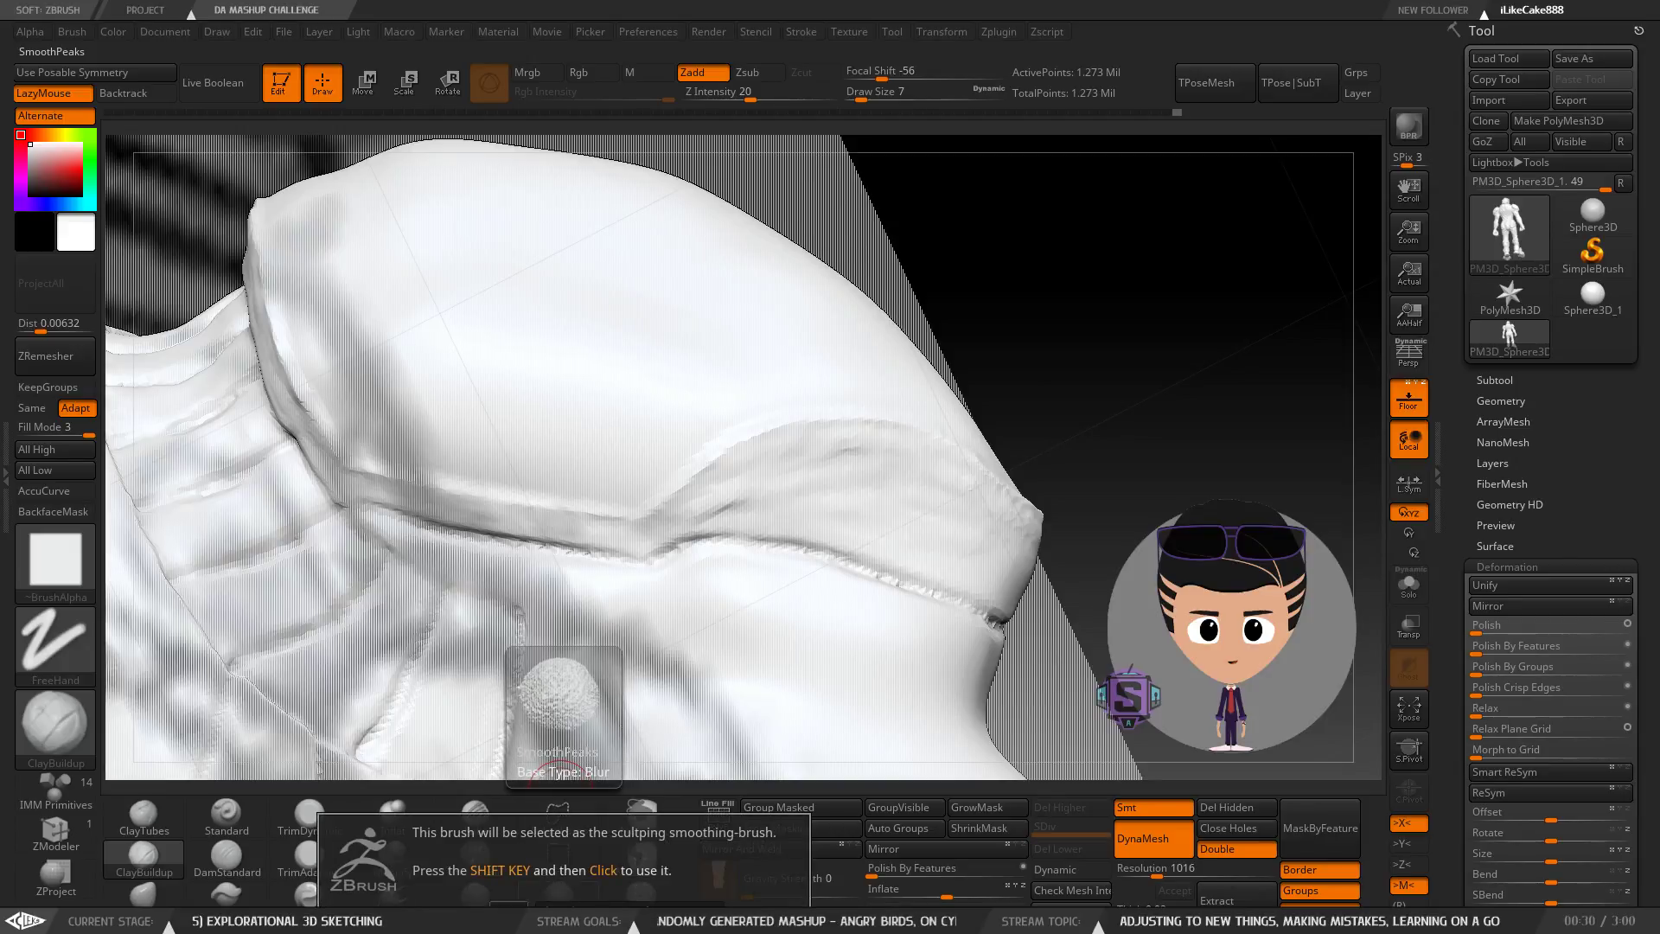
mouse_move(812, 485)
left_mouse_down()
mouse_move(858, 462)
mouse_move(826, 504)
left_mouse_up()
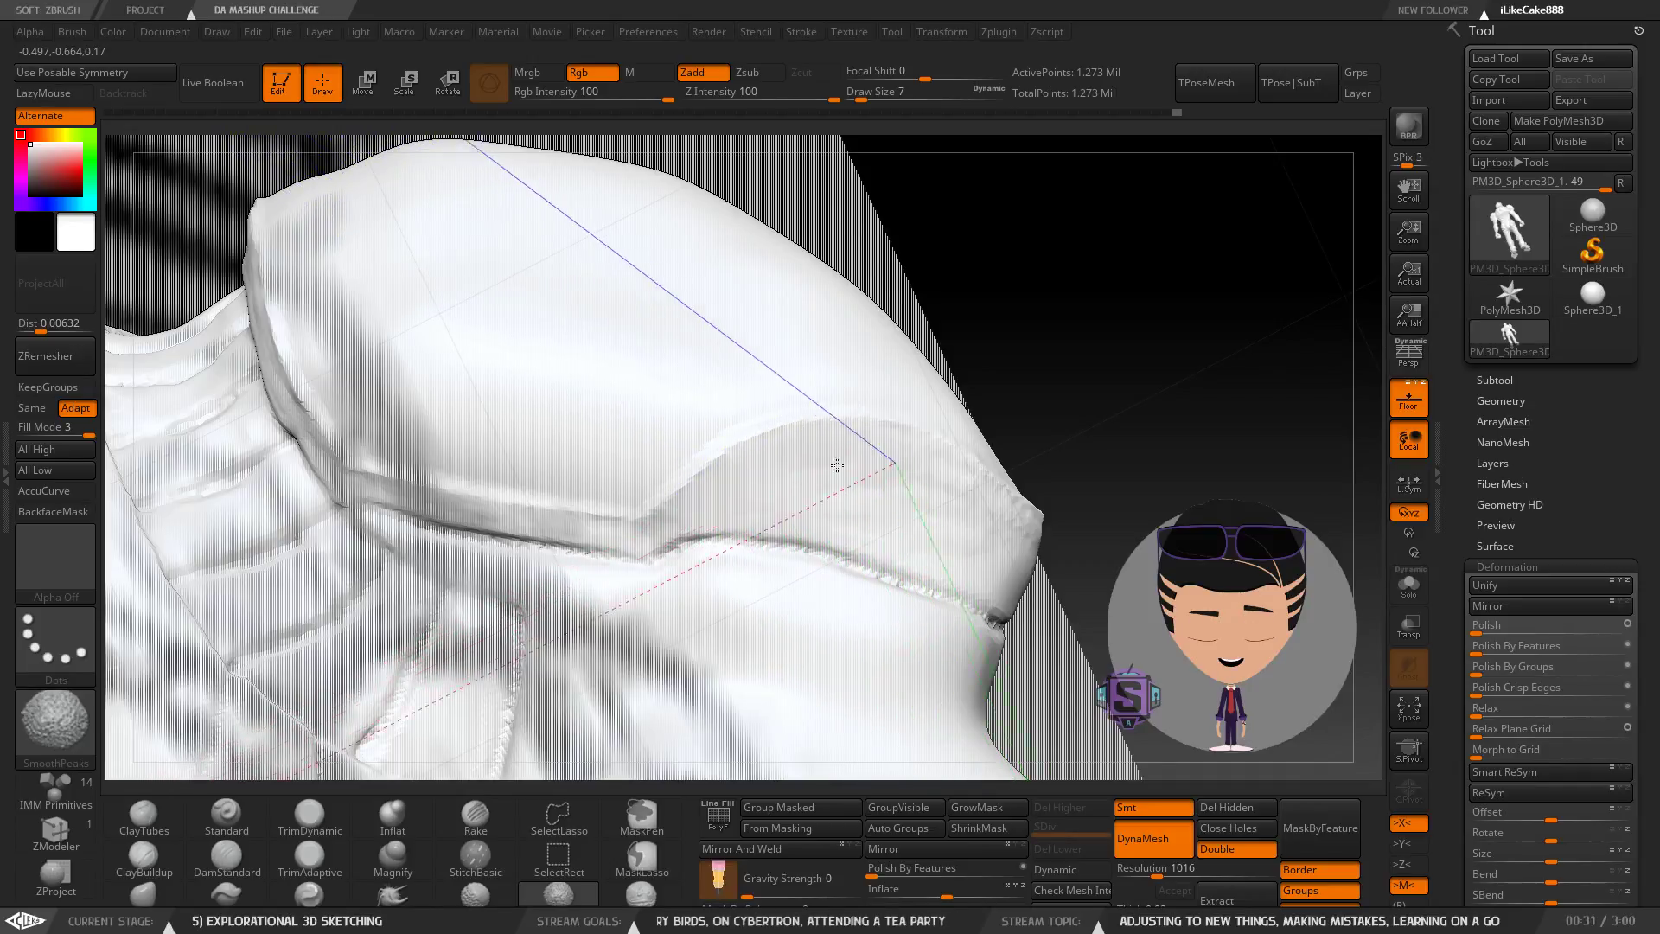
Set the draw size to 9 and smooth the widened rim band along the shoulder pad's outer side with SmoothPeaks.
key("b")
key("c")
key("b")
key("s")
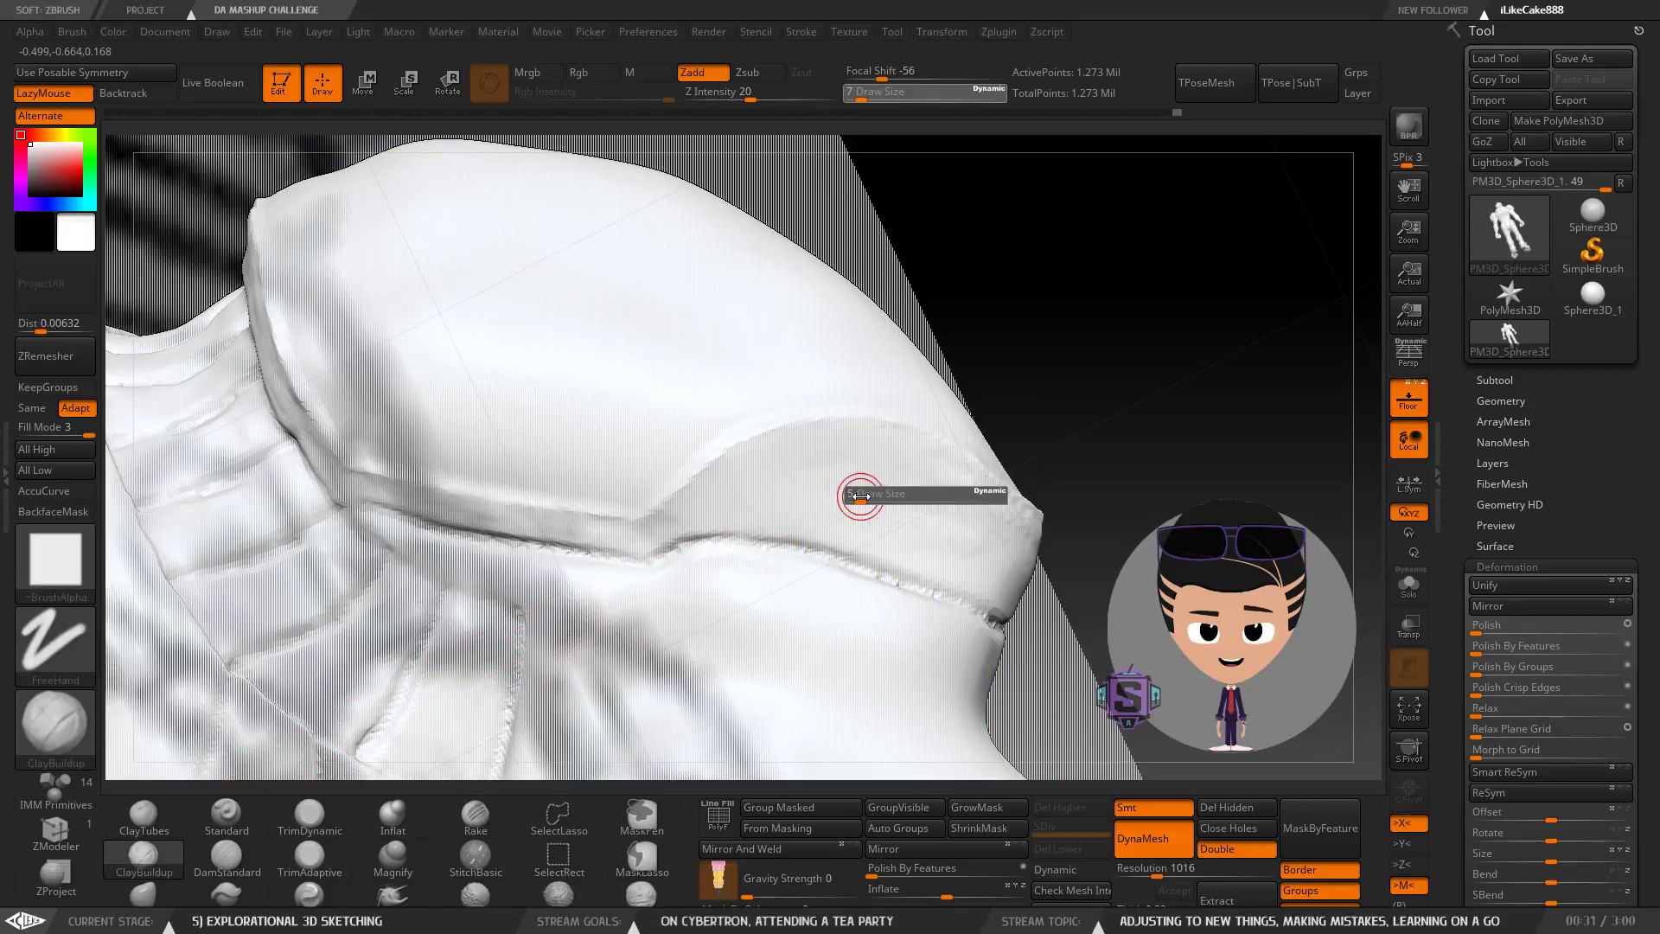
mouse_move(862, 500)
left_mouse_down()
mouse_move(860, 475)
mouse_move(885, 498)
left_mouse_up()
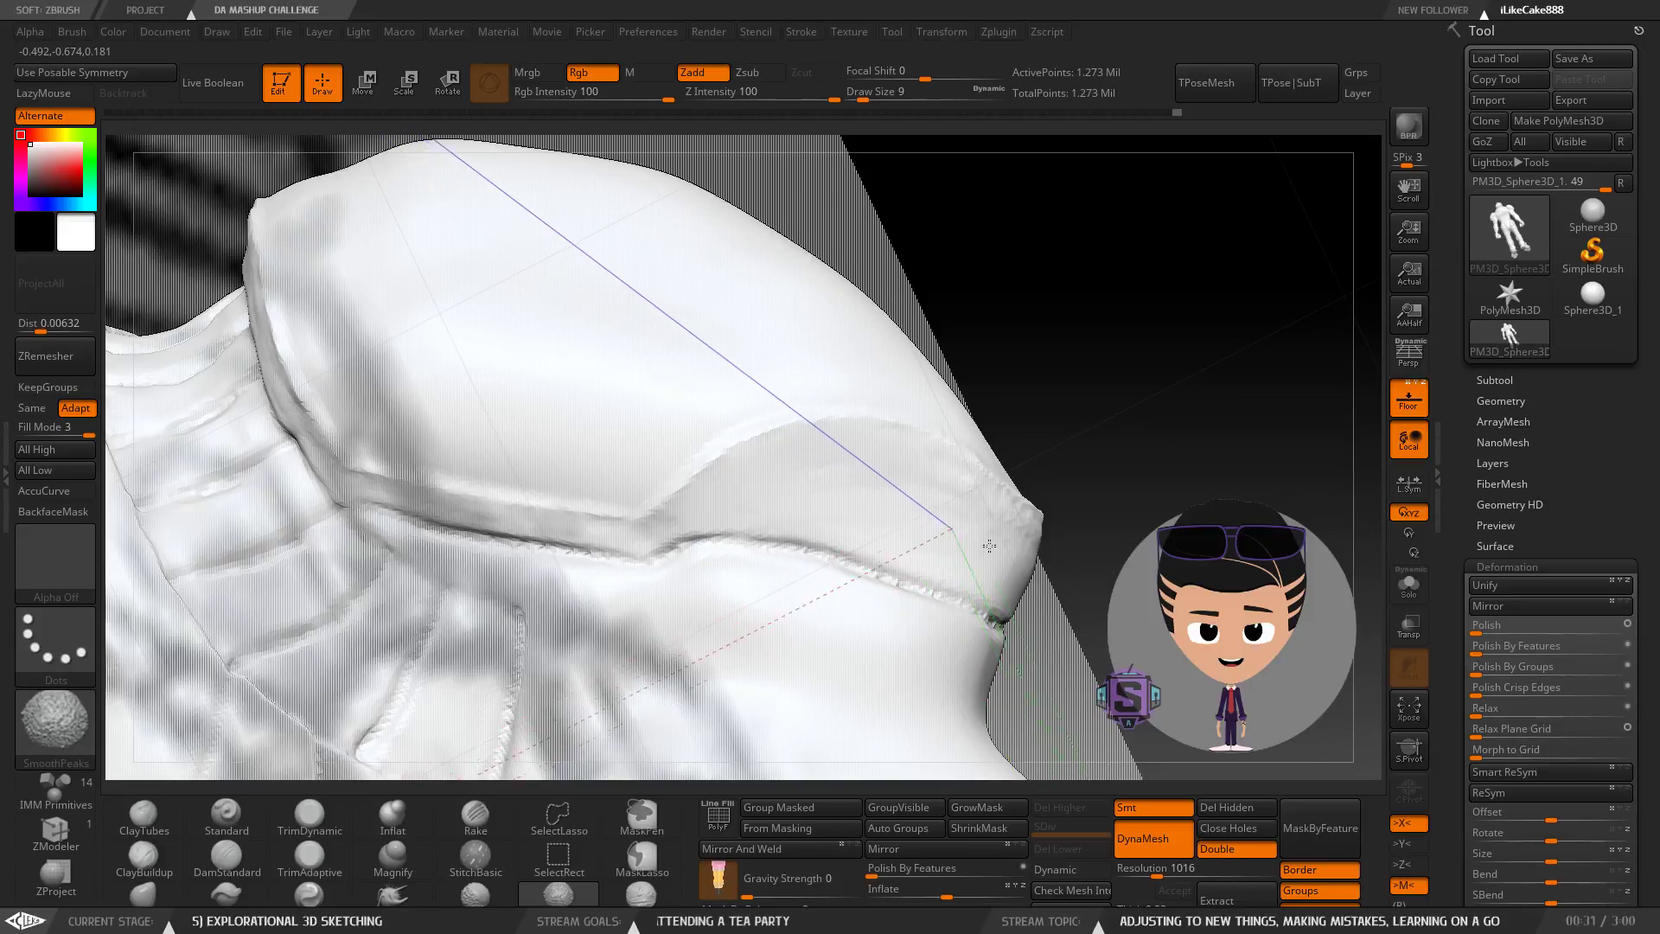
mouse_move(893, 465)
right_mouse_down()
mouse_move(914, 507)
mouse_move(989, 548)
mouse_move(591, 456)
right_mouse_up()
key("shift")
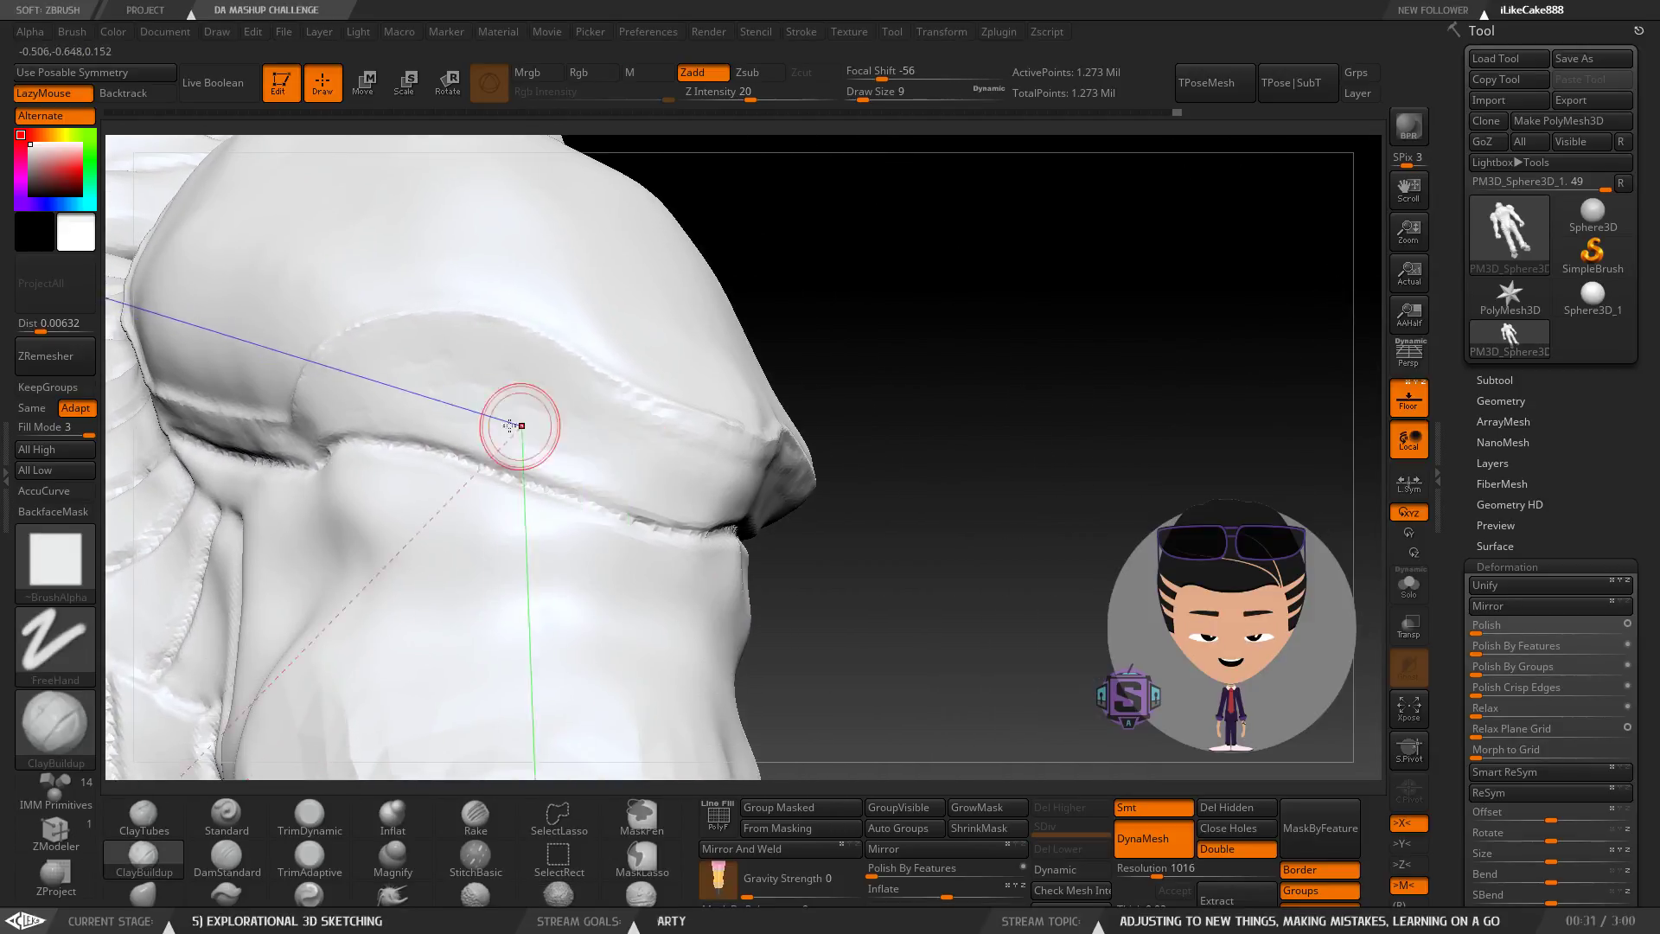
mouse_move(513, 386)
left_mouse_down("shift")
mouse_move(484, 395)
mouse_move(588, 421)
mouse_move(462, 382)
mouse_move(623, 431)
left_mouse_up("shift")
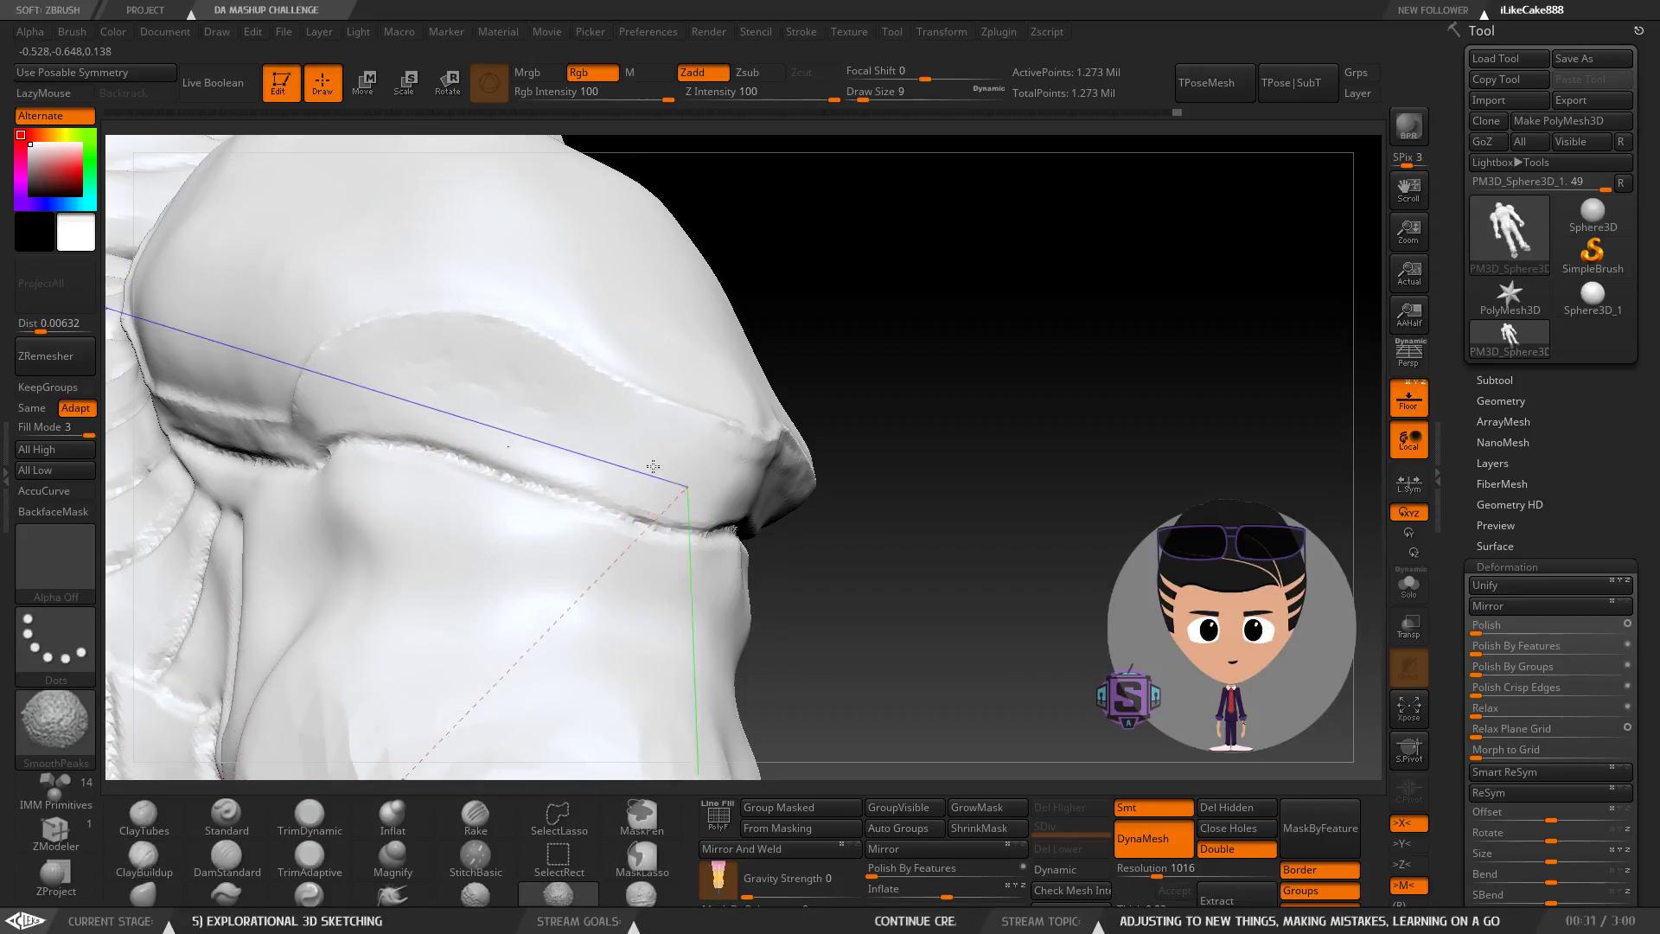
left_click_drag(683, 482, 732, 486, "shift")
mouse_move(951, 481)
left_mouse_down()
mouse_move(622, 471)
mouse_move(739, 472)
left_mouse_up()
Smooth the rim band from the shoulder pad's outer side across its front with SmoothPeaks.
right_click_drag(821, 512, 608, 448)
left_click_drag(597, 431, 641, 431, "shift")
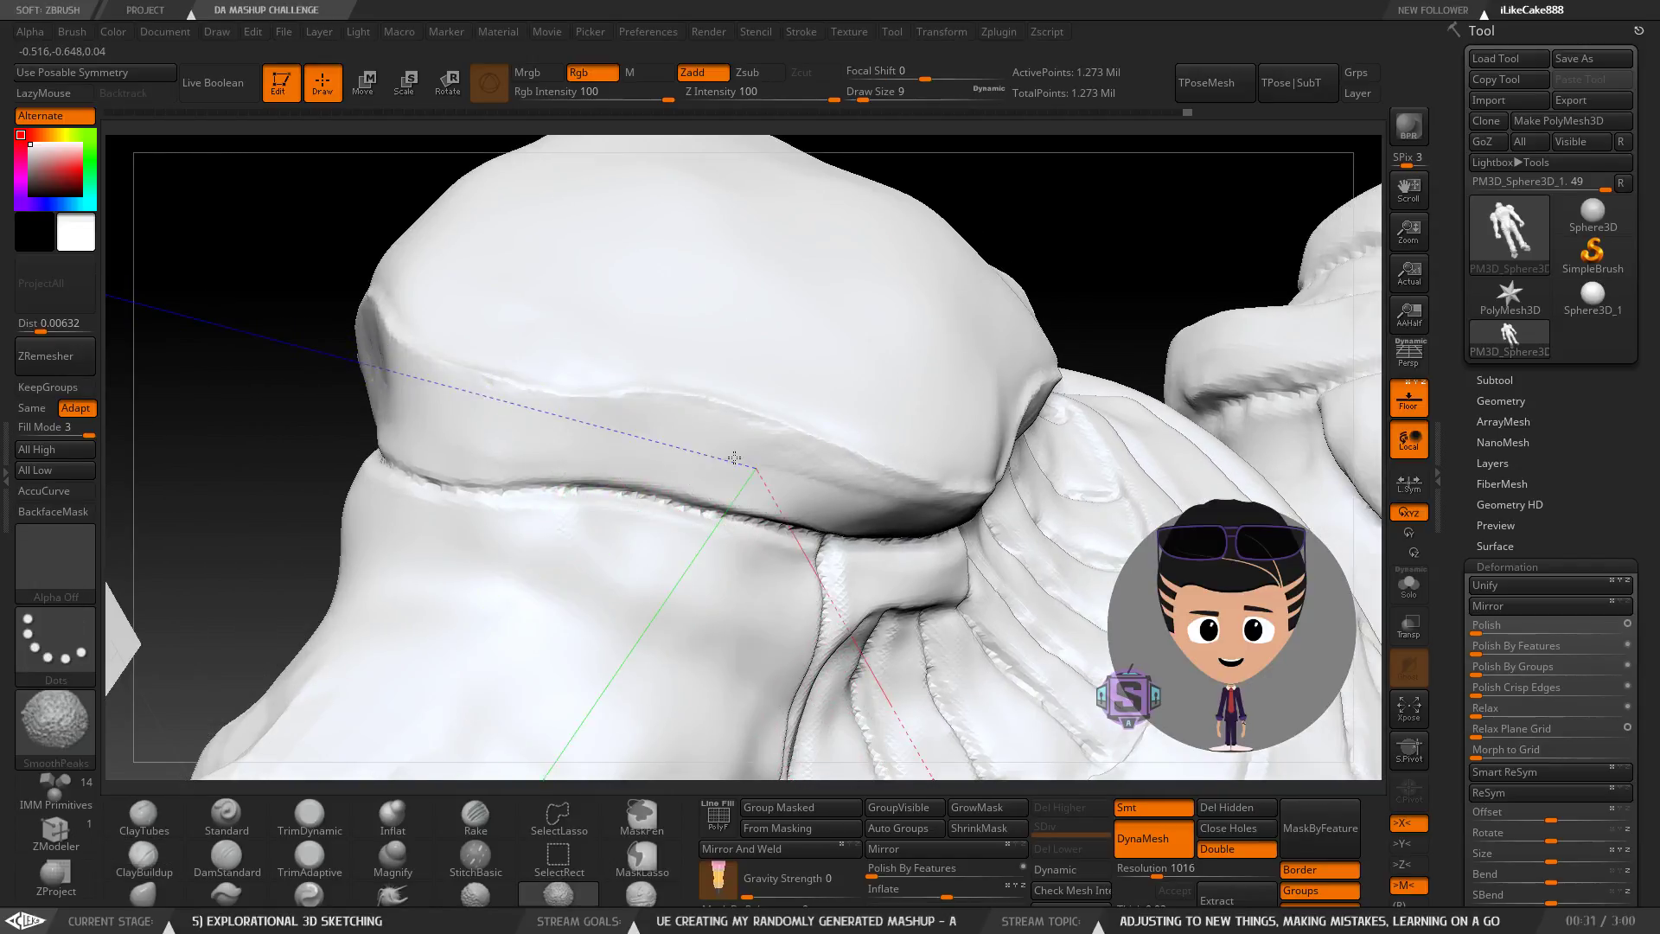
left_click_drag(830, 489, 800, 481, "shift")
mouse_move(751, 461)
right_mouse_down()
mouse_move(627, 415)
mouse_move(649, 402)
mouse_move(586, 409)
right_mouse_up()
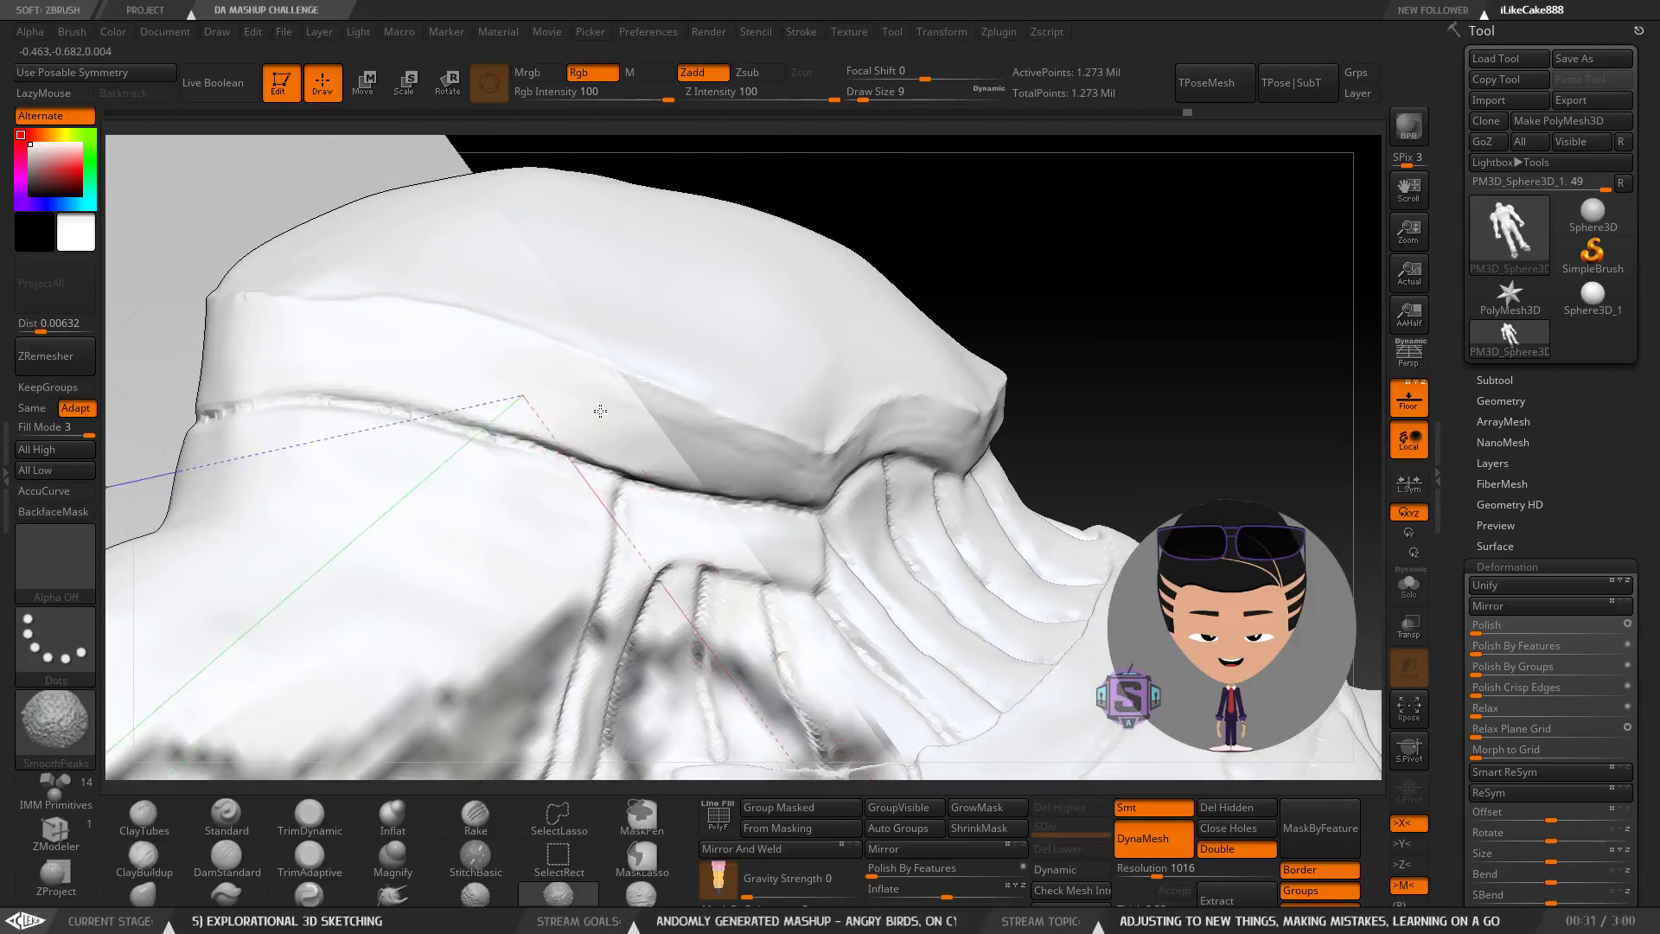
left_click_drag(508, 372, 486, 370, "shift")
mouse_move(536, 380)
right_mouse_down()
mouse_move(471, 379)
mouse_move(493, 373)
right_mouse_up()
left_click_drag(504, 373, 532, 381, "shift")
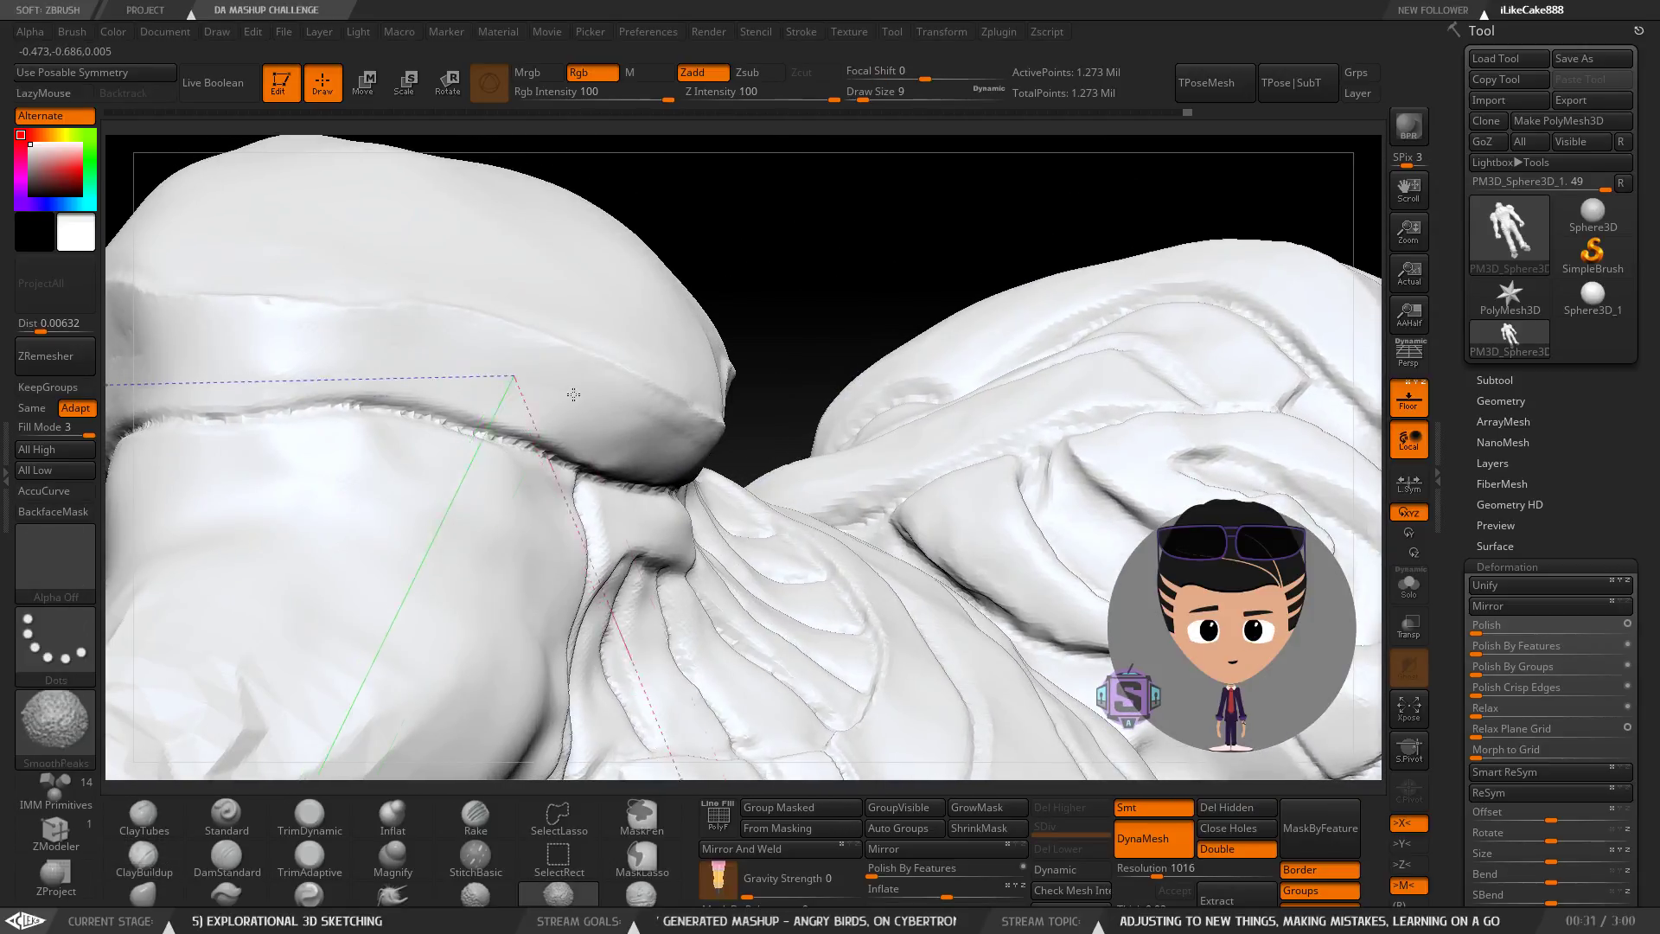
mouse_move(490, 362)
right_mouse_down()
mouse_move(580, 417)
mouse_move(596, 385)
right_mouse_up()
left_click_drag(534, 374, 515, 367, "shift")
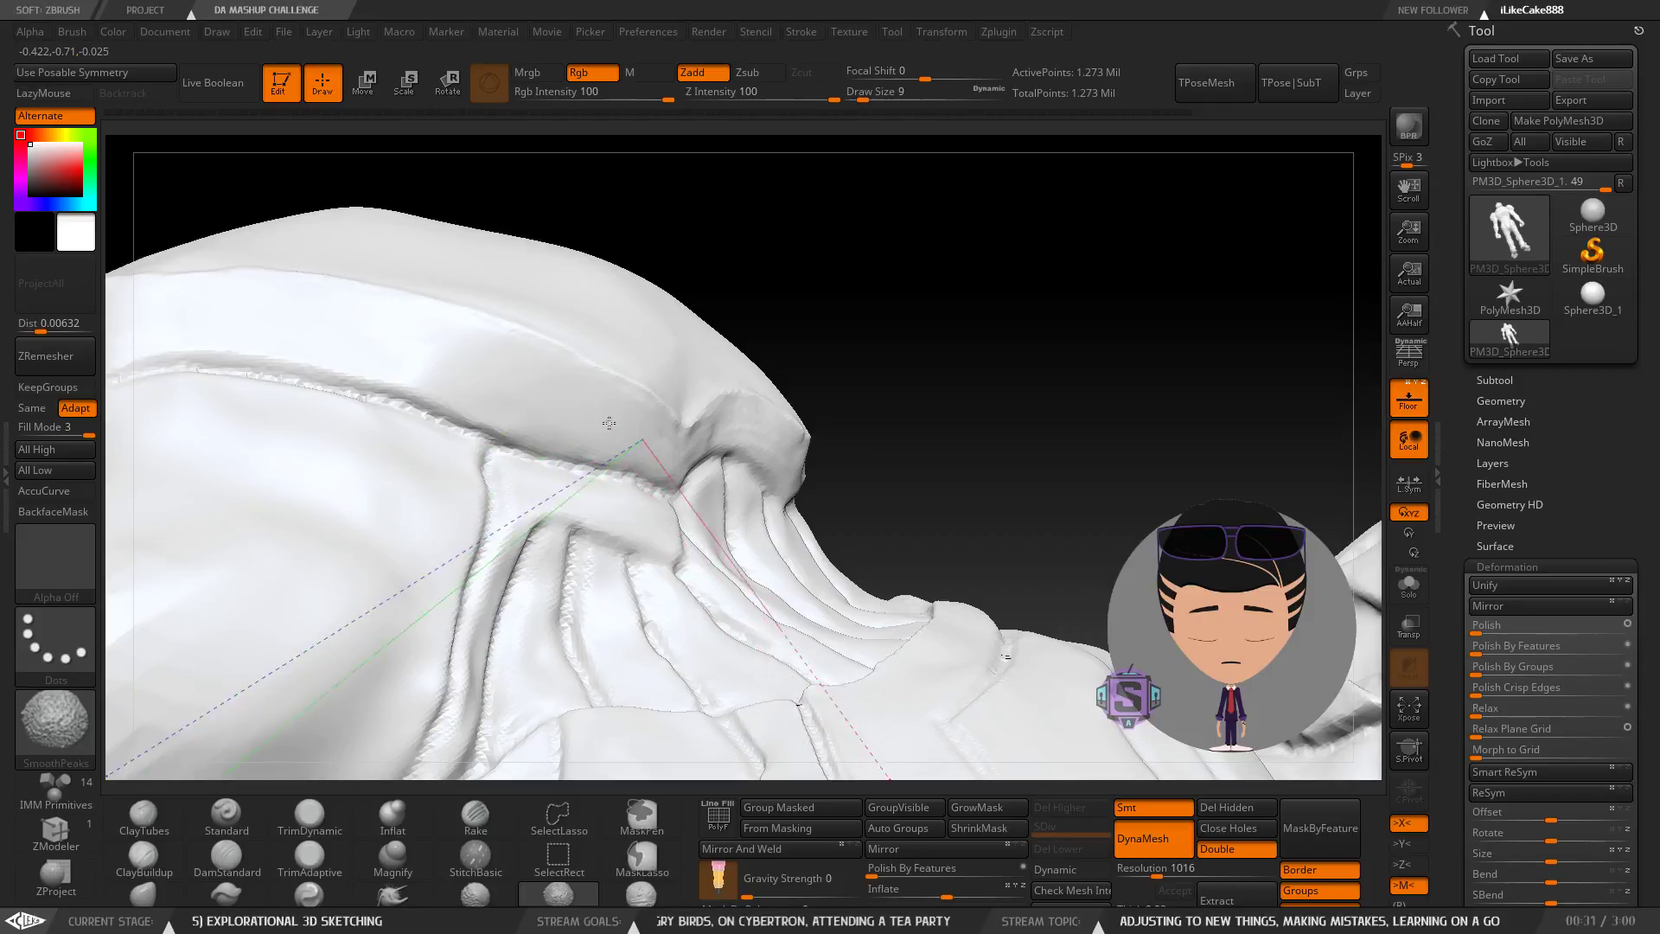
Reduce the draw size to 7 and refine the front rim band where it turns up beside the ribbed joint.
right_click_drag(683, 463, 640, 444)
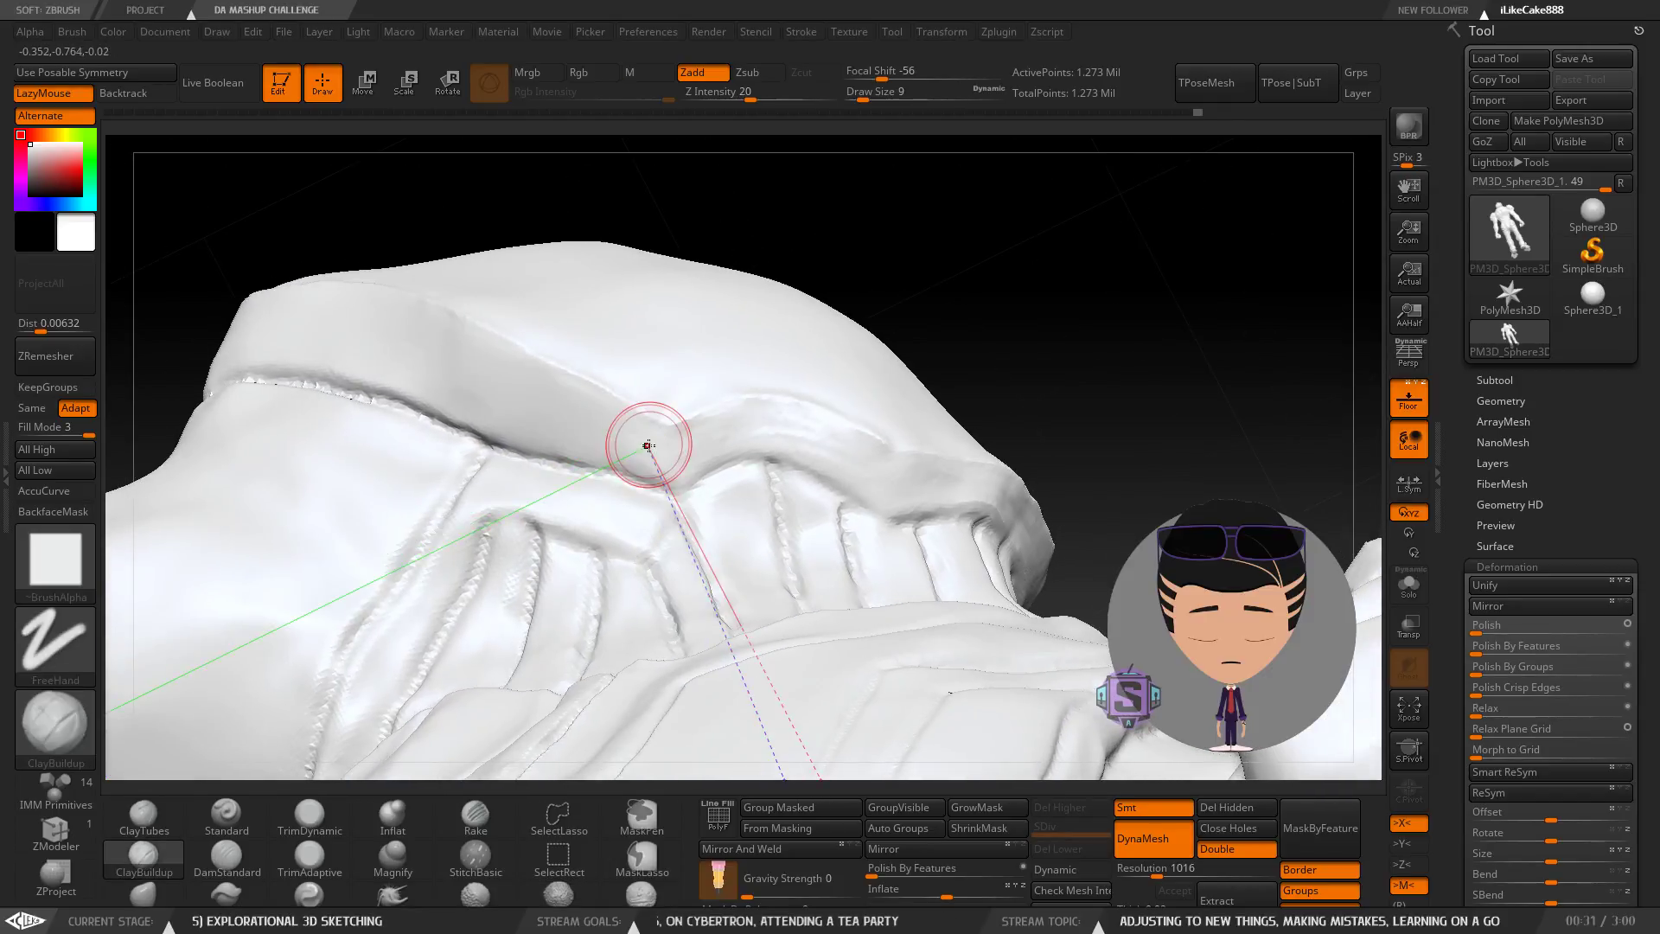
mouse_move(641, 445)
left_mouse_down()
mouse_move(623, 432)
mouse_move(656, 454)
left_mouse_up()
key("s")
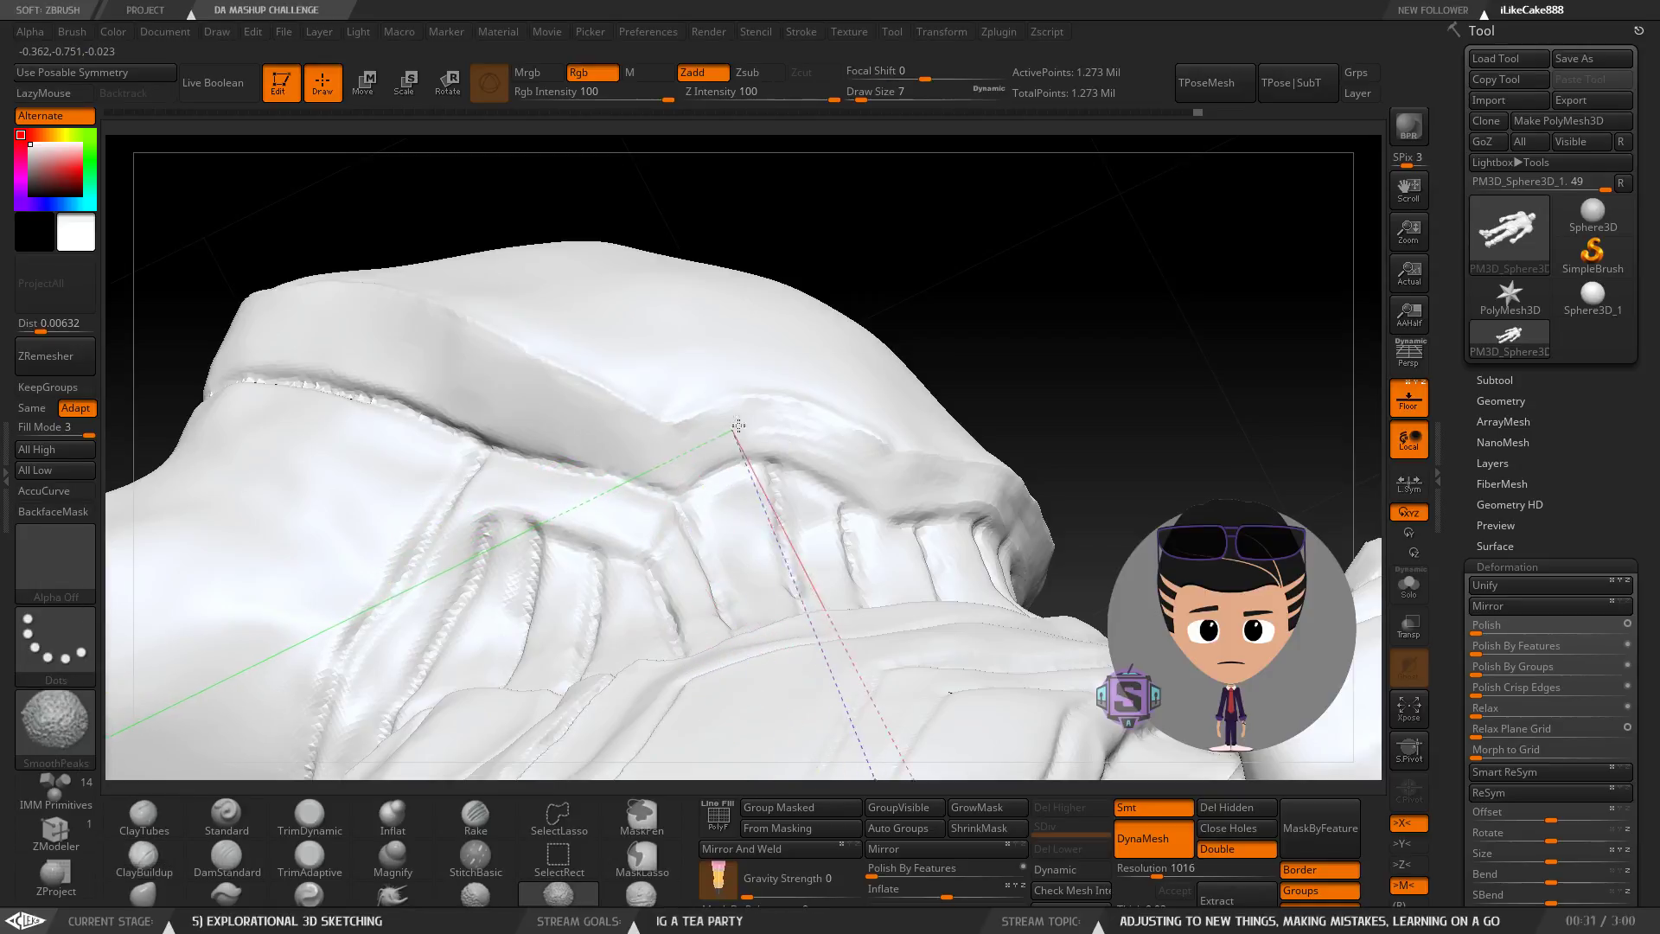
mouse_move(788, 387)
right_mouse_down()
mouse_move(527, 441)
mouse_move(530, 526)
mouse_move(572, 529)
mouse_move(545, 520)
right_mouse_up()
left_click_drag(522, 494, 528, 472, "shift")
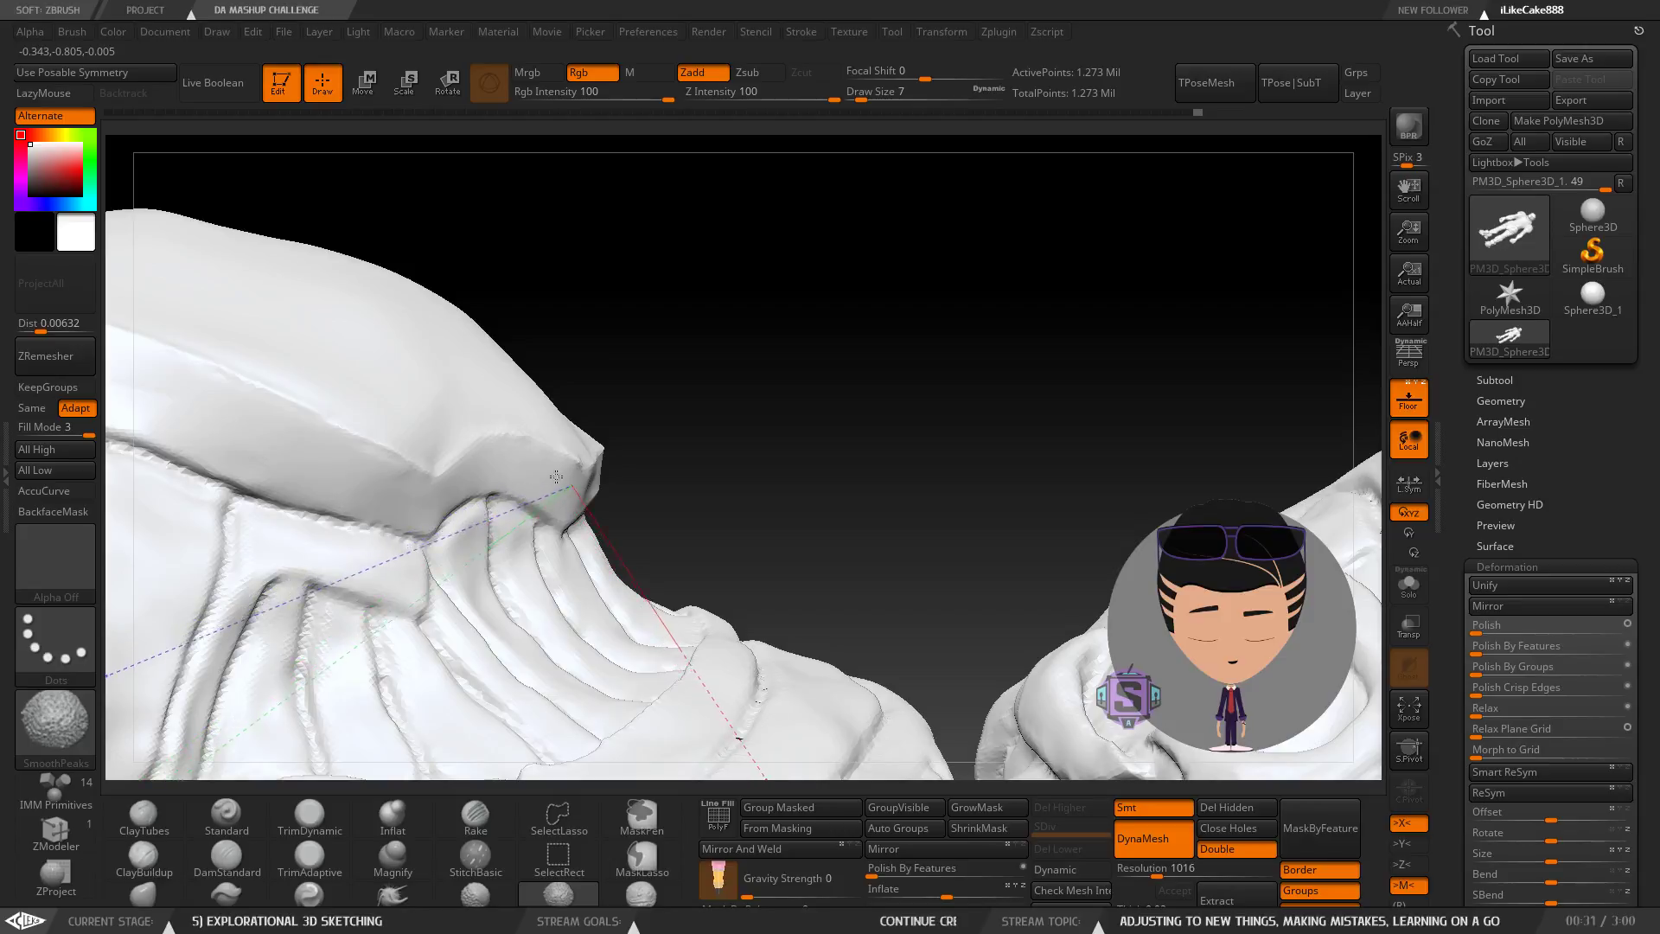
left_click_drag(572, 485, 553, 493, "shift")
Smooth the inner rim band over the ribs, from the front corner across the top and down to the back corner.
mouse_move(683, 458)
right_mouse_down()
mouse_move(579, 433)
mouse_move(518, 467)
right_mouse_up()
mouse_move(553, 493)
left_mouse_down("shift")
mouse_move(601, 480)
mouse_move(564, 487)
left_mouse_up("shift")
mouse_move(671, 450)
right_mouse_down()
mouse_move(577, 428)
mouse_move(644, 428)
mouse_move(553, 453)
right_mouse_up()
left_click_drag(464, 472, 457, 472, "shift")
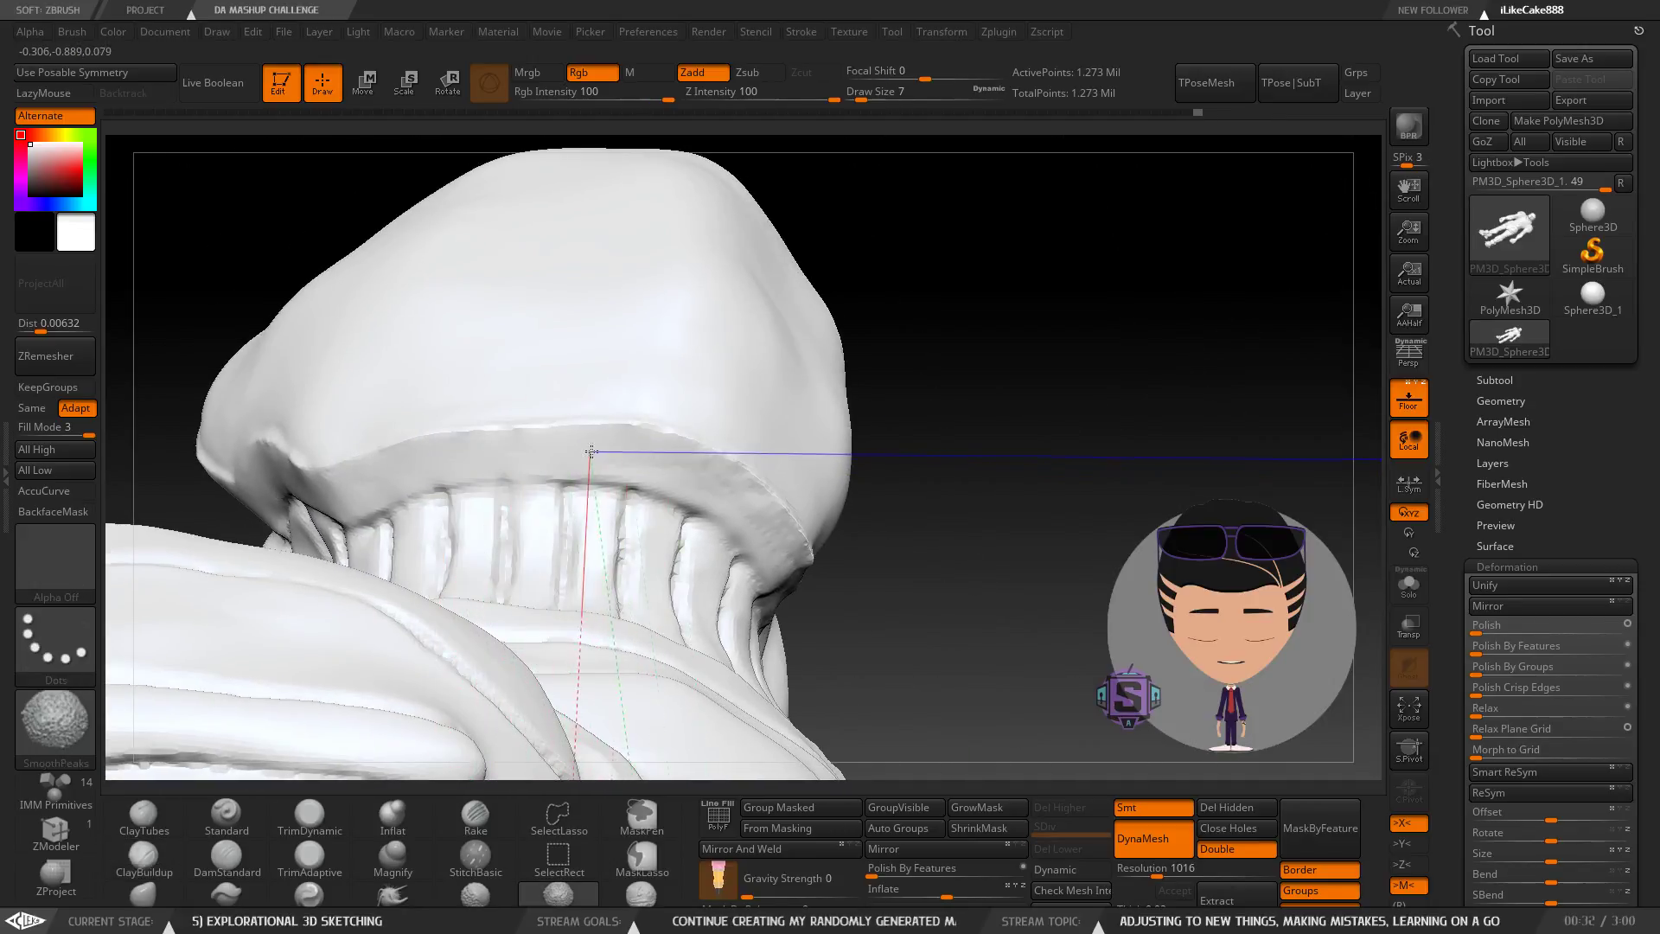
left_click_drag(747, 508, 785, 548, "shift")
mouse_move(785, 548)
right_mouse_down()
mouse_move(729, 501)
mouse_move(776, 519)
right_mouse_up()
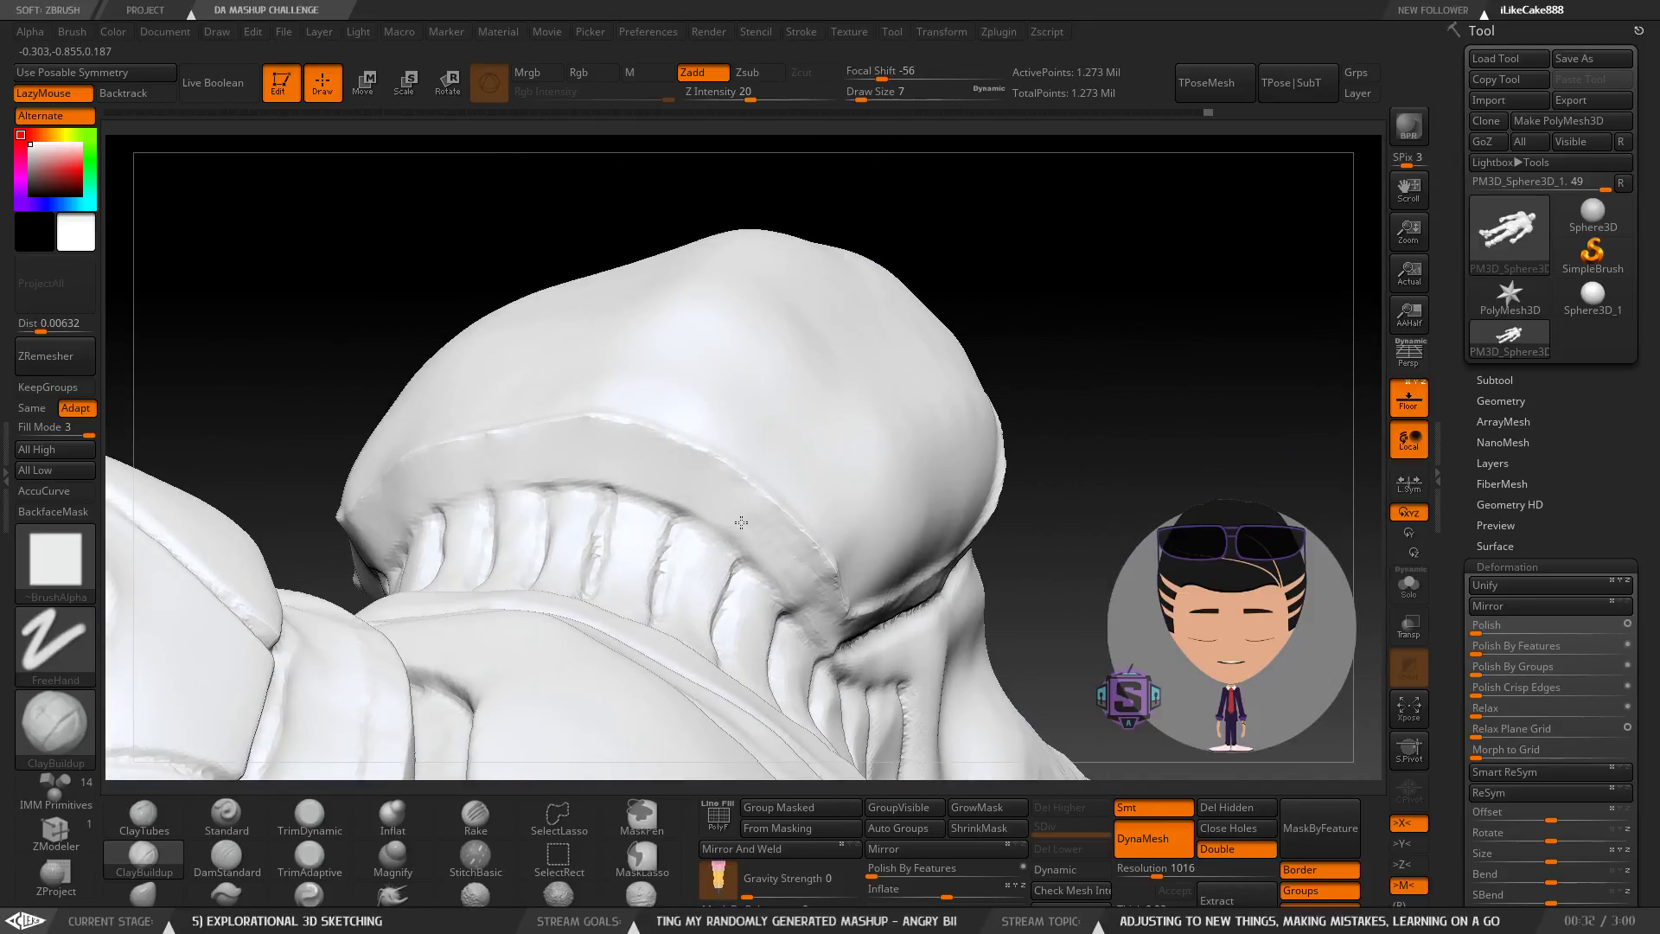
left_click_drag(751, 520, 764, 536, "shift")
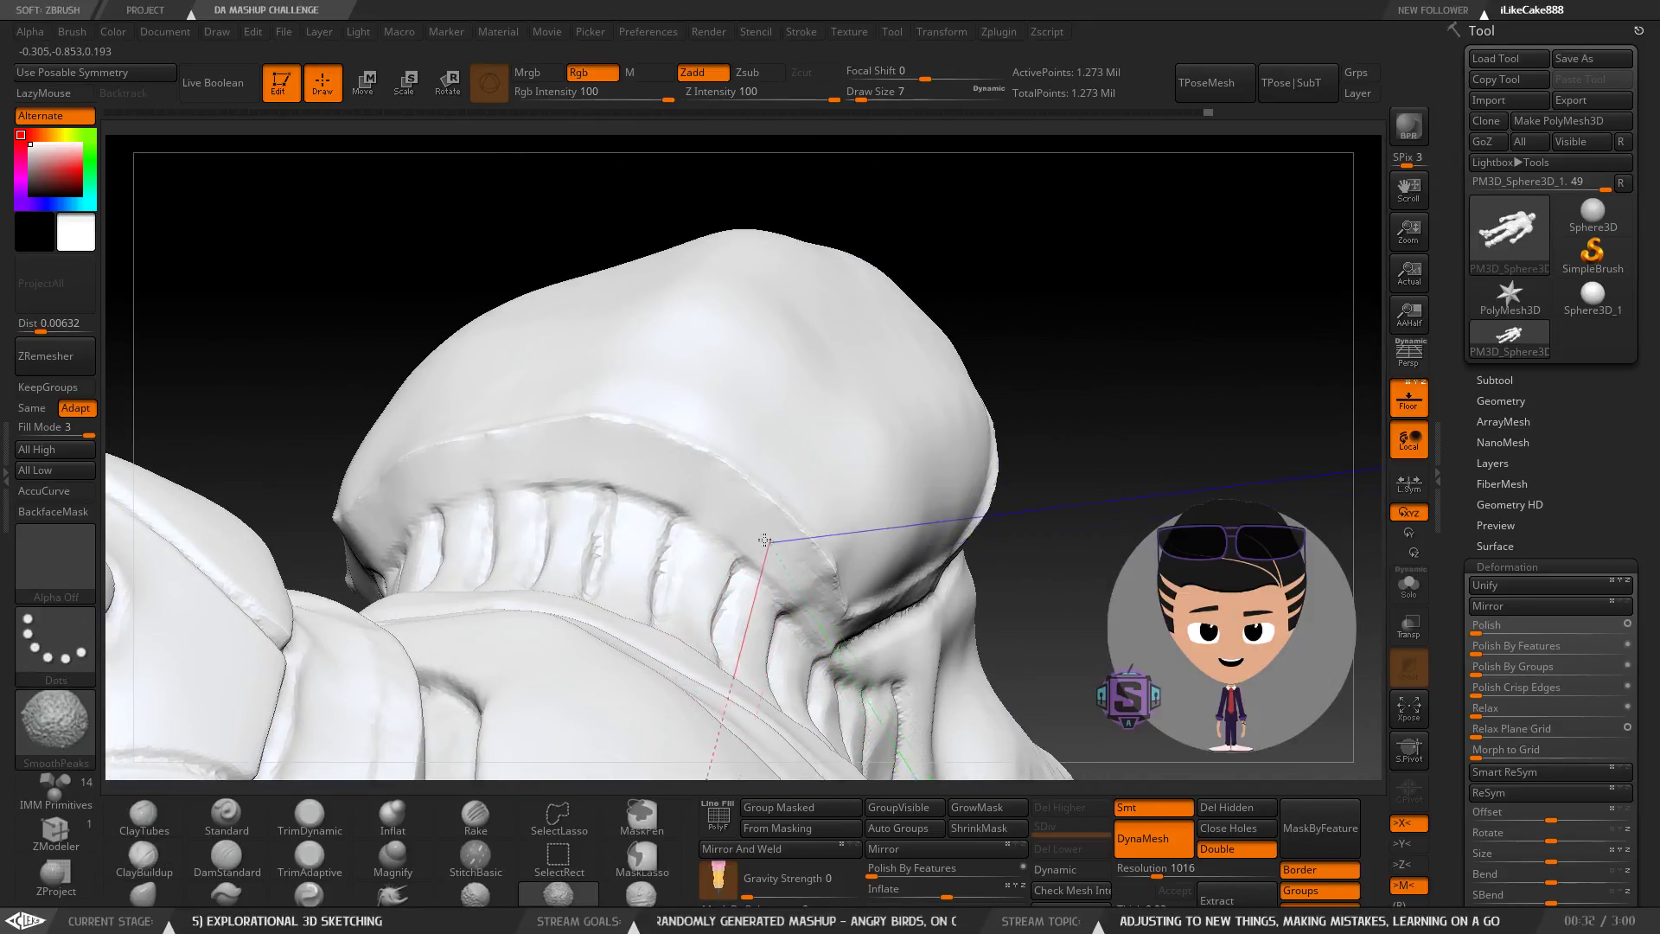
left_click_drag(813, 600, 820, 581, "shift")
Touch up the back corner of the inner rim band with ClayBuildup at draw size 2.
mouse_move(826, 550)
right_mouse_down()
mouse_move(834, 563)
mouse_move(671, 475)
mouse_move(640, 438)
right_mouse_up()
key("s")
left_click(631, 440)
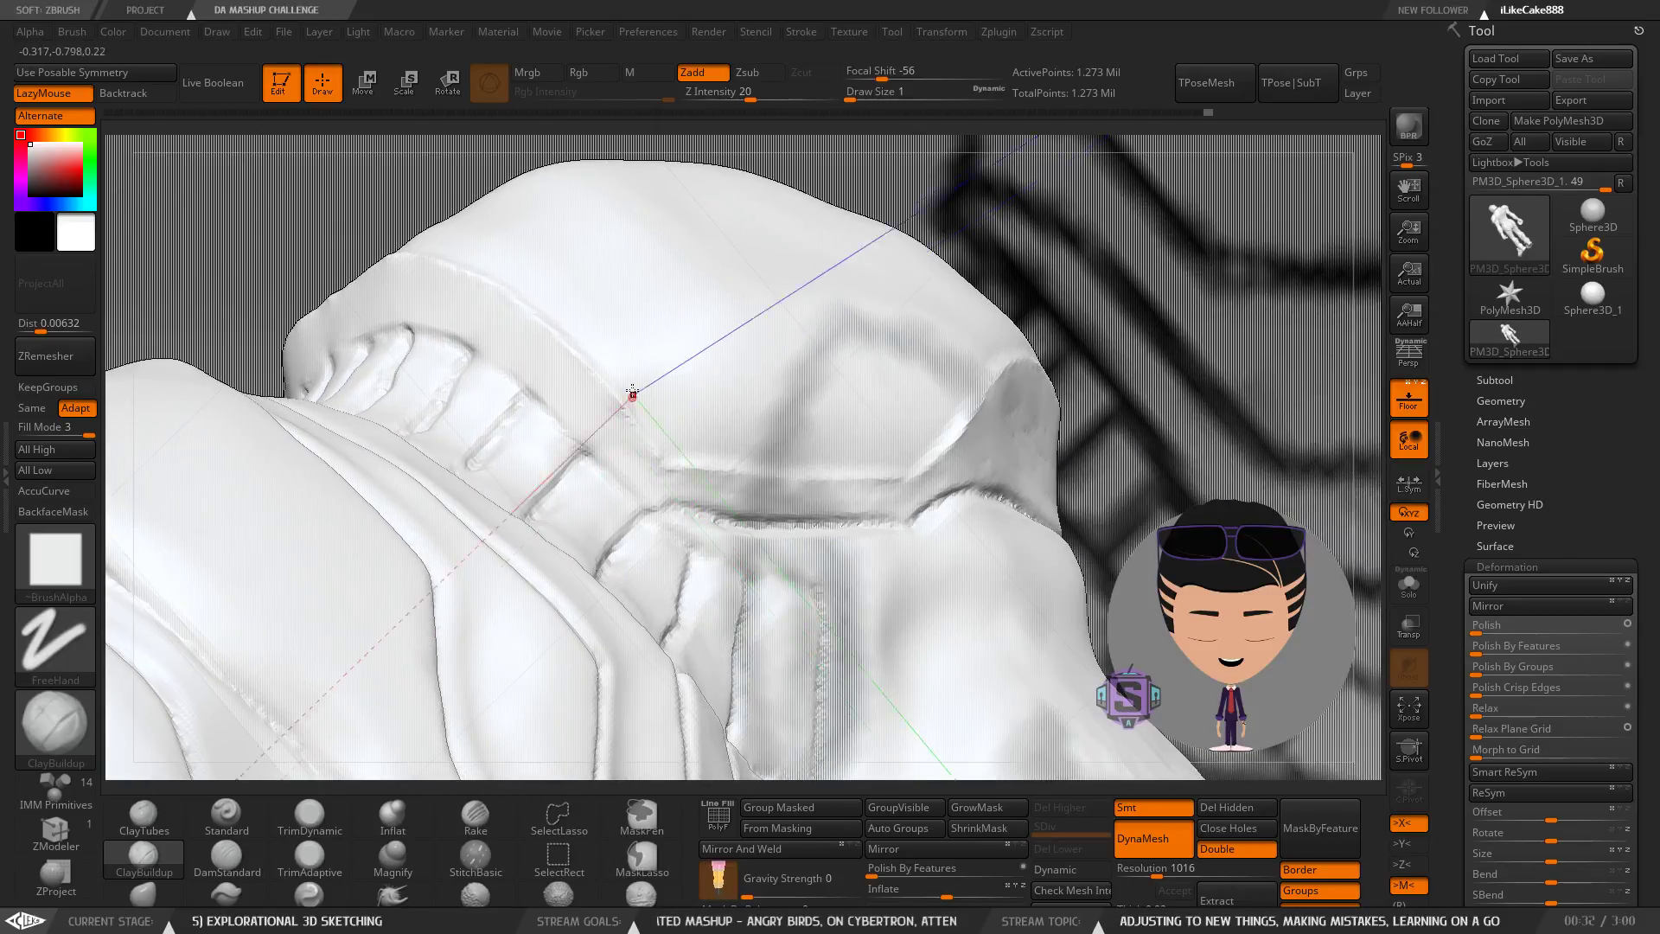
key("s")
left_click(613, 446)
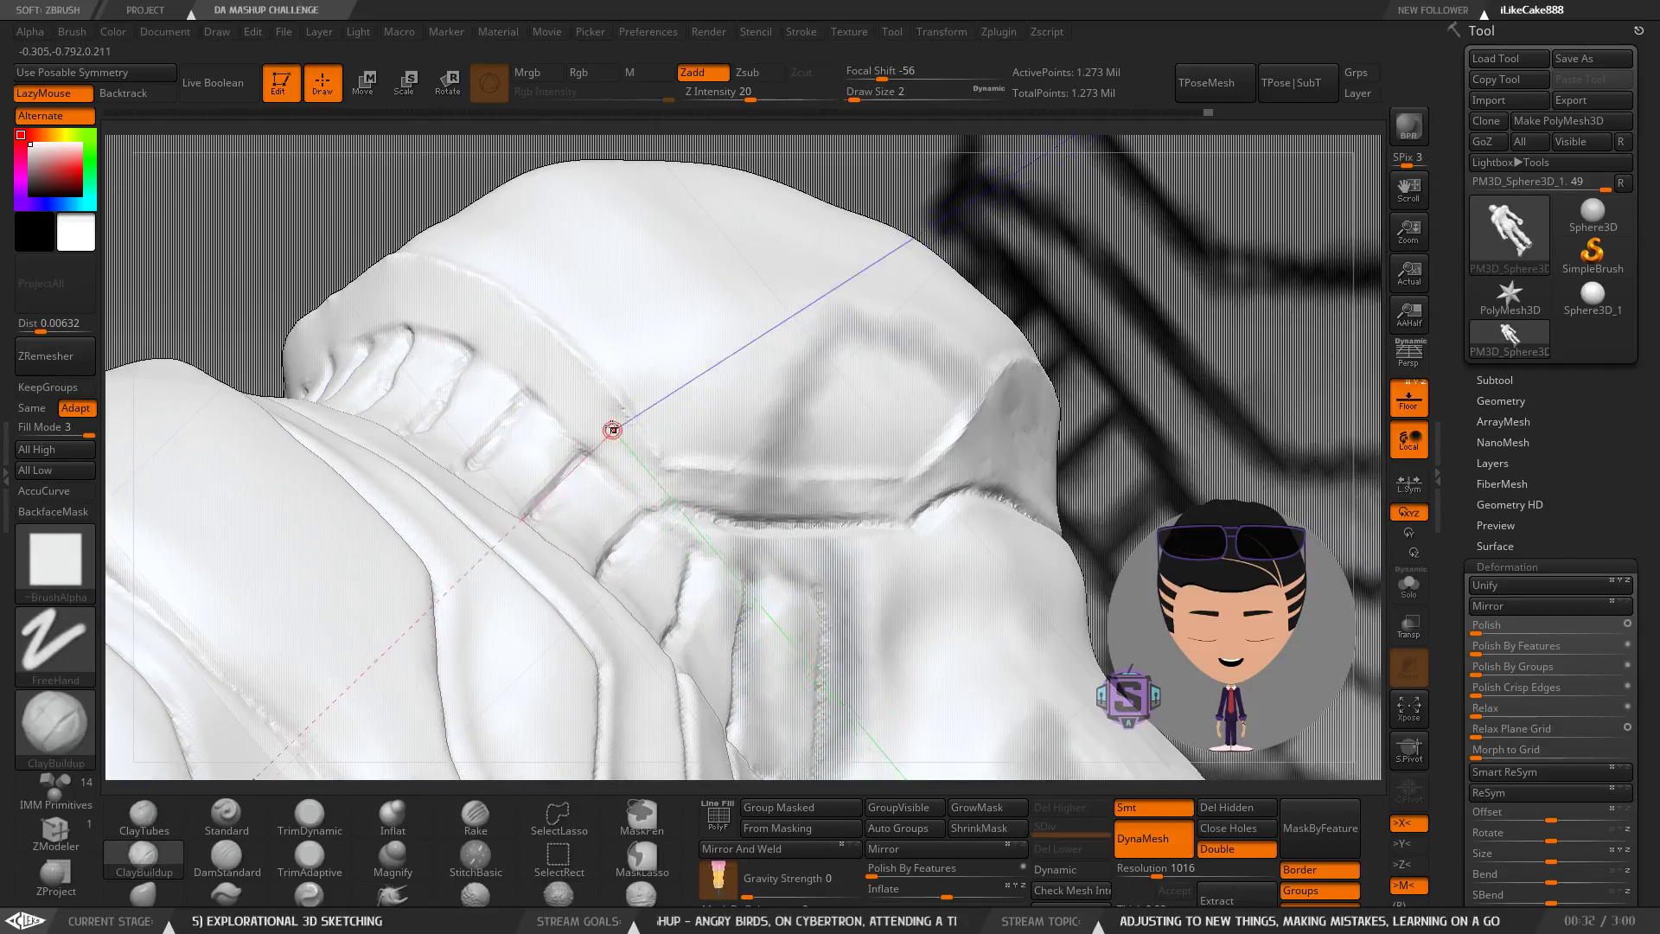
left_click_drag(593, 446, 625, 423)
key("shift")
key("shift")
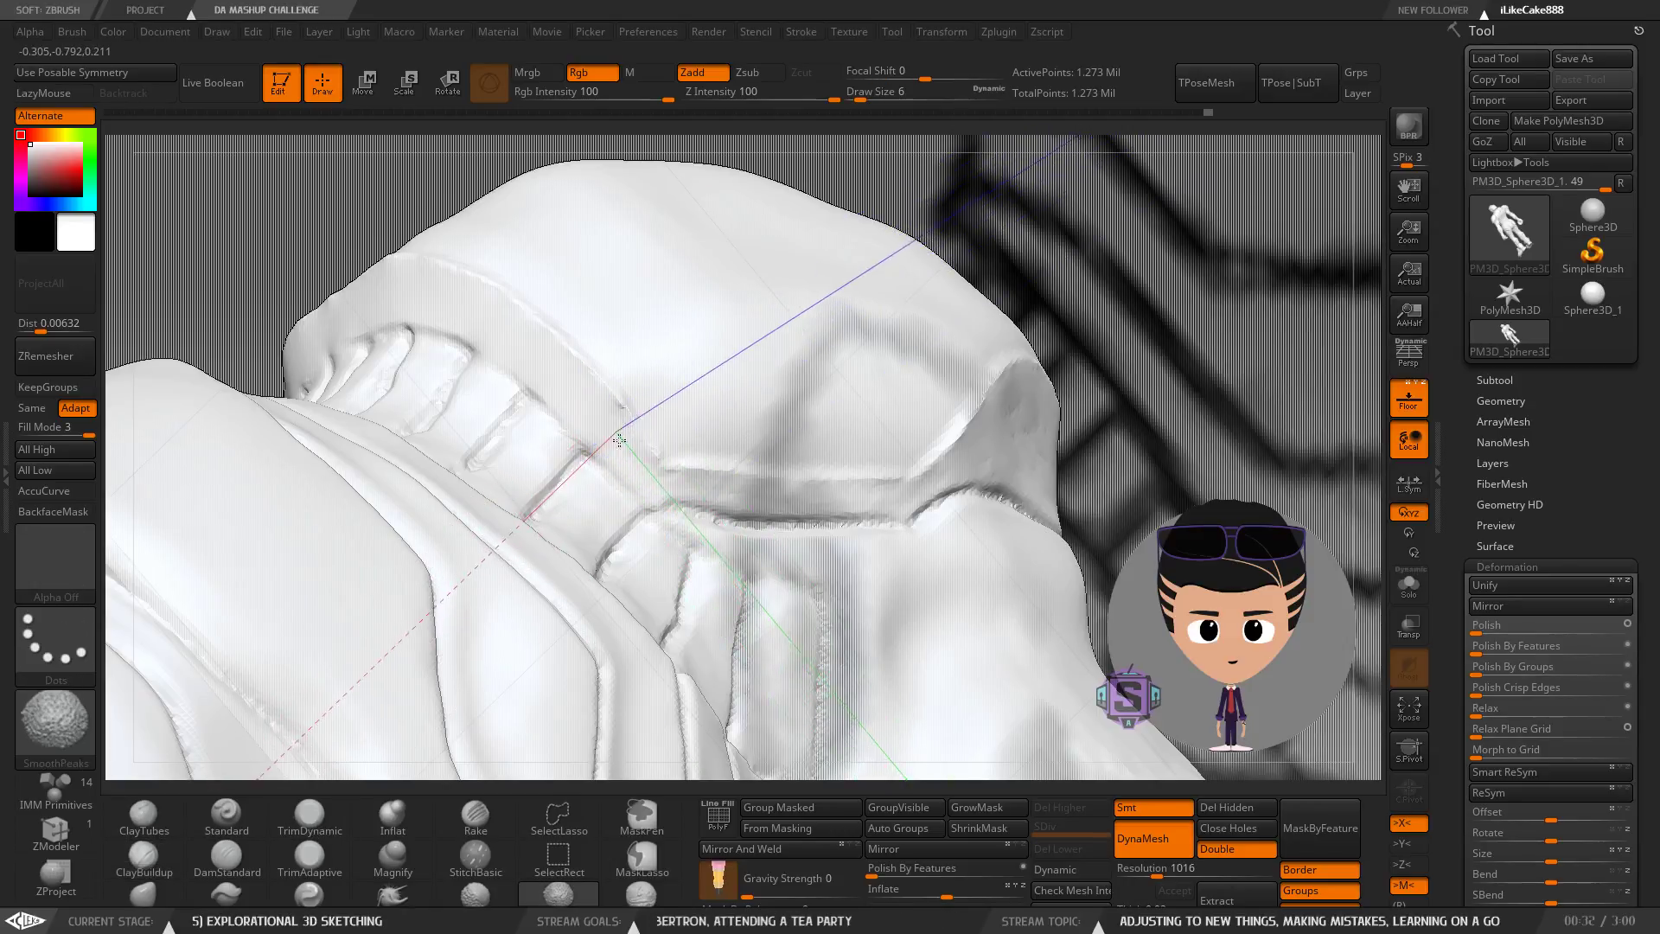
Smooth the back corner and the recessed lower rim band across the shoulder pad's back with SmoothPeaks at draw size 6.
left_click_drag(675, 486, 723, 493, "shift")
right_click_drag(730, 498, 688, 490)
left_click_drag(661, 490, 684, 492, "shift")
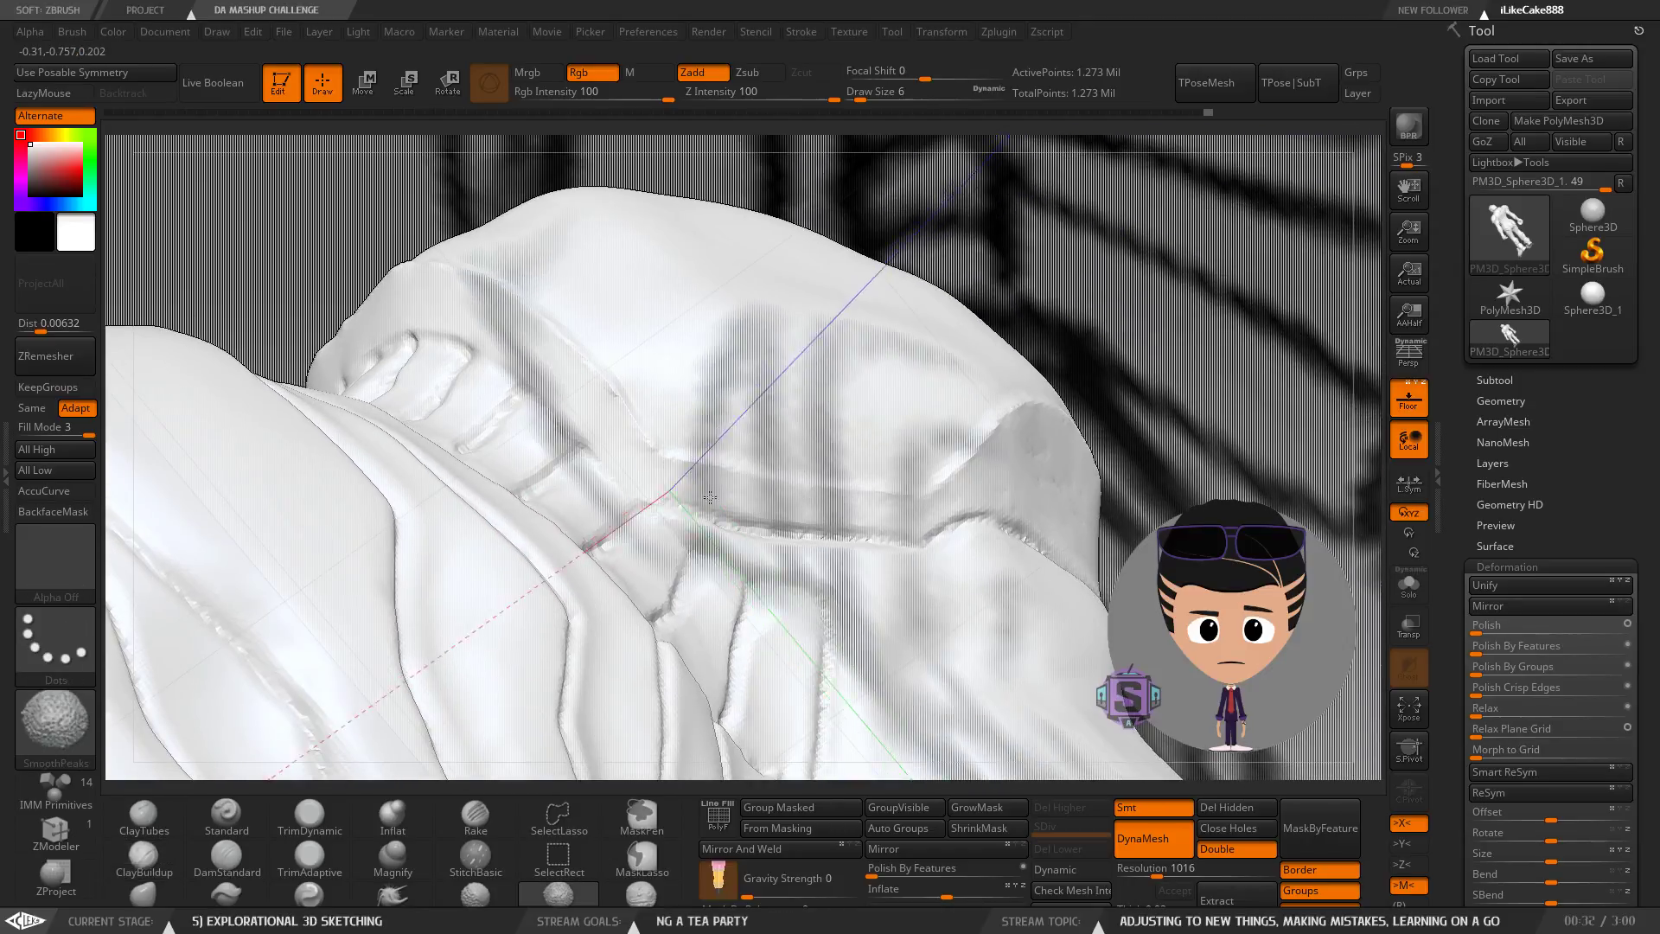
left_click_drag(783, 505, 828, 520, "shift")
mouse_move(827, 521)
right_mouse_down()
mouse_move(806, 597)
mouse_move(838, 578)
mouse_move(830, 518)
right_mouse_up()
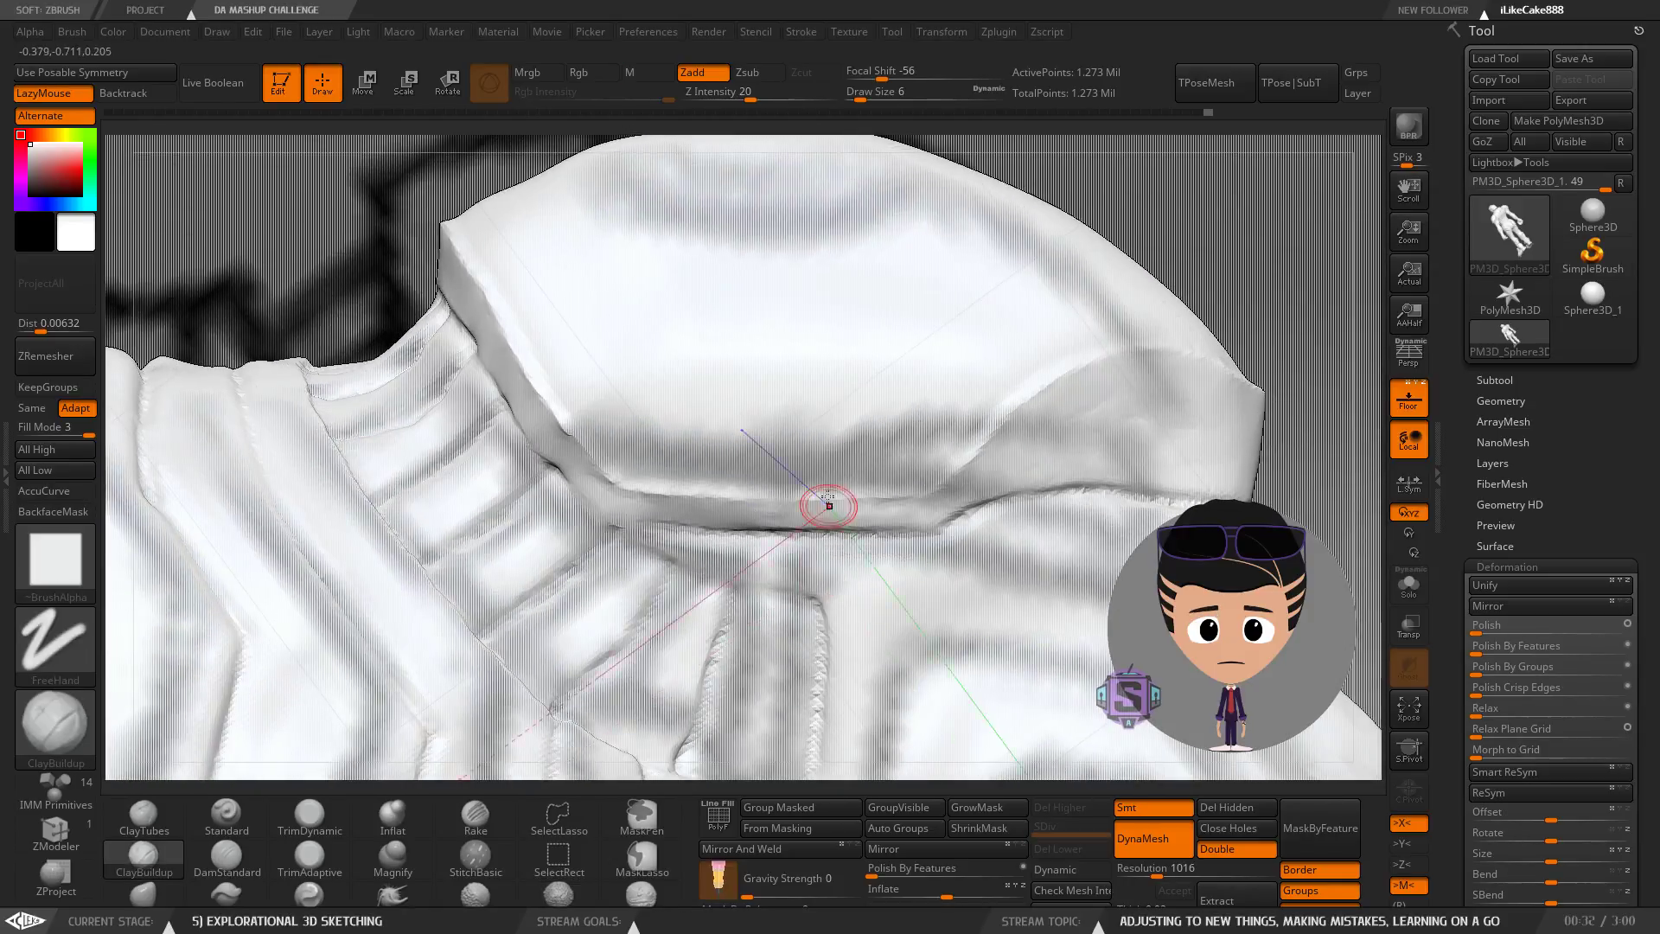
mouse_move(536, 447)
left_mouse_down("shift")
mouse_move(553, 435)
mouse_move(570, 467)
left_mouse_up("shift")
mouse_move(737, 519)
right_mouse_down()
mouse_move(741, 552)
mouse_move(803, 510)
mouse_move(786, 525)
right_mouse_up()
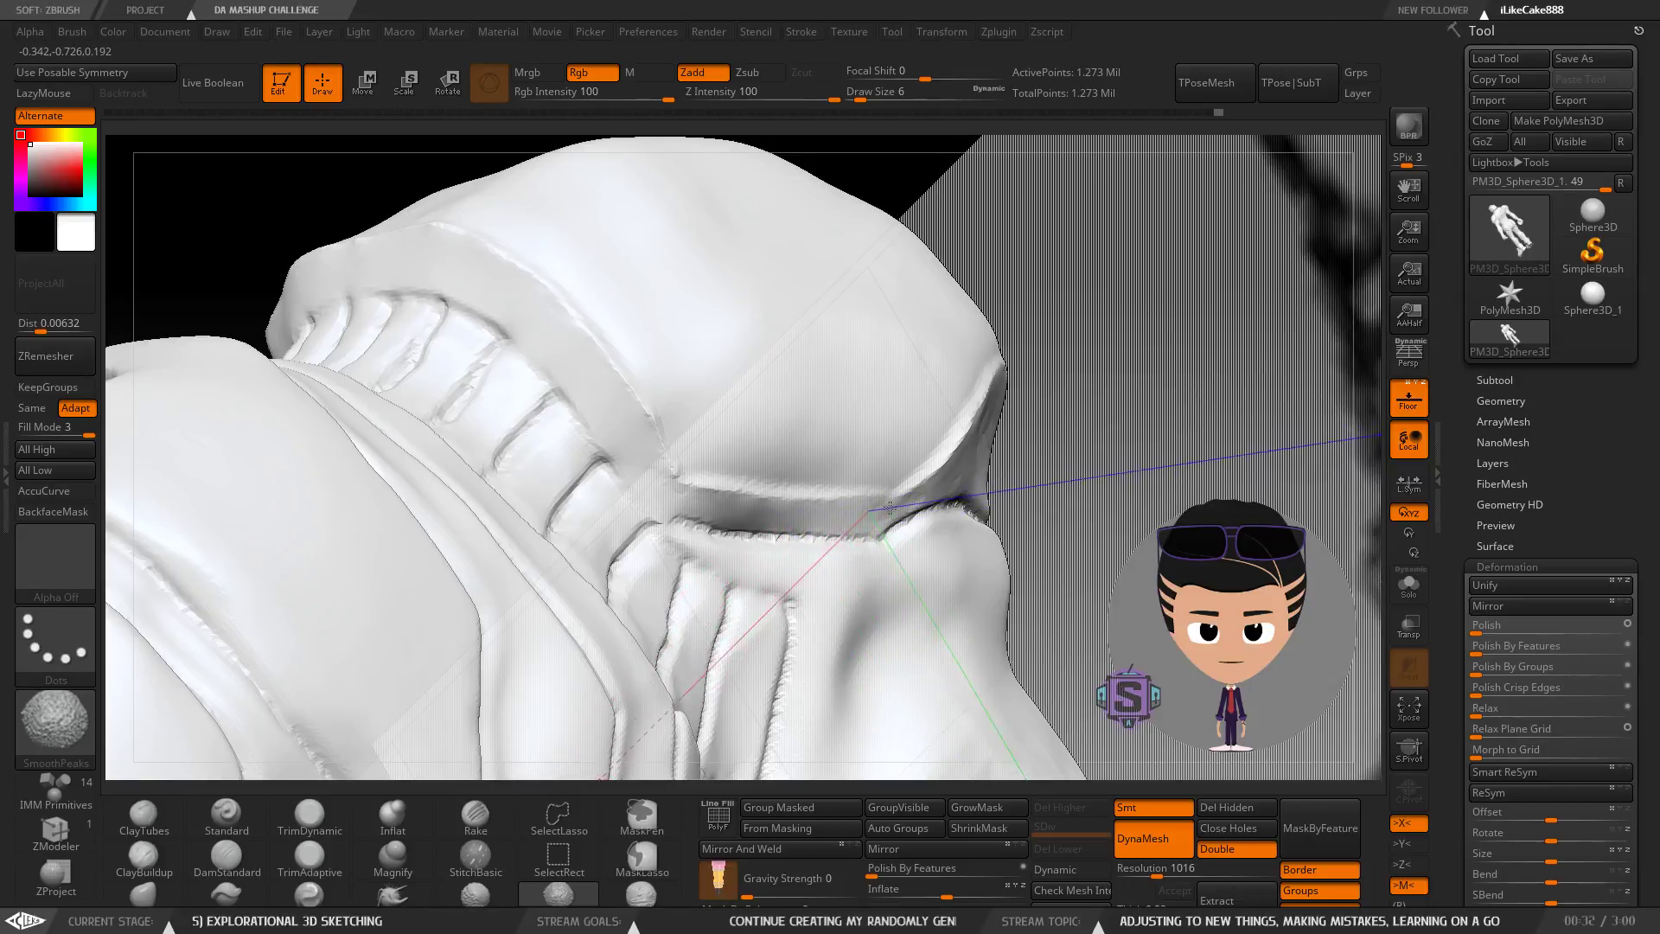
left_click_drag(722, 512, 908, 507, "shift")
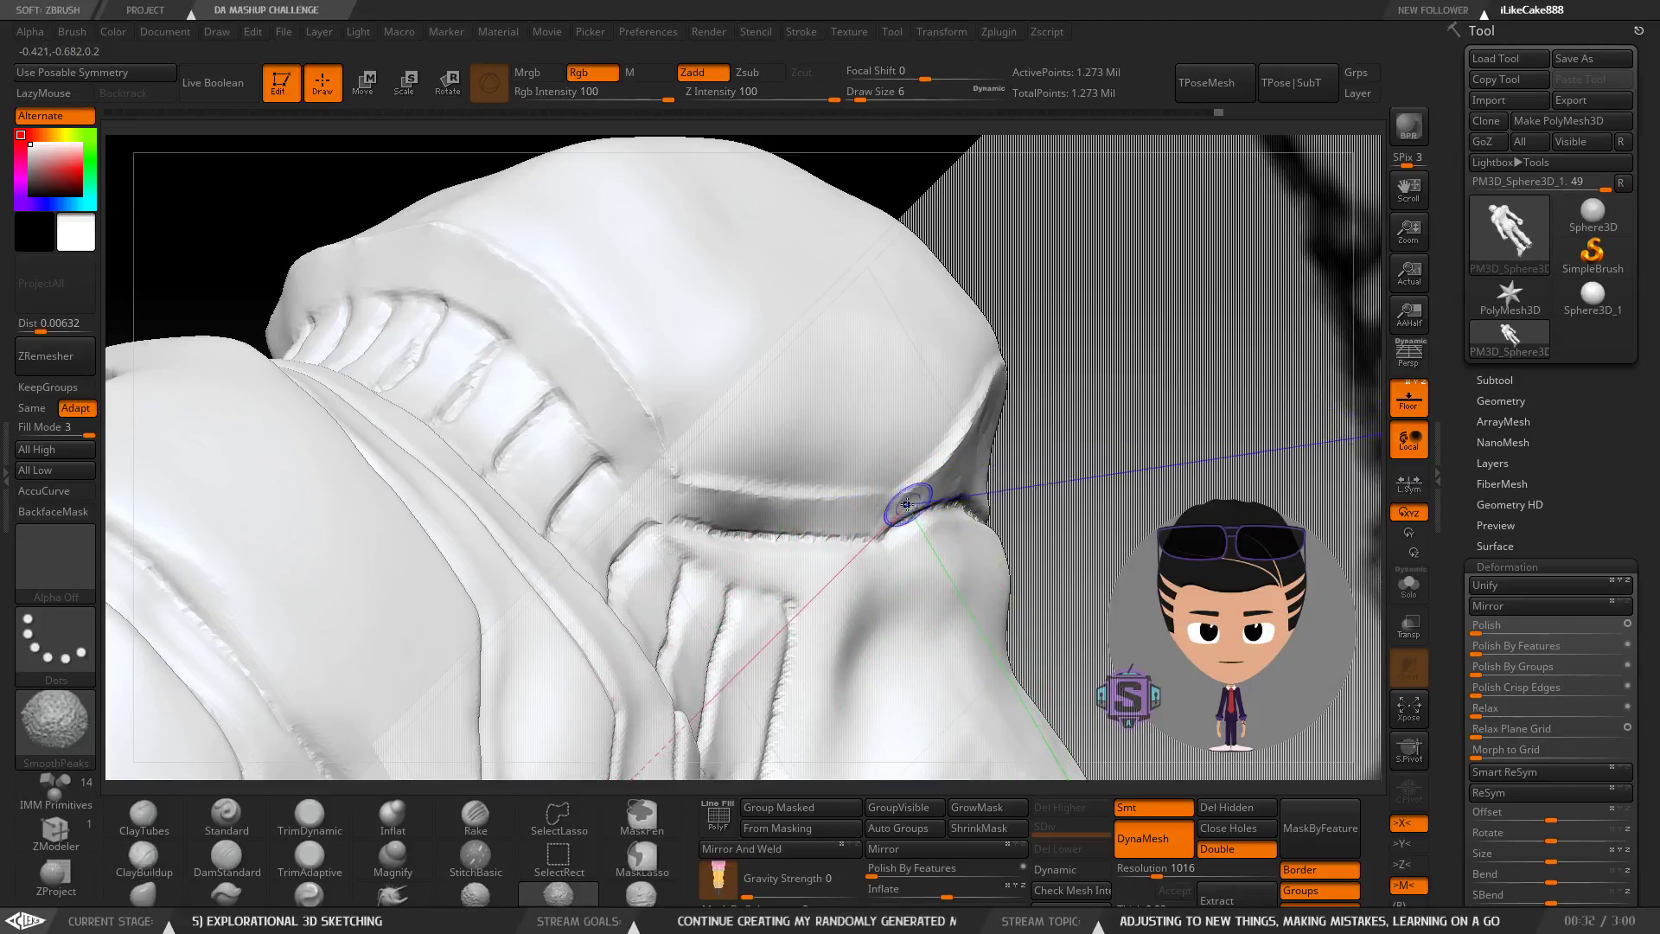
right_click_drag(932, 490, 1068, 495)
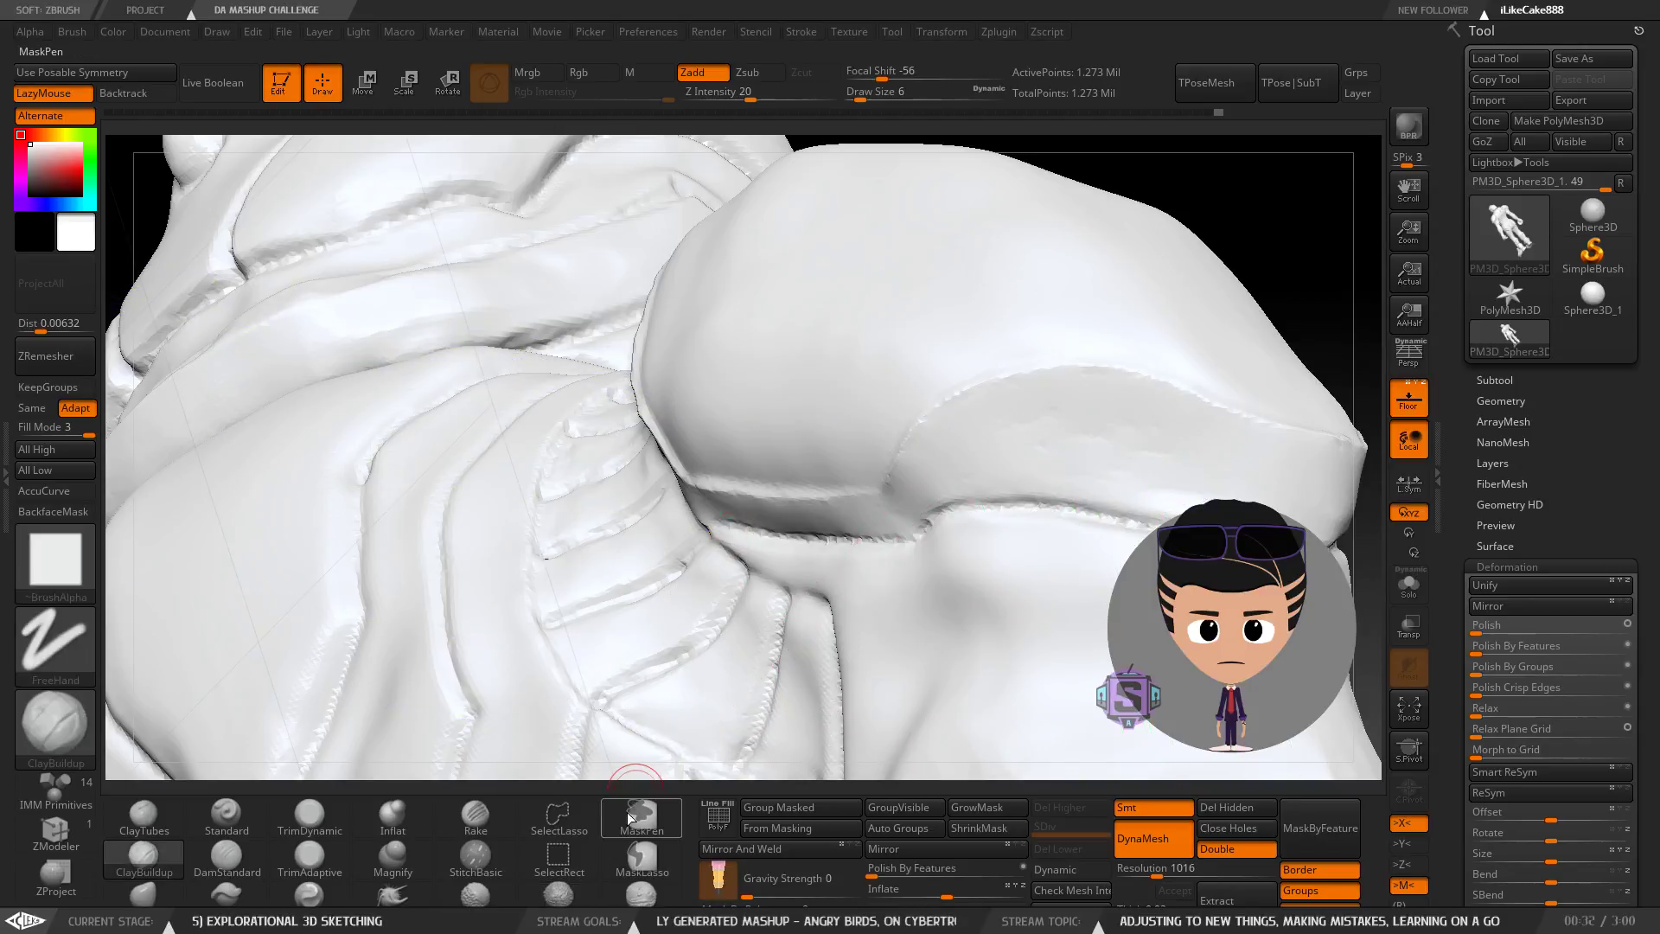
Switch the smoothing brush to SmoothValleys and smooth the arched back part of the outer rim band at draw size 8.
left_click(644, 899)
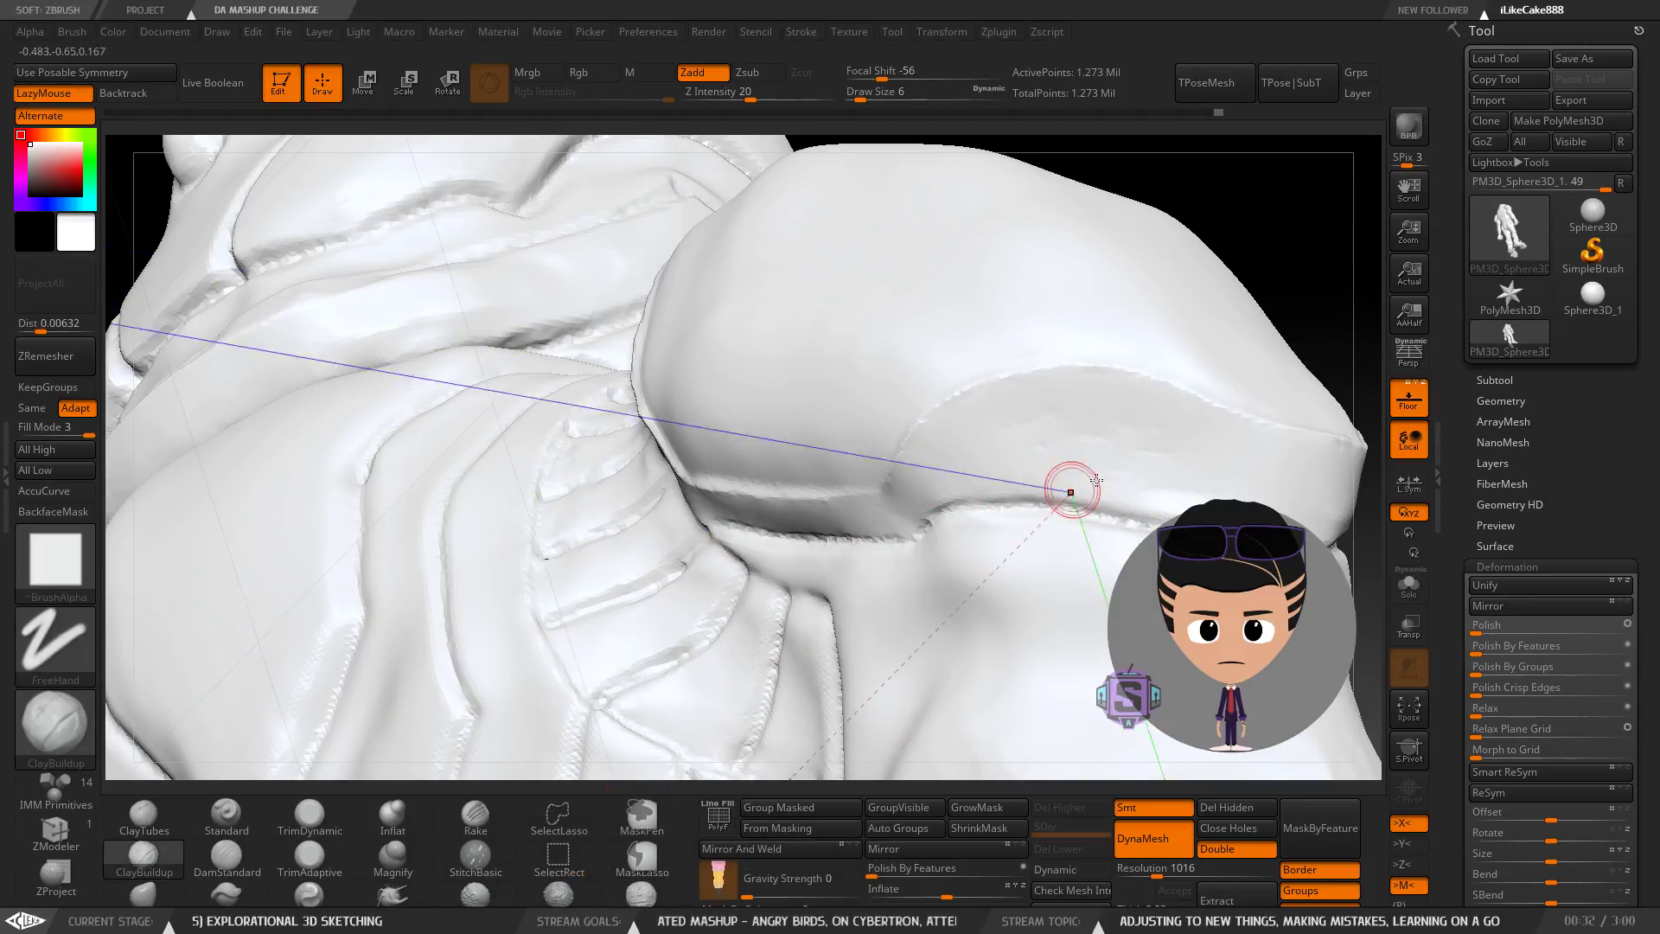
key("shift")
mouse_move(1012, 429)
left_mouse_down("shift")
mouse_move(1204, 433)
mouse_move(1146, 478)
mouse_move(1086, 455)
left_mouse_up("shift")
key("s")
key("shift")
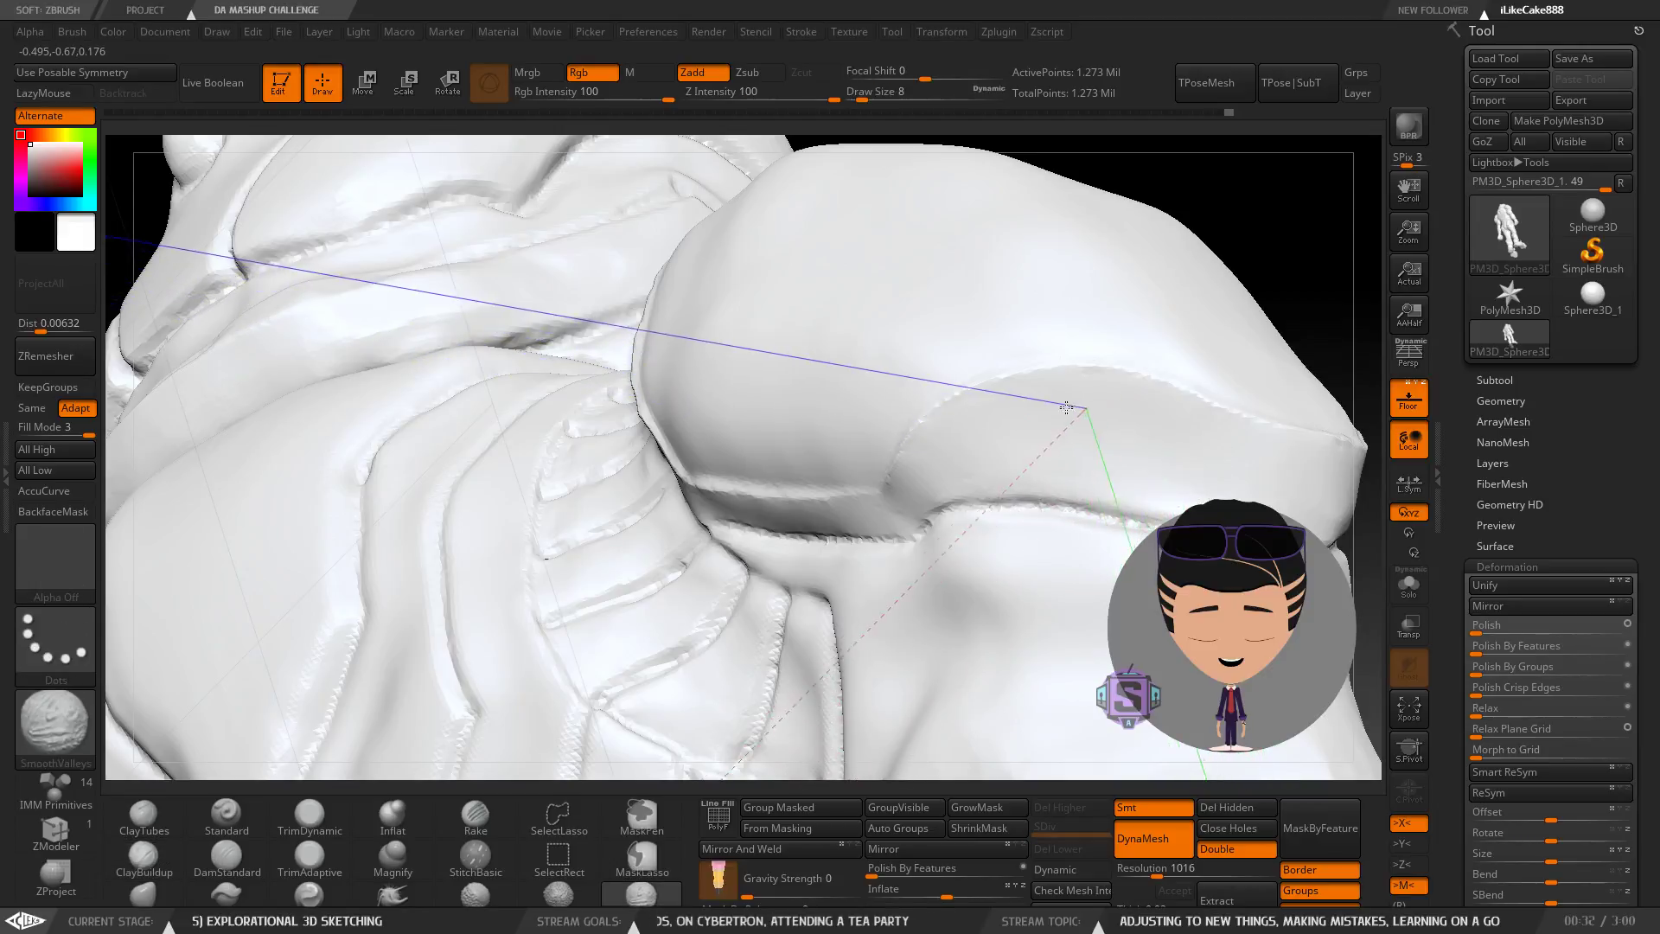
mouse_move(1082, 412)
left_mouse_down("shift")
mouse_move(949, 445)
mouse_move(1157, 438)
mouse_move(1091, 456)
mouse_move(1144, 448)
left_mouse_up("shift")
Smooth the rim band around the shoulder pad's outer corner and side with SmoothValleys.
right_click_drag(1040, 478, 647, 424, "alt")
mouse_move(647, 425)
right_mouse_down()
mouse_move(788, 497)
mouse_move(727, 515)
right_mouse_up()
left_click_drag(664, 411, 619, 433, "shift")
right_click_drag(699, 394, 649, 416)
mouse_move(613, 418)
left_mouse_down("shift")
mouse_move(596, 417)
mouse_move(896, 466)
left_mouse_up("shift")
right_click_drag(882, 464, 599, 428, "alt")
mouse_move(761, 439)
right_mouse_down()
mouse_move(569, 462)
mouse_move(596, 456)
right_mouse_up()
left_click_drag(651, 416, 675, 411, "shift")
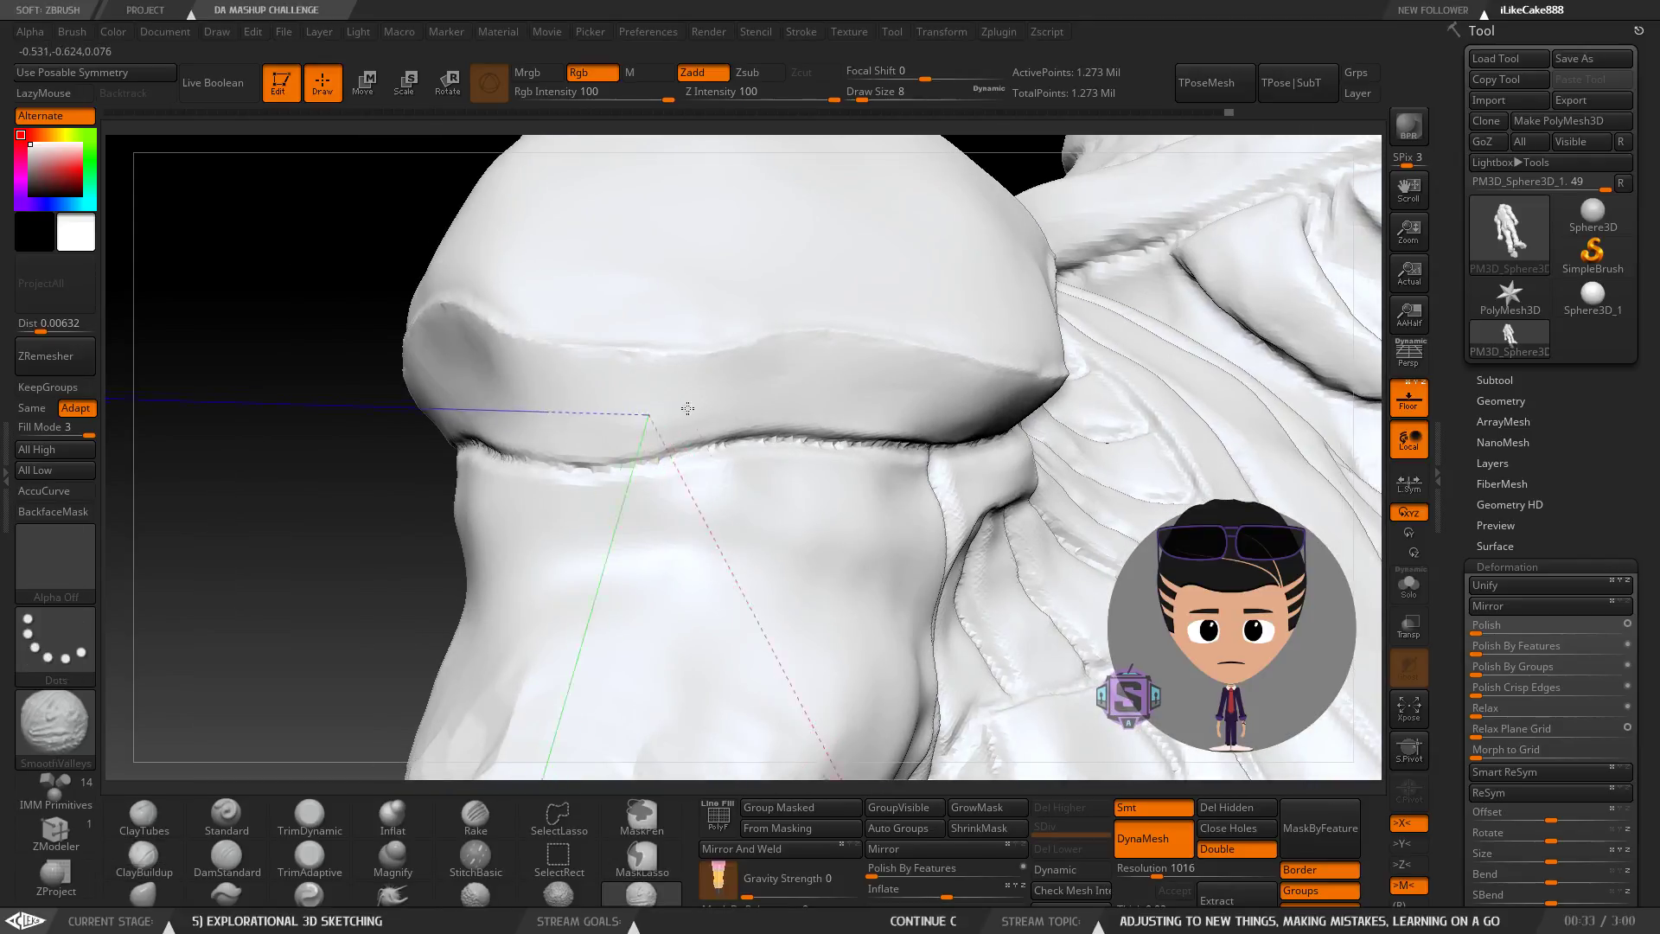
Smooth the rim band's lower face and its crease above the upper arm, seen from the side and below, with SmoothValleys.
right_click_drag(665, 415, 766, 408)
left_click_drag(639, 402, 765, 415, "shift")
mouse_move(767, 415)
right_mouse_down()
mouse_move(636, 437)
mouse_move(679, 474)
right_mouse_up()
left_click_drag(635, 435, 555, 434, "shift")
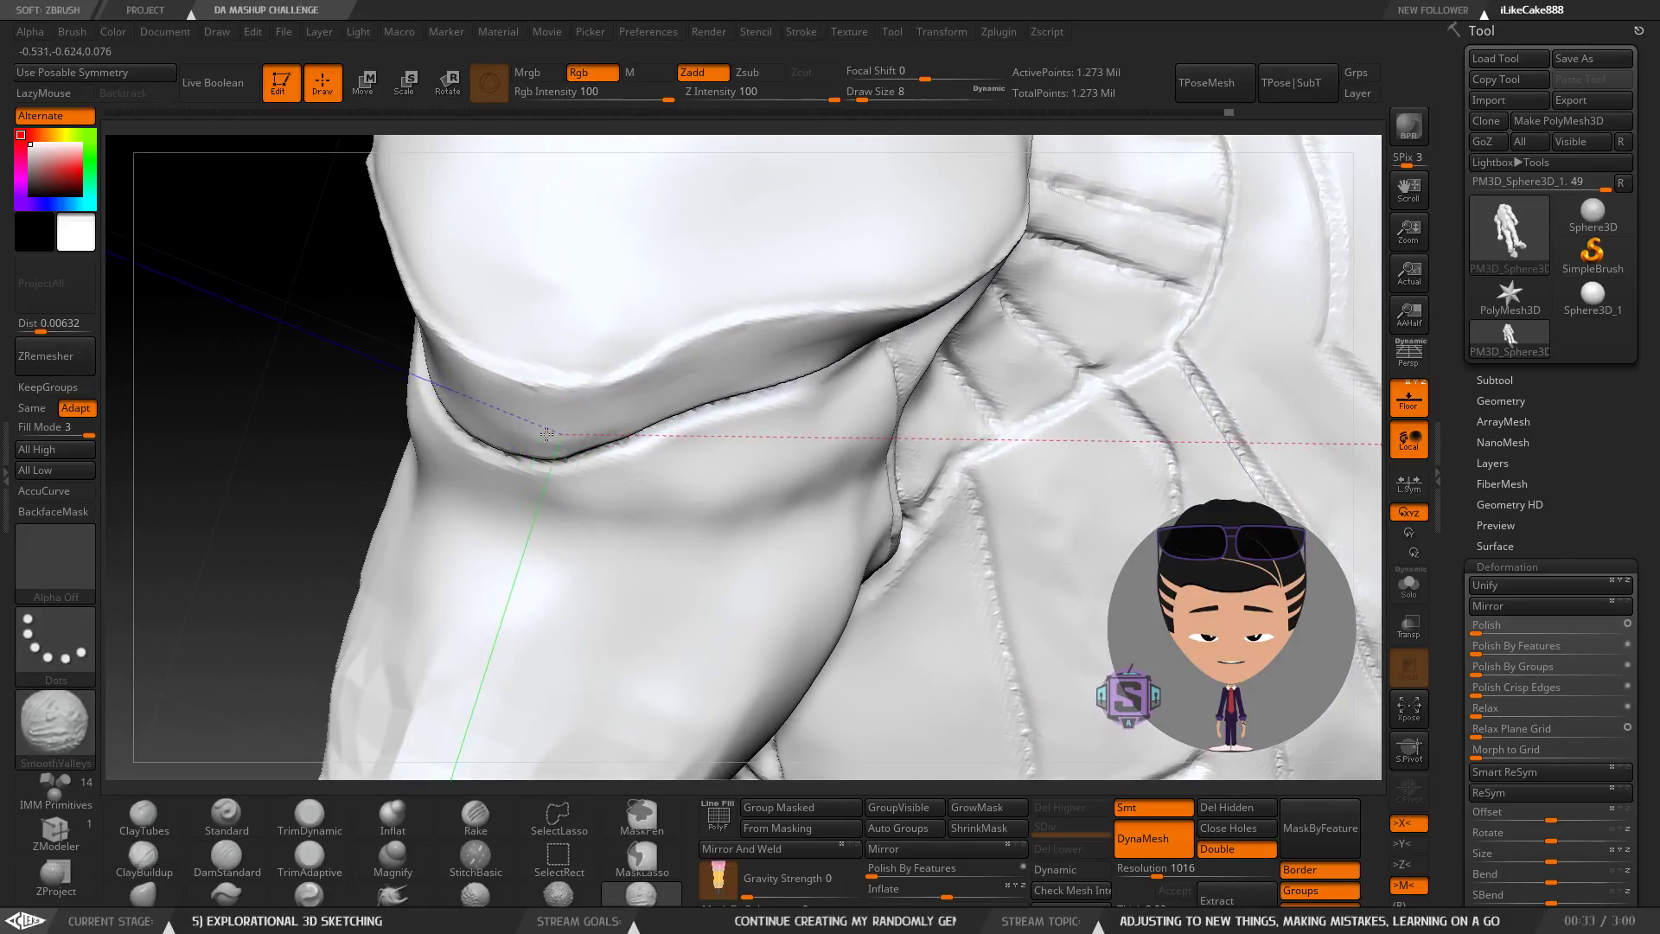
mouse_move(597, 419)
right_mouse_down()
mouse_move(808, 372)
mouse_move(731, 353)
mouse_move(750, 351)
right_mouse_up()
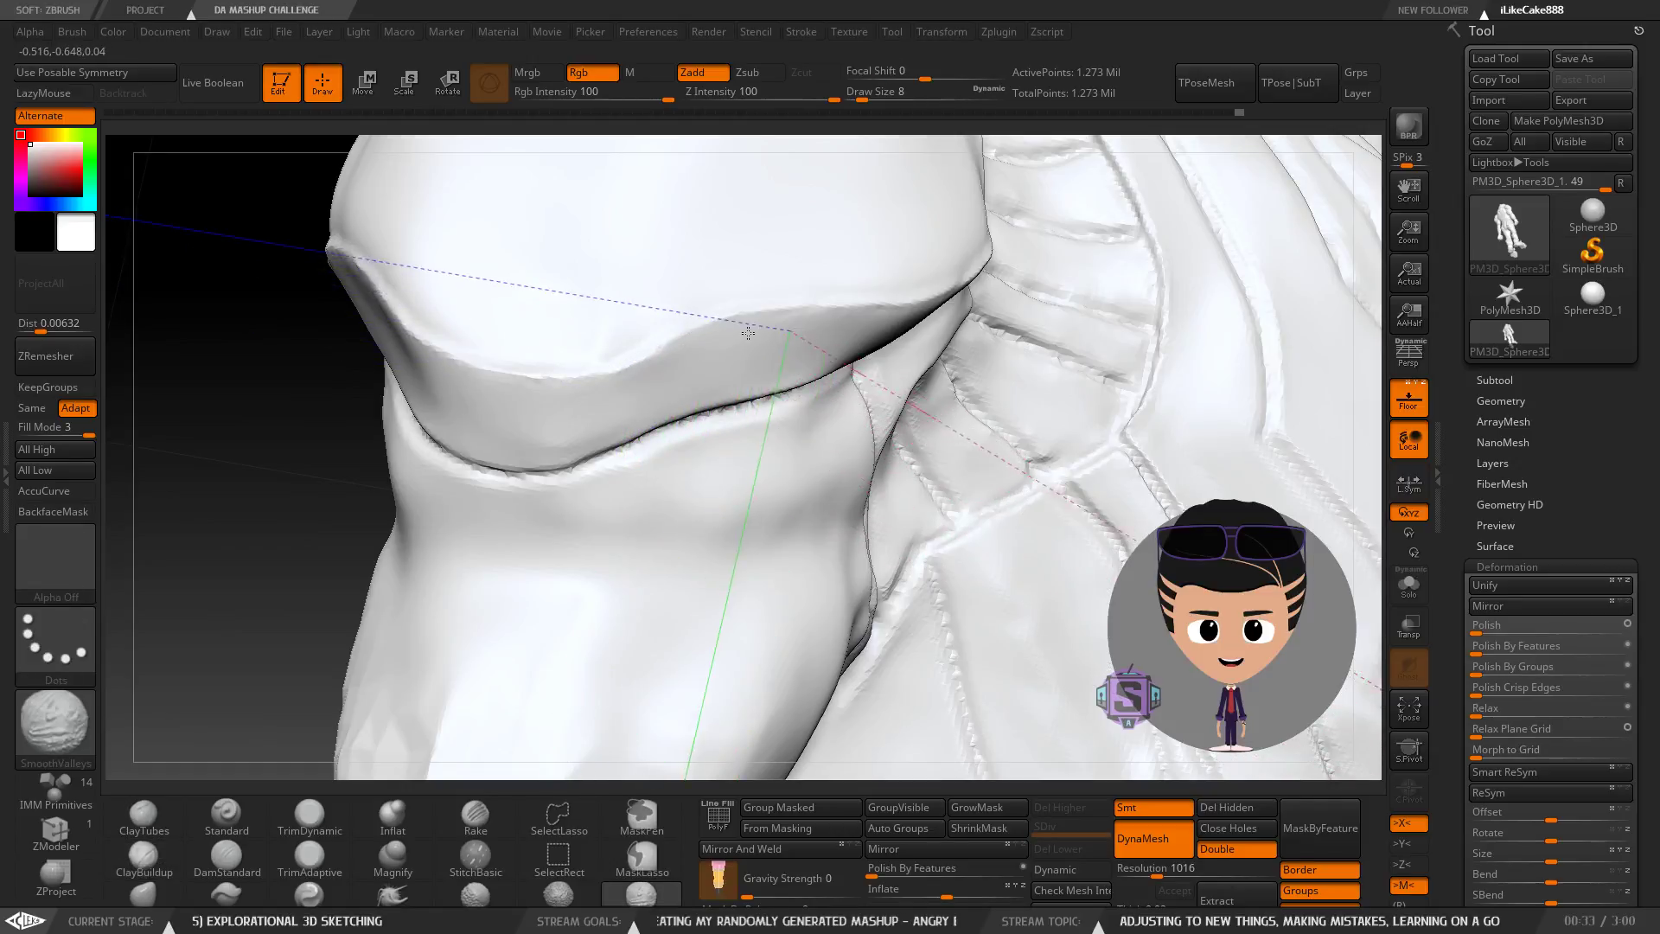
left_click_drag(766, 330, 748, 337, "shift")
Smooth the front rim band up to its upturned corner beside the ribbed joint with SmoothValleys.
mouse_move(815, 389)
right_mouse_down()
mouse_move(761, 398)
mouse_move(613, 485)
mouse_move(553, 442)
right_mouse_up()
key("shift")
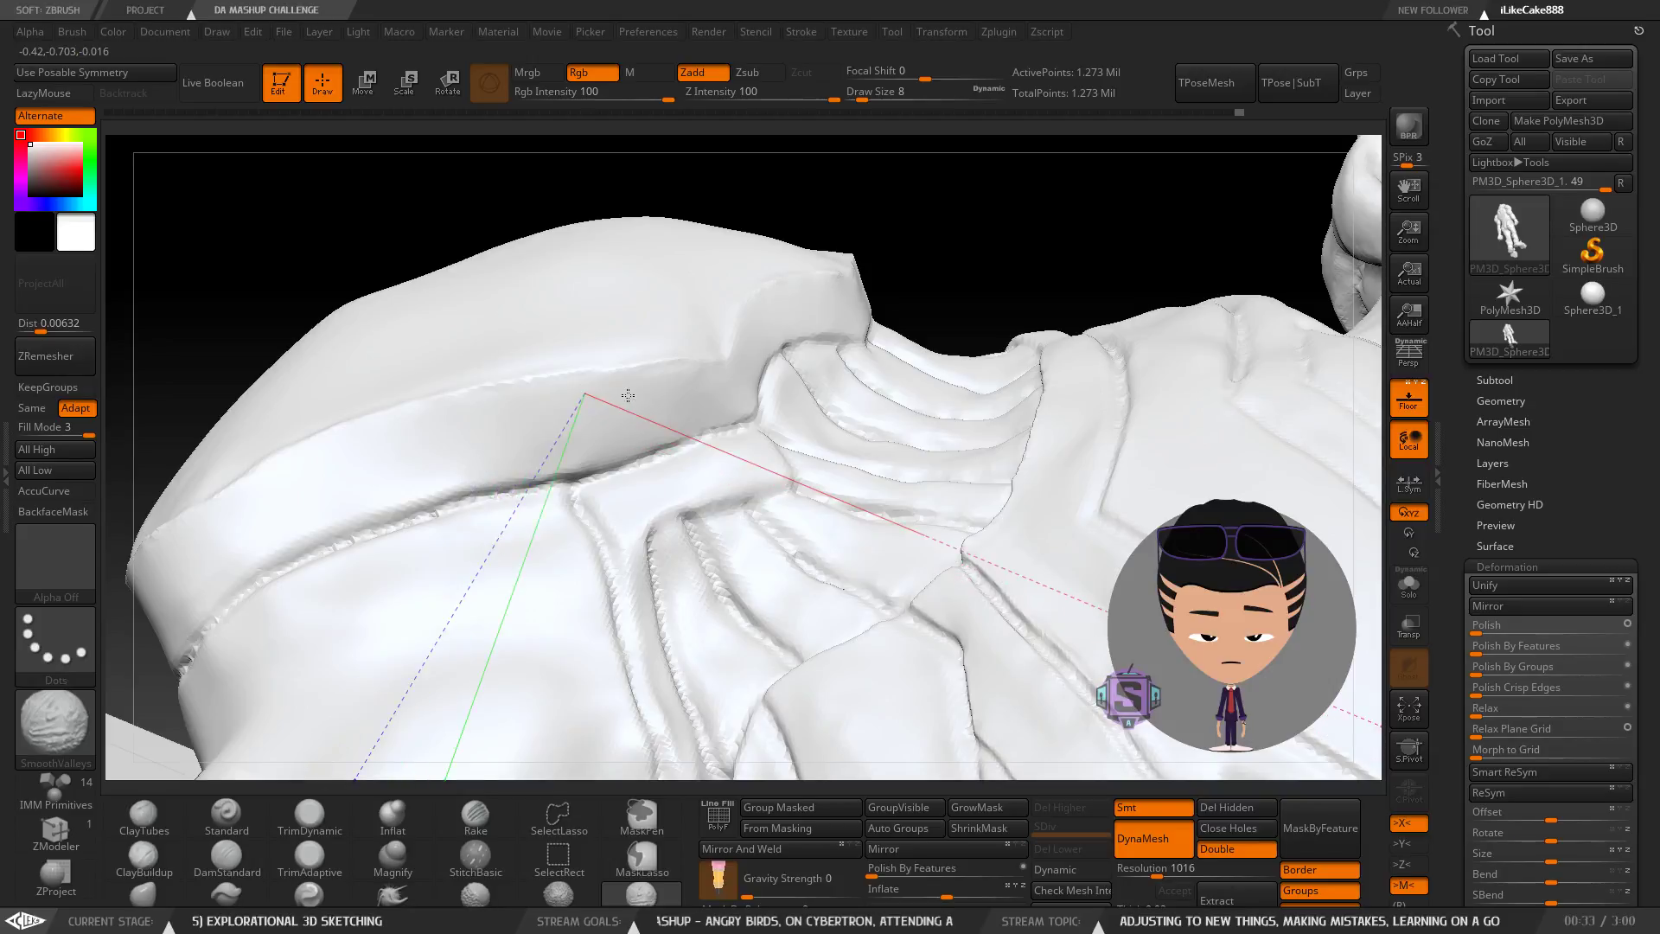
mouse_move(793, 341)
right_mouse_down()
mouse_move(733, 420)
mouse_move(653, 422)
mouse_move(735, 353)
right_mouse_up()
key("shift")
key("shift")
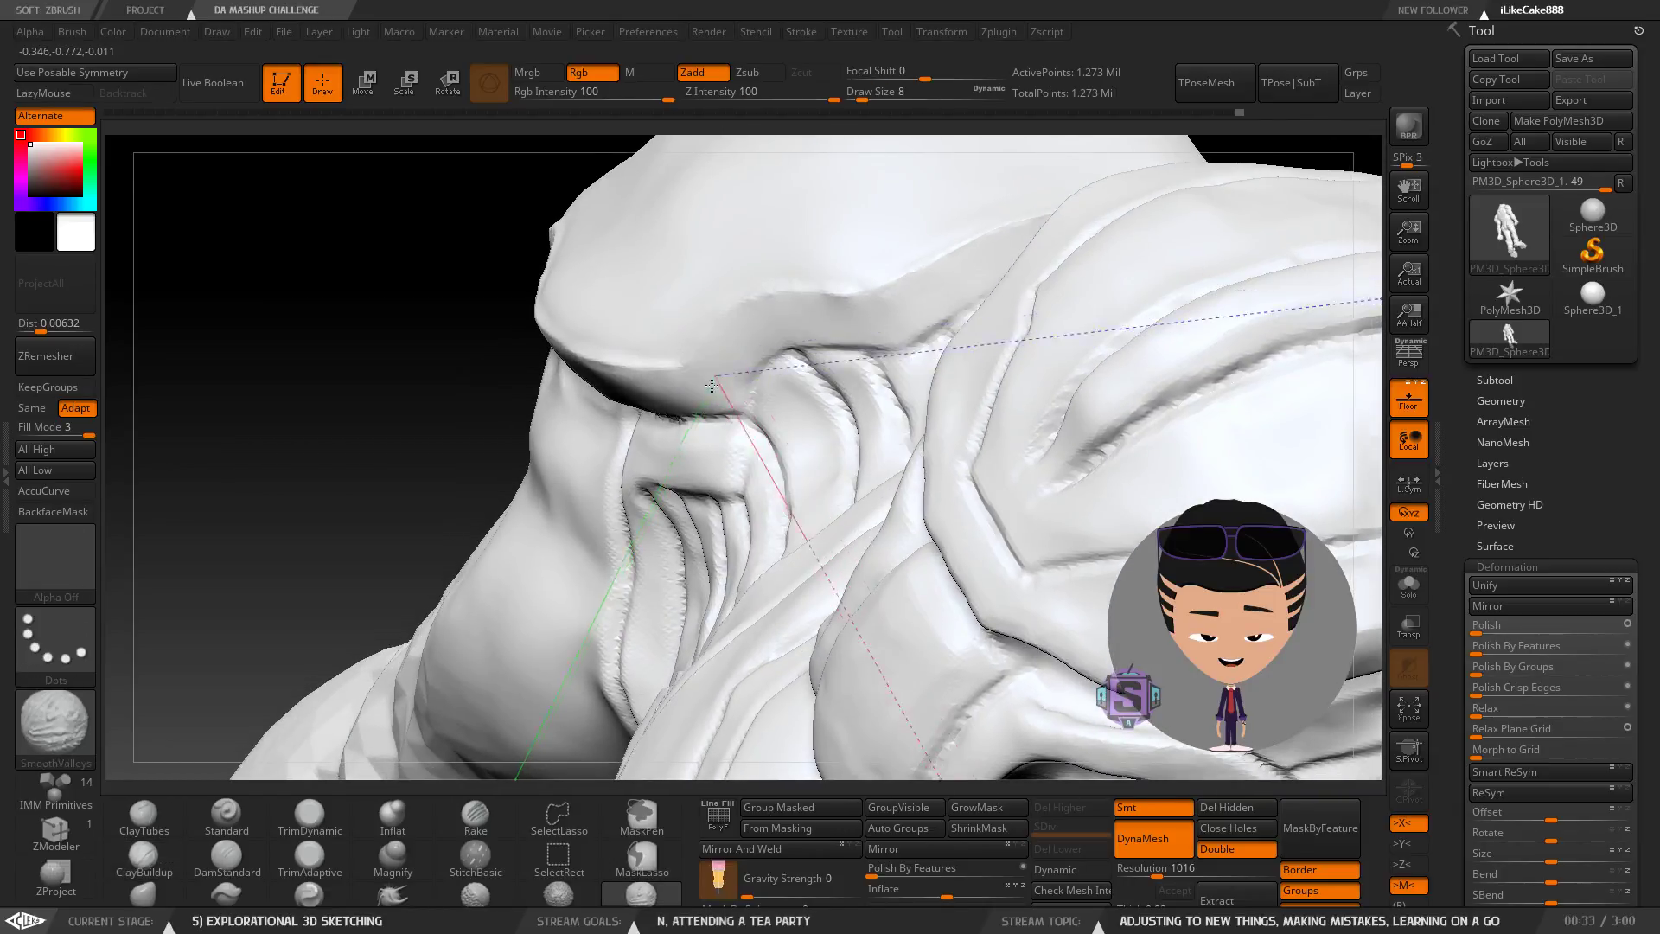
Smooth the inner rim band above the ribs from the front over the shoulder's top with SmoothValleys.
mouse_move(881, 290)
right_mouse_down()
mouse_move(860, 296)
mouse_move(934, 303)
mouse_move(634, 459)
mouse_move(652, 469)
mouse_move(546, 478)
right_mouse_up()
key("shift")
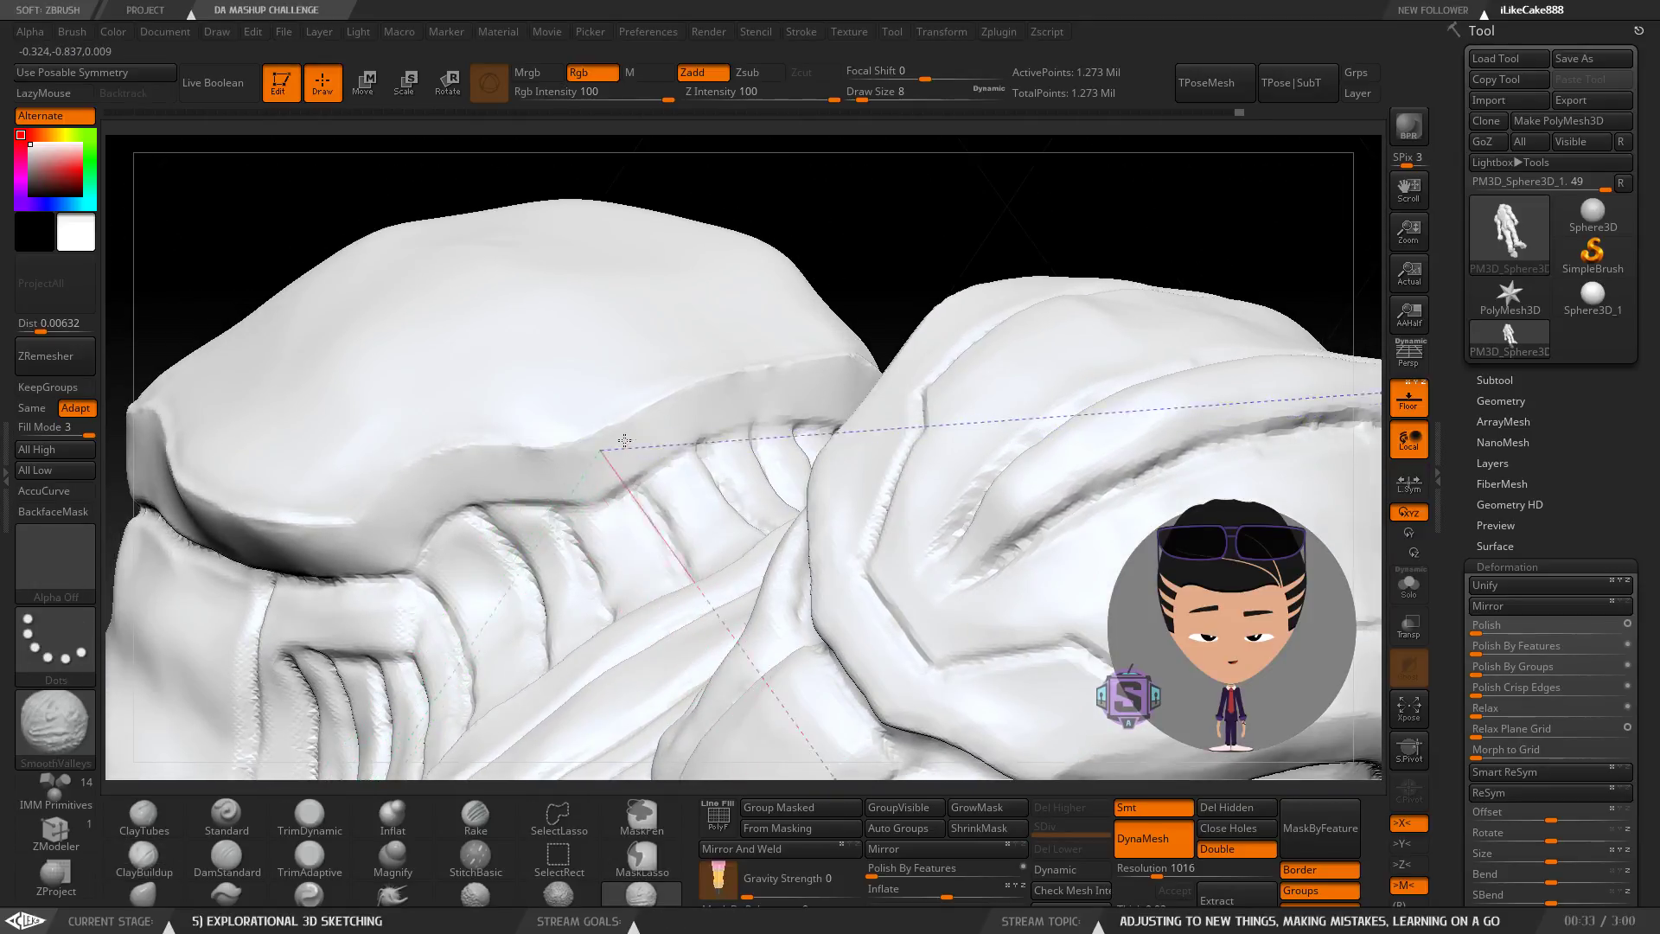
mouse_move(709, 413)
right_mouse_down()
mouse_move(692, 407)
mouse_move(748, 398)
right_mouse_up()
key("shift")
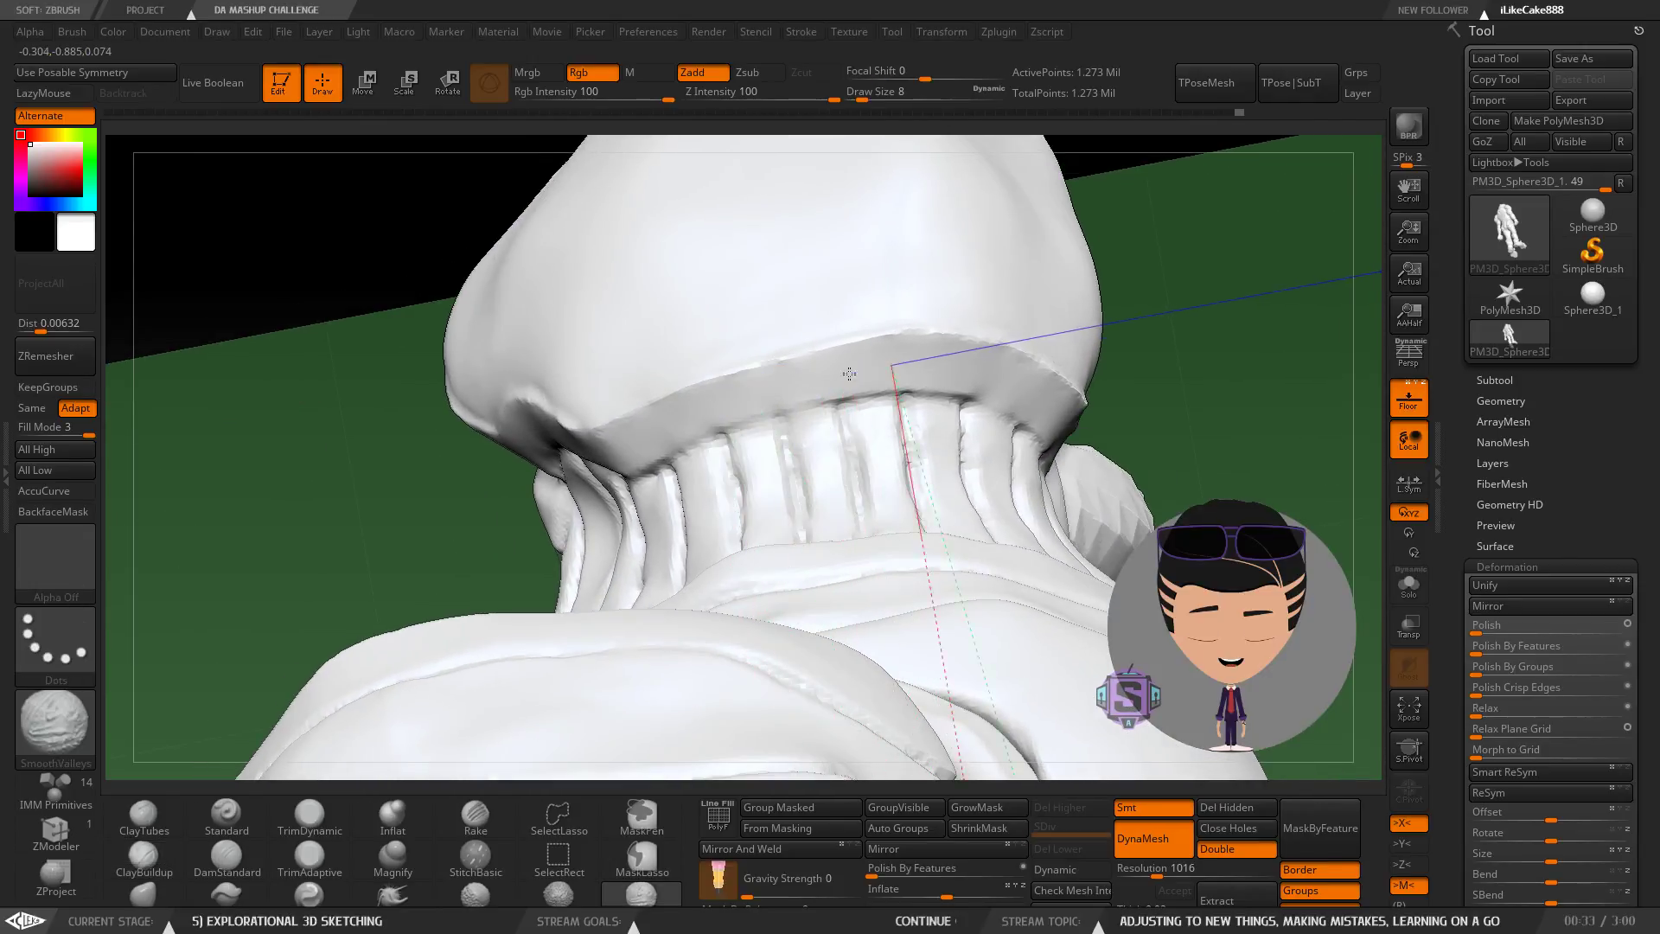
Smooth the rim band's lower corner and its crease beside the ribbed joint, seen from several angles, with SmoothValleys.
mouse_move(994, 415)
right_mouse_down("alt")
mouse_move(686, 426)
mouse_move(566, 380)
right_mouse_up("alt")
key("shift")
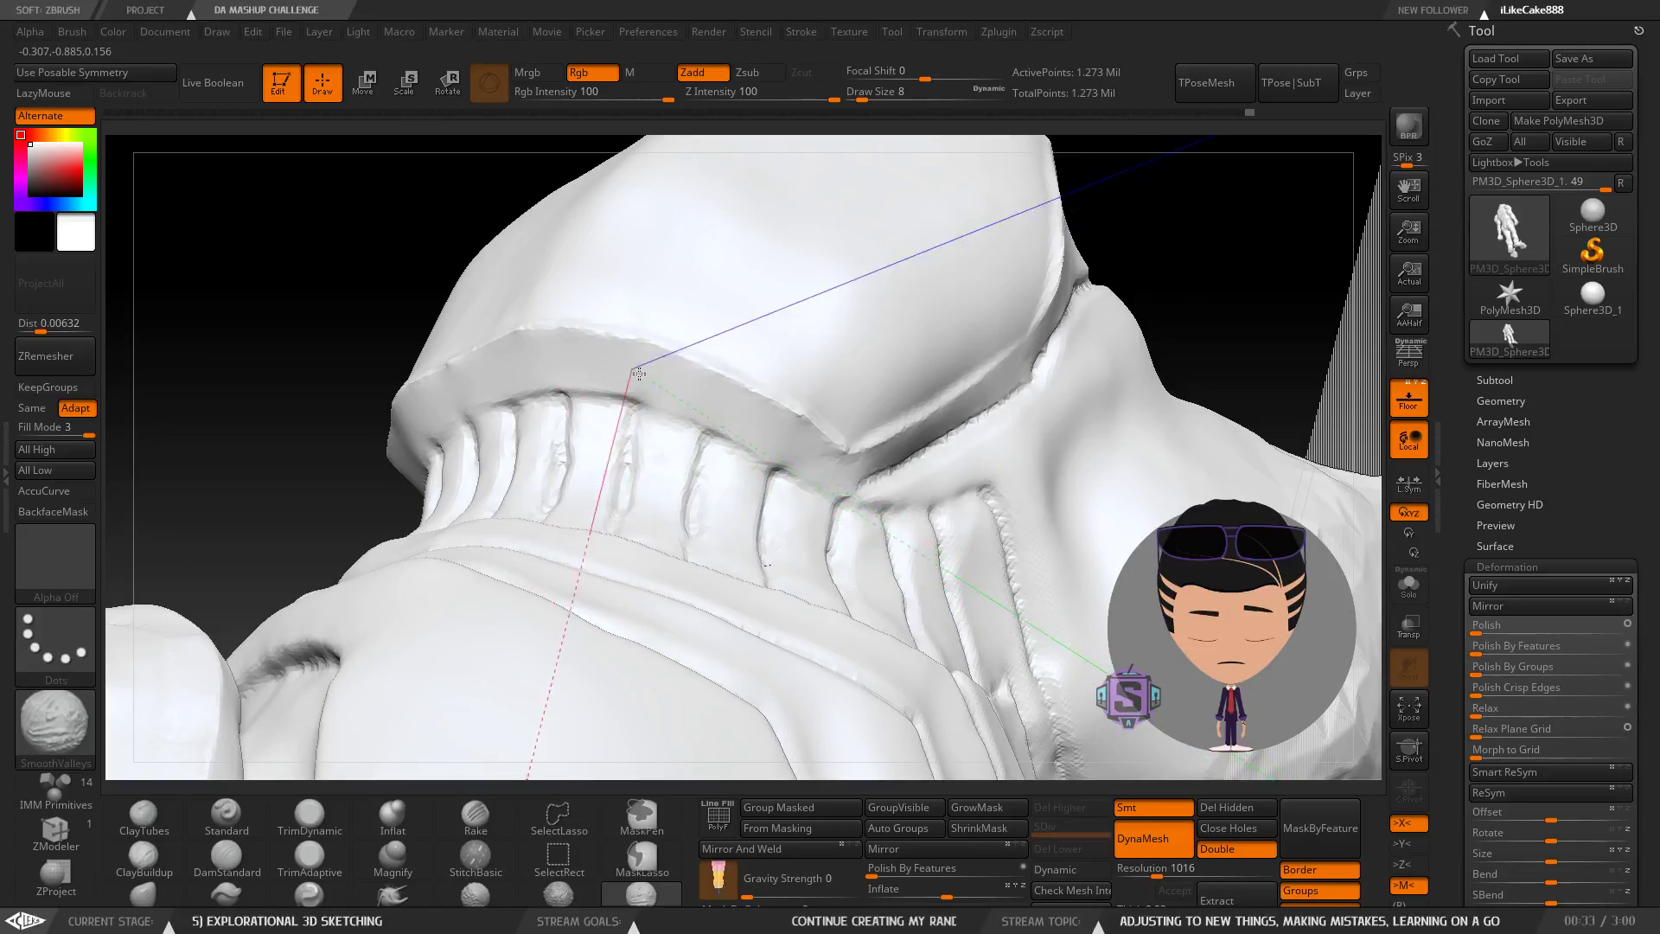
mouse_move(782, 449)
right_mouse_down()
mouse_move(804, 433)
mouse_move(816, 444)
mouse_move(637, 469)
mouse_move(596, 423)
right_mouse_up()
key("shift")
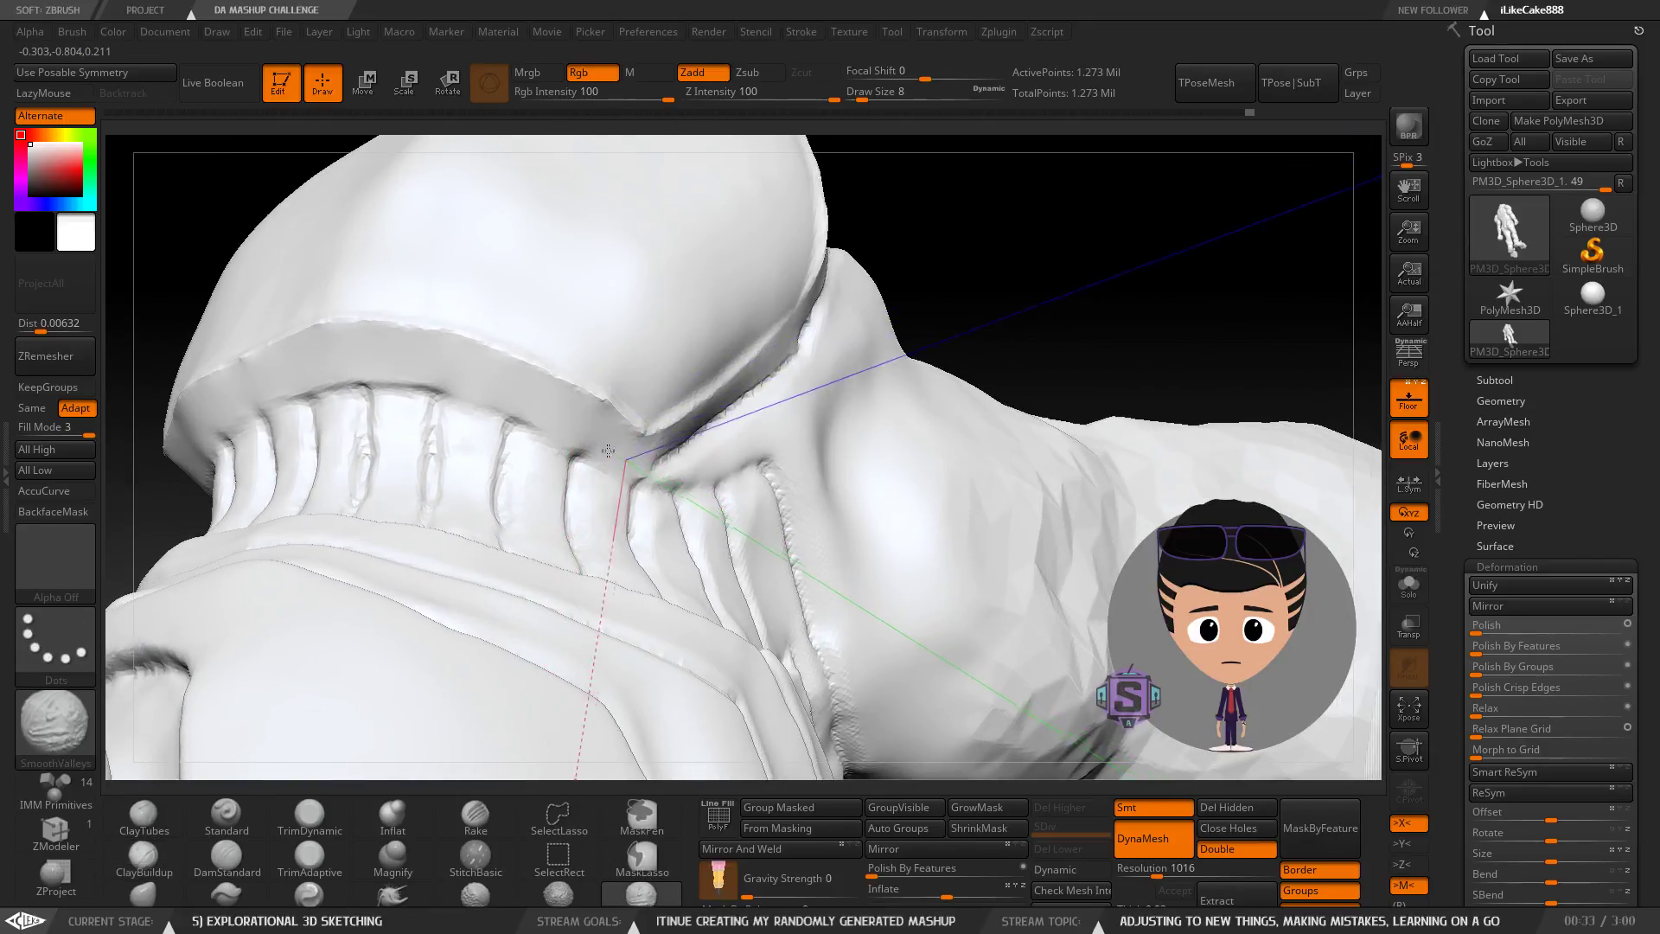
left_click_drag(621, 456, 746, 432, "shift")
key("ctrl+z")
left_click_drag(600, 444, 619, 455, "shift")
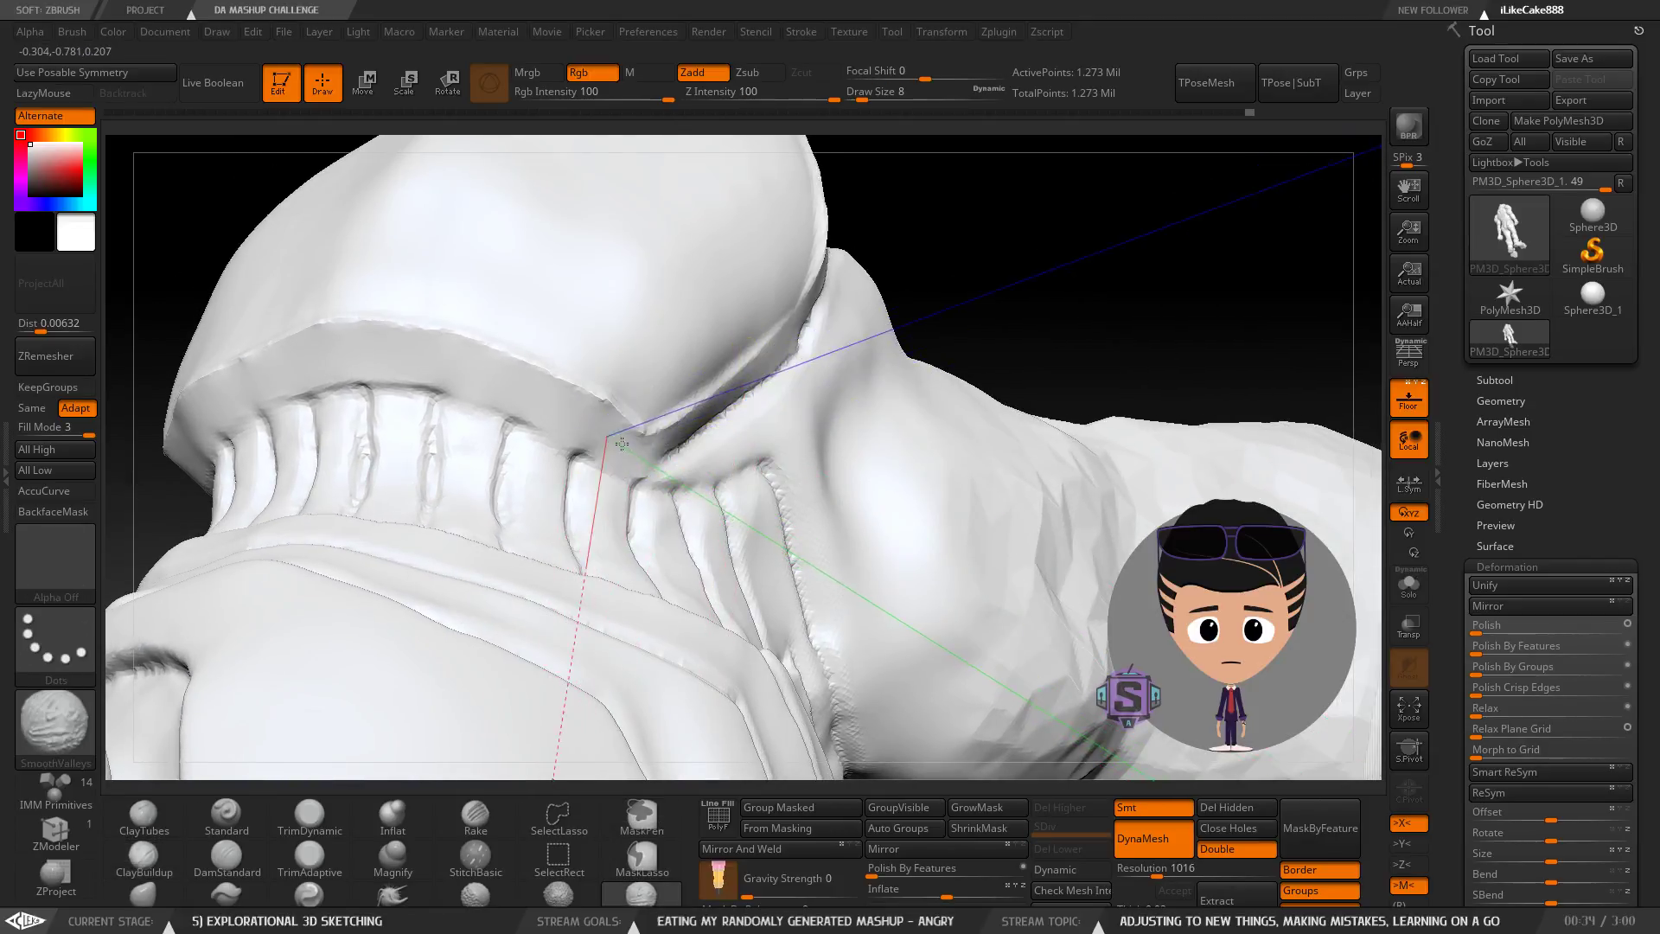
right_click_drag(722, 464, 677, 436)
right_click_drag(689, 464, 566, 441)
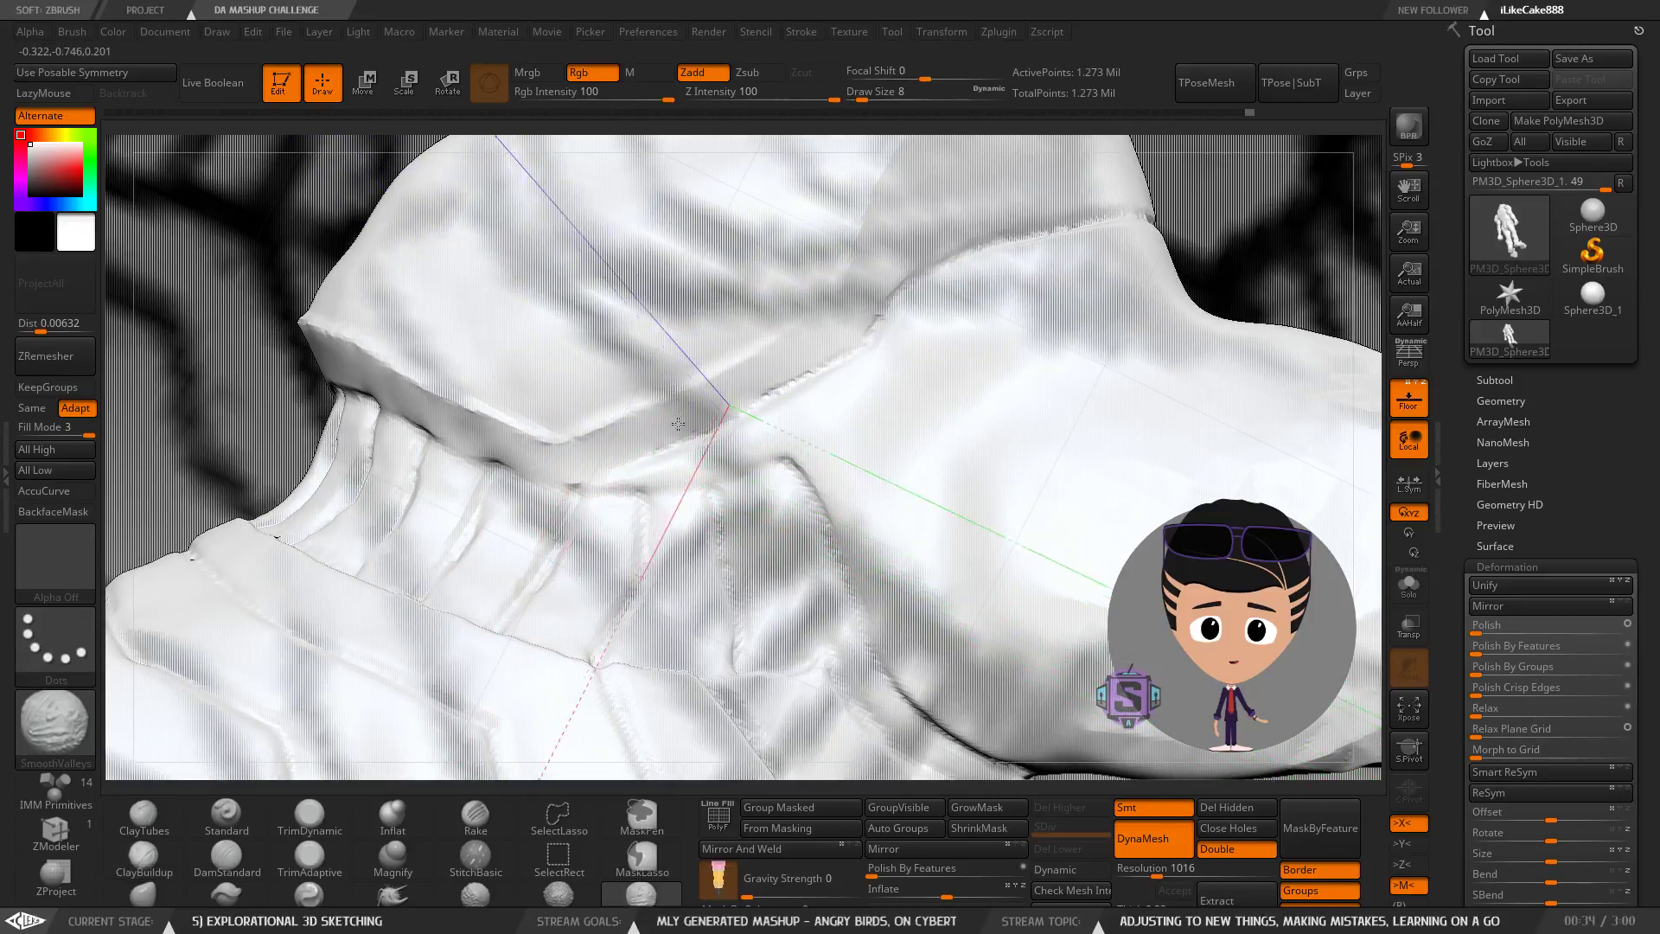
right_click_drag(835, 337, 575, 490, "alt")
Reshape the shoulder pad's inner rim and top silhouette from several angles with the Move brush at draw size 18.
mouse_move(735, 484)
right_mouse_down()
mouse_move(615, 464)
mouse_move(588, 419)
mouse_move(643, 495)
mouse_move(611, 496)
mouse_move(744, 425)
mouse_move(734, 485)
mouse_move(656, 371)
mouse_move(716, 423)
mouse_move(826, 434)
right_mouse_up()
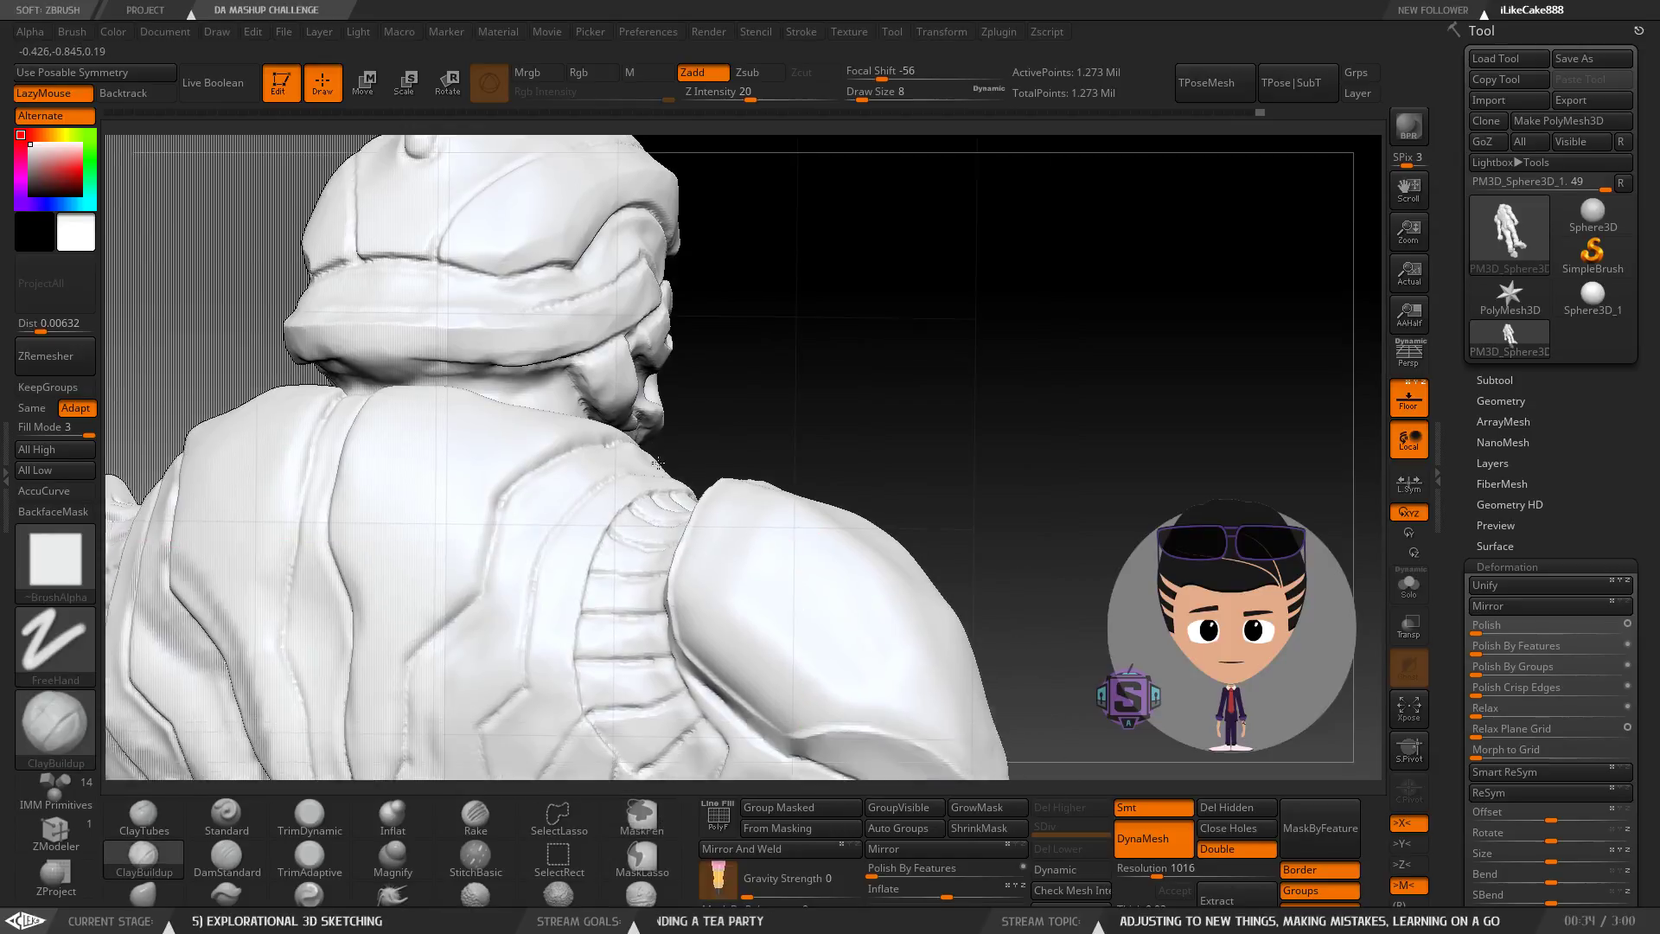
mouse_move(581, 530)
right_mouse_down()
mouse_move(641, 517)
mouse_move(663, 564)
mouse_move(578, 518)
mouse_move(614, 506)
mouse_move(643, 598)
mouse_move(634, 482)
mouse_move(582, 531)
mouse_move(631, 475)
mouse_move(659, 550)
mouse_move(522, 530)
mouse_move(662, 531)
mouse_move(637, 530)
mouse_move(637, 433)
mouse_move(580, 475)
mouse_move(644, 484)
mouse_move(522, 511)
mouse_move(515, 584)
right_mouse_up()
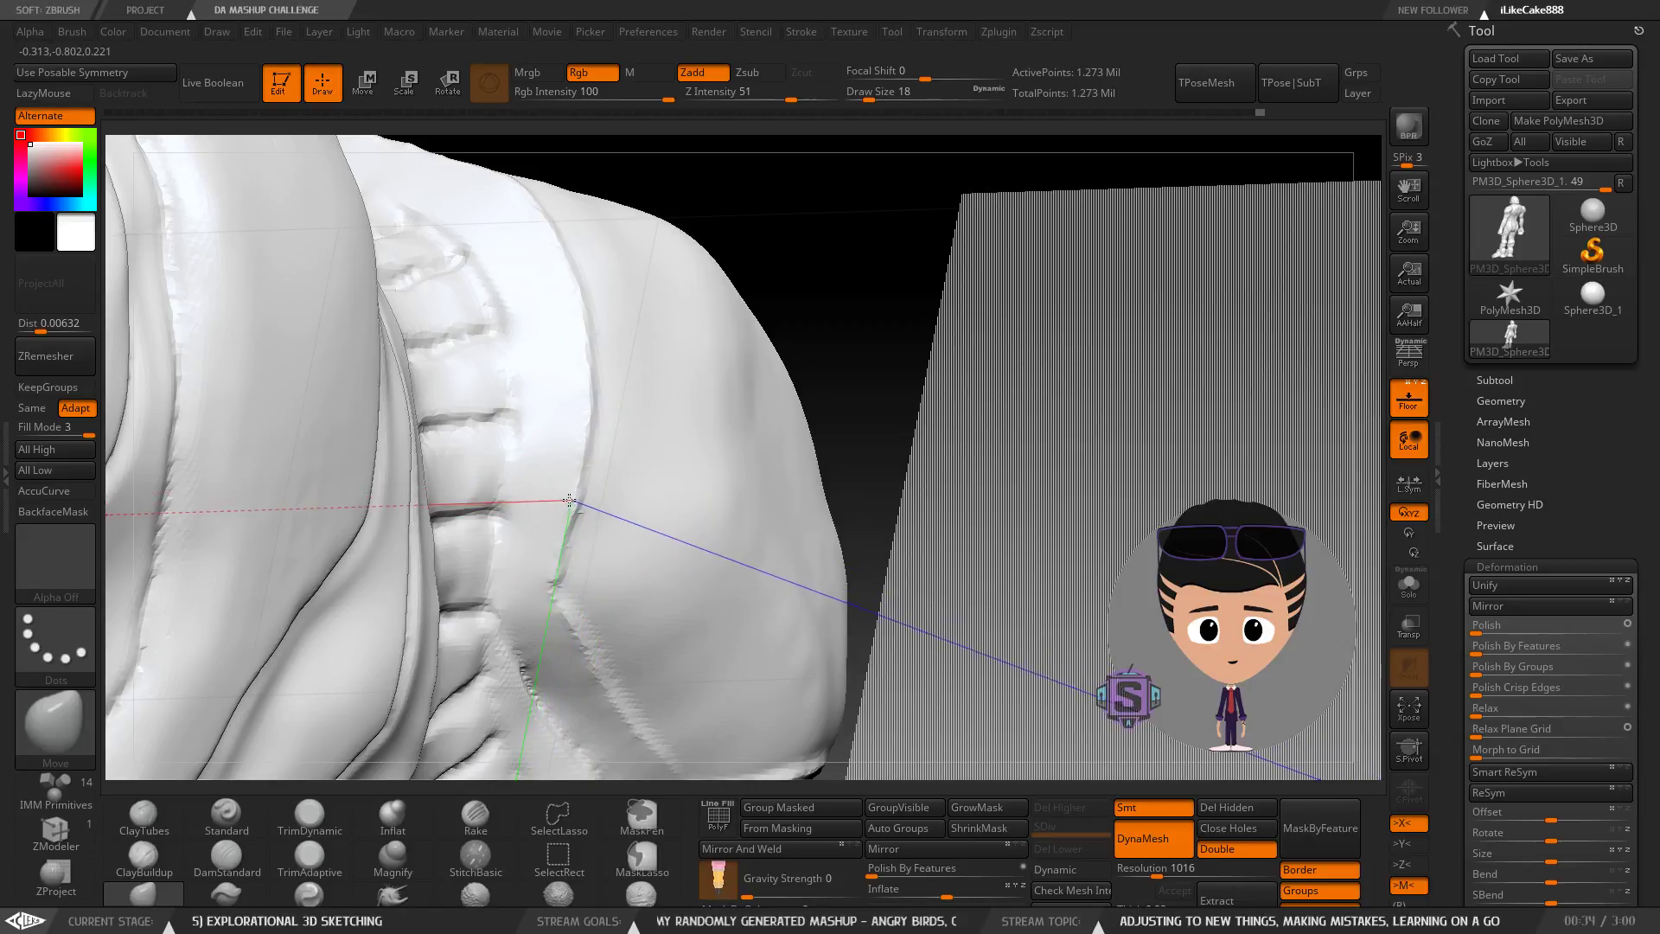
mouse_move(580, 410)
right_mouse_down()
mouse_move(560, 364)
mouse_move(573, 338)
right_mouse_up()
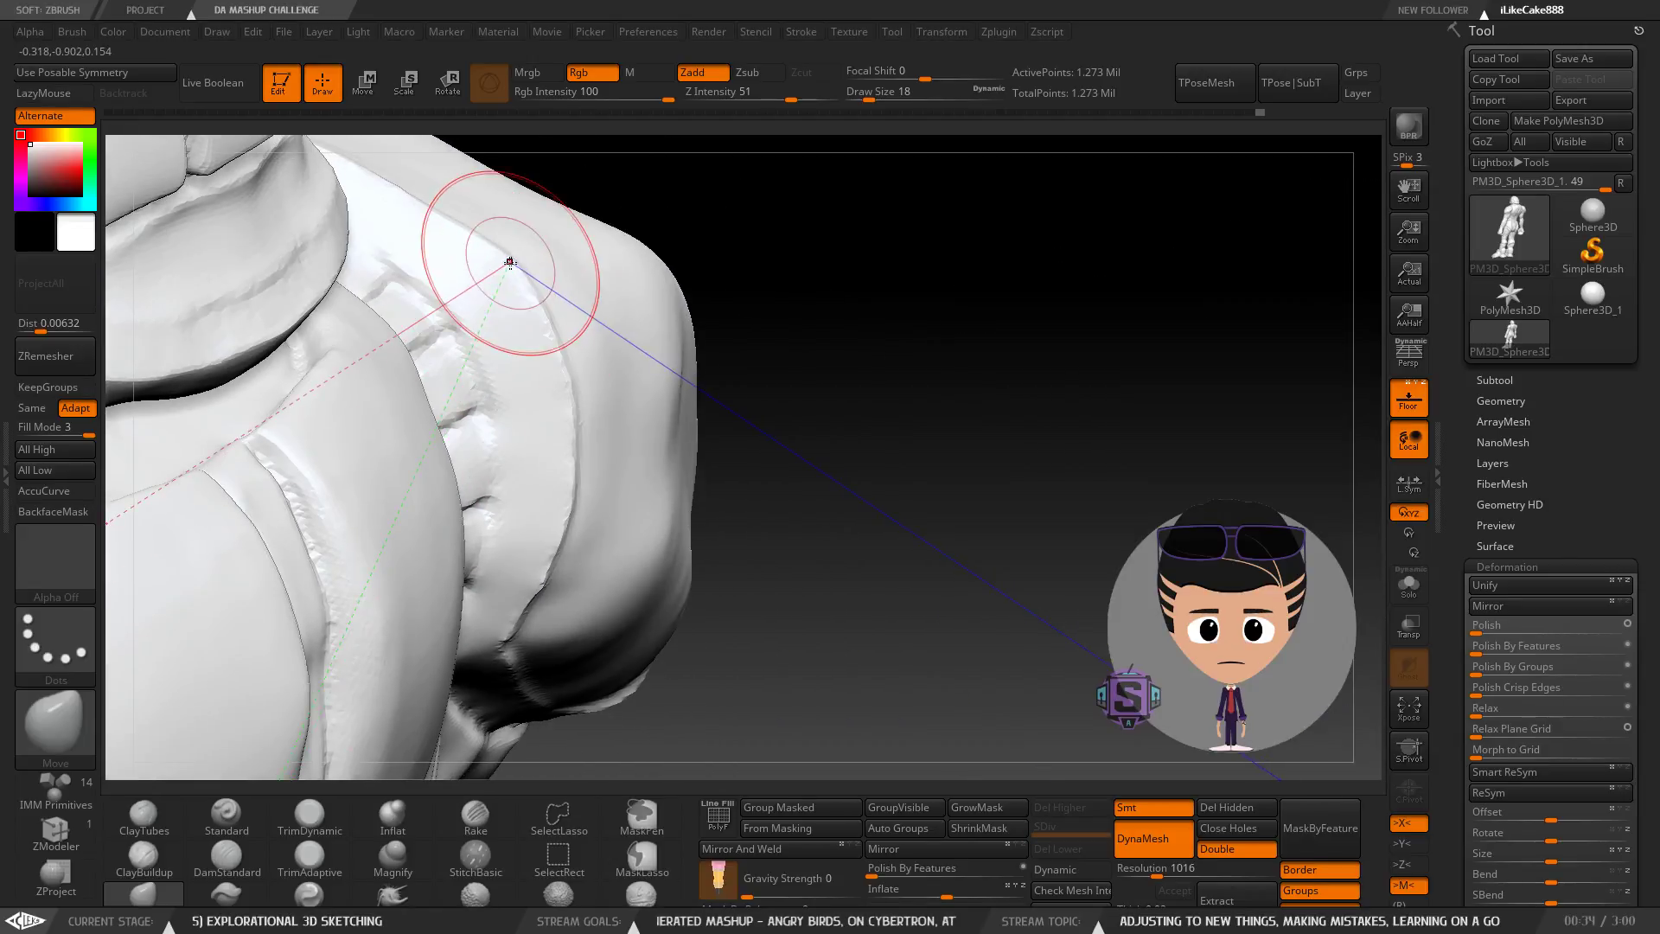
mouse_move(504, 274)
right_mouse_down()
mouse_move(540, 436)
mouse_move(593, 422)
right_mouse_up()
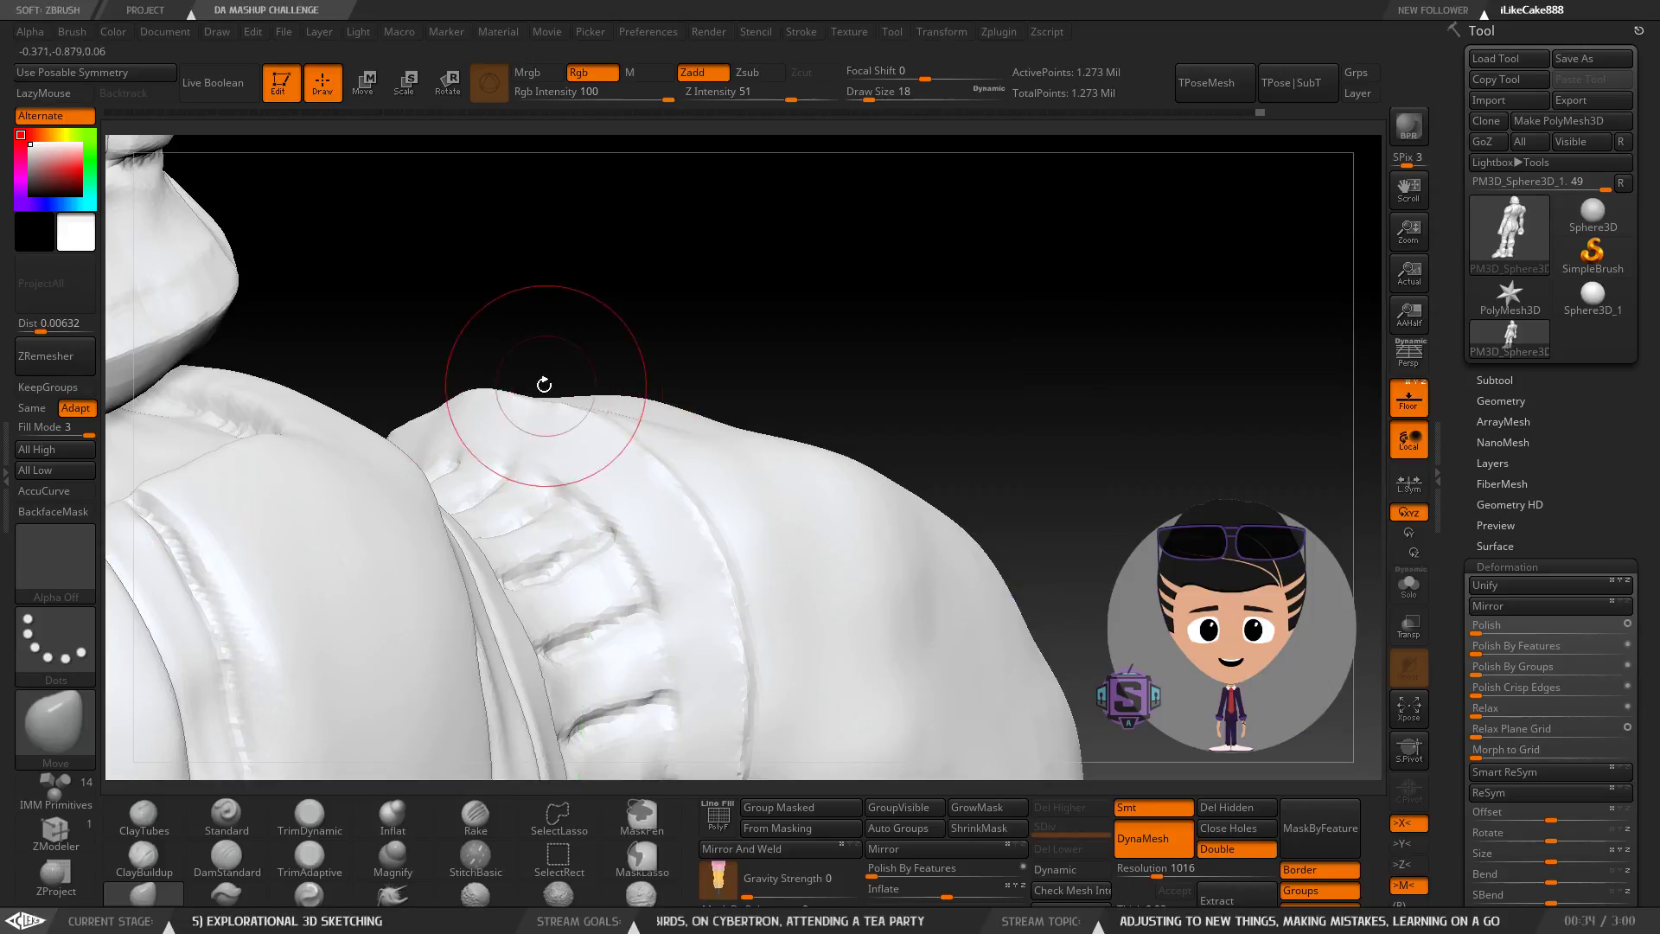
mouse_move(538, 385)
right_mouse_down()
mouse_move(549, 396)
mouse_move(461, 406)
right_mouse_up()
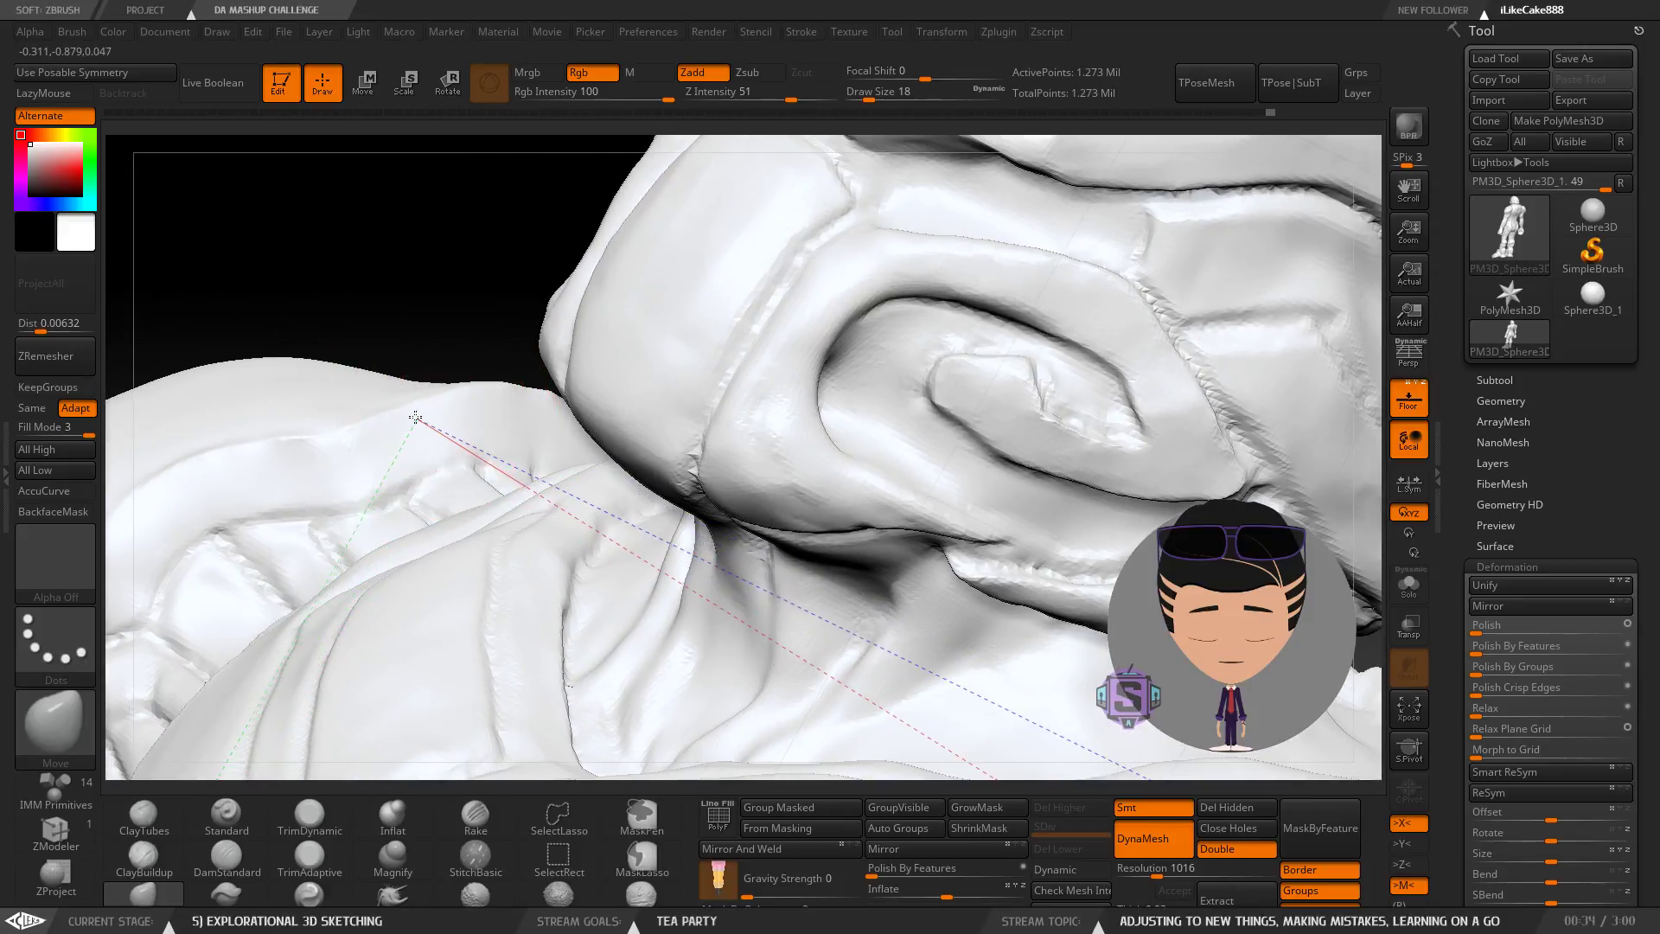
mouse_move(359, 452)
right_mouse_down()
mouse_move(530, 389)
mouse_move(536, 408)
mouse_move(407, 443)
mouse_move(563, 360)
mouse_move(526, 367)
mouse_move(517, 352)
mouse_move(593, 352)
mouse_move(454, 467)
right_mouse_up()
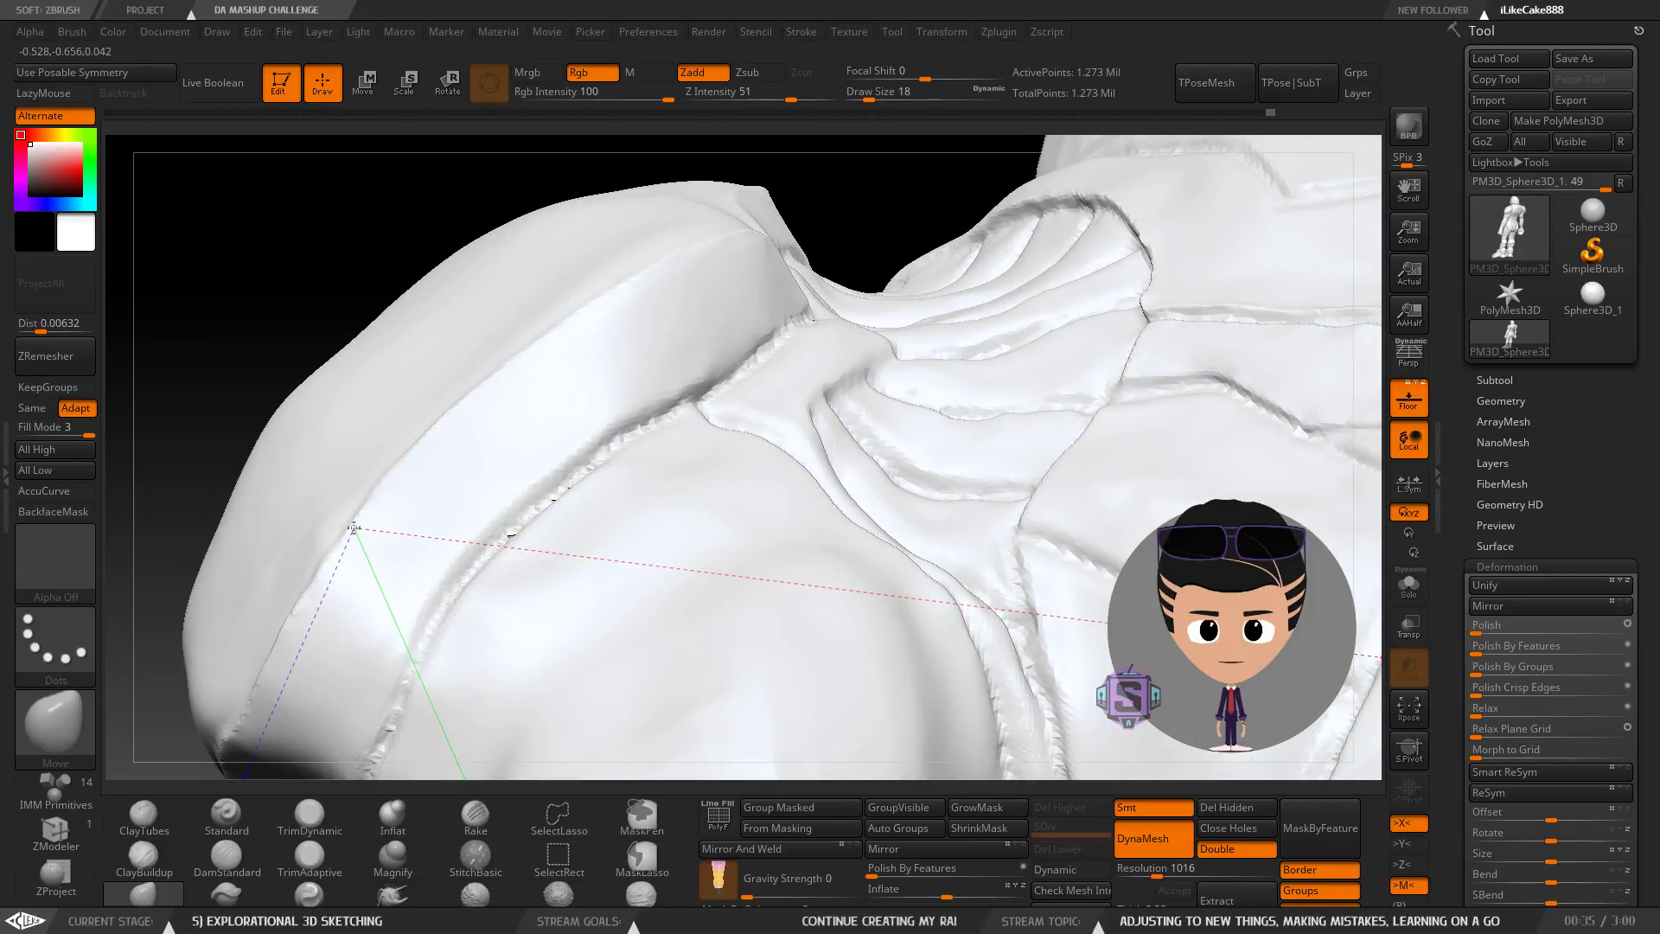
mouse_move(424, 525)
right_mouse_down()
mouse_move(445, 485)
mouse_move(508, 605)
mouse_move(630, 395)
mouse_move(695, 370)
mouse_move(678, 396)
mouse_move(585, 345)
mouse_move(610, 401)
mouse_move(574, 322)
mouse_move(652, 360)
mouse_move(735, 447)
mouse_move(750, 395)
mouse_move(768, 456)
mouse_move(747, 415)
right_mouse_up()
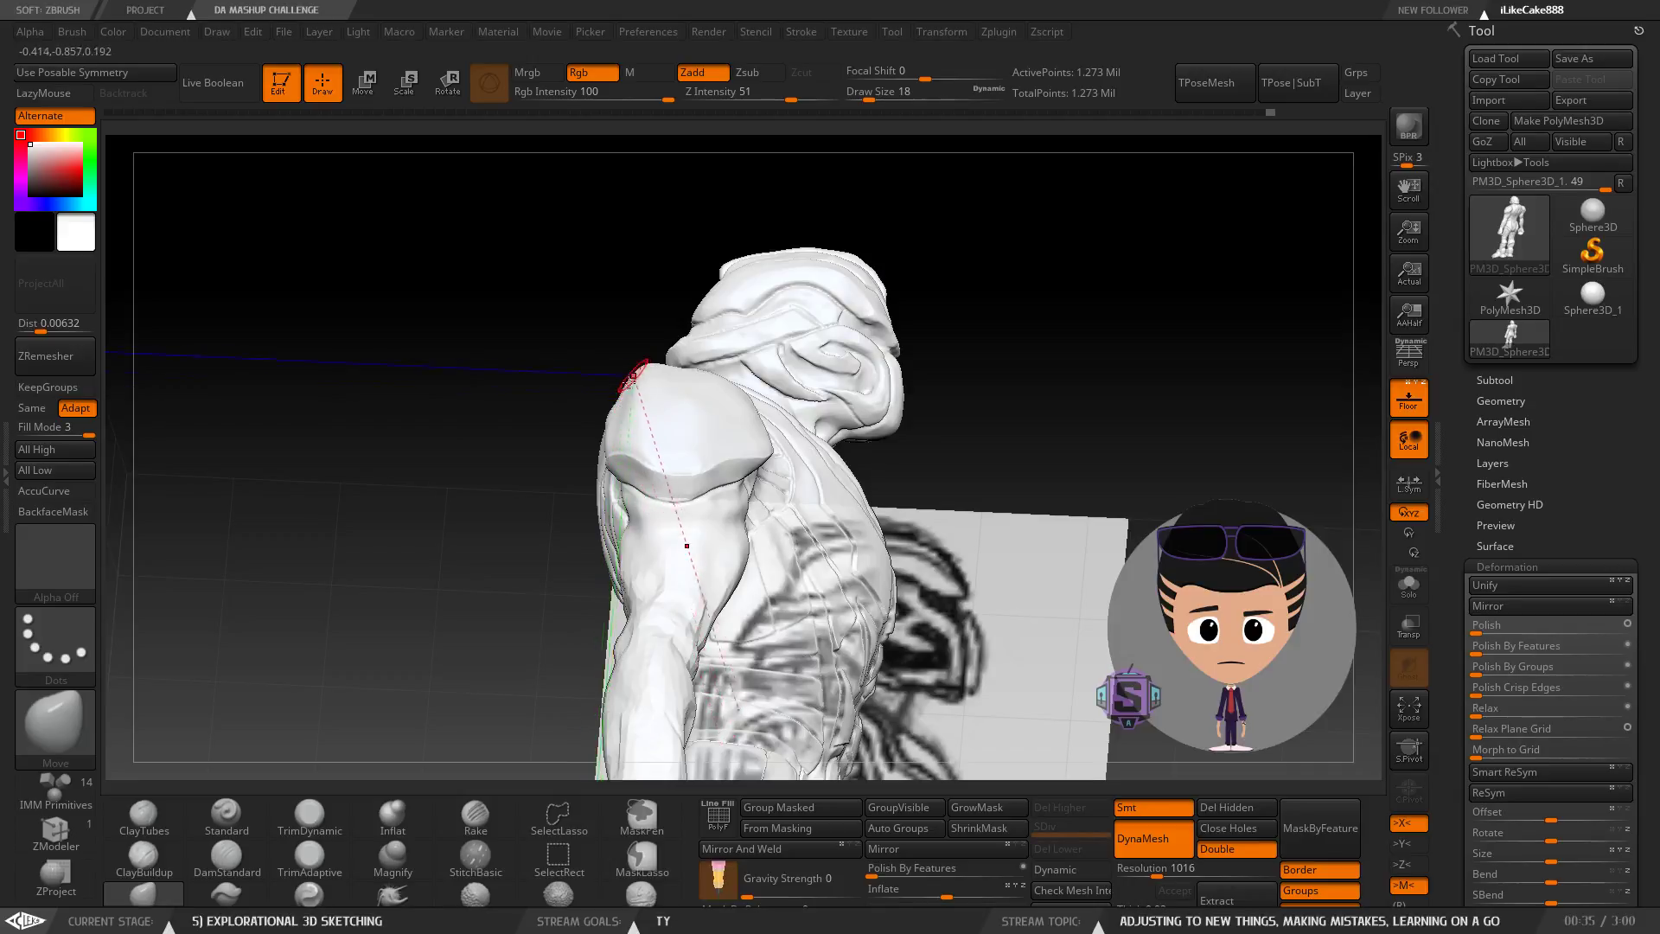
Smooth the shoulder pad's outer surface with the Smooth brush at draw size 18.
mouse_move(622, 395)
right_mouse_down()
mouse_move(725, 404)
mouse_move(713, 438)
mouse_move(615, 378)
mouse_move(644, 380)
mouse_move(604, 379)
mouse_move(594, 437)
mouse_move(566, 357)
right_mouse_up()
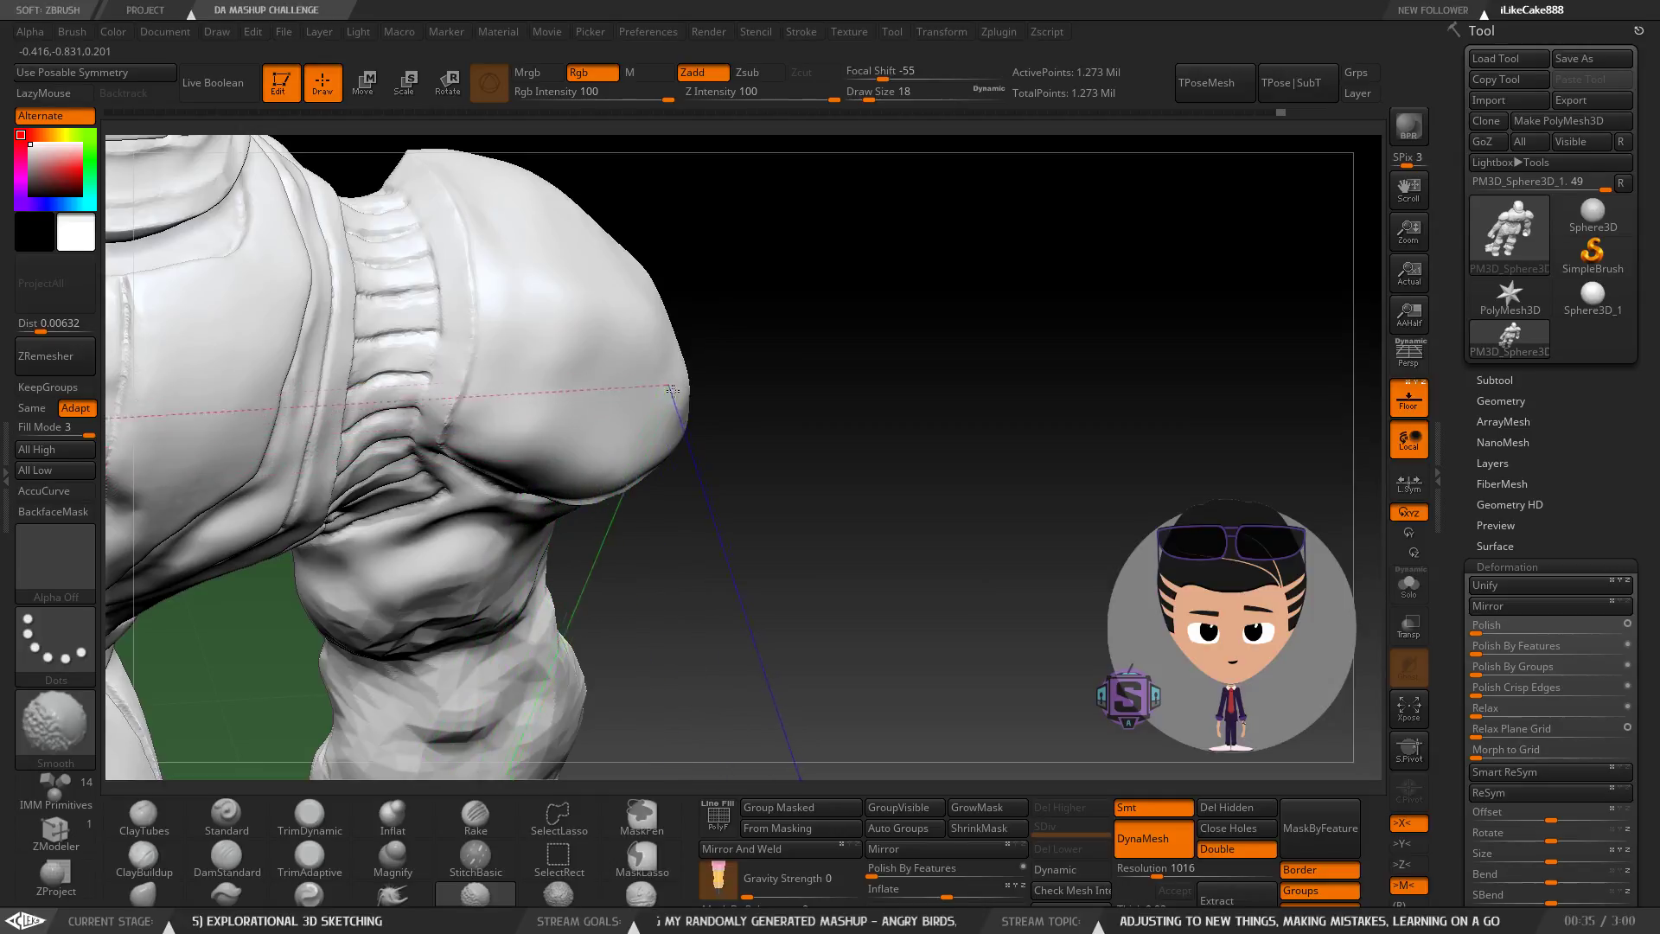
left_click_drag(690, 375, 545, 370)
mouse_move(570, 298)
right_mouse_down()
mouse_move(631, 355)
mouse_move(600, 268)
mouse_move(564, 336)
mouse_move(544, 462)
mouse_move(566, 463)
mouse_move(596, 372)
mouse_move(619, 371)
right_mouse_up()
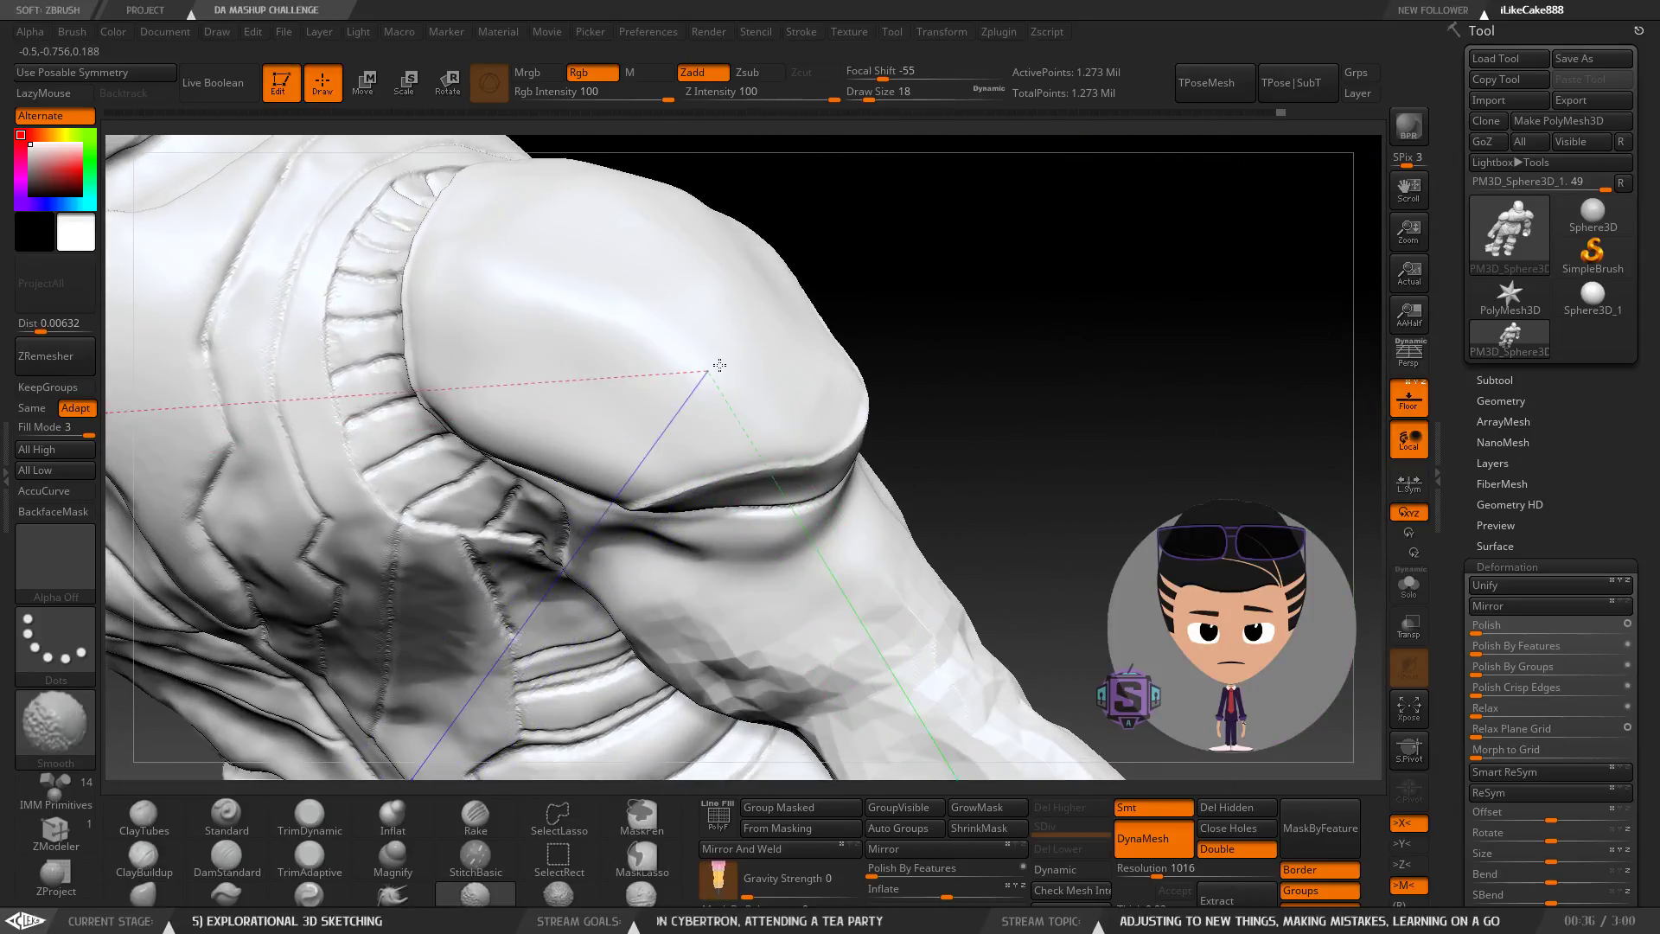
Reshape the shoulder pad's outer bulge above the lower rim band with the Move brush at draw size 18.
mouse_move(748, 355)
right_mouse_down()
mouse_move(760, 401)
mouse_move(752, 371)
mouse_move(619, 466)
mouse_move(608, 438)
mouse_move(612, 454)
right_mouse_up()
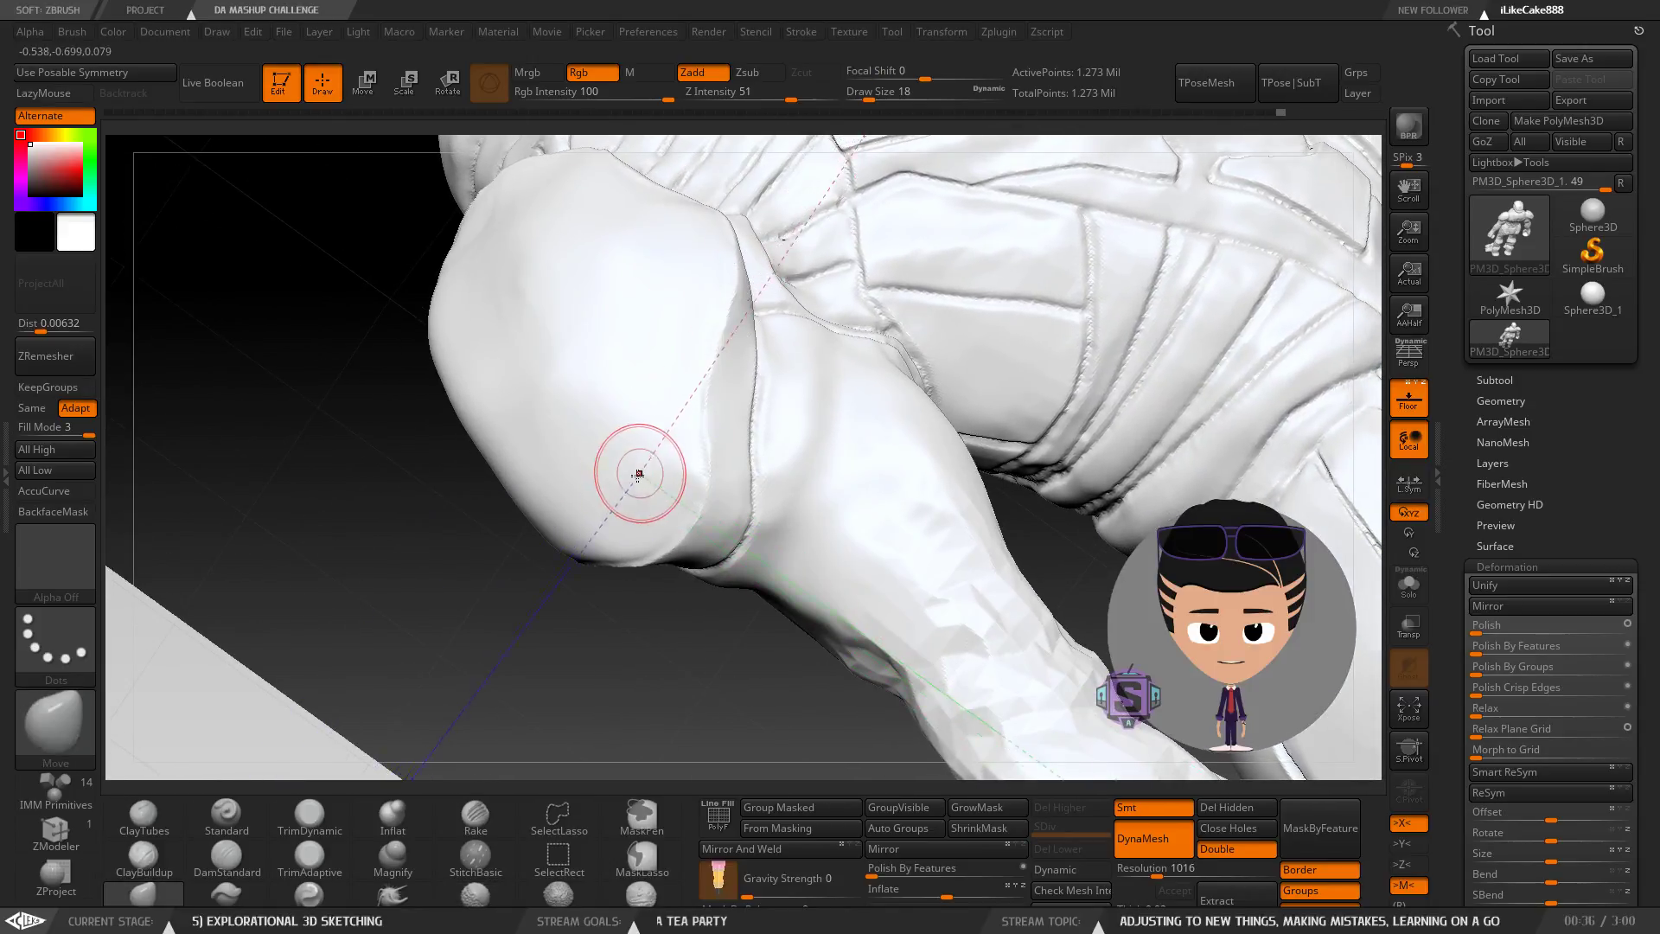
right_click_drag(652, 331, 633, 486)
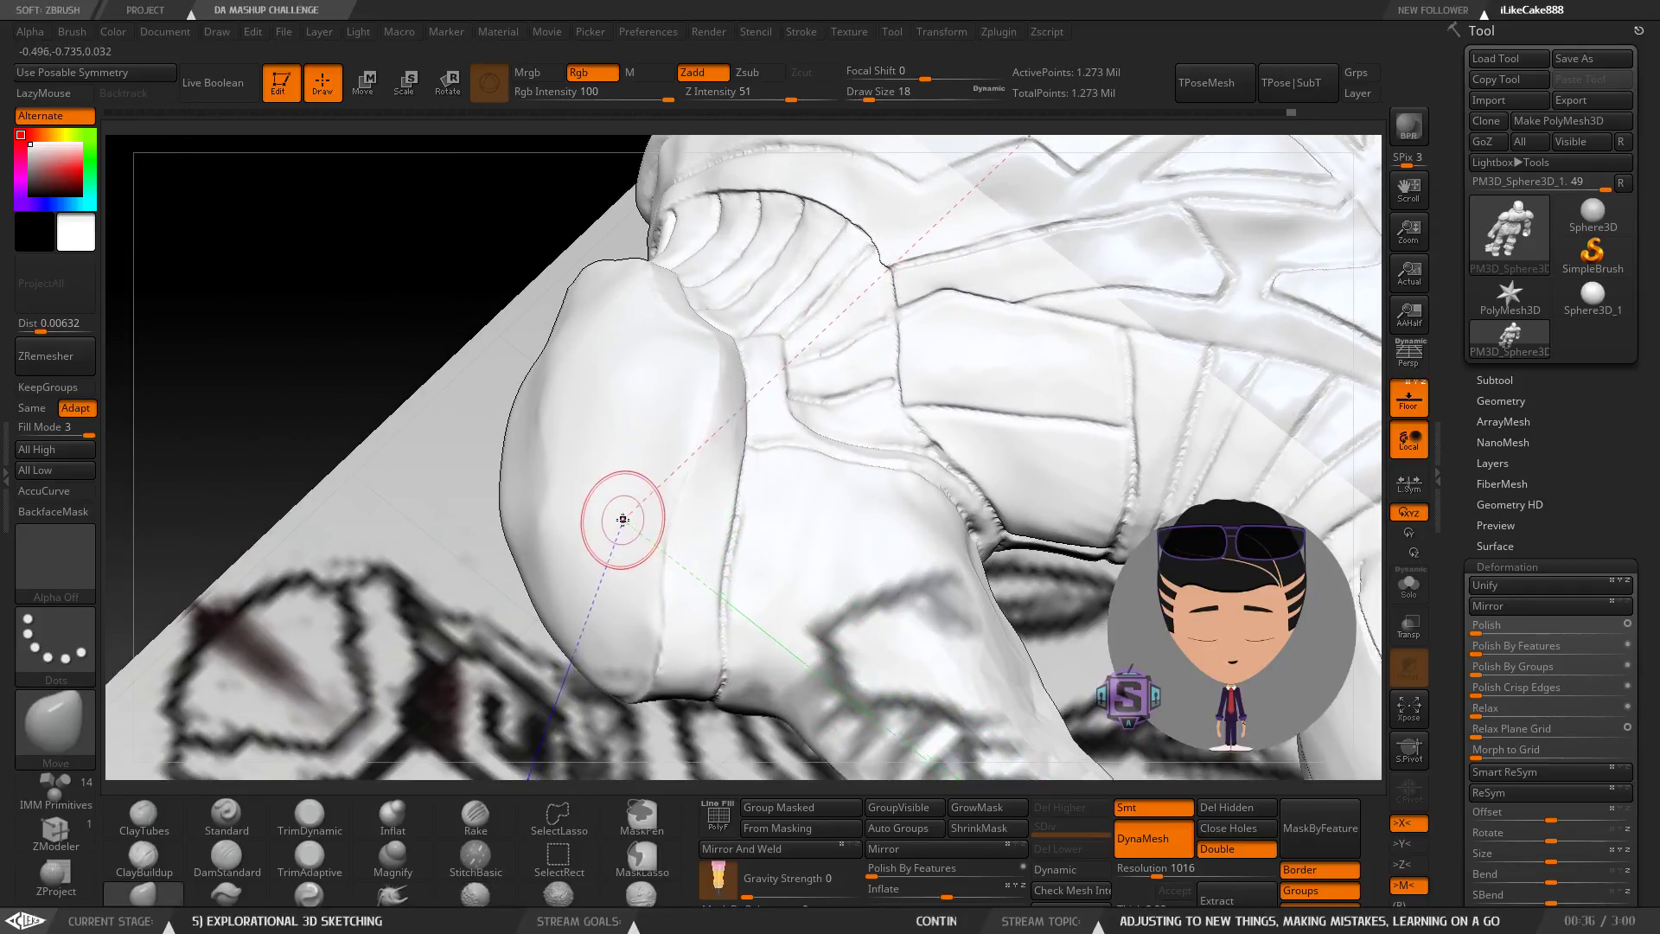
mouse_move(633, 368)
right_mouse_down()
mouse_move(716, 383)
mouse_move(683, 377)
right_mouse_up()
mouse_move(574, 355)
right_mouse_down()
mouse_move(640, 371)
mouse_move(571, 374)
right_mouse_up()
Smooth the shoulder pad's top and side planes with the Smooth brush at draw size 16.
left_click_drag(493, 371, 444, 394, "shift")
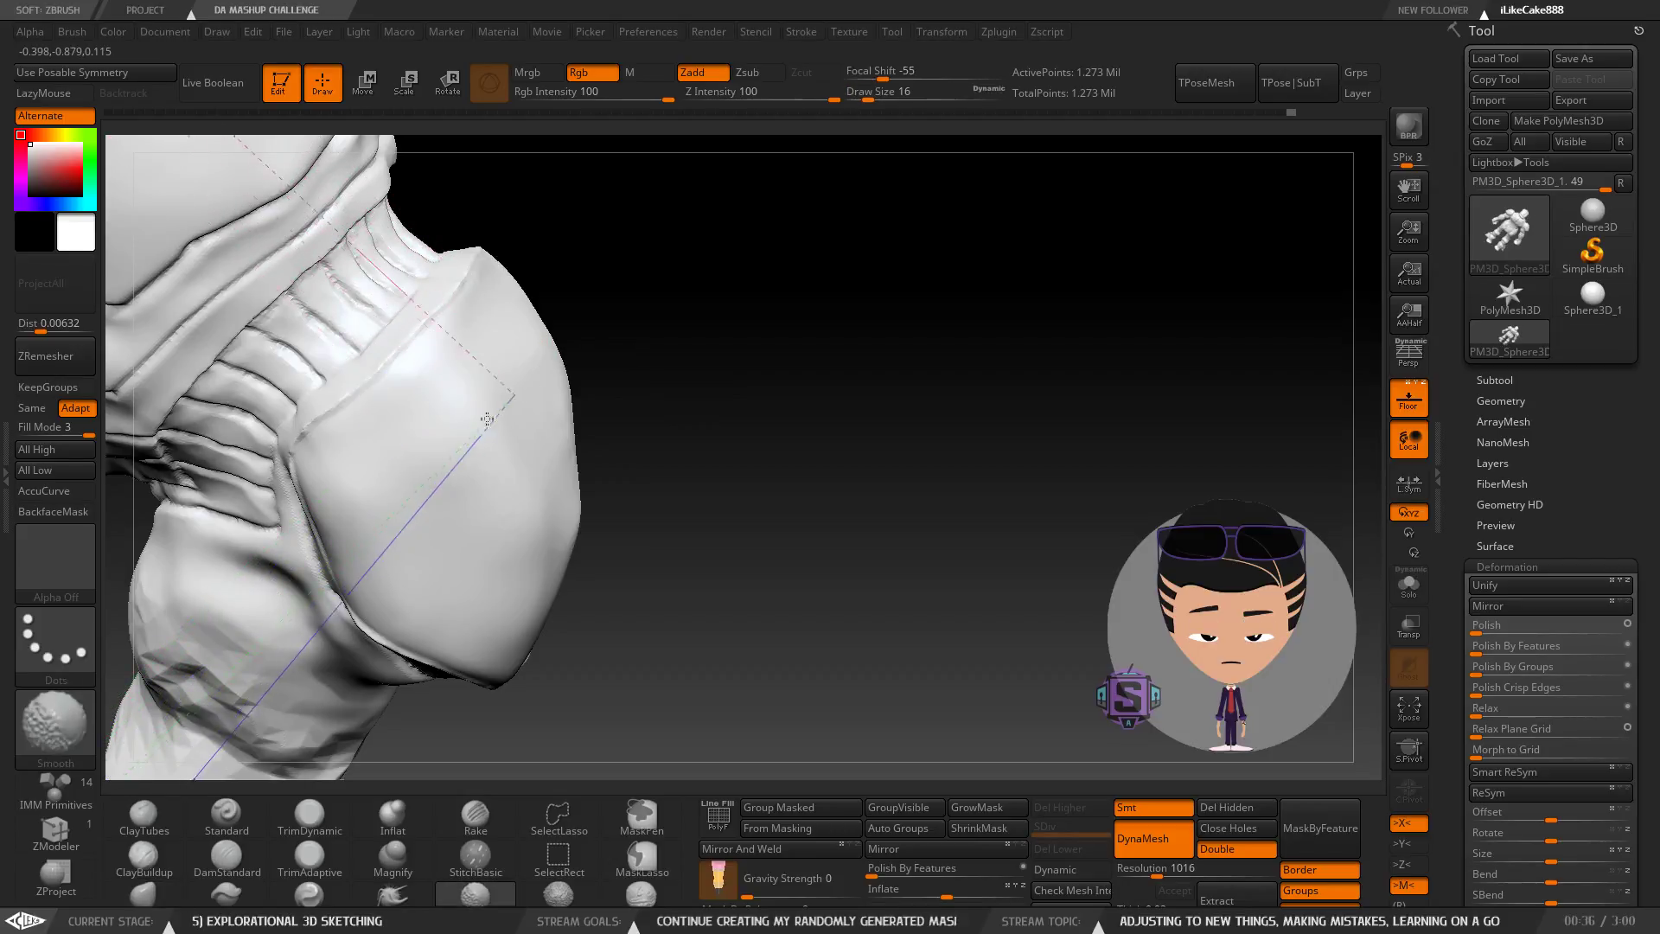
right_click_drag(557, 422, 441, 380)
mouse_move(583, 476)
right_mouse_down()
mouse_move(536, 273)
mouse_move(554, 461)
mouse_move(683, 367)
mouse_move(710, 318)
right_mouse_up()
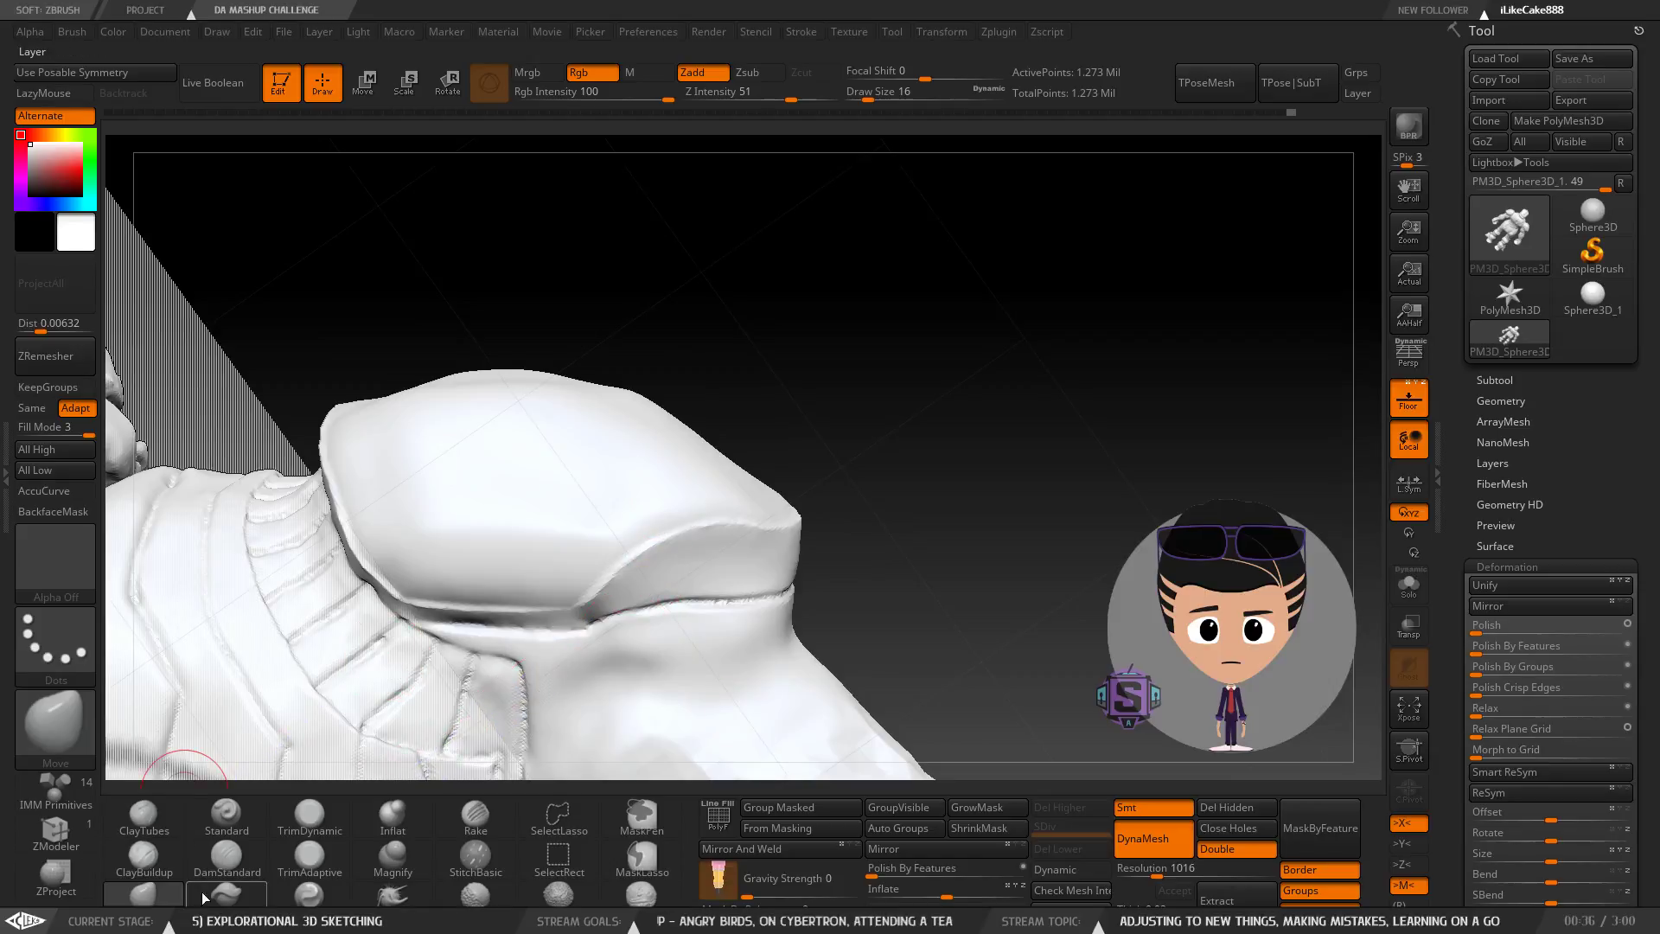
Choose the DamStandard brush and save the project, replacing the existing file AB vs T.ZPR.
left_click(227, 856)
key("ctrl+s")
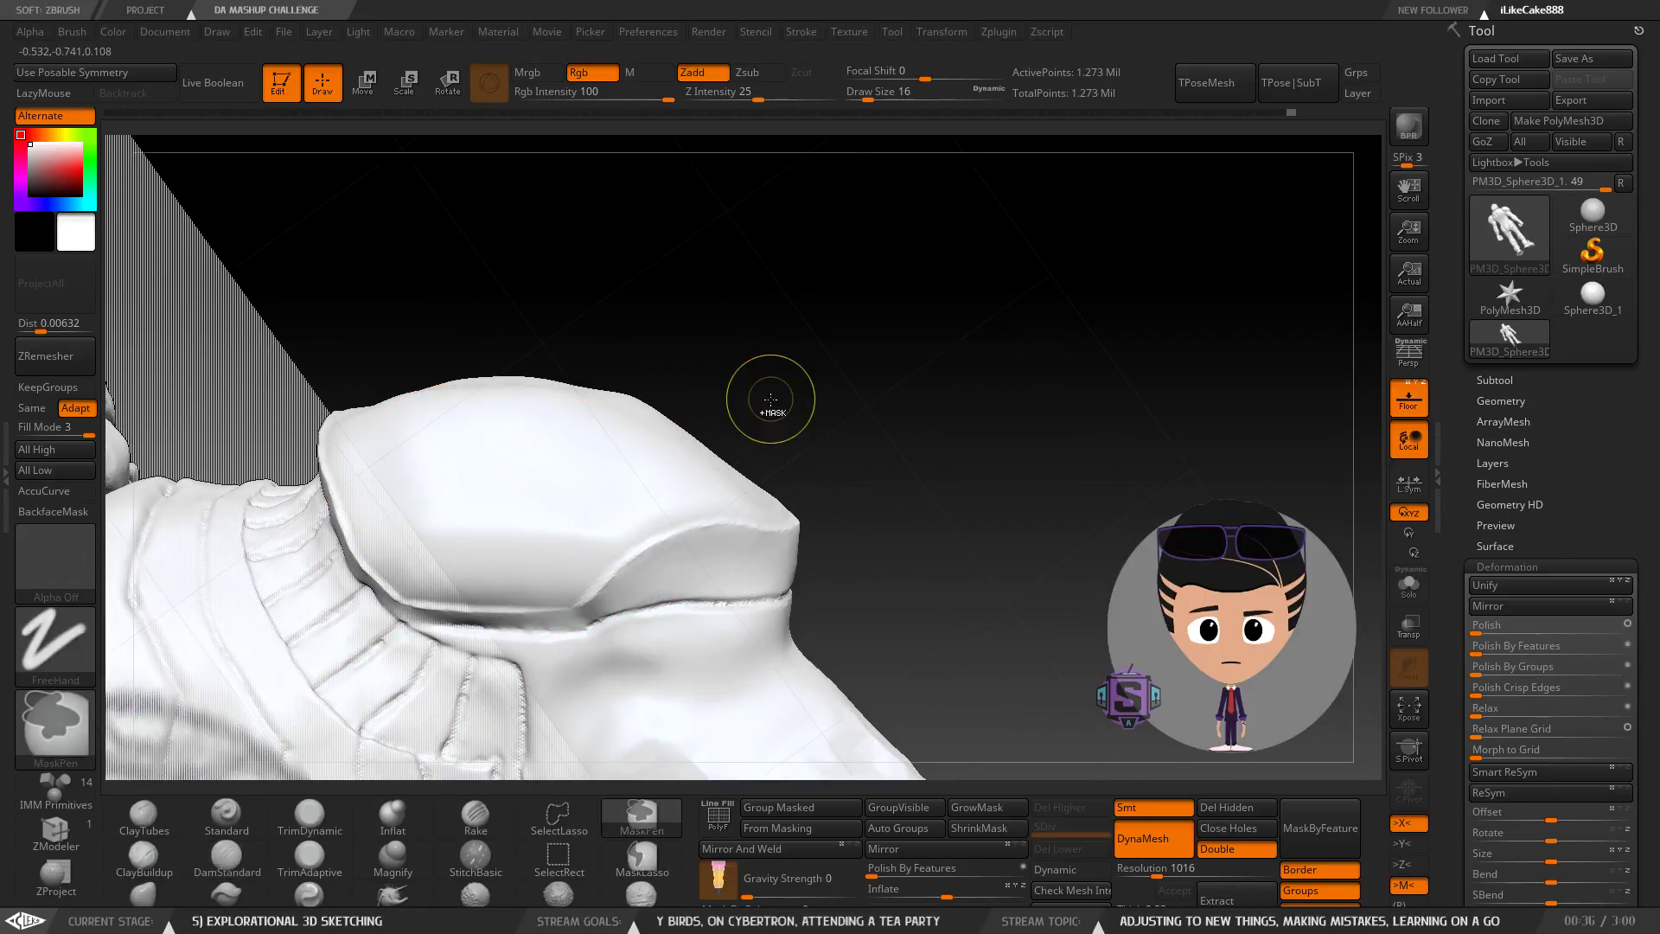
left_click(685, 438)
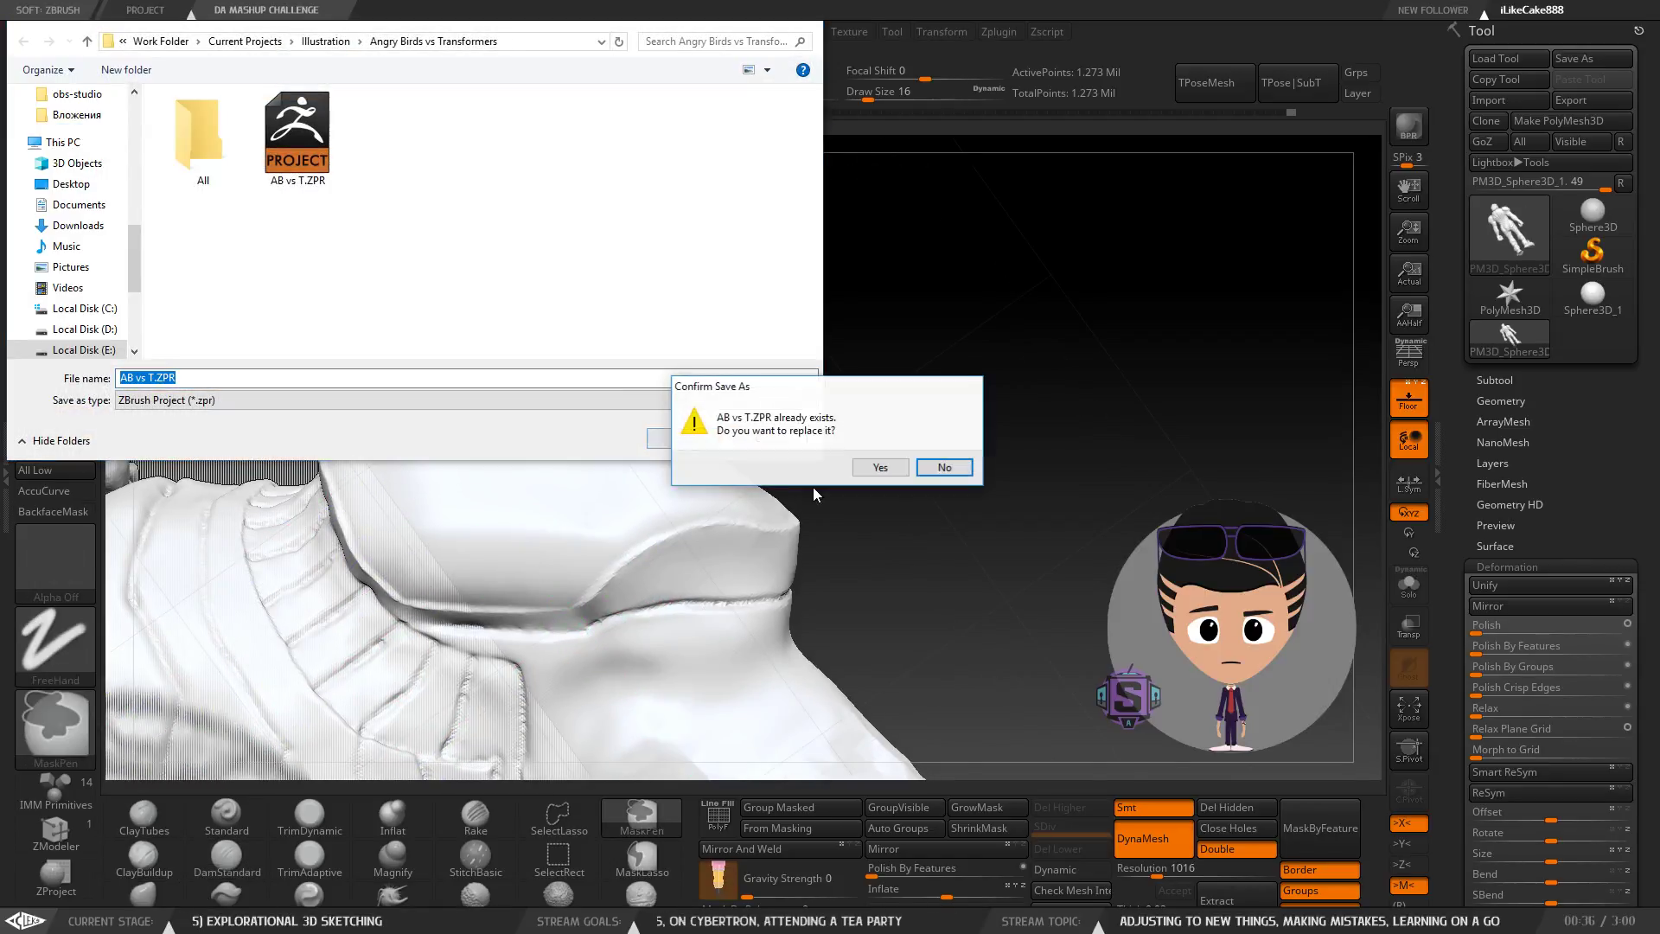
left_click(880, 467)
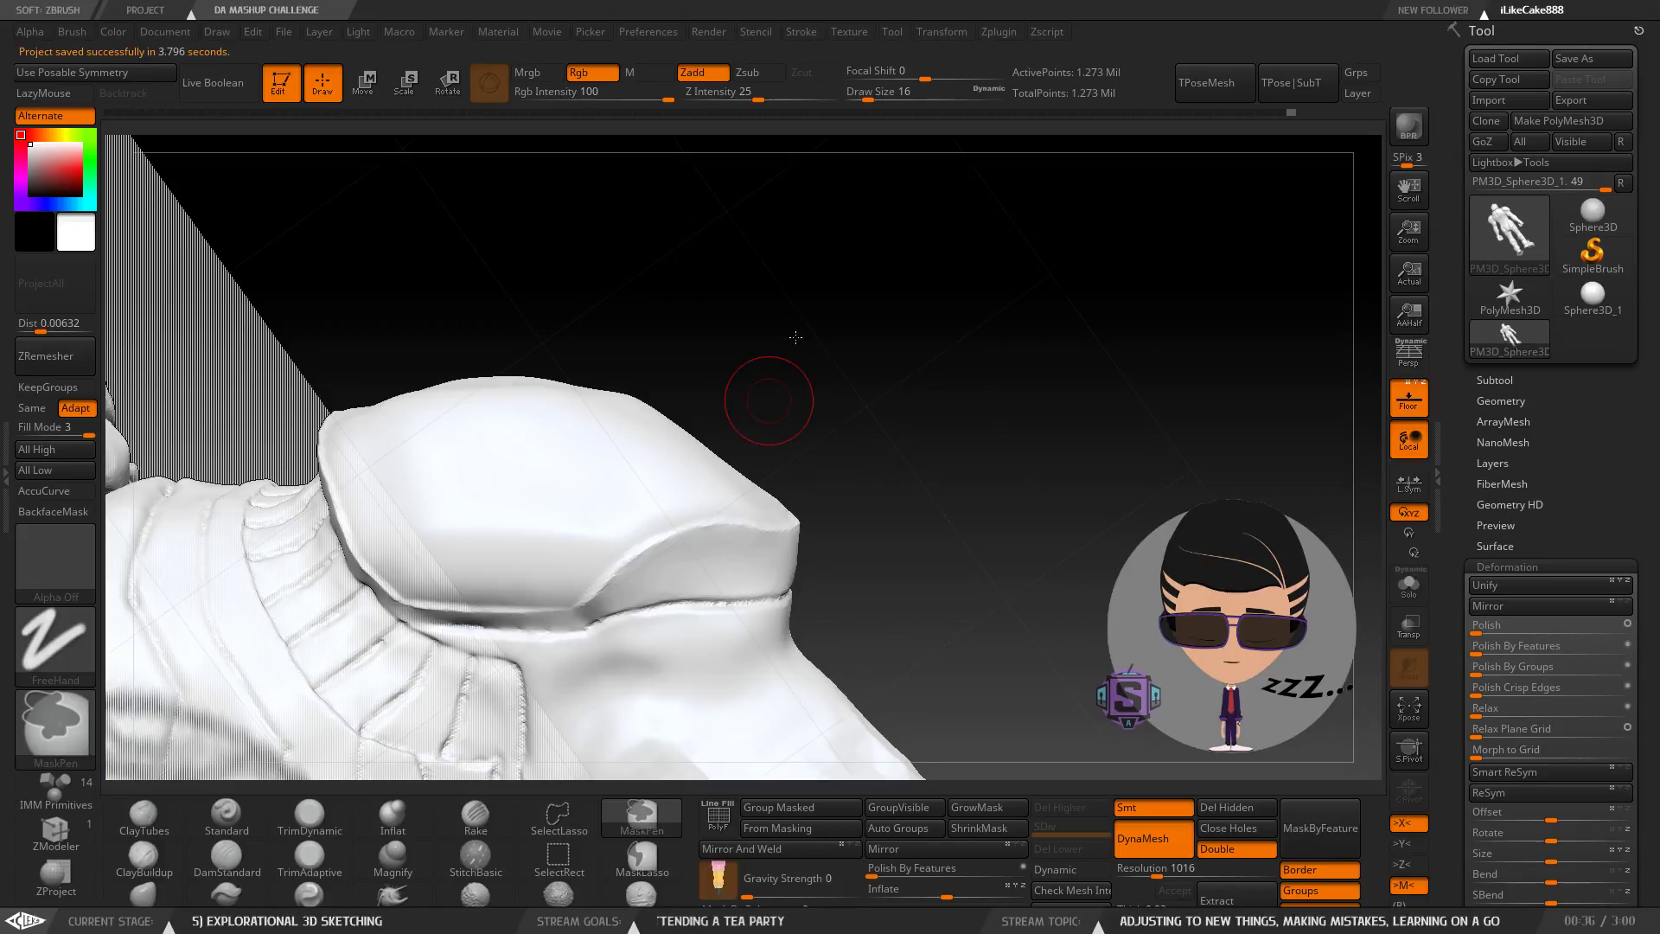
Try carving an angular panel line across the shoulder pad, inset from its rim, with DamStandard at draw size 12.
key("s")
mouse_move(792, 345)
left_mouse_down()
mouse_move(726, 408)
mouse_move(742, 385)
left_mouse_up()
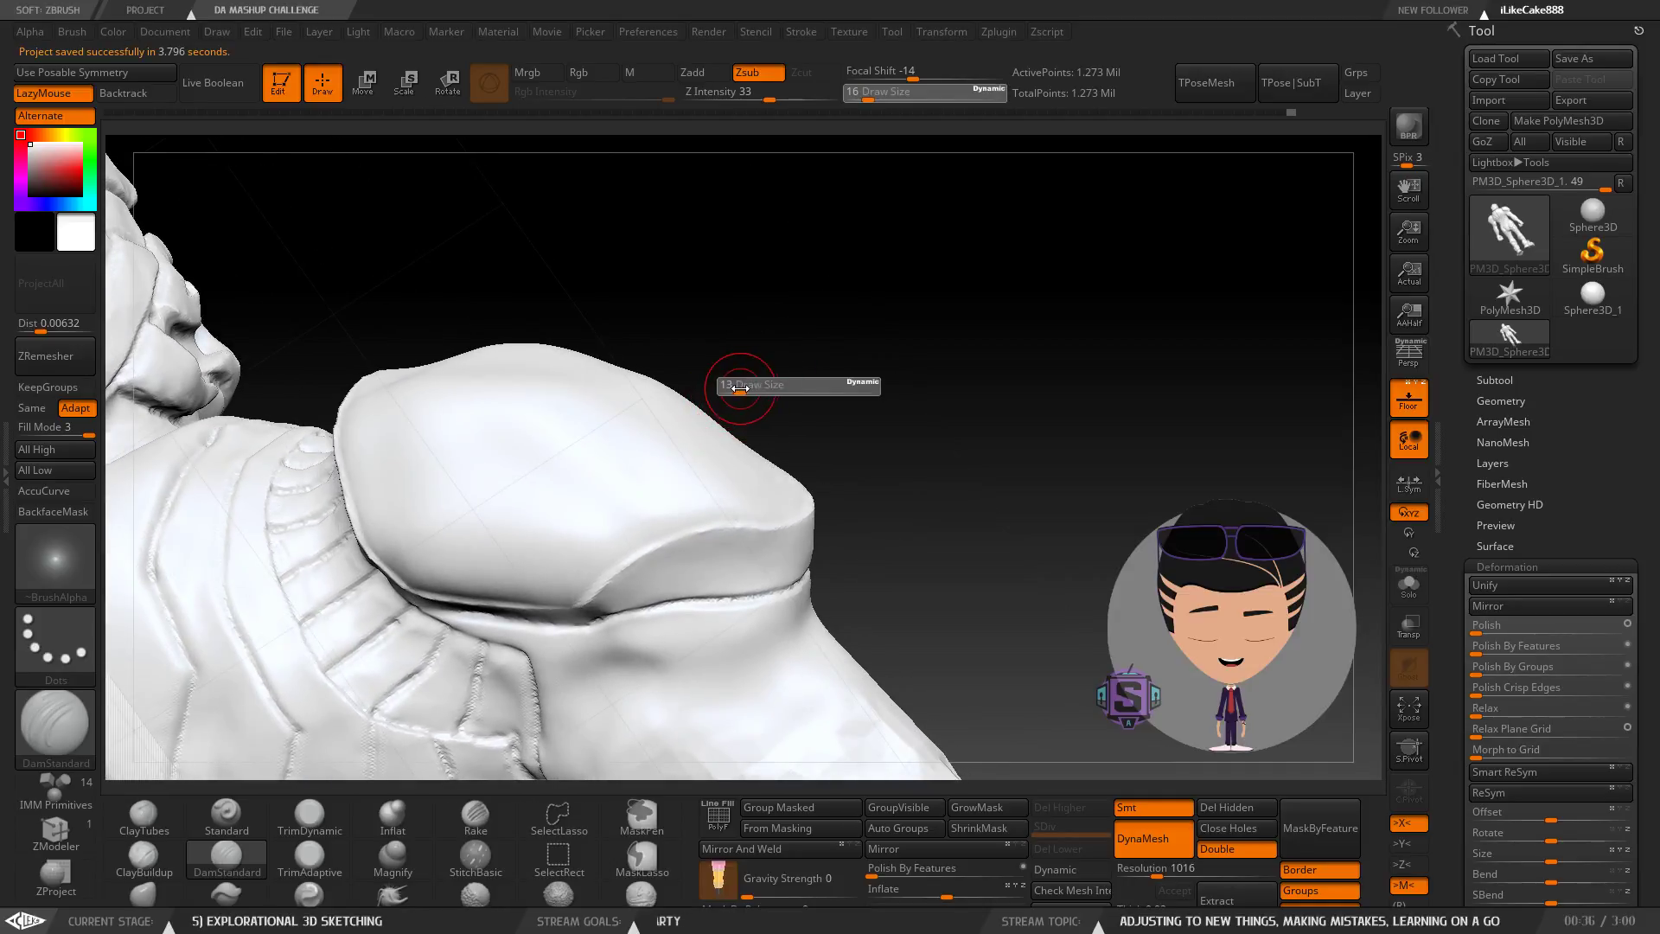
mouse_move(518, 357)
right_mouse_down()
mouse_move(486, 408)
mouse_move(463, 408)
right_mouse_up()
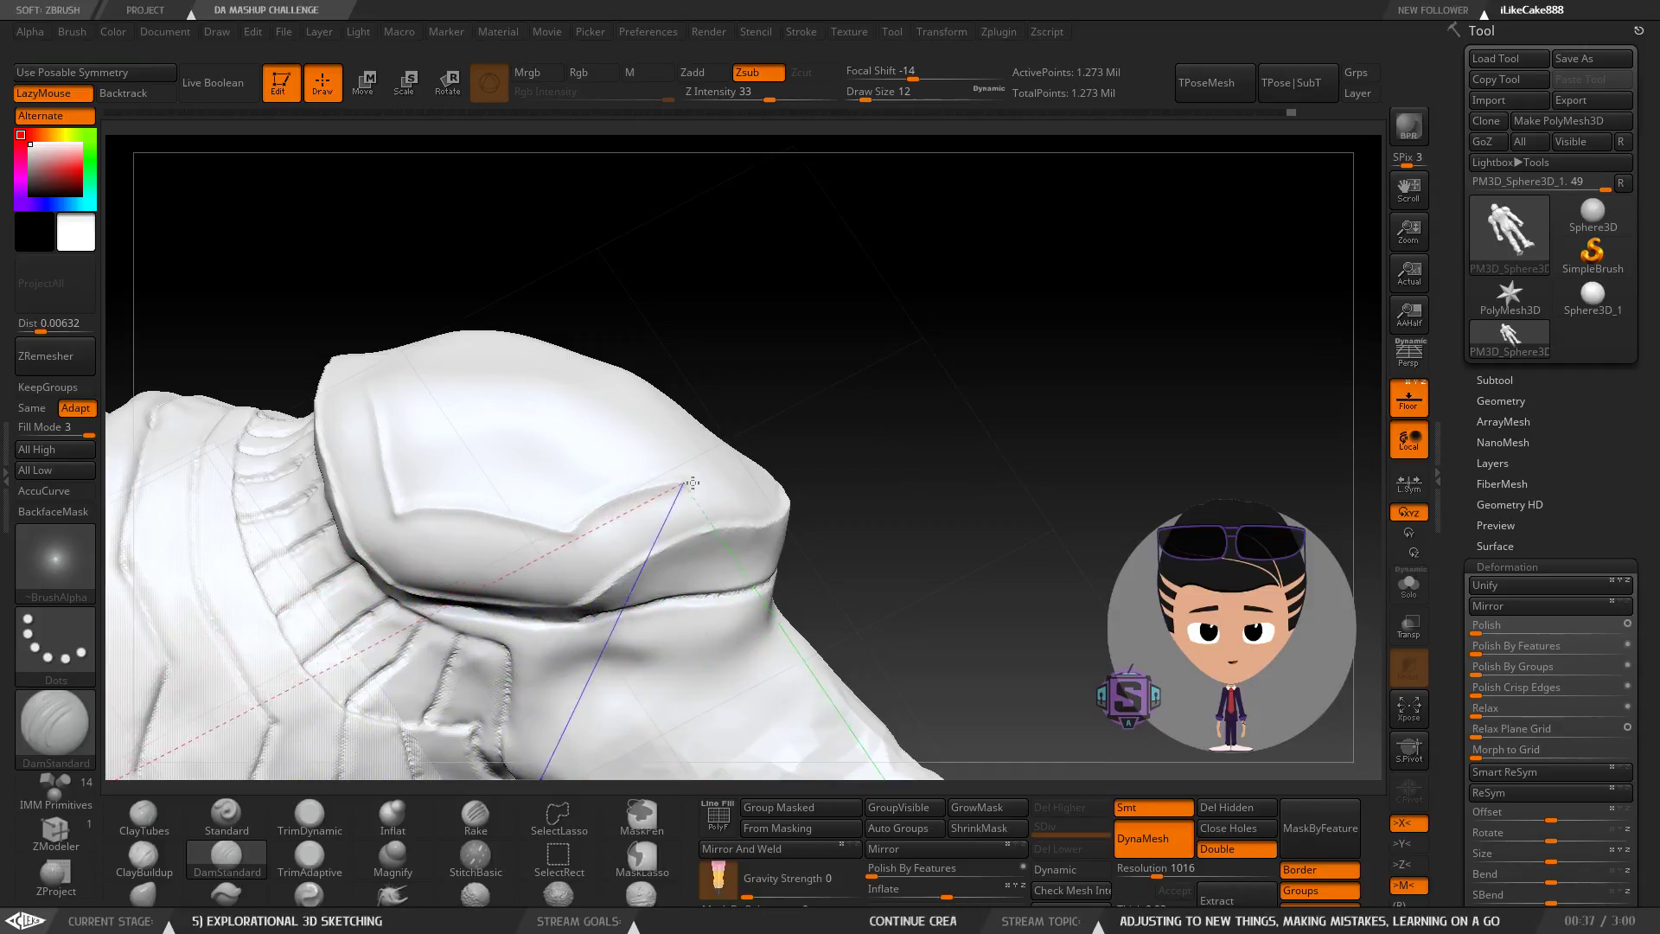
mouse_move(762, 450)
right_mouse_down()
mouse_move(678, 502)
mouse_move(734, 471)
mouse_move(767, 475)
mouse_move(778, 415)
mouse_move(577, 443)
right_mouse_up()
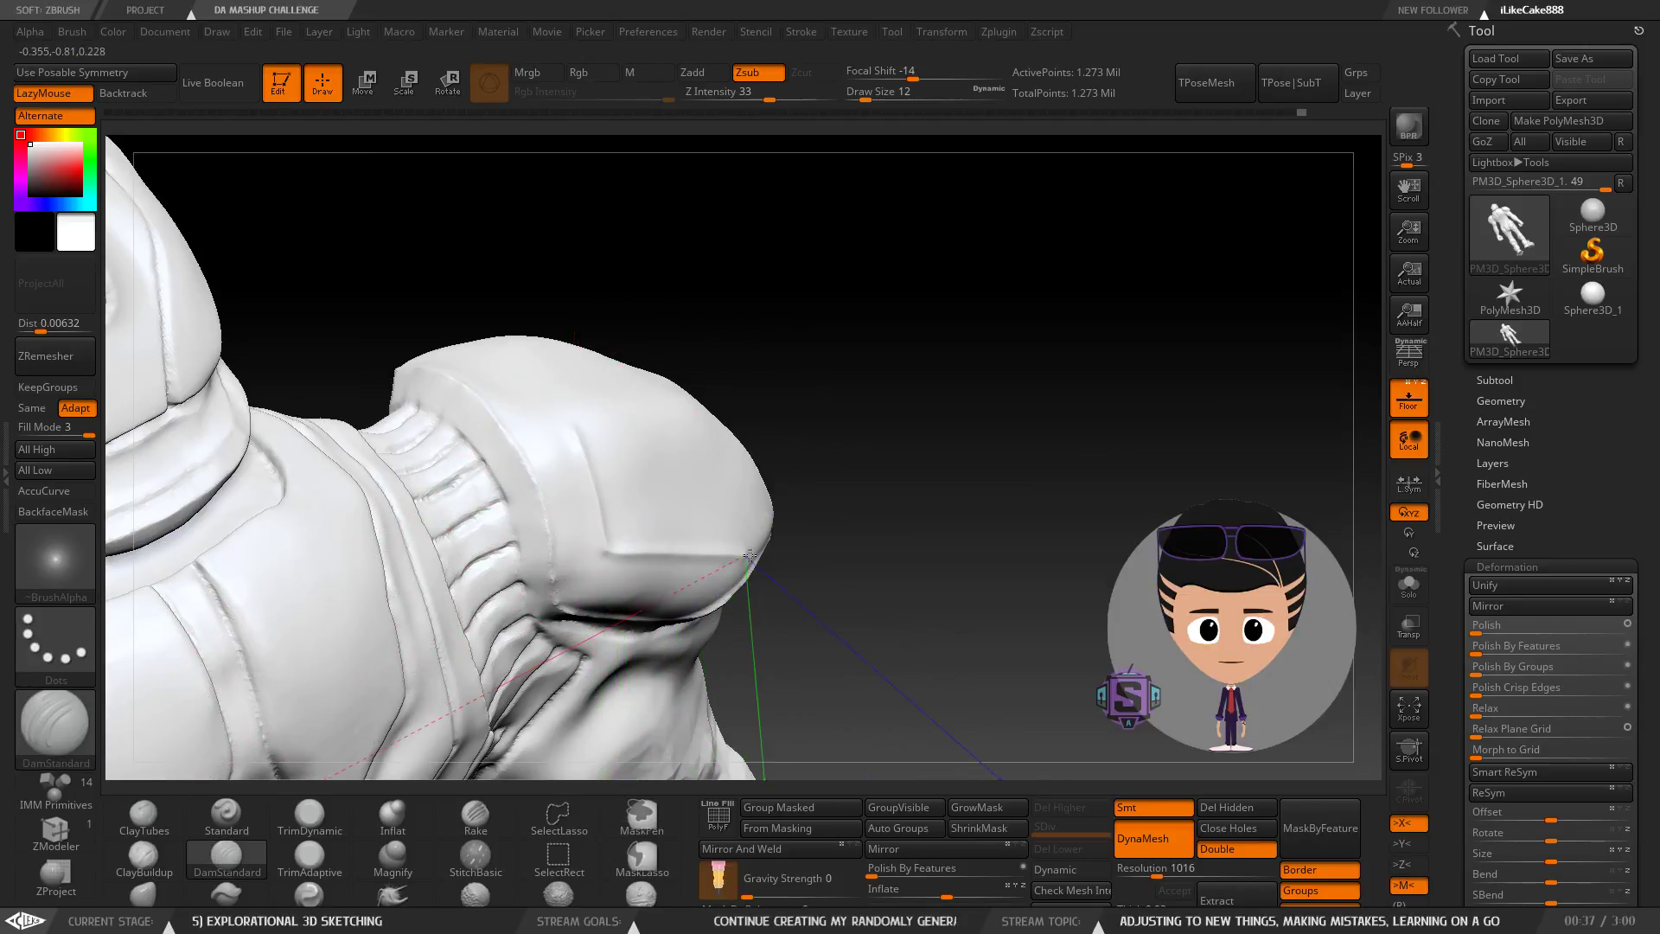
mouse_move(772, 525)
right_mouse_down()
mouse_move(630, 493)
mouse_move(631, 465)
right_mouse_up()
Refine the shoulder pad's lower rim edge above the ribs from several angles with DamStandard and Smooth at draw size 12.
mouse_move(644, 403)
right_mouse_down()
mouse_move(562, 471)
mouse_move(615, 546)
mouse_move(723, 600)
mouse_move(494, 488)
mouse_move(484, 498)
right_mouse_up()
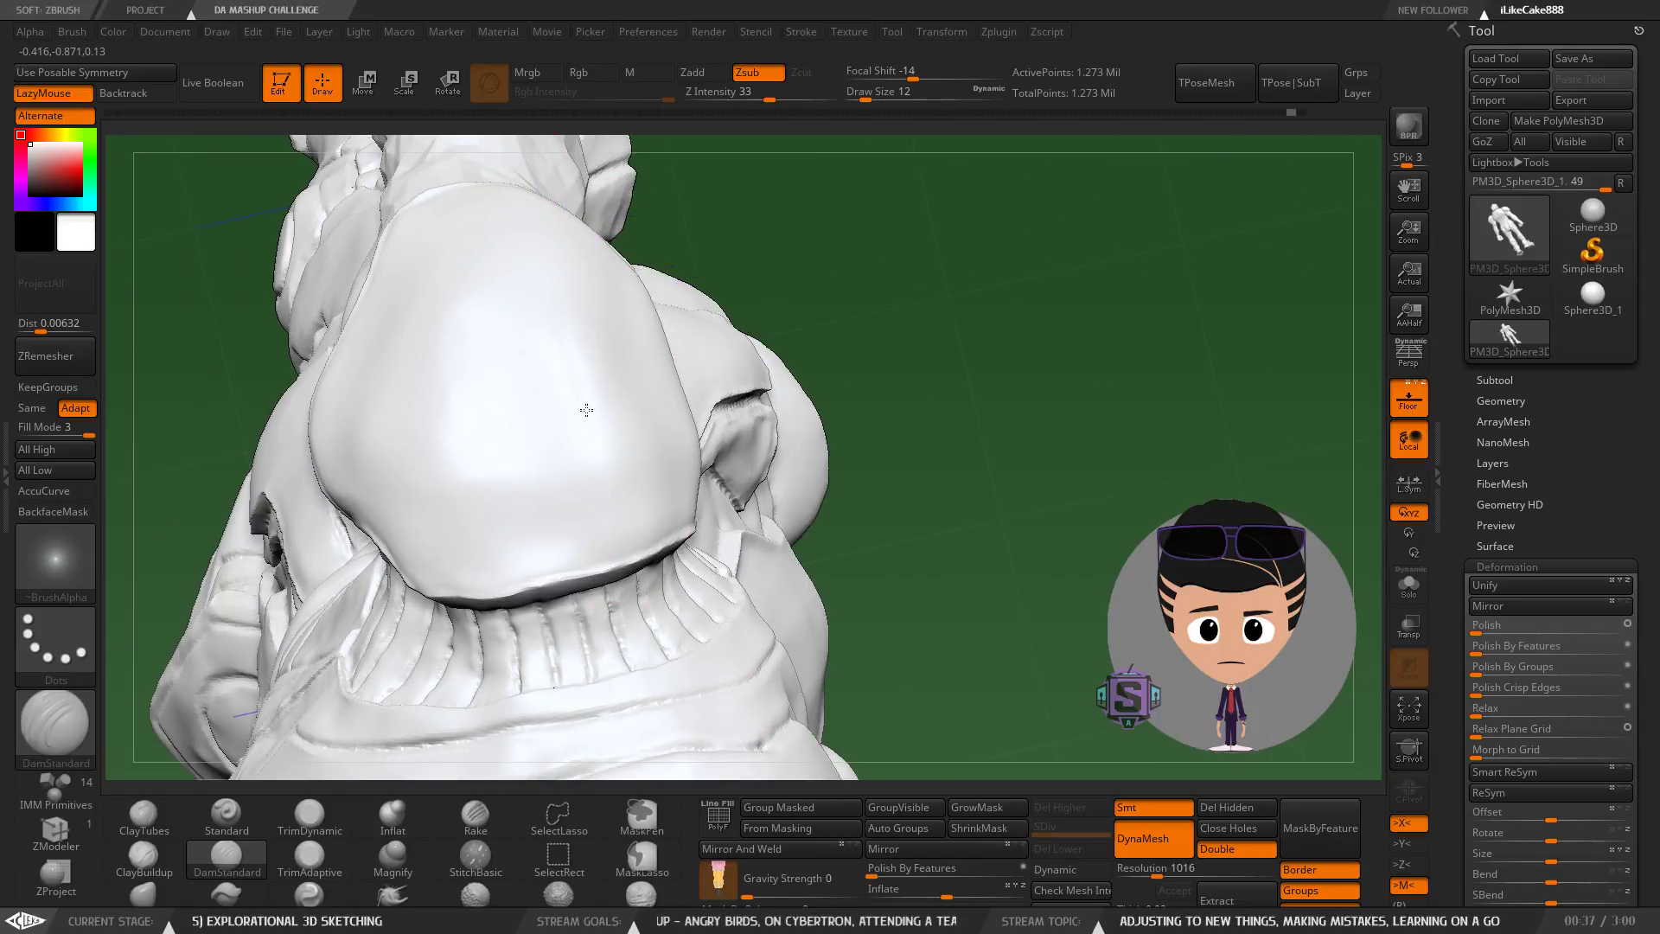
mouse_move(652, 402)
right_mouse_down()
mouse_move(741, 385)
mouse_move(467, 415)
right_mouse_up()
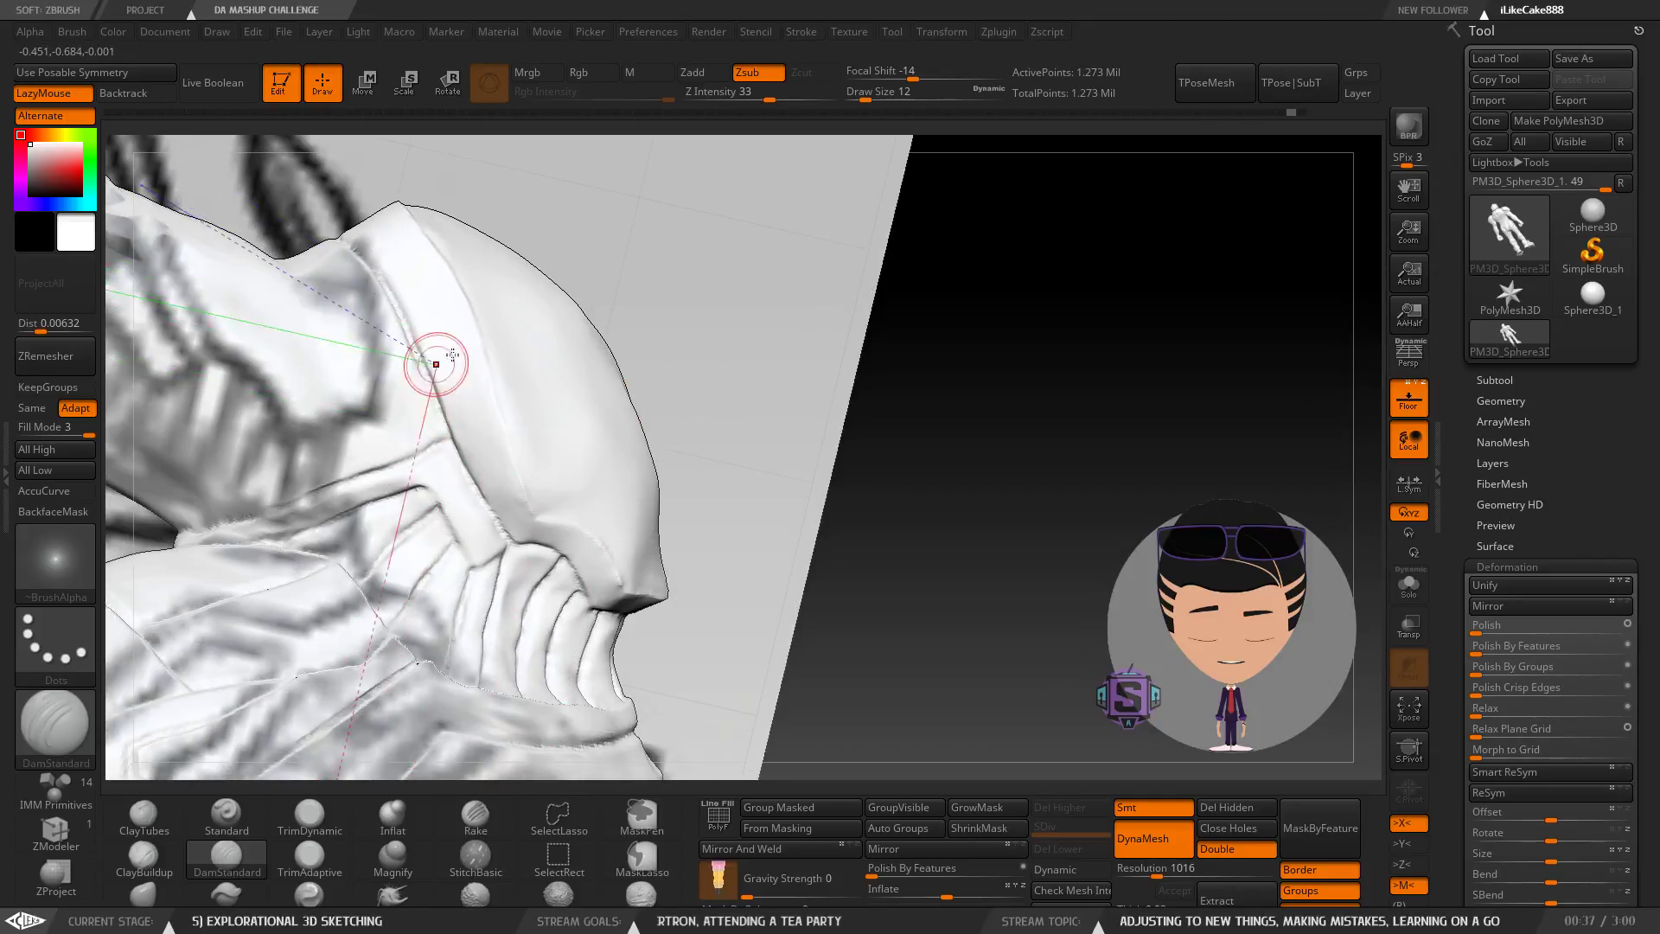
mouse_move(483, 338)
right_mouse_down()
mouse_move(536, 450)
mouse_move(510, 557)
right_mouse_up()
mouse_move(792, 386)
right_mouse_down()
mouse_move(604, 493)
mouse_move(582, 493)
mouse_move(589, 474)
mouse_move(557, 515)
right_mouse_up()
mouse_move(731, 510)
right_mouse_down()
mouse_move(486, 556)
mouse_move(621, 657)
right_mouse_up()
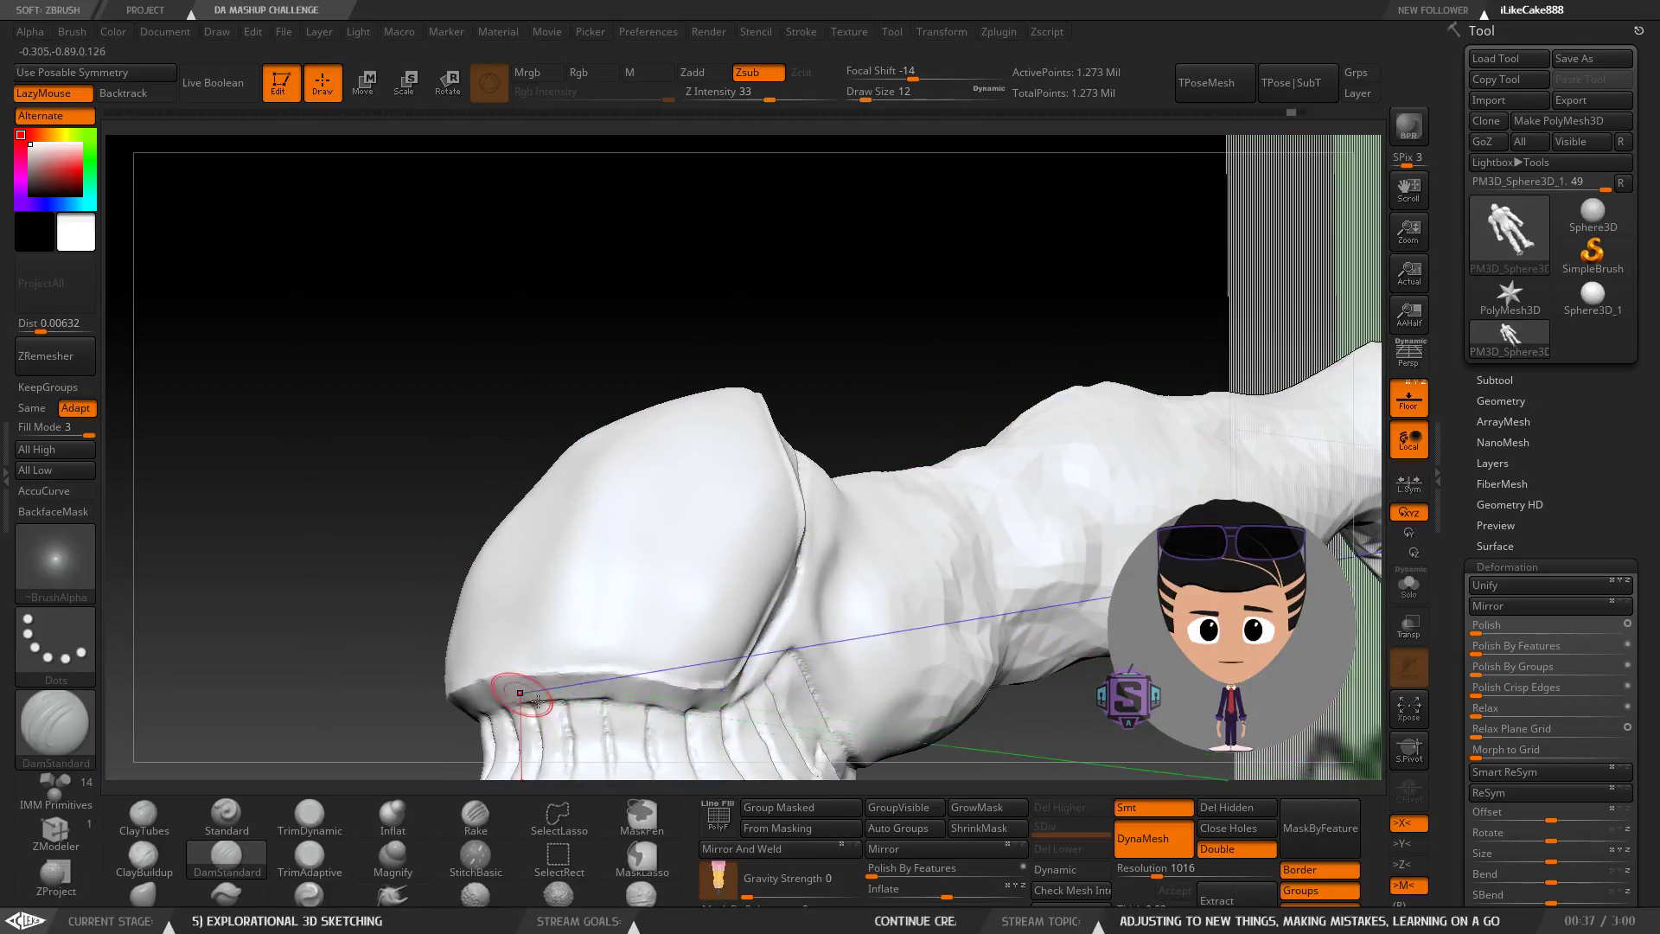
mouse_move(742, 699)
right_mouse_down()
mouse_move(680, 697)
mouse_move(1023, 386)
mouse_move(952, 598)
mouse_move(895, 504)
mouse_move(989, 463)
mouse_move(913, 520)
right_mouse_up()
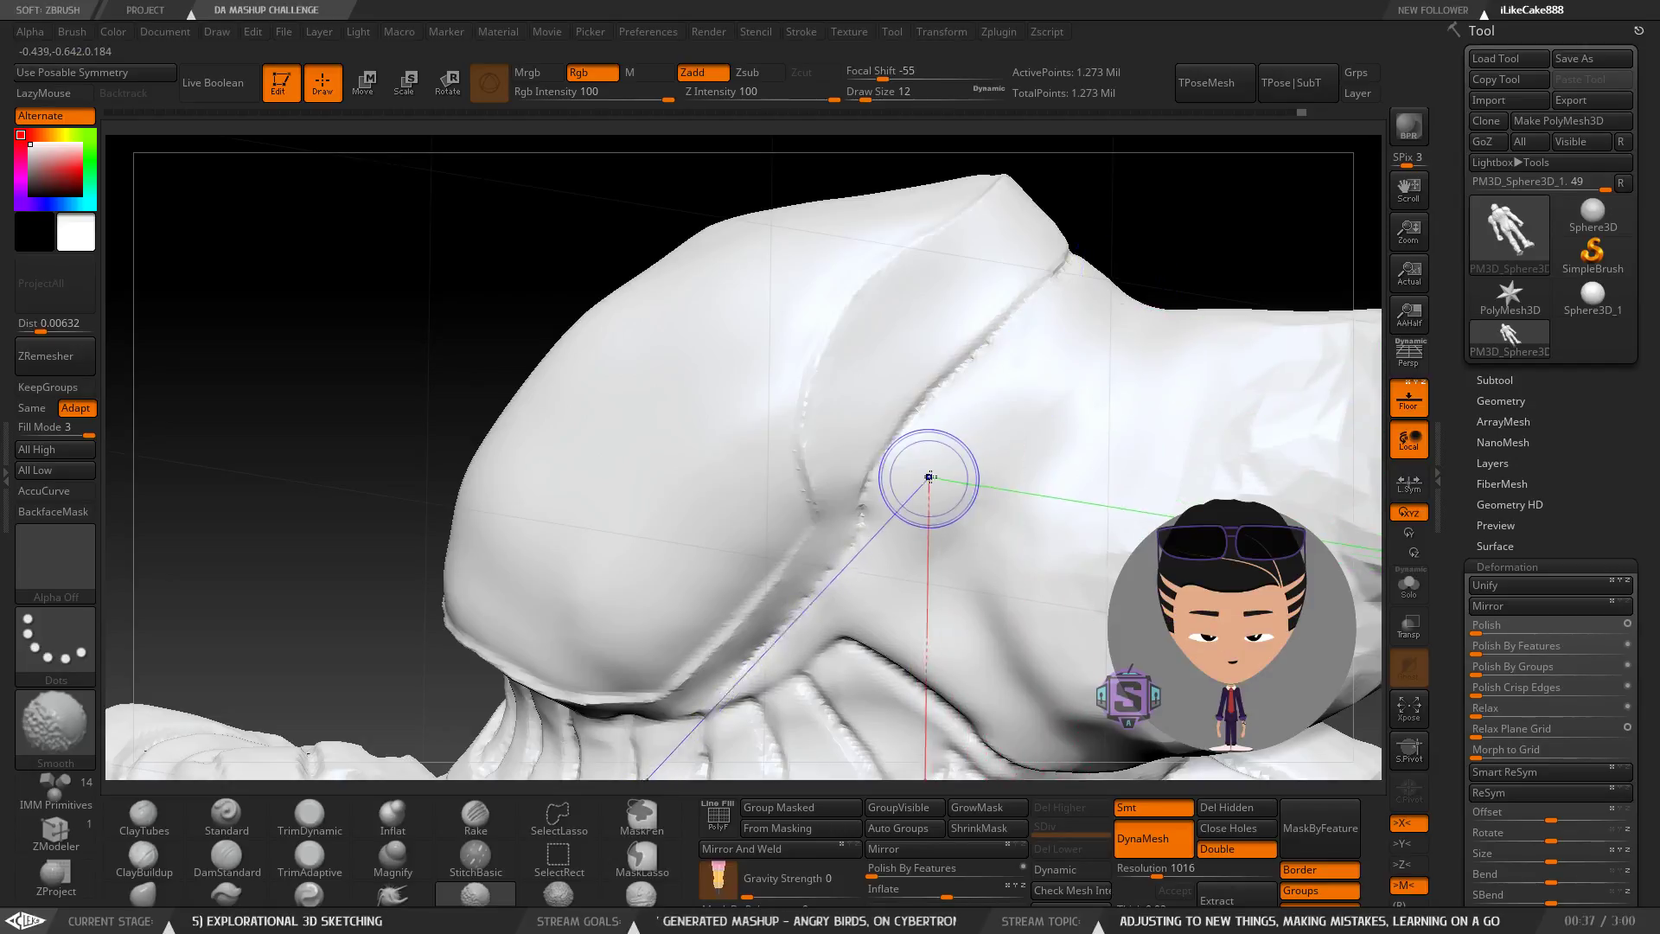
Set the DamStandard draw size to 7 and clean up the crease where the rim band meets the upper arm.
right_click_drag(943, 414, 894, 569)
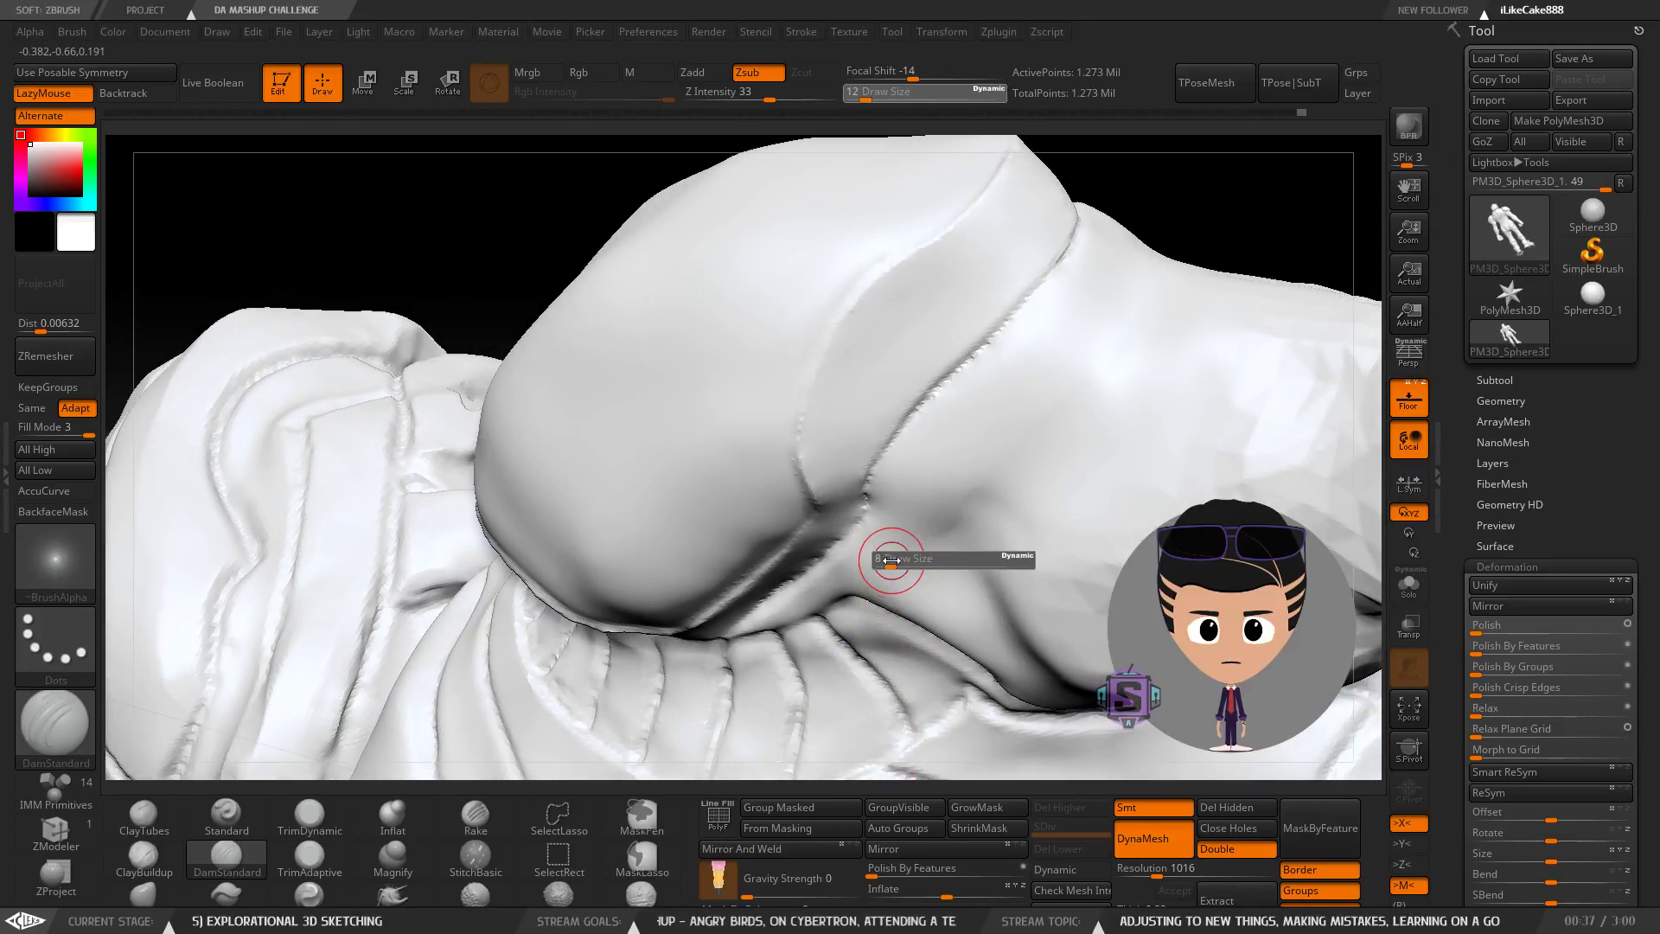
left_click_drag(805, 599, 828, 566, "shift")
mouse_move(830, 563)
right_mouse_down("ctrl")
mouse_move(867, 477)
mouse_move(910, 519)
mouse_move(912, 321)
right_mouse_up("ctrl")
mouse_move(827, 437)
right_mouse_down("alt")
mouse_move(784, 571)
mouse_move(818, 644)
mouse_move(833, 532)
mouse_move(779, 519)
mouse_move(804, 407)
mouse_move(848, 485)
mouse_move(802, 570)
mouse_move(793, 509)
right_mouse_up("alt")
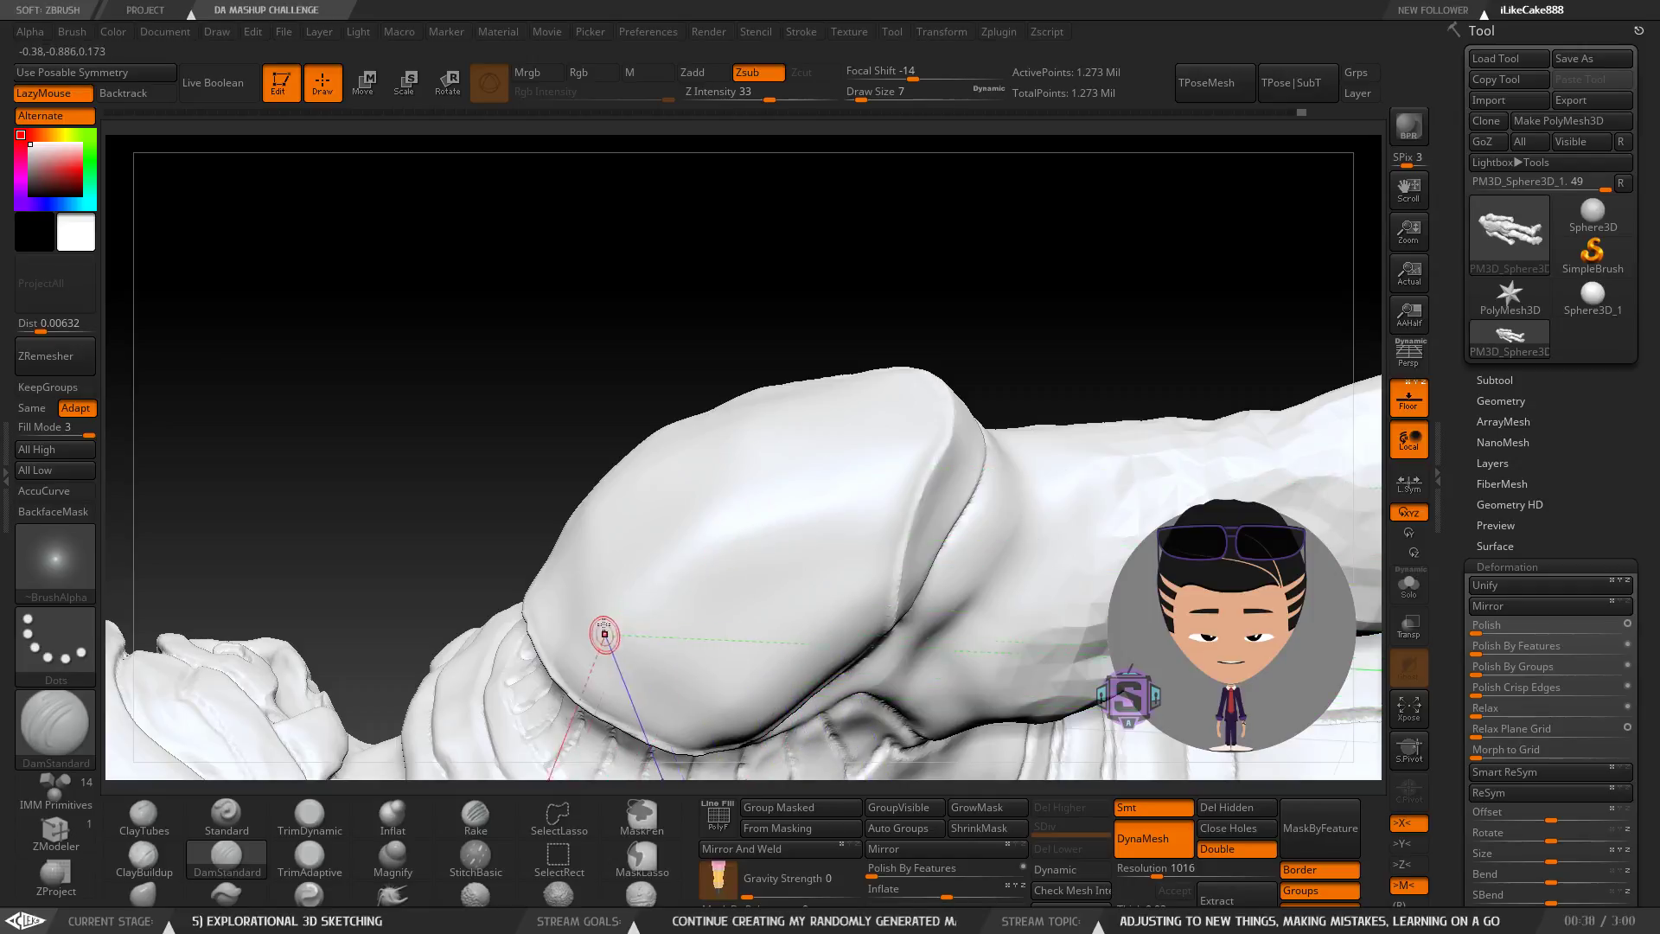
Carve an angular panel line from the shoulder pad's inner rim across its face toward the lower edge with DamStandard at draw size 7.
right_click_drag(629, 636, 718, 544)
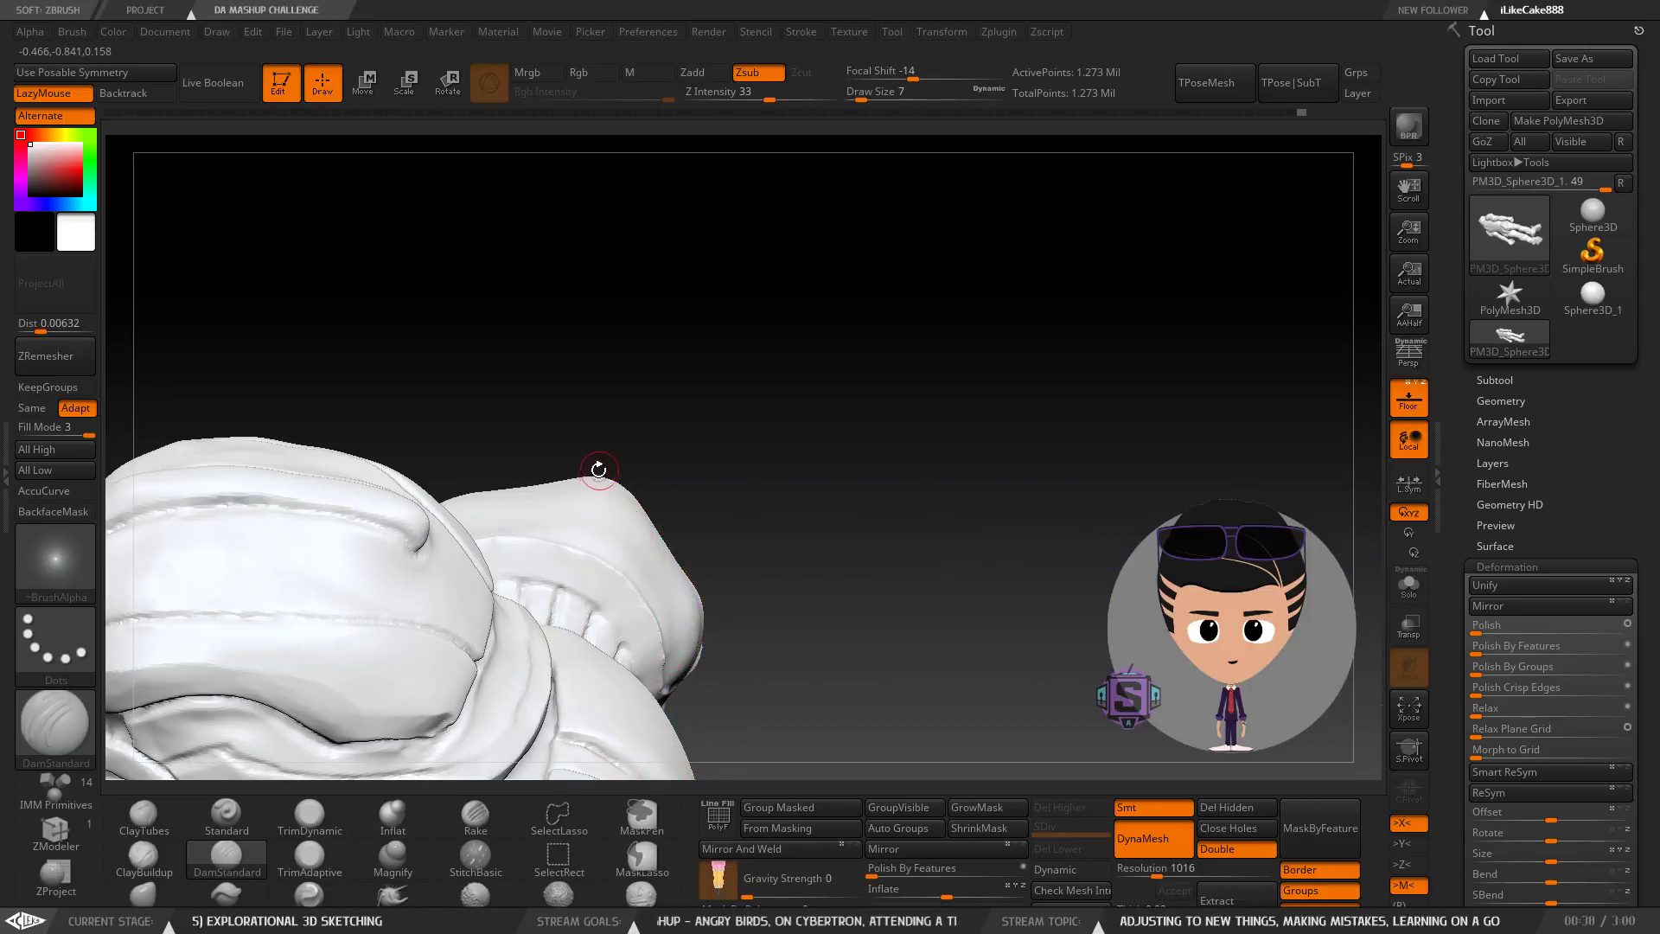
right_click_drag(606, 473, 634, 483)
right_click_drag(517, 490, 525, 562)
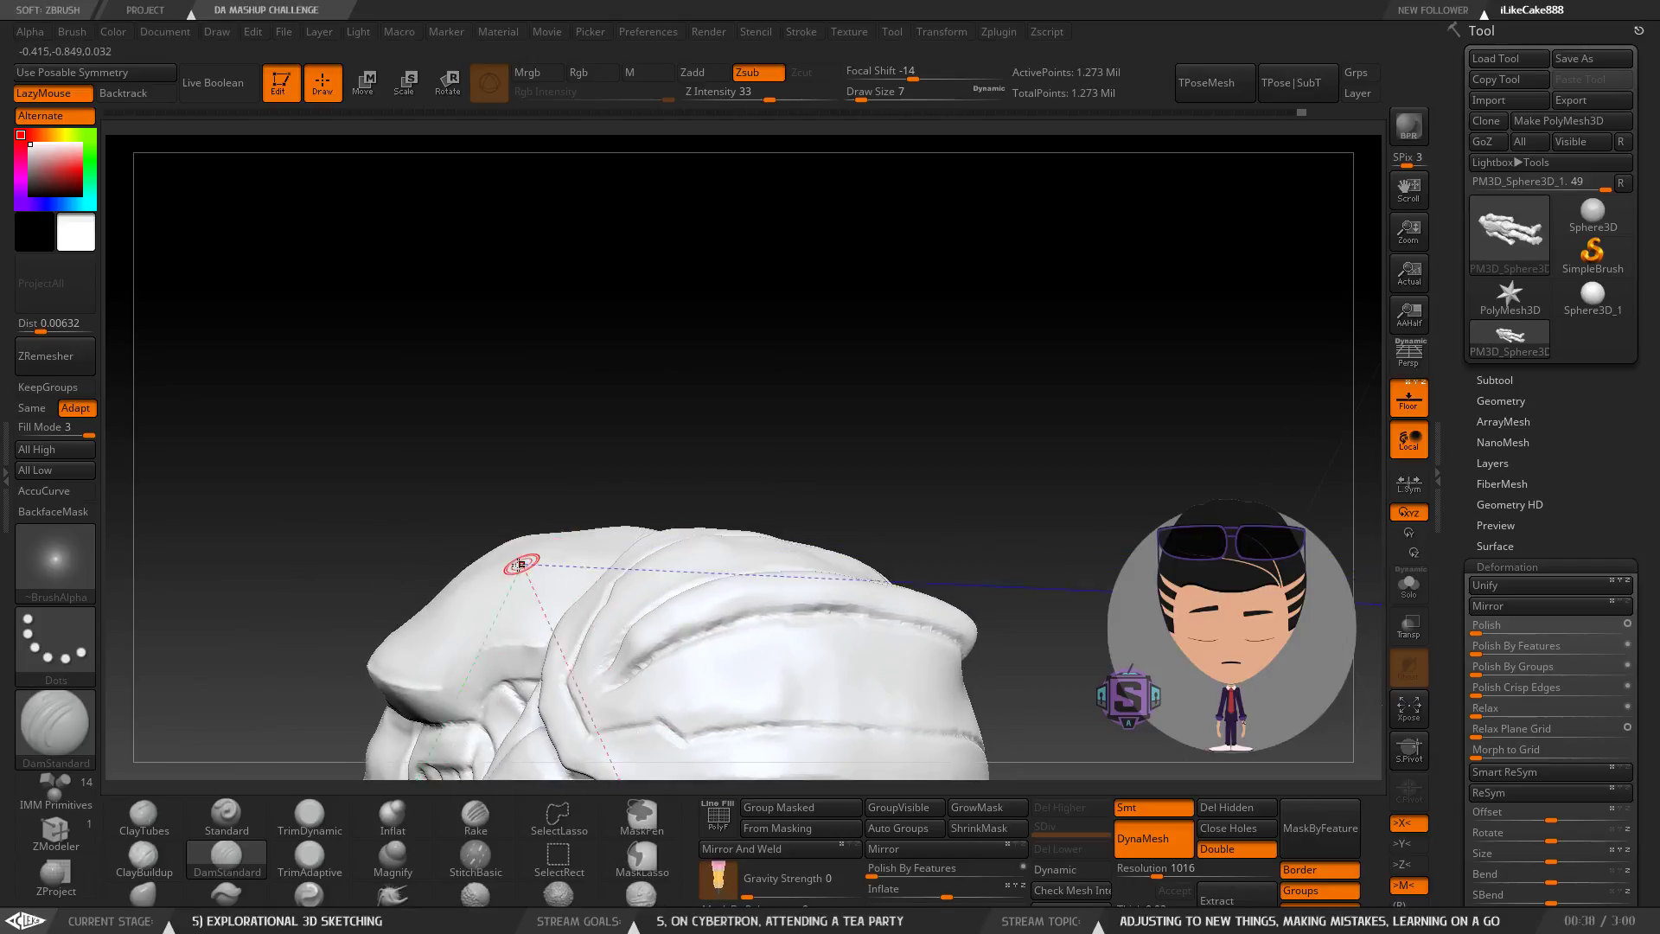
right_click_drag(430, 622, 372, 234)
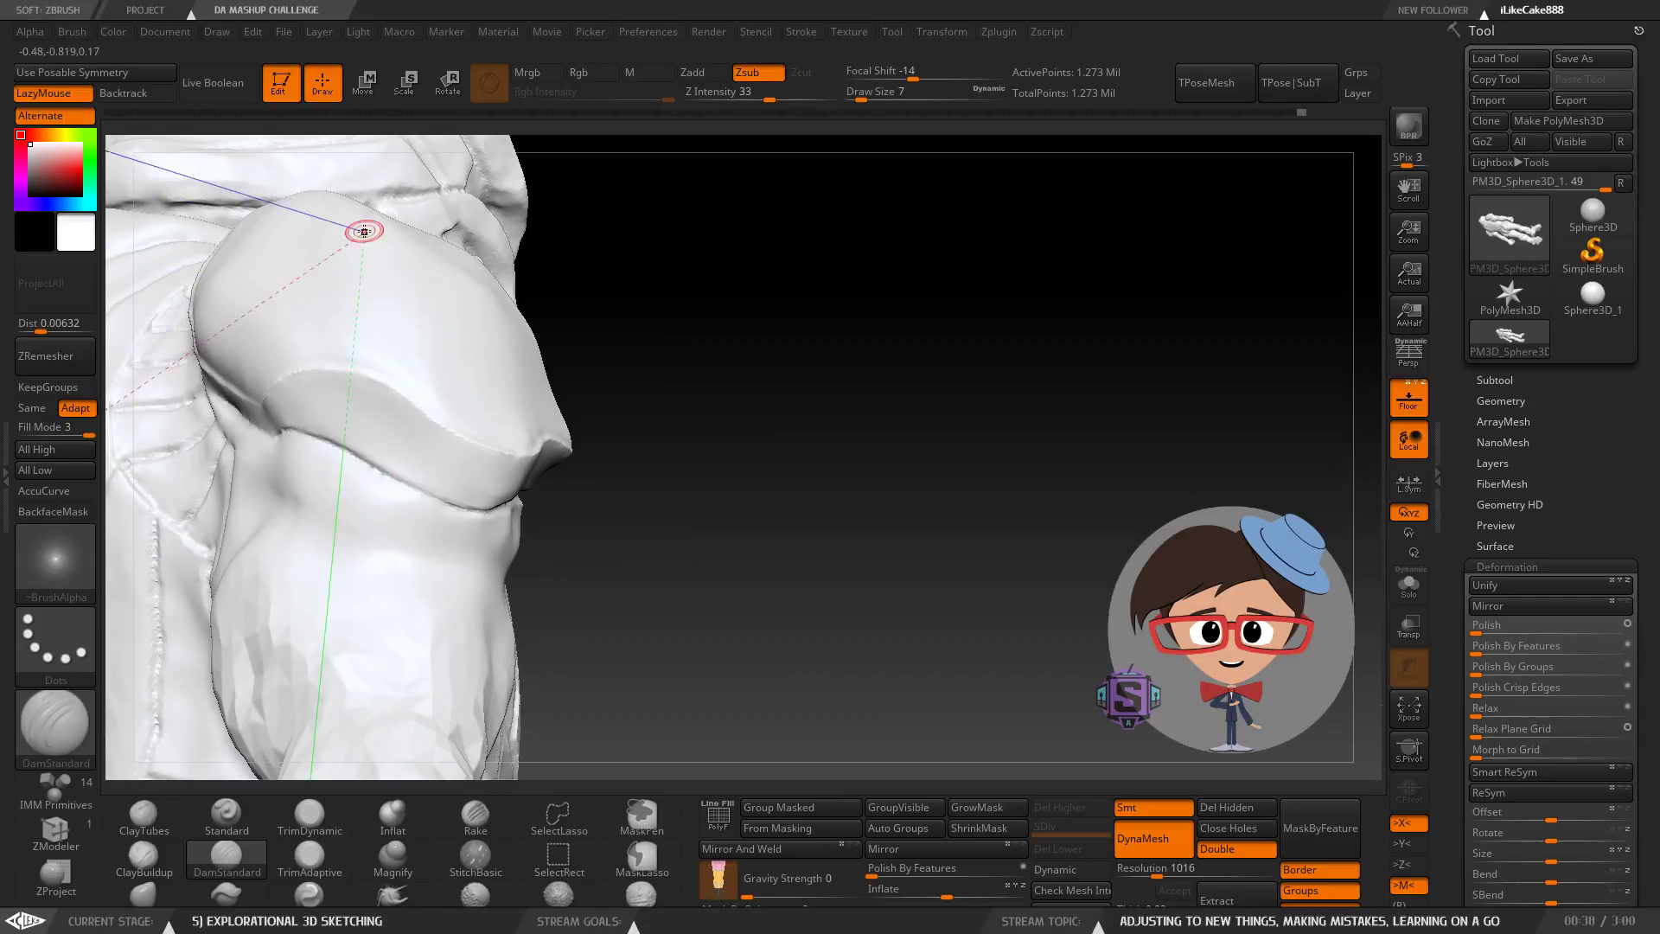
right_click_drag(431, 404, 403, 347)
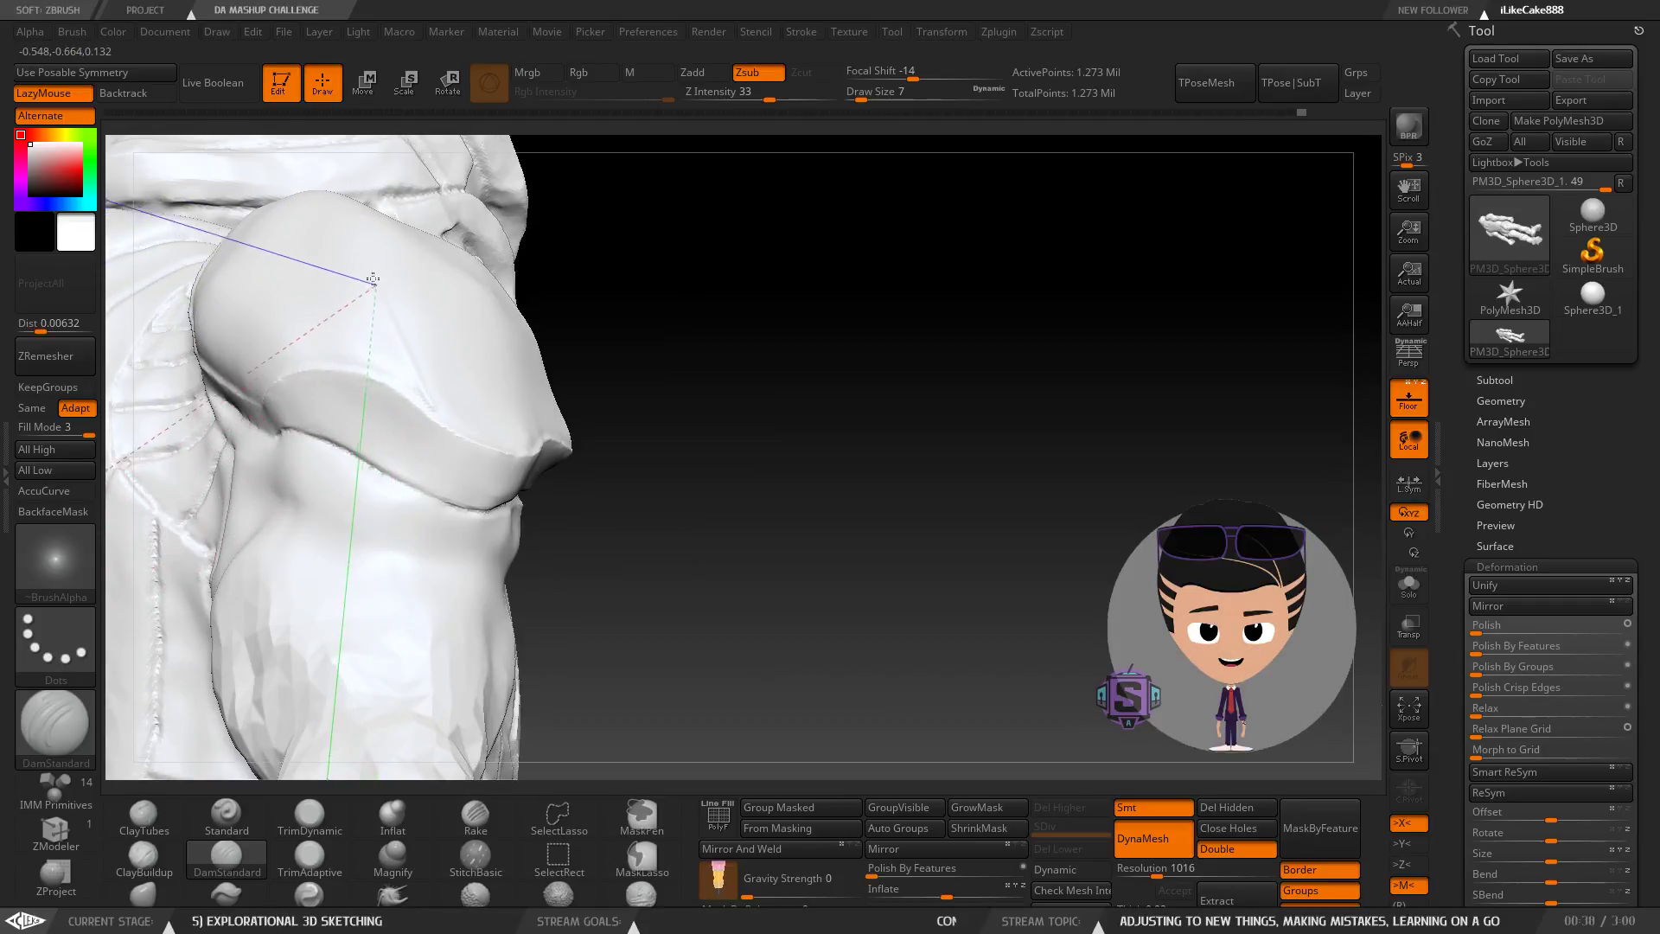
right_click_drag(369, 225, 485, 465)
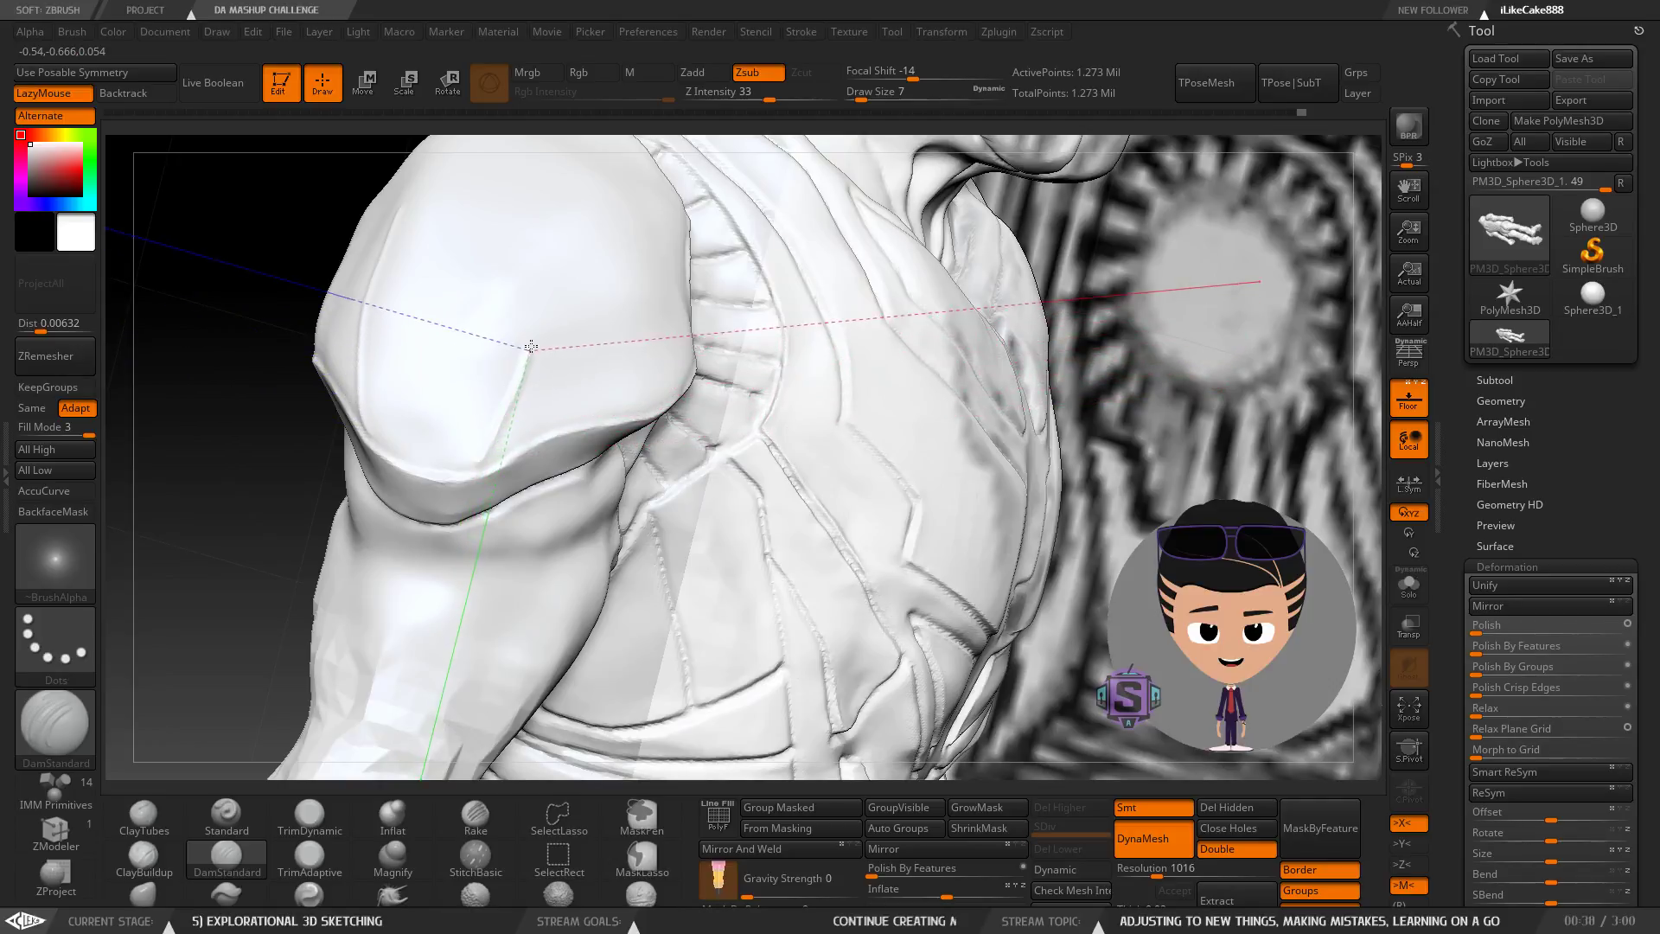
mouse_move(619, 331)
right_mouse_down()
mouse_move(605, 231)
mouse_move(628, 312)
mouse_move(491, 346)
mouse_move(560, 534)
right_mouse_up()
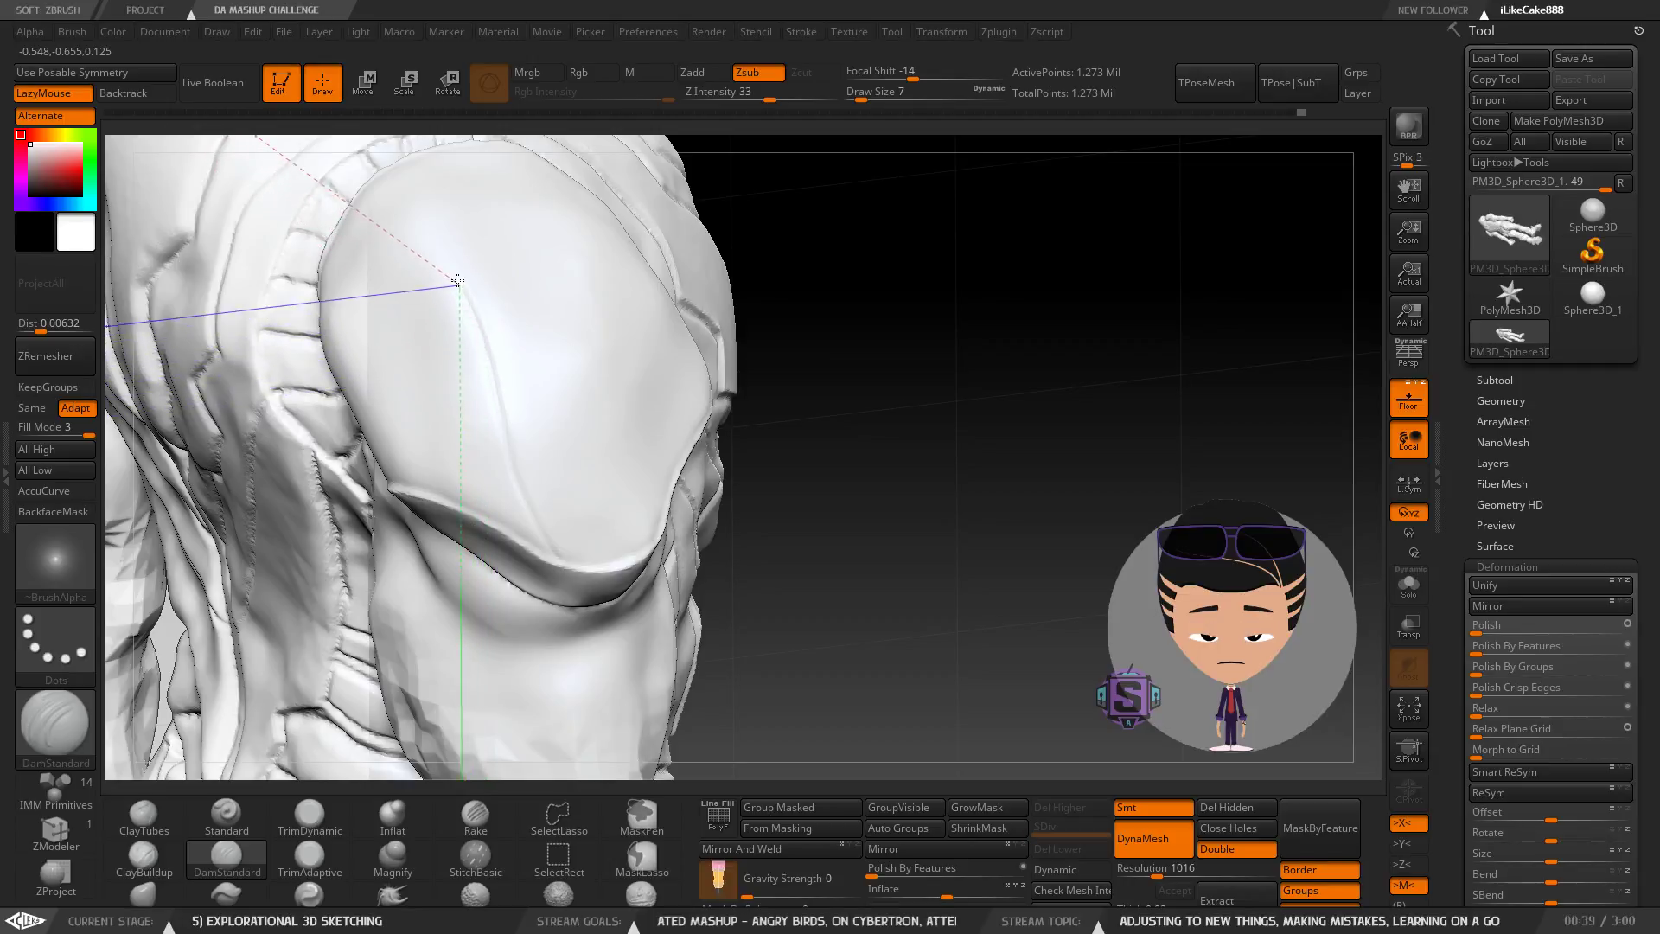
mouse_move(479, 281)
right_mouse_down()
mouse_move(401, 267)
mouse_move(500, 267)
mouse_move(518, 389)
mouse_move(537, 401)
mouse_move(445, 282)
right_mouse_up()
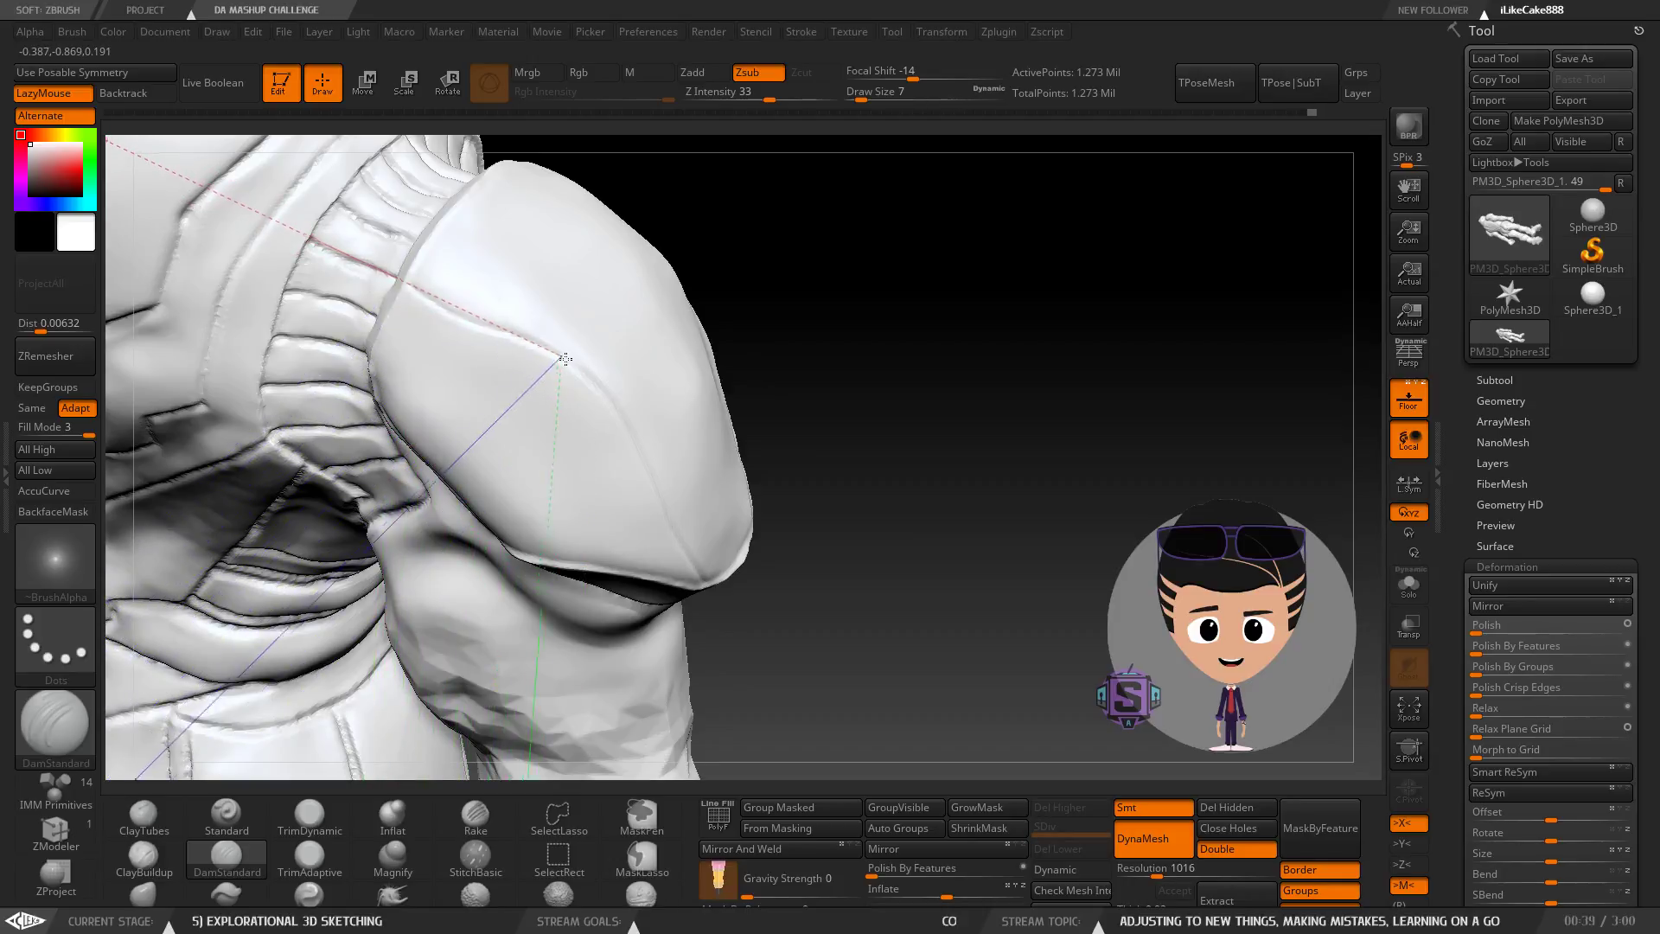
Examine the shoulder pad's panel line, rim band and silhouette from the front, above and the ribbed armpit side.
right_click_drag(608, 370, 699, 509)
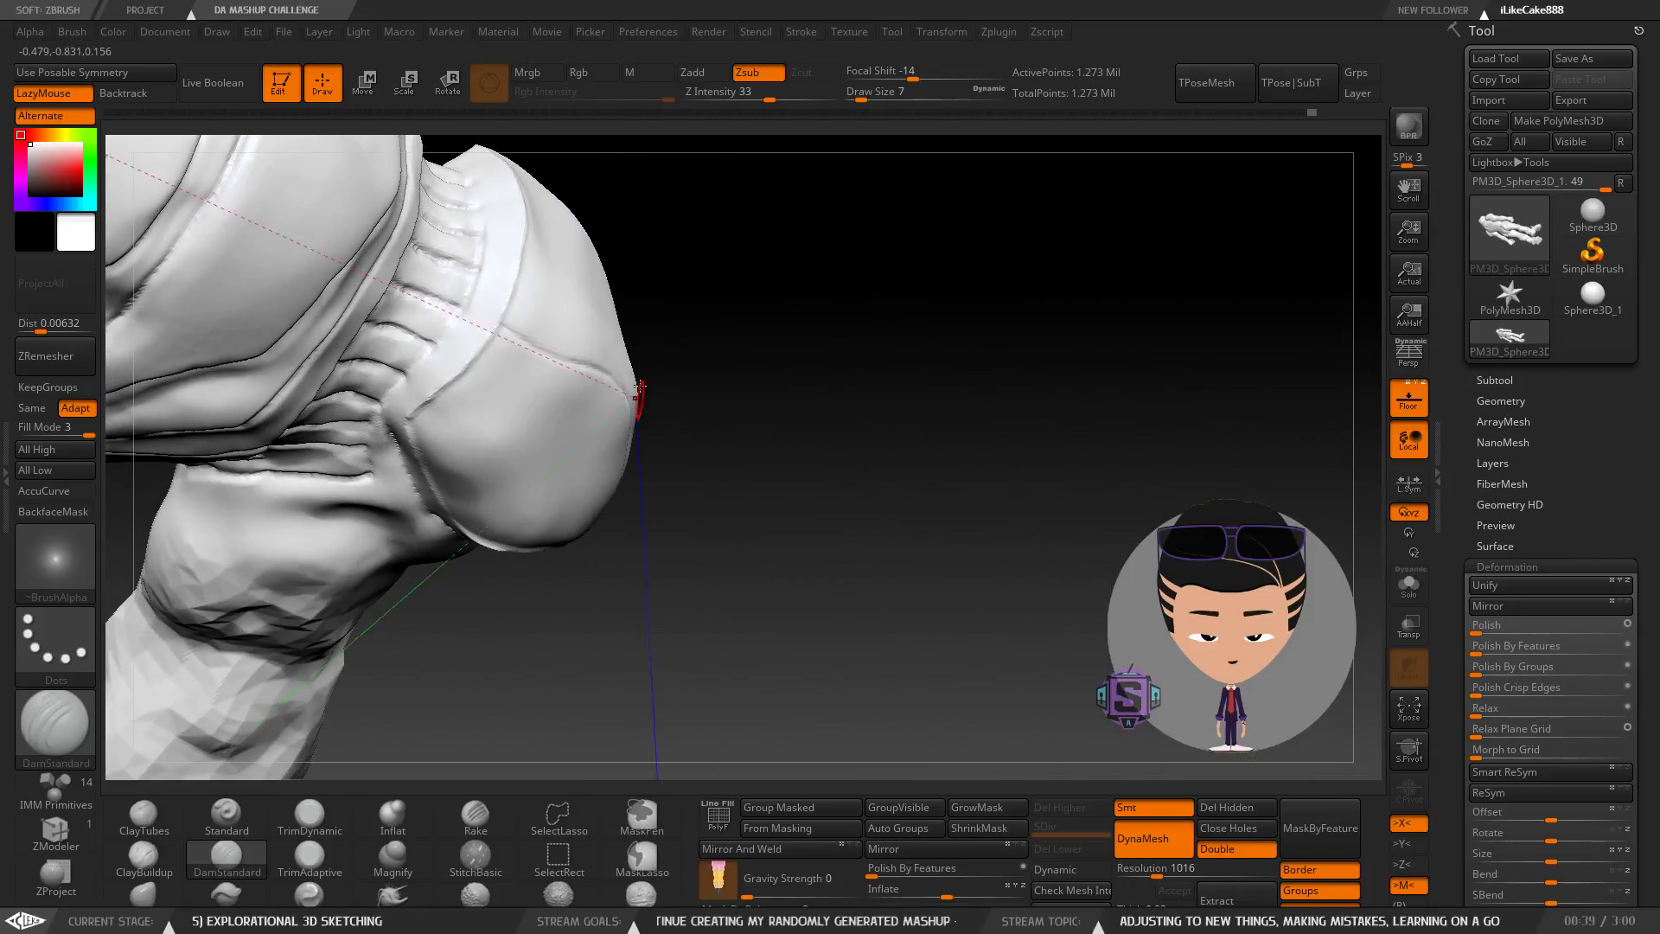
right_click_drag(636, 482, 606, 416)
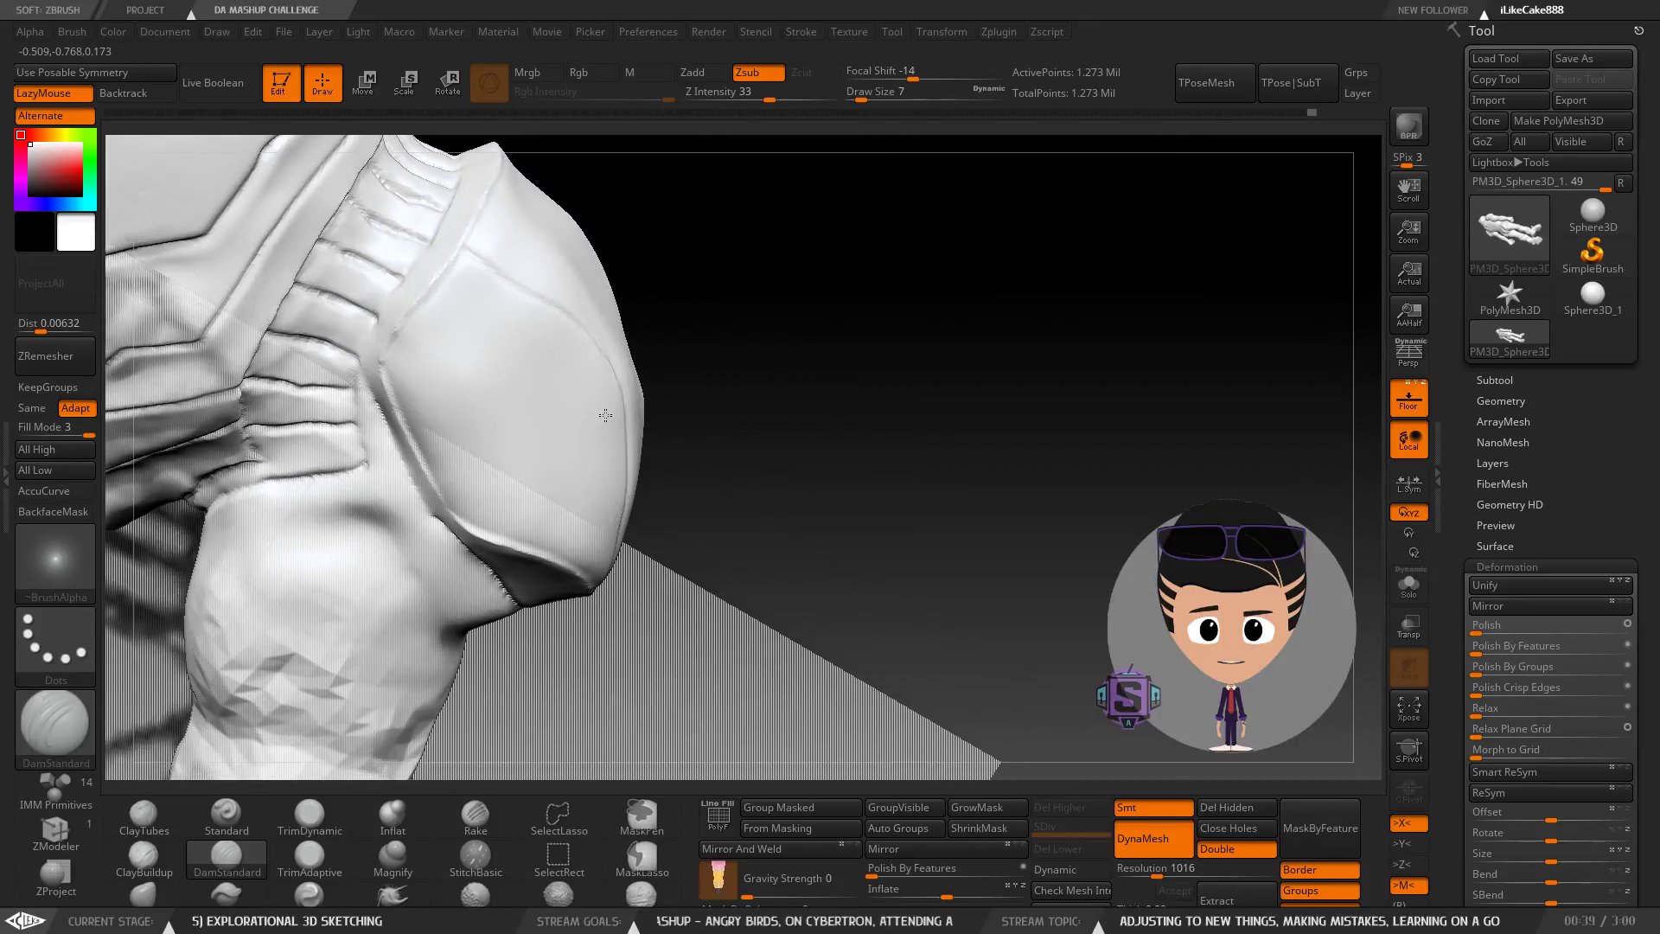
right_click_drag(536, 369, 487, 431)
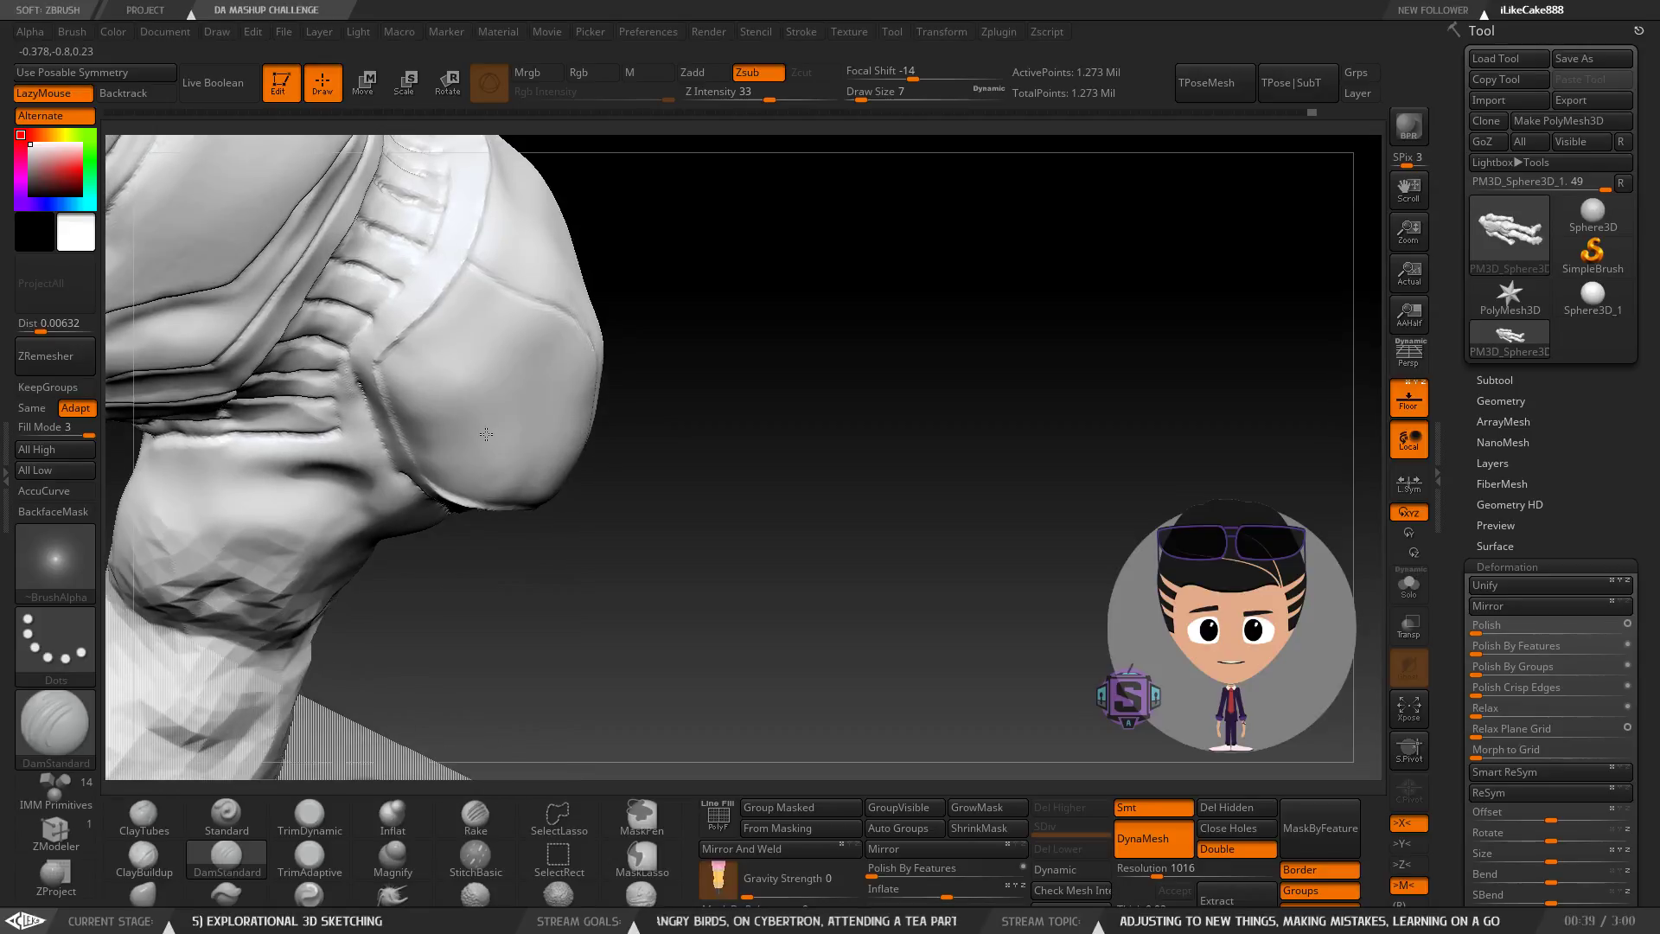
right_click_drag(616, 501, 541, 446)
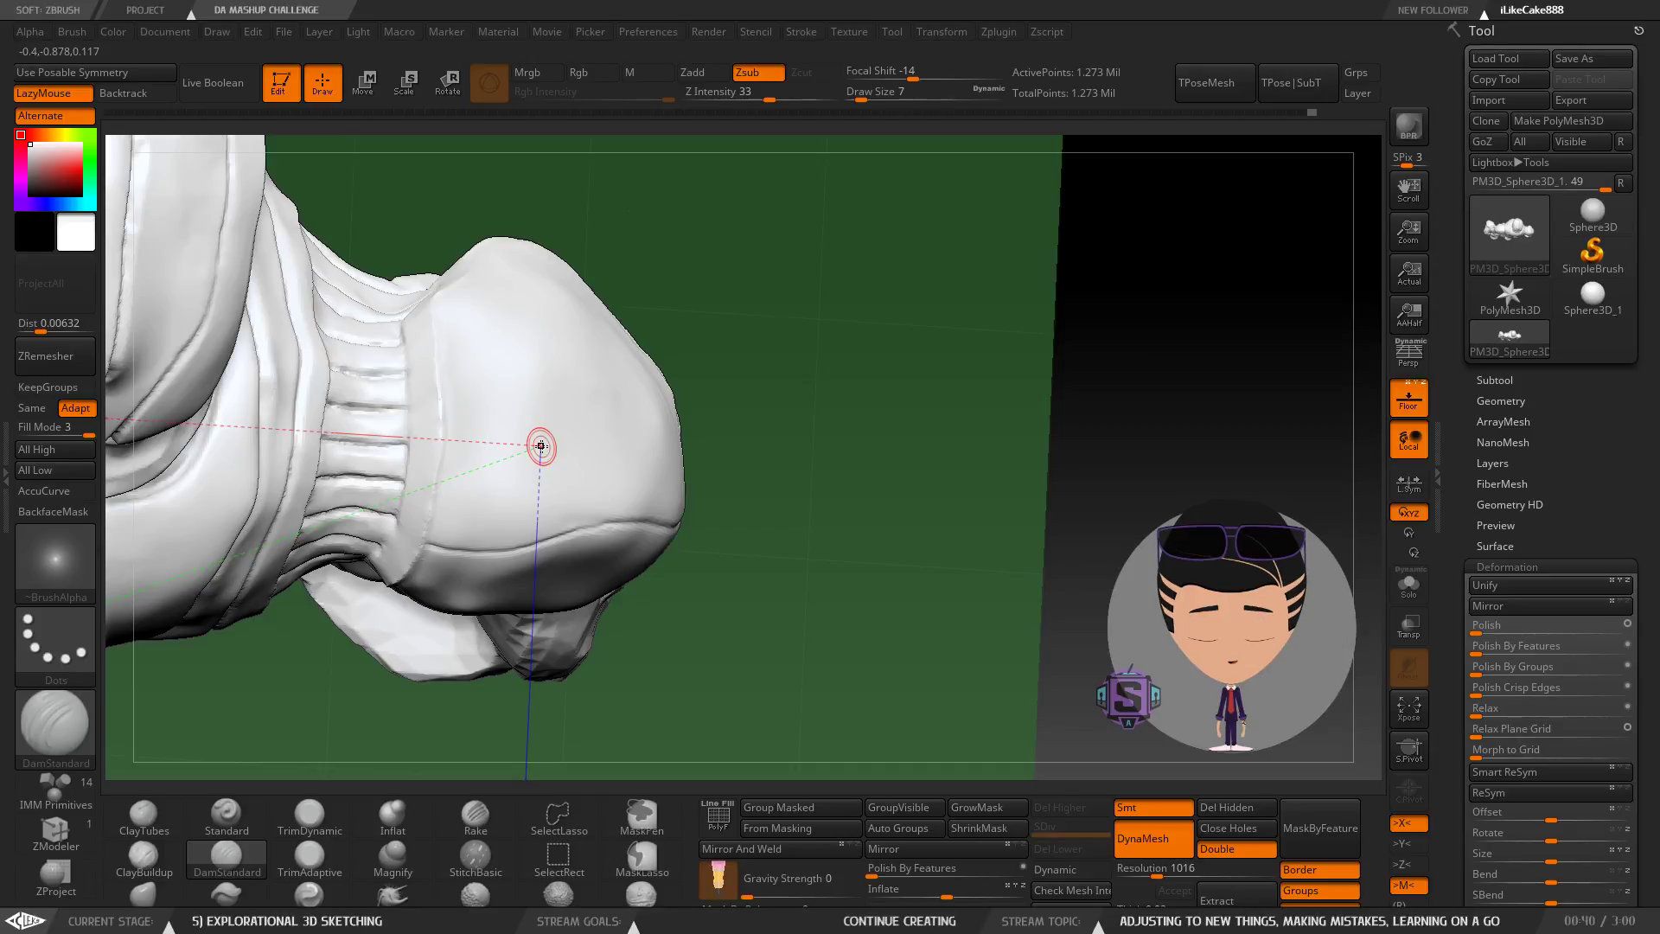
right_click_drag(647, 450, 648, 490)
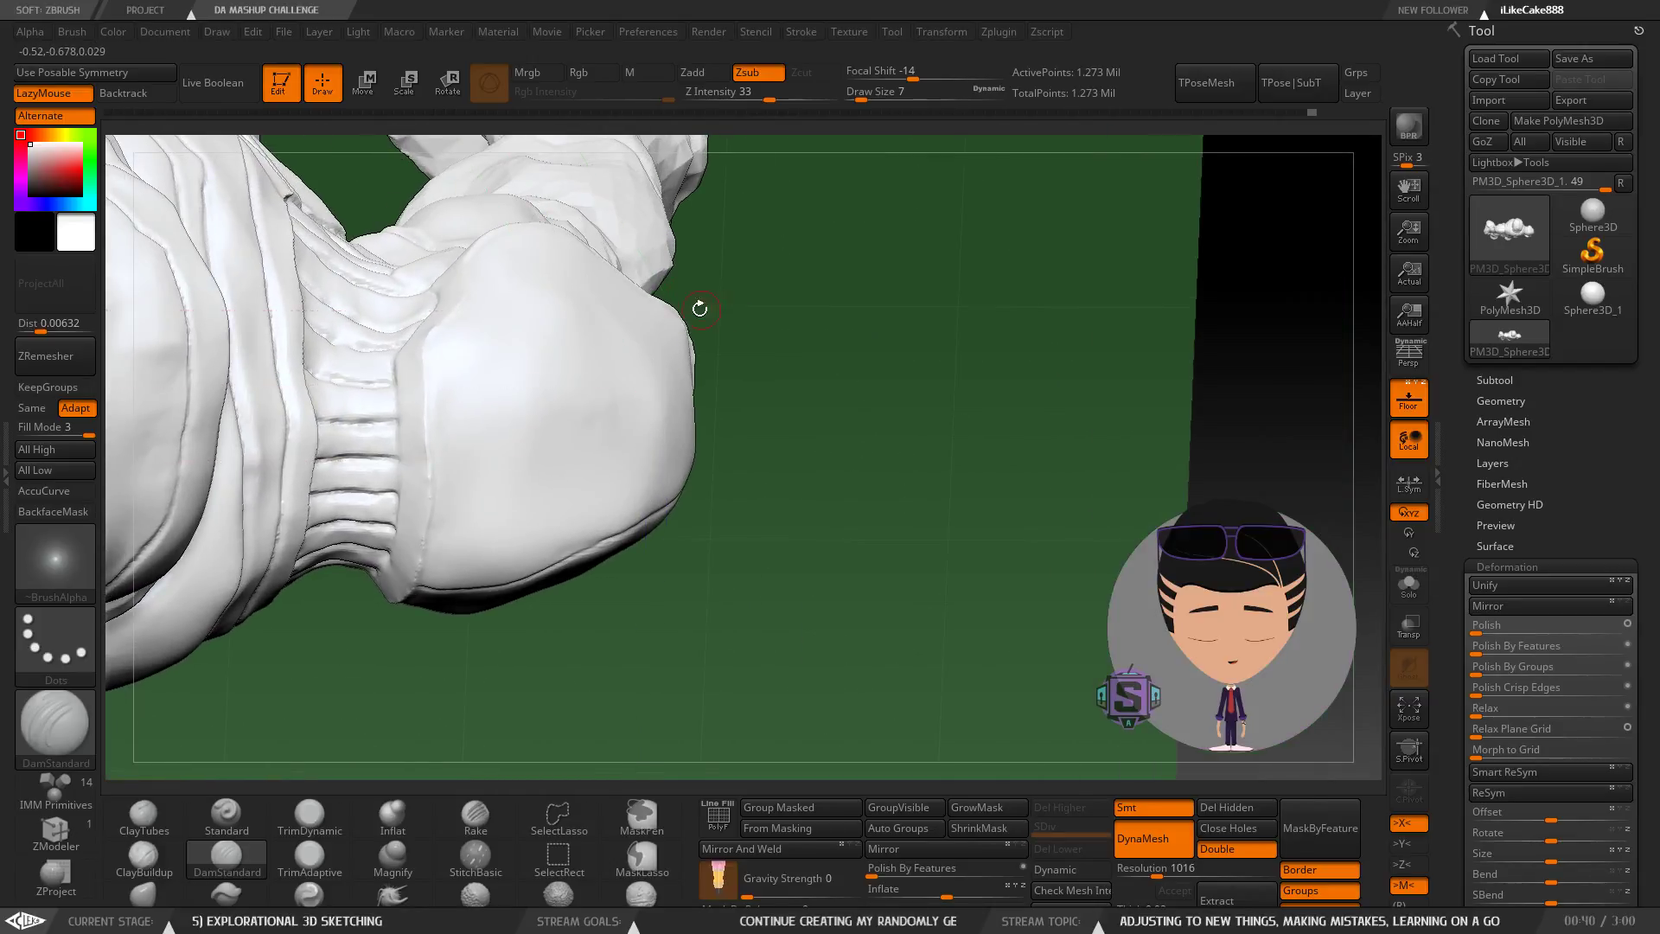
mouse_move(645, 372)
right_mouse_down()
mouse_move(657, 394)
mouse_move(647, 383)
mouse_move(633, 422)
mouse_move(658, 401)
right_mouse_up()
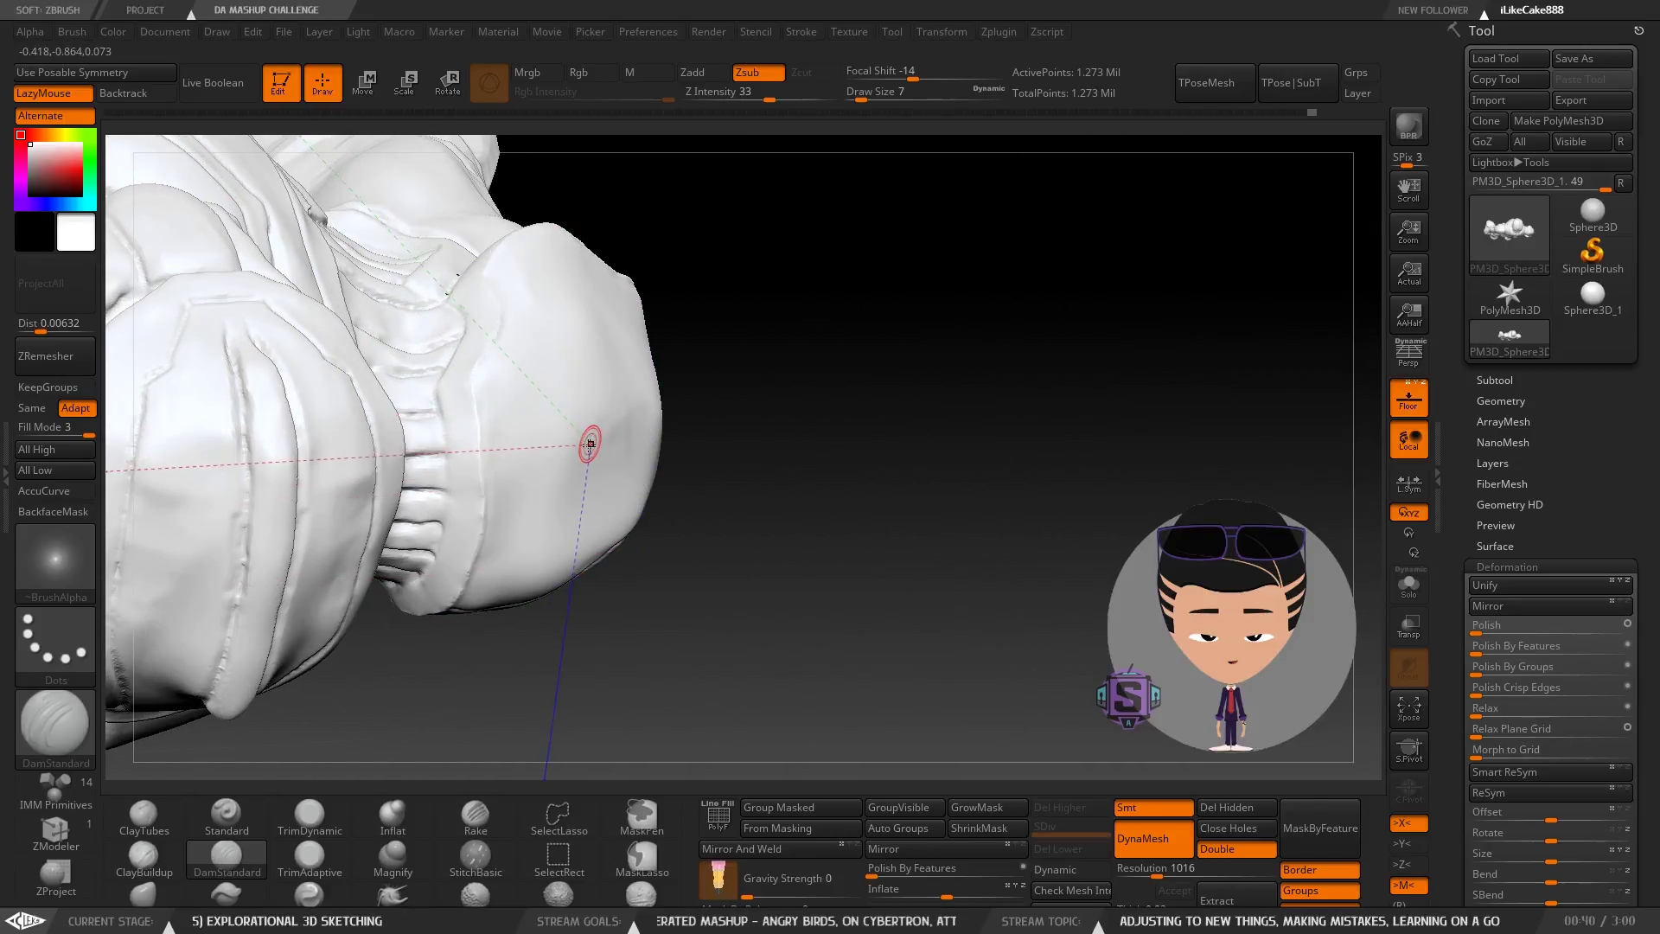
right_click_drag(677, 343, 620, 456)
mouse_move(557, 594)
right_mouse_down()
mouse_move(567, 482)
mouse_move(535, 350)
mouse_move(593, 258)
right_mouse_up()
mouse_move(604, 354)
right_mouse_down()
mouse_move(603, 372)
mouse_move(604, 304)
mouse_move(574, 470)
right_mouse_up()
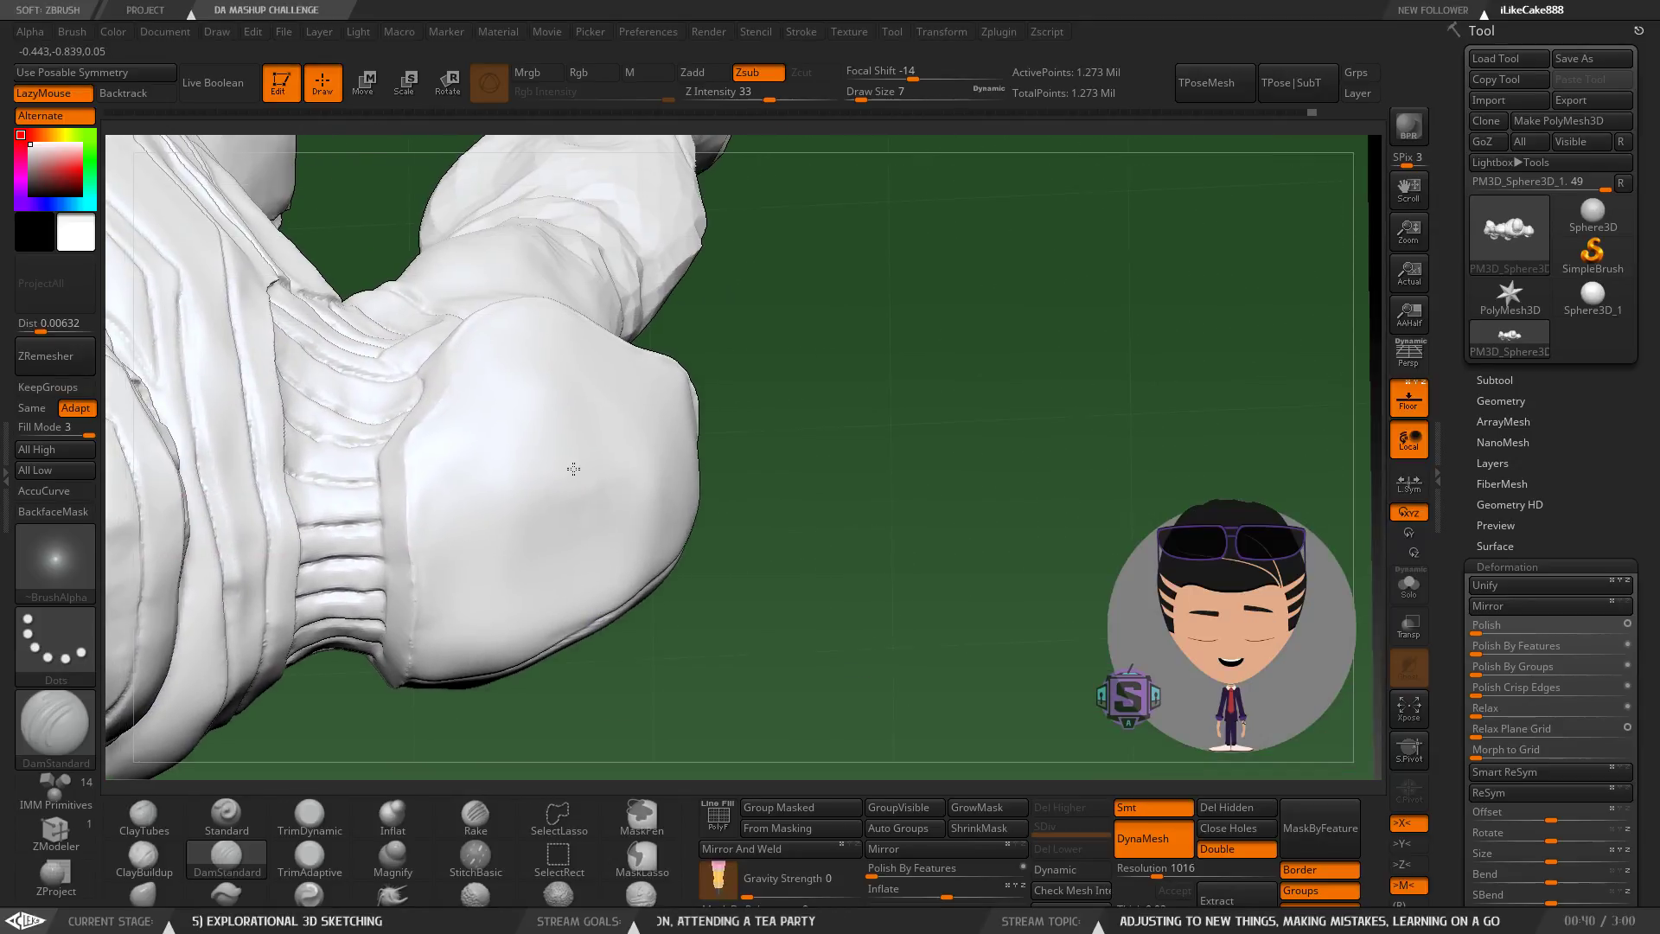
right_click_drag(576, 398, 604, 449)
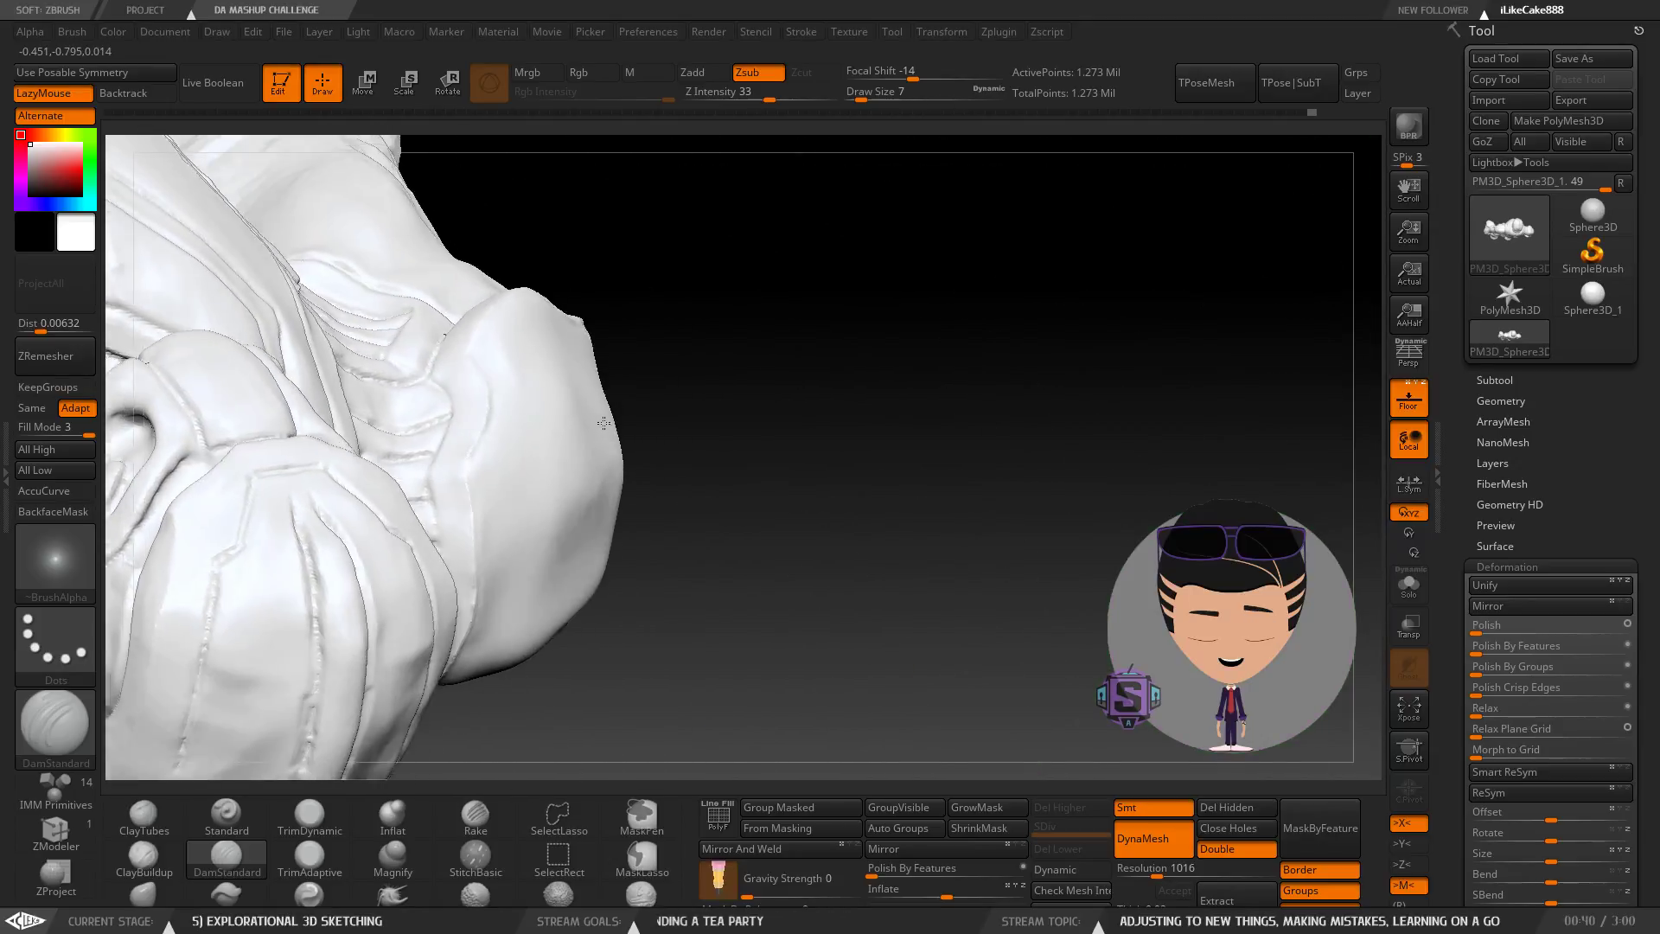
right_click_drag(517, 374, 549, 473)
mouse_move(517, 468)
right_mouse_down()
mouse_move(402, 450)
mouse_move(560, 385)
mouse_move(582, 343)
mouse_move(548, 329)
mouse_move(572, 341)
mouse_move(538, 363)
mouse_move(652, 418)
mouse_move(611, 322)
mouse_move(593, 337)
mouse_move(618, 383)
right_mouse_up()
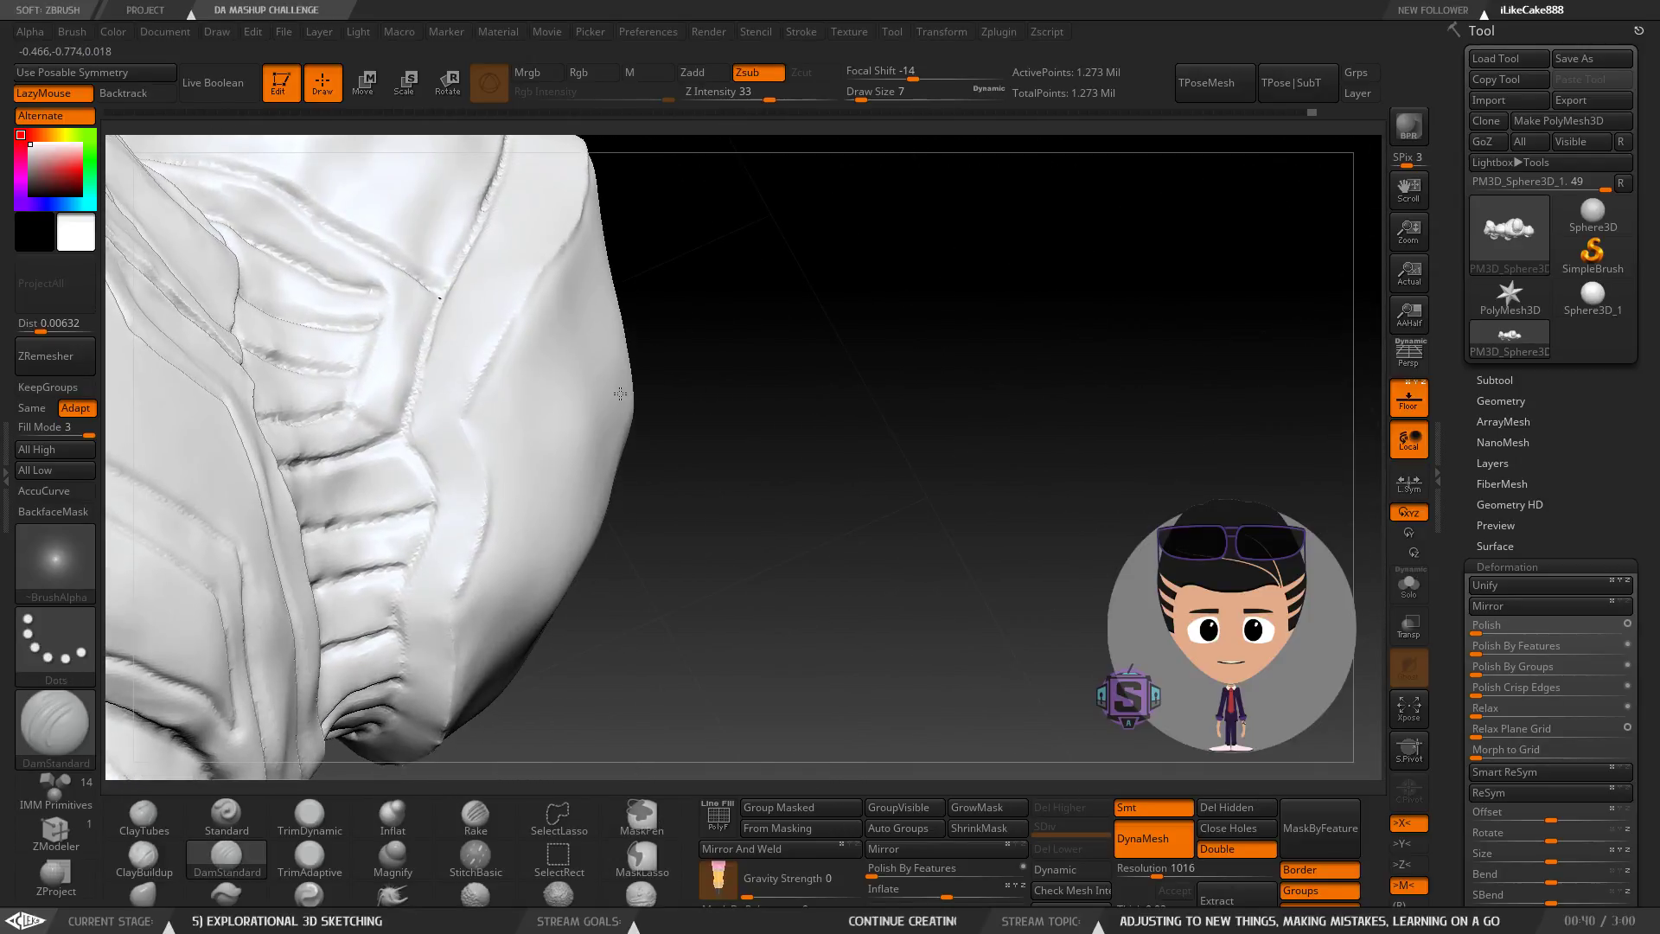
mouse_move(467, 425)
right_mouse_down()
mouse_move(511, 360)
mouse_move(617, 383)
mouse_move(548, 426)
mouse_move(595, 380)
mouse_move(636, 404)
mouse_move(512, 473)
mouse_move(611, 485)
mouse_move(611, 512)
mouse_move(336, 656)
right_mouse_up()
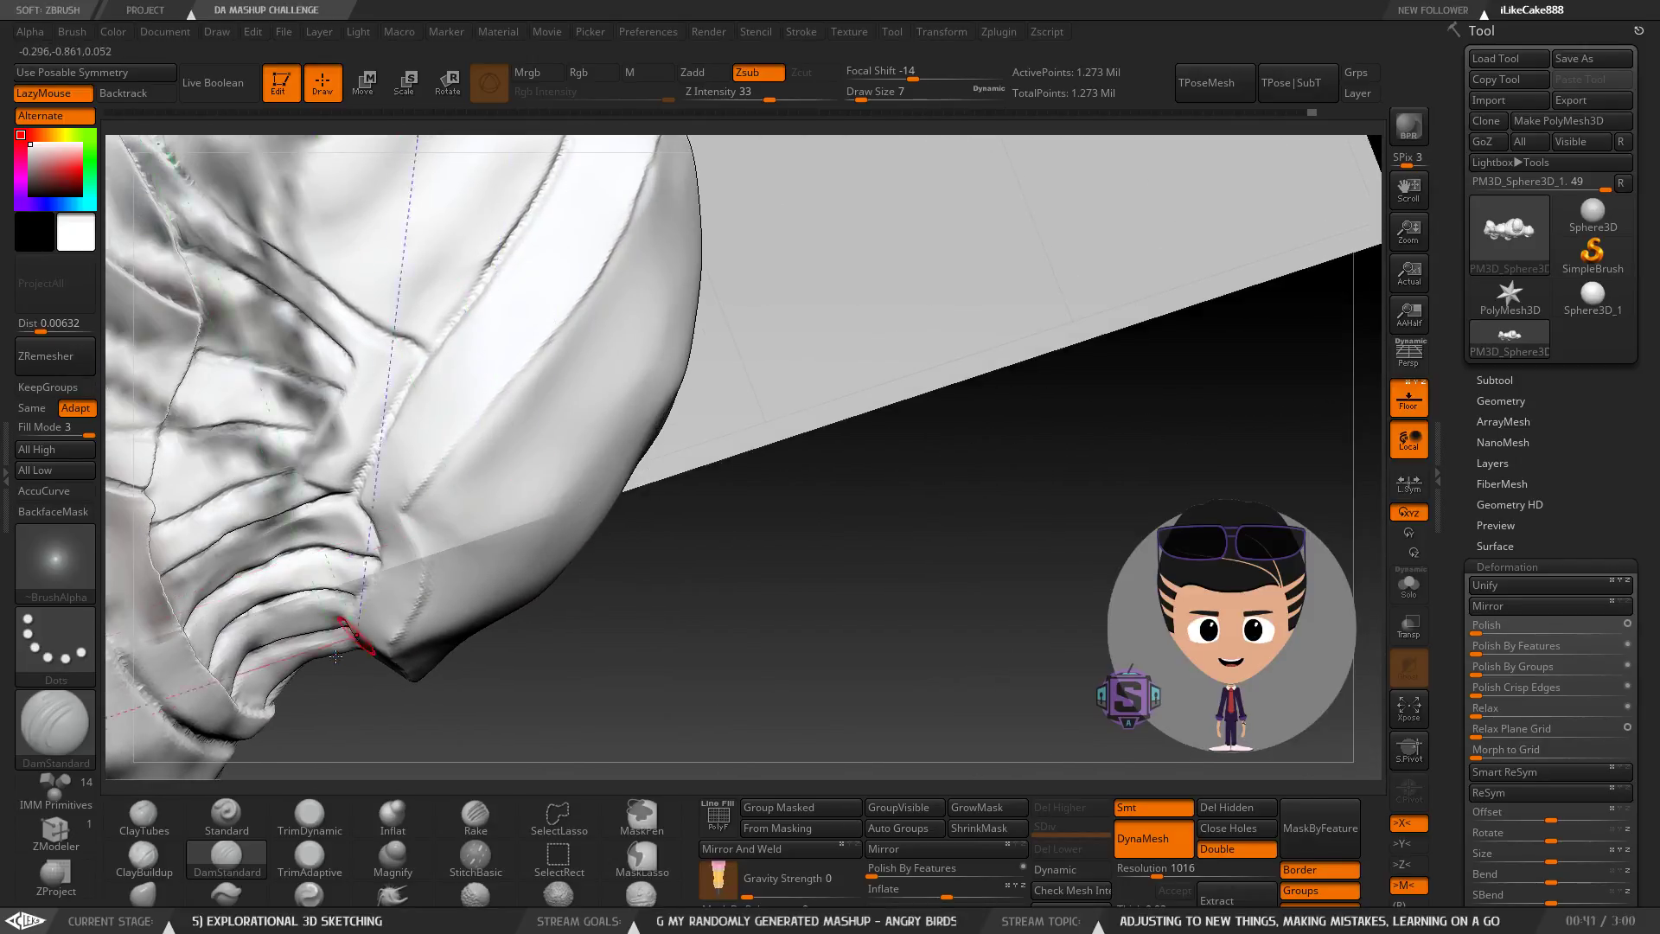
Build up the shoulder pad's face beside the rim band with ClayBuildup strokes at draw size 11.
left_click(138, 865)
left_click_drag(548, 451, 554, 448)
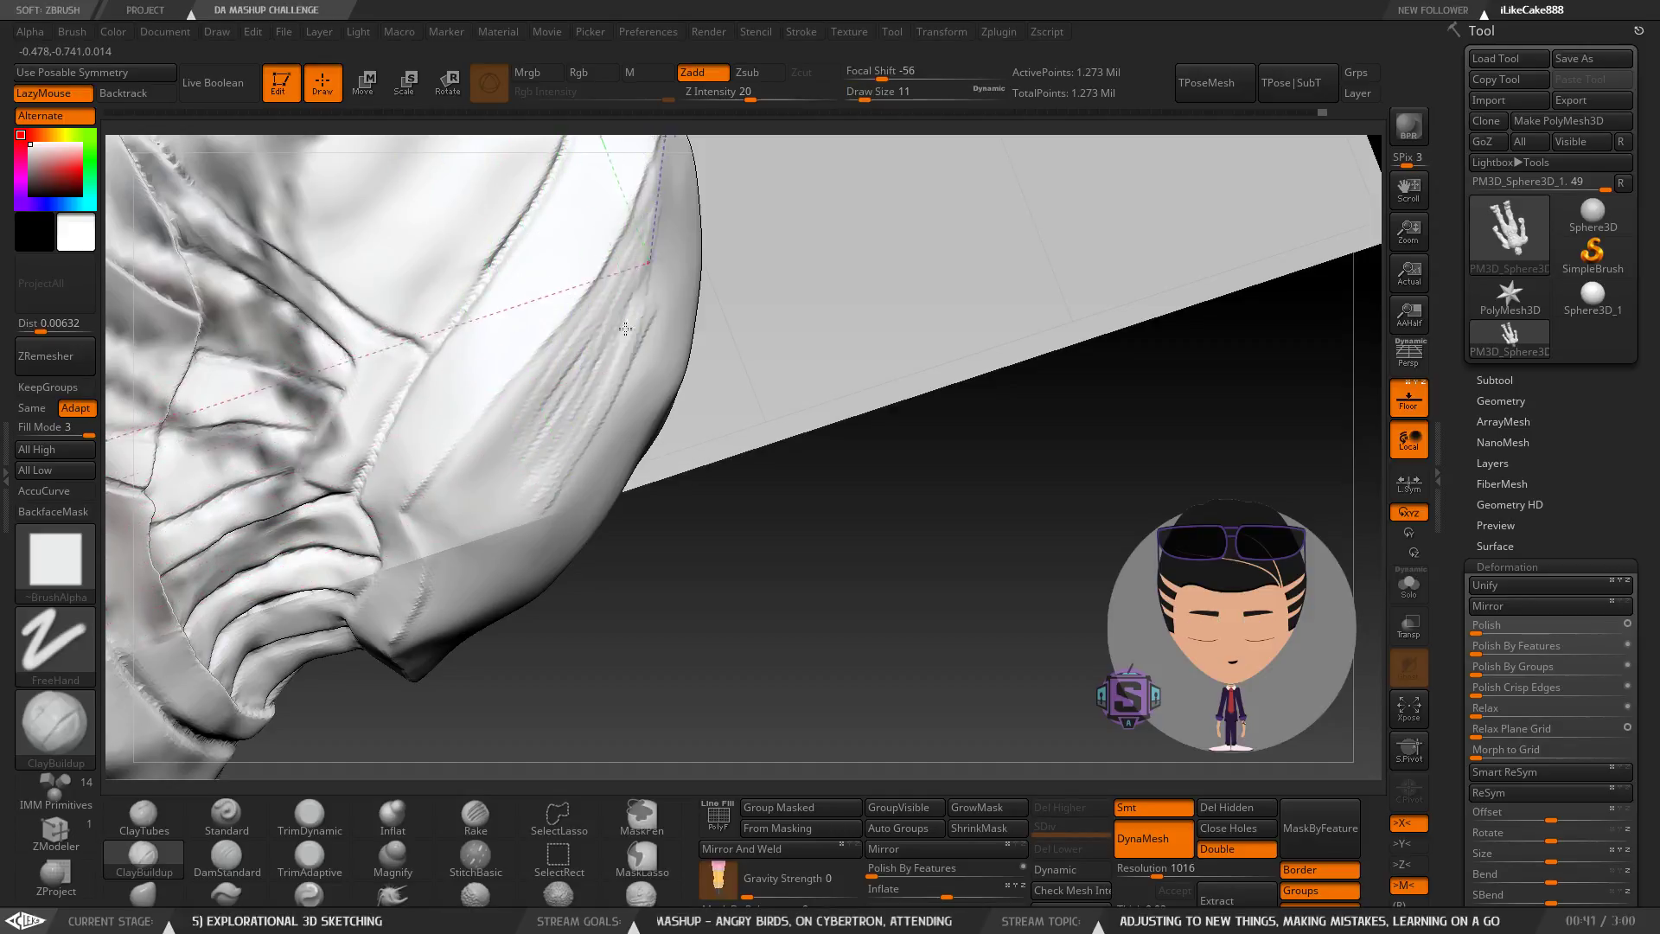
mouse_move(644, 335)
right_mouse_down()
mouse_move(597, 363)
mouse_move(623, 345)
mouse_move(648, 398)
mouse_move(607, 467)
right_mouse_up()
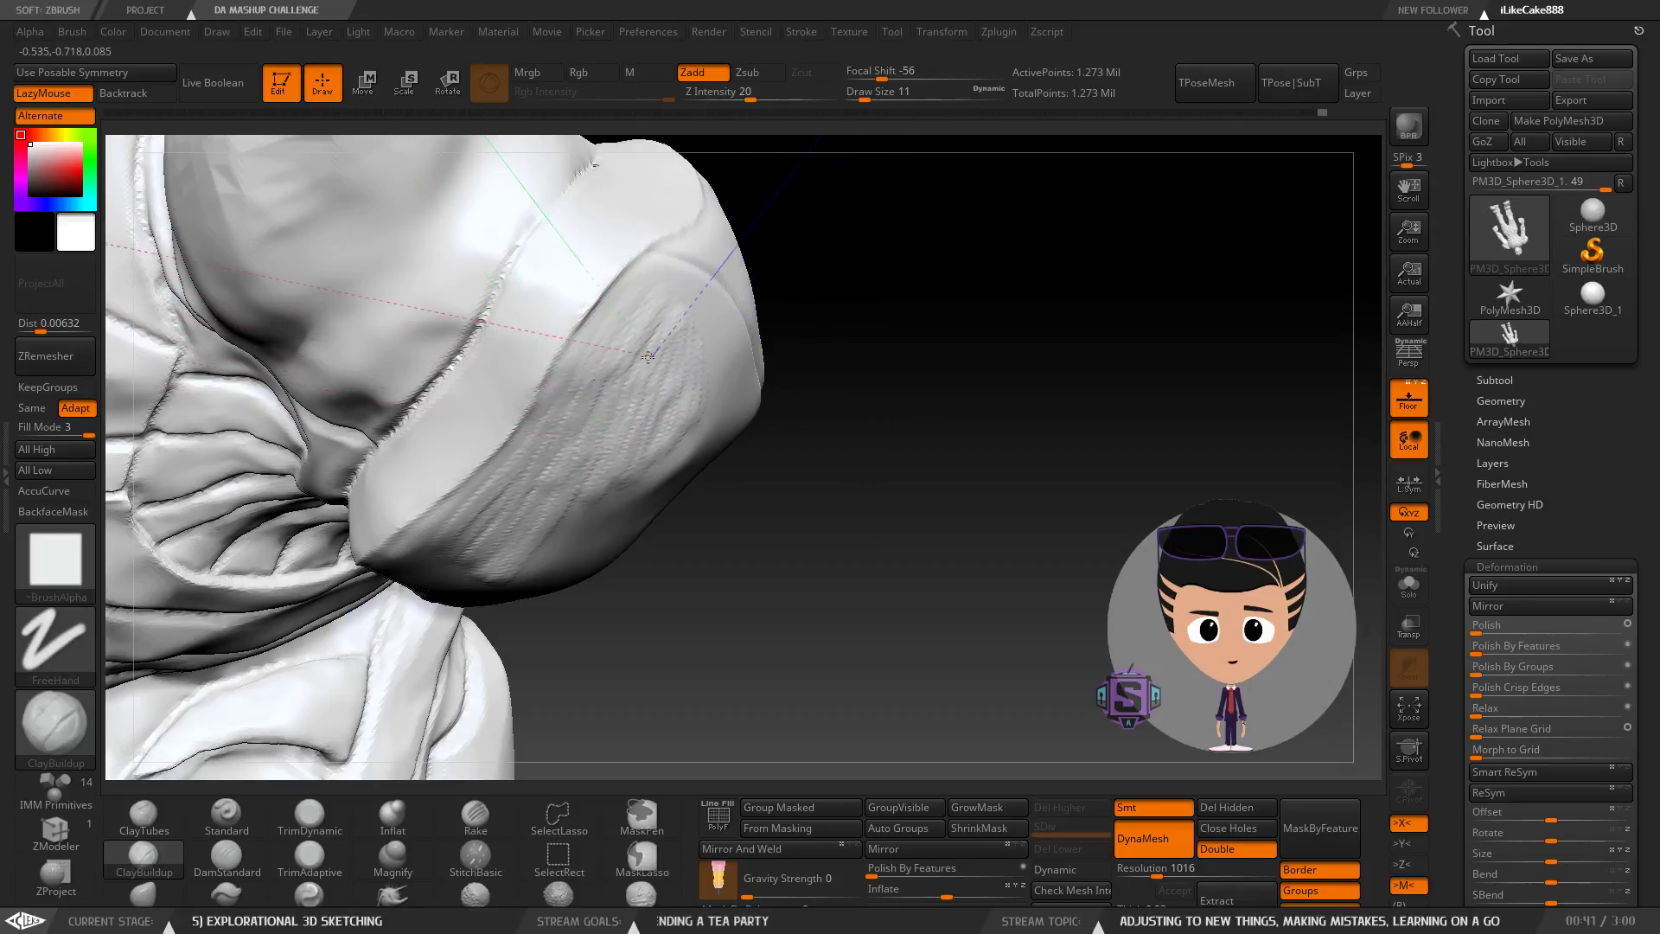
mouse_move(675, 508)
left_mouse_down()
mouse_move(661, 221)
mouse_move(678, 211)
left_mouse_up()
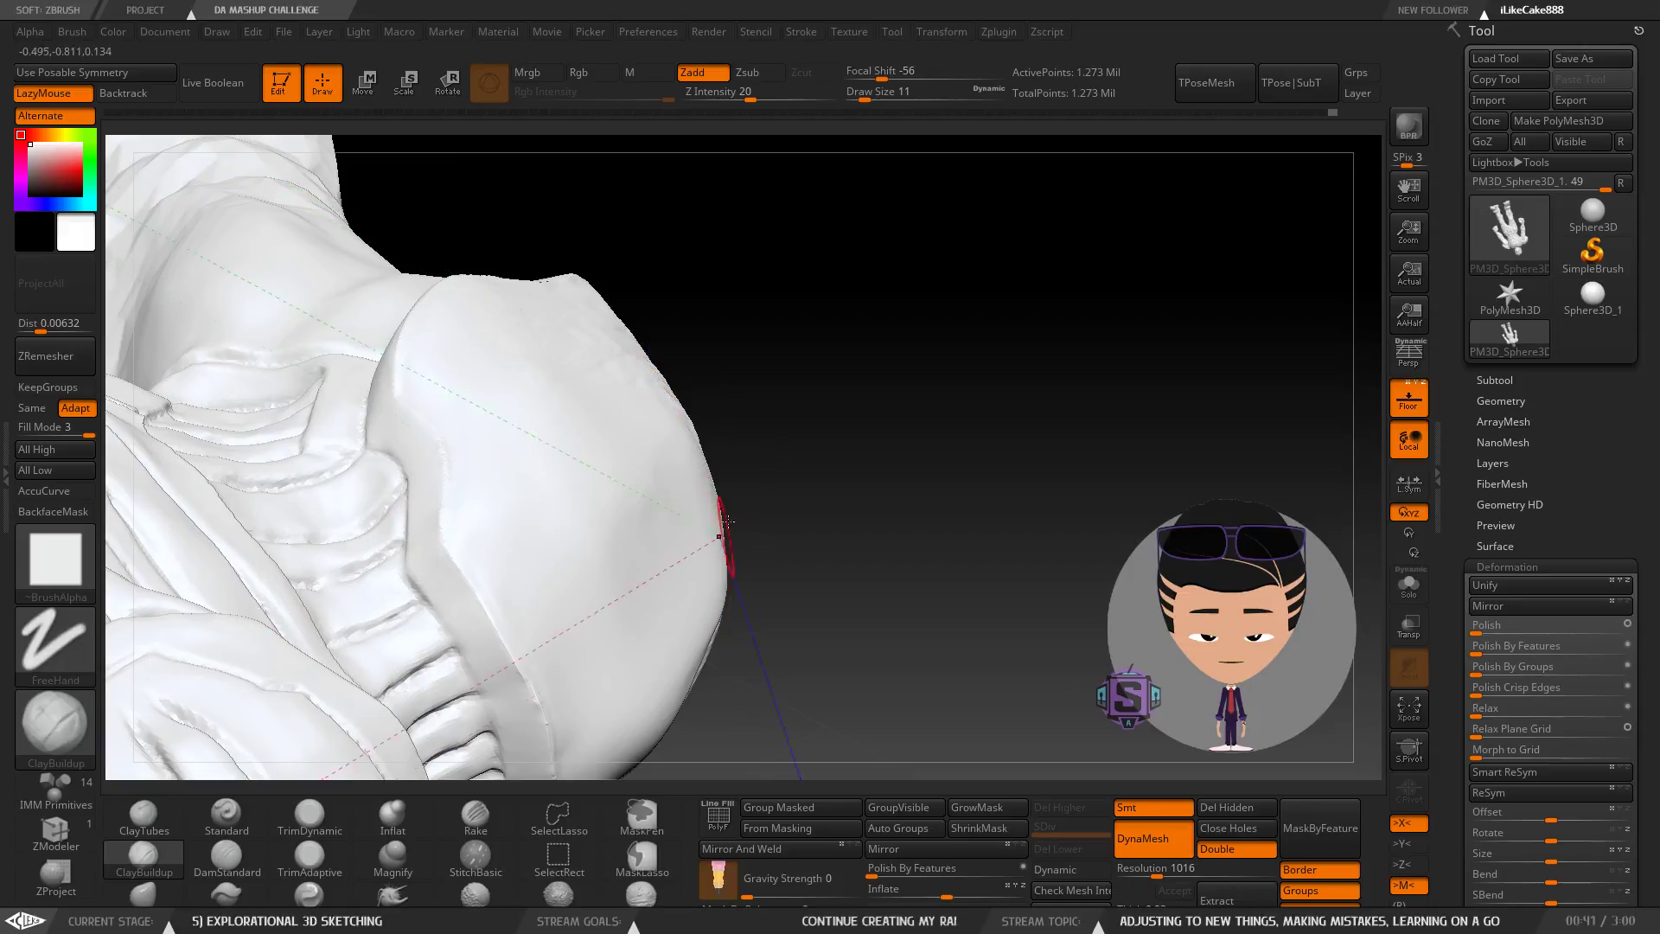
mouse_move(601, 407)
left_mouse_down()
mouse_move(526, 446)
mouse_move(611, 433)
mouse_move(587, 594)
mouse_move(582, 370)
mouse_move(609, 334)
mouse_move(512, 408)
left_mouse_up()
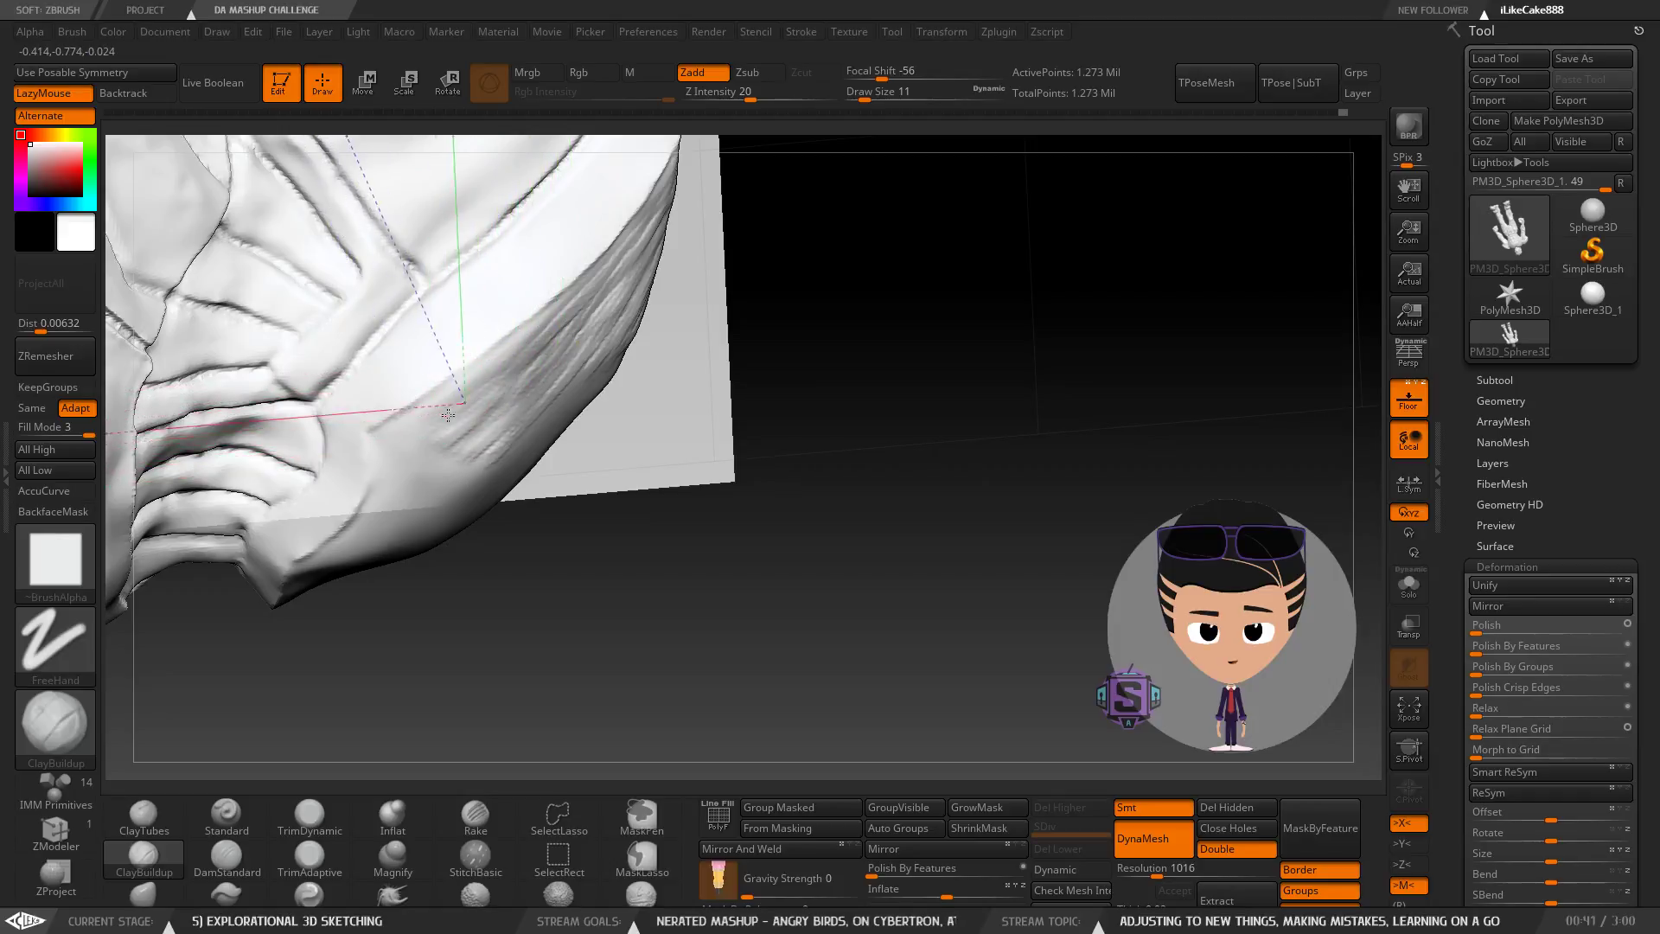
Update the DynaMesh and smooth the clay strokes on the shoulder pad's face.
left_click_drag(884, 378, 958, 400, "ctrl")
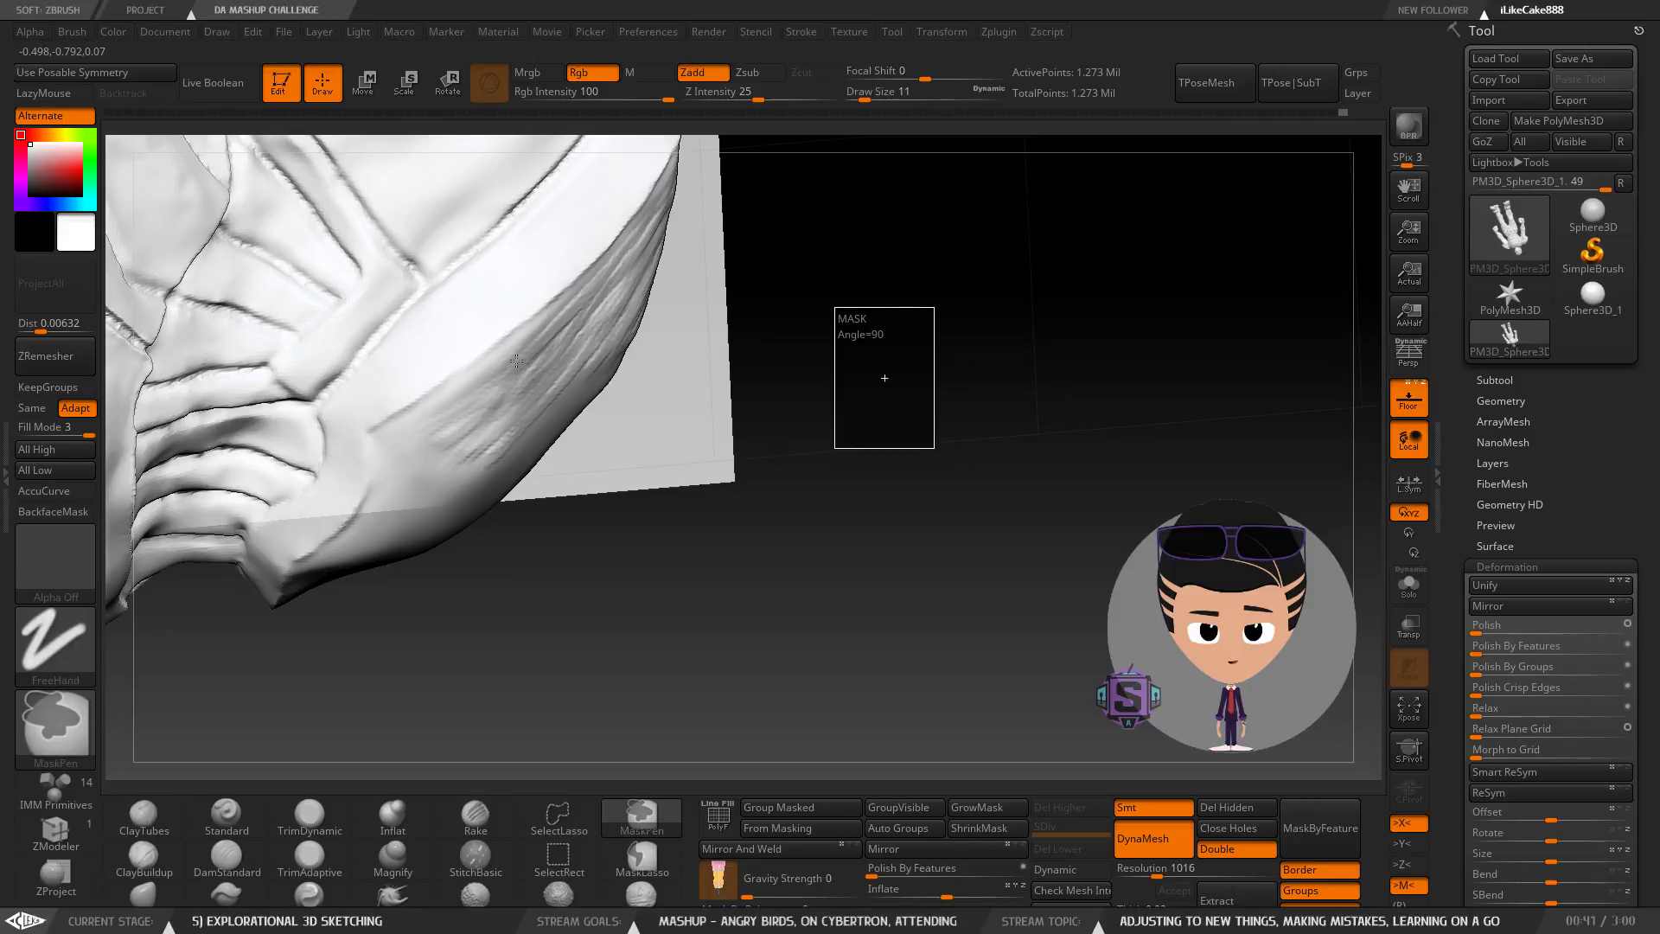
left_click_drag(485, 454, 503, 417, "shift")
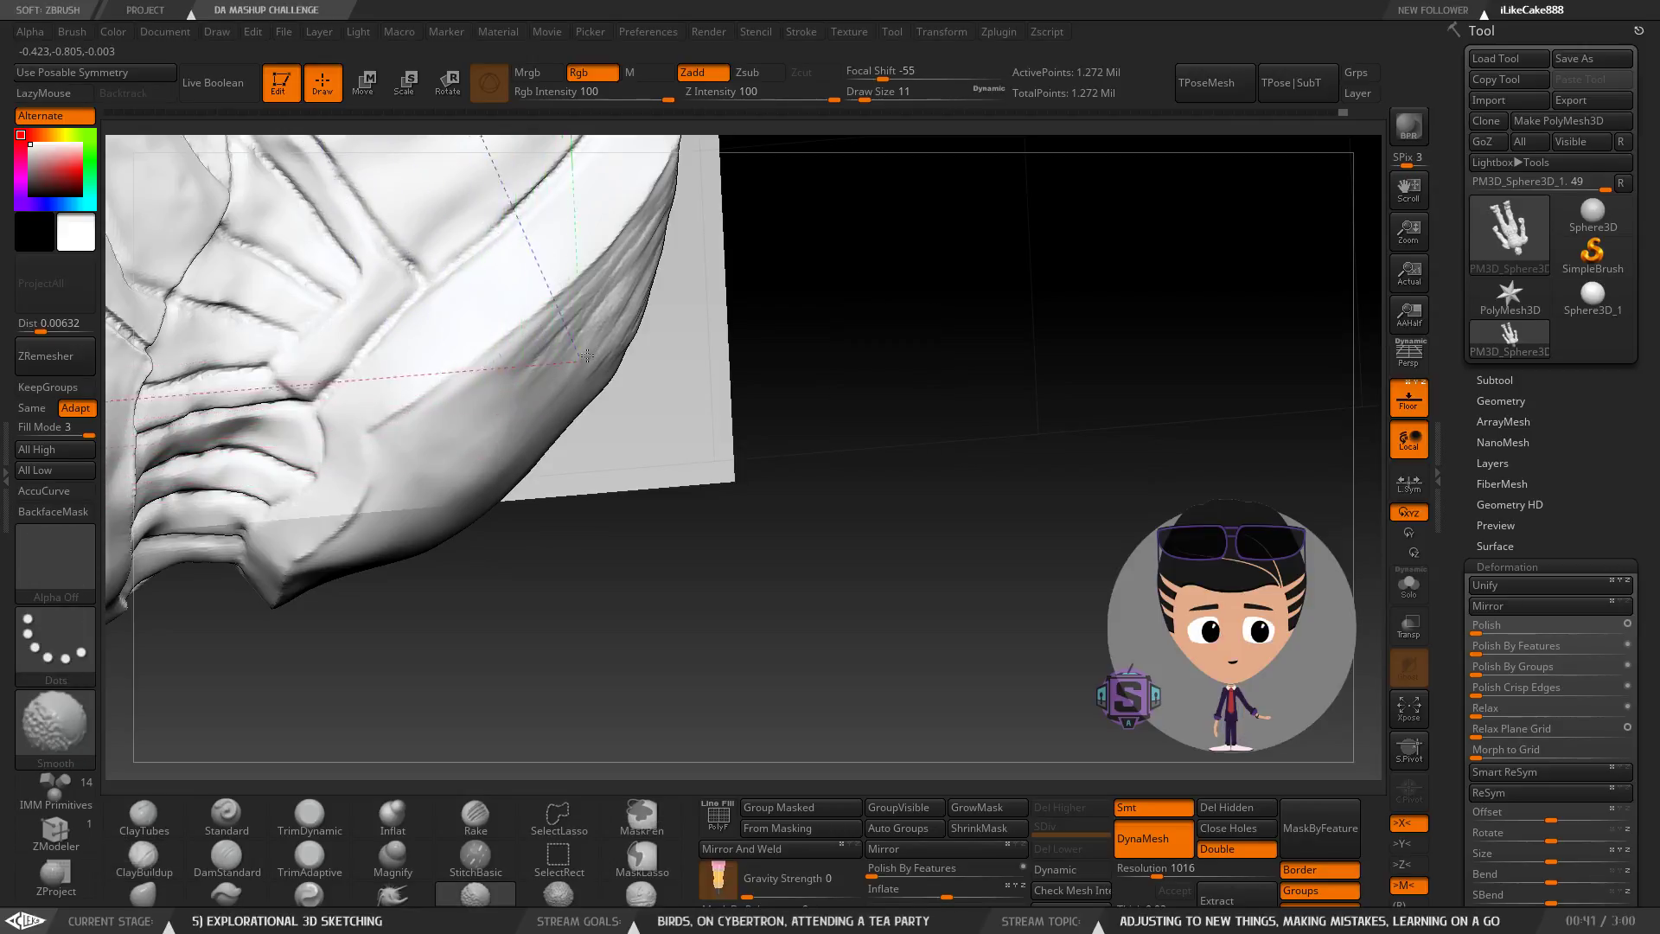
mouse_move(558, 337)
left_mouse_down("shift")
mouse_move(532, 352)
mouse_move(562, 333)
left_mouse_up("shift")
left_click_drag(670, 353, 593, 382)
mouse_move(742, 405)
left_mouse_down()
mouse_move(650, 346)
mouse_move(693, 300)
left_mouse_up()
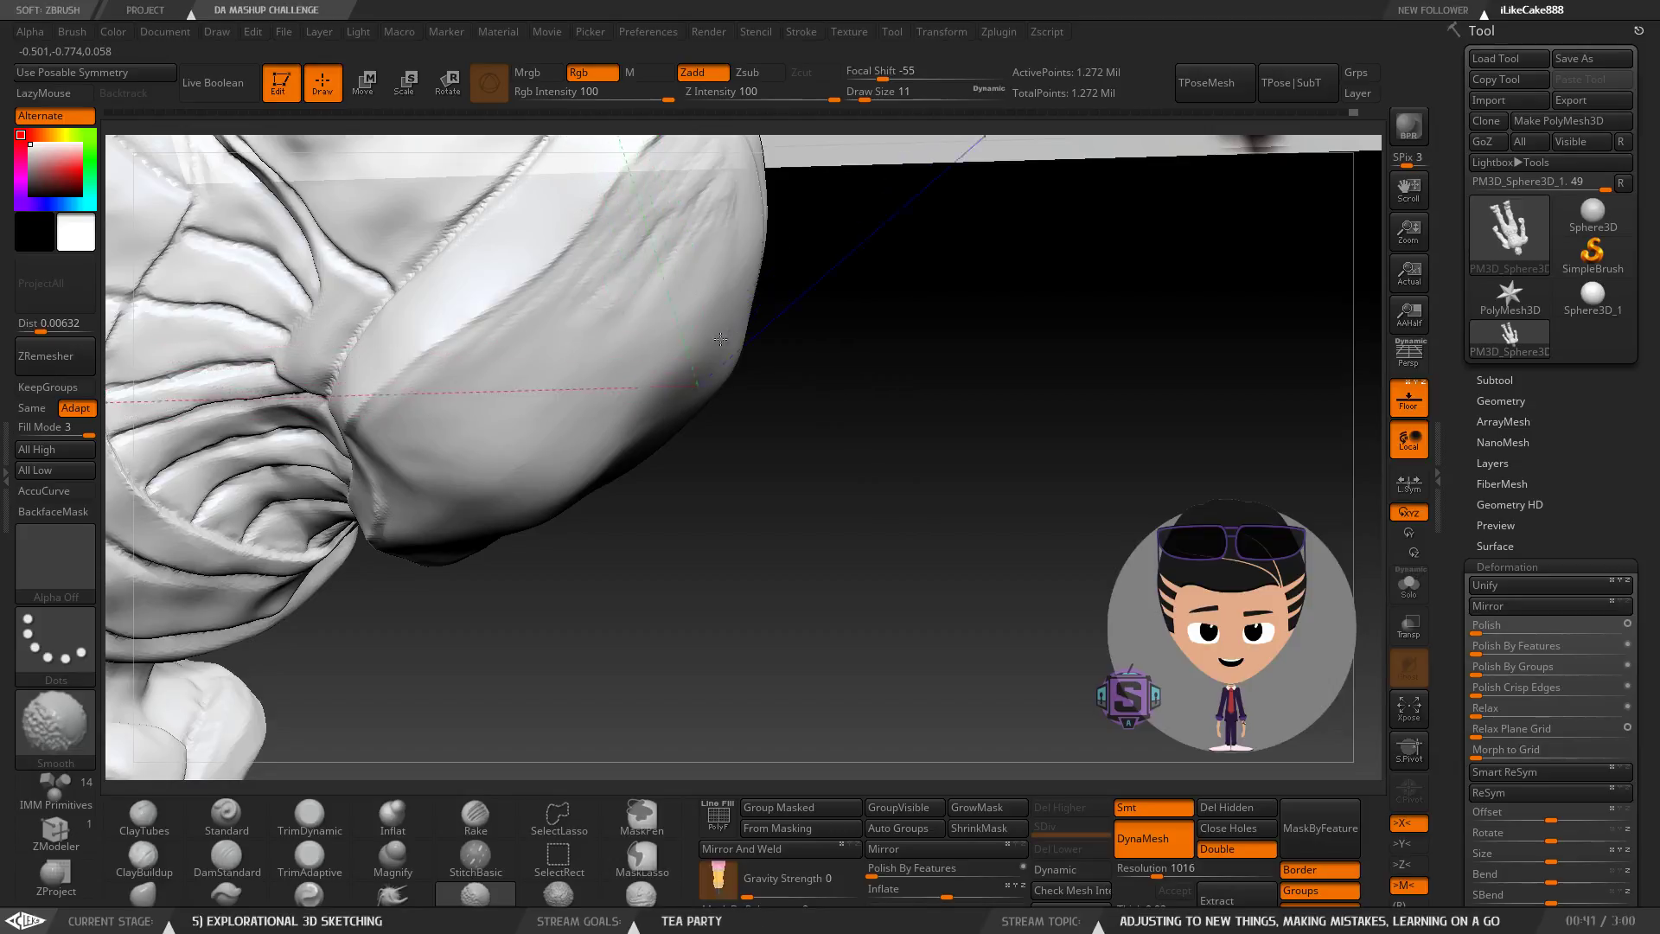
left_click_drag(721, 322, 702, 305, "shift")
right_click_drag(685, 289, 662, 388, "alt")
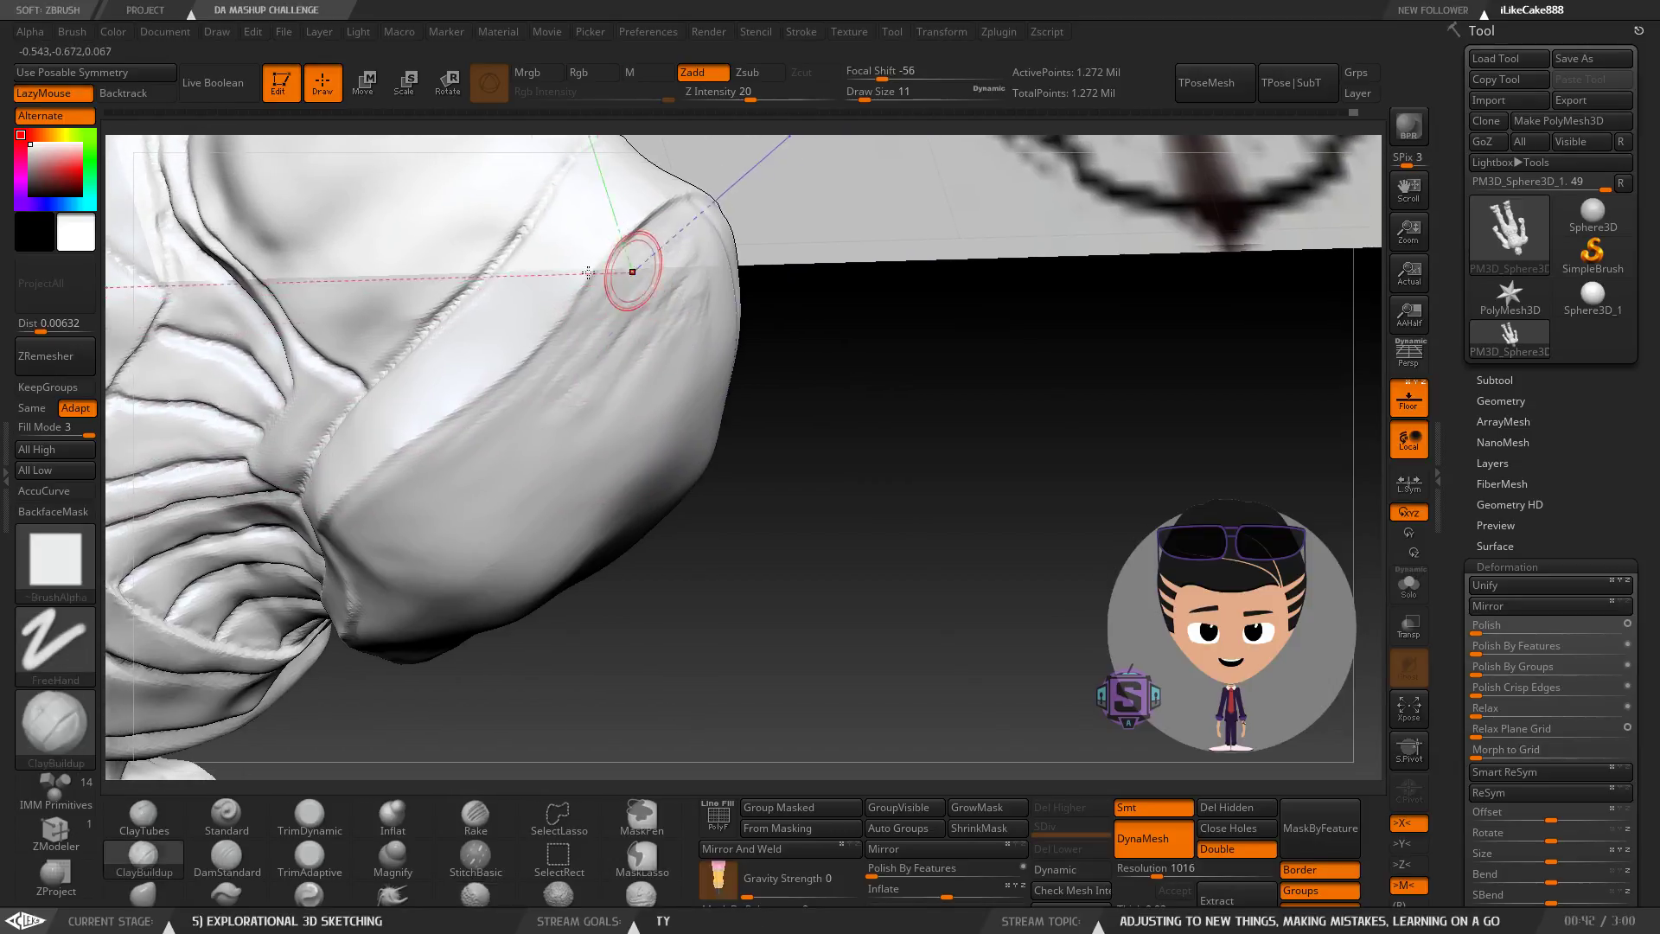
Smooth the remaining strokes from the pad's upper corner down to its lower end, along the rim band's edge.
left_click_drag(607, 415, 582, 425, "shift")
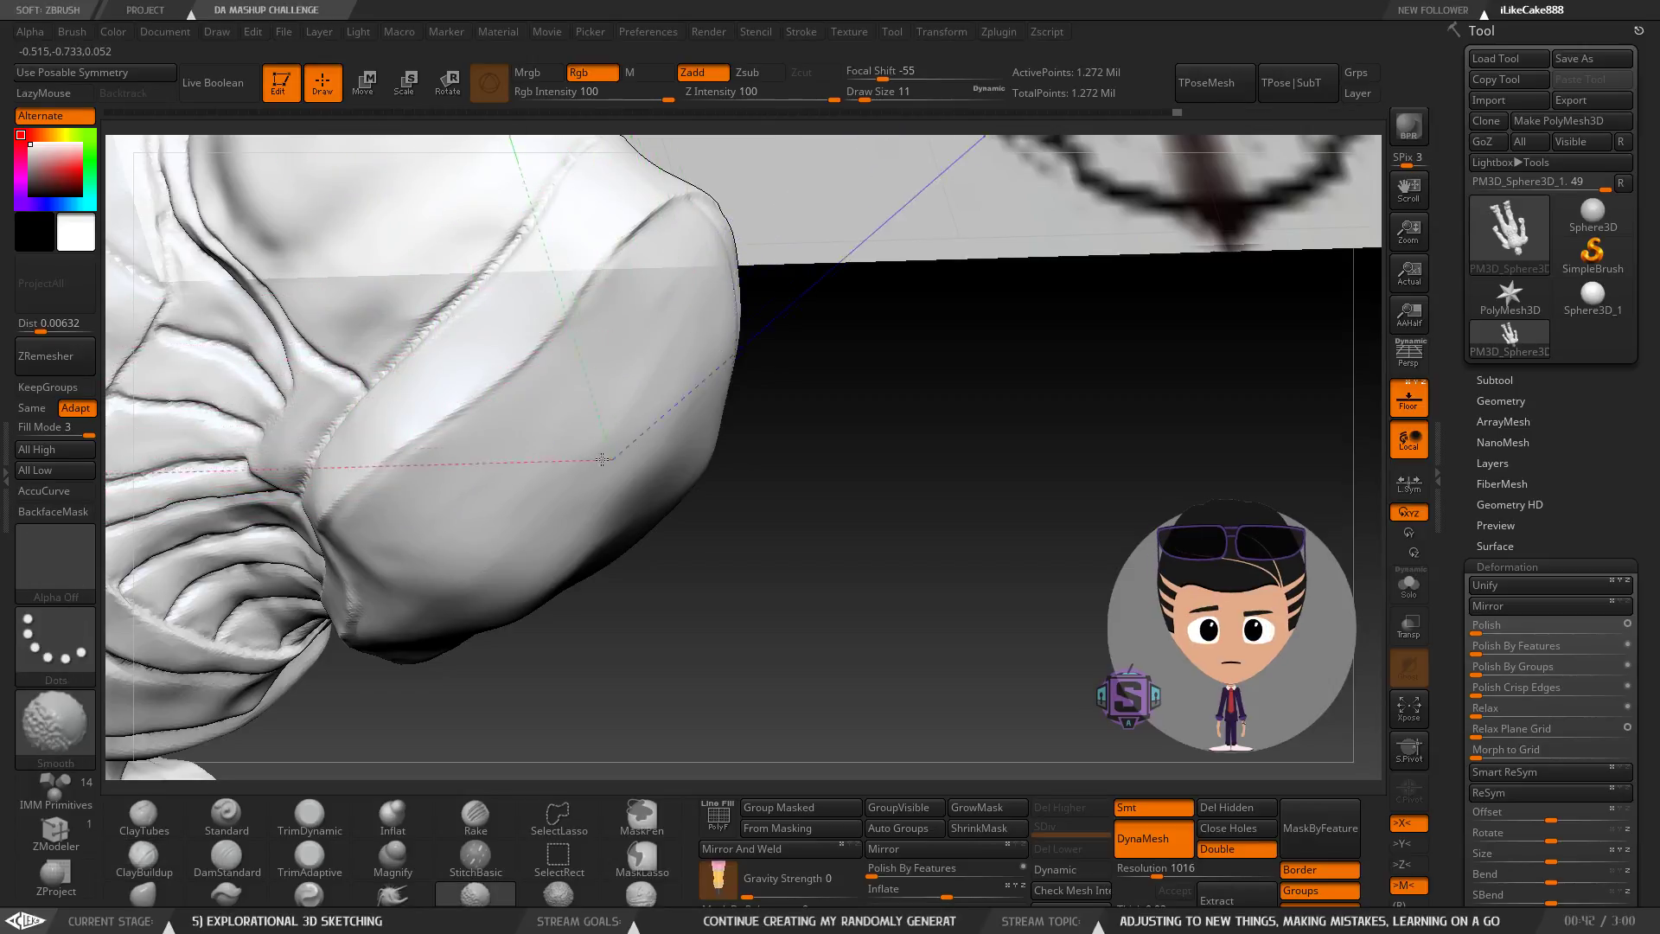
mouse_move(610, 431)
left_mouse_down("shift")
mouse_move(458, 492)
mouse_move(415, 545)
left_mouse_up("shift")
mouse_move(415, 545)
right_mouse_down()
mouse_move(444, 471)
mouse_move(480, 460)
right_mouse_up()
left_click_drag(458, 483, 452, 464, "shift")
Soften the crease between the rim band and the adjoining surface near the pad's outer corner with the Smooth brush.
mouse_move(406, 530)
right_mouse_down()
mouse_move(337, 381)
mouse_move(403, 497)
mouse_move(452, 517)
mouse_move(424, 381)
mouse_move(429, 235)
right_mouse_up()
key("shift")
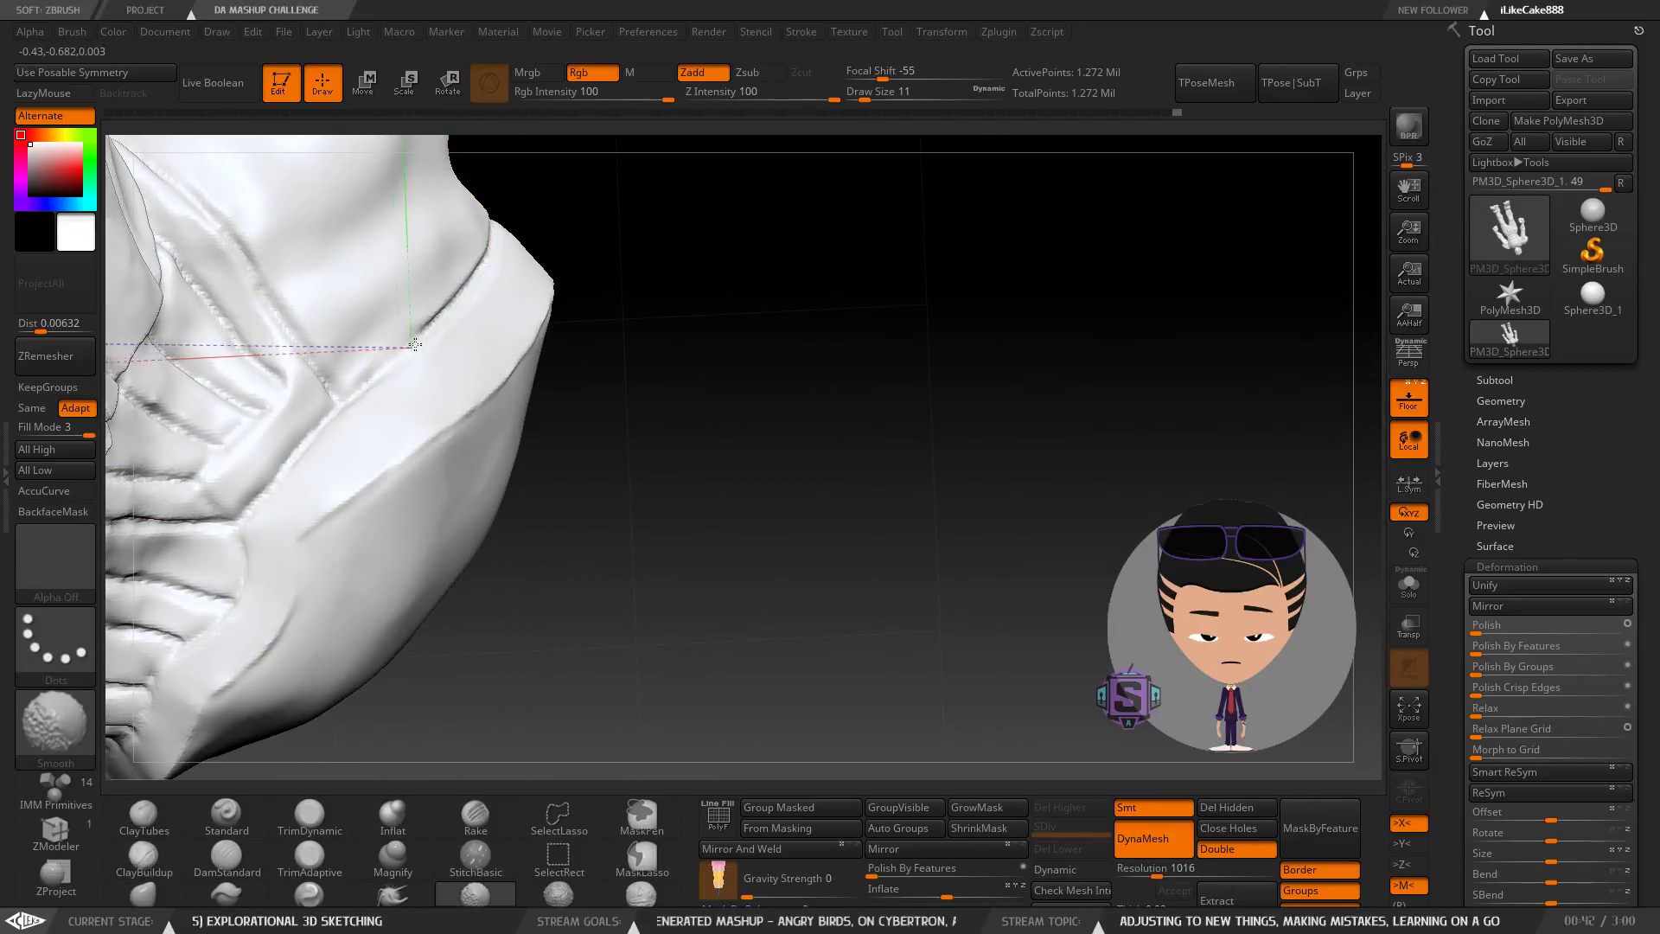
left_click_drag(483, 255, 510, 222, "shift")
key("ctrl+z")
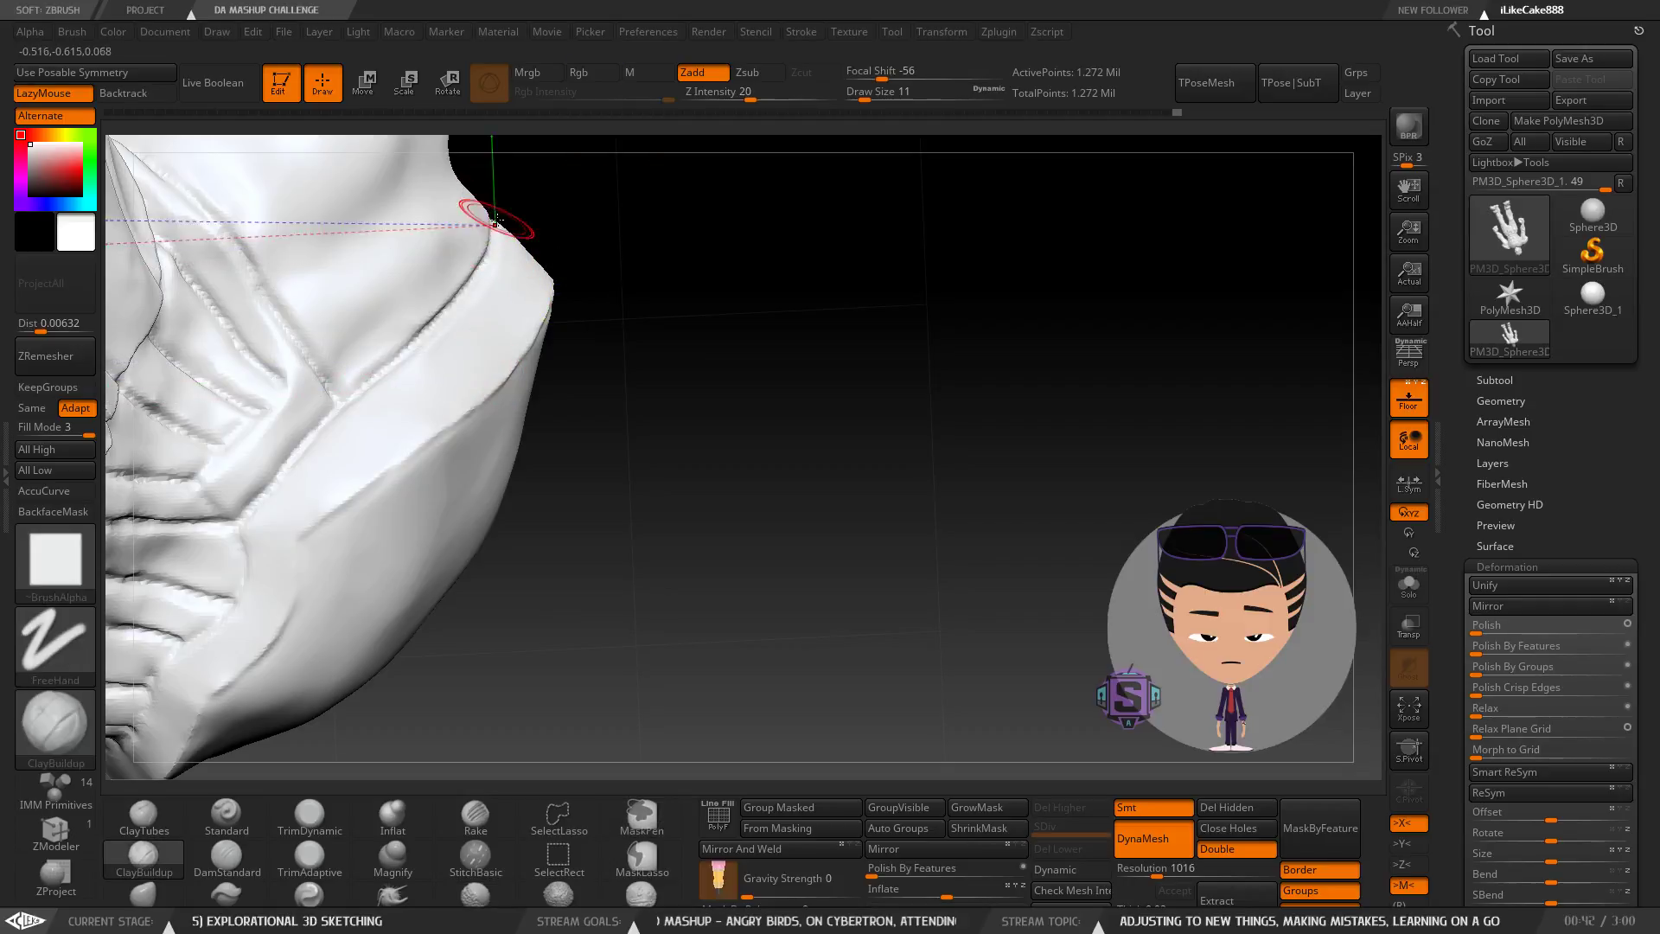
right_click_drag(491, 210, 508, 196)
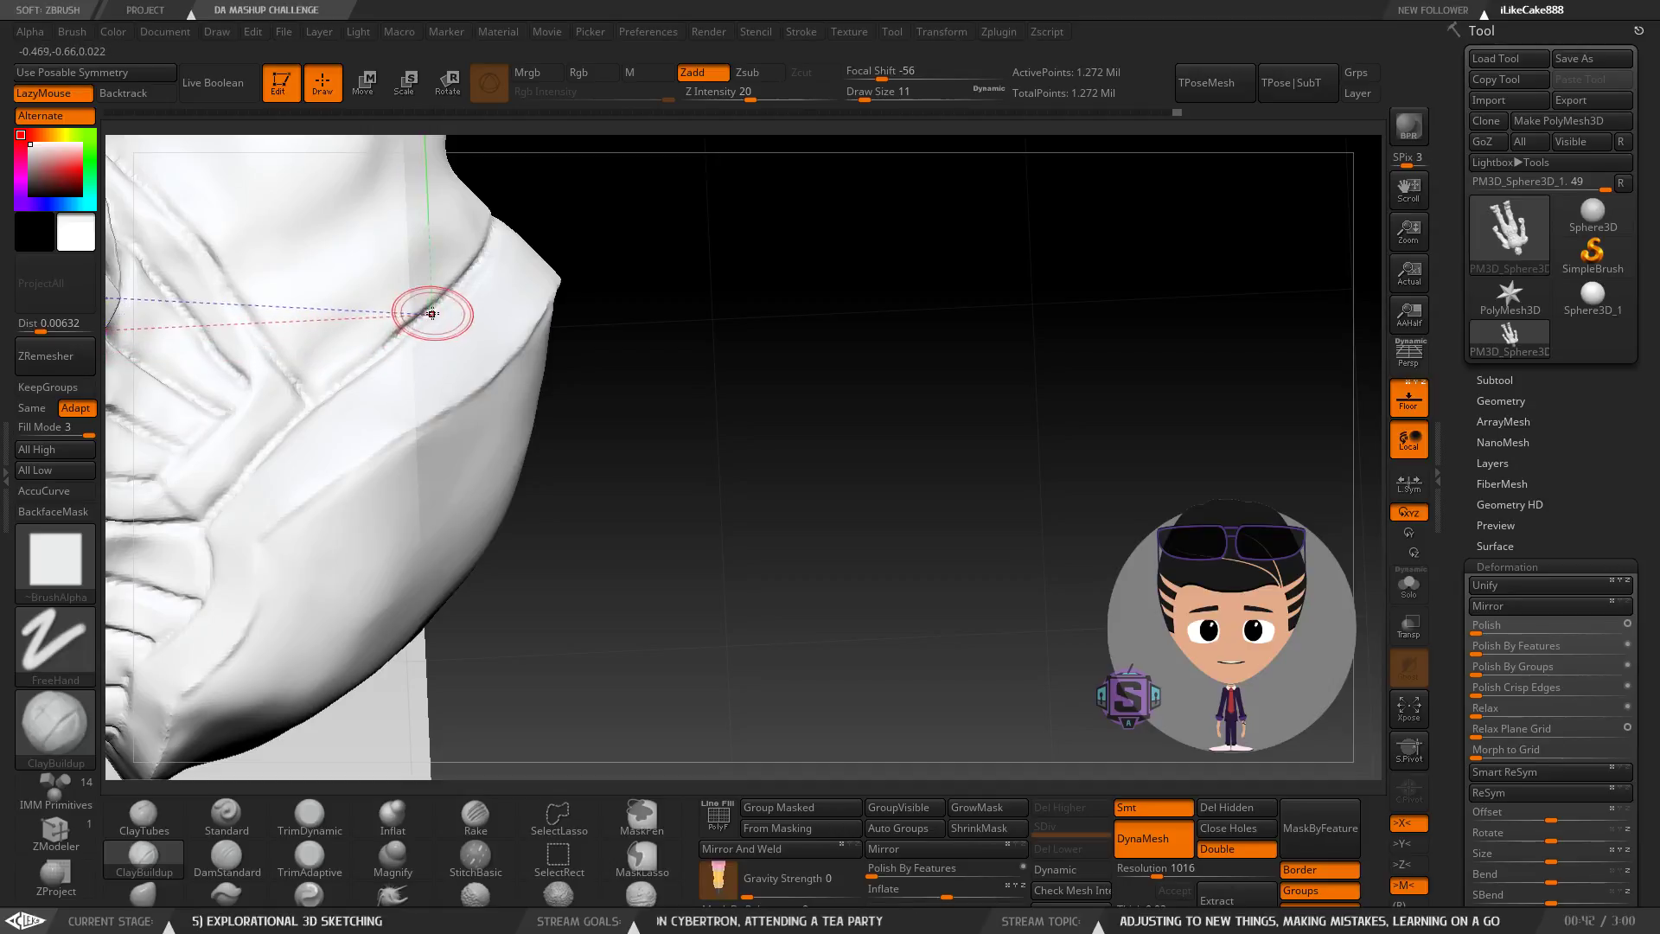
key("shift")
left_click_drag(421, 310, 483, 270, "shift")
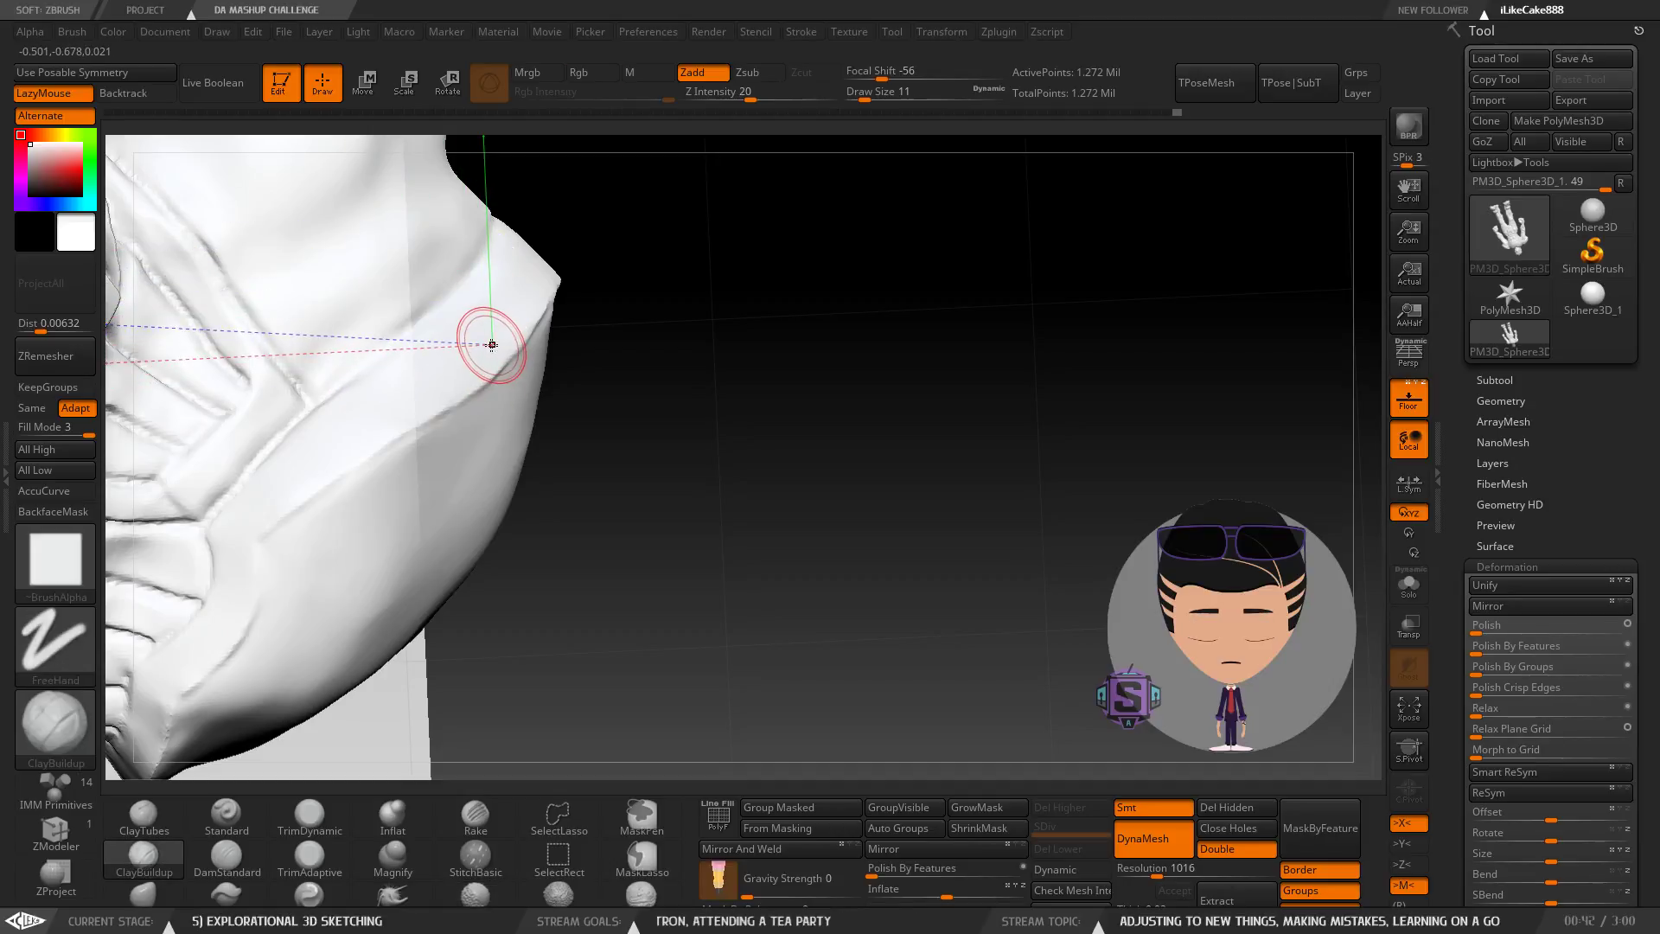
Switch to DamStandard at draw size 11 and try reworking the crease at the pad's outer corner.
left_click(226, 856)
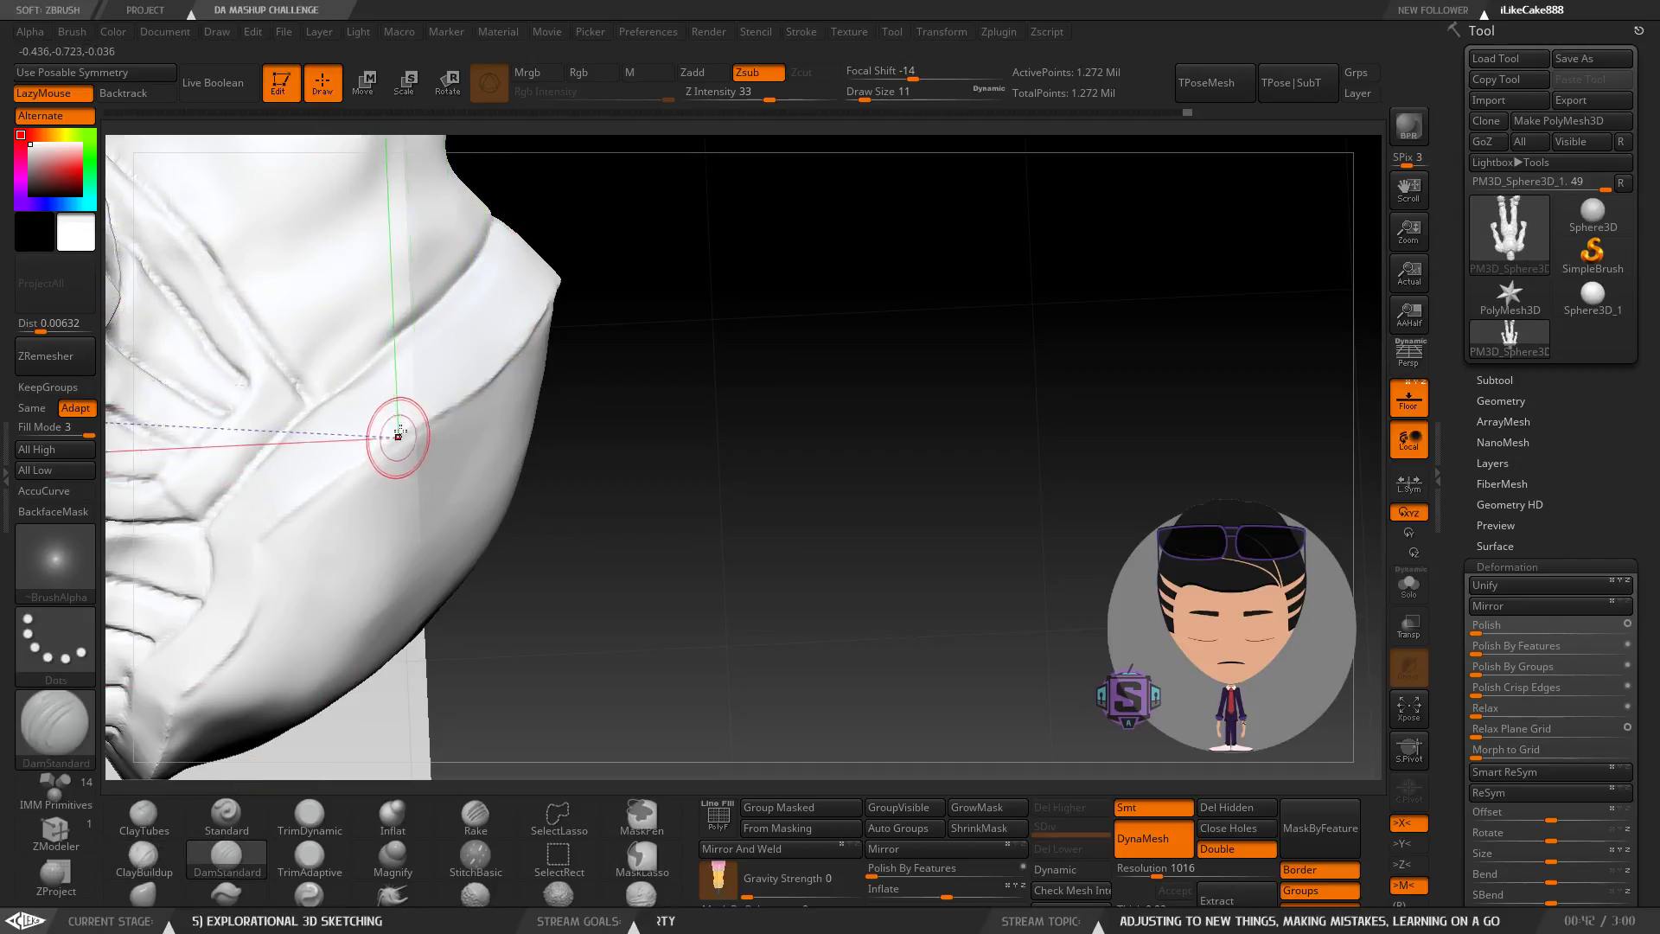
key("shift")
left_click_drag(486, 217, 490, 213, "shift")
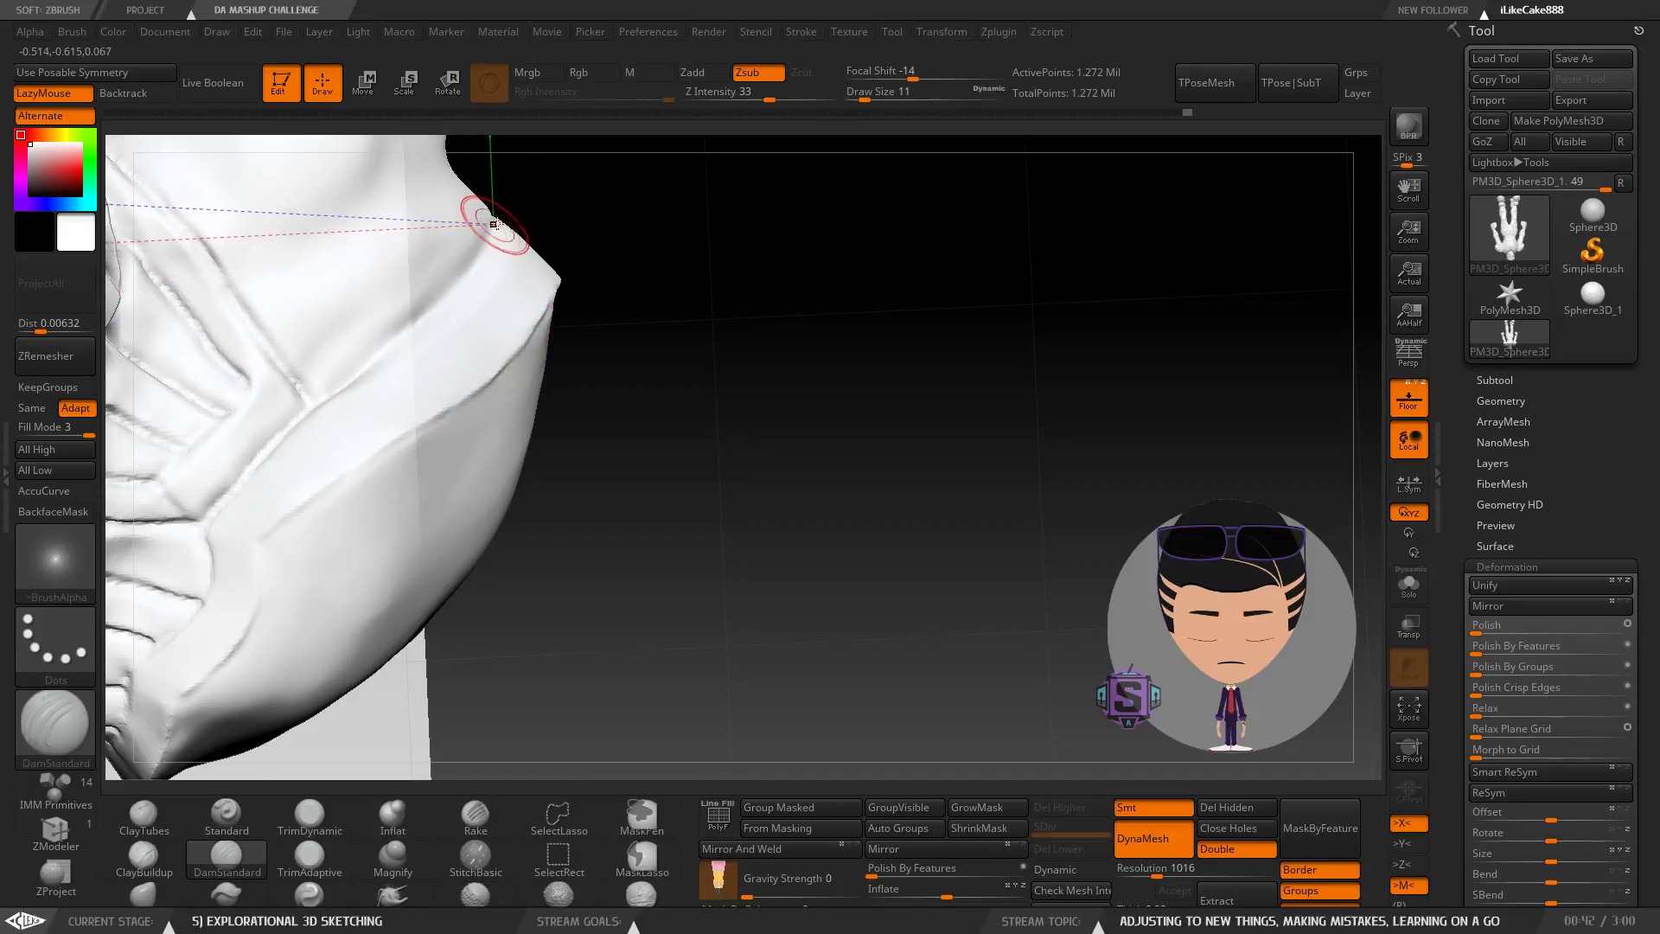
key("ctrl+z")
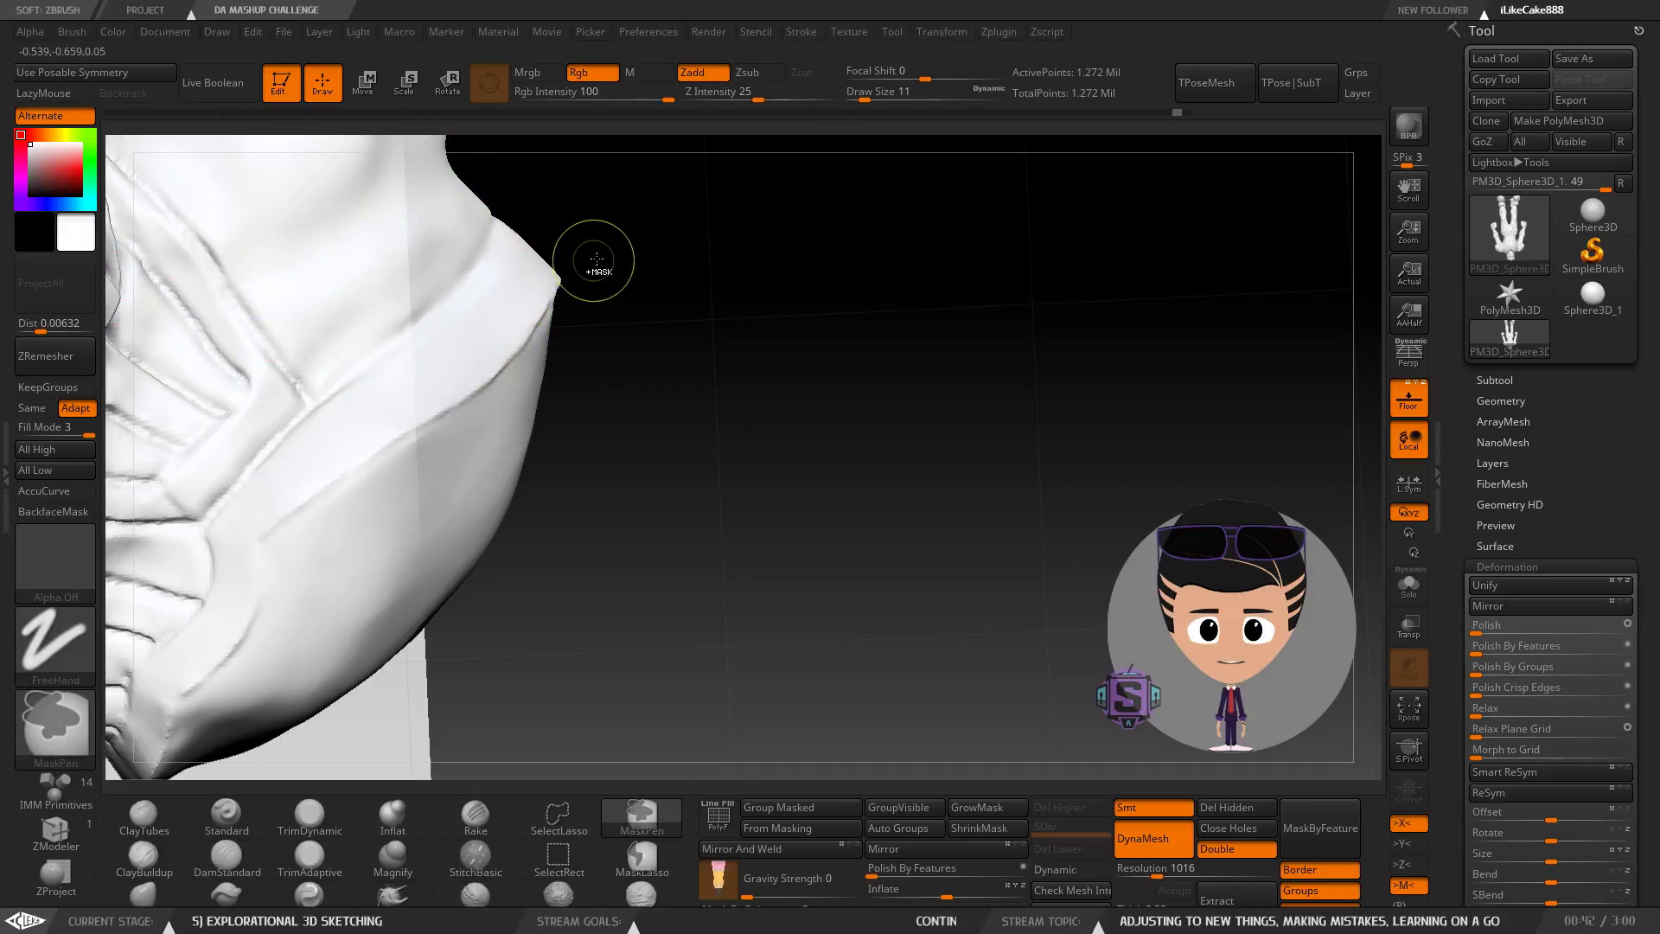
Smooth and redefine the edge between the rim band and the pad's face up to the outer corner.
mouse_move(556, 404)
left_mouse_down()
mouse_move(503, 434)
mouse_move(511, 375)
mouse_move(536, 337)
mouse_move(553, 345)
mouse_move(527, 372)
left_mouse_up()
key("shift")
mouse_move(478, 420)
right_mouse_down()
mouse_move(409, 530)
mouse_move(426, 540)
mouse_move(438, 496)
right_mouse_up()
key("shift")
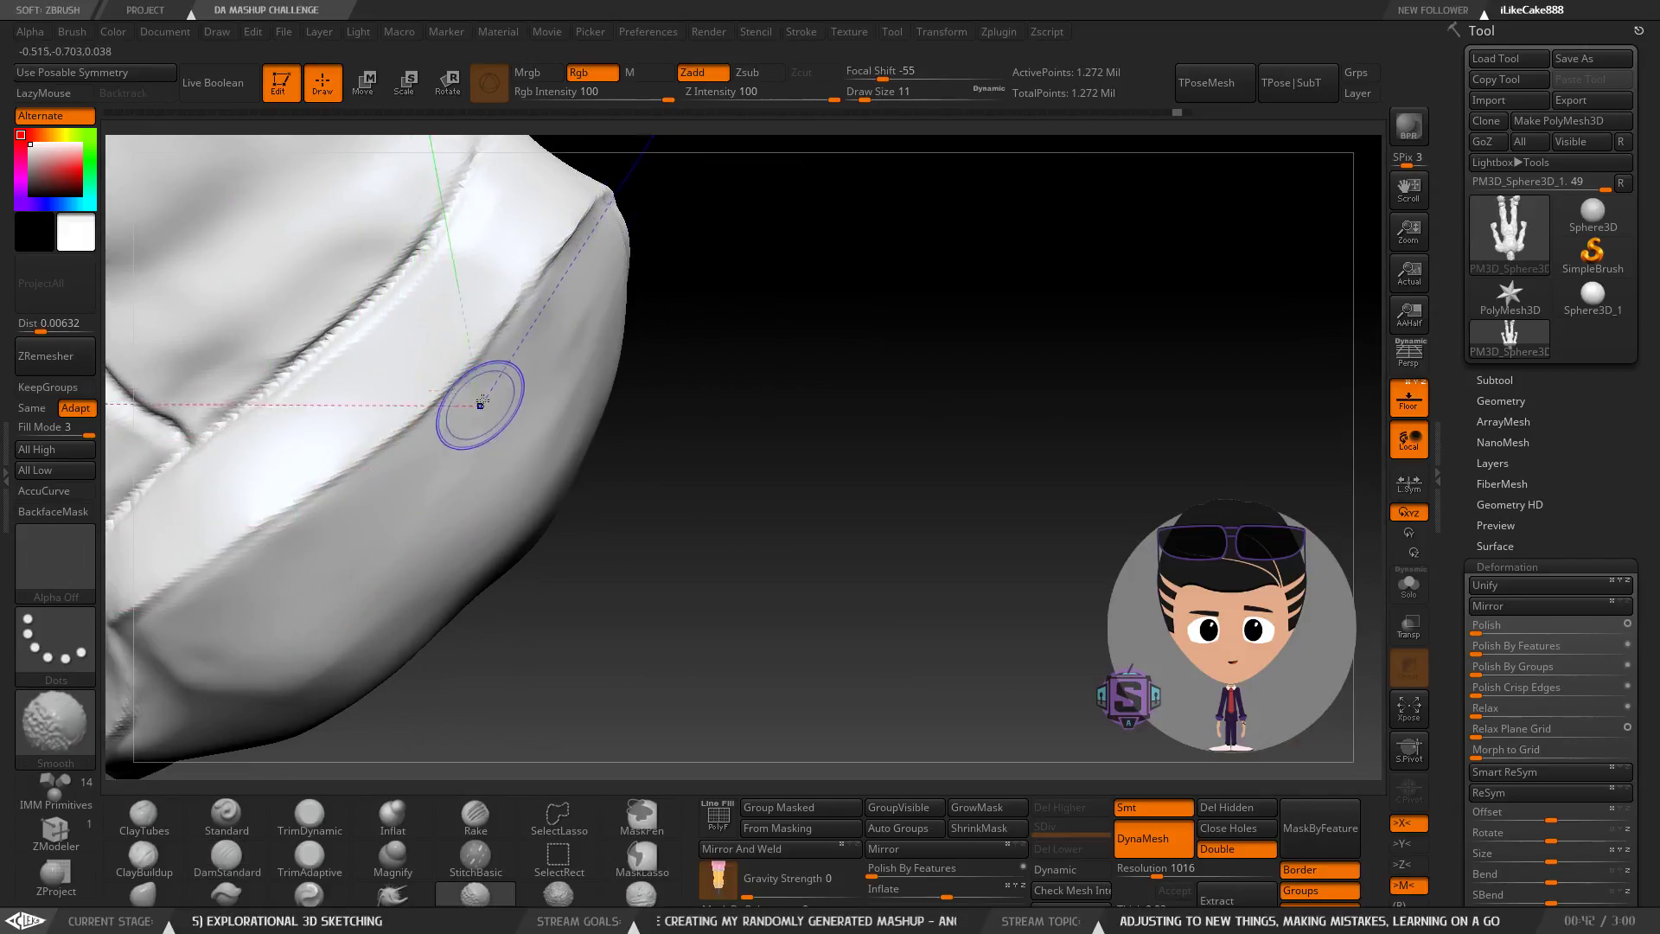
left_click_drag(566, 278, 593, 208, "shift")
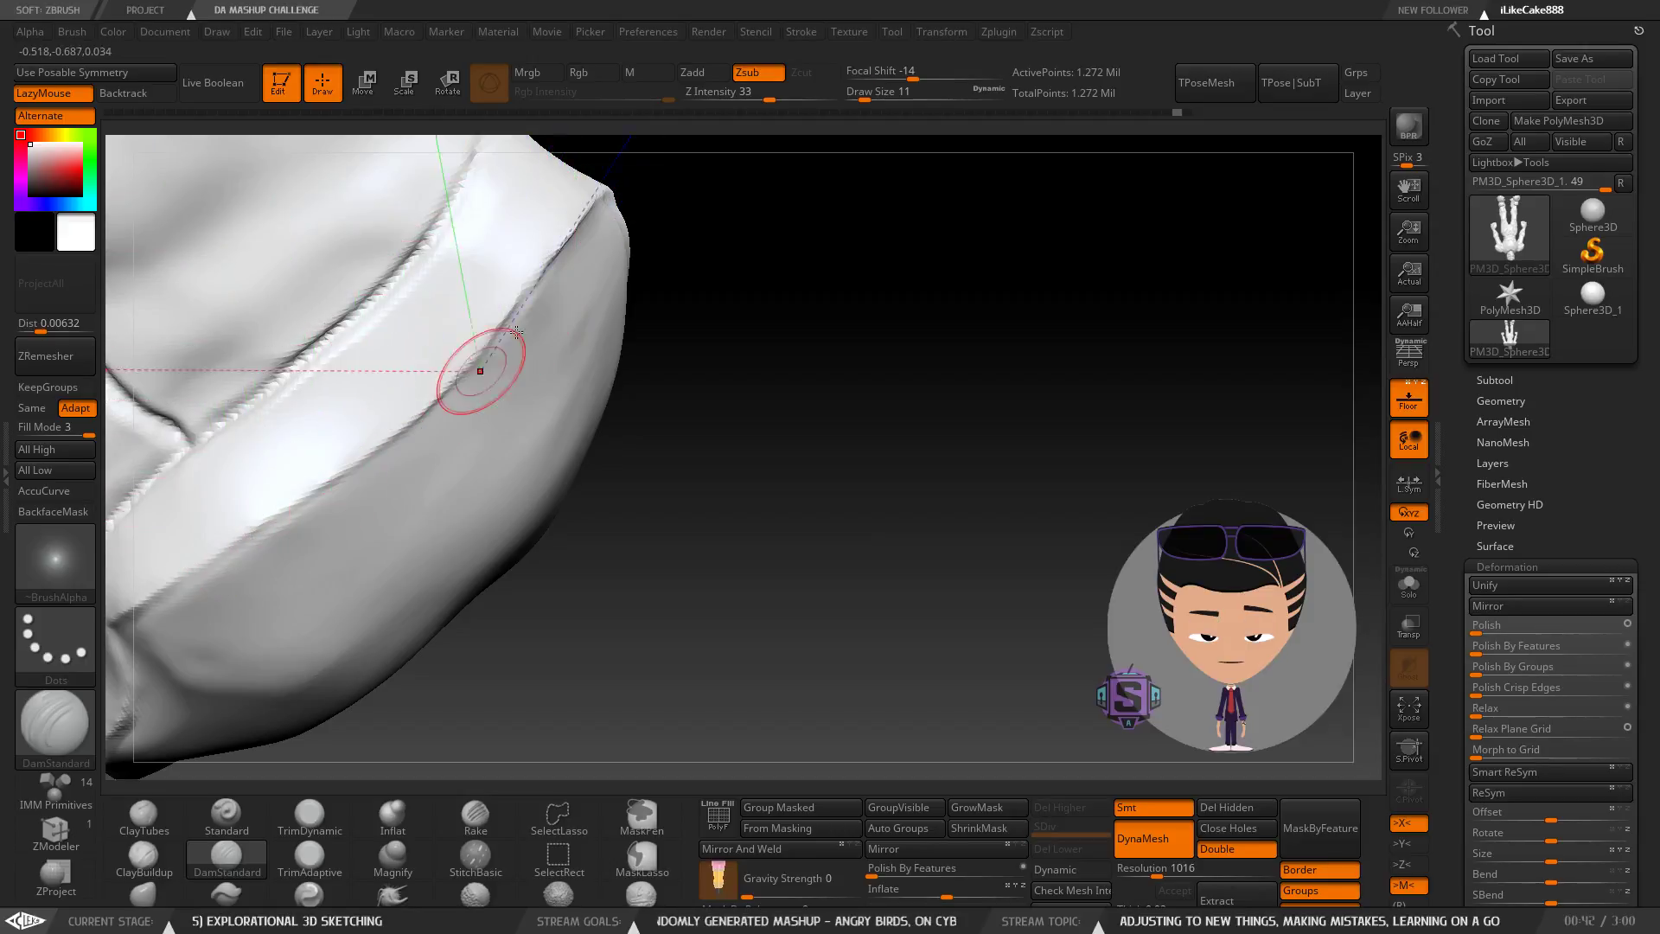
Reduce the draw size to 9 and smooth the crease between the rim band and the pad's face near the outer corner.
right_click_drag(526, 323, 513, 370)
key("shift")
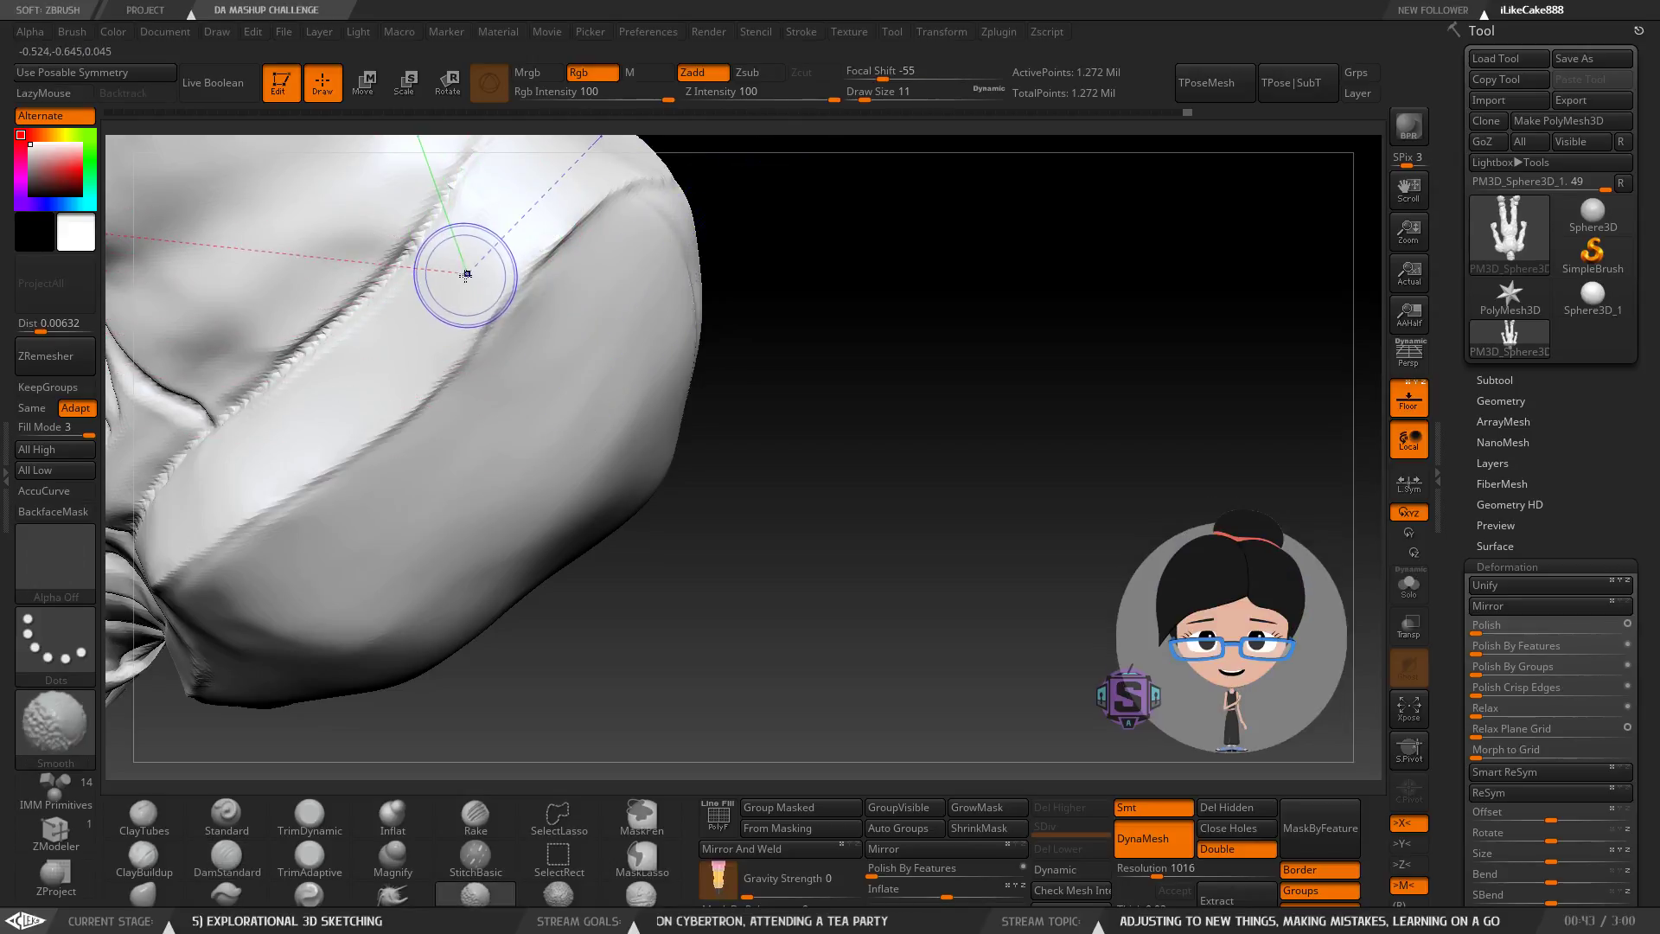
key("s")
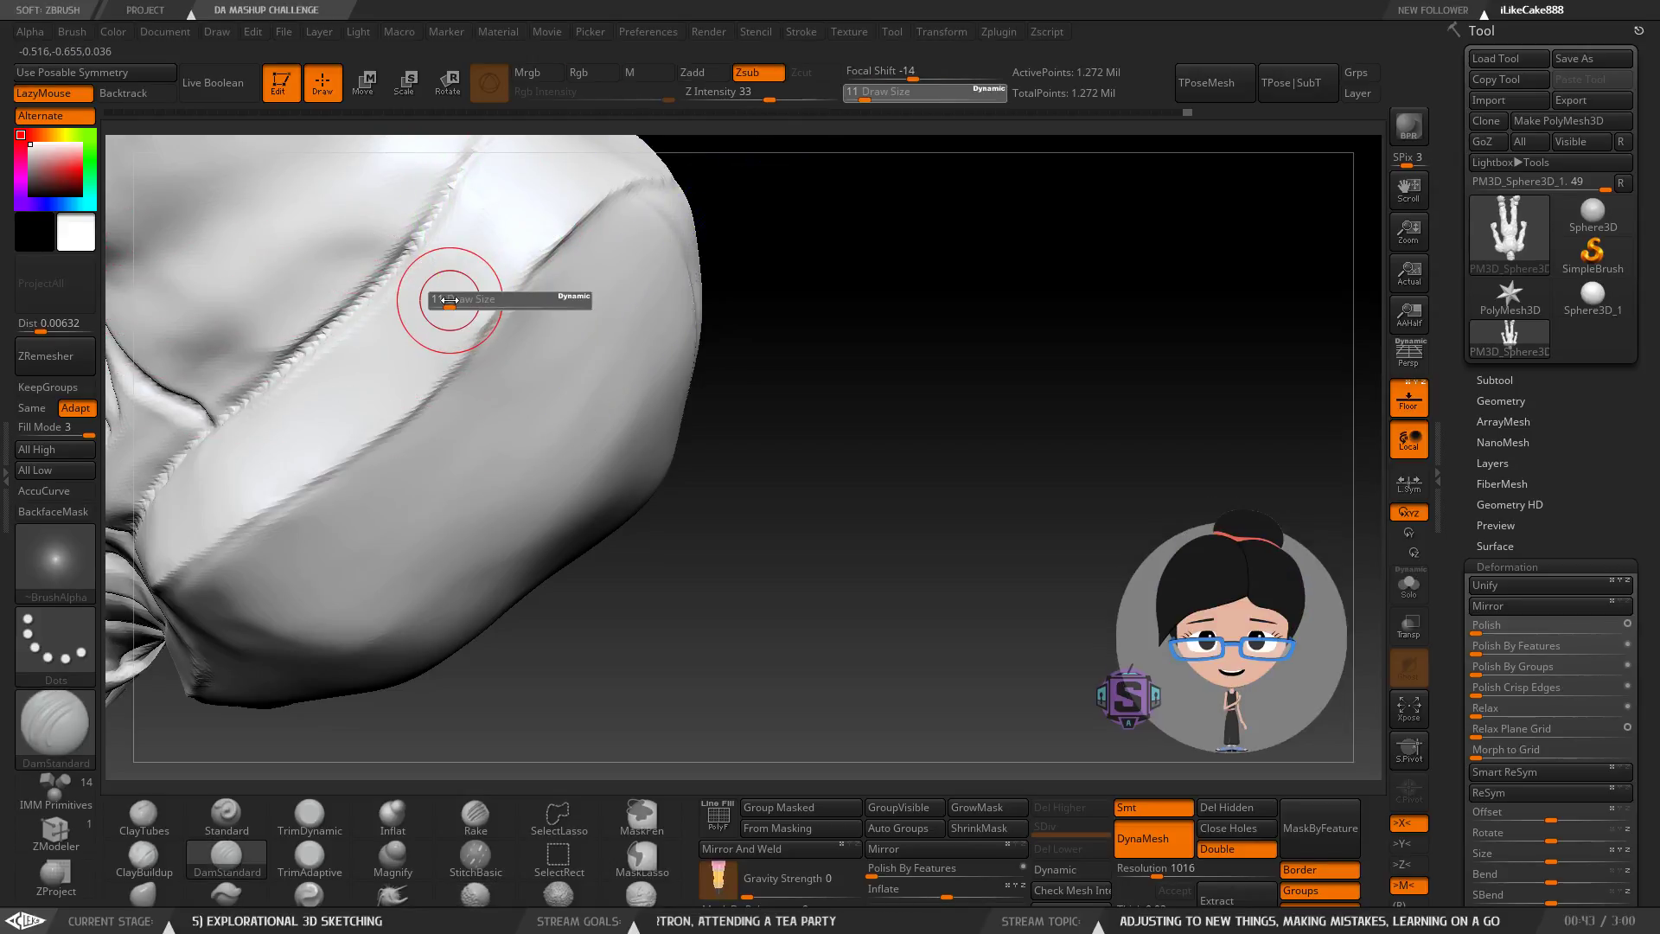
key("shift")
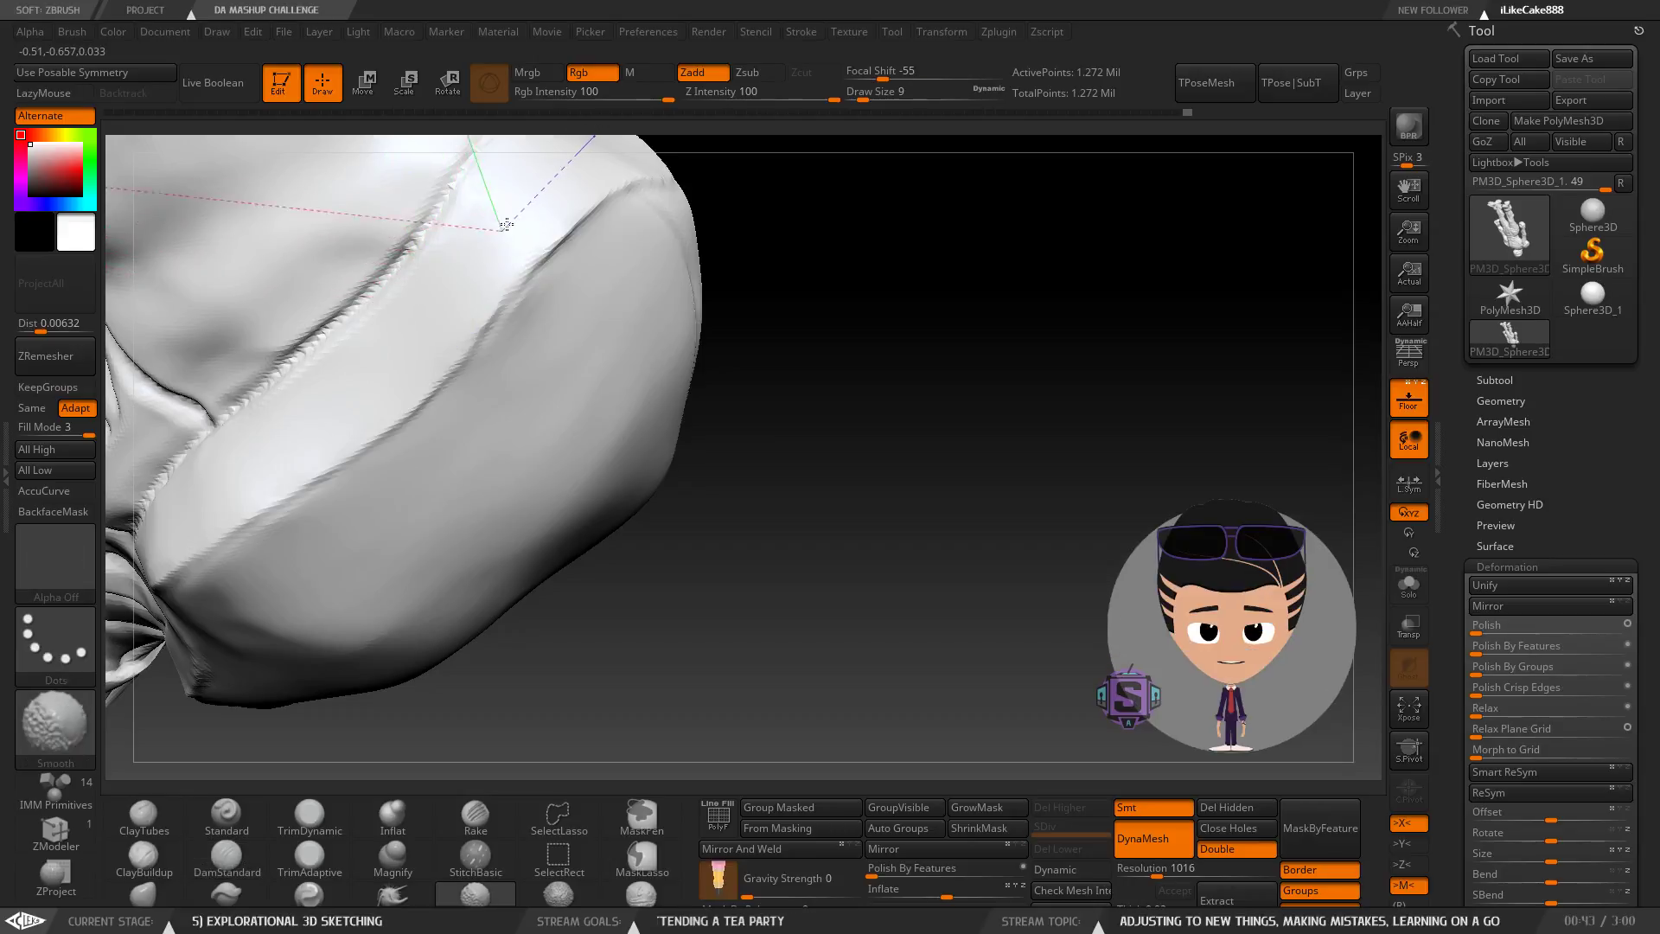
left_click_drag(460, 244, 501, 319, "shift")
mouse_move(501, 319)
right_mouse_down("ctrl")
mouse_move(486, 268)
mouse_move(479, 488)
mouse_move(595, 426)
mouse_move(492, 352)
mouse_move(556, 329)
mouse_move(604, 260)
right_mouse_up("ctrl")
mouse_move(554, 356)
right_mouse_down()
mouse_move(496, 376)
mouse_move(505, 346)
mouse_move(492, 363)
mouse_move(547, 359)
mouse_move(597, 420)
mouse_move(649, 304)
mouse_move(611, 319)
mouse_move(680, 243)
mouse_move(563, 364)
right_mouse_up()
right_click_drag(566, 251, 648, 229)
right_click_drag(595, 353, 553, 337)
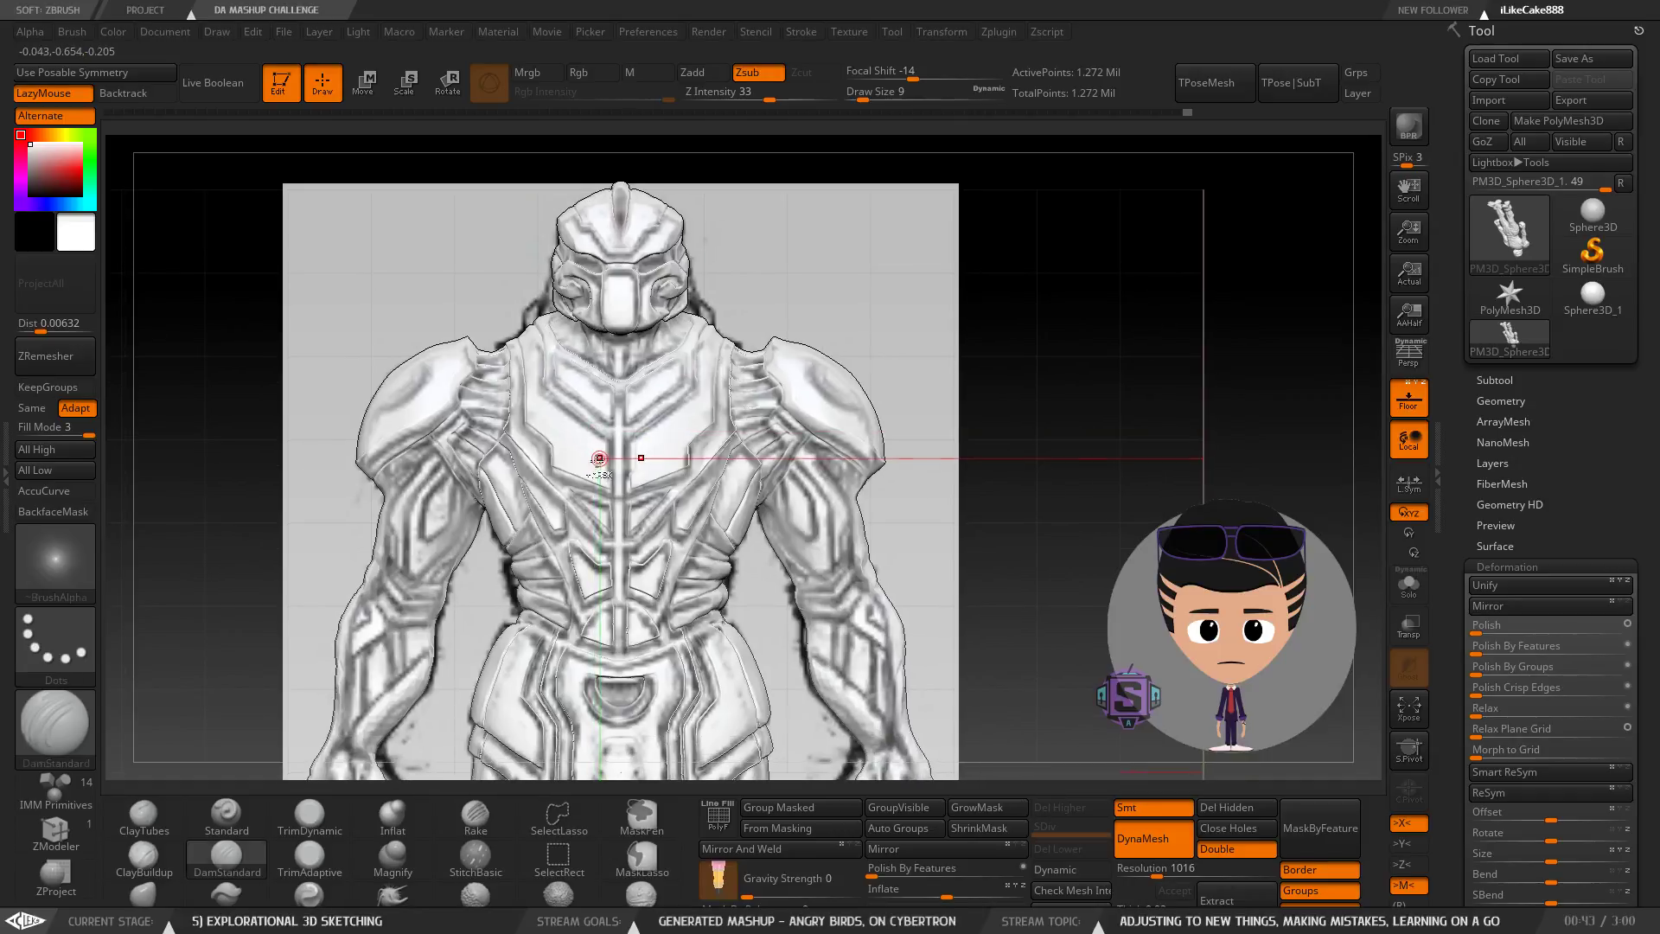
Align the reference drawings to the model with the floor grid's SnapToMesh option.
right_click_drag(599, 458, 566, 446, "ctrl")
right_click_drag(596, 588, 617, 376, "ctrl")
left_click(217, 32)
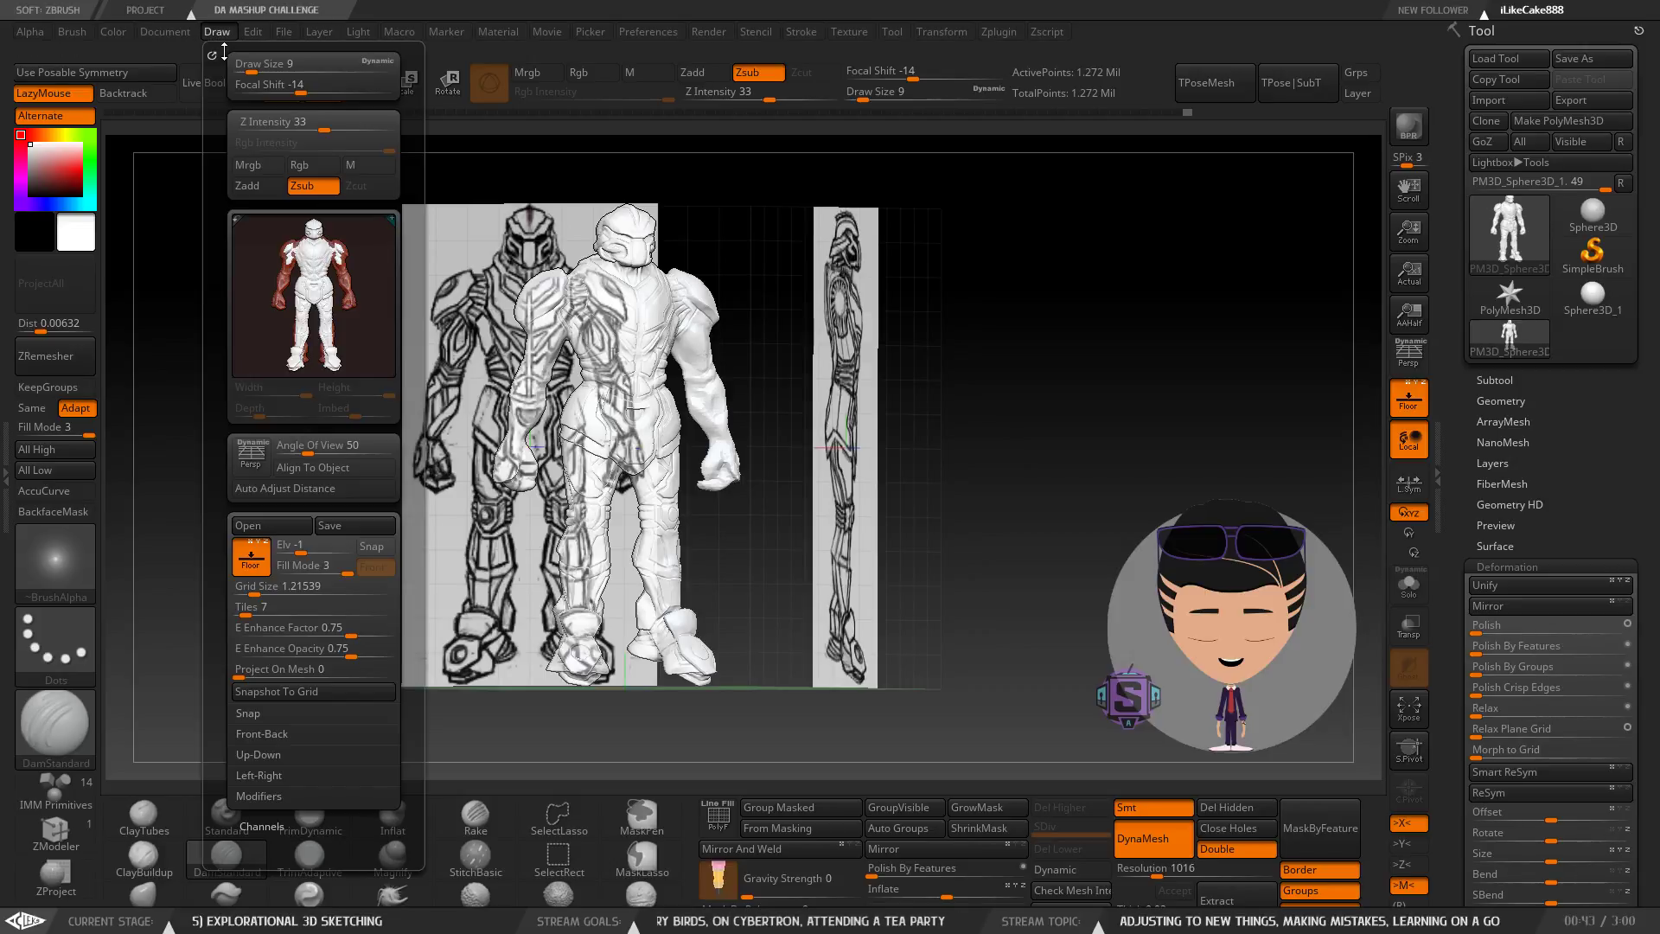
left_click(265, 713)
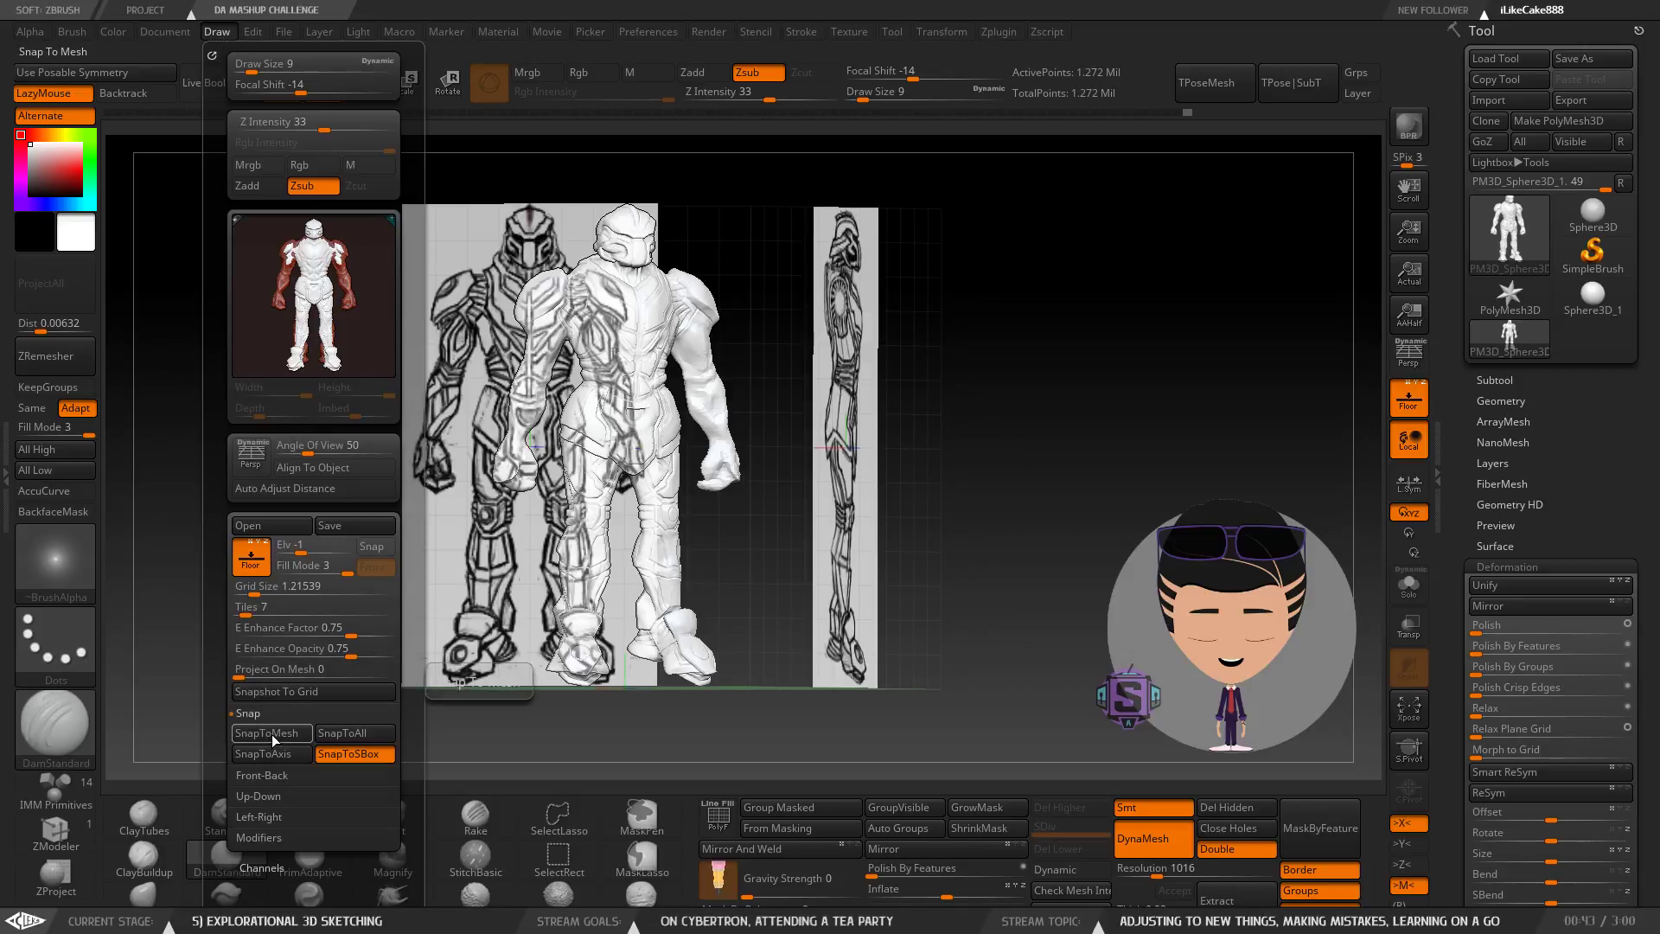
left_click(271, 735)
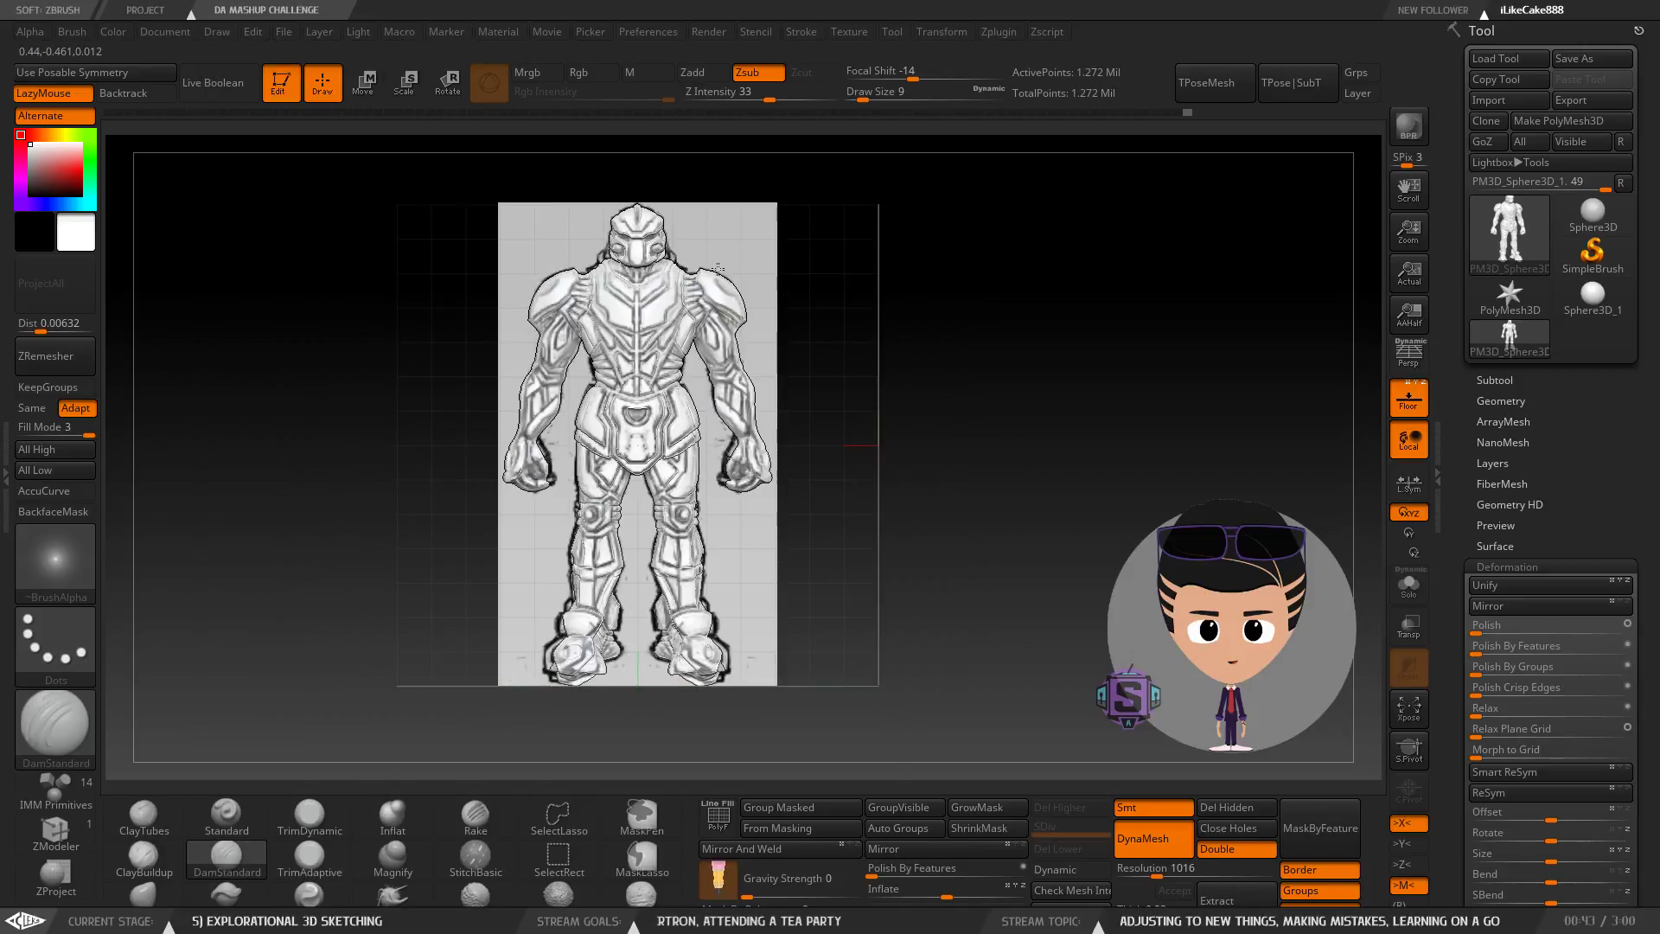
Save the project over its existing file.
right_click_drag(535, 249, 659, 551, "ctrl")
mouse_move(497, 379)
right_mouse_down("ctrl")
mouse_move(512, 529)
mouse_move(485, 464)
mouse_move(548, 685)
right_mouse_up("ctrl")
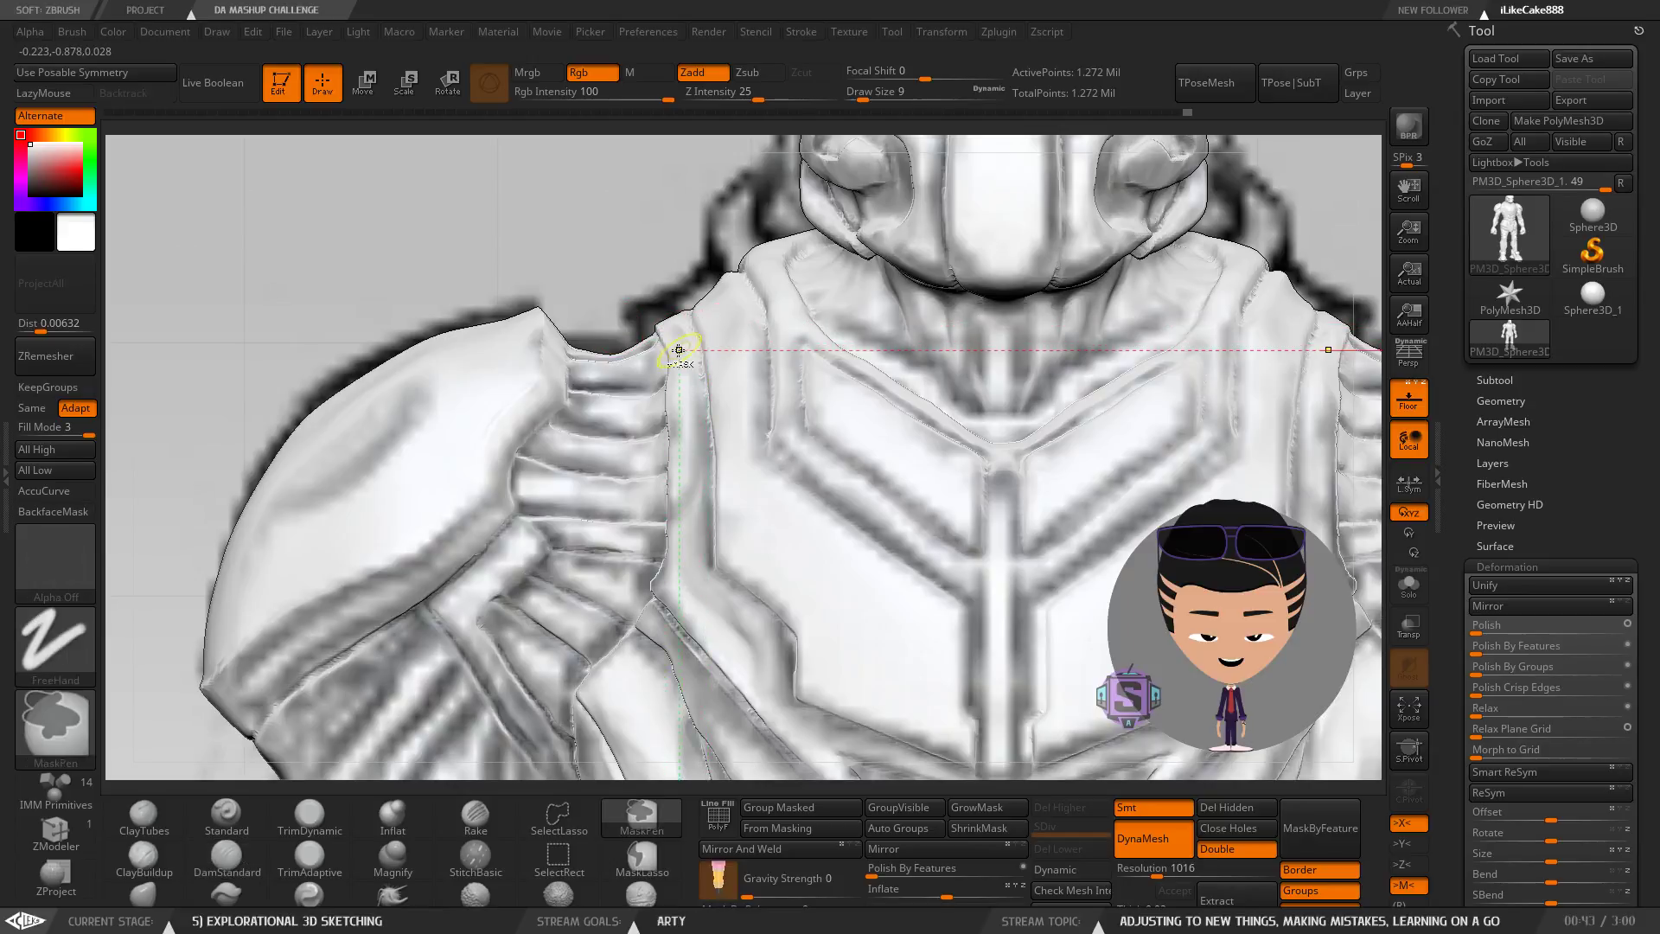
key("ctrl+s")
left_click(683, 432)
left_click(877, 465)
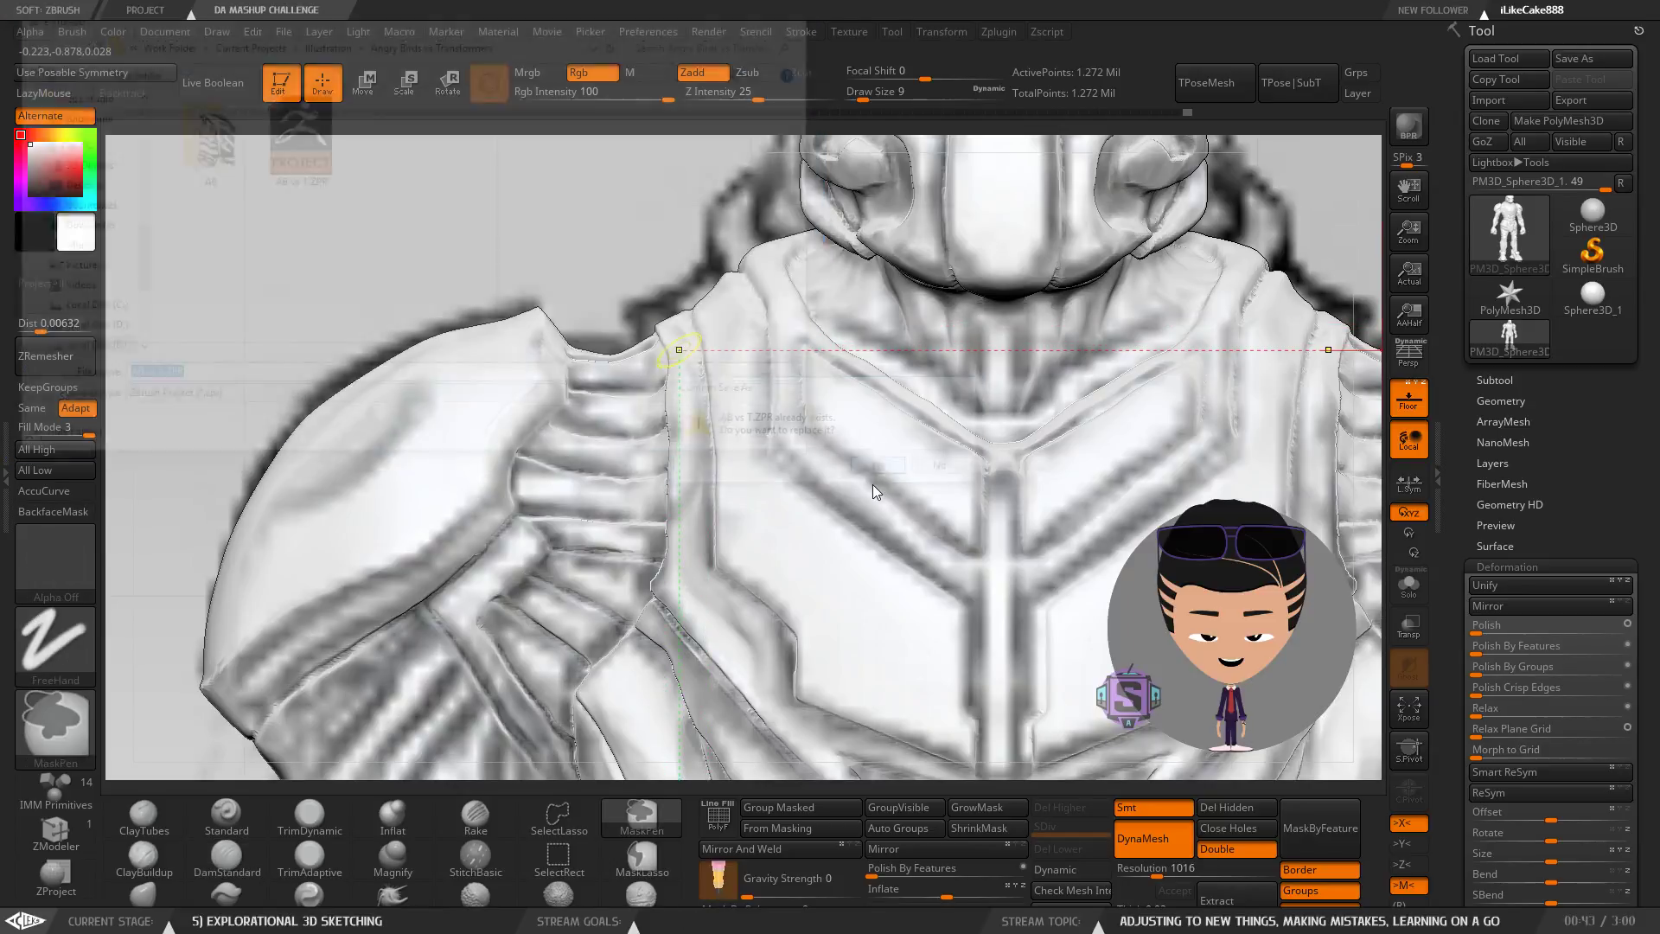
Examine the shoulders, chest, neck and back of the sculpt against the front and side reference drawings.
right_click_drag(765, 333, 734, 230, "ctrl")
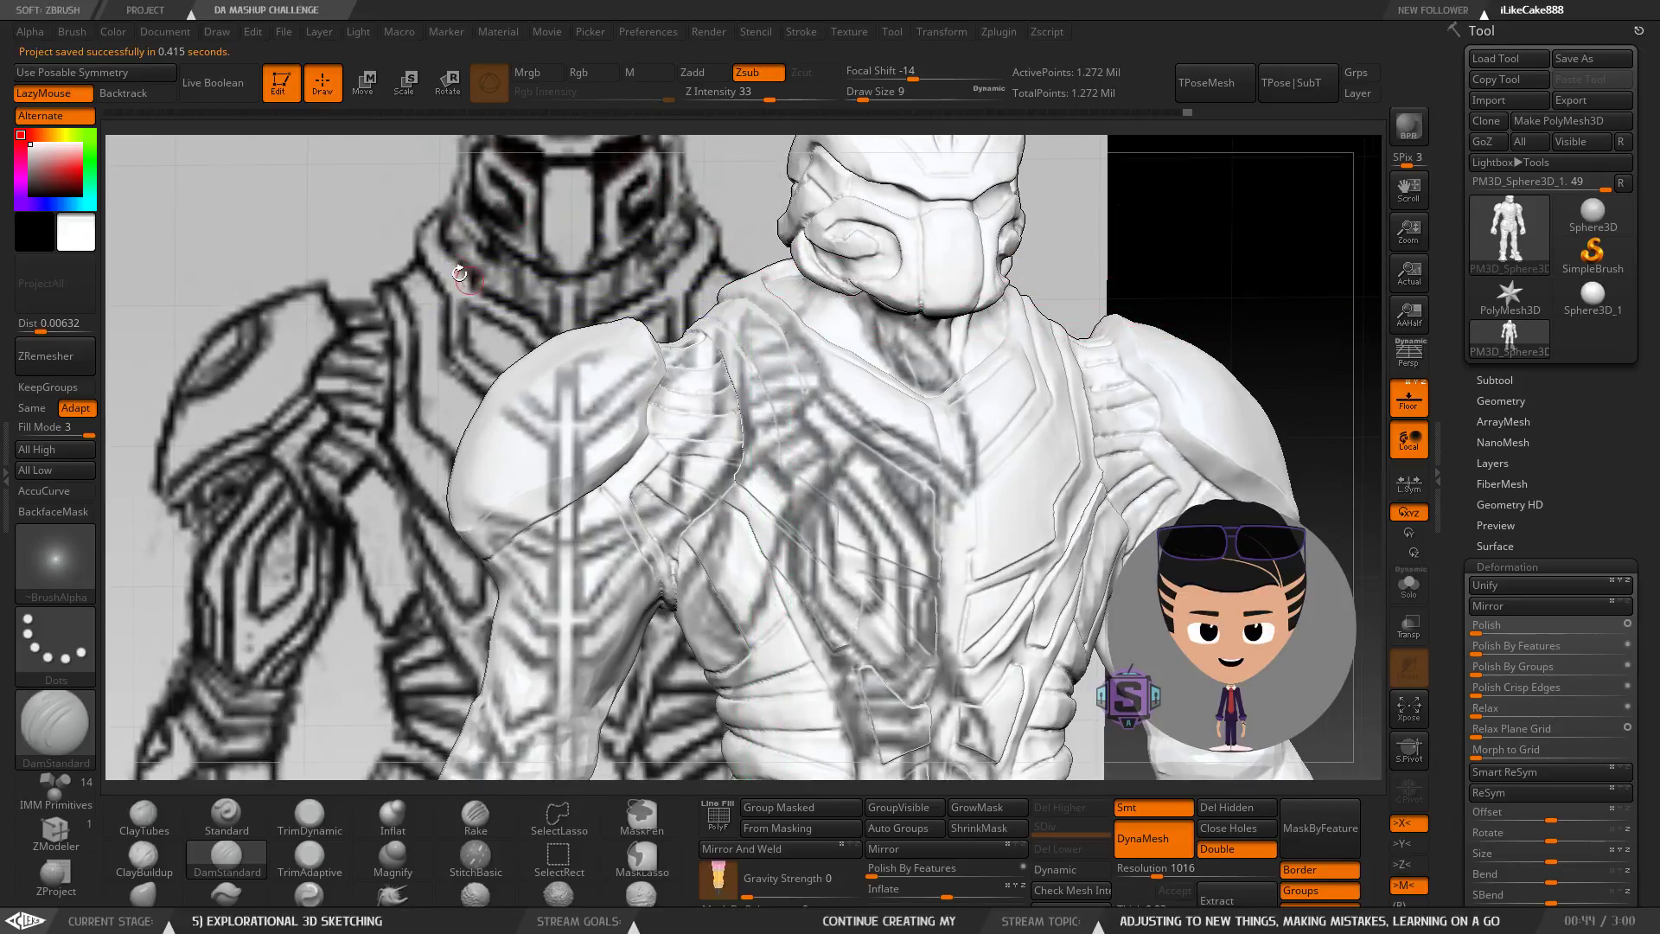
mouse_move(529, 293)
right_mouse_down("ctrl")
mouse_move(484, 227)
mouse_move(562, 313)
mouse_move(541, 320)
right_mouse_up("ctrl")
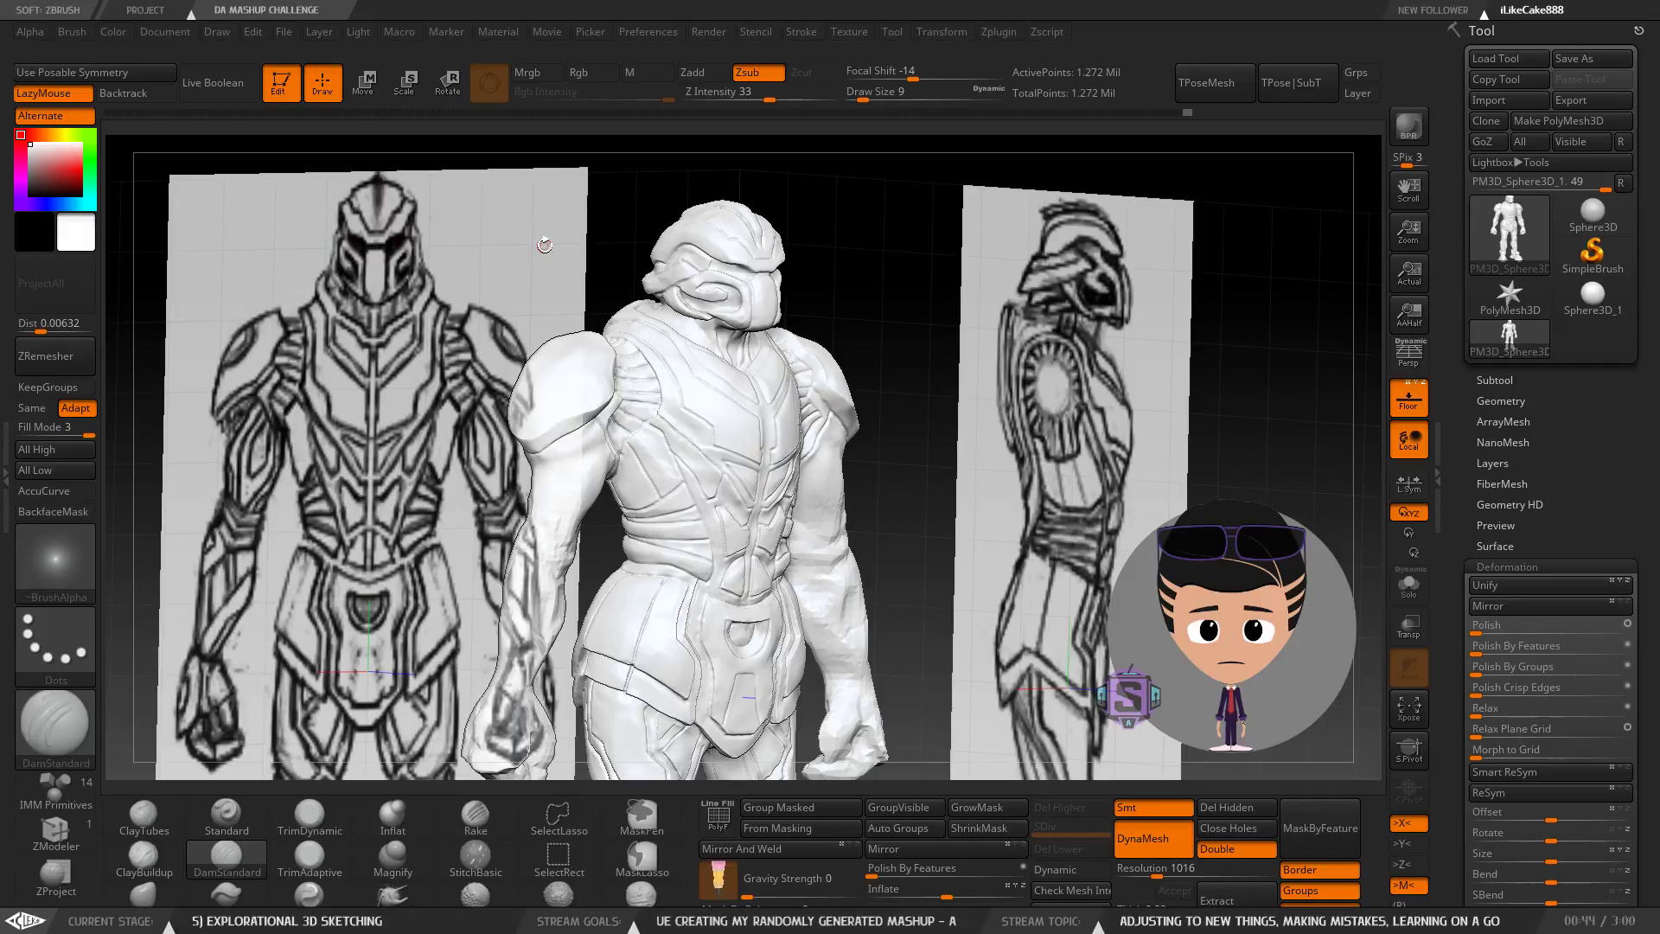
mouse_move(758, 356)
right_mouse_down()
mouse_move(725, 330)
mouse_move(743, 325)
mouse_move(735, 362)
mouse_move(629, 335)
mouse_move(814, 365)
mouse_move(802, 323)
right_mouse_up()
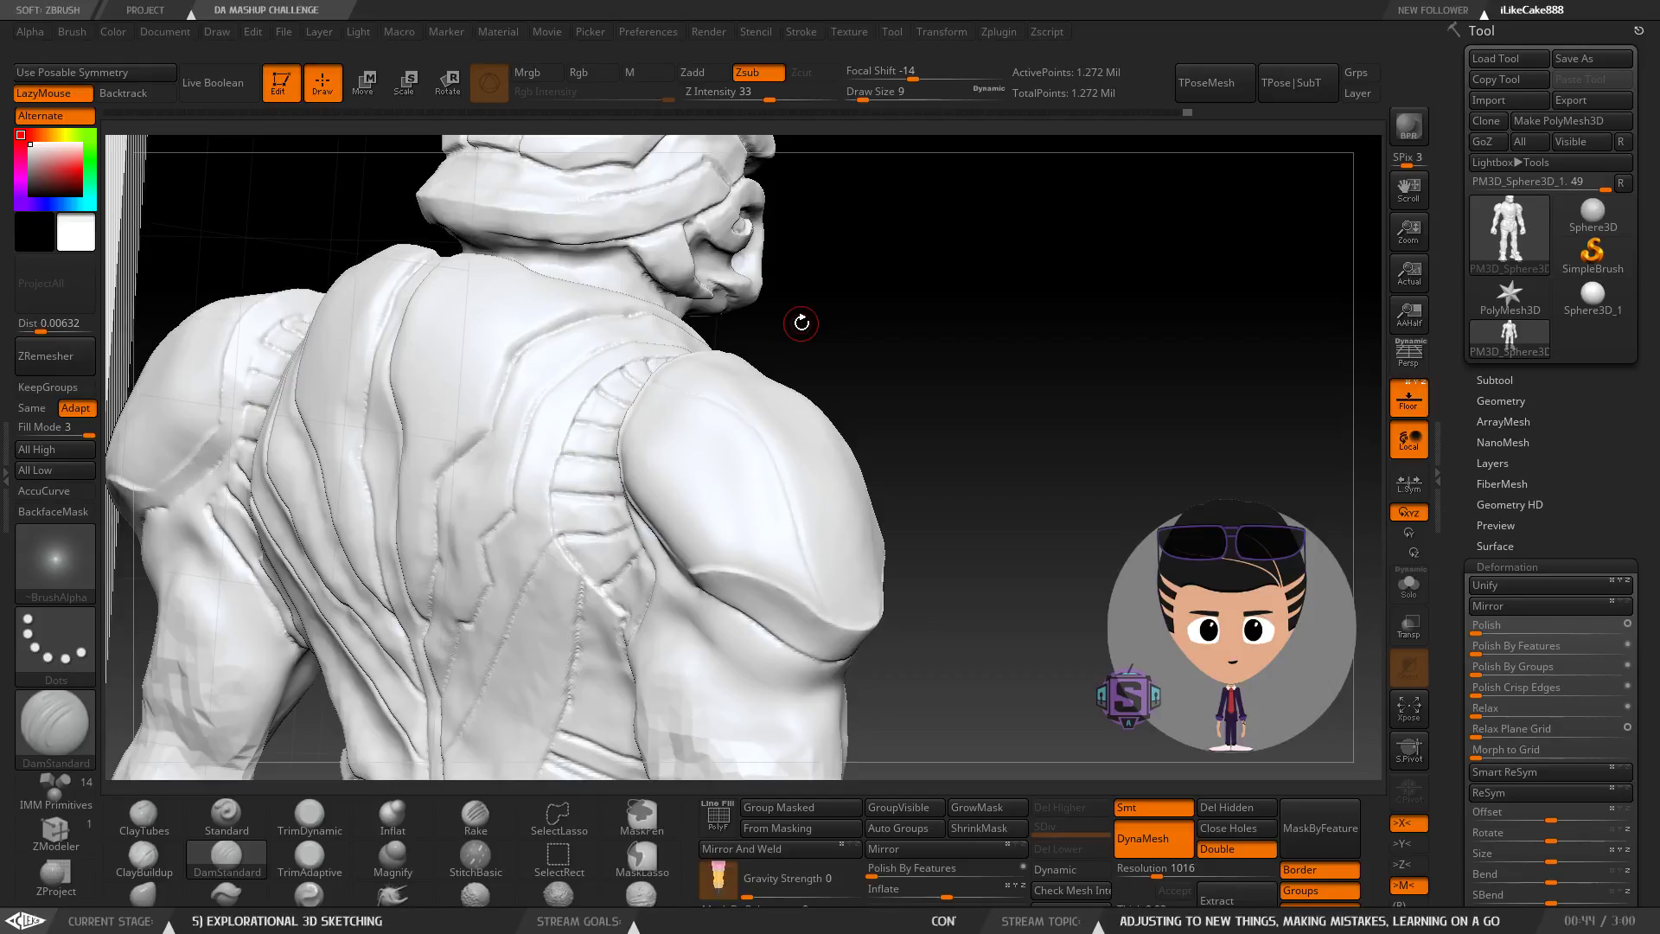
left_click_drag(725, 298, 707, 454)
key("ctrl")
mouse_move(708, 454)
right_mouse_down("ctrl")
mouse_move(702, 484)
mouse_move(682, 389)
mouse_move(726, 433)
mouse_move(689, 449)
mouse_move(605, 402)
mouse_move(792, 458)
mouse_move(785, 394)
mouse_move(821, 442)
mouse_move(755, 447)
right_mouse_up("ctrl")
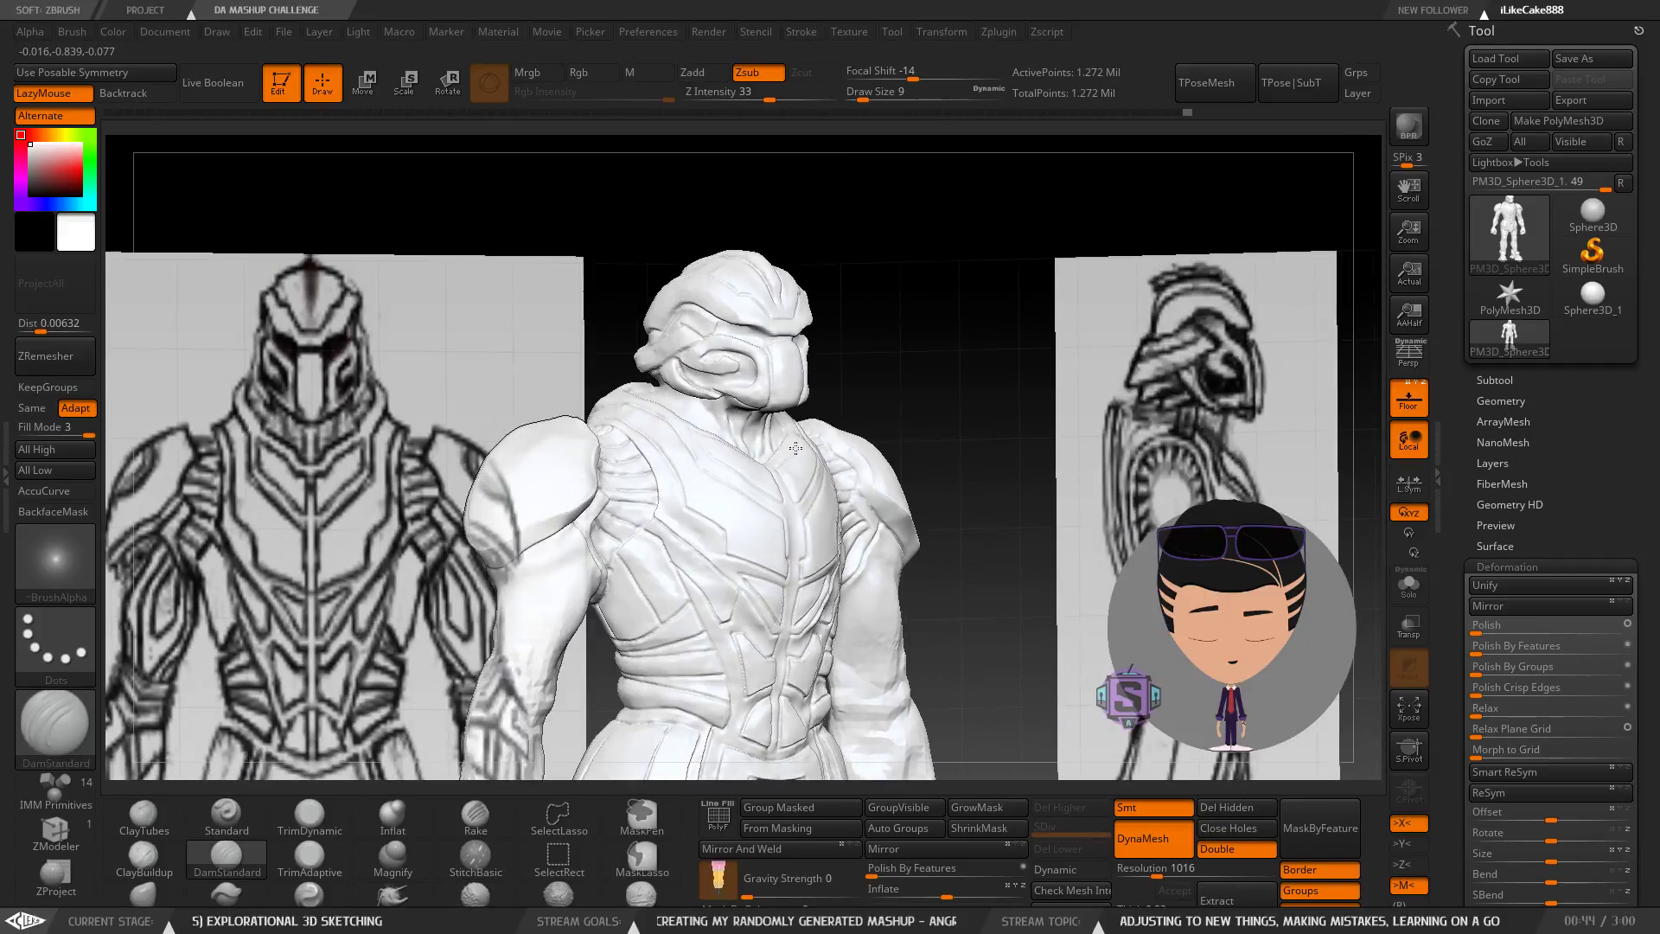
mouse_move(744, 436)
right_mouse_down()
mouse_move(773, 442)
mouse_move(673, 451)
mouse_move(758, 456)
right_mouse_up()
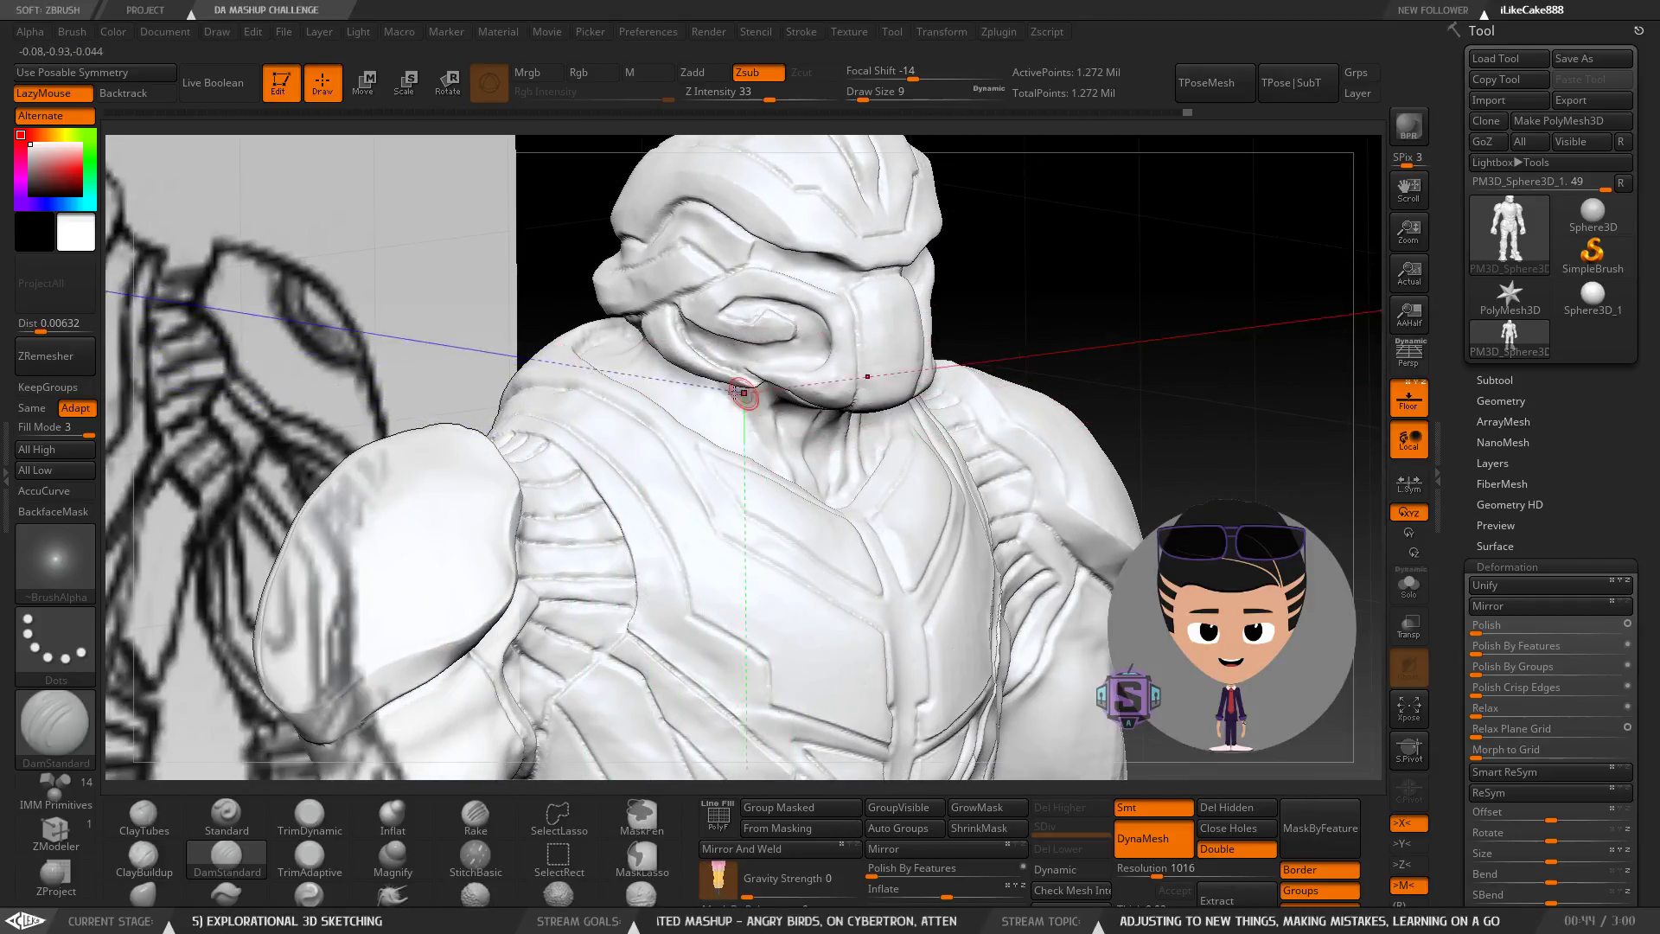
mouse_move(817, 430)
right_mouse_down()
mouse_move(840, 428)
mouse_move(761, 417)
mouse_move(772, 432)
mouse_move(720, 436)
mouse_move(689, 396)
mouse_move(681, 485)
mouse_move(794, 453)
mouse_move(722, 481)
mouse_move(756, 475)
mouse_move(587, 455)
right_mouse_up()
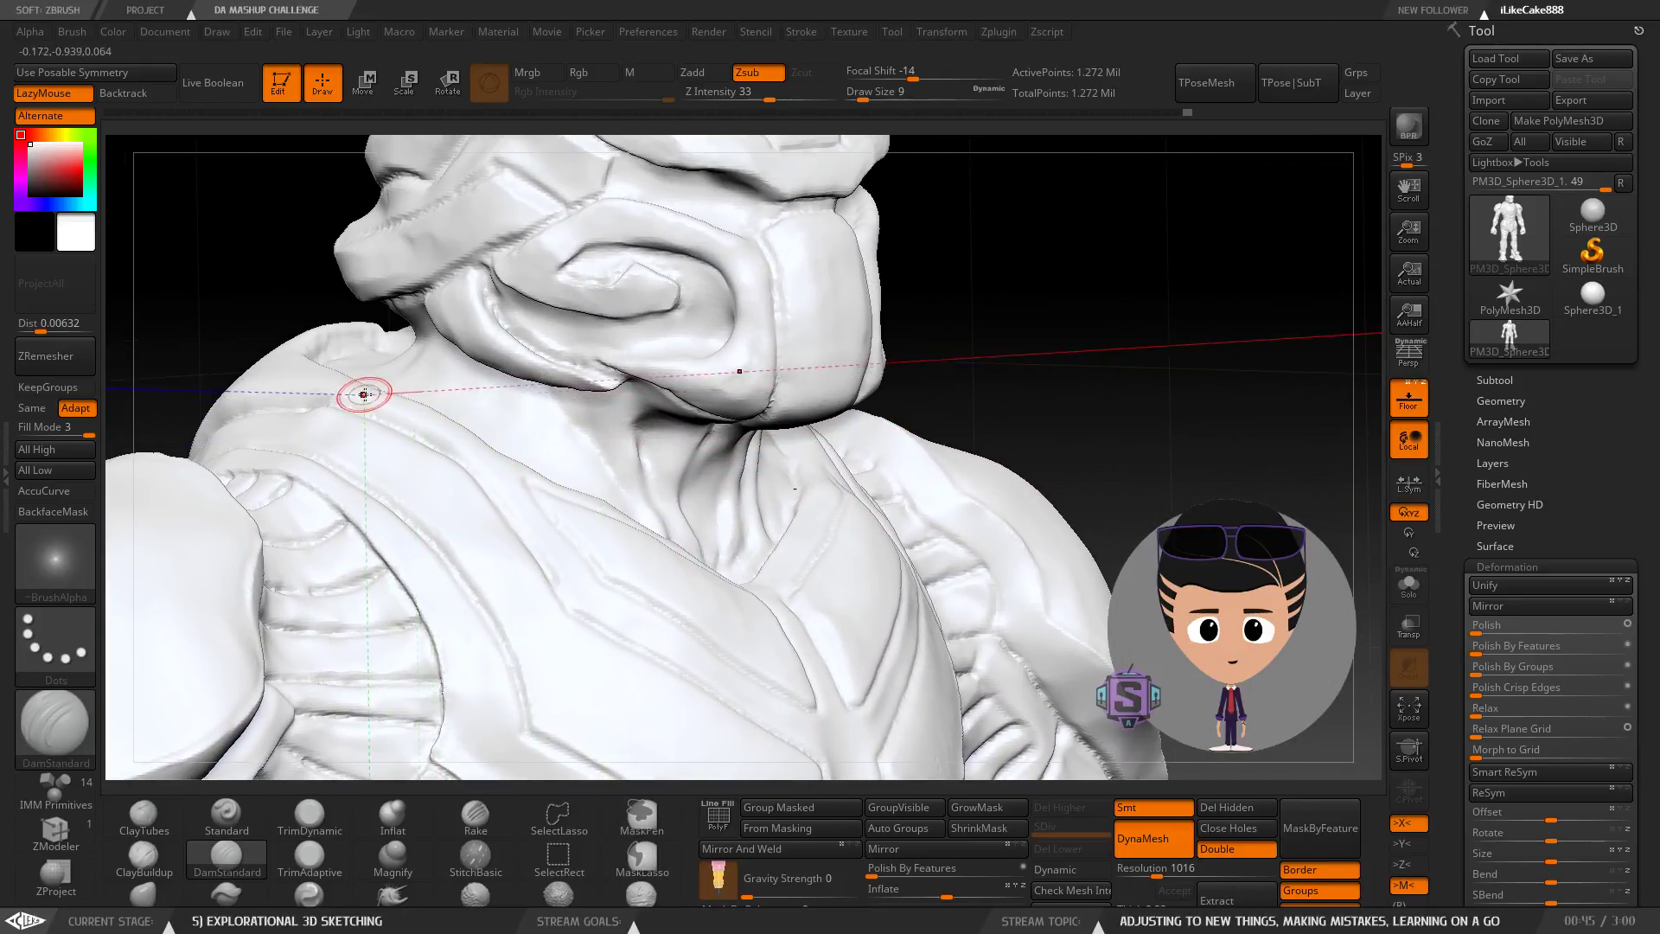
right_click_drag(597, 527, 630, 477, "ctrl")
right_click_drag(620, 546, 651, 506)
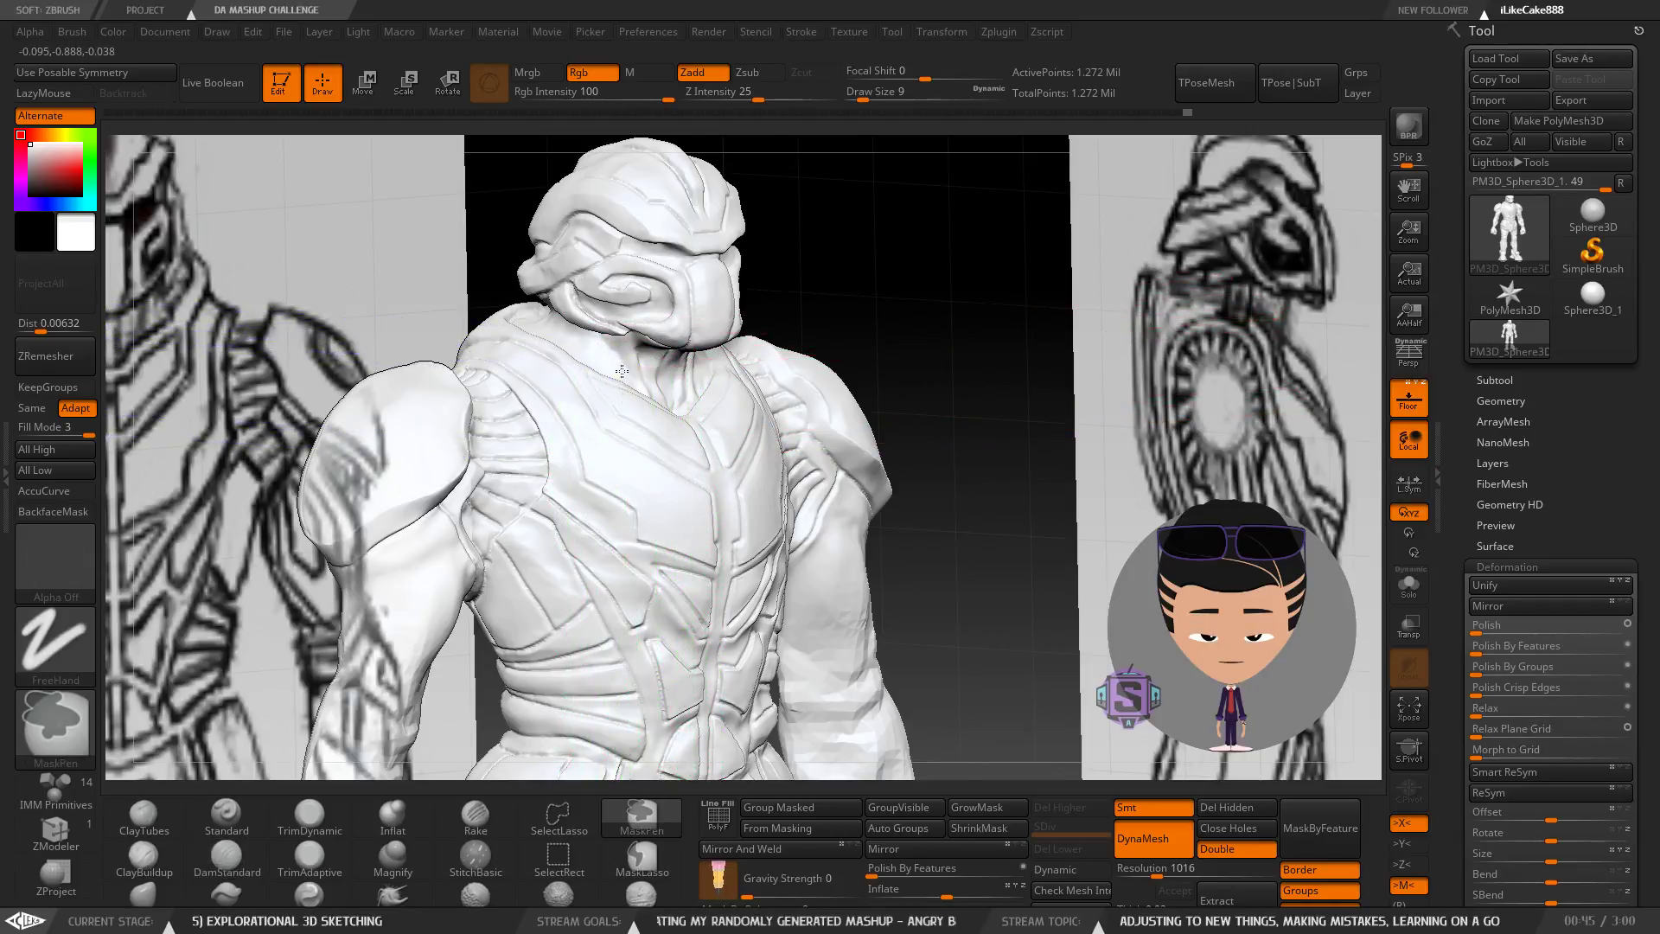
right_click_drag(610, 367, 598, 441, "ctrl")
right_click_drag(725, 365, 683, 277, "ctrl")
mouse_move(645, 371)
right_mouse_down()
mouse_move(581, 308)
mouse_move(569, 320)
mouse_move(592, 381)
mouse_move(505, 433)
mouse_move(484, 366)
mouse_move(547, 432)
mouse_move(578, 510)
mouse_move(583, 467)
mouse_move(751, 329)
right_mouse_up()
QuickSave the project before continuing on the shoulder pad.
key("9")
right_click_drag(614, 415, 608, 304)
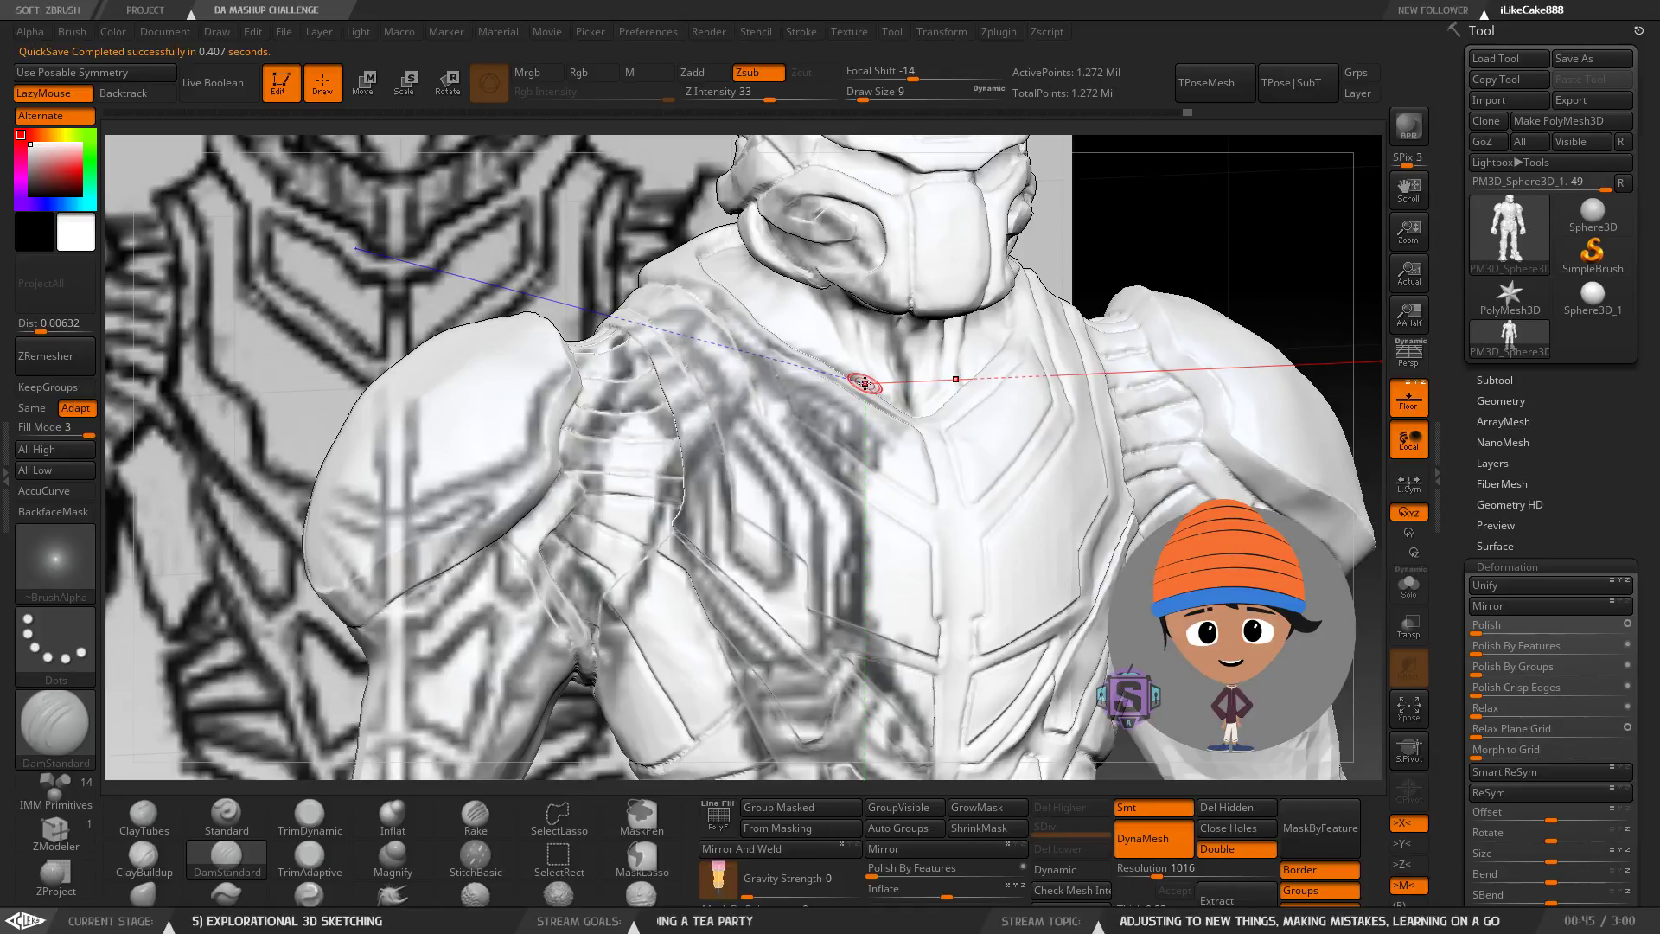
mouse_move(652, 389)
right_mouse_down()
mouse_move(765, 413)
mouse_move(760, 471)
mouse_move(608, 367)
mouse_move(617, 423)
right_mouse_up()
mouse_move(577, 367)
right_mouse_down()
mouse_move(515, 430)
mouse_move(494, 272)
mouse_move(496, 190)
mouse_move(511, 187)
right_mouse_up()
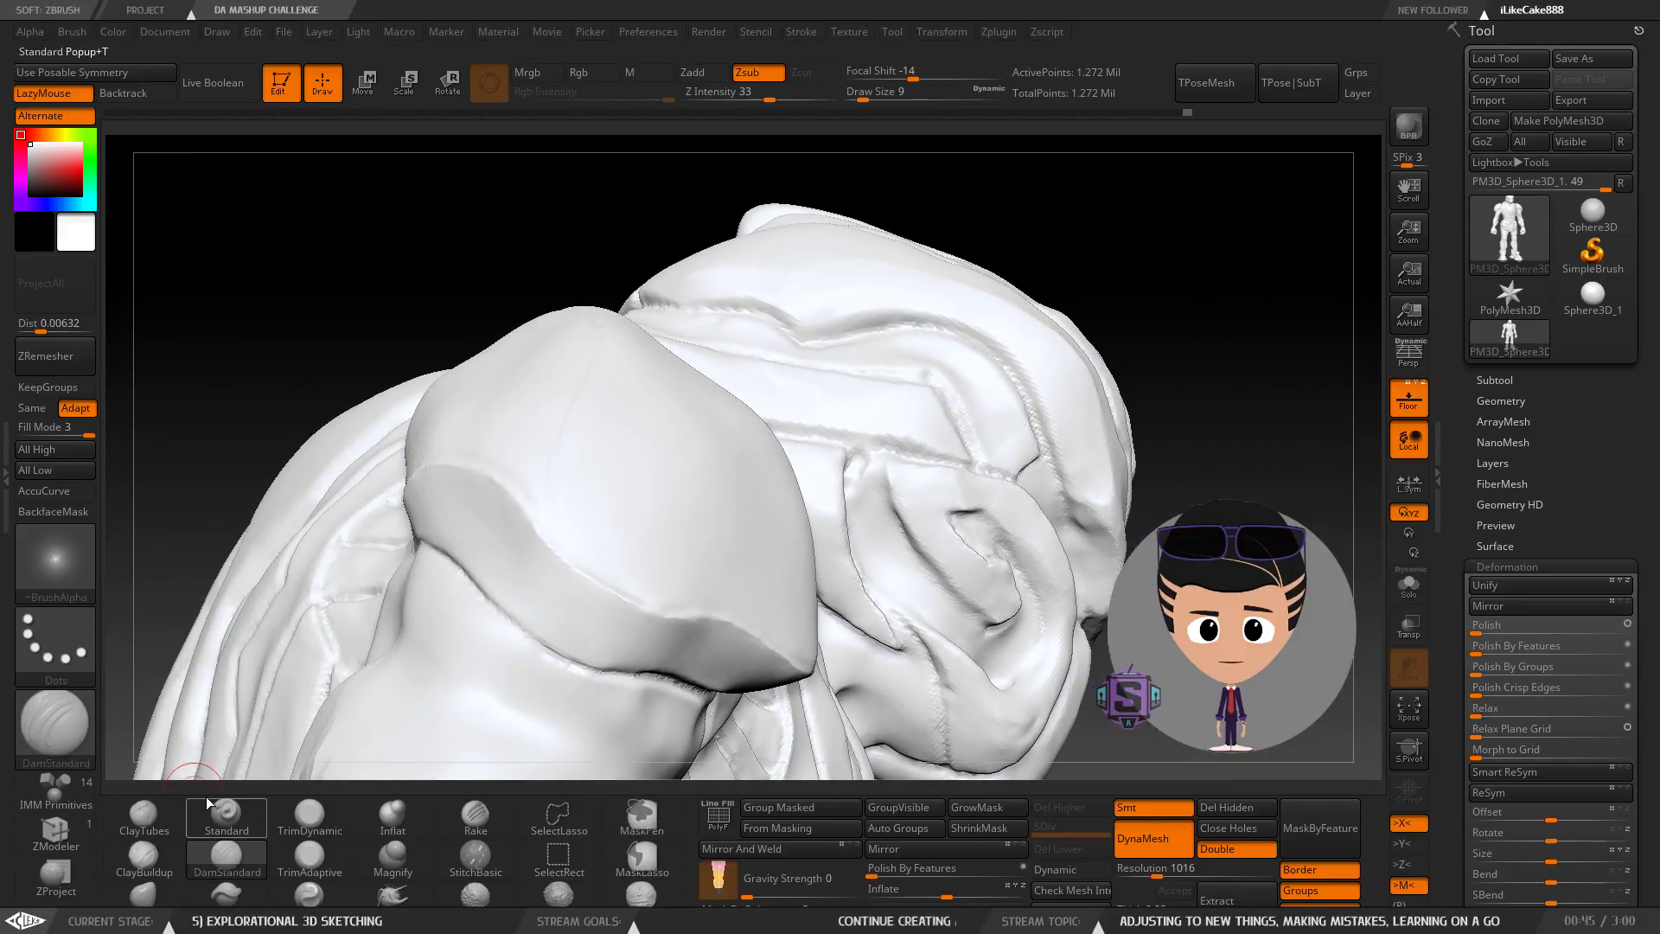
Try ClayBuildup strokes down the shoulder pad's face at draw sizes 20 and 9, and undo them.
left_click(160, 821)
right_click_drag(512, 355, 503, 451)
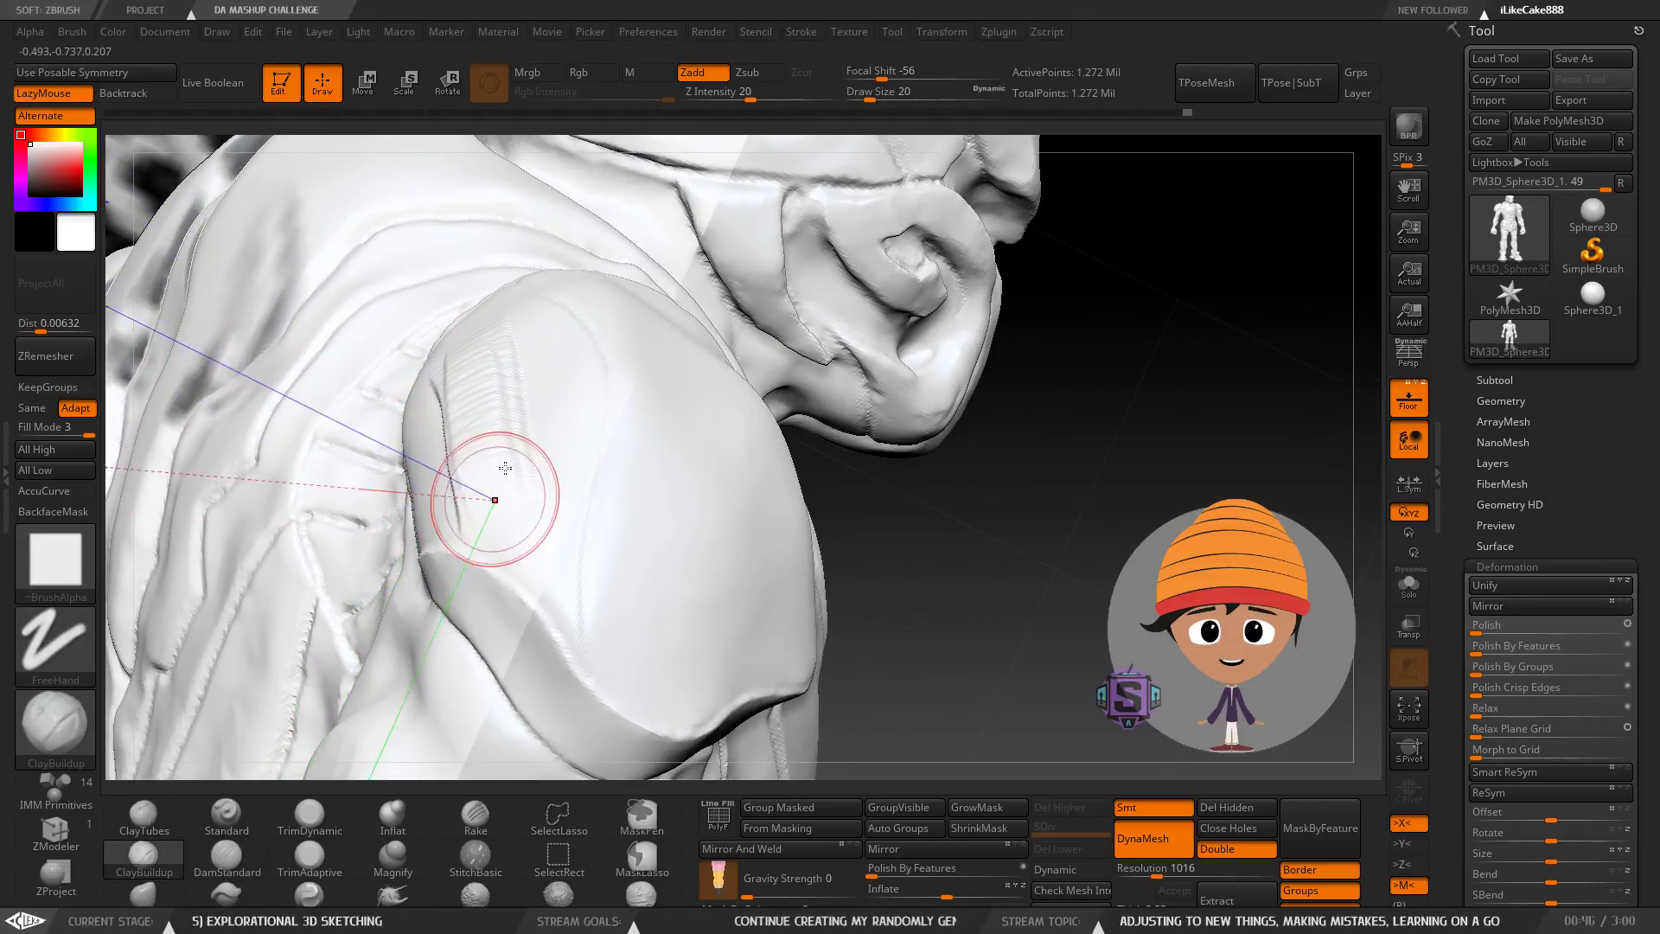
key("s")
key("ctrl+z")
right_click_drag(493, 383, 548, 386)
mouse_move(856, 395)
right_mouse_down()
mouse_move(854, 419)
mouse_move(515, 359)
right_mouse_up()
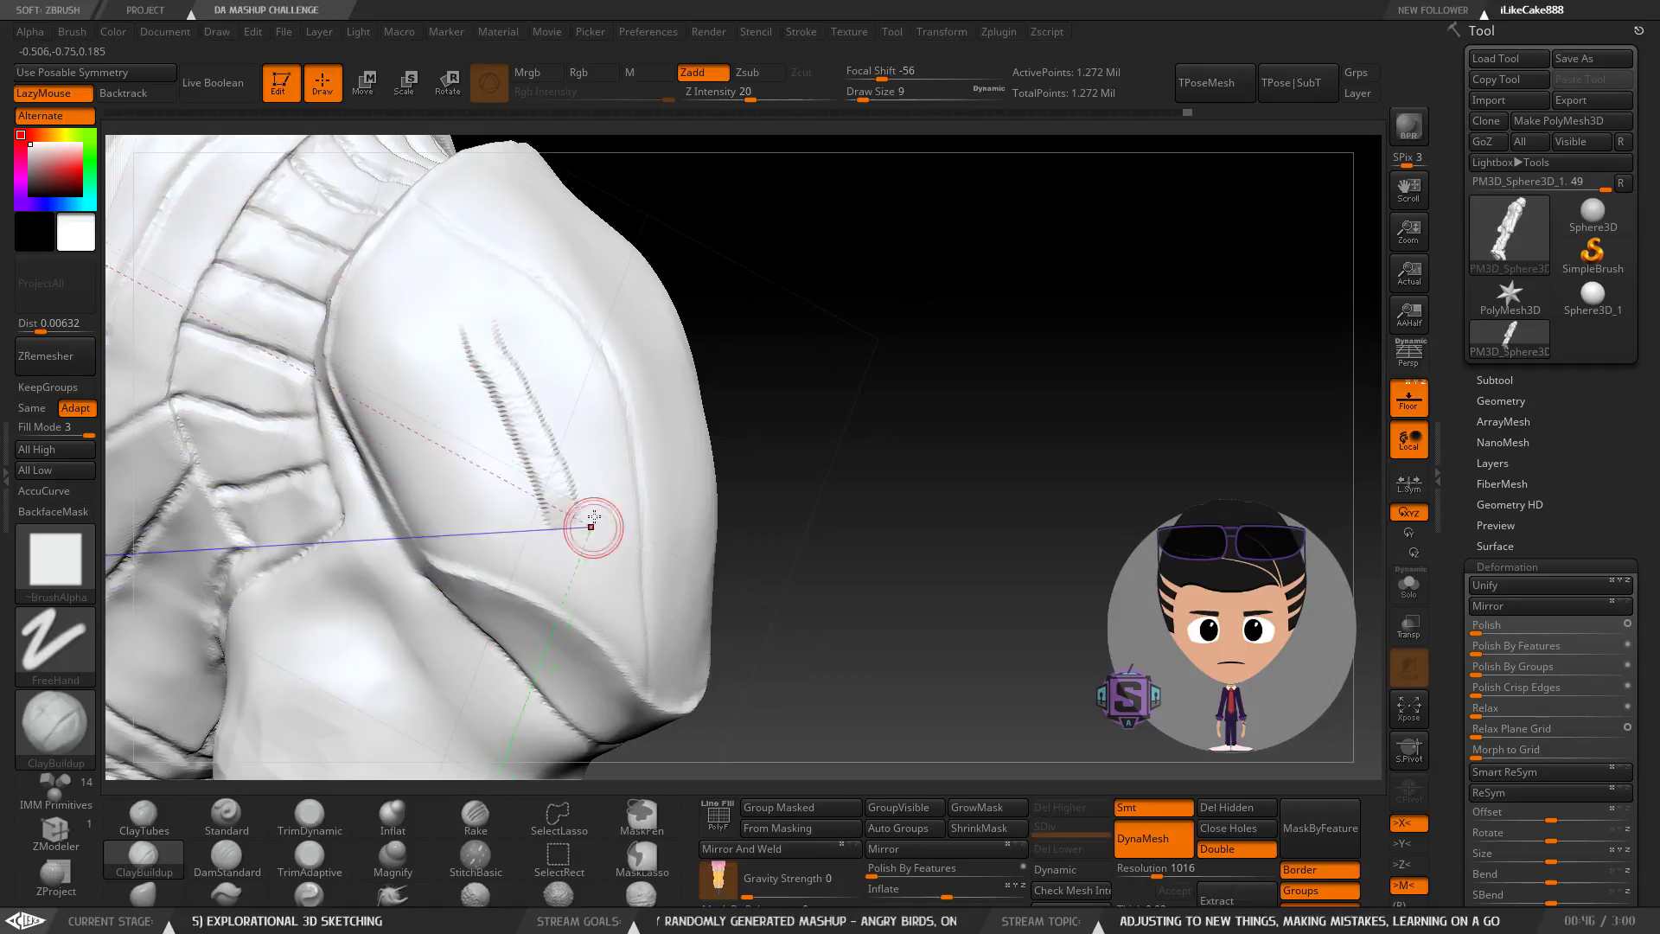
key("ctrl+z")
Try building up the pad's outer surface with ClayBuildup strokes at draw size 17, and undo them.
key("s")
left_click(536, 382)
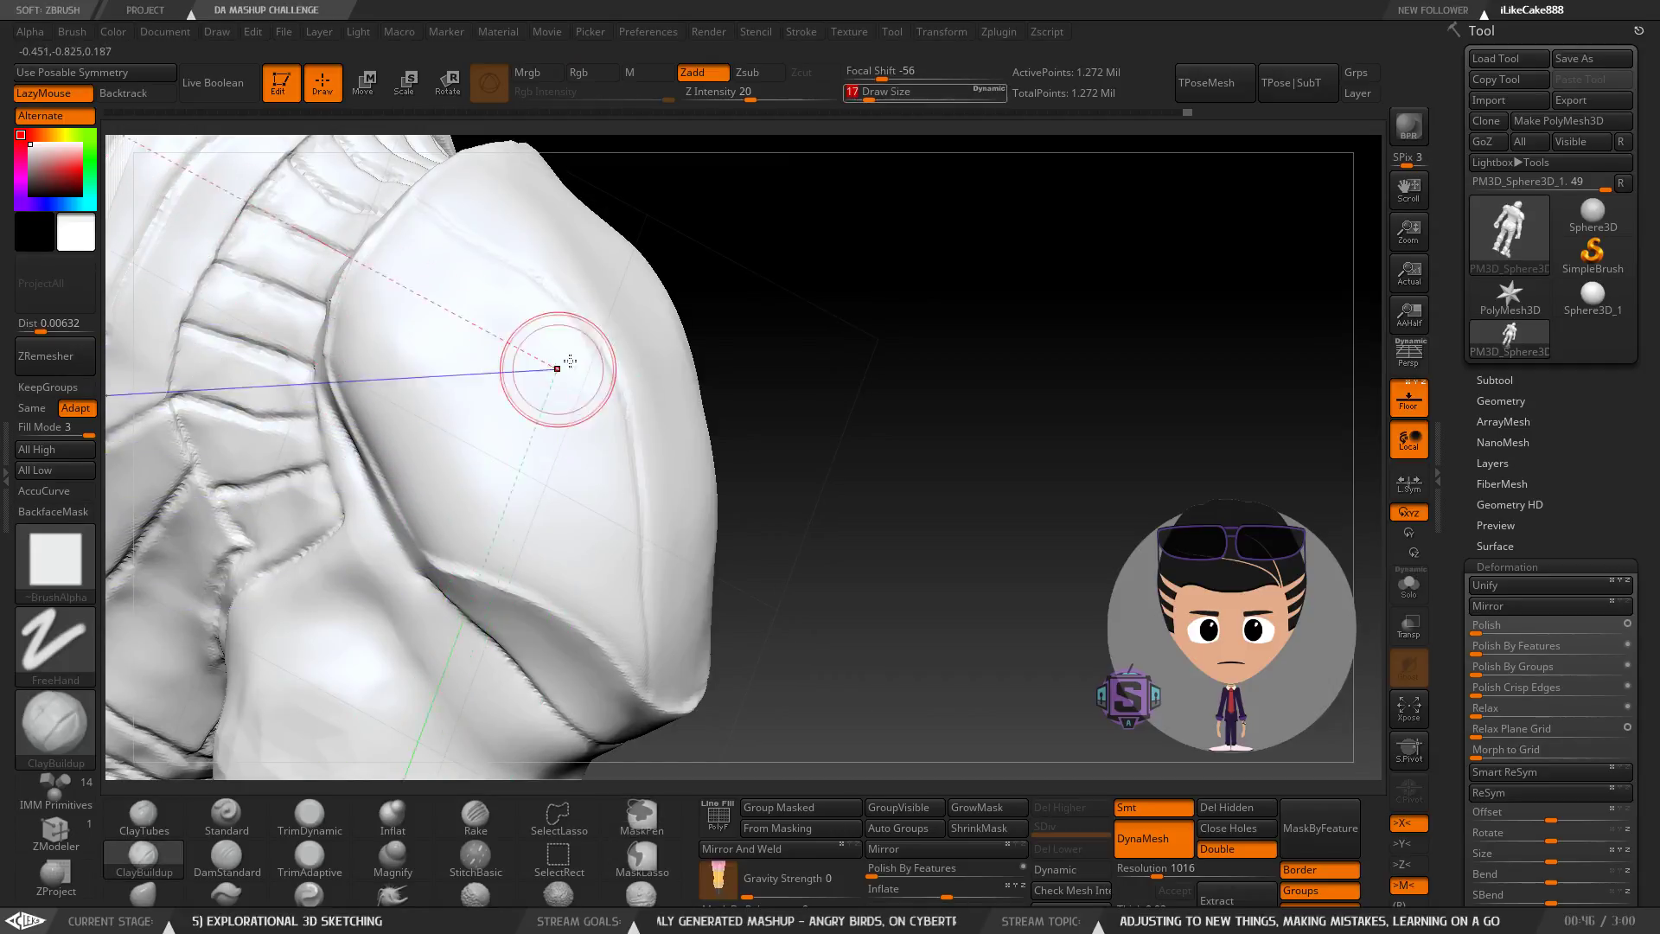
right_click_drag(556, 521, 623, 355)
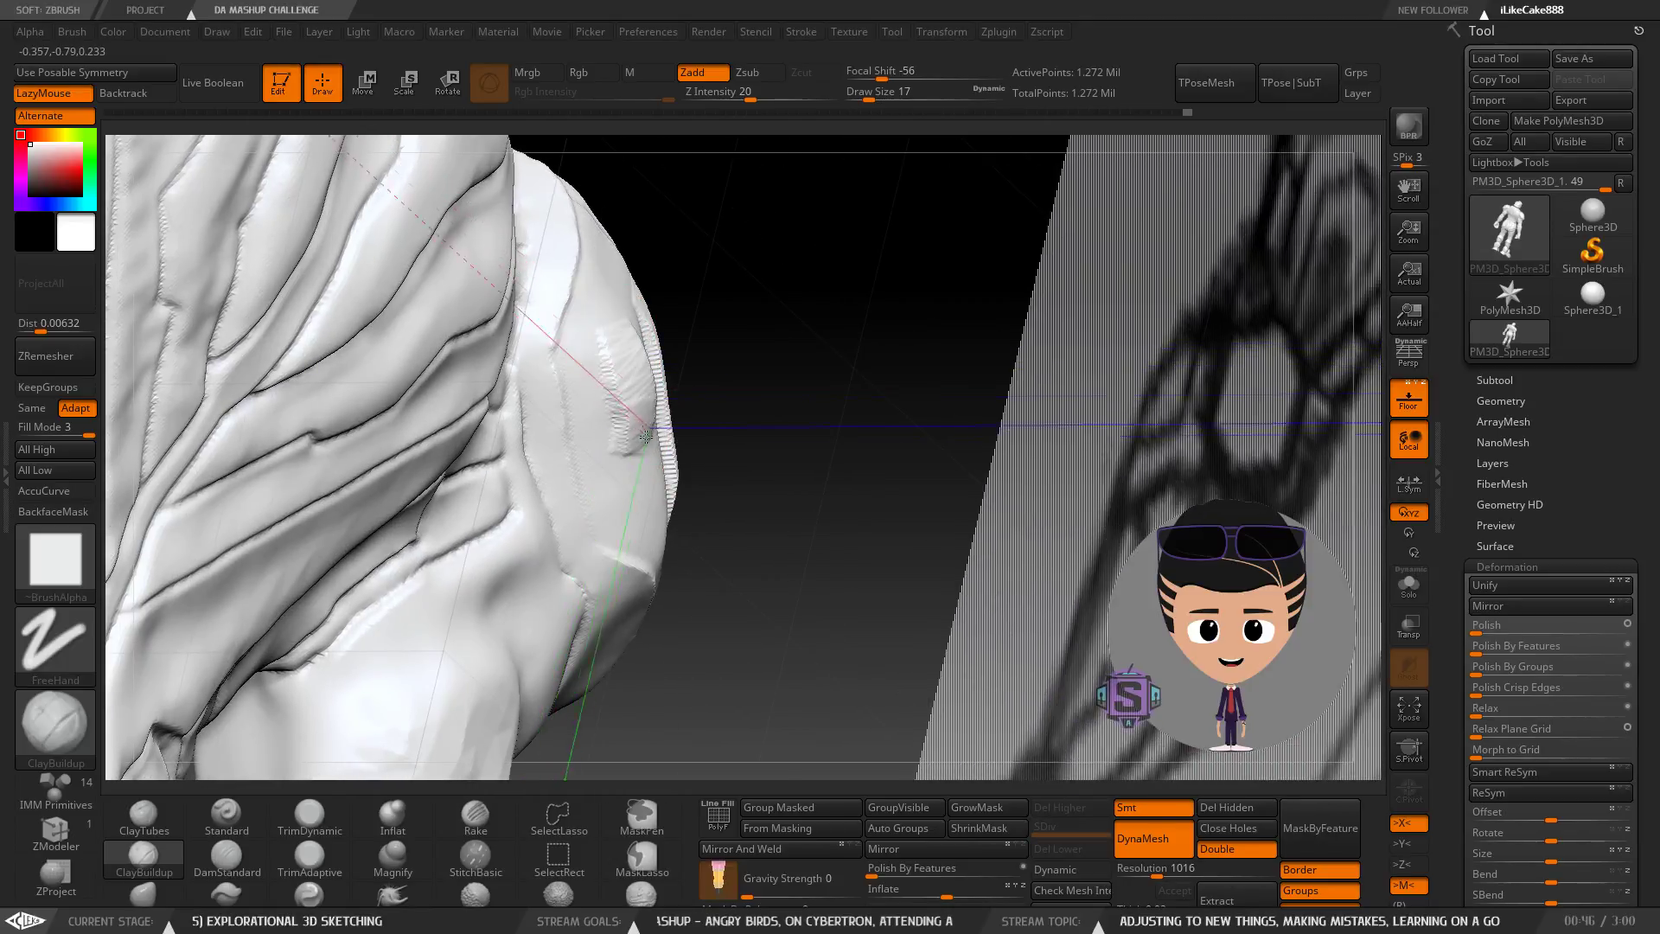
mouse_move(706, 458)
right_mouse_down()
mouse_move(723, 363)
mouse_move(769, 389)
right_mouse_up()
mouse_move(689, 322)
right_mouse_down()
mouse_move(734, 278)
mouse_move(728, 354)
right_mouse_up()
left_click(145, 856)
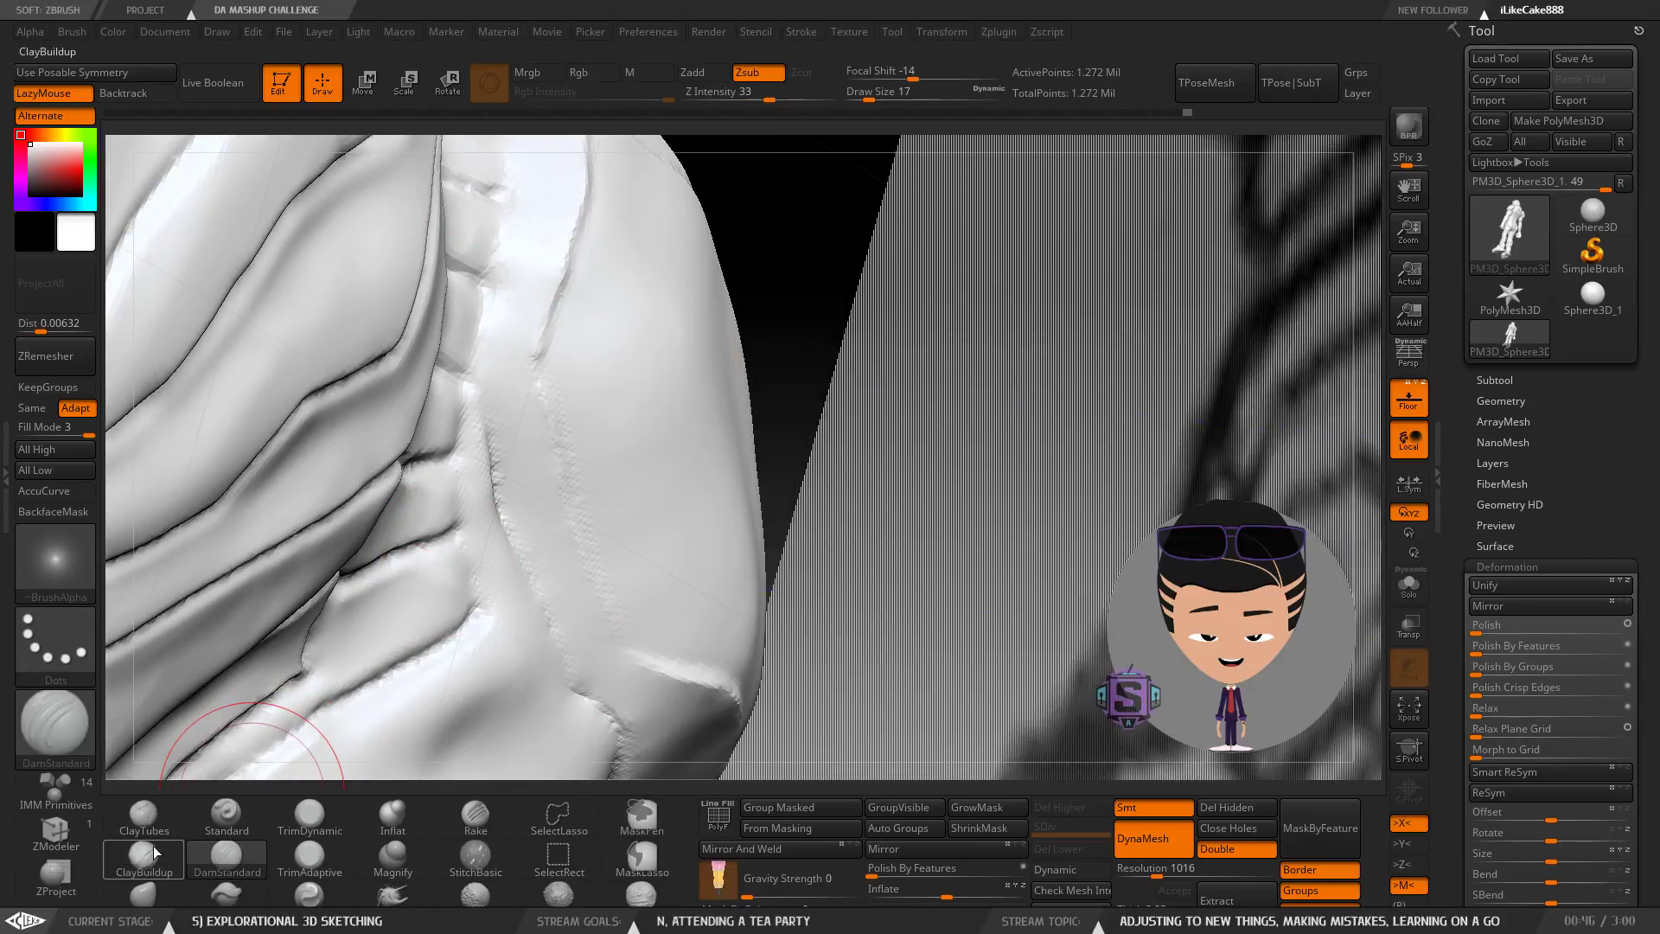
key("ctrl+z")
Try thin guide strokes on the pad with DamStandard and ClayBuildup at draw size 2, and undo them.
key("s")
left_click_drag(682, 392, 667, 391)
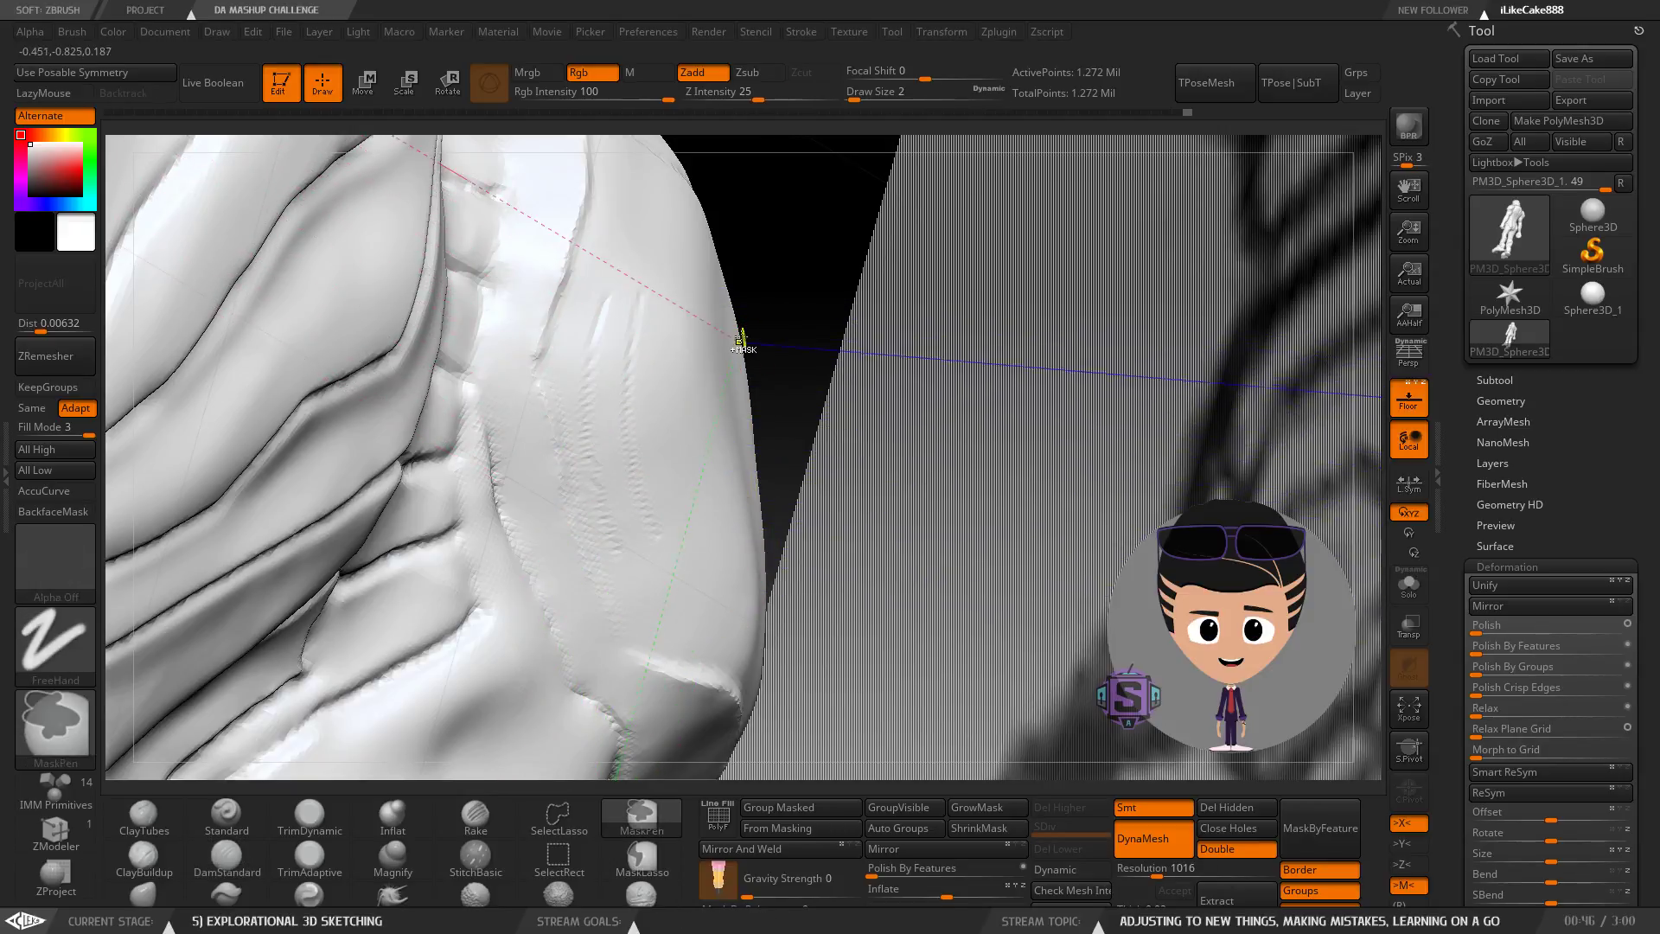
key("s")
left_click(654, 340)
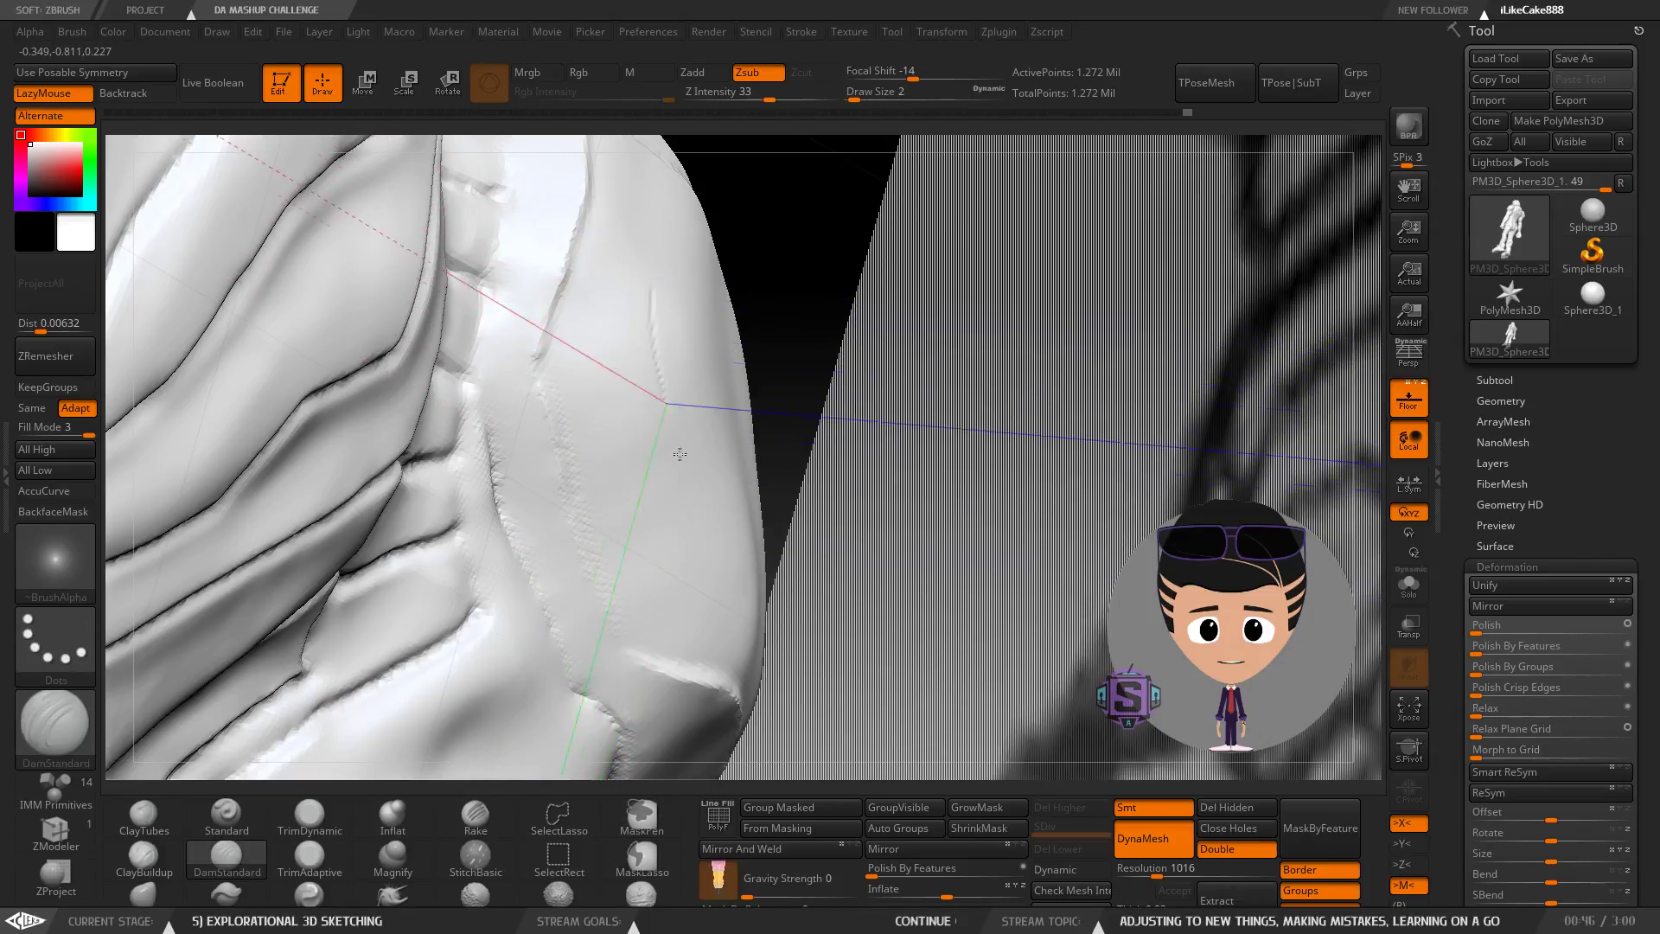
left_click(169, 861)
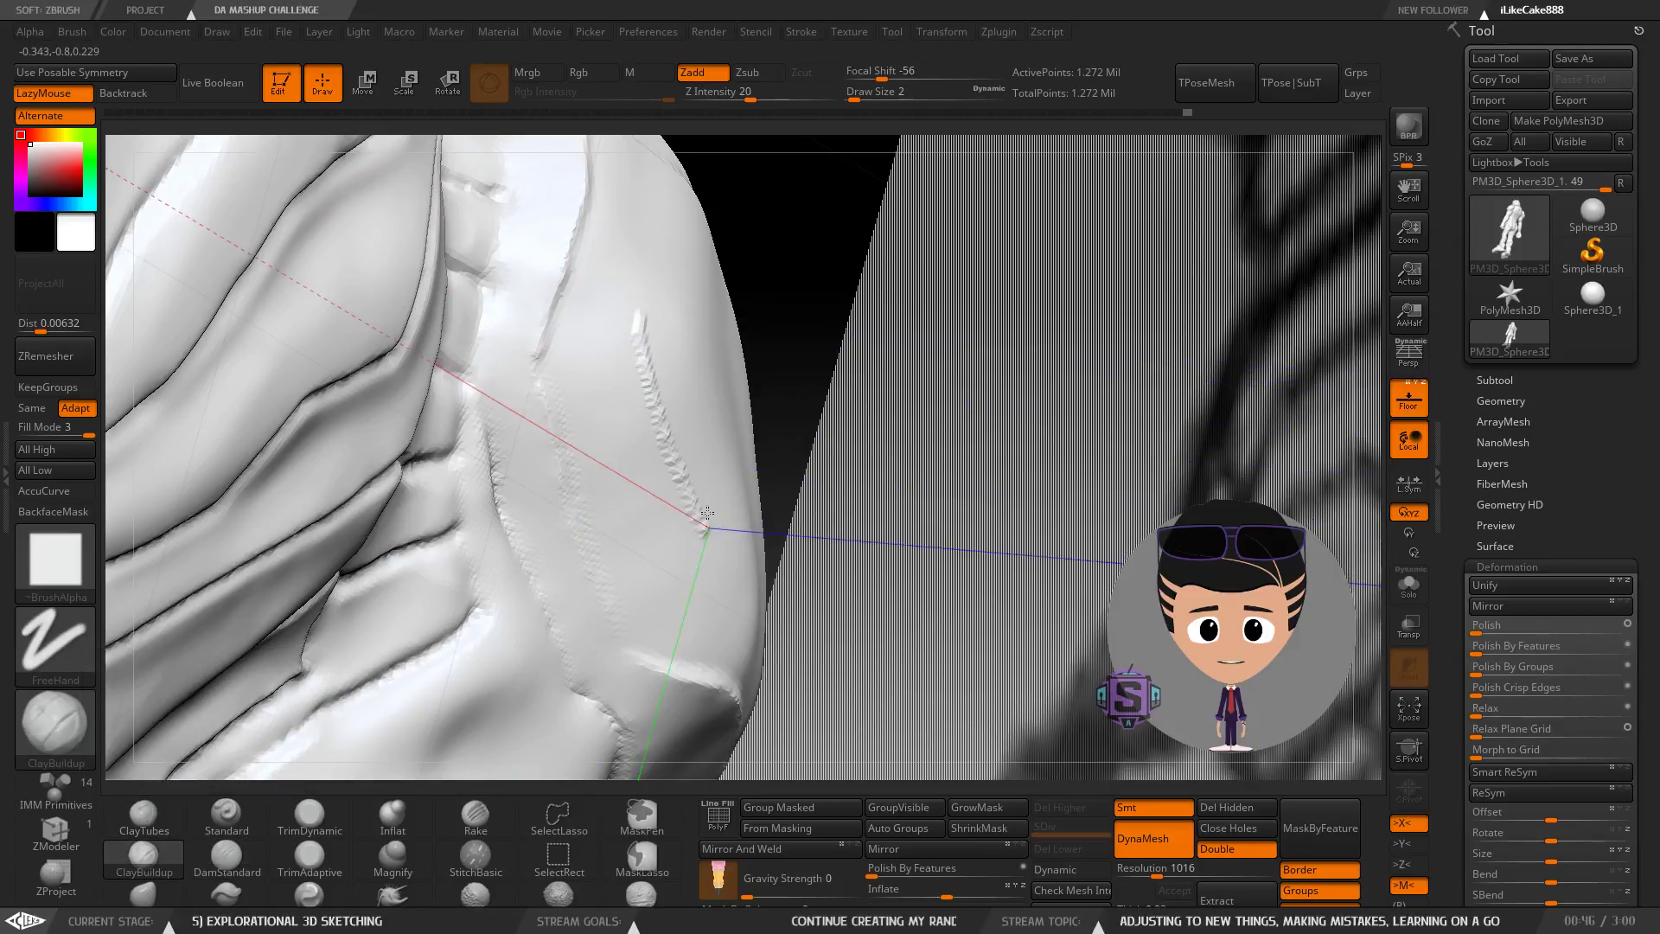
key("ctrl+z")
Set ClayBuildup to draw size 7 and lay curved raised strokes across the pad's section below the panel line.
mouse_move(759, 391)
left_mouse_down()
mouse_move(715, 519)
mouse_move(714, 485)
left_mouse_up()
key("s")
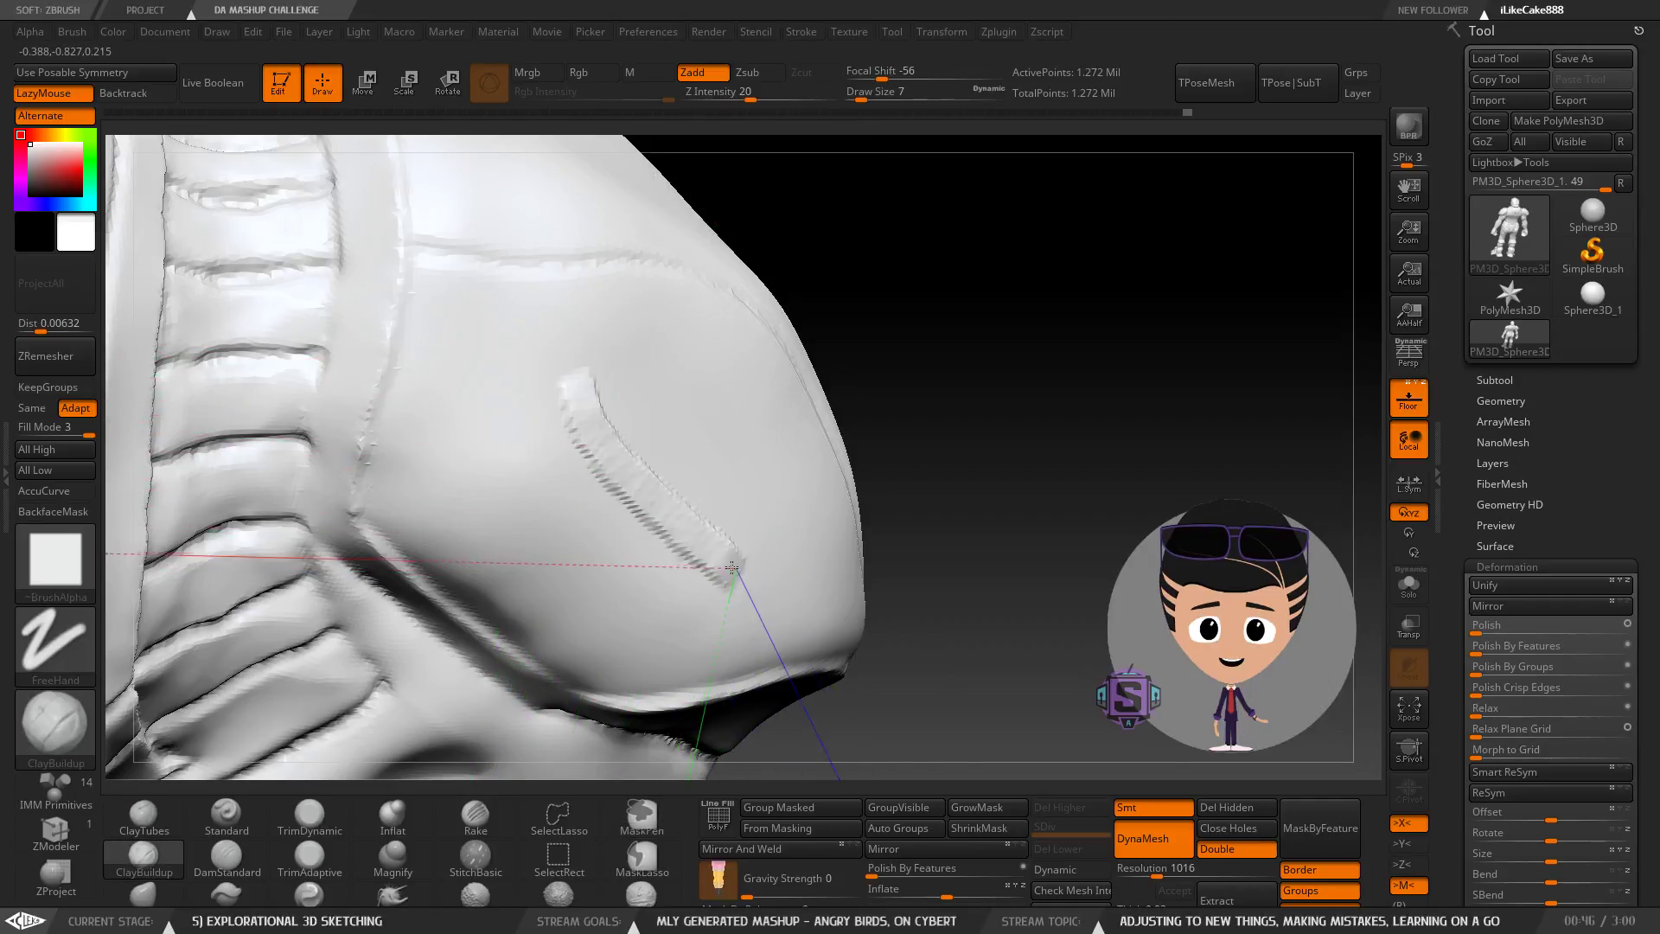
key("ctrl+z")
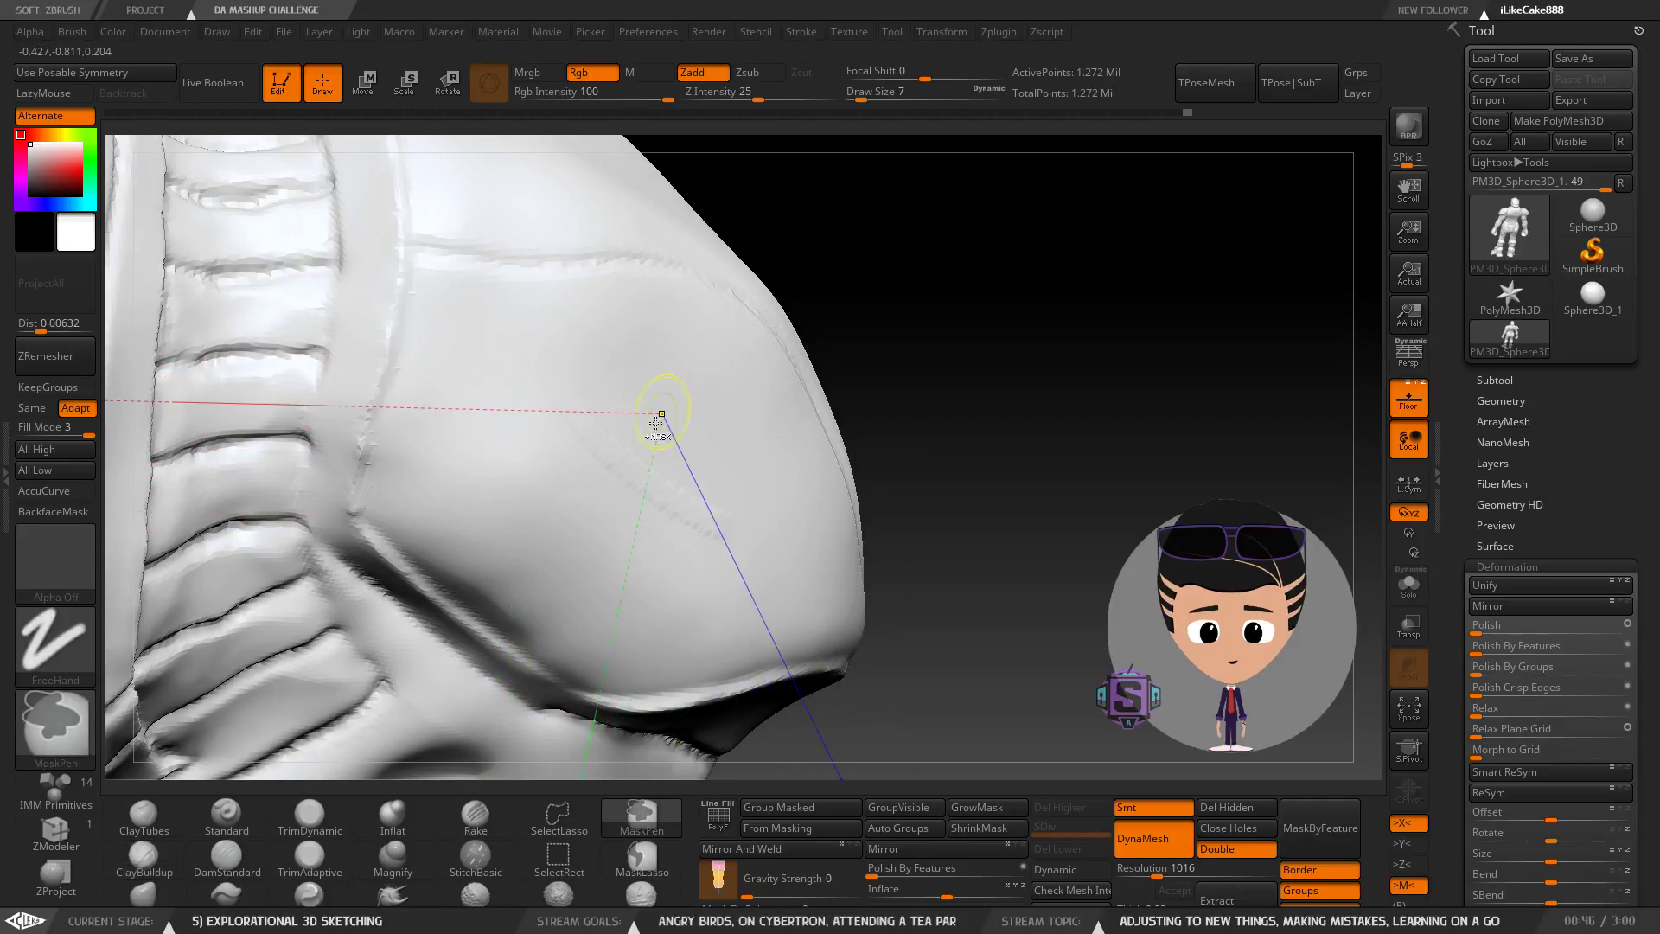
mouse_move(556, 397)
left_mouse_down()
mouse_move(636, 484)
mouse_move(761, 525)
left_mouse_up()
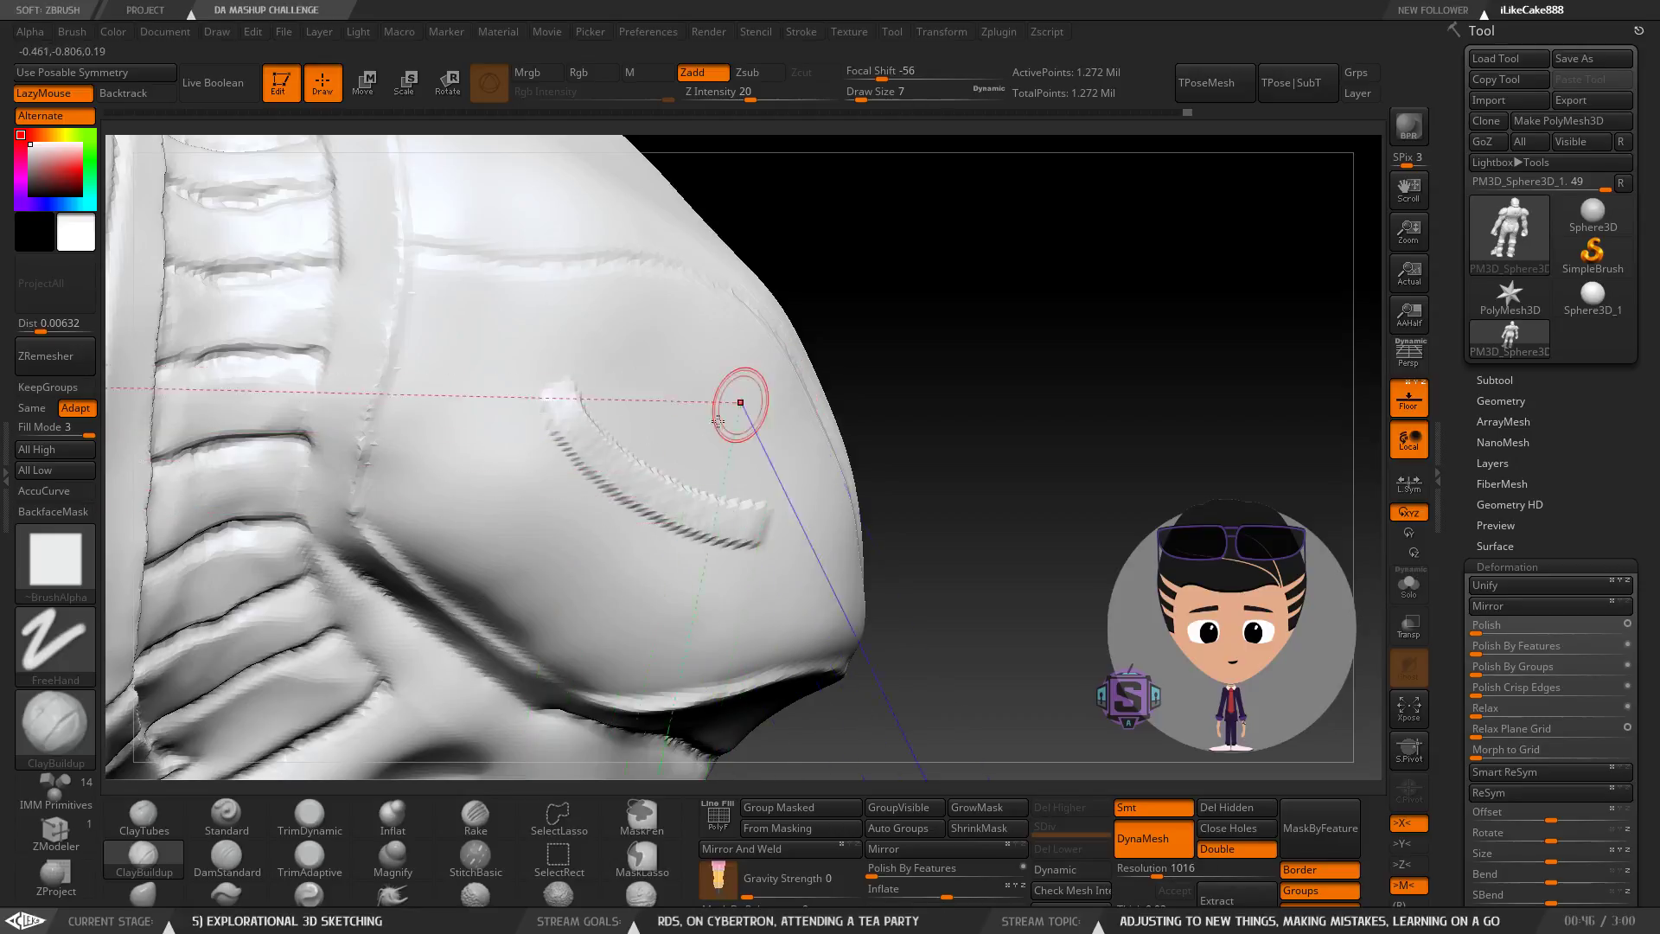
mouse_move(652, 445)
right_mouse_down()
mouse_move(731, 484)
mouse_move(660, 440)
mouse_move(689, 374)
mouse_move(656, 475)
mouse_move(630, 360)
mouse_move(692, 287)
mouse_move(733, 450)
mouse_move(635, 671)
right_mouse_up()
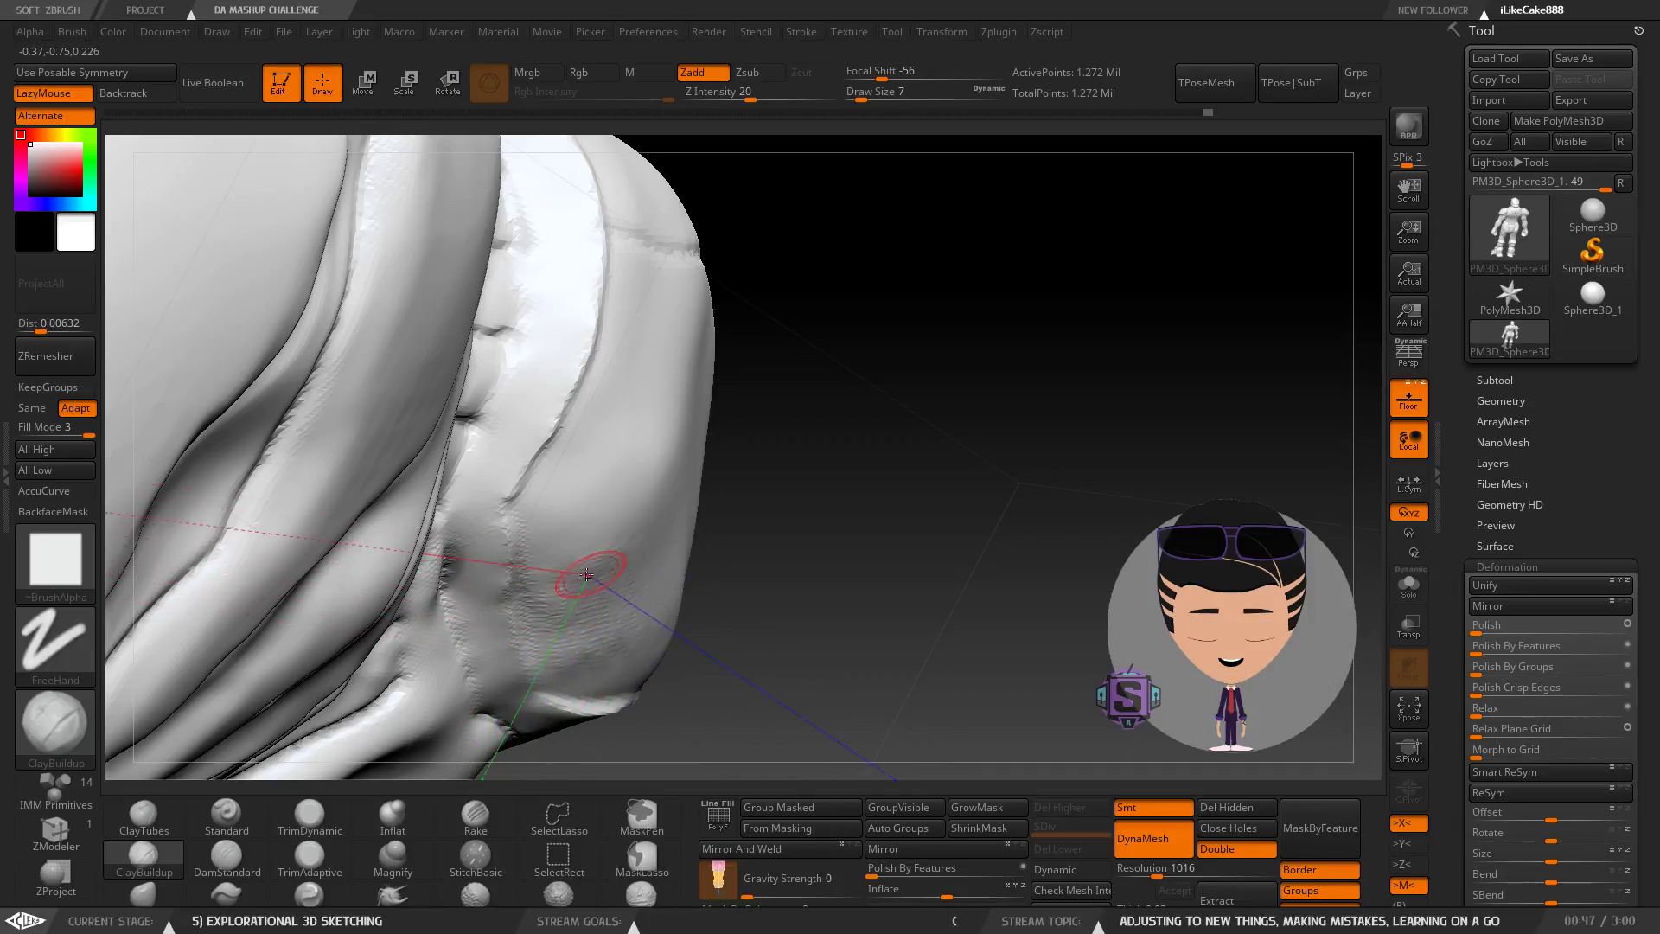
Enlarge ClayBuildup to draw size 17 and build up the lower outer area of the pad.
key("s")
left_click_drag(663, 577, 672, 573)
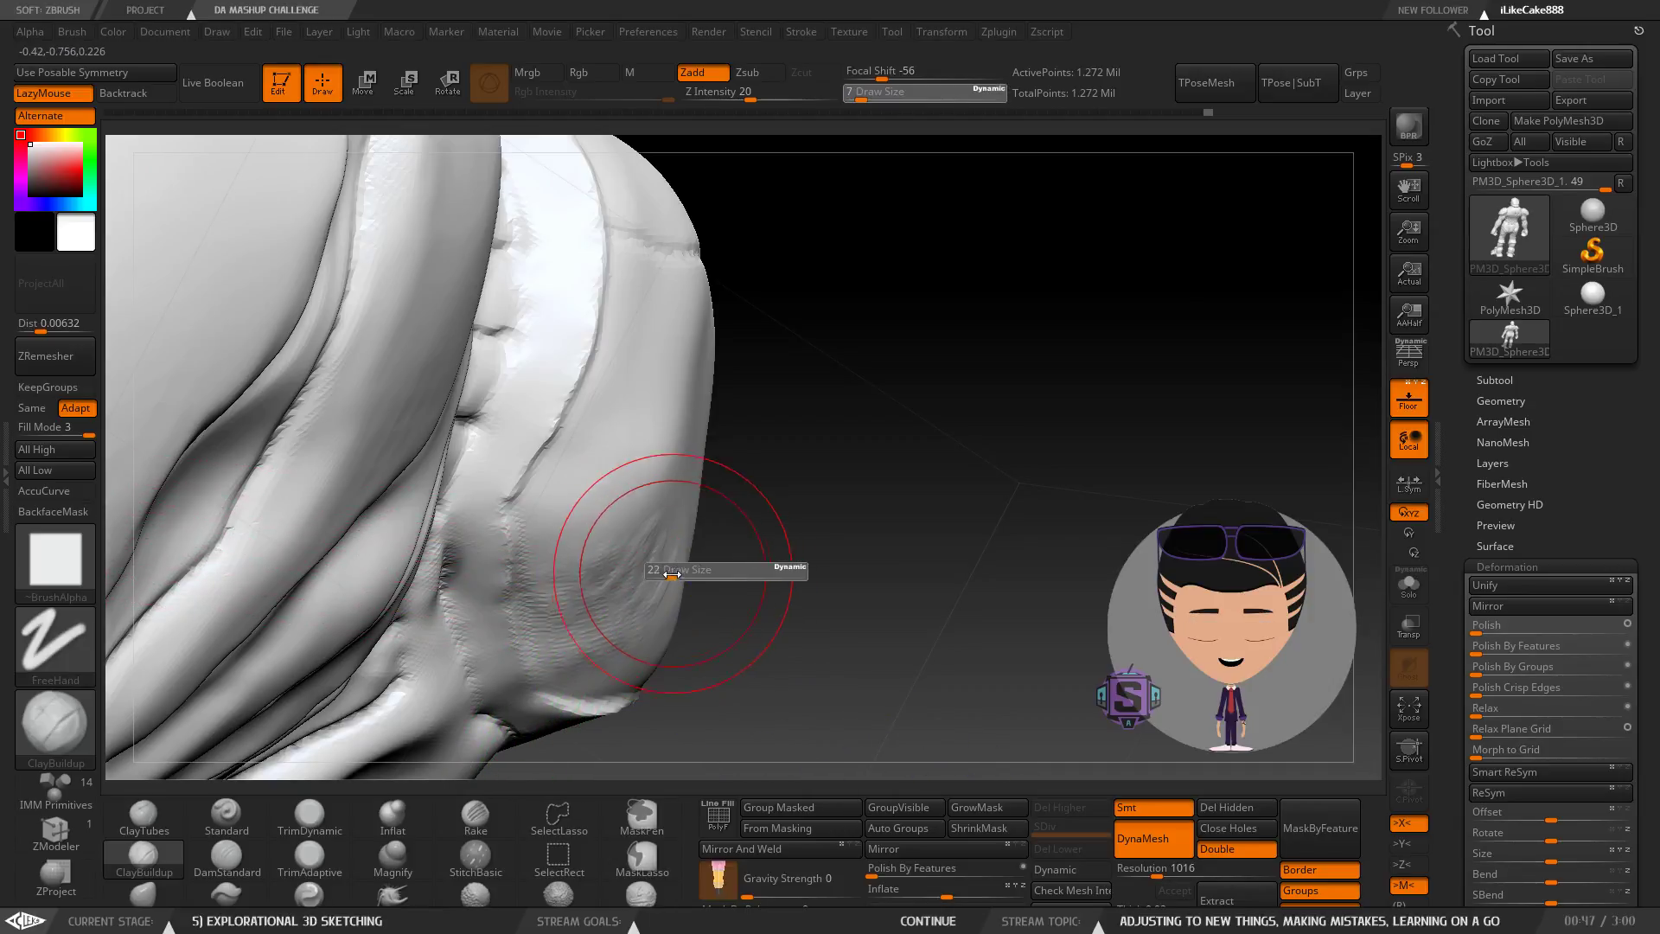
right_click_drag(666, 516, 682, 517)
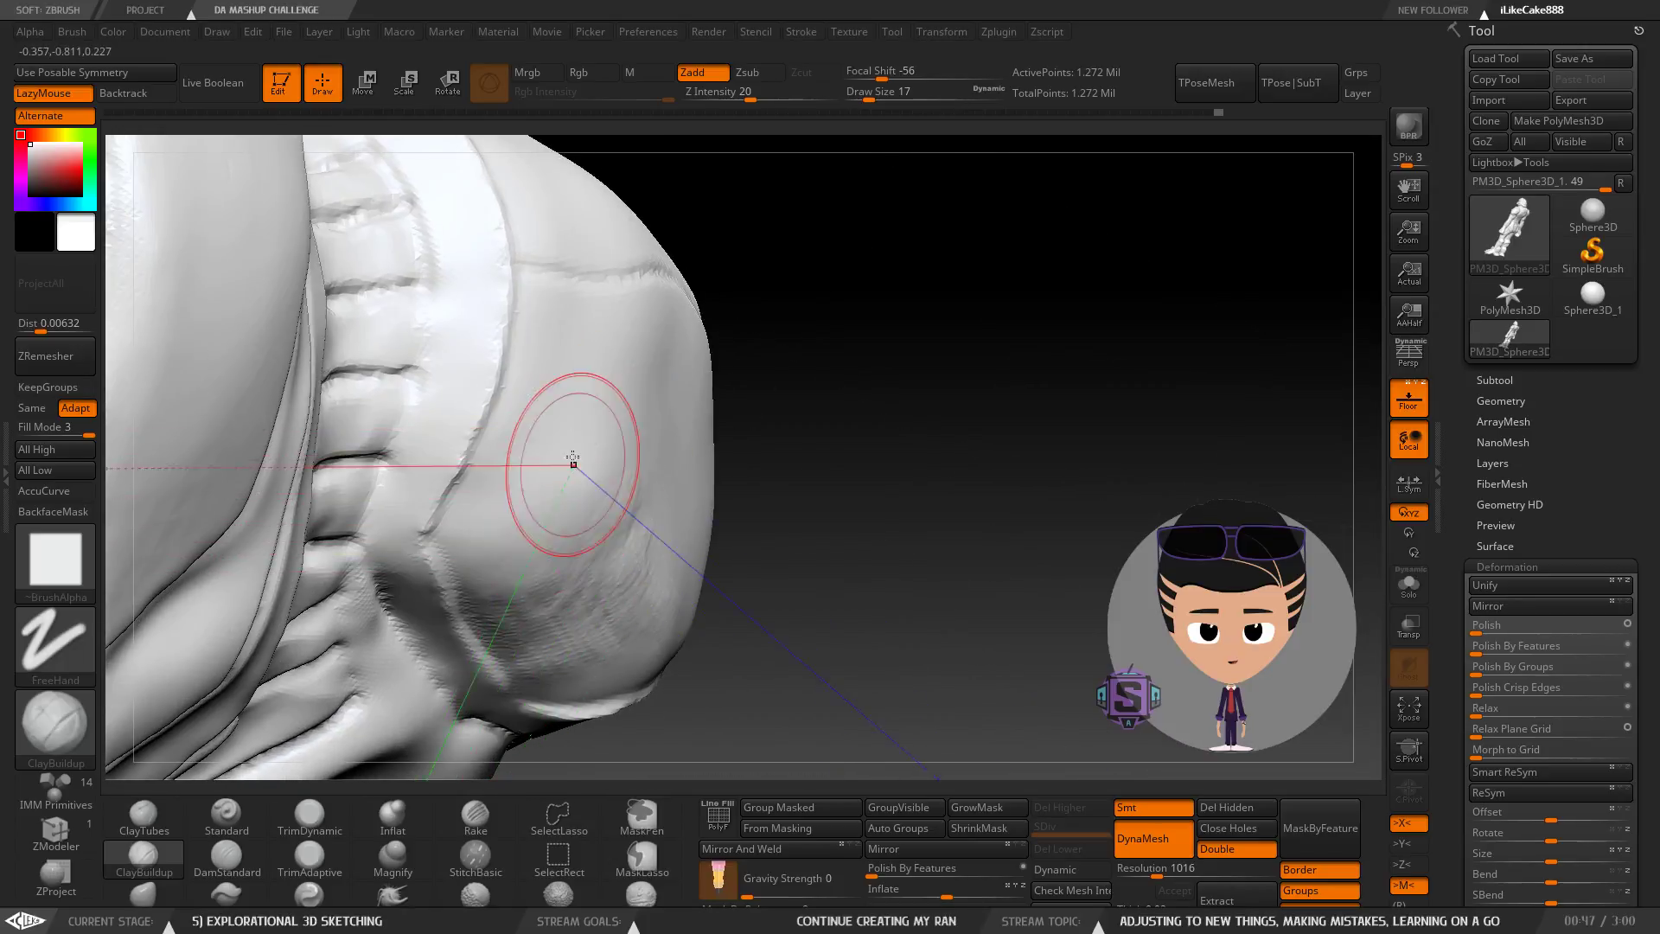
Reduce ClayBuildup to draw size 7 and fill the section between the pad's panel line and lower edge with strokes.
right_click_drag(495, 504, 537, 478)
key("s")
left_click_drag(559, 471, 550, 471)
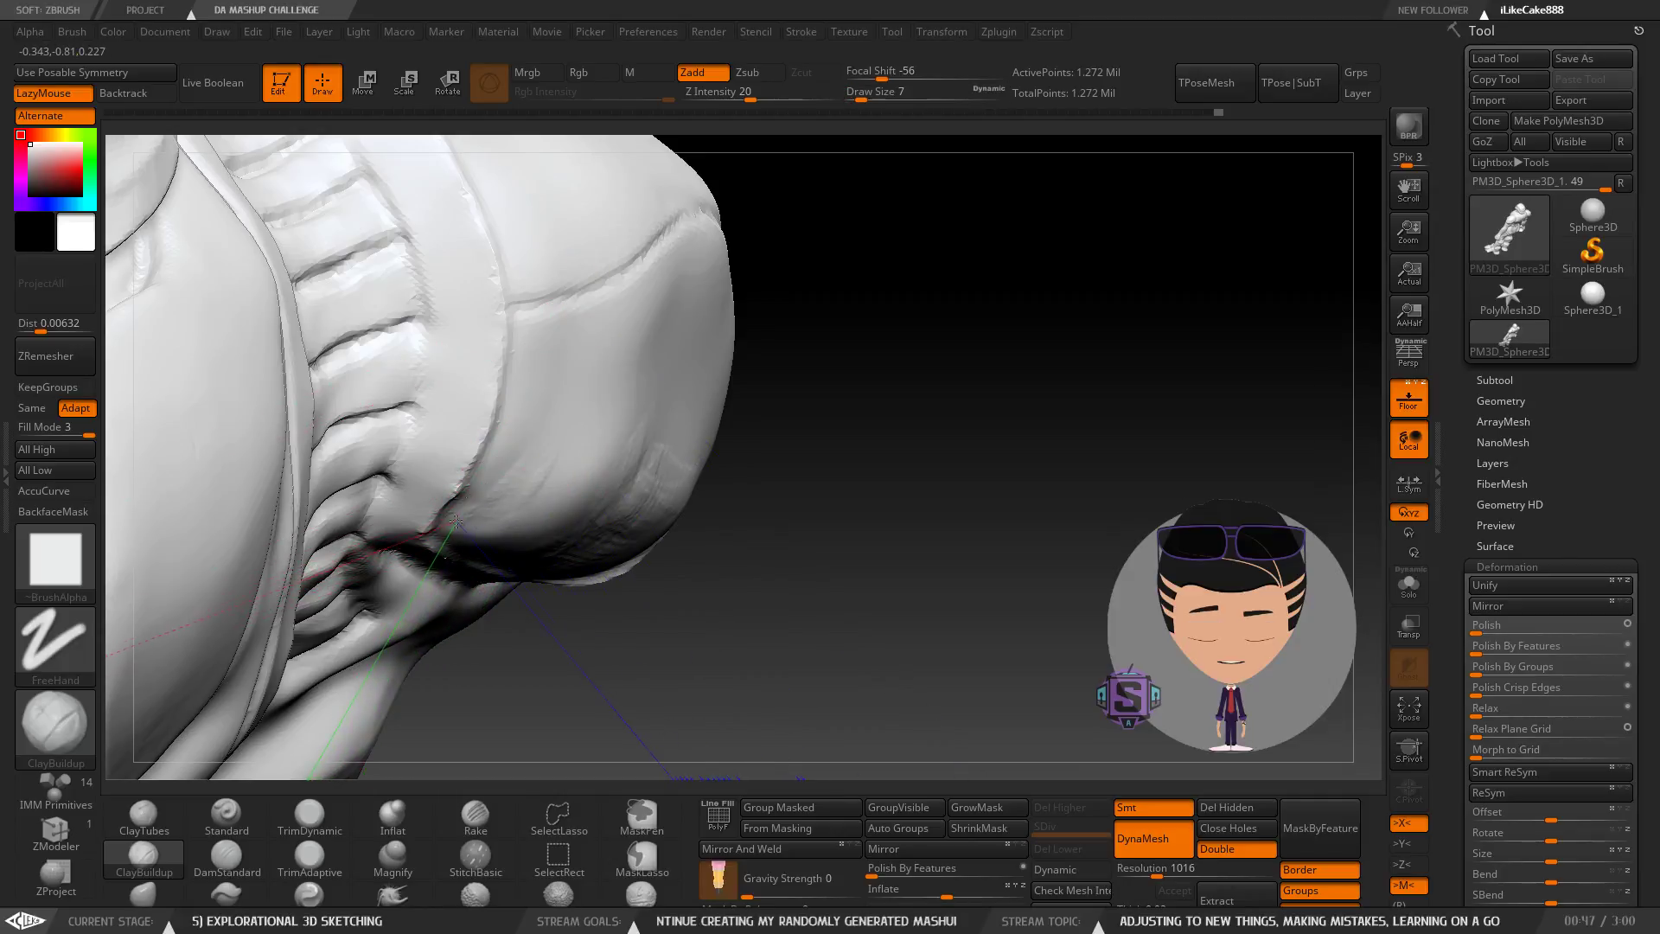
mouse_move(526, 428)
right_mouse_down()
mouse_move(525, 394)
mouse_move(526, 461)
right_mouse_up()
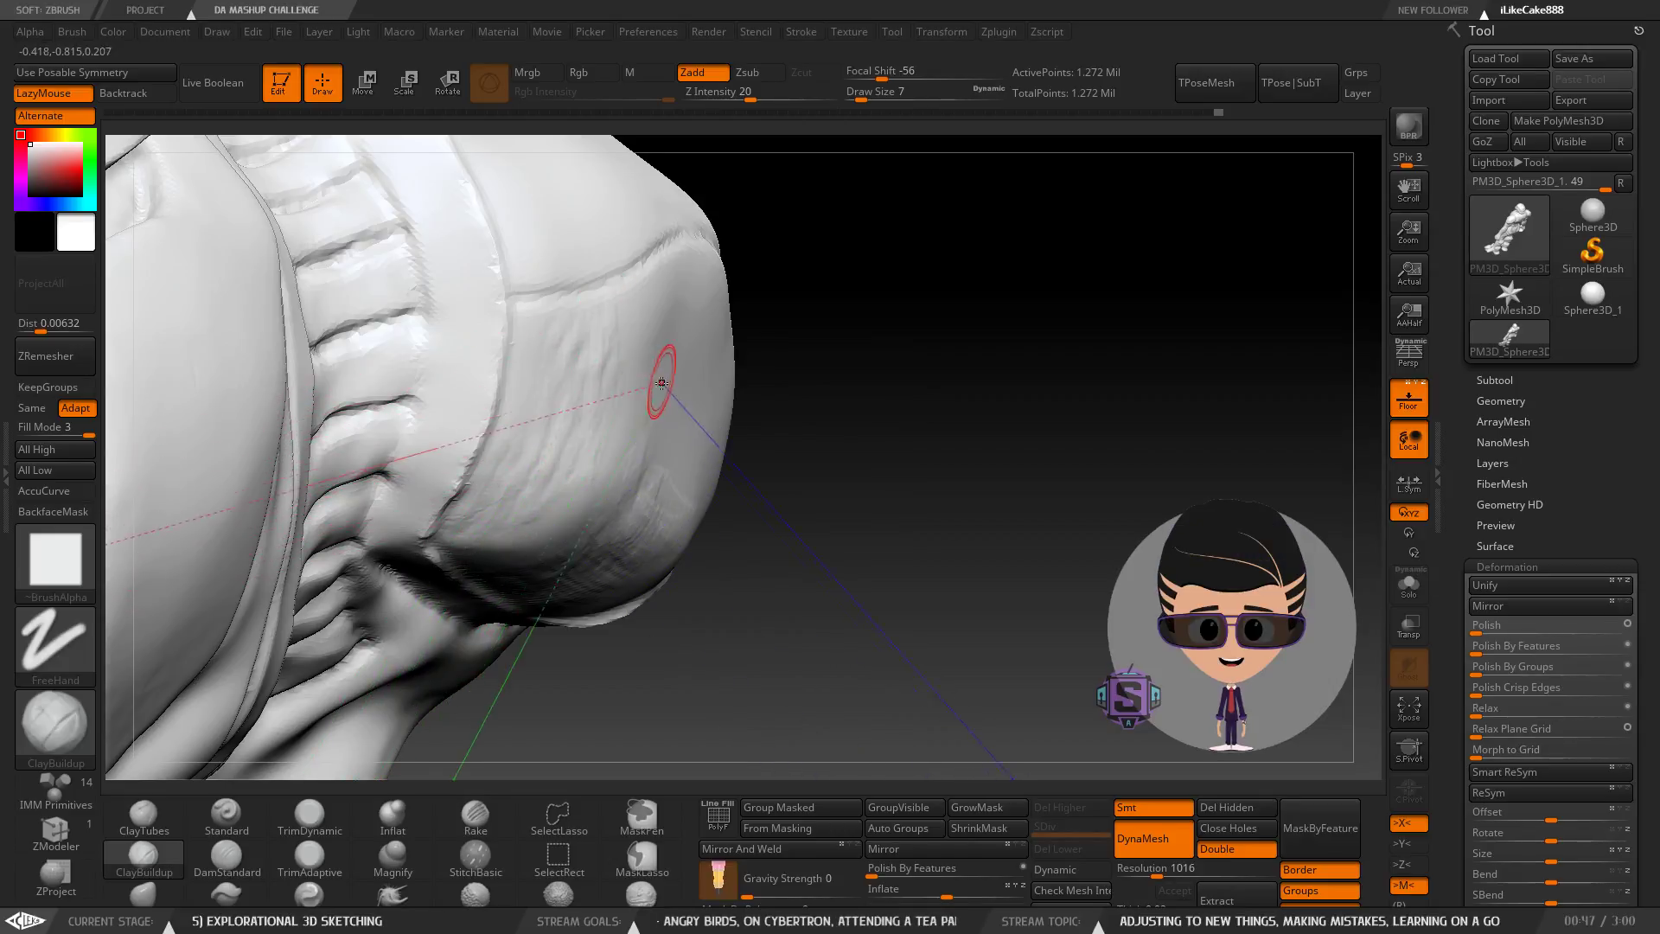
Raise ClayBuildup to draw size 27 and add broad strokes over the pad's lower section toward its outer side.
right_click_drag(687, 403, 657, 421)
key("s")
left_click_drag(657, 424, 668, 427)
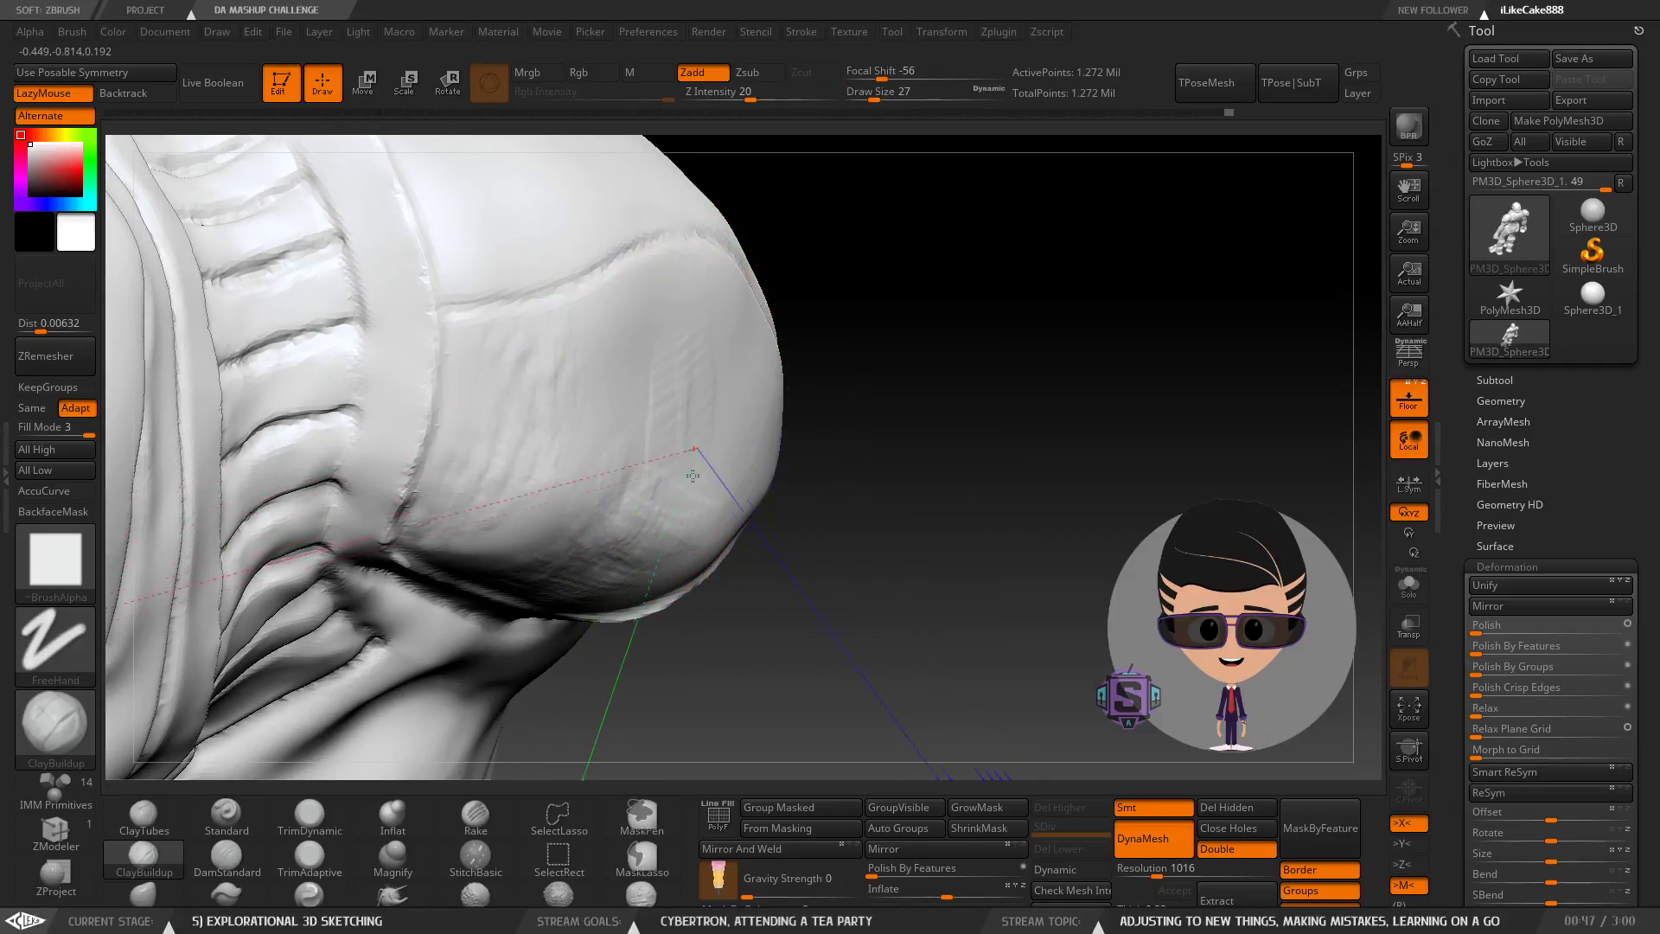
right_click_drag(695, 380, 535, 411)
left_click_drag(708, 307, 725, 300)
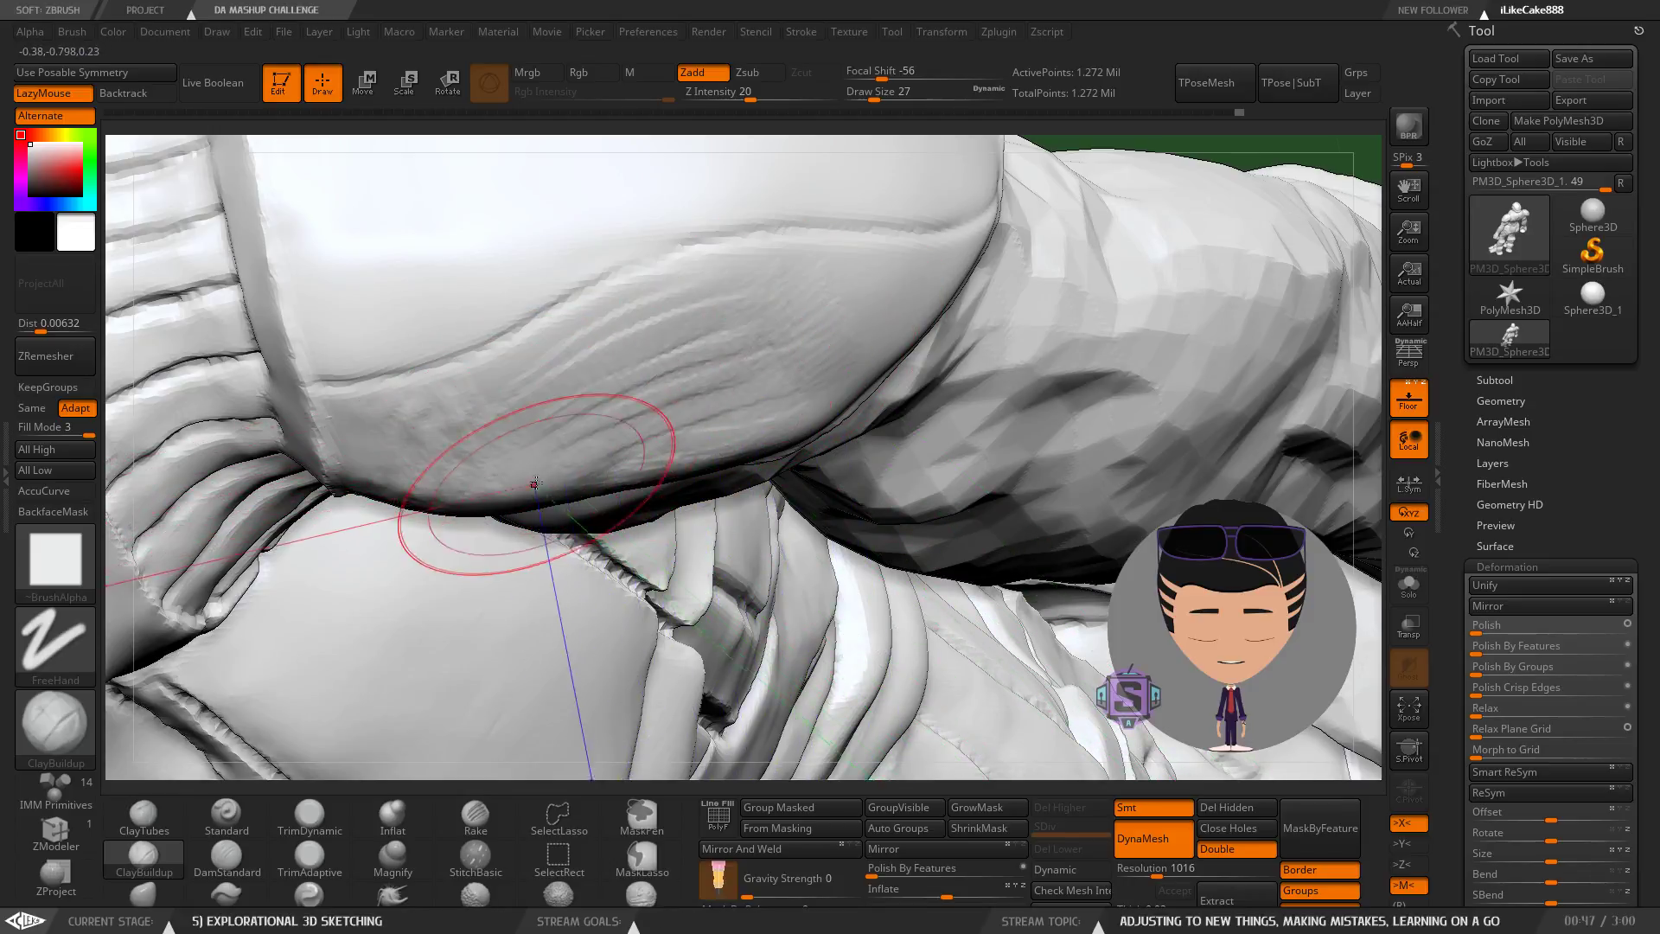
Build up the pad's underside with long ClayBuildup strokes between the lower edge and the panel line.
left_click_drag(537, 486, 716, 439)
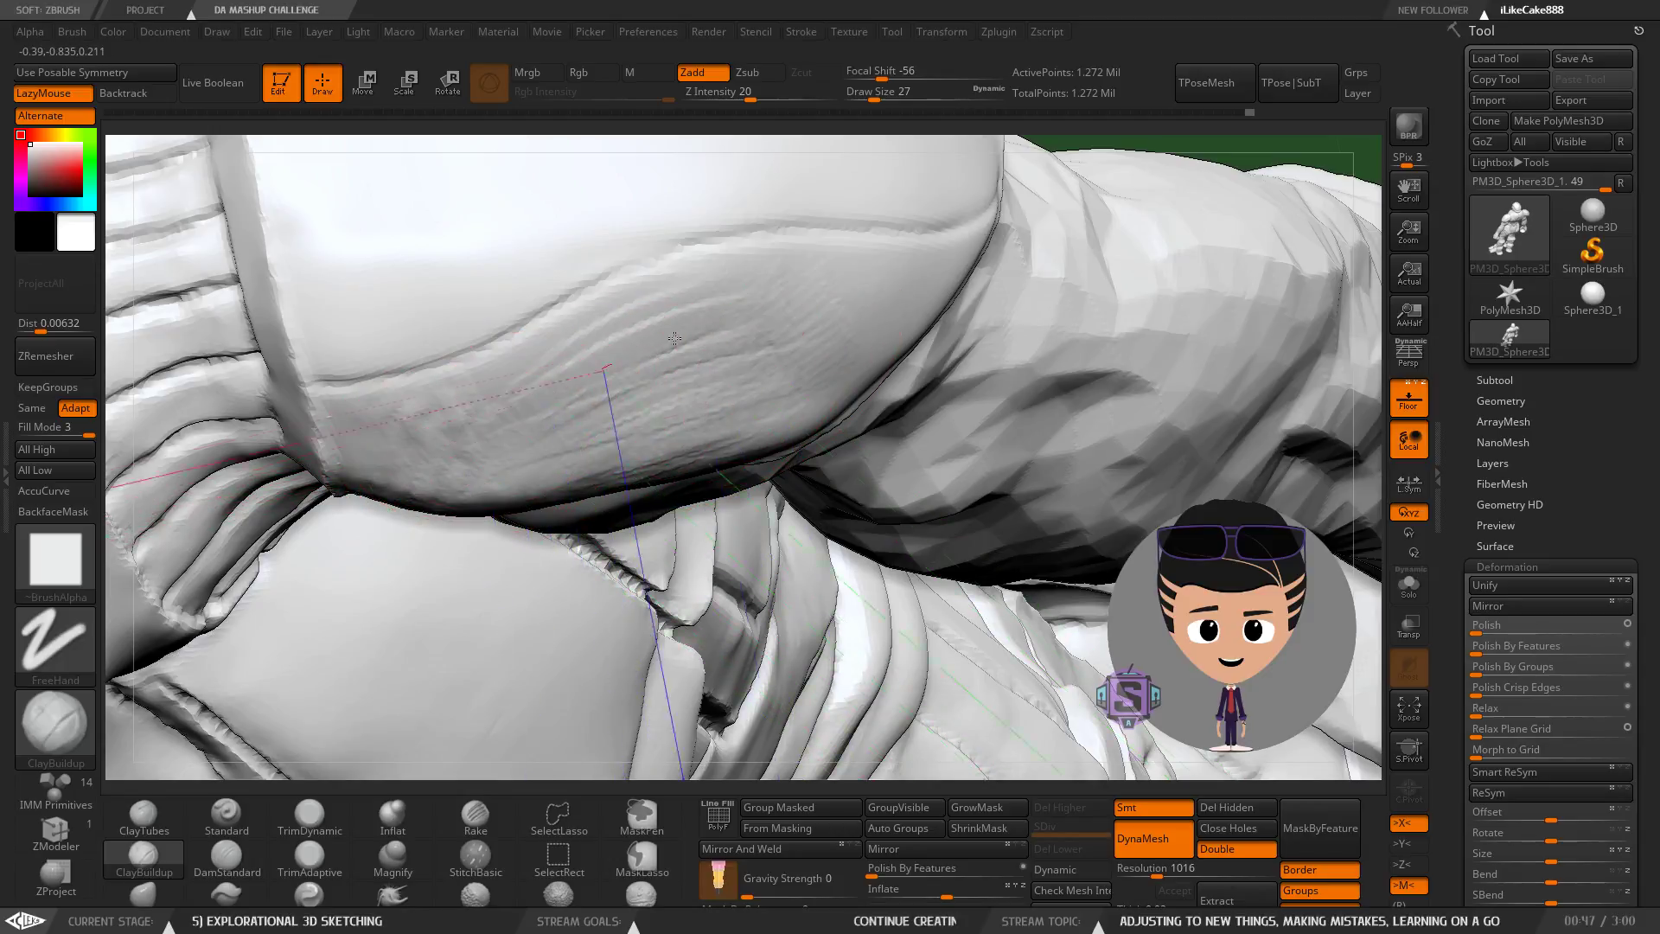
left_click_drag(580, 363, 641, 338)
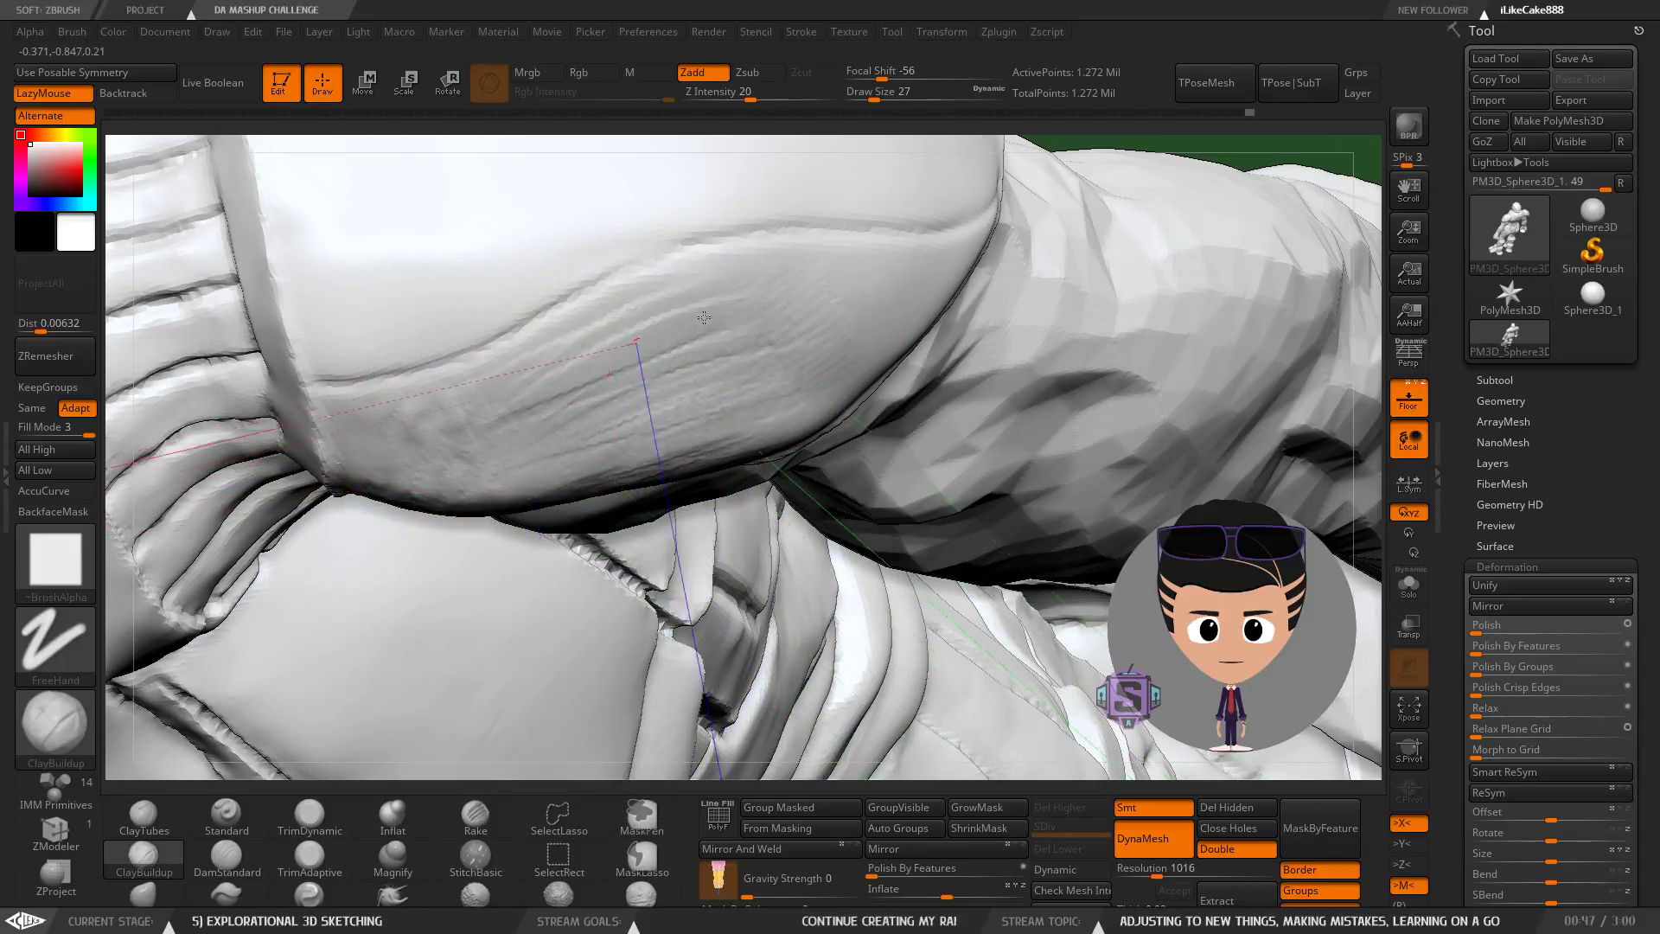
left_click_drag(884, 272, 879, 288)
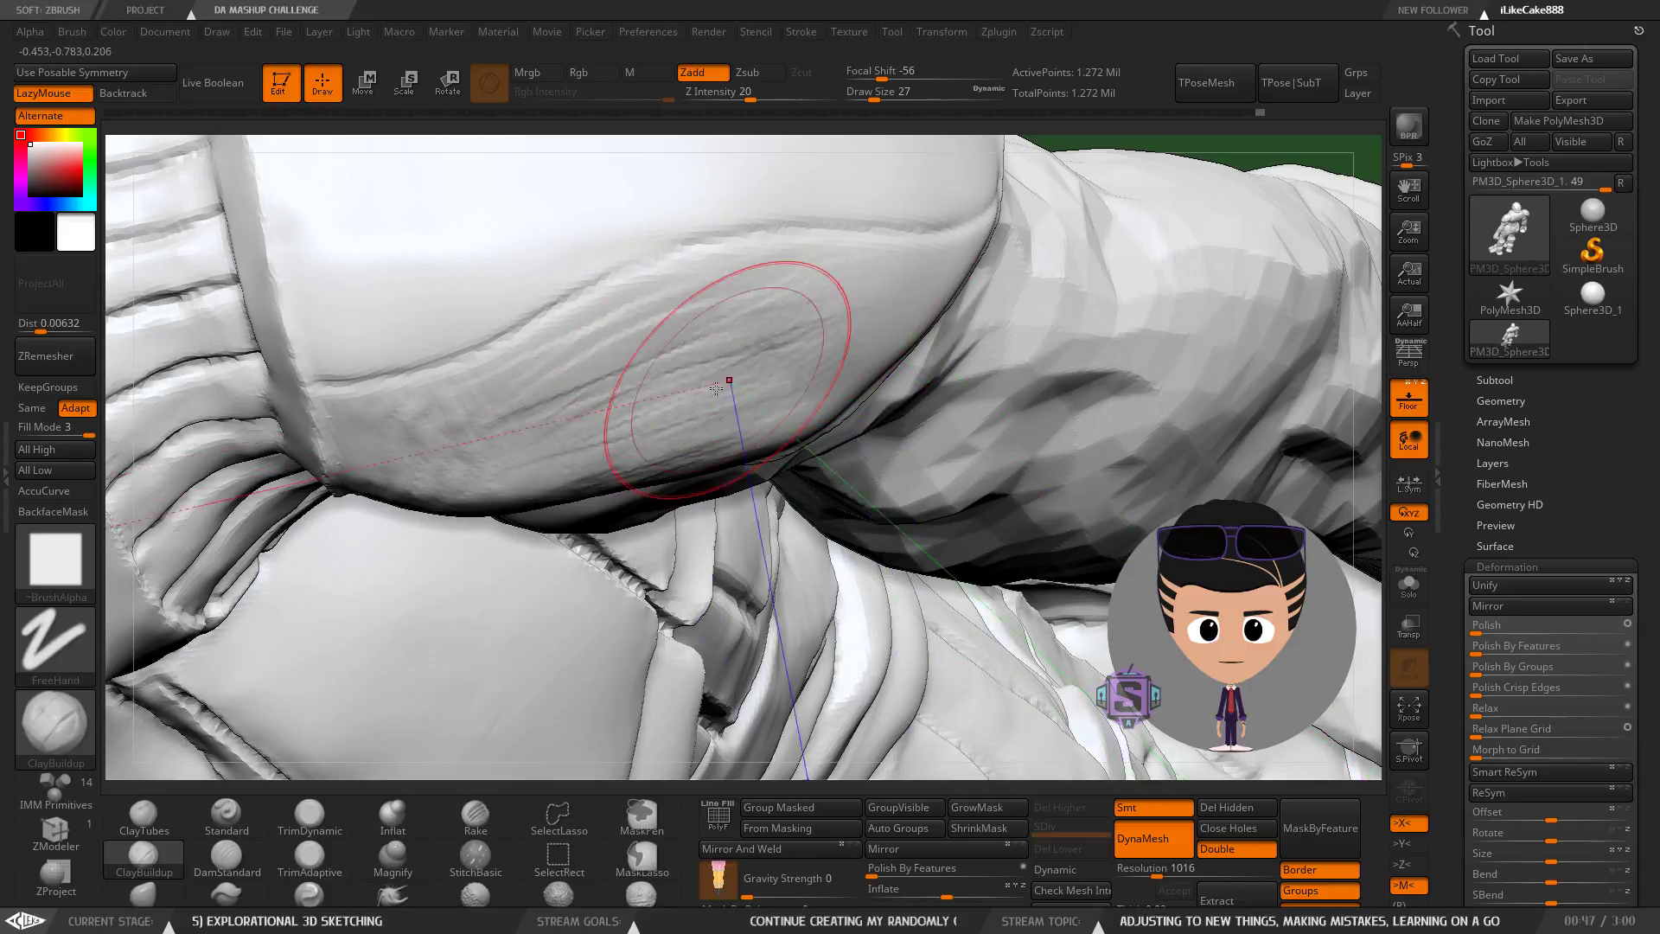
mouse_move(825, 332)
right_mouse_down()
mouse_move(756, 293)
mouse_move(807, 352)
mouse_move(761, 407)
mouse_move(749, 472)
mouse_move(863, 374)
mouse_move(885, 376)
right_mouse_up()
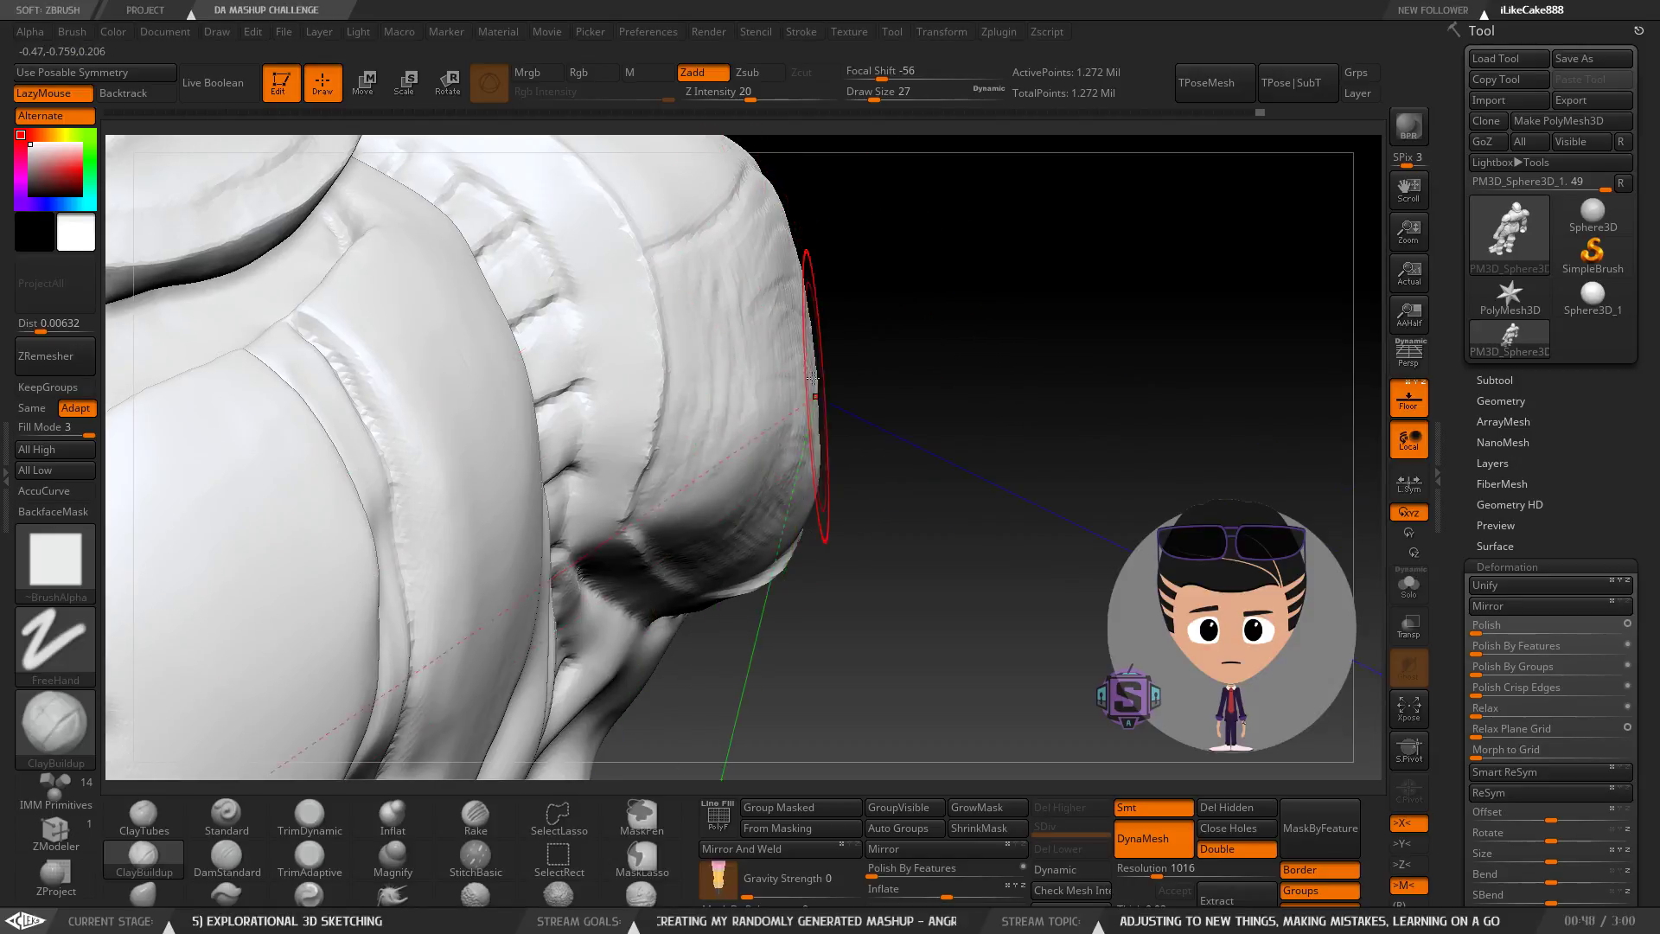
Set the draw size to 20 and build up volume across the rounded outer panel beside the ribbed band with ClayBuildup.
mouse_move(814, 439)
right_mouse_down()
mouse_move(826, 457)
mouse_move(655, 464)
mouse_move(696, 458)
right_mouse_up()
key("s")
left_click_drag(797, 437, 792, 437)
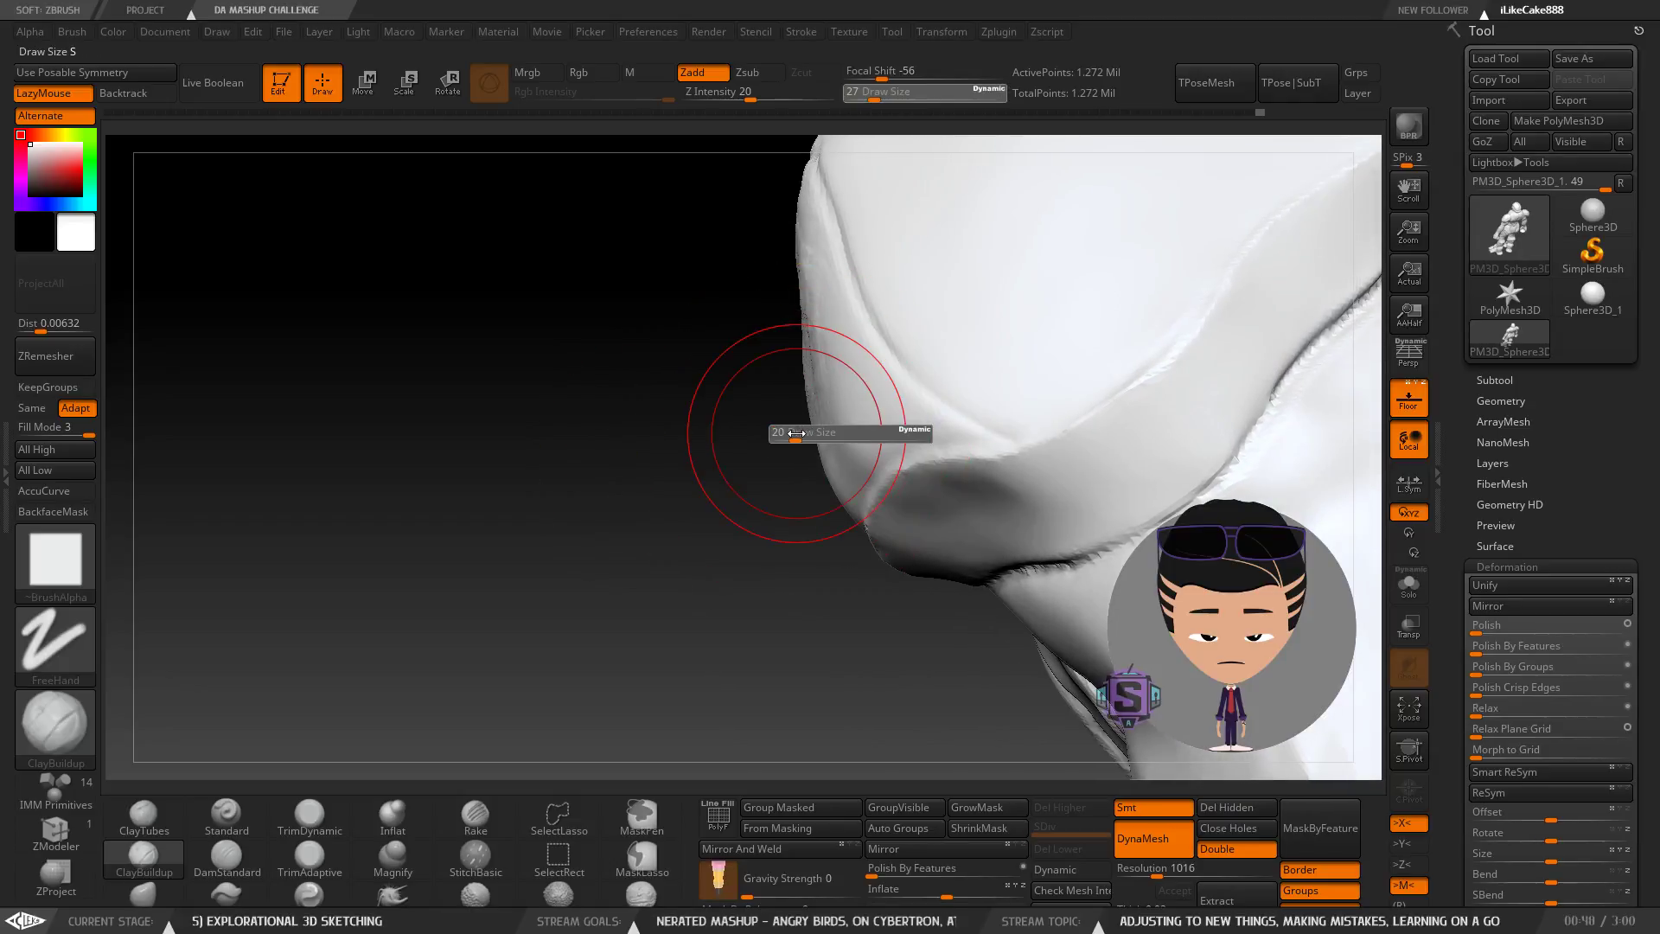
right_click_drag(828, 418, 806, 355)
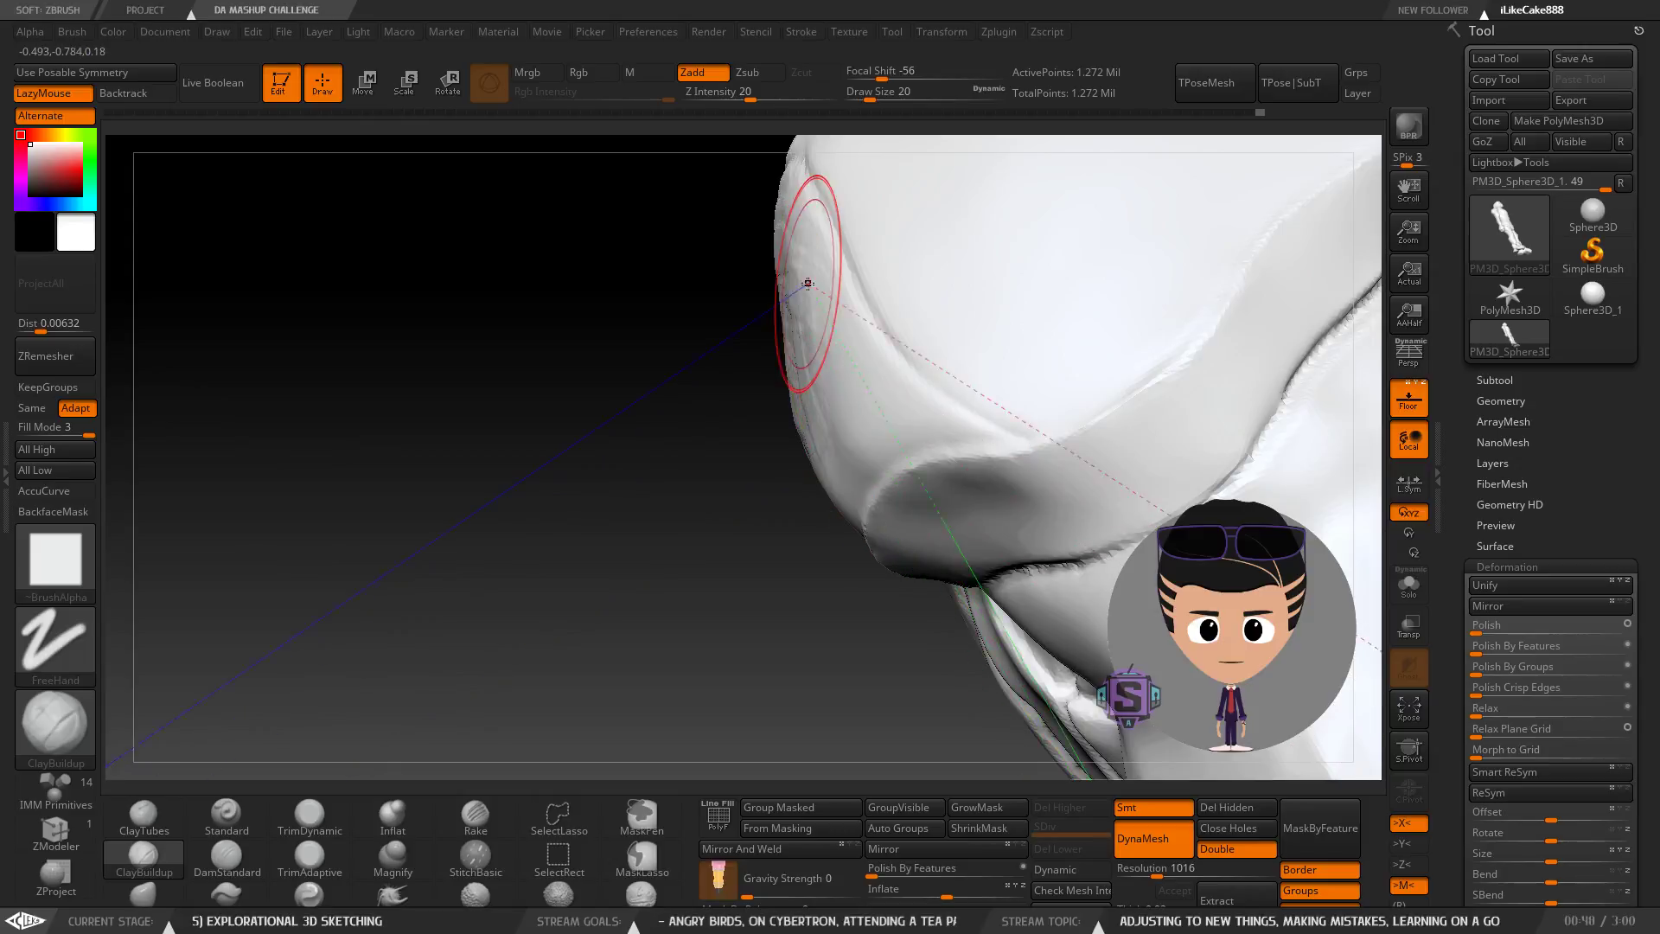
right_click_drag(802, 290, 765, 290)
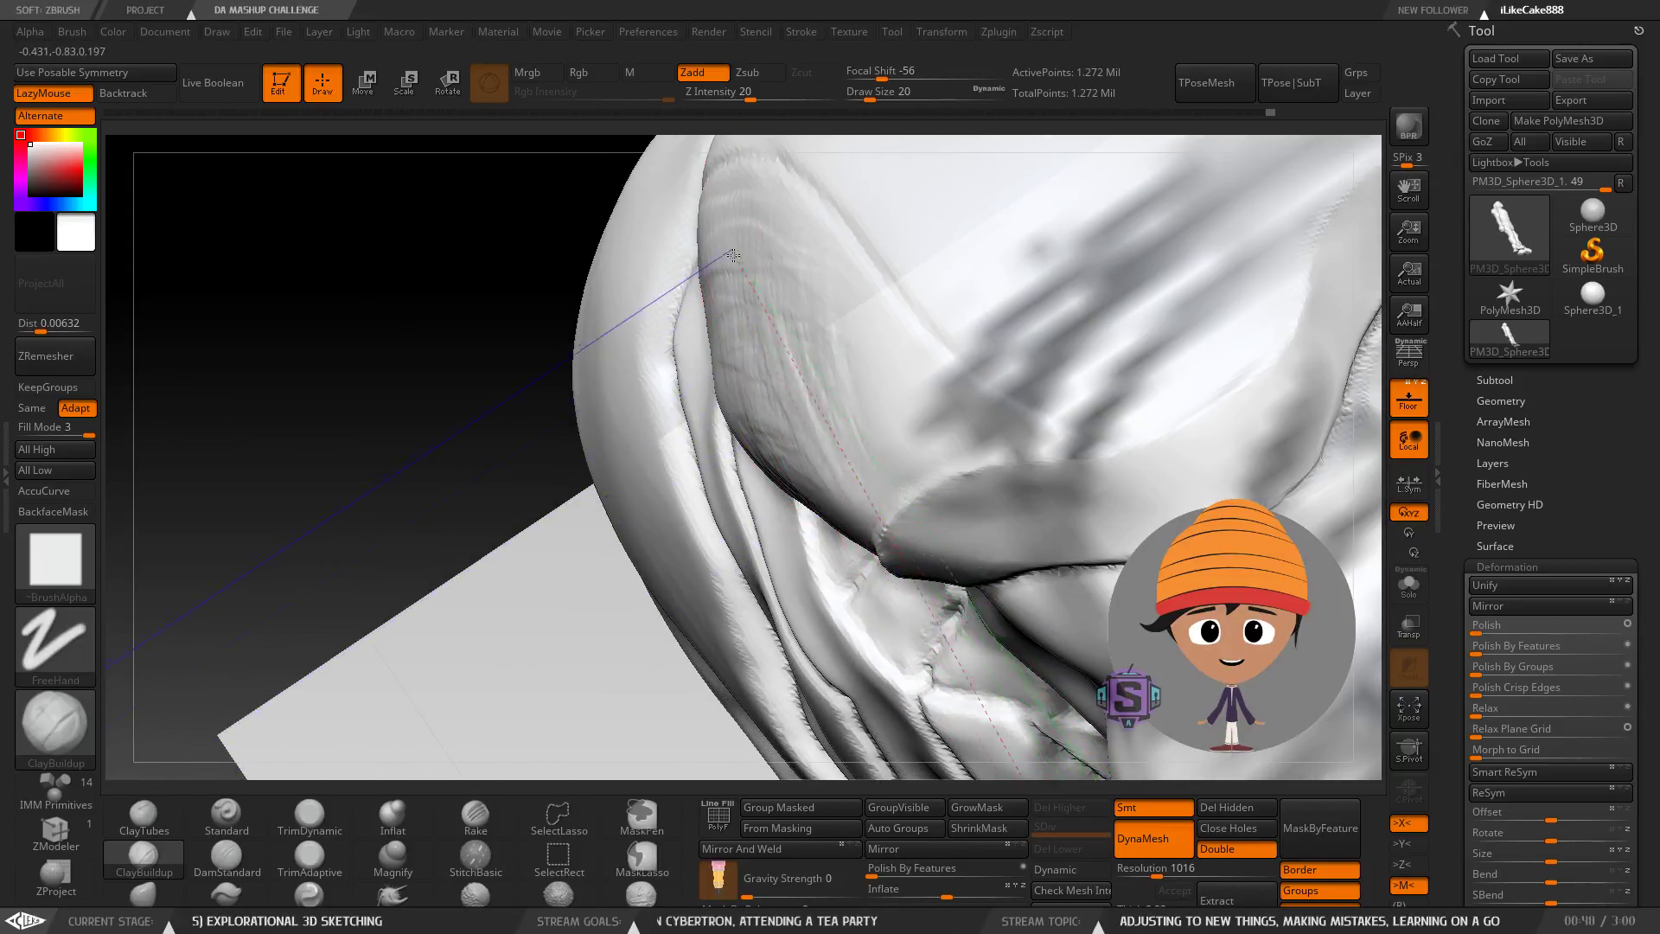
right_click_drag(759, 230, 773, 410)
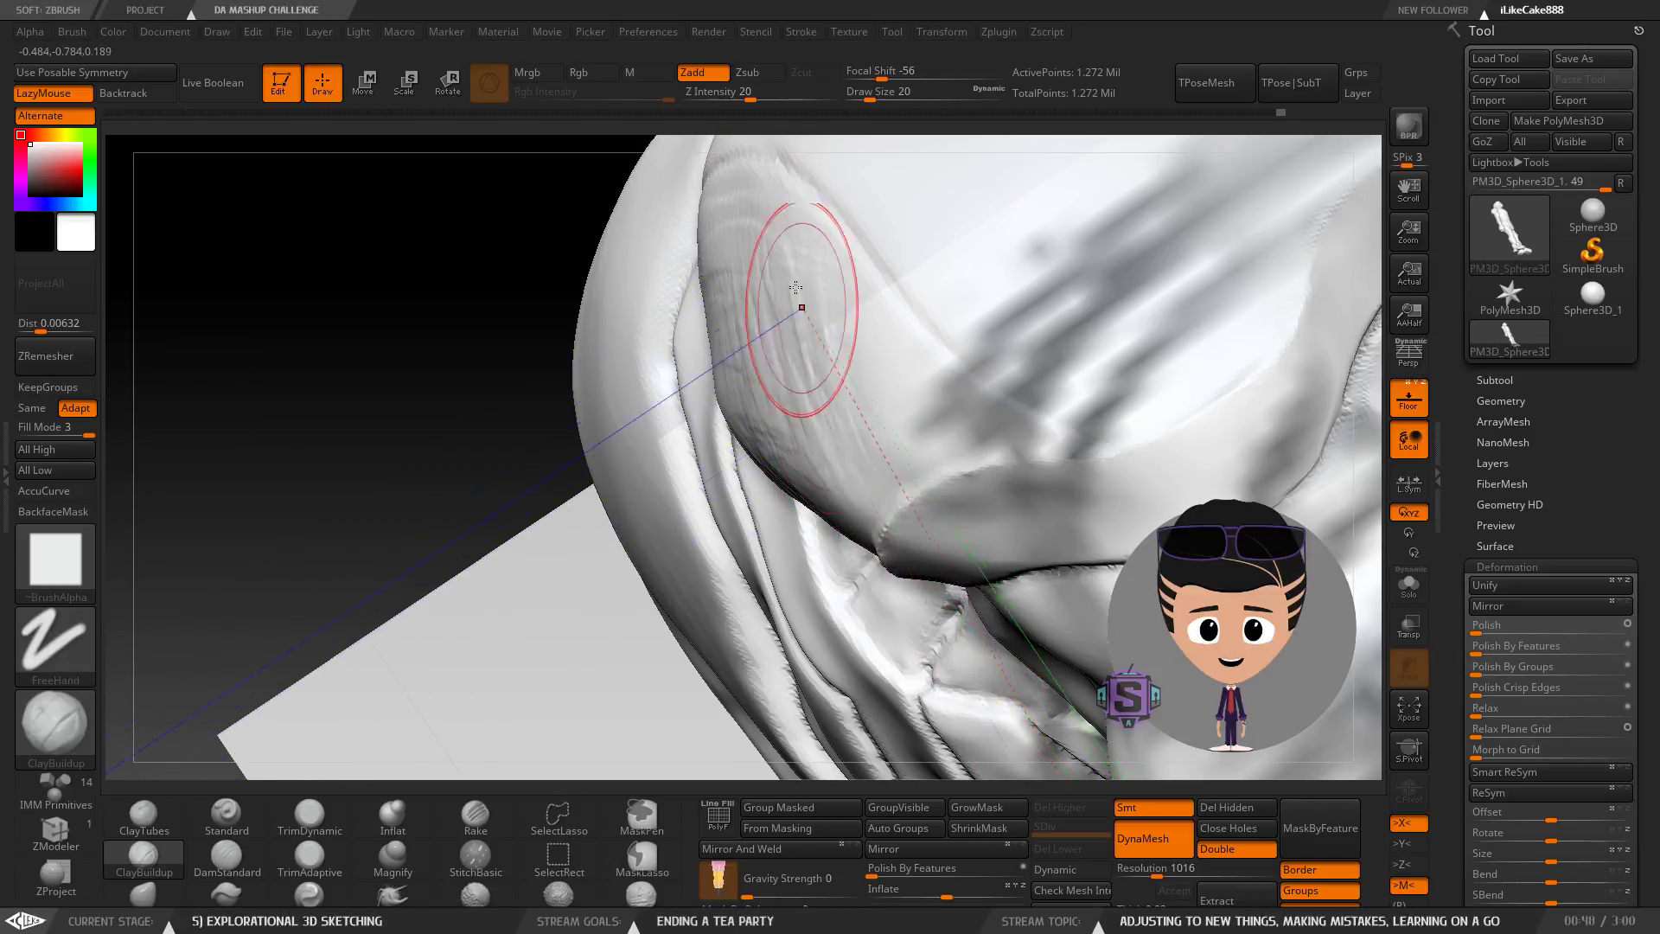
mouse_move(721, 368)
right_mouse_down()
mouse_move(752, 277)
mouse_move(821, 260)
mouse_move(902, 284)
mouse_move(792, 408)
right_mouse_up()
right_click_drag(696, 304, 718, 282)
right_click_drag(689, 445, 658, 345)
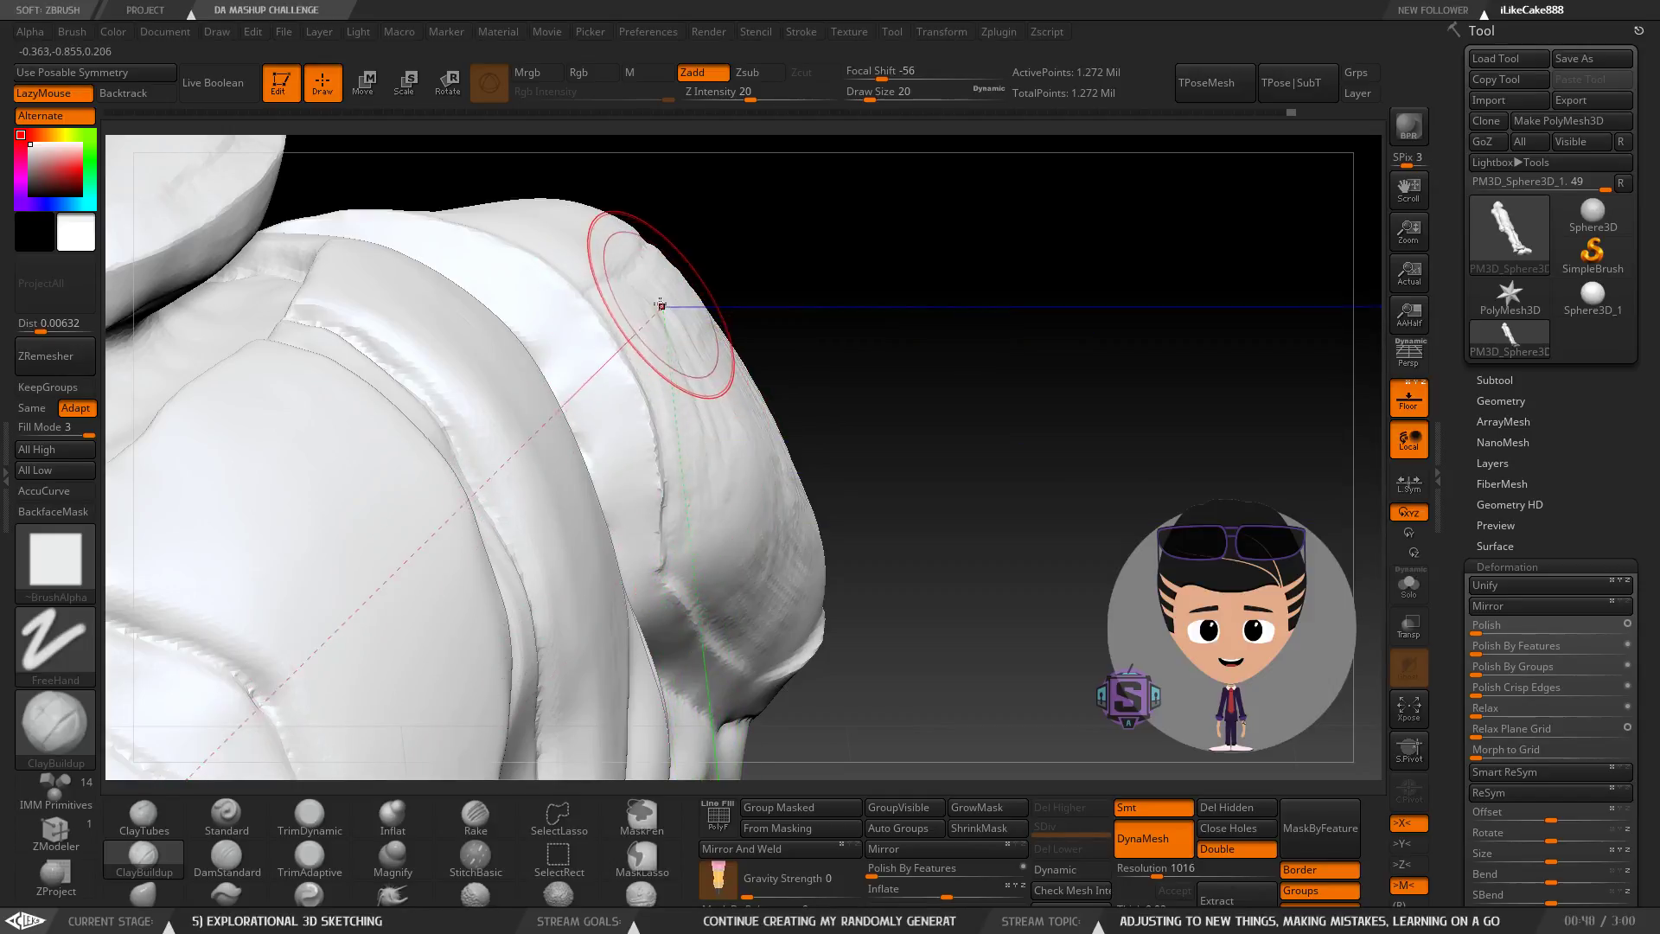
Fill out the panel's lower surface near its seam with ClayBuildup strokes.
mouse_move(722, 416)
right_mouse_down()
mouse_move(769, 413)
mouse_move(735, 354)
mouse_move(724, 440)
right_mouse_up()
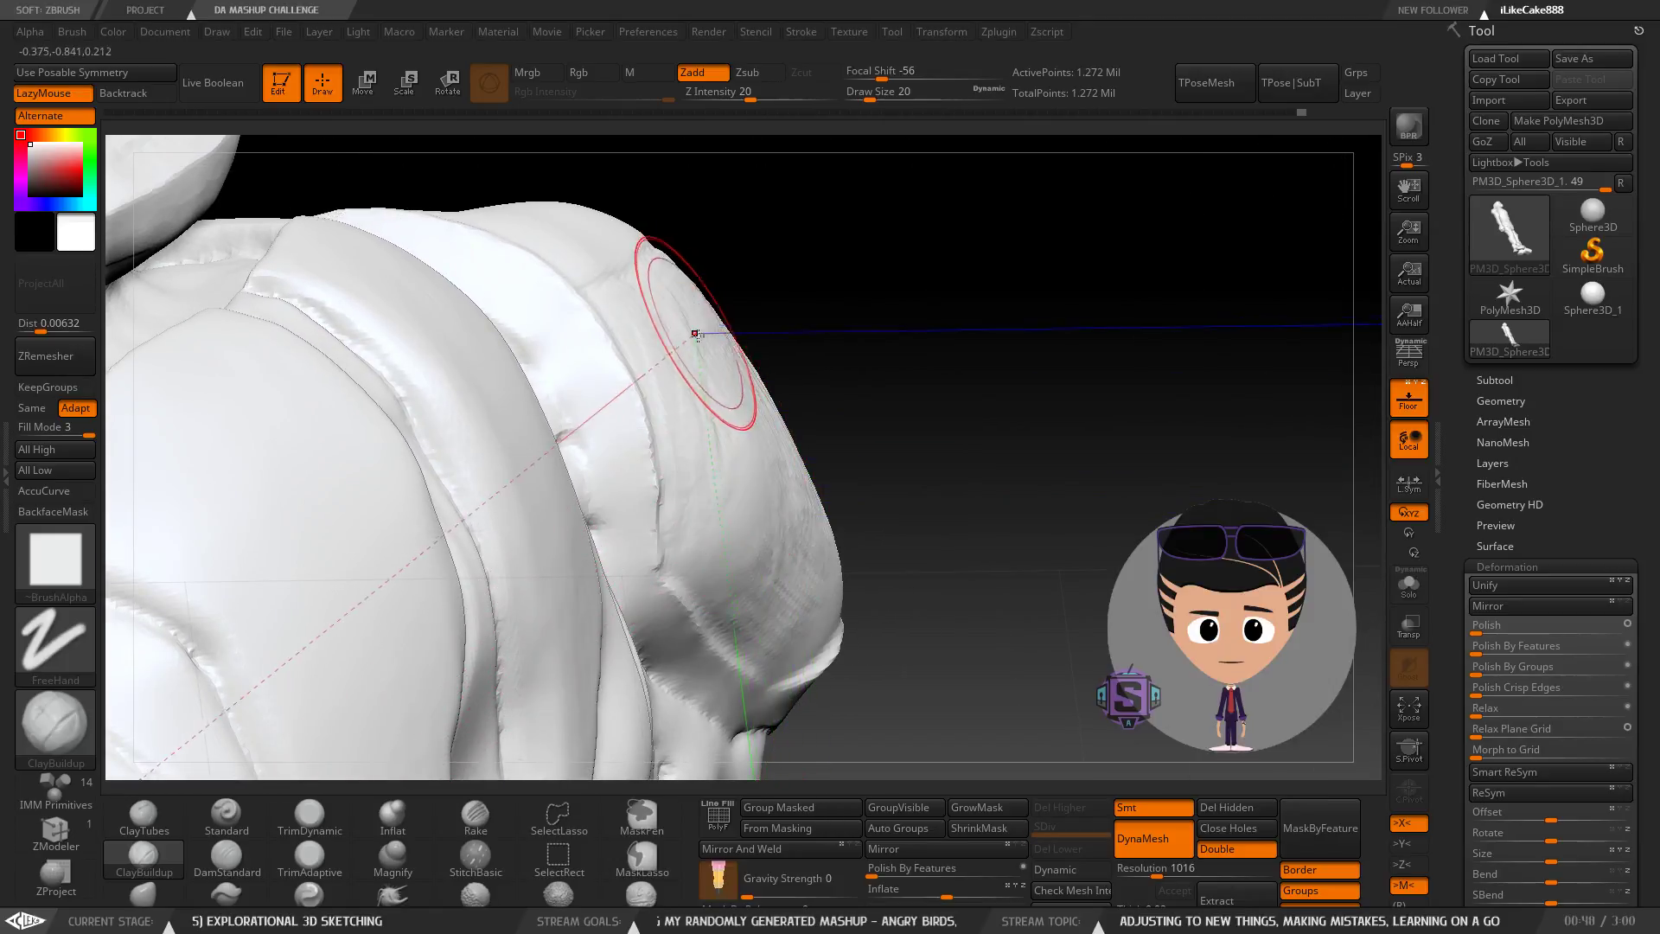
right_click_drag(746, 381, 652, 305)
right_click_drag(740, 406, 677, 277)
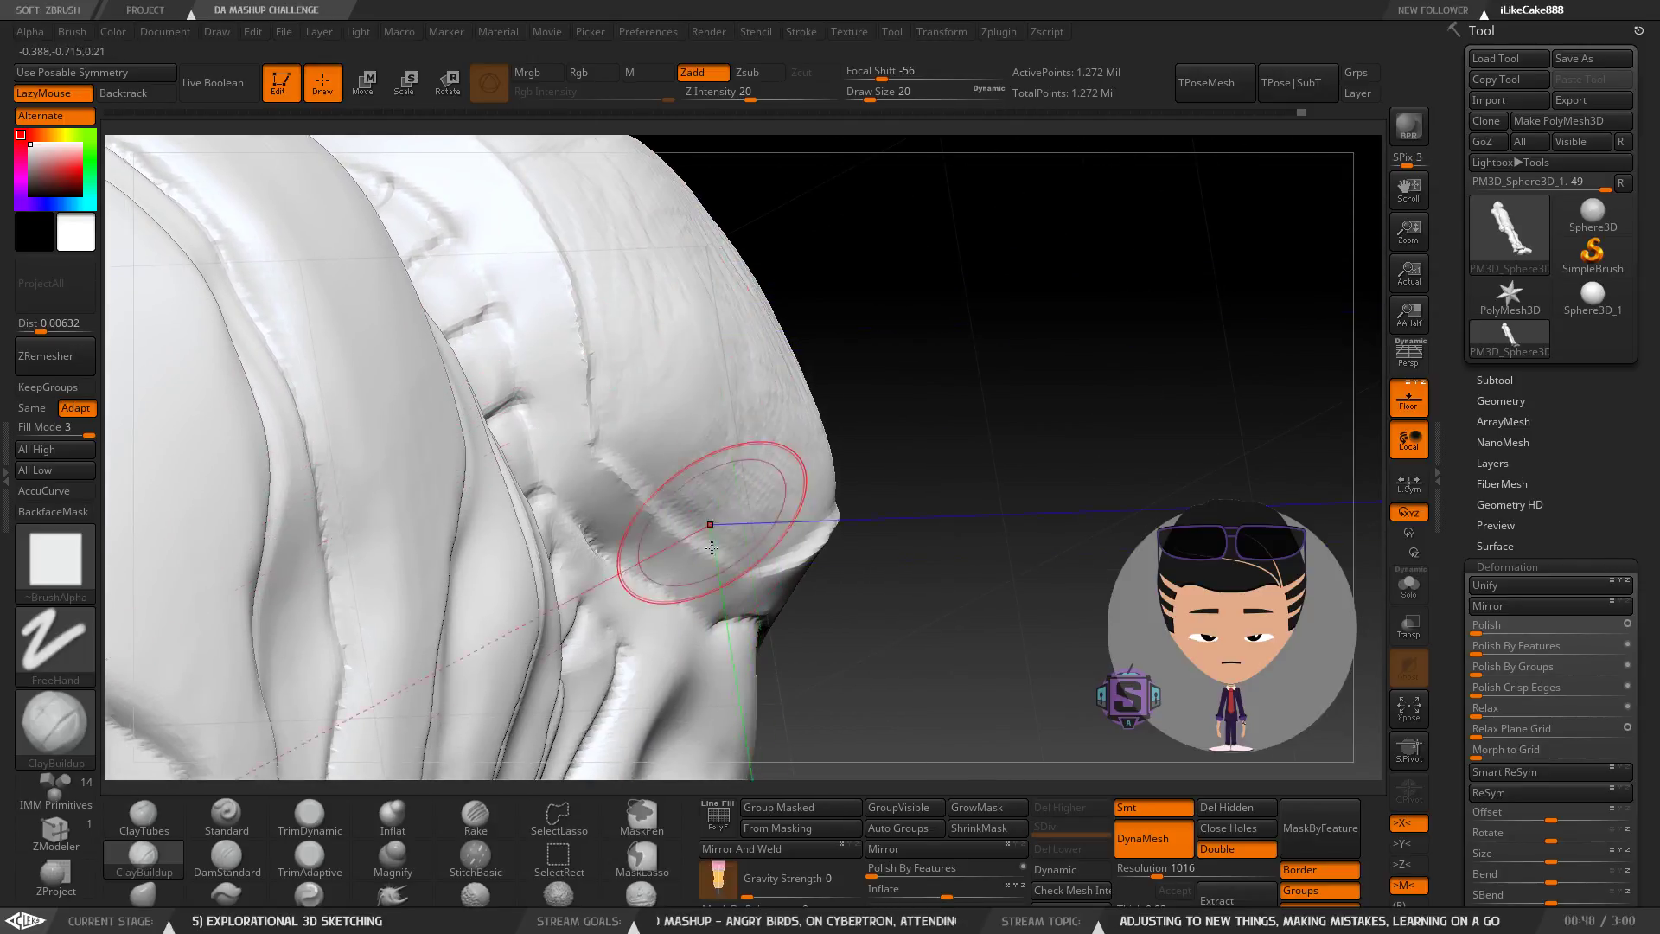
mouse_move(688, 480)
right_mouse_down()
mouse_move(717, 336)
mouse_move(692, 415)
mouse_move(637, 490)
right_mouse_up()
mouse_move(581, 422)
right_mouse_down()
mouse_move(572, 486)
mouse_move(397, 482)
mouse_move(499, 504)
right_mouse_up()
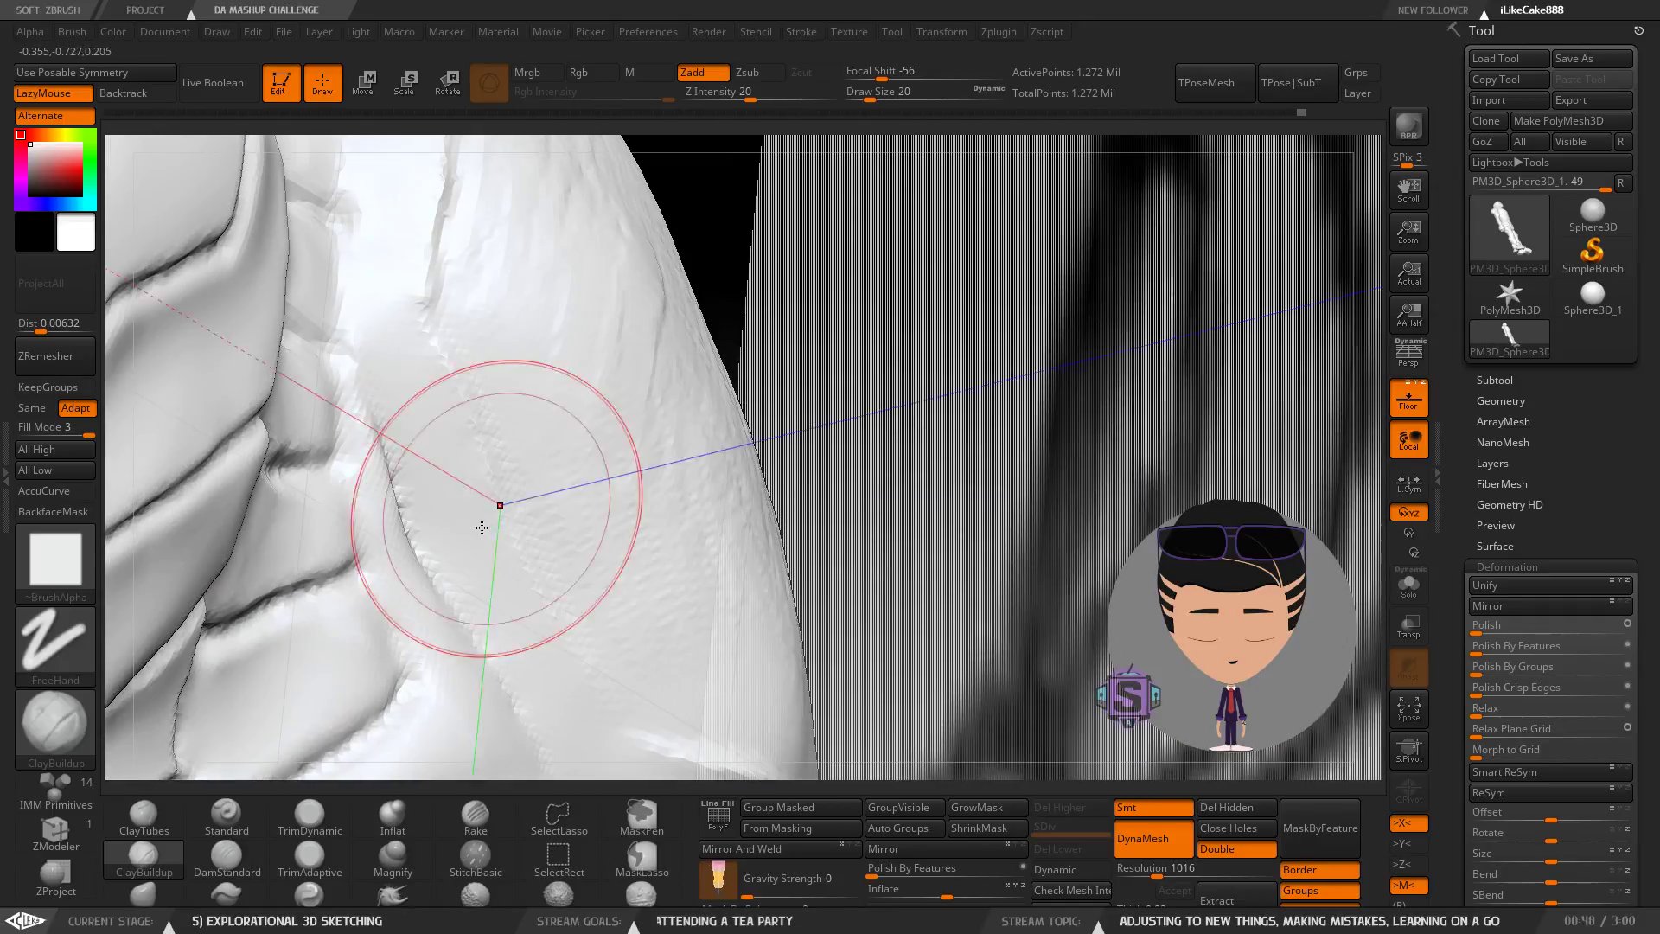
Try a Standard brush stroke on the rounded panel, undo it, and return to the ClayBuildup brush.
left_click(253, 827)
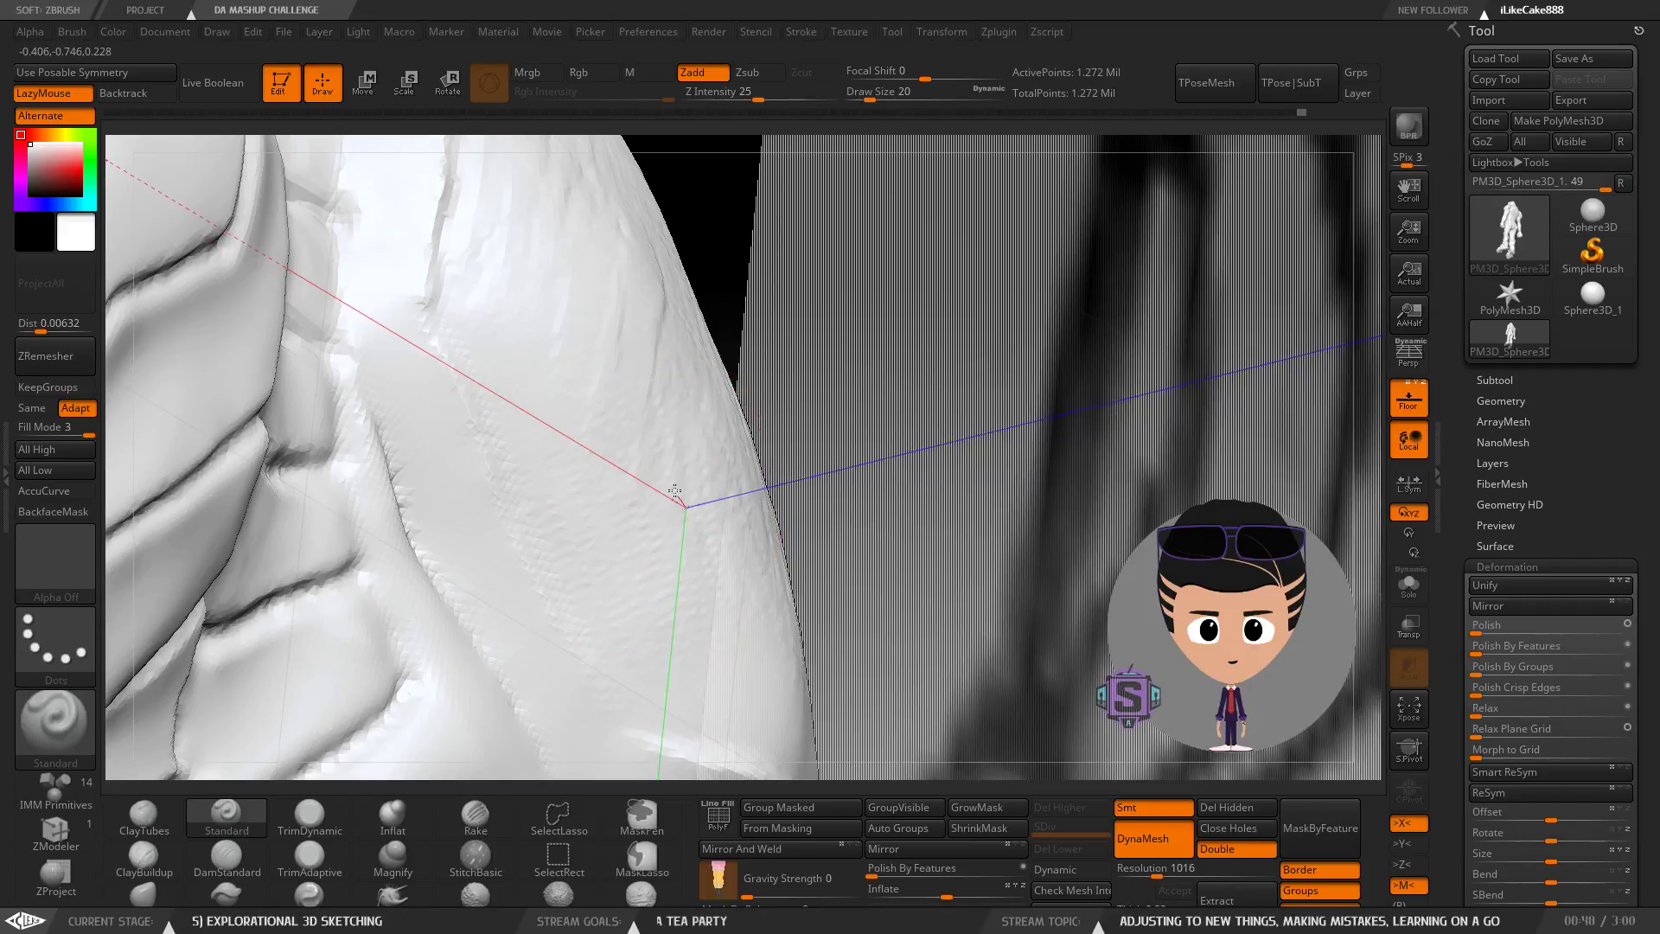
left_click_drag(636, 400, 605, 238)
key("ctrl+z")
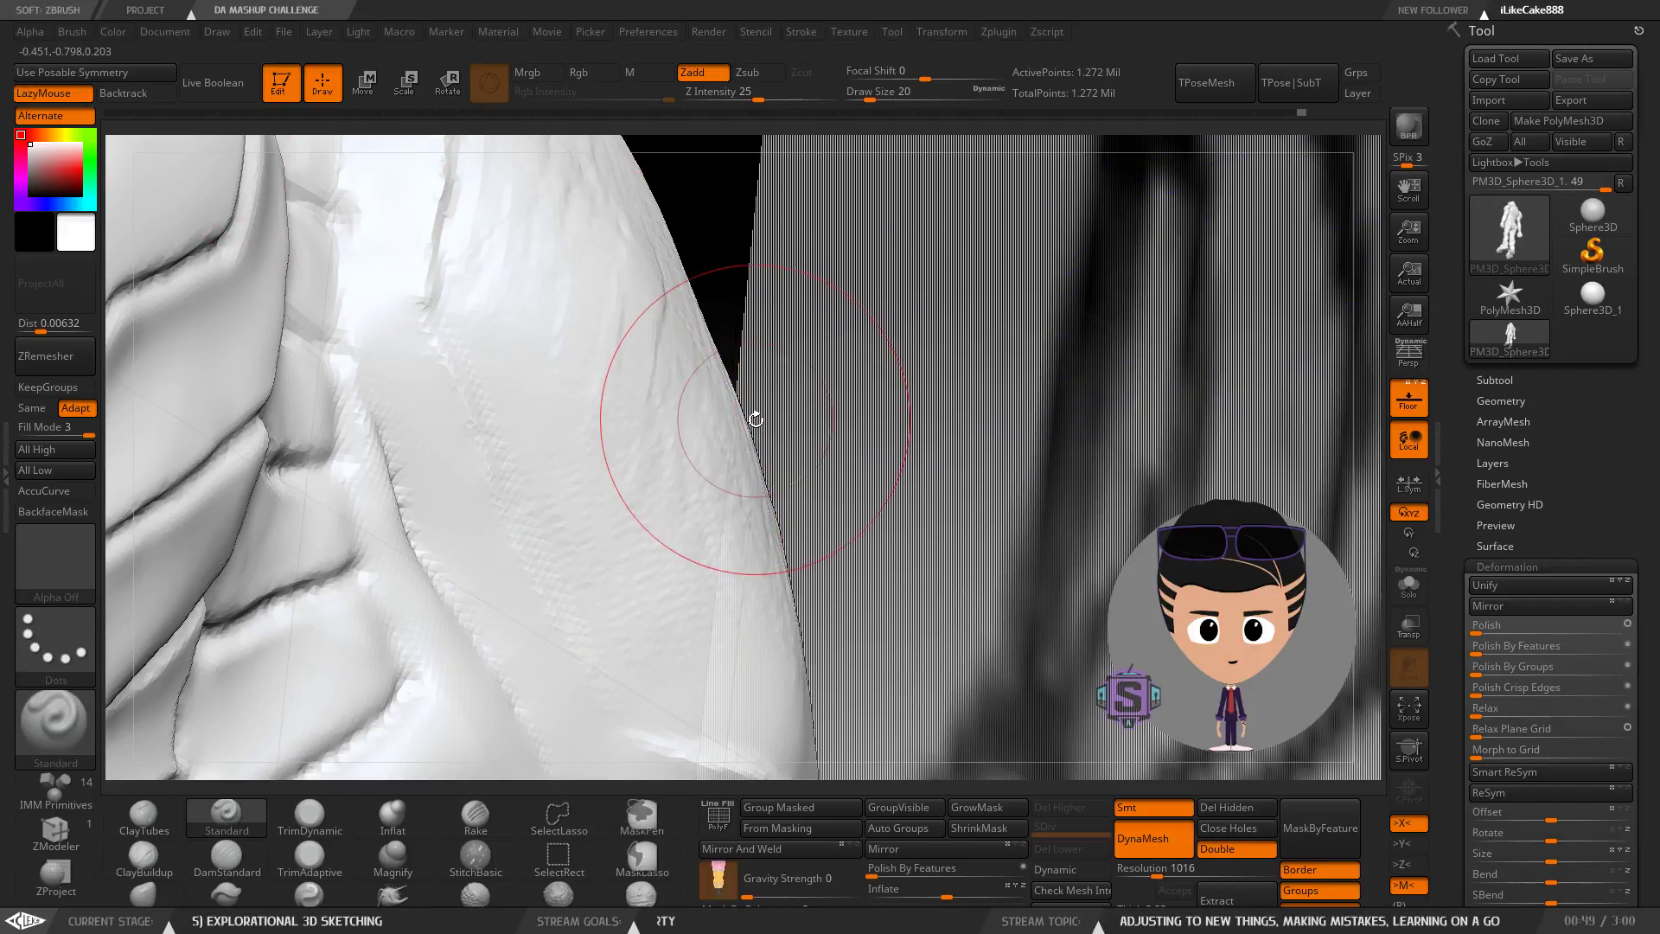
left_click(143, 856)
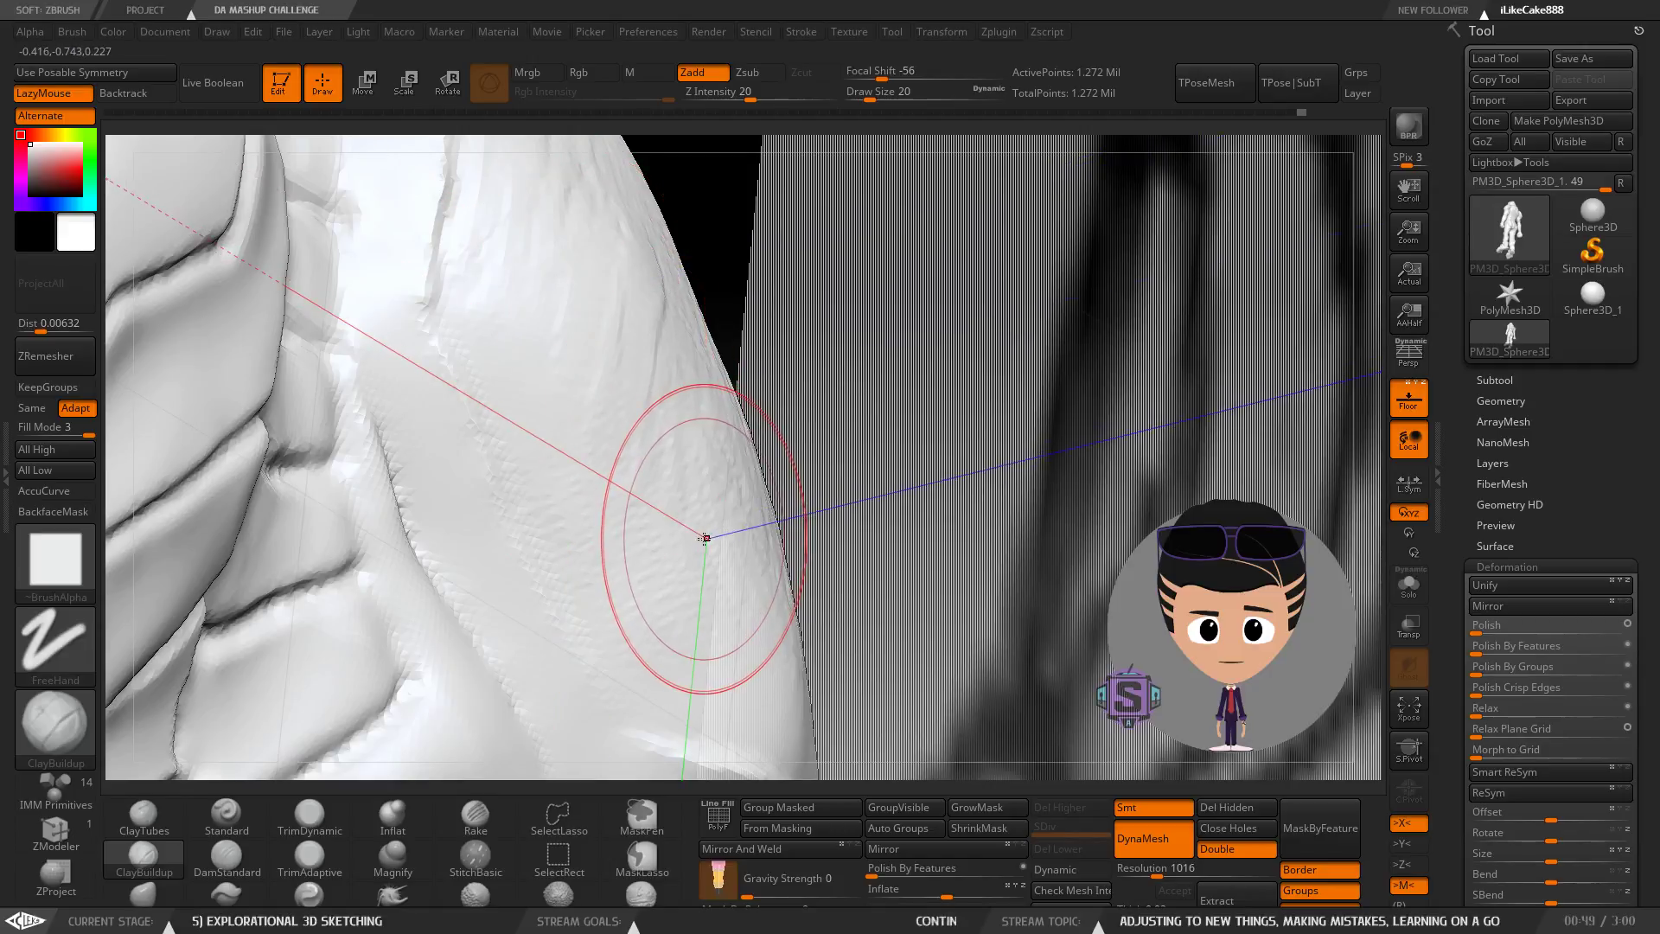
Try raising a patch on the panel's lower side with ClayBuildup, undo the strokes and clear any mask.
right_click_drag(705, 541, 696, 517)
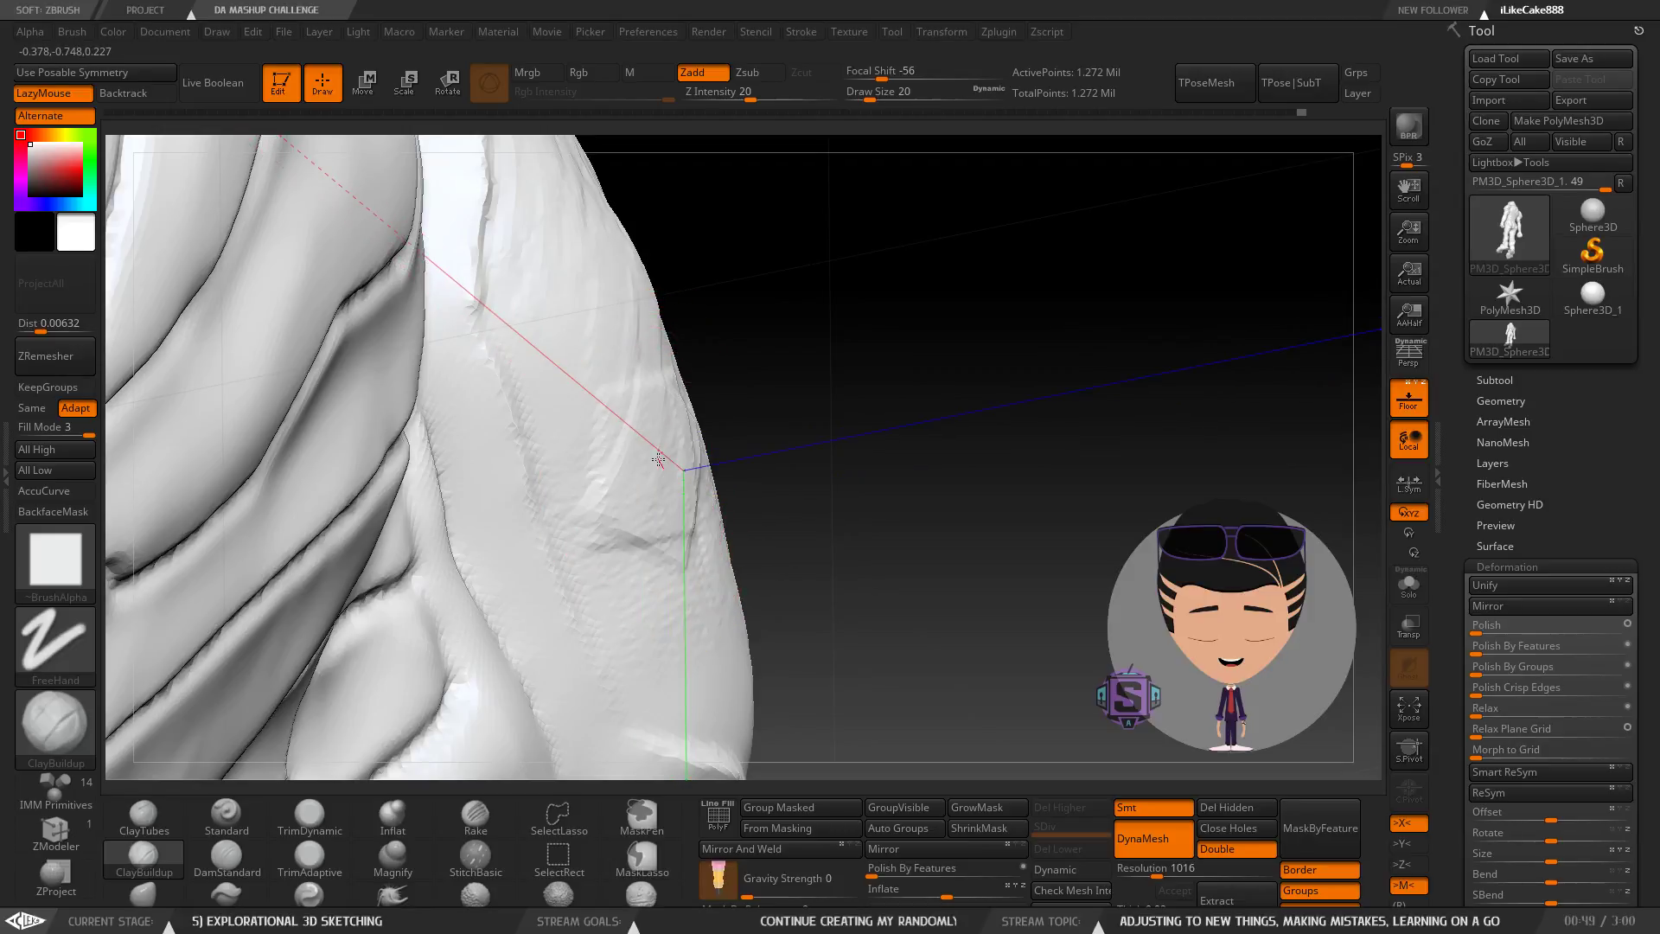
key("ctrl")
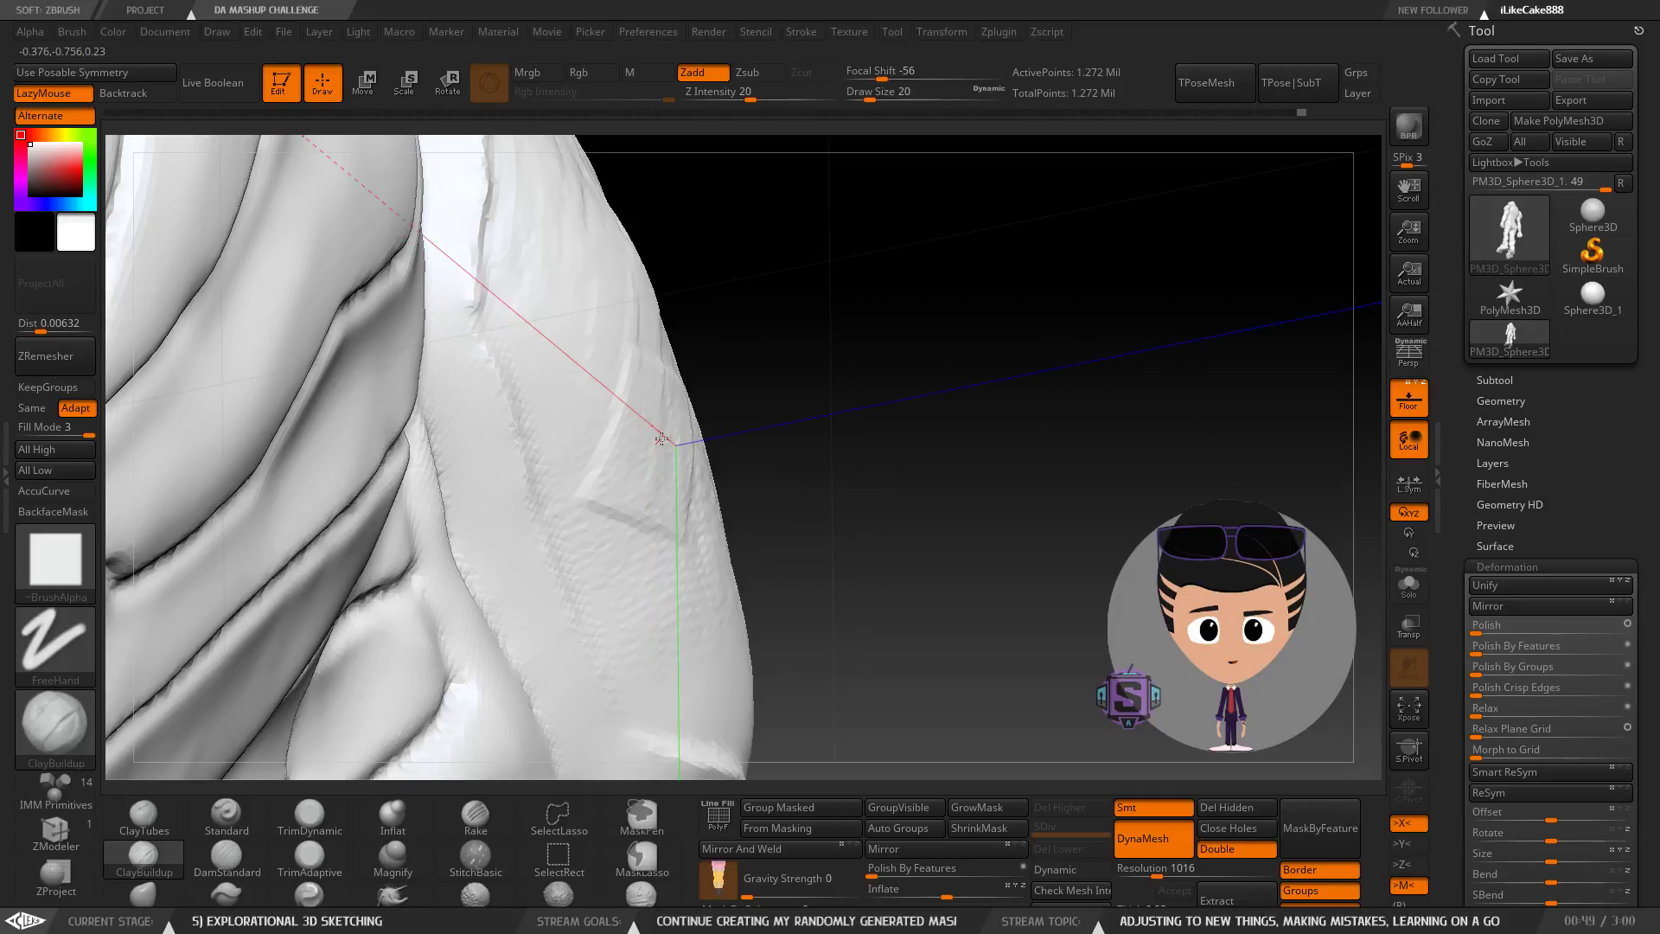
key("ctrl+z")
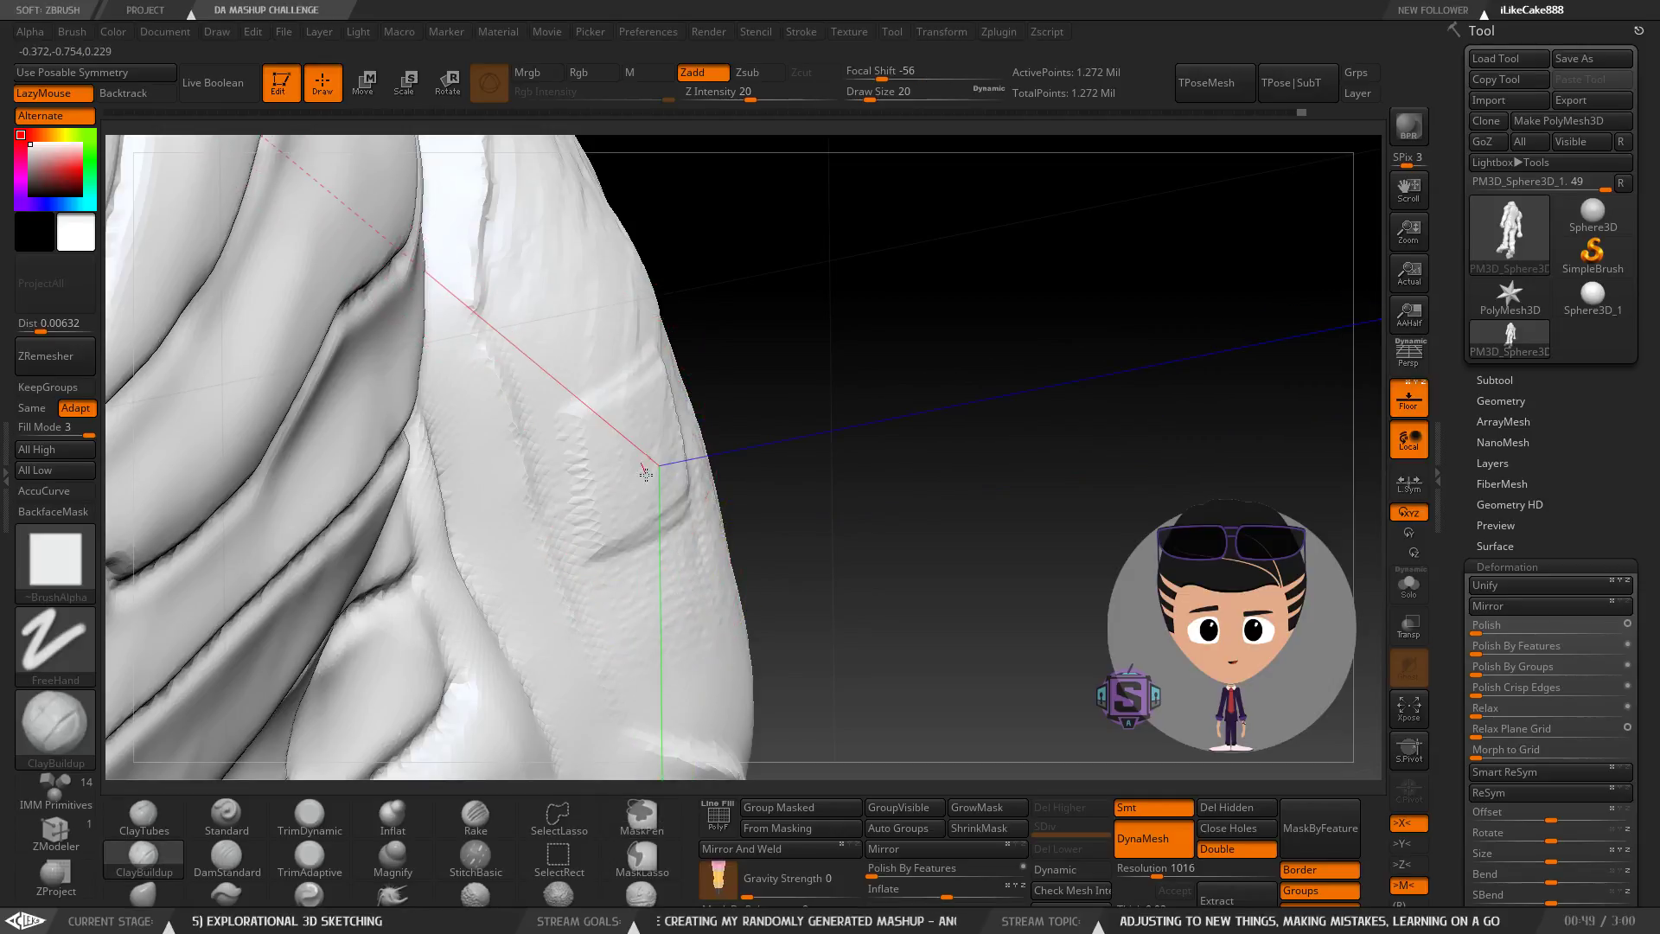
key("ctrl+z")
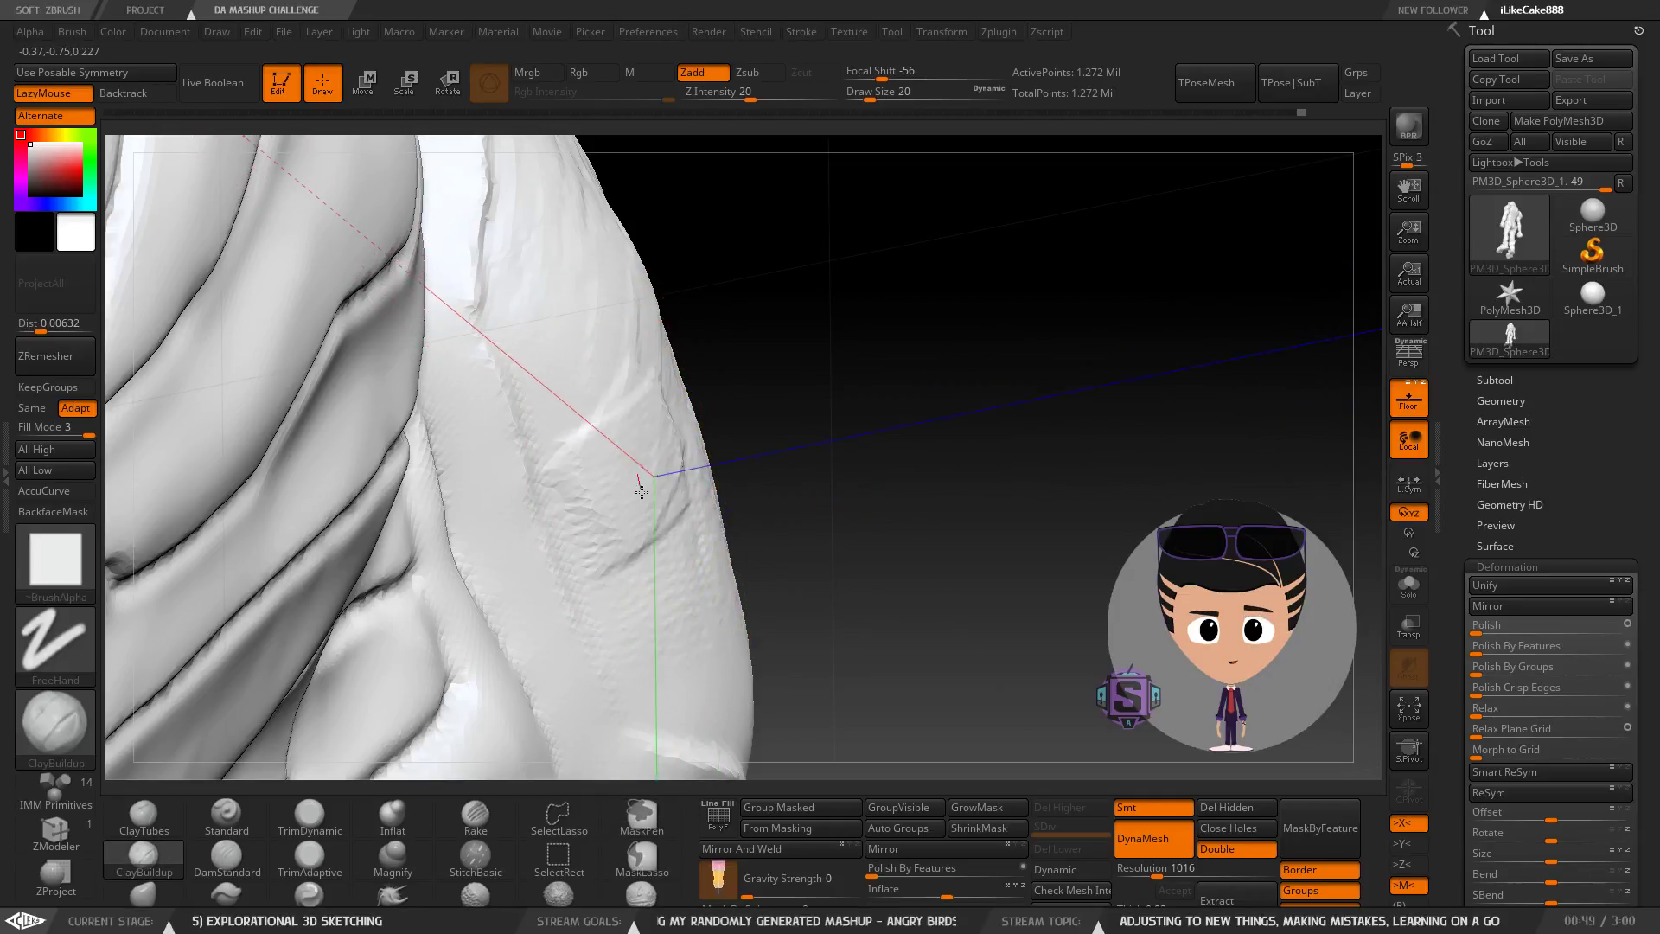
left_click_drag(647, 470, 659, 489)
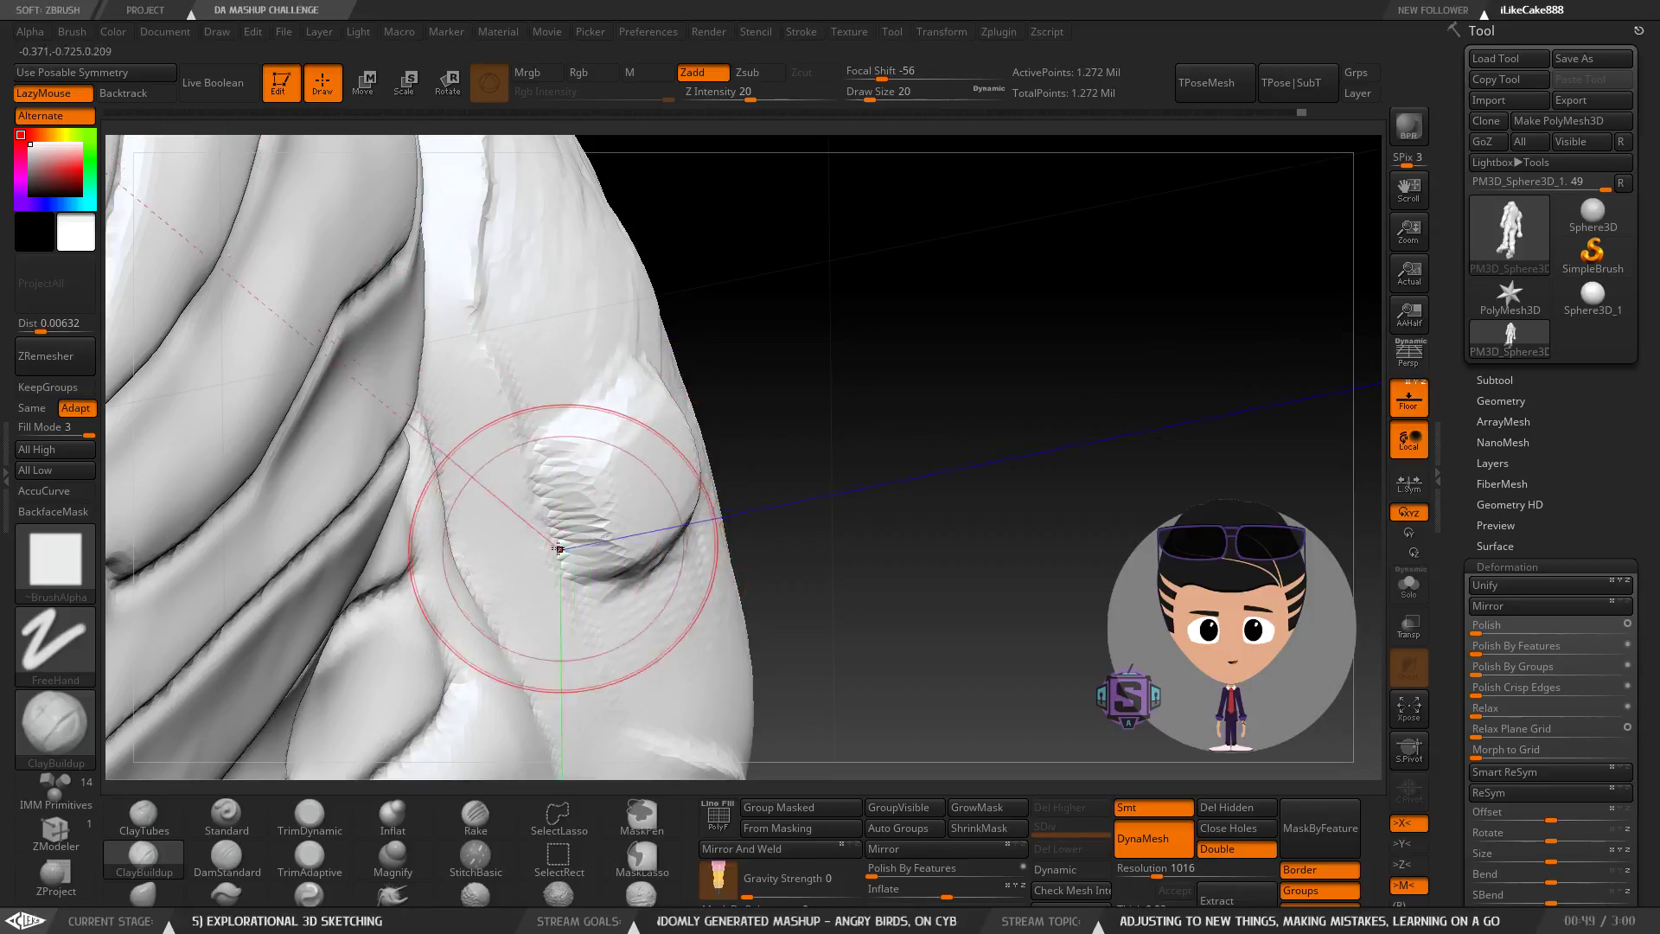
key("ctrl+z")
key("ctrl+z")
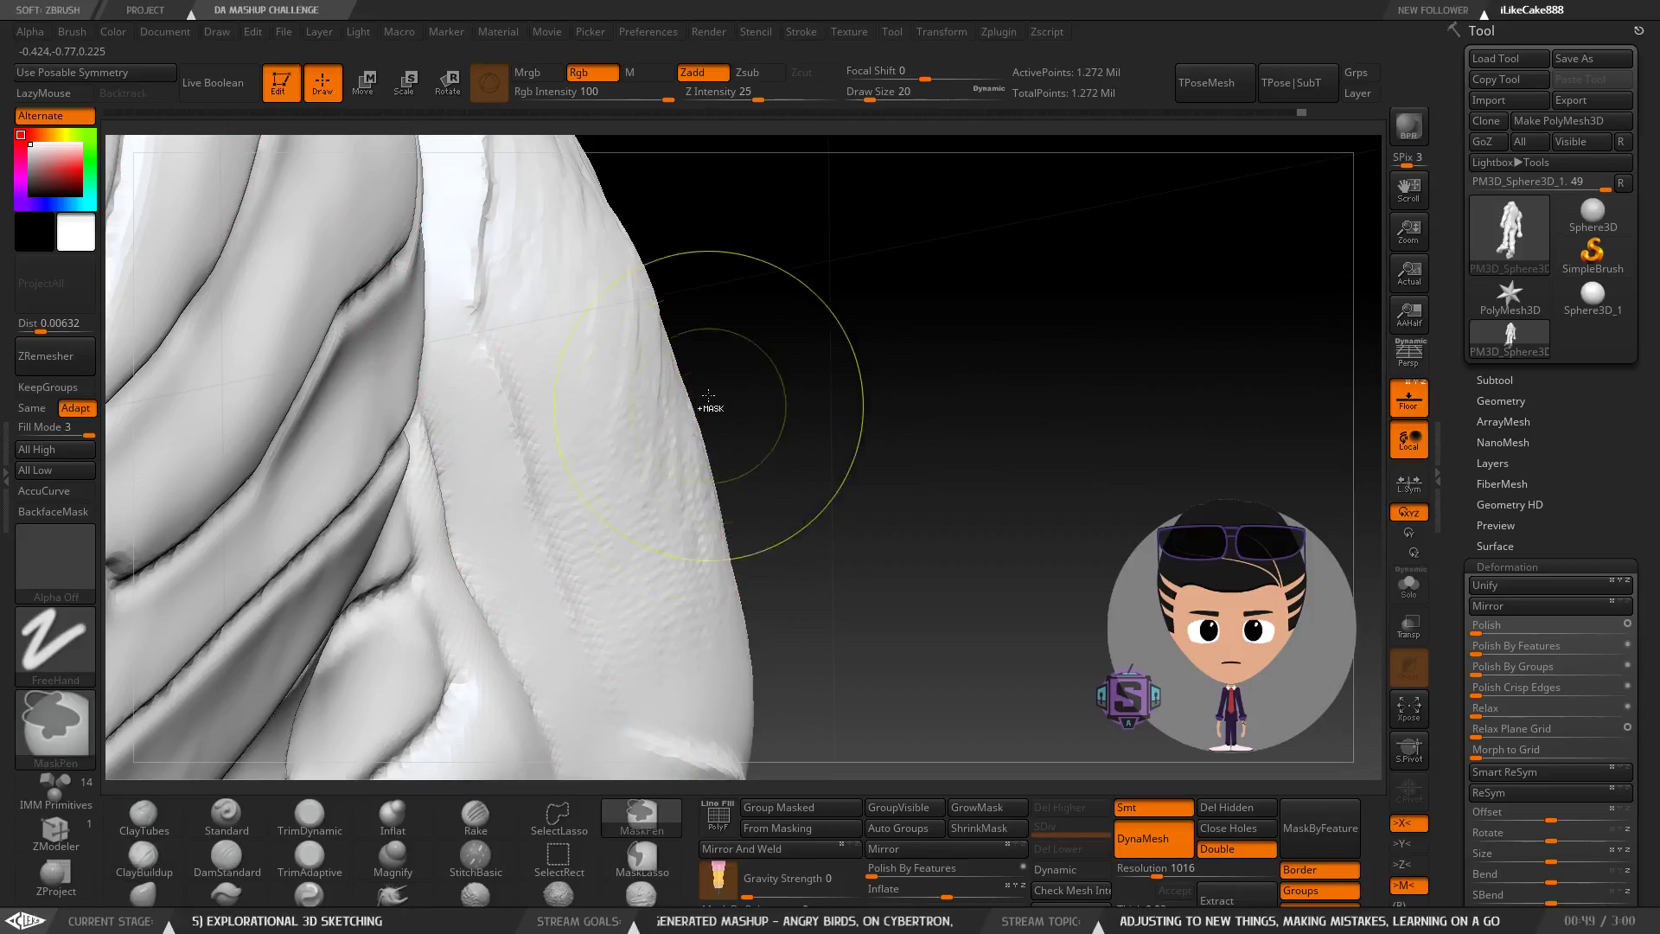
mouse_move(757, 416)
left_mouse_down()
mouse_move(659, 521)
mouse_move(711, 497)
left_mouse_up()
left_click_drag(849, 278, 953, 453, "ctrl")
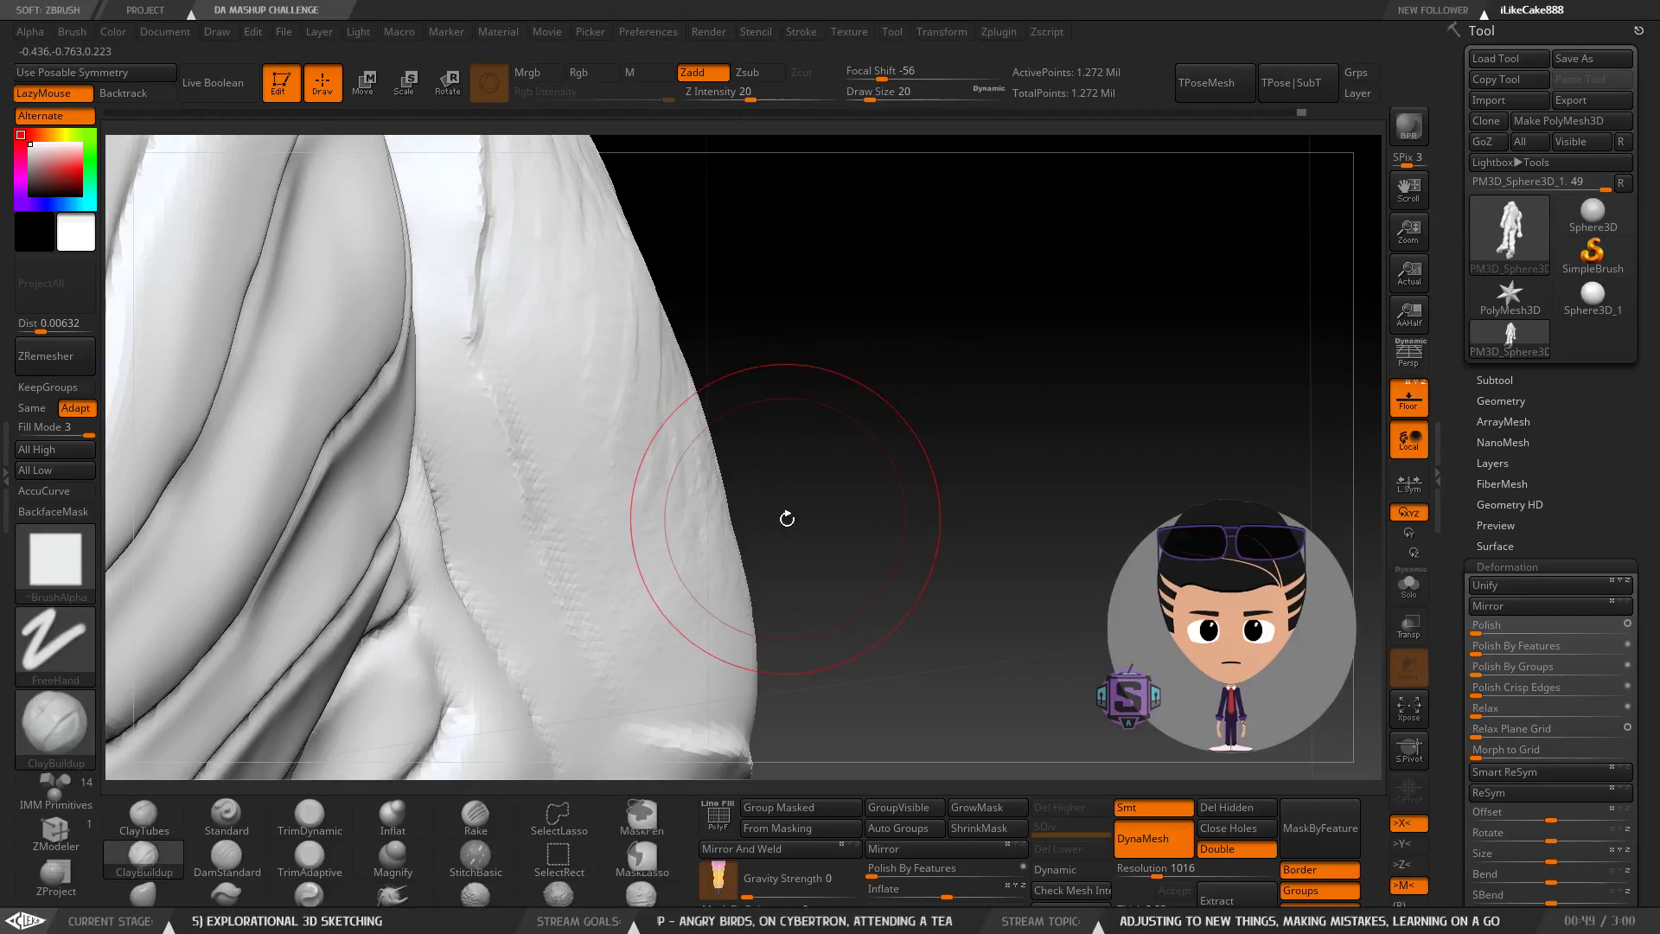
Add ClayBuildup strokes down the panel's outer side to round out its silhouette.
mouse_move(749, 478)
left_mouse_down()
mouse_move(740, 521)
mouse_move(728, 459)
mouse_move(674, 449)
mouse_move(740, 471)
mouse_move(736, 453)
mouse_move(739, 633)
left_mouse_up()
mouse_move(739, 633)
right_mouse_down()
mouse_move(692, 450)
mouse_move(717, 338)
right_mouse_up()
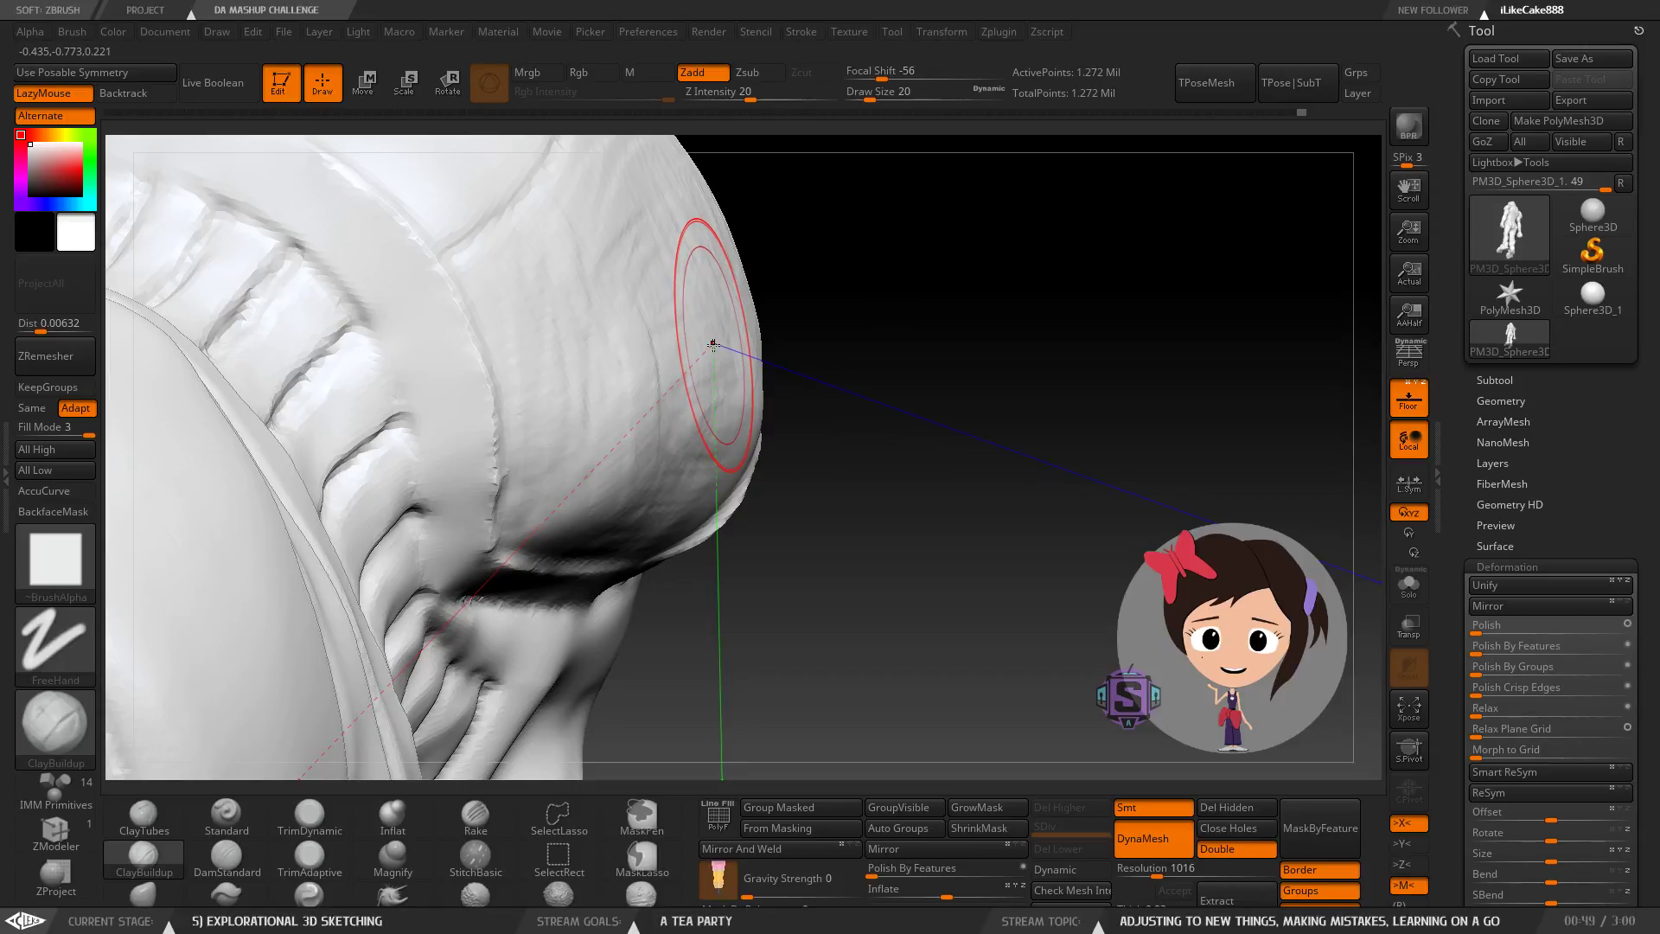
right_click_drag(708, 429, 635, 332)
right_click_drag(715, 416, 697, 381)
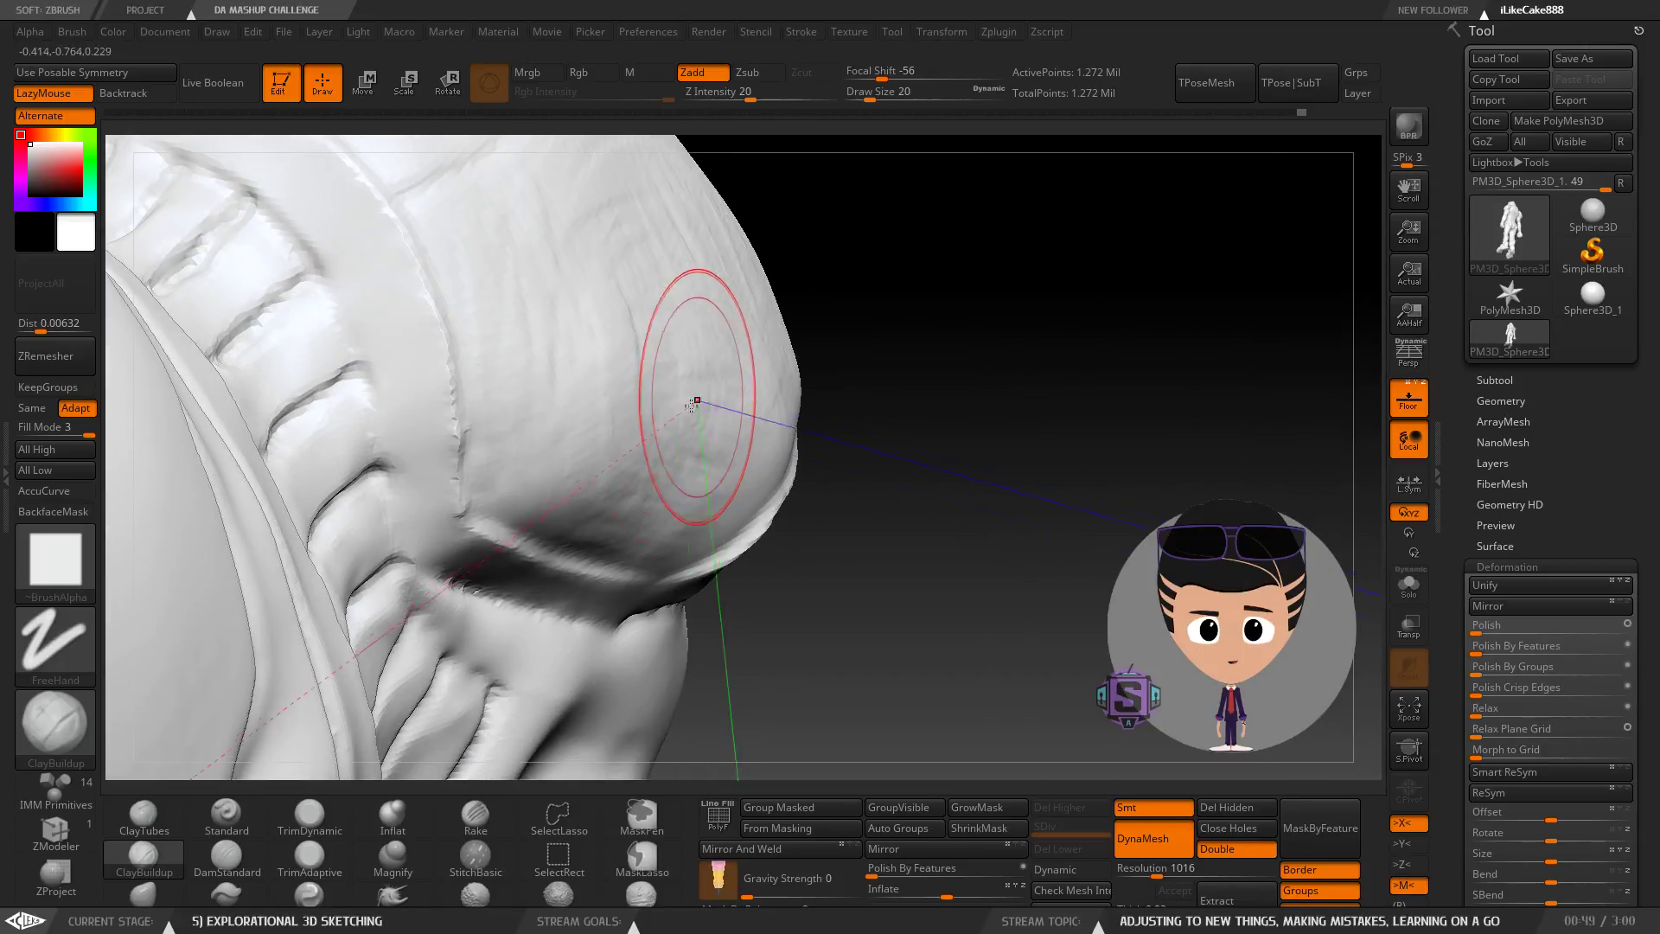
Smooth the clay strokes across the face and outer side of the rounded panel.
key("shift")
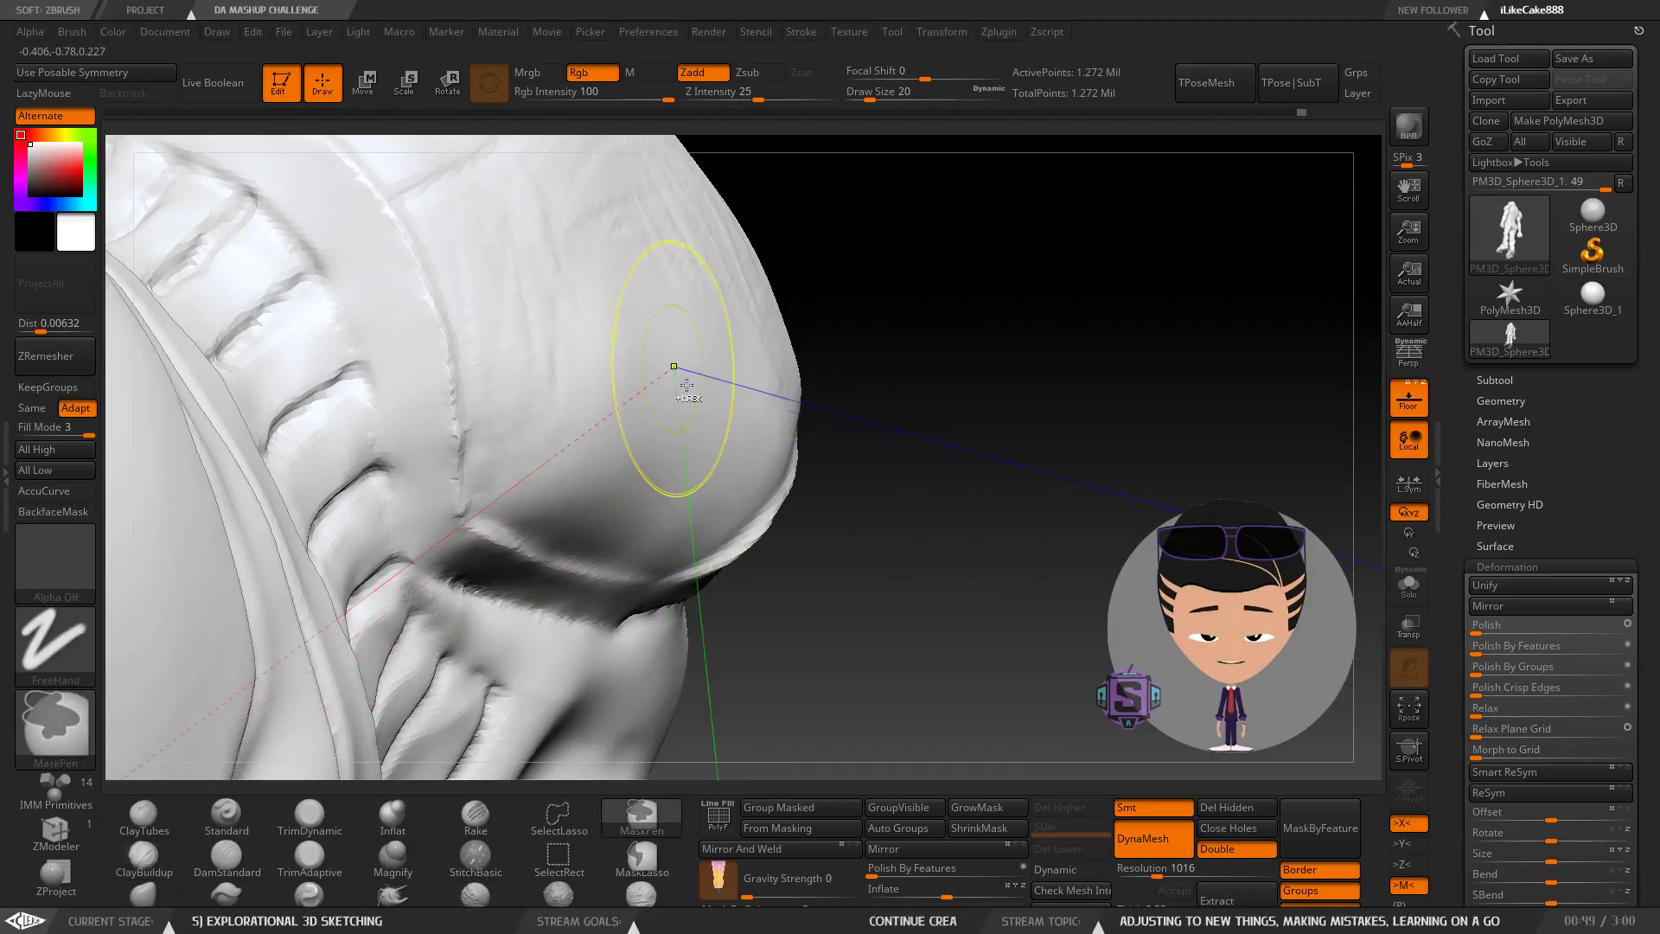
mouse_move(649, 347)
left_mouse_down("shift")
mouse_move(563, 277)
mouse_move(595, 260)
left_mouse_up("shift")
mouse_move(665, 385)
right_mouse_down("alt")
mouse_move(647, 301)
mouse_move(645, 478)
right_mouse_up("alt")
mouse_move(638, 453)
left_mouse_down("shift")
mouse_move(622, 414)
mouse_move(678, 326)
mouse_move(657, 259)
left_mouse_up("shift")
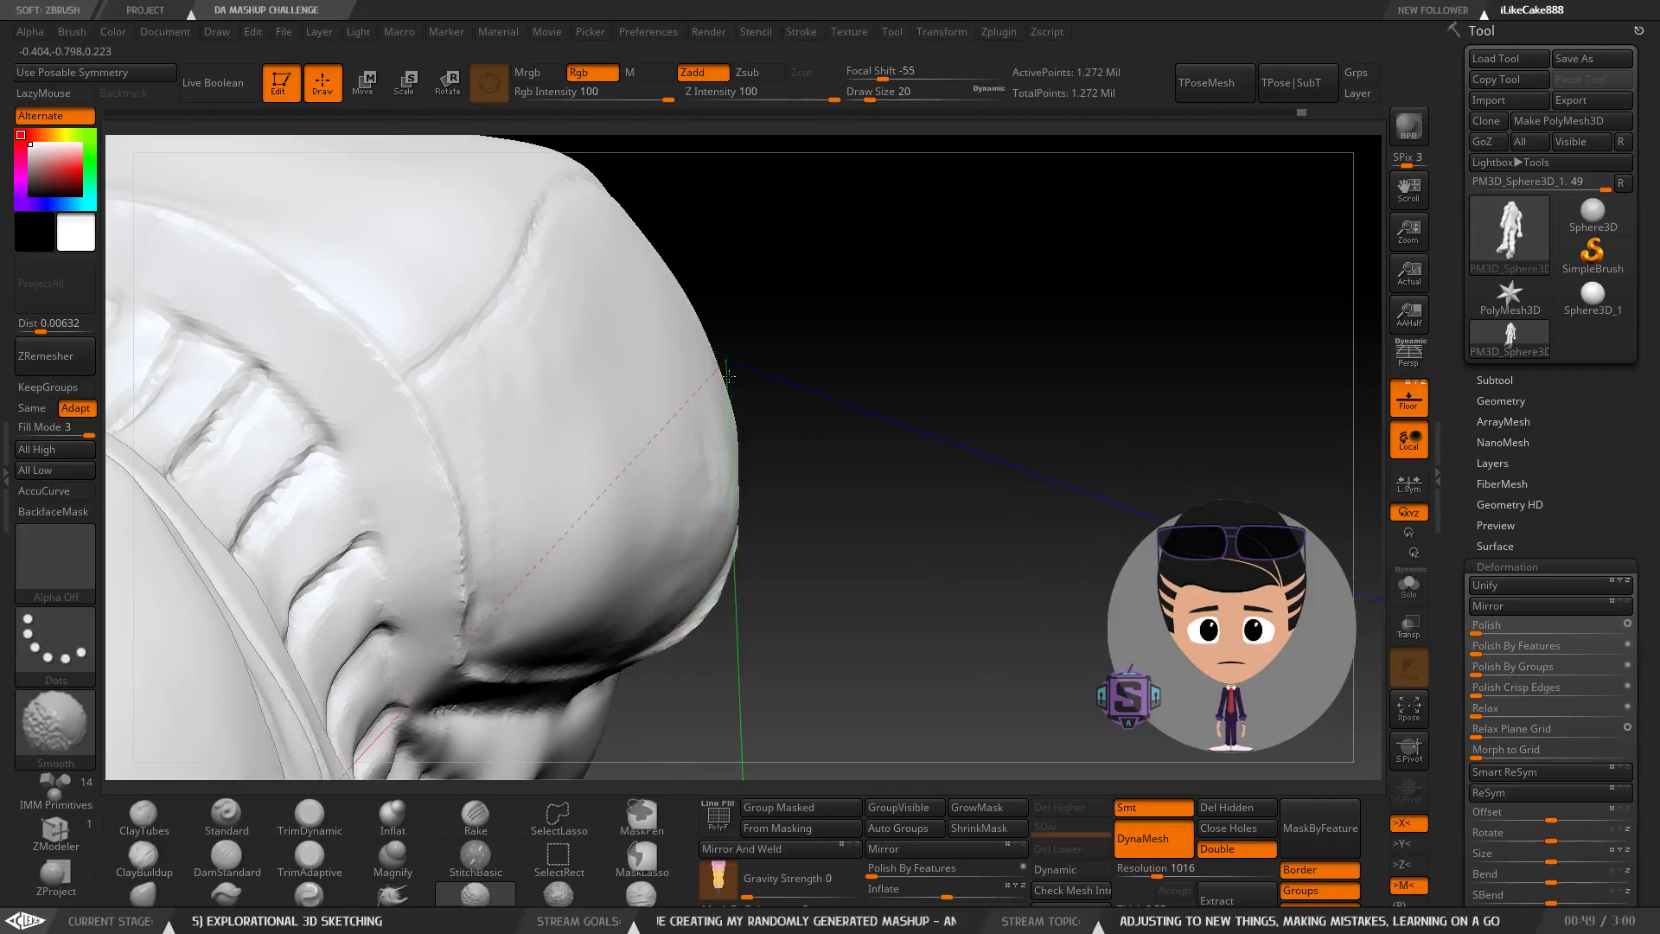
left_click_drag(696, 507, 681, 500, "shift")
Smooth the panel's surface from its inner seam down to the lower rim.
mouse_move(670, 482)
right_mouse_down()
mouse_move(660, 460)
mouse_move(663, 522)
right_mouse_up()
left_click_drag(649, 539, 628, 387, "shift")
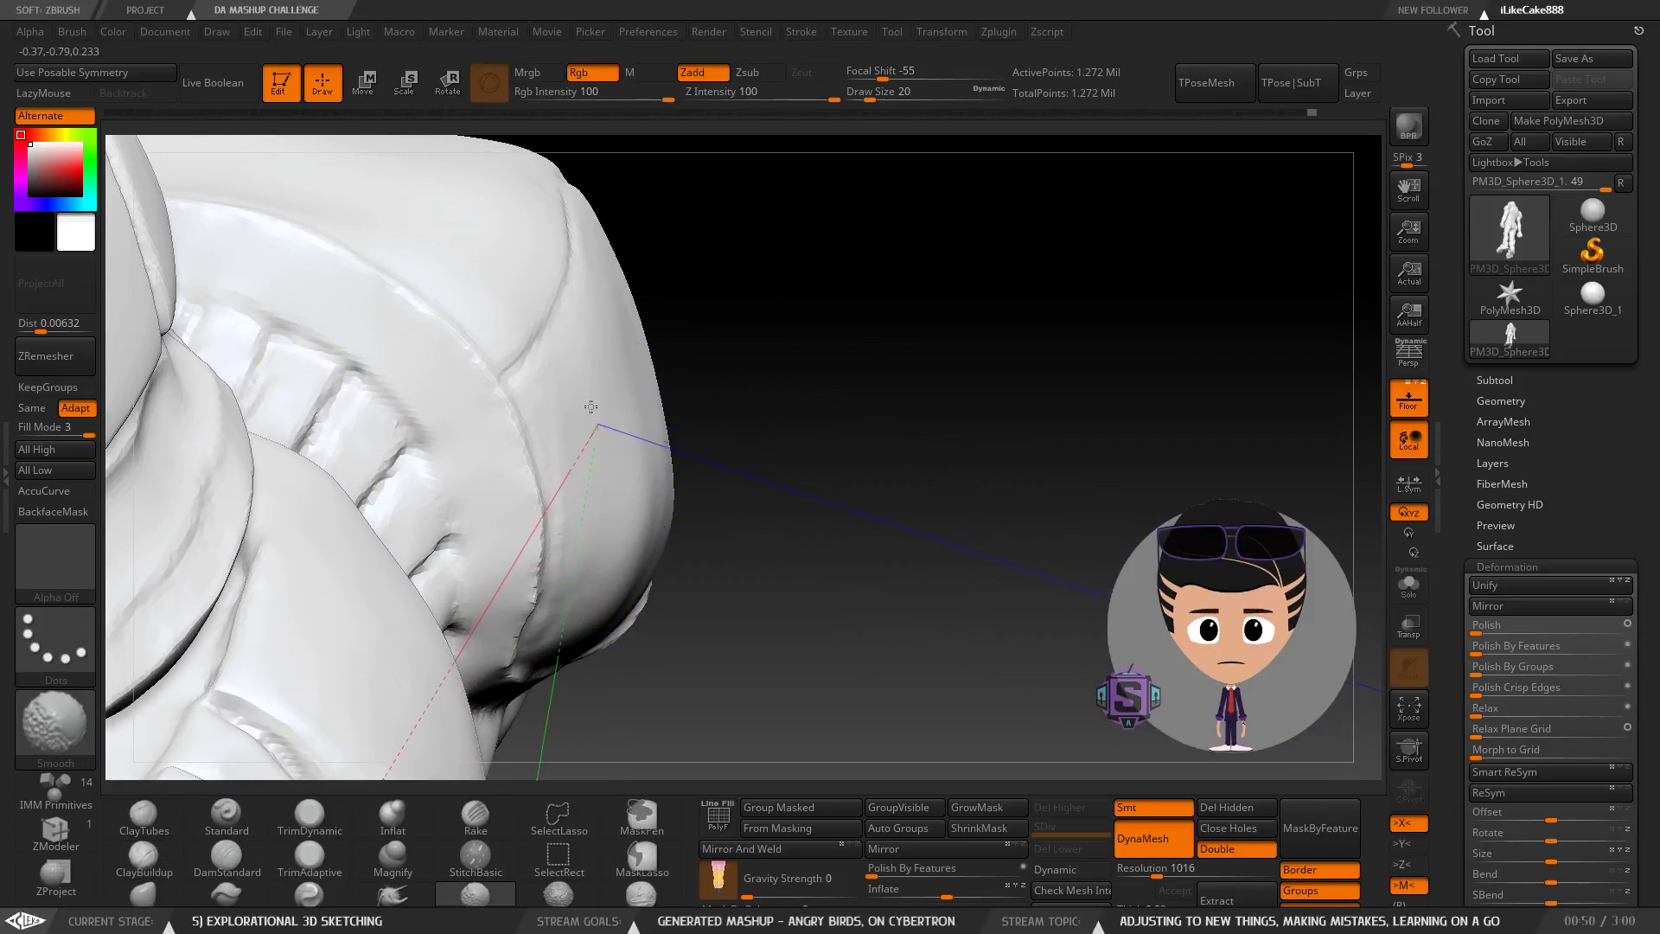
mouse_move(591, 446)
right_mouse_down()
mouse_move(648, 481)
mouse_move(637, 371)
mouse_move(625, 430)
right_mouse_up()
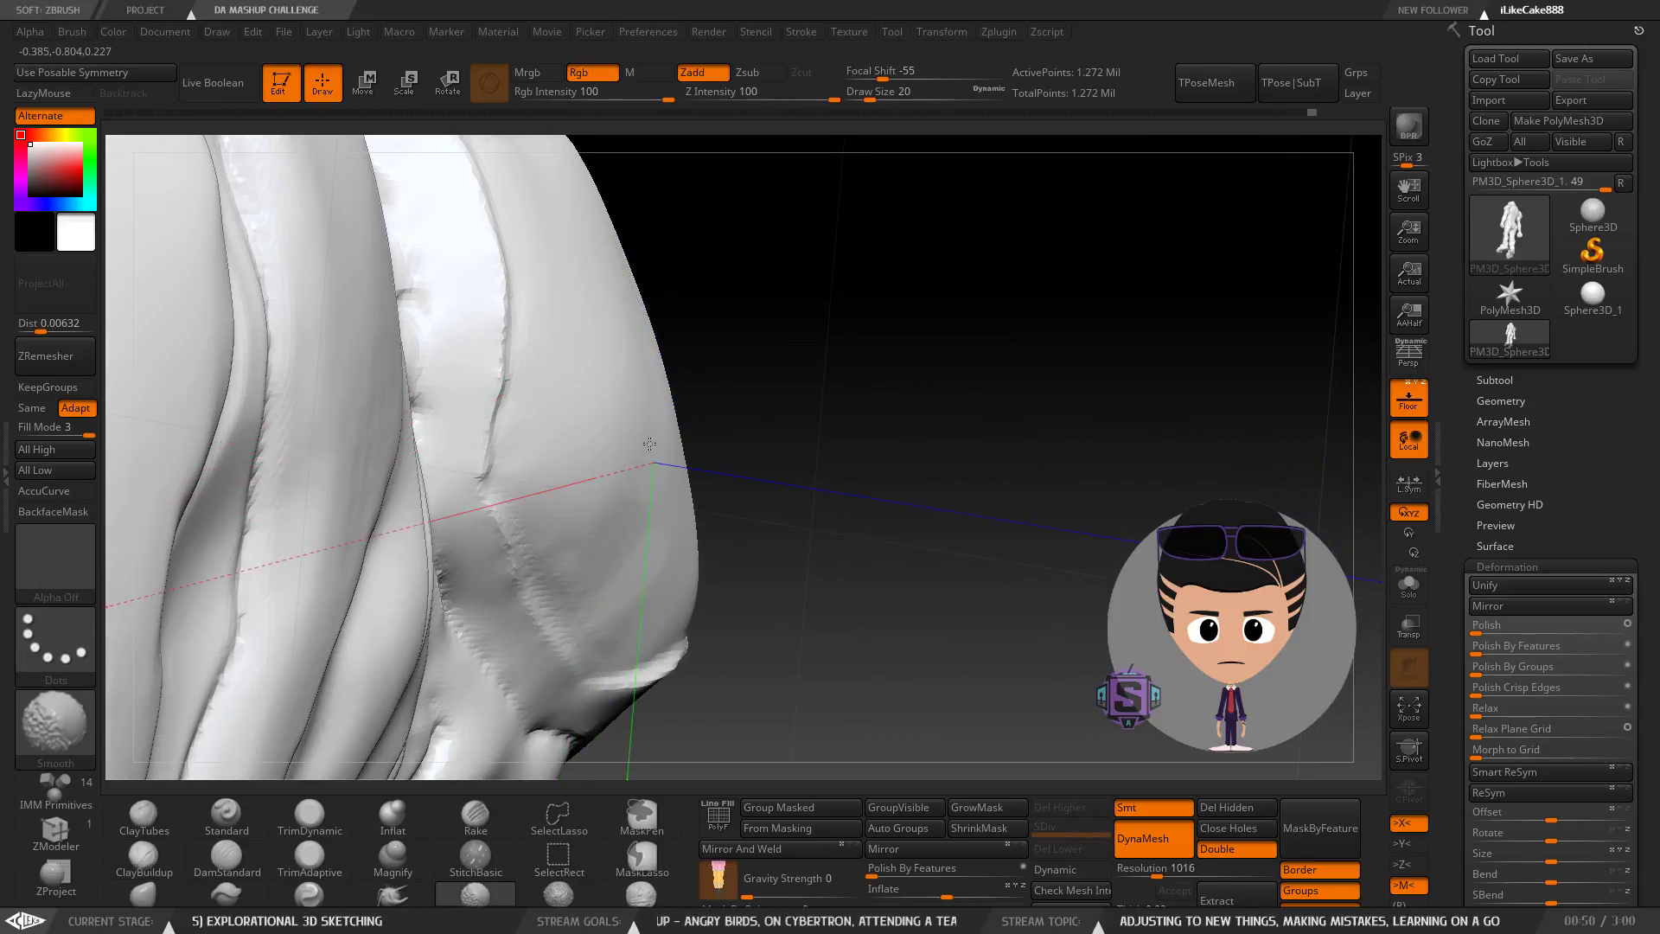
left_click_drag(619, 541, 662, 512, "shift")
mouse_move(714, 449)
right_mouse_down()
mouse_move(660, 511)
mouse_move(604, 534)
mouse_move(612, 485)
mouse_move(378, 597)
mouse_move(511, 527)
mouse_move(570, 431)
mouse_move(630, 482)
mouse_move(611, 400)
mouse_move(735, 536)
mouse_move(755, 600)
mouse_move(644, 510)
mouse_move(700, 550)
mouse_move(640, 524)
mouse_move(672, 556)
mouse_move(650, 561)
right_mouse_up()
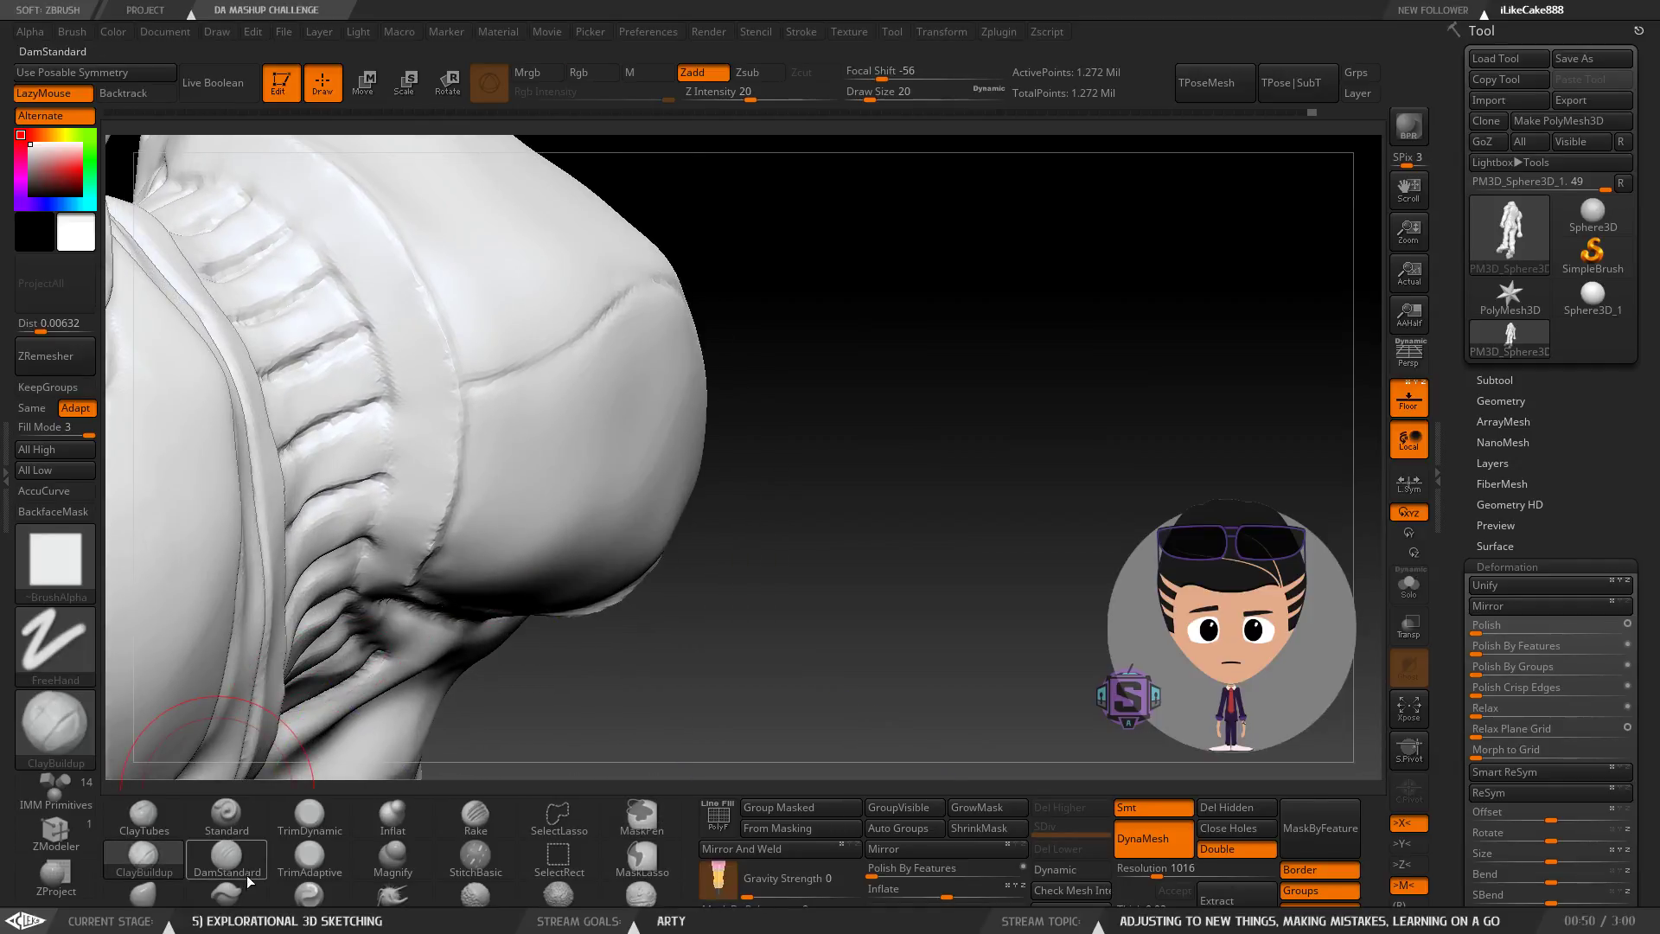
Adjust the panel's lower surface with the Move brush at draw size 23 and smooth the area above its lower edge.
left_click(143, 894)
mouse_move(527, 572)
right_mouse_down()
mouse_move(511, 526)
mouse_move(499, 583)
mouse_move(519, 545)
mouse_move(493, 556)
right_mouse_up()
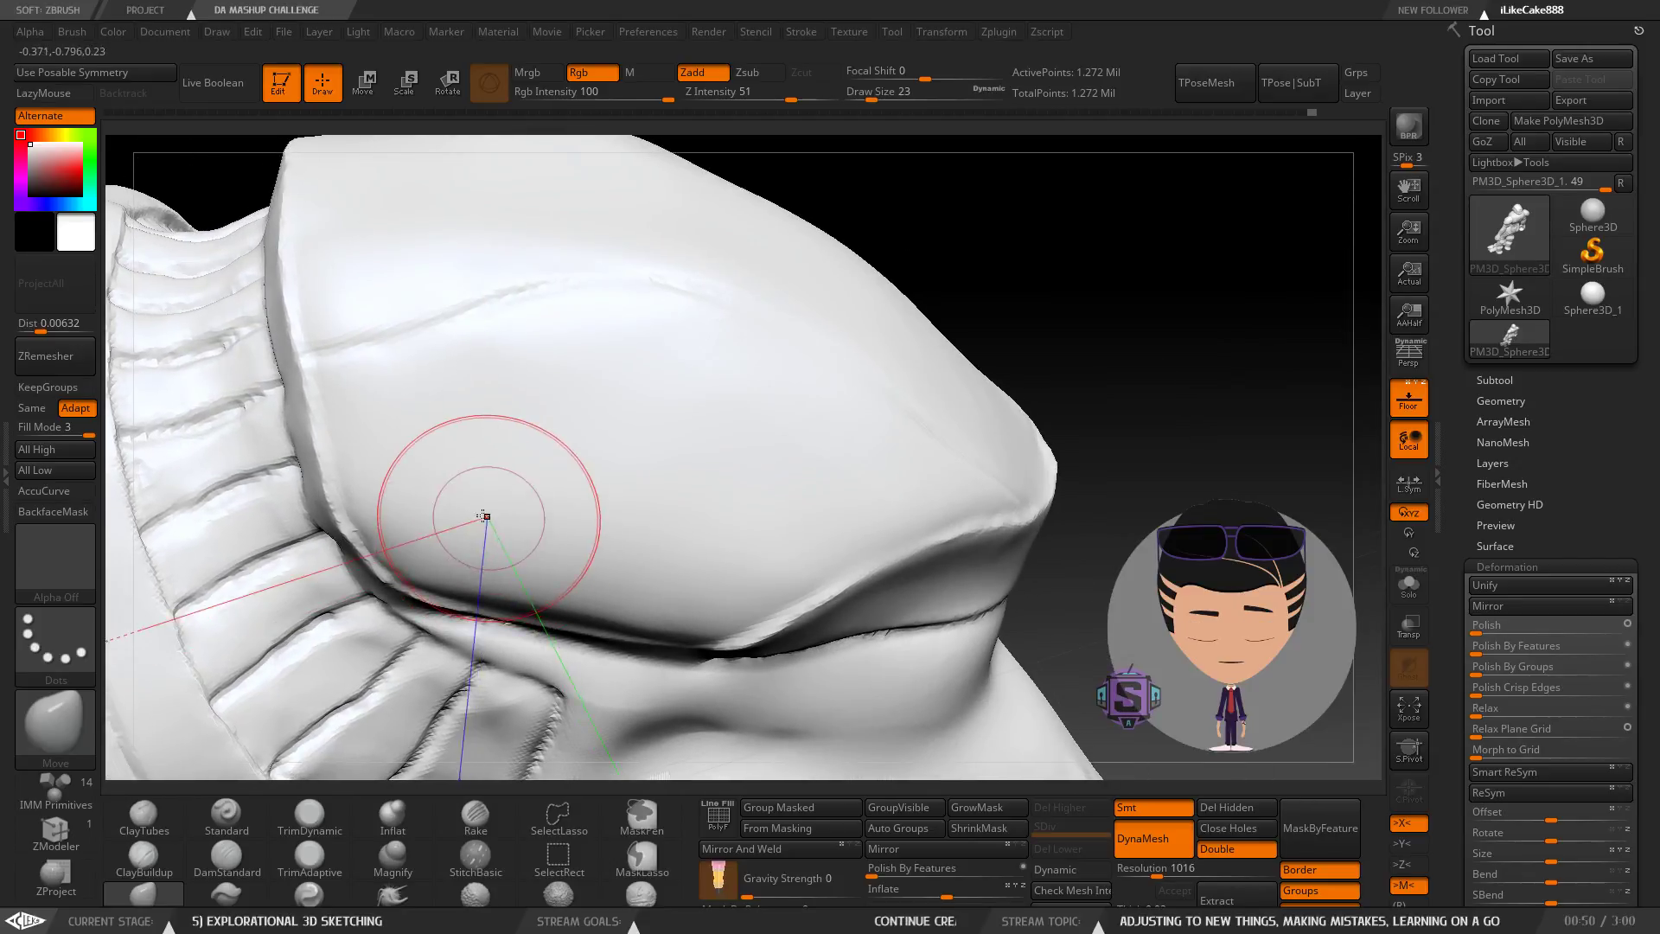
left_click_drag(493, 519, 478, 513, "shift")
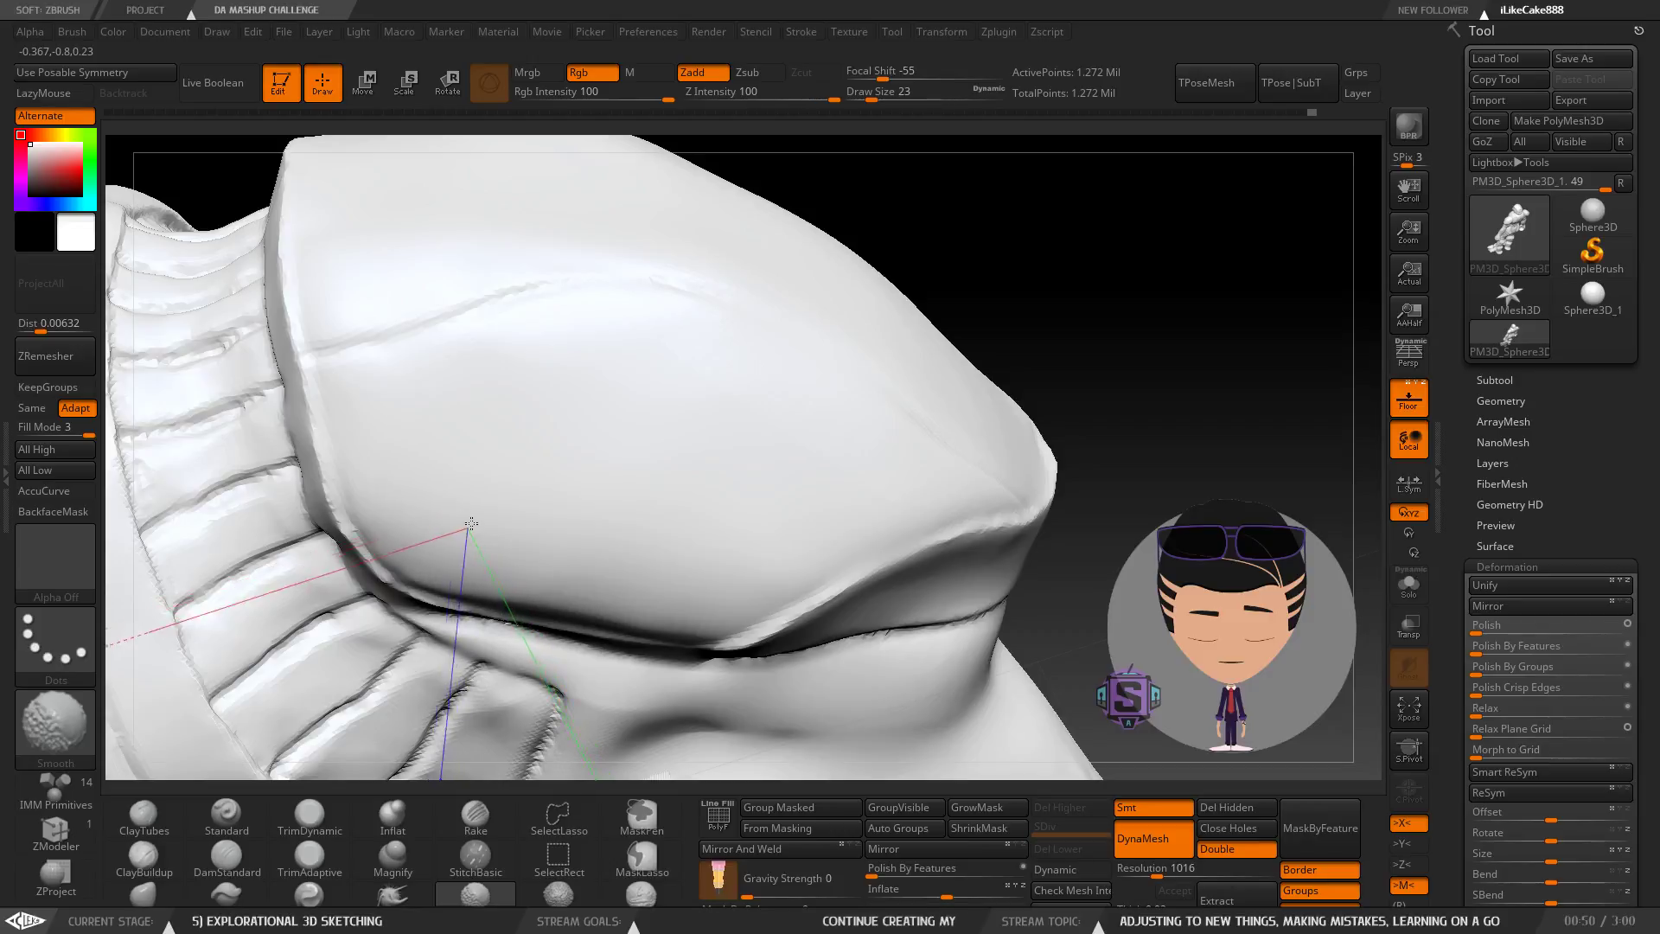
mouse_move(523, 482)
right_mouse_down()
mouse_move(604, 482)
mouse_move(593, 452)
mouse_move(597, 493)
mouse_move(636, 509)
right_mouse_up()
left_click_drag(647, 523, 677, 542, "shift")
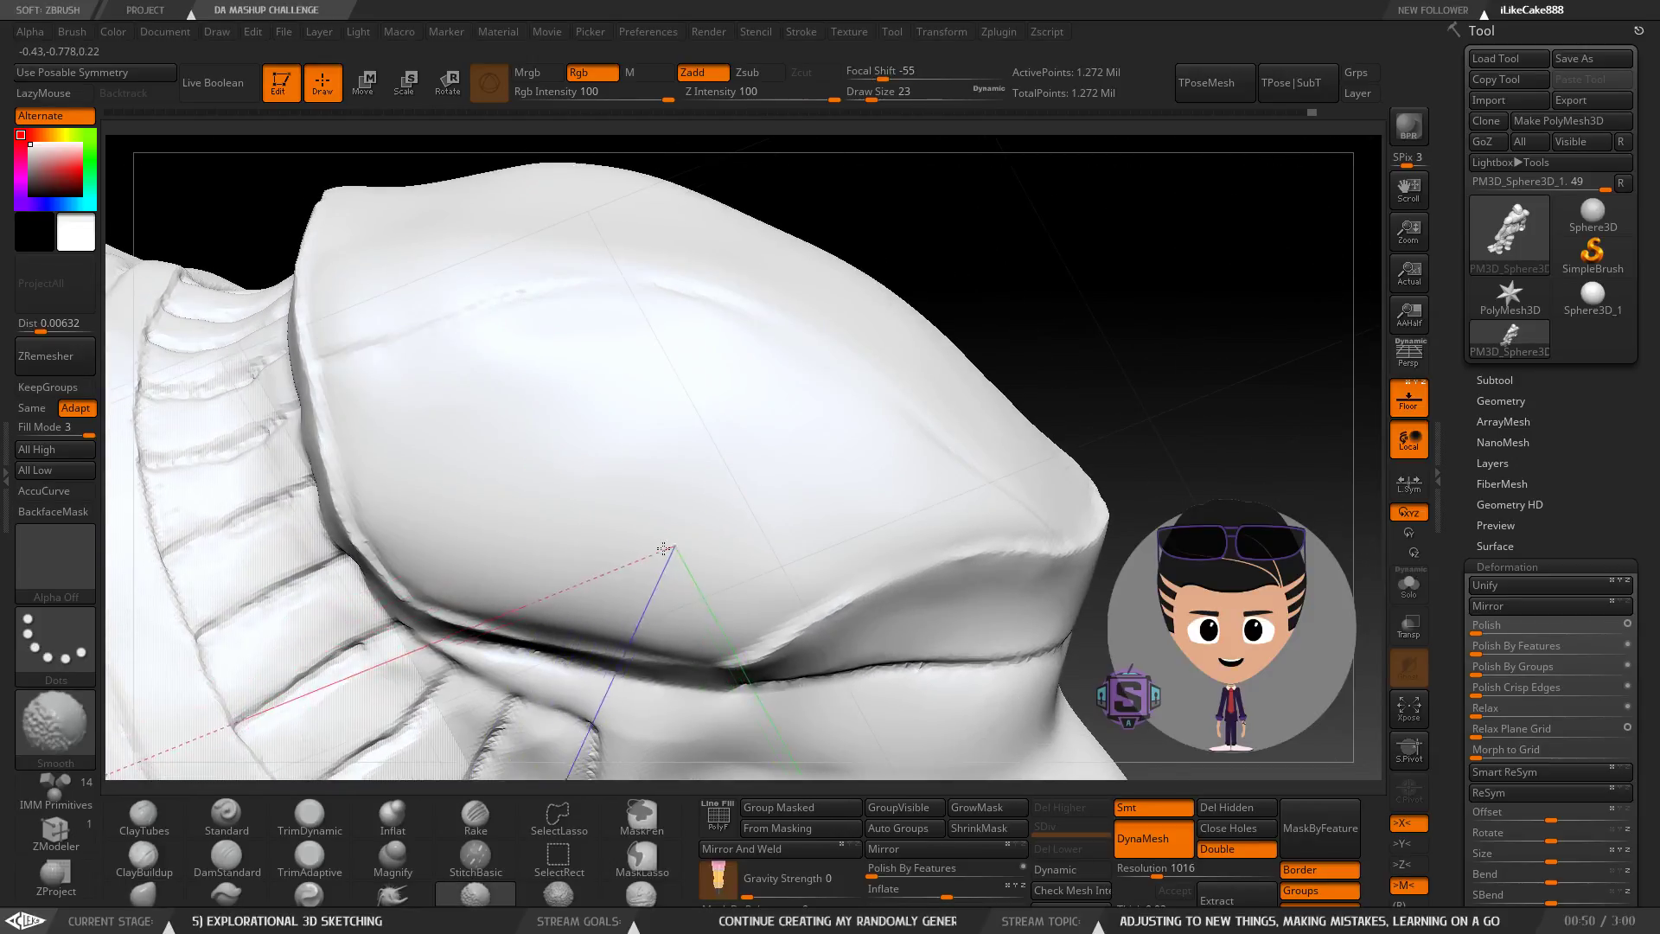
mouse_move(749, 505)
right_mouse_down()
mouse_move(745, 457)
mouse_move(748, 510)
right_mouse_up()
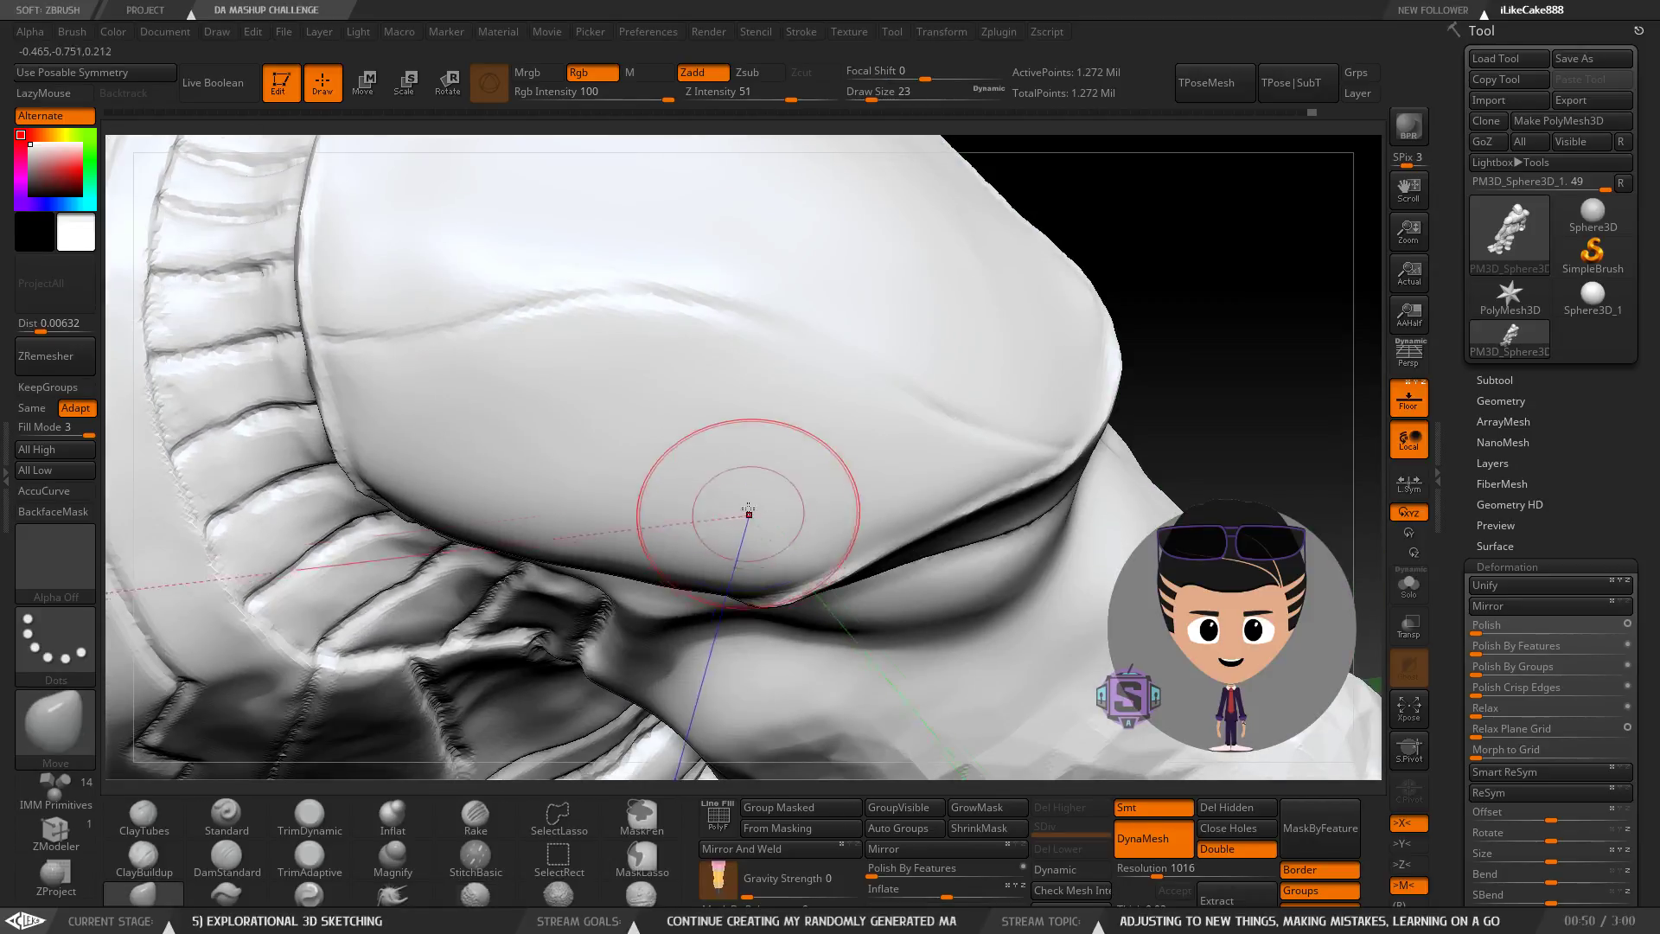
left_click_drag(749, 517, 766, 482, "shift")
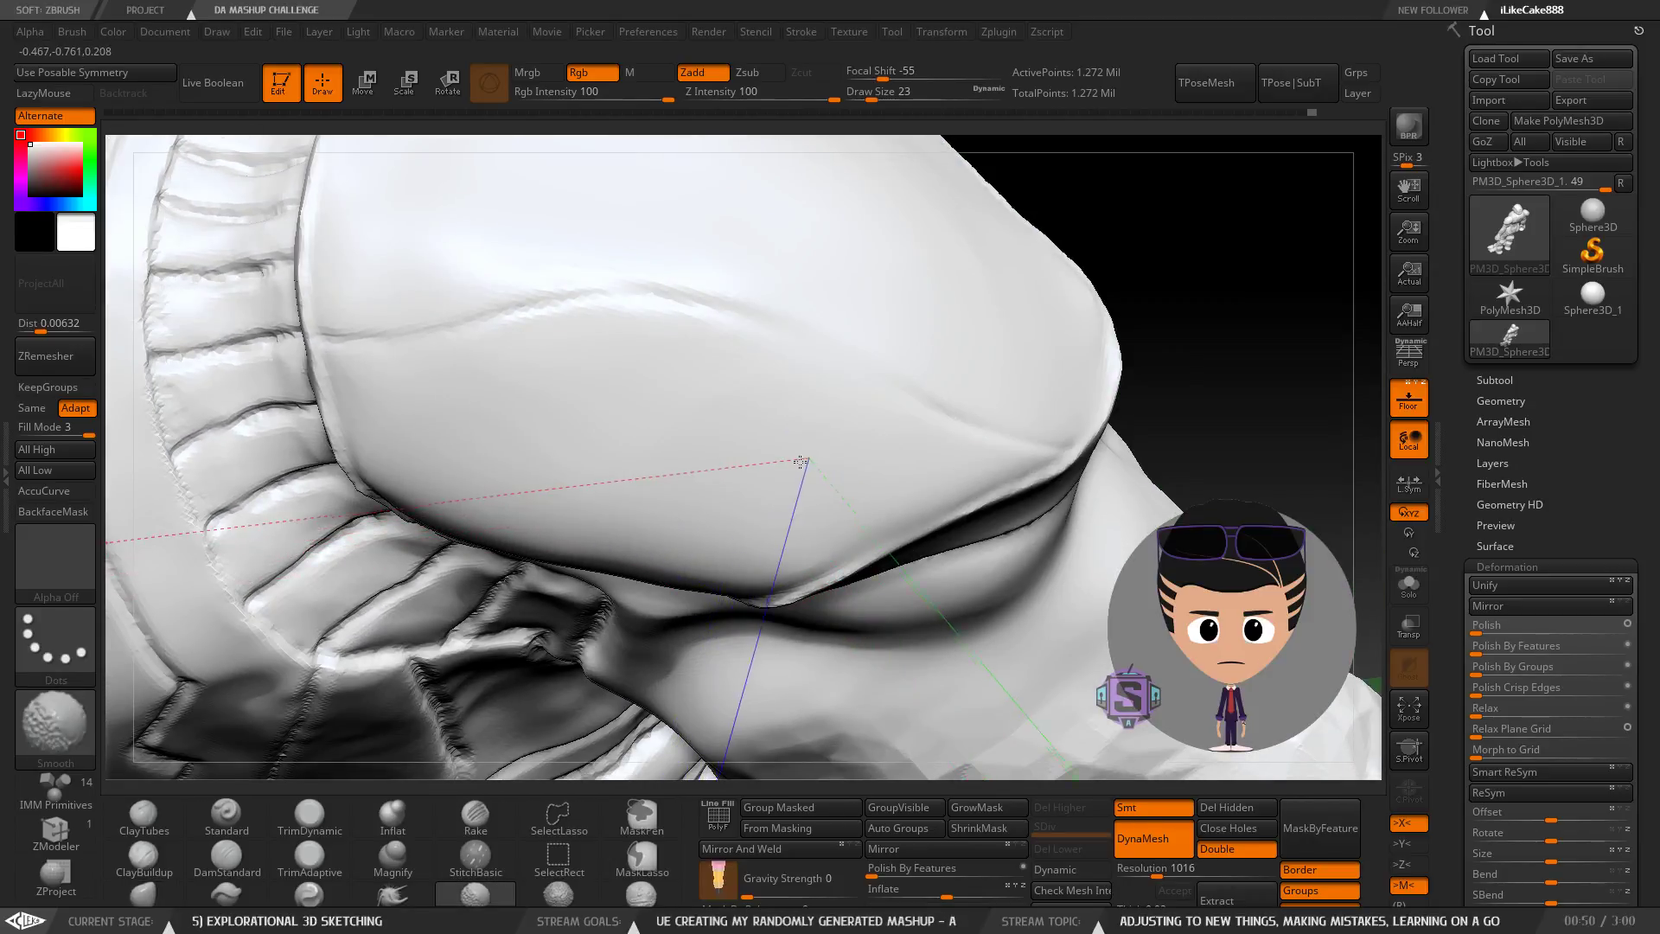
Reshape the panel's lower outer contour into a fuller curve with the Move brush, undoing one adjustment.
right_click_drag(804, 487, 834, 510)
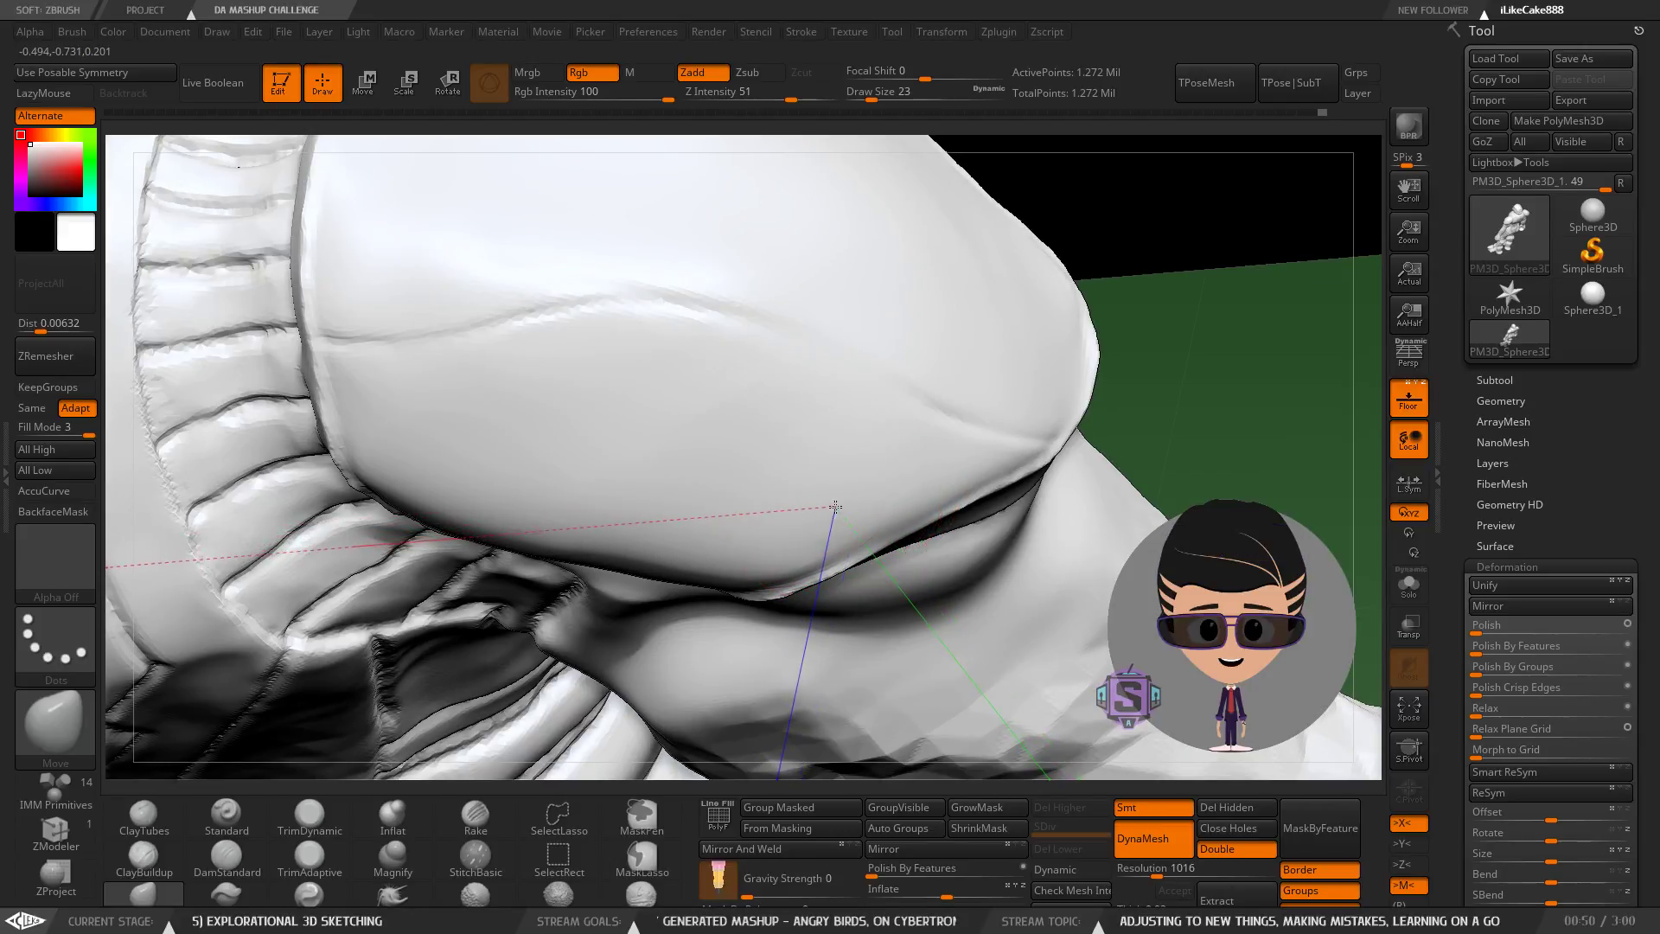
right_click_drag(839, 509, 881, 517)
mouse_move(883, 516)
right_mouse_down()
mouse_move(898, 486)
mouse_move(832, 463)
mouse_move(680, 529)
mouse_move(728, 494)
mouse_move(734, 512)
mouse_move(733, 496)
right_mouse_up()
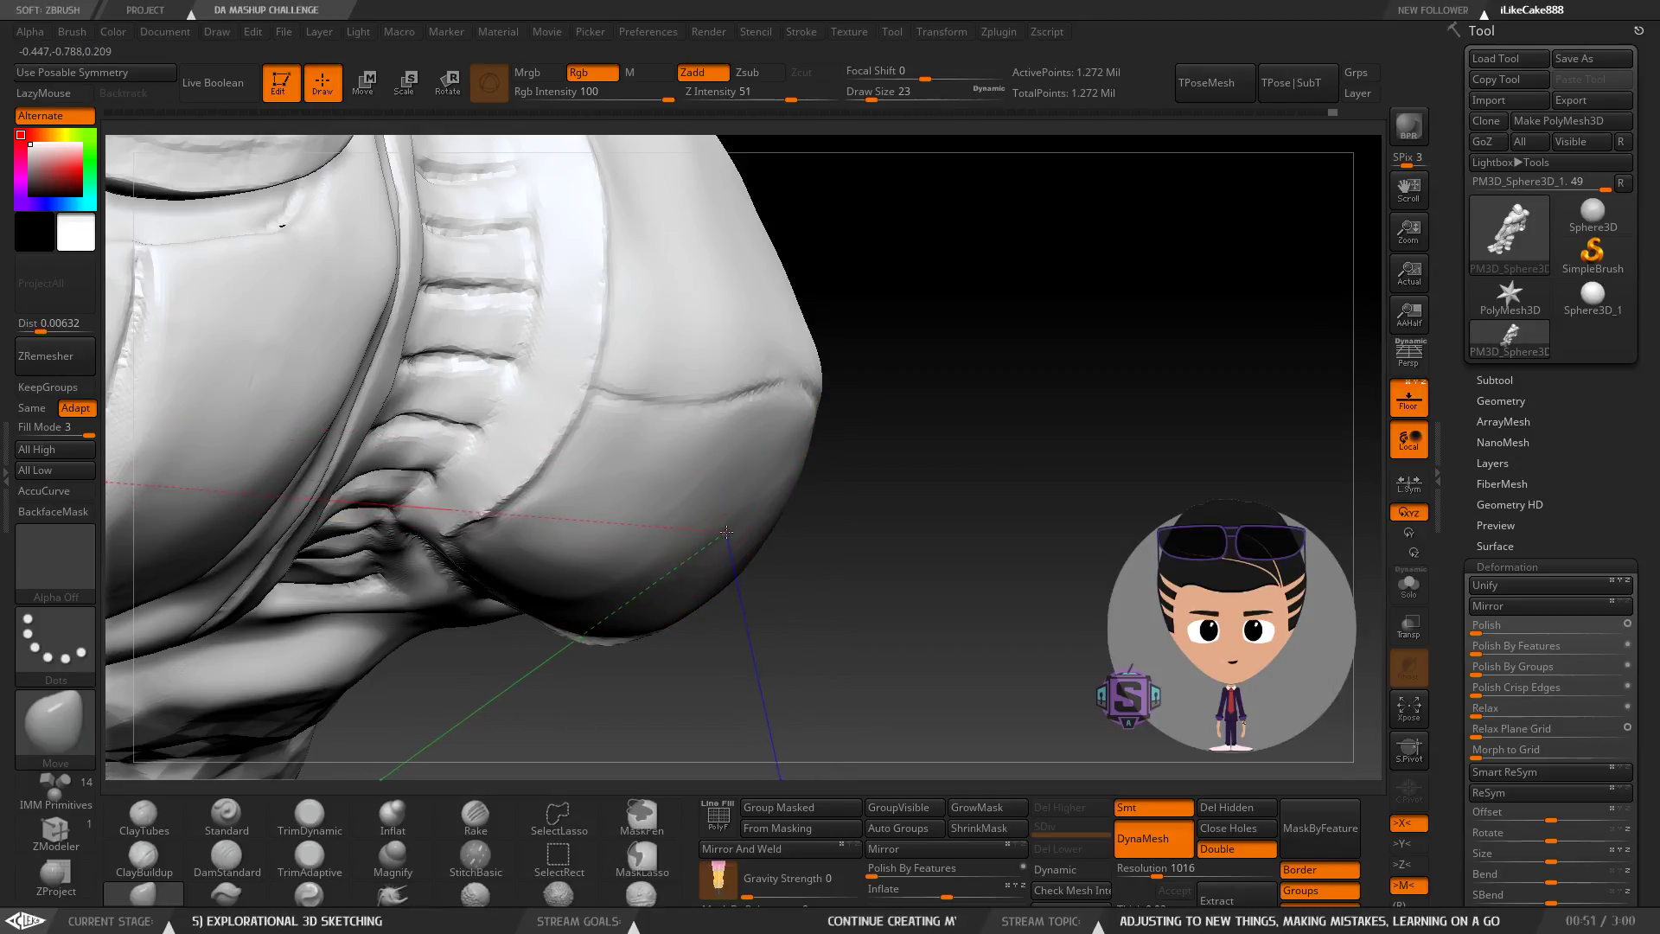
right_click_drag(828, 502, 689, 472)
key("ctrl+z")
right_click_drag(753, 531, 749, 527)
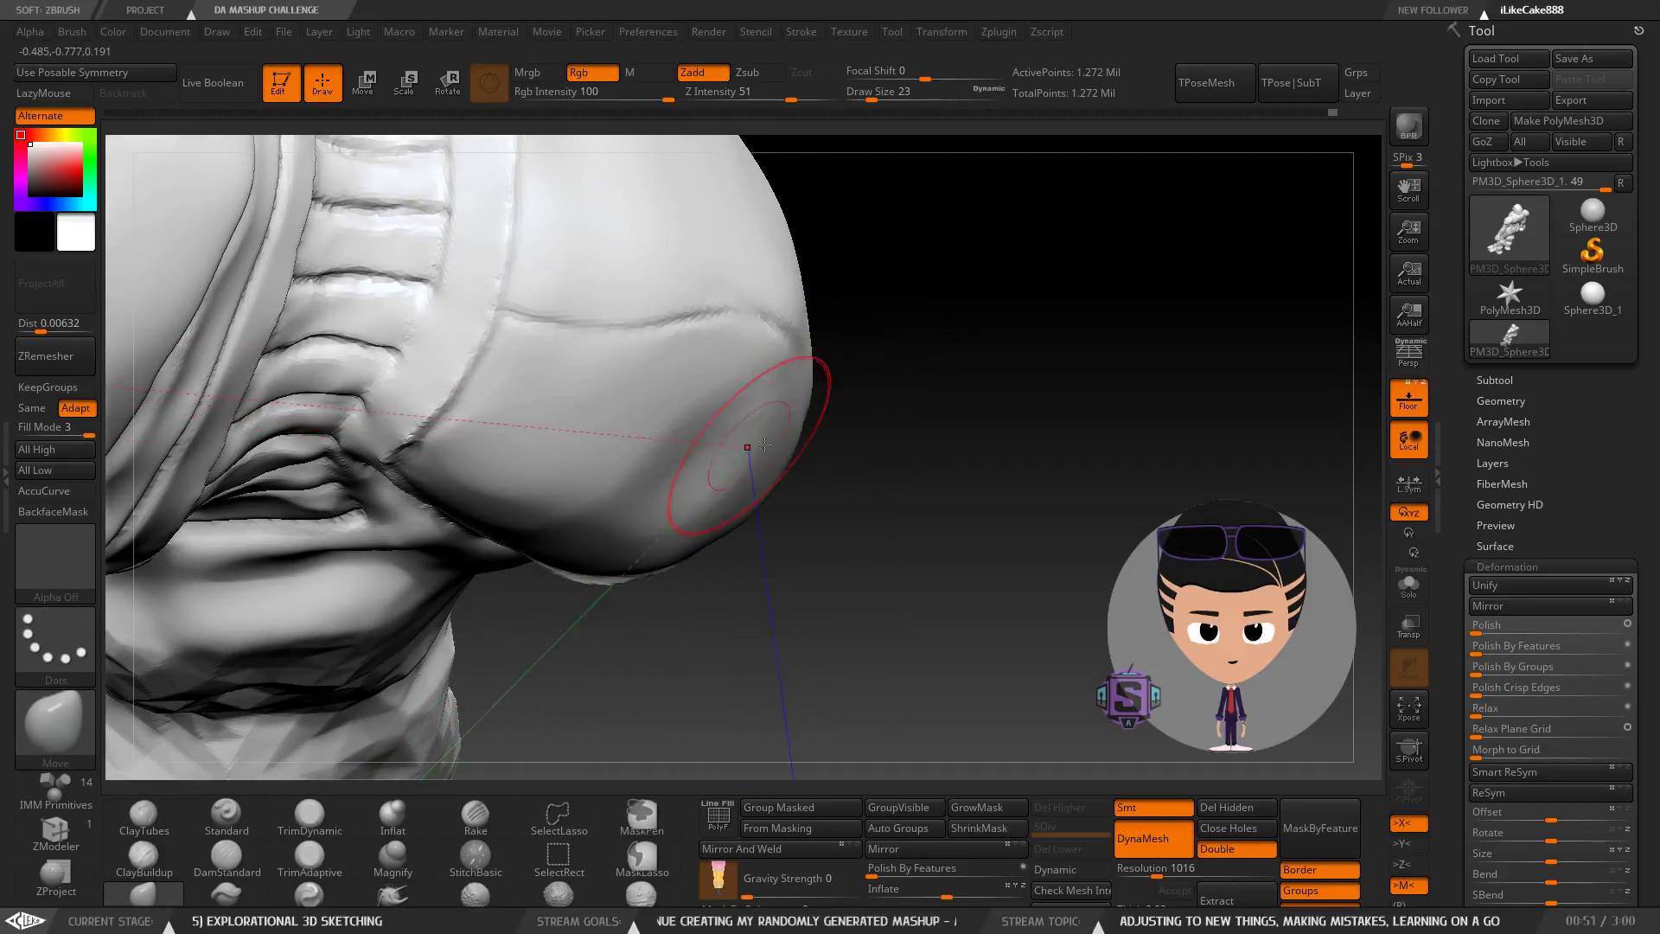
right_click_drag(803, 467, 804, 470)
mouse_move(820, 366)
right_mouse_down()
mouse_move(796, 427)
mouse_move(731, 487)
mouse_move(810, 441)
right_mouse_up()
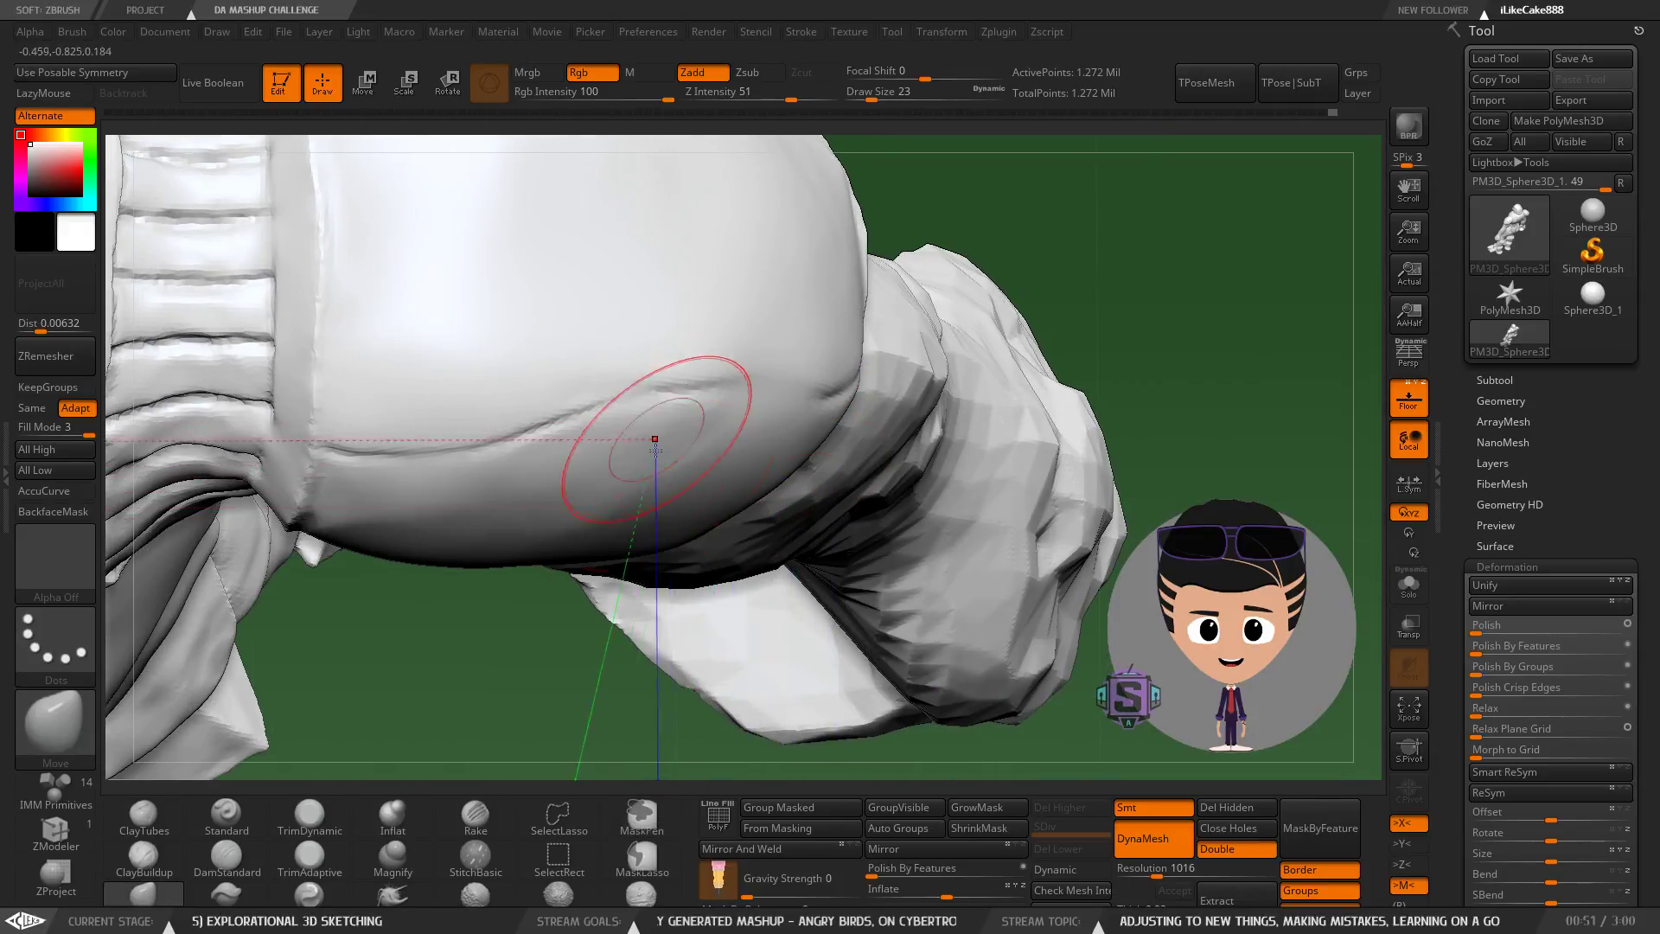
mouse_move(653, 474)
right_mouse_down()
mouse_move(516, 553)
mouse_move(519, 528)
right_mouse_up()
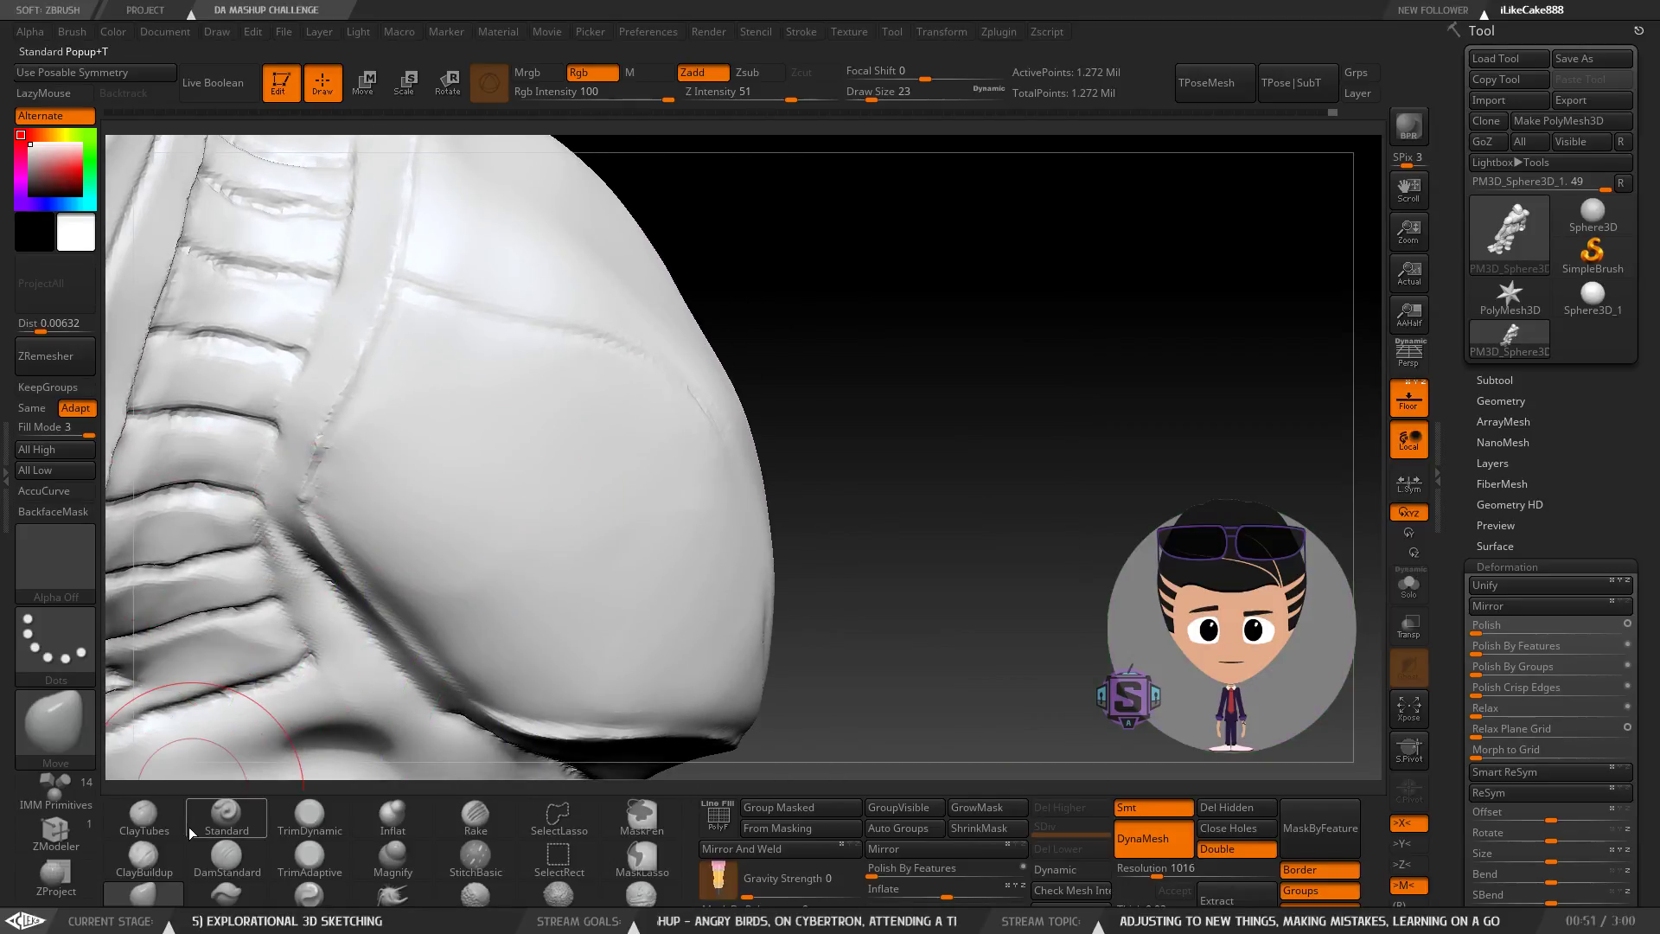
Set the draw size to 31, pick SmoothPeaks as the smoothing brush and smooth the rounded panel's lower surface.
key("ctrl")
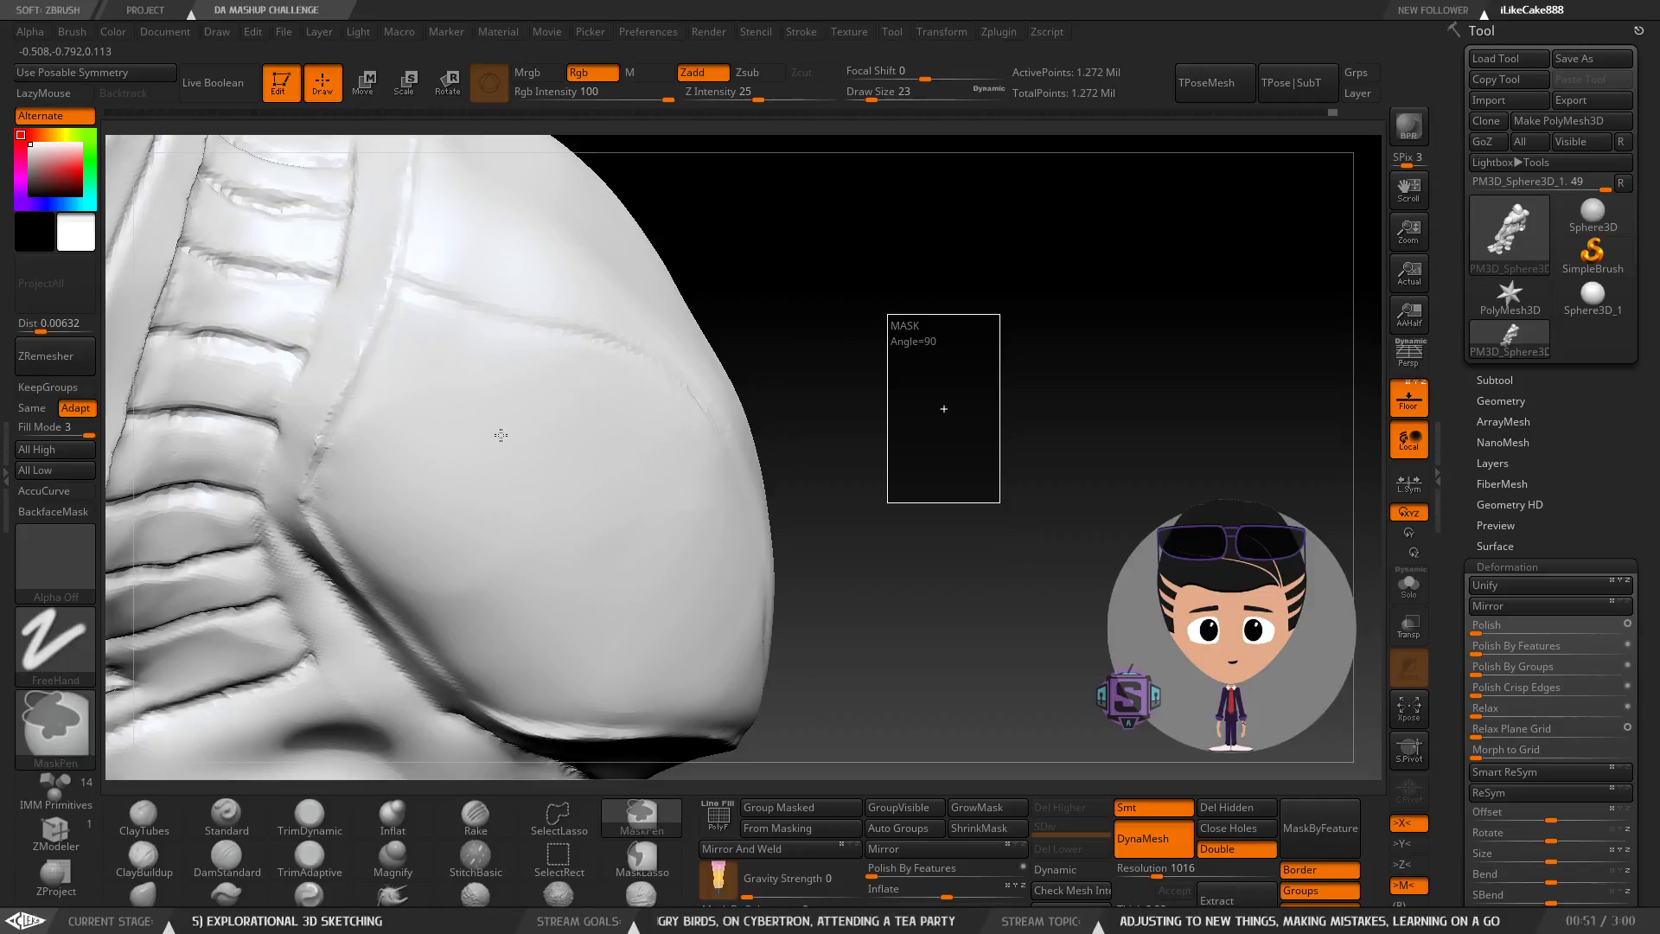
key("s")
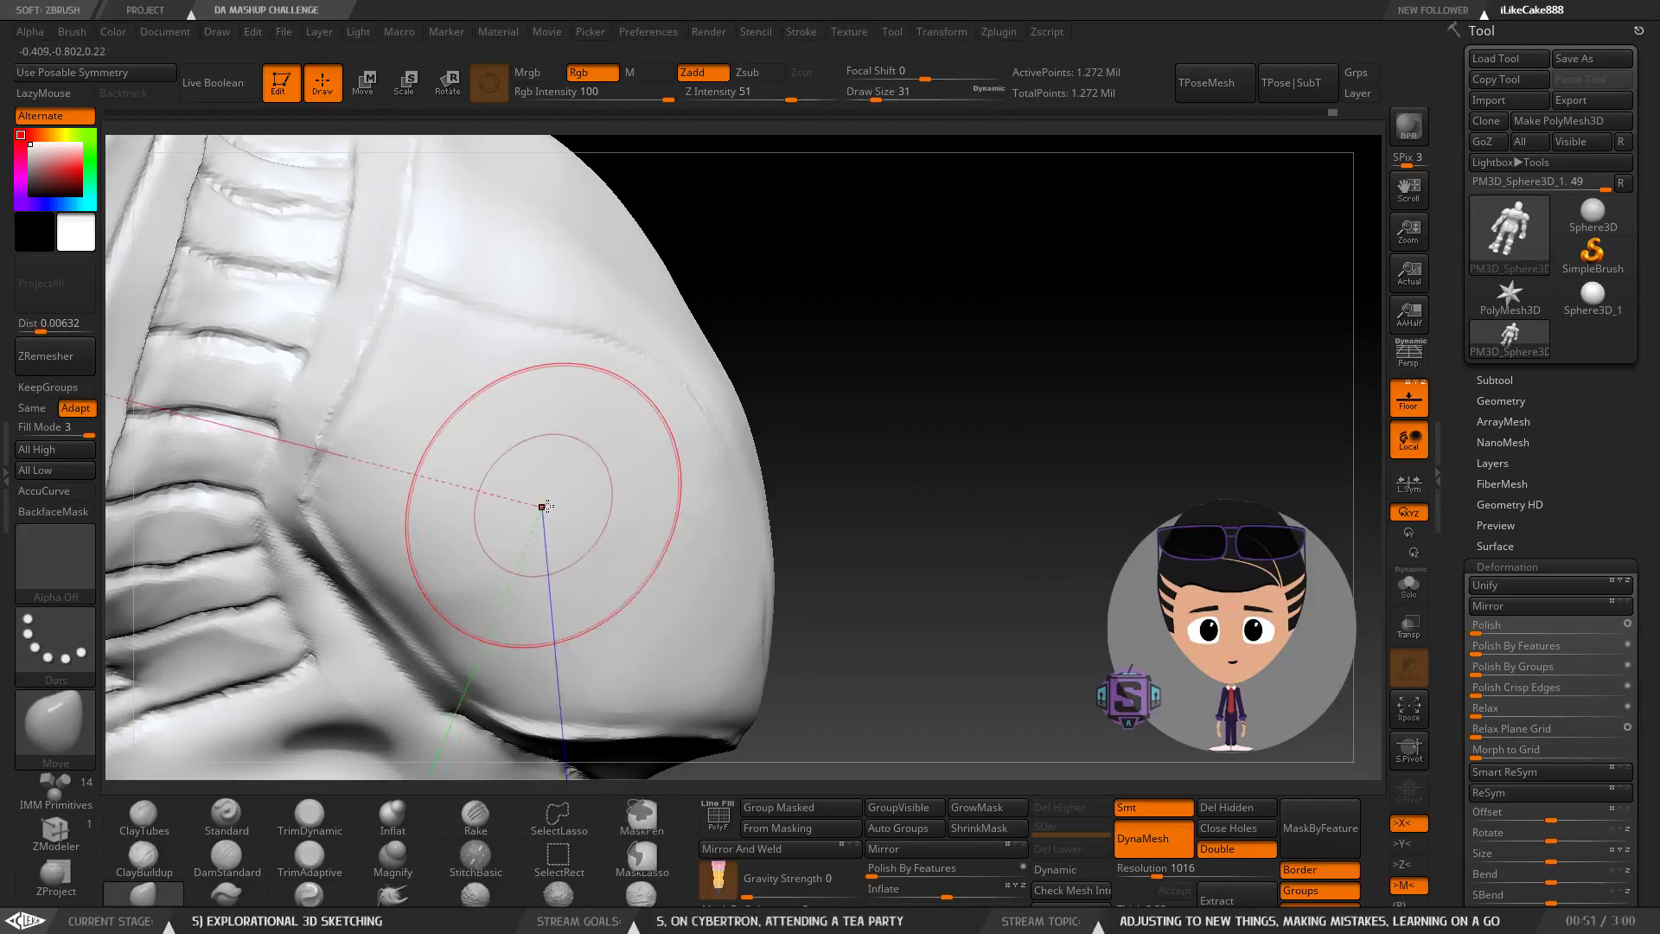
right_click_drag(596, 761, 587, 654)
left_click(642, 896)
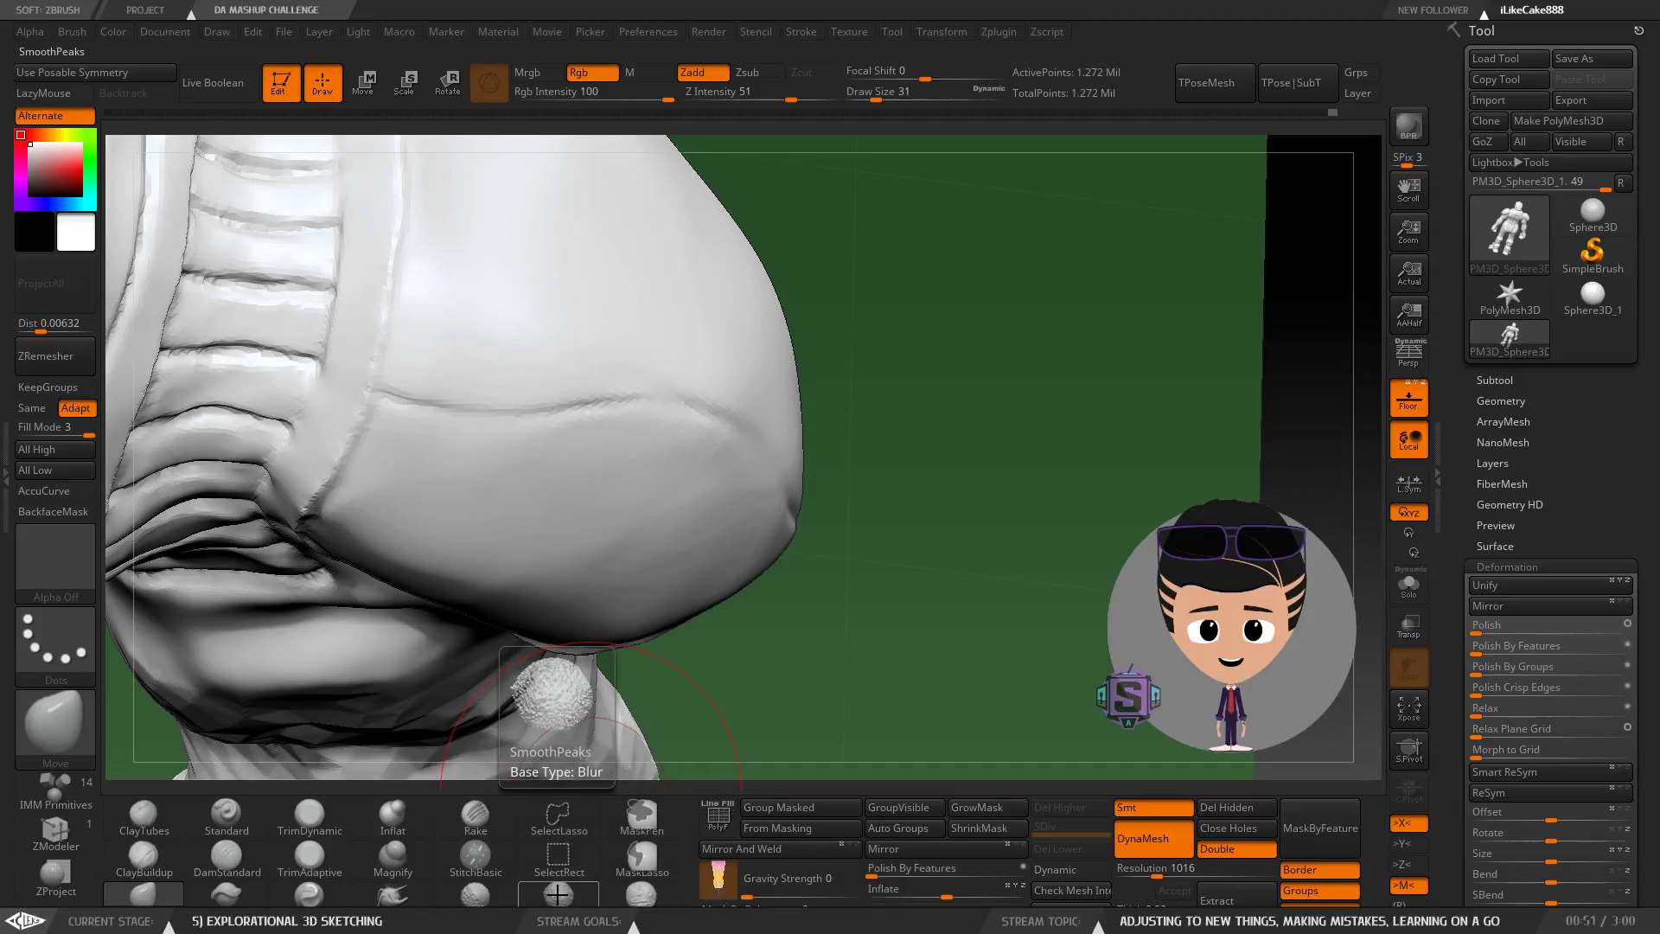
mouse_move(603, 511)
right_mouse_down()
mouse_move(624, 527)
mouse_move(666, 463)
mouse_move(659, 490)
right_mouse_up()
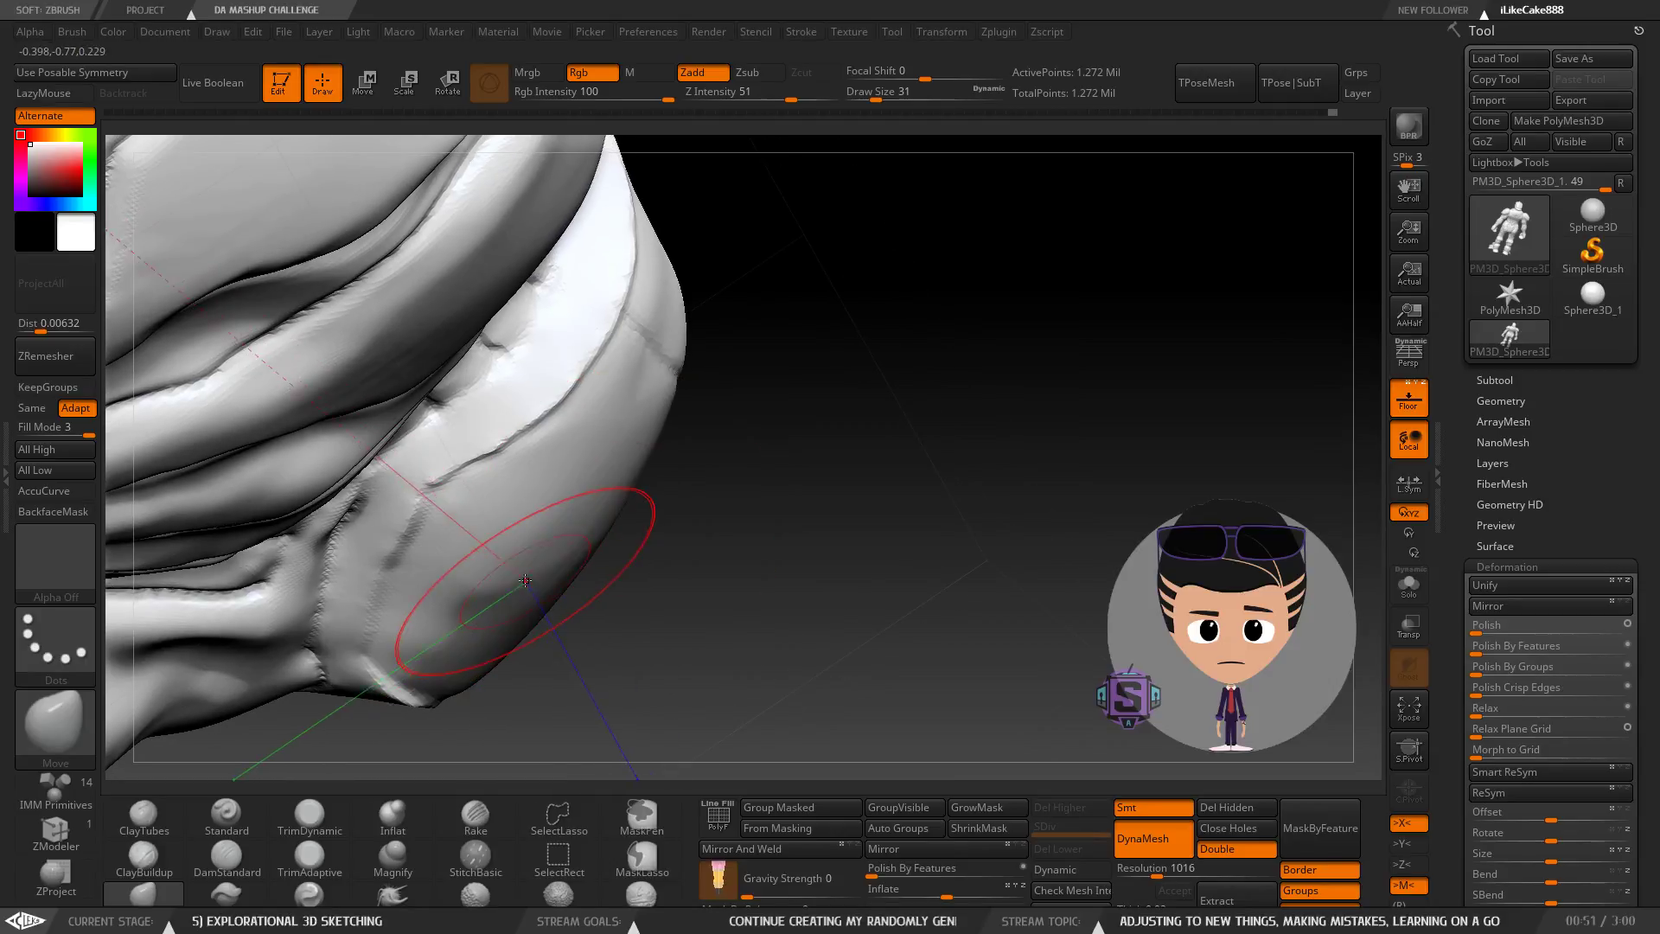
key("shift")
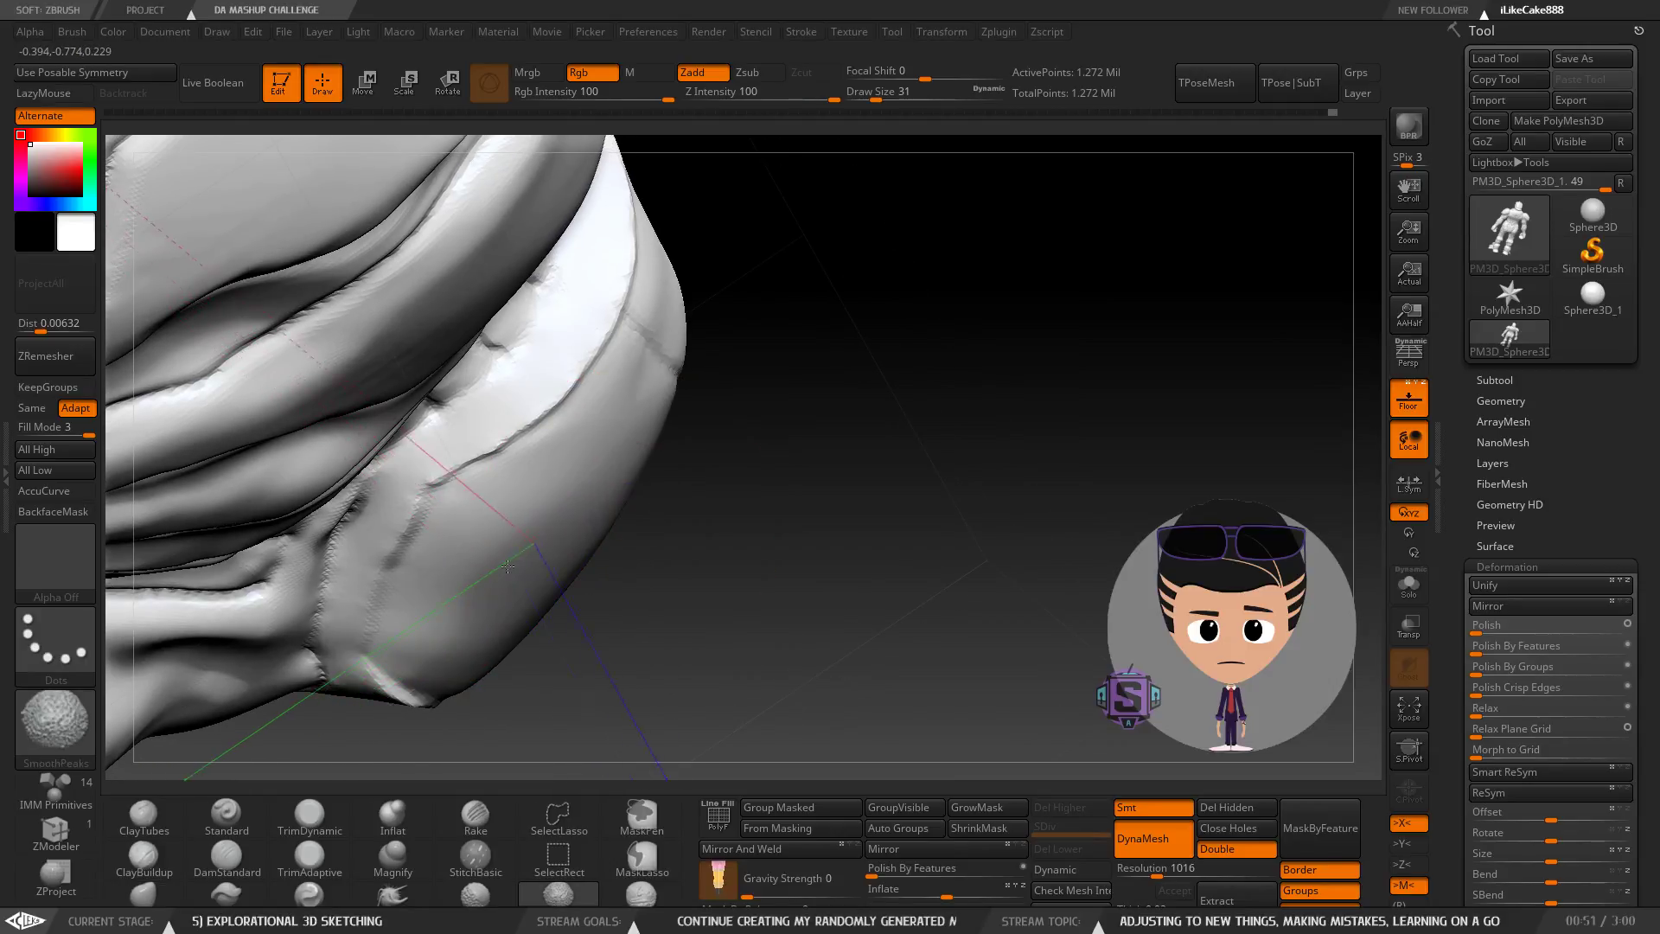
Reduce the draw size to 18 and smooth the panel's outer side and the area above its lower rim.
mouse_move(552, 554)
right_mouse_down()
mouse_move(592, 565)
mouse_move(597, 549)
mouse_move(611, 567)
mouse_move(563, 482)
right_mouse_up()
key("s")
left_click_drag(556, 497, 548, 497)
key("shift")
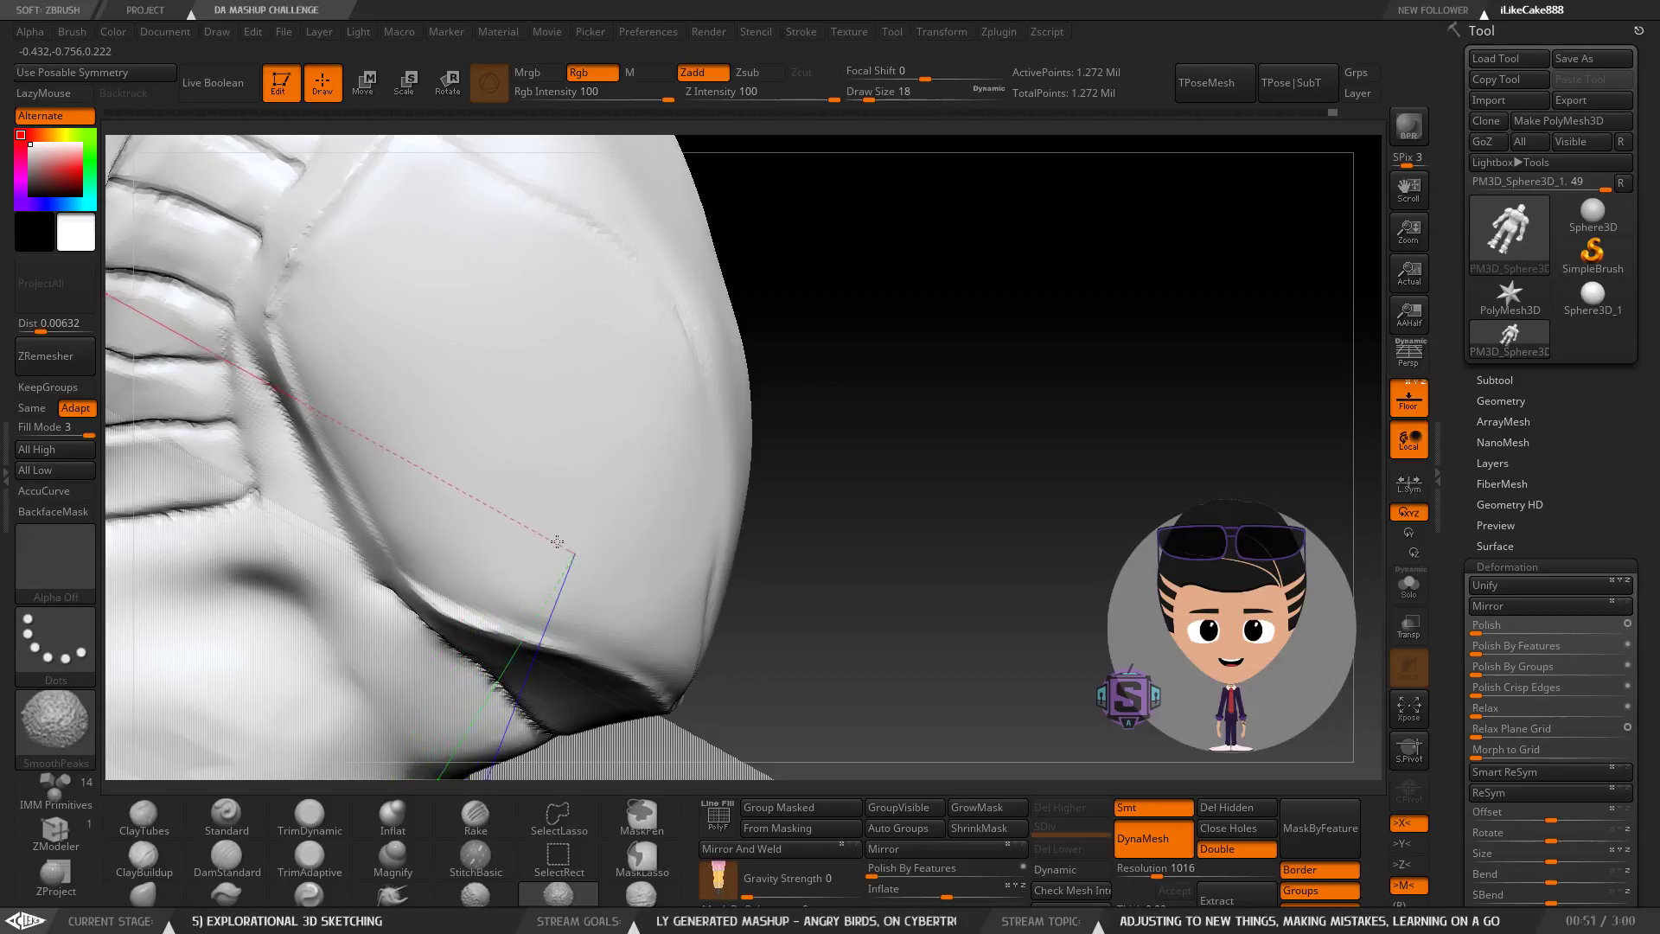
mouse_move(616, 560)
right_mouse_down()
mouse_move(604, 530)
mouse_move(624, 552)
mouse_move(604, 563)
right_mouse_up()
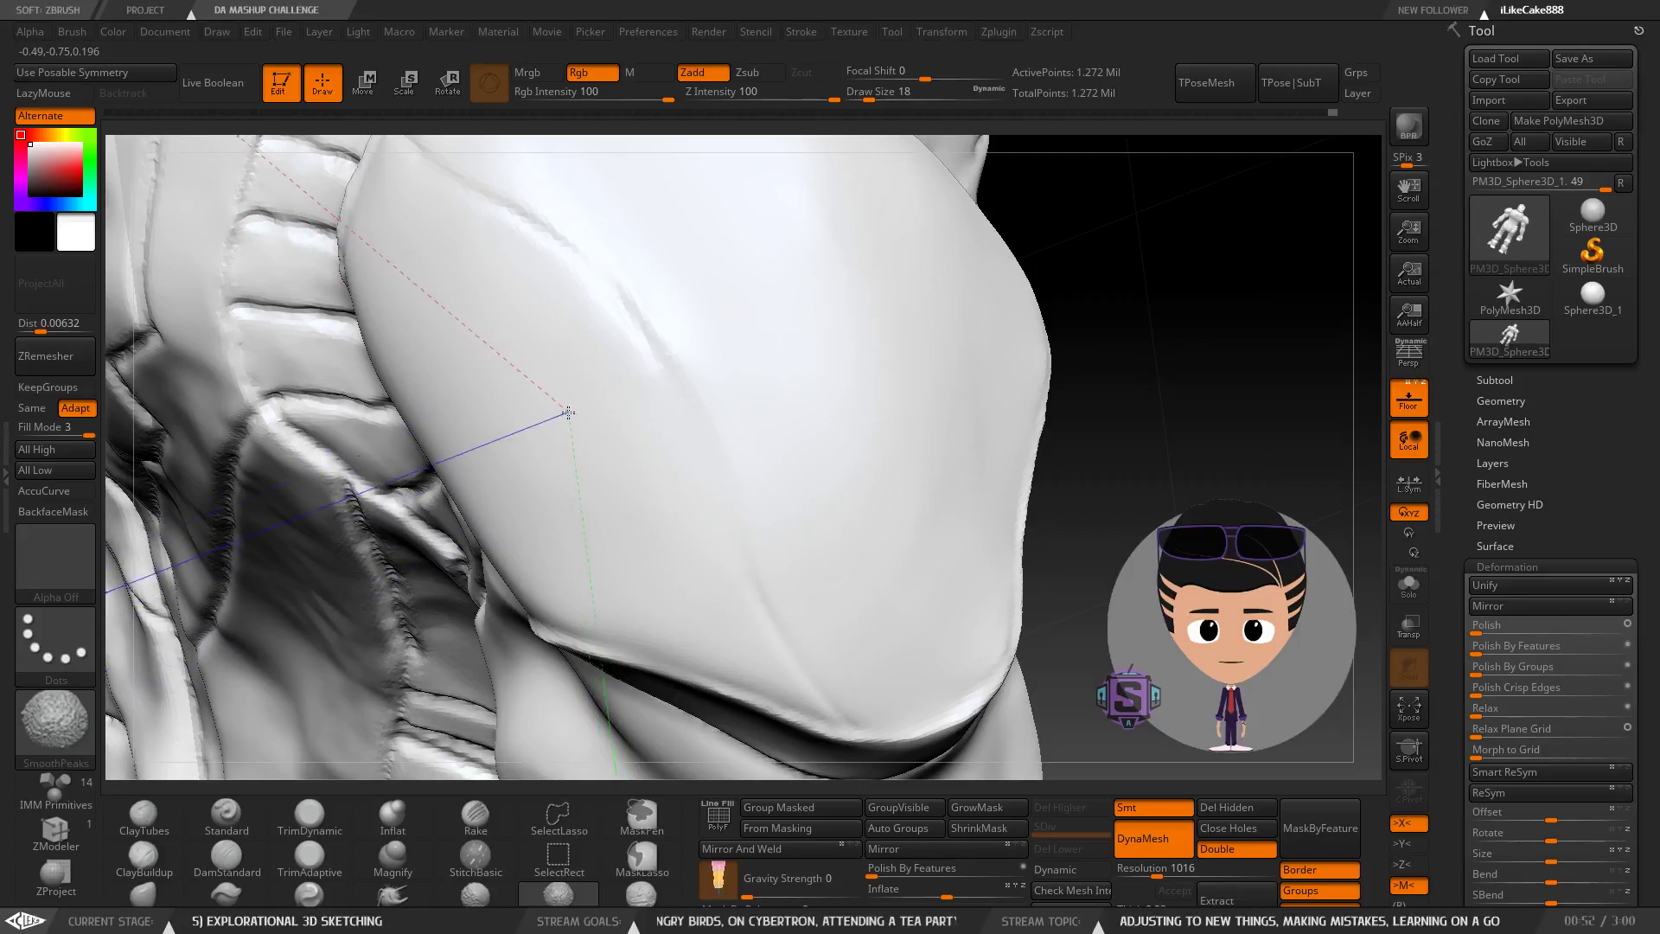
mouse_move(501, 347)
right_mouse_down()
mouse_move(548, 441)
mouse_move(511, 485)
right_mouse_up()
key("shift")
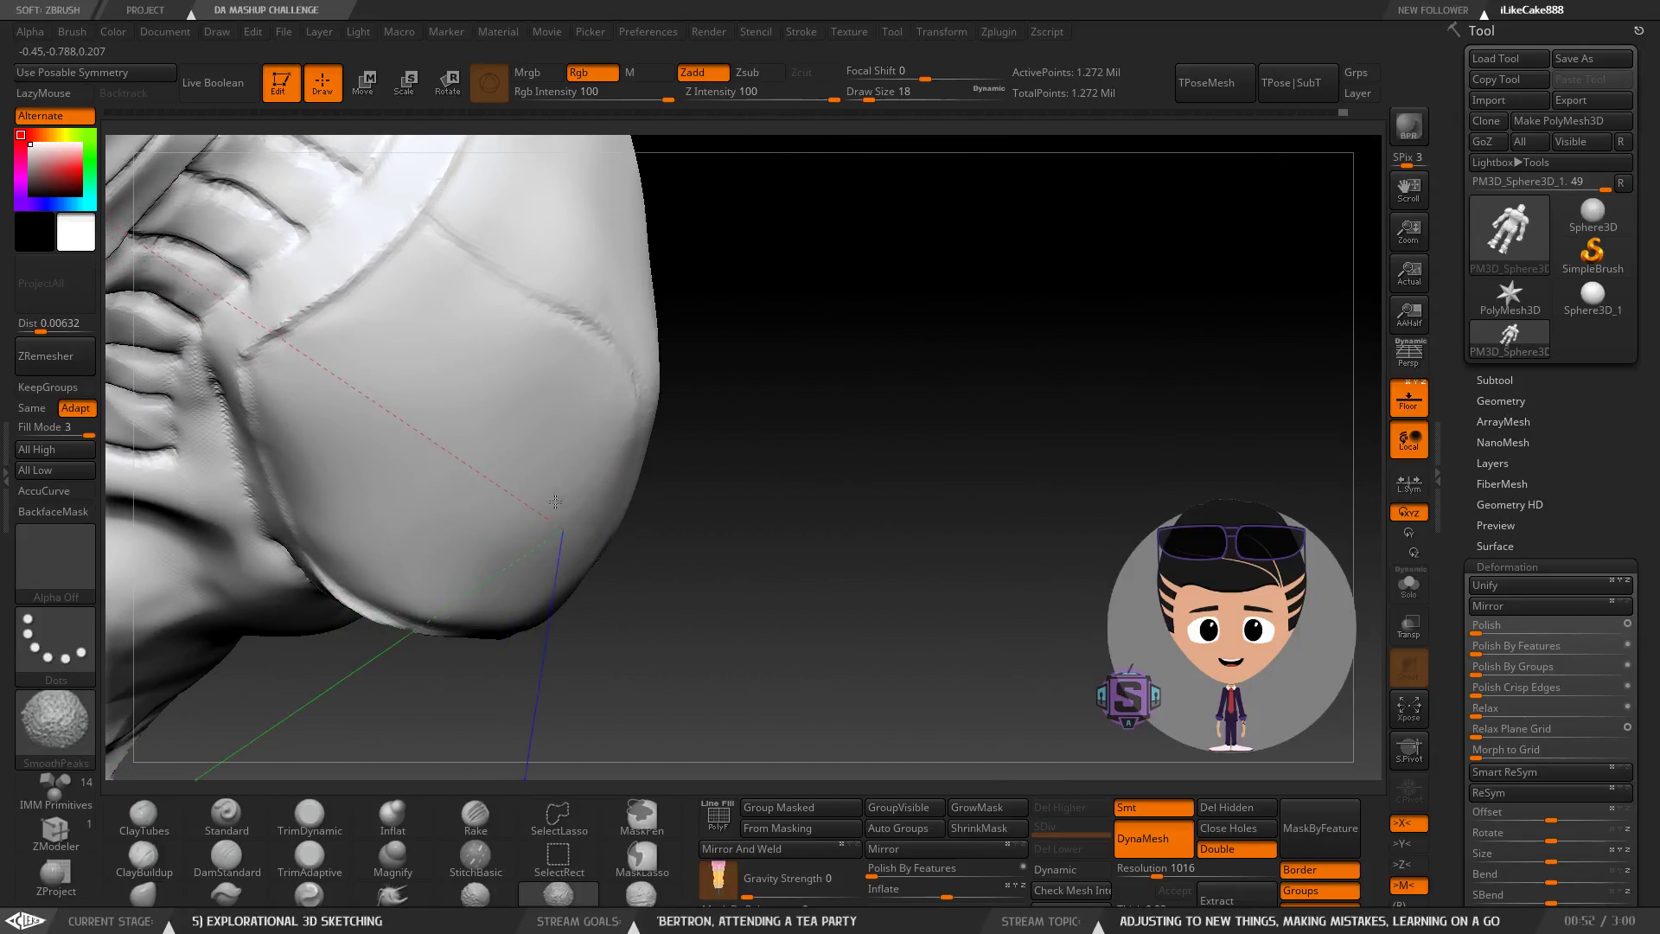
mouse_move(469, 526)
right_mouse_down()
mouse_move(498, 642)
mouse_move(483, 617)
right_mouse_up()
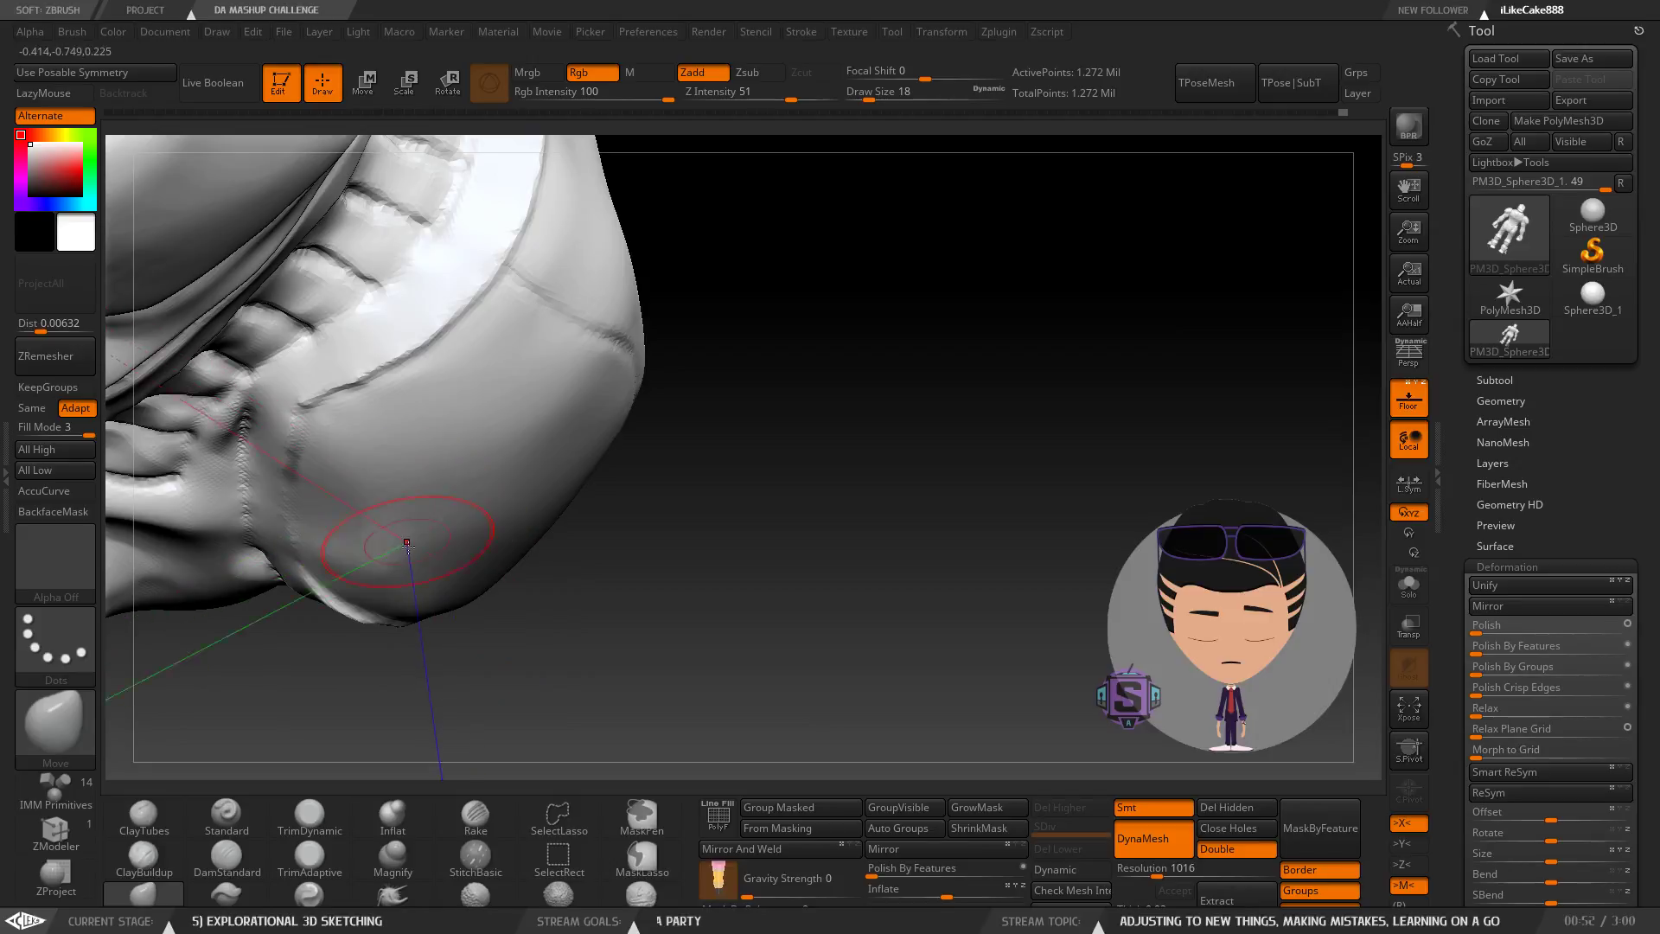
Smooth the panel's underside near the lower rim, finishing with broader strokes at draw size 31.
left_click_drag(404, 532, 391, 546, "shift")
mouse_move(430, 433)
right_mouse_down()
mouse_move(438, 511)
mouse_move(444, 462)
right_mouse_up()
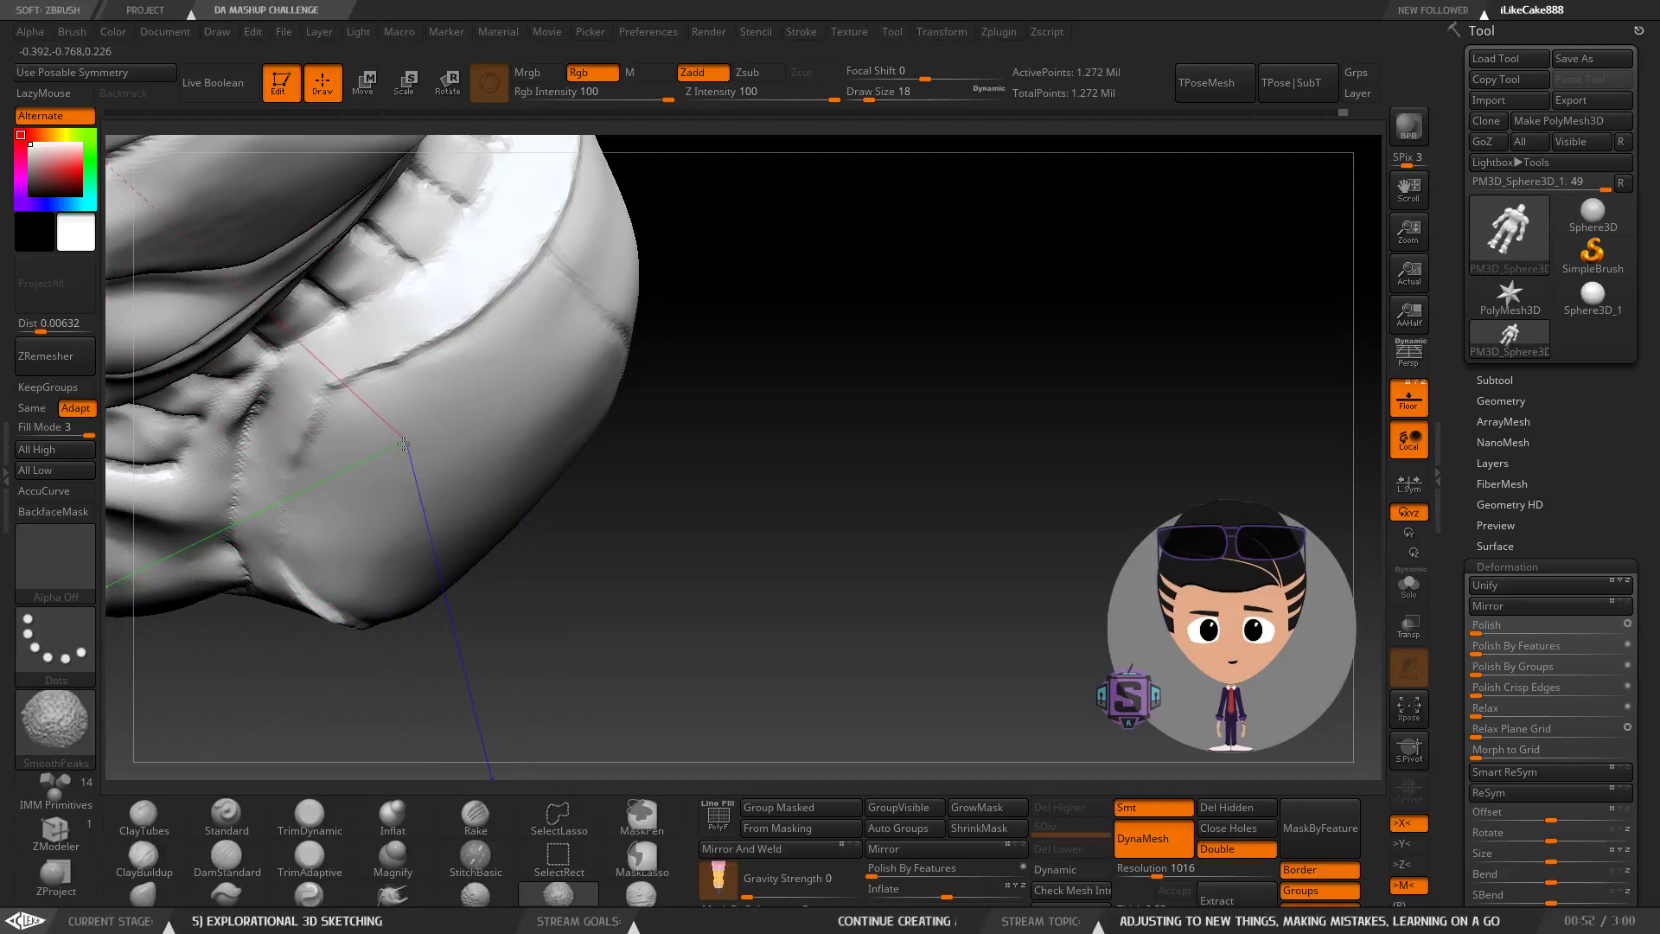
mouse_move(408, 545)
right_mouse_down()
mouse_move(408, 572)
mouse_move(440, 579)
mouse_move(427, 463)
mouse_move(443, 542)
mouse_move(424, 512)
right_mouse_up()
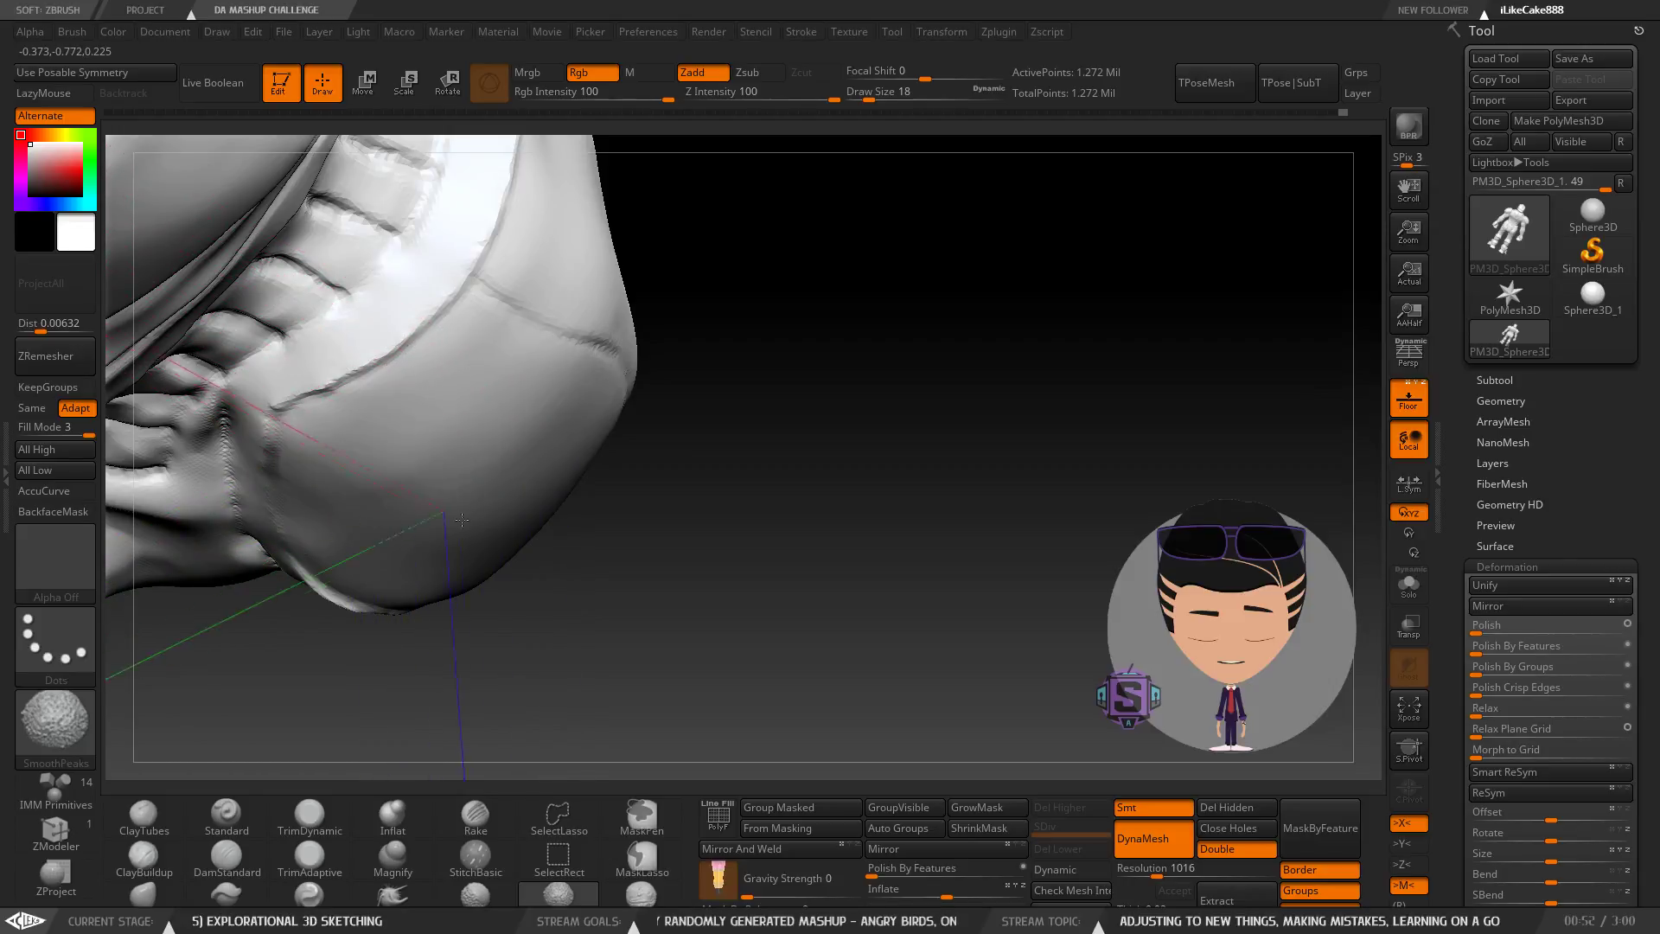
mouse_move(380, 513)
left_mouse_down("shift")
mouse_move(475, 495)
mouse_move(452, 489)
left_mouse_up("shift")
key("s")
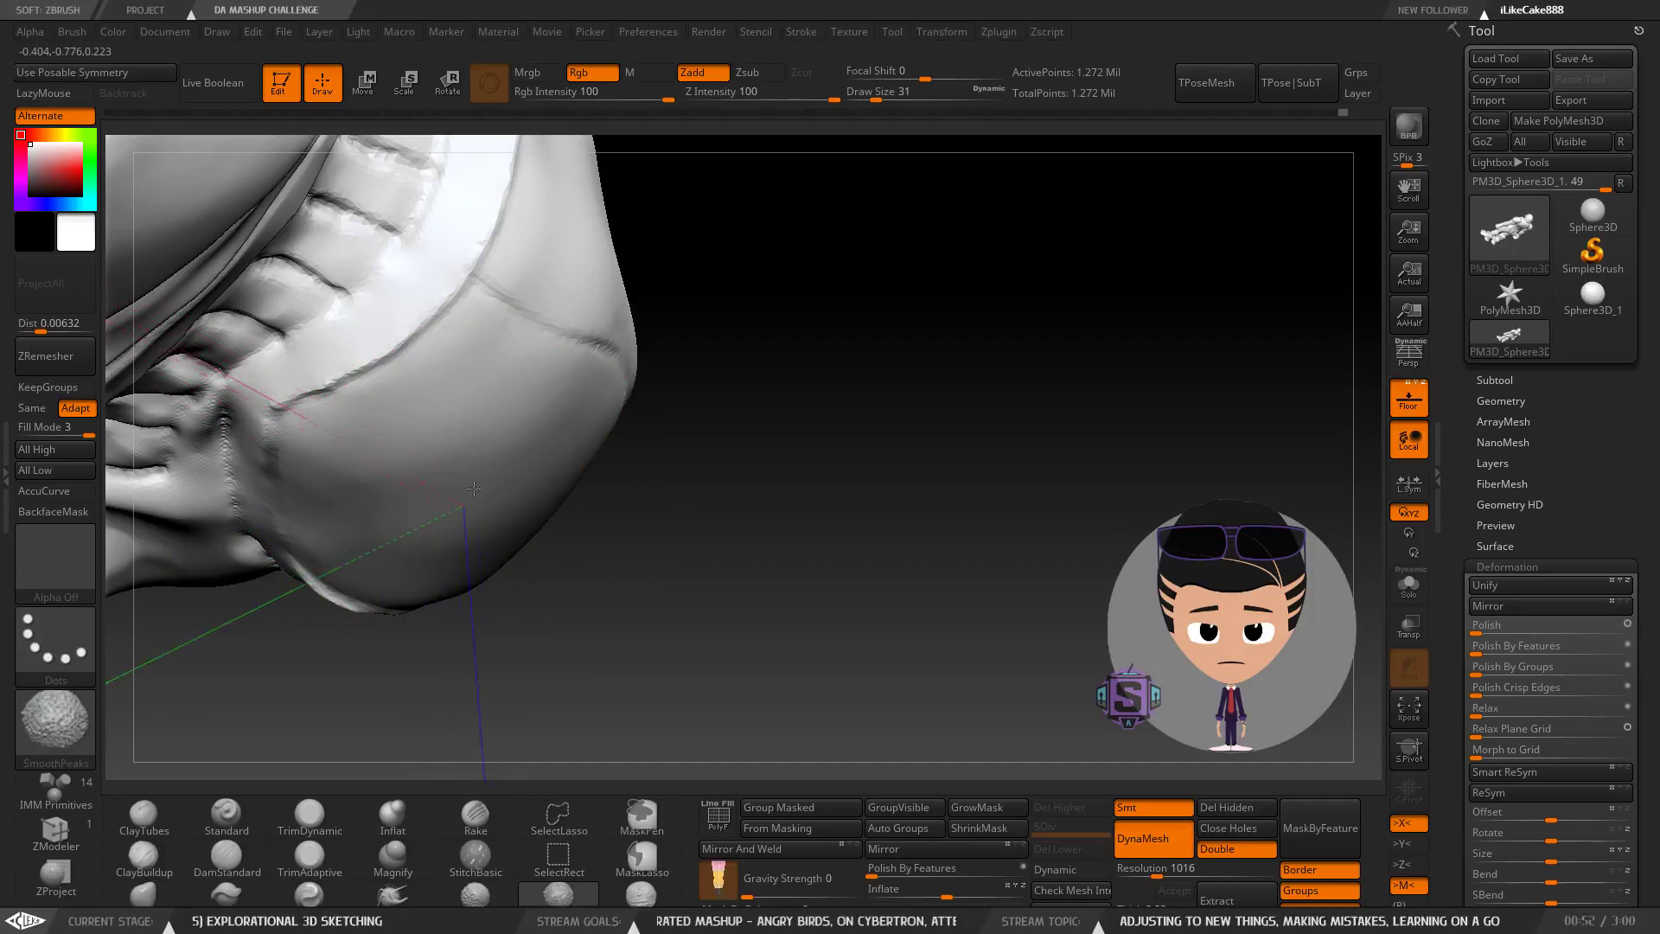
mouse_move(465, 551)
left_mouse_down("shift")
mouse_move(581, 519)
mouse_move(553, 536)
mouse_move(494, 422)
mouse_move(400, 382)
mouse_move(437, 294)
left_mouse_up("shift")
Step back and forth through the undo history to compare the panel's surface with its earlier states from several angles.
key("ctrl")
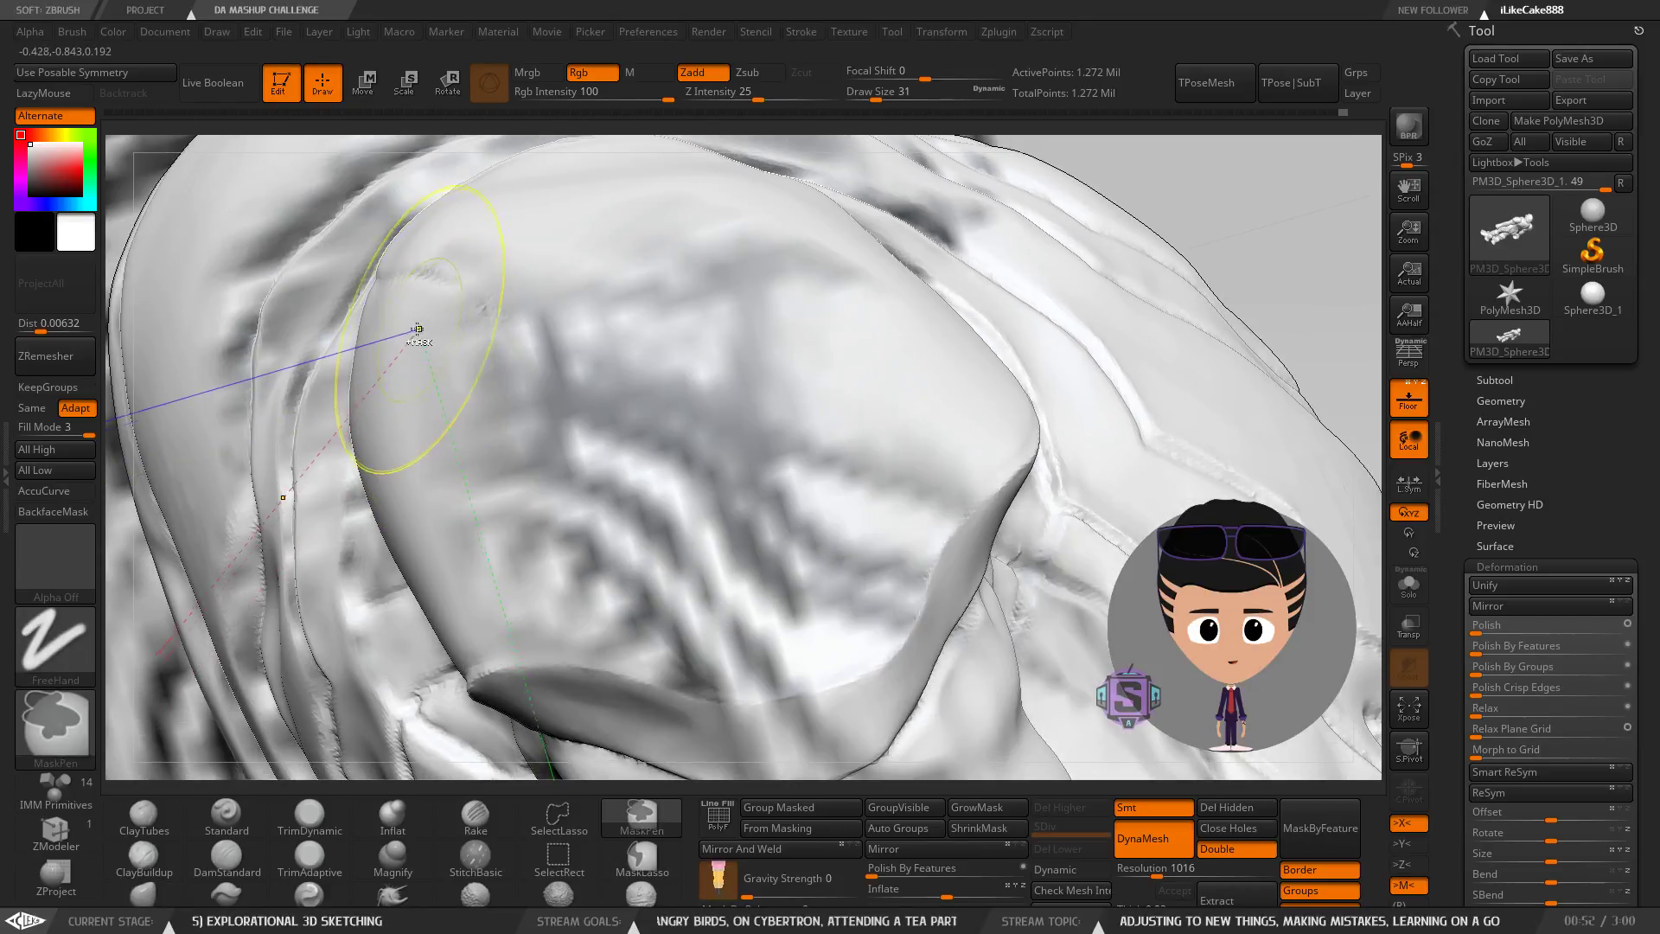
key("ctrl+z")
right_click_drag(427, 385, 514, 509)
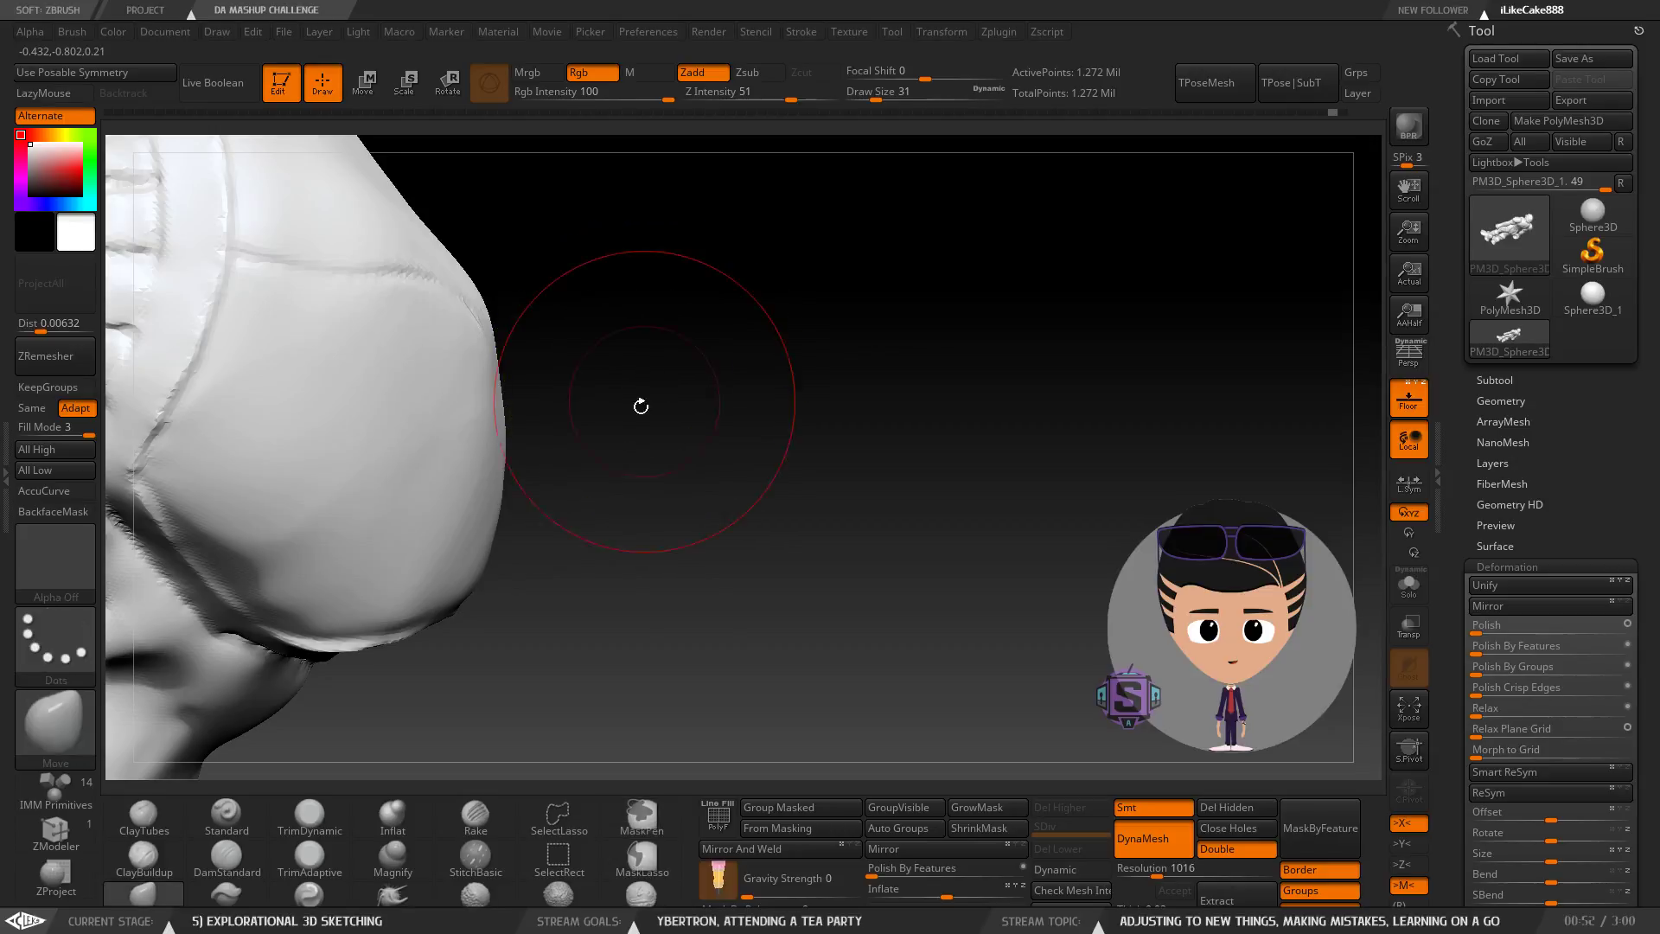
key("ctrl+z")
left_click_drag(656, 373, 652, 431)
key("ctrl+shift")
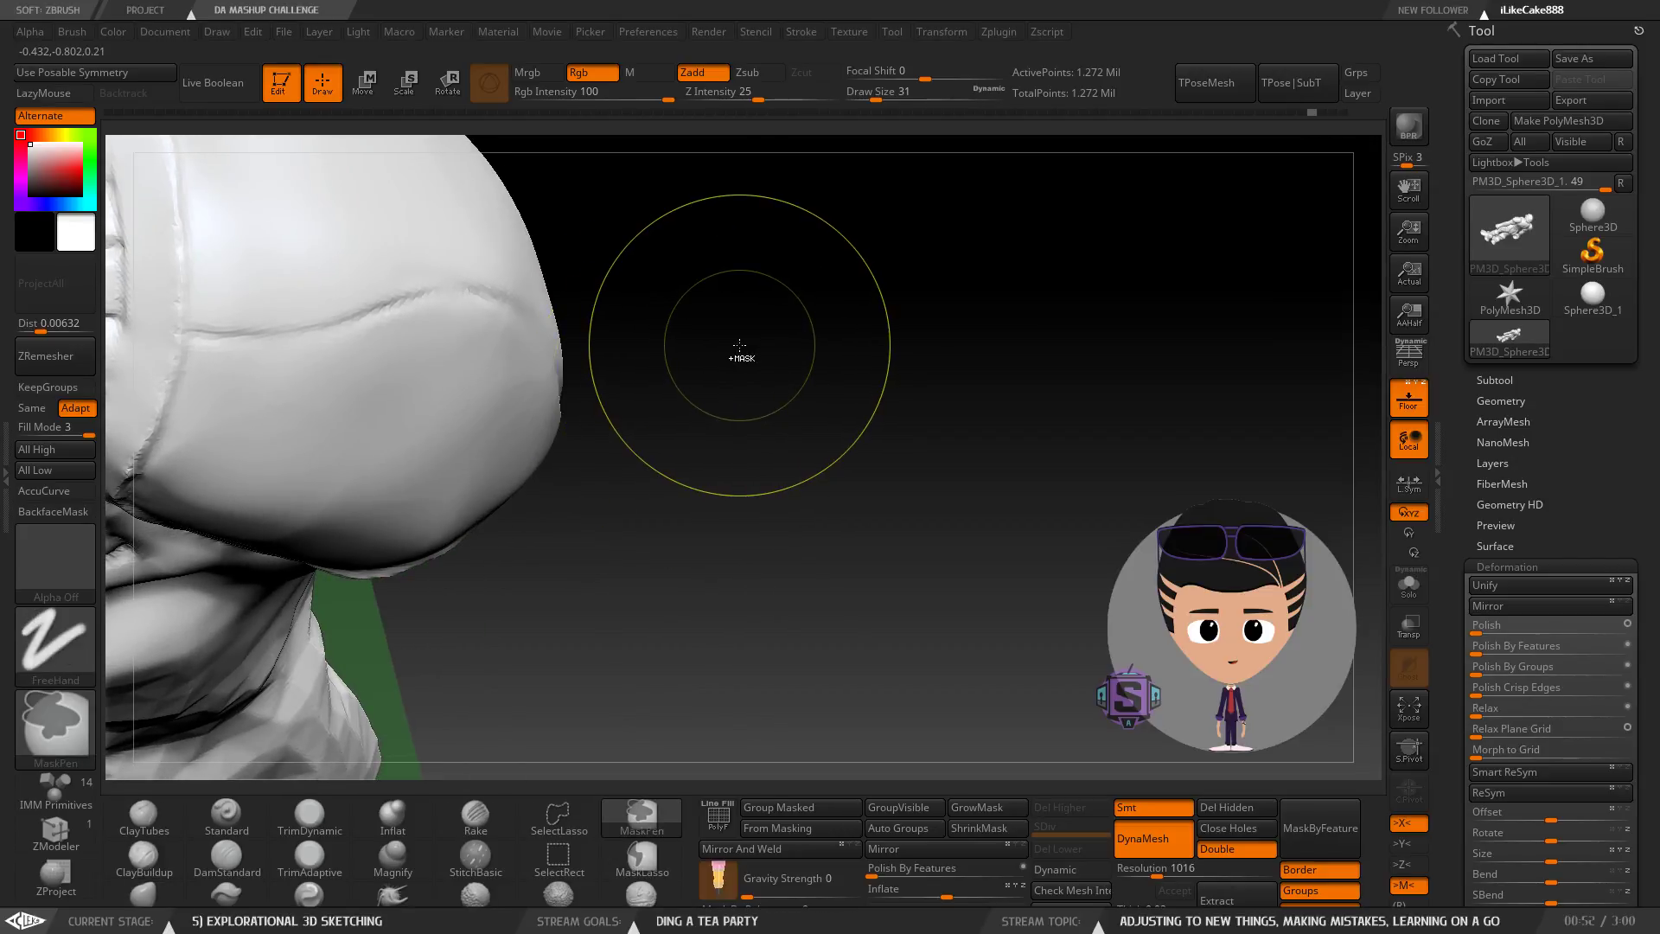
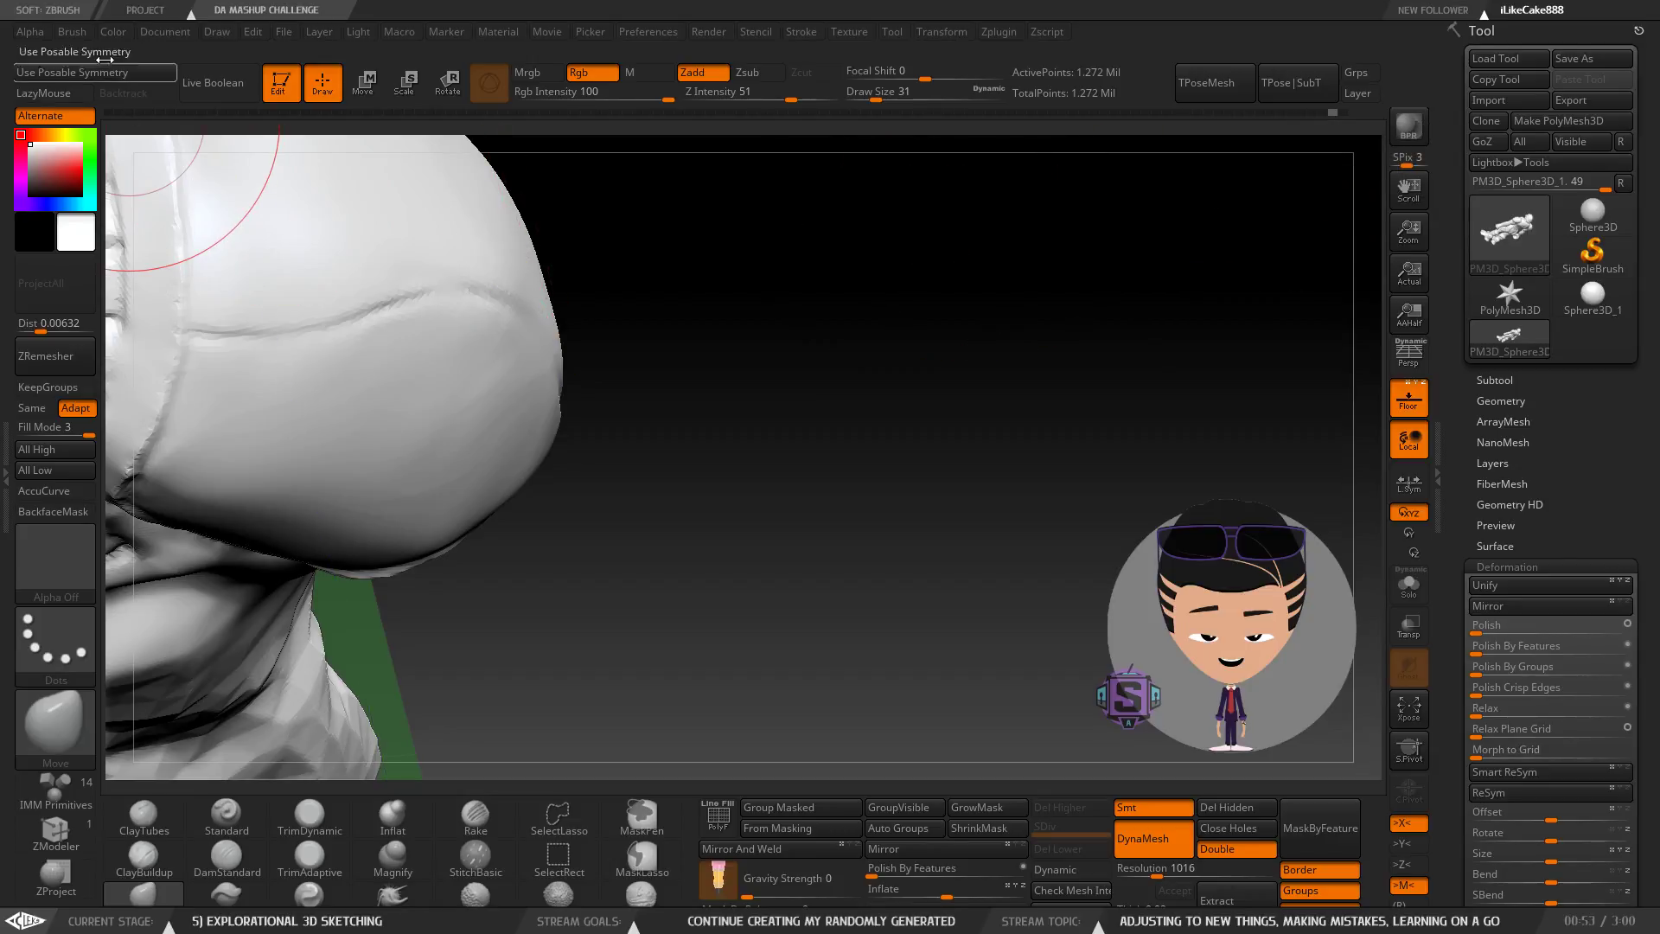
mouse_move(425, 515)
right_mouse_down()
mouse_move(449, 517)
mouse_move(431, 519)
right_mouse_up()
left_click(731, 926)
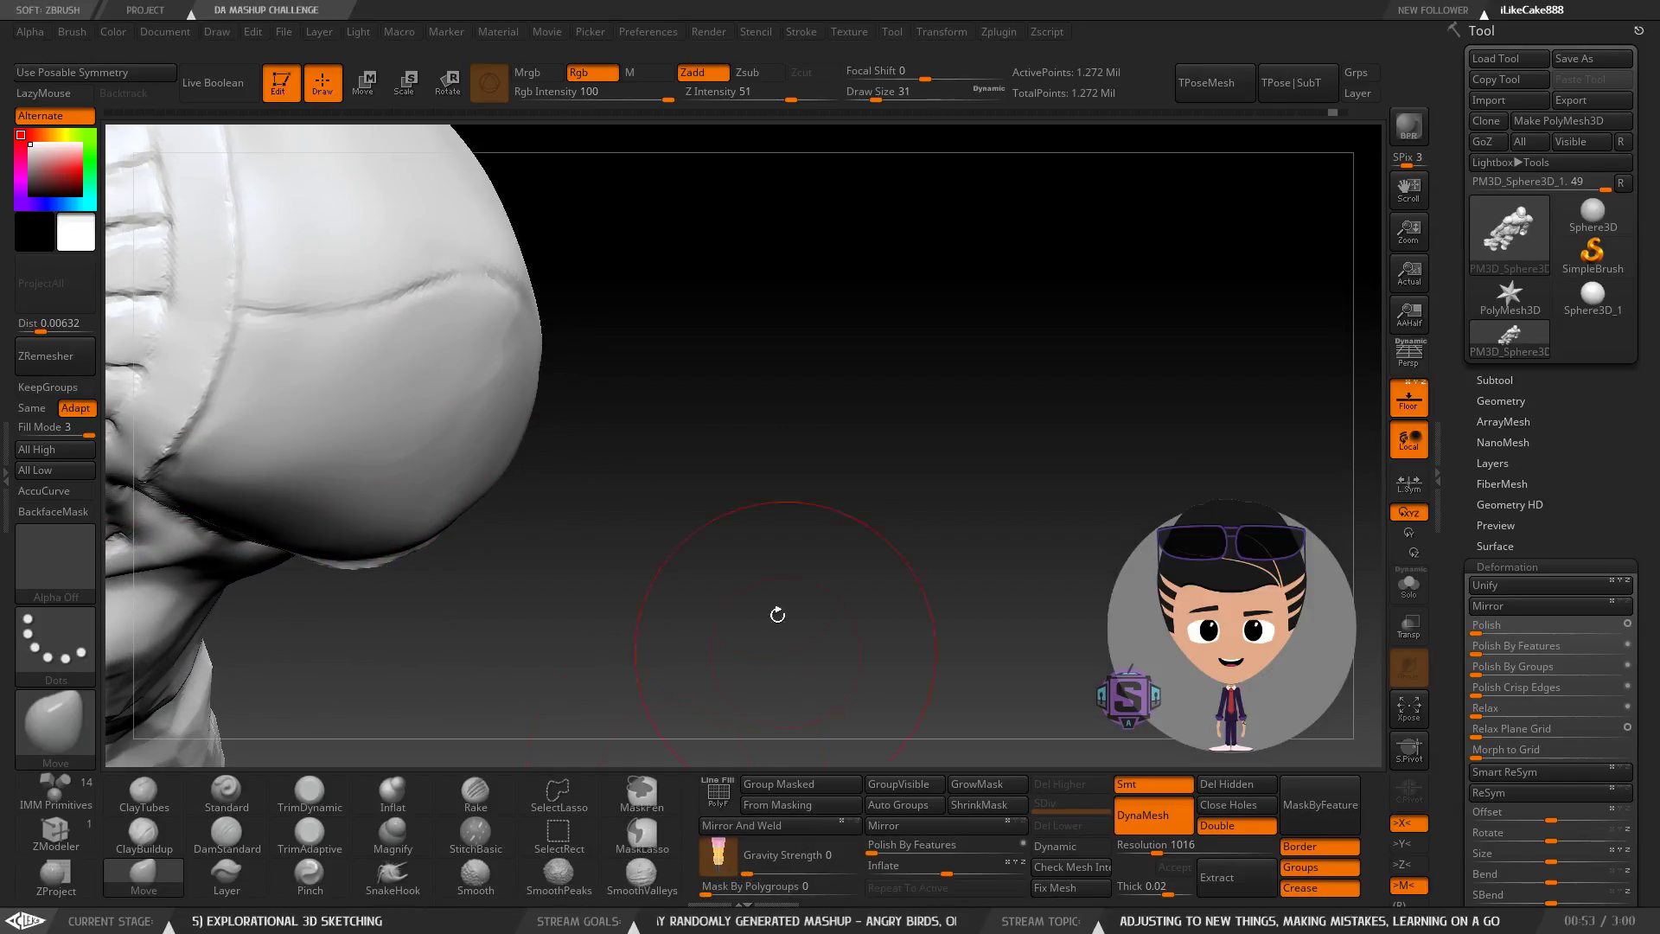
right_click_drag(576, 370, 524, 390)
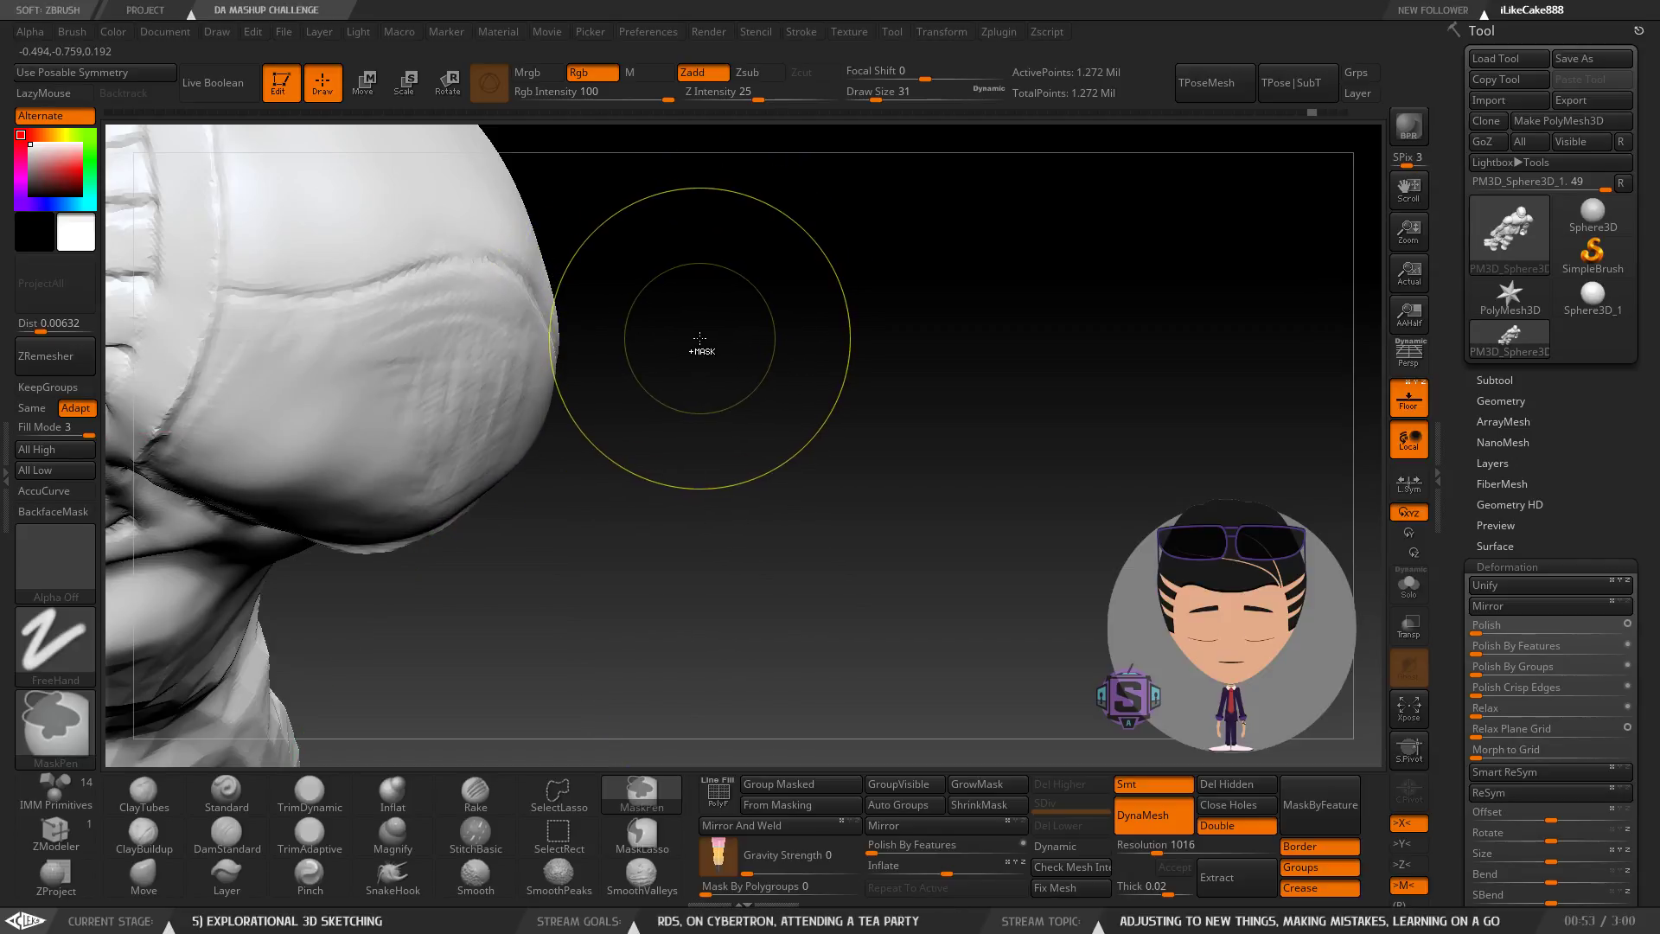
key("ctrl+shift")
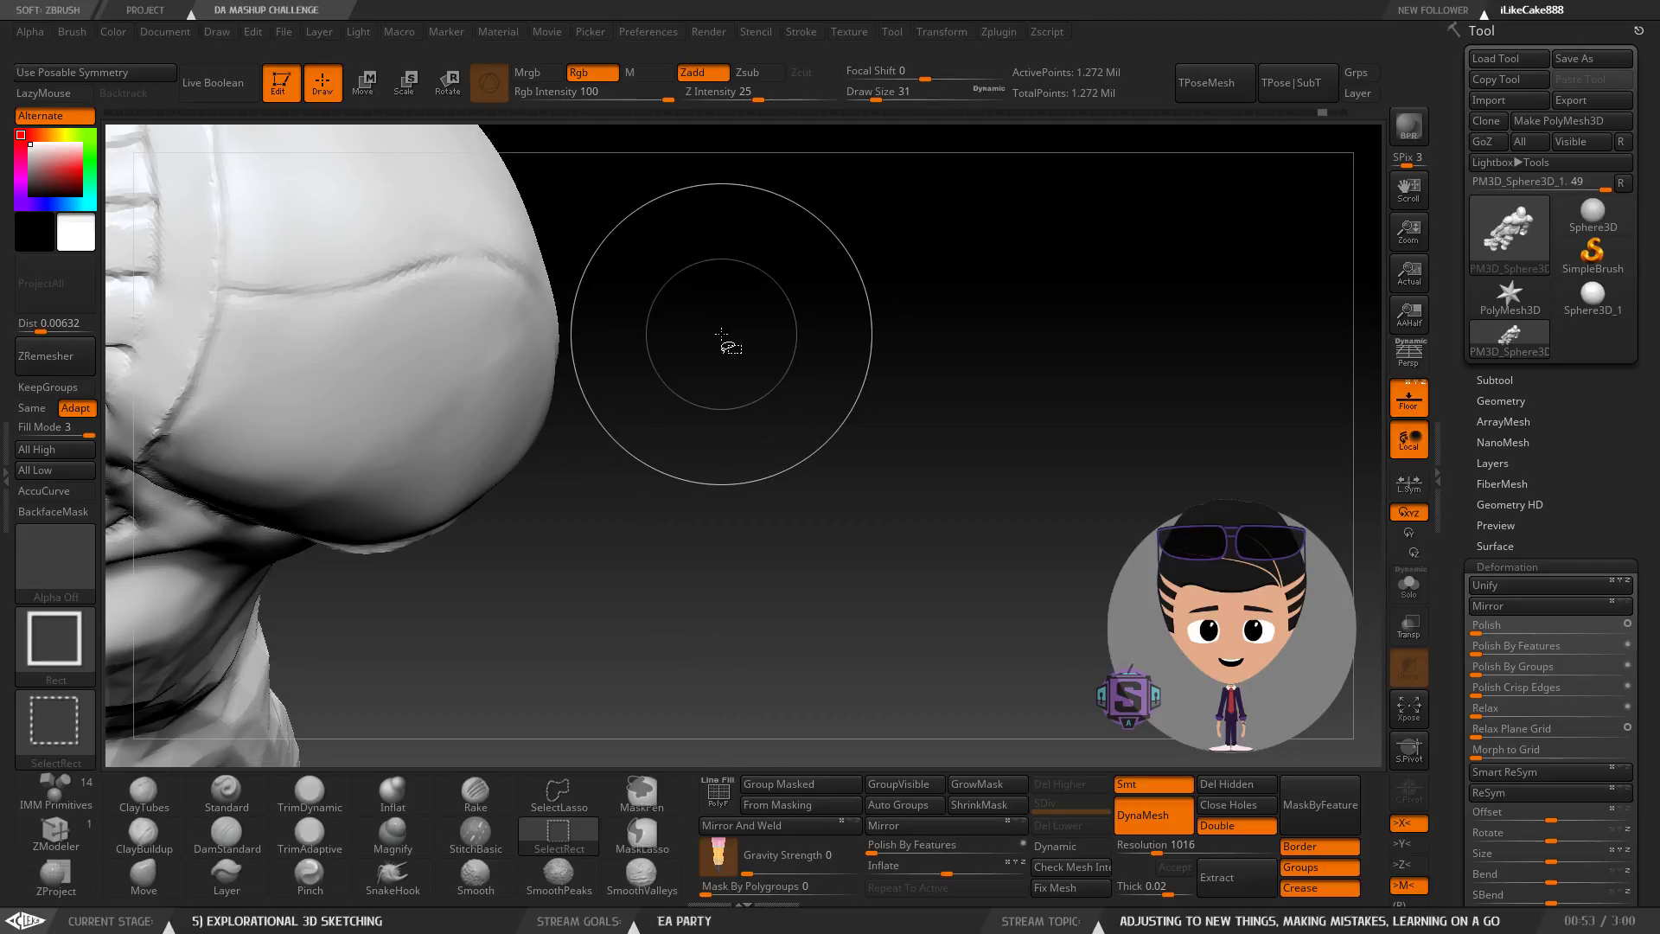
left_click_drag(670, 394, 715, 377)
key("ctrl+shift")
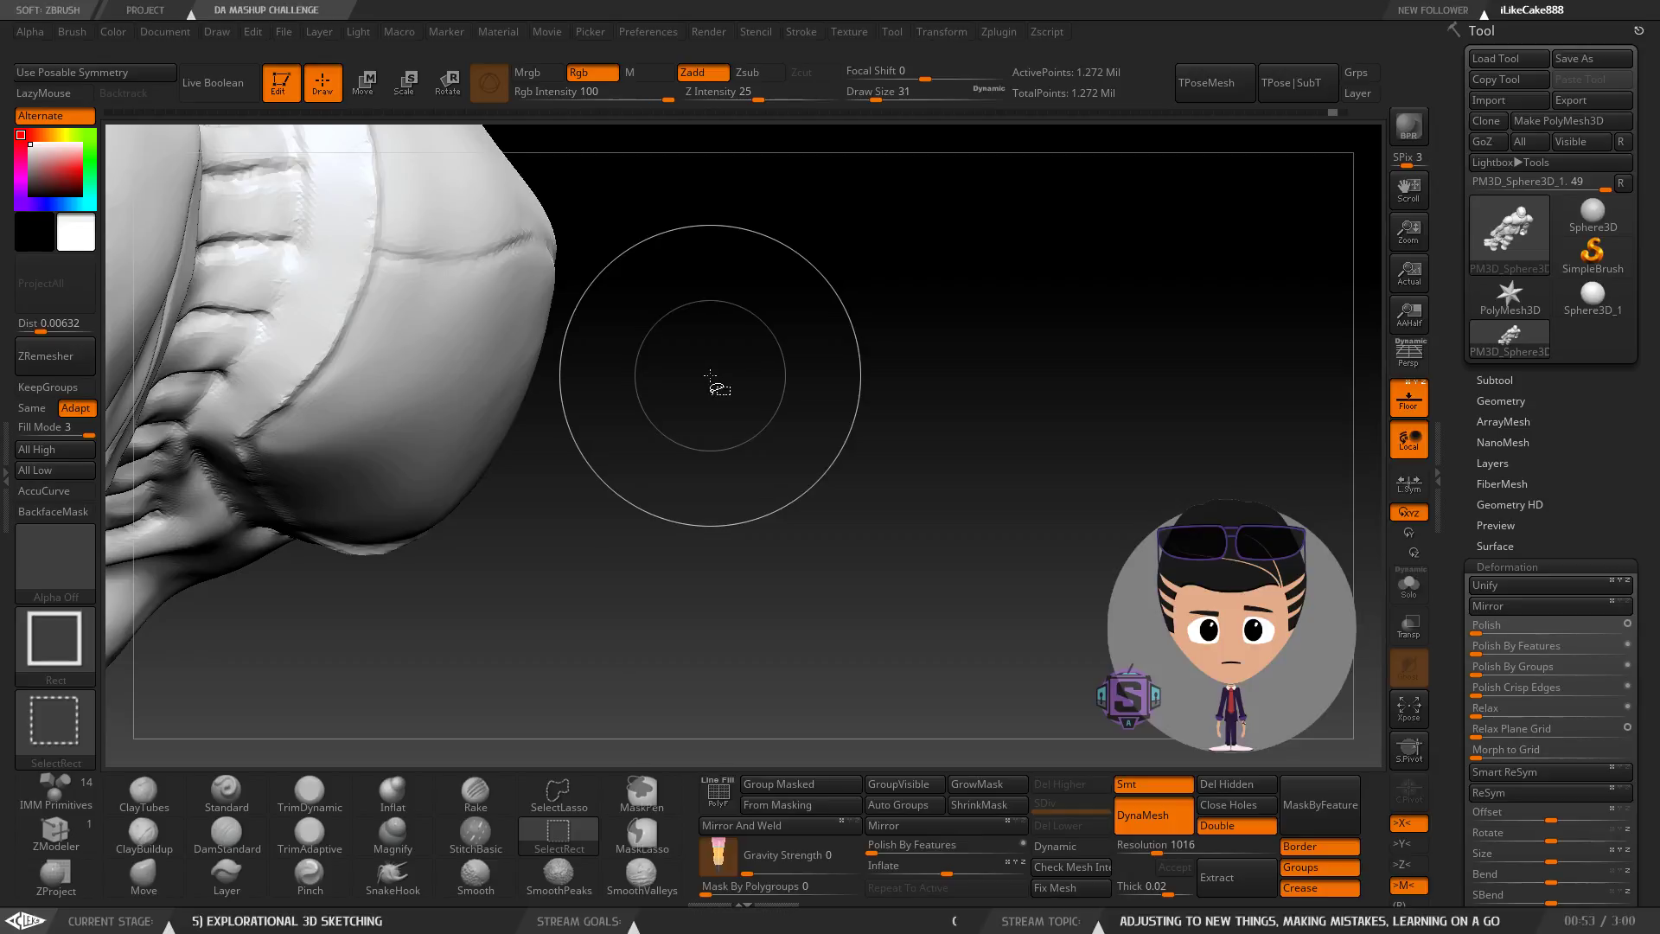
key("ctrl+z")
key("ctrl+z")
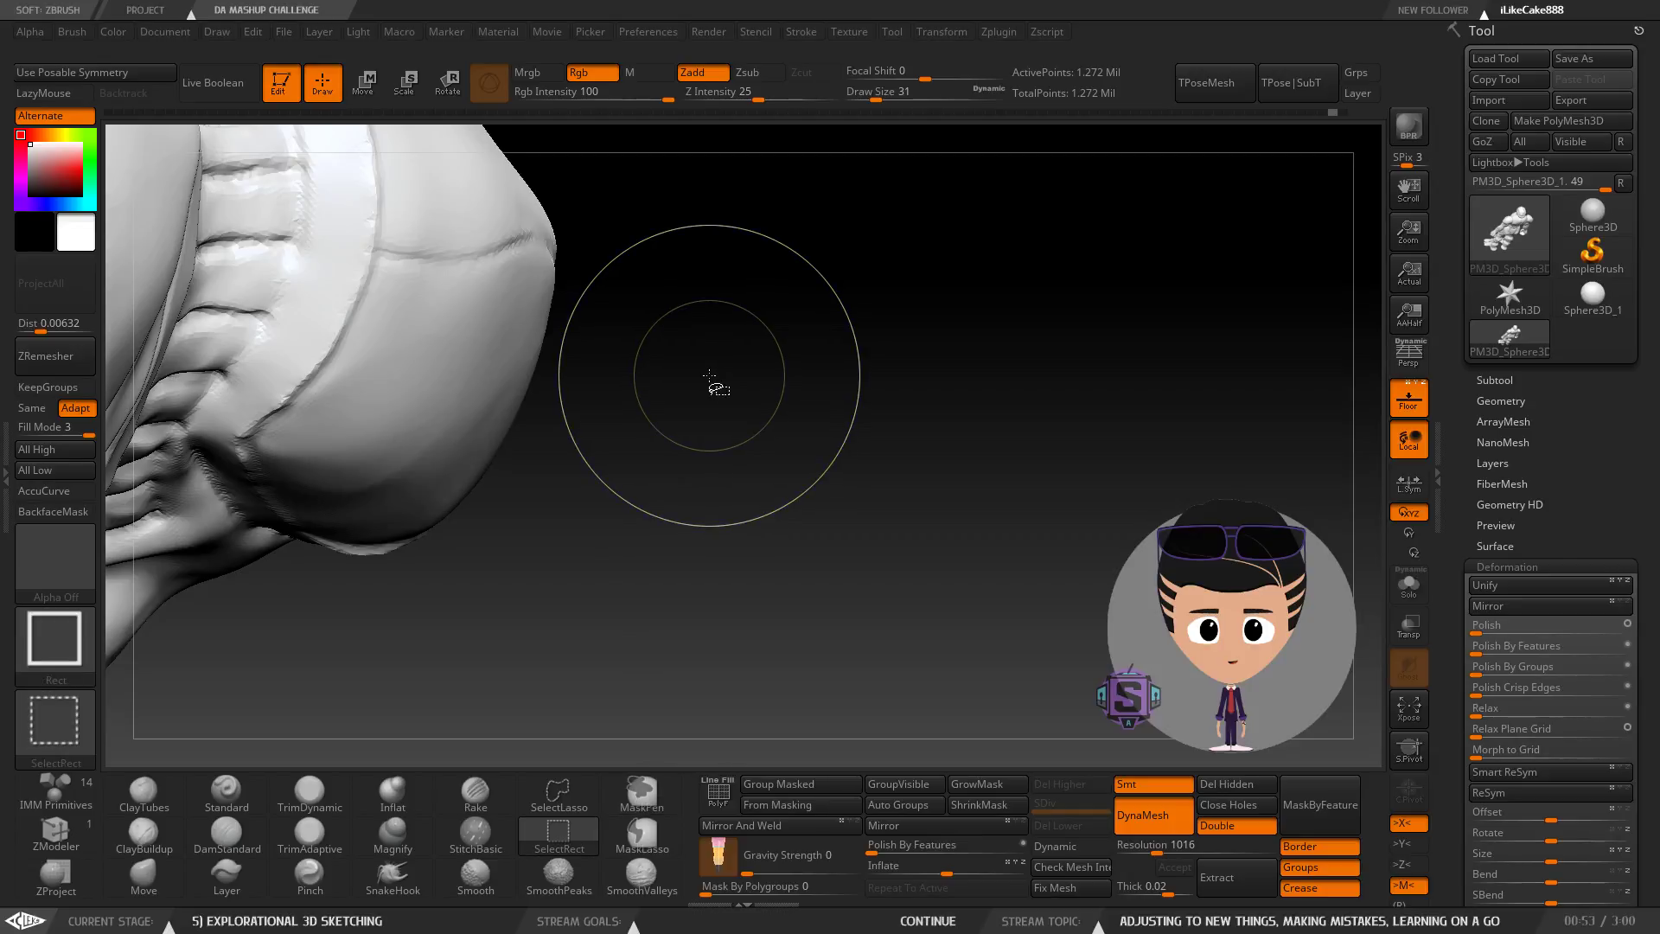
key("ctrl+shift+z")
Make Smooth the smoothing brush and soften the panel's lower outer surface at draw size 23.
left_click_drag(658, 404, 613, 698)
left_click(475, 894)
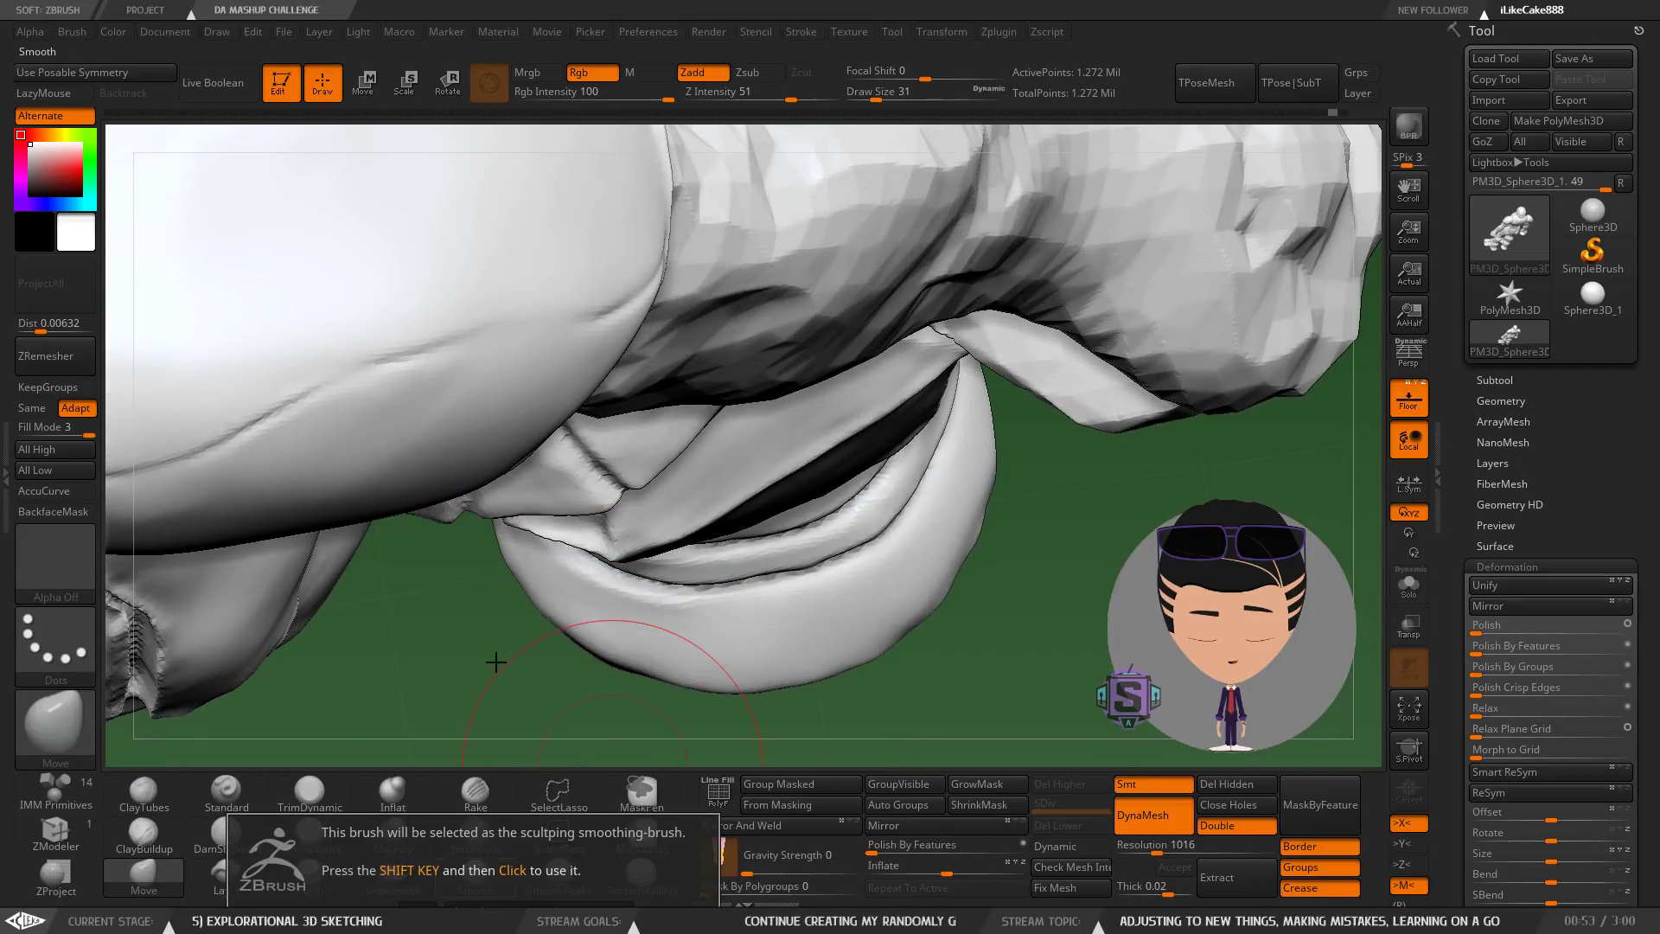
right_click_drag(567, 545, 718, 518, "alt")
right_click_drag(645, 138, 510, 472, "alt")
right_click_drag(534, 312, 559, 457, "alt")
right_click_drag(545, 377, 482, 444)
key("shift")
mouse_move(604, 437)
right_mouse_down()
mouse_move(563, 389)
mouse_move(501, 408)
mouse_move(519, 371)
mouse_move(572, 444)
mouse_move(604, 356)
right_mouse_up()
key("shift")
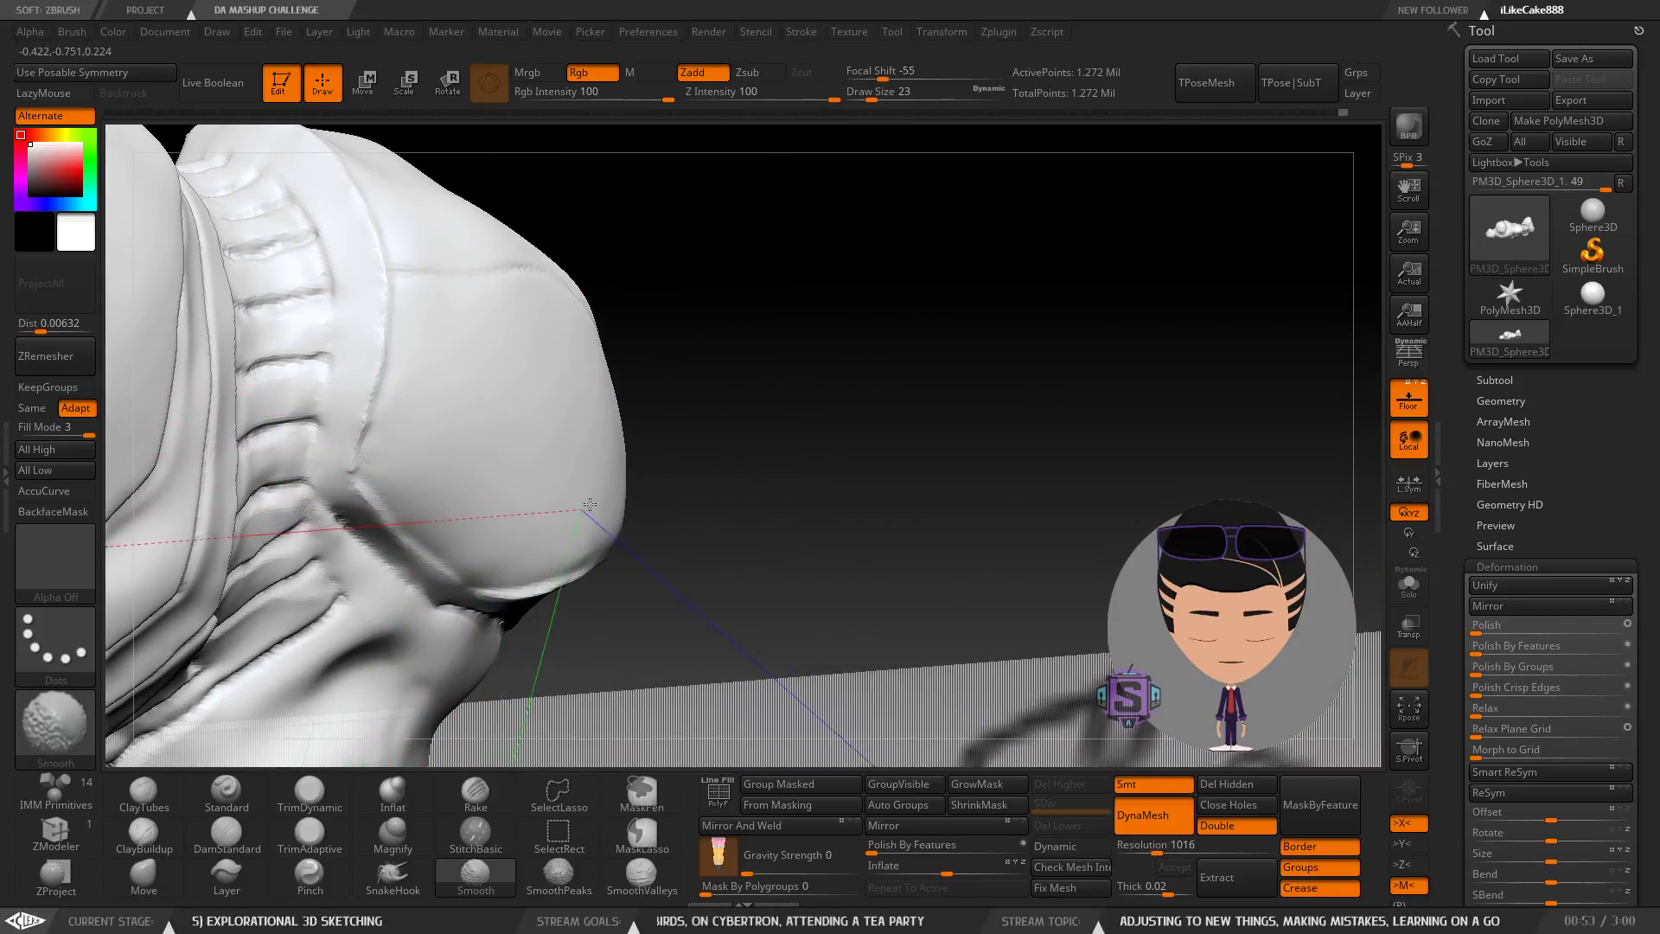
Refine the shoulder panel's outer and upper contour with the Move brush at draw size 23.
mouse_move(559, 414)
right_mouse_down()
mouse_move(574, 370)
mouse_move(569, 581)
mouse_move(659, 474)
mouse_move(605, 415)
right_mouse_up()
mouse_move(569, 471)
left_mouse_down()
mouse_move(533, 503)
mouse_move(397, 470)
mouse_move(455, 432)
left_mouse_up()
mouse_move(454, 433)
right_mouse_down()
mouse_move(580, 444)
mouse_move(622, 299)
mouse_move(698, 251)
mouse_move(621, 267)
mouse_move(441, 516)
right_mouse_up()
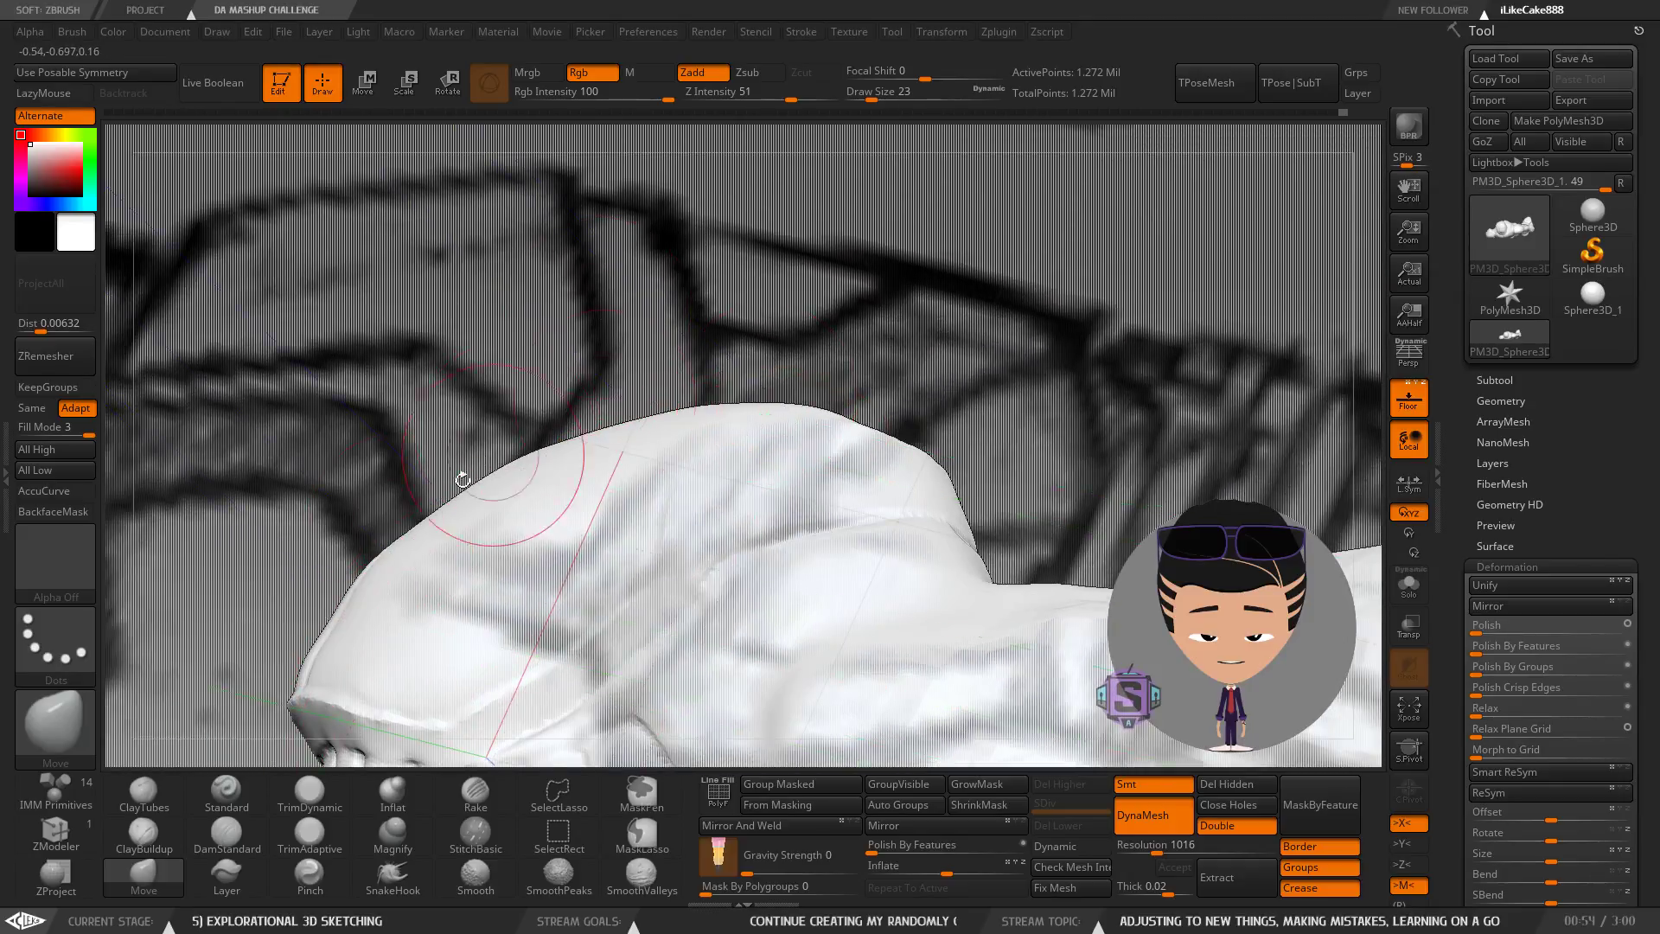
mouse_move(648, 440)
right_mouse_down()
mouse_move(613, 495)
mouse_move(704, 341)
mouse_move(779, 389)
mouse_move(890, 397)
mouse_move(871, 449)
mouse_move(804, 467)
mouse_move(736, 439)
mouse_move(783, 423)
right_mouse_up()
mouse_move(890, 333)
right_mouse_down()
mouse_move(745, 374)
mouse_move(740, 302)
mouse_move(701, 444)
mouse_move(803, 439)
right_mouse_up()
mouse_move(650, 410)
right_mouse_down()
mouse_move(689, 455)
mouse_move(725, 426)
right_mouse_up()
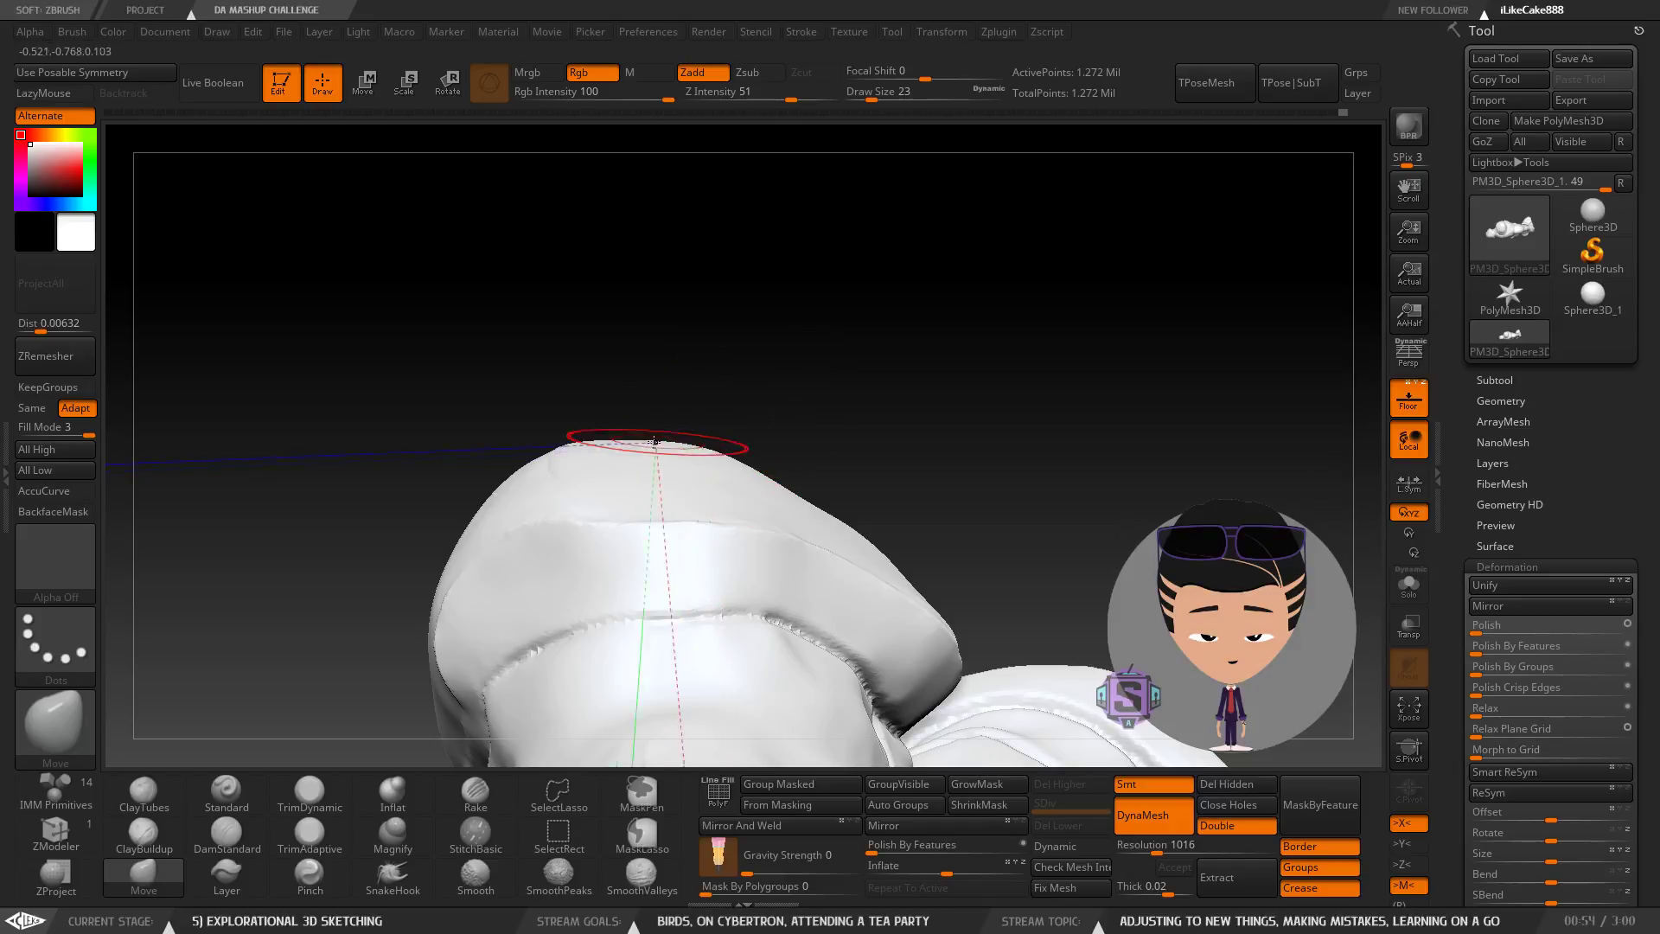
right_click_drag(728, 443, 339, 549)
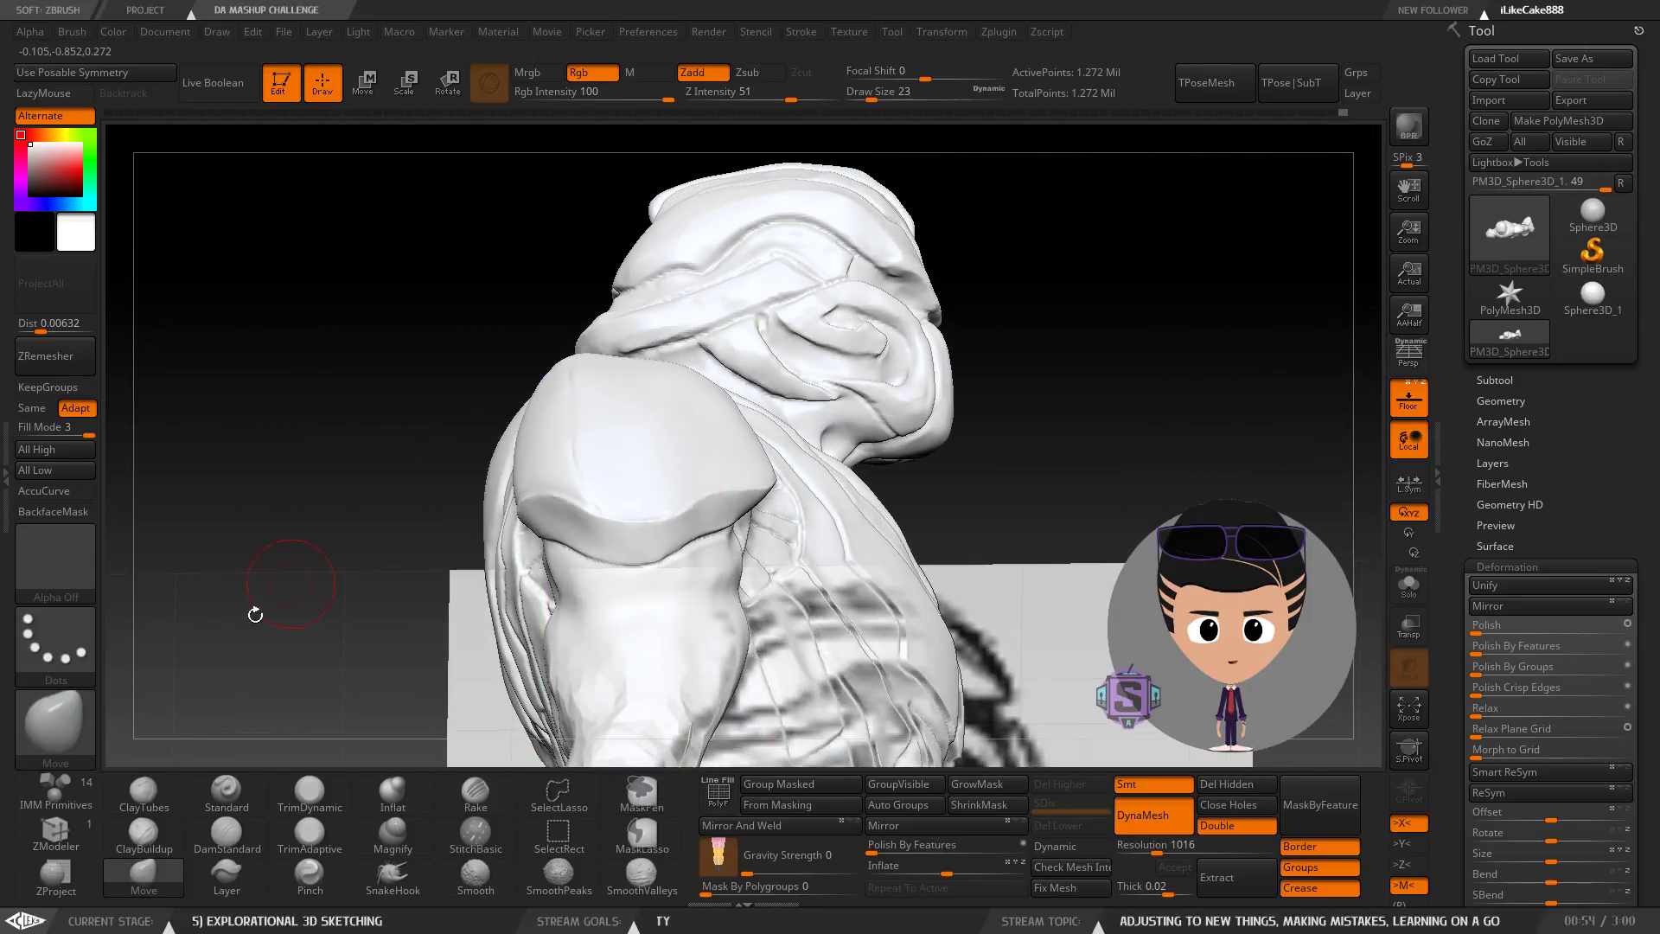
Carve long vertical seam lines down both sides of the shoulder panel with the DamStandard brush at draw size 9.
left_click(227, 832)
right_click_drag(715, 415, 726, 585)
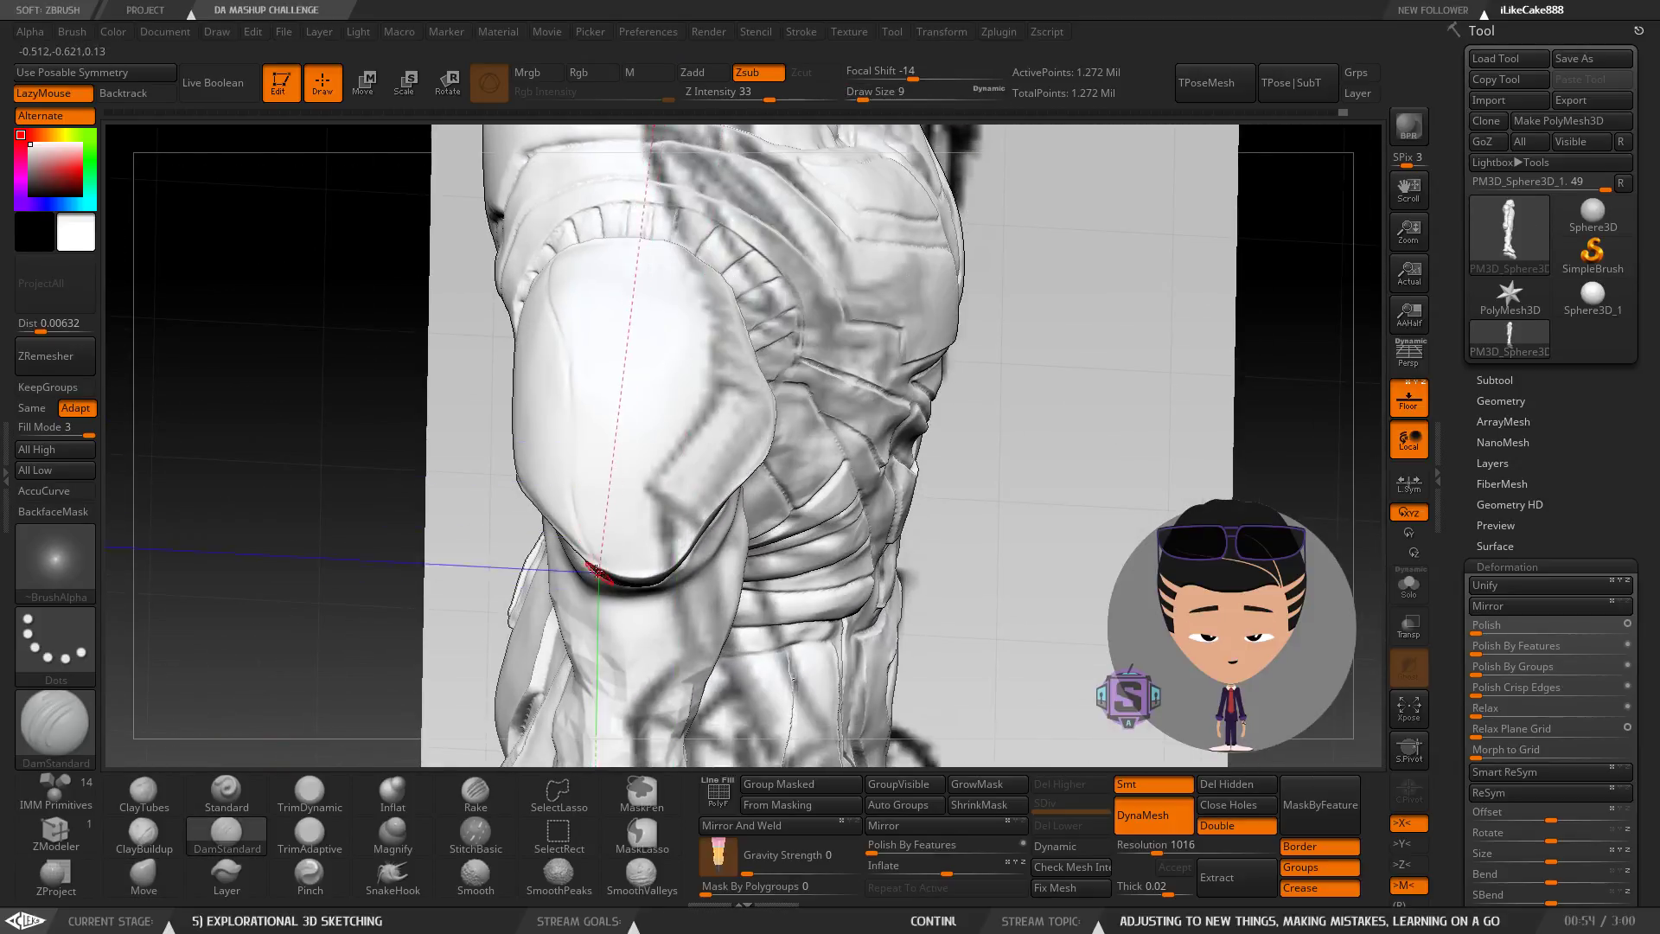
right_click_drag(572, 391, 569, 483)
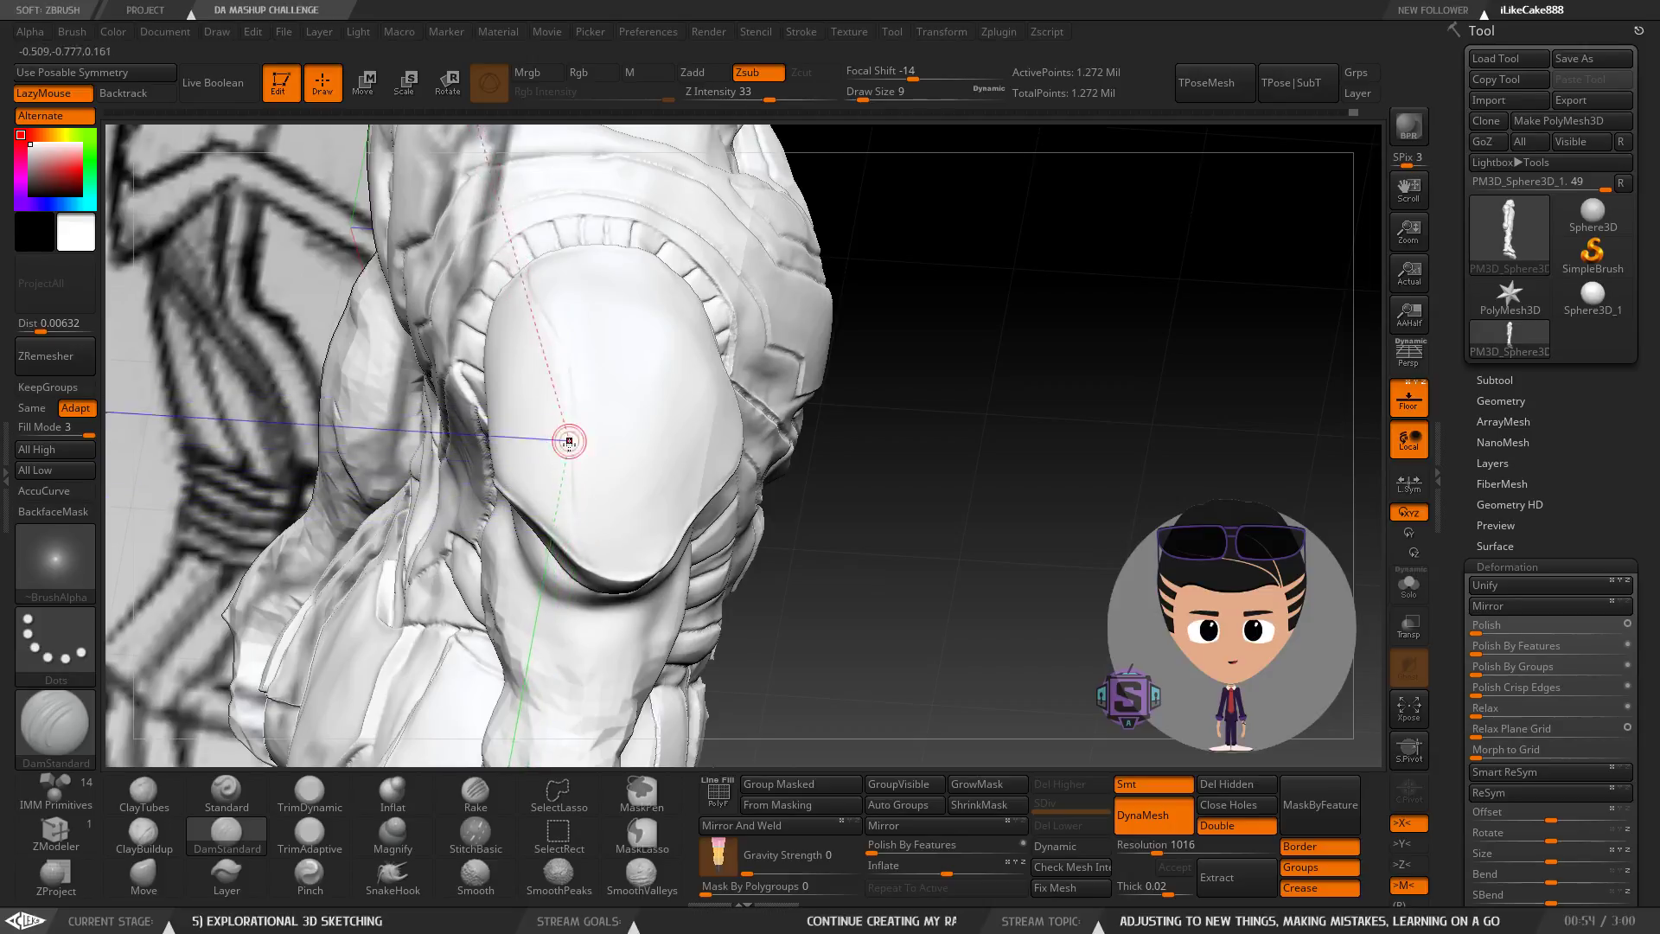
right_click_drag(683, 410, 671, 529)
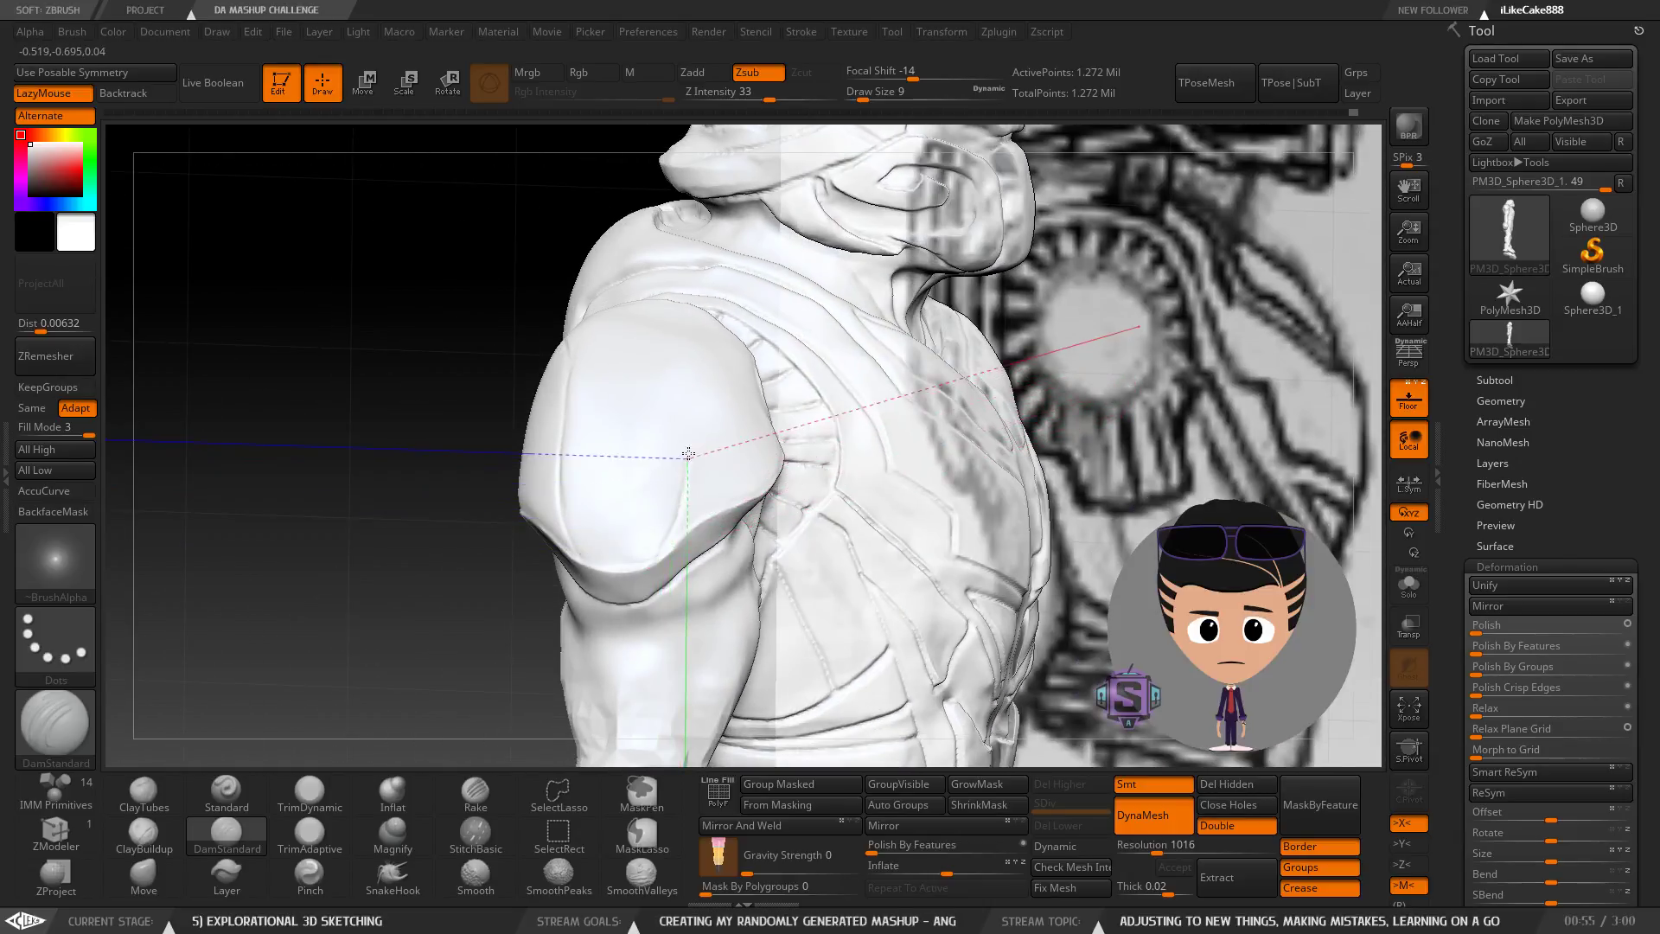
right_click_drag(687, 445, 688, 380)
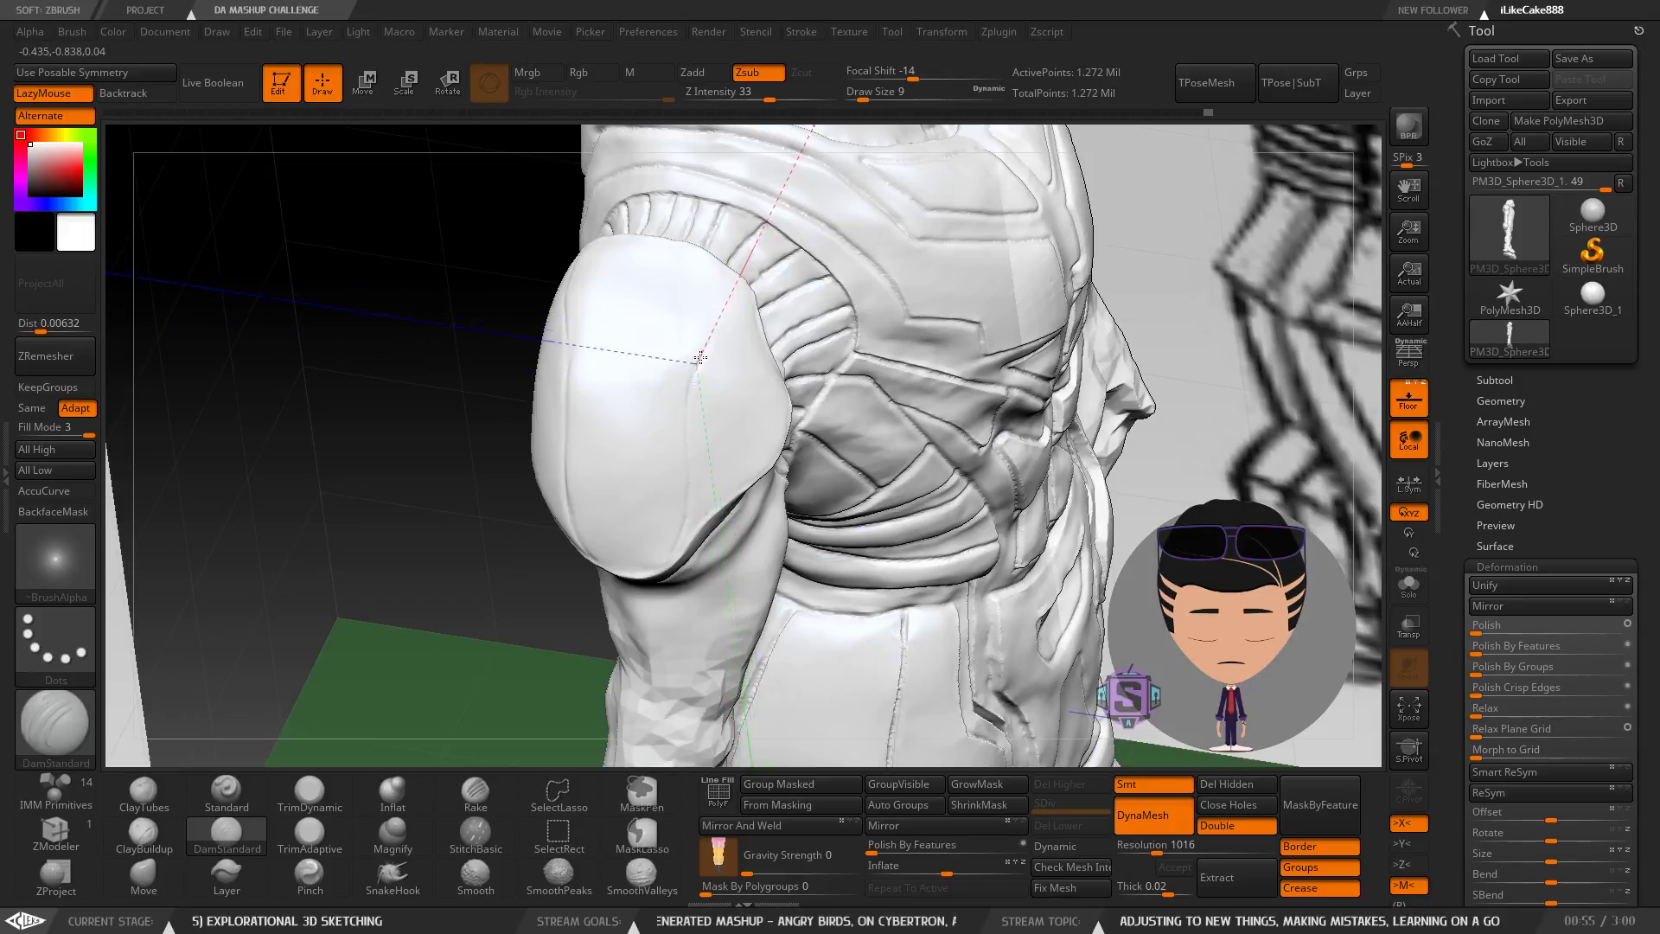
Carve a curved line near the top of the shoulder panel, undoing the oval groove drawn in its middle.
mouse_move(741, 281)
right_mouse_down()
mouse_move(739, 381)
mouse_move(666, 362)
mouse_move(730, 332)
right_mouse_up()
mouse_move(778, 469)
right_mouse_down()
mouse_move(850, 434)
mouse_move(776, 453)
mouse_move(859, 449)
mouse_move(838, 472)
mouse_move(714, 430)
right_mouse_up()
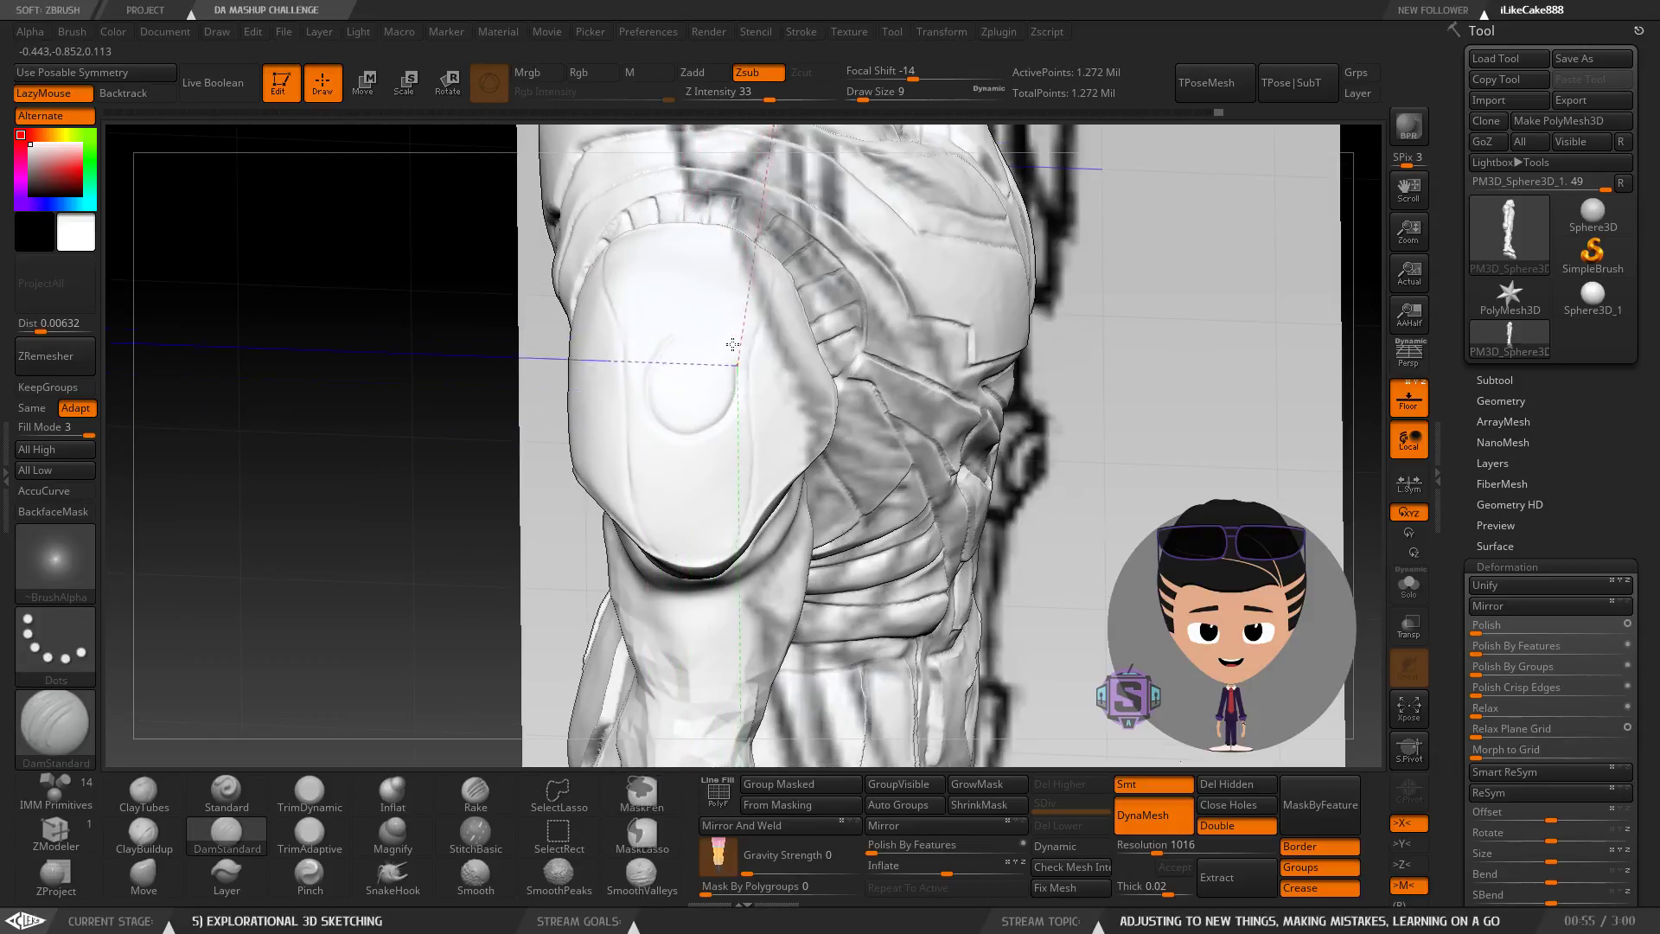
left_click_drag(655, 408, 662, 342)
key("ctrl+z")
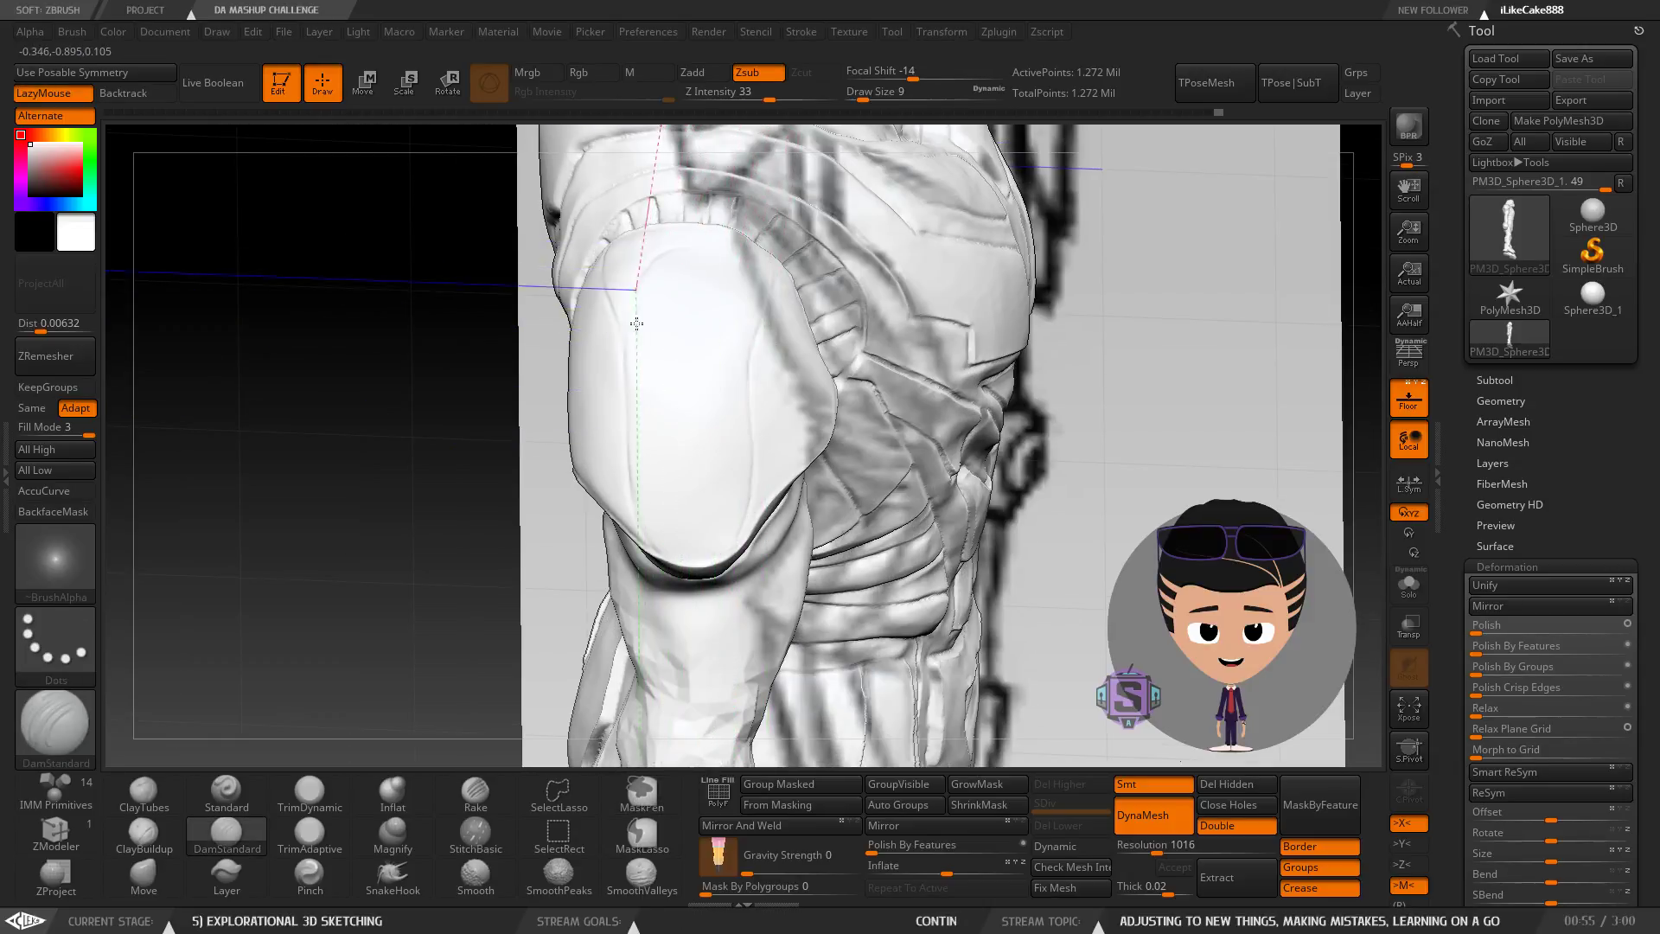
mouse_move(656, 298)
right_mouse_down()
mouse_move(841, 463)
mouse_move(876, 435)
mouse_move(856, 394)
mouse_move(953, 451)
mouse_move(916, 453)
mouse_move(939, 451)
mouse_move(761, 388)
right_mouse_up()
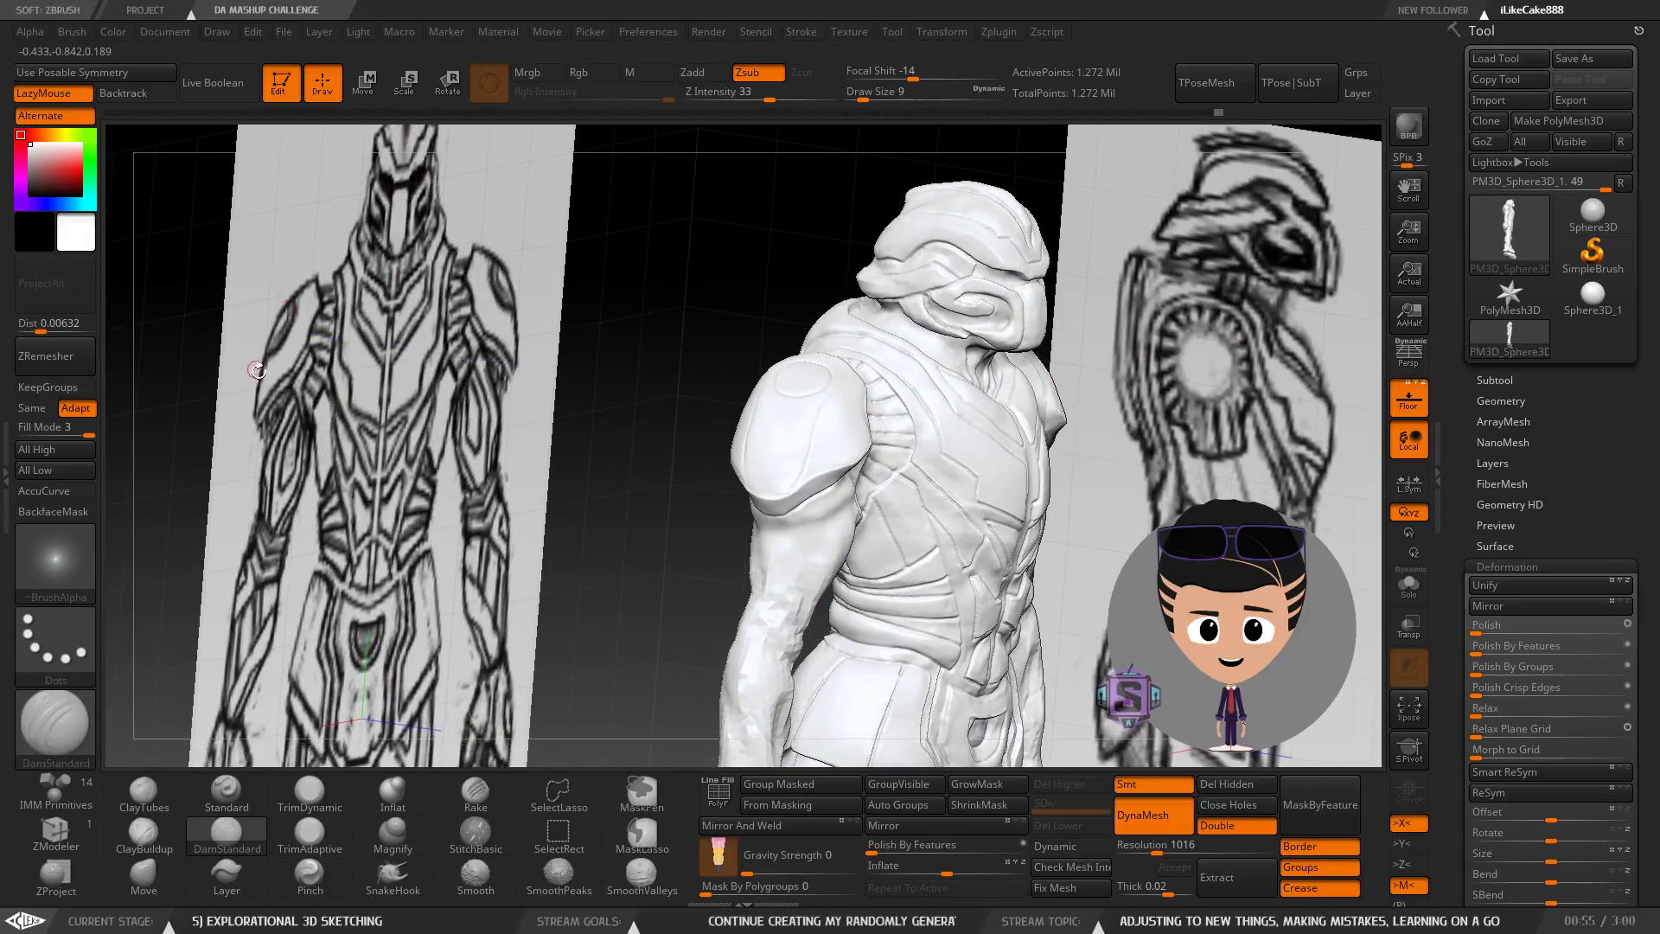
right_click_drag(744, 526, 586, 341, "alt")
mouse_move(760, 493)
right_mouse_down("ctrl")
mouse_move(703, 356)
mouse_move(832, 510)
right_mouse_up("ctrl")
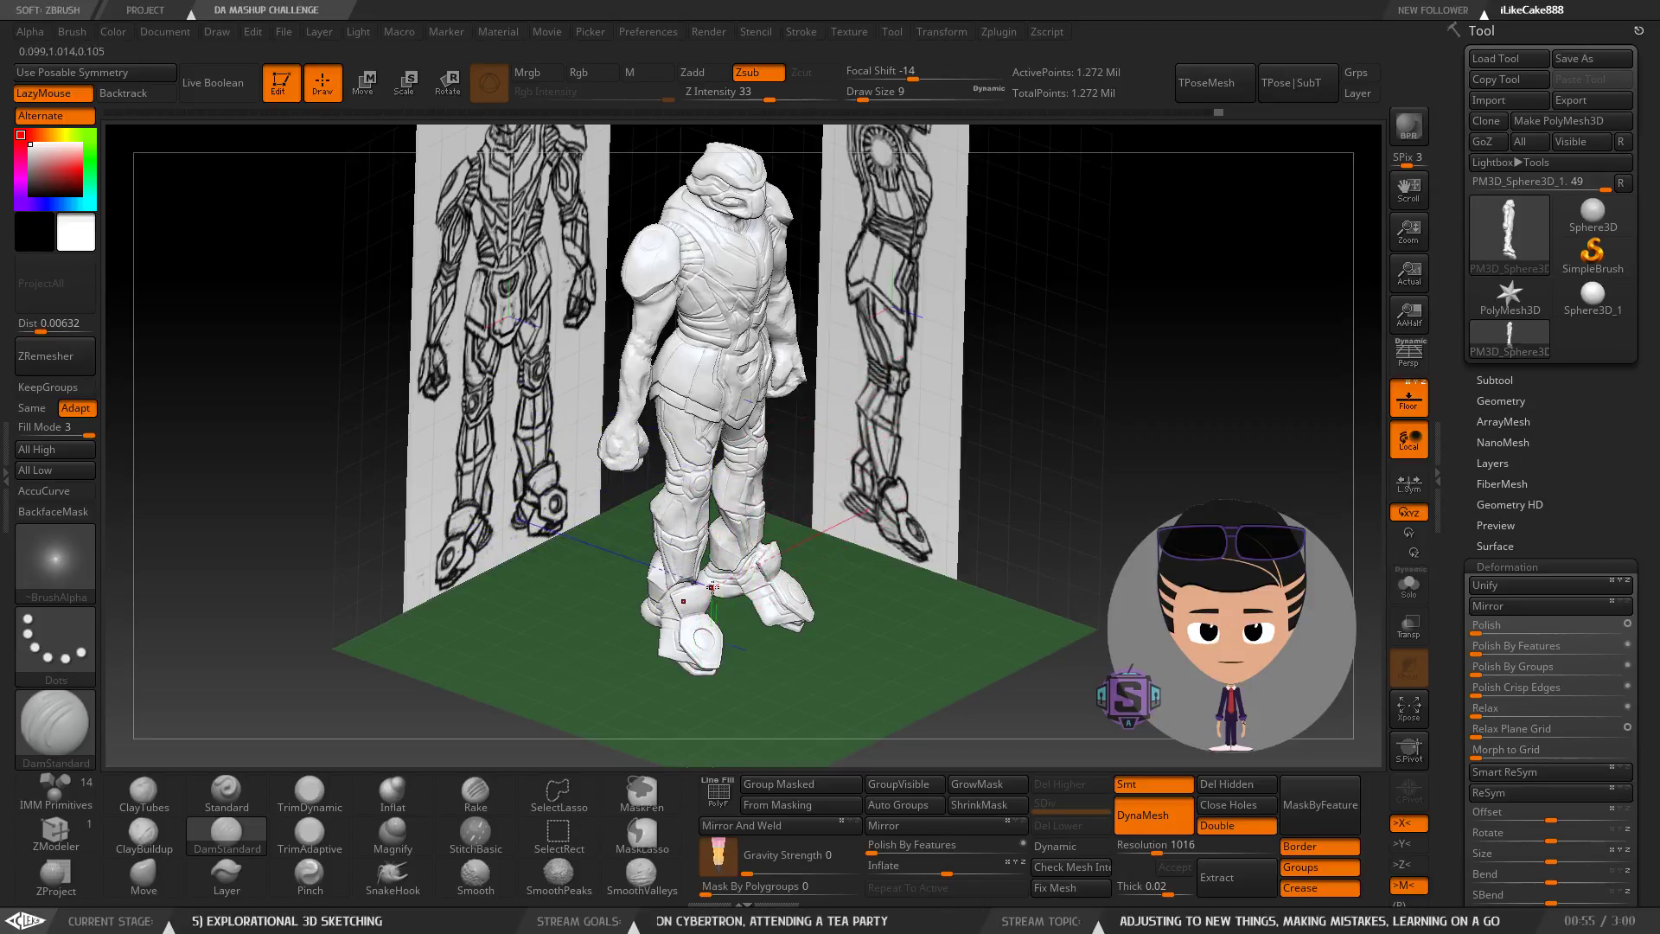
scroll(719, 573, "up", 5)
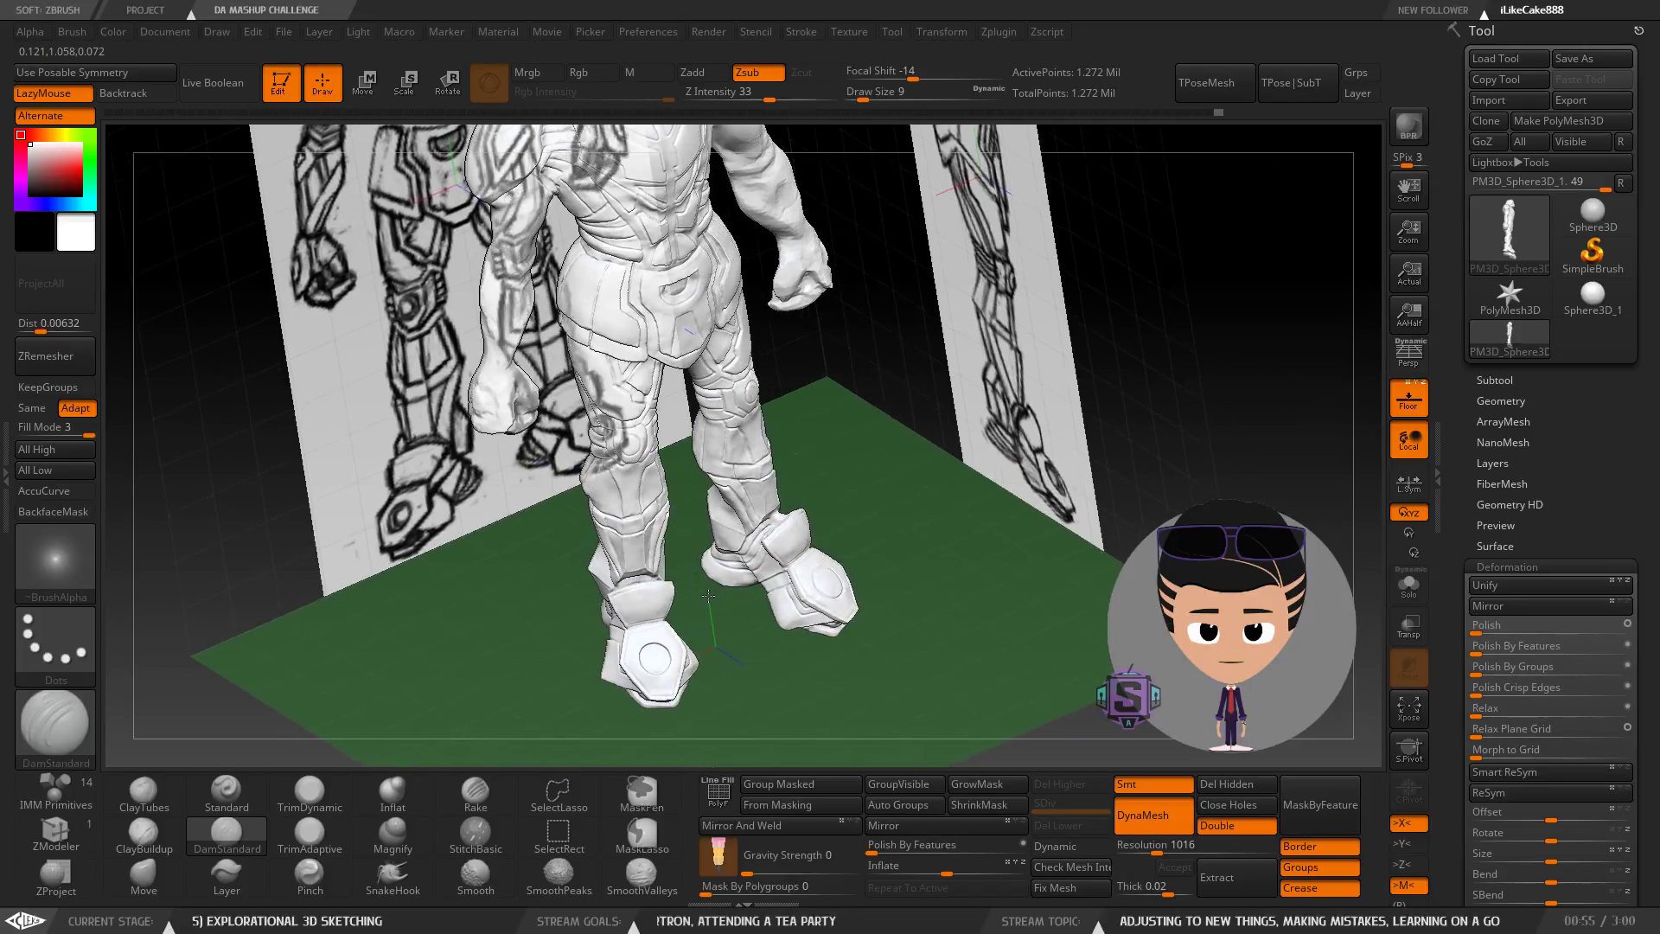
Carve curved arcs against the front and rear seam lines of the shoulder panel with the DamStandard brush at draw size 9.
right_click_drag(716, 586, 709, 623)
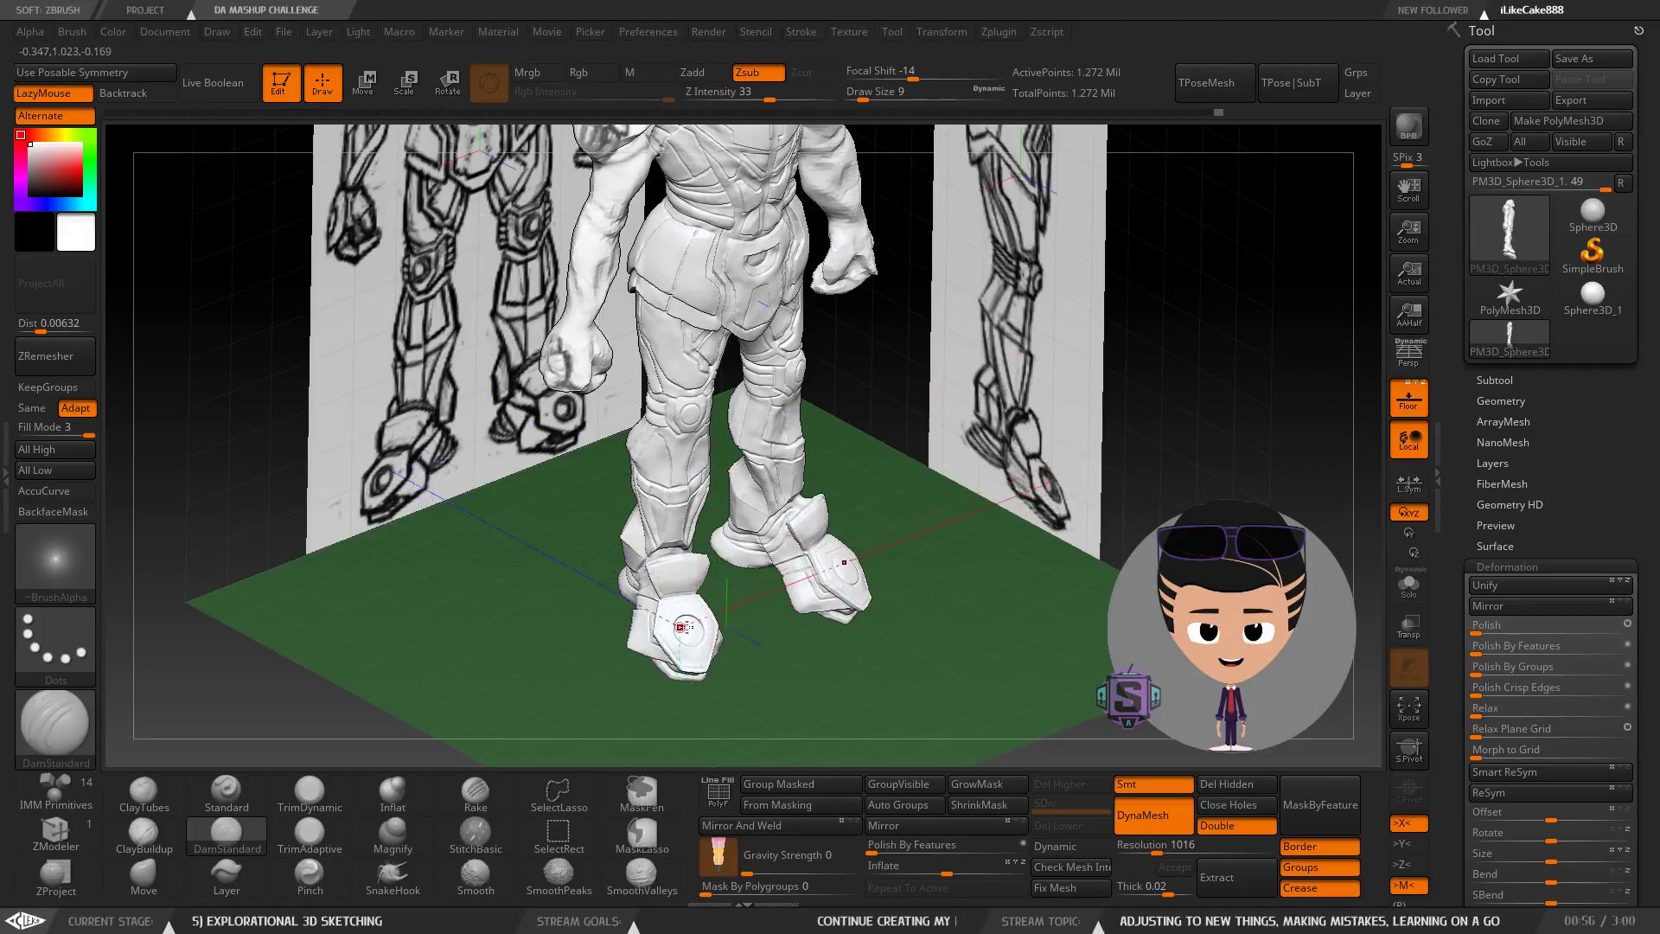
right_click_drag(693, 332, 666, 321)
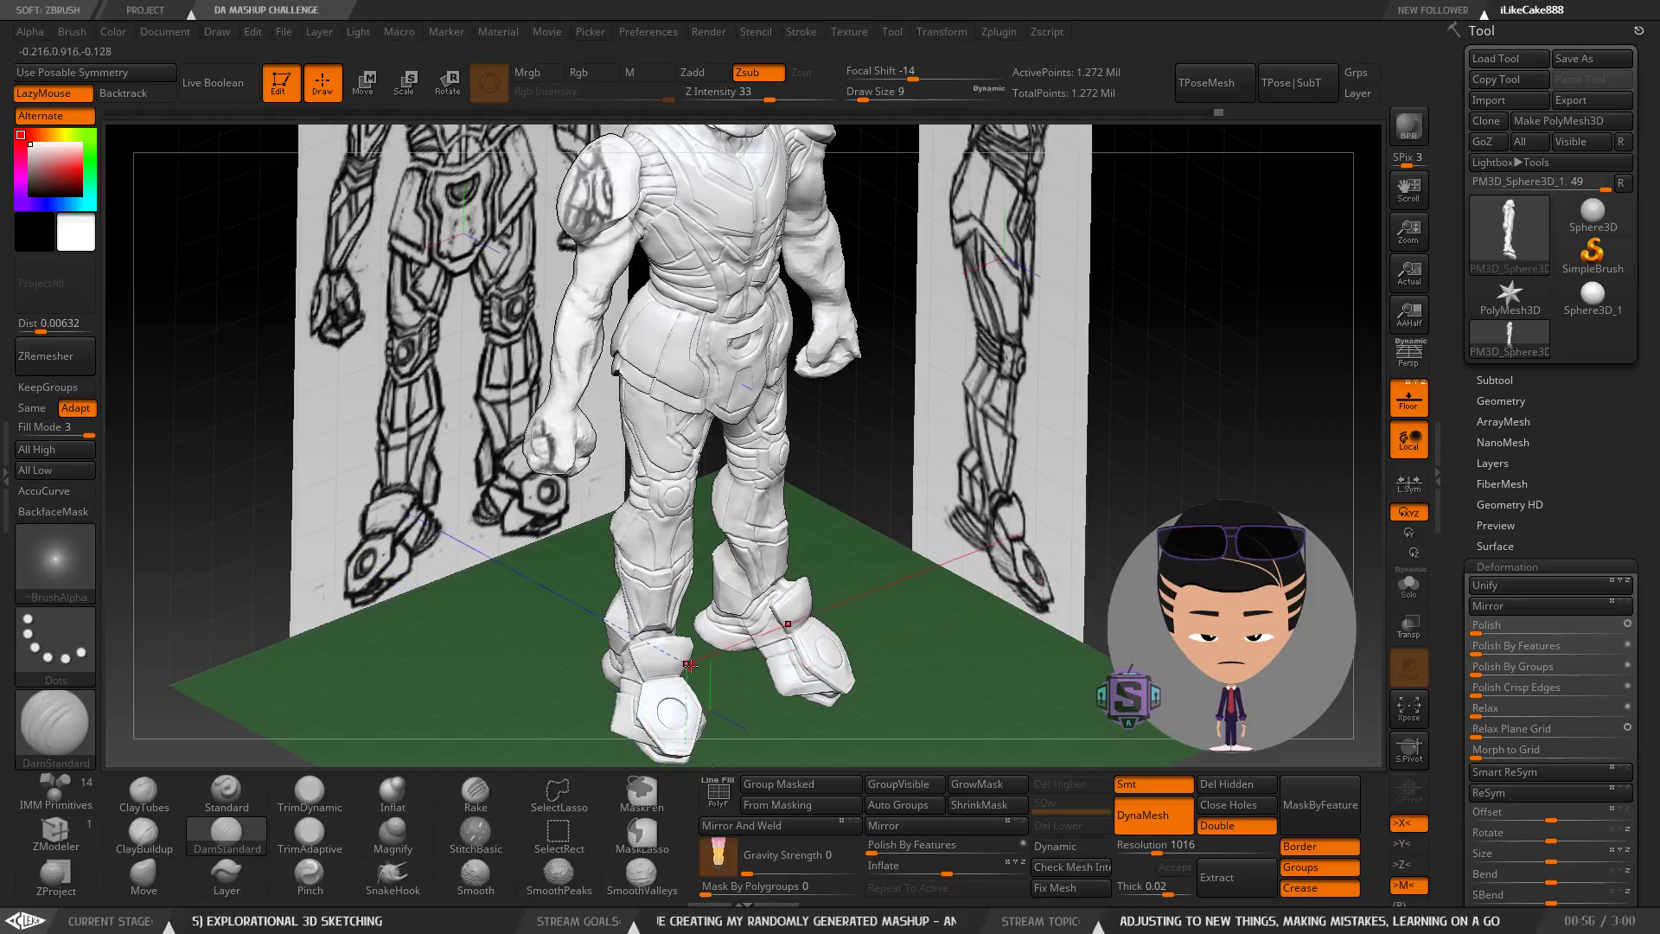
mouse_move(660, 208)
right_mouse_down()
mouse_move(613, 336)
mouse_move(650, 430)
mouse_move(668, 393)
mouse_move(593, 371)
mouse_move(628, 386)
mouse_move(577, 483)
mouse_move(584, 459)
mouse_move(567, 463)
mouse_move(597, 494)
mouse_move(567, 456)
right_mouse_up()
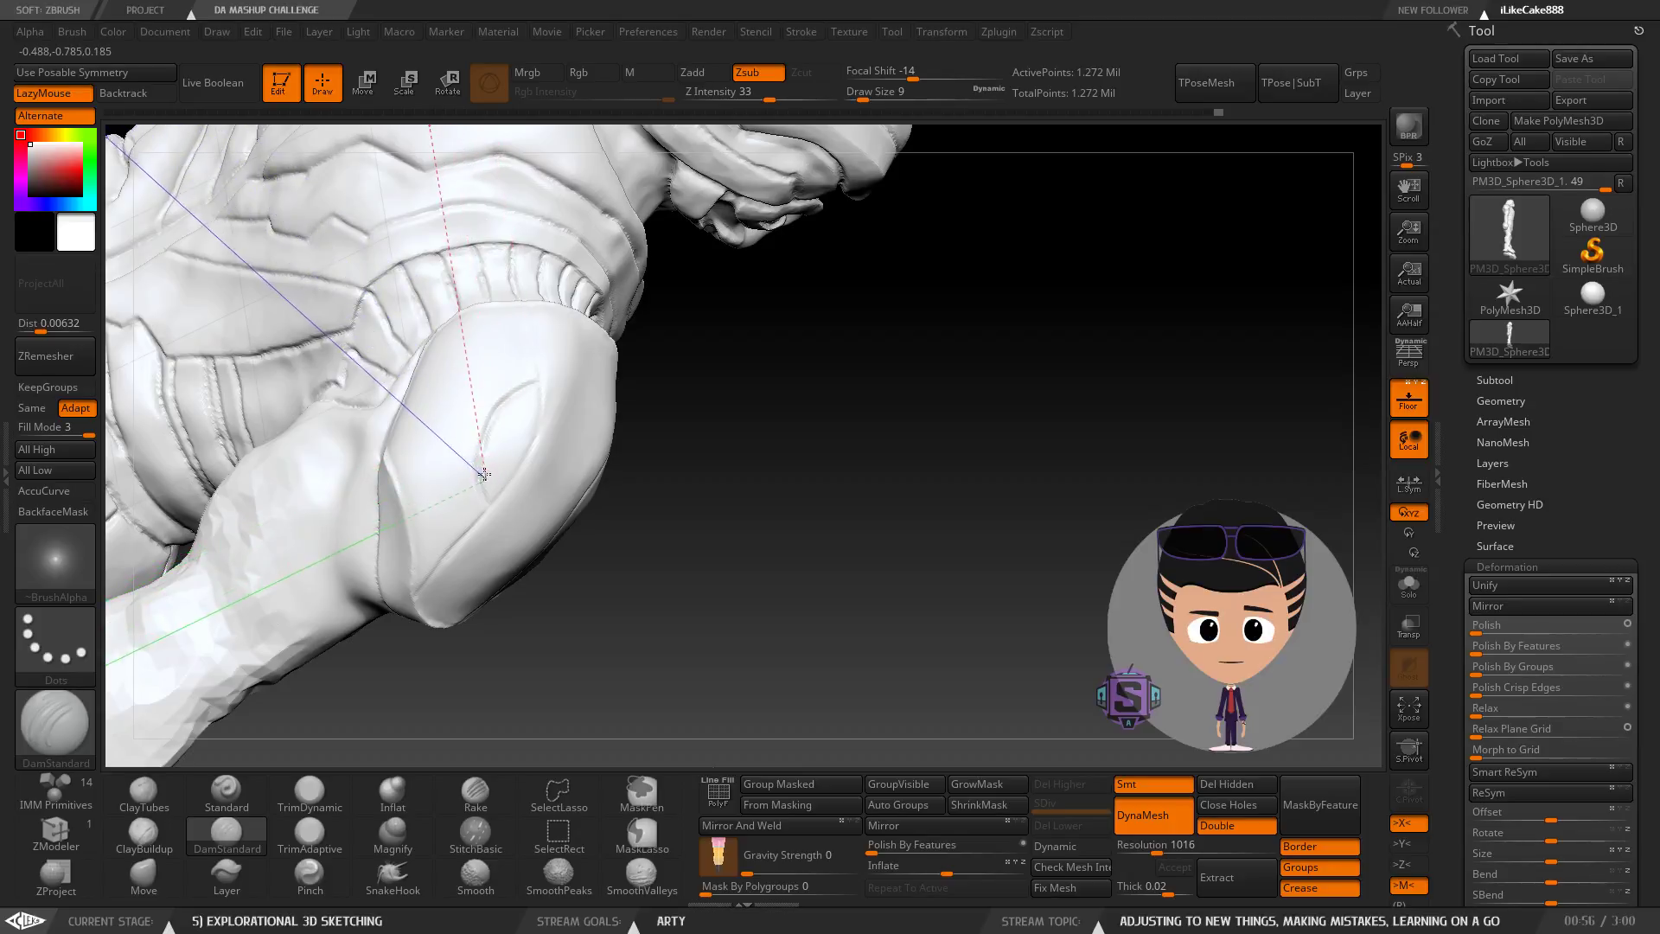
mouse_move(617, 485)
left_mouse_down()
mouse_move(553, 432)
mouse_move(582, 535)
left_mouse_up()
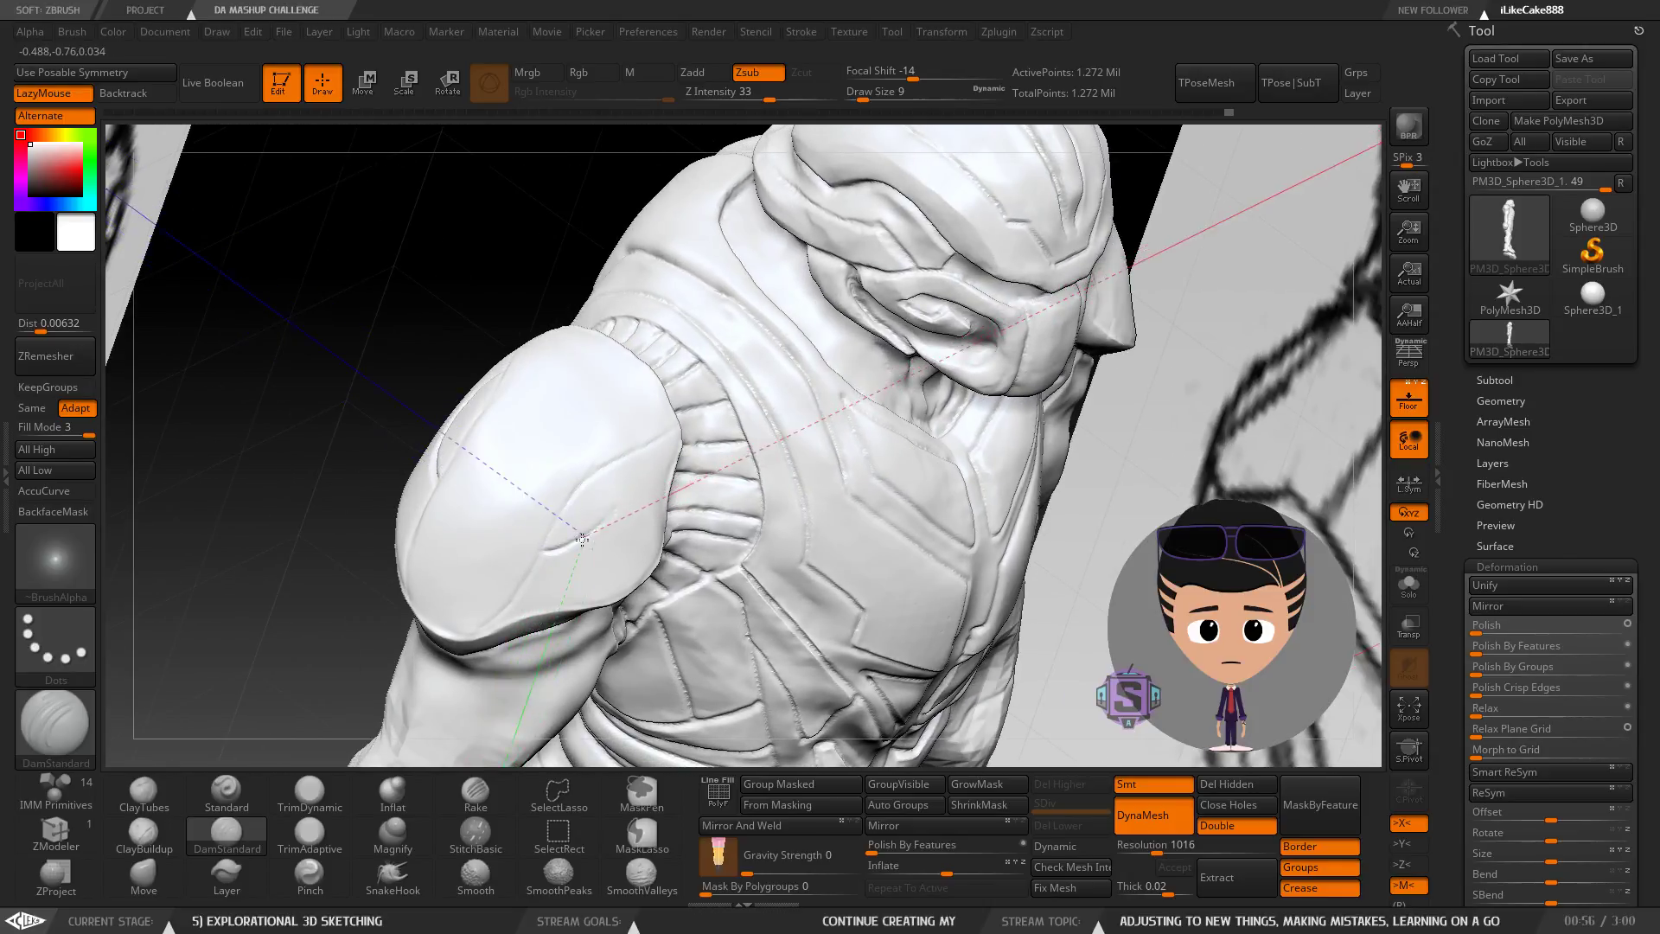
left_click_drag(647, 467, 588, 554)
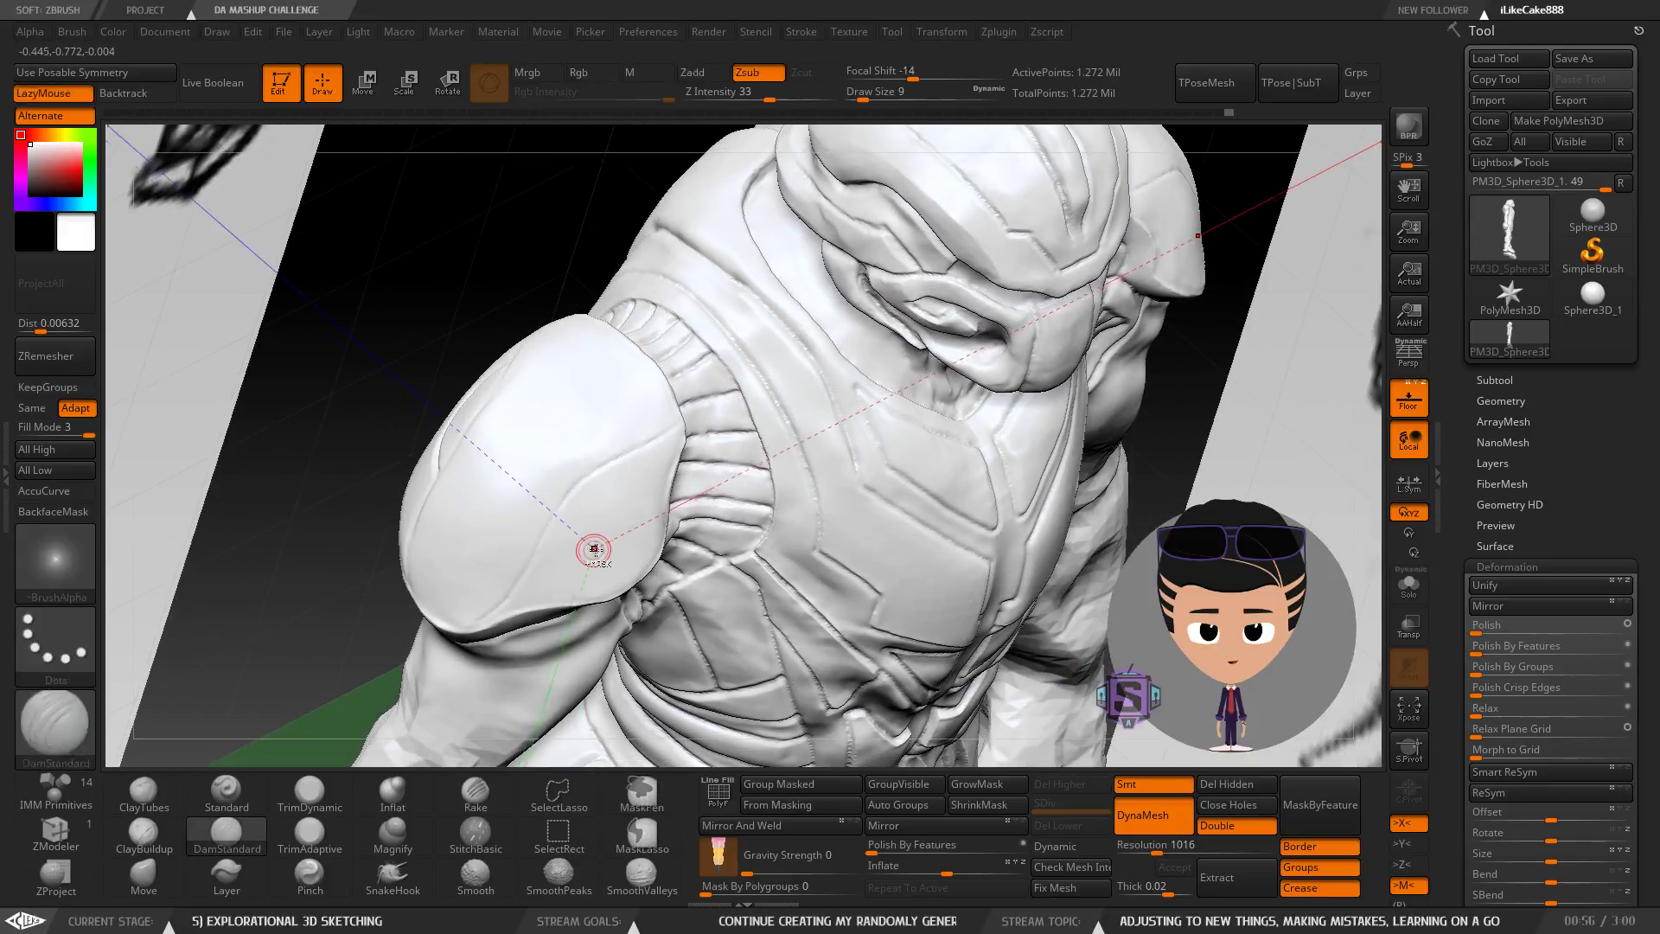
key("ctrl")
mouse_move(590, 563)
right_mouse_down("ctrl")
mouse_move(570, 542)
mouse_move(533, 543)
right_mouse_up("ctrl")
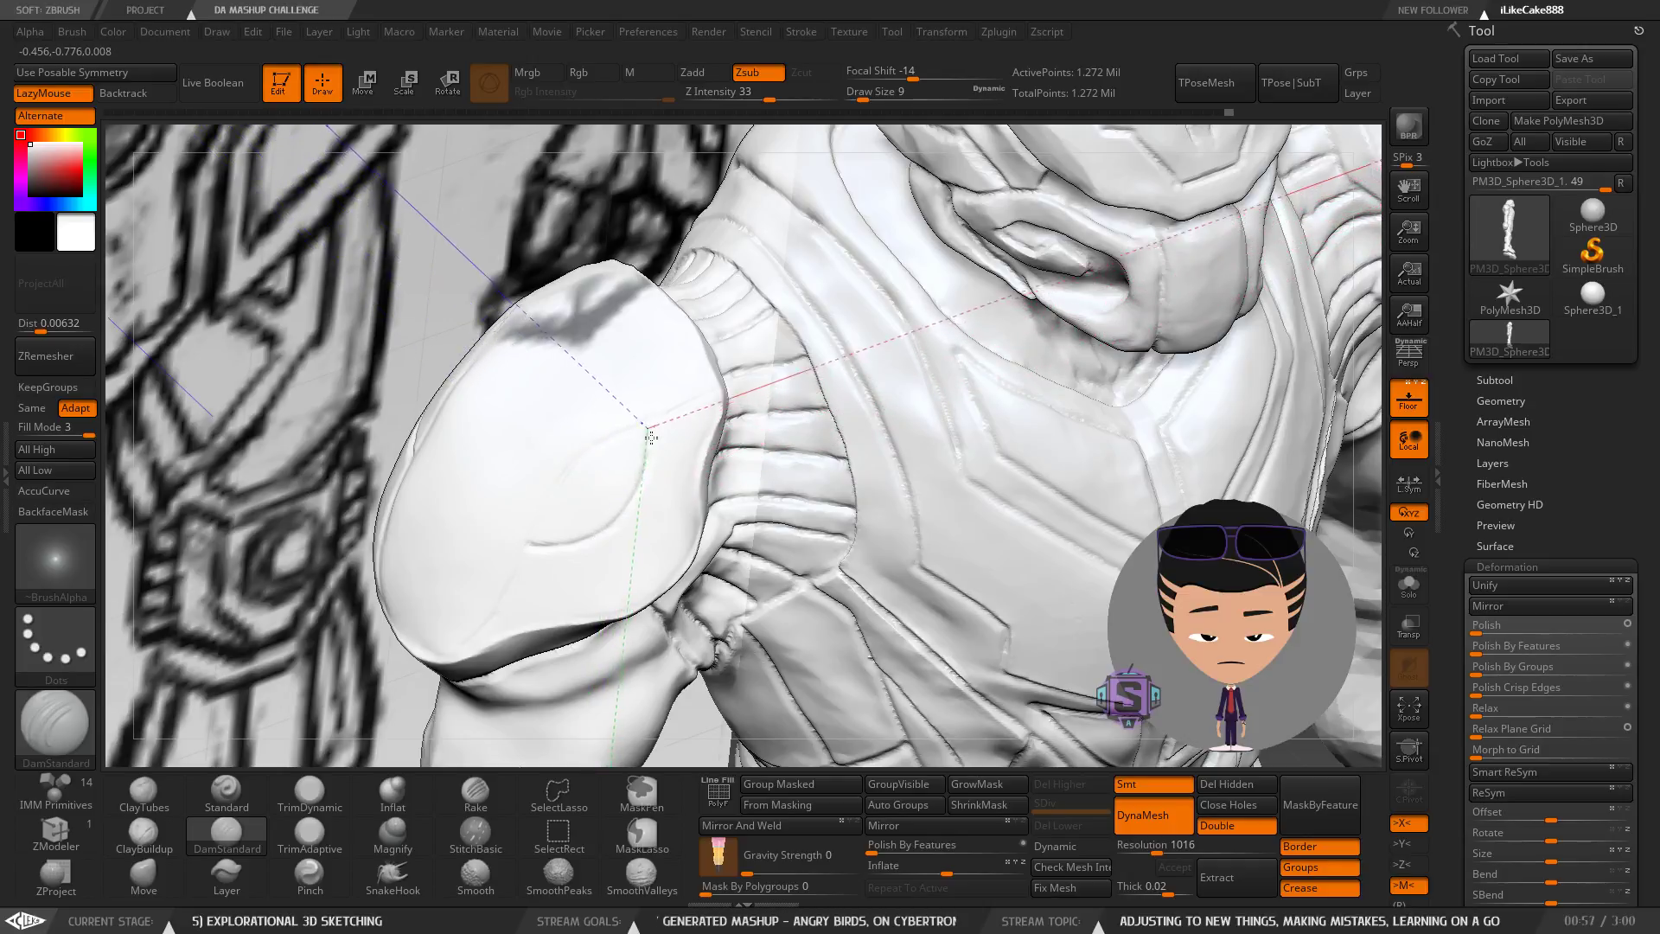
mouse_move(574, 470)
right_mouse_down("ctrl")
mouse_move(549, 432)
mouse_move(610, 563)
mouse_move(571, 519)
mouse_move(553, 397)
mouse_move(614, 493)
mouse_move(606, 396)
mouse_move(644, 484)
mouse_move(784, 422)
right_mouse_up("ctrl")
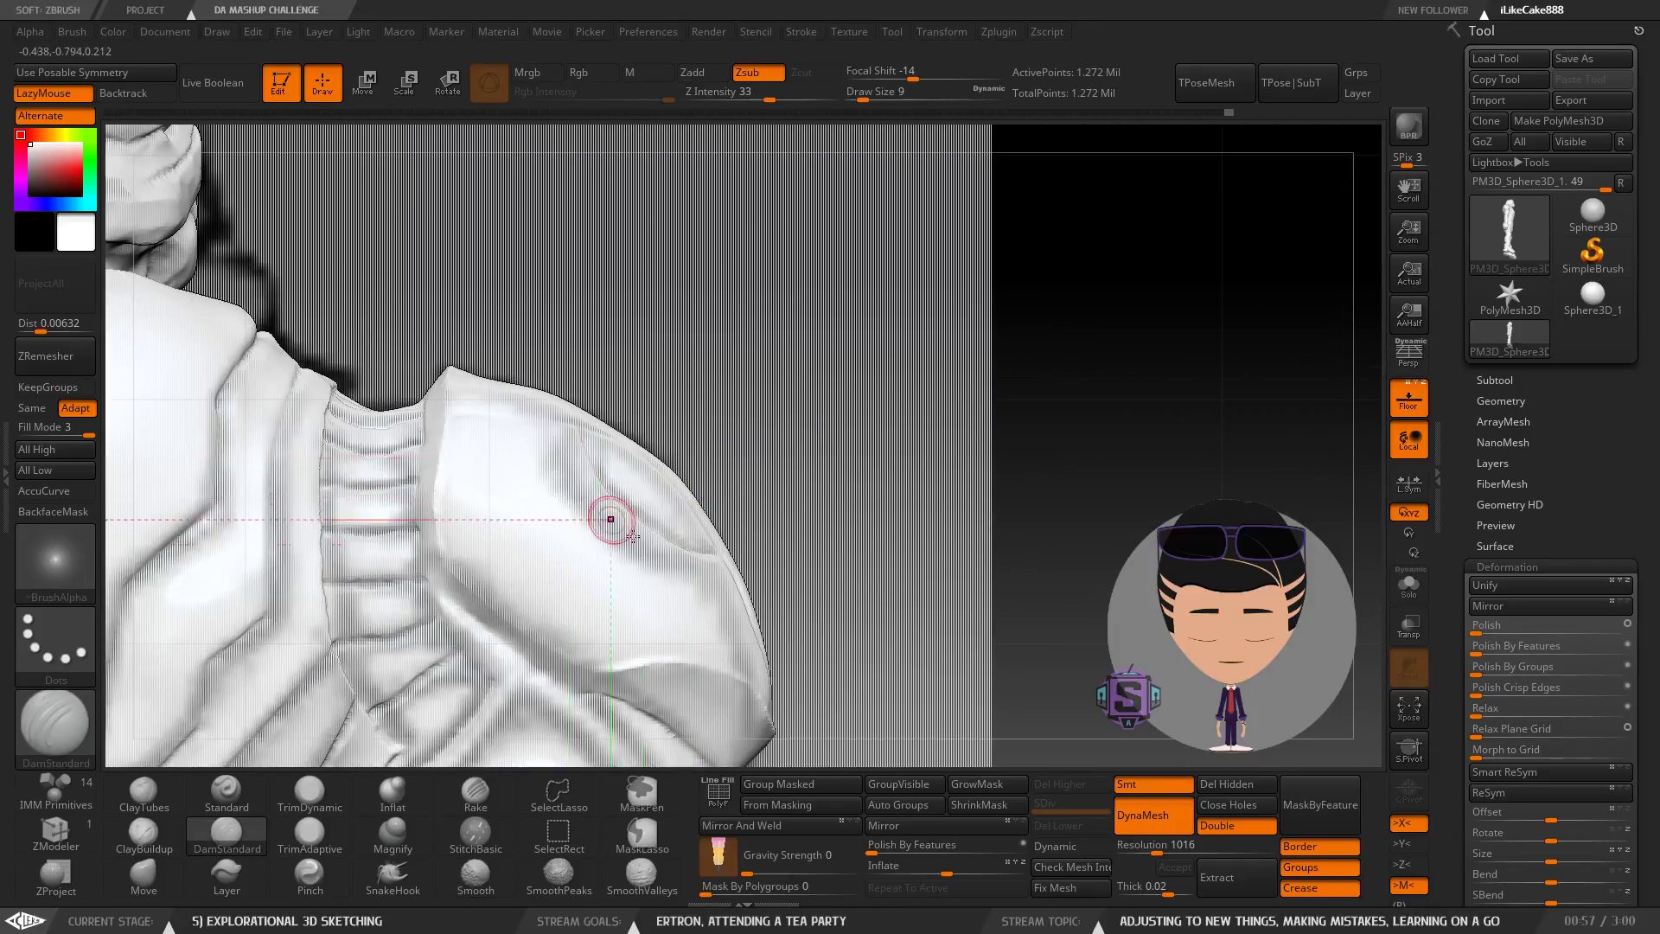
mouse_move(644, 448)
right_mouse_down()
mouse_move(668, 618)
mouse_move(652, 326)
mouse_move(612, 601)
mouse_move(571, 395)
right_mouse_up()
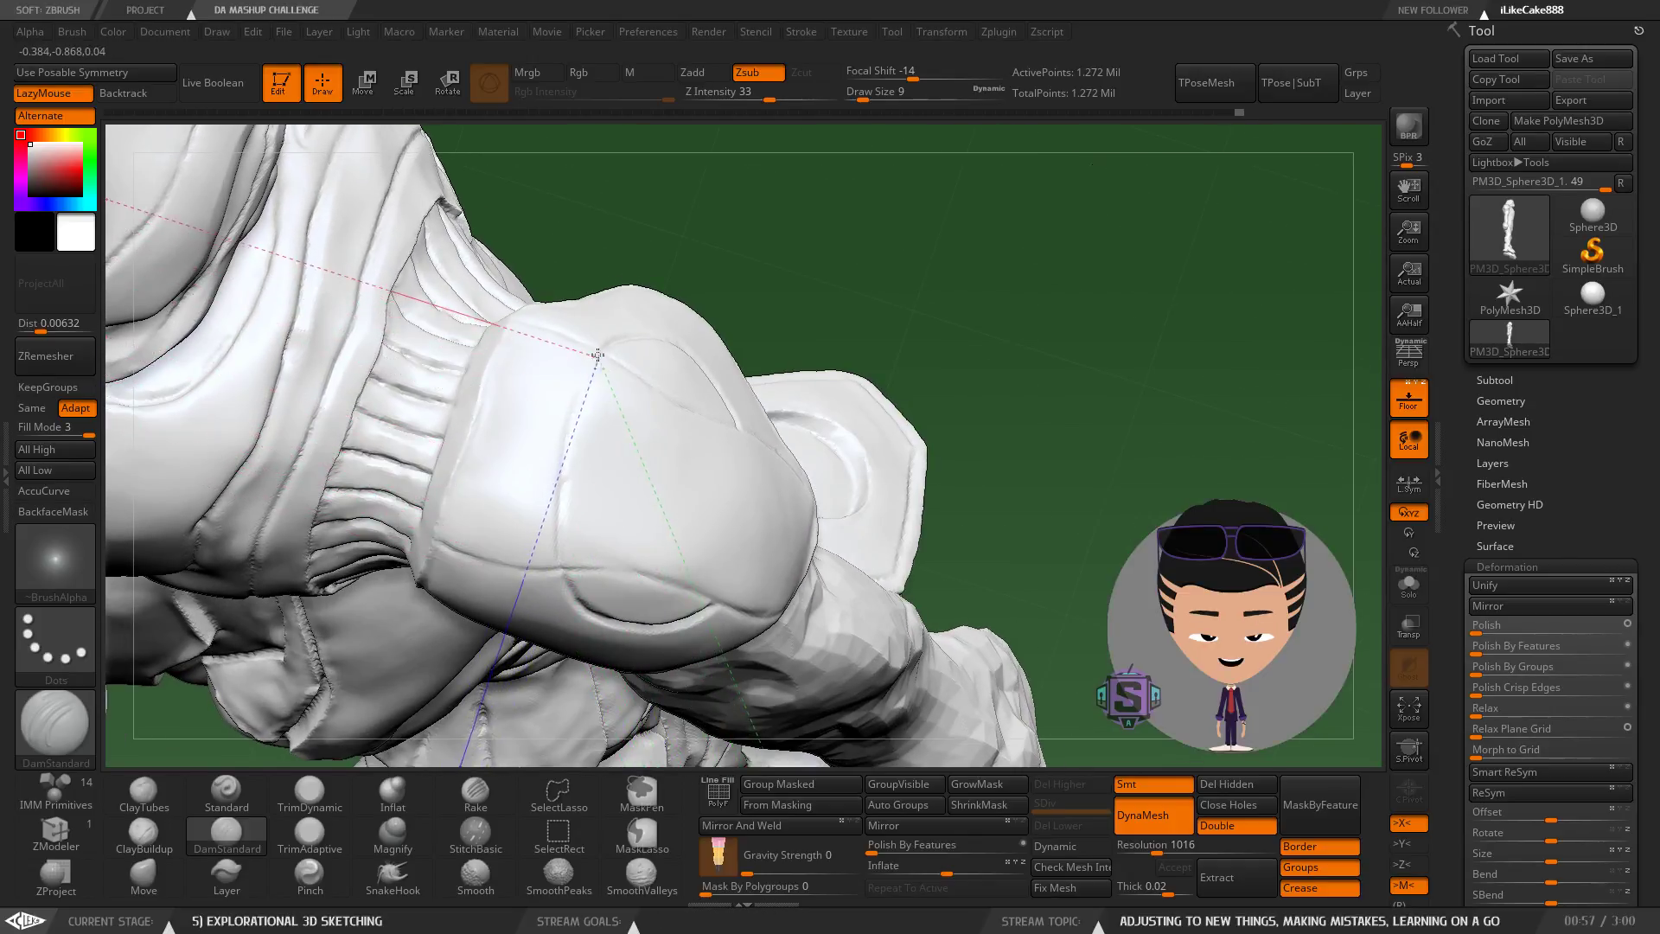
Try an oval groove around the middle of the shoulder panel with the DamStandard brush.
right_click_drag(727, 541, 733, 608)
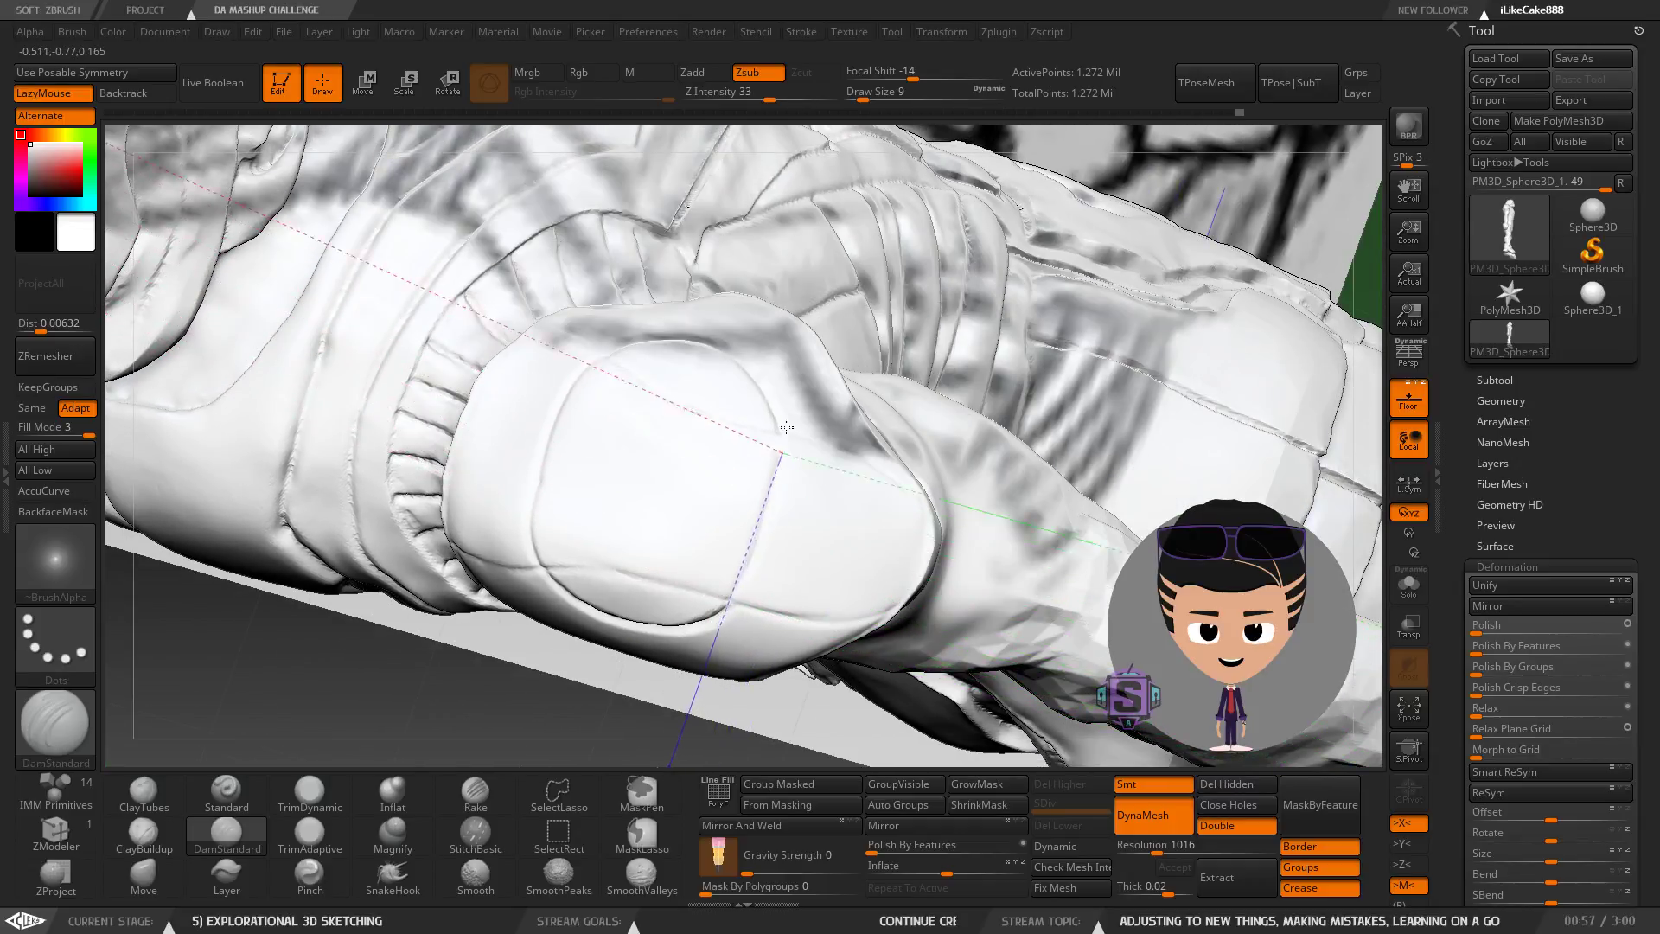
left_click_drag(787, 432, 757, 566)
right_click_drag(760, 563, 874, 447, "ctrl")
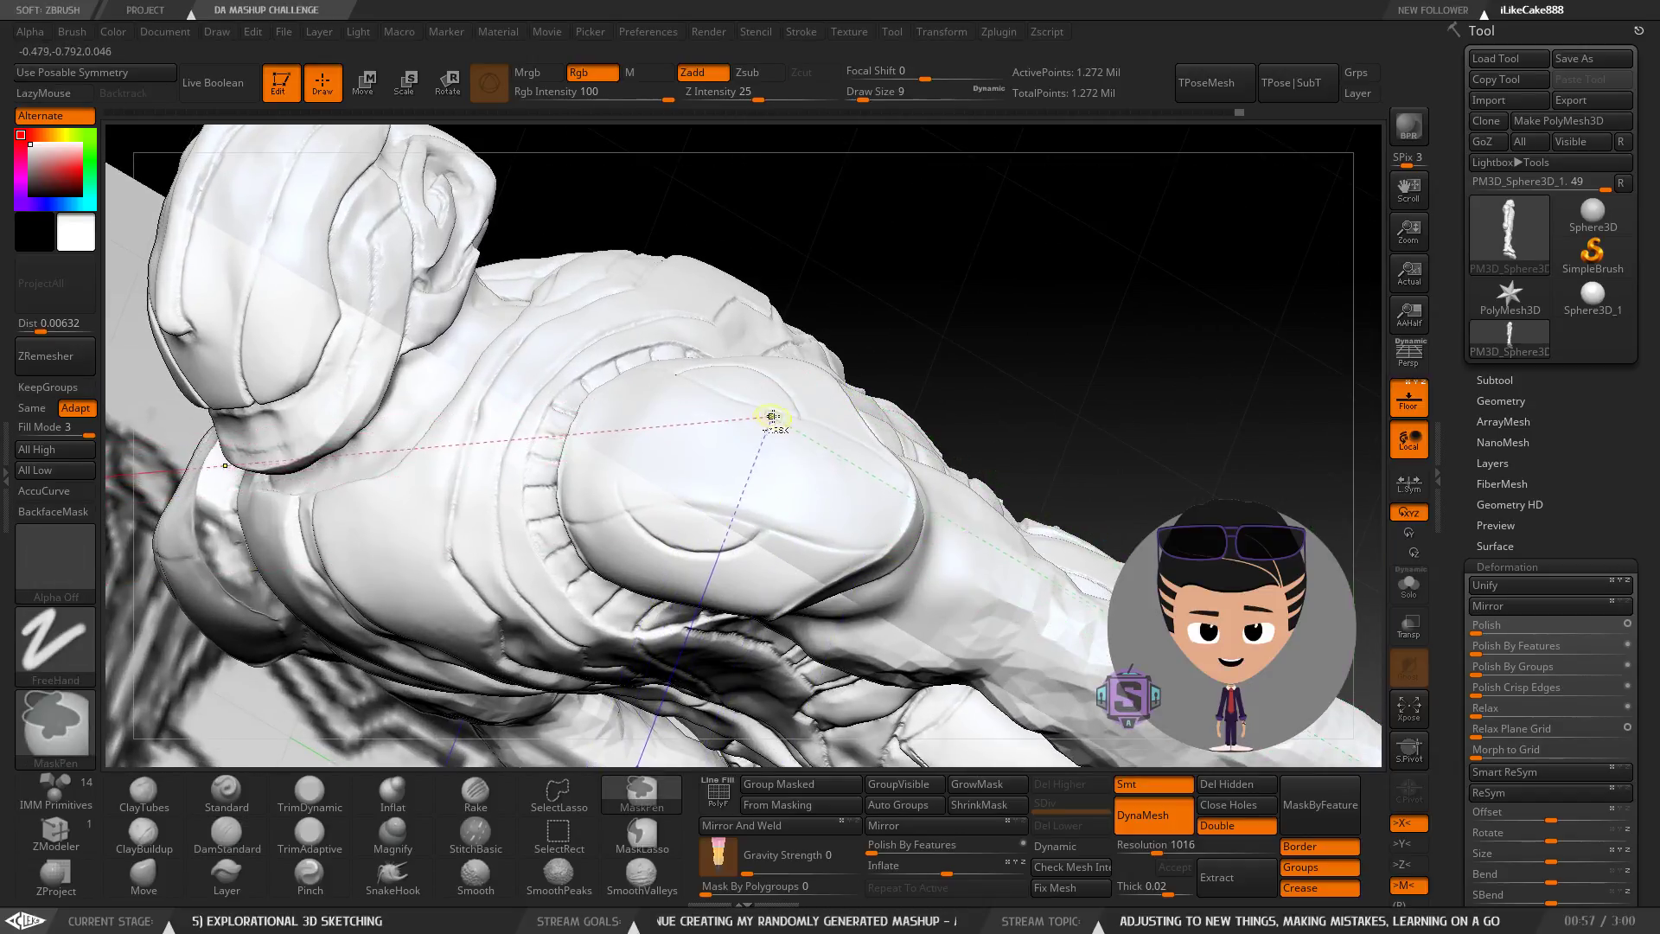
Try a row of small circles in different sizes down the middle of the shoulder panel with the DamStandard brush.
mouse_move(790, 493)
right_mouse_down()
mouse_move(743, 458)
mouse_move(750, 476)
mouse_move(945, 492)
right_mouse_up()
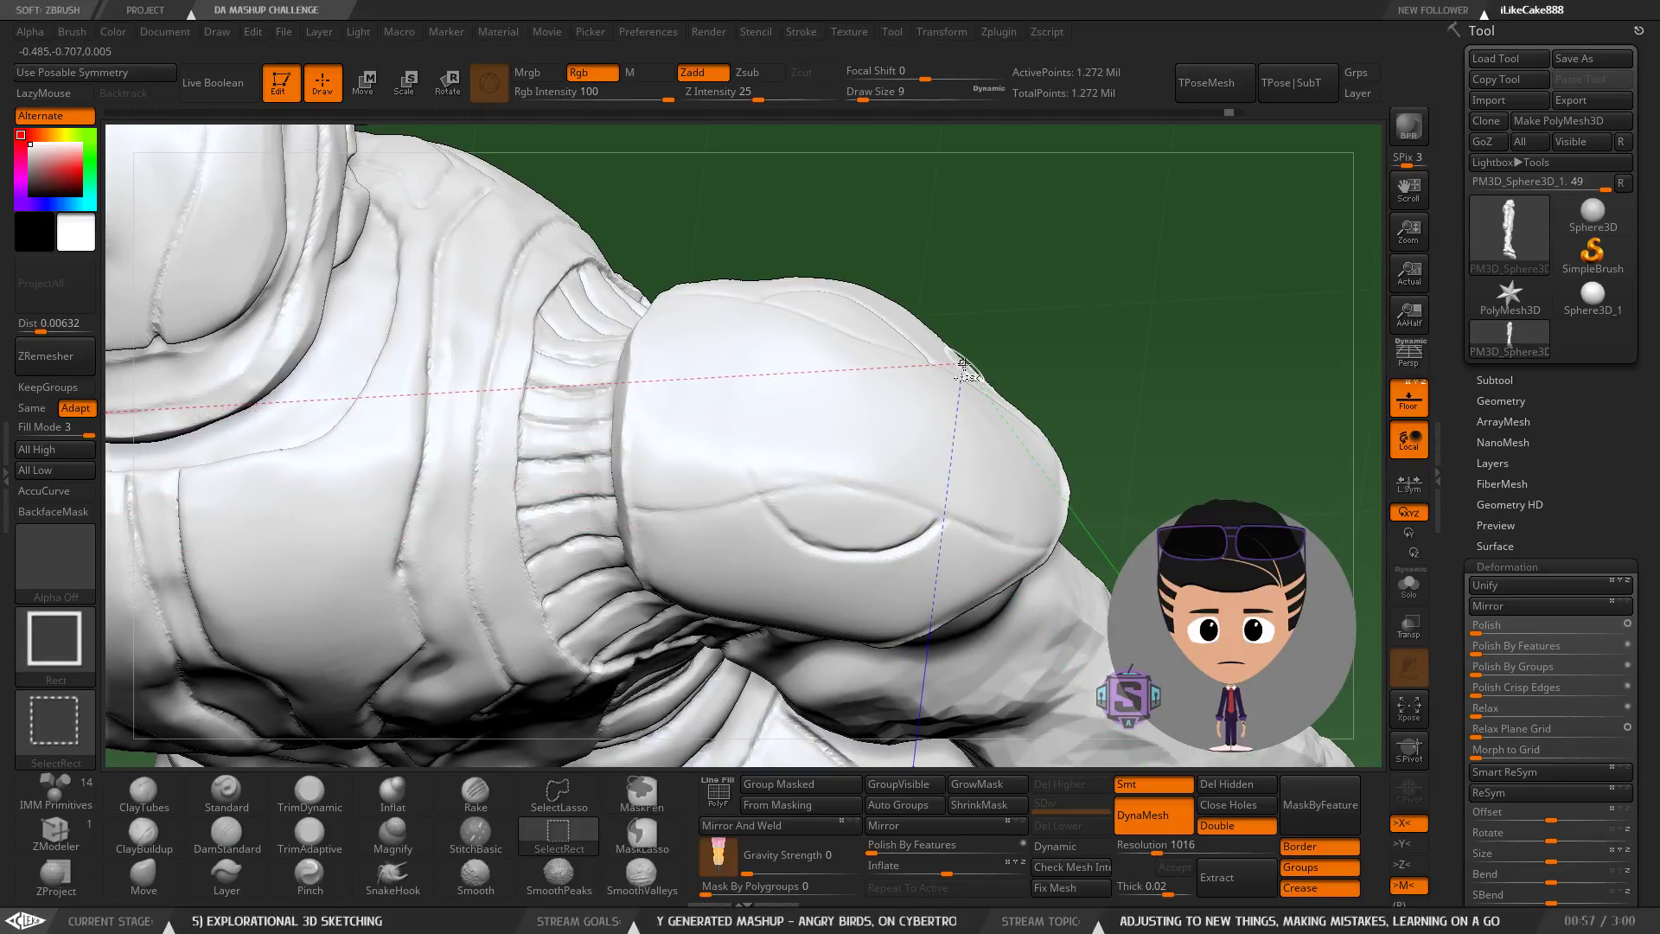
mouse_move(866, 520)
right_mouse_down("ctrl")
mouse_move(904, 545)
mouse_move(817, 540)
mouse_move(895, 562)
mouse_move(900, 490)
mouse_move(991, 549)
mouse_move(973, 641)
mouse_move(934, 508)
mouse_move(868, 595)
mouse_move(896, 458)
right_mouse_up("ctrl")
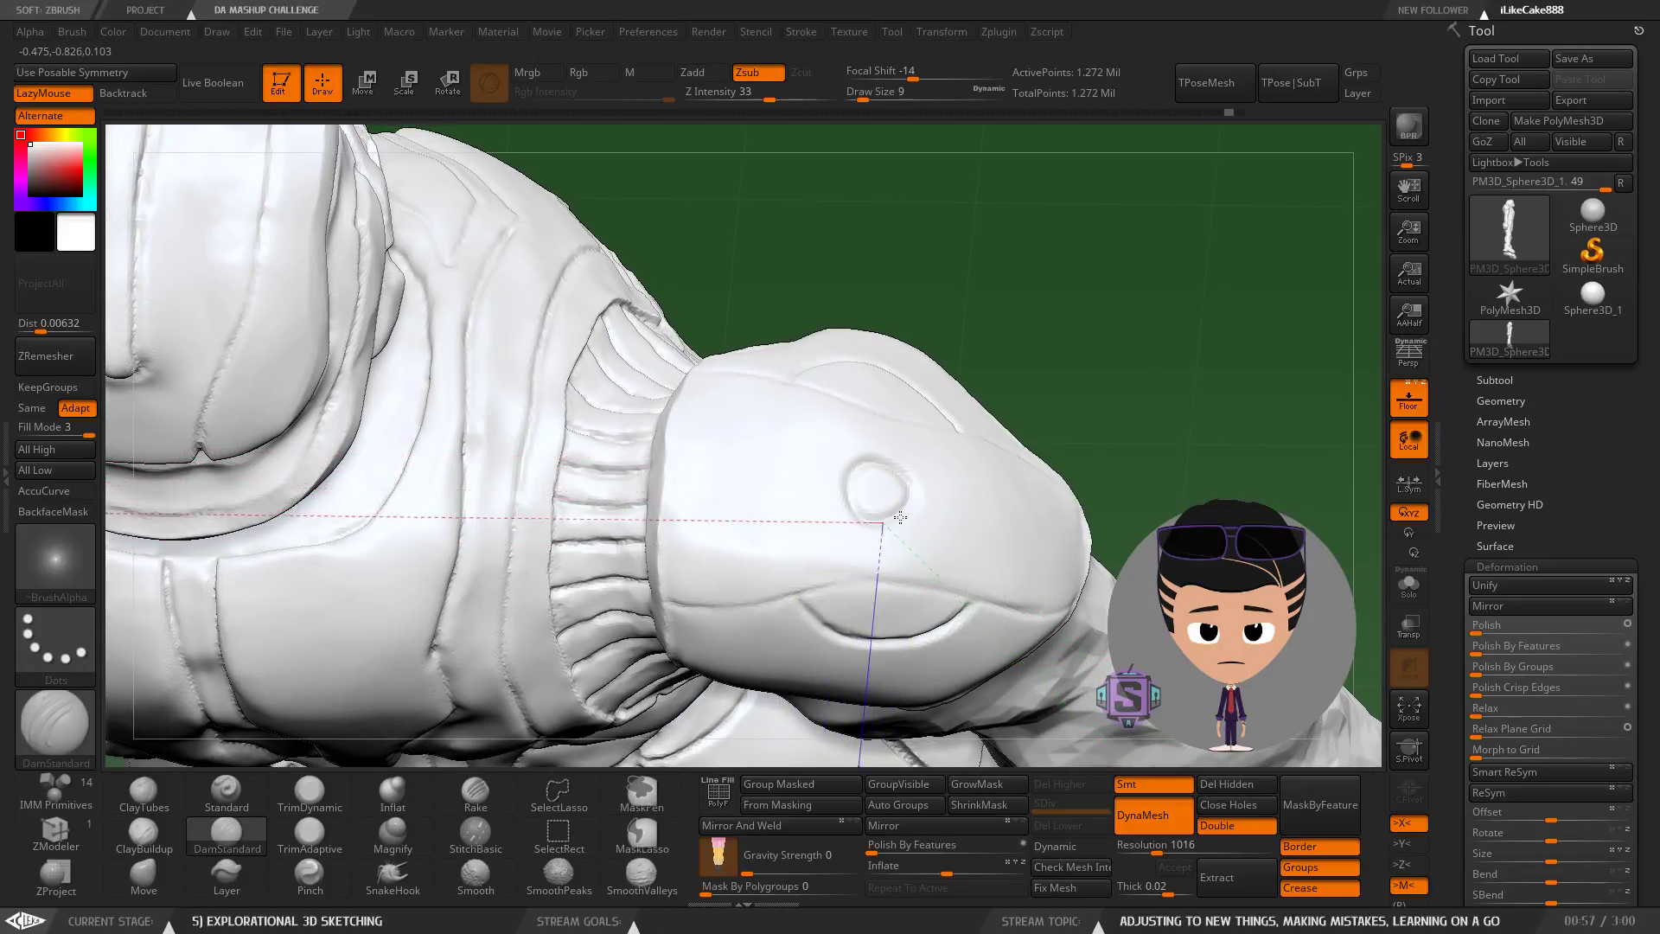
right_click_drag(907, 509, 960, 492)
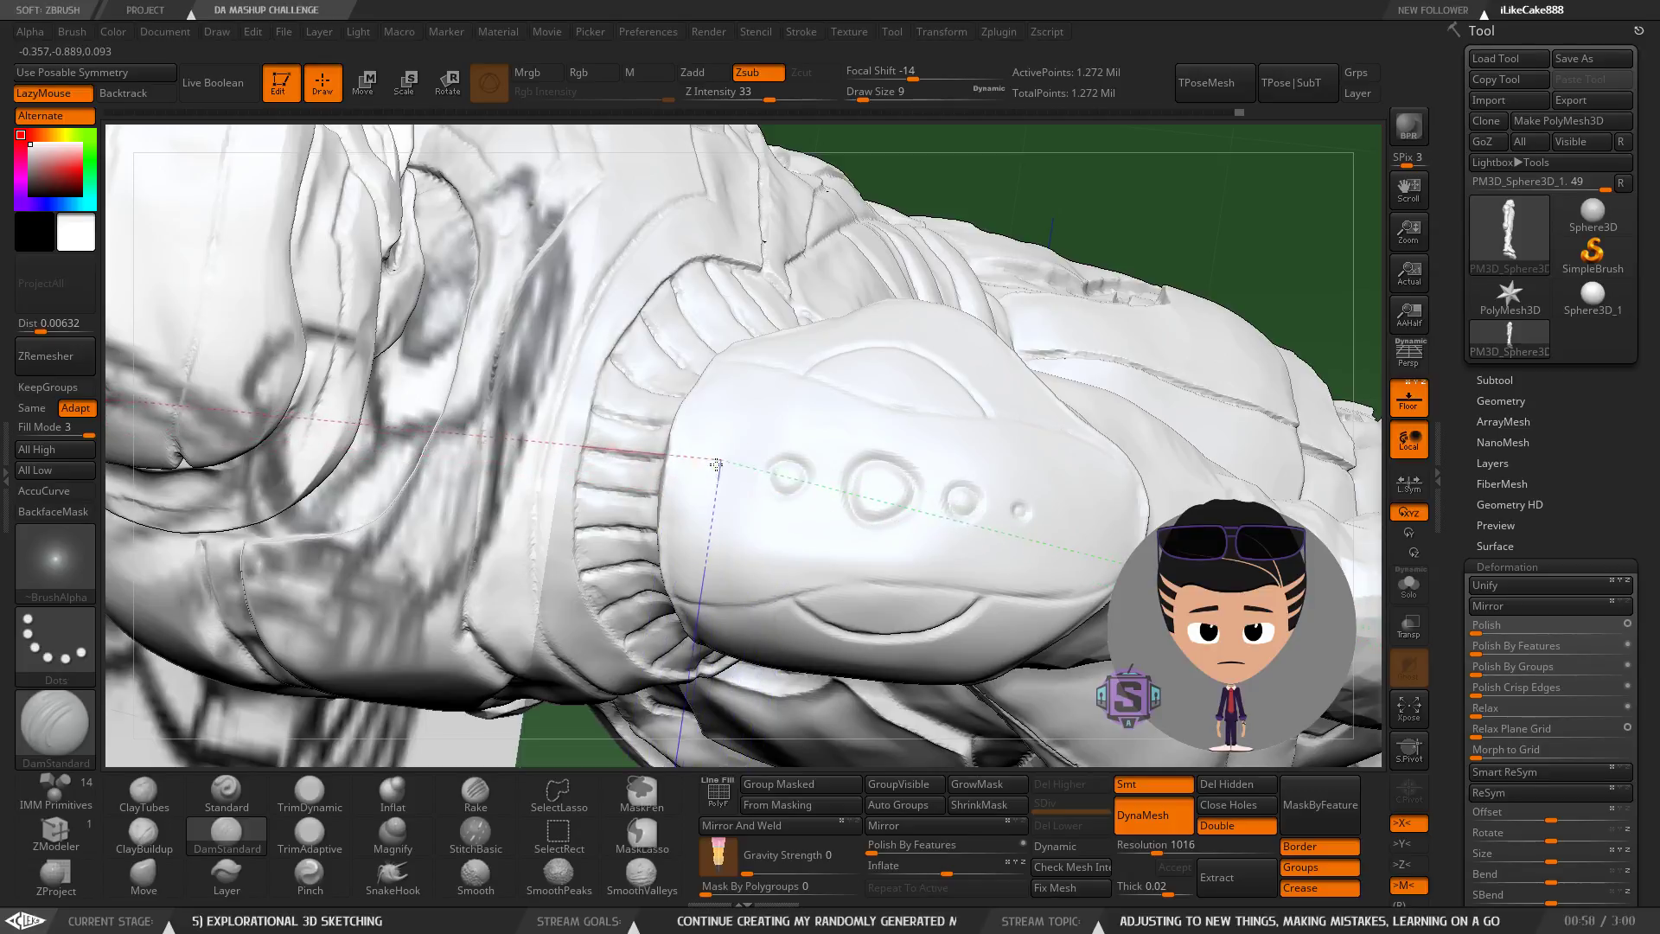
mouse_move(948, 567)
right_mouse_down("ctrl")
mouse_move(948, 493)
mouse_move(1011, 436)
mouse_move(963, 592)
mouse_move(1008, 444)
mouse_move(1000, 392)
mouse_move(1055, 548)
mouse_move(944, 594)
mouse_move(692, 567)
mouse_move(874, 588)
mouse_move(667, 361)
mouse_move(741, 287)
mouse_move(630, 331)
right_mouse_up("ctrl")
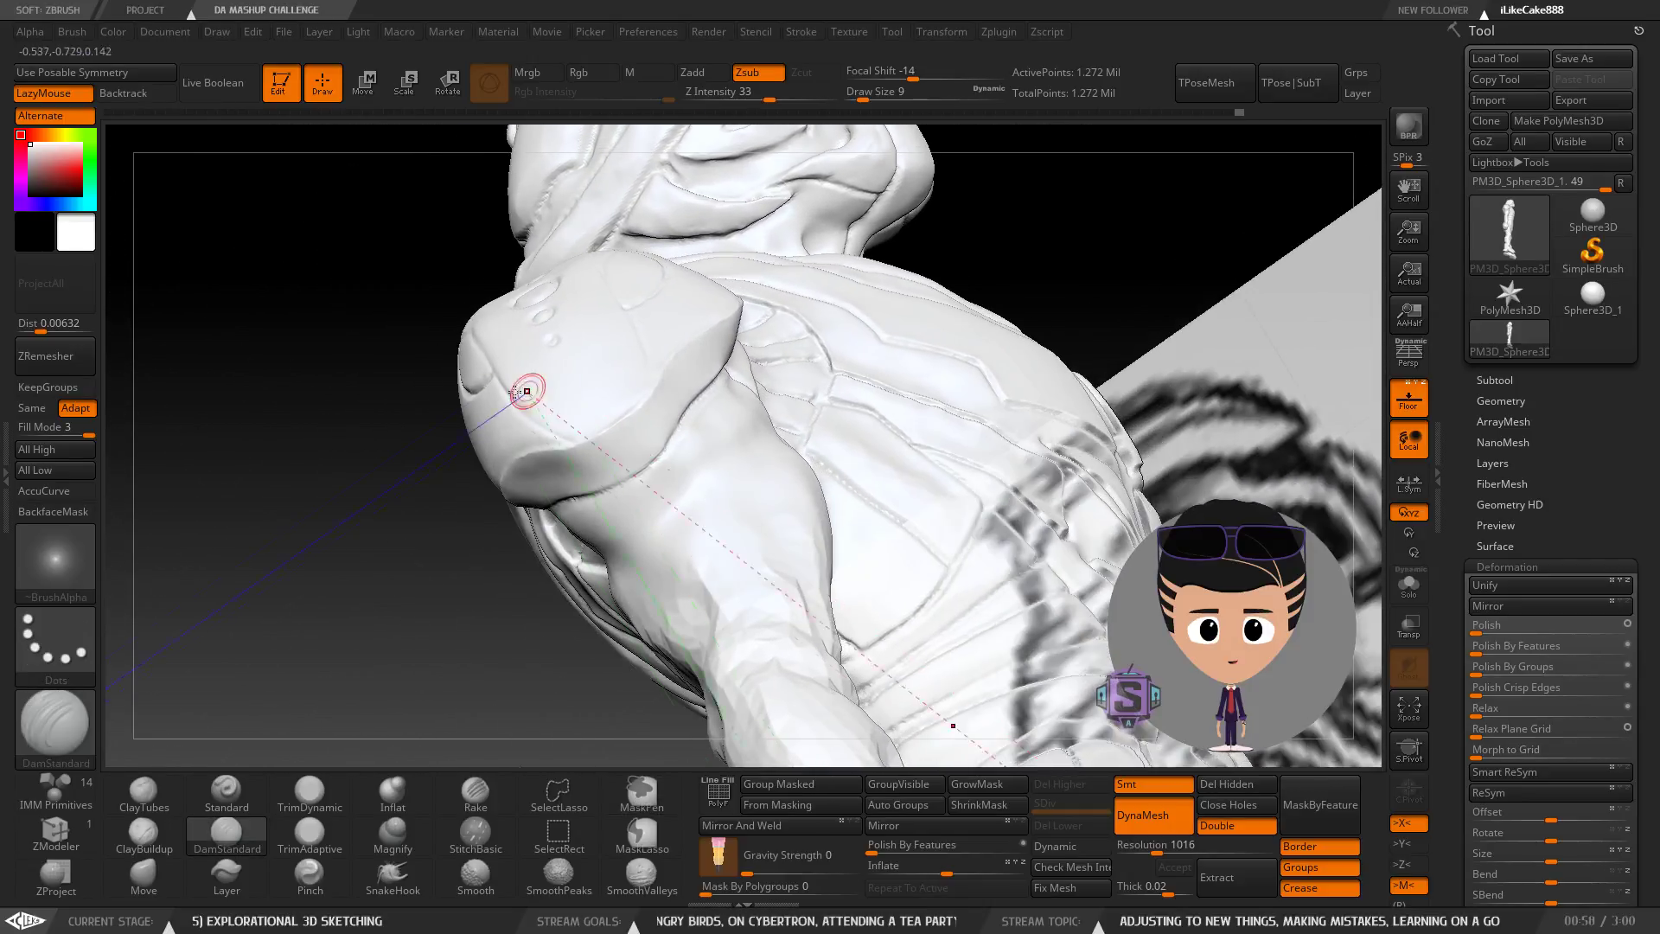
right_click_drag(634, 388, 675, 335)
right_click_drag(865, 516, 628, 368, "alt")
right_click_drag(838, 533, 949, 582, "ctrl")
right_click_drag(579, 301, 393, 389)
mouse_move(622, 432)
right_mouse_down("ctrl")
mouse_move(654, 545)
mouse_move(715, 443)
mouse_move(541, 462)
mouse_move(713, 488)
mouse_move(675, 467)
mouse_move(683, 484)
mouse_move(640, 480)
mouse_move(702, 460)
mouse_move(684, 572)
mouse_move(556, 371)
mouse_move(630, 356)
mouse_move(611, 294)
mouse_move(578, 337)
mouse_move(669, 323)
right_mouse_up("ctrl")
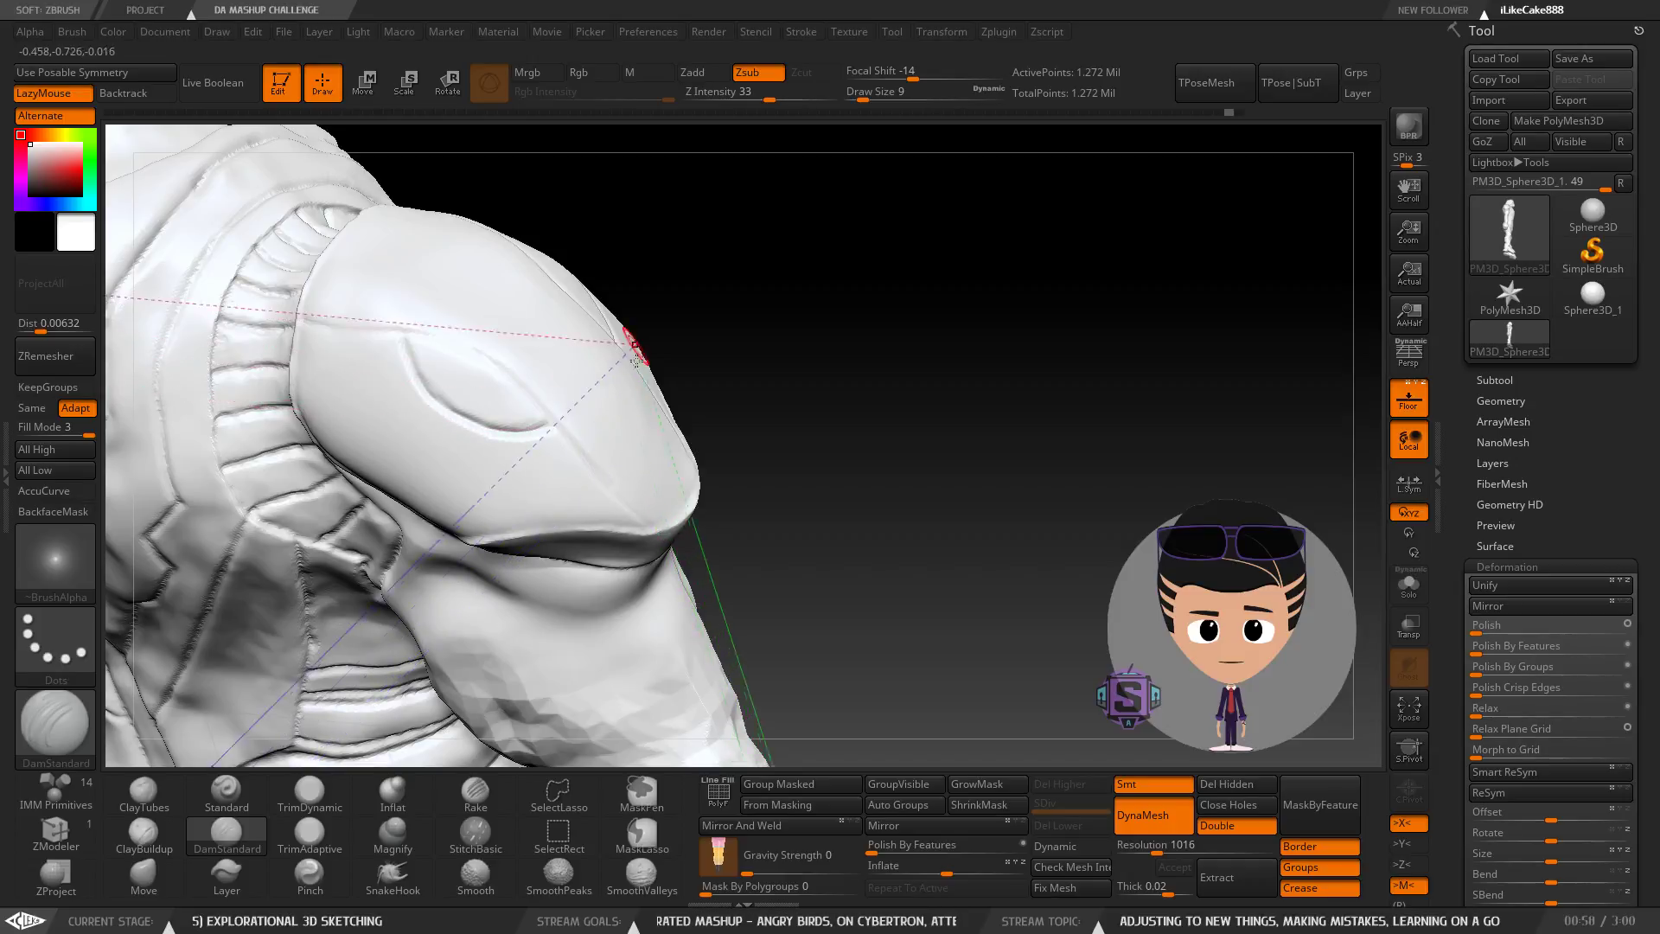
Reshape the shoulder panel's upper silhouette with the Move brush at draw size 20.
mouse_move(593, 432)
right_mouse_down()
mouse_move(610, 471)
mouse_move(665, 426)
mouse_move(434, 274)
mouse_move(503, 346)
mouse_move(475, 301)
right_mouse_up()
mouse_move(566, 395)
right_mouse_down("alt")
mouse_move(626, 432)
mouse_move(537, 342)
mouse_move(589, 413)
mouse_move(359, 332)
mouse_move(407, 401)
mouse_move(495, 395)
mouse_move(500, 455)
right_mouse_up("alt")
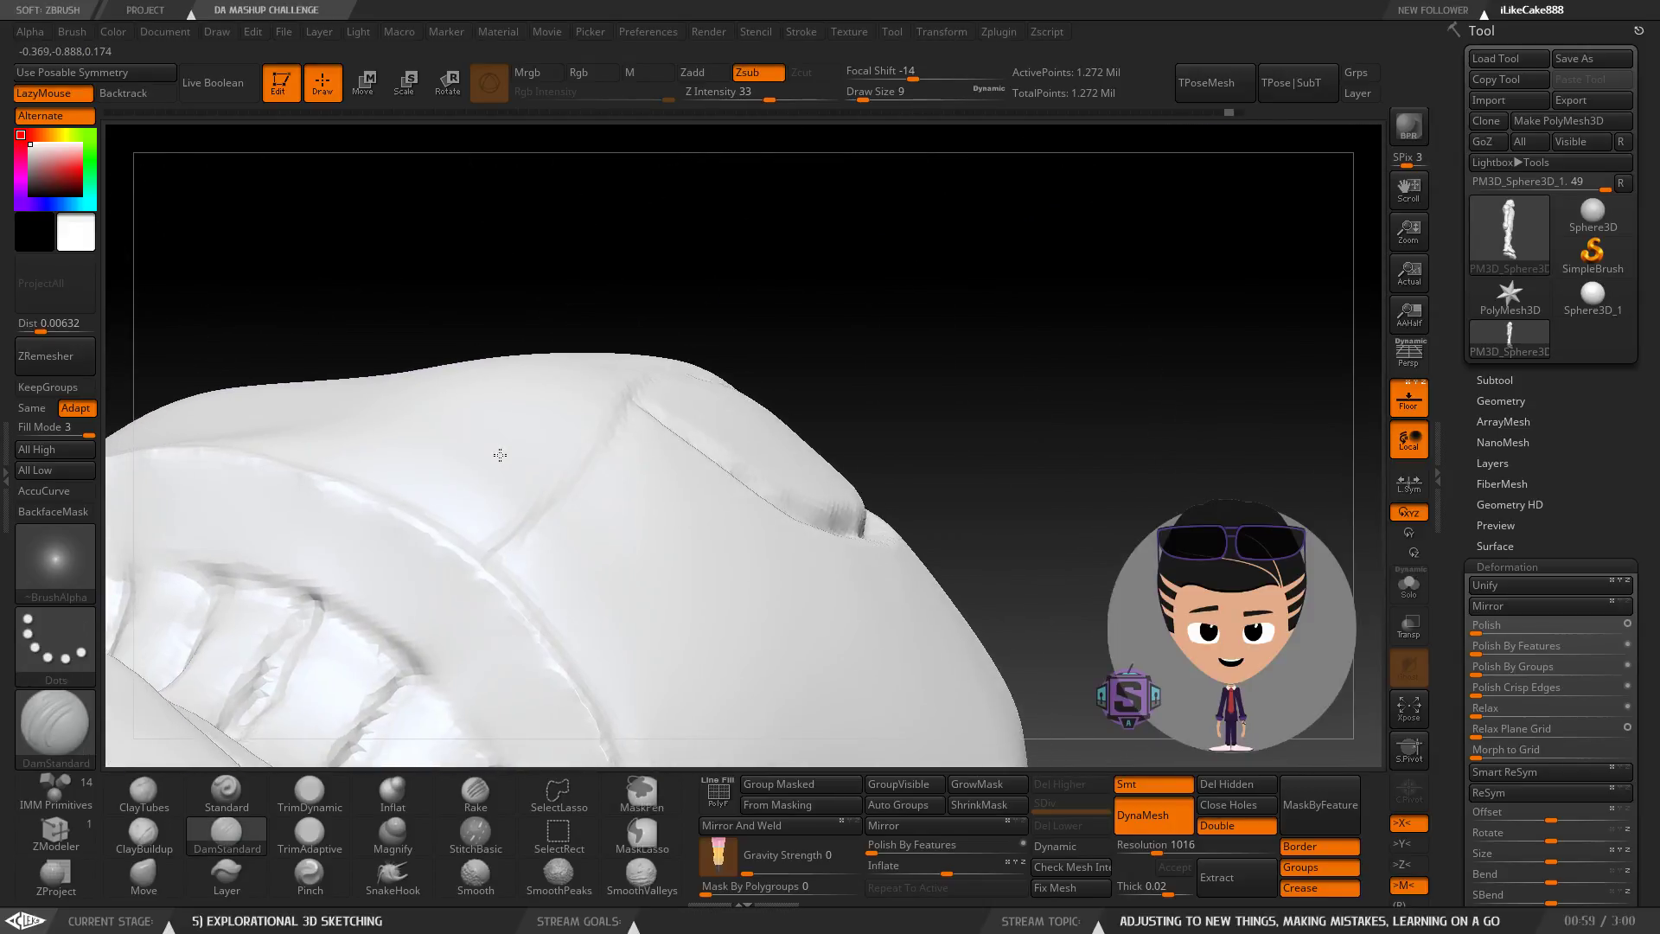
left_click(153, 883)
key("s")
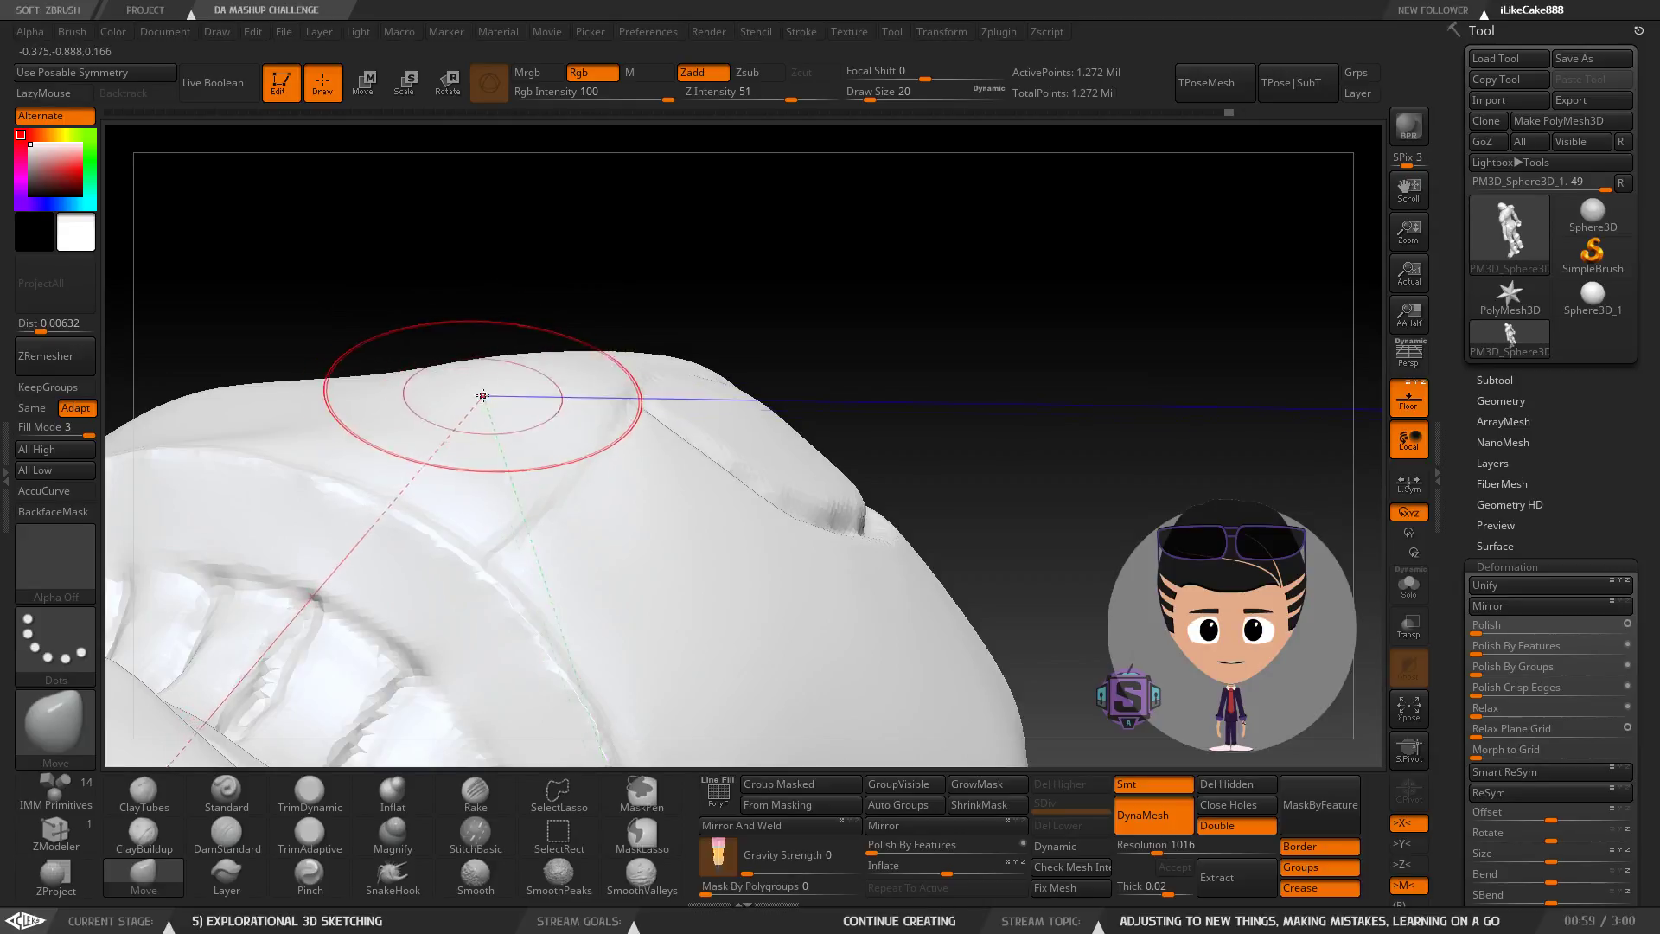
right_click_drag(481, 399, 488, 347)
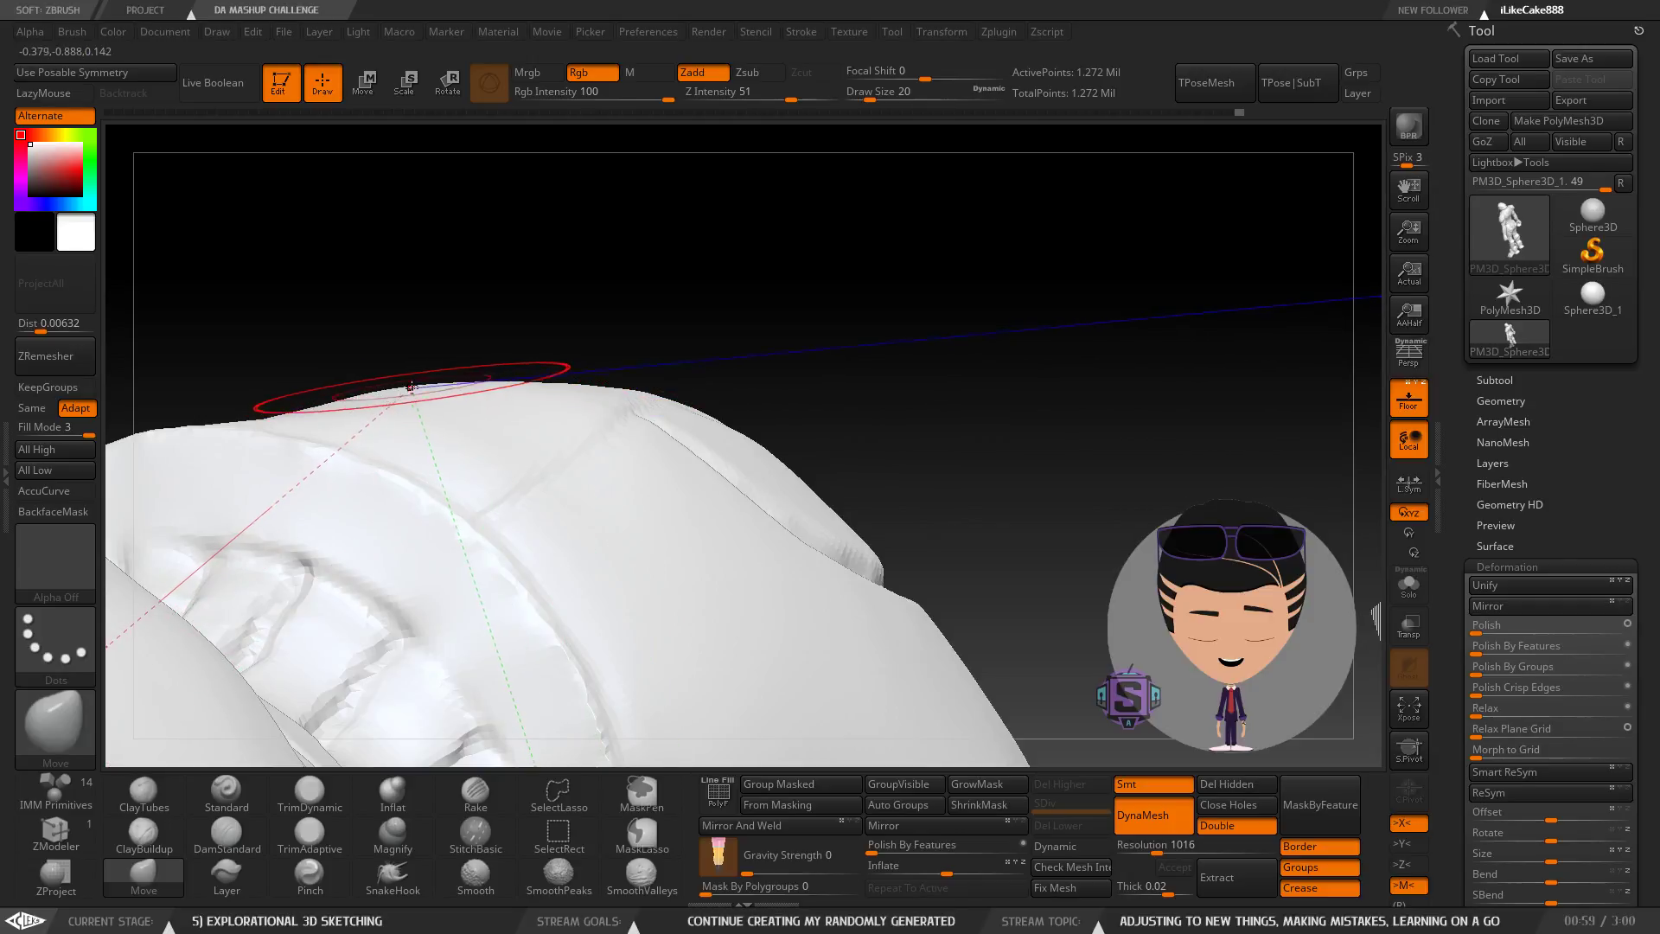
mouse_move(413, 398)
right_mouse_down()
mouse_move(462, 422)
mouse_move(393, 424)
mouse_move(518, 399)
mouse_move(570, 356)
mouse_move(481, 397)
mouse_move(530, 333)
right_mouse_up()
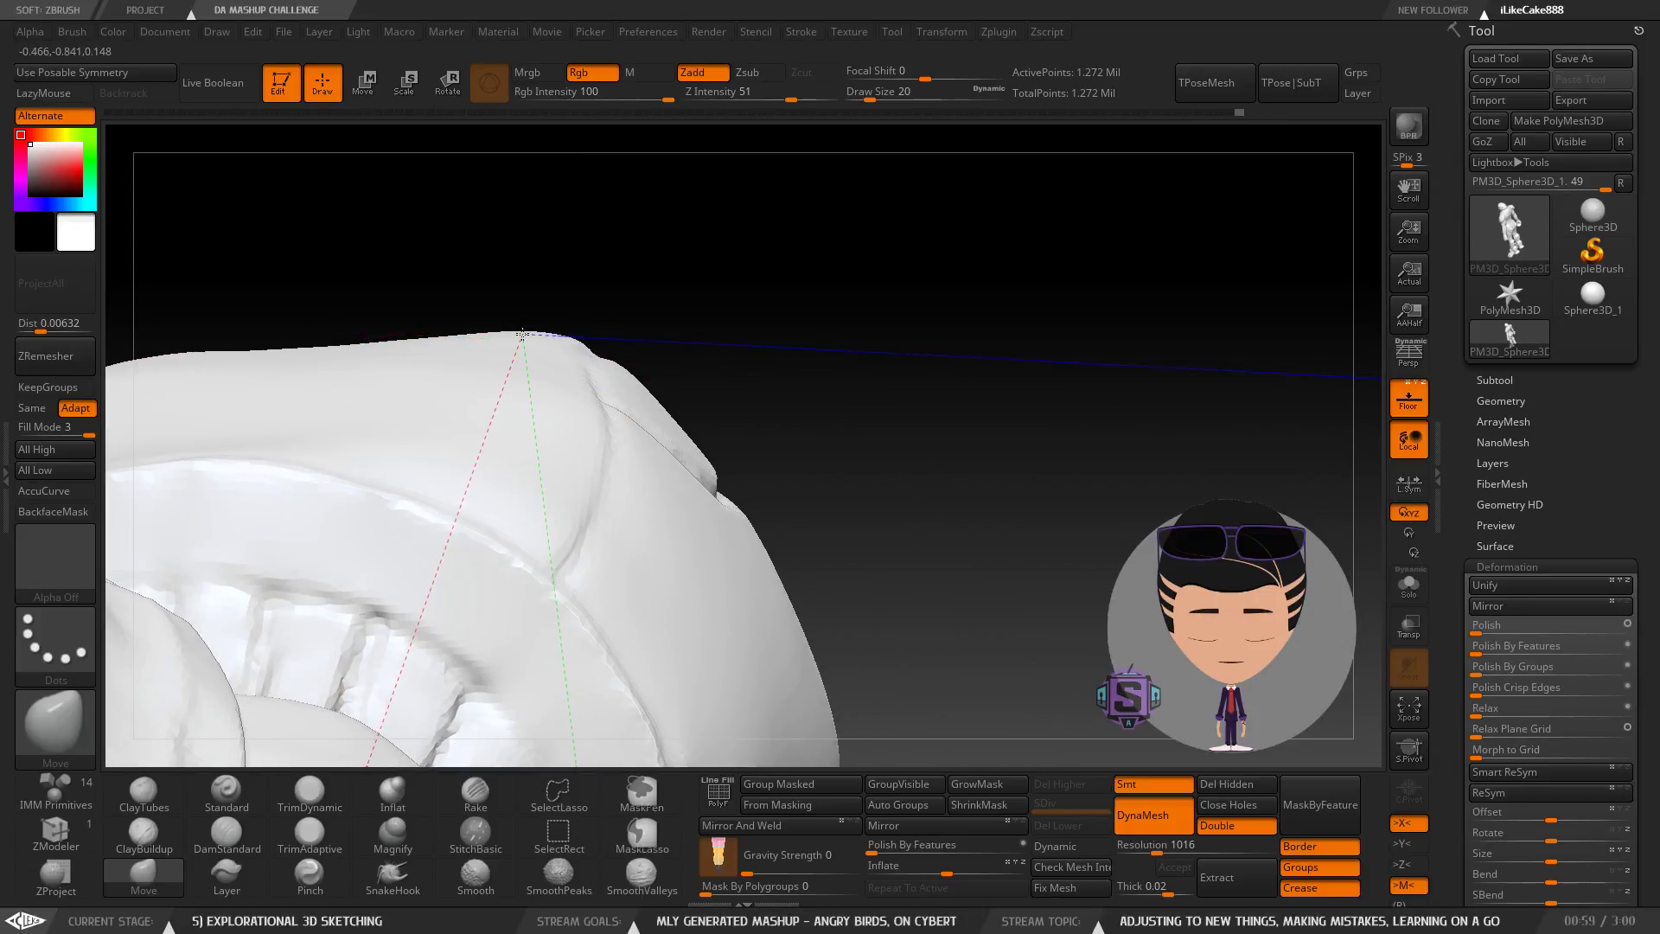
mouse_move(510, 360)
right_mouse_down()
mouse_move(518, 262)
mouse_move(496, 297)
mouse_move(498, 367)
mouse_move(542, 308)
mouse_move(545, 268)
mouse_move(519, 255)
right_mouse_up()
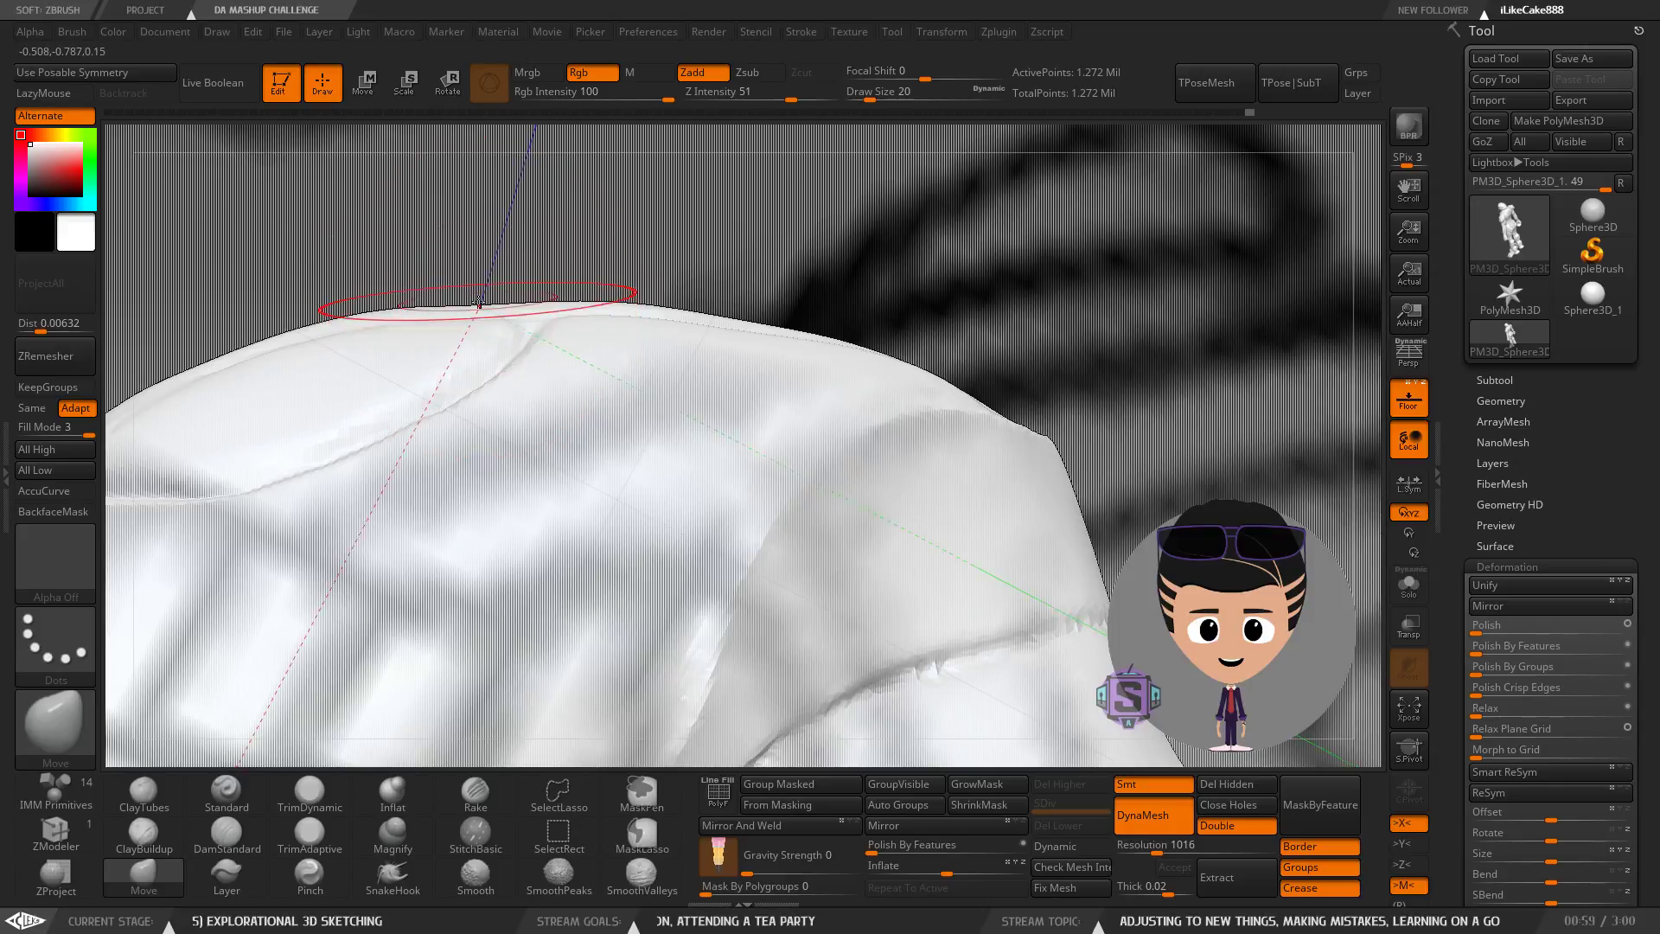
right_click_drag(478, 308, 471, 301)
right_click_drag(459, 362, 465, 354)
Adjust the shoulder panel's broad curvature with the Move brush at draw size 39 and compare the figure with the reference drawings.
mouse_move(311, 432)
right_mouse_down()
mouse_move(354, 428)
mouse_move(443, 358)
mouse_move(471, 365)
mouse_move(459, 407)
mouse_move(603, 460)
mouse_move(574, 493)
mouse_move(582, 530)
mouse_move(589, 493)
mouse_move(484, 379)
mouse_move(479, 501)
mouse_move(470, 455)
right_mouse_up()
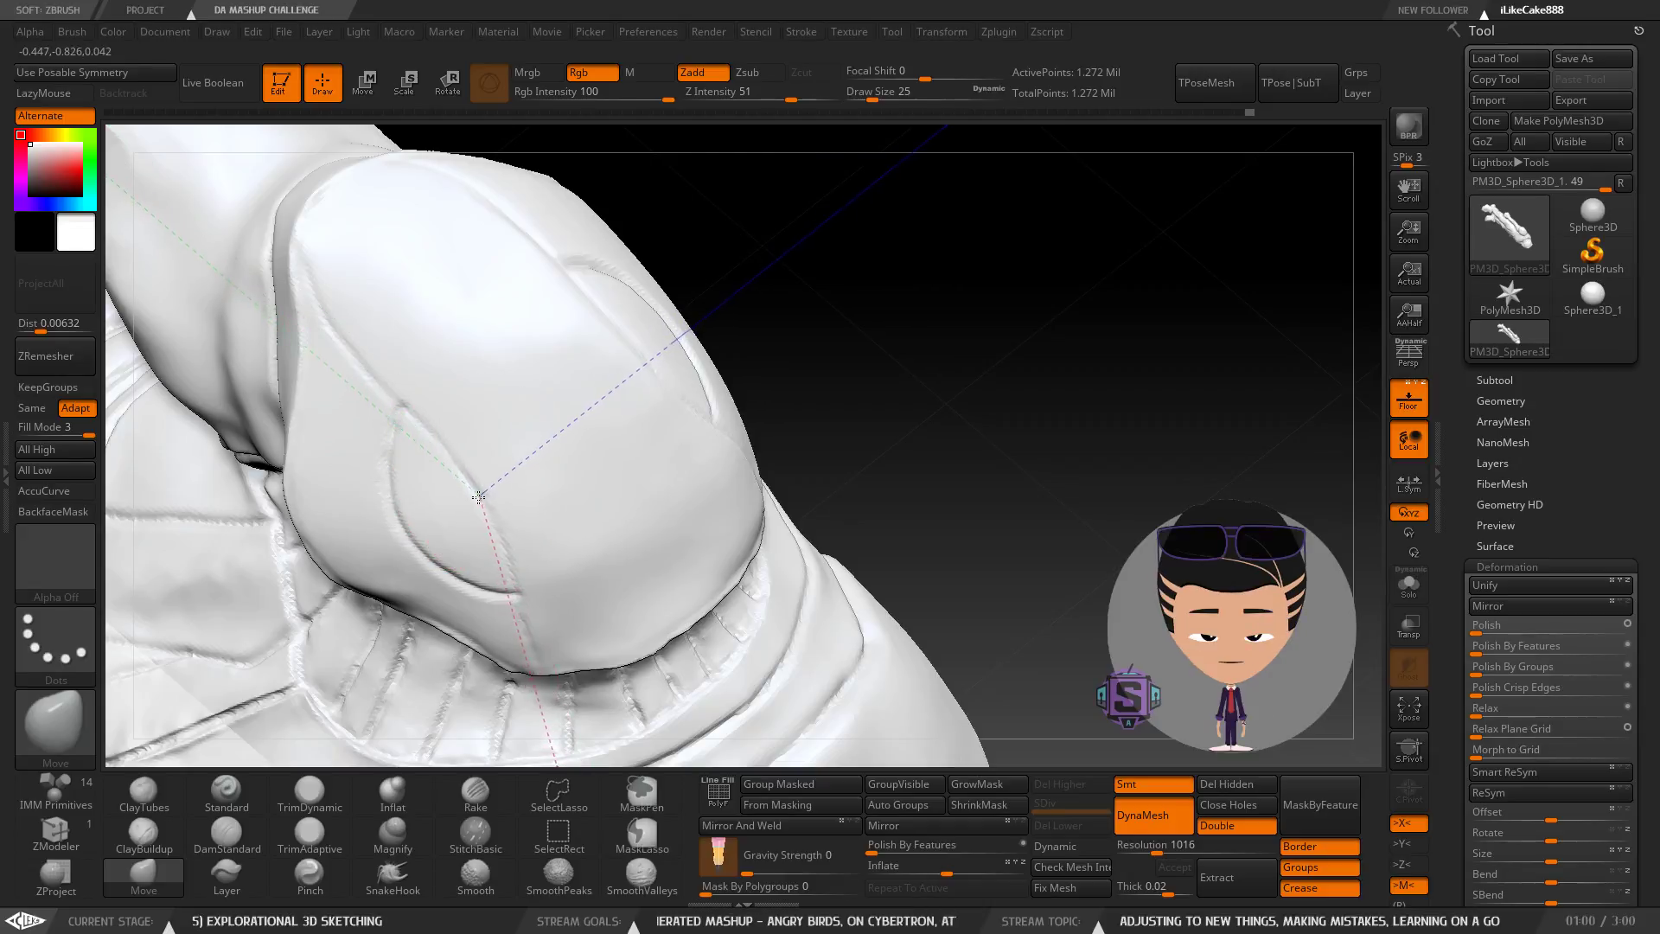
mouse_move(490, 509)
right_mouse_down()
mouse_move(474, 423)
mouse_move(491, 485)
right_mouse_up()
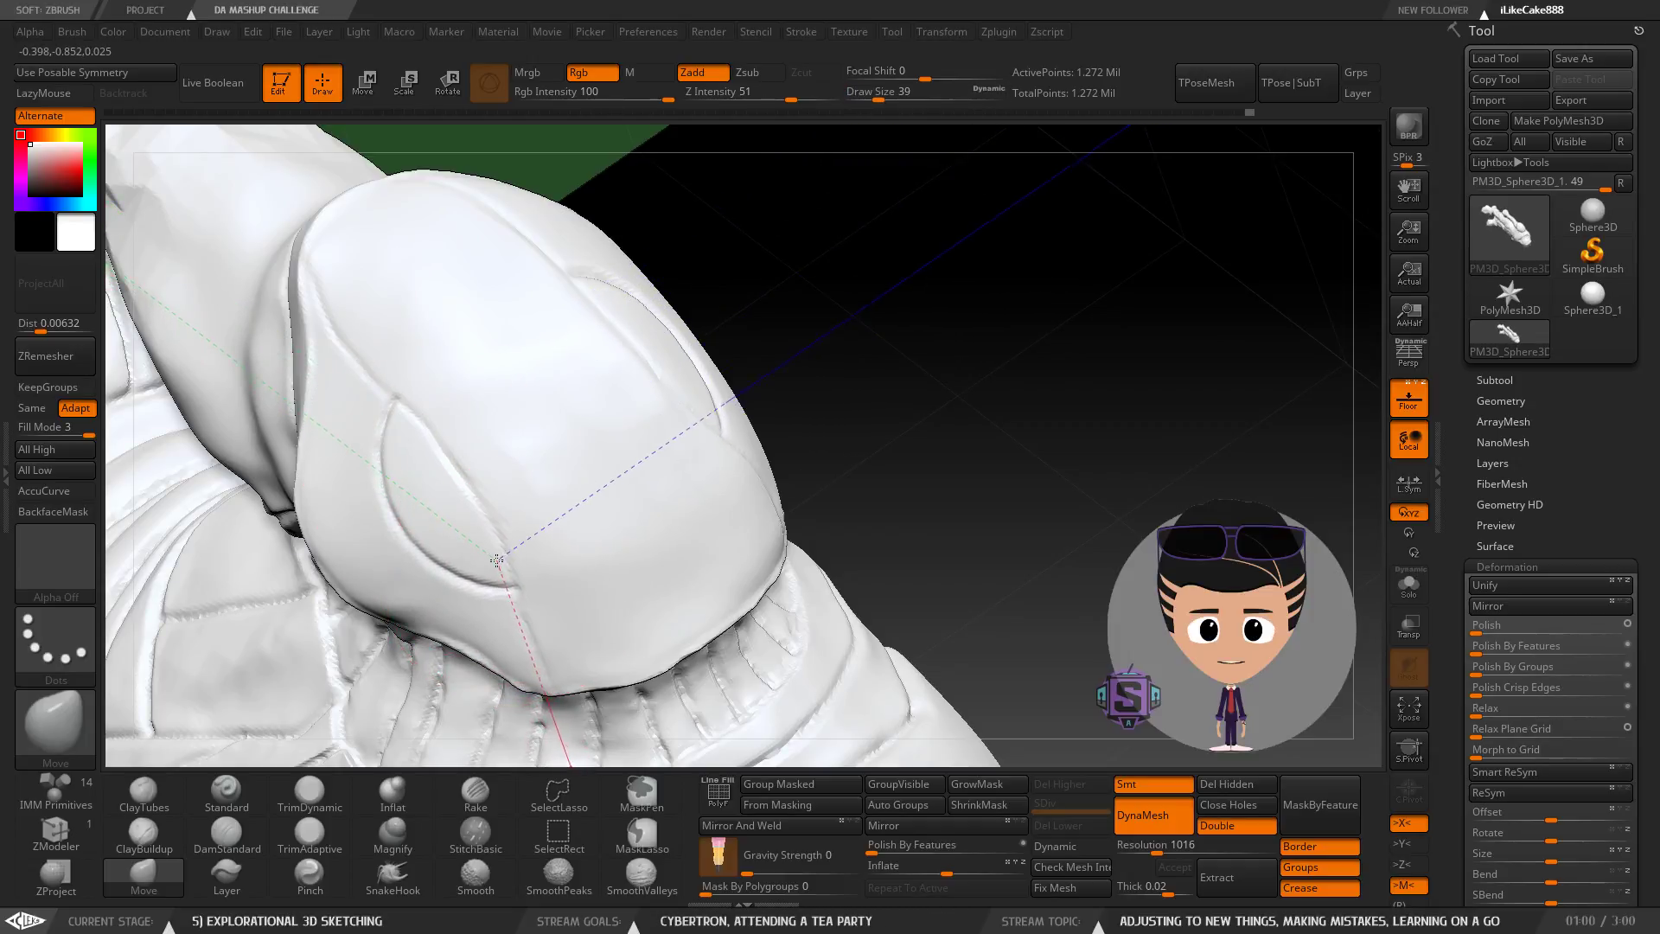
mouse_move(502, 541)
right_mouse_down()
mouse_move(517, 463)
mouse_move(516, 500)
mouse_move(464, 452)
mouse_move(519, 437)
mouse_move(504, 415)
mouse_move(550, 453)
mouse_move(544, 474)
mouse_move(560, 340)
mouse_move(528, 489)
mouse_move(545, 397)
mouse_move(519, 390)
mouse_move(500, 442)
mouse_move(545, 434)
mouse_move(520, 435)
mouse_move(489, 397)
mouse_move(674, 343)
mouse_move(631, 354)
mouse_move(661, 377)
right_mouse_up()
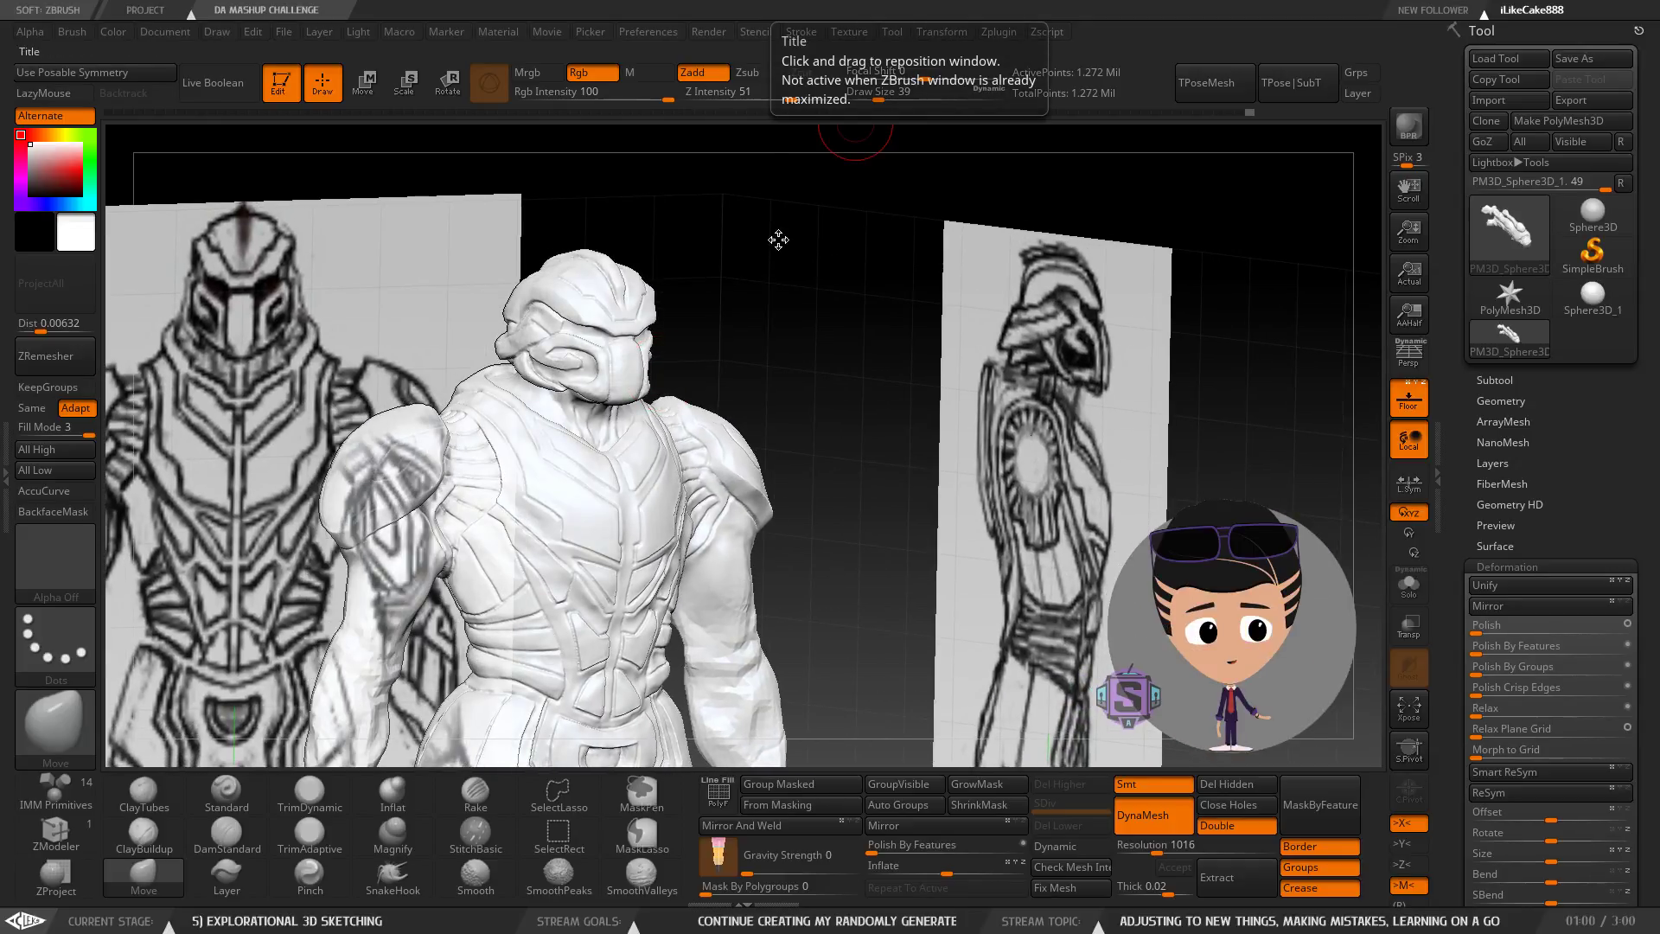
left_click_drag(760, 383, 951, 318, "alt")
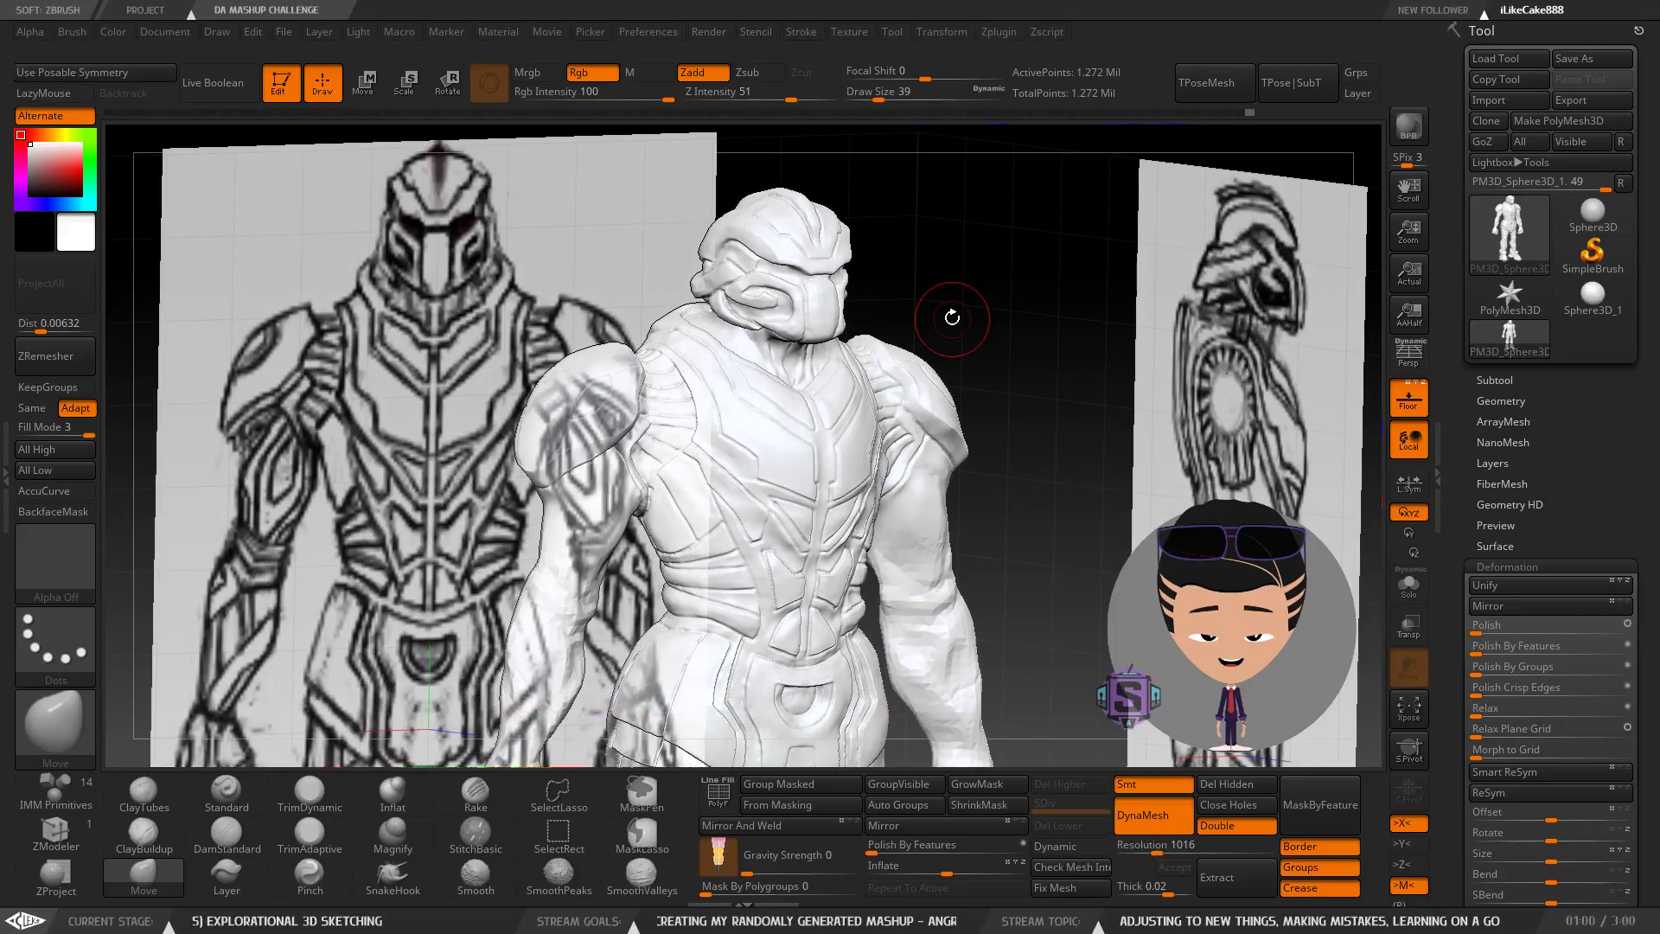
right_click_drag(922, 330, 1020, 341)
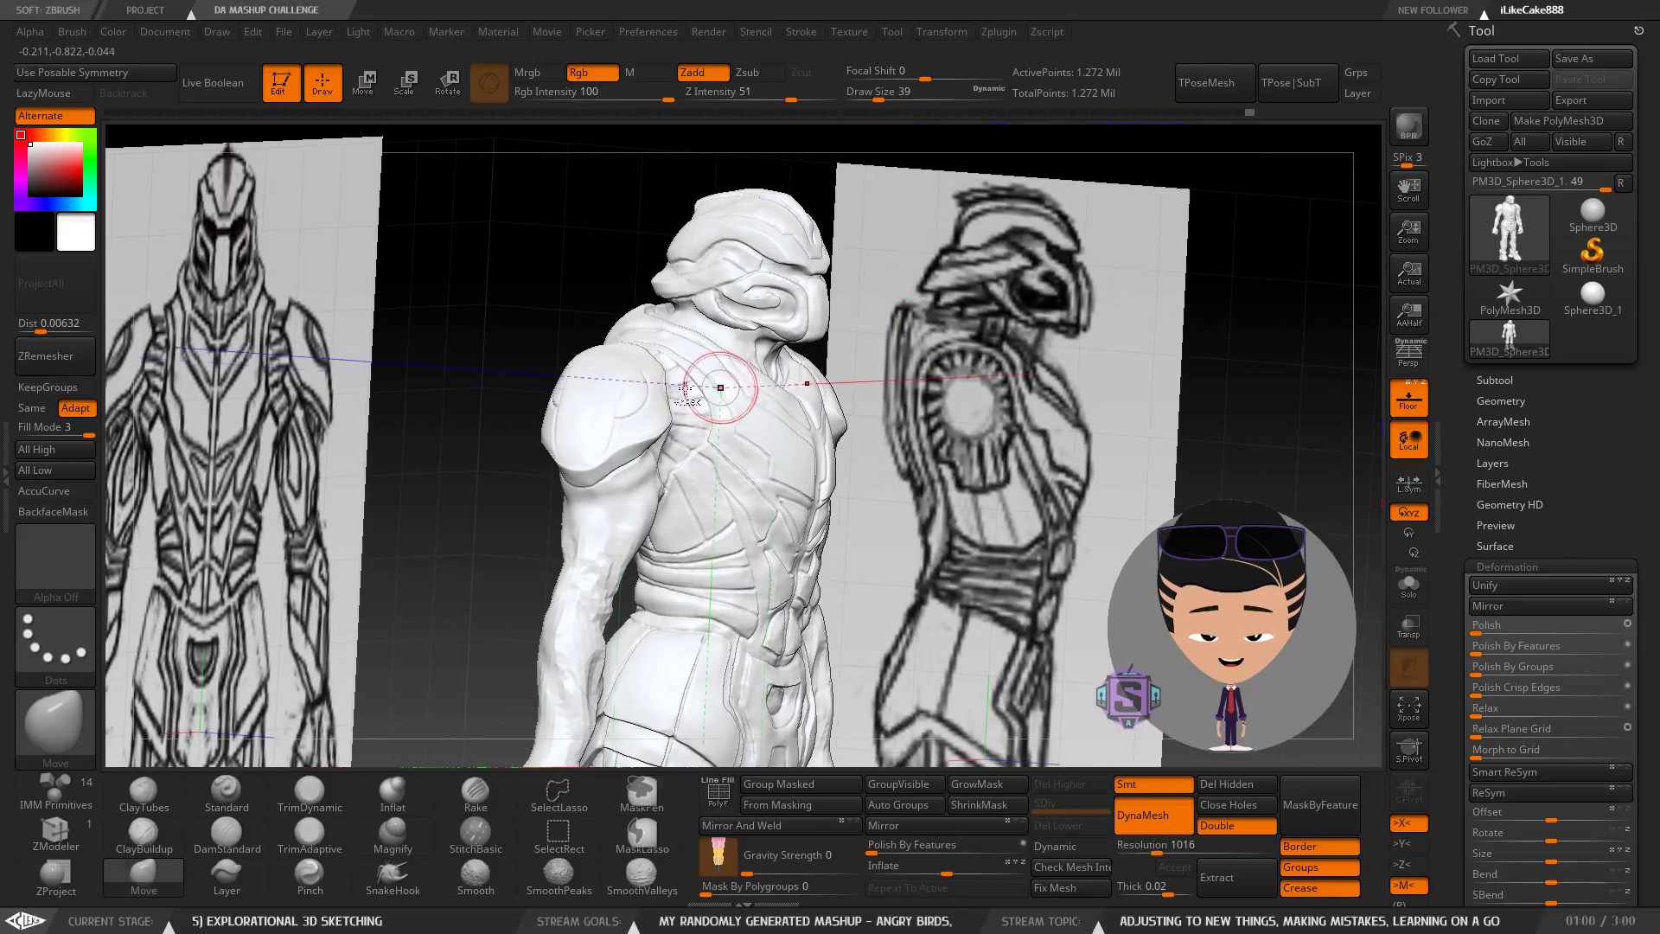
Refine the top edge of the shoulder panel beside the collar with the Move brush at draw size 20.
right_click_drag(771, 371, 760, 441, "ctrl")
right_click_drag(519, 437, 618, 359)
right_click_drag(457, 386, 541, 467, "ctrl")
mouse_move(787, 406)
right_mouse_down()
mouse_move(542, 408)
mouse_move(657, 474)
mouse_move(653, 515)
mouse_move(638, 424)
mouse_move(667, 476)
mouse_move(751, 431)
right_mouse_up()
mouse_move(563, 371)
right_mouse_down()
mouse_move(566, 355)
mouse_move(532, 384)
mouse_move(523, 423)
mouse_move(602, 380)
mouse_move(565, 342)
mouse_move(510, 346)
right_mouse_up()
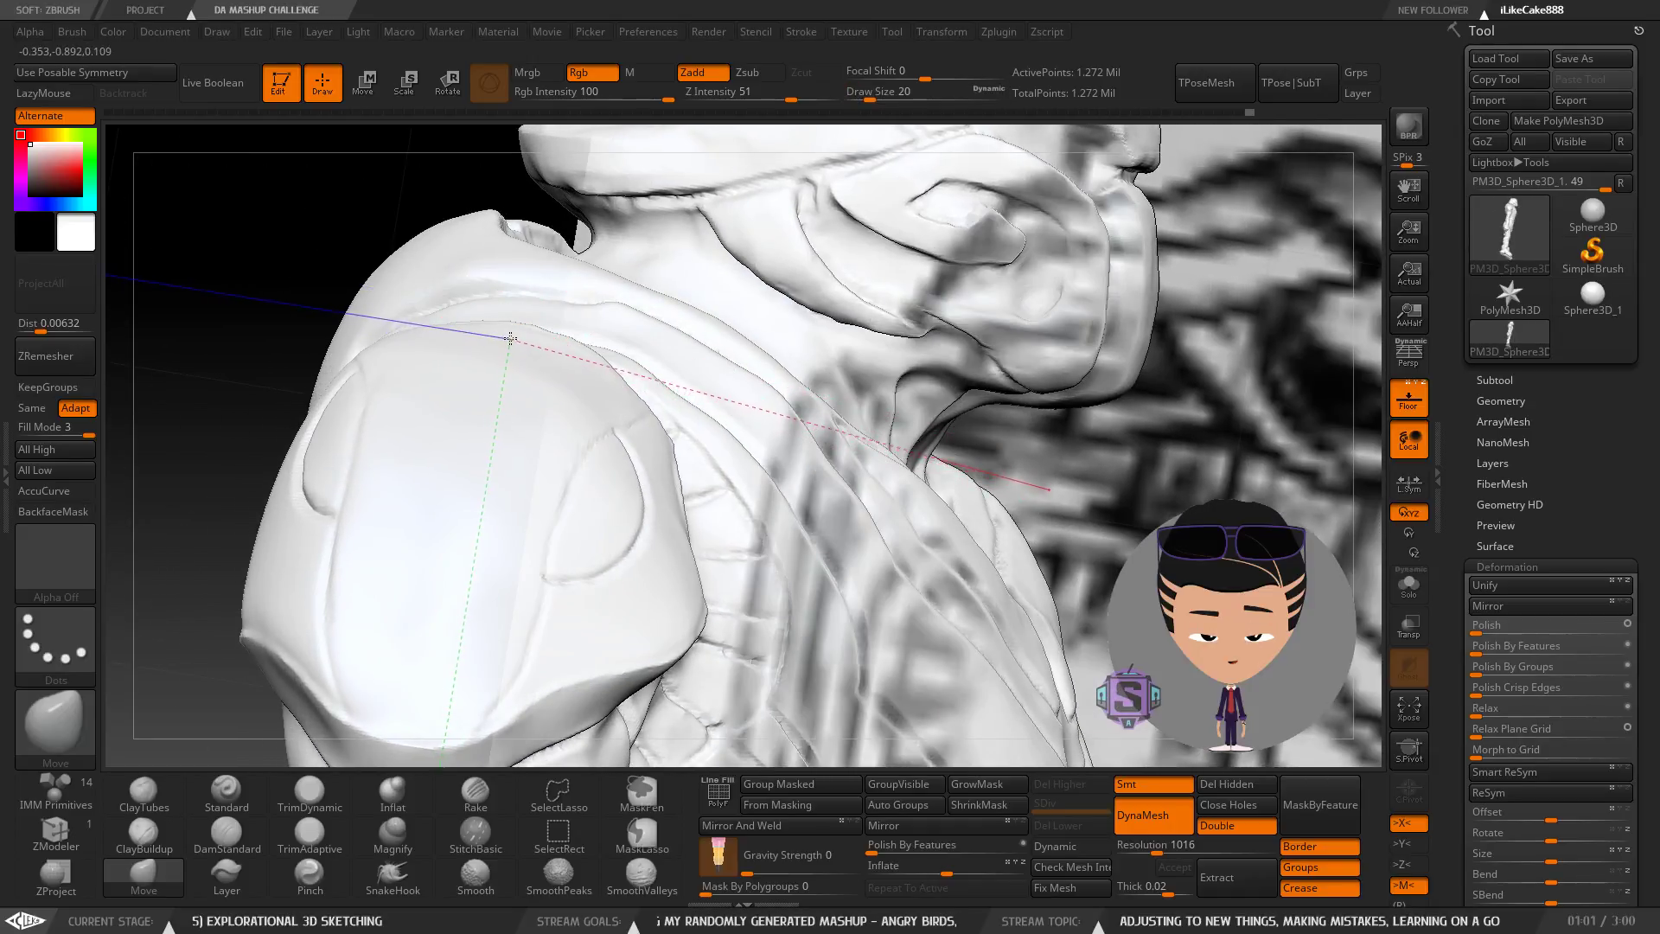
right_click_drag(567, 306, 514, 313)
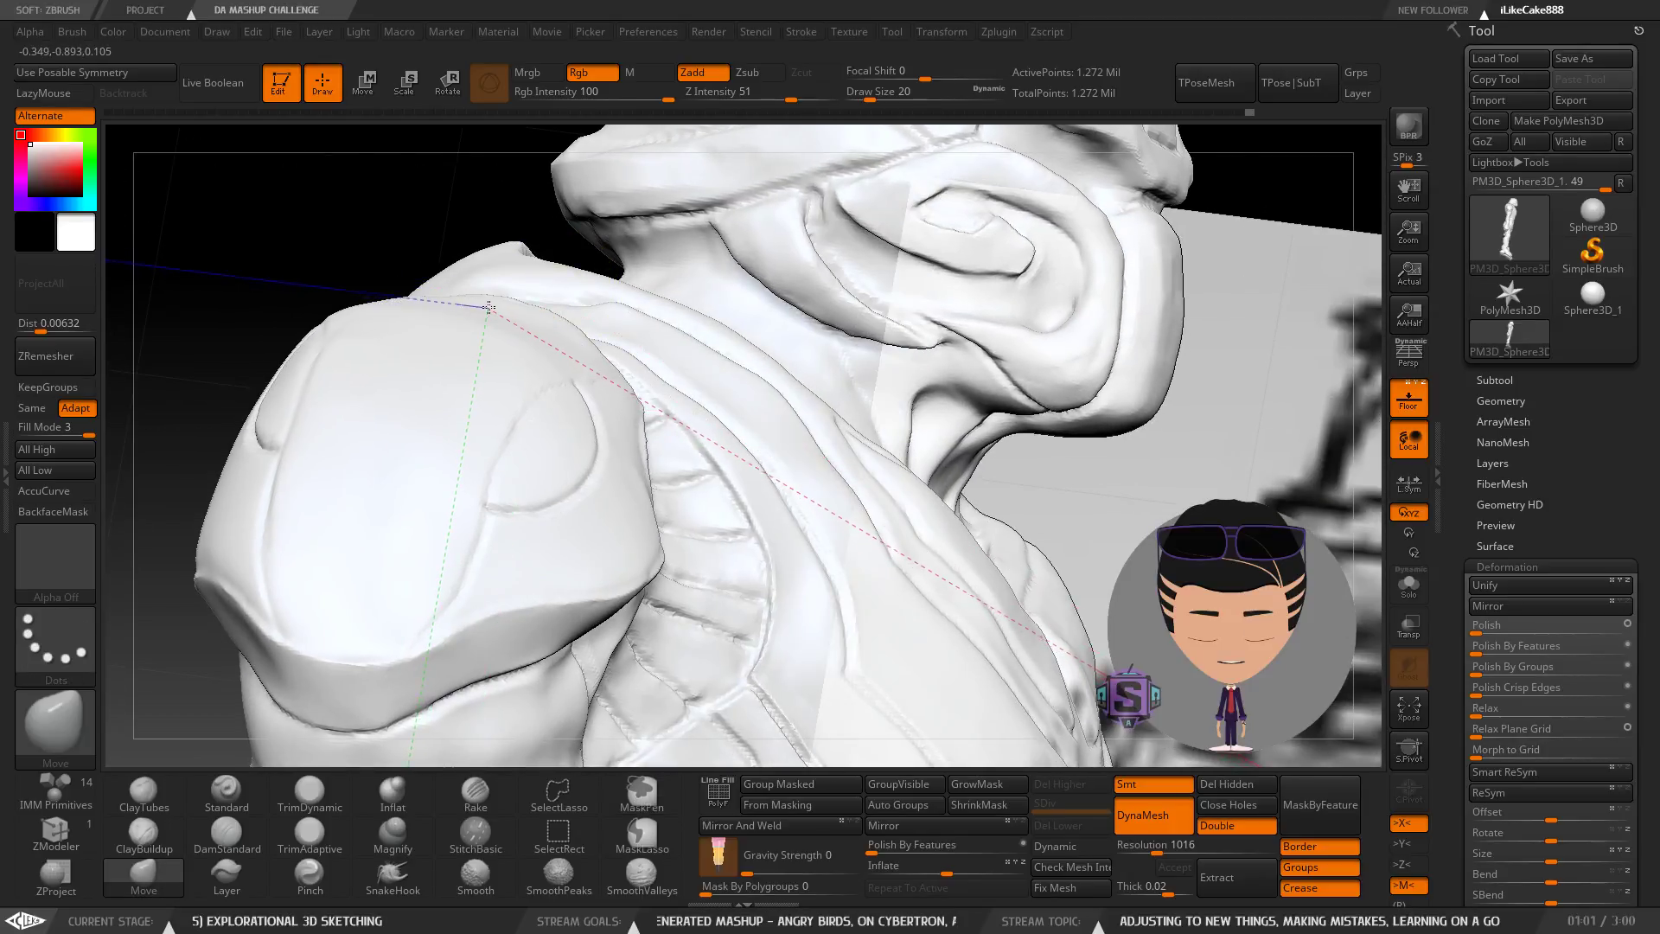
mouse_move(498, 316)
right_mouse_down()
mouse_move(516, 339)
mouse_move(587, 264)
right_mouse_up()
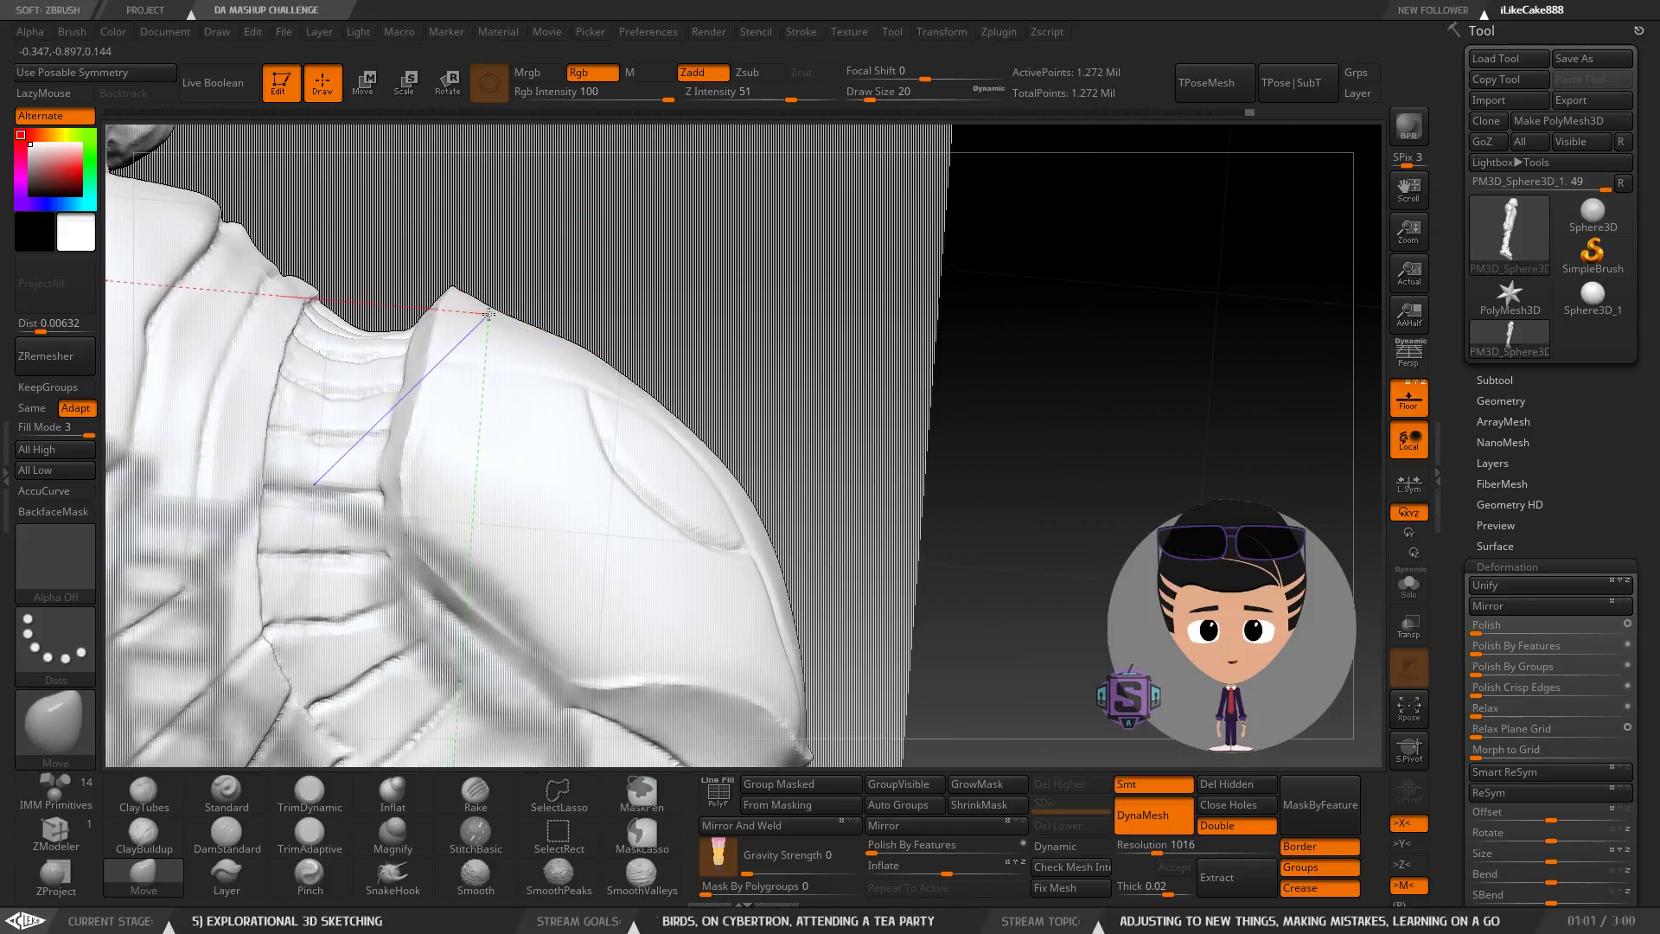
Adjust the shoulder panel's top contour with the Move brush at draw size 22 and remesh the model with DynaMesh.
right_click_drag(532, 315, 540, 361)
key("s")
left_click_drag(527, 320, 511, 315)
right_click_drag(511, 315, 529, 282)
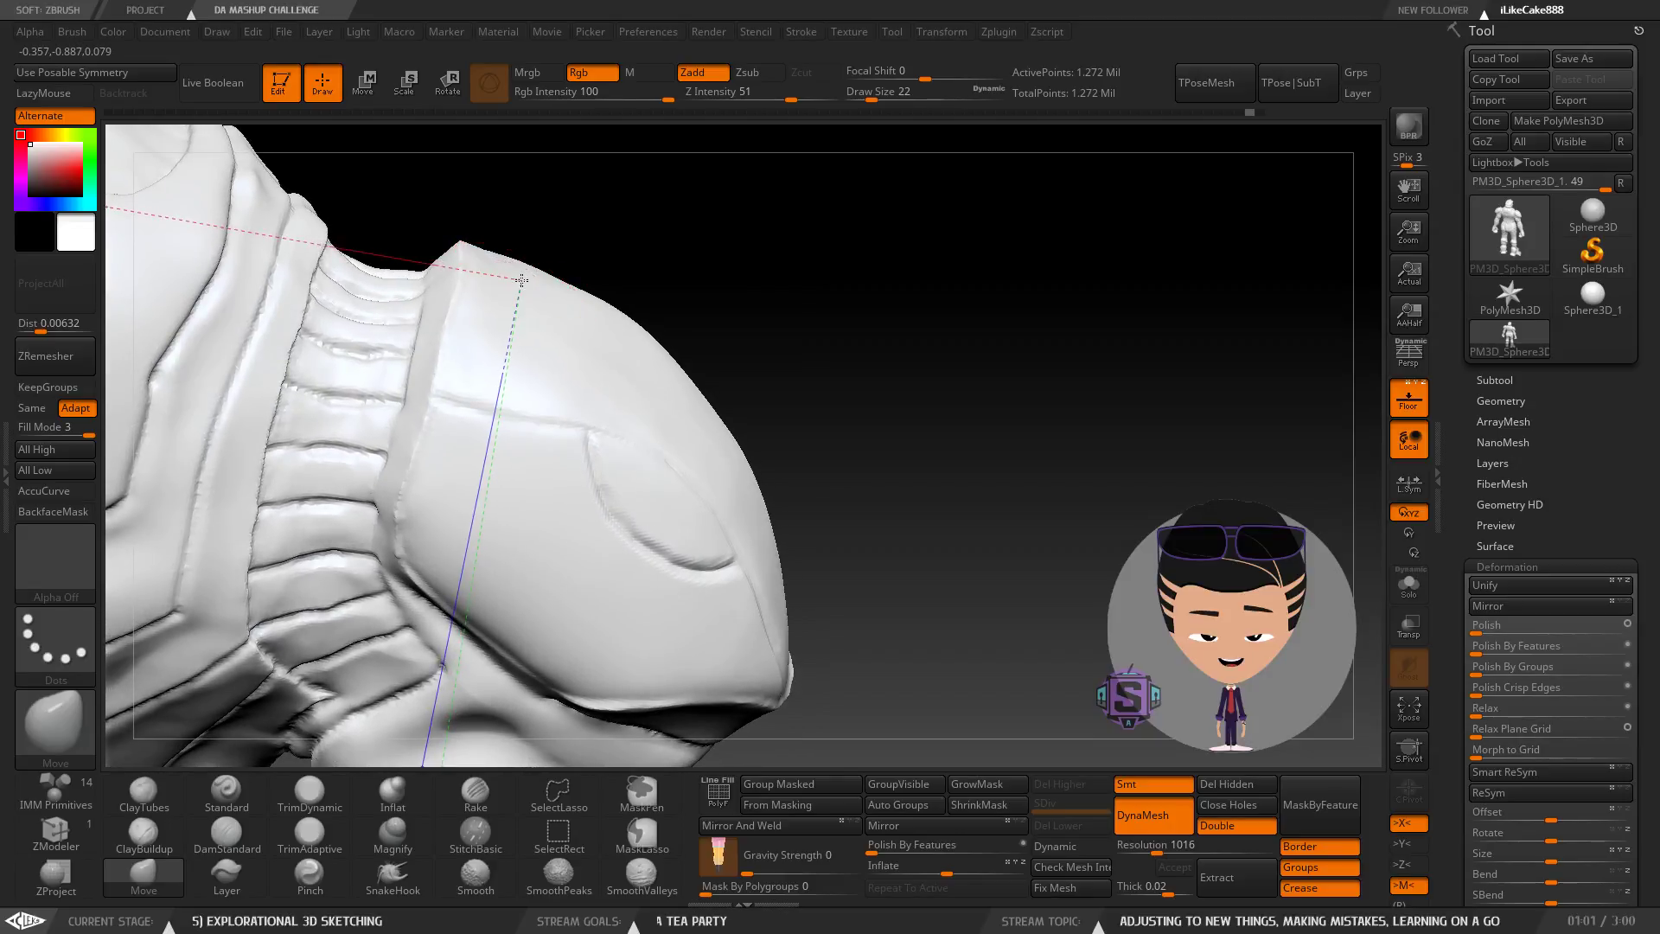
mouse_move(528, 274)
right_mouse_down()
mouse_move(400, 359)
mouse_move(493, 315)
mouse_move(581, 212)
mouse_move(576, 280)
mouse_move(638, 211)
mouse_move(494, 285)
mouse_move(601, 354)
mouse_move(627, 403)
mouse_move(676, 315)
right_mouse_up()
key("ctrl")
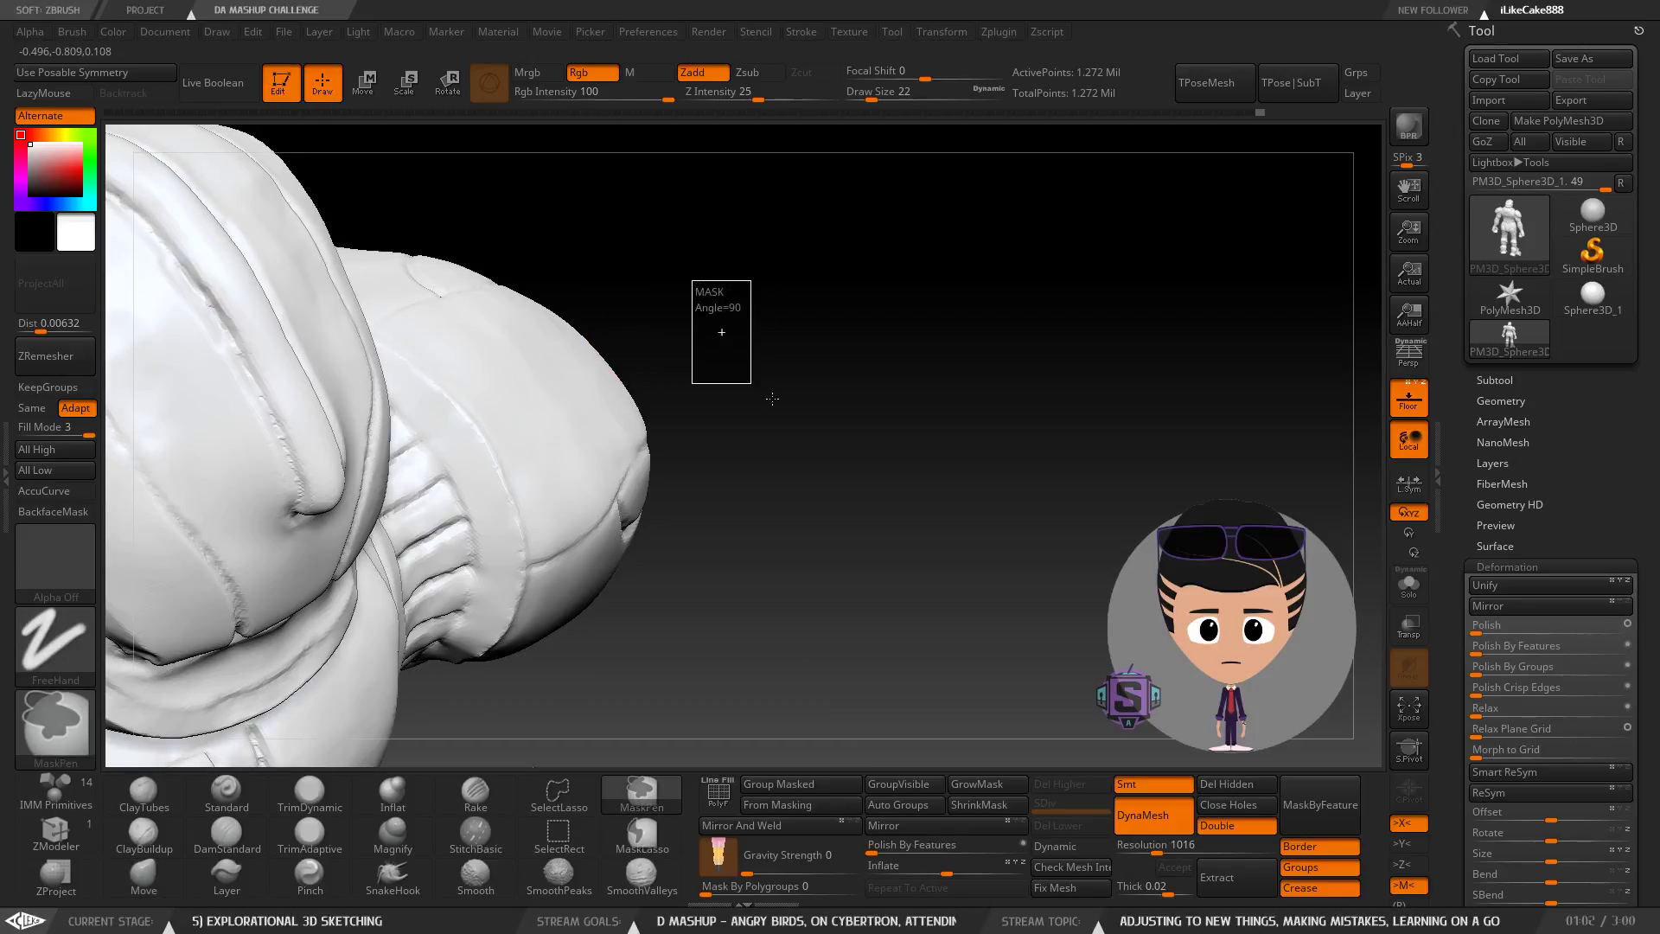
Smooth the shoulder panel's upper surface between its seam lines at draw size 16.
right_click_drag(556, 364, 591, 393)
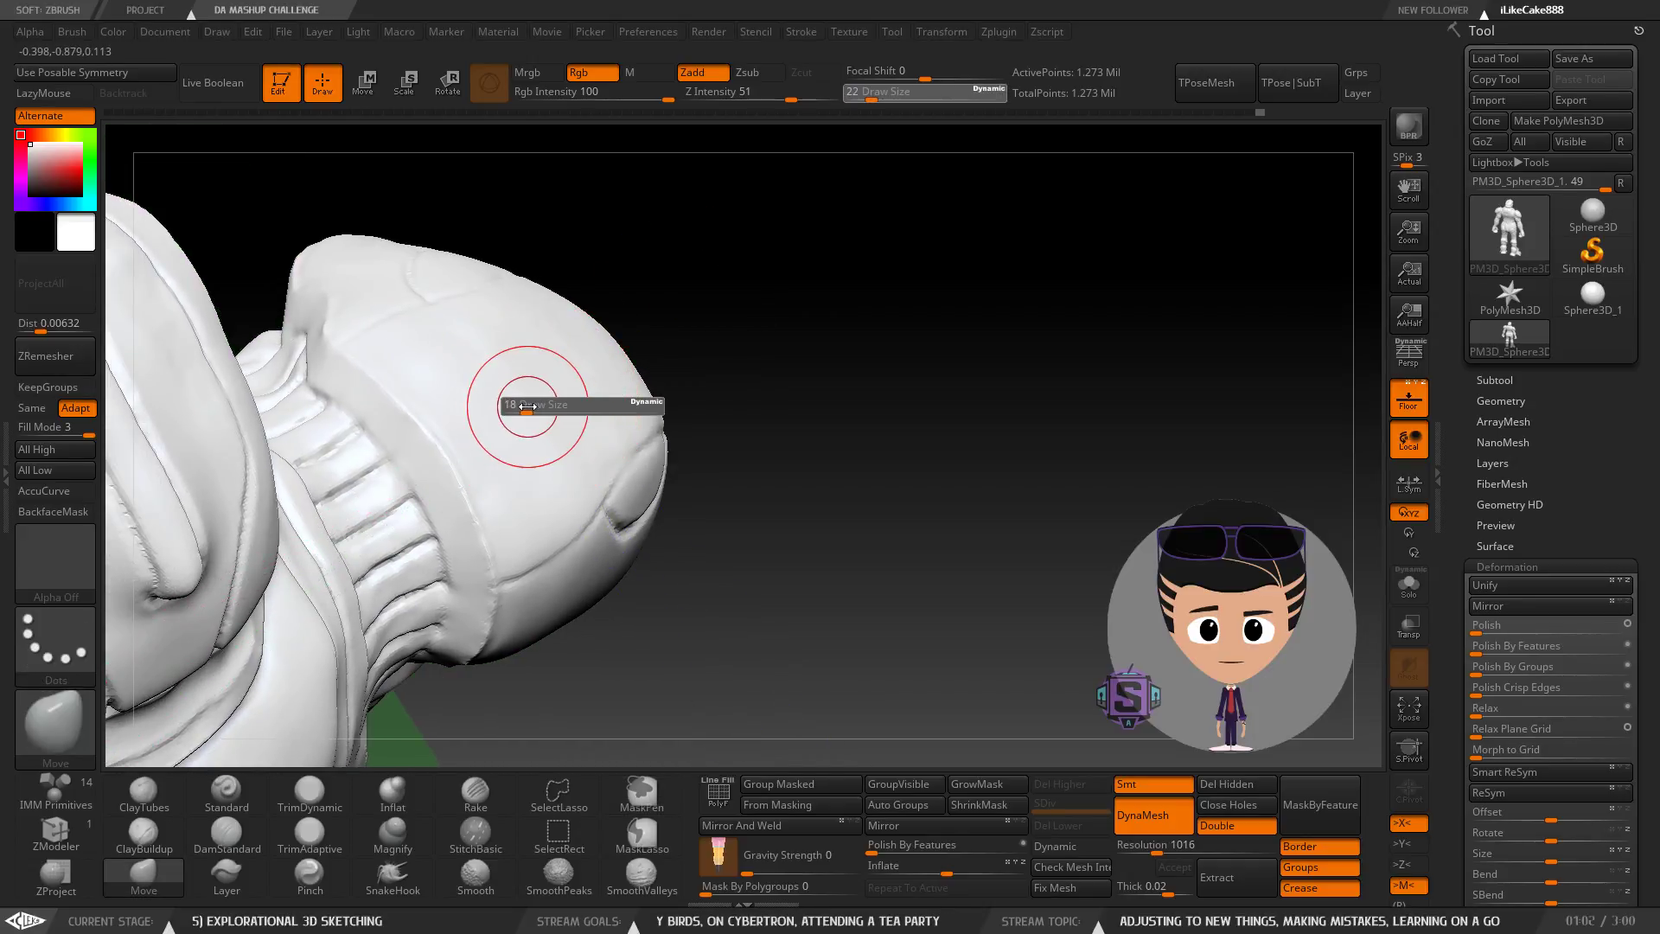
left_click_drag(527, 407, 525, 406)
key("shift")
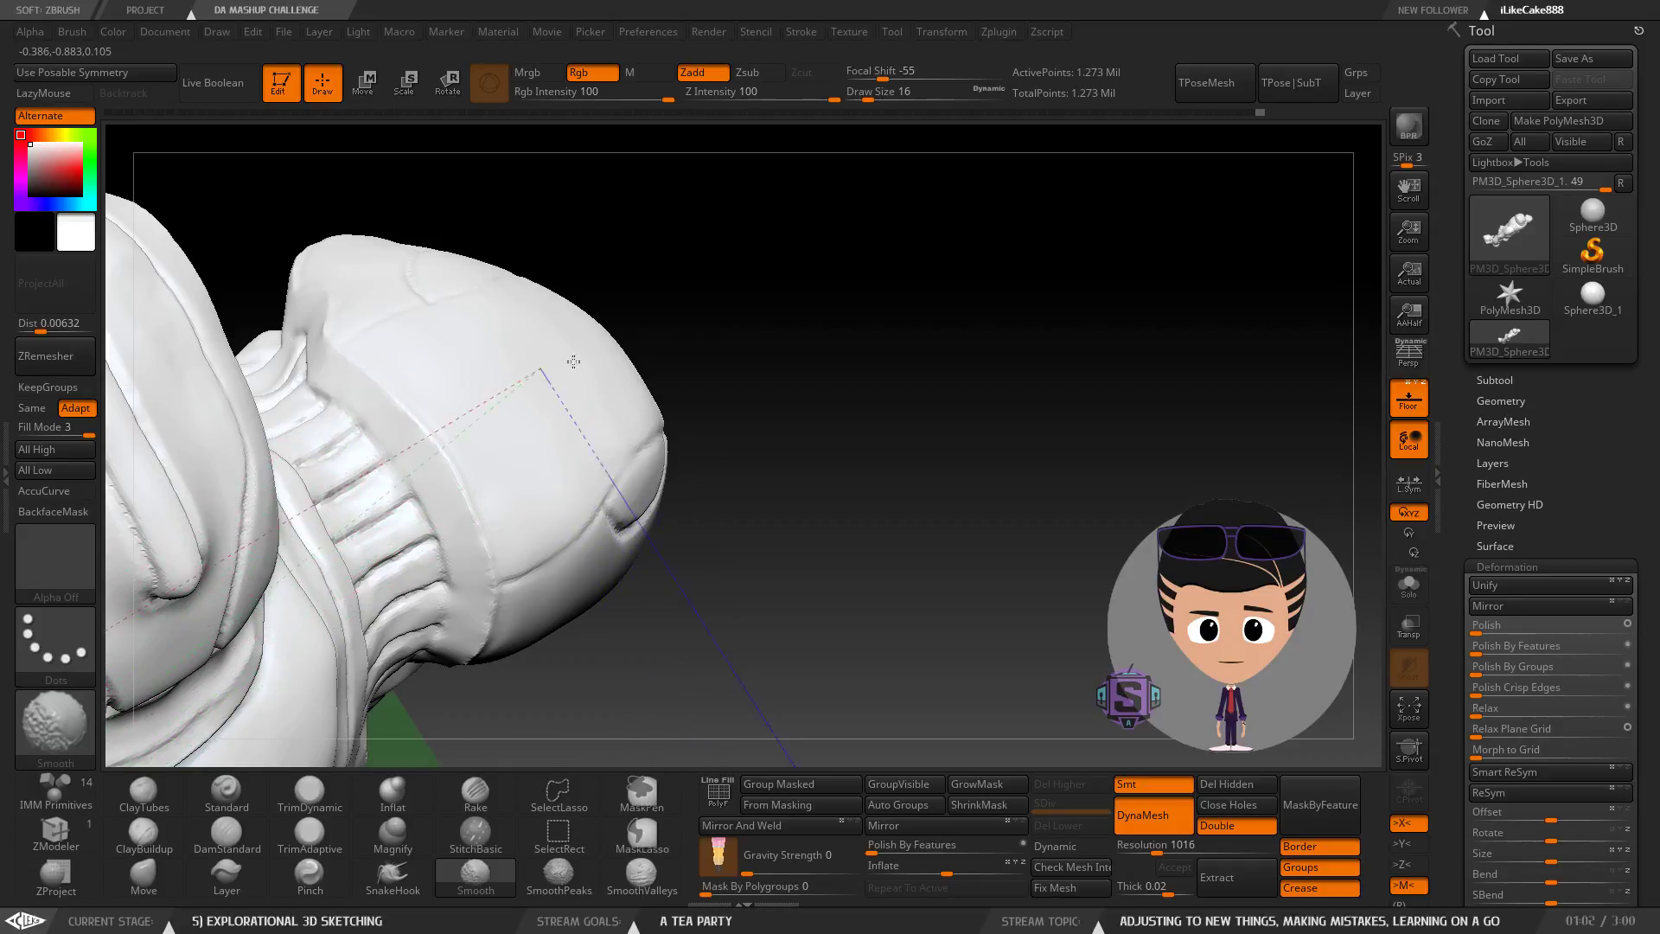
mouse_move(563, 364)
right_mouse_down()
mouse_move(535, 499)
mouse_move(574, 419)
mouse_move(488, 350)
mouse_move(567, 505)
mouse_move(545, 458)
mouse_move(578, 476)
mouse_move(581, 510)
right_mouse_up()
mouse_move(541, 400)
right_mouse_down()
mouse_move(559, 319)
mouse_move(470, 497)
mouse_move(524, 519)
mouse_move(556, 398)
mouse_move(506, 452)
right_mouse_up()
Build up the shoulder panel's surface near its inner edge with the ClayBuildup brush at draw size 16 and remesh with DynaMesh.
left_click(233, 835)
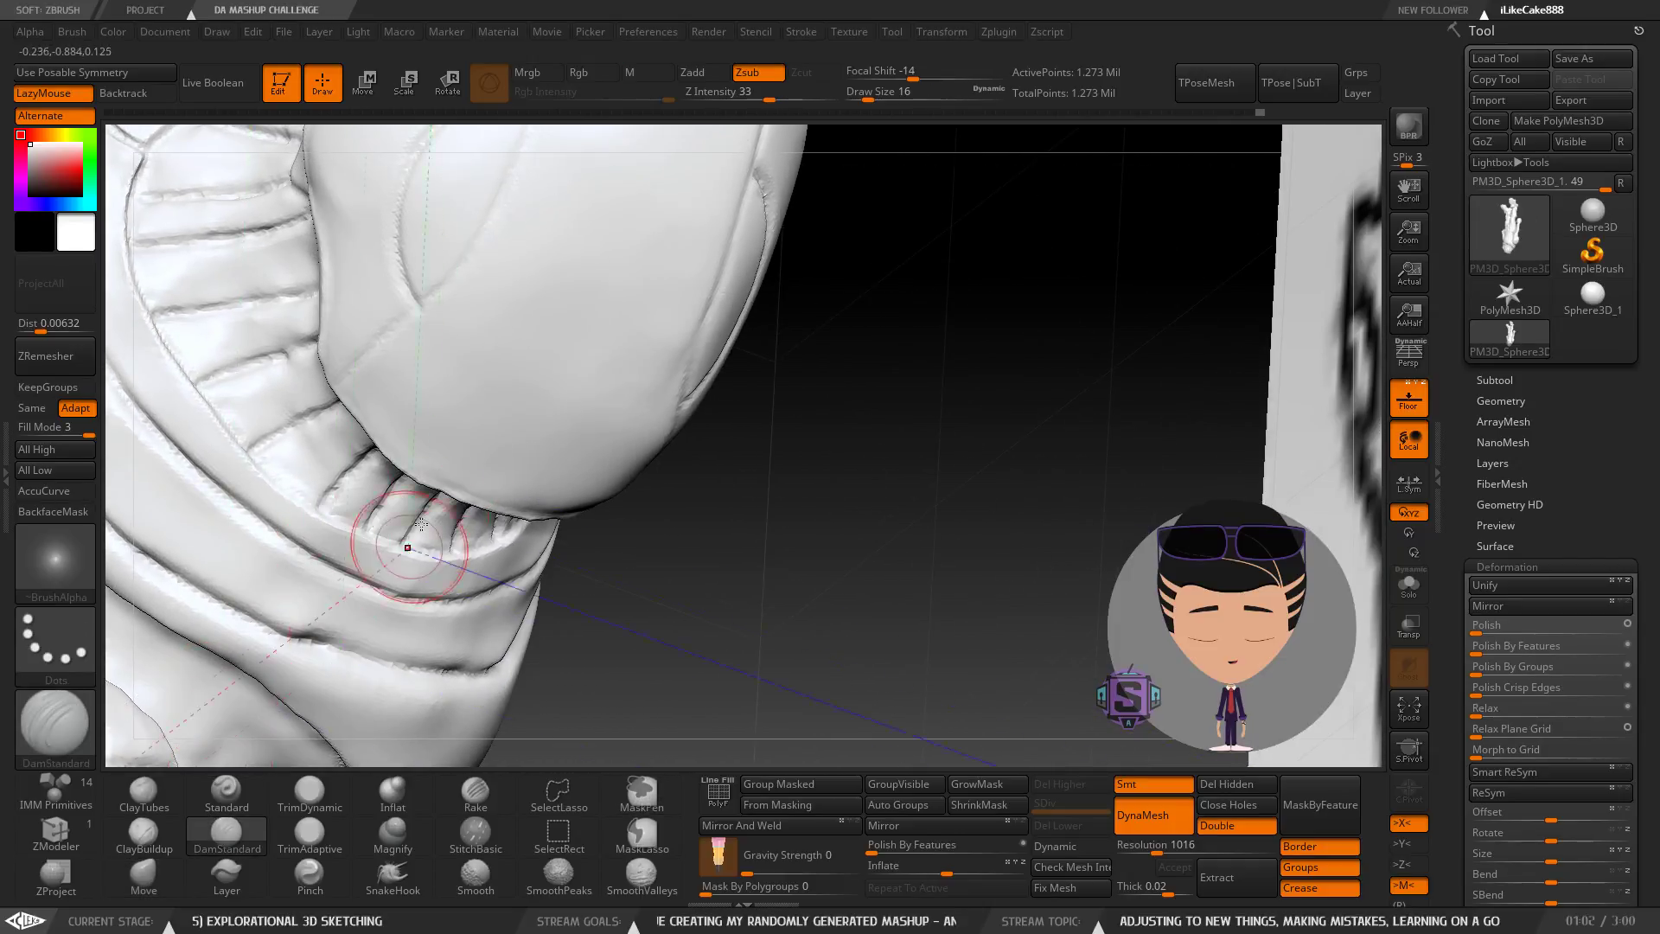
left_click(151, 835)
mouse_move(450, 398)
right_mouse_down()
mouse_move(461, 425)
mouse_move(420, 446)
mouse_move(563, 519)
right_mouse_up()
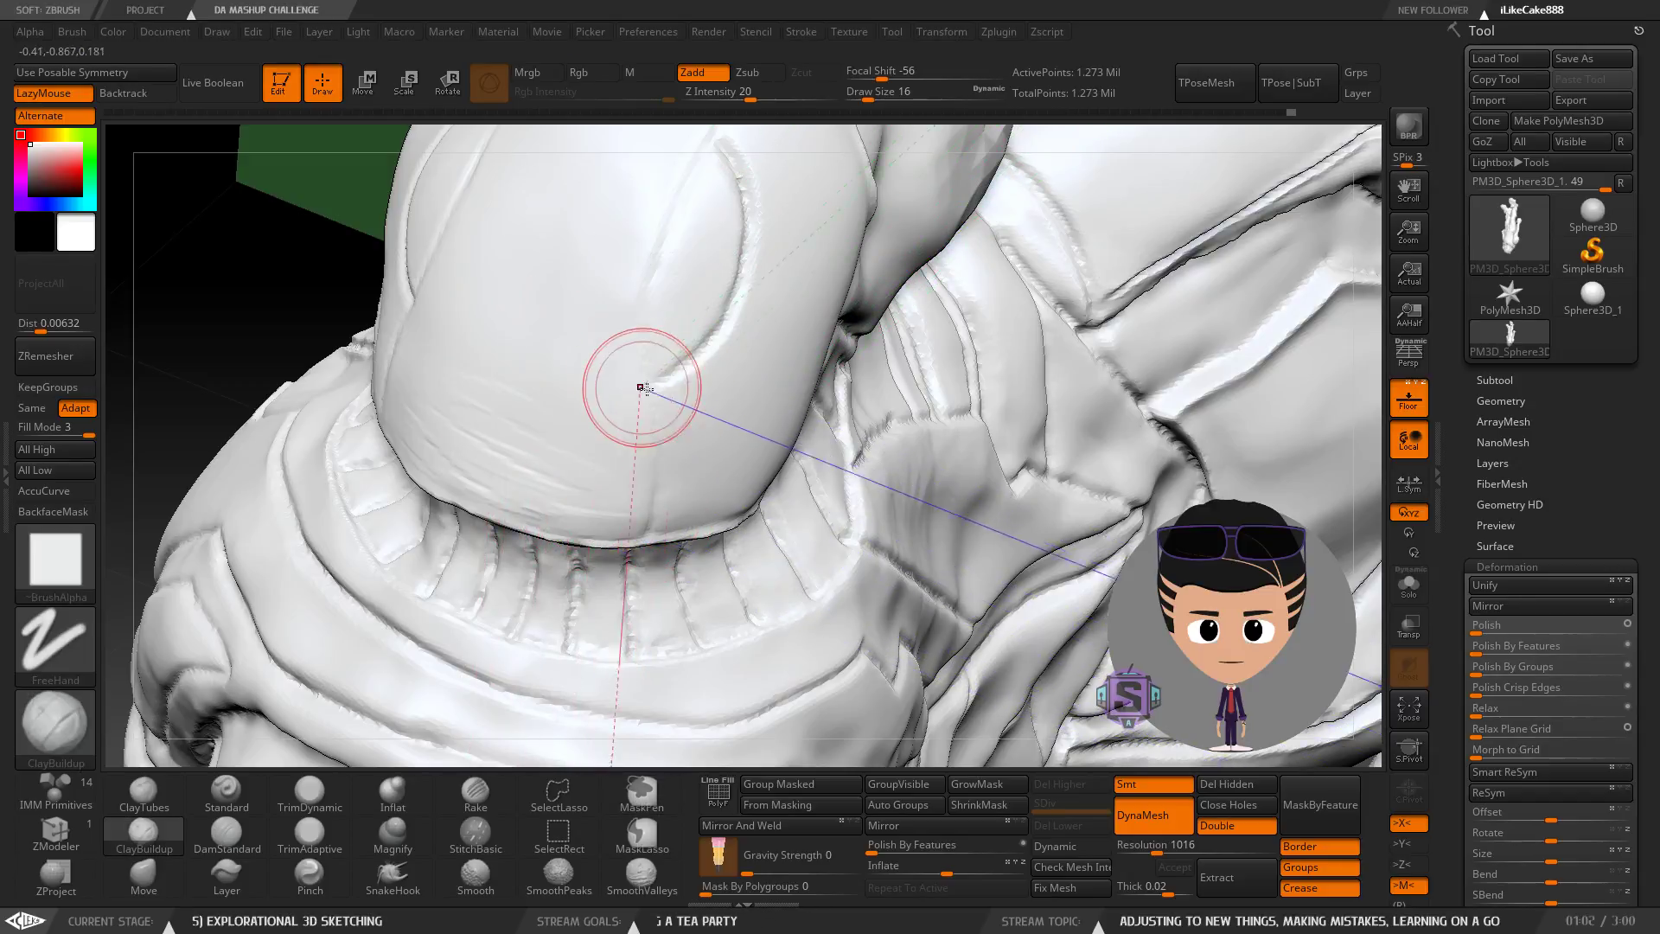
key("ctrl")
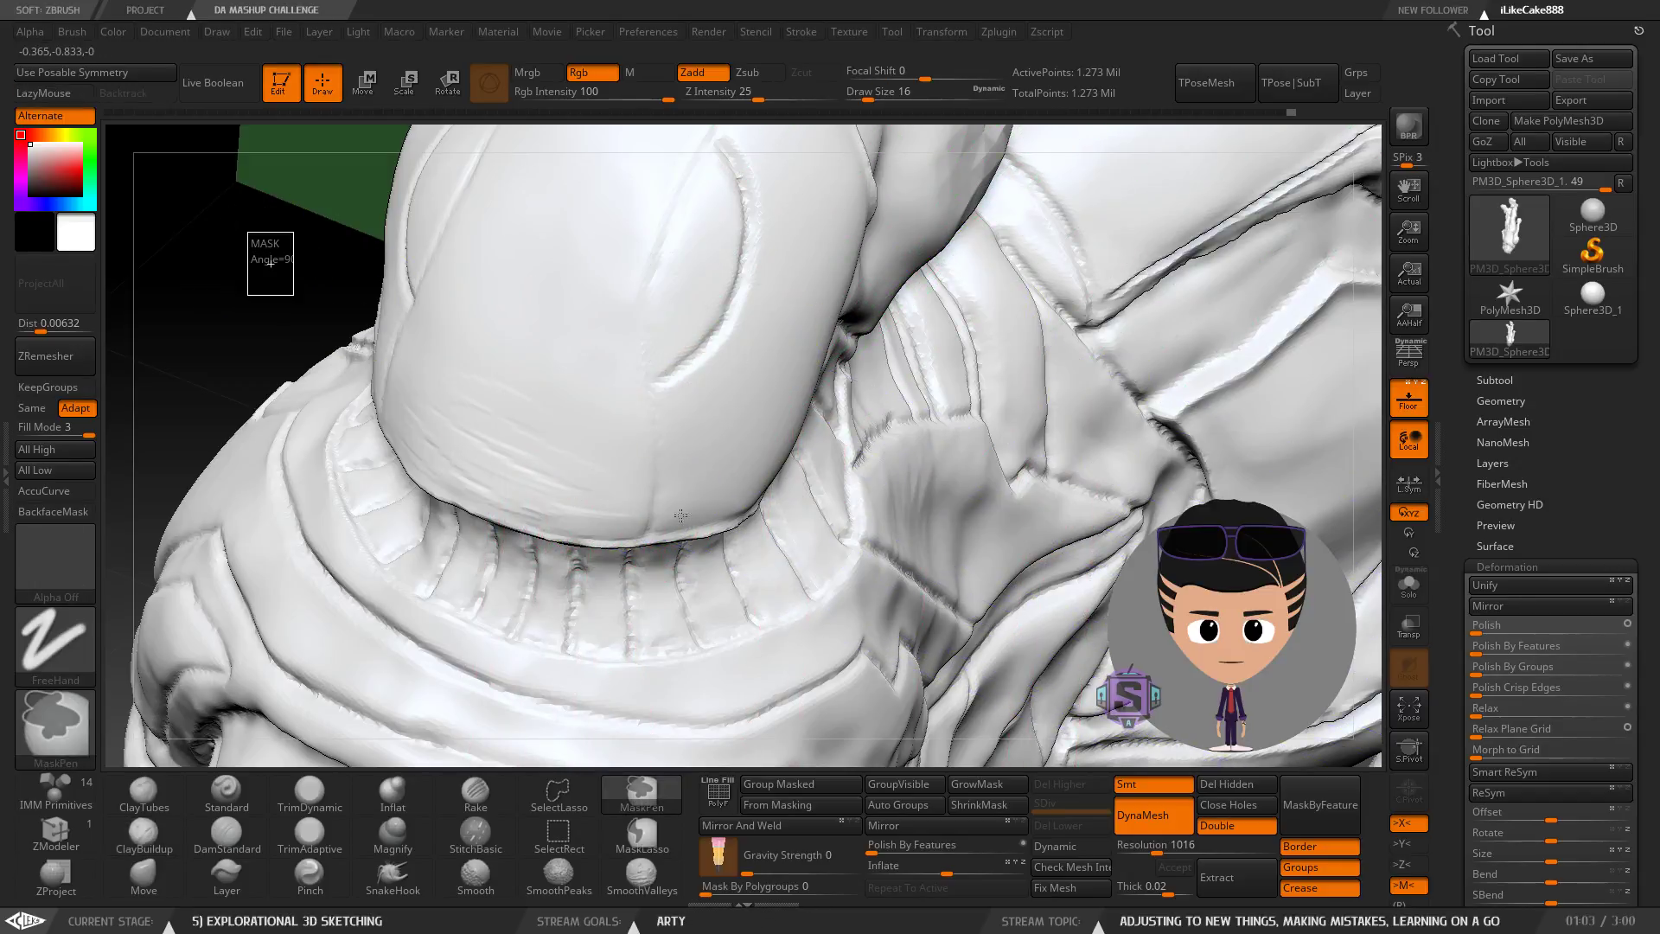
Smooth the shoulder panel's lower surface, refine its bottom edge with the Move brush at draw size 25, and remesh with DynaMesh.
key("shift")
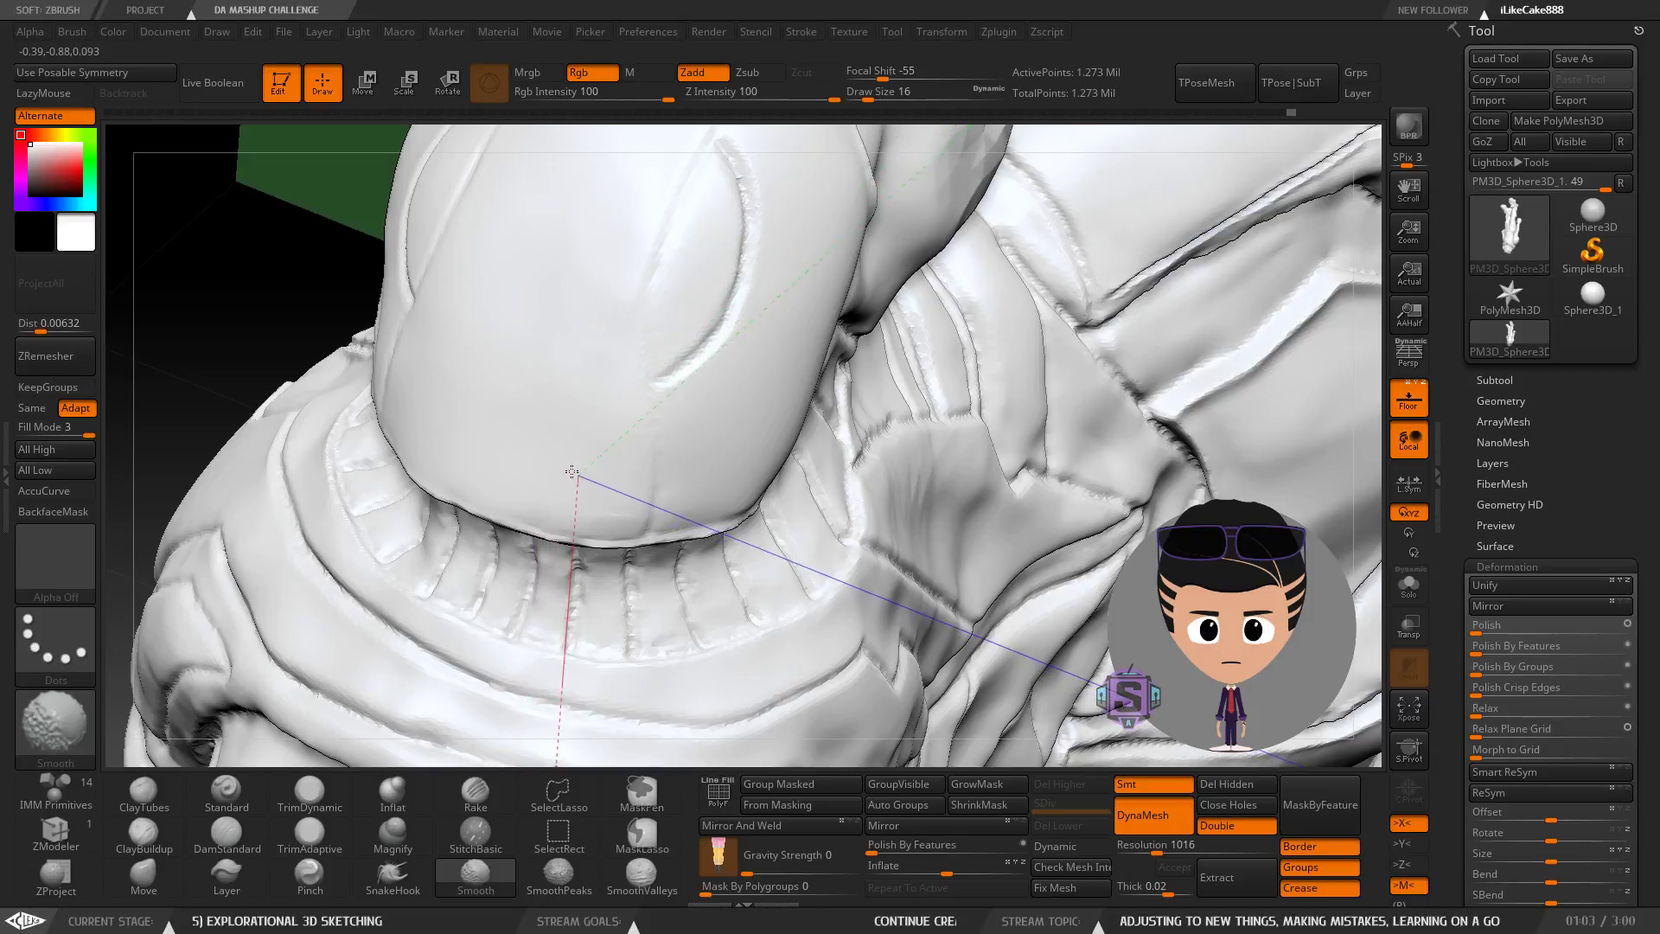
mouse_move(569, 415)
right_mouse_down("ctrl")
mouse_move(576, 547)
mouse_move(611, 474)
mouse_move(608, 515)
mouse_move(702, 521)
right_mouse_up("ctrl")
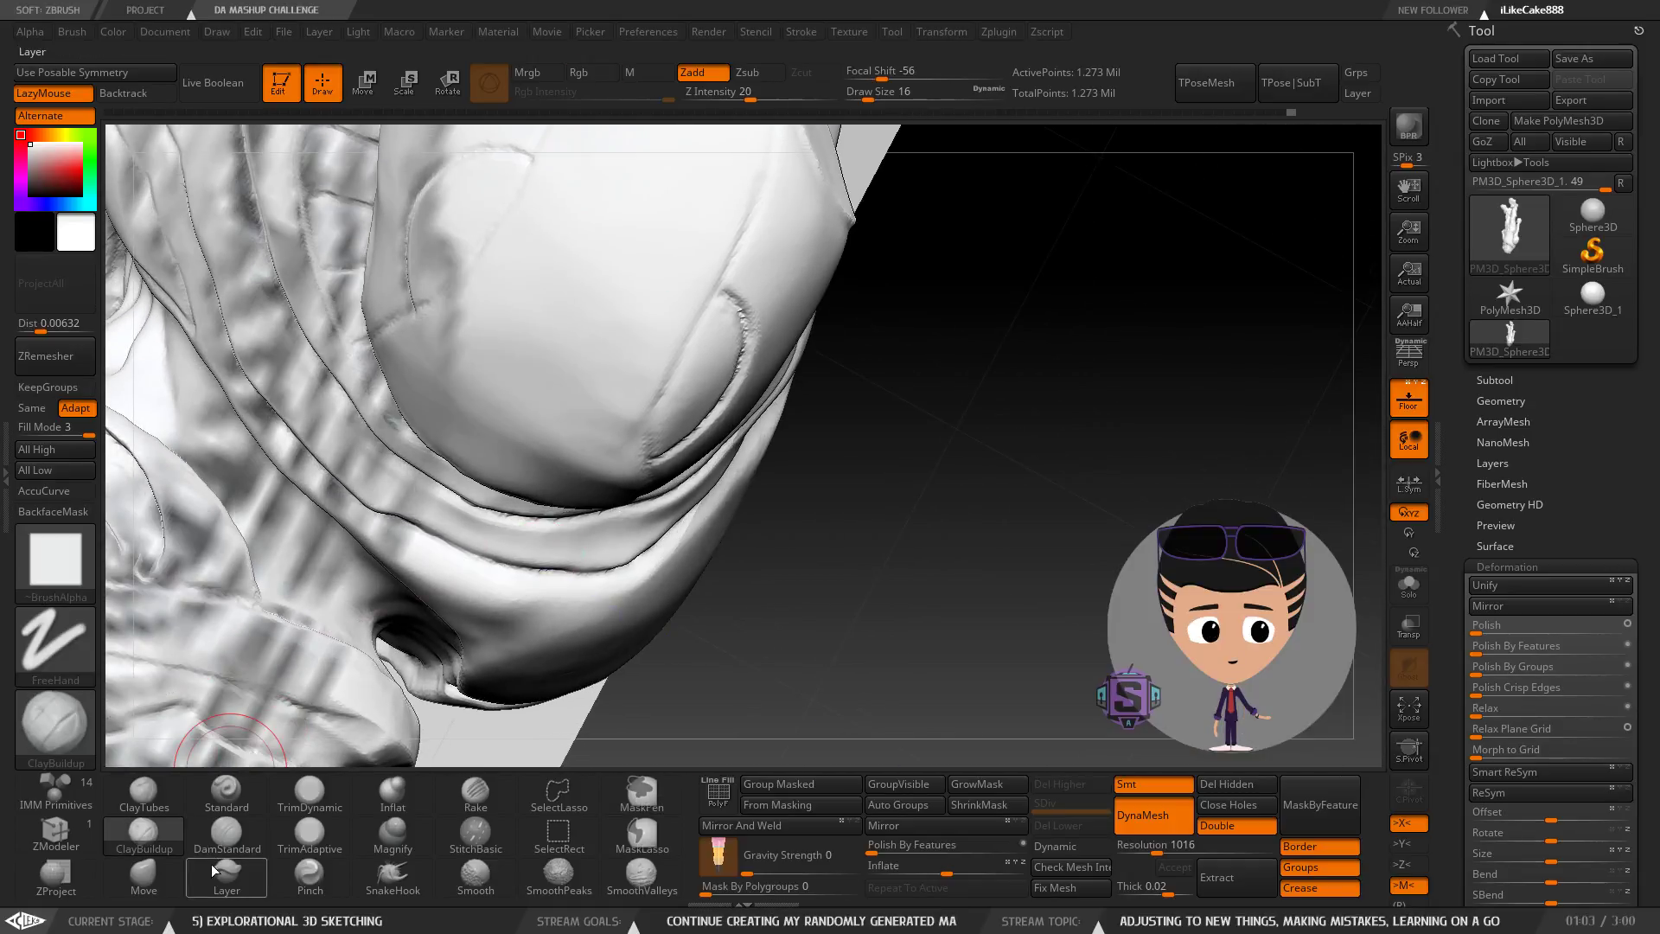
key("b")
key("m")
key("v")
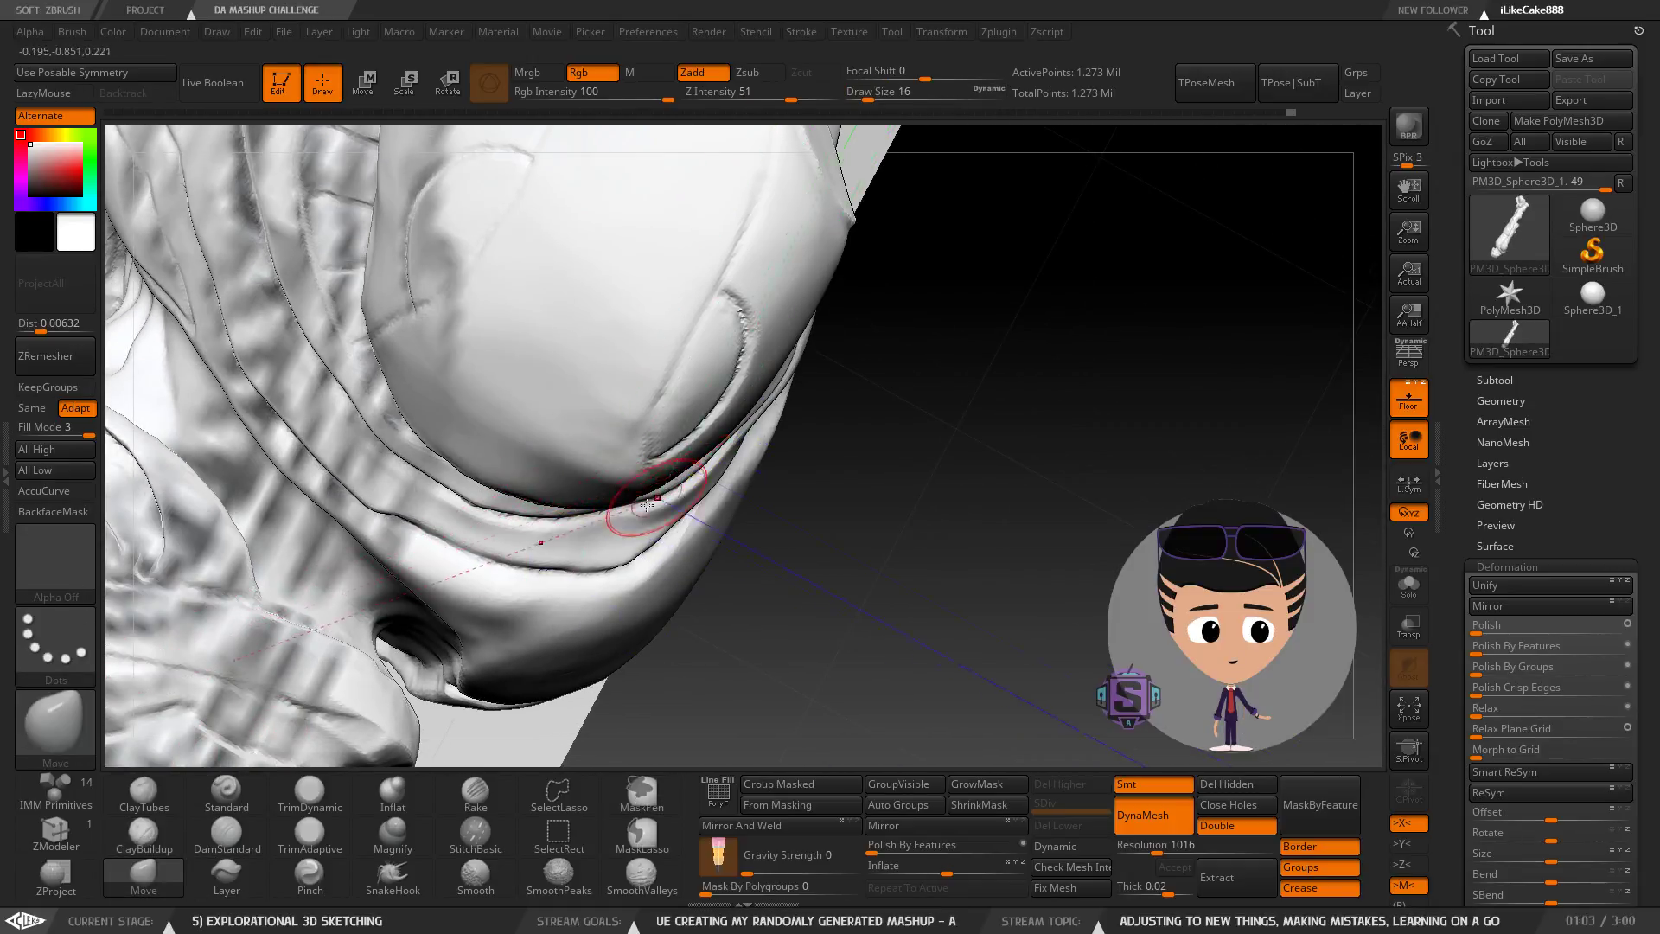
key("s")
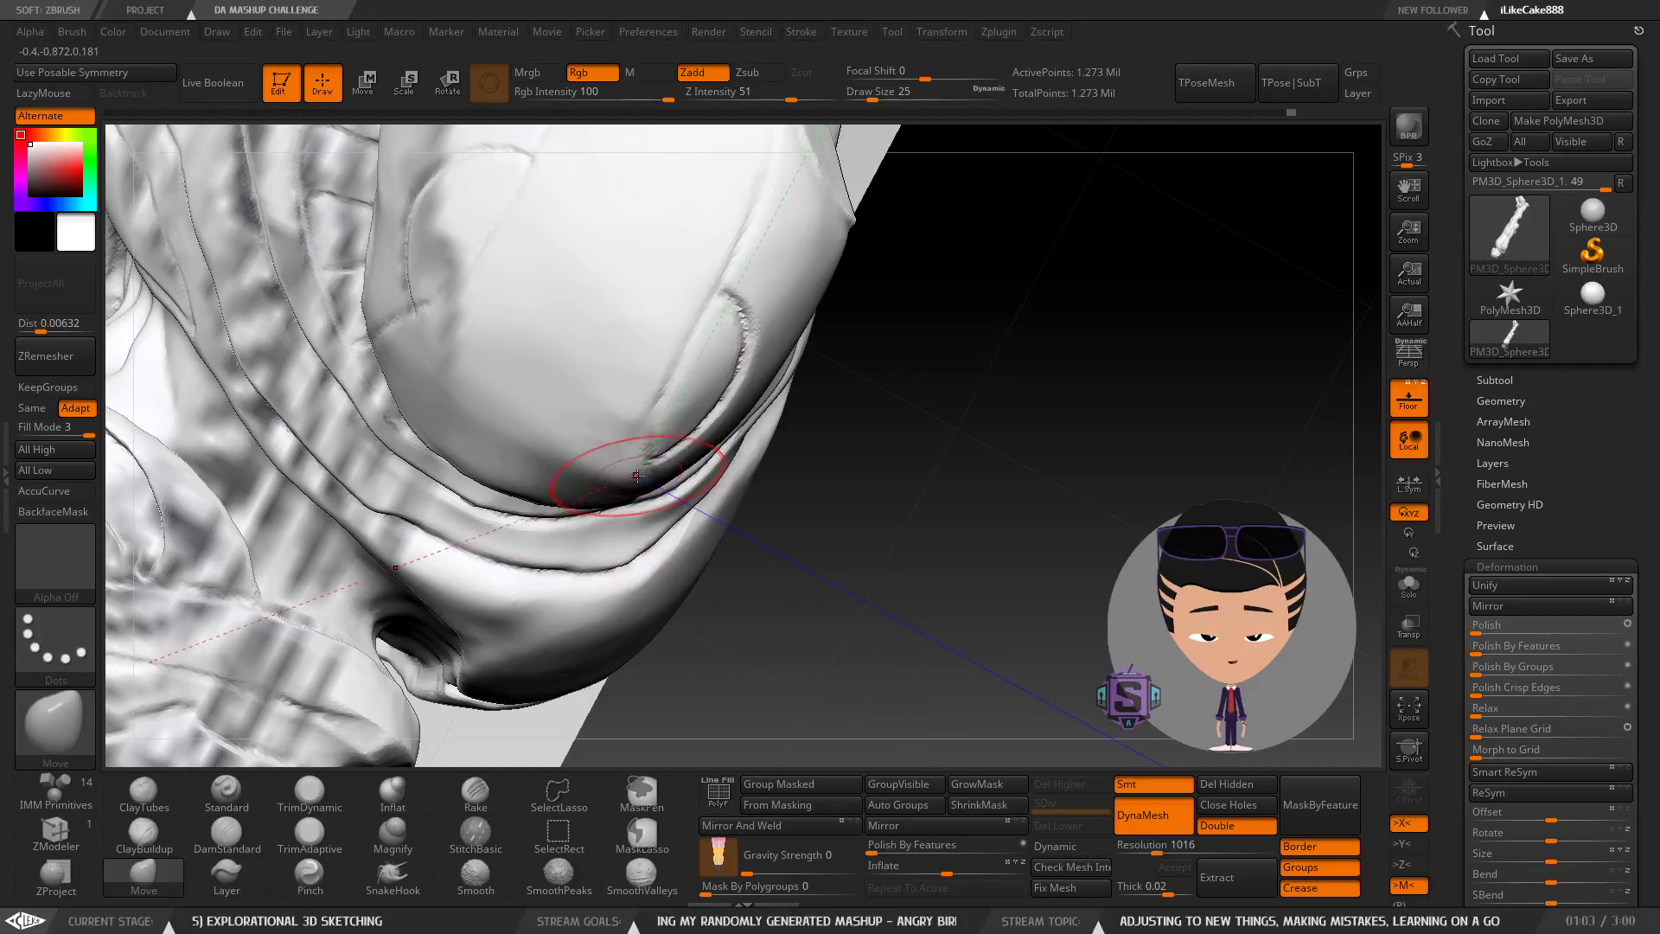
right_click_drag(635, 465, 590, 428)
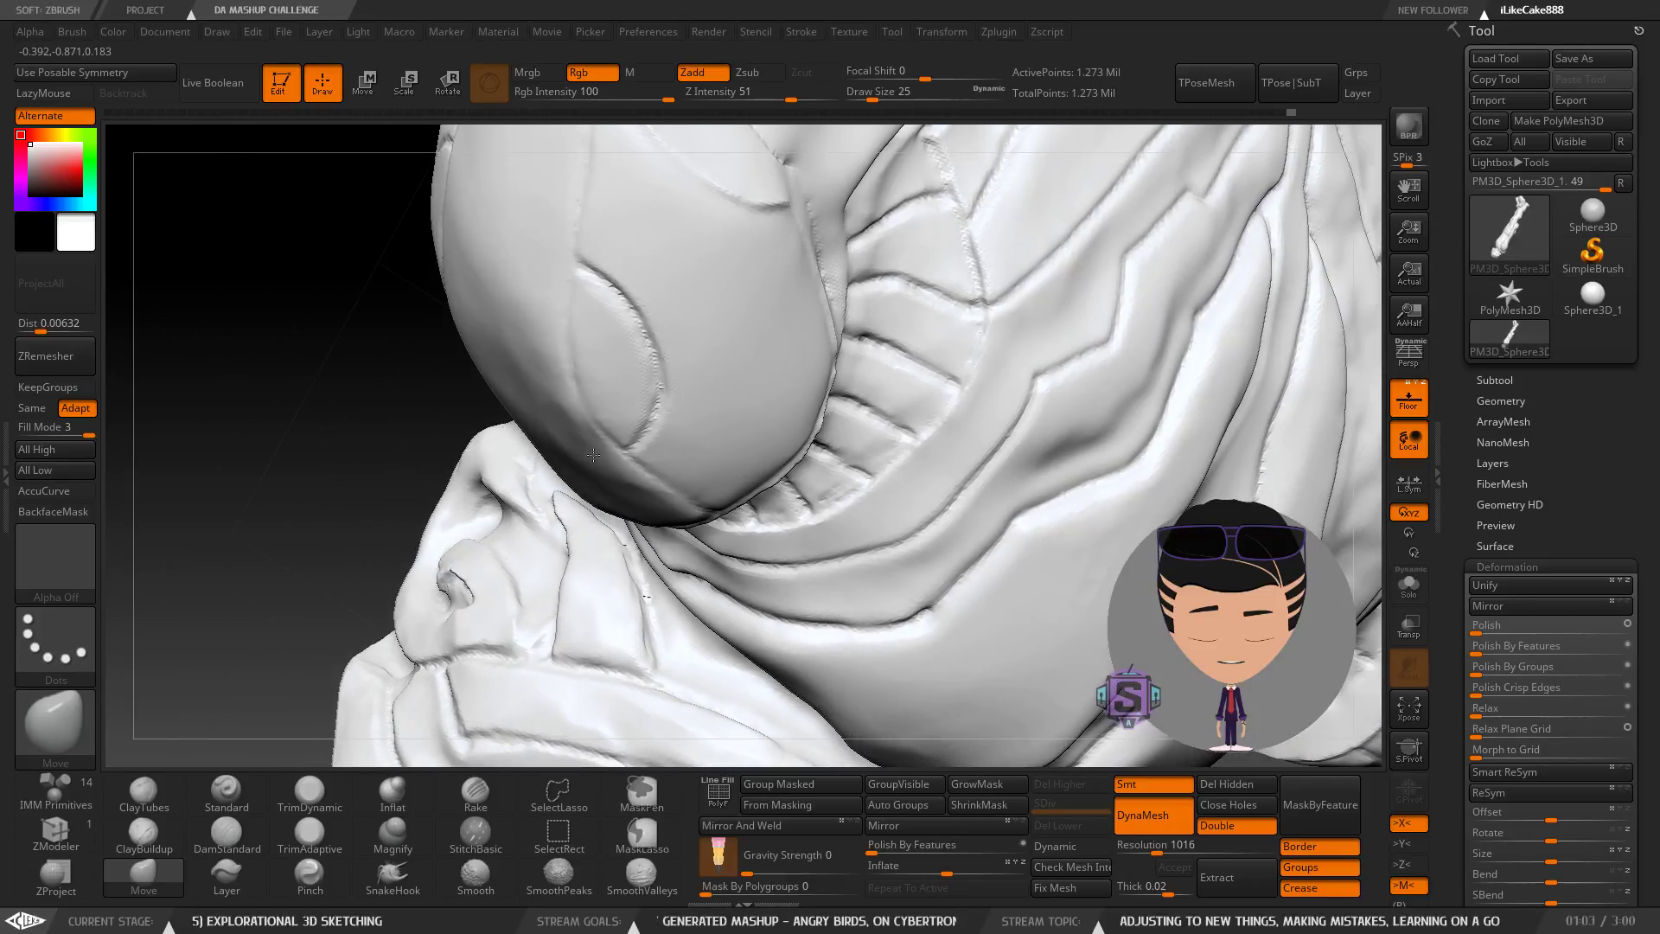
mouse_move(547, 564)
right_mouse_down()
mouse_move(670, 475)
mouse_move(641, 453)
mouse_move(854, 455)
right_mouse_up()
mouse_move(853, 455)
left_mouse_down("ctrl")
mouse_move(955, 466)
mouse_move(934, 460)
left_mouse_up("ctrl")
mouse_move(736, 464)
right_mouse_down("ctrl")
mouse_move(661, 356)
mouse_move(645, 267)
mouse_move(619, 375)
mouse_move(635, 364)
right_mouse_up("ctrl")
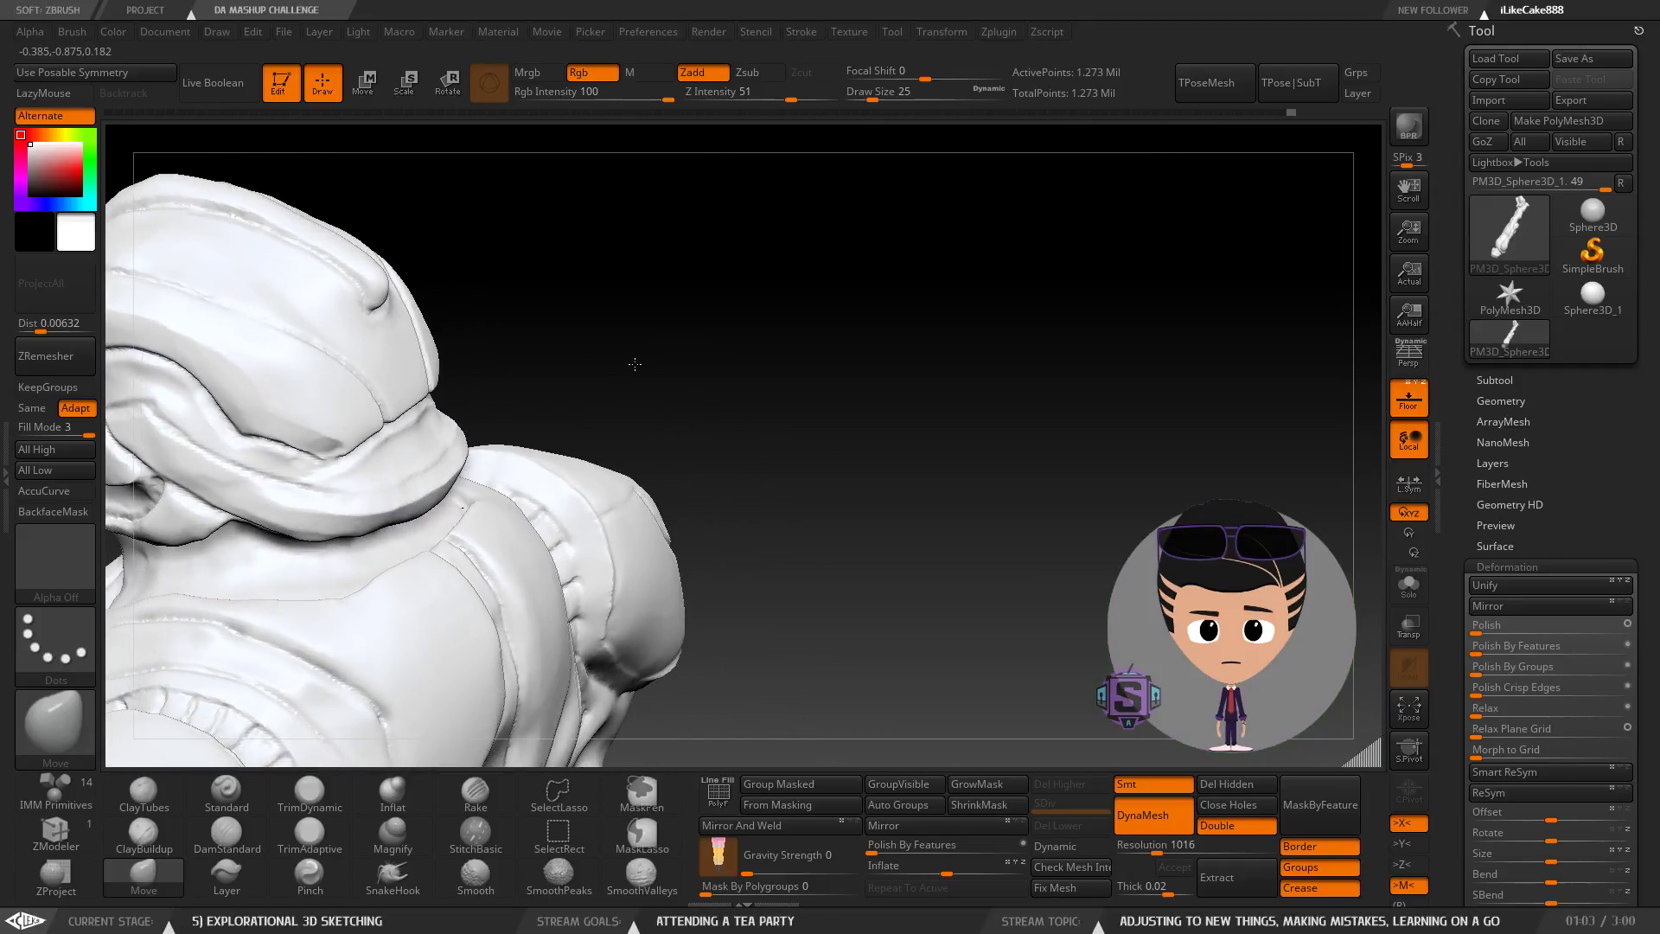
mouse_move(670, 436)
right_mouse_down("ctrl")
mouse_move(694, 502)
mouse_move(665, 308)
mouse_move(674, 530)
mouse_move(646, 572)
mouse_move(665, 582)
right_mouse_up("ctrl")
right_click_drag(683, 388, 685, 487)
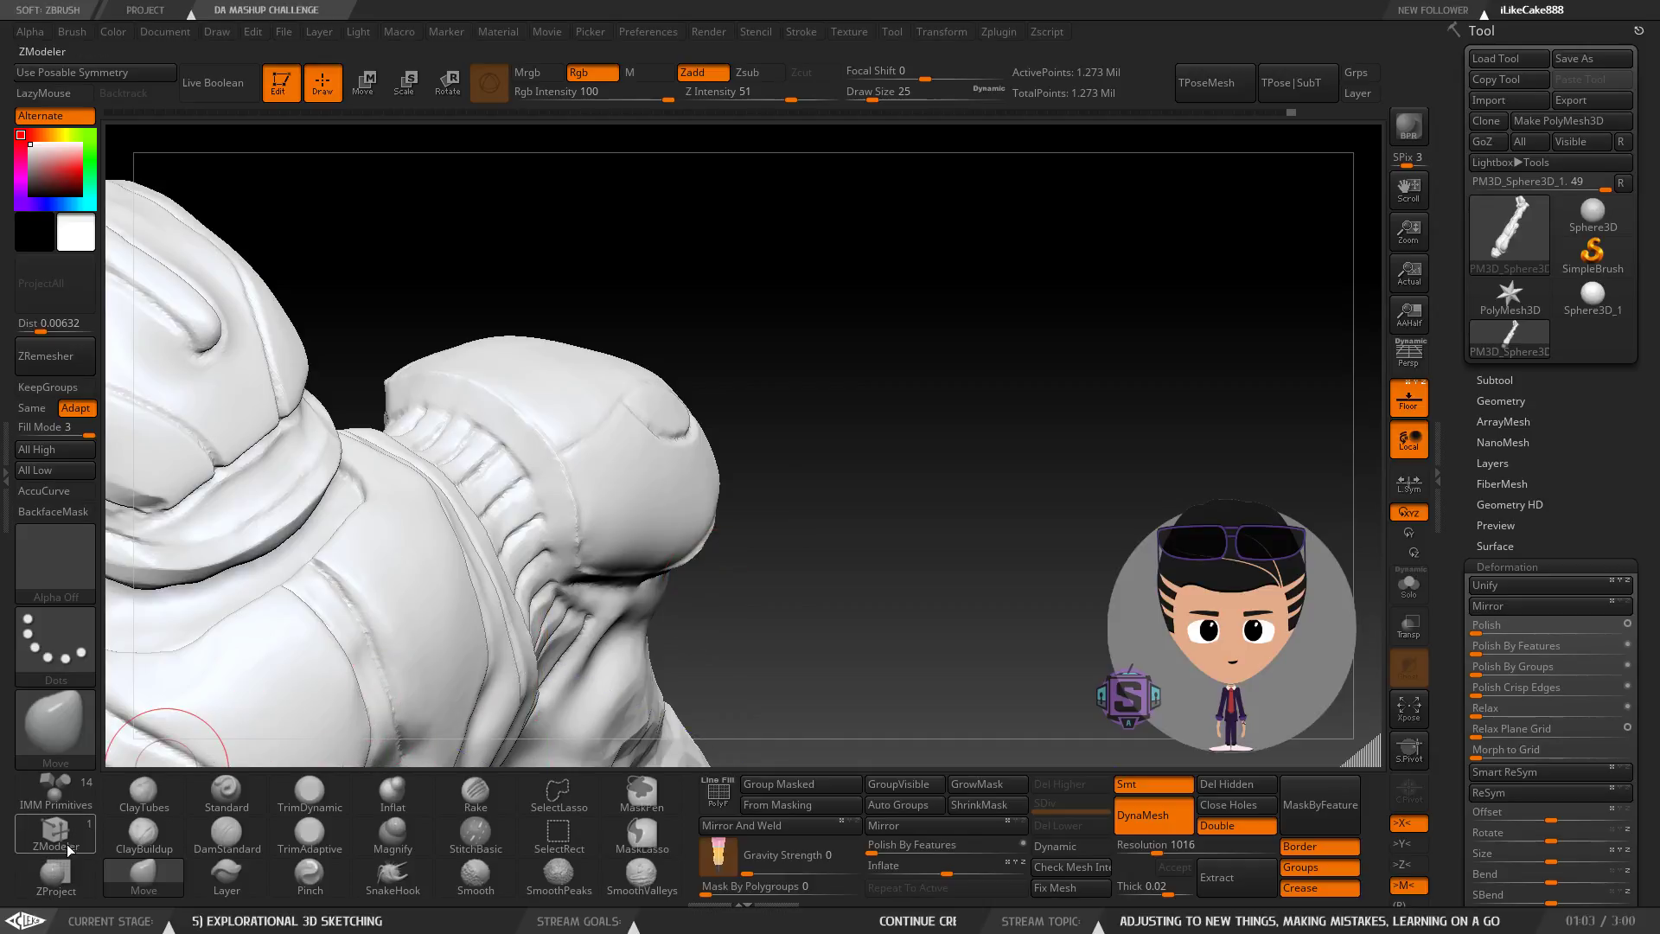
left_click(55, 789)
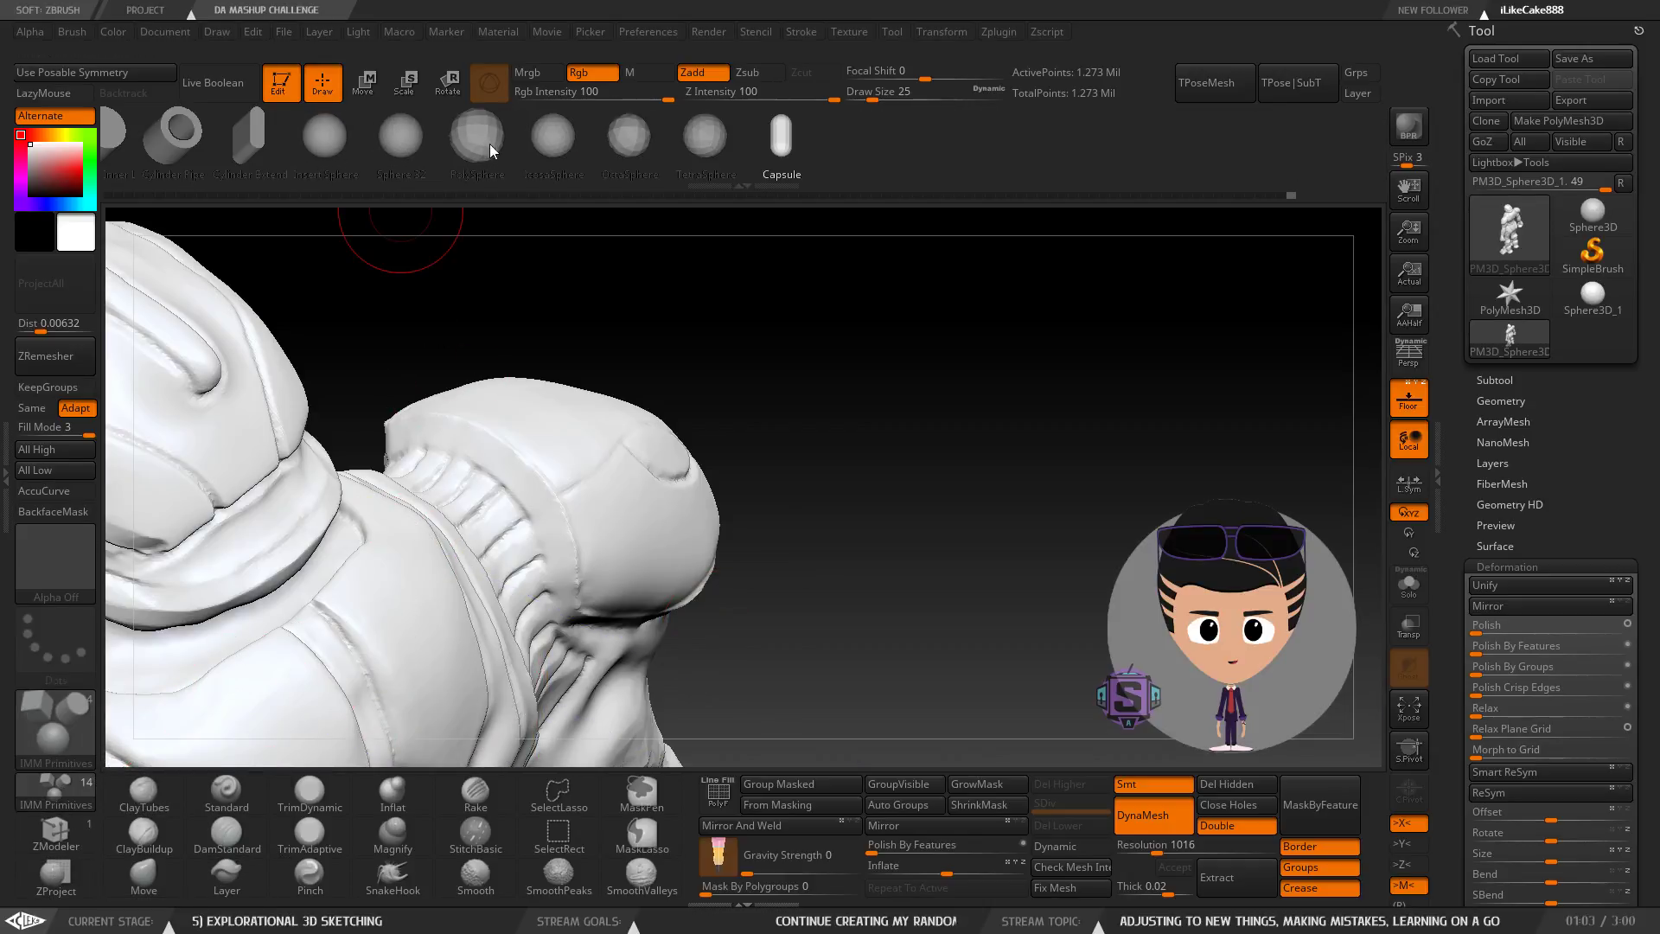
left_click_drag(479, 161, 1072, 166)
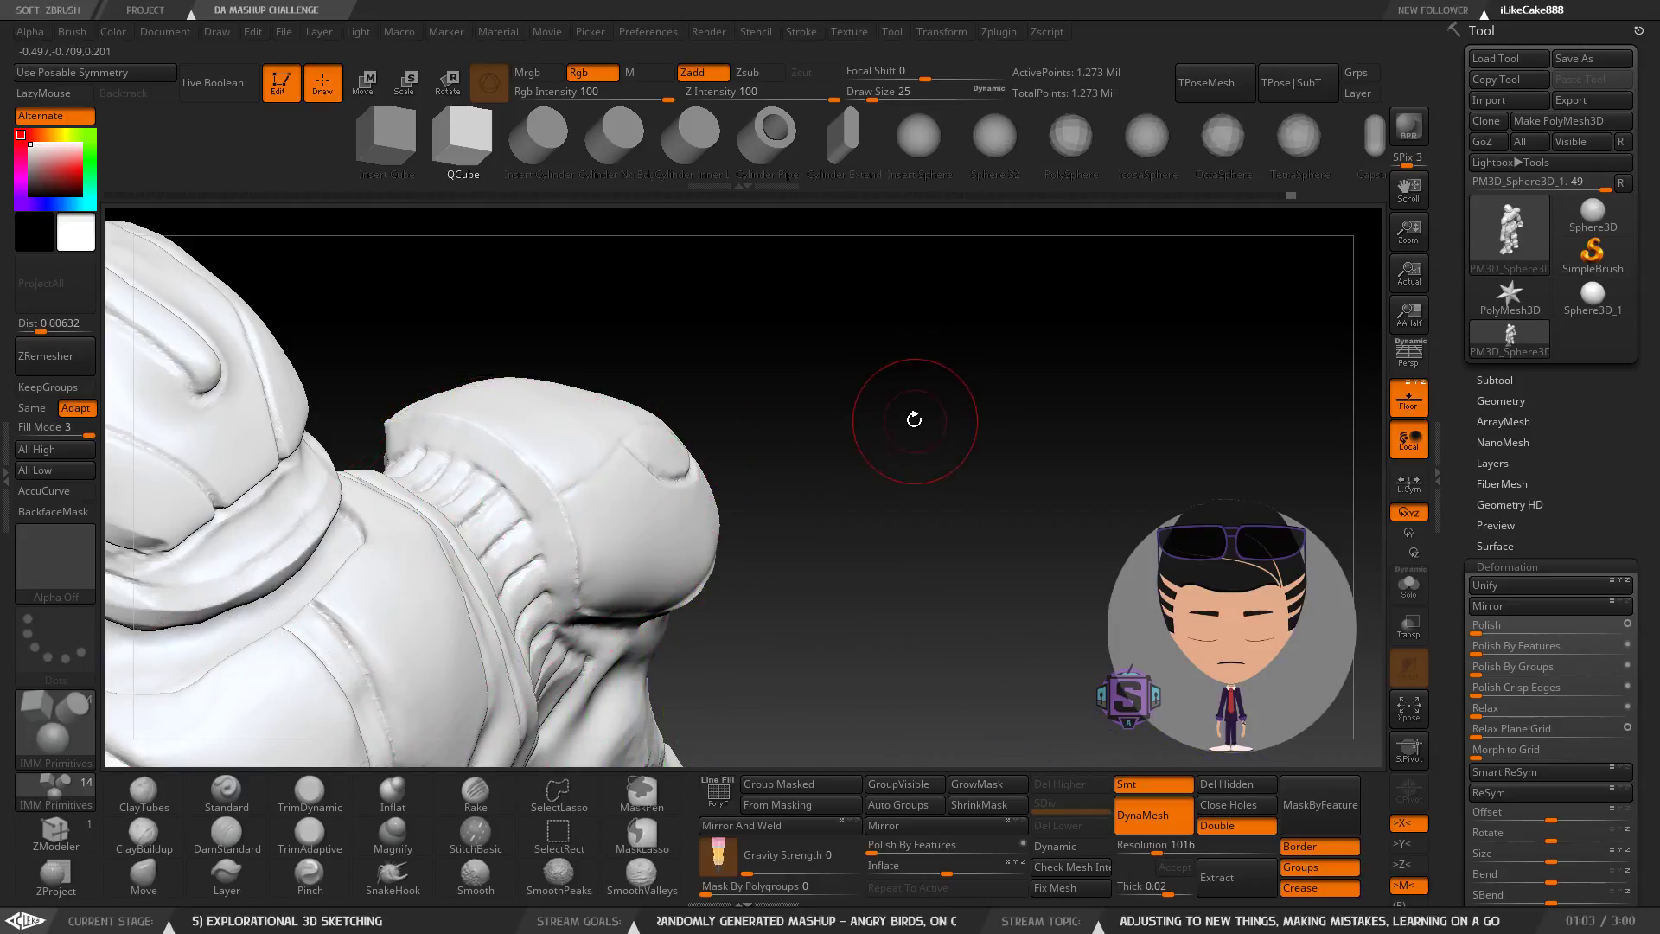
Build up the rear surface of the shoulder panel with the ClayBuildup brush at draw size 25.
left_click(143, 835)
left_click_drag(802, 505, 781, 495)
right_click_drag(632, 457, 626, 413, "ctrl")
mouse_move(612, 548)
right_mouse_down()
mouse_move(562, 558)
mouse_move(586, 571)
right_mouse_up()
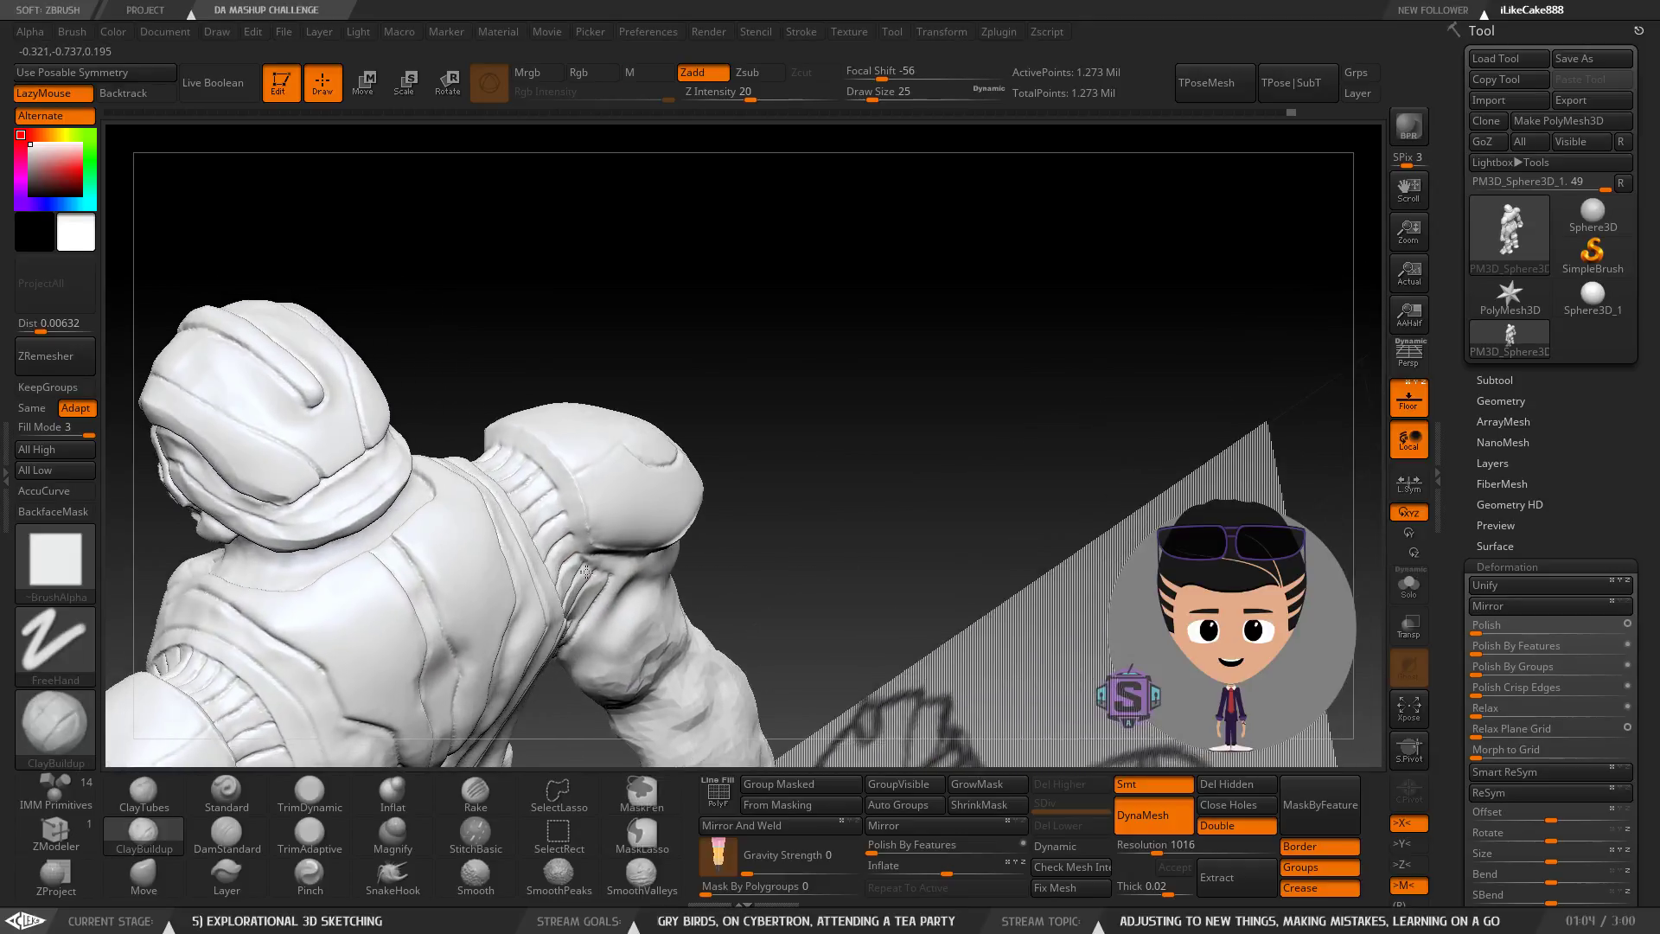
right_click_drag(638, 491, 646, 597, "ctrl")
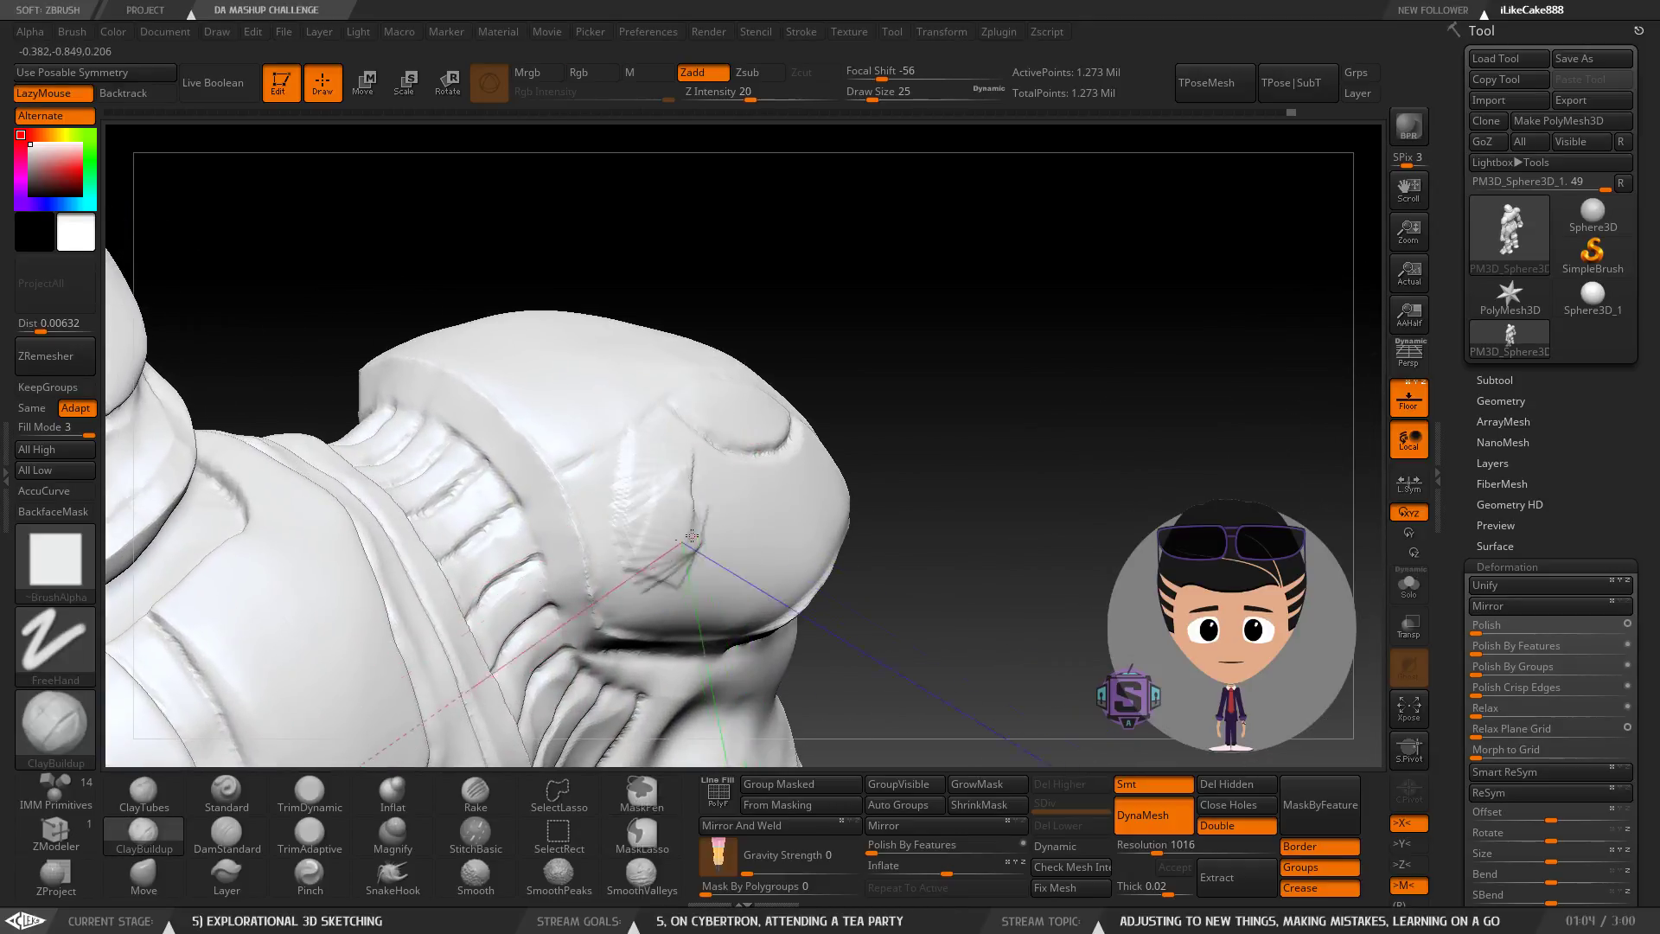
left_click_drag(752, 542, 807, 513)
left_click_drag(900, 490, 805, 478)
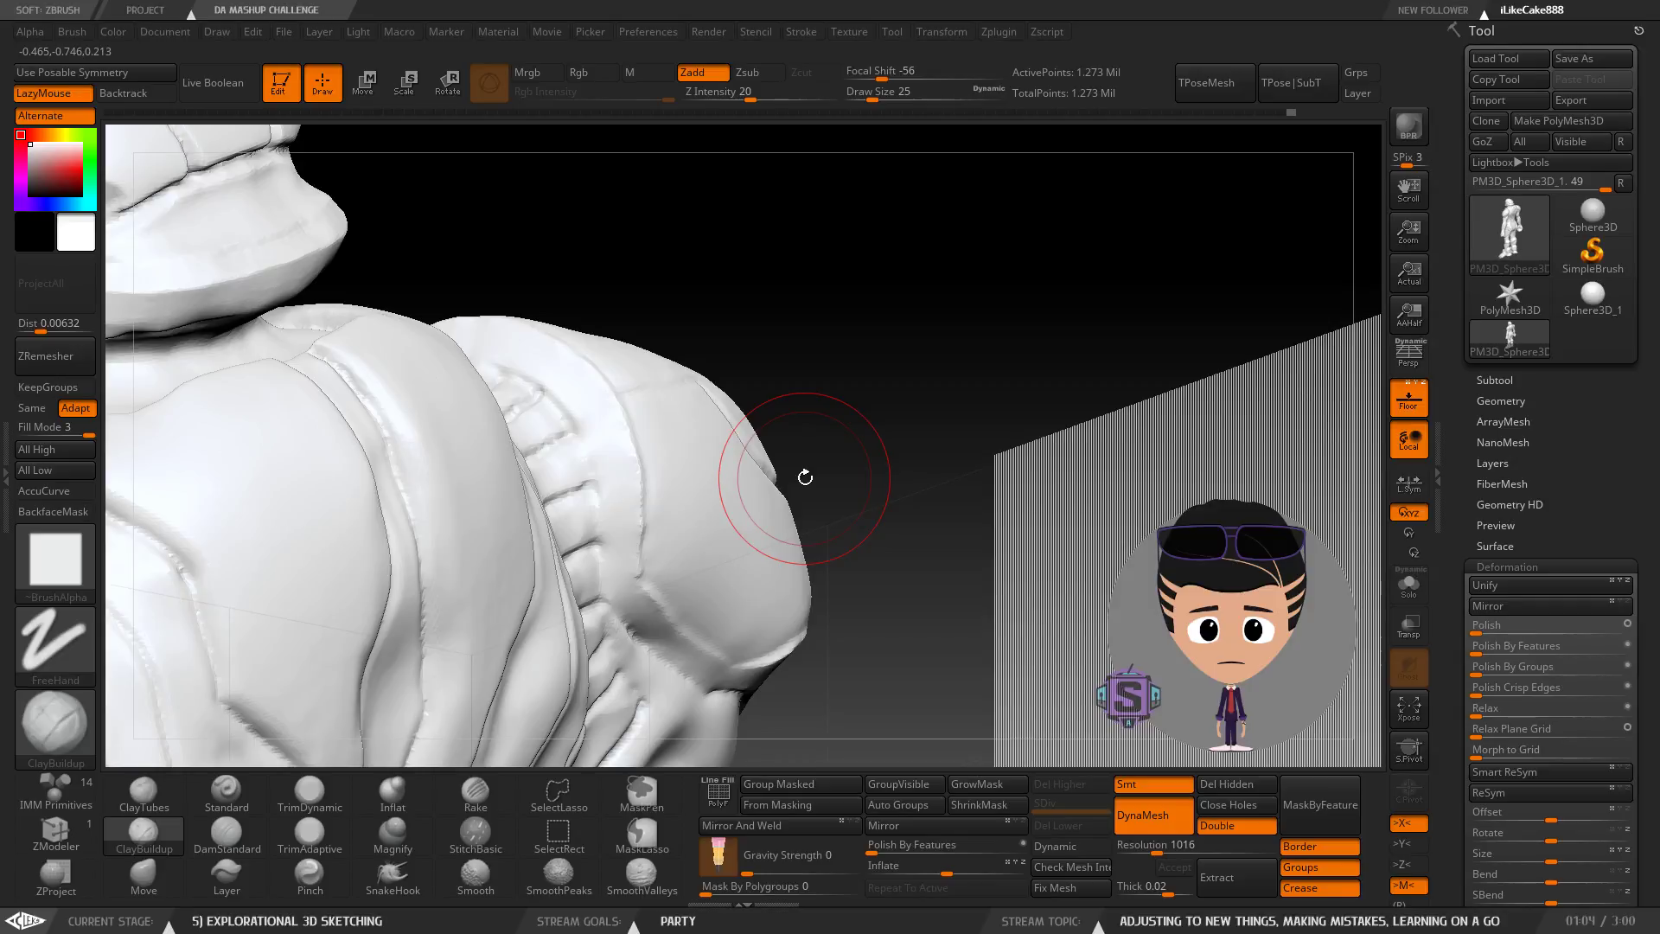
left_click_drag(767, 429, 709, 598)
right_click_drag(708, 598, 704, 631)
mouse_move(753, 367)
right_mouse_down("alt")
mouse_move(697, 556)
mouse_move(708, 585)
mouse_move(767, 555)
mouse_move(749, 556)
mouse_move(734, 463)
mouse_move(737, 519)
mouse_move(736, 494)
mouse_move(783, 473)
mouse_move(789, 378)
mouse_move(790, 419)
mouse_move(862, 496)
mouse_move(674, 490)
mouse_move(718, 500)
mouse_move(747, 501)
mouse_move(541, 463)
mouse_move(641, 460)
right_mouse_up("alt")
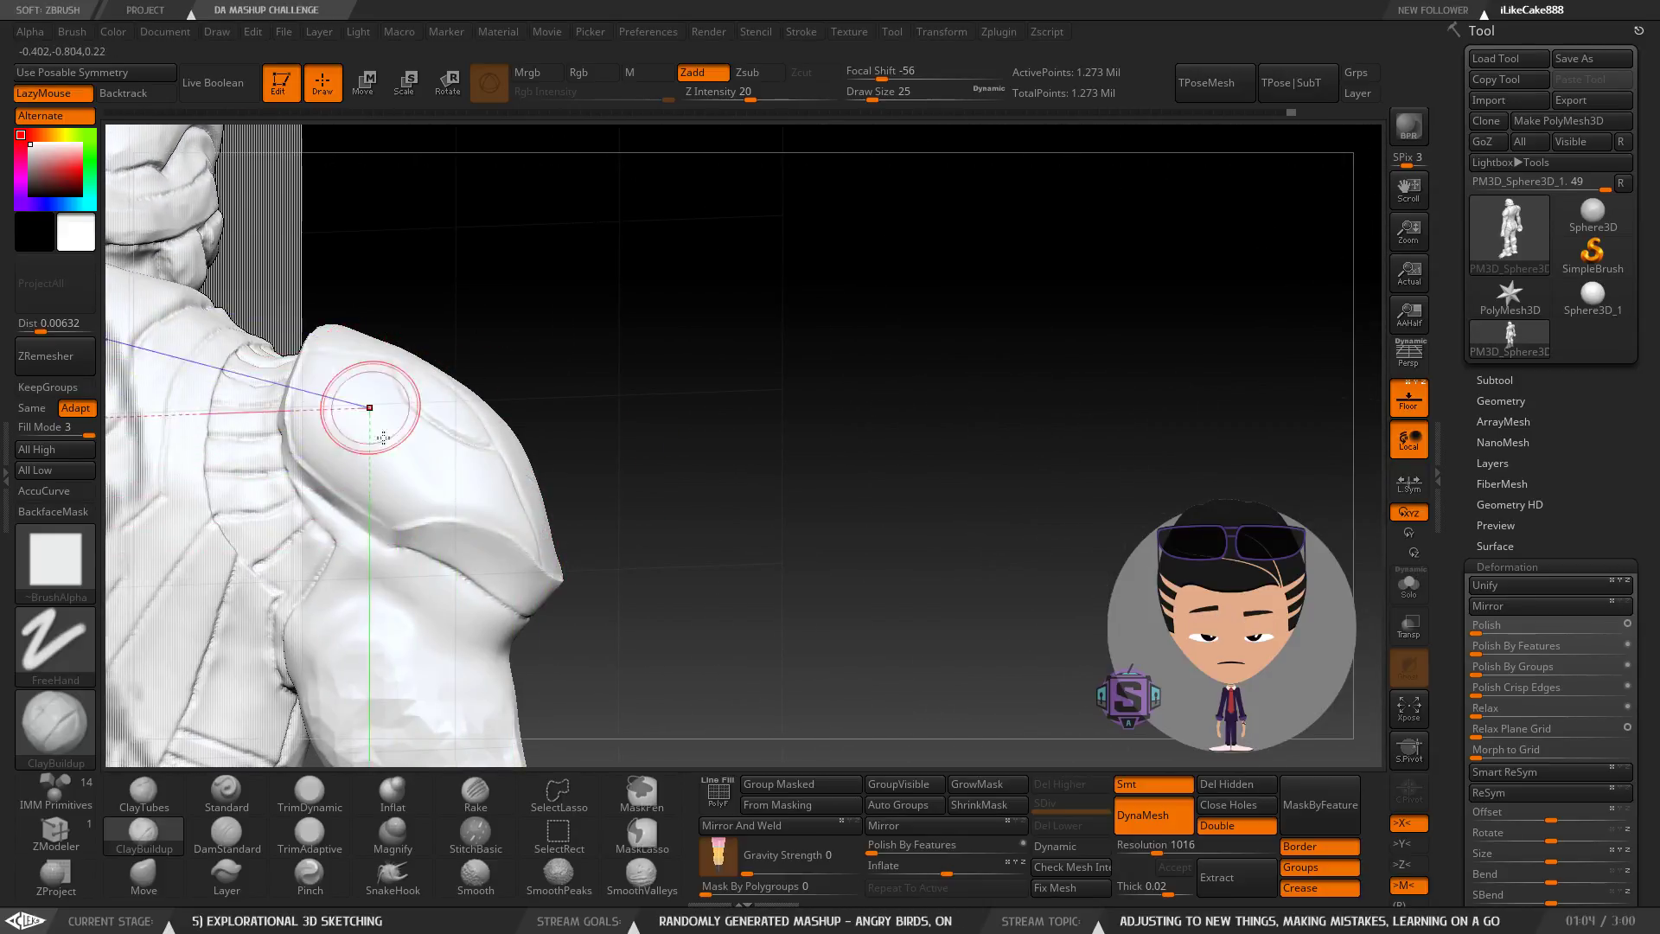
mouse_move(480, 461)
right_mouse_down()
mouse_move(452, 501)
mouse_move(739, 494)
mouse_move(711, 498)
mouse_move(694, 471)
mouse_move(717, 480)
right_mouse_up()
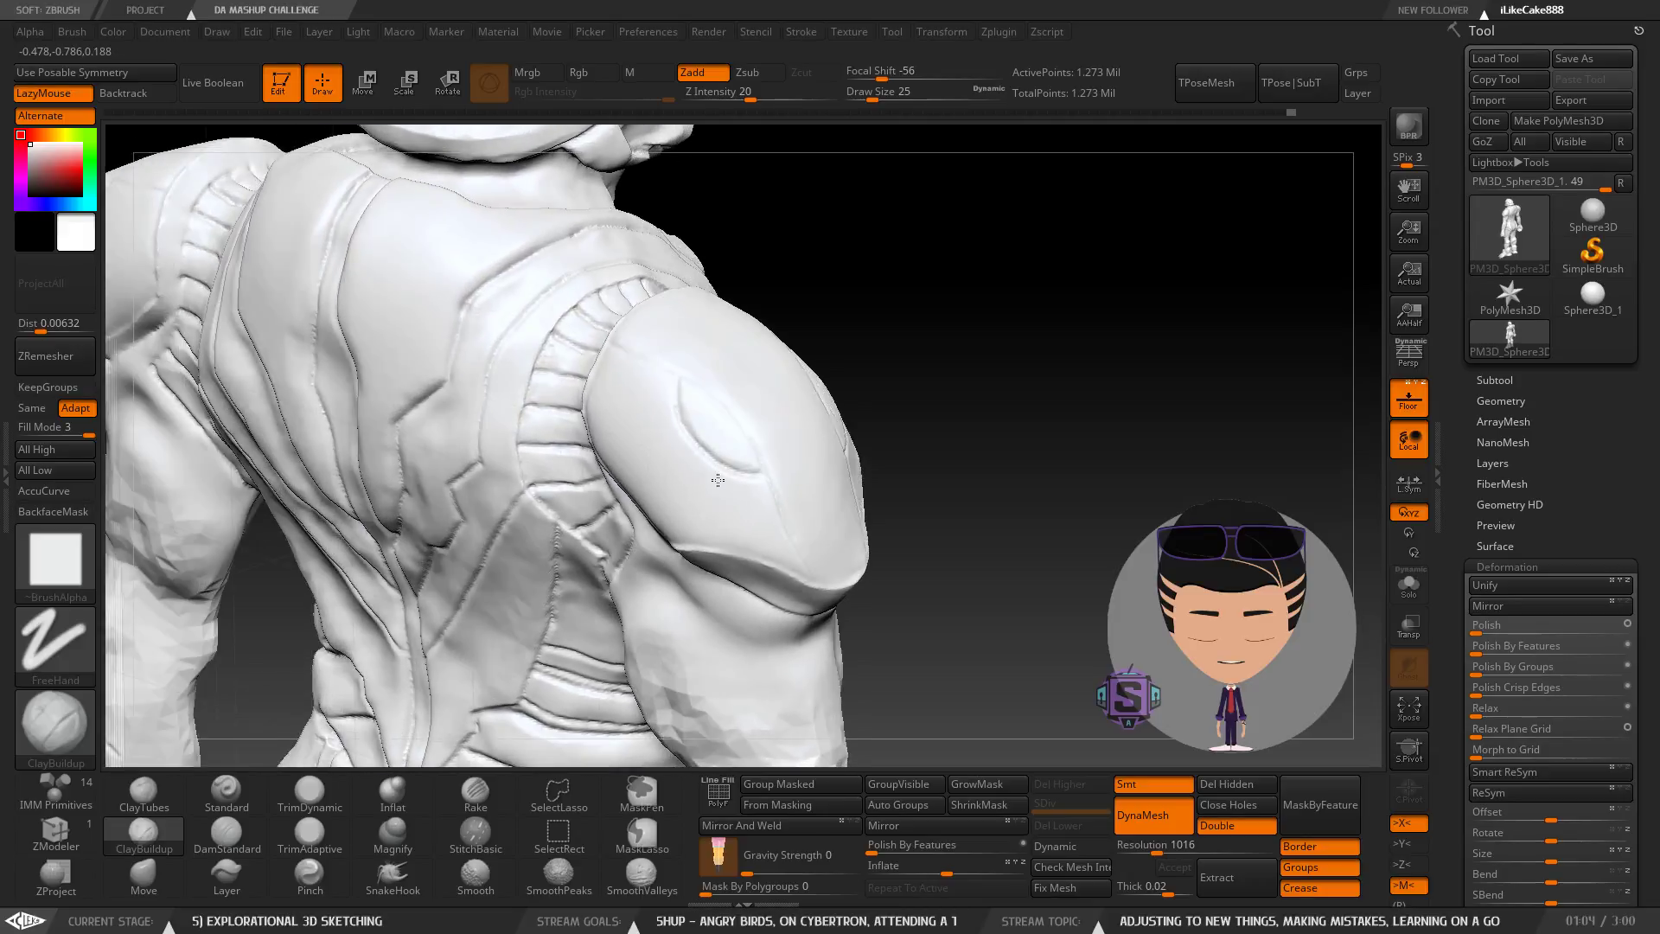
Examine the figure's back, arms, waist and hips and compare the full body with the reference drawing.
right_click_drag(693, 612, 479, 647)
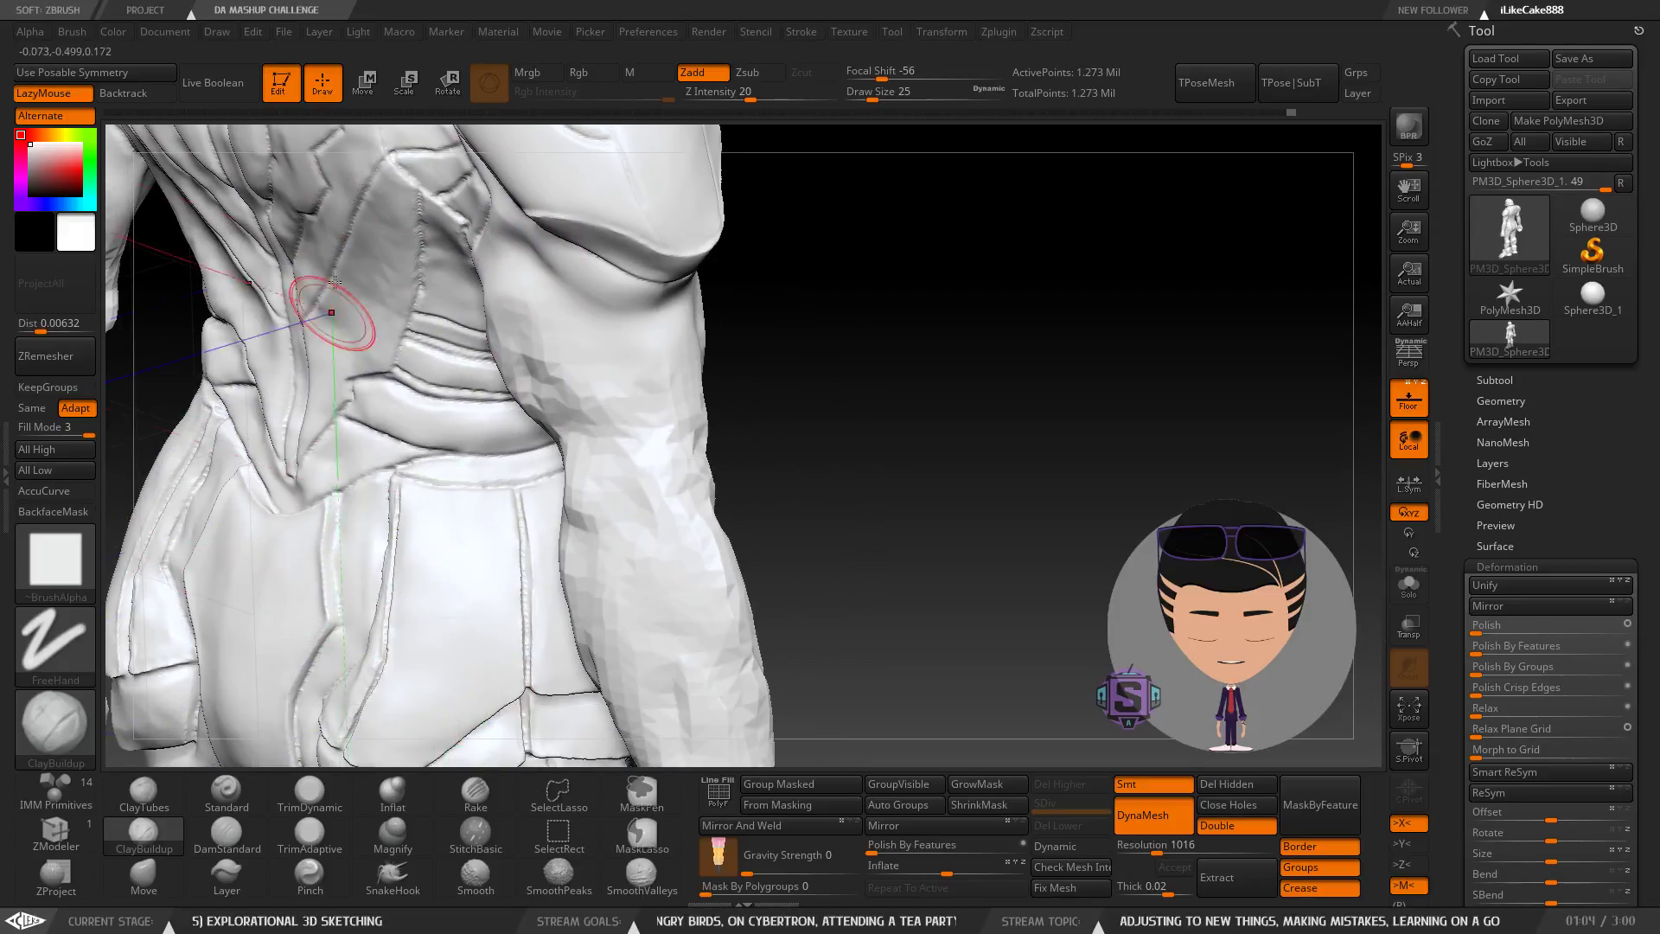
right_click_drag(419, 582, 381, 491, "ctrl")
mouse_move(408, 578)
right_mouse_down("alt")
mouse_move(404, 347)
mouse_move(417, 570)
right_mouse_up("alt")
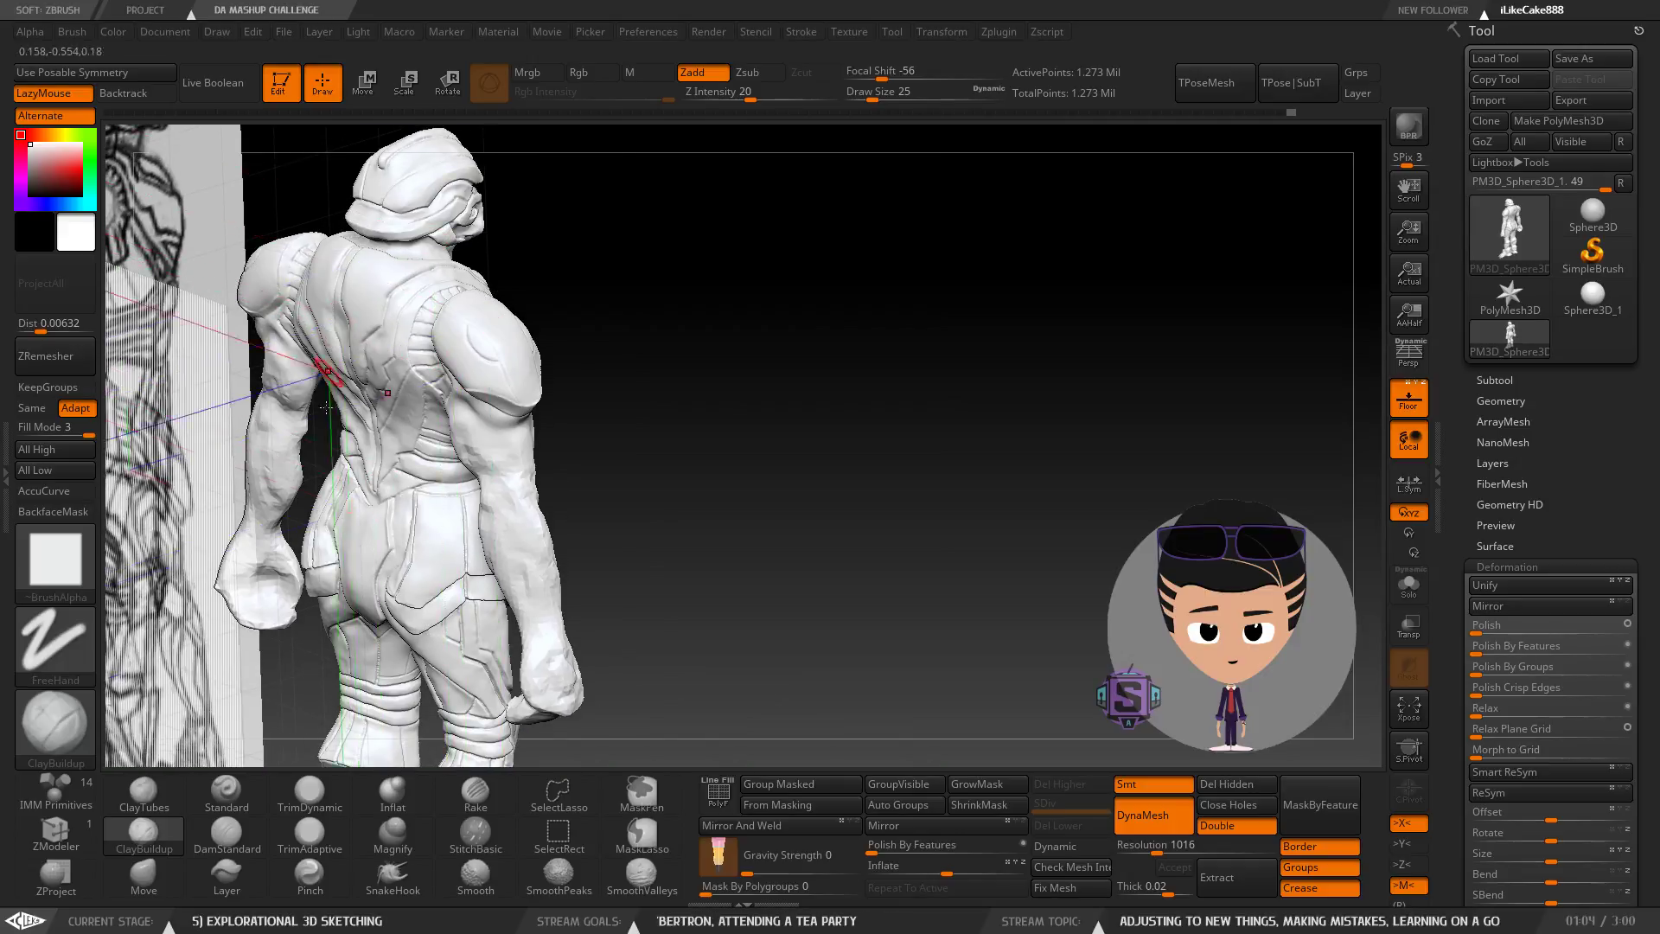
mouse_move(631, 345)
right_mouse_down()
mouse_move(525, 410)
mouse_move(574, 371)
right_mouse_up()
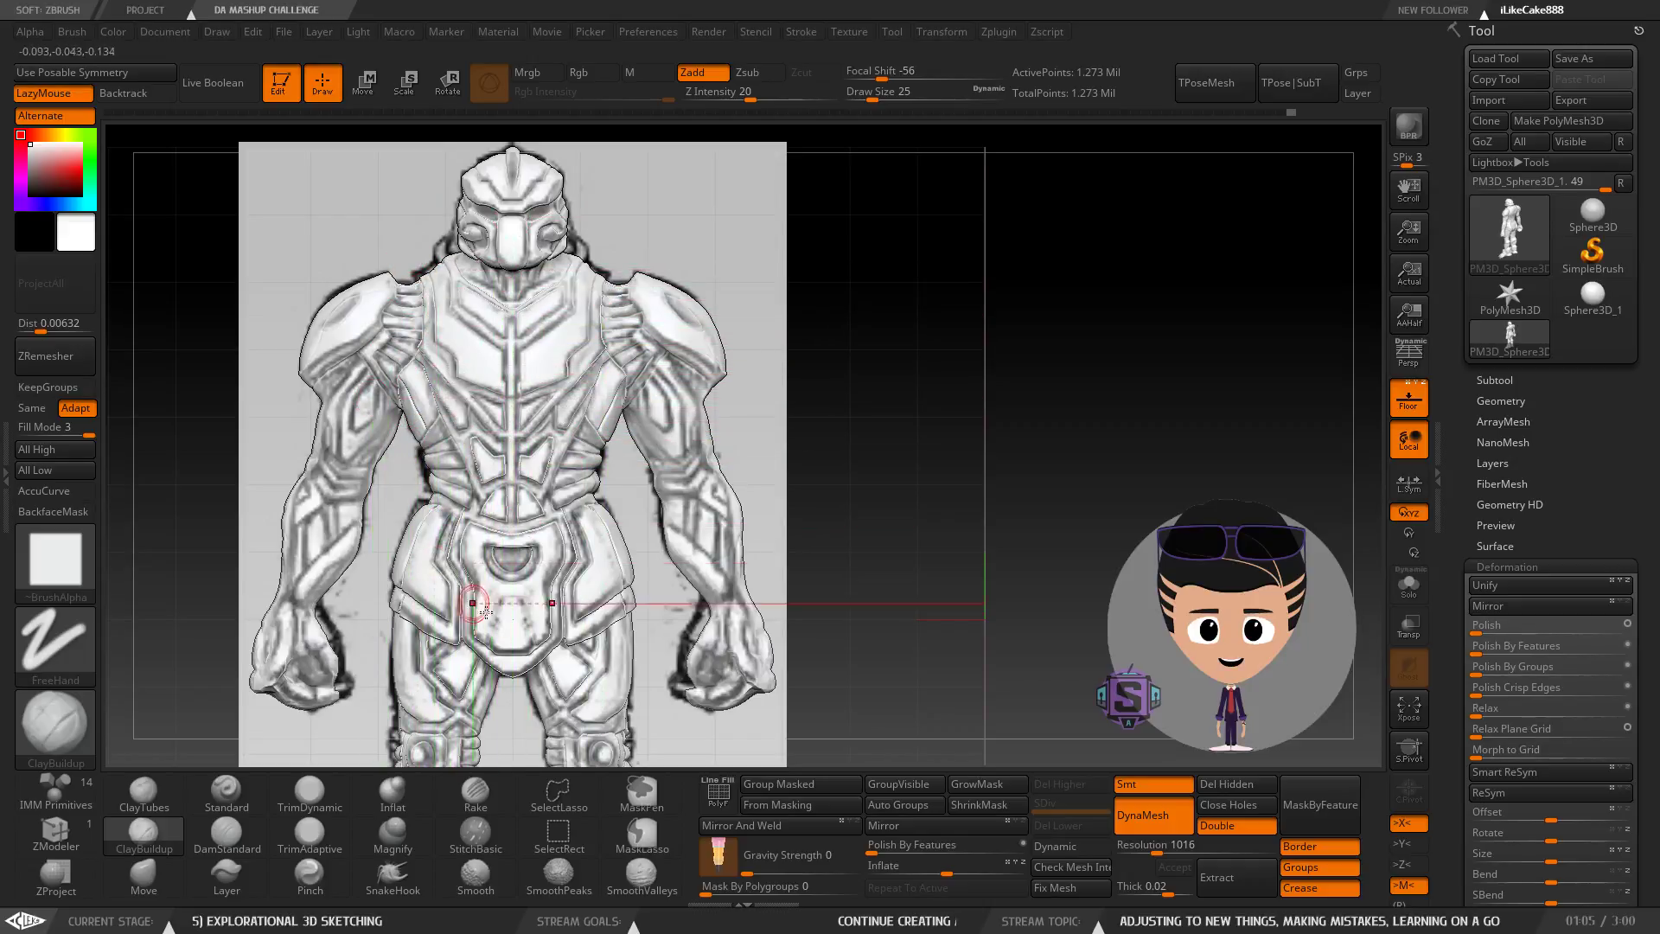
right_click_drag(441, 436, 555, 474, "alt")
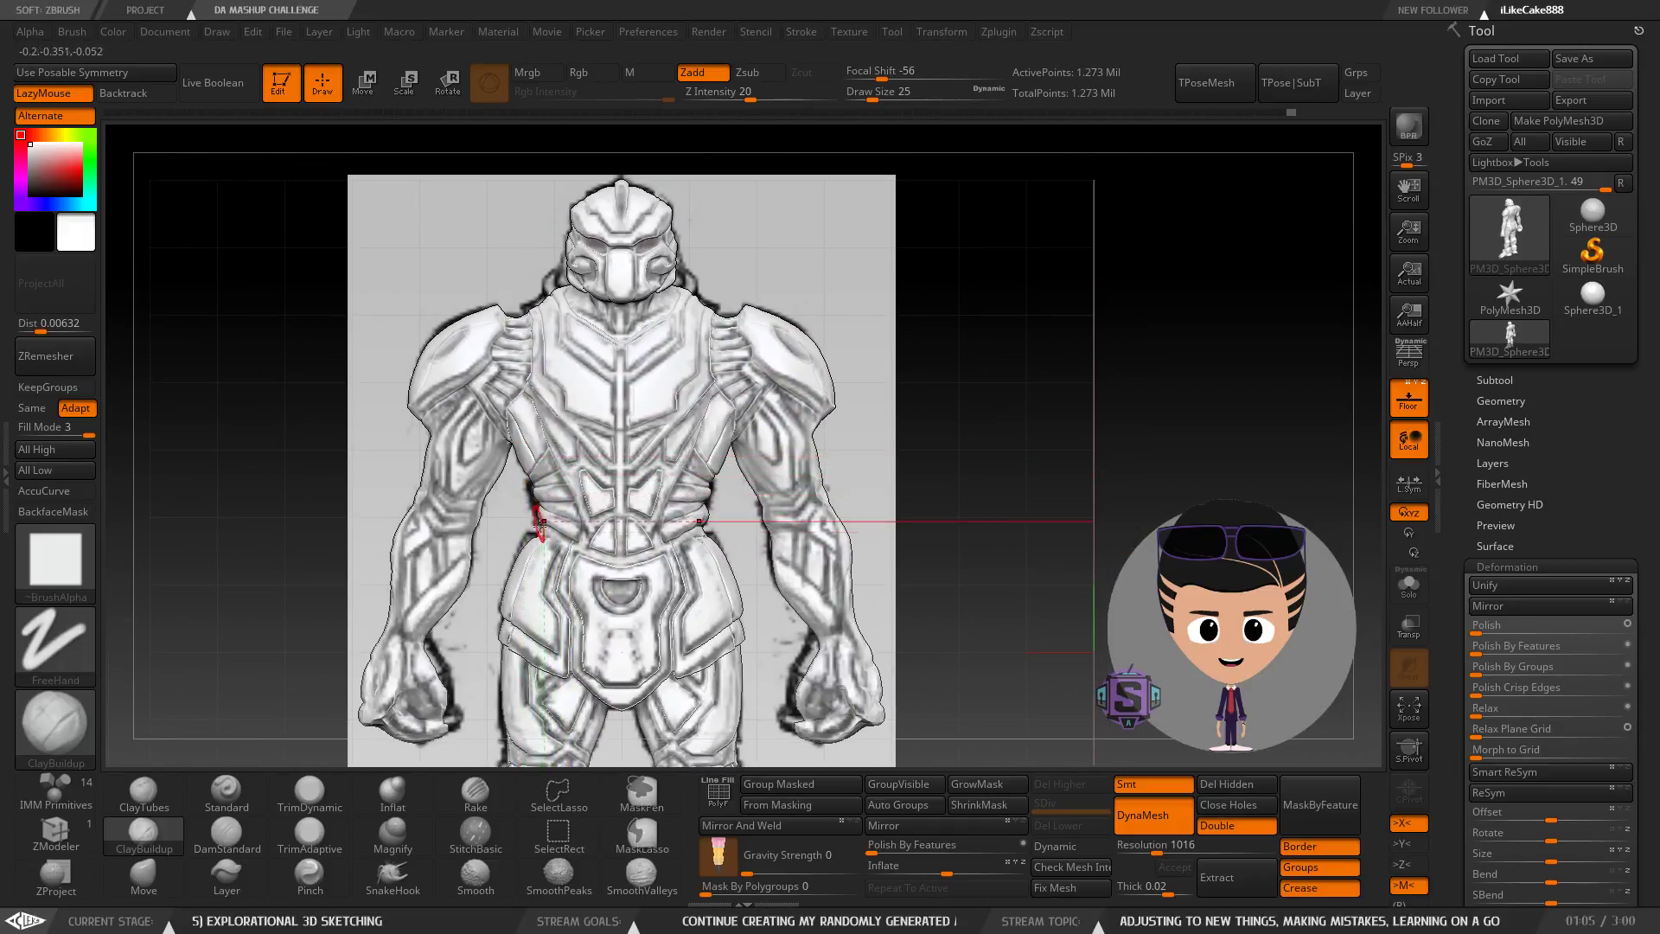
right_click_drag(612, 320, 612, 234, "alt")
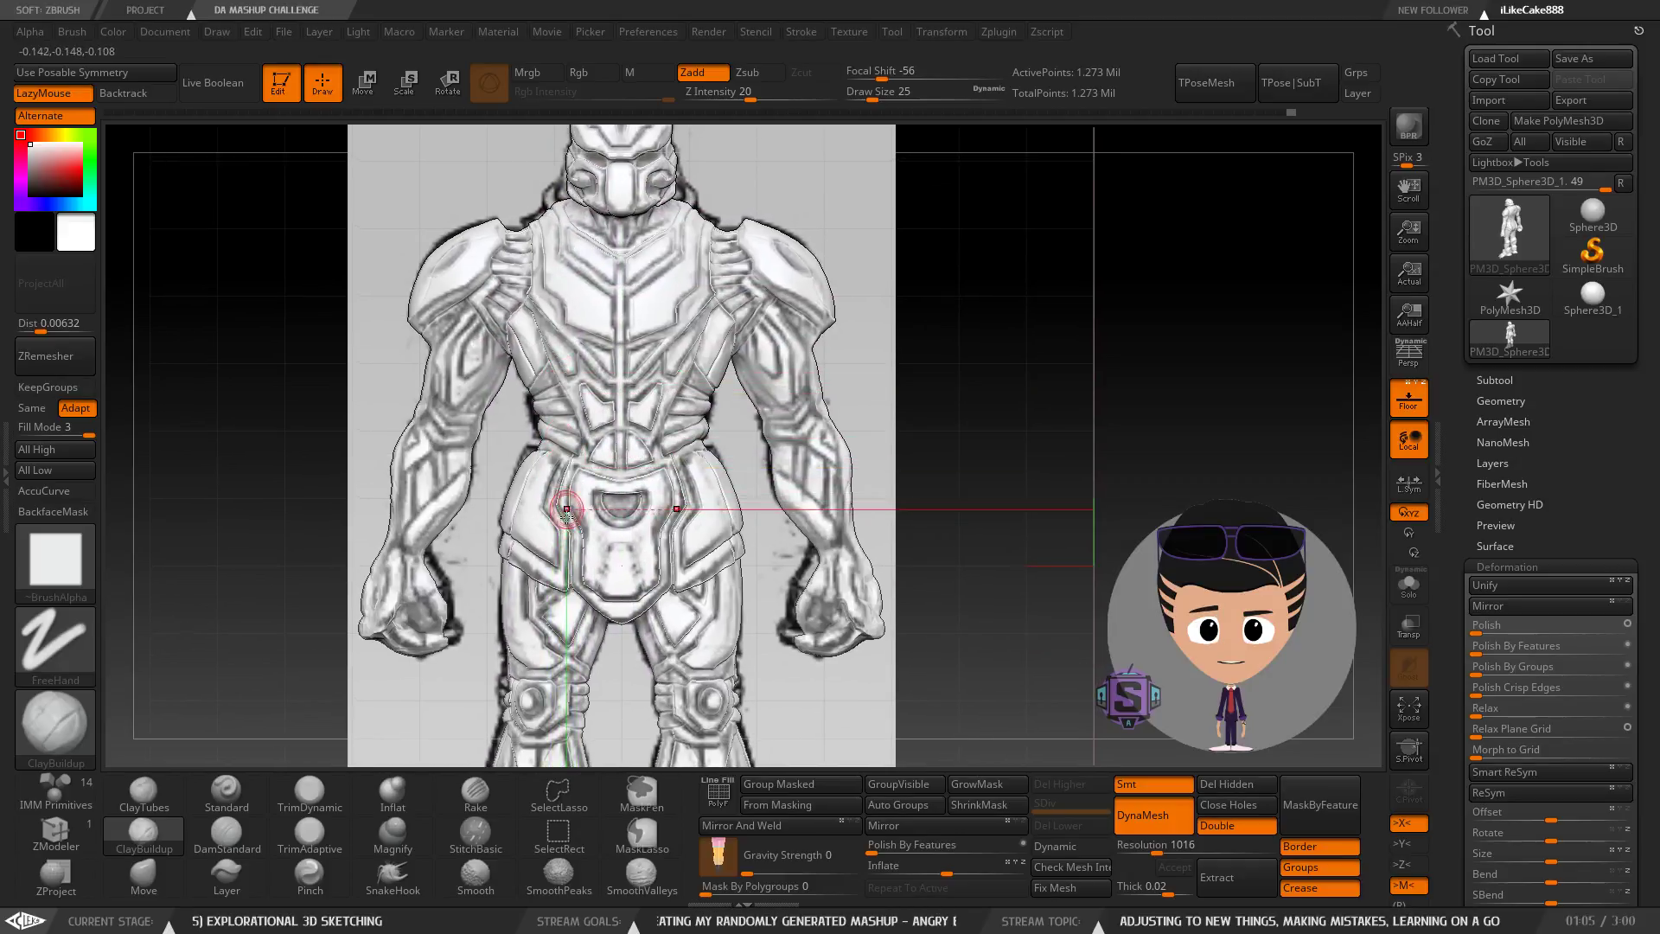
right_click_drag(567, 491, 559, 346, "alt")
right_click_drag(568, 527, 546, 389, "alt")
right_click_drag(522, 474, 586, 491)
right_click_drag(545, 357, 527, 613, "alt")
right_click_drag(531, 344, 594, 385)
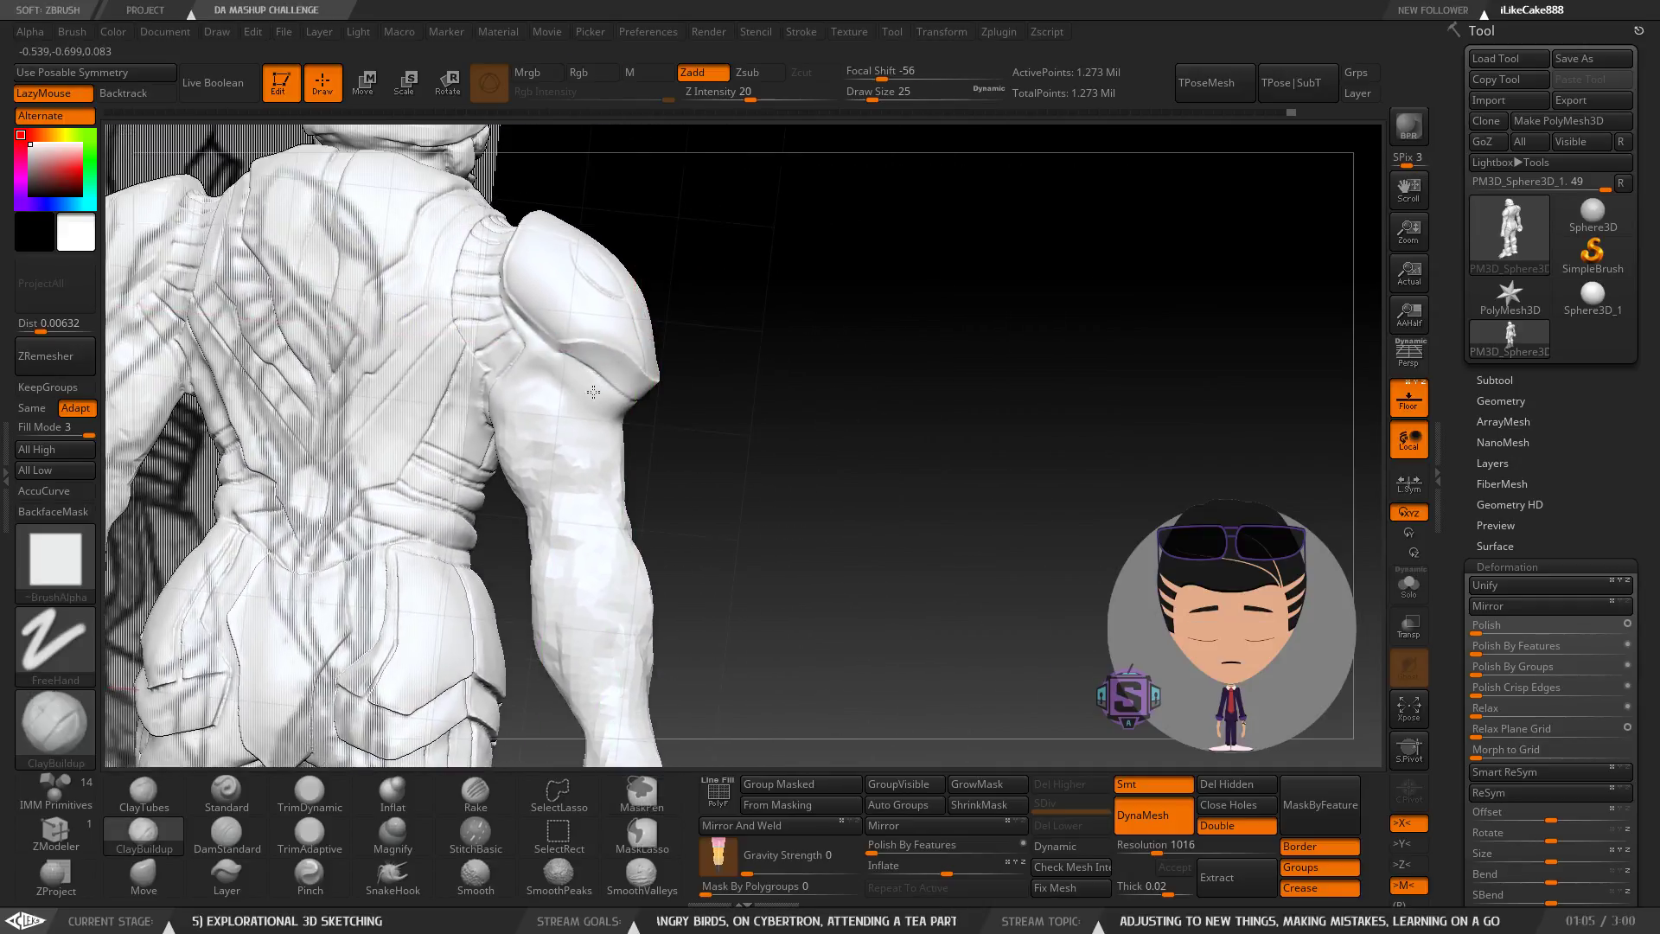
Carve the crease beneath the shoulder panel's rear edge with the DamStandard brush at draw size 5 and remesh with DynaMesh.
key("ctrl")
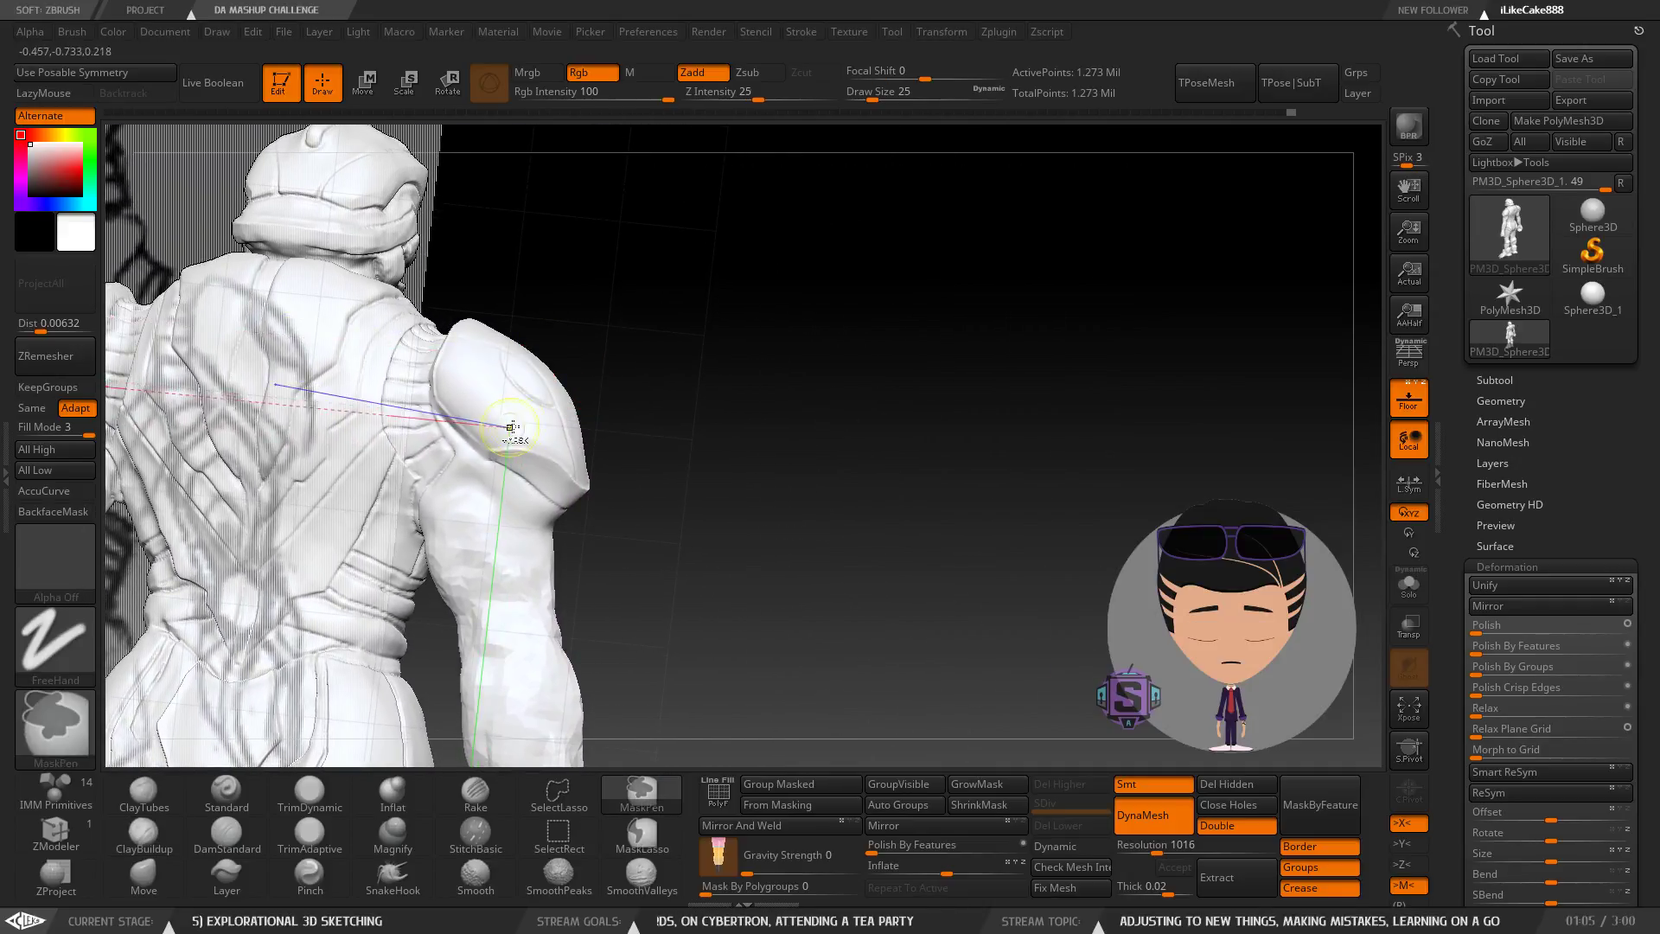
mouse_move(433, 496)
right_mouse_down()
mouse_move(536, 473)
mouse_move(516, 454)
mouse_move(407, 467)
mouse_move(476, 485)
mouse_move(503, 542)
mouse_move(371, 575)
right_mouse_up()
left_click(243, 828)
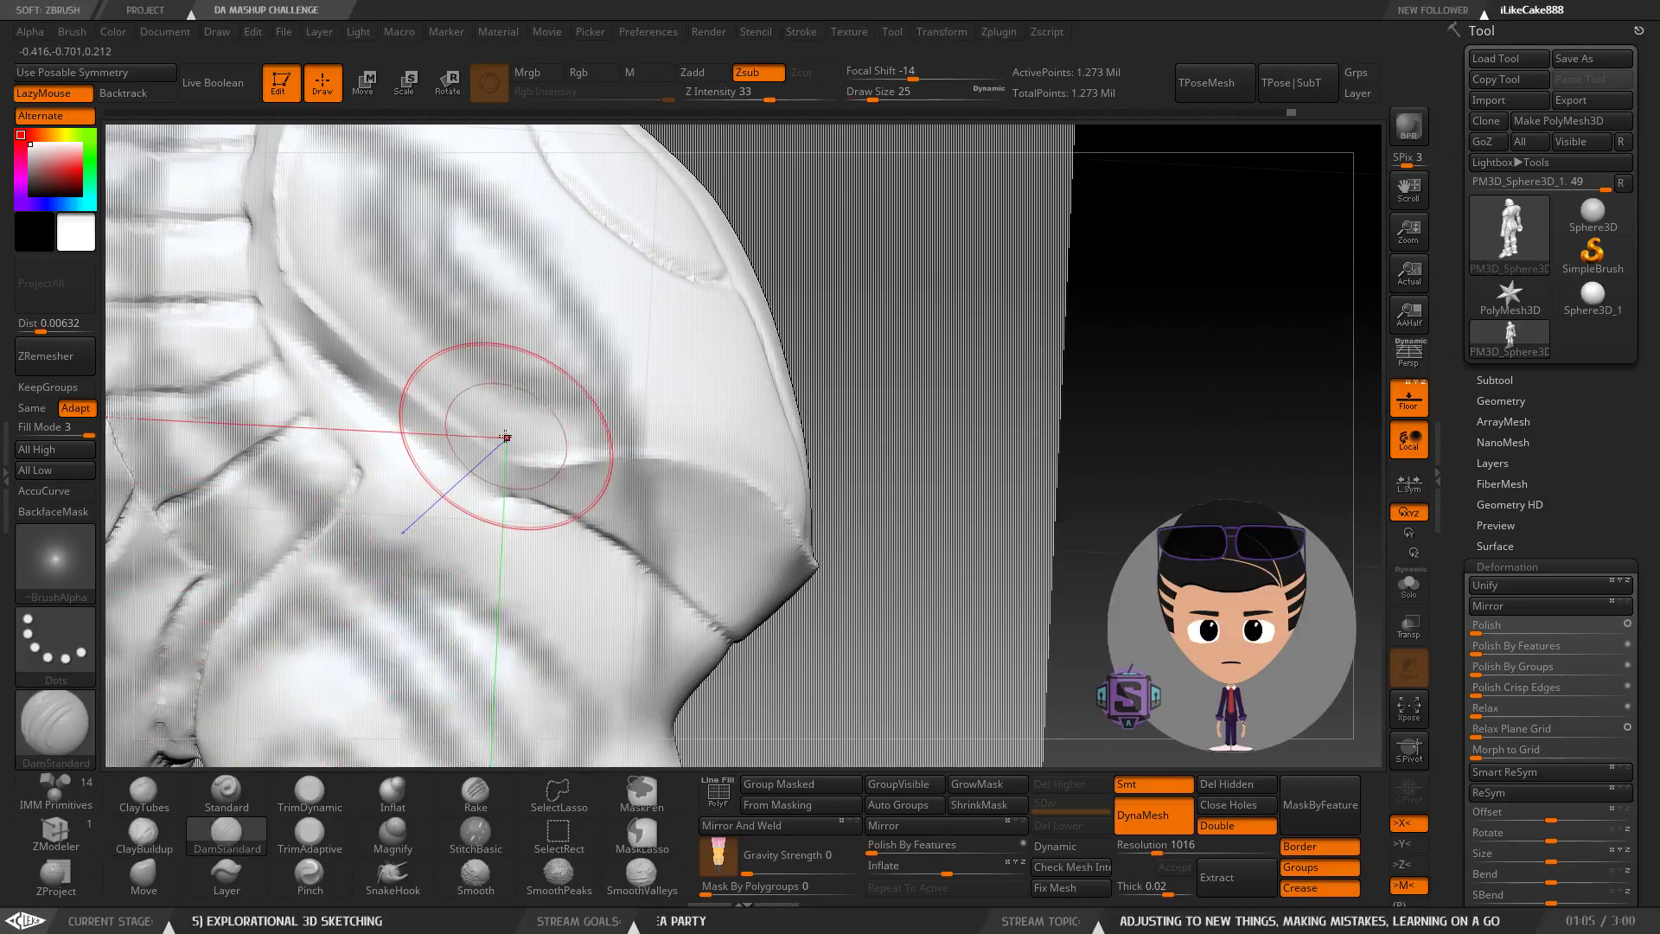
right_click_drag(313, 333, 302, 377)
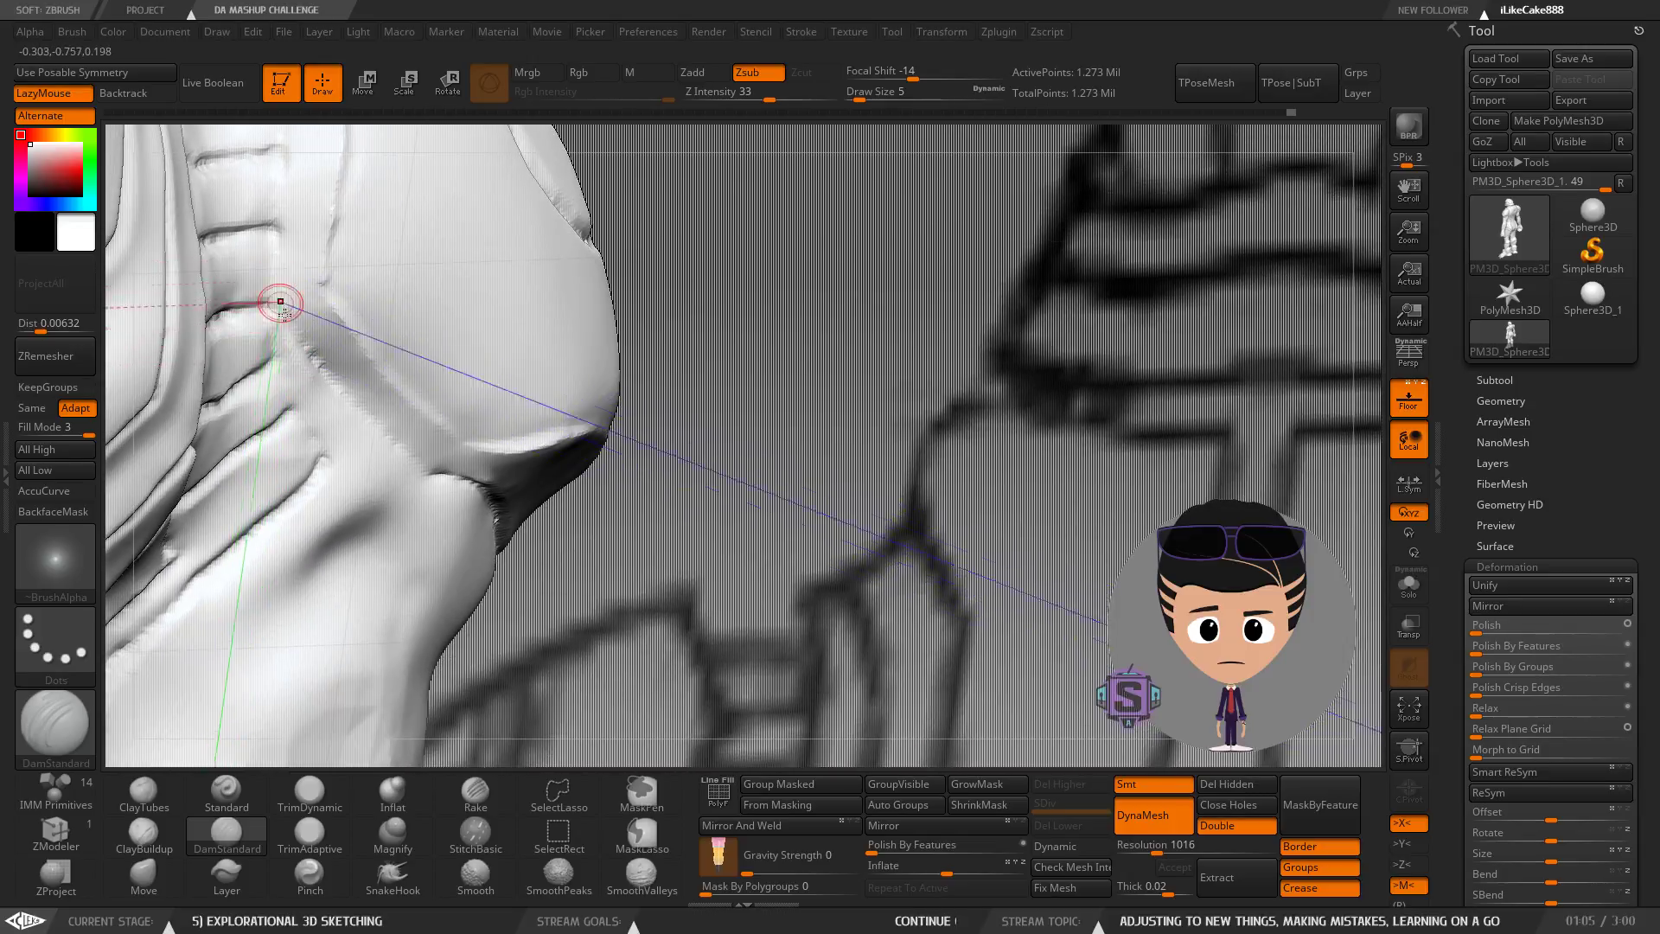
right_click_drag(317, 378, 272, 320)
mouse_move(320, 372)
right_mouse_down()
mouse_move(288, 300)
mouse_move(300, 360)
right_mouse_up()
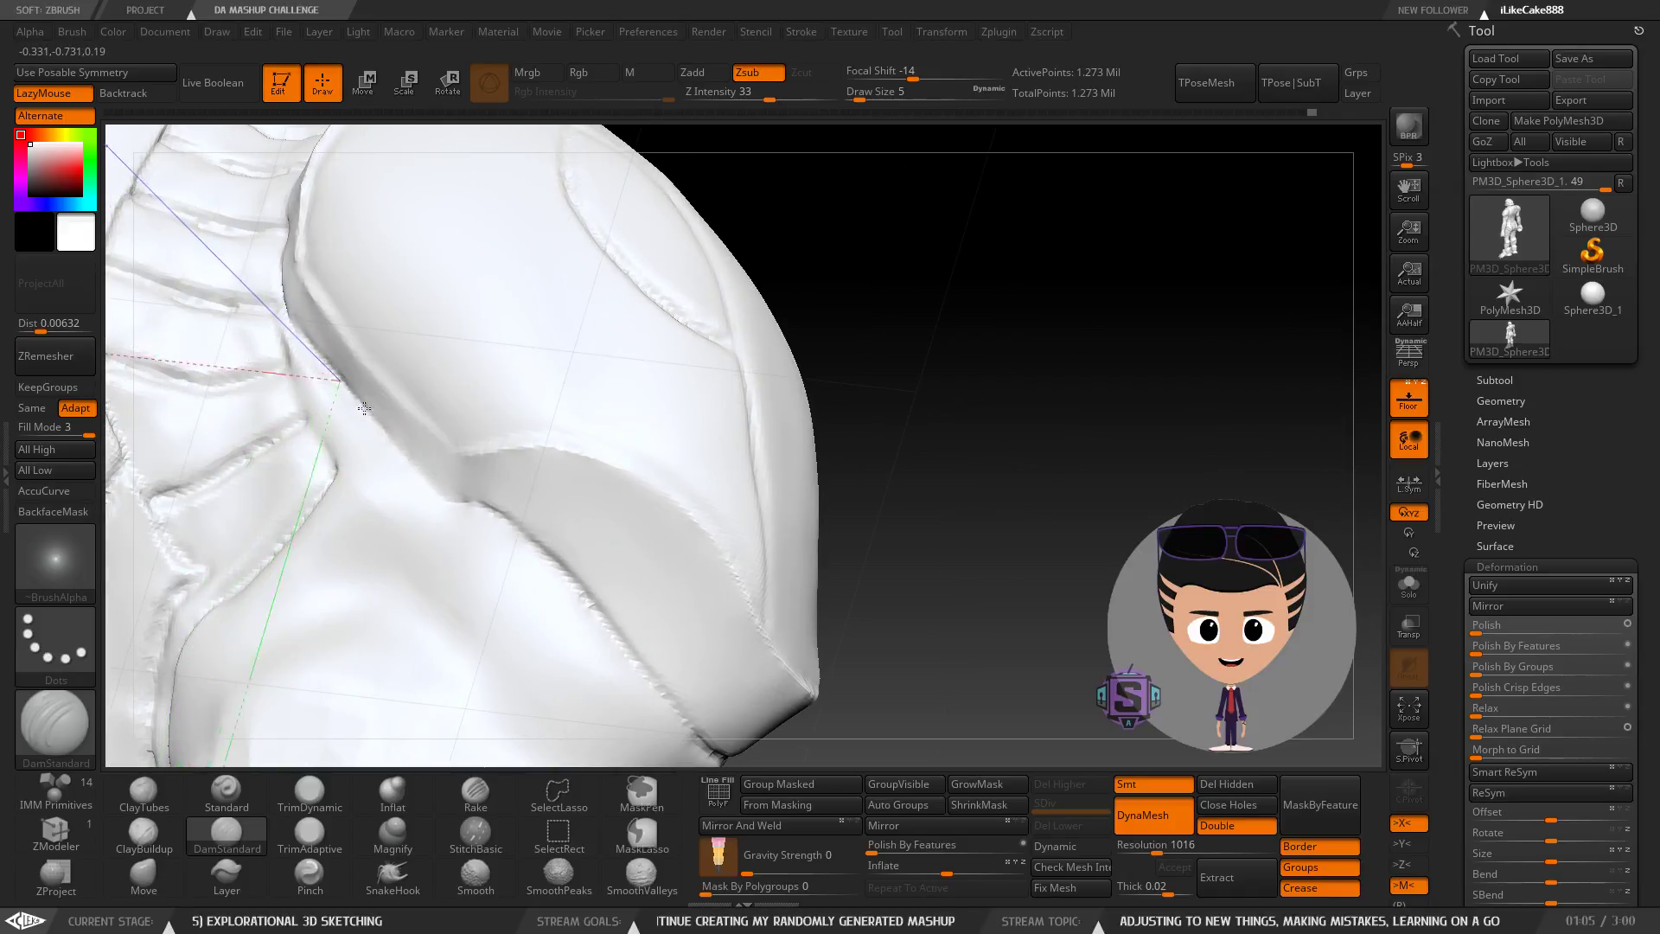
right_click_drag(469, 522, 576, 500)
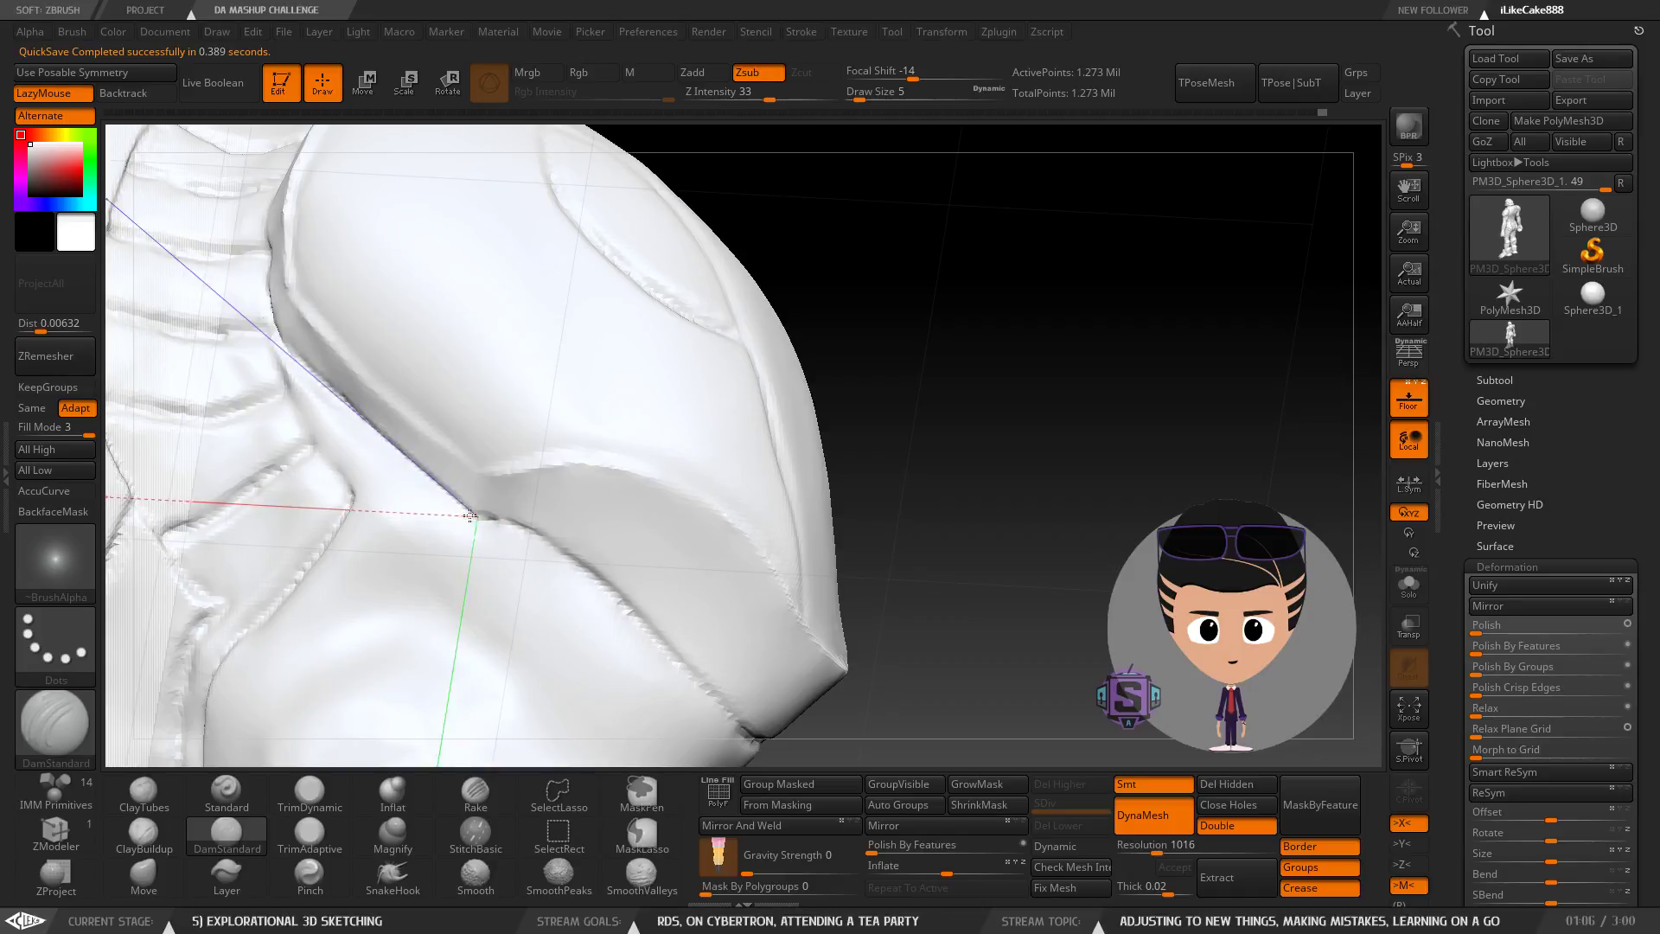
left_click_drag(962, 368, 1014, 485, "ctrl")
Extend the crease along the shoulder panel's lower rim over the upper arm and smooth the arm surface beside it.
mouse_move(612, 585)
right_mouse_down()
mouse_move(450, 352)
mouse_move(460, 406)
right_mouse_up()
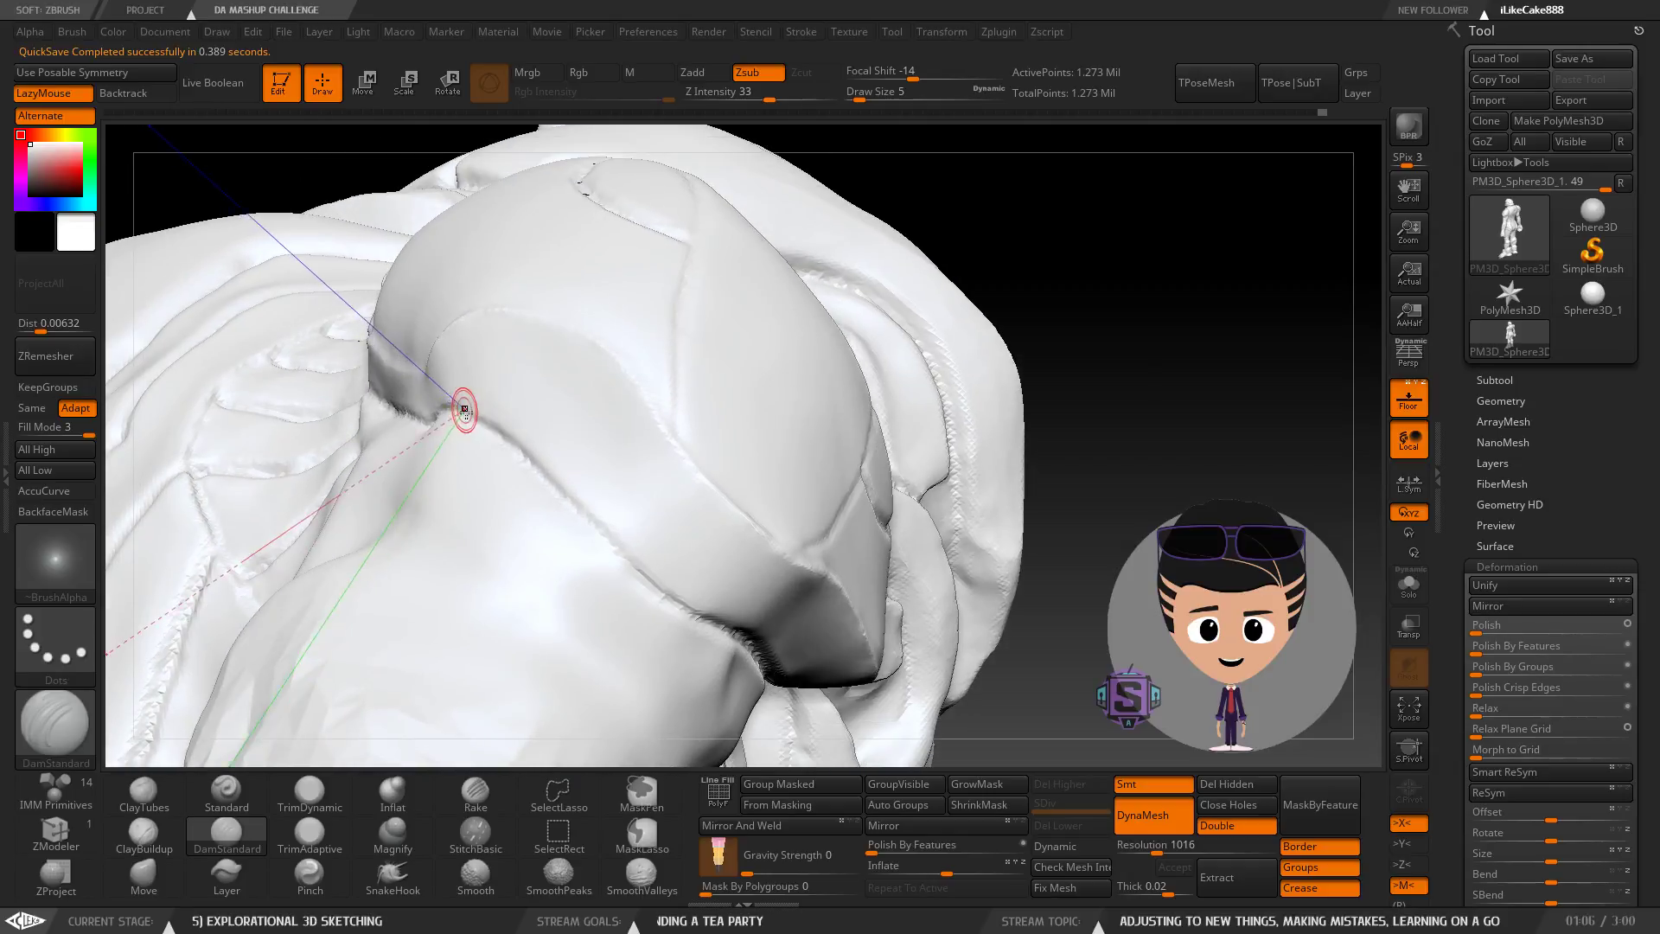
right_click_drag(689, 617, 555, 427)
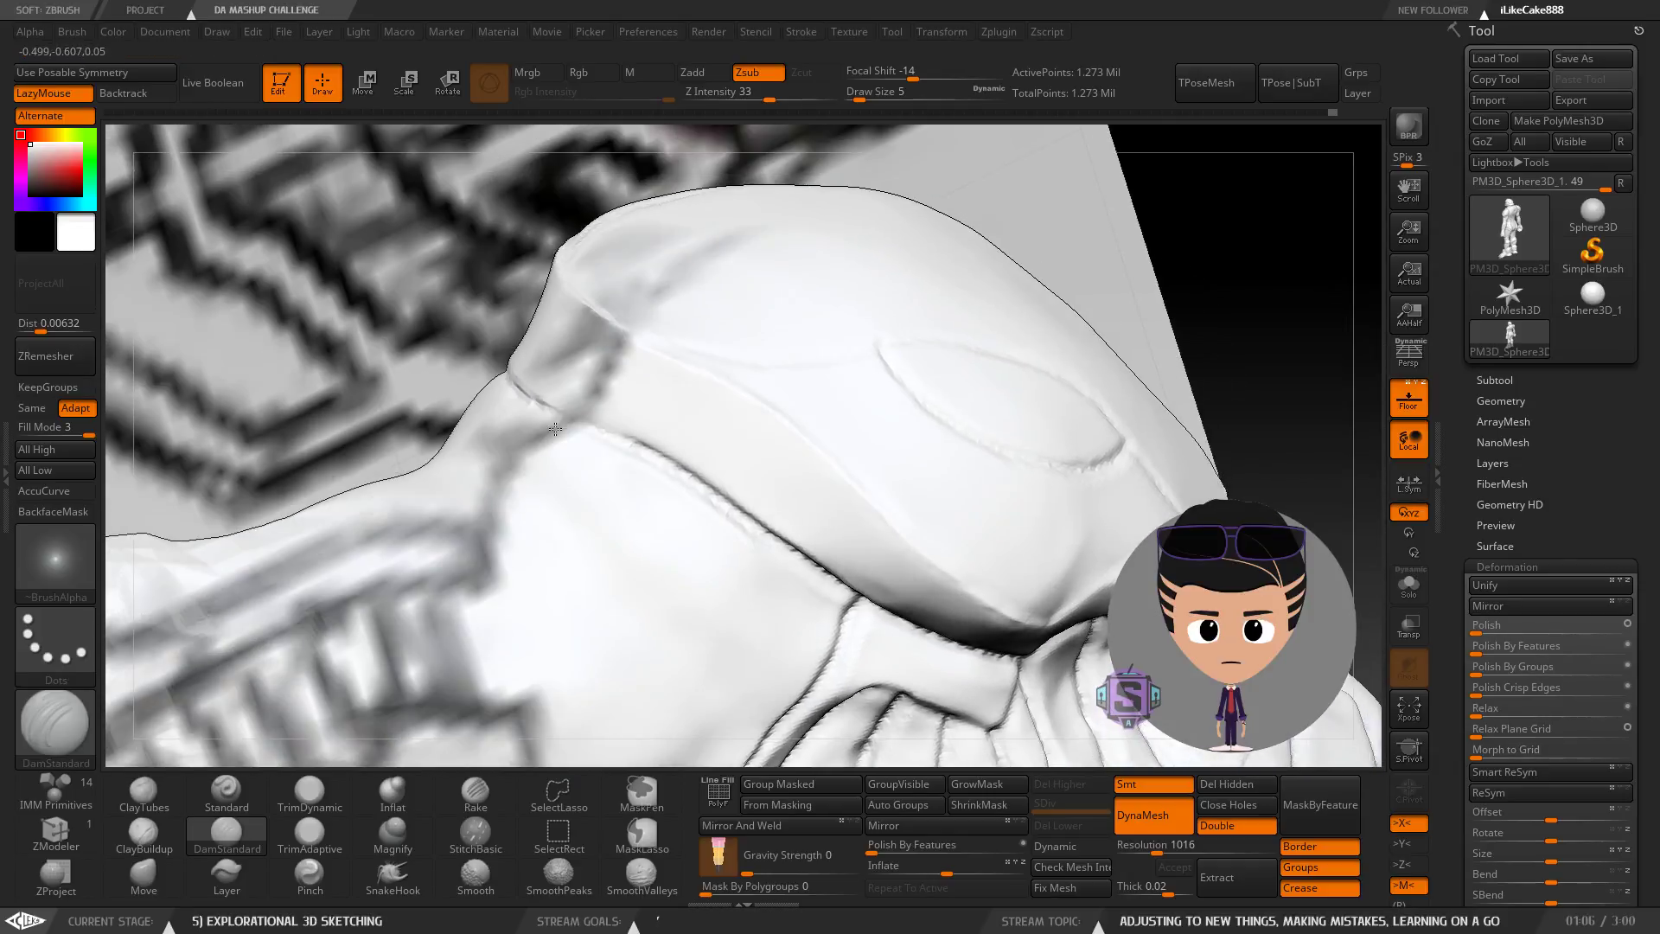
right_click_drag(701, 509, 412, 408)
left_click_drag(411, 408, 423, 378, "shift")
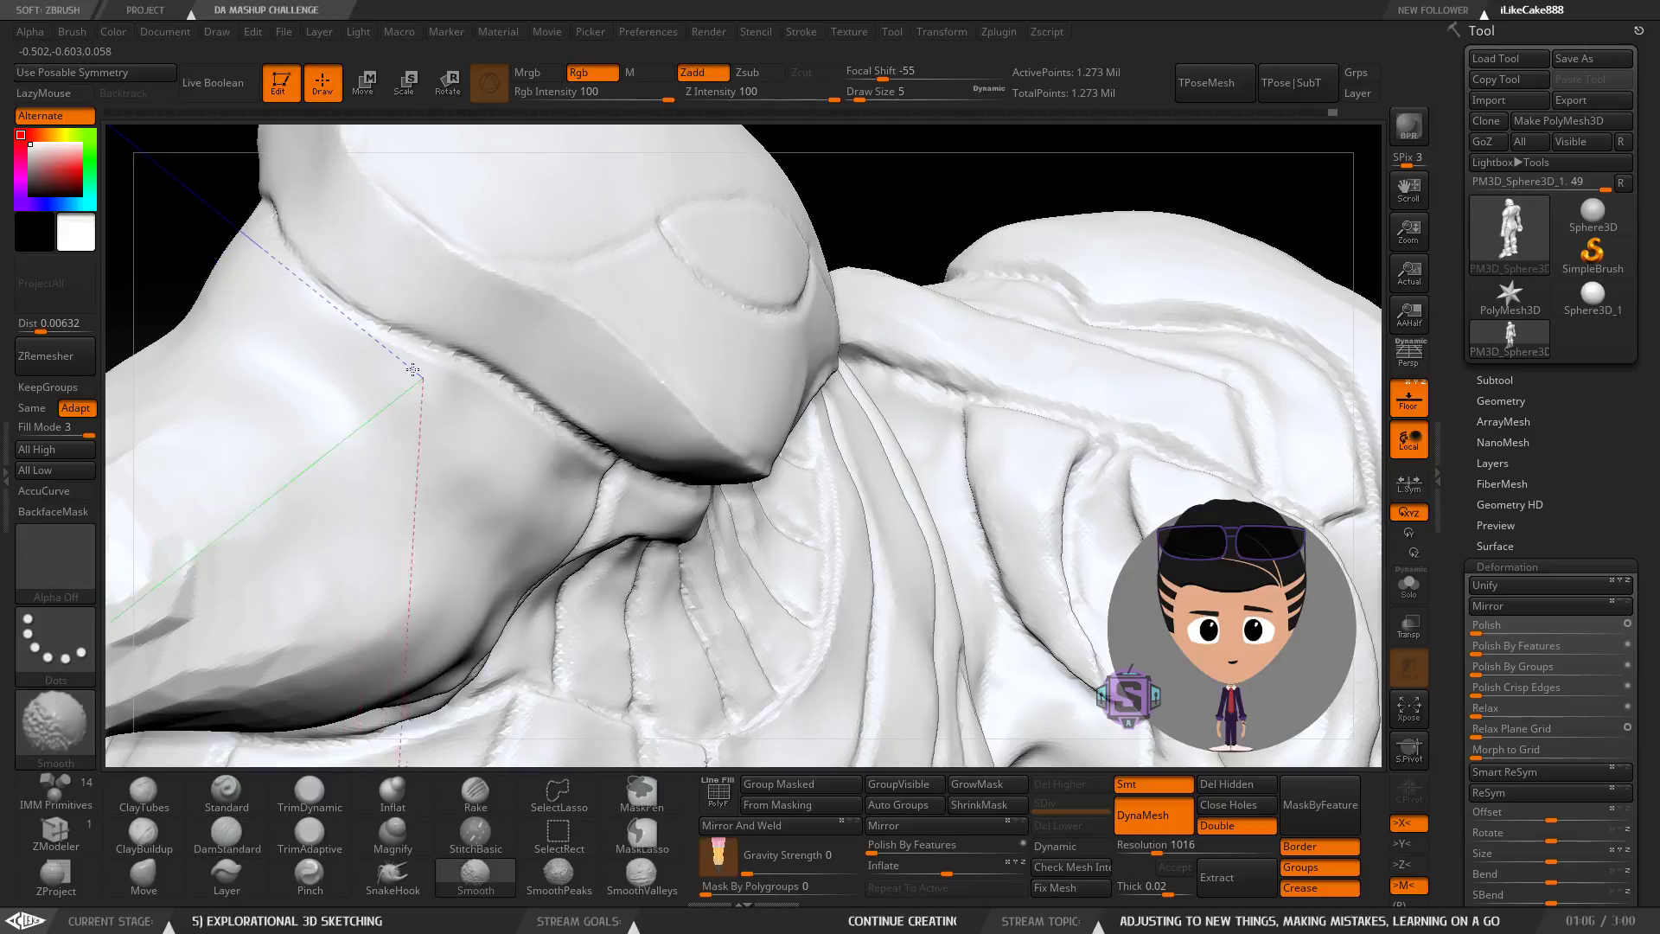
Smooth the upper arm surface next to the ribbed seam lines below the shoulder panel at draw size 5.
mouse_move(545, 429)
right_mouse_down()
mouse_move(573, 474)
mouse_move(549, 430)
mouse_move(561, 459)
right_mouse_up()
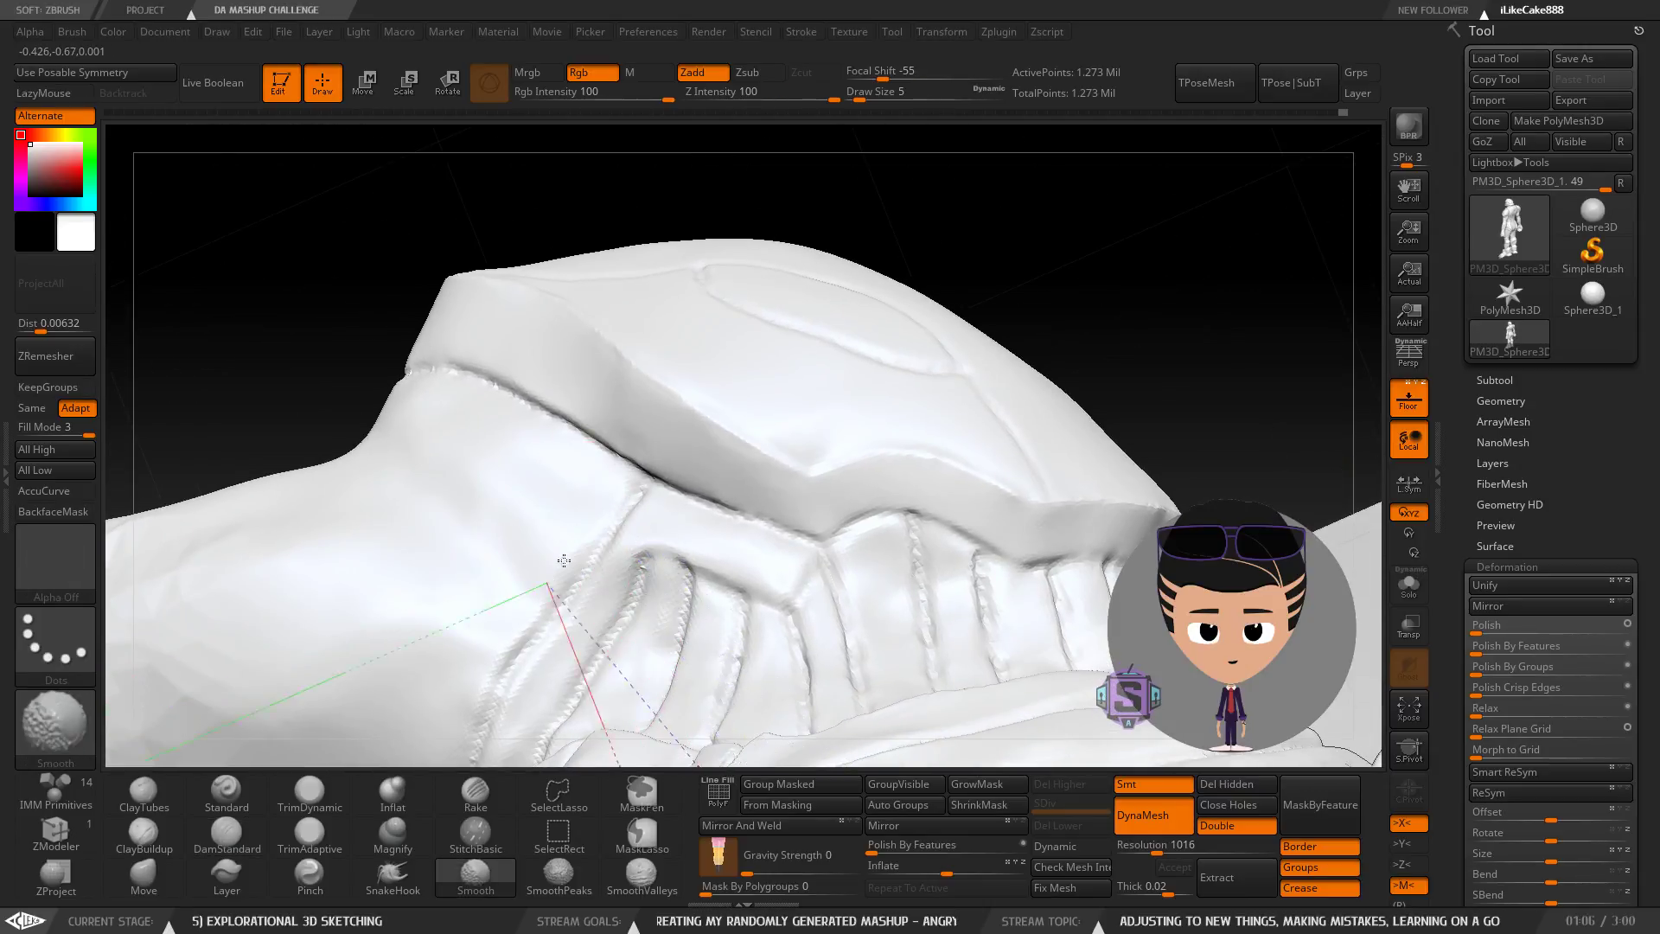
right_click_drag(569, 540, 585, 446)
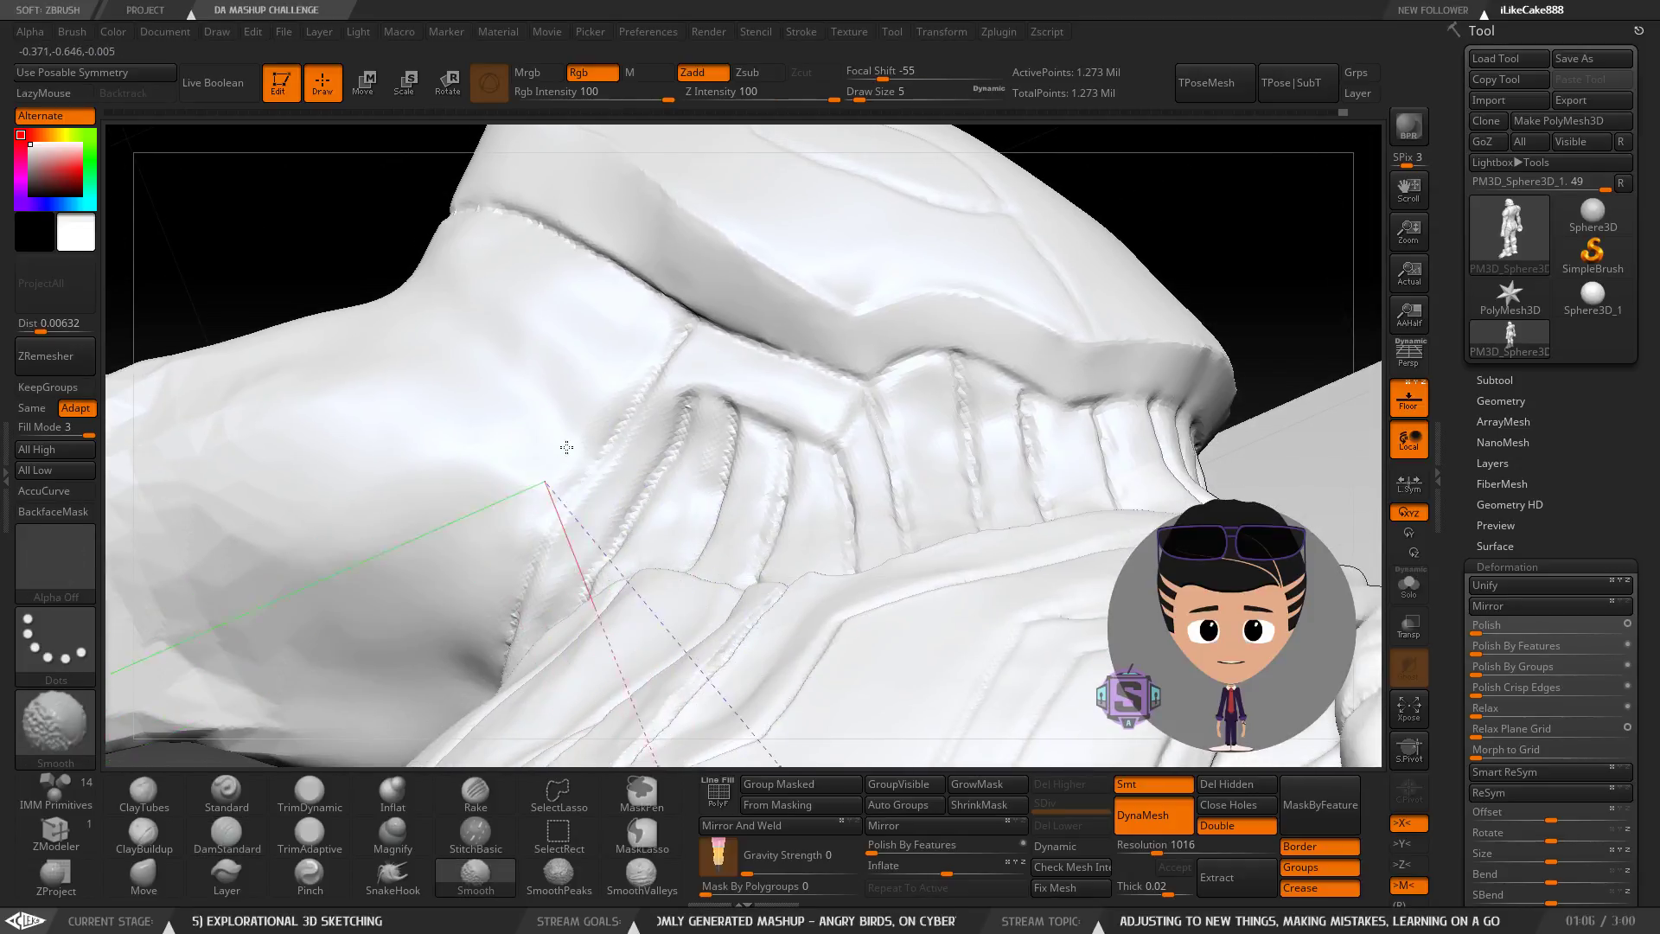
mouse_move(537, 519)
right_mouse_down("alt")
mouse_move(586, 461)
mouse_move(657, 467)
right_mouse_up("alt")
left_click_drag(943, 410, 922, 546)
mouse_move(554, 484)
right_mouse_down()
mouse_move(607, 451)
mouse_move(561, 444)
right_mouse_up()
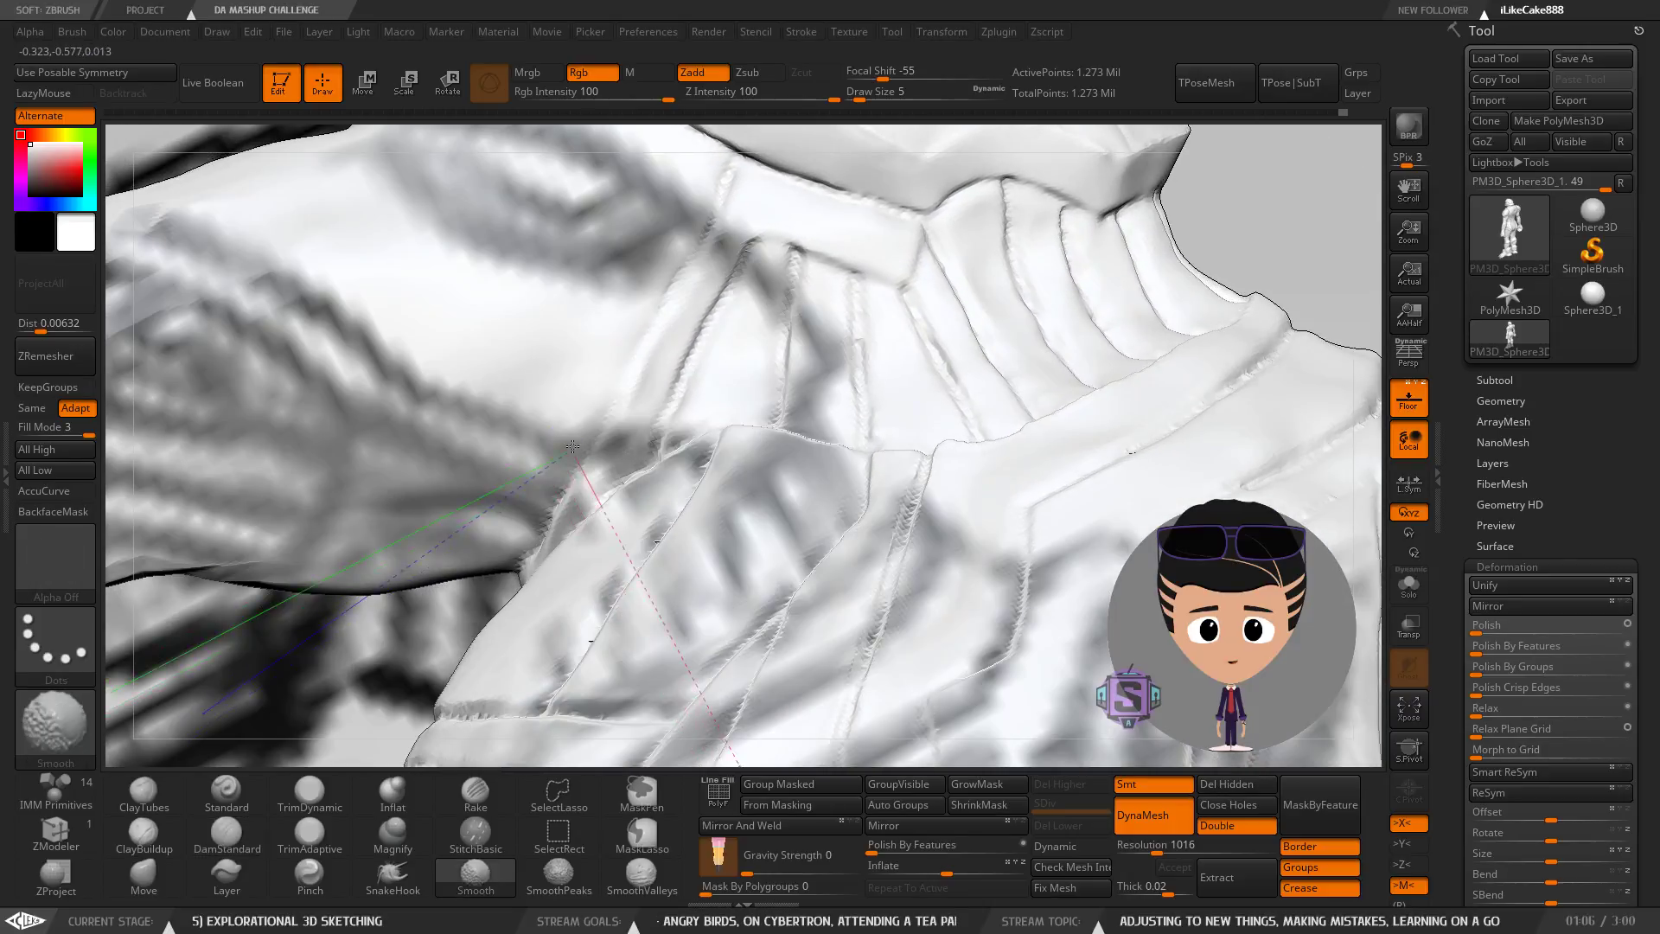
Smooth the armpit crease where the underside of the upper arm meets the torso at draw size 5.
mouse_move(512, 522)
right_mouse_down()
mouse_move(627, 484)
mouse_move(626, 421)
mouse_move(522, 419)
mouse_move(597, 348)
right_mouse_up()
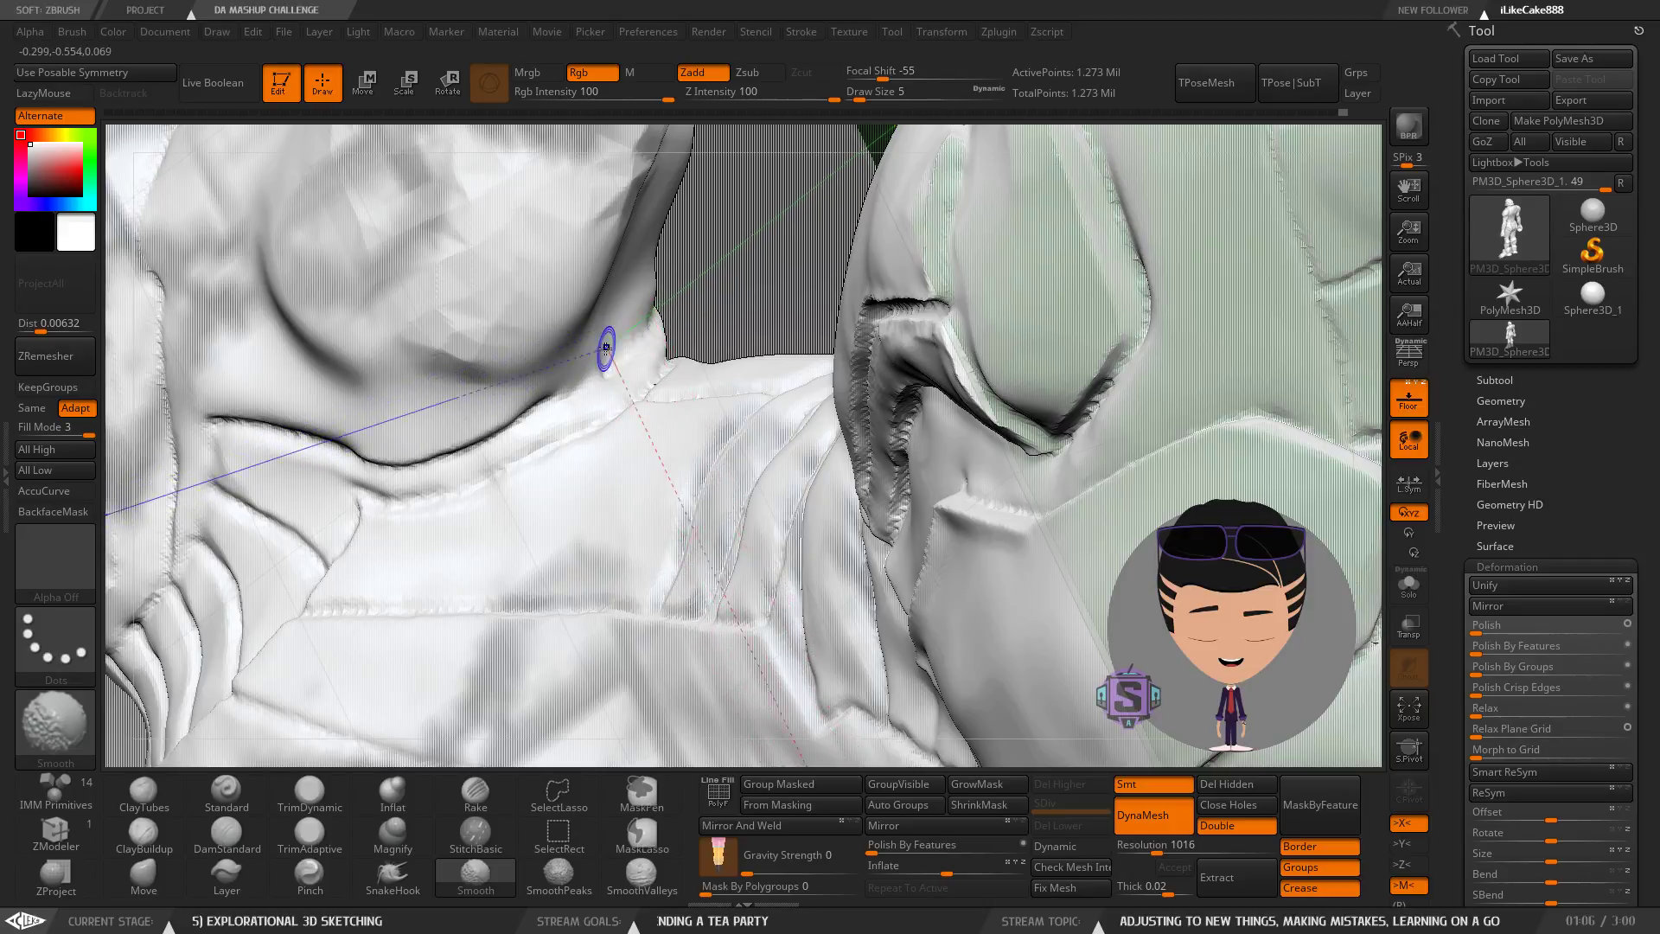
right_click_drag(447, 423, 544, 441)
left_click_drag(257, 428, 286, 415, "shift")
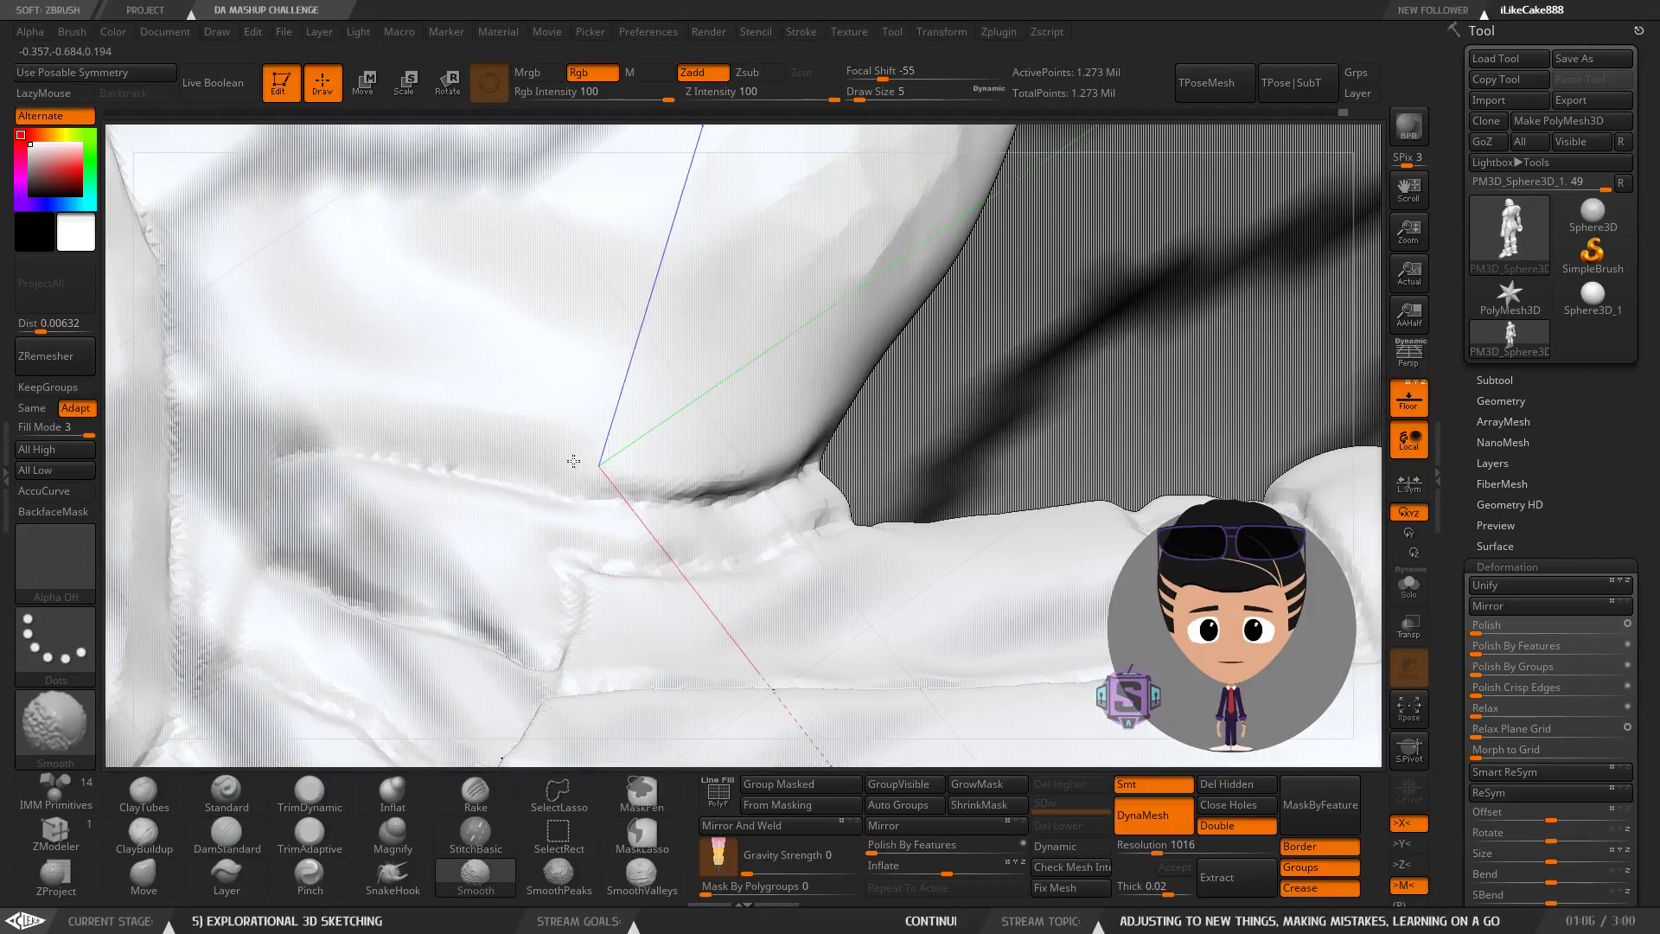
right_click_drag(671, 467, 705, 472)
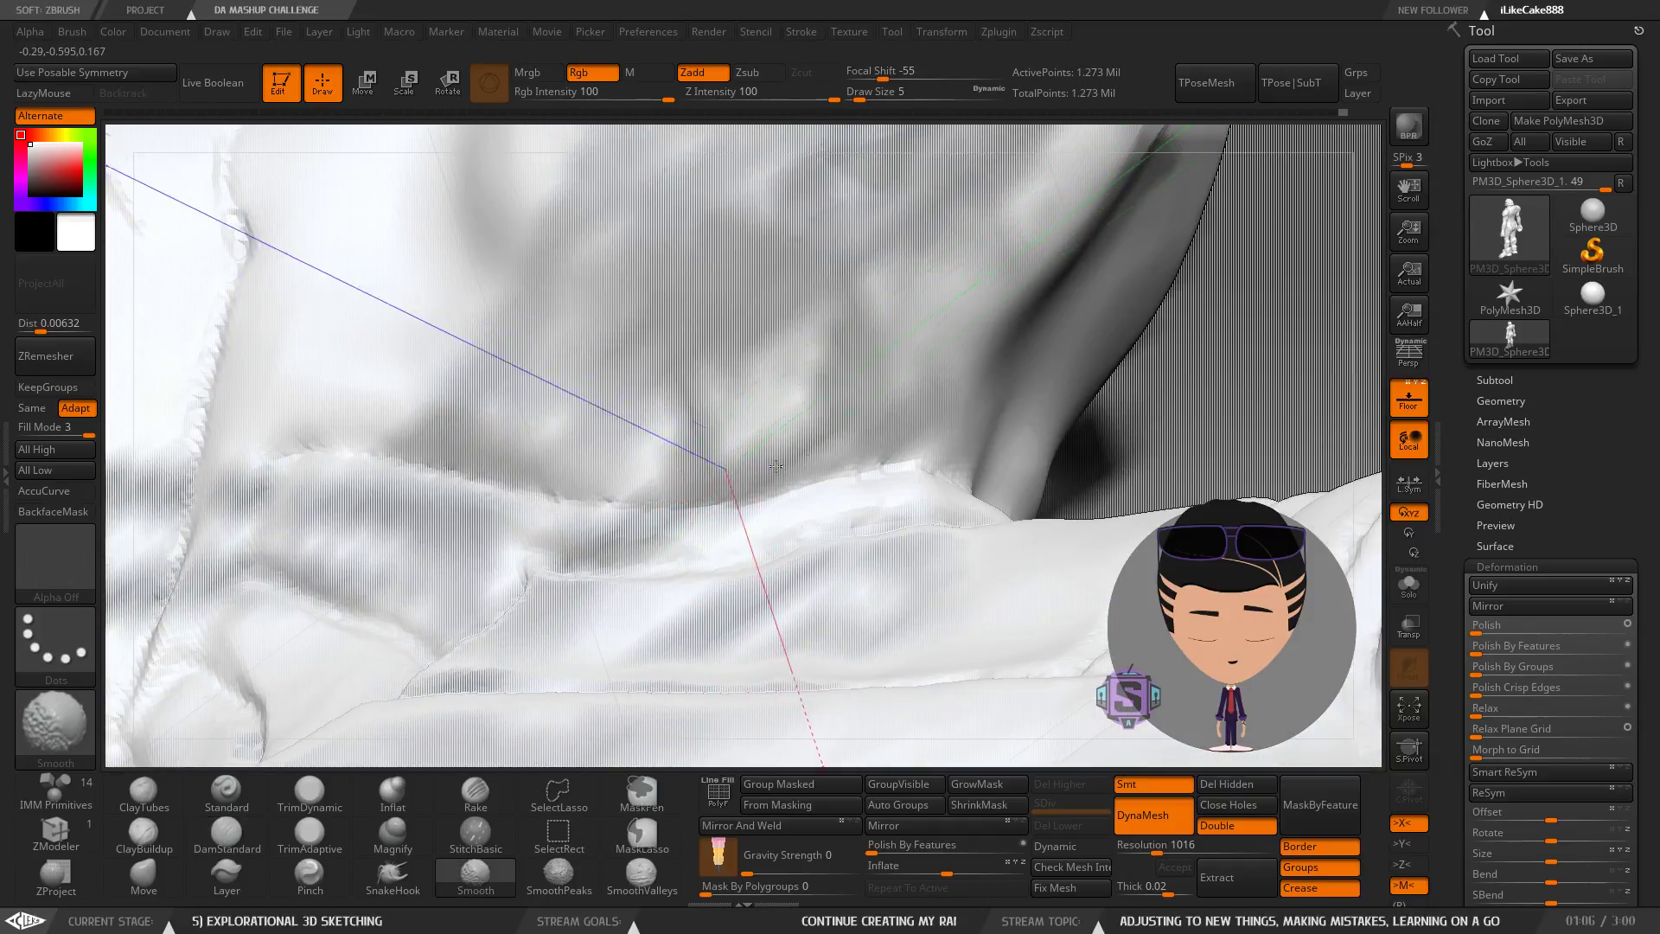
left_click_drag(835, 442, 612, 389, "shift")
mouse_move(611, 389)
right_mouse_down("ctrl")
mouse_move(553, 329)
mouse_move(701, 484)
mouse_move(686, 511)
mouse_move(704, 498)
mouse_move(655, 467)
mouse_move(624, 505)
mouse_move(734, 511)
mouse_move(650, 327)
mouse_move(700, 513)
right_mouse_up("ctrl")
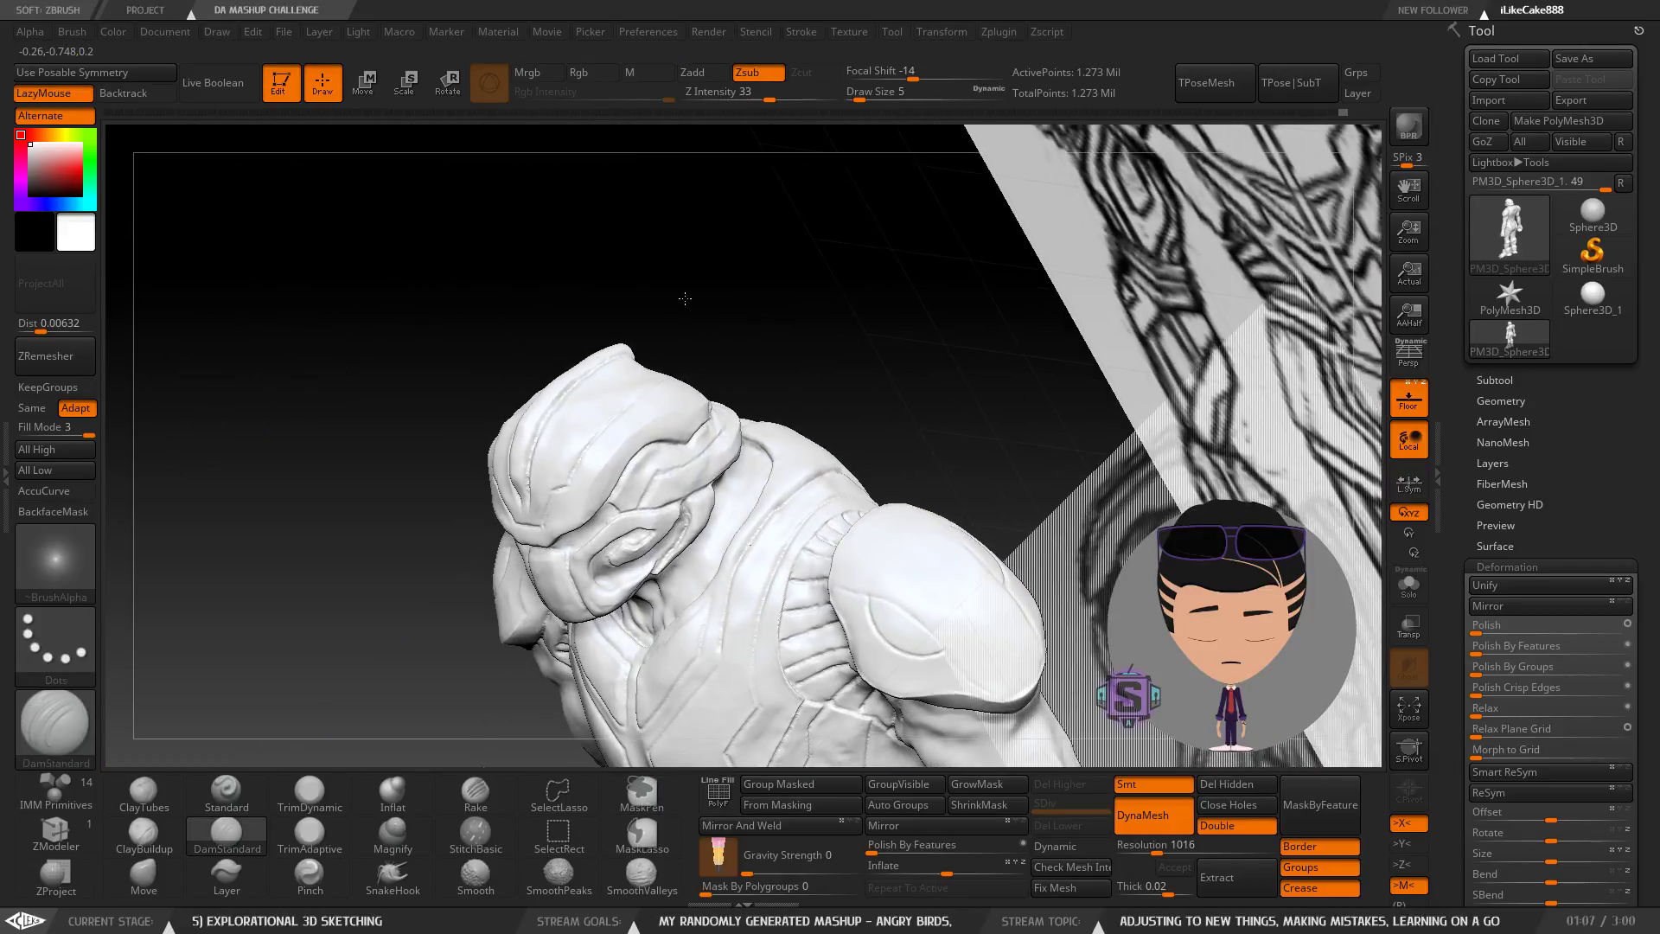
Examine the head, collar and chest seams from the front and side against the reference drawing.
right_click_drag(685, 298, 815, 303, "shift")
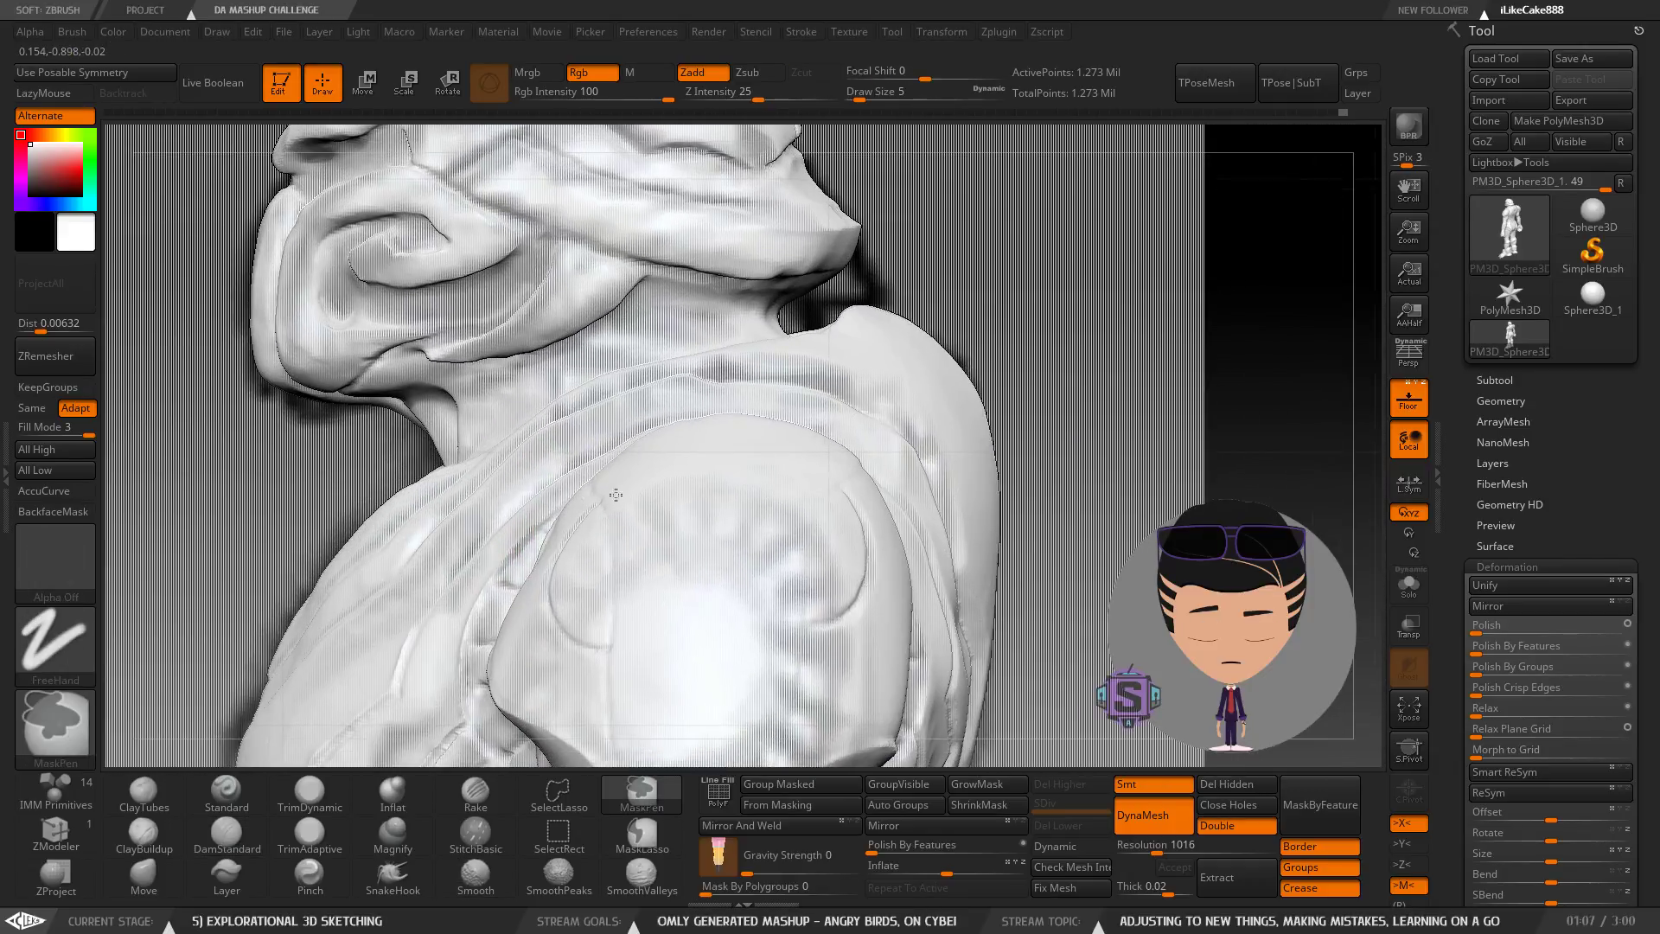
right_click_drag(621, 509, 589, 423, "ctrl")
key("ctrl")
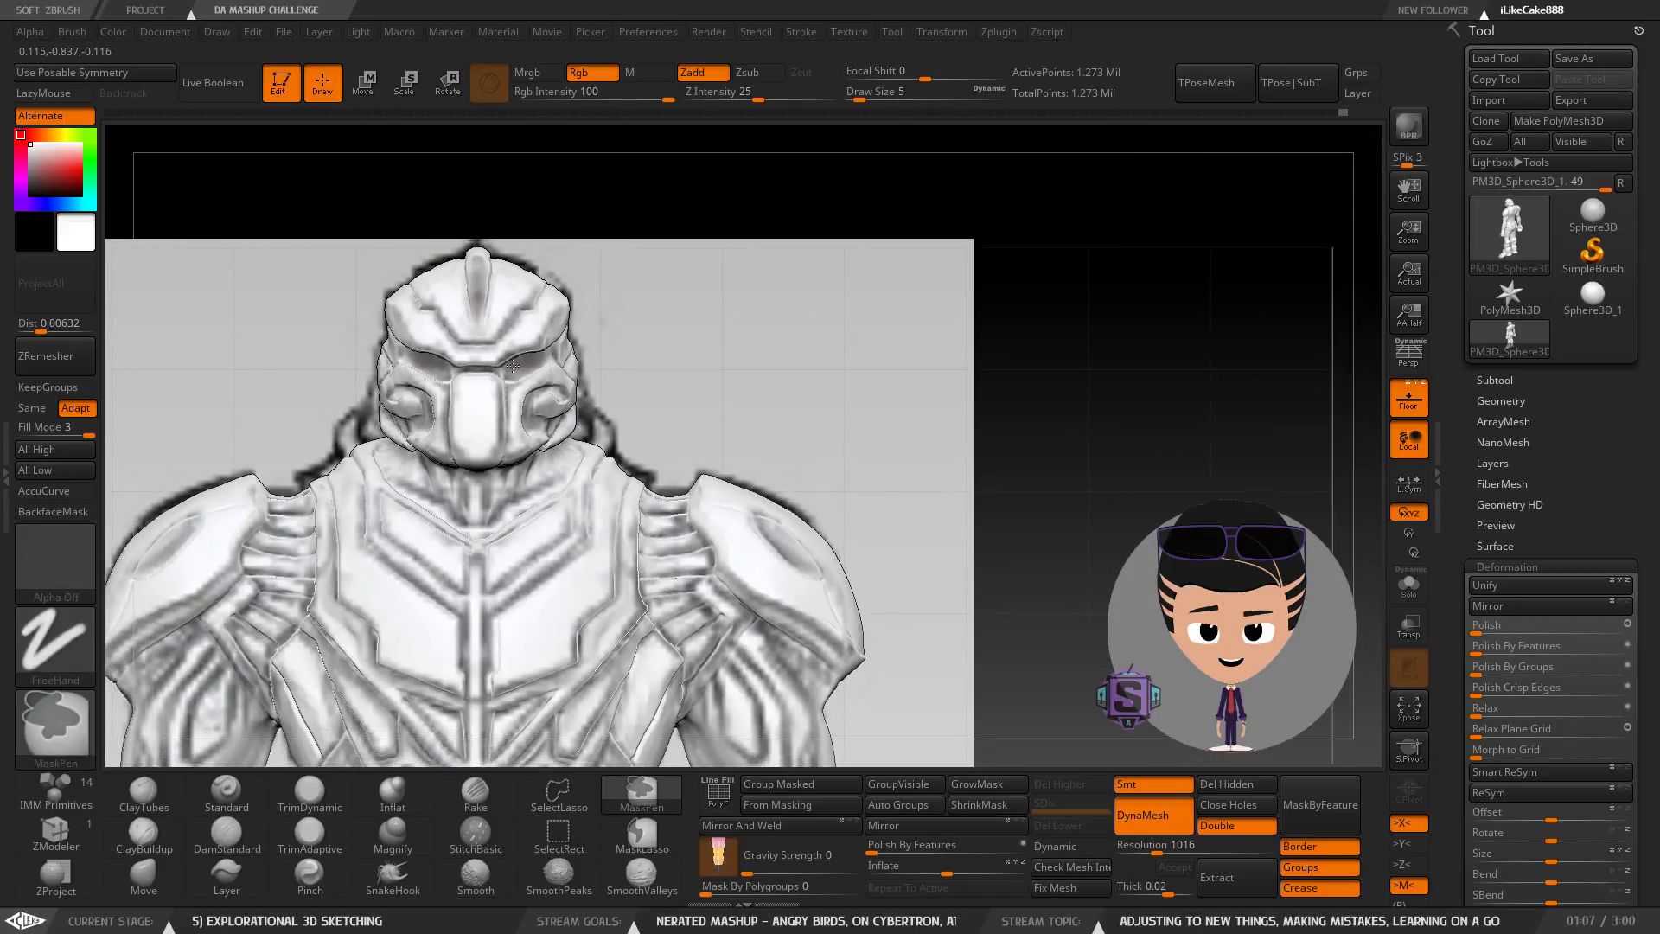
right_click_drag(515, 368, 504, 335, "ctrl")
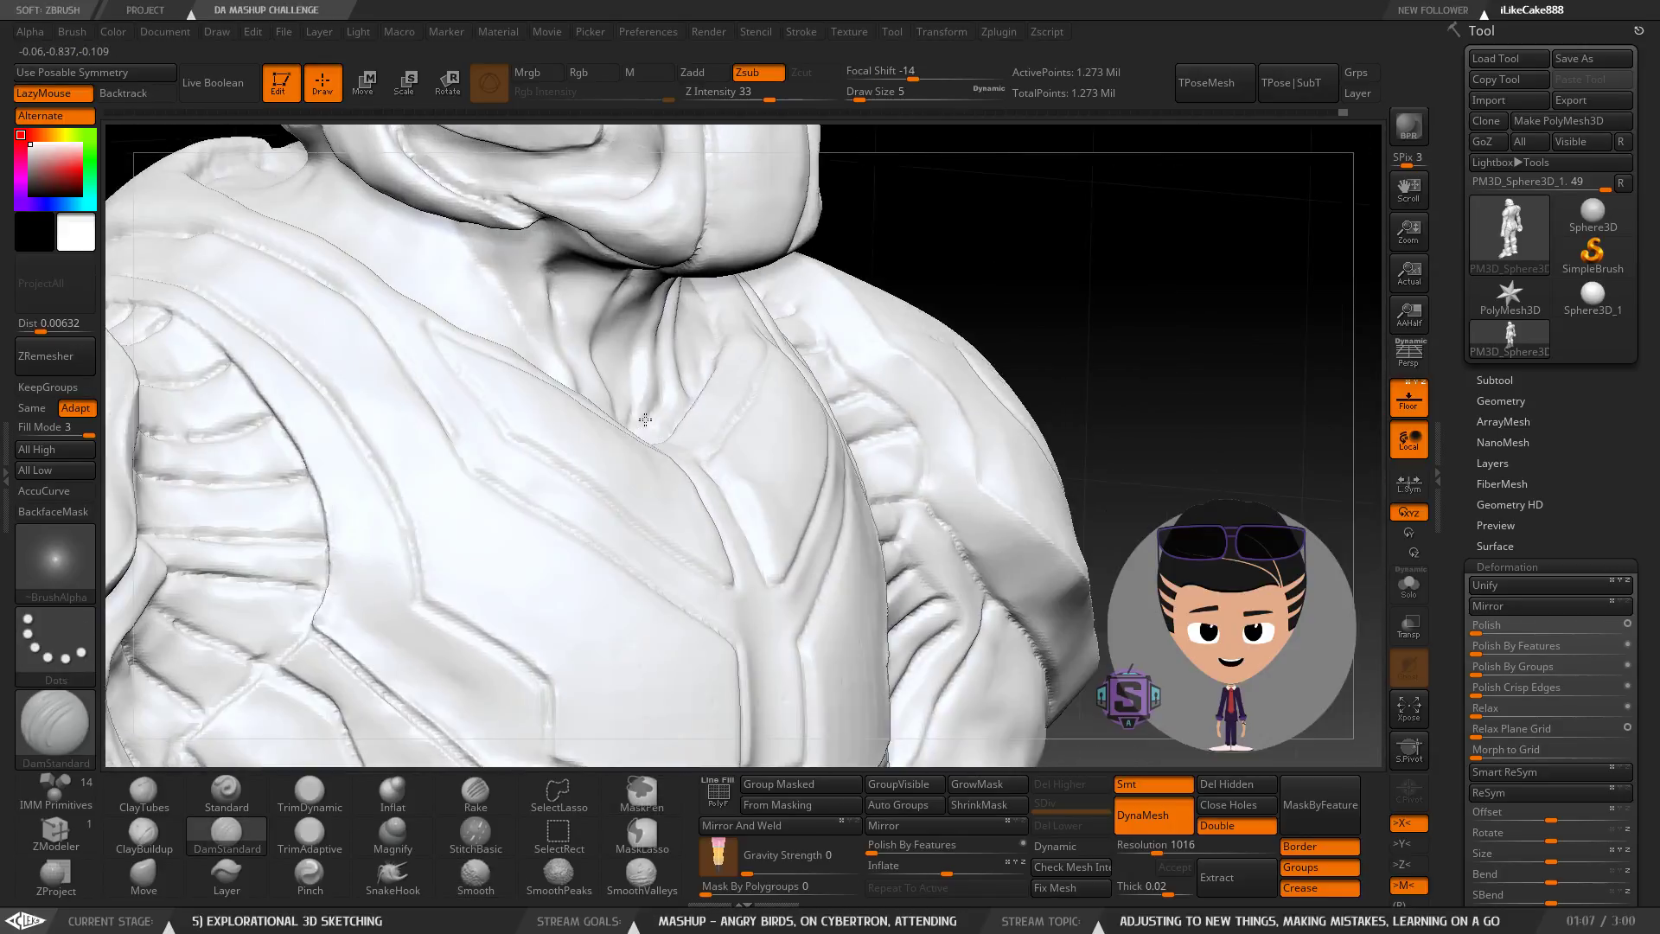
right_click_drag(510, 522, 489, 508, "ctrl")
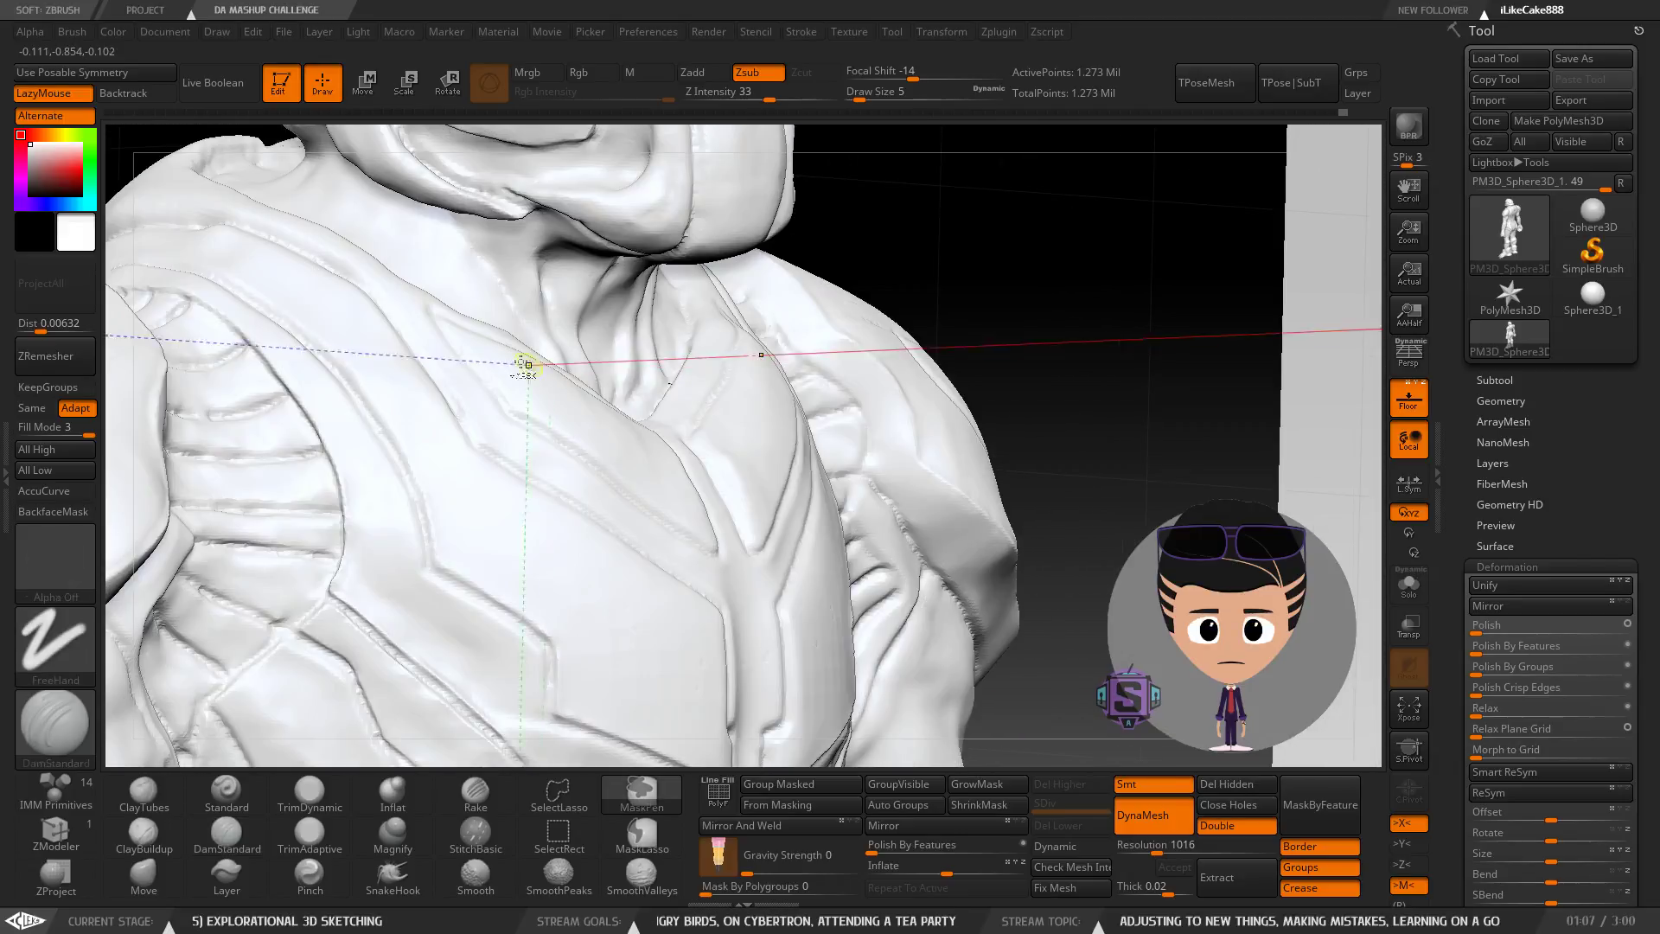
mouse_move(525, 365)
right_mouse_down("ctrl")
mouse_move(567, 349)
mouse_move(724, 393)
right_mouse_up("ctrl")
right_click_drag(513, 348, 623, 439, "ctrl")
mouse_move(610, 451)
right_mouse_down("ctrl")
mouse_move(626, 398)
mouse_move(602, 538)
right_mouse_up("ctrl")
mouse_move(746, 542)
right_mouse_down("alt")
mouse_move(677, 460)
mouse_move(716, 454)
mouse_move(725, 432)
mouse_move(536, 423)
mouse_move(503, 405)
right_mouse_up("alt")
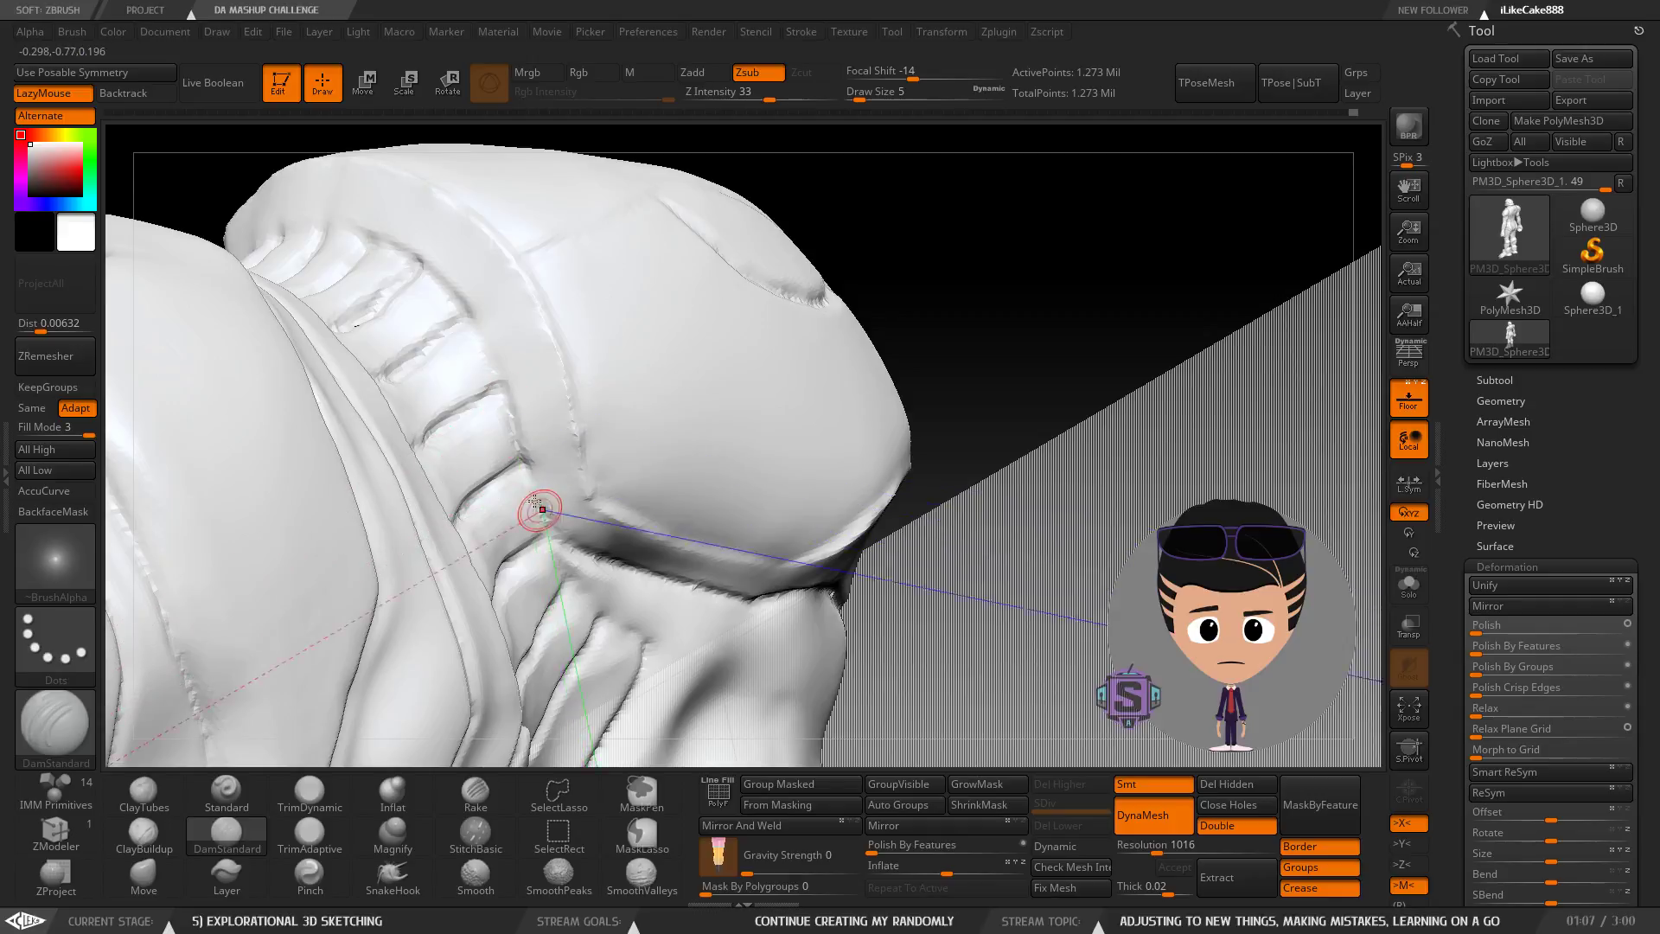
Refine the crease between the shoulder panel's inner edge and the ribbed band with the DamStandard brush at draw size 5.
right_click_drag(487, 324, 524, 468)
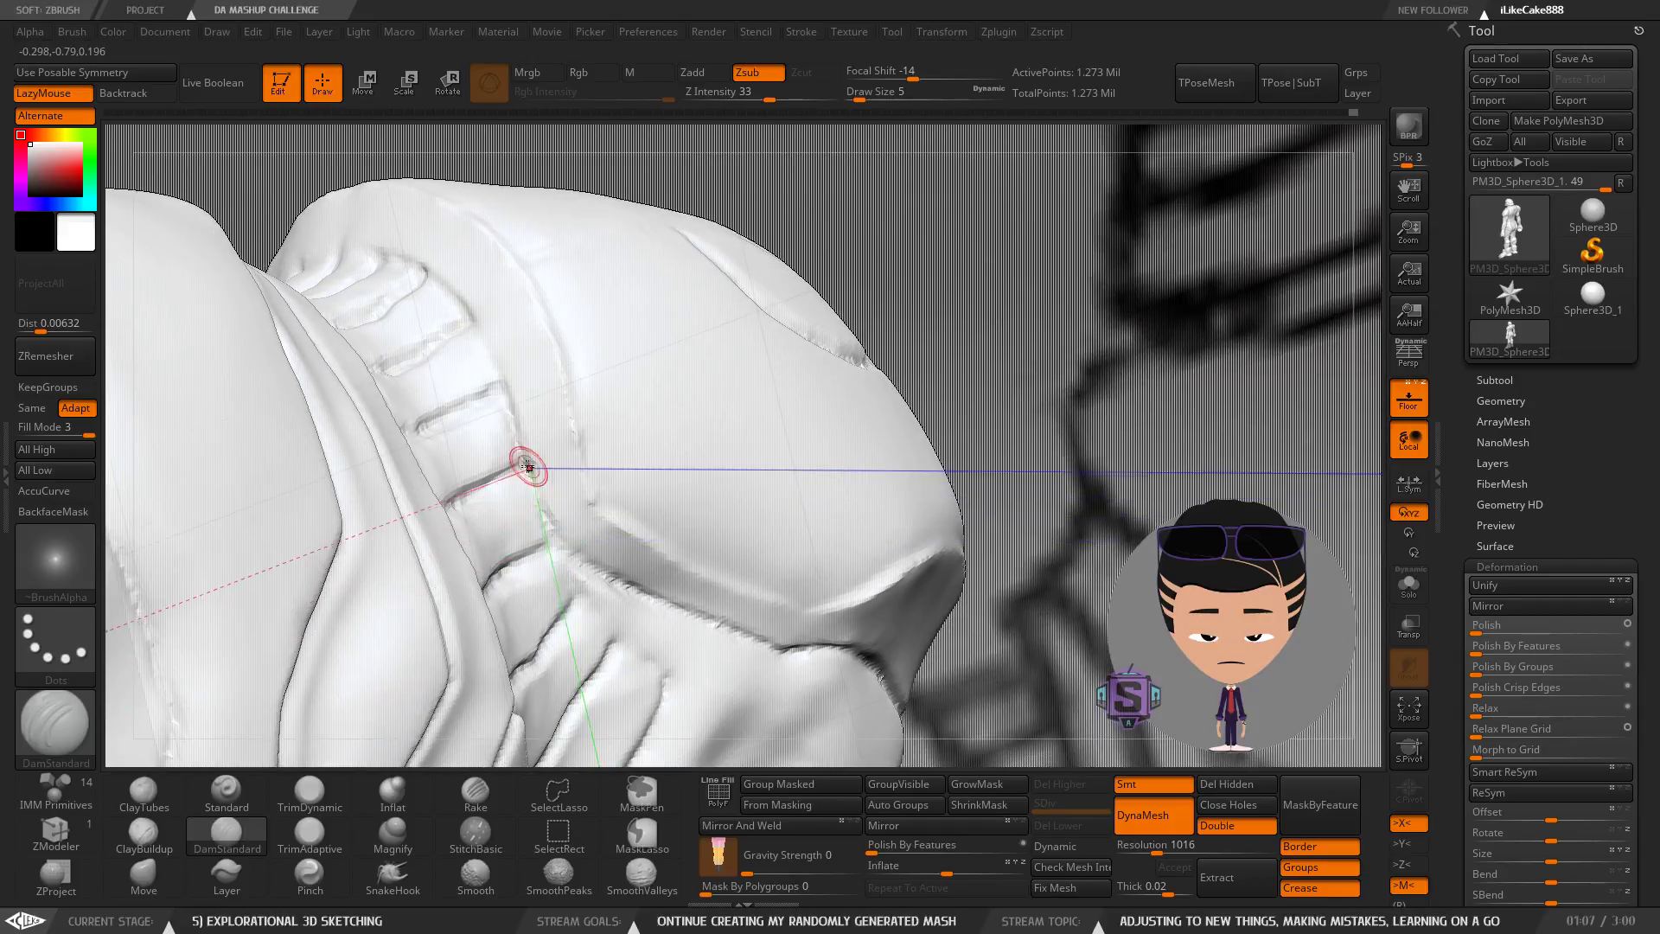
right_click_drag(530, 380, 538, 473)
right_click_drag(585, 593, 591, 583)
right_click_drag(520, 380, 385, 535)
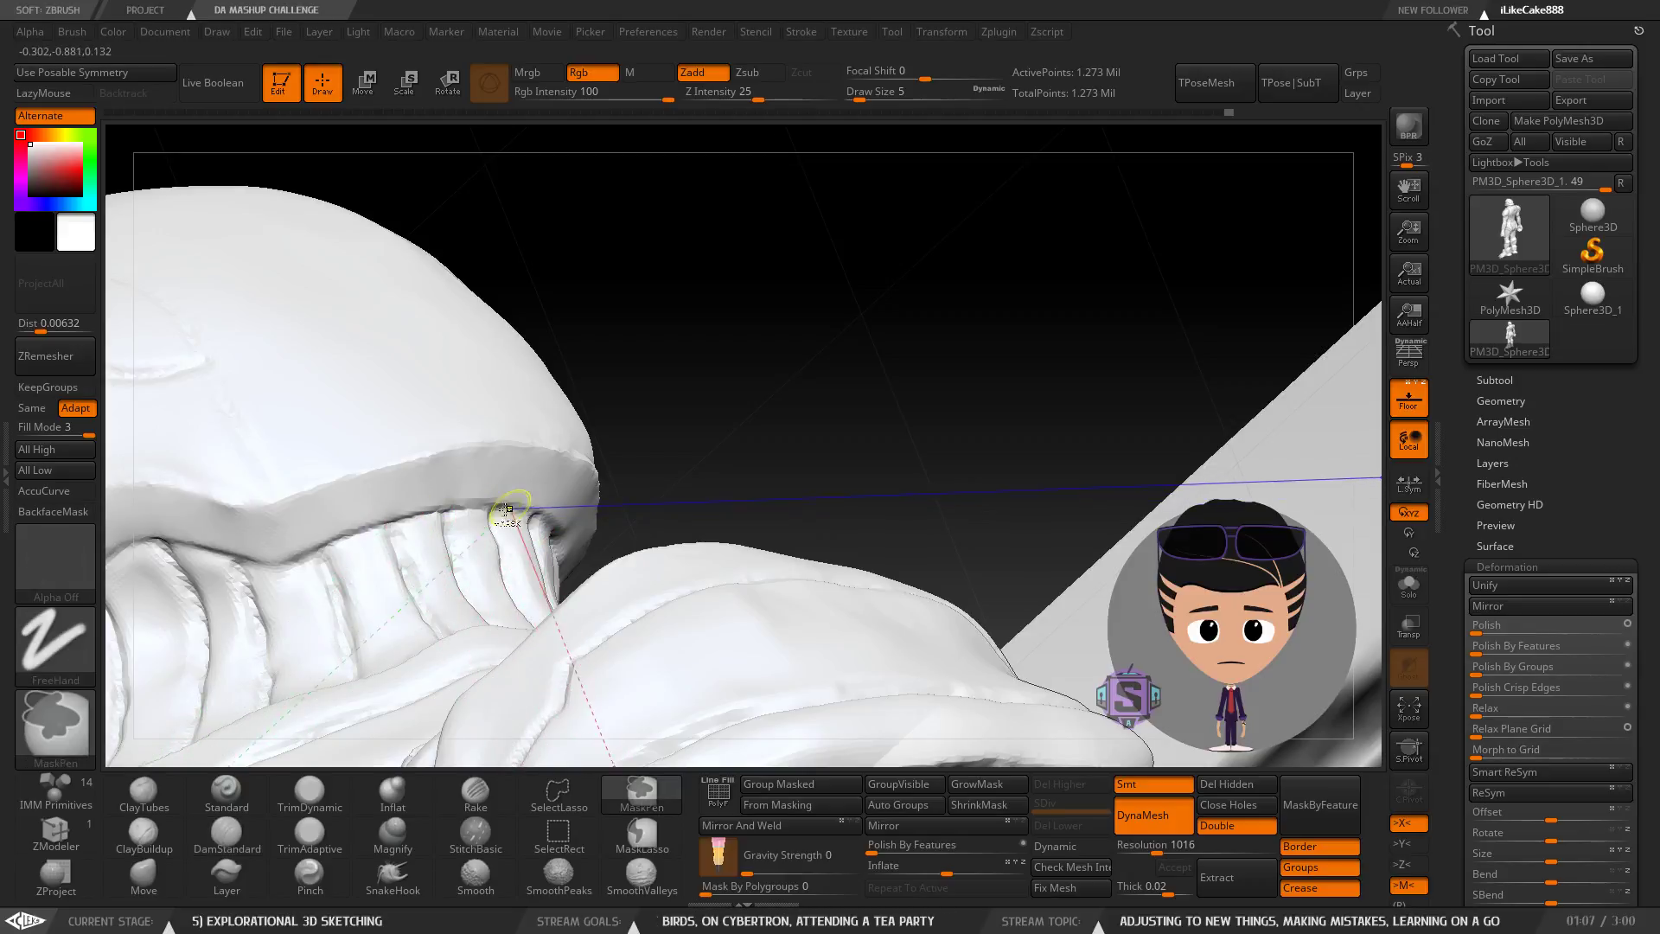
Sharpen the shoulder panel's rim where it overhangs the ribs near the top and remesh with DynaMesh.
mouse_move(515, 449)
right_mouse_down()
mouse_move(501, 433)
mouse_move(521, 410)
mouse_move(443, 480)
mouse_move(260, 471)
right_mouse_up()
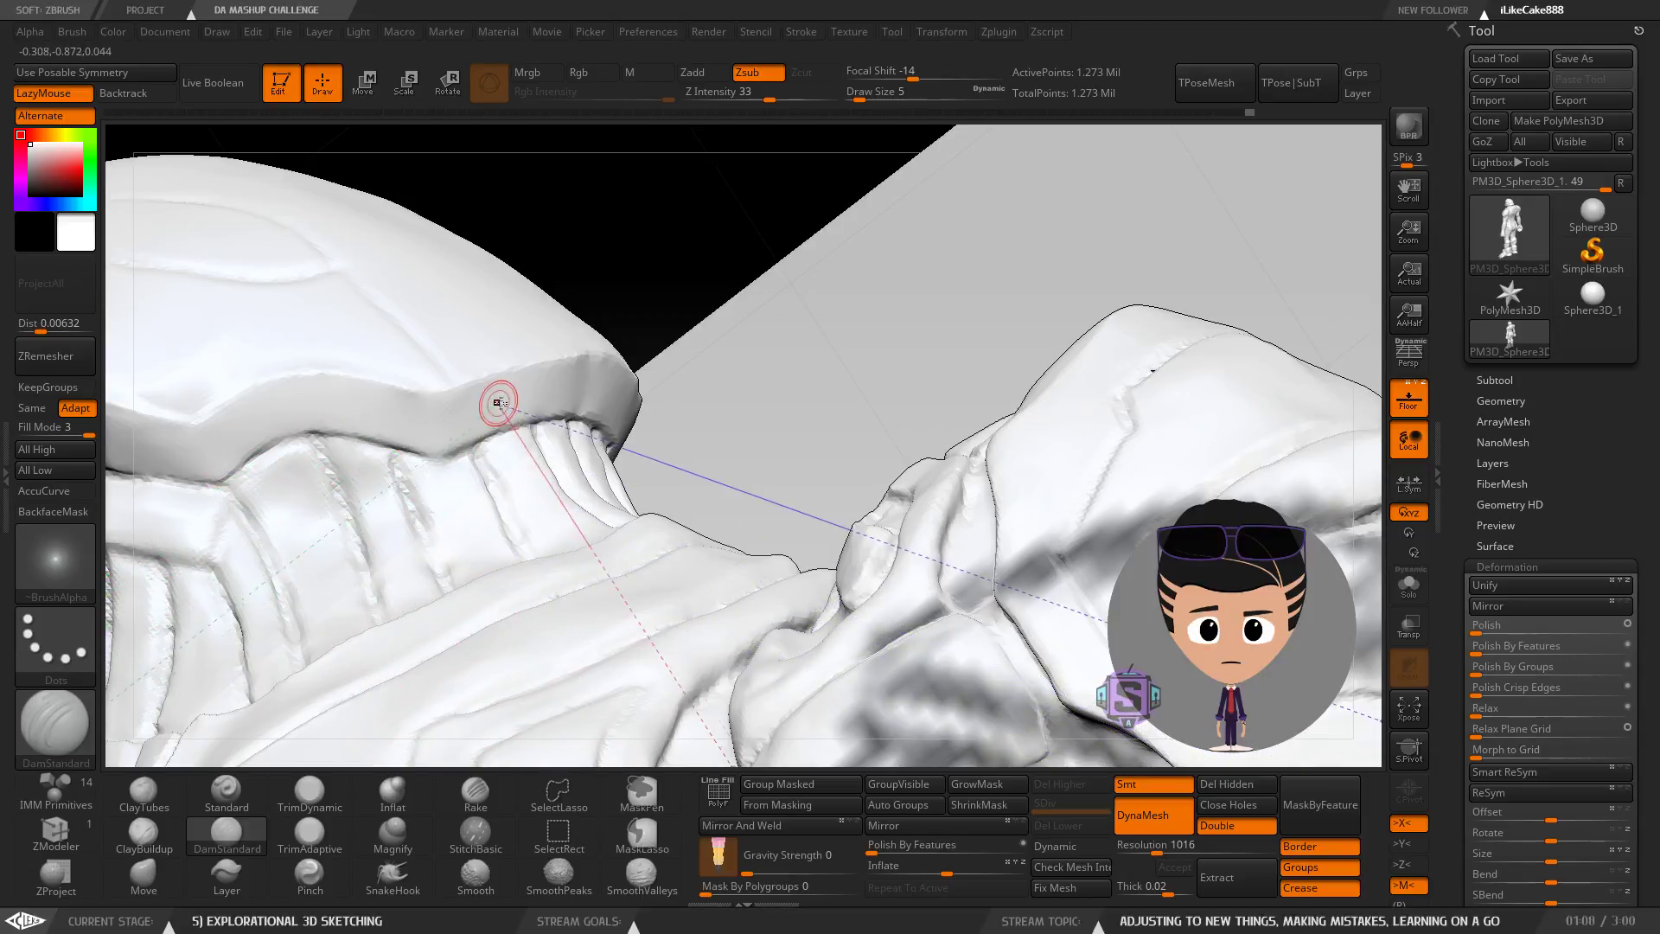
right_click_drag(455, 462, 493, 459)
mouse_move(527, 401)
right_mouse_down()
mouse_move(318, 492)
mouse_move(437, 437)
mouse_move(389, 511)
mouse_move(439, 459)
mouse_move(418, 474)
mouse_move(459, 499)
right_mouse_up()
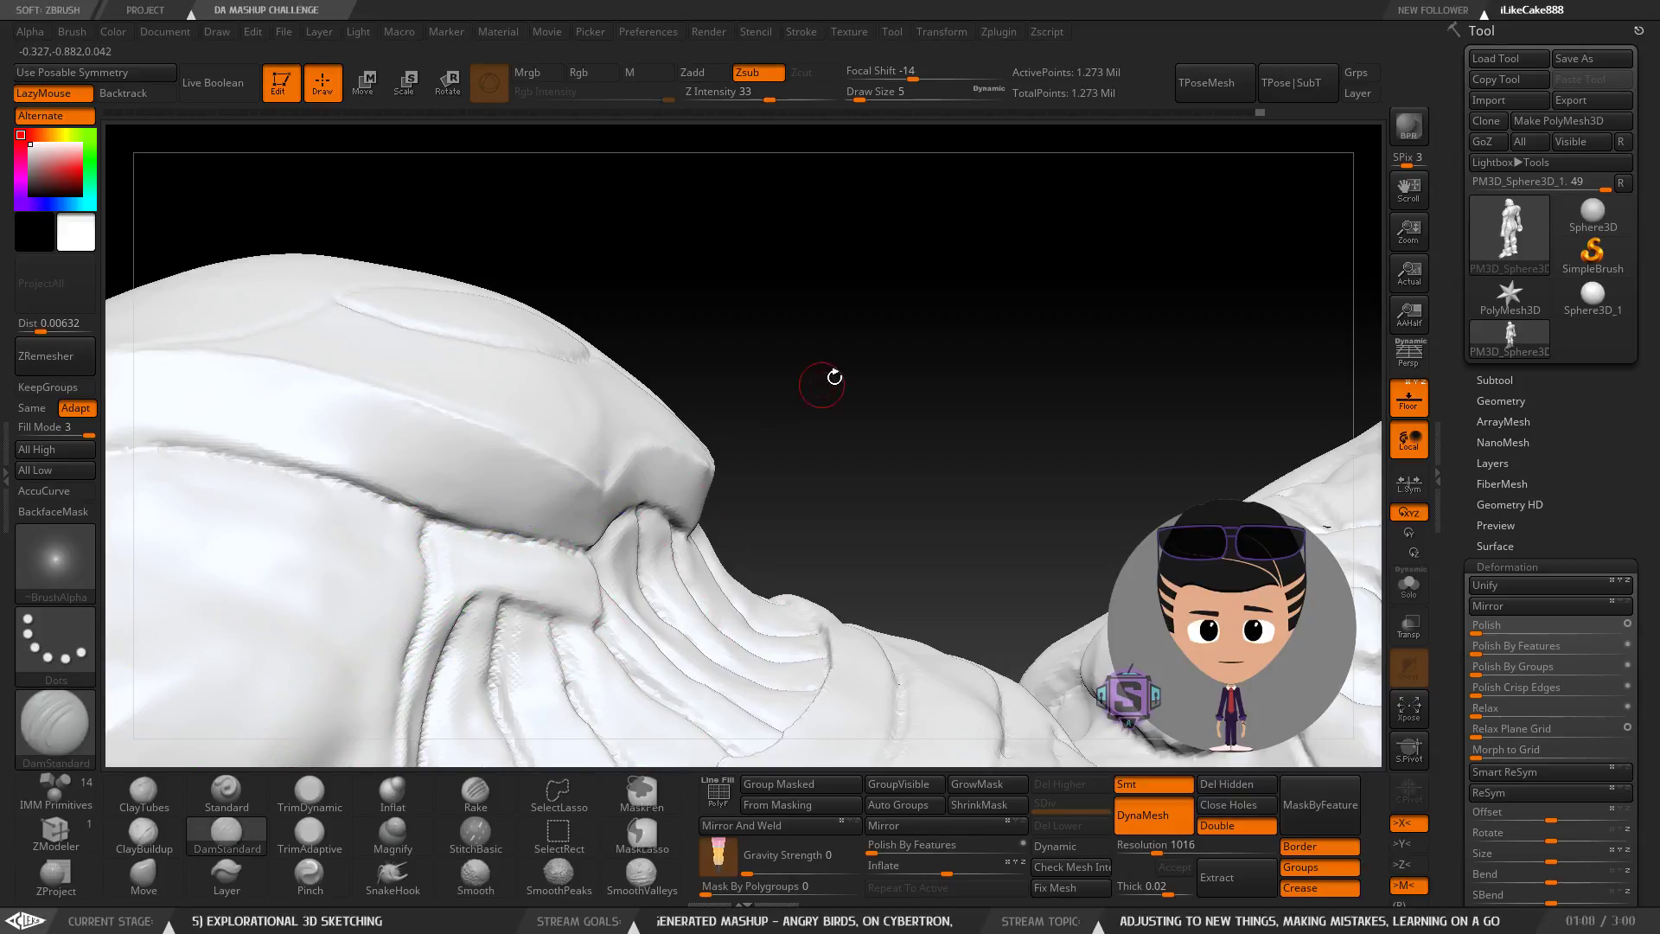
left_click_drag(766, 278, 935, 442, "ctrl")
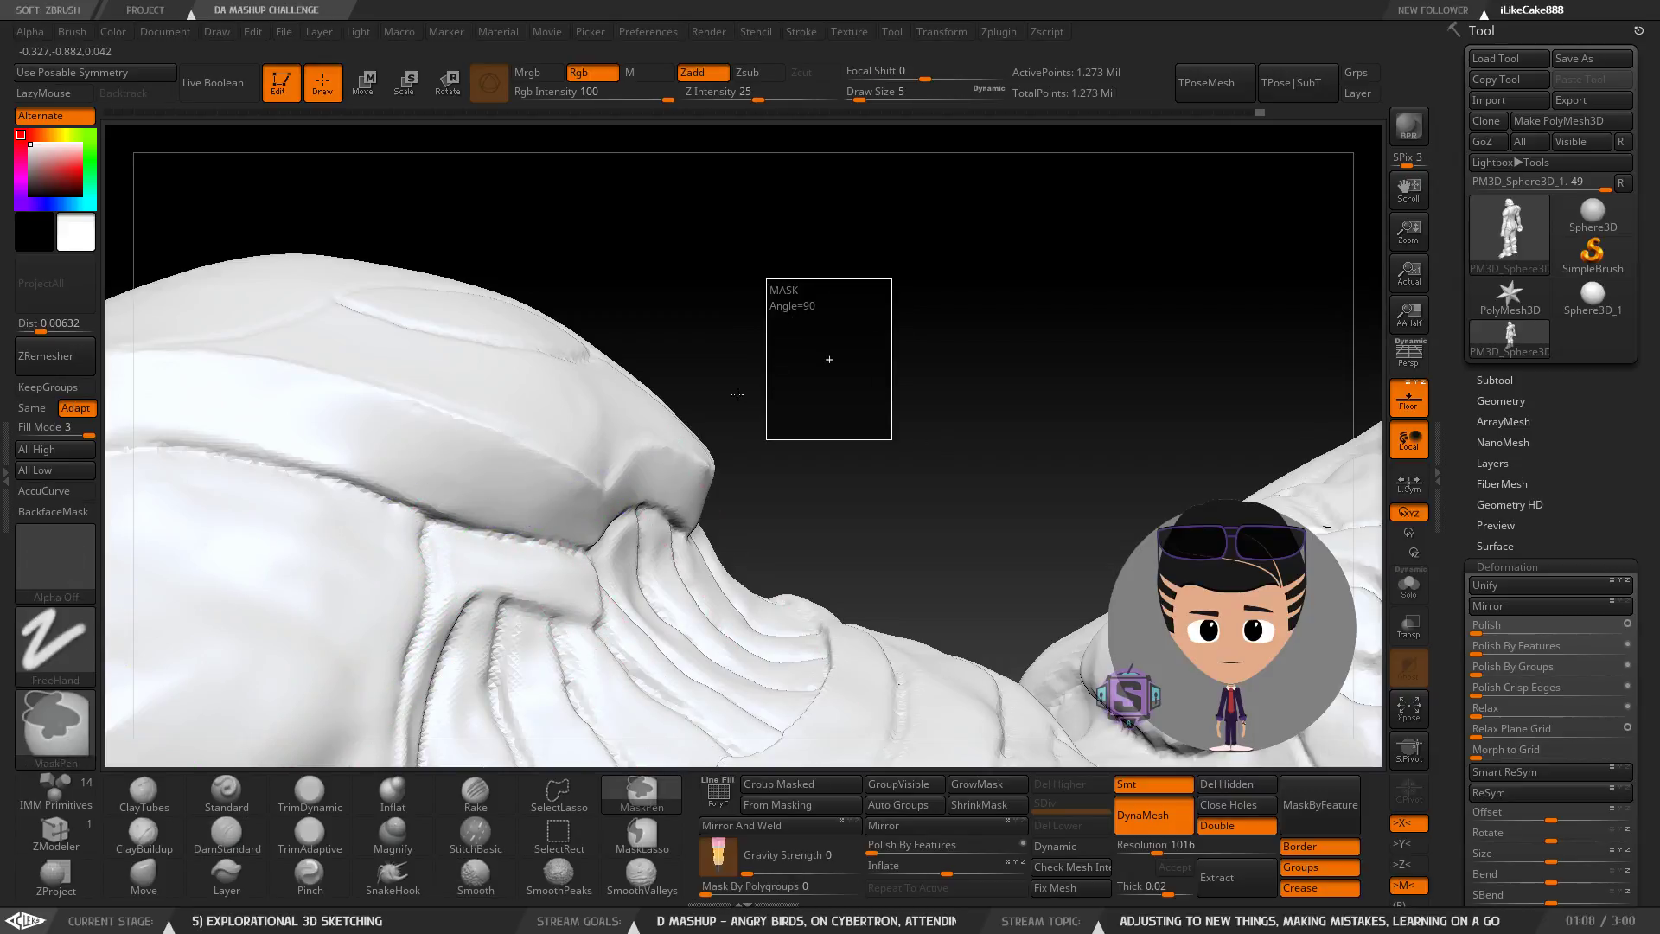
Compare the shoulder panel and ribbed seams with the front reference drawing and inspect the panel's outer side.
mouse_move(615, 473)
right_mouse_down()
mouse_move(527, 497)
mouse_move(583, 531)
mouse_move(567, 530)
mouse_move(507, 285)
right_mouse_up()
right_click_drag(531, 493, 407, 423, "ctrl")
right_click_drag(406, 423, 525, 401, "ctrl")
right_click_drag(641, 529, 692, 657, "ctrl")
right_click_drag(594, 598, 926, 556, "ctrl")
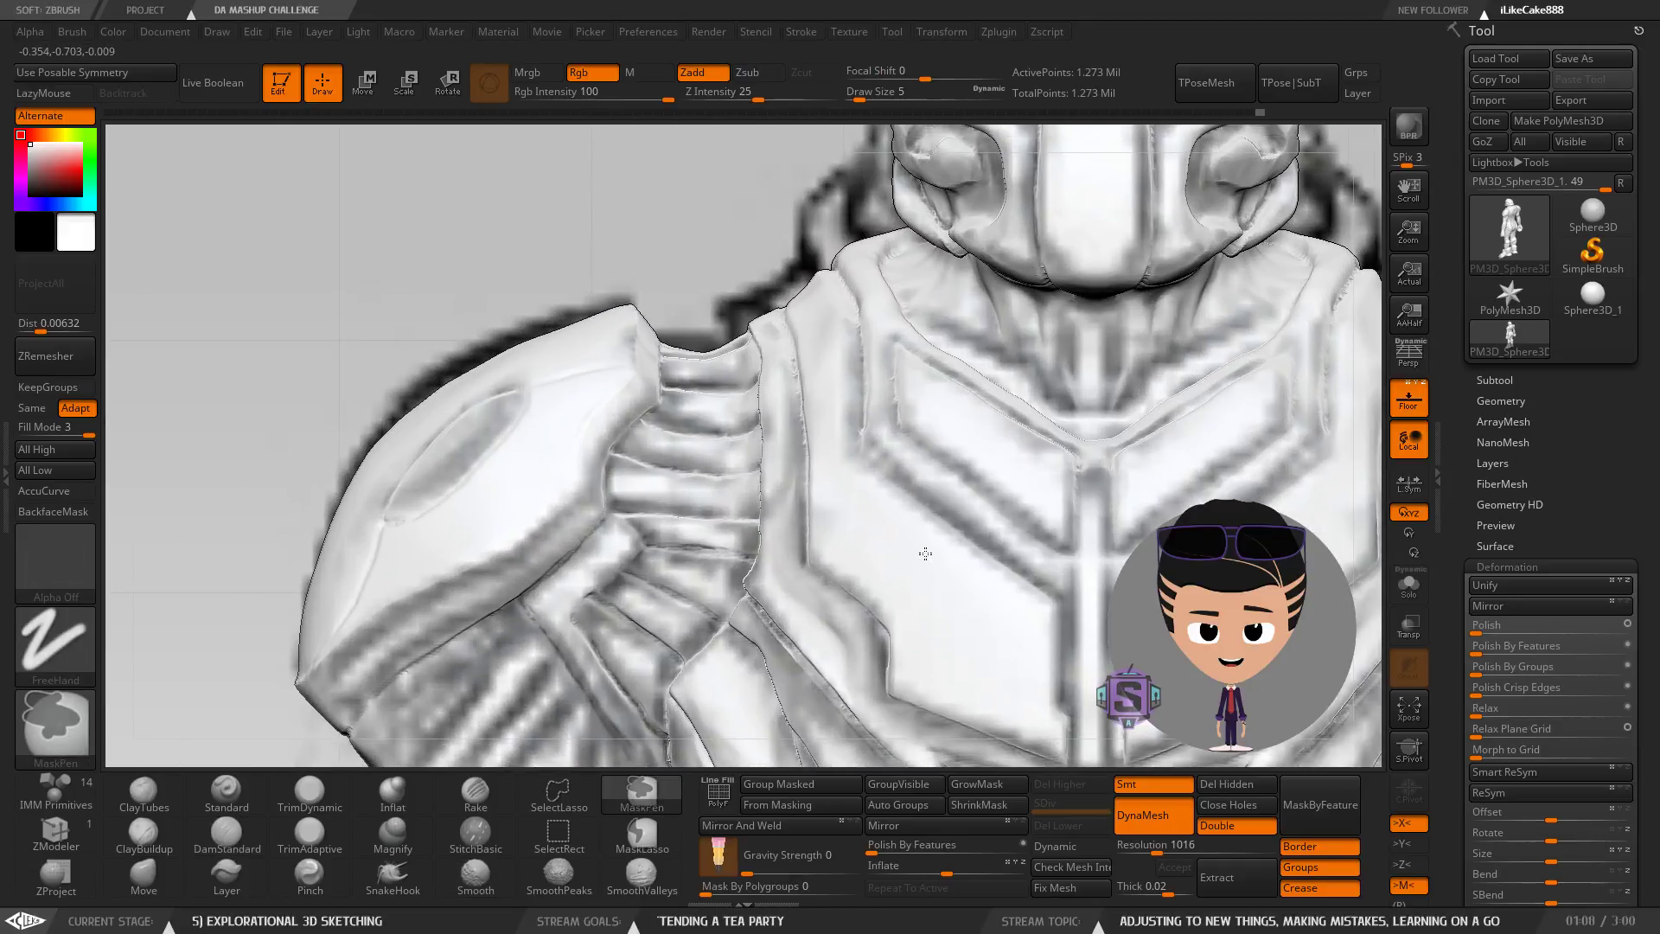
mouse_move(556, 517)
right_mouse_down("alt")
mouse_move(571, 433)
mouse_move(467, 430)
mouse_move(372, 325)
mouse_move(356, 259)
mouse_move(536, 363)
mouse_move(562, 424)
mouse_move(423, 486)
mouse_move(373, 486)
right_mouse_up("alt")
right_click_drag(396, 363, 410, 430, "ctrl")
mouse_move(478, 486)
right_mouse_down()
mouse_move(492, 490)
mouse_move(380, 512)
mouse_move(491, 522)
mouse_move(459, 510)
mouse_move(518, 492)
mouse_move(360, 415)
mouse_move(445, 445)
mouse_move(530, 511)
mouse_move(506, 536)
mouse_move(536, 501)
mouse_move(619, 504)
mouse_move(570, 423)
mouse_move(614, 495)
mouse_move(540, 483)
mouse_move(645, 478)
mouse_move(626, 489)
mouse_move(643, 461)
mouse_move(619, 527)
mouse_move(564, 550)
right_mouse_up()
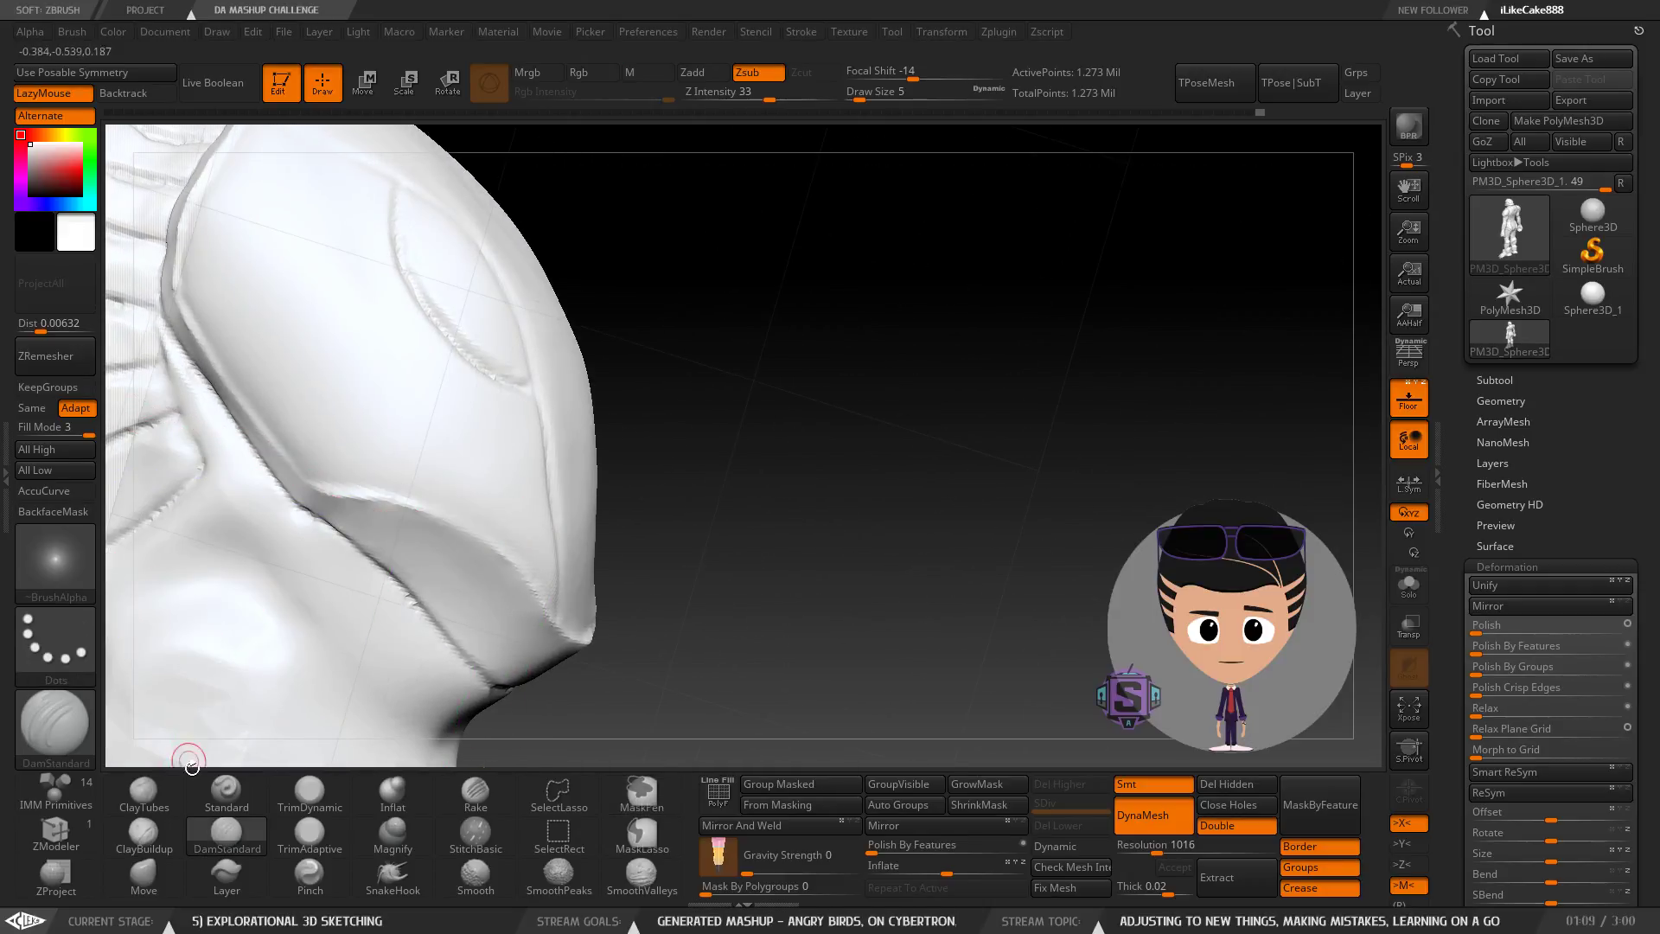
Push in the shoulder panel's outer contour with the Move brush at draw size 18 and smooth its surface.
left_click(144, 884)
key("s")
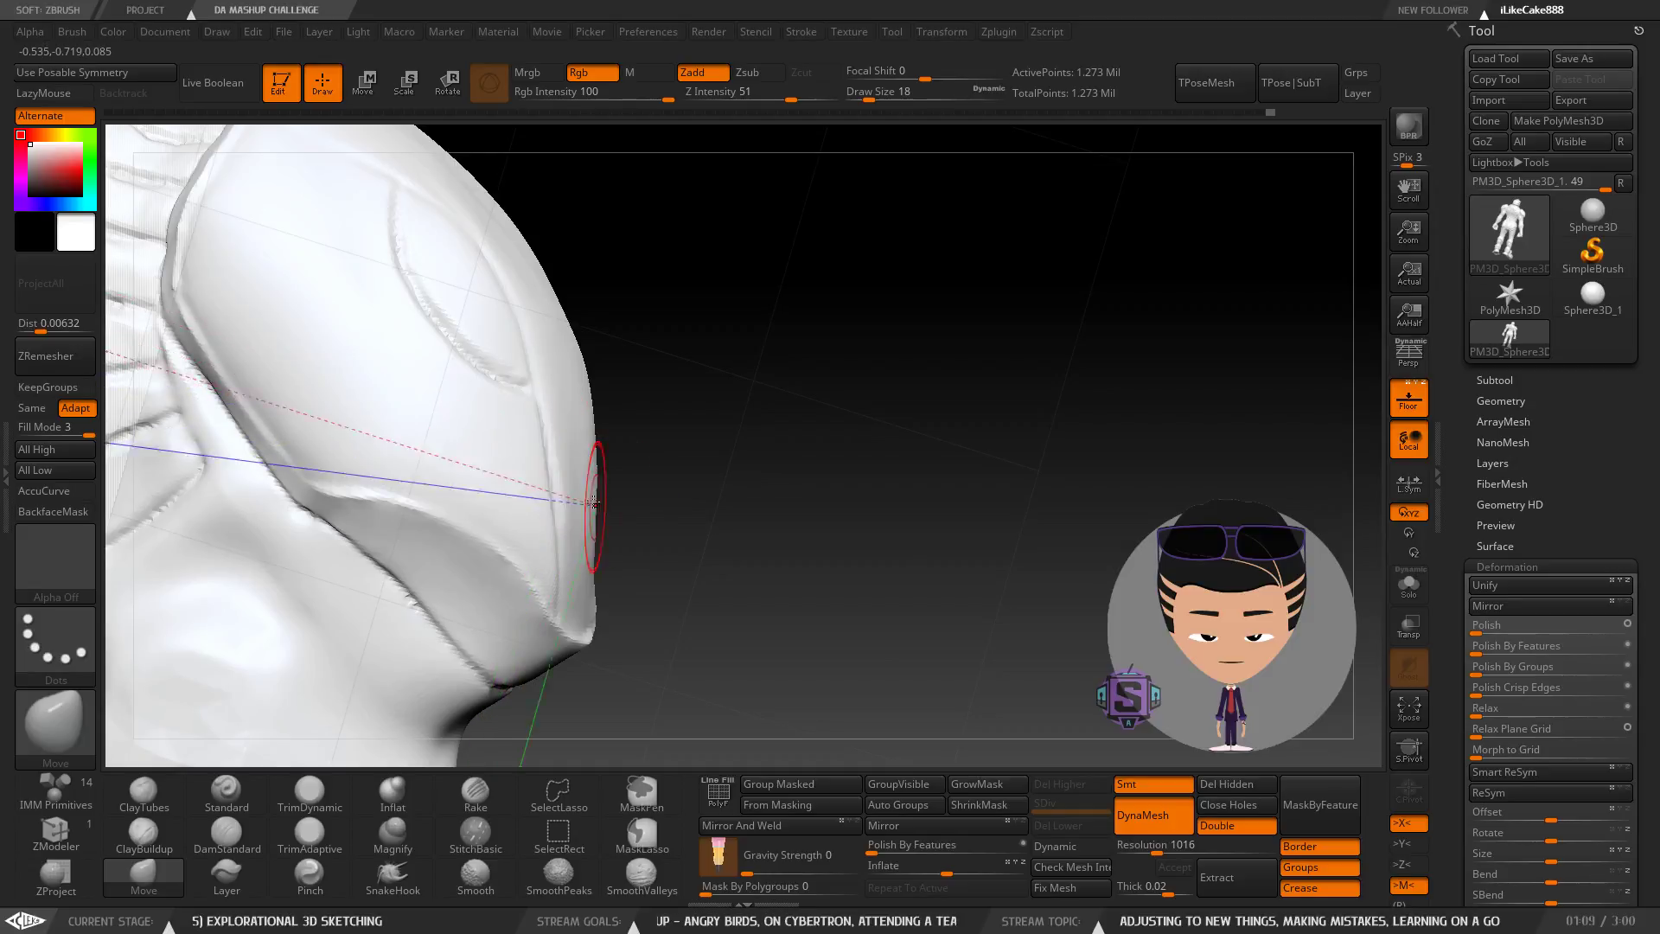
right_click_drag(595, 508, 581, 503)
left_click_drag(578, 504, 572, 473, "shift")
mouse_move(603, 479)
right_mouse_down()
mouse_move(569, 635)
mouse_move(587, 419)
mouse_move(630, 487)
mouse_move(629, 391)
right_mouse_up()
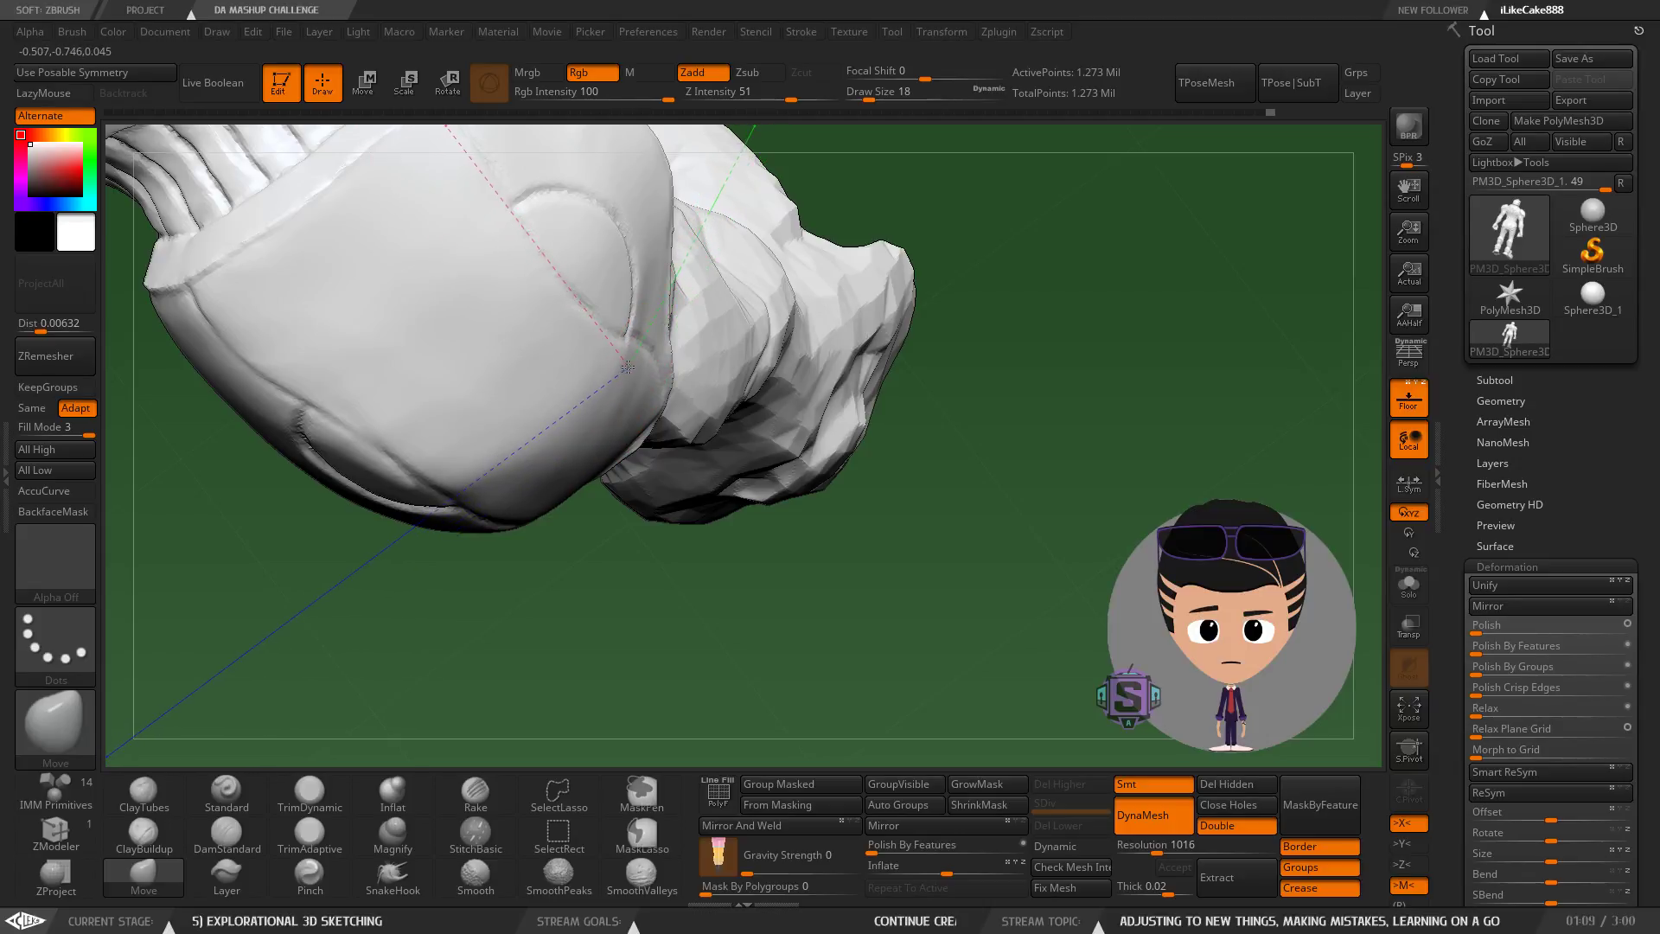
mouse_move(655, 372)
right_mouse_down()
mouse_move(667, 417)
mouse_move(628, 411)
mouse_move(646, 508)
mouse_move(645, 413)
right_mouse_up()
left_click_drag(646, 413, 655, 425)
key("ctrl+z")
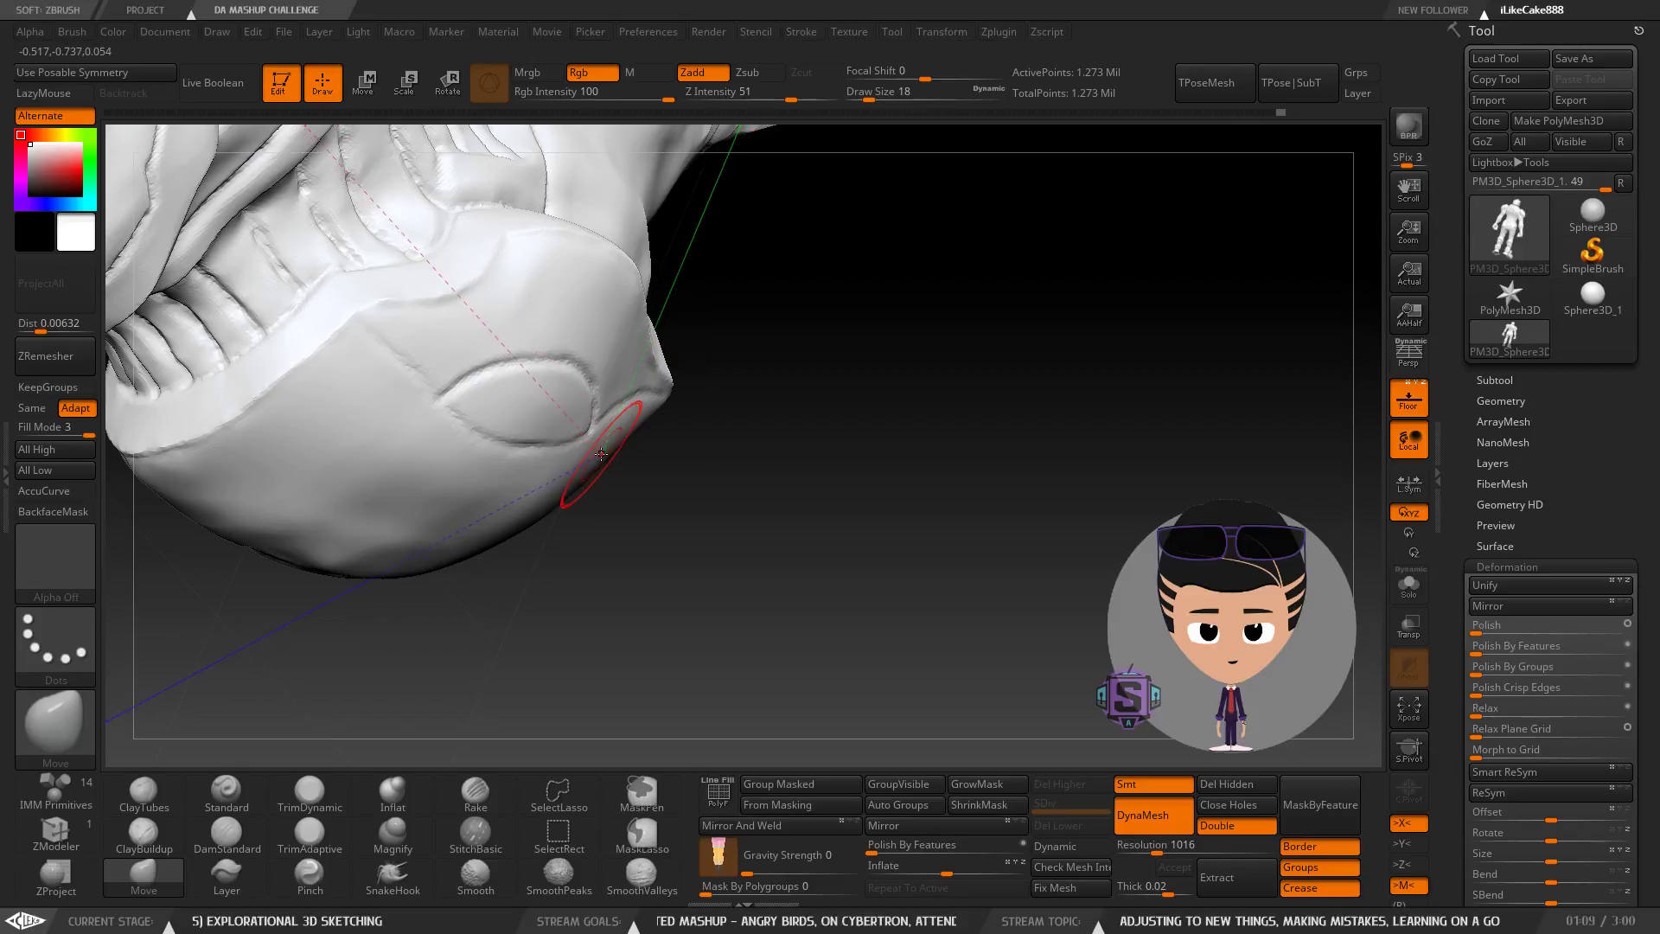
right_click_drag(641, 442, 613, 454)
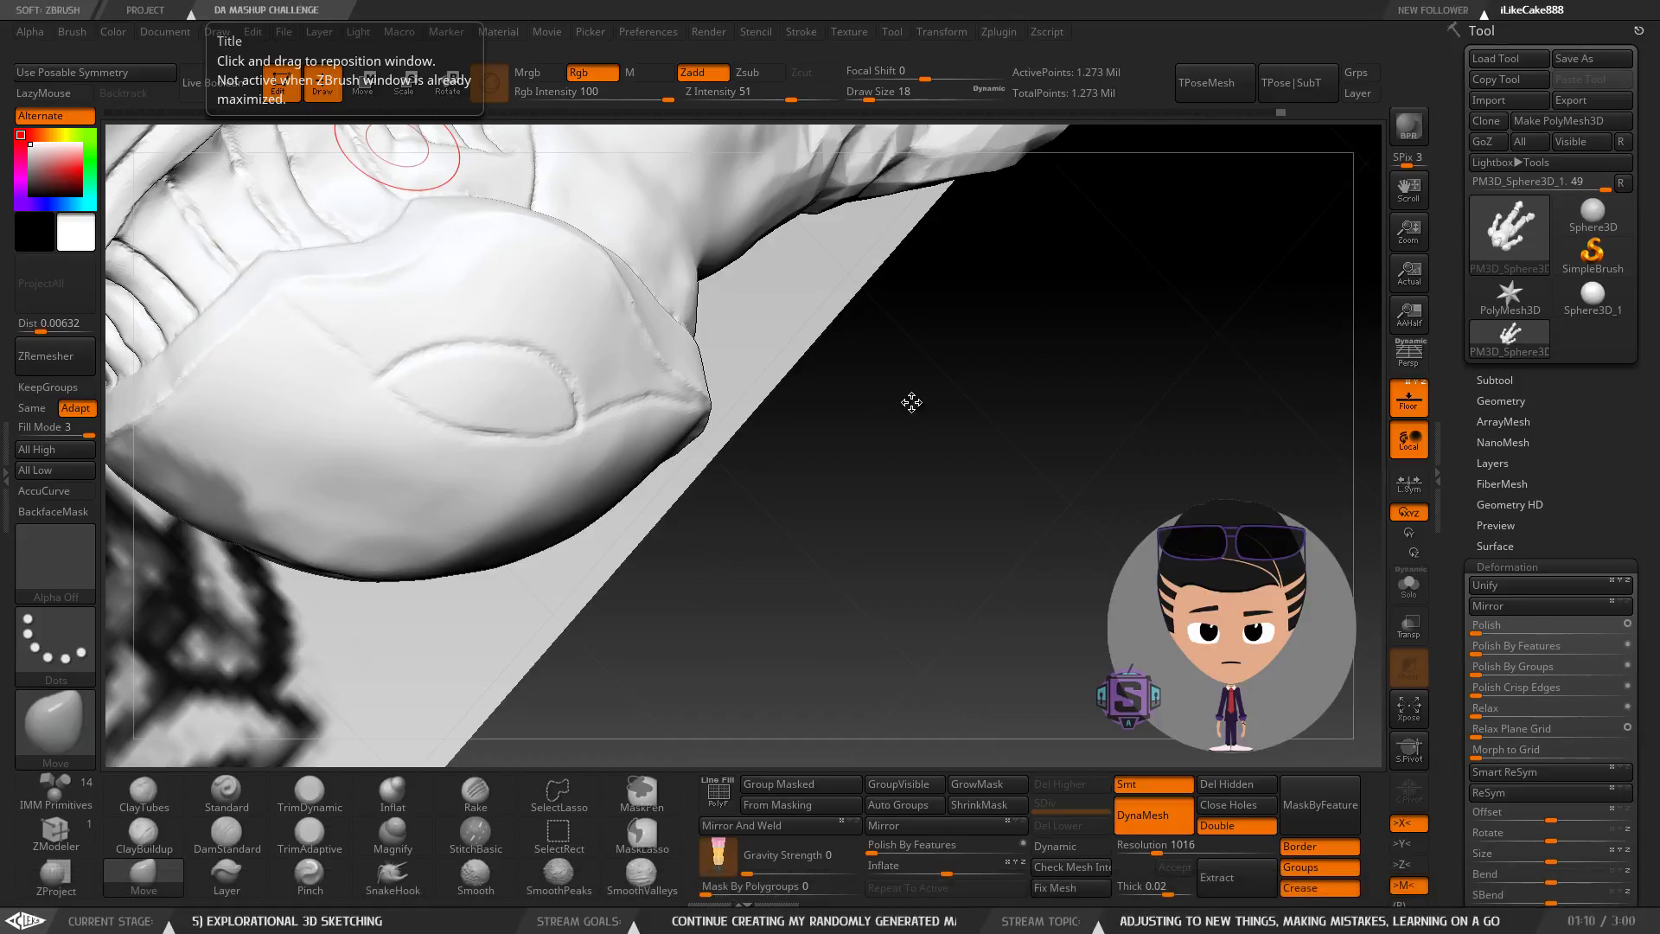
Save the project.
left_click_drag(899, 409, 794, 453)
key("ctrl+s")
key("Return")
left_click(878, 466)
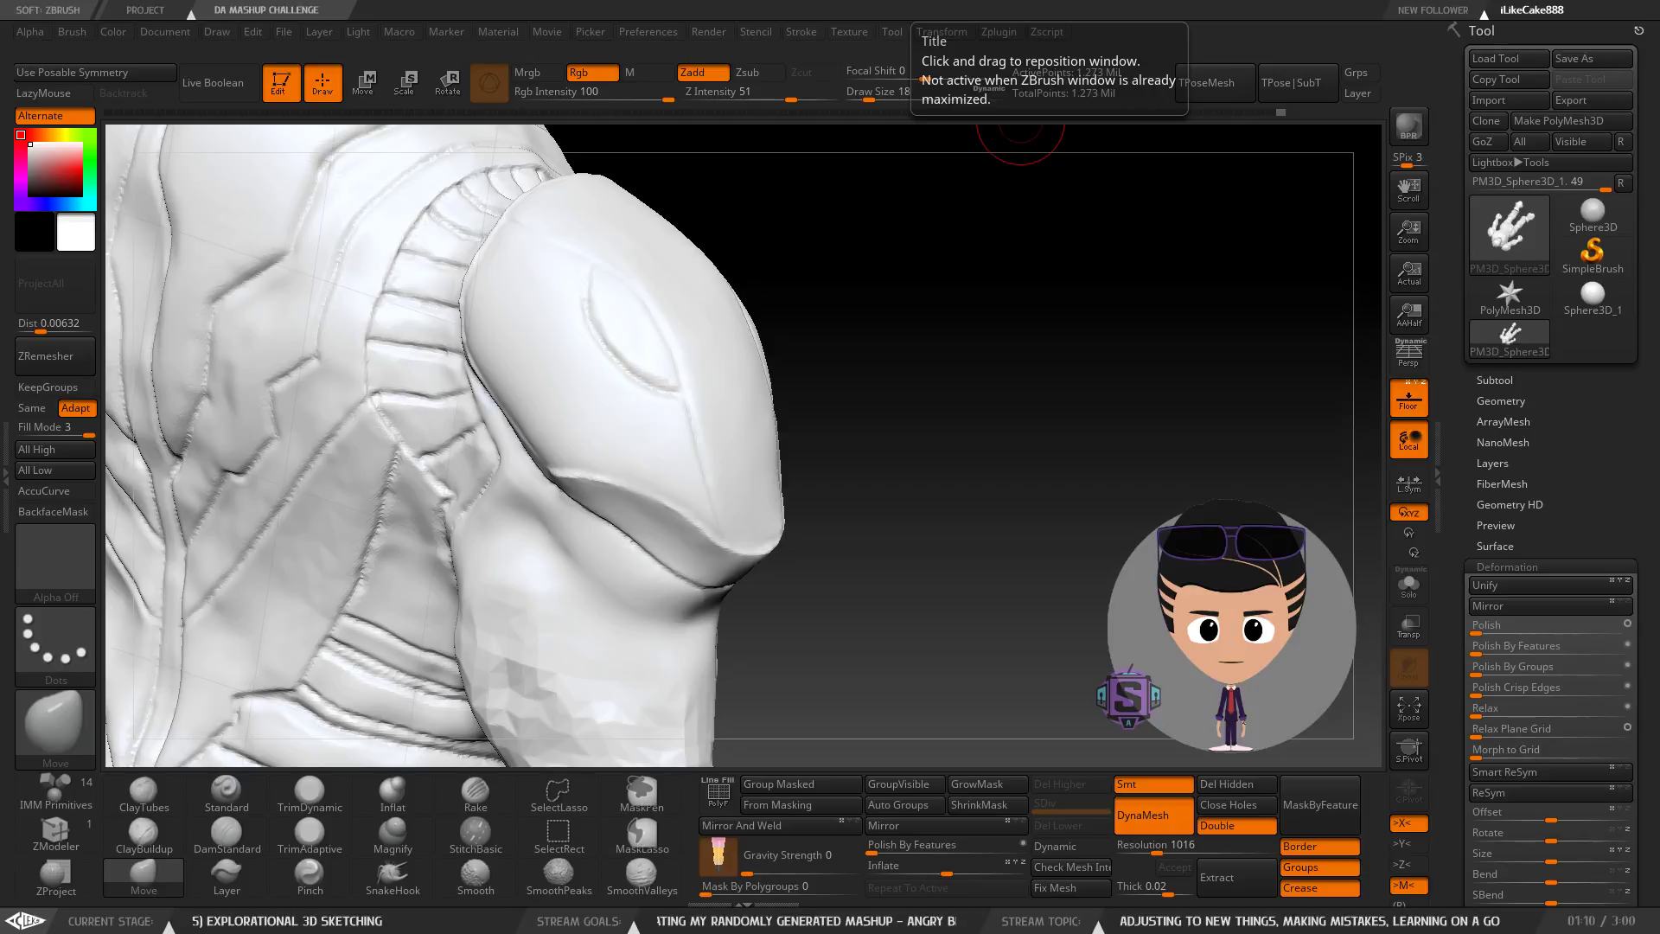
Adjust the shoulder panel's rounded silhouette from the rear and side with the Move brush at draw size 18.
left_click_drag(835, 304, 797, 334)
right_click_drag(723, 367, 899, 502, "ctrl")
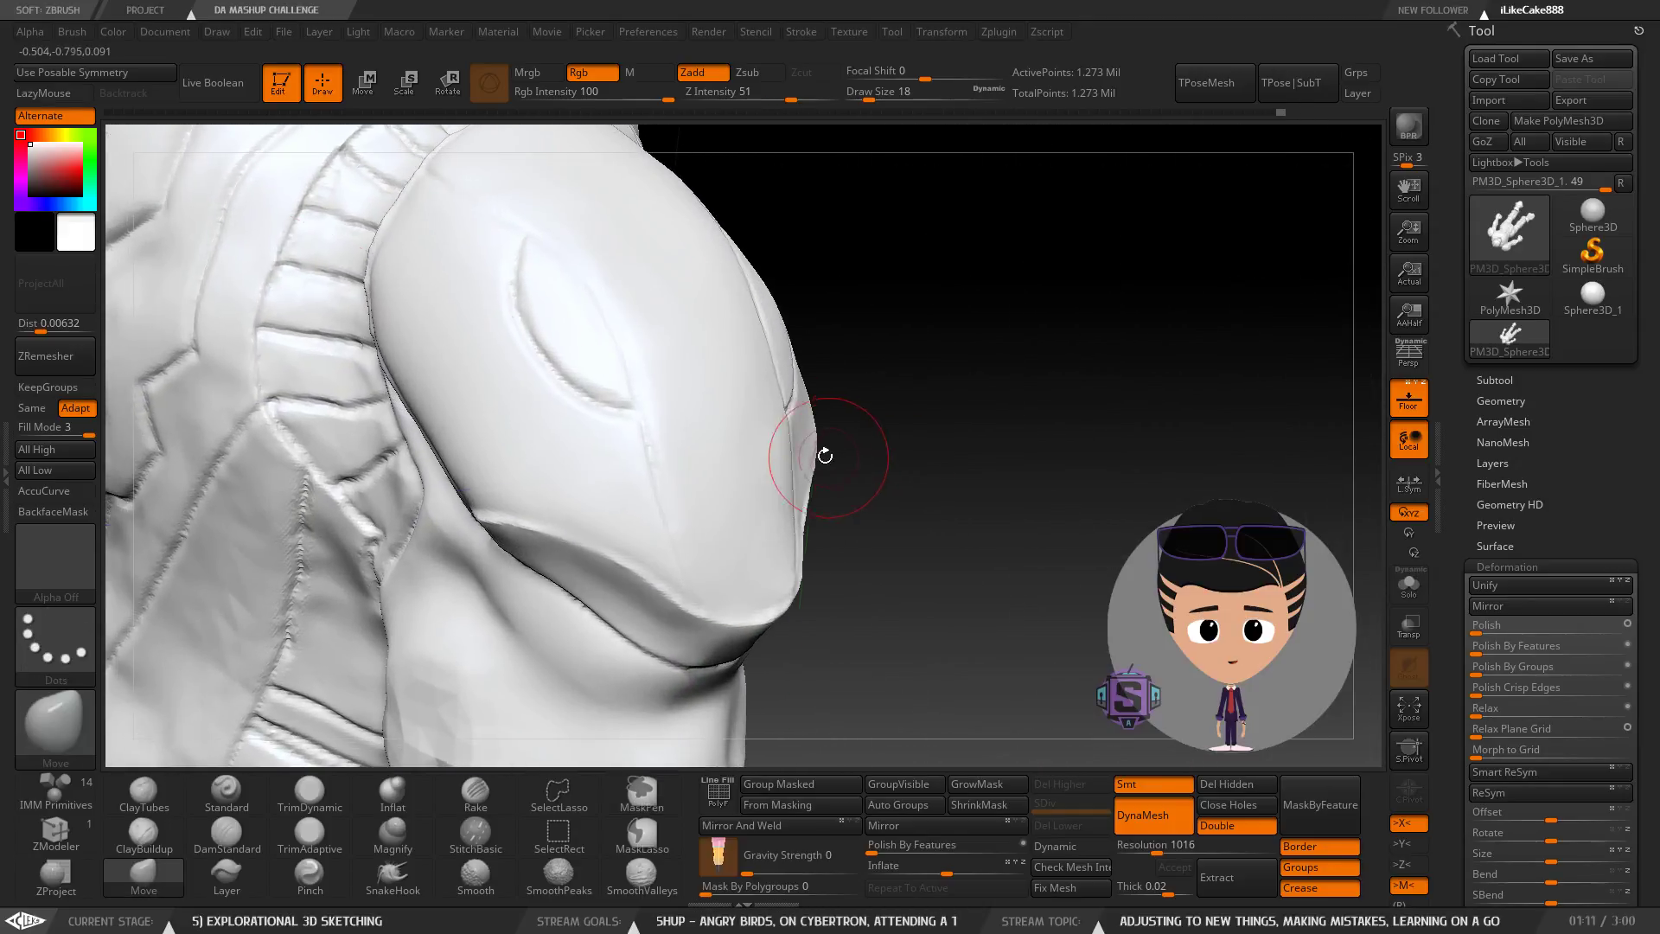
mouse_move(729, 393)
right_mouse_down()
mouse_move(704, 363)
mouse_move(723, 408)
mouse_move(705, 339)
right_mouse_up()
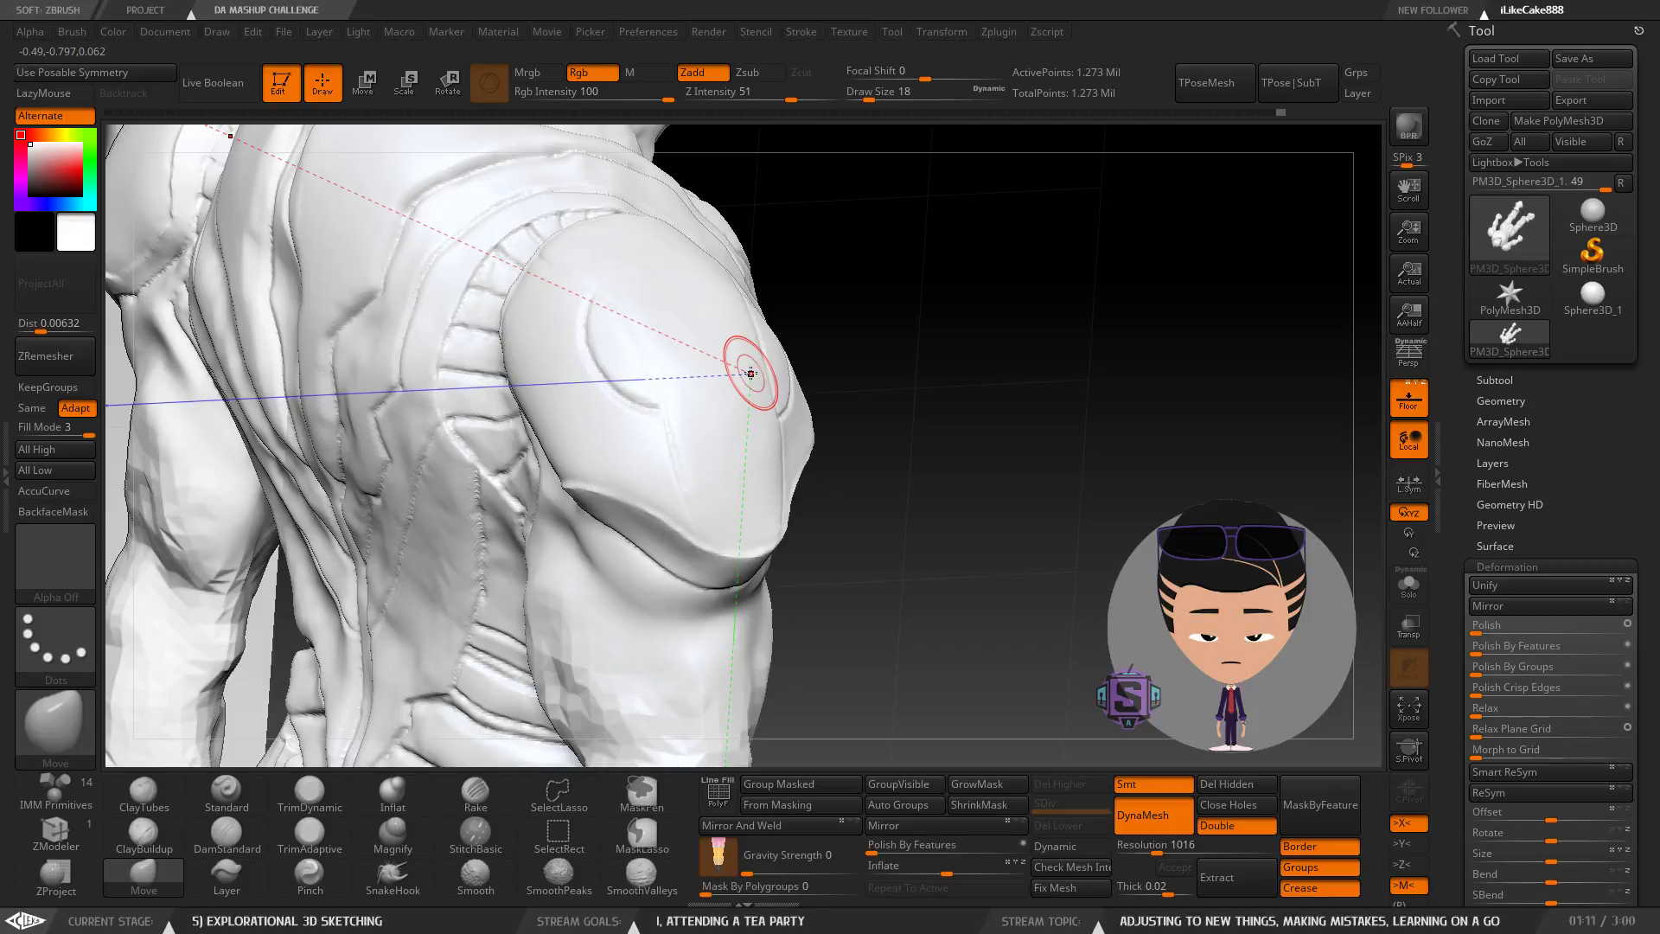
mouse_move(804, 305)
right_mouse_down()
mouse_move(741, 419)
mouse_move(658, 458)
mouse_move(683, 472)
right_mouse_up()
mouse_move(852, 478)
right_mouse_down("ctrl")
mouse_move(859, 433)
mouse_move(907, 372)
mouse_move(873, 450)
mouse_move(882, 432)
mouse_move(900, 470)
mouse_move(862, 499)
mouse_move(910, 474)
mouse_move(948, 558)
mouse_move(937, 583)
mouse_move(890, 600)
right_mouse_up("ctrl")
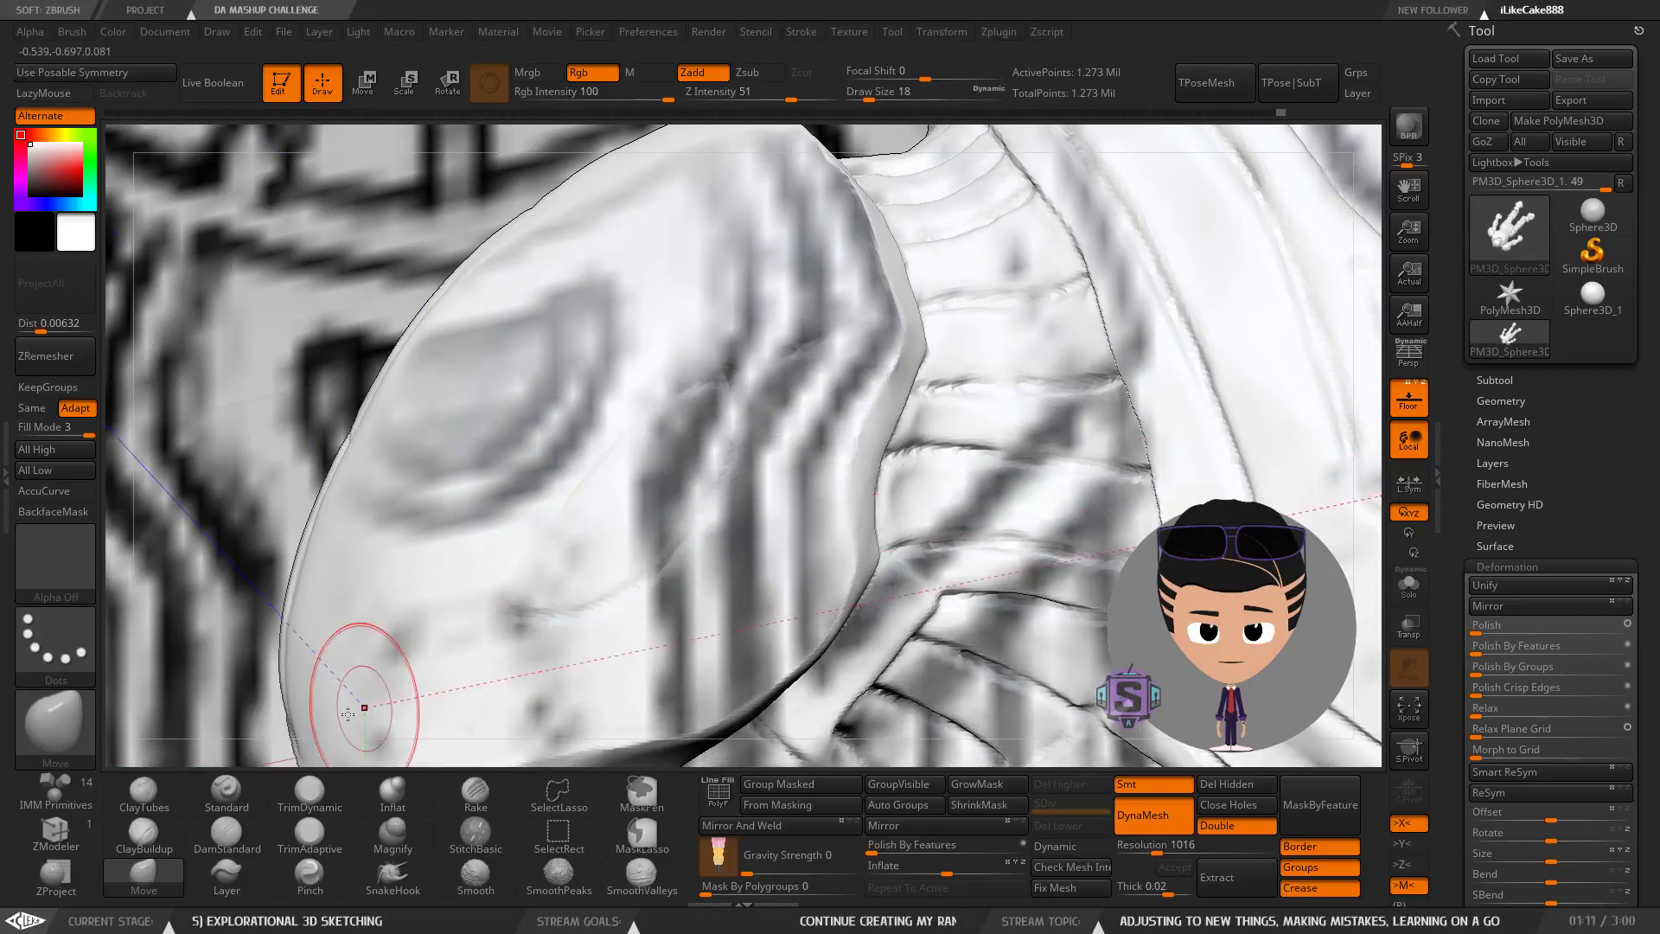
Carve a bevel line along the shoulder panel's inner rim beside the ribs with the DamStandard brush at draw size 6.
left_click(216, 837)
right_click_drag(971, 394, 849, 595)
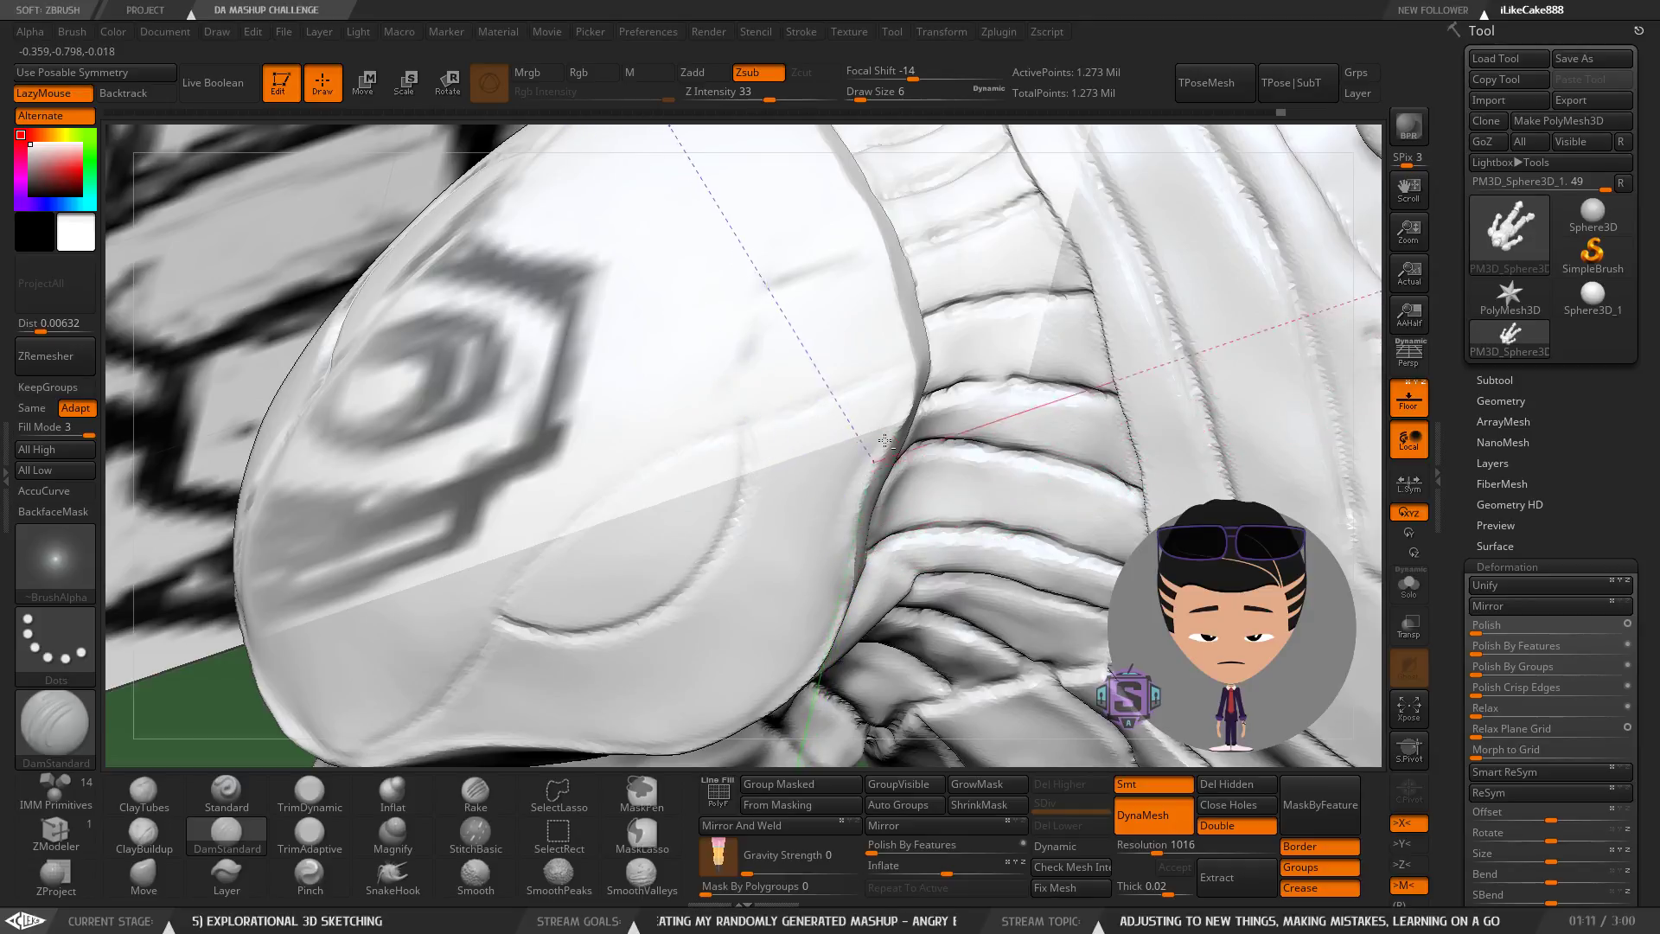
mouse_move(939, 396)
right_mouse_down()
mouse_move(917, 324)
mouse_move(851, 415)
right_mouse_up()
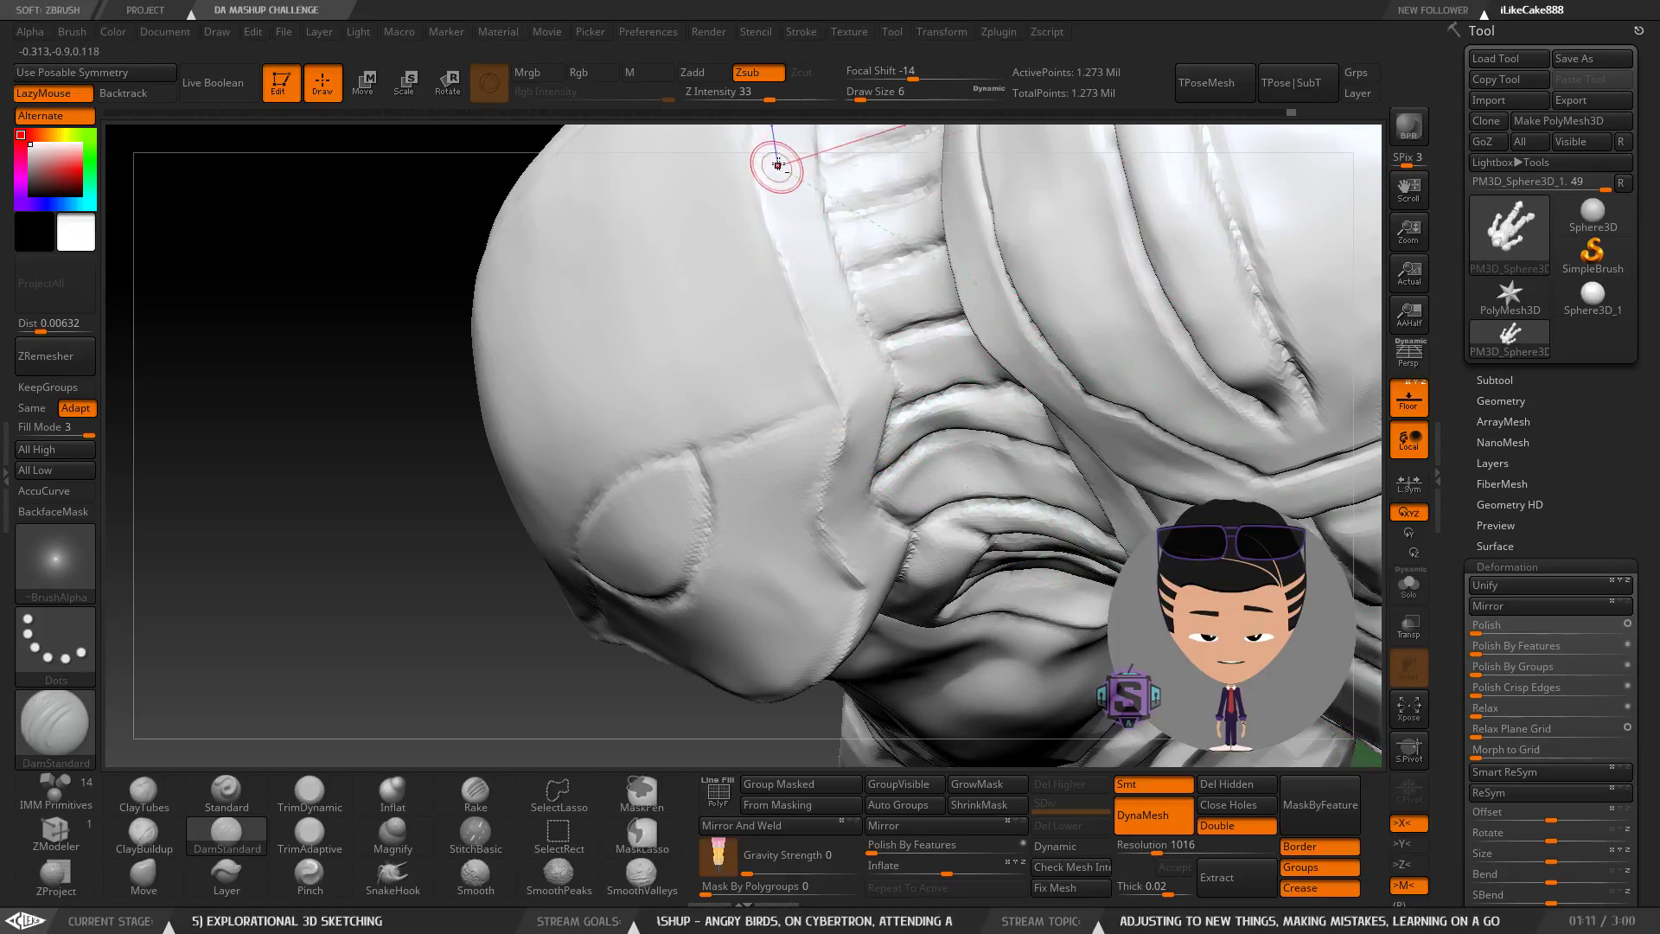
right_click_drag(804, 232, 824, 402, "alt")
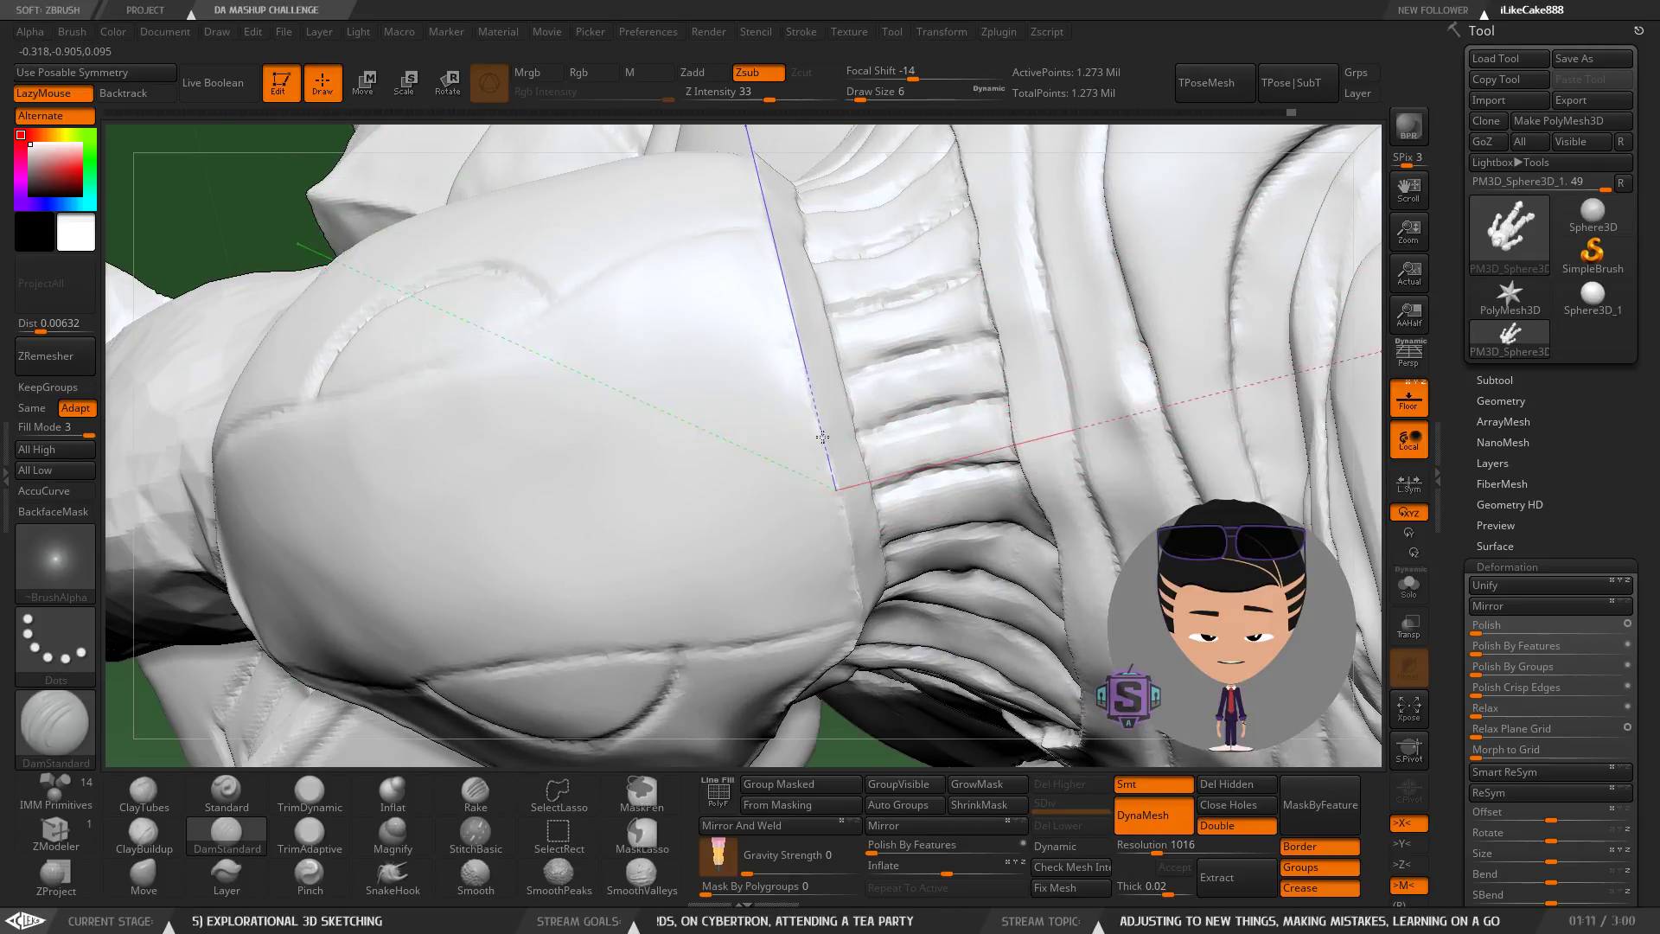
Extend the bevel line along the shoulder panel's underside rim towards the ribs and smooth the rim surface.
right_click_drag(825, 447, 572, 398)
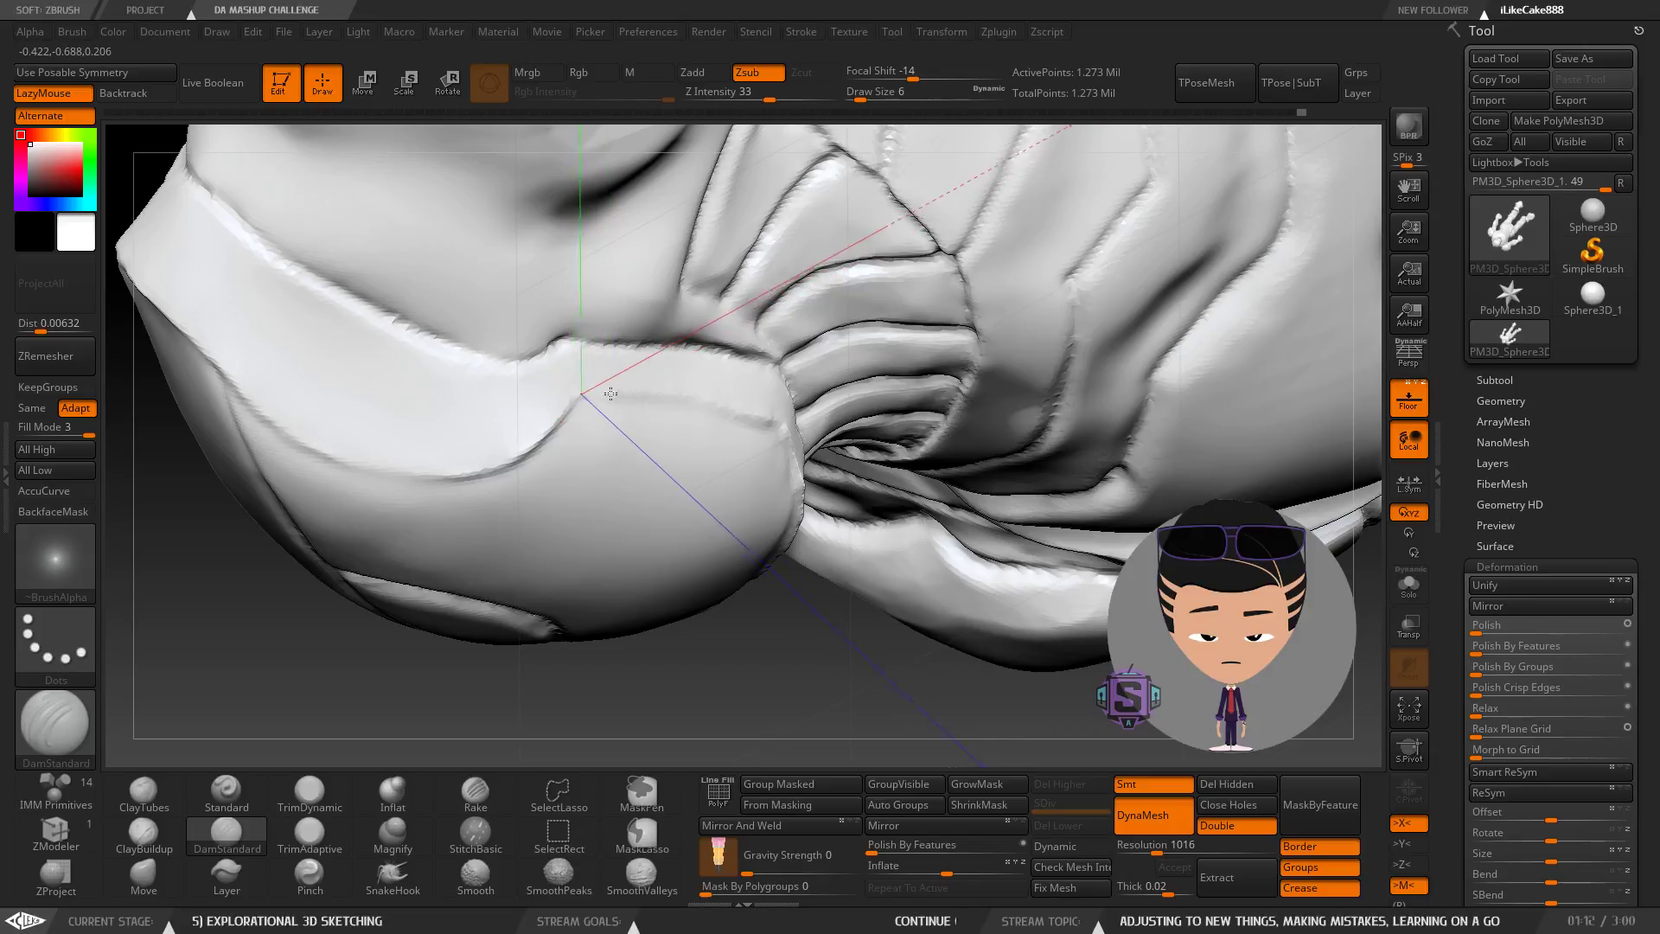
mouse_move(678, 404)
right_mouse_down()
mouse_move(610, 400)
mouse_move(652, 381)
mouse_move(767, 439)
mouse_move(692, 399)
mouse_move(766, 433)
mouse_move(674, 416)
mouse_move(723, 496)
mouse_move(705, 471)
mouse_move(683, 477)
right_mouse_up()
key("shift")
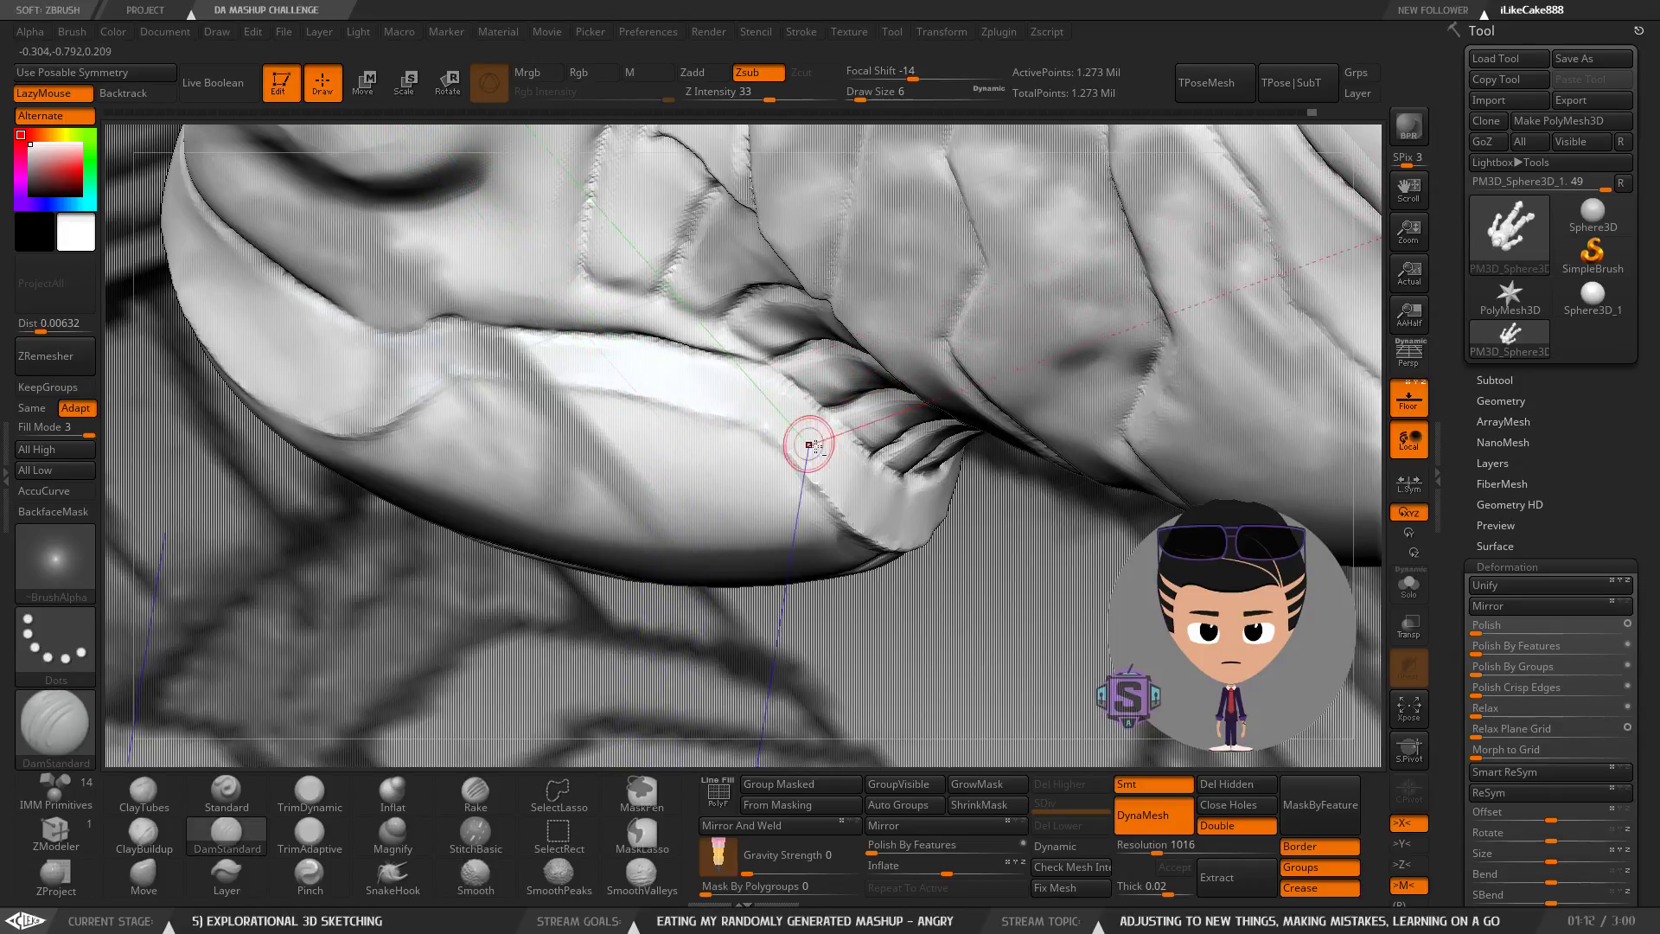
mouse_move(751, 439)
right_mouse_down()
mouse_move(738, 324)
mouse_move(730, 445)
mouse_move(706, 321)
mouse_move(667, 291)
mouse_move(963, 692)
mouse_move(619, 259)
mouse_move(711, 444)
mouse_move(594, 389)
mouse_move(708, 533)
mouse_move(726, 519)
mouse_move(606, 565)
mouse_move(652, 507)
mouse_move(394, 415)
mouse_move(352, 433)
mouse_move(463, 463)
mouse_move(425, 413)
right_mouse_up()
key("shift")
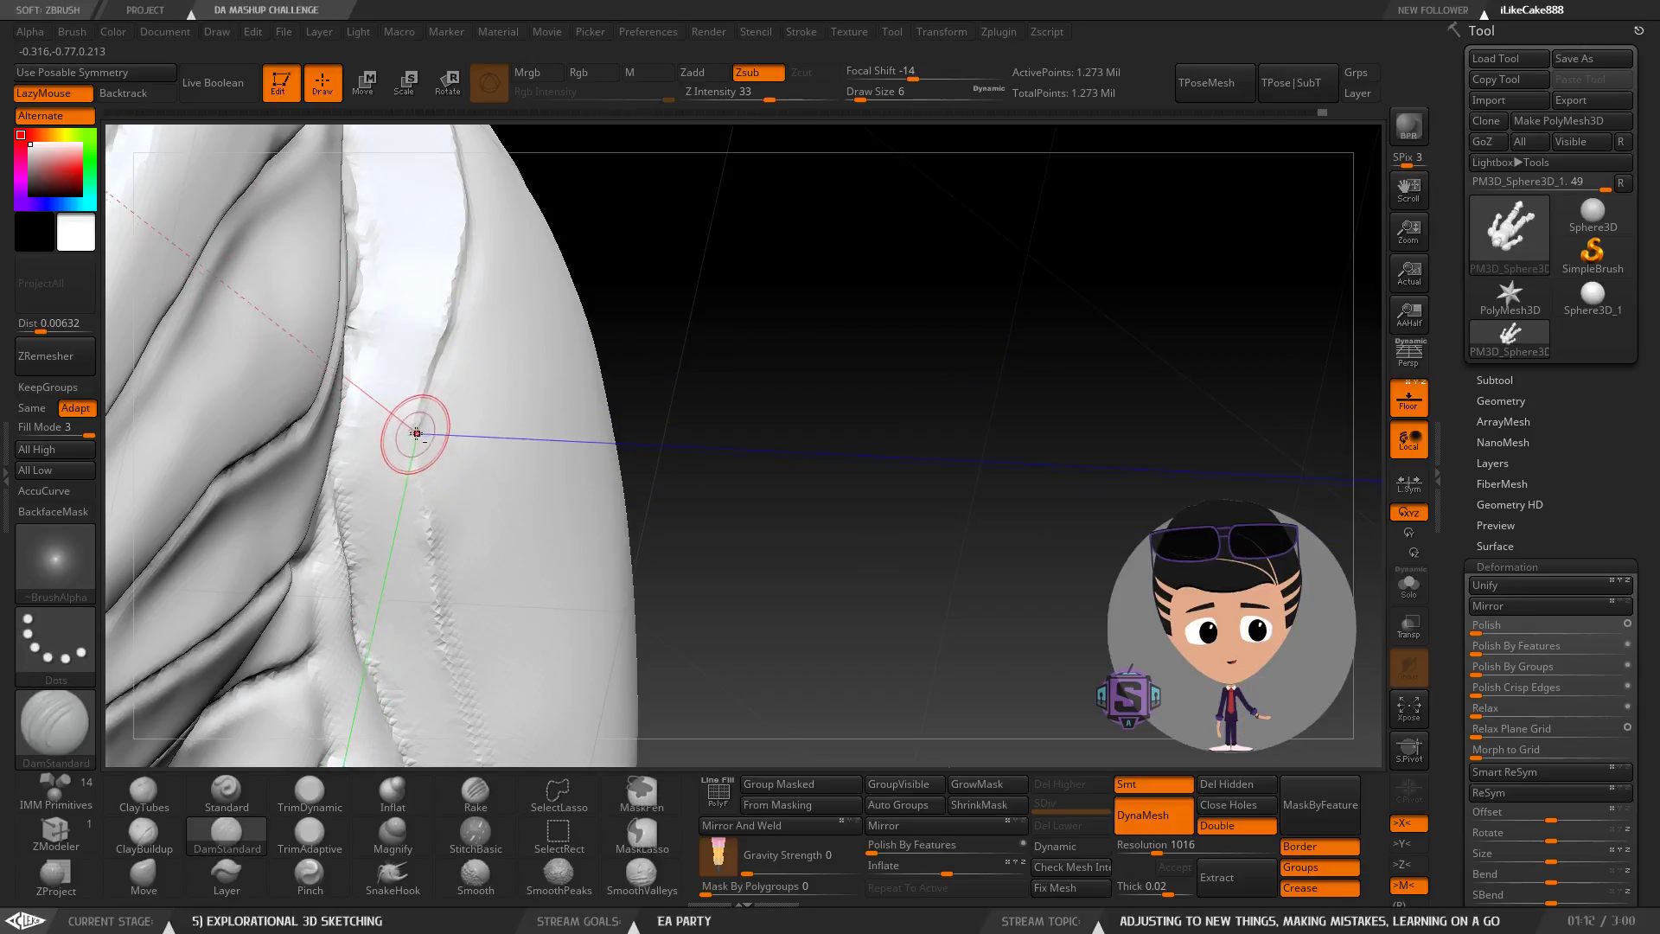
Carve the rim line down to the shoulder panel's lower corner with the DamStandard brush at draw size 6.
right_click_drag(477, 570, 423, 322, "alt")
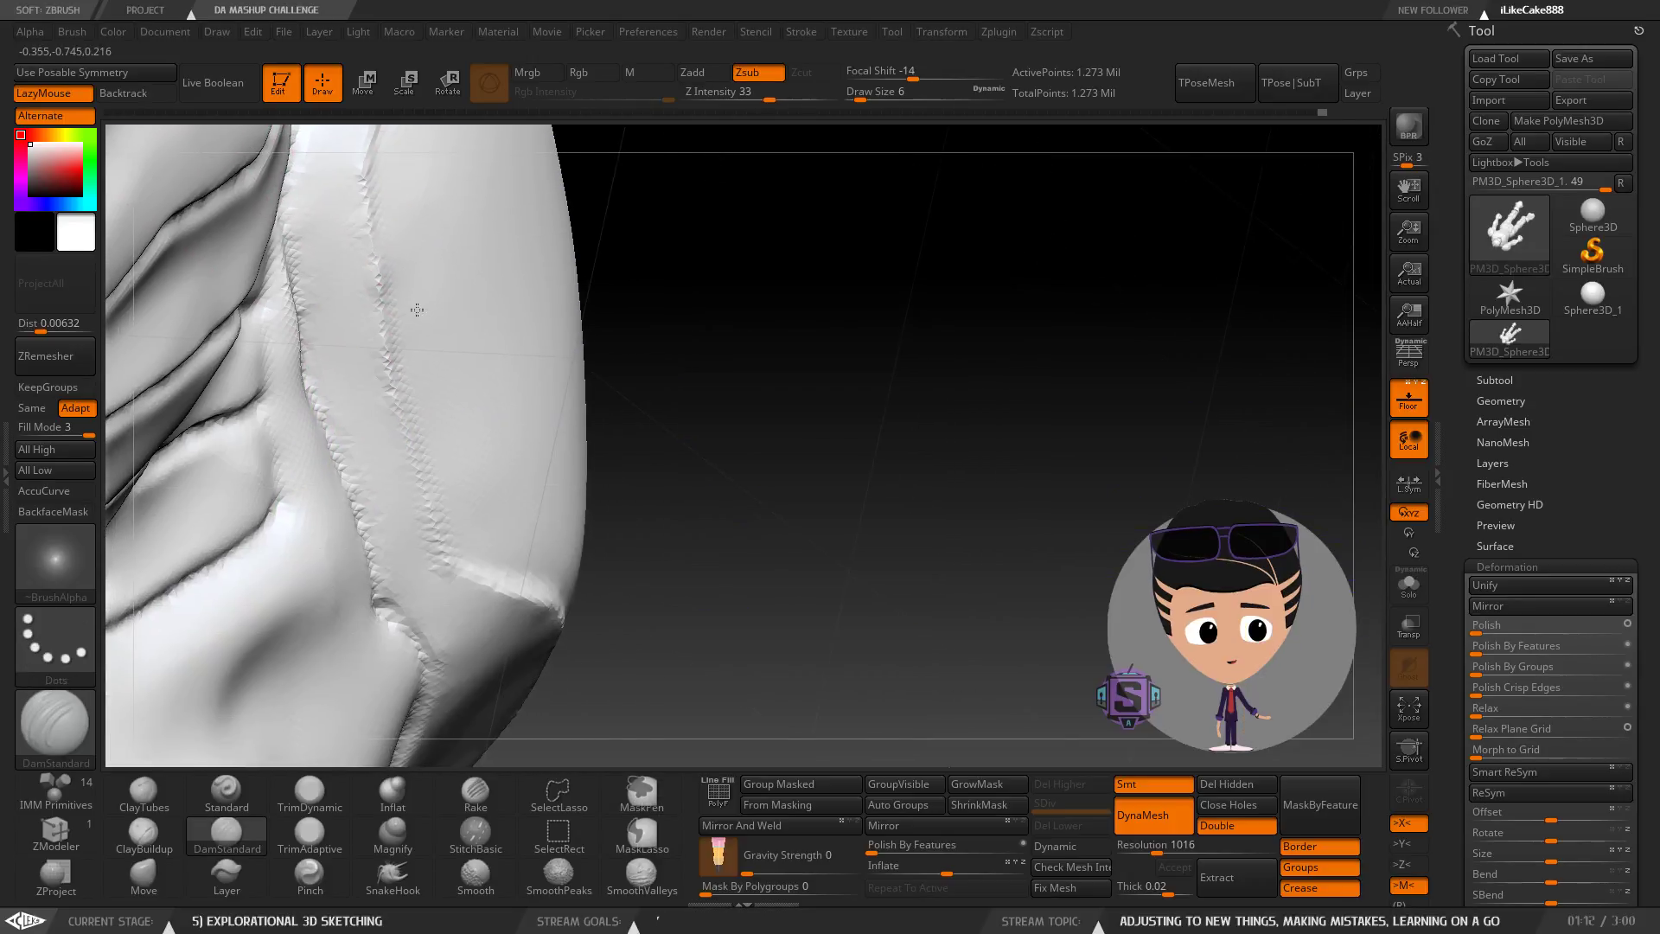
left_click_drag(366, 214, 367, 226)
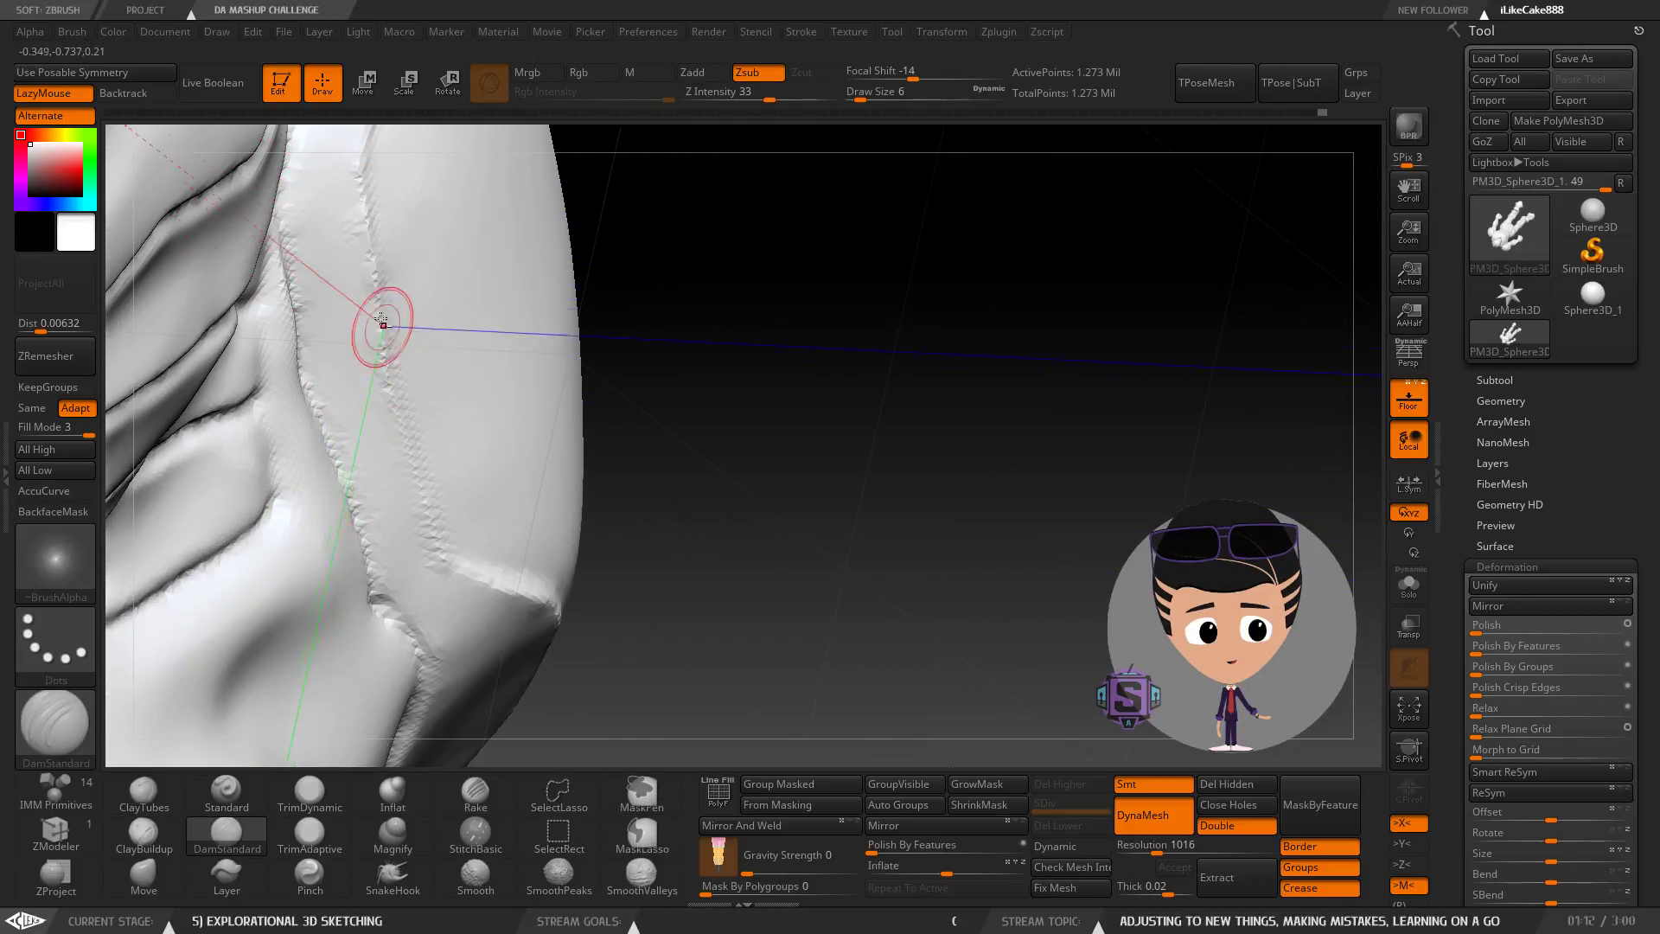
mouse_move(412, 446)
right_mouse_down()
mouse_move(377, 411)
mouse_move(456, 470)
mouse_move(452, 507)
mouse_move(419, 449)
right_mouse_up()
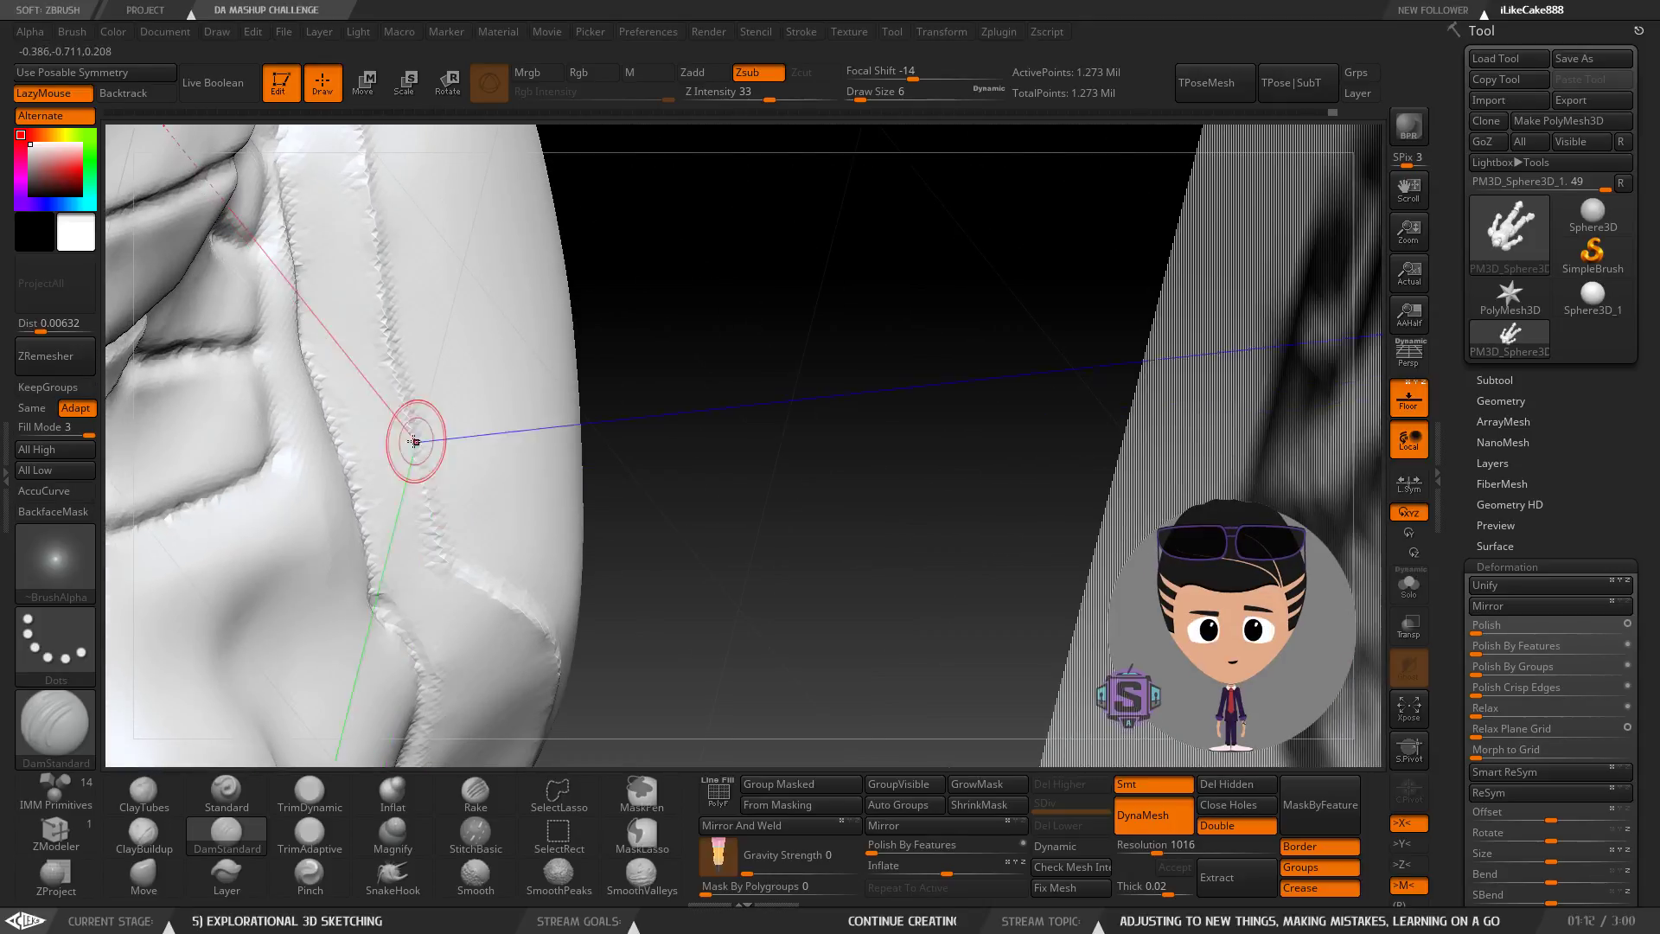
mouse_move(444, 547)
right_mouse_down()
mouse_move(498, 596)
mouse_move(512, 587)
right_mouse_up()
mouse_move(642, 681)
right_mouse_down()
mouse_move(552, 441)
mouse_move(742, 491)
mouse_move(804, 557)
mouse_move(779, 500)
mouse_move(644, 506)
mouse_move(662, 450)
mouse_move(763, 512)
mouse_move(730, 508)
mouse_move(735, 584)
mouse_move(800, 562)
mouse_move(765, 508)
mouse_move(661, 480)
right_mouse_up()
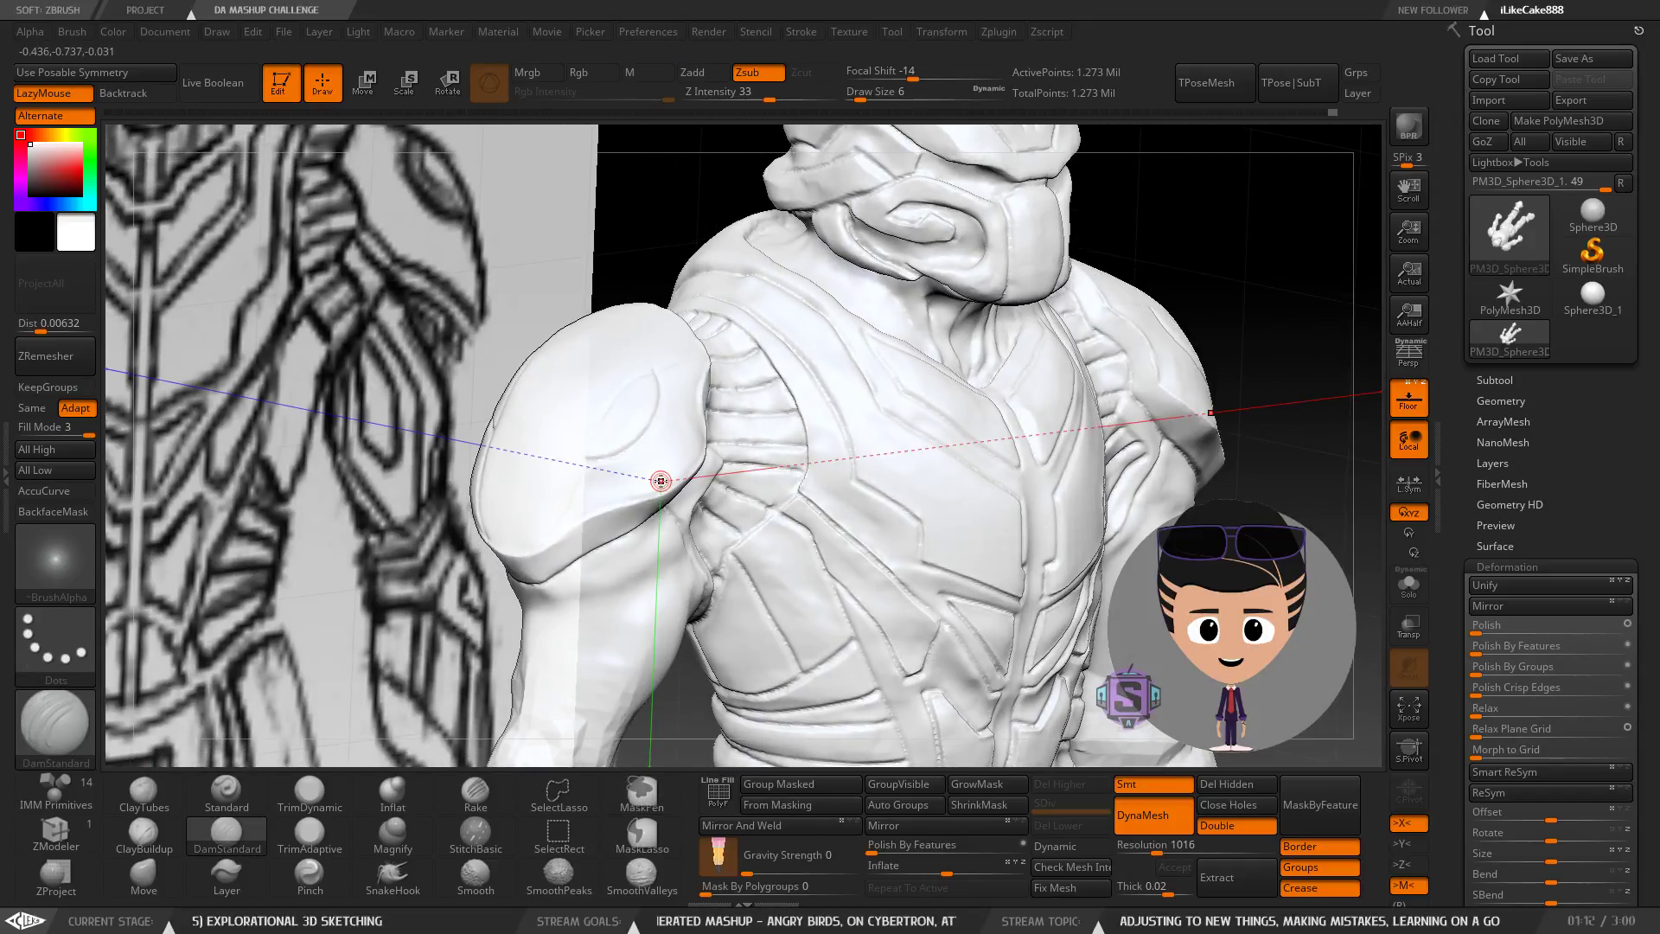
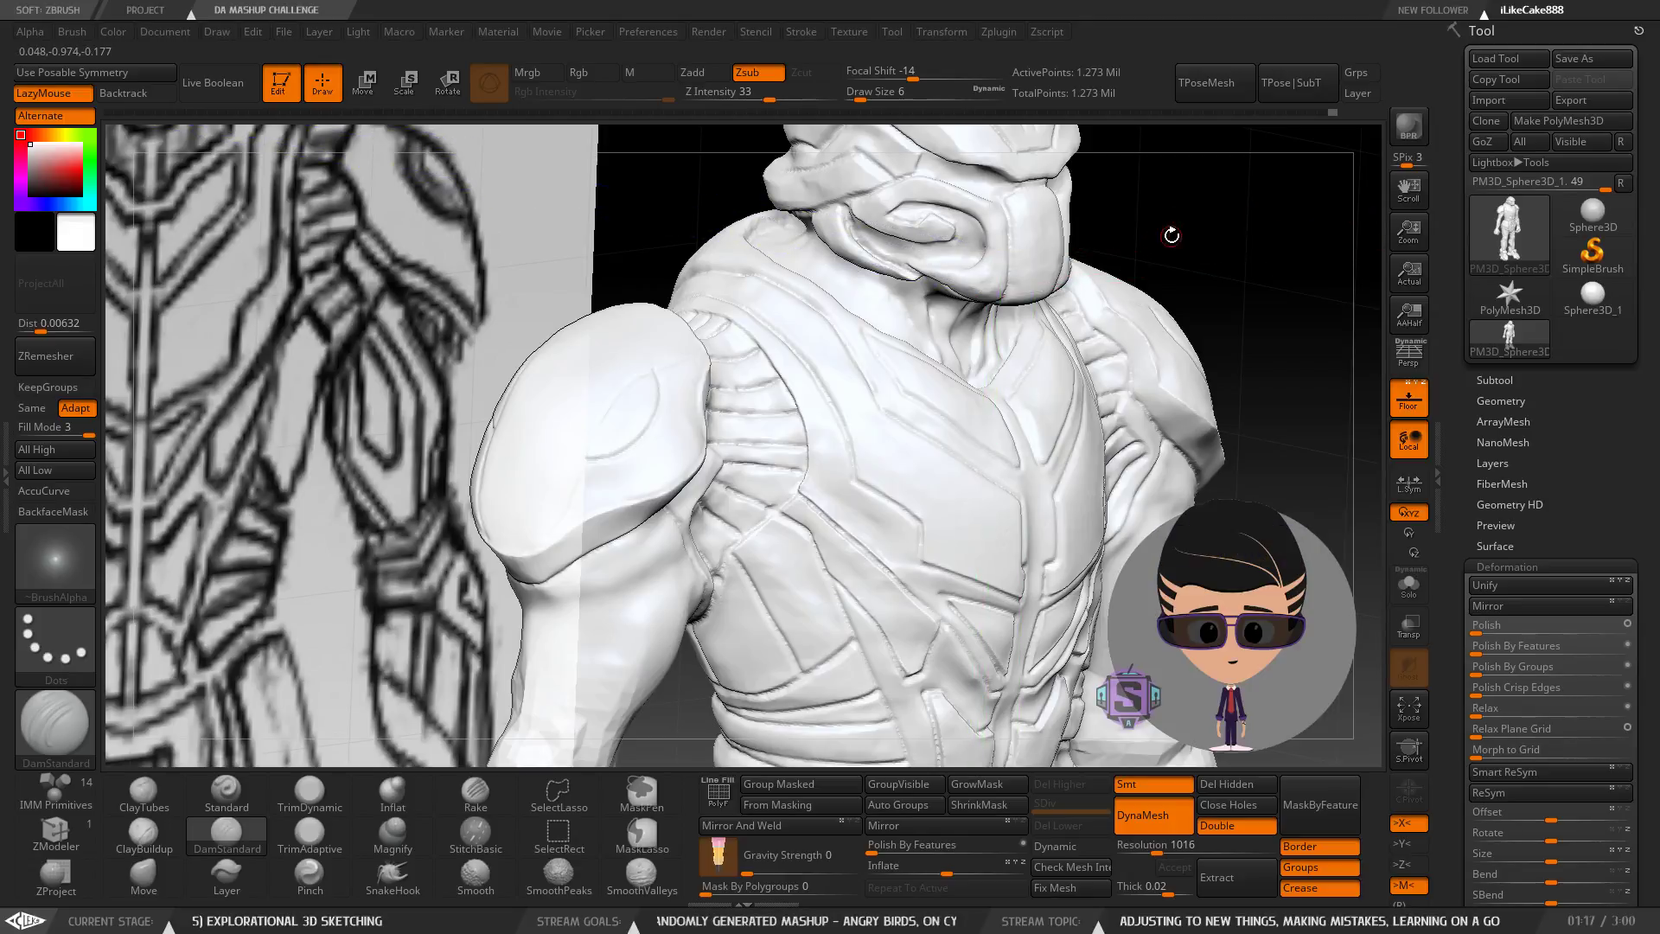
Examine the shoulder, torso, hips and legs against the reference drawings.
mouse_move(735, 407)
right_mouse_down()
mouse_move(709, 415)
mouse_move(711, 358)
mouse_move(666, 294)
mouse_move(664, 458)
mouse_move(550, 450)
mouse_move(692, 450)
mouse_move(623, 484)
mouse_move(554, 511)
mouse_move(307, 456)
right_mouse_up()
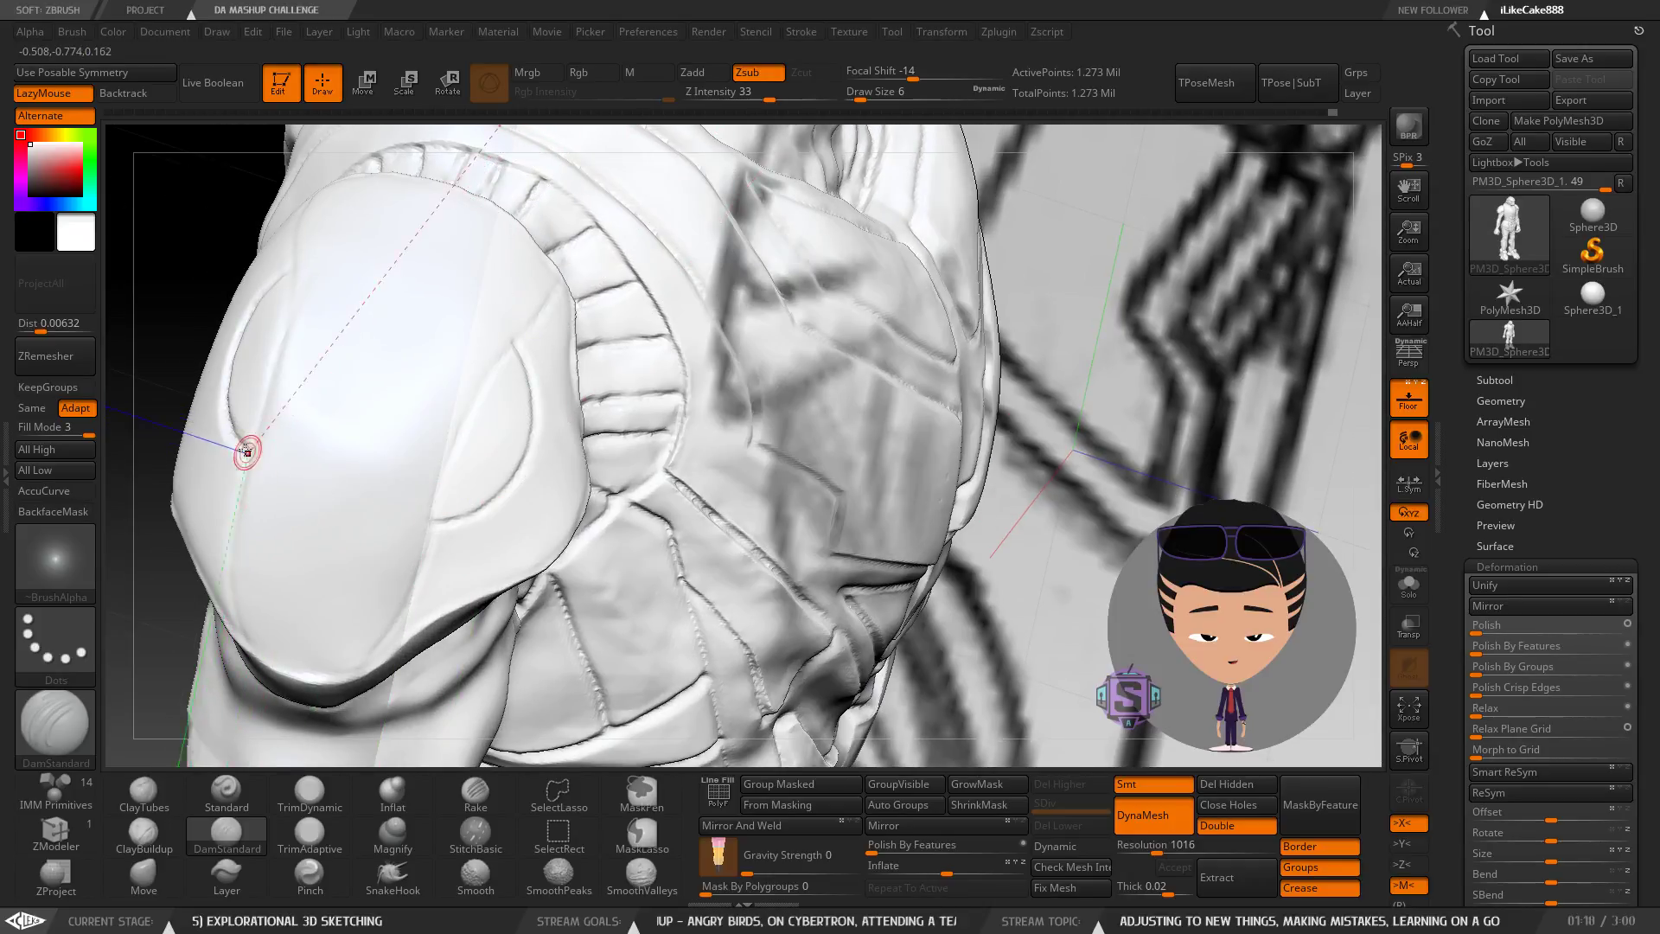
right_click_drag(467, 593, 662, 358, "ctrl")
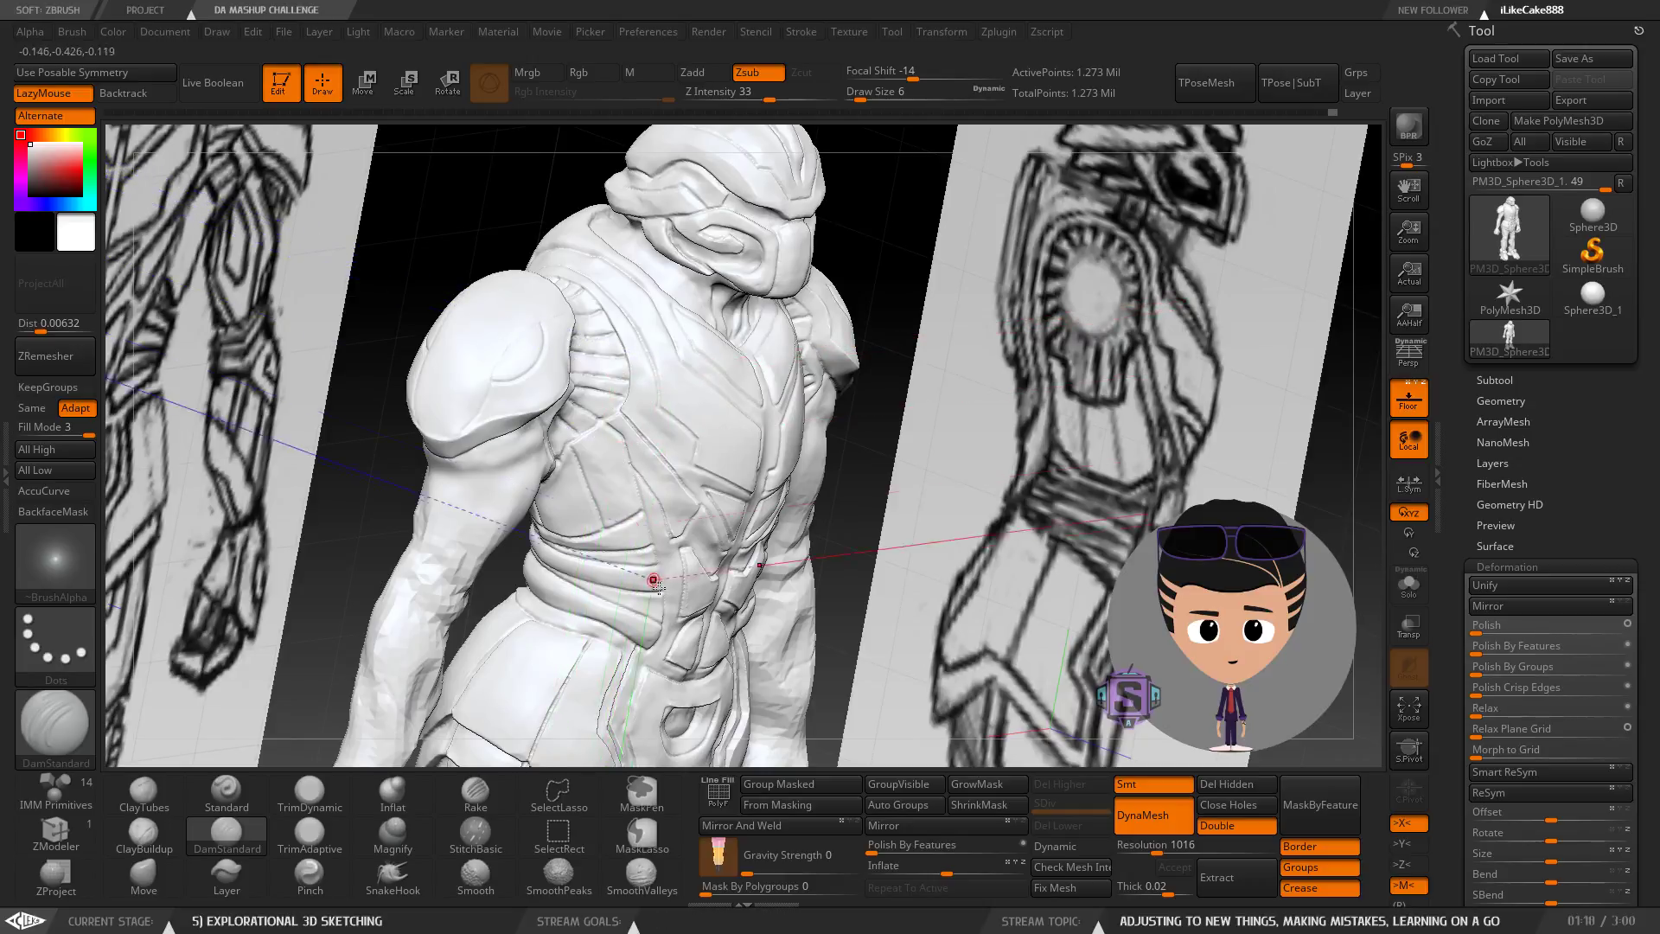
right_click_drag(658, 588, 581, 356, "alt")
right_click_drag(602, 588, 570, 332, "ctrl")
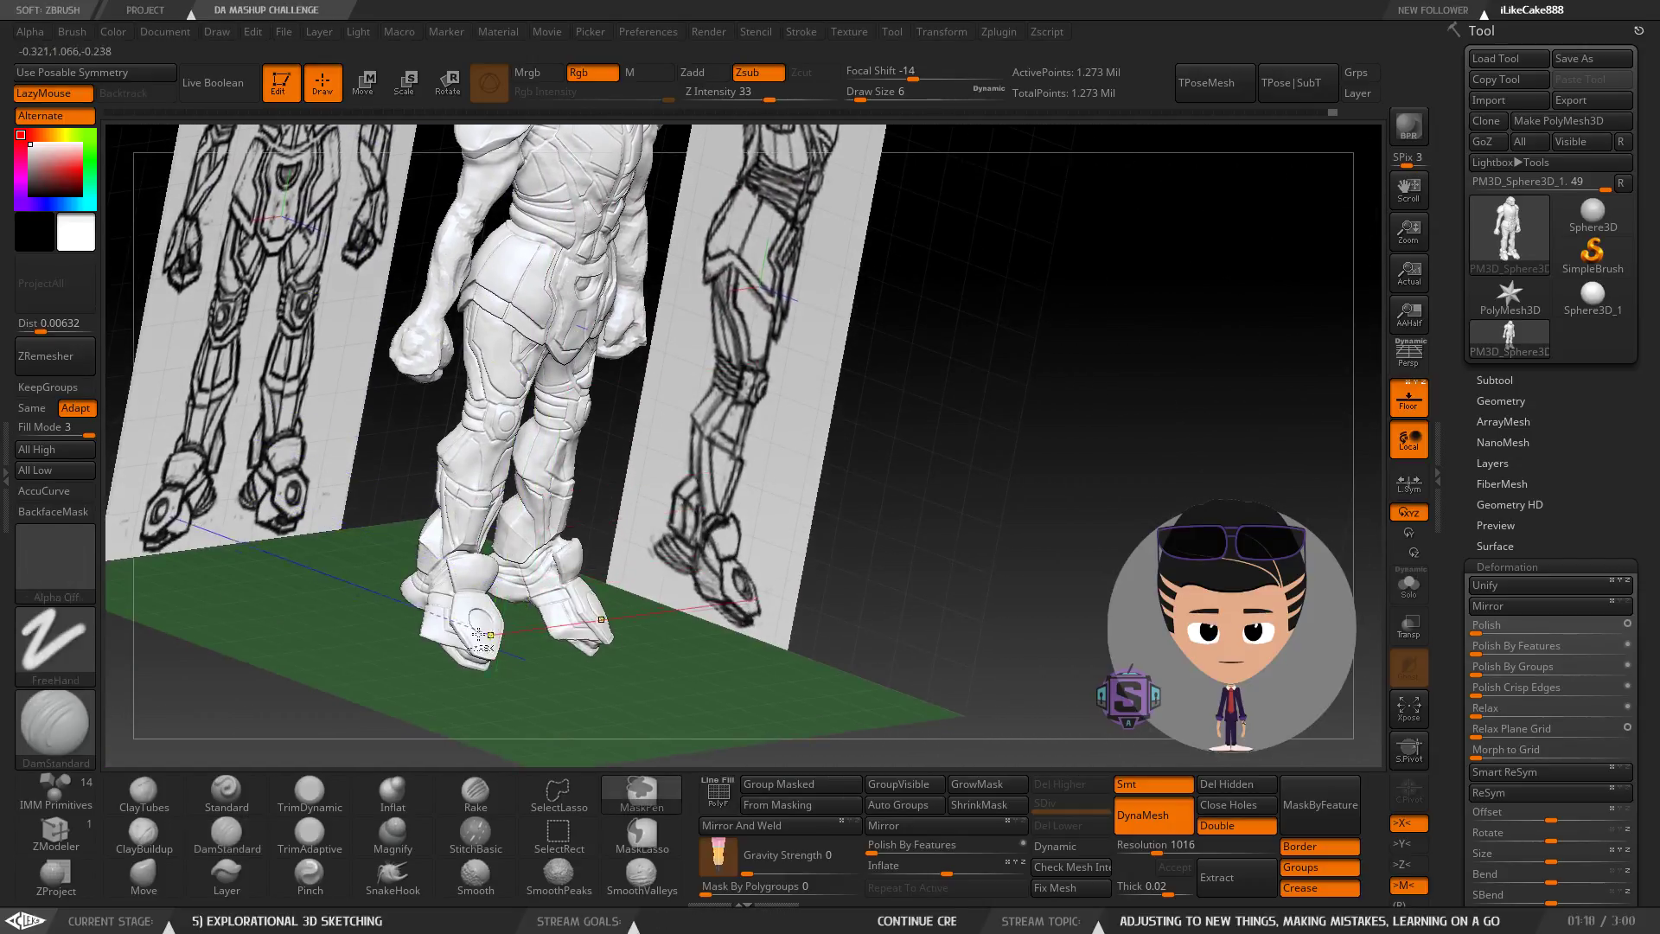
mouse_move(530, 647)
right_mouse_down("ctrl")
mouse_move(517, 754)
mouse_move(492, 691)
mouse_move(456, 415)
mouse_move(395, 541)
right_mouse_up("ctrl")
mouse_move(497, 620)
right_mouse_down()
mouse_move(547, 515)
mouse_move(485, 338)
mouse_move(536, 325)
mouse_move(581, 425)
mouse_move(668, 469)
right_mouse_up()
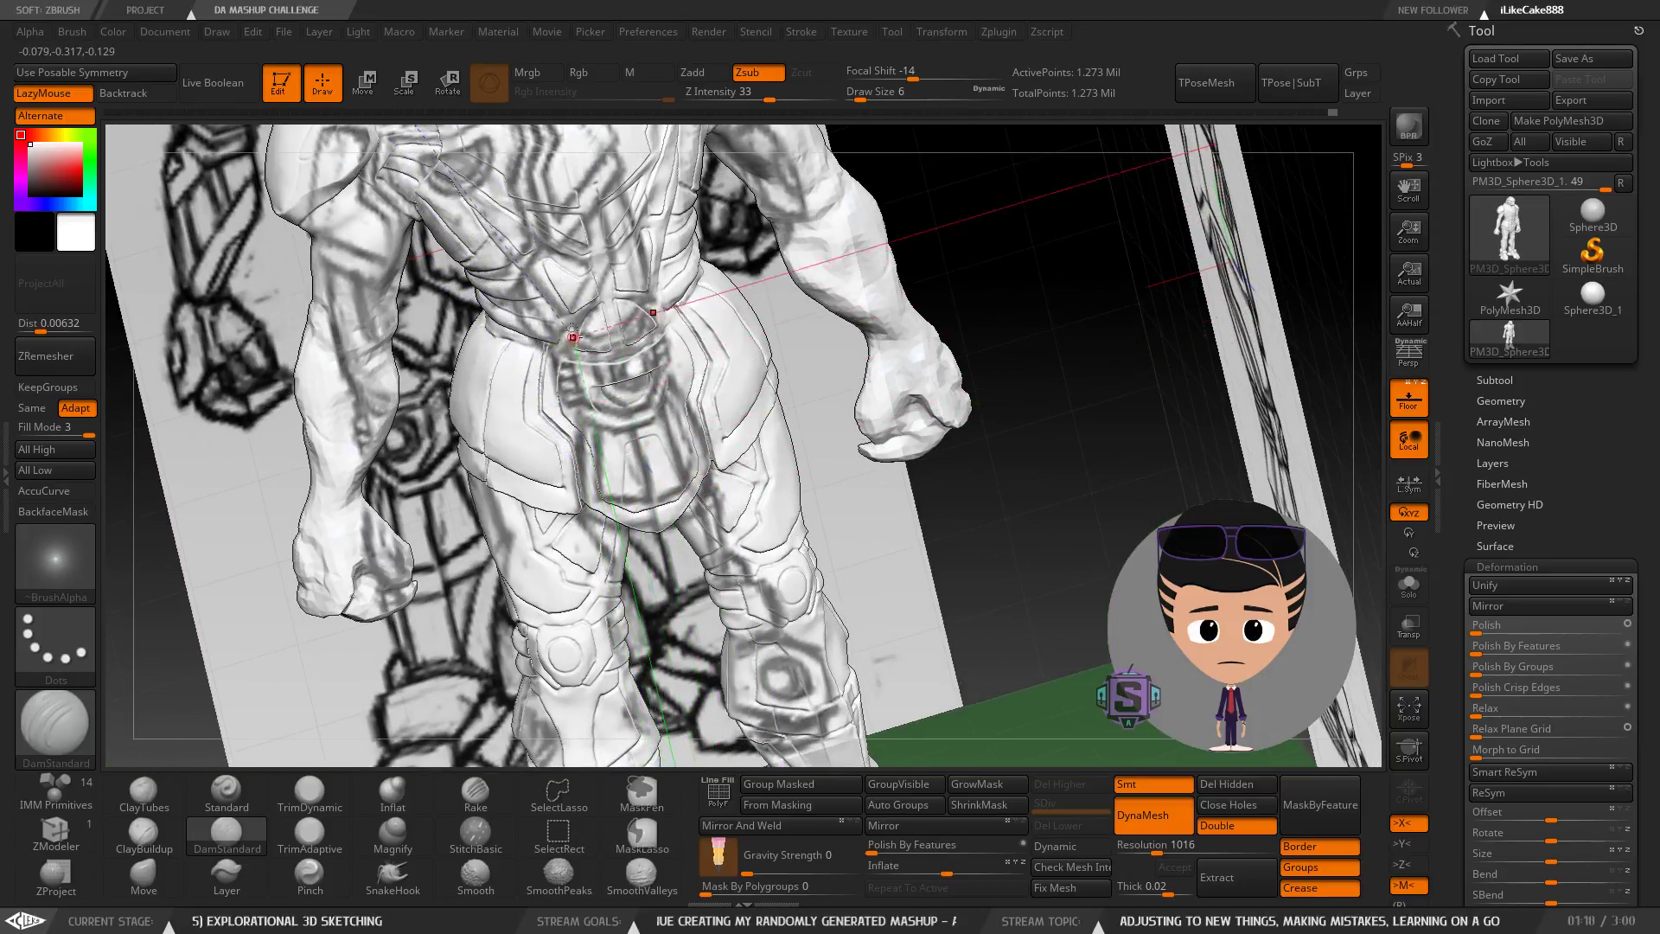
Examine the head, chest, arms, legs and feet from several angles against the front and side reference drawings.
right_click_drag(572, 329, 506, 316)
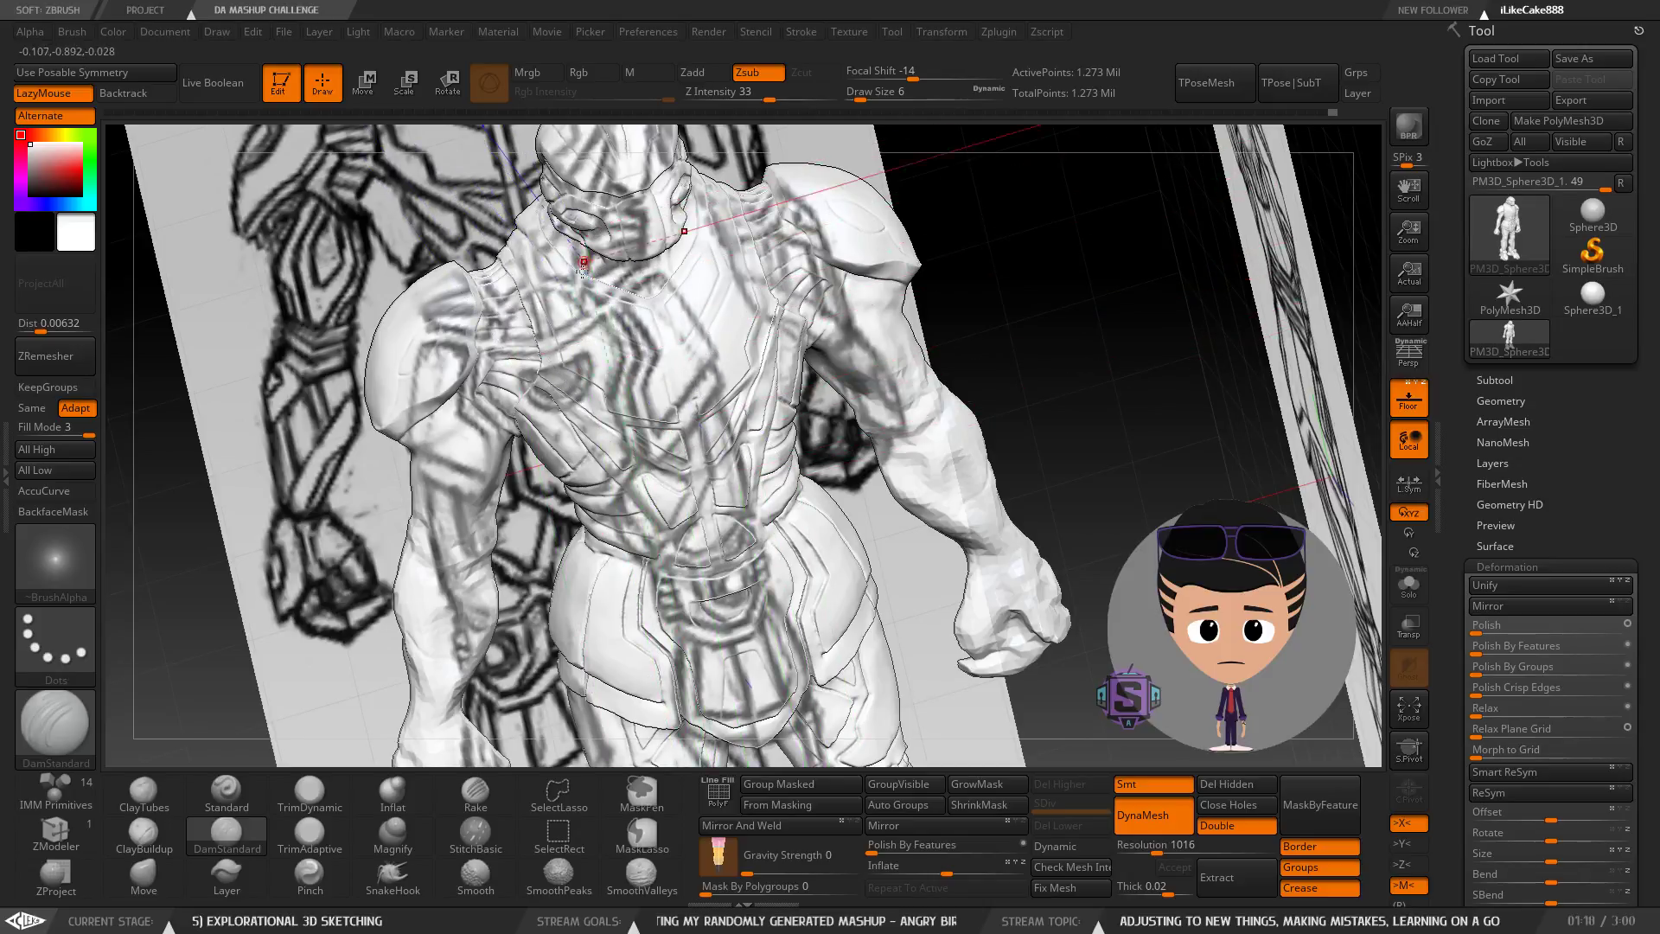
mouse_move(584, 267)
right_mouse_down()
mouse_move(634, 233)
mouse_move(632, 295)
right_mouse_up()
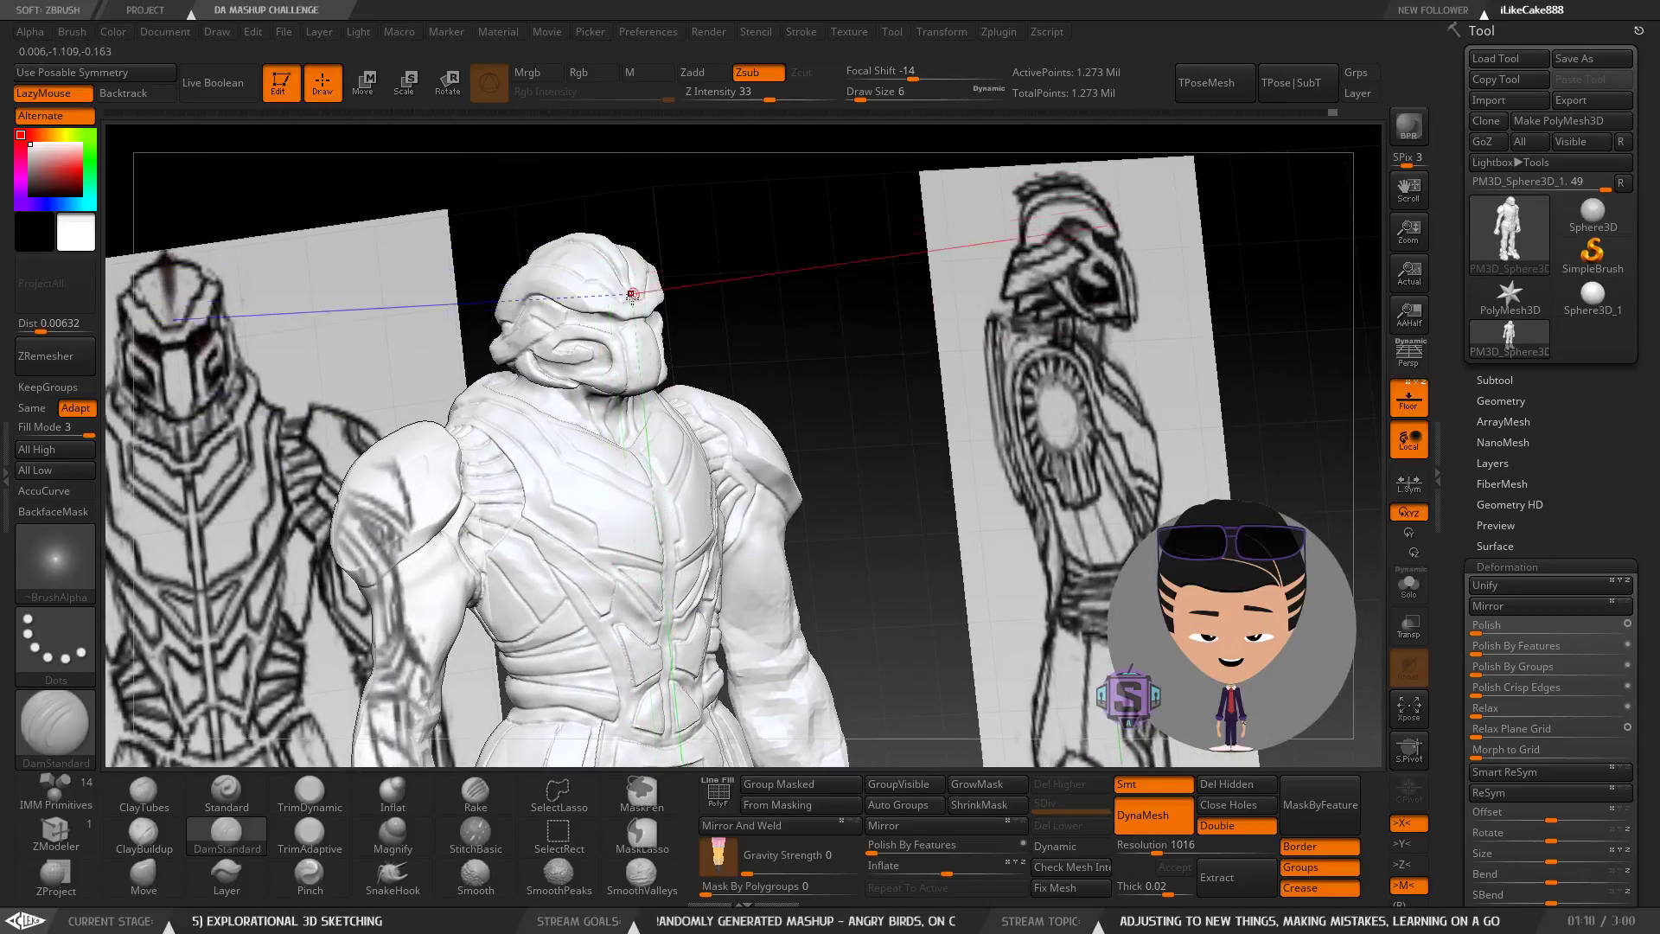
mouse_move(521, 505)
right_mouse_down()
mouse_move(444, 370)
mouse_move(460, 372)
mouse_move(415, 400)
mouse_move(484, 415)
mouse_move(443, 454)
mouse_move(370, 399)
mouse_move(472, 393)
mouse_move(511, 414)
mouse_move(537, 363)
right_mouse_up()
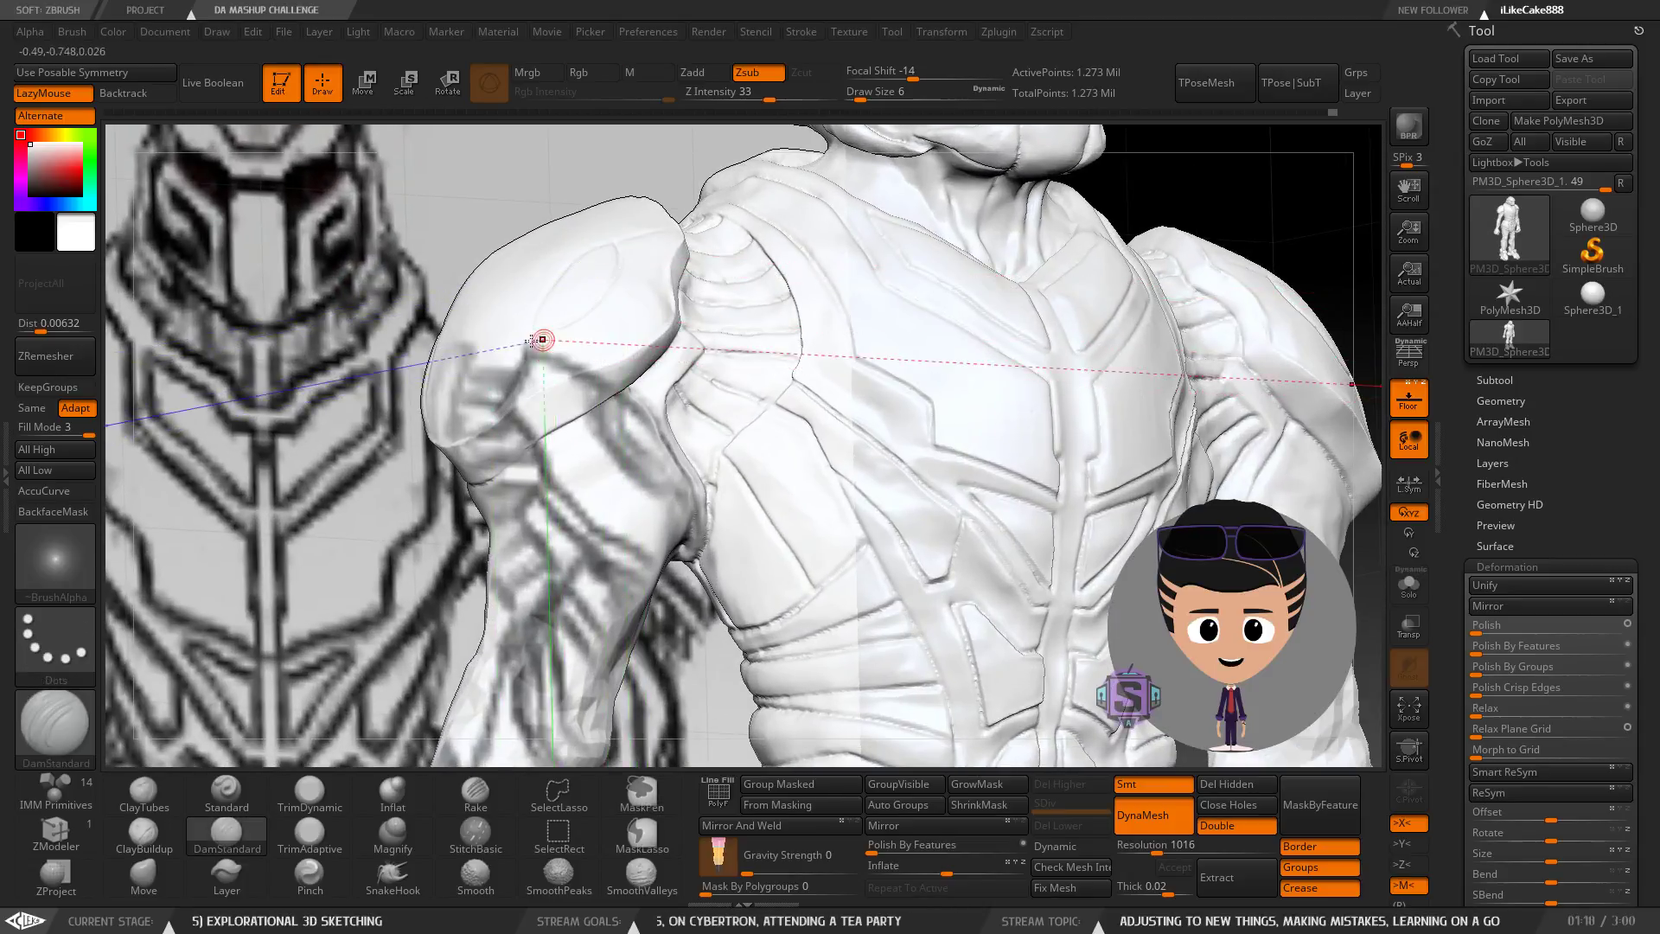
right_click_drag(637, 446, 524, 332, "ctrl")
right_click_drag(645, 502, 607, 356, "alt")
right_click_drag(632, 518, 631, 518)
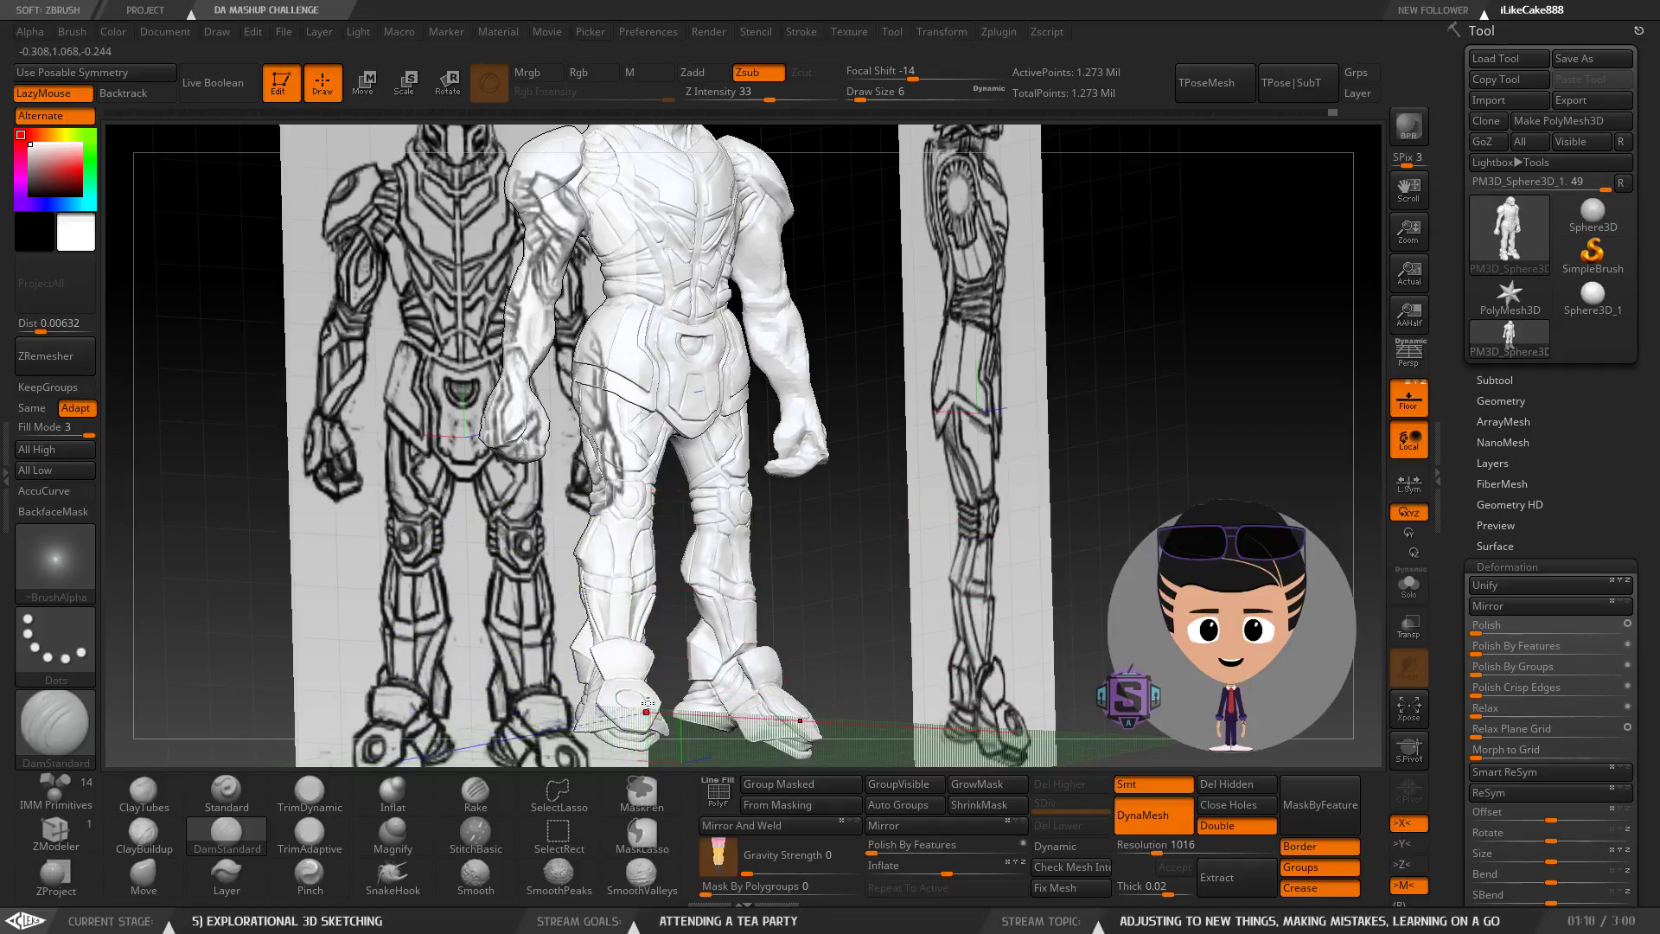
right_click_drag(646, 369, 770, 419)
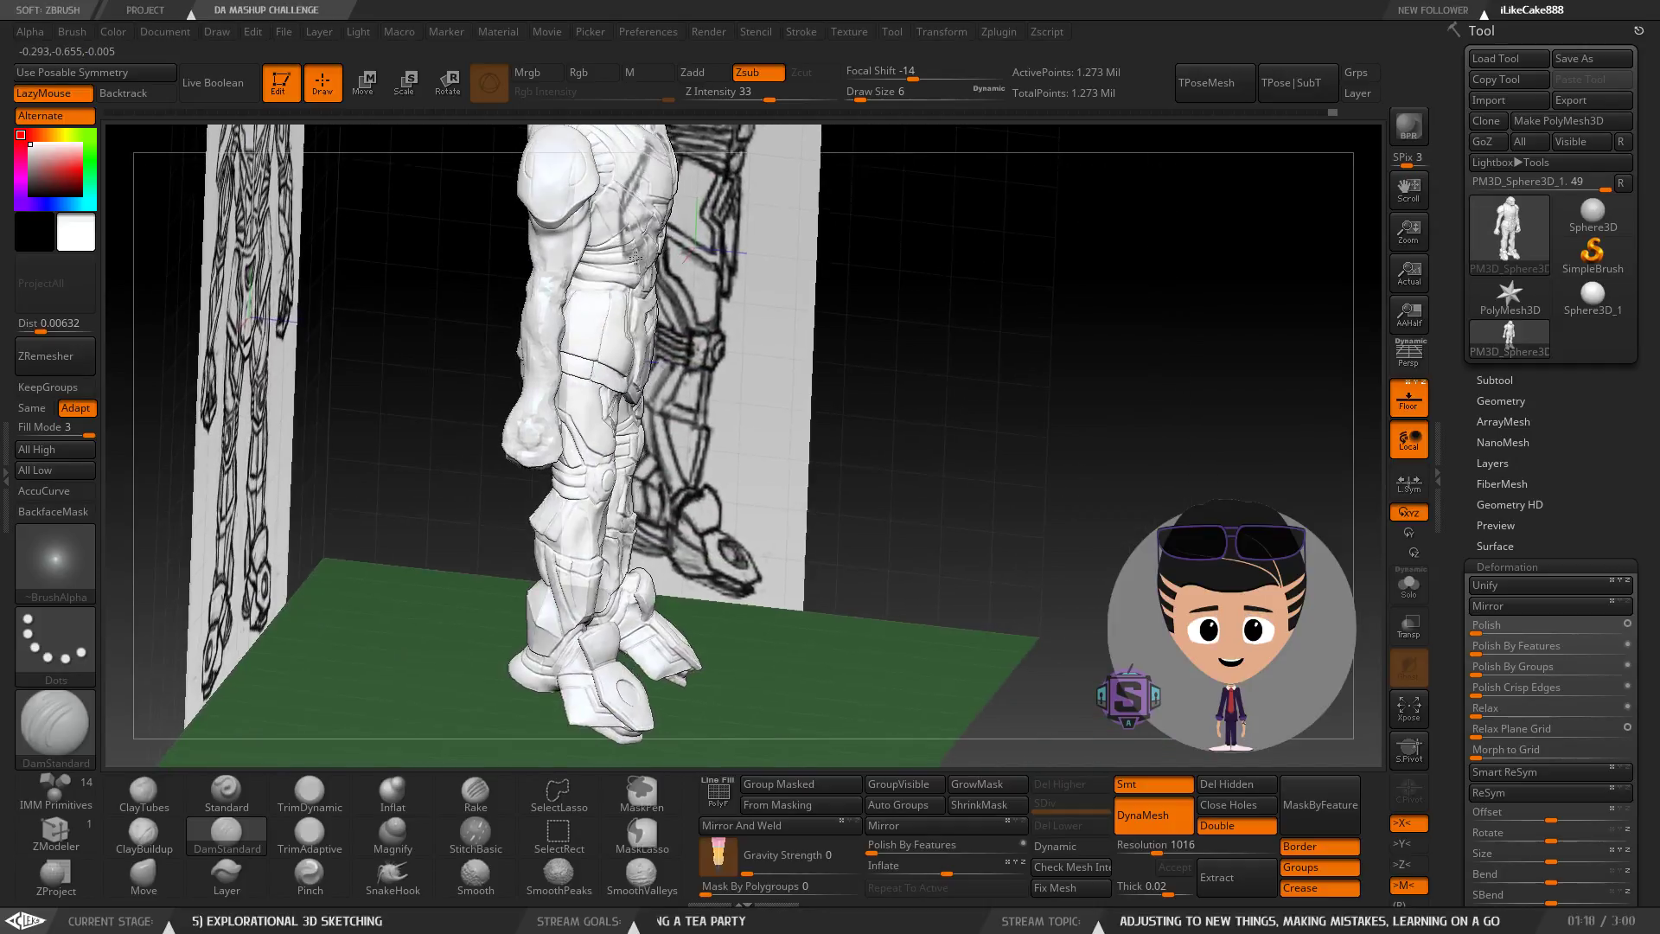
Reshape the shoulder panel's lower side edge above the arm with the Move brush at draw size 22.
right_click_drag(552, 197, 717, 409, "alt")
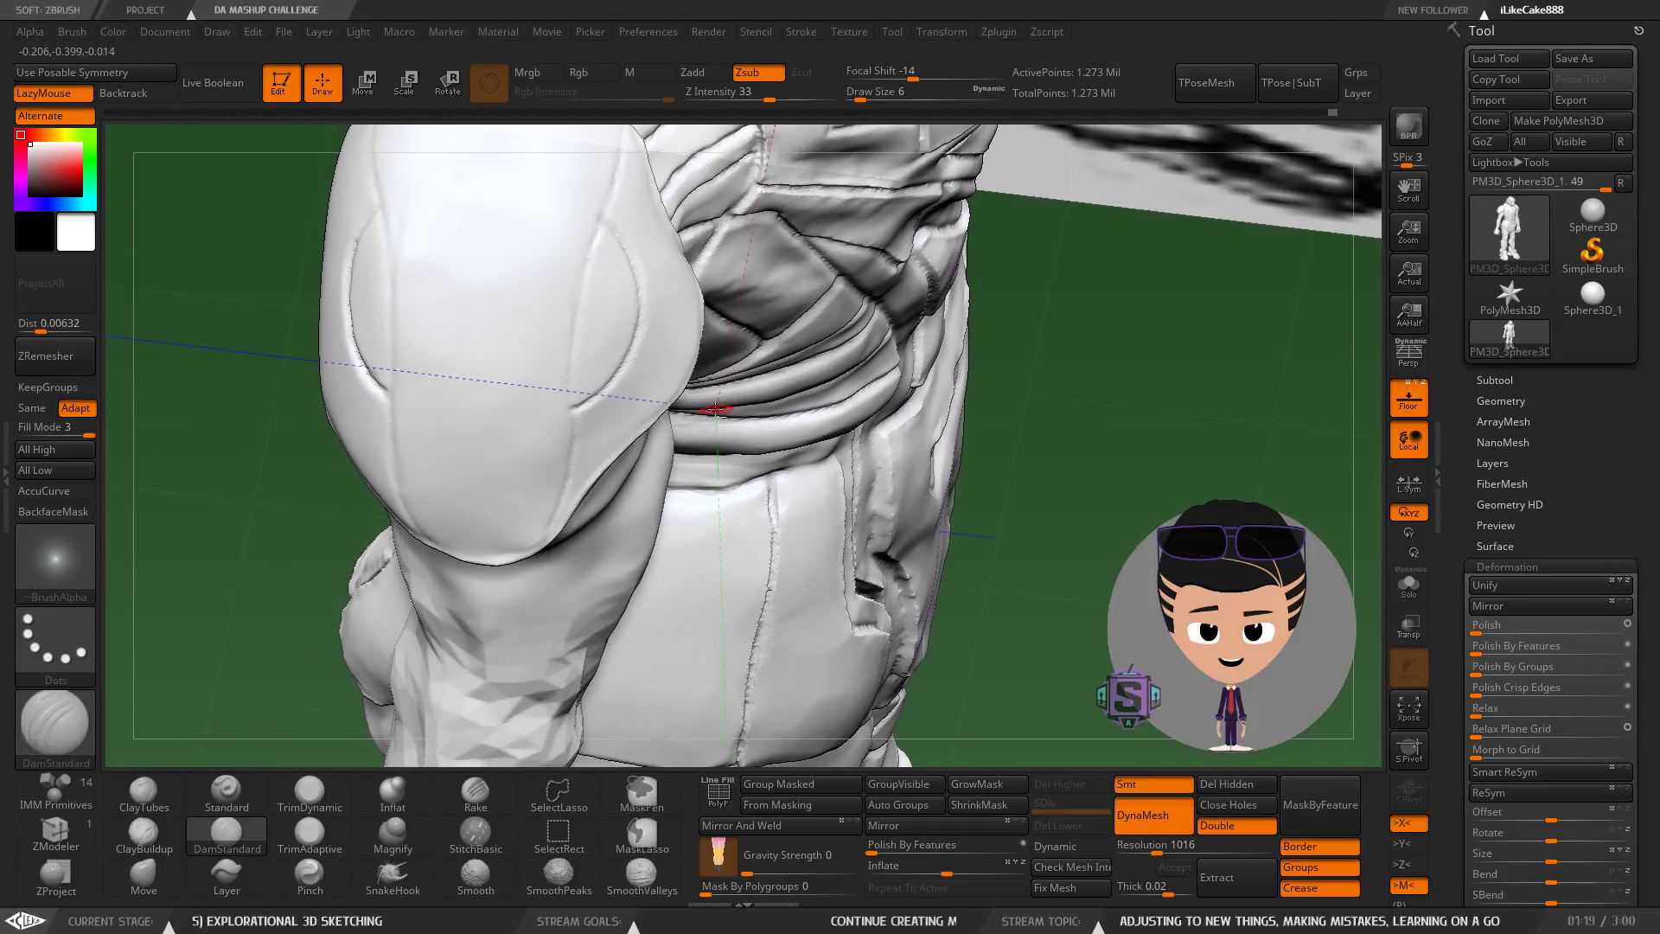
left_click(128, 882)
key("s")
left_click_drag(636, 501, 637, 502)
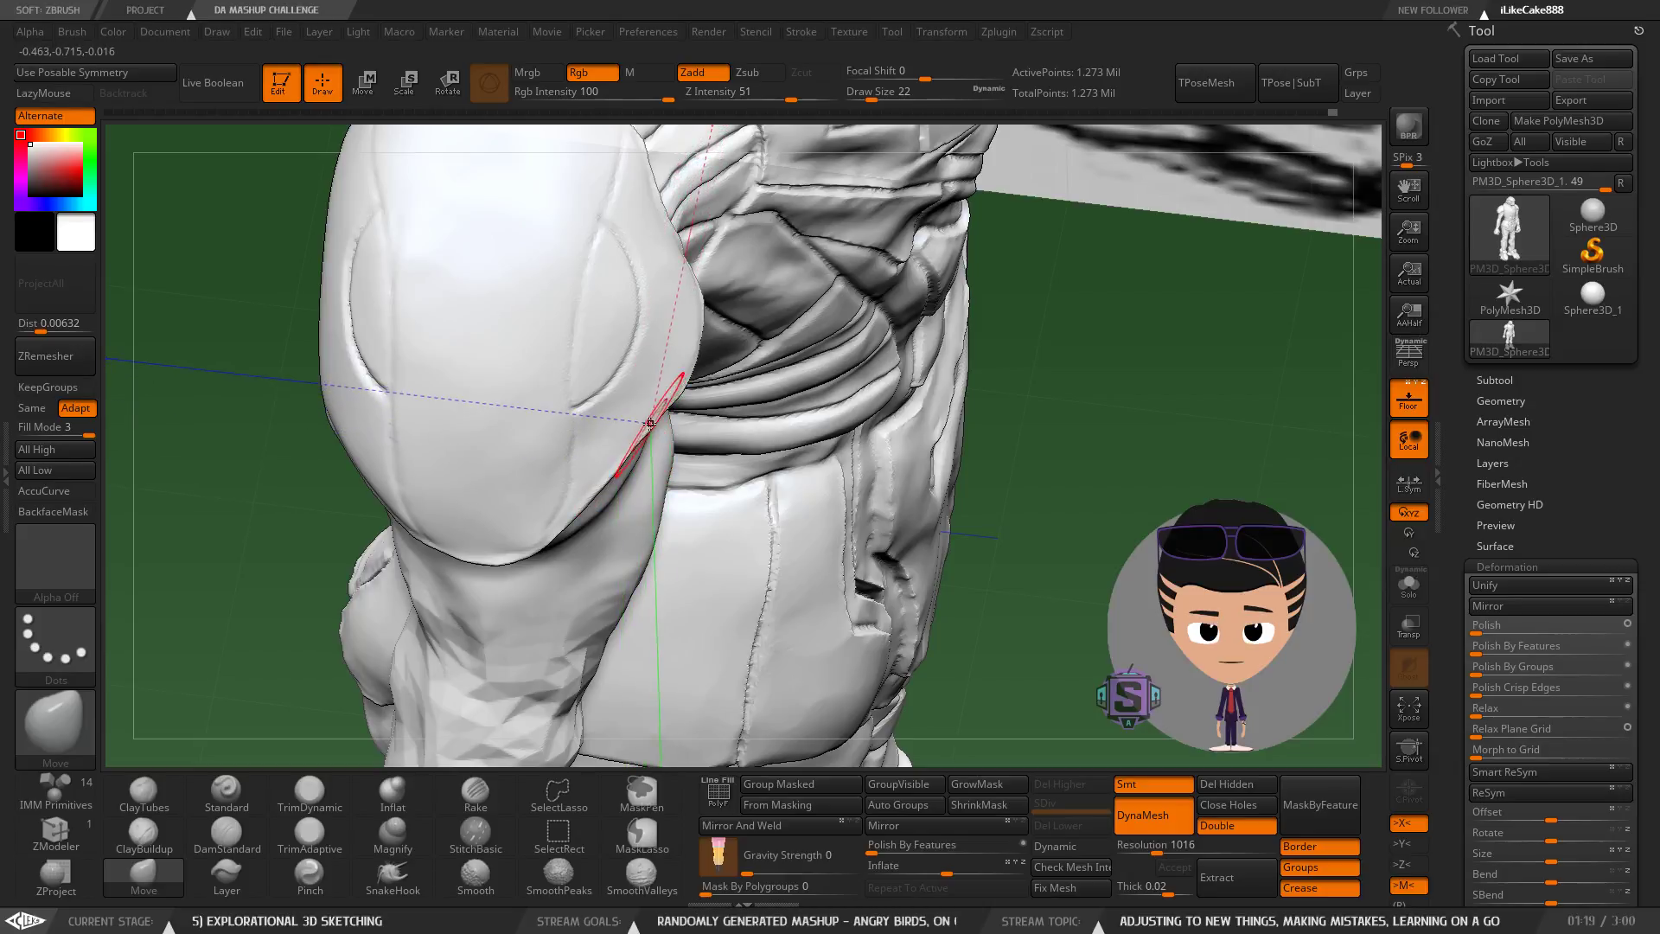
mouse_move(645, 455)
right_mouse_down()
mouse_move(778, 458)
mouse_move(651, 464)
right_mouse_up()
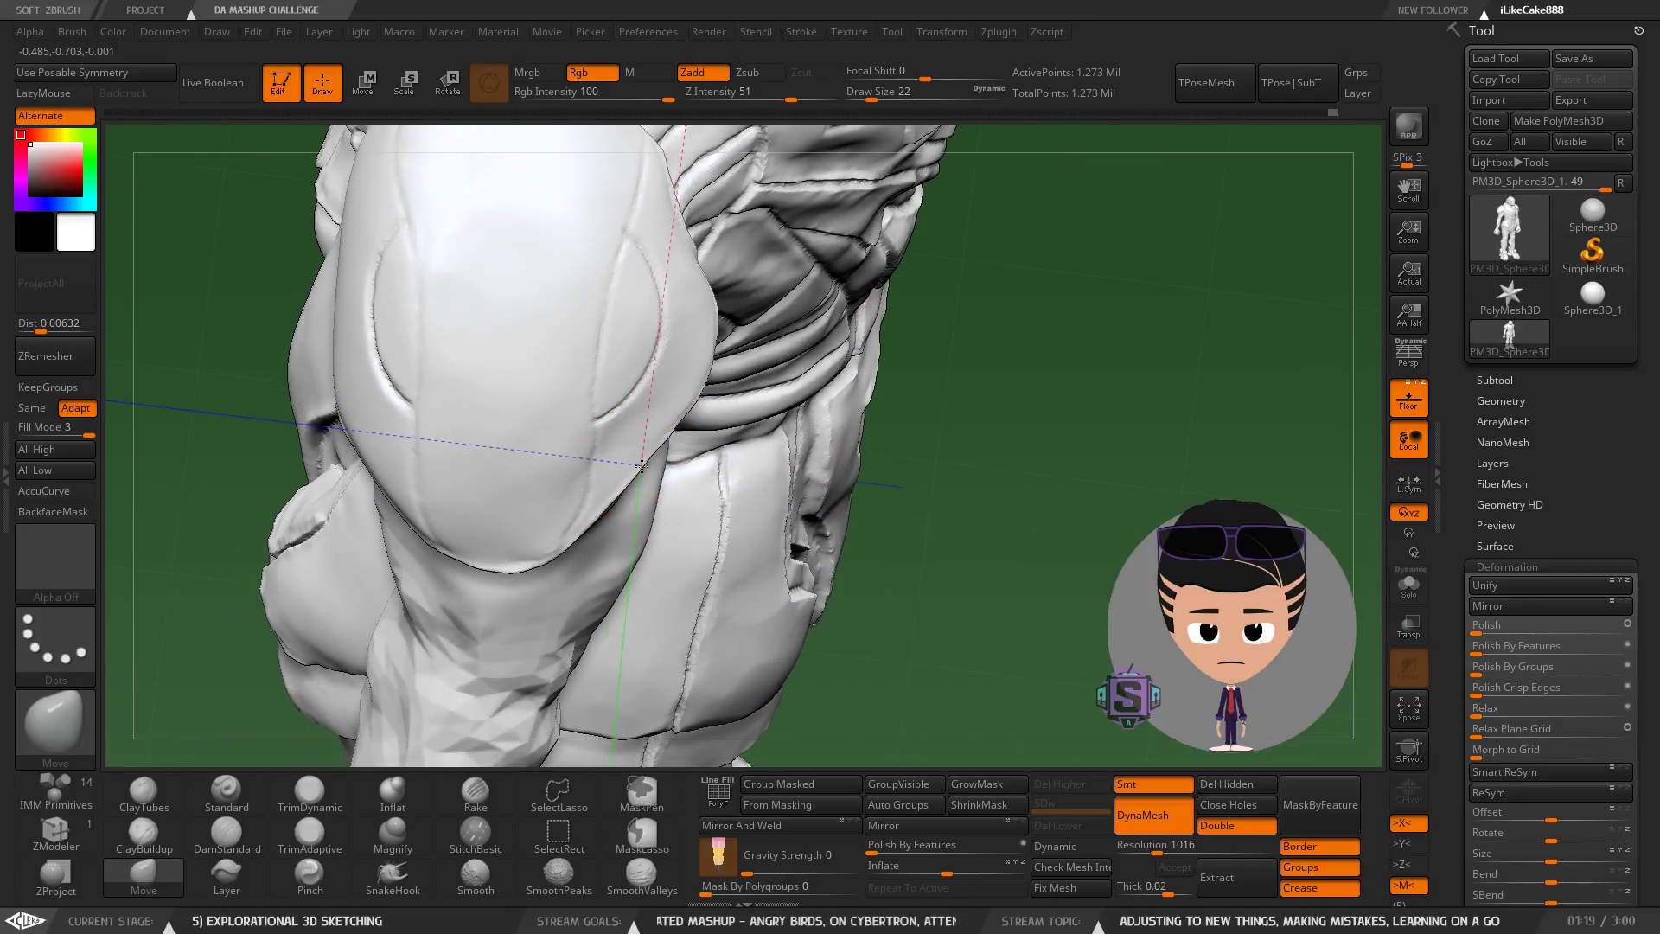
mouse_move(658, 456)
right_mouse_down()
mouse_move(680, 421)
mouse_move(602, 212)
mouse_move(587, 408)
mouse_move(616, 431)
mouse_move(610, 450)
mouse_move(470, 380)
mouse_move(472, 336)
mouse_move(611, 379)
right_mouse_up()
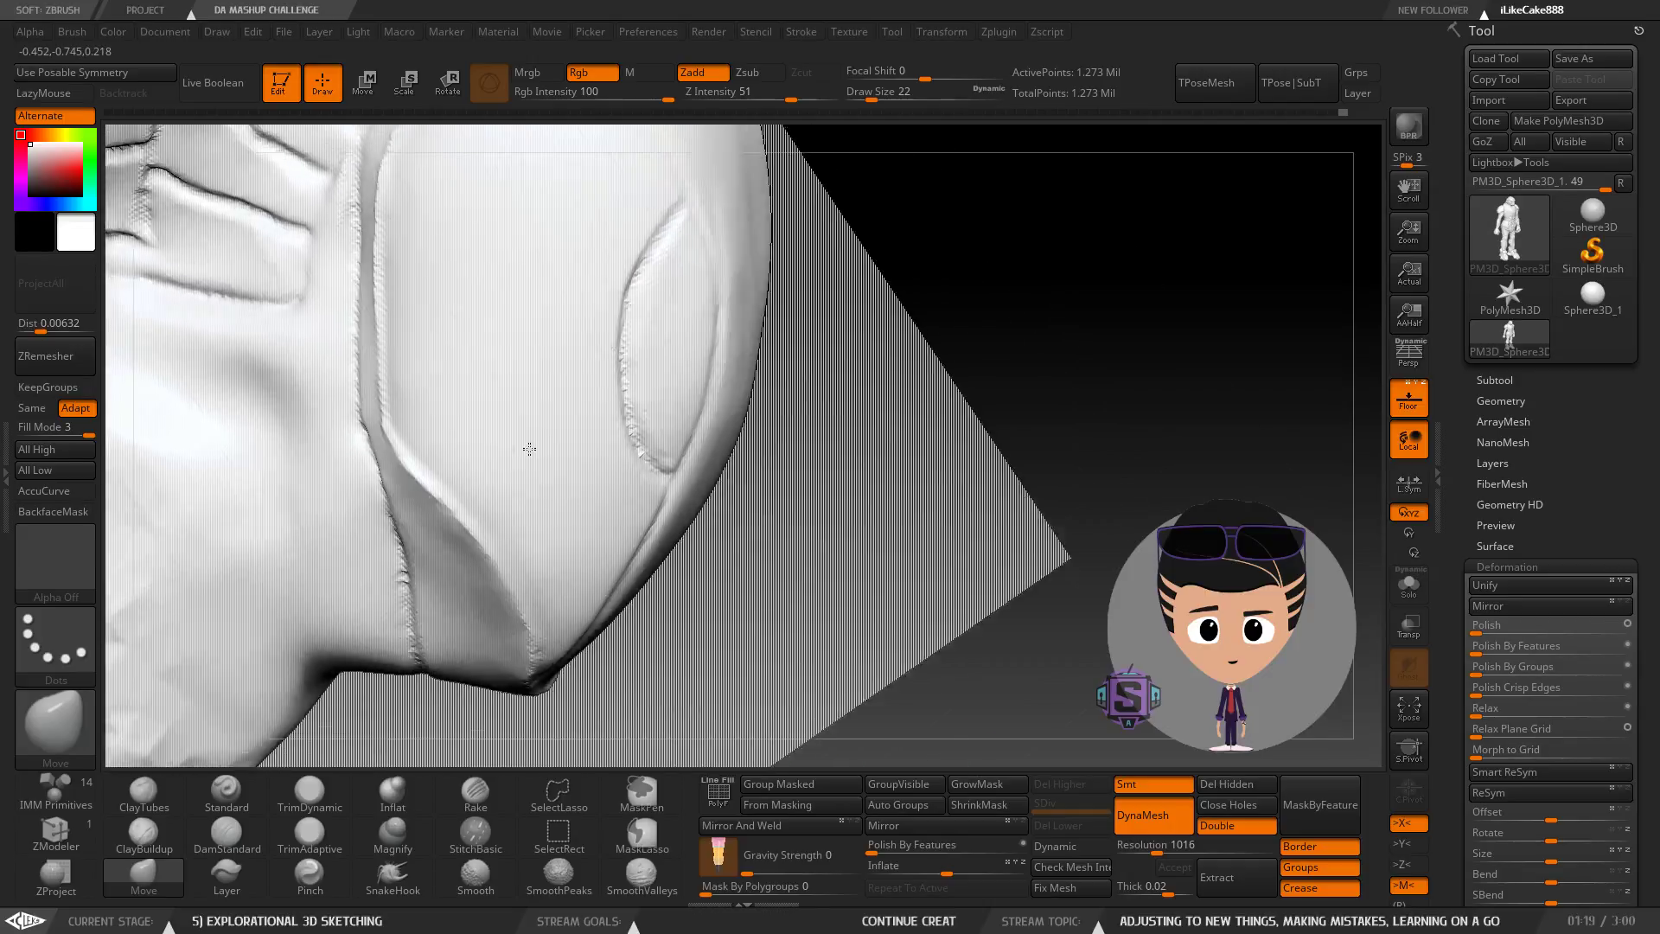
right_click_drag(529, 448, 477, 470)
mouse_move(662, 454)
right_mouse_down()
mouse_move(726, 425)
mouse_move(723, 458)
mouse_move(712, 319)
mouse_move(685, 308)
mouse_move(662, 199)
mouse_move(682, 245)
mouse_move(682, 445)
right_mouse_up()
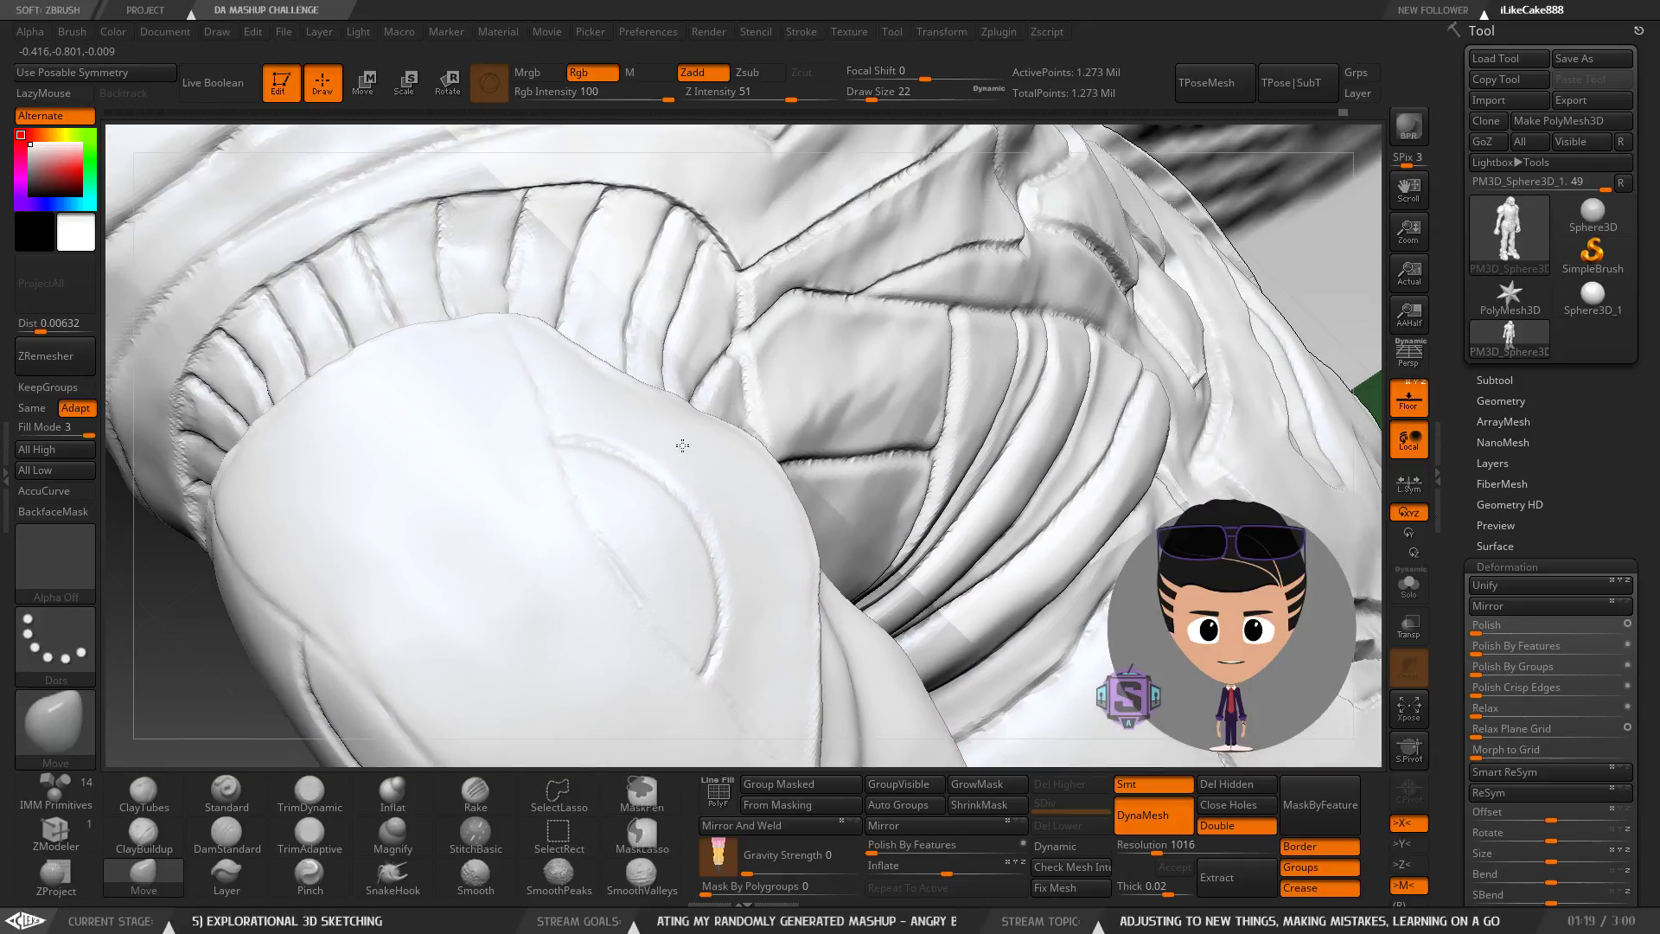
Adjust the shoulder panel's upper edge beside the ribs with the Move brush at draw size 22.
mouse_move(668, 310)
right_mouse_down("ctrl")
mouse_move(711, 399)
mouse_move(715, 474)
mouse_move(684, 495)
mouse_move(701, 409)
mouse_move(659, 460)
mouse_move(638, 531)
mouse_move(706, 397)
mouse_move(709, 320)
right_mouse_up("ctrl")
key("b")
key("m")
key("v")
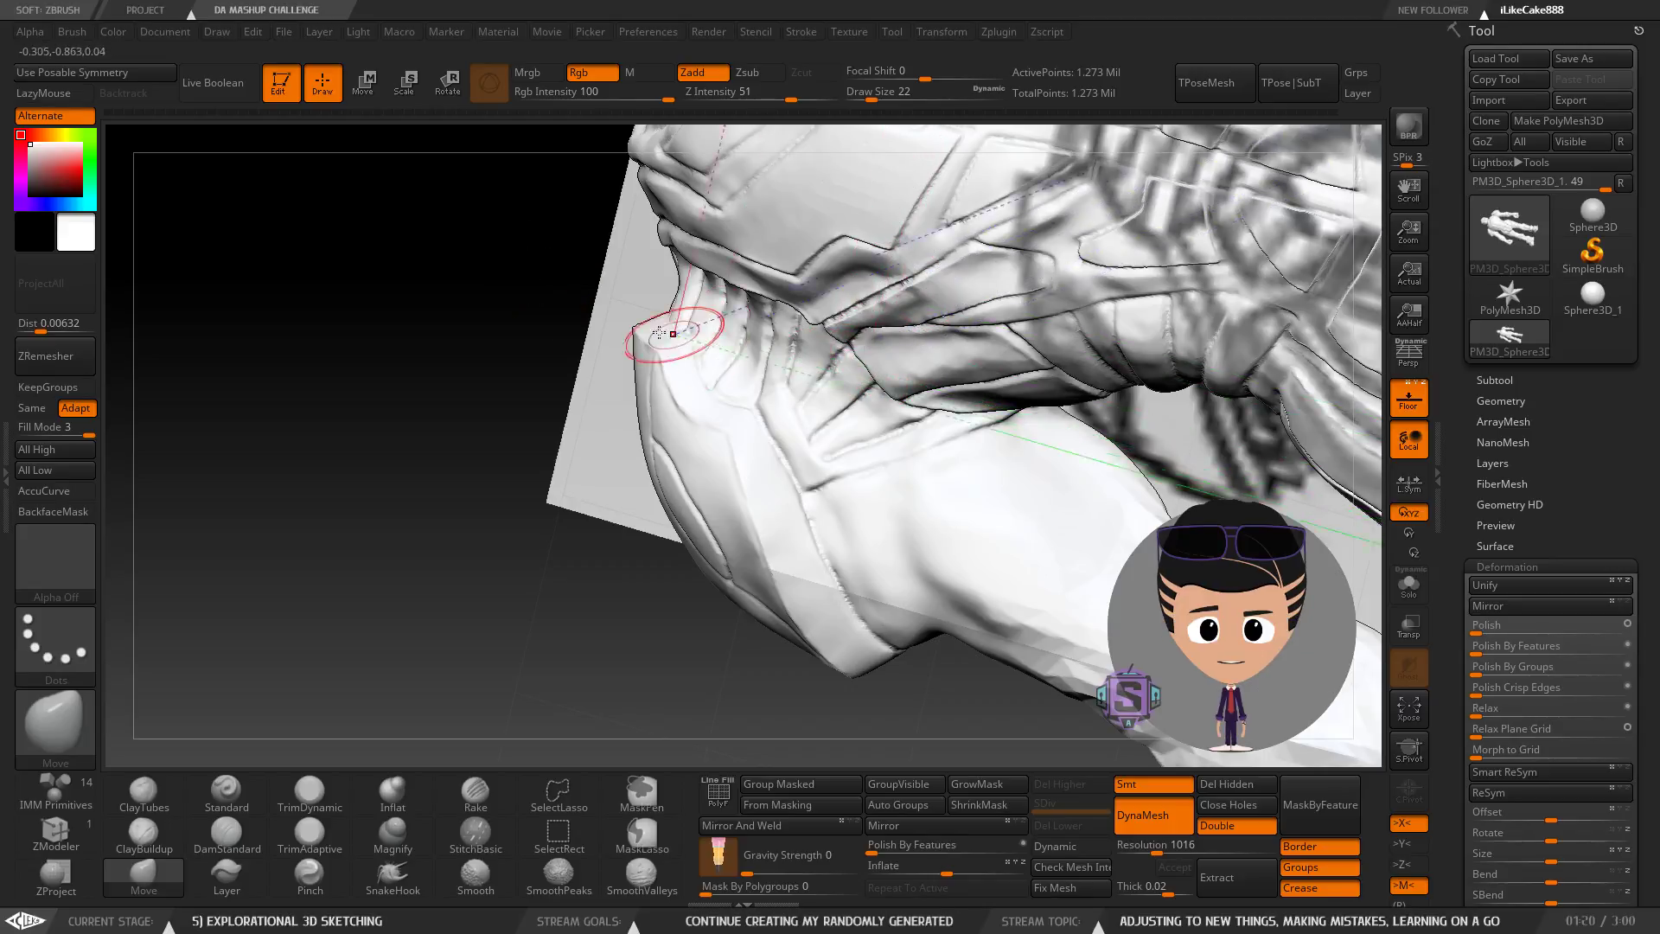
left_click_drag(574, 525, 712, 390)
mouse_move(712, 390)
right_mouse_down()
mouse_move(692, 449)
mouse_move(719, 490)
mouse_move(582, 364)
mouse_move(481, 447)
mouse_move(415, 433)
mouse_move(558, 399)
mouse_move(589, 461)
mouse_move(593, 371)
right_mouse_up()
Nudge the shoulder panel's lower rim into a sharper corner with the Move brush at draw size 5.
key("s")
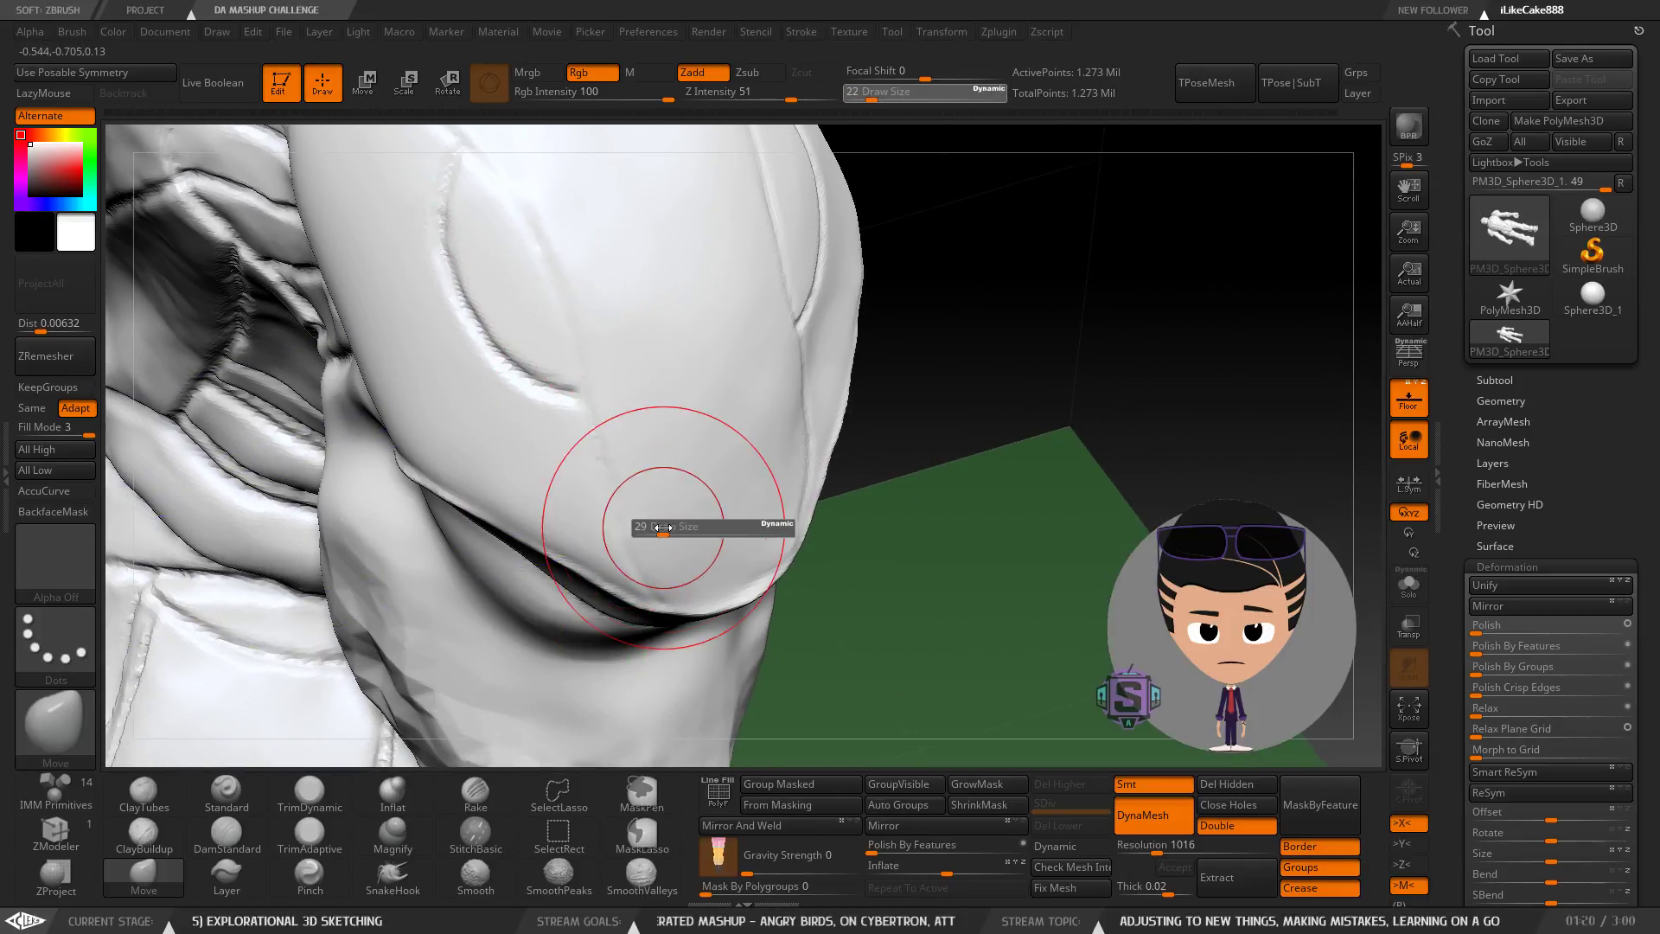
left_click_drag(654, 522, 646, 530)
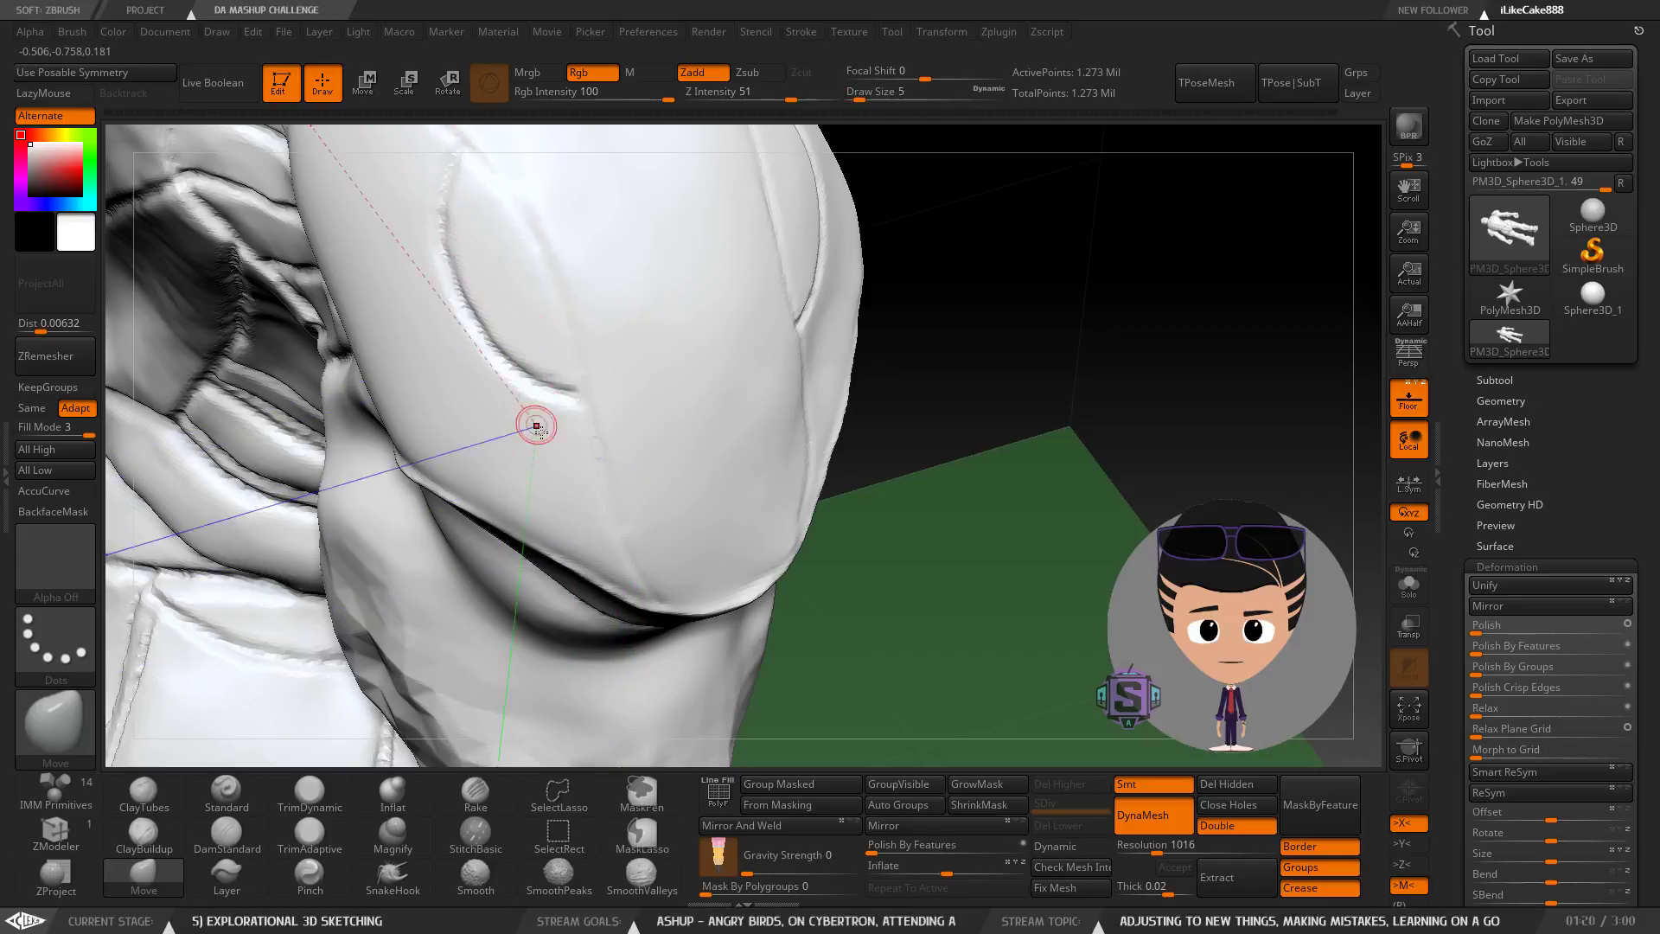
right_click_drag(534, 423, 573, 435)
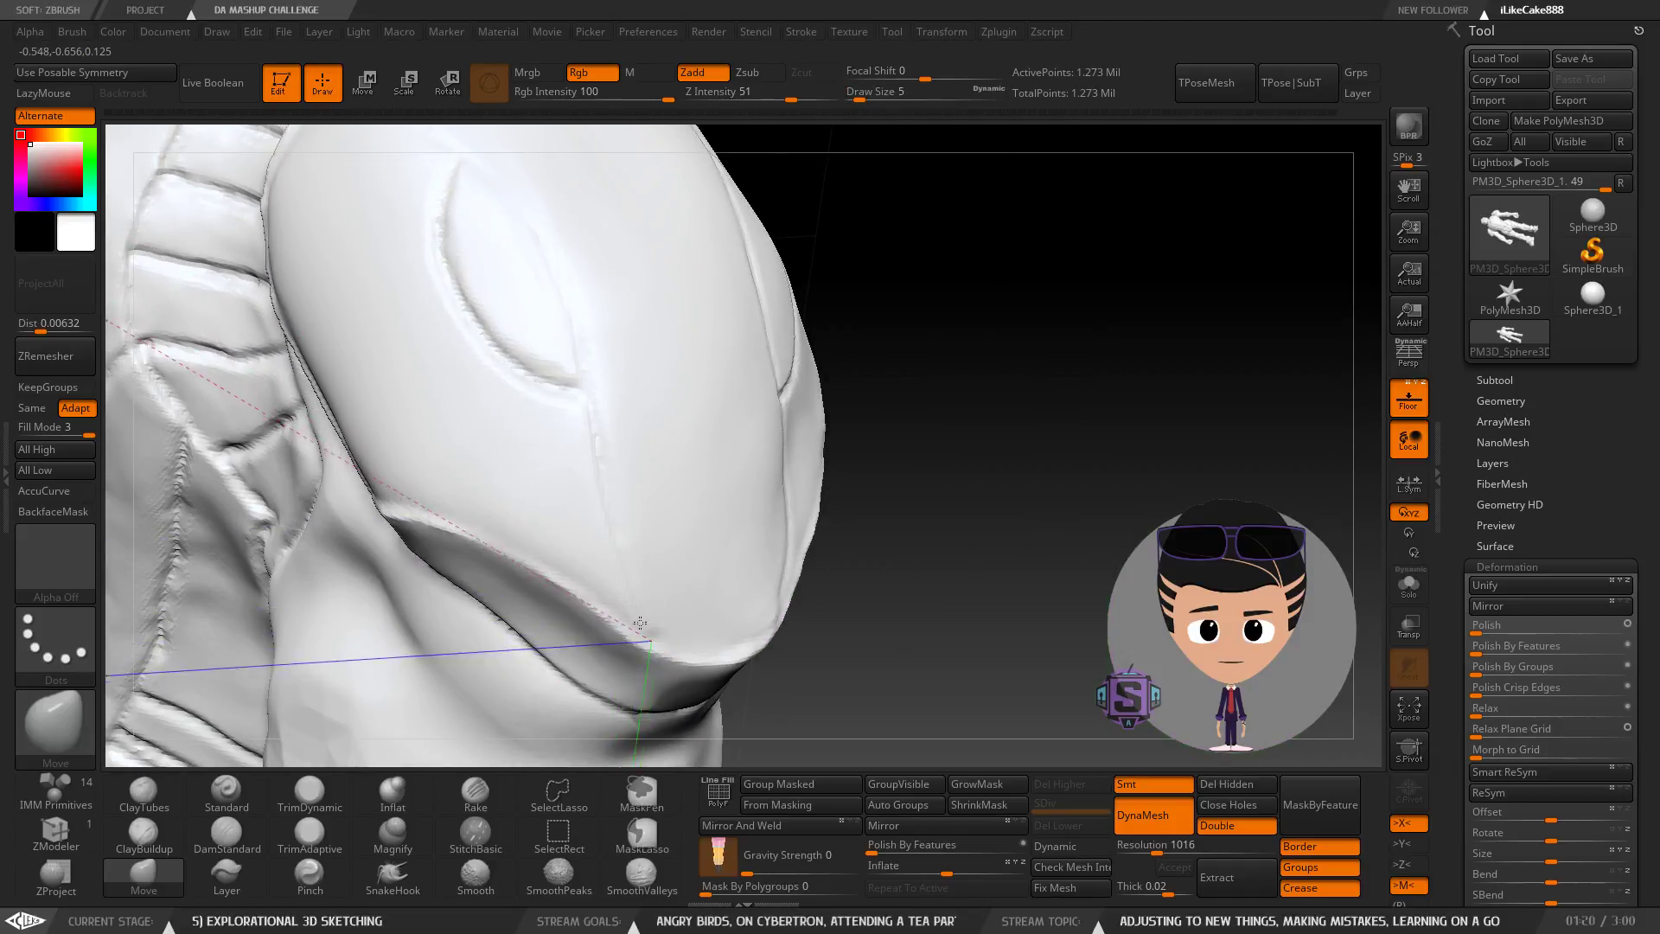
left_click_drag(652, 645, 650, 621)
Carve the crease from the curved recess down to the shoulder panel's lower corner with DamStandard at draw size 5, and smooth it.
left_click(227, 832)
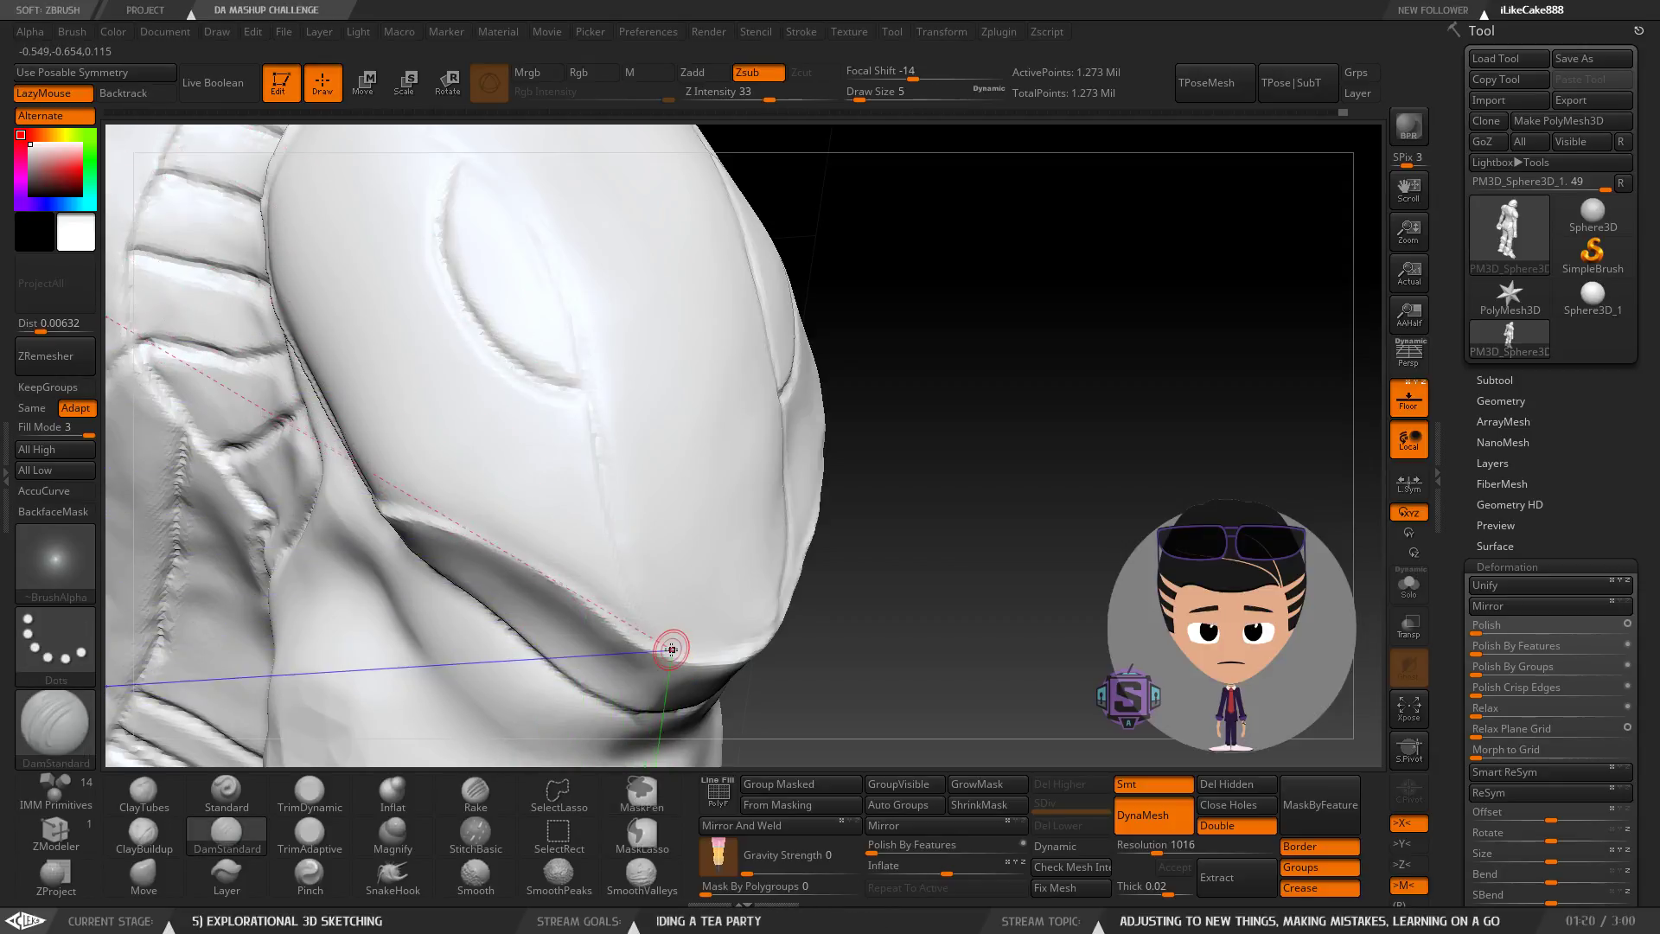
key("ctrl")
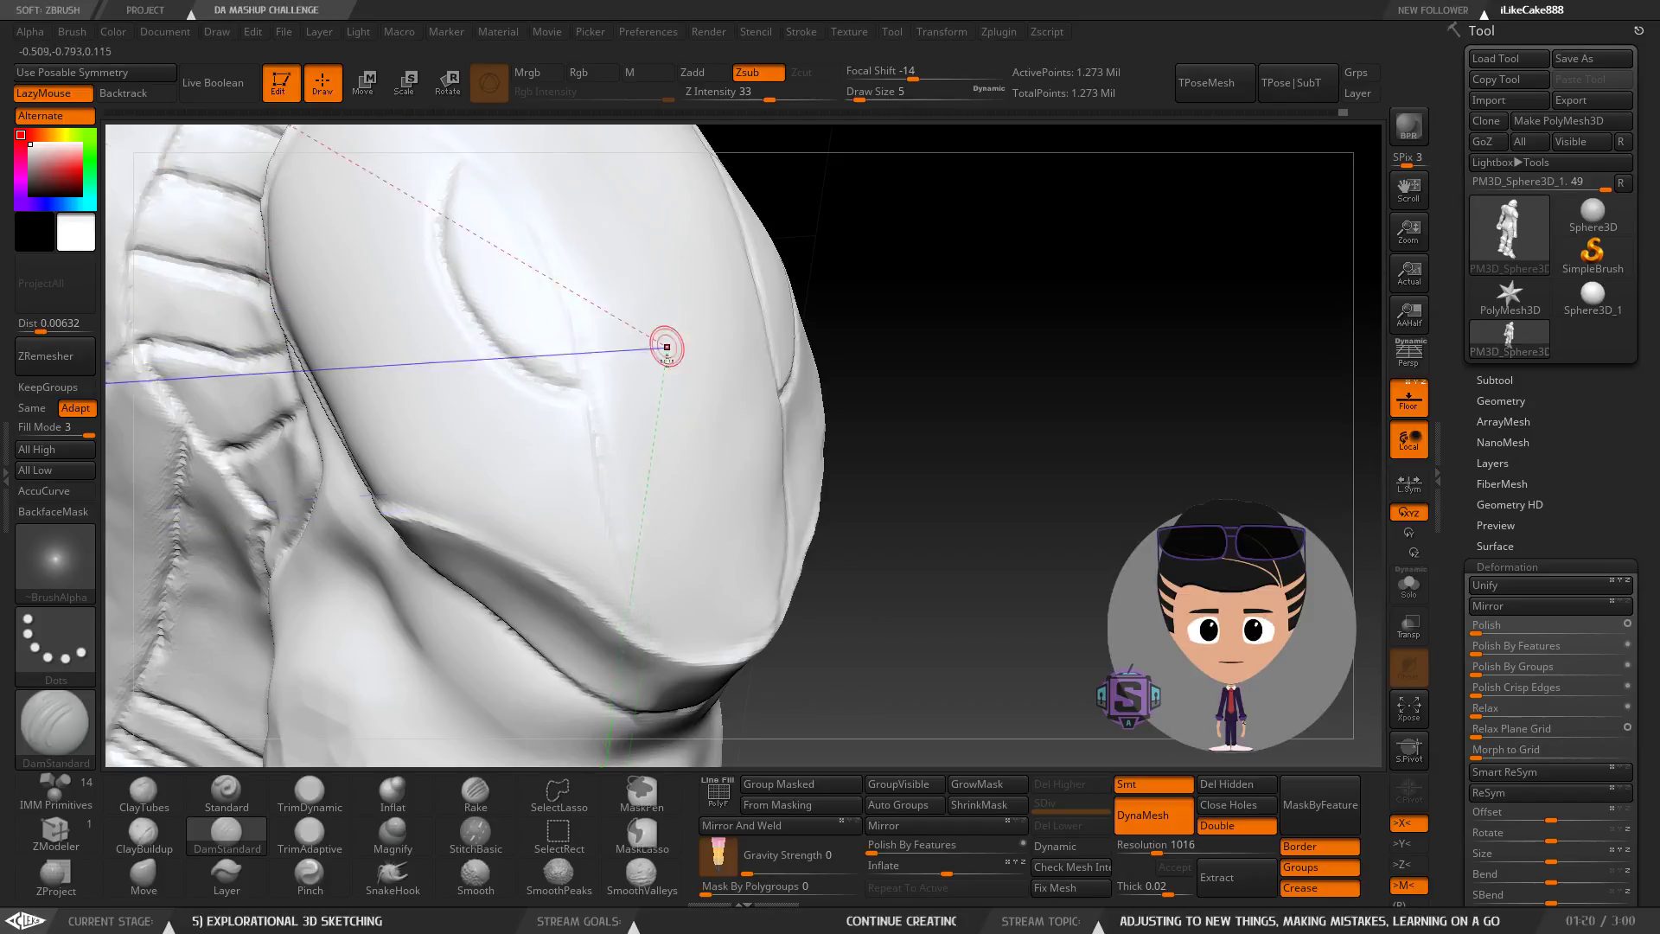
right_click_drag(666, 511, 657, 526)
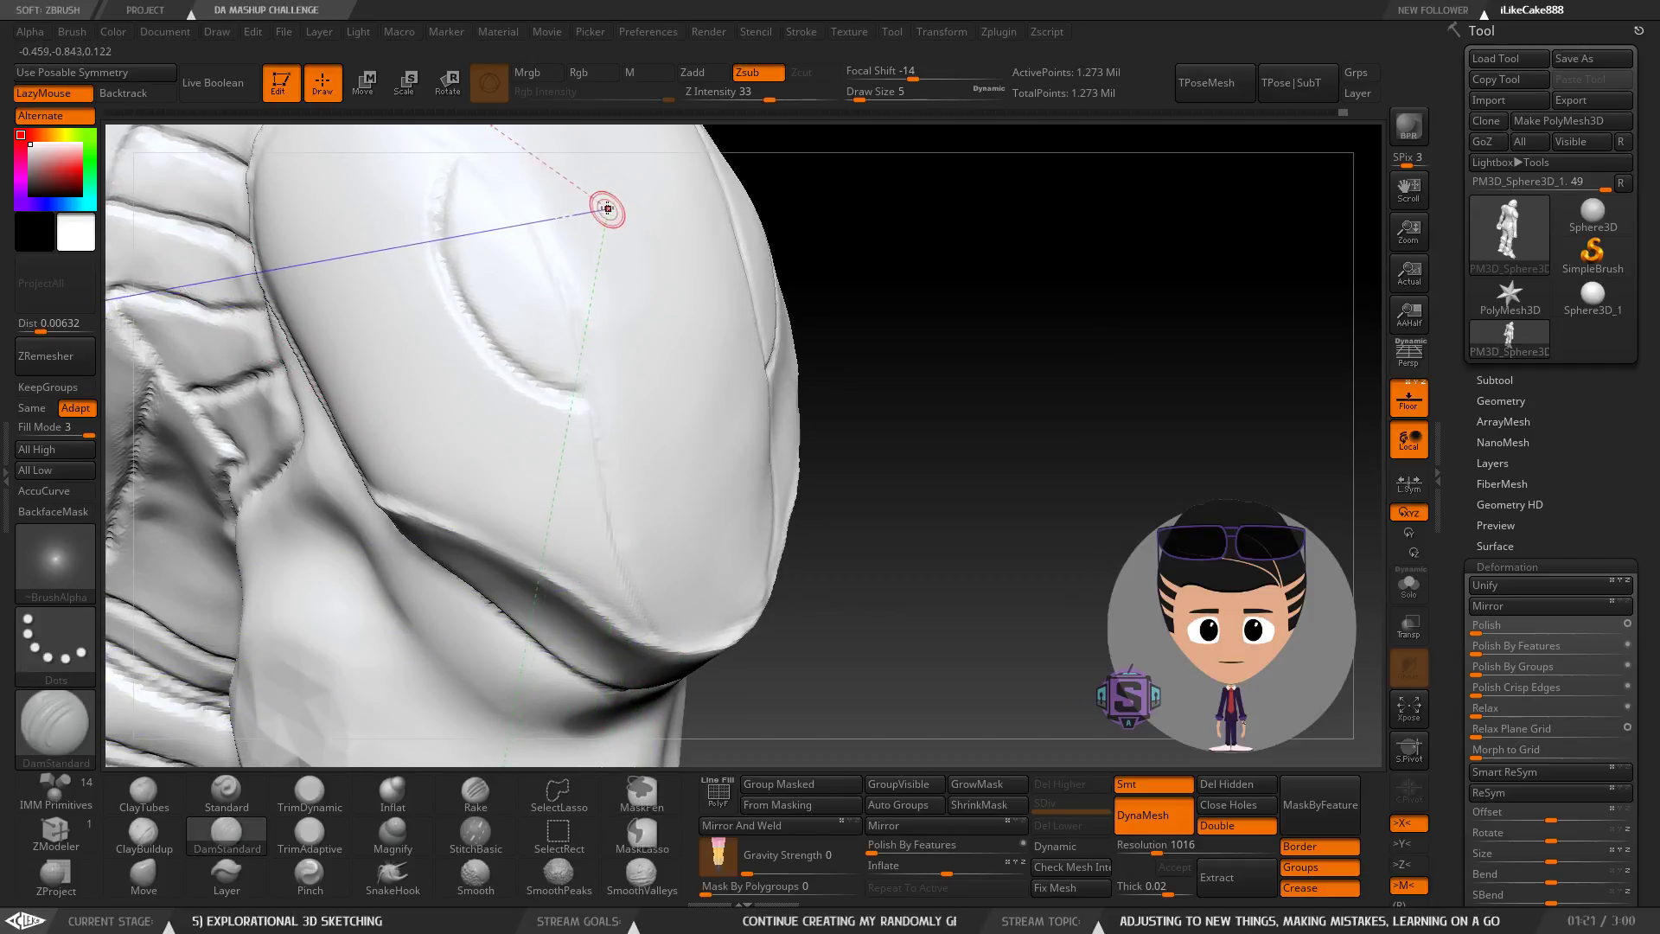
mouse_move(615, 432)
right_mouse_down()
mouse_move(620, 456)
mouse_move(640, 406)
mouse_move(632, 428)
right_mouse_up()
left_click_drag(609, 466, 659, 562, "shift")
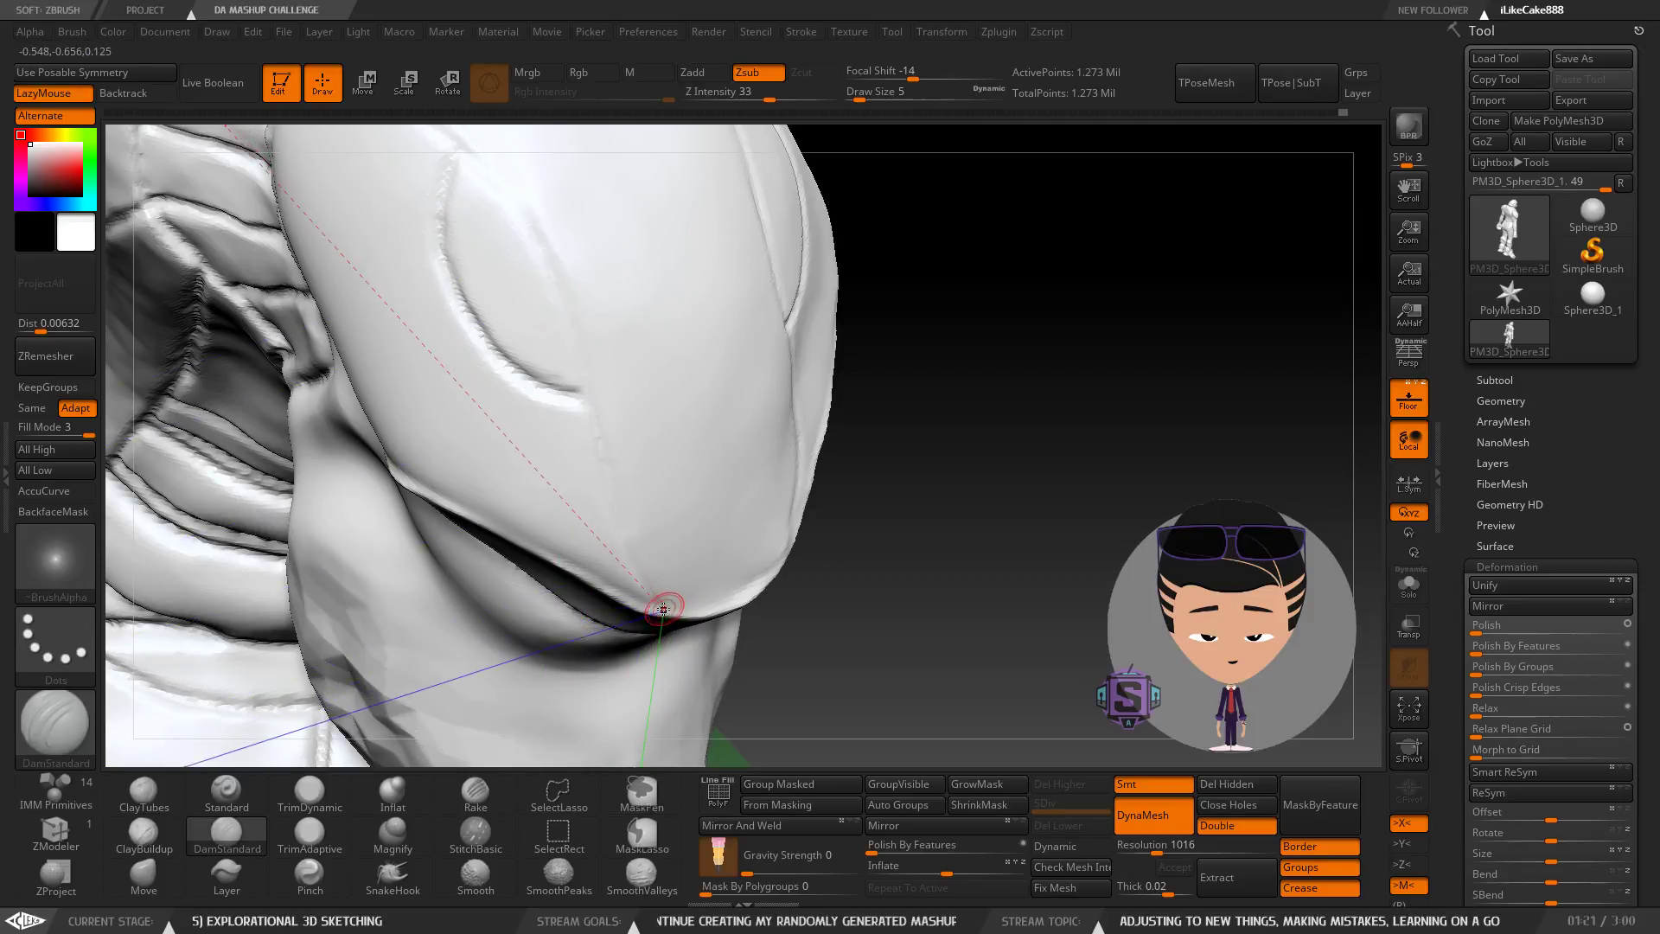
Smooth the shoulder panel's surface around the curved recess and lower crease, enlarging the brush to draw size 13.
mouse_move(587, 445)
right_mouse_down("alt")
mouse_move(626, 529)
mouse_move(628, 591)
mouse_move(678, 553)
mouse_move(623, 523)
mouse_move(570, 452)
mouse_move(589, 440)
mouse_move(612, 459)
right_mouse_up("alt")
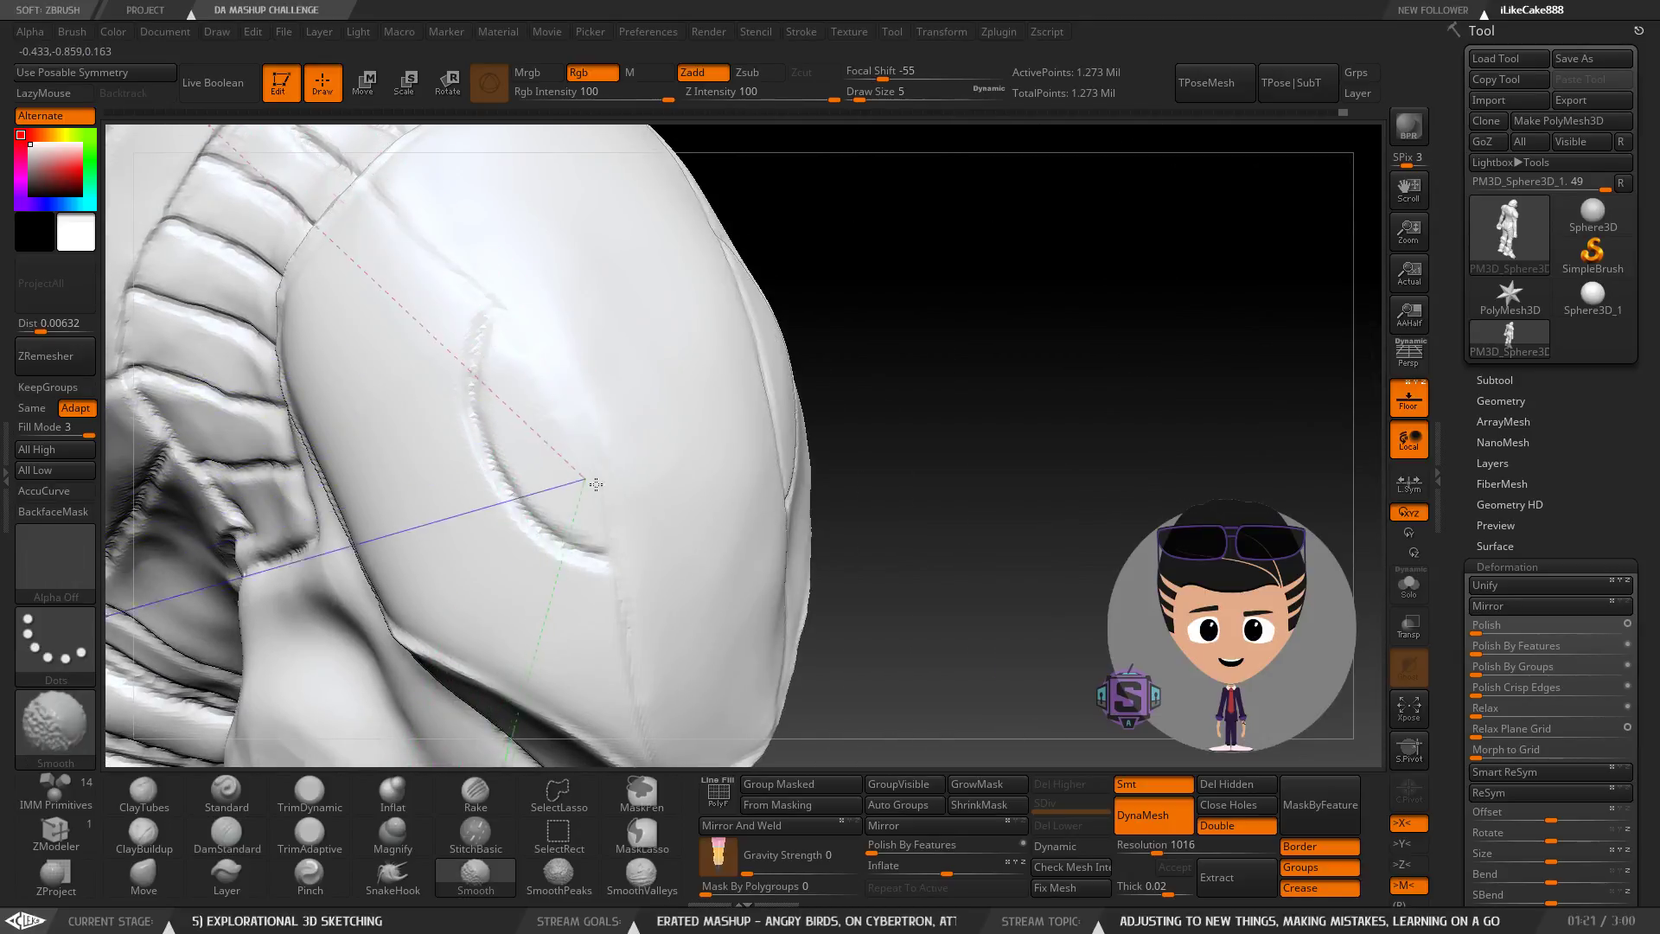
right_click_drag(741, 304, 789, 264)
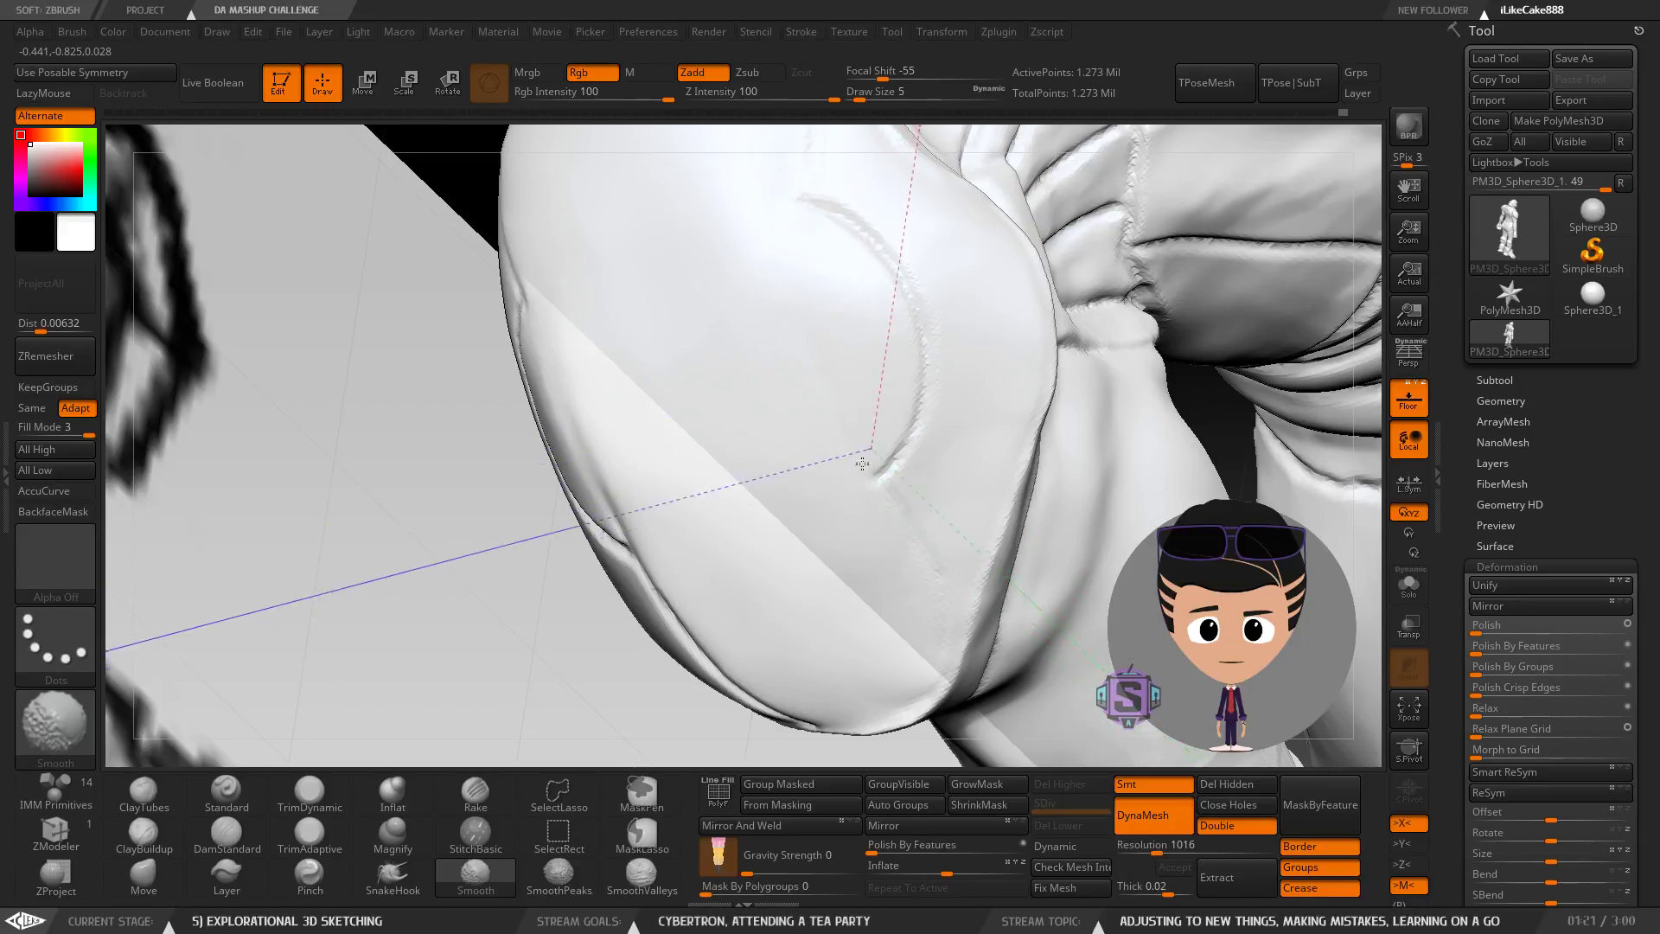
mouse_move(781, 289)
right_mouse_down("ctrl")
mouse_move(775, 326)
mouse_move(804, 386)
mouse_move(841, 340)
mouse_move(735, 411)
mouse_move(694, 417)
right_mouse_up("ctrl")
key("s")
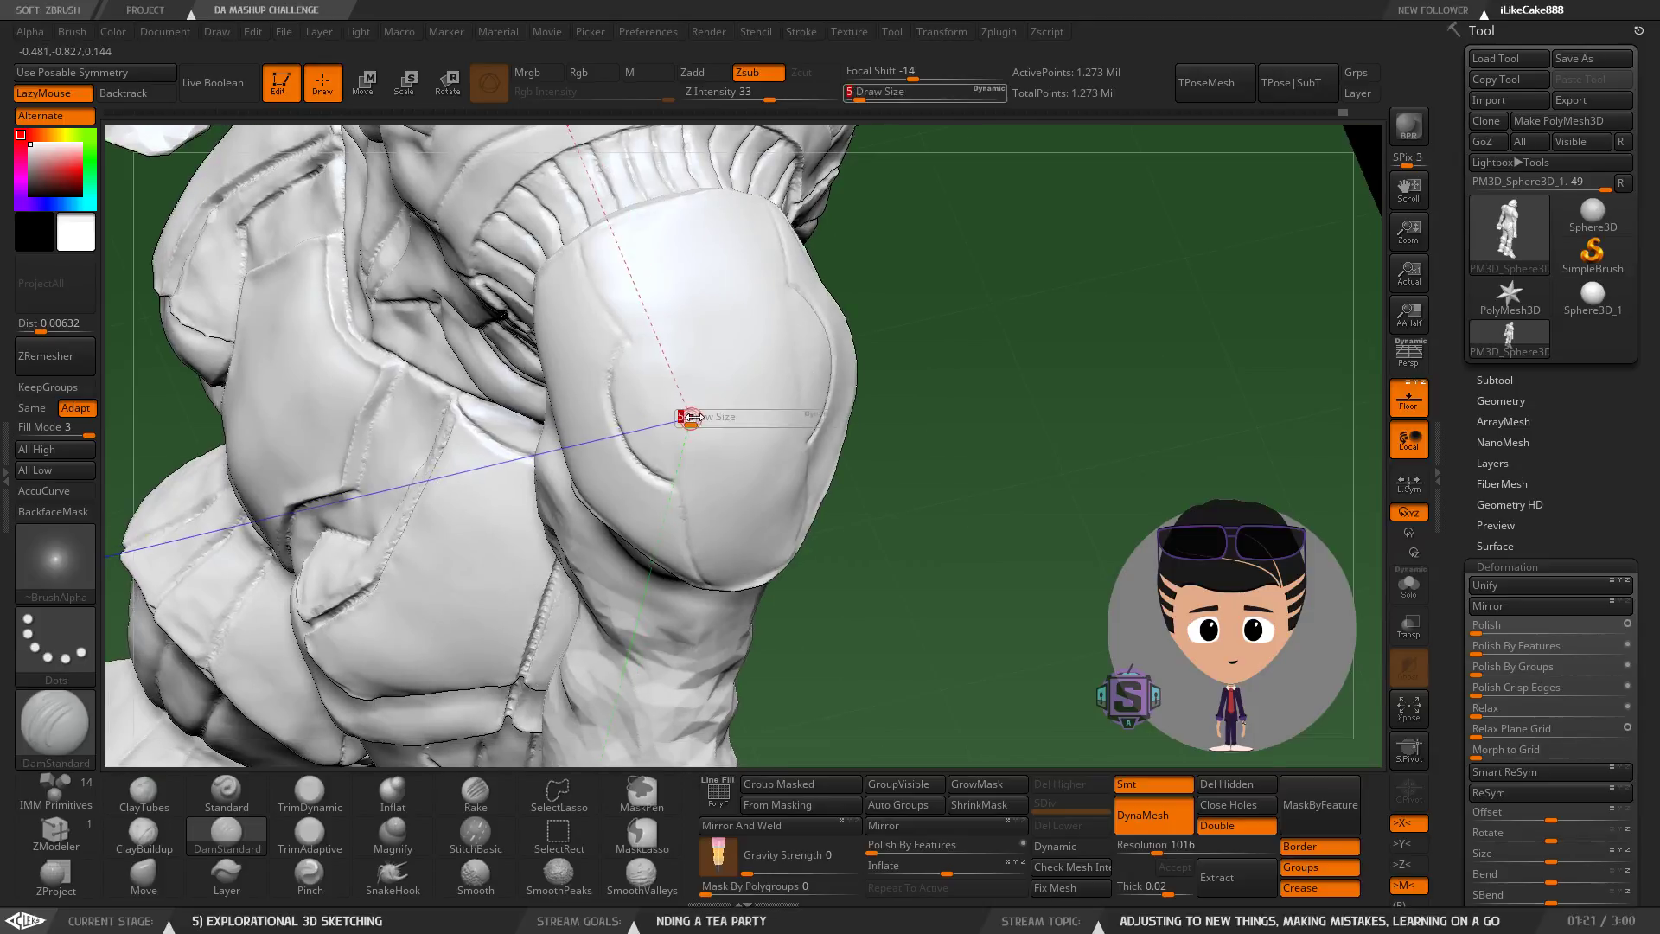
key("shift")
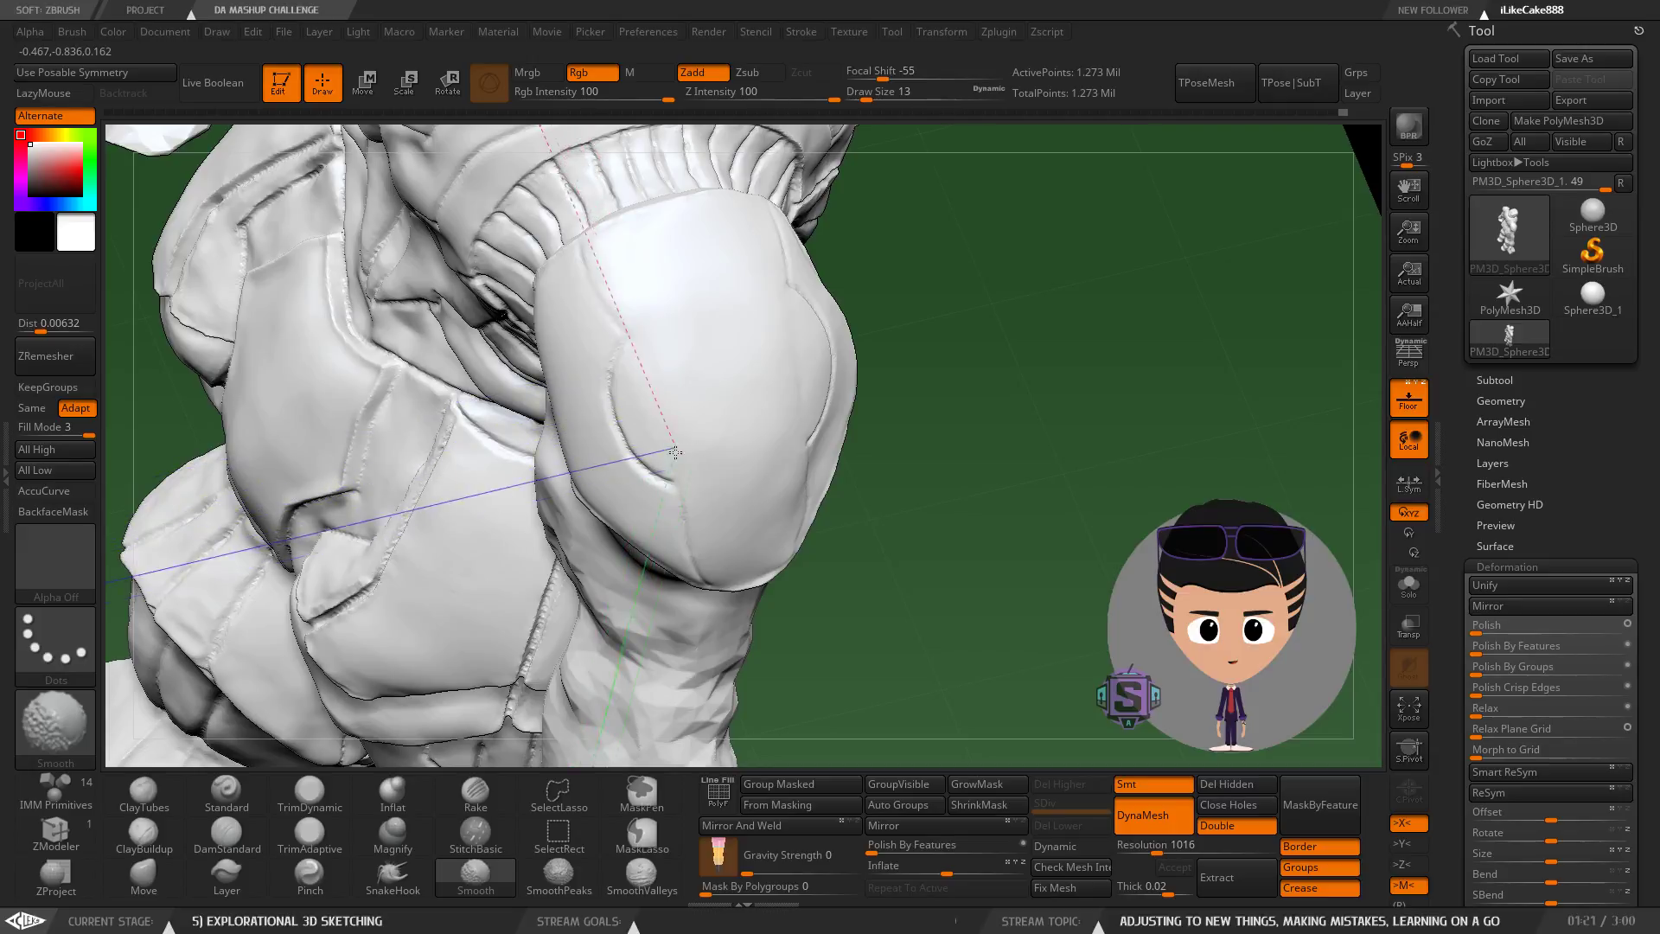
right_click_drag(696, 463, 788, 398)
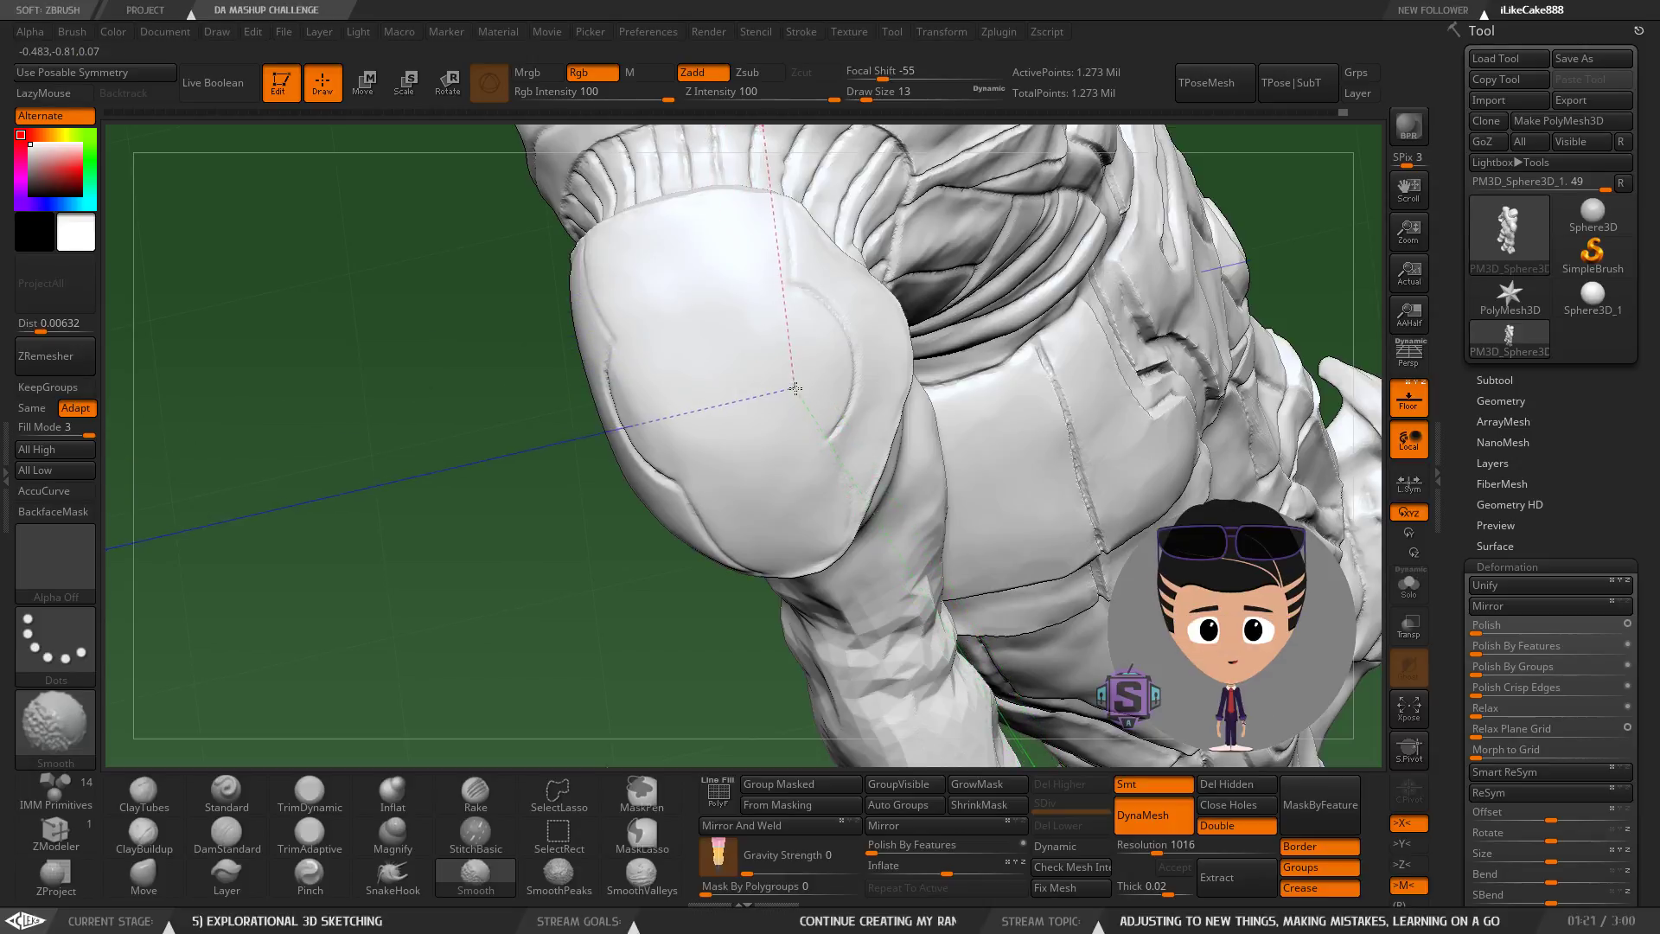
mouse_move(718, 269)
right_mouse_down()
mouse_move(790, 326)
mouse_move(805, 361)
mouse_move(791, 364)
right_mouse_up()
mouse_move(733, 438)
right_mouse_down("ctrl")
mouse_move(766, 459)
mouse_move(699, 344)
right_mouse_up("ctrl")
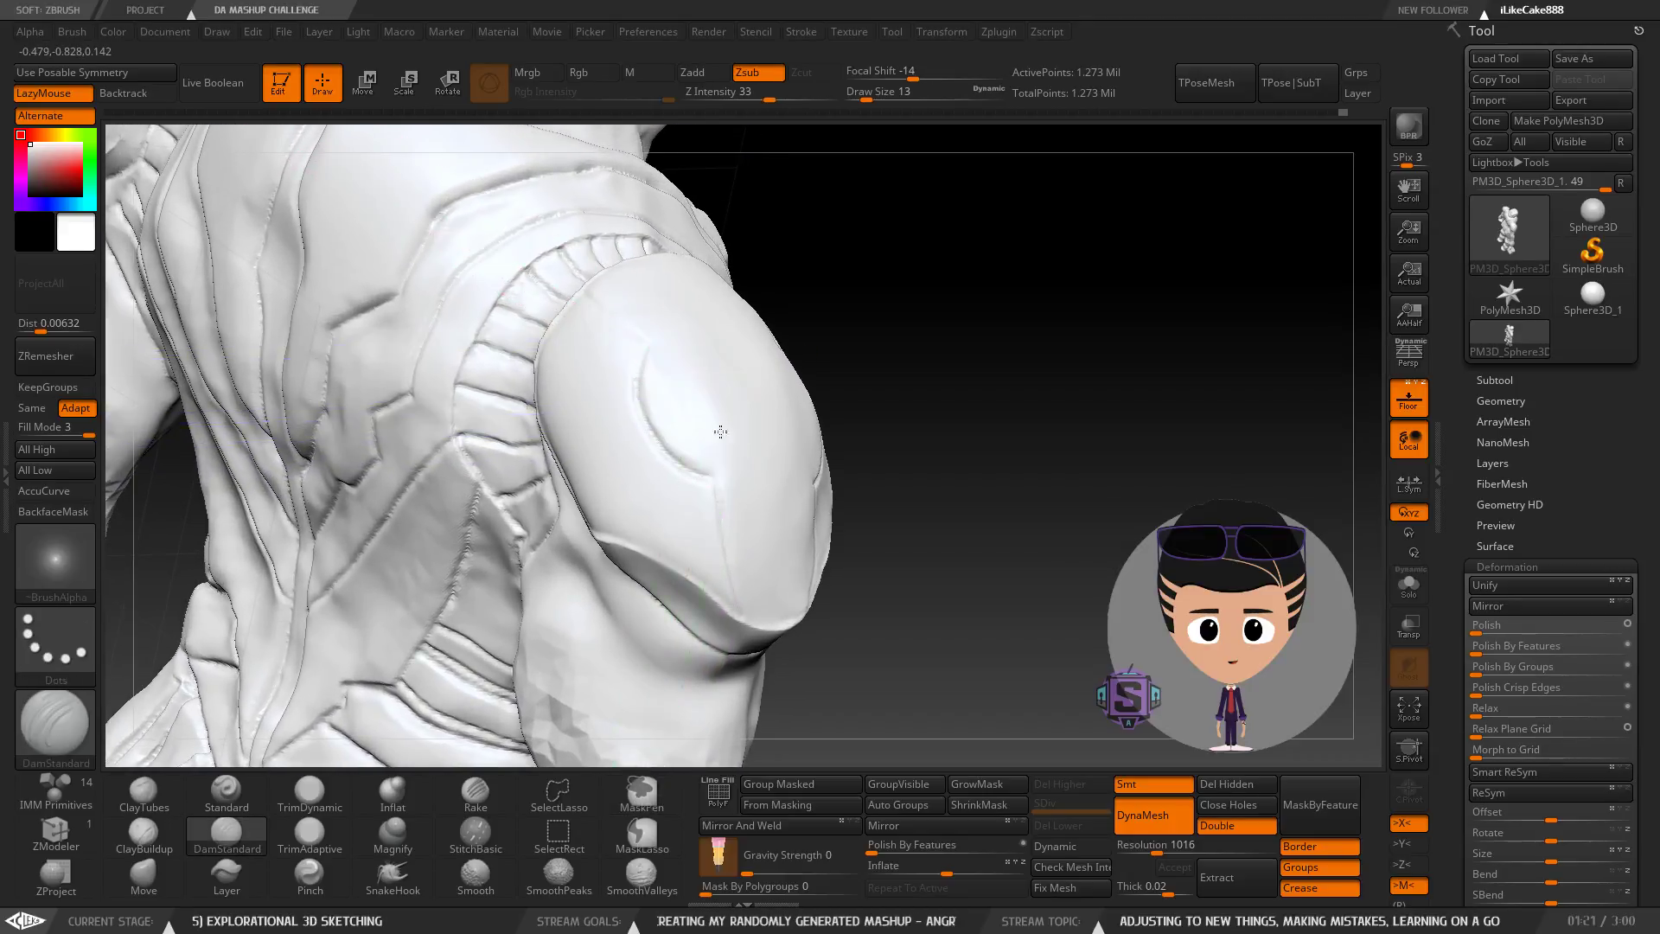
Examine the shoulder, torso, hips, lower legs and boots against the front and side reference drawings.
mouse_move(720, 431)
right_mouse_down()
mouse_move(704, 441)
mouse_move(737, 401)
mouse_move(932, 467)
right_mouse_up()
key("ctrl")
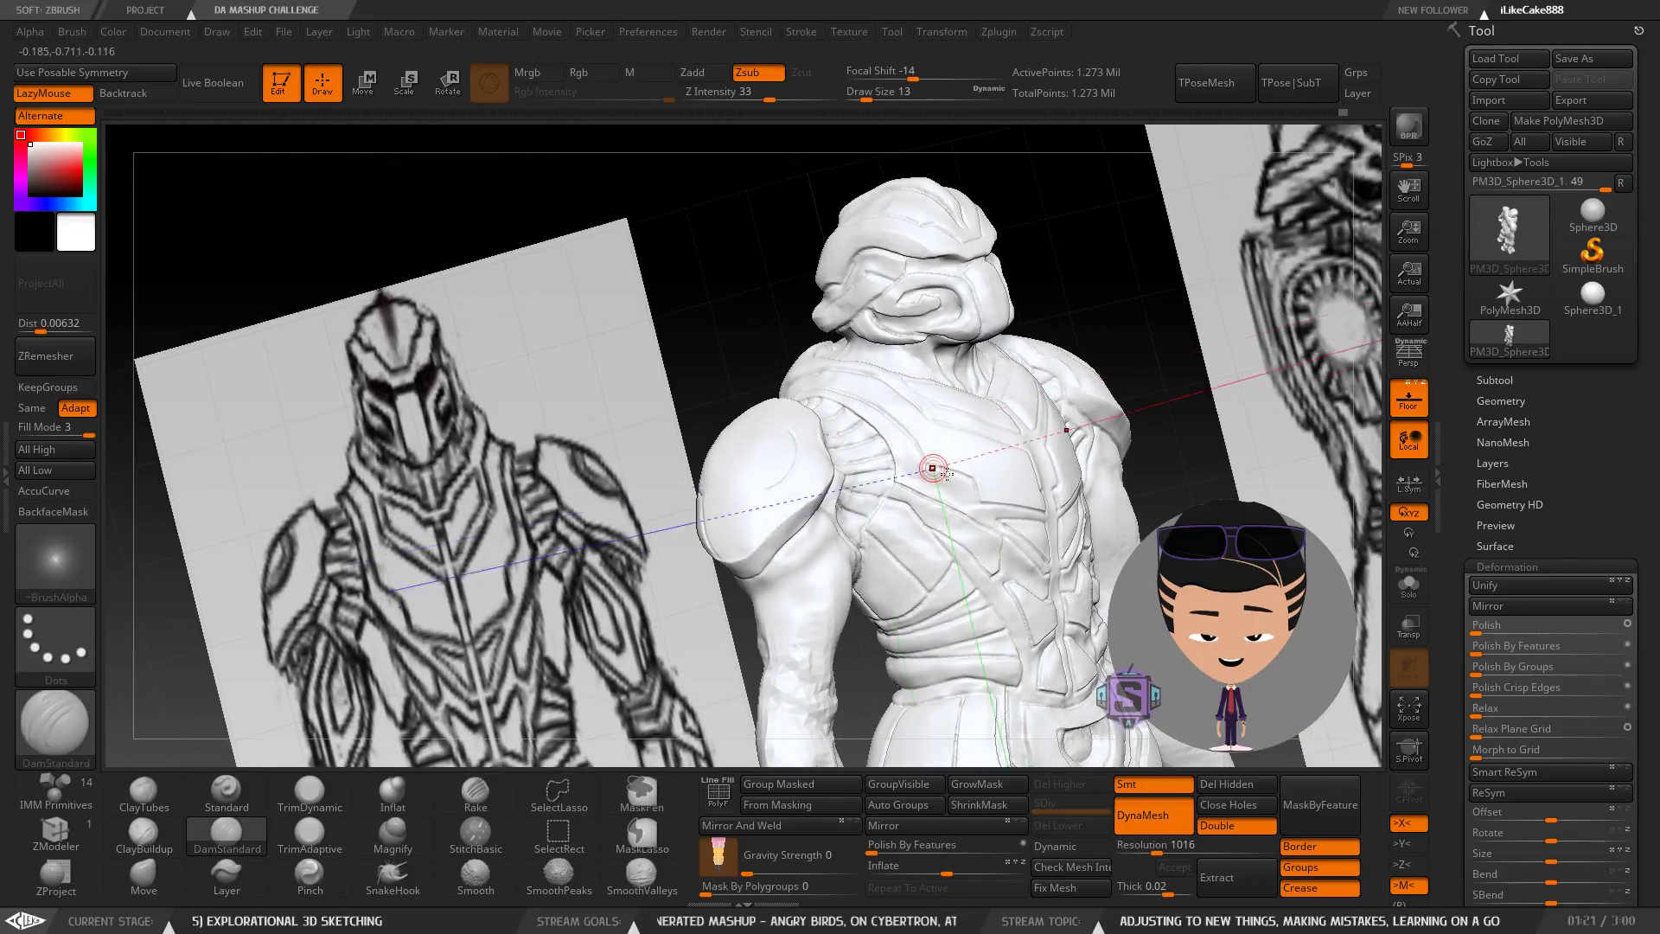
right_click_drag(1051, 516, 936, 370)
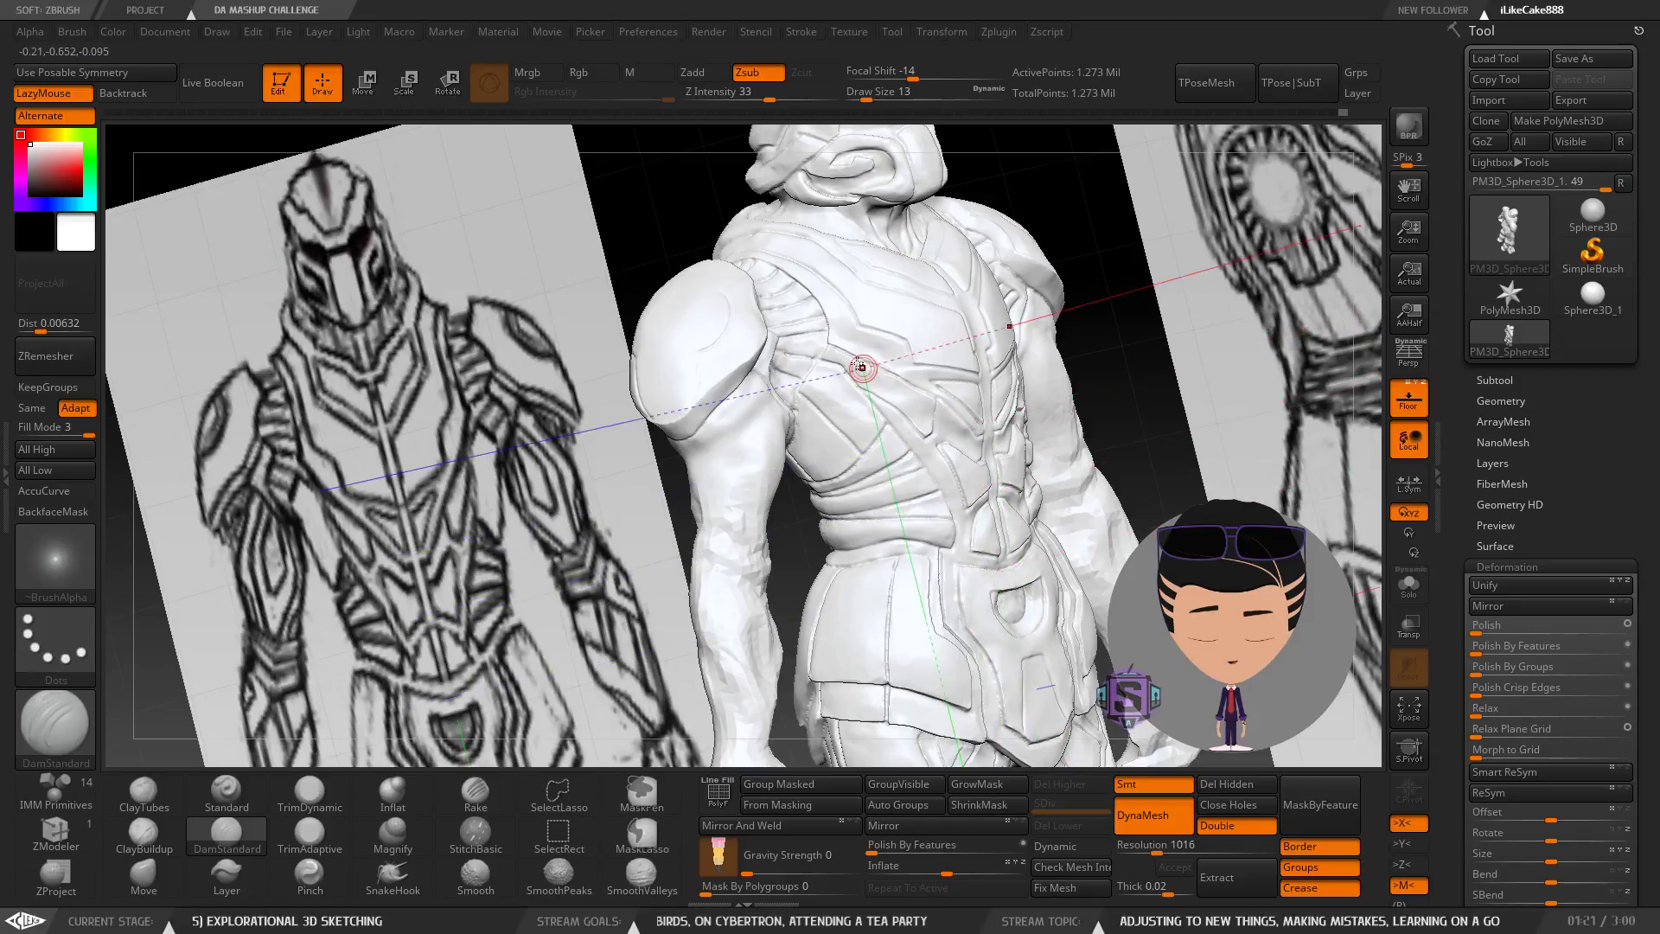
right_click_drag(876, 515, 796, 394, "alt")
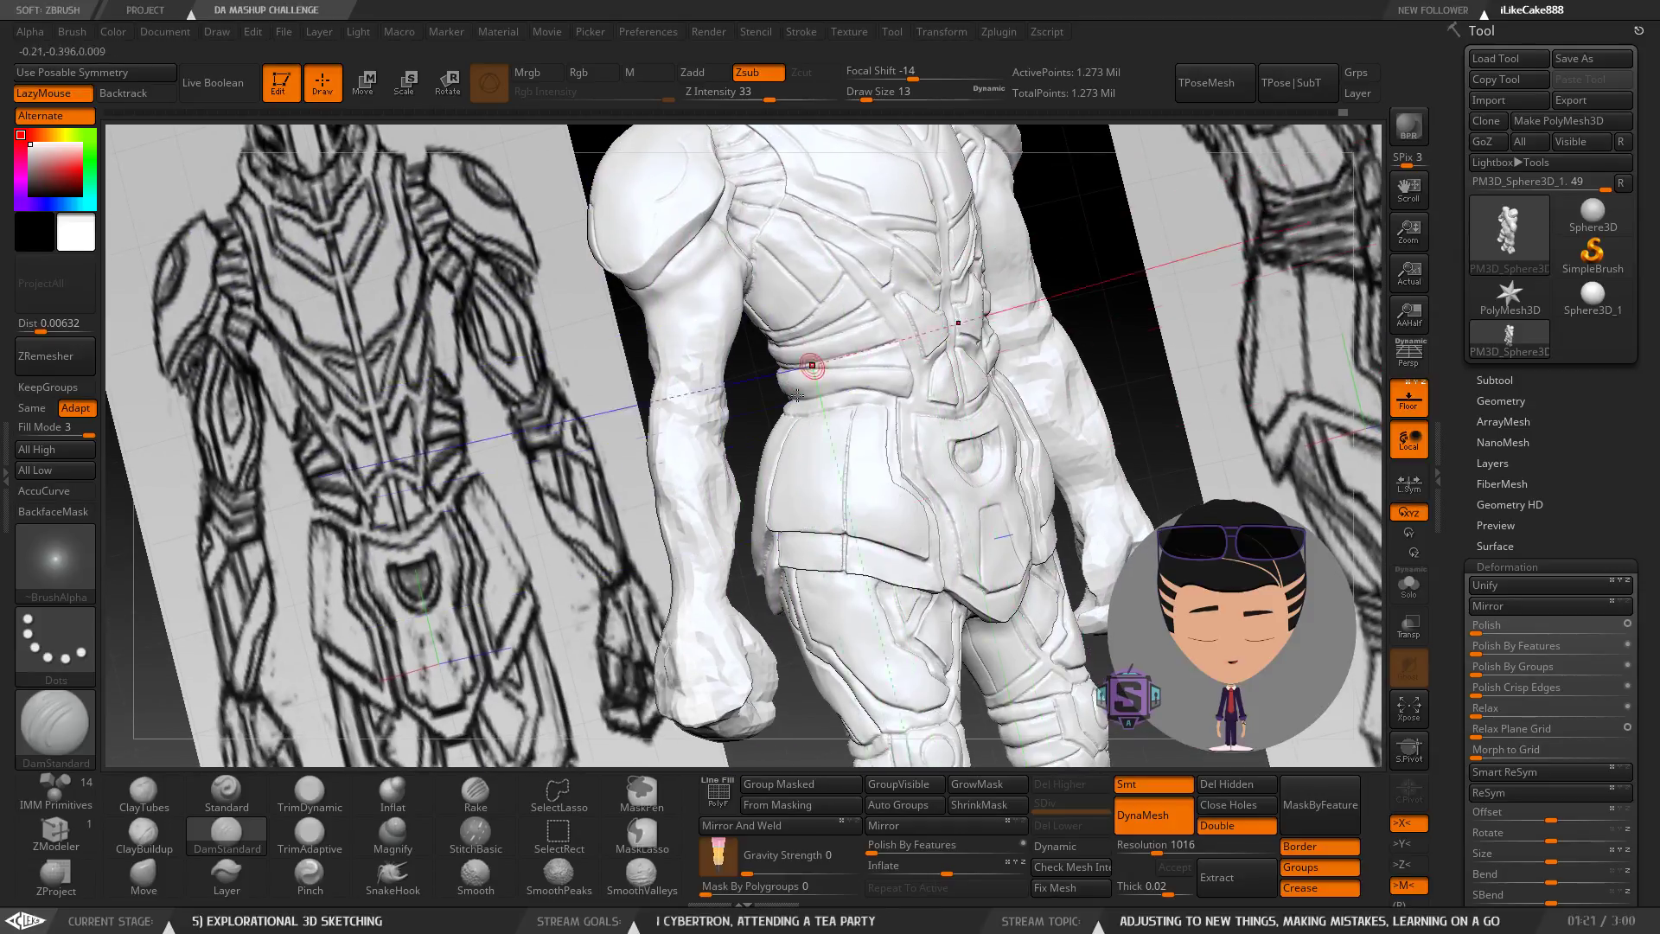
right_click_drag(924, 559, 716, 351, "alt")
right_click_drag(802, 490, 817, 388, "alt")
right_click_drag(793, 235, 724, 328)
mouse_move(763, 517)
right_mouse_down()
mouse_move(804, 527)
mouse_move(820, 562)
mouse_move(773, 611)
right_mouse_up()
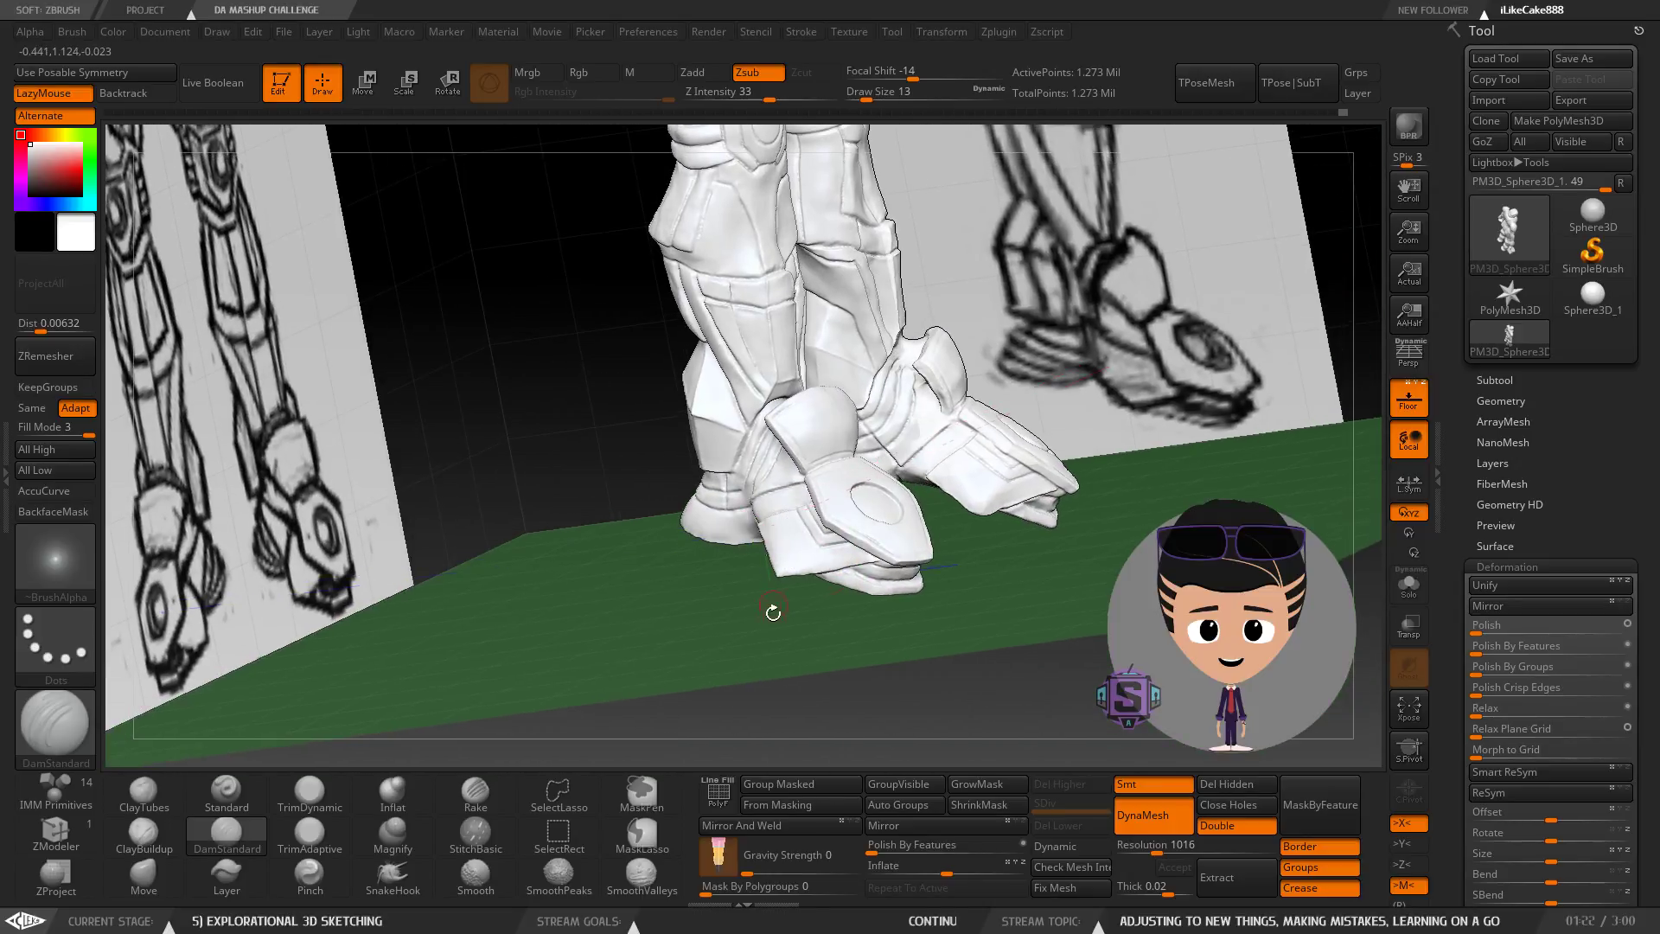
mouse_move(820, 517)
right_mouse_down()
mouse_move(867, 531)
mouse_move(914, 504)
right_mouse_up()
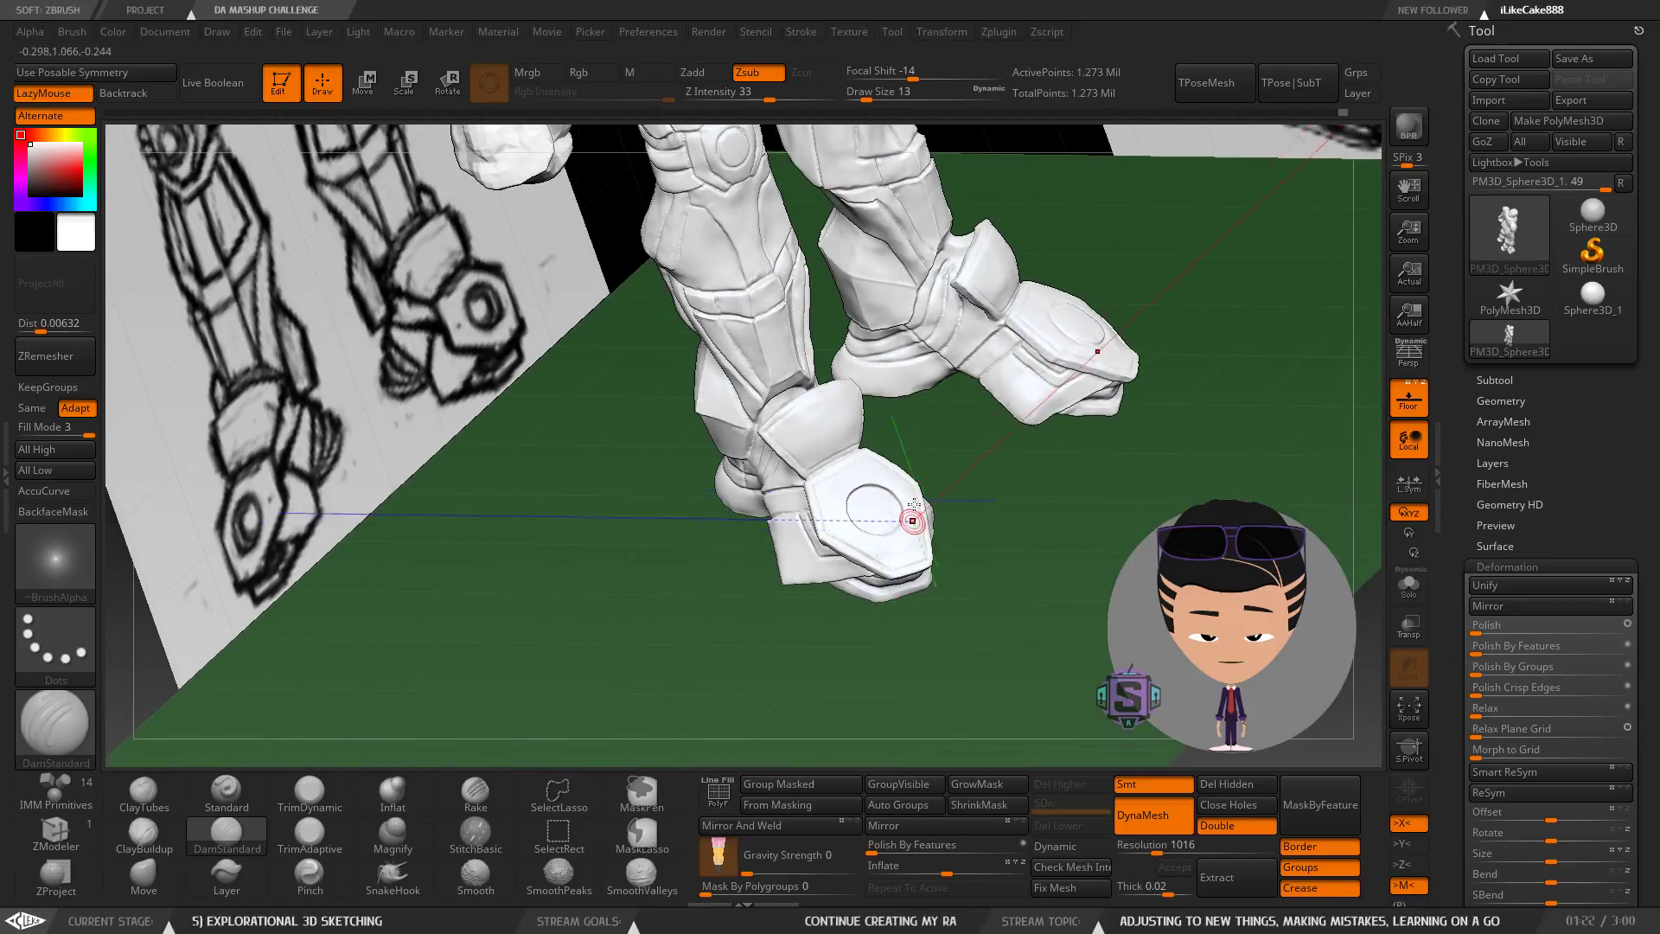
right_click_drag(804, 411, 815, 645, "alt")
right_click_drag(752, 296, 804, 627, "alt")
mouse_move(558, 207)
right_mouse_down("alt")
mouse_move(650, 443)
mouse_move(649, 527)
mouse_move(678, 493)
mouse_move(740, 476)
mouse_move(629, 418)
mouse_move(578, 470)
mouse_move(741, 486)
mouse_move(716, 560)
right_mouse_up("alt")
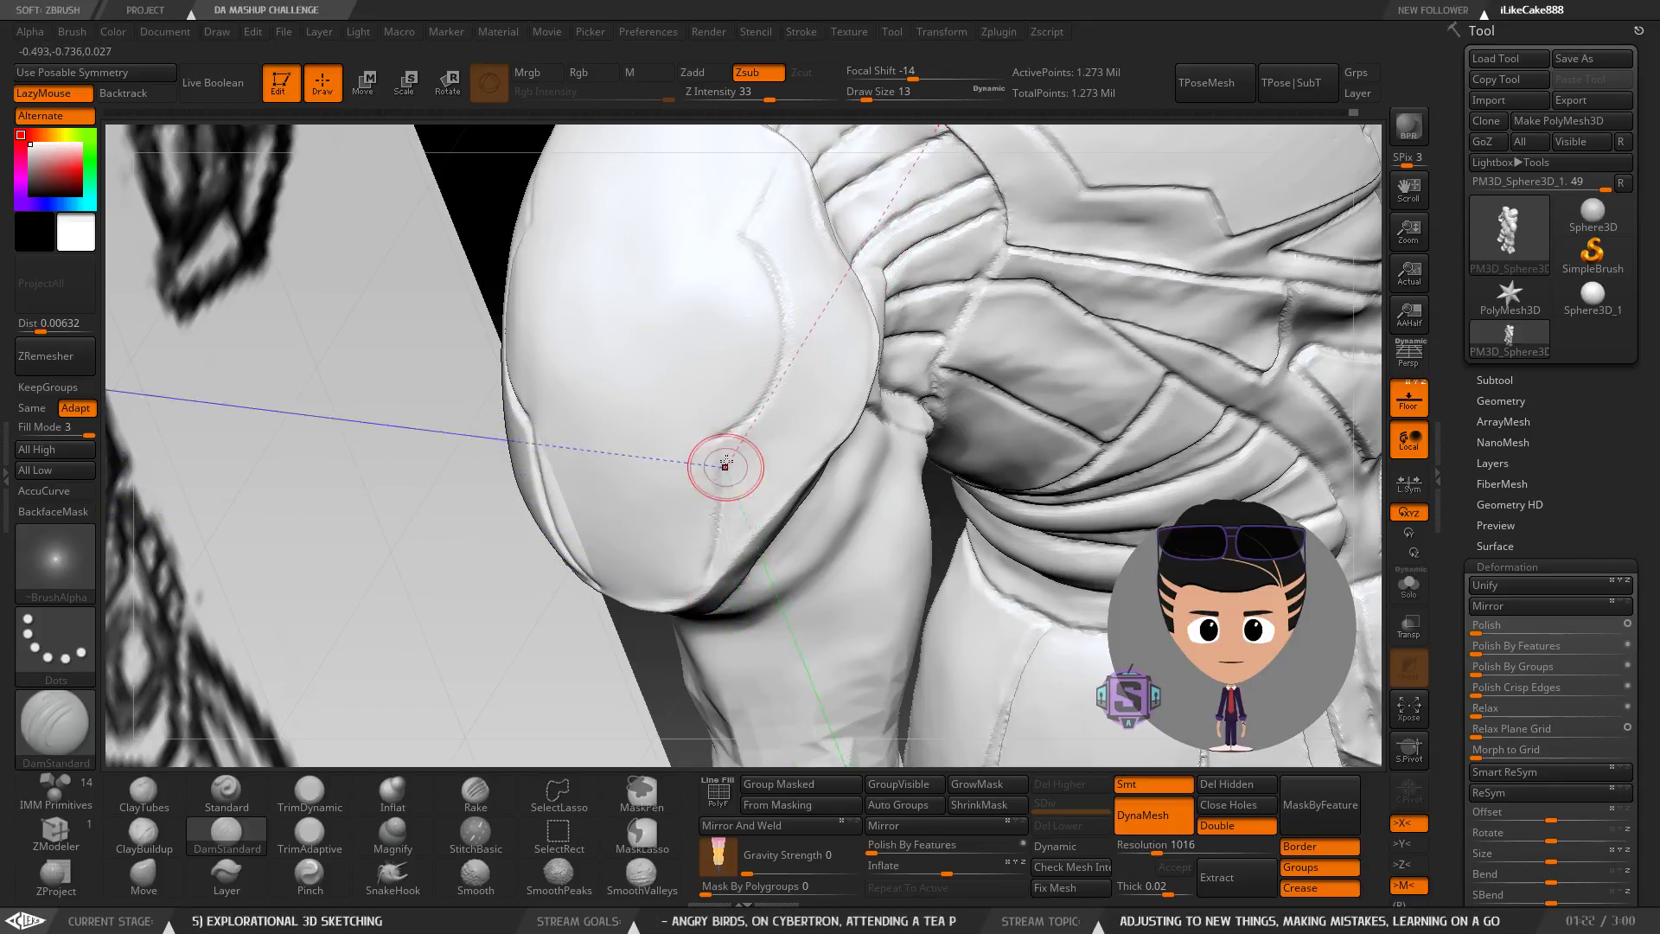
Deepen the crease running from the curved recess to the shoulder panel's lower rim with the DamStandard brush at draw size 6.
mouse_move(693, 625)
right_mouse_down()
mouse_move(736, 517)
mouse_move(783, 536)
mouse_move(800, 463)
mouse_move(691, 419)
mouse_move(483, 281)
mouse_move(611, 537)
mouse_move(631, 508)
mouse_move(628, 443)
mouse_move(640, 452)
right_mouse_up()
key("ctrl")
key("ctrl")
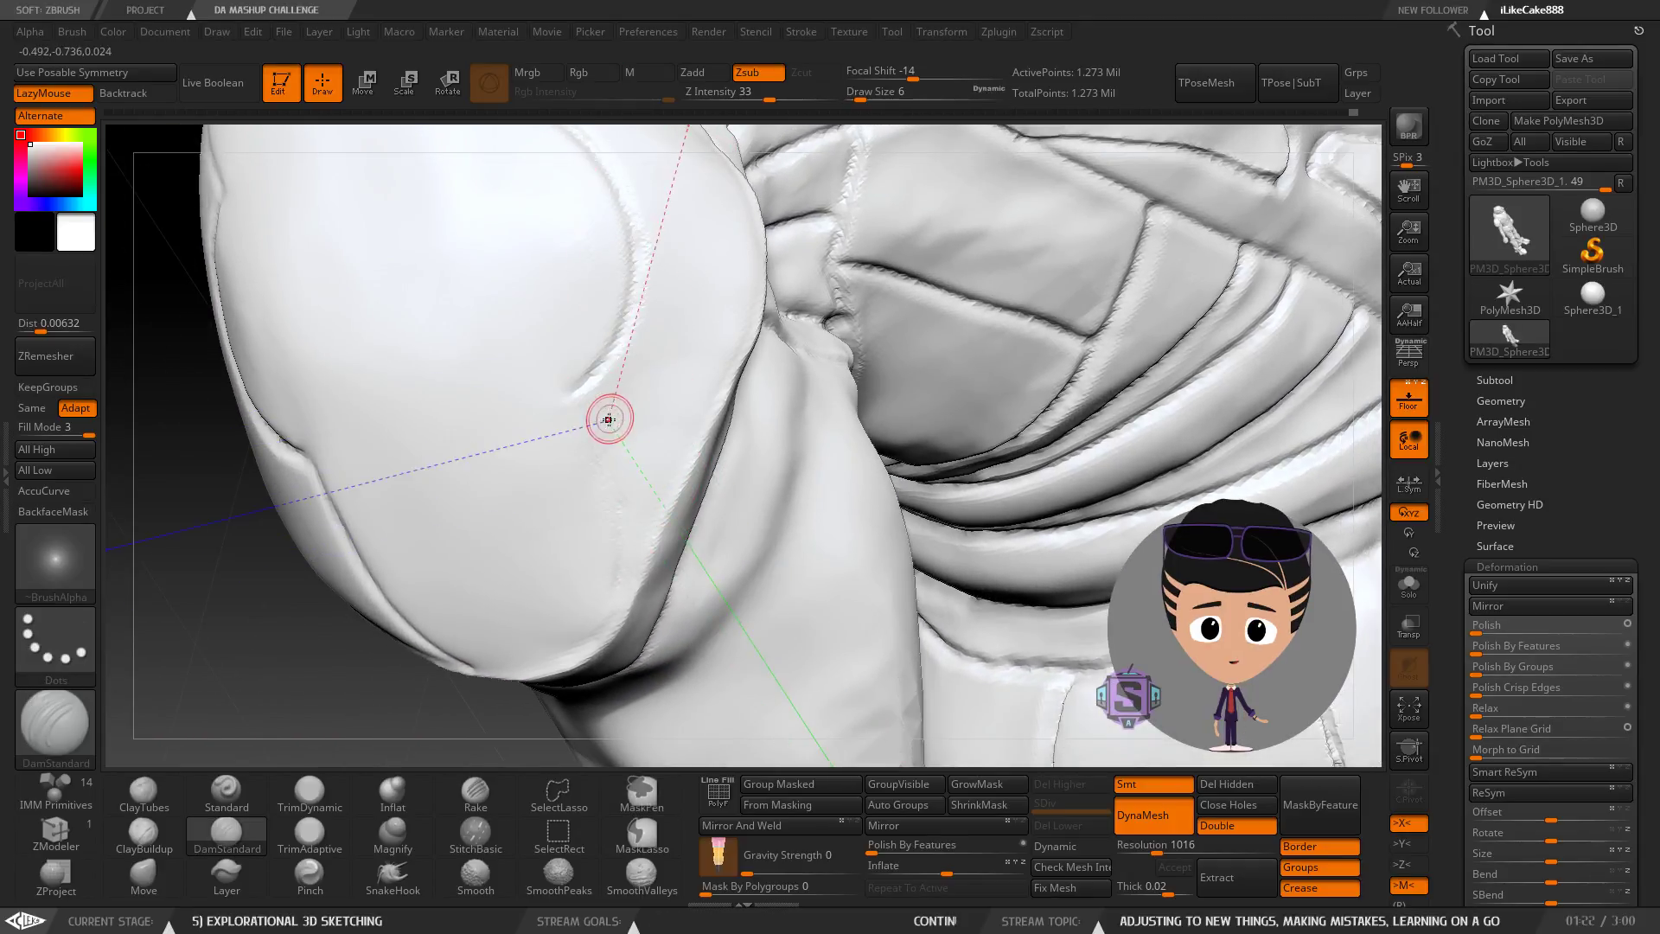
right_click_drag(647, 381, 631, 342)
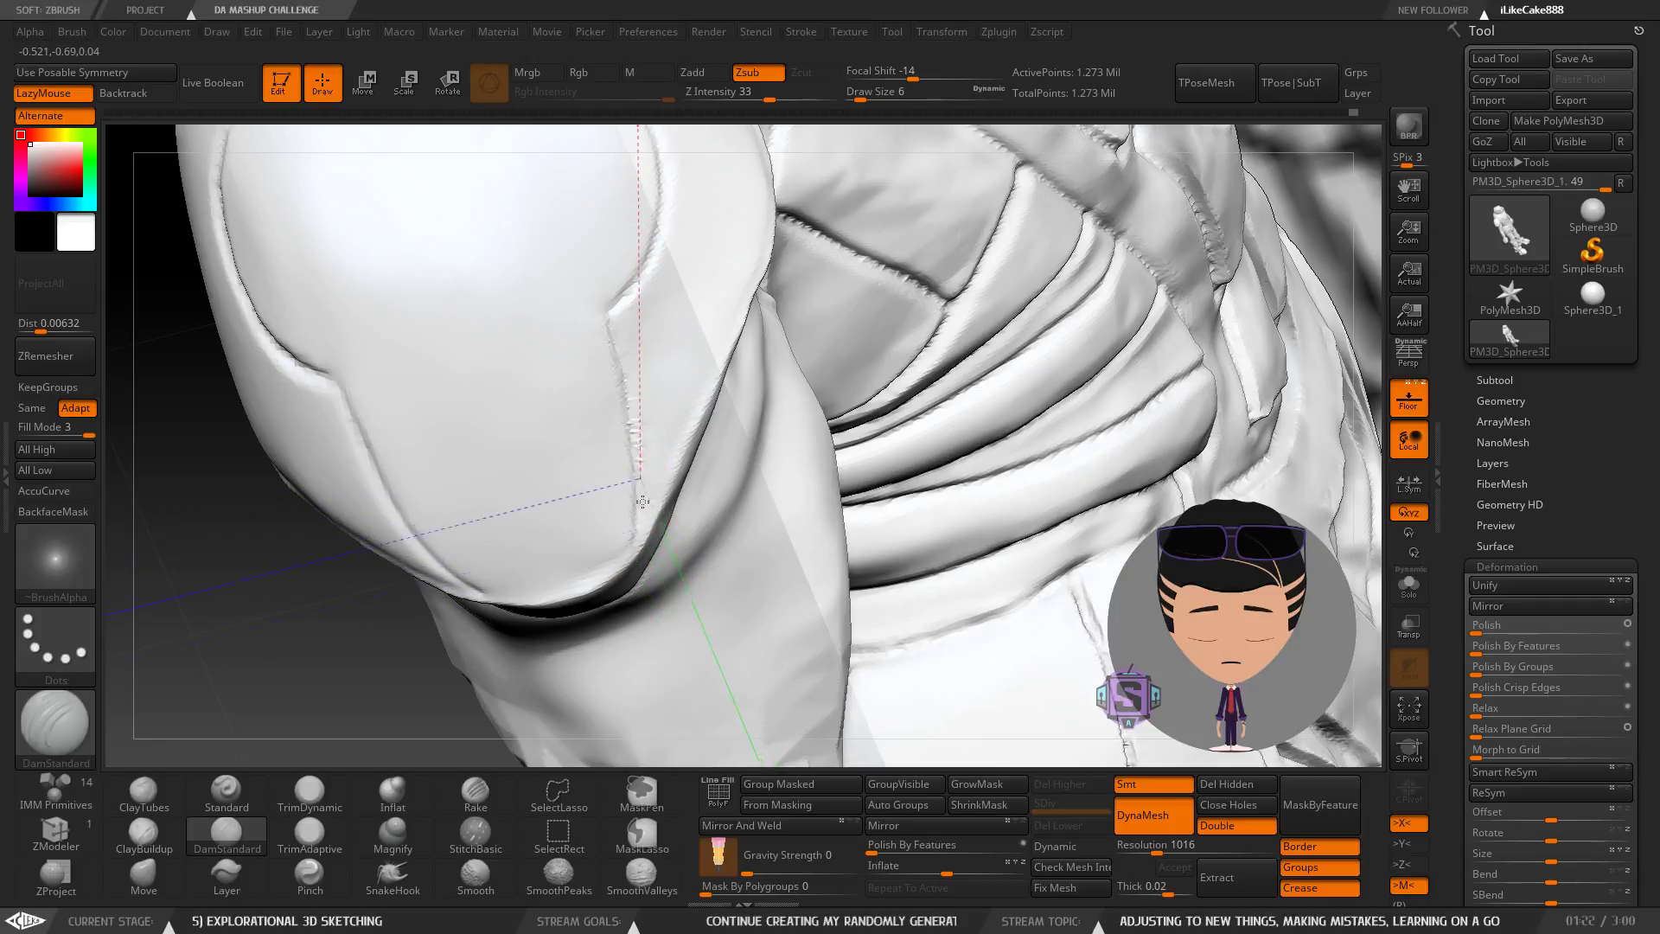
mouse_move(638, 585)
right_mouse_down()
mouse_move(680, 539)
mouse_move(631, 303)
mouse_move(665, 520)
mouse_move(644, 629)
mouse_move(638, 597)
right_mouse_up()
mouse_move(630, 475)
right_mouse_down("ctrl")
mouse_move(671, 451)
mouse_move(607, 609)
right_mouse_up("ctrl")
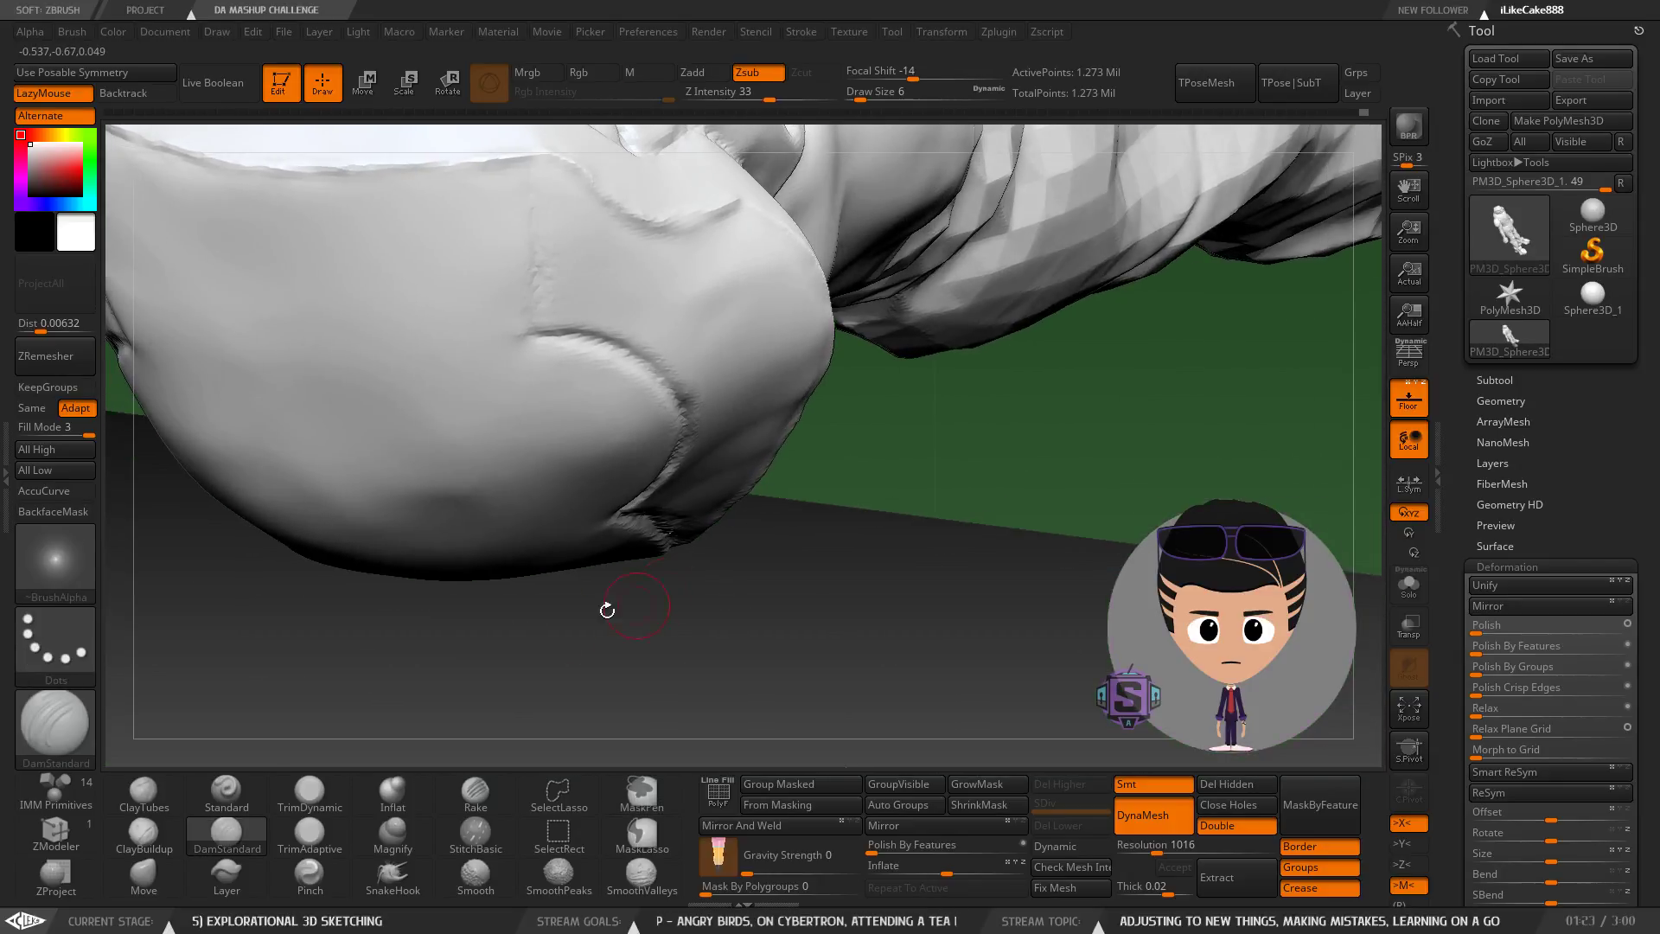
Reshape the shoulder panel's lower corner and rim with the Move brush at draw size 23, and smooth its side at draw size 9.
left_click(152, 882)
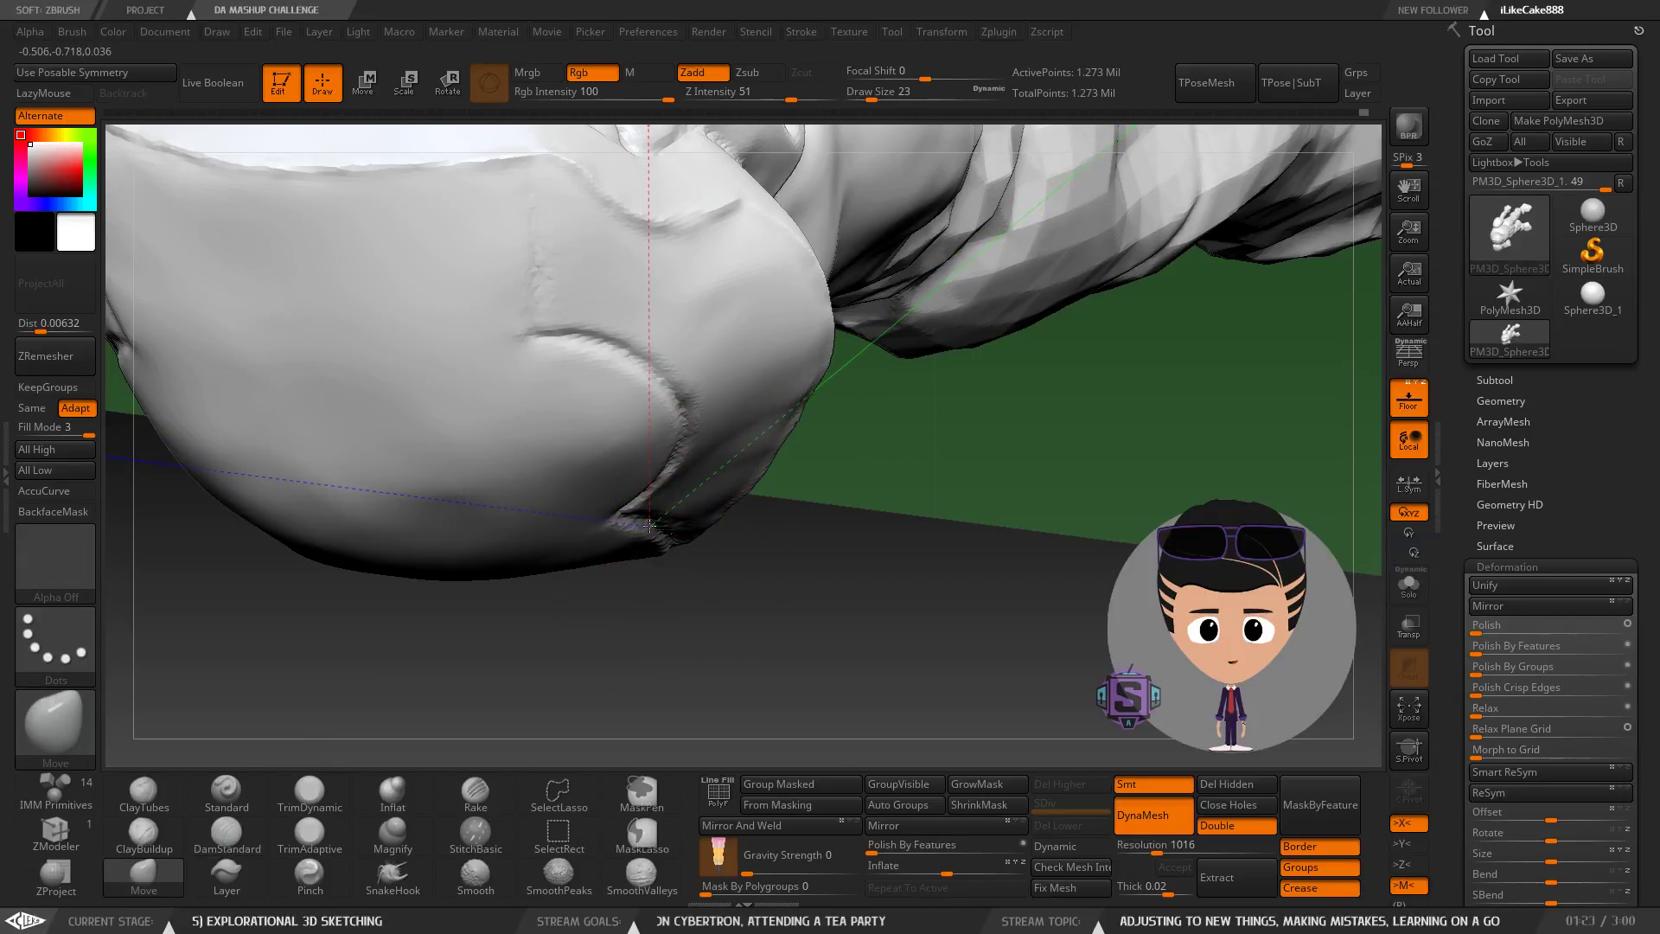
mouse_move(655, 534)
right_mouse_down()
mouse_move(650, 493)
mouse_move(615, 479)
right_mouse_up()
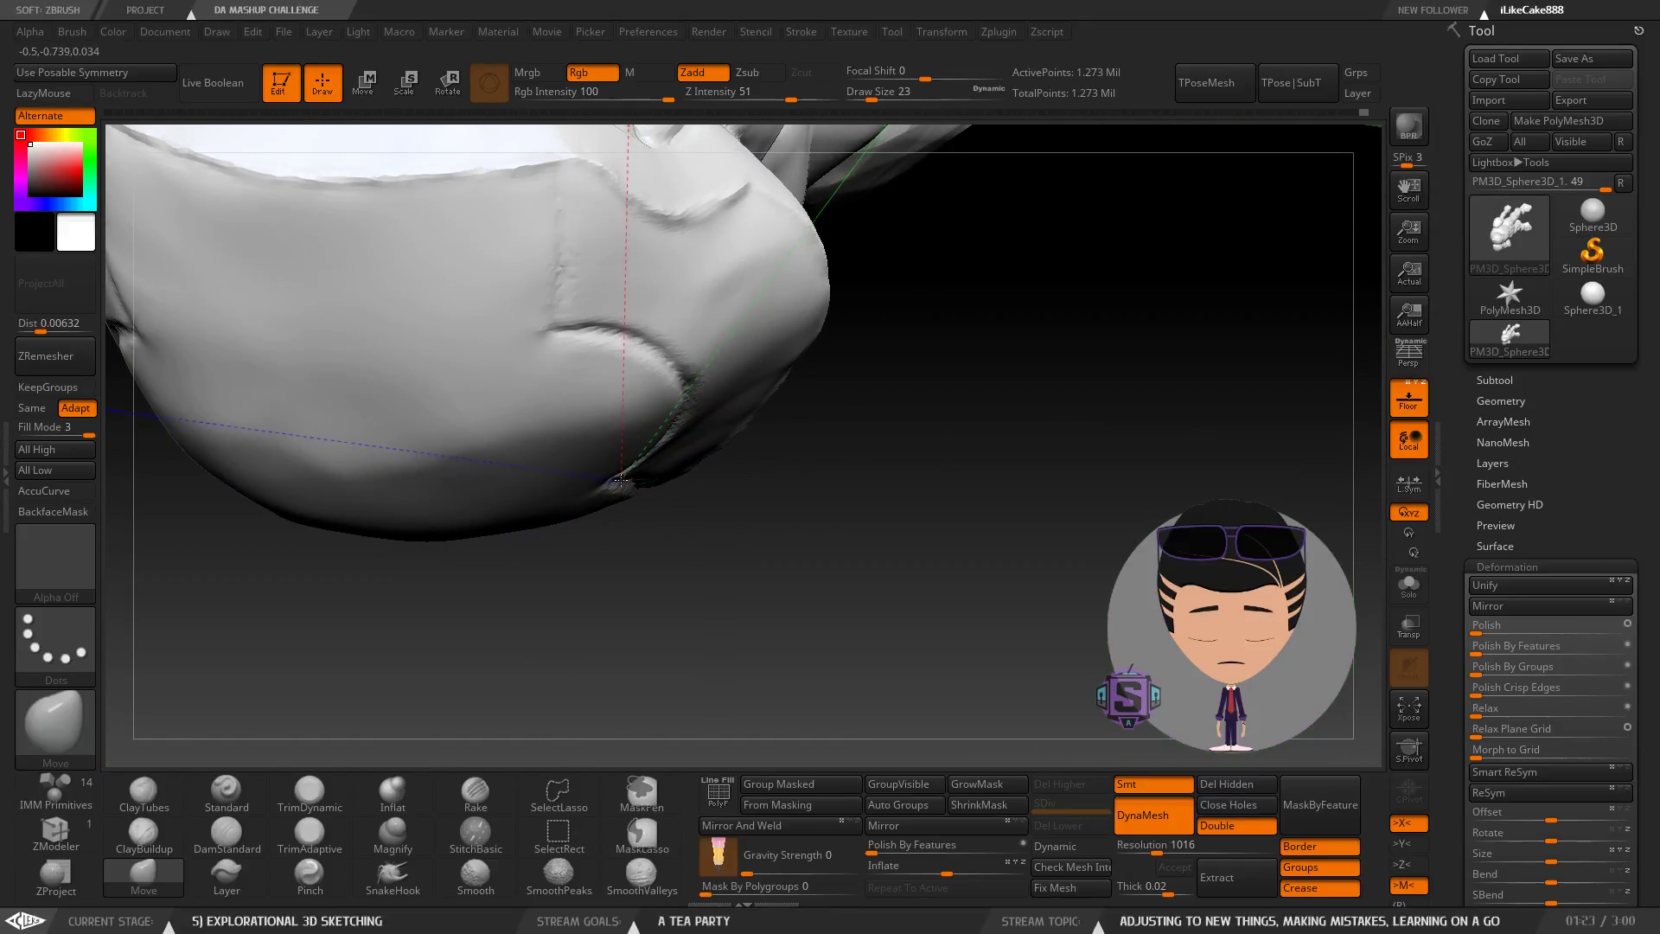
mouse_move(640, 475)
right_mouse_down()
mouse_move(633, 311)
mouse_move(637, 352)
mouse_move(682, 370)
mouse_move(715, 507)
mouse_move(714, 417)
right_mouse_up()
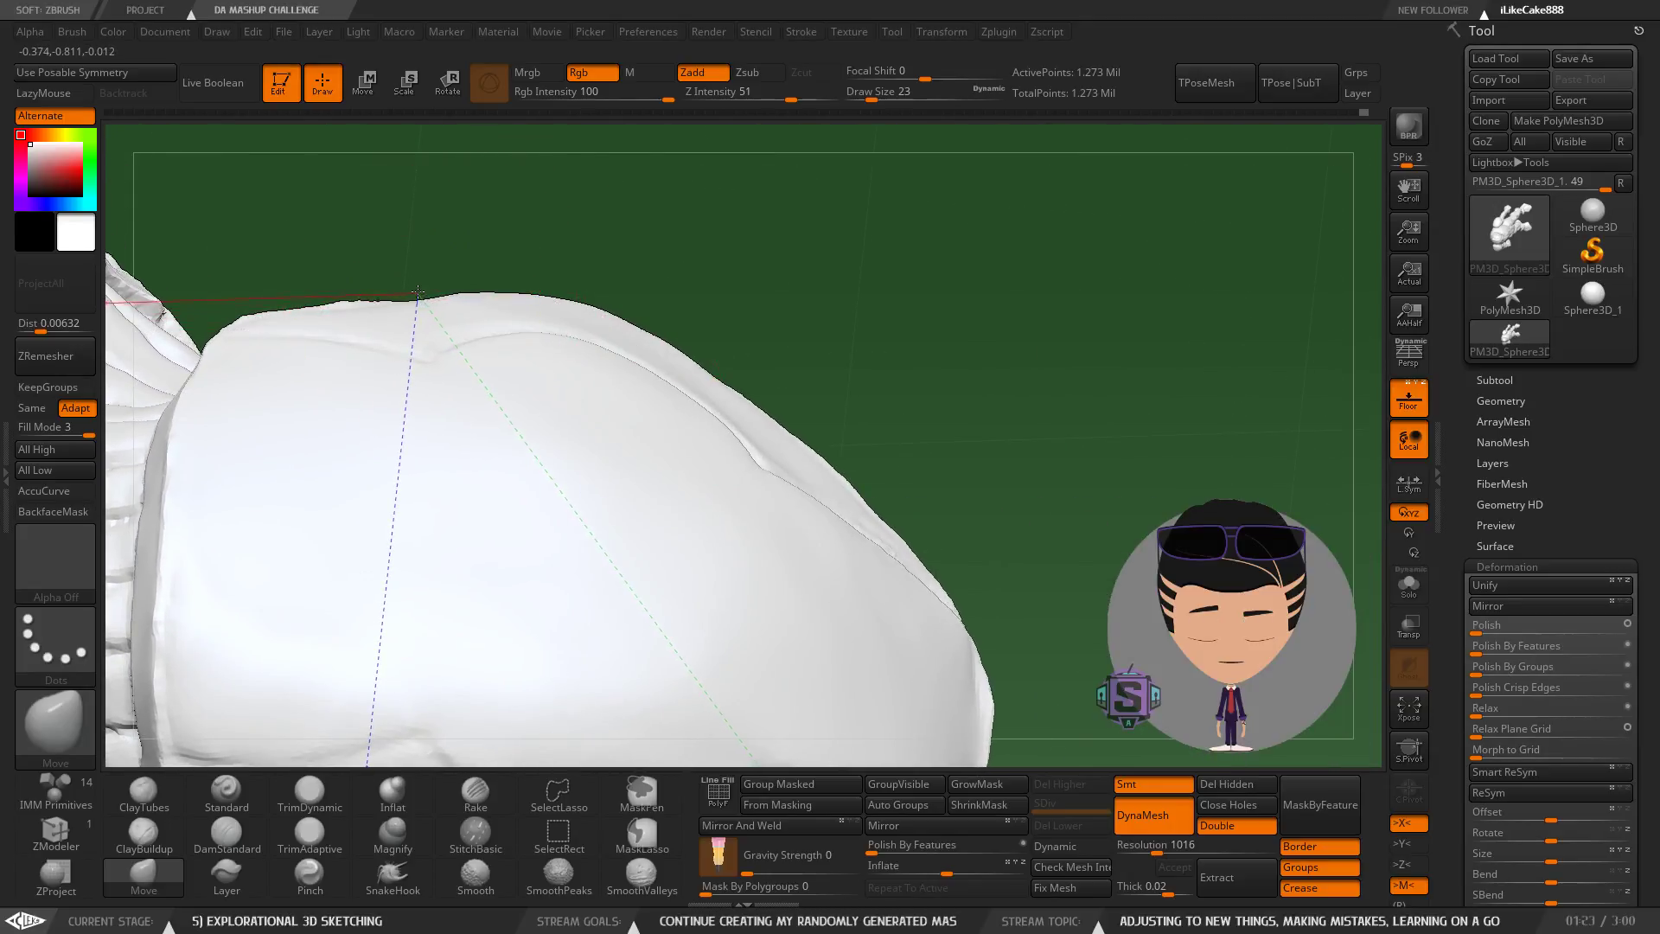
mouse_move(421, 285)
right_mouse_down()
mouse_move(487, 312)
mouse_move(527, 479)
mouse_move(473, 450)
mouse_move(490, 430)
right_mouse_up()
key("s")
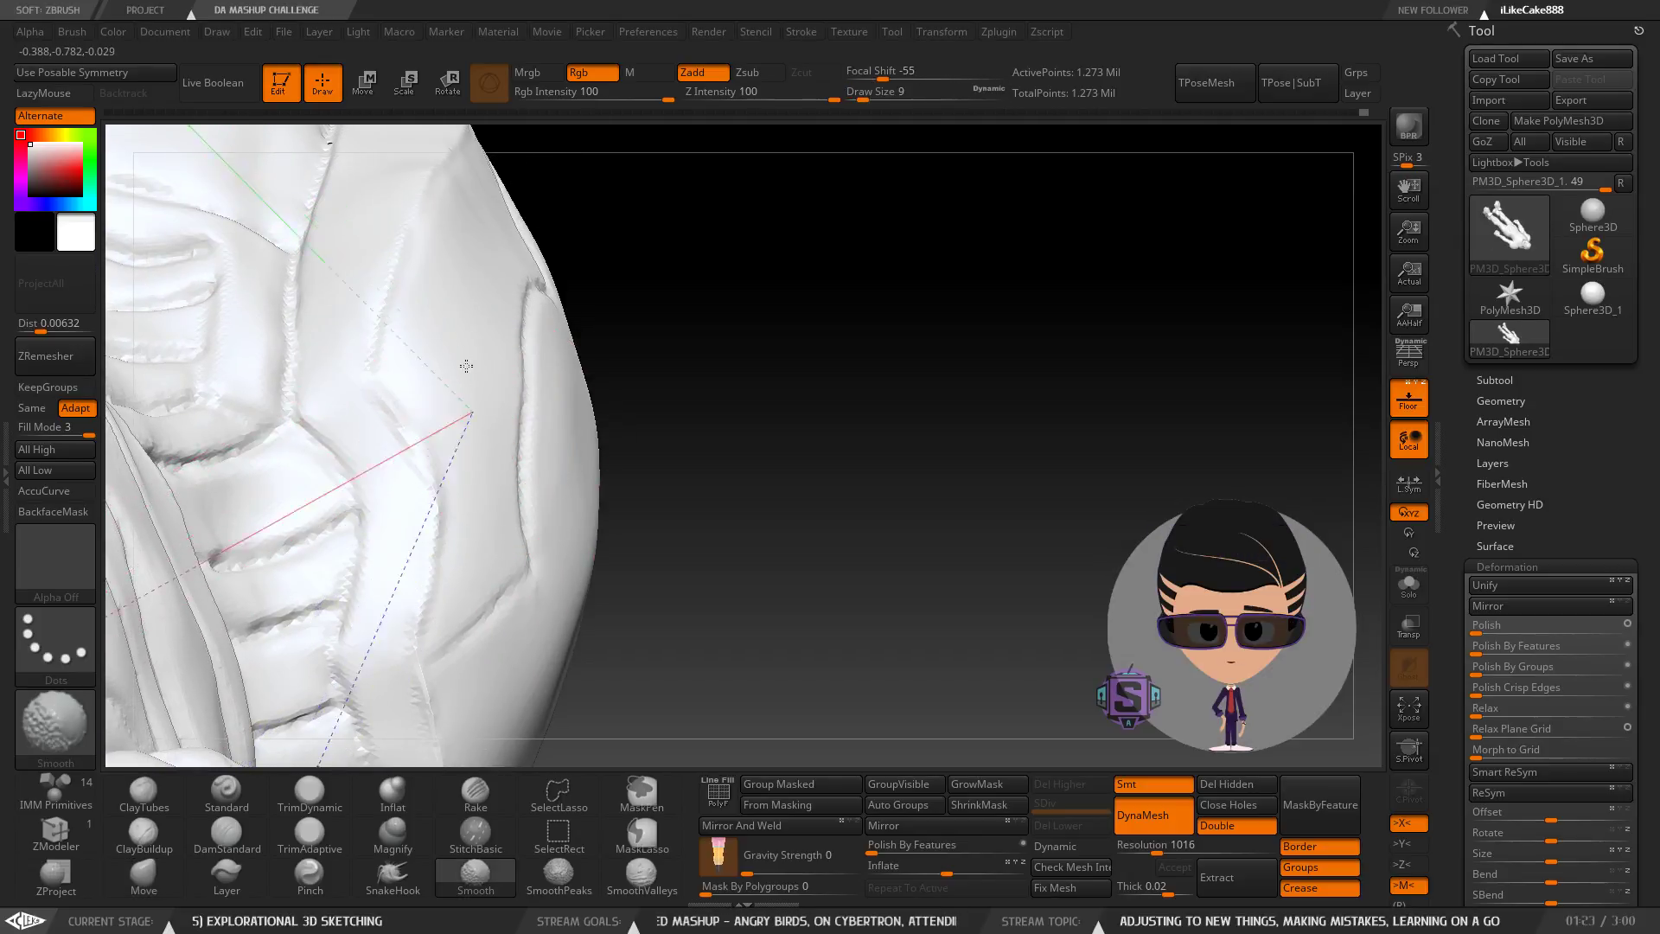
mouse_move(510, 238)
right_mouse_down("alt")
mouse_move(448, 485)
mouse_move(441, 412)
right_mouse_up("alt")
mouse_move(499, 365)
right_mouse_down()
mouse_move(517, 565)
mouse_move(525, 407)
mouse_move(600, 444)
mouse_move(534, 381)
mouse_move(541, 433)
mouse_move(412, 441)
right_mouse_up()
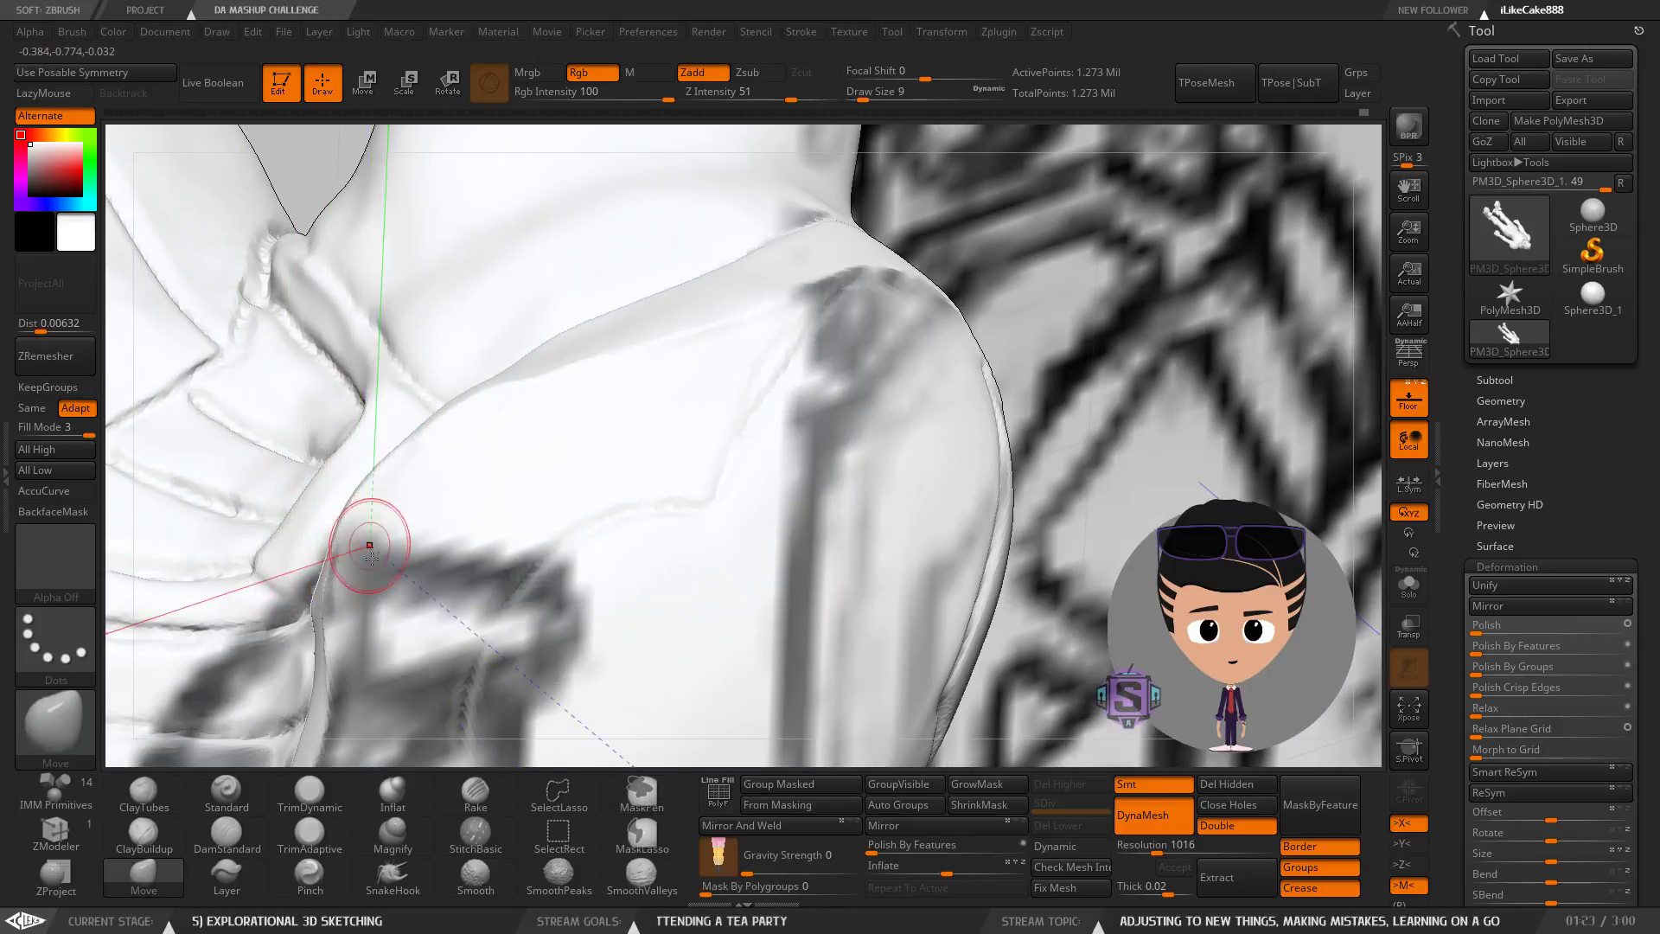
Adjust the shoulder panel's front rim against the reference drawing with the Move brush, using draw sizes 12 and 6.
left_click(159, 879)
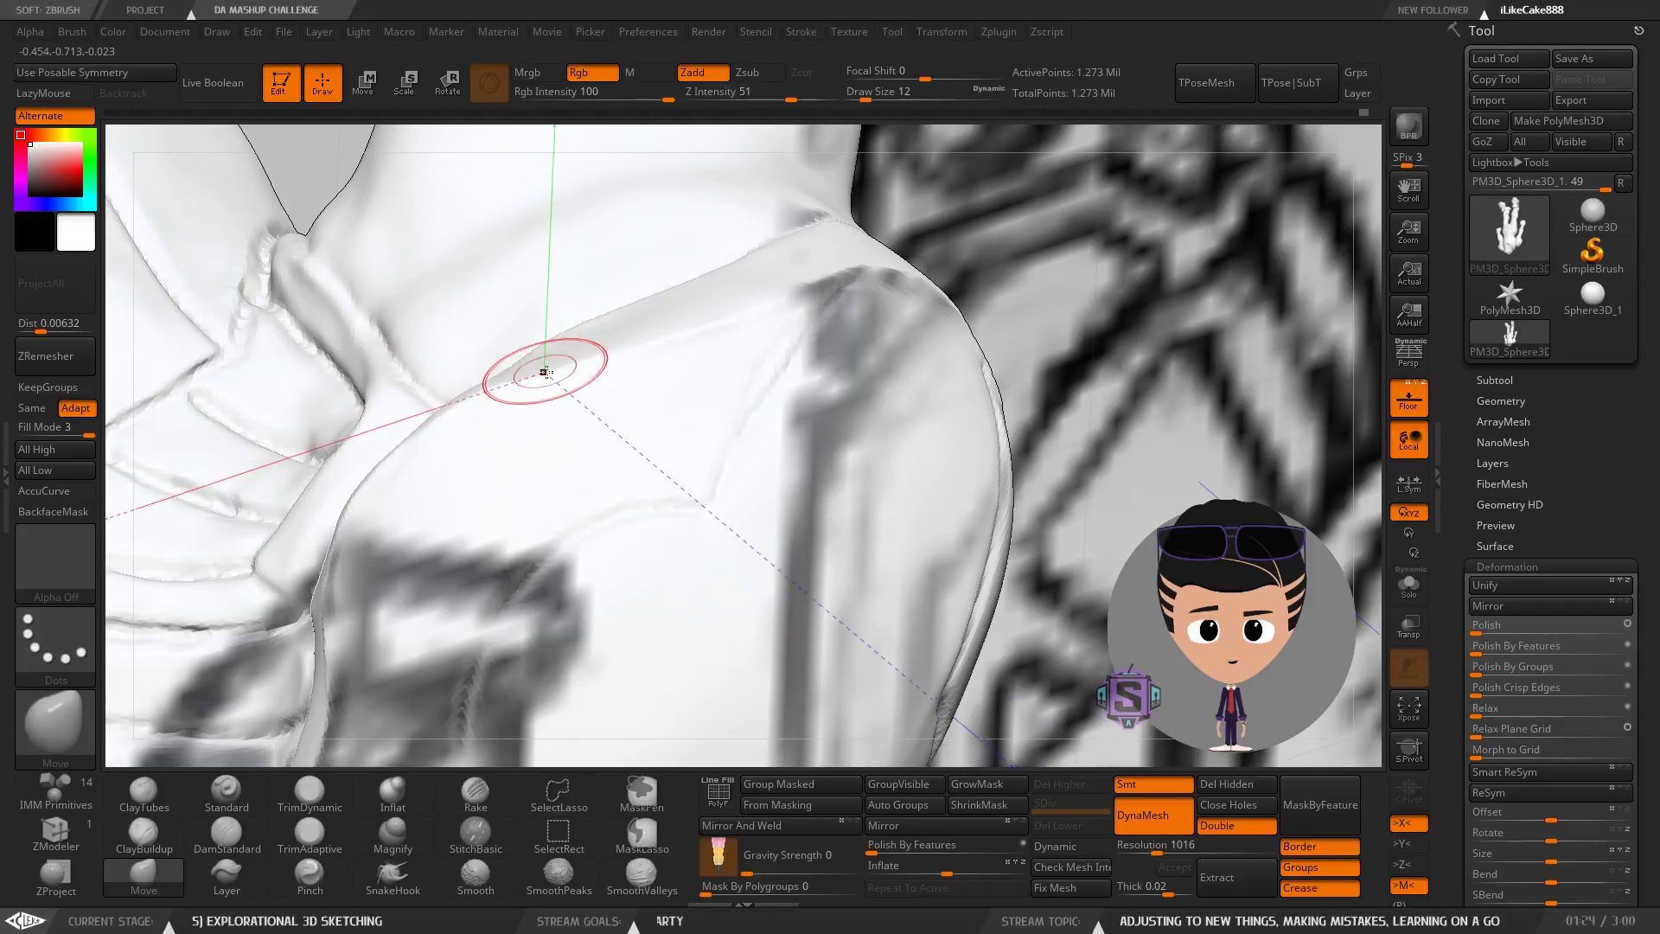
mouse_move(570, 356)
right_mouse_down()
mouse_move(556, 277)
mouse_move(622, 357)
mouse_move(662, 310)
right_mouse_up()
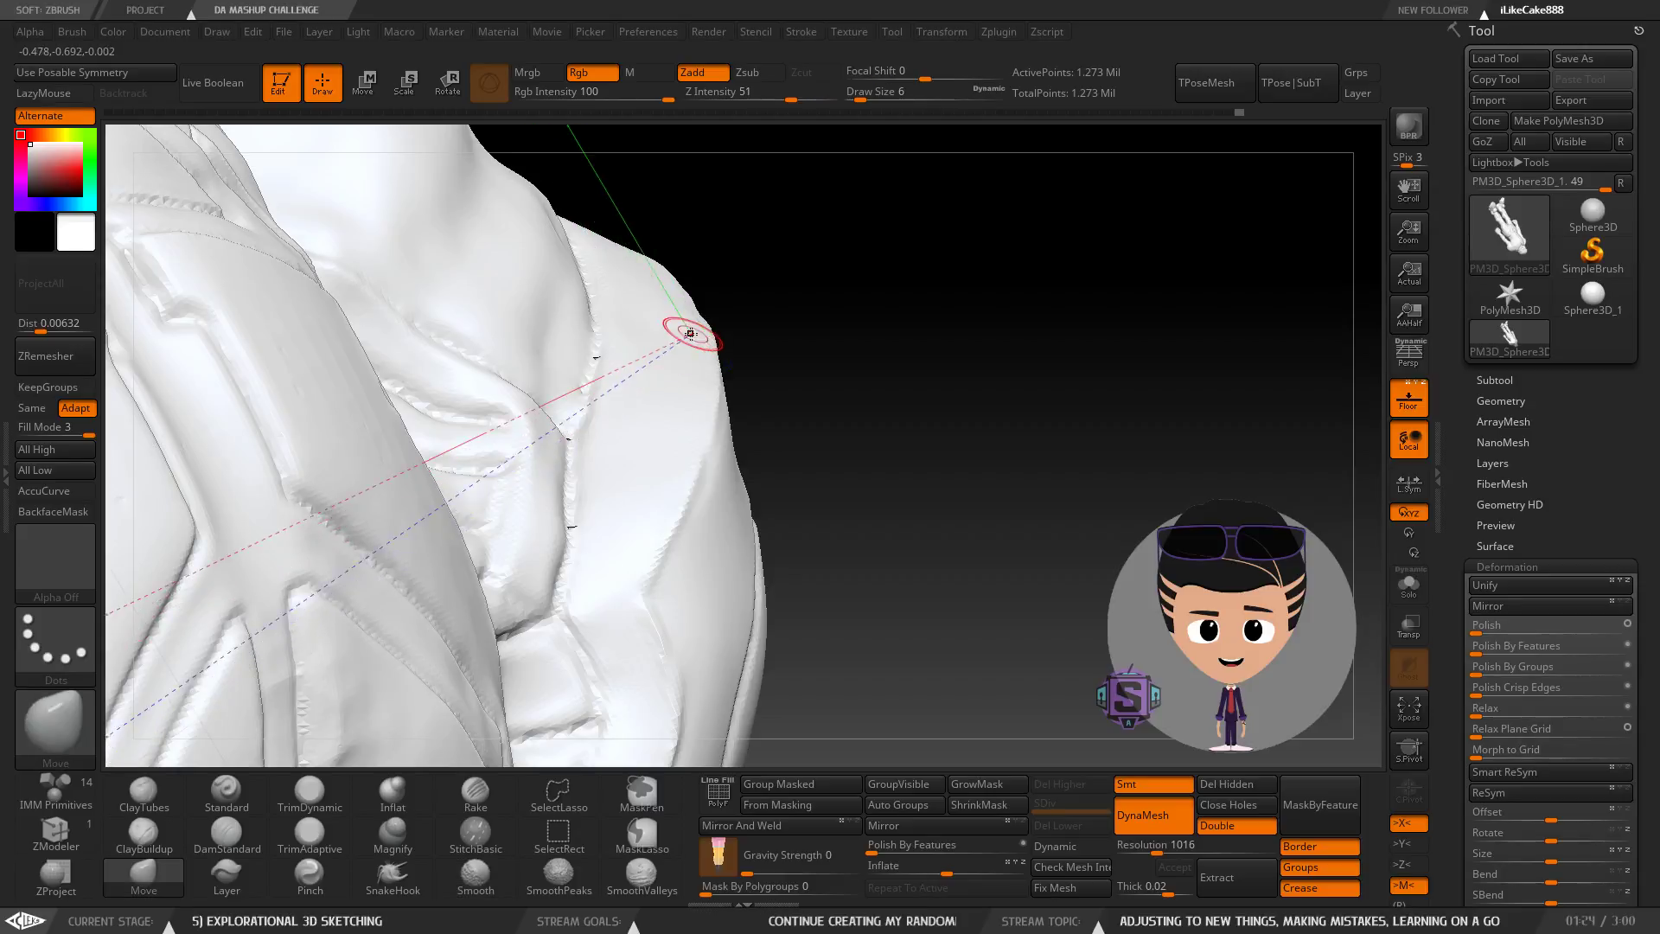
right_click_drag(760, 327, 800, 430)
Save the project.
key("ctrl+s")
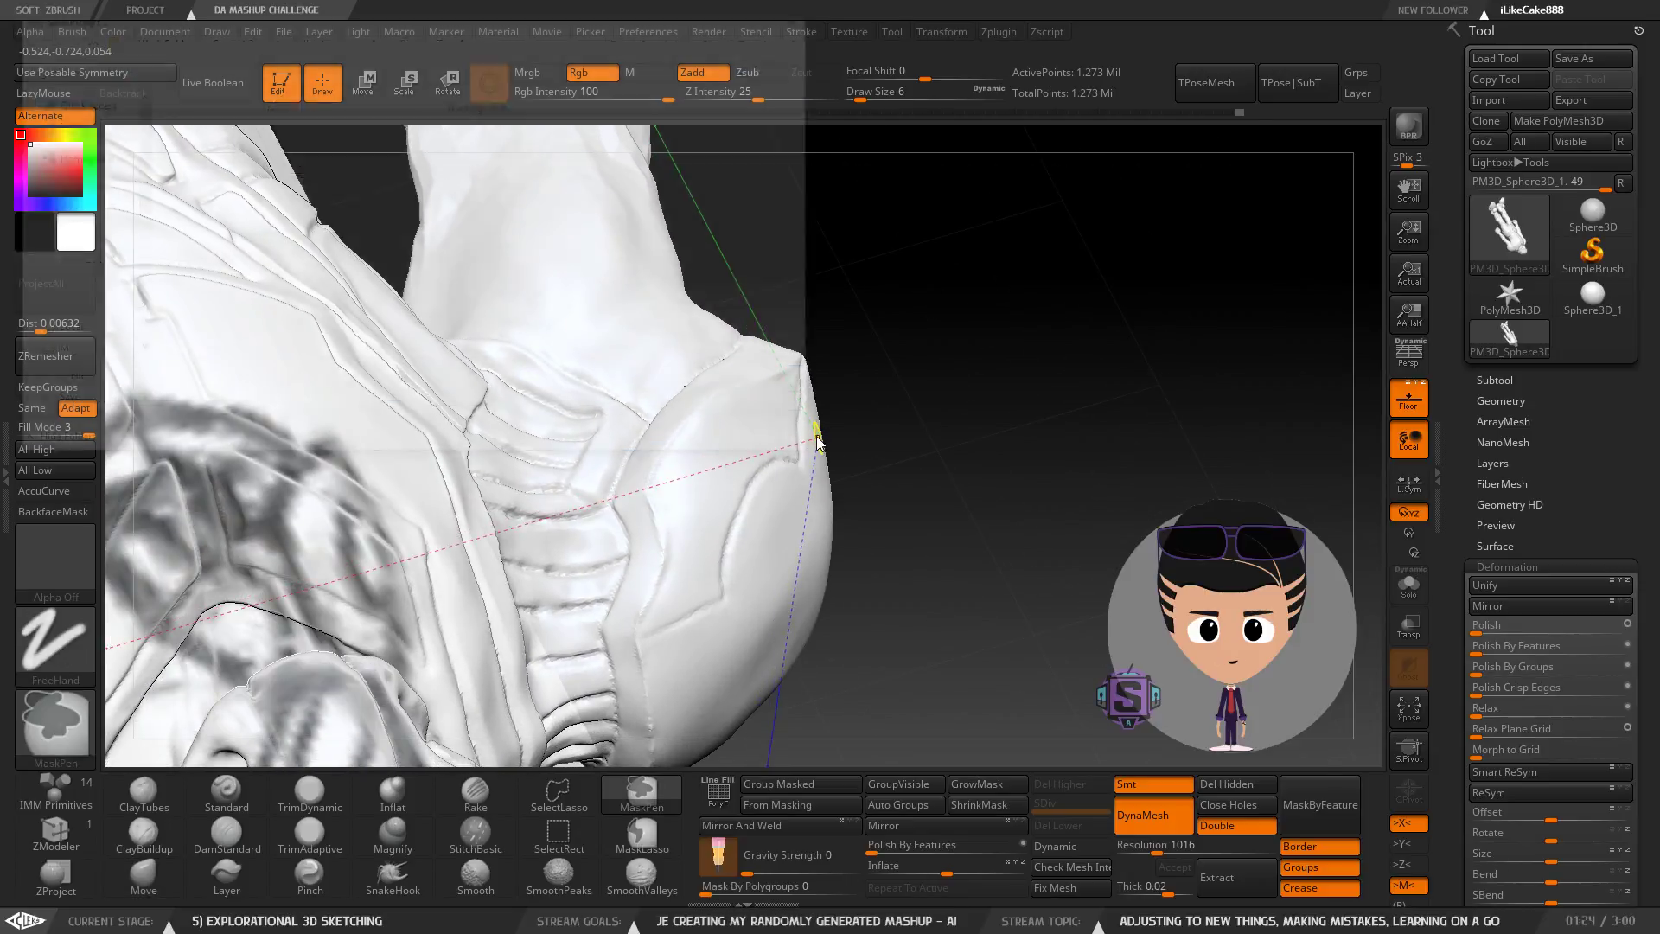
key("Return")
left_click(877, 465)
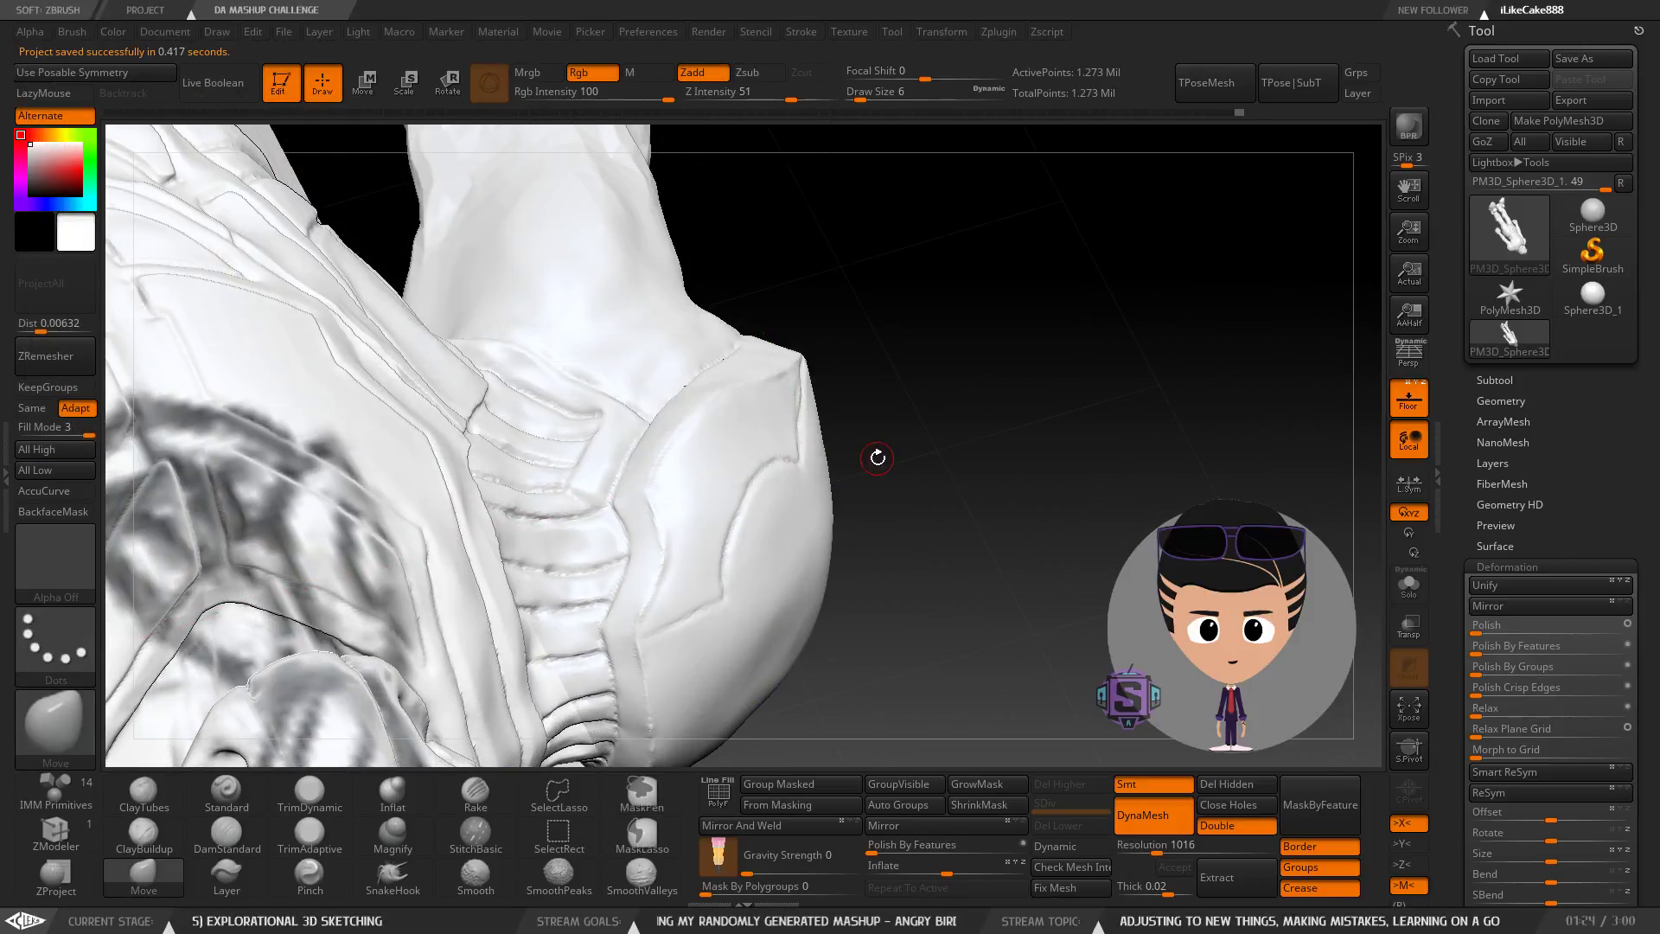
Smooth the shoulder panel's side at draw size 6 and adjust its angled crease with the Move brush at draw size 9.
right_click_drag(797, 506, 713, 370, "alt")
mouse_move(583, 467)
right_mouse_down("ctrl")
mouse_move(656, 444)
mouse_move(605, 450)
mouse_move(596, 415)
mouse_move(666, 418)
mouse_move(640, 368)
right_mouse_up("ctrl")
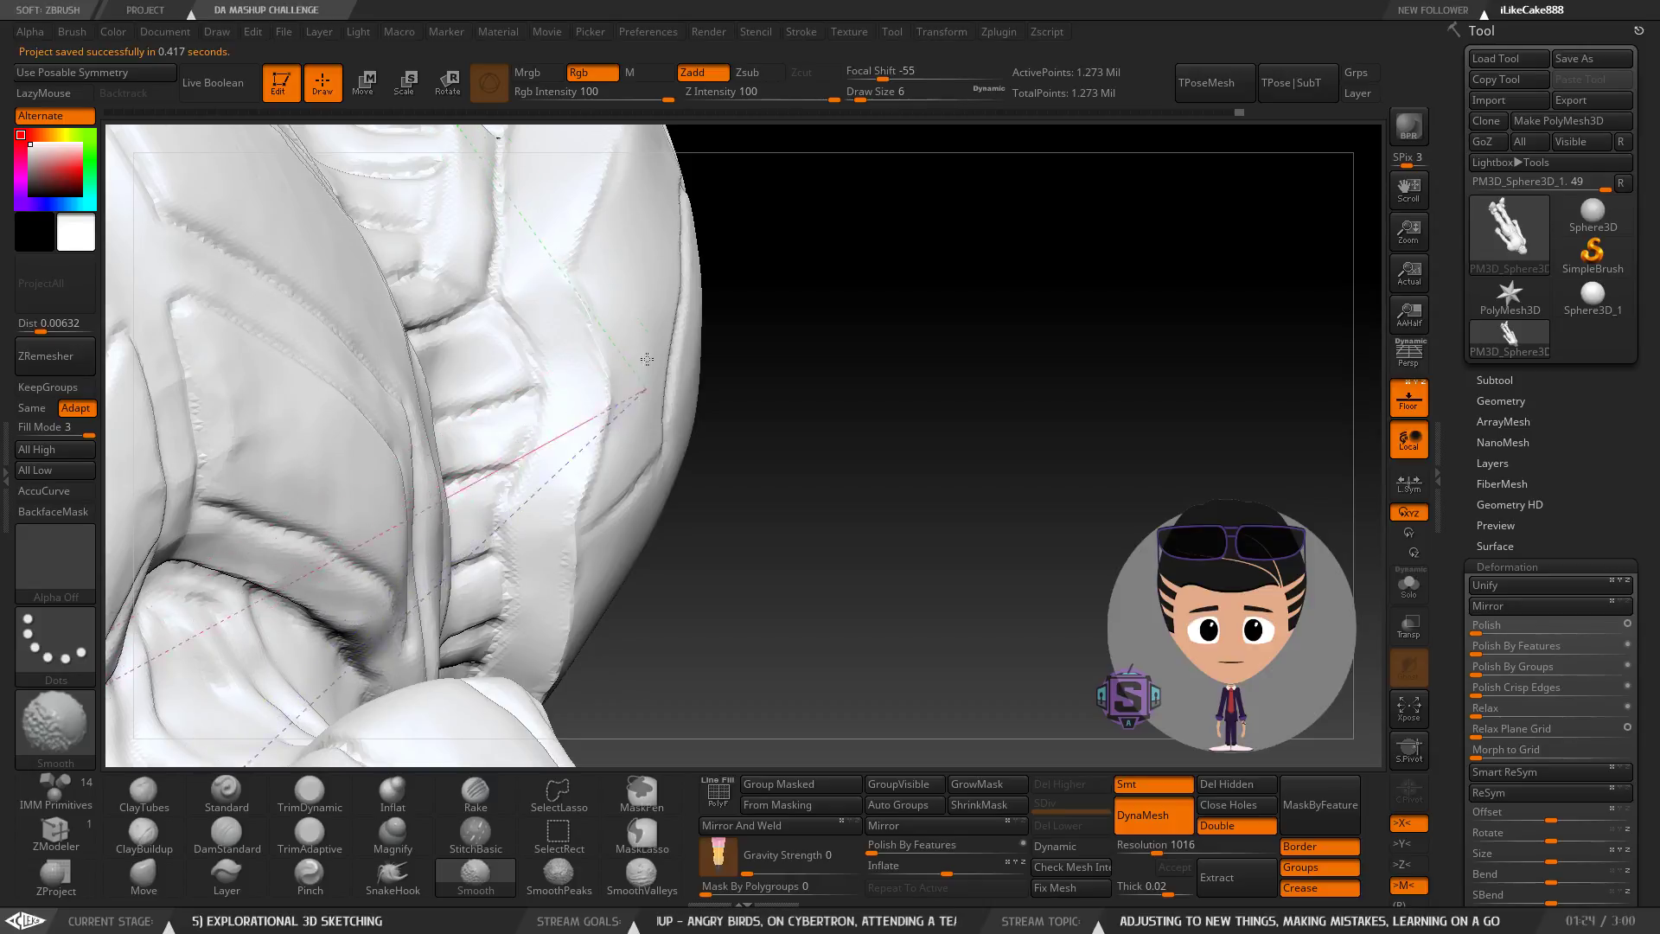
right_click_drag(640, 416, 639, 388)
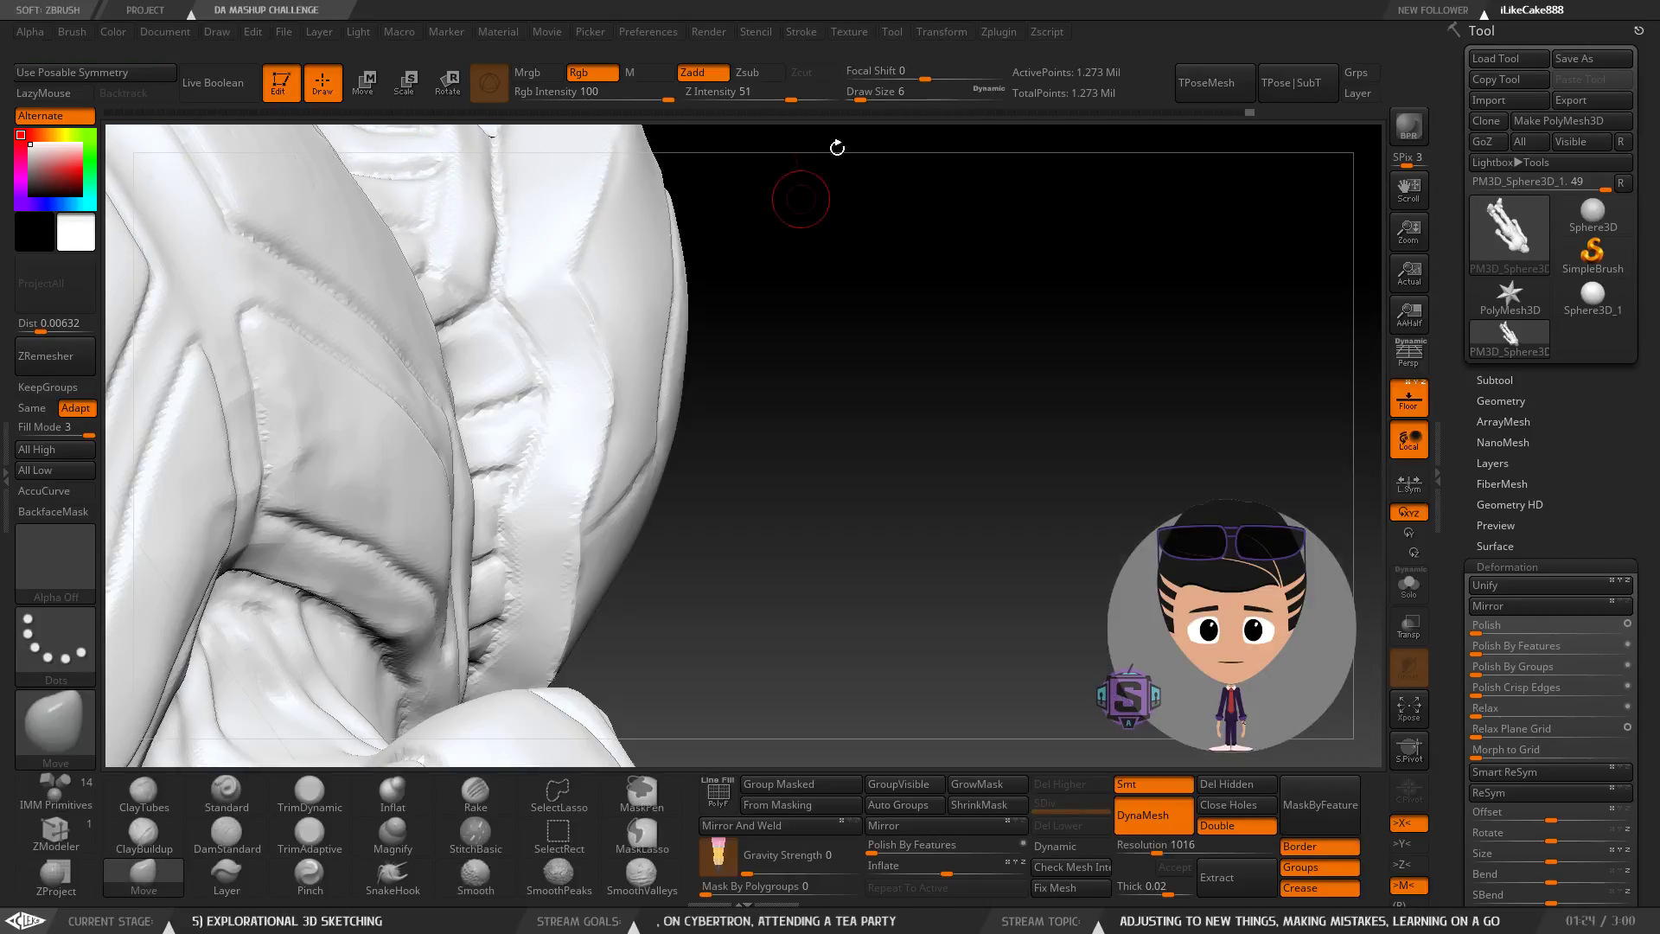
key("s")
left_click_drag(610, 401, 613, 398)
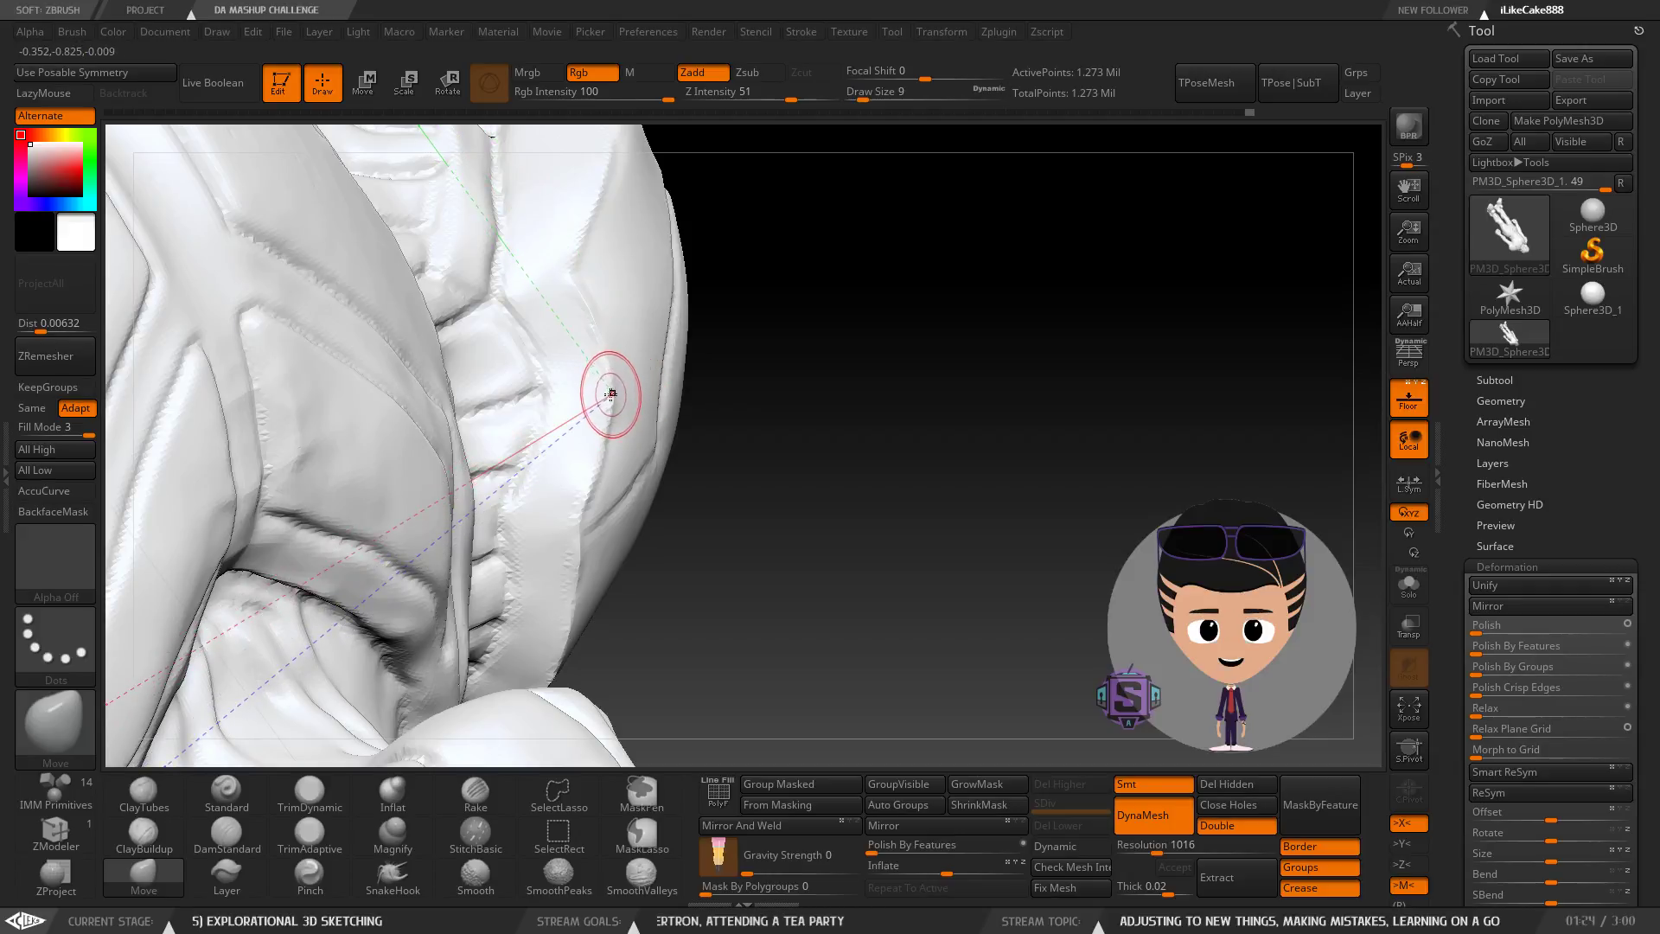
mouse_move(607, 361)
right_mouse_down()
mouse_move(632, 310)
mouse_move(628, 374)
mouse_move(650, 410)
mouse_move(754, 338)
right_mouse_up()
key("shift")
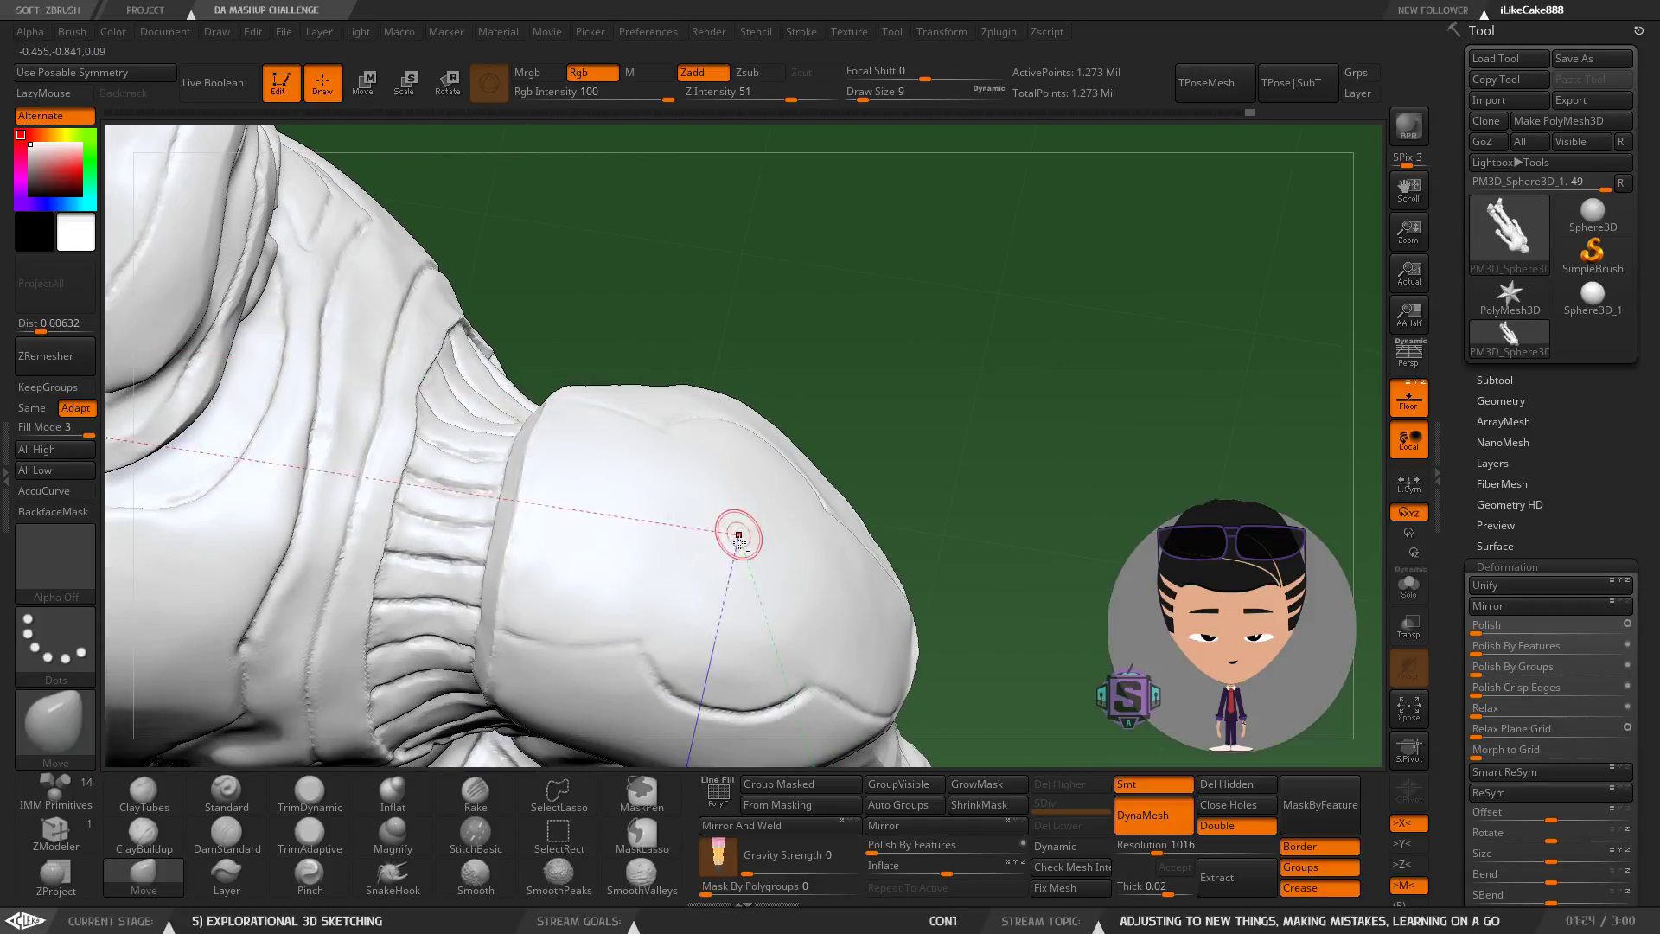
Smooth the surface beside the crease leading to the shoulder panel's lower corner, using draw size 6.
mouse_move(738, 537)
right_mouse_down("alt")
mouse_move(663, 389)
mouse_move(593, 374)
mouse_move(410, 375)
mouse_move(437, 387)
mouse_move(467, 468)
mouse_move(457, 529)
mouse_move(415, 488)
right_mouse_up("alt")
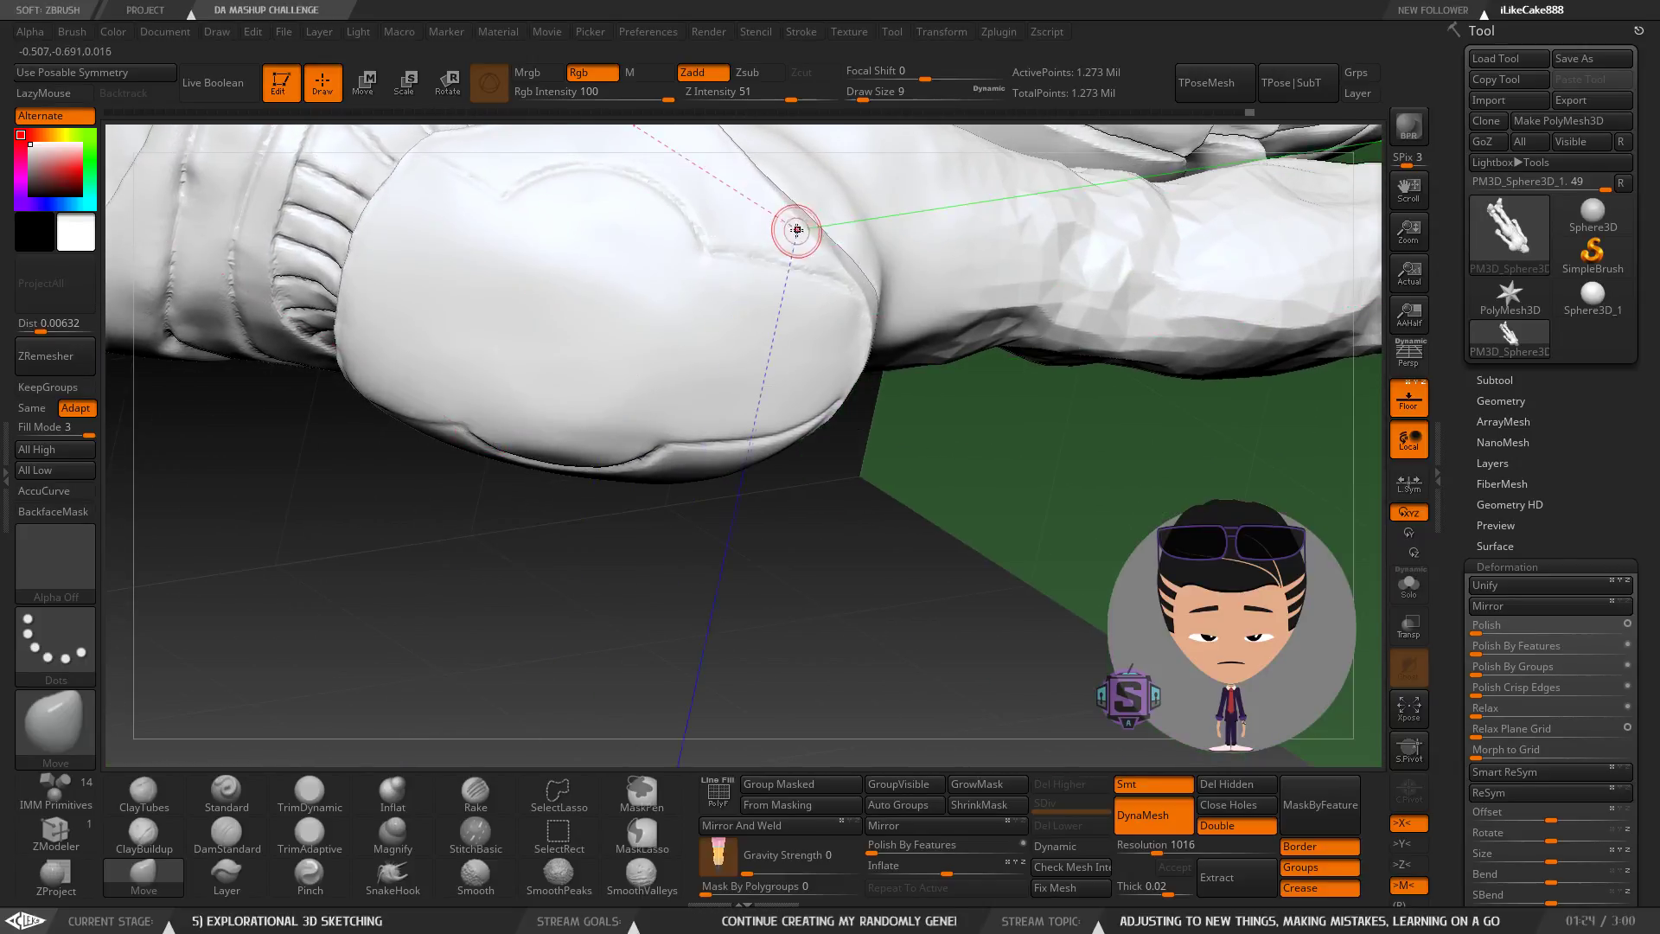
mouse_move(796, 230)
right_mouse_down("ctrl")
mouse_move(792, 275)
mouse_move(758, 277)
right_mouse_up("ctrl")
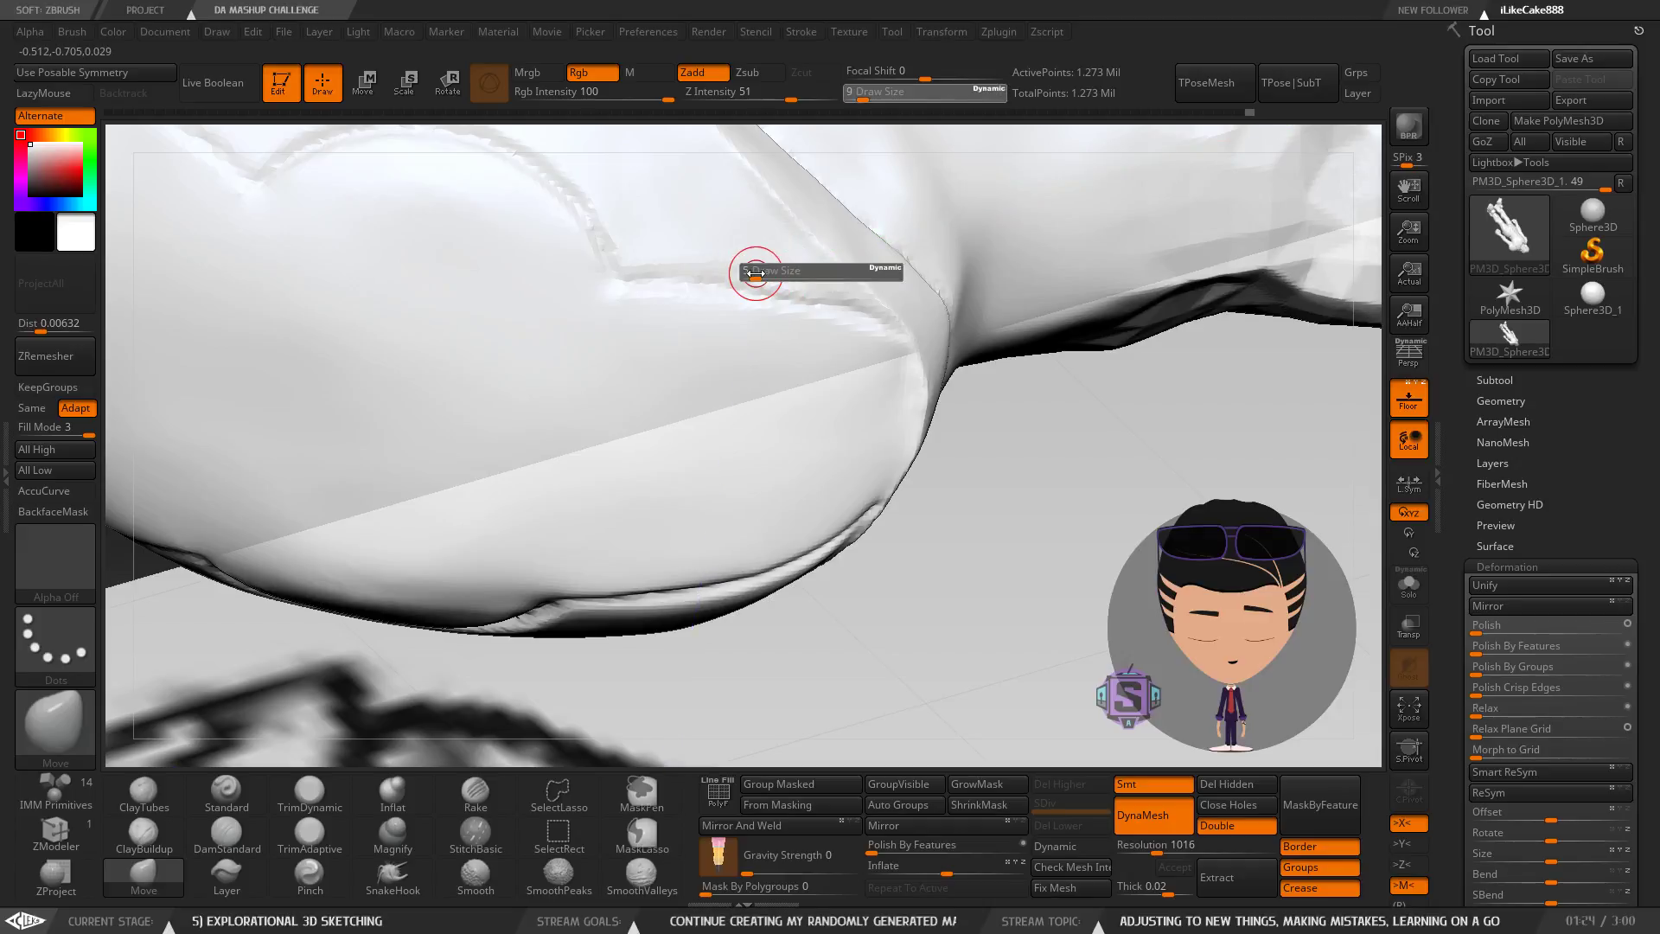
key("shift")
mouse_move(773, 260)
left_mouse_down("shift")
mouse_move(782, 271)
mouse_move(700, 250)
left_mouse_up("shift")
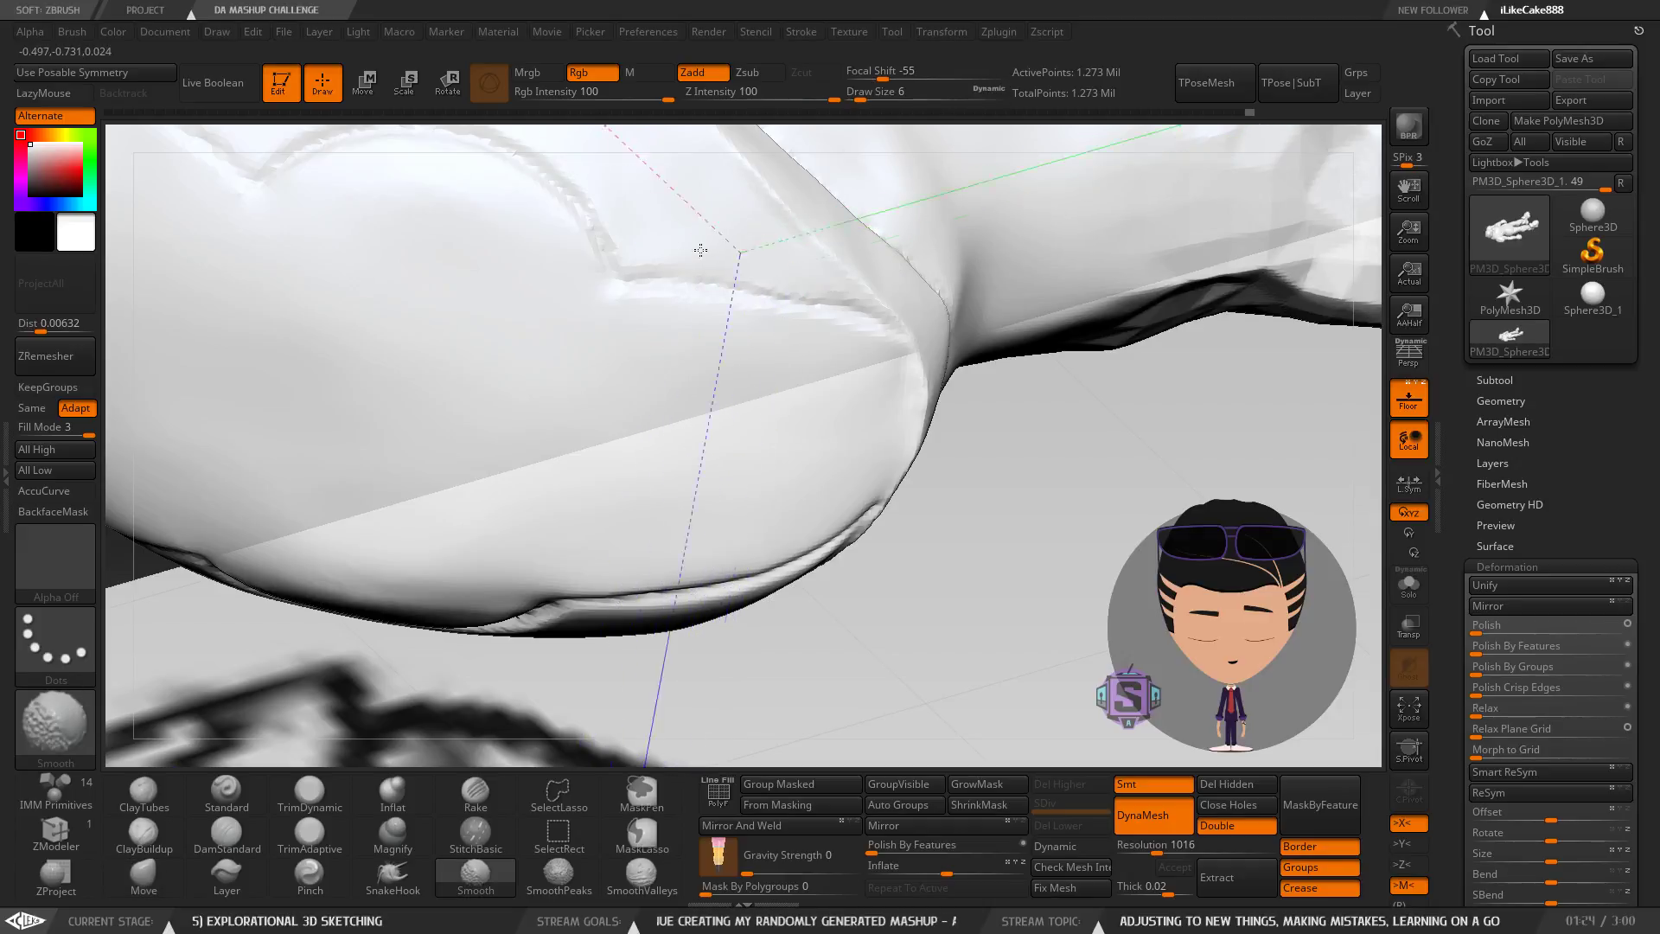
mouse_move(755, 389)
right_mouse_down("ctrl")
mouse_move(737, 329)
mouse_move(748, 476)
mouse_move(750, 415)
right_mouse_up("ctrl")
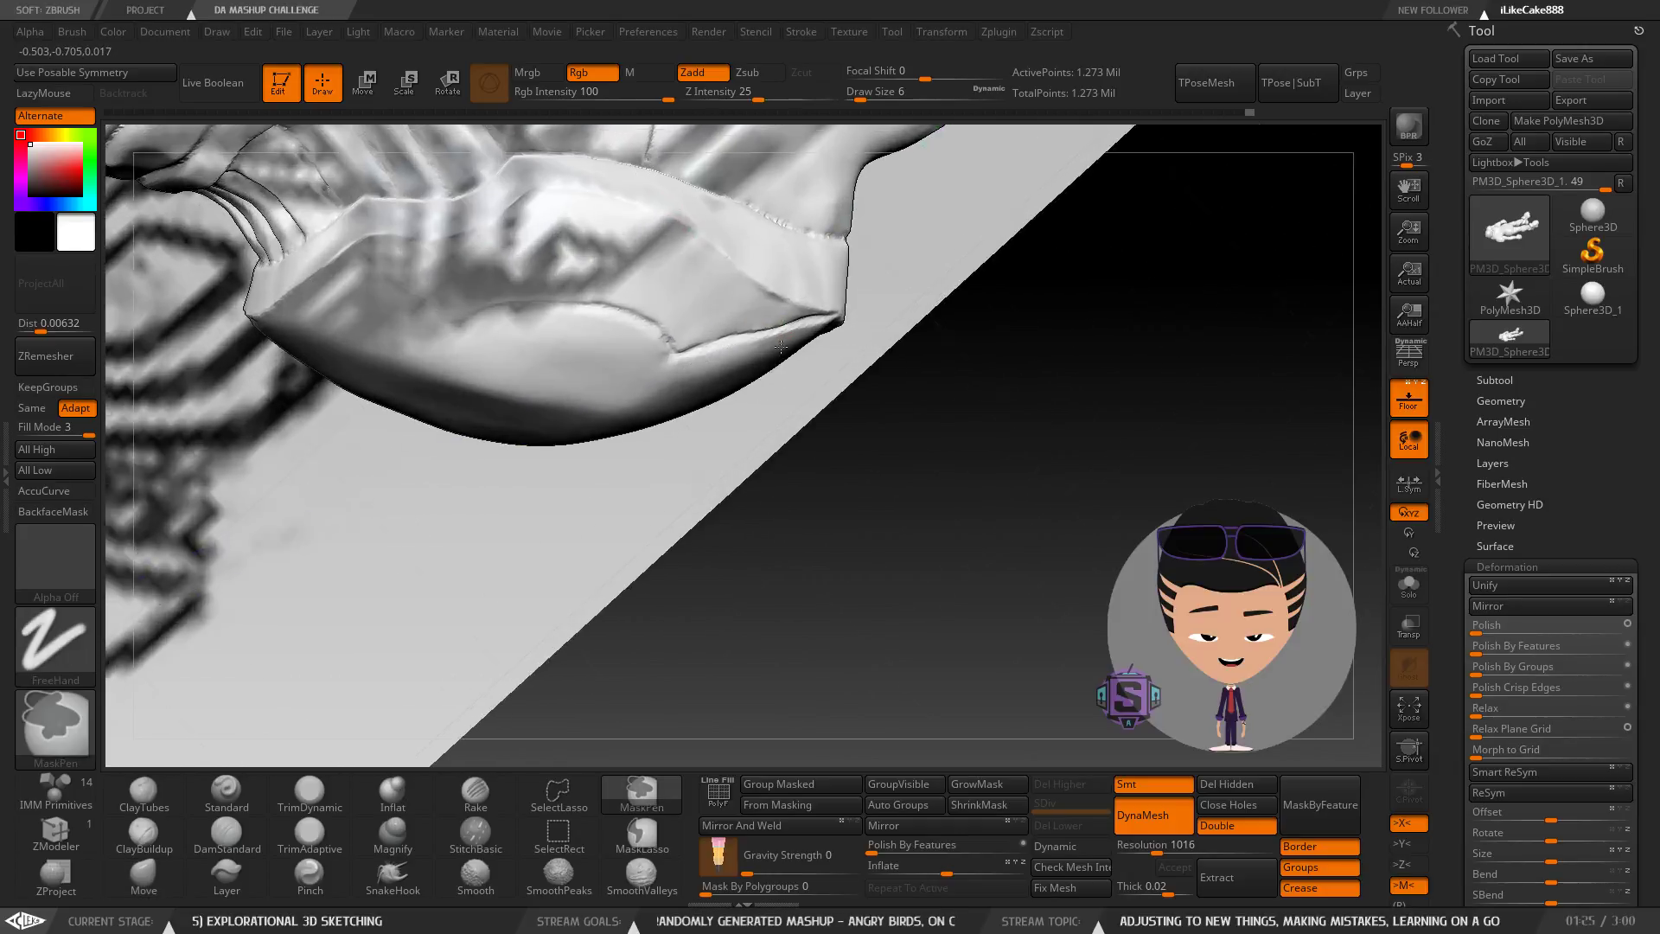
right_click_drag(758, 268, 760, 391, "ctrl")
right_click_drag(708, 318, 715, 300)
right_click_drag(752, 381, 741, 377)
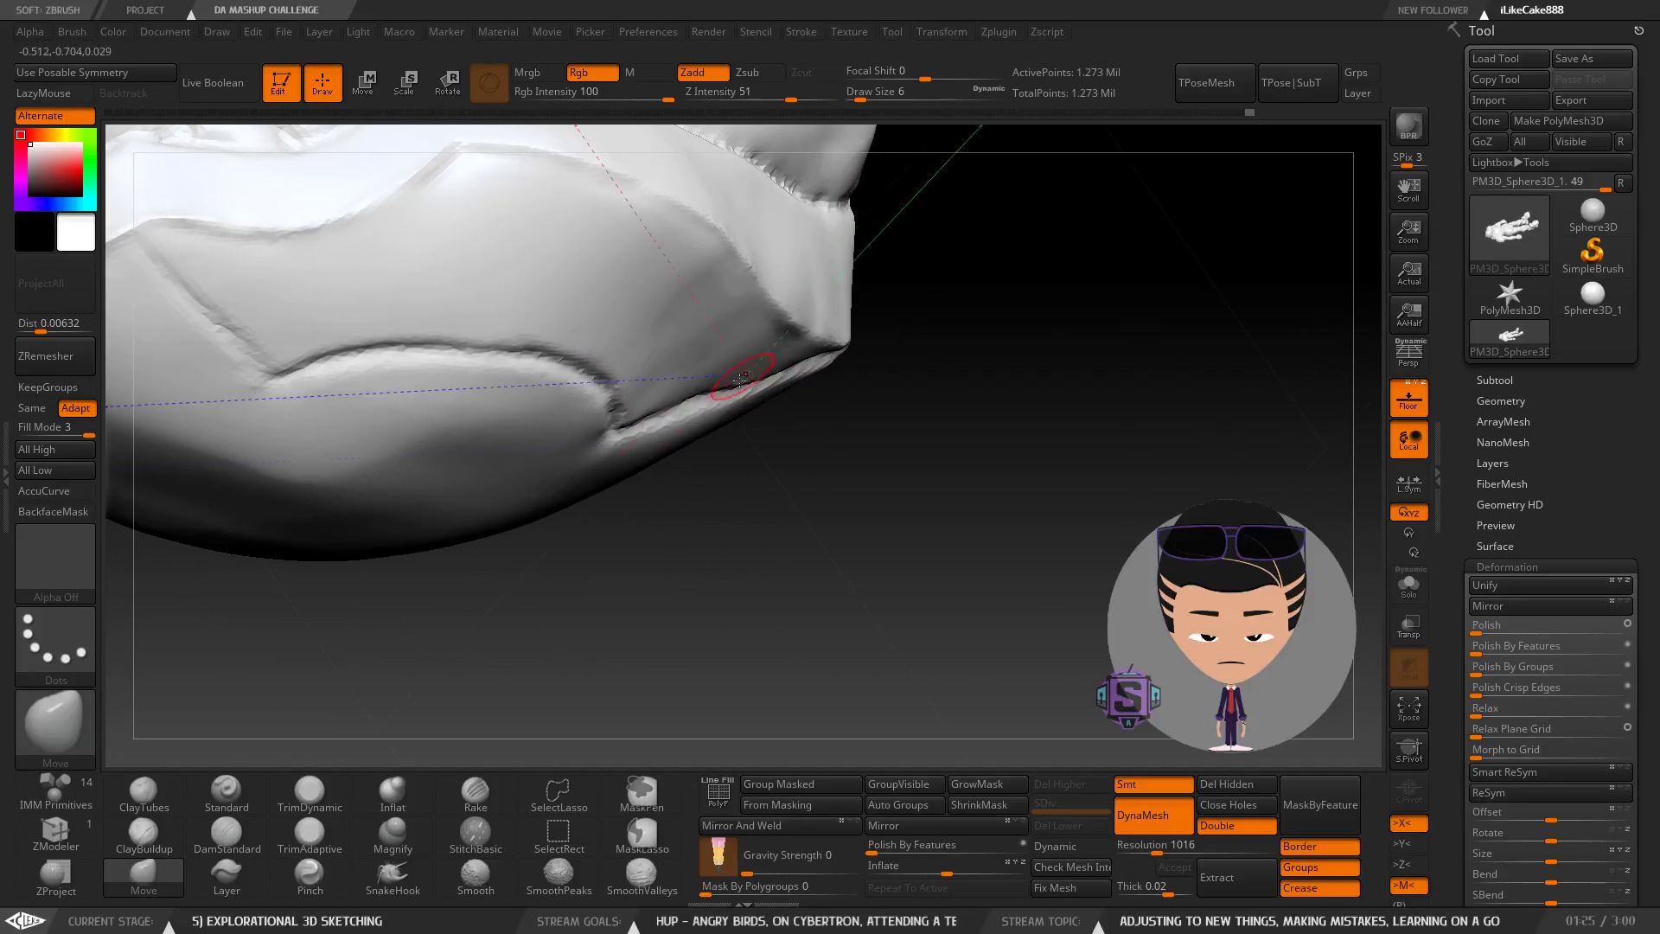
Tighten the crease along the shoulder panel's lower rim with the Move brush, increasing the draw size to 9.
left_click(145, 877)
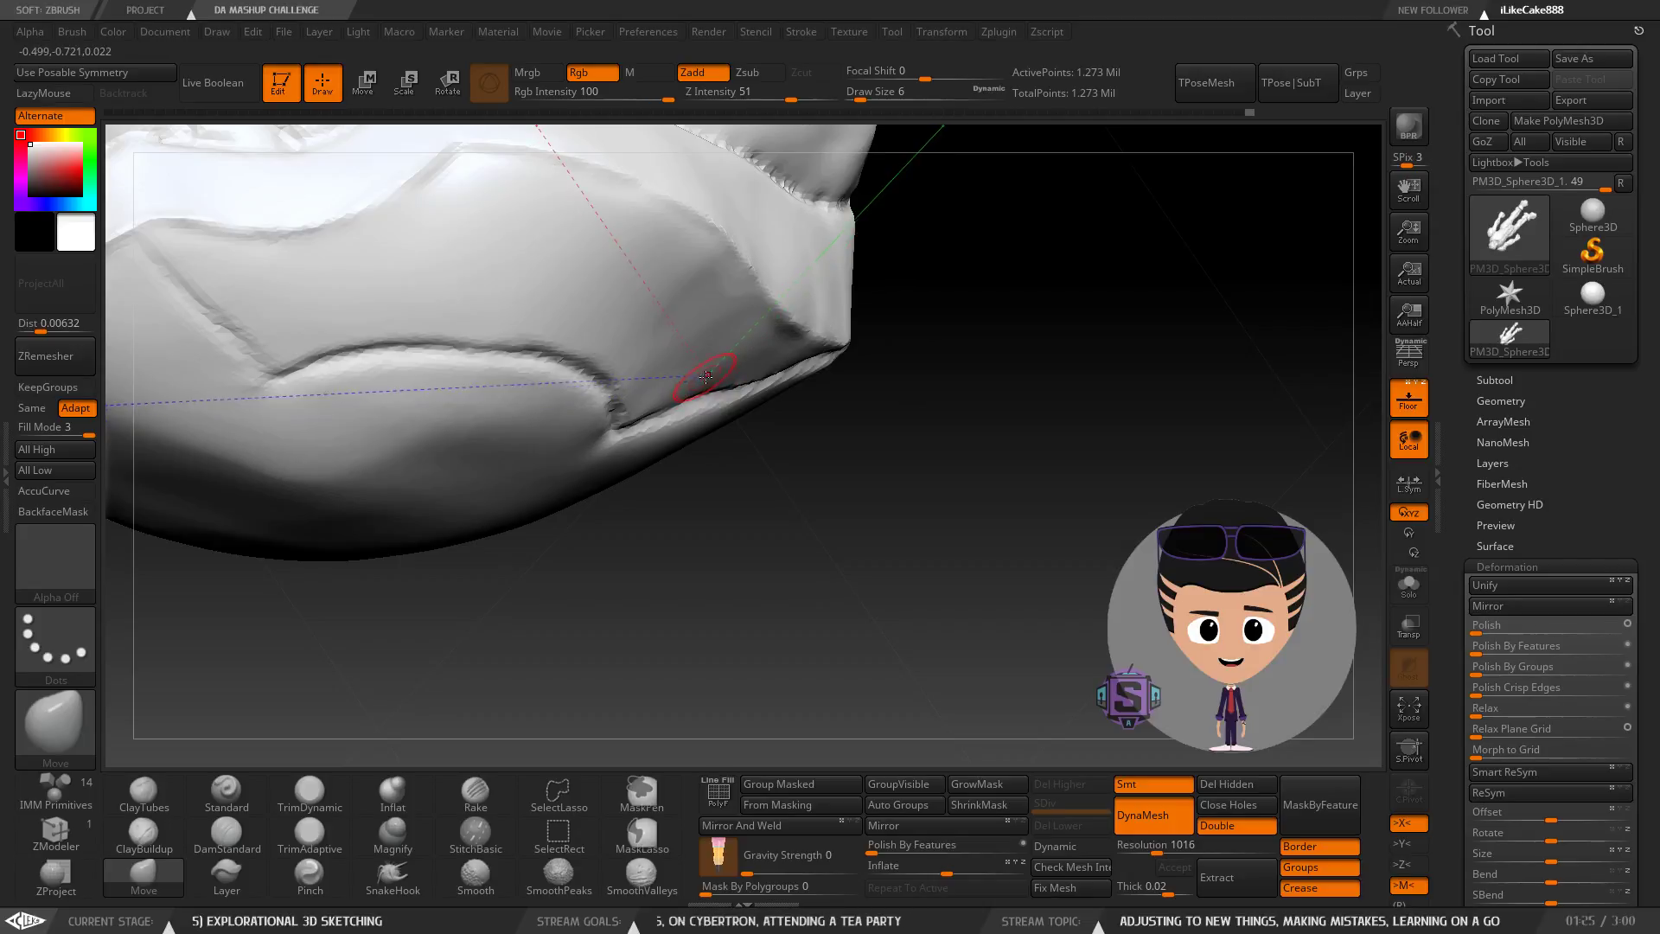
key("s")
left_click_drag(699, 373, 702, 372)
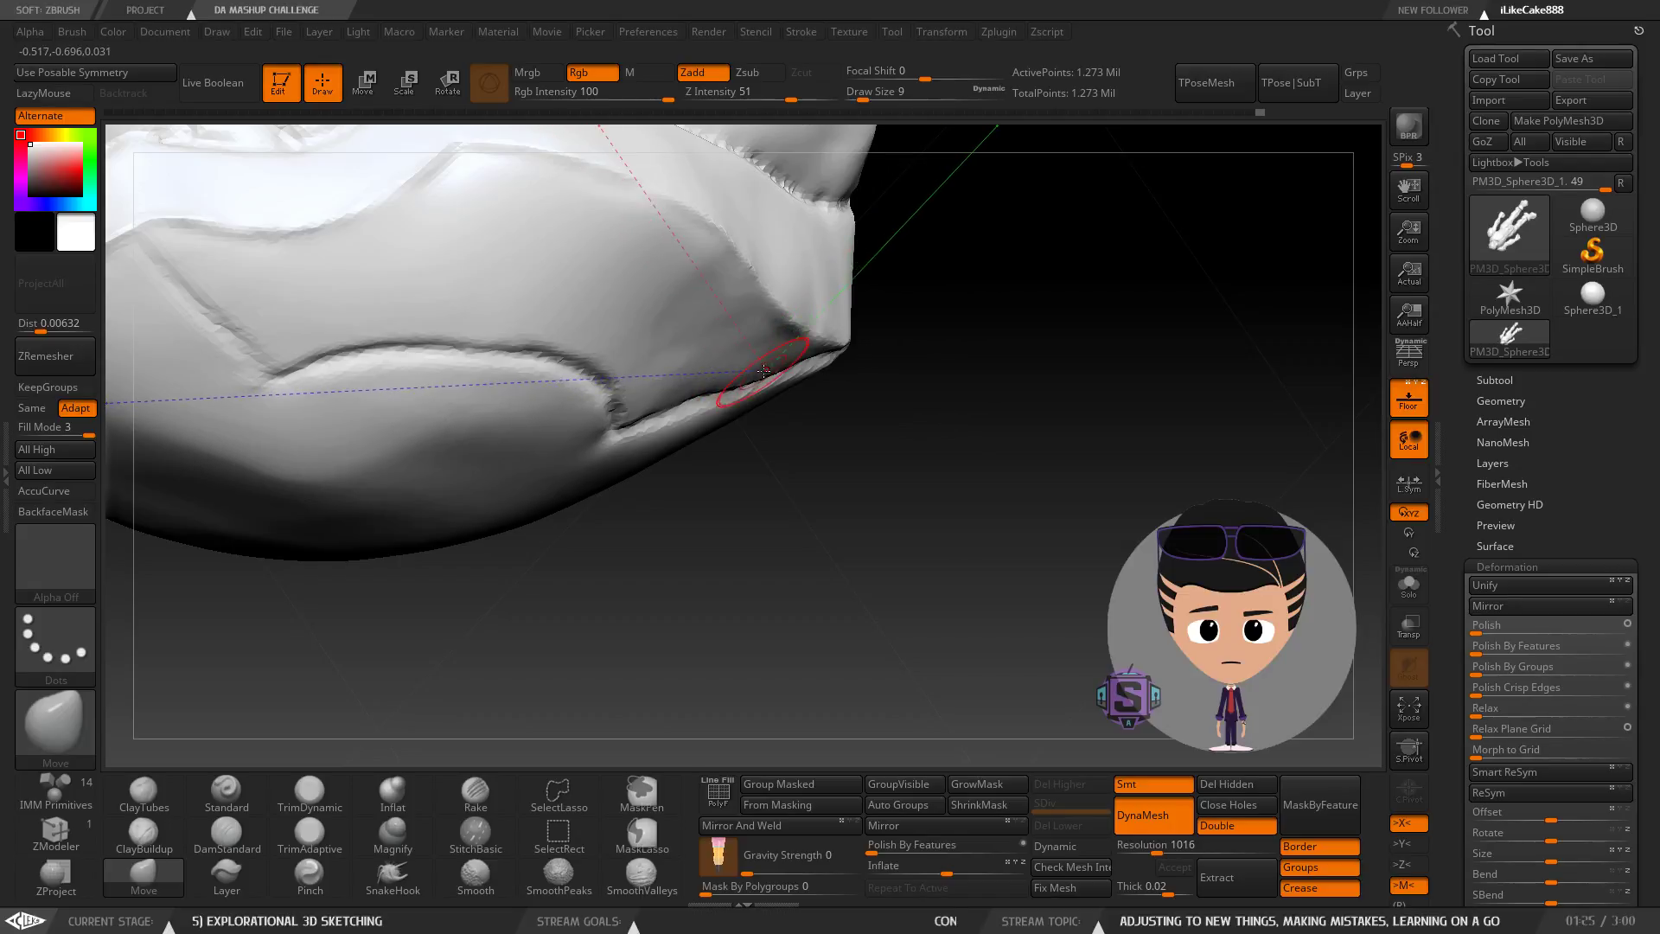
right_click_drag(765, 370, 753, 363)
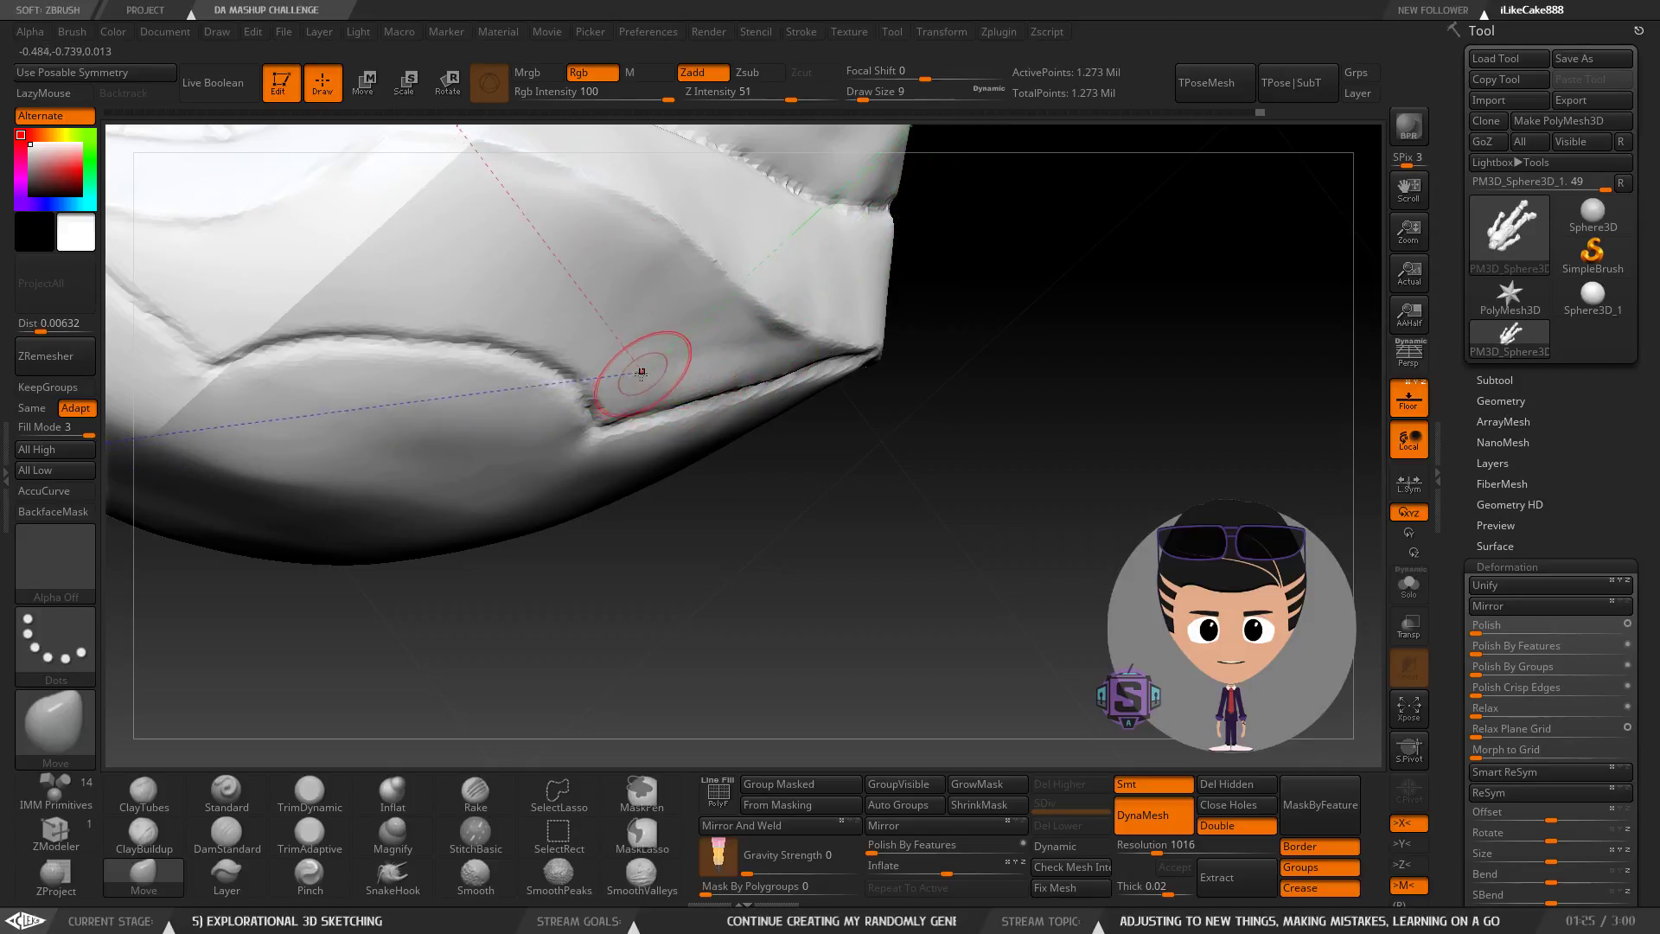
Reshape the surface between the curved recess and the shoulder panel's lower corner with the Move brush at draw size 13.
right_click_drag(658, 367, 644, 345)
key("s")
left_click_drag(674, 371, 678, 372)
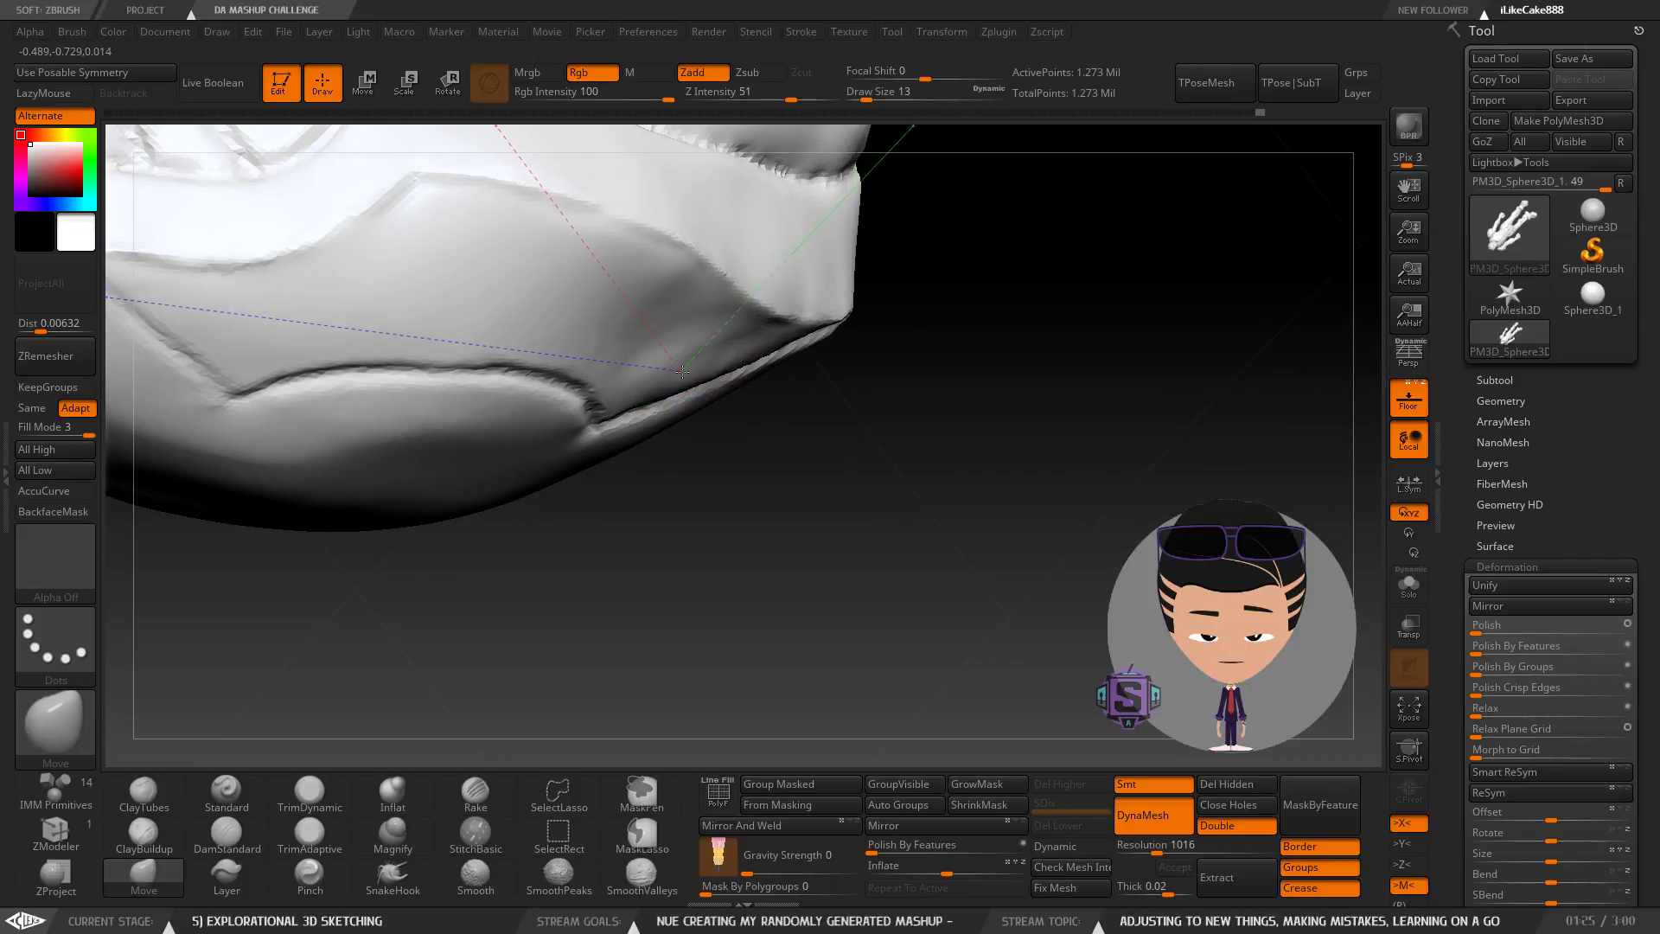
right_click_drag(681, 368, 705, 348)
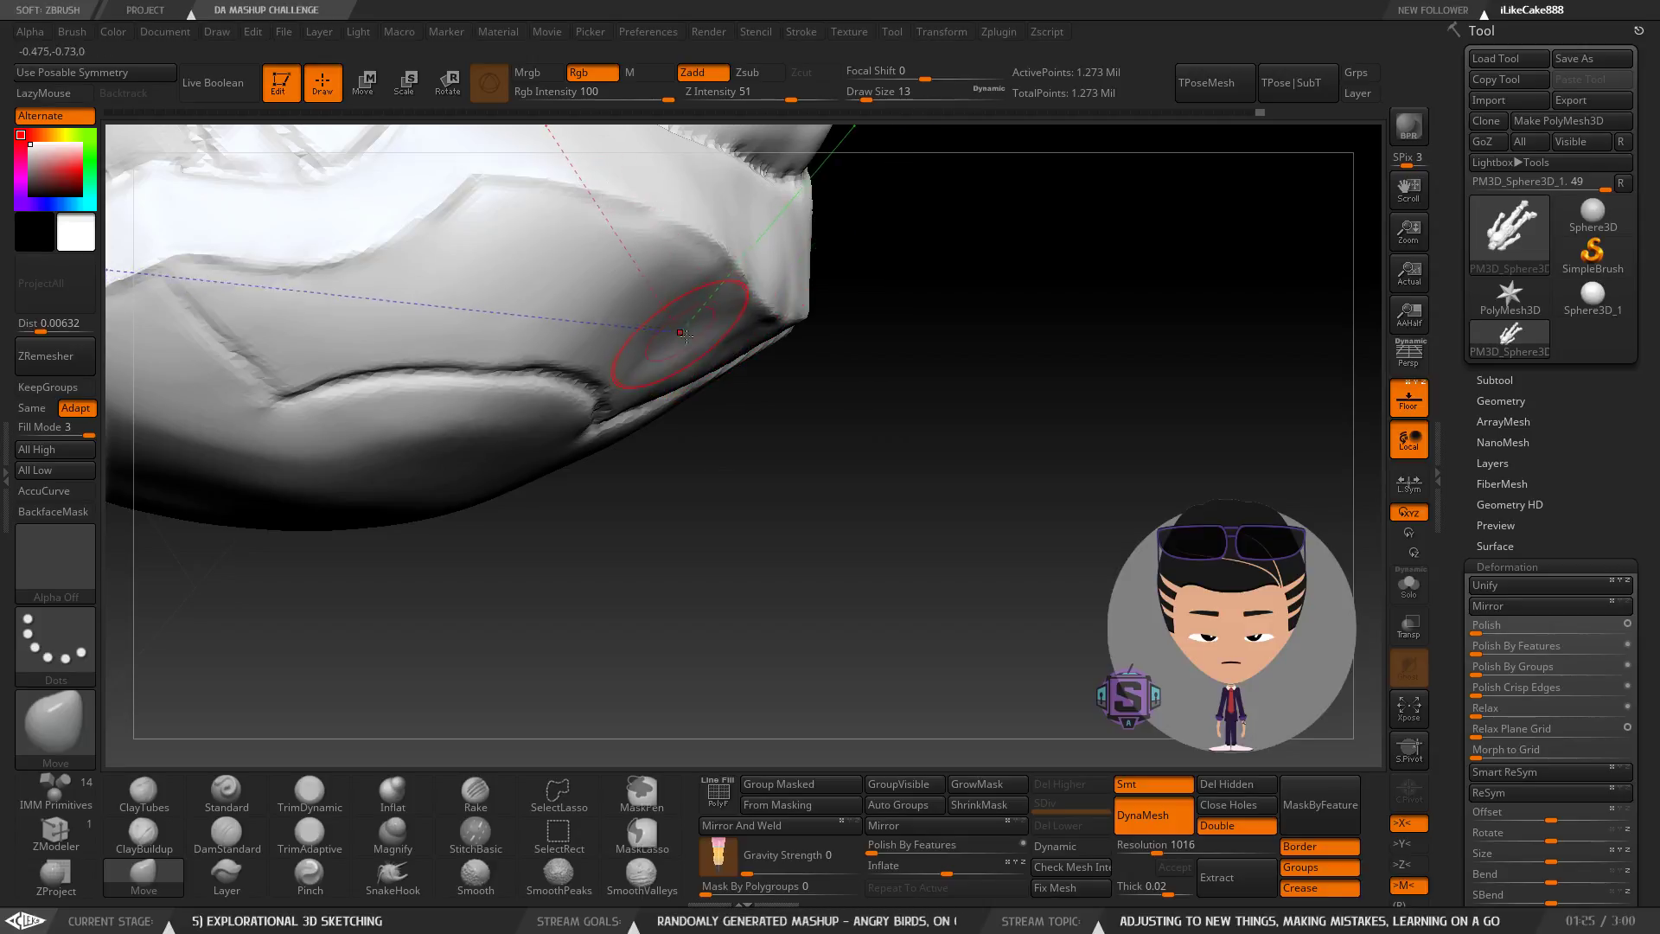
right_click_drag(685, 335, 700, 350)
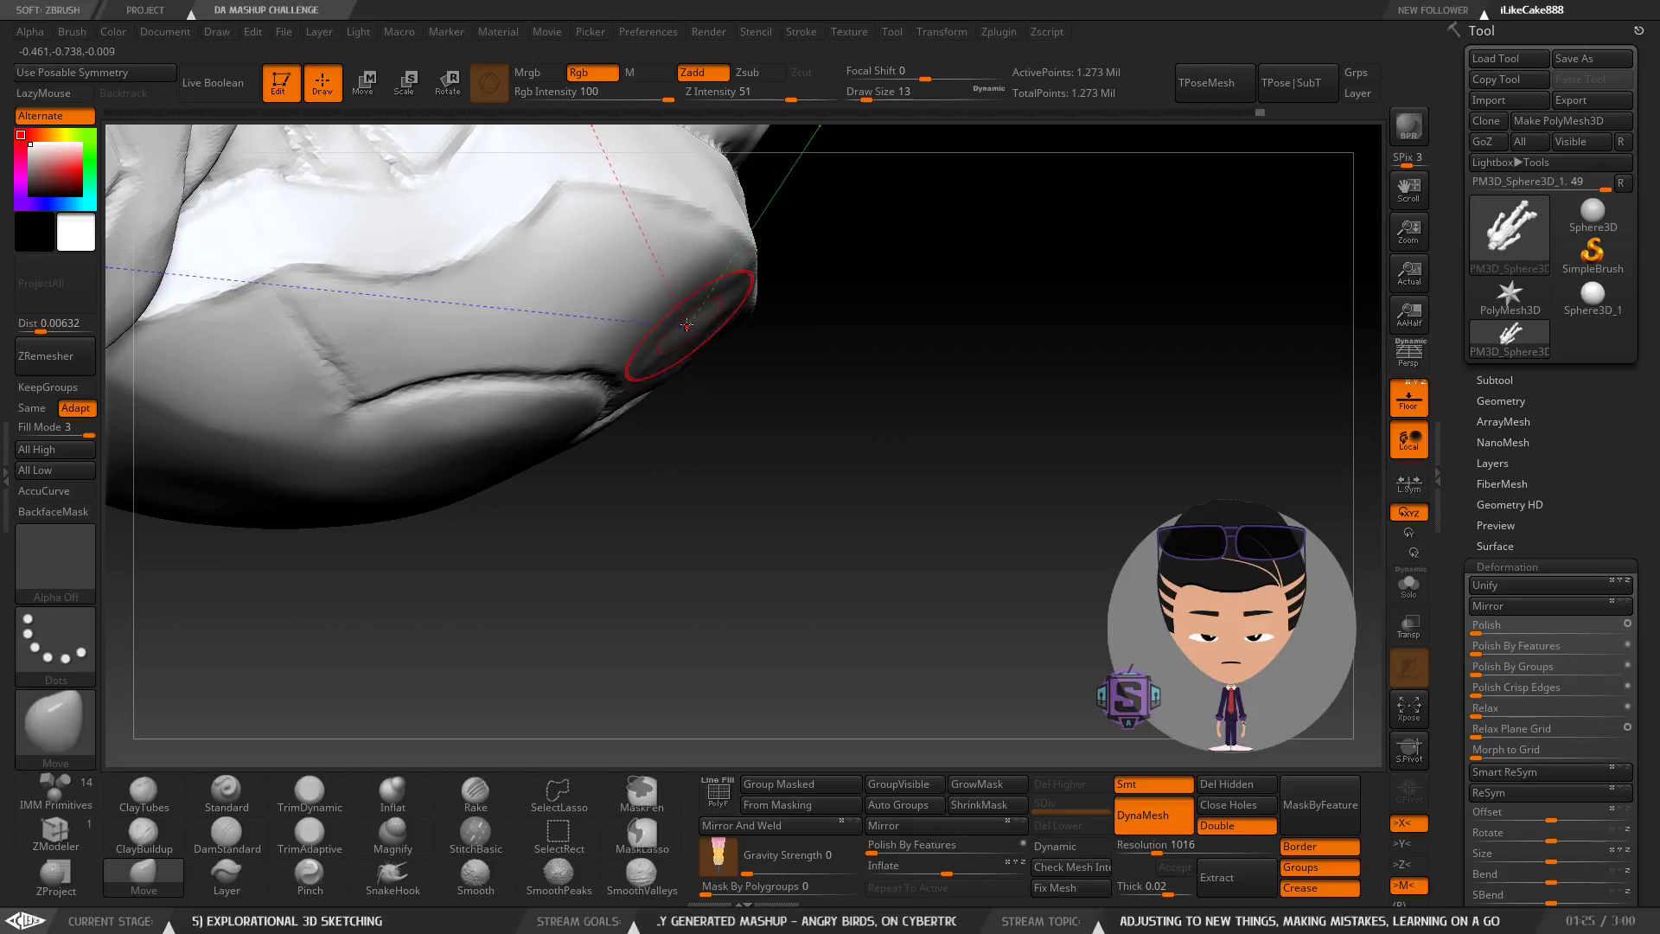
right_click_drag(688, 329, 673, 353)
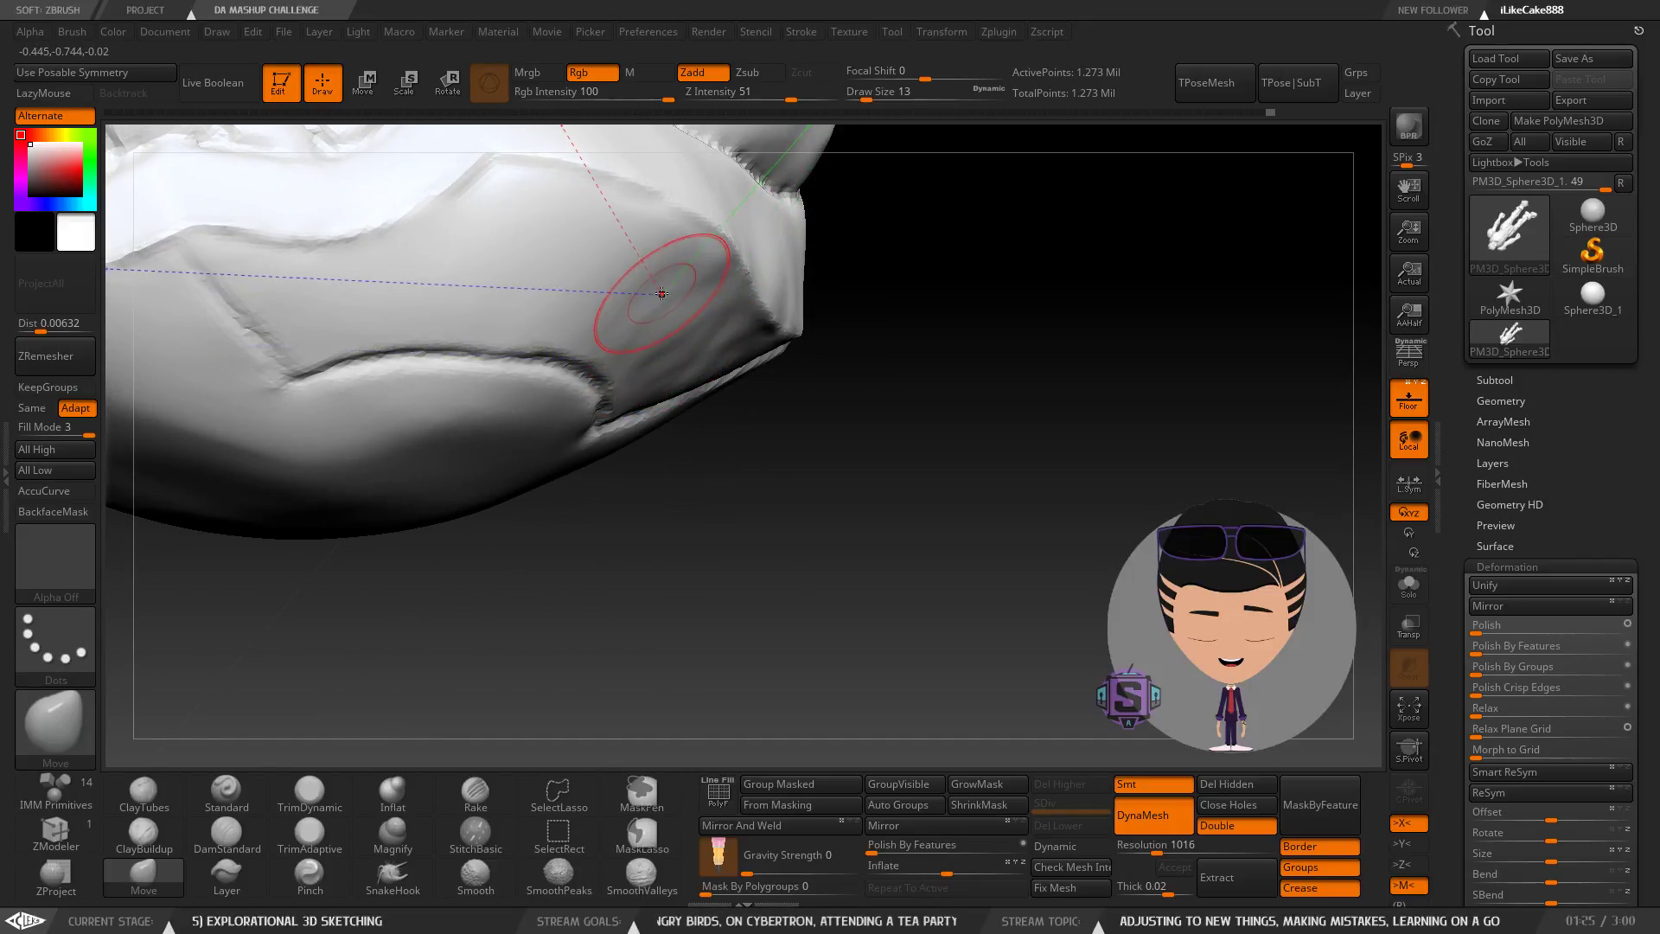
mouse_move(672, 331)
right_mouse_down()
mouse_move(699, 314)
mouse_move(678, 230)
mouse_move(636, 327)
mouse_move(655, 354)
mouse_move(694, 309)
mouse_move(666, 500)
mouse_move(721, 472)
mouse_move(715, 376)
right_mouse_up()
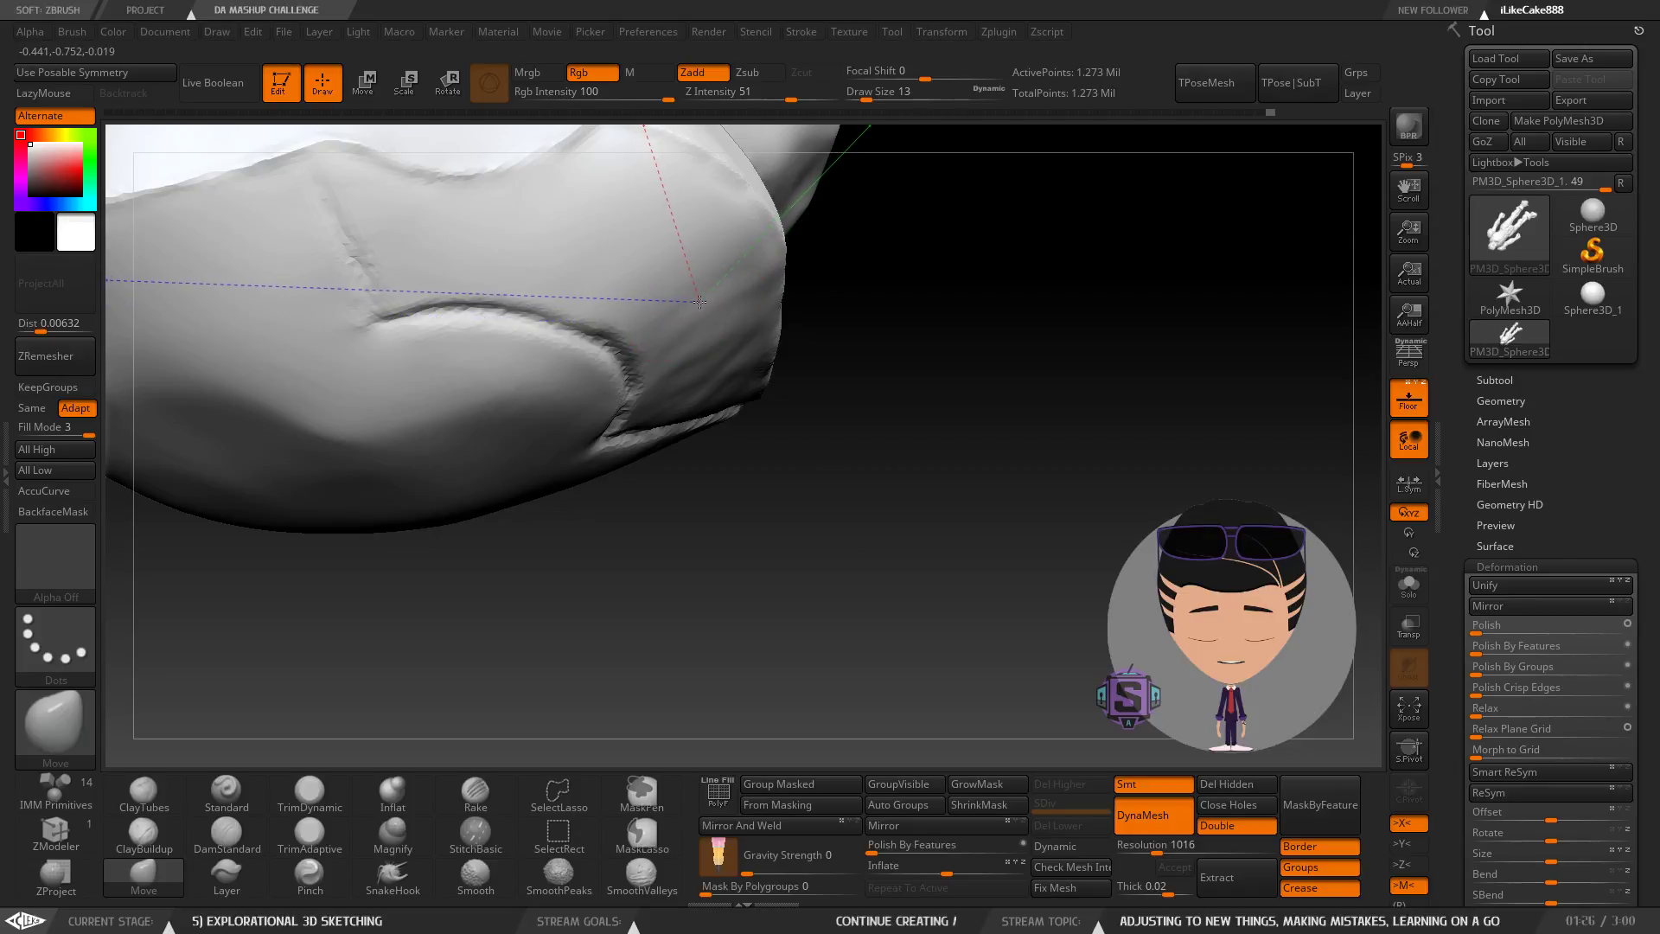
mouse_move(699, 300)
right_mouse_down()
mouse_move(720, 395)
mouse_move(730, 372)
mouse_move(815, 385)
mouse_move(809, 359)
right_mouse_up()
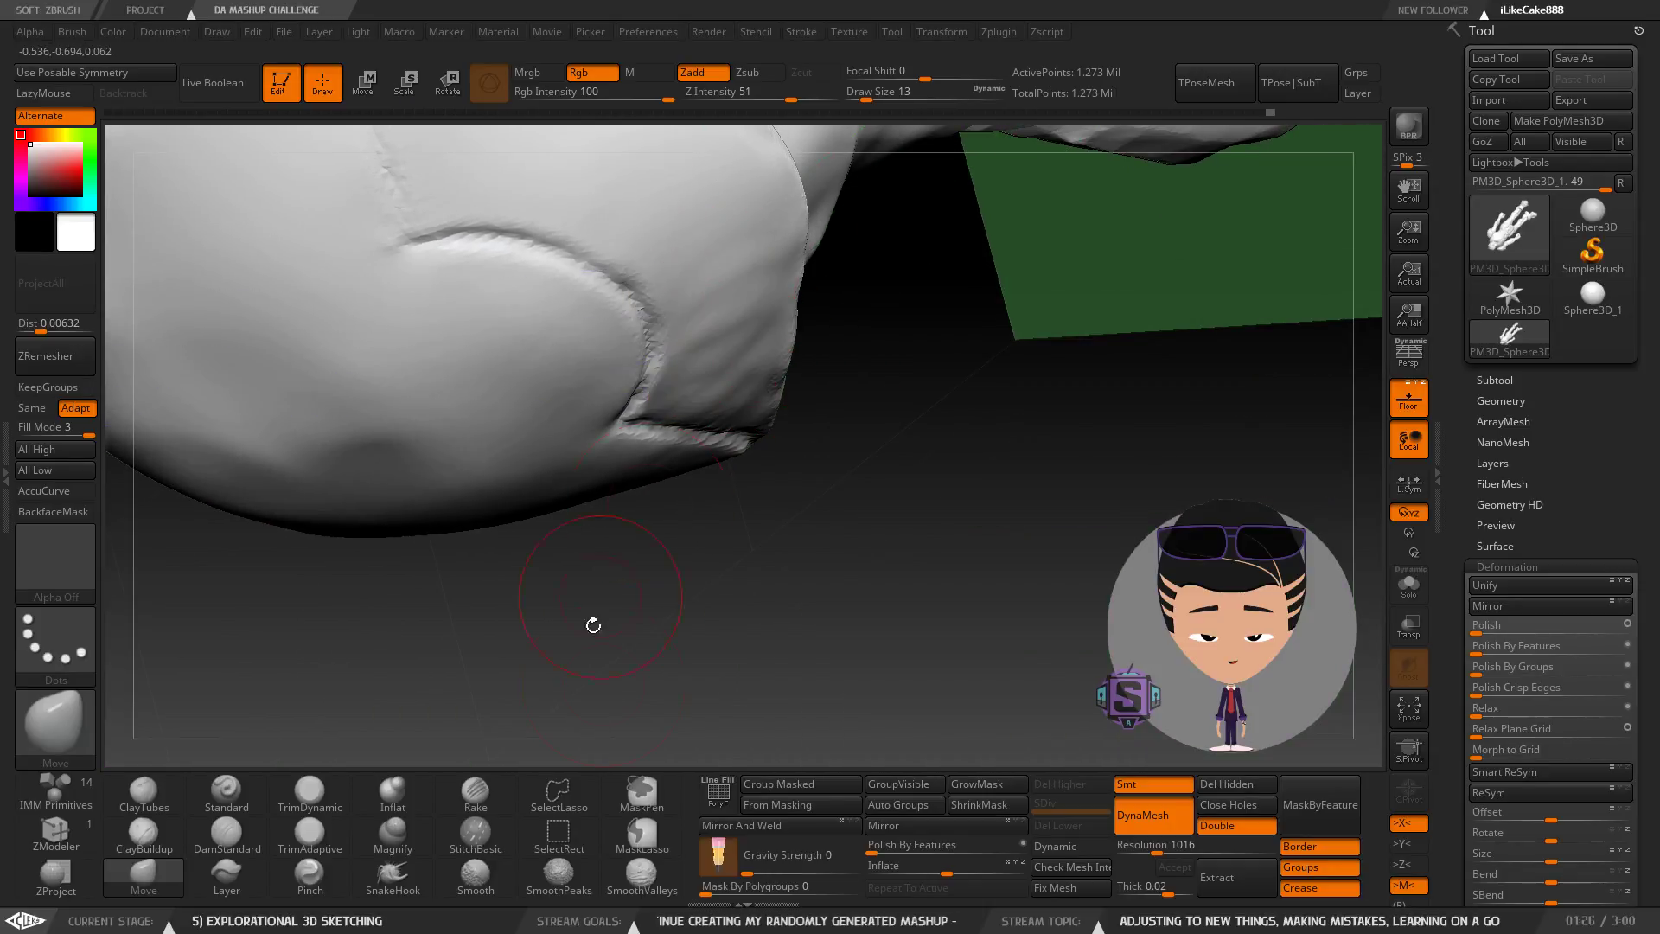
Make SmoothValleys the smoothing brush and smooth the shoulder panel's strip beside the curved recess at draw size 7.
left_click(558, 873)
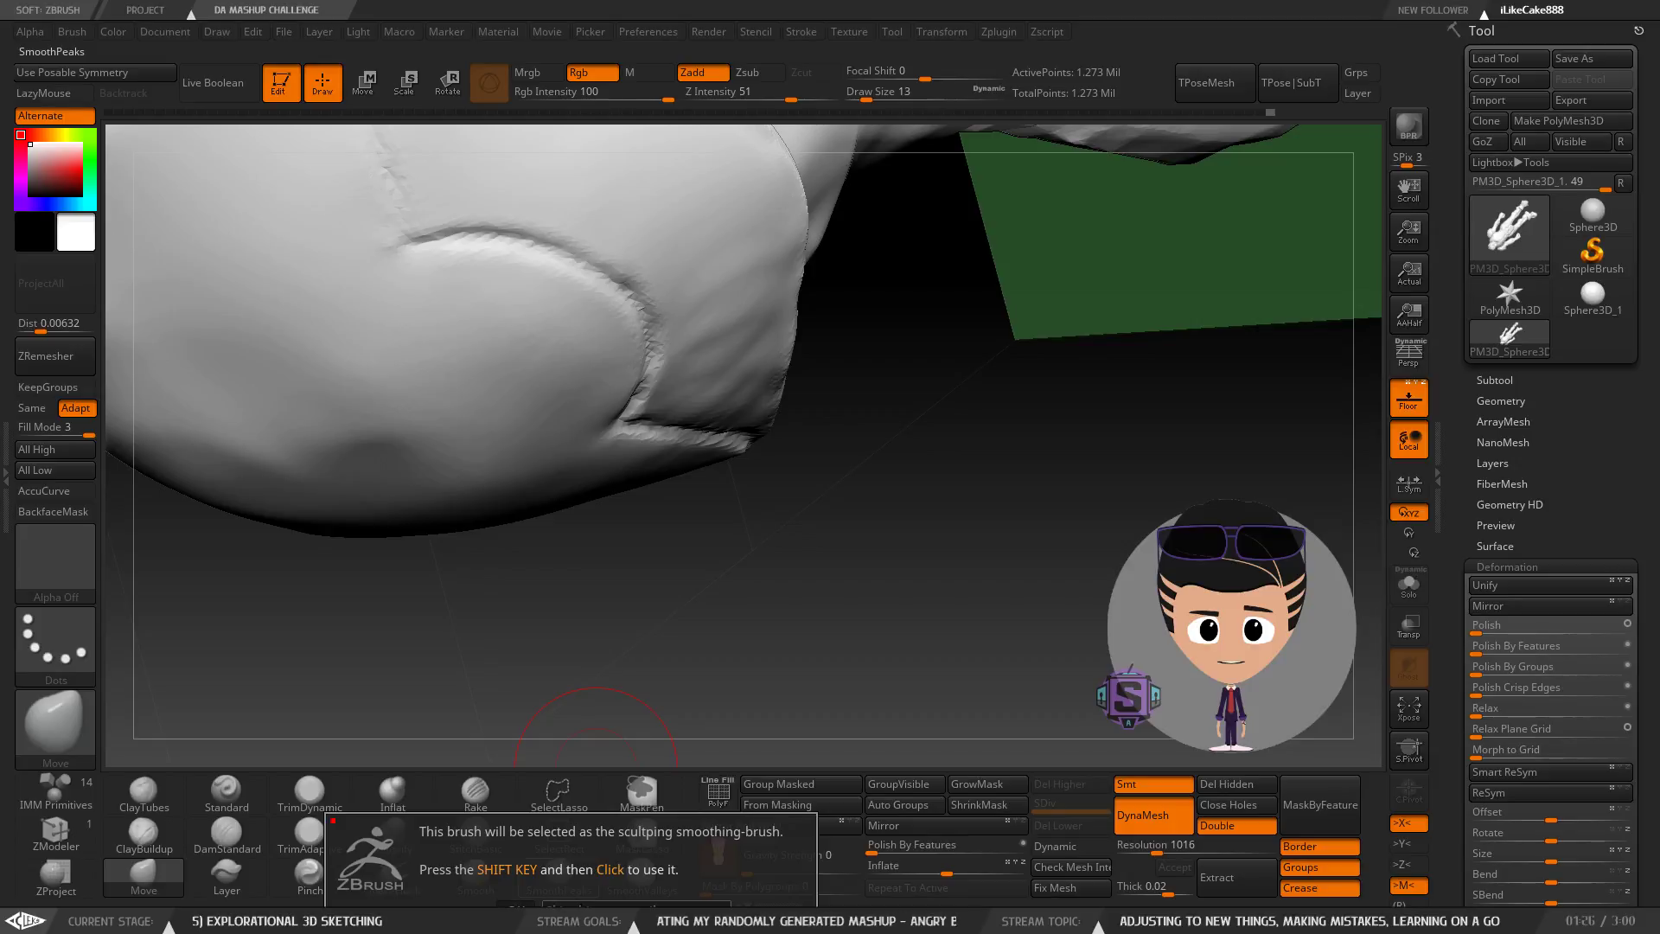
left_click(676, 880)
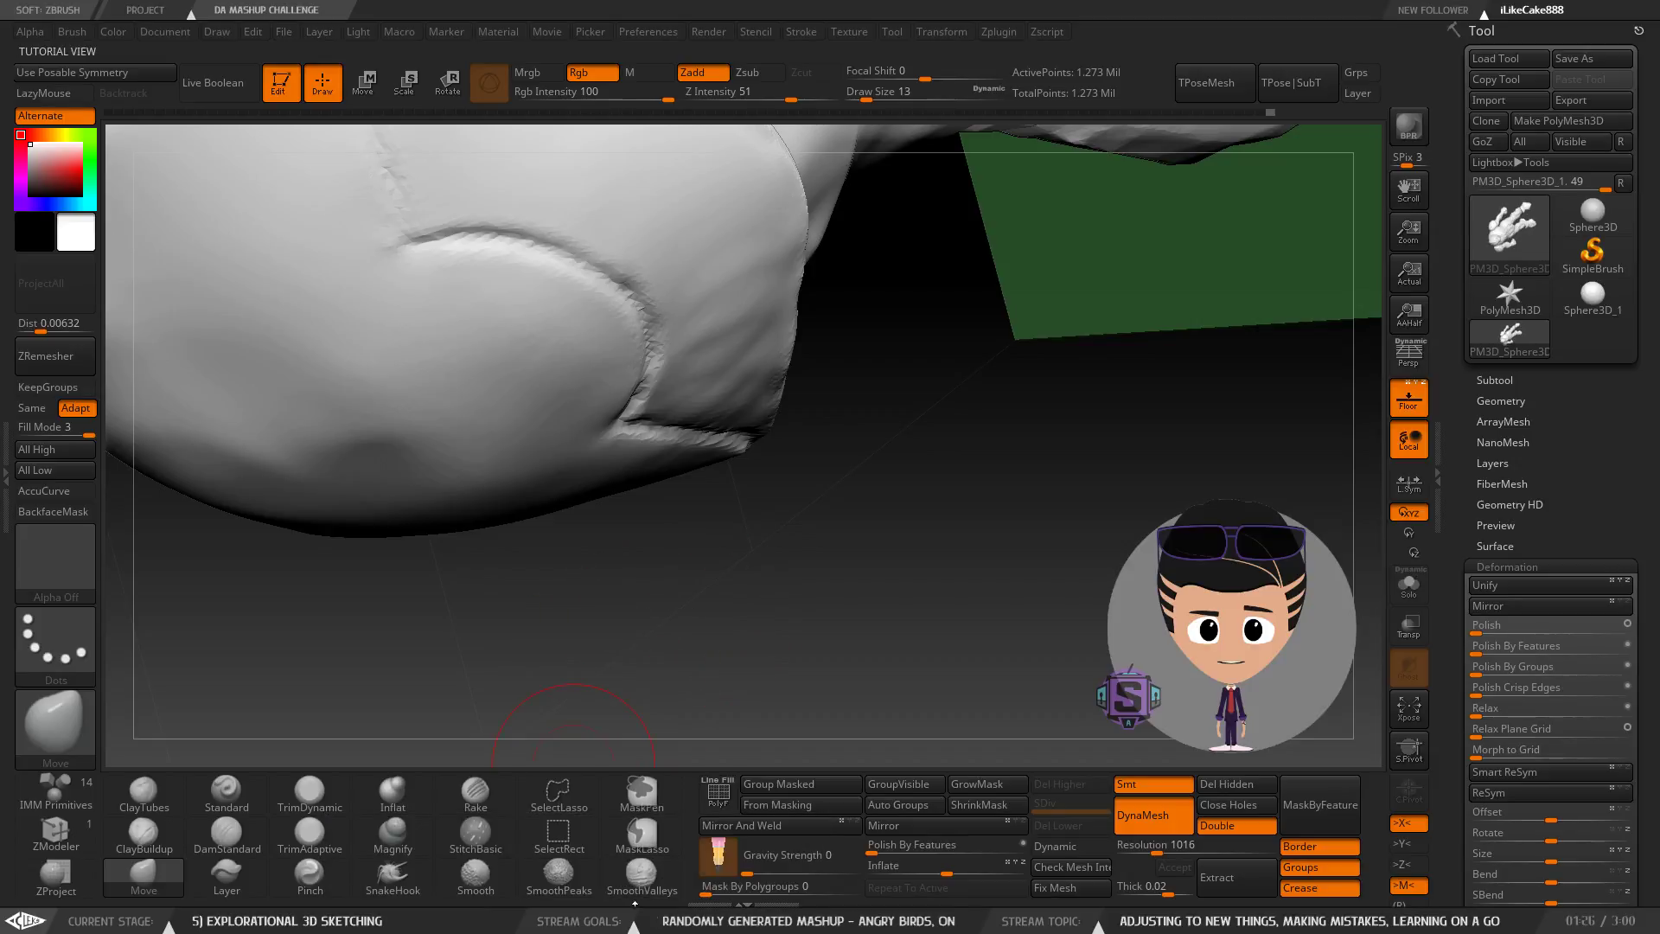
key("s")
left_click_drag(729, 321, 763, 391)
key("shift")
right_click_drag(762, 391, 704, 365)
key("shift")
left_click_drag(703, 356, 735, 286, "shift")
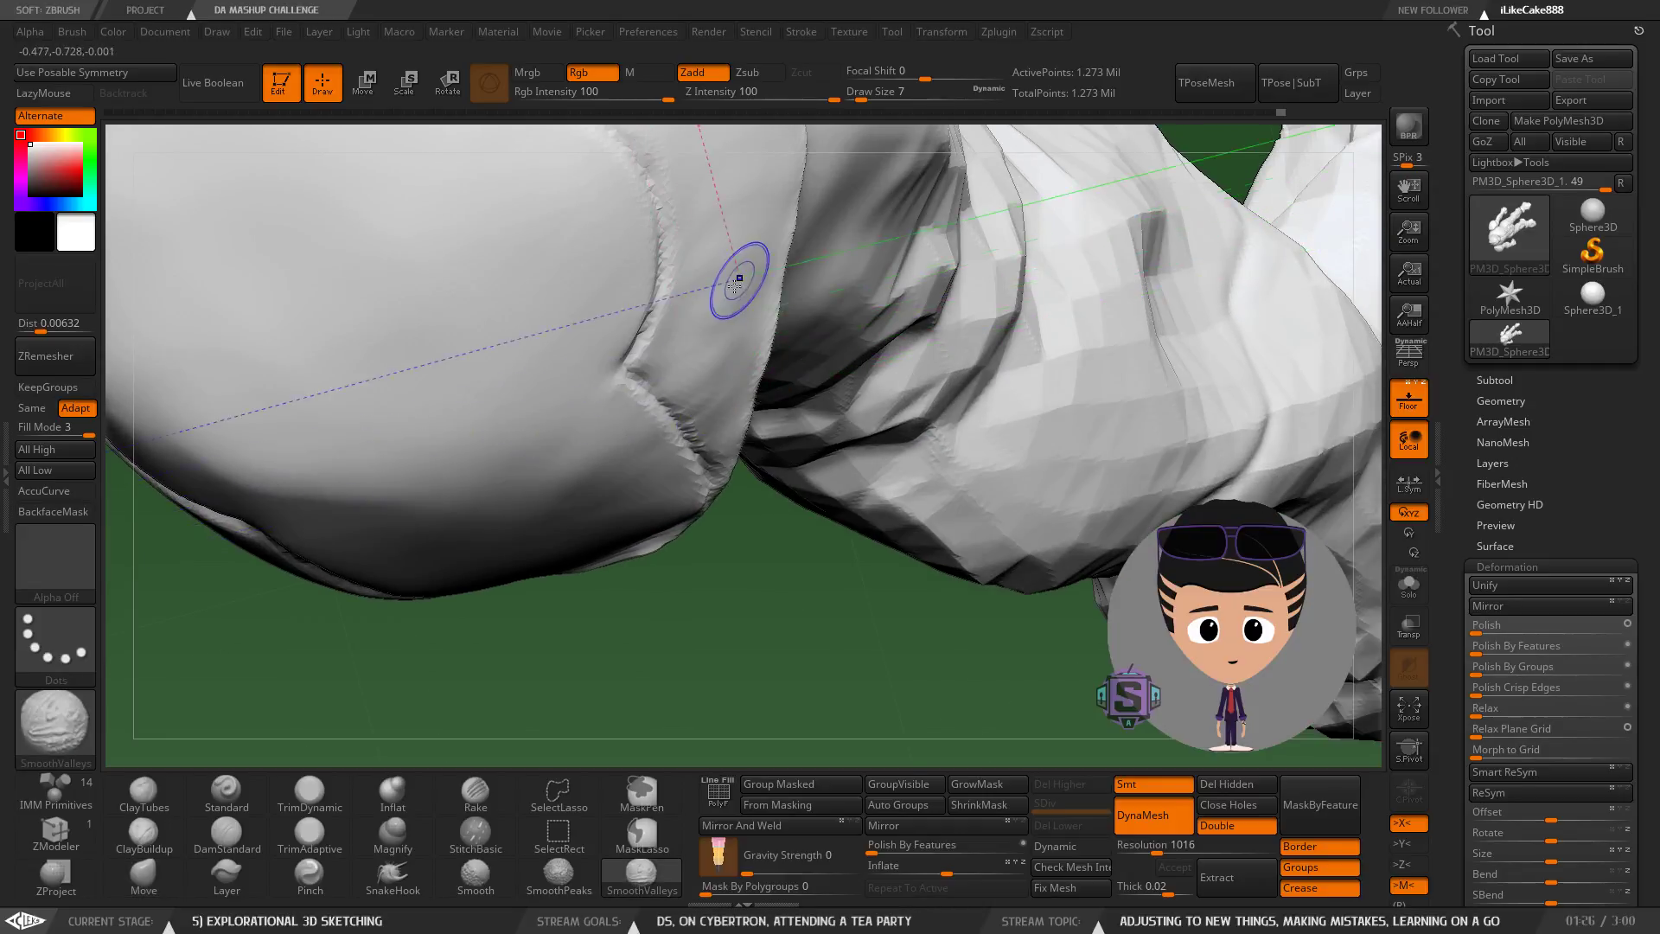
Examine the selection, masking and smoothing brushes, including SelectRect, SelectLasso, MaskLasso and SmoothValleys, and dismiss their usage notes.
left_click(558, 837)
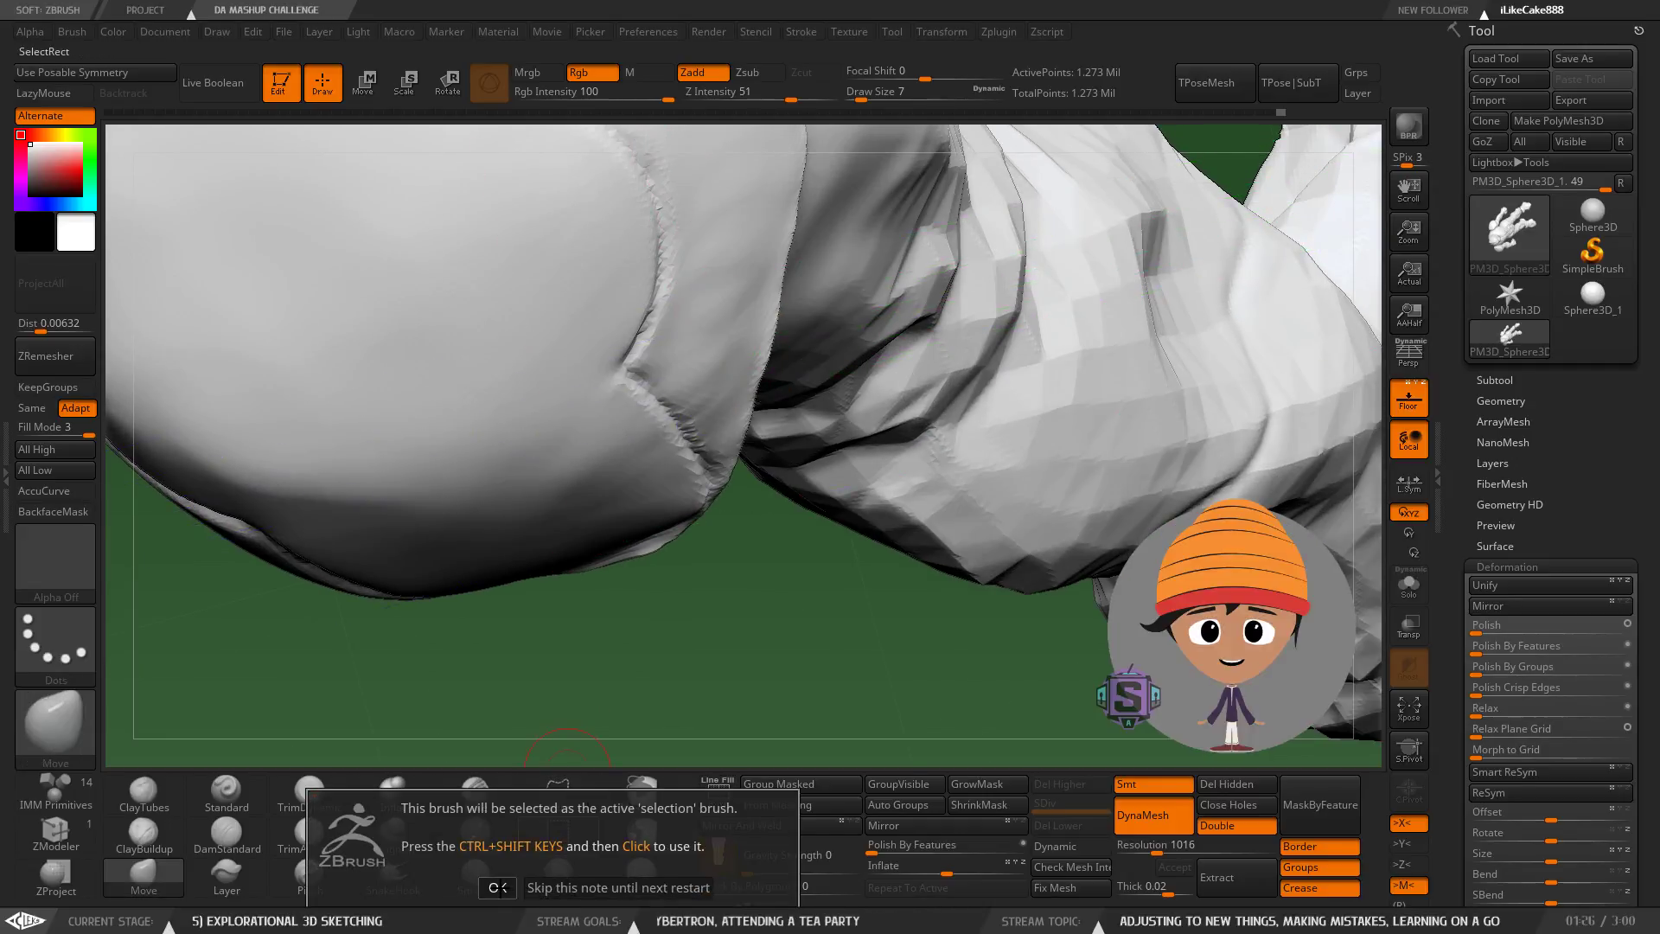
left_click(499, 887)
left_click(560, 836)
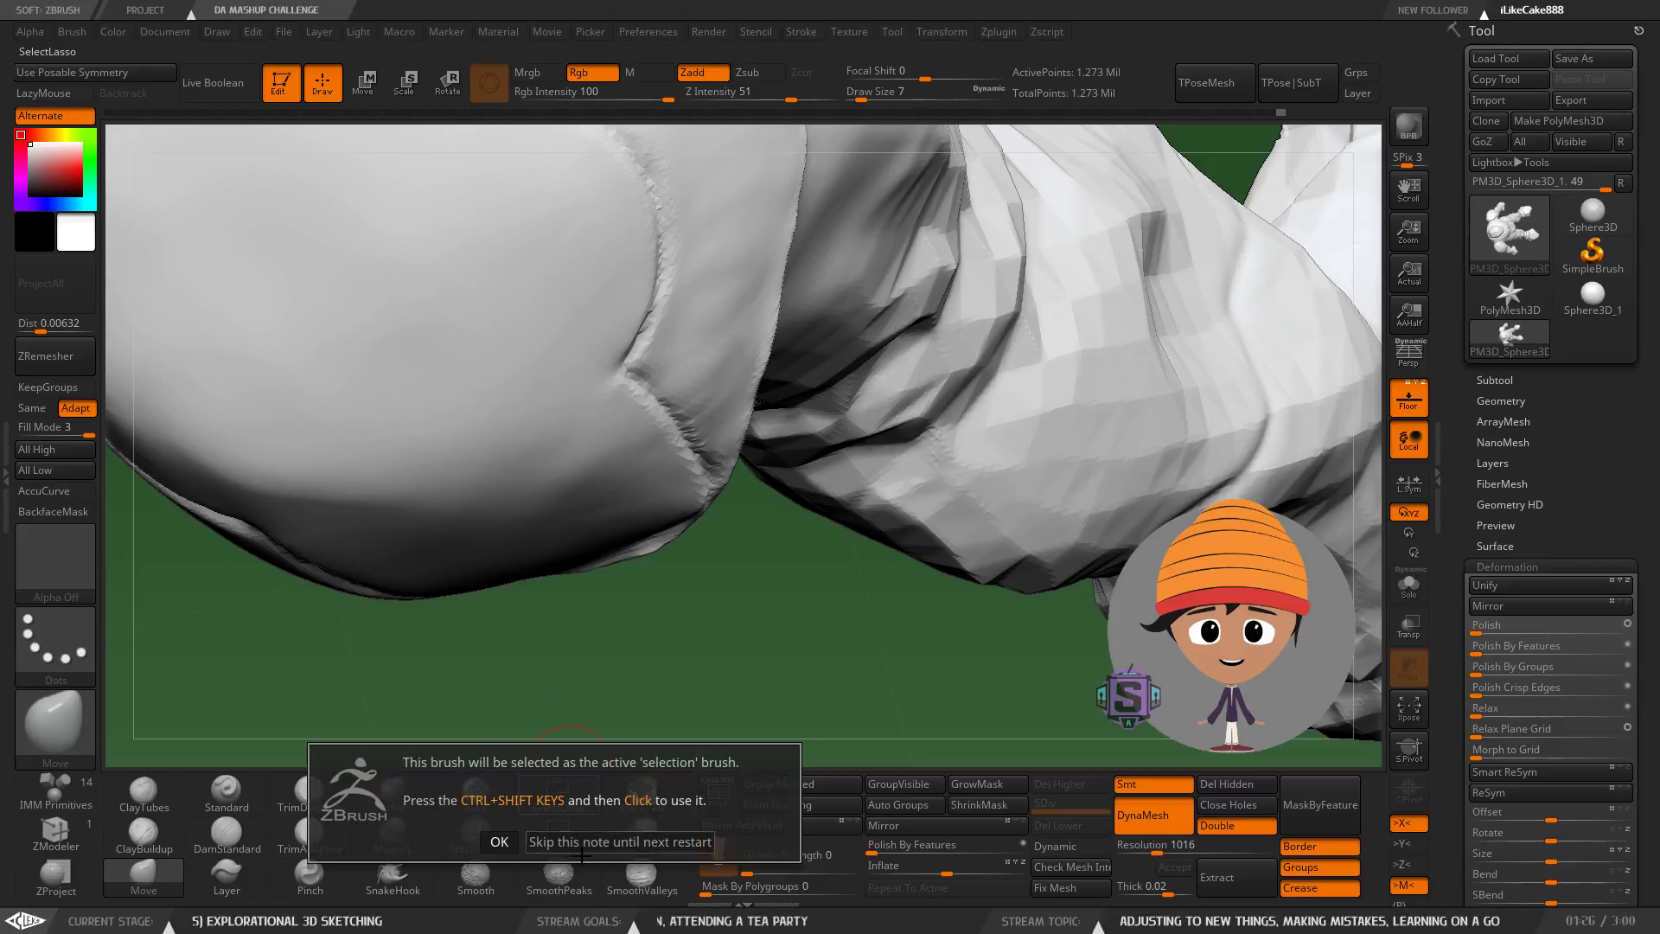
left_click(583, 837)
left_click(644, 835)
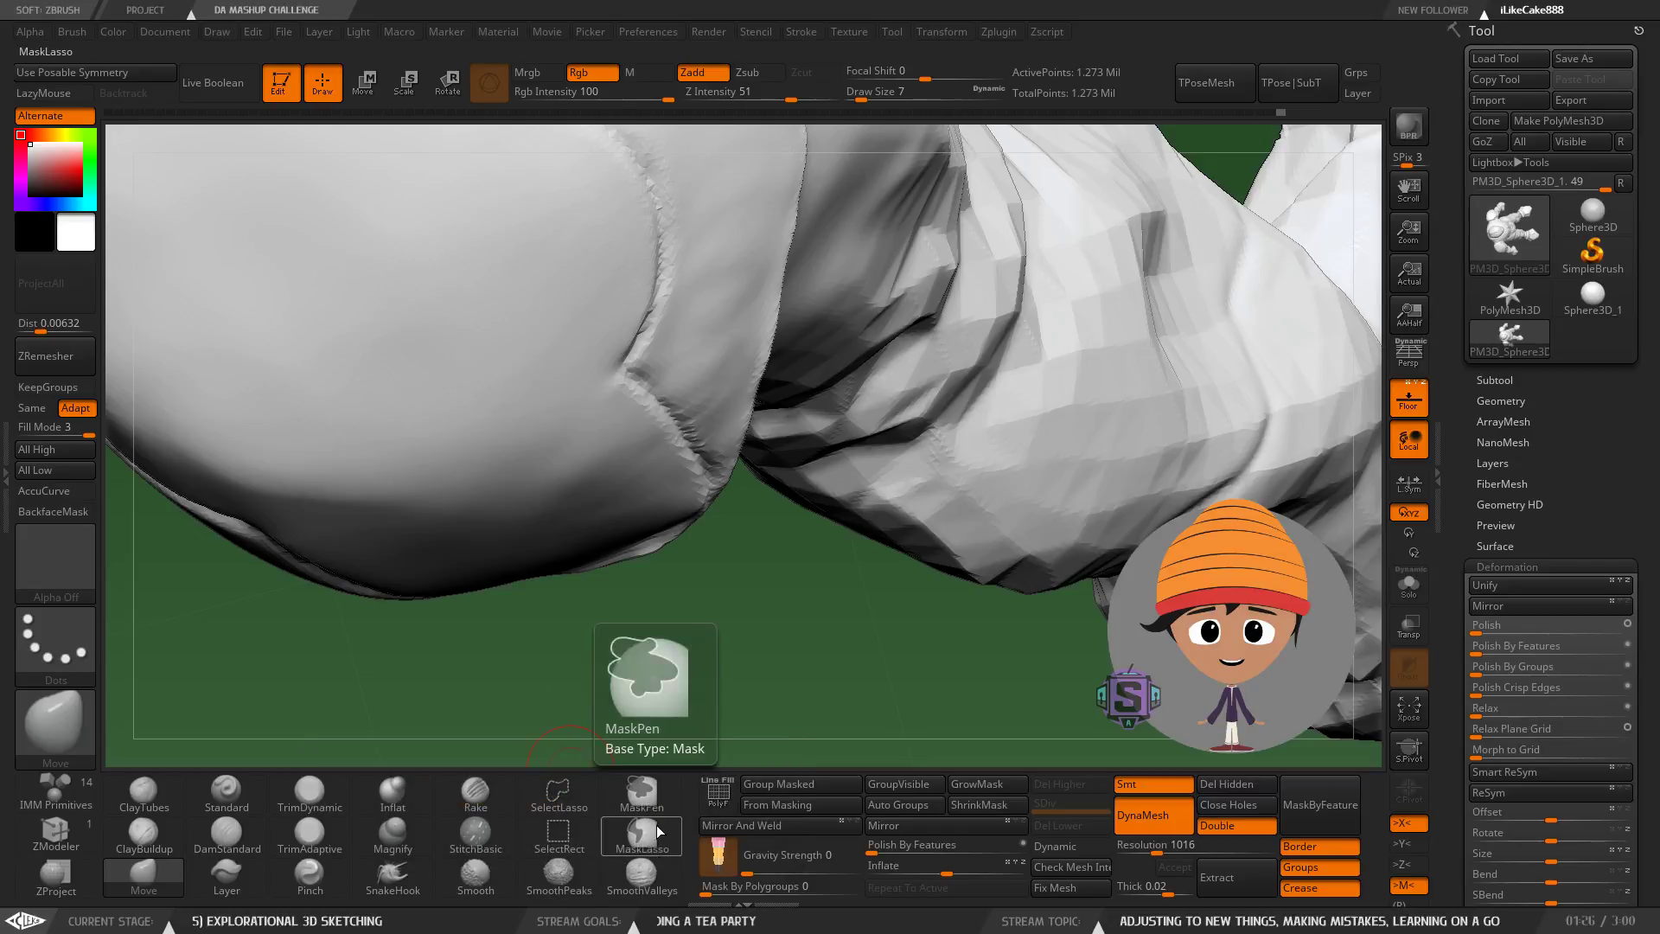
left_click(583, 875)
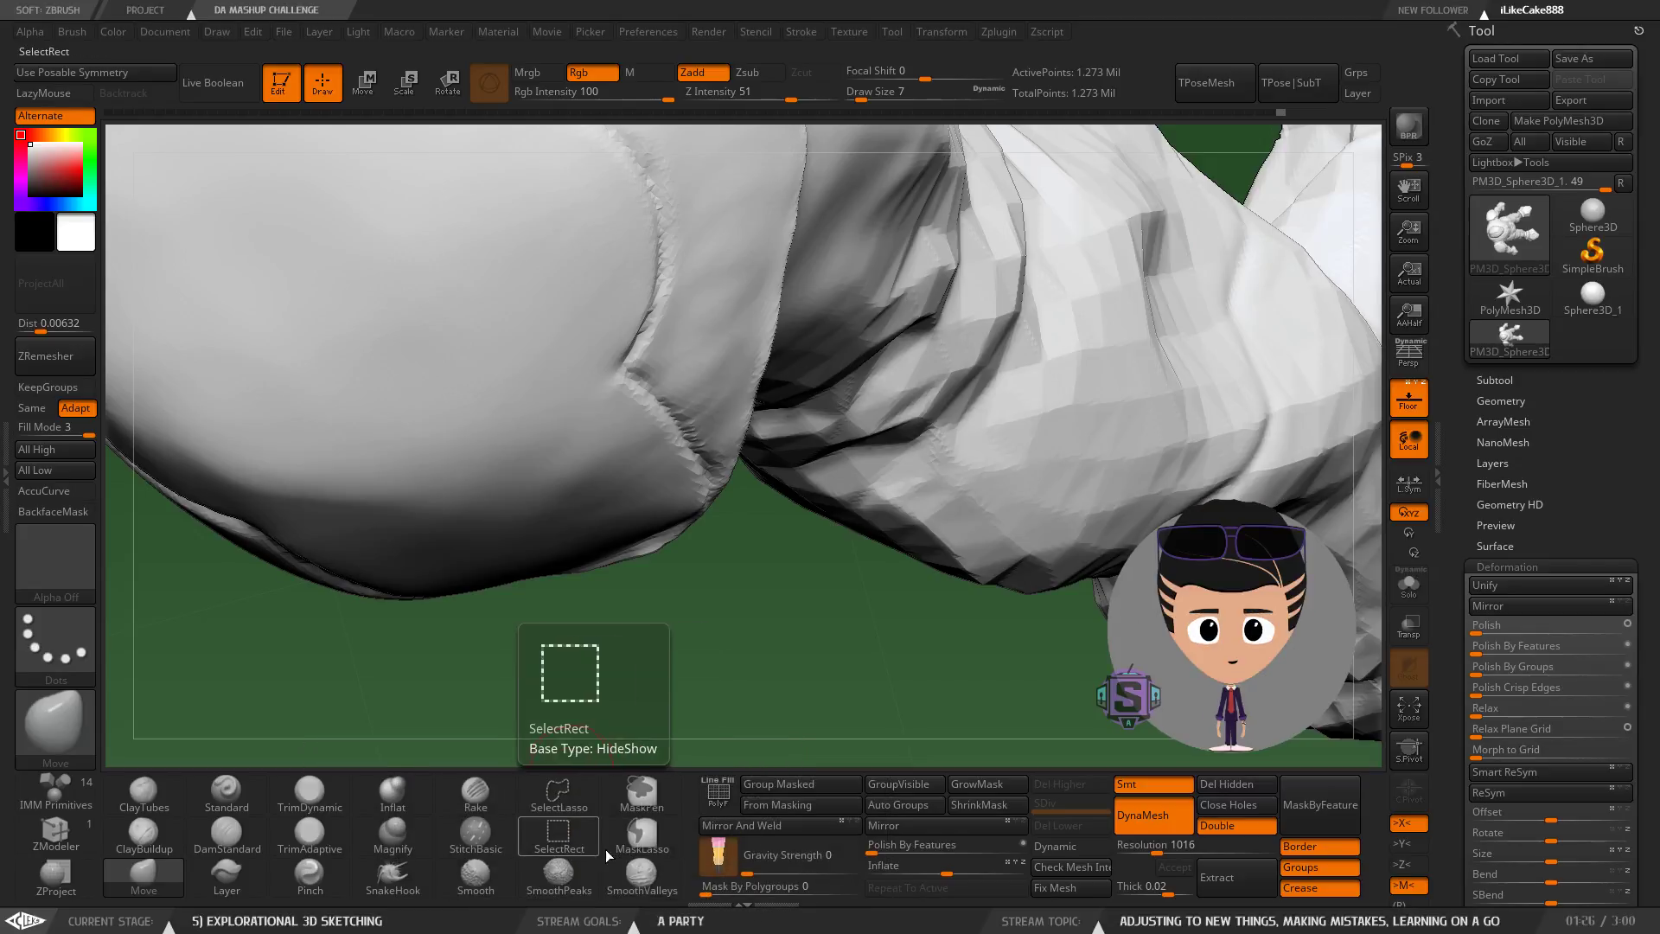
left_click(643, 891)
left_click(574, 882)
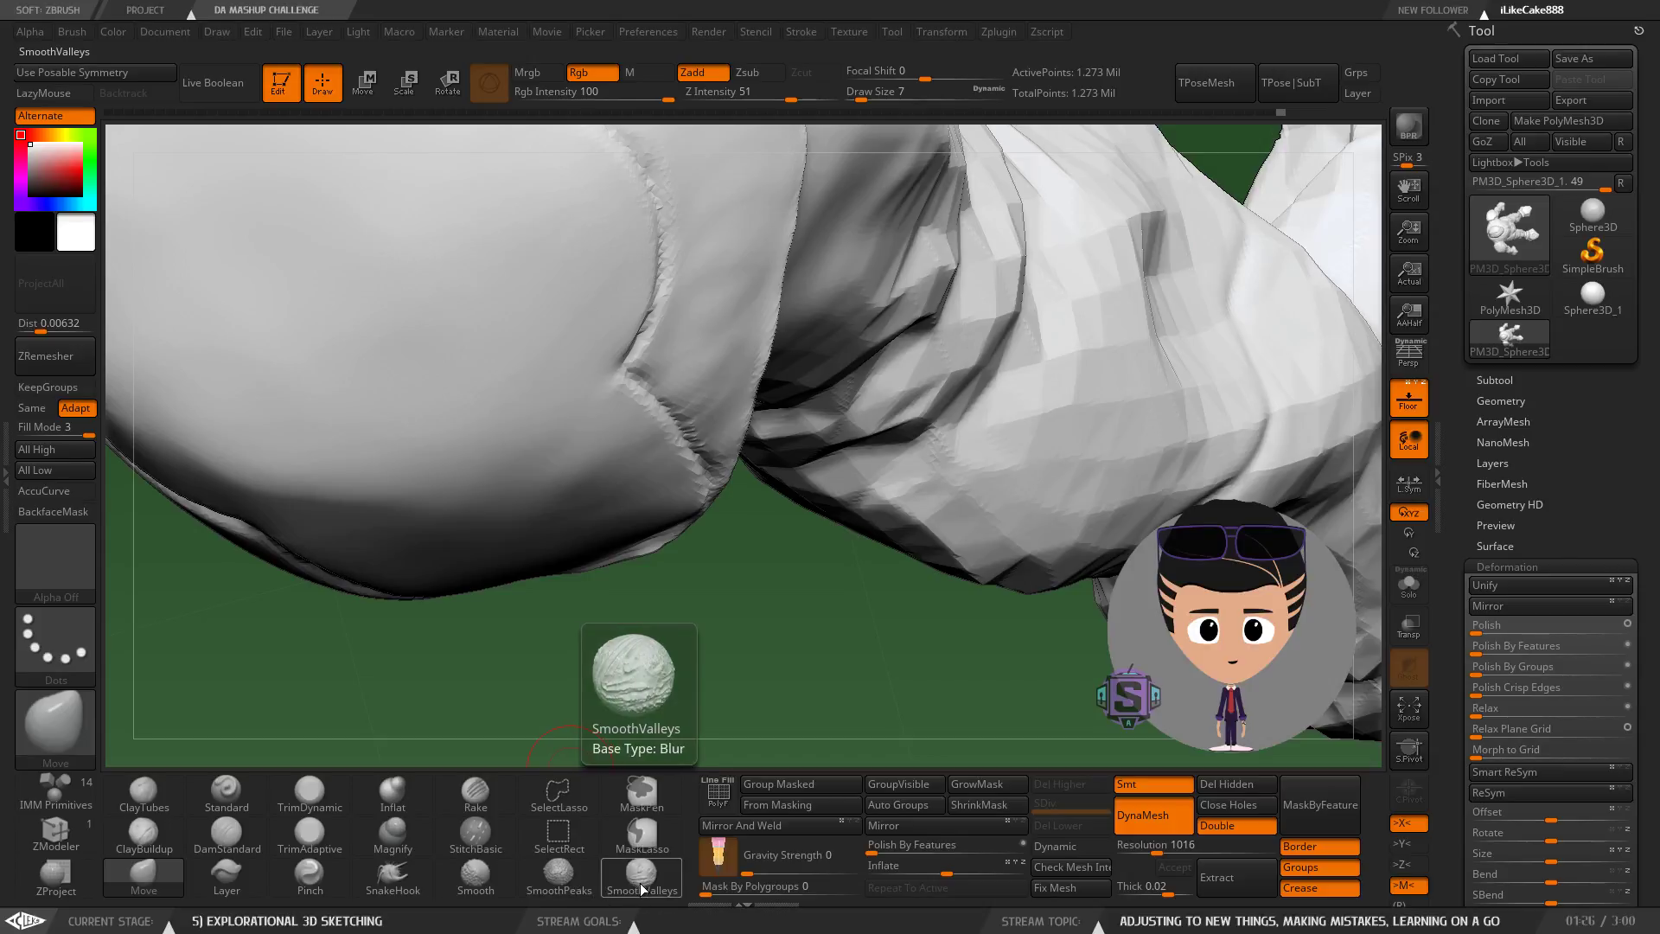
Smooth the shoulder panel's strip between the curved recess and the outer edge with the SmoothPeaks brush at draw size 7.
mouse_move(850, 352)
right_mouse_down()
mouse_move(830, 258)
mouse_move(813, 251)
right_mouse_up()
key("shift")
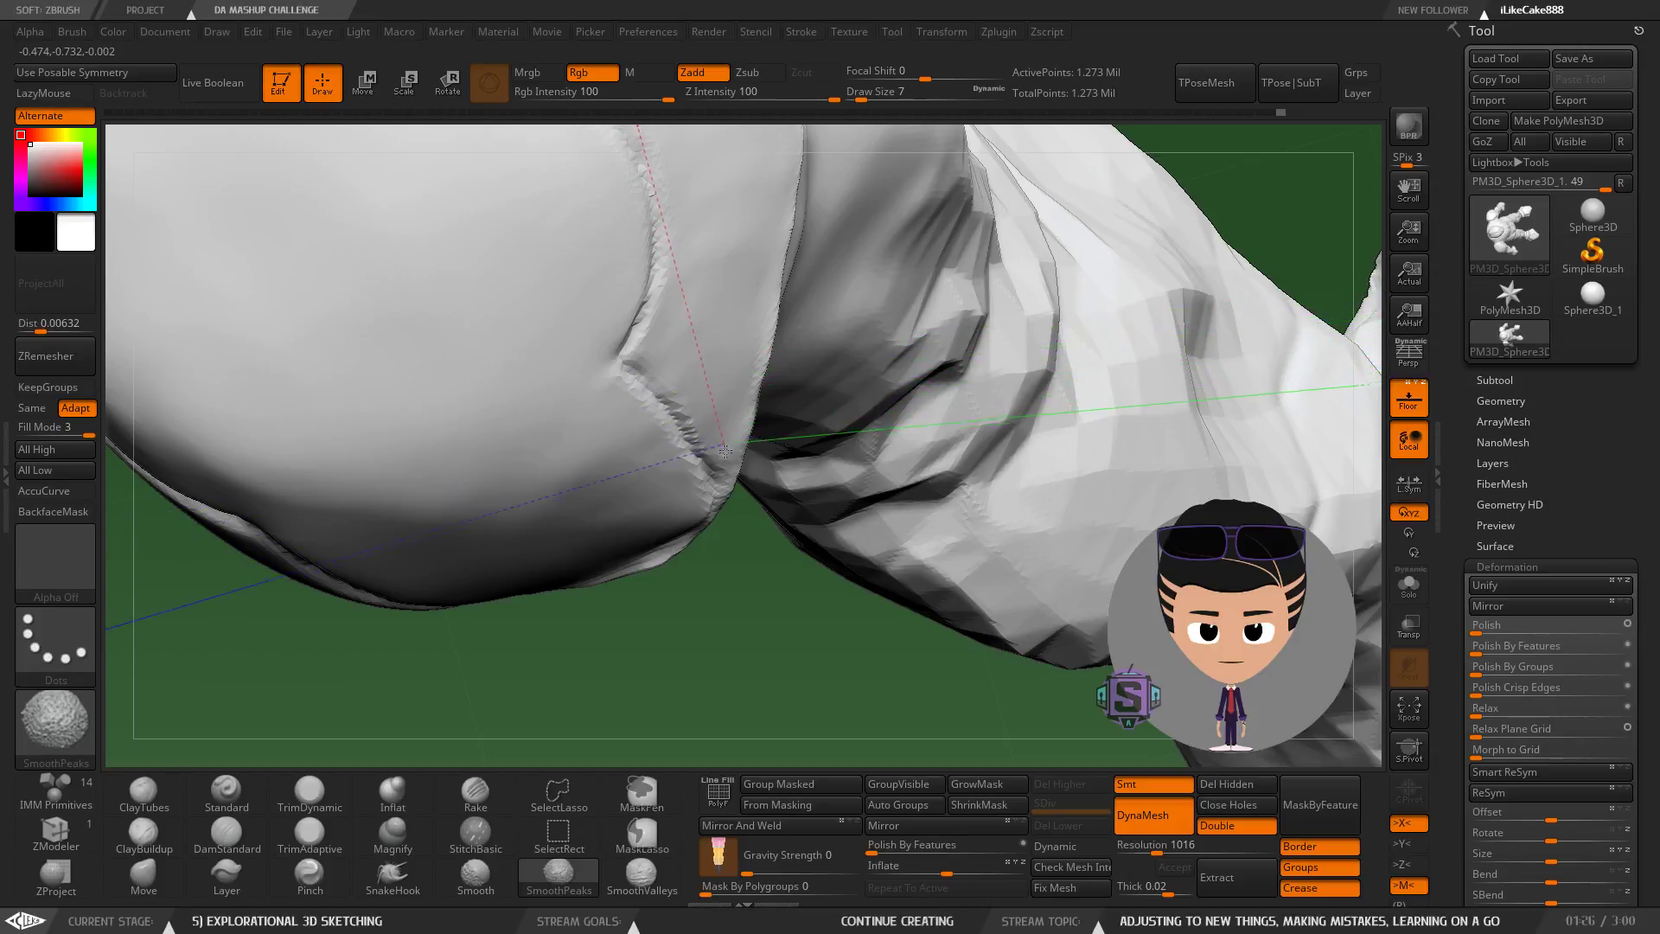
left_click_drag(725, 451, 701, 314, "shift")
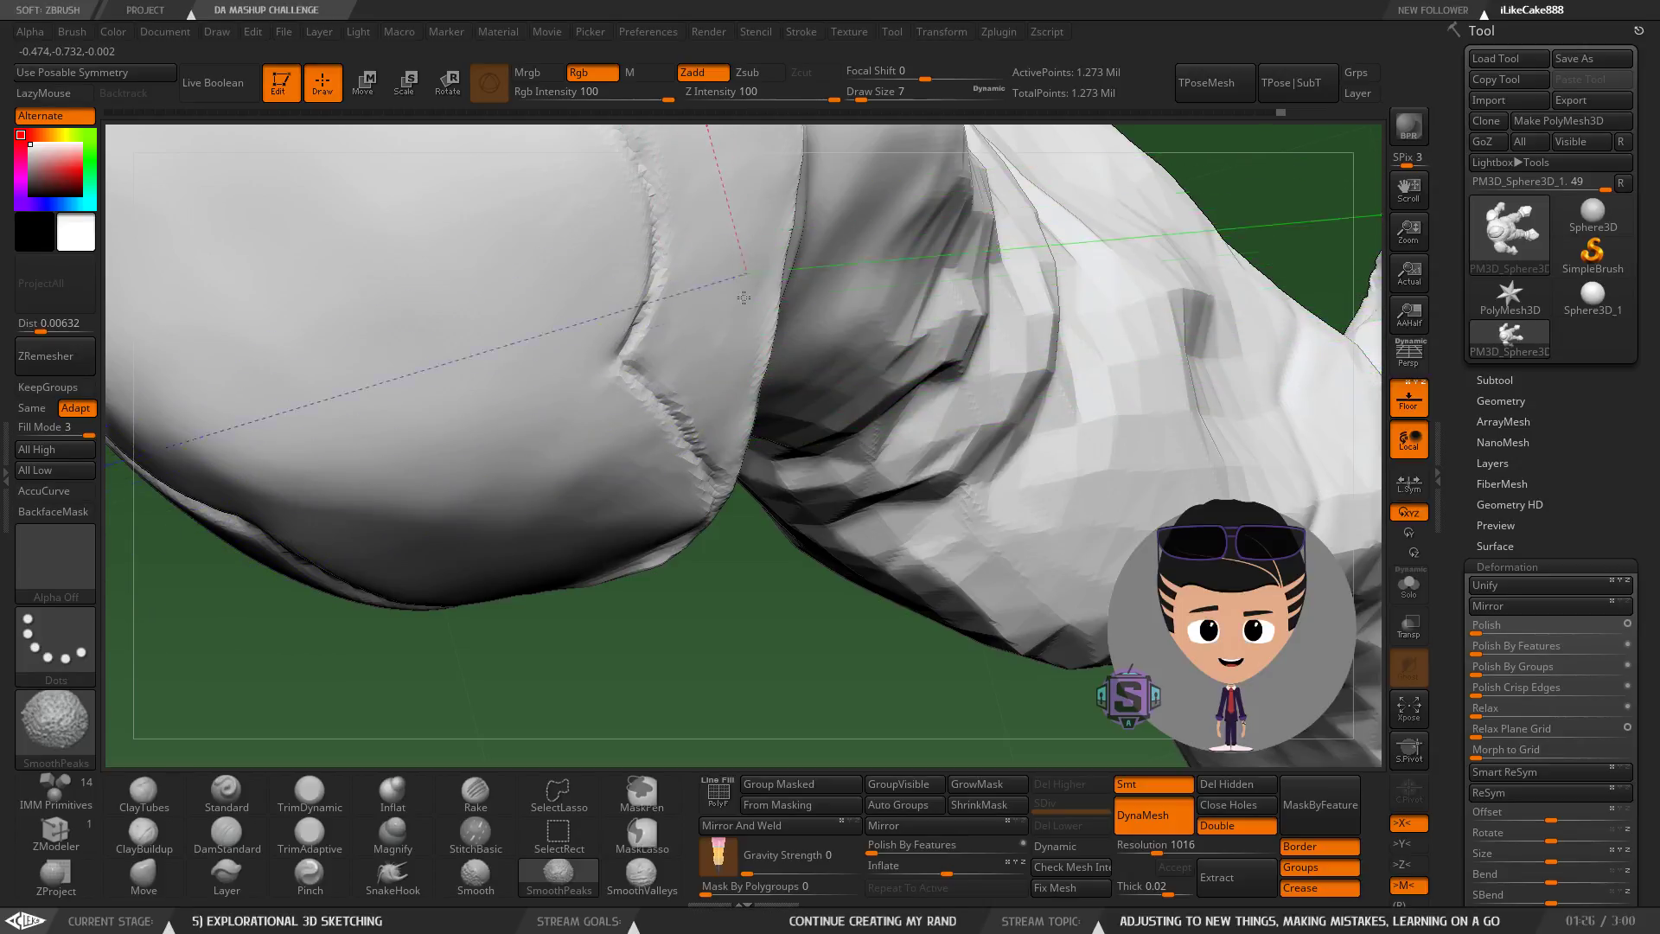
mouse_move(743, 298)
right_mouse_down()
mouse_move(734, 358)
mouse_move(815, 353)
right_mouse_up()
key("ctrl")
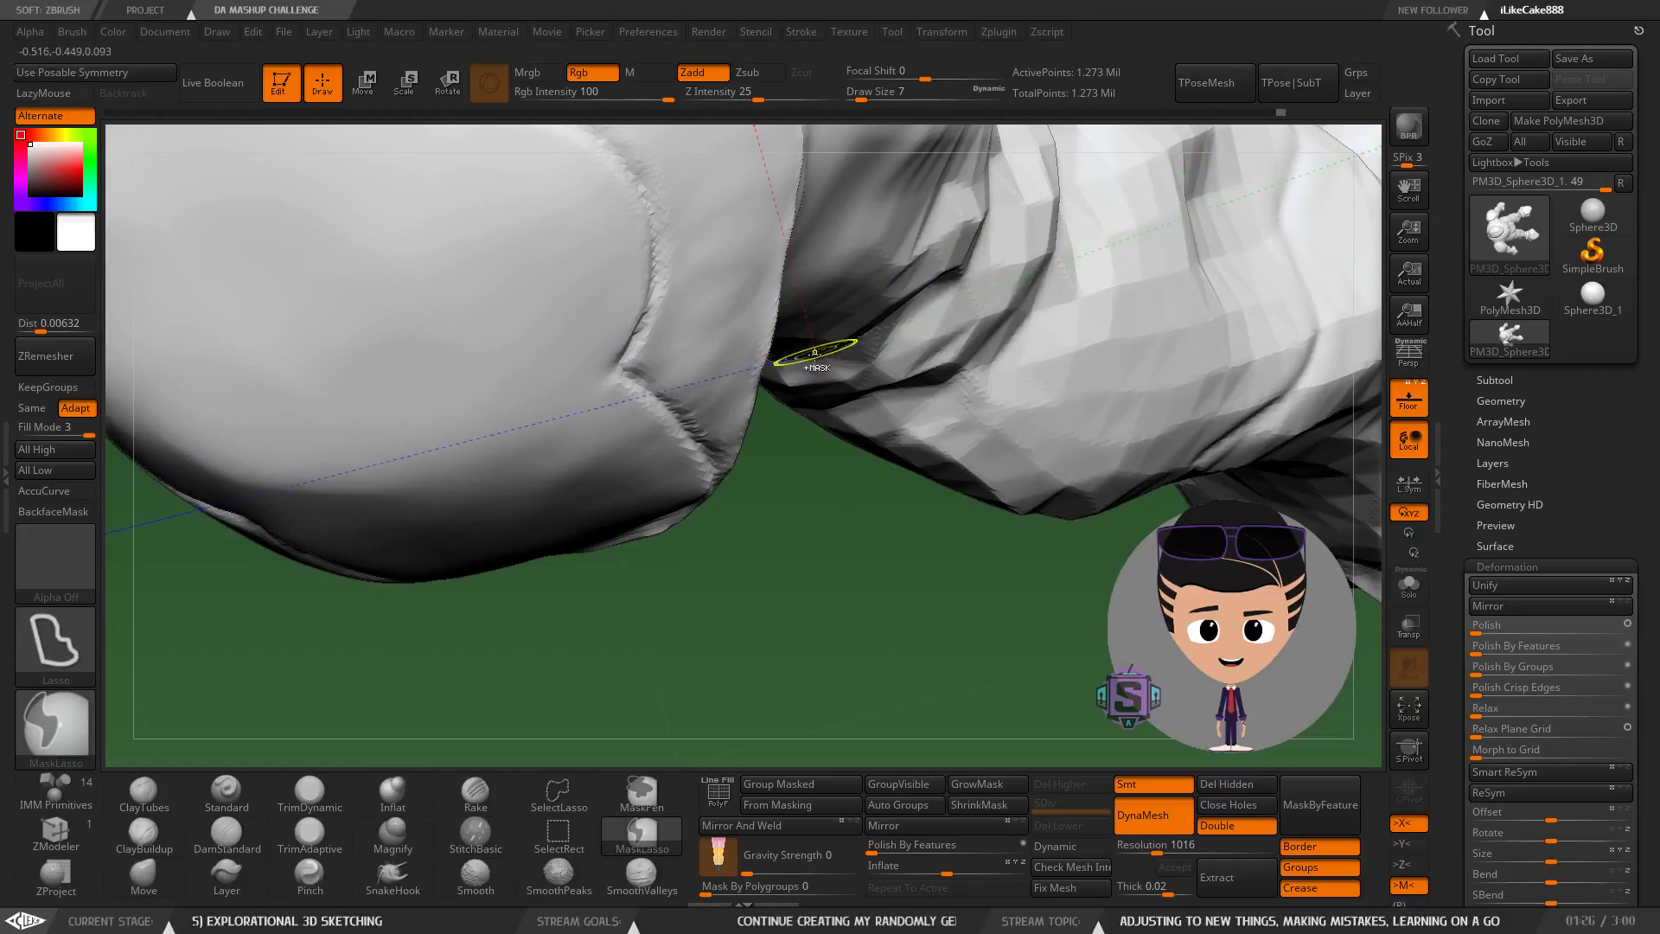
left_click_drag(772, 534, 849, 641, "ctrl")
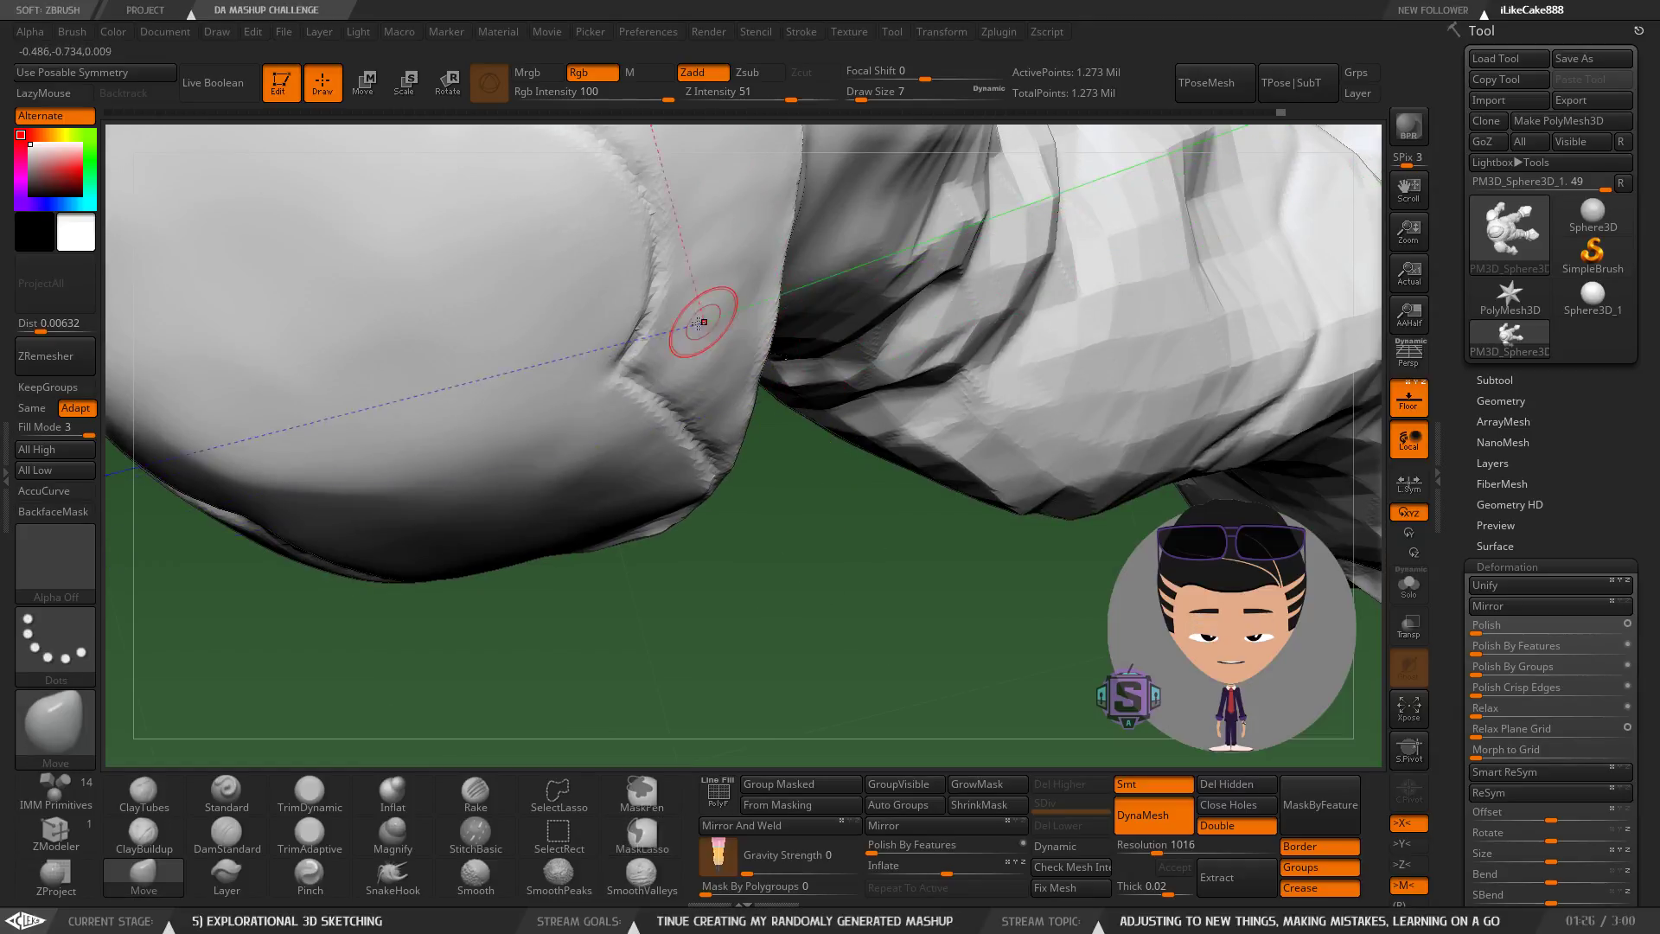
right_click_drag(699, 323, 718, 329)
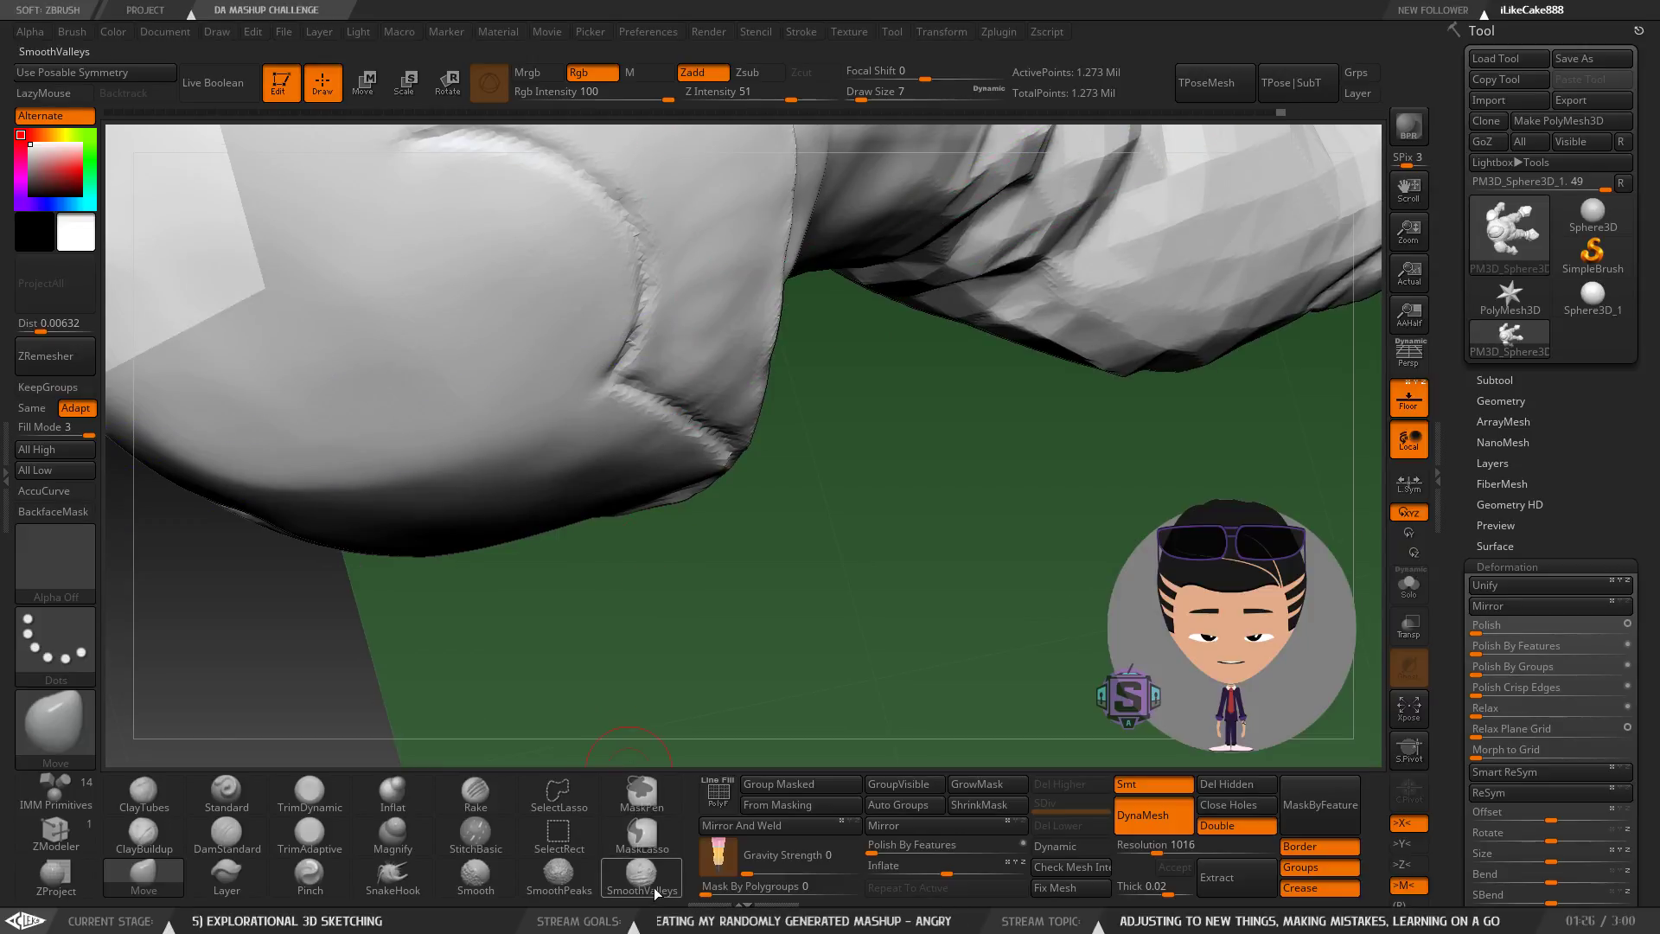
Keep SmoothPeaks as the smoothing brush and even out the strip above the panel's lower corner crease from several angles.
key("shift")
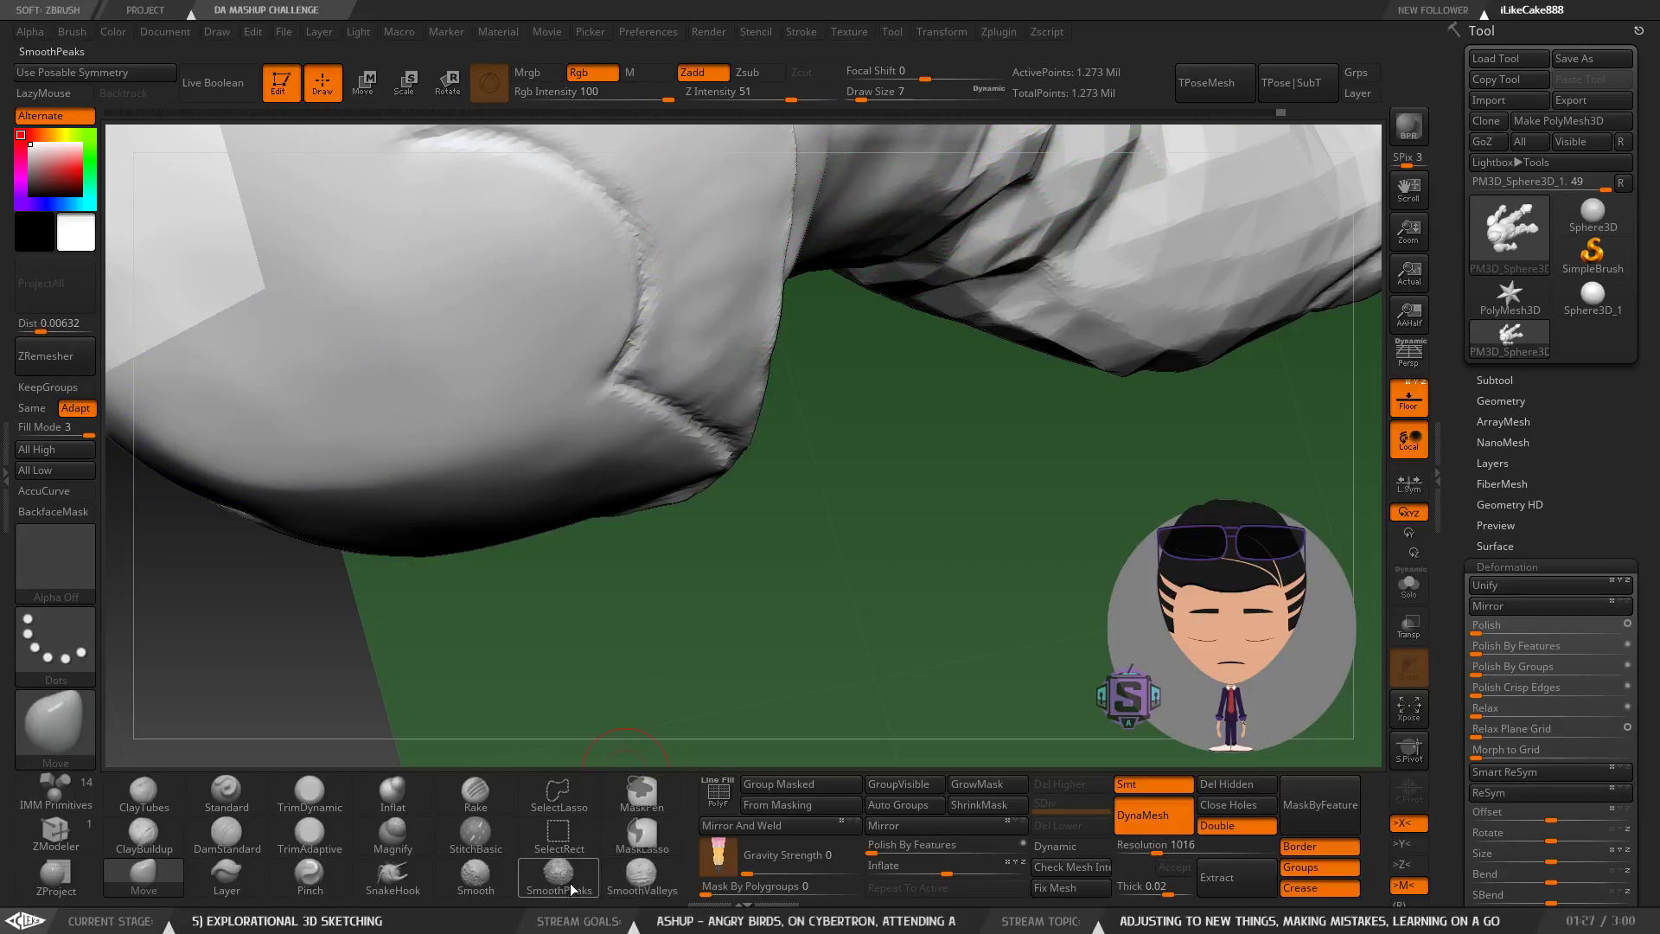
mouse_move(729, 243)
right_mouse_down()
mouse_move(726, 259)
mouse_move(708, 193)
mouse_move(720, 270)
right_mouse_up()
key("shift")
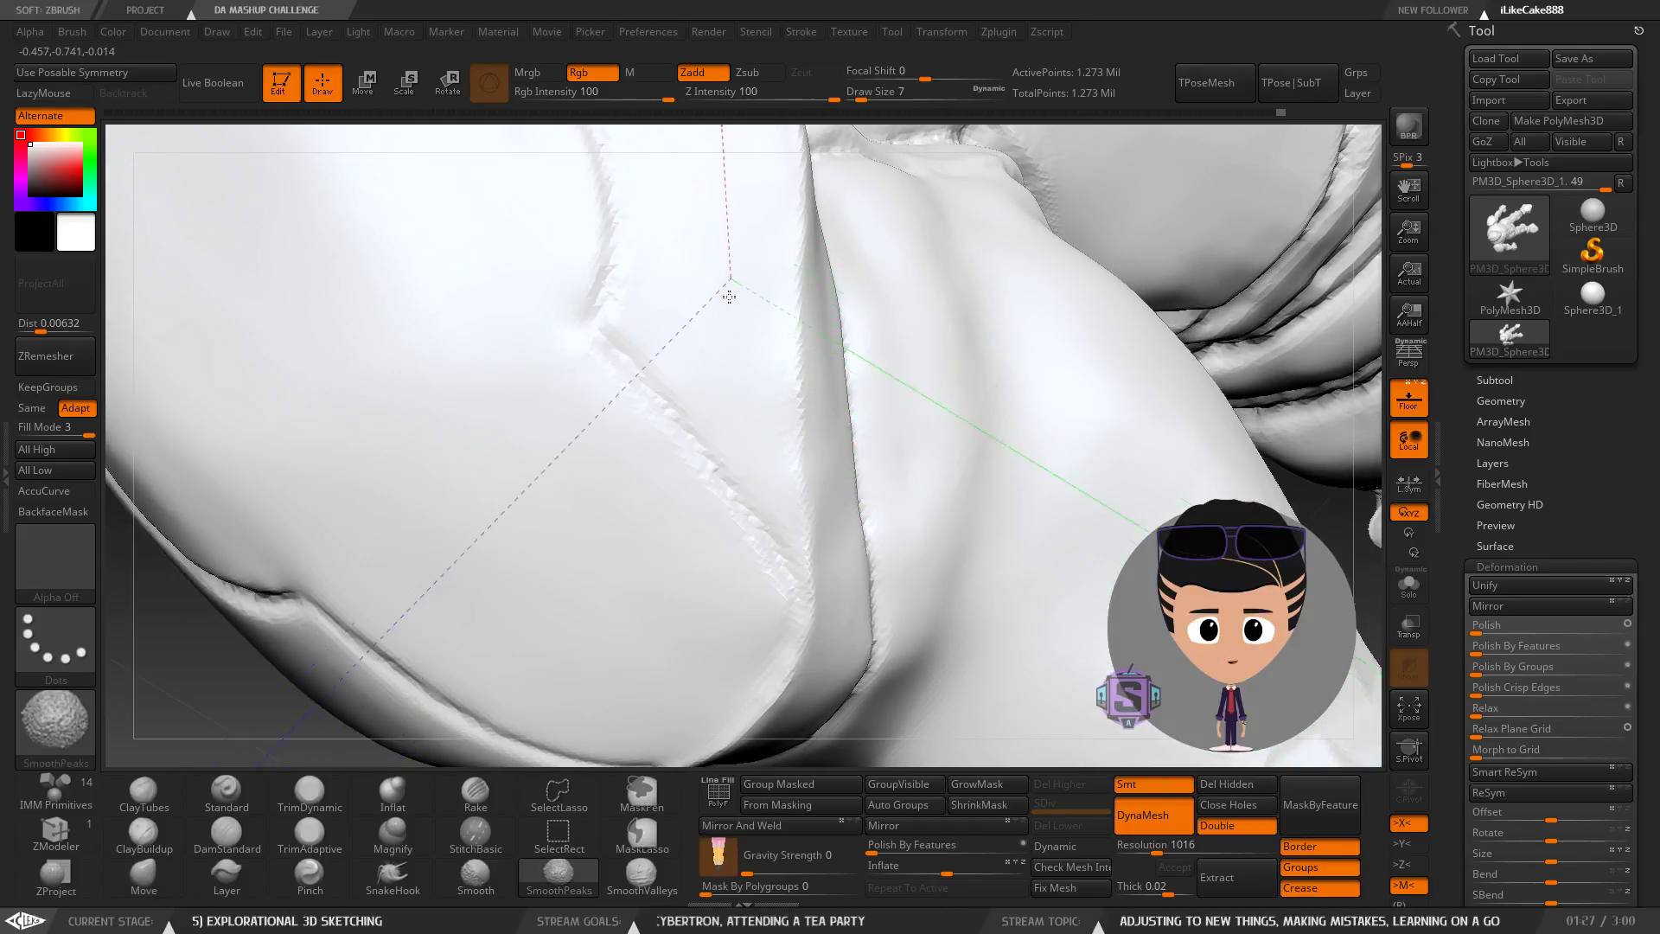
mouse_move(729, 297)
right_mouse_down()
mouse_move(678, 415)
mouse_move(714, 542)
mouse_move(686, 371)
right_mouse_up()
key("shift")
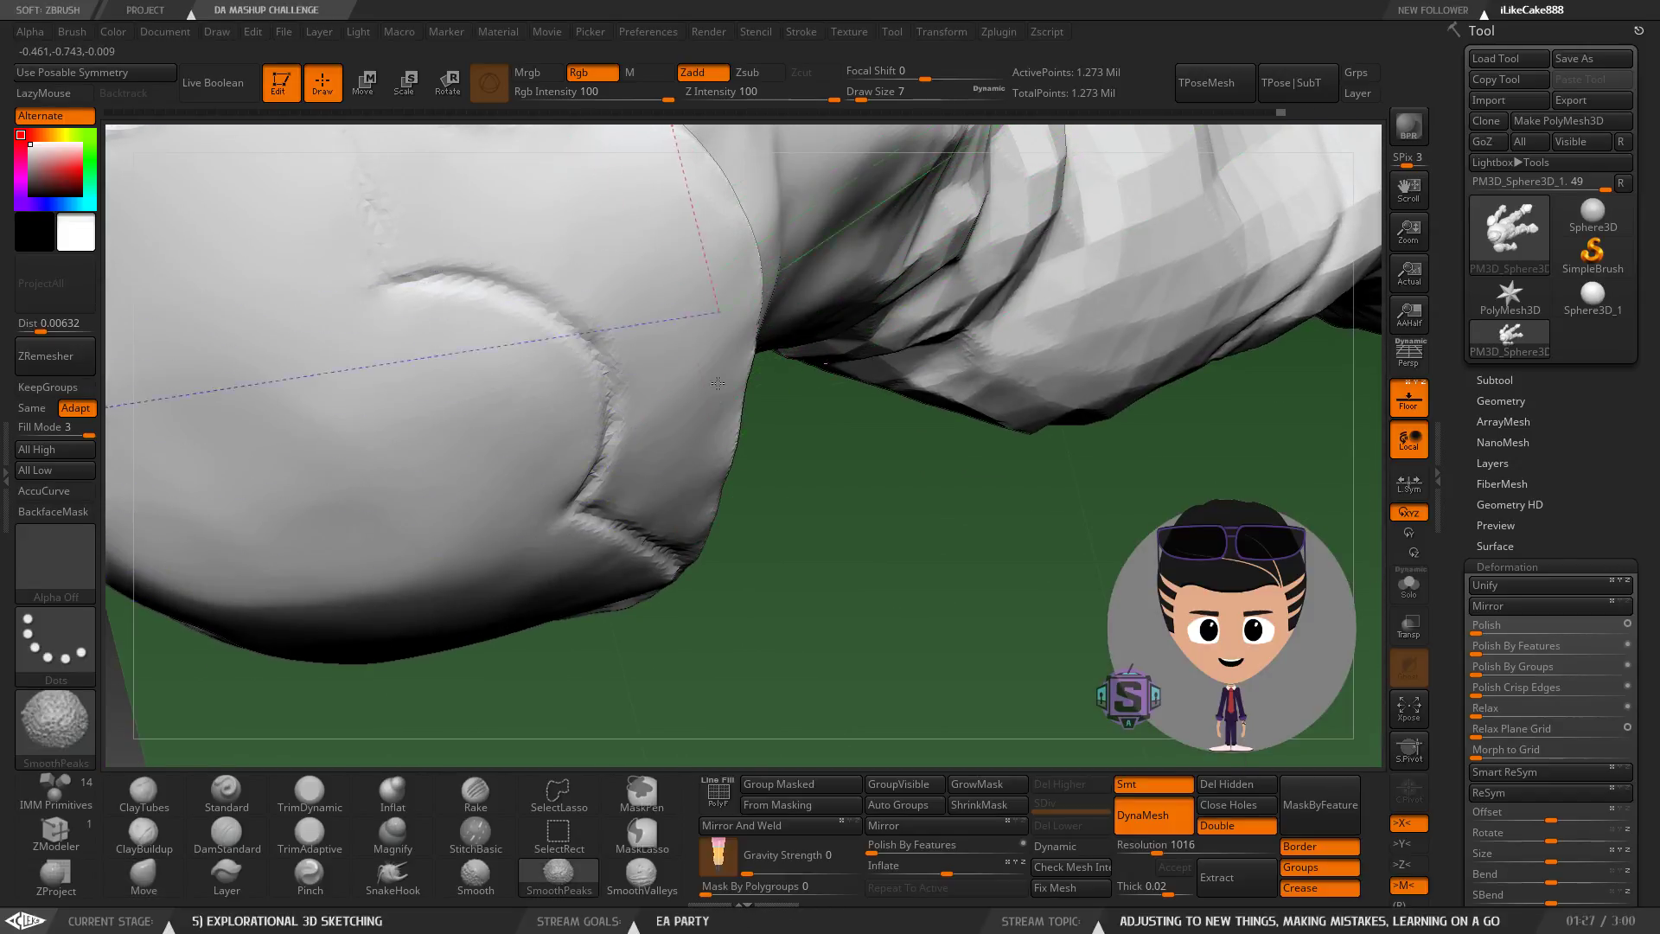
Adjust the edge strip beside the curved recess with the Move brush at draw size 7.
mouse_move(655, 398)
right_mouse_down()
mouse_move(721, 454)
mouse_move(691, 576)
right_mouse_up()
left_click(144, 880)
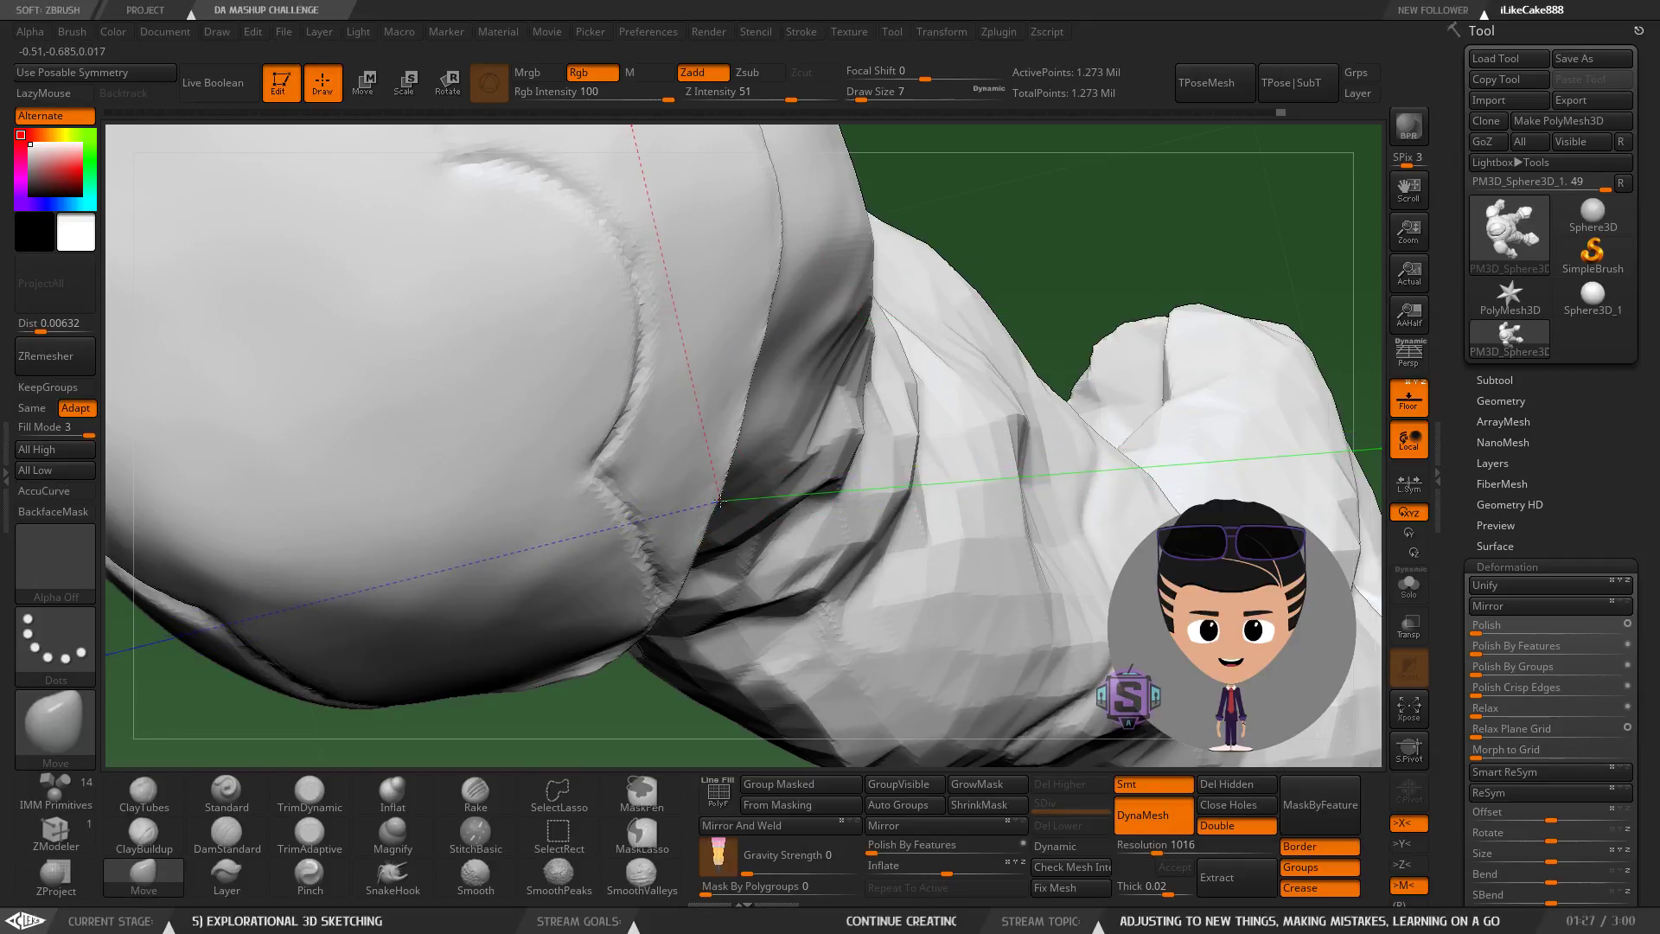
mouse_move(752, 502)
right_mouse_down()
mouse_move(688, 399)
mouse_move(753, 198)
mouse_move(655, 292)
right_mouse_up()
Try to reshape the top of the shoulder panel with the Move brush at draw size 16.
mouse_move(791, 409)
right_mouse_down()
mouse_move(766, 432)
mouse_move(894, 412)
mouse_move(790, 405)
mouse_move(532, 307)
mouse_move(637, 344)
mouse_move(631, 425)
right_mouse_up()
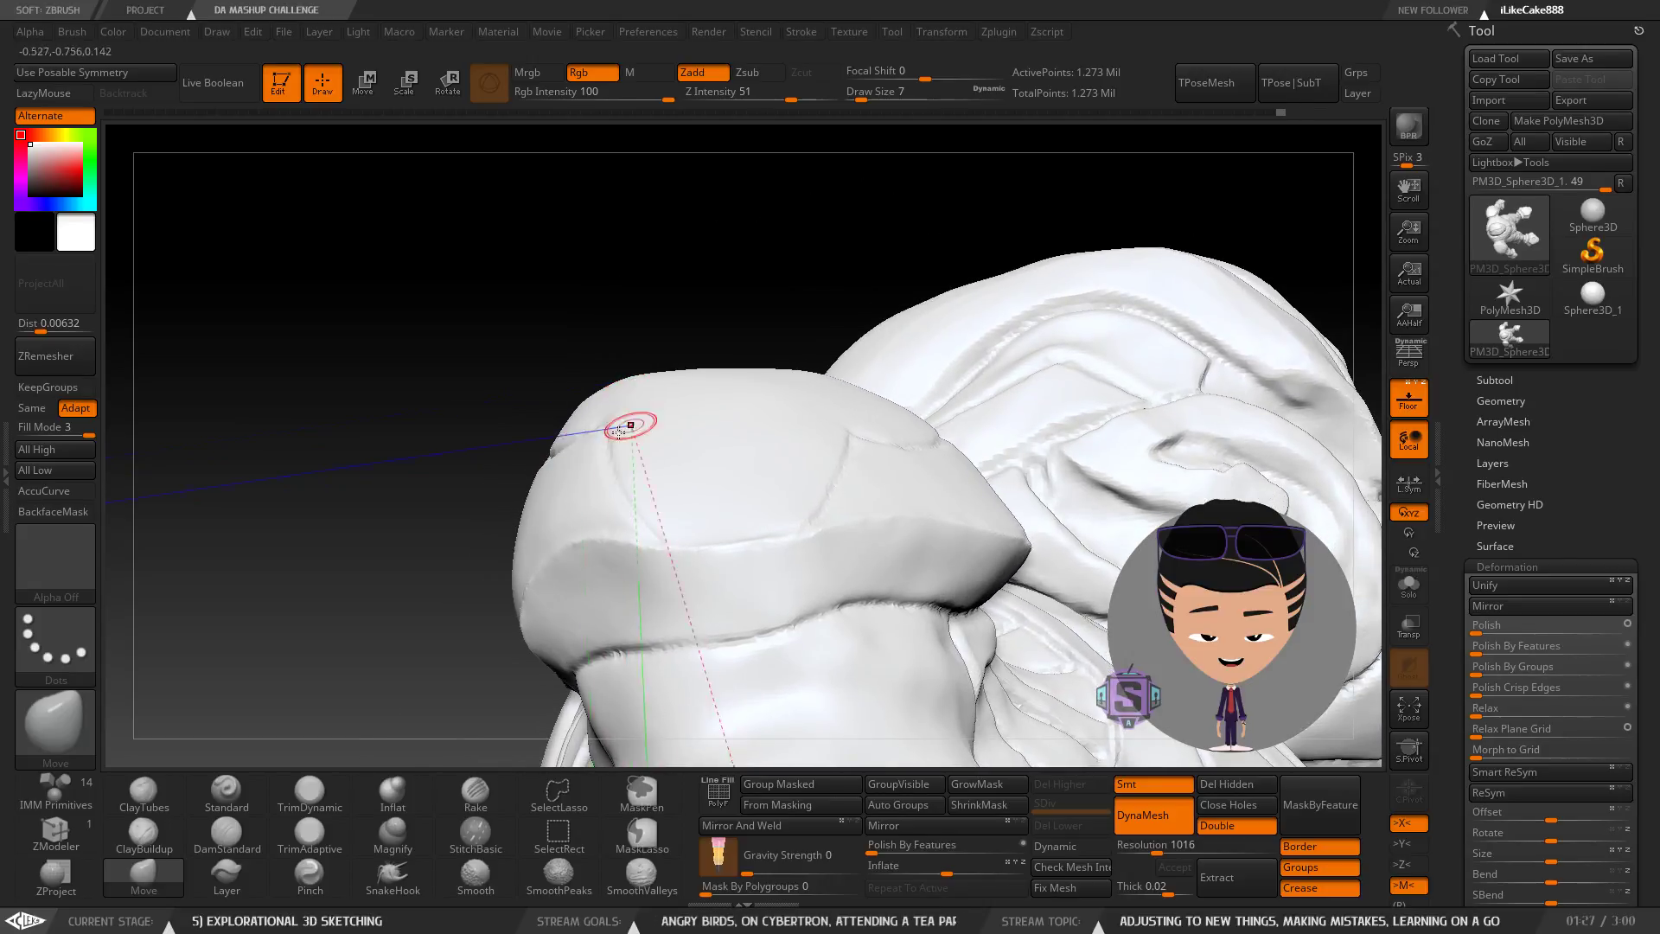
key("b")
key("s")
left_click_drag(484, 392, 498, 392)
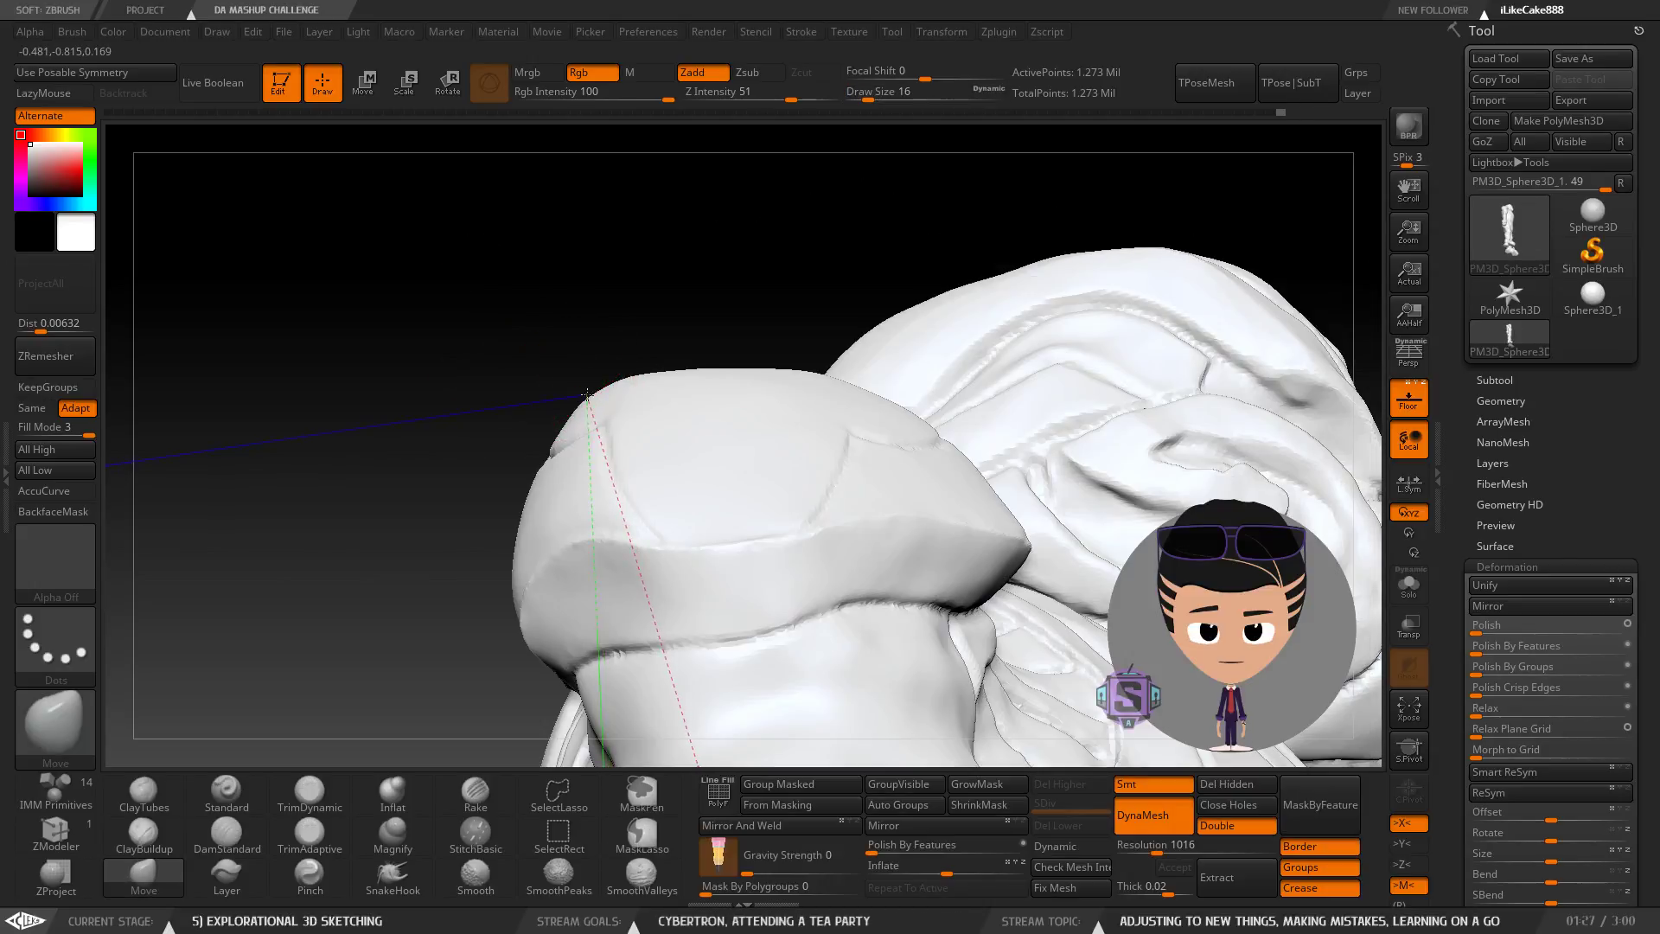
key("ctrl+z")
Reshape the top contour of the shoulder panel with the Move brush at draw size 35.
key("s")
left_click_drag(588, 375, 598, 376)
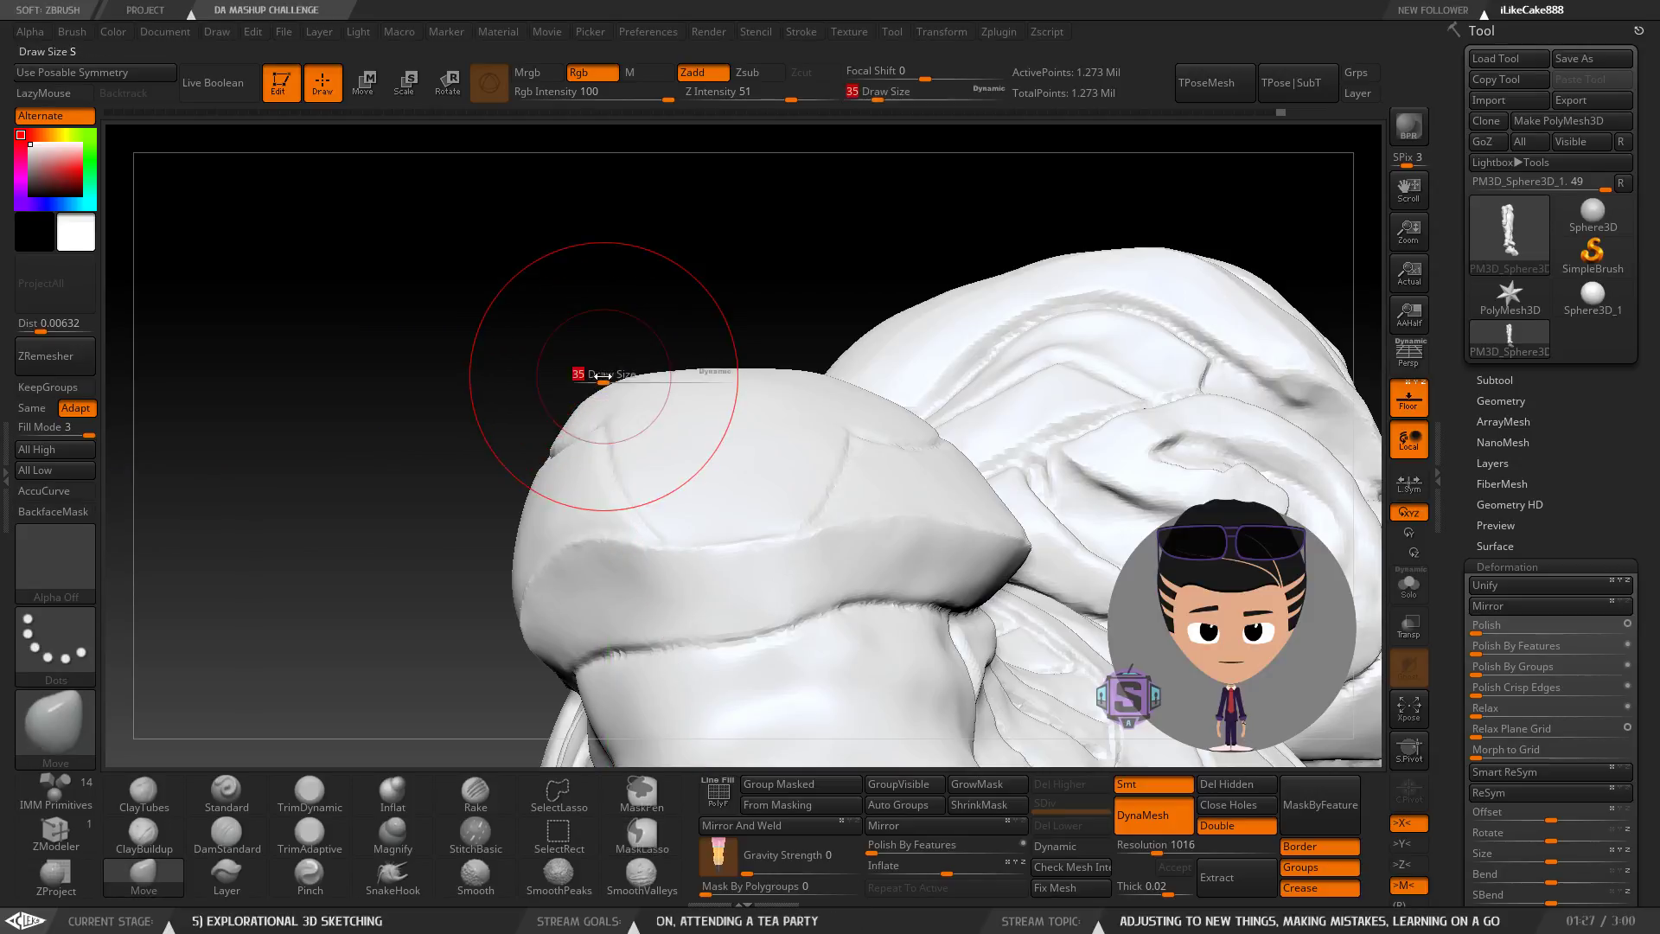
right_click_drag(486, 505, 512, 523)
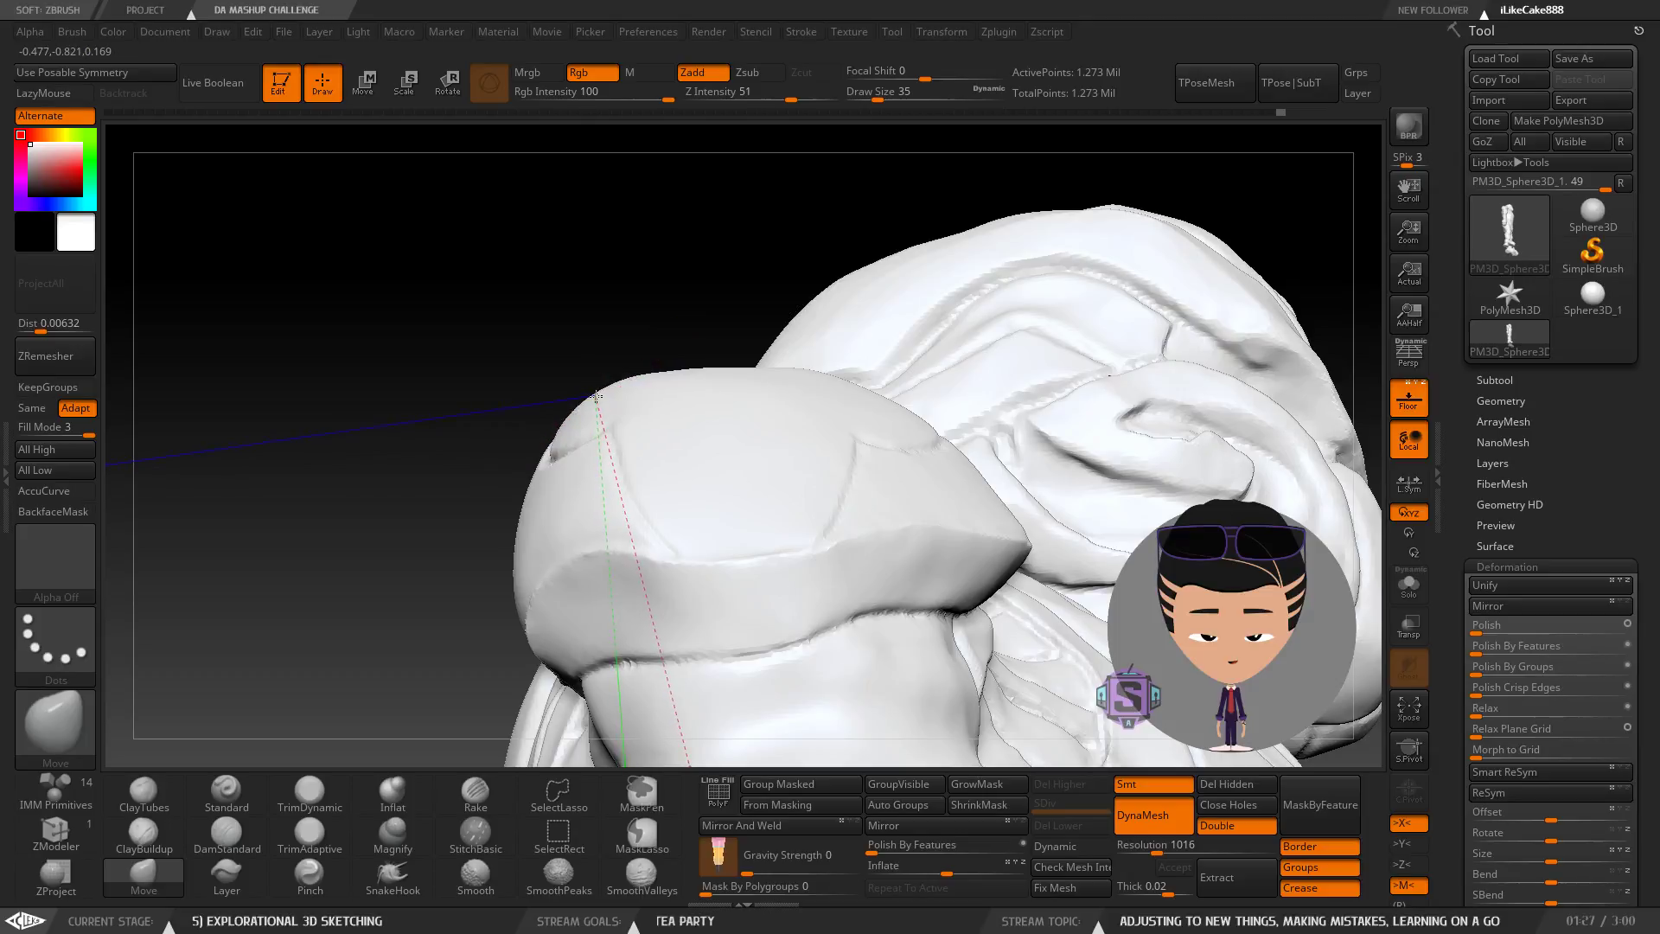
mouse_move(612, 419)
right_mouse_down()
mouse_move(678, 423)
mouse_move(745, 354)
mouse_move(685, 370)
right_mouse_up()
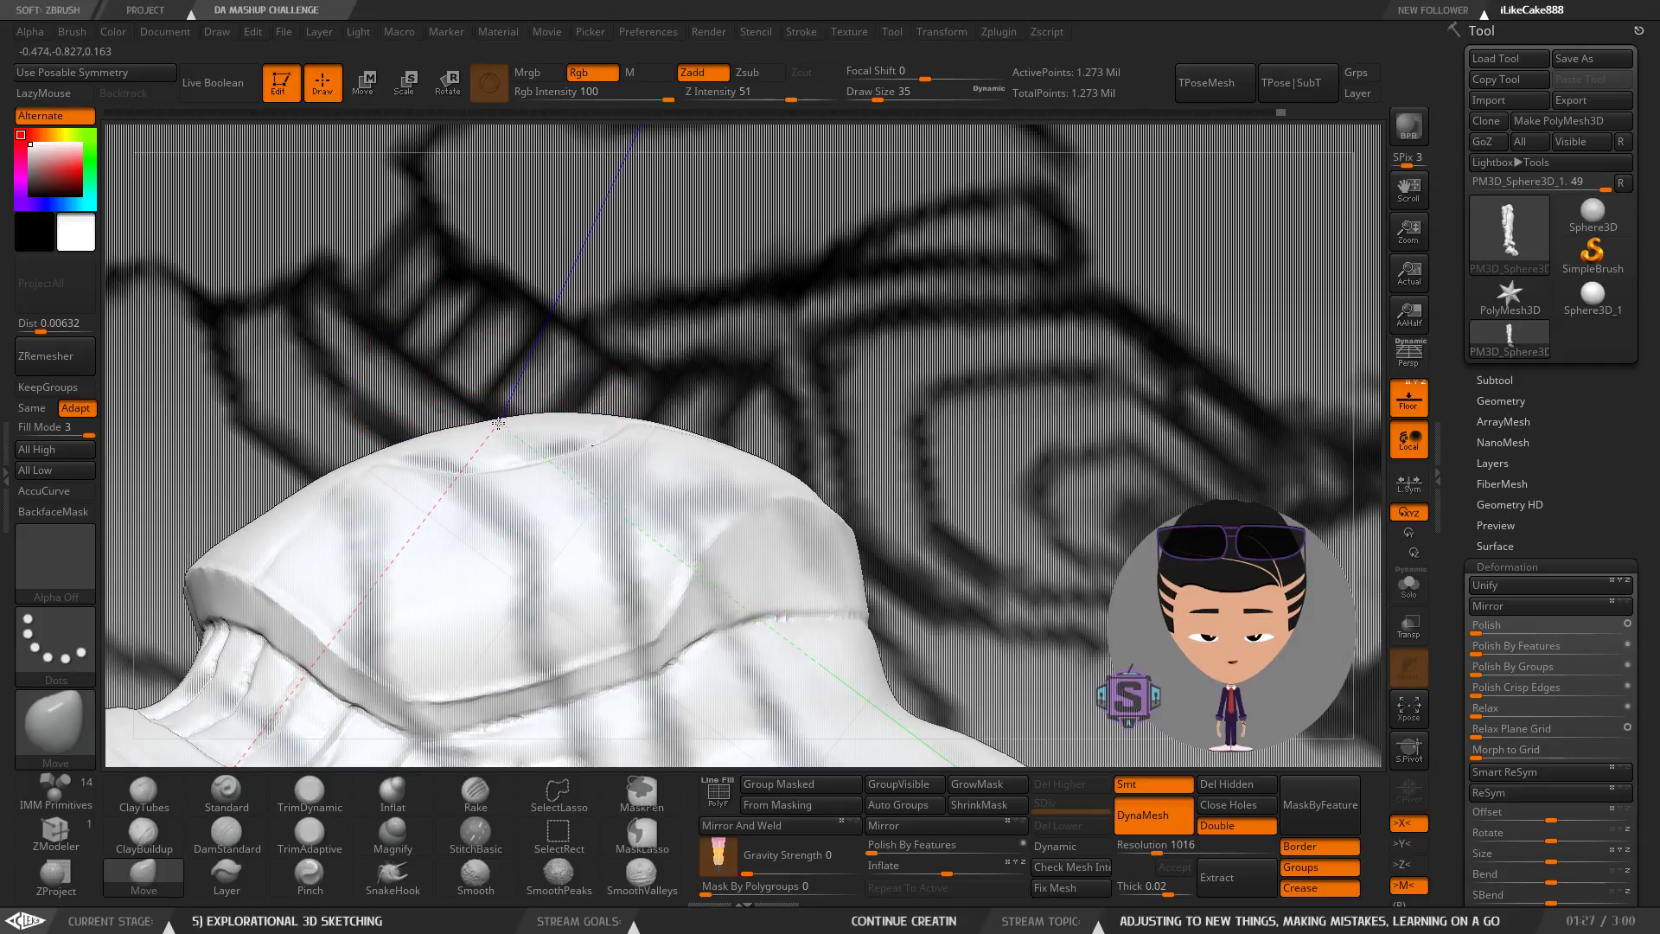
mouse_move(498, 461)
right_mouse_down()
mouse_move(526, 445)
mouse_move(498, 460)
right_mouse_up()
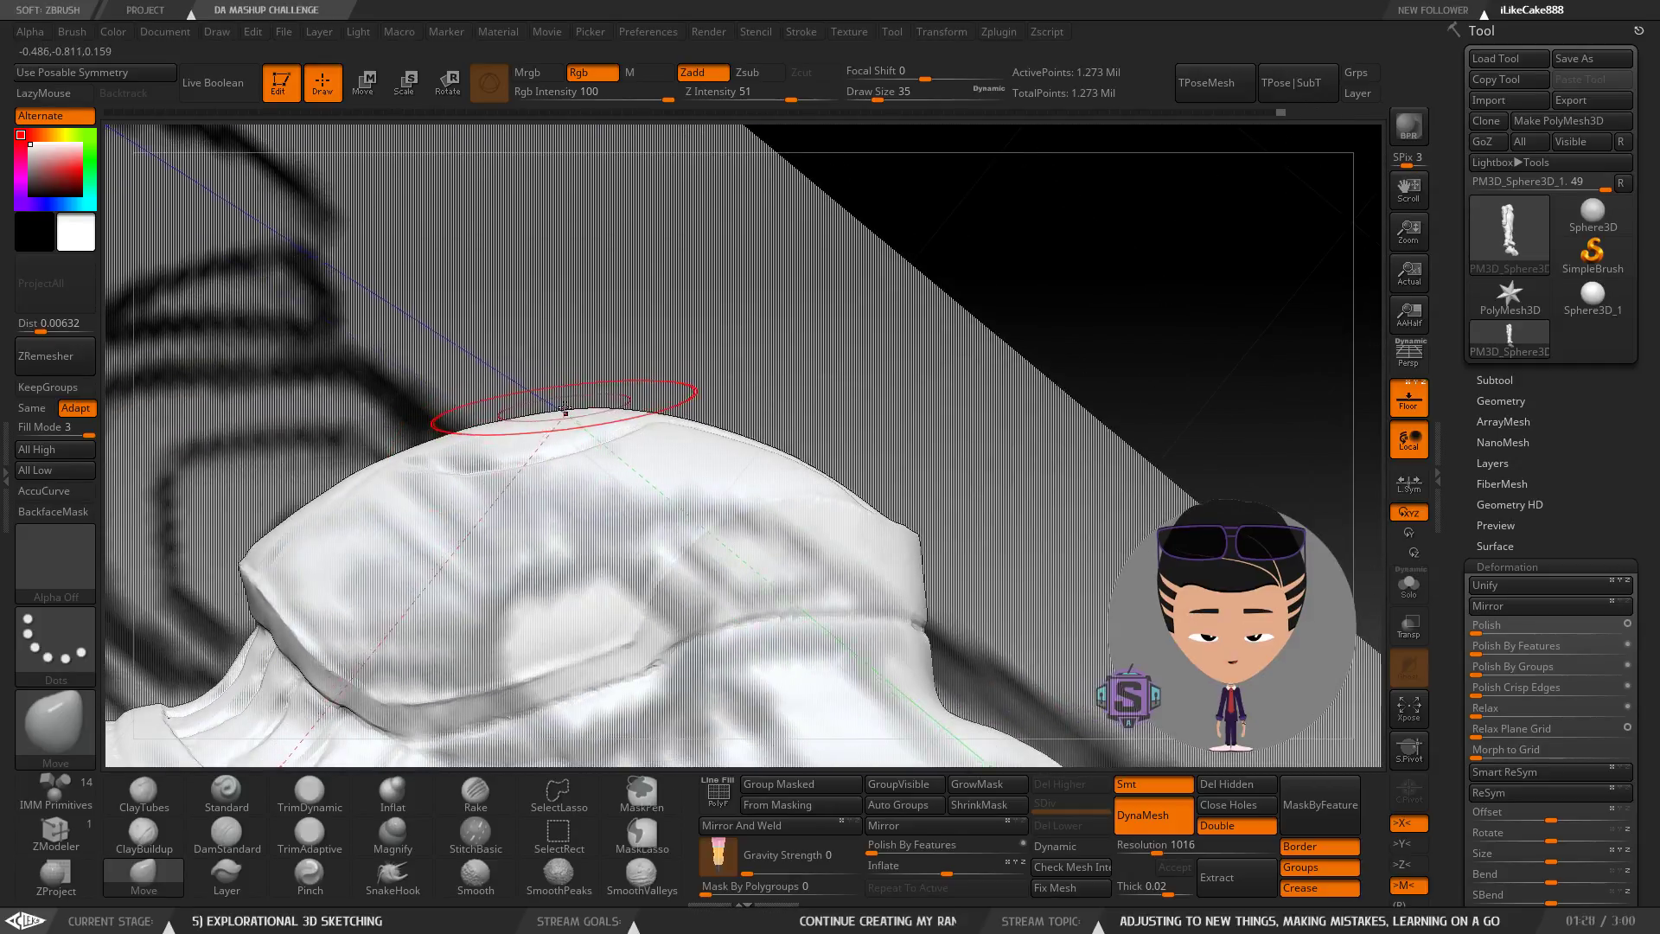
Fit the shoulder panel's outer silhouette to the front reference drawing with the Move brush at draw size 35.
mouse_move(566, 415)
right_mouse_down()
mouse_move(811, 452)
mouse_move(845, 473)
mouse_move(804, 464)
mouse_move(801, 393)
mouse_move(824, 331)
mouse_move(796, 317)
right_mouse_up()
right_click_drag(864, 246, 757, 389, "alt")
right_click_drag(643, 372, 654, 422, "ctrl")
mouse_move(567, 370)
right_mouse_down("alt")
mouse_move(640, 430)
mouse_move(588, 458)
right_mouse_up("alt")
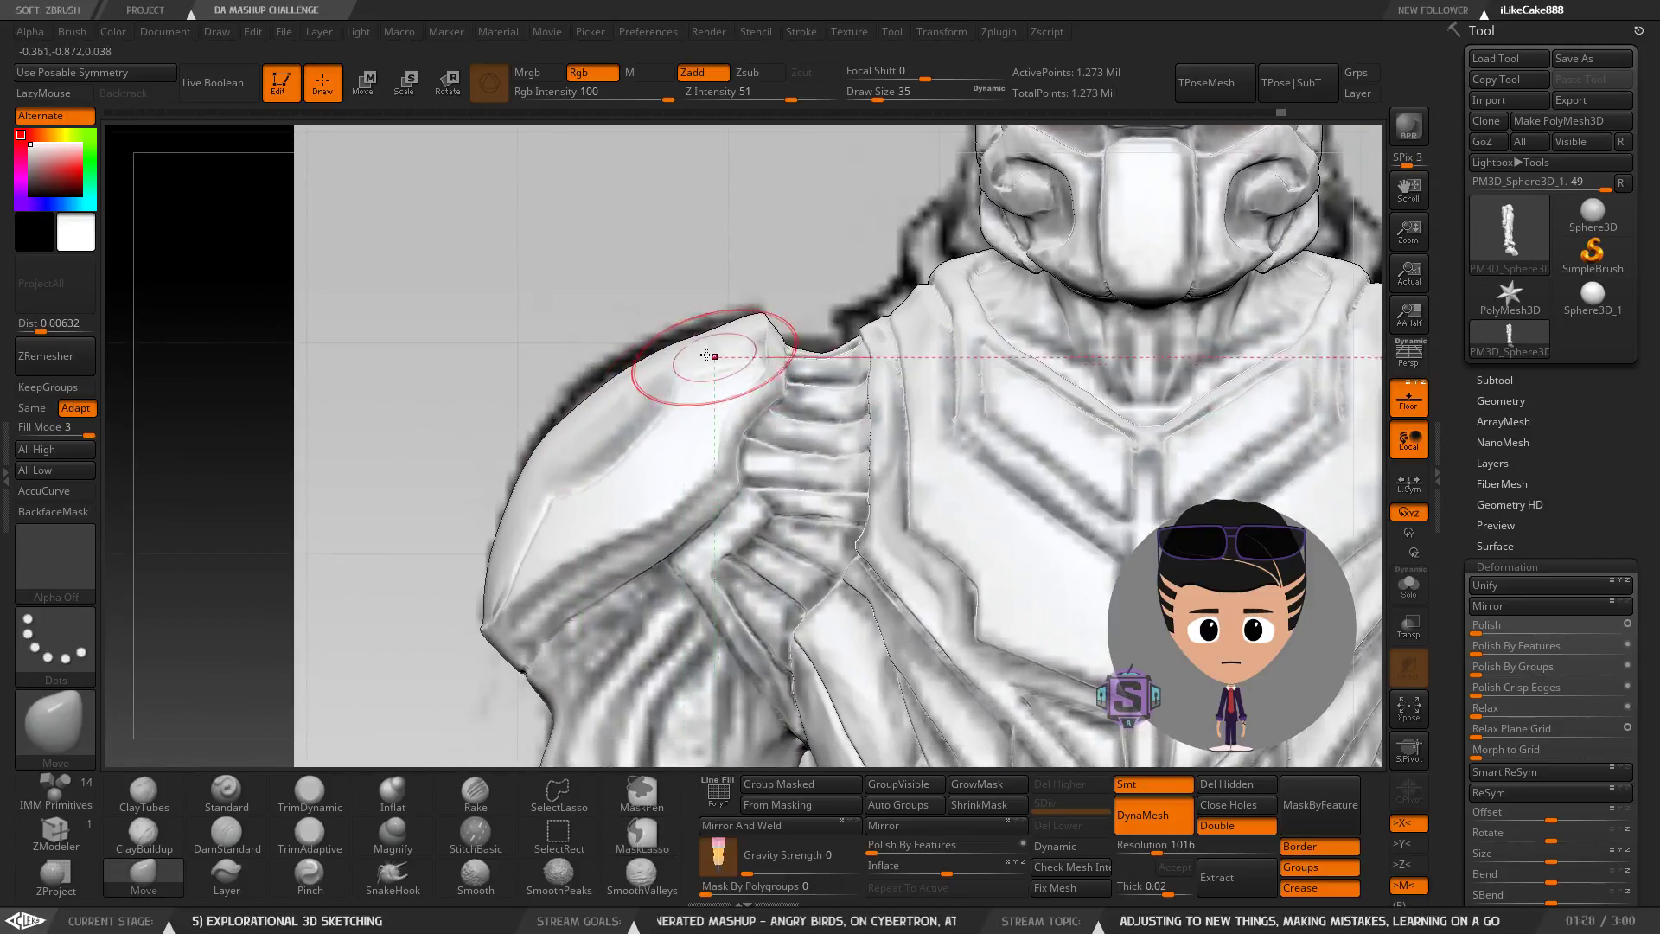
right_click_drag(597, 393, 590, 405, "ctrl")
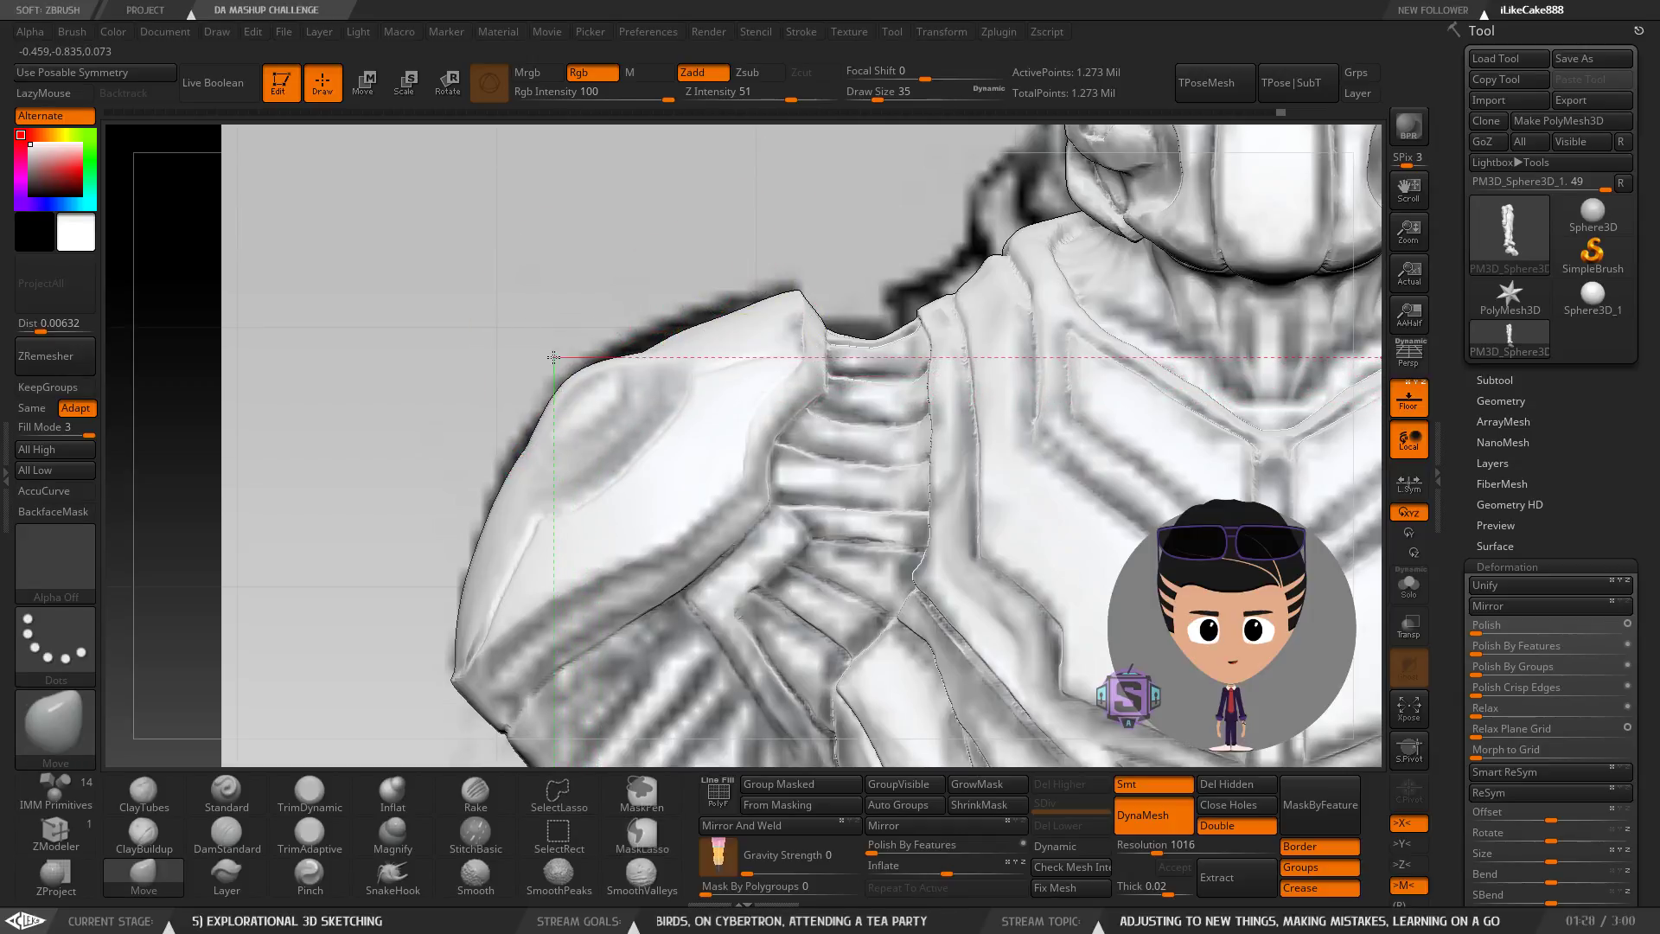
right_click_drag(745, 467, 633, 194, "ctrl")
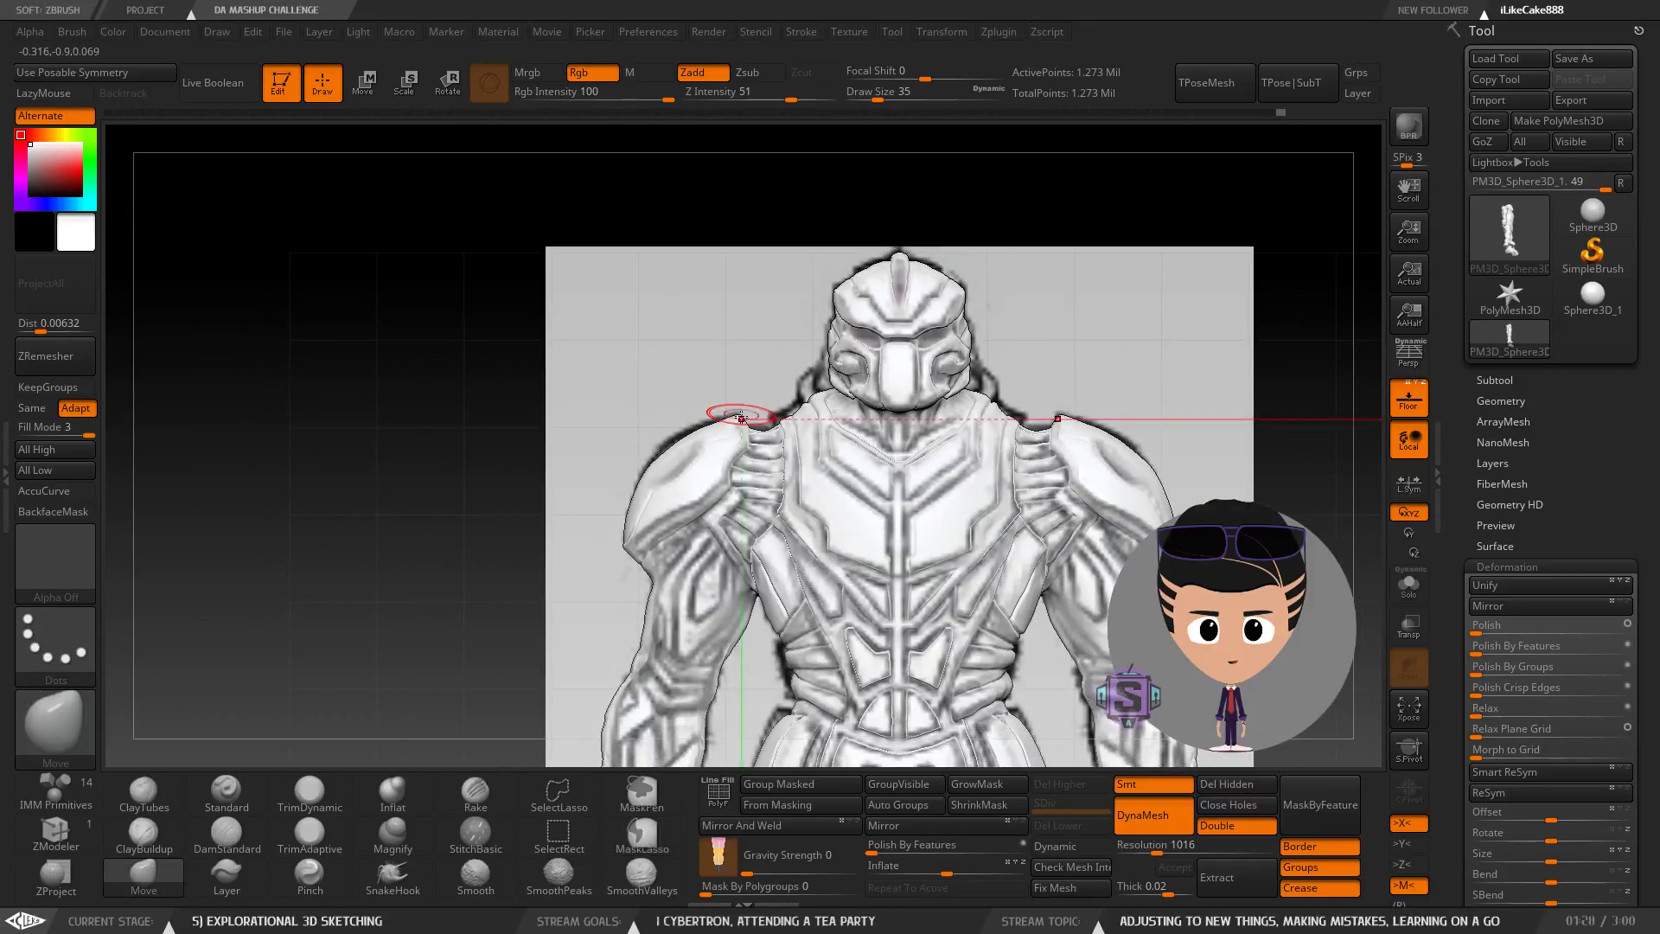
Switch to the DamStandard brush at draw size 9 and sharpen the creases on the shoulder panel's outer face.
mouse_move(763, 480)
right_mouse_down()
mouse_move(896, 467)
mouse_move(745, 529)
mouse_move(830, 471)
mouse_move(833, 397)
mouse_move(816, 377)
mouse_move(666, 532)
mouse_move(830, 517)
mouse_move(908, 545)
mouse_move(808, 423)
mouse_move(739, 481)
mouse_move(635, 427)
right_mouse_up()
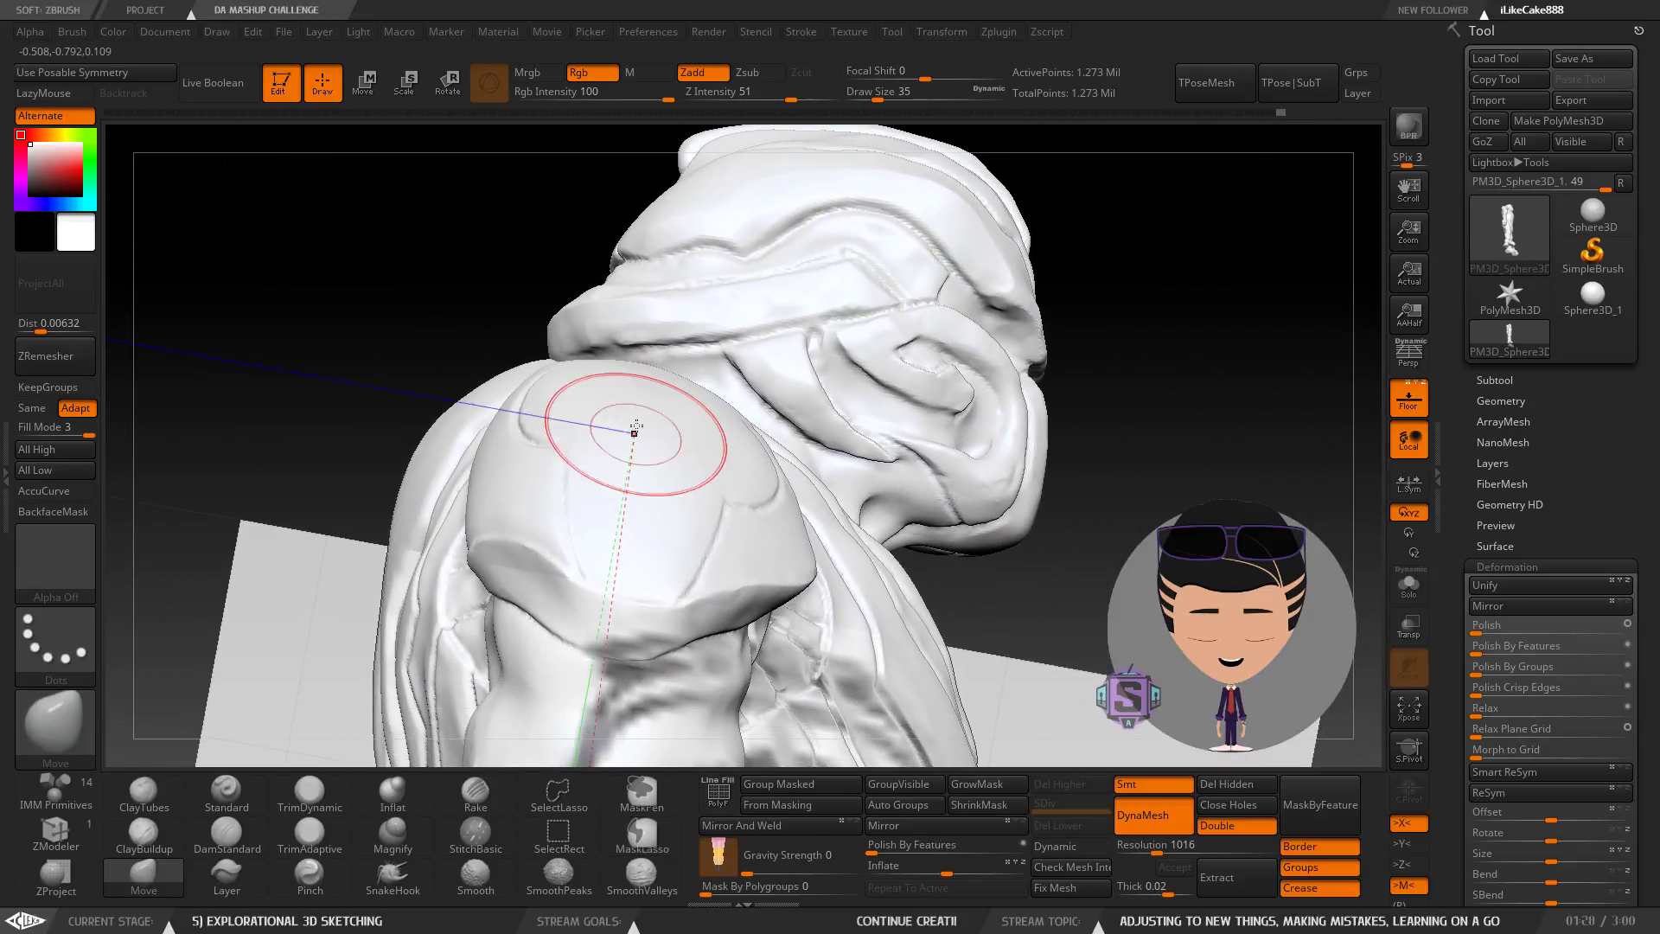
left_click(226, 834)
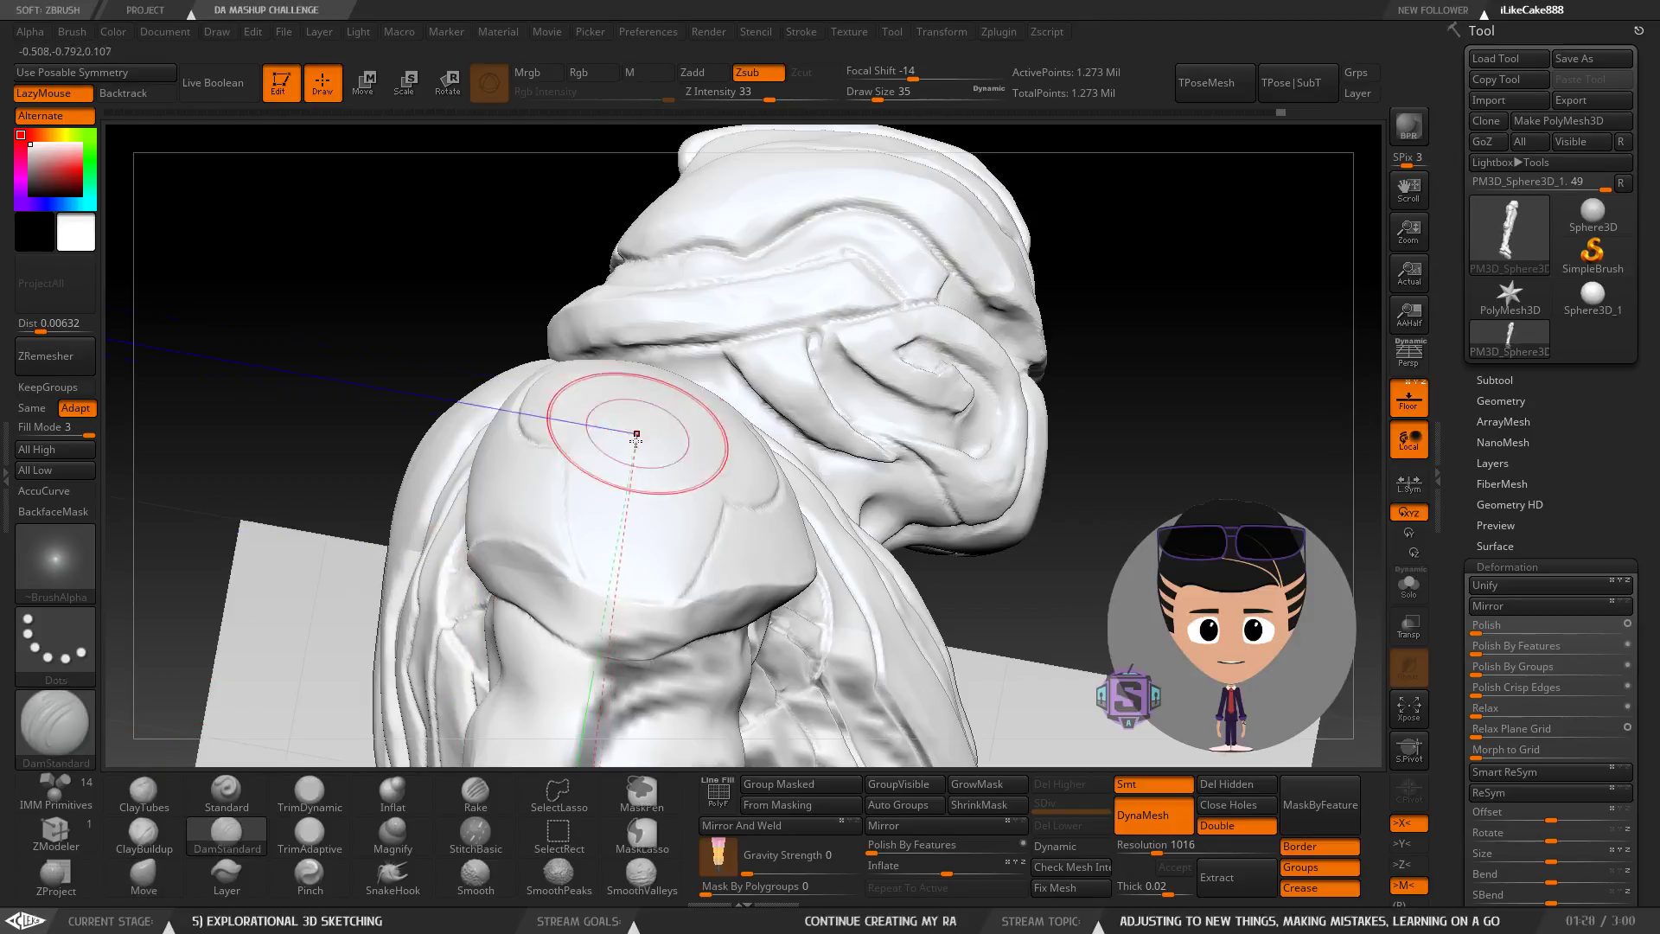
key("s")
left_click_drag(630, 475, 631, 475)
mouse_move(635, 484)
right_mouse_down()
mouse_move(692, 484)
mouse_move(738, 542)
mouse_move(716, 631)
mouse_move(709, 501)
right_mouse_up()
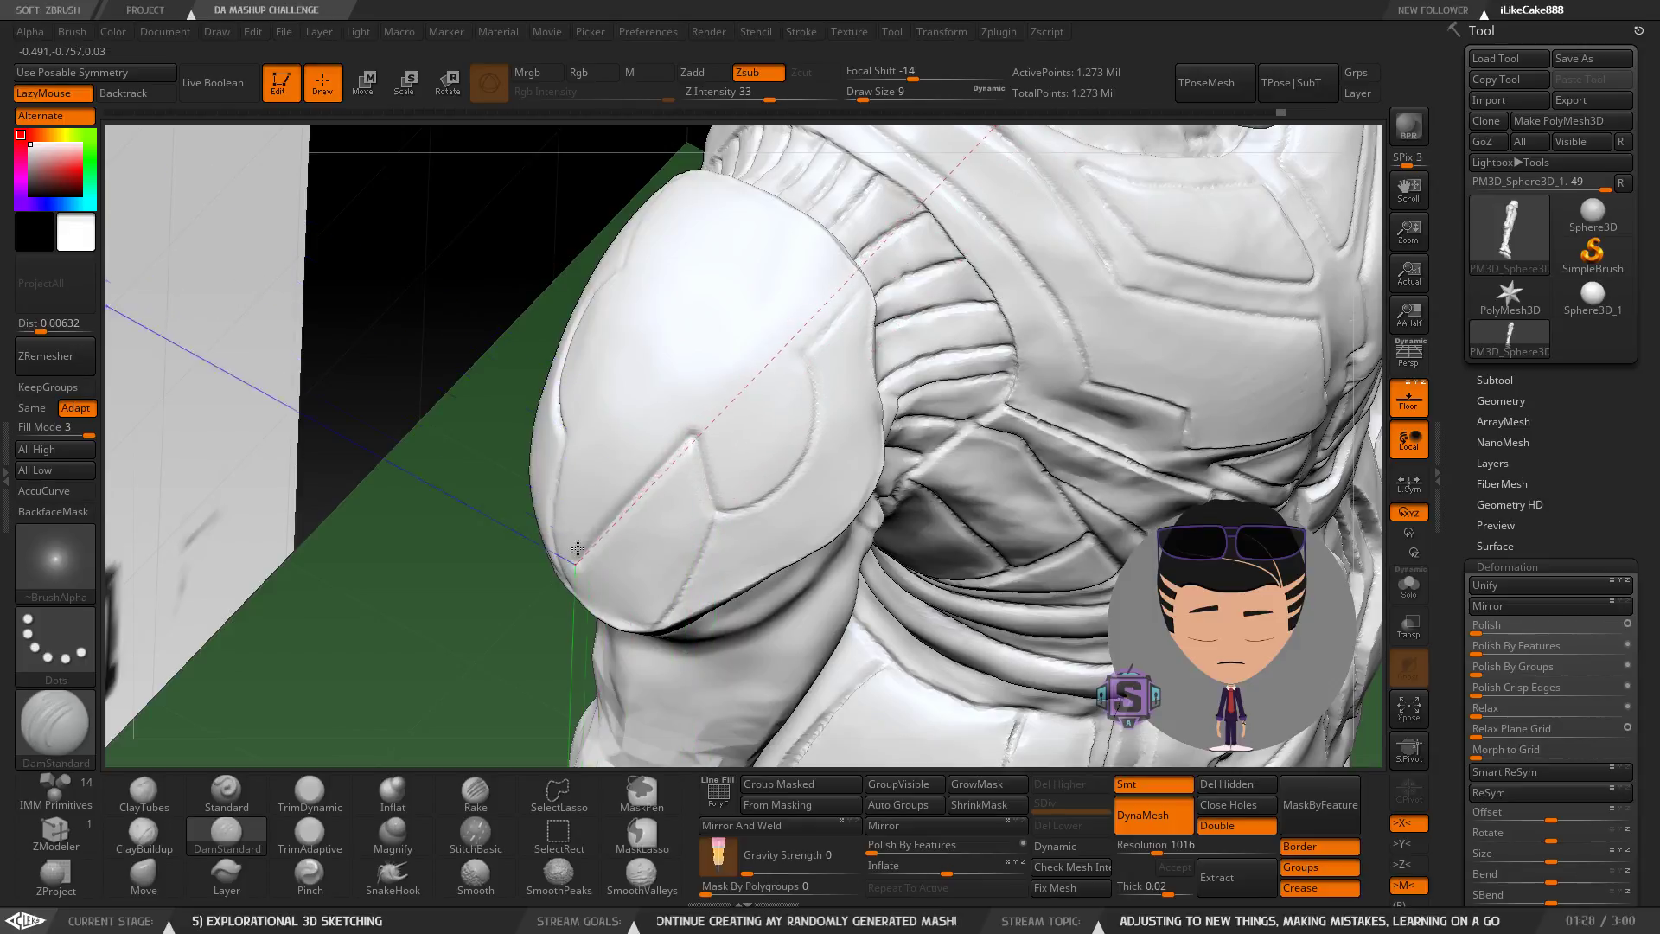
right_click_drag(587, 431, 728, 515)
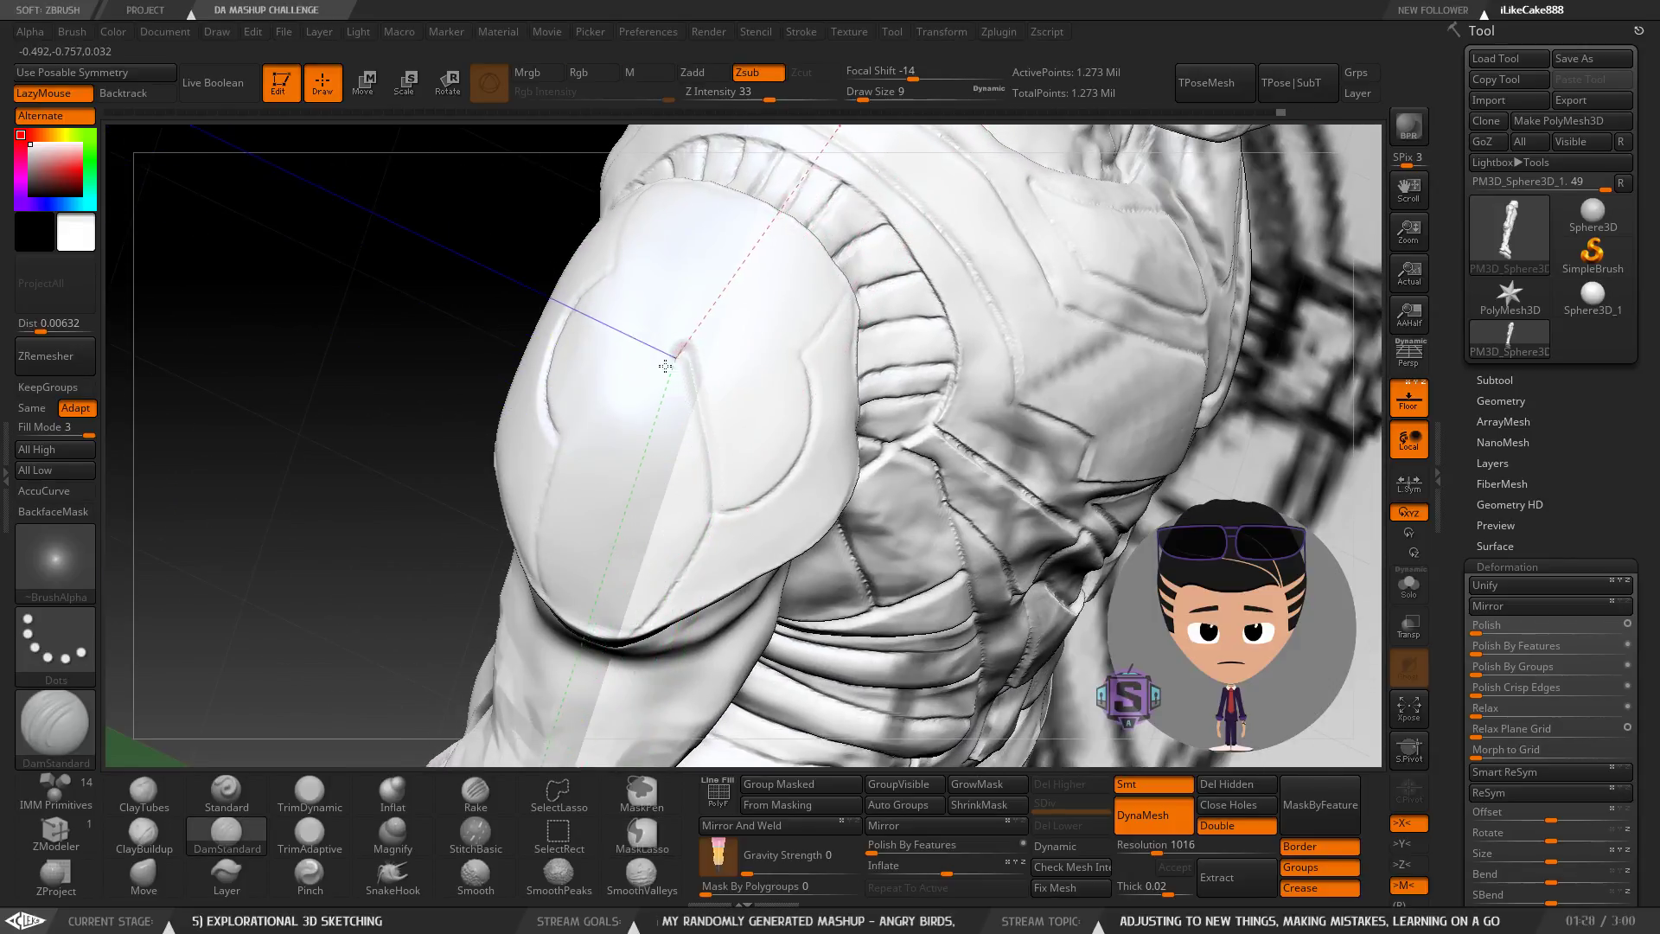
Compare the shoulder panel's line work with the front reference drawing and examine the panel's upper surface.
mouse_move(563, 438)
right_mouse_down()
mouse_move(804, 455)
mouse_move(765, 350)
mouse_move(874, 344)
mouse_move(816, 335)
mouse_move(870, 359)
right_mouse_up()
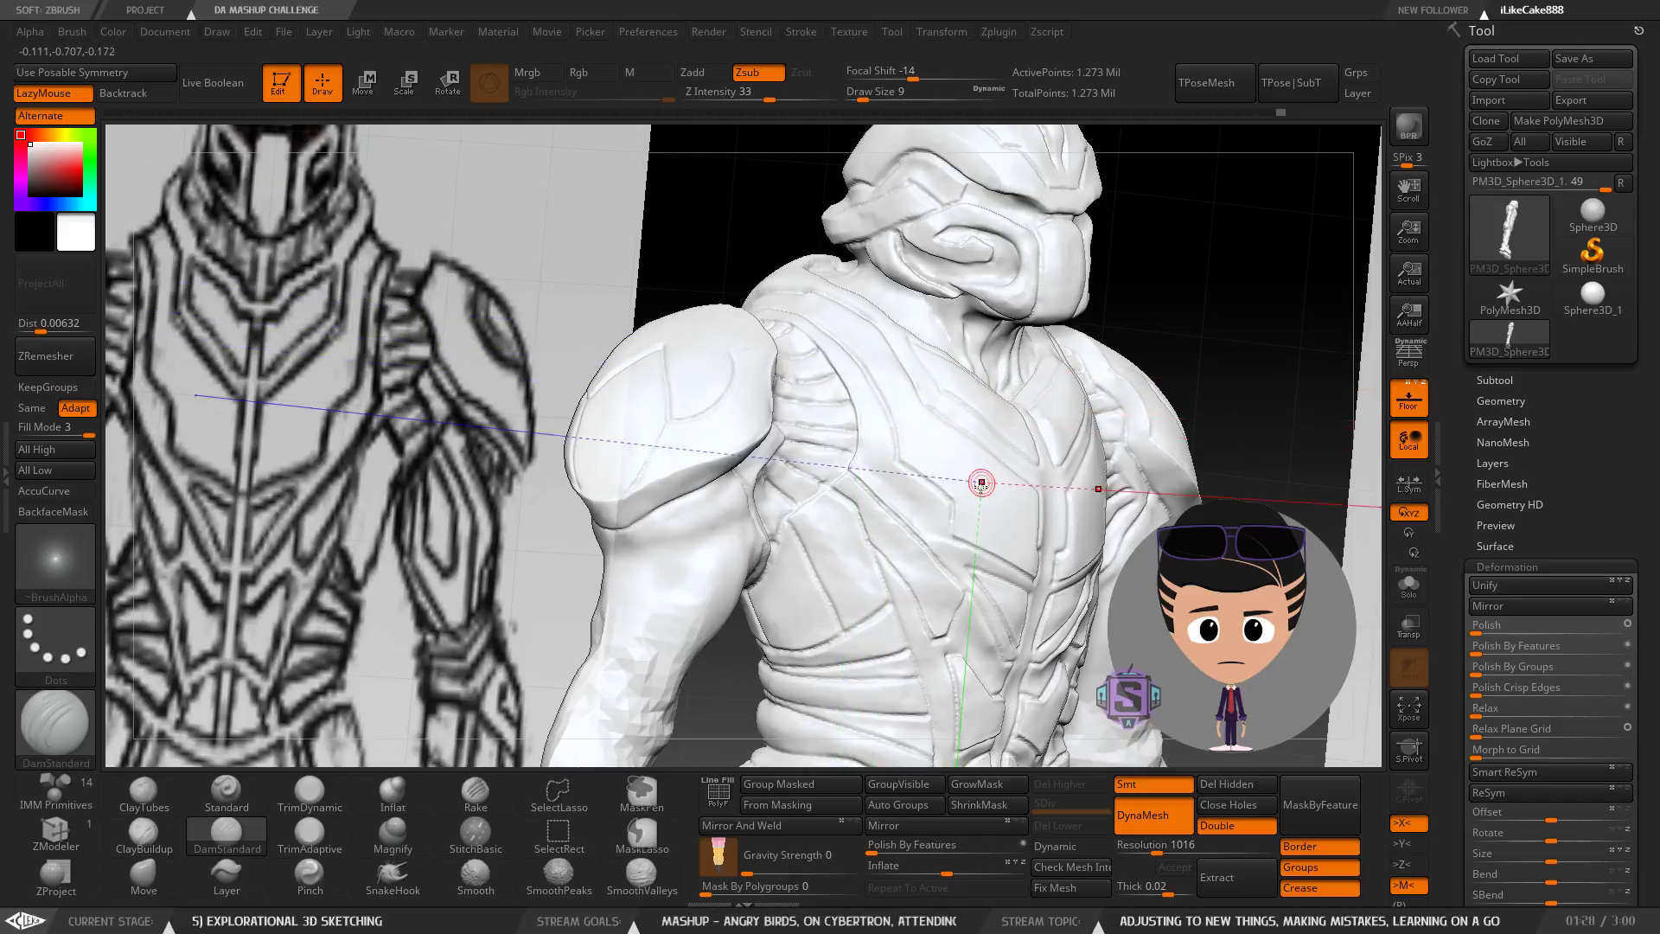
right_click_drag(987, 622, 1014, 608, "ctrl")
right_click_drag(1007, 511, 963, 375)
right_click_drag(748, 412, 800, 483, "ctrl")
mouse_move(744, 397)
right_mouse_down("ctrl")
mouse_move(797, 532)
mouse_move(815, 404)
mouse_move(649, 438)
mouse_move(637, 571)
mouse_move(629, 556)
right_mouse_up("ctrl")
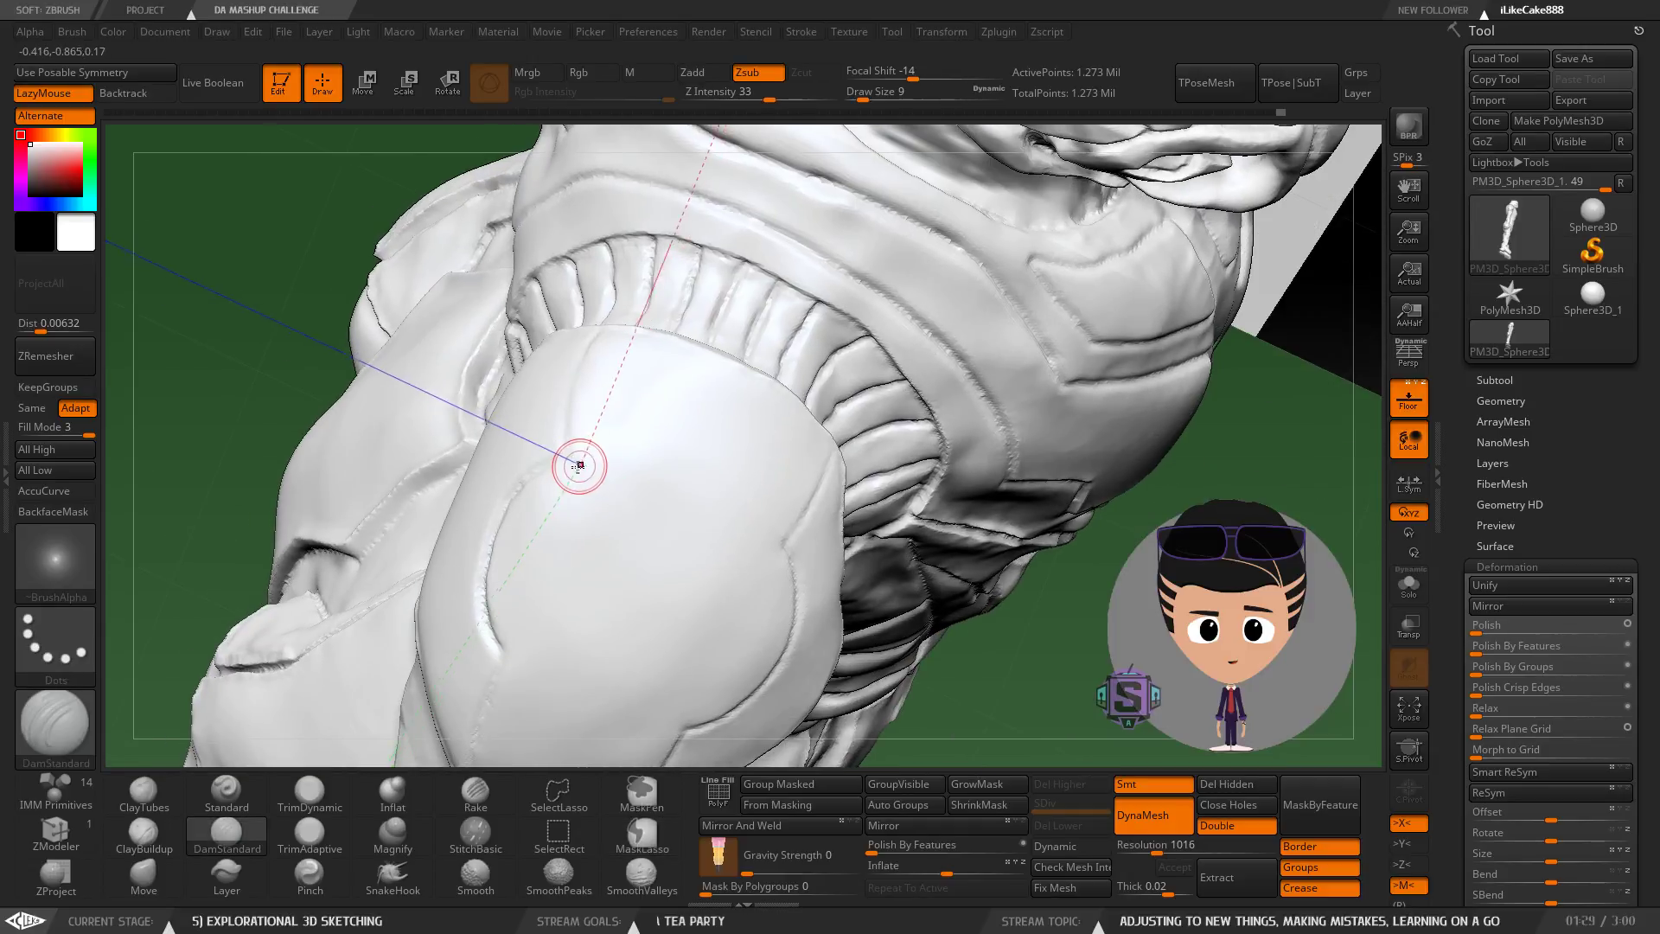
Try to carve an extra curved crease beside the front recess and a short crease across the panel's upper part with DamStandard.
mouse_move(568, 463)
right_mouse_down()
mouse_move(726, 528)
mouse_move(799, 602)
mouse_move(802, 379)
mouse_move(864, 415)
mouse_move(885, 387)
right_mouse_up()
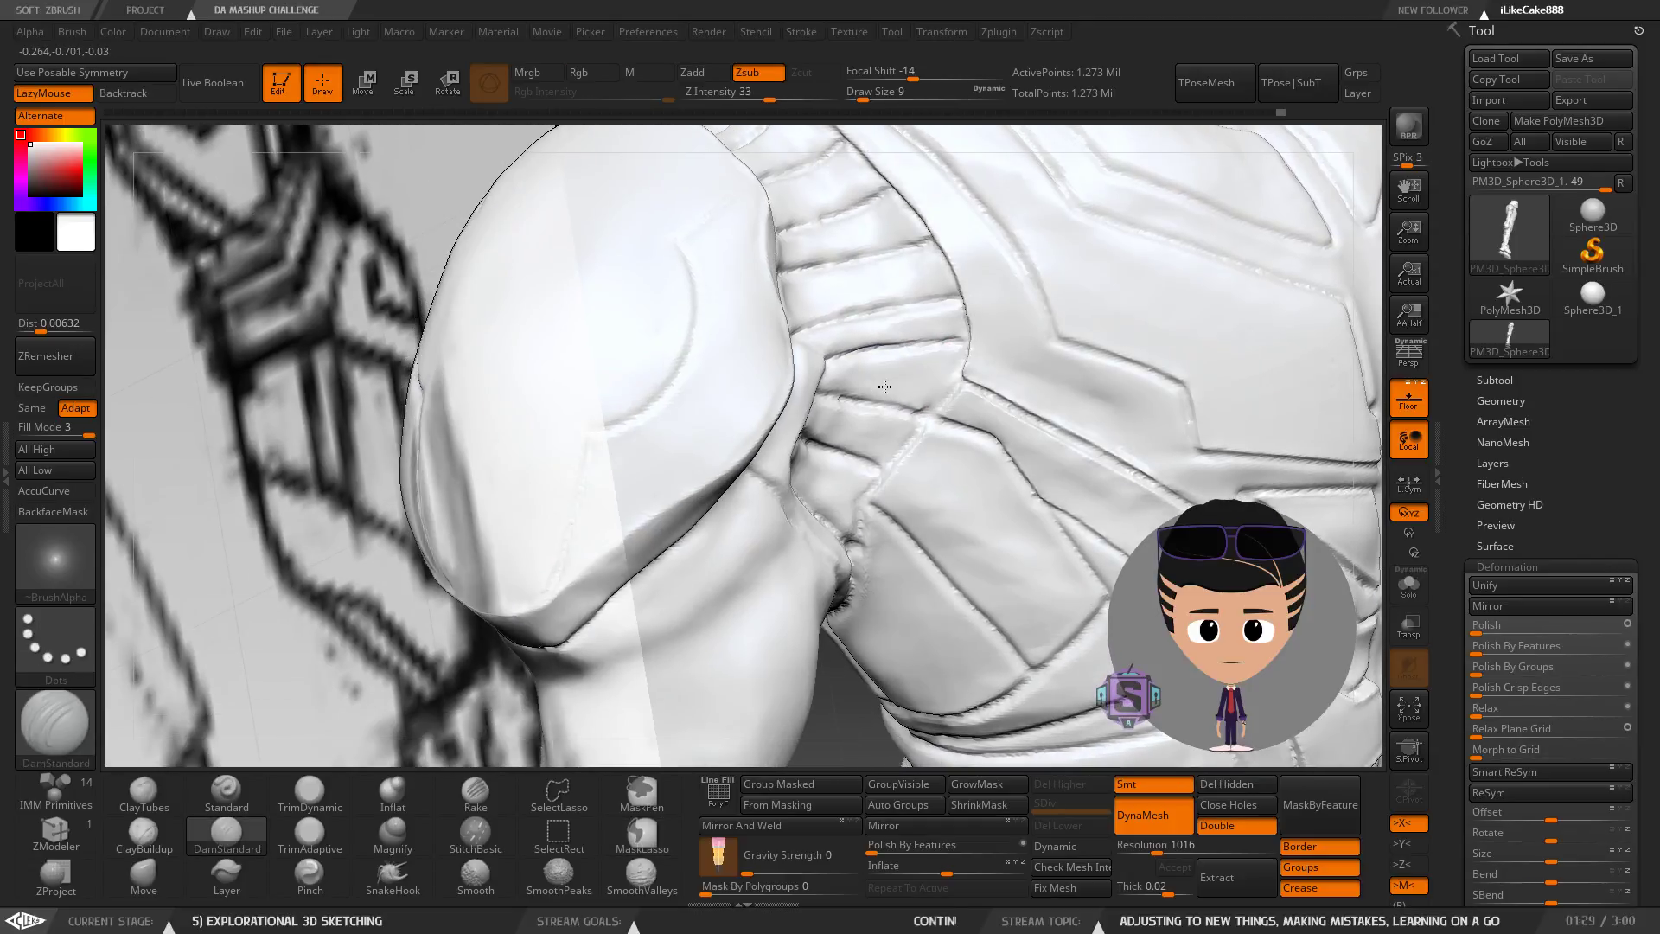
key("ctrl+z")
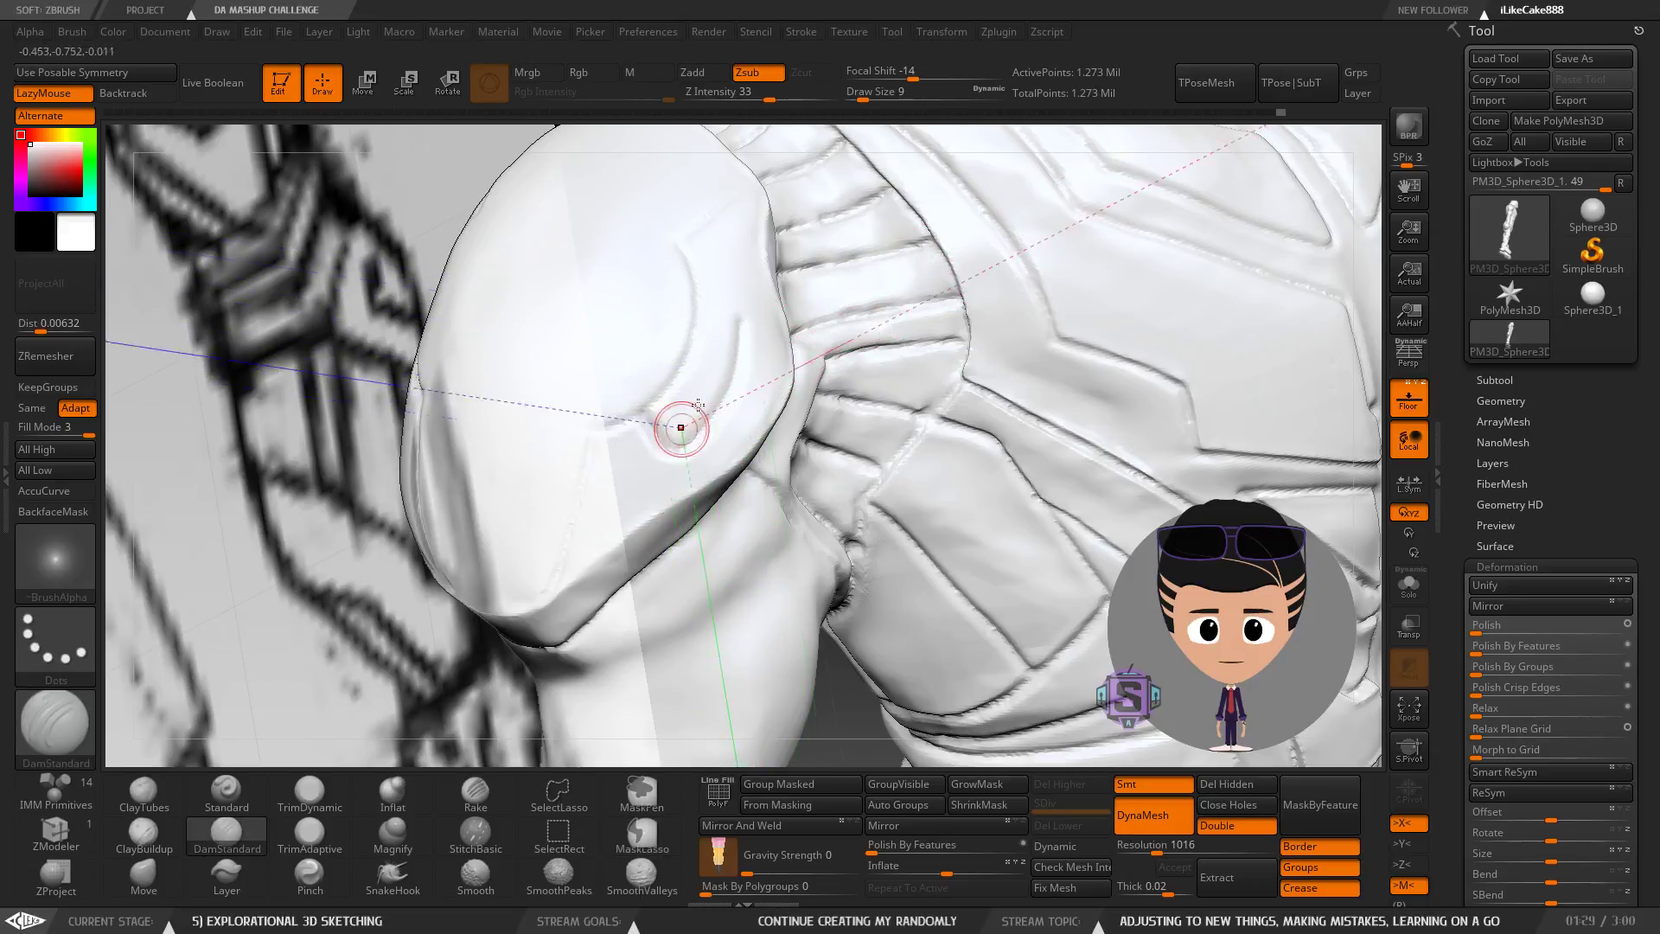
left_click_drag(689, 317, 677, 317)
mouse_move(811, 454)
right_mouse_down("ctrl")
mouse_move(820, 350)
mouse_move(767, 364)
mouse_move(795, 409)
mouse_move(832, 420)
mouse_move(833, 502)
mouse_move(876, 328)
right_mouse_up("ctrl")
key("ctrl")
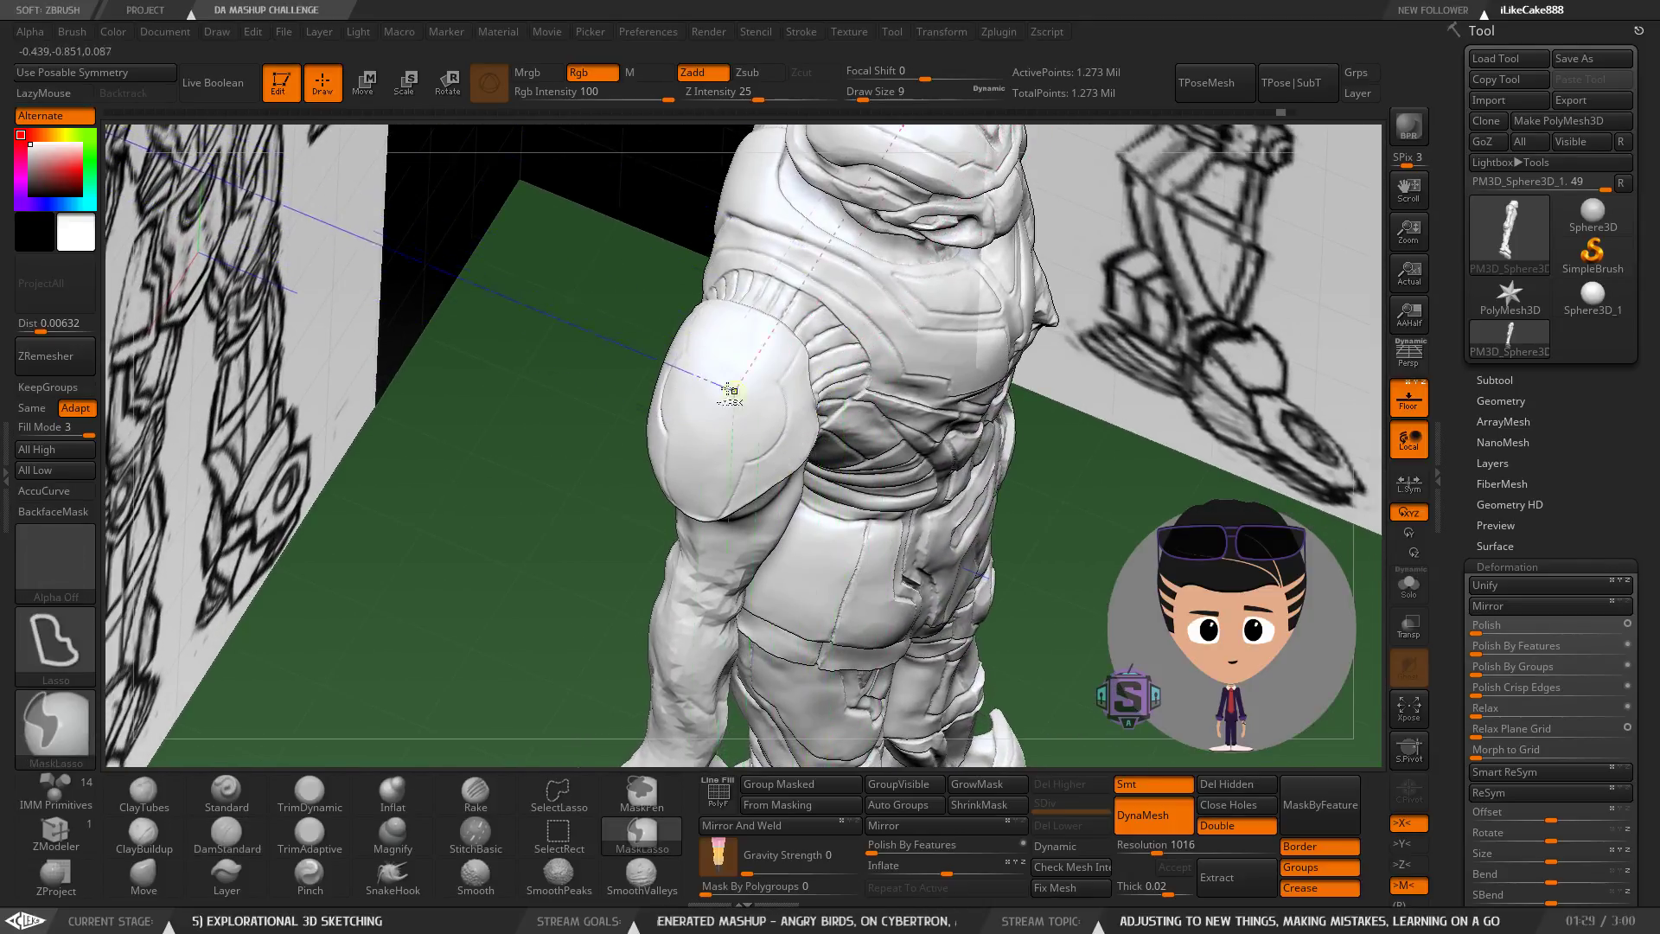
right_click_drag(731, 390, 789, 489, "ctrl")
mouse_move(793, 355)
right_mouse_down("alt")
mouse_move(660, 491)
mouse_move(624, 428)
right_mouse_up("alt")
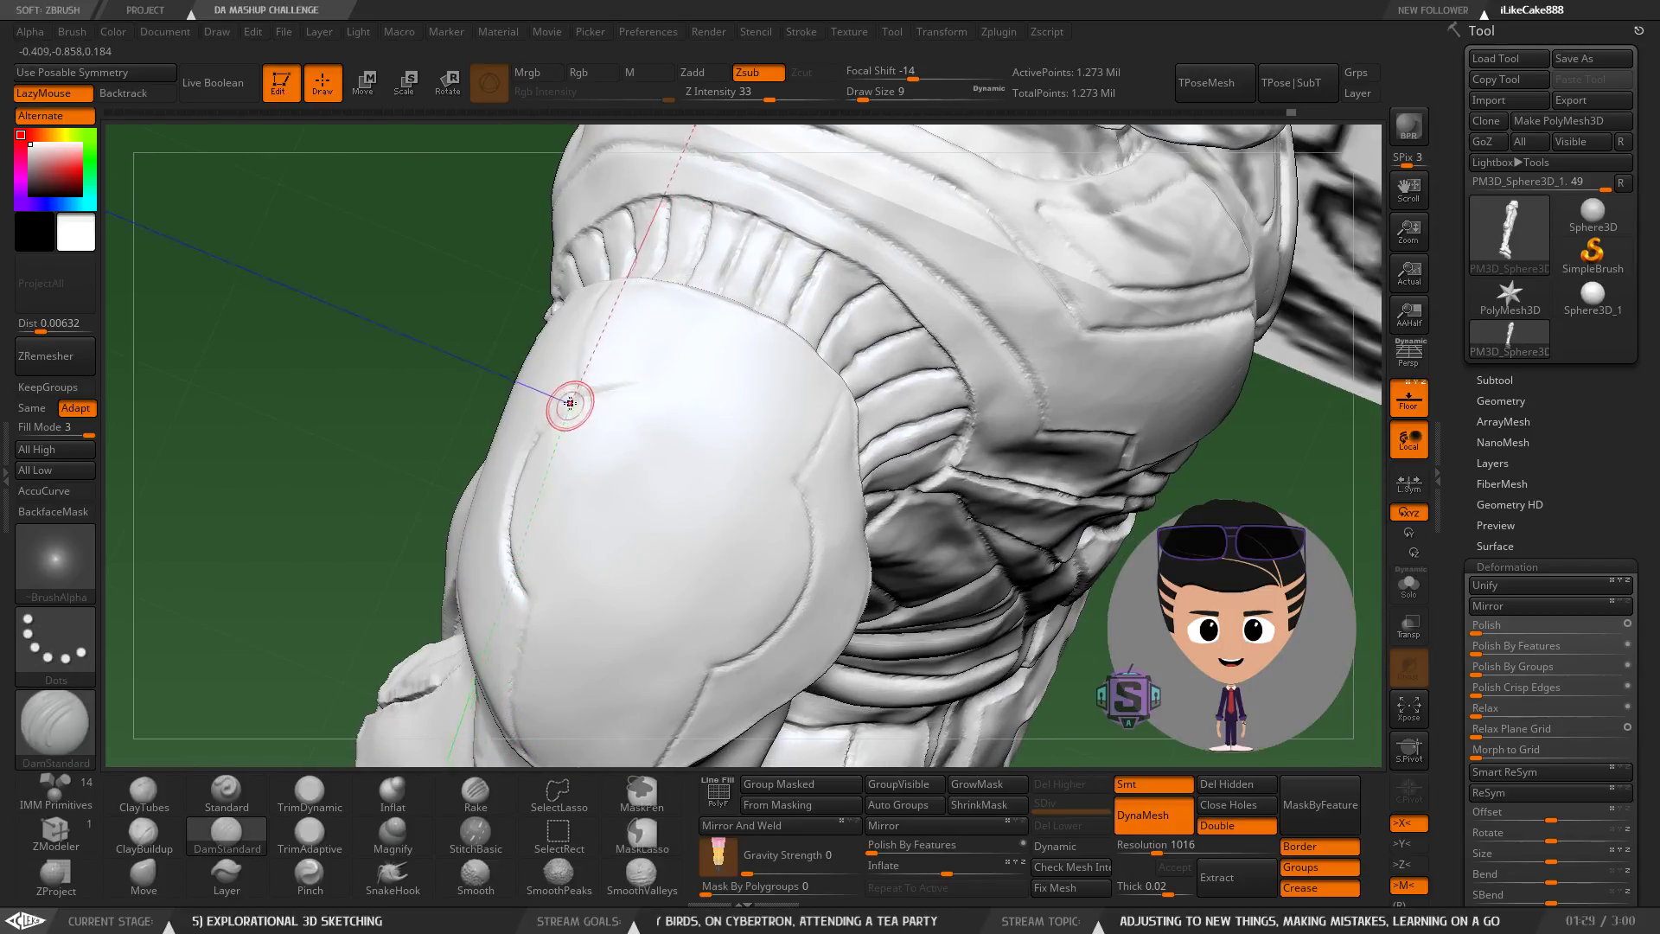
key("ctrl")
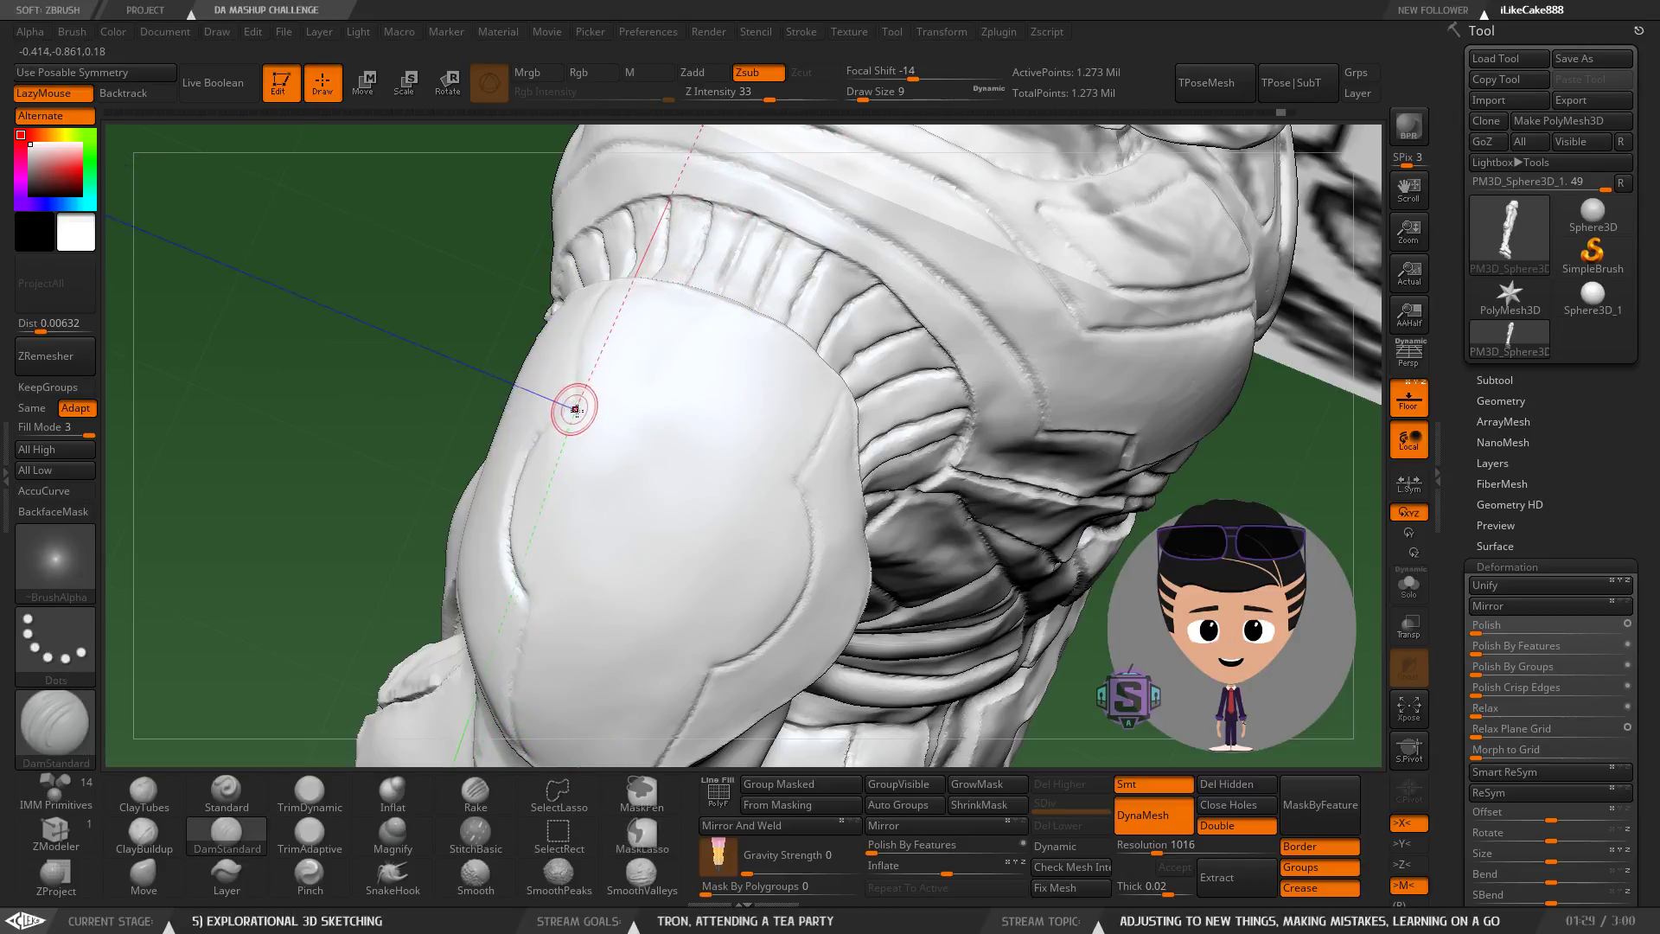
Carve an angled crease across the shoulder panel's upper part and two grooves from it to the top edge with DamStandard.
mouse_move(695, 334)
right_mouse_down()
mouse_move(729, 482)
mouse_move(797, 493)
right_mouse_up()
key("ctrl")
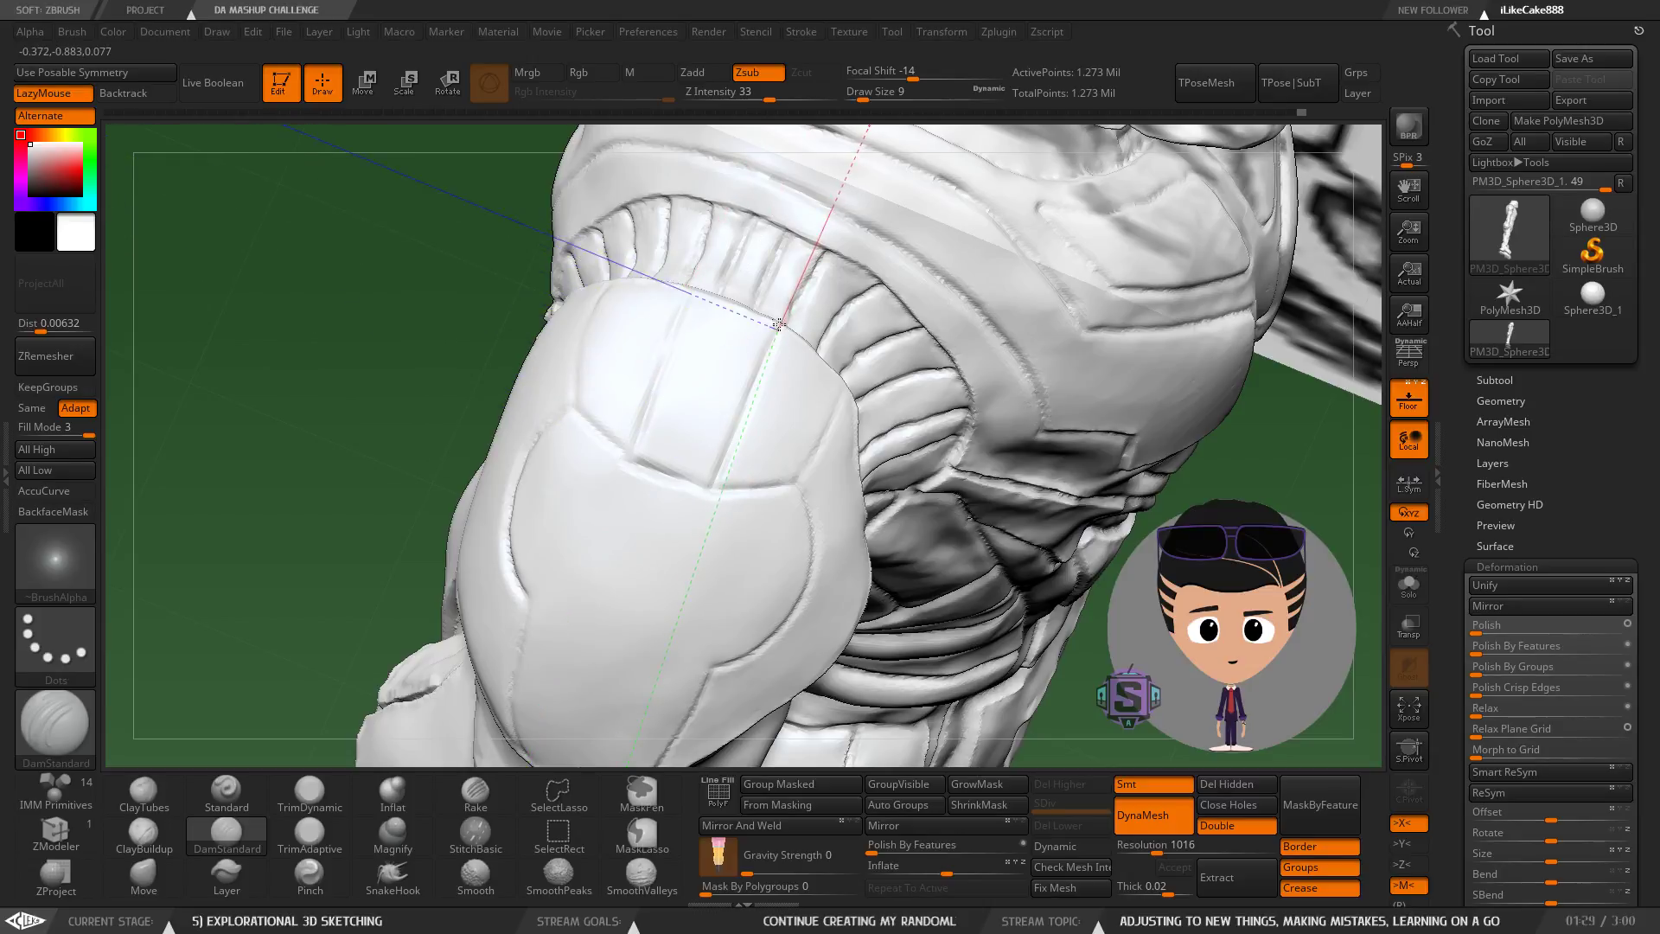
mouse_move(751, 410)
right_mouse_down()
mouse_move(663, 381)
mouse_move(723, 381)
mouse_move(809, 418)
mouse_move(733, 363)
mouse_move(893, 508)
mouse_move(677, 439)
right_mouse_up()
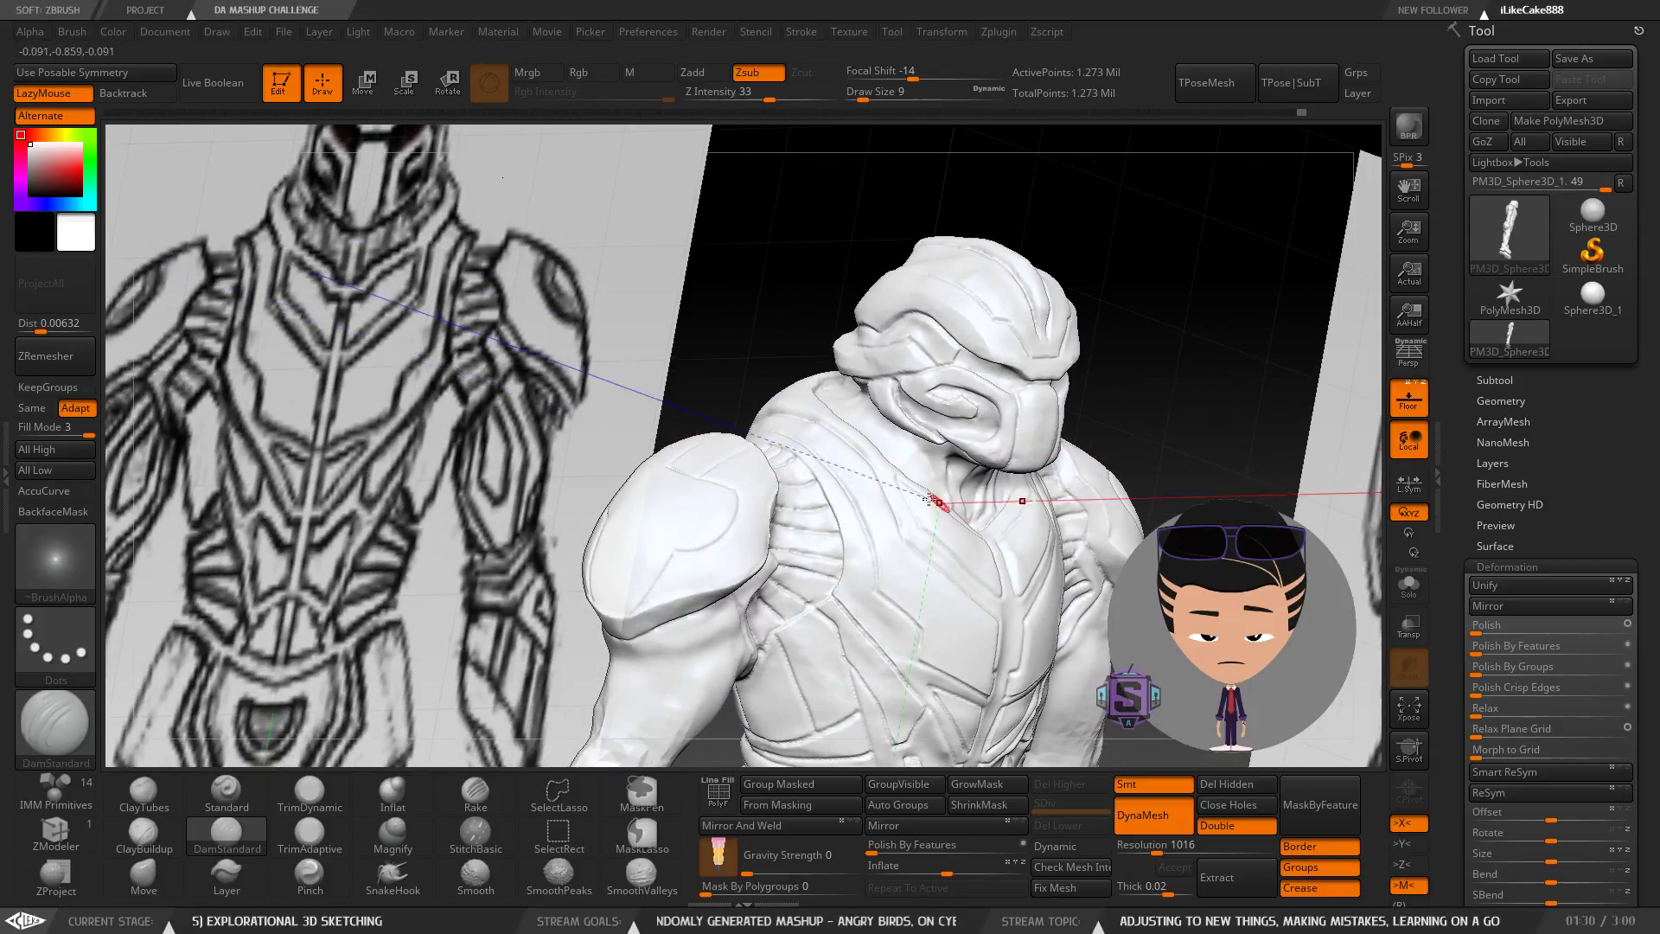
Carve an angled crease linking the lower ends of the two curved recesses and grooves running from it to the panel's bottom rim.
mouse_move(901, 640)
right_mouse_down()
mouse_move(648, 359)
mouse_move(718, 328)
mouse_move(686, 351)
mouse_move(700, 349)
mouse_move(631, 356)
mouse_move(640, 454)
mouse_move(657, 432)
mouse_move(686, 444)
mouse_move(648, 488)
mouse_move(615, 381)
mouse_move(775, 469)
mouse_move(669, 423)
mouse_move(696, 416)
mouse_move(691, 455)
mouse_move(730, 374)
mouse_move(611, 389)
mouse_move(561, 310)
right_mouse_up()
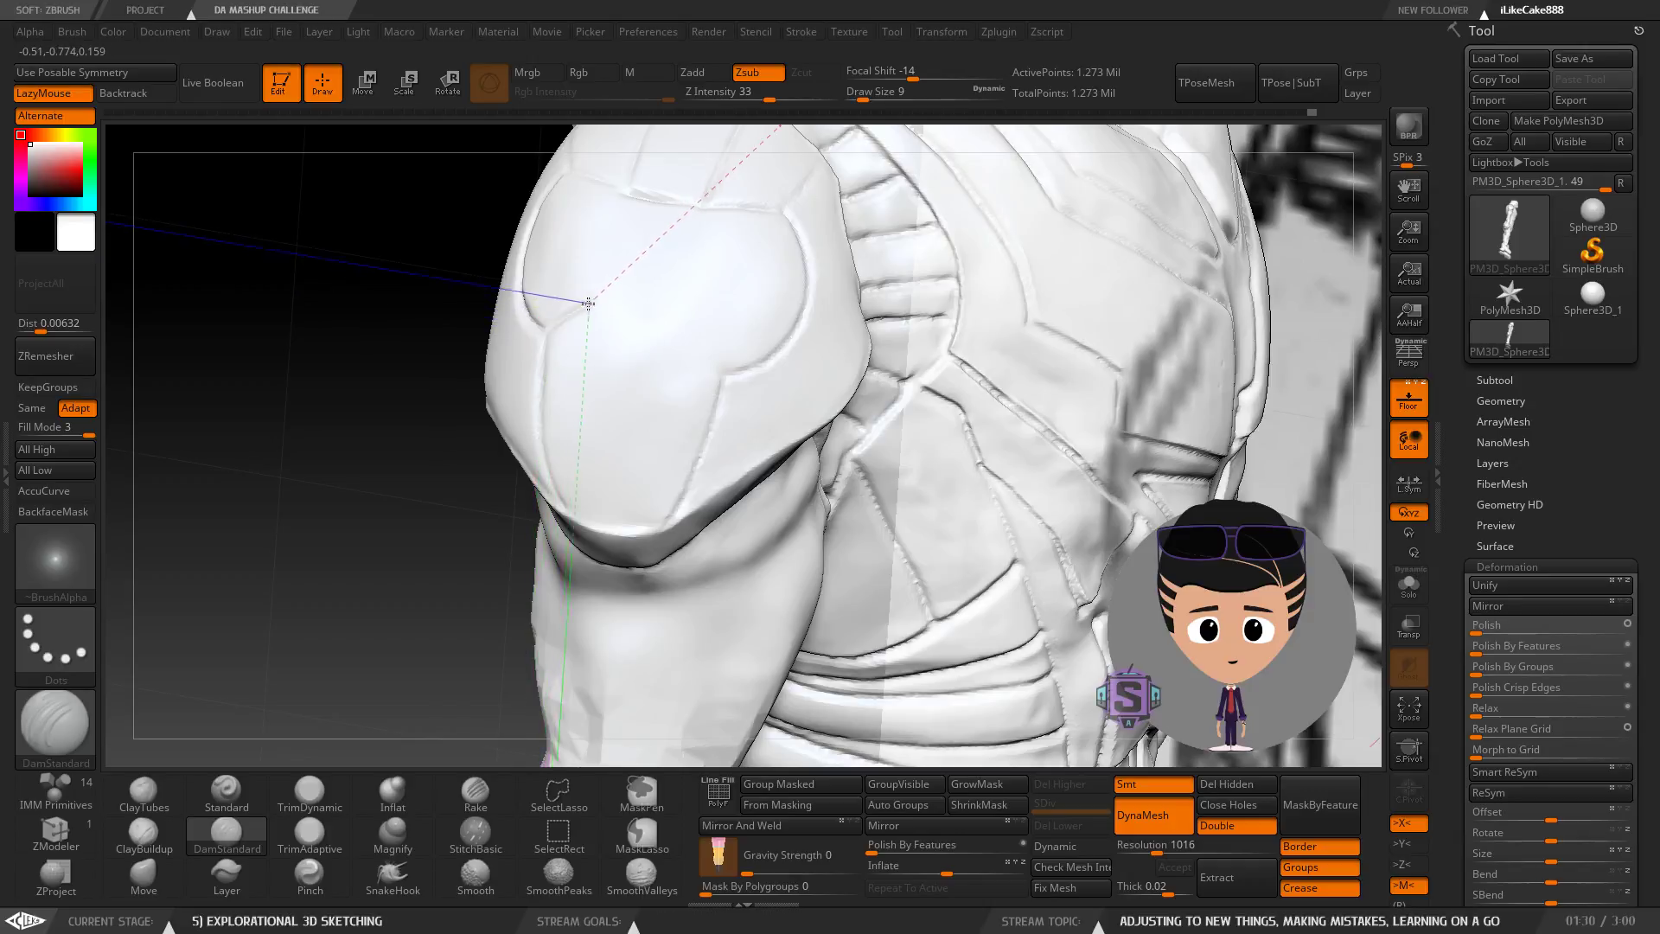
right_click_drag(624, 321, 643, 339)
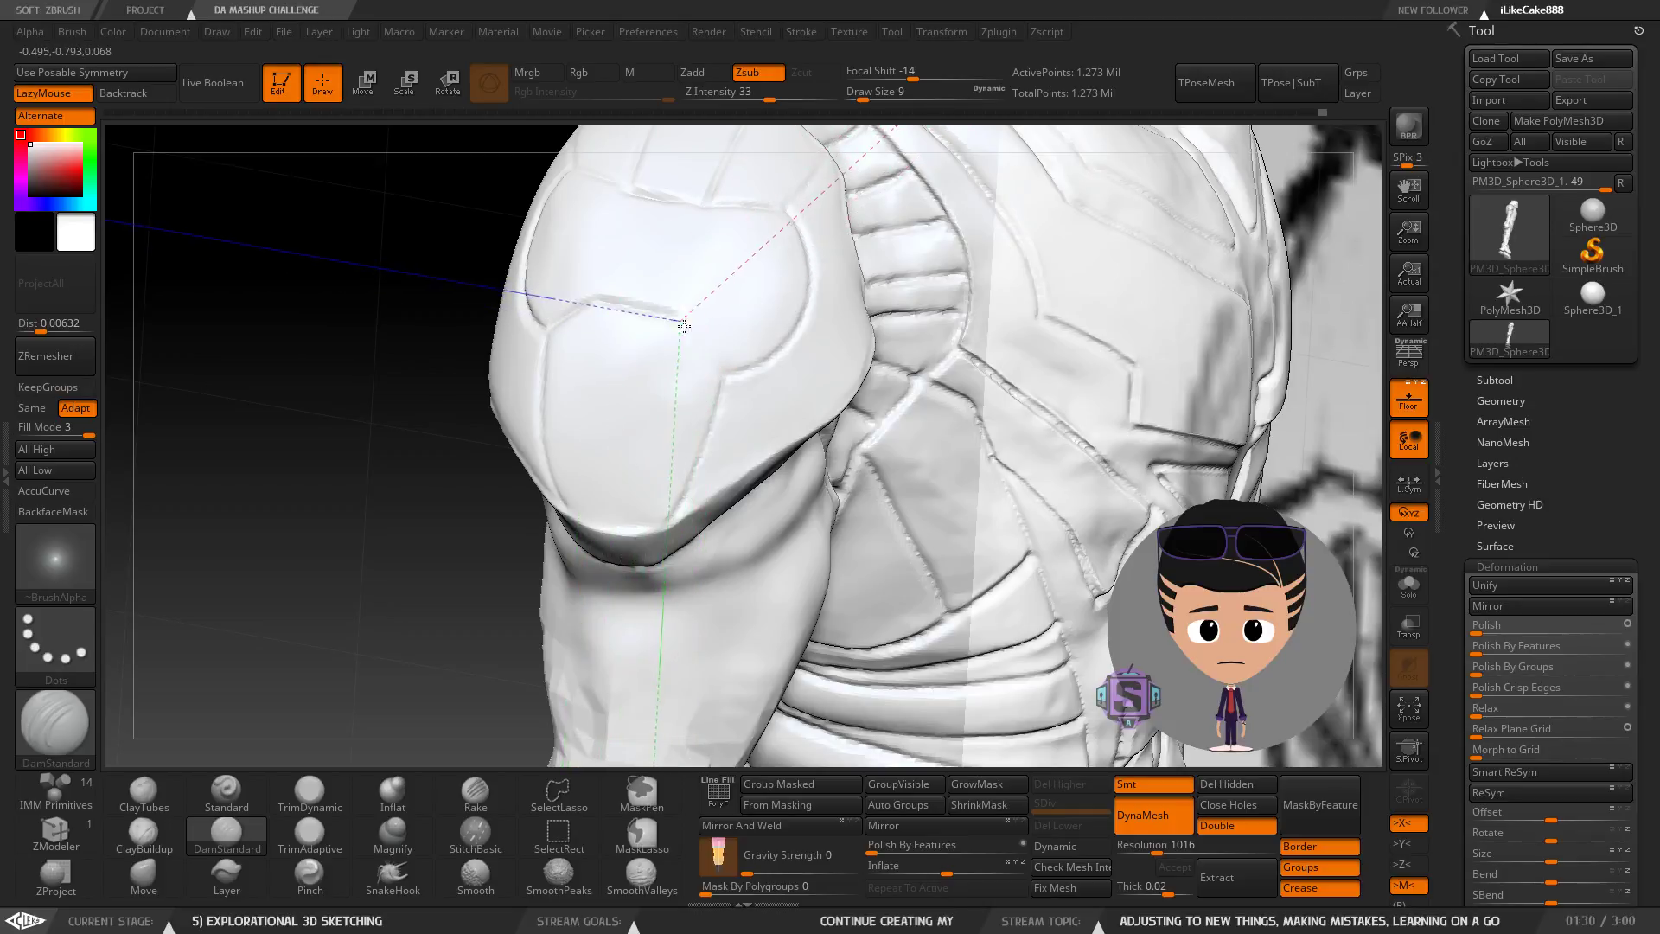
mouse_move(708, 363)
right_mouse_down()
mouse_move(685, 367)
mouse_move(707, 480)
mouse_move(754, 309)
right_mouse_up()
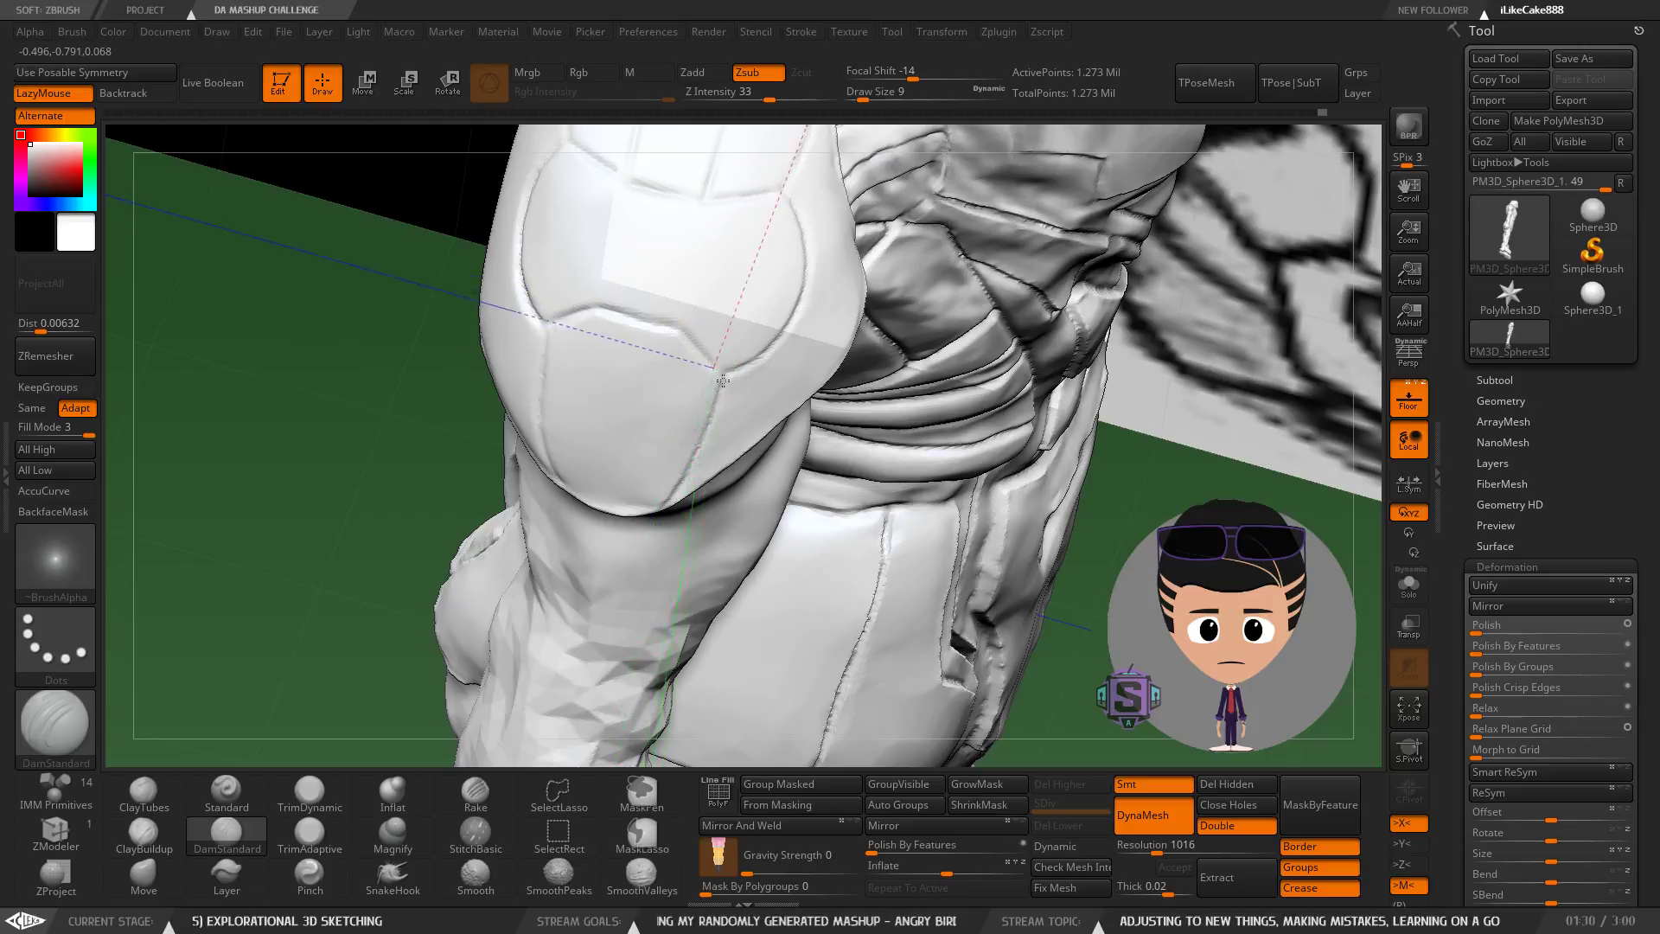
right_click_drag(714, 425, 632, 287)
right_click_drag(615, 381, 611, 320)
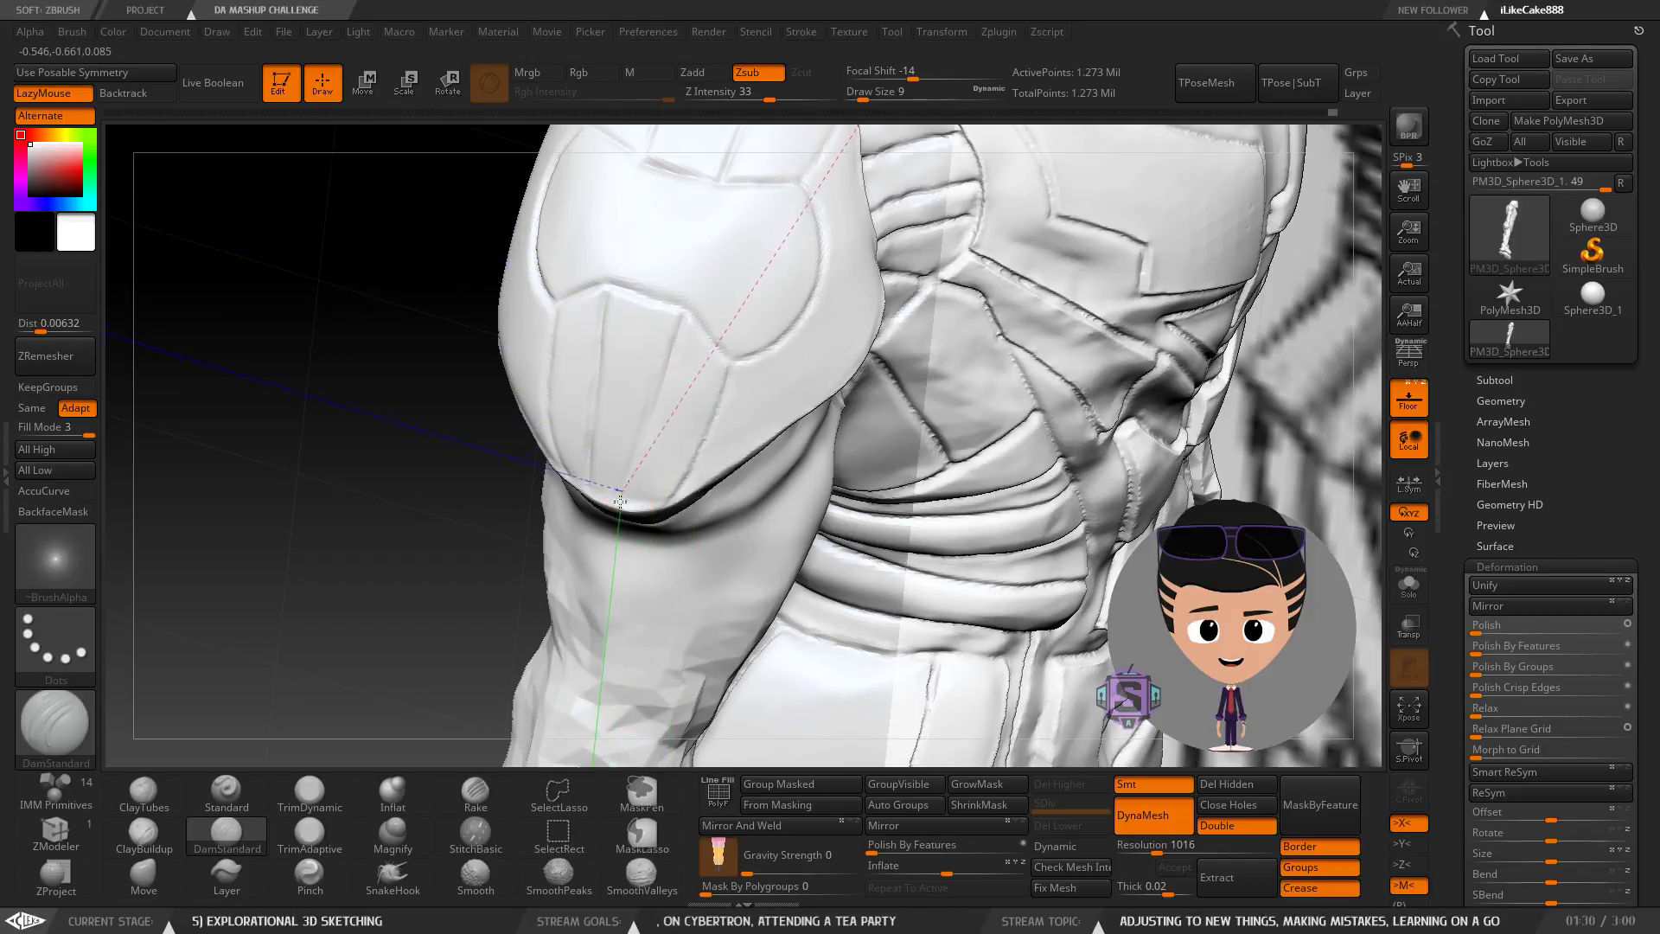
Compare the shoulder panel's line work with the reference drawings and set the floor's Fill Mode to 0.
mouse_move(653, 412)
right_mouse_down()
mouse_move(707, 390)
mouse_move(852, 388)
mouse_move(660, 389)
right_mouse_up()
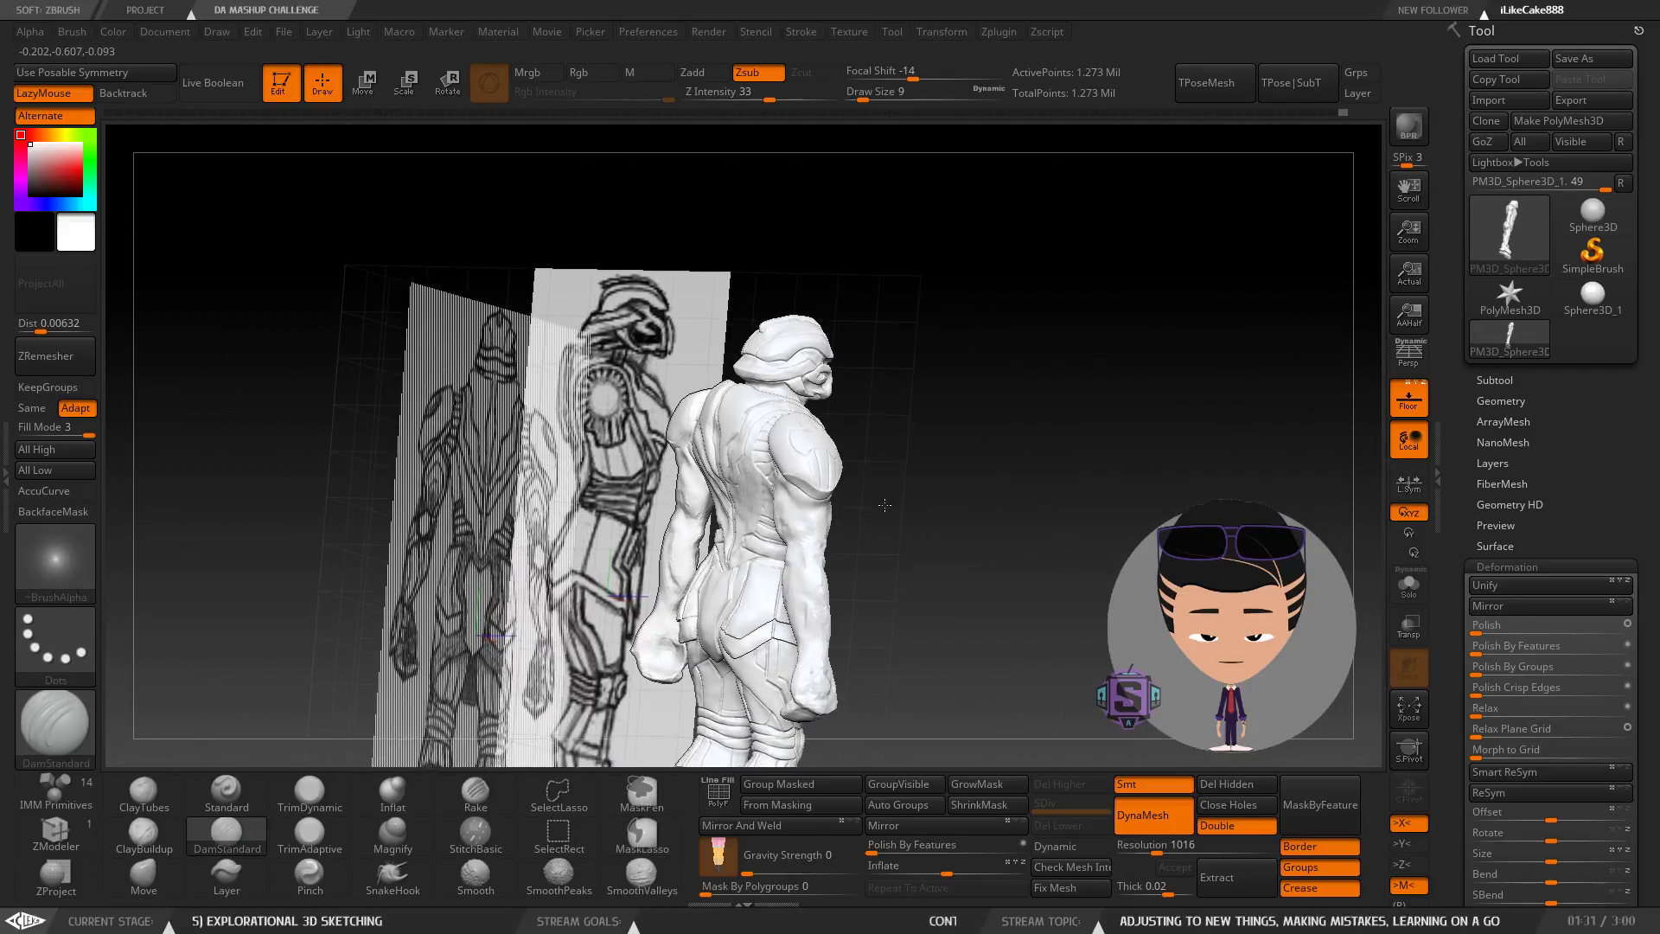
mouse_move(868, 504)
left_mouse_down()
mouse_move(780, 517)
mouse_move(848, 509)
left_mouse_up()
right_click_drag(848, 509, 842, 539, "ctrl")
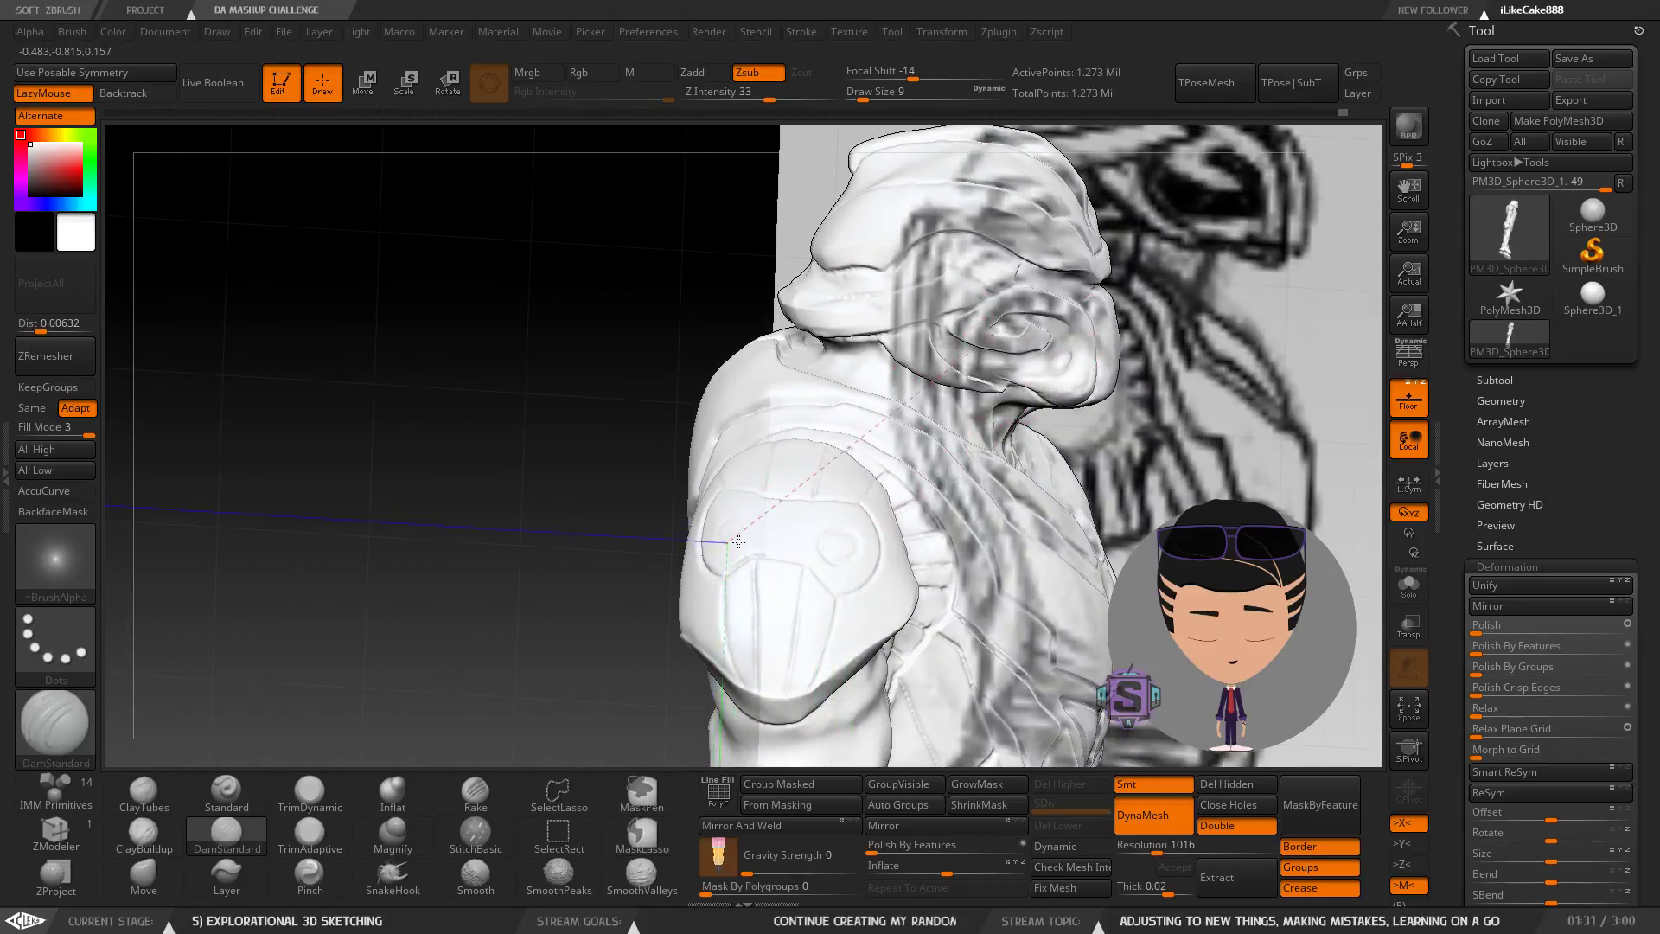
left_click_drag(727, 552, 892, 588)
mouse_move(848, 574)
right_mouse_down()
mouse_move(811, 598)
mouse_move(781, 348)
mouse_move(884, 326)
mouse_move(897, 467)
mouse_move(785, 270)
mouse_move(885, 390)
mouse_move(793, 383)
right_mouse_up()
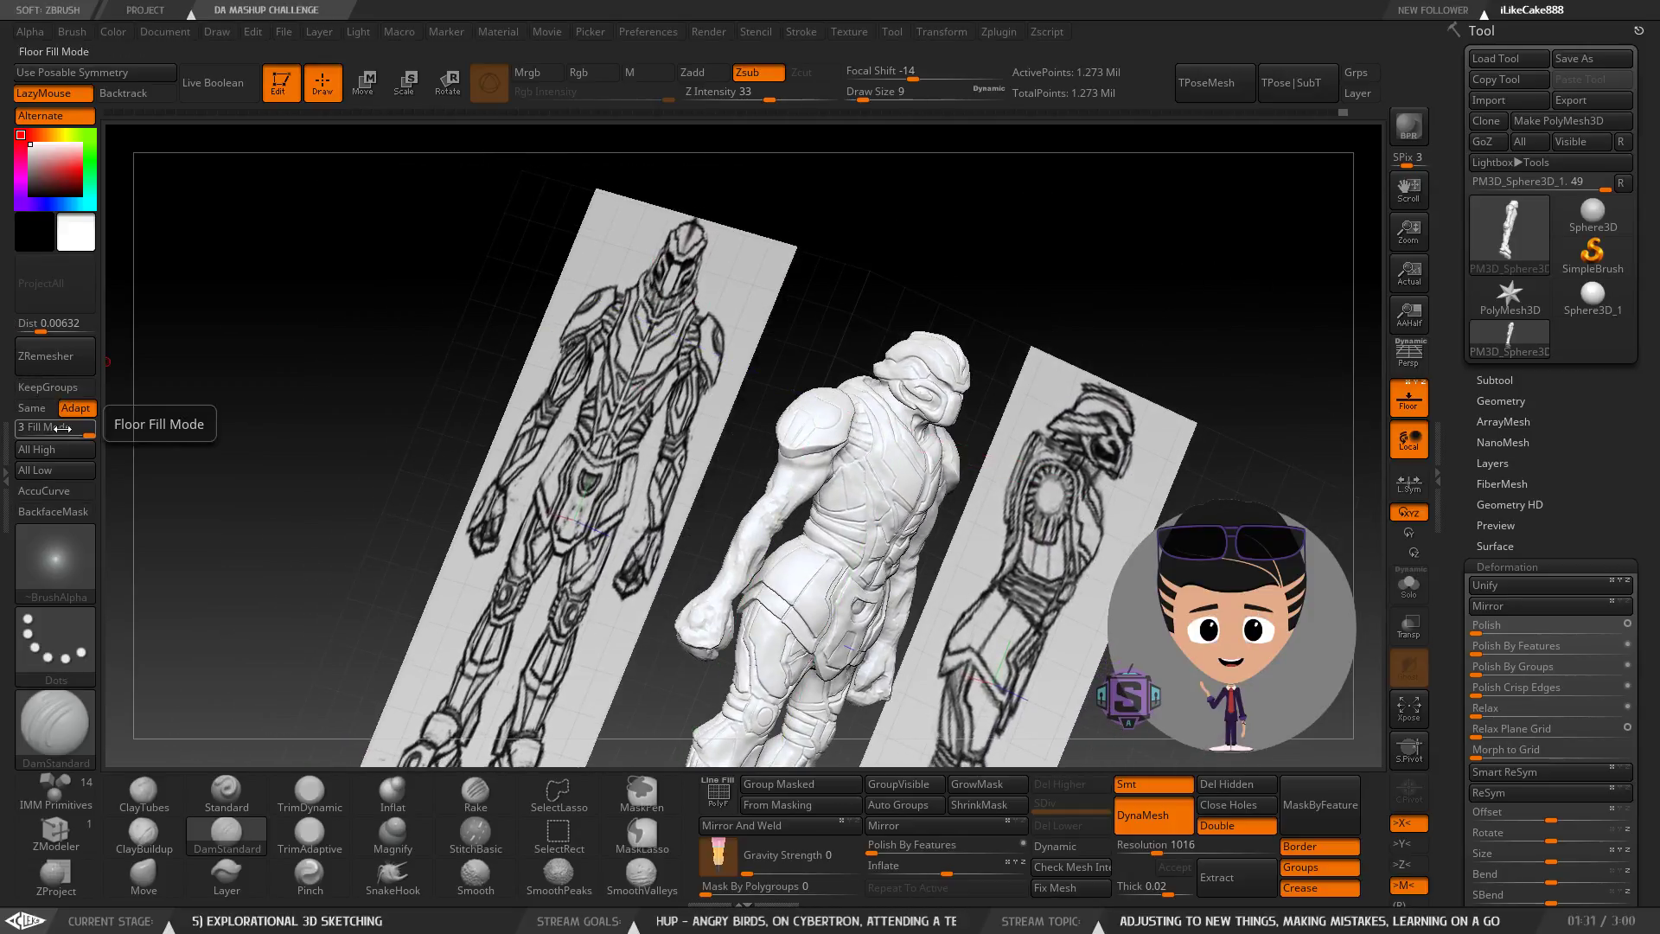
left_click_drag(82, 428, 17, 428)
right_click_drag(820, 517, 627, 419, "alt")
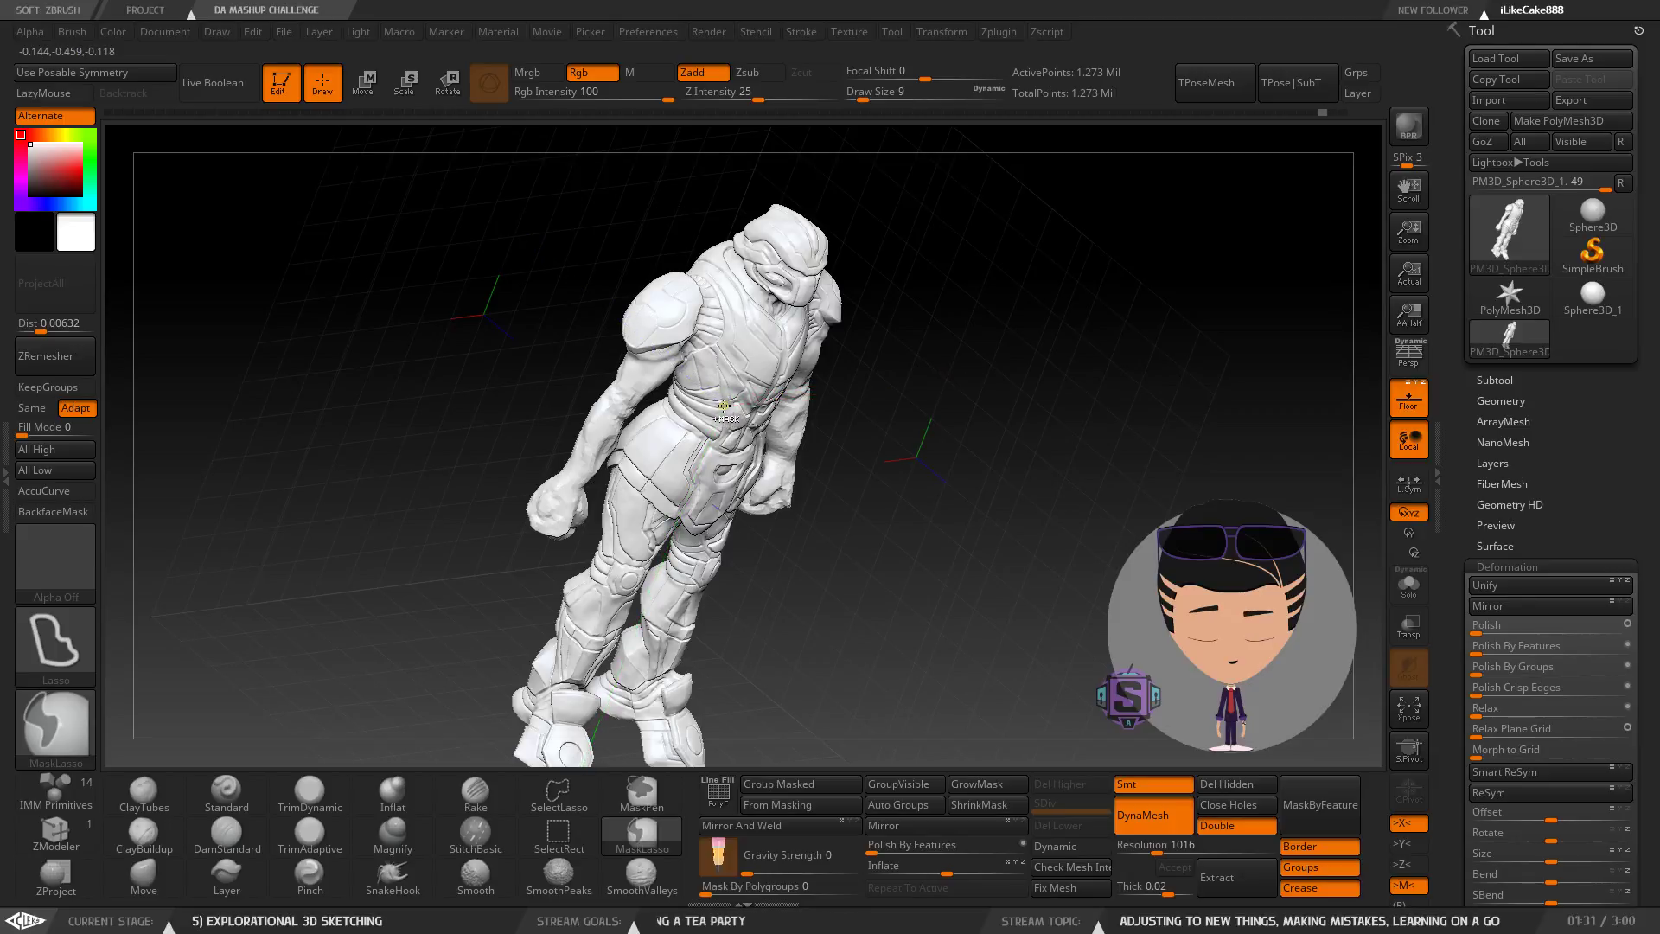
Start a crease on the shoulder panel with DamStandard and accept removing the newer undo history entries.
right_click_drag(616, 280, 647, 330)
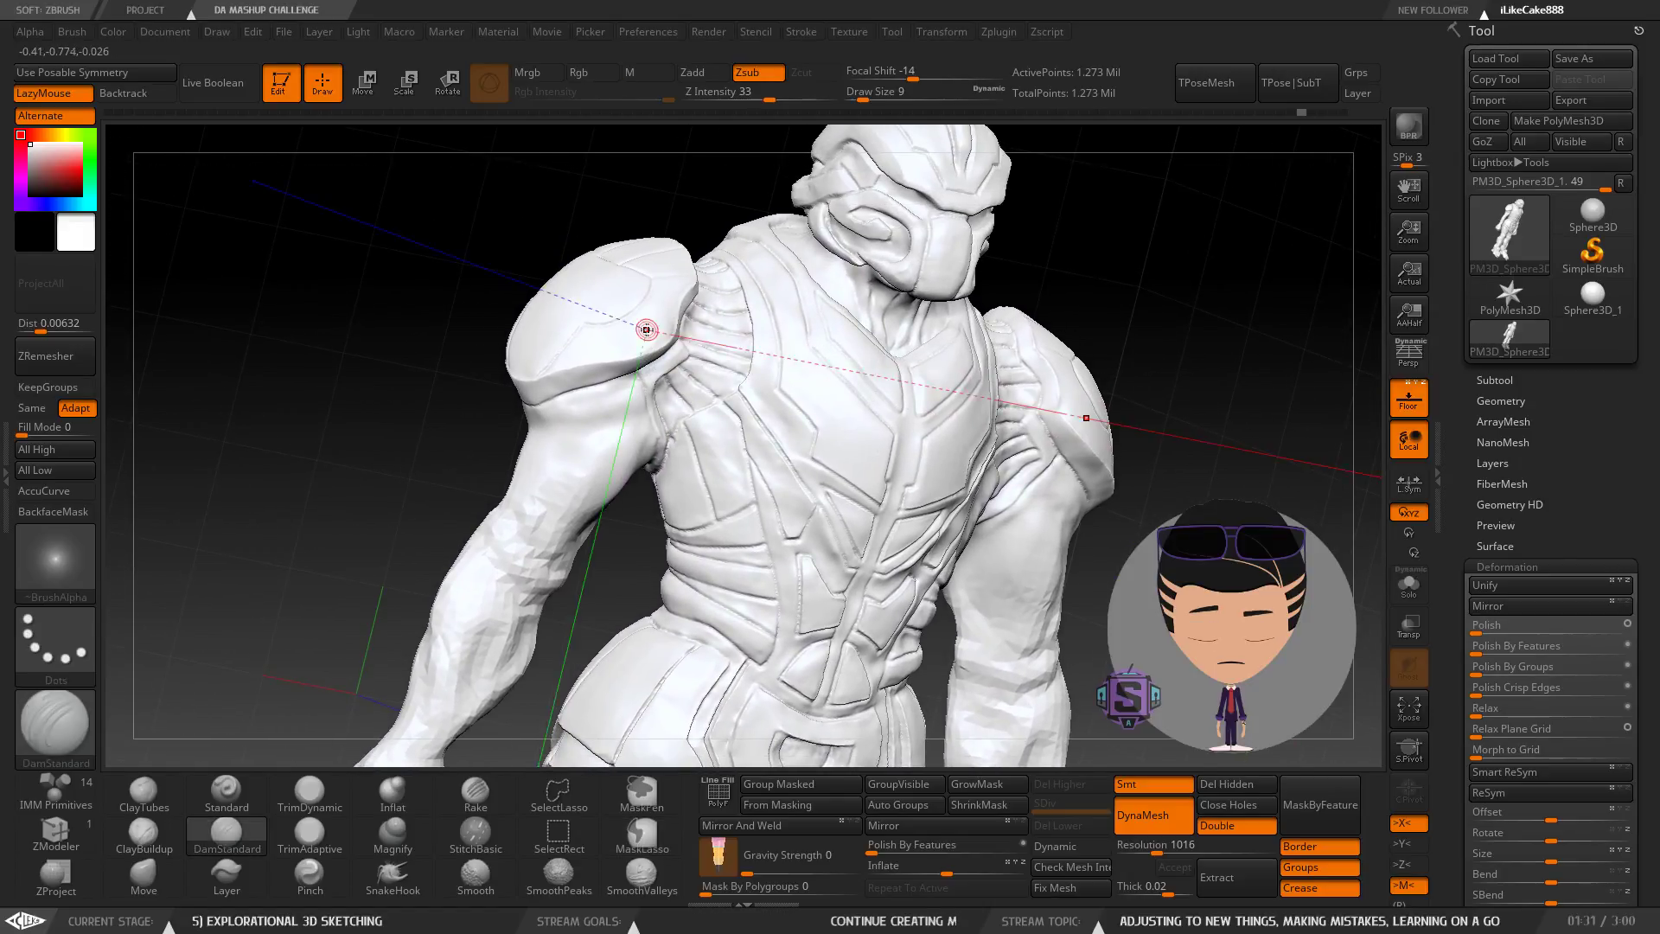
mouse_move(660, 386)
right_mouse_down("ctrl")
mouse_move(647, 323)
mouse_move(582, 408)
mouse_move(641, 389)
mouse_move(614, 386)
mouse_move(612, 420)
mouse_move(684, 403)
mouse_move(666, 326)
mouse_move(660, 370)
mouse_move(672, 352)
right_mouse_up("ctrl")
left_click(669, 340)
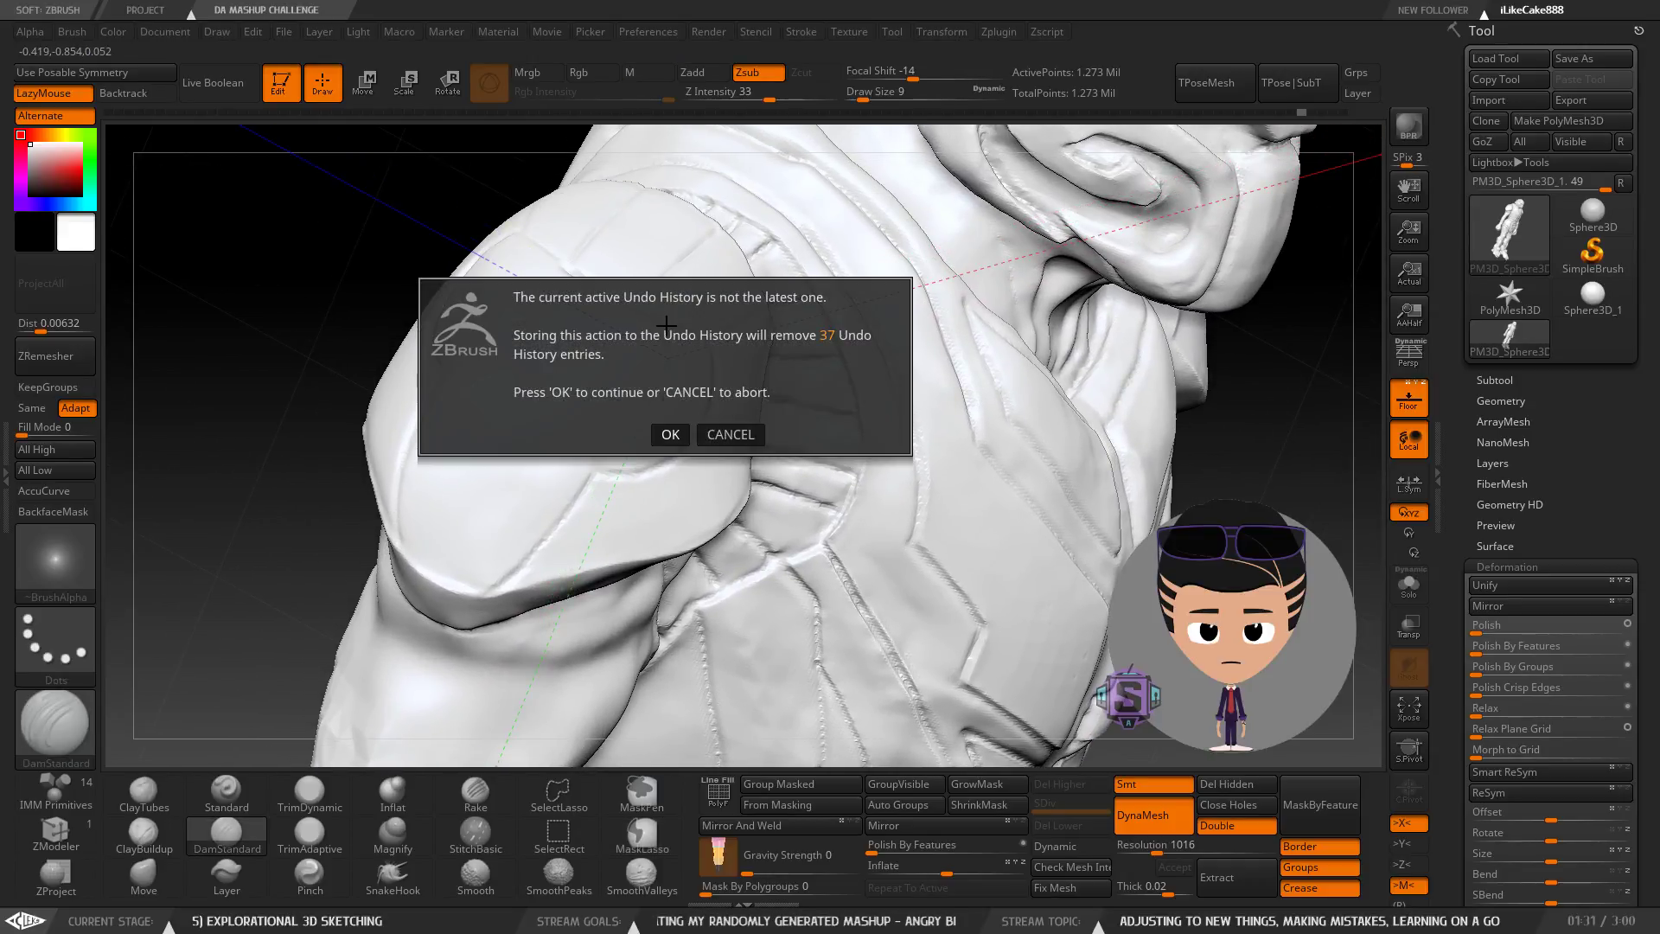
left_click(667, 438)
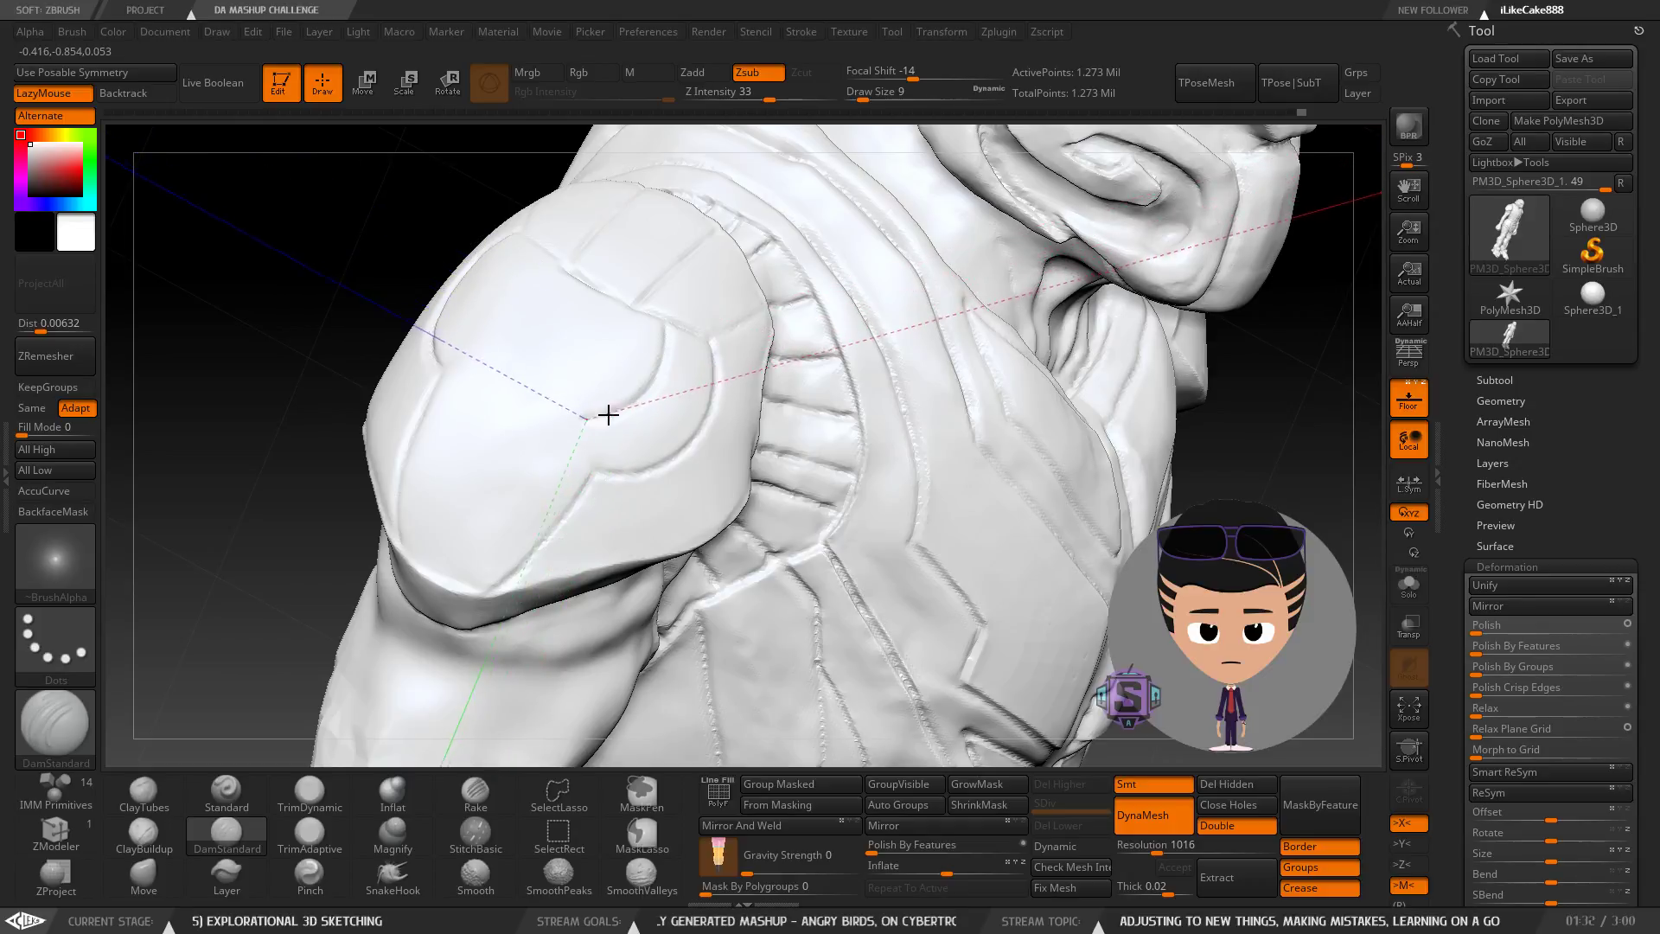
Carve an angled crease below the curved recess with DamStandard, joining it to the front groove at an angular corner.
mouse_move(568, 402)
right_mouse_down()
mouse_move(574, 449)
mouse_move(516, 288)
mouse_move(527, 219)
right_mouse_up()
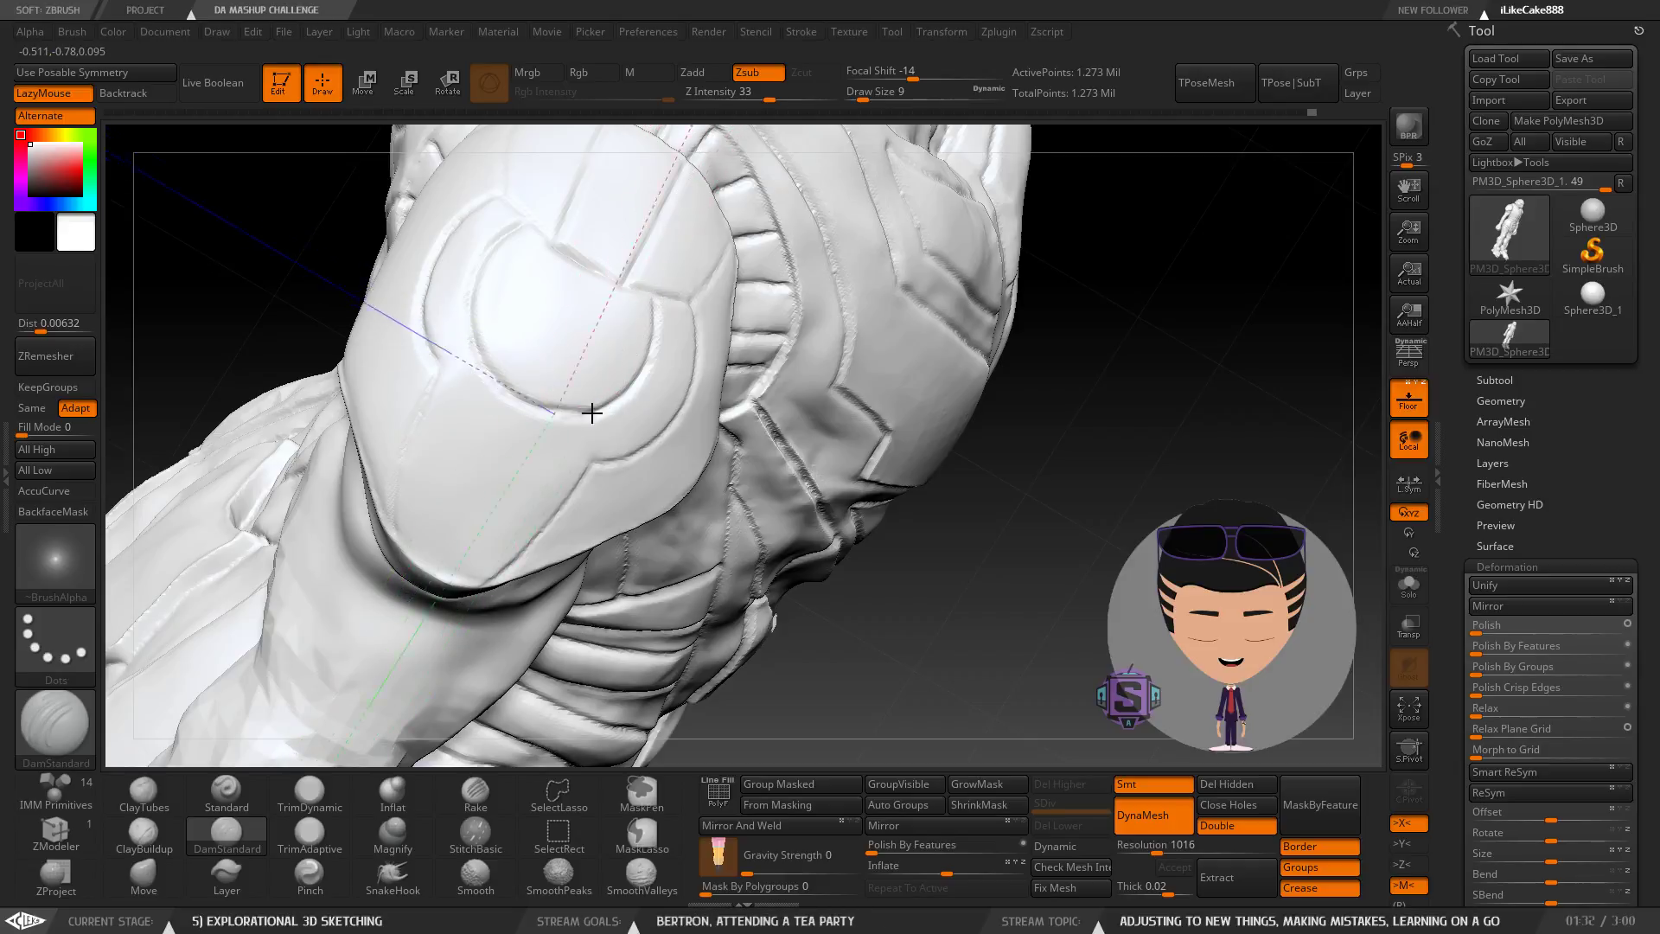
right_click_drag(573, 380, 813, 675)
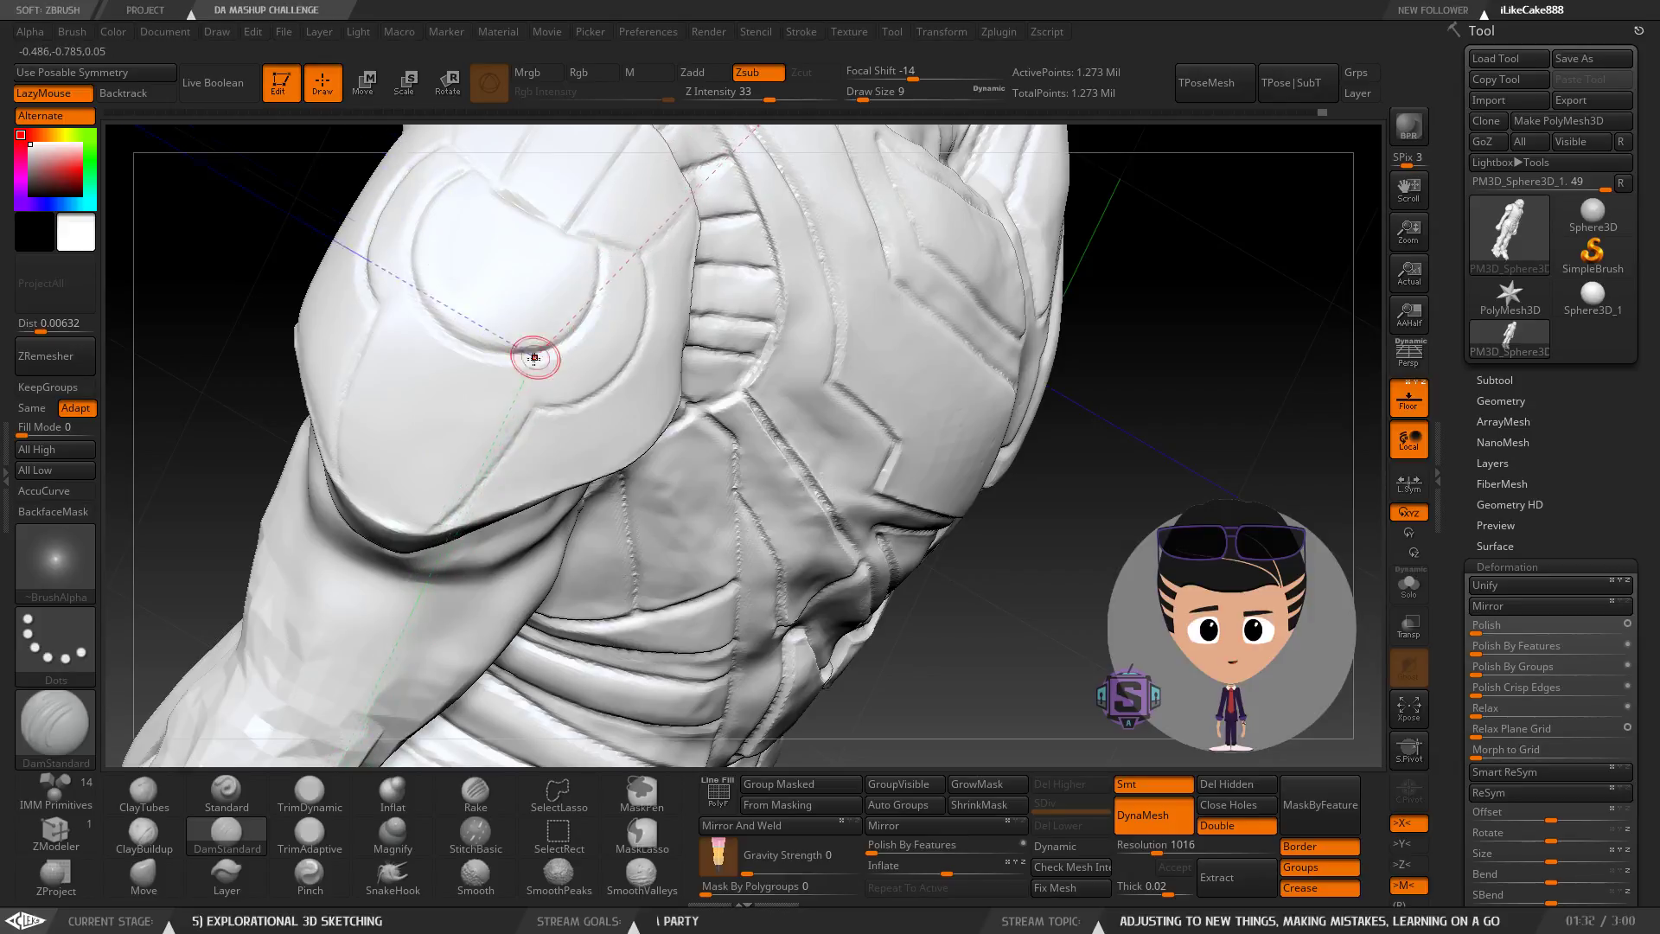
right_click_drag(534, 359, 489, 519)
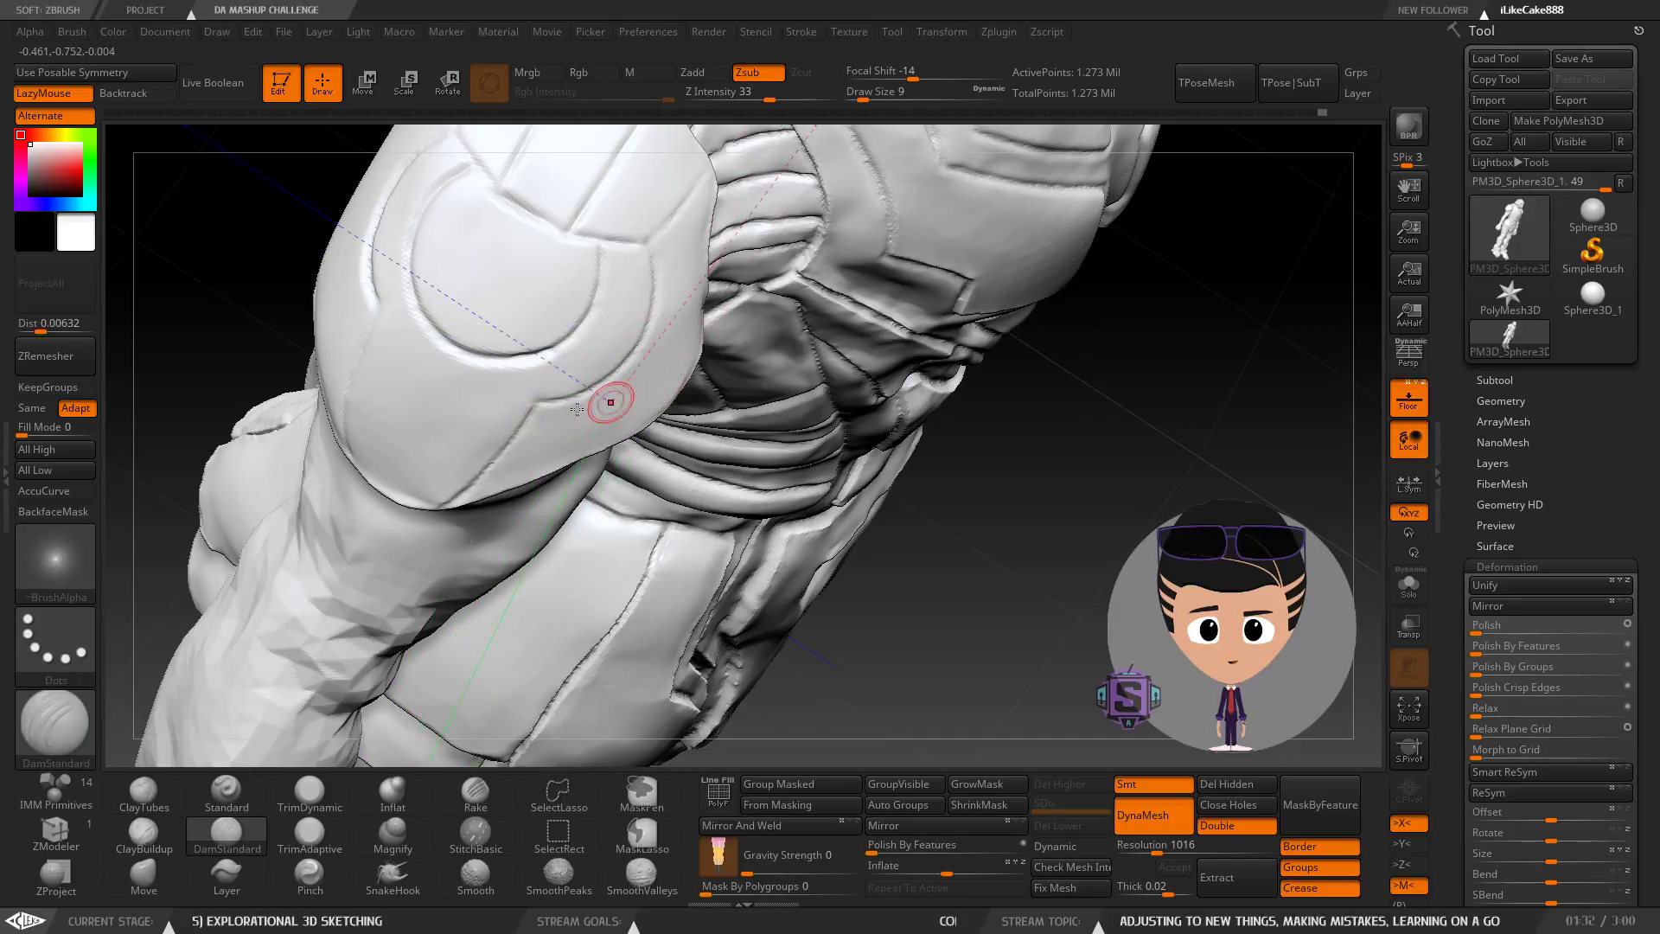
right_click_drag(561, 410, 610, 375)
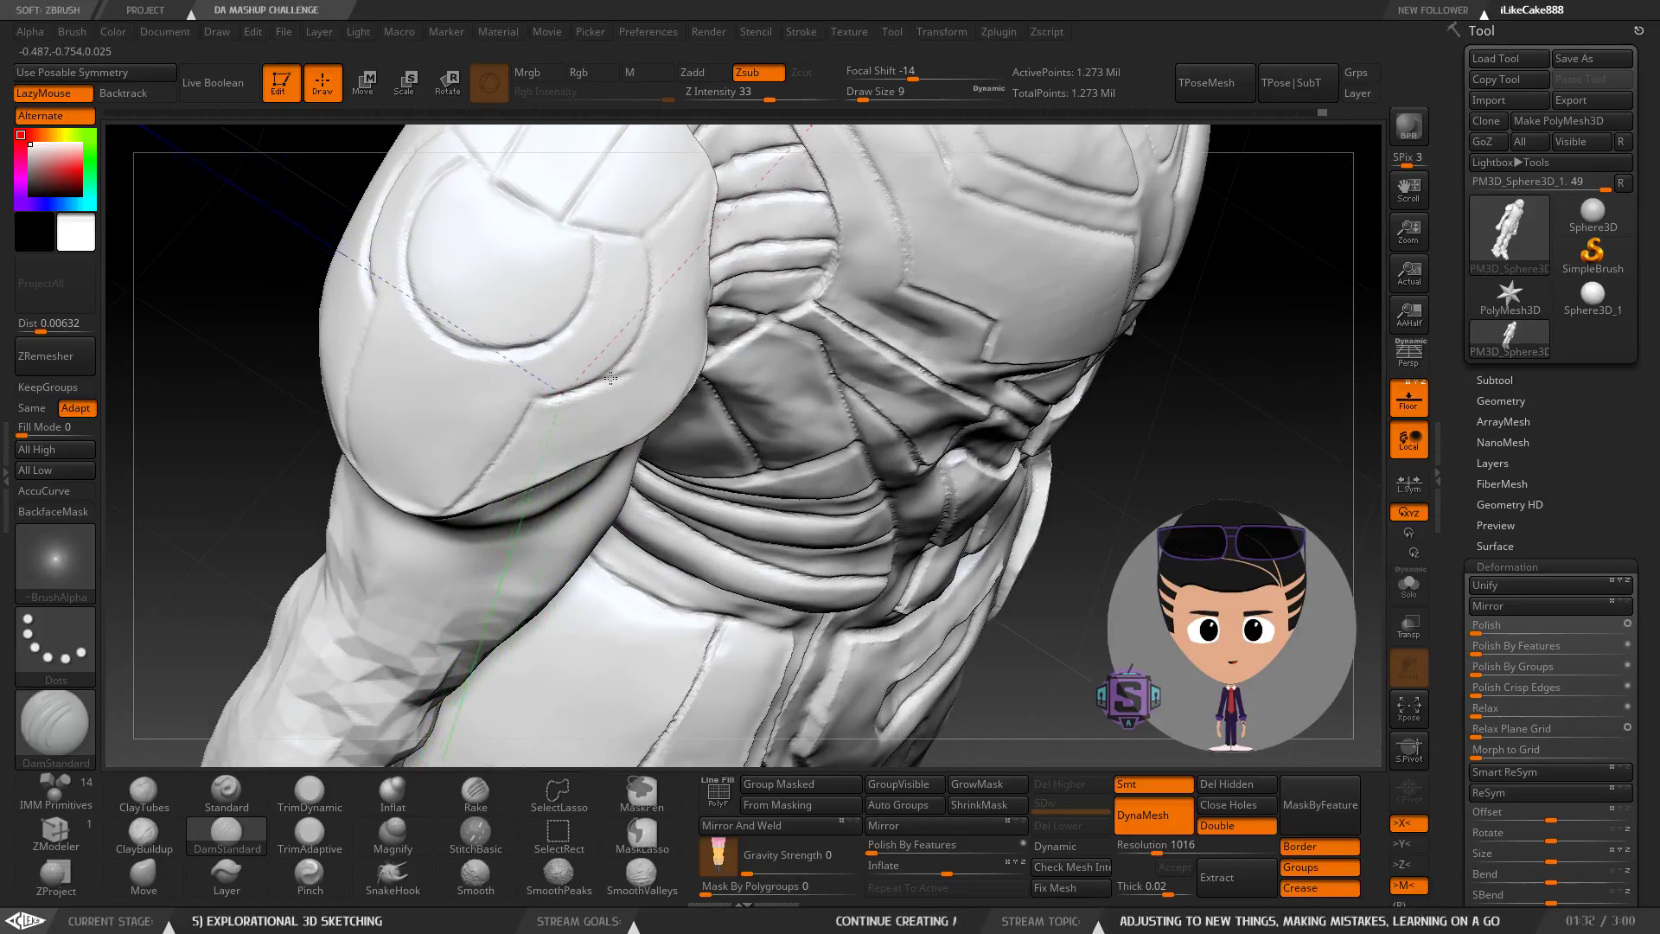
right_click_drag(641, 368, 622, 352)
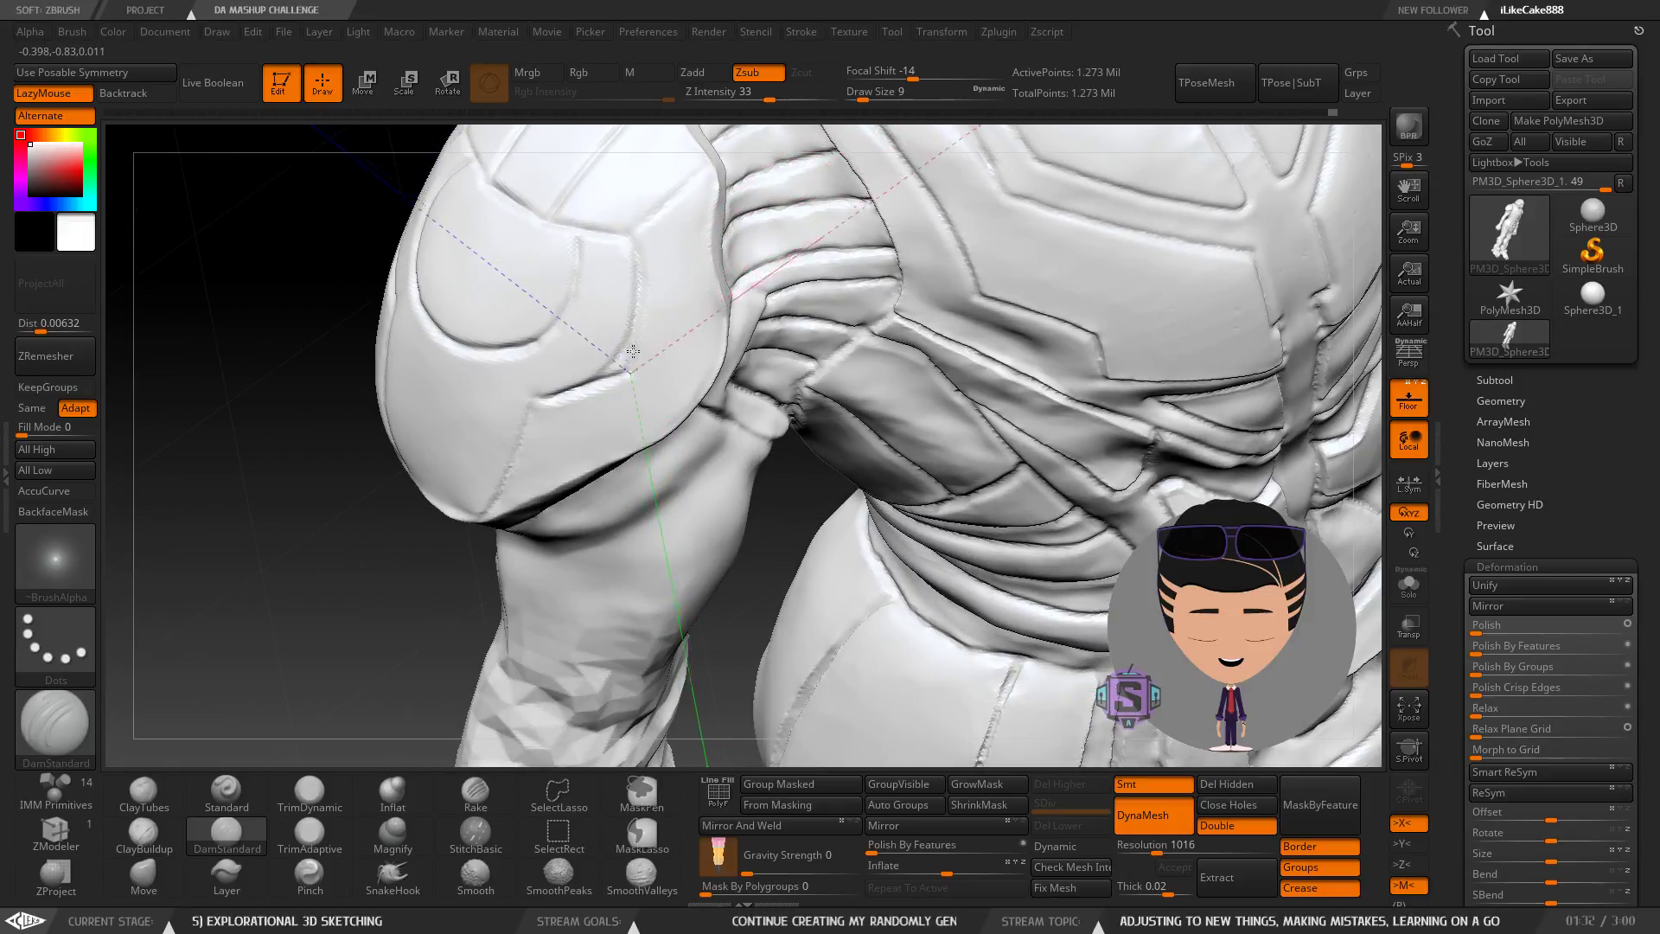
Build up clay around the angular groove's corner on the shoulder panel using ClayBuildup at Draw Size 4.
mouse_move(637, 260)
right_mouse_down("ctrl")
mouse_move(633, 227)
mouse_move(670, 315)
mouse_move(659, 372)
mouse_move(602, 425)
mouse_move(661, 390)
mouse_move(690, 438)
mouse_move(705, 268)
mouse_move(704, 374)
mouse_move(731, 495)
right_mouse_up("ctrl")
mouse_move(371, 605)
right_mouse_down()
mouse_move(615, 346)
mouse_move(493, 471)
right_mouse_up()
left_click(144, 832)
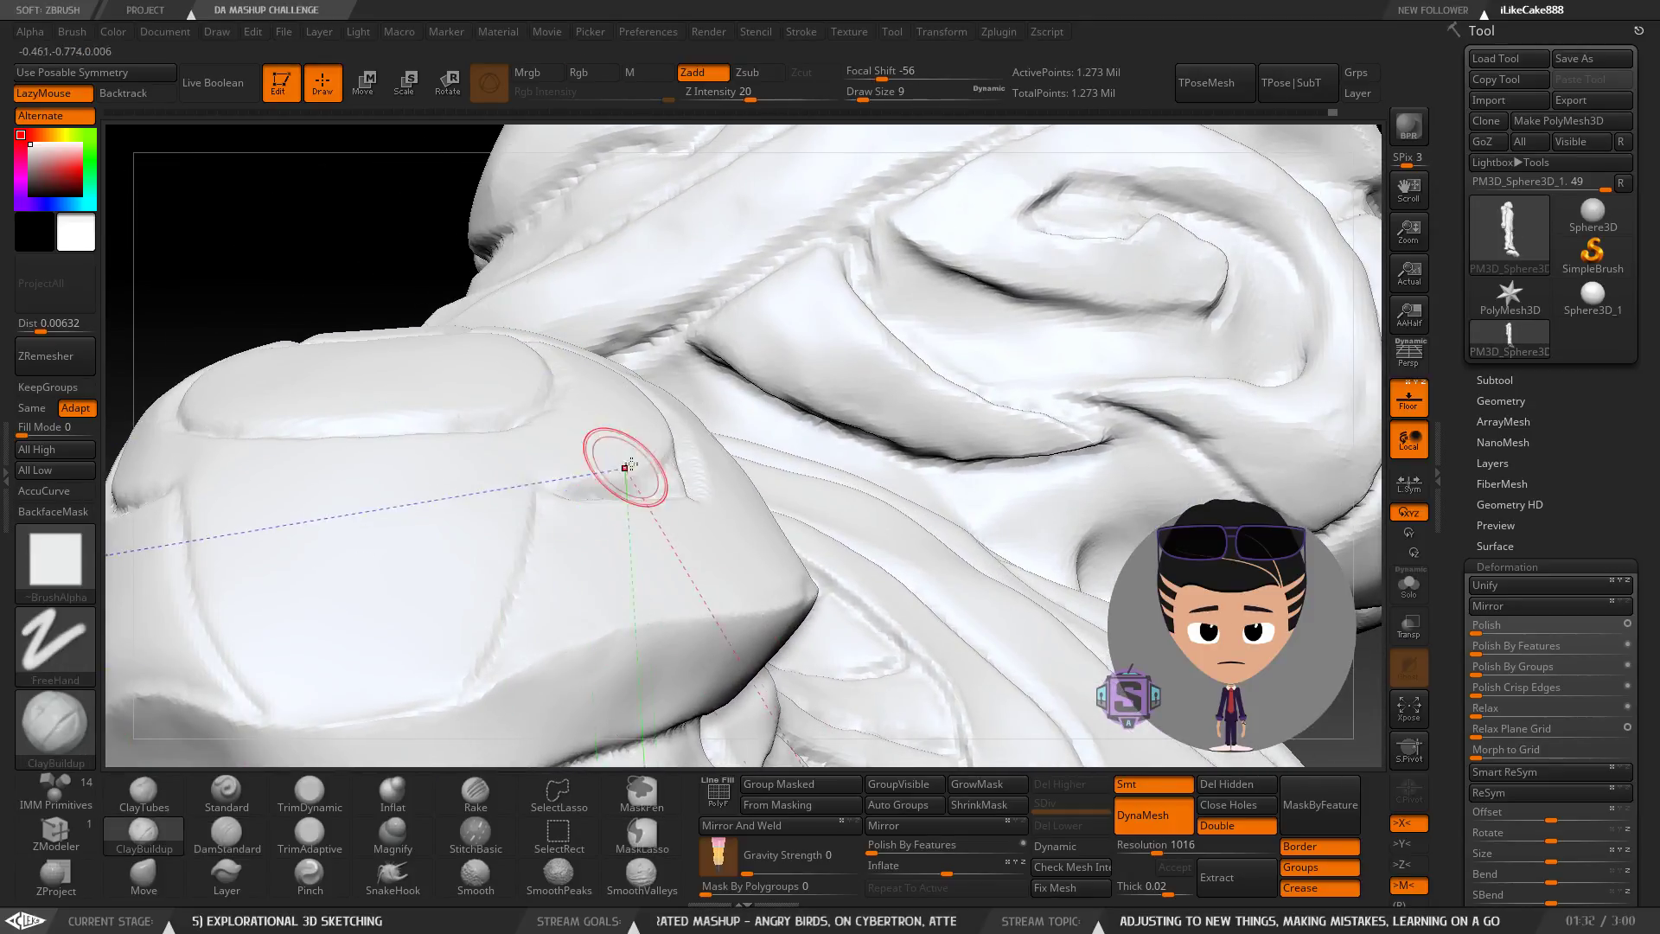
key("s")
left_click_drag(658, 467, 653, 467)
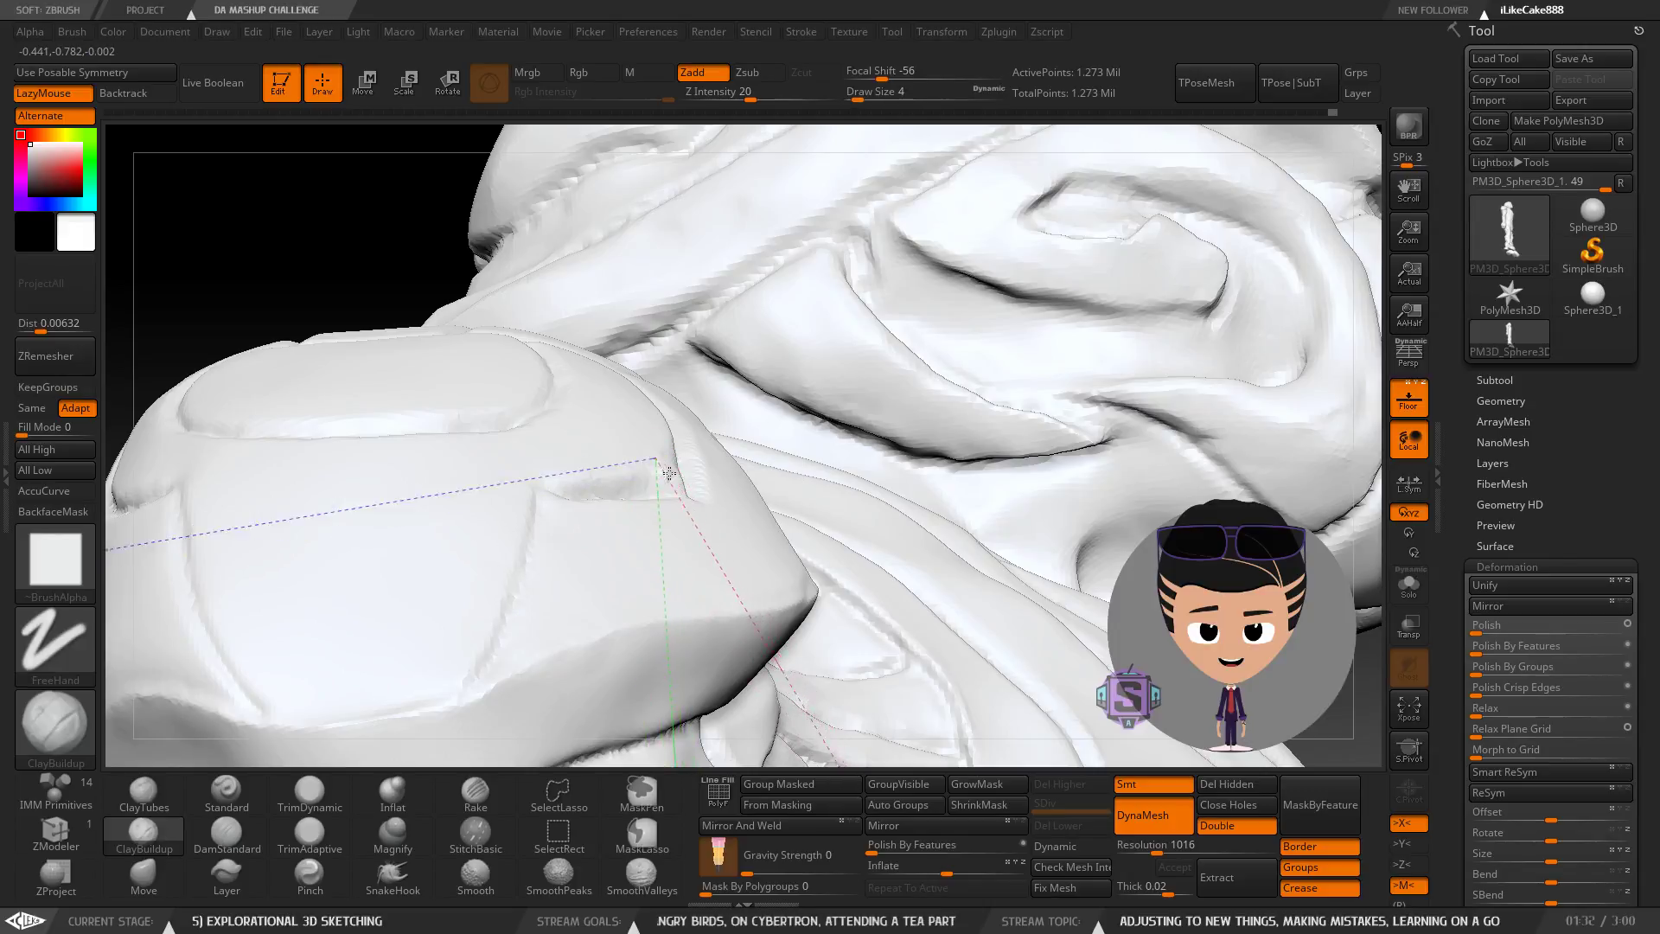
mouse_move(643, 445)
right_mouse_down()
mouse_move(622, 563)
mouse_move(675, 467)
right_mouse_up()
mouse_move(711, 399)
left_mouse_down()
mouse_move(689, 469)
mouse_move(656, 481)
left_mouse_up()
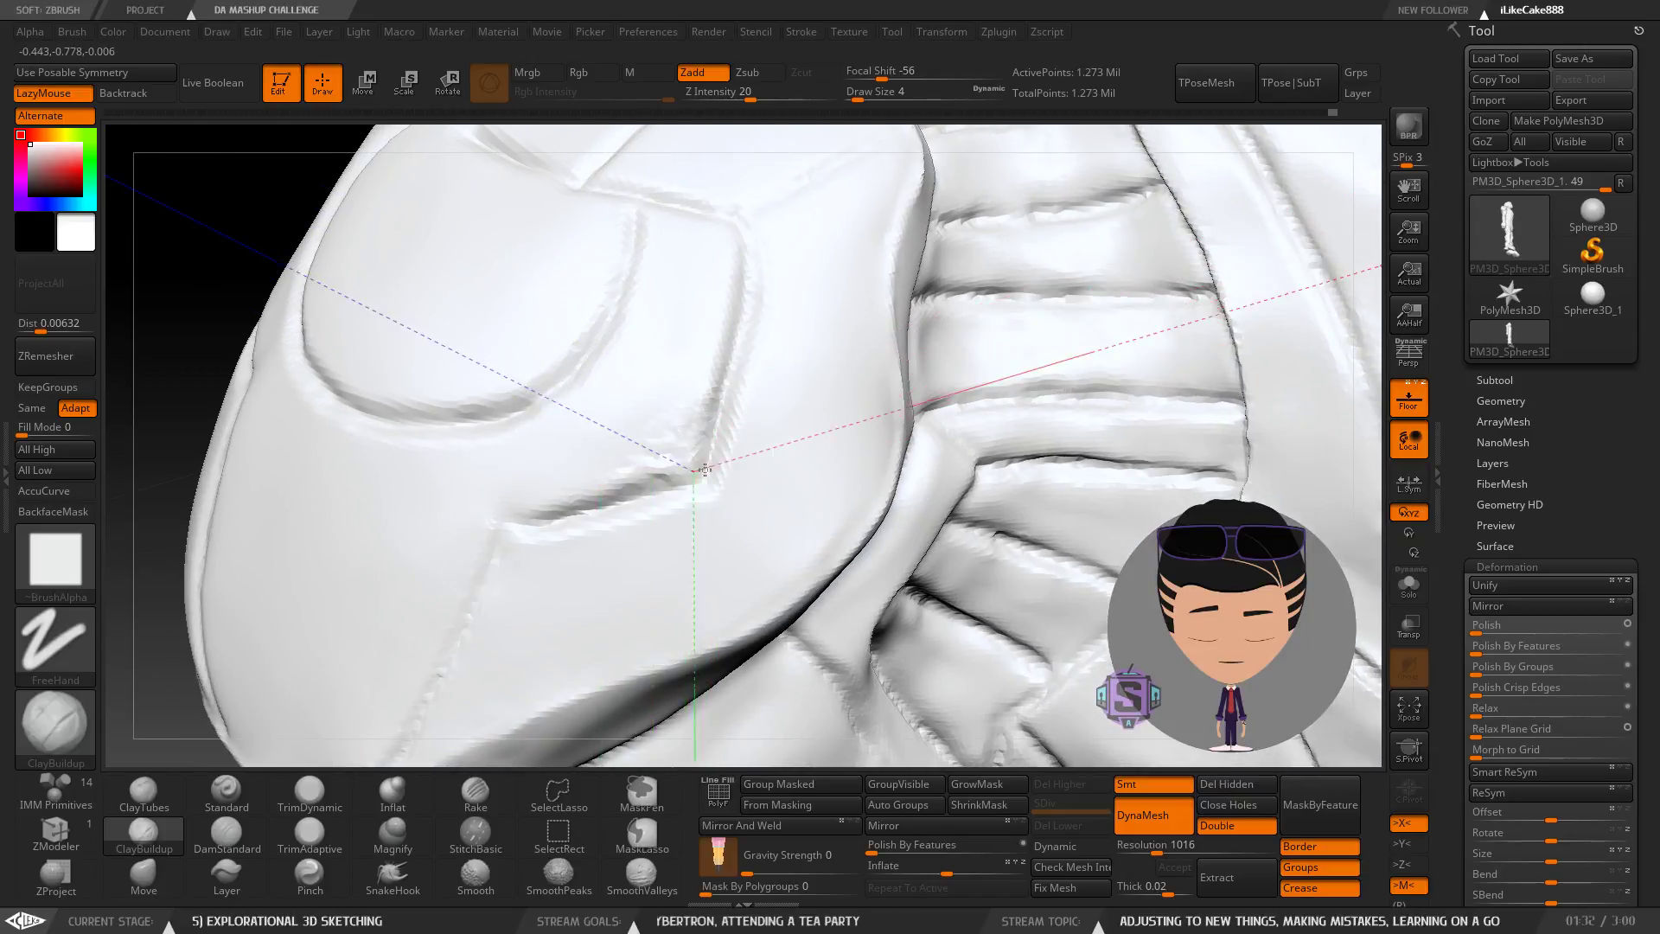
Switch to DamStandard at Draw Size 6 and smooth the surface along the inner side of the angular groove.
mouse_move(637, 567)
right_mouse_down("ctrl")
mouse_move(597, 346)
mouse_move(597, 424)
right_mouse_up("ctrl")
right_click_drag(596, 424, 601, 334, "alt")
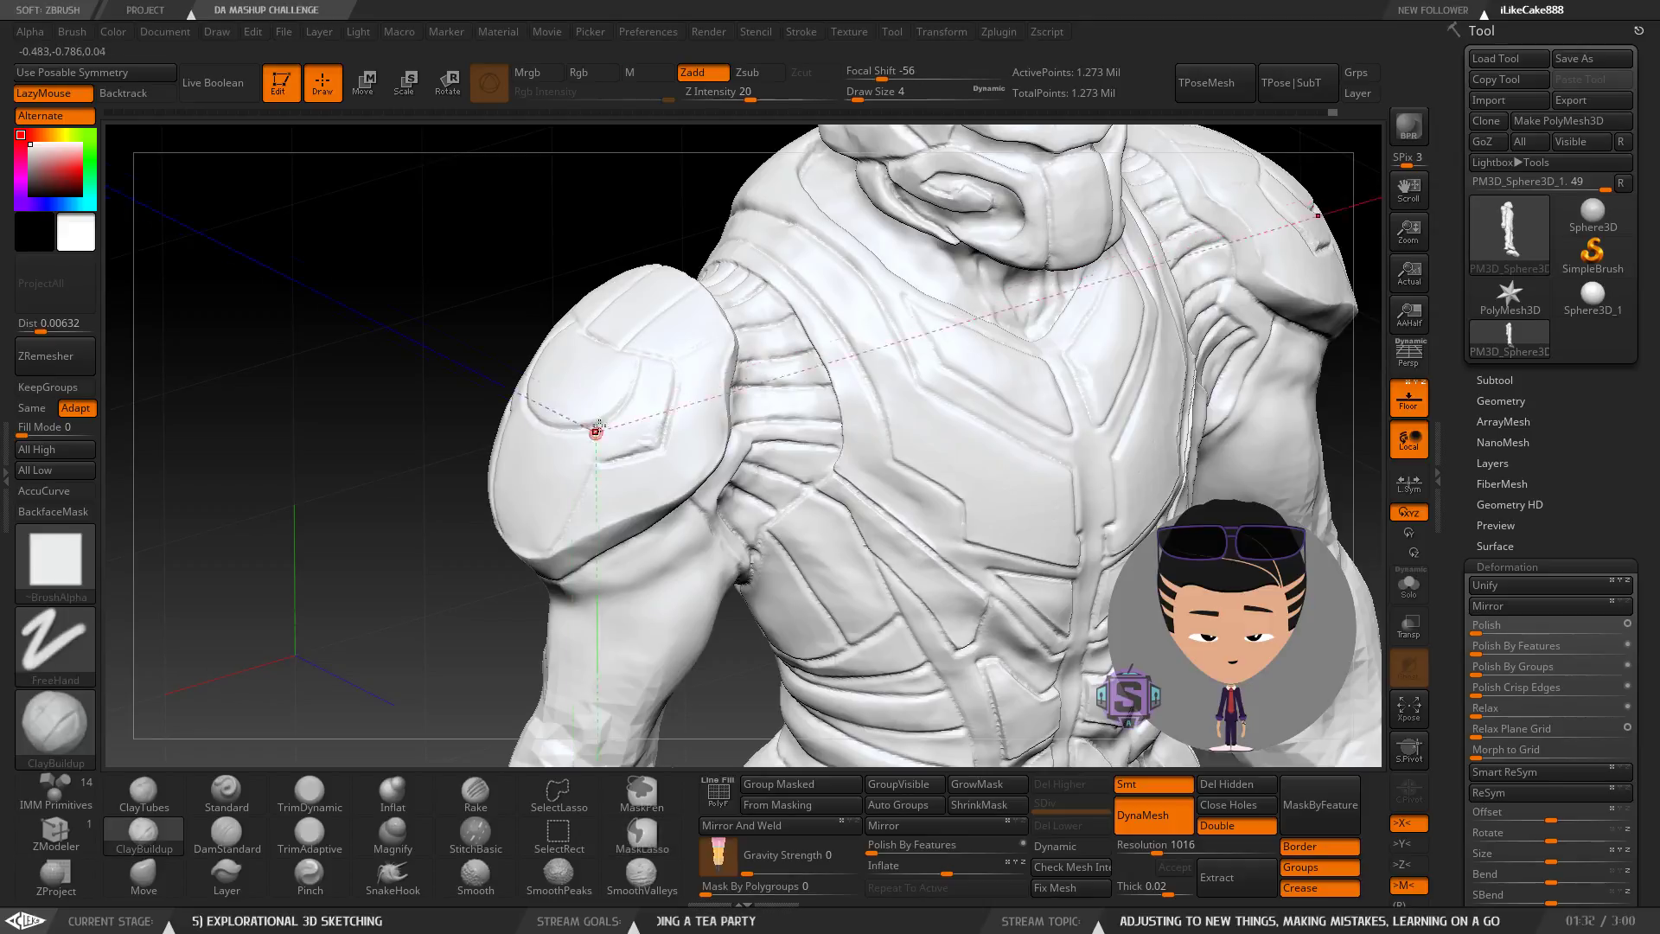
mouse_move(624, 417)
right_mouse_down()
mouse_move(812, 458)
mouse_move(624, 454)
mouse_move(562, 484)
right_mouse_up()
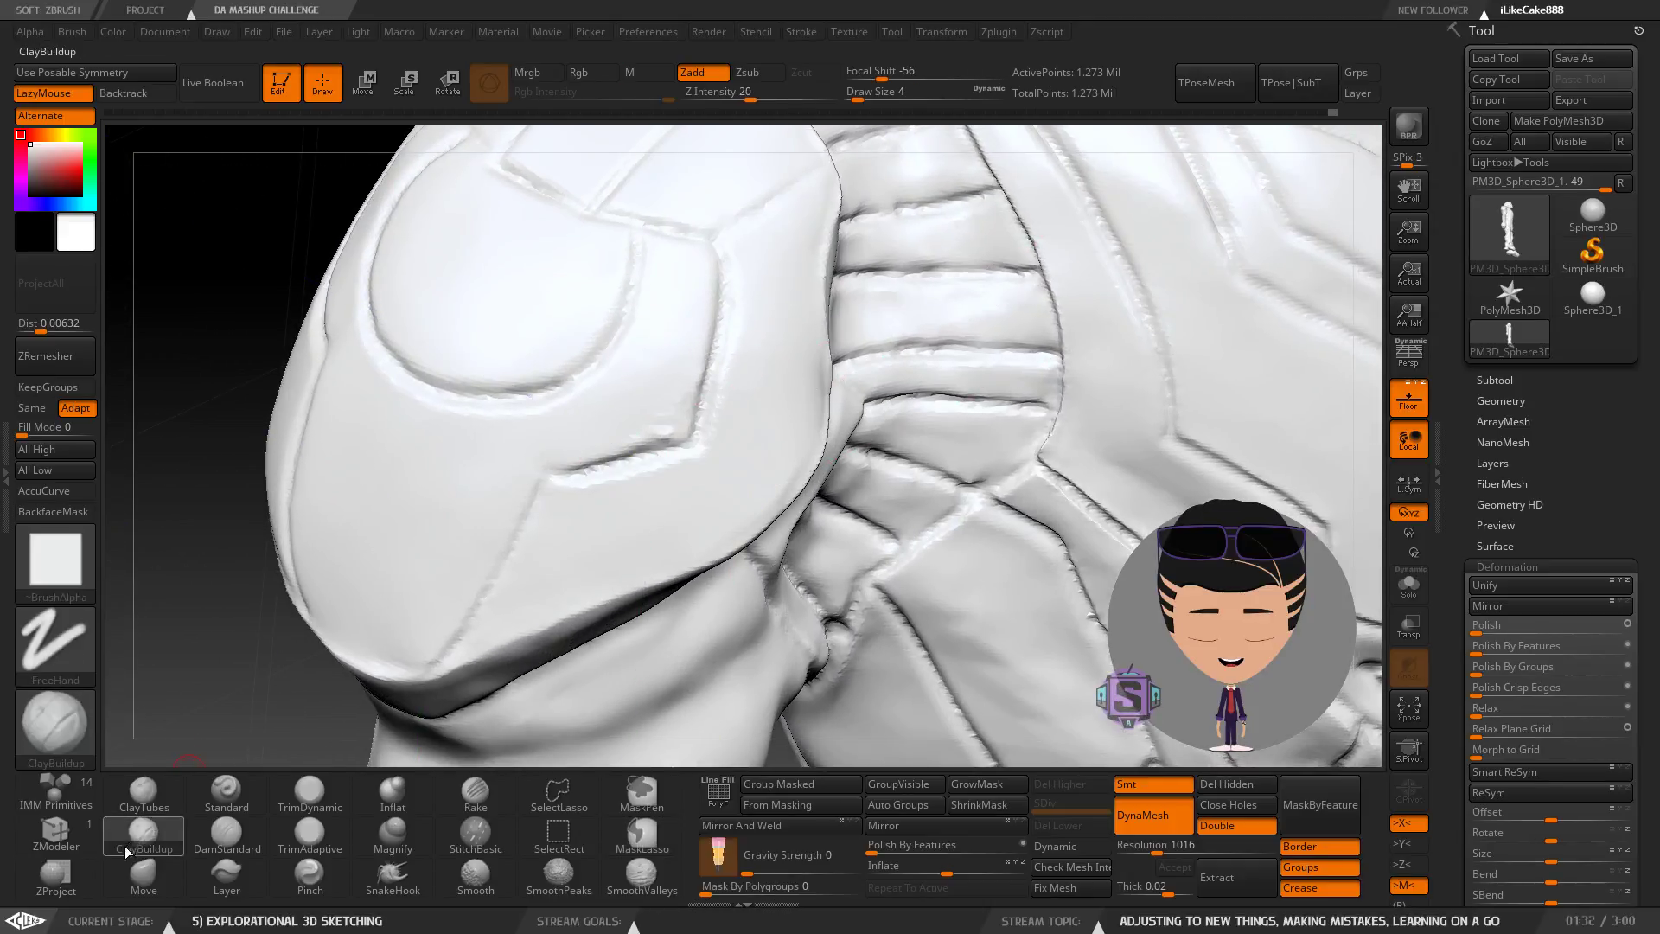
key("b")
left_click(151, 877)
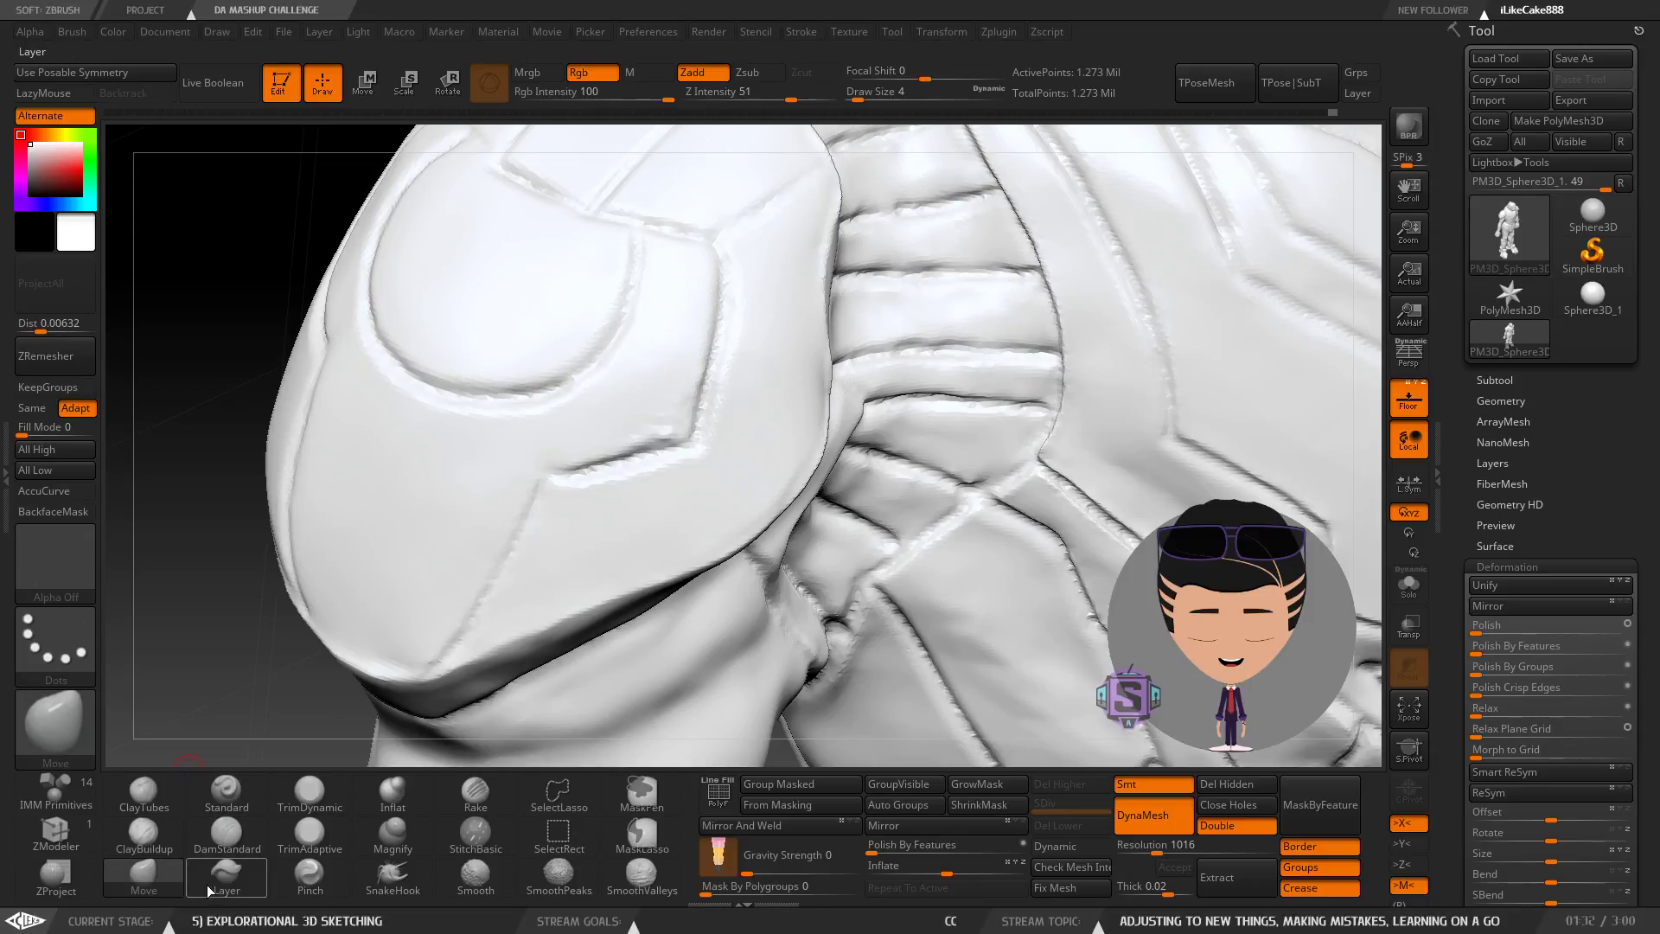
left_click(158, 837)
left_click(226, 832)
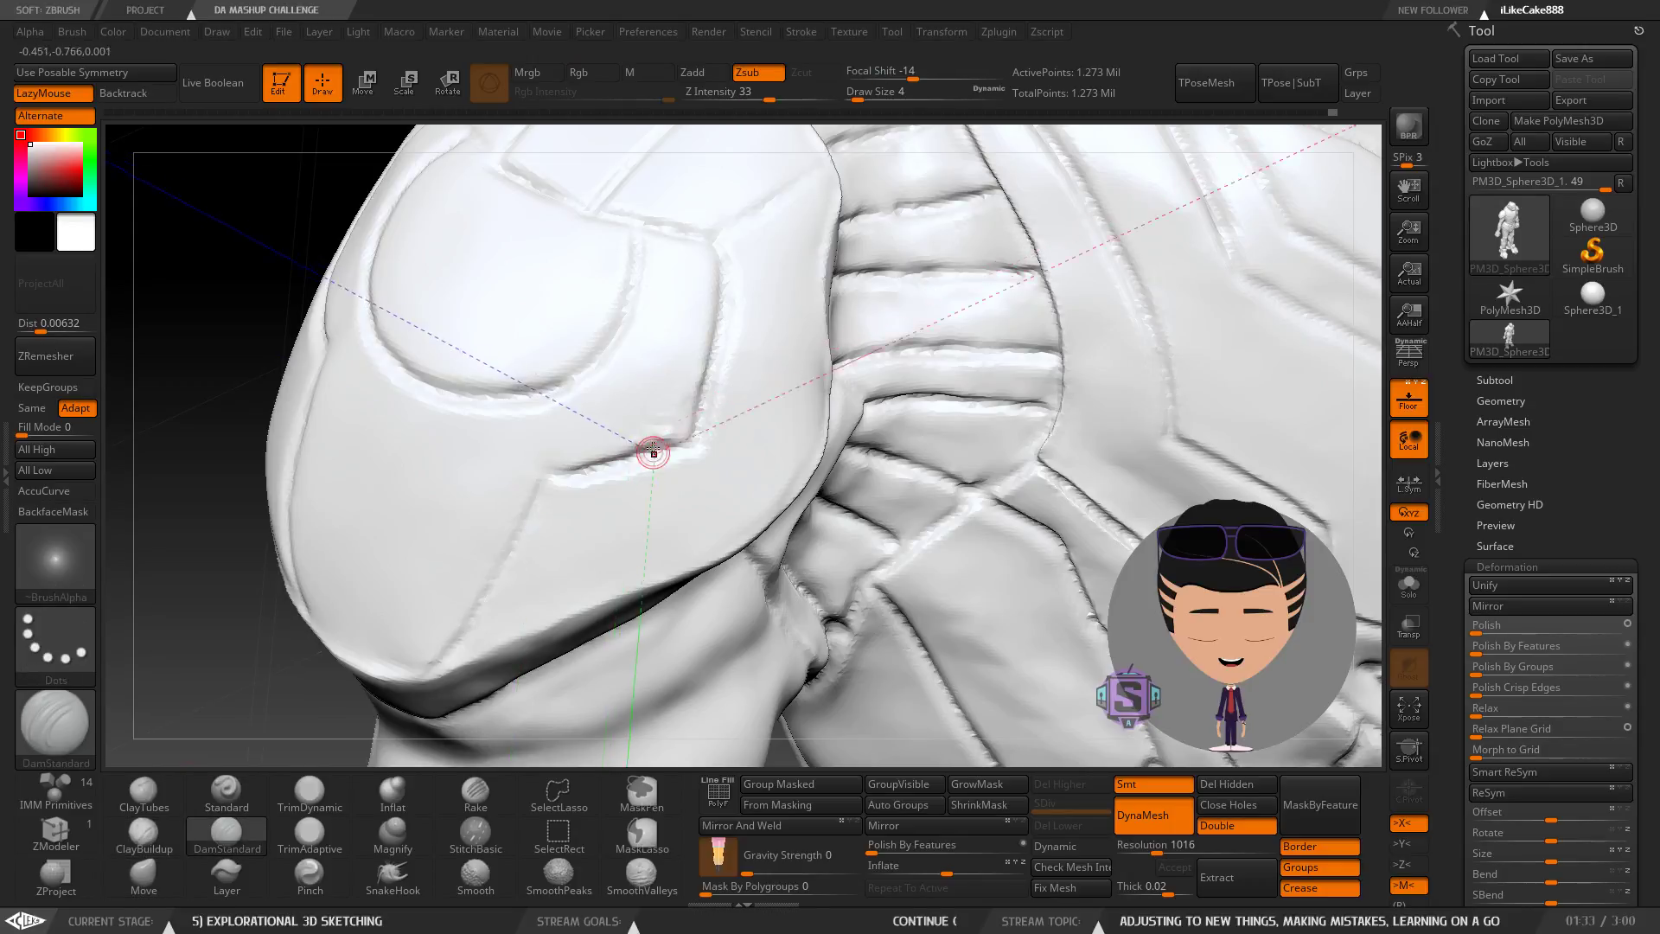
key("s")
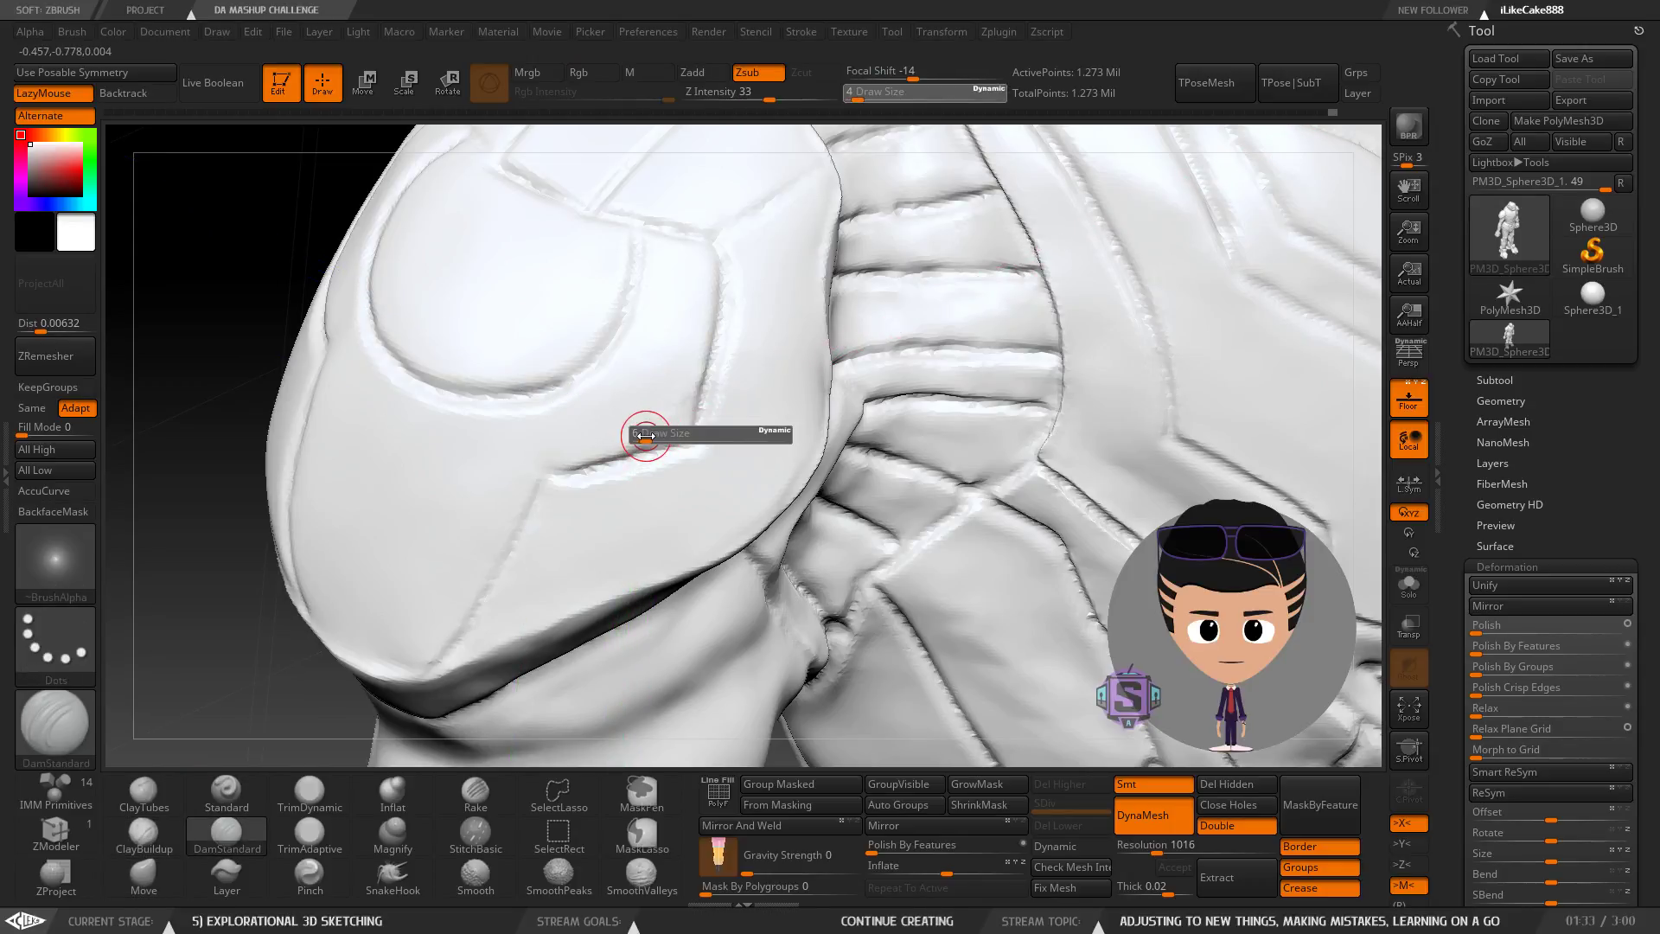
left_click_drag(646, 436, 622, 432)
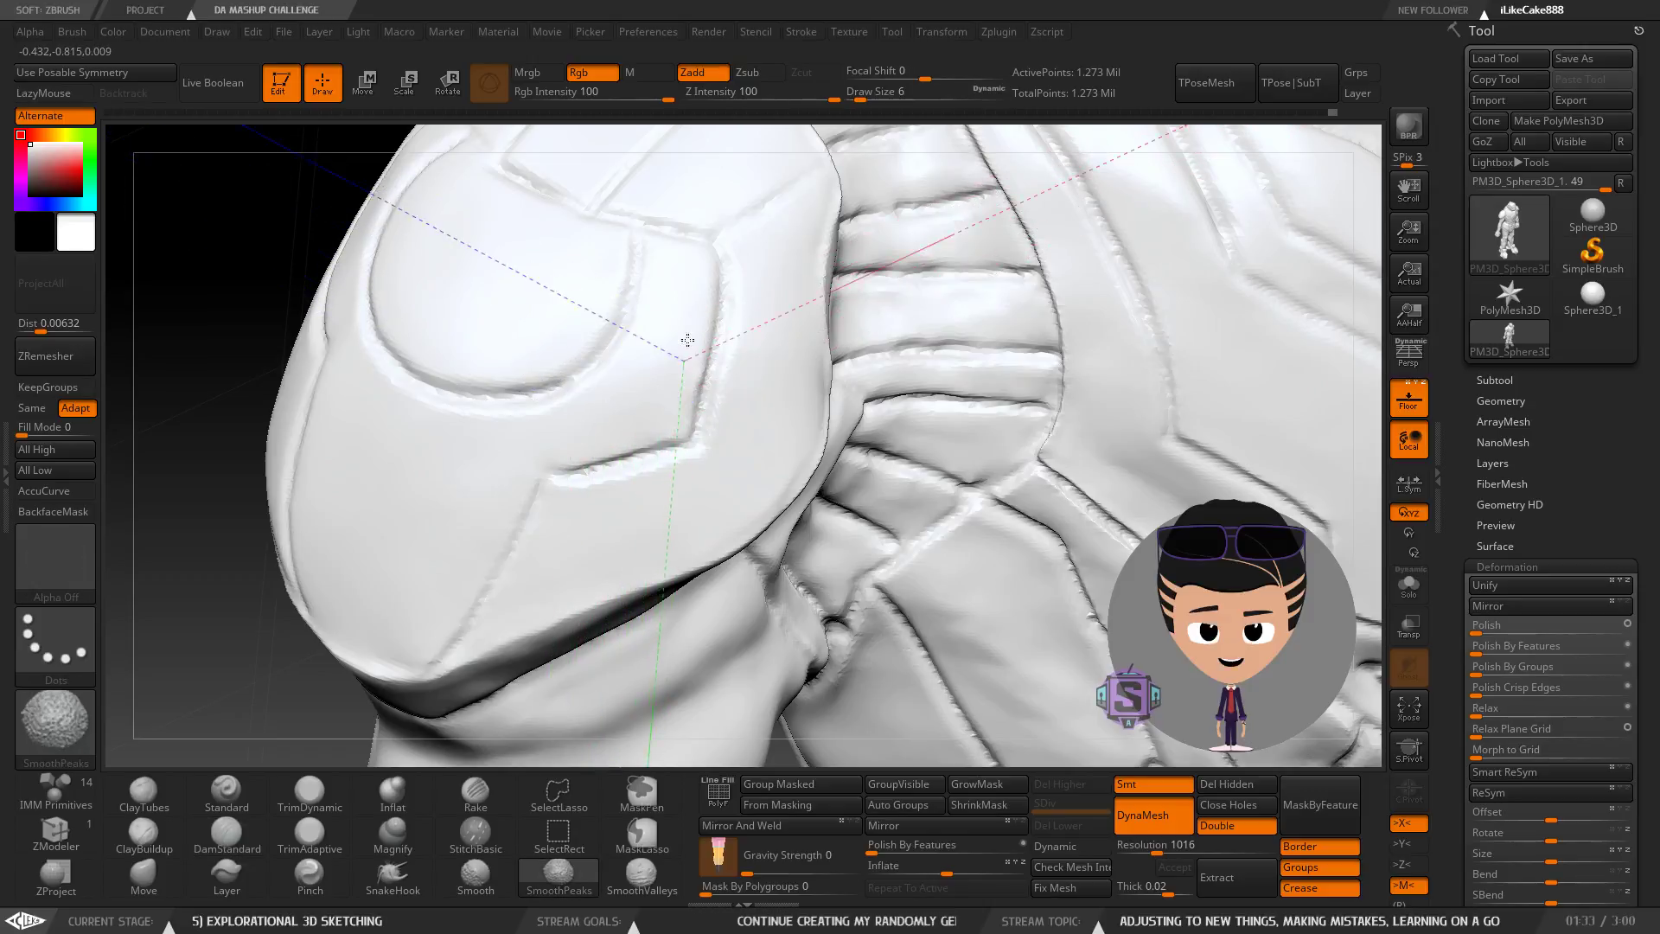
left_click_drag(681, 370, 696, 426, "shift")
Sharpen the angular groove's corner with DamStandard, smooth around it, and remesh the sculpt with DynaMesh.
mouse_move(702, 433)
right_mouse_down("ctrl")
mouse_move(676, 415)
mouse_move(683, 433)
mouse_move(654, 335)
mouse_move(697, 334)
mouse_move(770, 372)
mouse_move(808, 492)
mouse_move(743, 510)
right_mouse_up("ctrl")
mouse_move(613, 513)
right_mouse_down()
mouse_move(593, 518)
mouse_move(668, 444)
right_mouse_up()
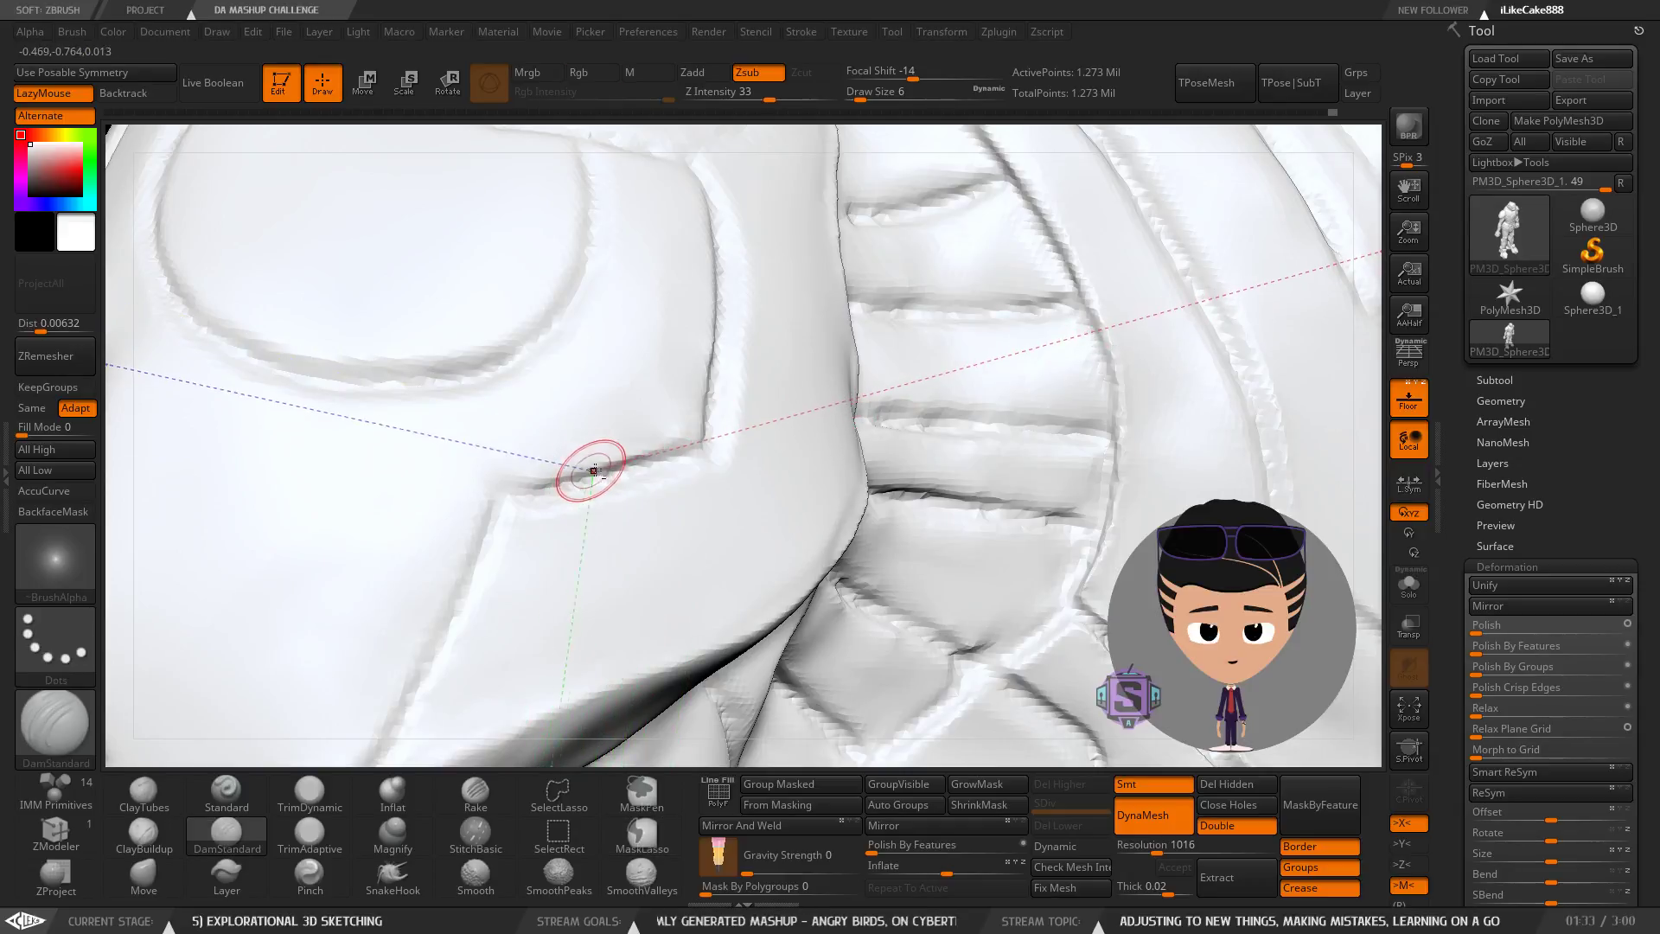
right_click_drag(757, 415, 704, 363)
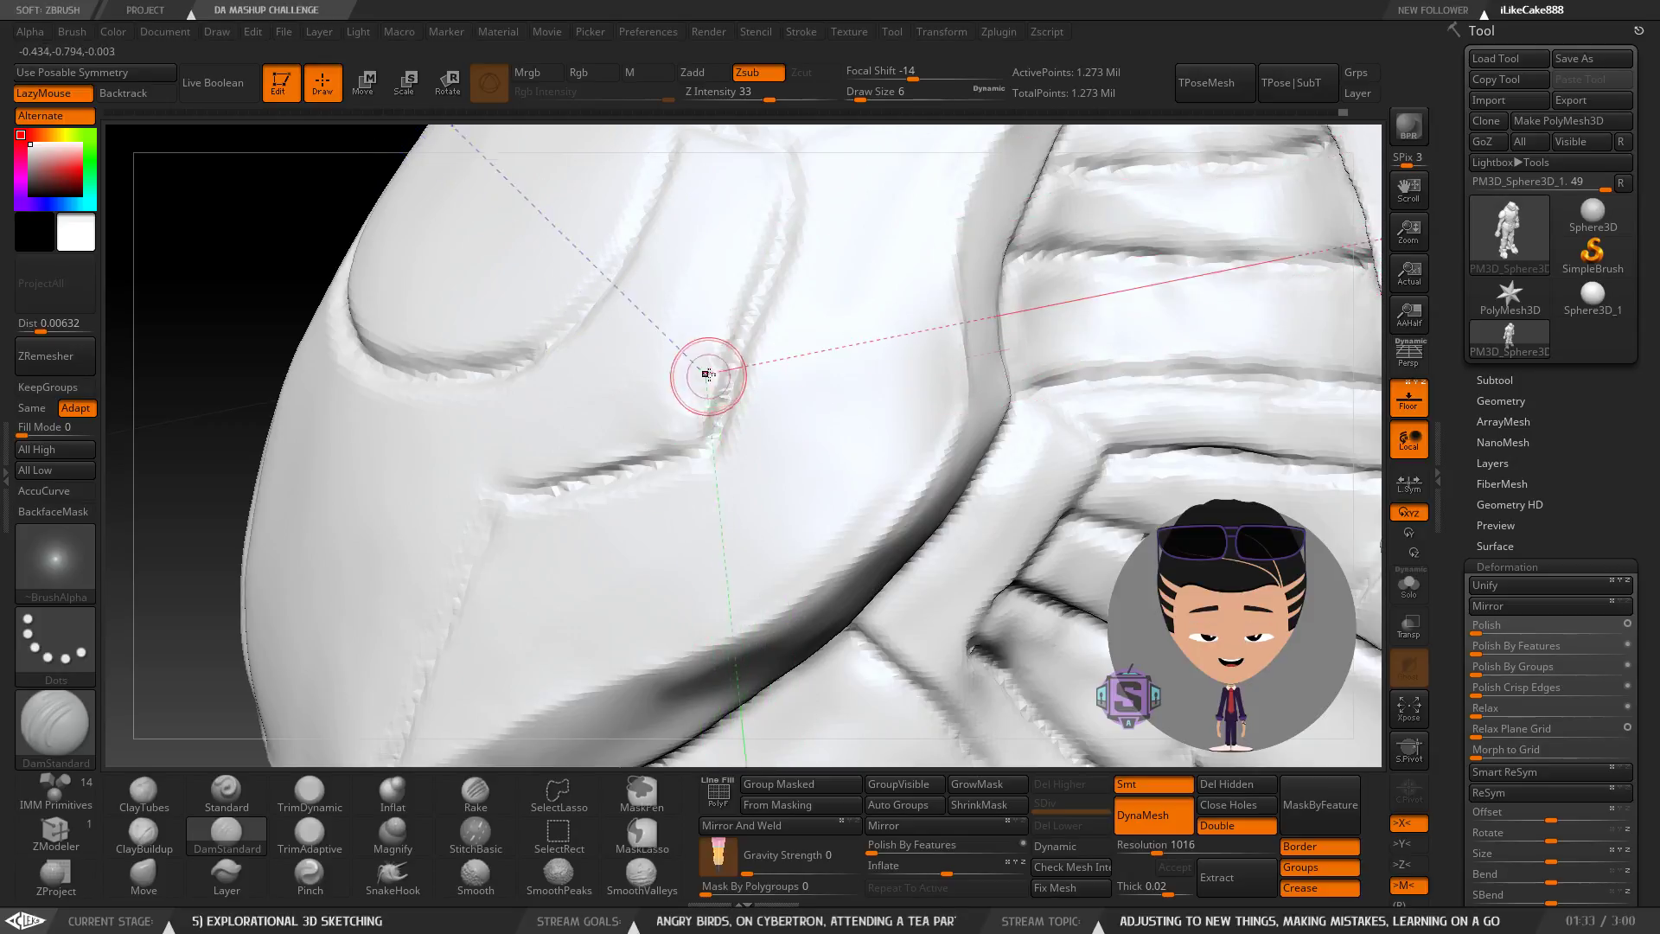
key("shift")
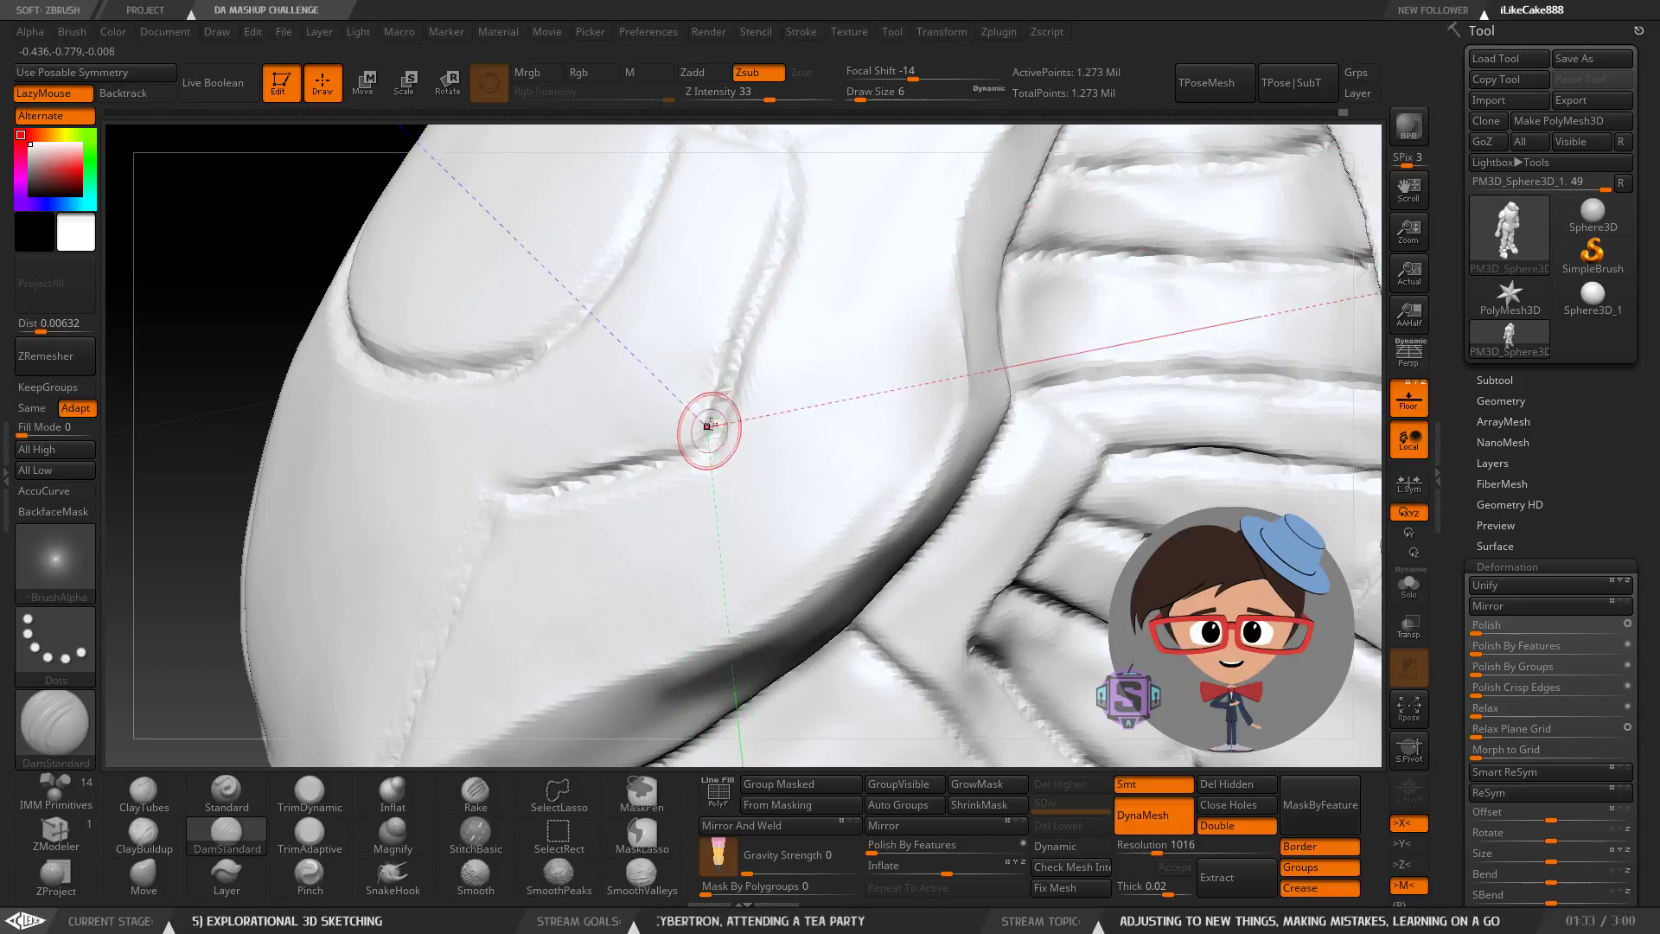
key("shift")
mouse_move(731, 302)
right_mouse_down("ctrl")
mouse_move(648, 406)
mouse_move(782, 452)
mouse_move(856, 400)
right_mouse_up("ctrl")
left_click_drag(906, 321, 1071, 460, "ctrl")
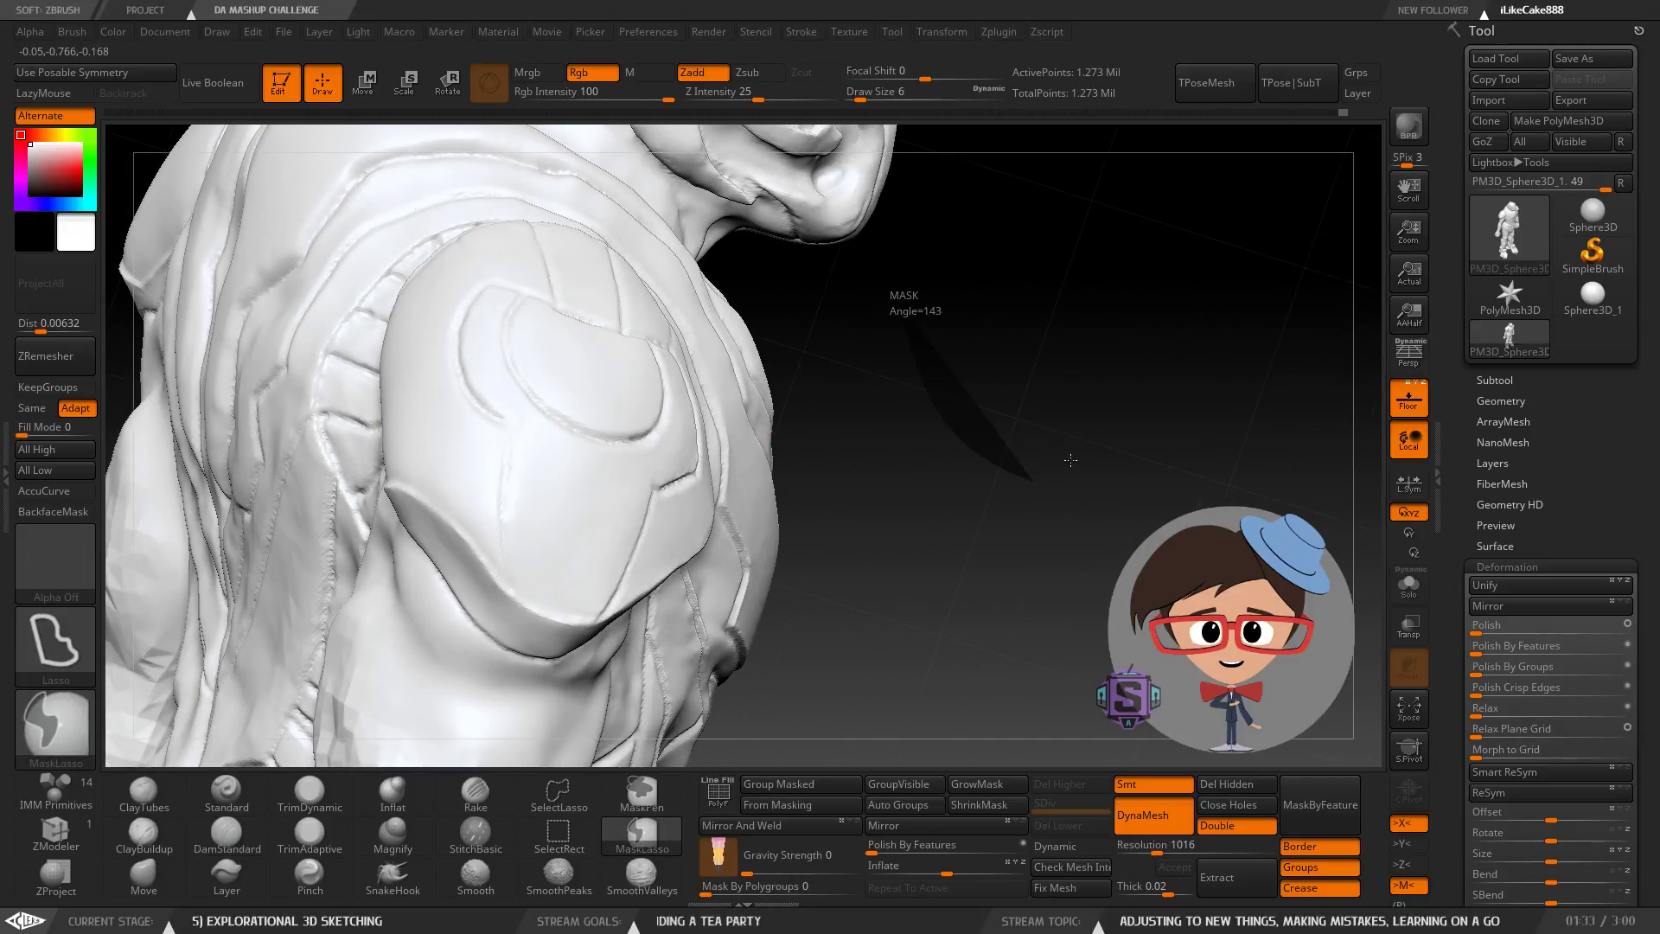
left_click_drag(1066, 299, 958, 299, "ctrl")
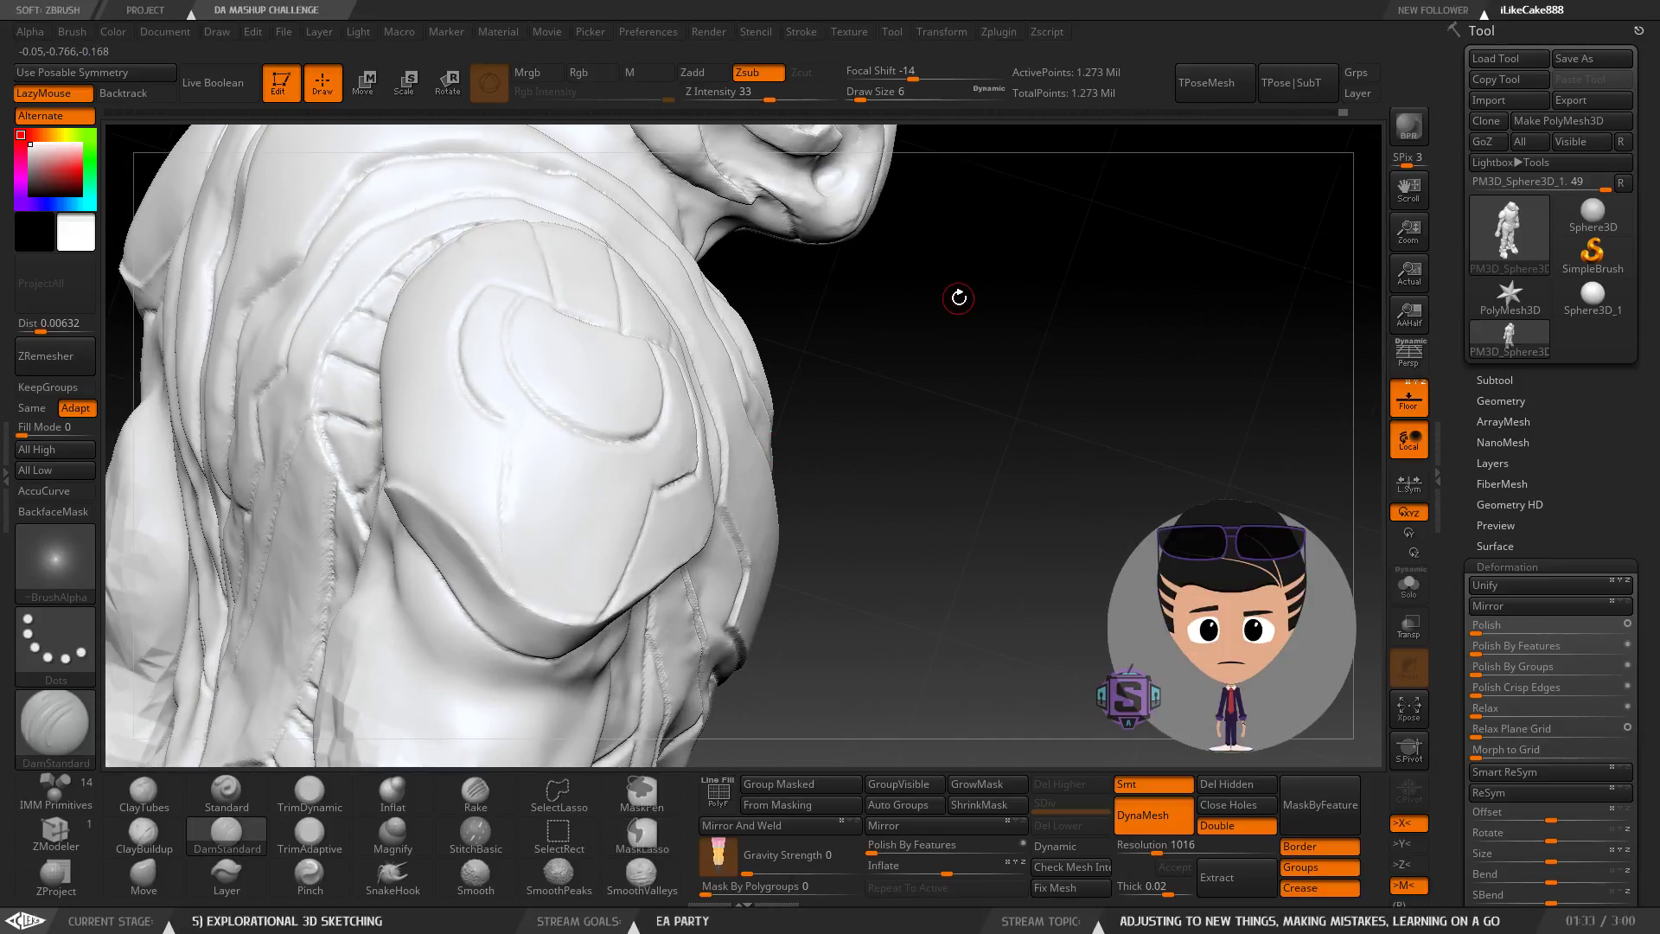
Deepen the groove running from the angled crease's inner end down to the shoulder panel's bottom rim with DamStandard.
mouse_move(679, 468)
right_mouse_down("ctrl")
mouse_move(770, 504)
mouse_move(638, 529)
mouse_move(666, 532)
mouse_move(763, 257)
right_mouse_up("ctrl")
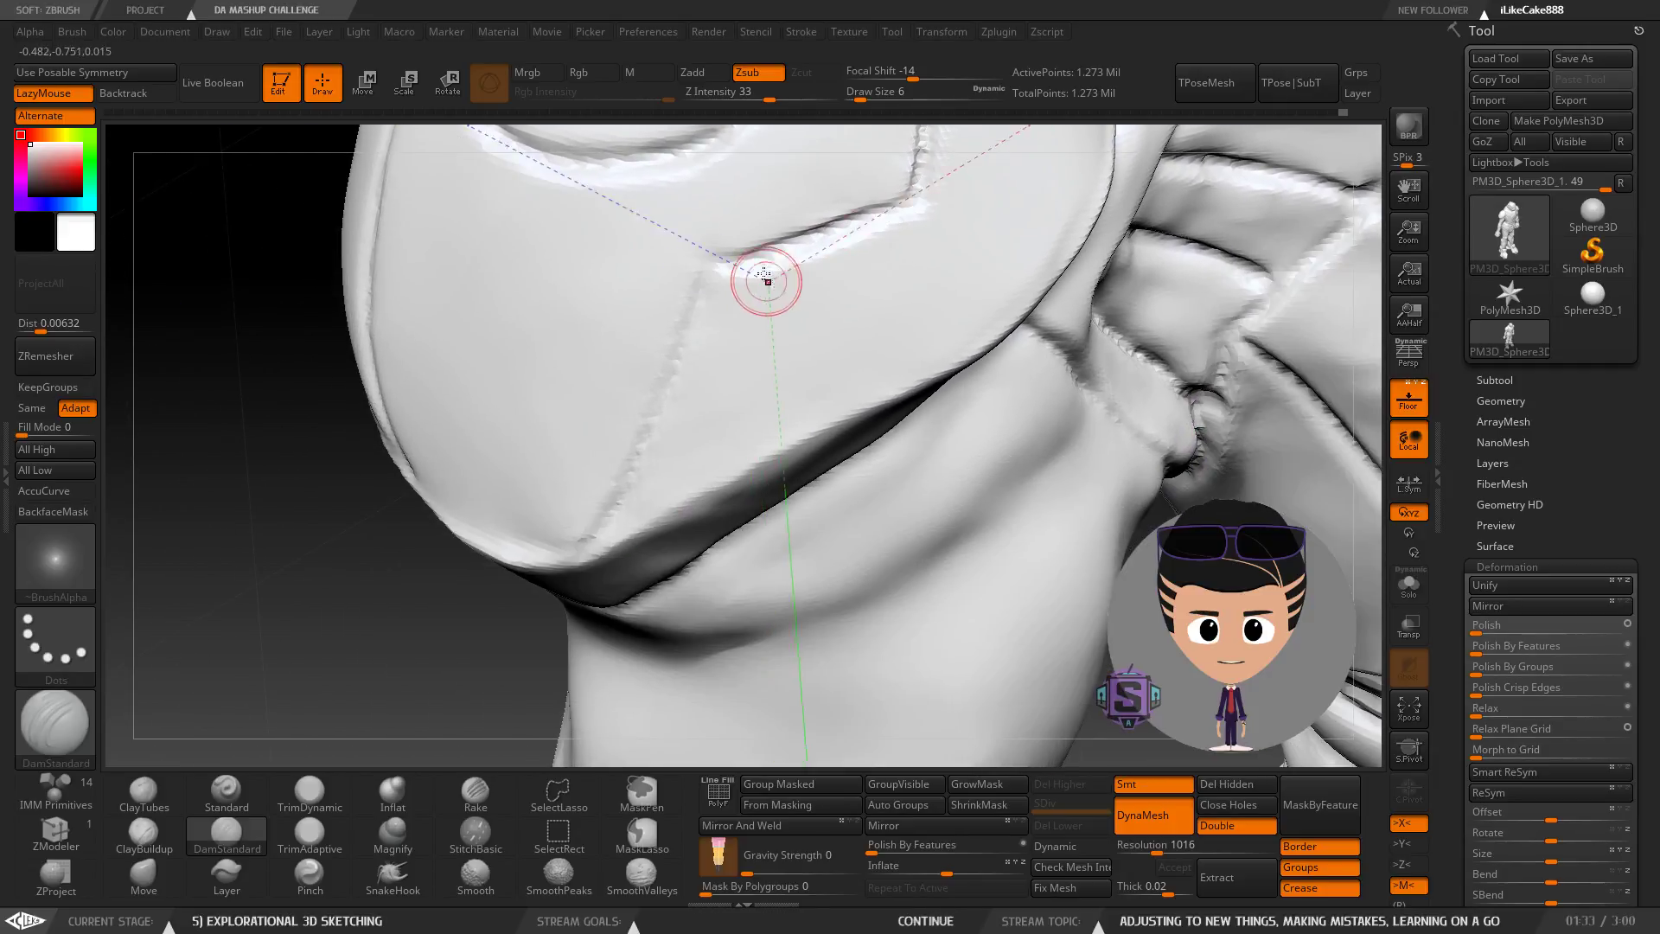
left_click_drag(697, 295, 739, 262)
right_click_drag(631, 467, 687, 352)
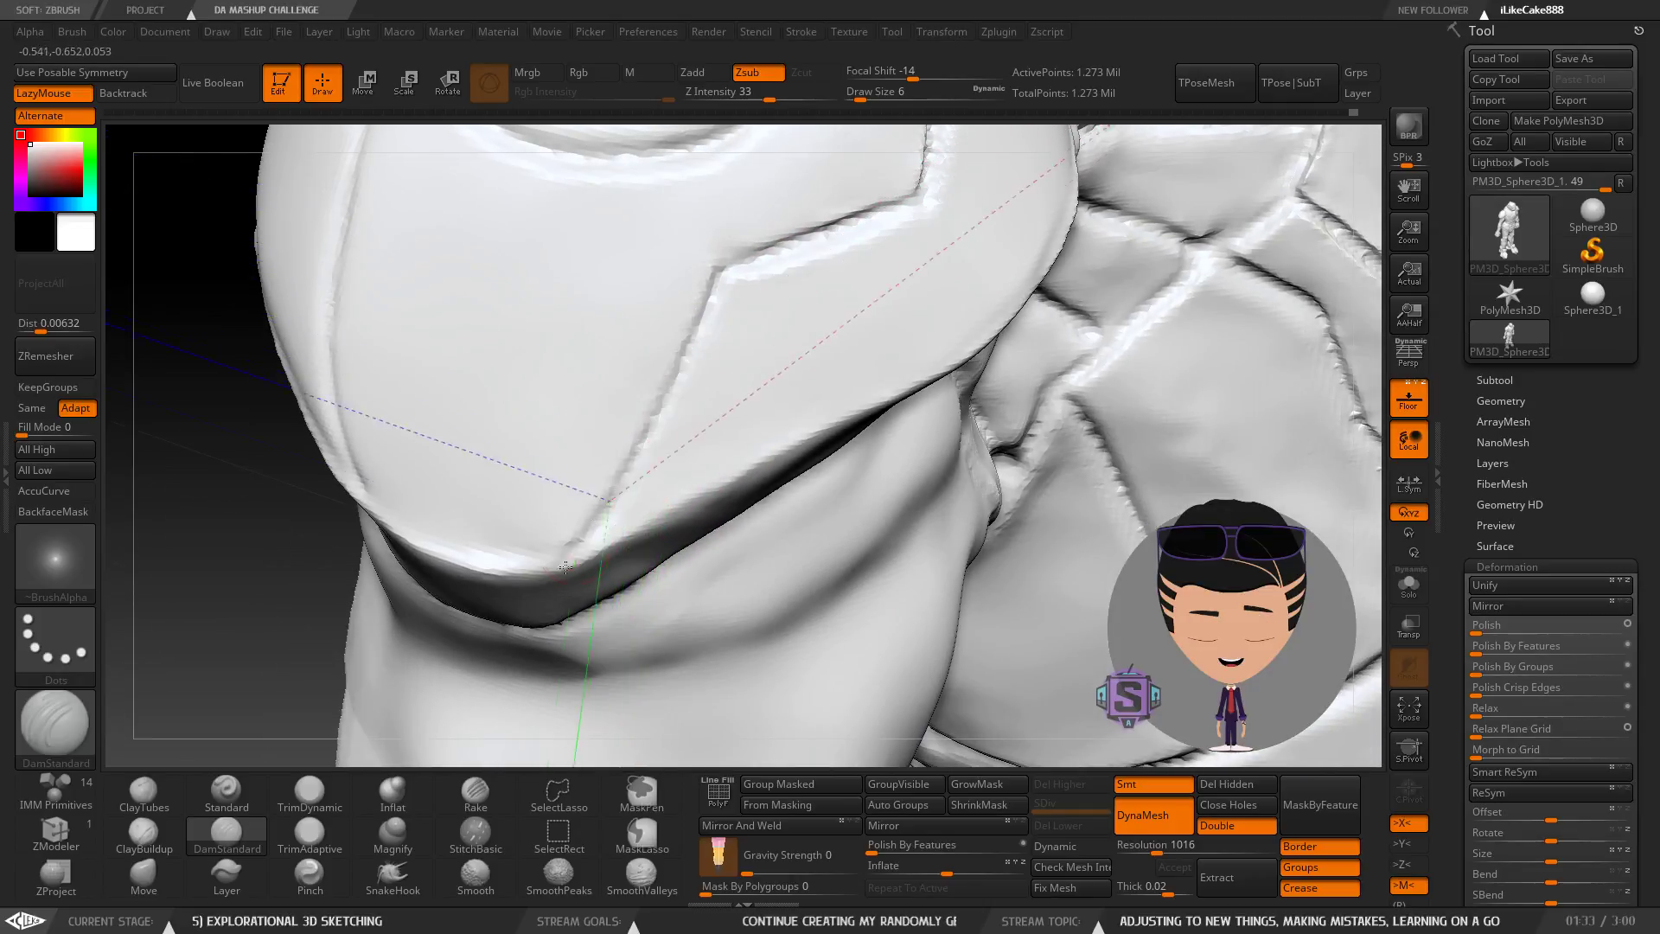
mouse_move(666, 412)
right_mouse_down()
mouse_move(786, 471)
mouse_move(739, 502)
right_mouse_up()
right_click_drag(640, 537, 670, 516)
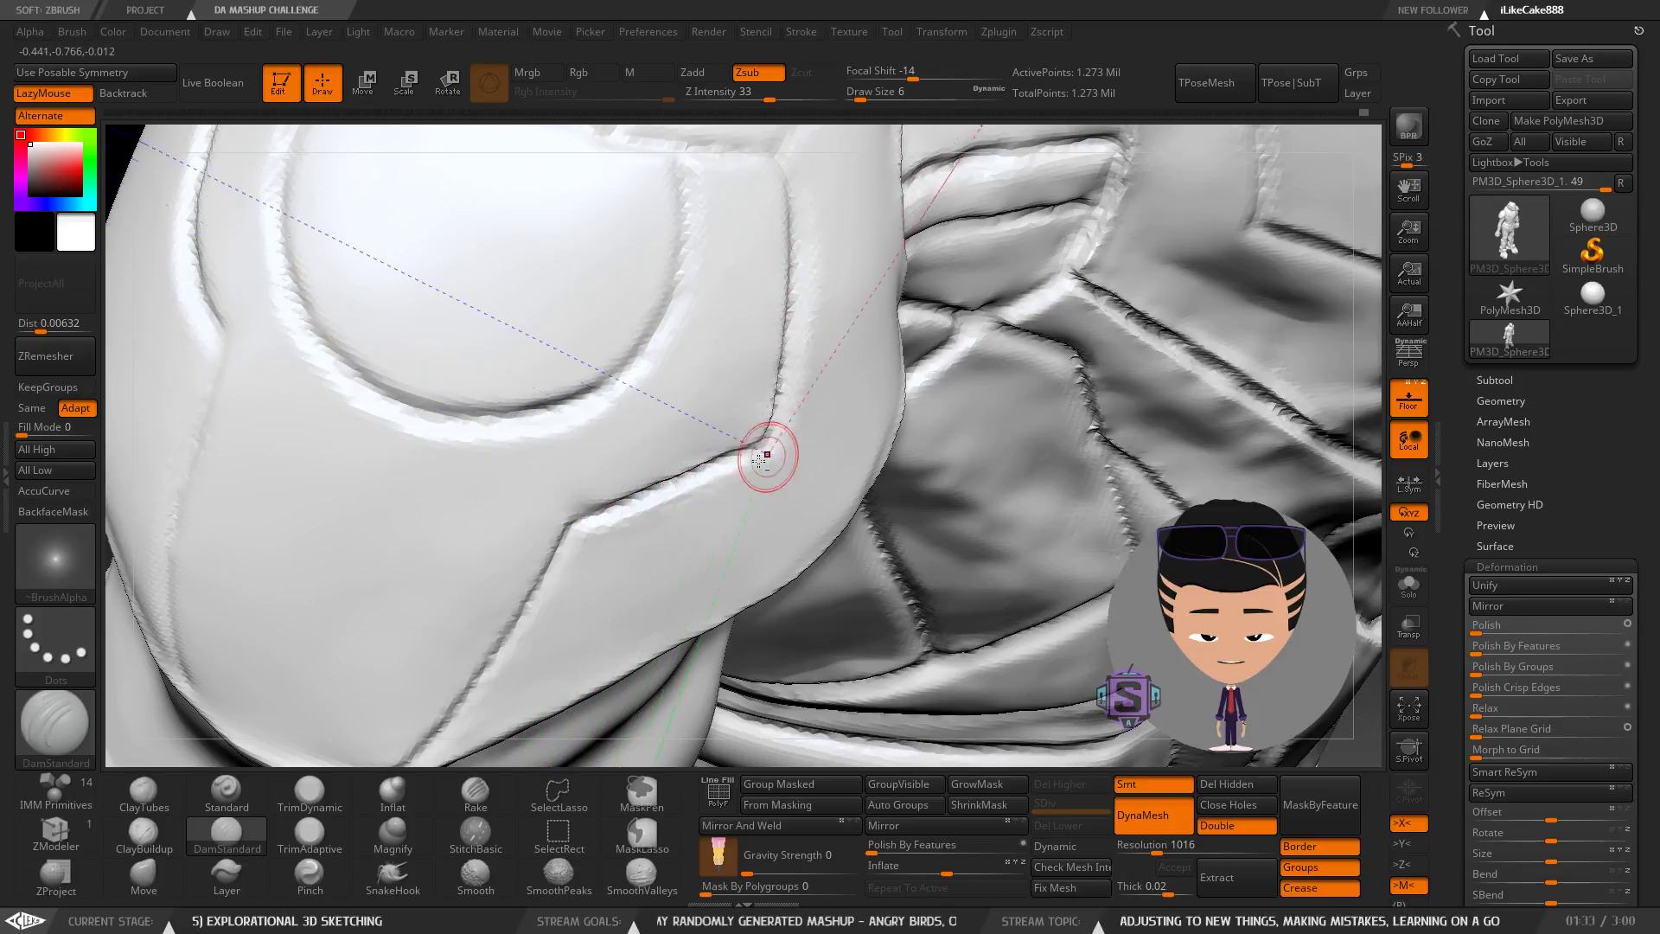
Smooth the surface around the angular groove's corner and recut the groove's vertical stretch with DamStandard.
key("shift")
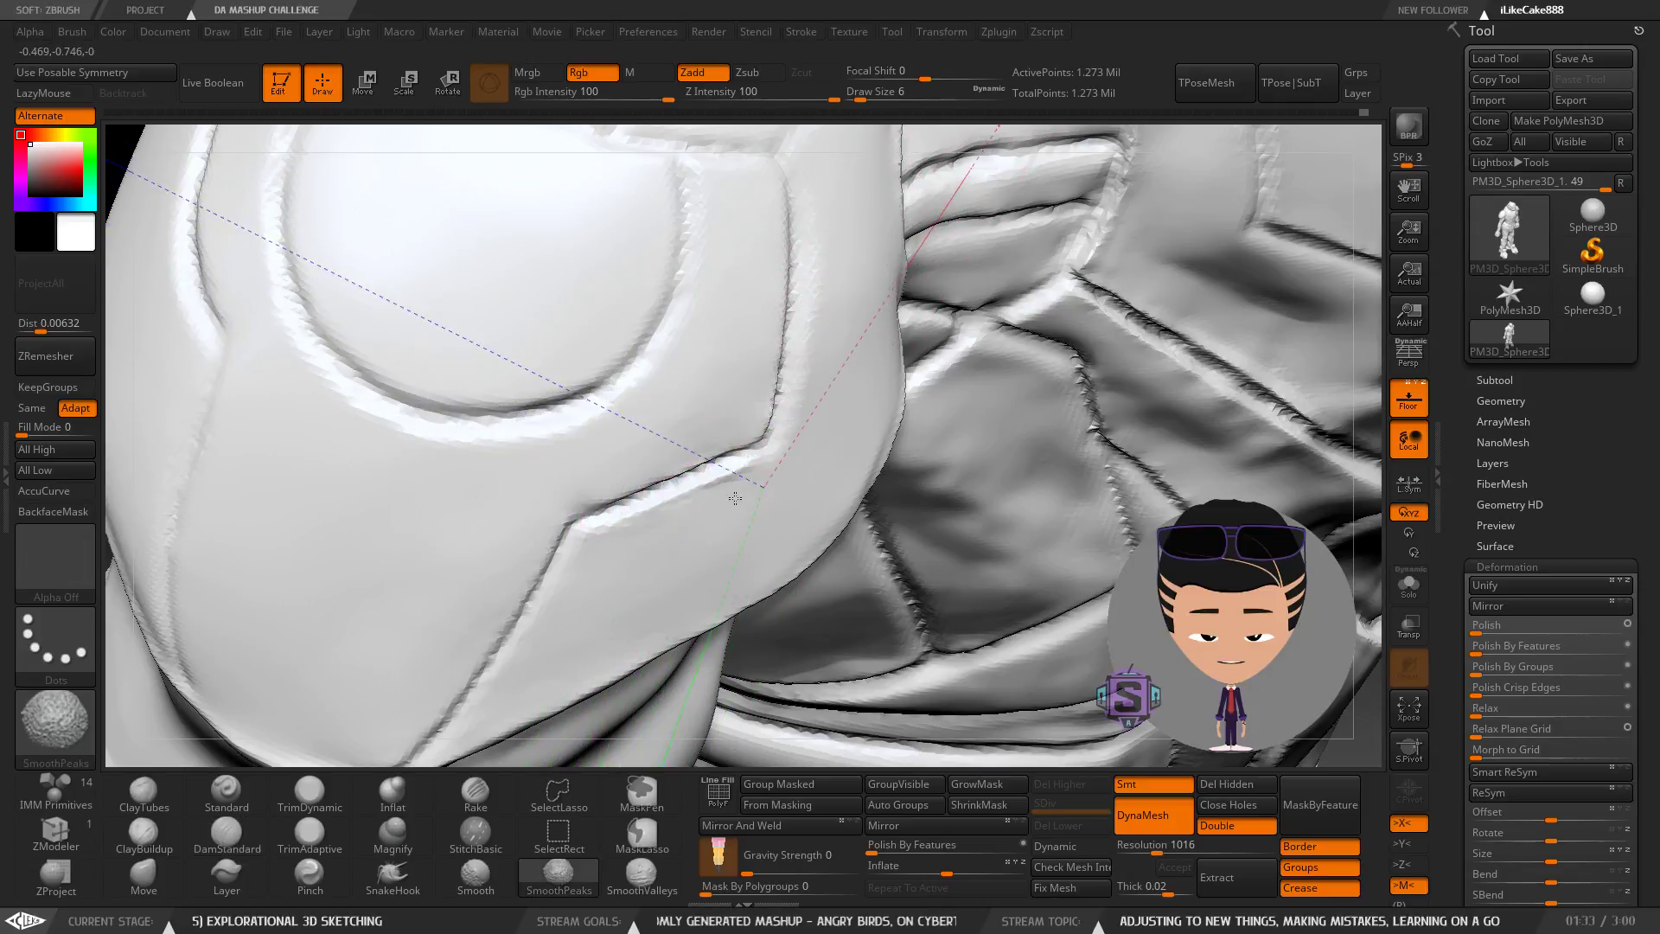
left_click_drag(774, 473, 787, 461, "shift")
mouse_move(789, 459)
right_mouse_down("alt")
mouse_move(548, 526)
mouse_move(493, 574)
mouse_move(556, 506)
right_mouse_up("alt")
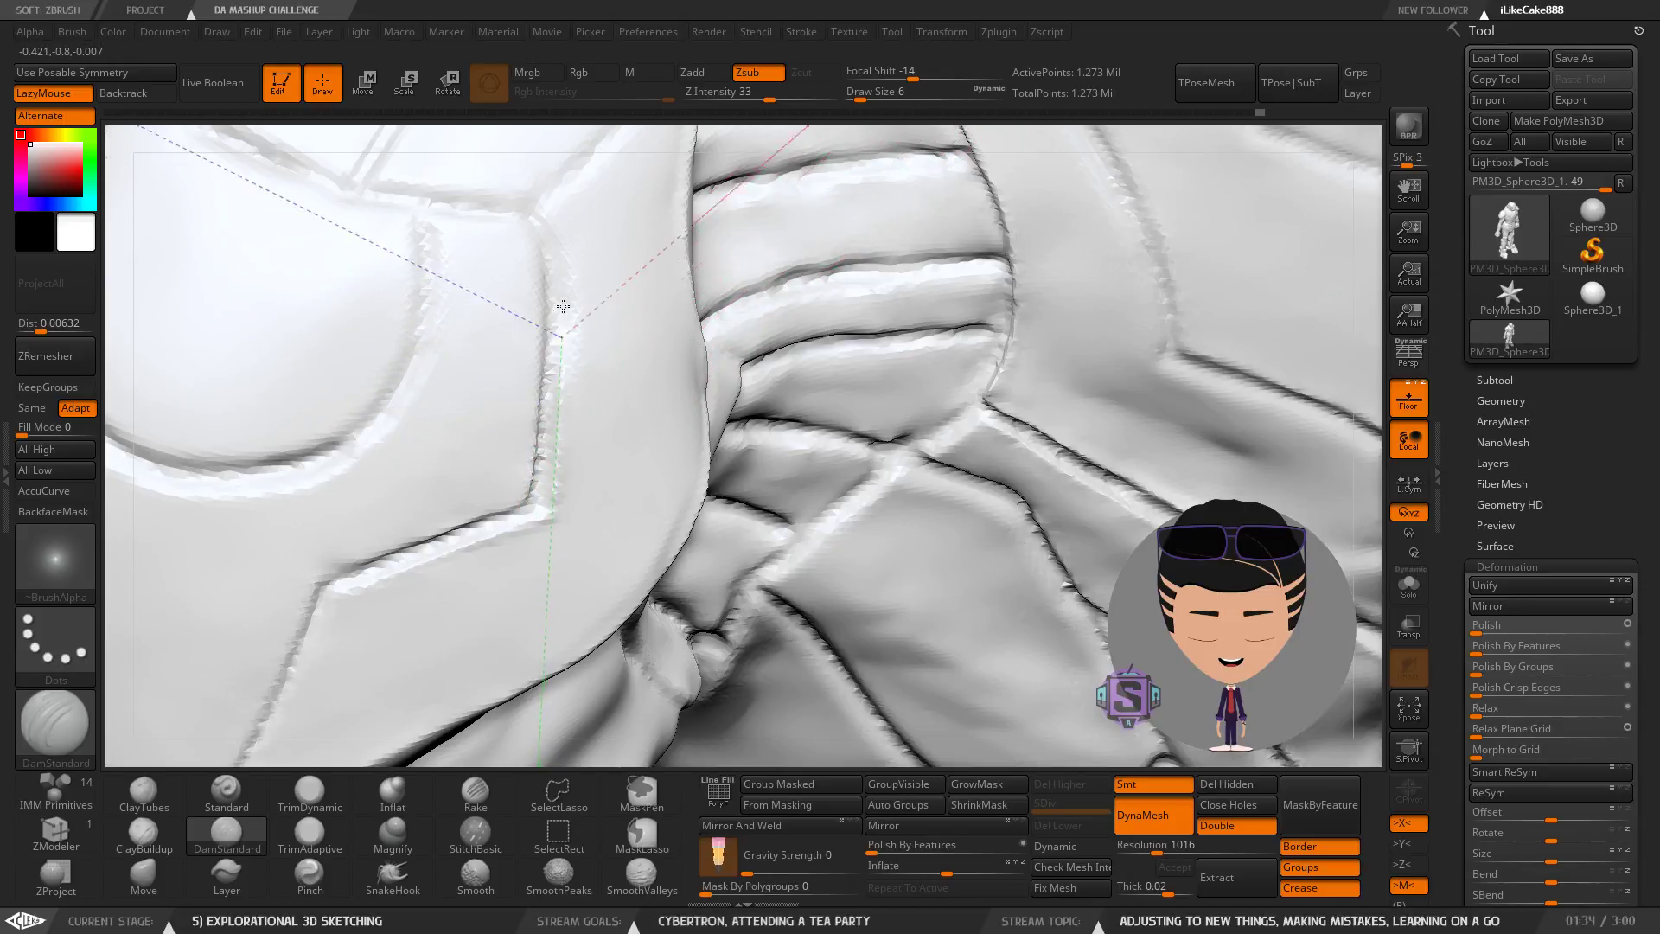
left_click_drag(561, 296, 553, 228)
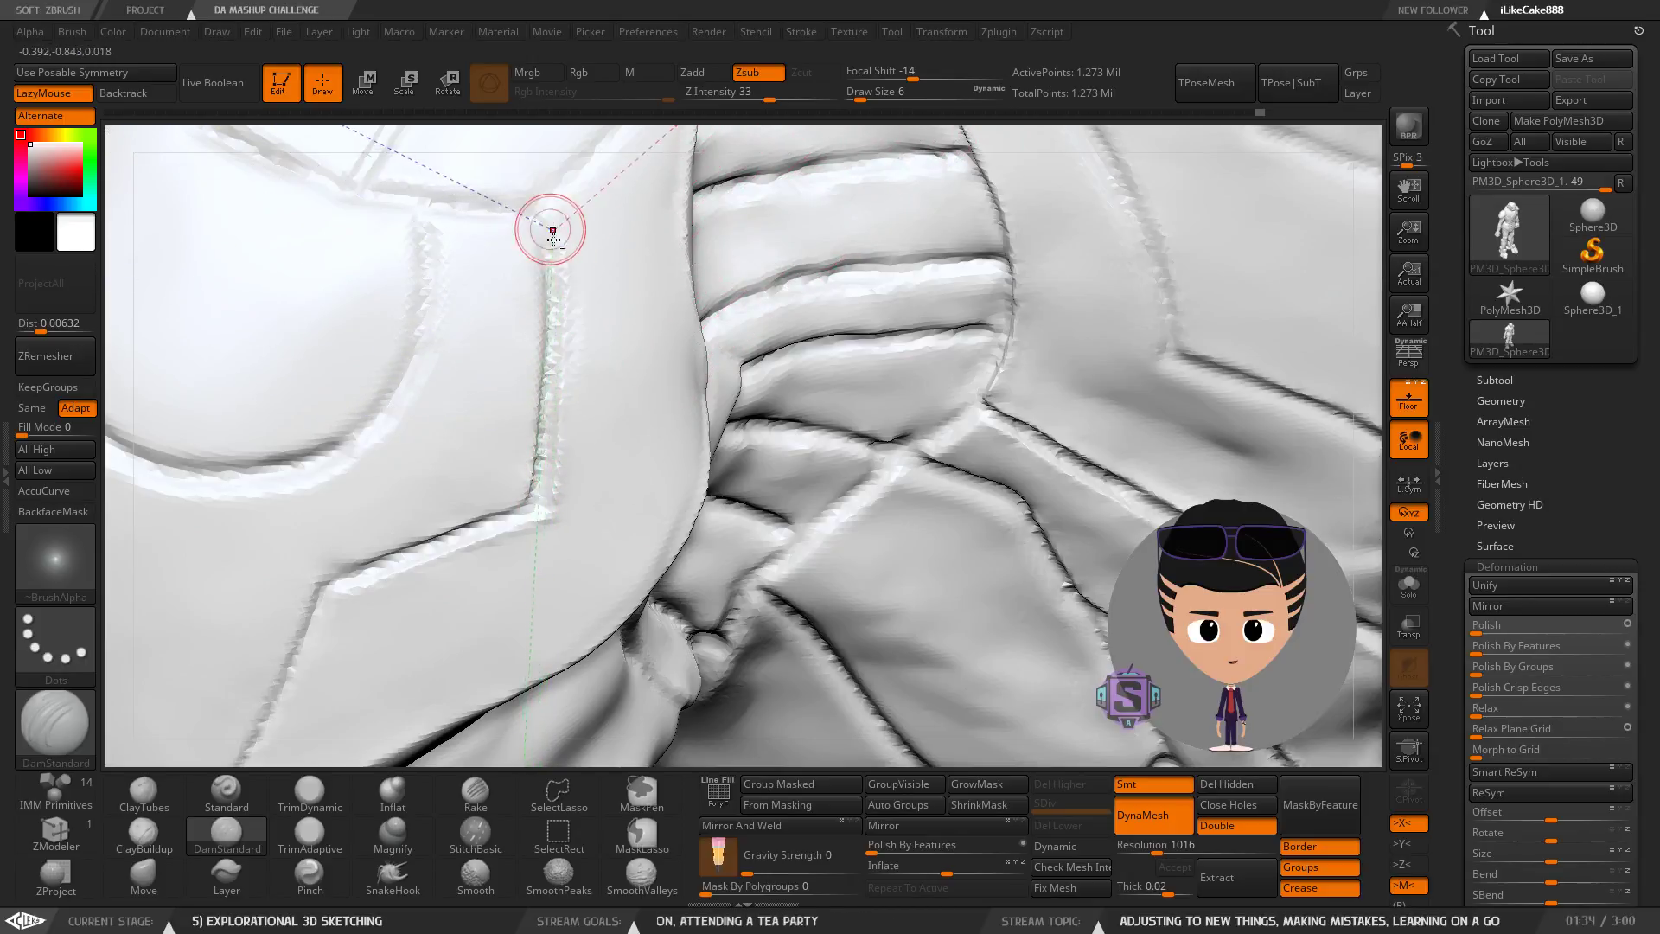
Remesh the sculpt with DynaMesh and smooth the surface below the corner of the shoulder panel's angular groove.
mouse_move(542, 228)
right_mouse_down("ctrl")
mouse_move(602, 480)
mouse_move(743, 433)
right_mouse_up("ctrl")
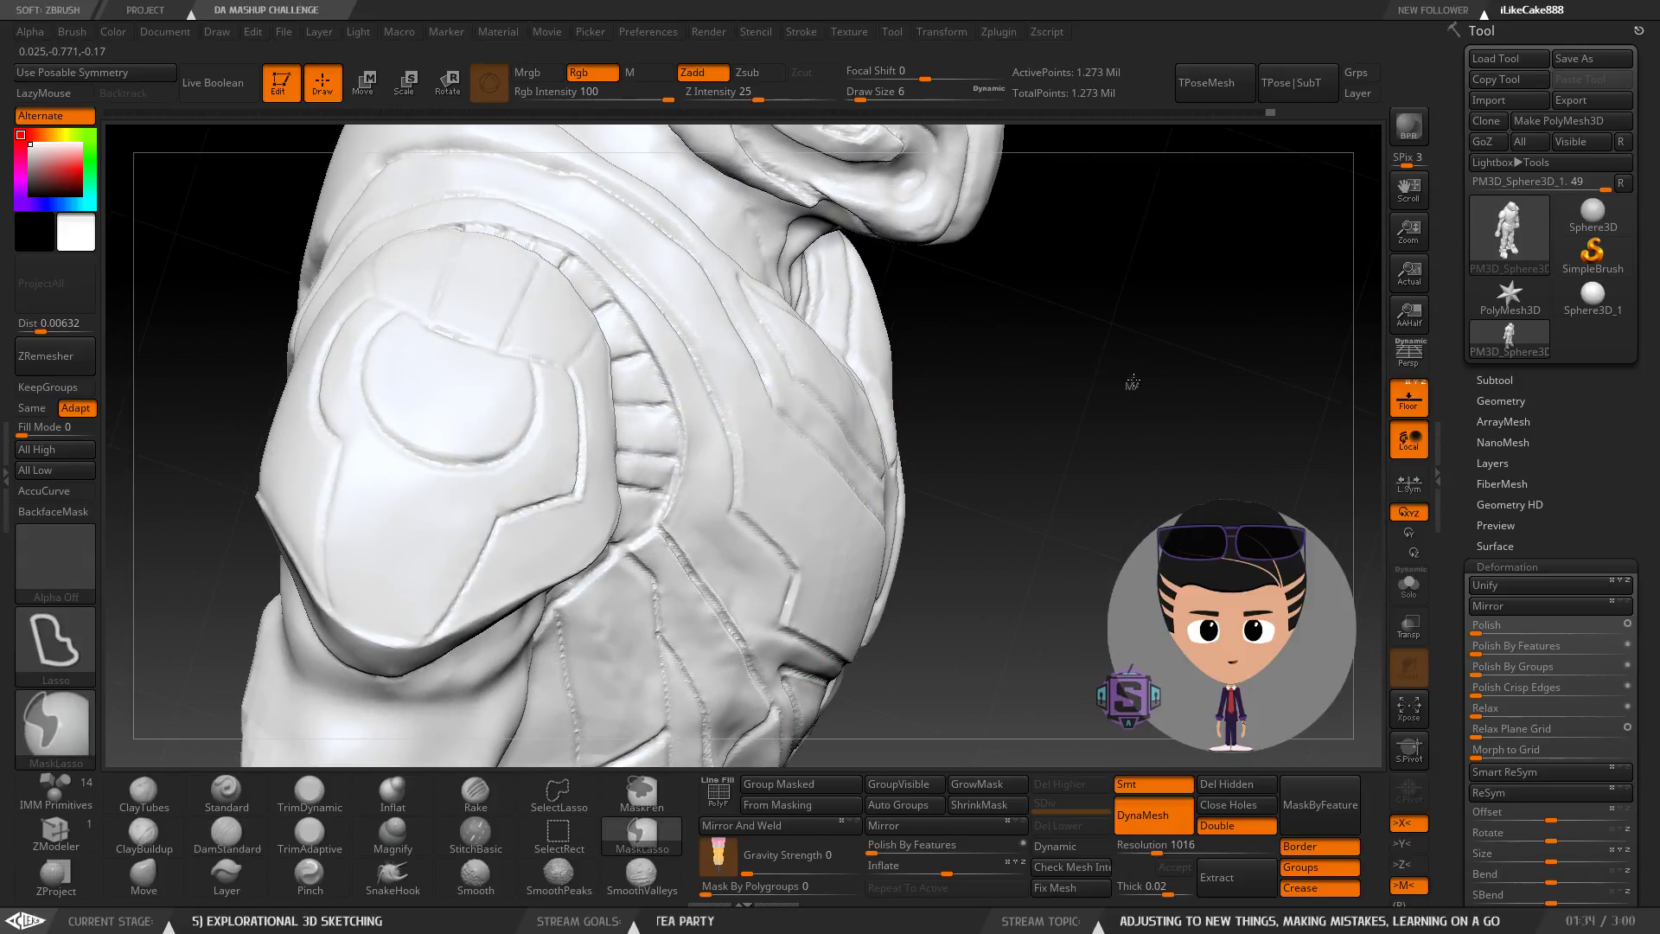
left_click_drag(1130, 381, 1161, 427, "ctrl")
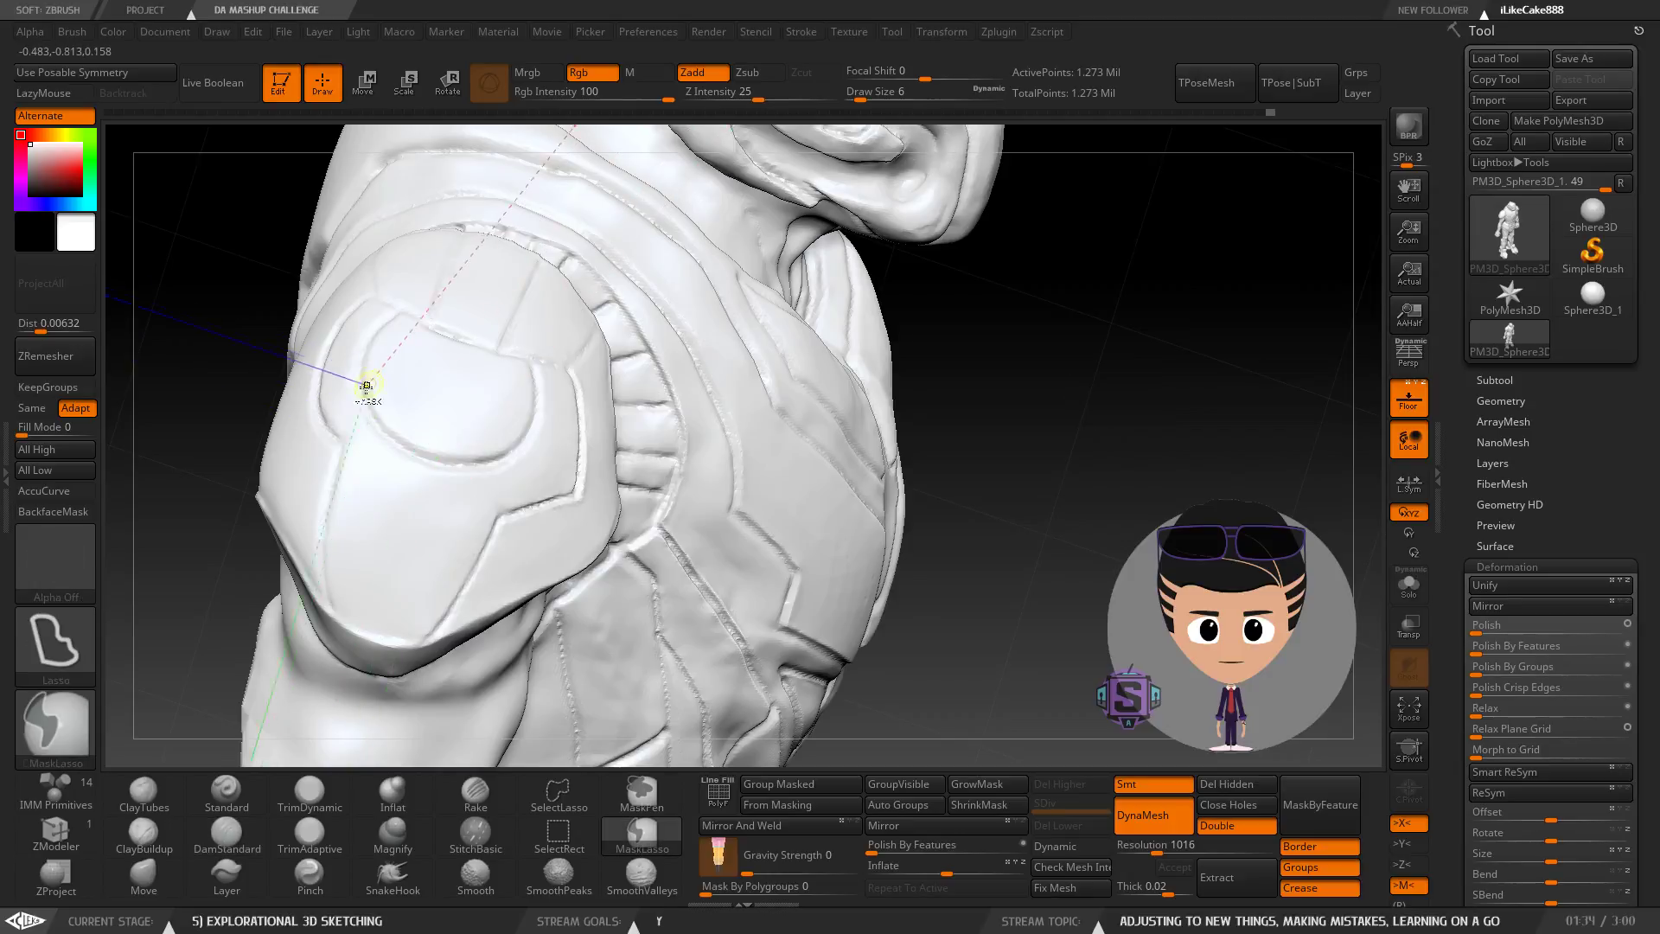
mouse_move(365, 386)
right_mouse_down("ctrl")
mouse_move(611, 552)
mouse_move(605, 582)
mouse_move(749, 624)
right_mouse_up("ctrl")
left_click_drag(724, 623, 744, 607, "shift")
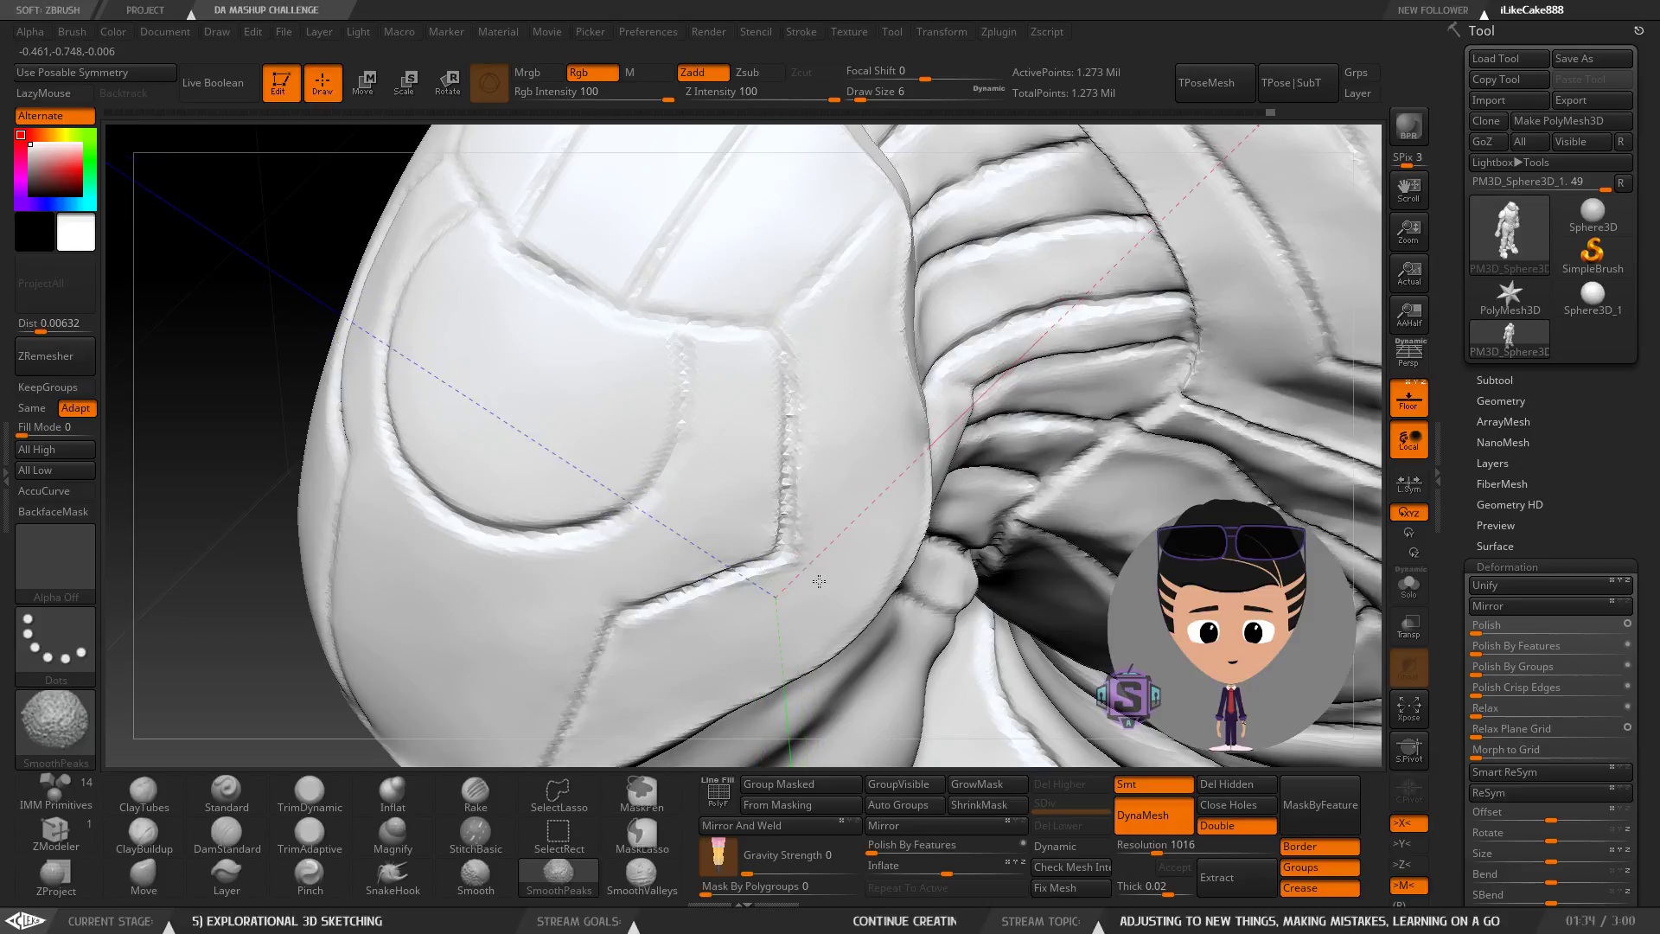
left_click_drag(819, 581, 827, 592, "shift")
left_click_drag(730, 626, 812, 597, "shift")
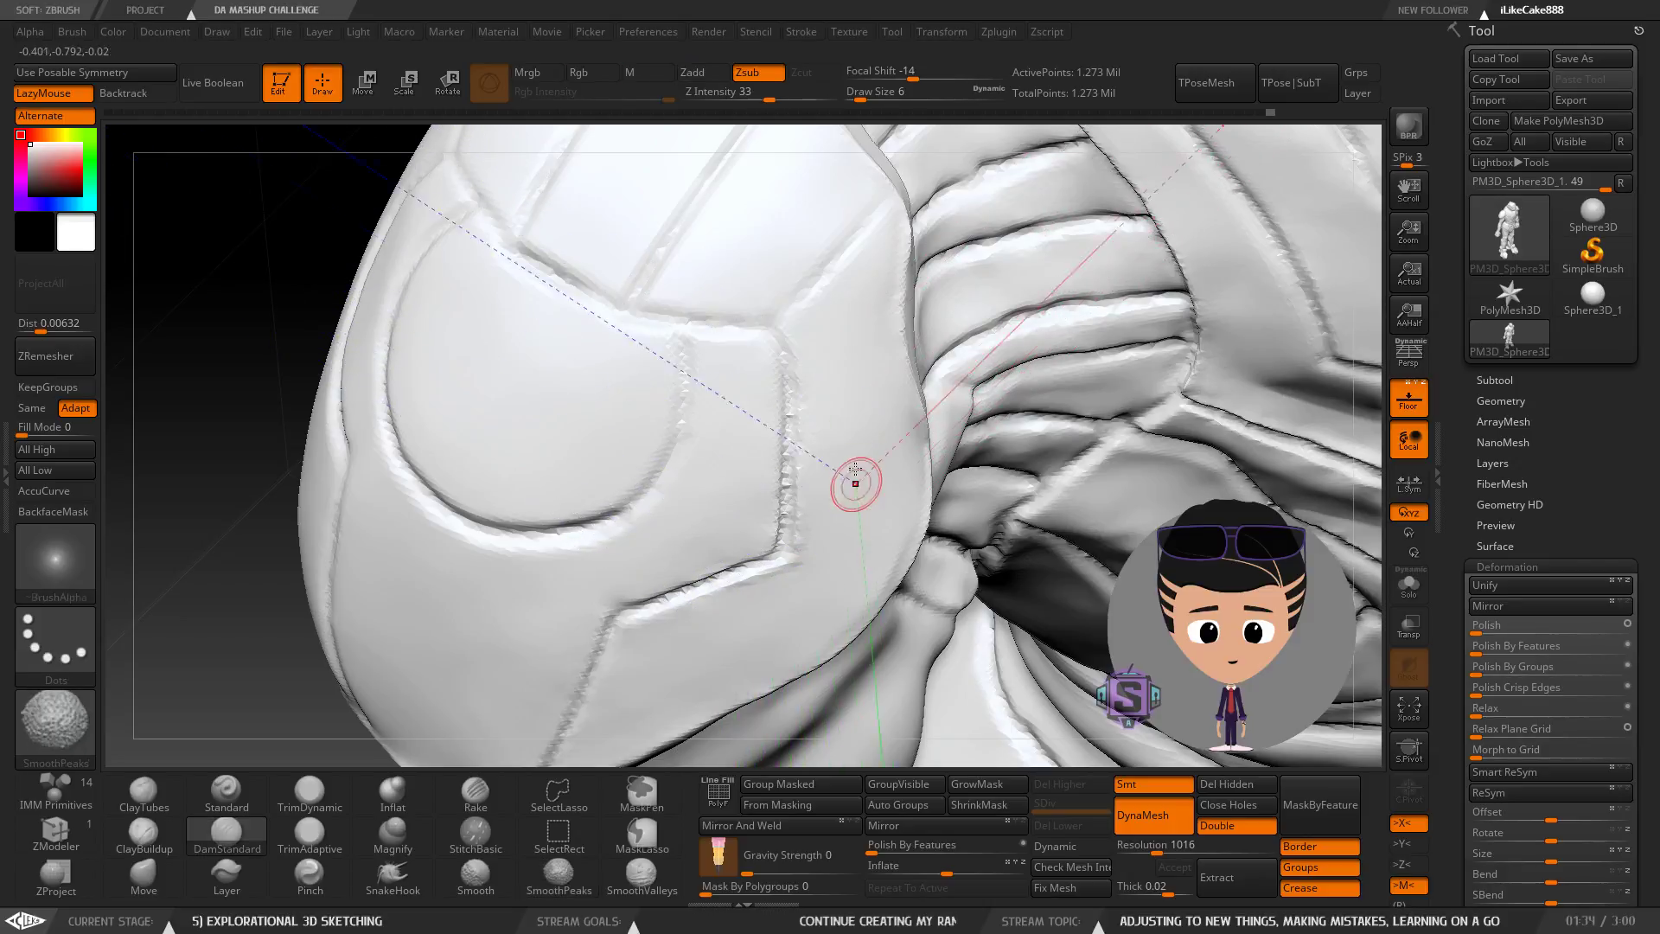
Smooth and recut the two straight grooves on the upper part of the shoulder panel with DamStandard.
mouse_move(689, 460)
right_mouse_down()
mouse_move(619, 548)
mouse_move(769, 575)
right_mouse_up()
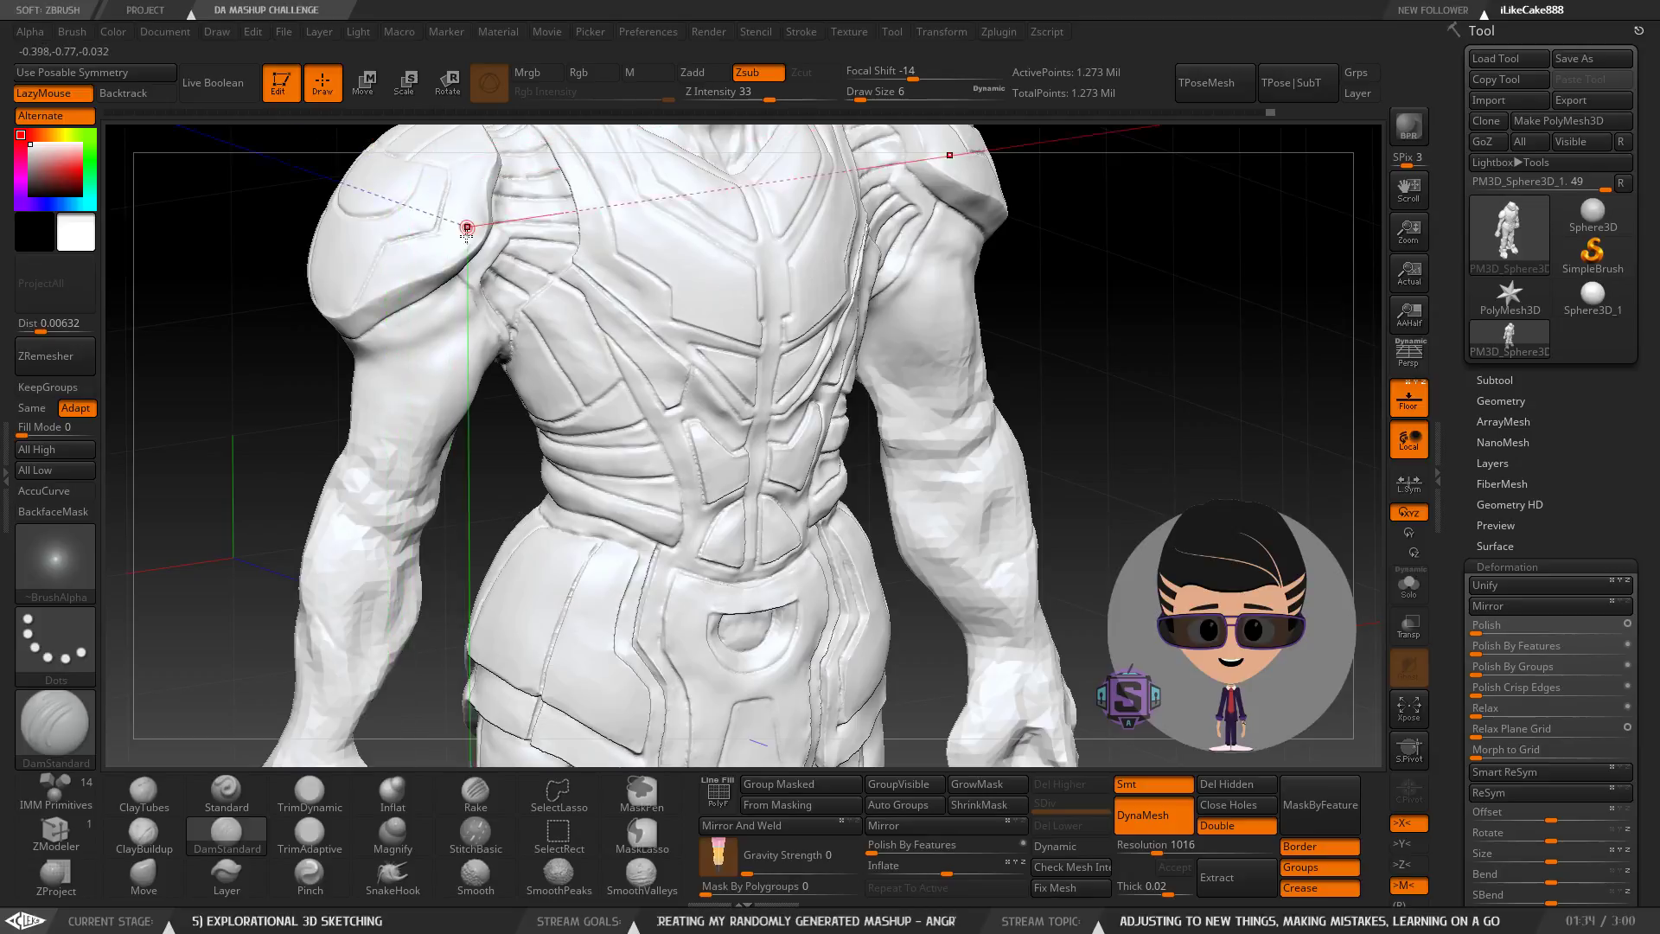
mouse_move(411, 266)
right_mouse_down("alt")
mouse_move(463, 505)
mouse_move(513, 519)
mouse_move(534, 409)
mouse_move(524, 445)
right_mouse_up("alt")
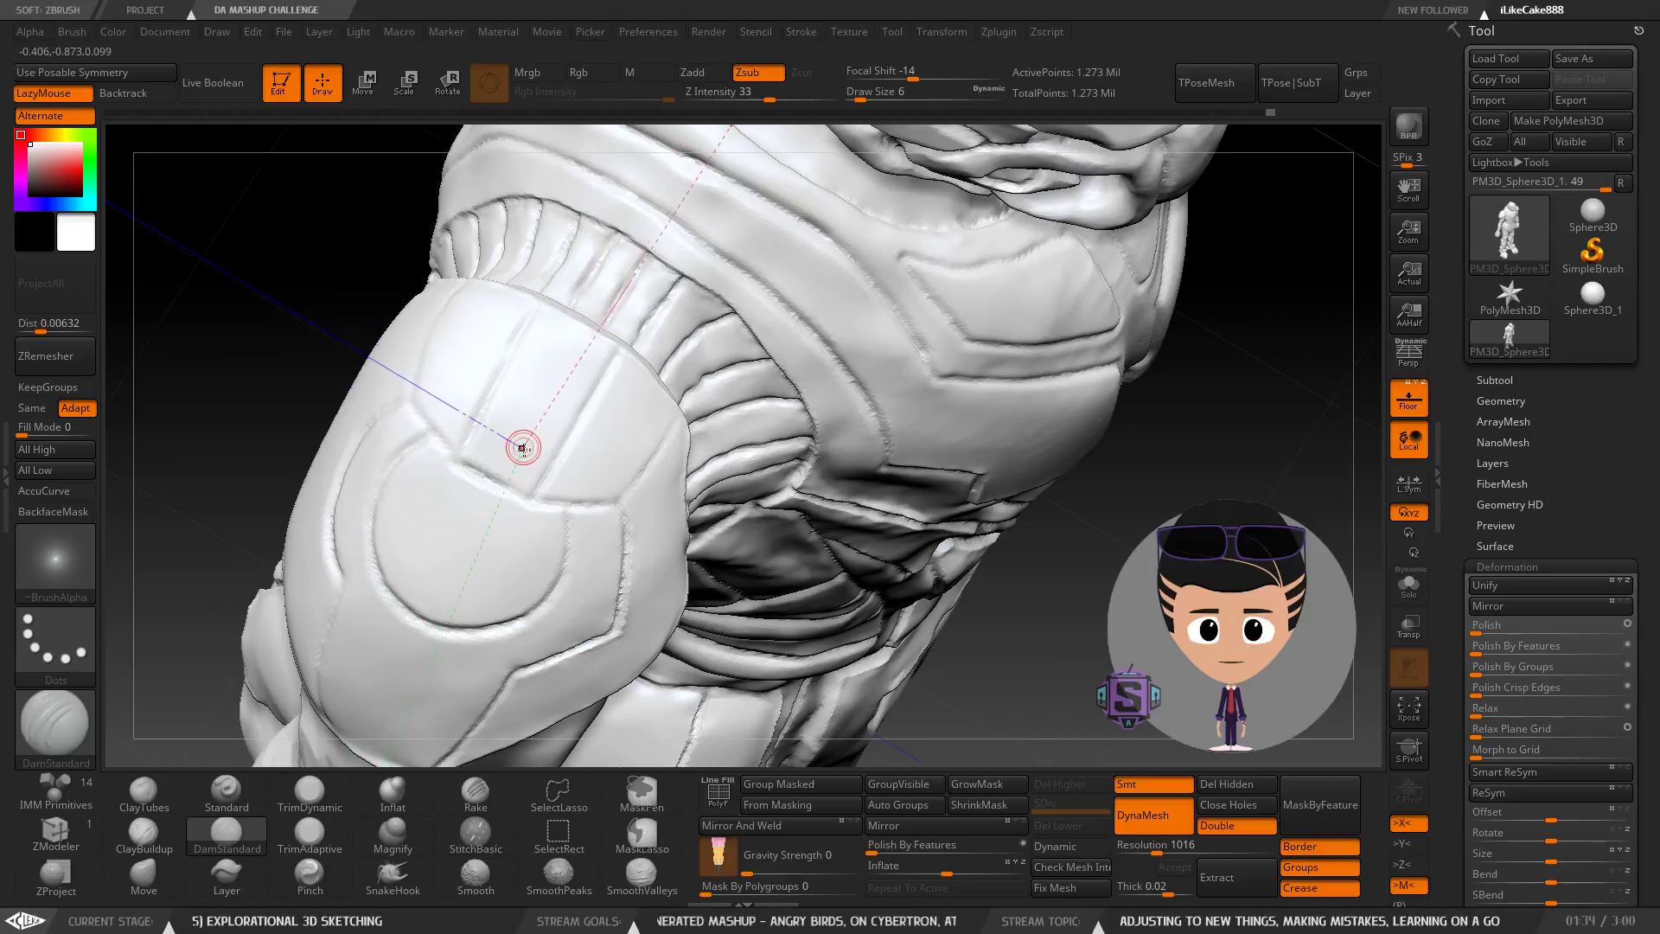
left_click_drag(485, 425, 482, 425, "shift")
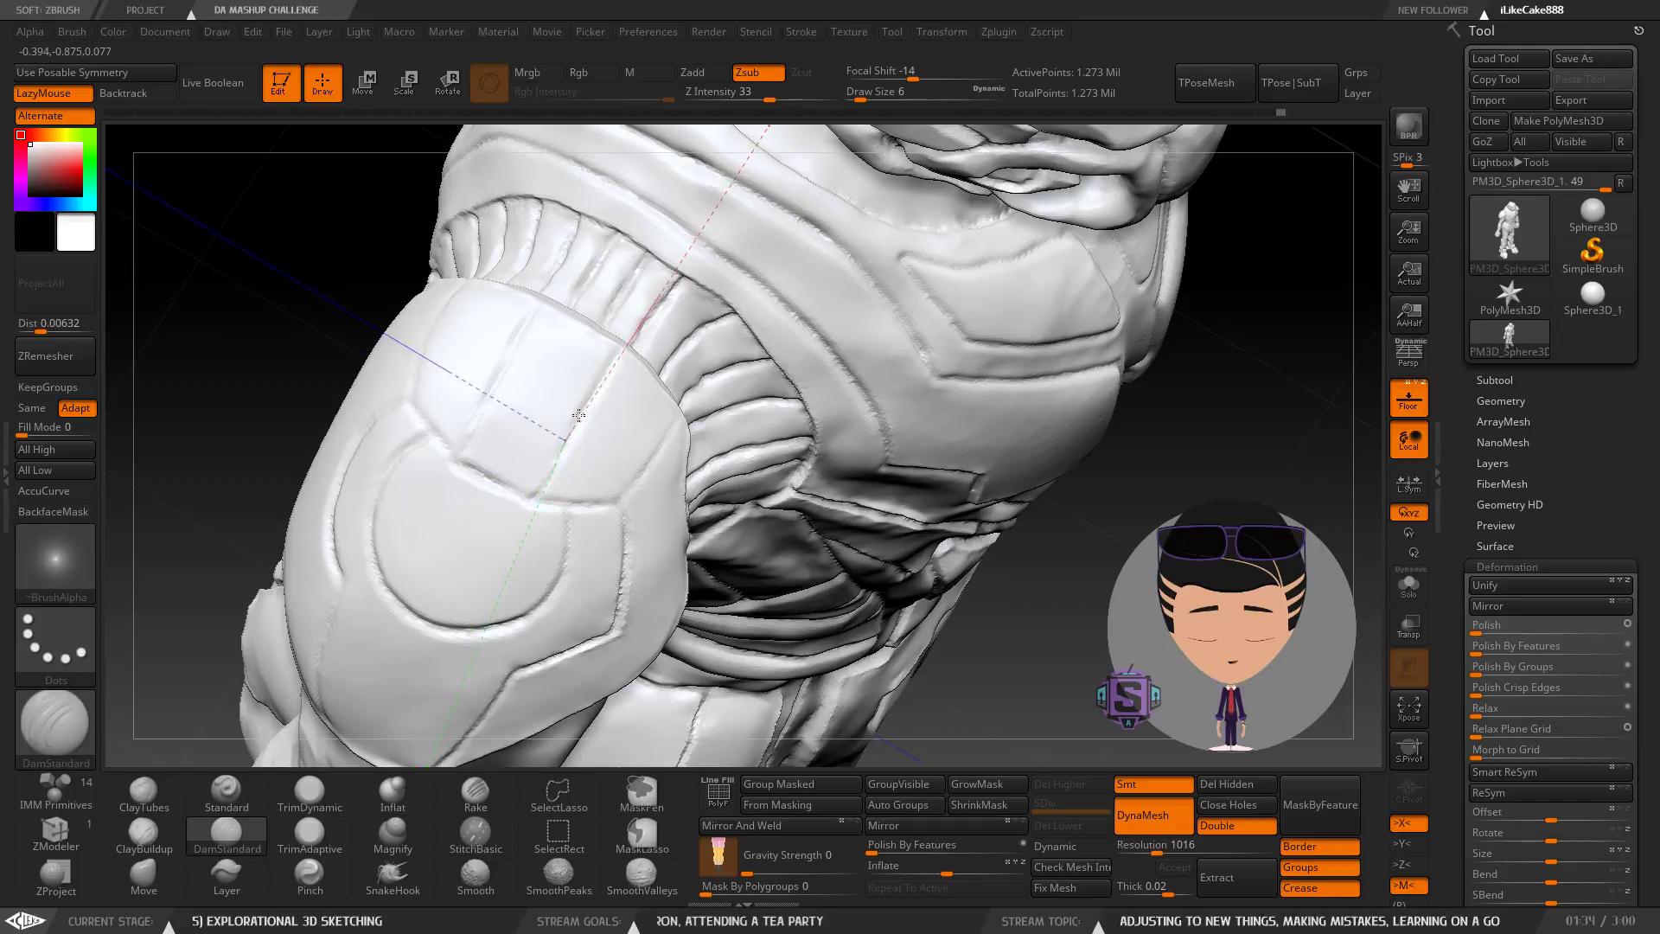
left_click_drag(605, 380, 583, 430)
mouse_move(582, 430)
right_mouse_down()
mouse_move(544, 407)
mouse_move(493, 407)
mouse_move(563, 423)
mouse_move(489, 422)
mouse_move(519, 419)
mouse_move(510, 470)
mouse_move(524, 423)
right_mouse_up()
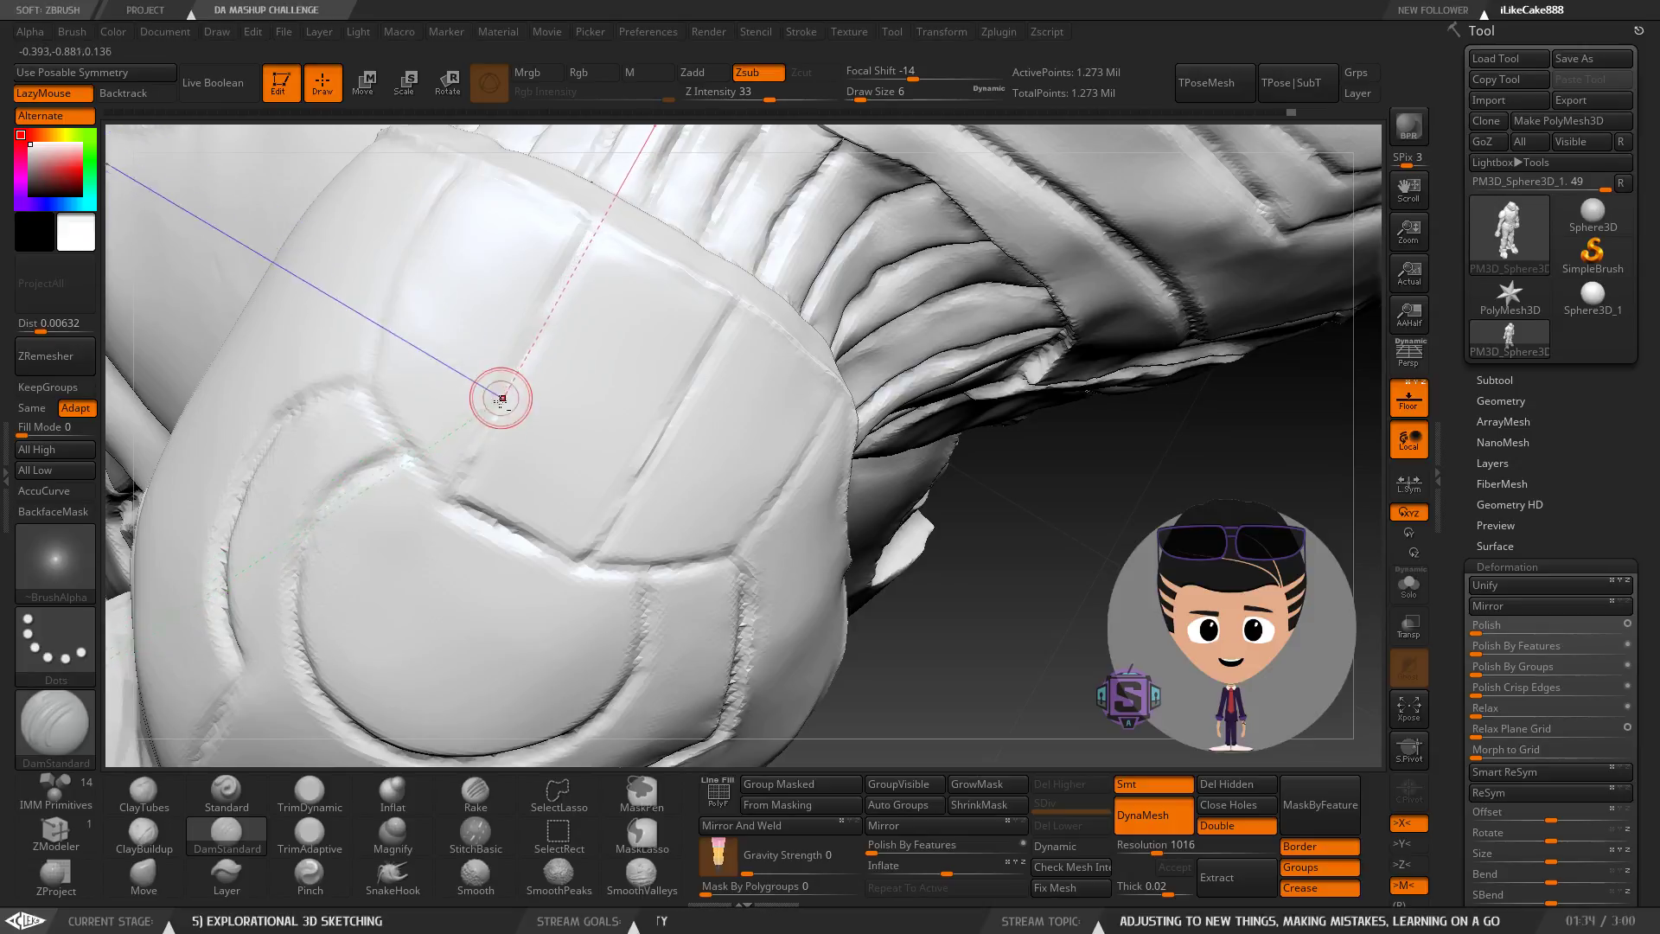
Remesh with DynaMesh and smooth away the lower ends of the shoulder panel's two straight grooves.
left_click_drag(959, 556, 1183, 451, "ctrl")
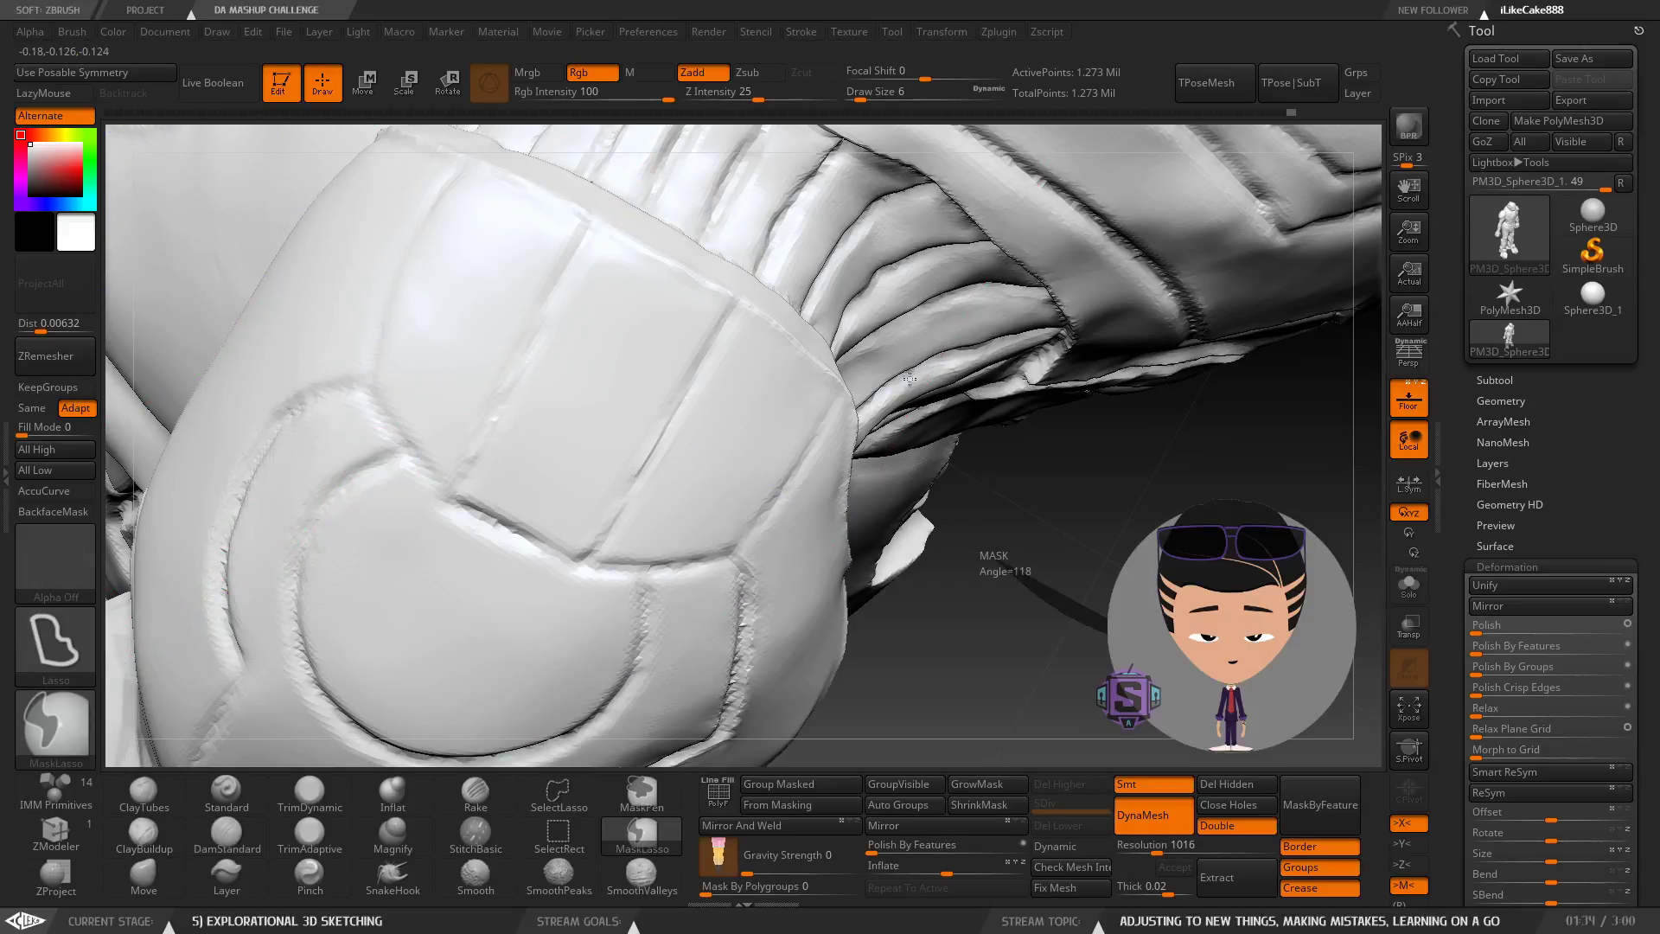
left_click_drag(467, 448, 476, 434, "shift")
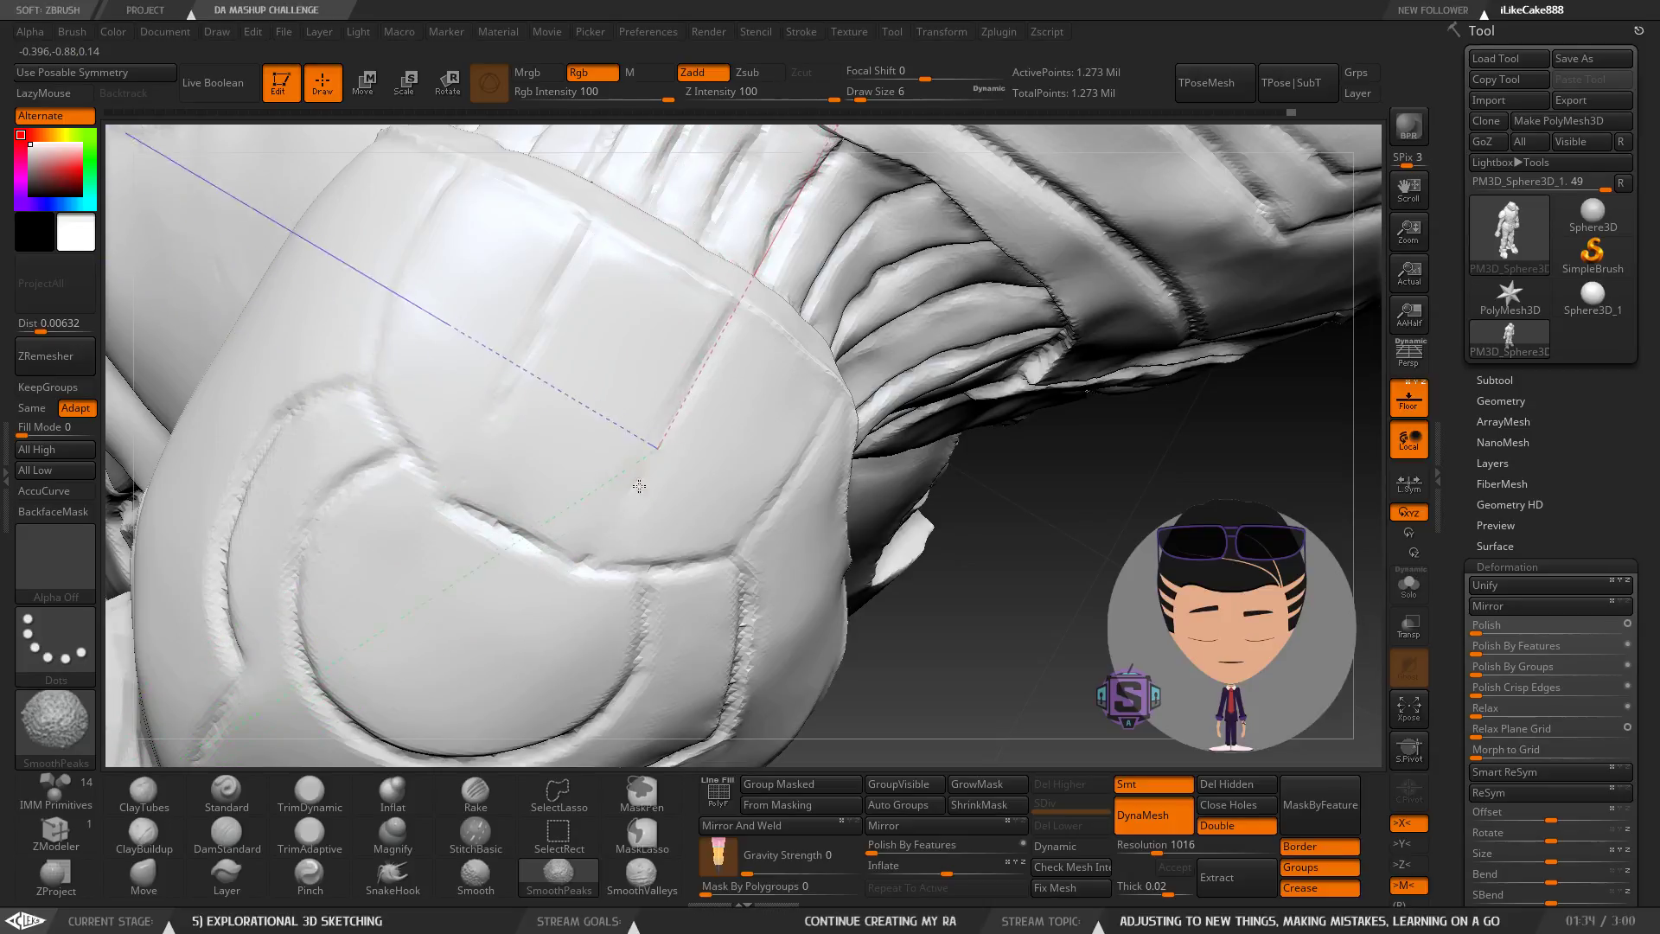
mouse_move(530, 350)
left_mouse_down("shift")
mouse_move(475, 422)
mouse_move(511, 428)
left_mouse_up("shift")
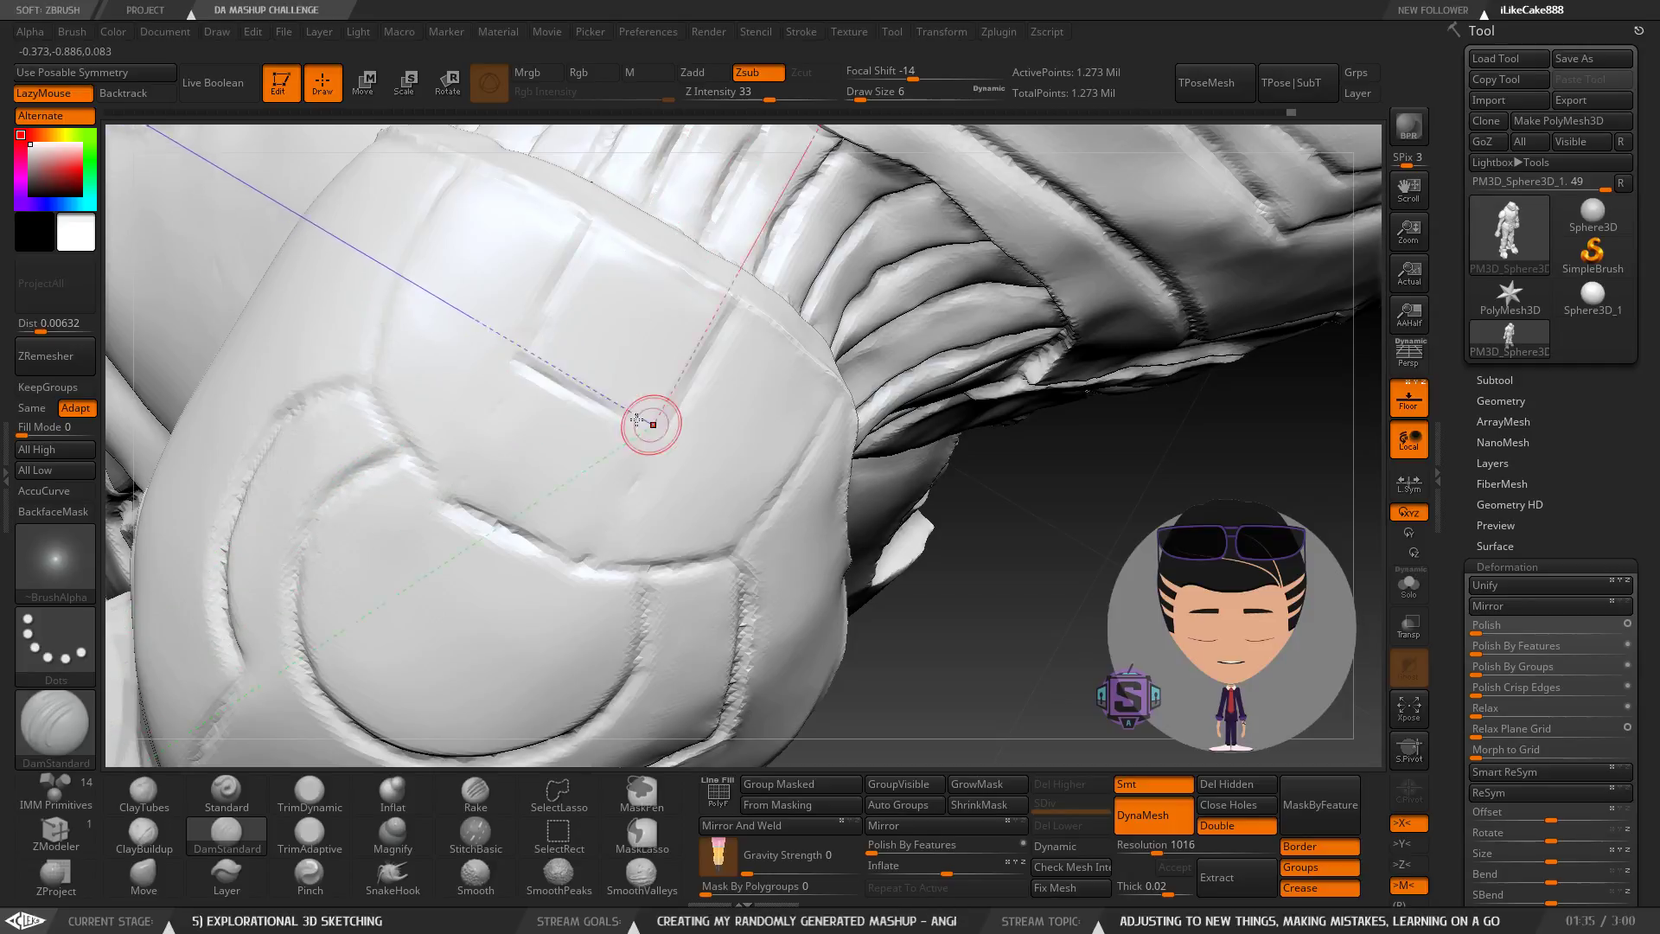
Try to cut a cross groove joining the lower ends of the two shortened straight grooves with DamStandard.
key("ctrl")
mouse_move(594, 564)
right_mouse_down("ctrl")
mouse_move(594, 415)
mouse_move(621, 514)
mouse_move(661, 441)
mouse_move(614, 558)
mouse_move(767, 566)
mouse_move(919, 618)
right_mouse_up("ctrl")
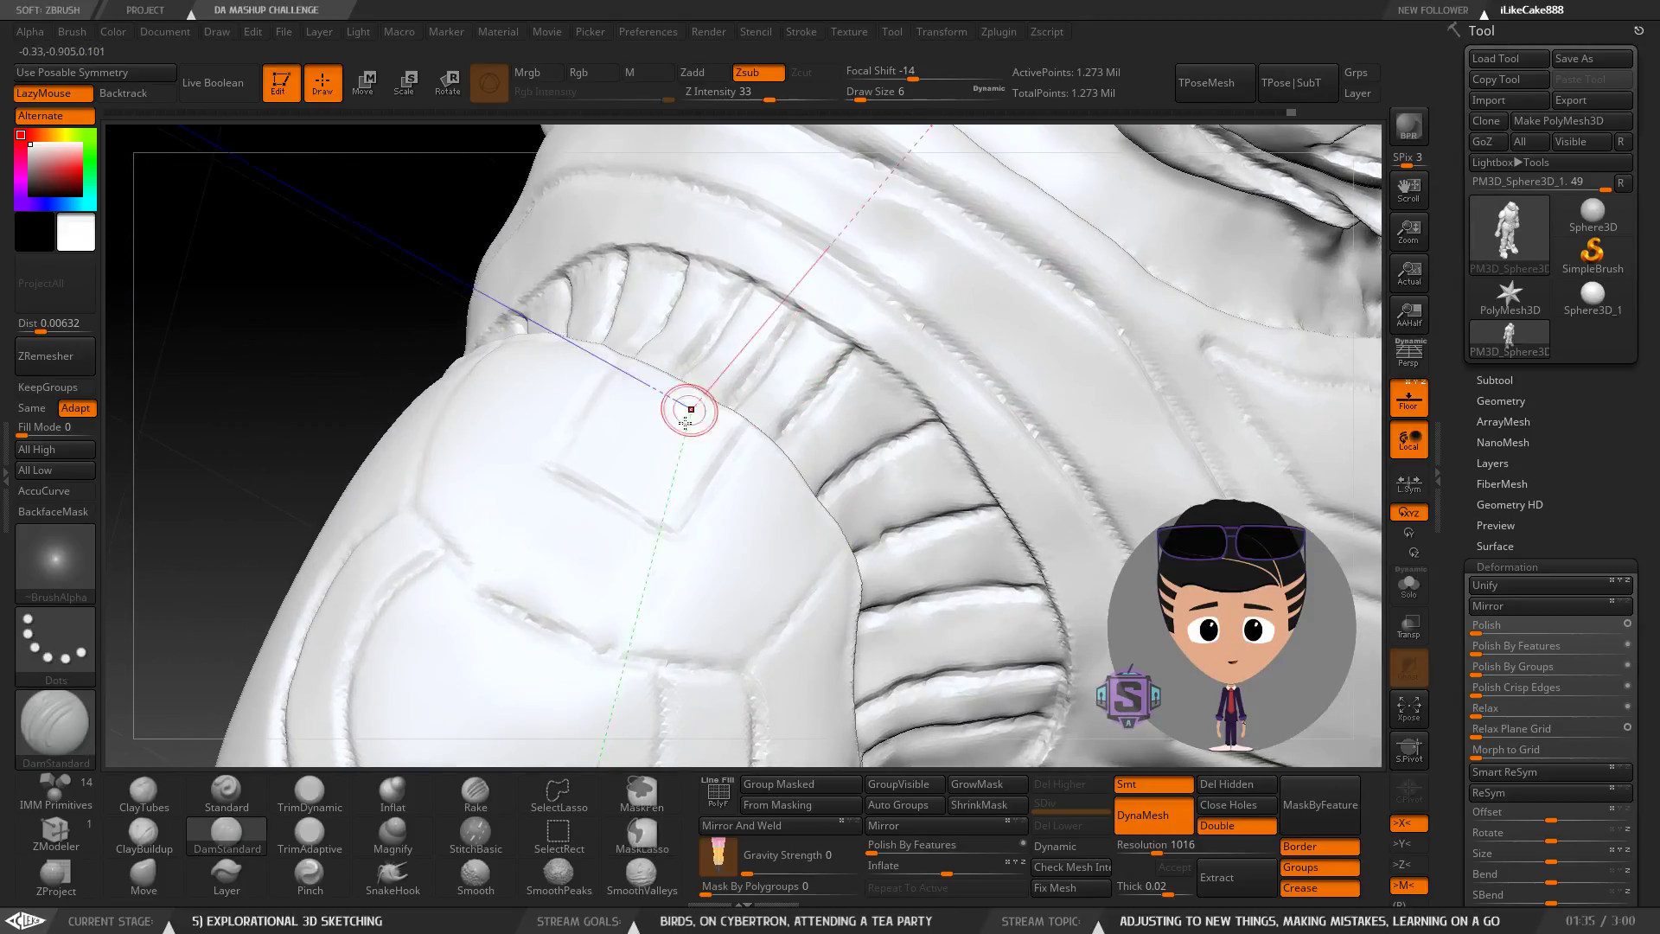
mouse_move(690, 407)
right_mouse_down()
mouse_move(668, 503)
mouse_move(679, 383)
right_mouse_up()
left_click_drag(679, 383, 532, 292)
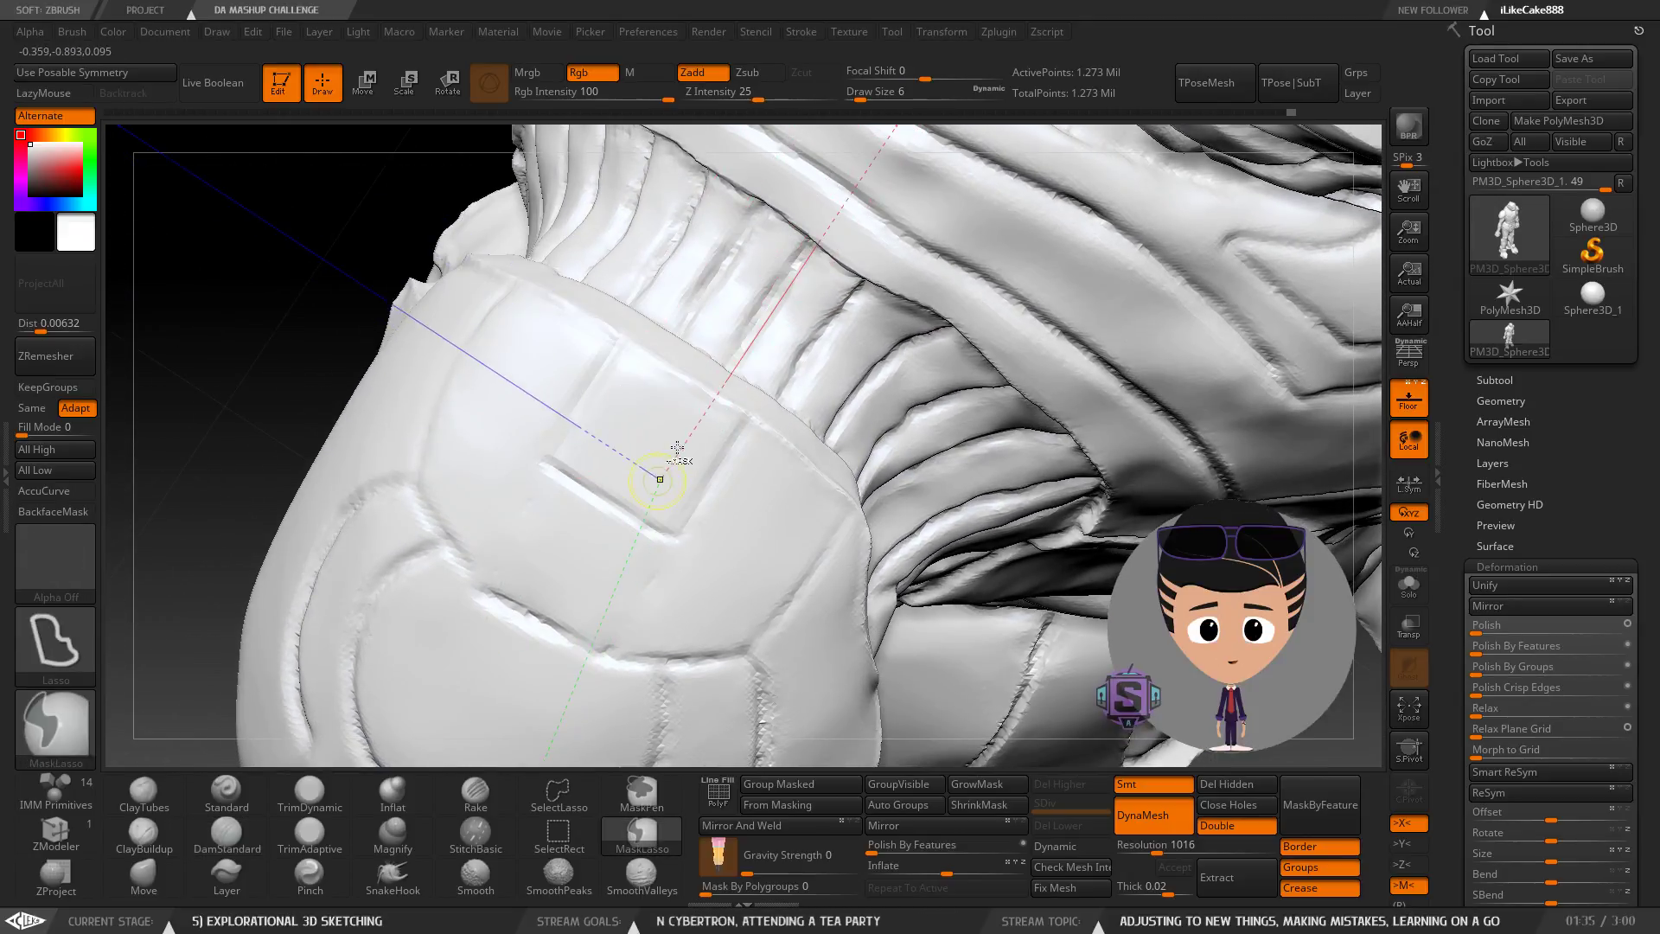
key("ctrl+z")
key("ctrl+z")
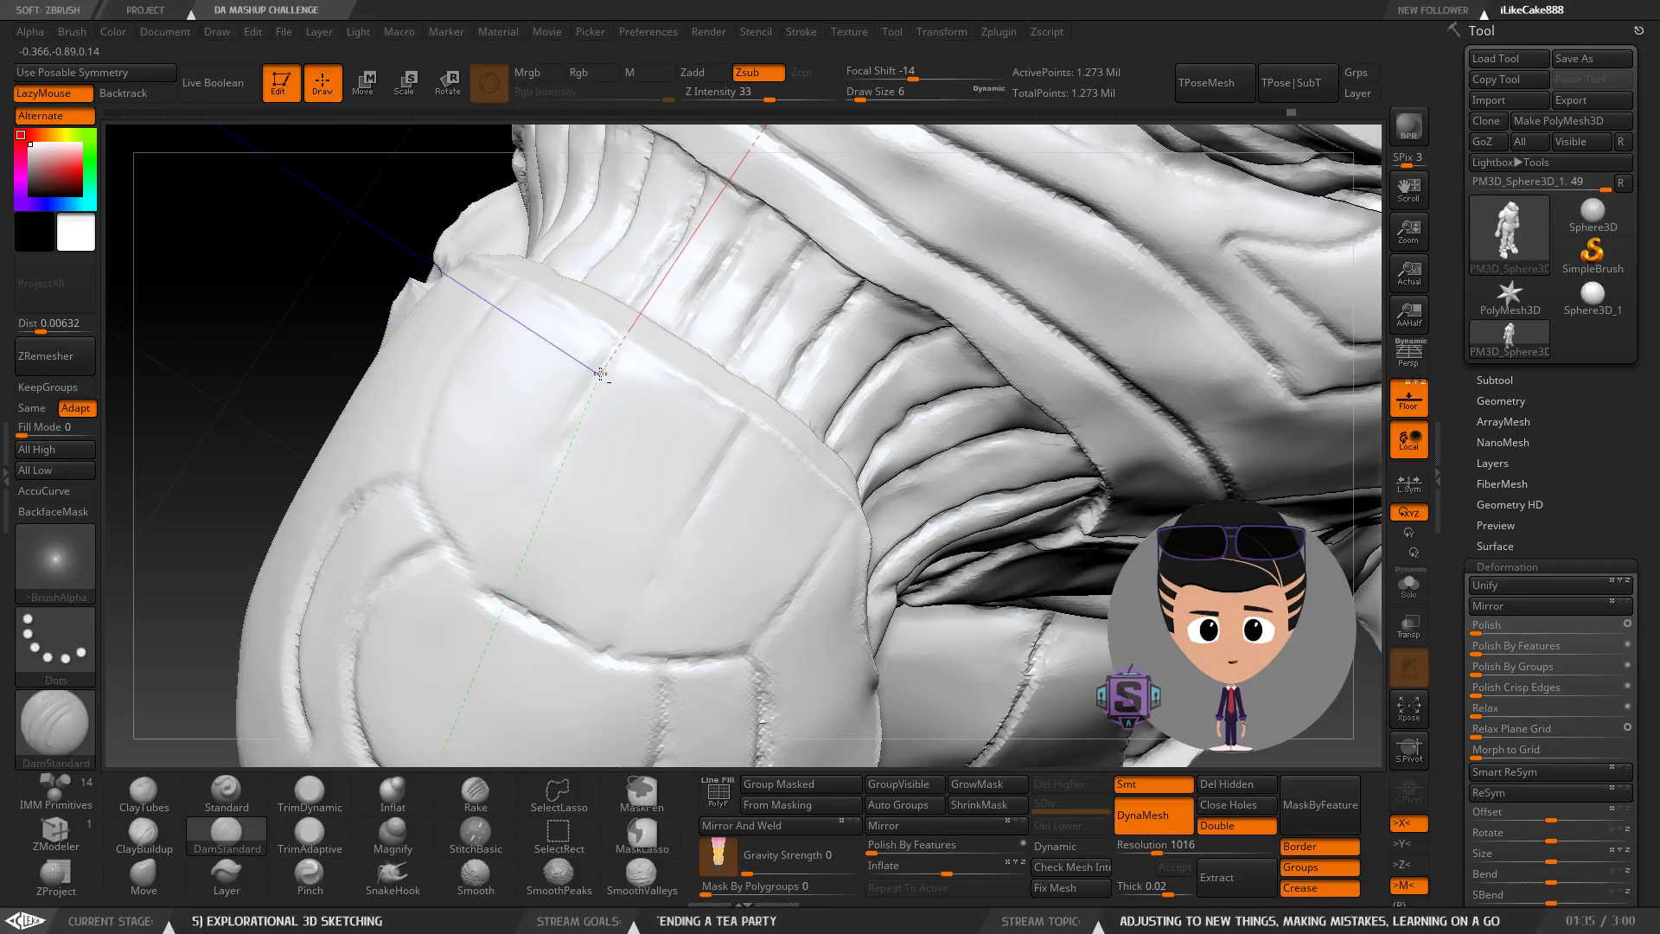
Remove the rest of the two straight grooves from the upper shoulder panel, remeshing with DynaMesh and smoothing the area.
left_click_drag(560, 463, 544, 499)
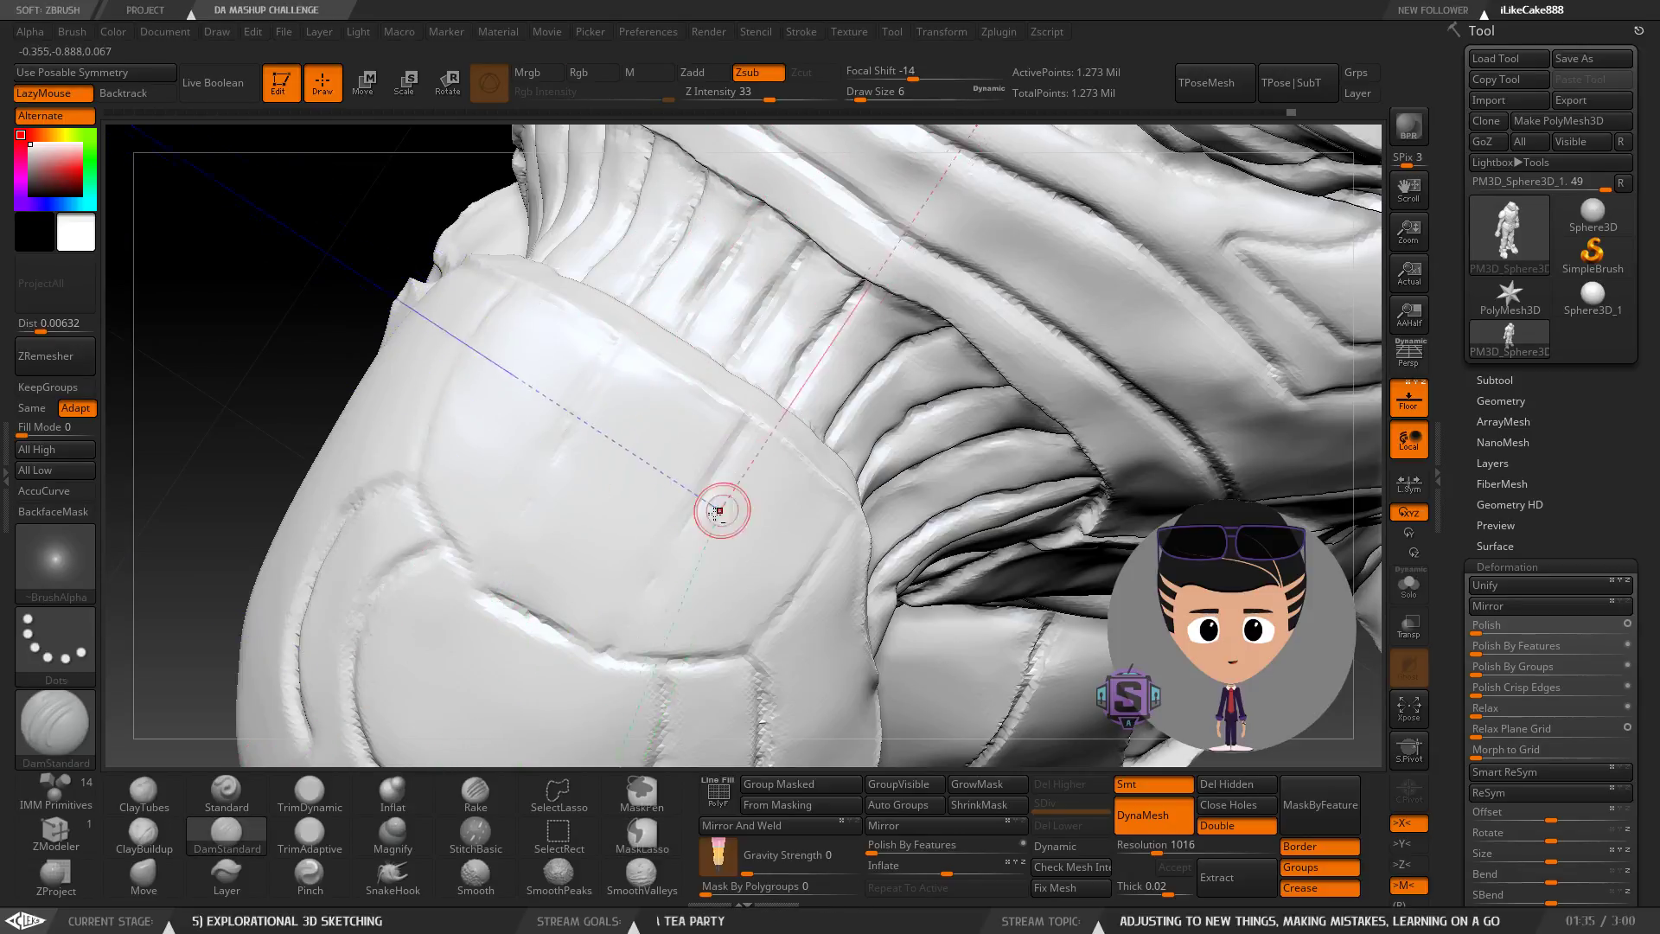
left_click_drag(747, 422, 669, 558)
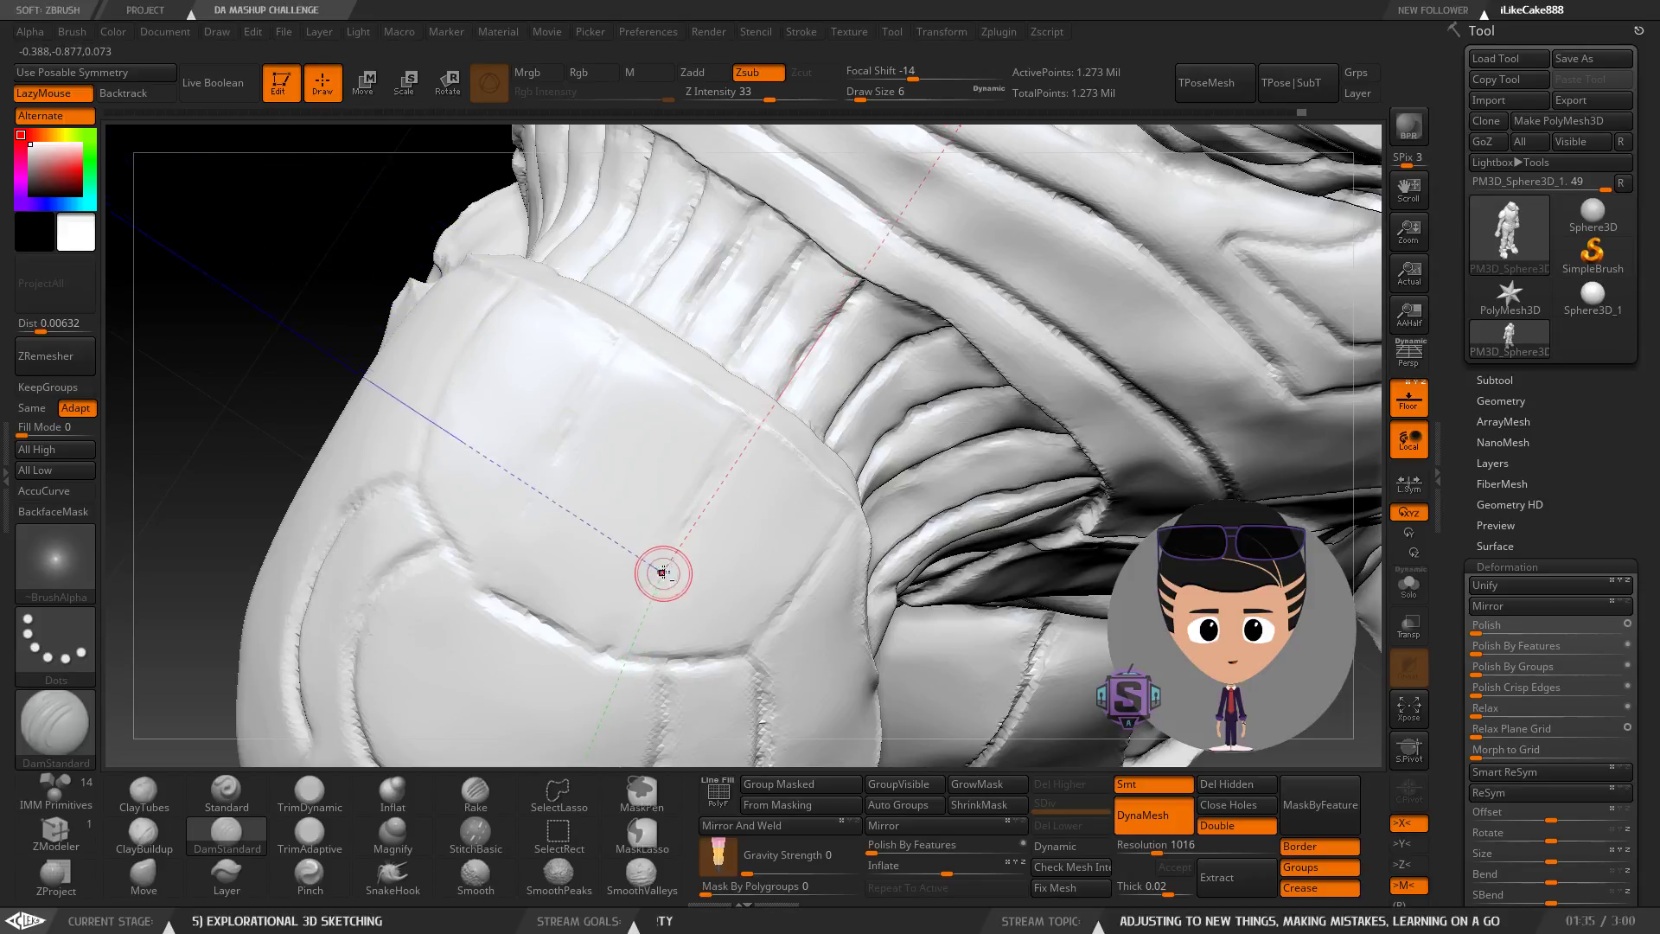
left_click_drag(211, 259, 321, 321, "ctrl")
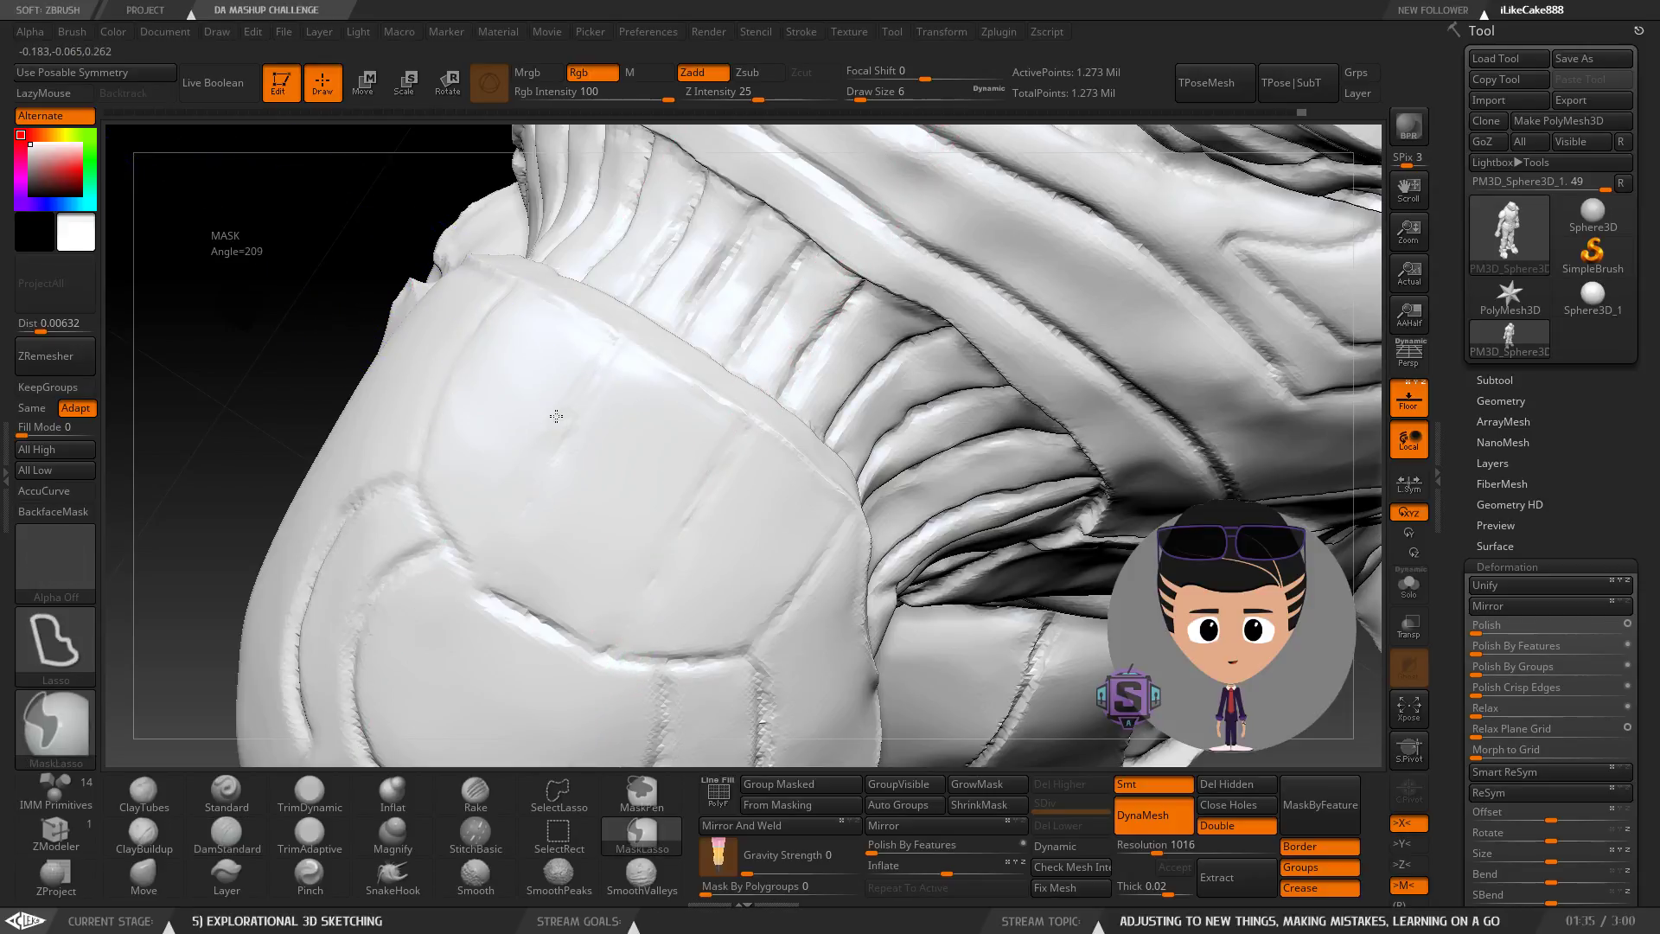
left_click_drag(553, 475, 566, 437, "shift")
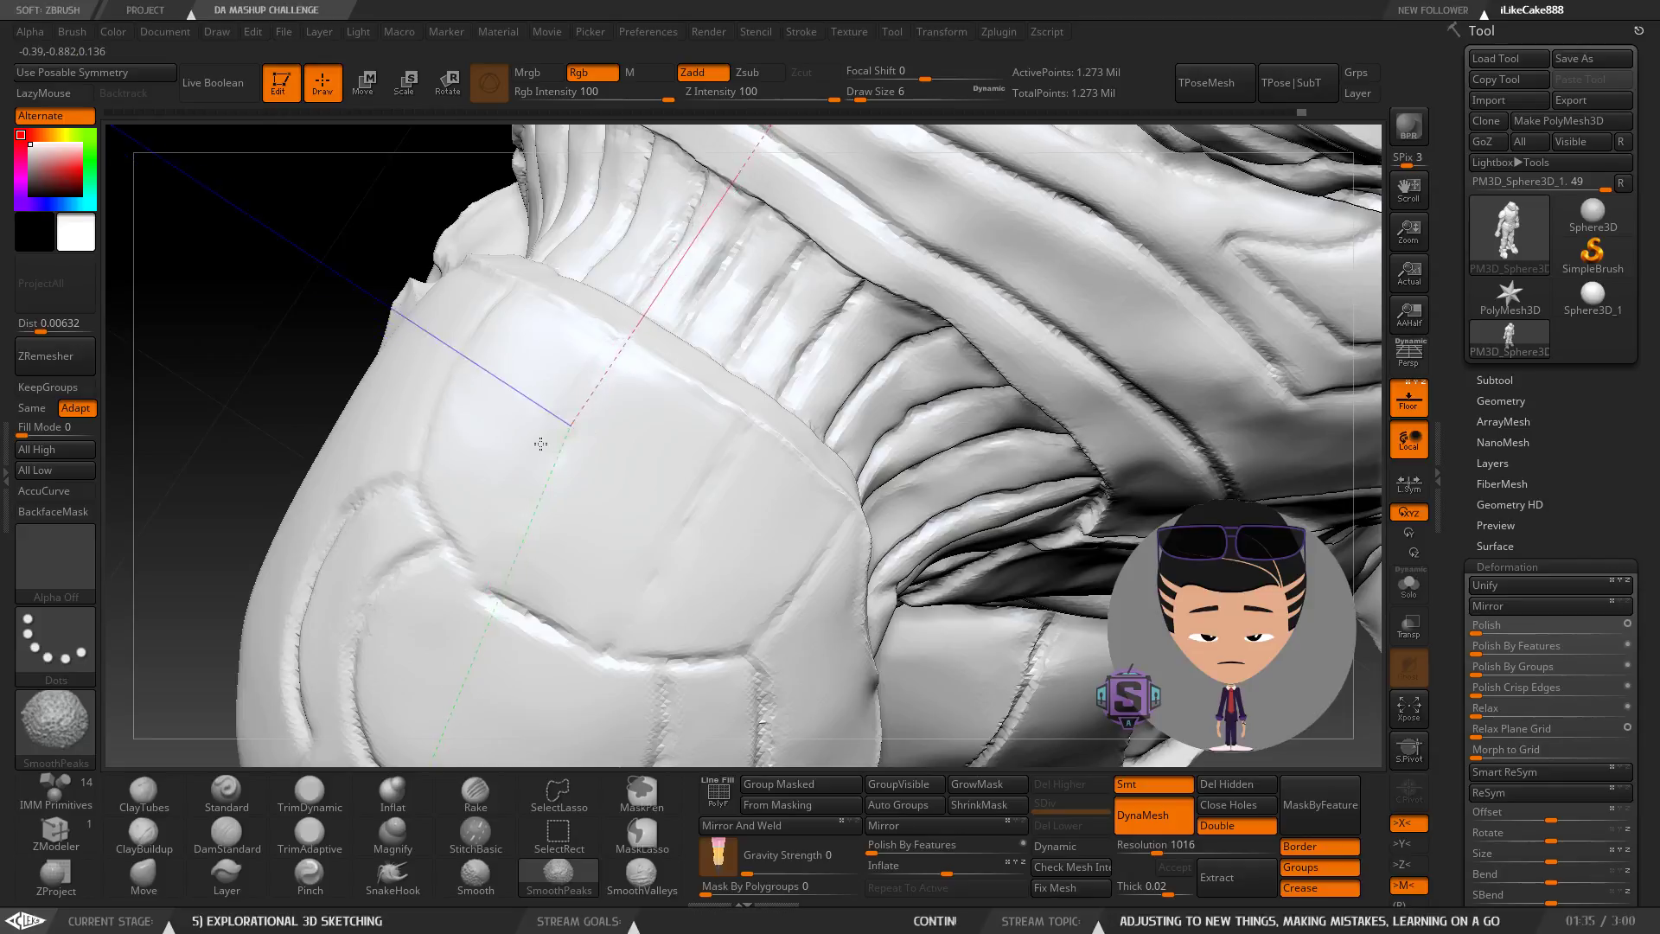
left_click_drag(596, 365, 620, 379, "shift")
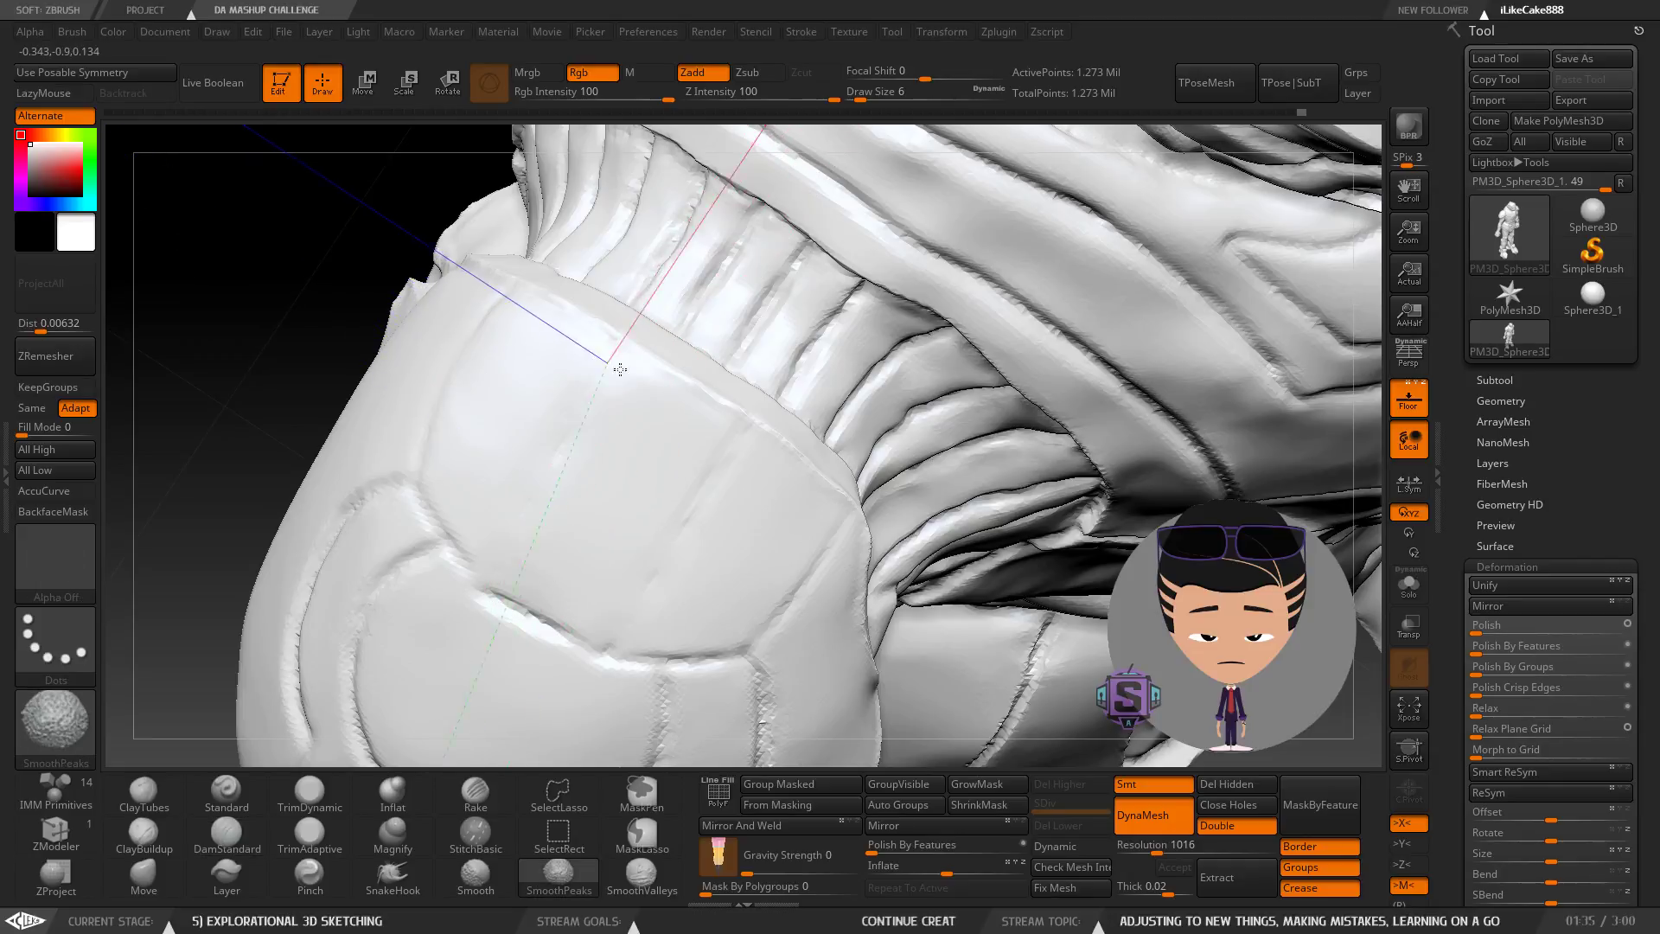
left_click_drag(744, 432, 692, 551)
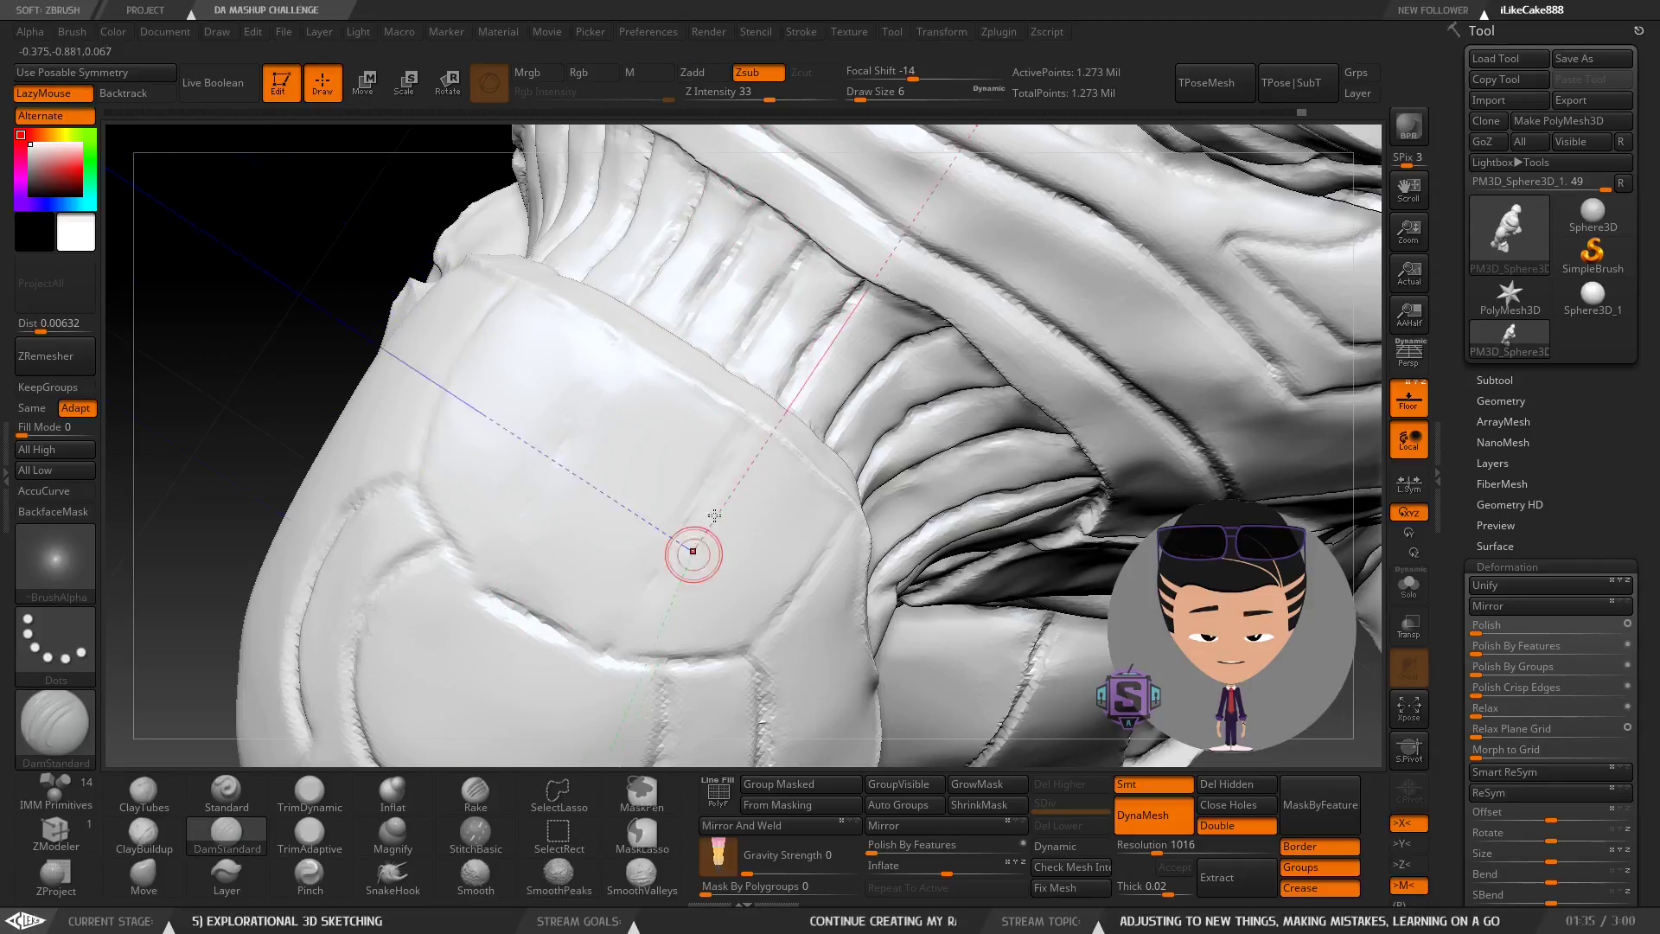
left_click_drag(606, 380, 550, 483)
key("shift")
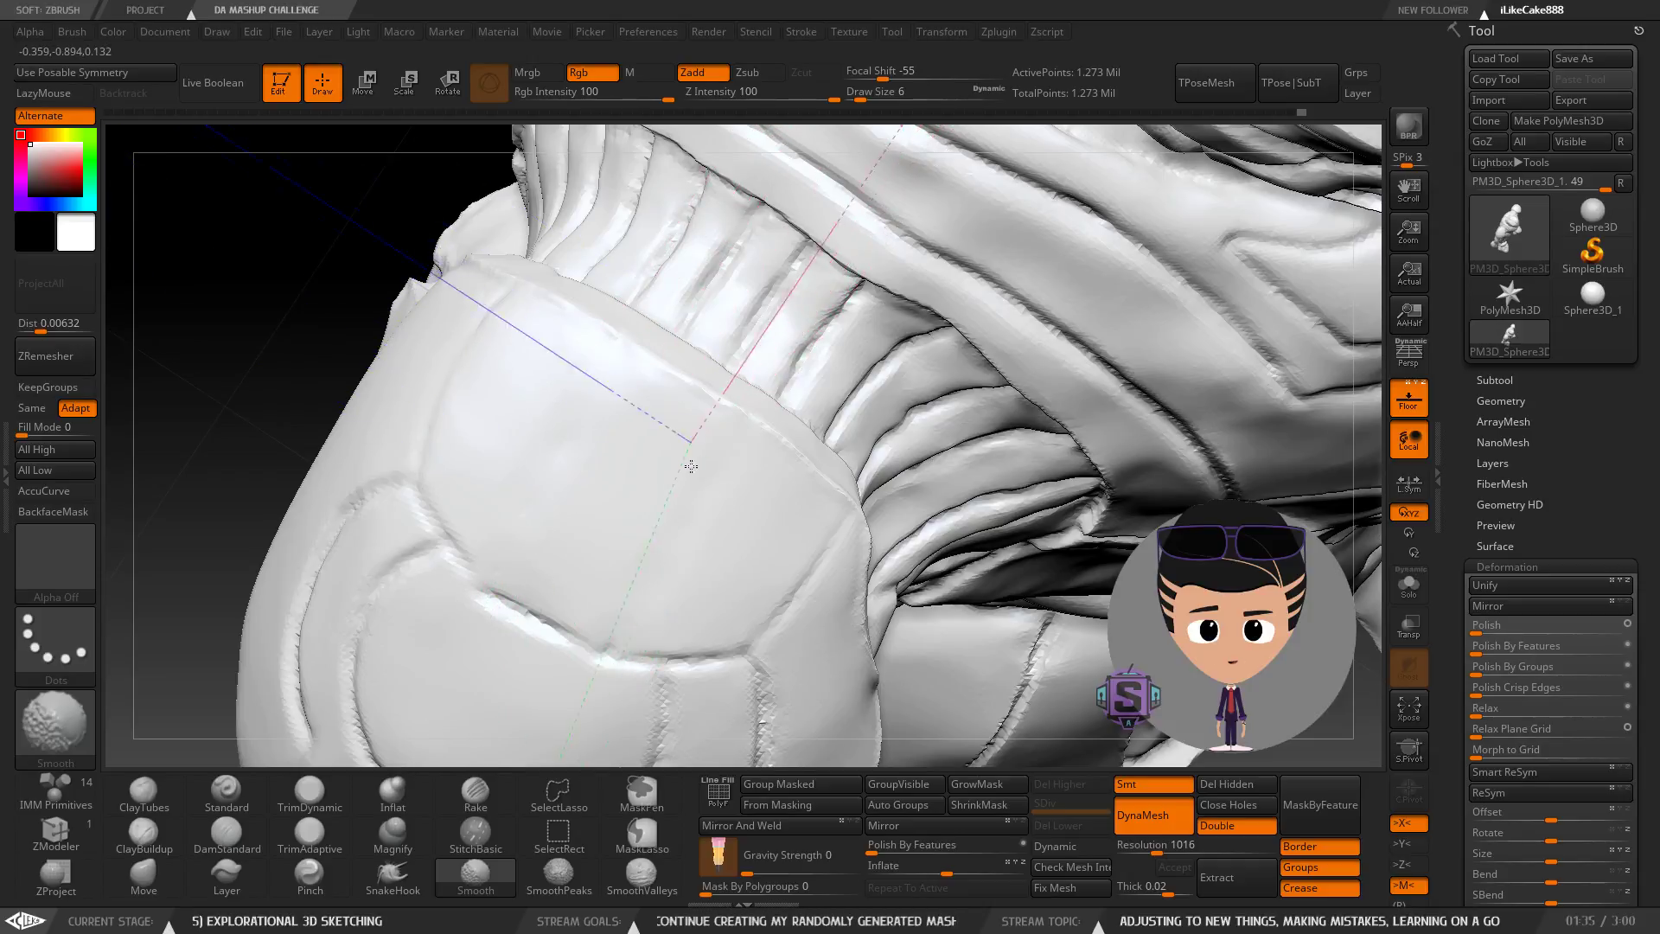
Remesh the sculpt and smooth out the leftover crease marks between the shoulder panel's curved groove and its upper rim.
mouse_move(652, 515)
right_mouse_down()
mouse_move(657, 411)
mouse_move(619, 381)
mouse_move(682, 360)
mouse_move(567, 423)
right_mouse_up()
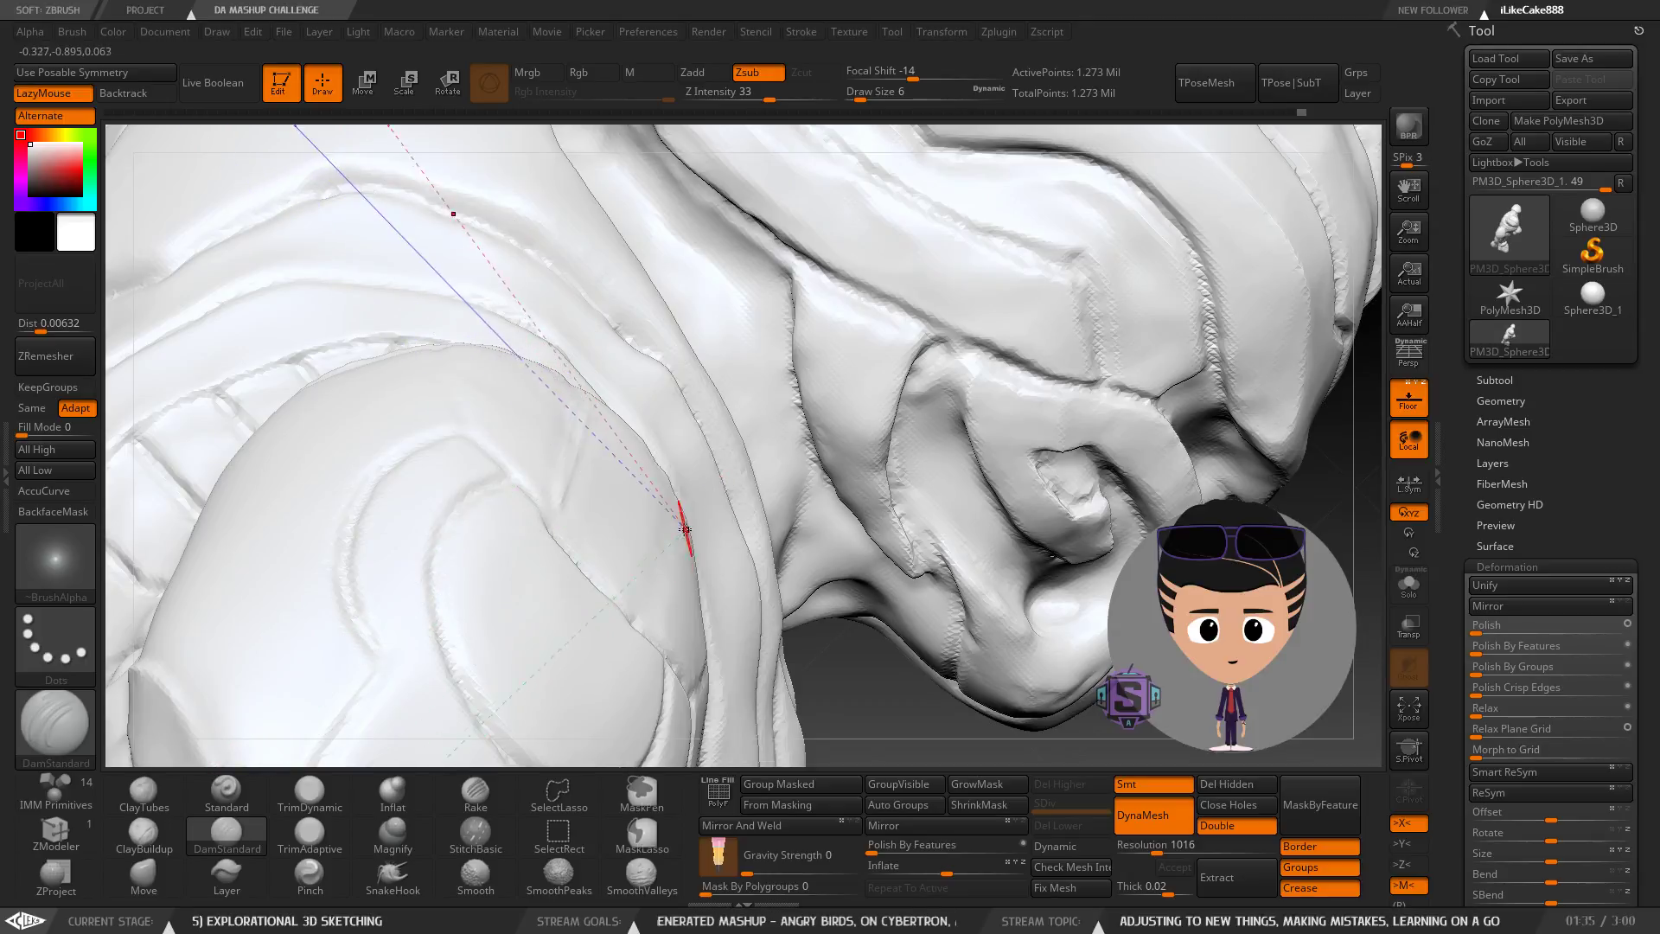
right_click_drag(692, 519, 665, 505)
mouse_move(611, 588)
right_mouse_down()
mouse_move(657, 534)
mouse_move(649, 550)
right_mouse_up()
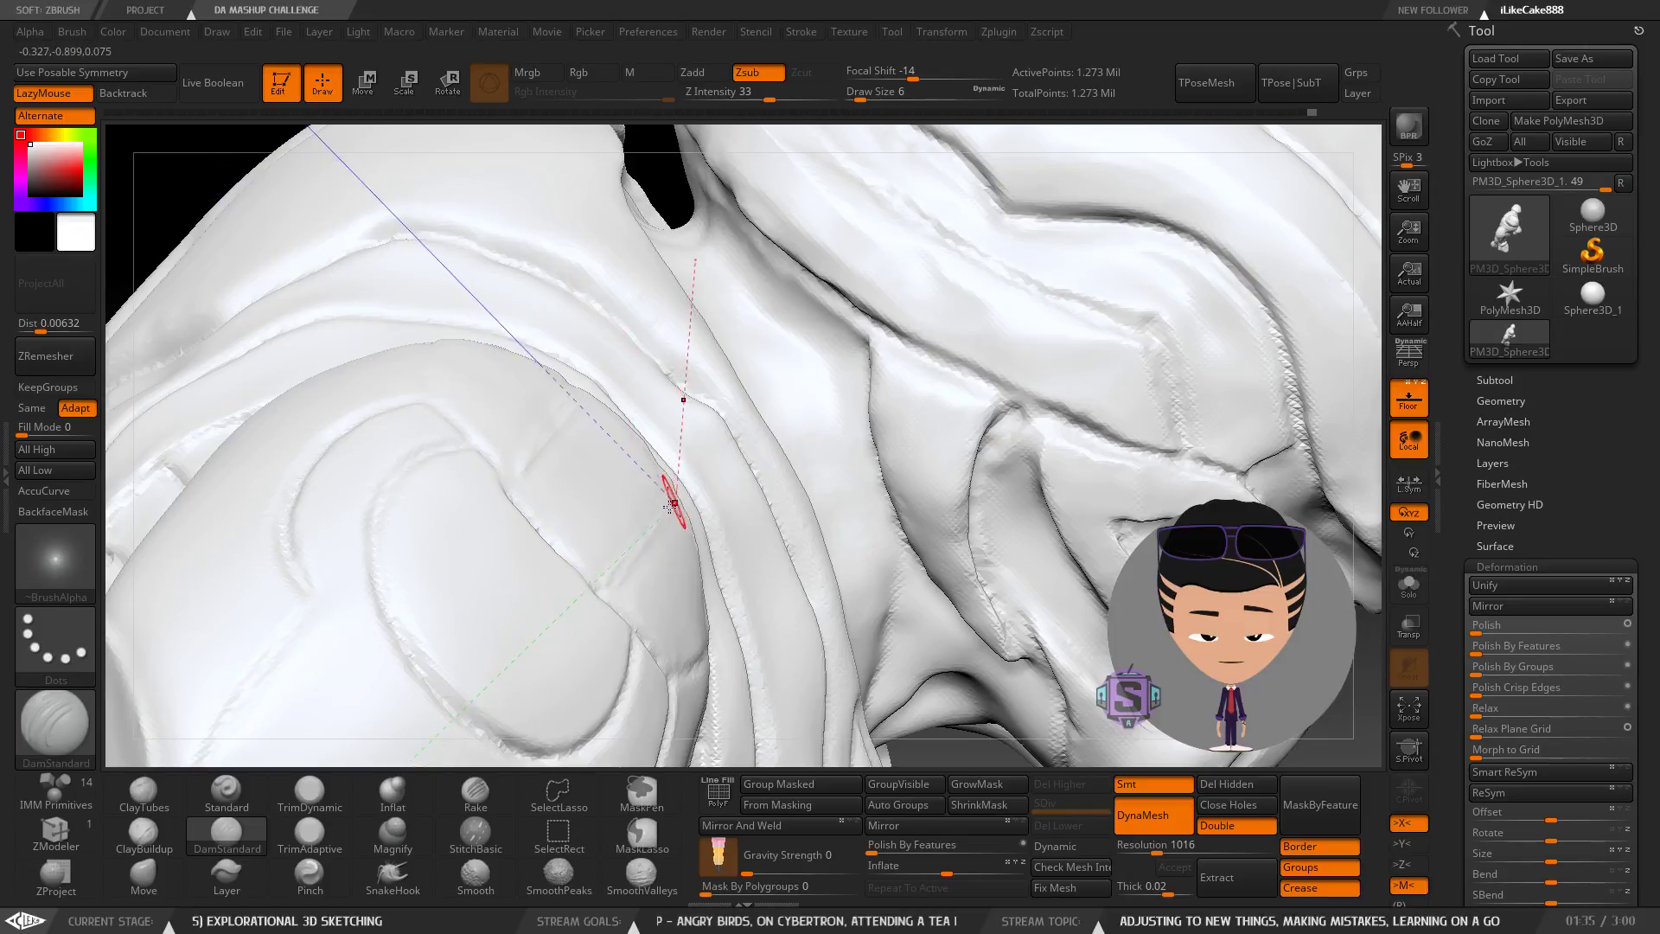
key("ctrl")
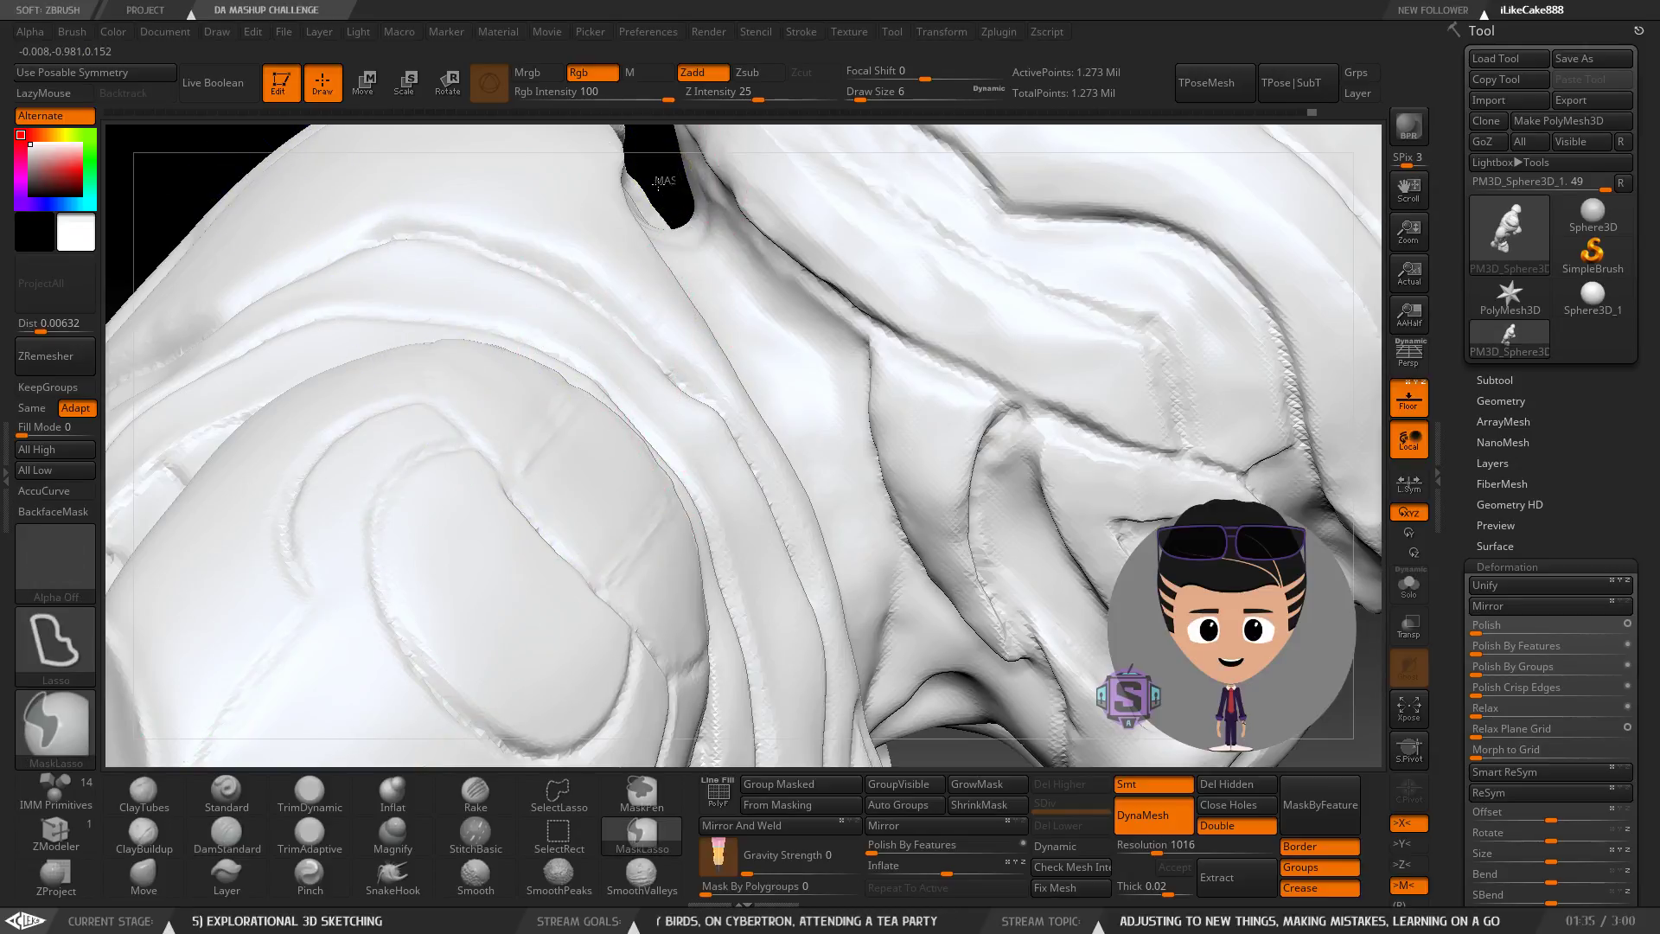
key("shift")
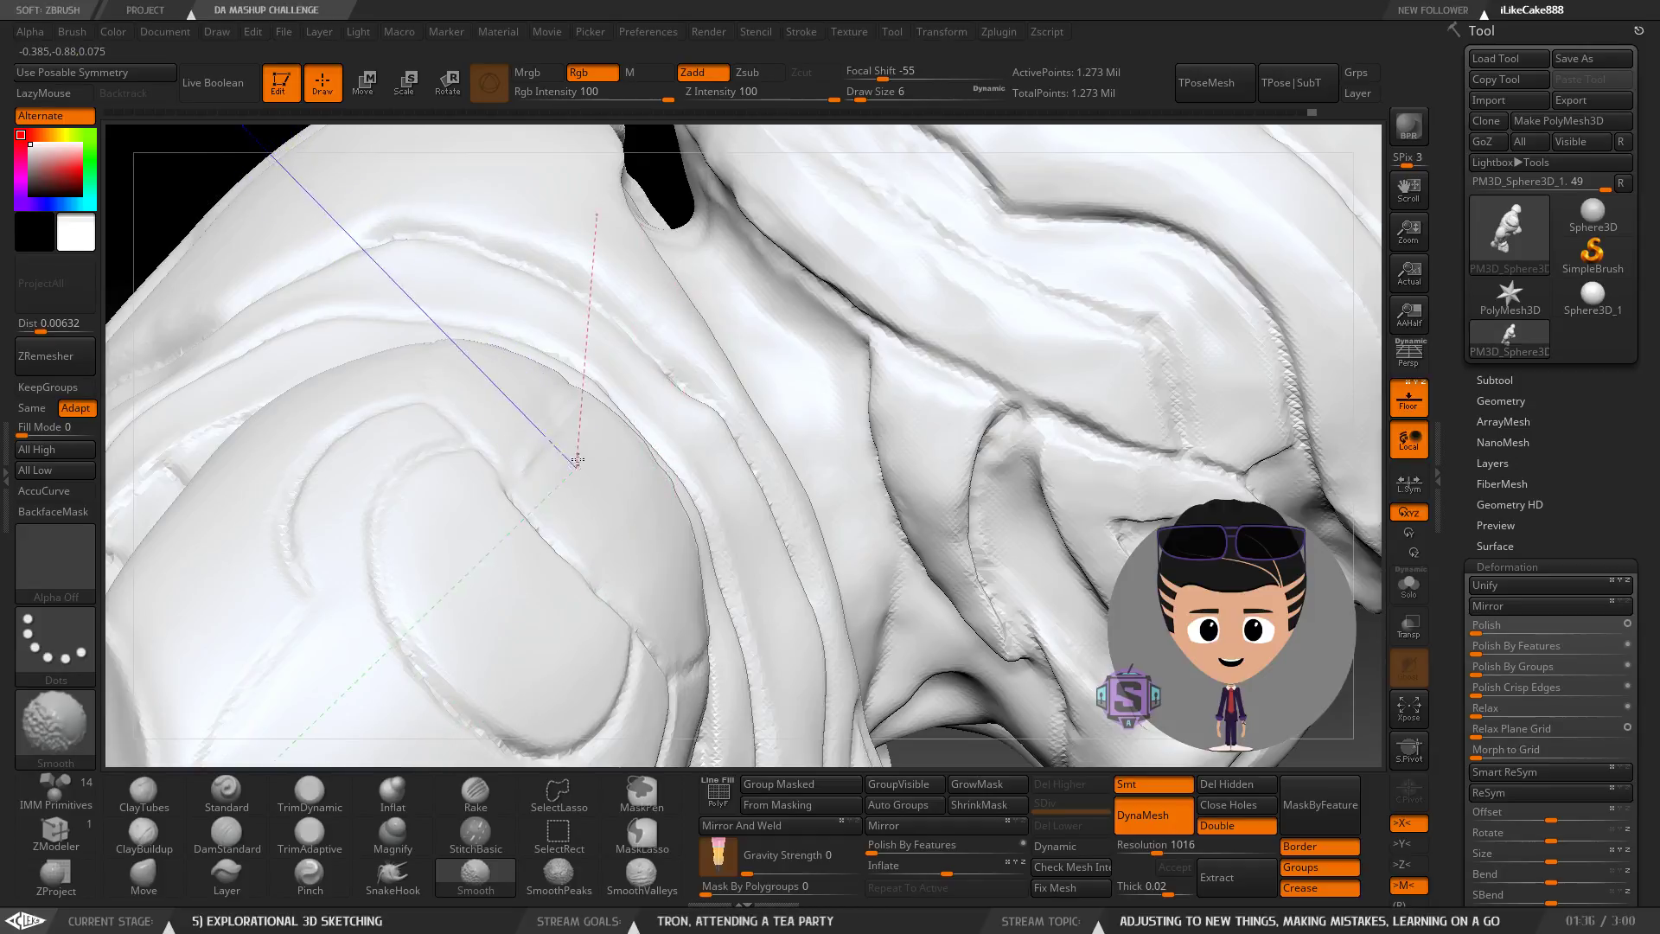
left_click_drag(555, 401, 612, 427, "shift")
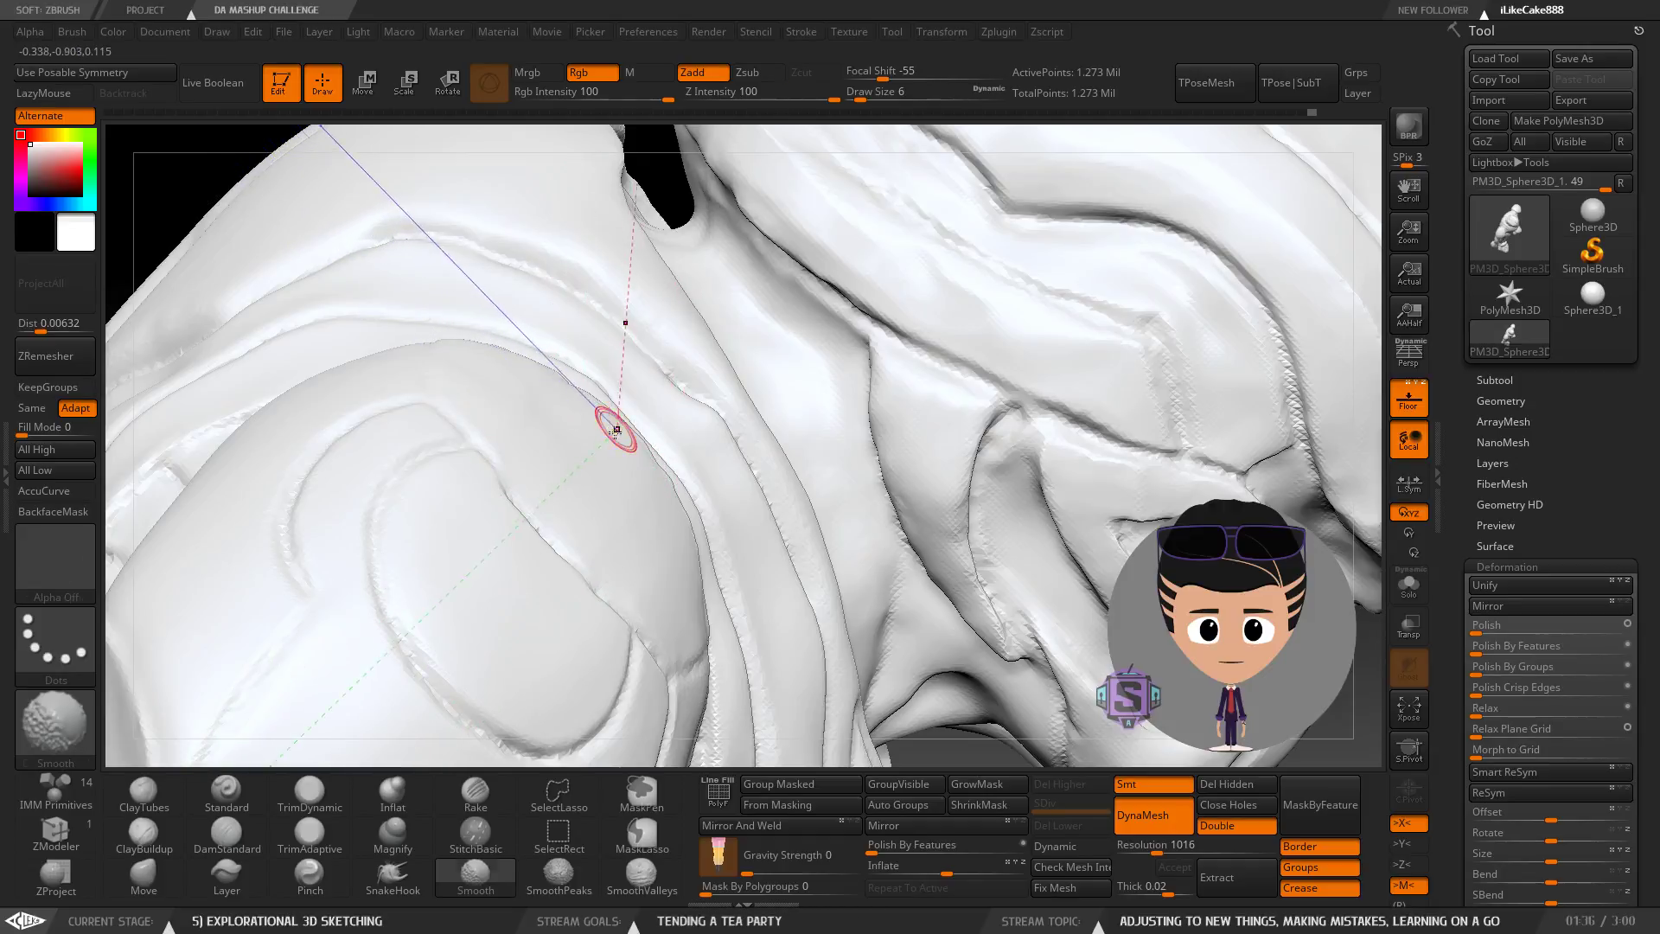
mouse_move(615, 430)
right_mouse_down()
mouse_move(412, 359)
mouse_move(537, 450)
mouse_move(519, 588)
mouse_move(665, 490)
right_mouse_up()
key("shift")
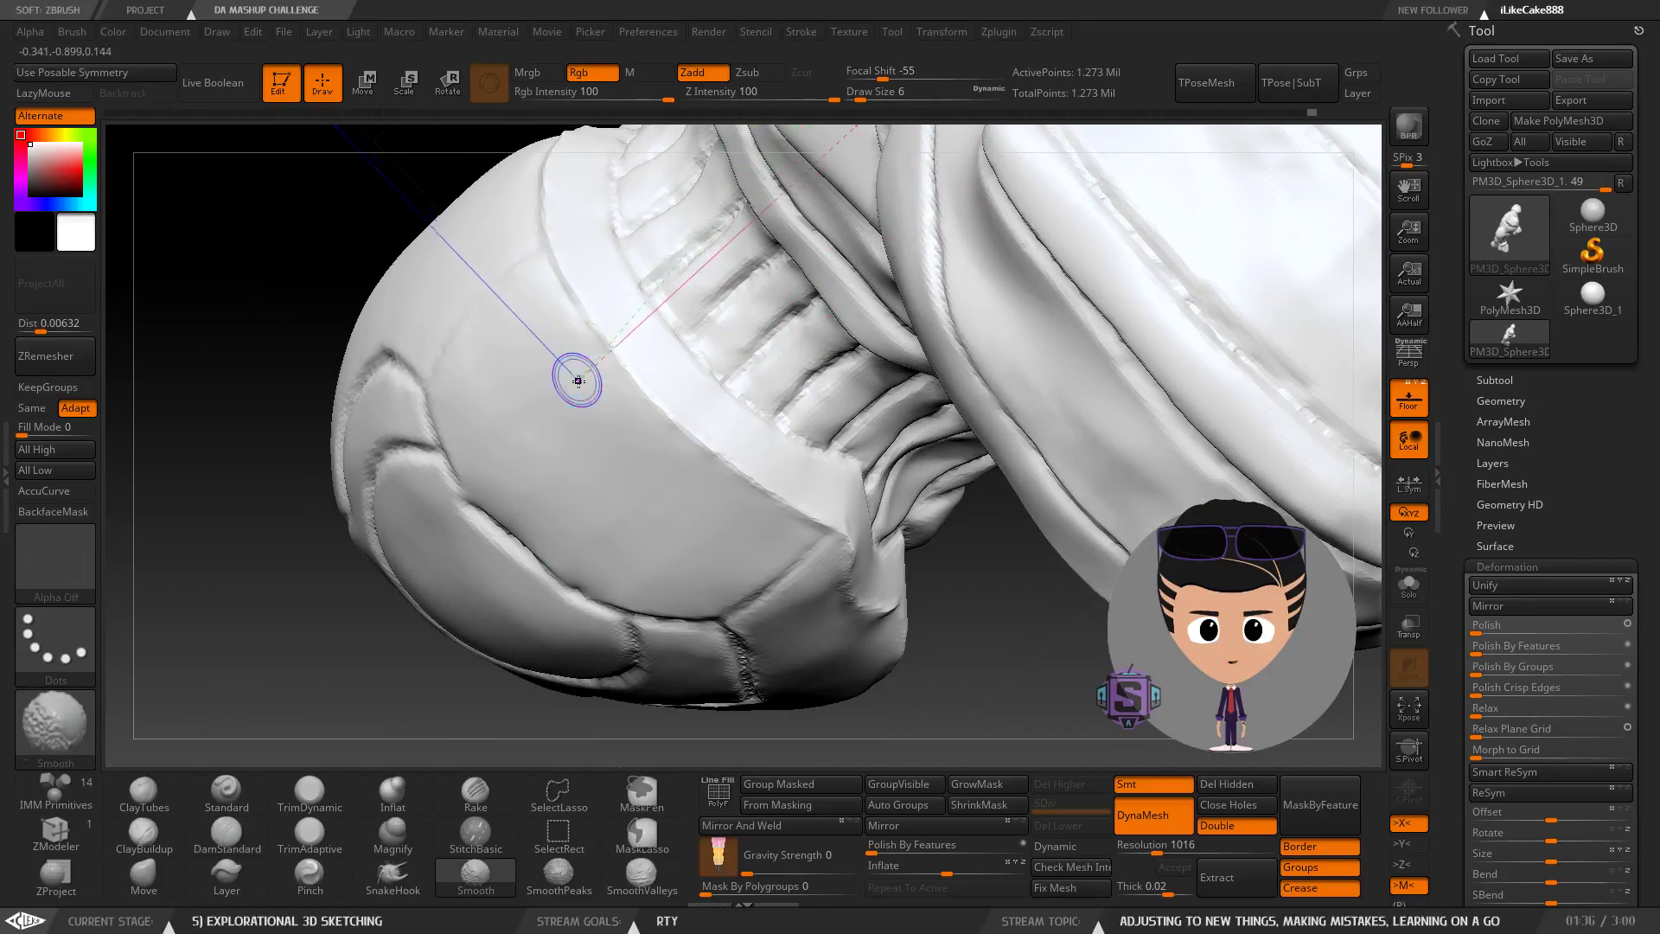
Switch to the Move brush and adjust the shoulder panel's rim where it meets the ribbed band.
mouse_move(577, 380)
right_mouse_down()
mouse_move(472, 423)
mouse_move(371, 588)
right_mouse_up()
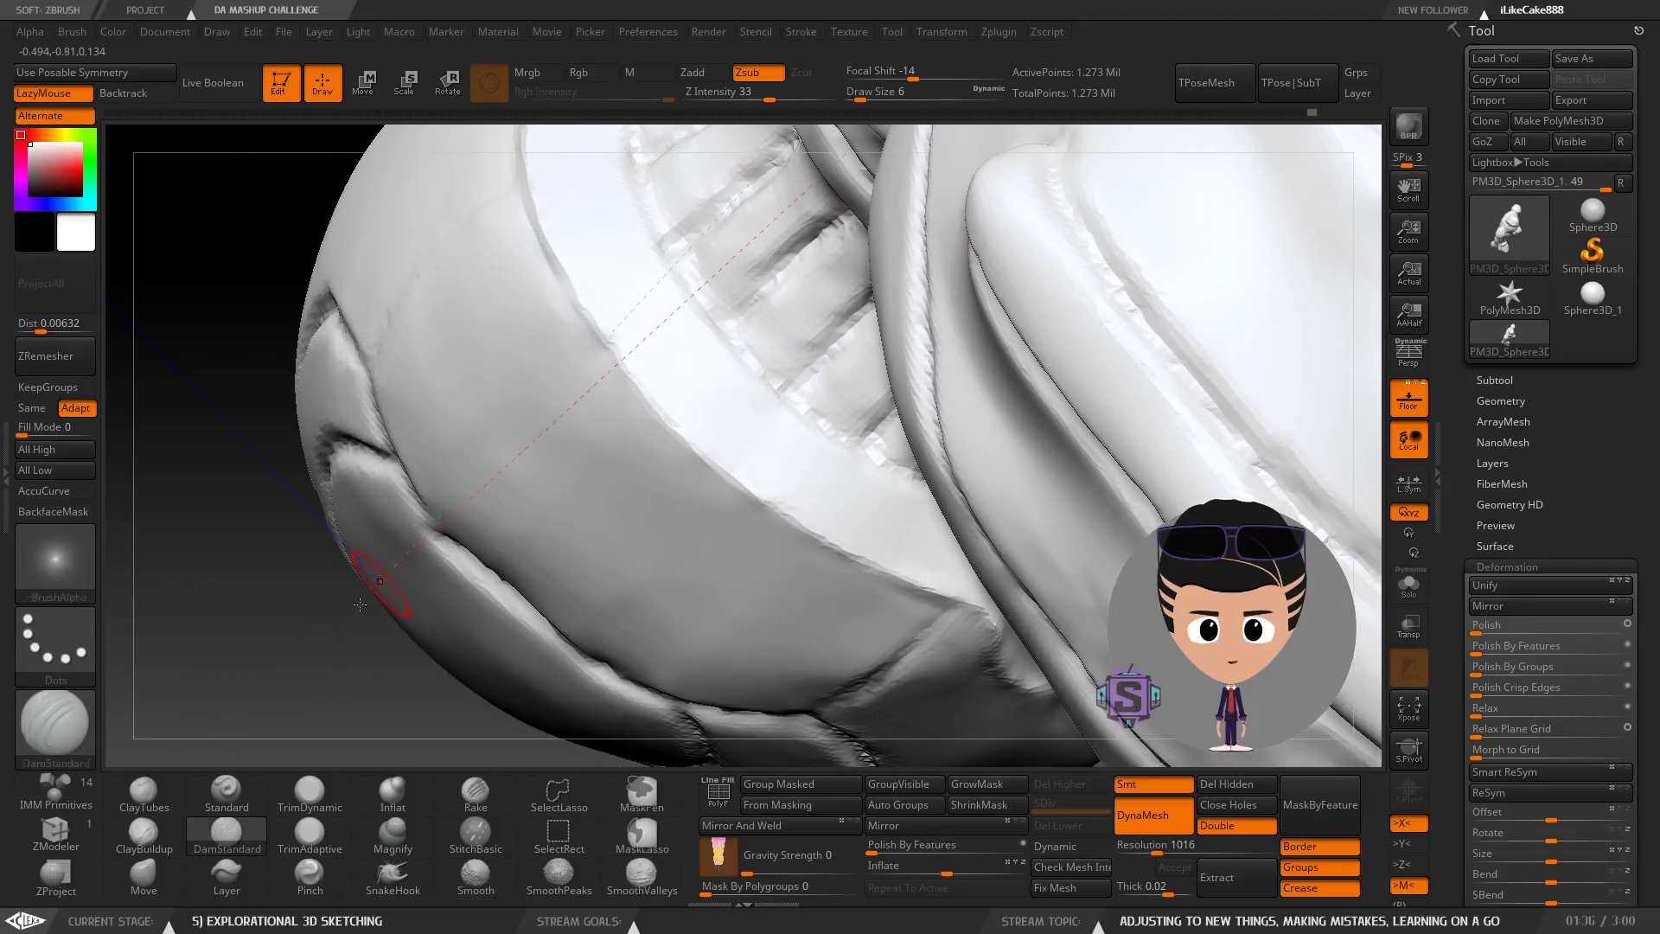
left_click(180, 879)
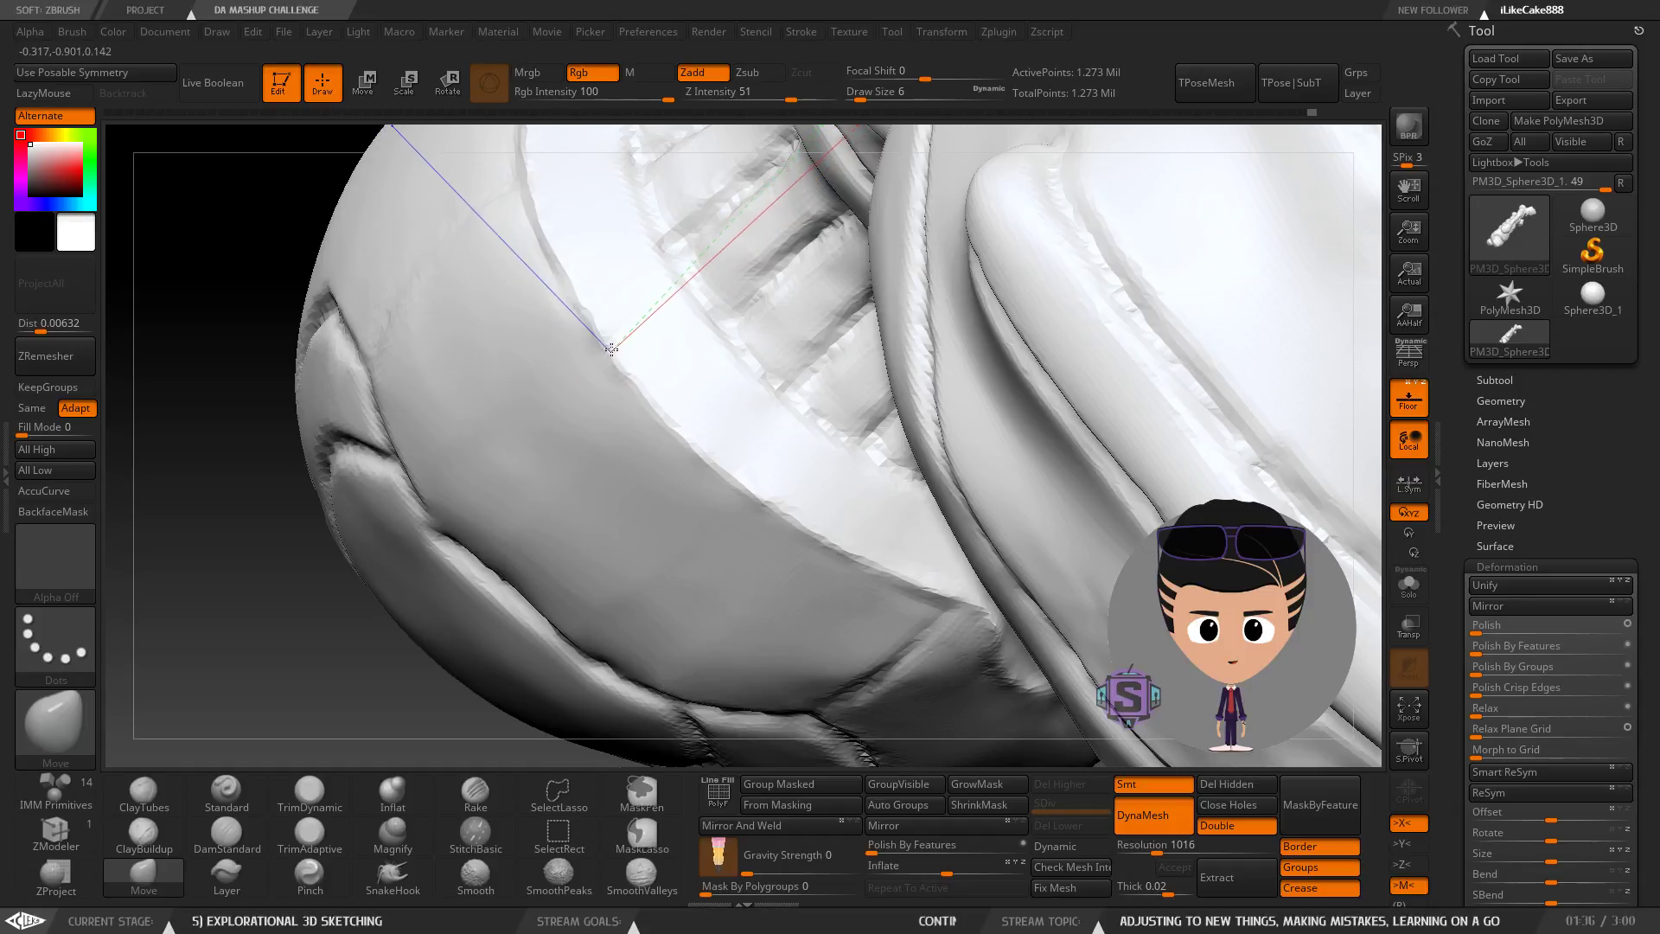
right_click_drag(769, 521, 834, 605)
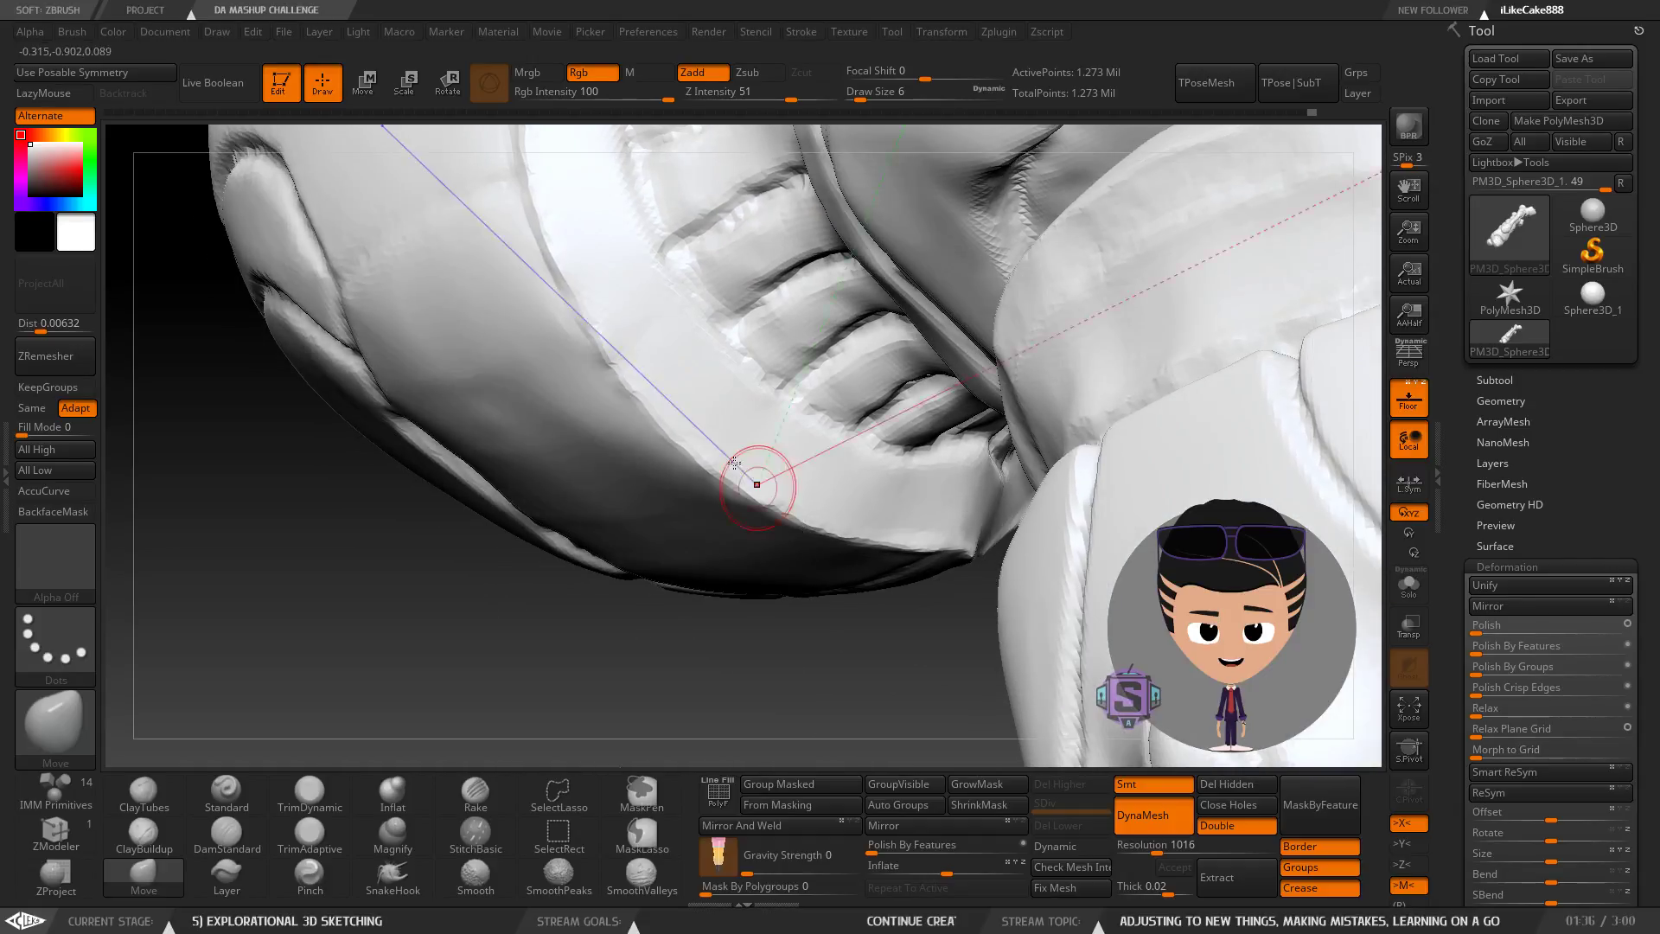
mouse_move(733, 463)
right_mouse_down()
mouse_move(638, 344)
mouse_move(638, 379)
mouse_move(690, 353)
right_mouse_up()
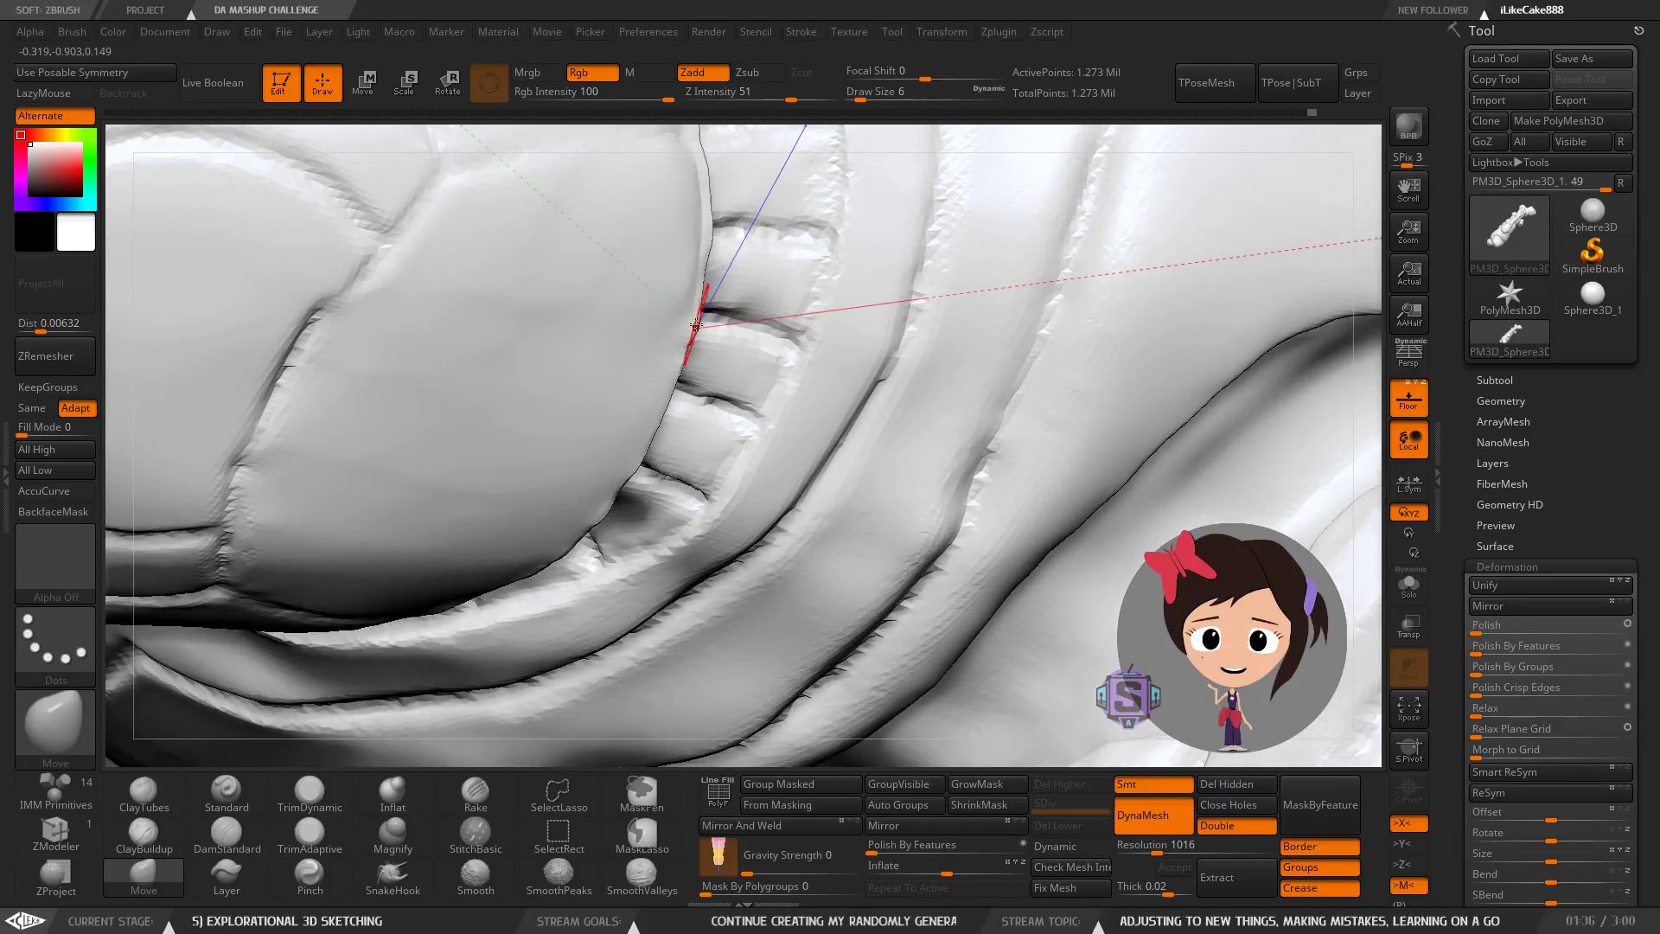
right_click_drag(697, 405, 594, 488)
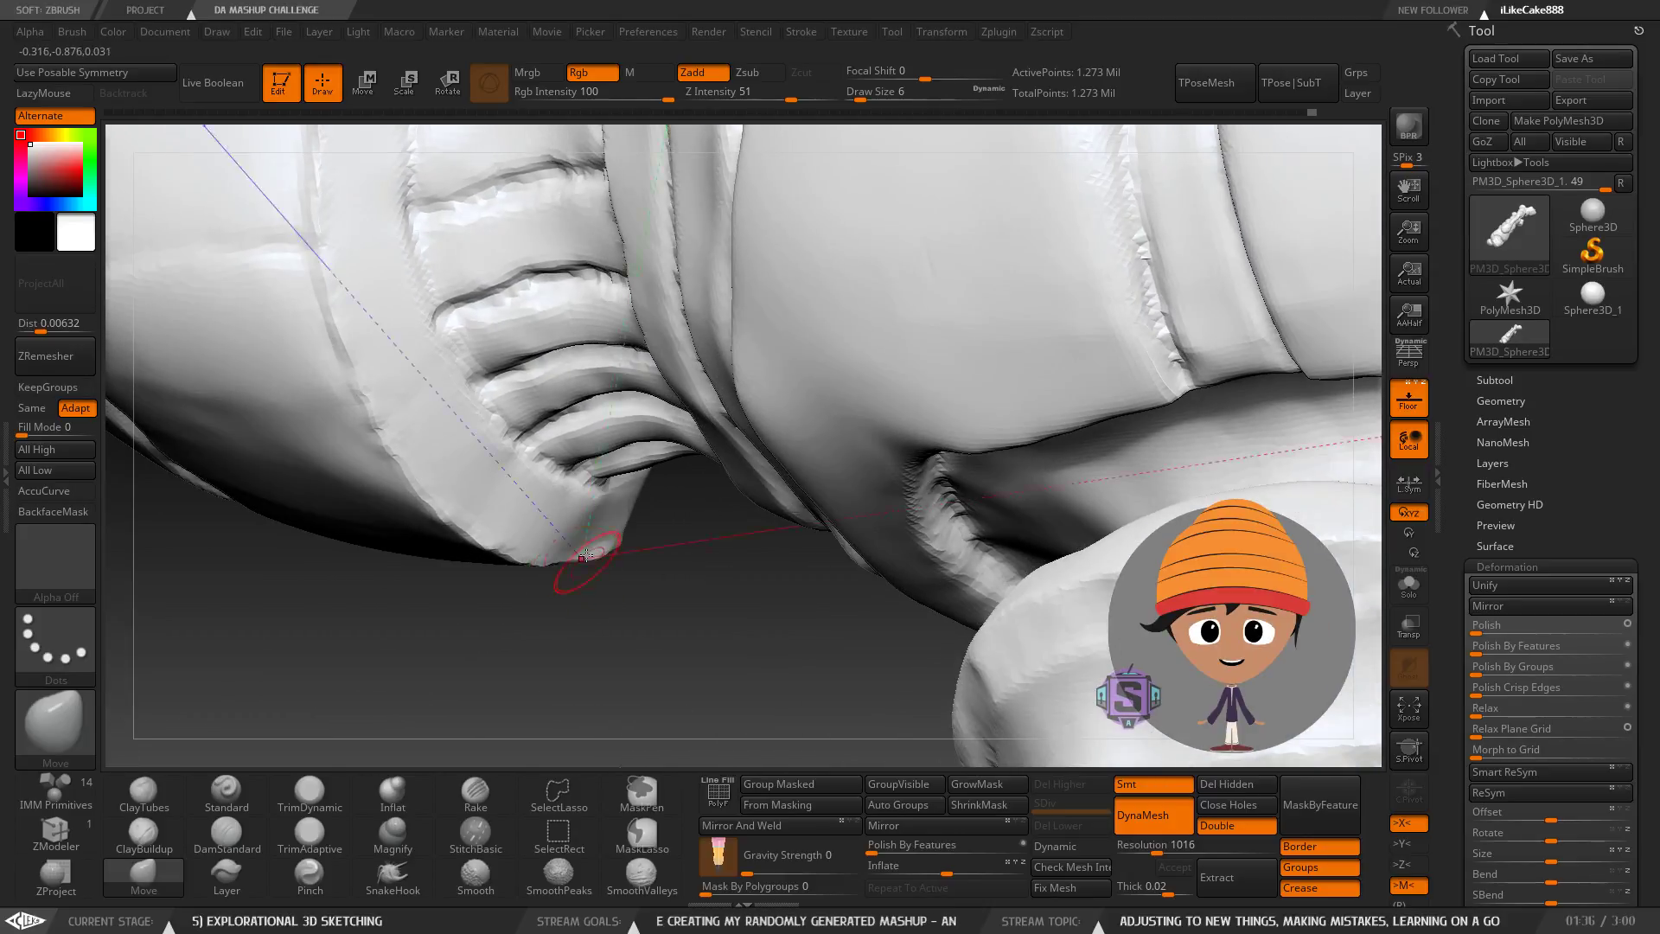
right_click_drag(587, 554, 560, 560)
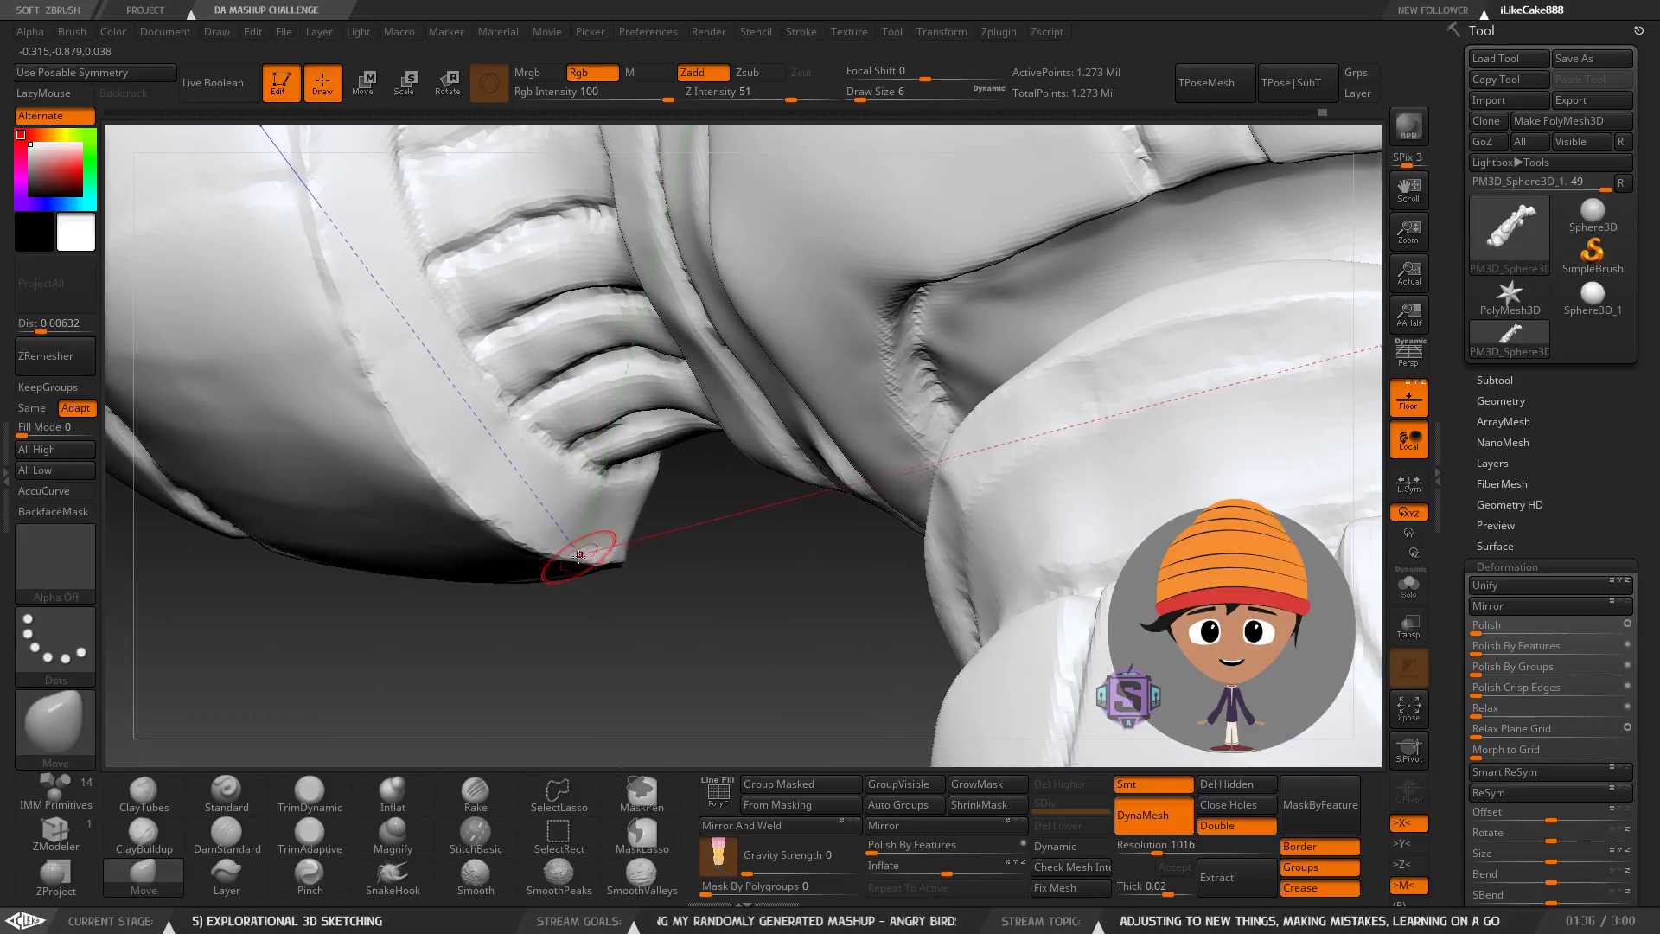
mouse_move(508, 611)
right_mouse_down()
mouse_move(510, 338)
mouse_move(597, 500)
mouse_move(359, 422)
mouse_move(326, 475)
mouse_move(330, 504)
mouse_move(664, 361)
mouse_move(418, 475)
mouse_move(407, 530)
mouse_move(451, 466)
mouse_move(522, 434)
mouse_move(530, 392)
right_mouse_up()
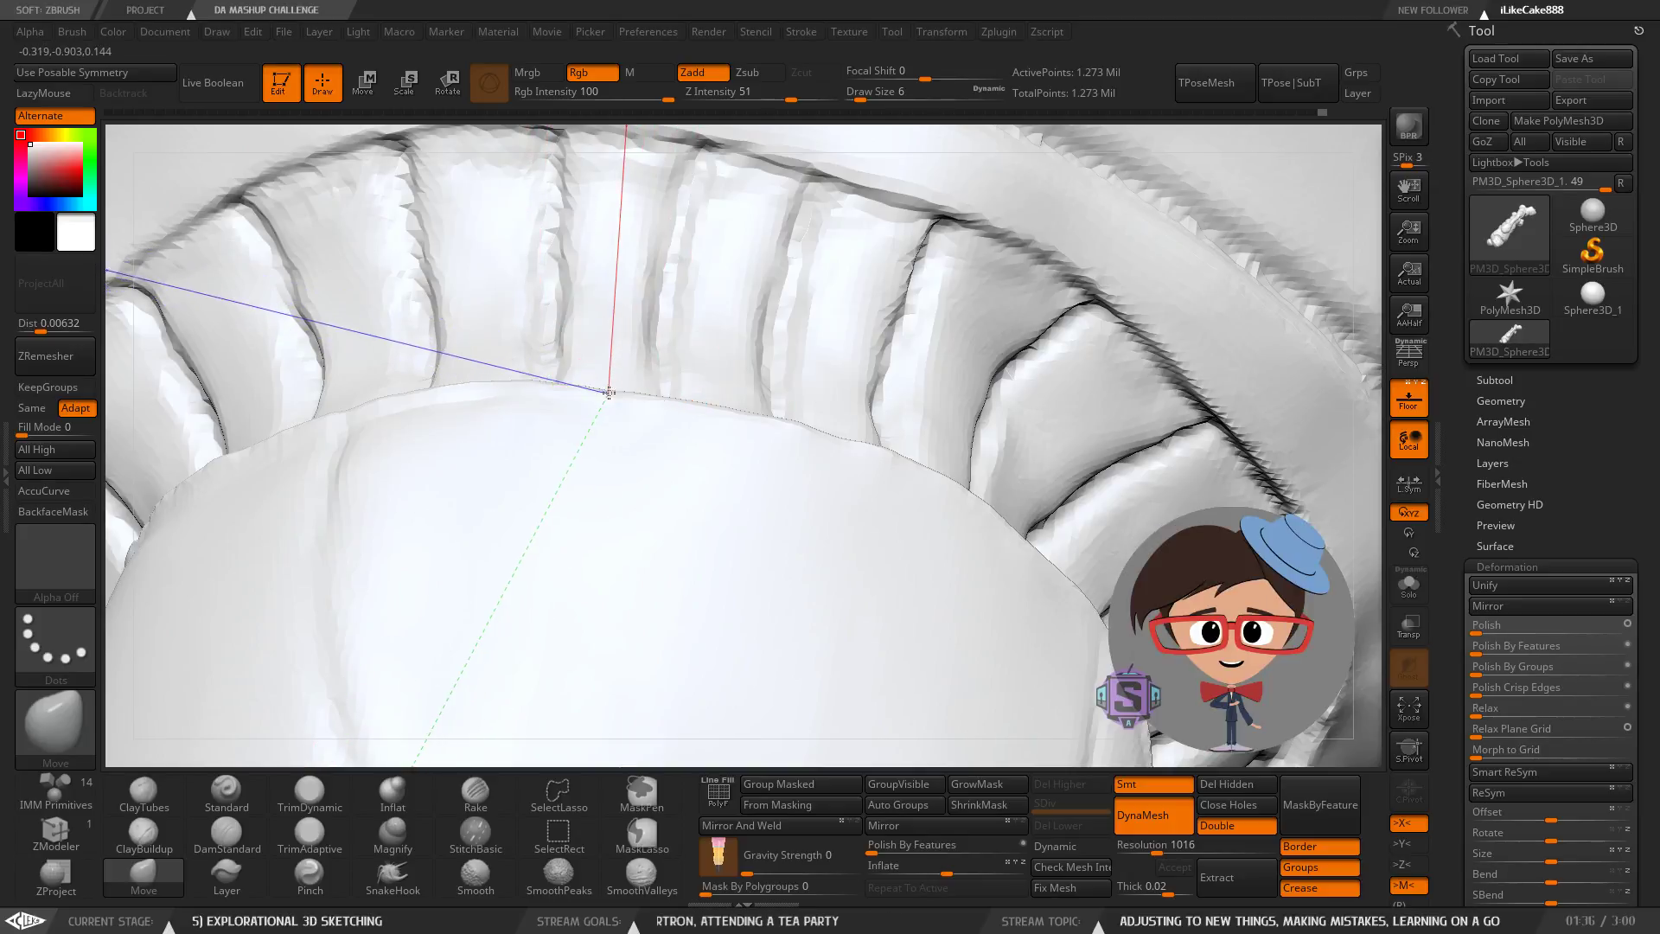
Recut the curved panel line on the shoulder armour into an angular corner with the DamStandard brush at draw size 6.
mouse_move(610, 390)
right_mouse_down()
mouse_move(765, 464)
mouse_move(444, 445)
mouse_move(470, 449)
mouse_move(357, 379)
right_mouse_up()
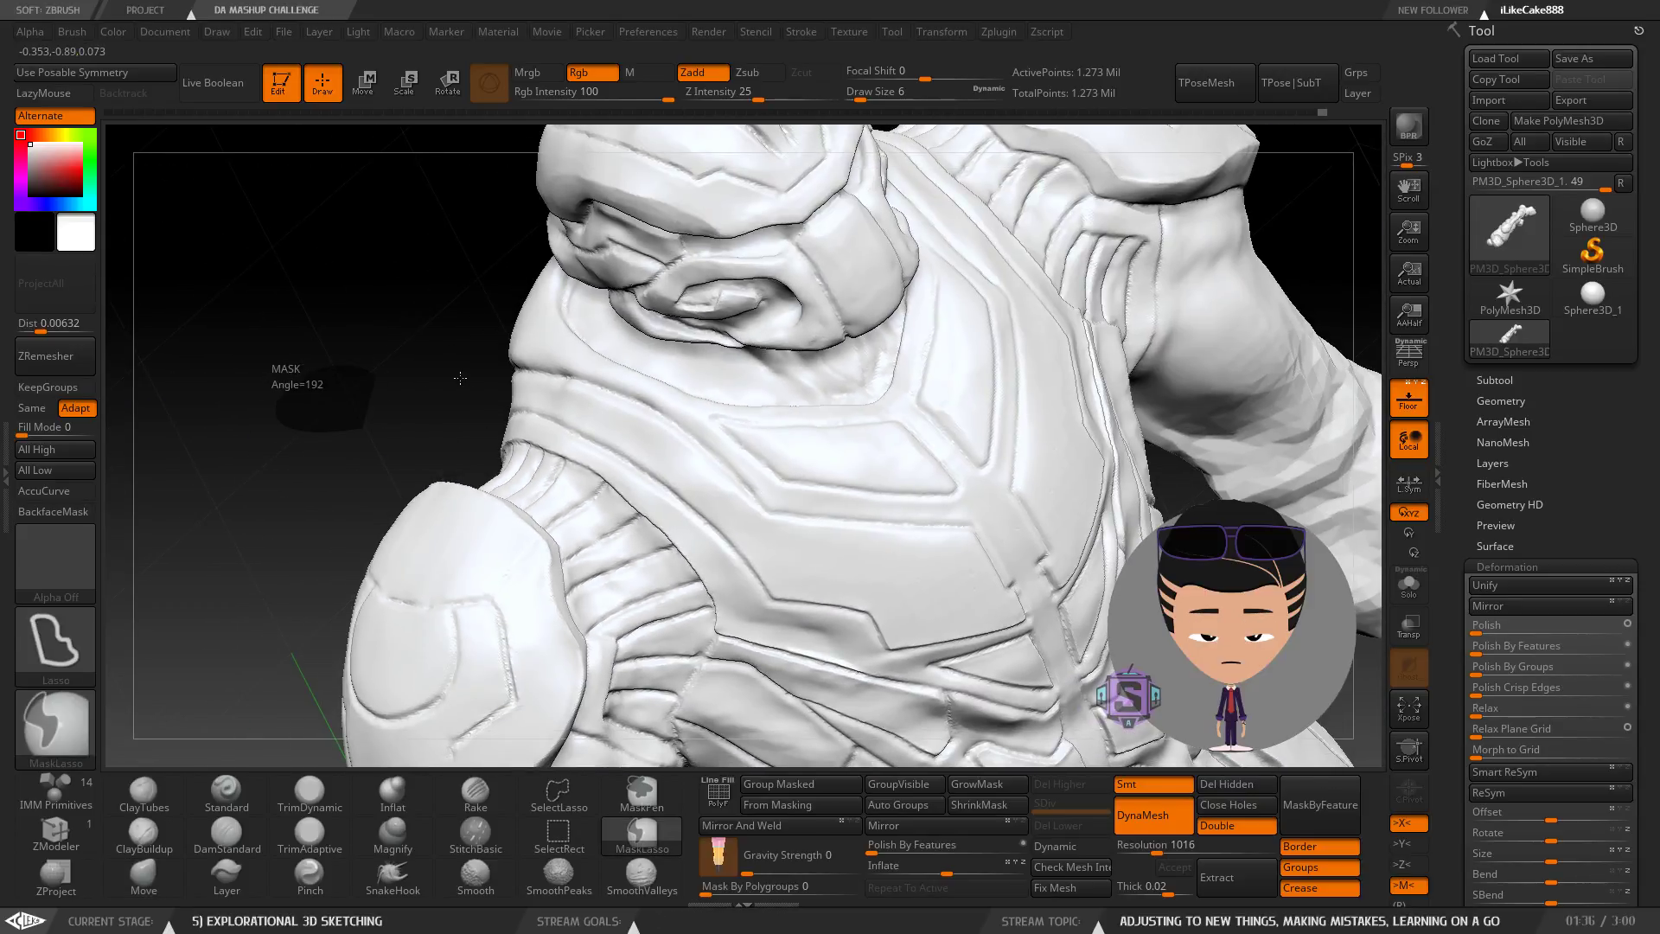
mouse_move(515, 487)
right_mouse_down()
mouse_move(619, 521)
mouse_move(485, 511)
mouse_move(460, 589)
mouse_move(371, 637)
mouse_move(429, 473)
mouse_move(362, 251)
mouse_move(391, 329)
right_mouse_up()
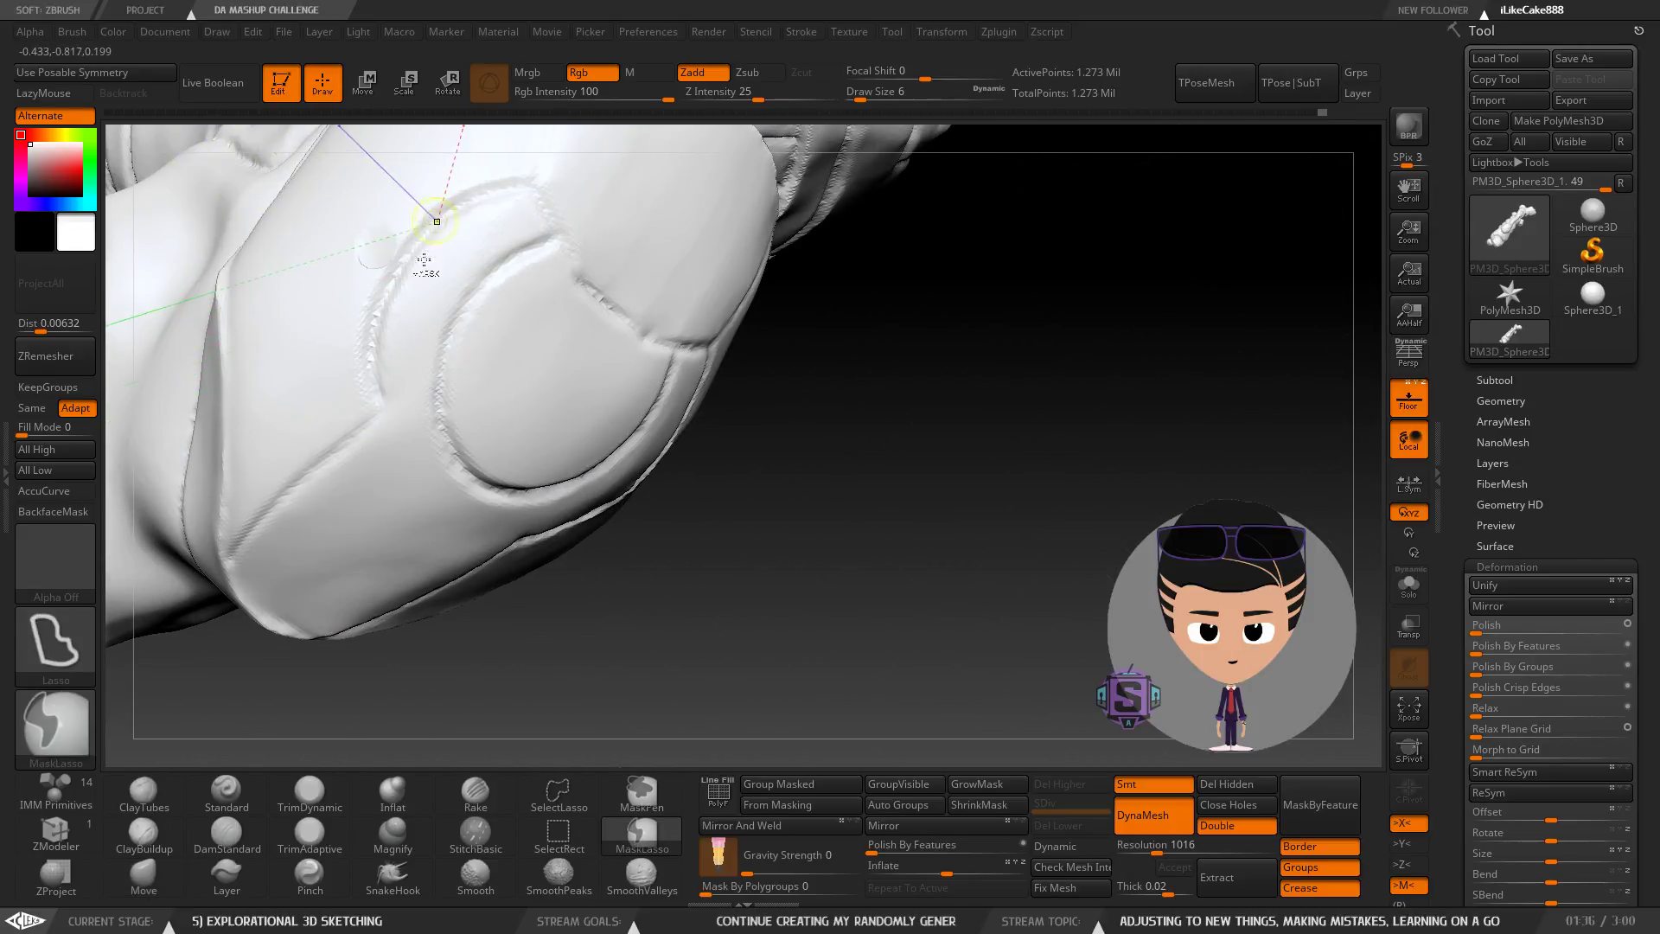
left_click(226, 837)
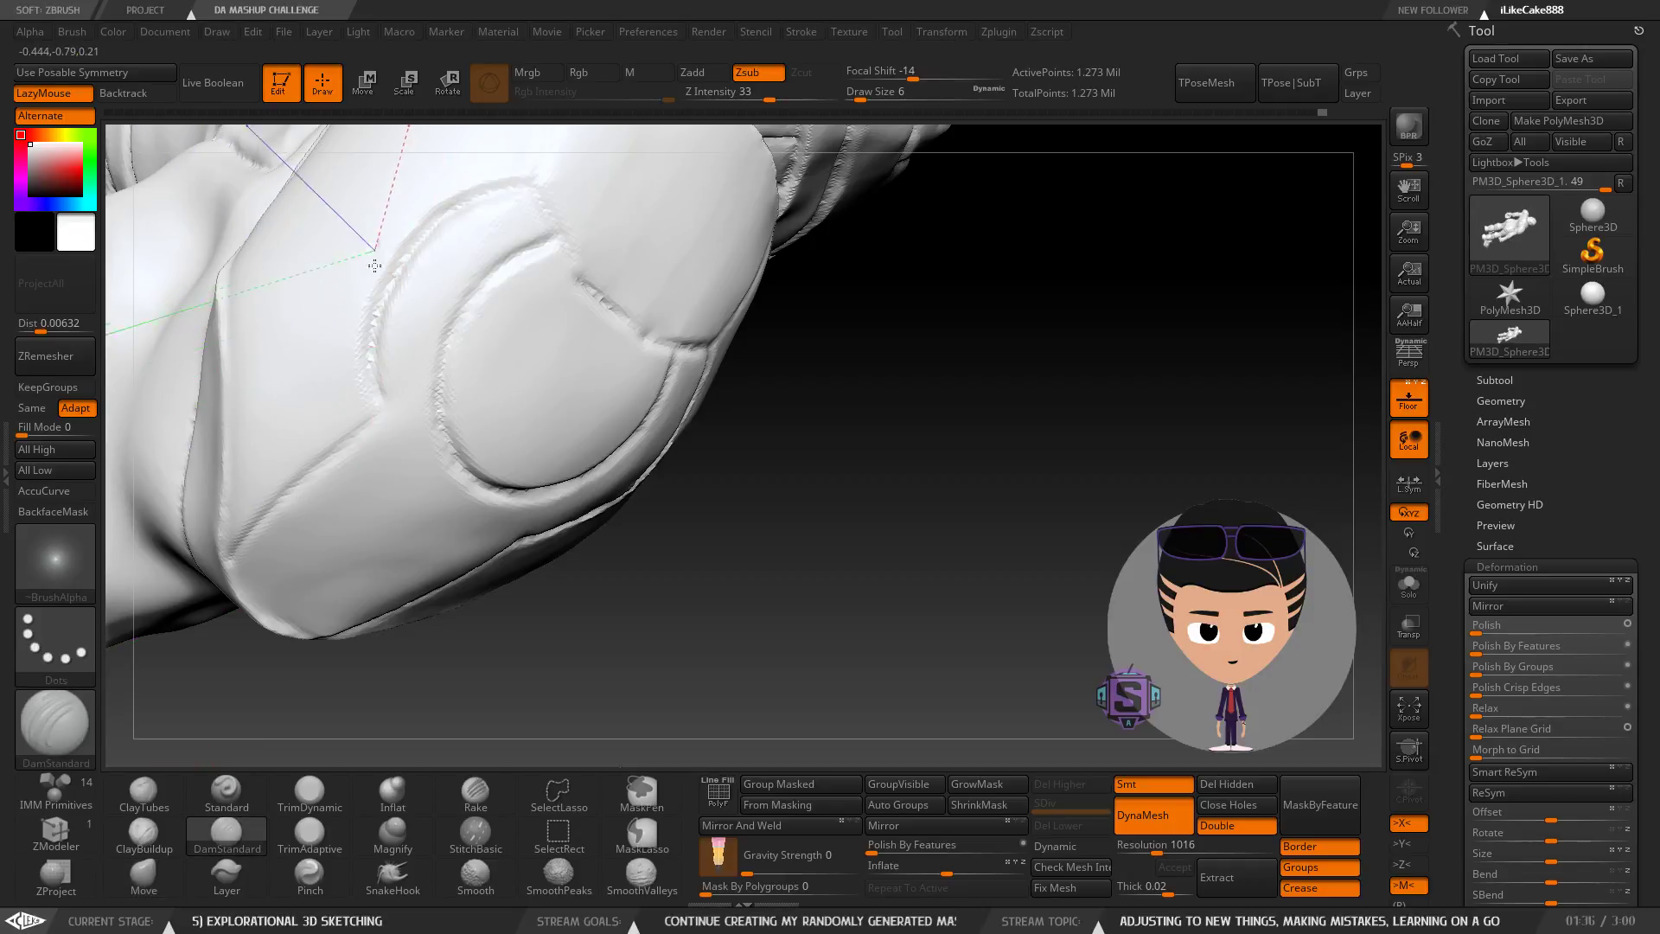
key("ctrl")
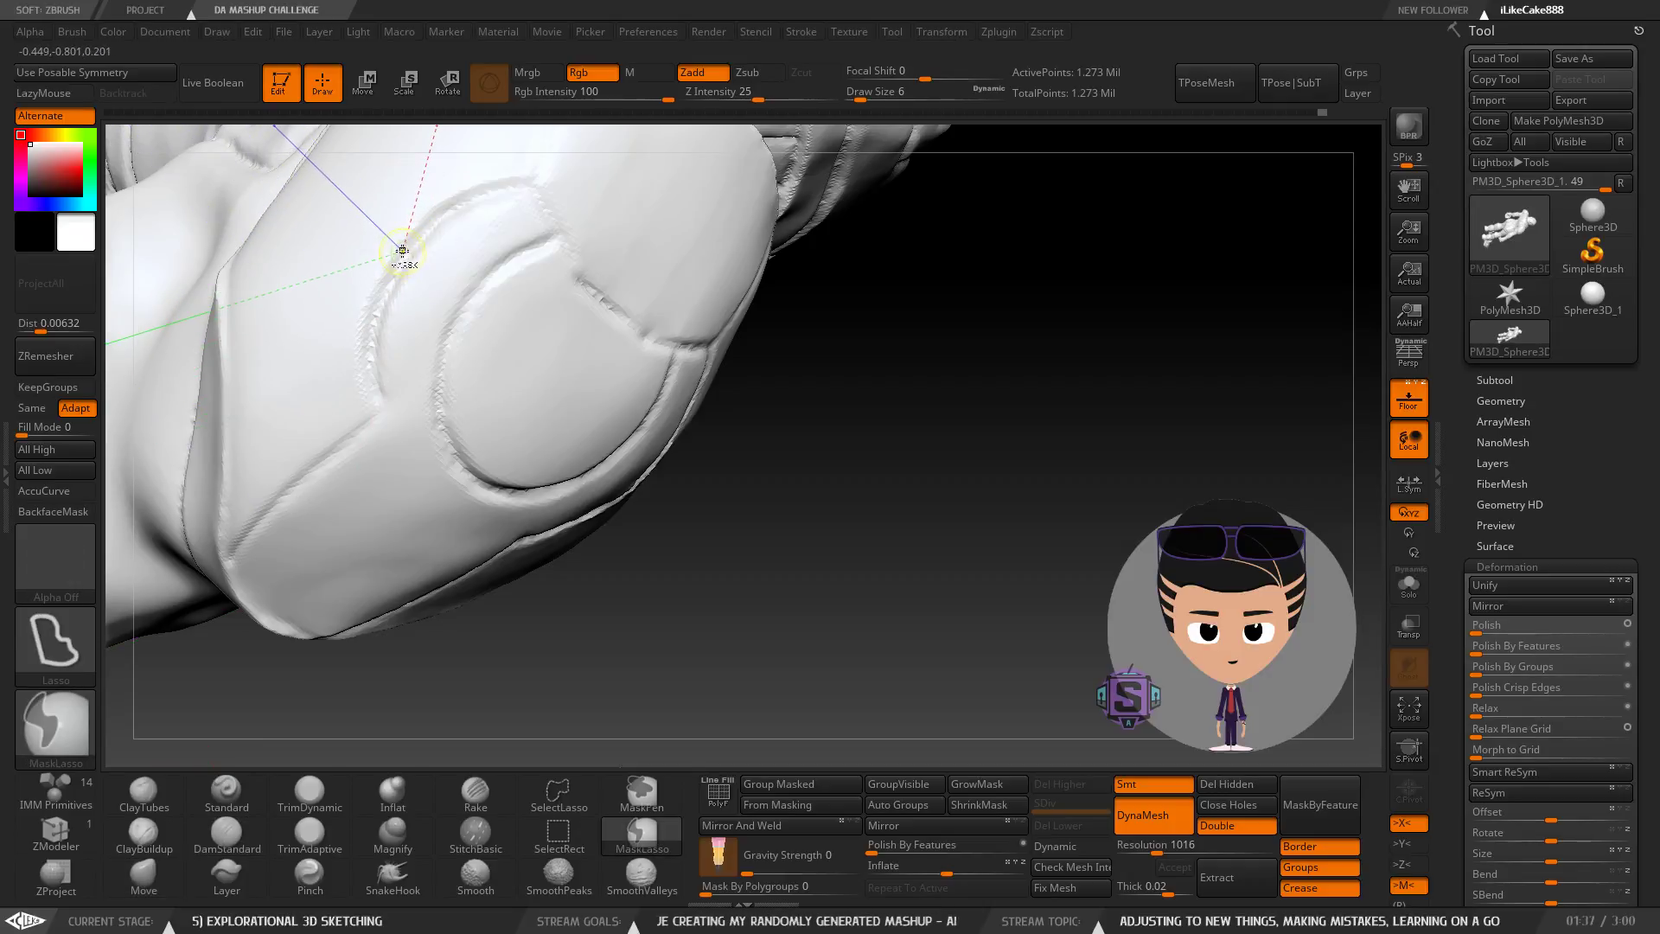
mouse_move(542, 335)
right_mouse_down()
mouse_move(553, 364)
mouse_move(409, 317)
right_mouse_up()
key("ctrl+shift")
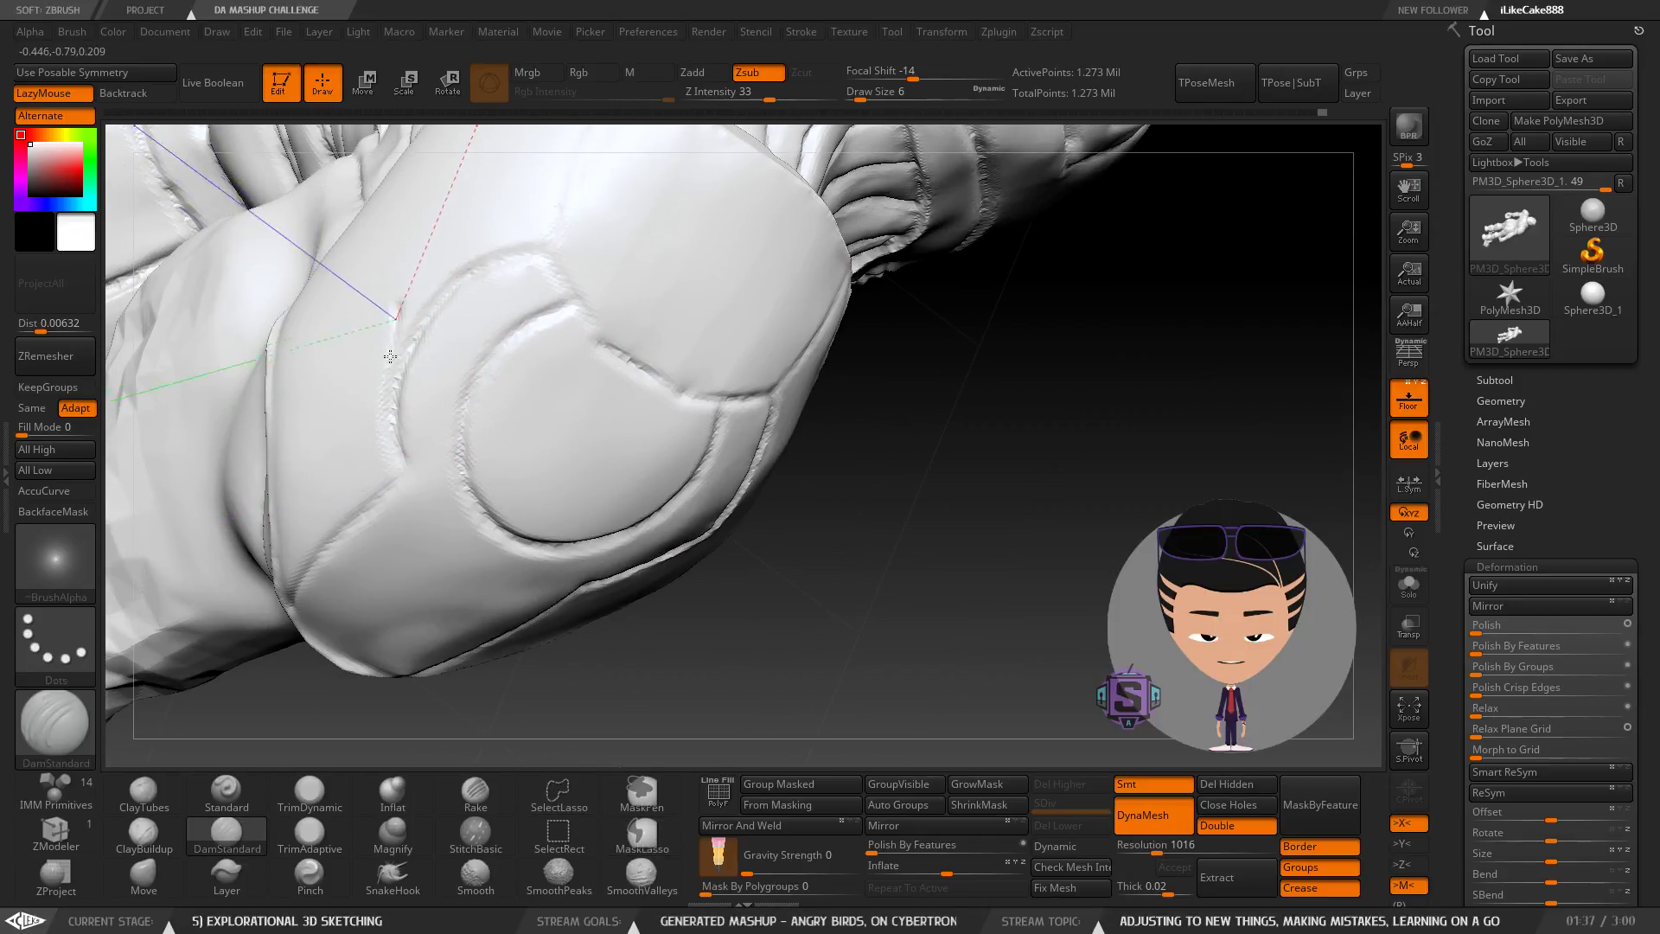
left_click_drag(416, 313, 396, 367, "shift")
key("ctrl+z")
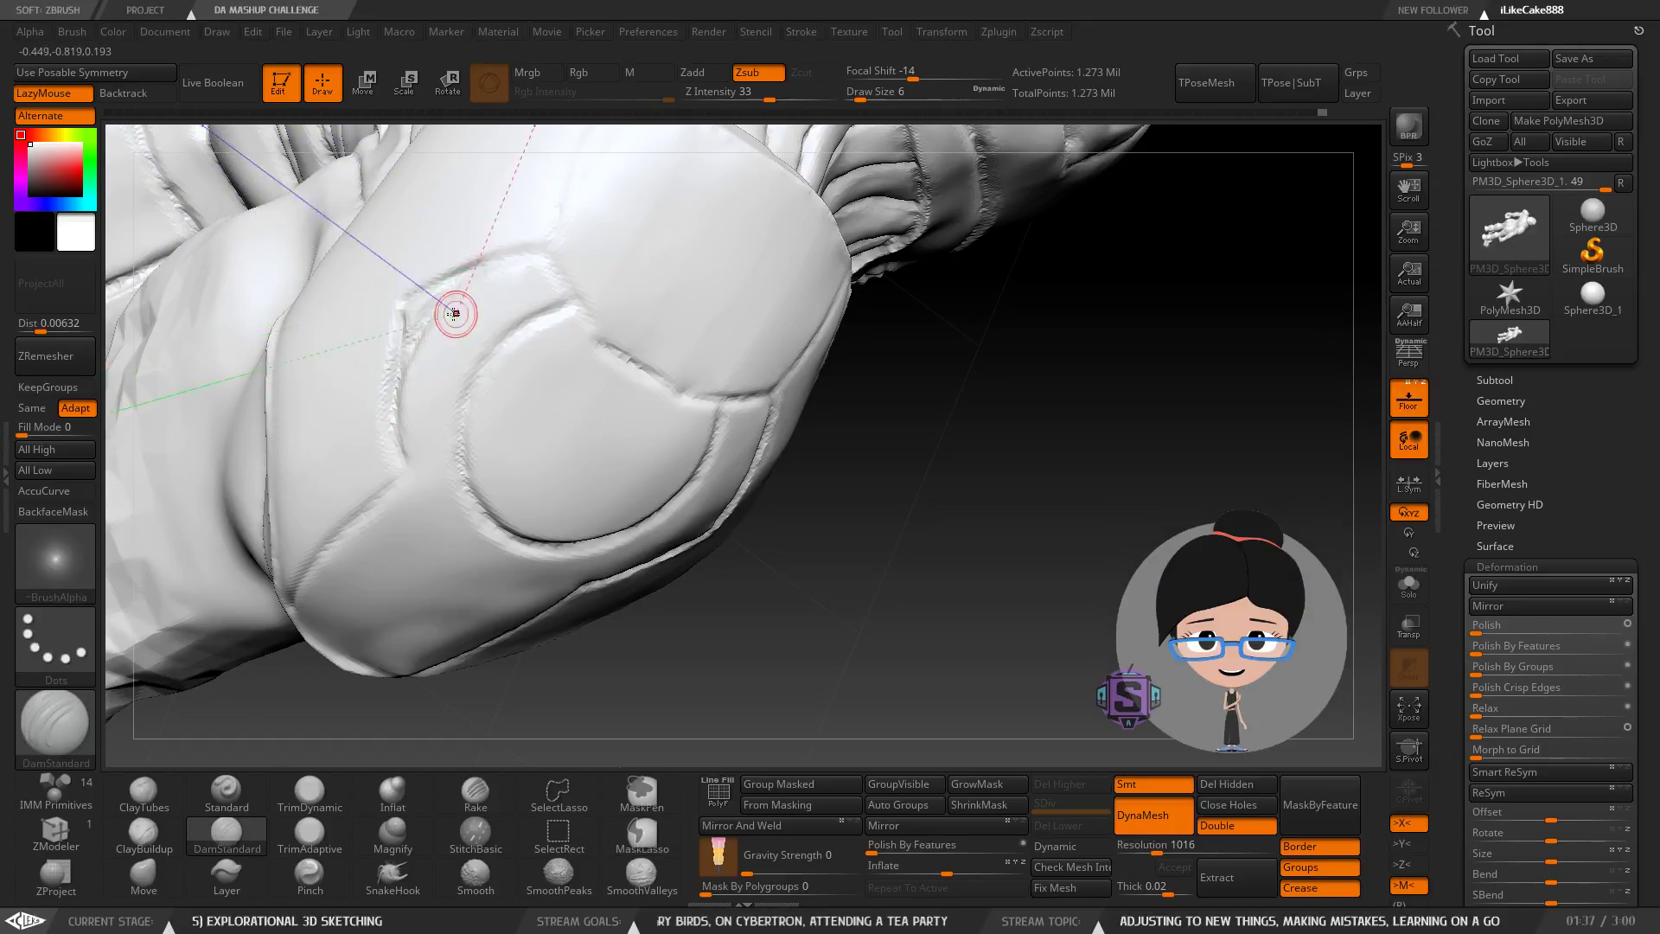
Deepen the angular groove on the shoulder armour and fill in the old curved groove beside its corner.
right_click_drag(455, 314, 392, 302)
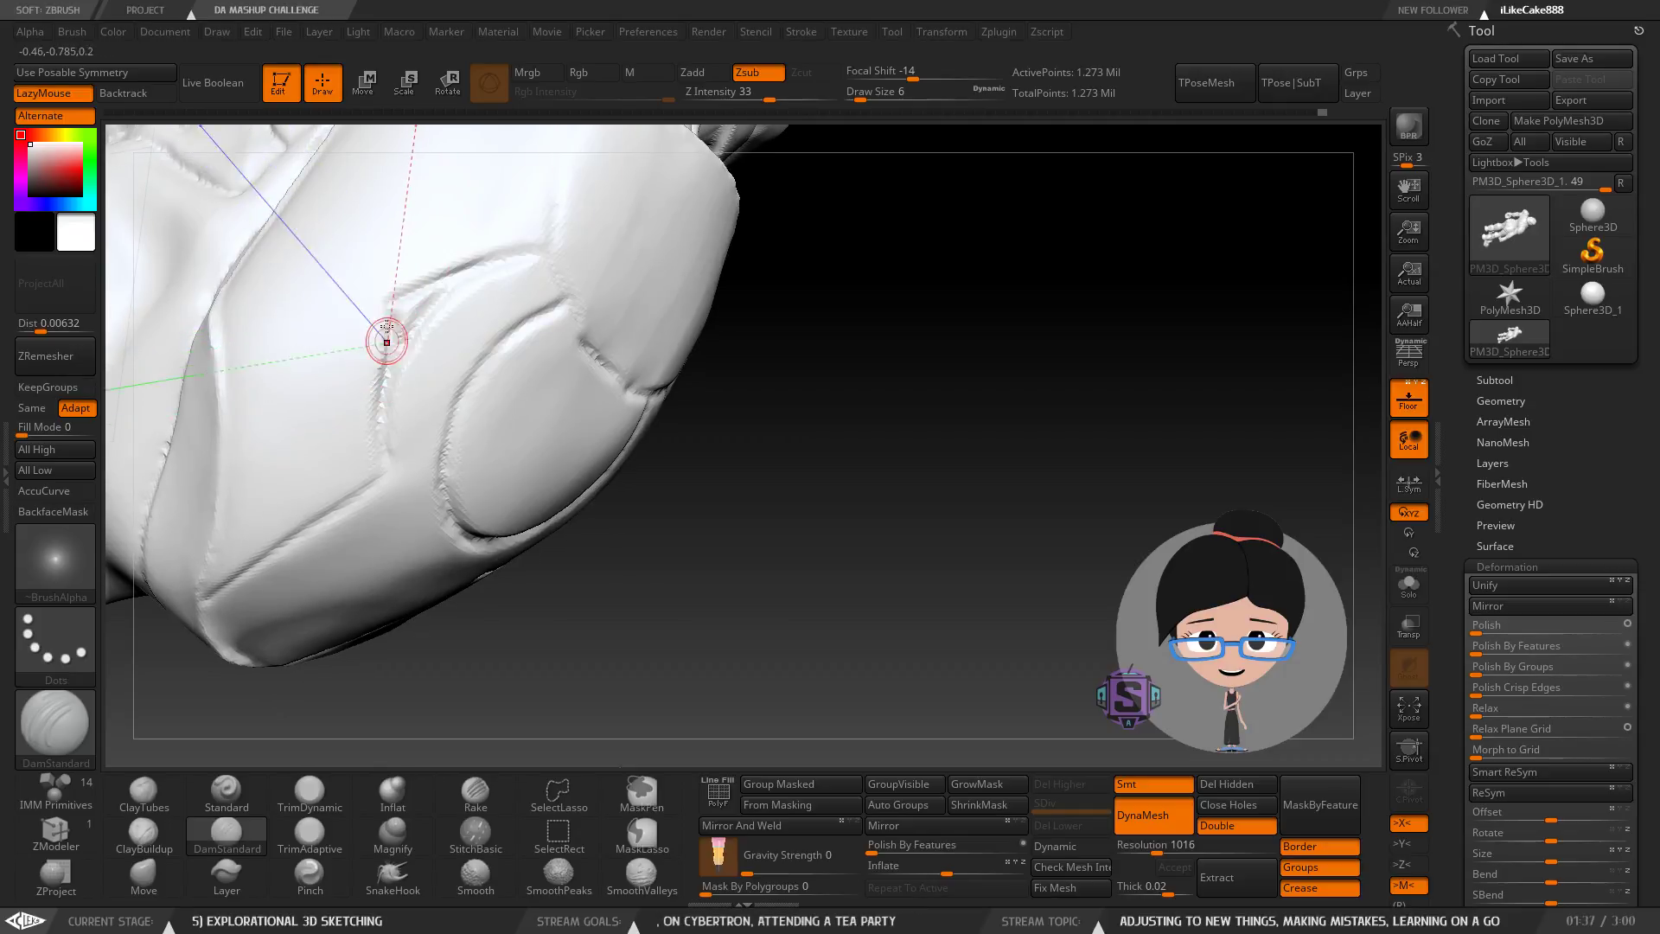
mouse_move(385, 424)
right_mouse_down()
mouse_move(385, 323)
mouse_move(383, 411)
right_mouse_up()
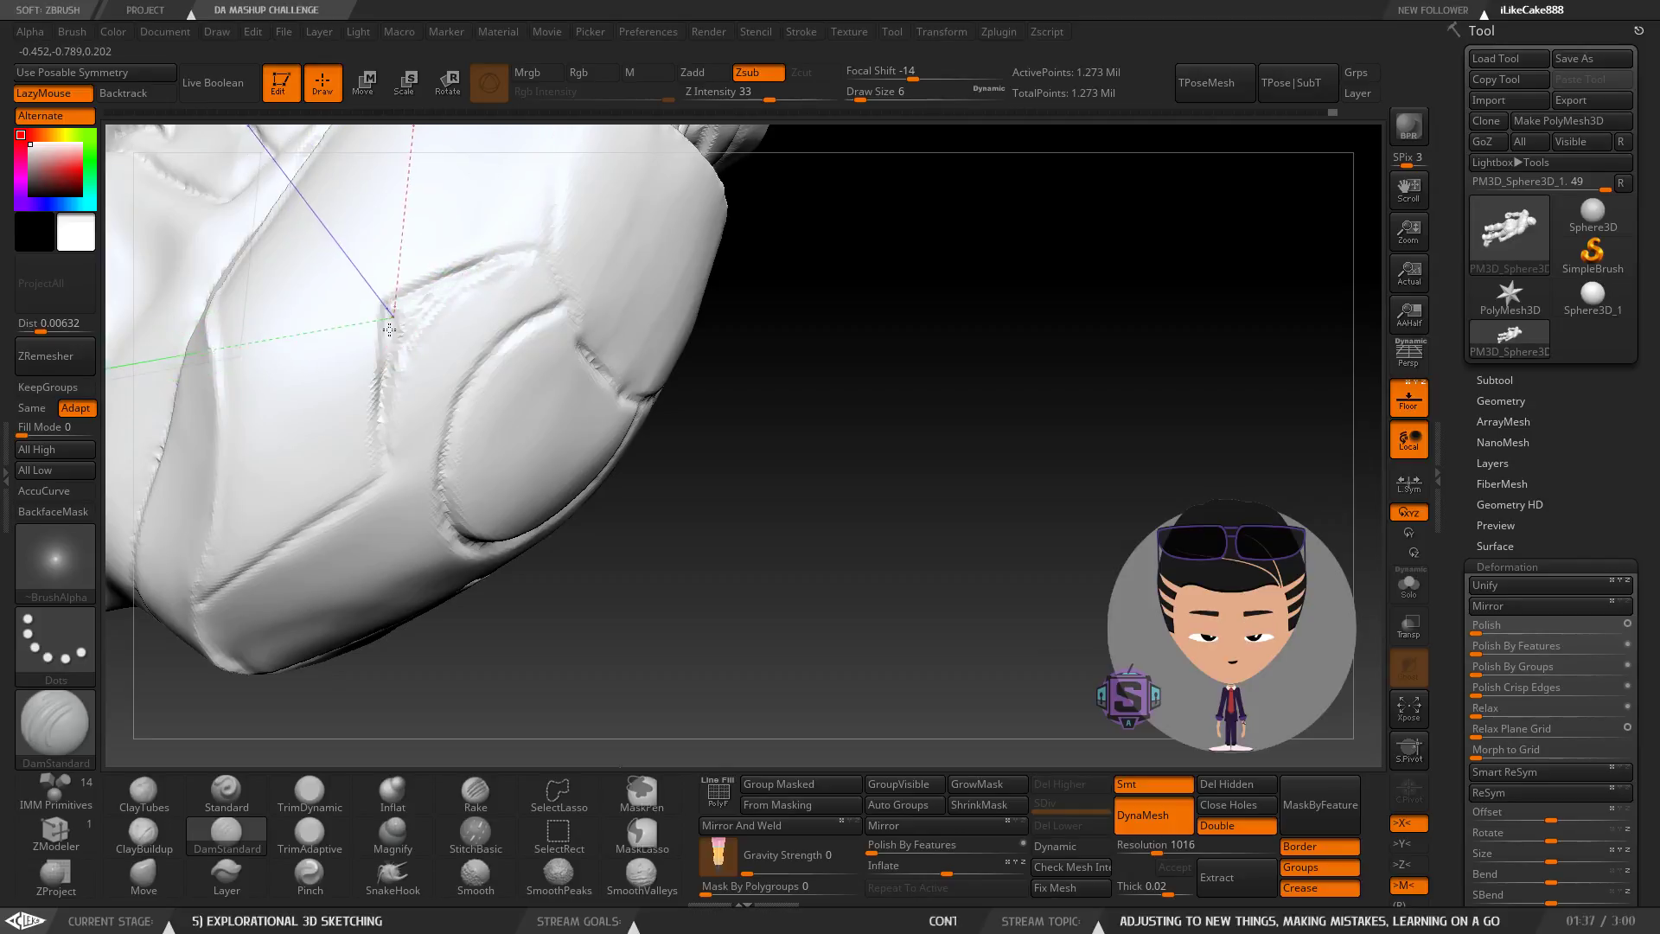
mouse_move(423, 424)
right_mouse_down()
mouse_move(337, 381)
mouse_move(346, 433)
mouse_move(467, 393)
right_mouse_up()
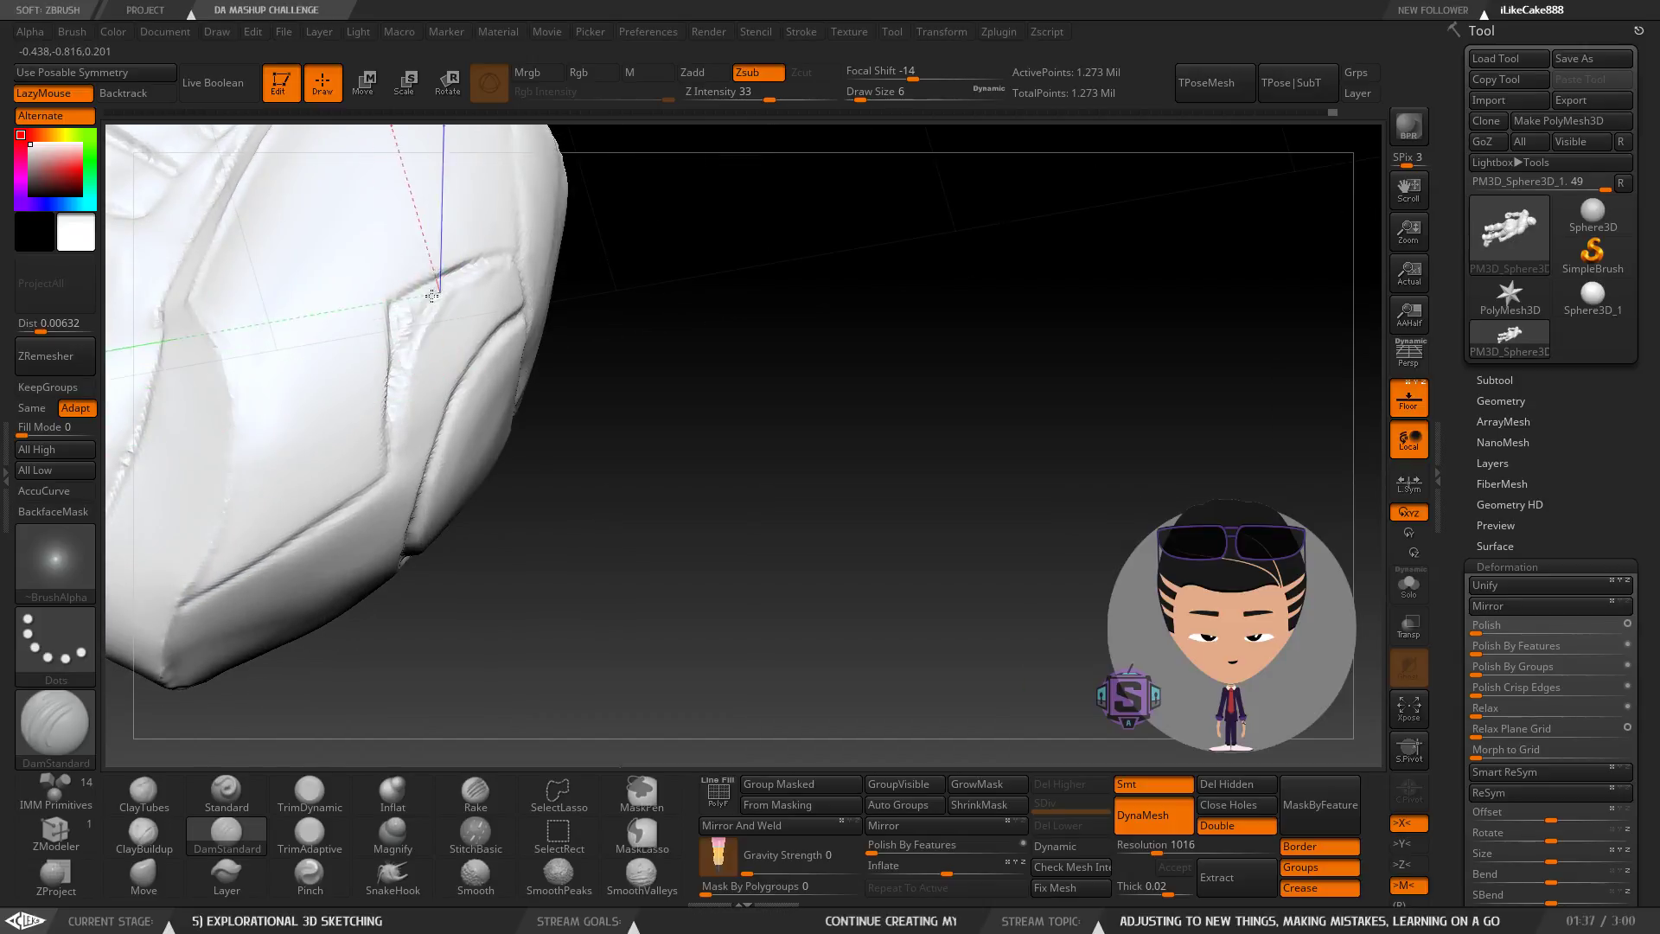
left_click_drag(723, 352, 866, 252, "ctrl")
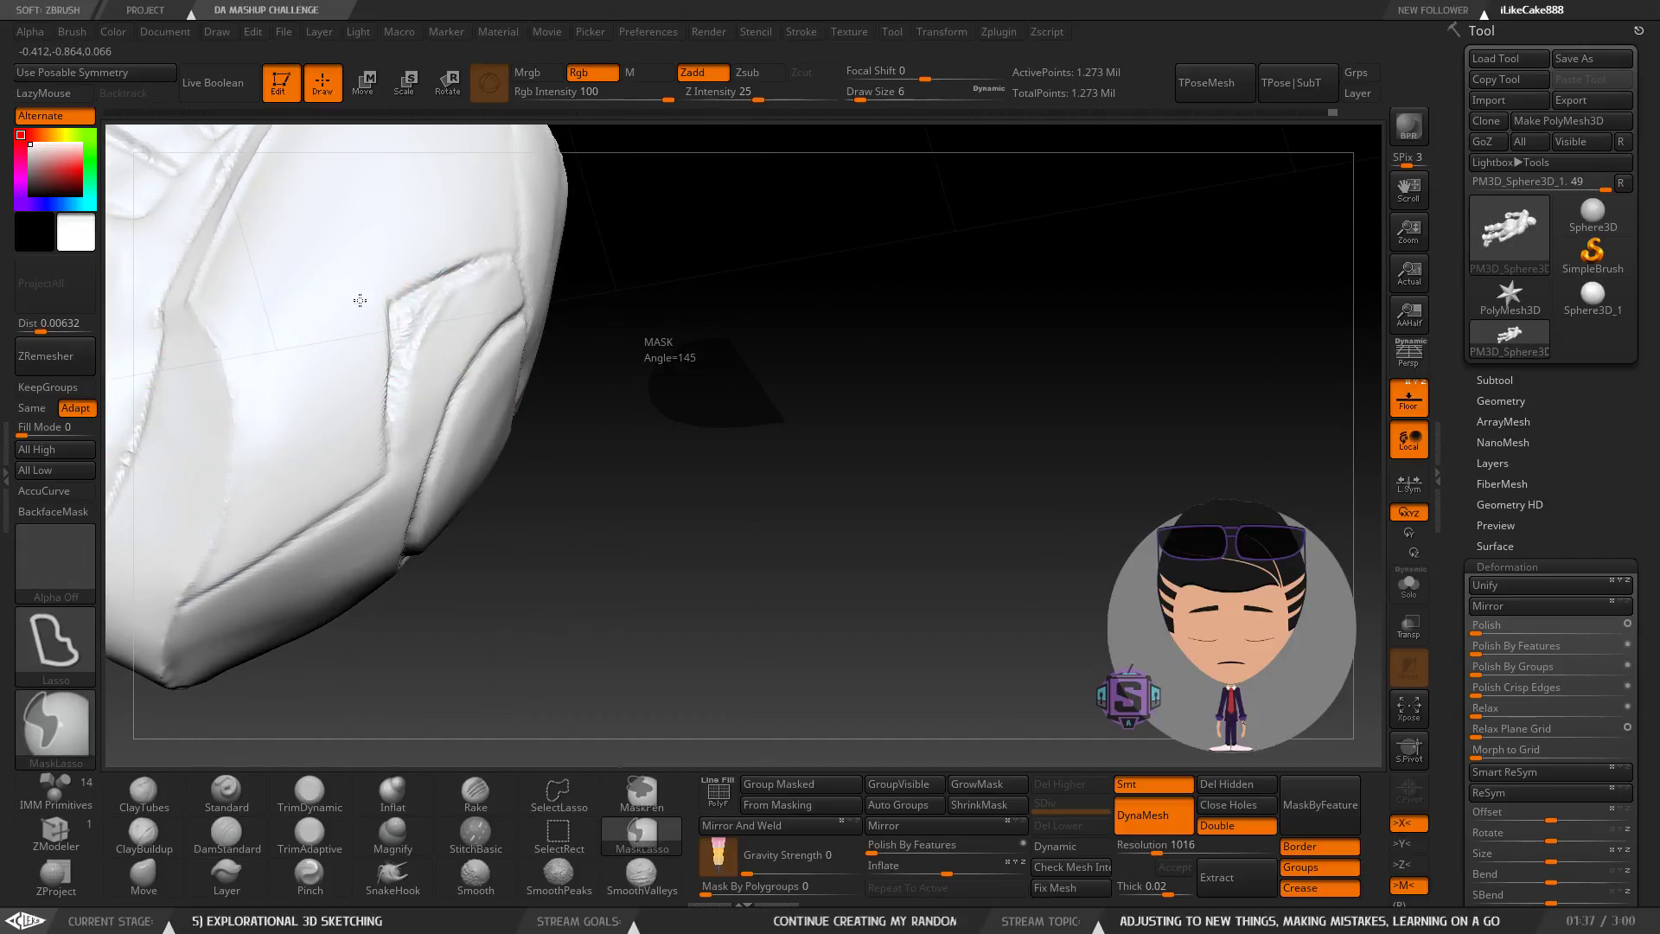
mouse_move(360, 300)
right_mouse_down("ctrl")
mouse_move(438, 372)
mouse_move(459, 418)
right_mouse_up("ctrl")
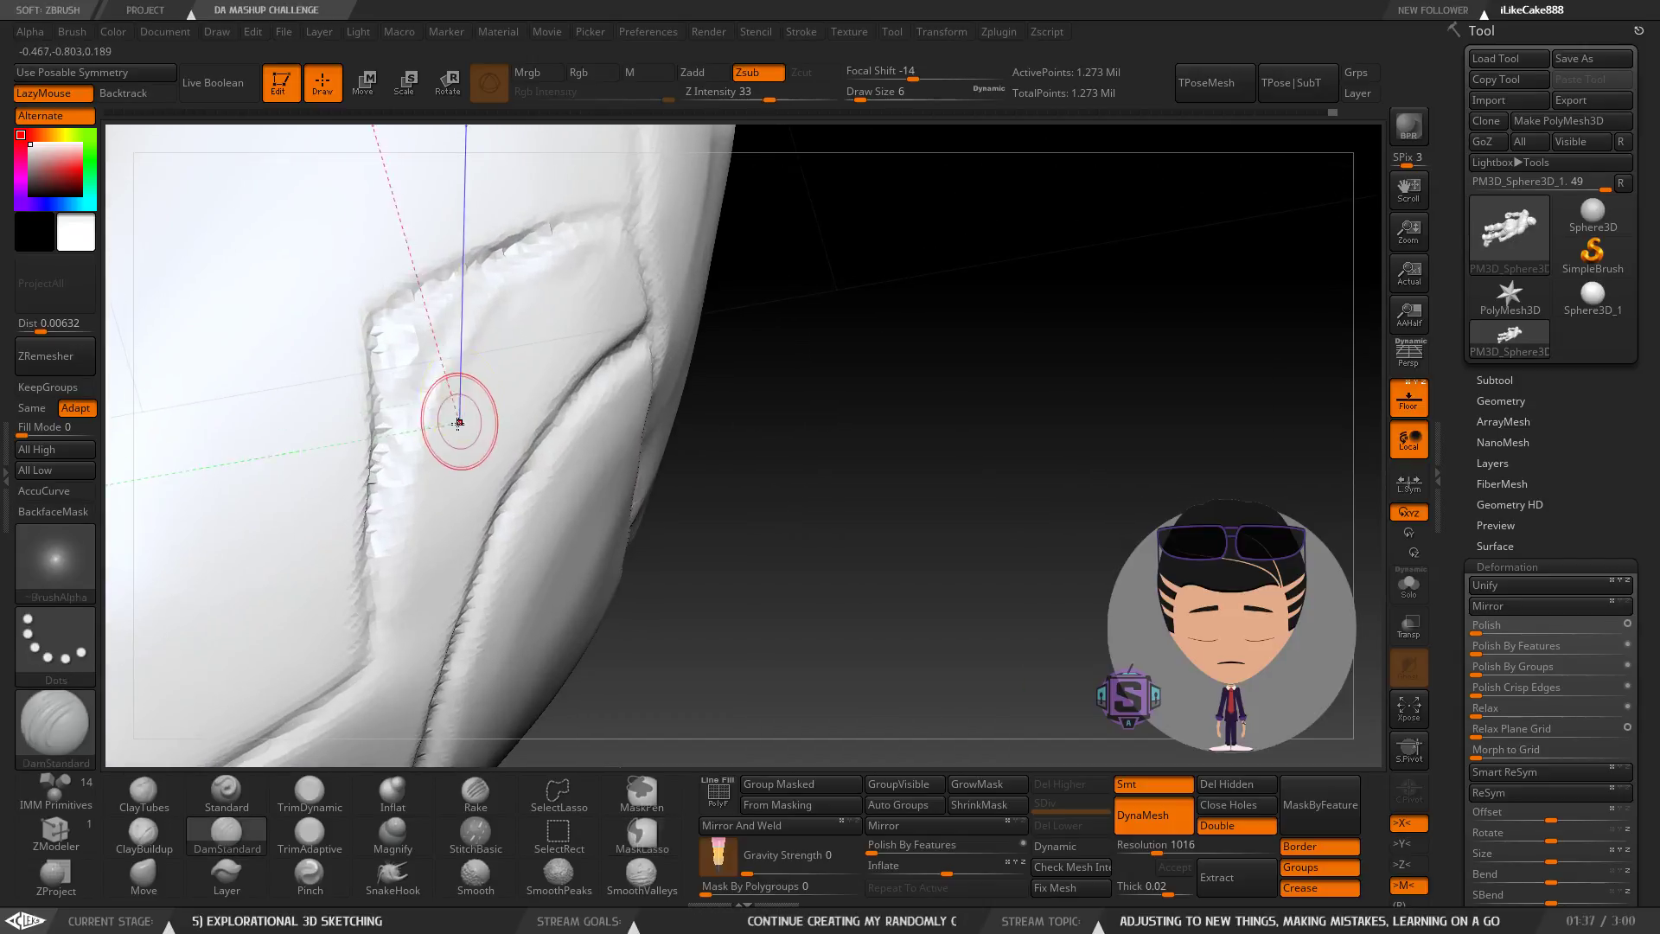
Smooth the rough surface inside the angular panel corner with the Smooth brush.
left_click(176, 837)
key("shift")
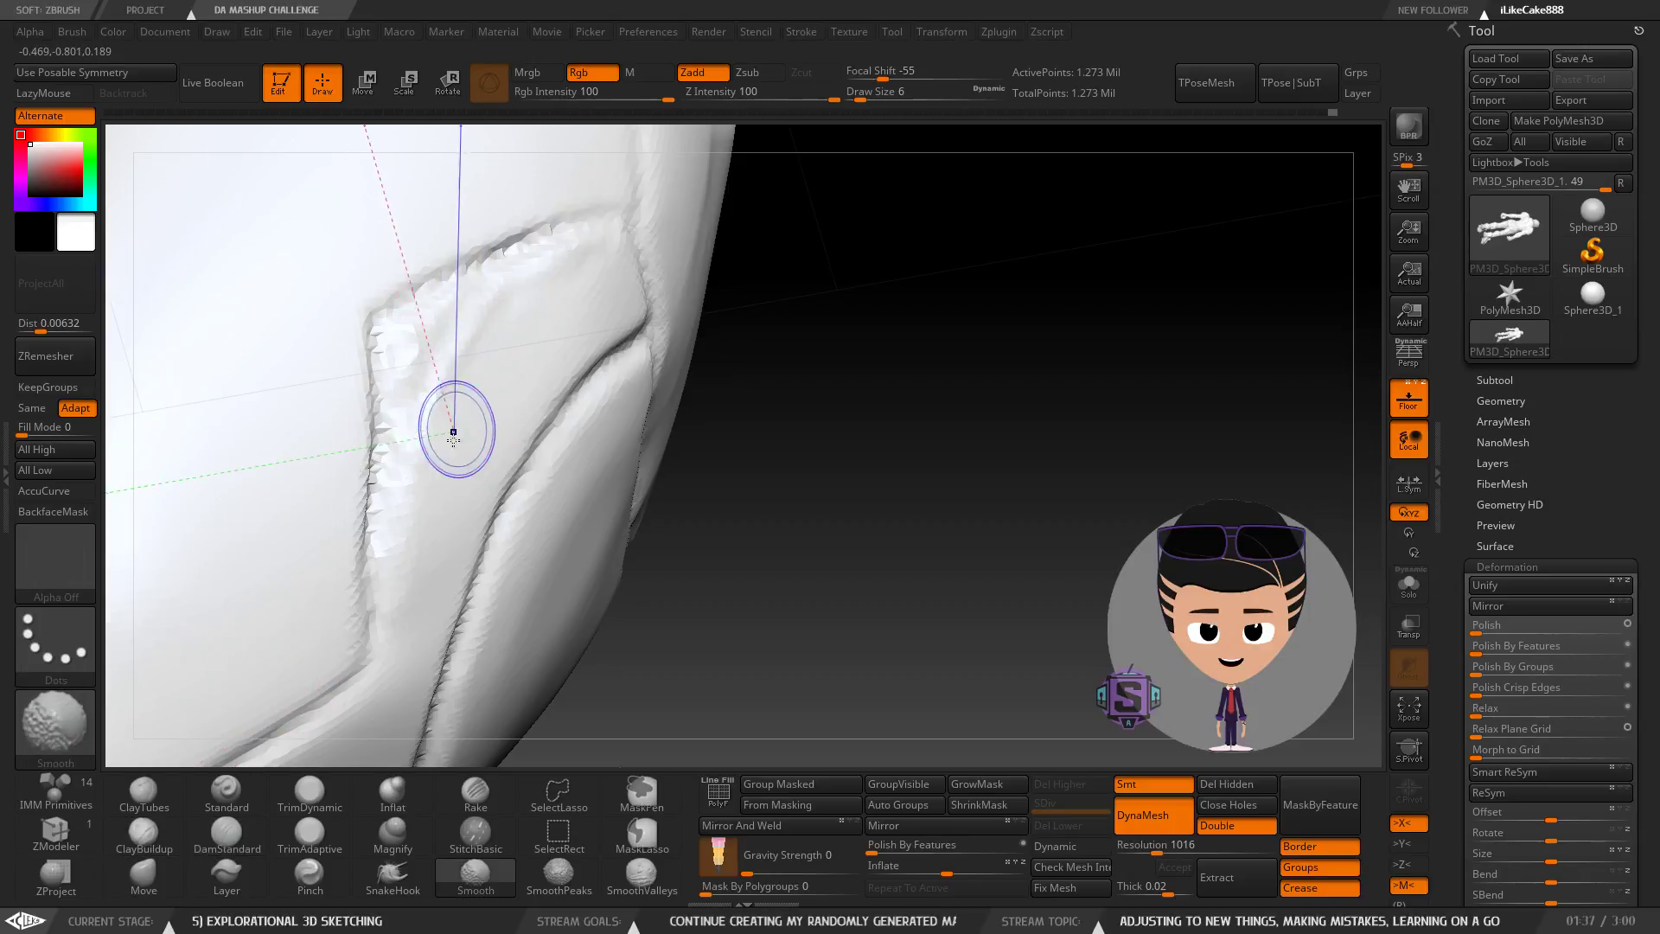
left_click_drag(453, 440, 437, 430, "shift")
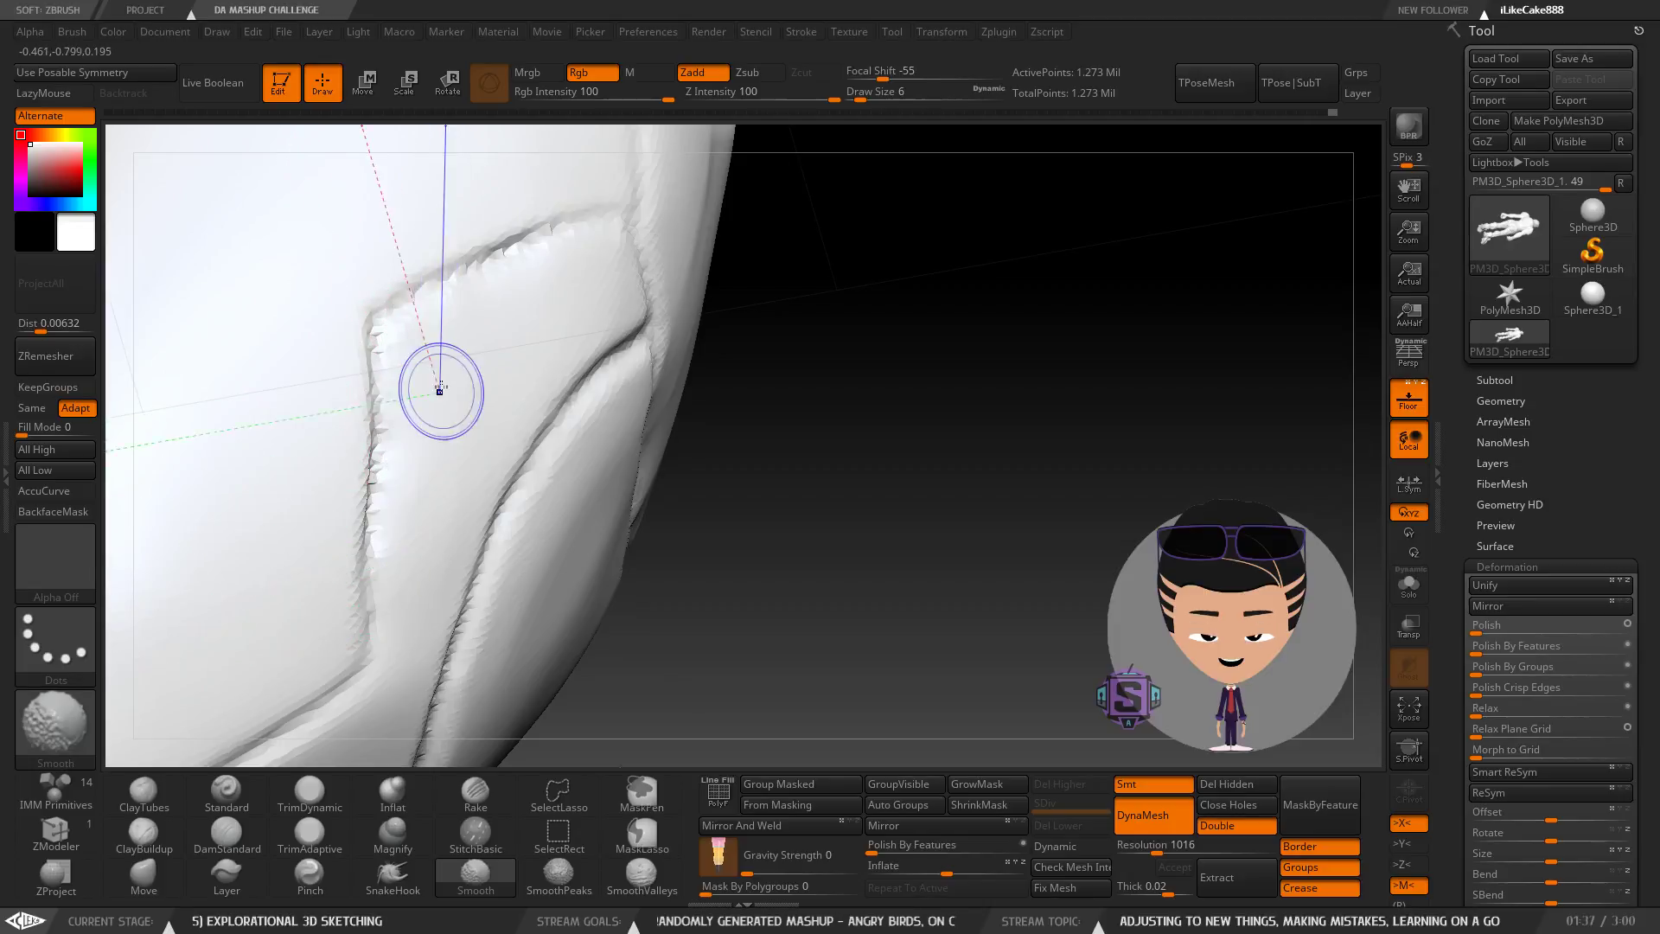
Reshape the round inset and the panel seam above it on the shoulder armour with the Move brush at draw size 49.
mouse_move(577, 553)
right_mouse_down("ctrl")
mouse_move(567, 419)
mouse_move(562, 472)
mouse_move(596, 542)
mouse_move(587, 424)
mouse_move(666, 597)
mouse_move(605, 493)
mouse_move(637, 624)
mouse_move(654, 628)
mouse_move(656, 319)
mouse_move(801, 427)
right_mouse_up("ctrl")
right_click_drag(588, 212, 605, 267, "ctrl")
mouse_move(670, 423)
right_mouse_down()
mouse_move(678, 374)
mouse_move(659, 338)
mouse_move(687, 539)
mouse_move(708, 310)
mouse_move(627, 346)
mouse_move(668, 394)
mouse_move(683, 378)
right_mouse_up()
right_click(683, 378)
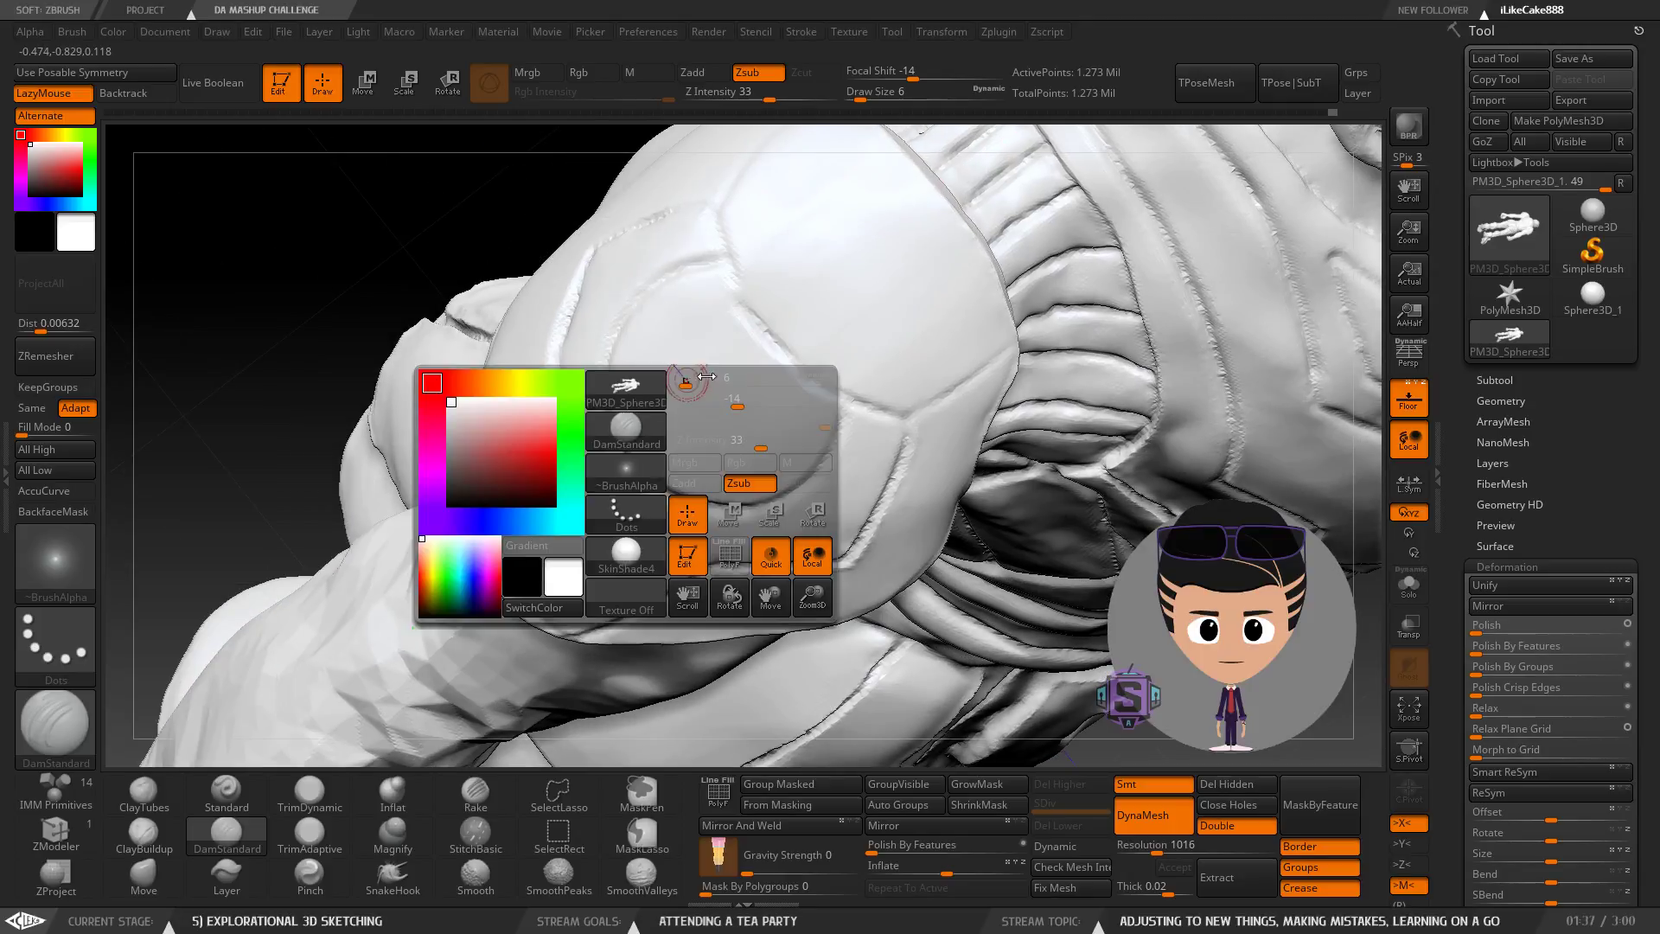
right_click_drag(853, 391, 632, 316)
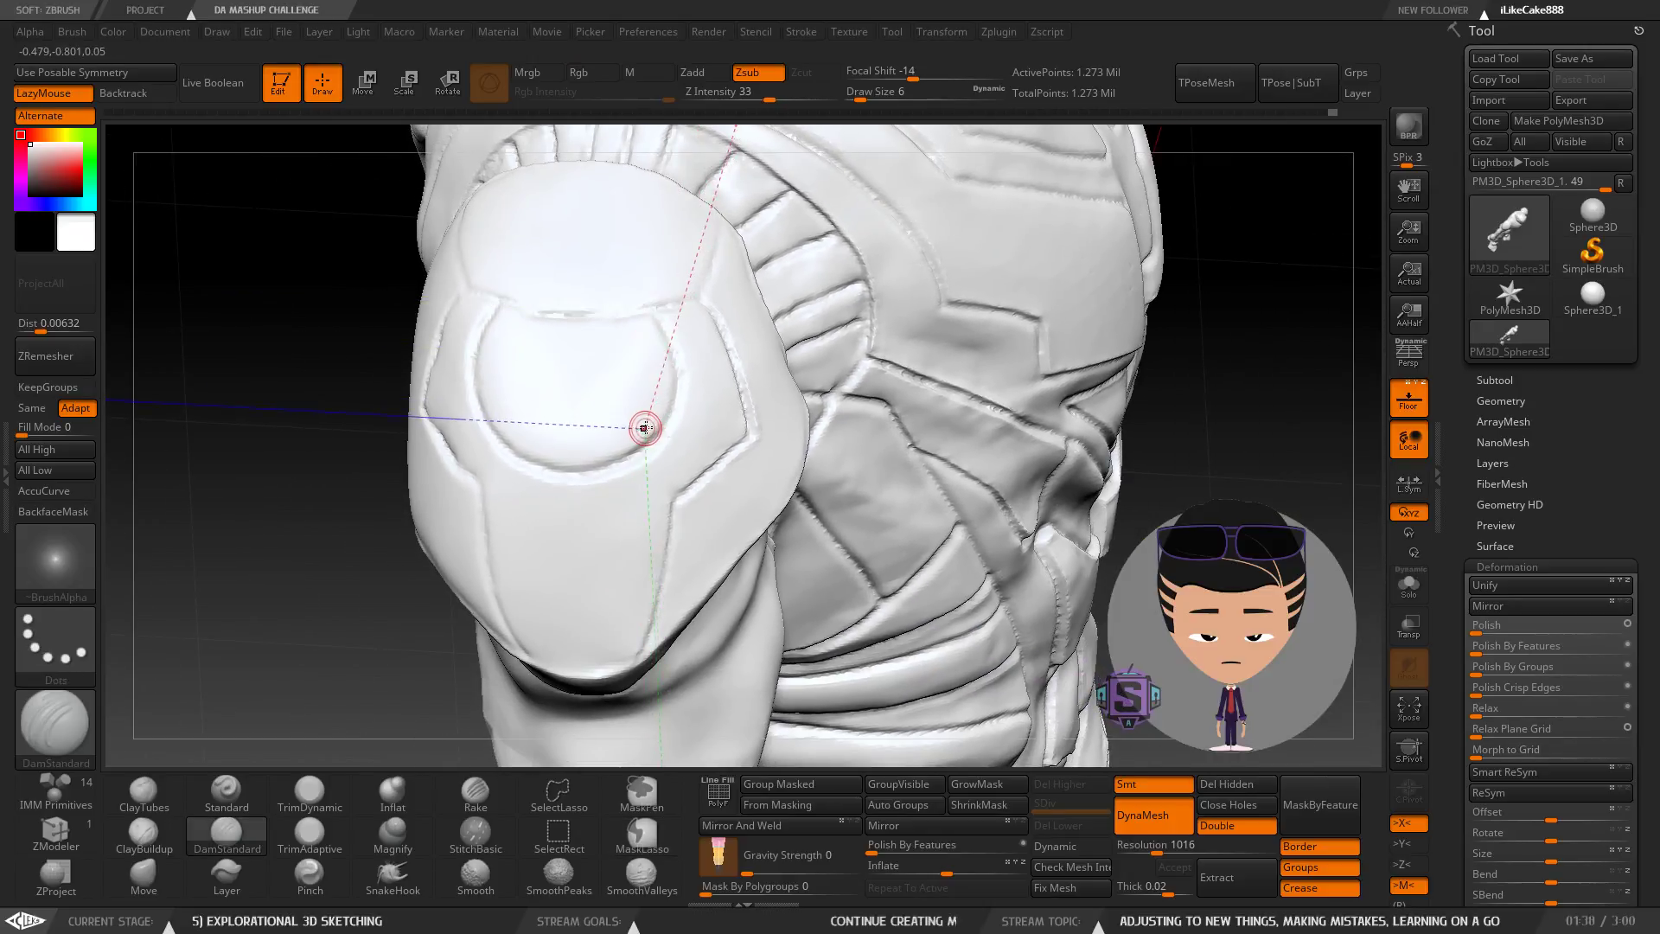
right_click_drag(650, 388, 572, 537)
left_click(136, 884)
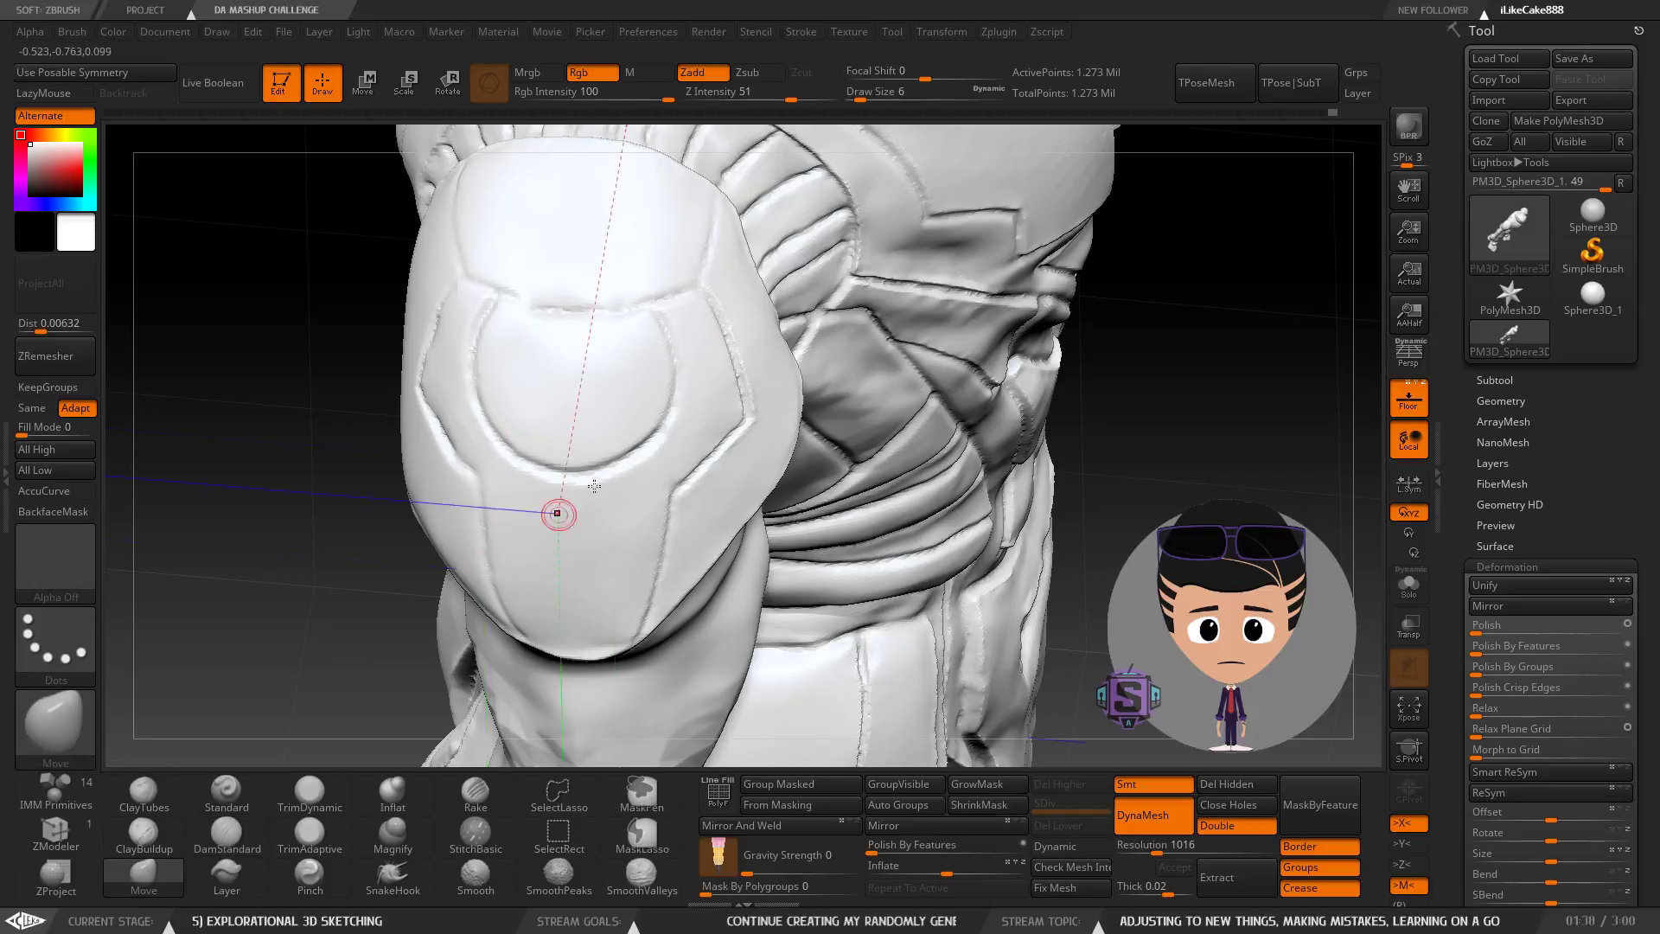
left_click_drag(562, 522, 567, 523)
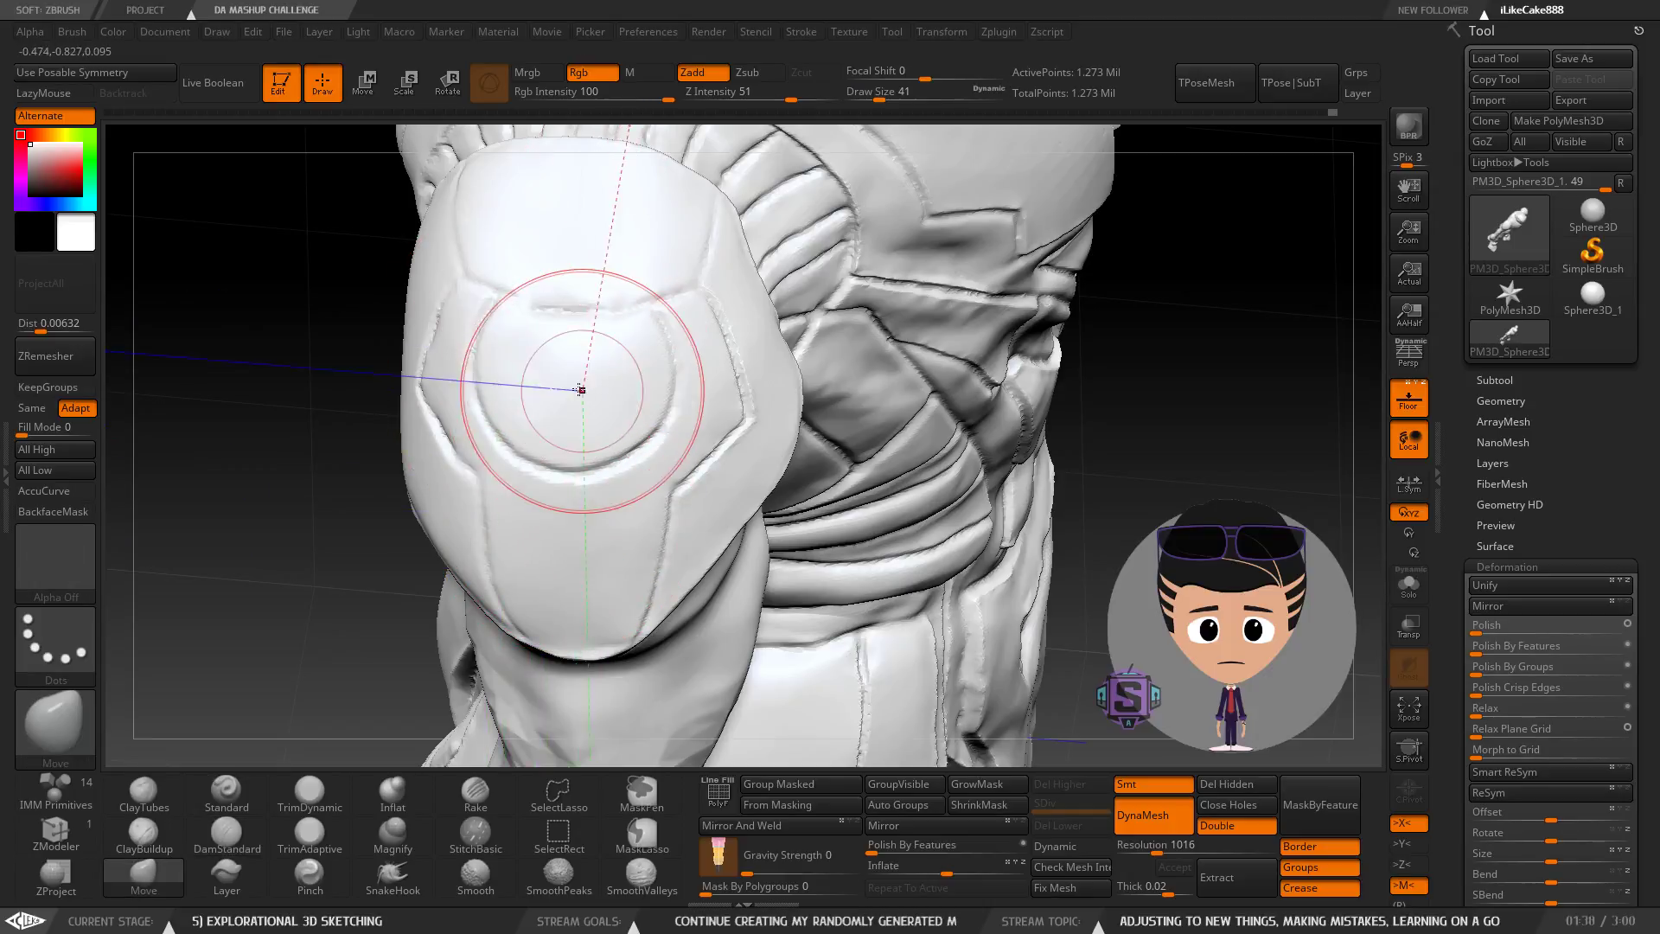
left_click(576, 379)
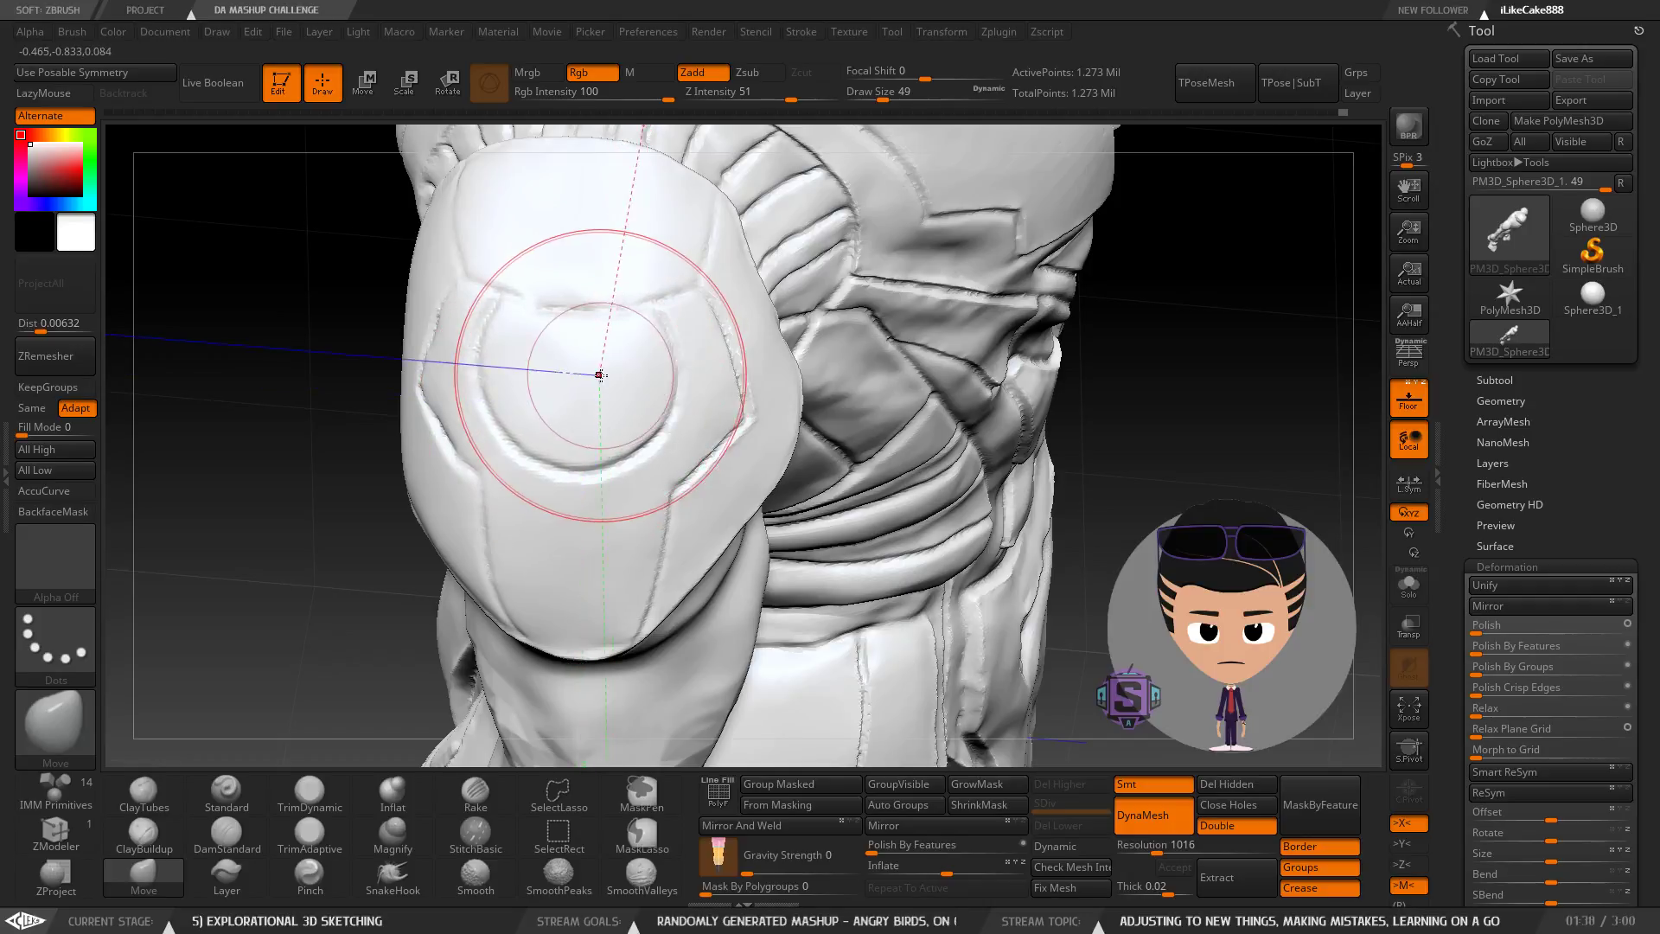
left_click_drag(600, 376, 613, 362)
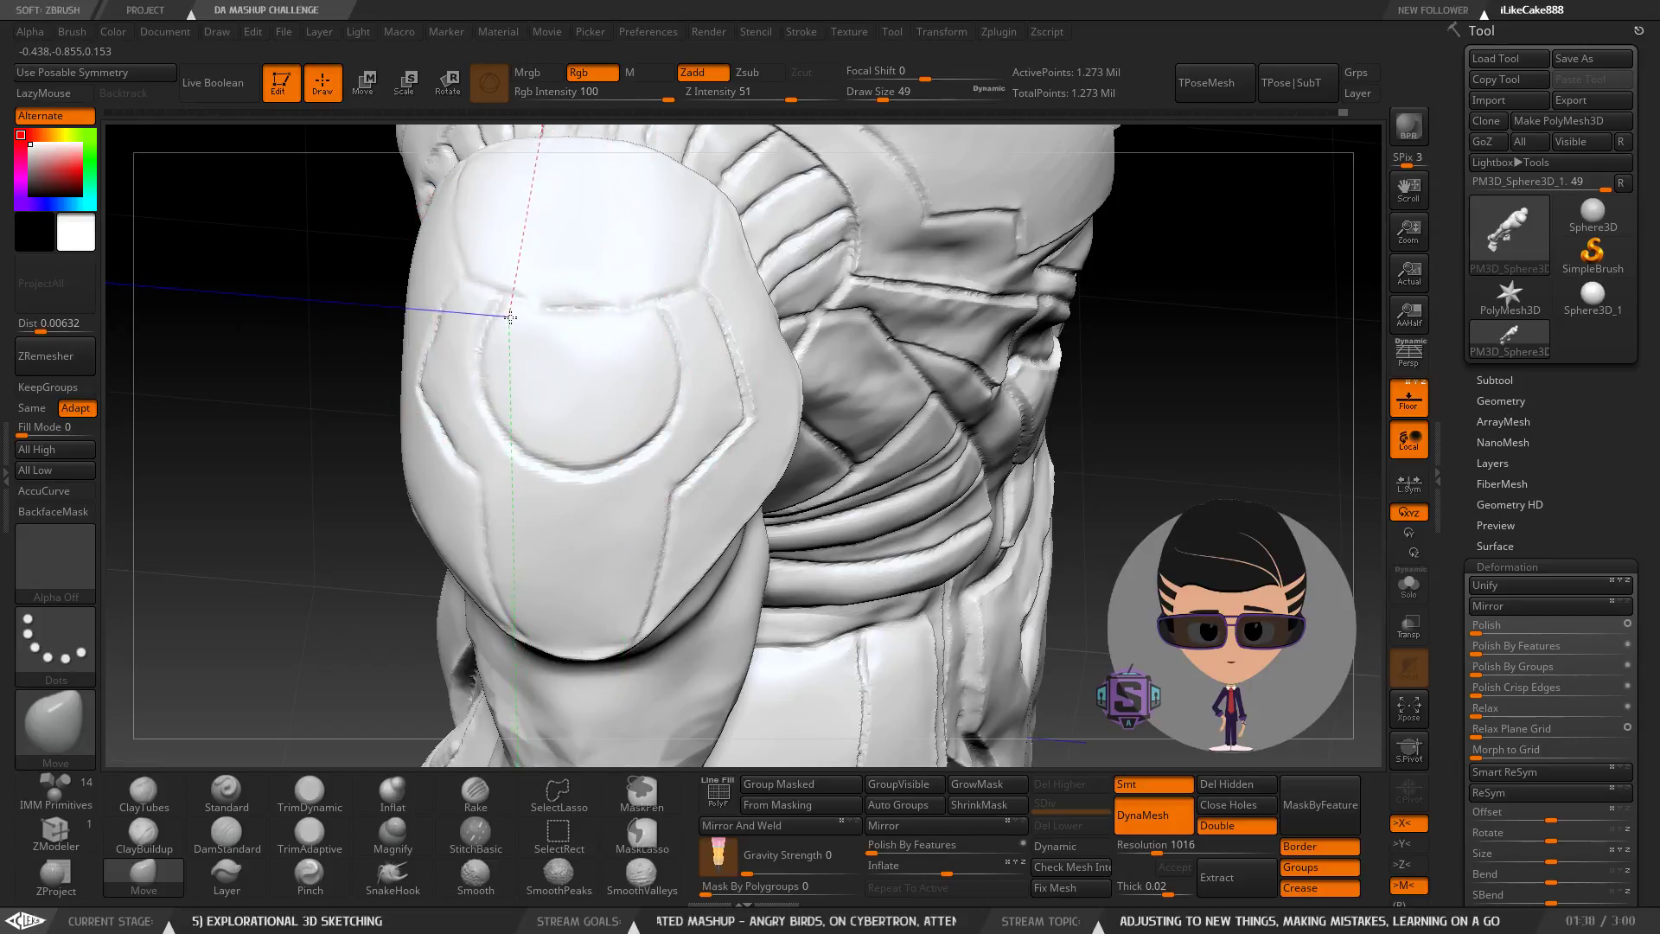
right_click_drag(515, 349, 526, 374)
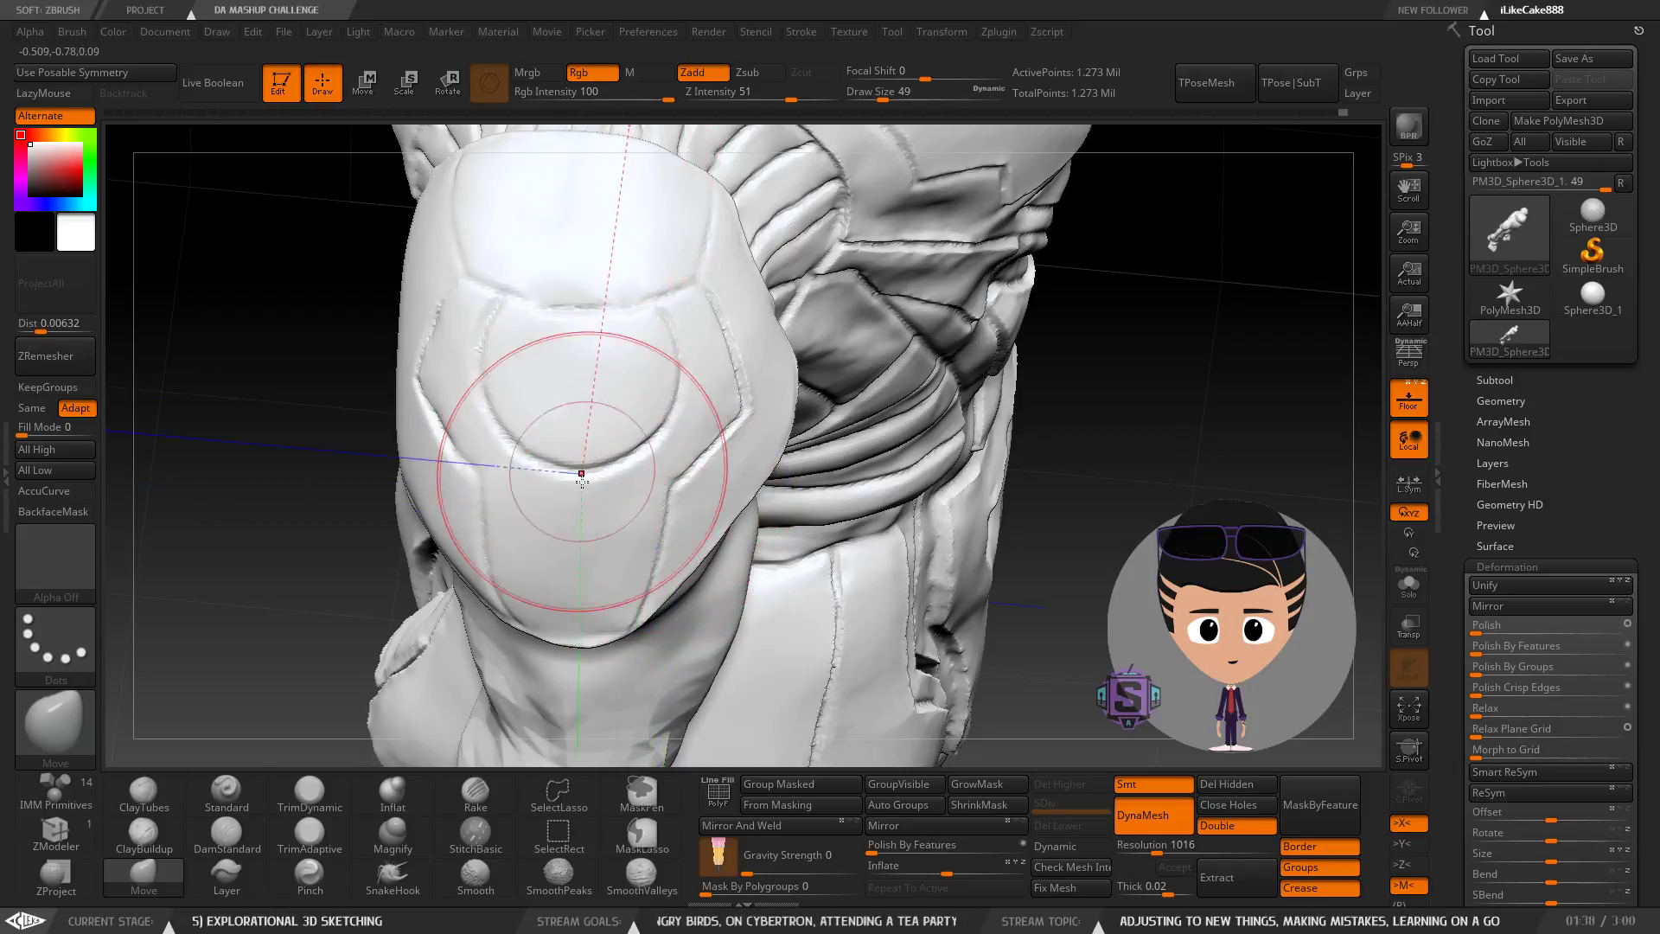
Examine the shoulder armour's shape and proportions against the whole upper body from several angles and distances.
right_click_drag(581, 481, 577, 463)
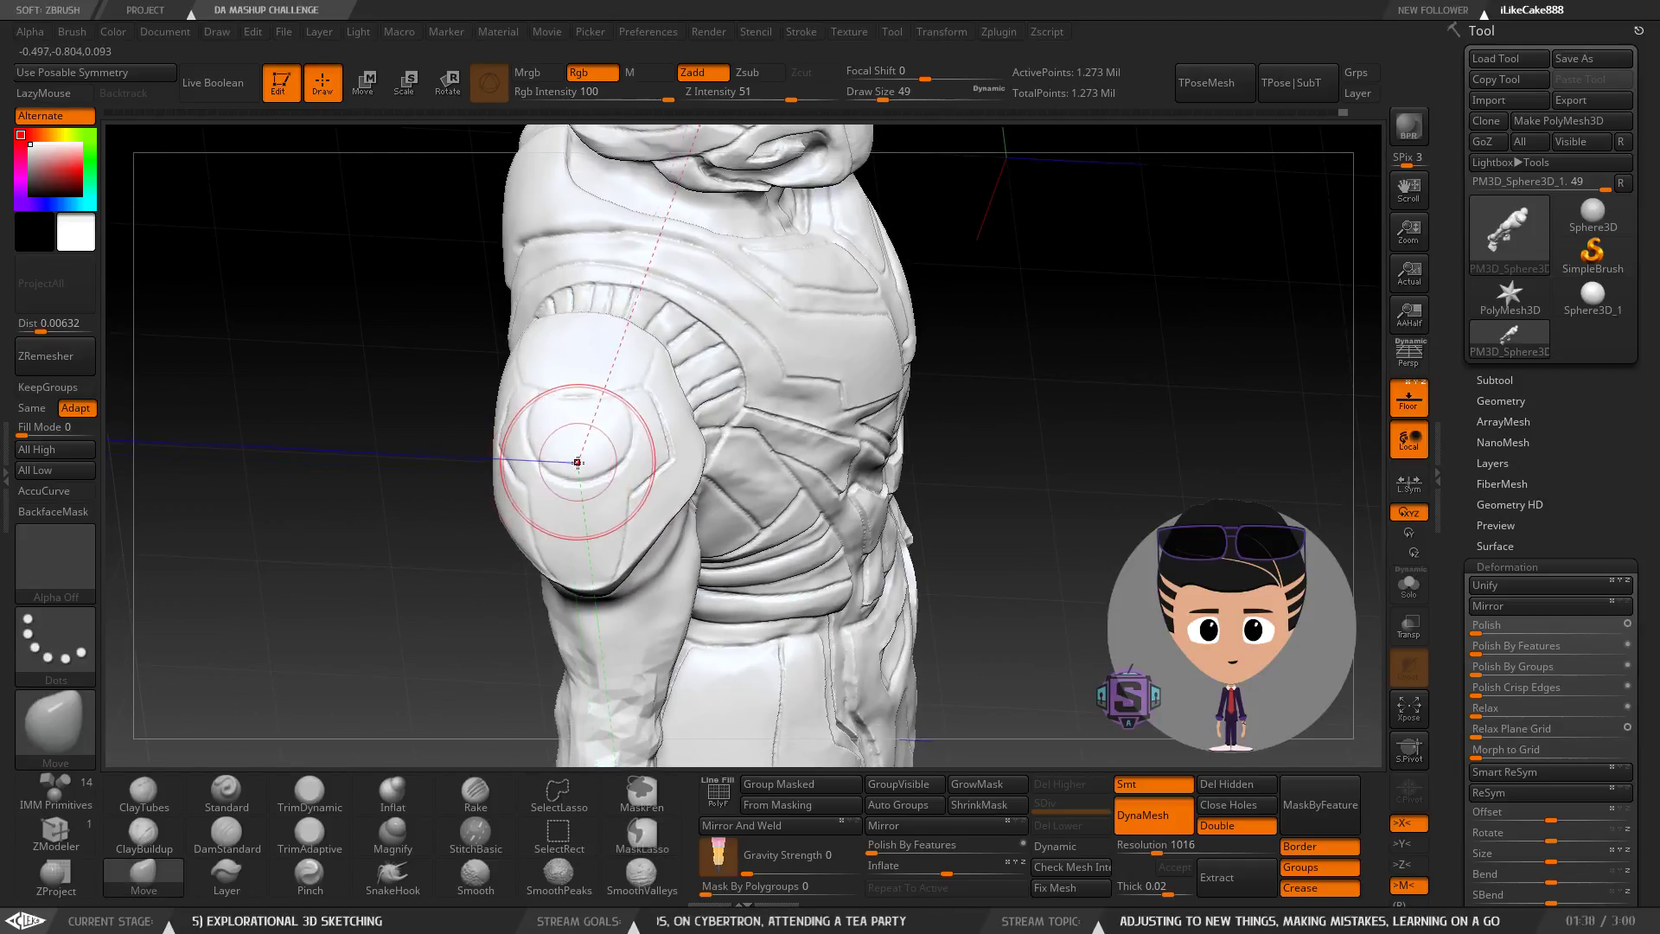
right_click_drag(459, 471, 460, 507)
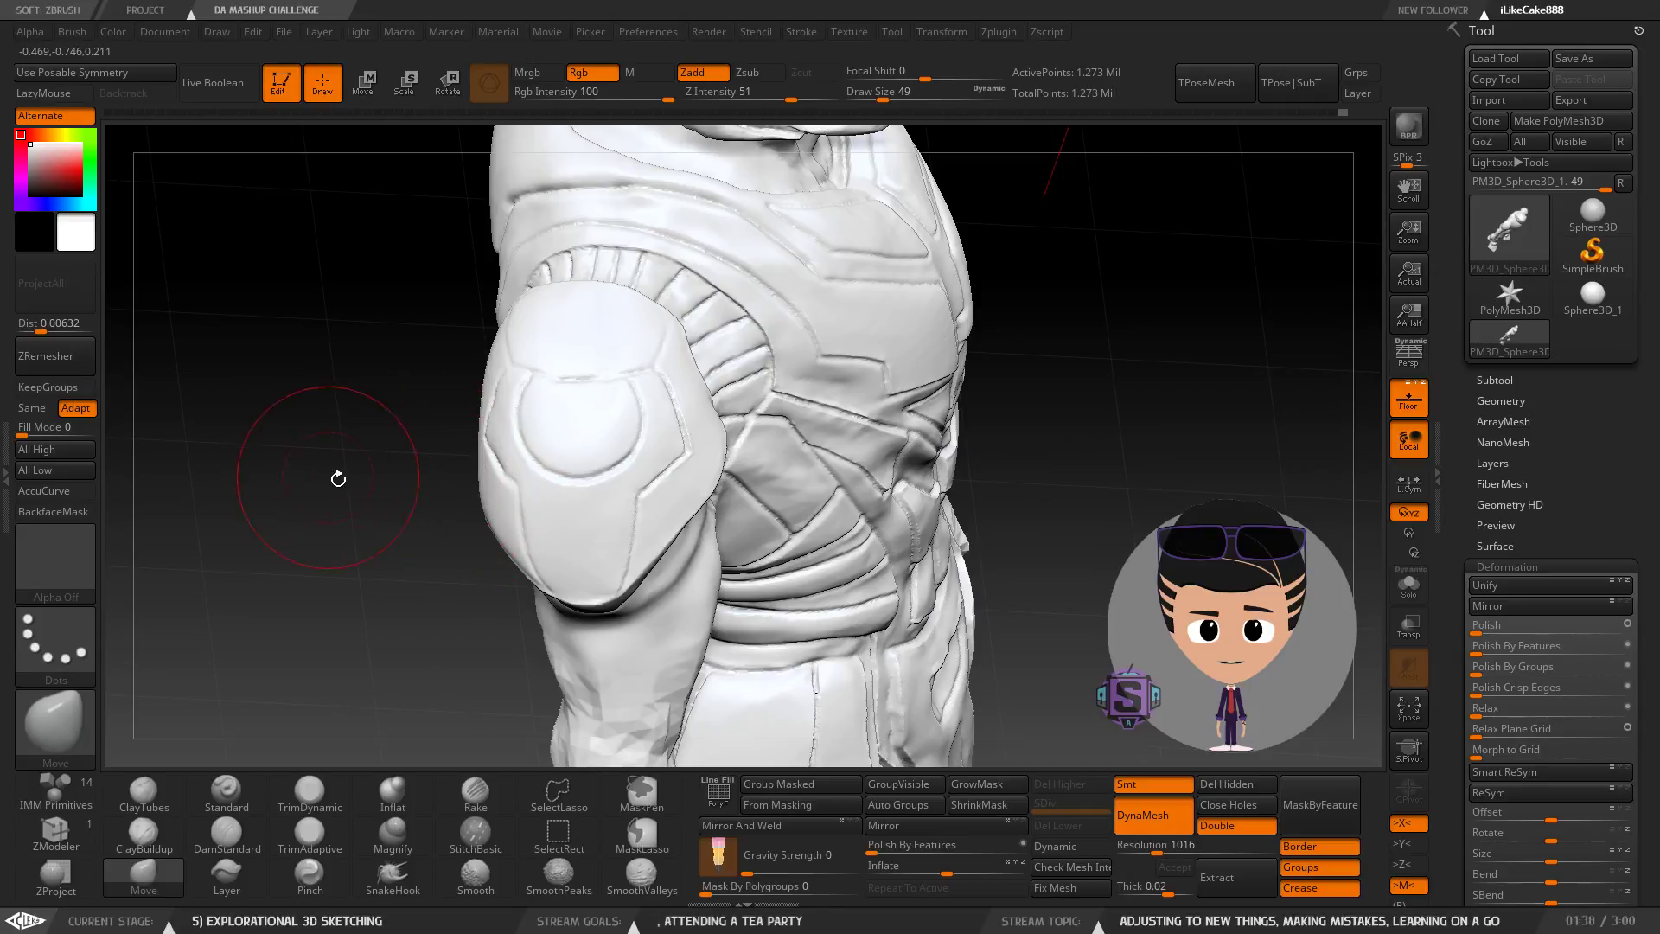
right_click_drag(363, 507, 361, 527)
mouse_move(480, 528)
right_mouse_down()
mouse_move(445, 430)
mouse_move(406, 450)
right_mouse_up()
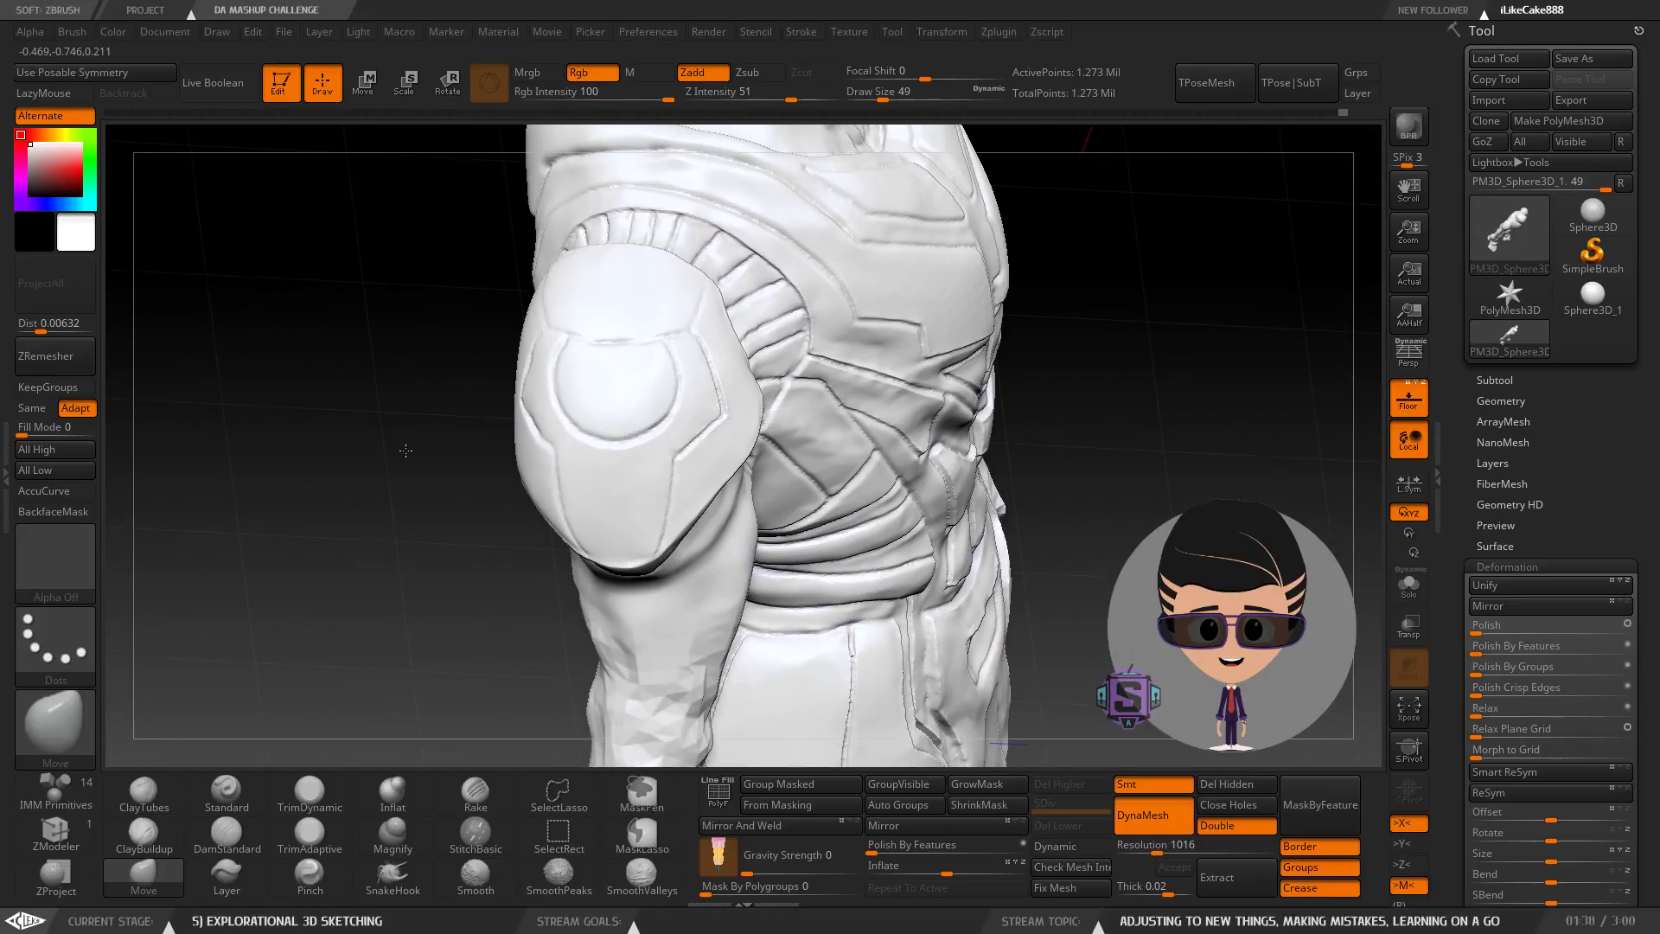
right_click_drag(403, 535, 405, 531)
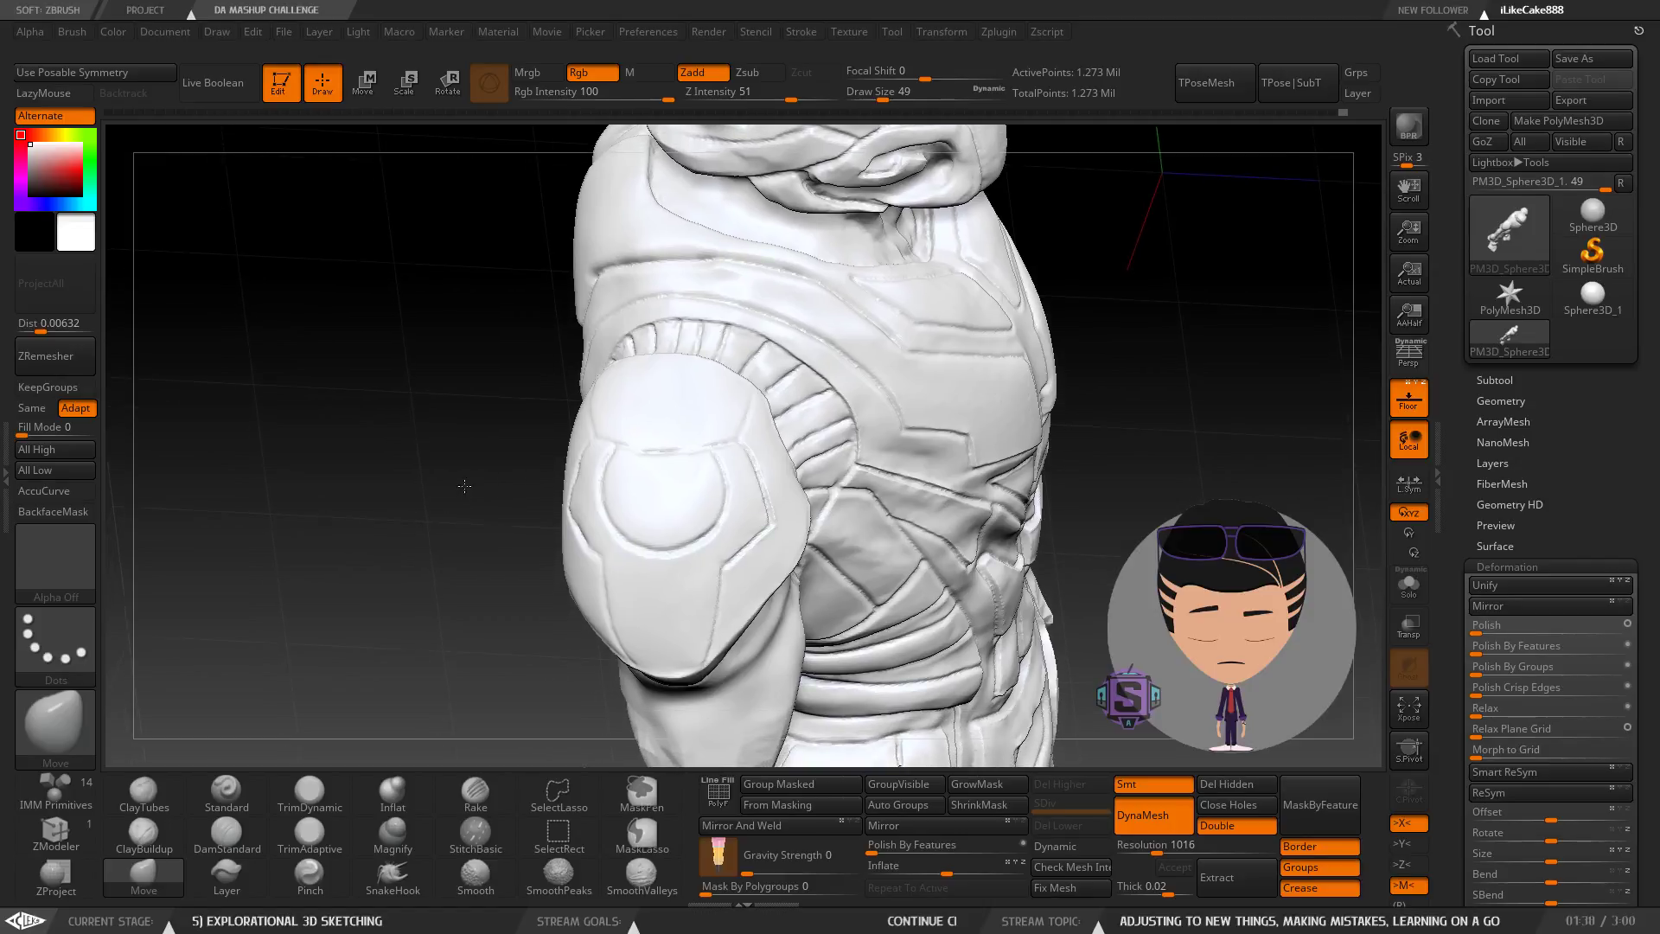
mouse_move(433, 501)
right_mouse_down("ctrl")
mouse_move(421, 607)
mouse_move(362, 261)
mouse_move(403, 485)
mouse_move(397, 291)
right_mouse_up("ctrl")
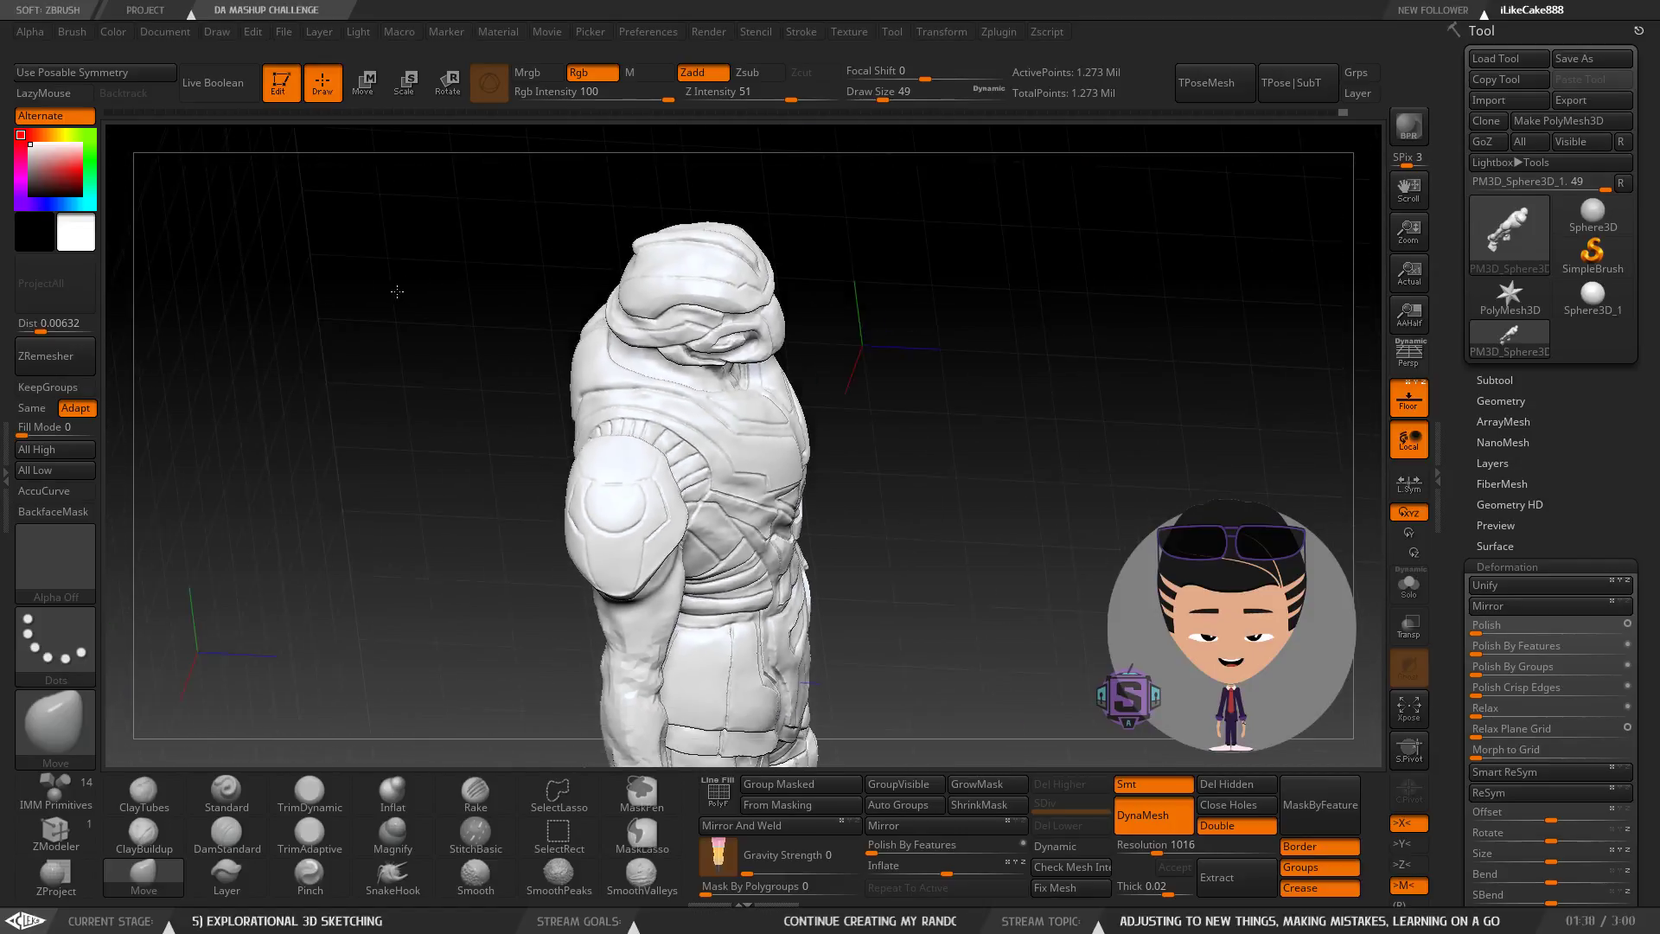
mouse_move(494, 415)
right_mouse_down("ctrl")
mouse_move(495, 527)
mouse_move(482, 419)
mouse_move(467, 545)
mouse_move(457, 411)
right_mouse_up("ctrl")
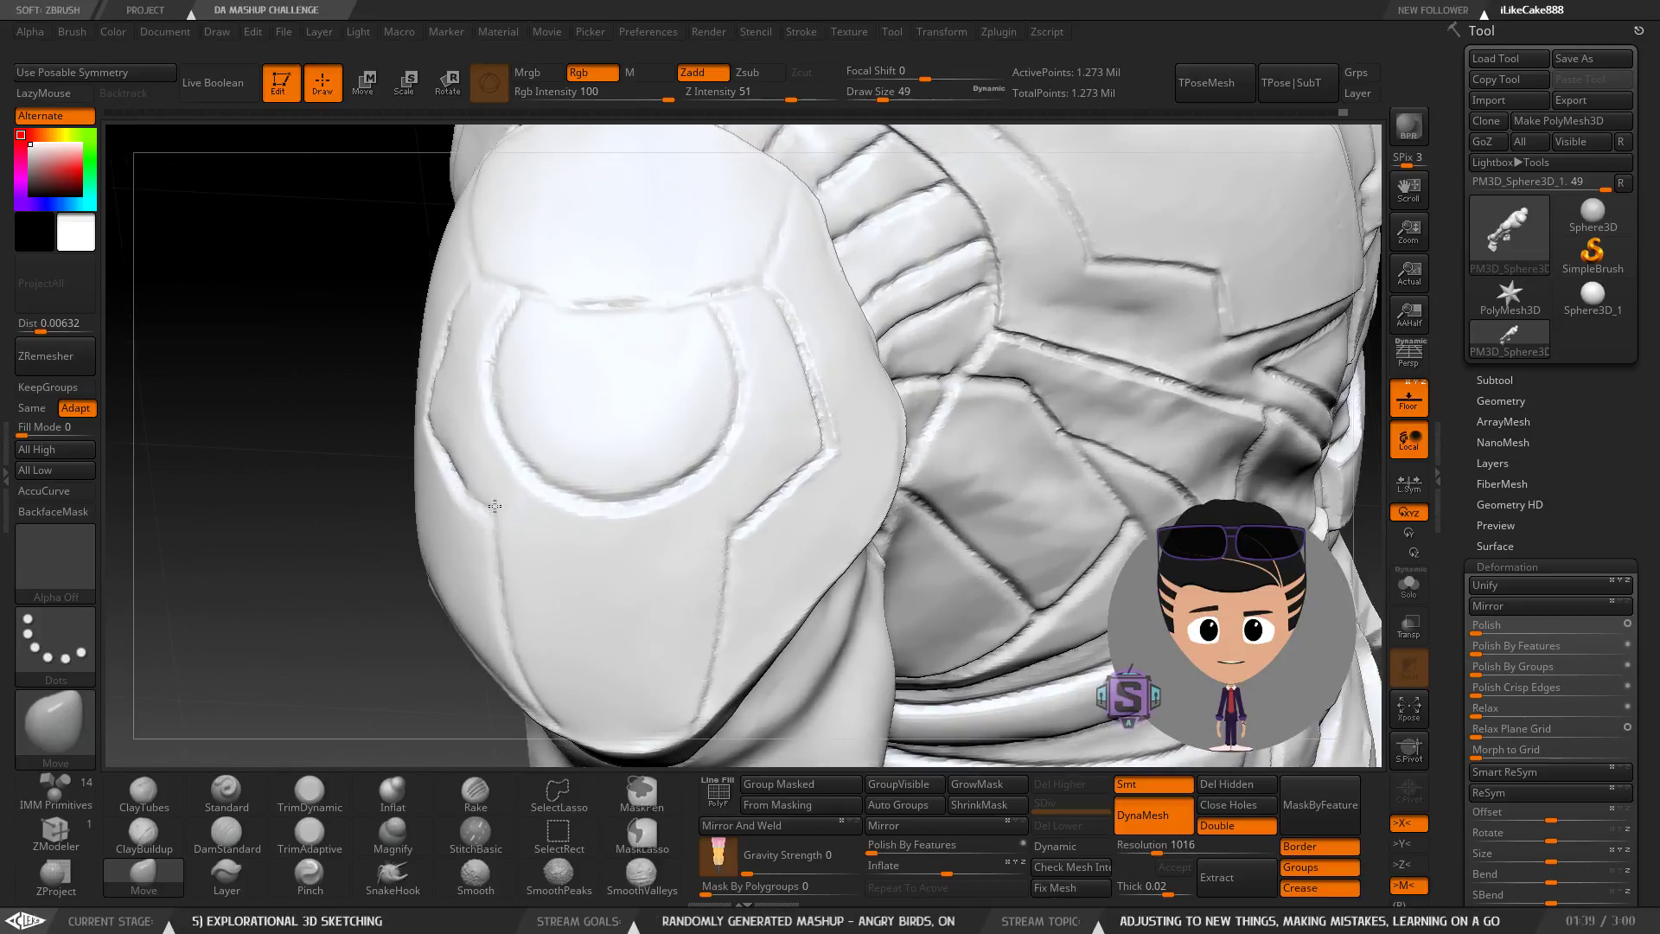
right_click_drag(482, 481, 424, 289, "ctrl")
mouse_move(449, 372)
right_mouse_down("ctrl")
mouse_move(475, 519)
mouse_move(471, 325)
mouse_move(510, 466)
mouse_move(540, 285)
mouse_move(573, 472)
right_mouse_up("ctrl")
Adjust the shoulder armour's contour around the round inset using the Move brush at draw size 49.
mouse_move(480, 445)
right_mouse_down()
mouse_move(491, 389)
mouse_move(501, 557)
mouse_move(582, 493)
mouse_move(571, 463)
mouse_move(527, 465)
mouse_move(412, 415)
right_mouse_up()
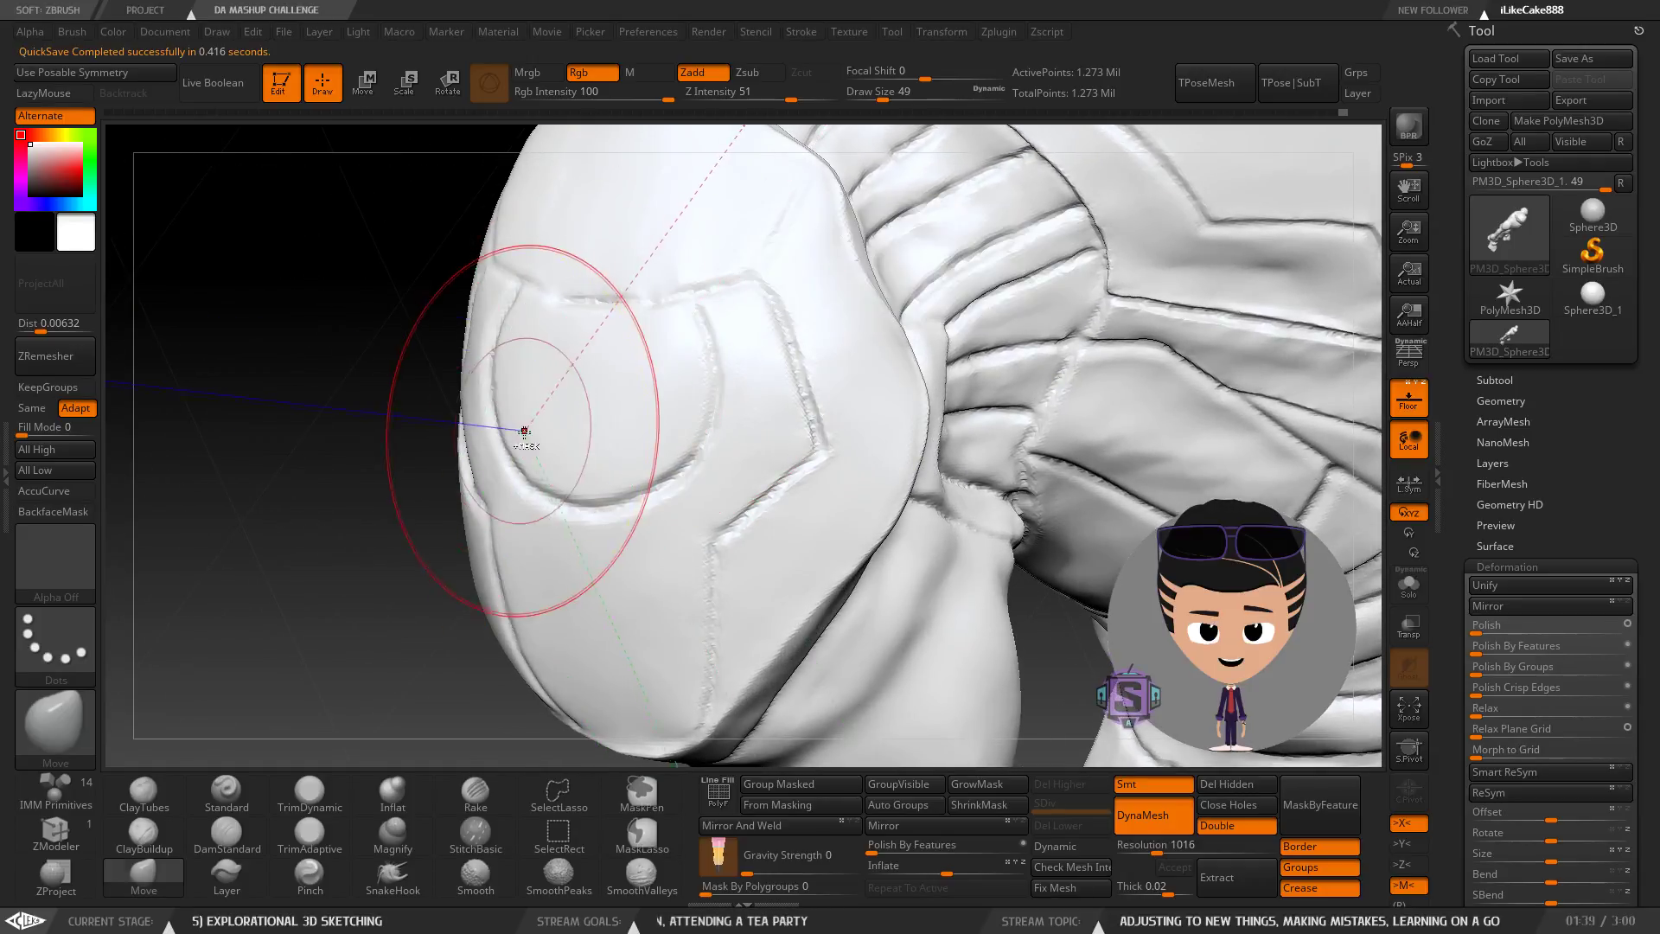
right_click_drag(524, 430, 503, 273)
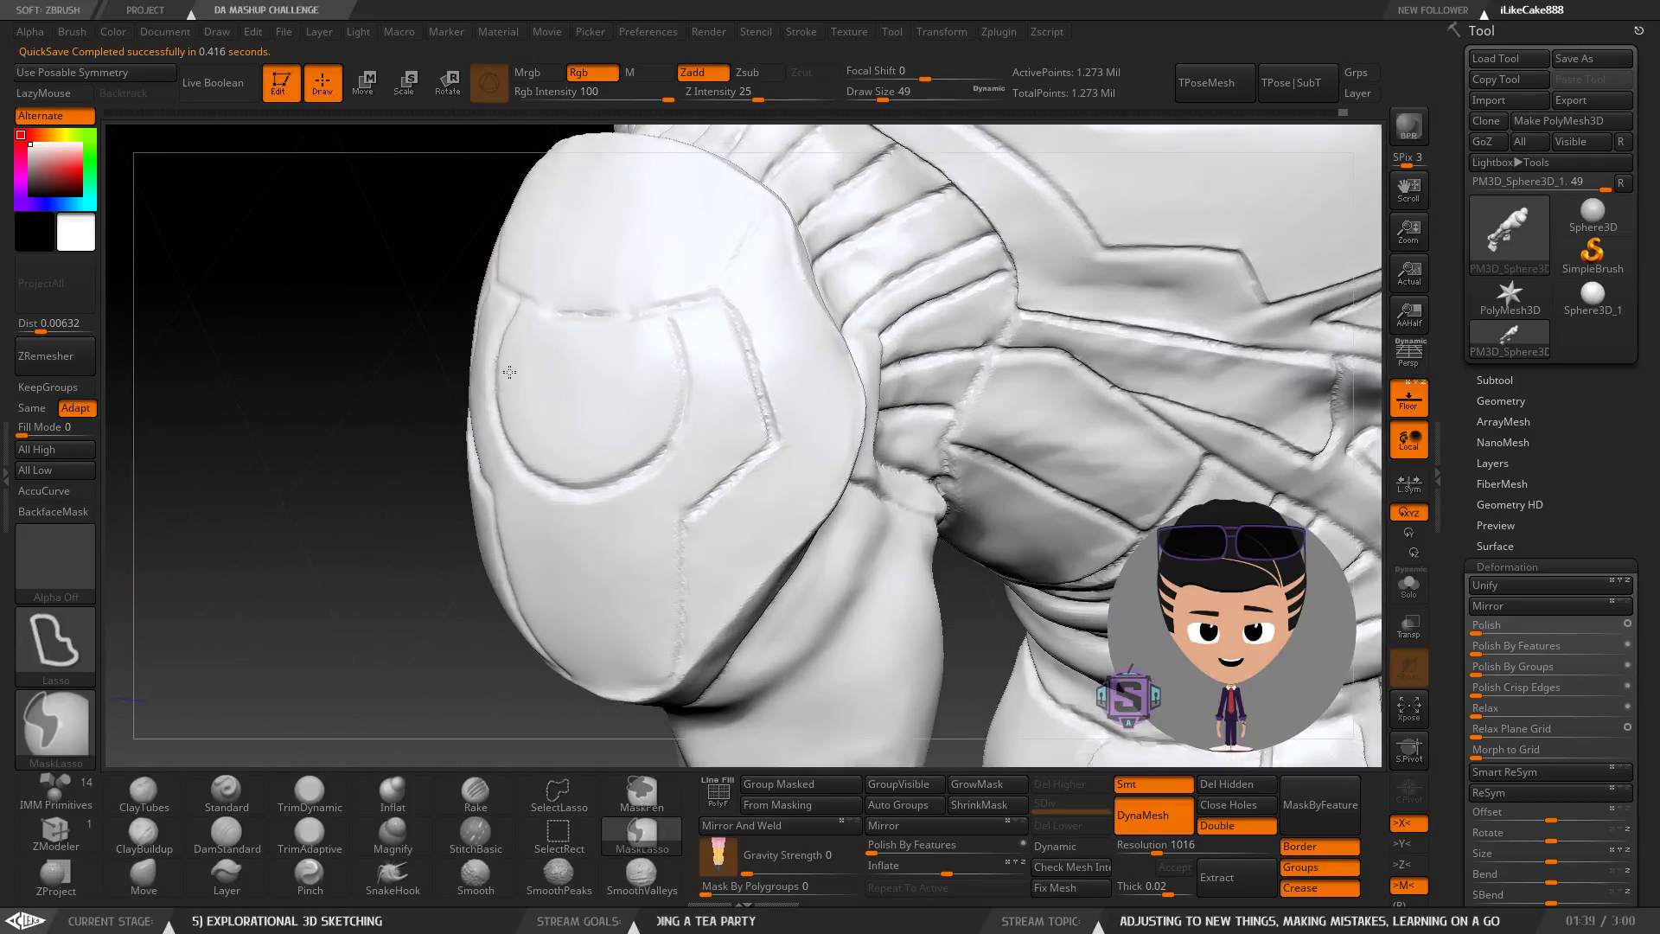
key("b")
key("m")
key("v")
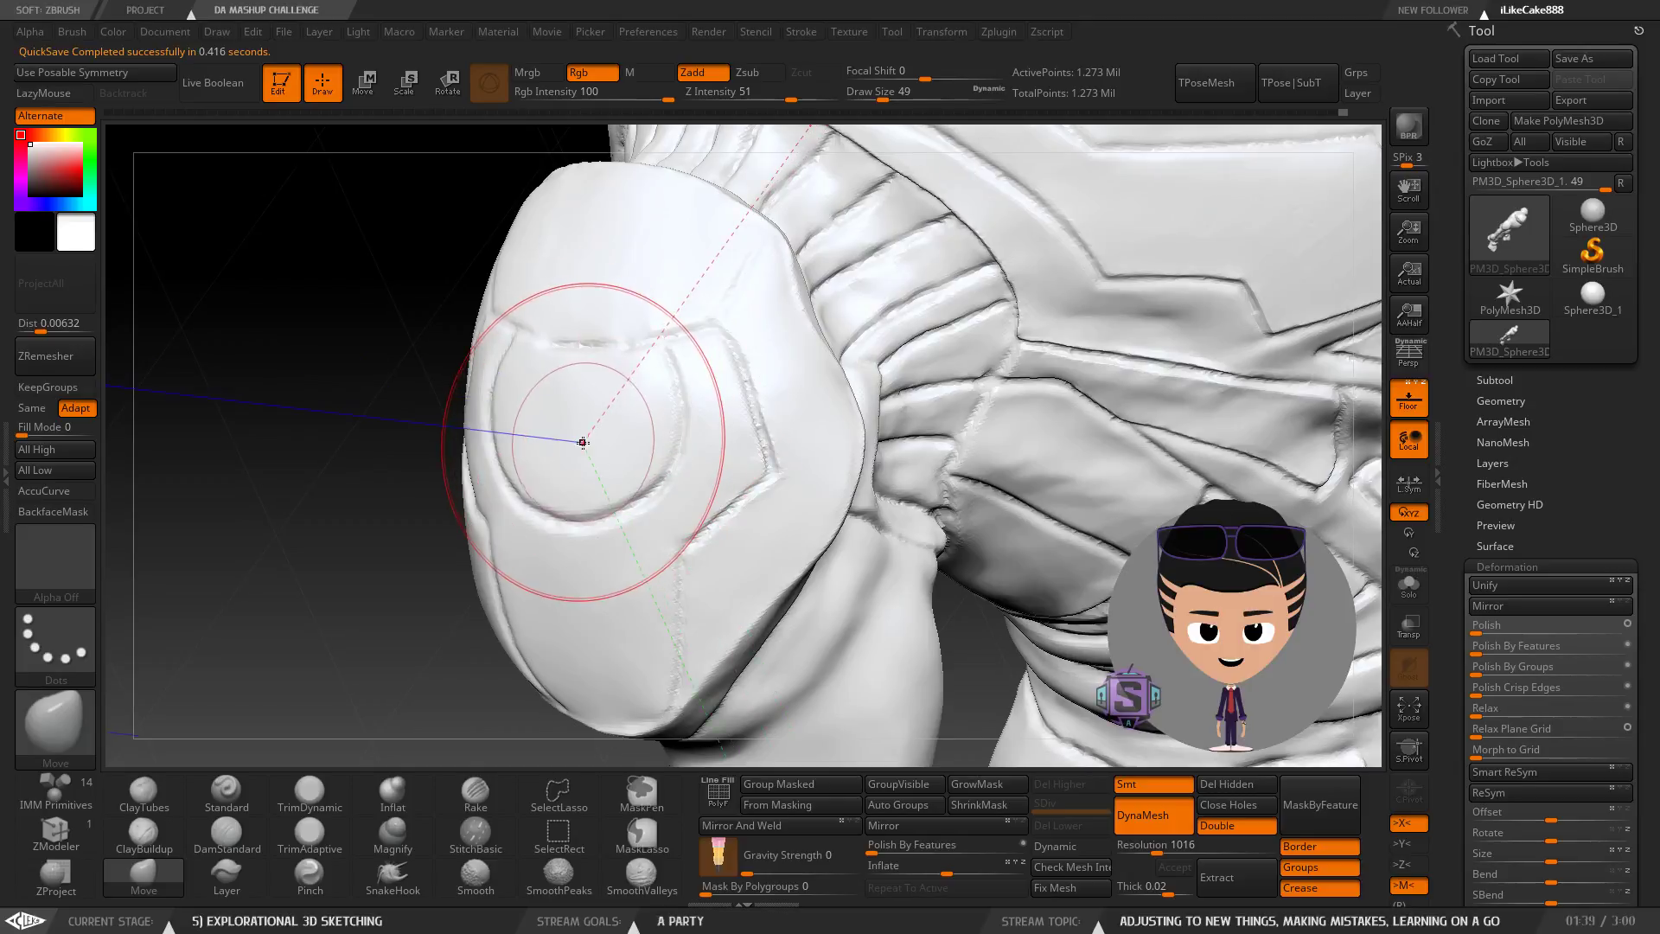
mouse_move(589, 432)
right_mouse_down("alt")
mouse_move(586, 306)
mouse_move(560, 482)
mouse_move(569, 290)
mouse_move(556, 417)
mouse_move(641, 420)
mouse_move(549, 433)
mouse_move(682, 430)
mouse_move(460, 485)
mouse_move(551, 387)
mouse_move(671, 430)
mouse_move(596, 424)
mouse_move(636, 398)
right_mouse_up("alt")
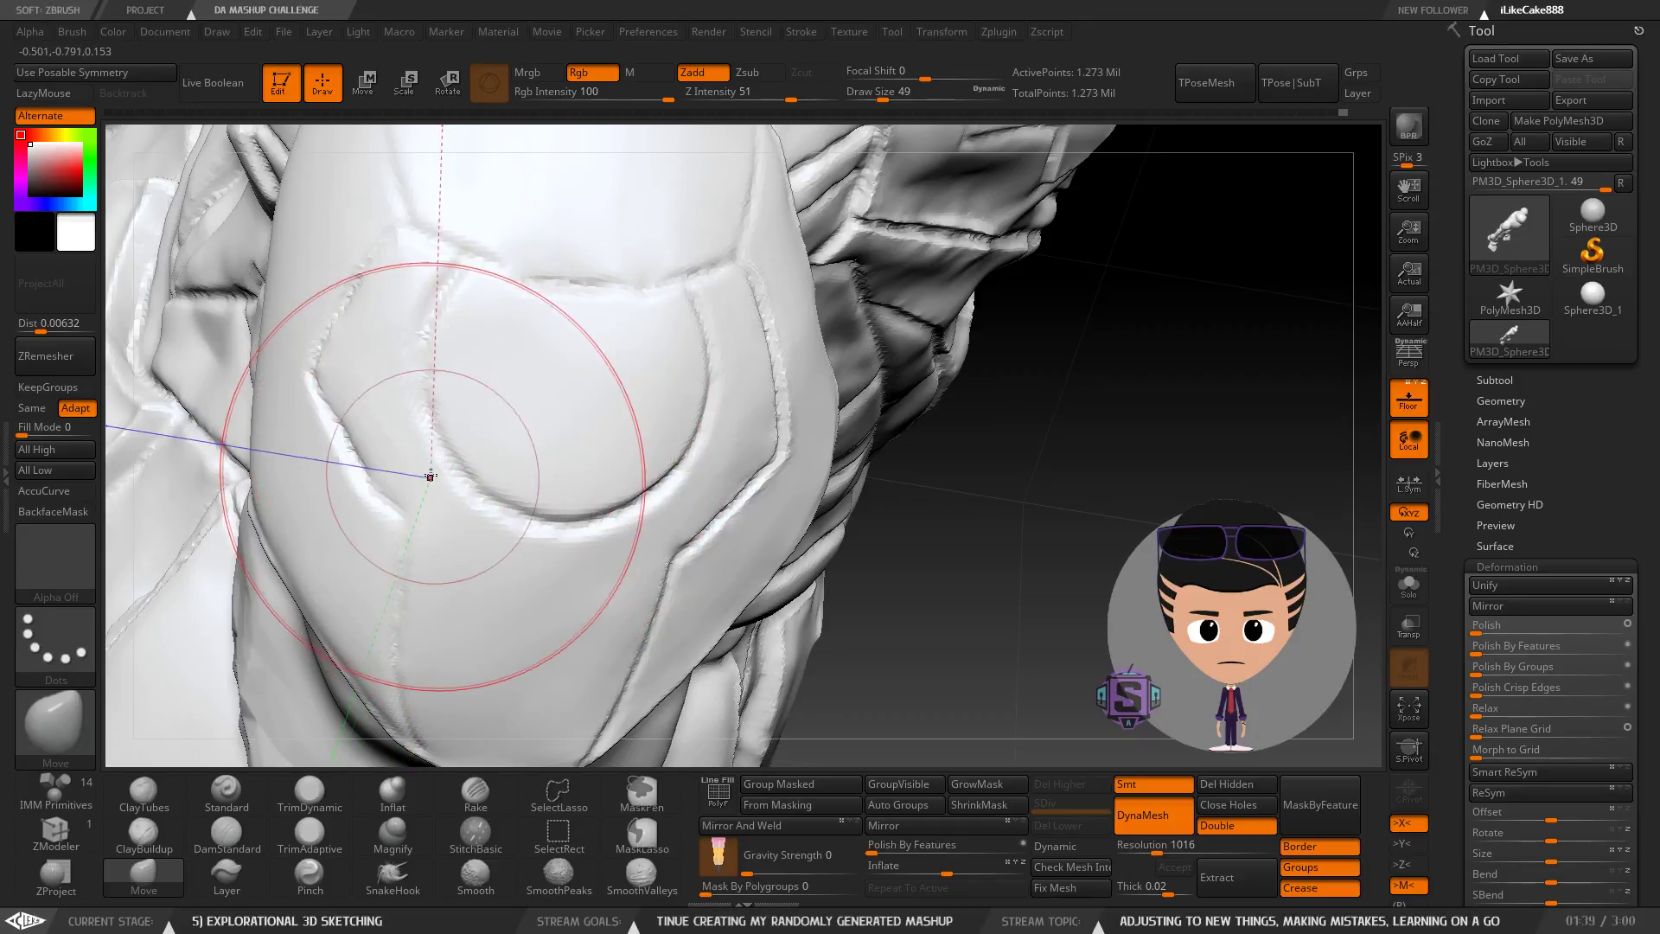
right_click_drag(430, 474, 554, 470)
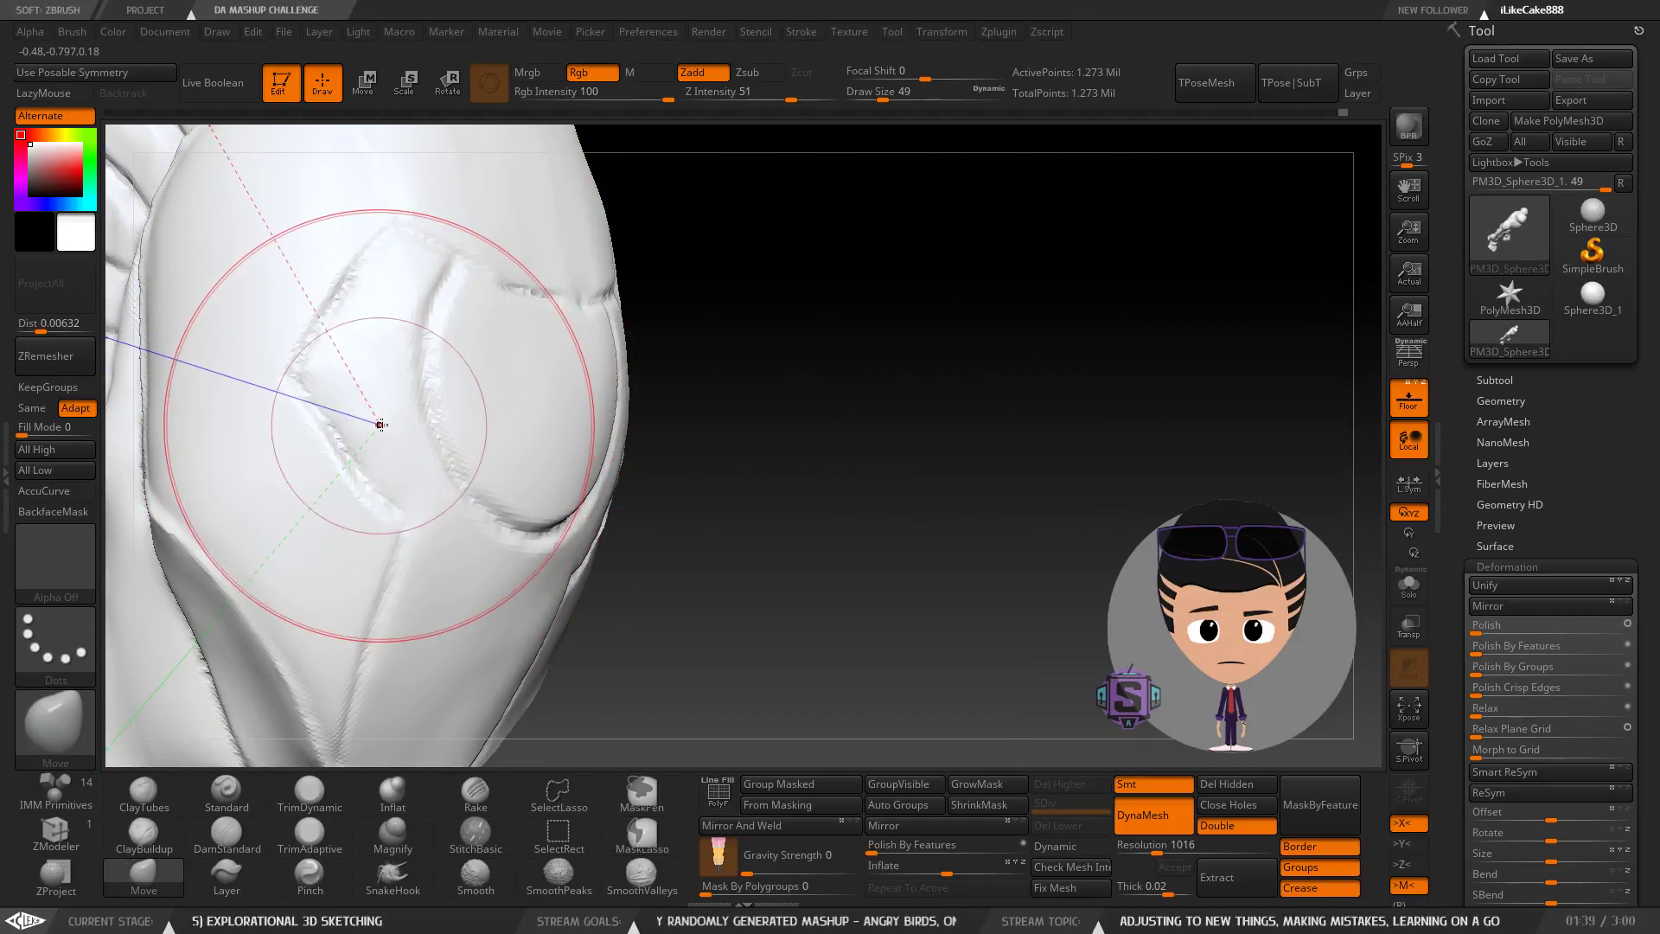
Refine the panel seams around the shoulder's round inset with the Move brush at draw size 12.
key("s")
left_click_drag(375, 420, 371, 420)
mouse_move(348, 422)
right_mouse_down()
mouse_move(340, 474)
mouse_move(341, 421)
right_mouse_up()
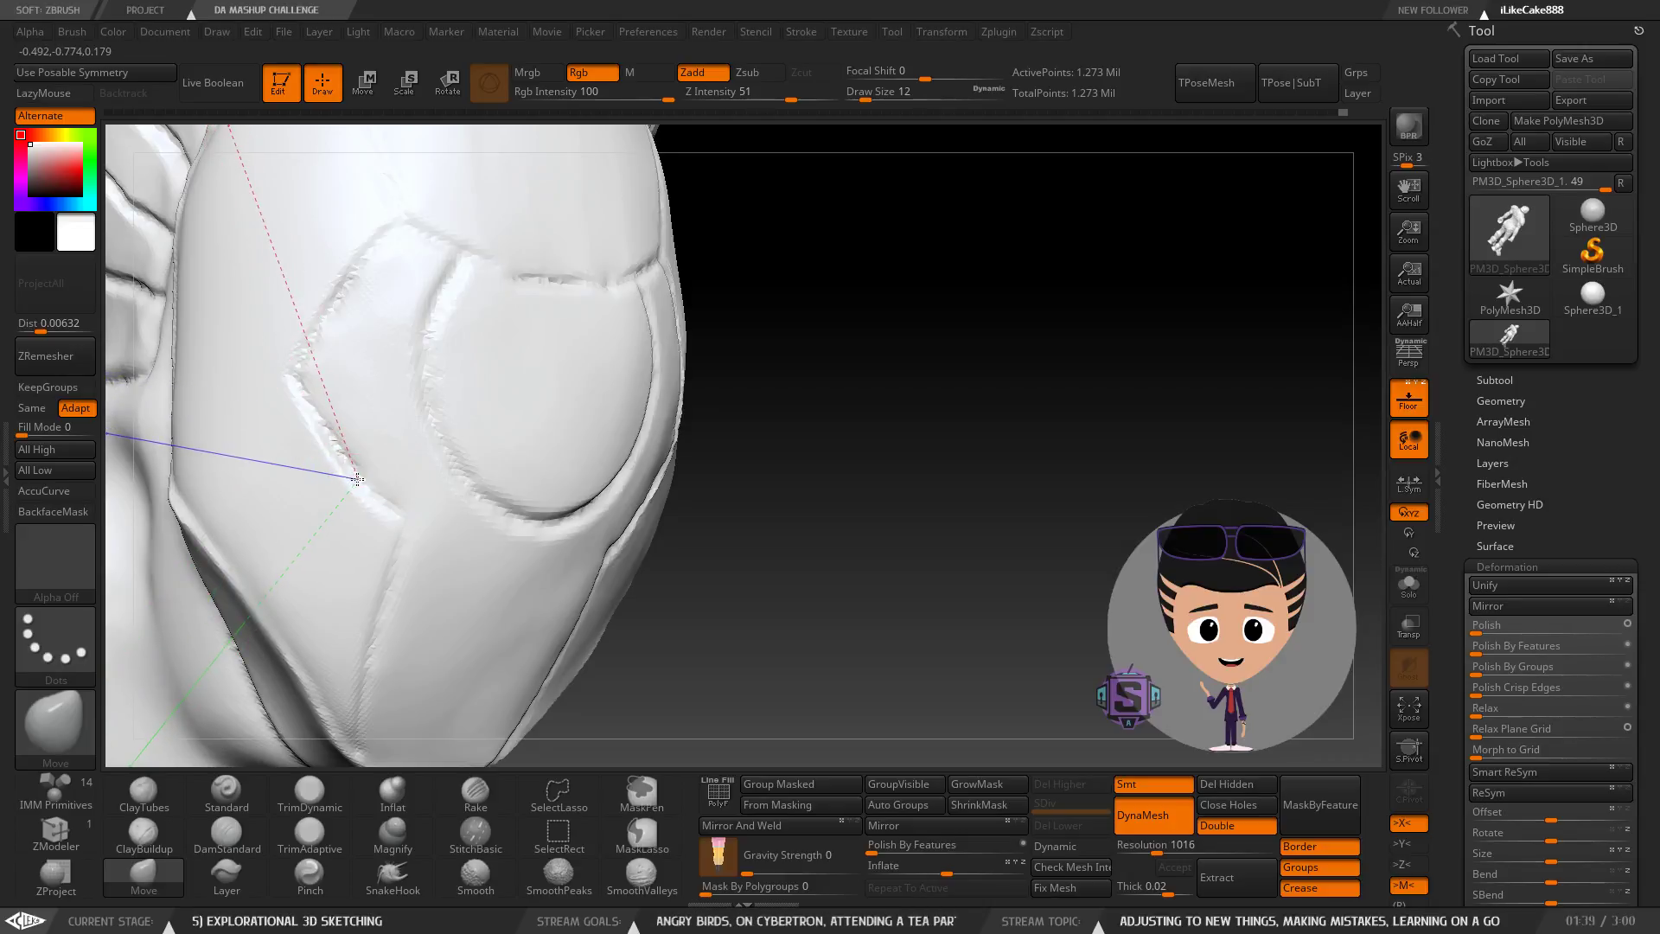
mouse_move(356, 477)
right_mouse_down()
mouse_move(345, 375)
mouse_move(356, 478)
right_mouse_up()
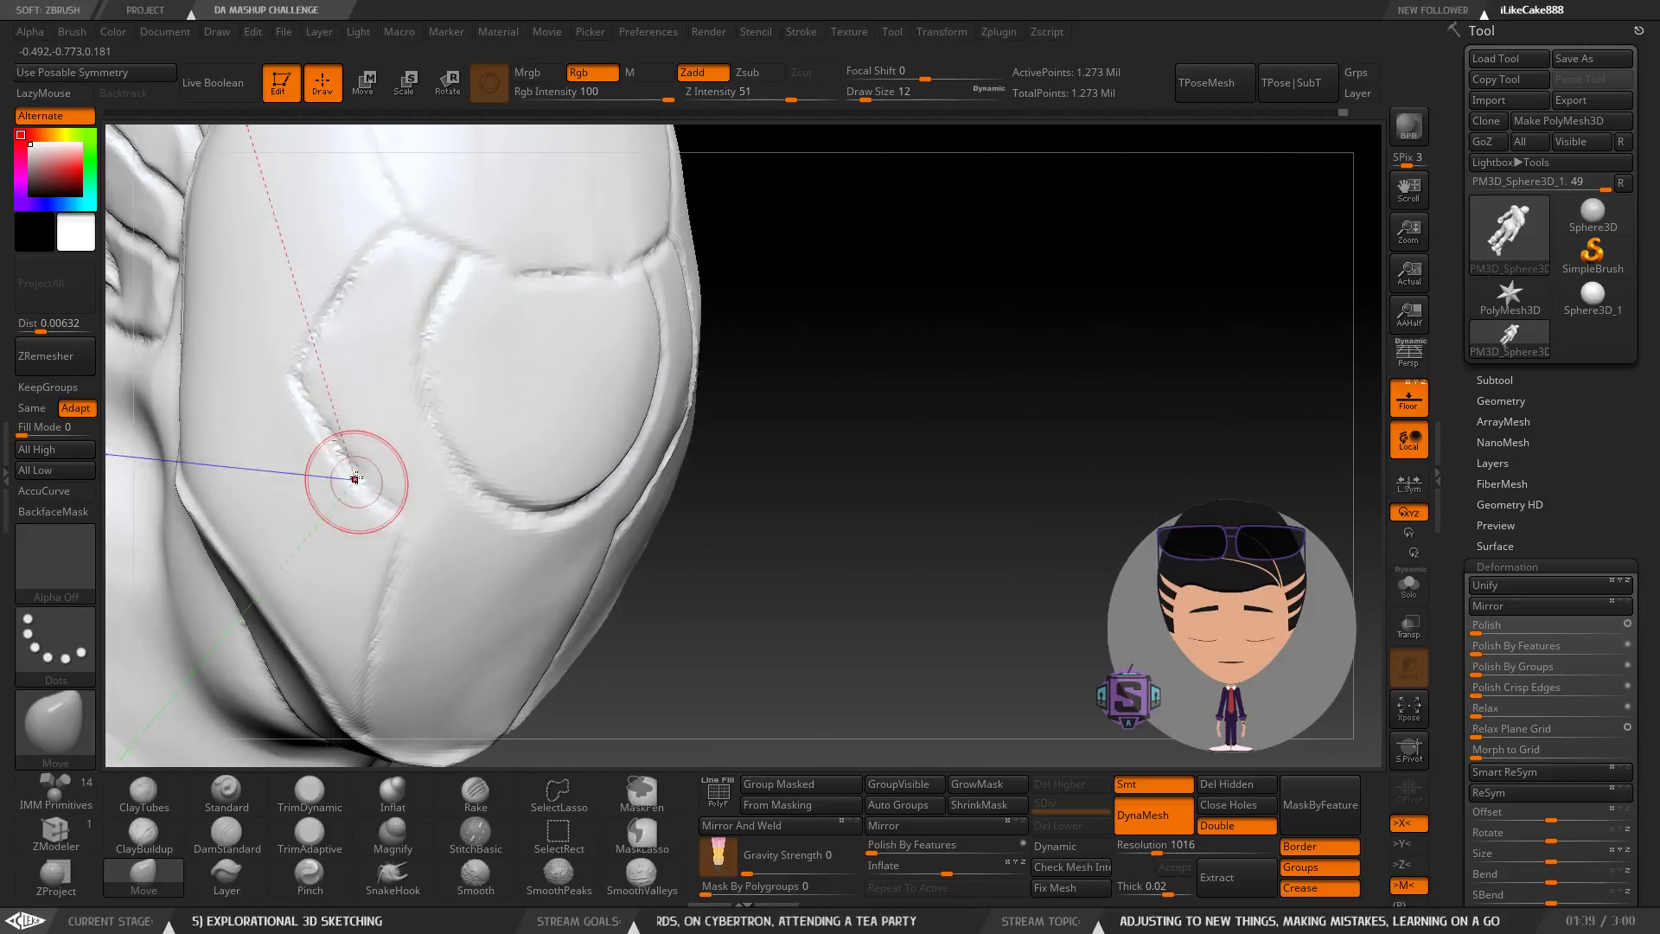
mouse_move(331, 337)
right_mouse_down()
mouse_move(401, 398)
mouse_move(383, 278)
mouse_move(371, 297)
mouse_move(394, 261)
right_mouse_up()
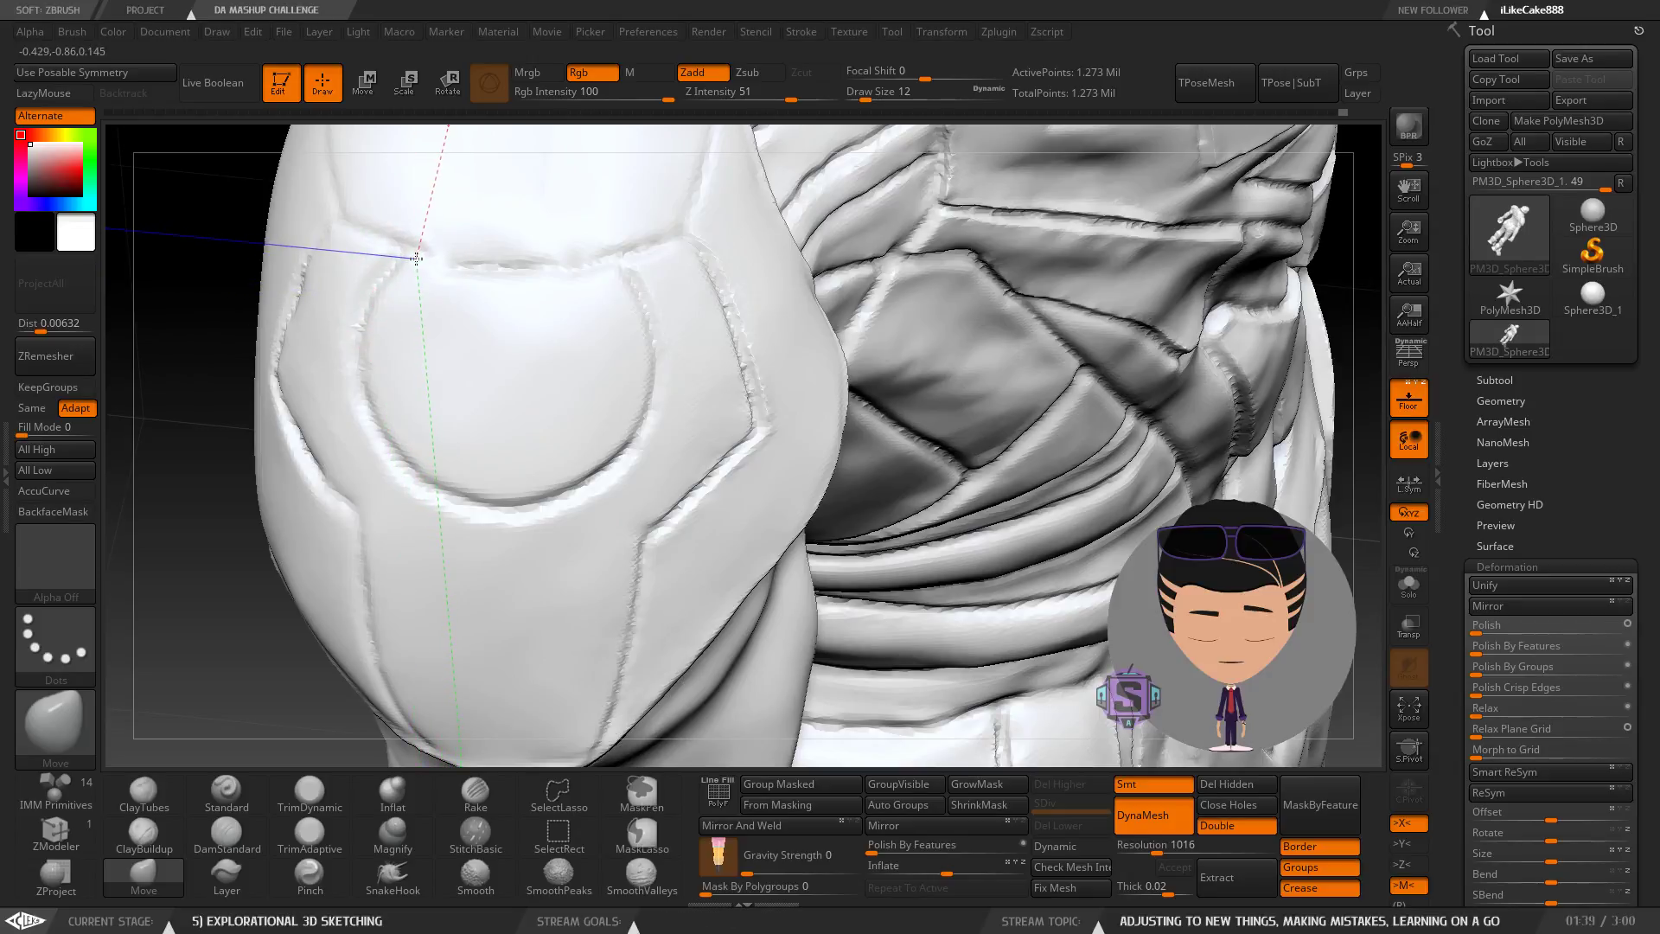
mouse_move(416, 258)
right_mouse_down()
mouse_move(493, 372)
mouse_move(493, 418)
mouse_move(492, 349)
right_mouse_up()
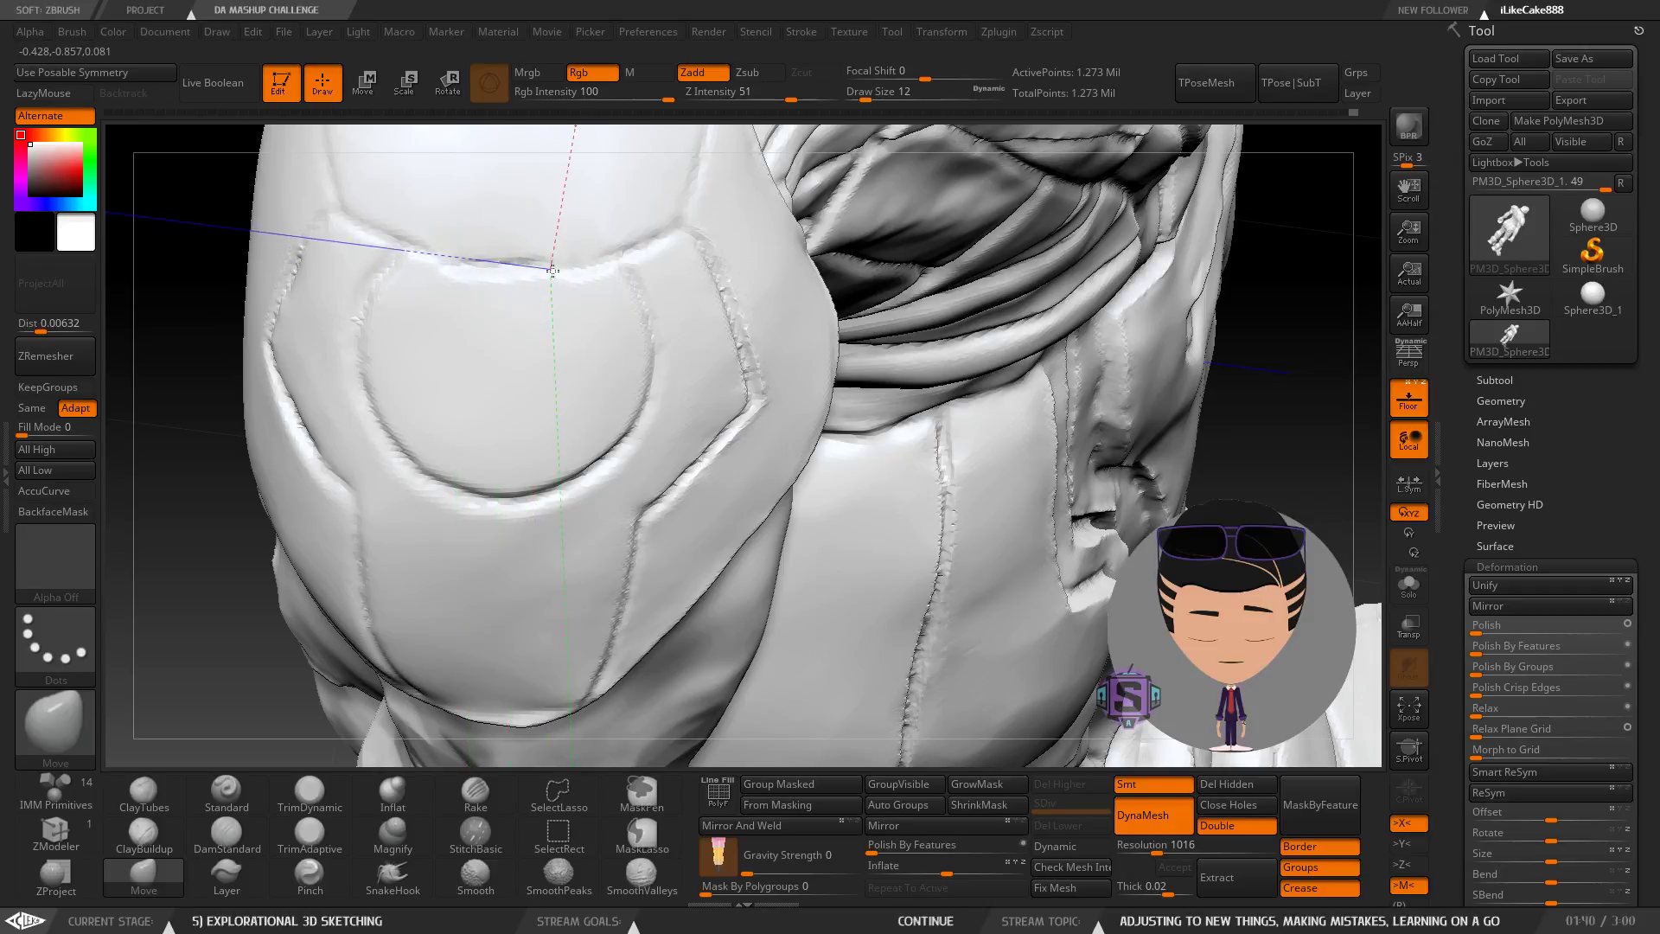
mouse_move(490, 286)
right_mouse_down()
mouse_move(566, 268)
mouse_move(563, 380)
right_mouse_up()
Nudge the angular seam corner below the round inset with the Move brush at draw size 20 and check the shoulder against the body.
left_click_drag(607, 500, 608, 500)
left_click_drag(610, 469, 597, 472)
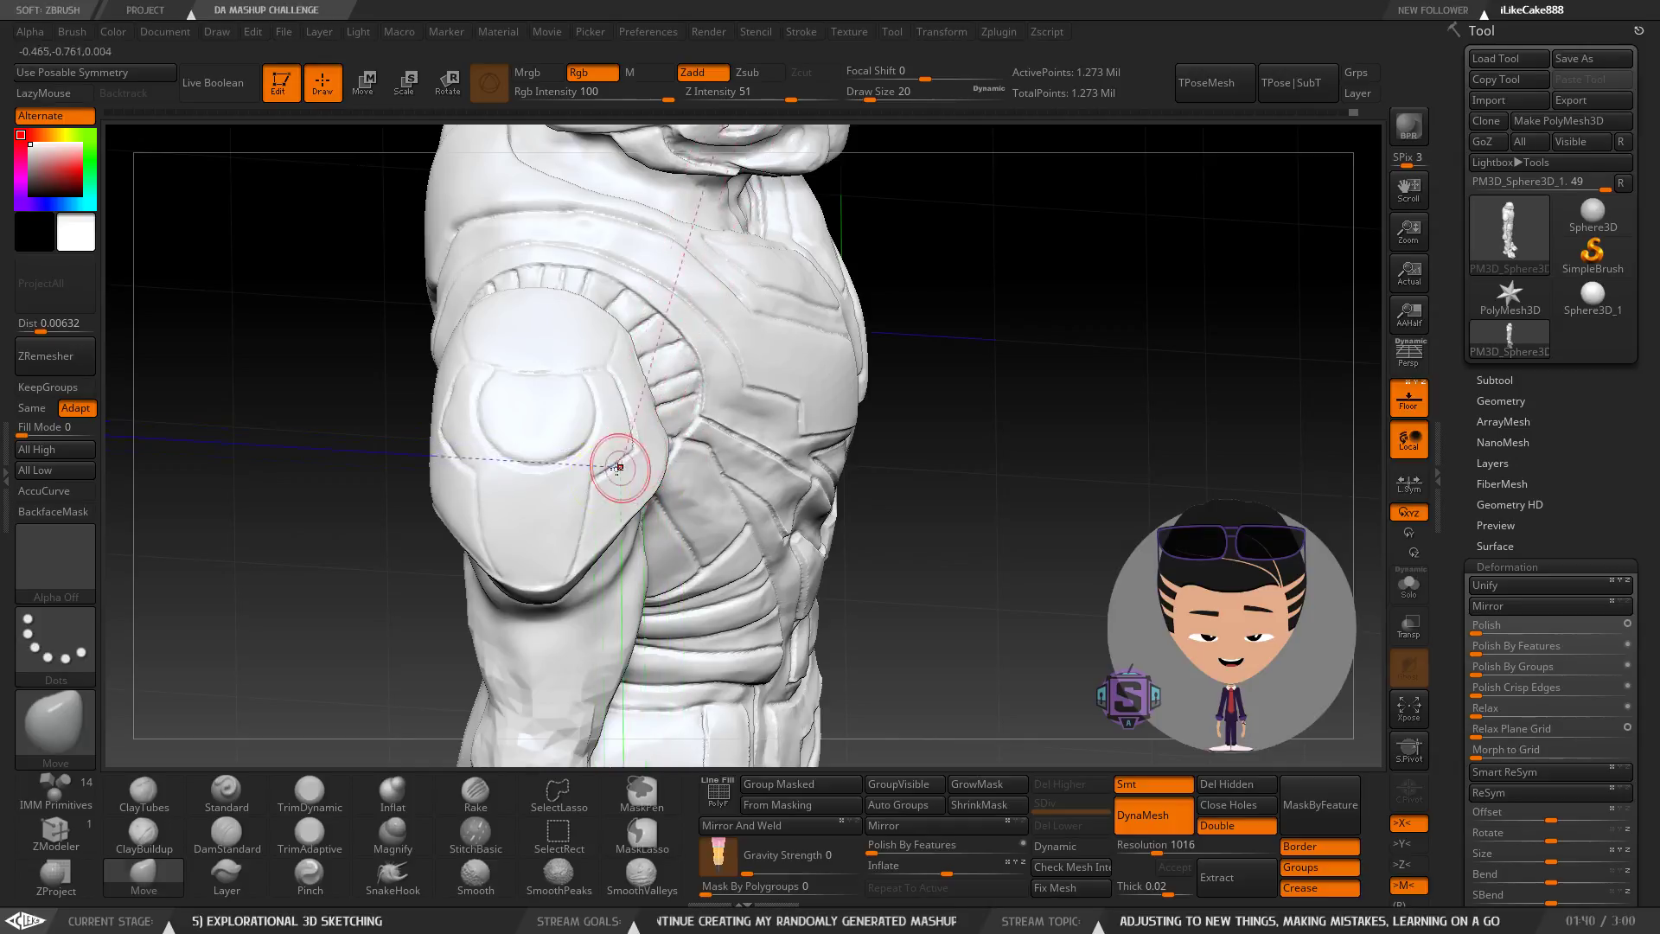
mouse_move(619, 468)
right_mouse_down("ctrl")
mouse_move(626, 517)
mouse_move(597, 485)
mouse_move(636, 450)
mouse_move(564, 477)
right_mouse_up("ctrl")
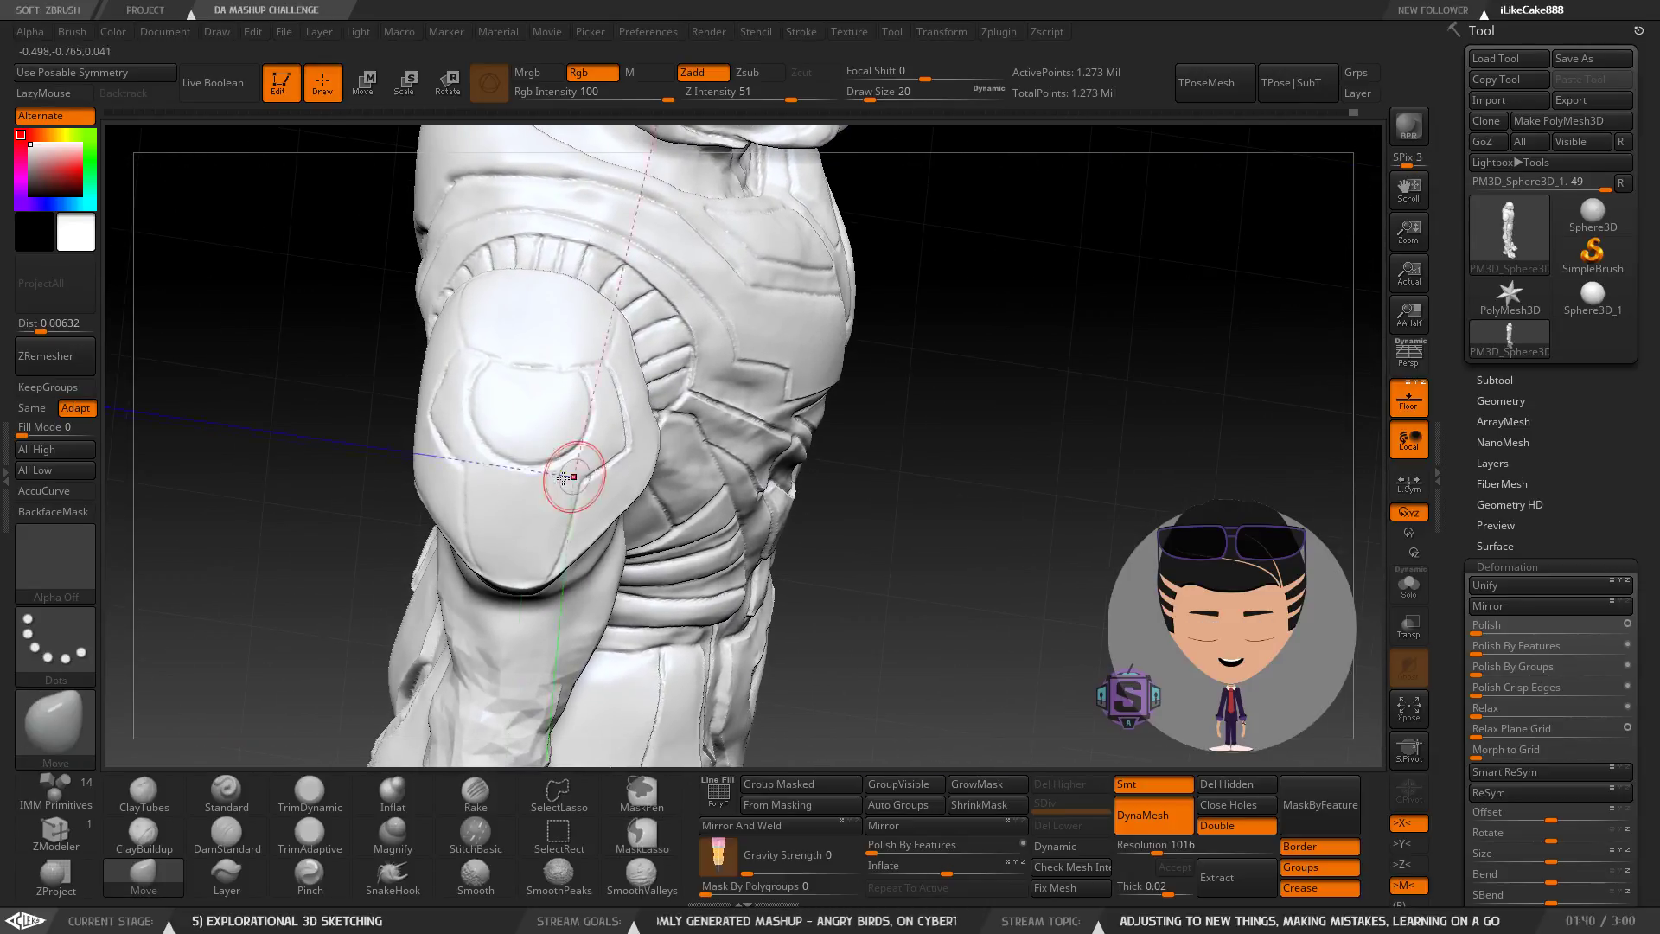
right_click_drag(540, 320, 564, 426)
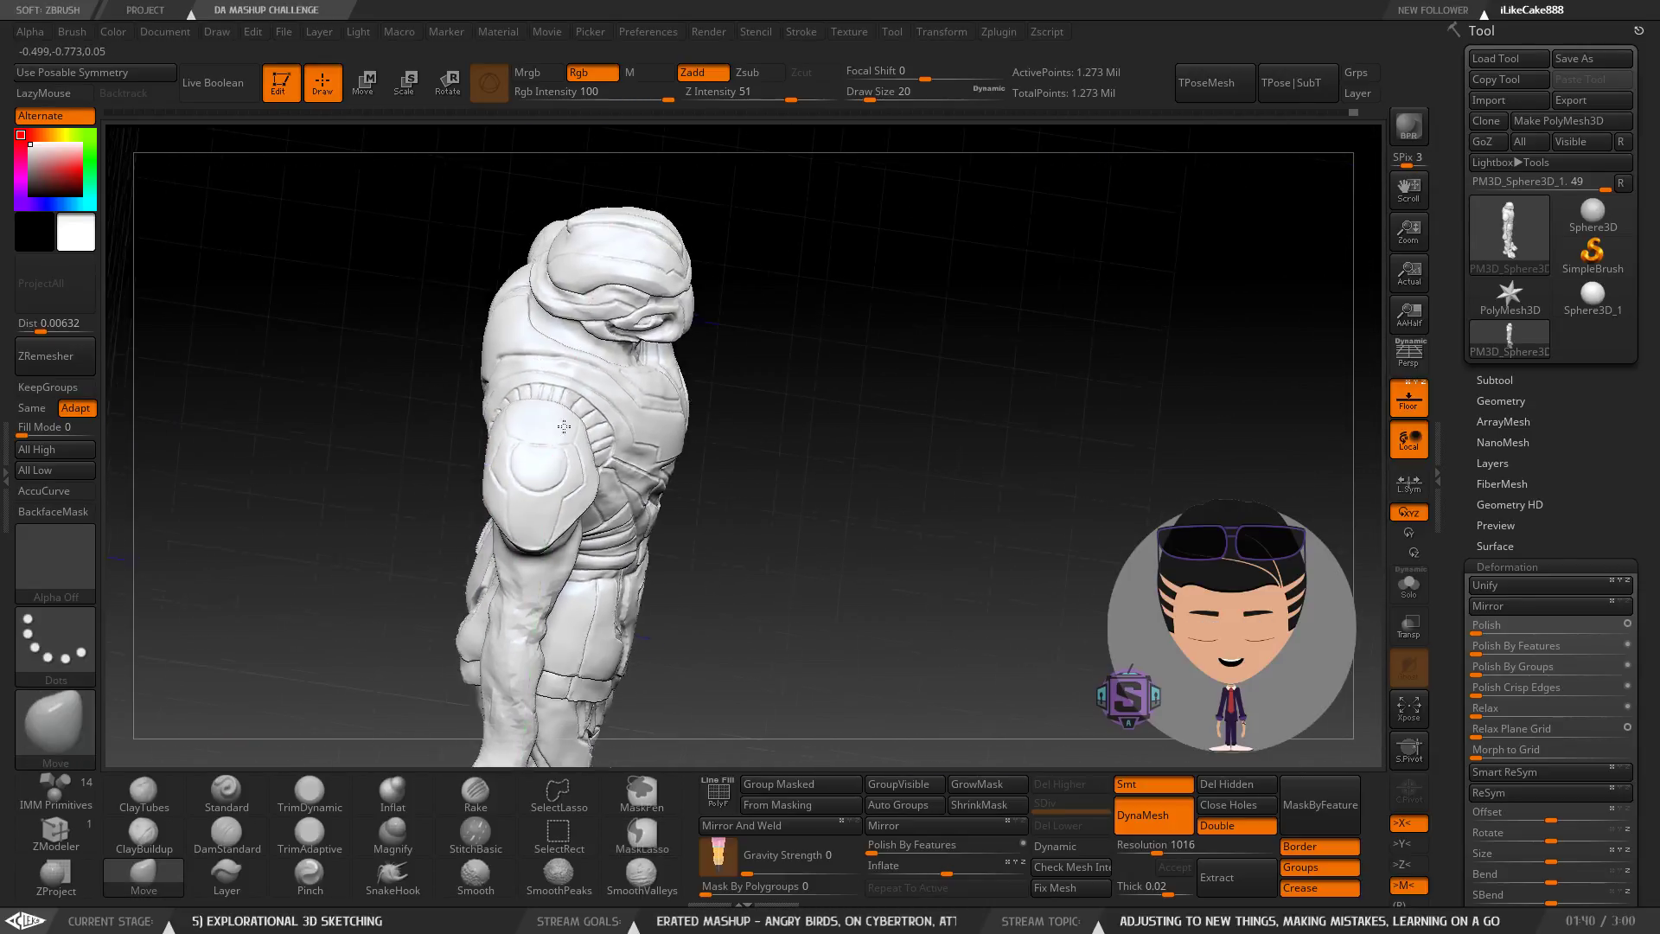
mouse_move(547, 520)
right_mouse_down()
mouse_move(546, 343)
mouse_move(464, 377)
mouse_move(501, 398)
right_mouse_up()
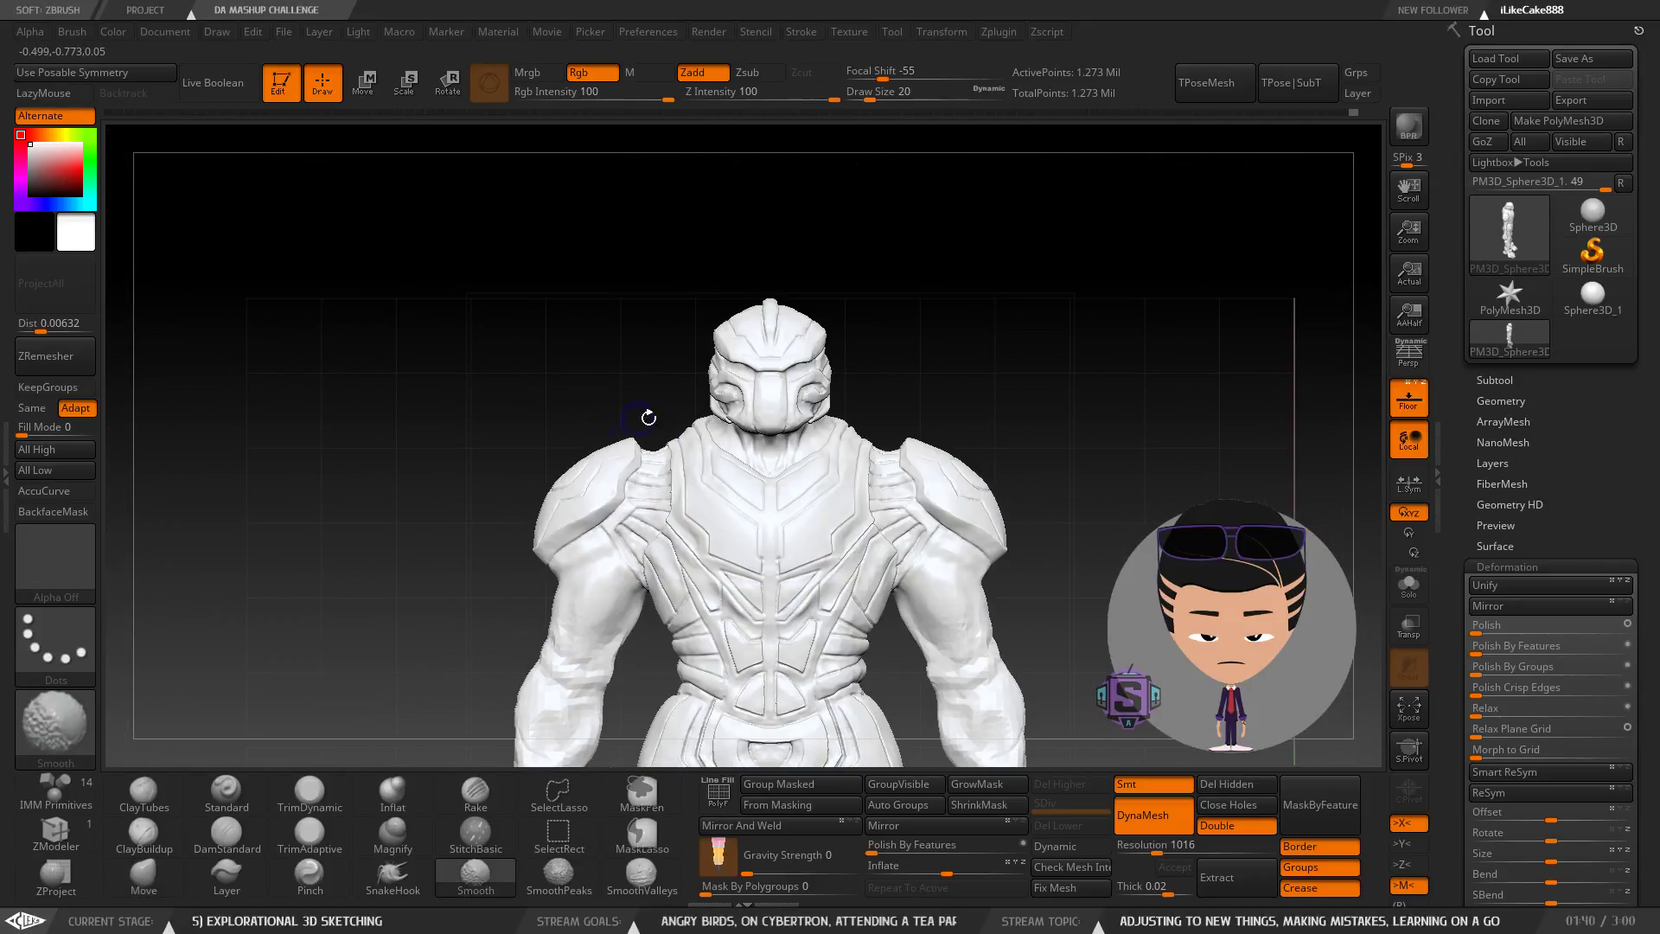
mouse_move(691, 423)
right_mouse_down("ctrl")
mouse_move(707, 515)
mouse_move(601, 356)
mouse_move(525, 346)
mouse_move(542, 431)
right_mouse_up("ctrl")
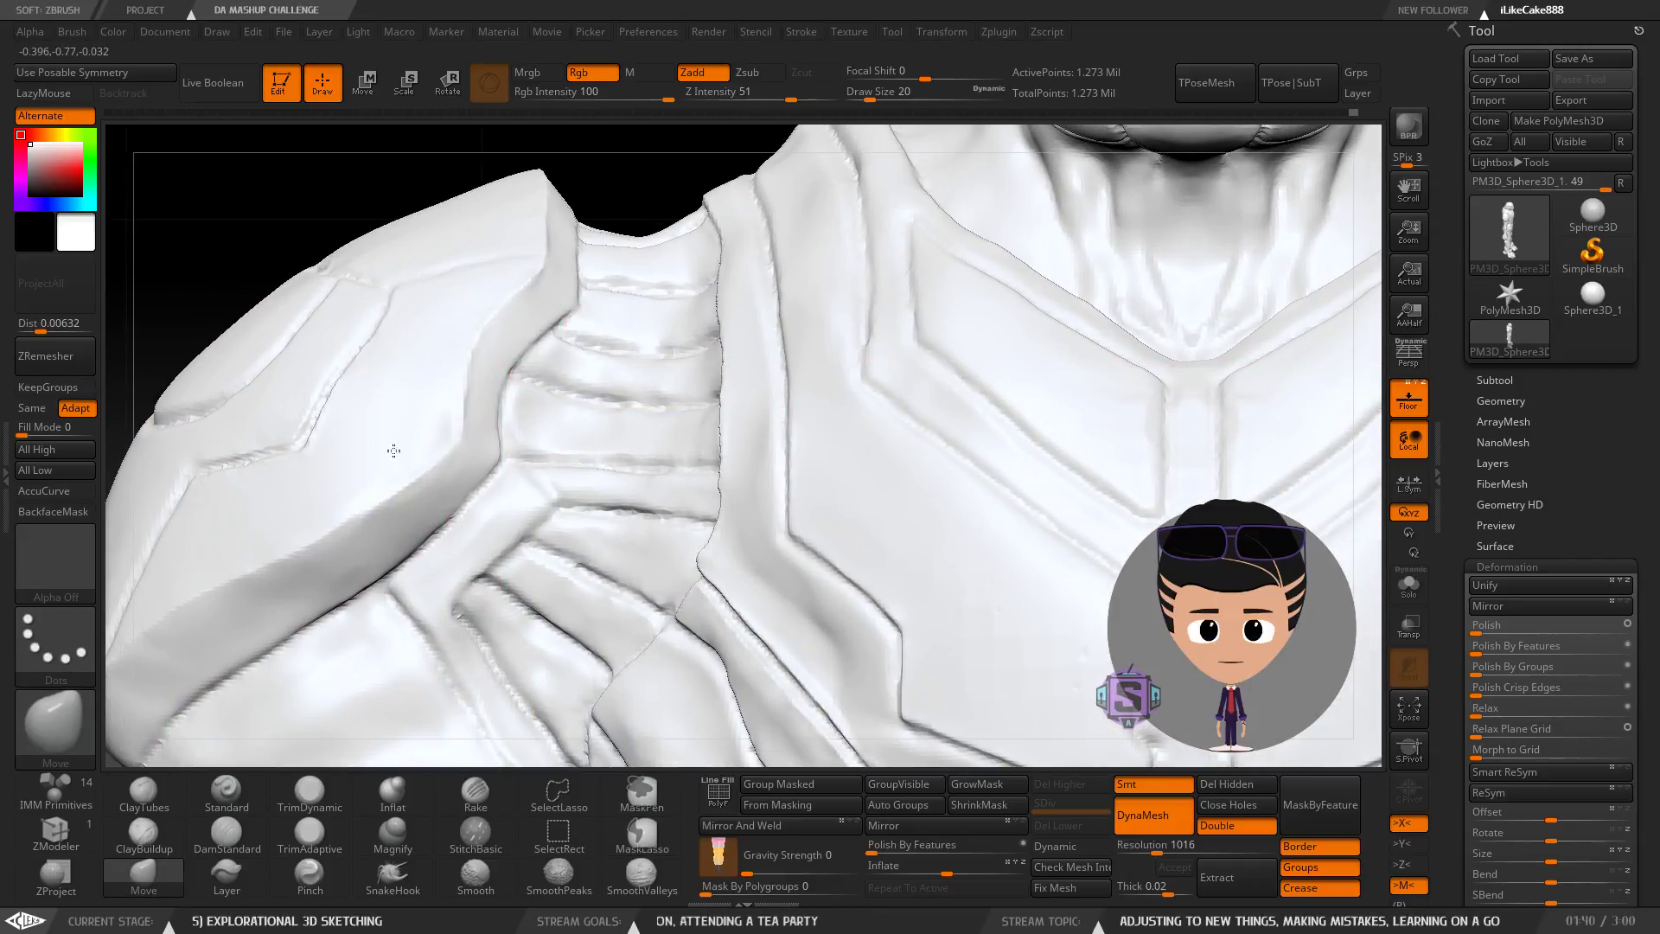
mouse_move(372, 450)
right_mouse_down("alt")
mouse_move(731, 406)
mouse_move(553, 484)
mouse_move(594, 489)
mouse_move(489, 501)
mouse_move(593, 408)
right_mouse_up("alt")
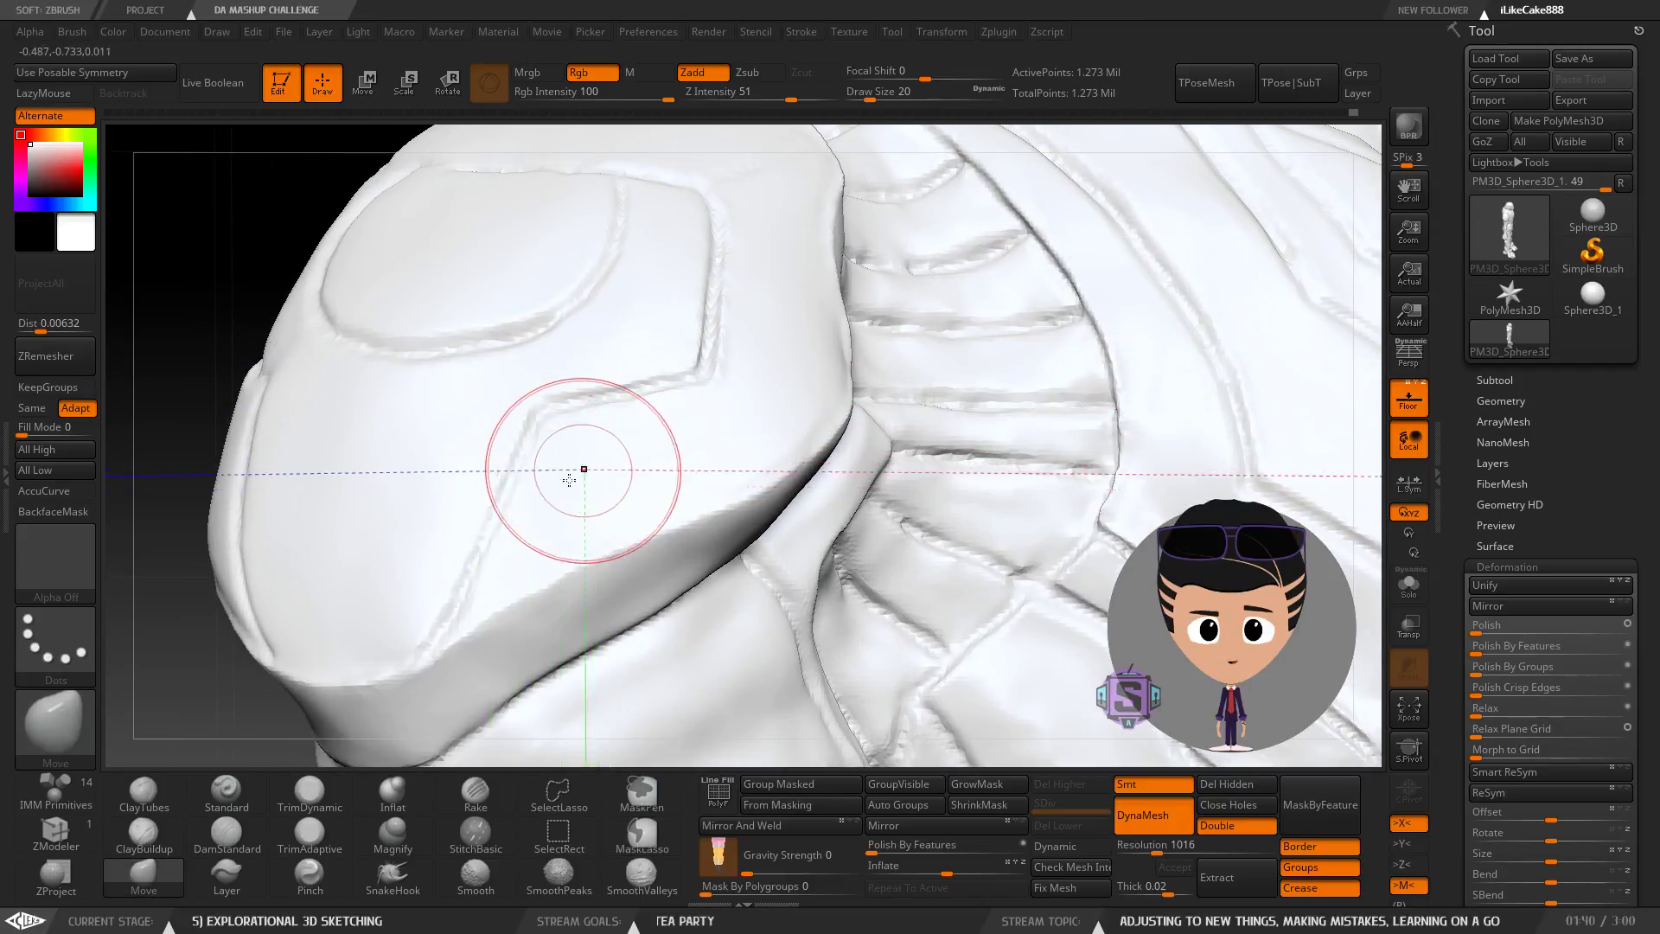
right_click_drag(569, 475, 334, 660)
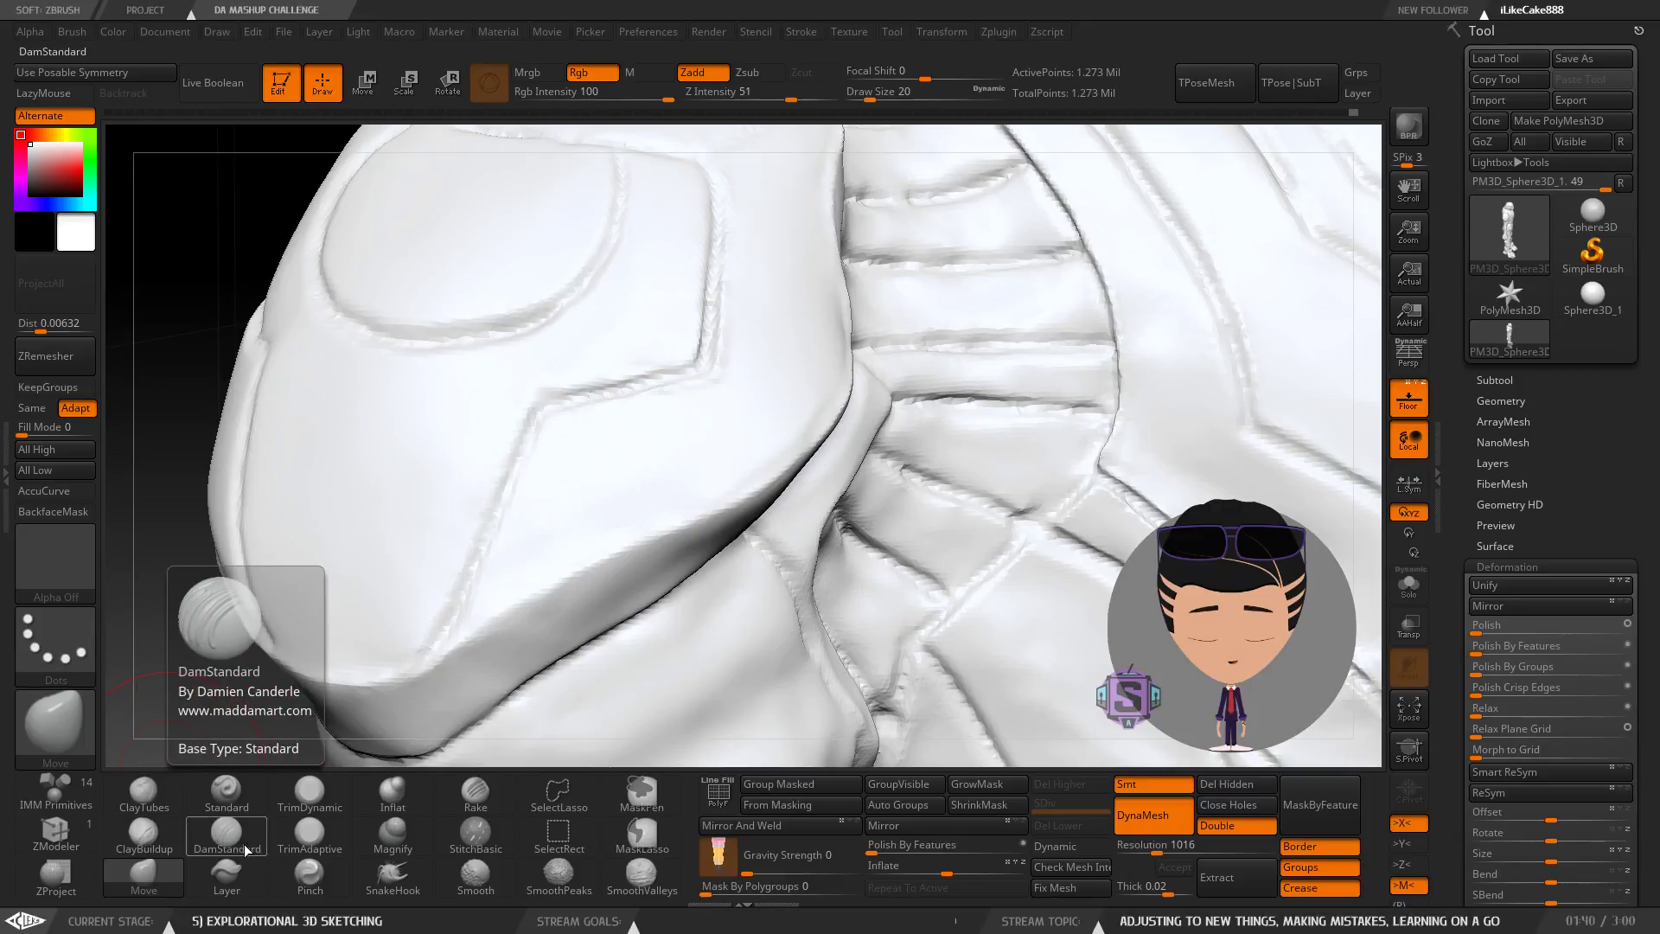
Save the project.
key("ctrl")
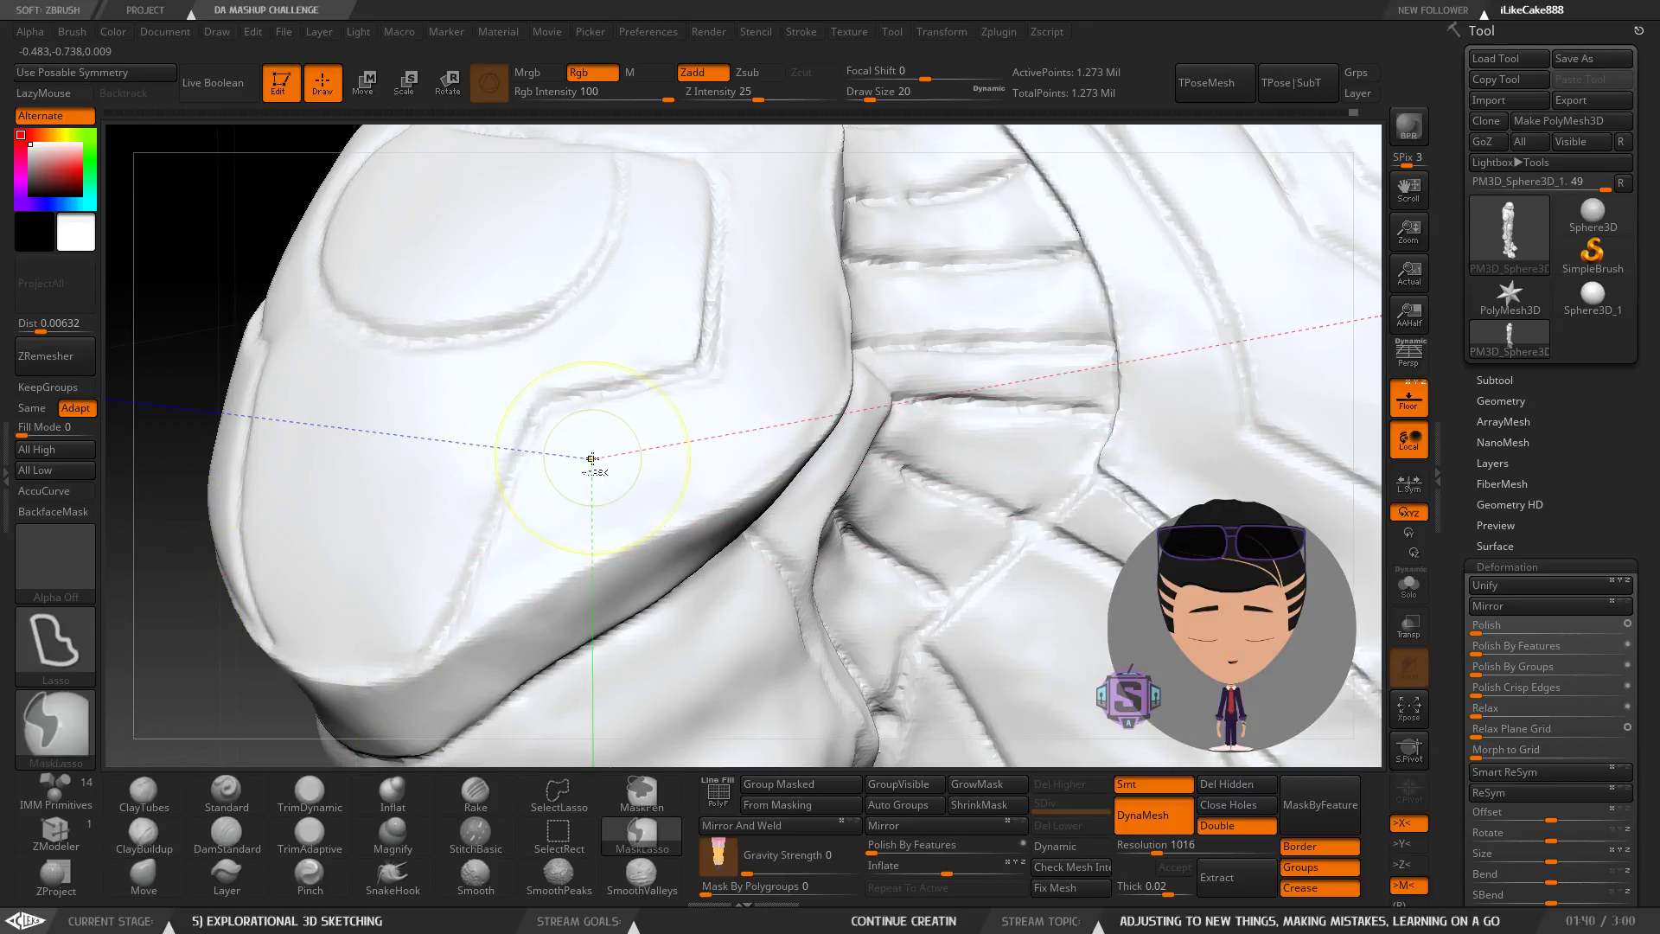
key("ctrl+s")
left_click(683, 440)
left_click(879, 468)
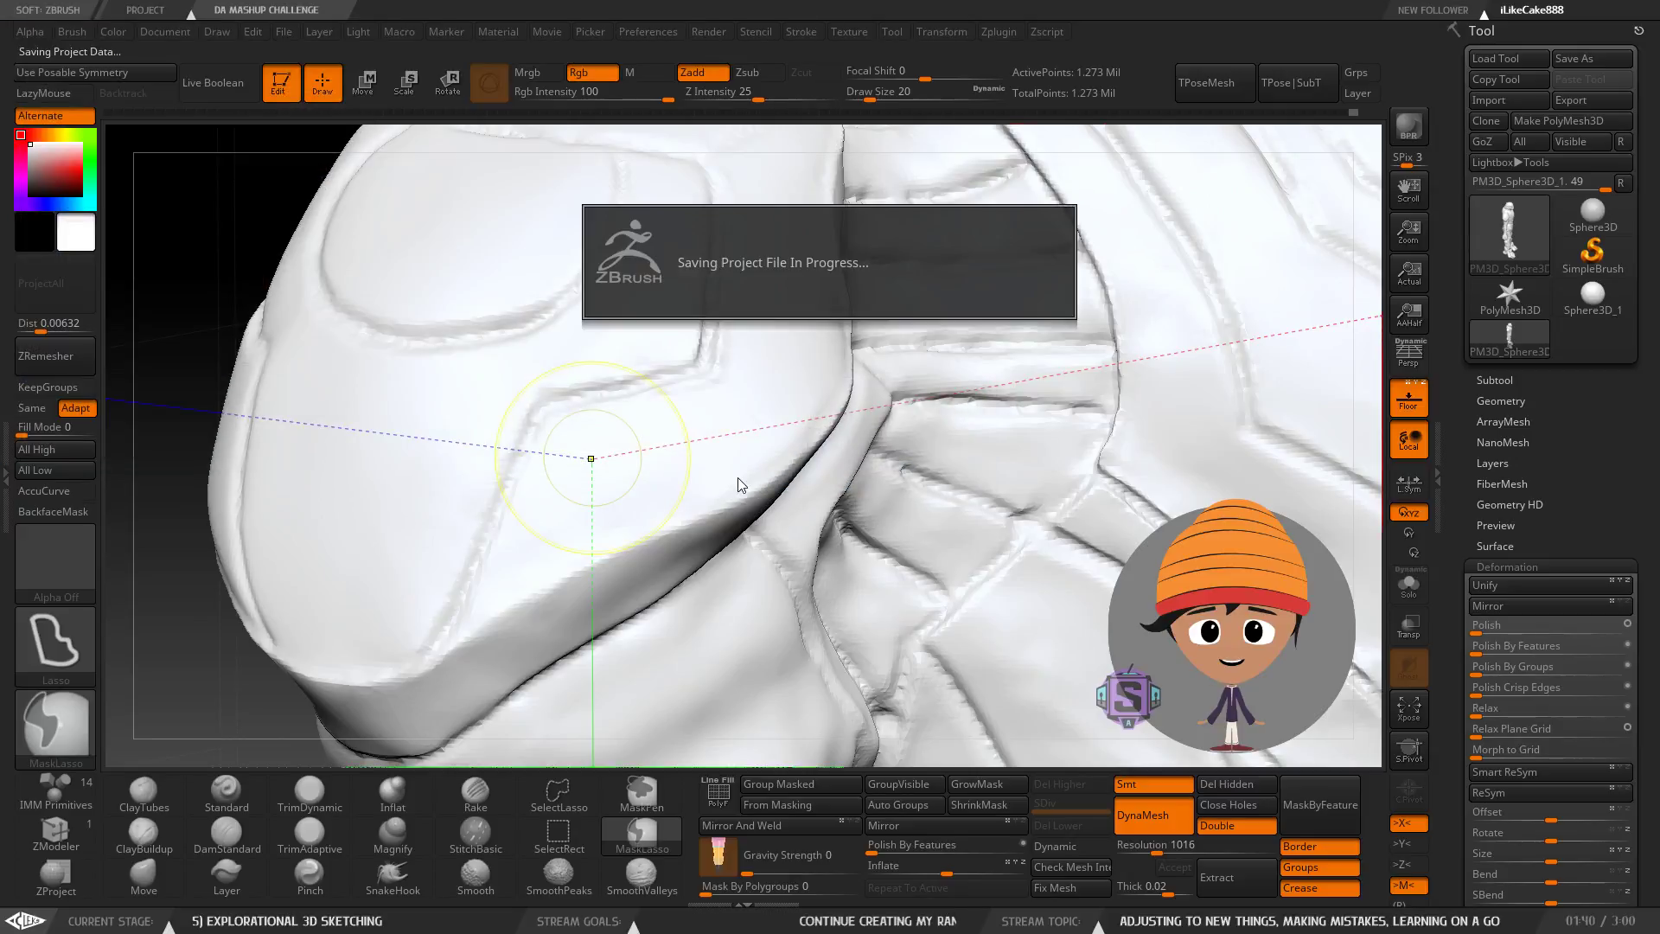
Set the draw size to 8 and switch to the DamStandard brush.
key("s")
left_click_drag(517, 558, 500, 557)
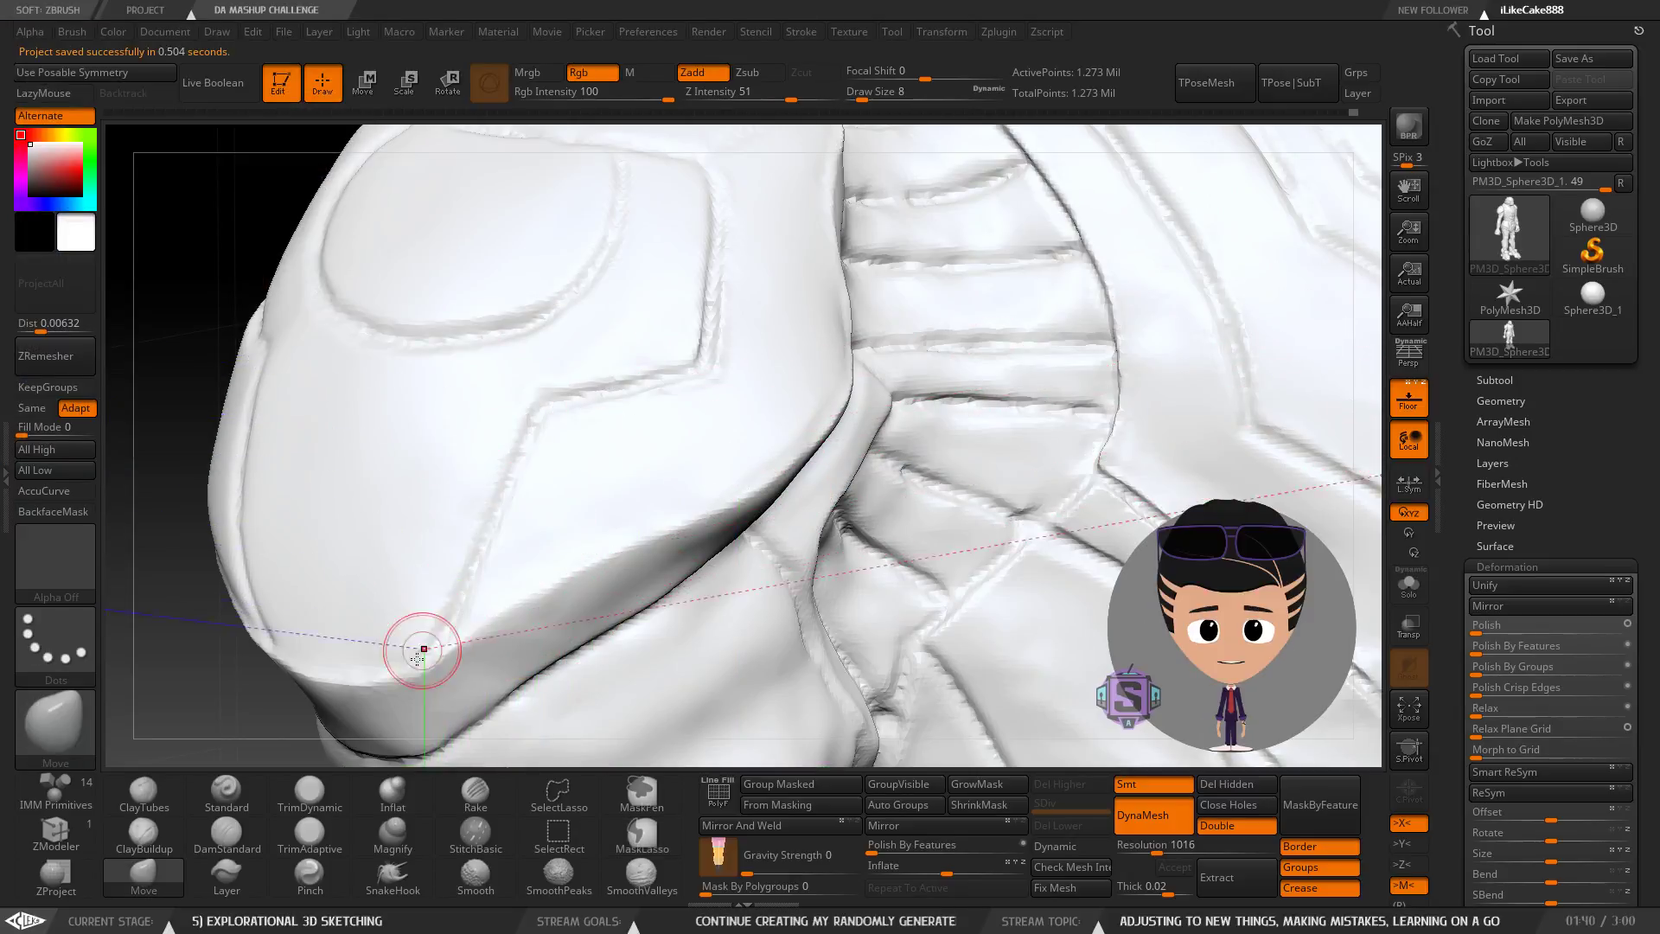
left_click(257, 837)
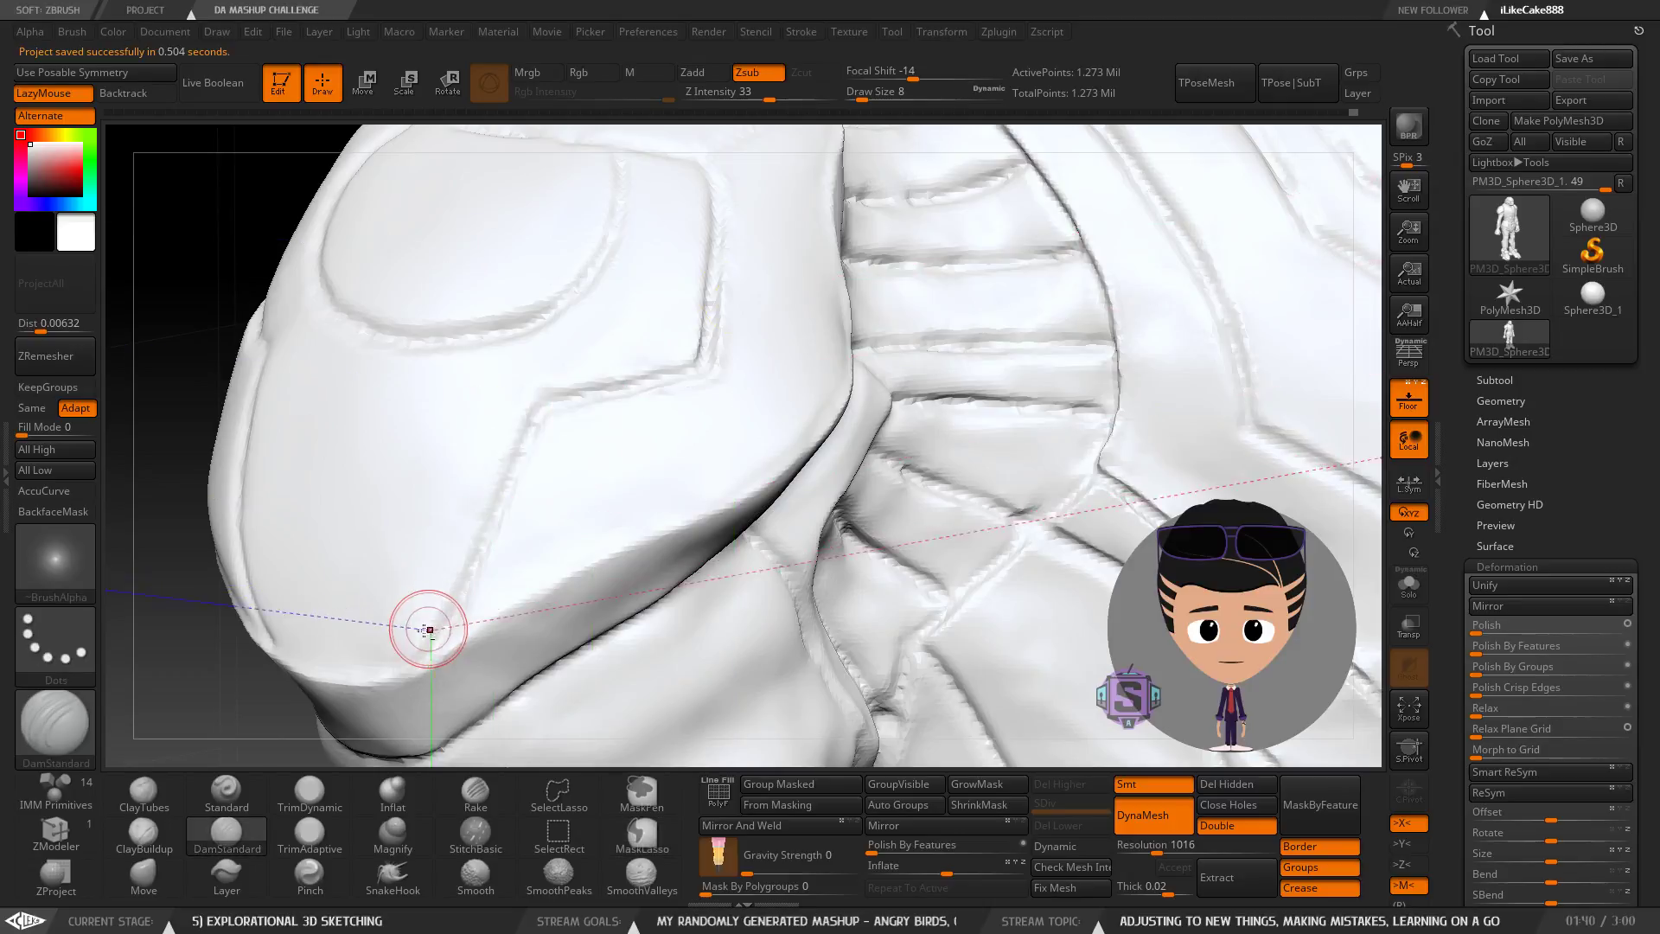
Try to carve a groove parallel to the angular panel seam on the lower shoulder armour with DamStandard.
left_click_drag(512, 434, 524, 421)
key("ctrl+z")
left_click_drag(409, 584, 501, 416)
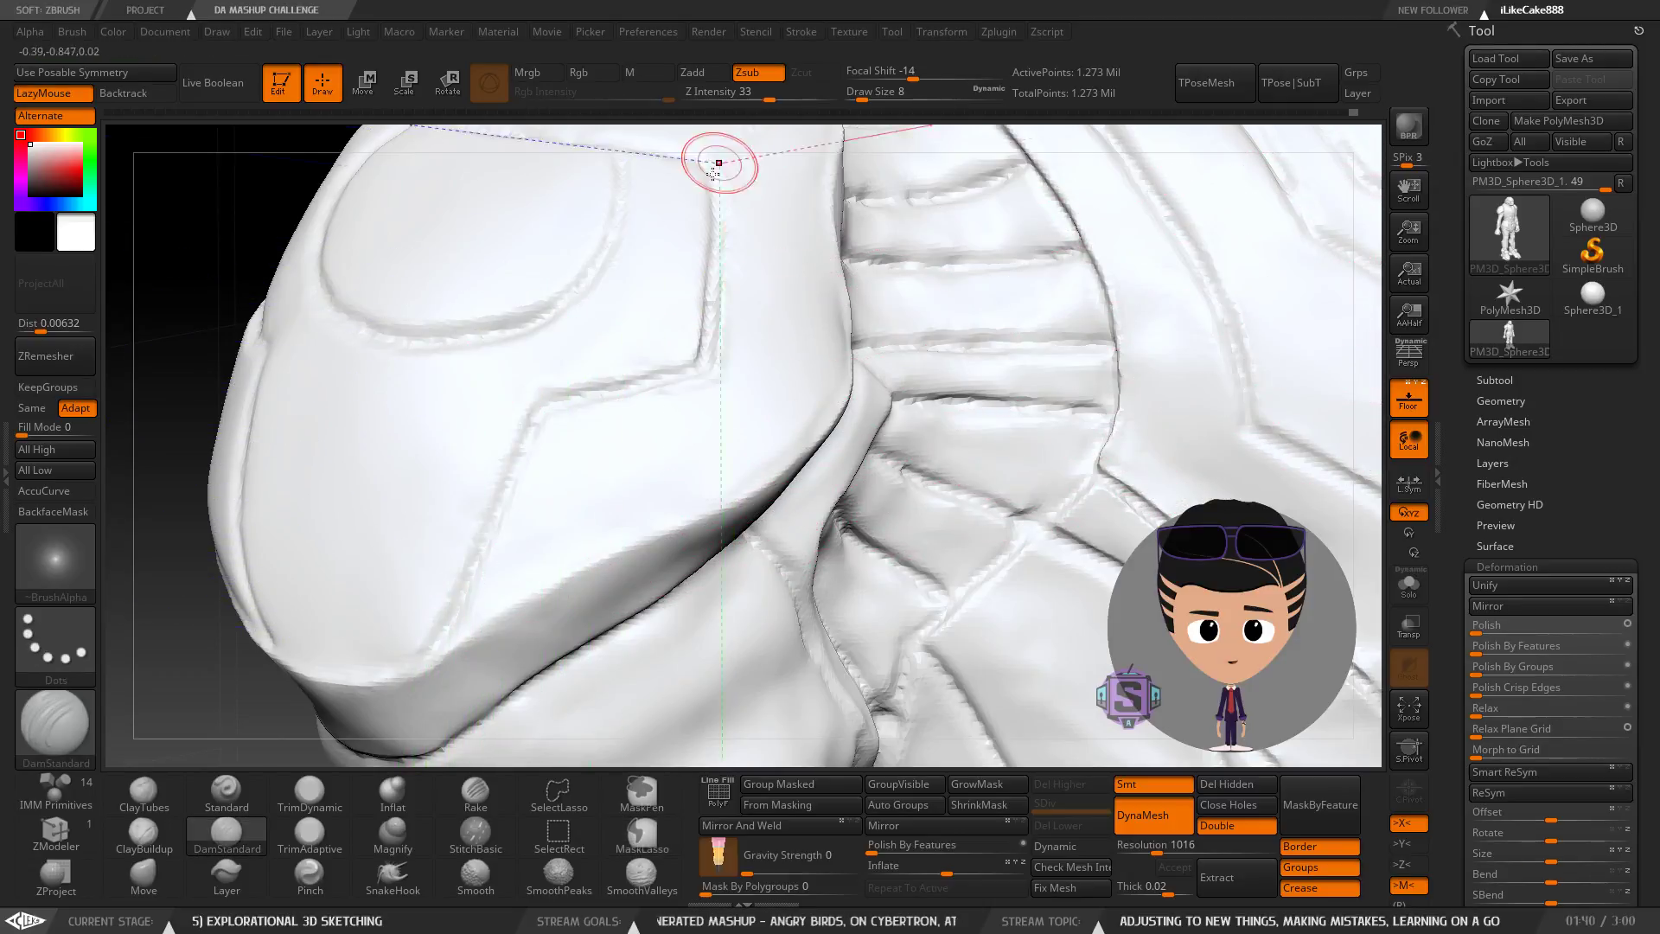
mouse_move(248, 359)
left_mouse_down()
mouse_move(256, 326)
mouse_move(212, 337)
left_mouse_up()
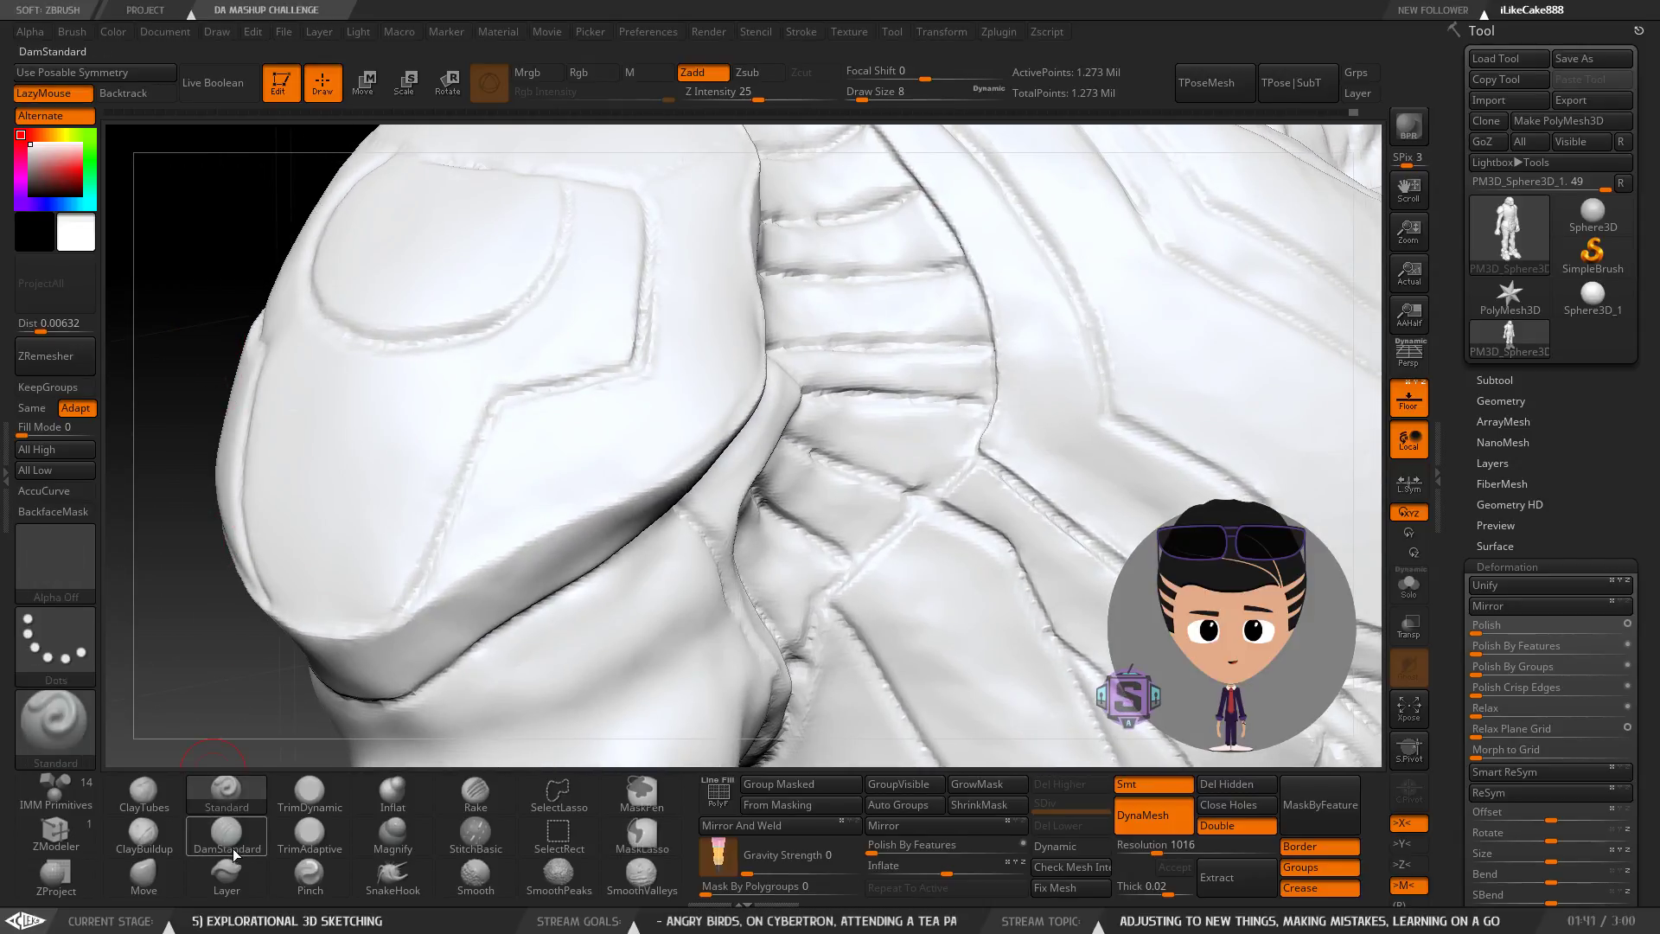
left_click_drag(529, 446, 680, 383)
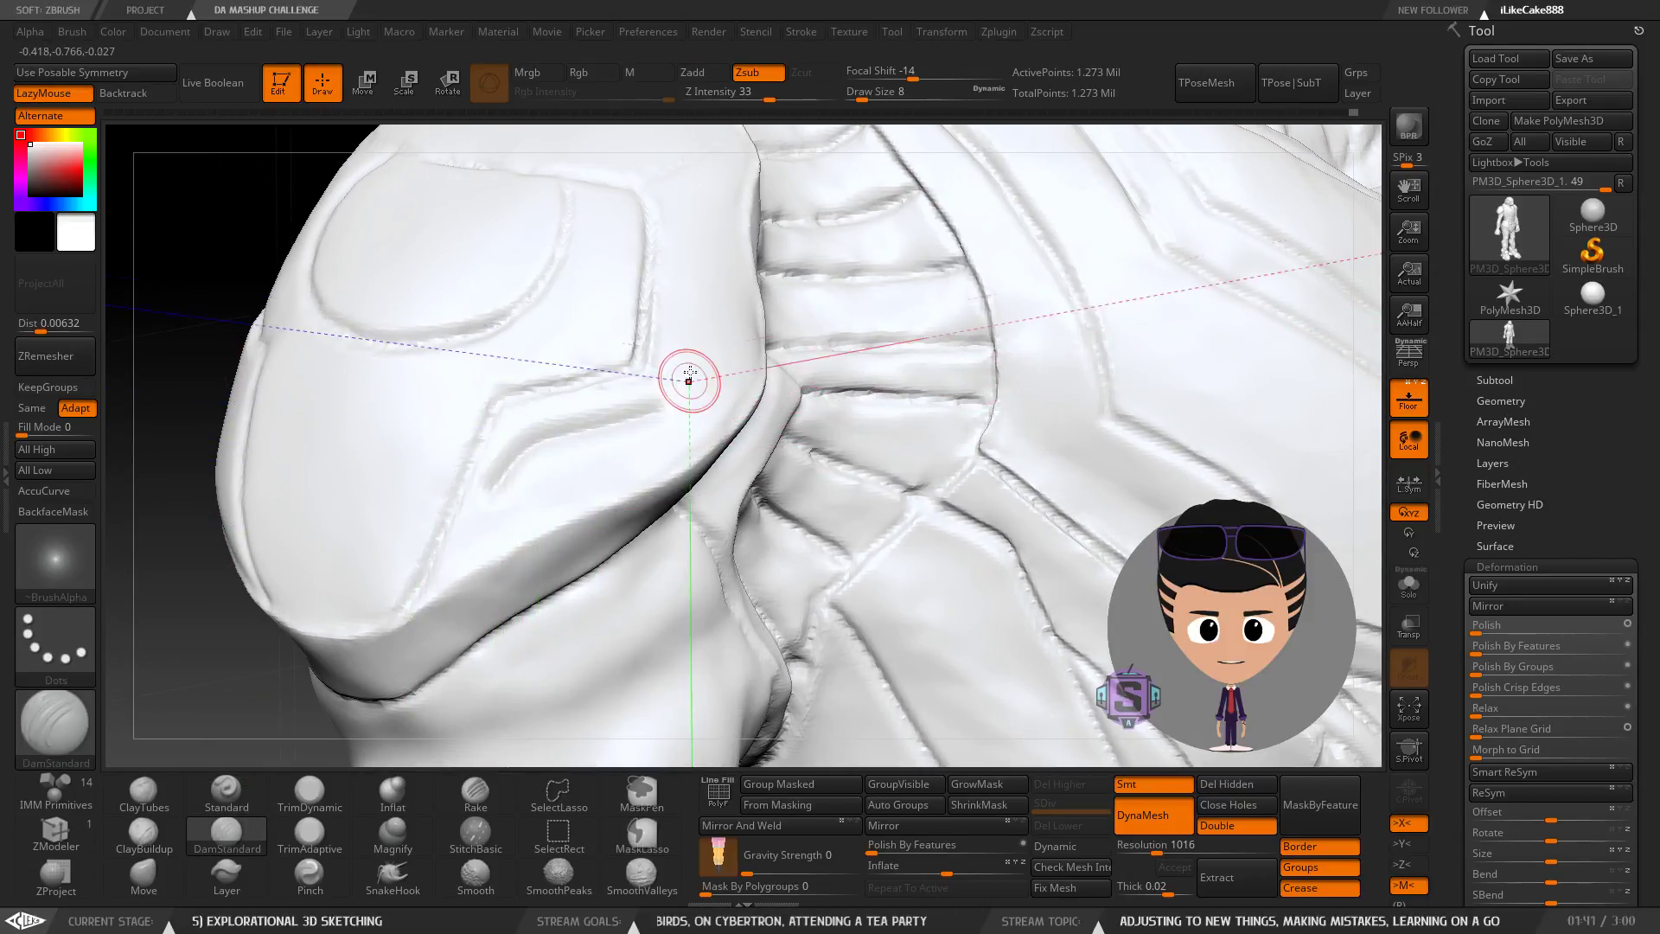
key("ctrl+z")
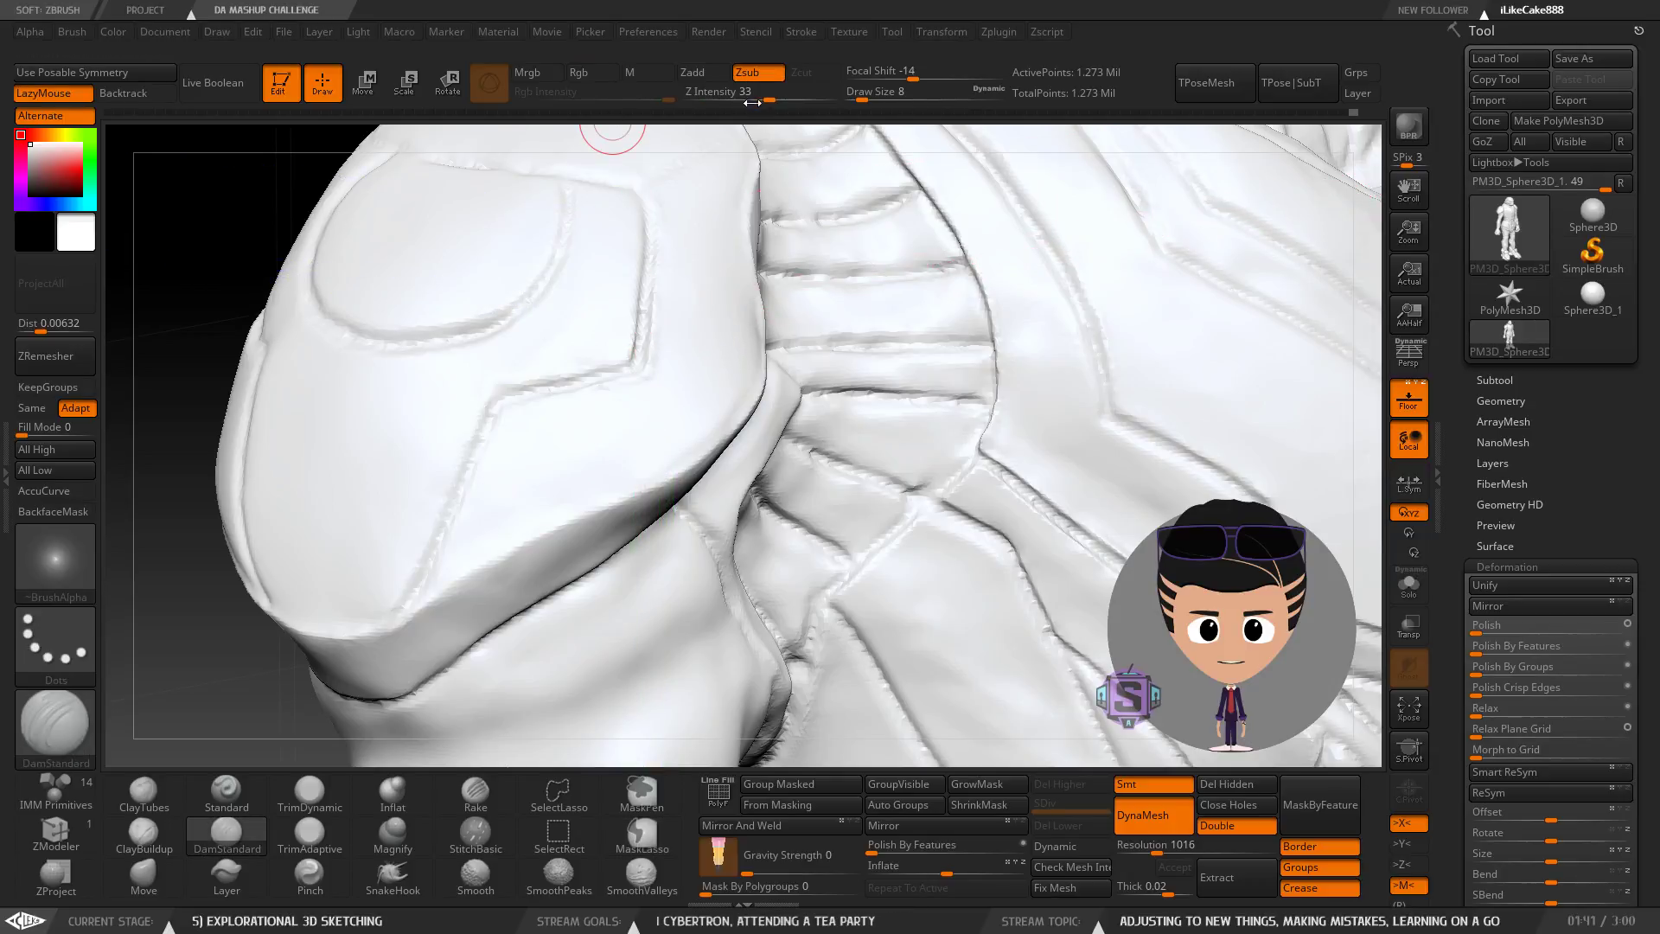
Set the DamStandard brush's Z Intensity to 30 and try a fresh groove beneath the angular seam corner.
left_click_drag(767, 99, 766, 99)
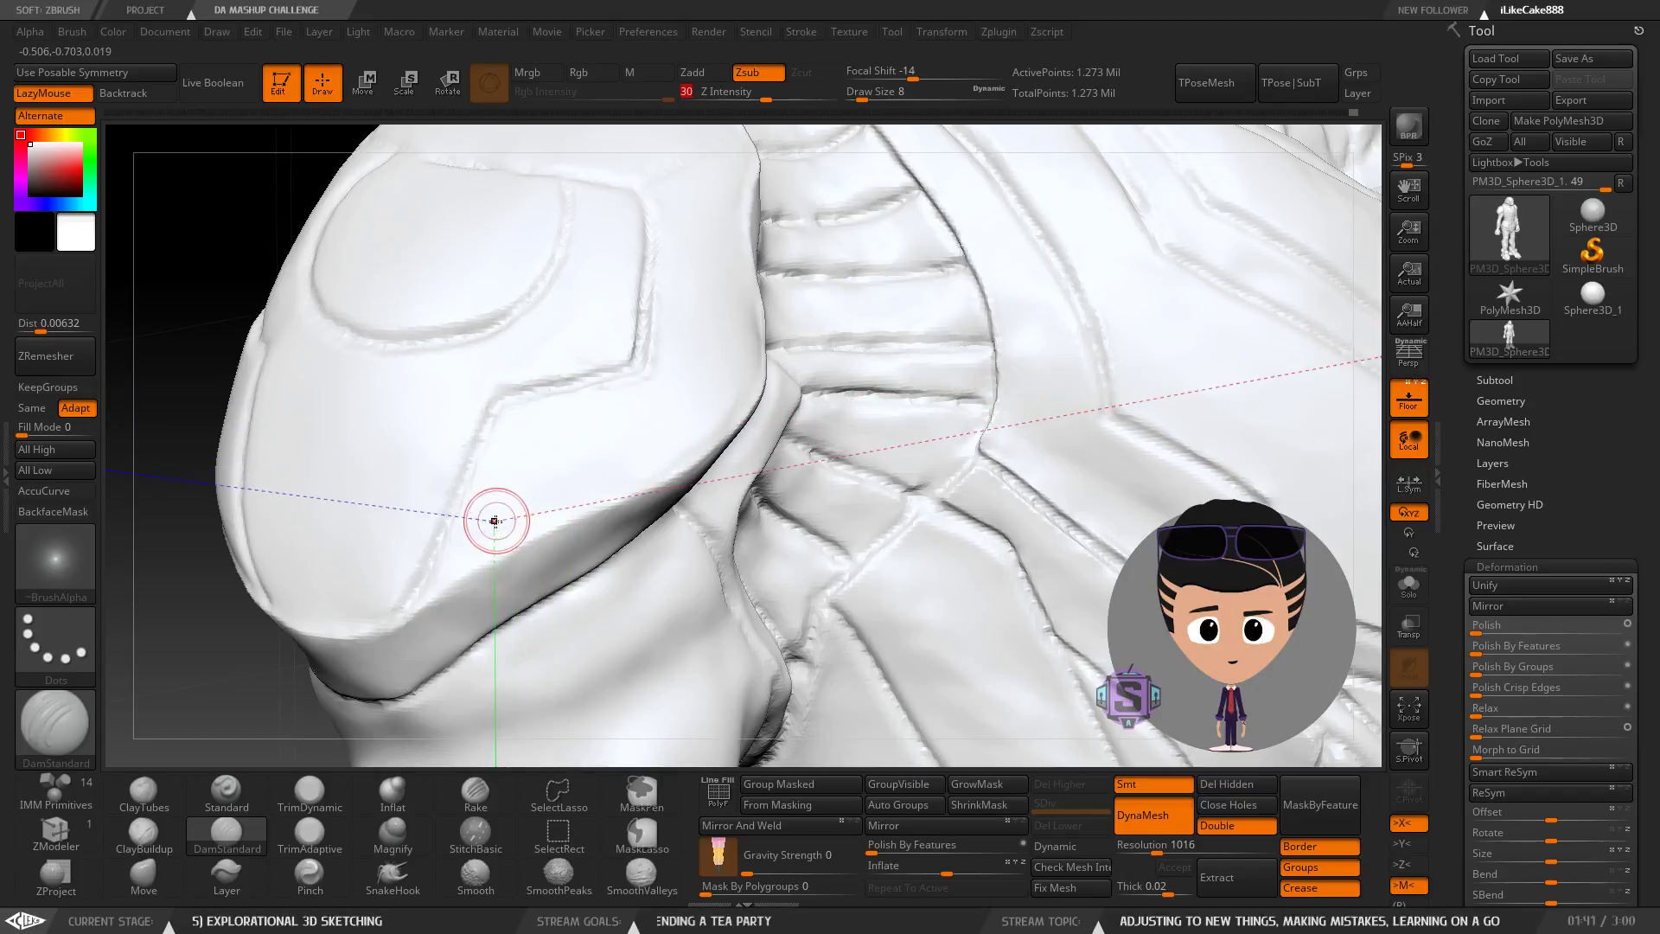
key("ctrl")
key("ctrl+z")
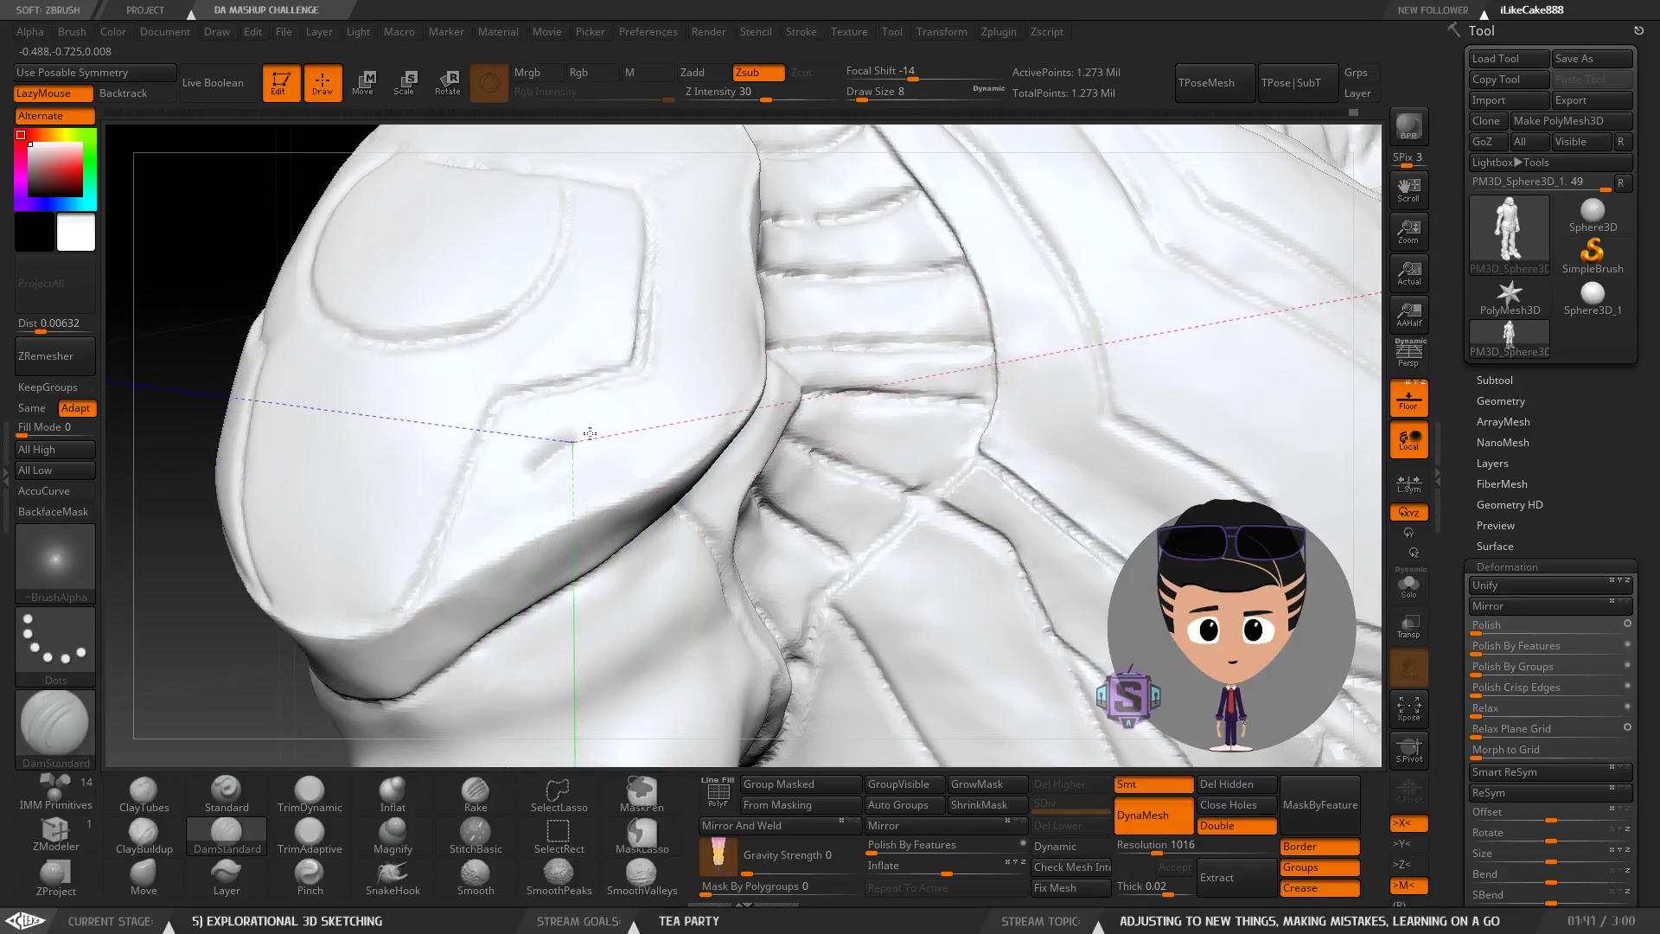
left_click_drag(590, 433, 661, 399)
key("ctrl+z")
Try a small C-shaped groove on the lower centre panel beneath the round inset with DamStandard.
right_click_drag(648, 366, 638, 349, "ctrl")
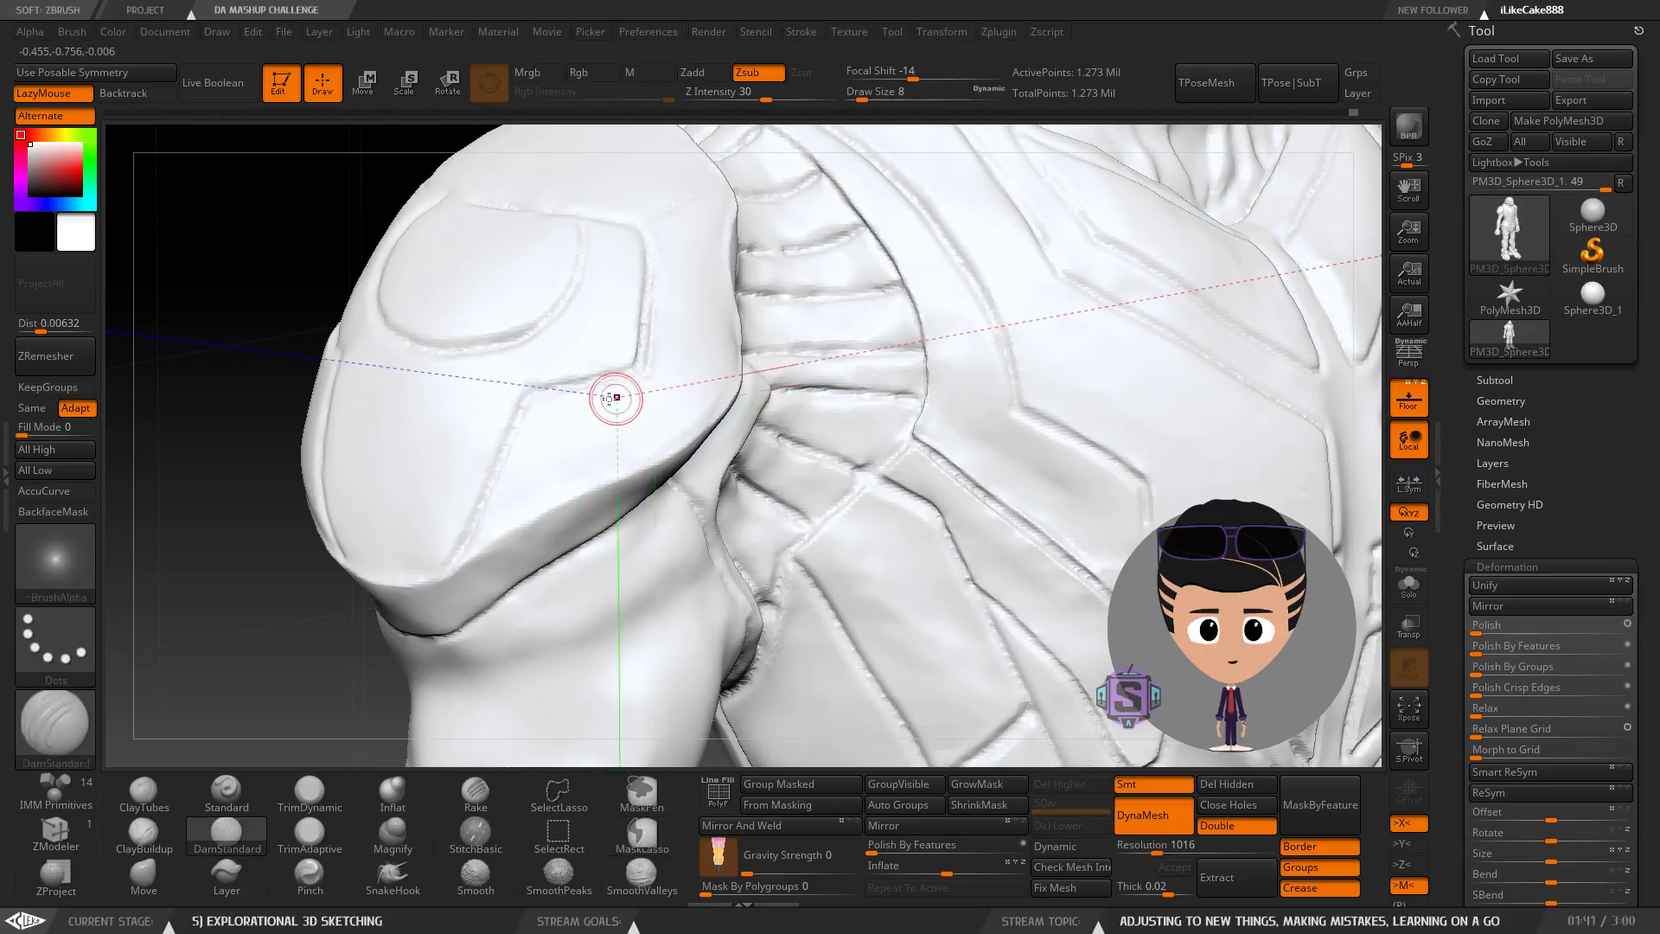
key("space")
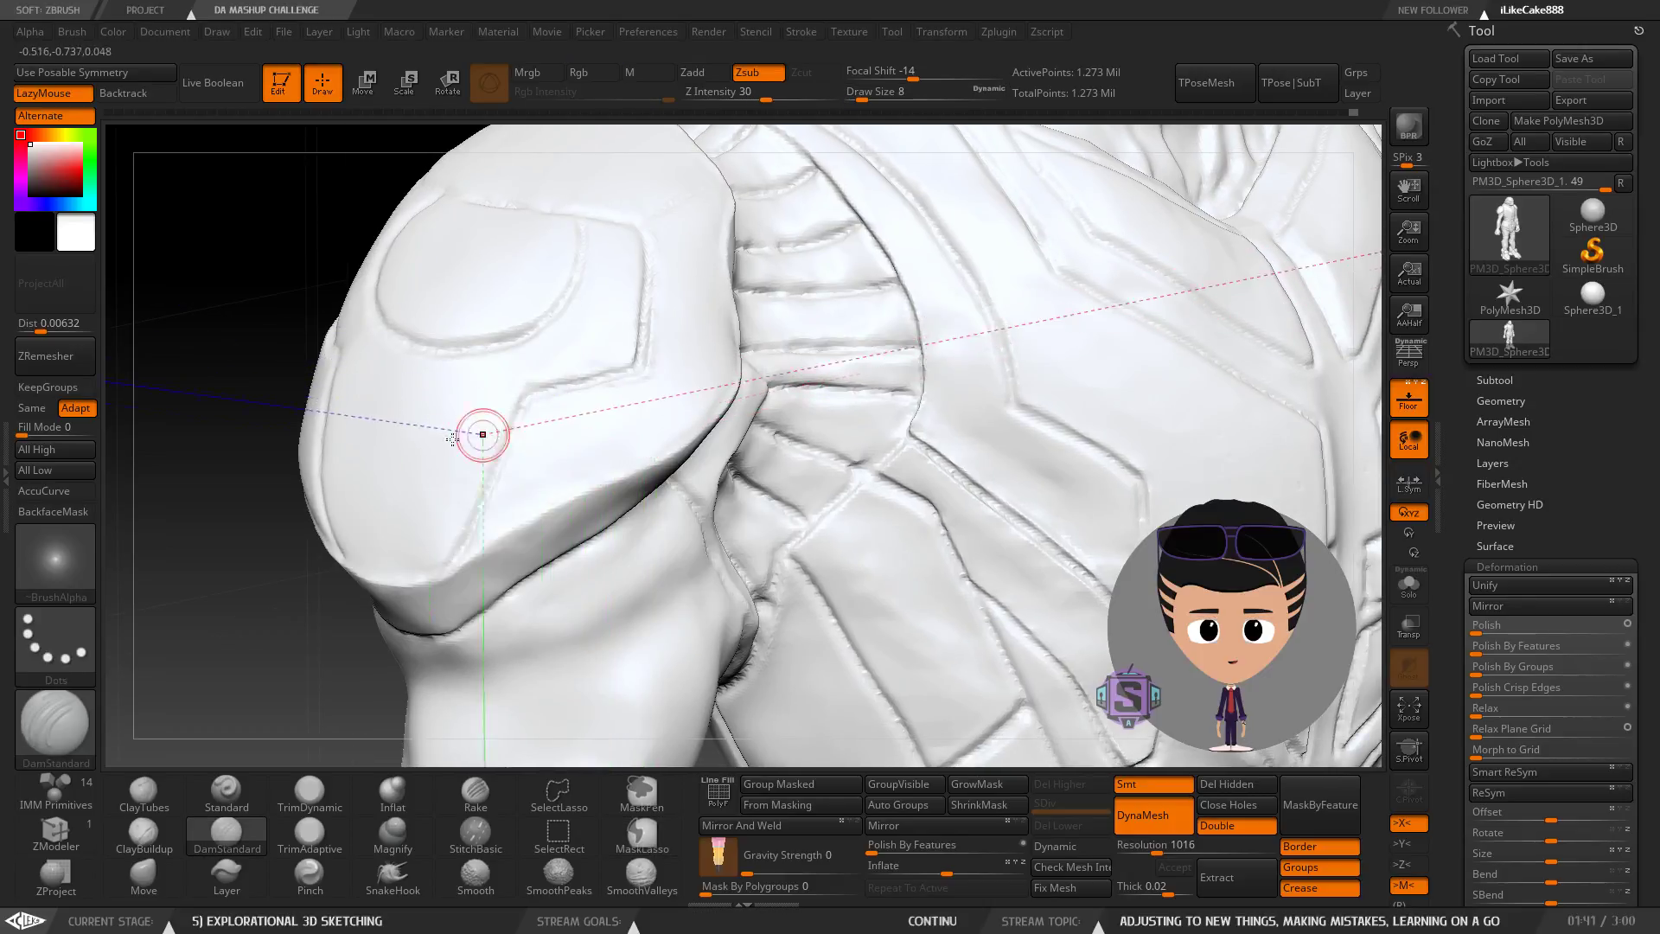
key("ctrl+z")
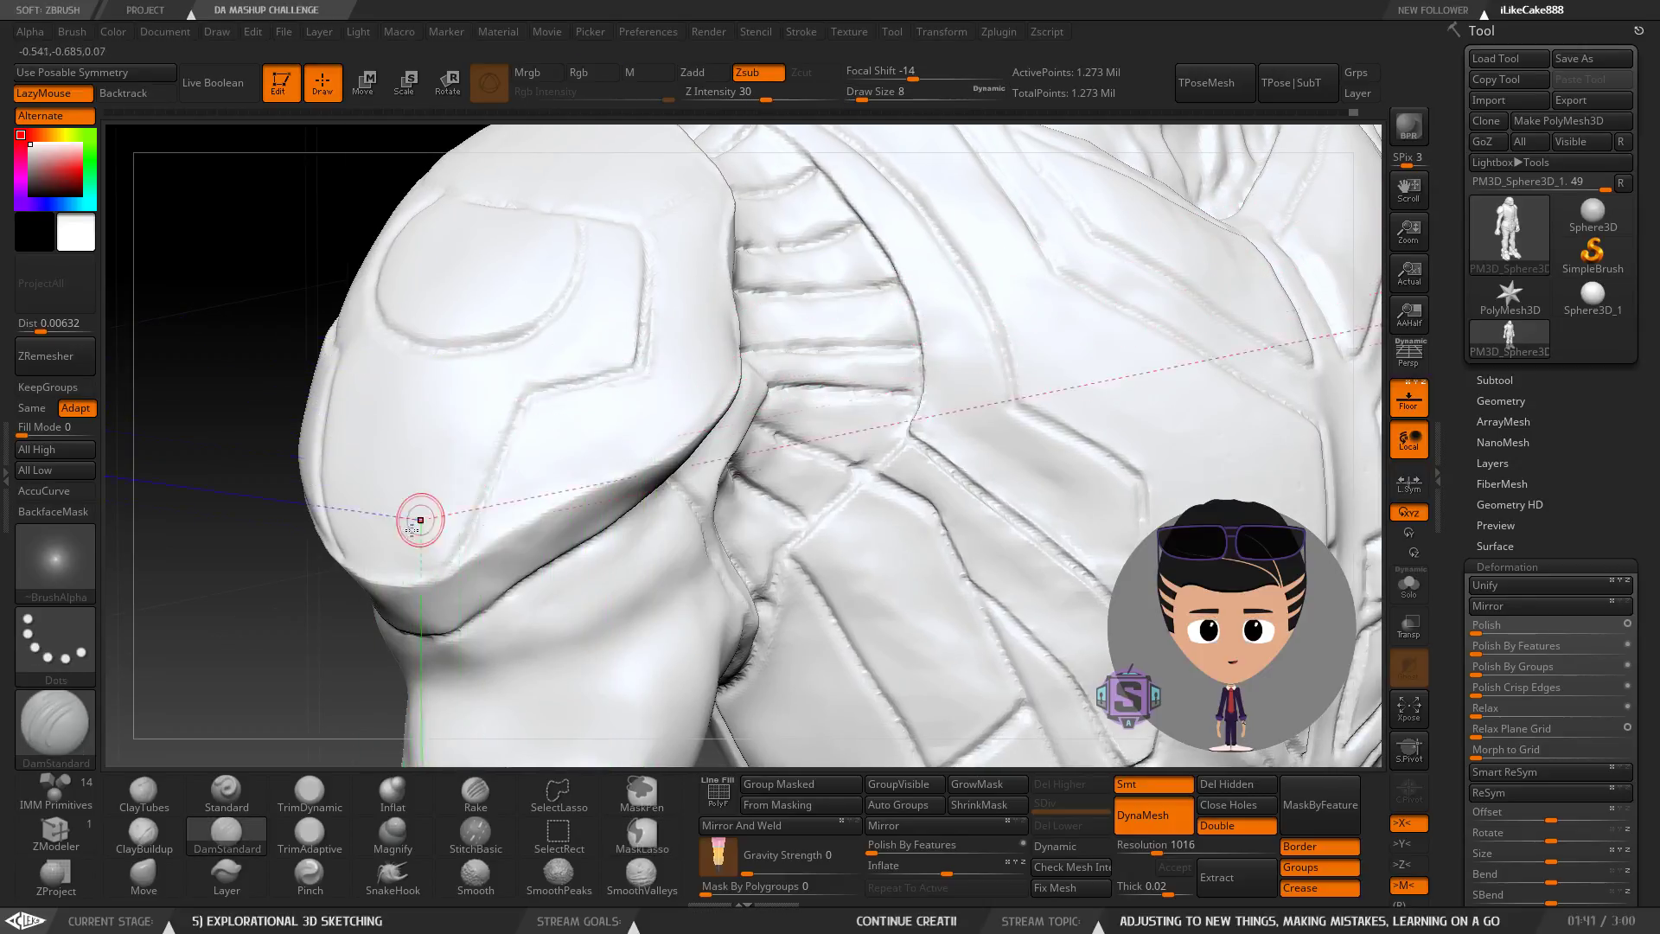
right_click_drag(452, 396, 494, 482, "ctrl")
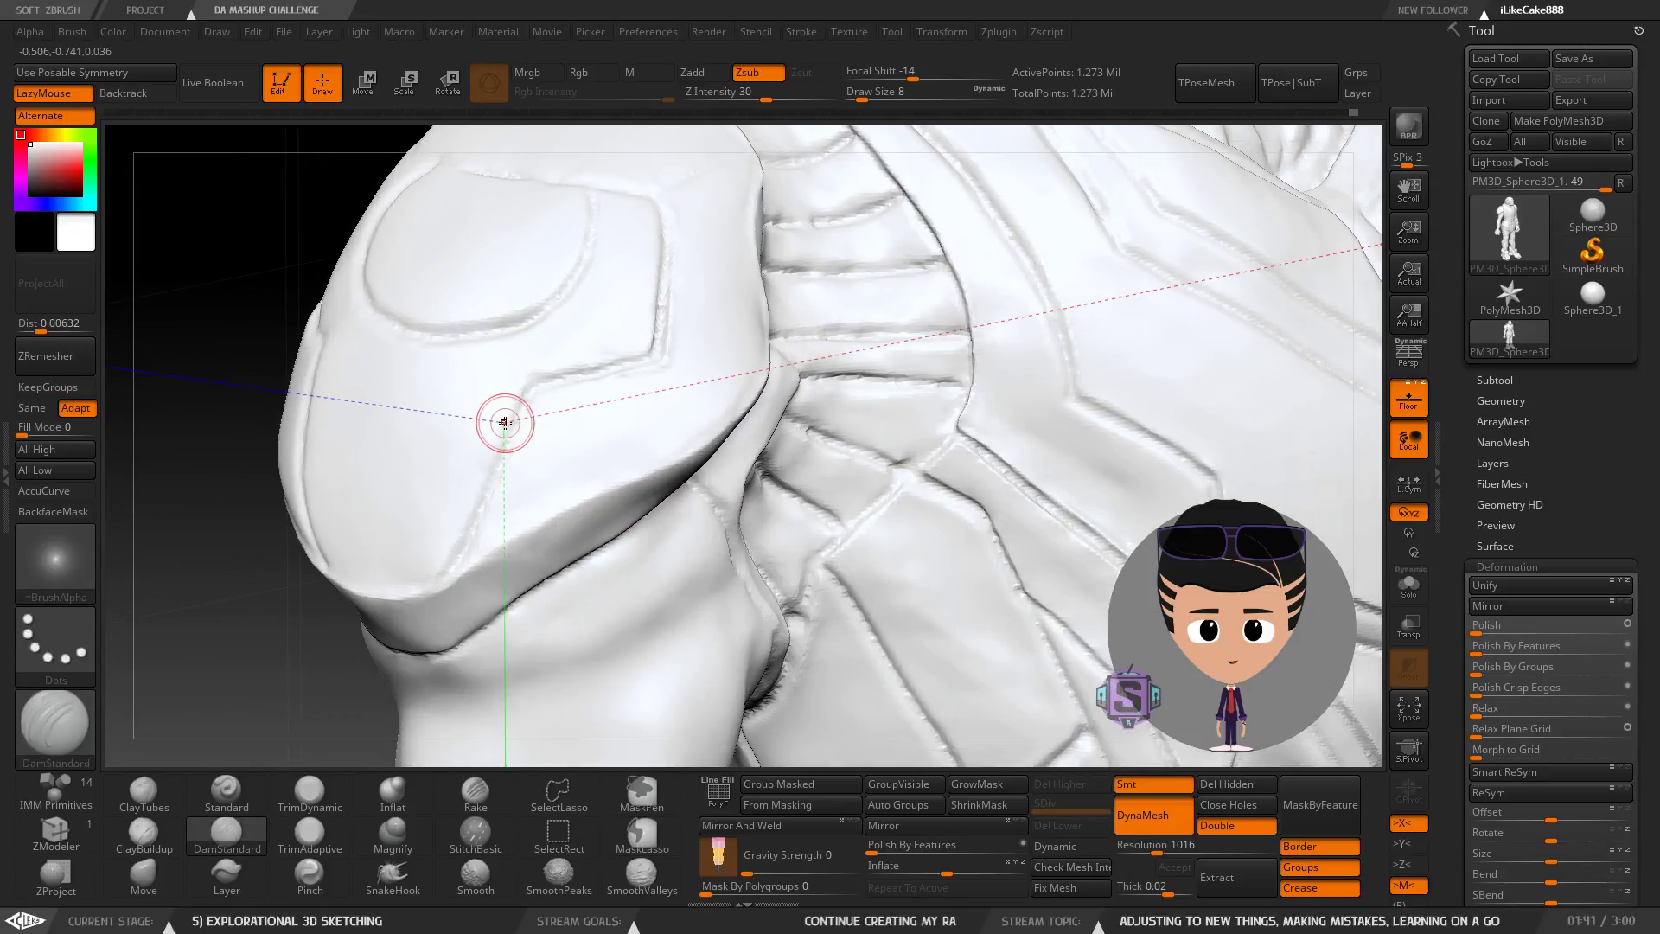
right_click_drag(519, 311, 555, 384, "alt")
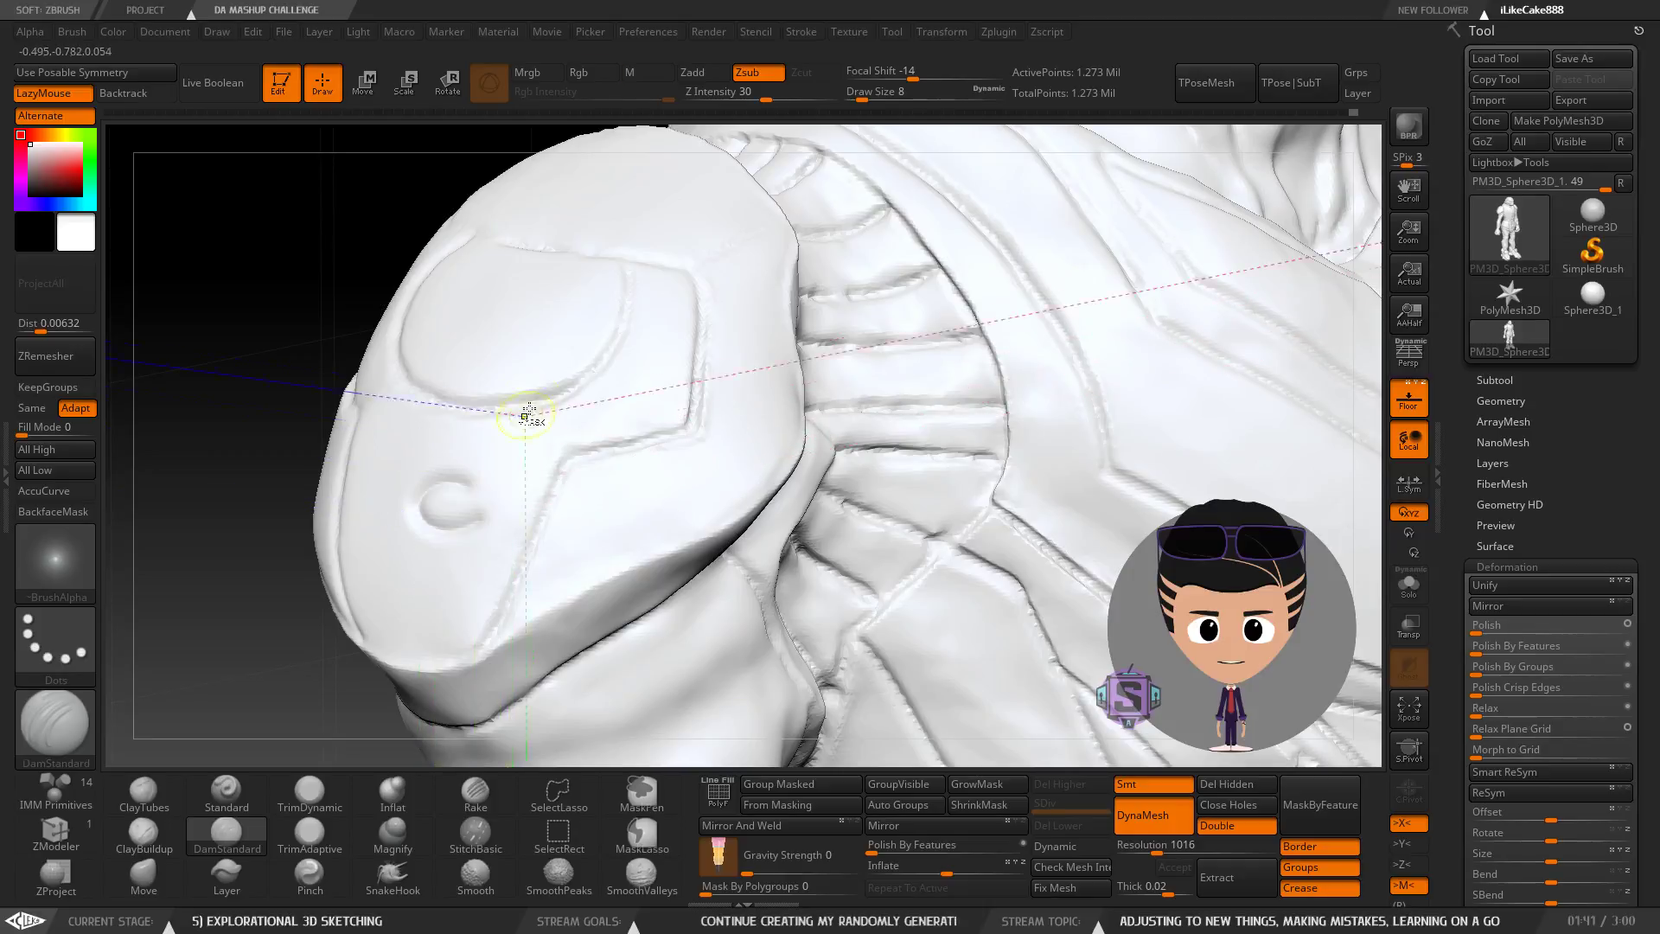
mouse_move(574, 522)
right_mouse_down()
mouse_move(561, 532)
mouse_move(615, 534)
right_mouse_up()
Try a long curved groove down the lower centre panel, inside its side seam, with DamStandard.
key("space")
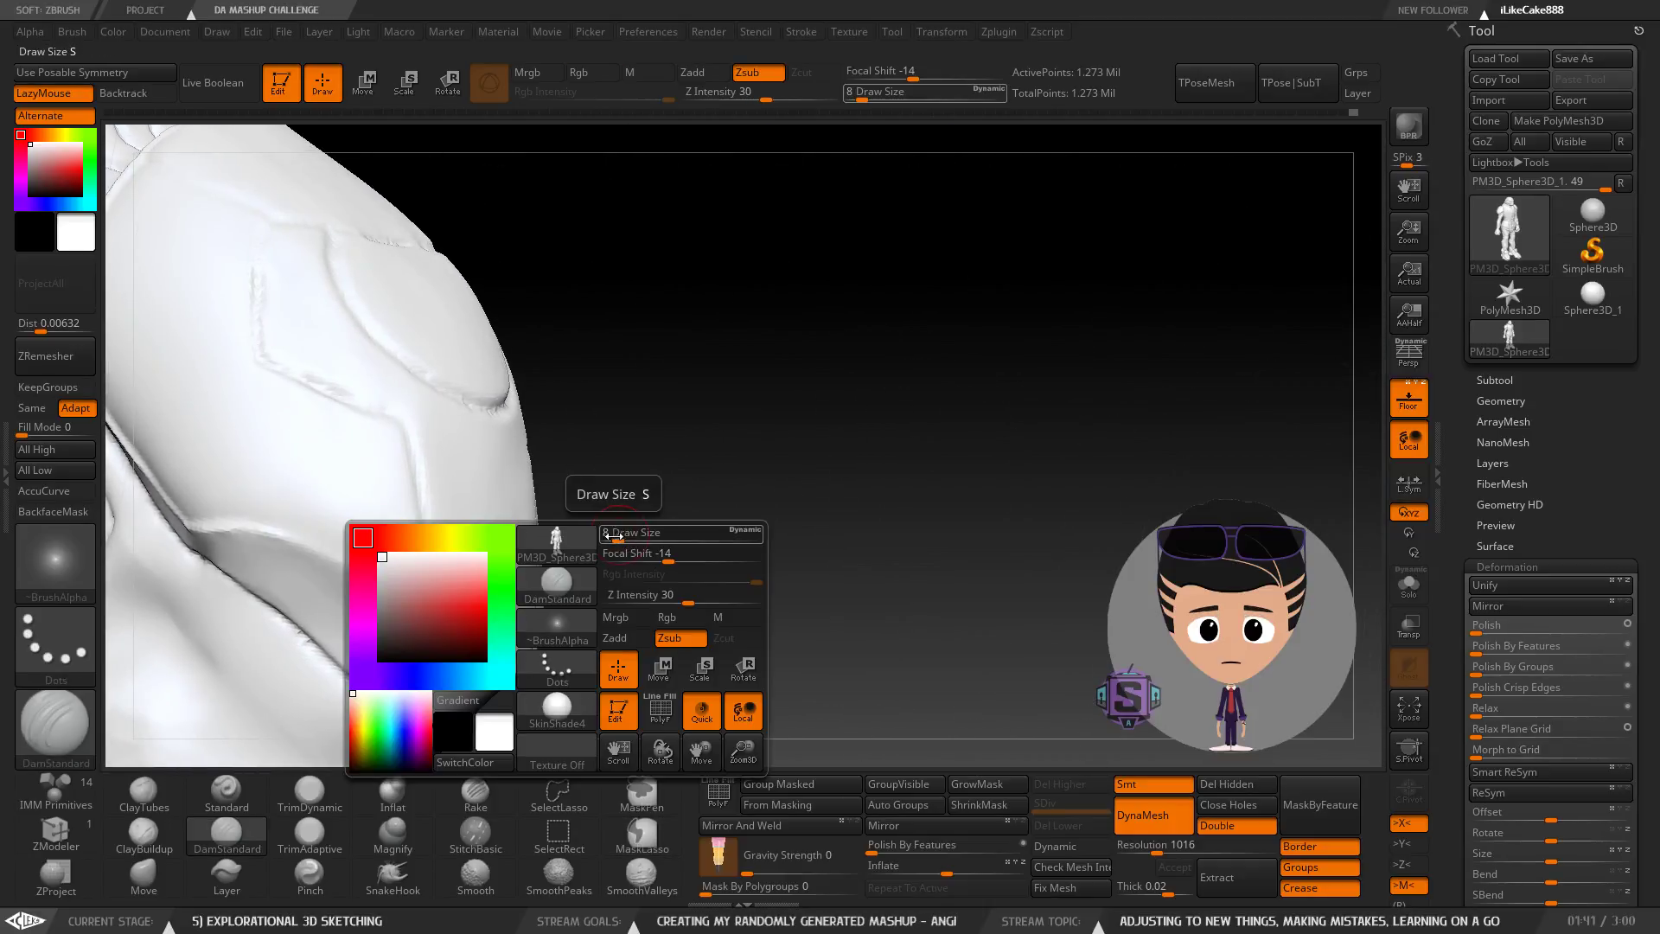
right_click_drag(518, 491, 510, 503)
key("space")
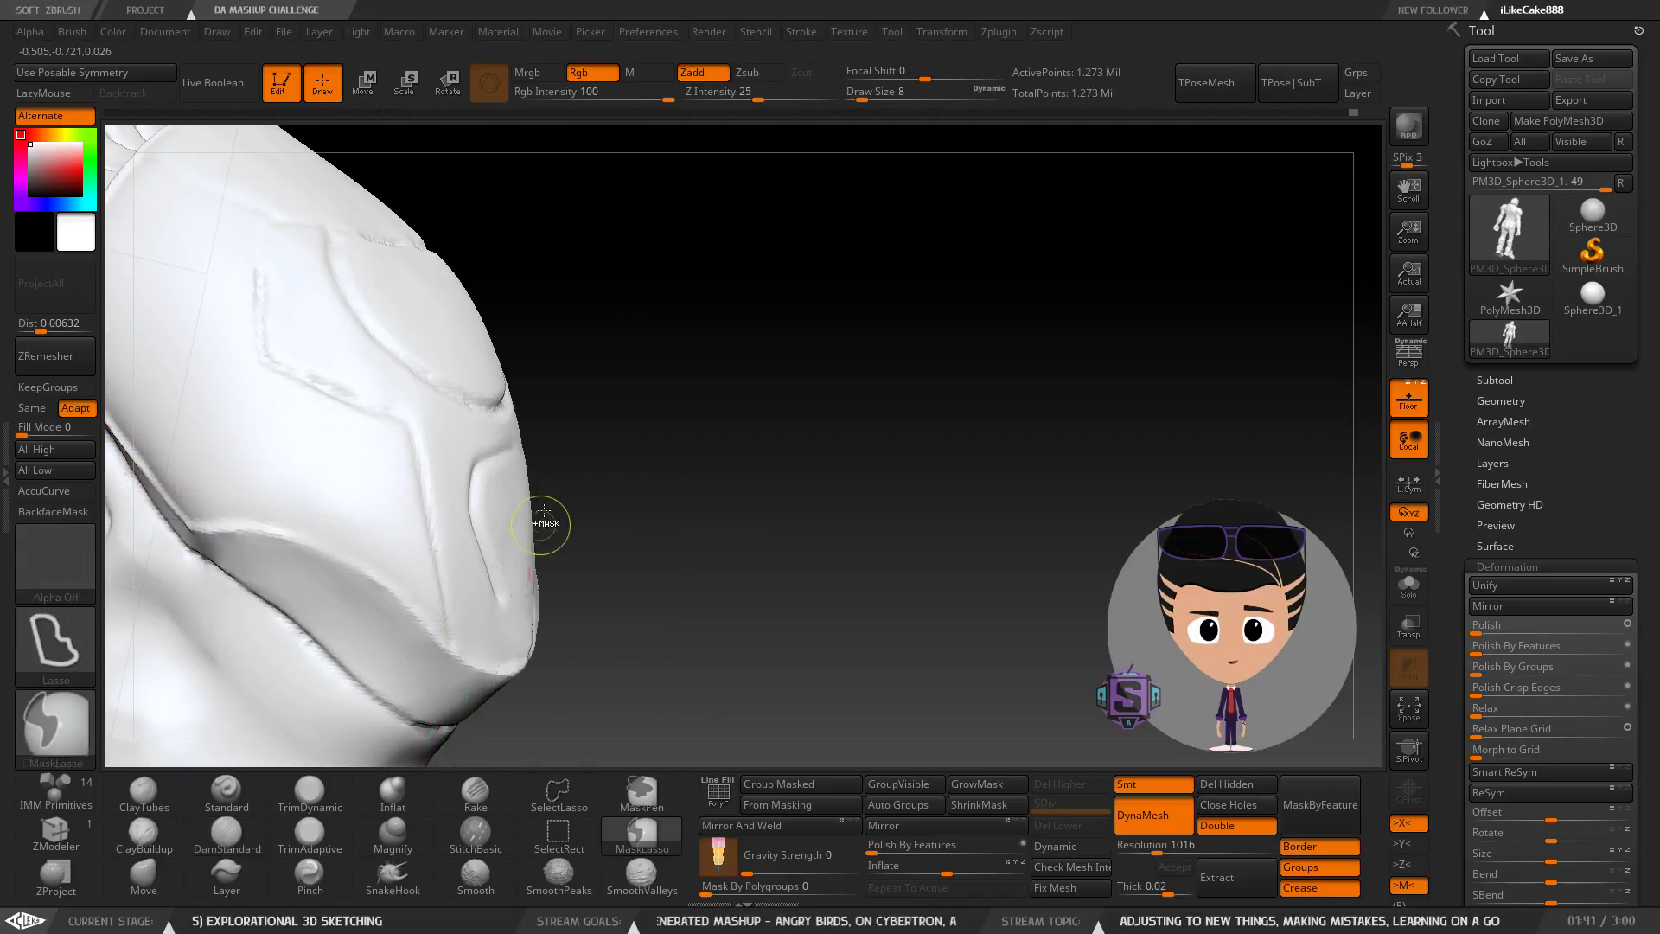
left_click_drag(497, 598, 503, 616)
key("ctrl+z")
Try horseshoe-shaped and curled grooves on the lower centre panel, undoing each attempt.
mouse_move(574, 408)
right_mouse_down()
mouse_move(537, 515)
mouse_move(515, 484)
right_mouse_up()
left_click_drag(514, 564, 419, 538)
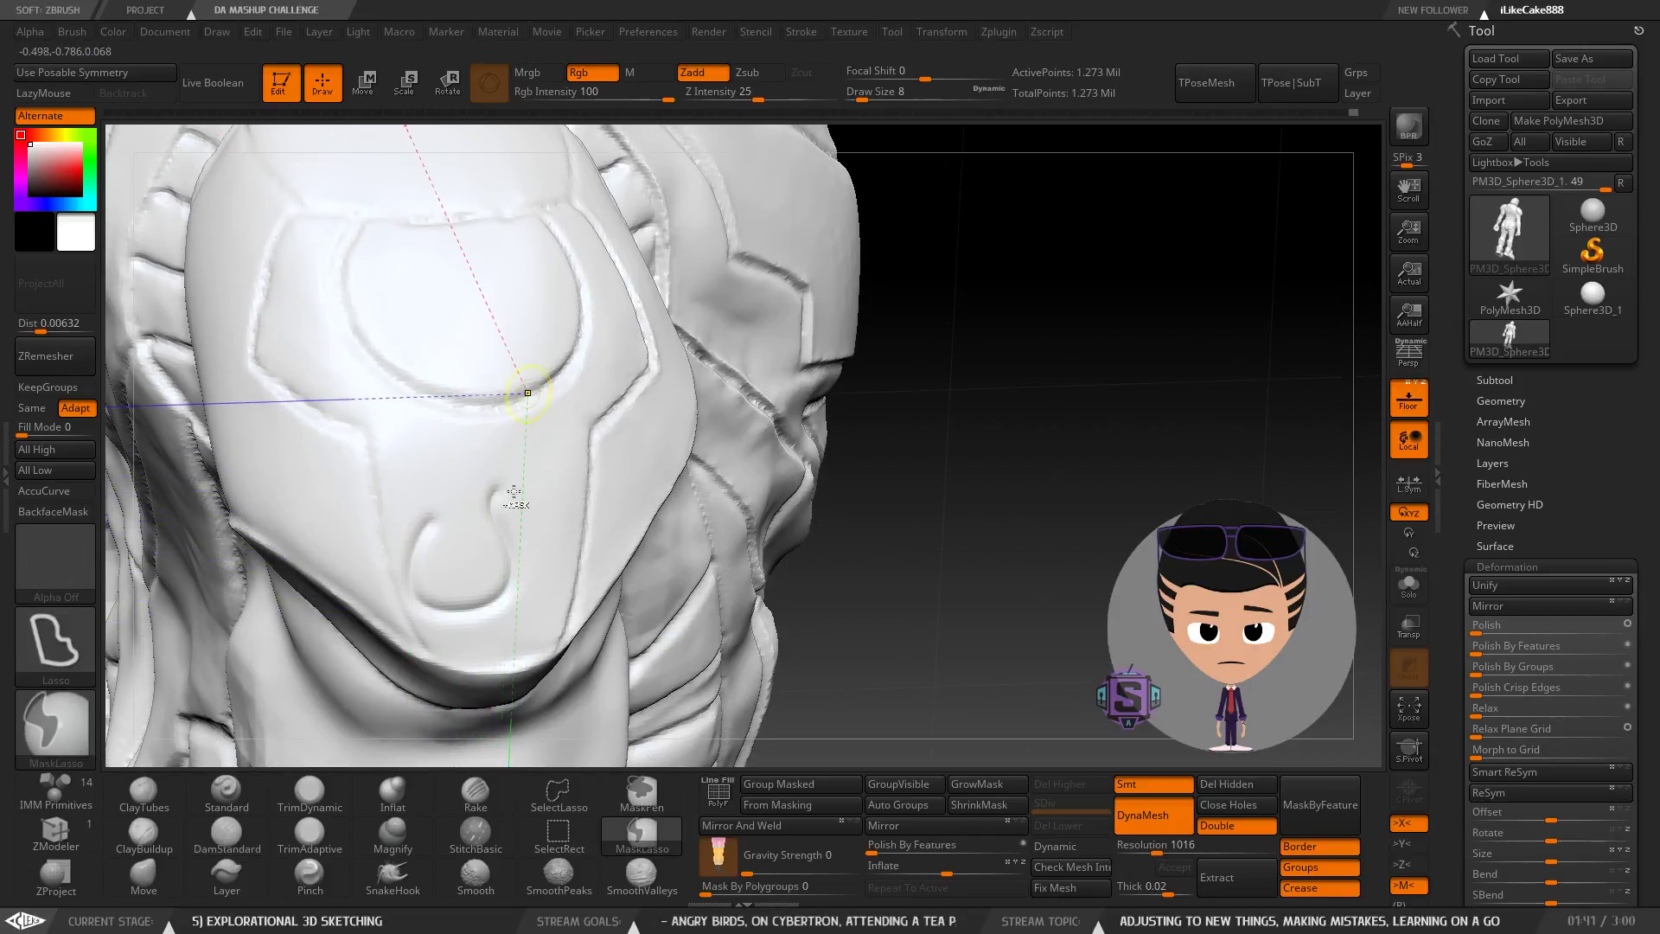
key("ctrl+z")
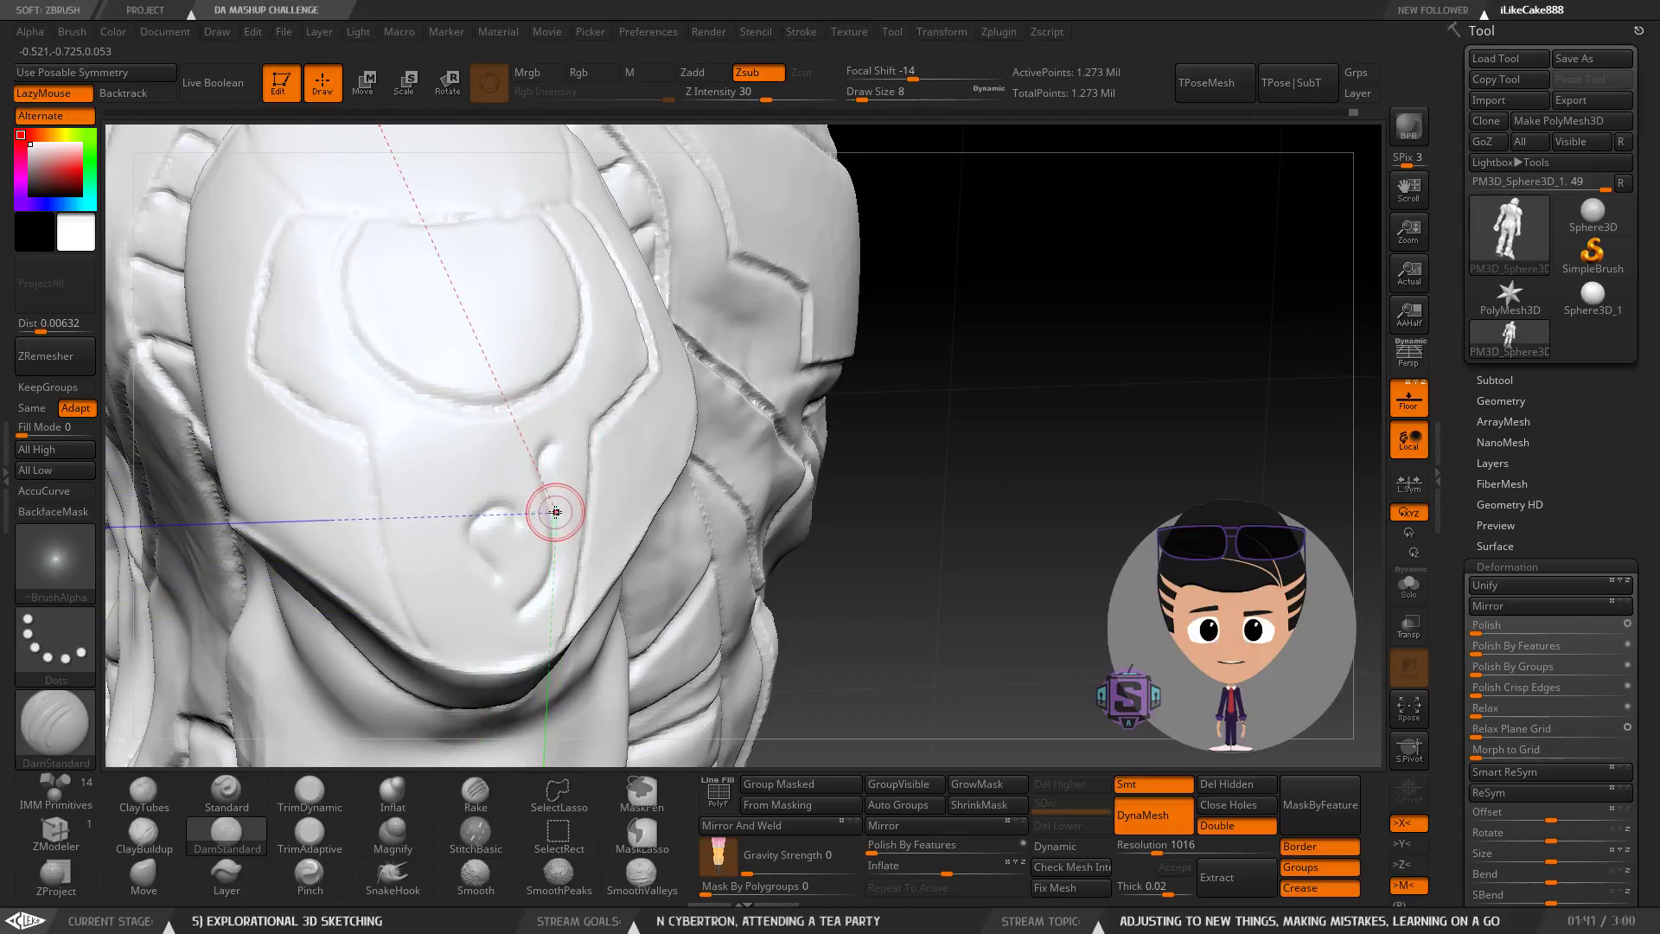
key("ctrl+z")
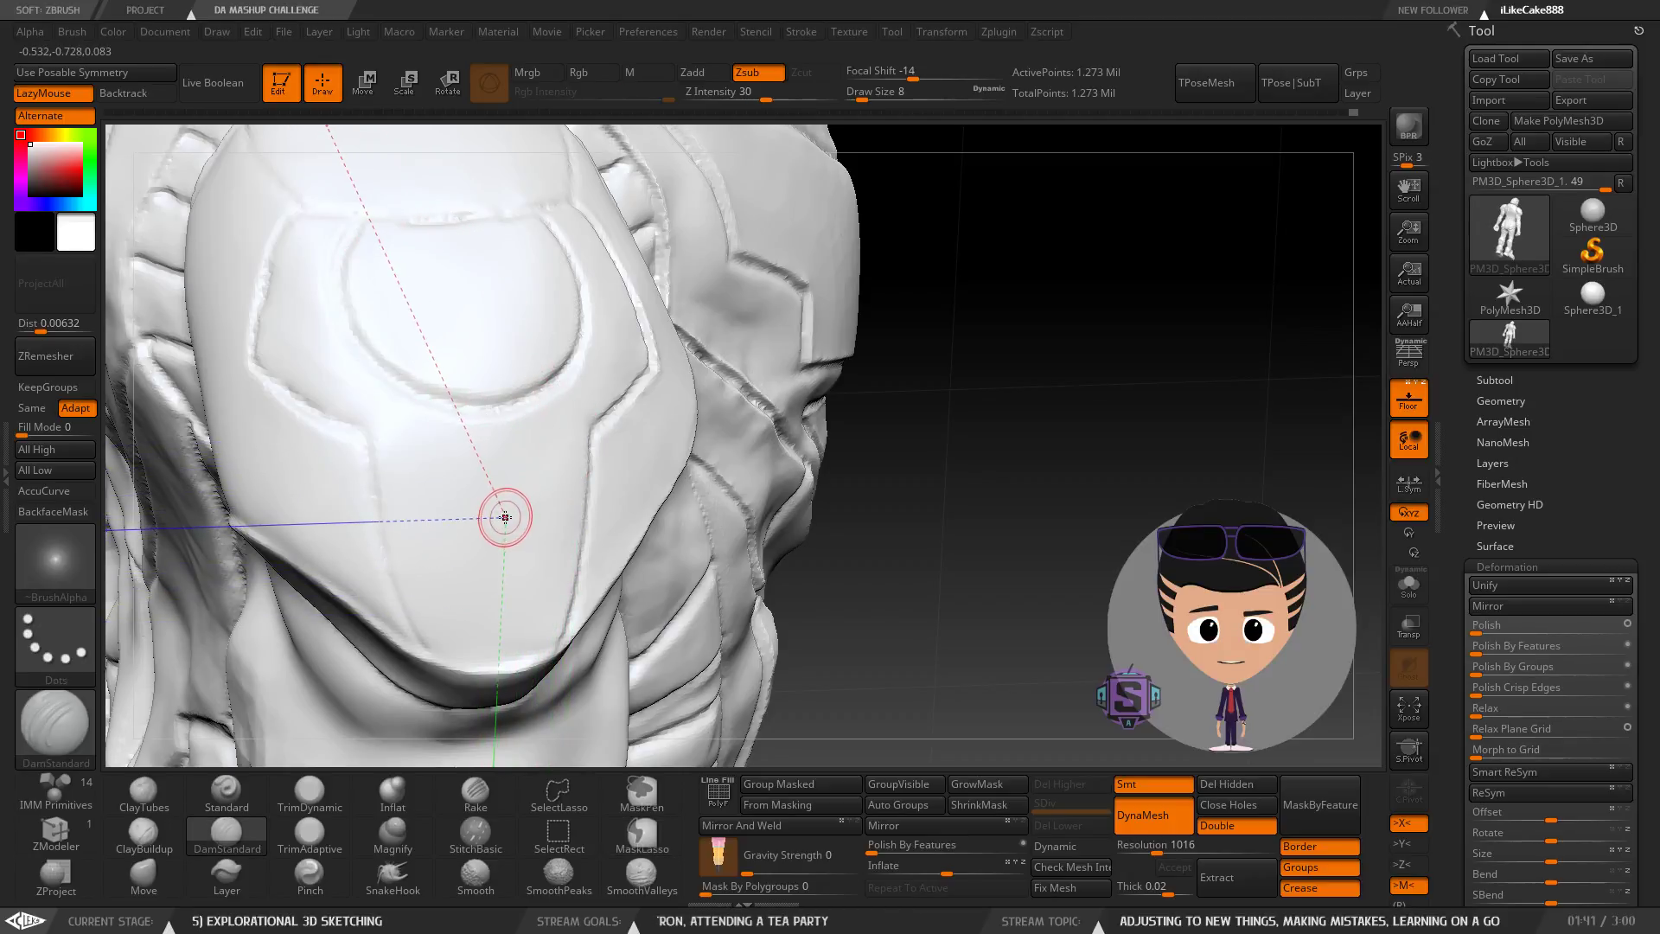
Try a short curved groove on the lower centre panel beneath the round inset with DamStandard.
right_click_drag(525, 502, 519, 490)
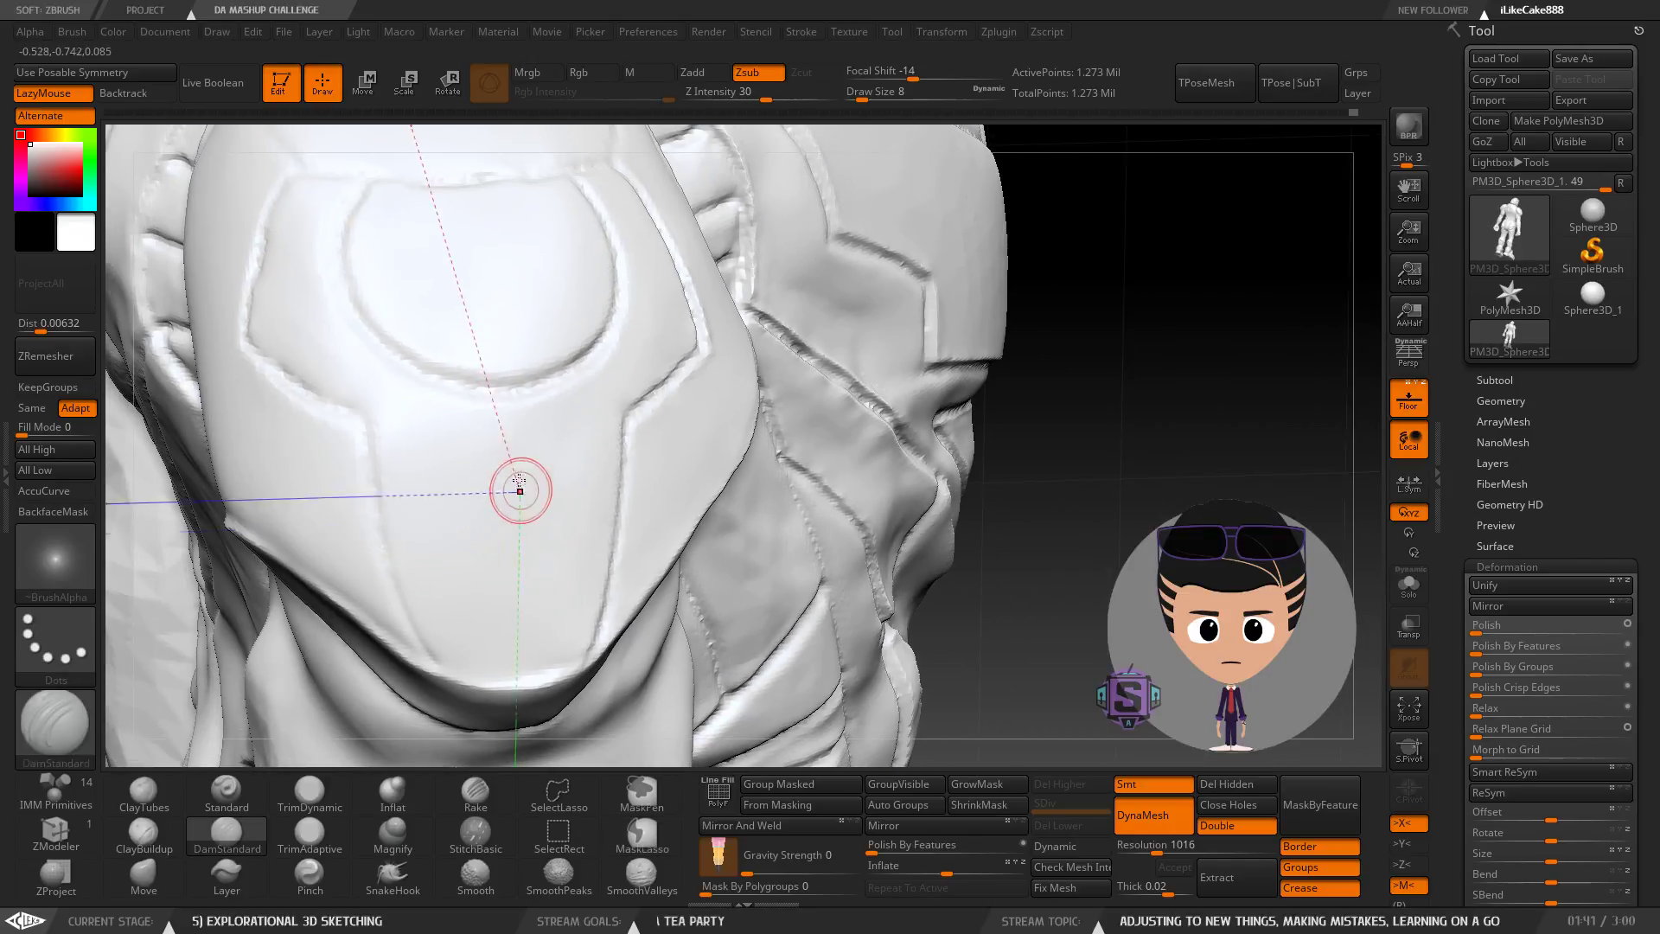
left_click(52, 93)
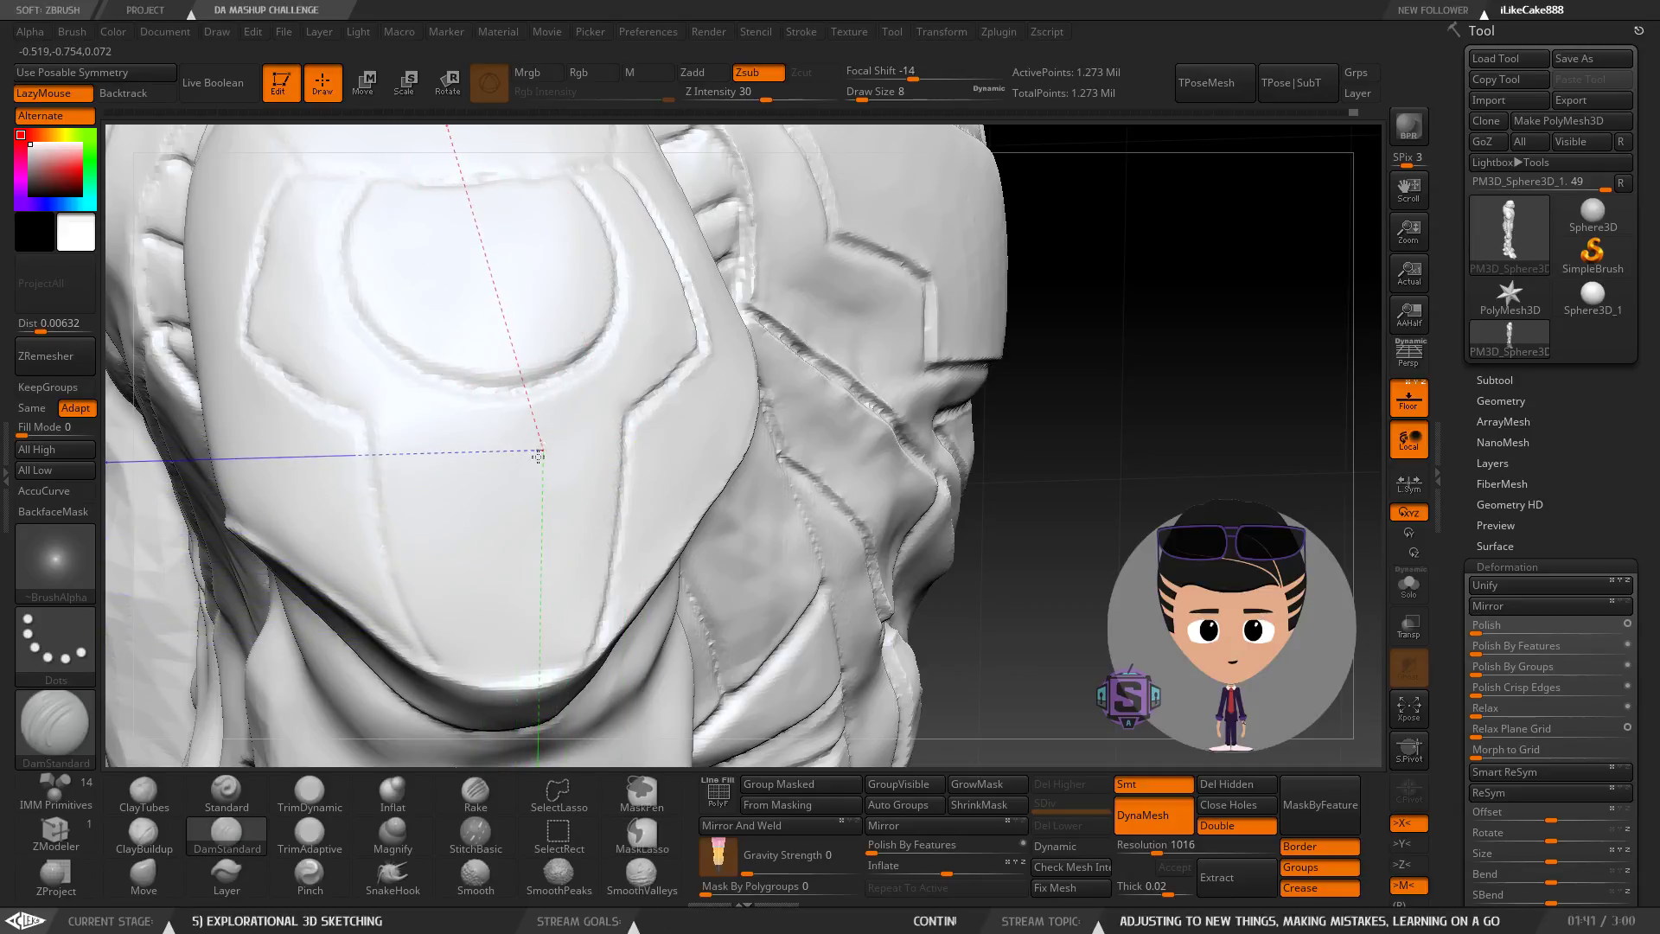
left_click_drag(496, 636, 447, 528)
key("ctrl+z")
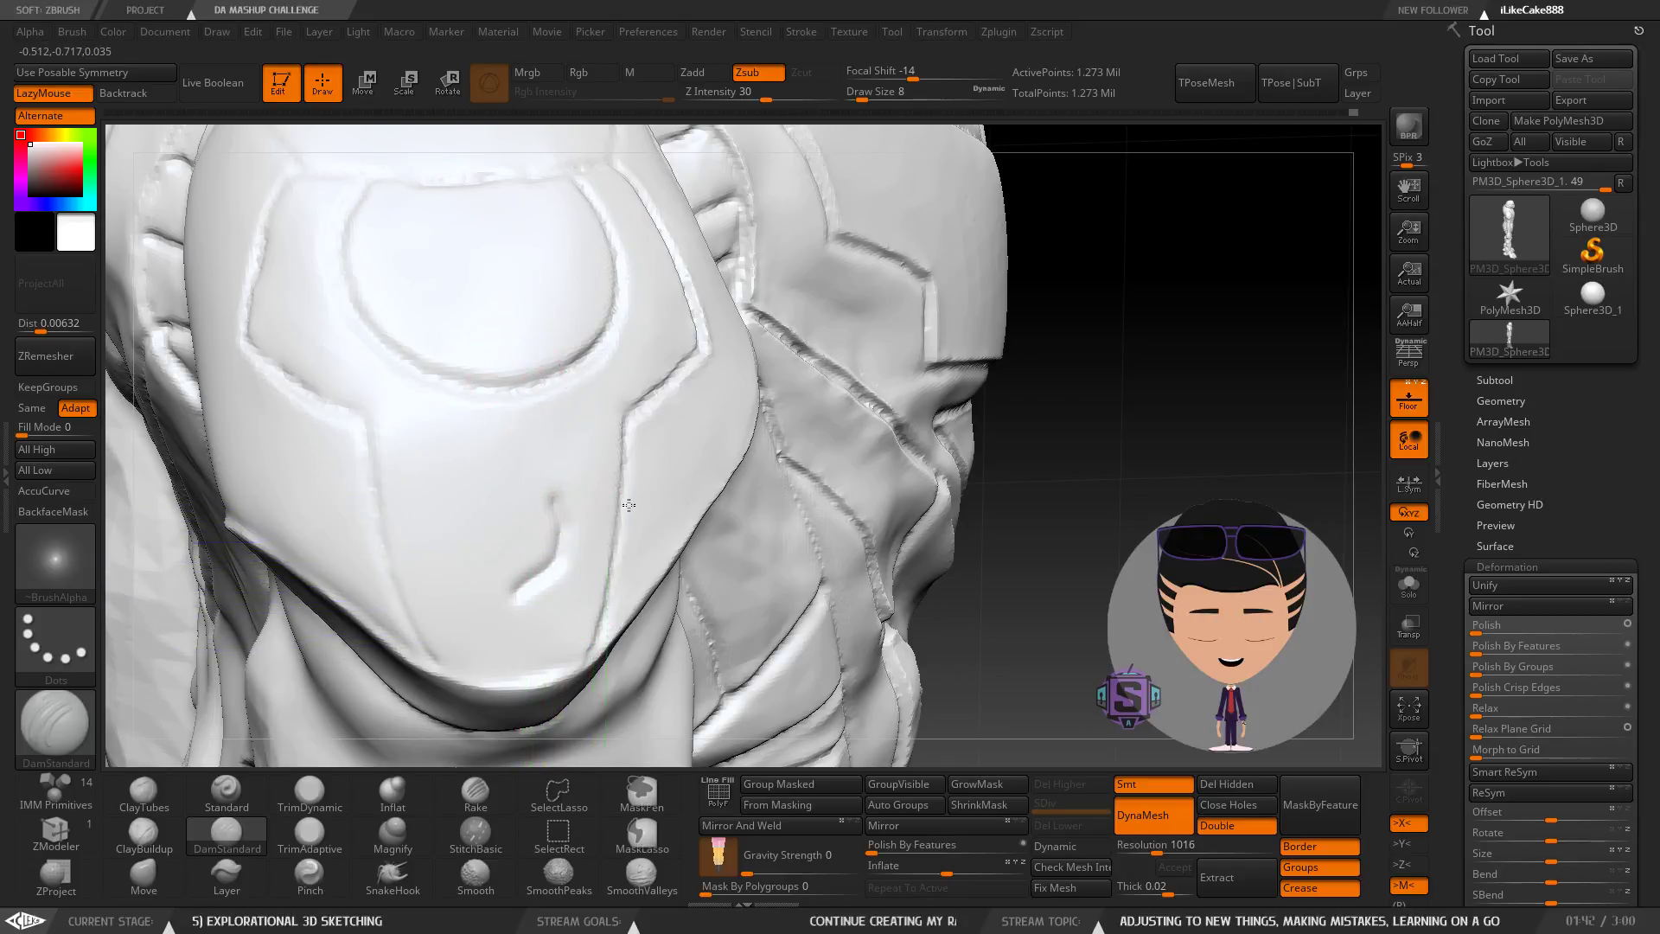
mouse_move(594, 583)
right_mouse_down()
mouse_move(575, 444)
mouse_move(580, 476)
mouse_move(628, 522)
mouse_move(649, 402)
right_mouse_up()
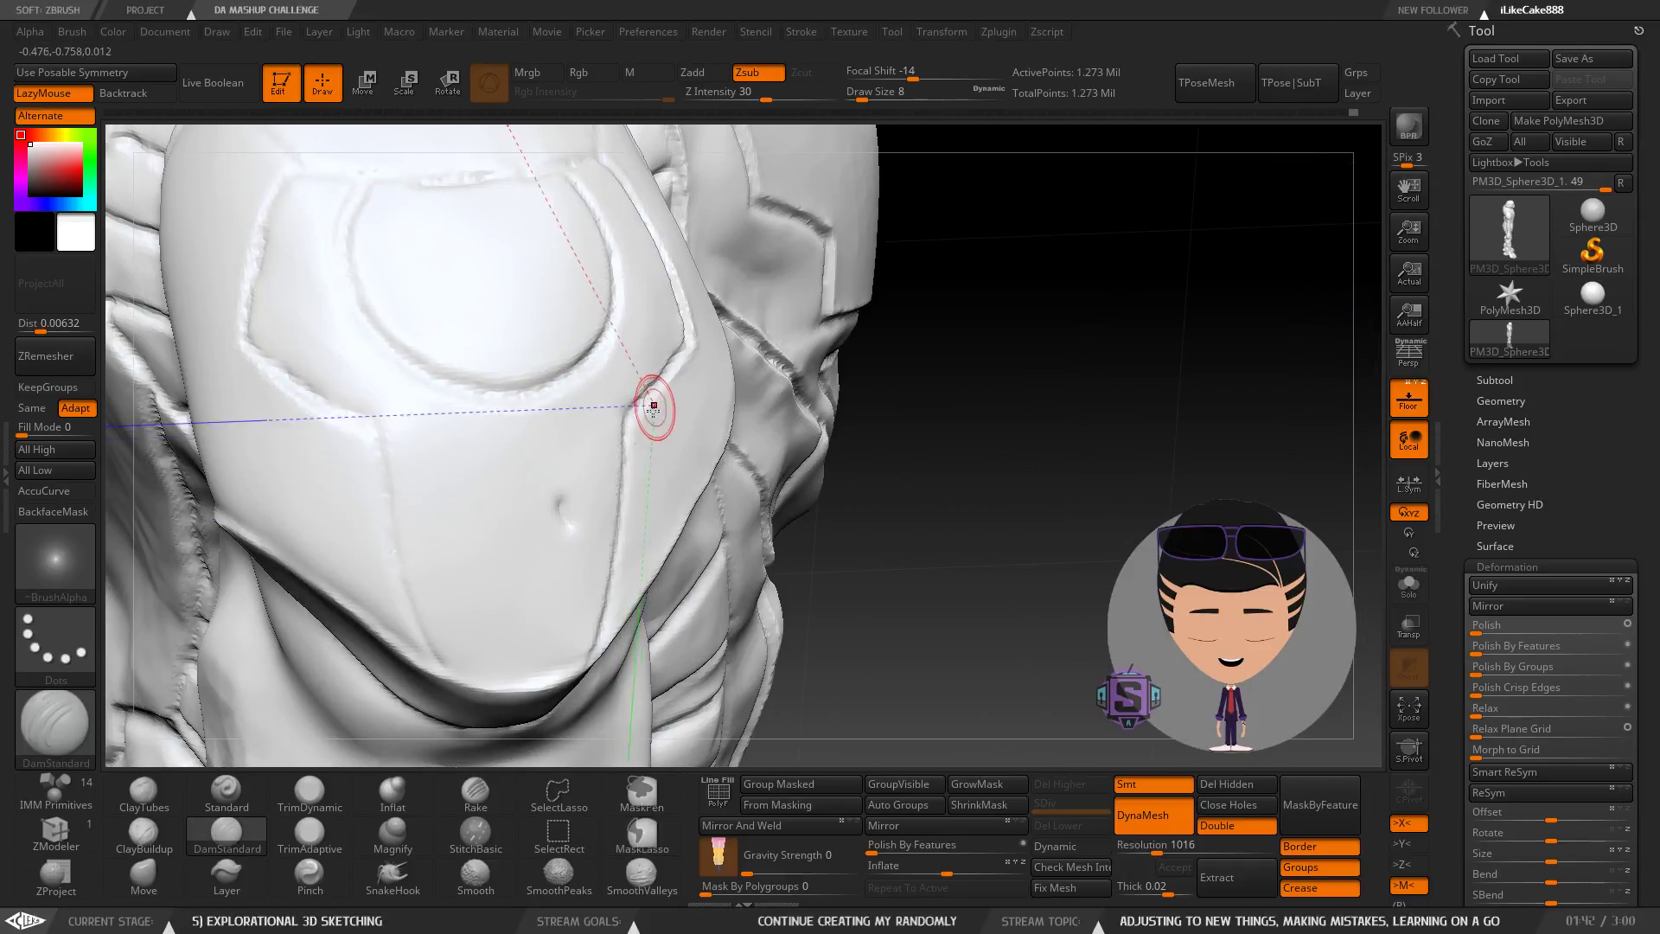
Keep DamStandard subtracting and try slanted and S-shaped grooves down the lower centre panel, undoing each attempt.
left_click(720, 76)
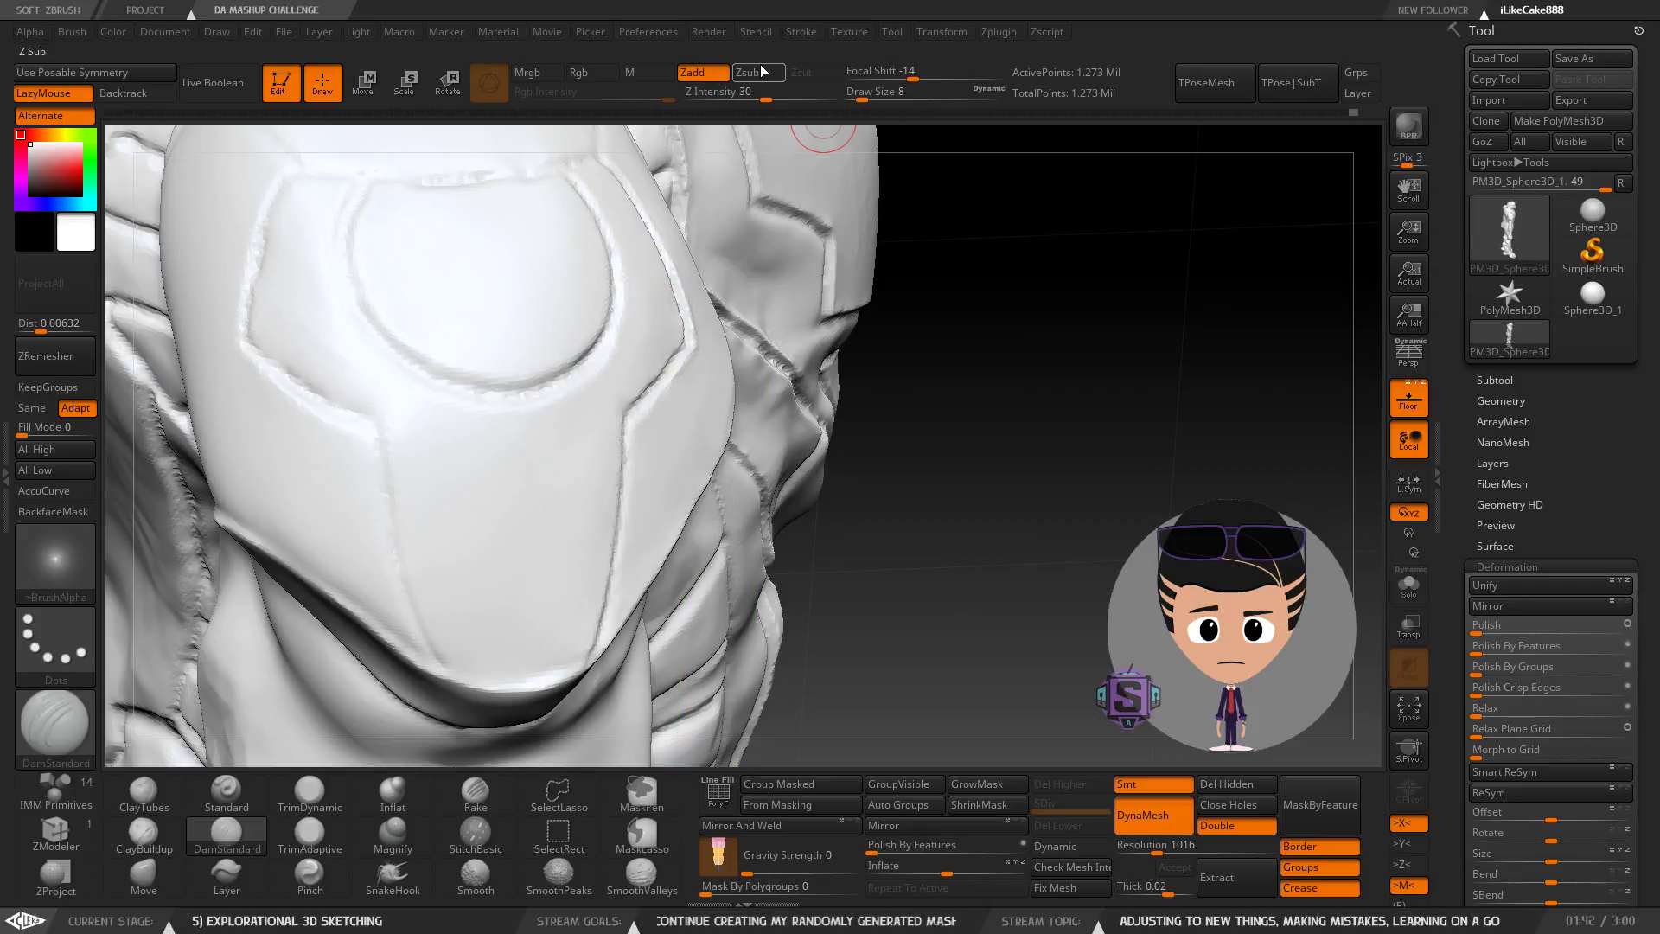
left_click(761, 72)
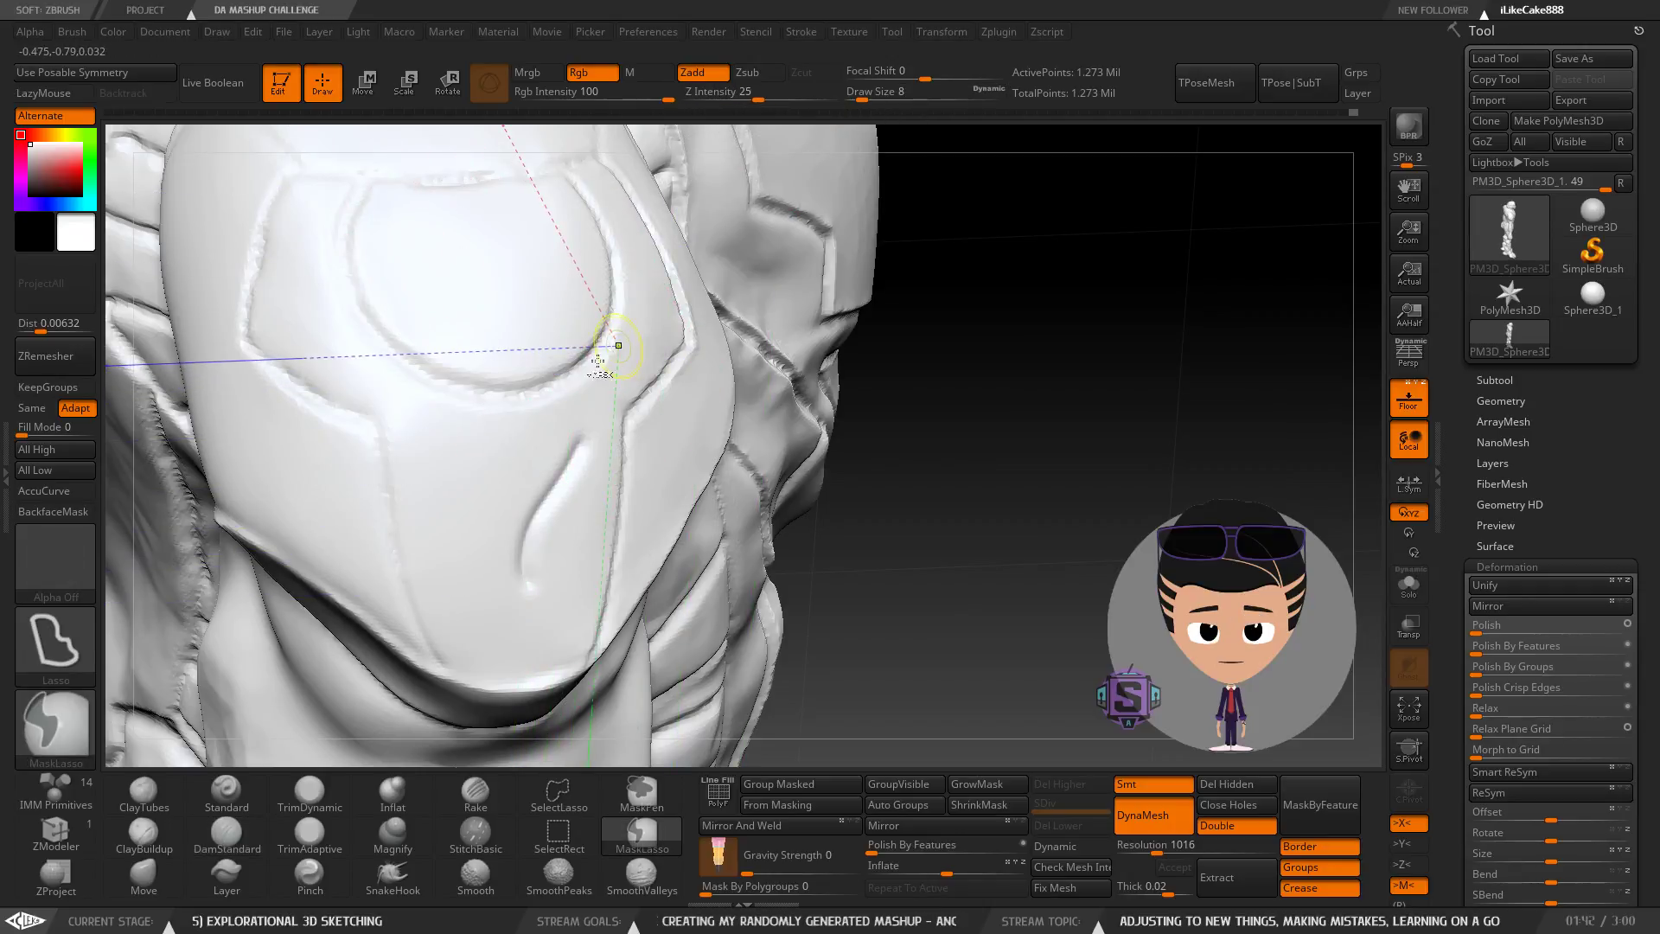
key("ctrl+z")
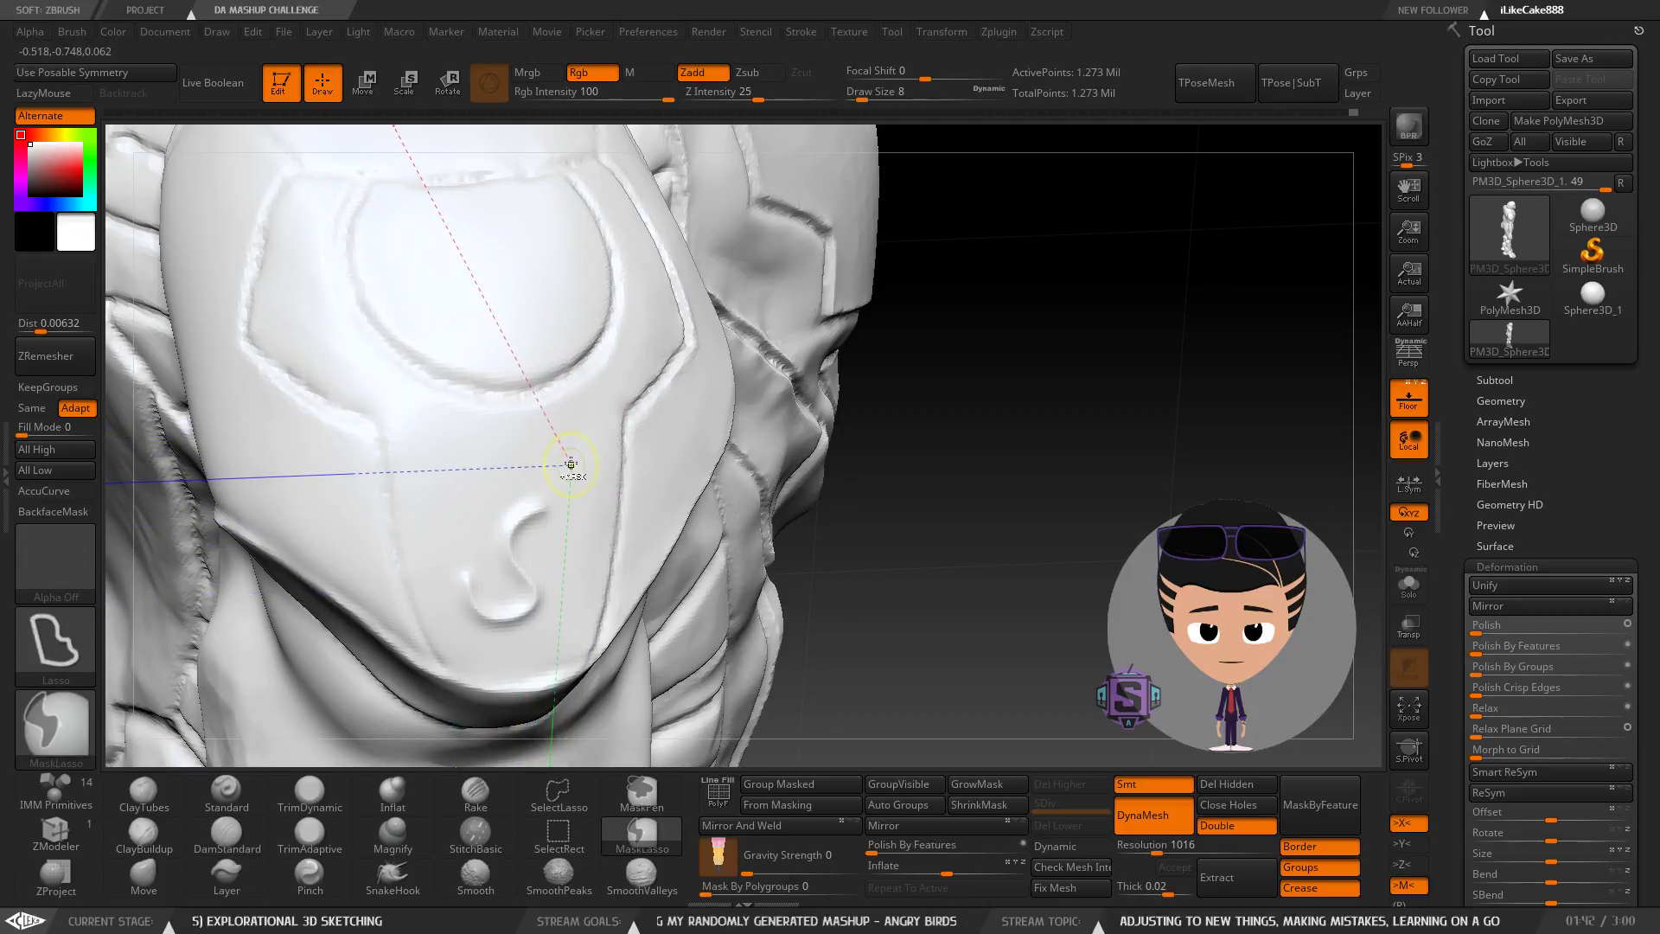
key("ctrl+z")
key("ctrl+z")
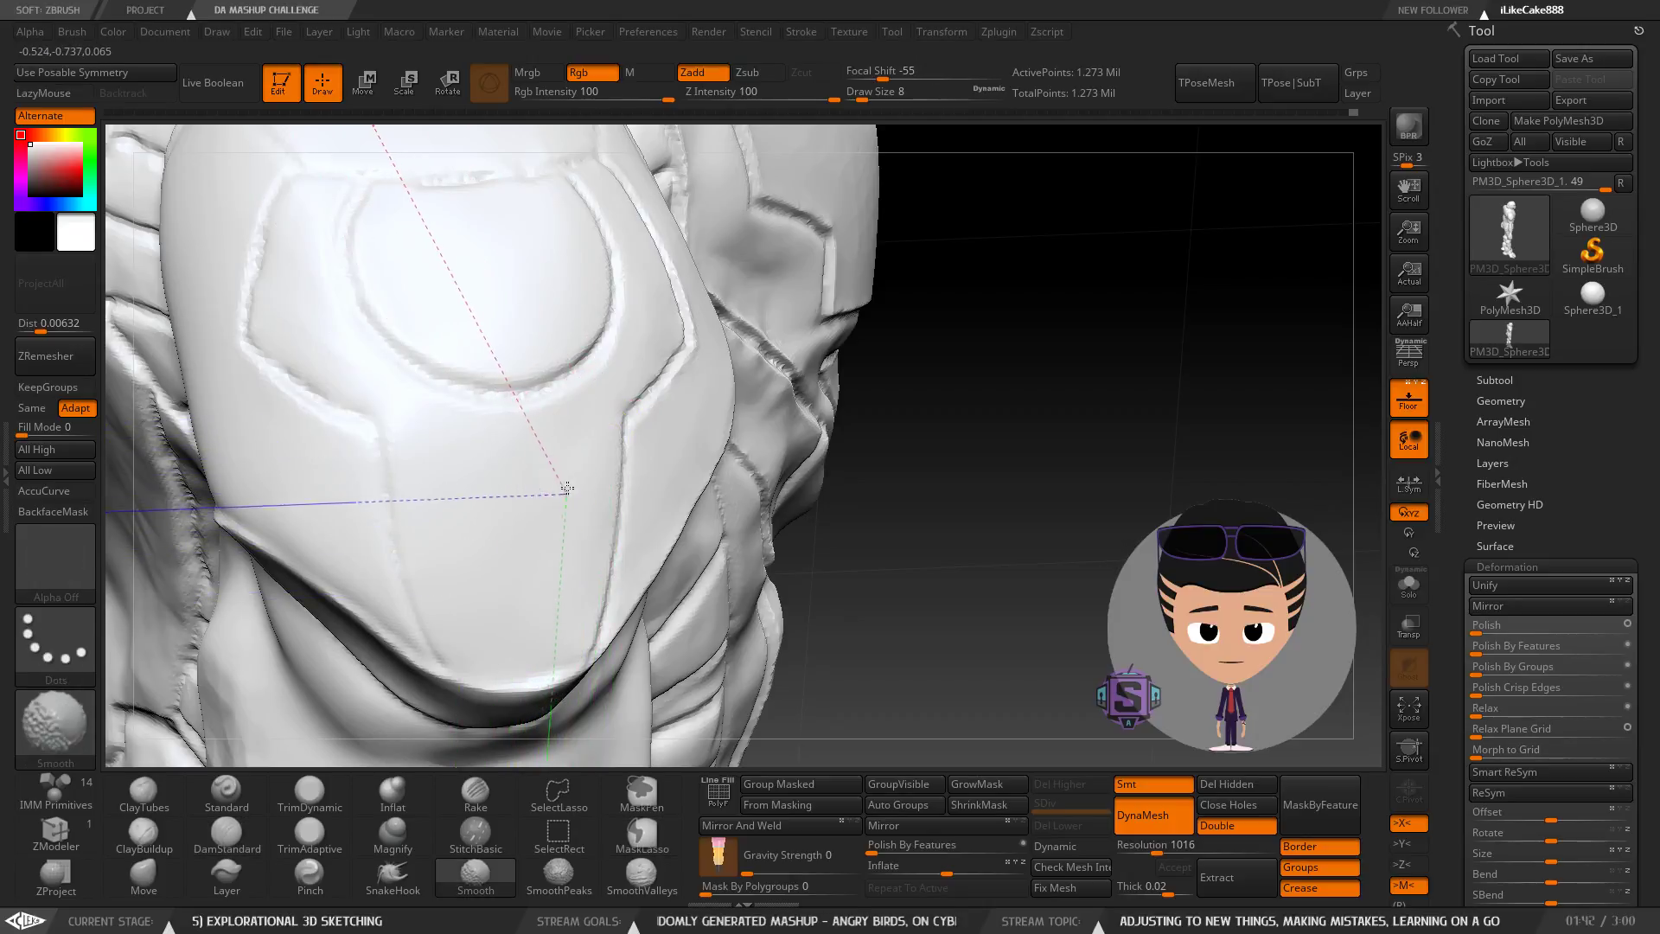
Try a hooked S-shaped groove on the lower centre panel from the side and check it from the front.
mouse_move(791, 472)
right_mouse_down()
mouse_move(848, 474)
mouse_move(637, 389)
mouse_move(649, 456)
right_mouse_up()
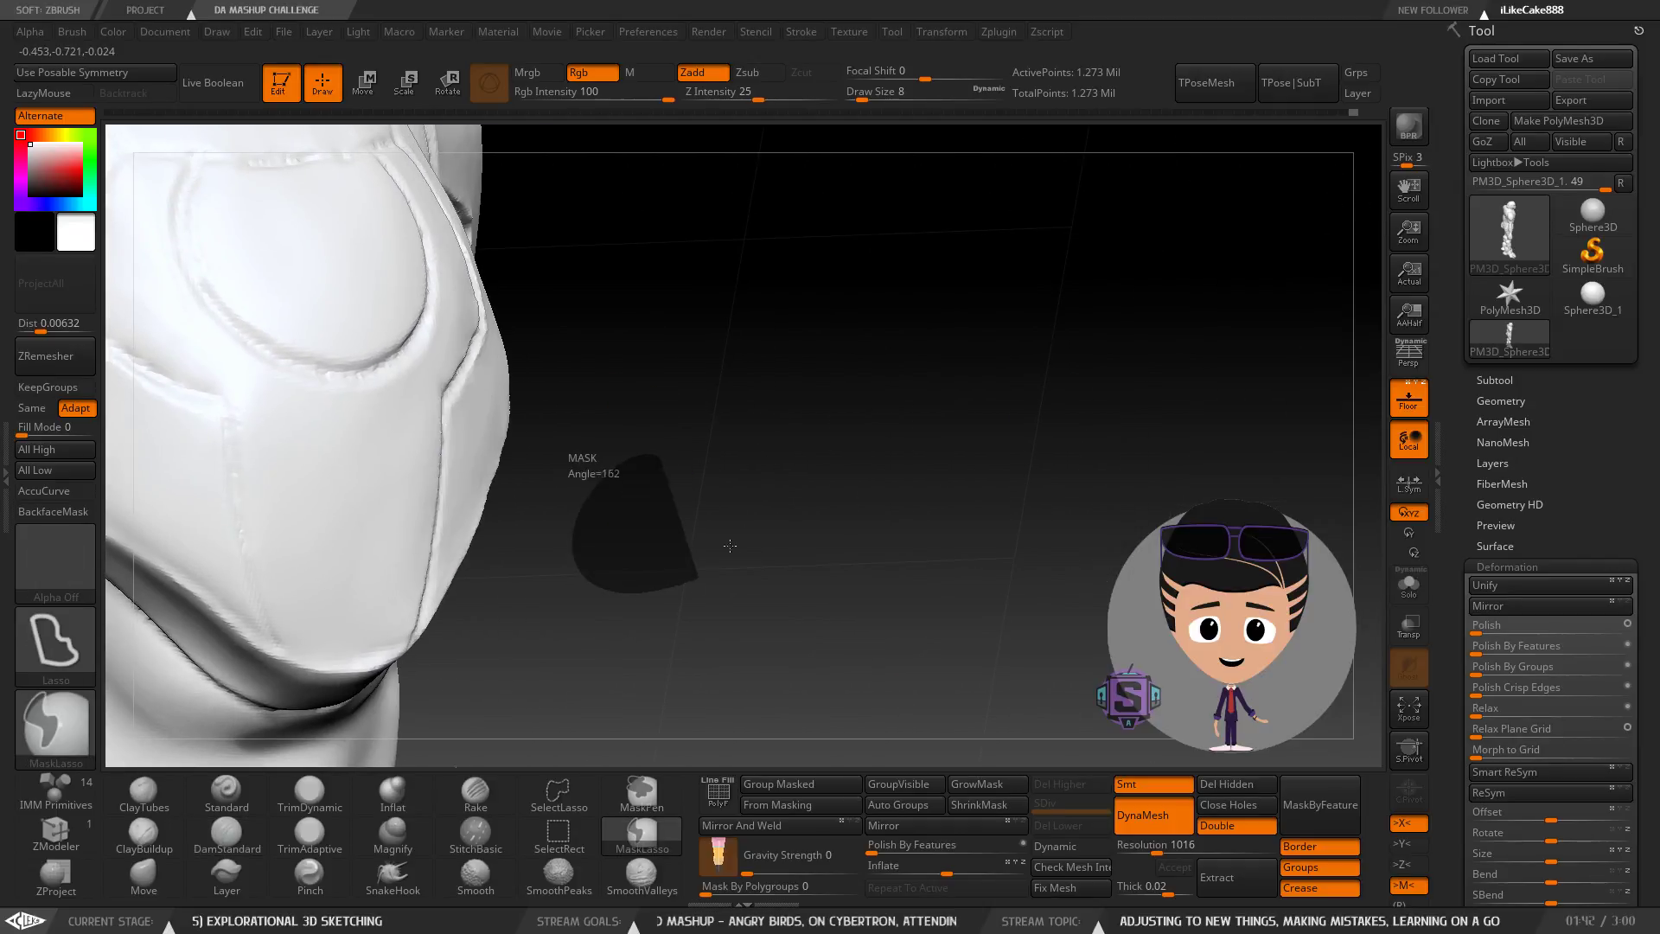
mouse_move(499, 485)
right_mouse_down()
mouse_move(581, 510)
mouse_move(520, 481)
right_mouse_up()
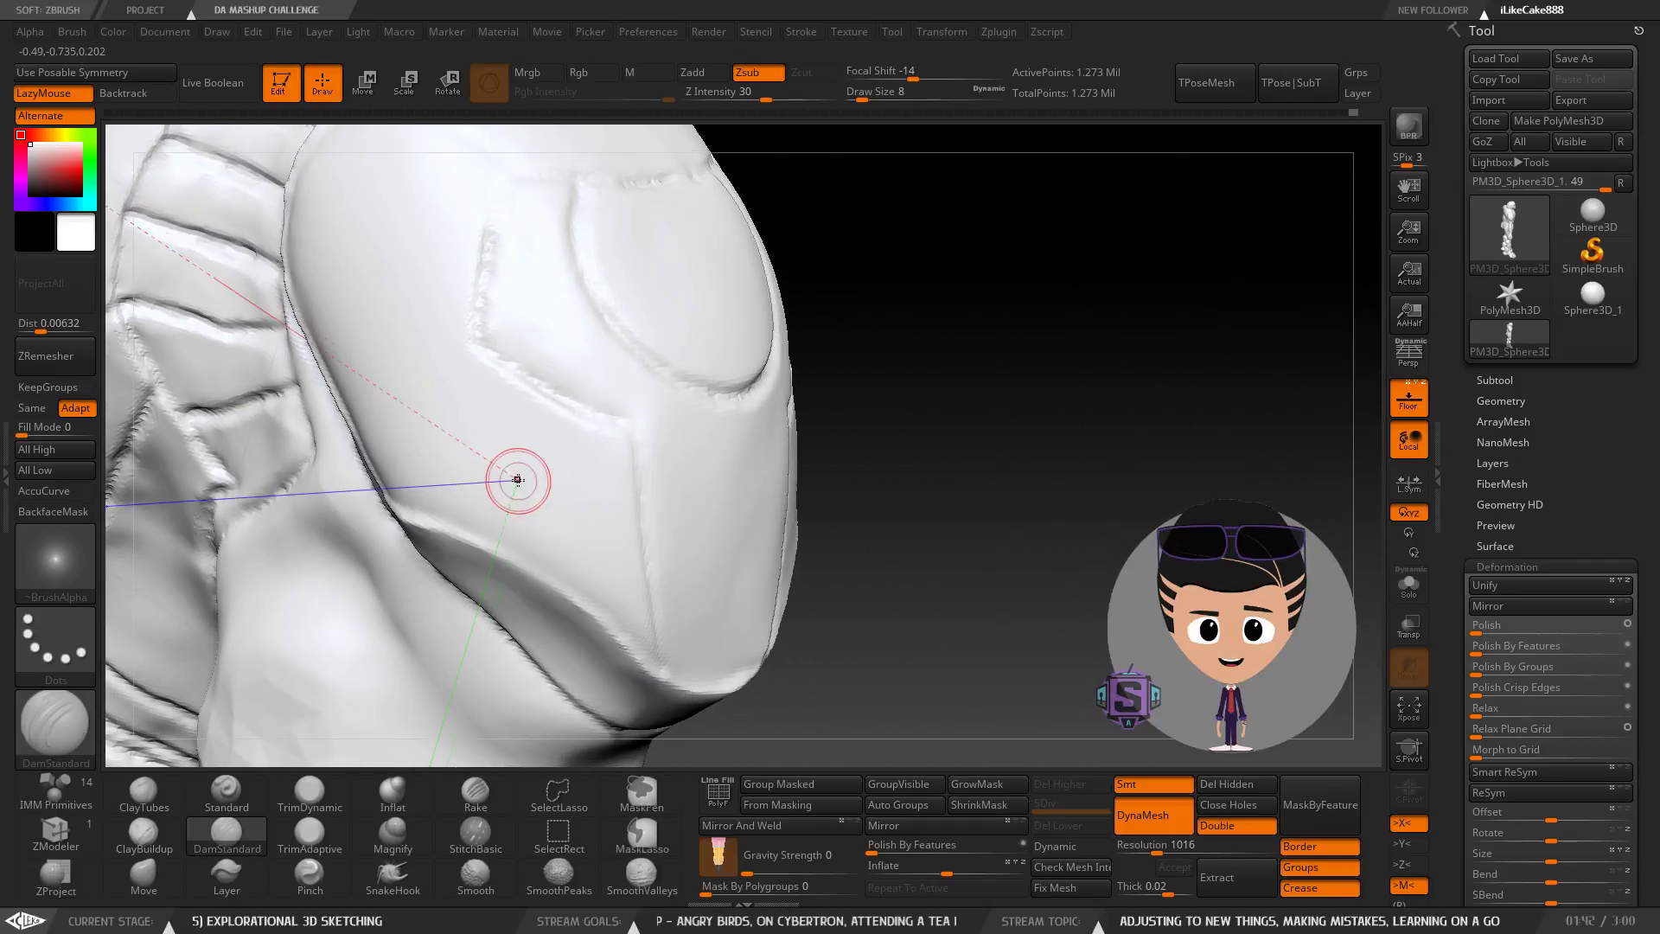
right_click_drag(662, 480, 745, 504, "ctrl")
left_click_drag(753, 465, 666, 595)
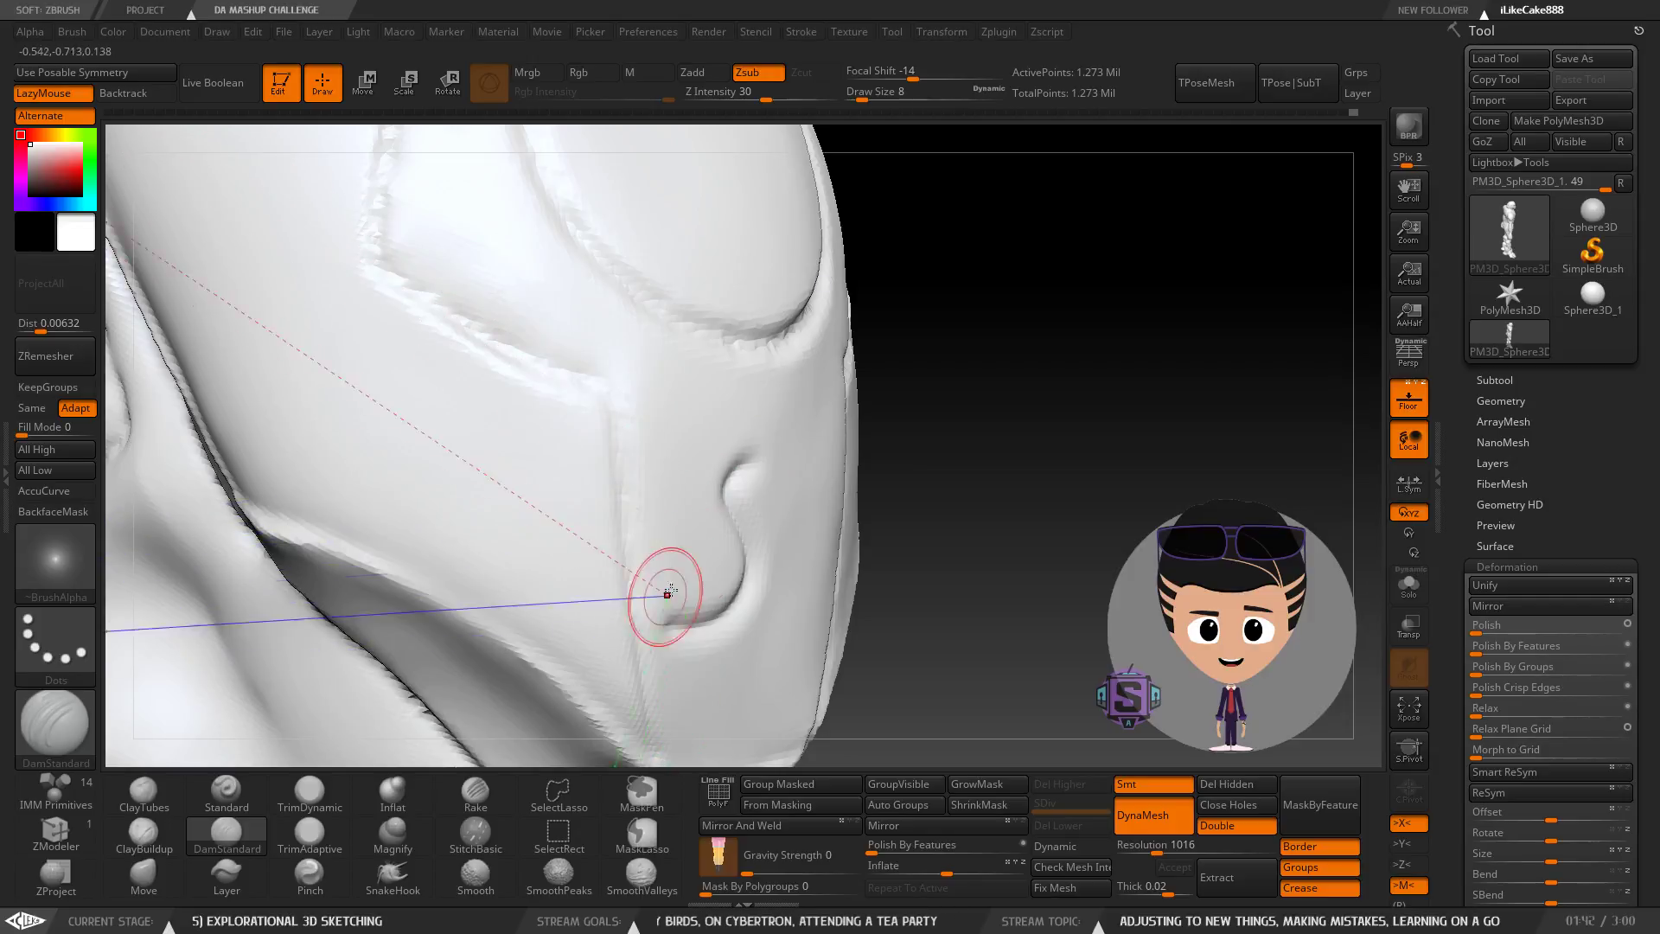
mouse_move(694, 502)
right_mouse_down("alt")
mouse_move(626, 489)
mouse_move(608, 530)
mouse_move(638, 393)
right_mouse_up("alt")
right_click_drag(642, 469, 753, 557)
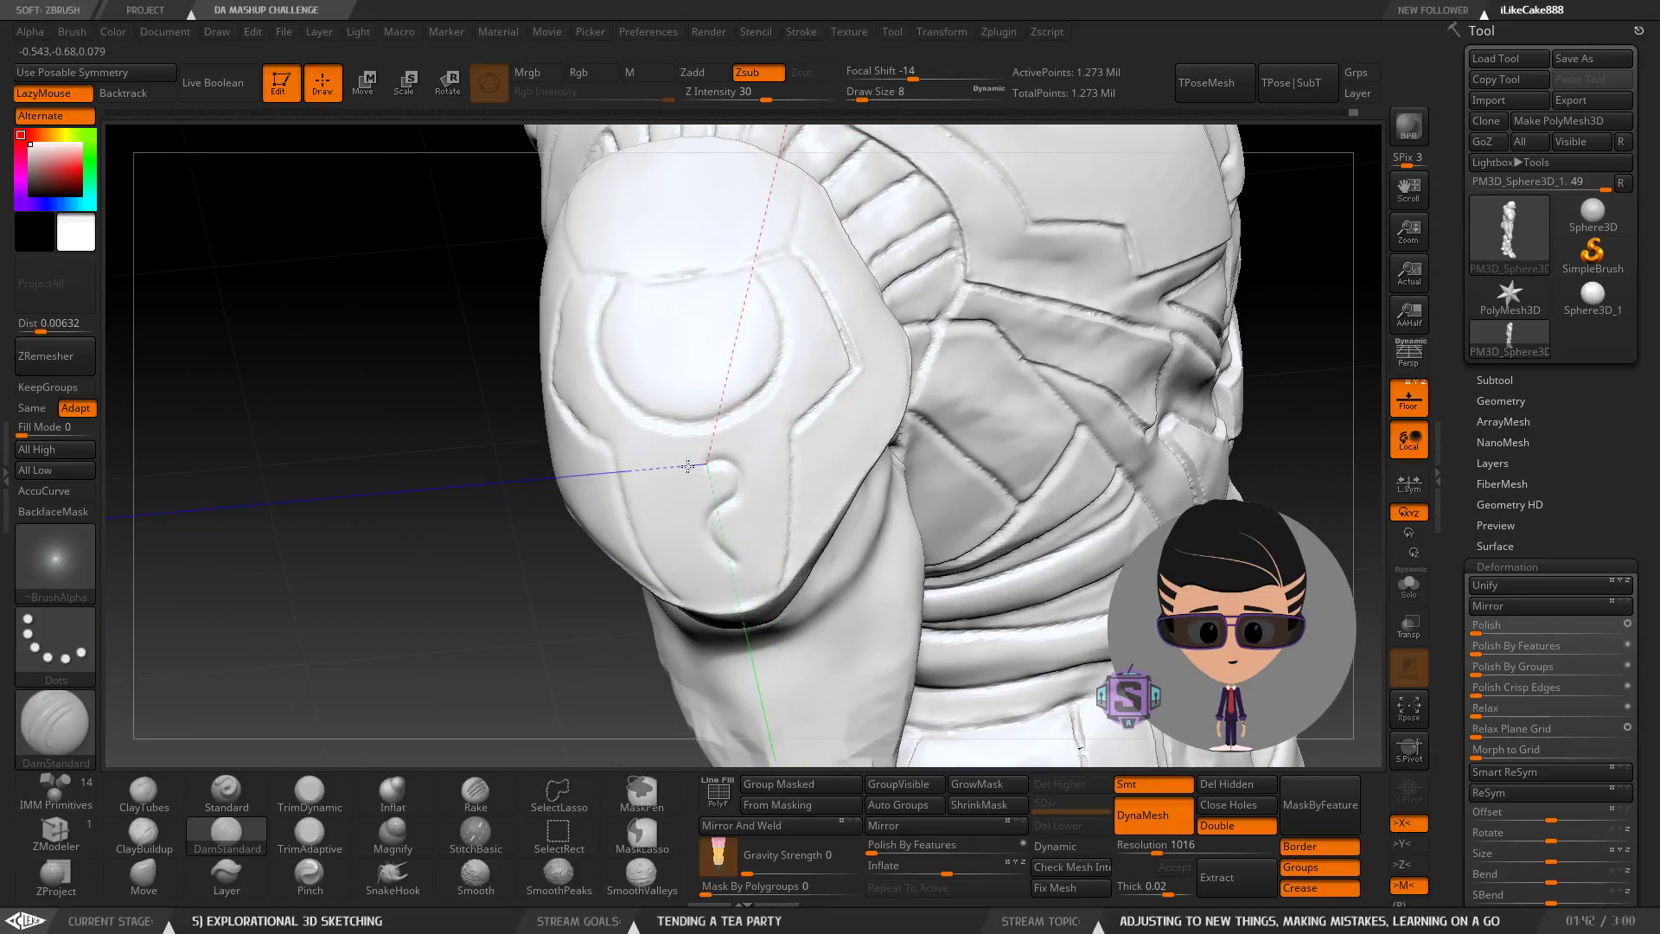
right_click_drag(734, 452, 658, 472)
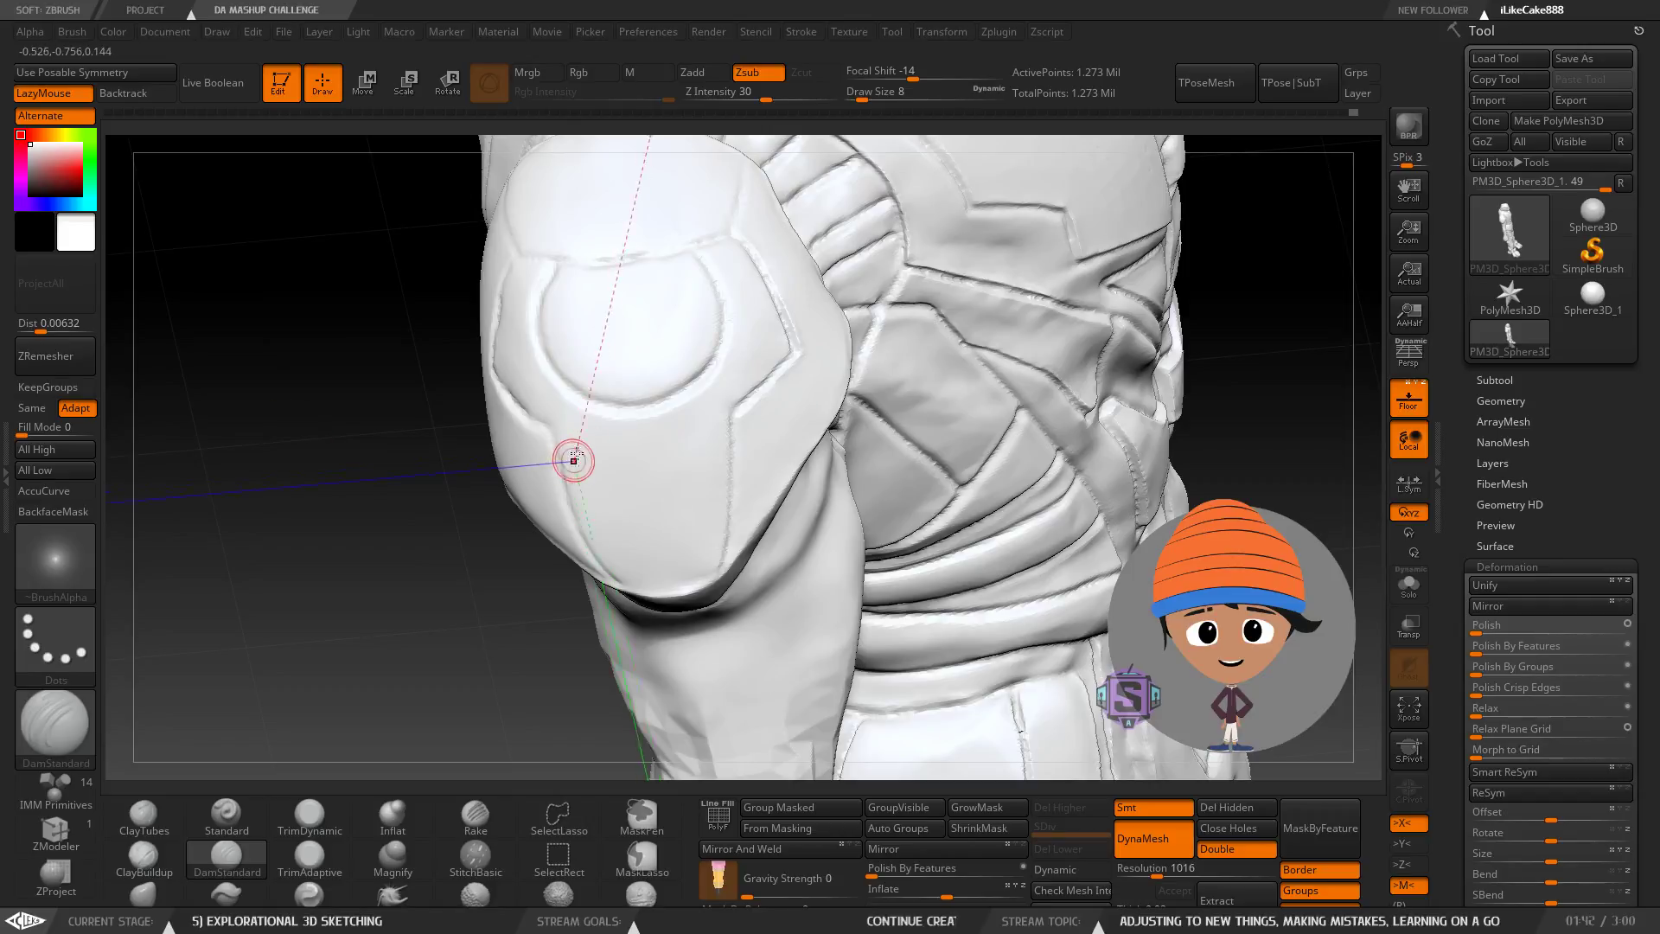
Try a short groove down the middle of the lower centre panel with DamStandard and undo it.
mouse_move(659, 470)
right_mouse_down()
mouse_move(609, 480)
mouse_move(660, 444)
mouse_move(623, 456)
mouse_move(752, 495)
right_mouse_up()
right_click(609, 480)
left_click(598, 484, "ctrl+shift")
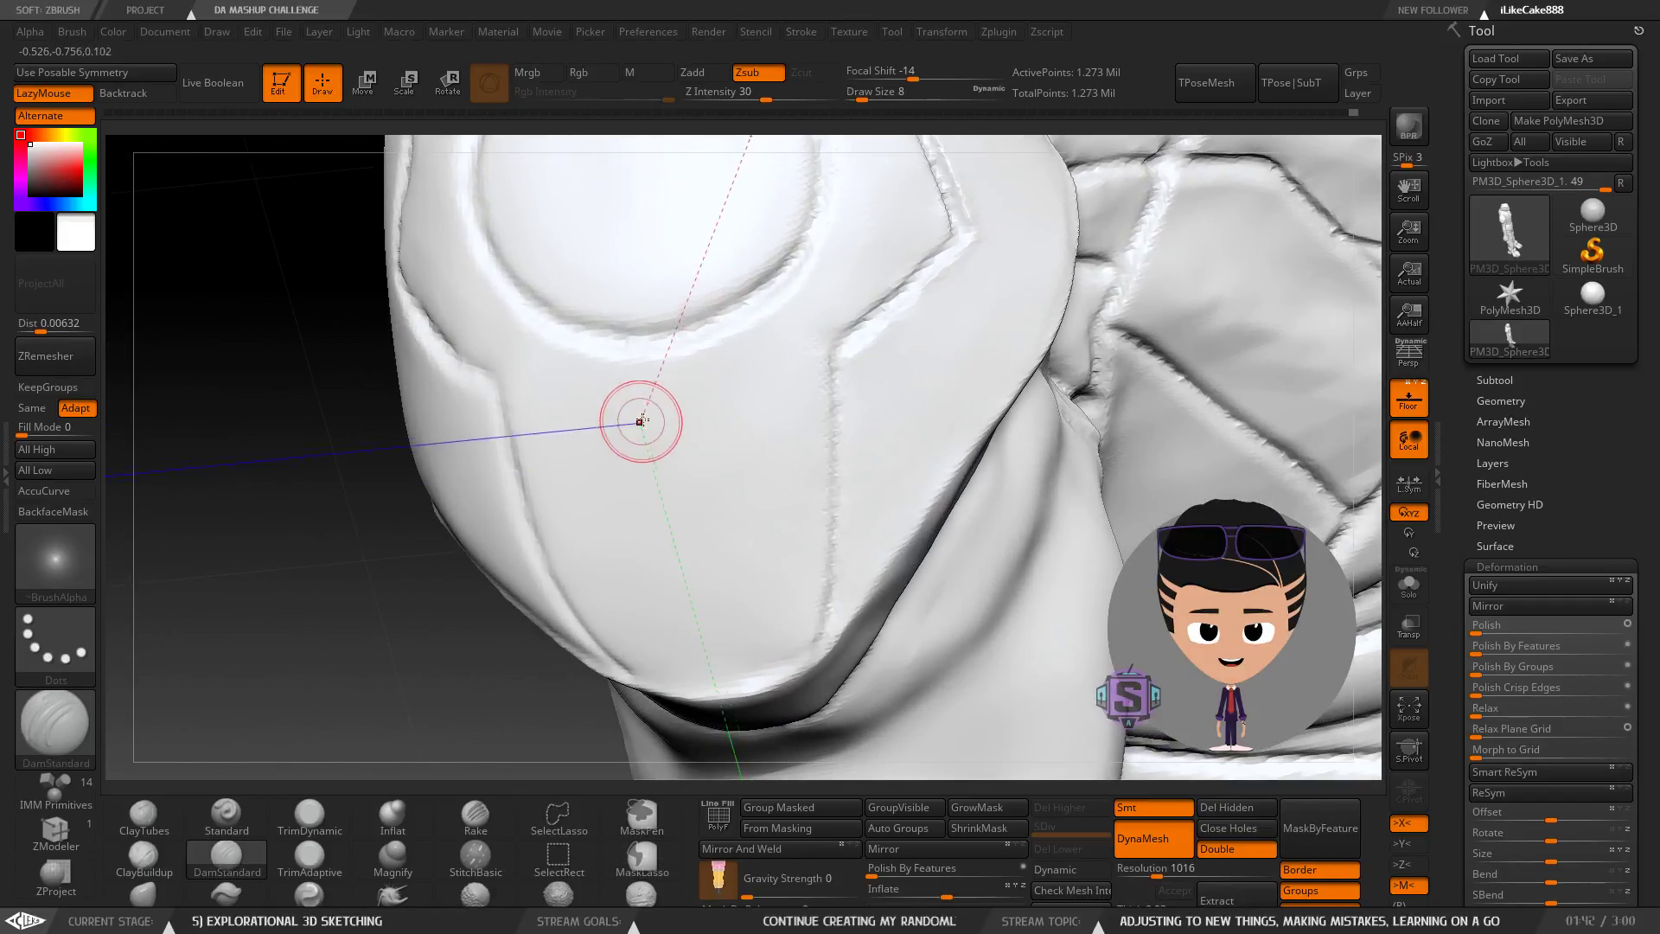
mouse_move(644, 427)
left_mouse_down()
mouse_move(707, 522)
mouse_move(627, 542)
left_mouse_up()
key("ctrl+z")
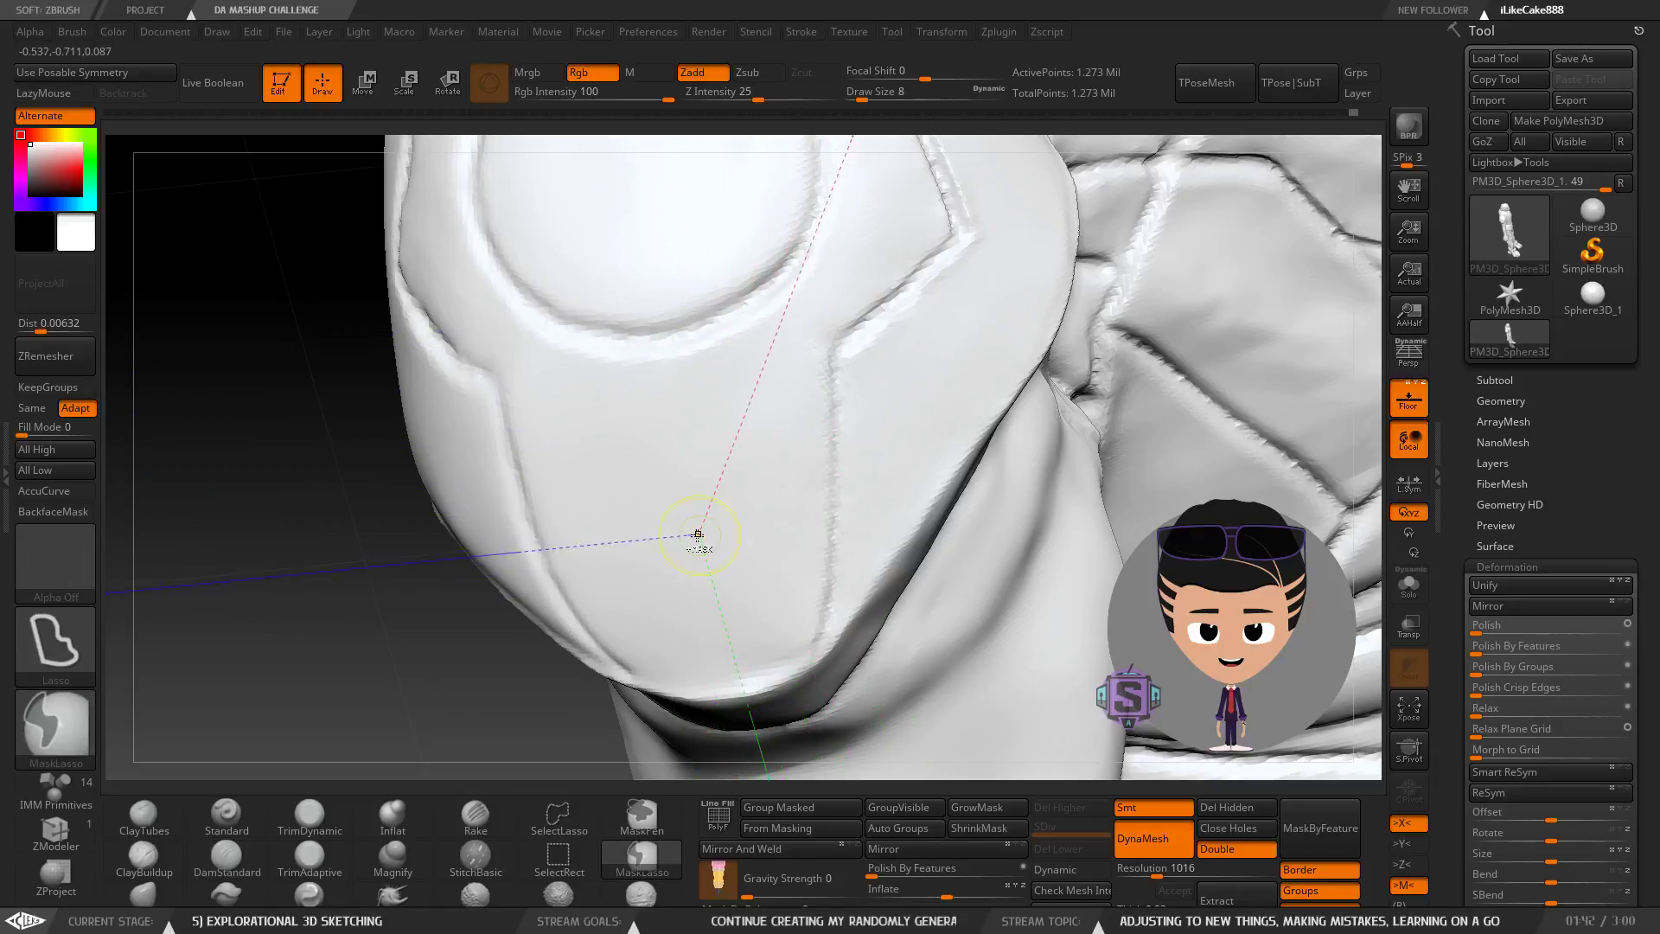
mouse_move(698, 534)
right_mouse_down("ctrl")
mouse_move(683, 516)
mouse_move(759, 763)
right_mouse_up("ctrl")
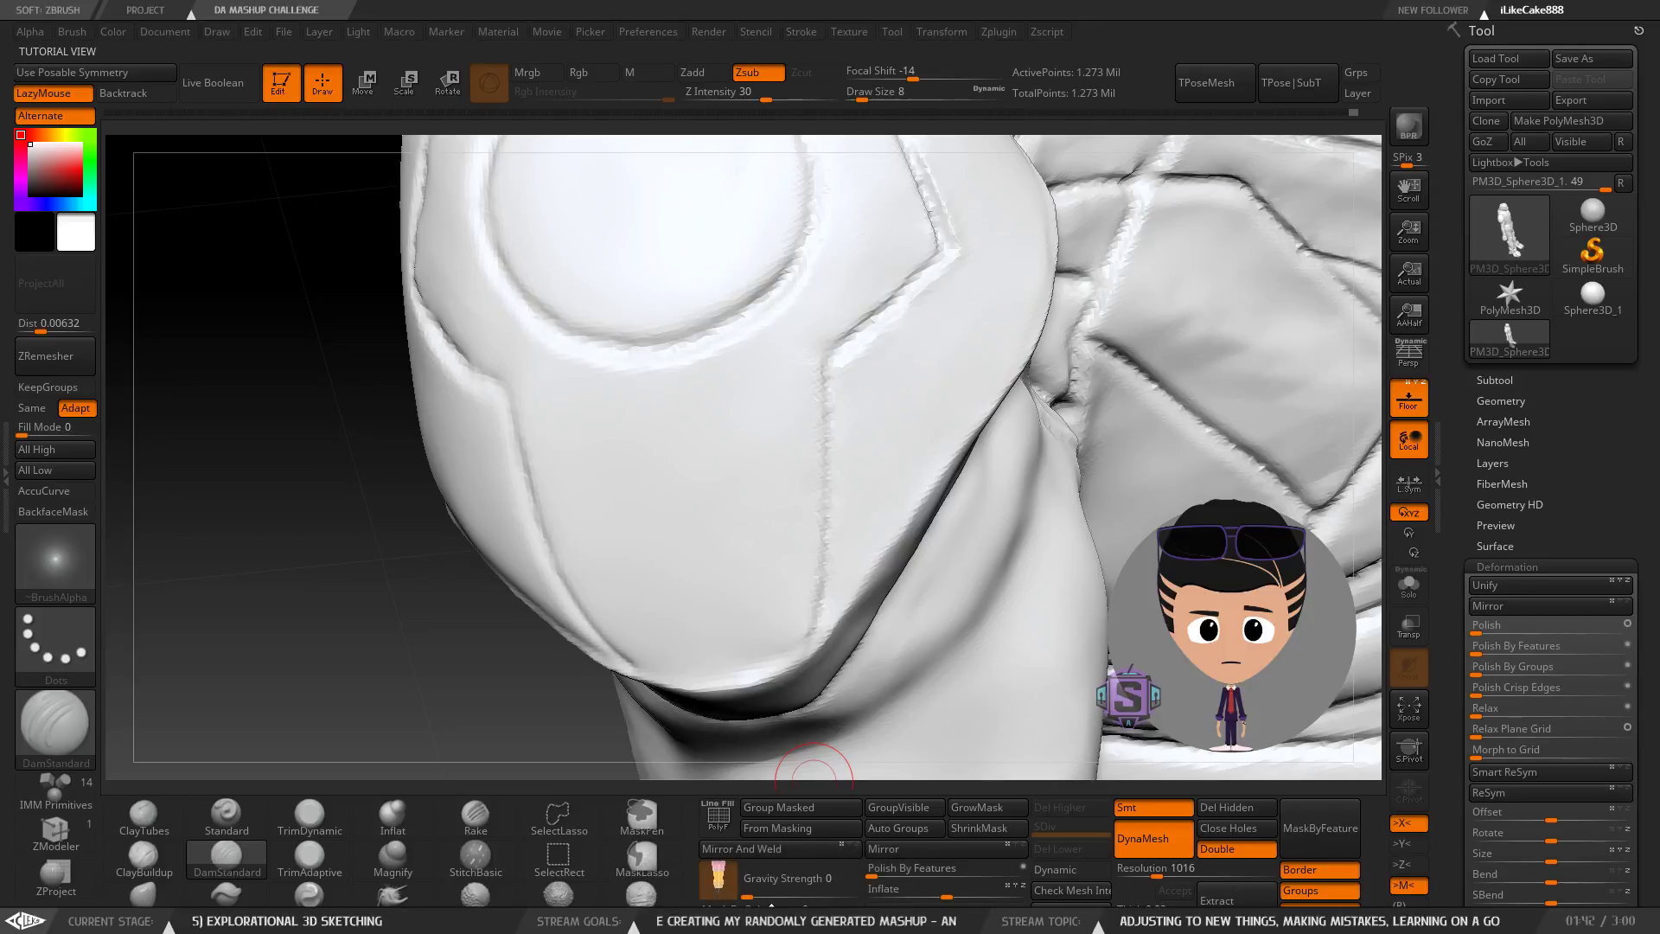
left_click_drag(774, 902, 775, 904)
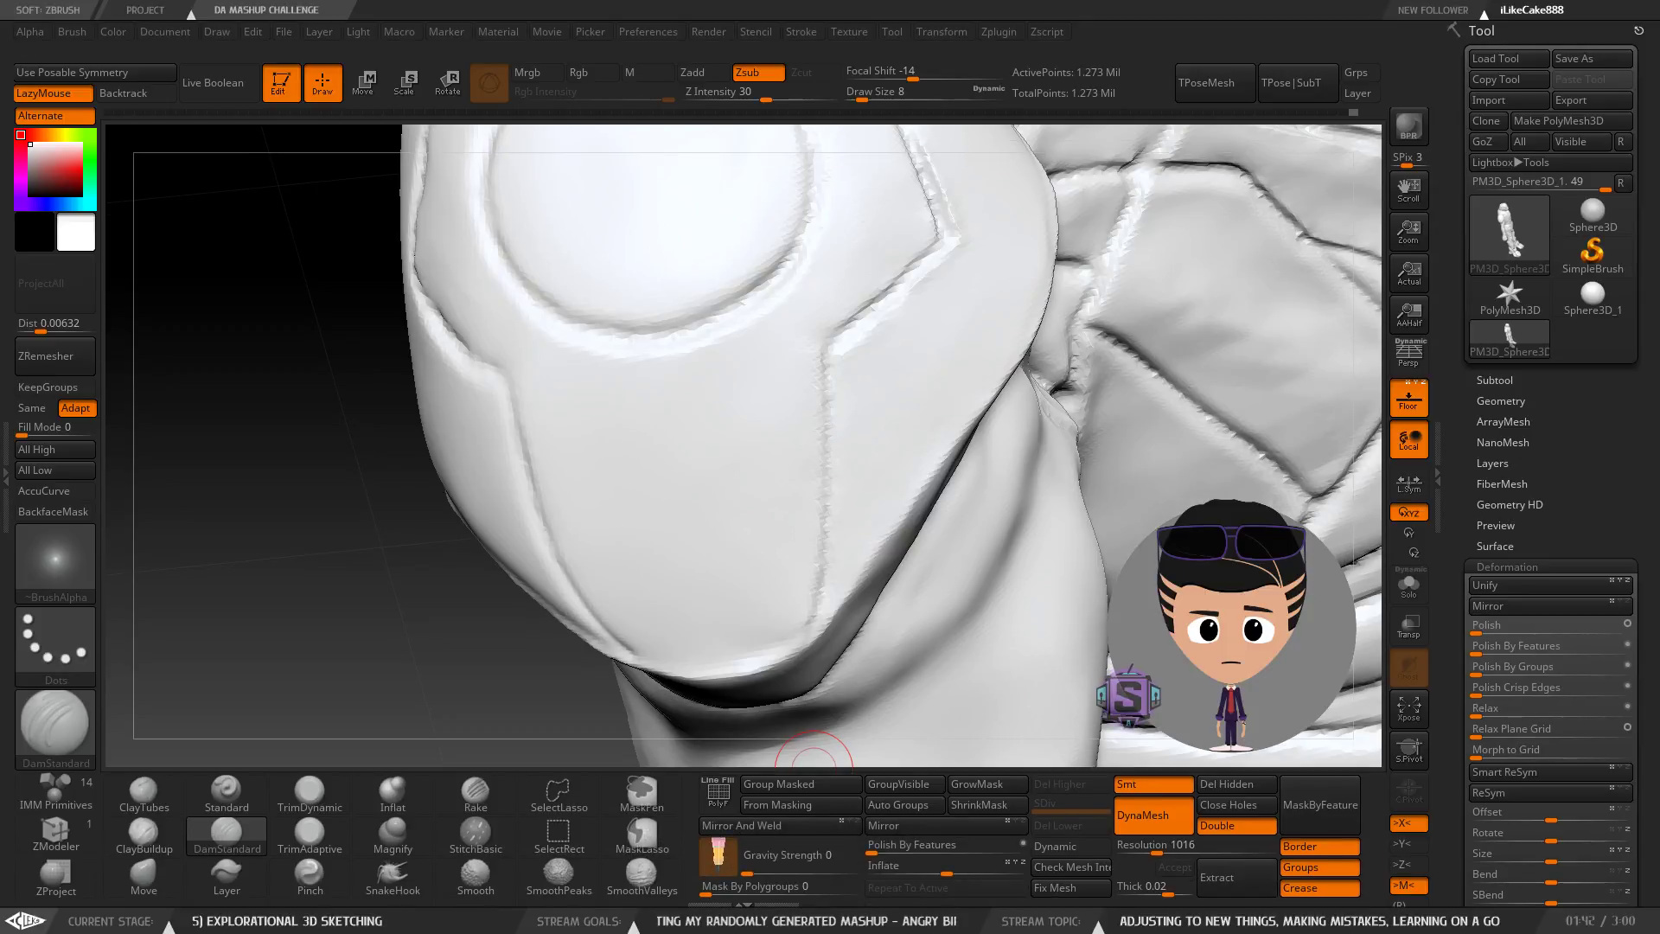
left_click(772, 902)
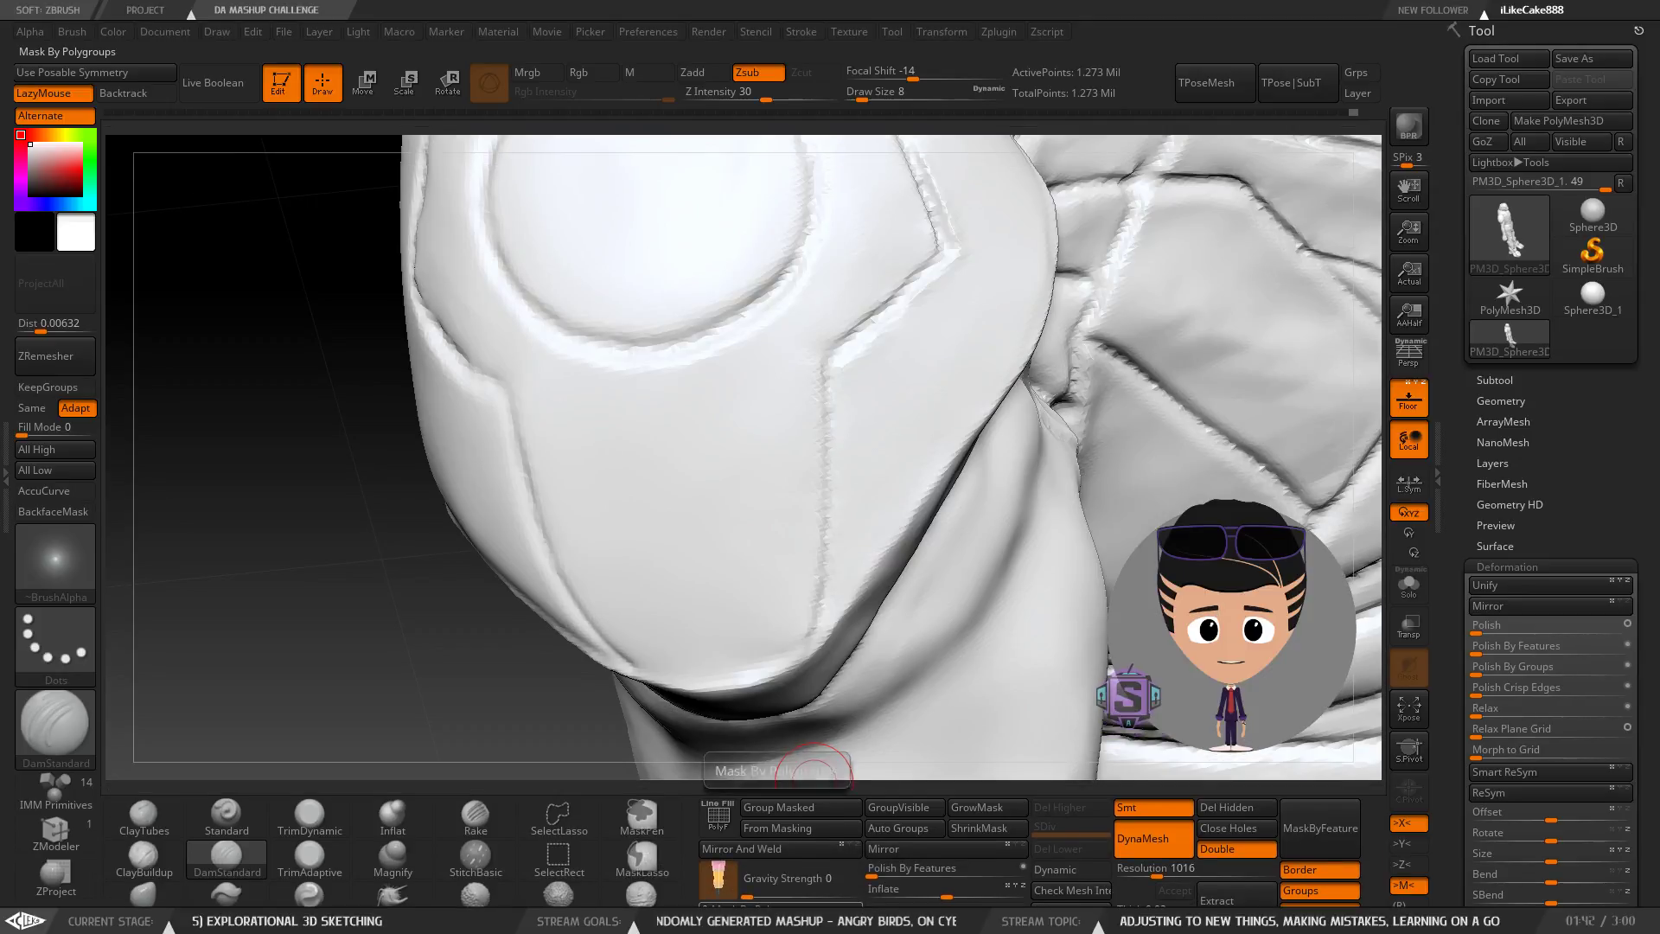
left_click(773, 899)
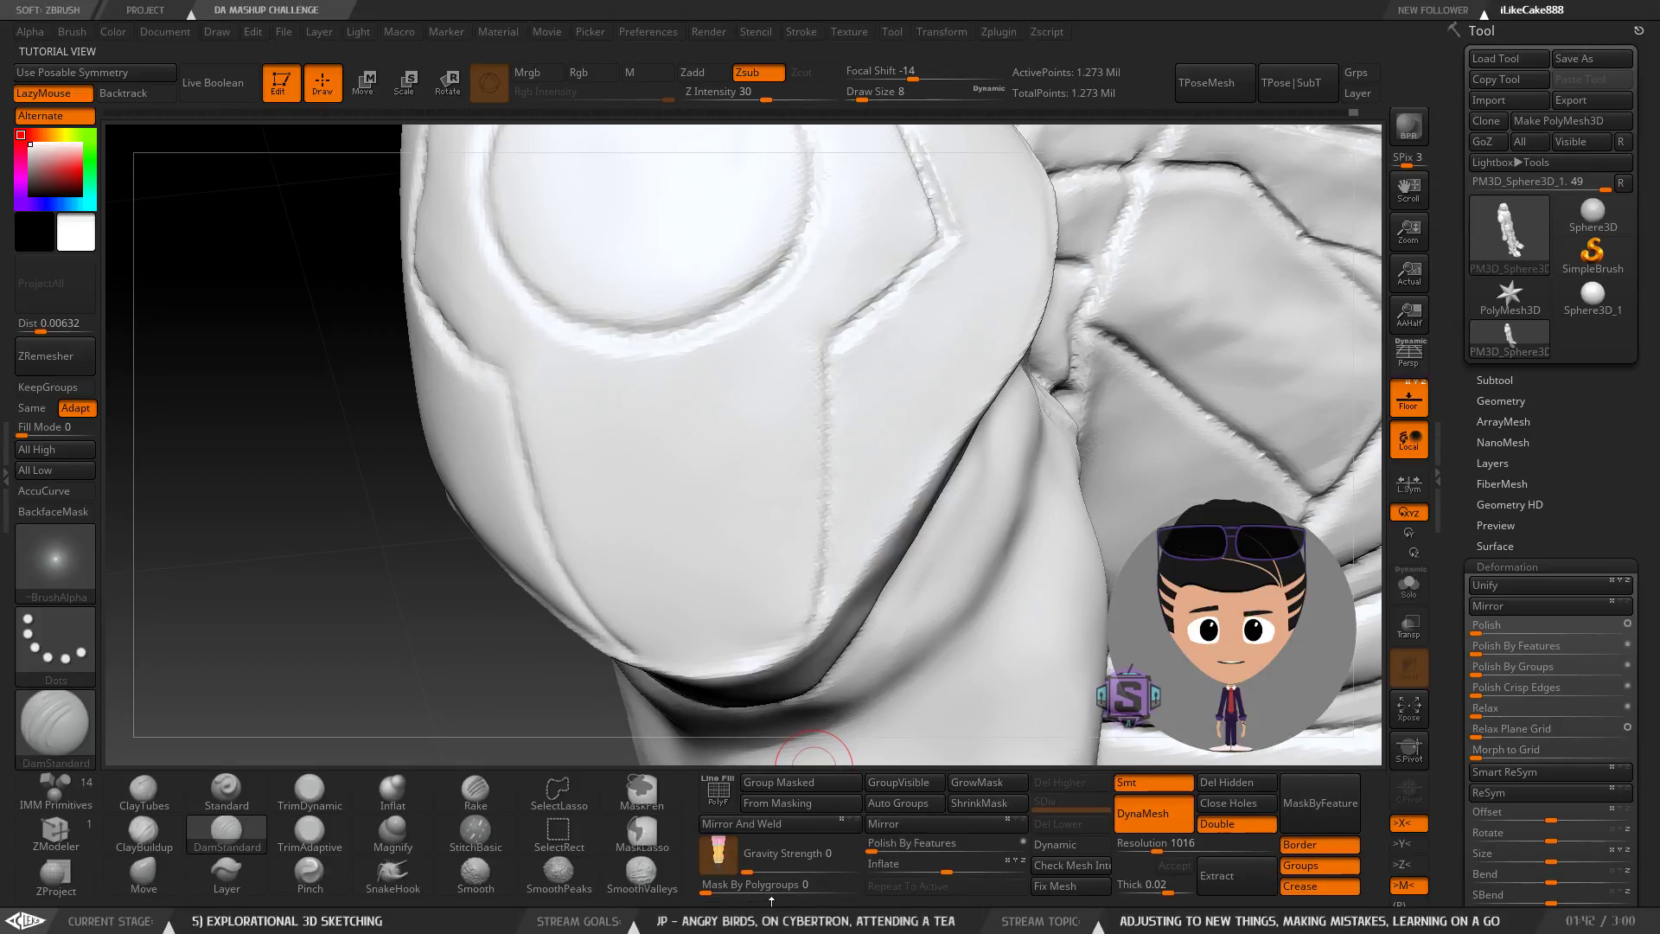
left_click(772, 902)
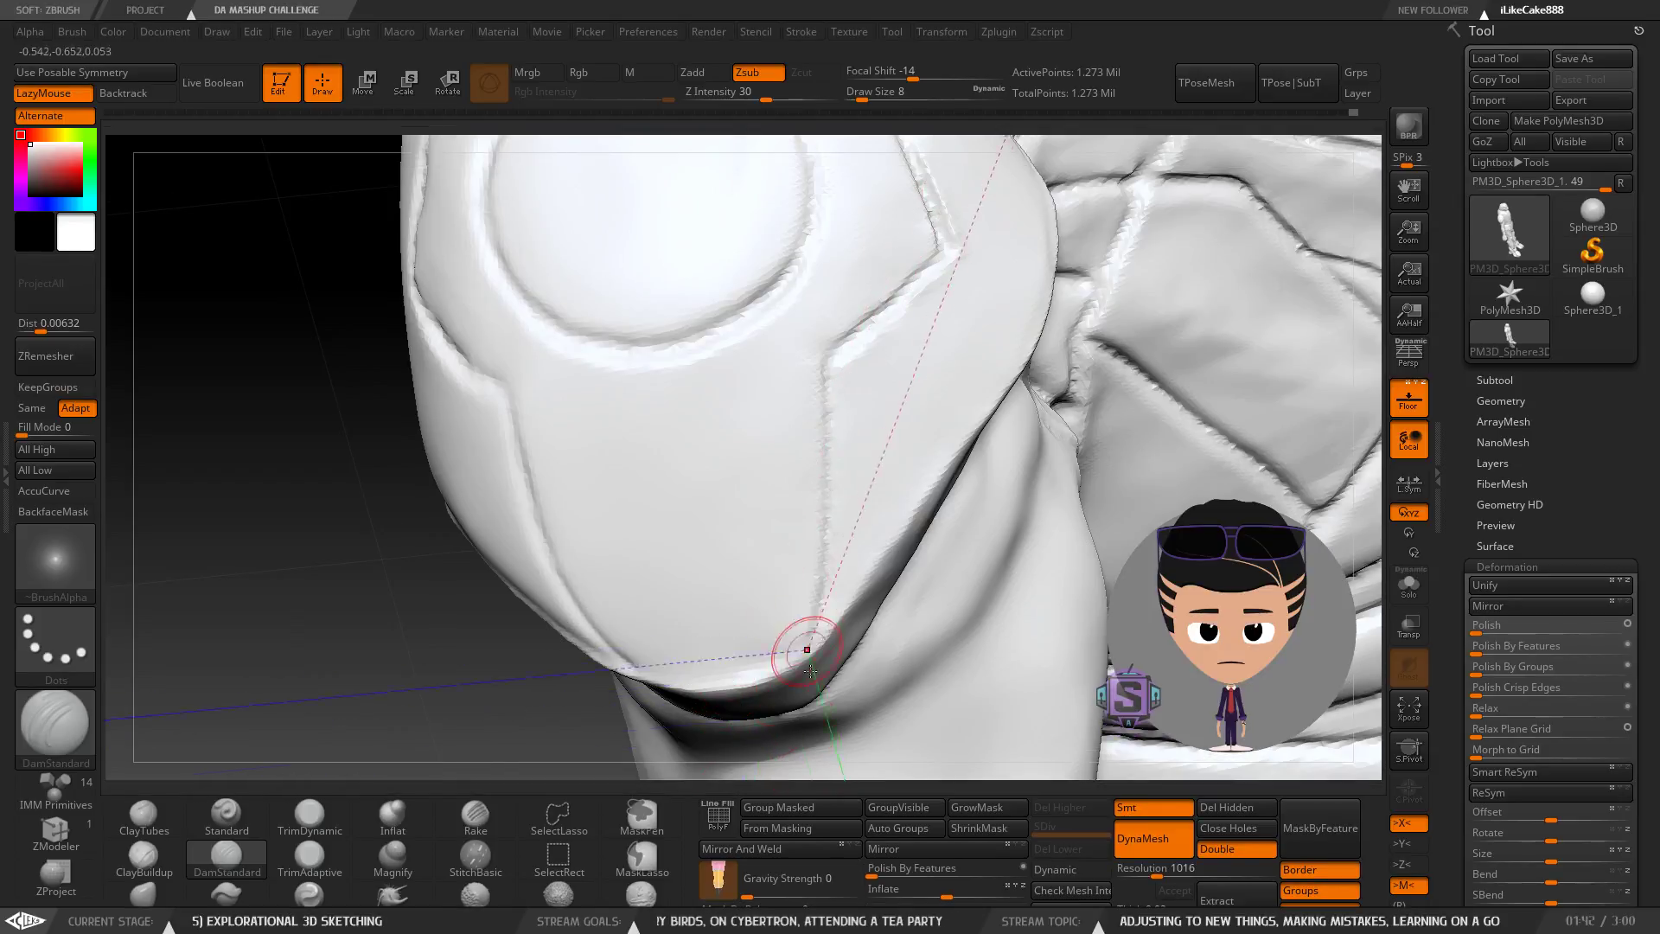
left_click(762, 902)
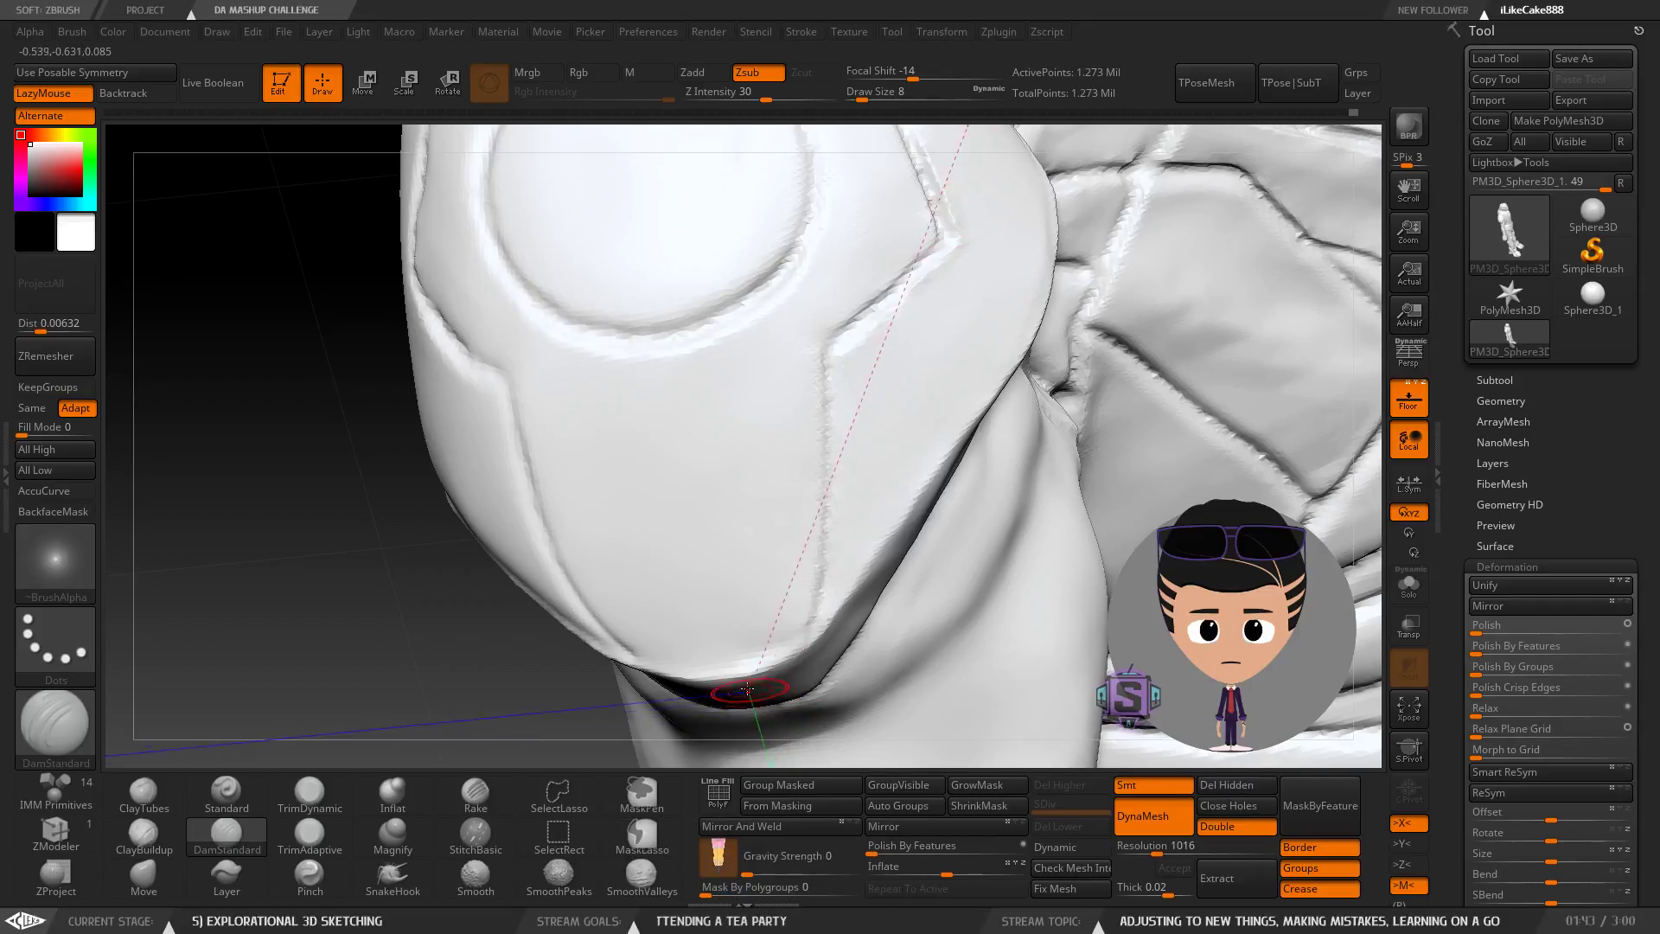
Try two curved grooves sweeping across the lower centre panel beneath the round inset, undoing each stroke.
mouse_move(757, 450)
right_mouse_down()
mouse_move(790, 434)
mouse_move(730, 441)
right_mouse_up()
mouse_move(698, 403)
left_mouse_down()
mouse_move(737, 522)
mouse_move(661, 498)
left_mouse_up()
key("ctrl+z")
mouse_move(761, 403)
left_mouse_down()
mouse_move(680, 580)
mouse_move(595, 465)
left_mouse_up()
key("ctrl+z")
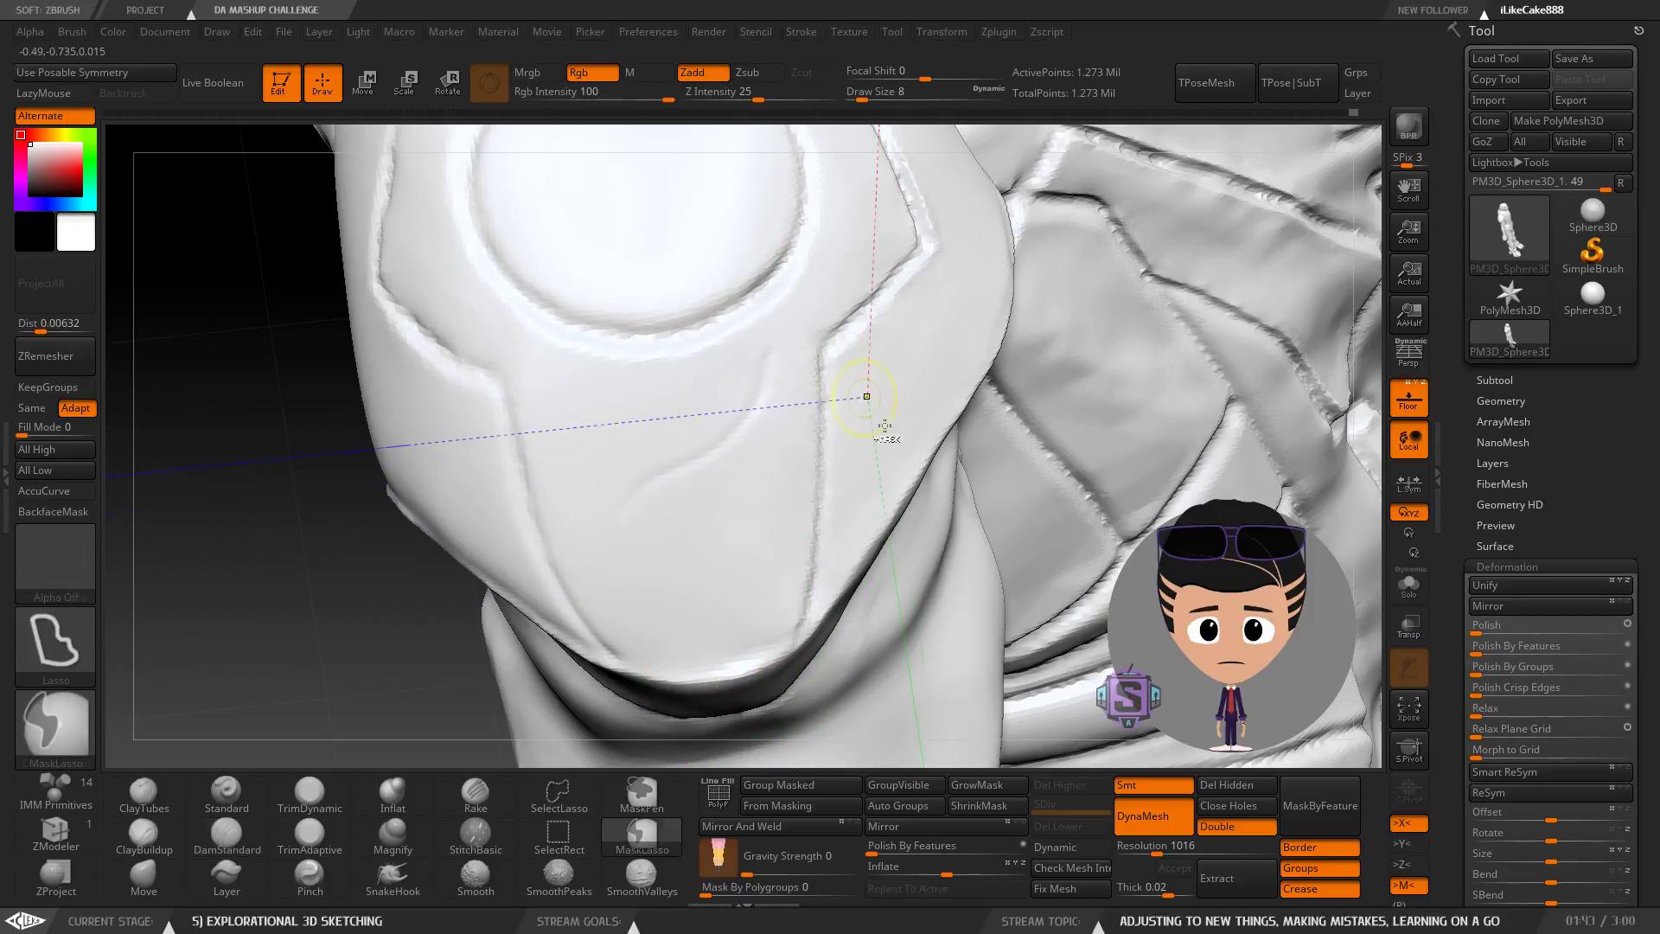
mouse_move(889, 434)
right_mouse_down()
mouse_move(824, 476)
mouse_move(622, 482)
right_mouse_up()
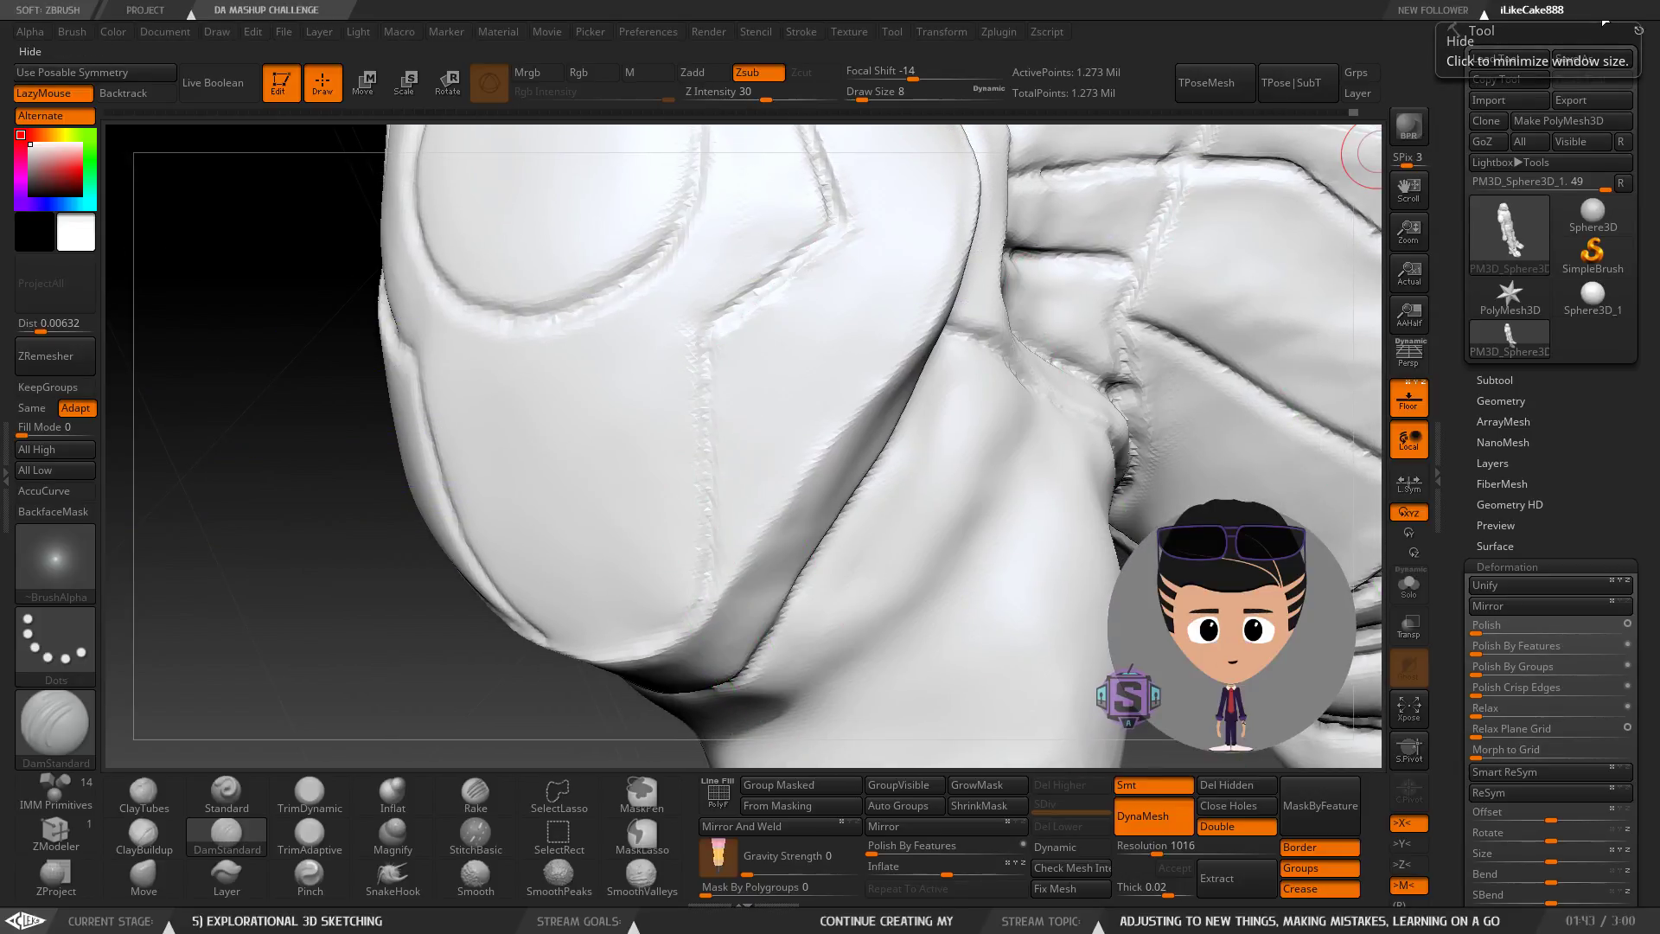
mouse_move(864, 361)
right_mouse_down()
mouse_move(782, 426)
mouse_move(807, 400)
mouse_move(891, 387)
mouse_move(844, 396)
mouse_move(809, 360)
mouse_move(611, 533)
mouse_move(752, 434)
mouse_move(853, 470)
mouse_move(917, 390)
right_mouse_up()
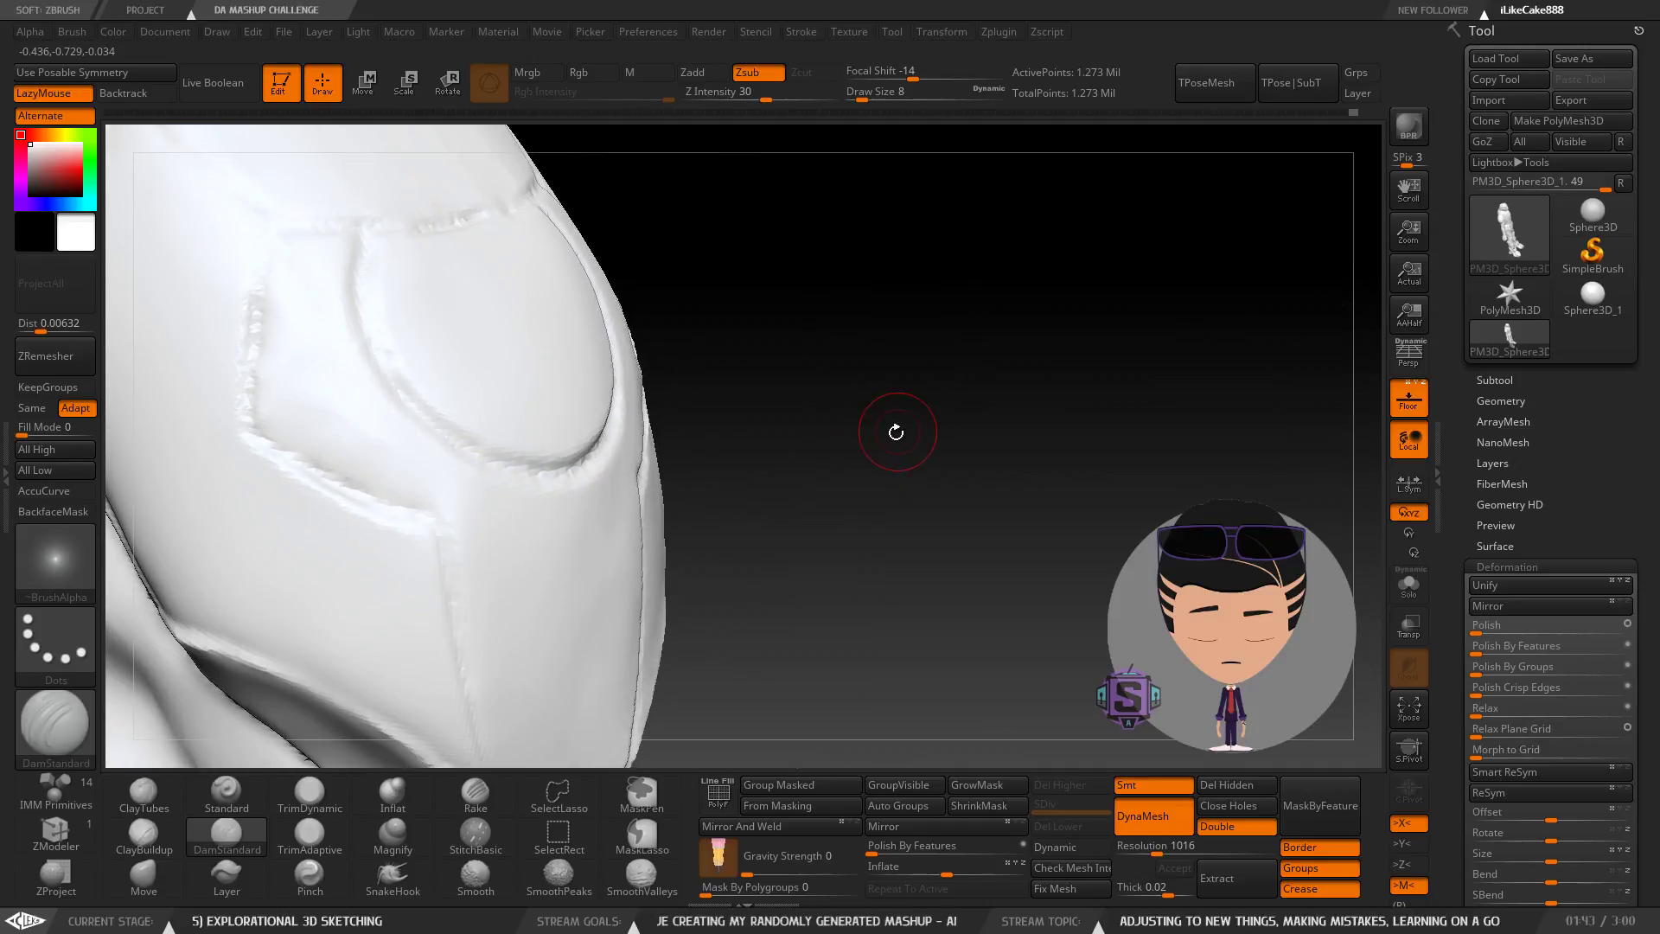
key("ctrl")
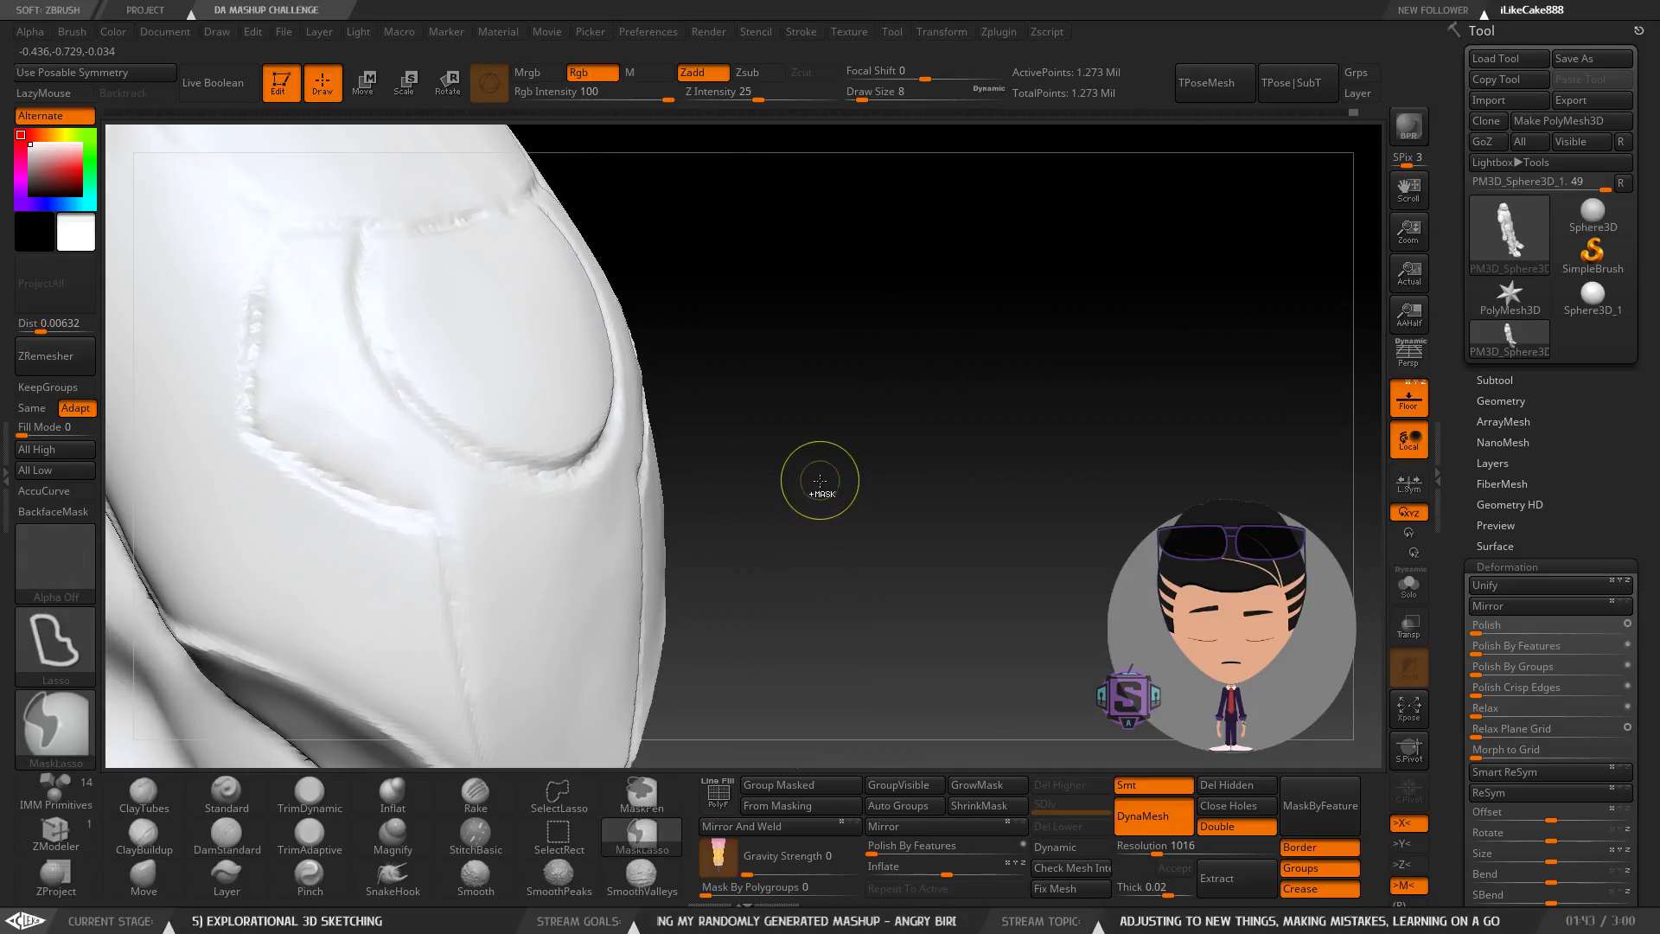
left_click_drag(789, 492, 870, 491, "ctrl")
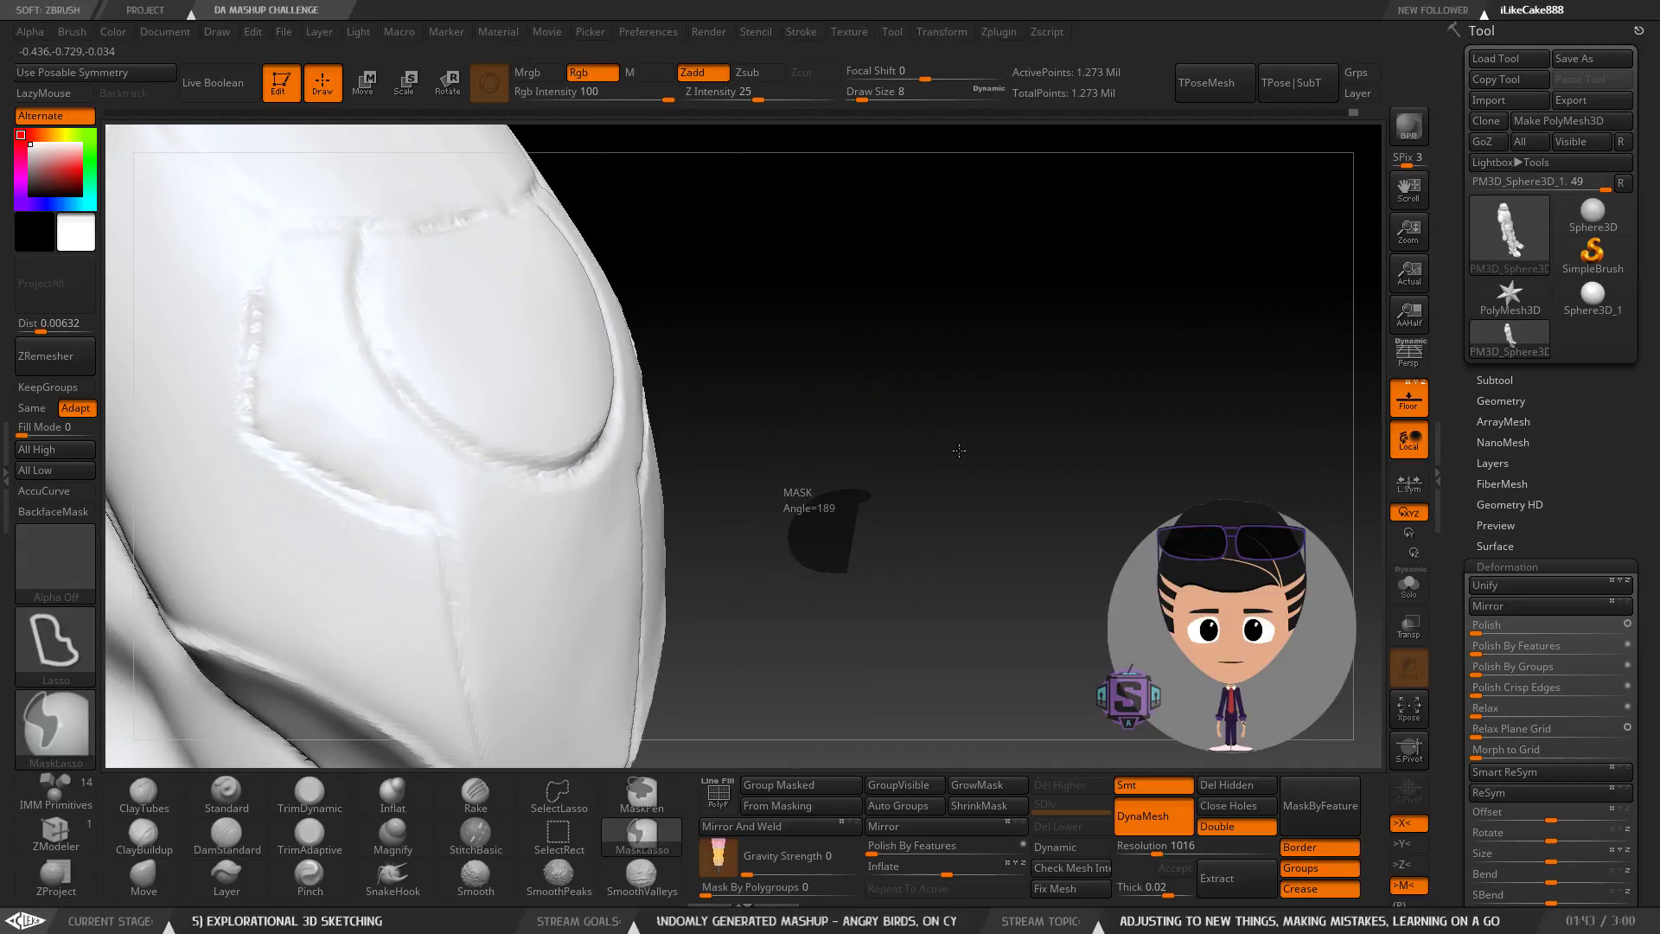
left_click_drag(569, 531, 536, 603)
left_click_drag(551, 734, 576, 689)
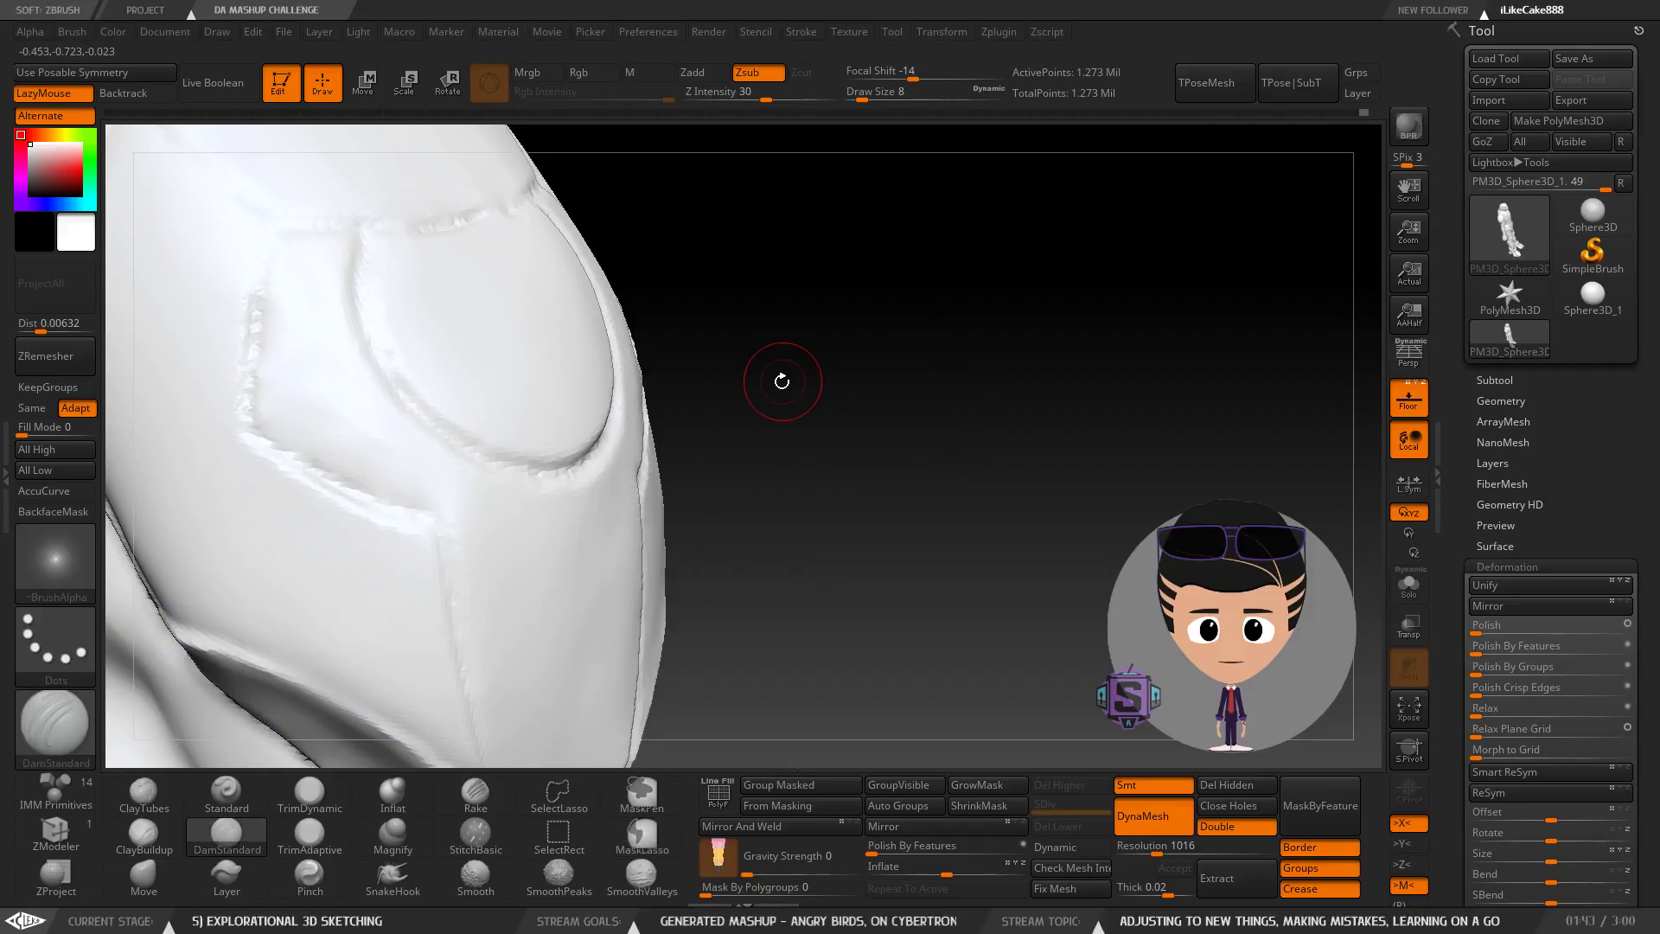
key("space")
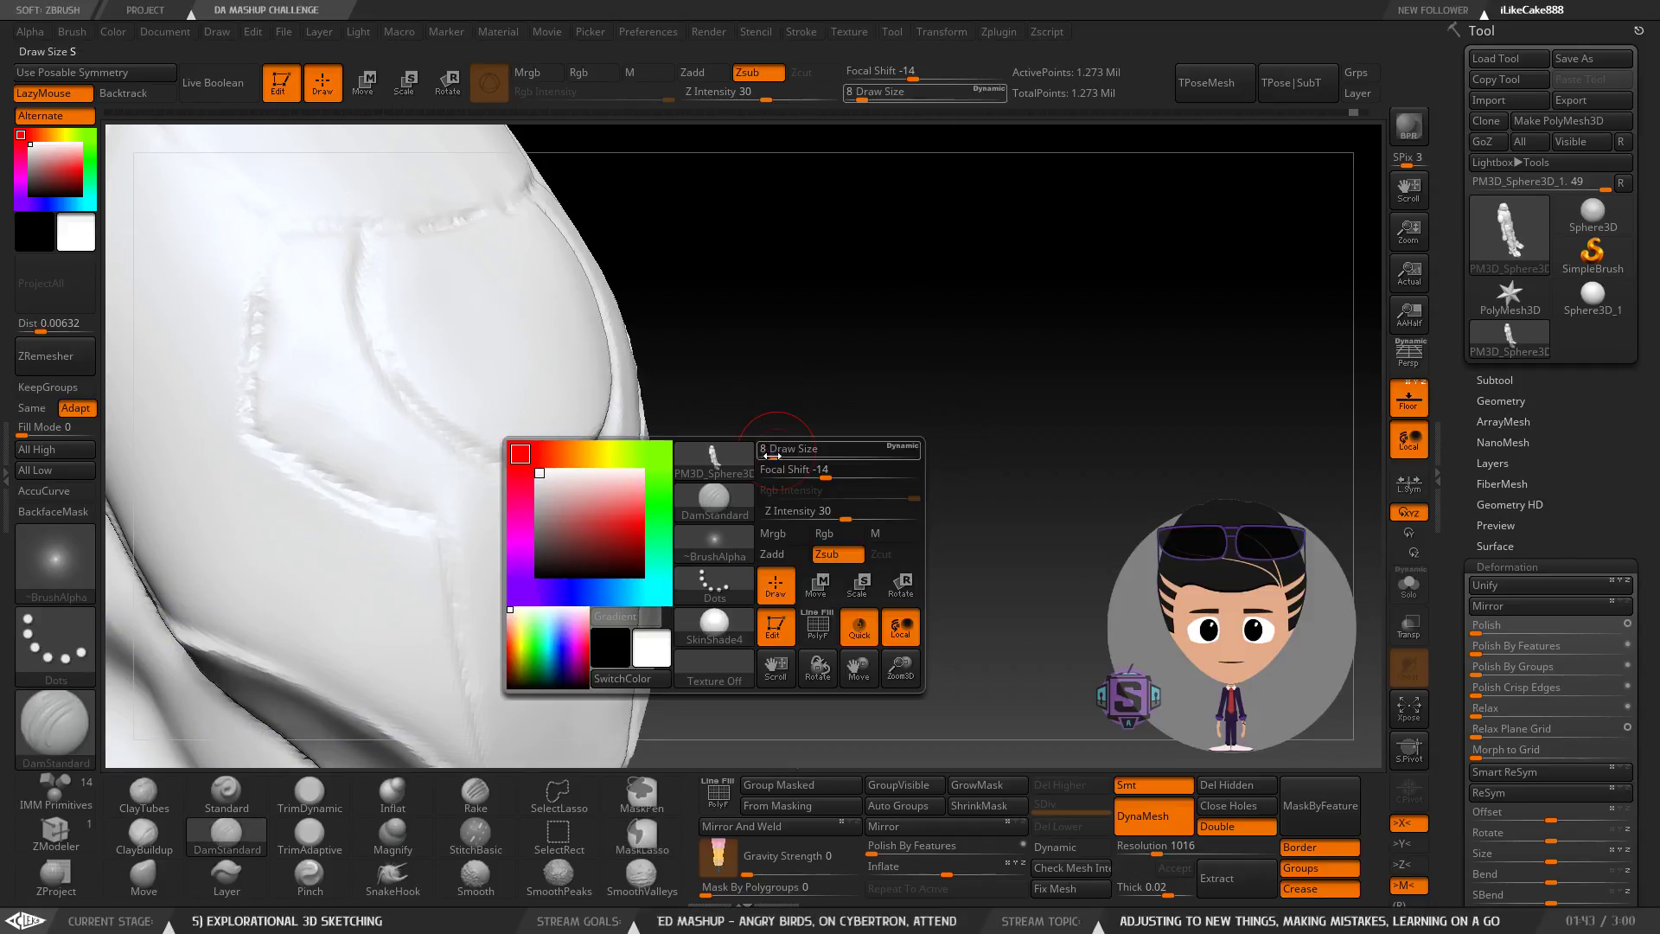
key("space")
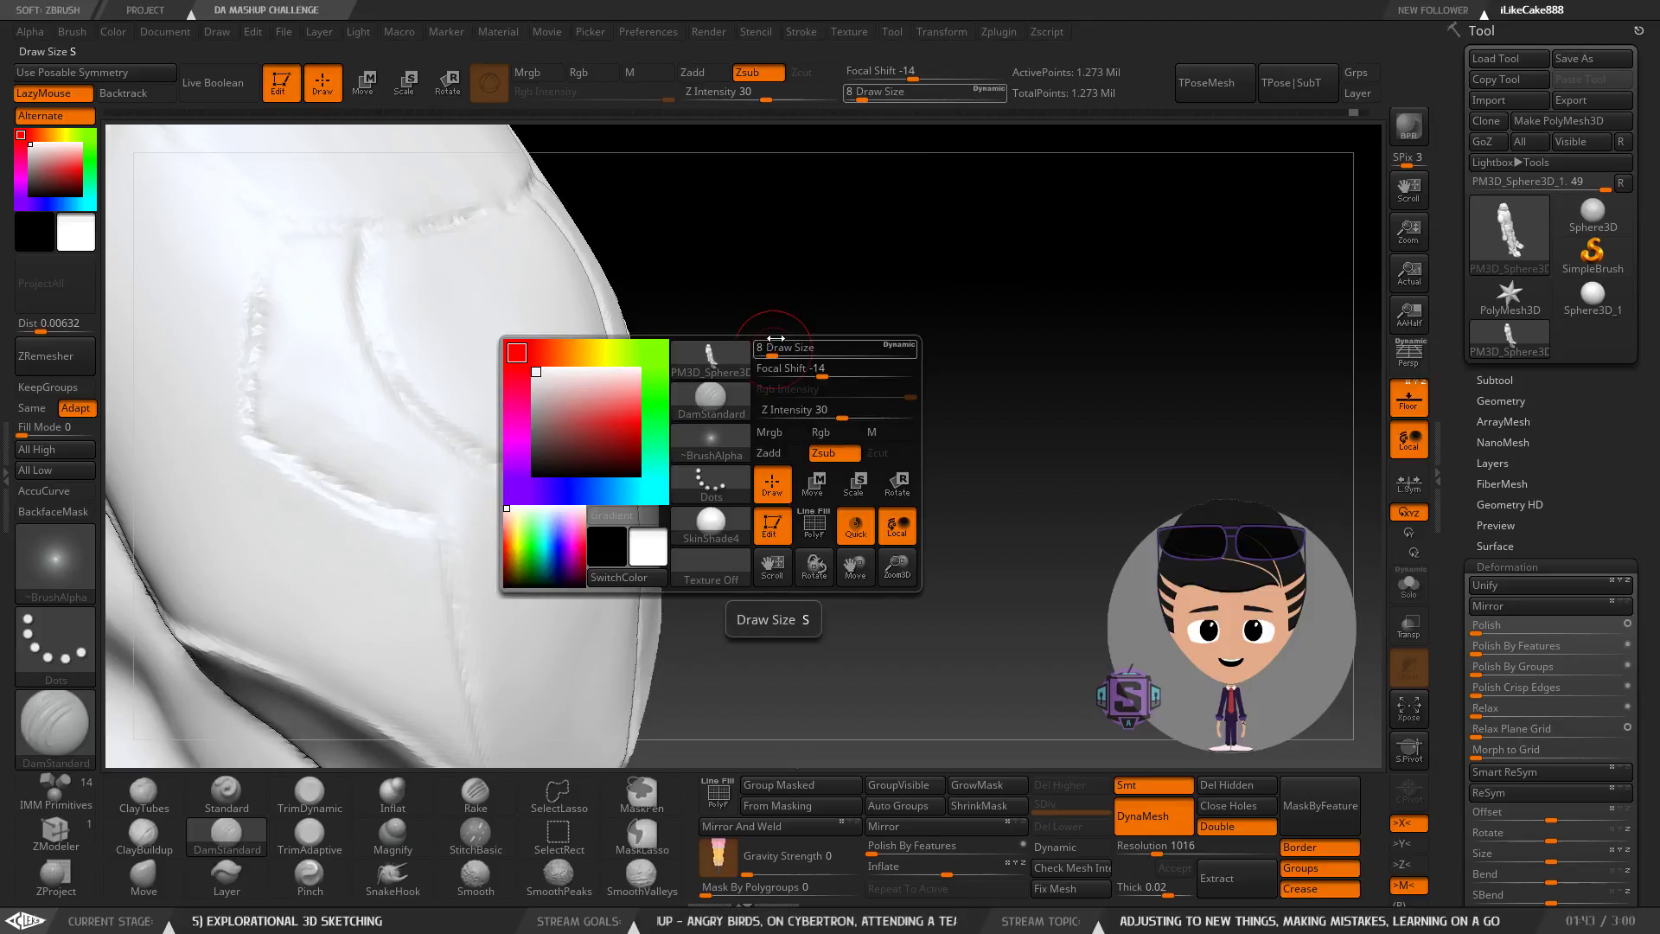
left_click_drag(757, 355, 753, 353)
key("space")
key("space")
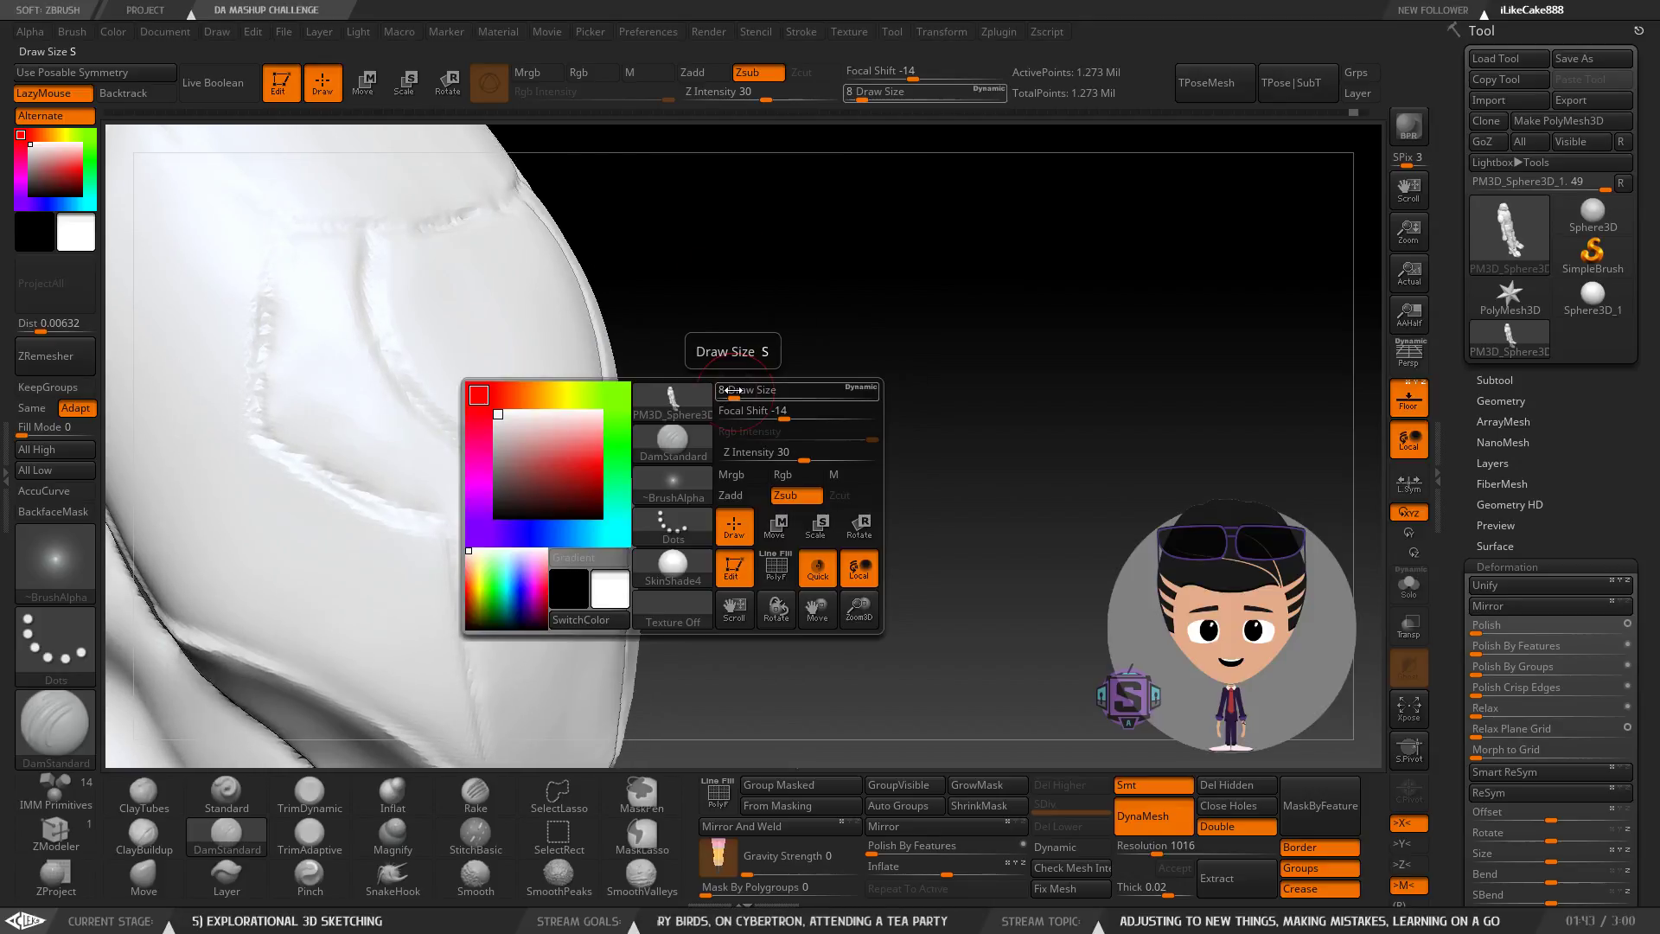
left_click_drag(711, 429, 707, 318)
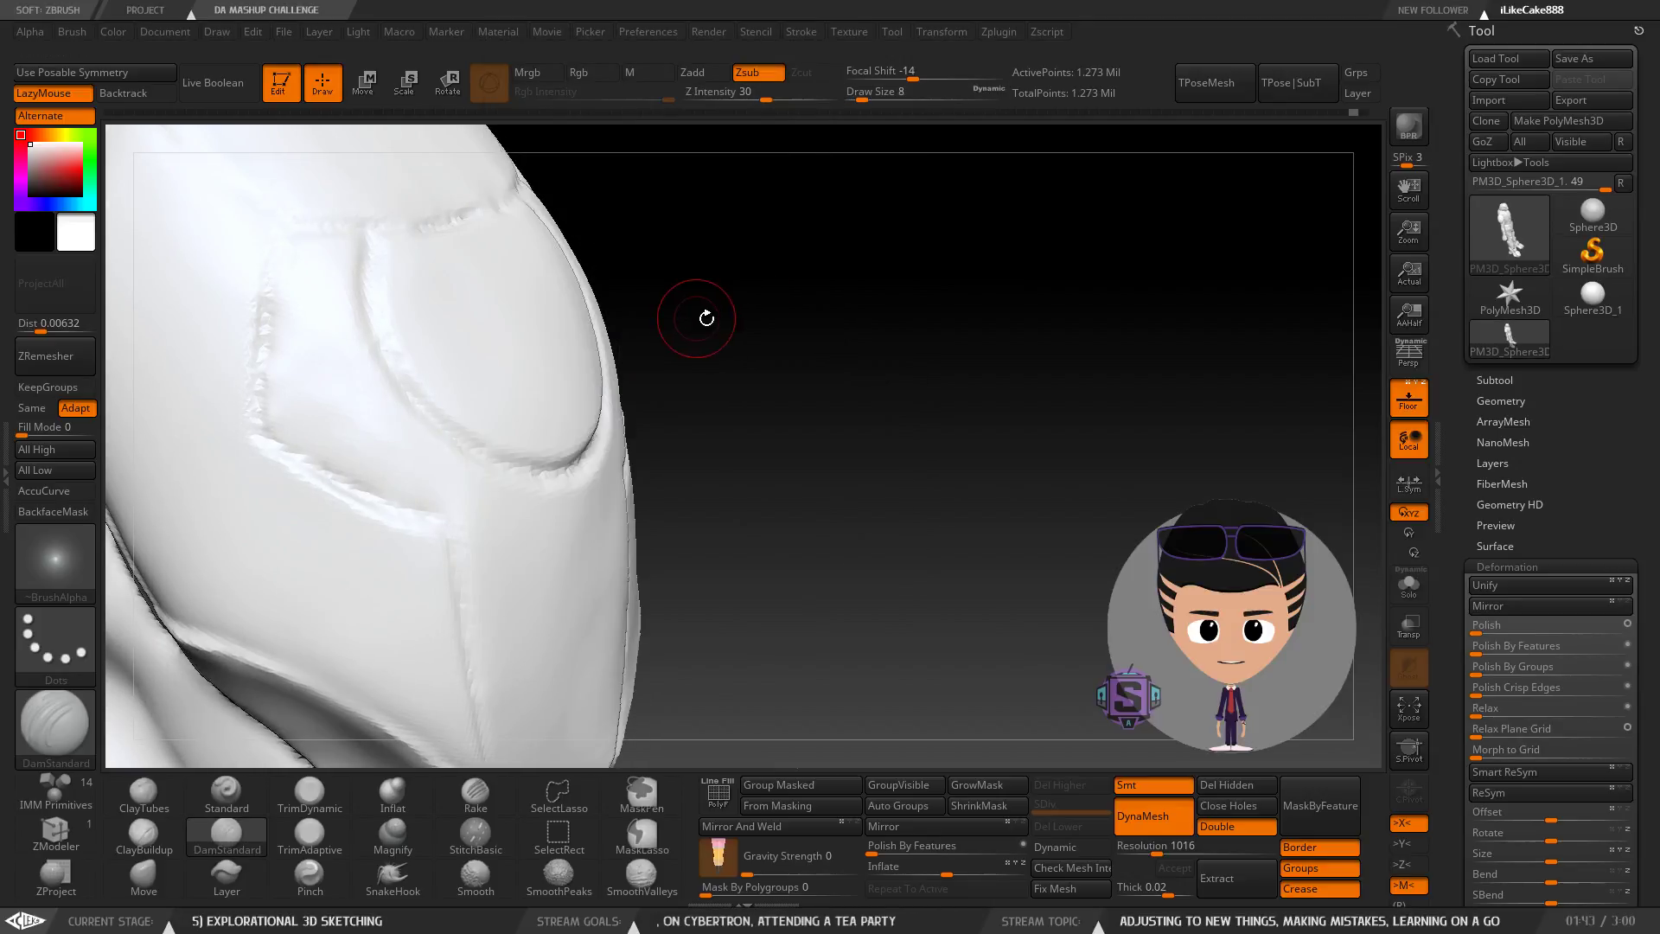
Try a small hooked groove just below the round inset's rim with DamStandard and undo it.
mouse_move(679, 535)
left_mouse_down()
mouse_move(578, 560)
mouse_move(505, 630)
left_mouse_up()
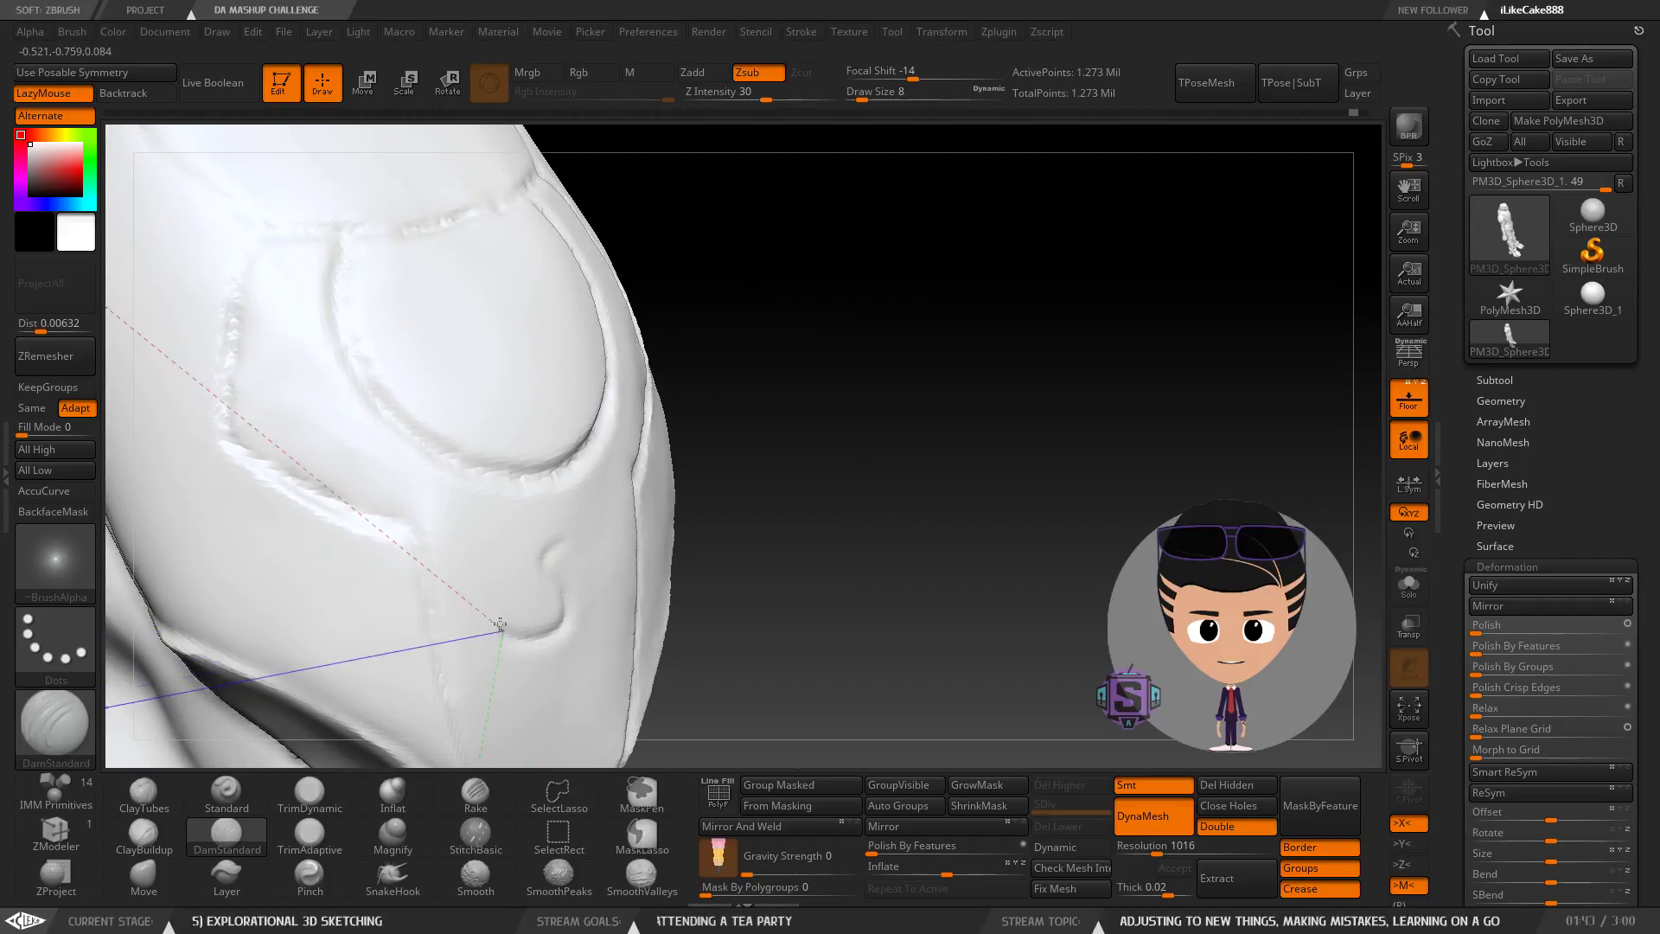
mouse_move(571, 496)
right_mouse_down()
mouse_move(593, 533)
mouse_move(575, 543)
mouse_move(634, 516)
mouse_move(611, 389)
mouse_move(692, 571)
mouse_move(703, 581)
mouse_move(717, 555)
right_mouse_up()
key("ctrl+z")
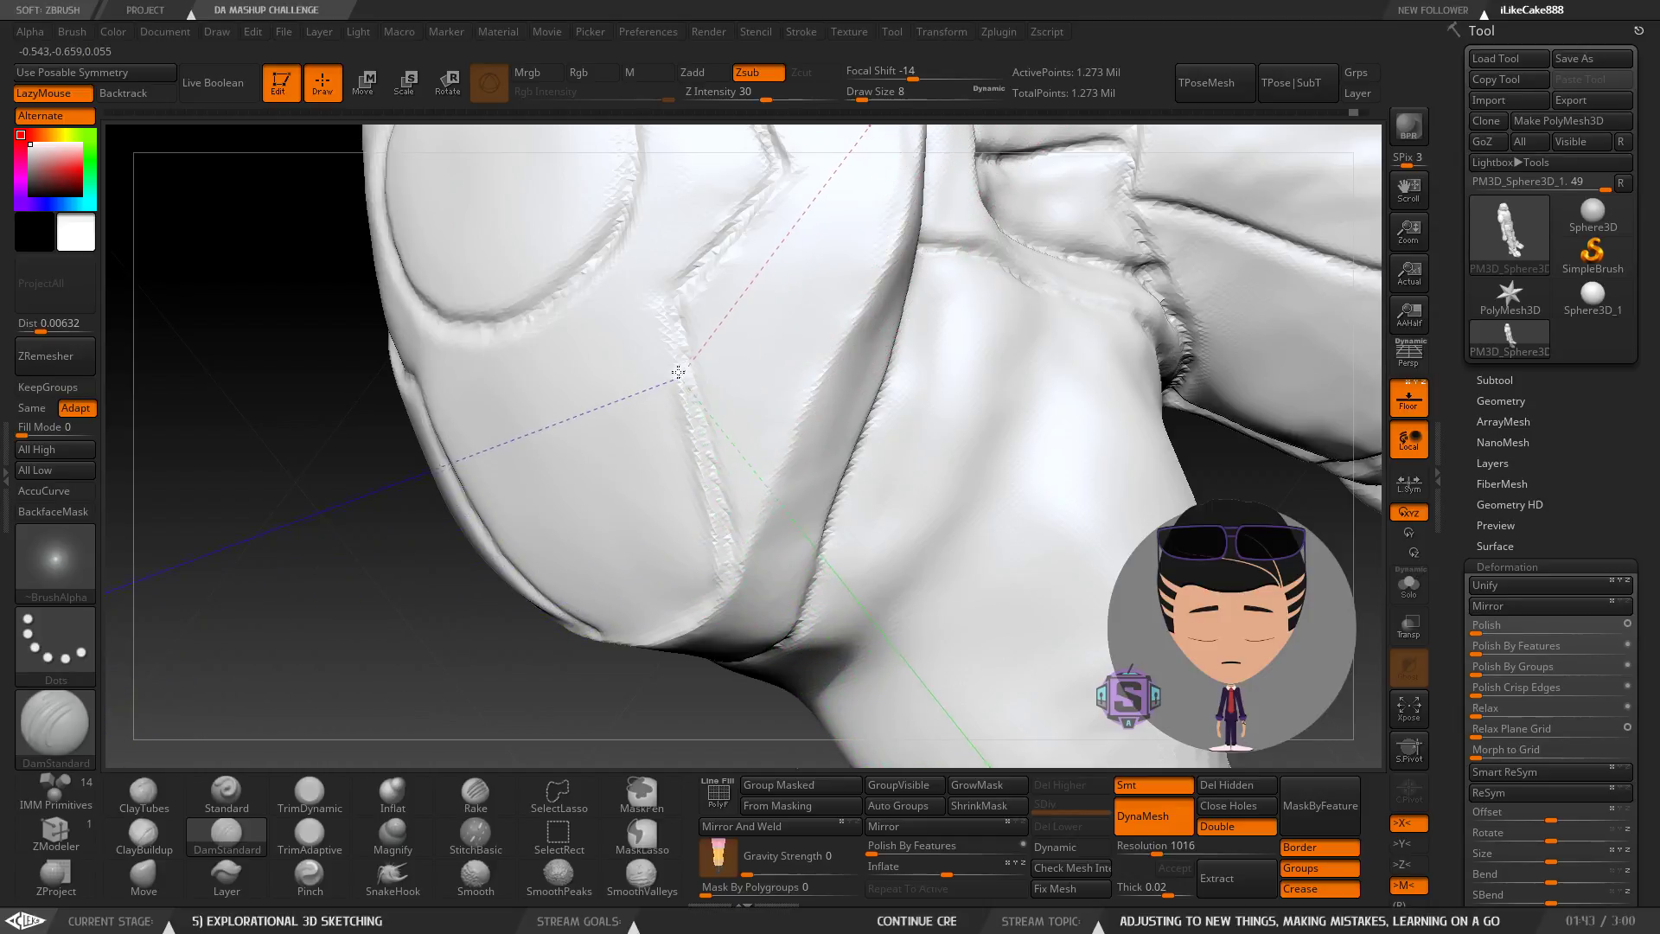
mouse_move(730, 299)
right_mouse_down("alt")
mouse_move(712, 404)
mouse_move(651, 547)
right_mouse_up("alt")
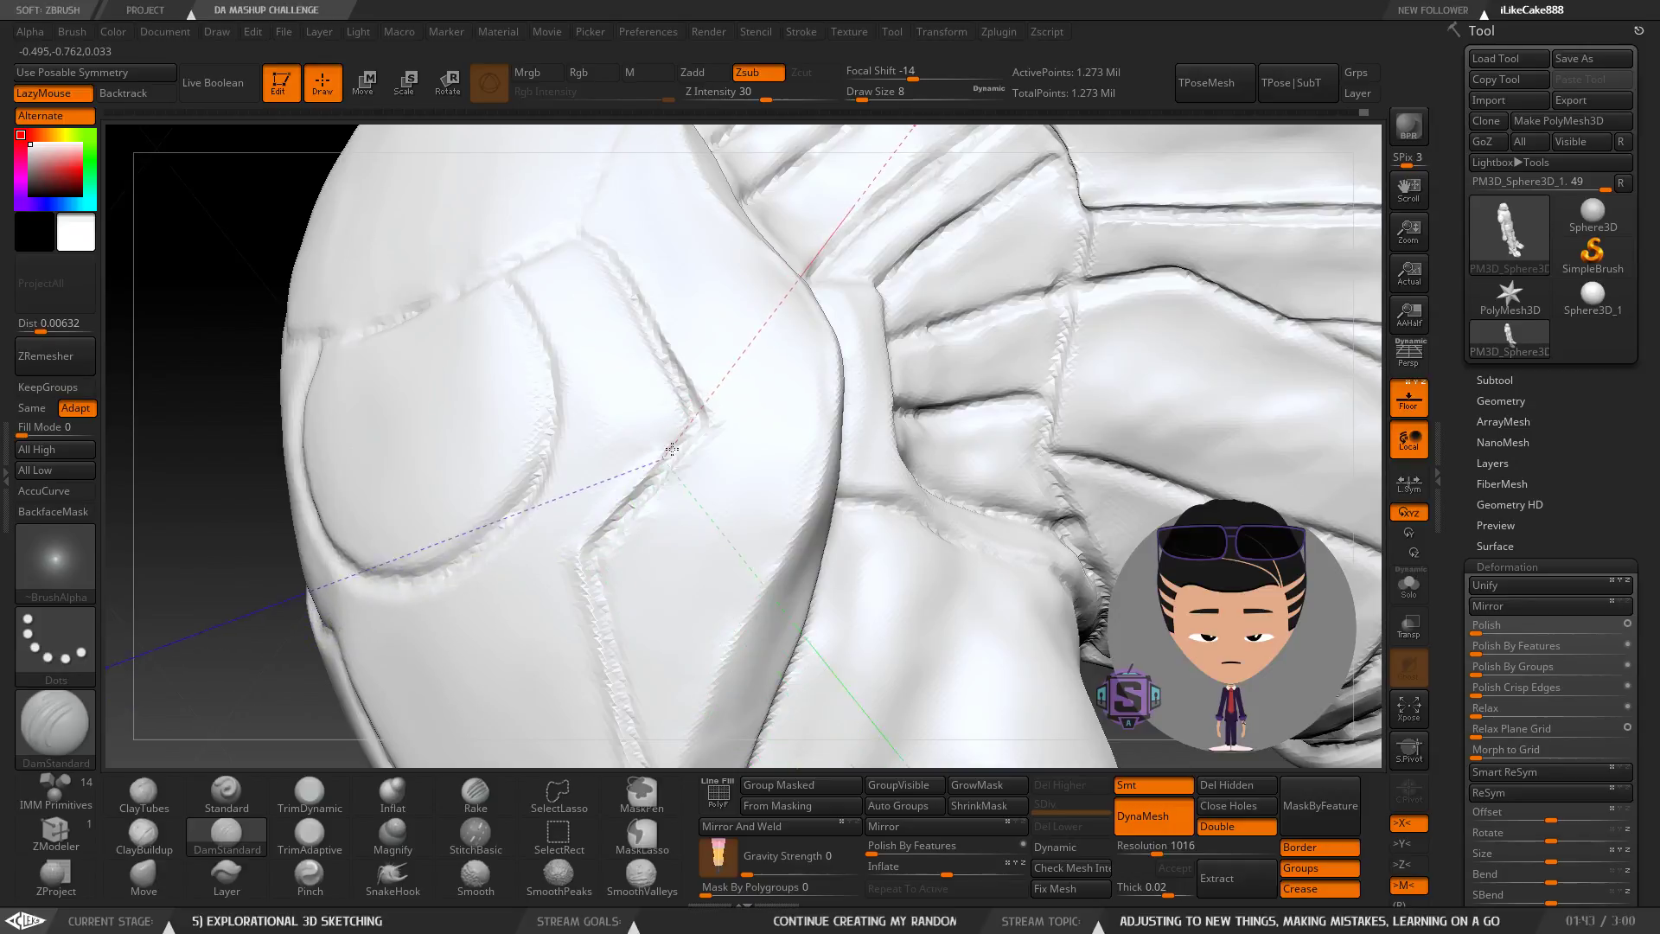
right_click_drag(691, 421, 615, 277)
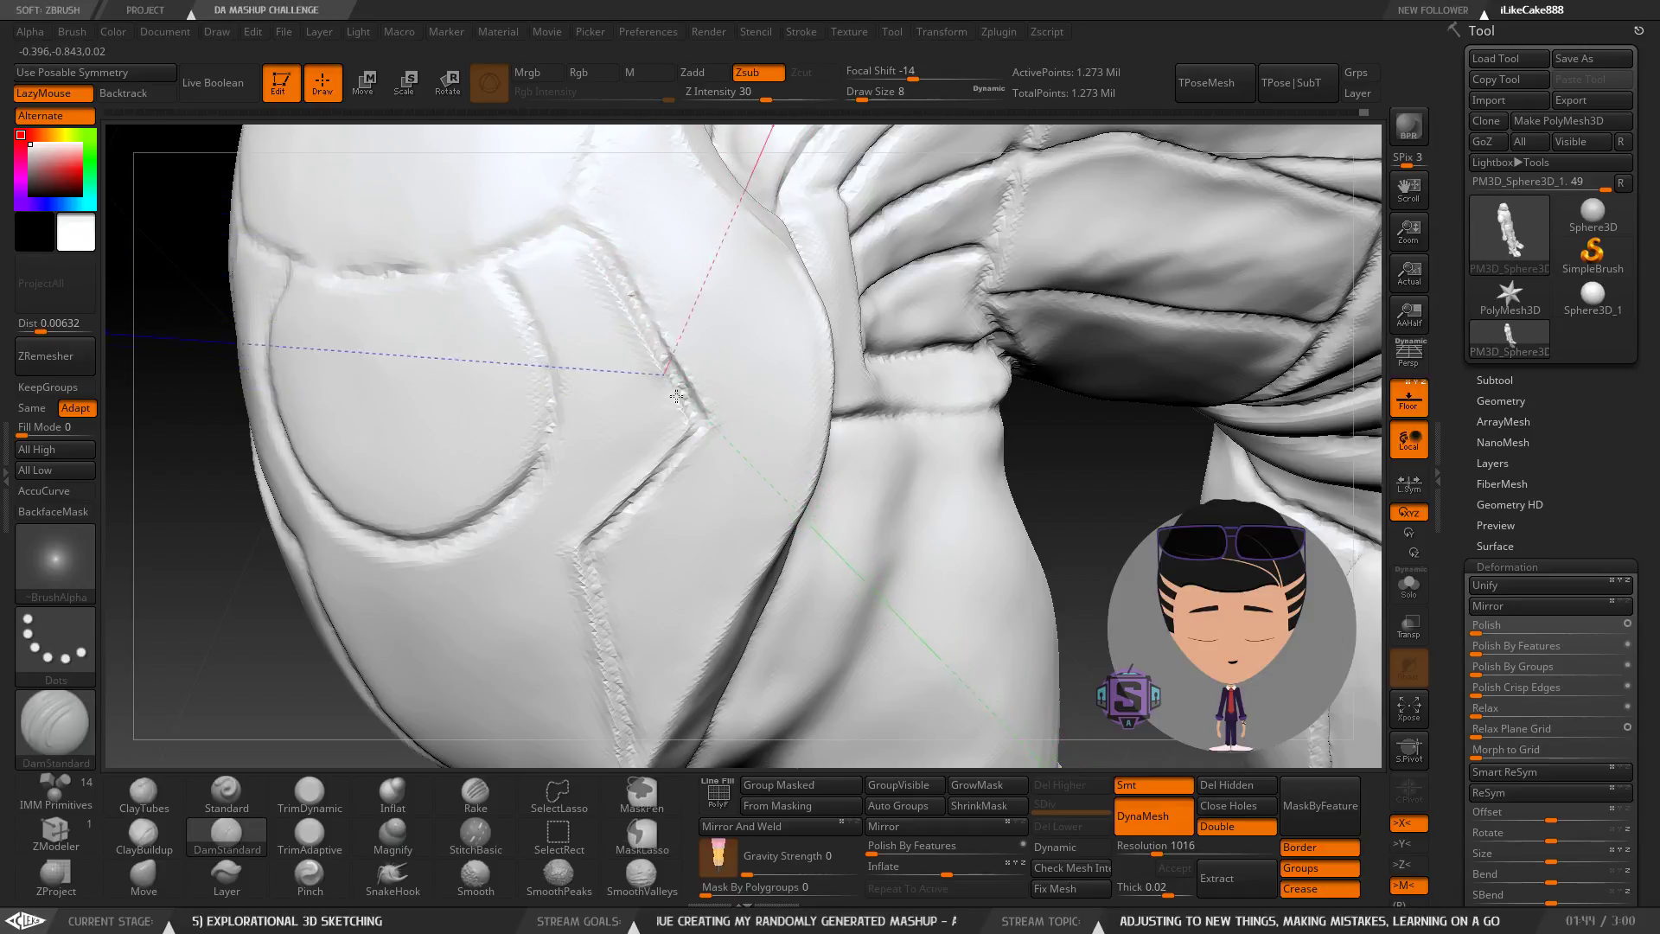
Deepen the groove around the round inset with DamStandard, working along its rim from one side of the shoulder plate to the other.
mouse_move(634, 232)
right_mouse_down()
mouse_move(611, 438)
mouse_move(655, 445)
right_mouse_up()
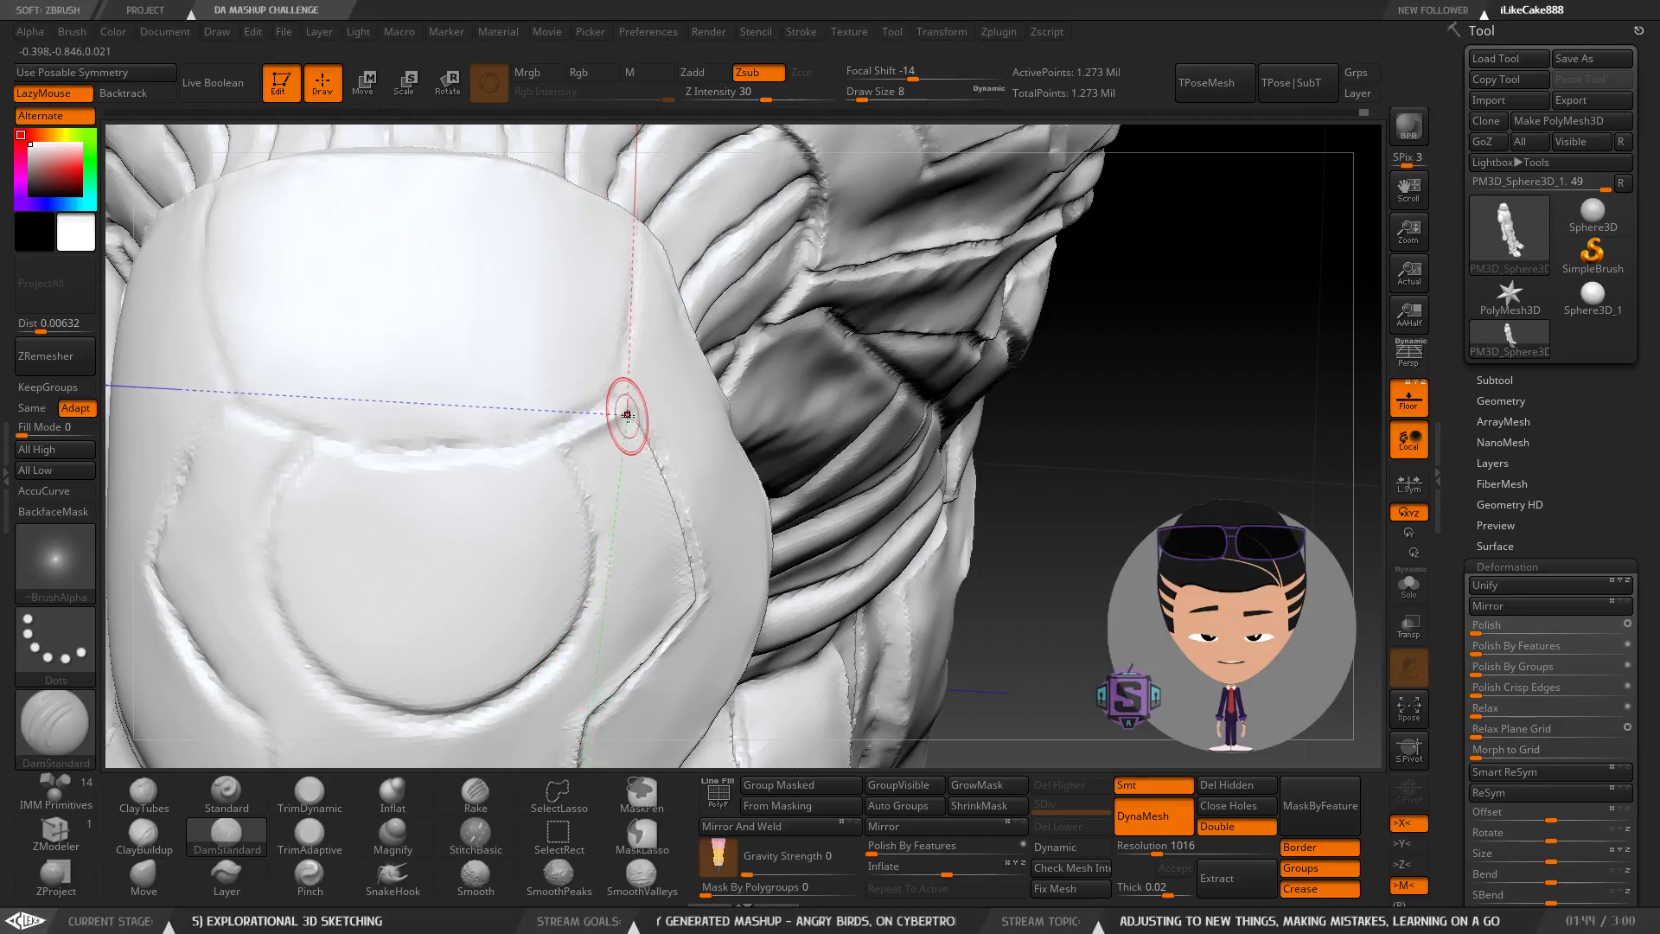
right_click_drag(690, 449, 571, 448)
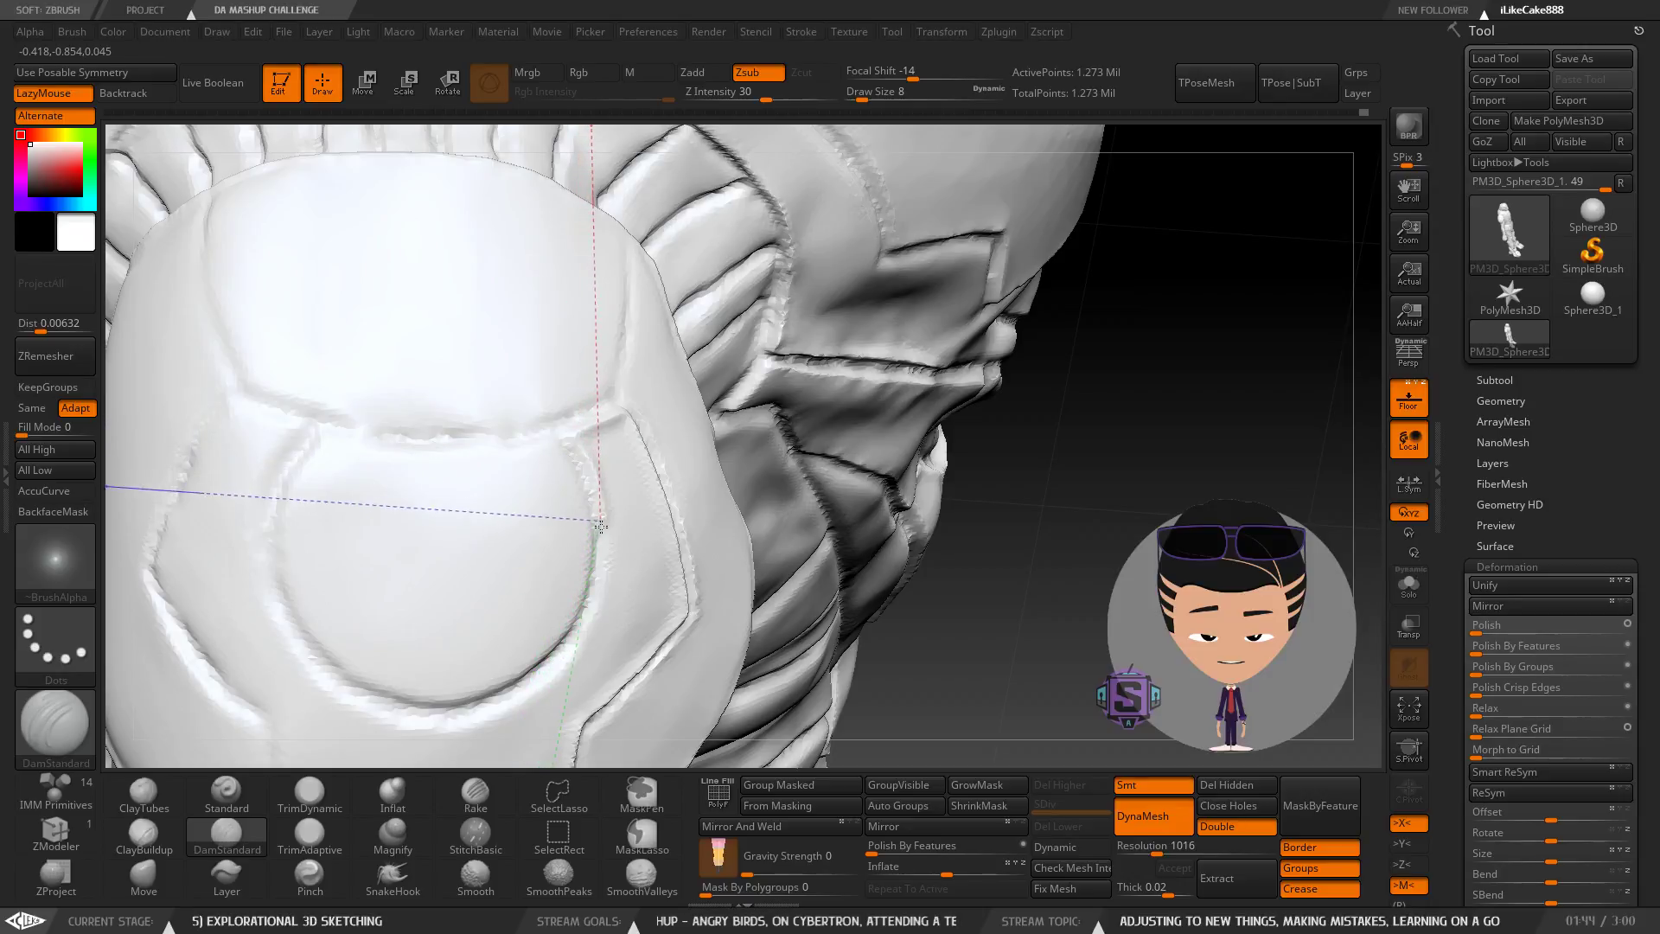
mouse_move(602, 571)
right_mouse_down()
mouse_move(593, 619)
mouse_move(726, 447)
mouse_move(722, 399)
right_mouse_up()
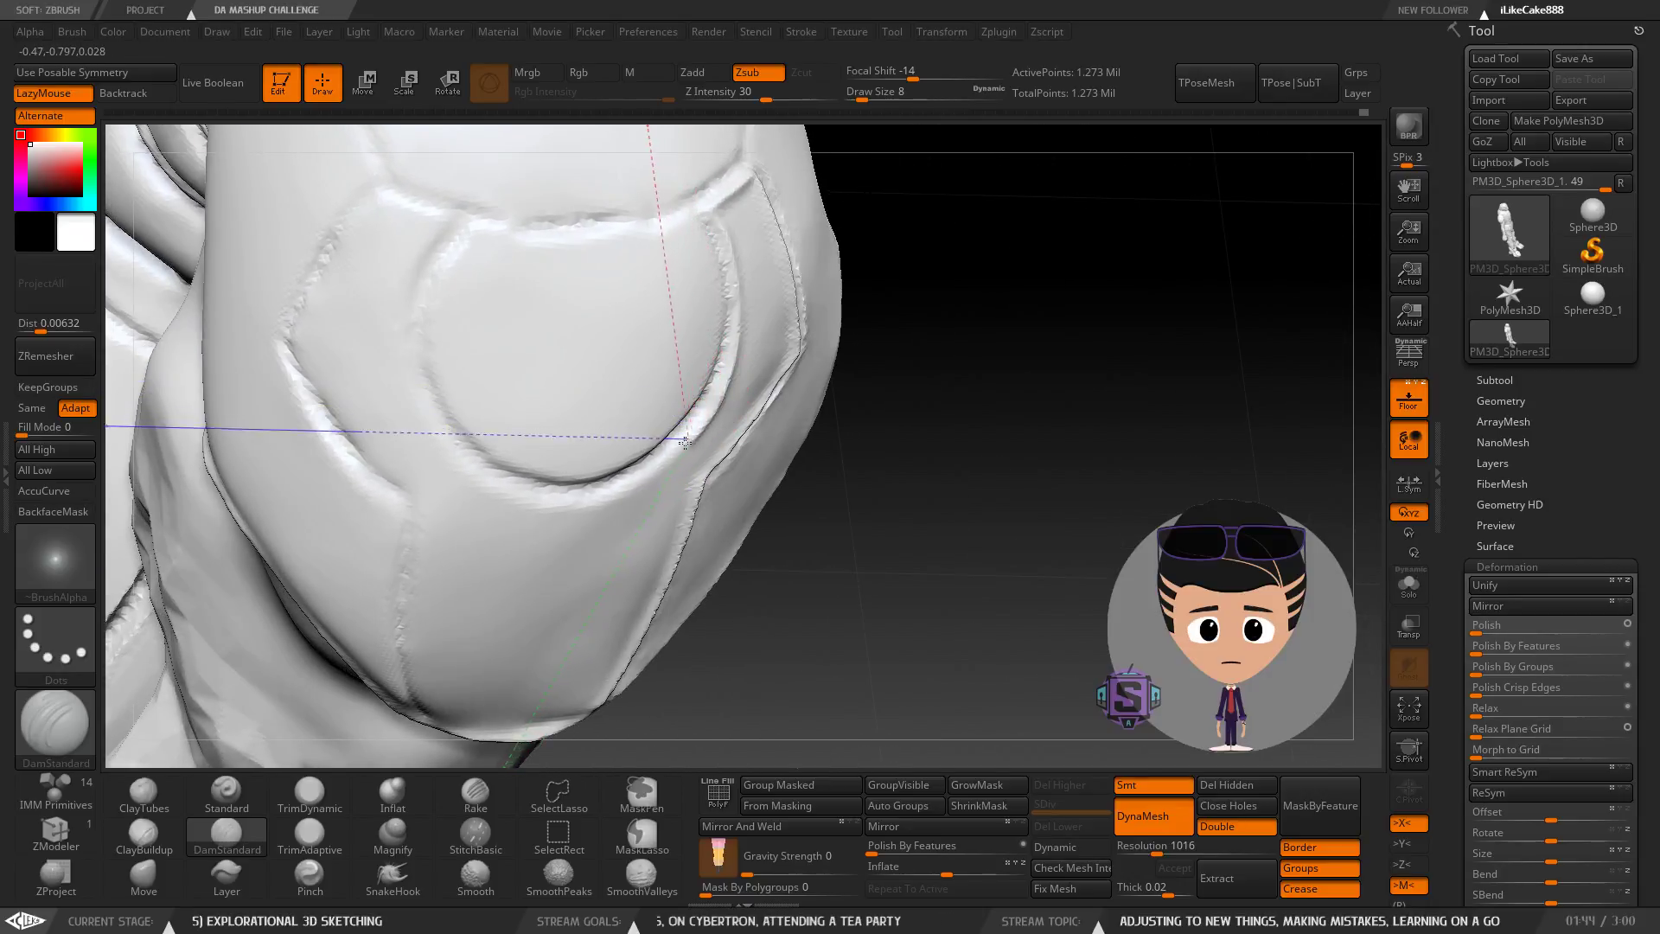
mouse_move(566, 445)
right_mouse_down()
mouse_move(542, 517)
mouse_move(574, 481)
mouse_move(645, 474)
right_mouse_up()
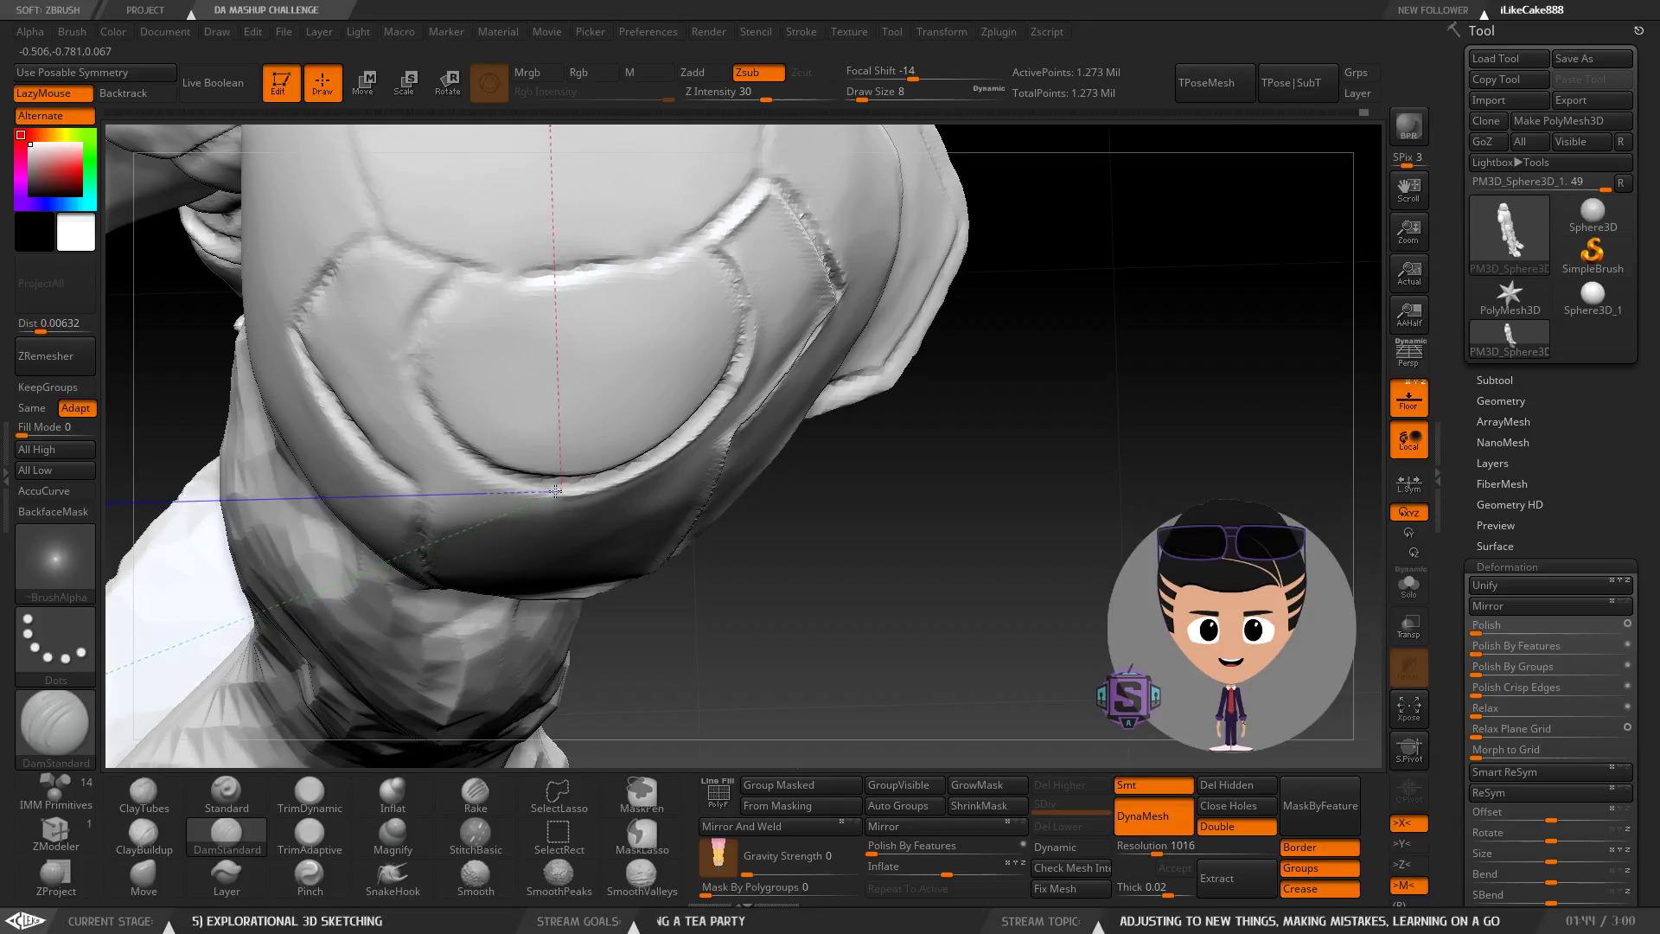
mouse_move(491, 555)
right_mouse_down()
mouse_move(476, 499)
mouse_move(493, 448)
right_mouse_up()
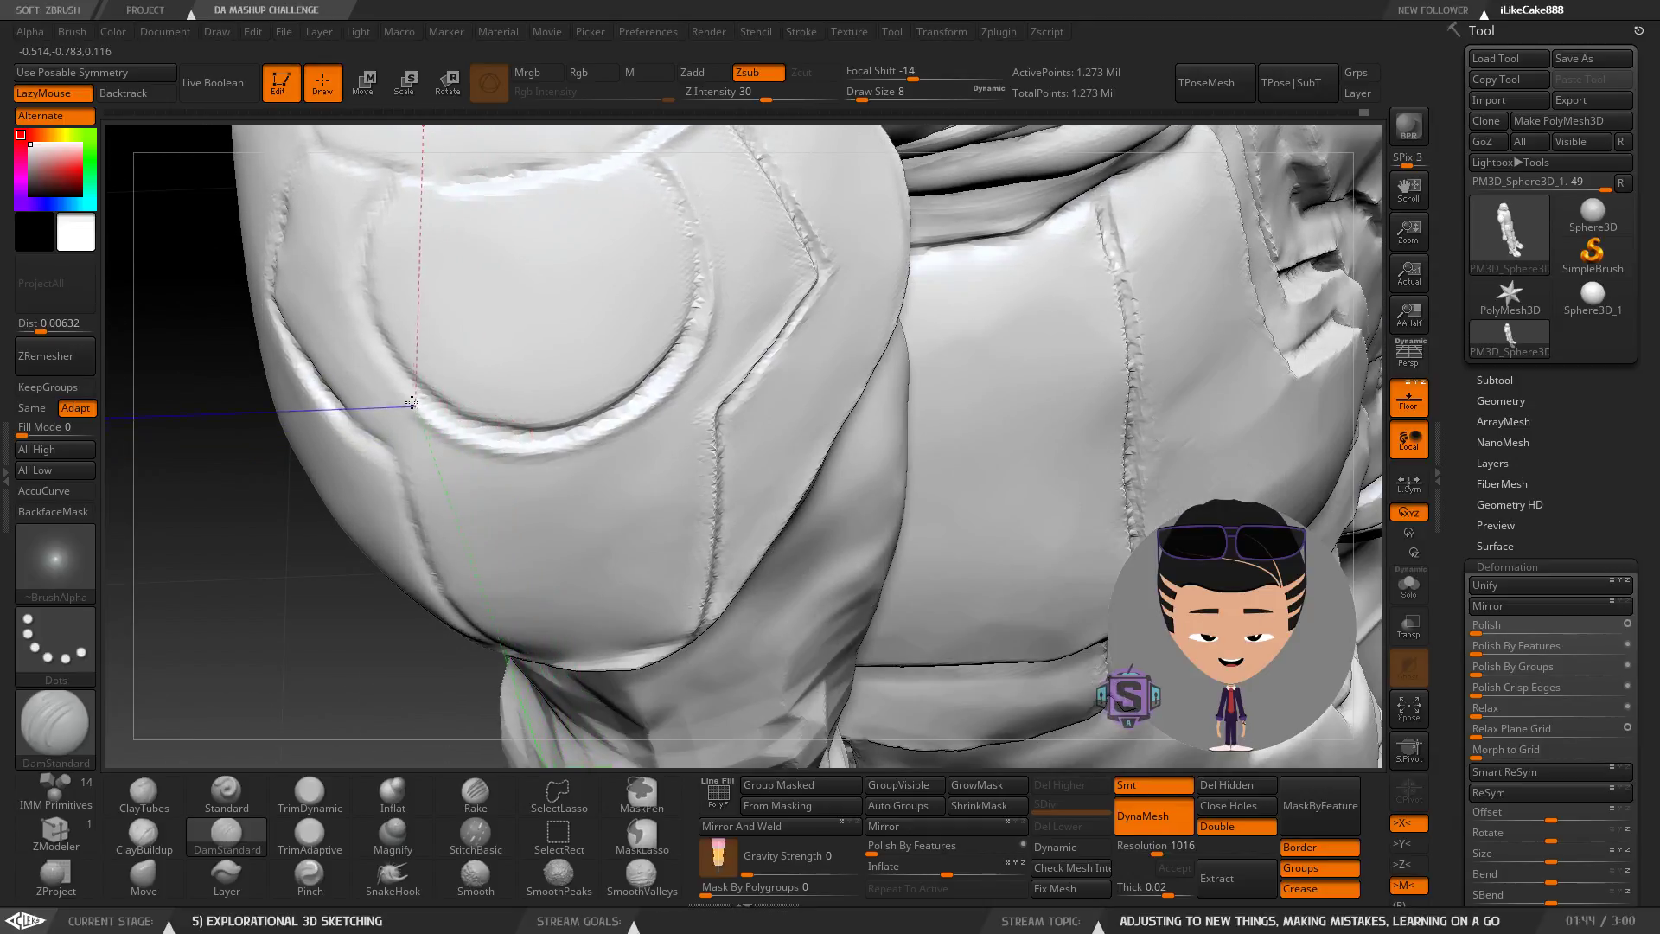
right_click_drag(386, 334, 435, 476)
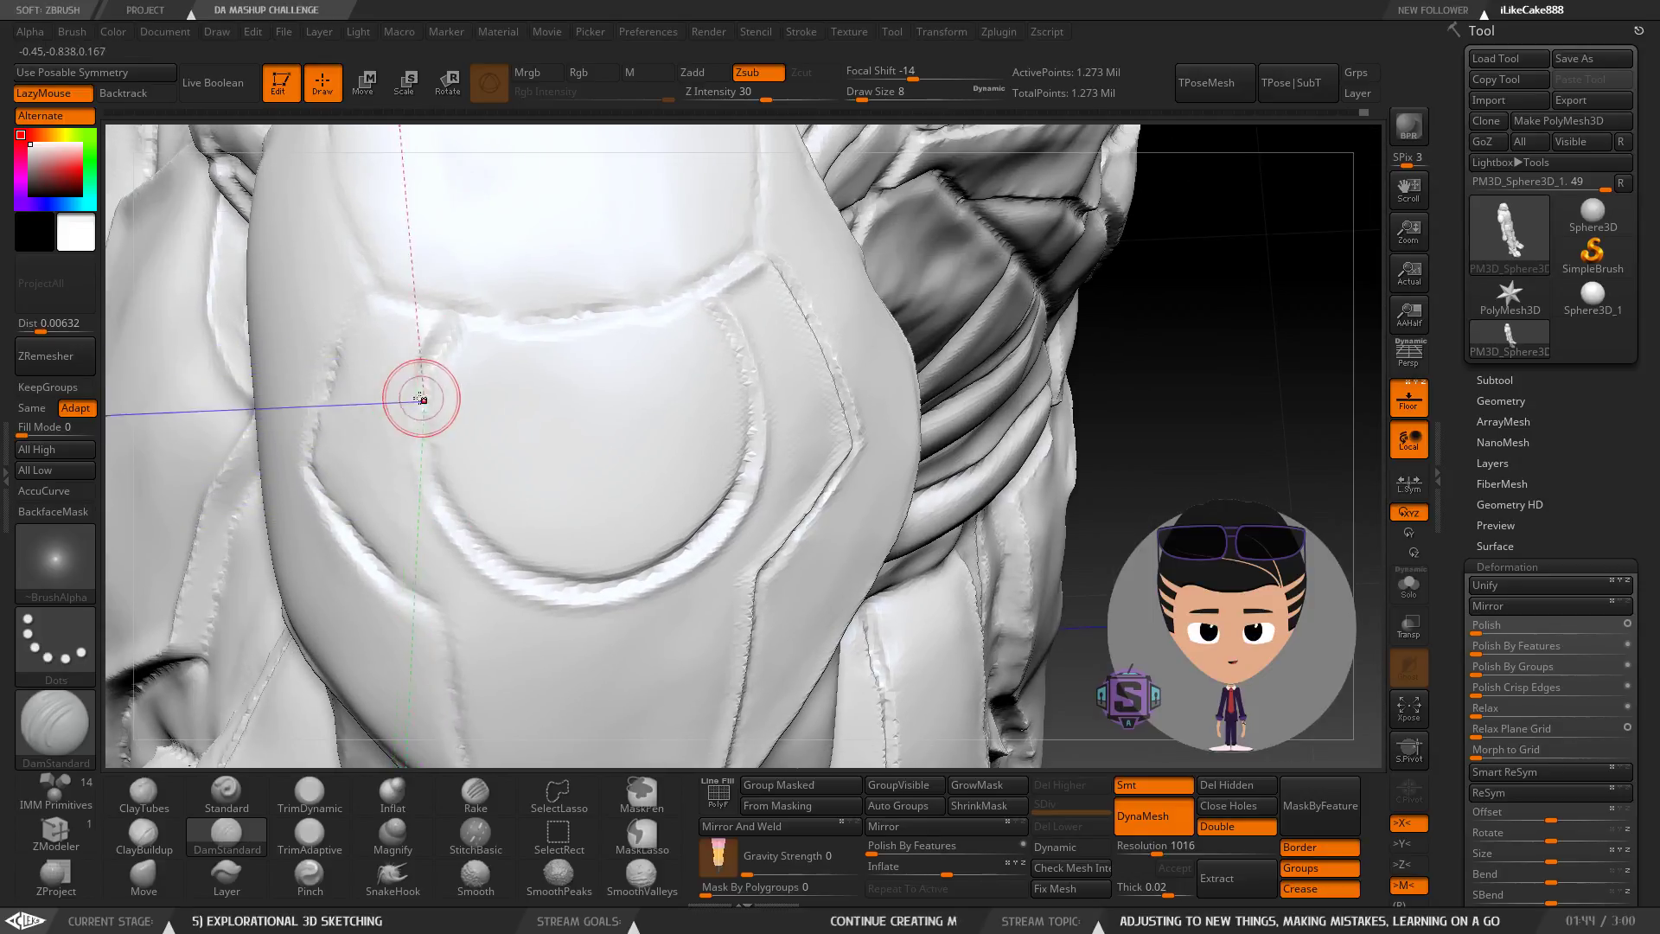
right_click_drag(426, 389, 397, 427)
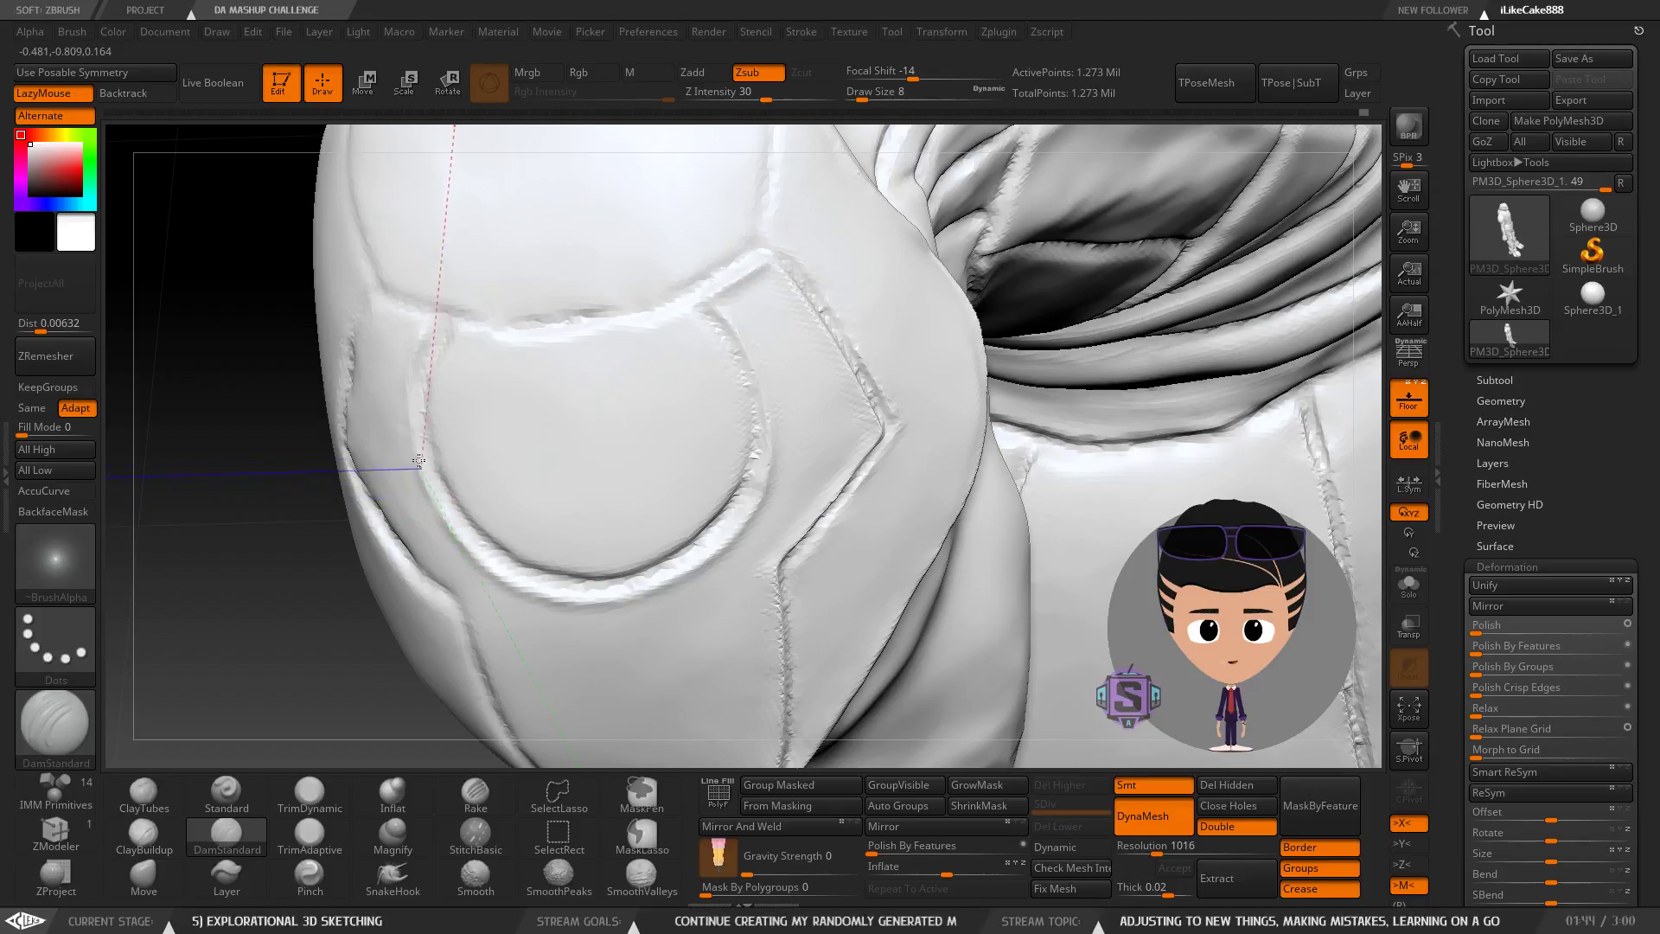
mouse_move(450, 366)
right_mouse_down()
mouse_move(350, 372)
mouse_move(380, 380)
right_mouse_up()
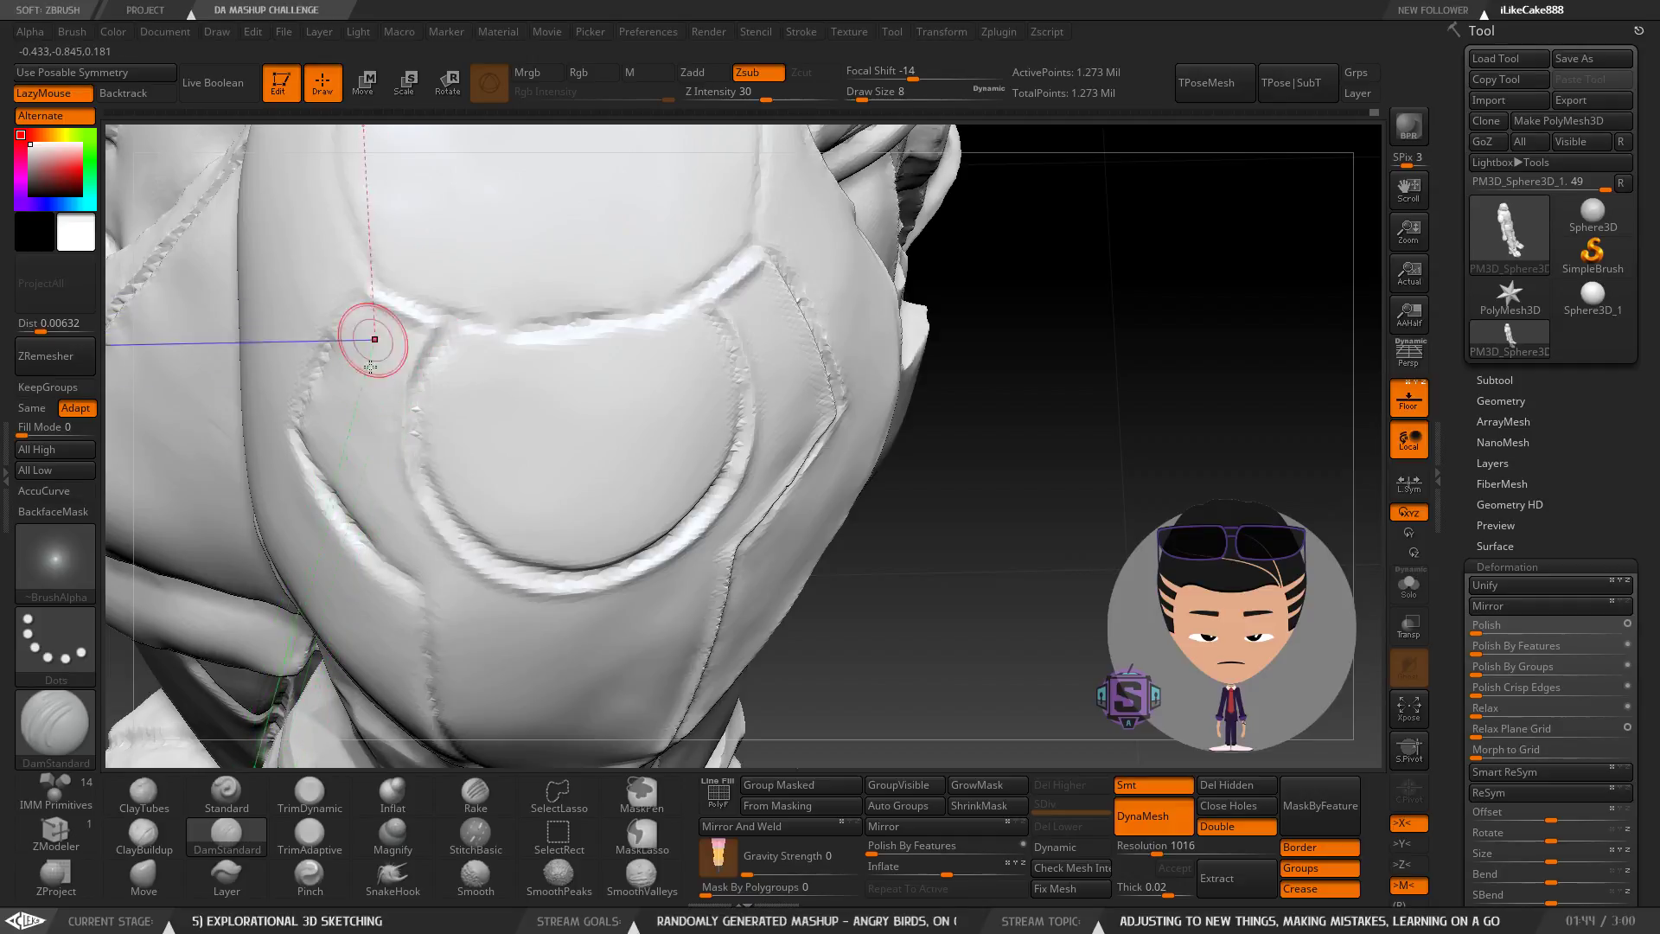
right_click_drag(374, 341, 404, 359)
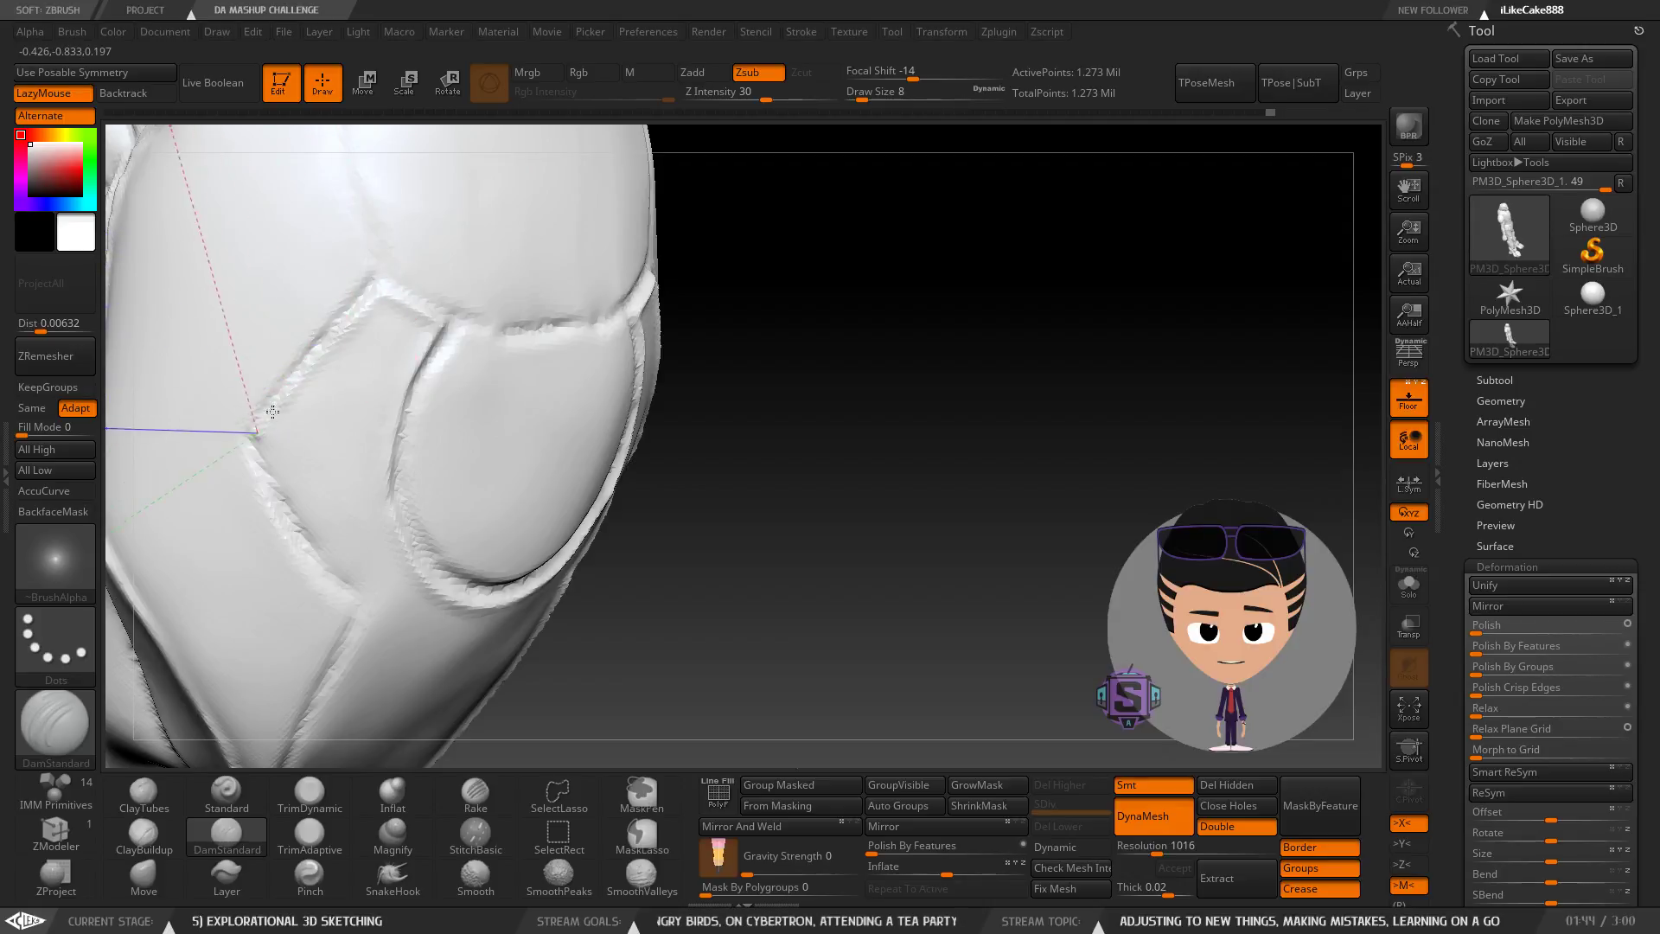
Sharpen the upper slanted groove of the angular outline beside the round inset on the rear of the shoulder plate.
right_click_drag(273, 412, 363, 381)
key("ctrl")
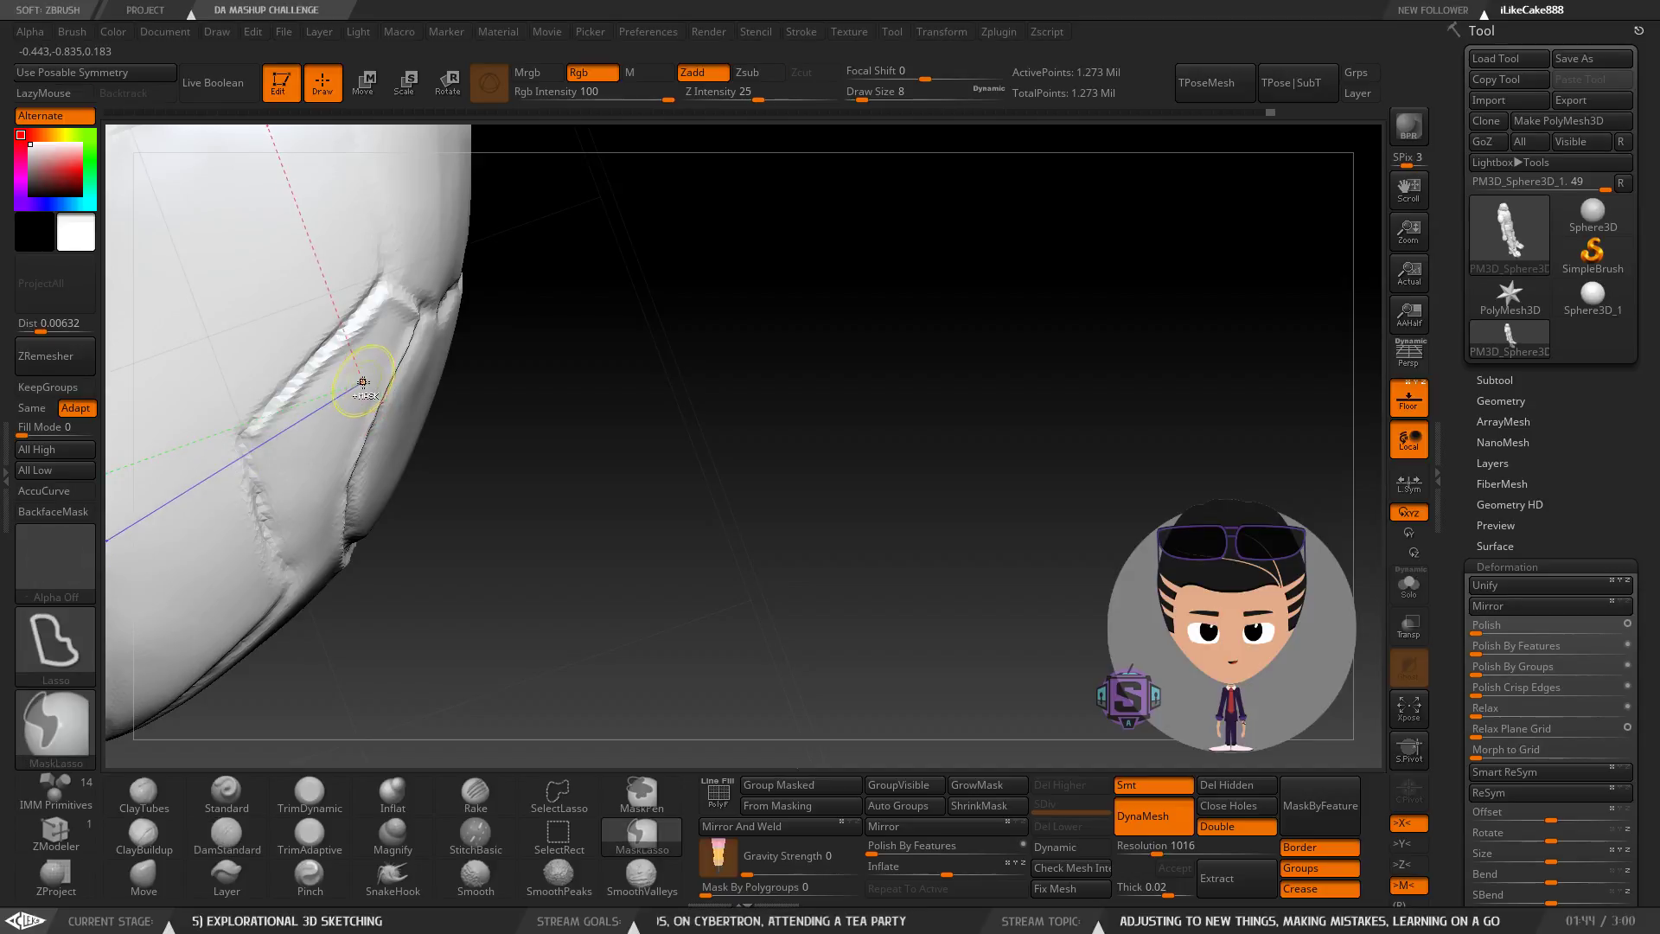
key("ctrl")
left_click_drag(244, 432, 360, 315)
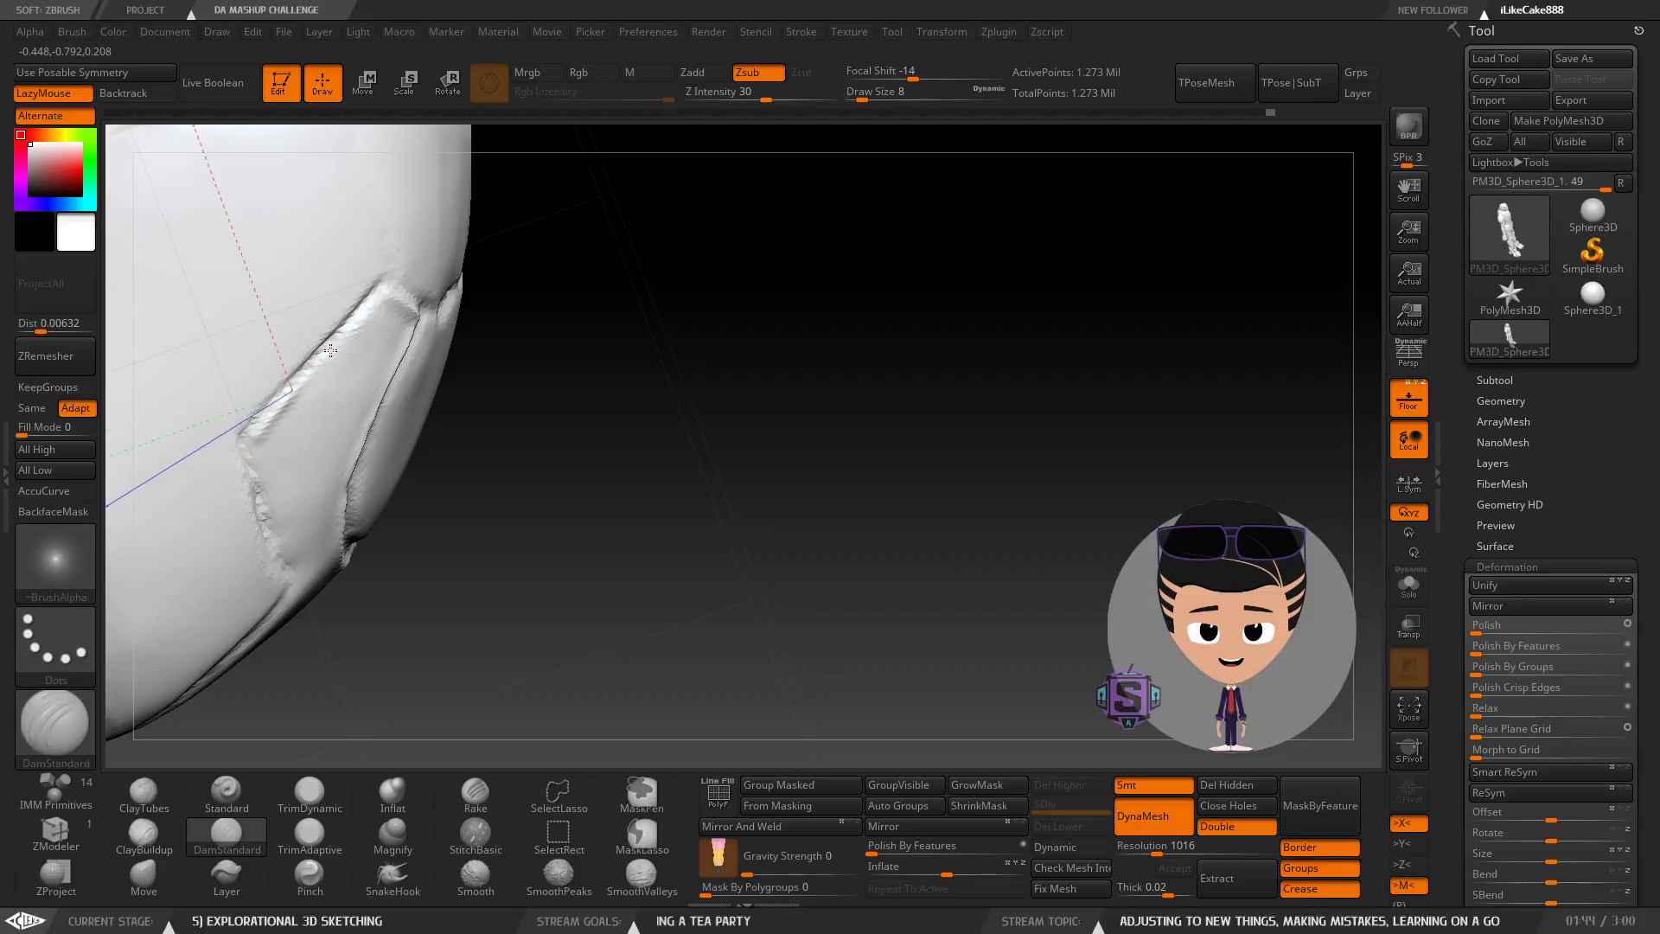
Recut the rest of the angular outline groove below the inset, down to the lower tip of the shoulder plate.
right_click_drag(365, 334, 263, 294)
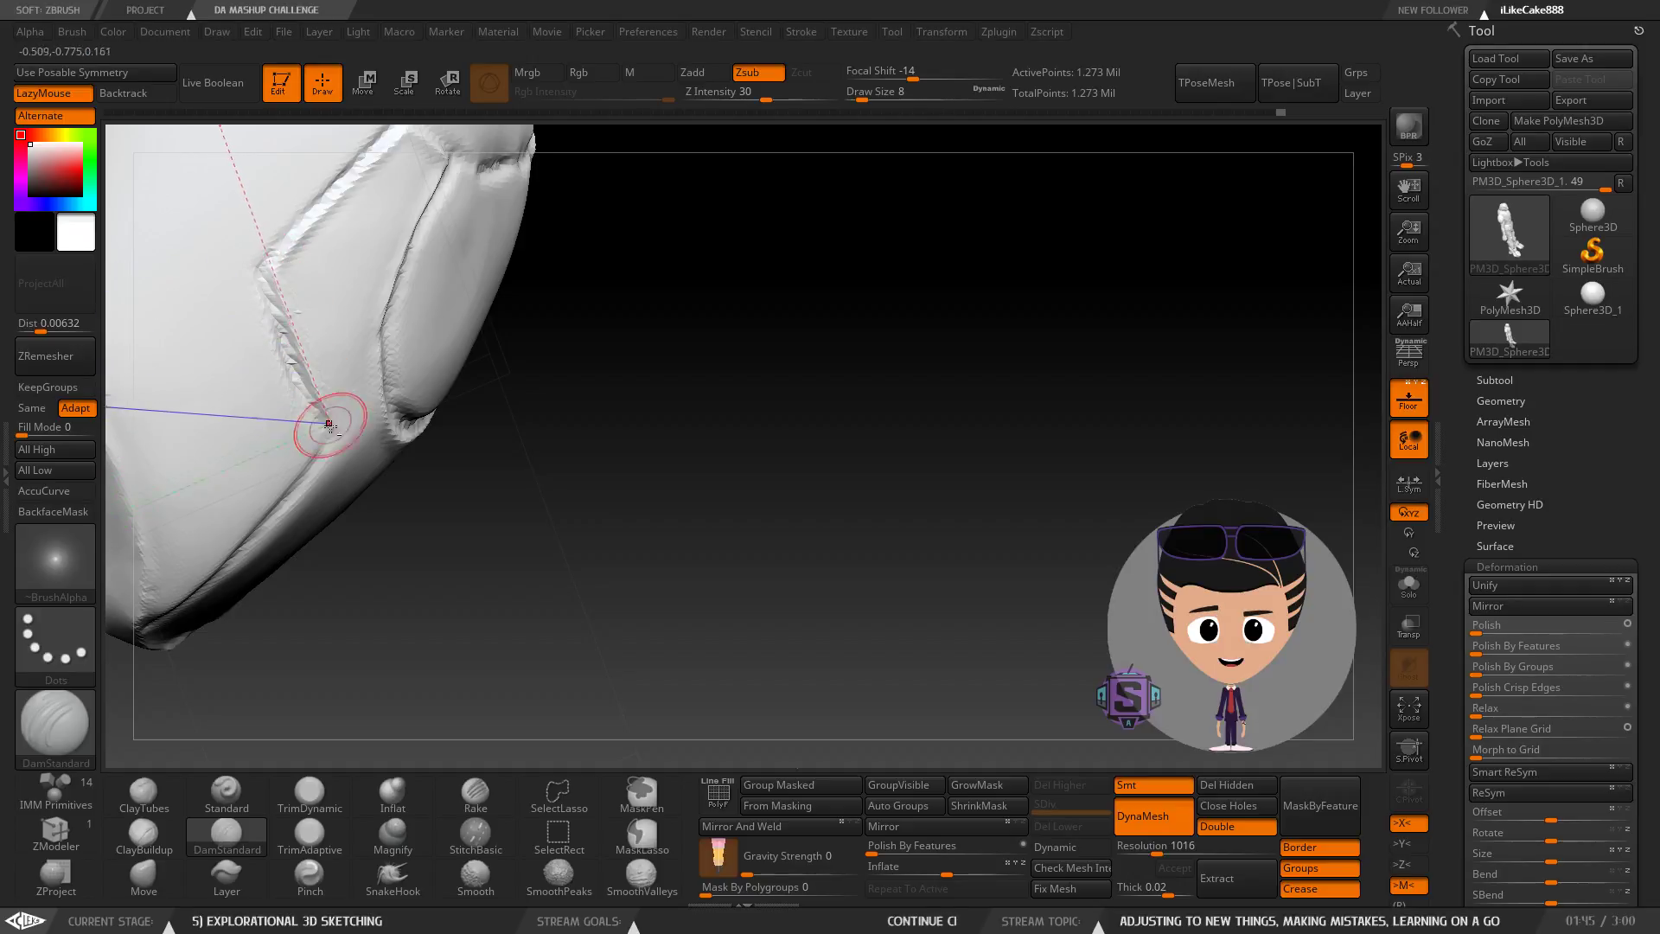
mouse_move(405, 420)
right_mouse_down()
mouse_move(283, 284)
mouse_move(230, 296)
mouse_move(285, 362)
mouse_move(270, 282)
right_mouse_up()
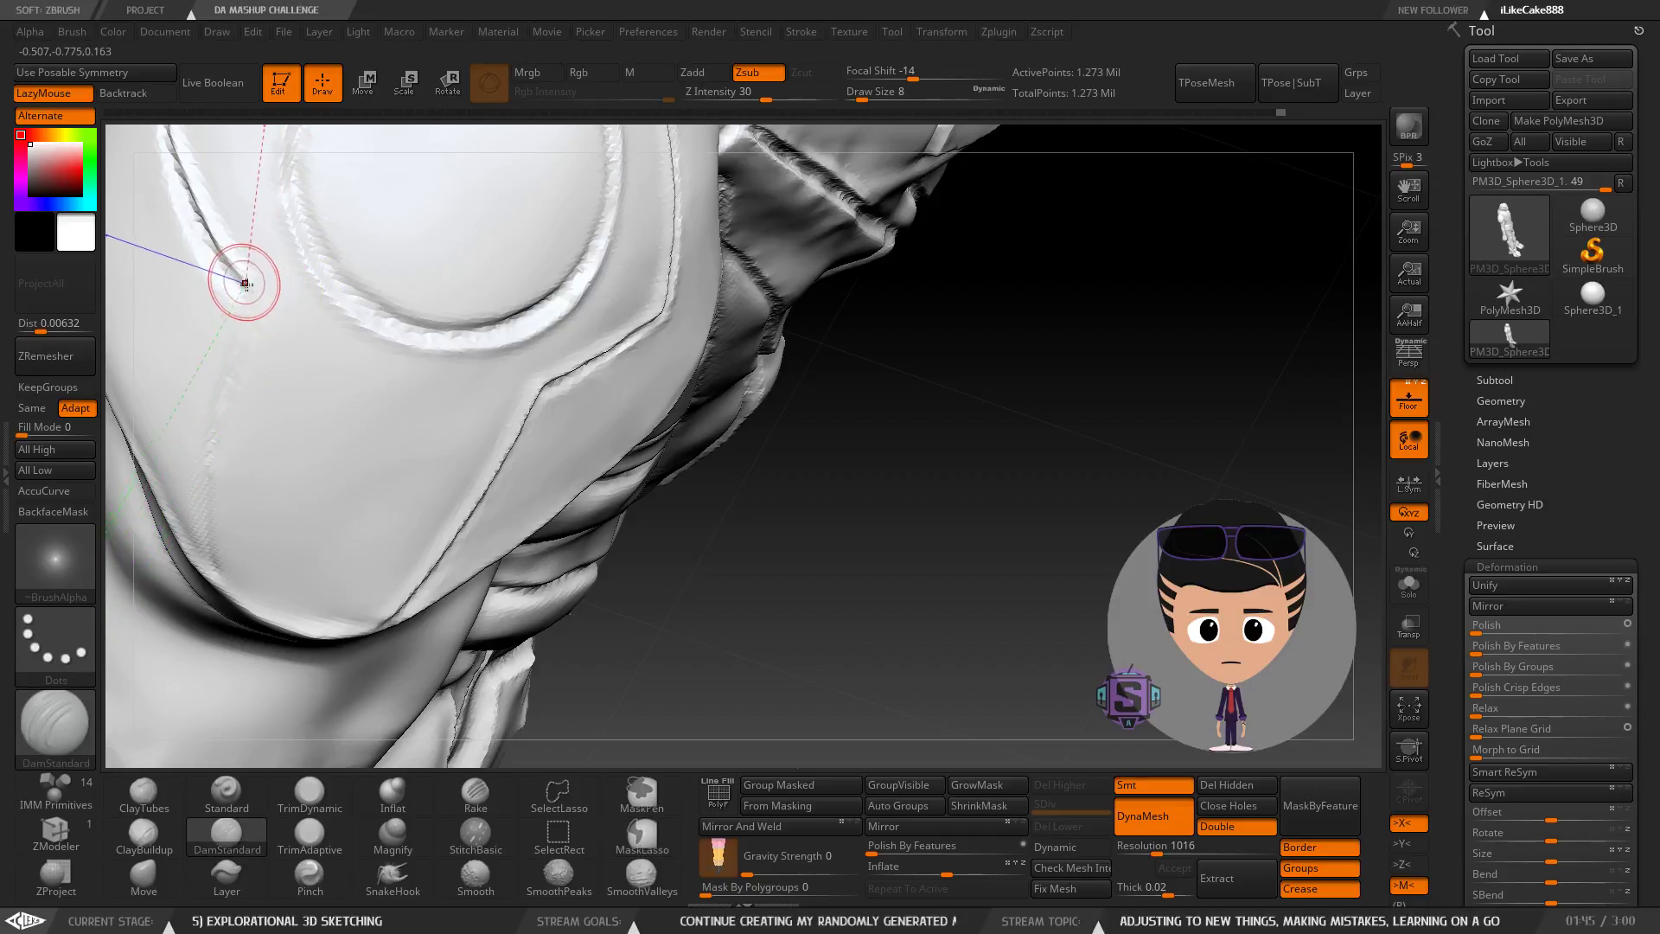
mouse_move(264, 304)
right_mouse_down()
mouse_move(371, 337)
mouse_move(391, 268)
mouse_move(465, 225)
mouse_move(414, 210)
right_mouse_up()
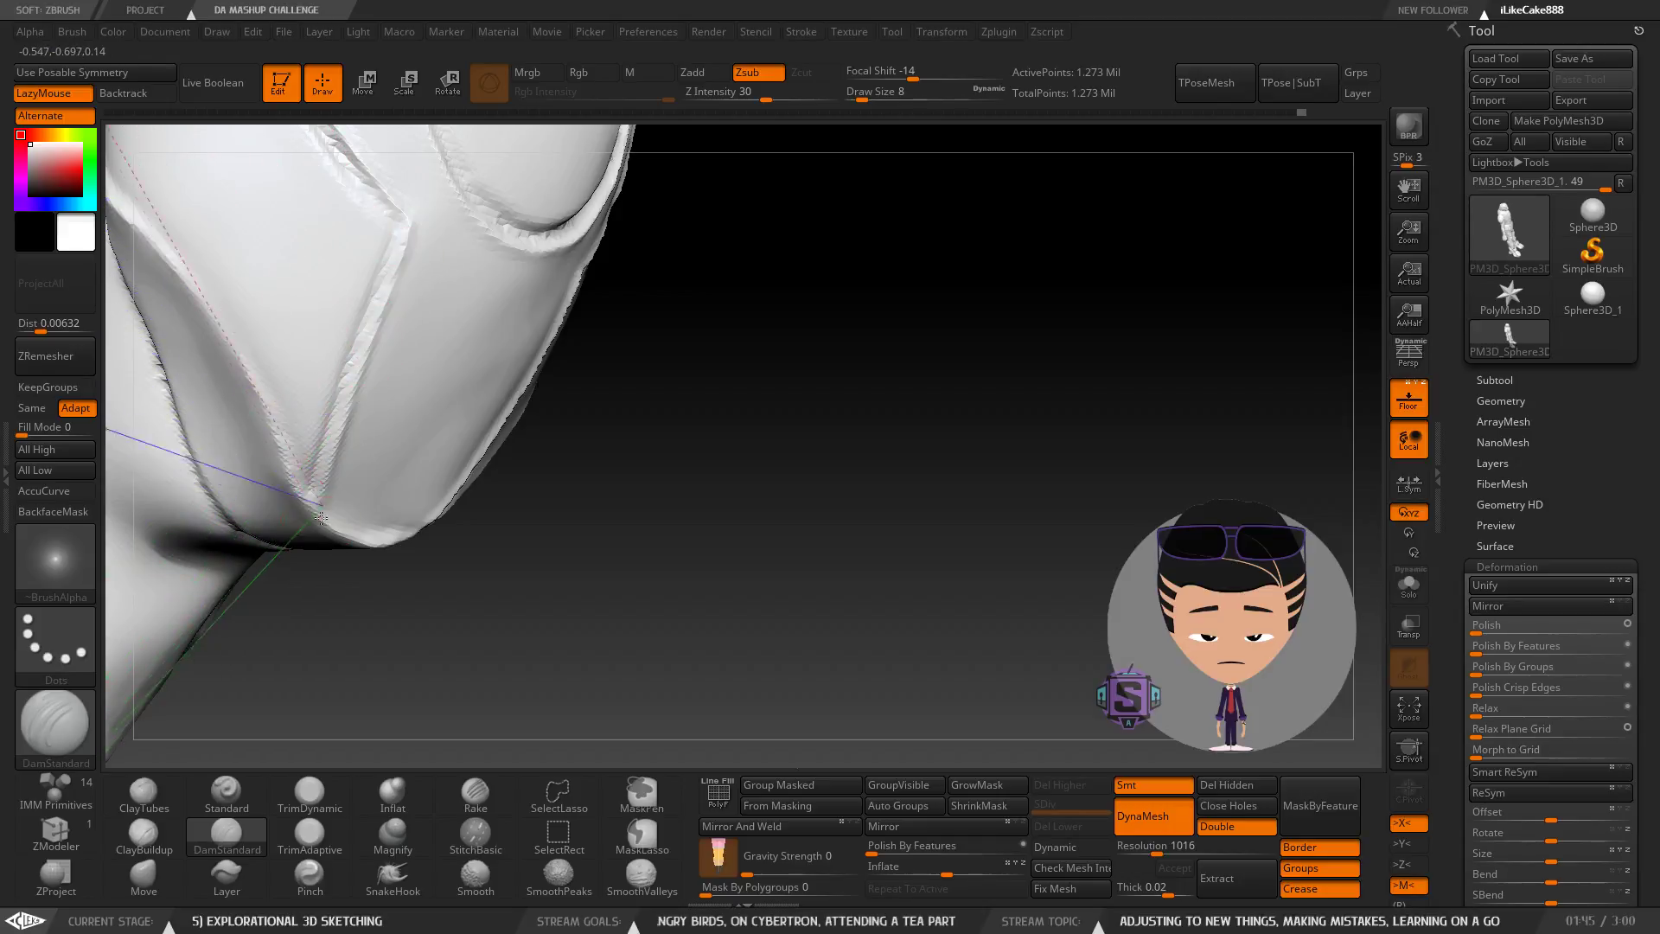
mouse_move(361, 586)
right_mouse_down()
mouse_move(378, 493)
mouse_move(375, 545)
mouse_move(368, 465)
mouse_move(340, 434)
right_mouse_up()
left_click_drag(330, 442, 324, 429)
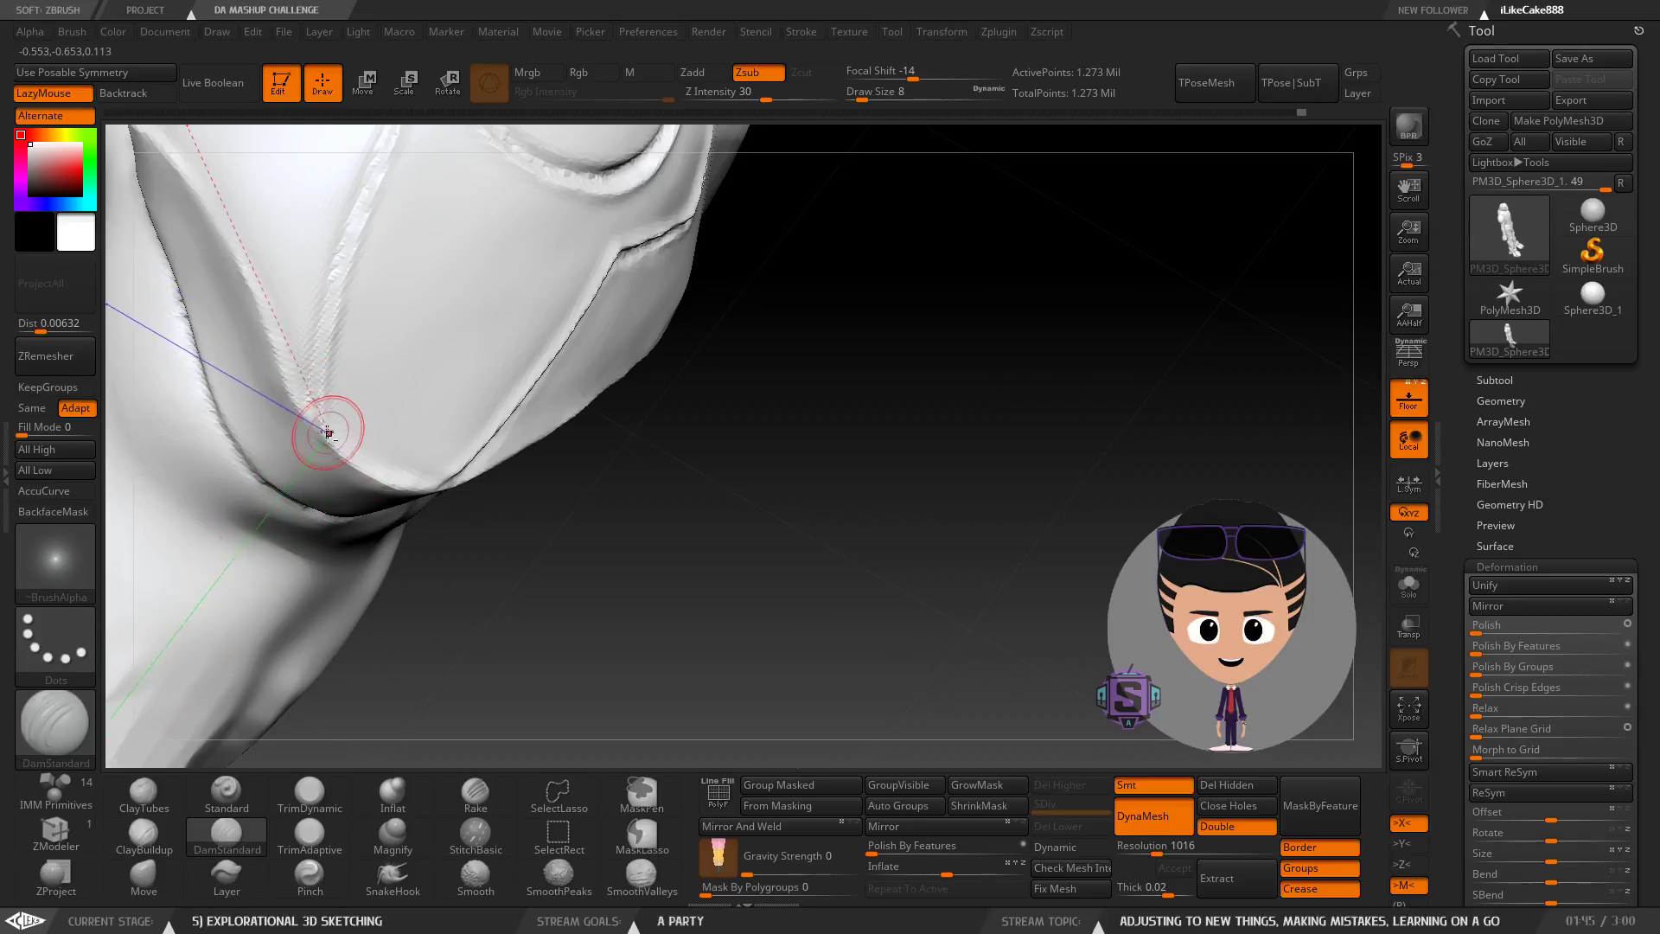
Switch to ClayBuildup at draw size 4 and raise the lower centre panel along its slanted edge groove.
mouse_move(430, 476)
right_mouse_down()
mouse_move(472, 474)
mouse_move(428, 350)
mouse_move(427, 406)
mouse_move(401, 456)
mouse_move(389, 406)
mouse_move(370, 476)
right_mouse_up()
left_click(144, 831)
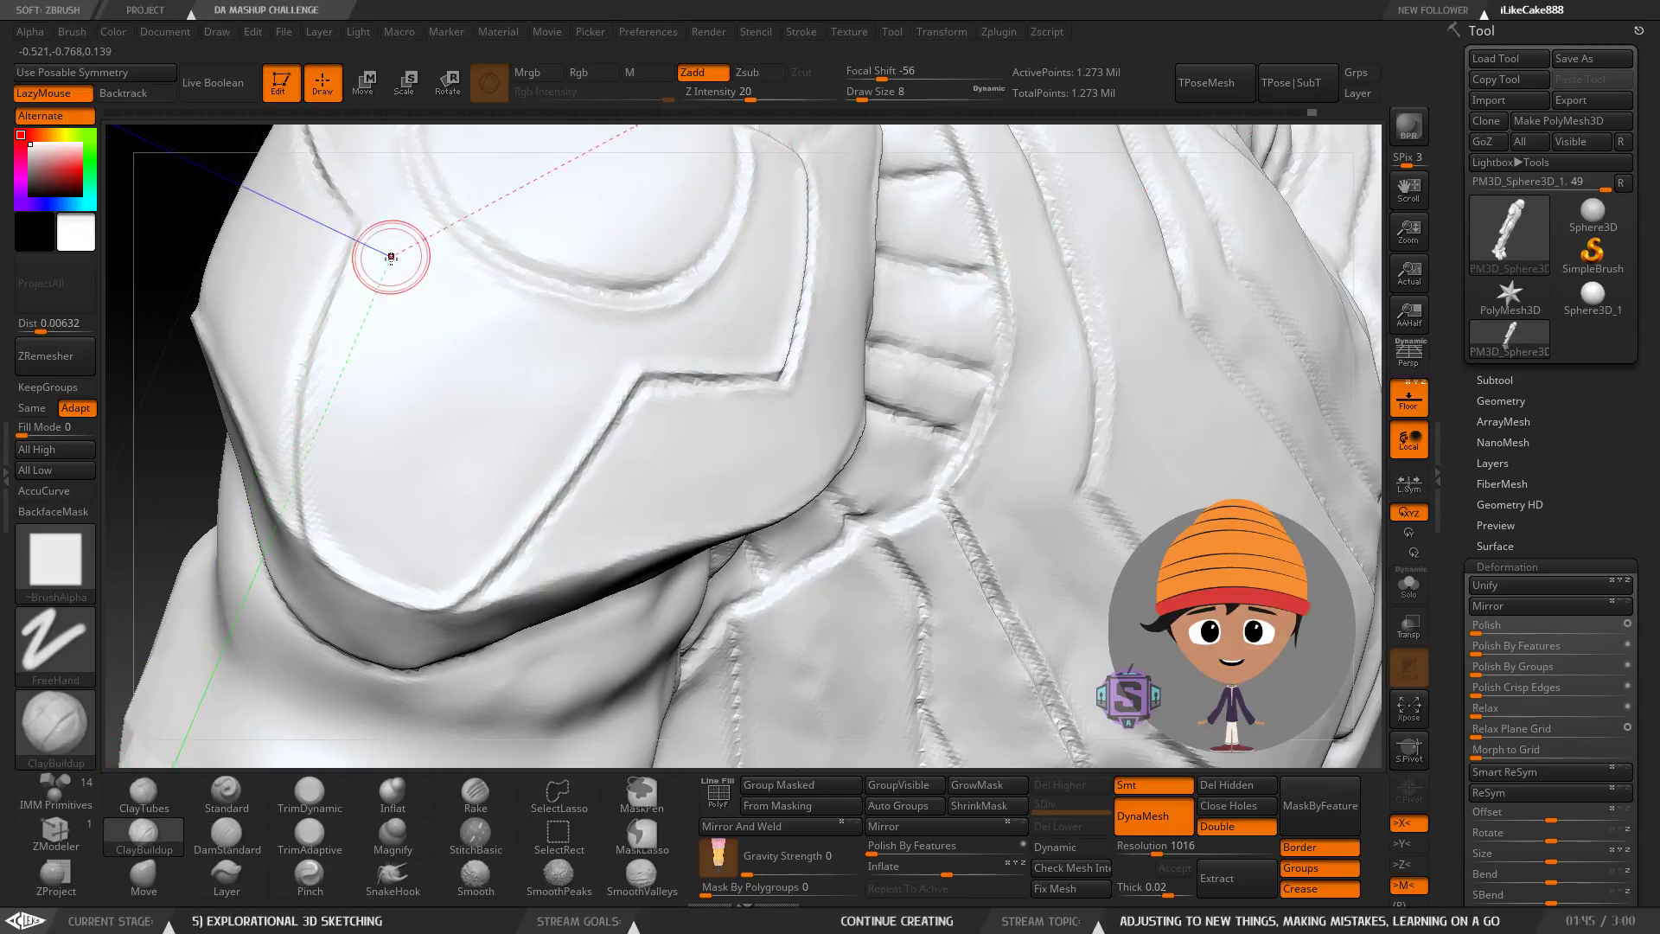
mouse_move(378, 286)
right_mouse_down()
mouse_move(383, 370)
mouse_move(381, 356)
right_mouse_up()
key("s")
left_click_drag(381, 356, 378, 356)
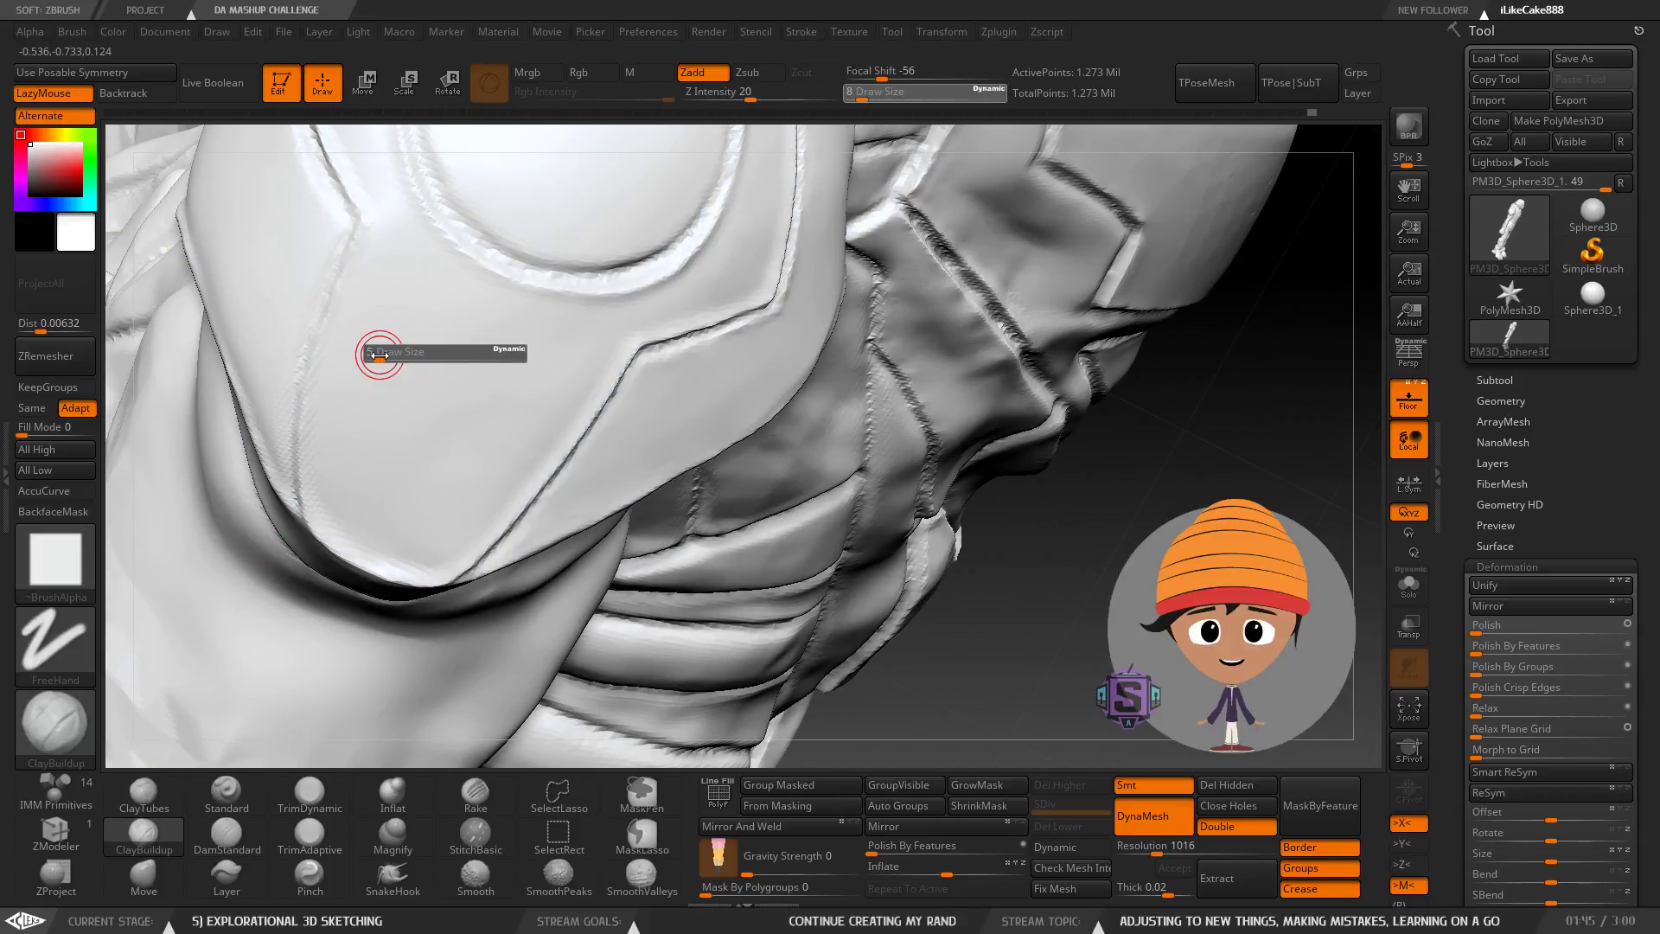
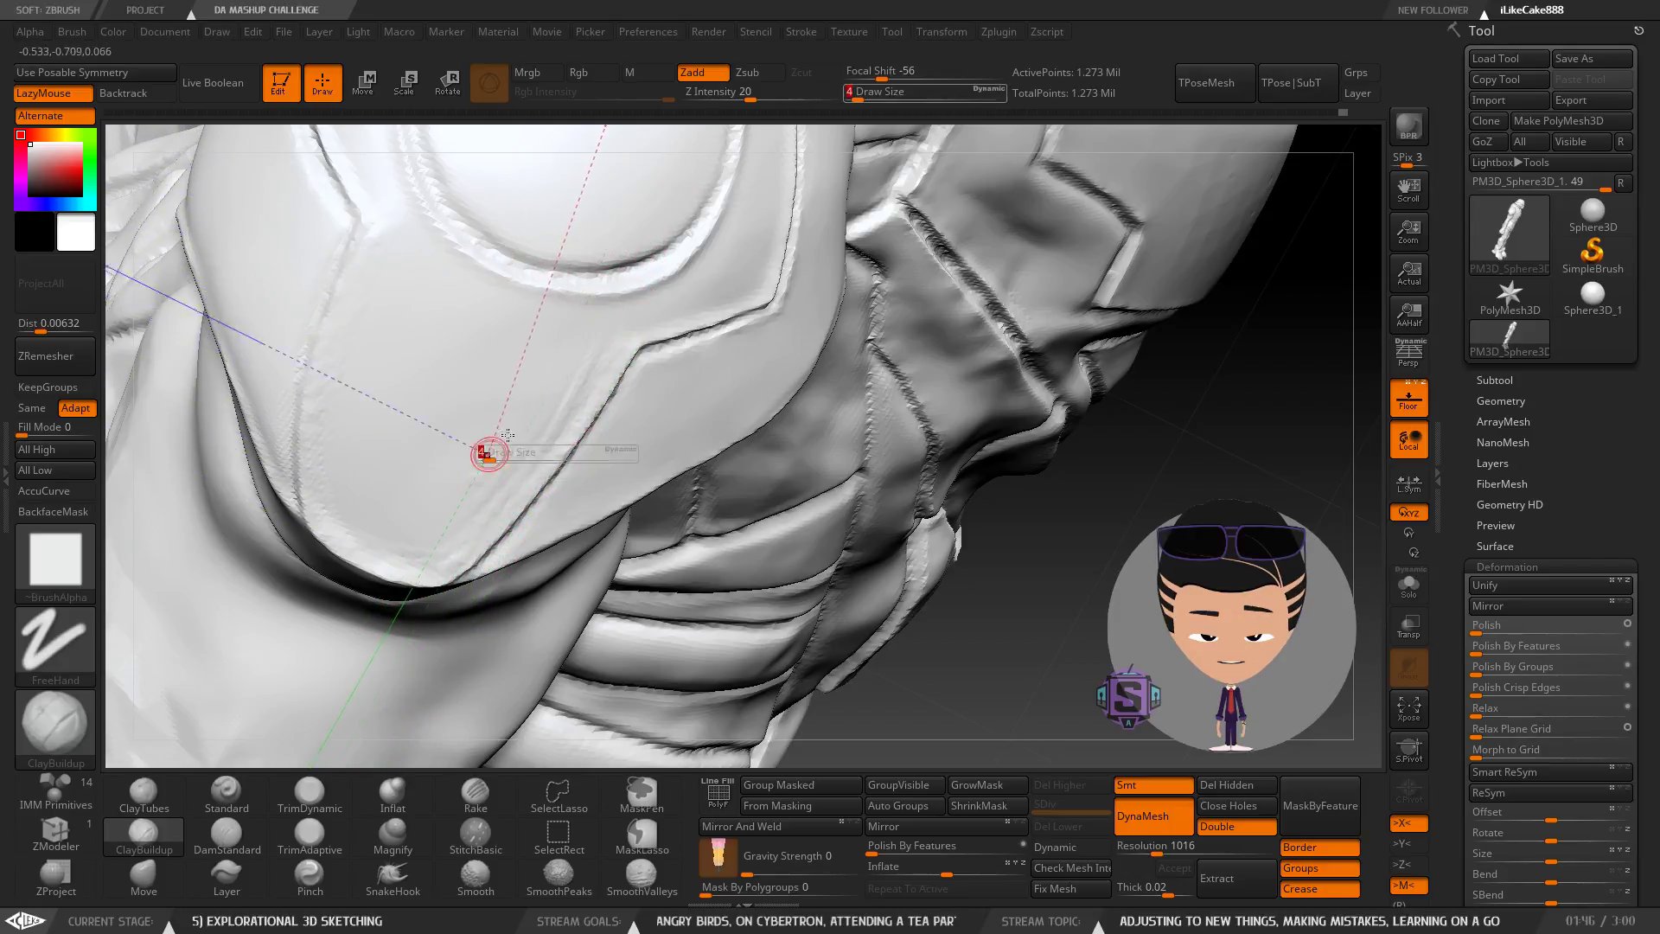
Build up the lower centre panel toward its tip with ClayBuildup at draw size 11, undoing the last stroke.
key("s")
left_click_drag(485, 450, 492, 455)
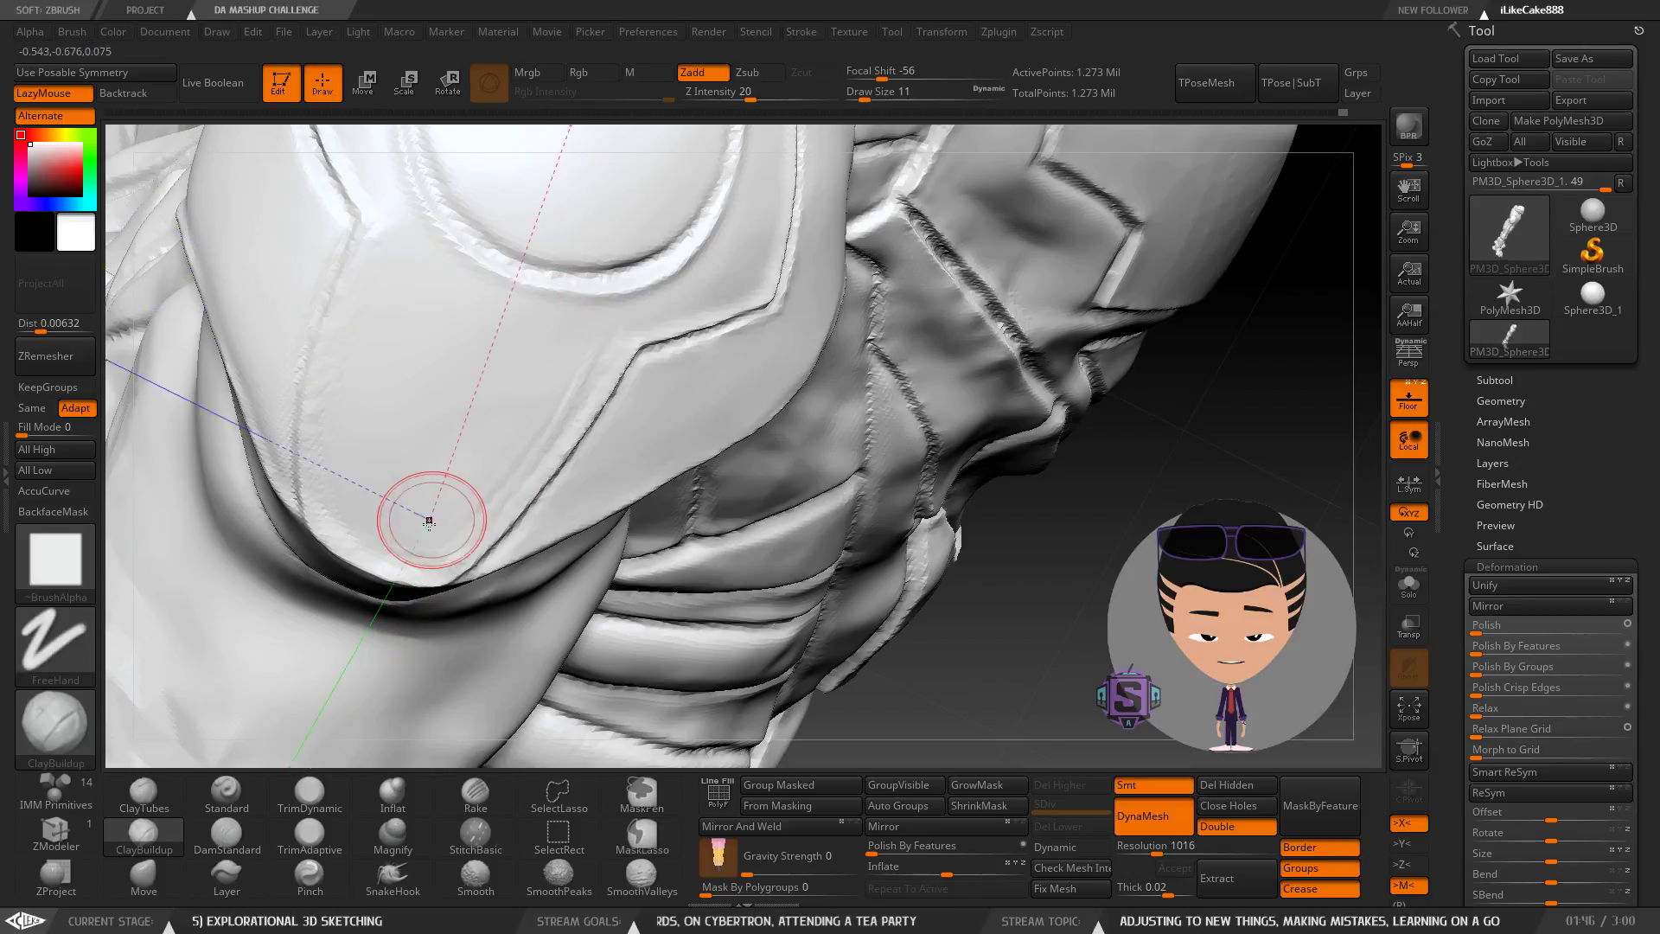
left_click_drag(435, 529, 510, 432)
left_click_drag(434, 507, 461, 446)
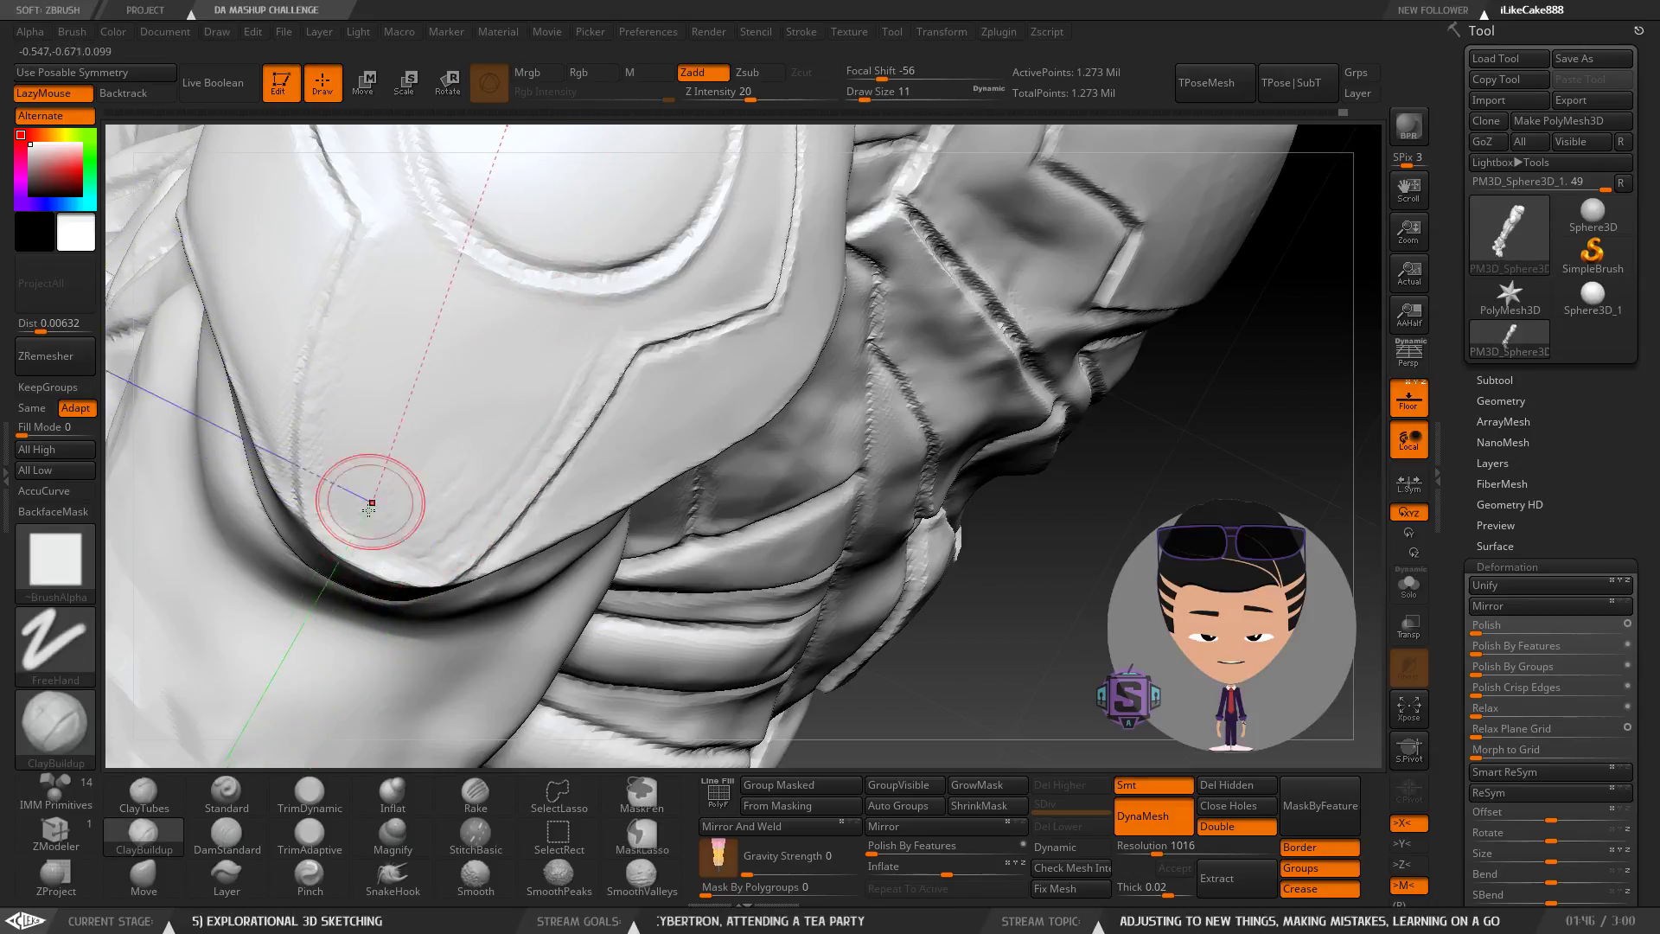
mouse_move(325, 507)
left_mouse_down()
mouse_move(337, 382)
mouse_move(352, 478)
mouse_move(370, 379)
mouse_move(366, 537)
mouse_move(441, 372)
mouse_move(415, 548)
mouse_move(533, 407)
mouse_move(508, 494)
mouse_move(562, 411)
mouse_move(503, 439)
mouse_move(532, 408)
left_mouse_up()
key("ctrl+z")
Build up the narrow strip between the round inset and the angular outline groove with ClayBuildup at draw size 7.
key("s")
mouse_move(585, 344)
left_mouse_down()
mouse_move(569, 417)
mouse_move(623, 321)
mouse_move(723, 296)
mouse_move(671, 318)
mouse_move(752, 233)
mouse_move(738, 315)
left_mouse_up()
right_click_drag(664, 361, 509, 539, "alt")
right_click_drag(594, 433, 613, 433)
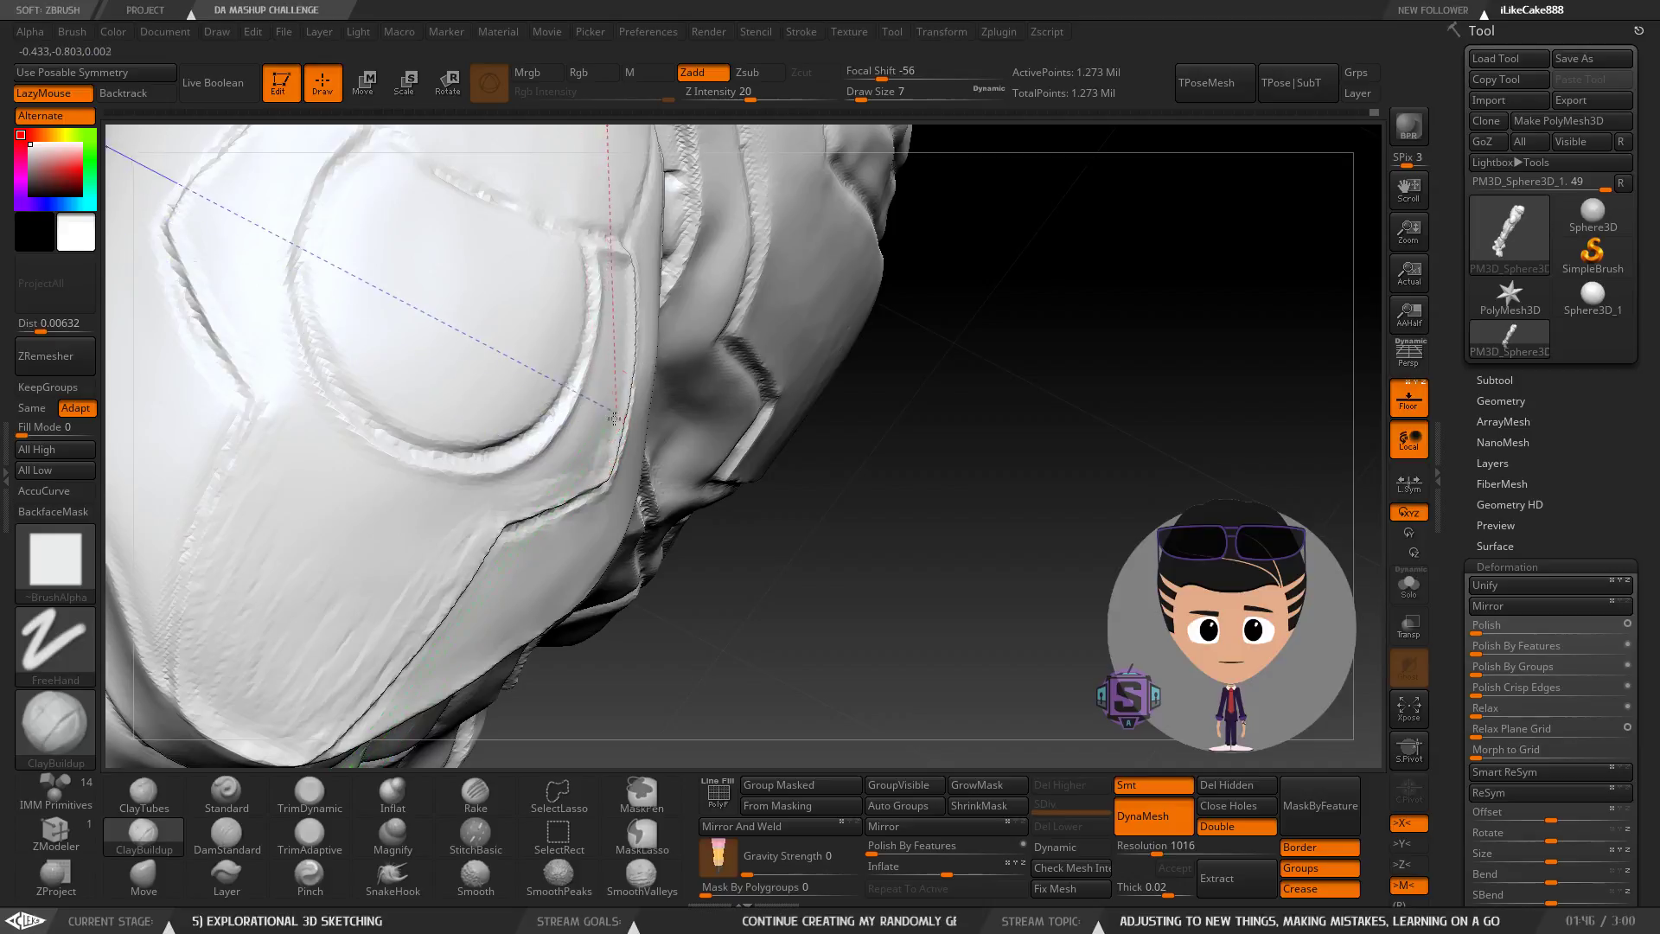
right_click_drag(572, 477, 613, 363)
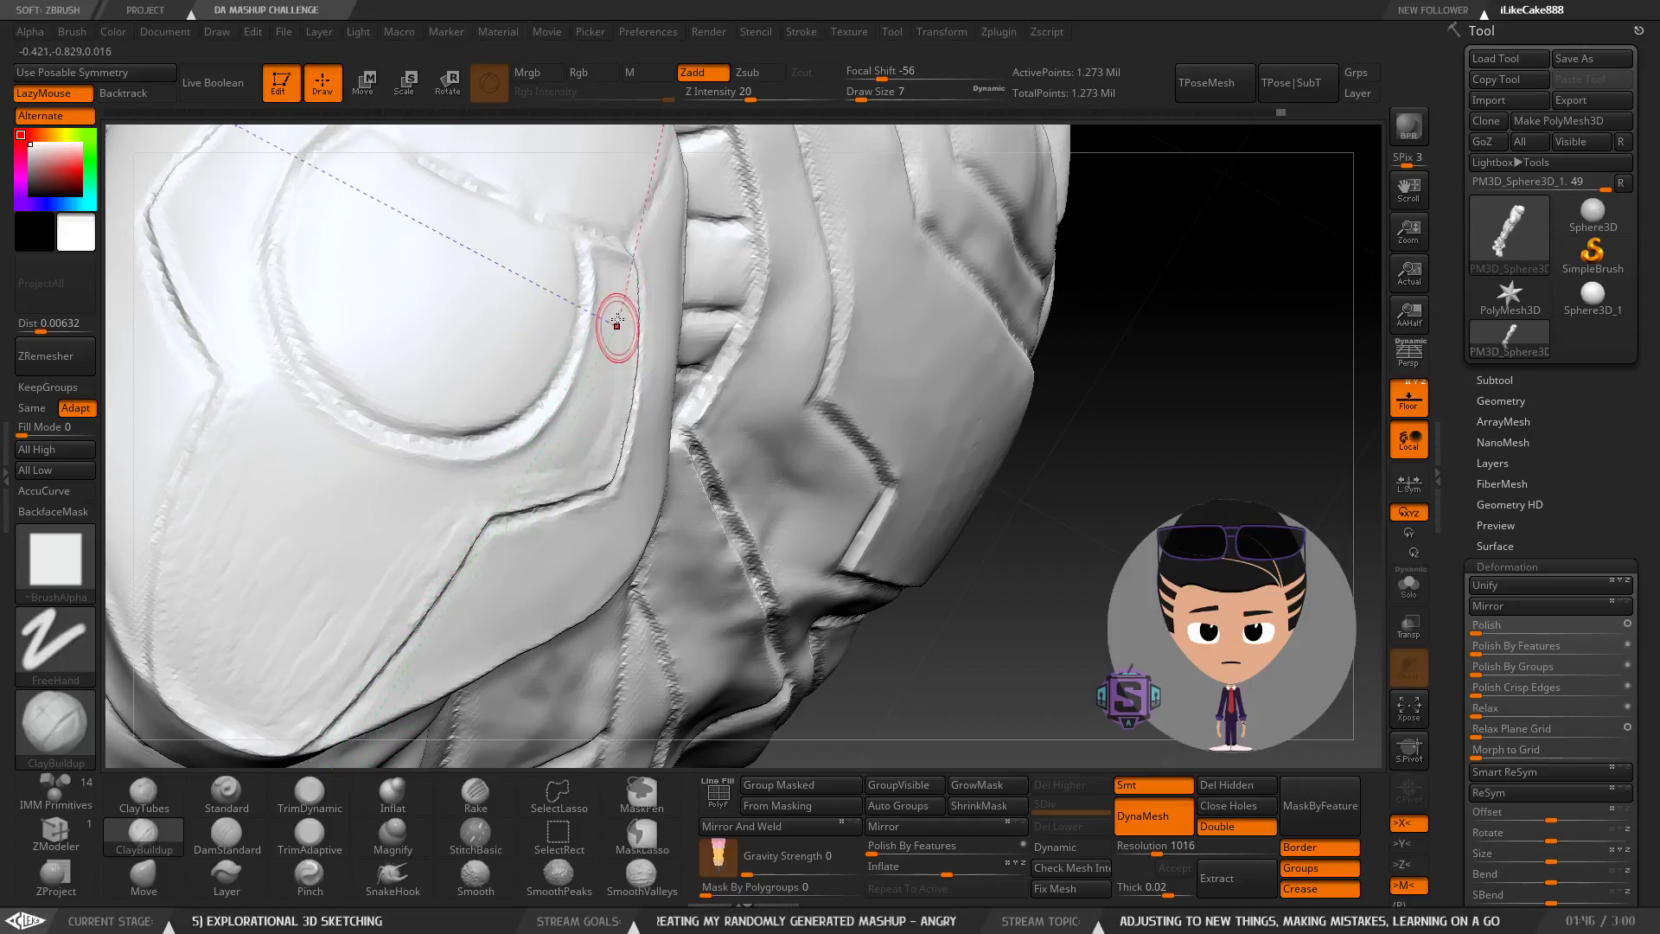
mouse_move(617, 322)
right_mouse_down()
mouse_move(597, 264)
mouse_move(614, 283)
mouse_move(593, 272)
right_mouse_up()
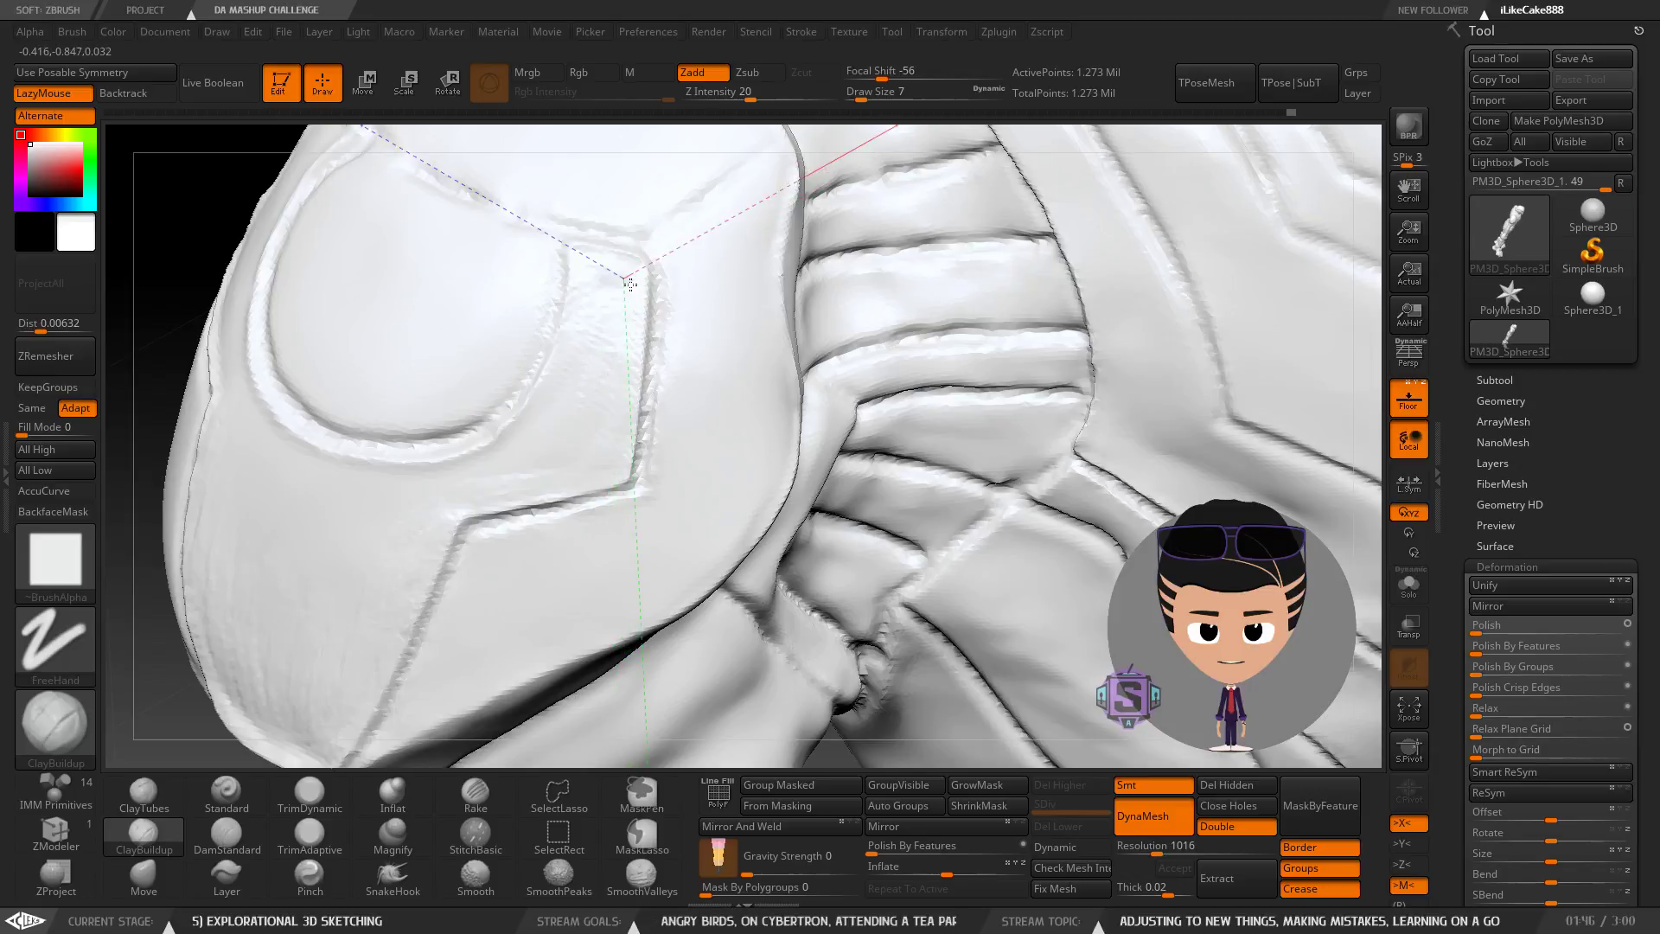
left_click_drag(606, 288, 609, 413)
mouse_move(631, 381)
right_mouse_down()
mouse_move(637, 340)
mouse_move(630, 366)
mouse_move(622, 350)
right_mouse_up()
left_click_drag(602, 301, 602, 314)
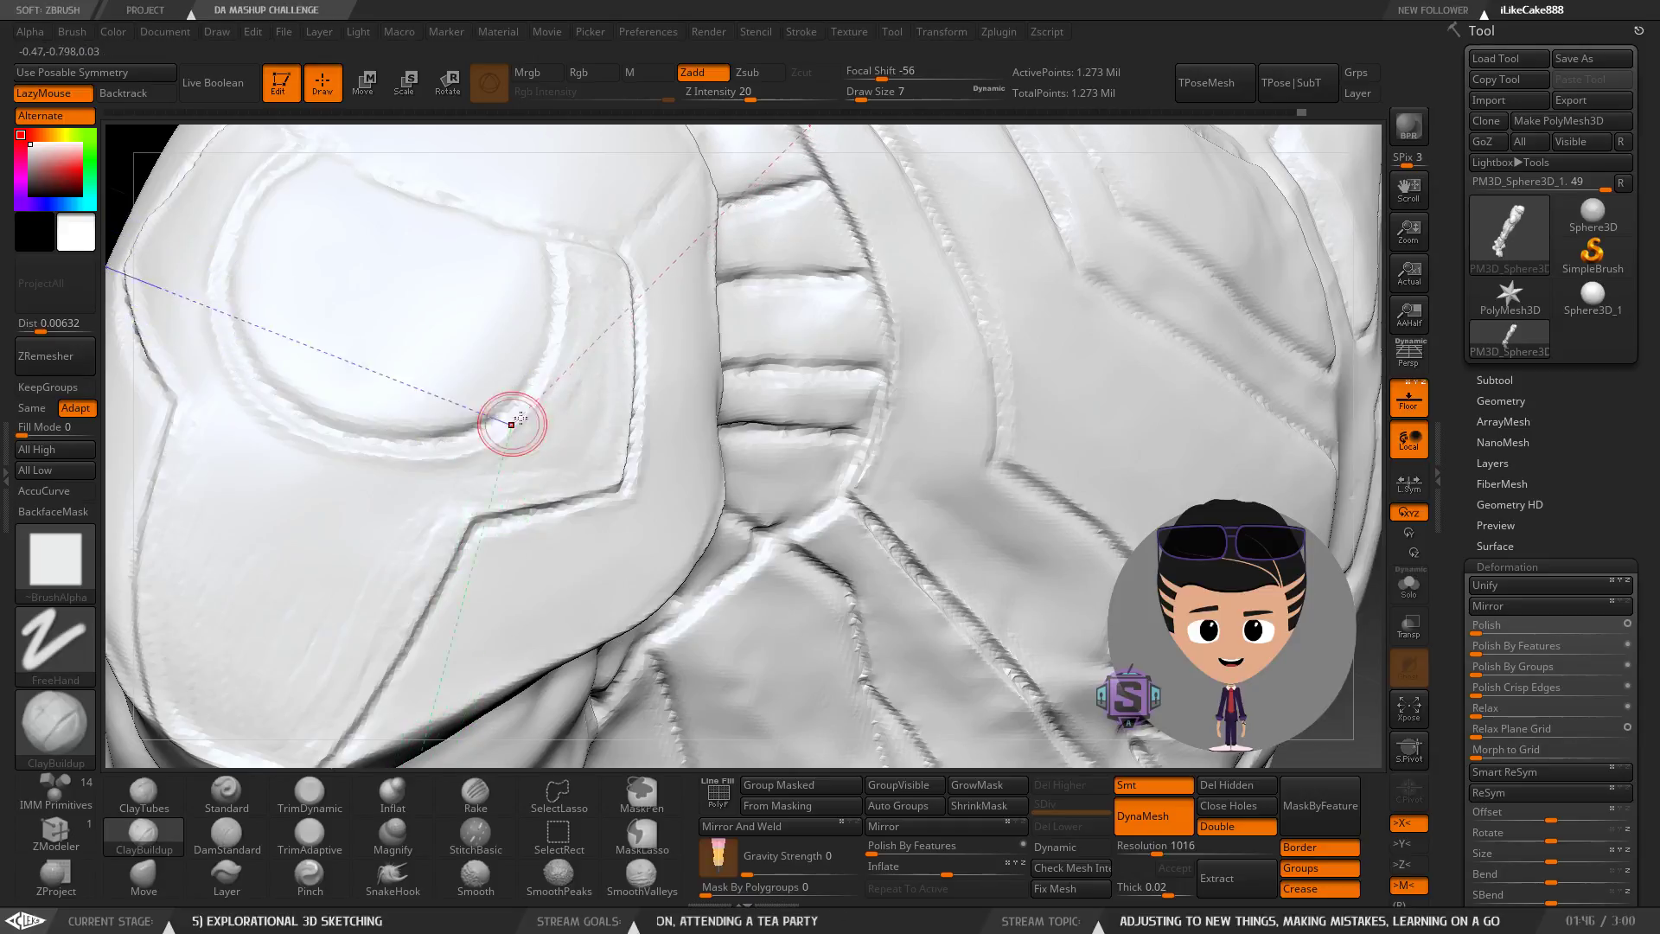
Continue the clay buildup around the inset's lower rim, blending the side strip into the lower centre panel.
left_click_drag(585, 422, 519, 467)
right_click_drag(546, 454, 638, 443, "alt")
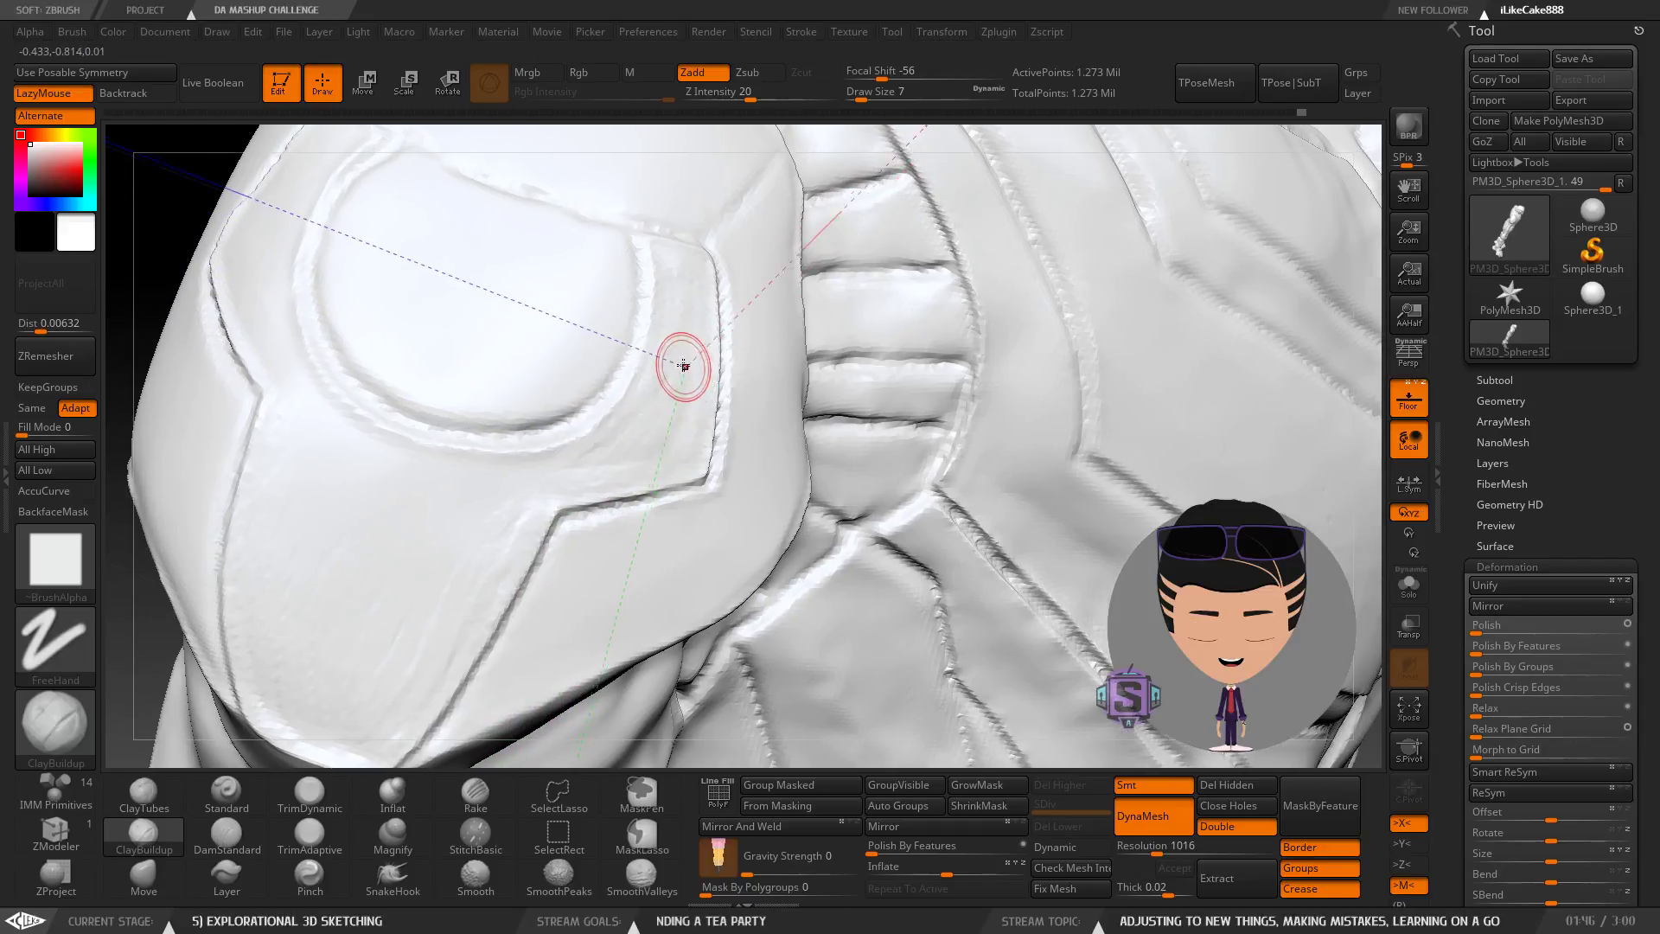
mouse_move(682, 367)
left_mouse_down()
mouse_move(683, 417)
mouse_move(579, 489)
left_mouse_up()
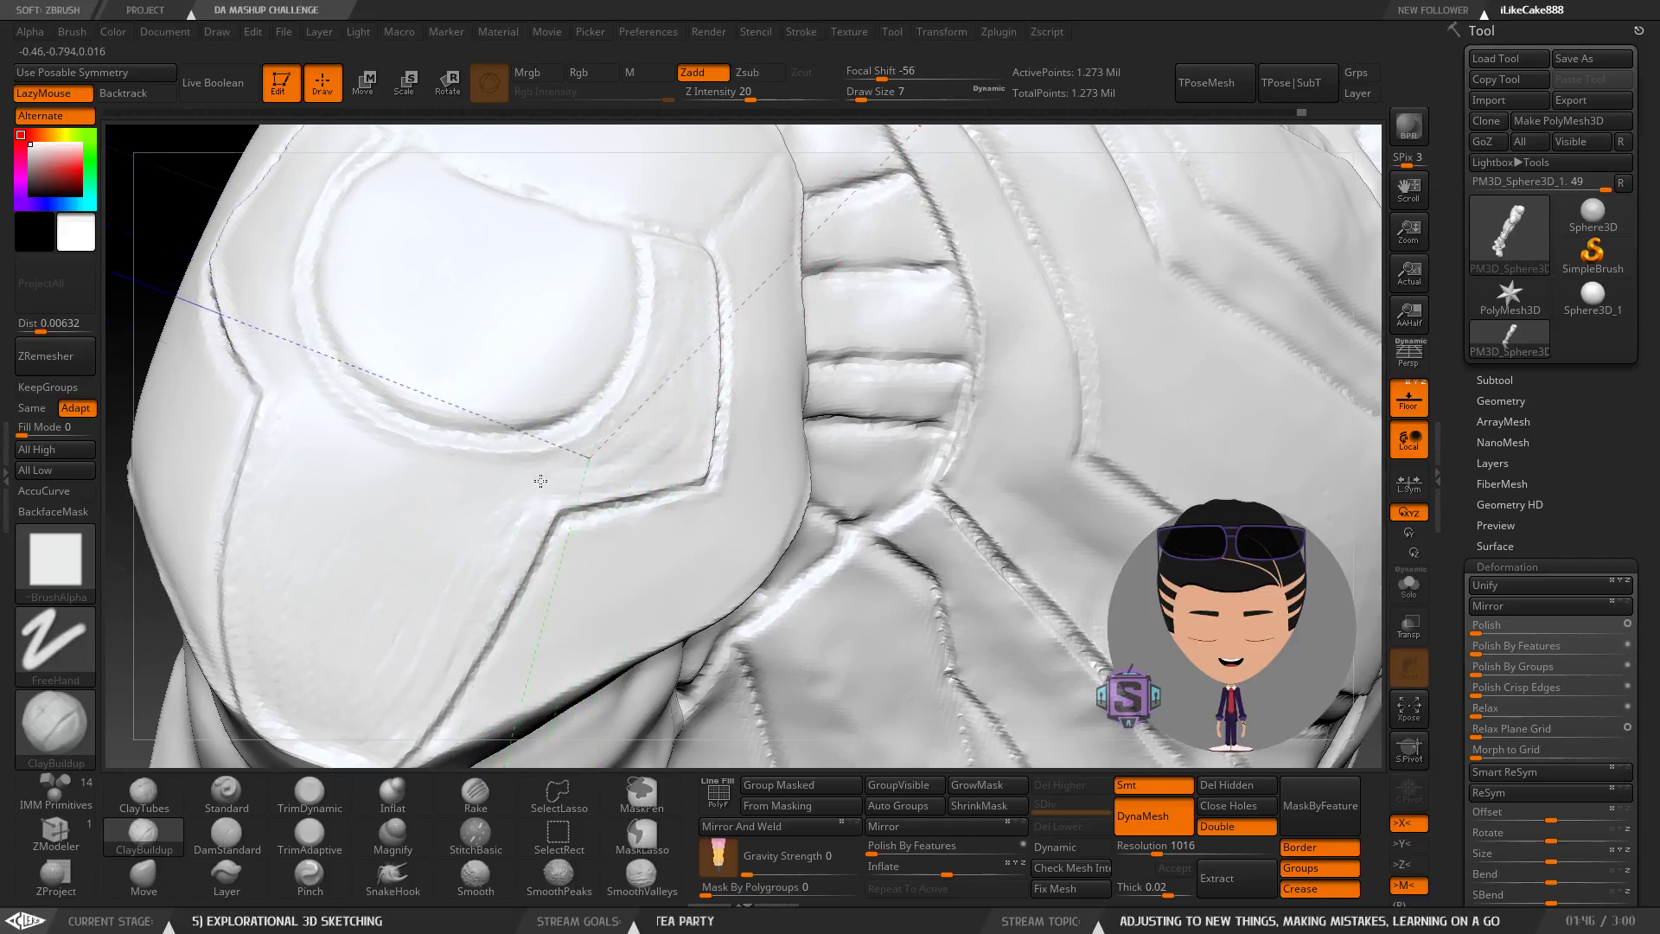
Build up the matching strip on the opposite side of the round inset, up to the angular outline groove.
mouse_move(382, 493)
right_mouse_down()
mouse_move(553, 470)
mouse_move(620, 525)
mouse_move(671, 456)
right_mouse_up()
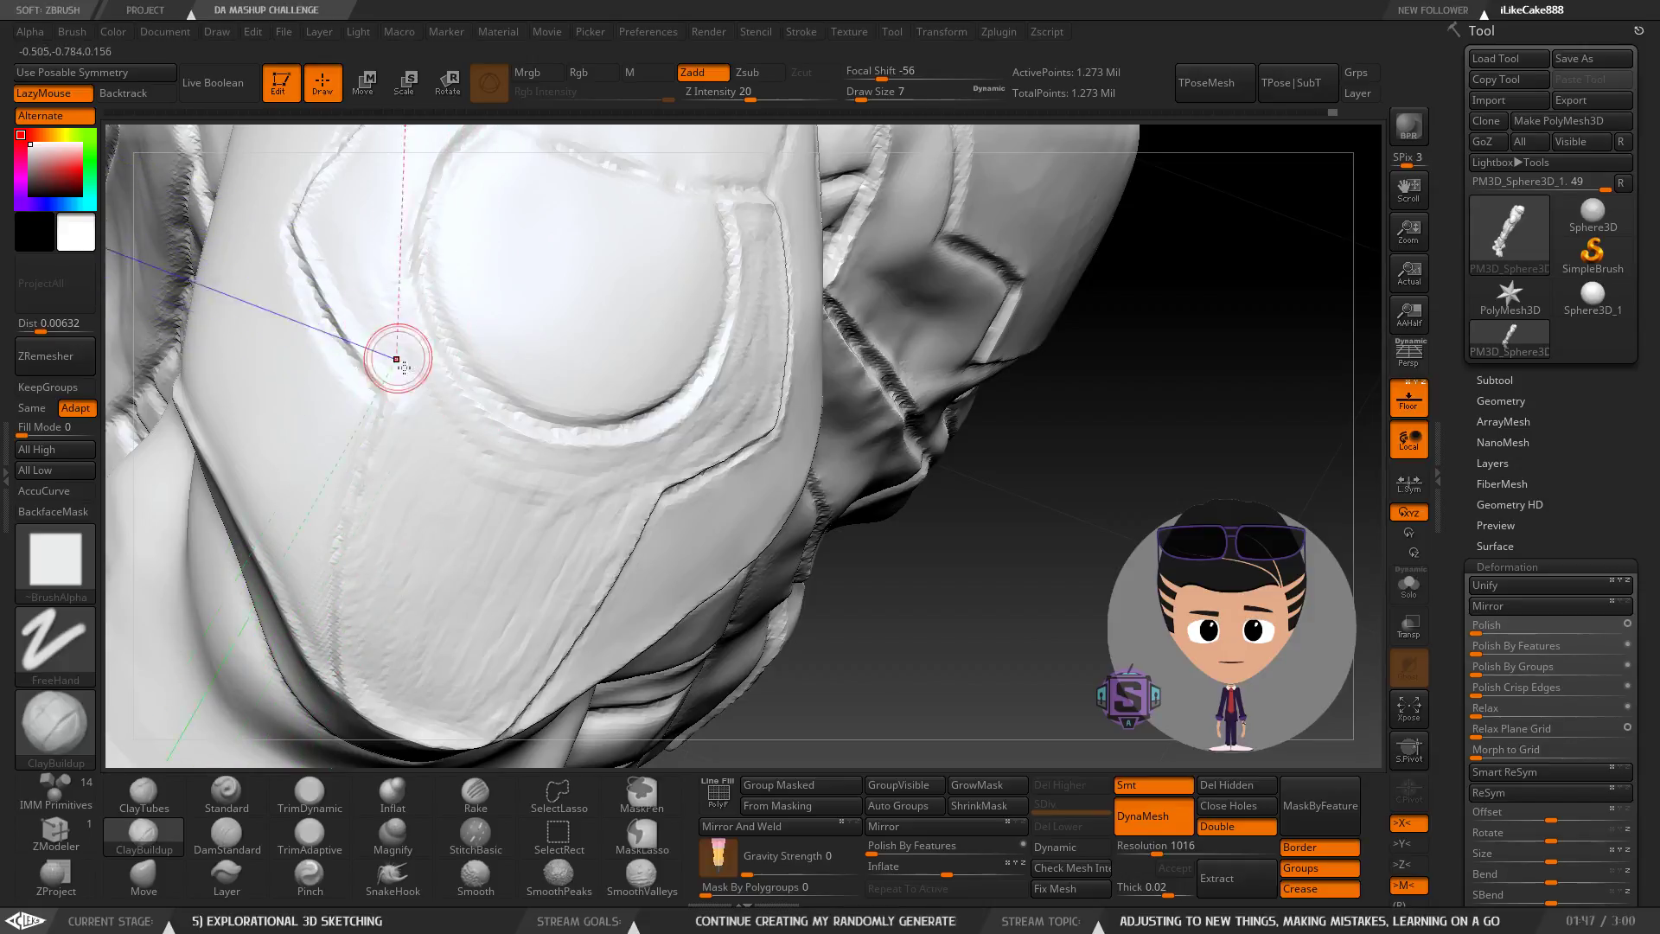
right_click_drag(380, 311, 458, 438, "alt")
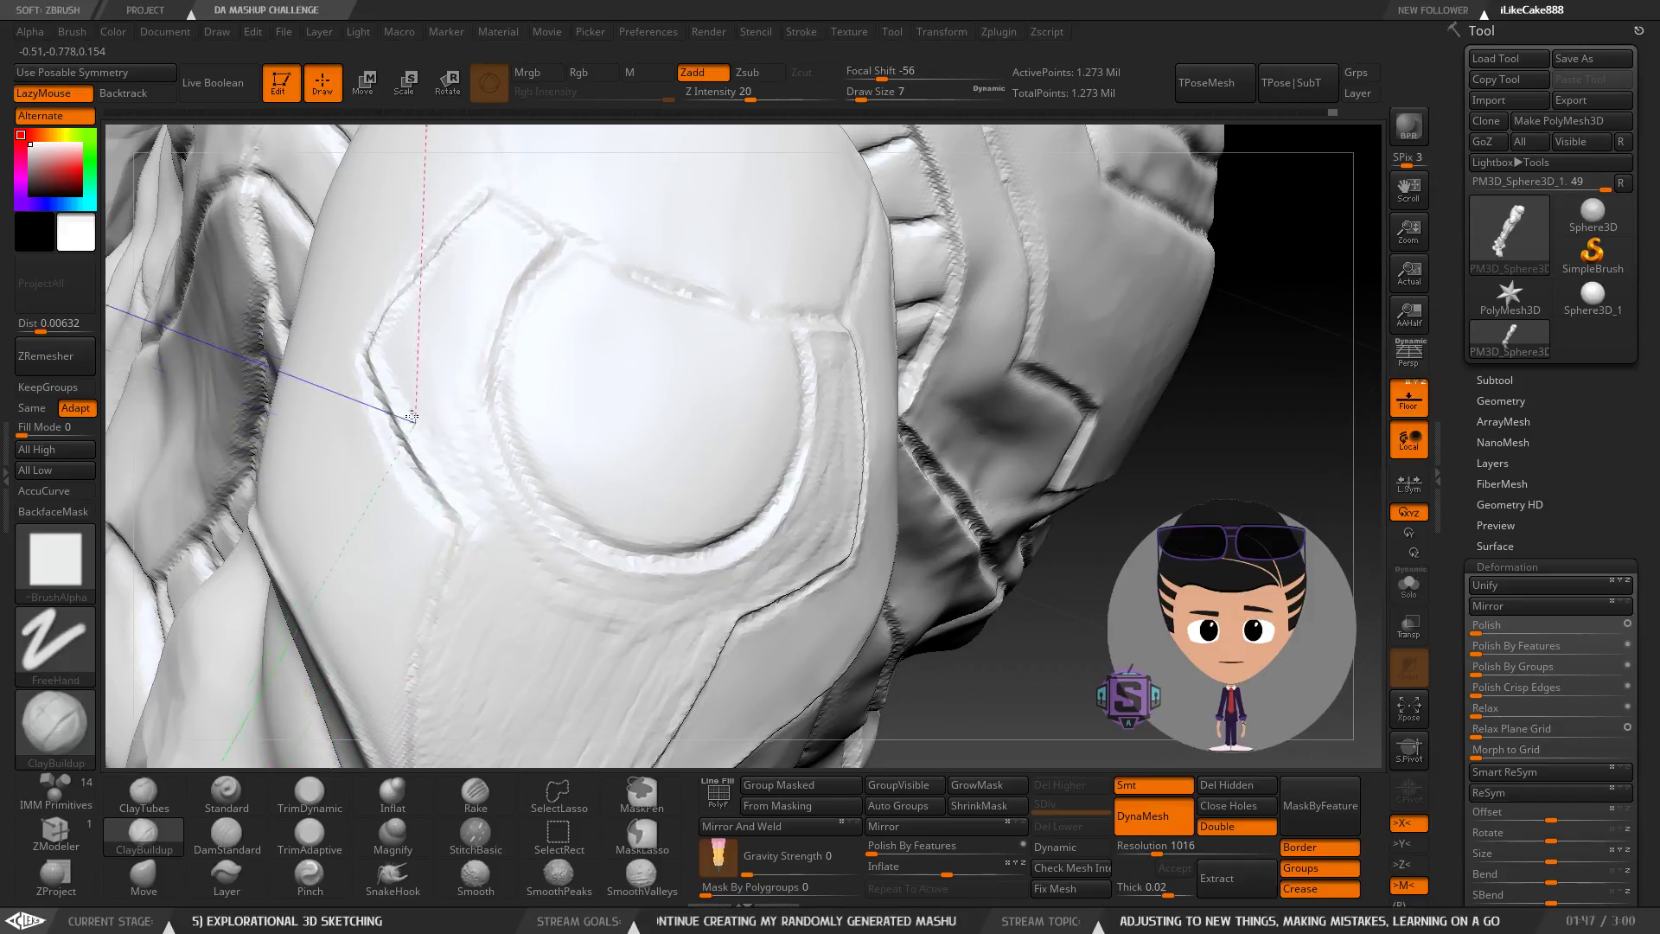
left_click_drag(383, 356, 473, 527)
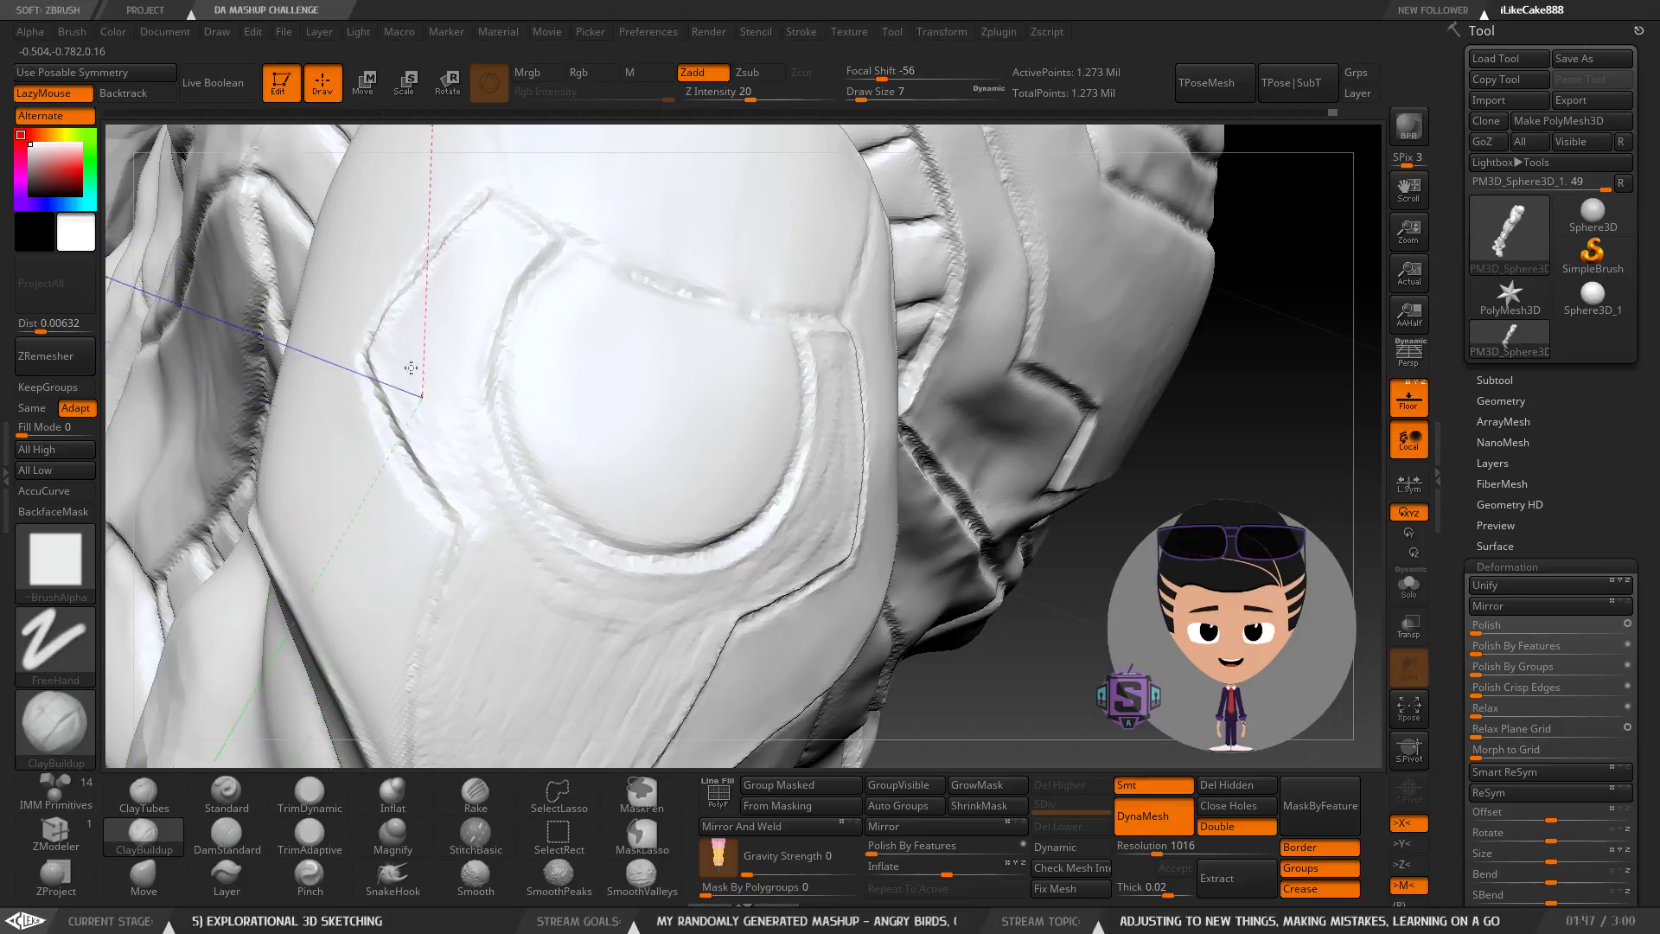
right_click_drag(464, 329, 573, 318)
mouse_move(363, 345)
left_mouse_down()
mouse_move(432, 205)
mouse_move(386, 279)
left_mouse_up()
mouse_move(389, 319)
right_mouse_down()
mouse_move(509, 330)
mouse_move(431, 331)
right_mouse_up()
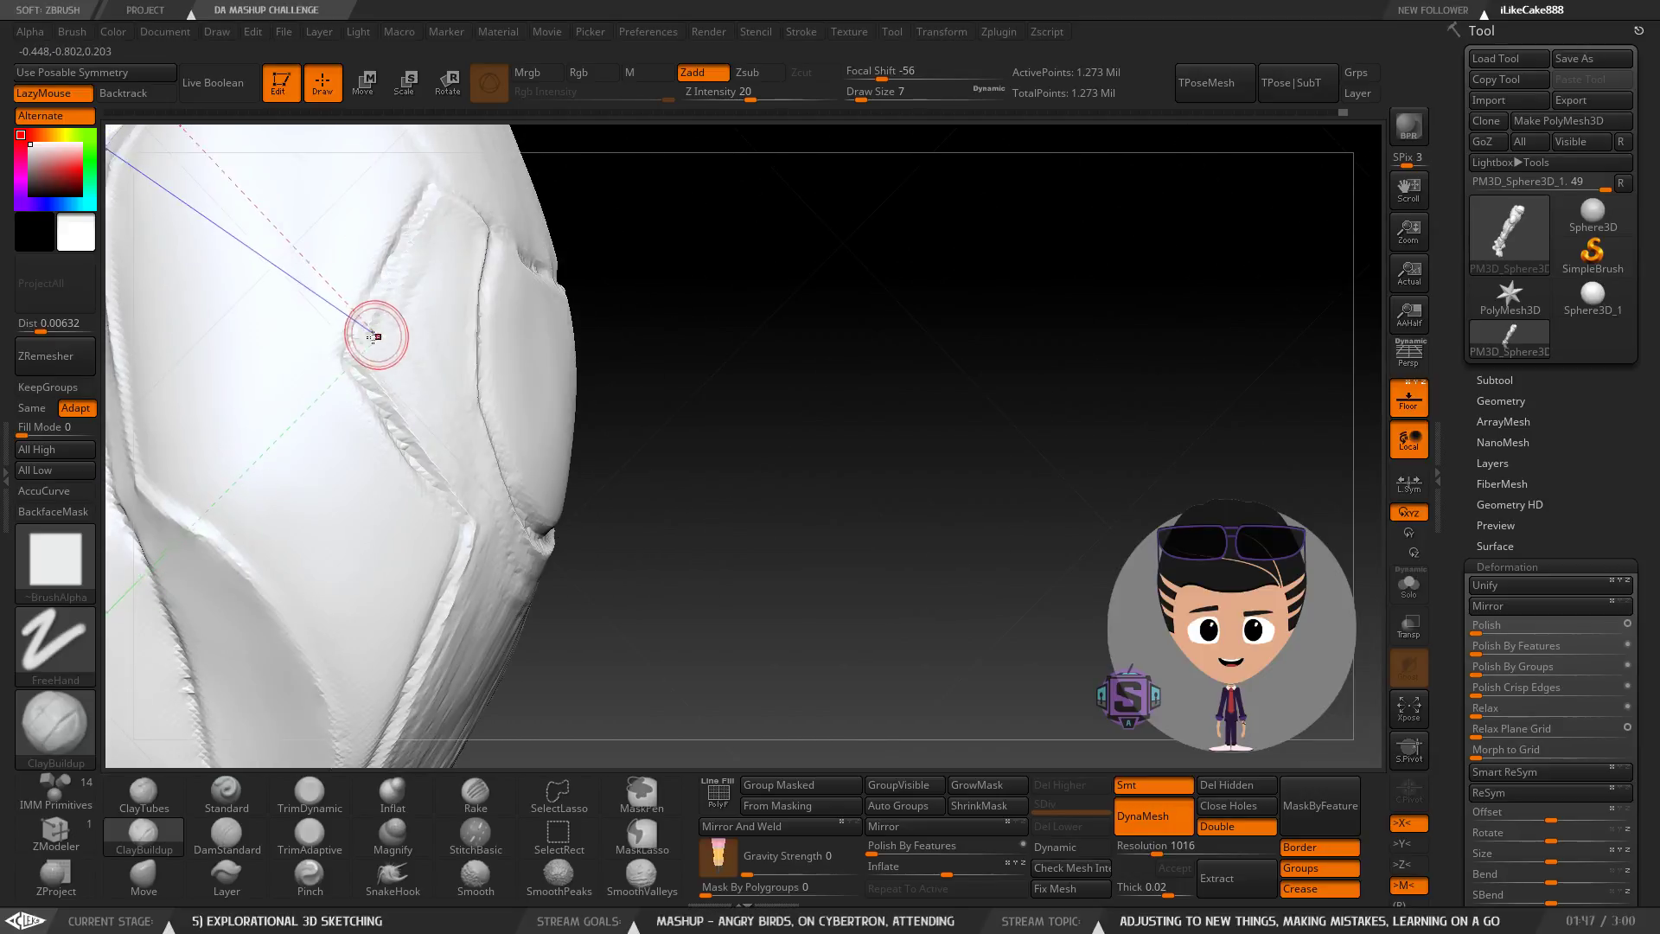
left_click_drag(368, 370, 407, 379)
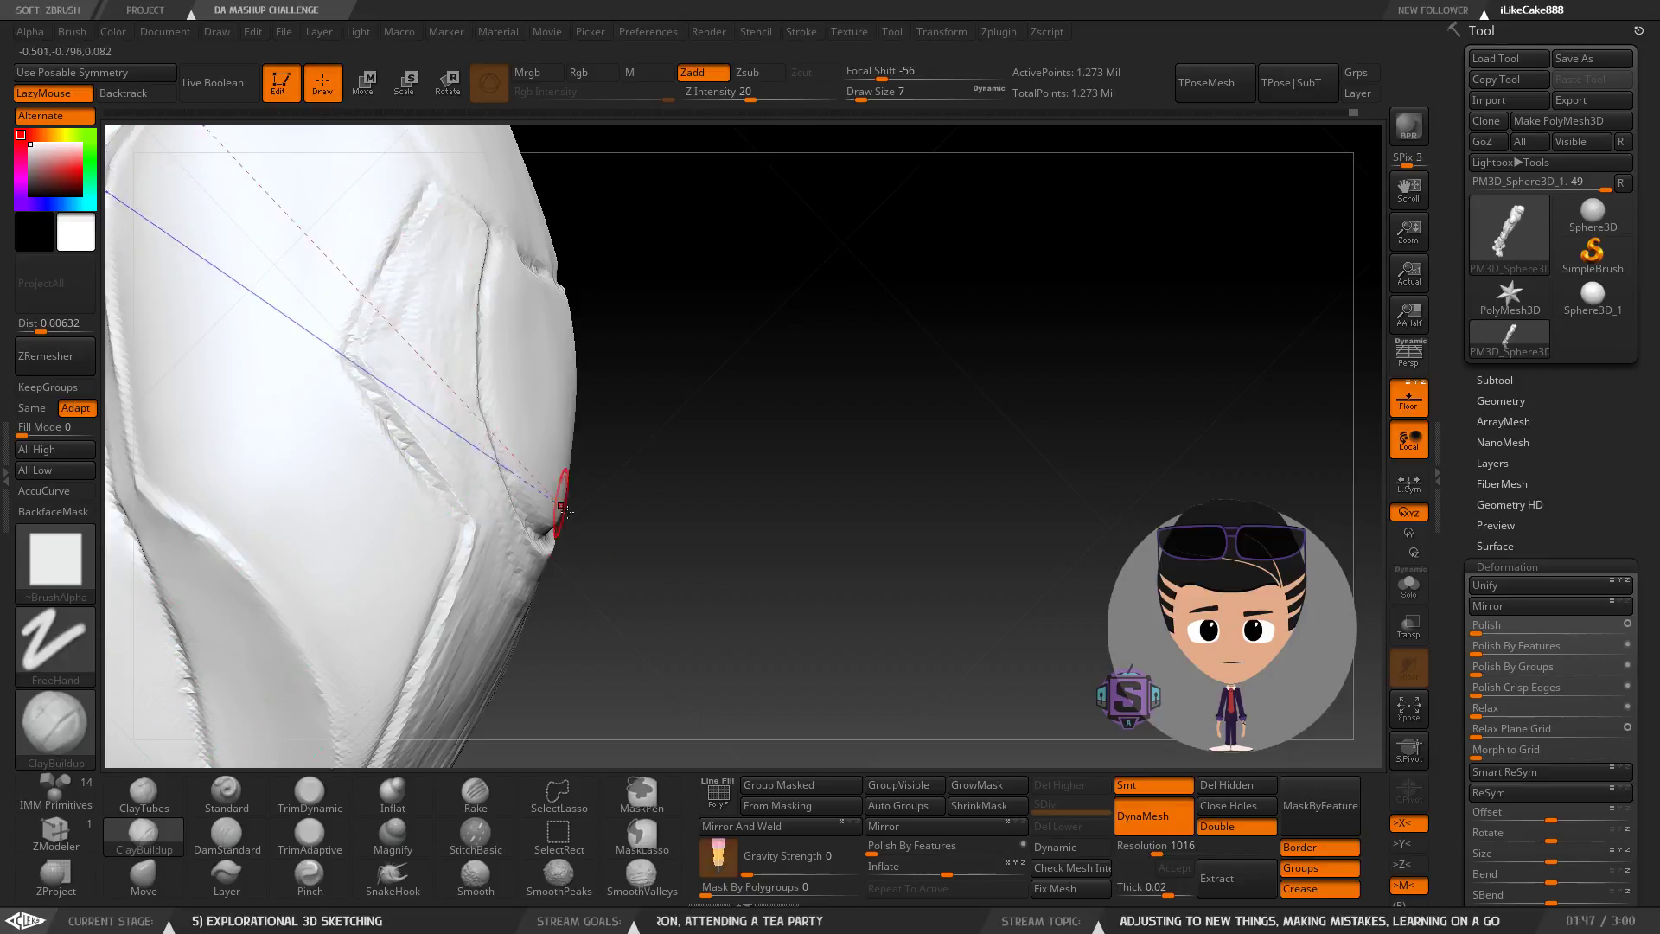
Examine the raised shoulder plate panel from the front, close up and from the side.
right_click_drag(566, 511, 408, 382, "ctrl")
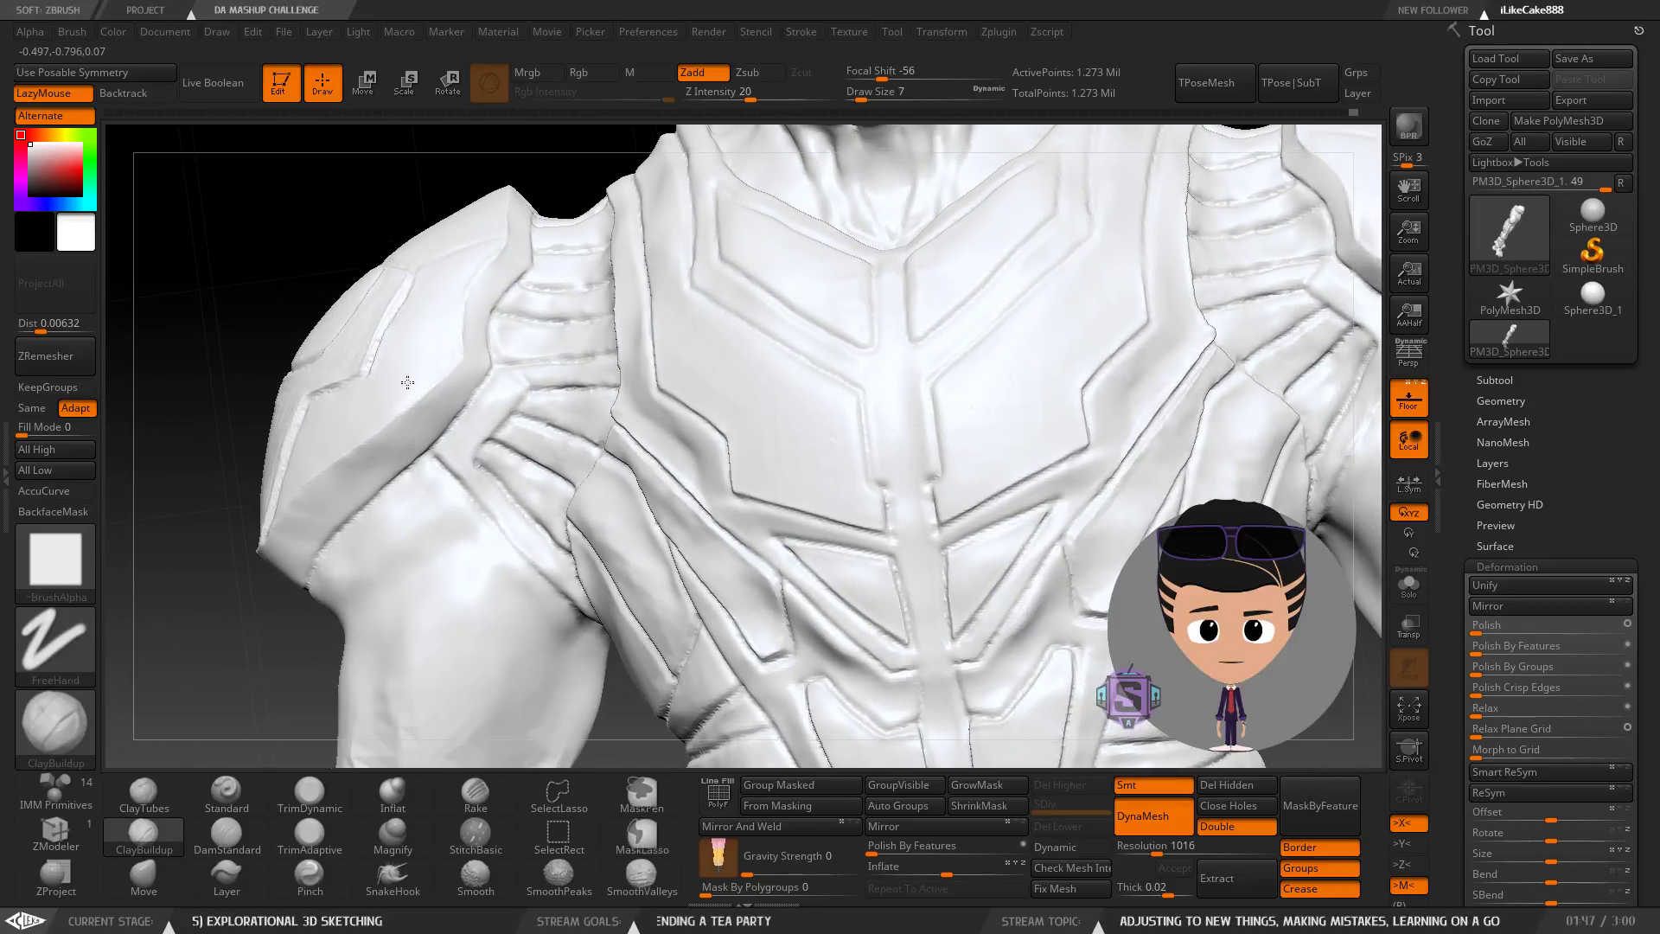
right_click_drag(281, 438, 311, 474, "ctrl")
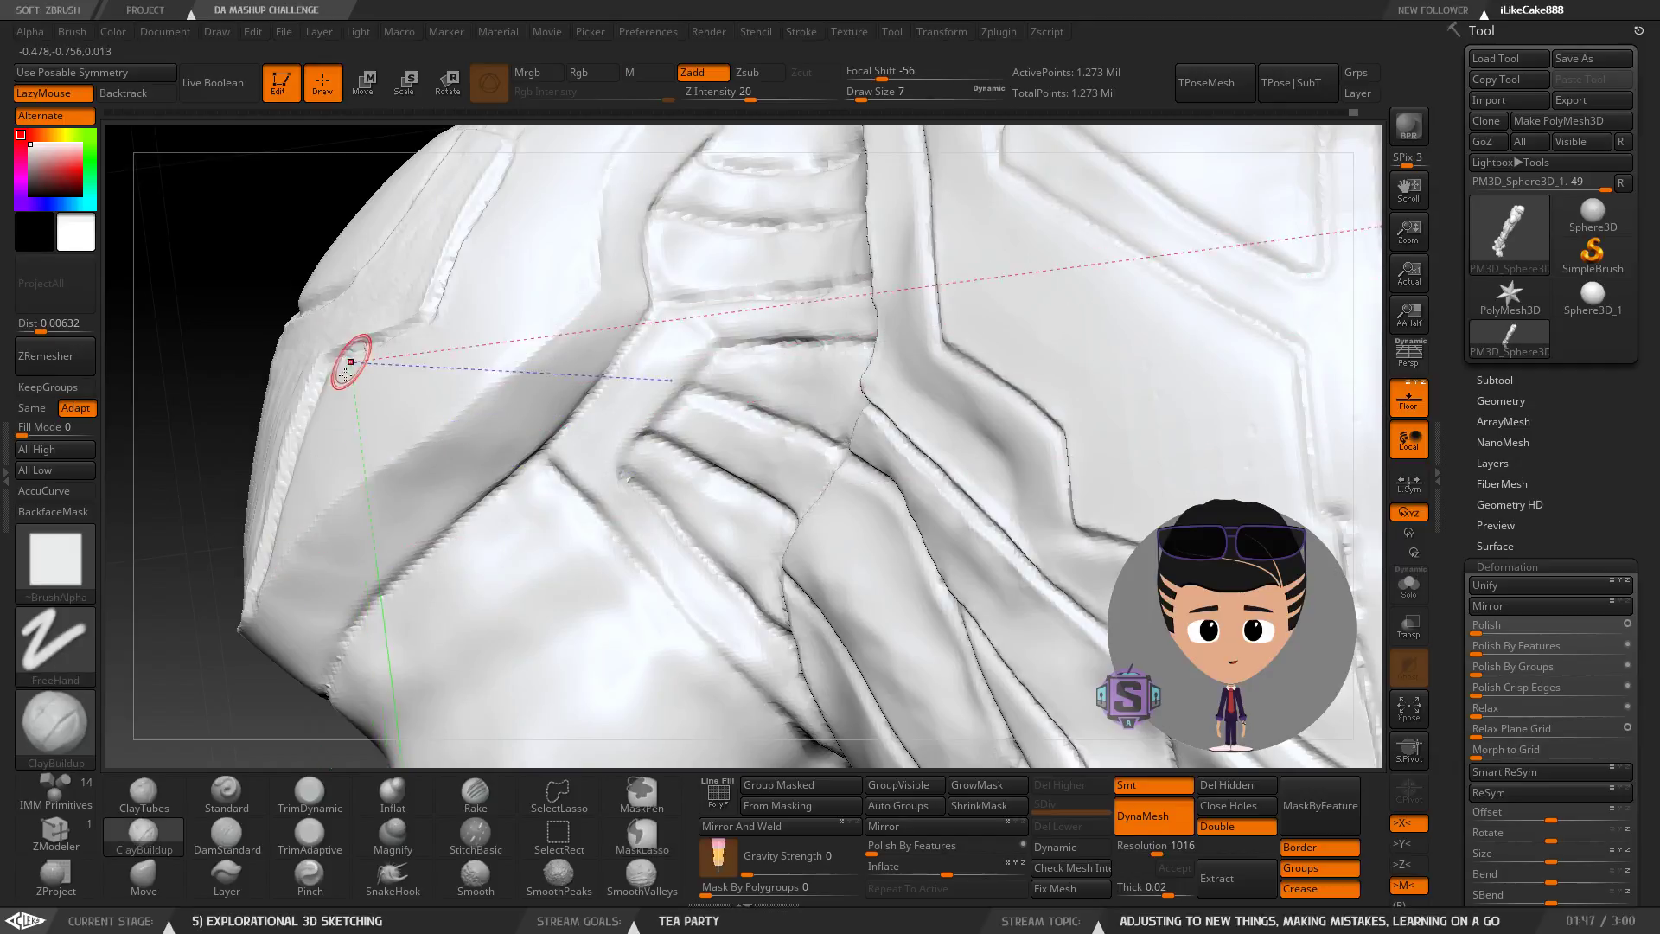
mouse_move(346, 375)
right_mouse_down()
mouse_move(381, 441)
mouse_move(574, 463)
mouse_move(504, 452)
mouse_move(482, 357)
mouse_move(587, 346)
mouse_move(656, 389)
mouse_move(580, 486)
right_mouse_up()
key("ctrl")
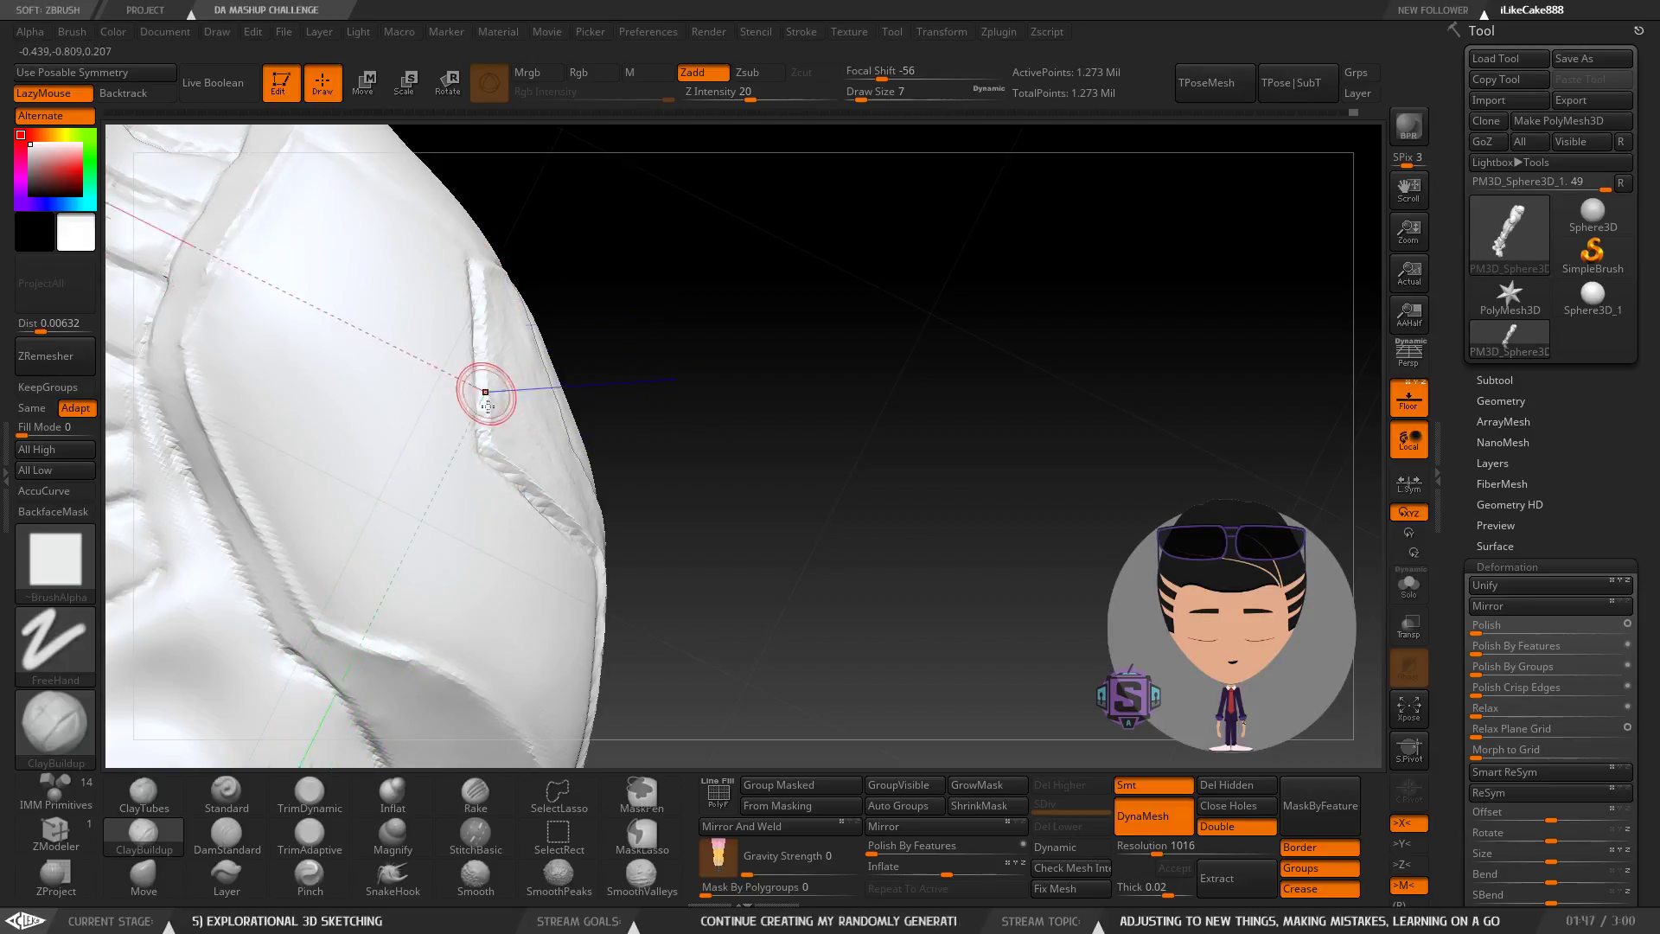
right_click_drag(545, 453, 441, 511)
mouse_move(536, 640)
right_mouse_down("ctrl")
mouse_move(587, 549)
mouse_move(492, 444)
right_mouse_up("ctrl")
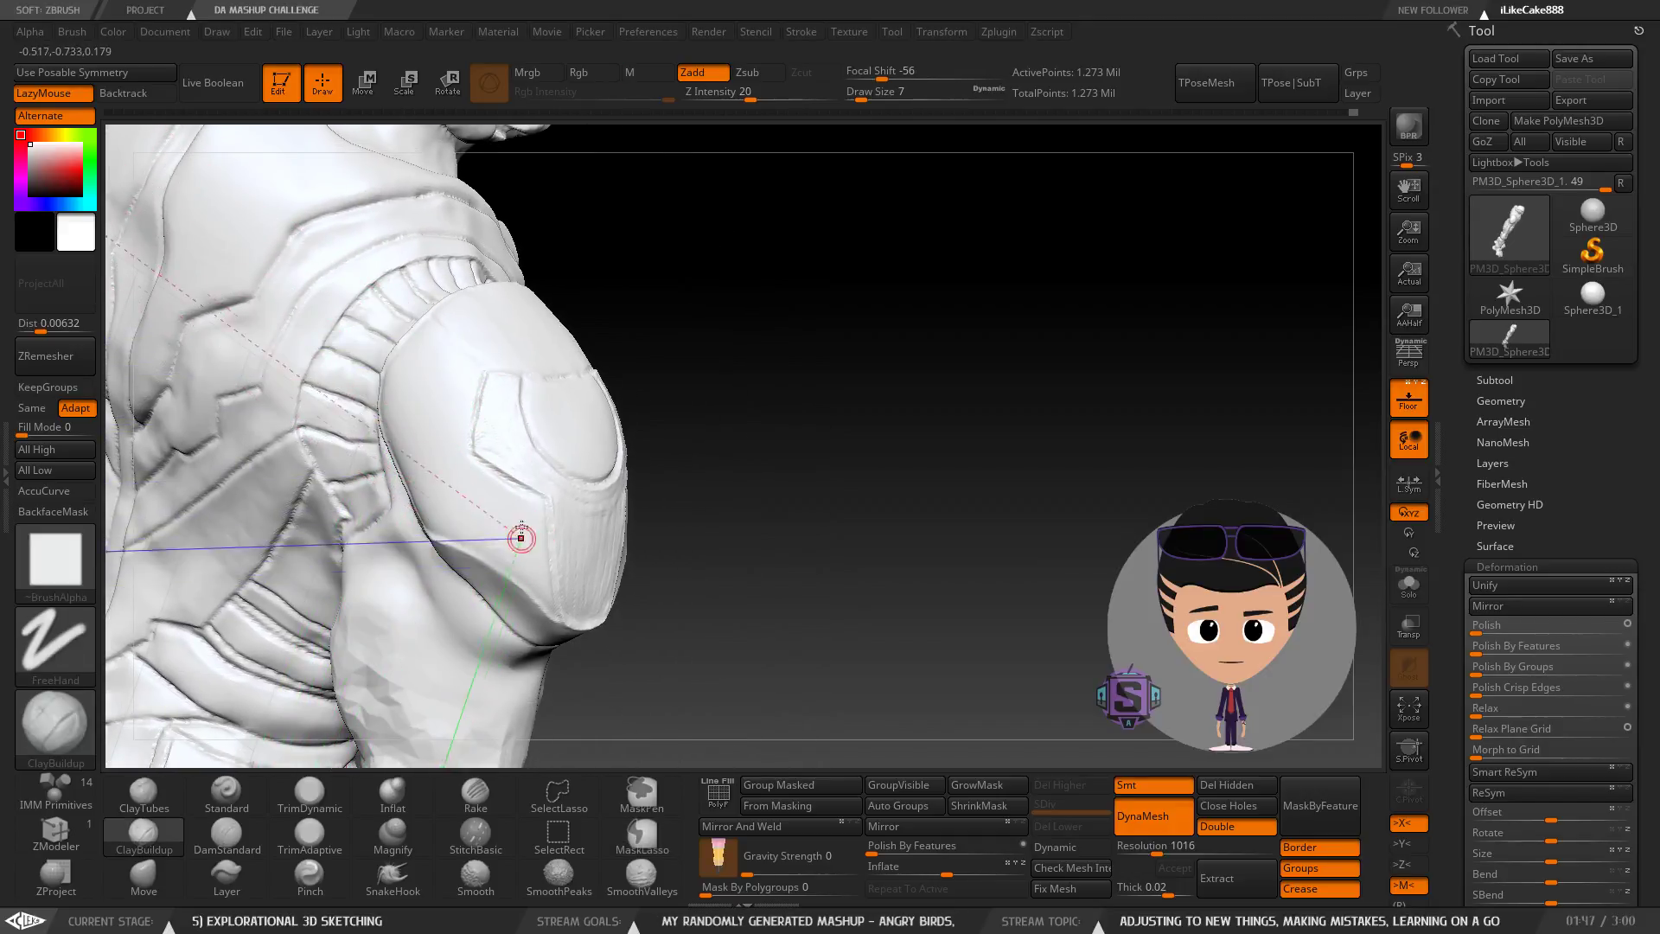
Smooth the upper part of the side strip between the round inset and the angular outline groove with SmoothValleys at draw size 4.
right_click_drag(524, 532, 588, 533, "ctrl")
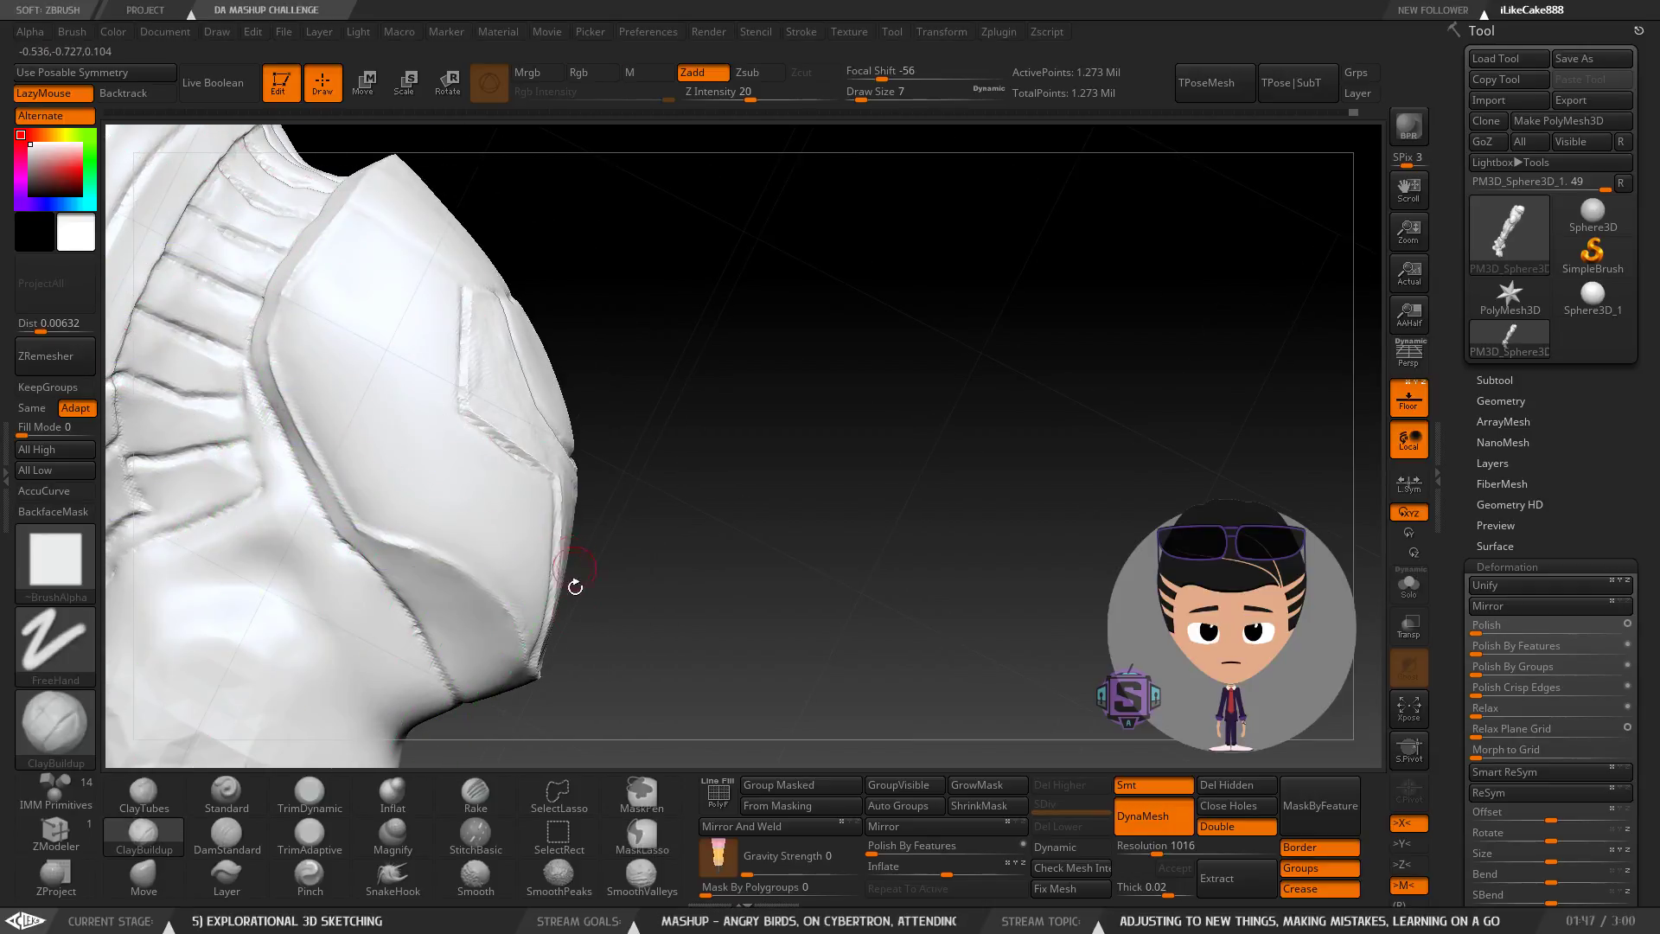
left_click_drag(616, 505, 864, 209)
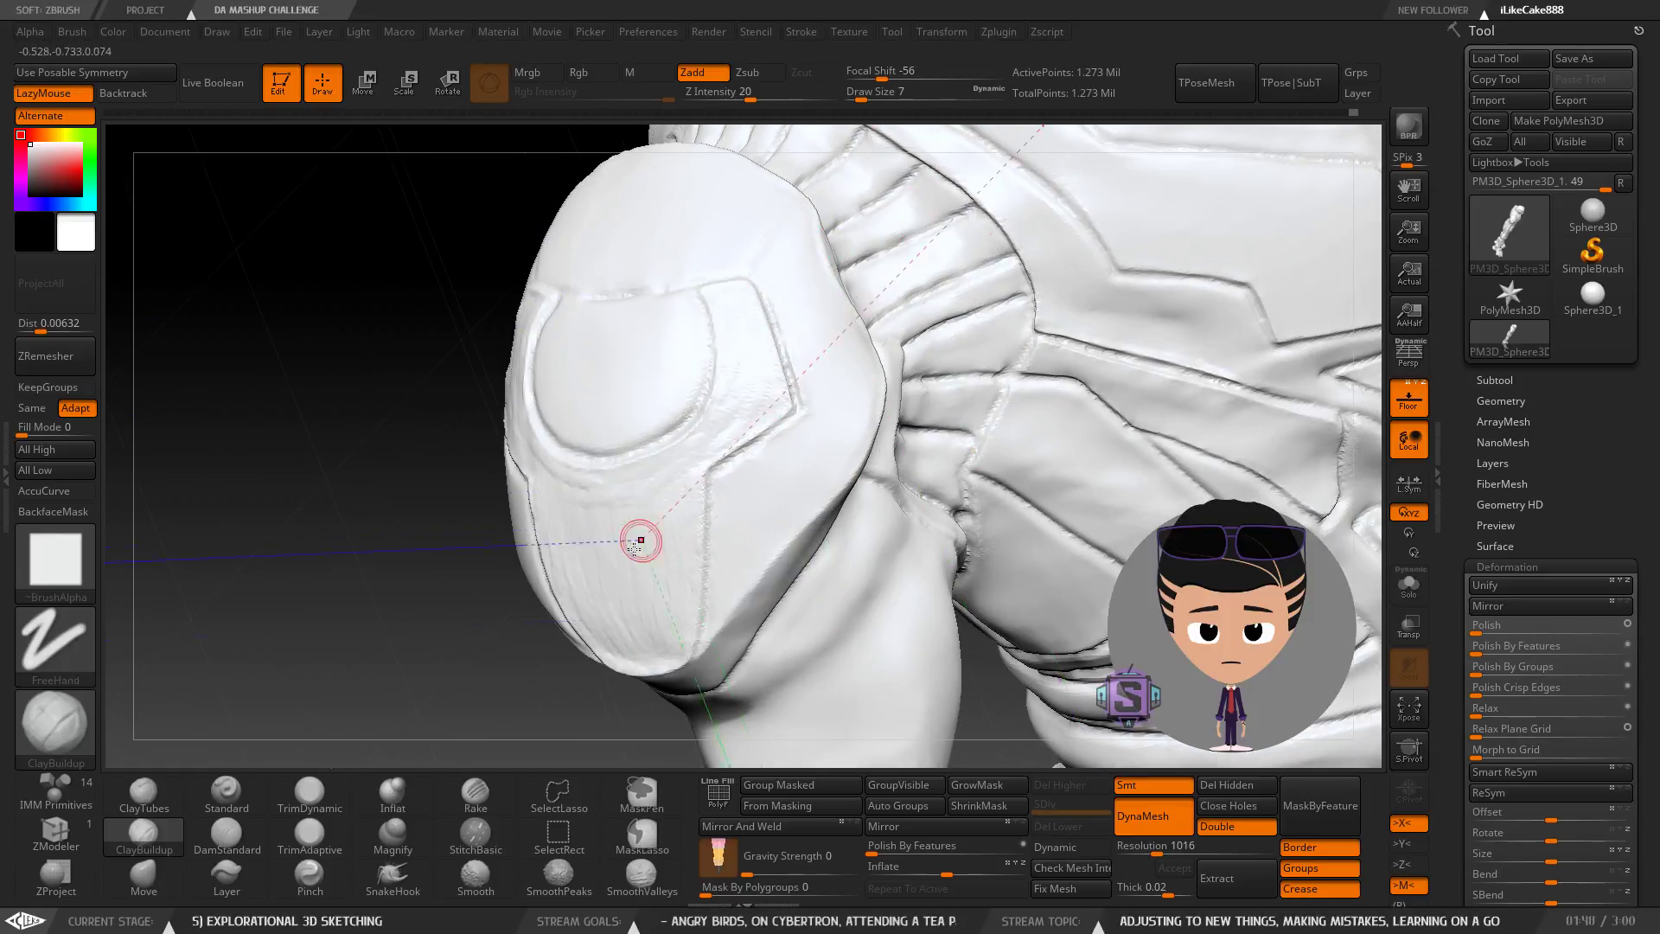
mouse_move(665, 464)
right_mouse_down()
mouse_move(487, 267)
mouse_move(536, 302)
mouse_move(557, 290)
mouse_move(470, 367)
mouse_move(476, 331)
mouse_move(556, 365)
mouse_move(581, 419)
mouse_move(530, 432)
right_mouse_up()
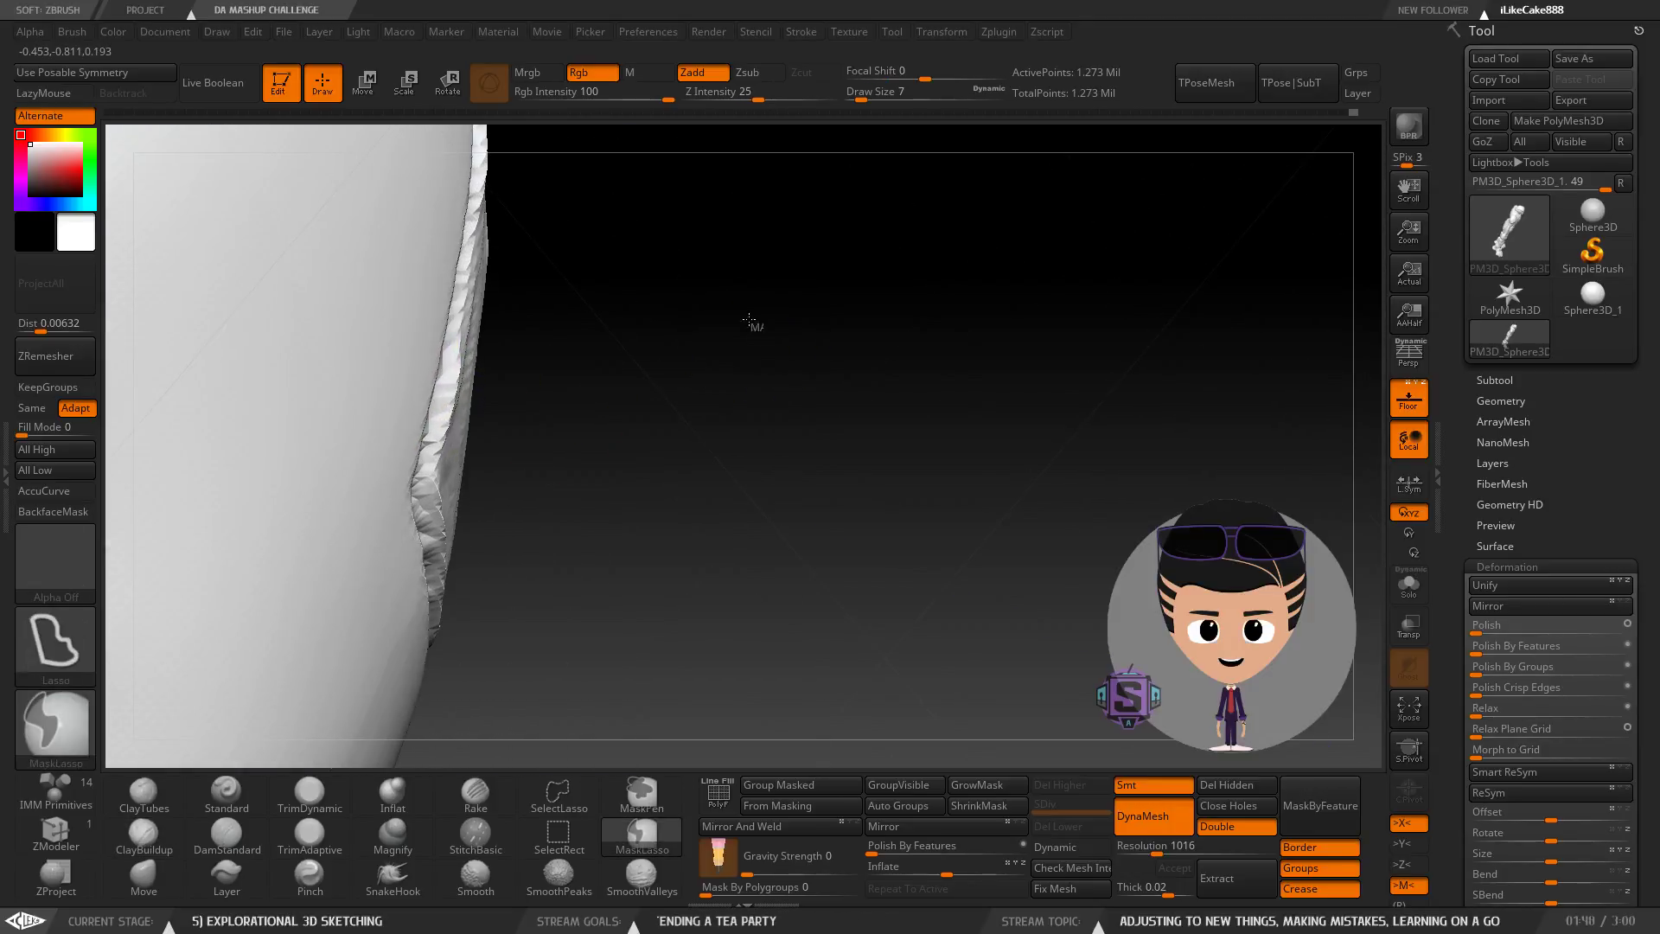
left_click_drag(755, 324, 701, 247, "ctrl")
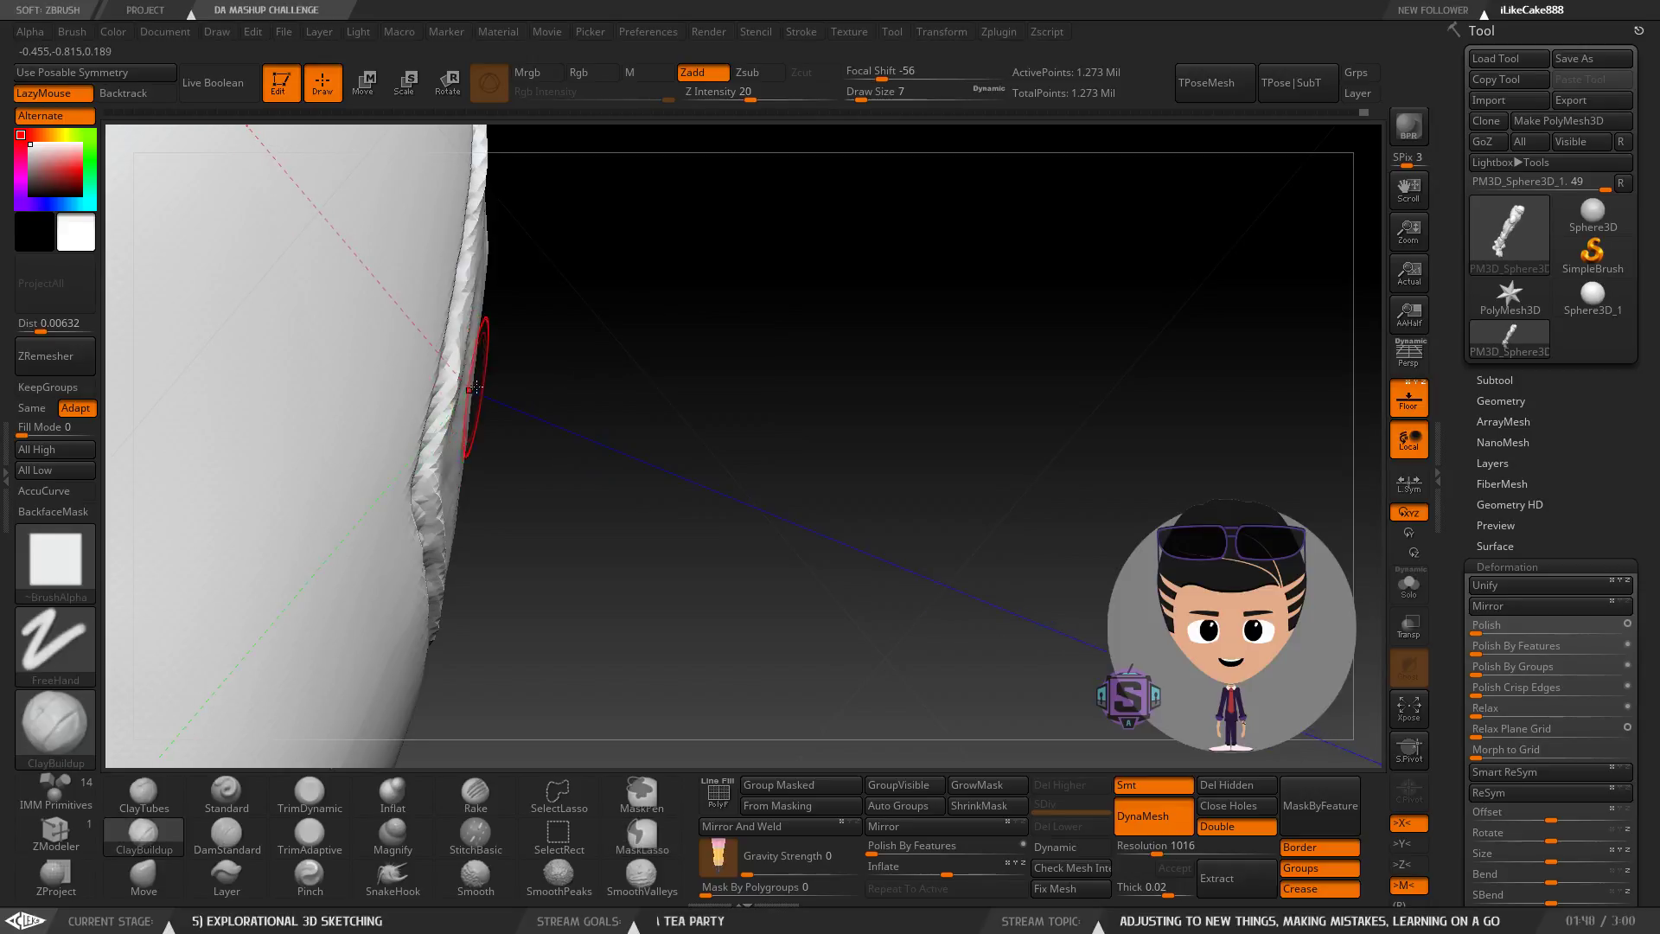
right_click_drag(537, 402, 511, 426)
left_click(144, 876)
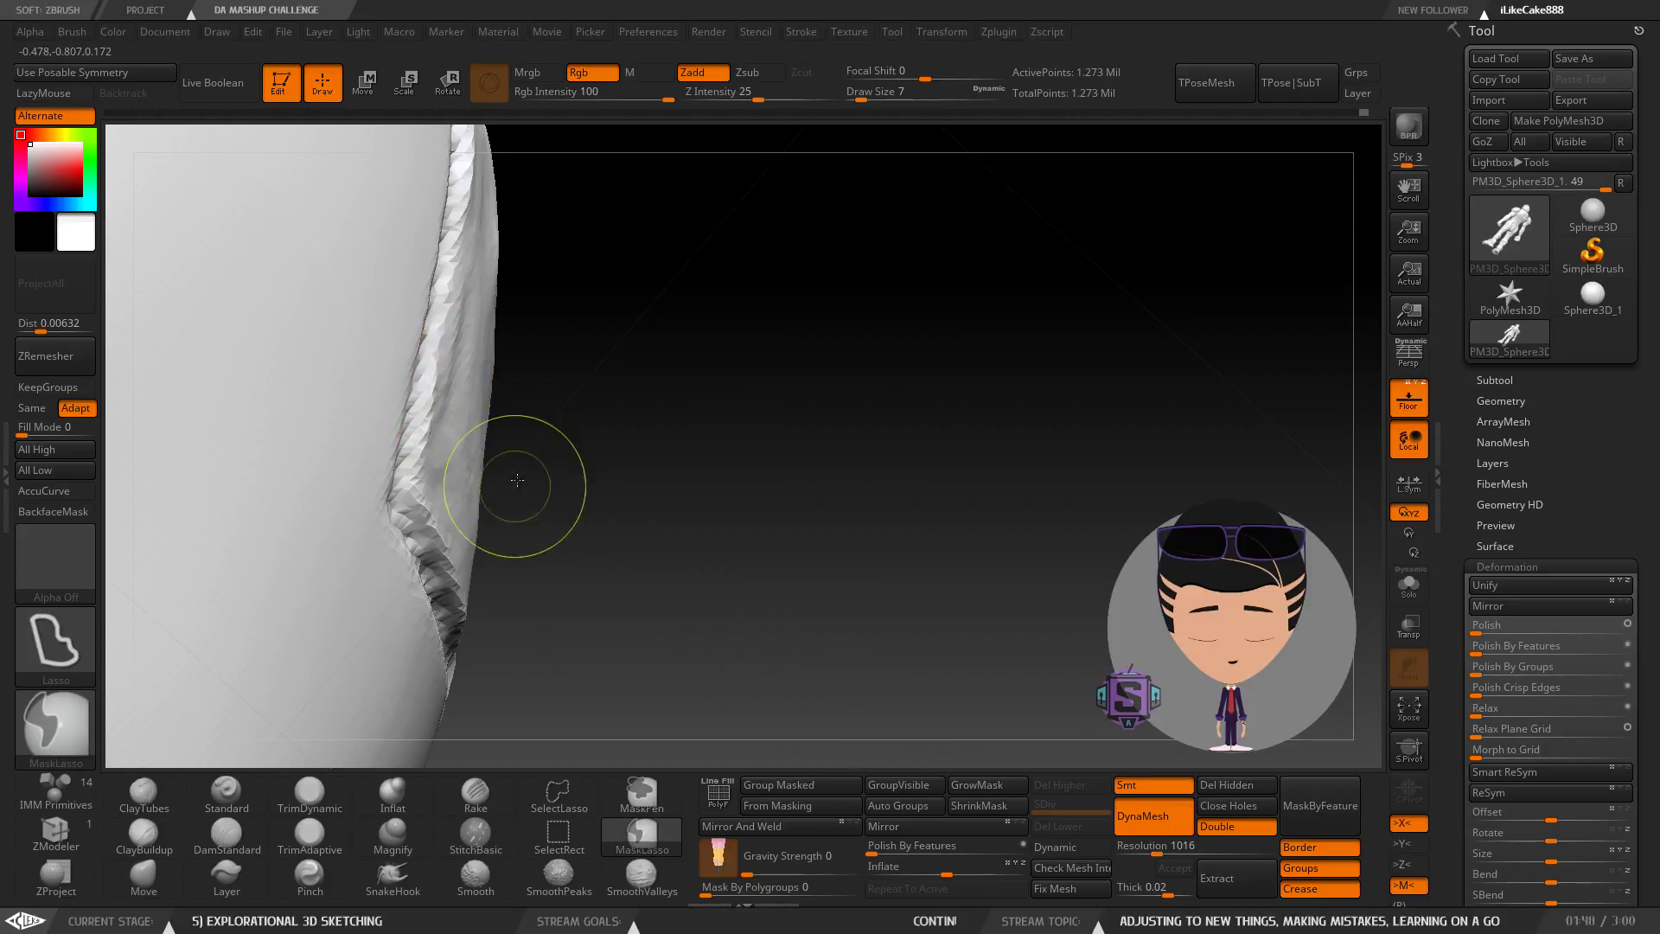
mouse_move(520, 485)
right_mouse_down("ctrl")
mouse_move(482, 428)
mouse_move(460, 437)
mouse_move(464, 490)
mouse_move(475, 439)
right_mouse_up("ctrl")
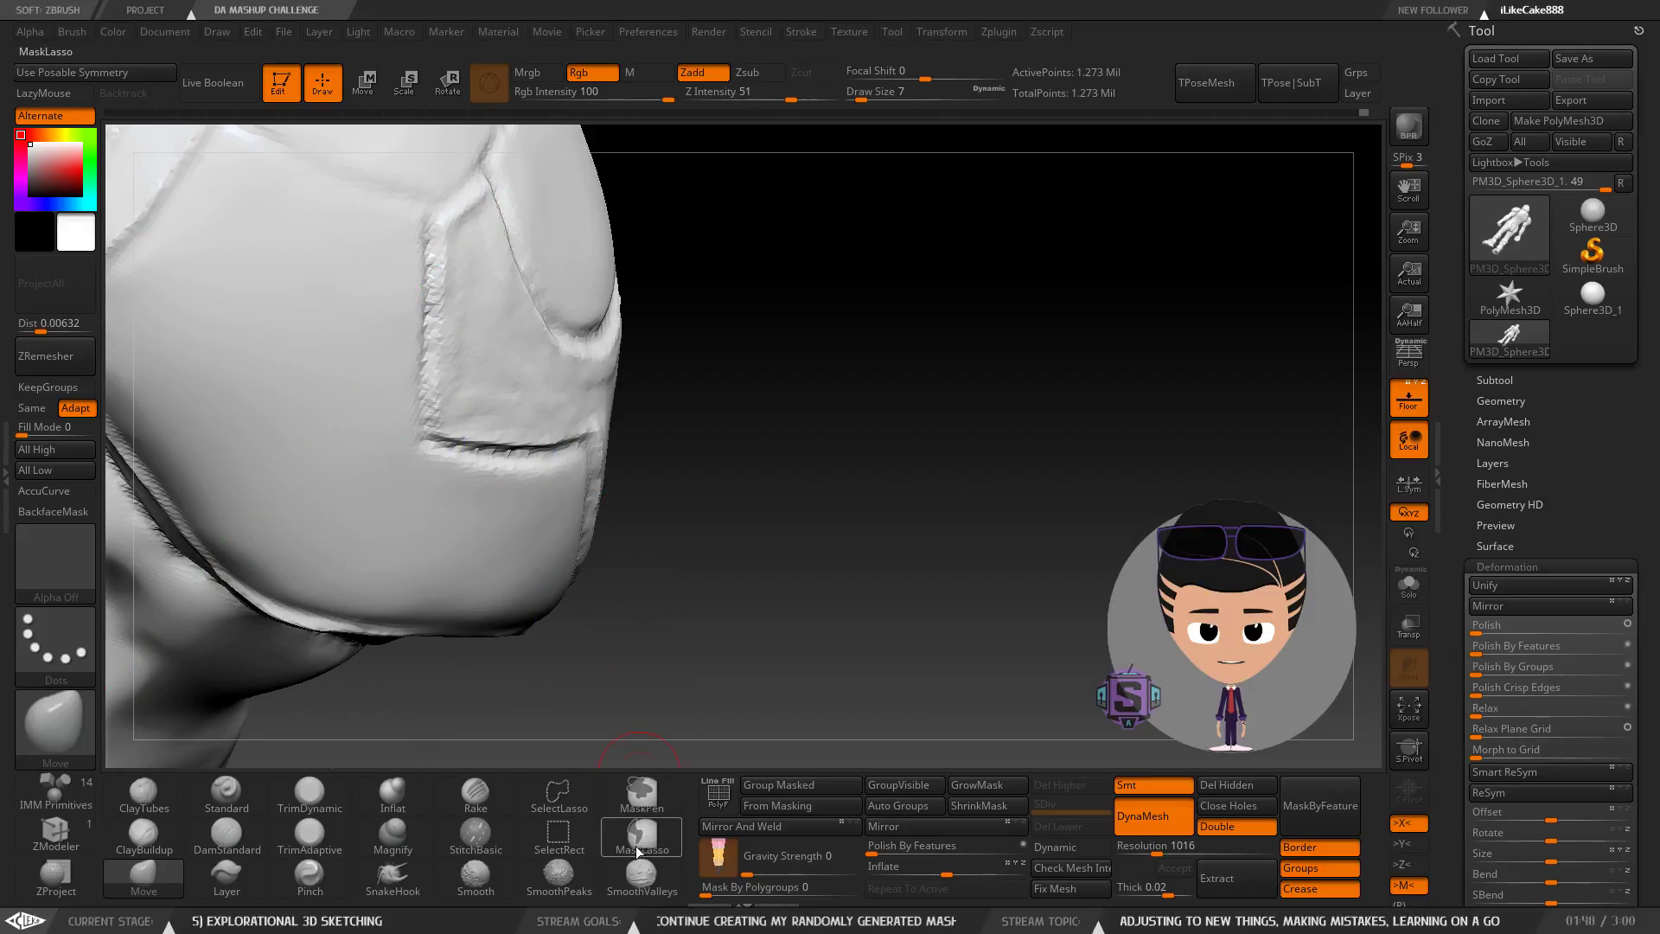
key("shift")
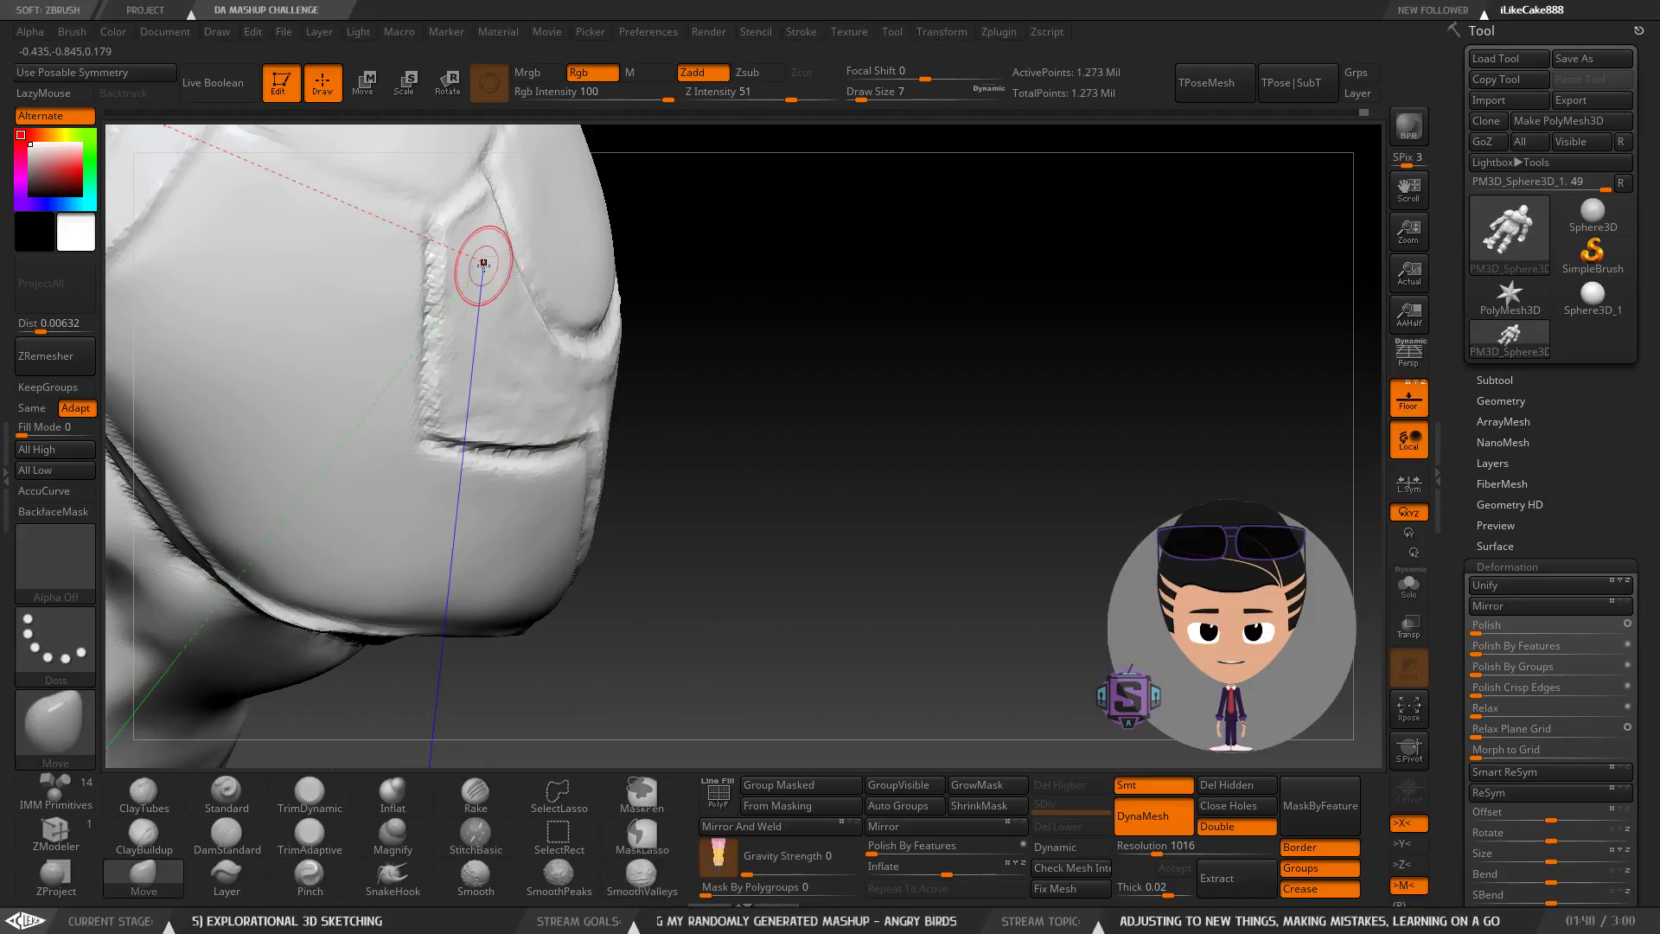
key("s")
left_click_drag(483, 264, 479, 267)
key("shift")
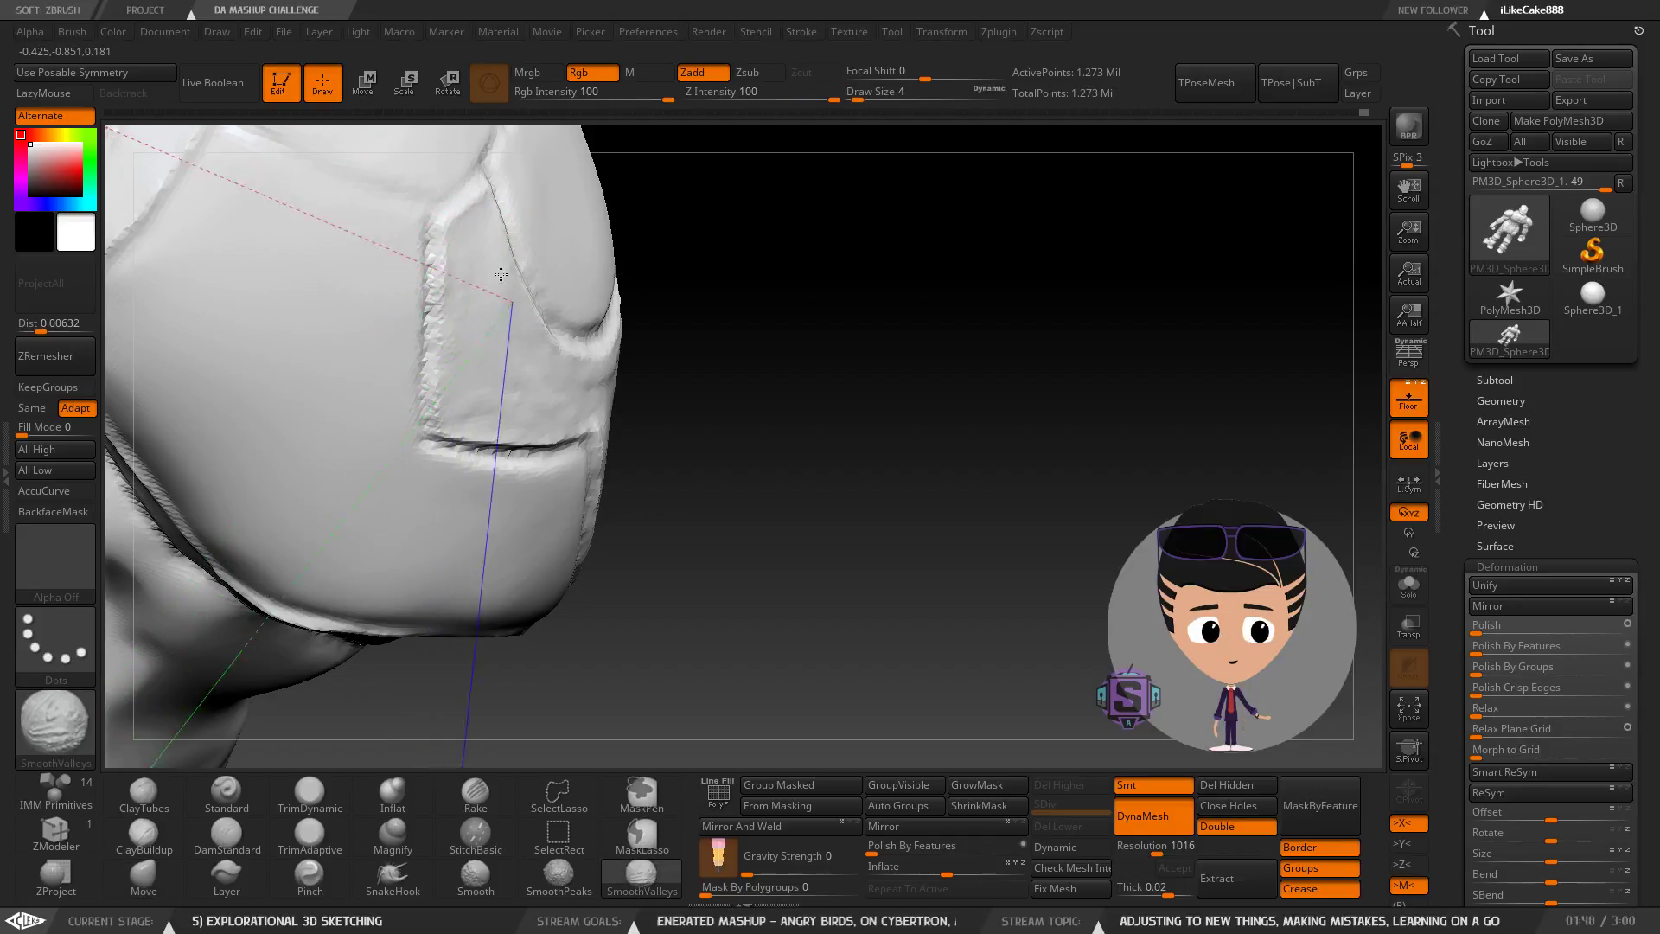
mouse_move(468, 337)
left_mouse_down("shift")
mouse_move(509, 375)
mouse_move(476, 314)
left_mouse_up("shift")
Smooth the lower part of the side strip, towards the inset's lower rim, at draw size 6.
key("s")
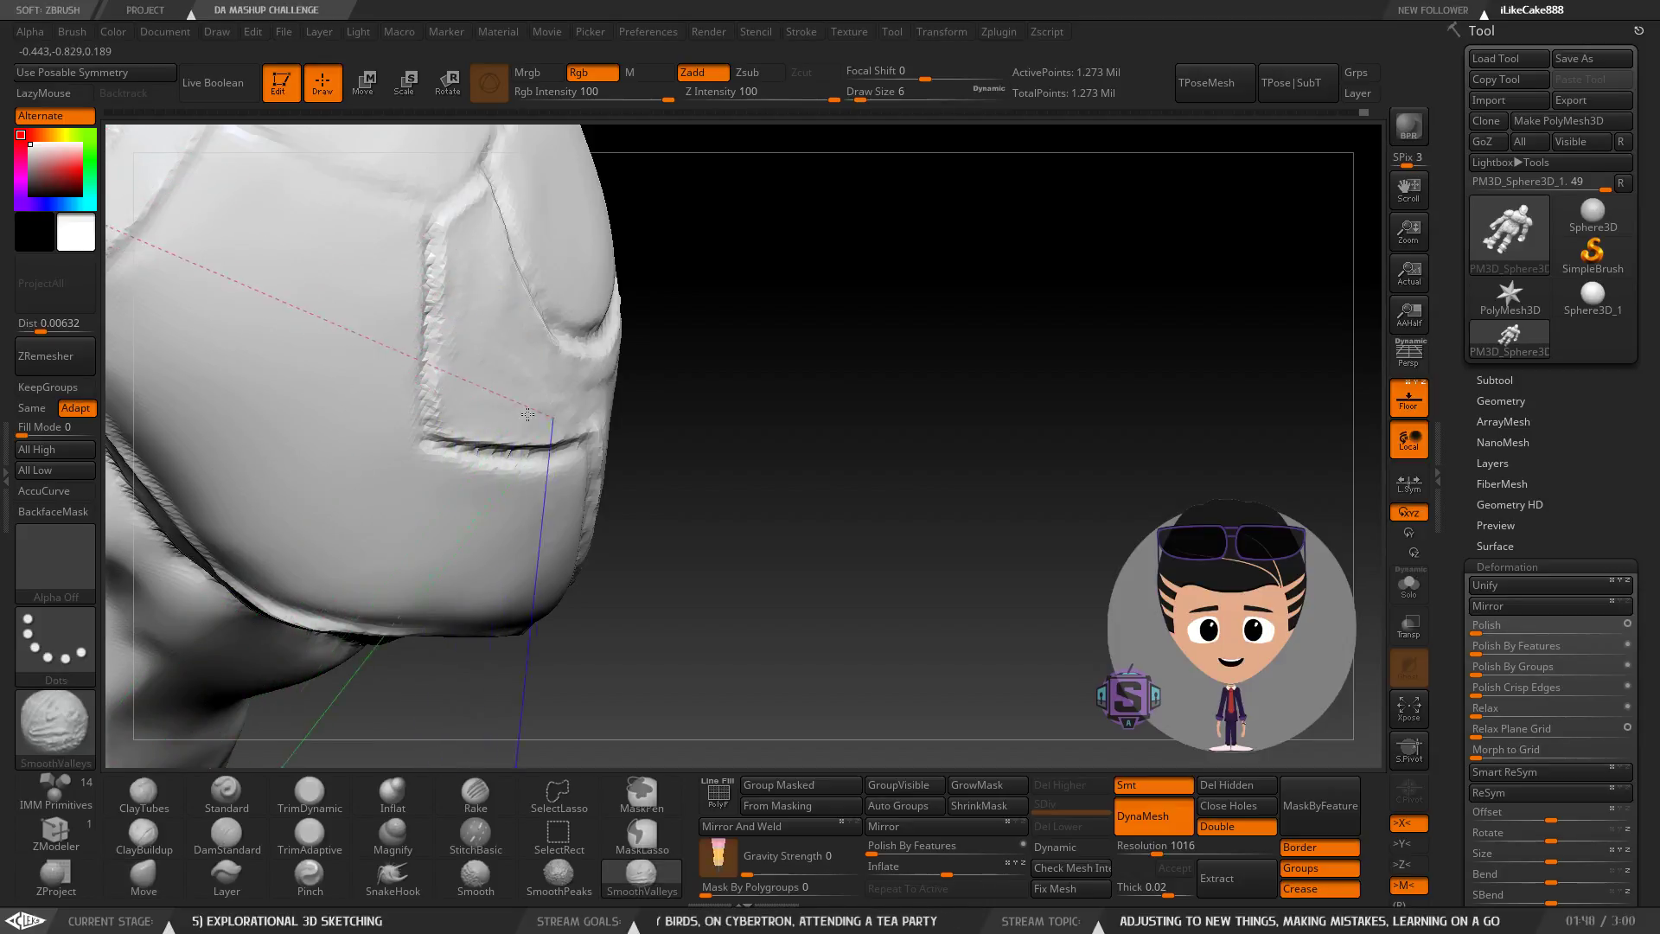
left_click_drag(582, 386, 484, 381, "shift")
left_click_drag(664, 380, 596, 392, "shift")
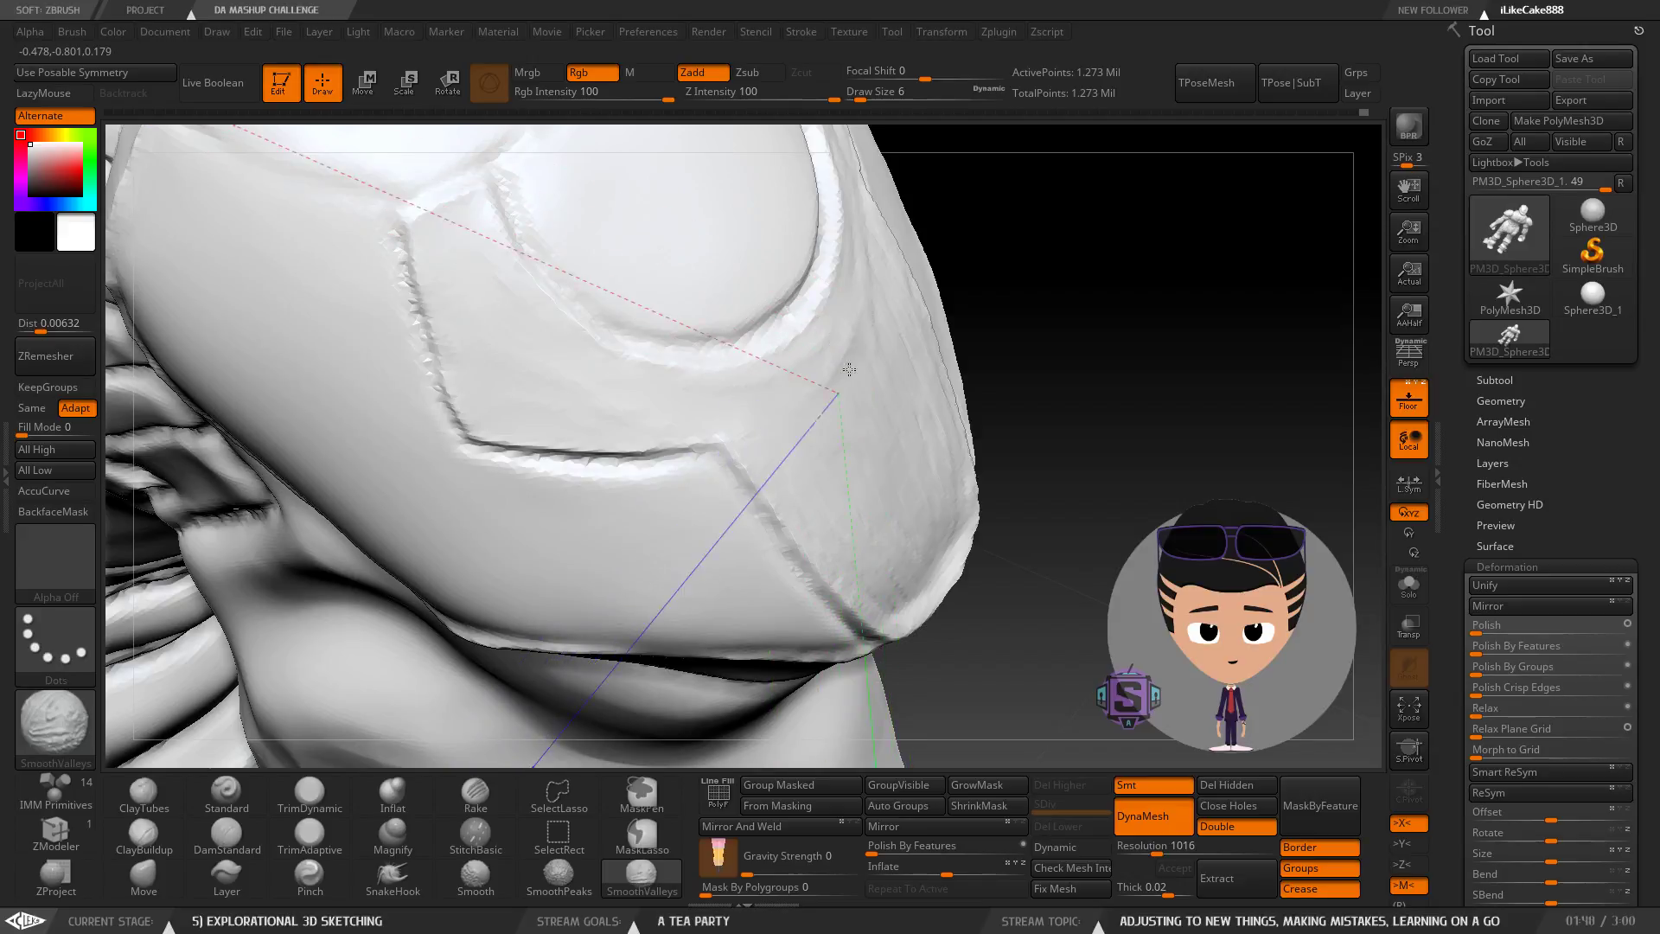
Smooth the clay texture on the centre panel just below the round inset at draw size 5.
right_click_drag(782, 412, 580, 389, "alt")
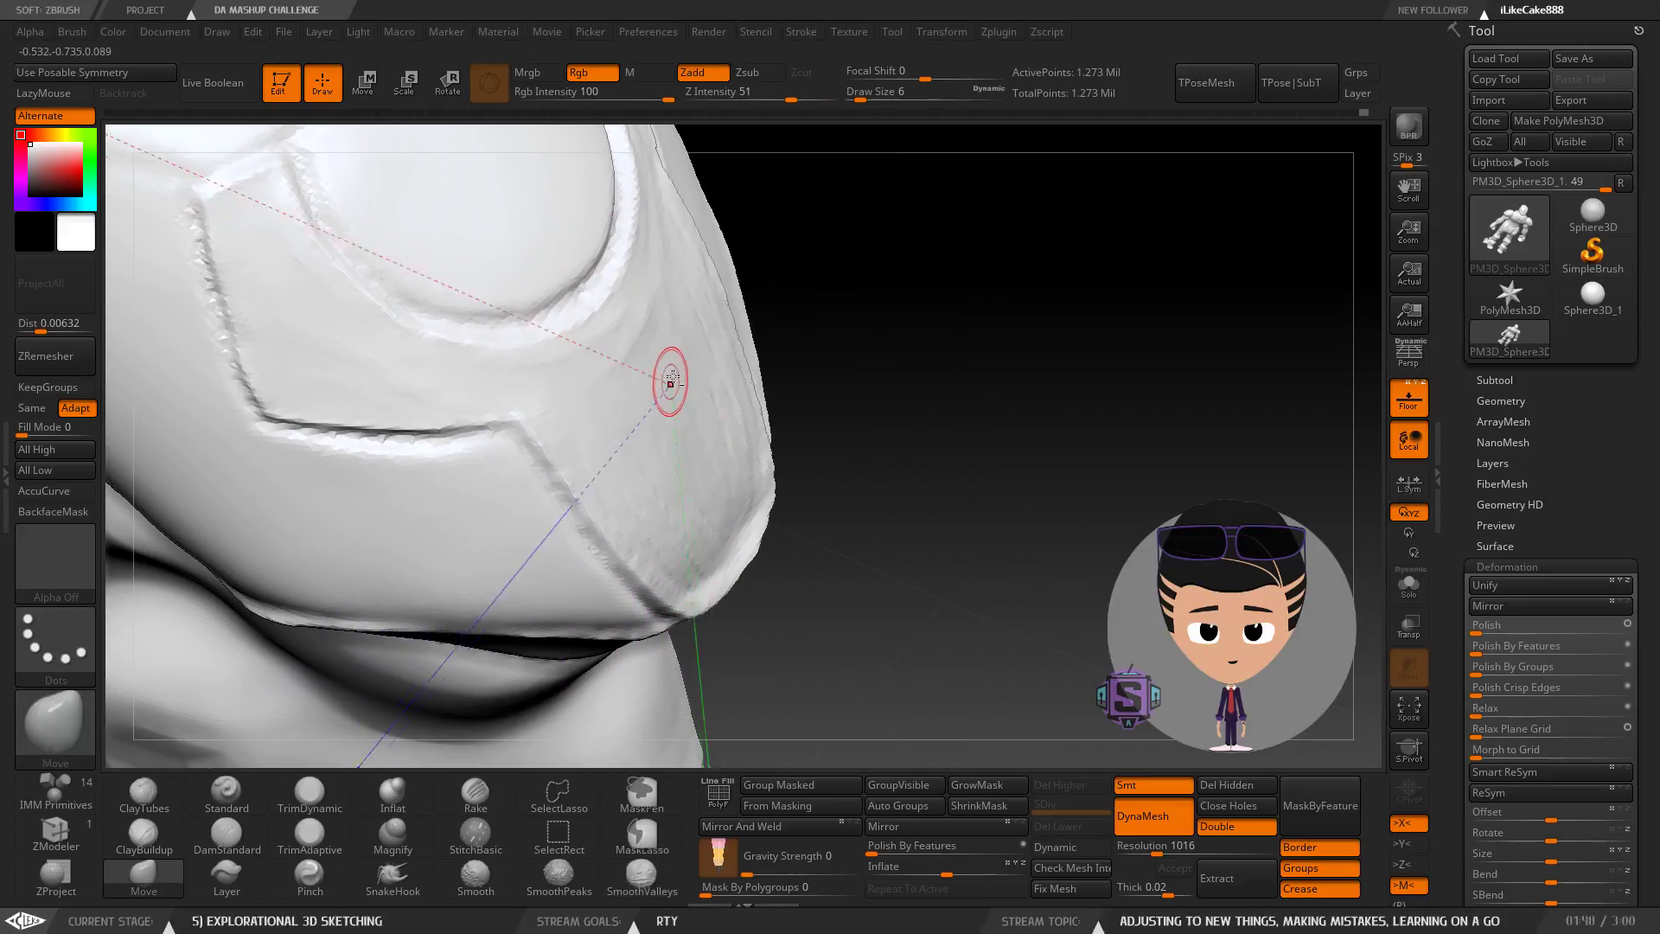
key("s")
left_click(665, 439)
key("shift")
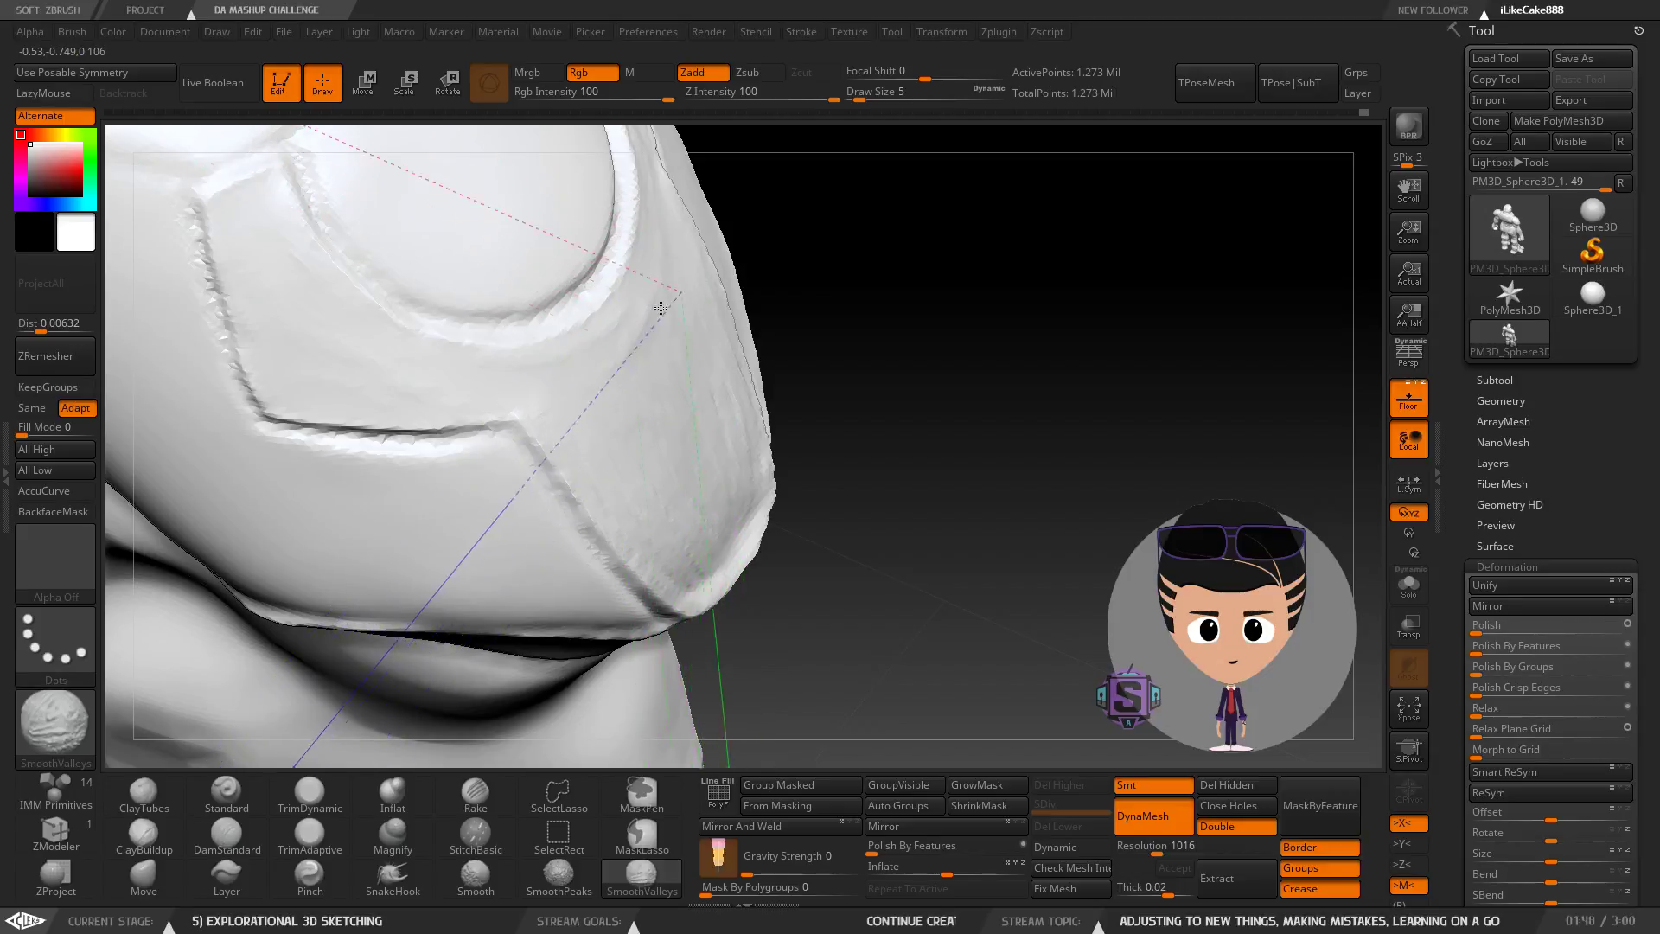
Smooth the lower centre panel down to its pointed tip with SmoothValleys at draw size 8.
key("s")
left_click_drag(682, 475, 690, 476)
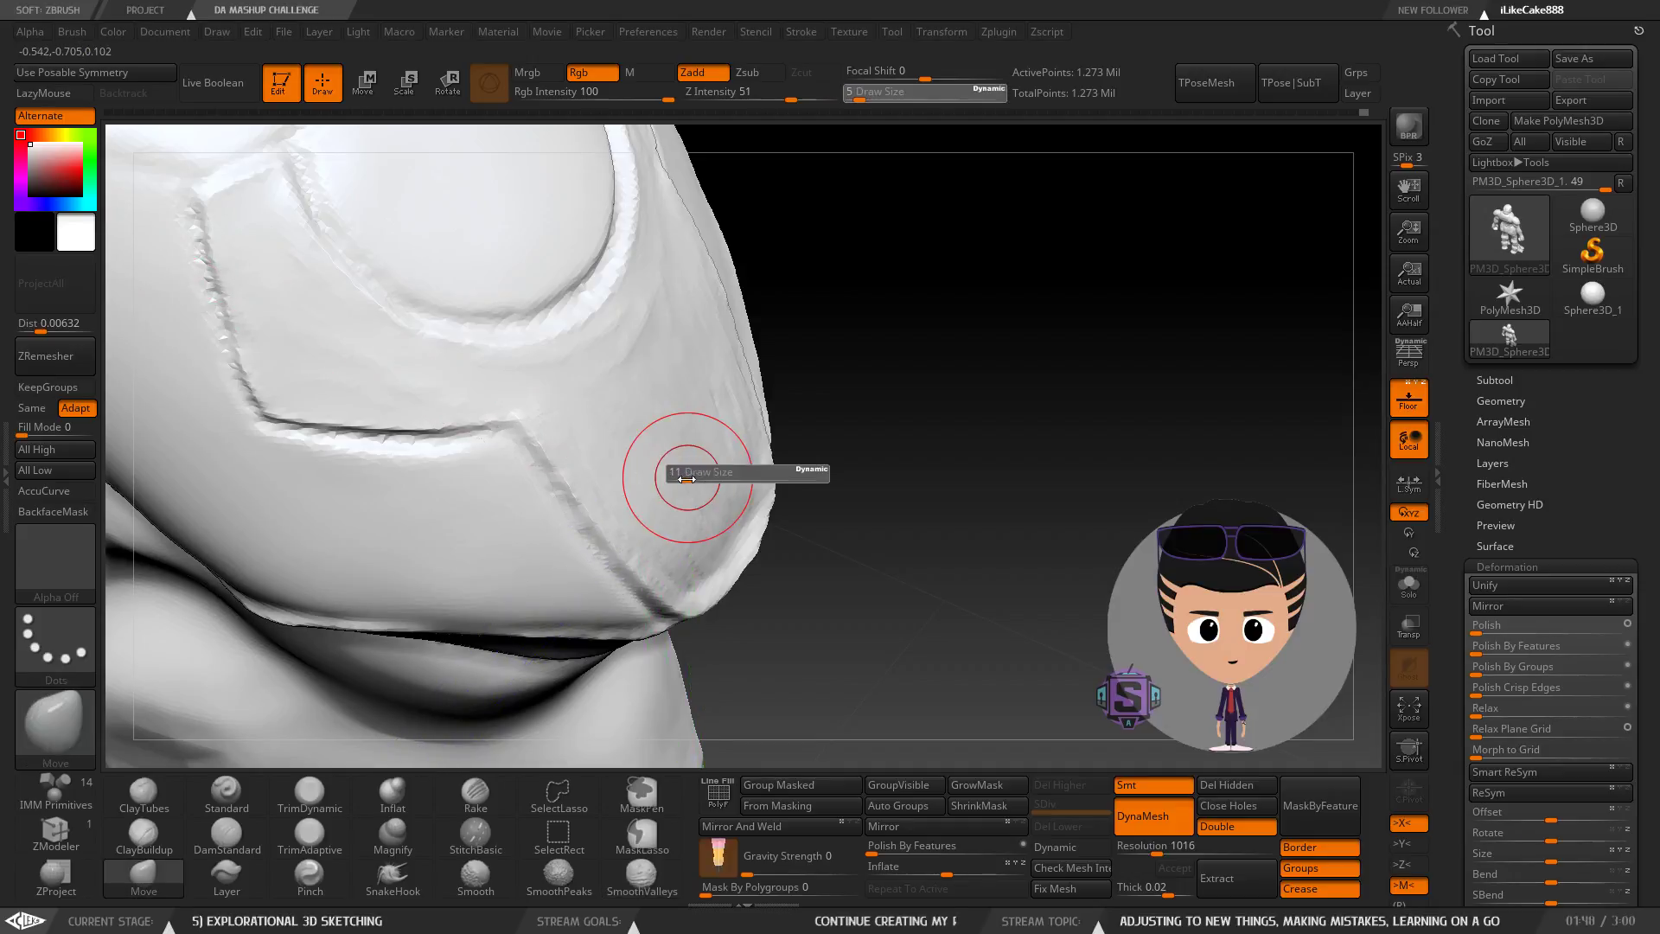
key("shift")
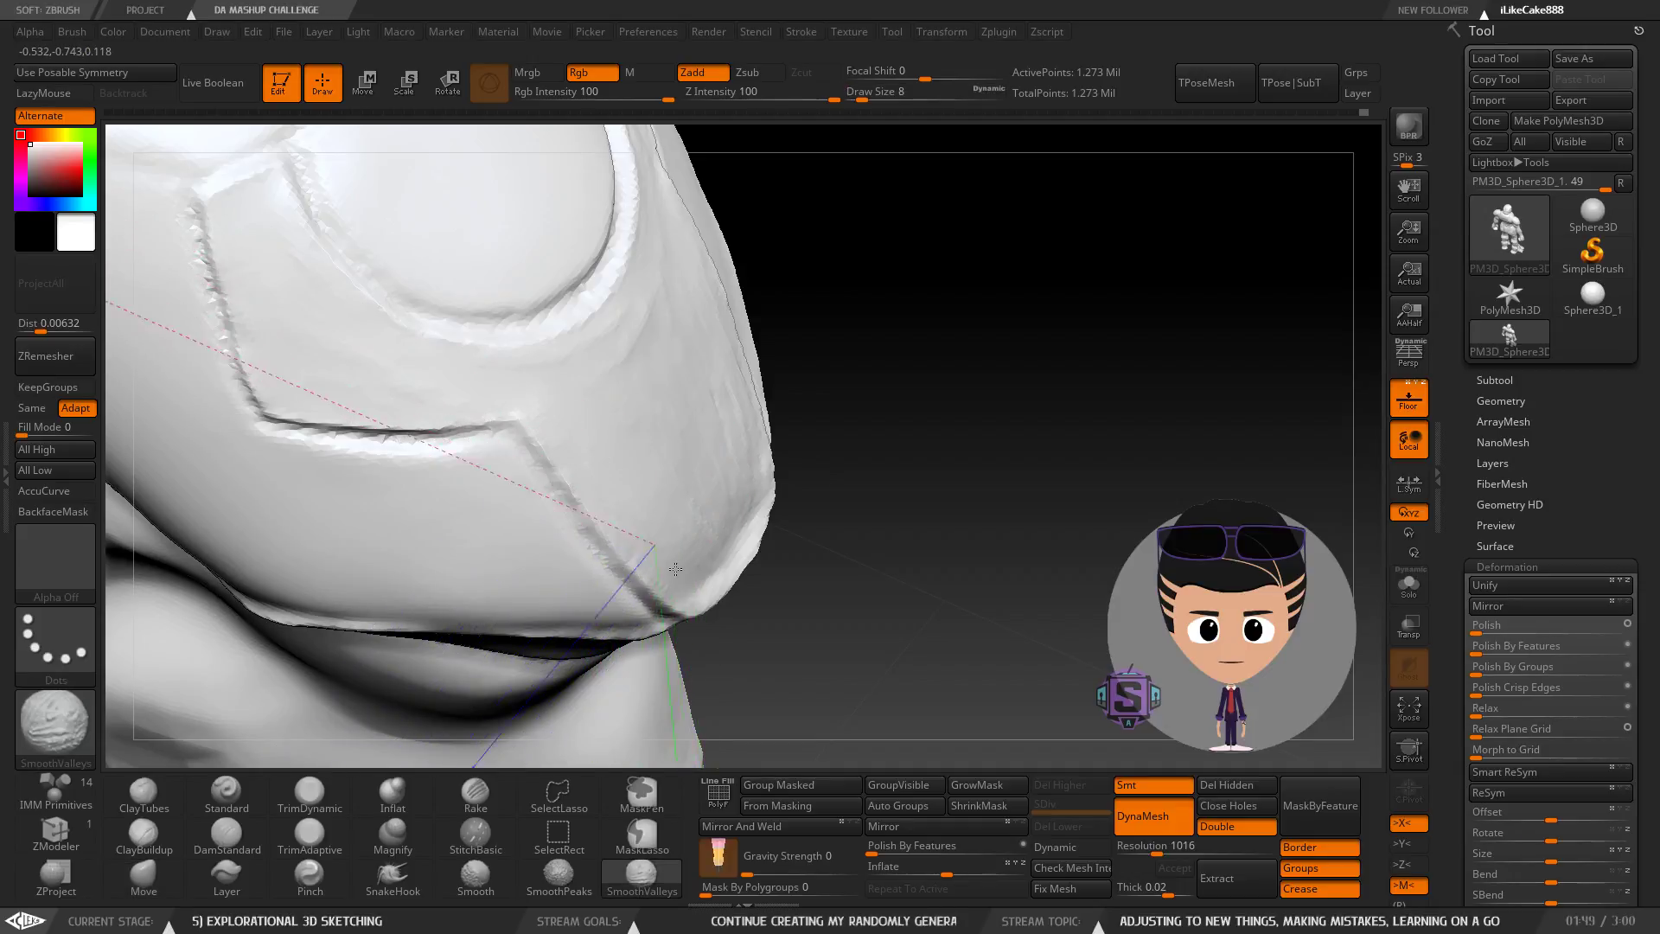
left_click_drag(714, 556, 737, 524, "shift")
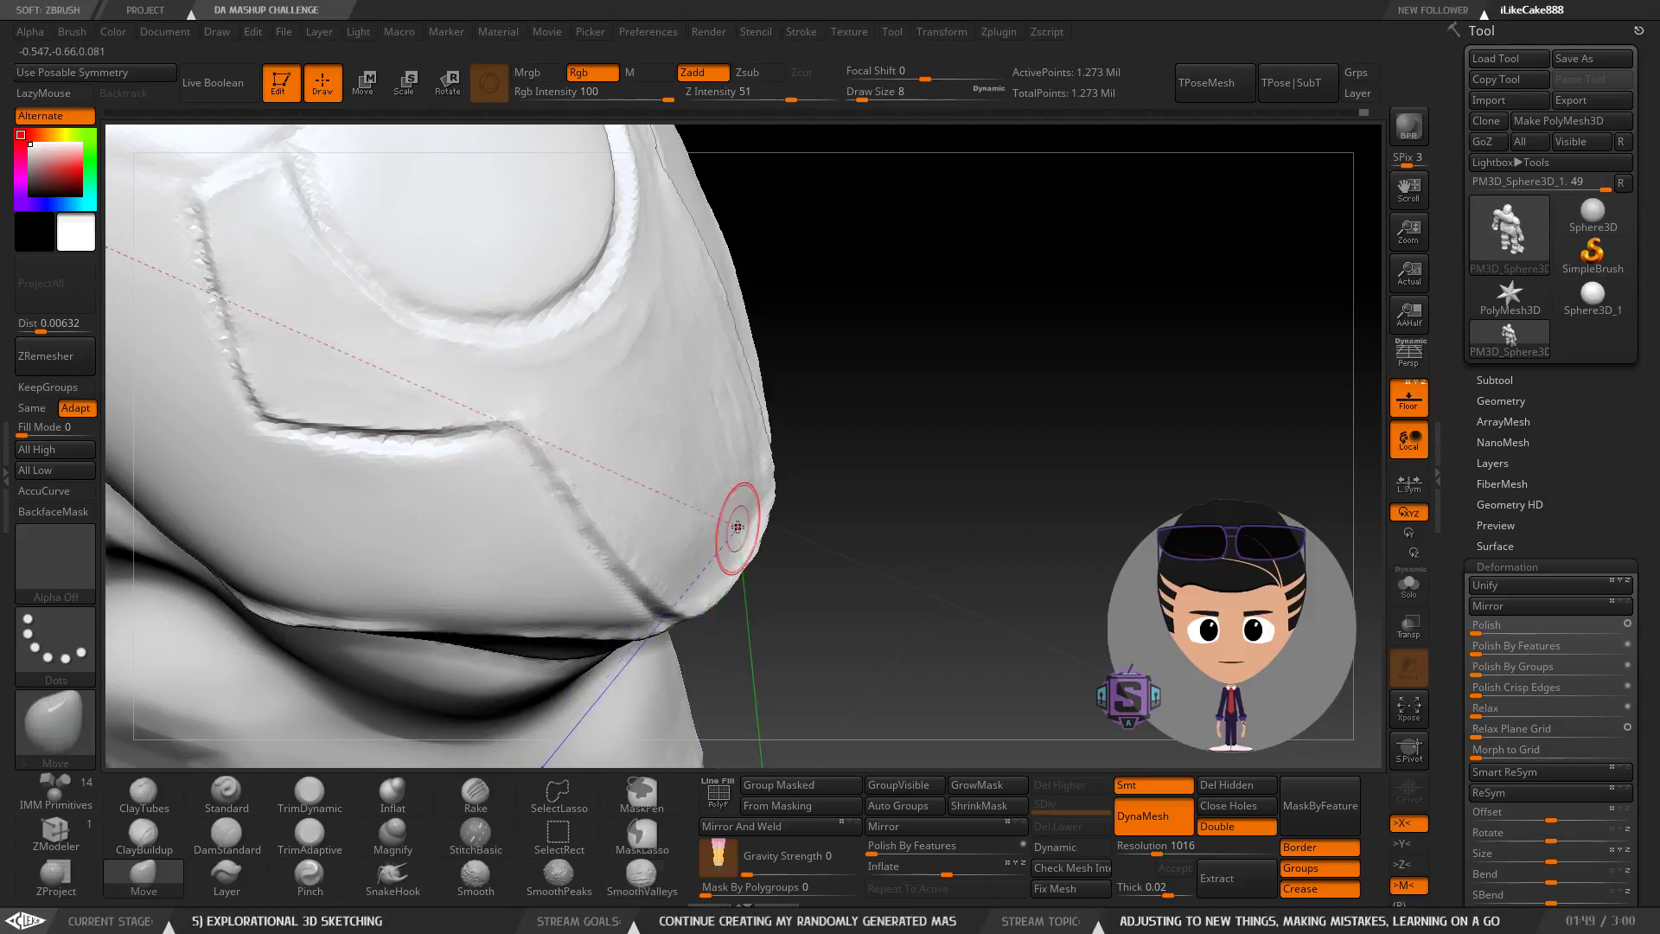
Build up the lower tip of the centre panel from underneath with ClayBuildup at draw size 8.
right_click_drag(735, 524, 669, 663)
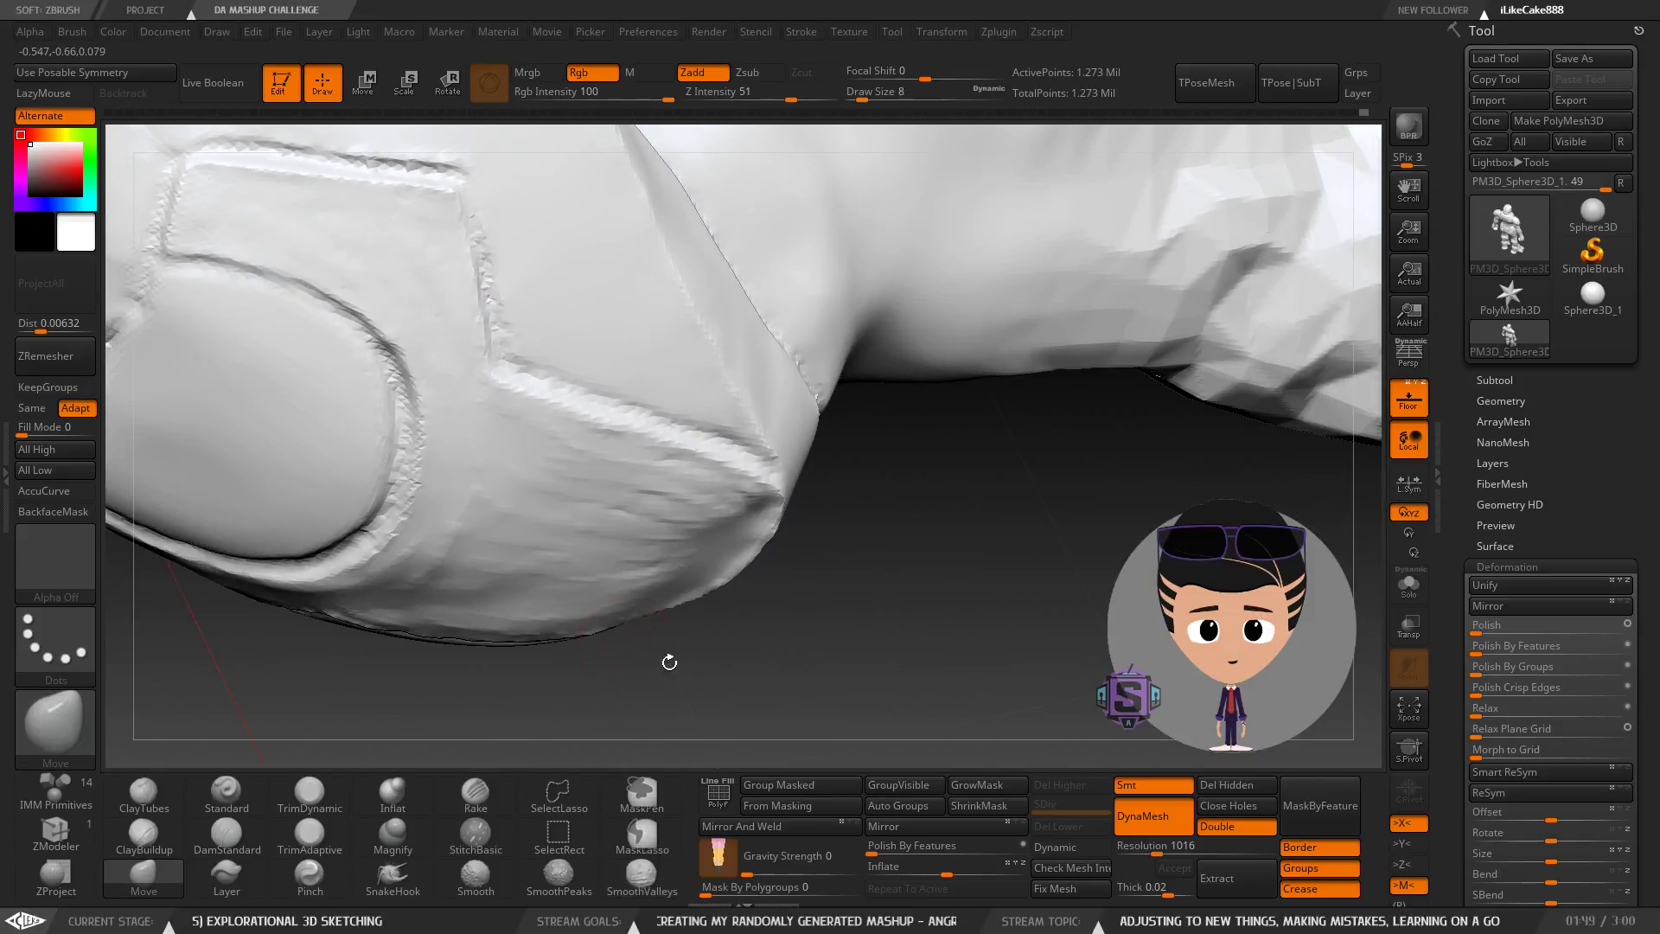
left_click(149, 845)
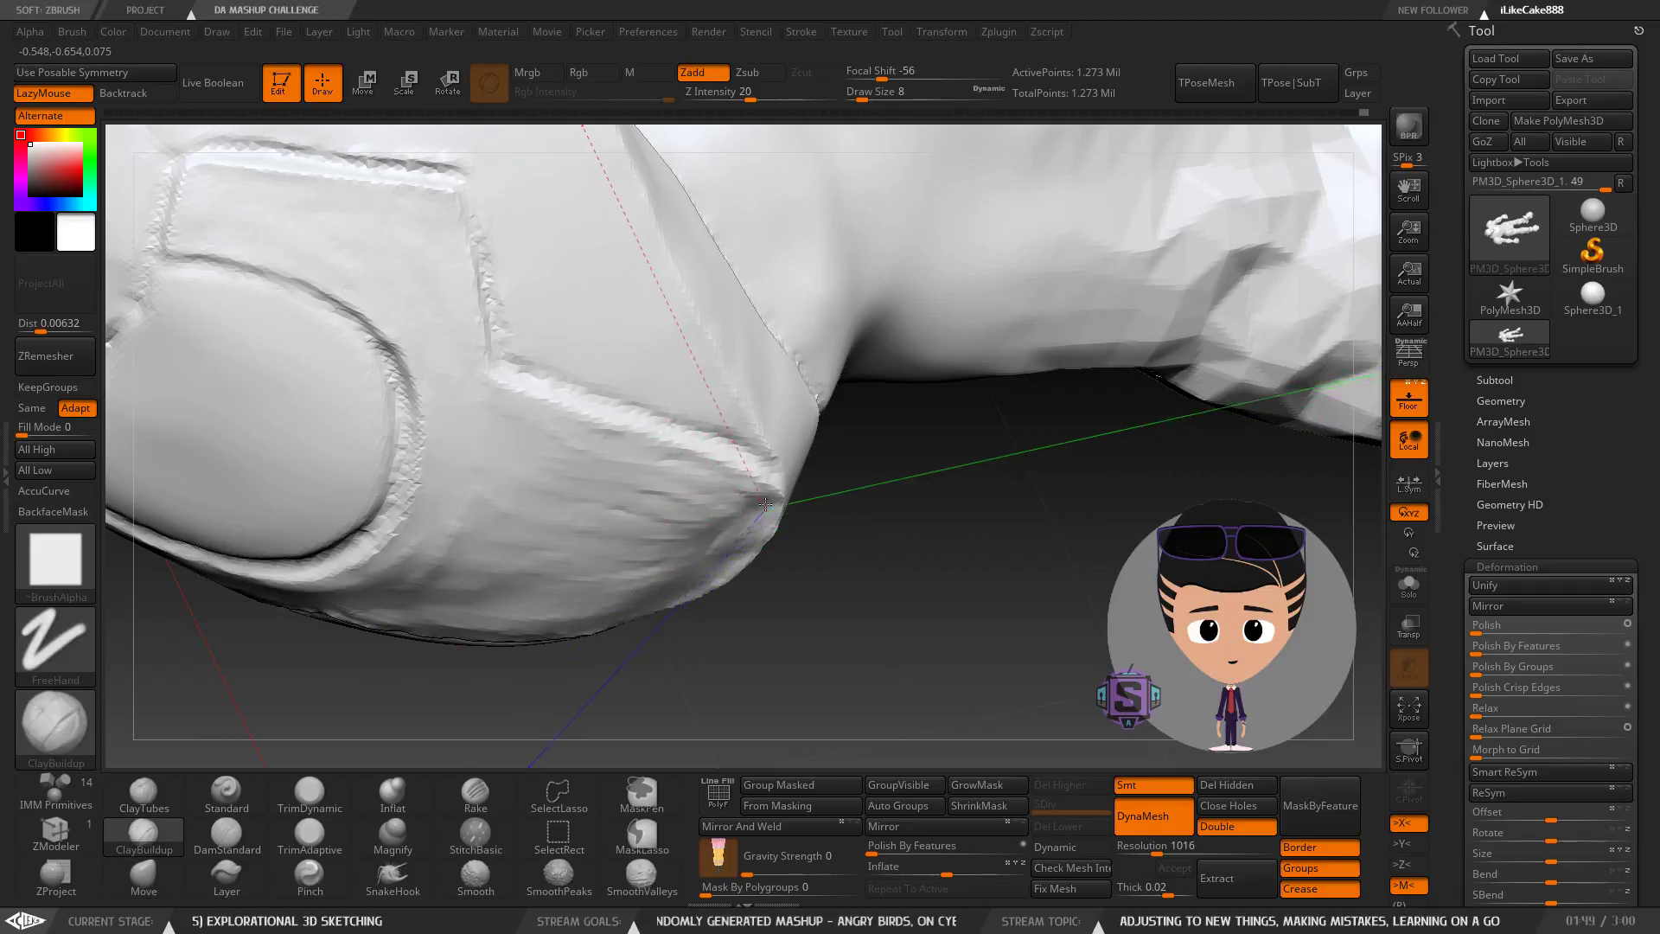
mouse_move(766, 504)
right_mouse_down()
mouse_move(726, 558)
mouse_move(631, 606)
mouse_move(760, 512)
right_mouse_up()
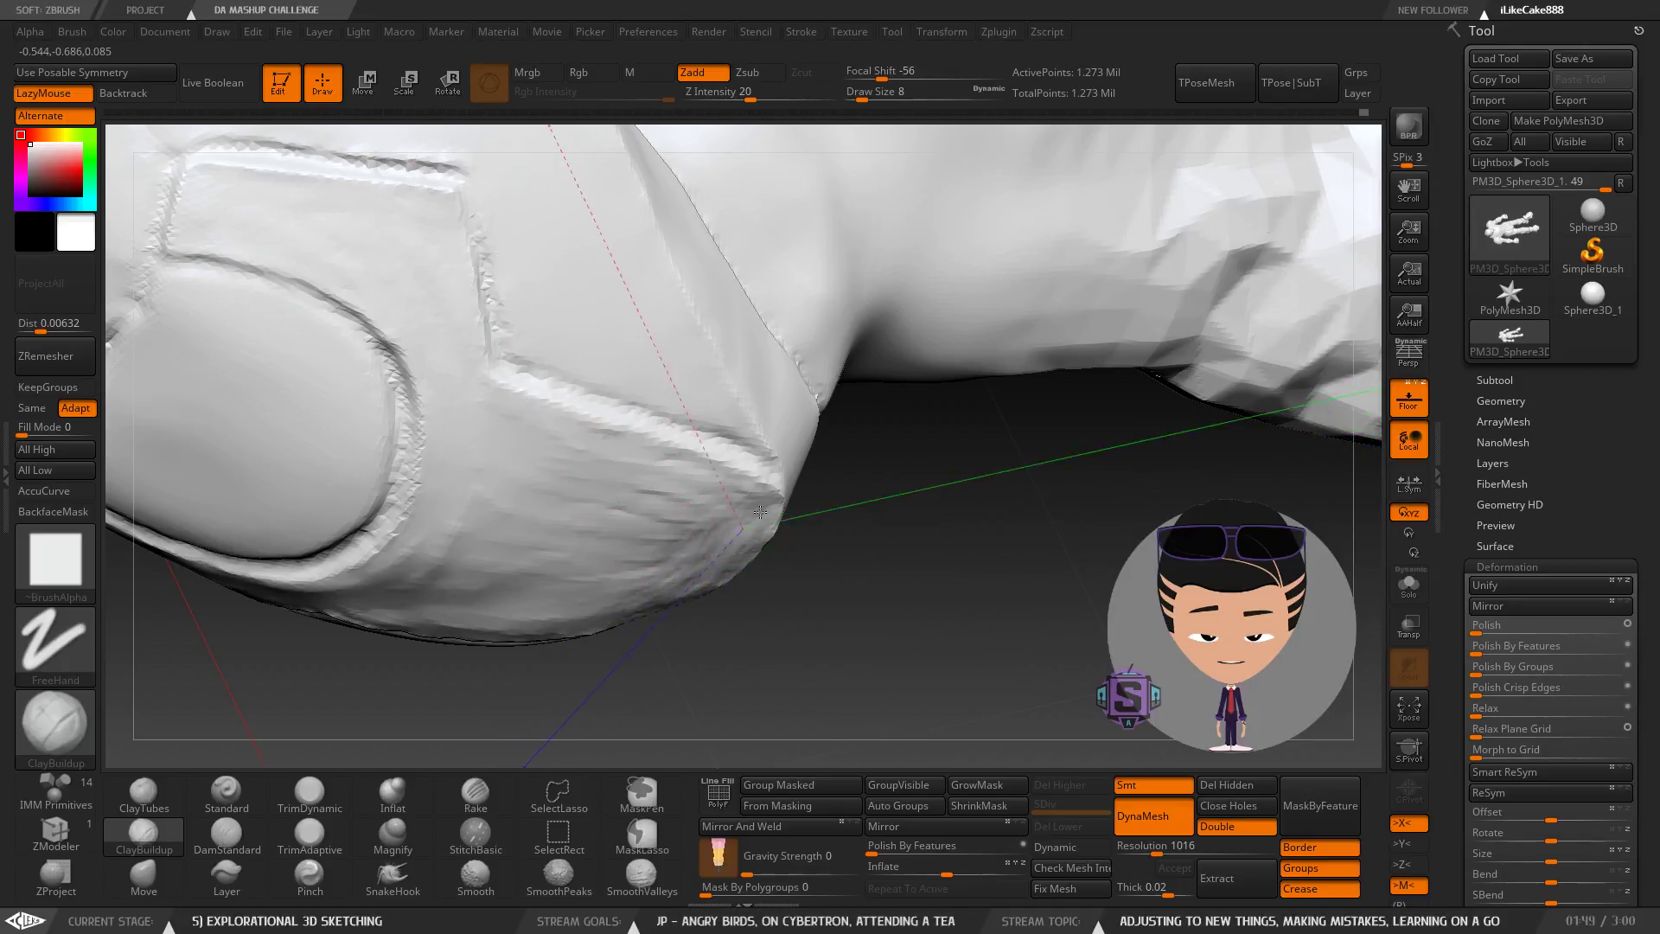
mouse_move(401, 586)
right_mouse_down()
mouse_move(657, 554)
mouse_move(778, 571)
right_mouse_up()
left_click_drag(848, 630, 823, 474, "ctrl")
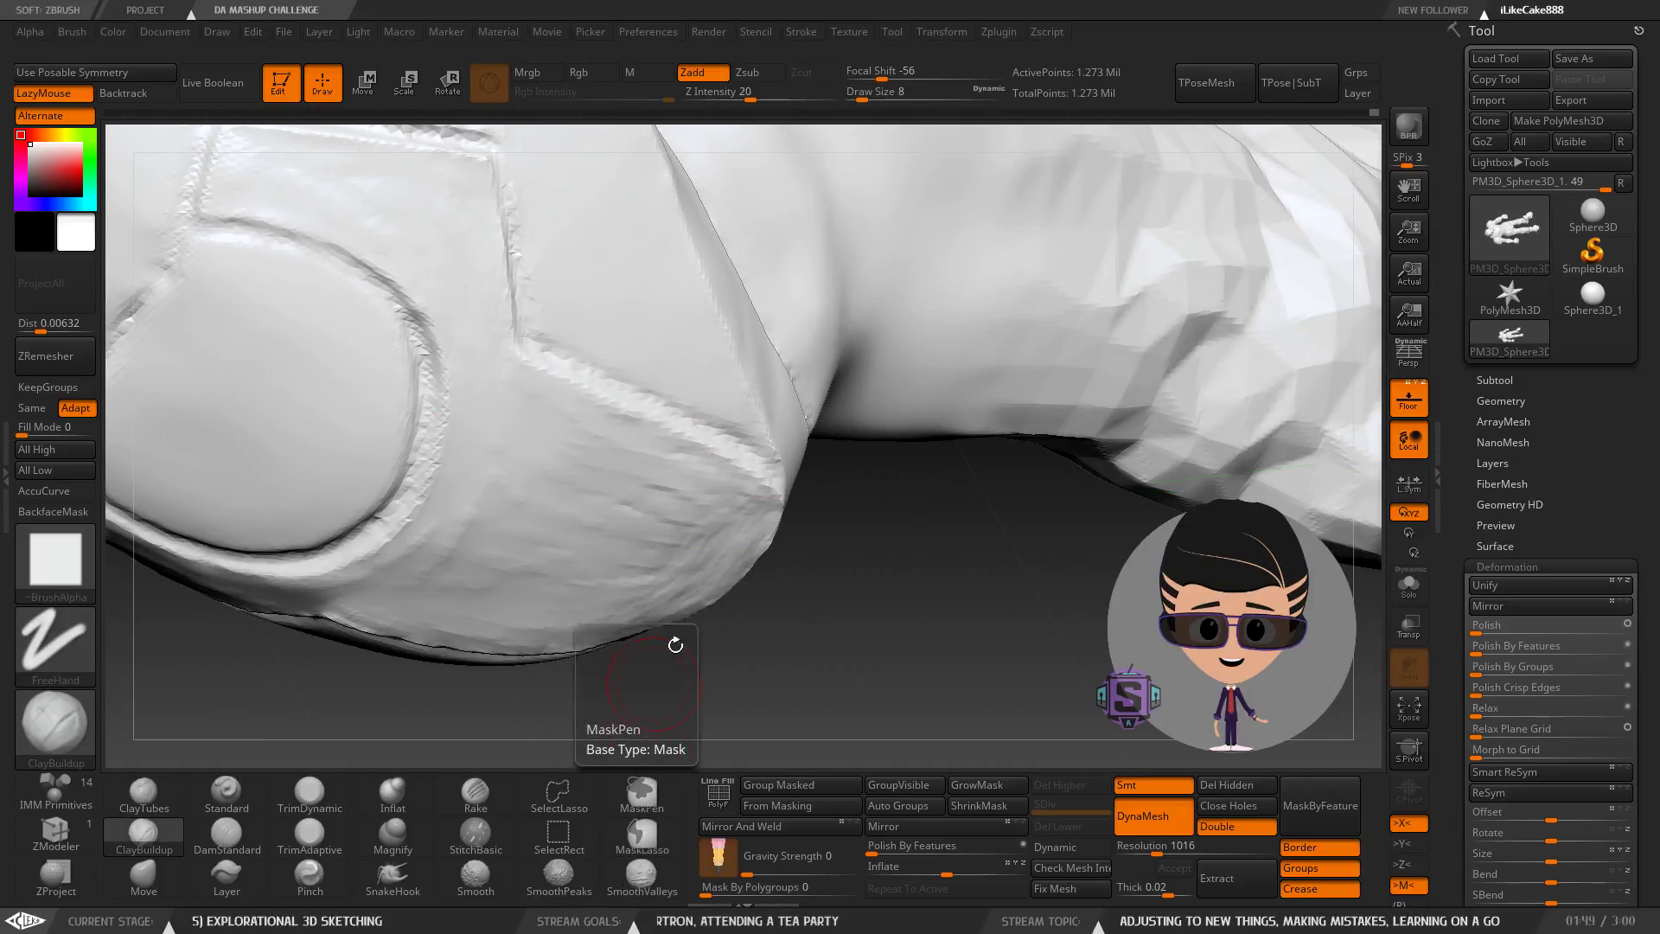
Smooth the fresh clay strokes across the panel's lower tip with SmoothValleys at draw size 8.
key("shift")
right_click_drag(743, 531, 702, 550)
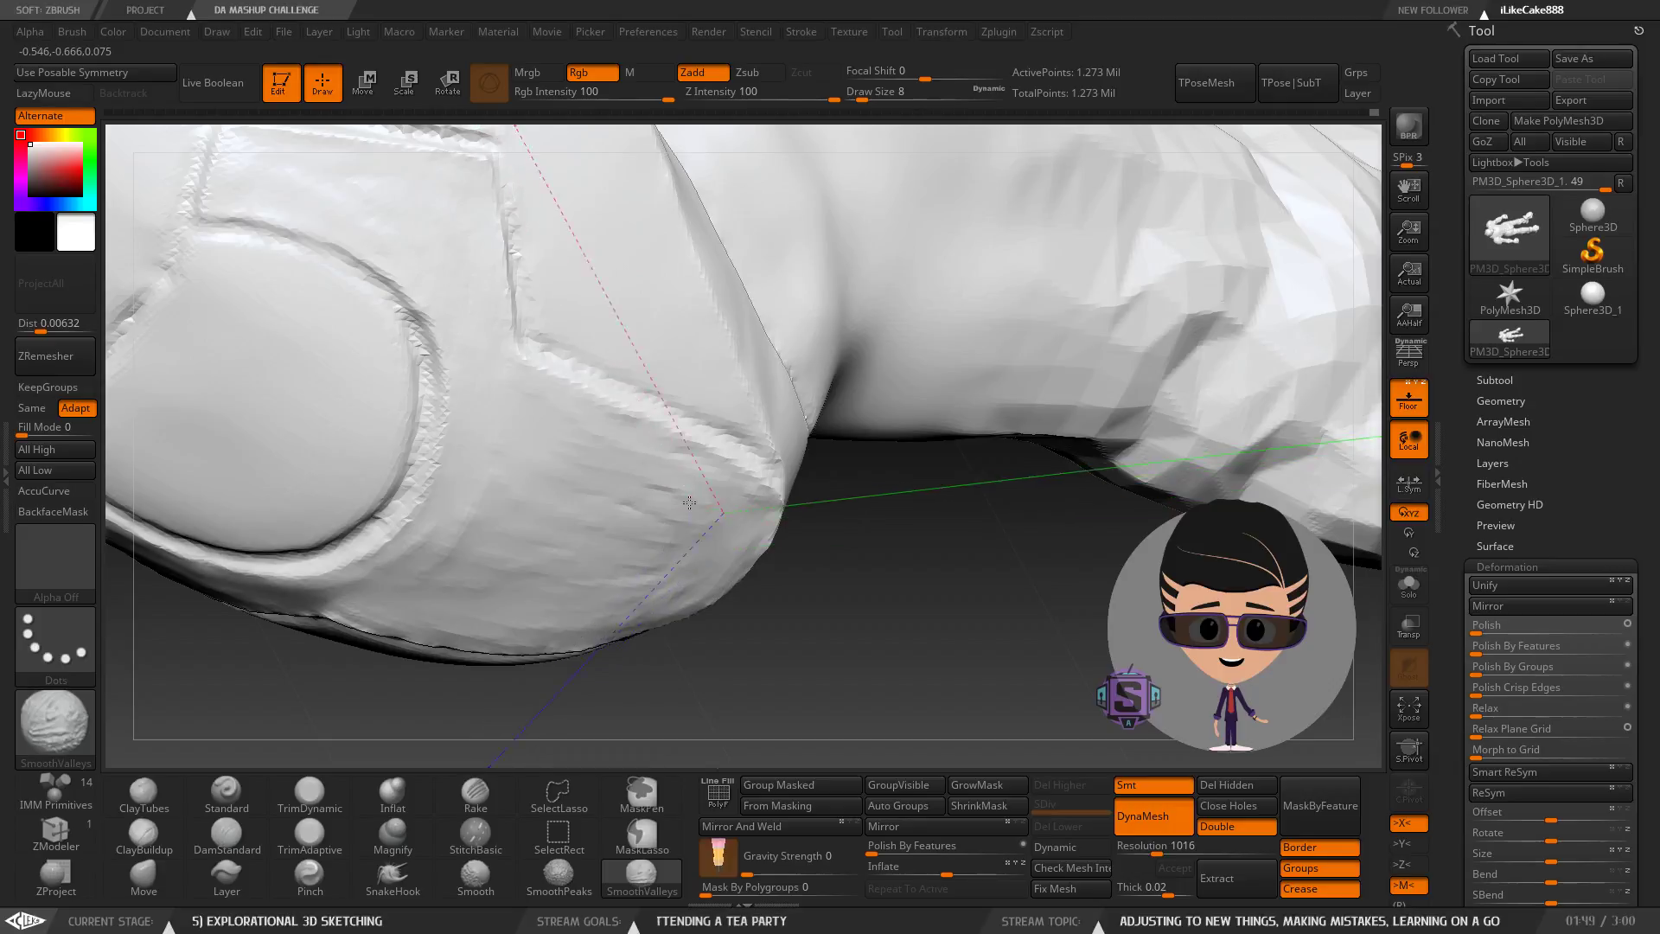
left_click_drag(759, 506, 678, 498, "shift")
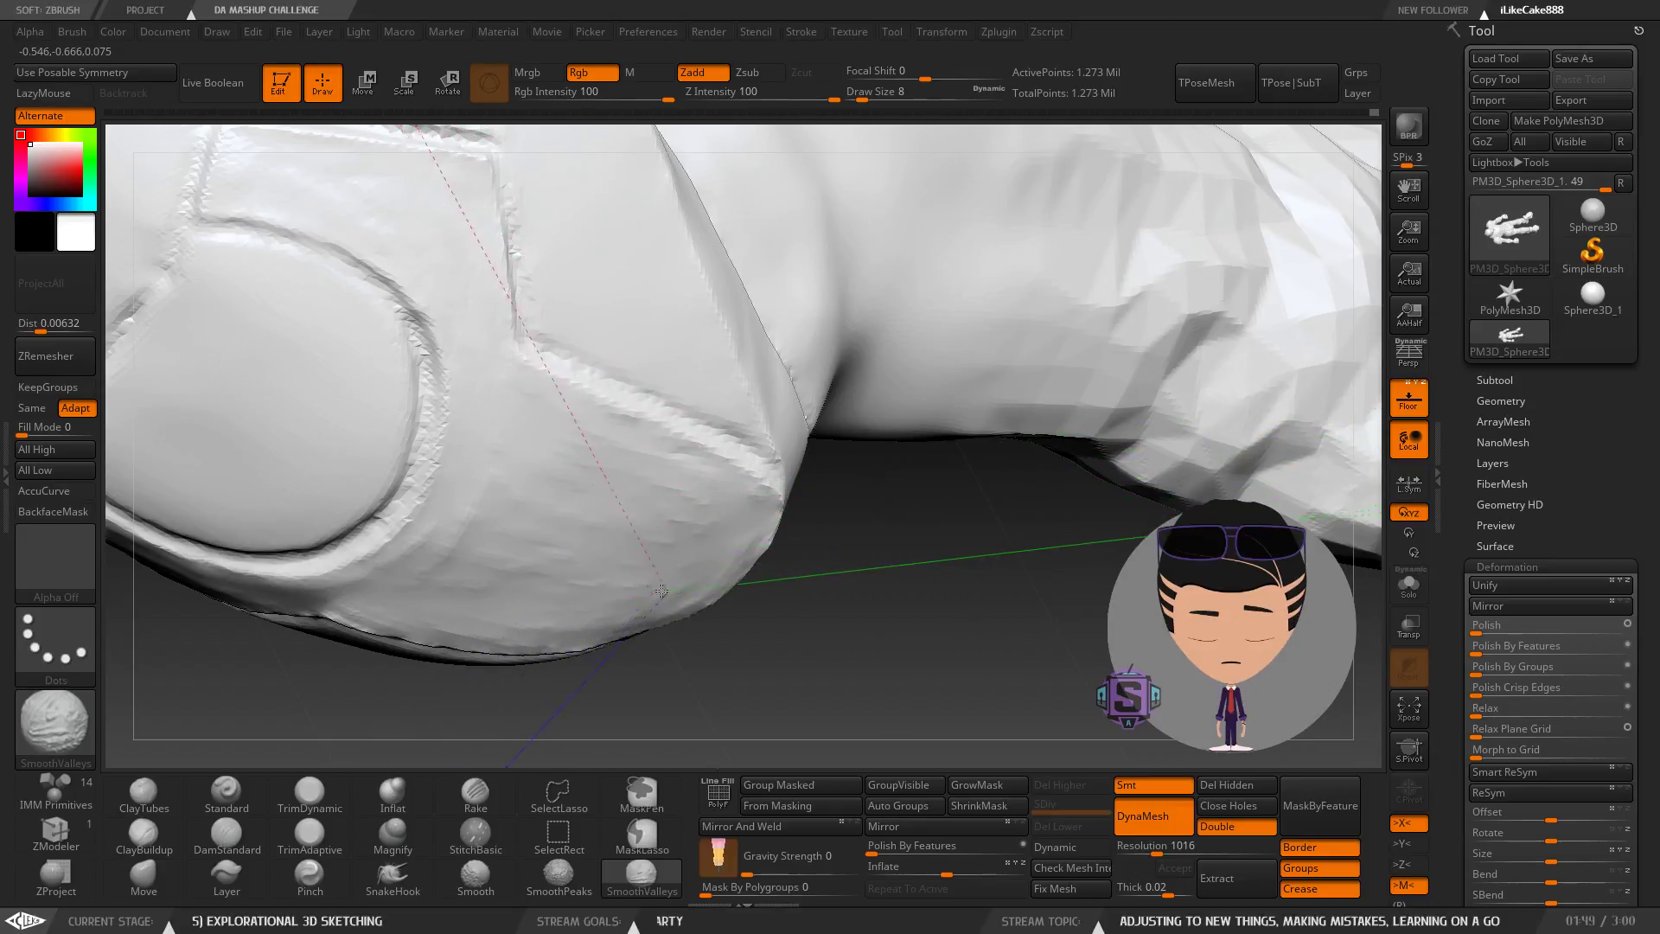
left_click_drag(662, 592, 655, 605, "shift")
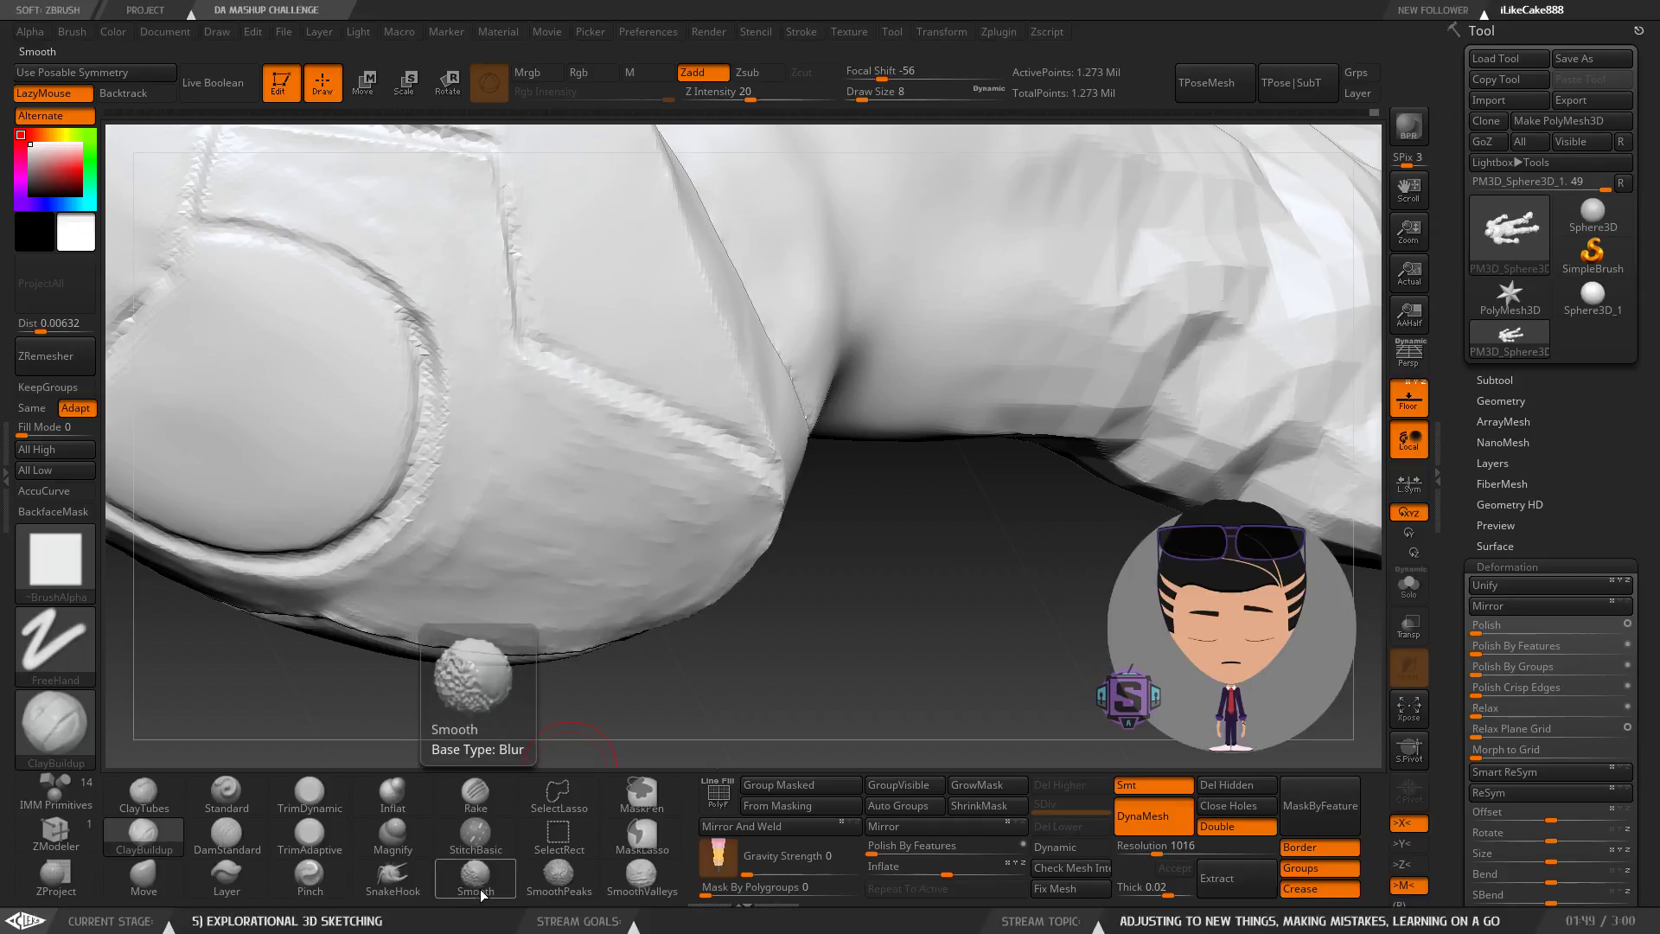
left_click_drag(631, 553, 707, 515, "shift")
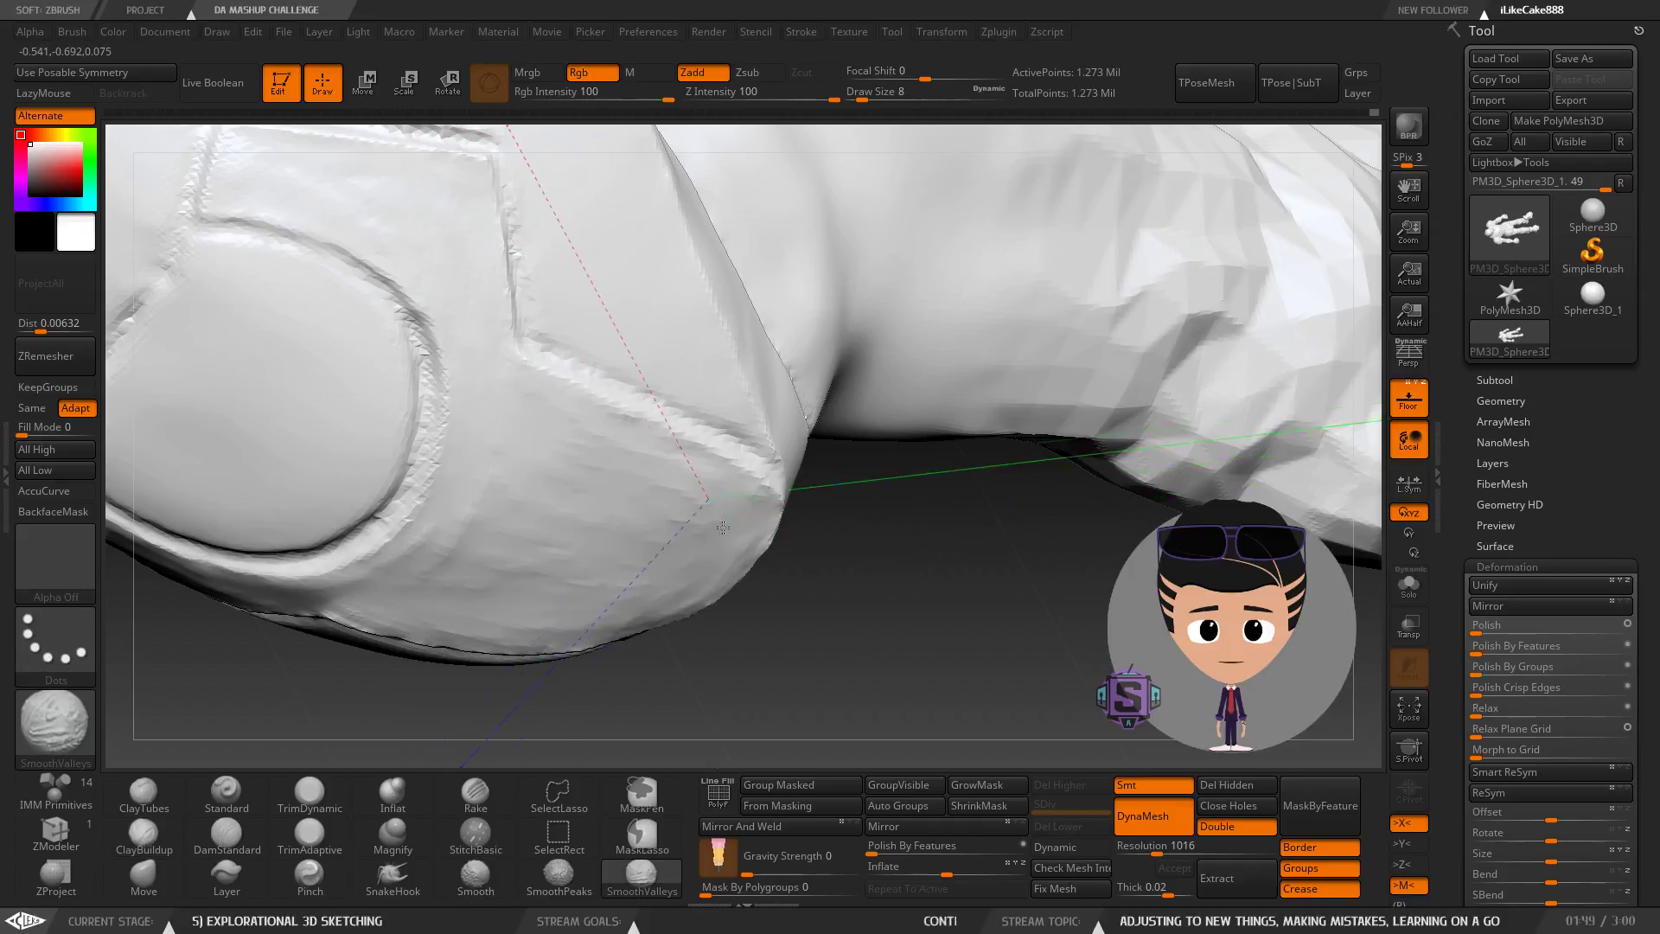
left_click_drag(690, 569, 692, 575, "shift")
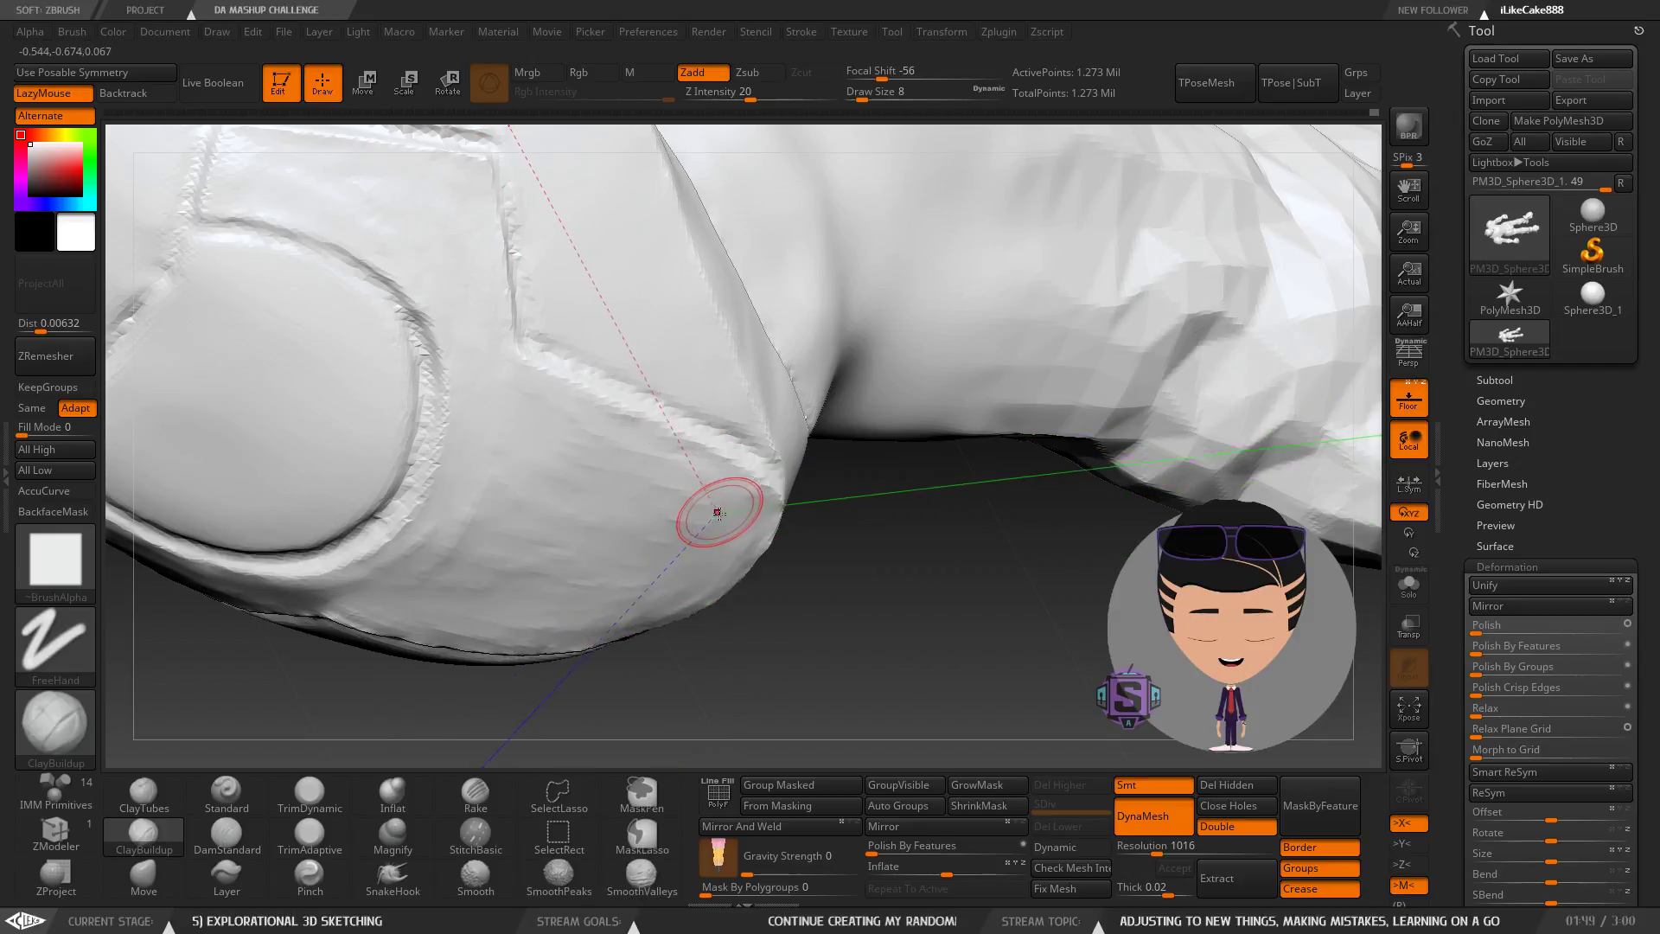
Even out the lower rim and far edge of the centre panel with further SmoothValleys strokes from below.
right_click_drag(717, 513, 716, 548)
left_click_drag(716, 549, 732, 538, "shift")
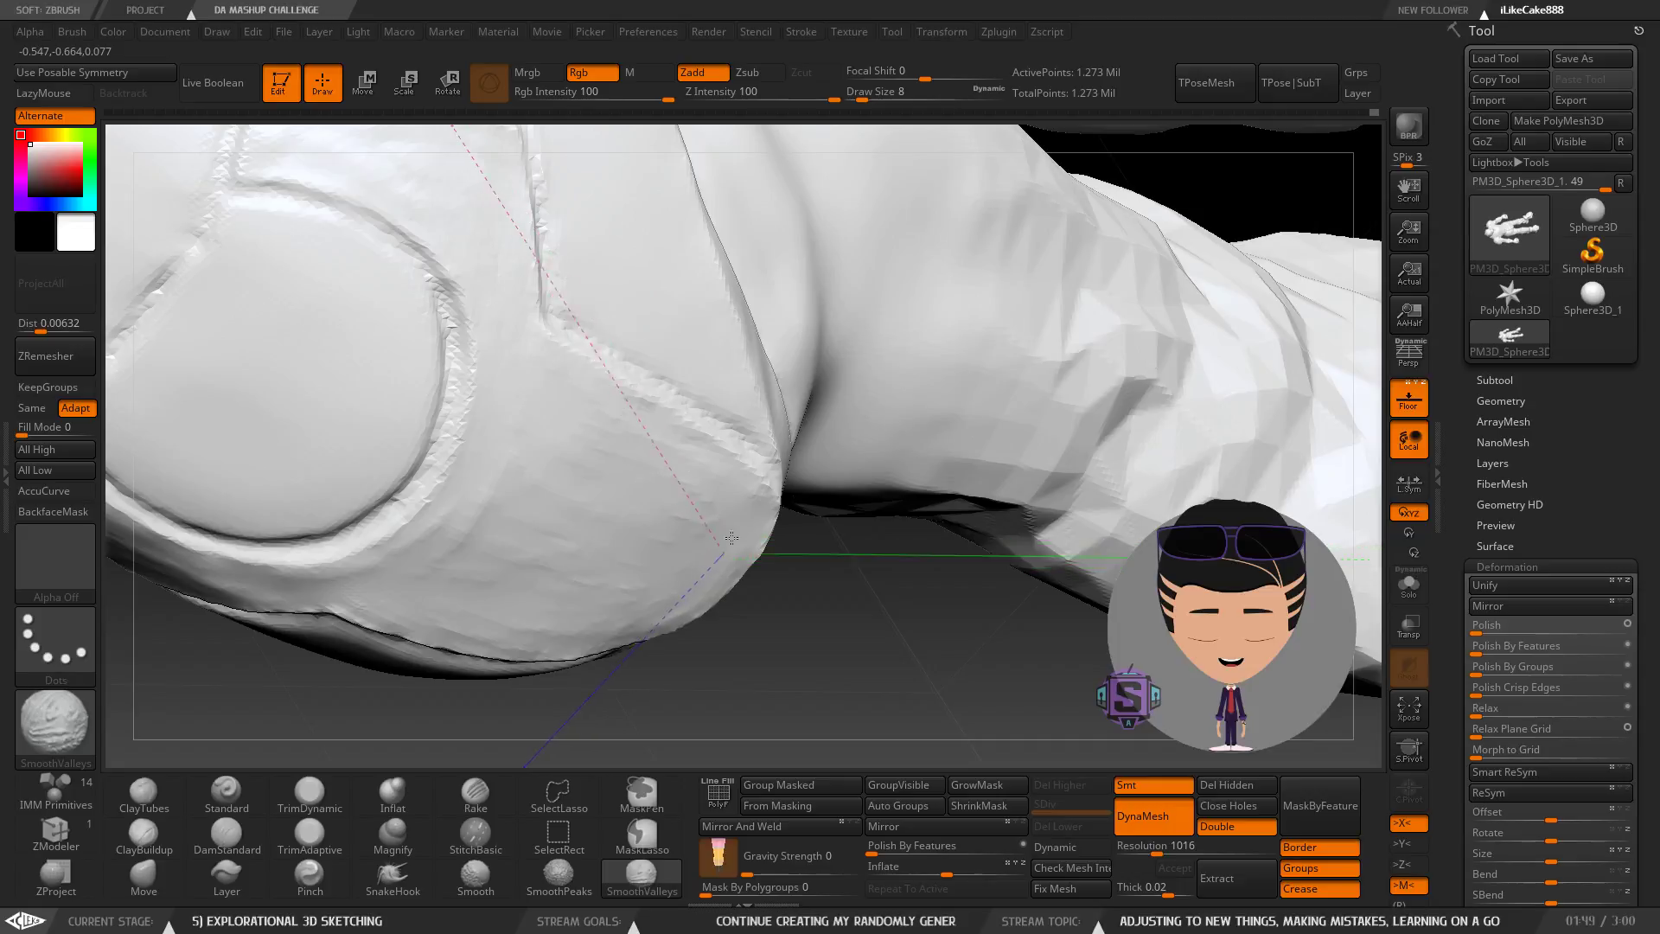
right_click_drag(710, 571, 676, 601)
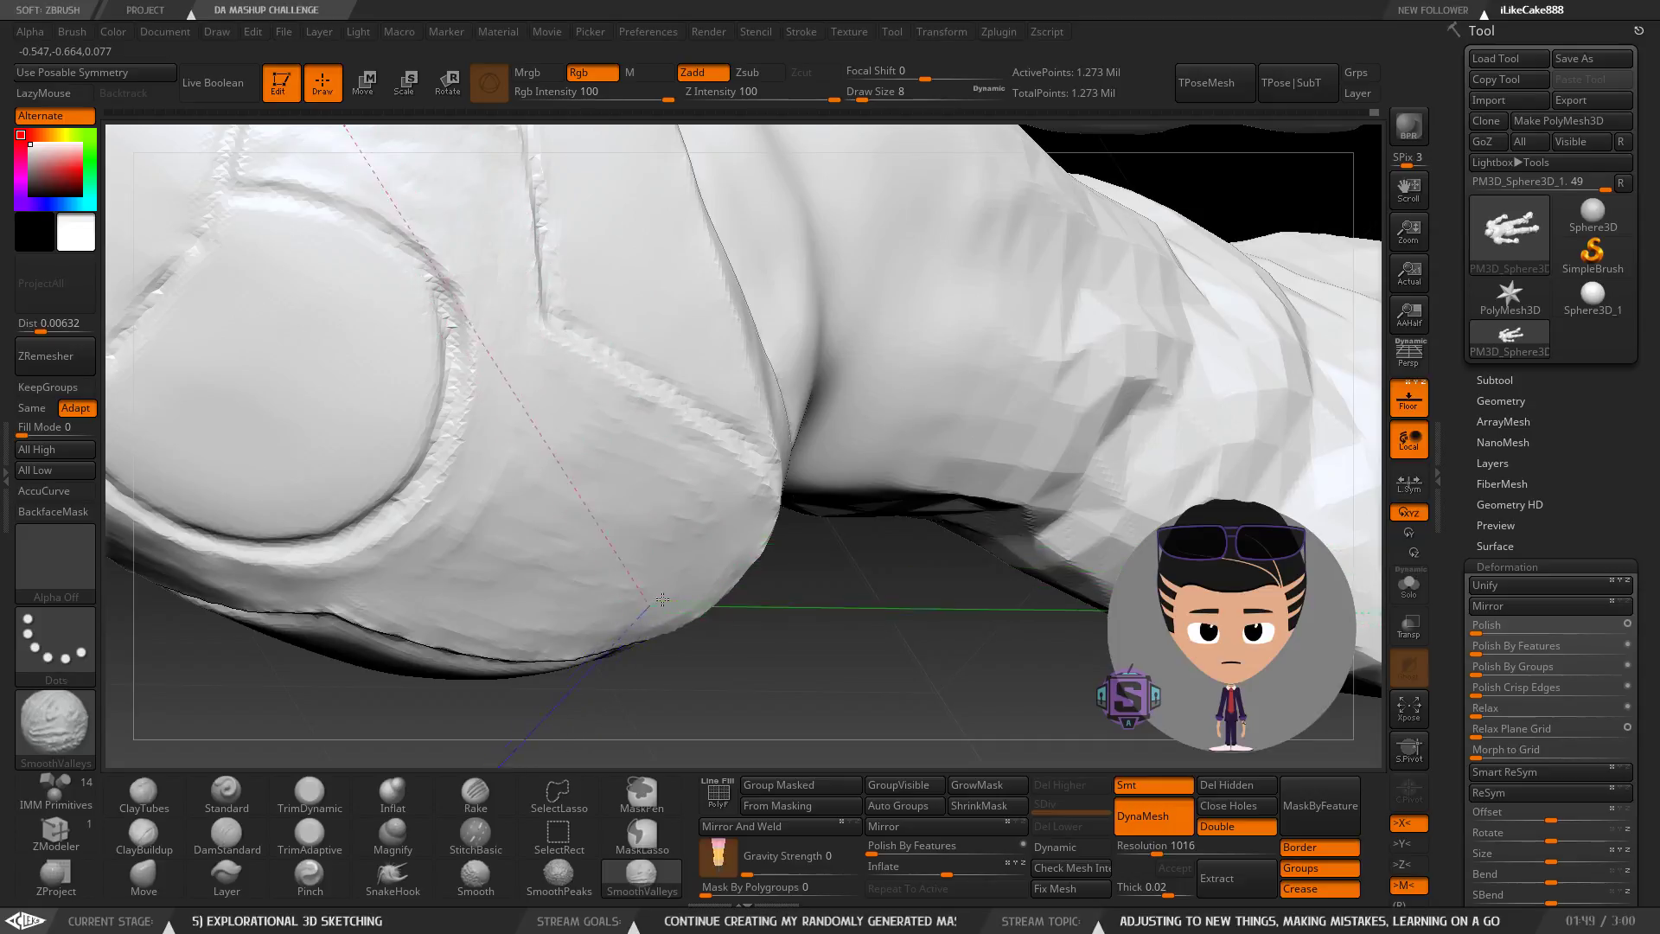
left_click_drag(617, 599, 607, 615, "shift")
right_click_drag(614, 607, 647, 574)
right_click_drag(647, 574, 645, 525, "alt")
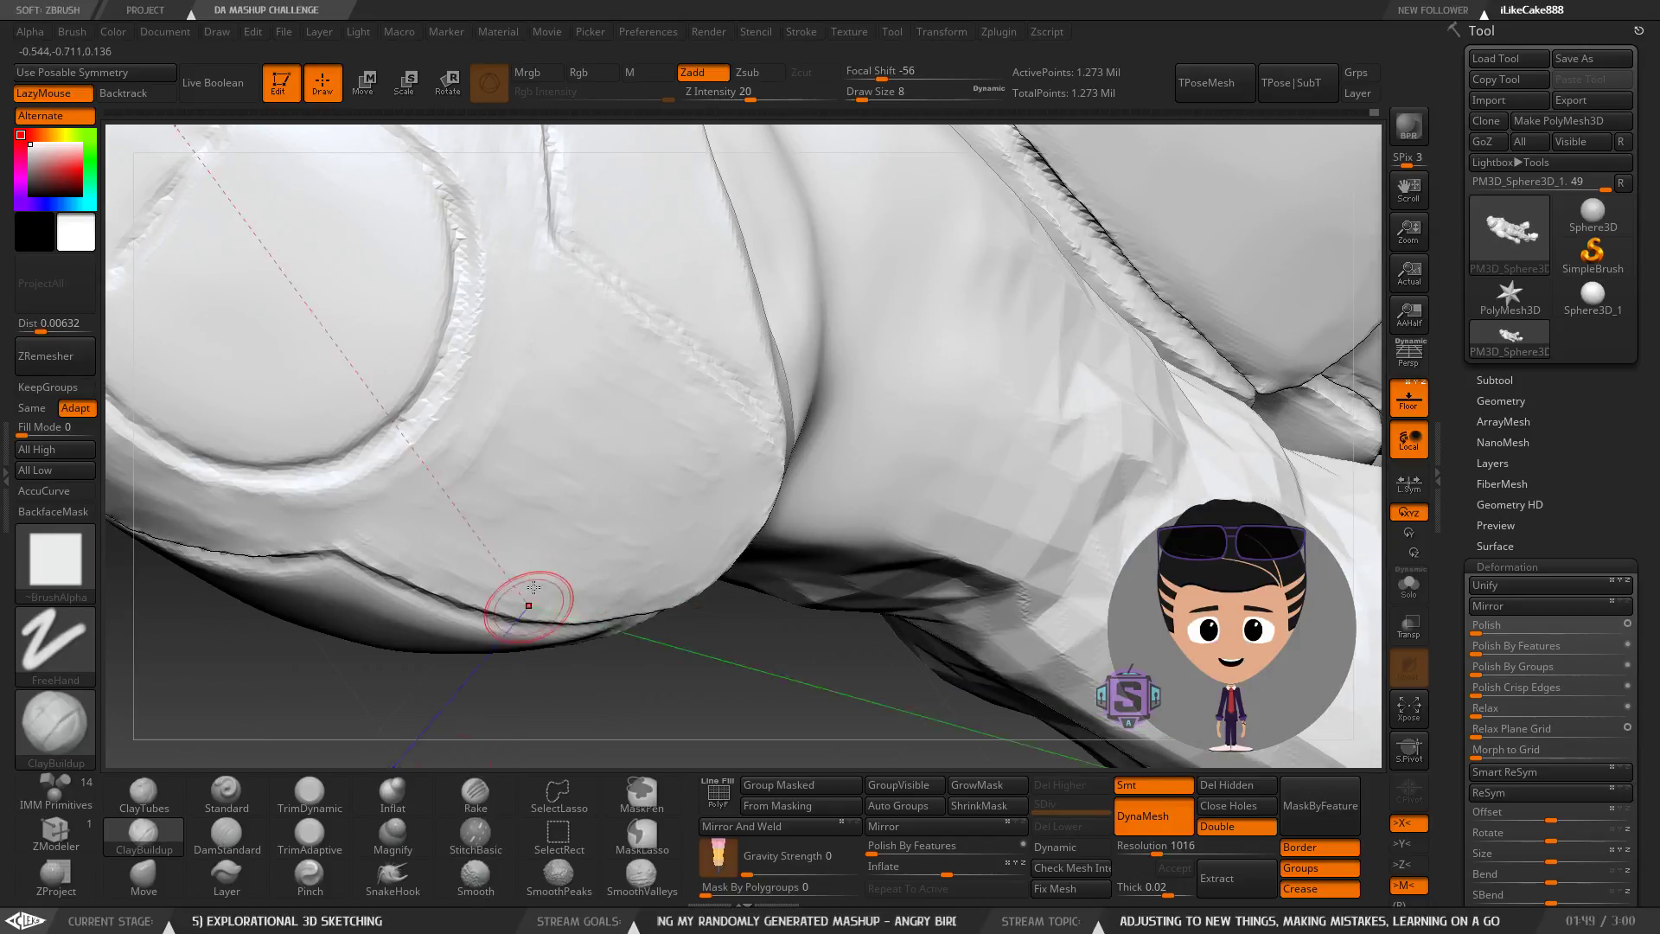
mouse_move(564, 530)
left_mouse_down("shift")
mouse_move(601, 536)
mouse_move(662, 467)
left_mouse_up("shift")
Switch the smoothing brush to SmoothPeaks and smooth the centre panel from its lower tip up to the inset's rim.
key("ctrl")
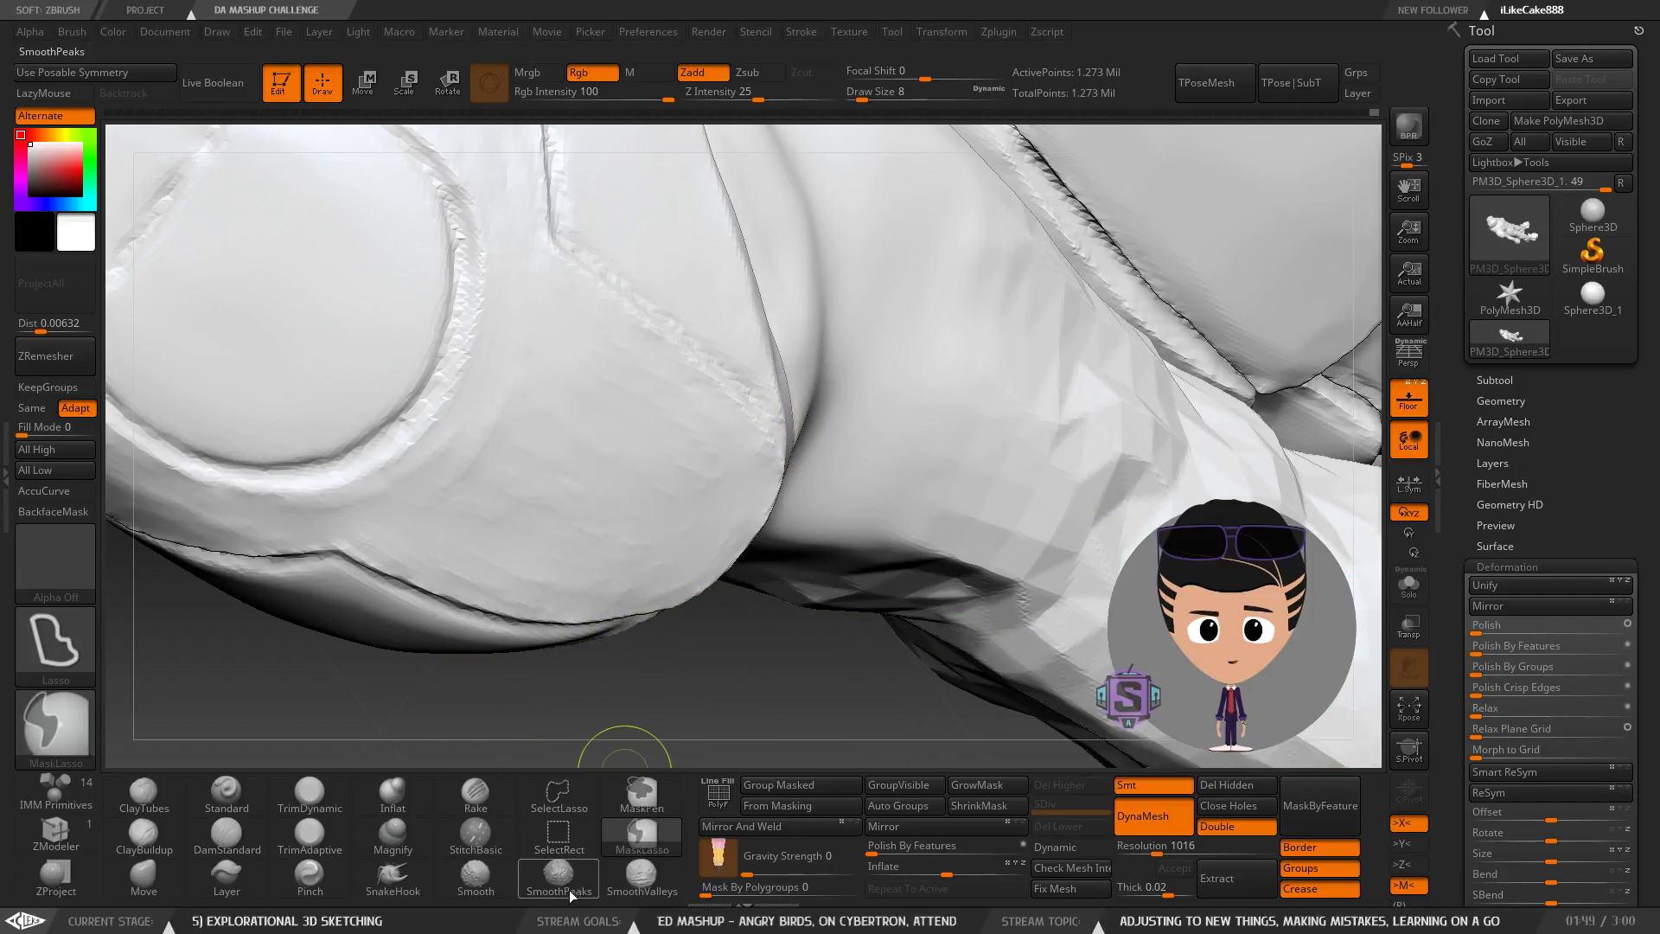
mouse_move(570, 896)
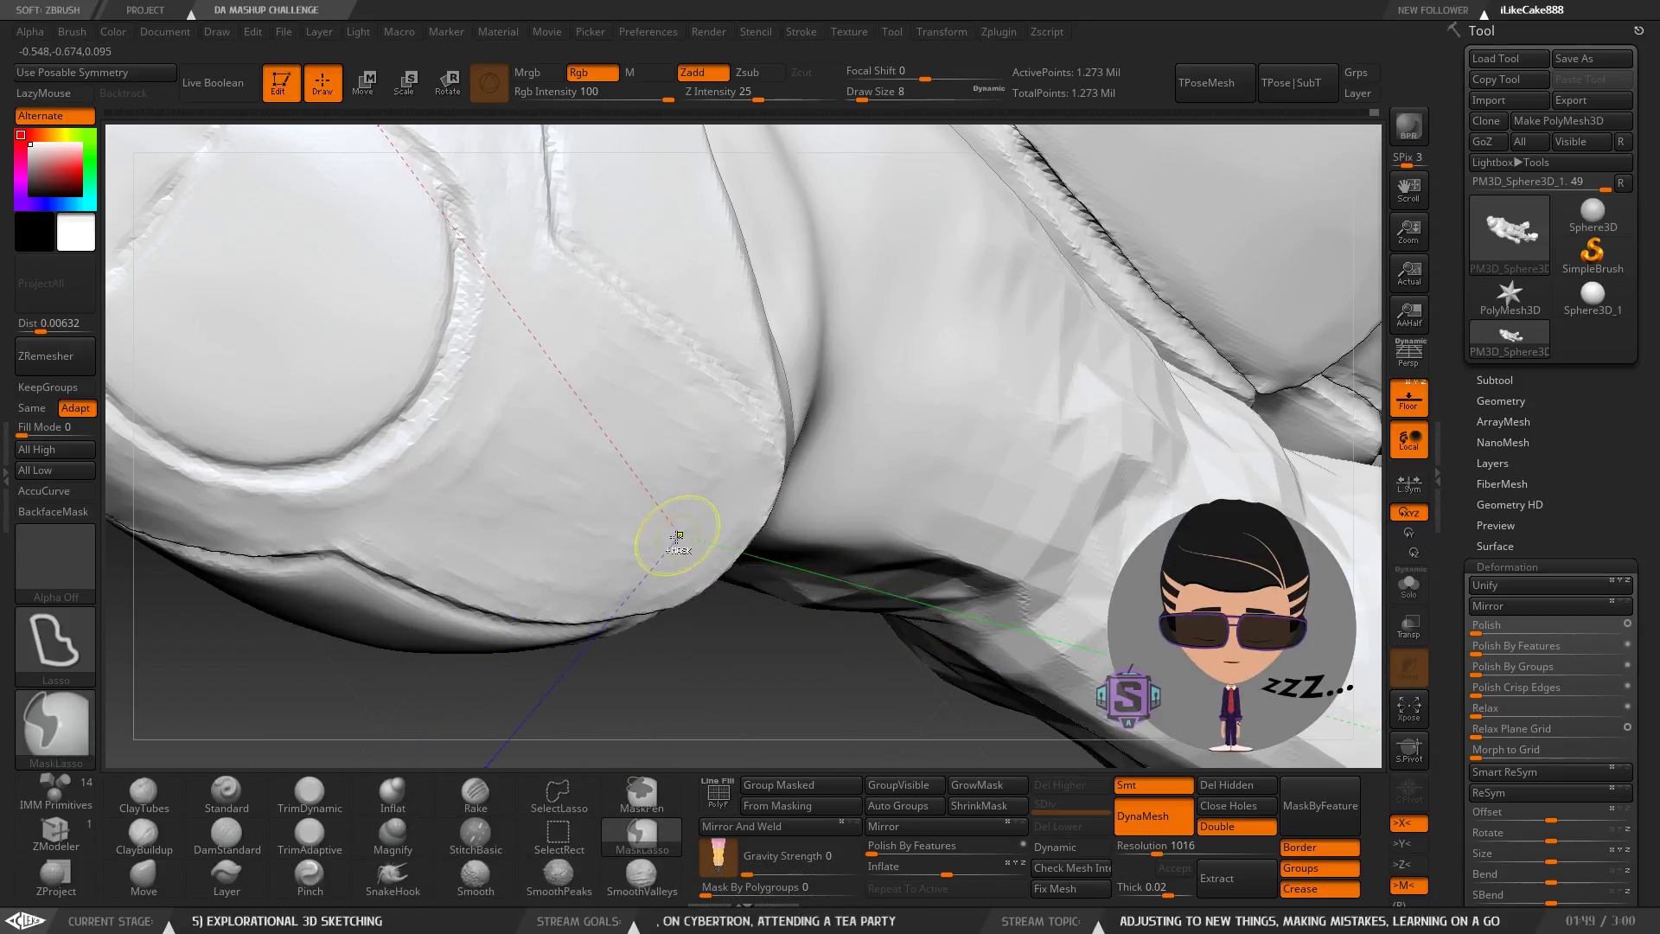
mouse_move(695, 491)
right_mouse_down("ctrl")
mouse_move(681, 474)
mouse_move(668, 509)
mouse_move(662, 441)
mouse_move(644, 534)
mouse_move(660, 496)
mouse_move(554, 510)
mouse_move(698, 520)
mouse_move(712, 470)
mouse_move(741, 489)
mouse_move(702, 529)
mouse_move(711, 556)
mouse_move(698, 495)
right_mouse_up("ctrl")
key("shift")
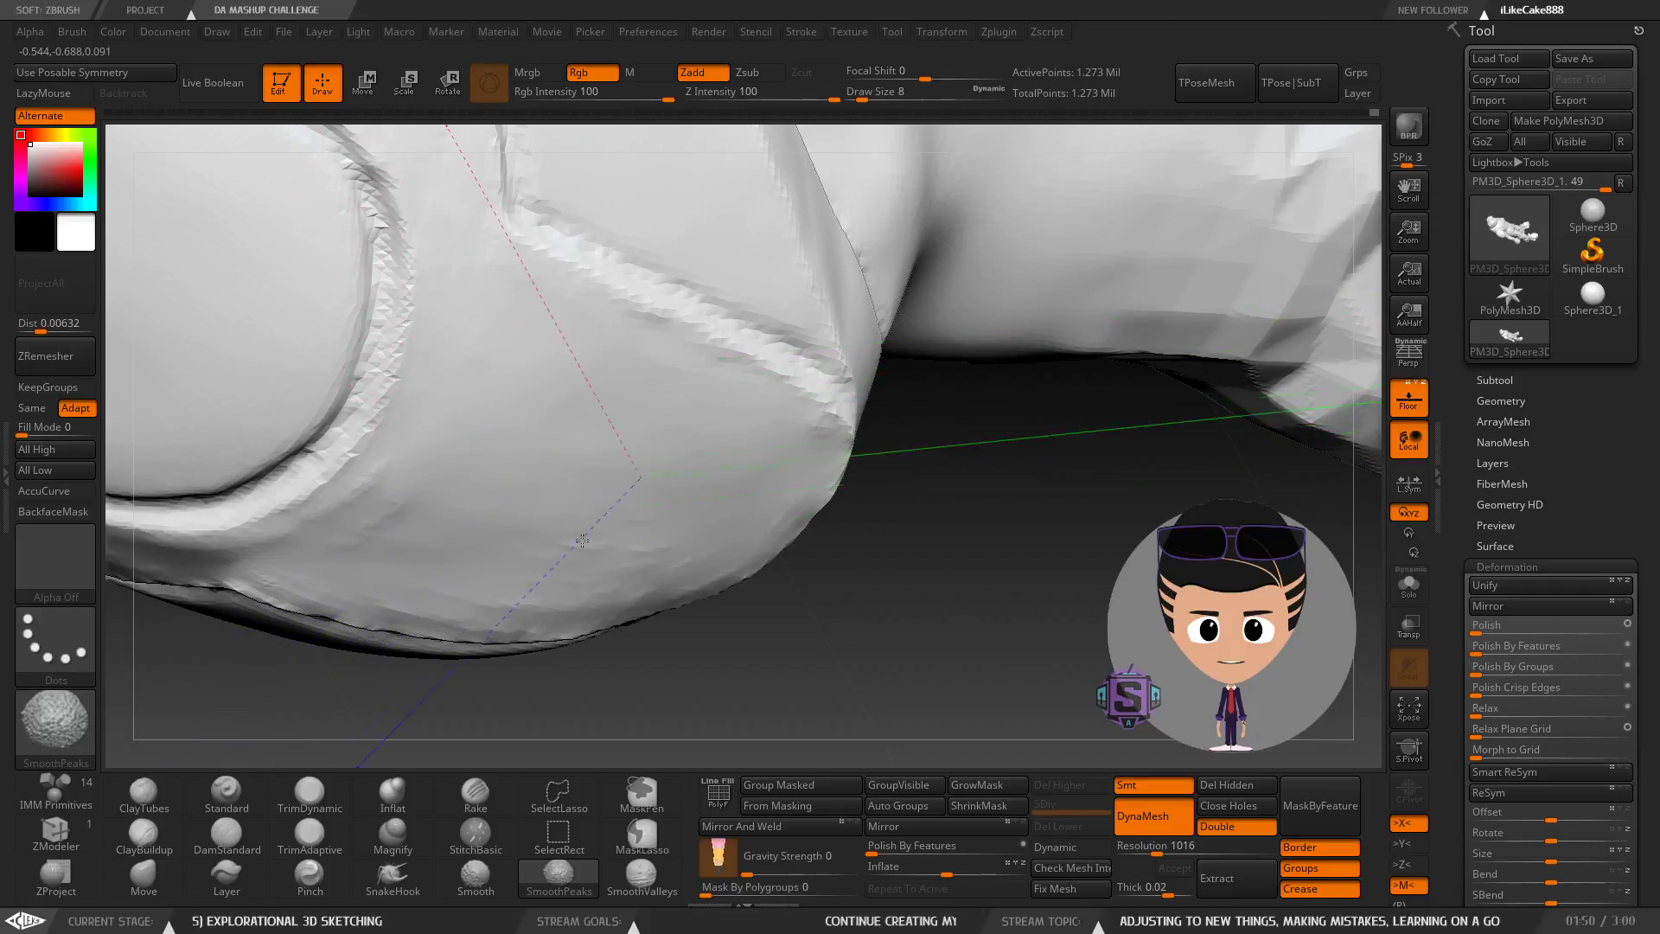
right_click_drag(790, 475, 803, 439)
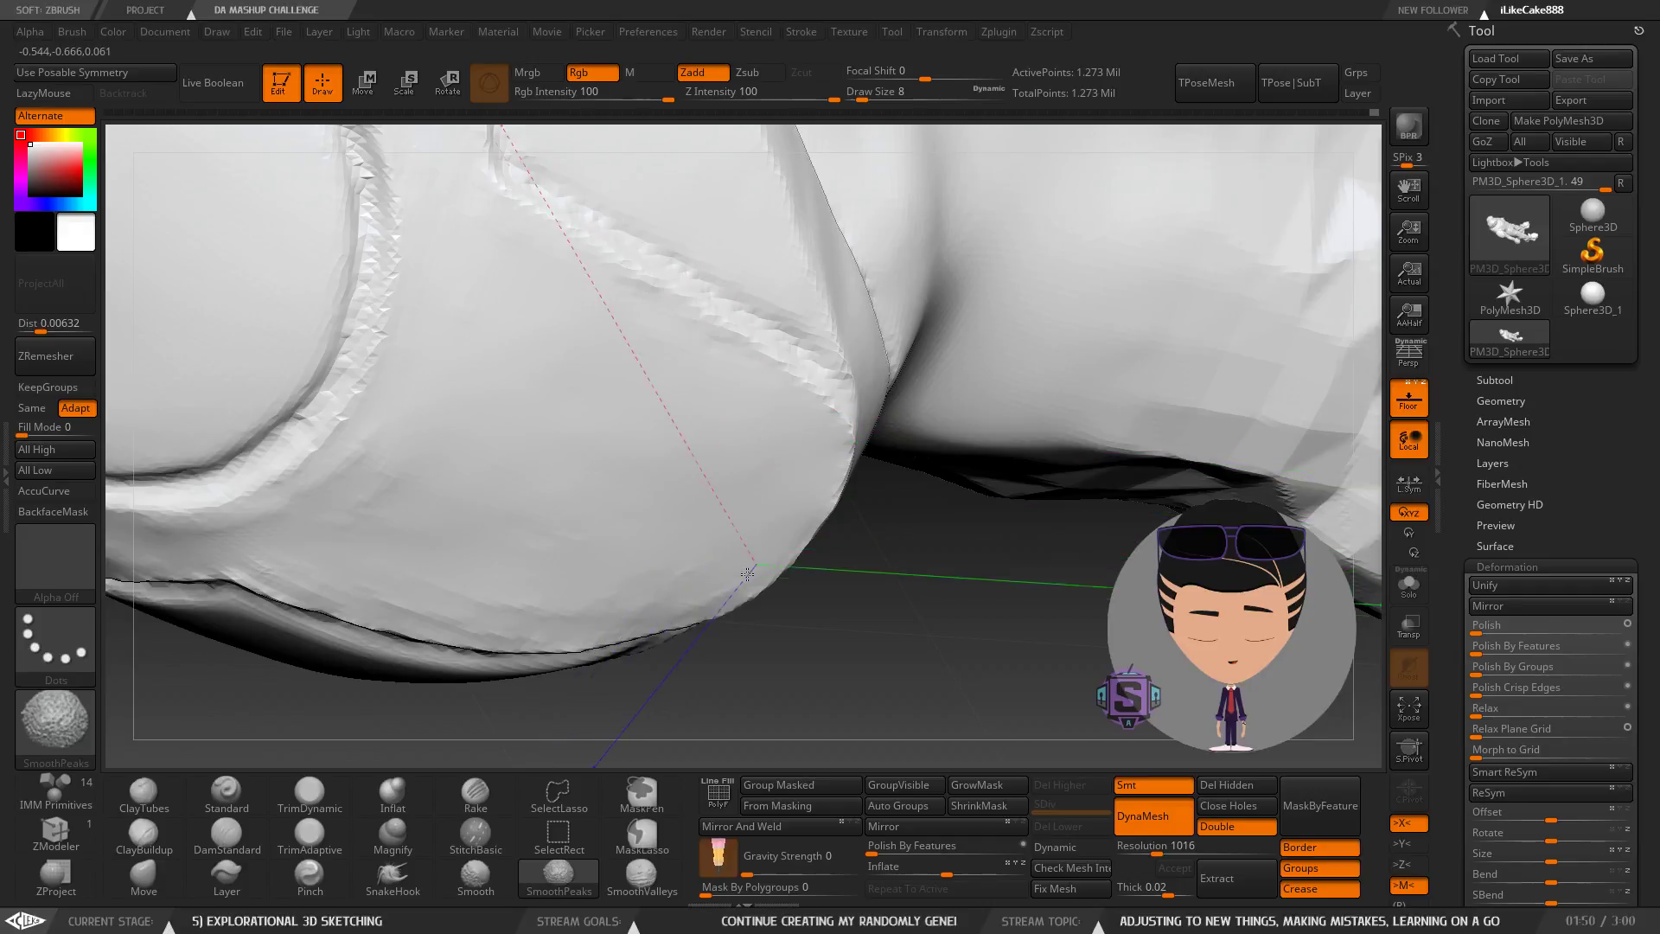
mouse_move(542, 619)
left_mouse_down("shift")
mouse_move(494, 644)
mouse_move(436, 623)
mouse_move(463, 569)
left_mouse_up("shift")
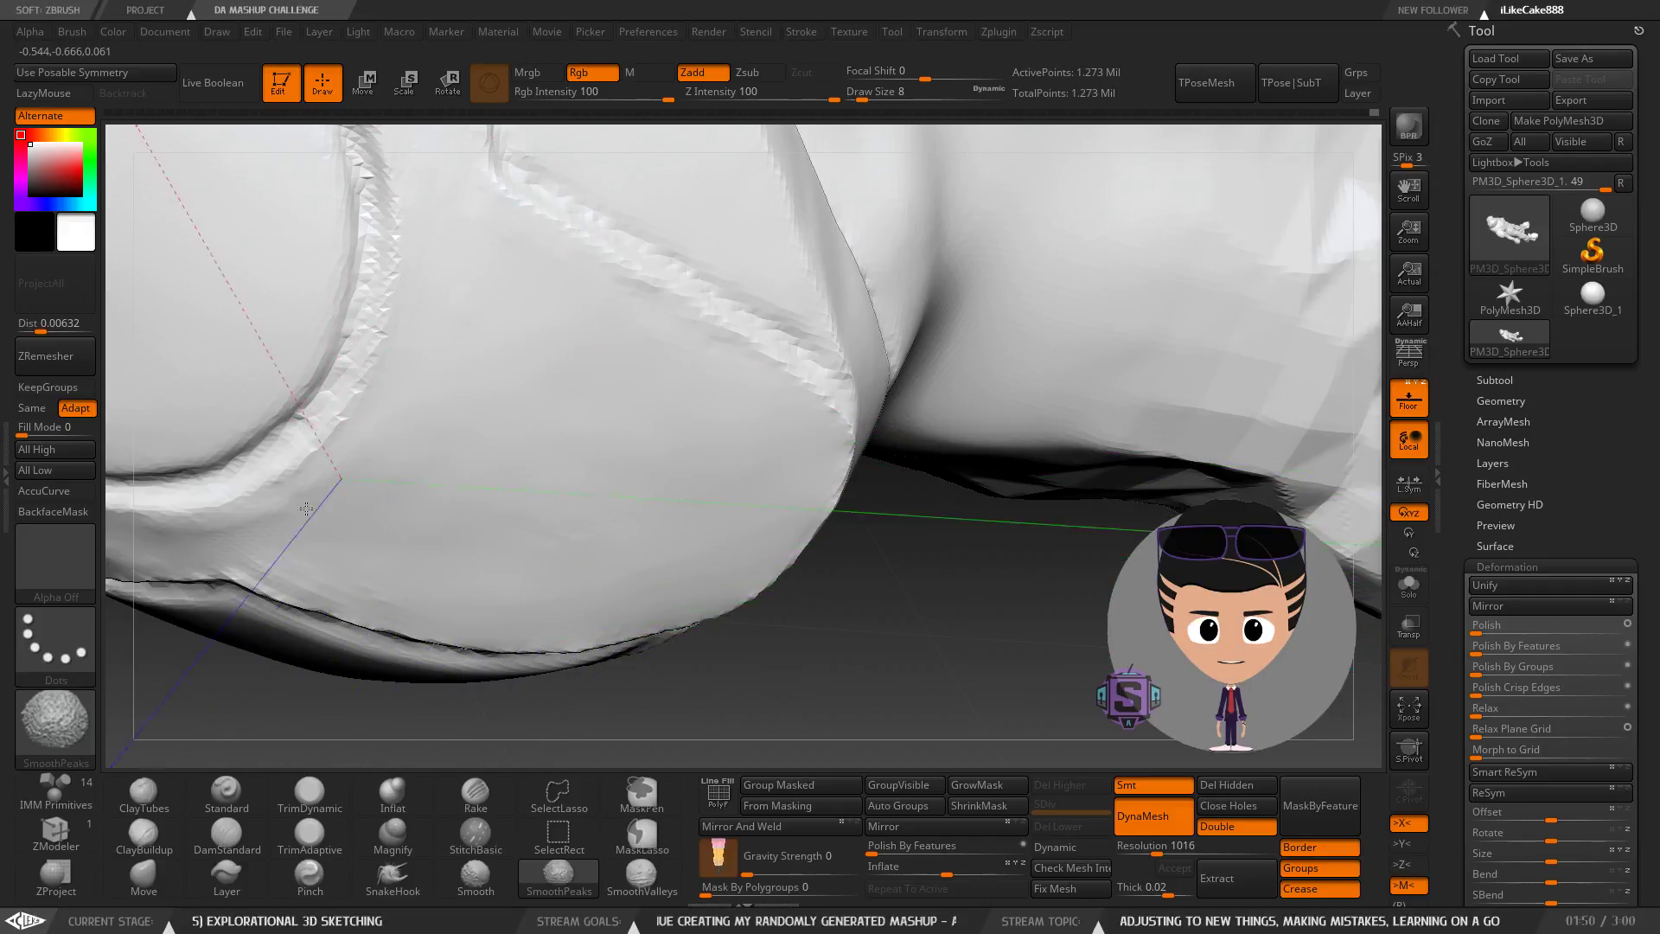
Smooth the section of the centre panel between the round inset's lower rim and the stepped seam with SmoothPeaks at draw size 8.
mouse_move(407, 482)
right_mouse_down()
mouse_move(604, 485)
mouse_move(706, 437)
mouse_move(729, 486)
right_mouse_up()
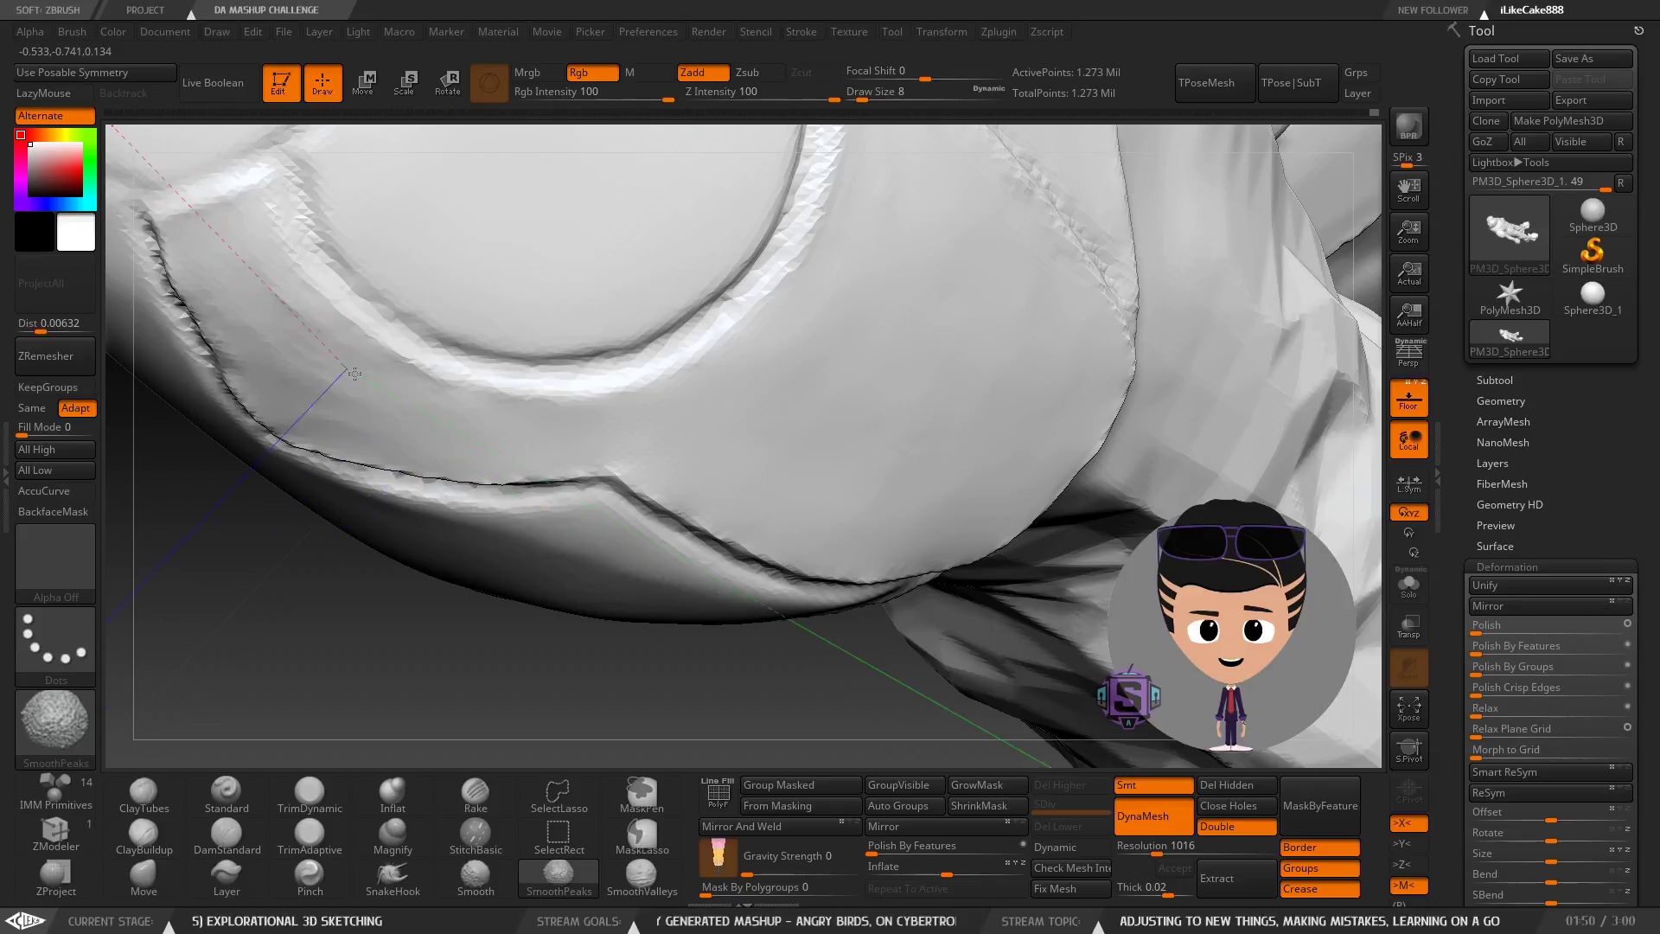
mouse_move(354, 380)
right_mouse_down("alt")
mouse_move(588, 517)
mouse_move(534, 439)
mouse_move(543, 458)
right_mouse_up("alt")
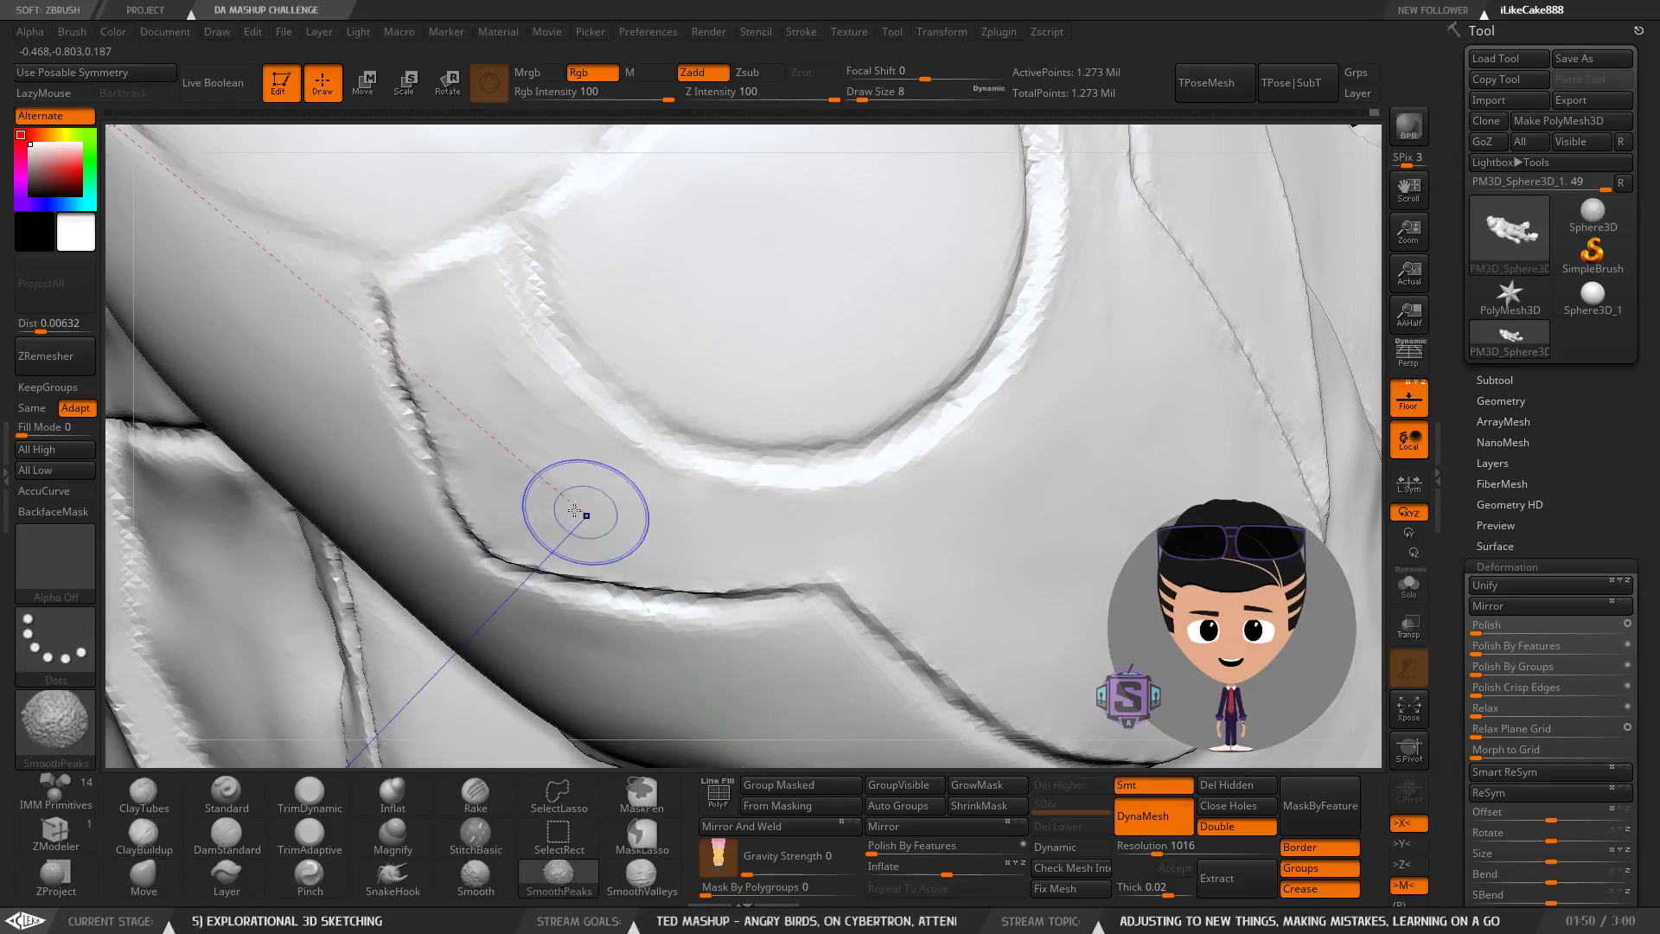
left_click_drag(574, 510, 535, 534, "shift")
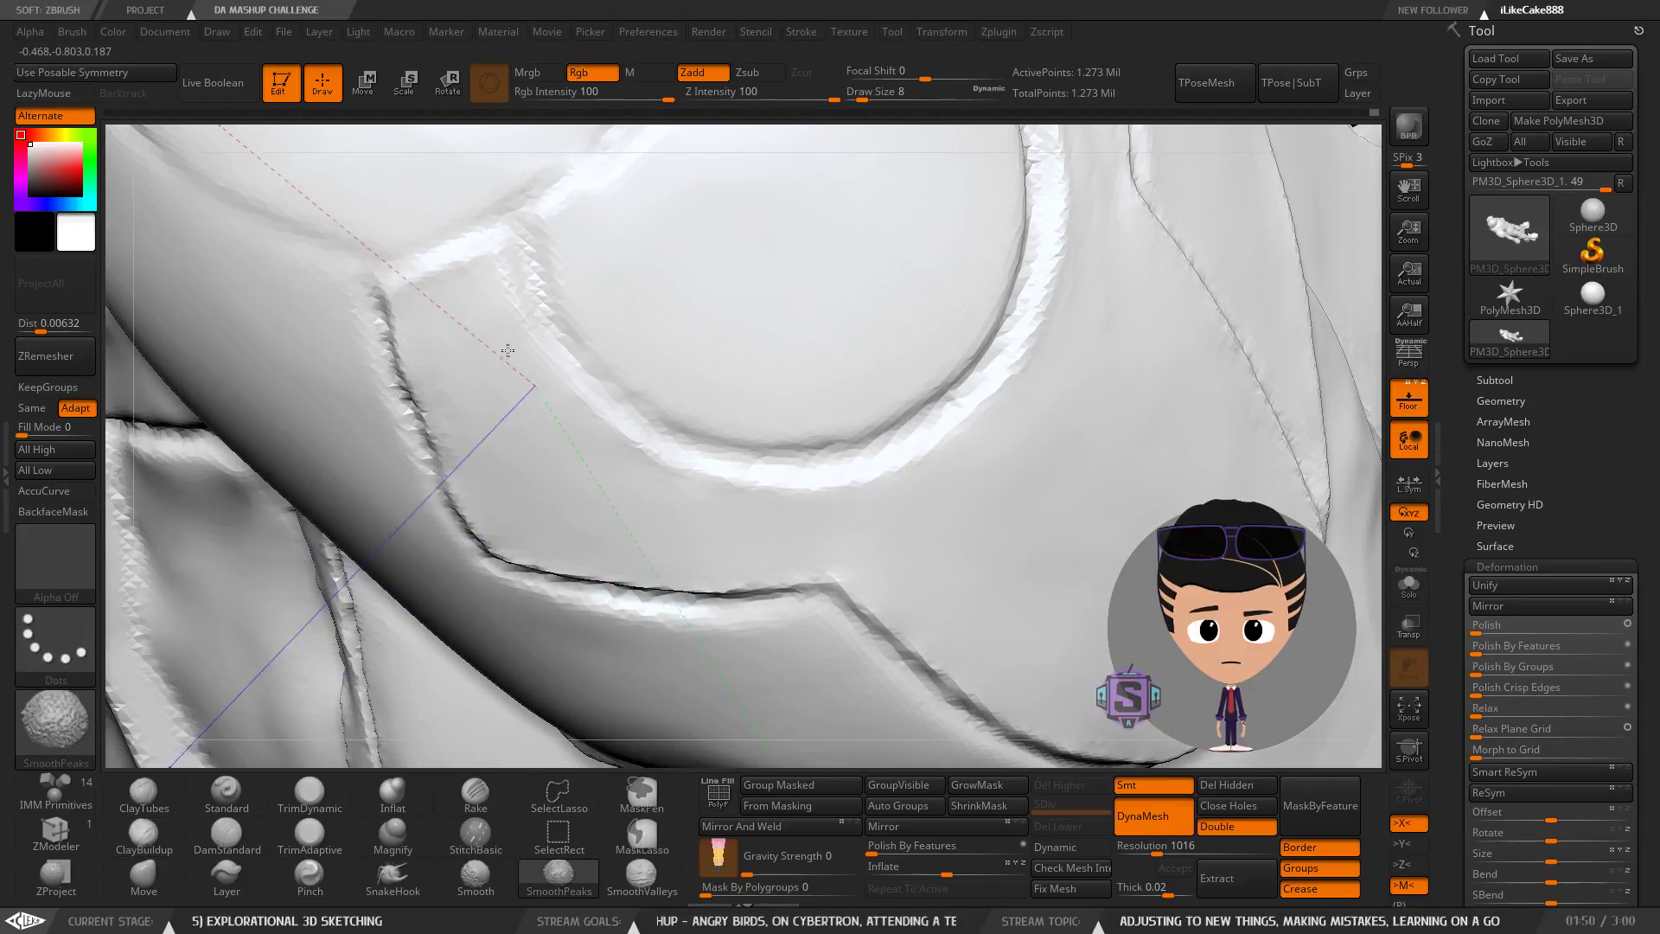
right_click_drag(506, 348, 465, 292)
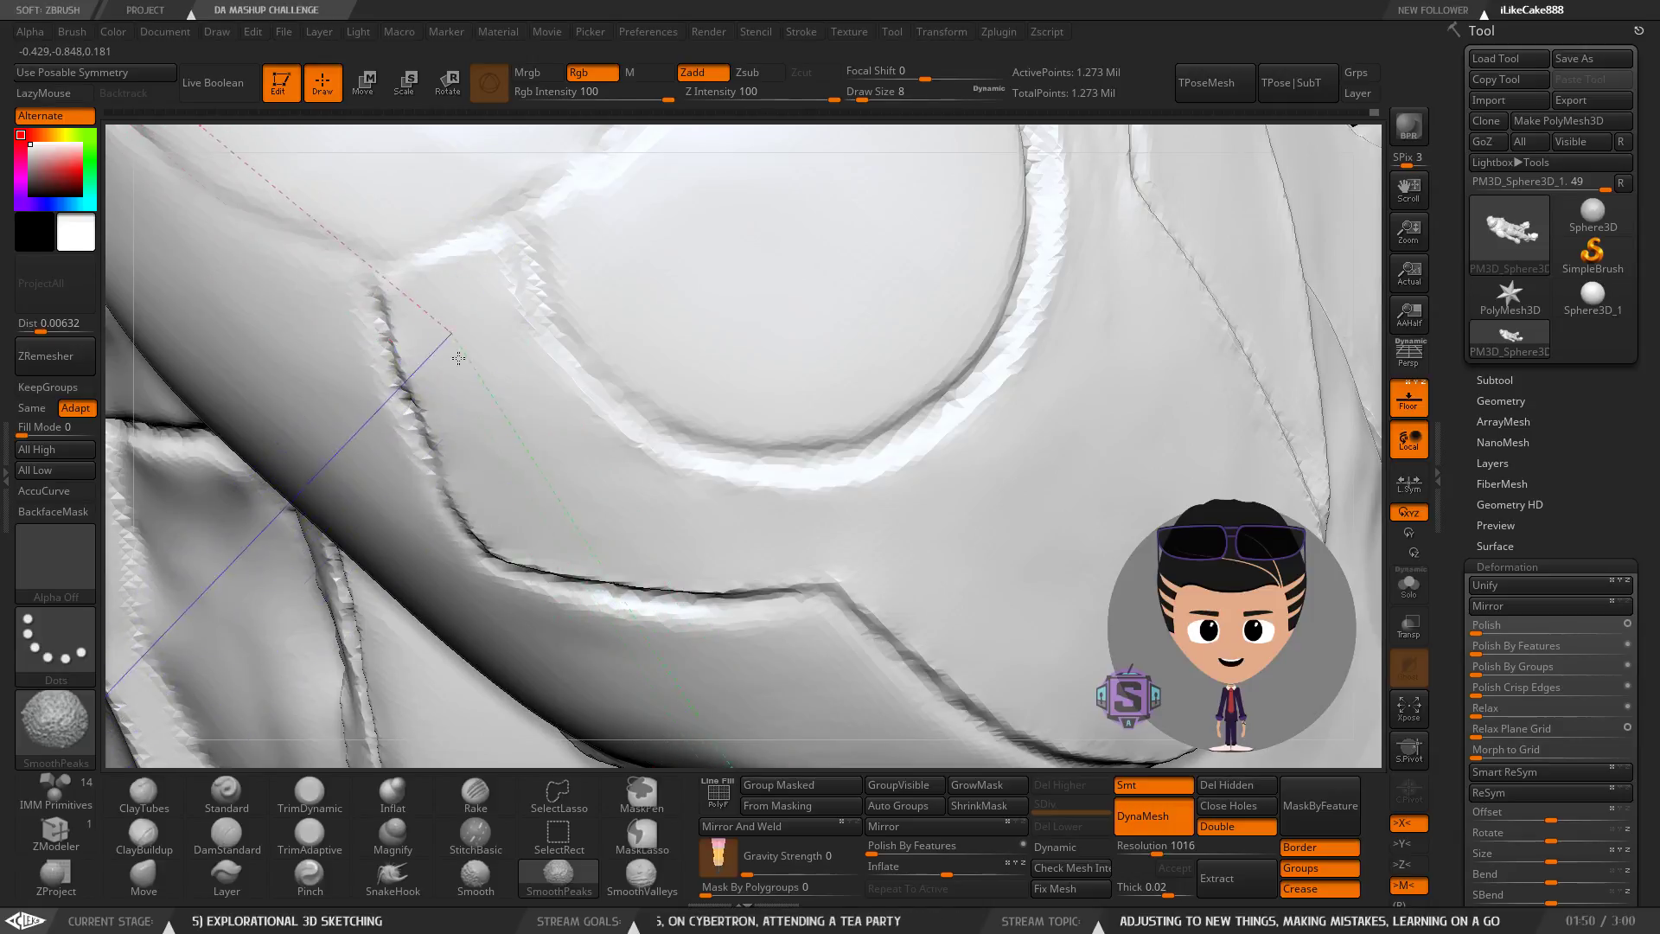
mouse_move(539, 495)
right_mouse_down("ctrl")
mouse_move(415, 406)
mouse_move(522, 562)
mouse_move(582, 525)
mouse_move(552, 615)
mouse_move(497, 571)
mouse_move(507, 553)
right_mouse_up("ctrl")
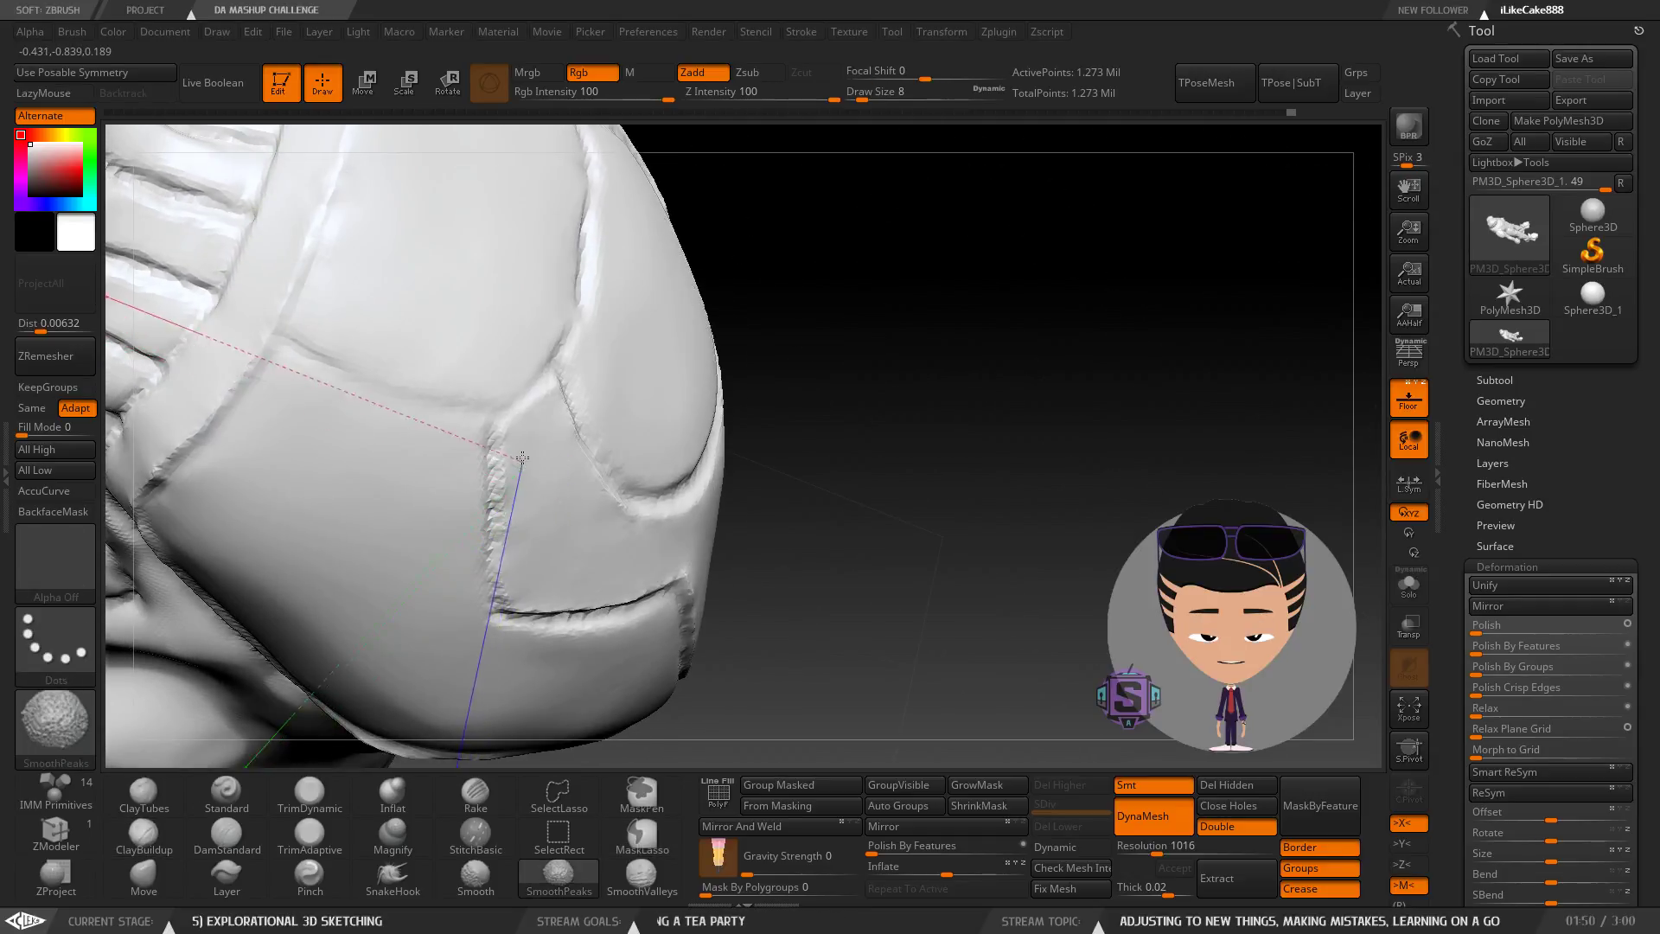
right_click_drag(543, 461, 576, 488)
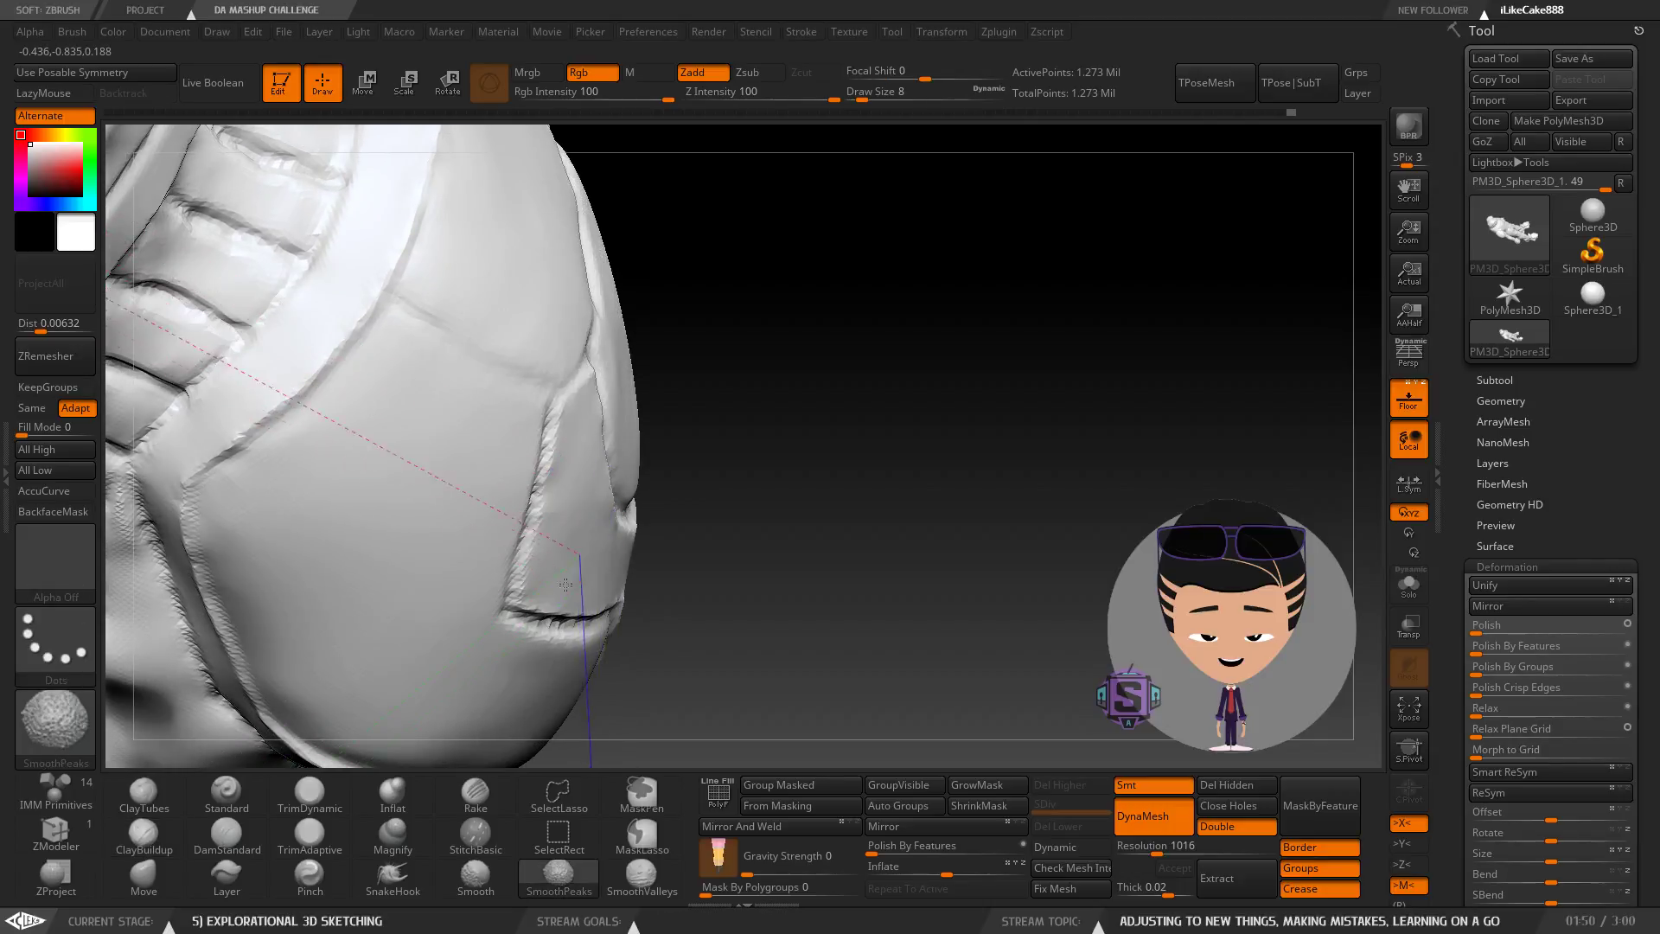
mouse_move(671, 574)
right_mouse_down("alt")
mouse_move(579, 475)
mouse_move(600, 459)
mouse_move(574, 477)
right_mouse_up("alt")
right_click_drag(894, 454, 836, 459)
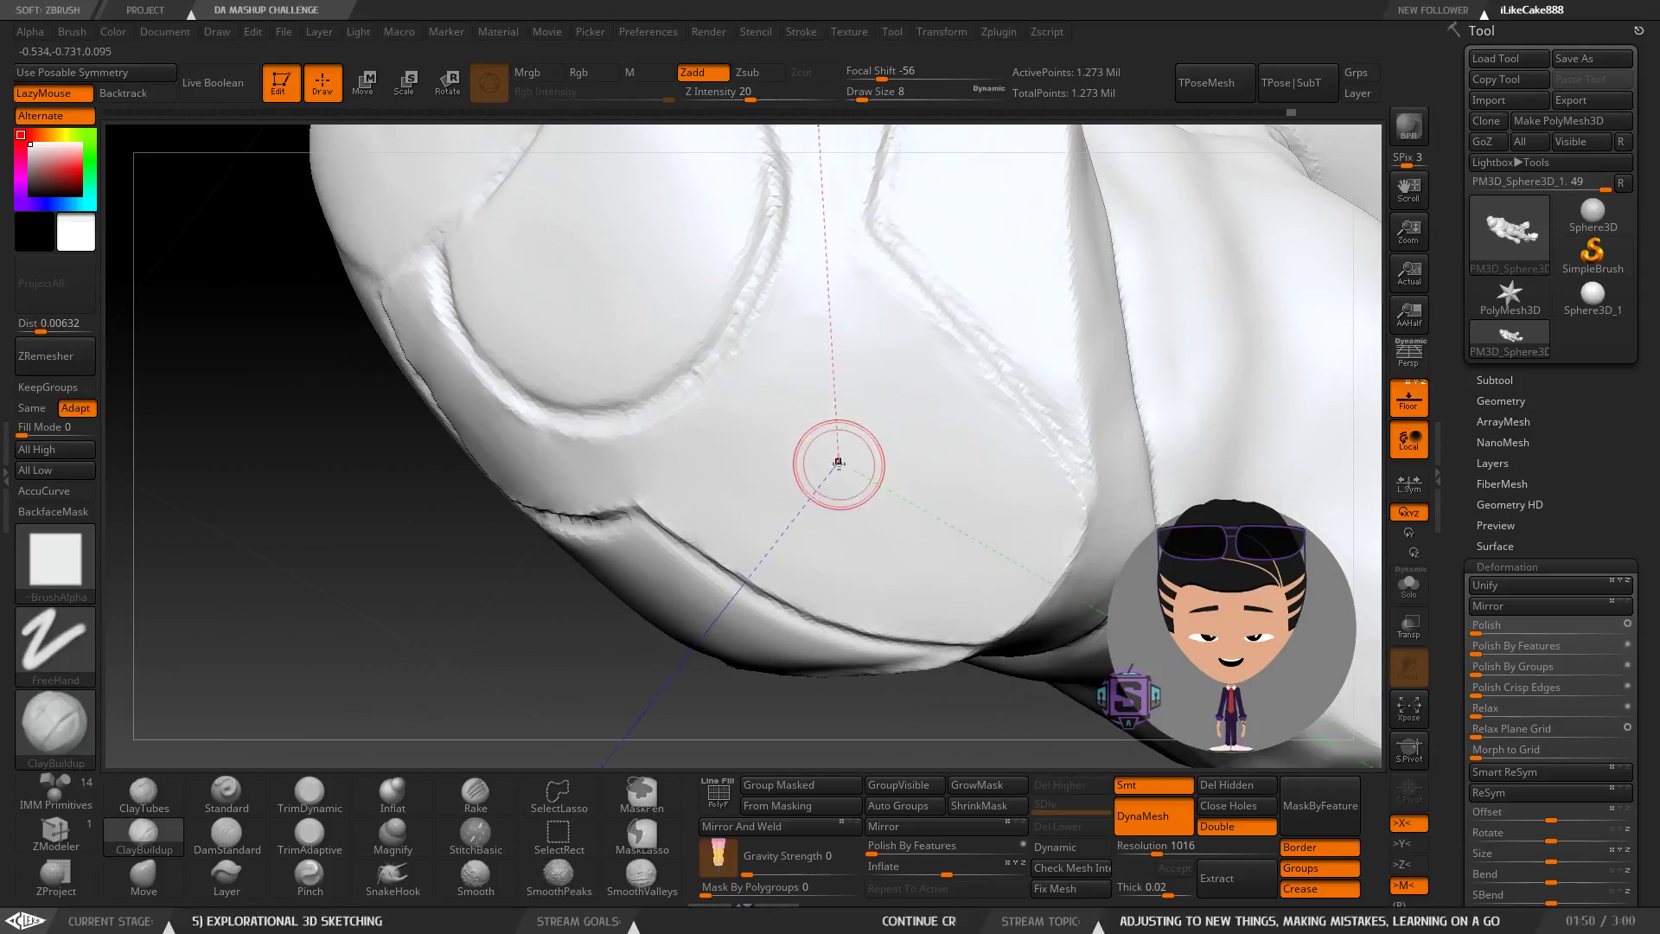
Try a SmoothPeaks stroke on the raised strip above the round inset, and undo it.
right_click_drag(849, 322, 679, 572, "alt")
right_click_drag(723, 543, 779, 580)
key("shift")
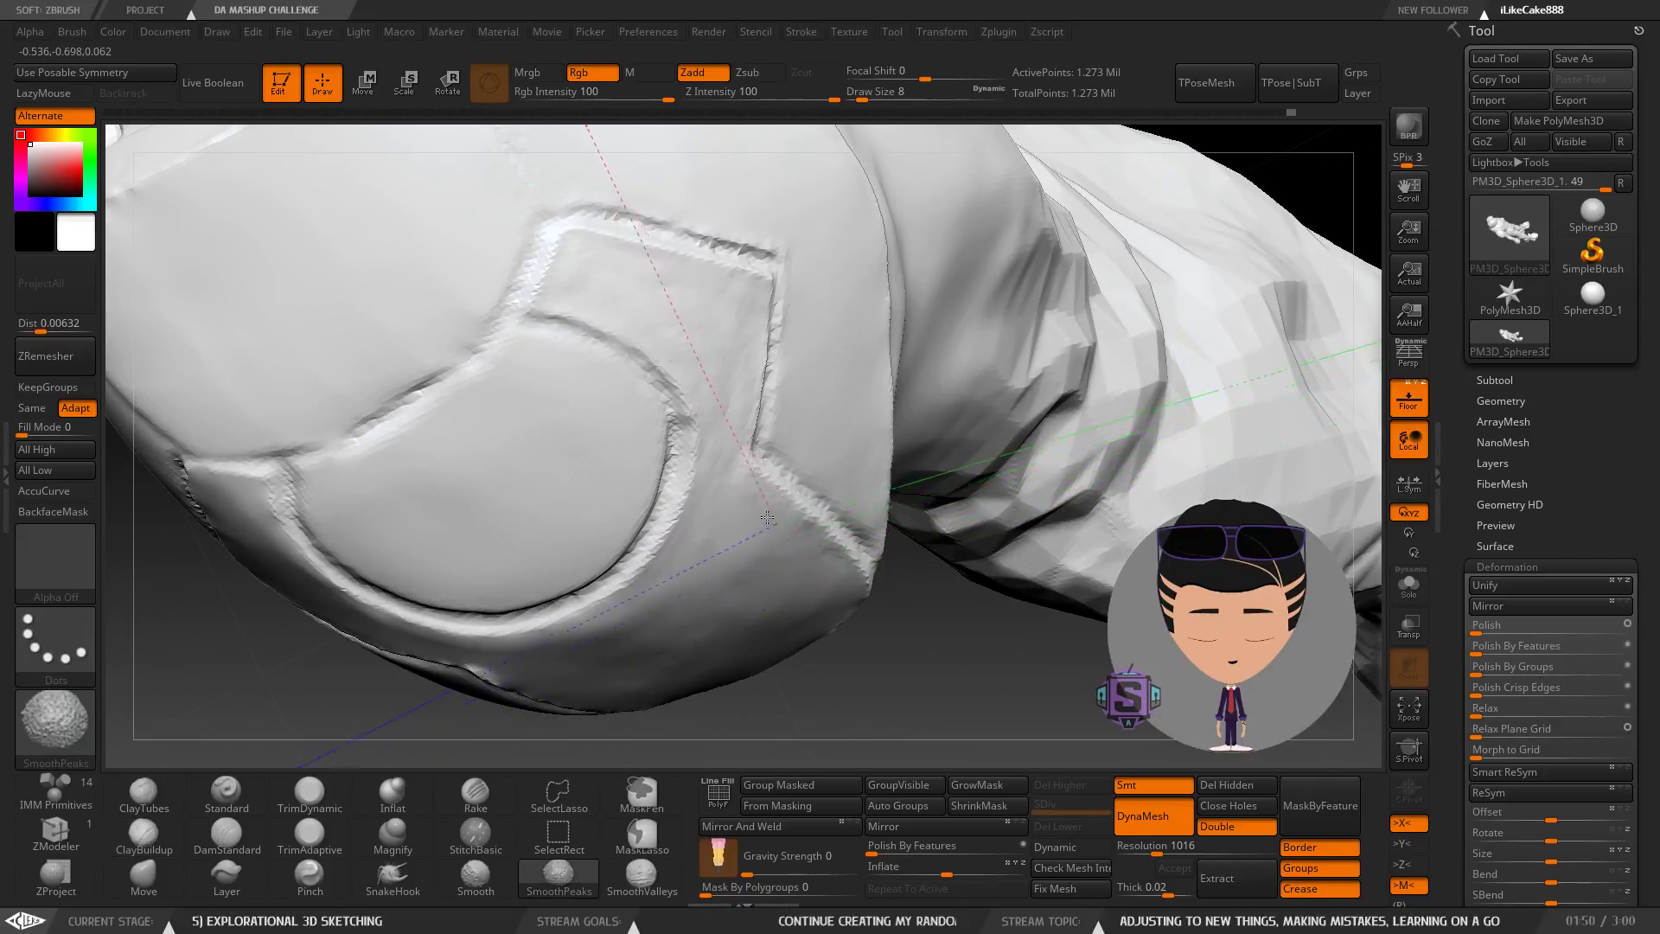
right_click_drag(719, 527, 724, 482)
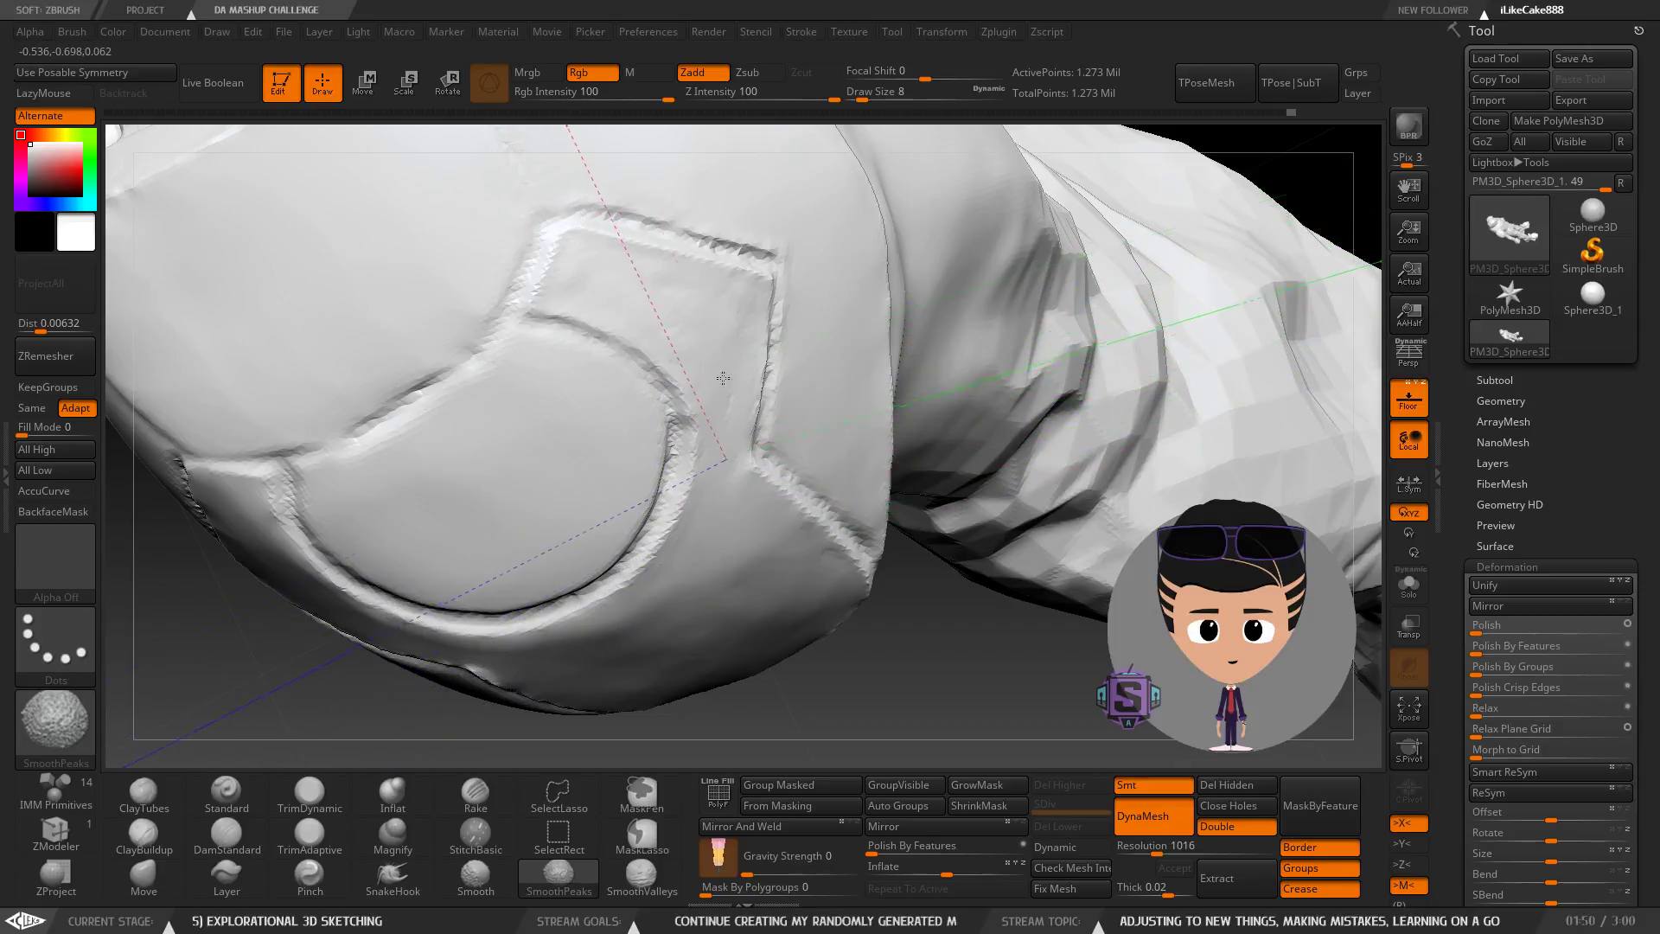
left_click_drag(689, 326, 706, 323, "shift")
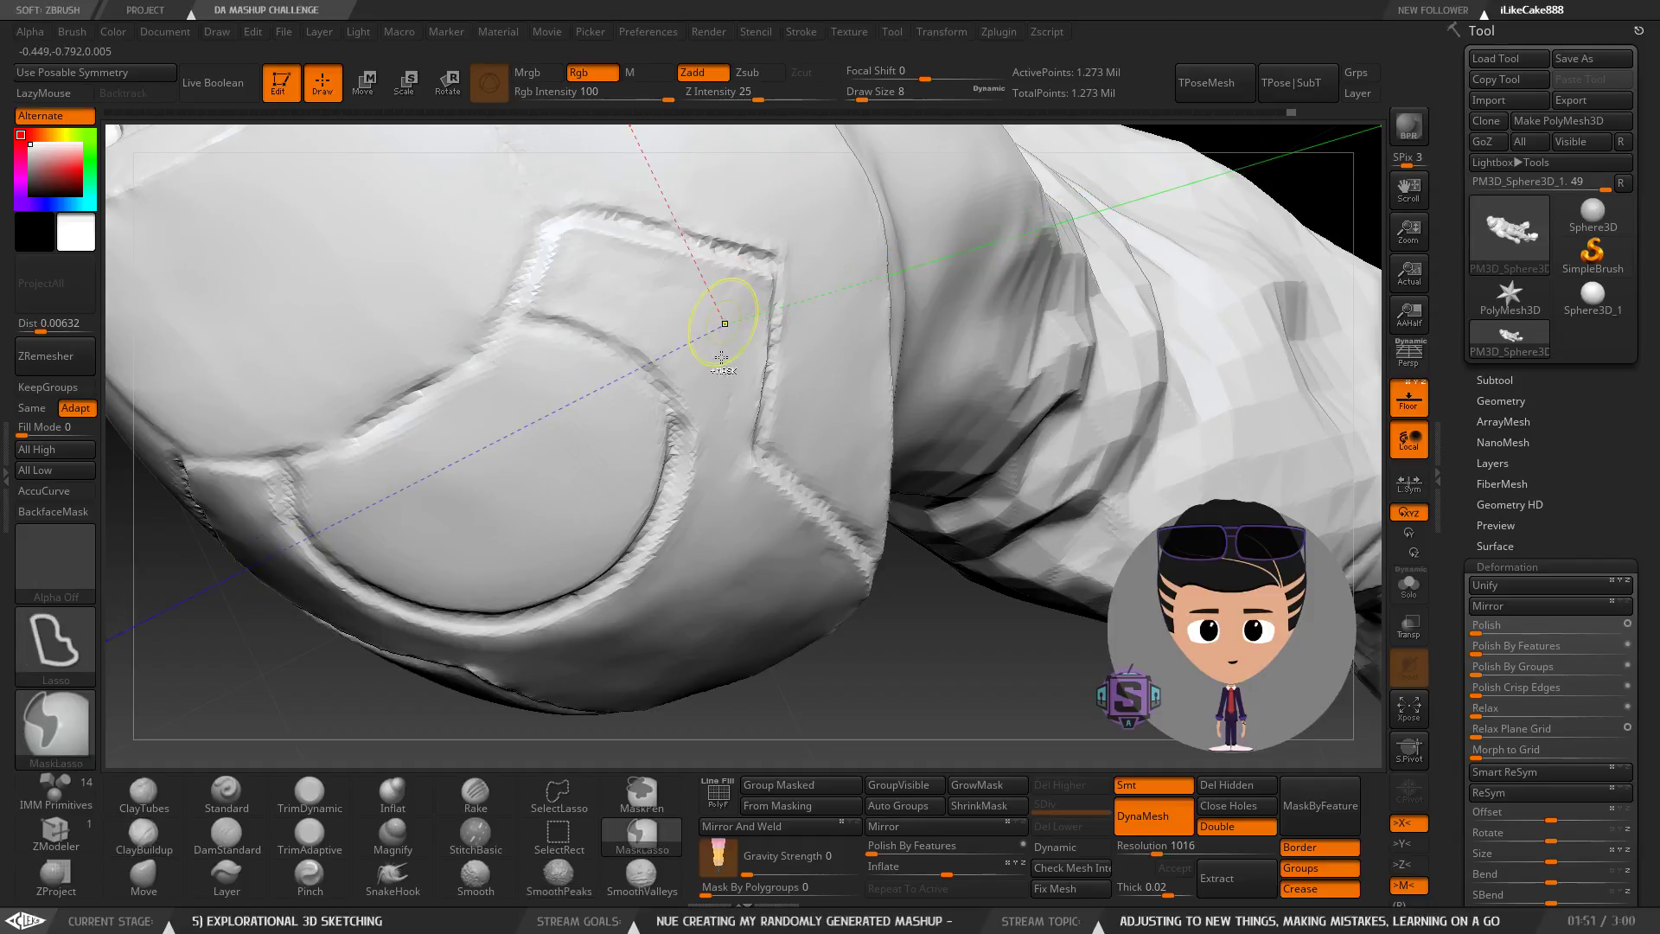
key("ctrl+z")
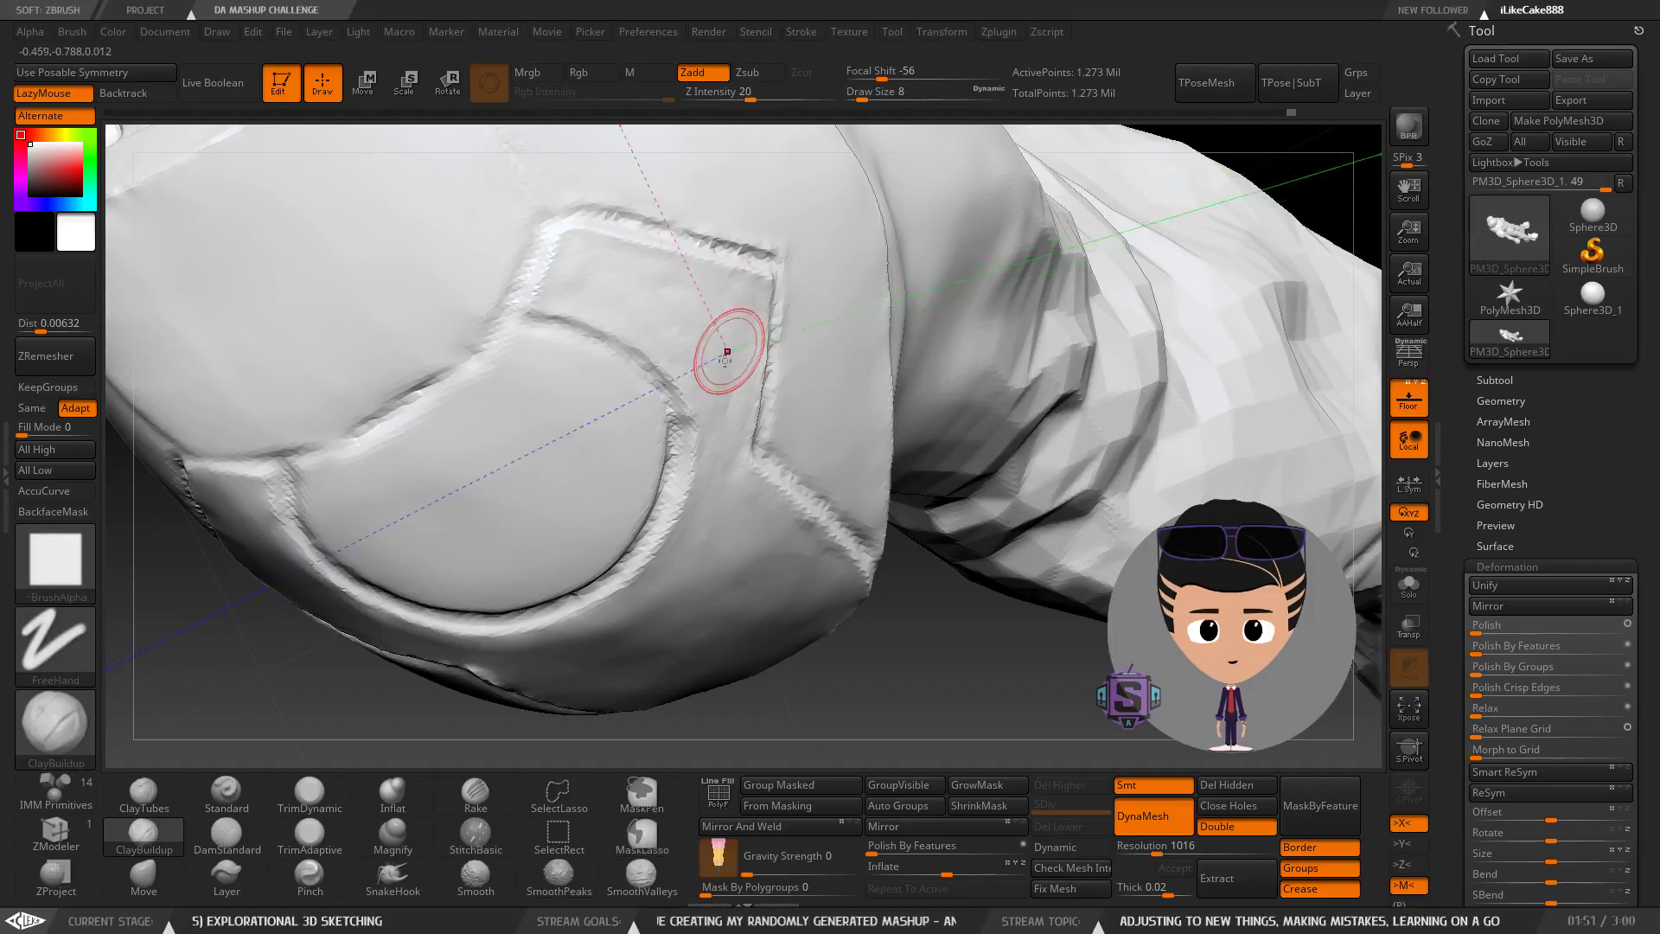
Switch the smoothing brush to SmoothValleys and smooth the raised strip above the inset and the surface beside the inset's rim.
left_click(643, 891)
left_click_drag(731, 370, 726, 362, "shift")
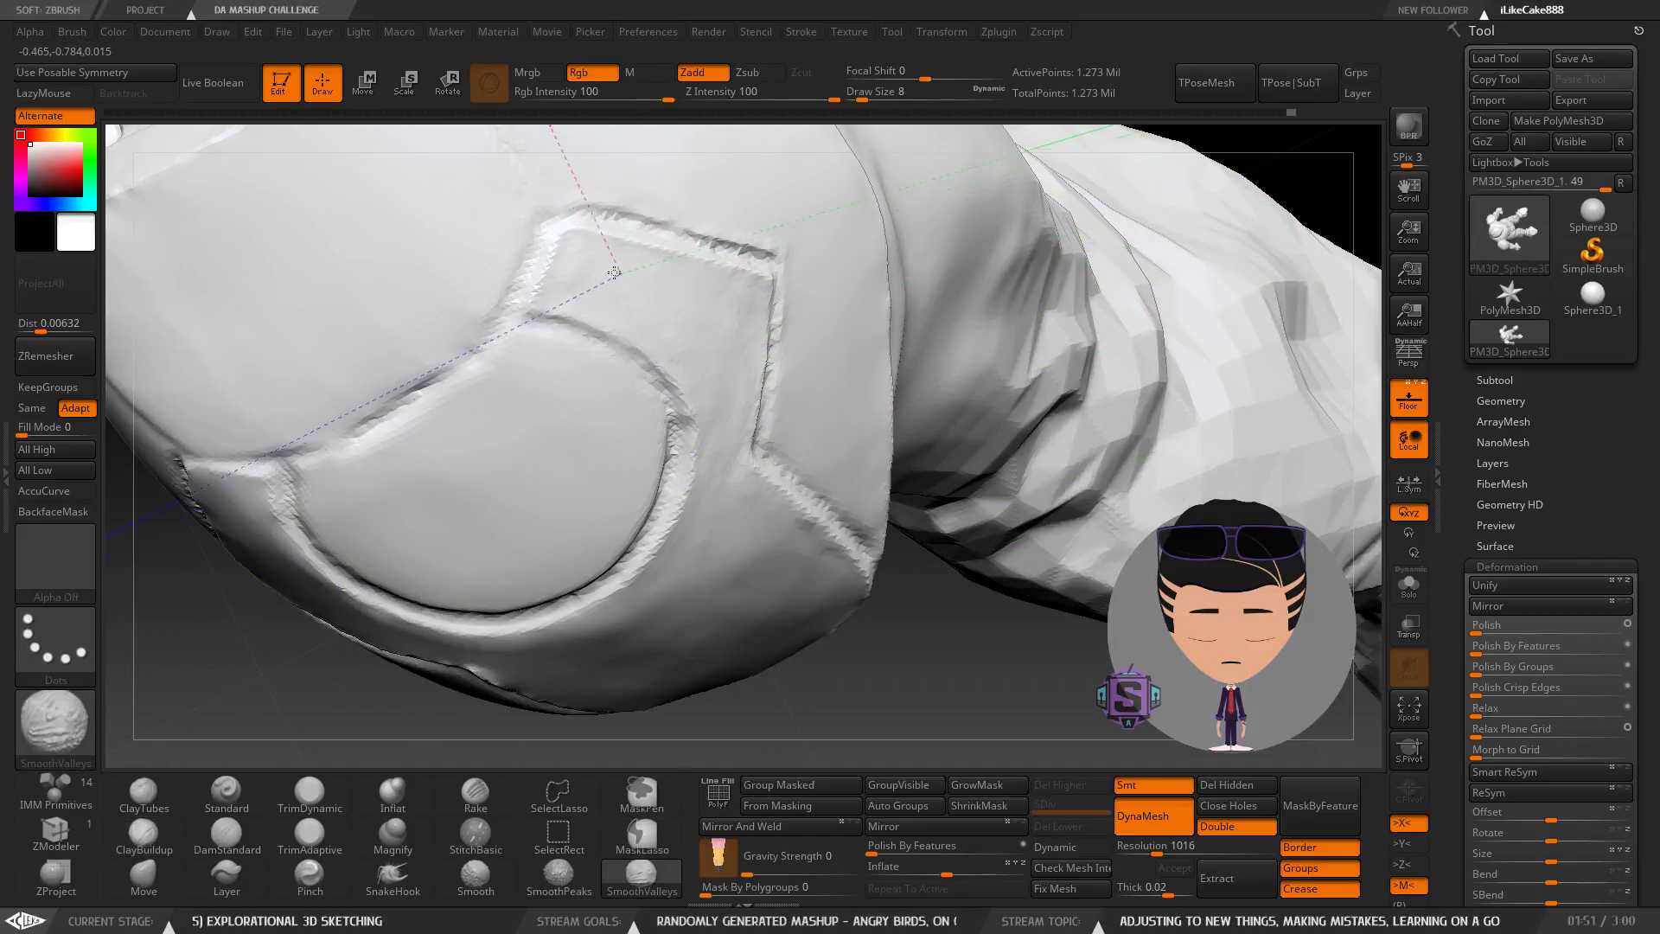
left_click_drag(614, 272, 646, 302, "shift")
right_click_drag(661, 311, 570, 299)
left_click_drag(610, 282, 601, 274, "shift")
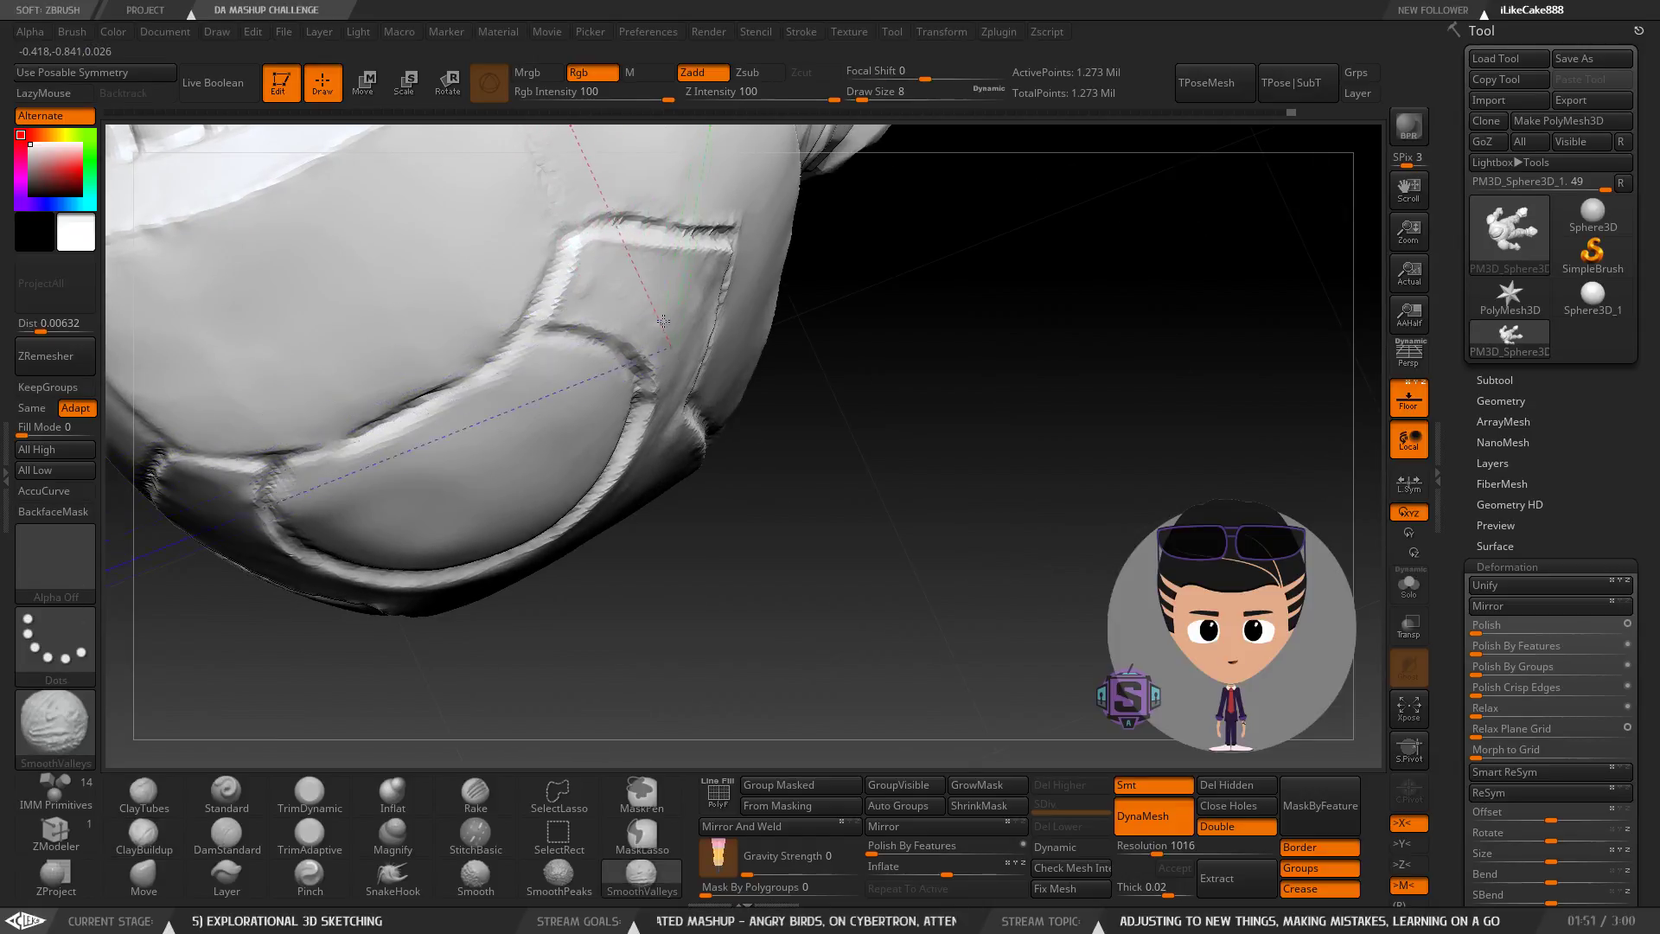
right_click_drag(637, 274, 612, 279)
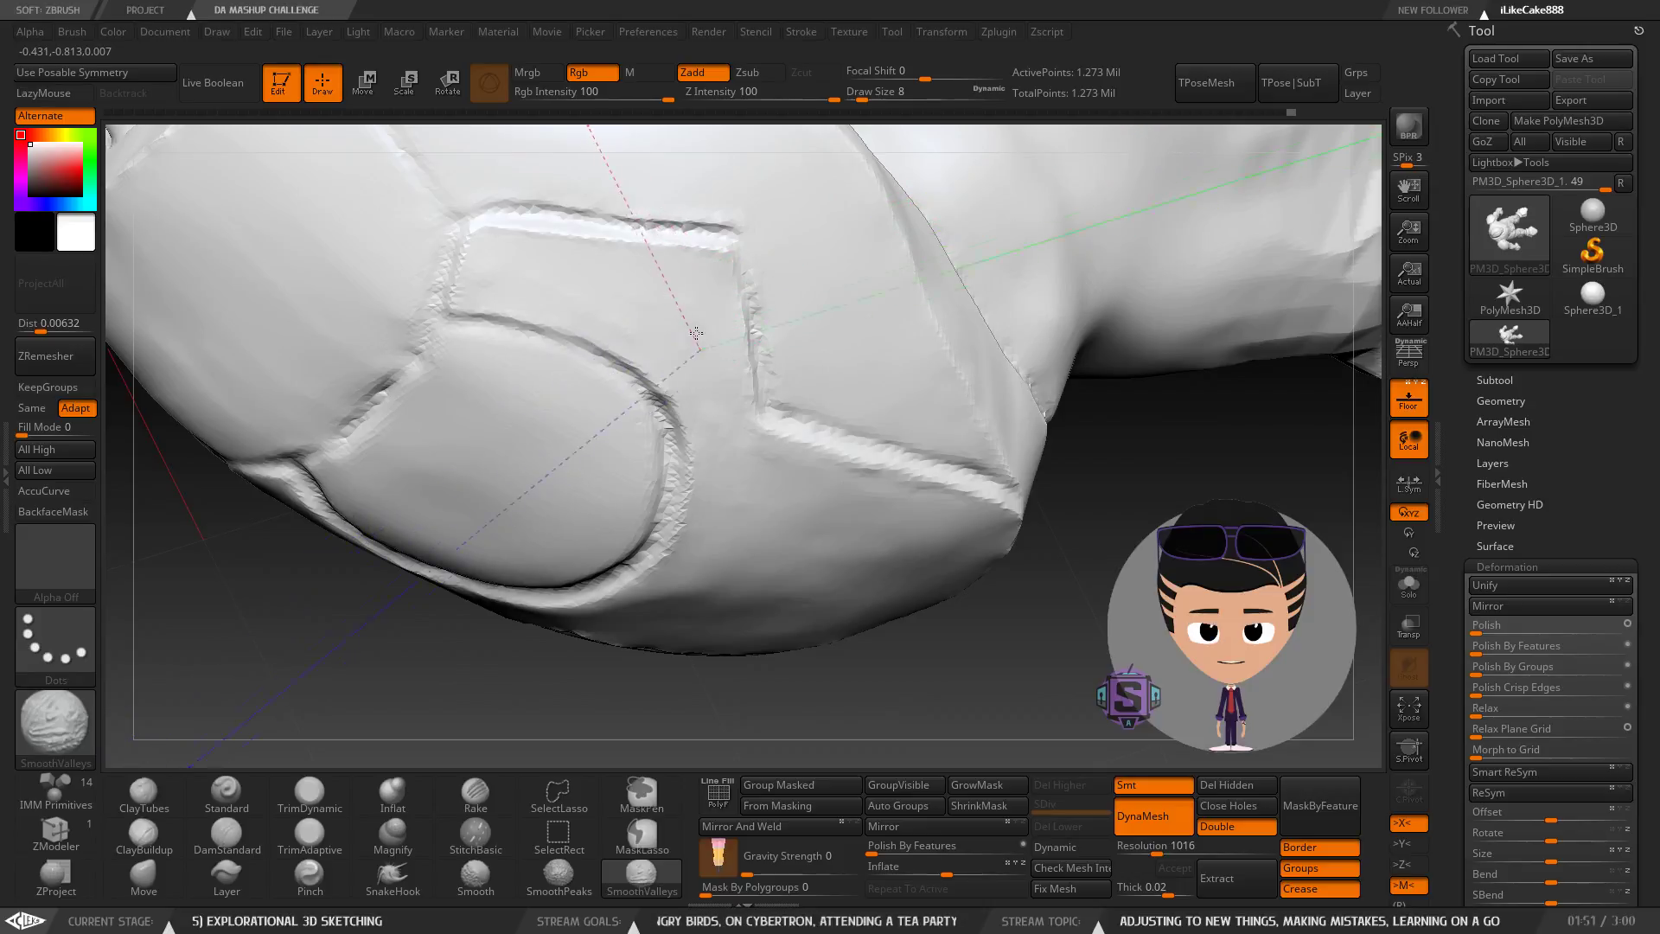
left_click_drag(761, 456, 670, 562, "shift")
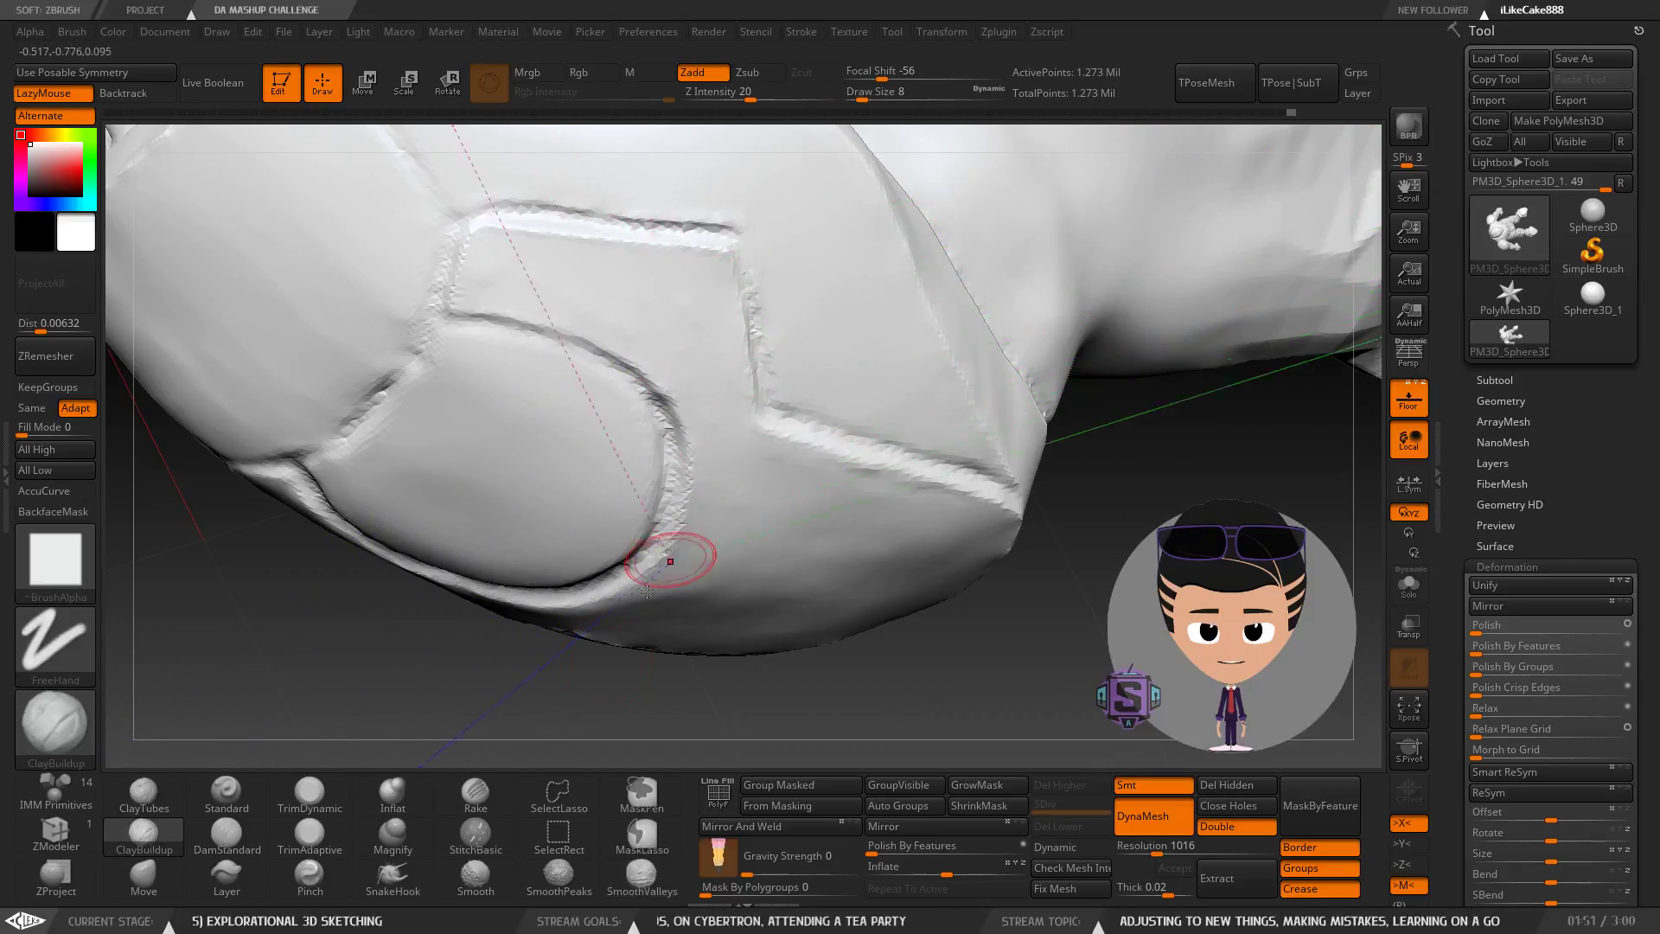
Even out the raised strip above the inset from end to end with SmoothPeaks strokes.
left_click_drag(692, 340, 670, 311, "shift")
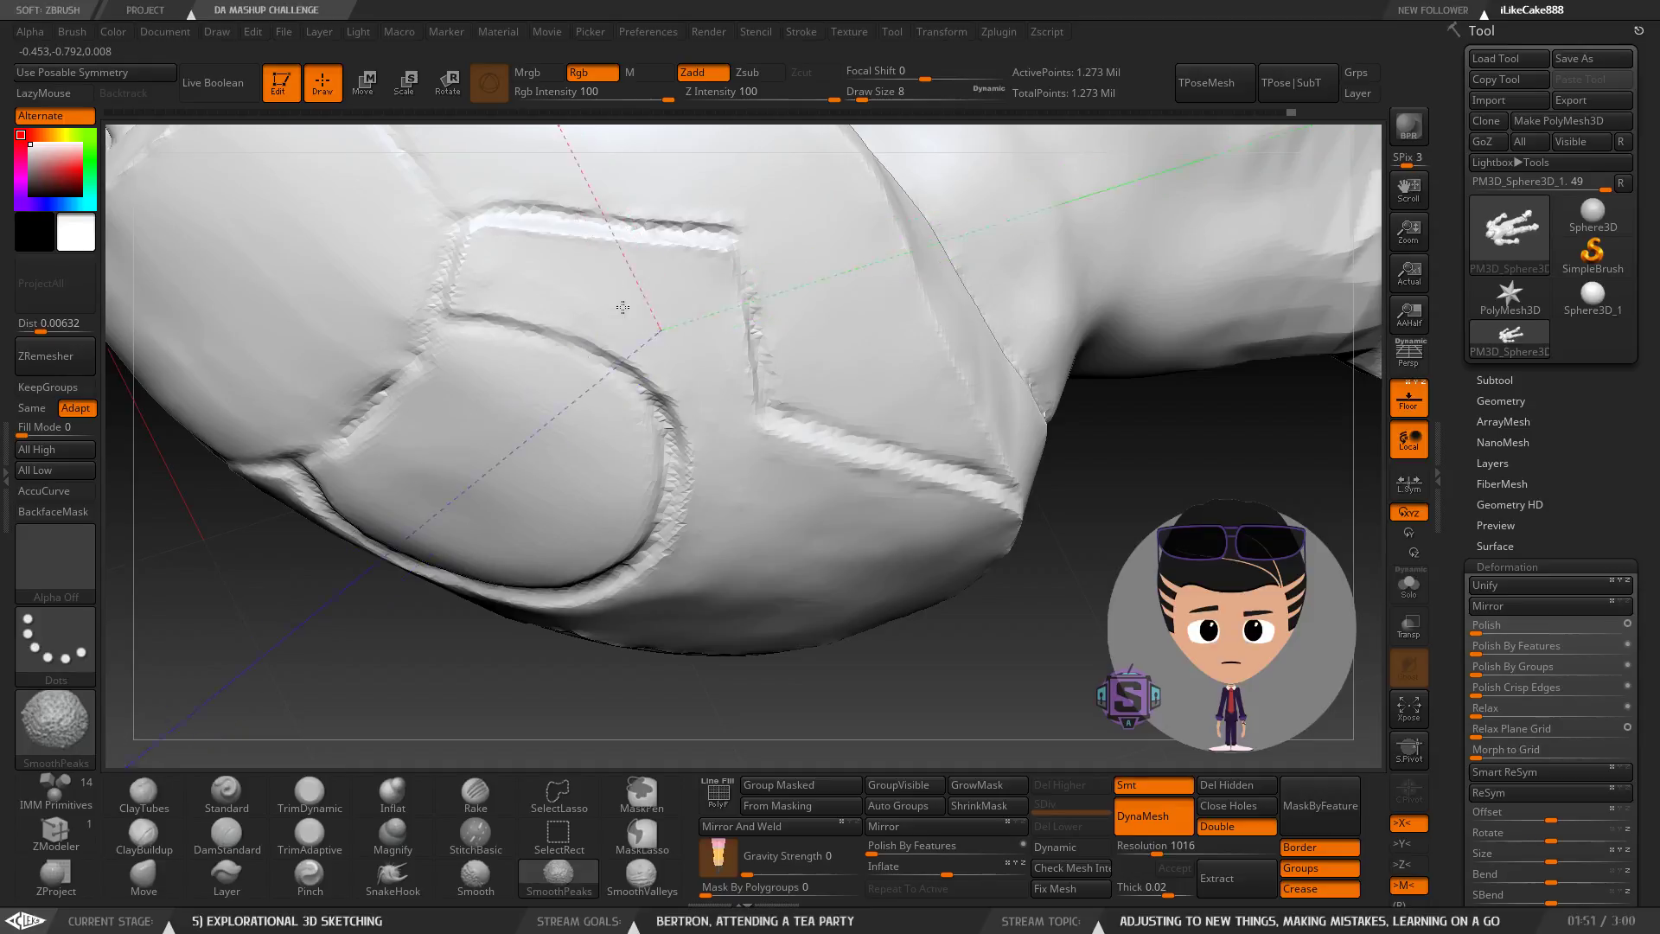
left_click_drag(480, 285, 556, 282, "shift")
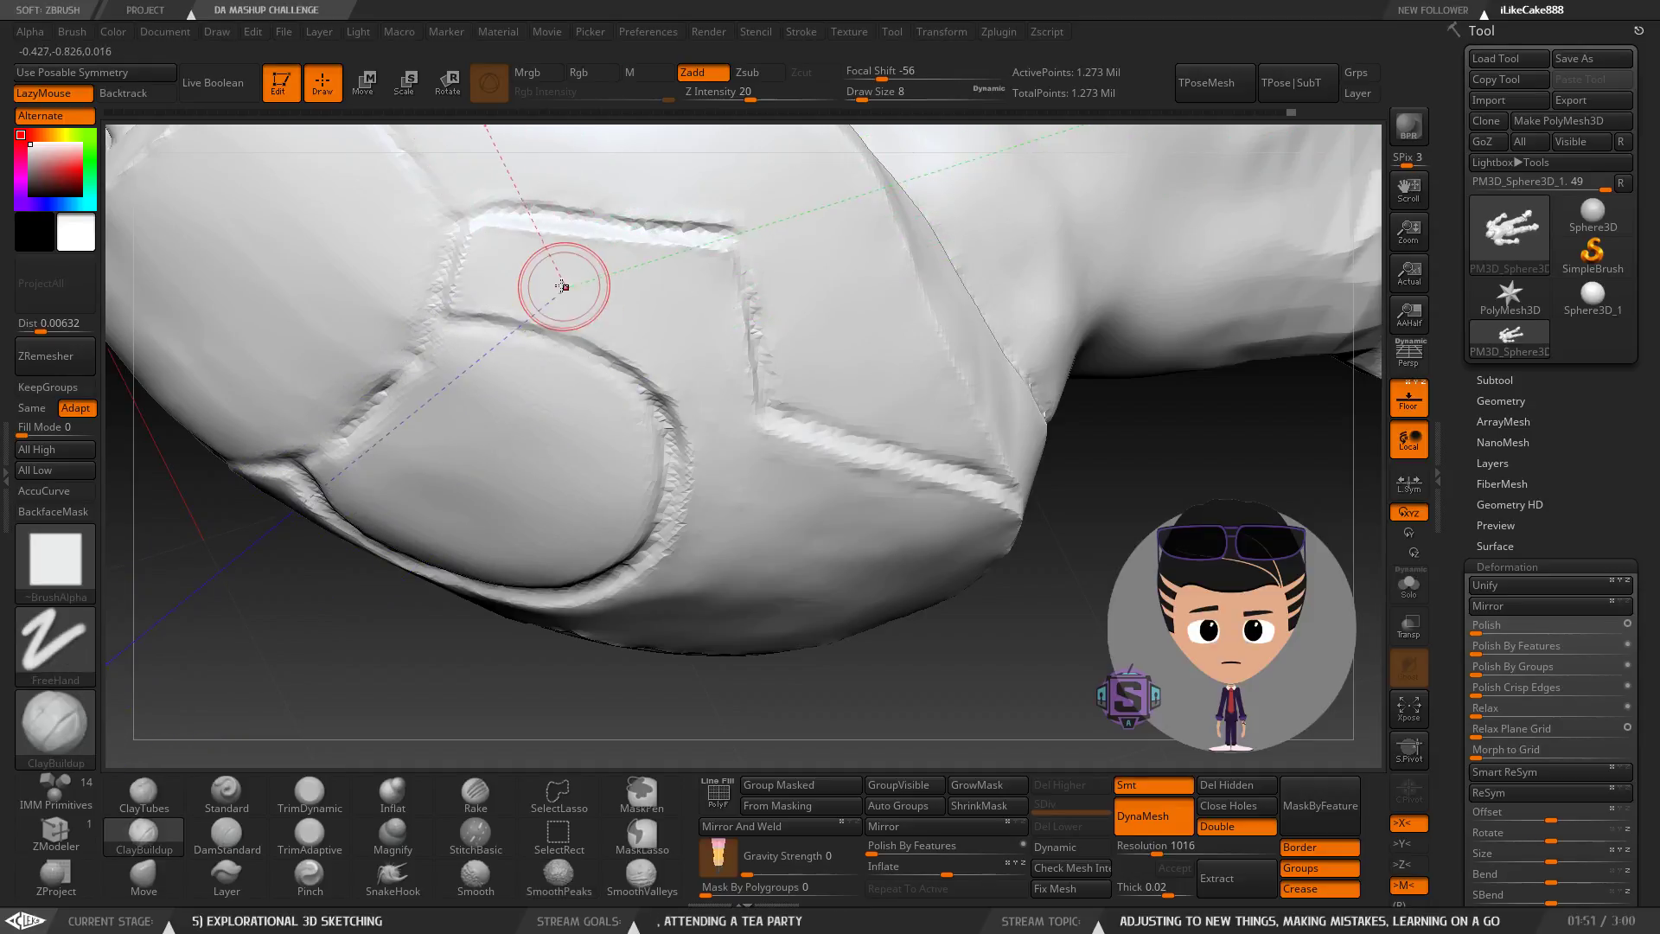
right_click_drag(556, 282, 599, 283)
left_click_drag(599, 283, 615, 337, "shift")
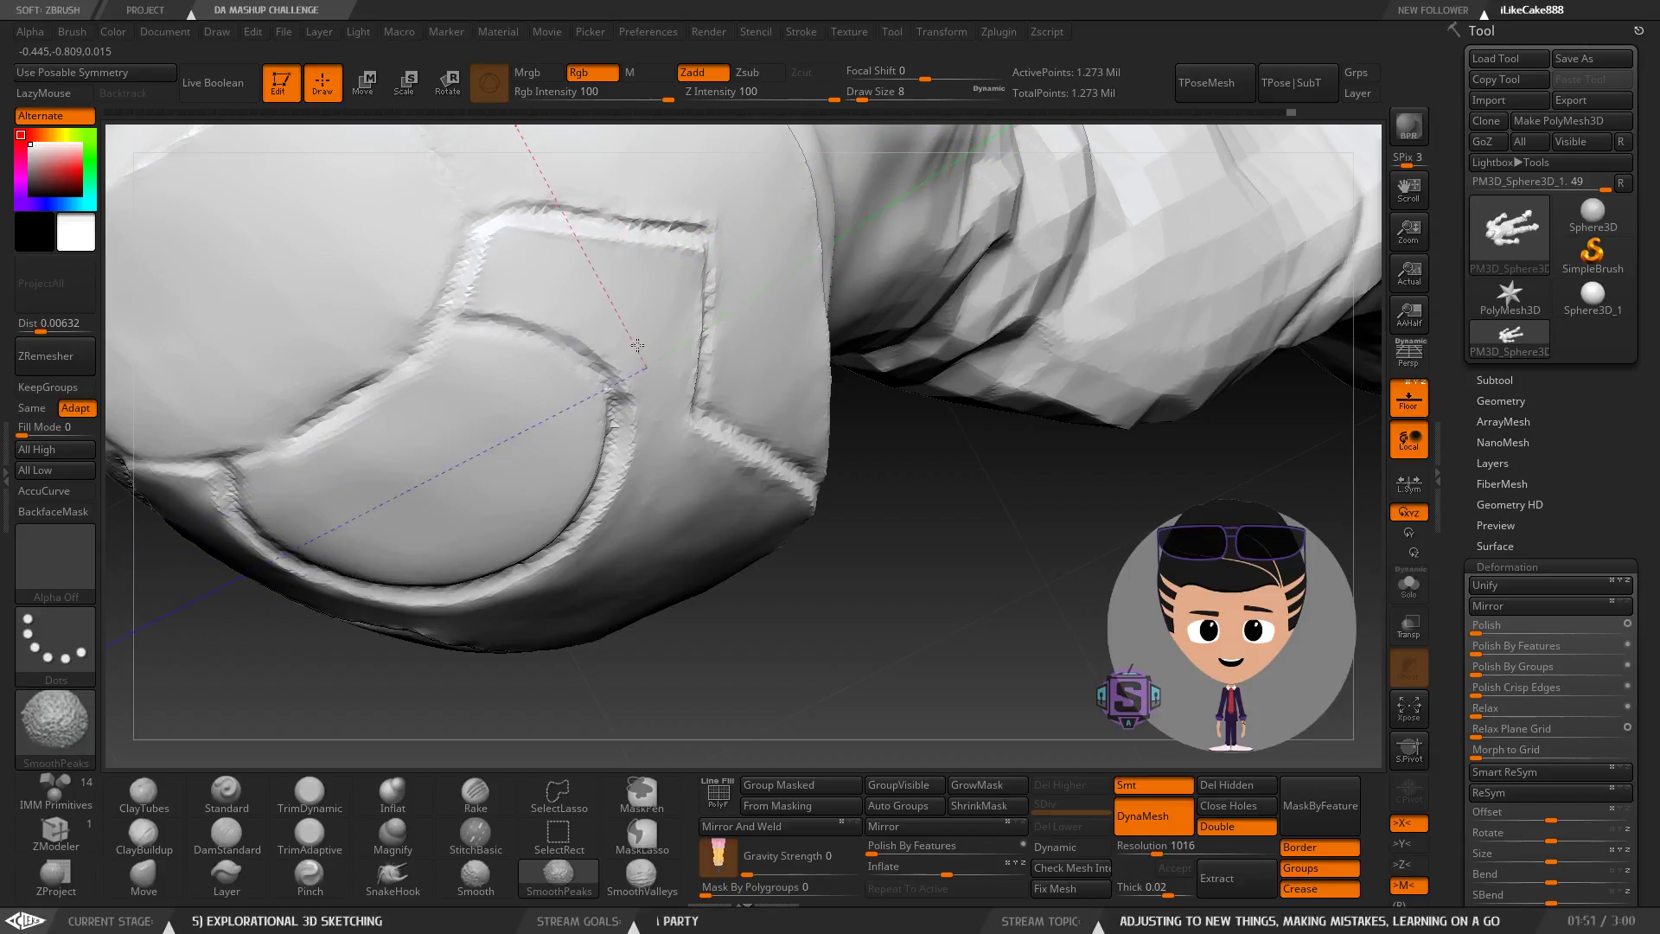
Smooth the panel surface between the inset's outer rim and the slanted seam with SmoothPeaks.
left_click_drag(651, 473, 691, 451, "shift")
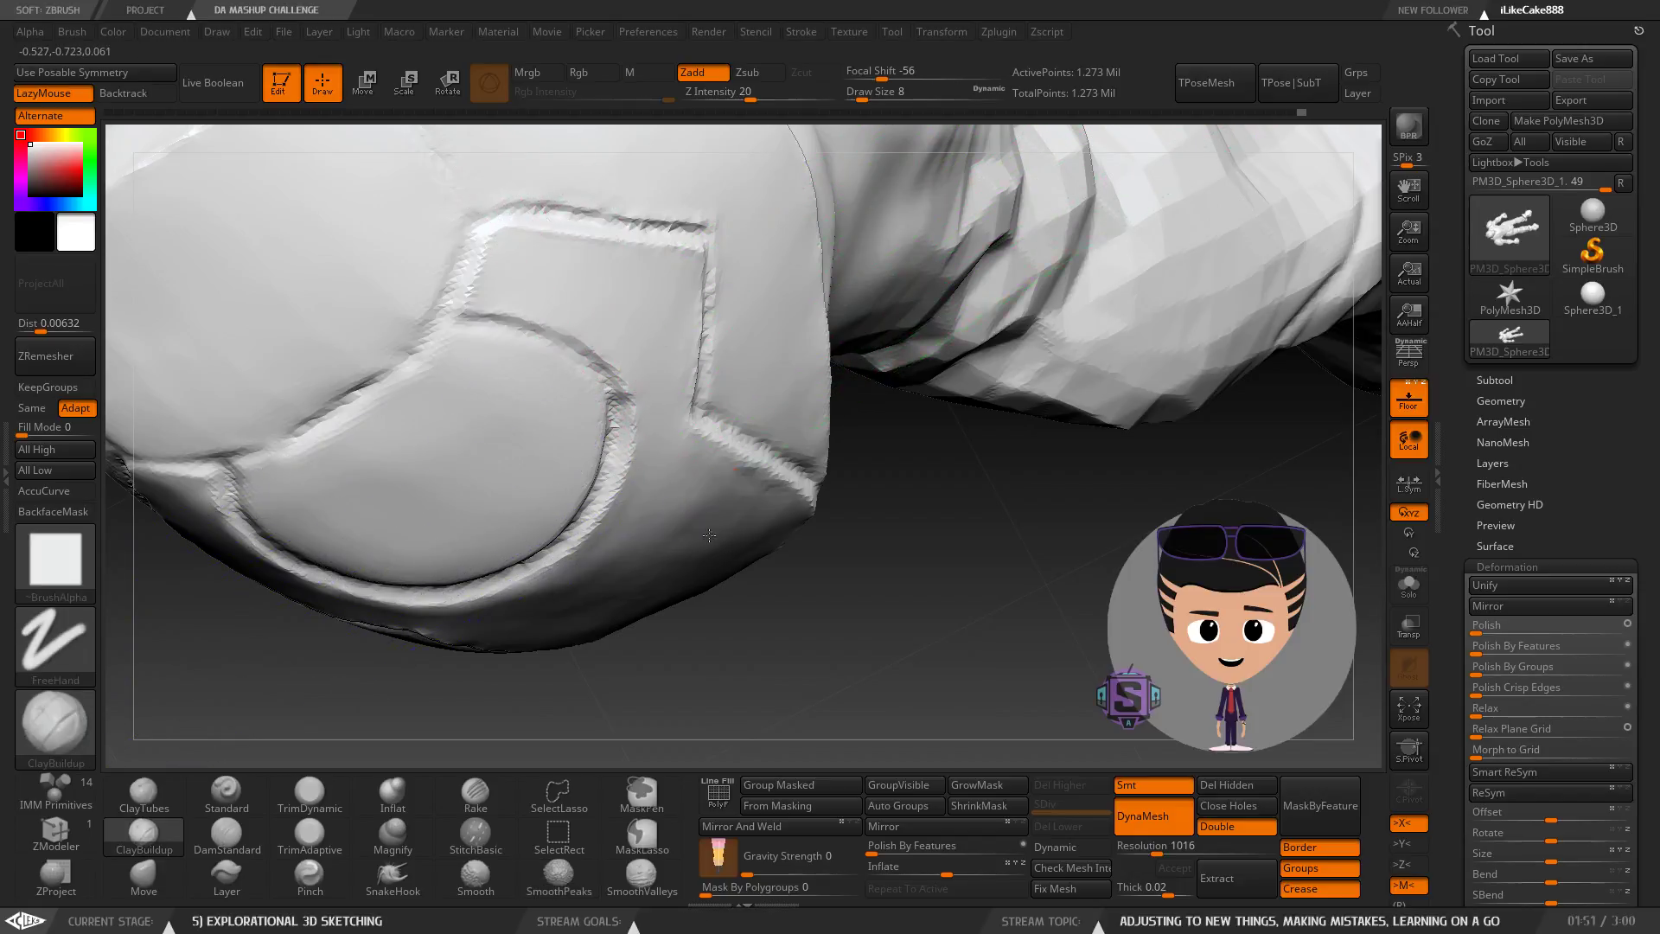
right_click_drag(691, 481, 693, 447)
left_click_drag(706, 451, 730, 498, "shift")
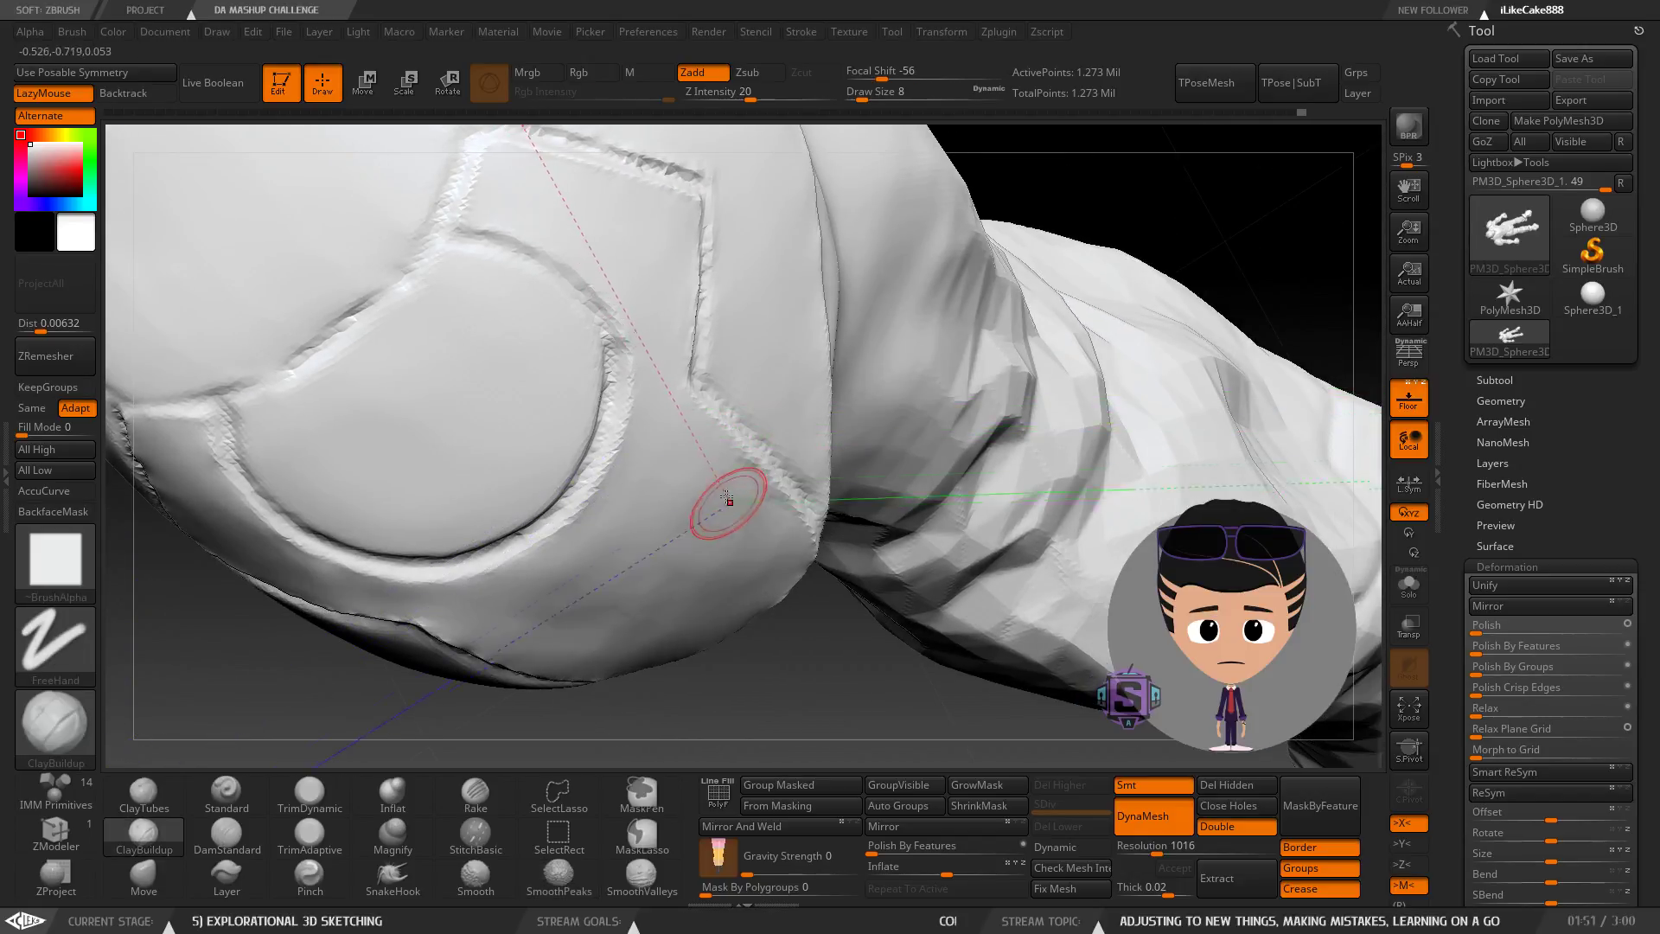
Choose the DamStandard brush and sharpen the seam along the upper shoulder panel's lower edge above the round inset.
mouse_move(735, 503)
right_mouse_down()
mouse_move(675, 323)
mouse_move(612, 297)
mouse_move(724, 409)
mouse_move(722, 462)
mouse_move(647, 374)
mouse_move(510, 434)
mouse_move(720, 354)
mouse_move(600, 384)
right_mouse_up()
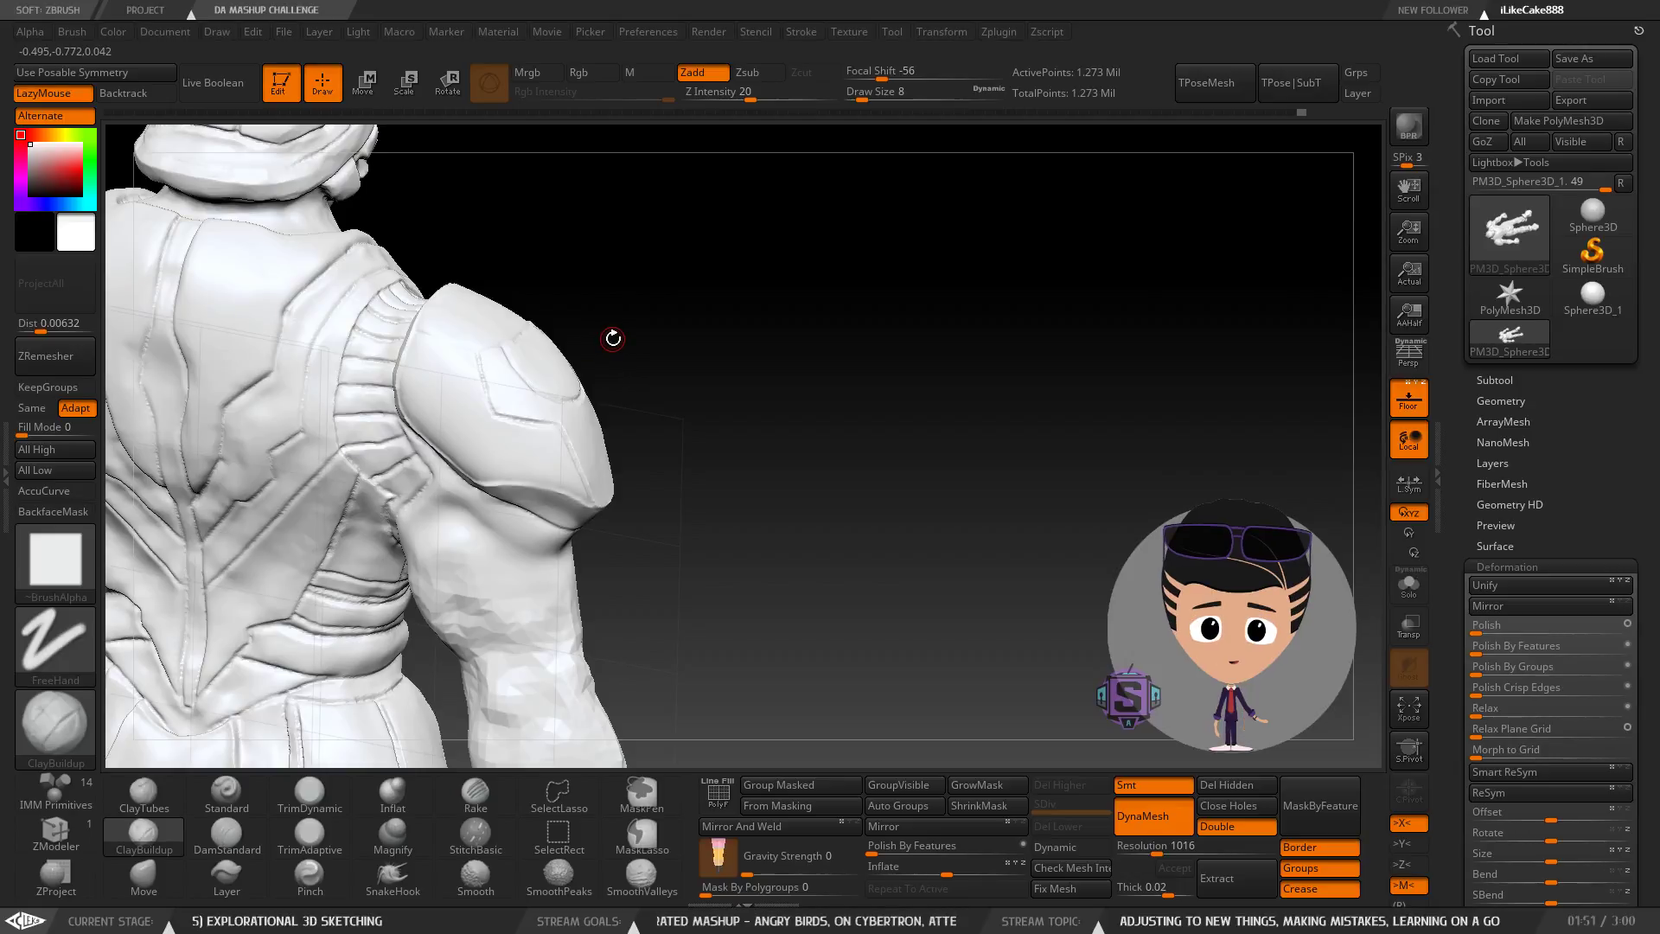
mouse_move(497, 345)
right_mouse_down("ctrl")
mouse_move(538, 420)
mouse_move(598, 358)
mouse_move(563, 463)
mouse_move(615, 432)
mouse_move(630, 371)
mouse_move(575, 482)
mouse_move(602, 474)
mouse_move(583, 481)
right_mouse_up("ctrl")
left_click(226, 835)
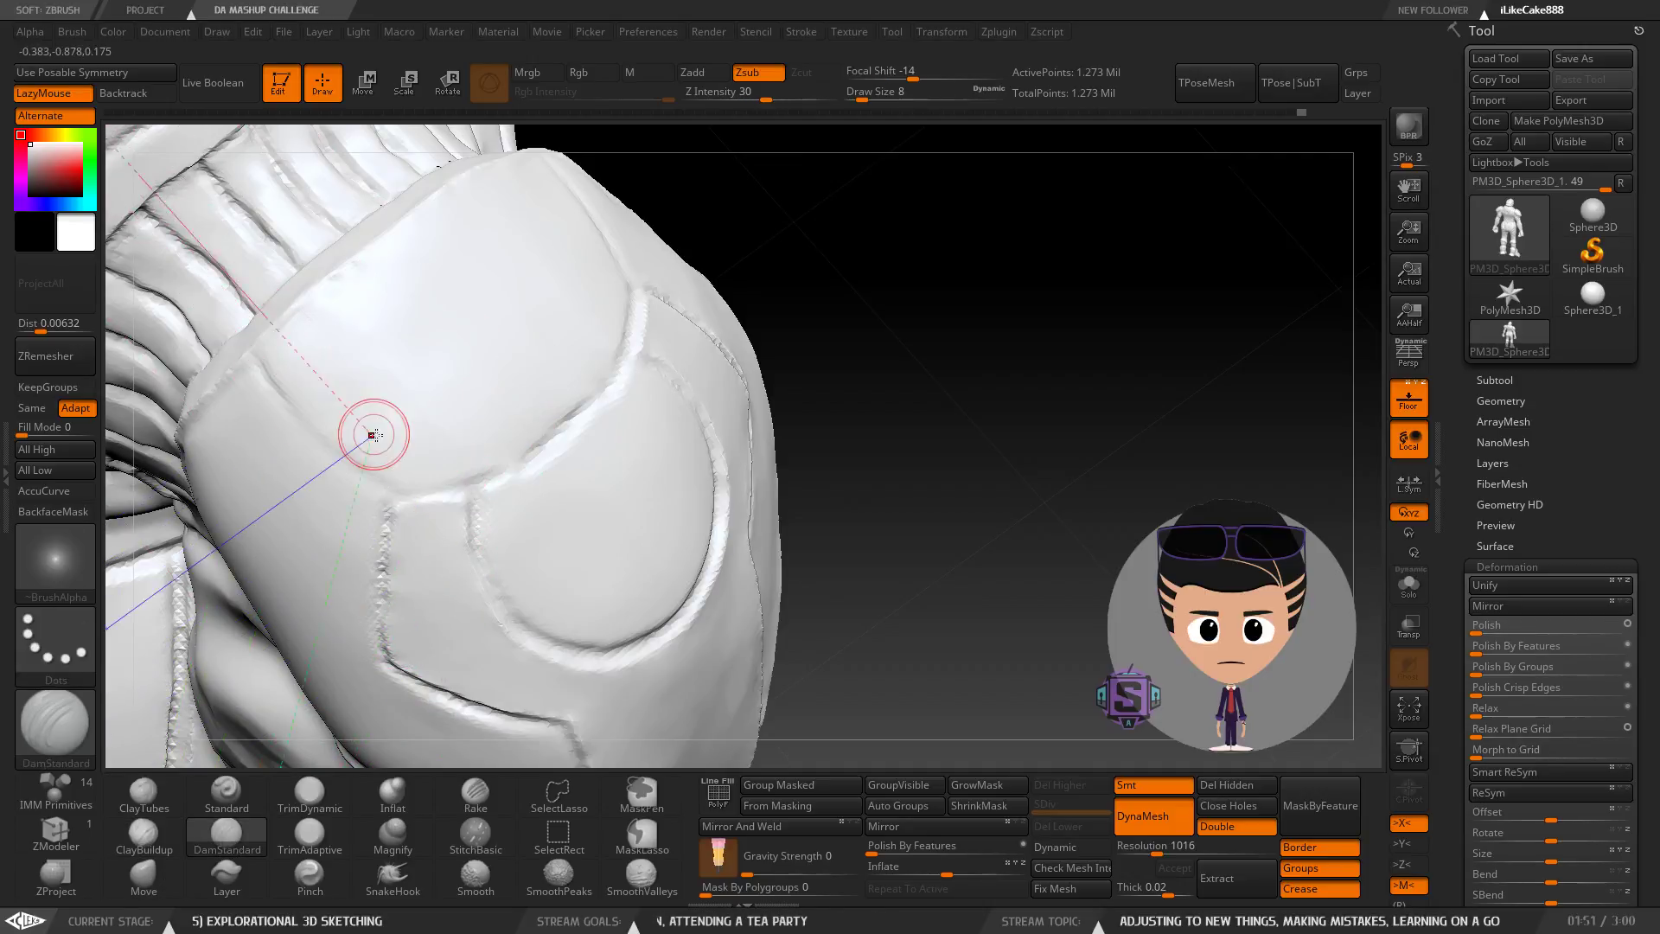
right_click_drag(375, 436, 388, 390)
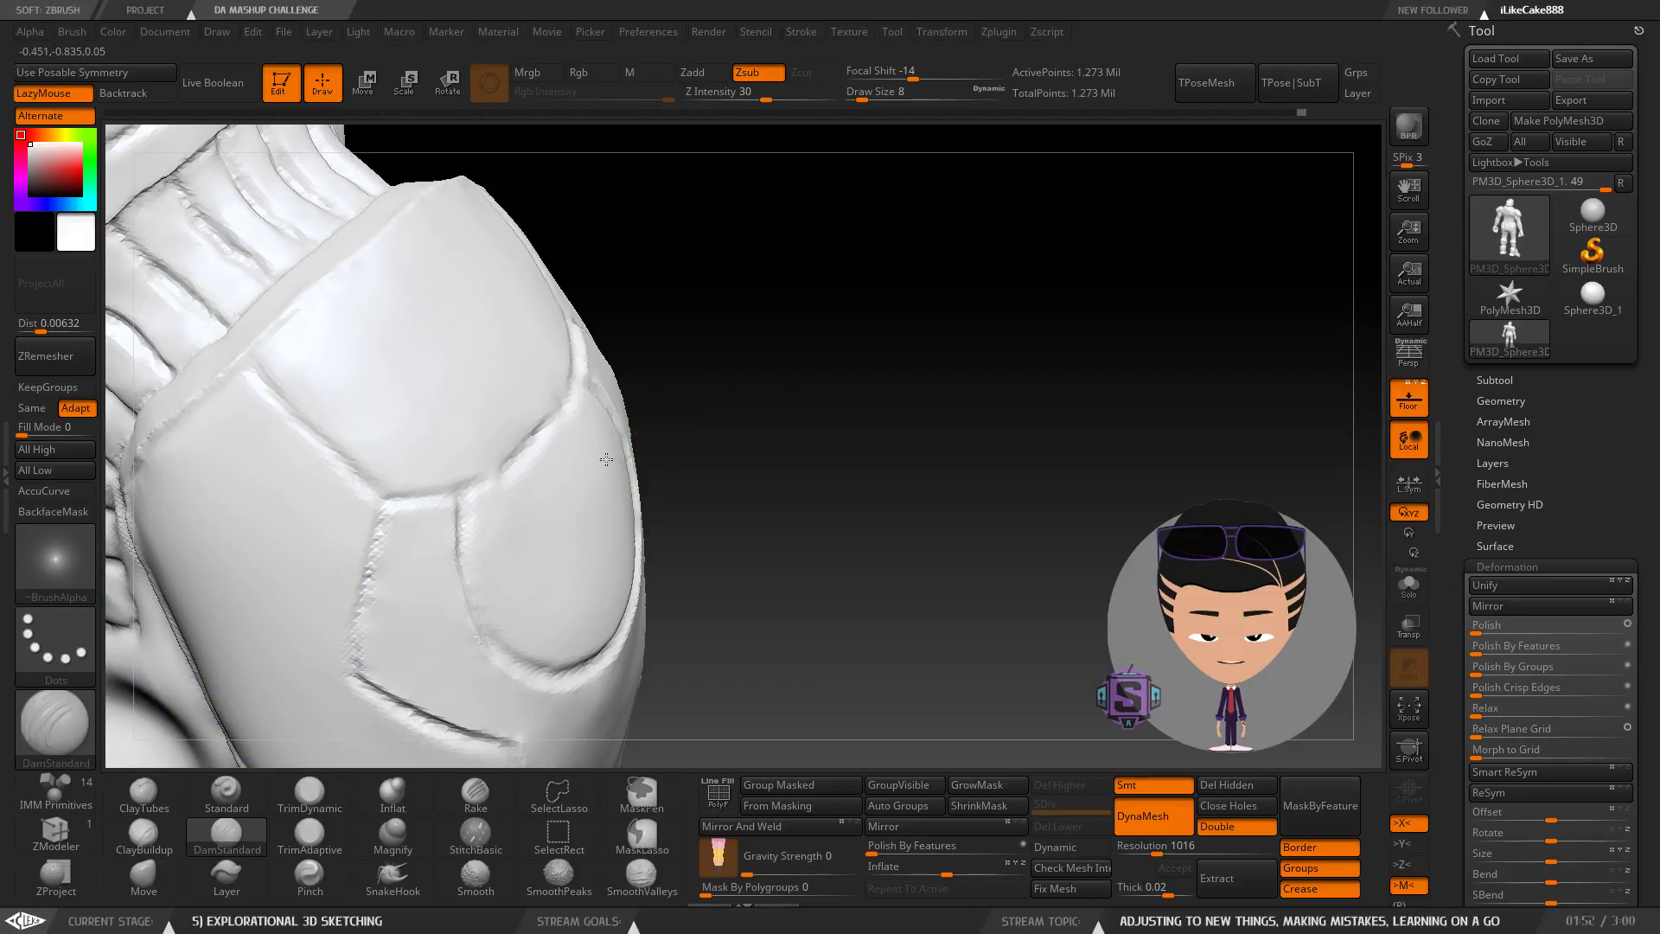
mouse_move(606, 459)
right_mouse_down()
mouse_move(500, 470)
mouse_move(471, 504)
mouse_move(566, 502)
right_mouse_up()
right_click_drag(415, 519, 454, 503)
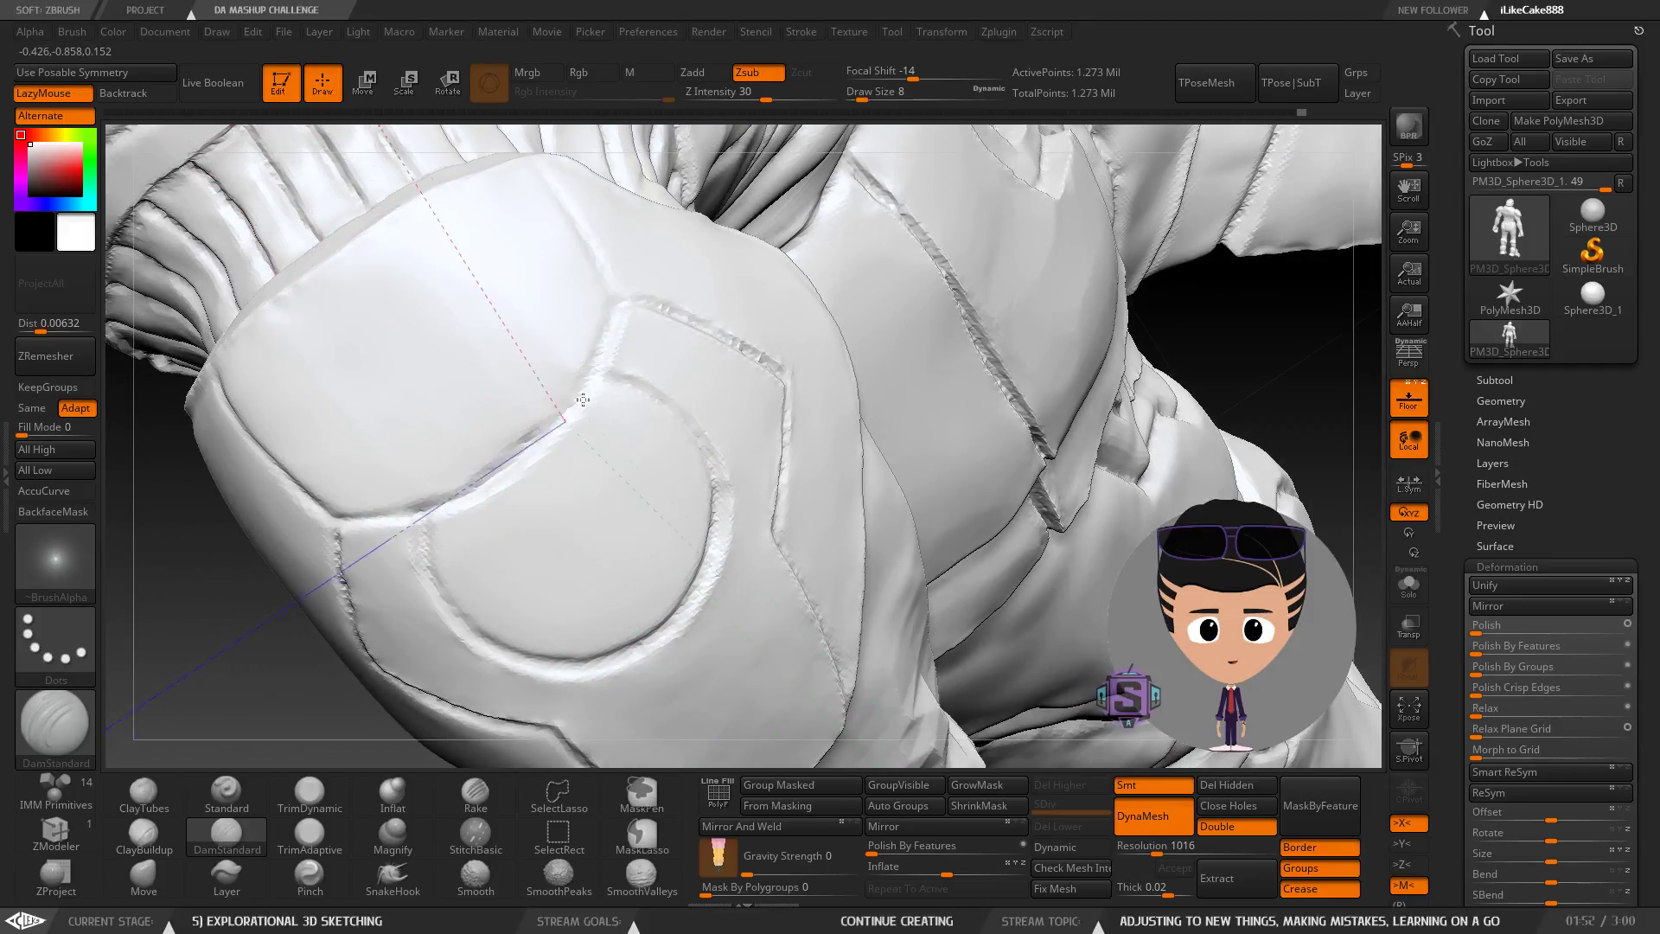
mouse_move(588, 325)
right_mouse_down()
mouse_move(570, 345)
mouse_move(605, 363)
mouse_move(594, 374)
right_mouse_up()
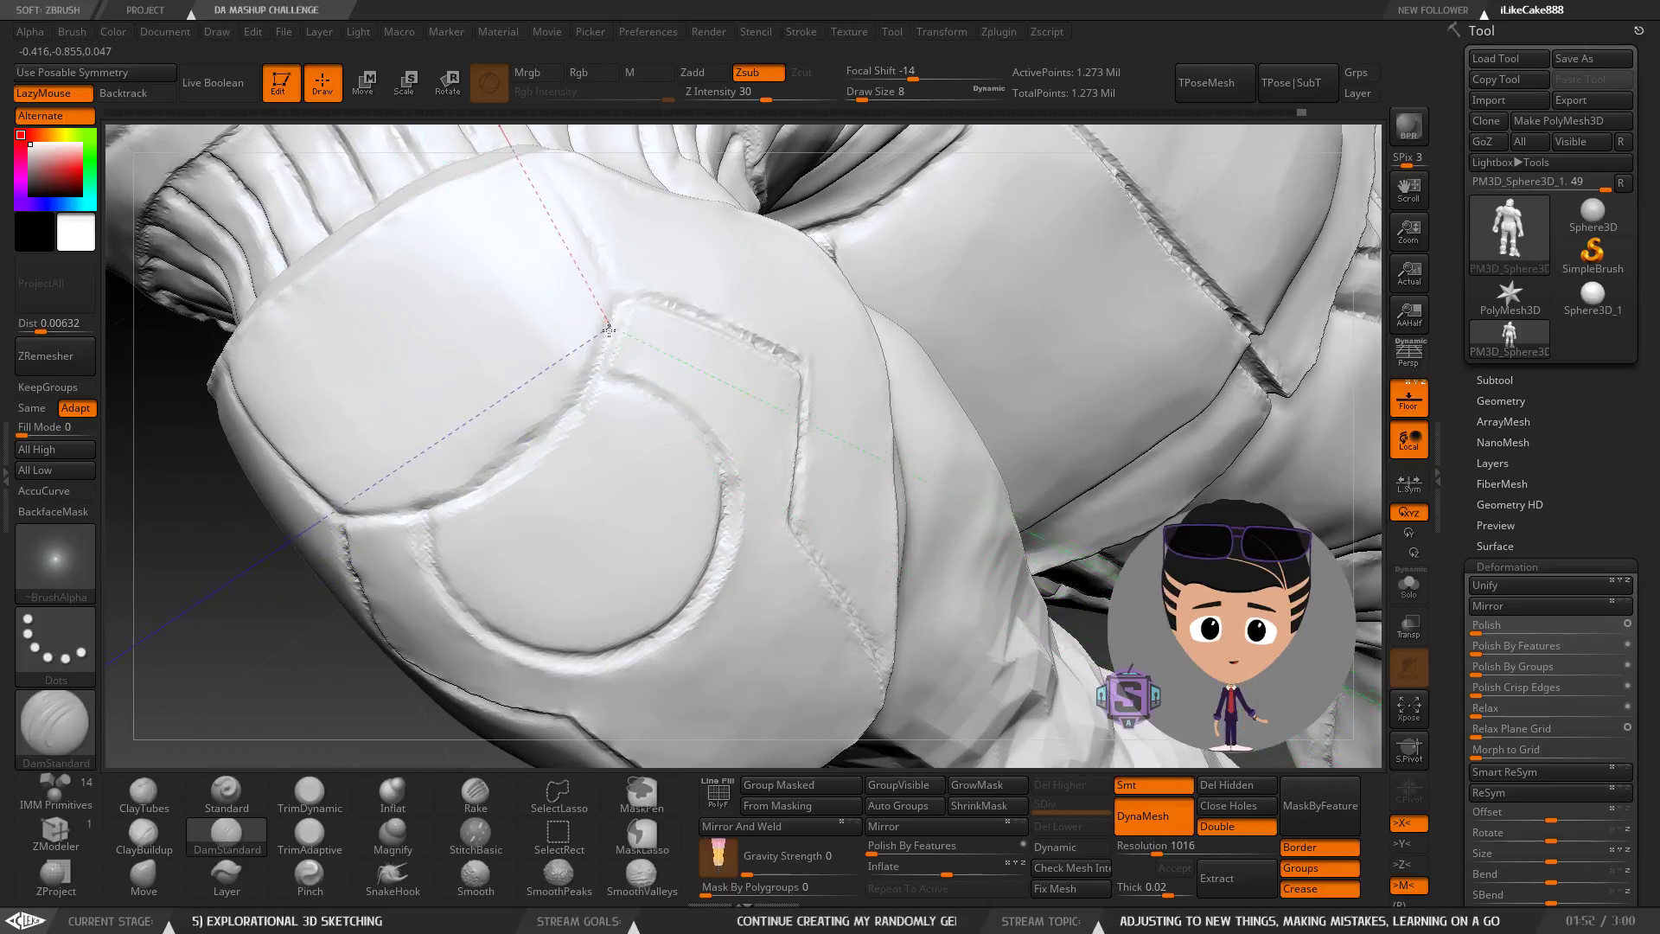
right_click_drag(495, 361, 346, 545)
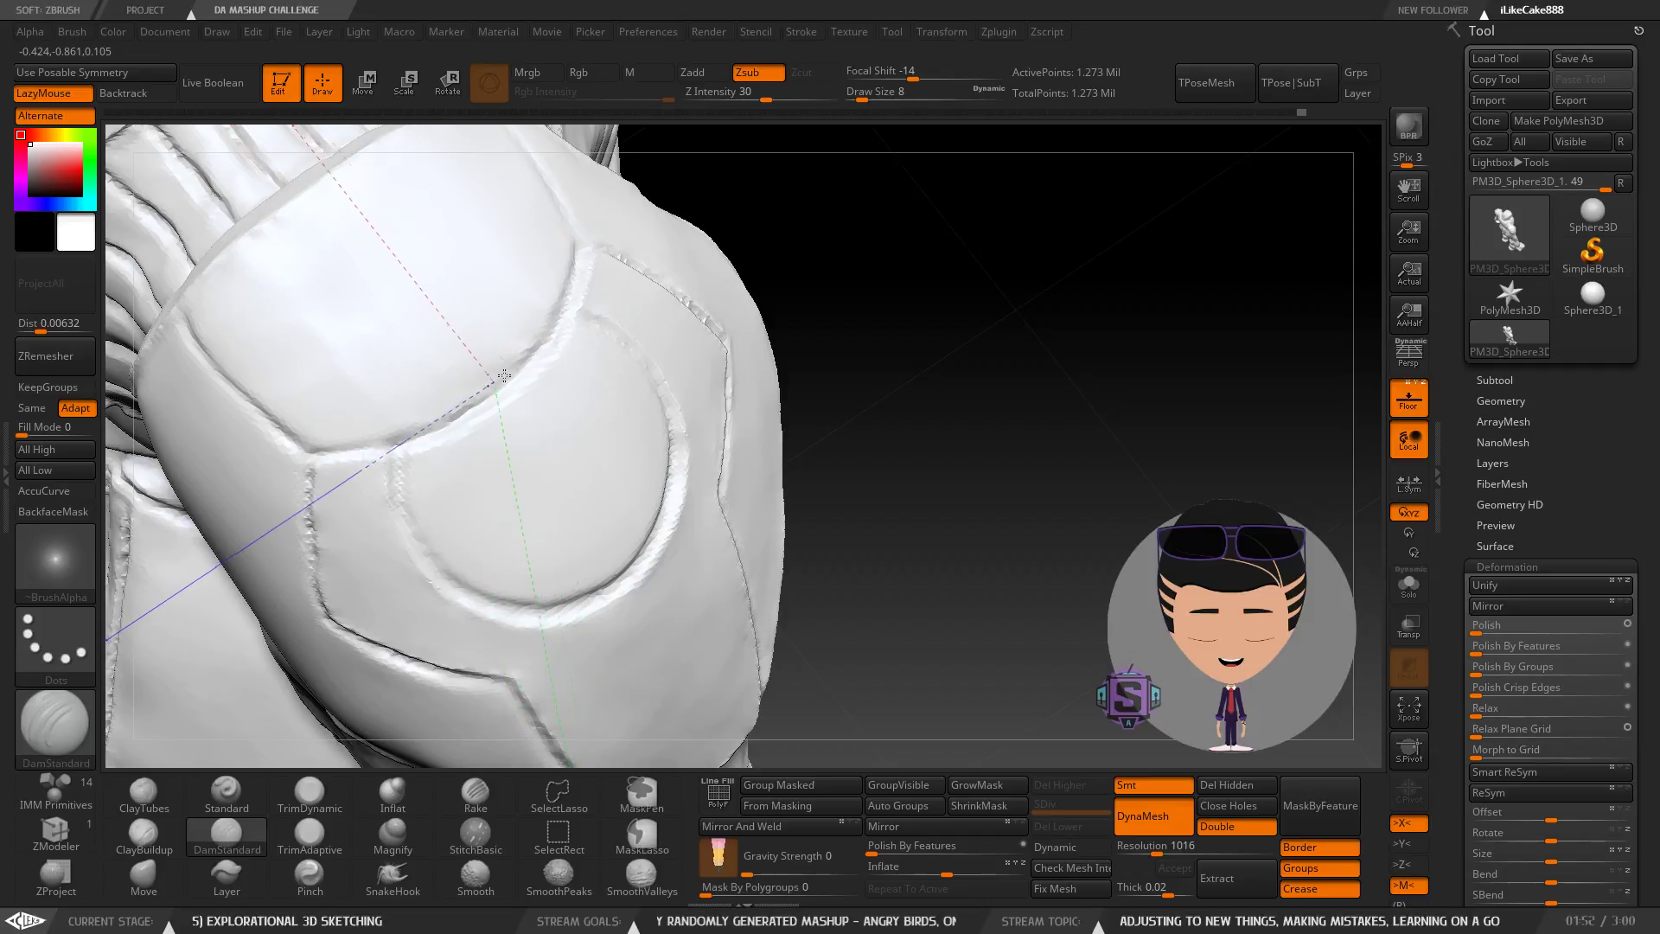
Examine the shoulder armour's shape and seams from the side, back, front and above.
key("ctrl")
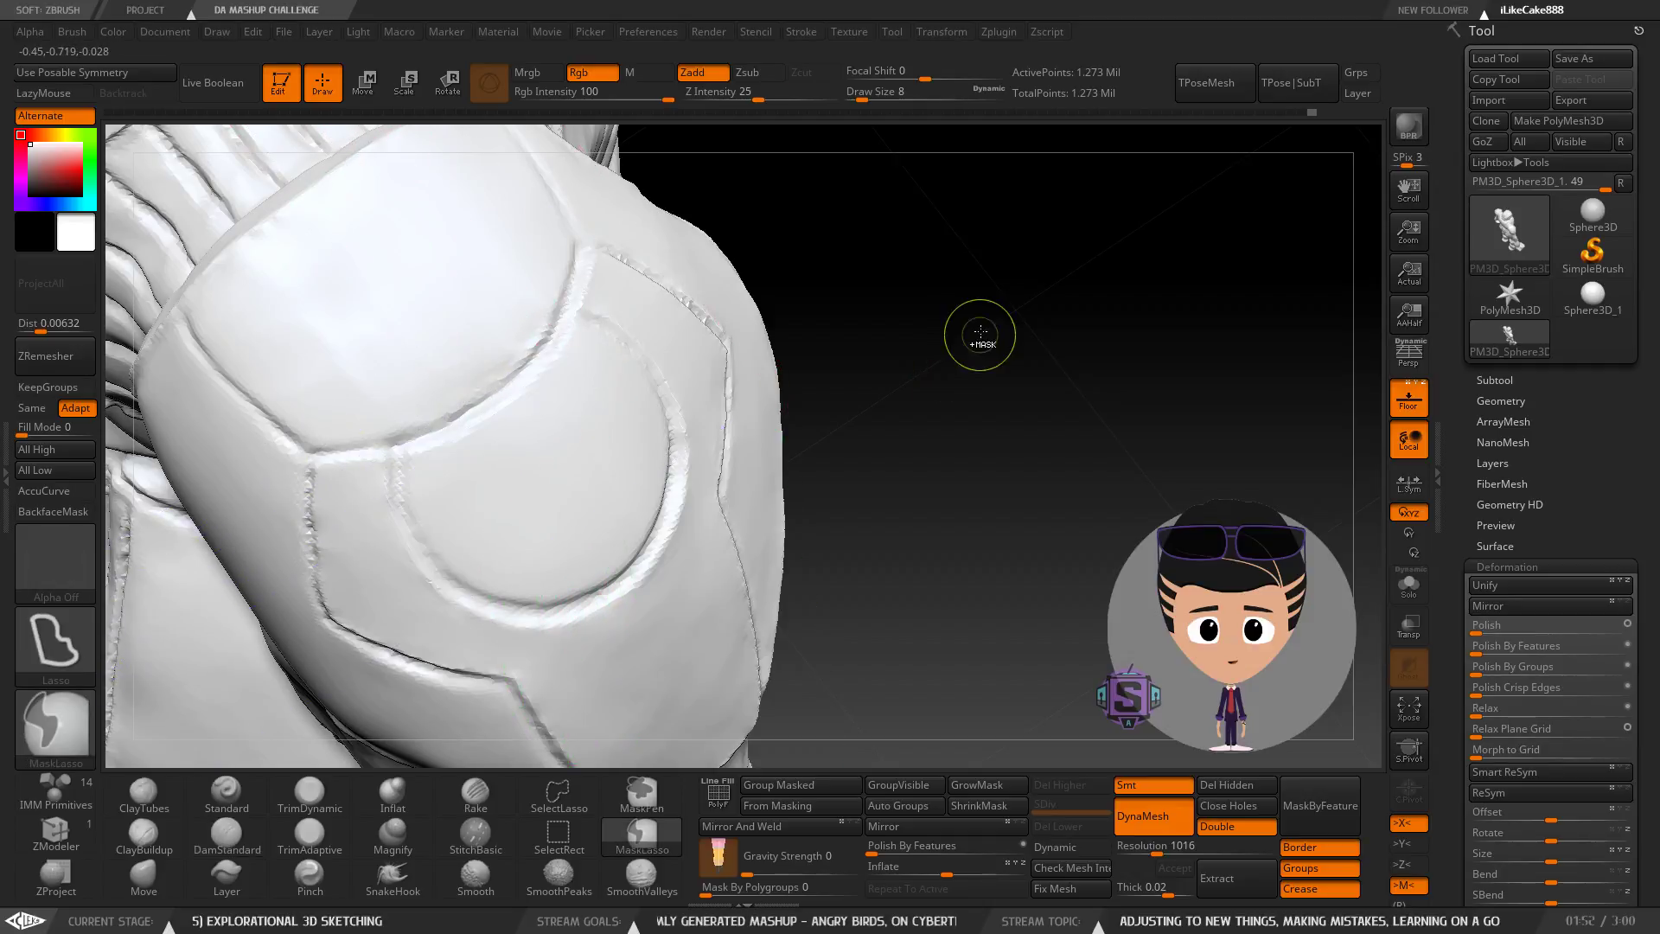
key("shift")
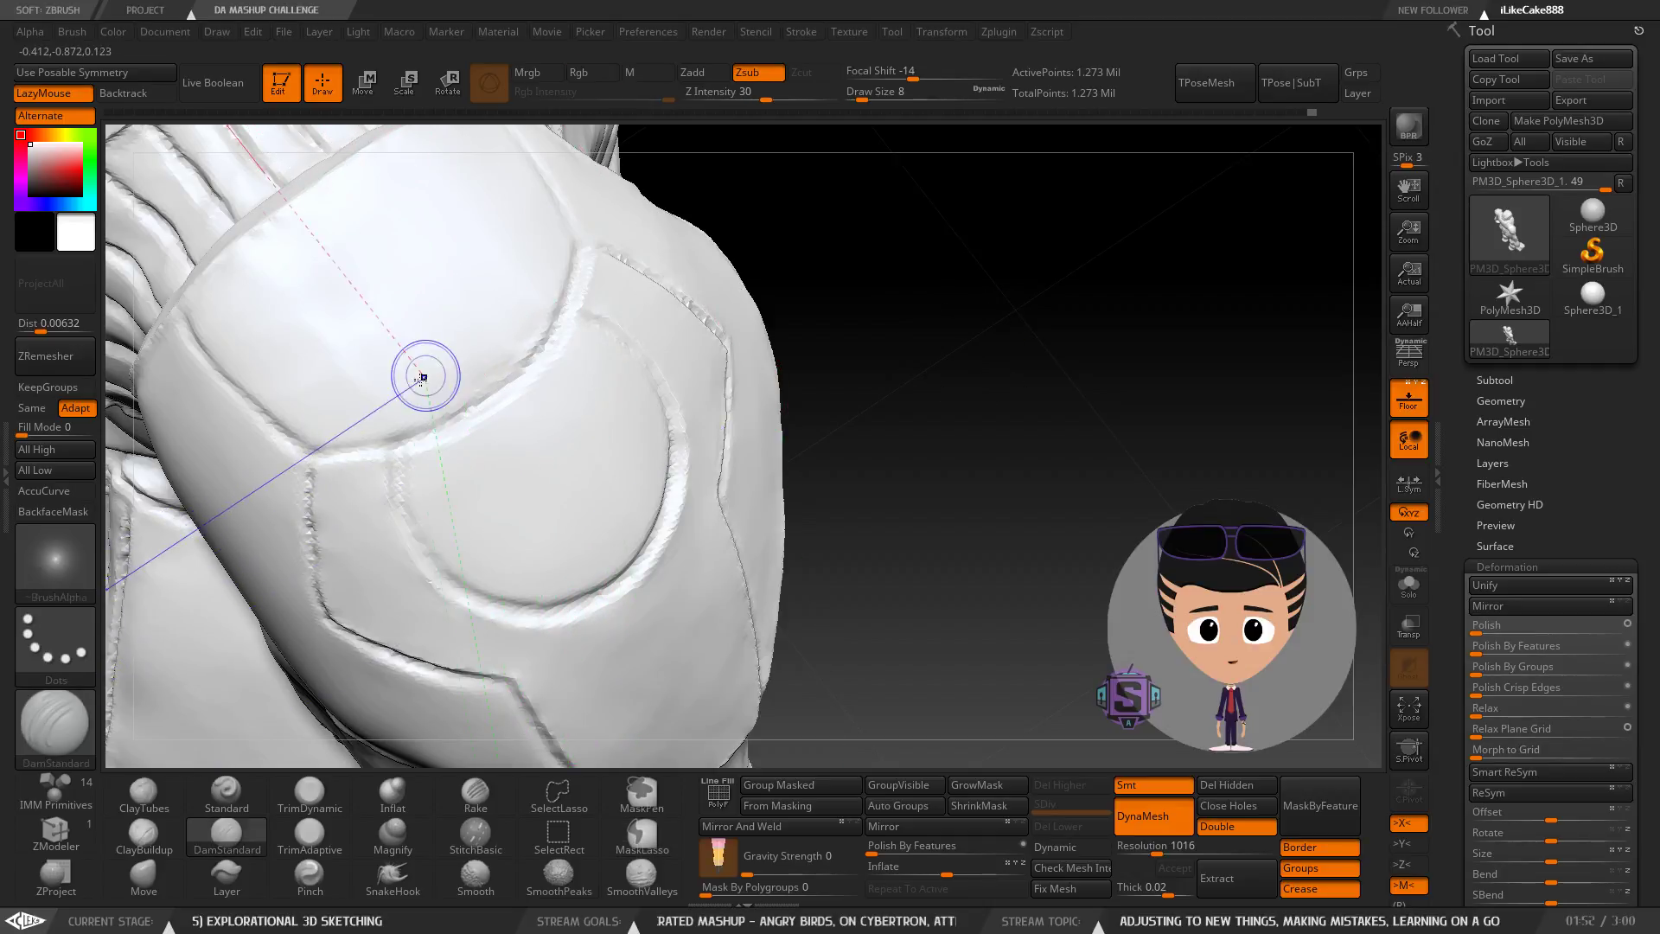
right_click_drag(545, 579, 1057, 557, "ctrl")
right_click_drag(694, 635, 822, 563, "ctrl")
mouse_move(670, 491)
right_mouse_down("alt")
mouse_move(639, 368)
mouse_move(657, 346)
mouse_move(514, 435)
mouse_move(589, 447)
right_mouse_up("alt")
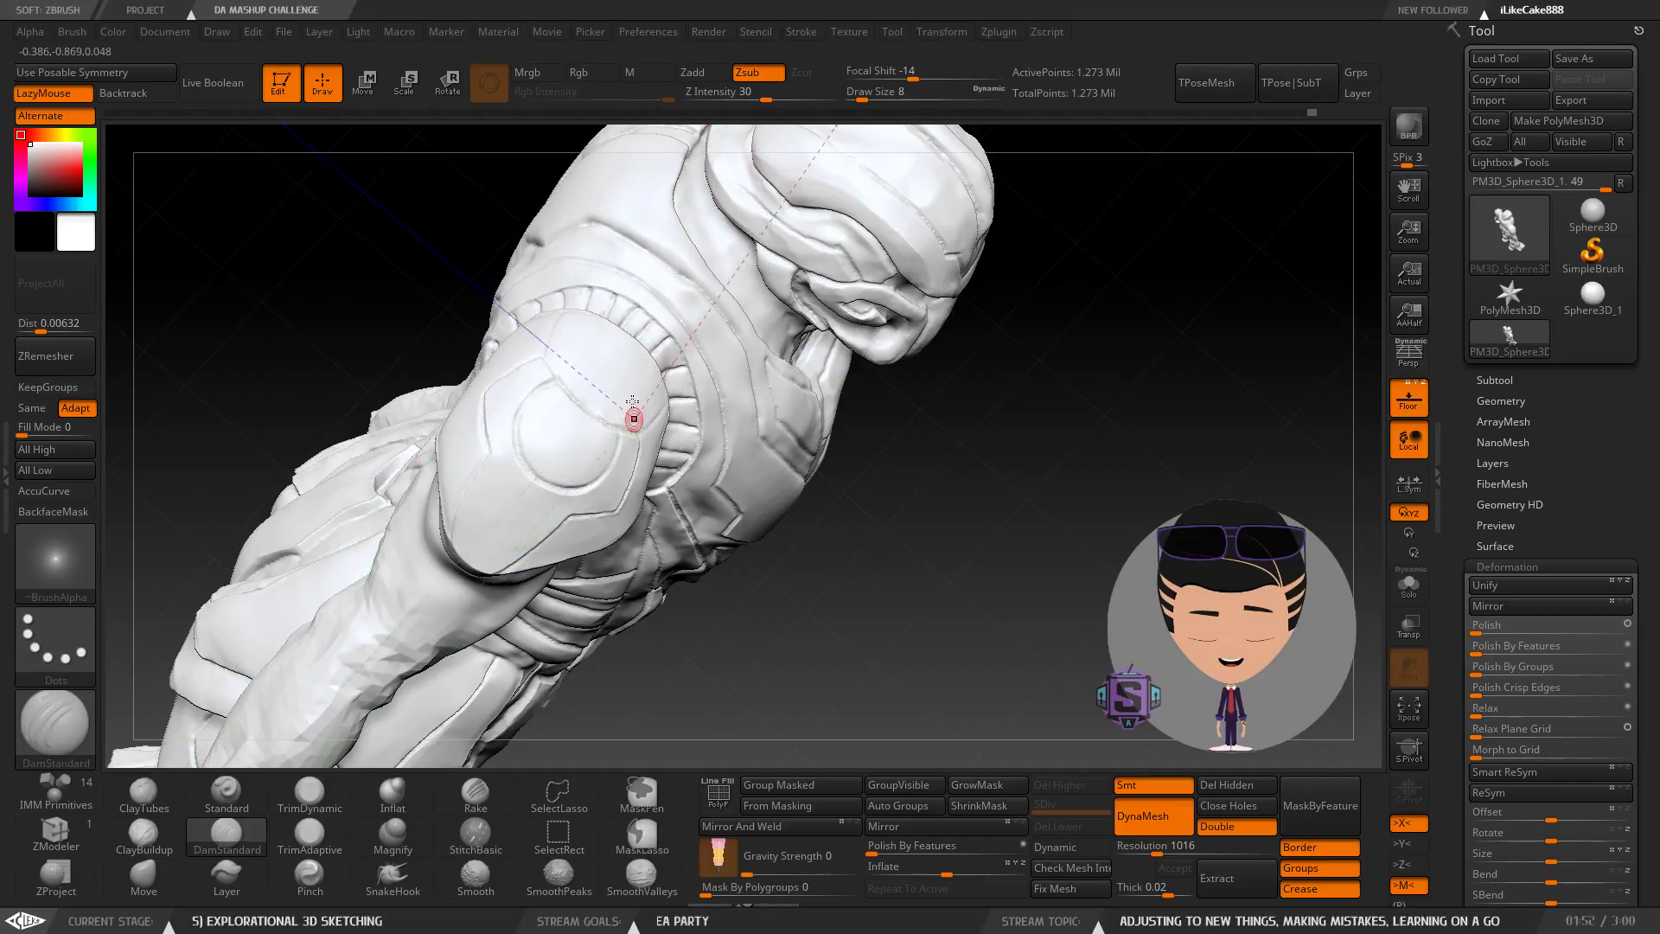
right_click_drag(547, 352, 679, 415)
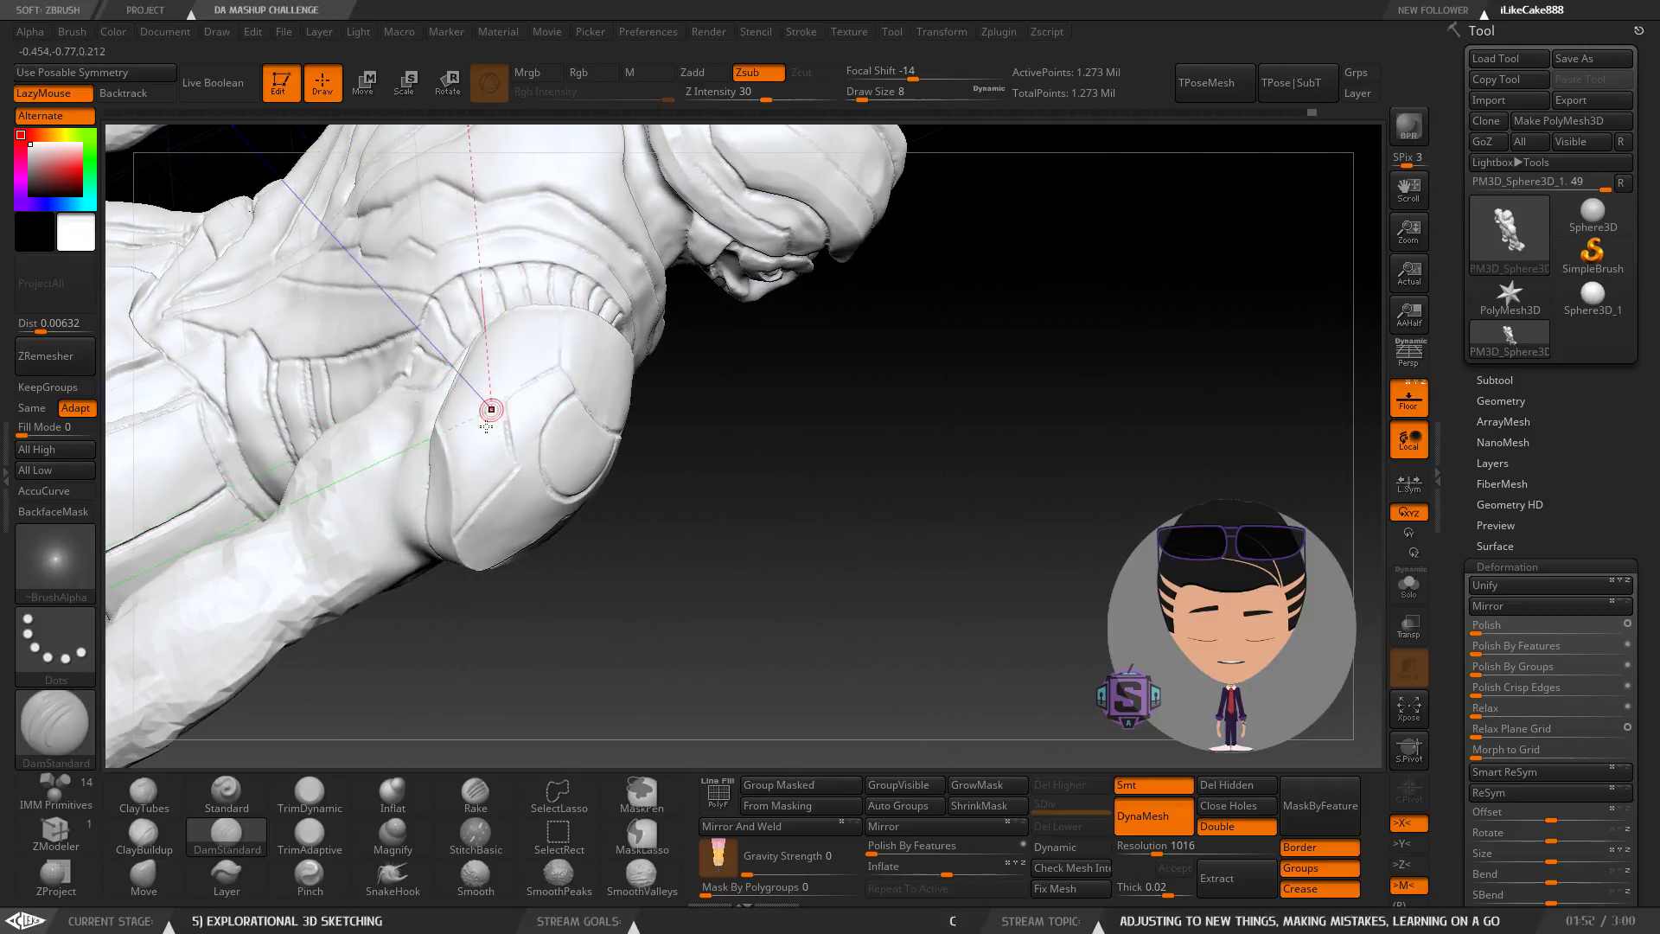
right_click_drag(489, 410, 500, 353)
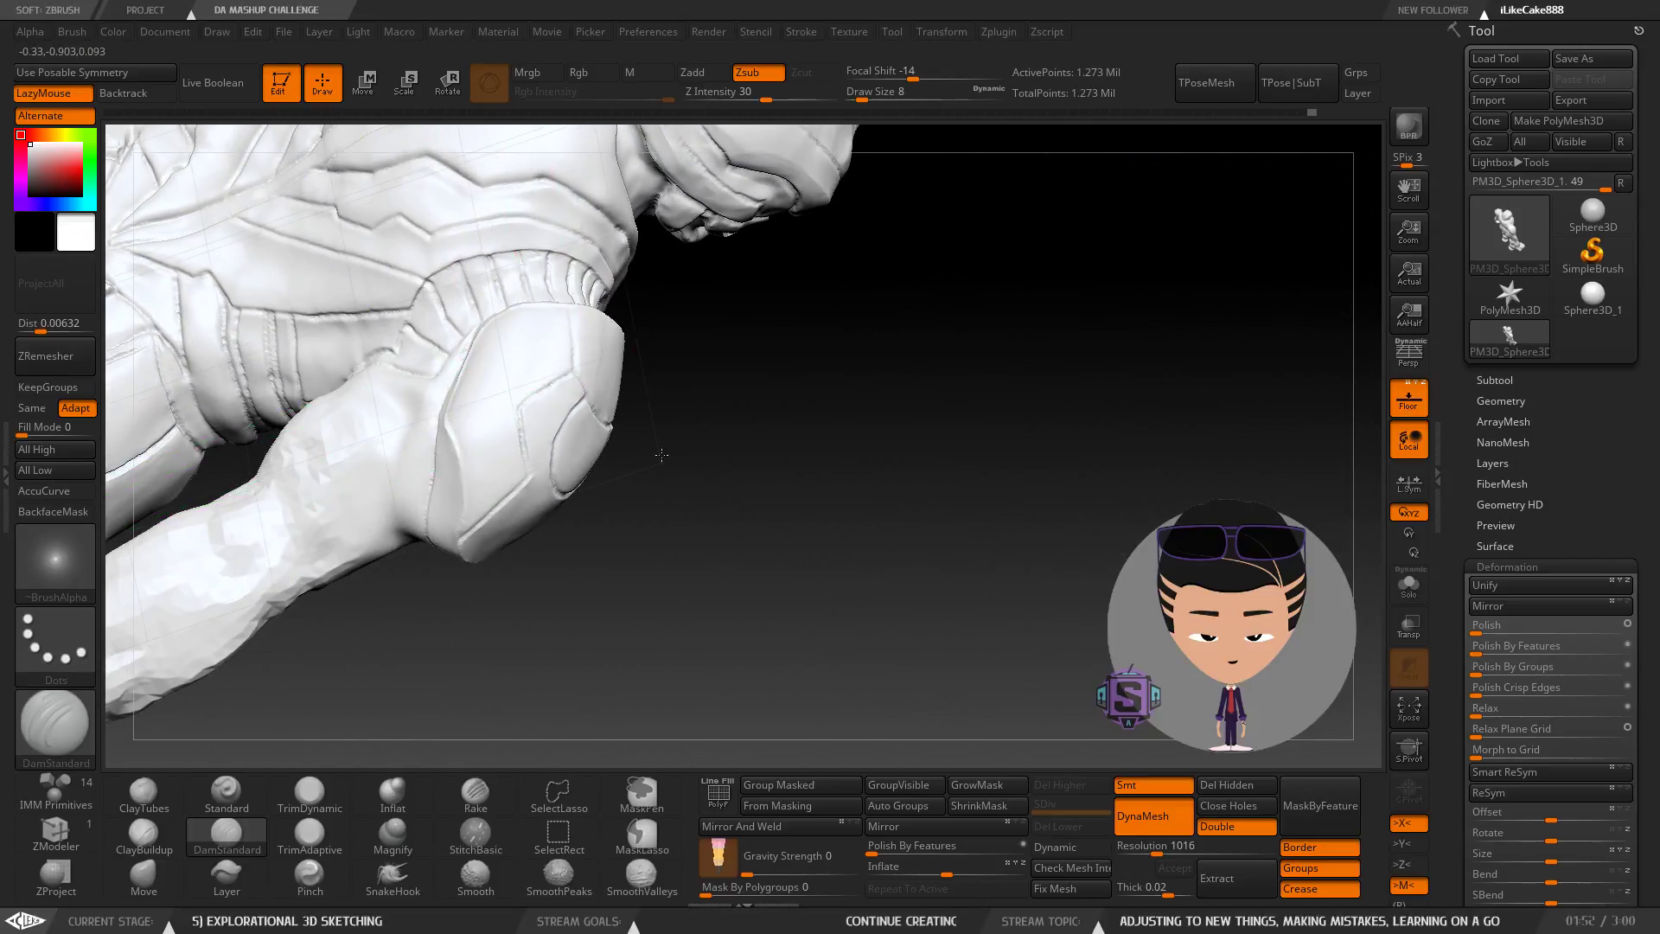
right_click_drag(661, 454, 603, 390)
right_click_drag(567, 492, 783, 465)
right_click_drag(761, 522, 720, 416)
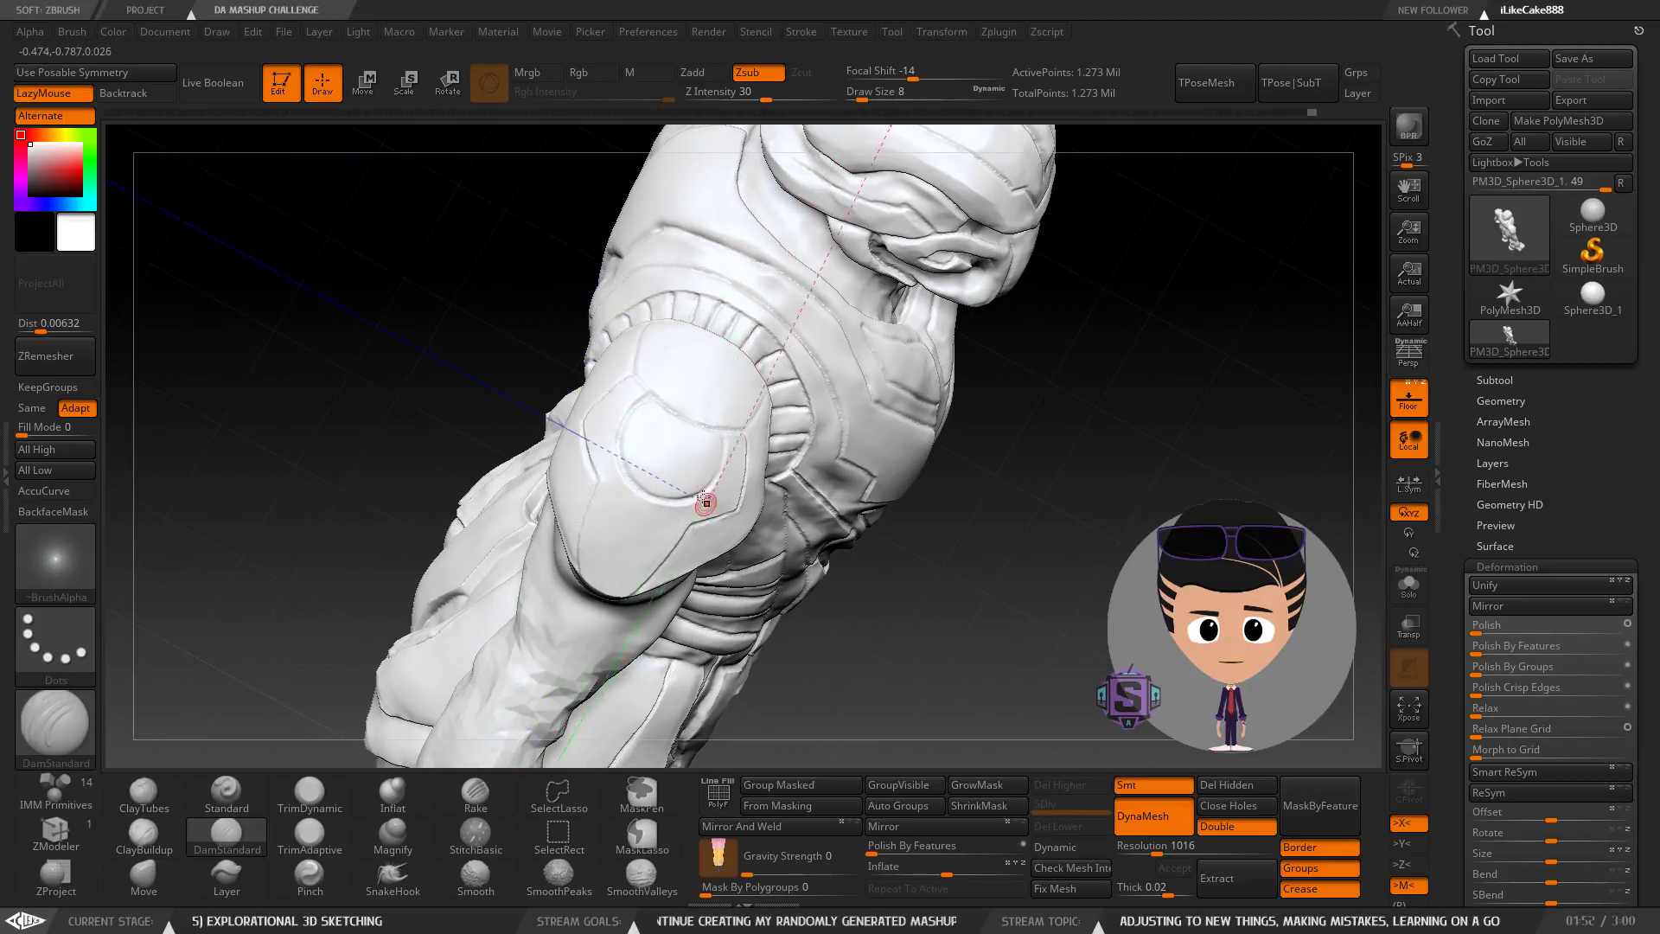
mouse_move(706, 503)
right_mouse_down()
mouse_move(676, 456)
mouse_move(800, 472)
mouse_move(812, 552)
mouse_move(800, 524)
right_mouse_up()
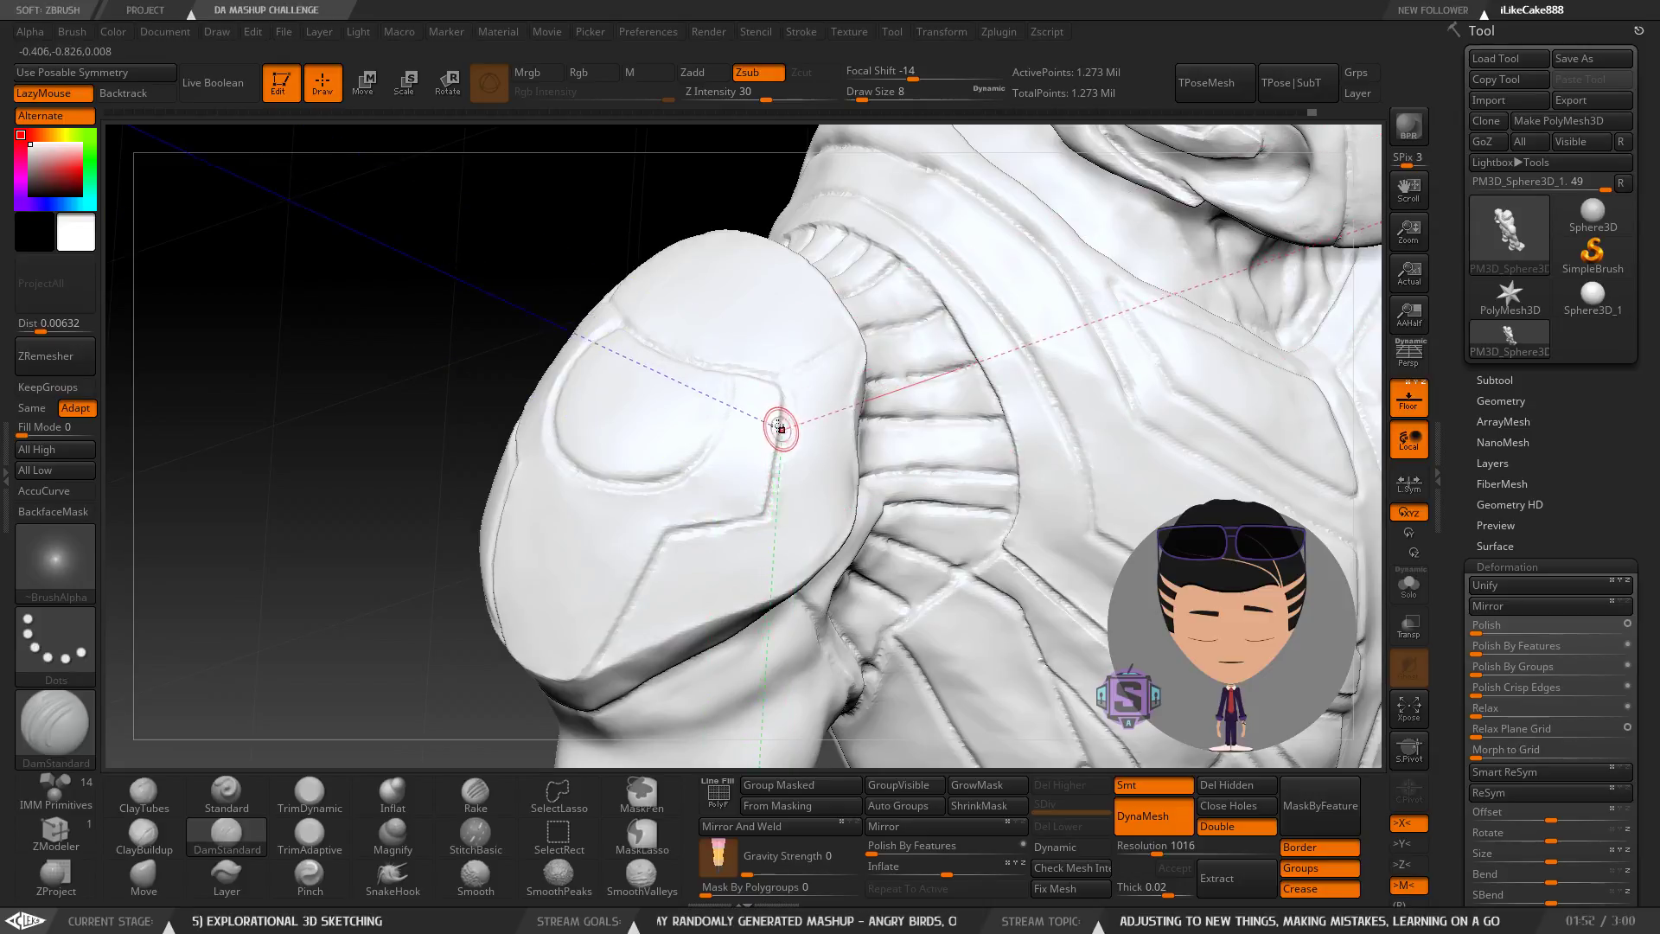
right_click_drag(781, 428, 690, 334, "alt")
mouse_move(658, 400)
right_mouse_down("ctrl")
mouse_move(660, 364)
mouse_move(657, 403)
mouse_move(642, 357)
mouse_move(637, 407)
mouse_move(749, 452)
mouse_move(709, 464)
right_mouse_up("ctrl")
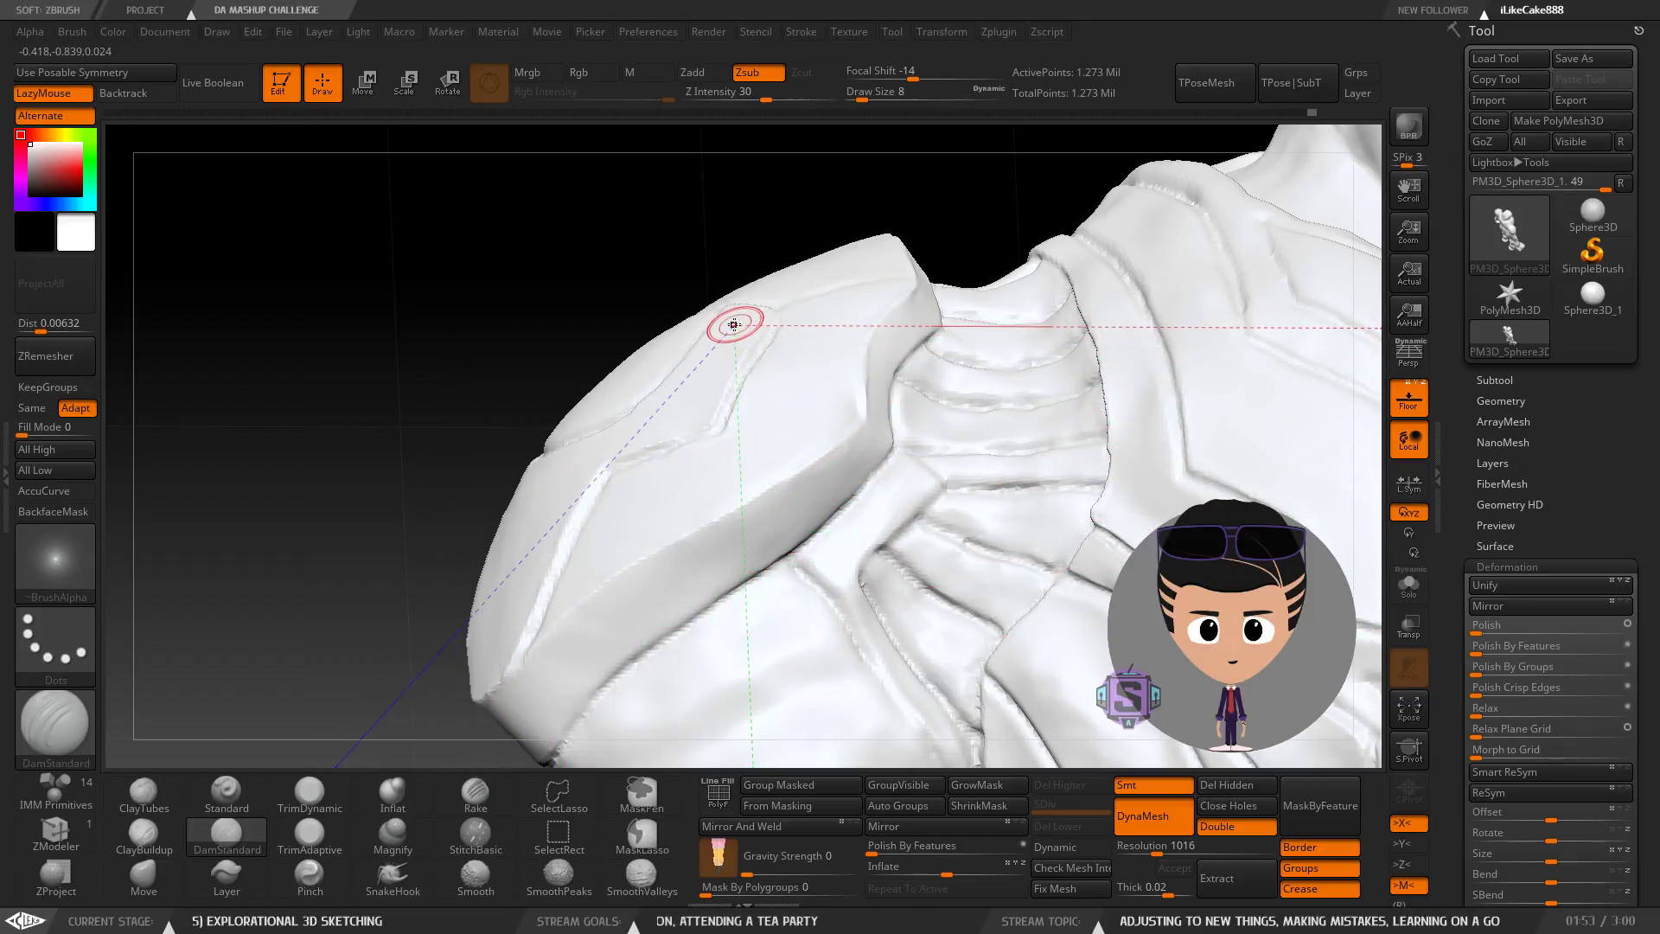
right_click_drag(736, 352, 740, 340)
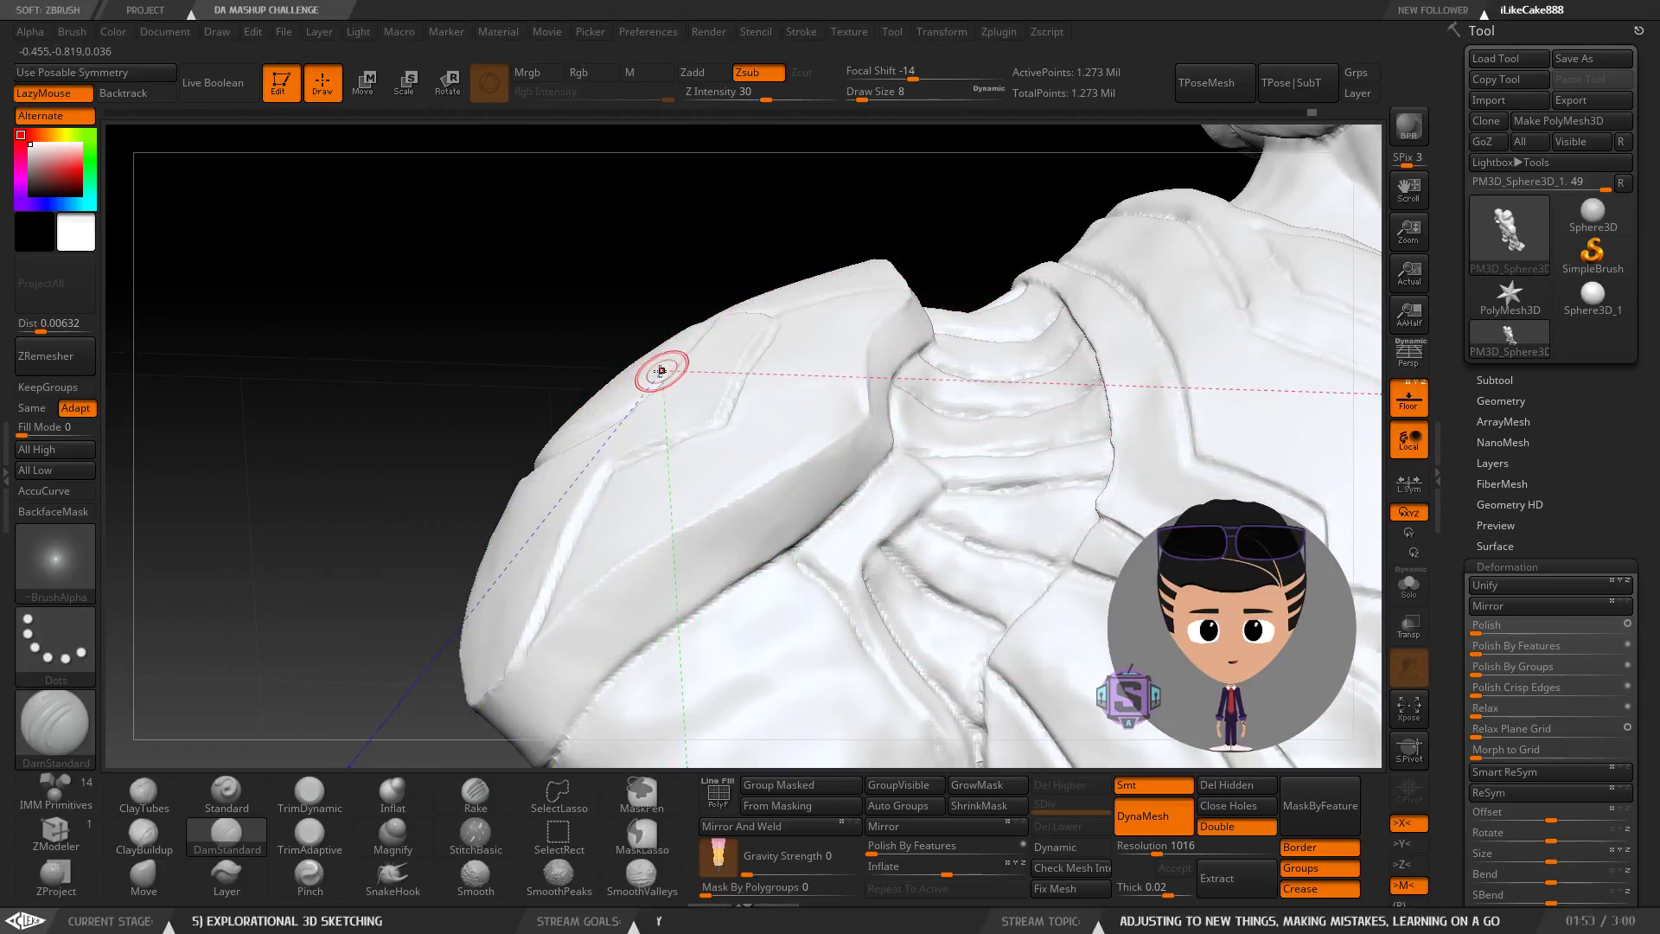
Examine the shoulder armour's panels and seams from the back, front and side against the head and torso.
mouse_move(660, 371)
right_mouse_down()
mouse_move(801, 446)
mouse_move(726, 452)
right_mouse_up()
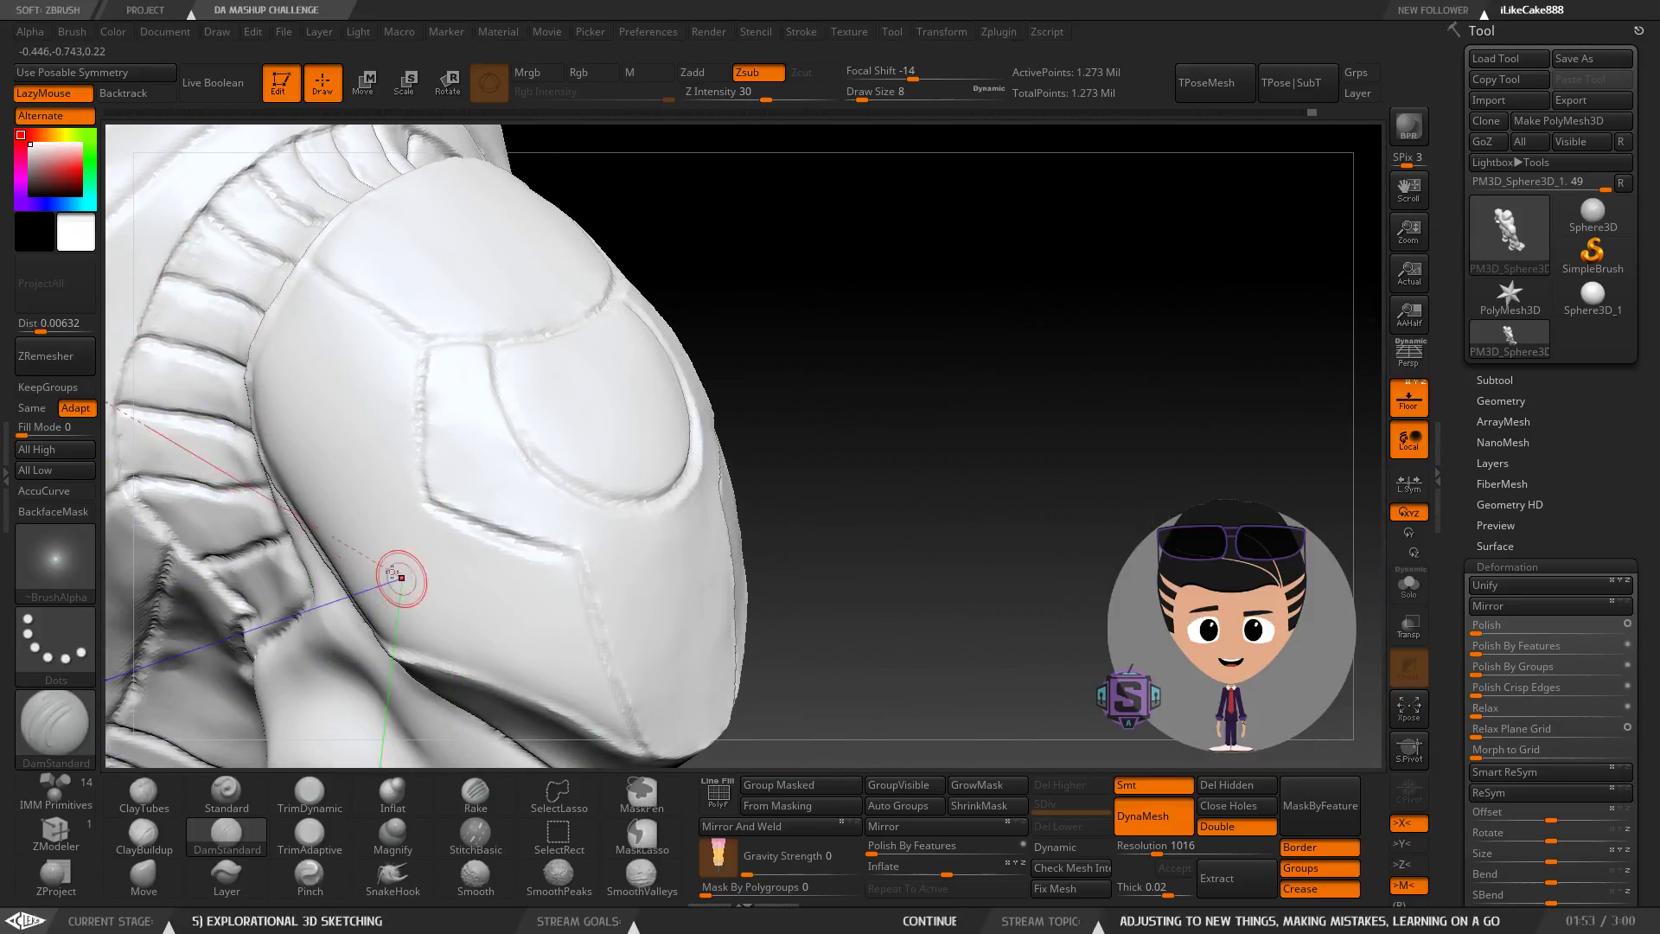
right_click_drag(329, 389, 360, 418)
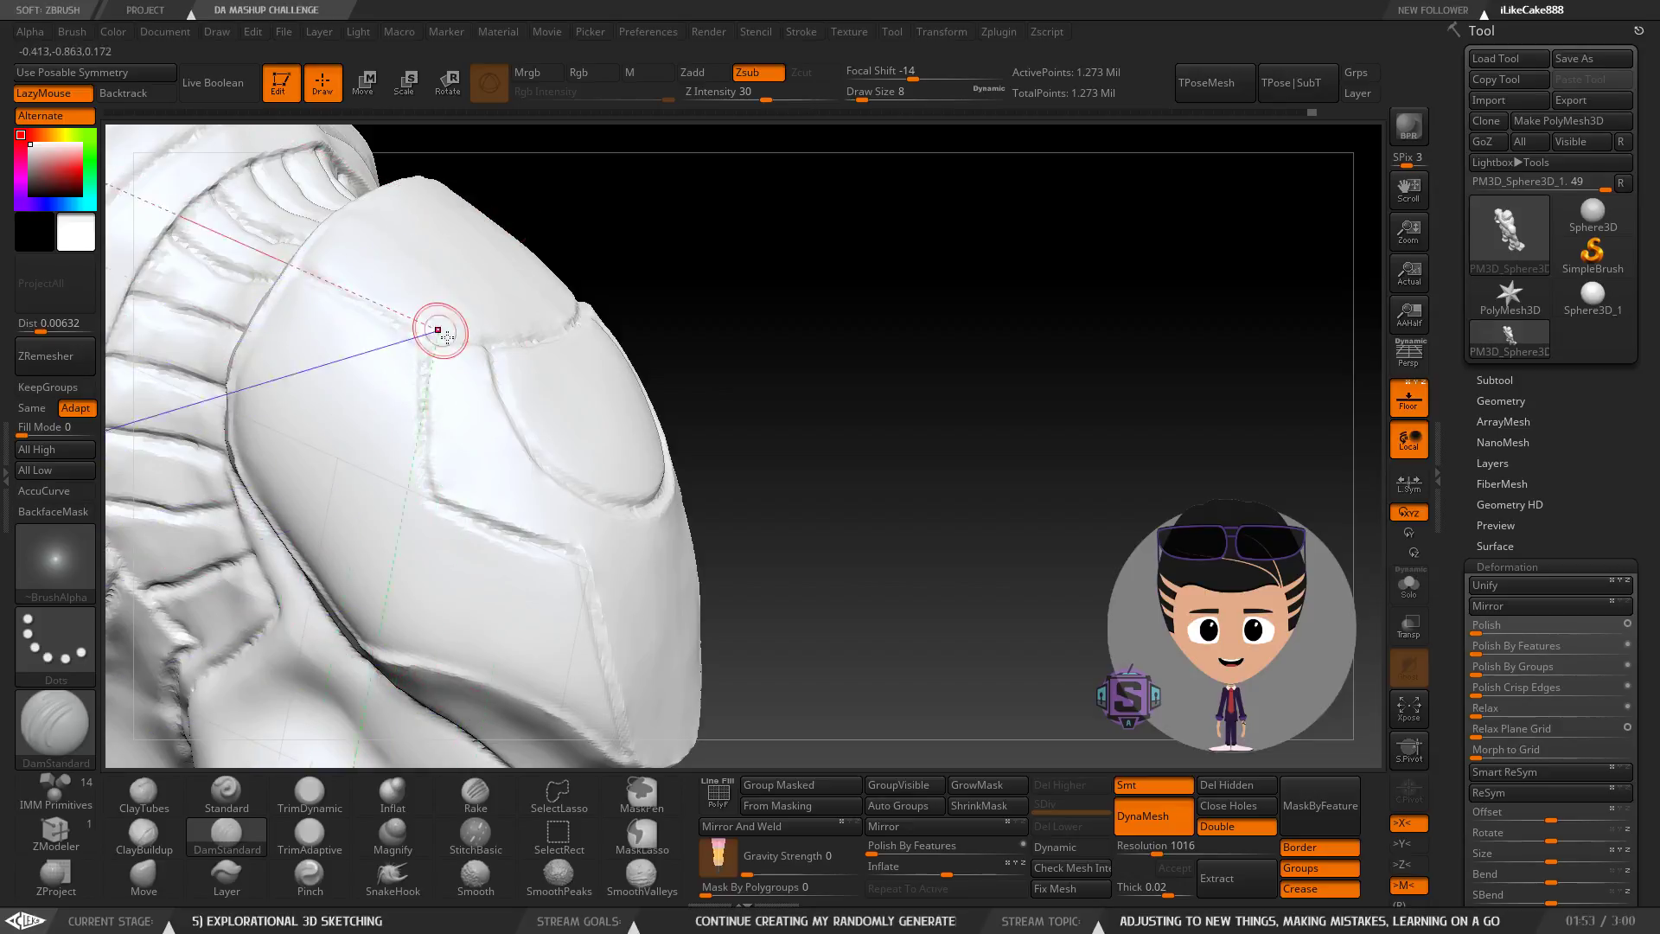
mouse_move(437, 329)
right_mouse_down("ctrl")
mouse_move(604, 401)
mouse_move(706, 515)
mouse_move(653, 543)
mouse_move(746, 554)
mouse_move(718, 423)
mouse_move(752, 415)
mouse_move(702, 446)
right_mouse_up("ctrl")
right_click_drag(600, 485, 569, 304, "ctrl")
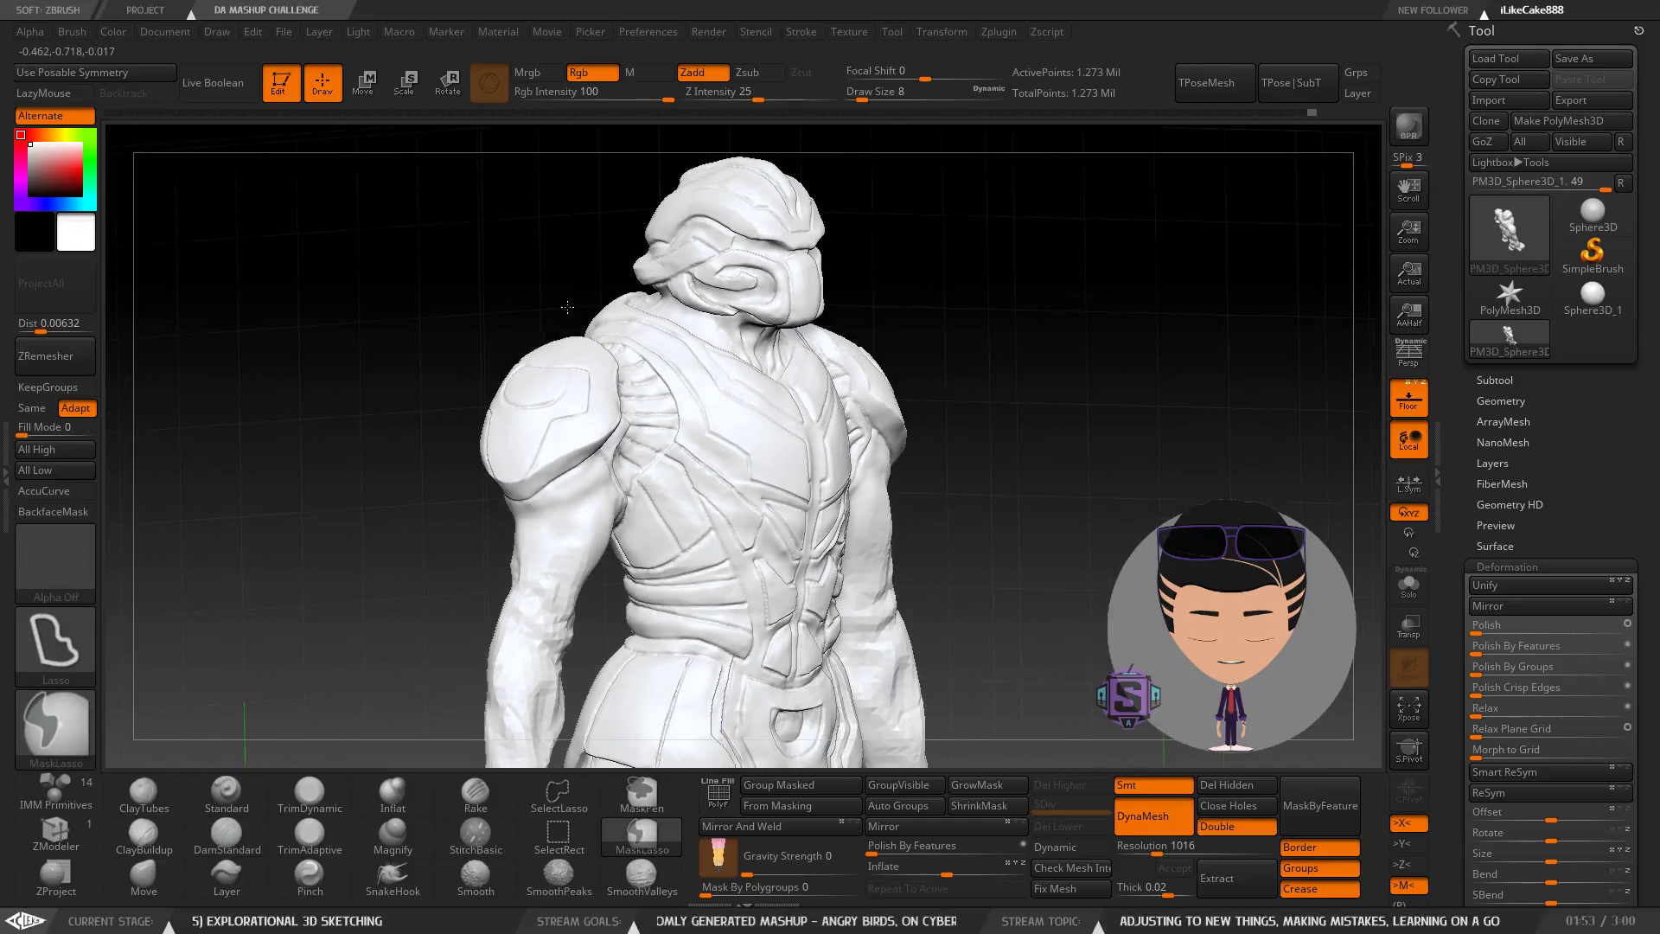
right_click_drag(544, 415, 557, 518, "ctrl")
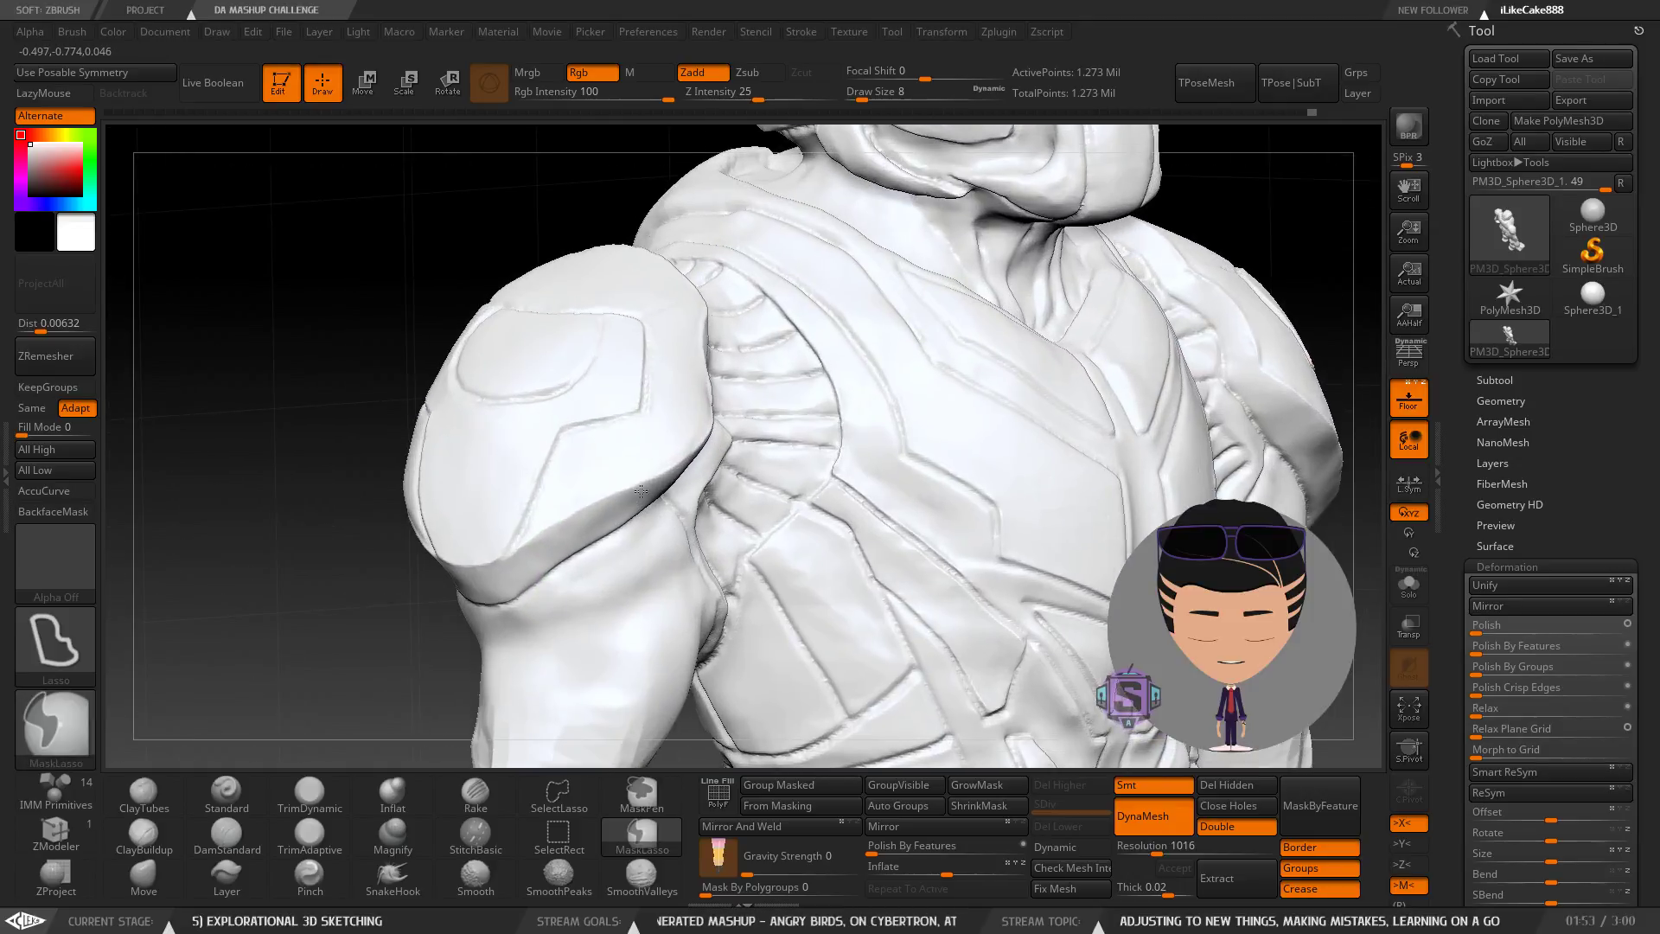
right_click_drag(568, 395, 395, 378)
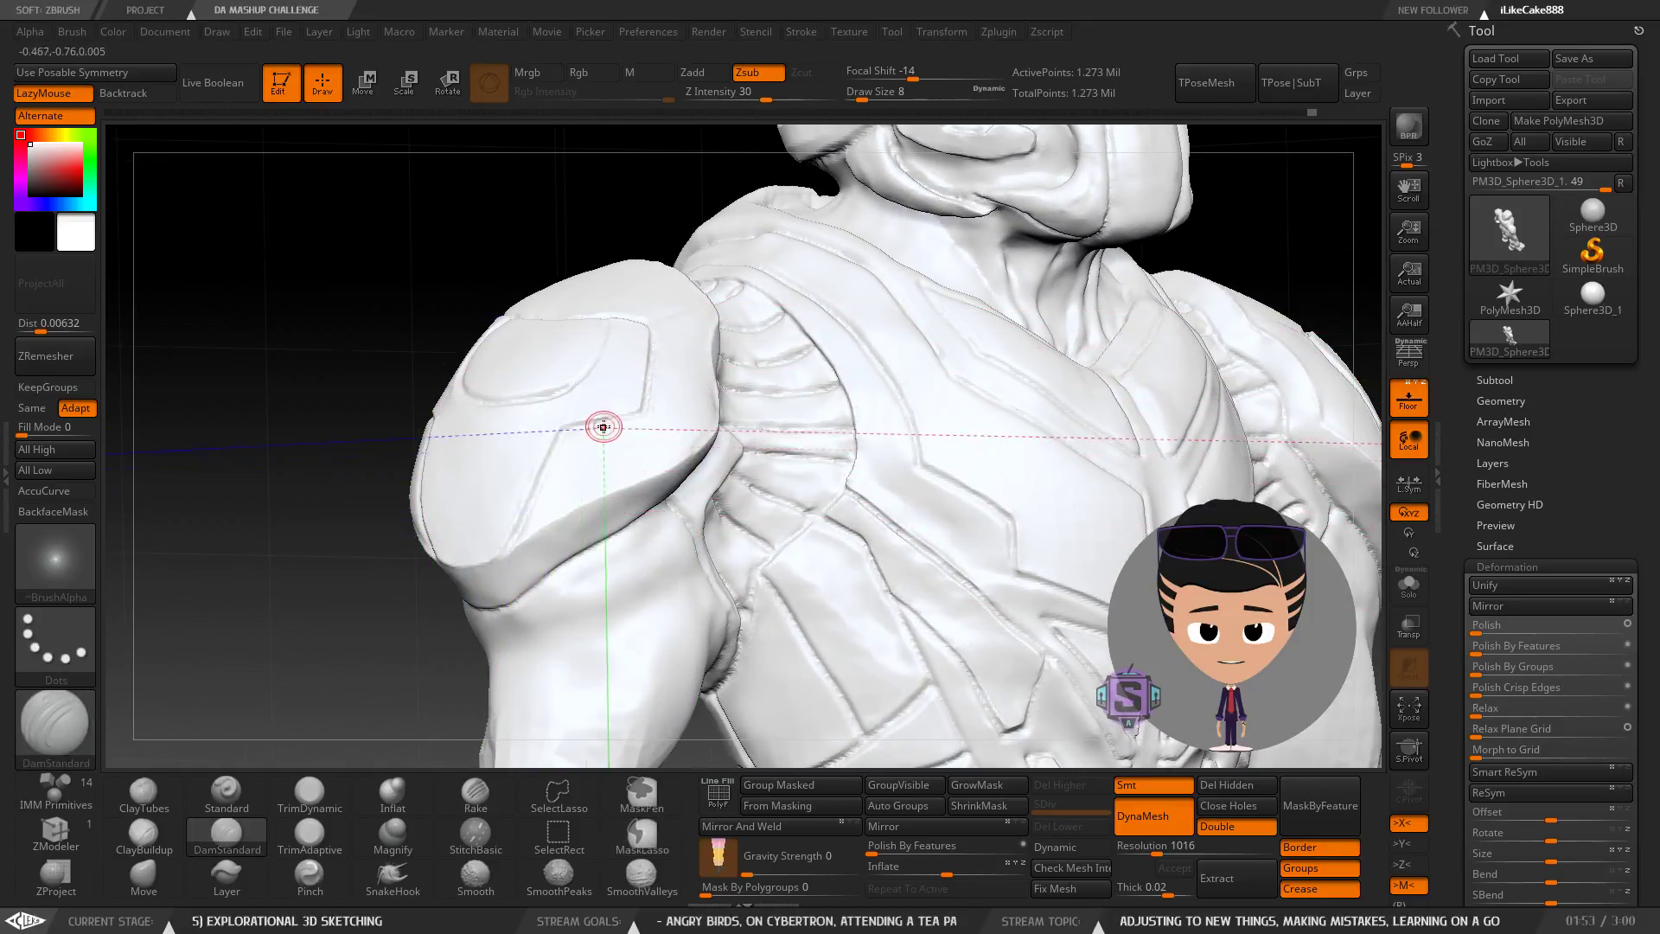
mouse_move(569, 417)
right_mouse_down("ctrl")
mouse_move(624, 534)
mouse_move(616, 444)
mouse_move(493, 438)
mouse_move(558, 365)
right_mouse_up("ctrl")
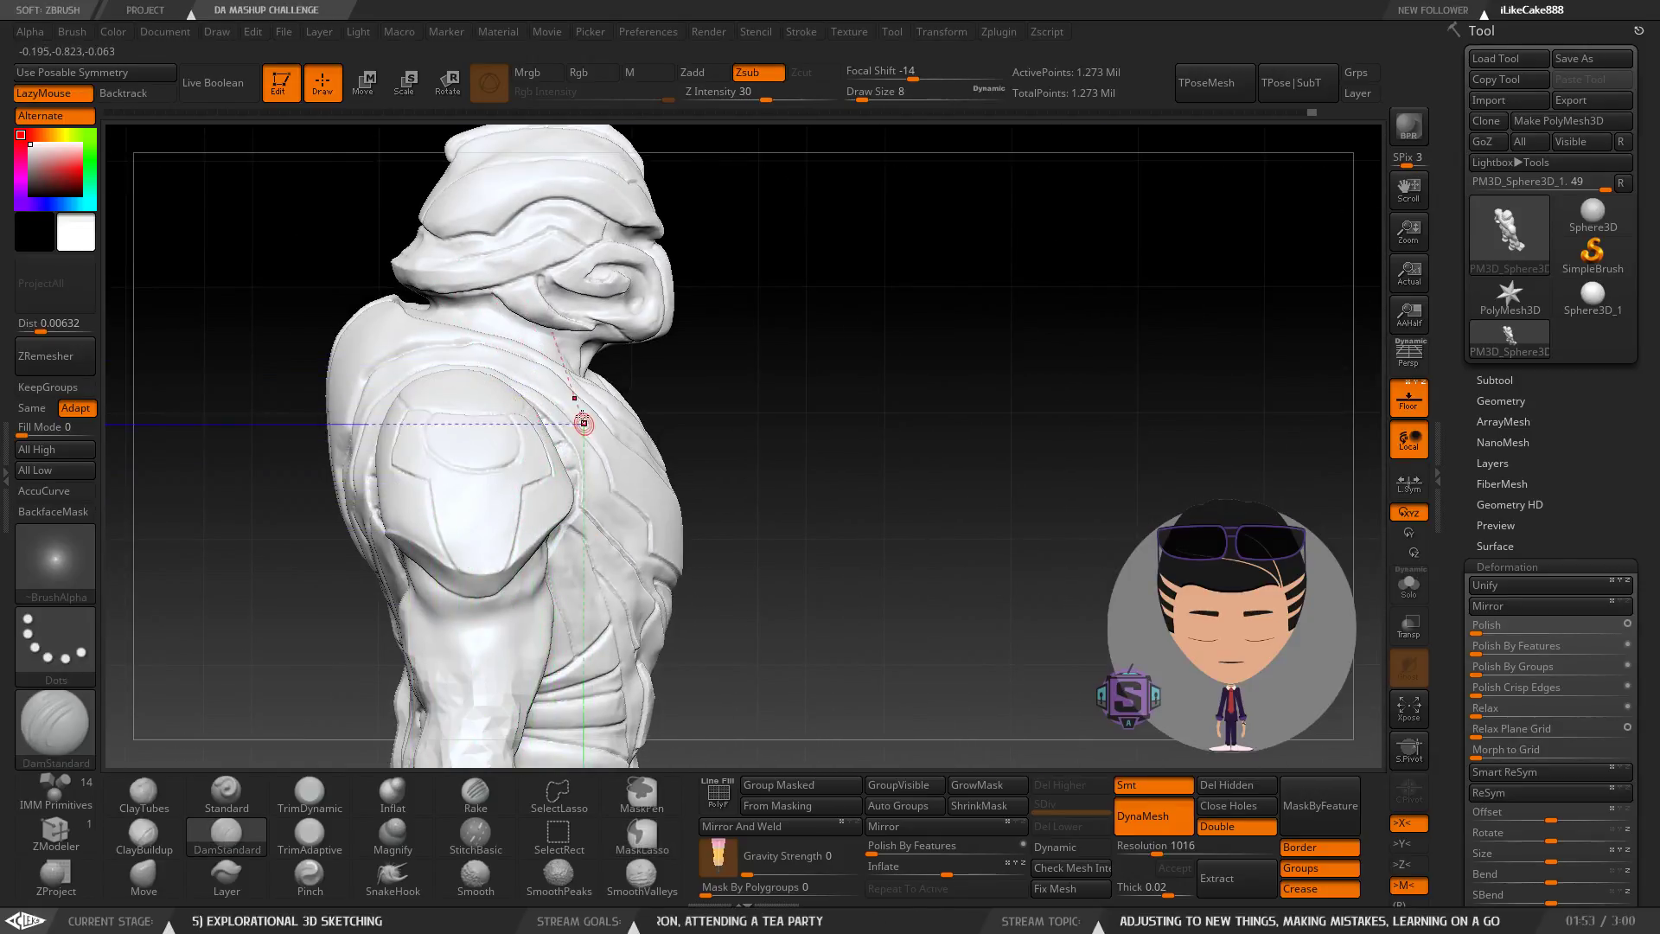
mouse_move(482, 532)
right_mouse_down("ctrl")
mouse_move(452, 507)
mouse_move(636, 532)
mouse_move(670, 575)
right_mouse_up("ctrl")
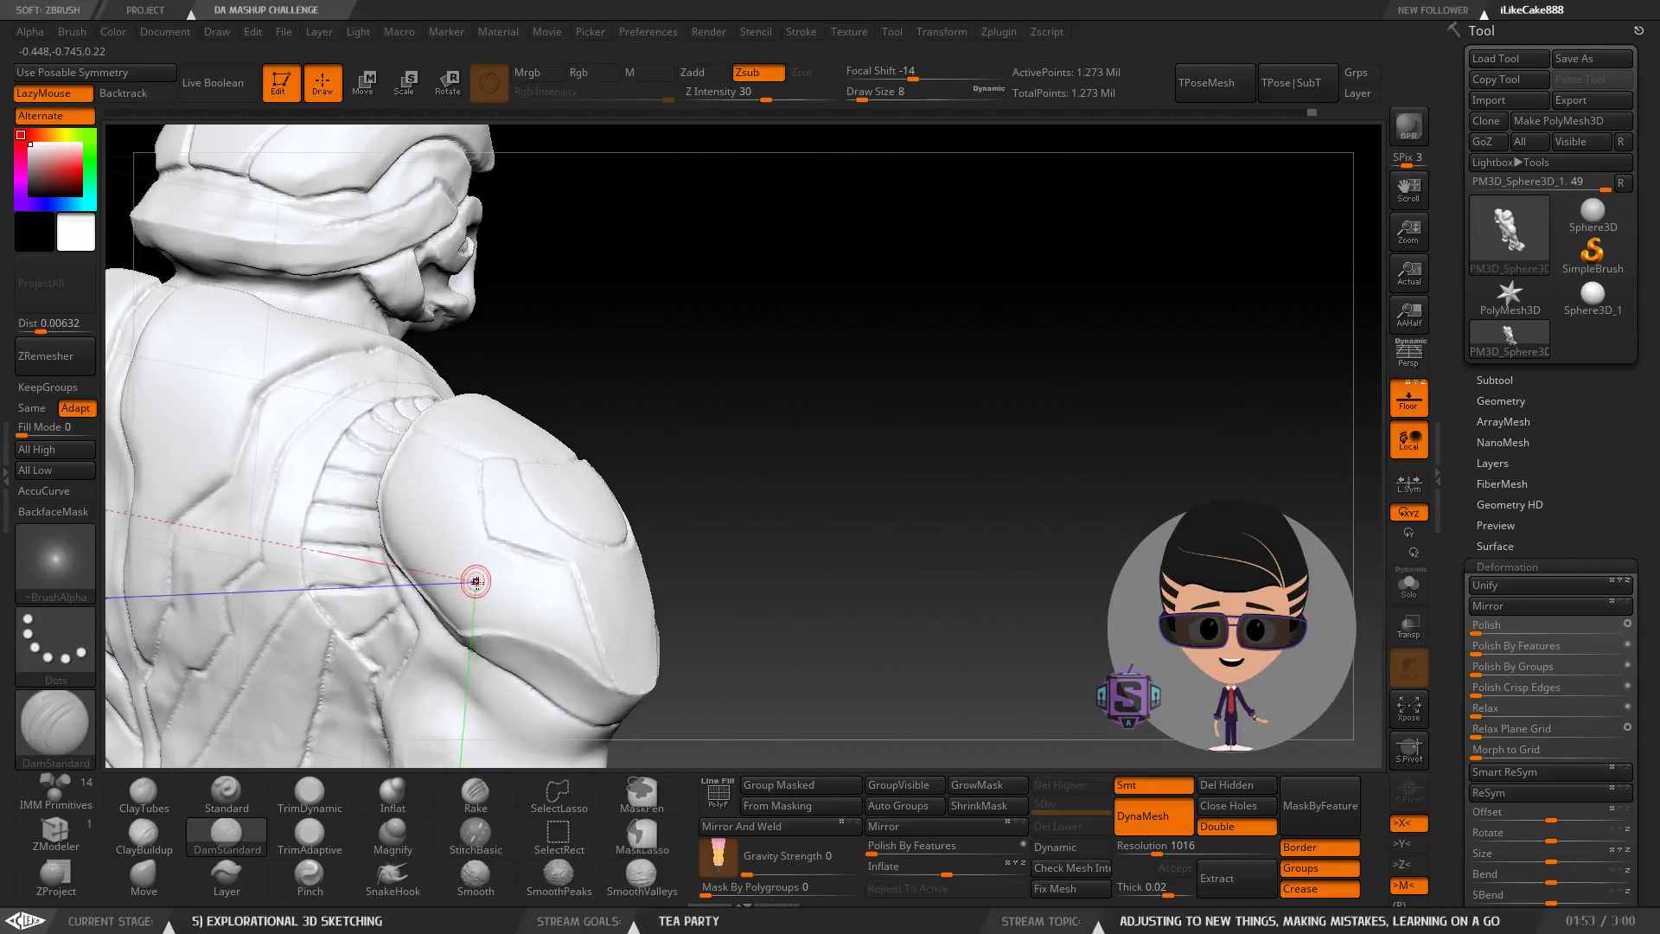
Compare the shoulder armour with the torso and leg armour, viewing it from the back, side and above.
right_click_drag(475, 579, 536, 496)
right_click_drag(536, 413, 626, 436)
right_click_drag(704, 532, 641, 415)
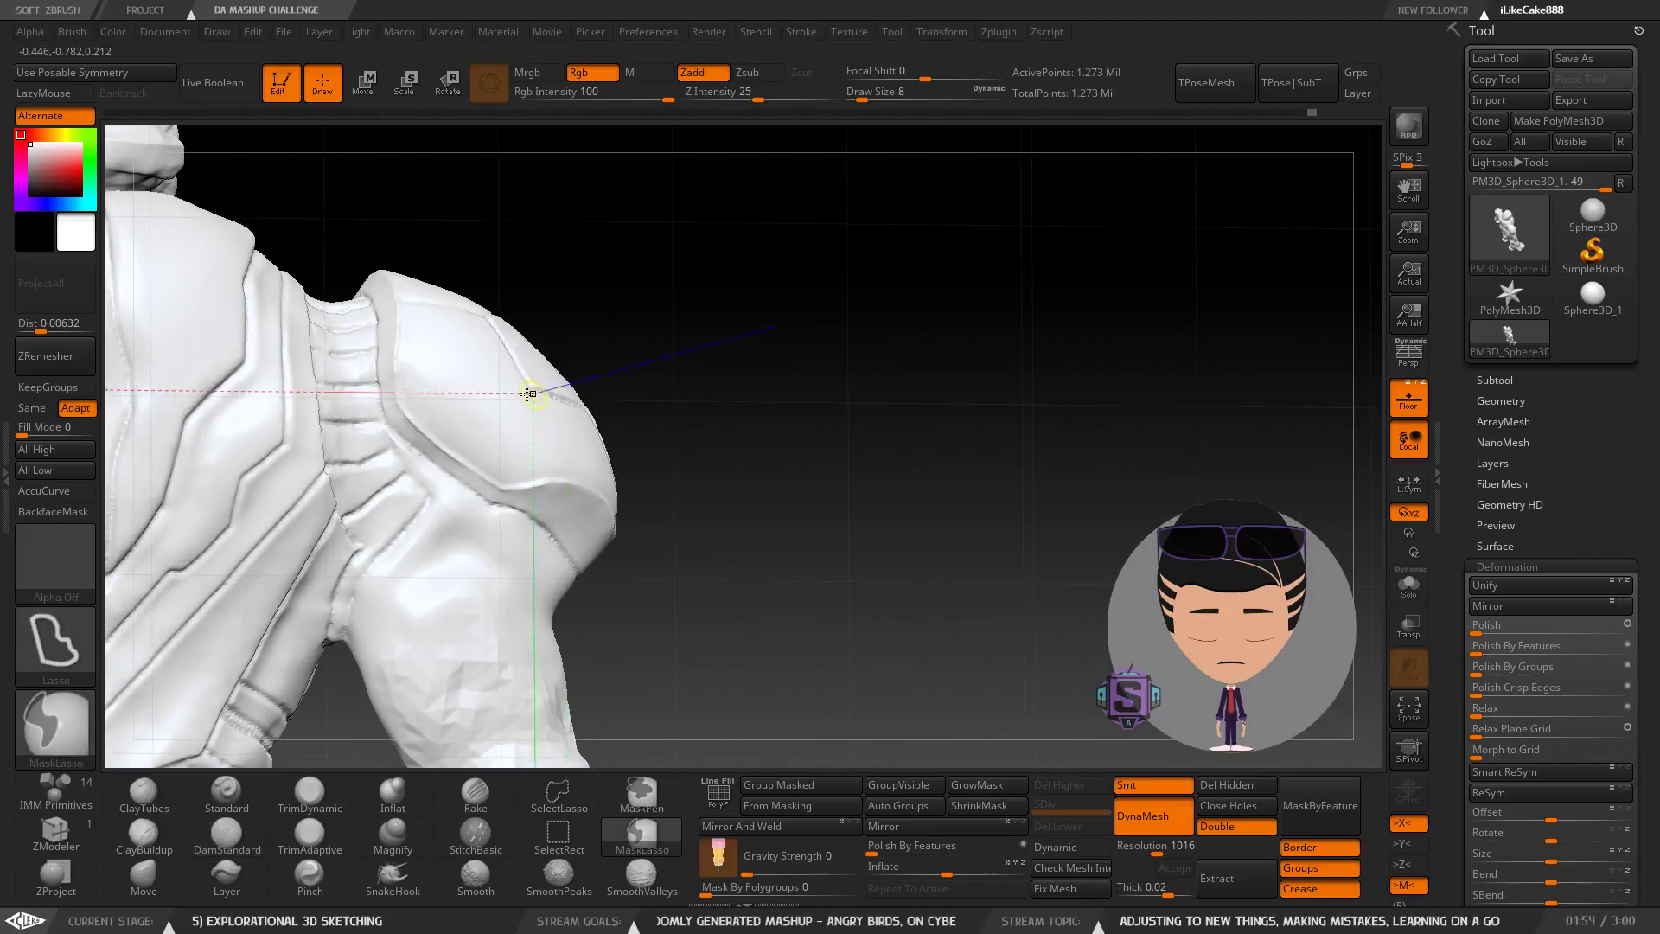
mouse_move(534, 393)
right_mouse_down("ctrl")
mouse_move(619, 452)
mouse_move(574, 452)
mouse_move(537, 353)
right_mouse_up("ctrl")
left_click_drag(609, 506, 621, 505)
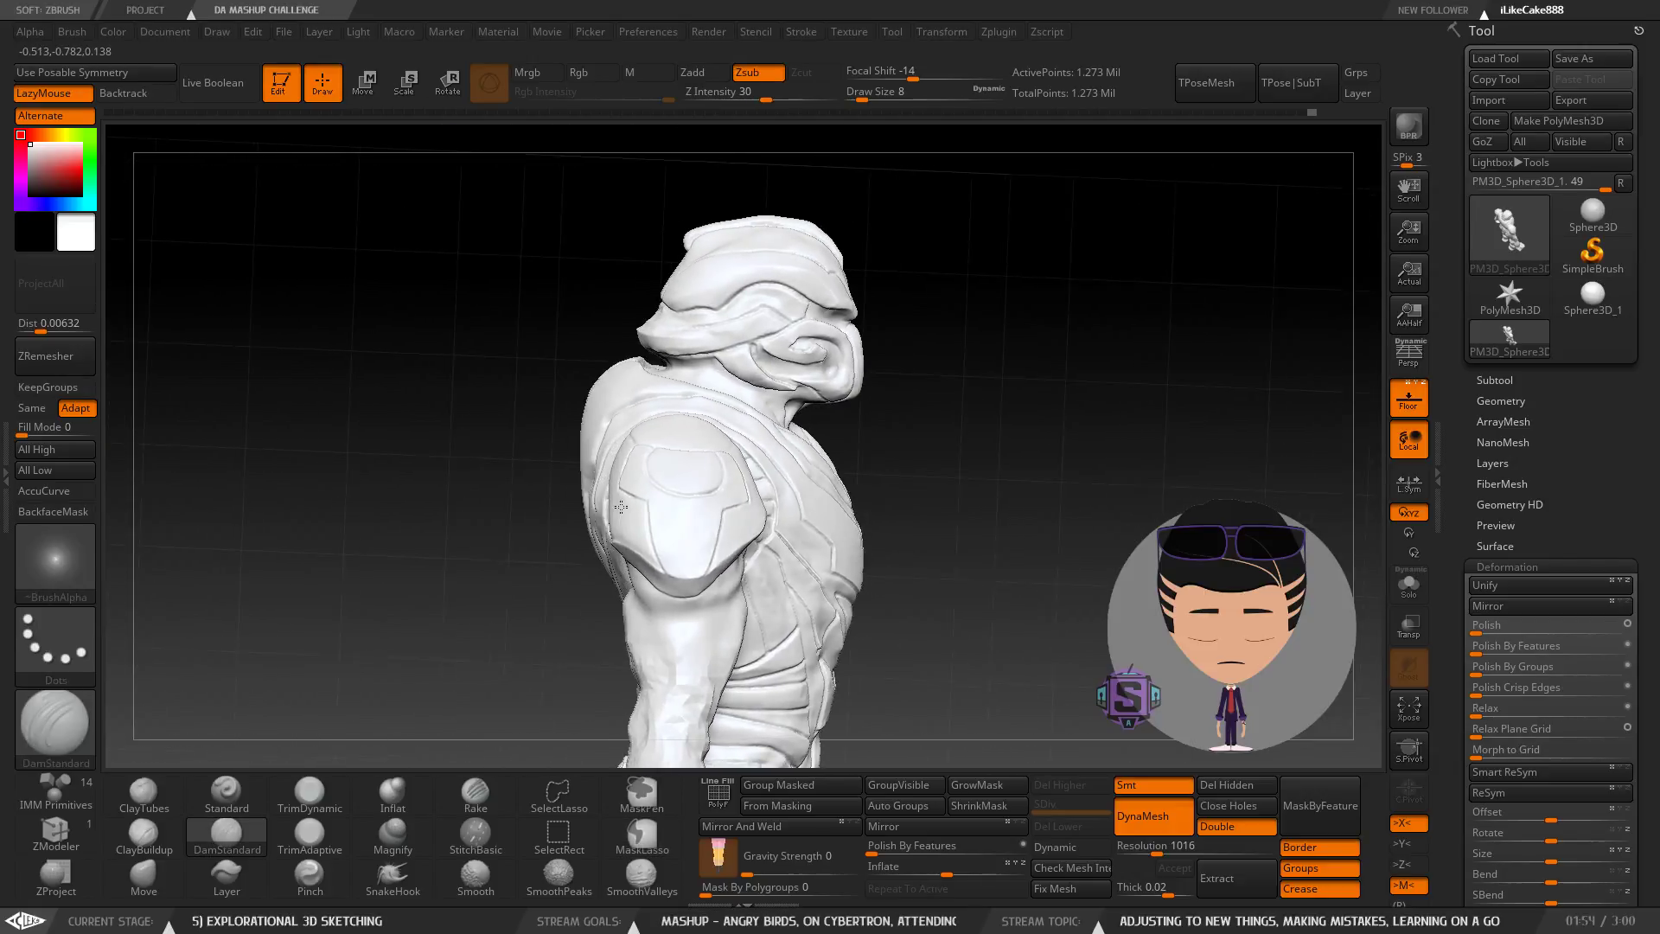
right_click_drag(592, 397, 544, 517, "ctrl")
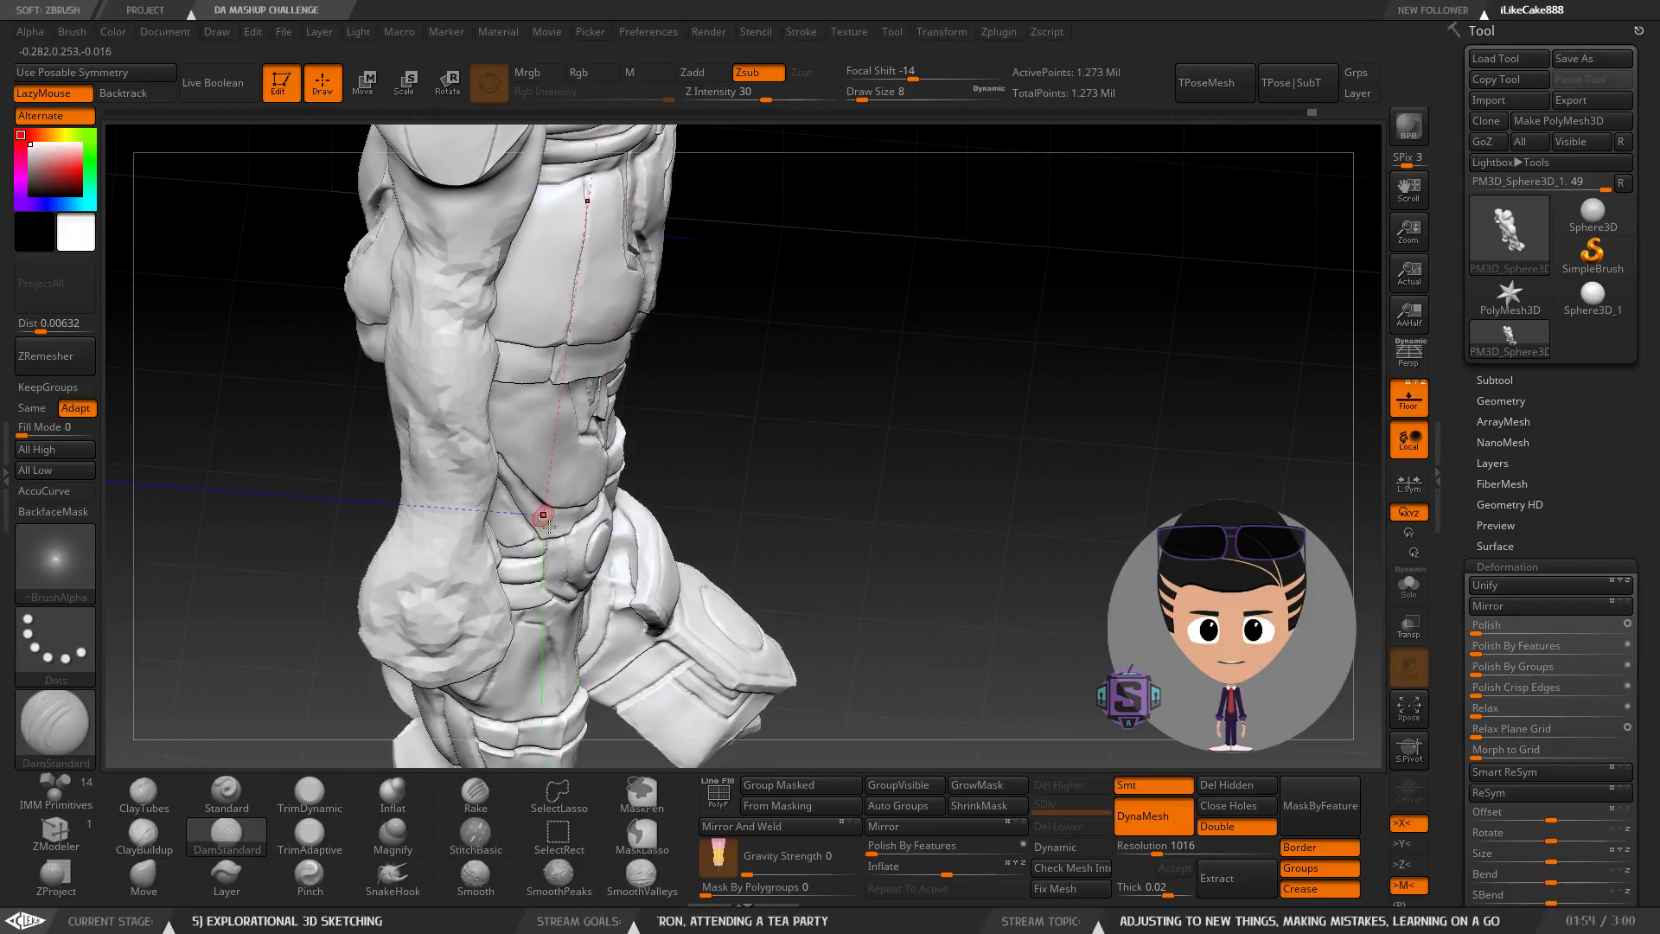
right_click_drag(709, 594, 527, 490)
right_click_drag(504, 330, 568, 398, "ctrl")
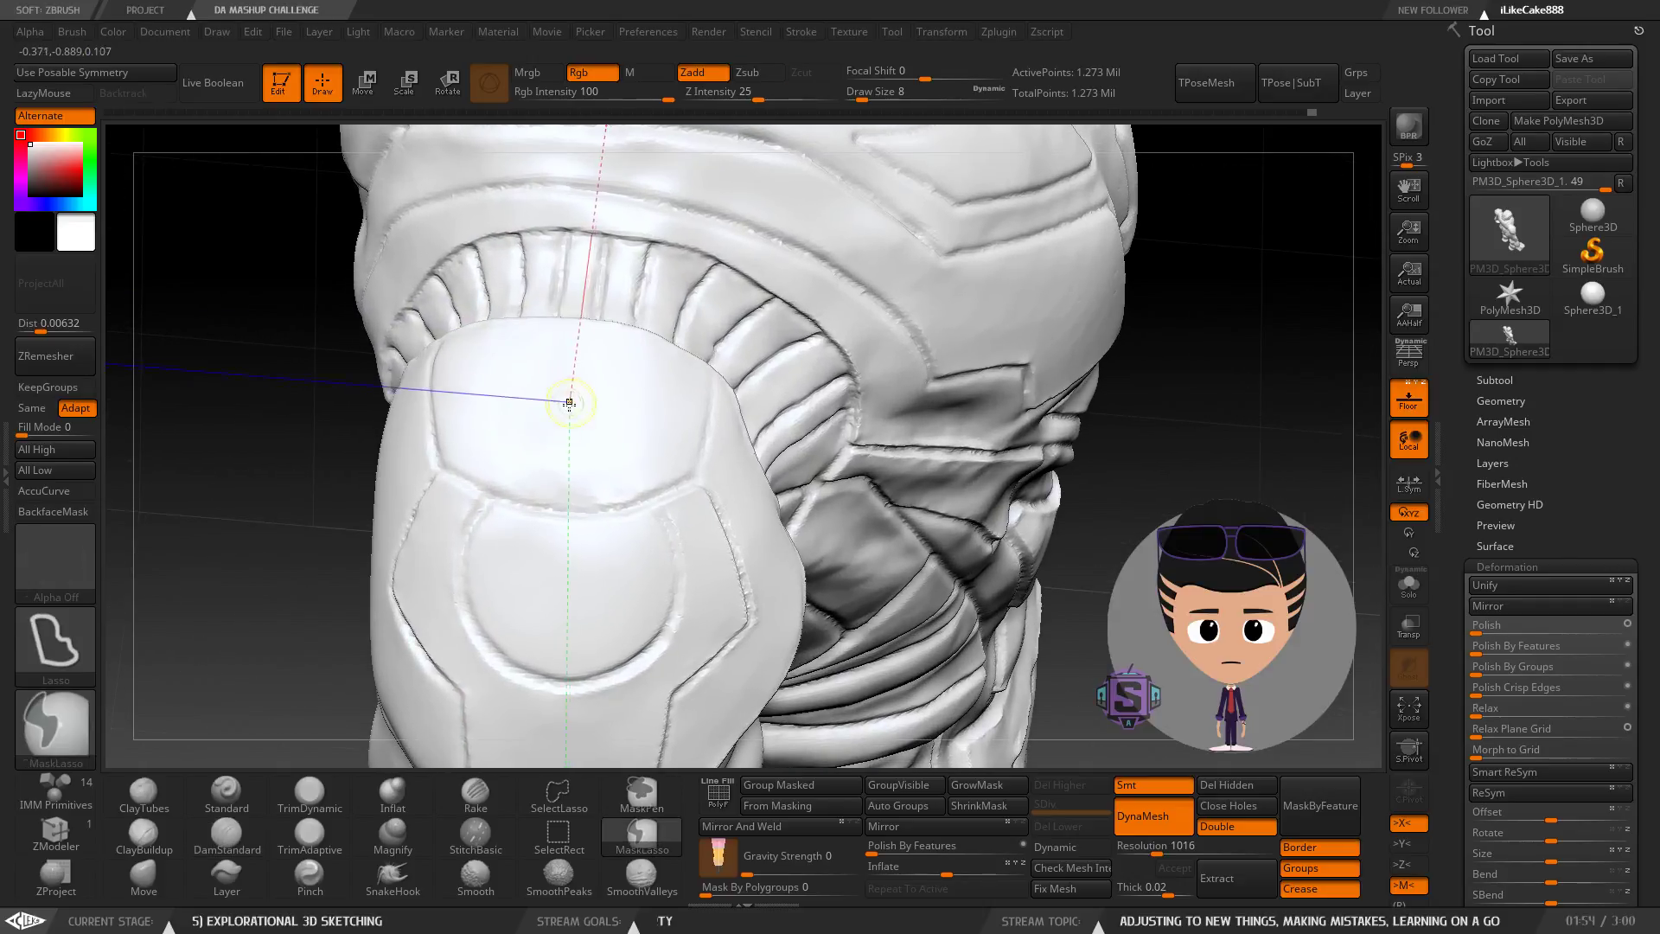
mouse_move(417, 411)
right_mouse_down()
mouse_move(606, 453)
mouse_move(510, 519)
mouse_move(585, 585)
mouse_move(500, 308)
mouse_move(557, 546)
right_mouse_up()
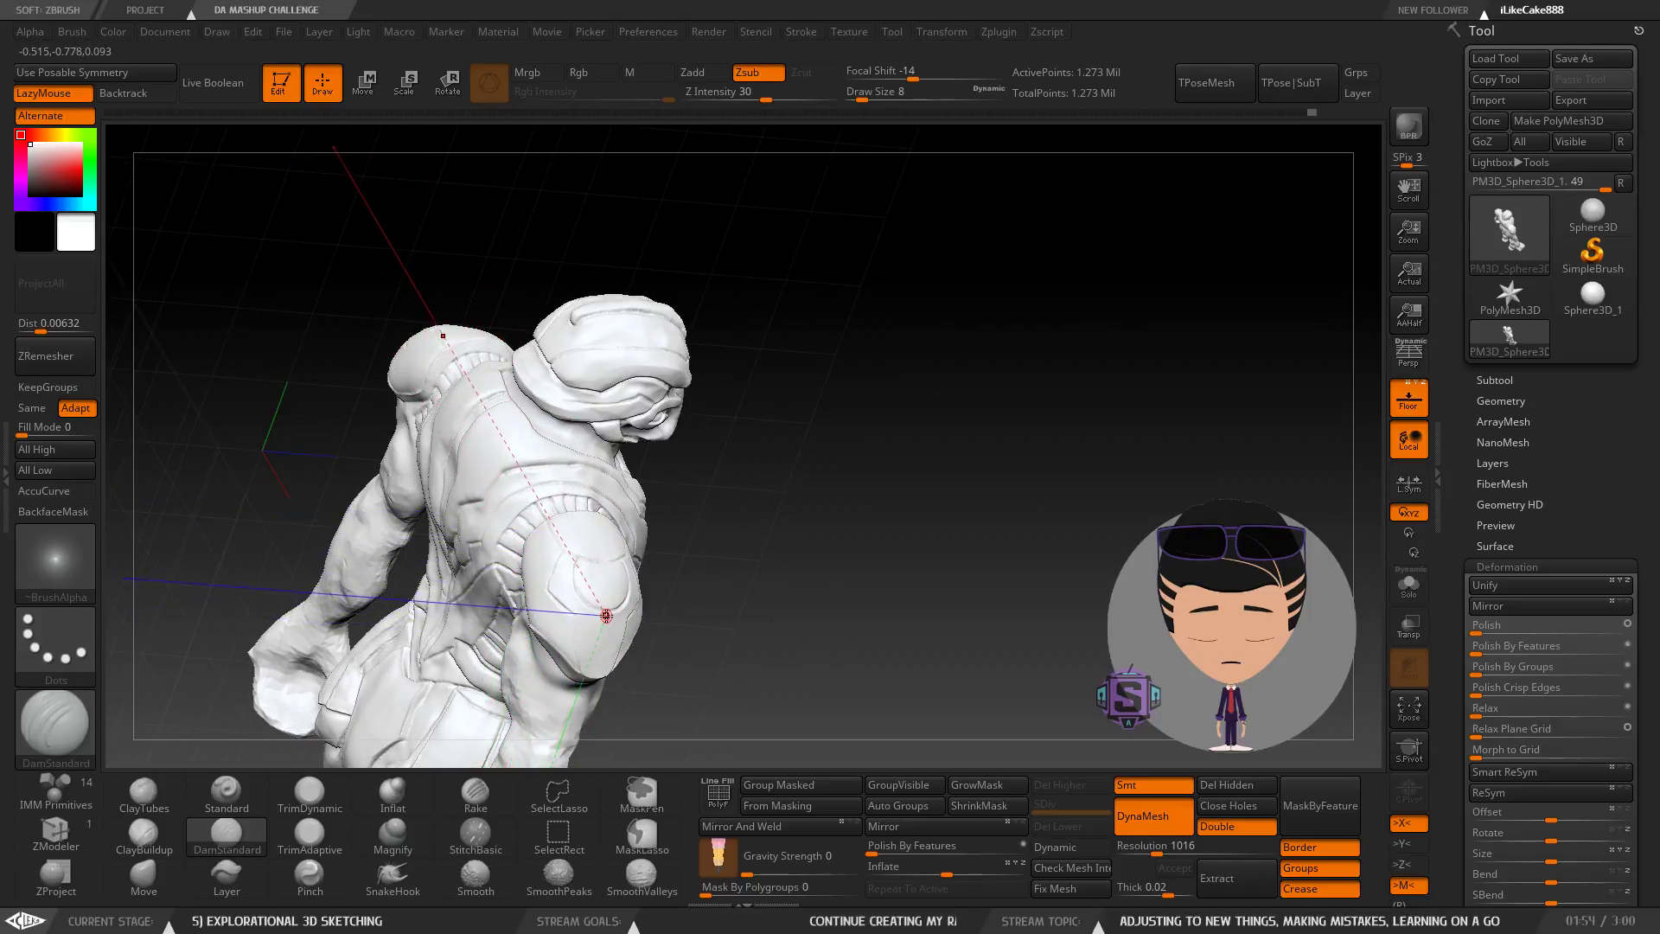
Carve a second groove inside the upper shoulder panel, parallel to its side and lower seams, with the DamStandard brush.
right_click_drag(533, 629, 832, 580)
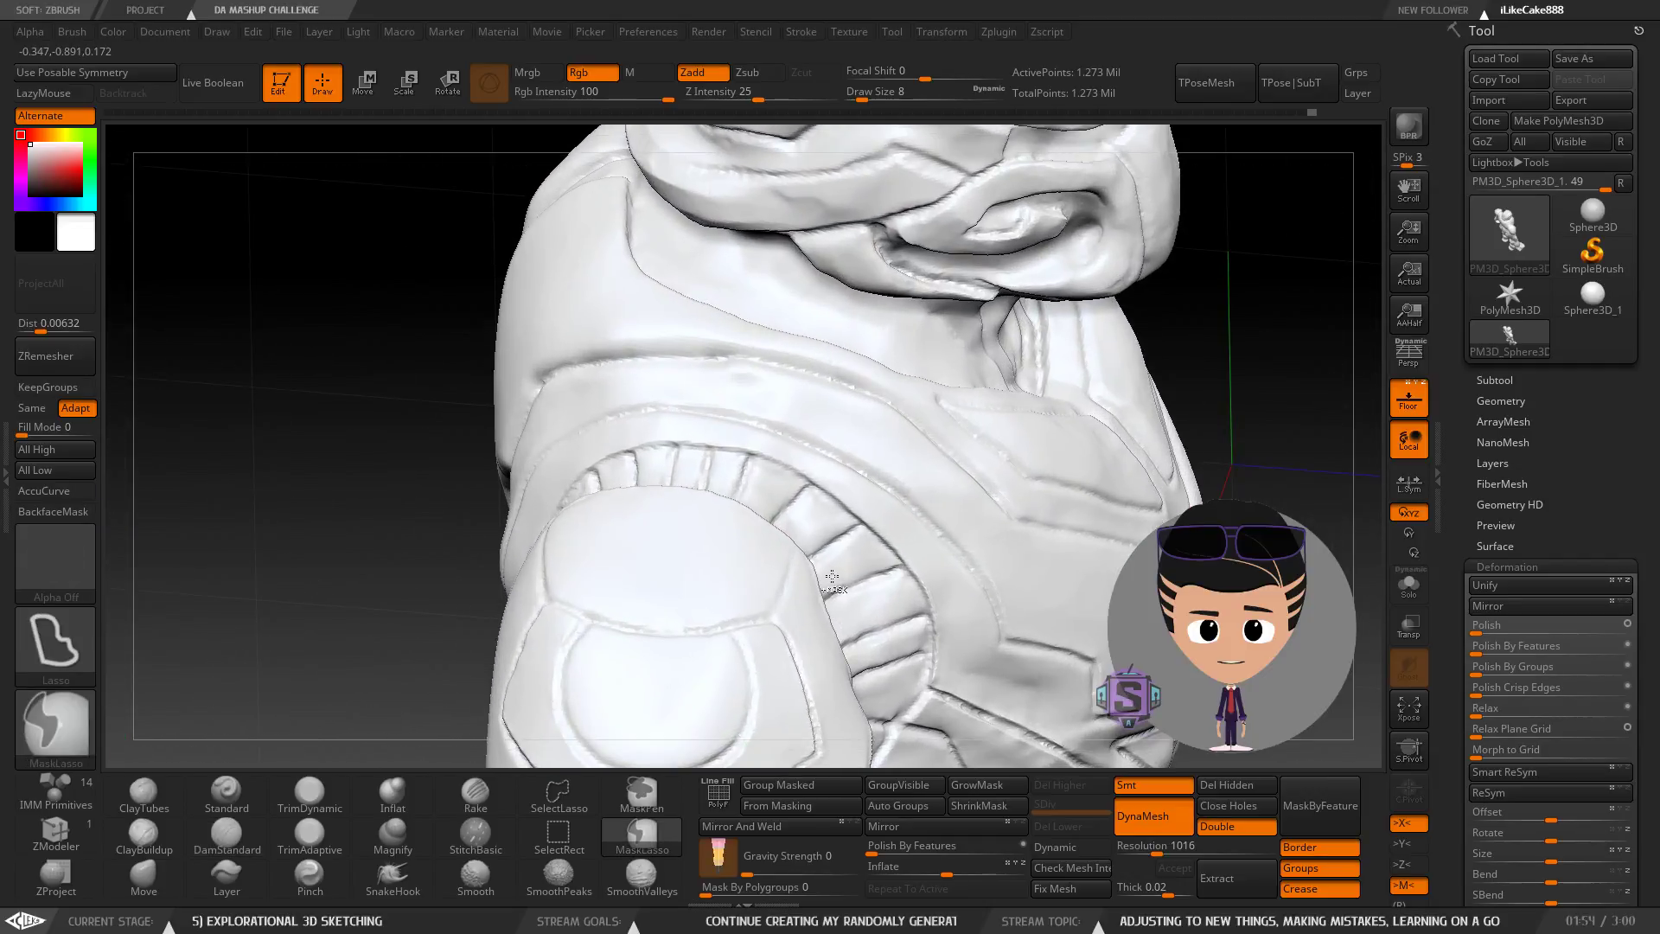
mouse_move(676, 574)
right_mouse_down("ctrl")
mouse_move(806, 607)
mouse_move(678, 615)
mouse_move(604, 430)
mouse_move(523, 516)
right_mouse_up("ctrl")
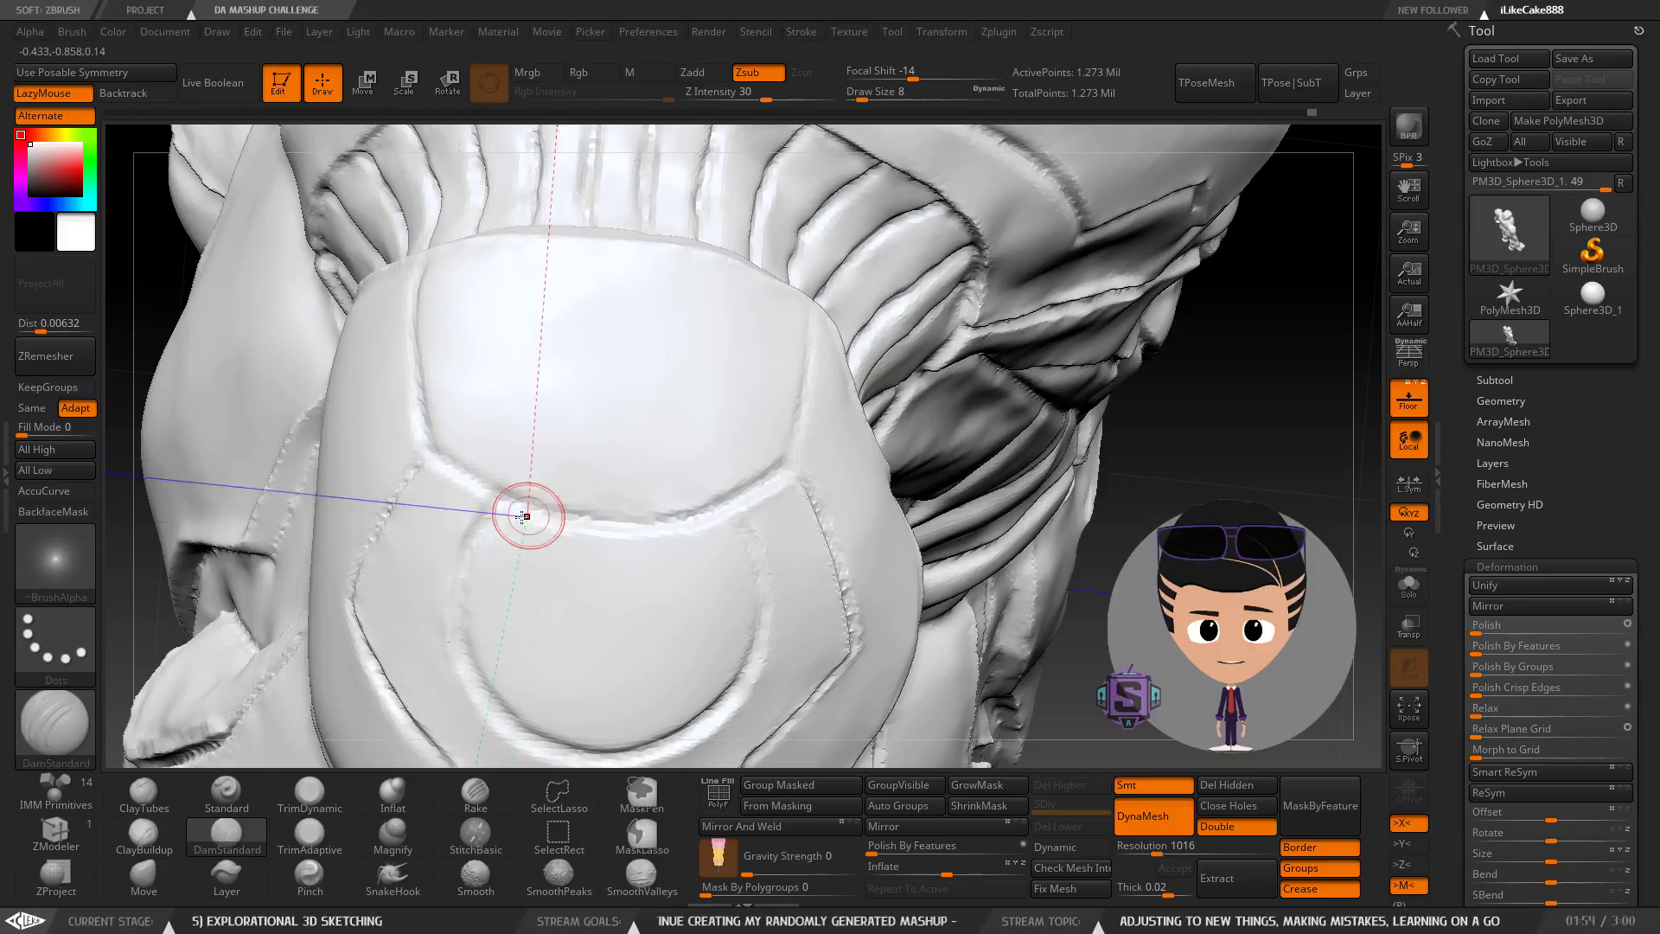
left_click(253, 839)
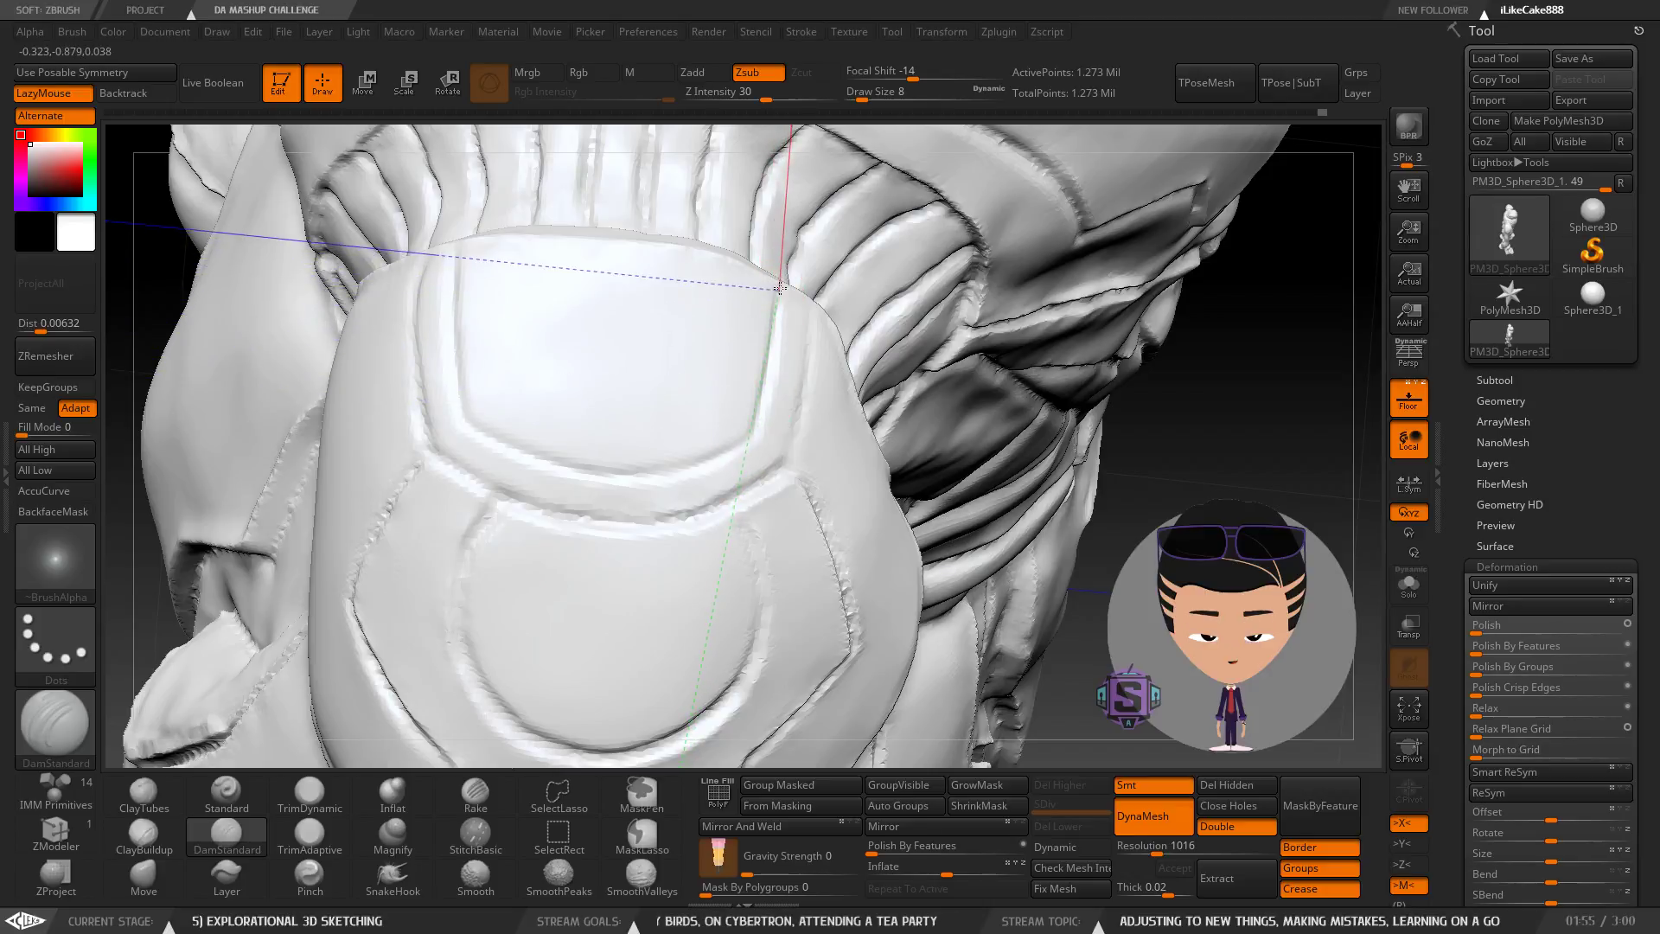
Carve a groove parallel to the slanted seam on the lower front of the shoulder armour.
right_click_drag(637, 452, 657, 318, "ctrl")
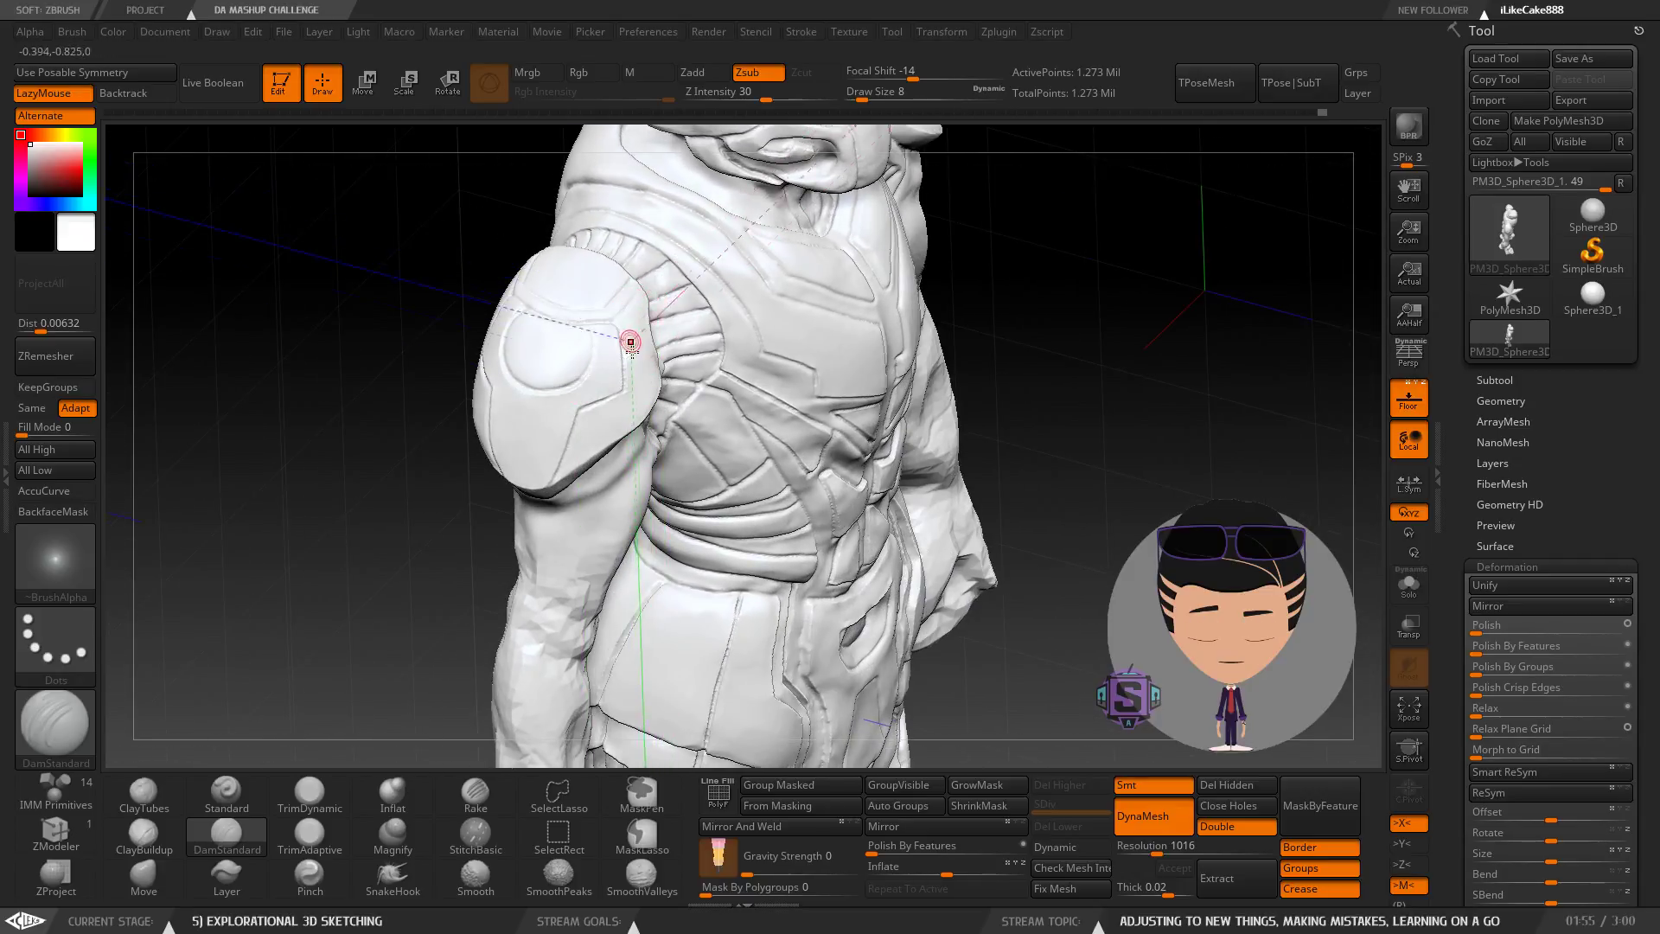
right_click_drag(573, 474, 570, 436)
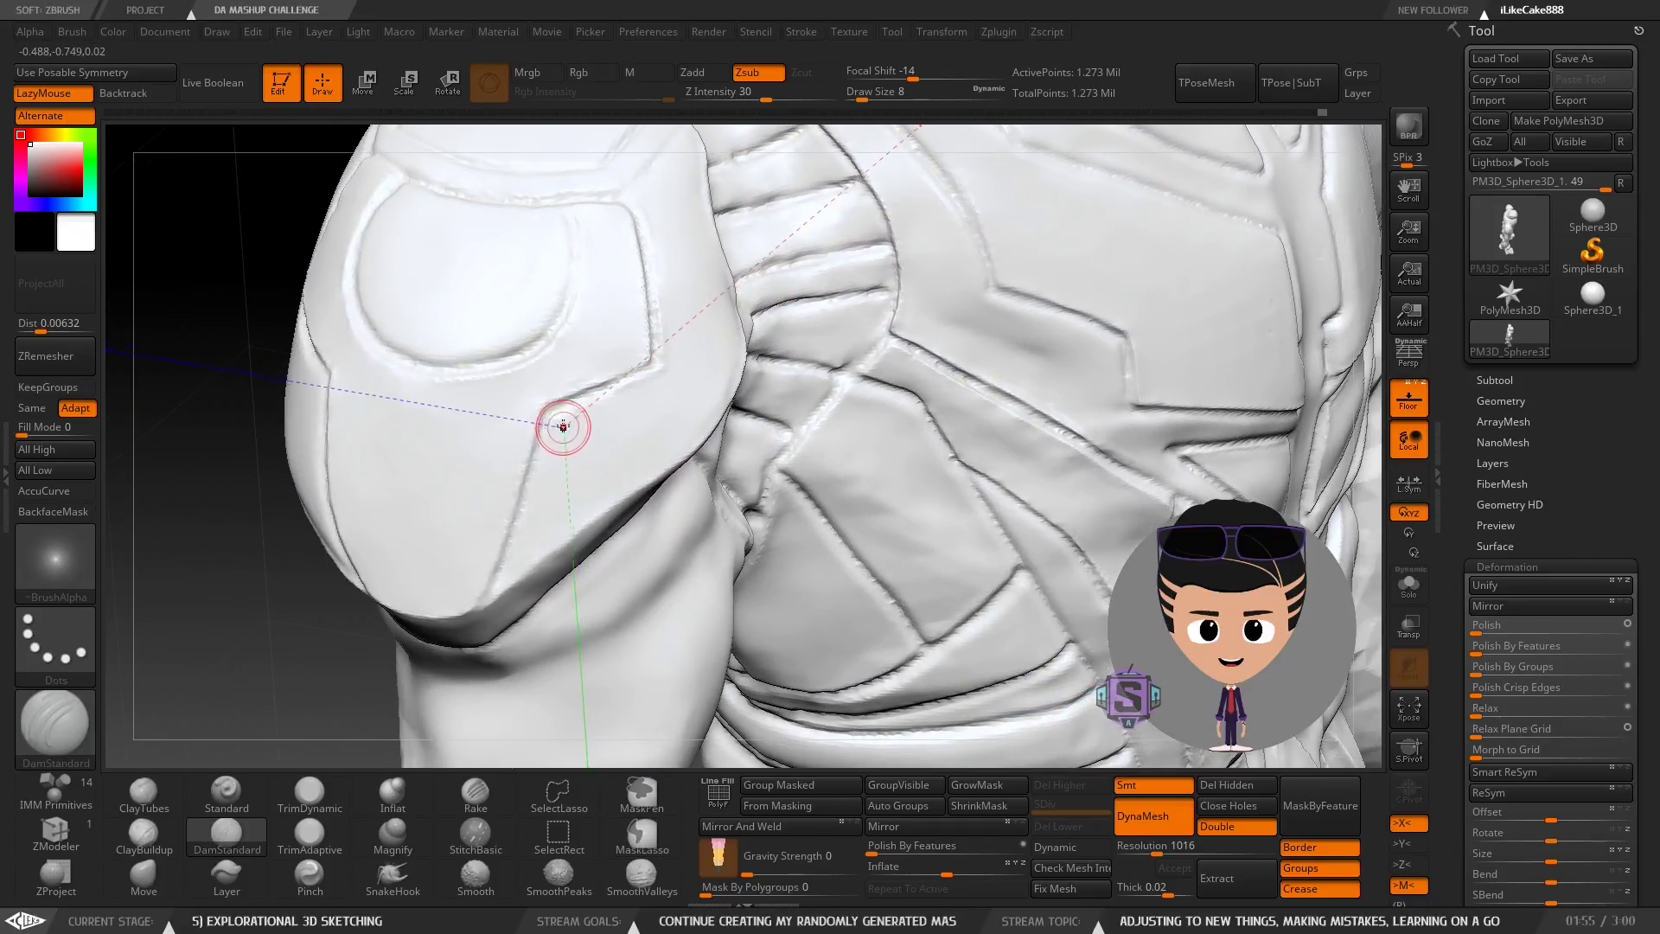
key("ctrl")
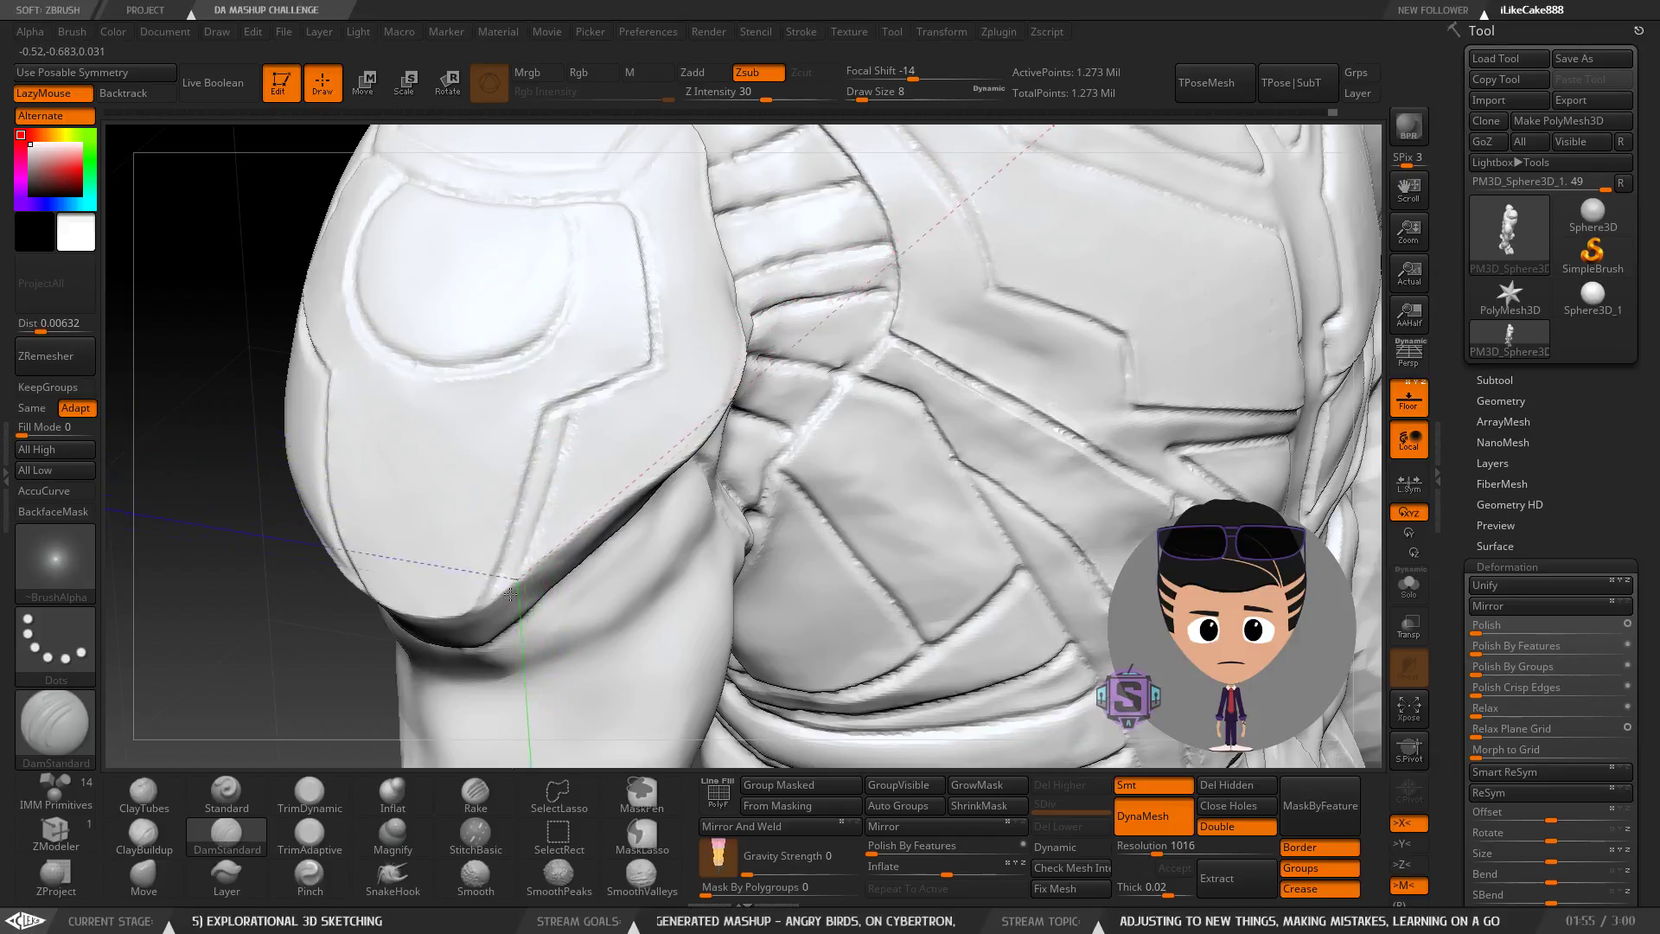
Extend the parallel groove around the front corner below the round inset with the DamStandard brush.
right_click_drag(549, 532, 847, 519)
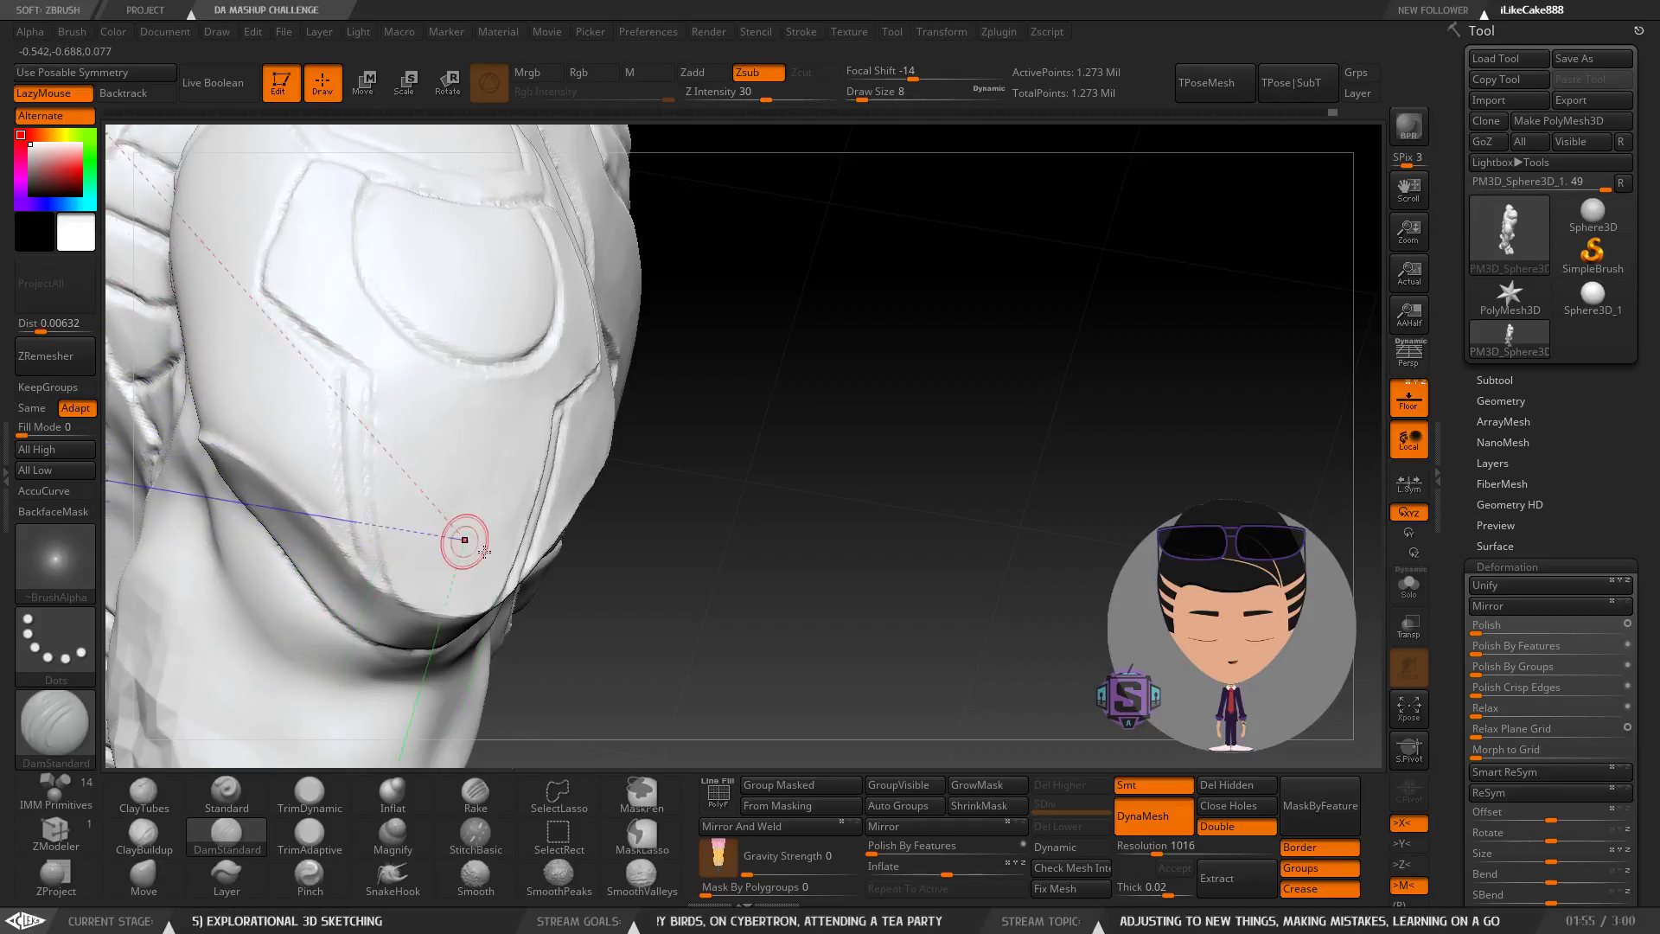
right_click_drag(484, 550, 451, 505)
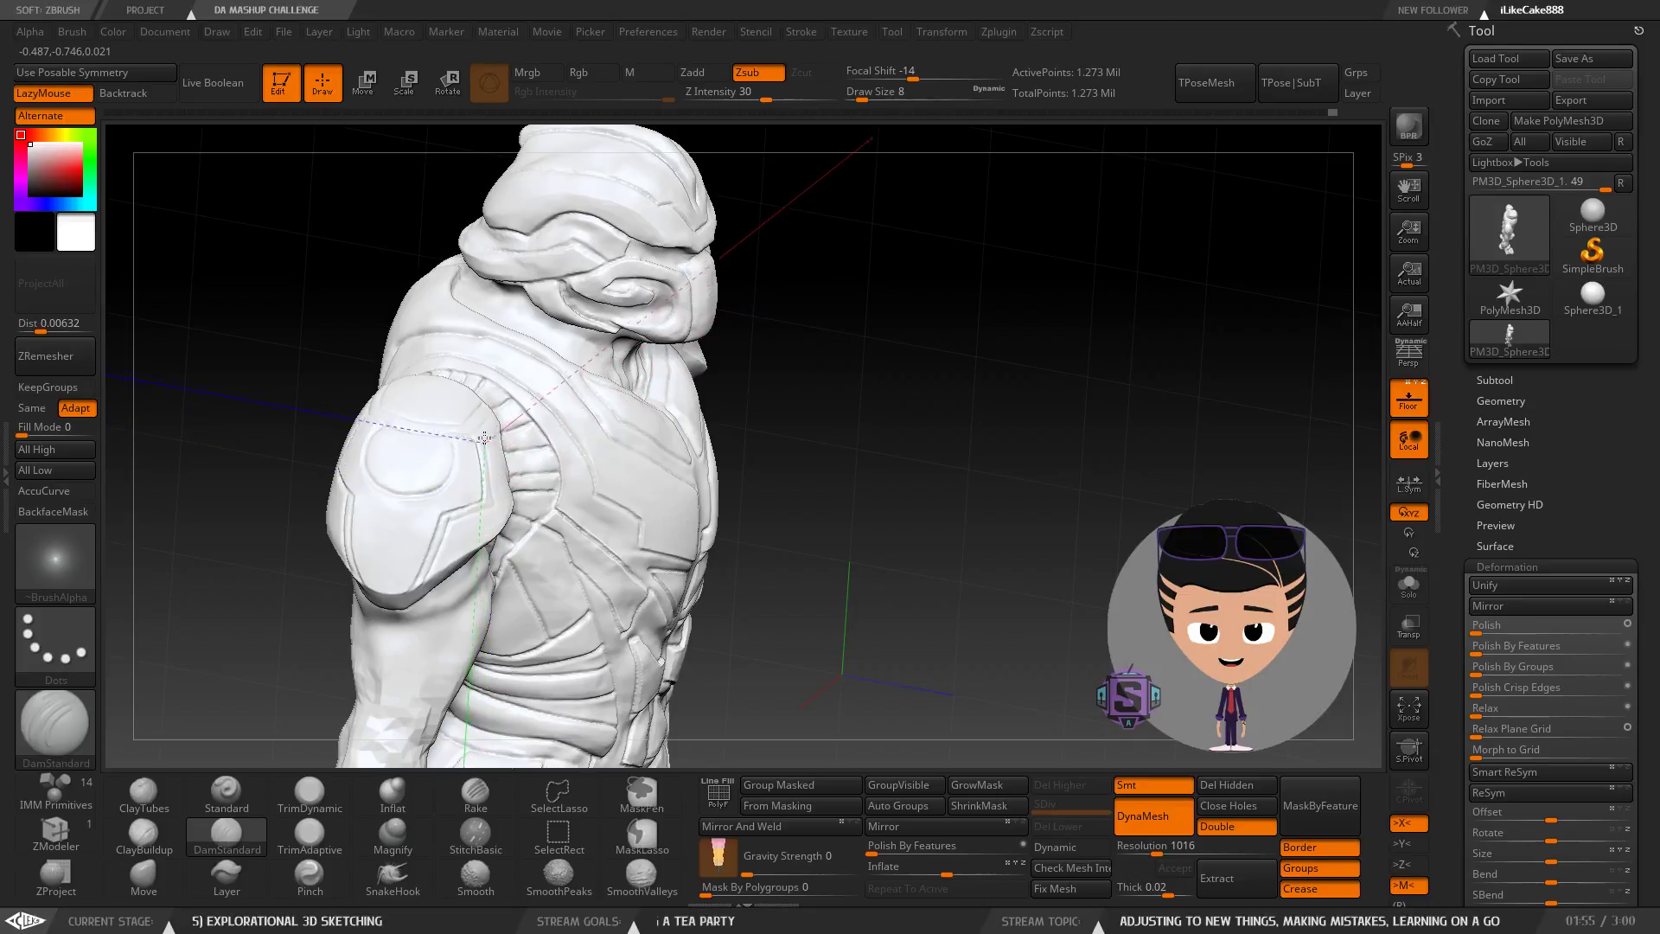
right_click_drag(482, 422, 432, 441)
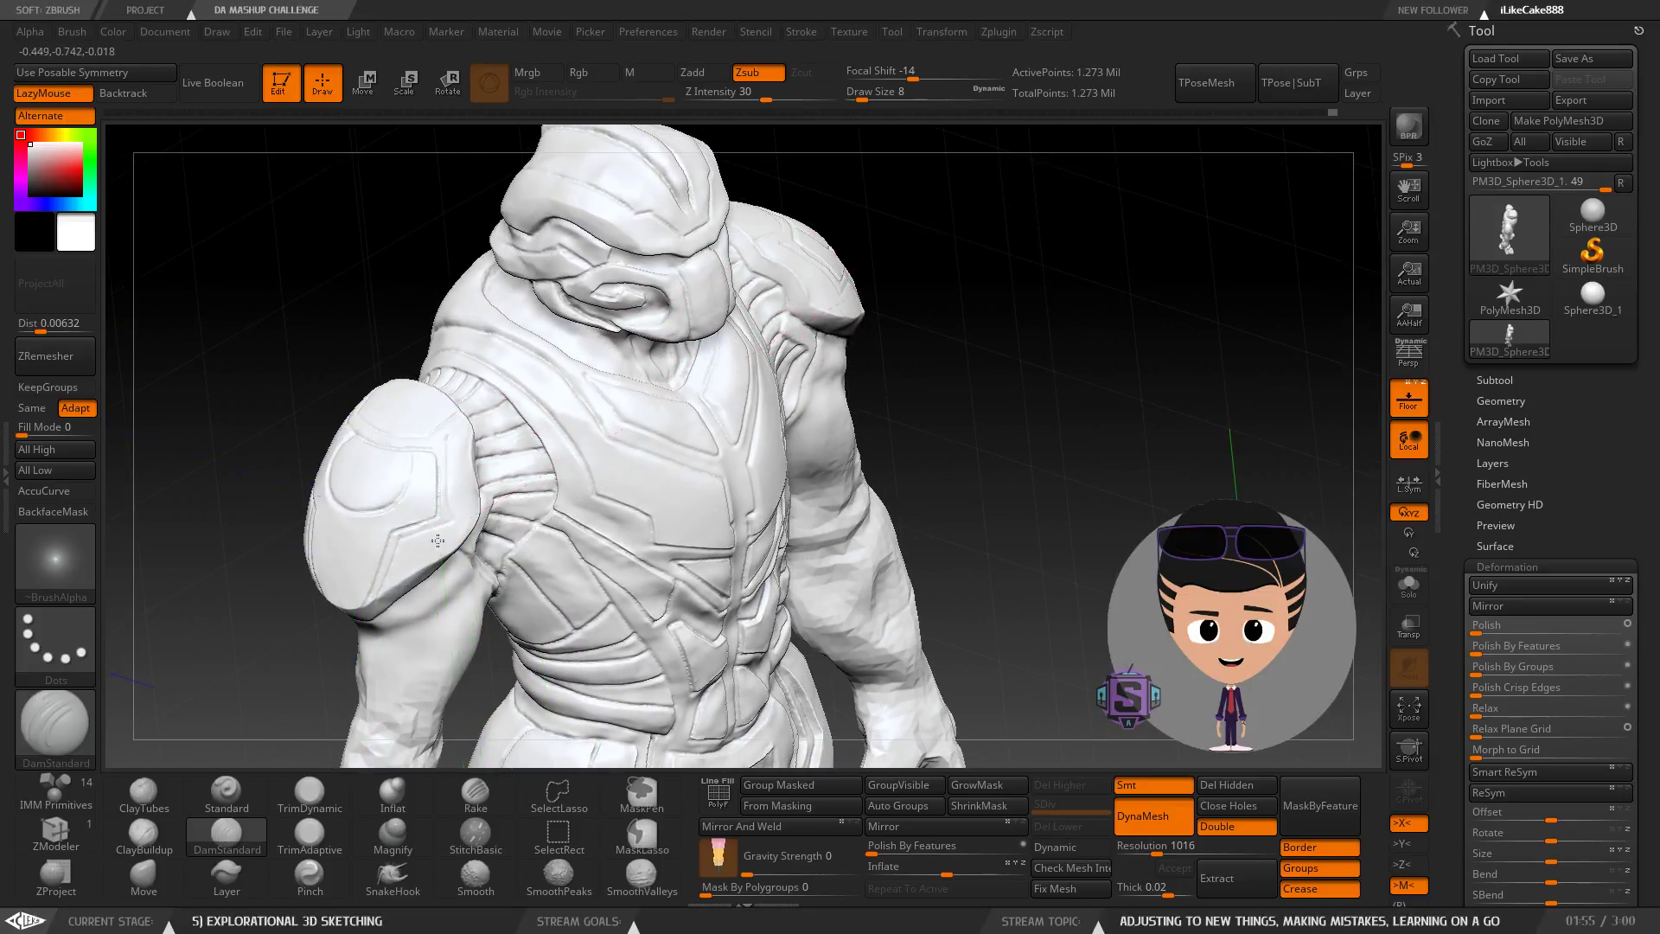
mouse_move(438, 540)
right_mouse_down()
mouse_move(396, 545)
mouse_move(527, 534)
mouse_move(436, 535)
mouse_move(465, 517)
right_mouse_up()
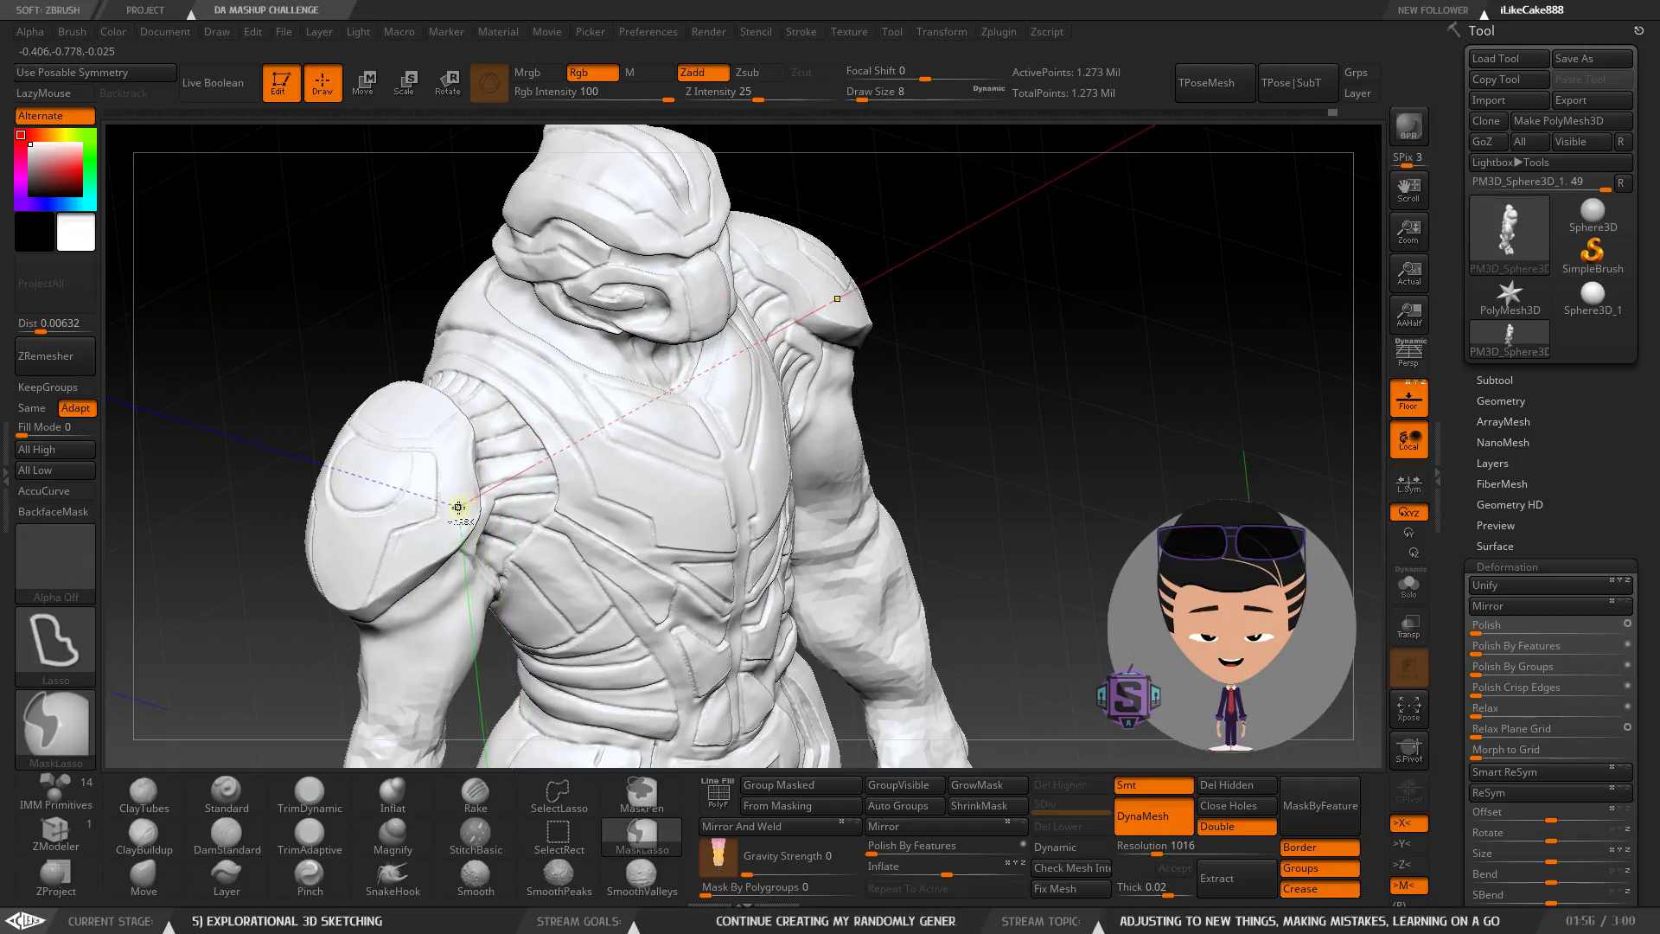
mouse_move(359, 605)
right_mouse_down("alt")
mouse_move(418, 505)
mouse_move(574, 604)
right_mouse_up("alt")
key("b")
key("d")
key("s")
right_click_drag(553, 432, 377, 597, "alt")
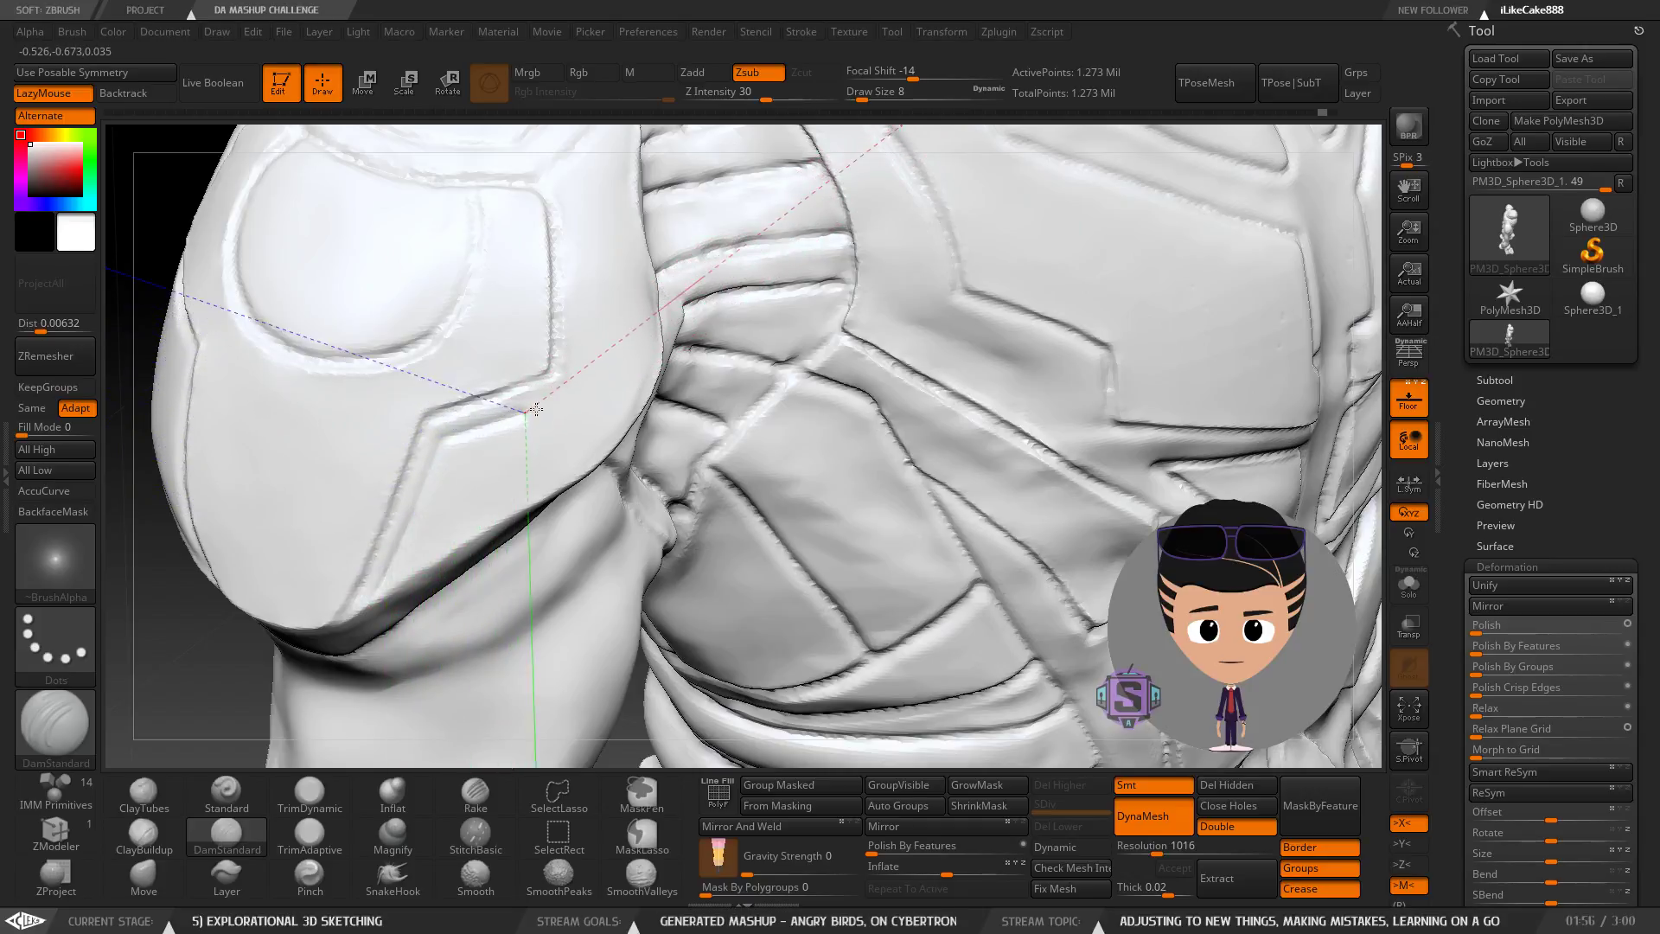
Continue the parallel groove up alongside the vertical front seam beside the round inset toward the upper shoulder panel.
mouse_move(655, 364)
right_mouse_down()
mouse_move(501, 493)
mouse_move(468, 477)
right_mouse_up()
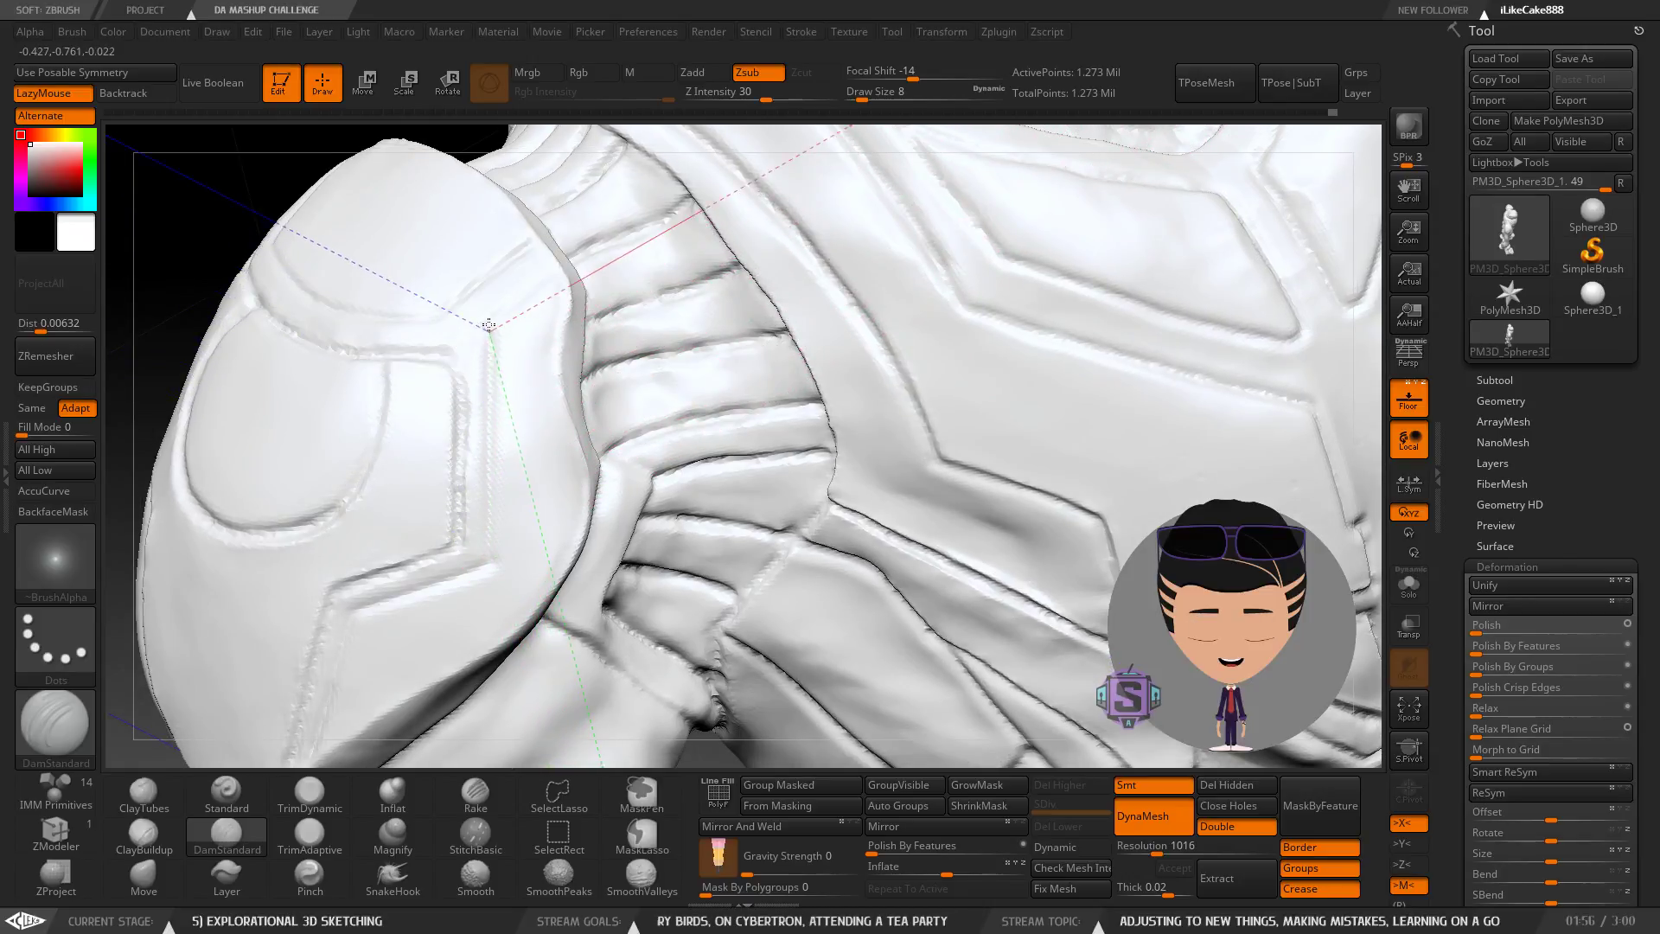
mouse_move(488, 324)
right_mouse_down()
mouse_move(474, 366)
mouse_move(449, 359)
mouse_move(490, 323)
right_mouse_up()
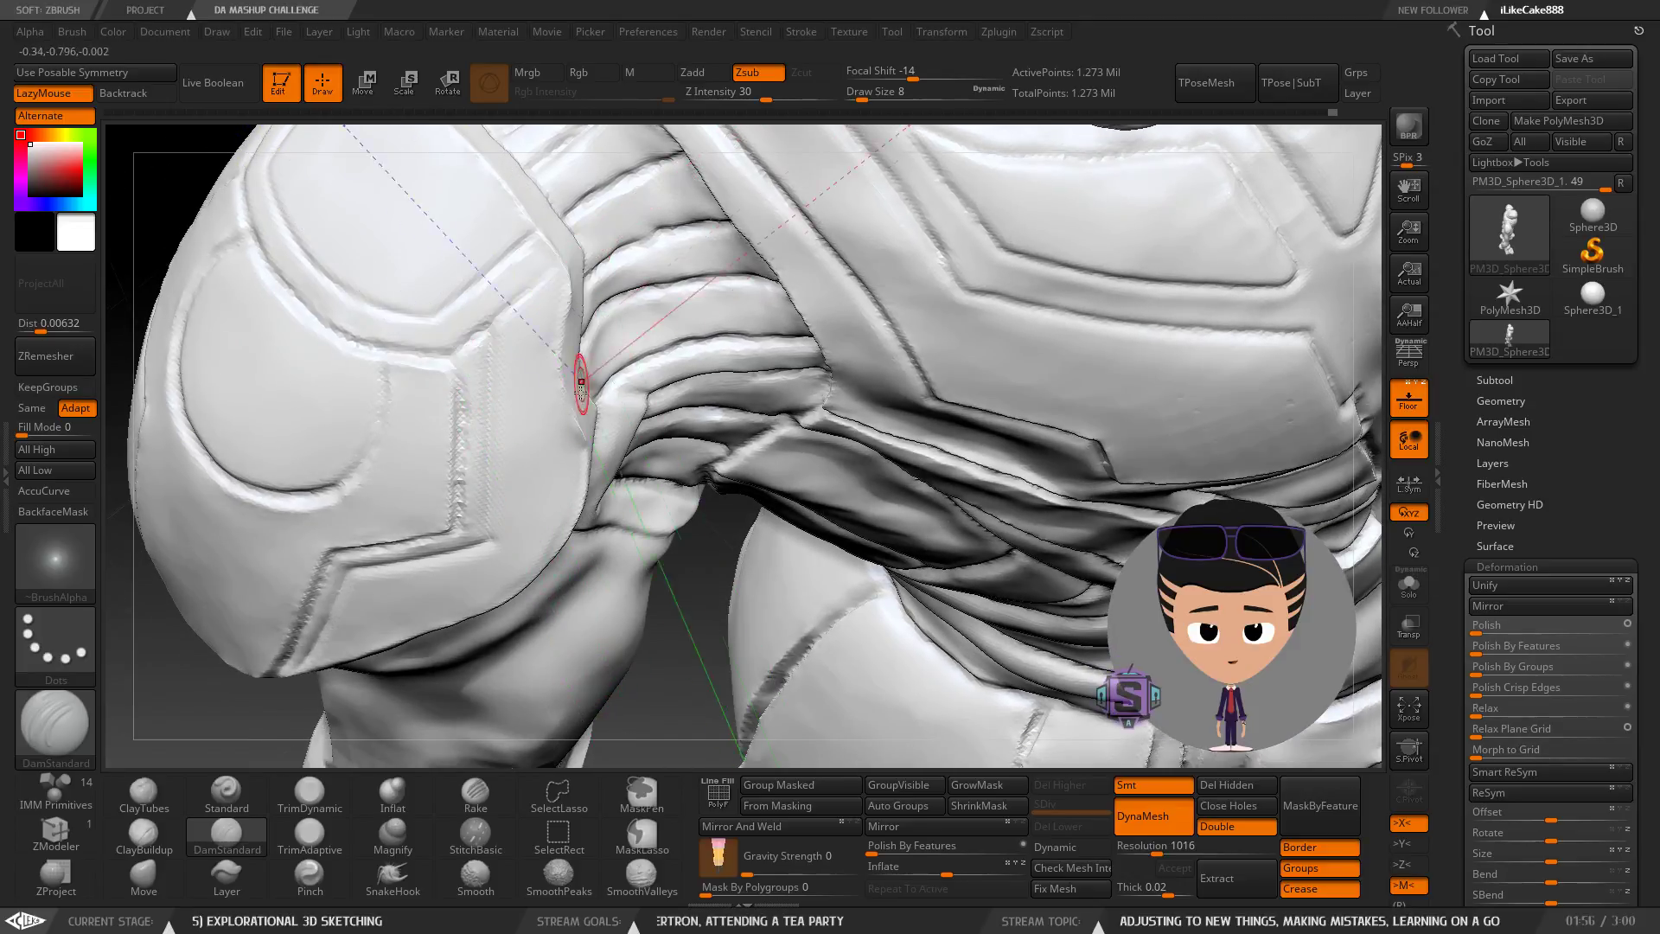
mouse_move(581, 391)
right_mouse_down("ctrl")
mouse_move(447, 527)
mouse_move(464, 414)
mouse_move(406, 553)
mouse_move(655, 594)
mouse_move(506, 348)
mouse_move(610, 393)
mouse_move(529, 303)
mouse_move(566, 318)
mouse_move(510, 450)
right_mouse_up("ctrl")
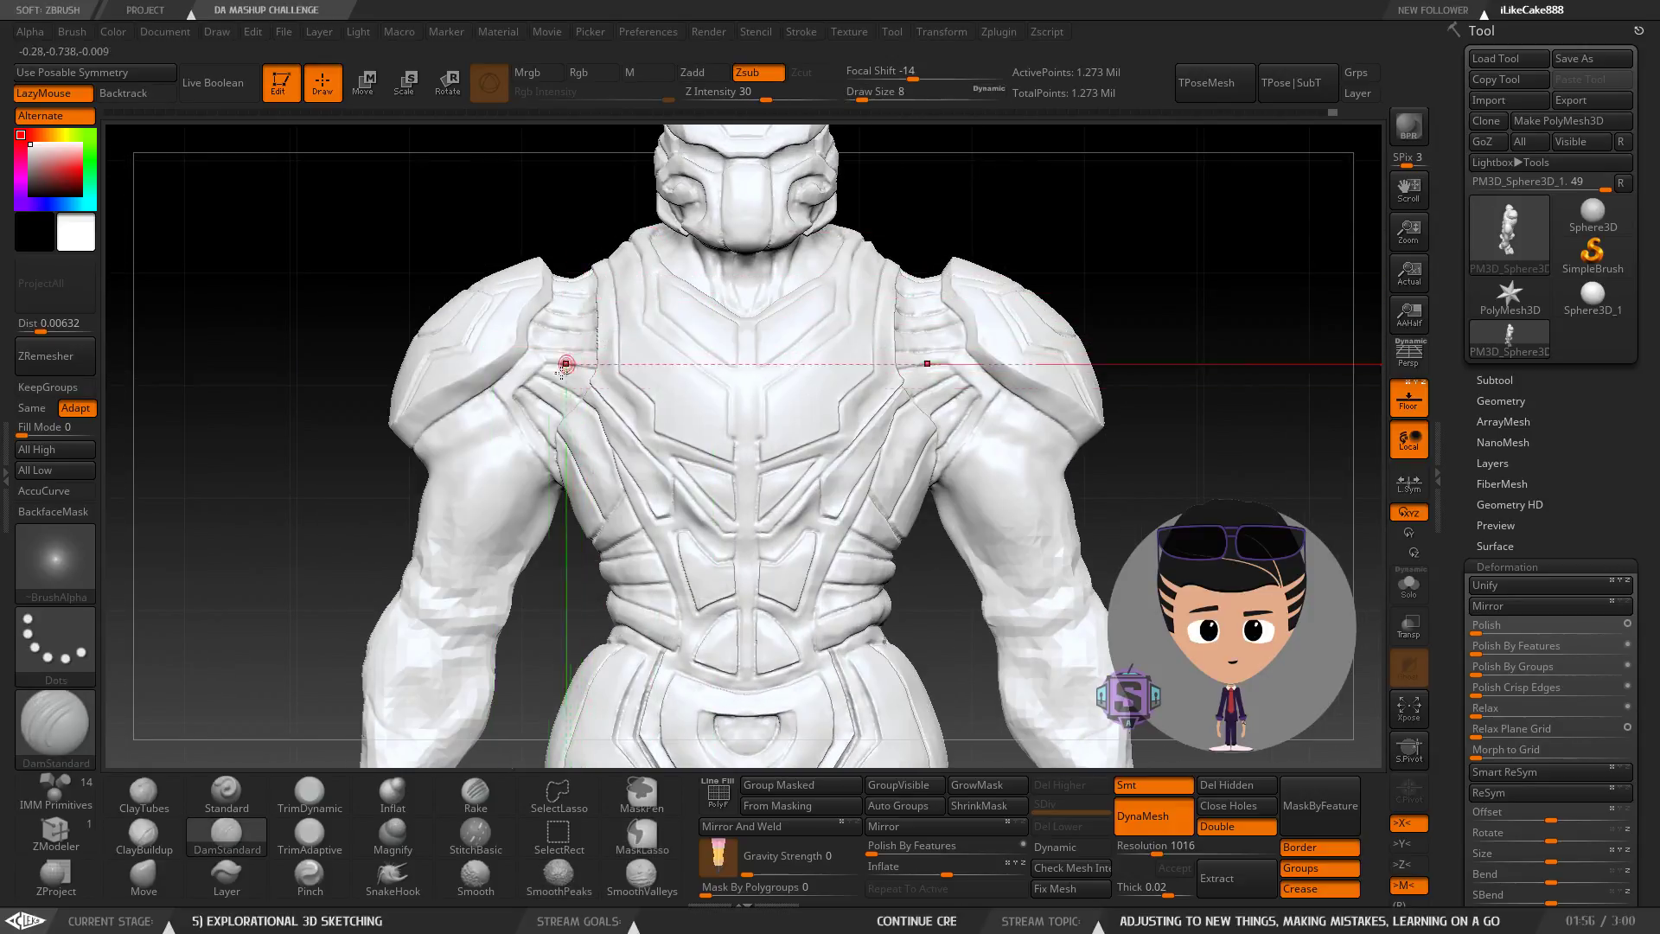
Carve a matching parallel groove on the back of the shoulder armour along the lower slanted, diagonal and vertical seams.
right_click_drag(549, 379, 556, 321)
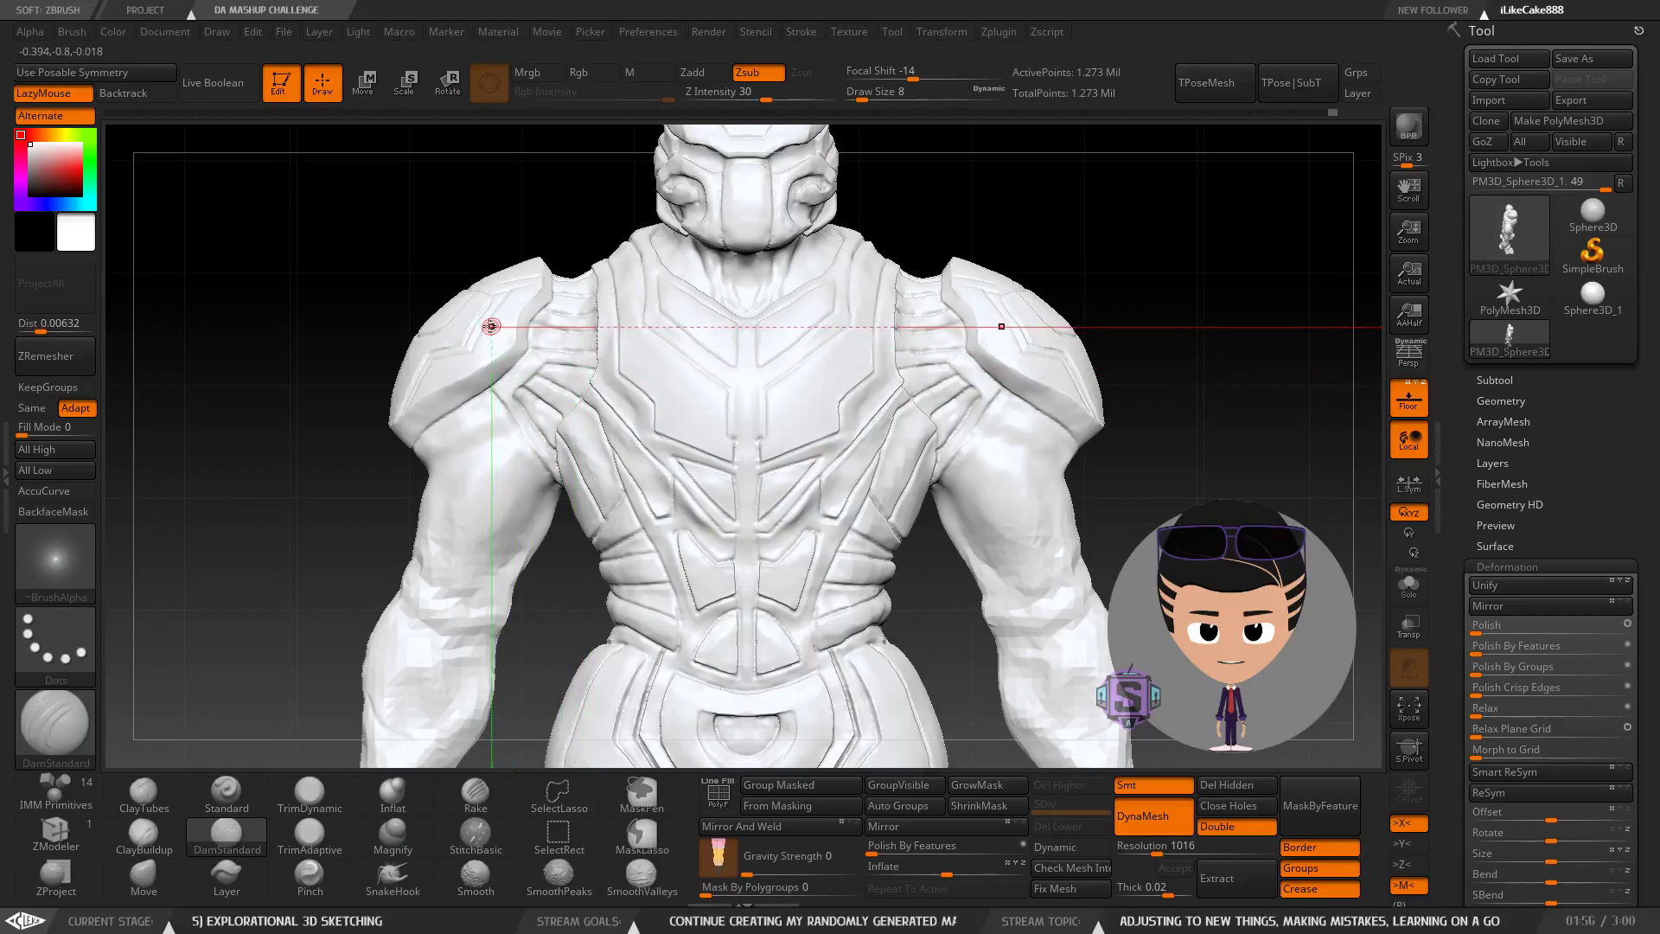
mouse_move(593, 397)
right_mouse_down("ctrl")
mouse_move(549, 355)
mouse_move(510, 387)
mouse_move(556, 374)
right_mouse_up("ctrl")
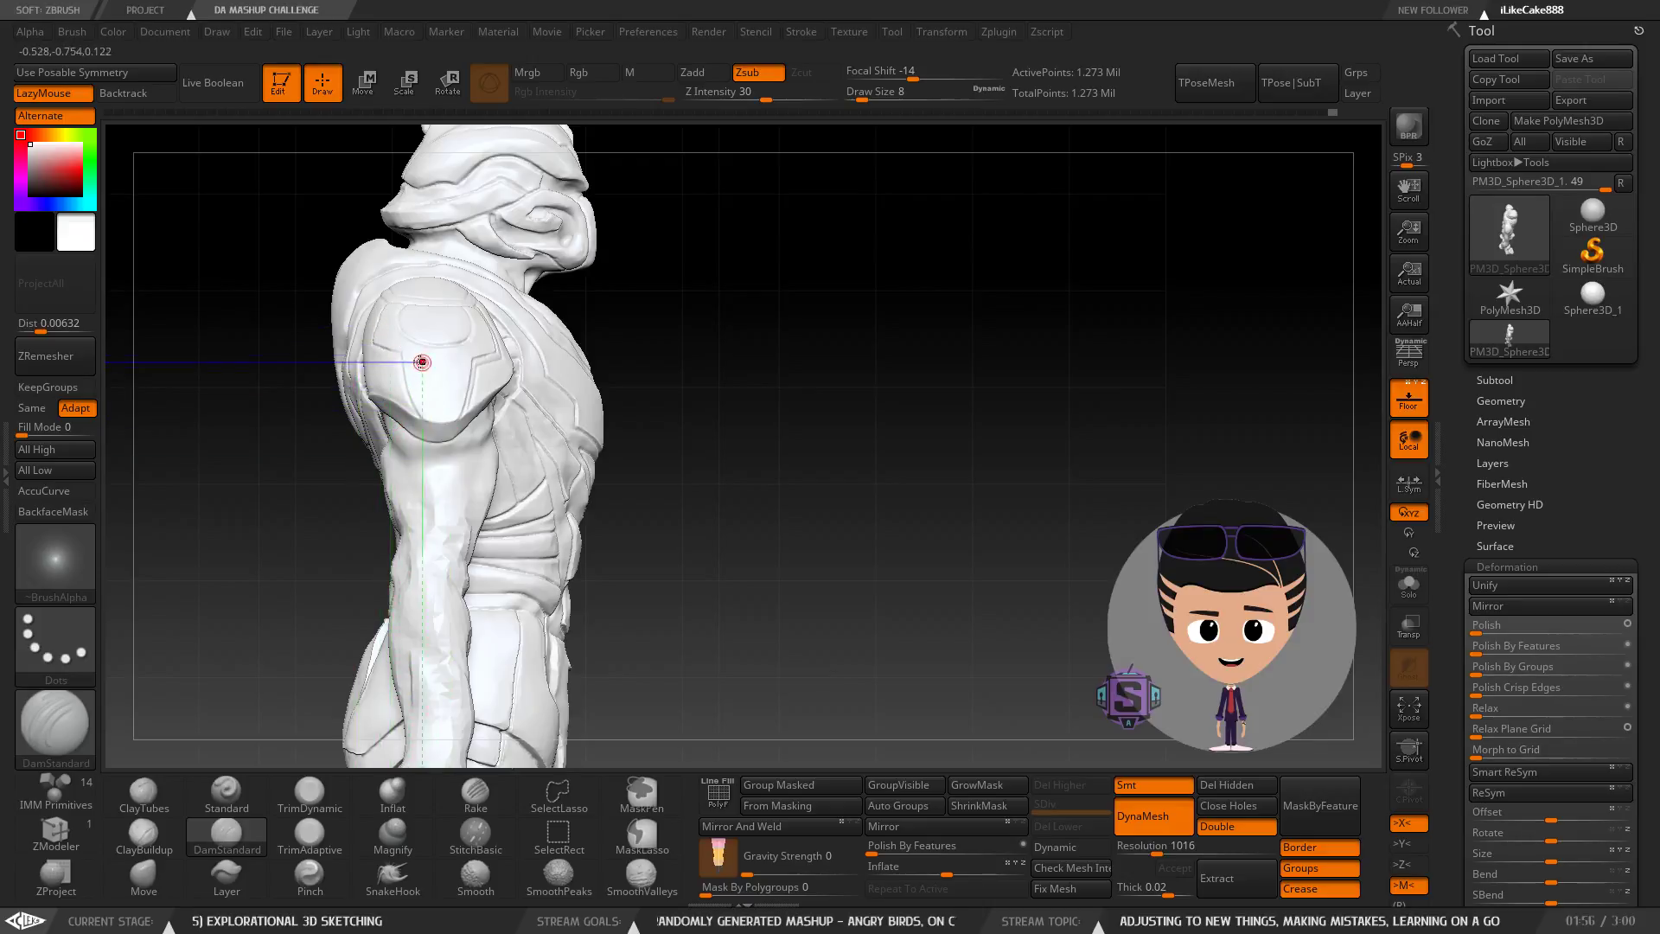
mouse_move(421, 361)
right_mouse_down("ctrl")
mouse_move(435, 440)
mouse_move(430, 400)
right_mouse_up("ctrl")
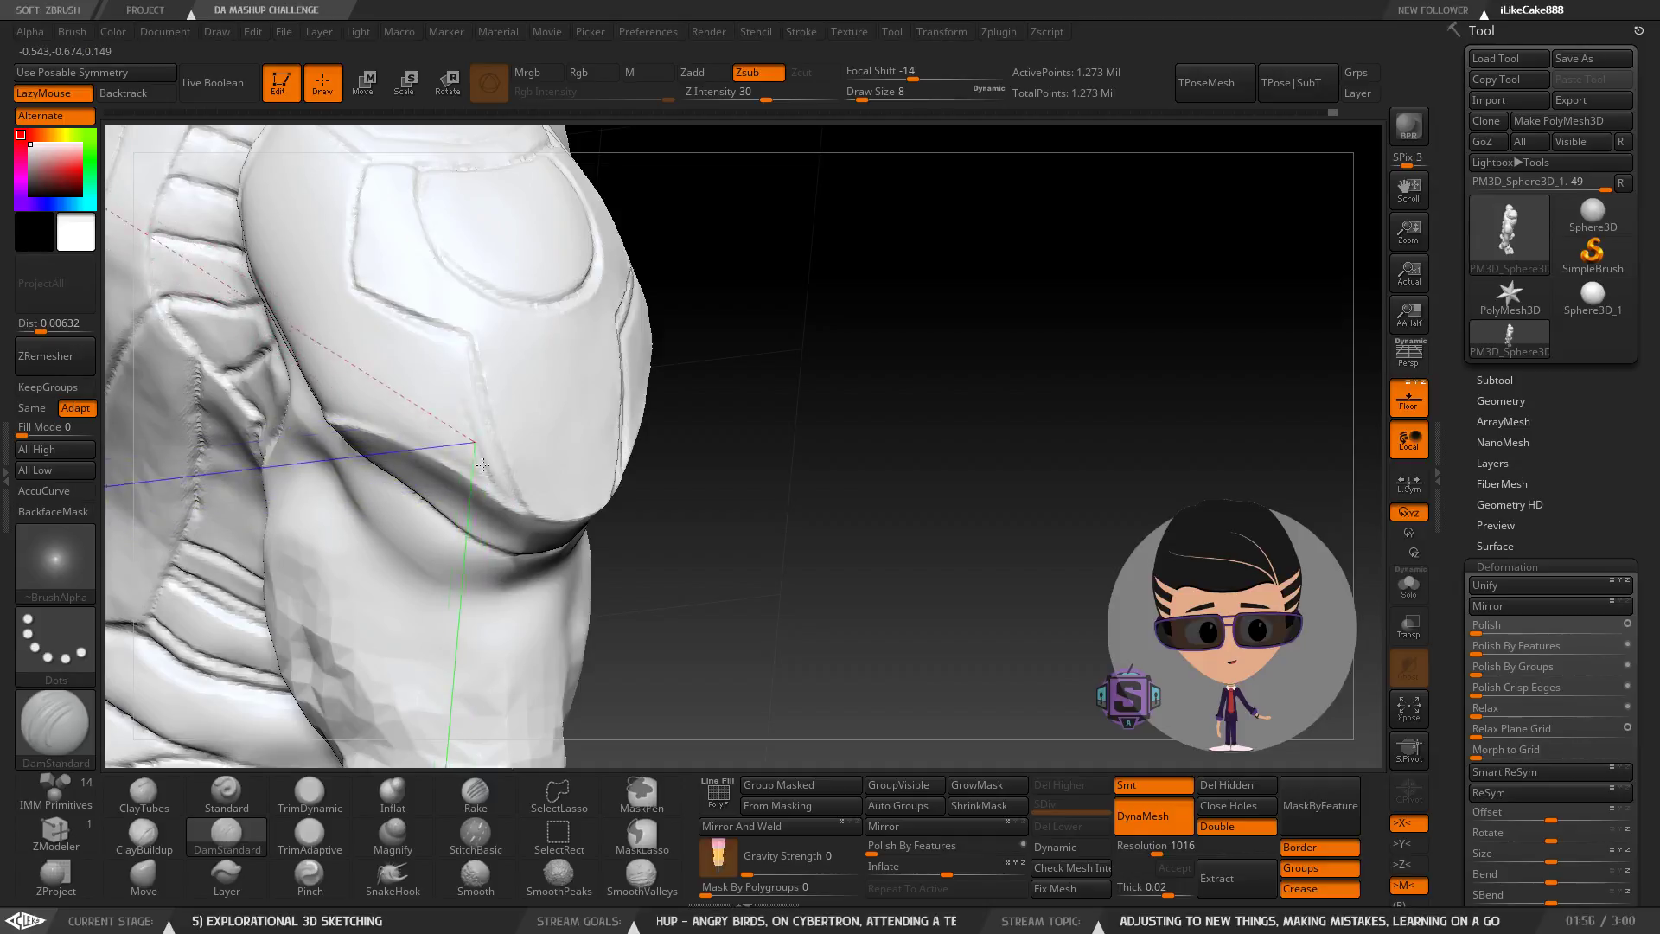
mouse_move(482, 465)
right_mouse_down()
mouse_move(416, 398)
mouse_move(433, 352)
mouse_move(459, 350)
mouse_move(468, 398)
right_mouse_up()
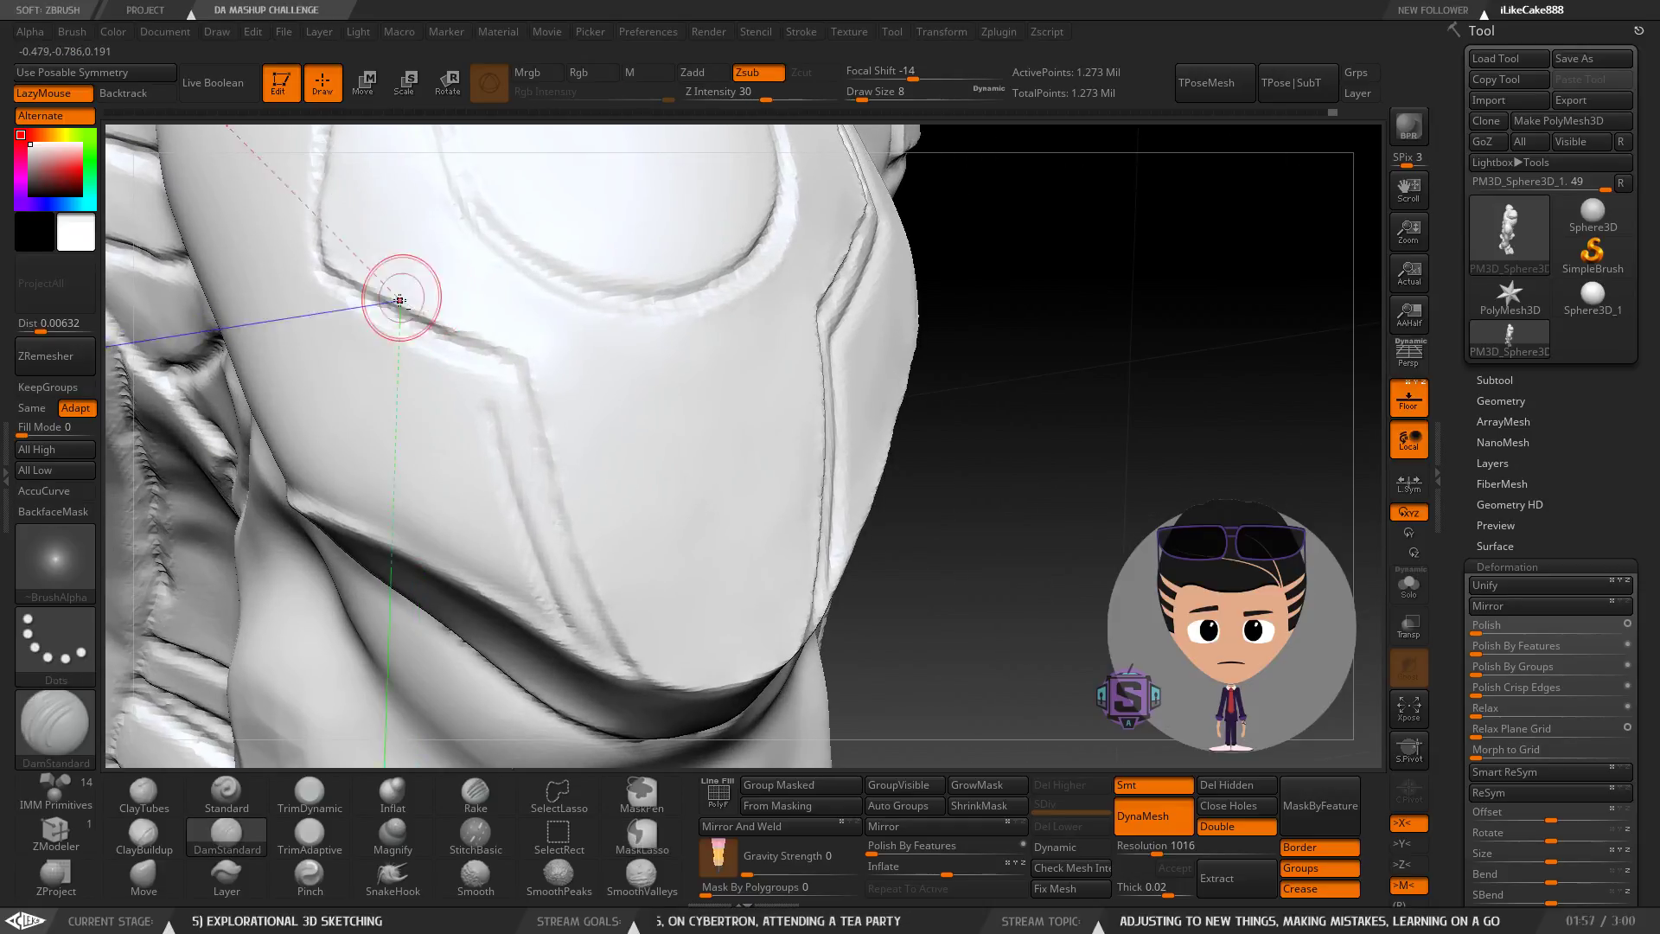
mouse_move(401, 296)
right_mouse_down("alt")
mouse_move(471, 396)
mouse_move(451, 406)
right_mouse_up("alt")
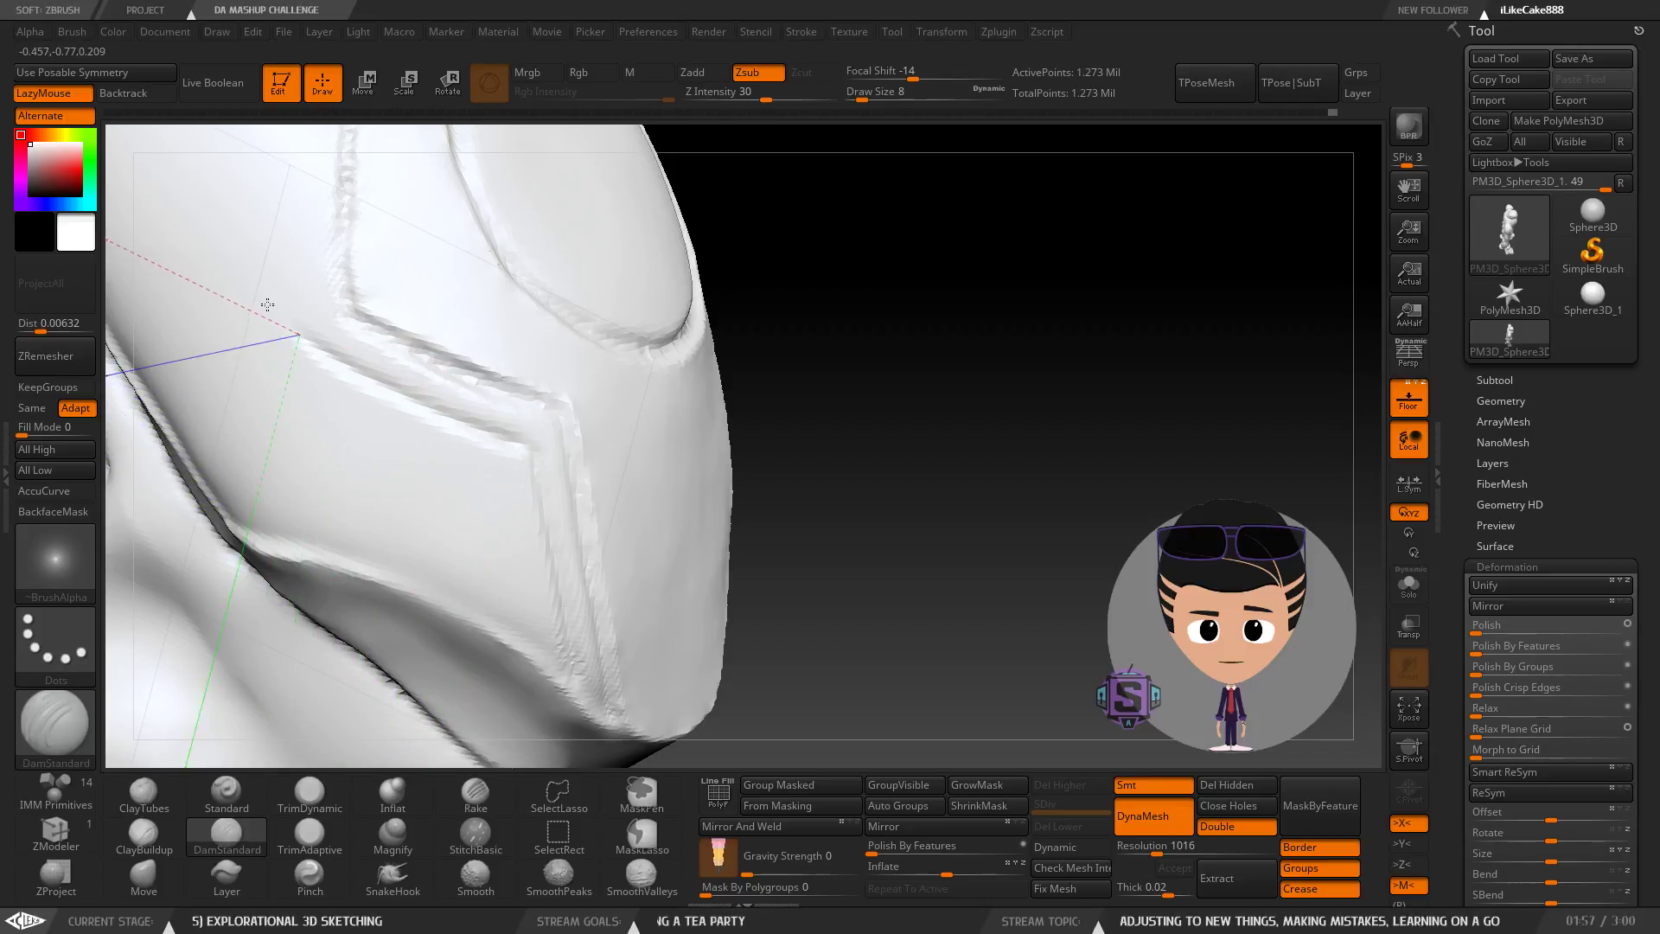
mouse_move(355, 249)
right_mouse_down("alt")
mouse_move(427, 475)
mouse_move(396, 518)
mouse_move(440, 536)
right_mouse_up("alt")
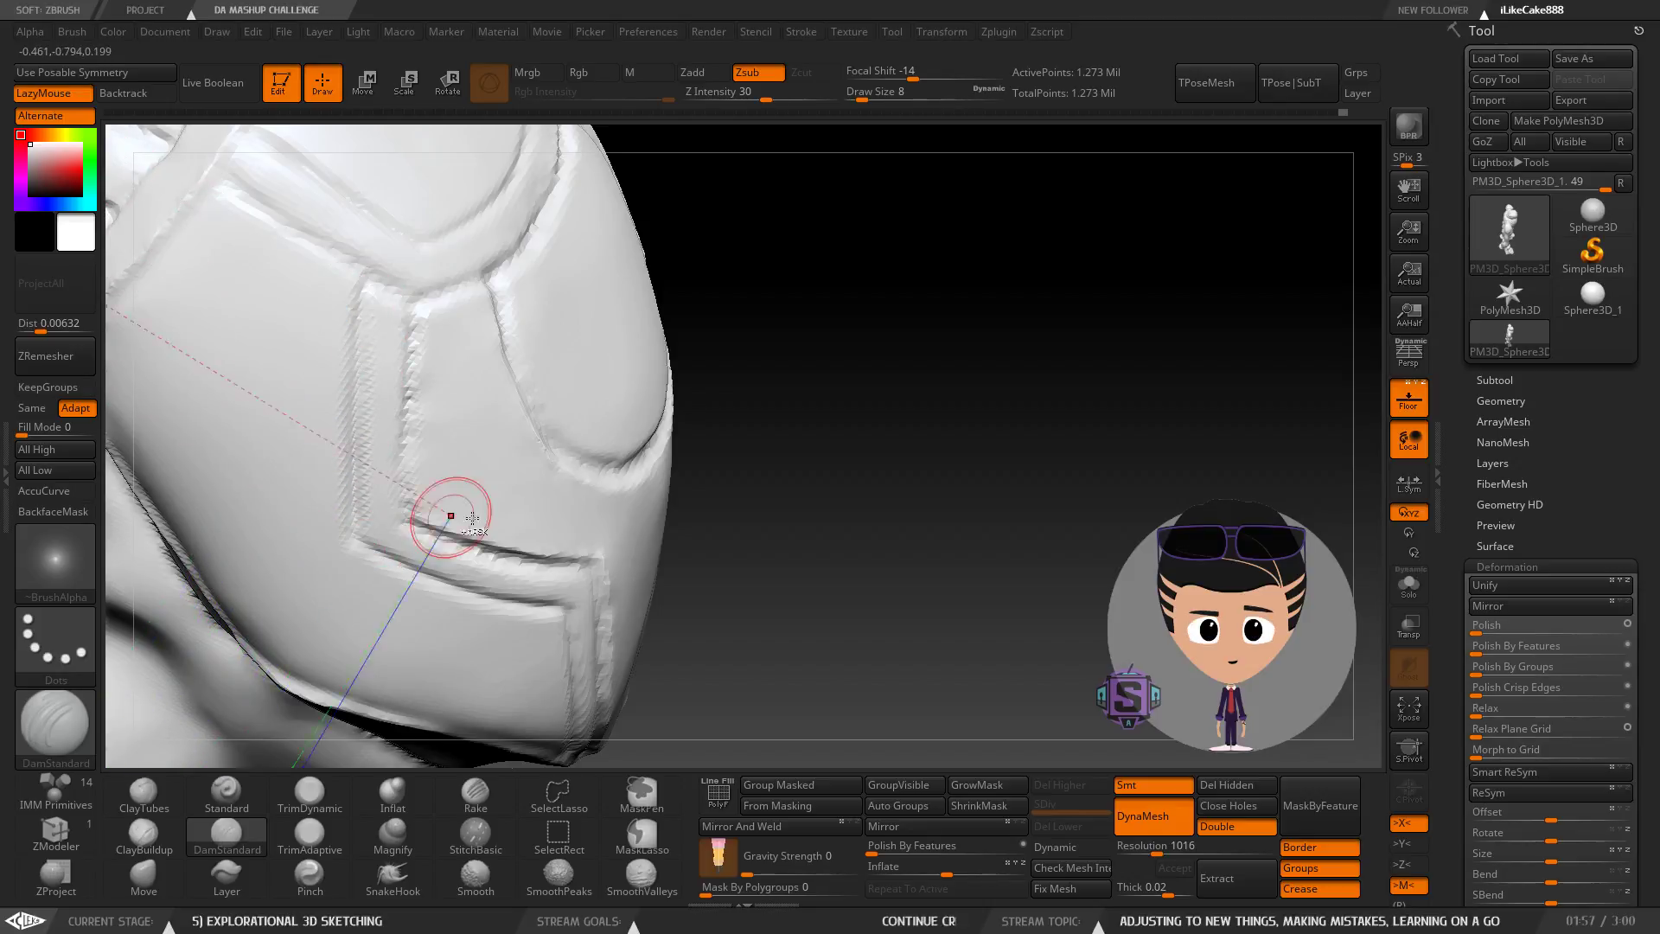
Remesh the sculpt with DynaMesh and review the shoulder grooves from the front and side.
mouse_move(472, 518)
right_mouse_down("ctrl")
mouse_move(472, 353)
mouse_move(443, 471)
mouse_move(463, 510)
mouse_move(491, 480)
mouse_move(472, 475)
mouse_move(536, 463)
right_mouse_up("ctrl")
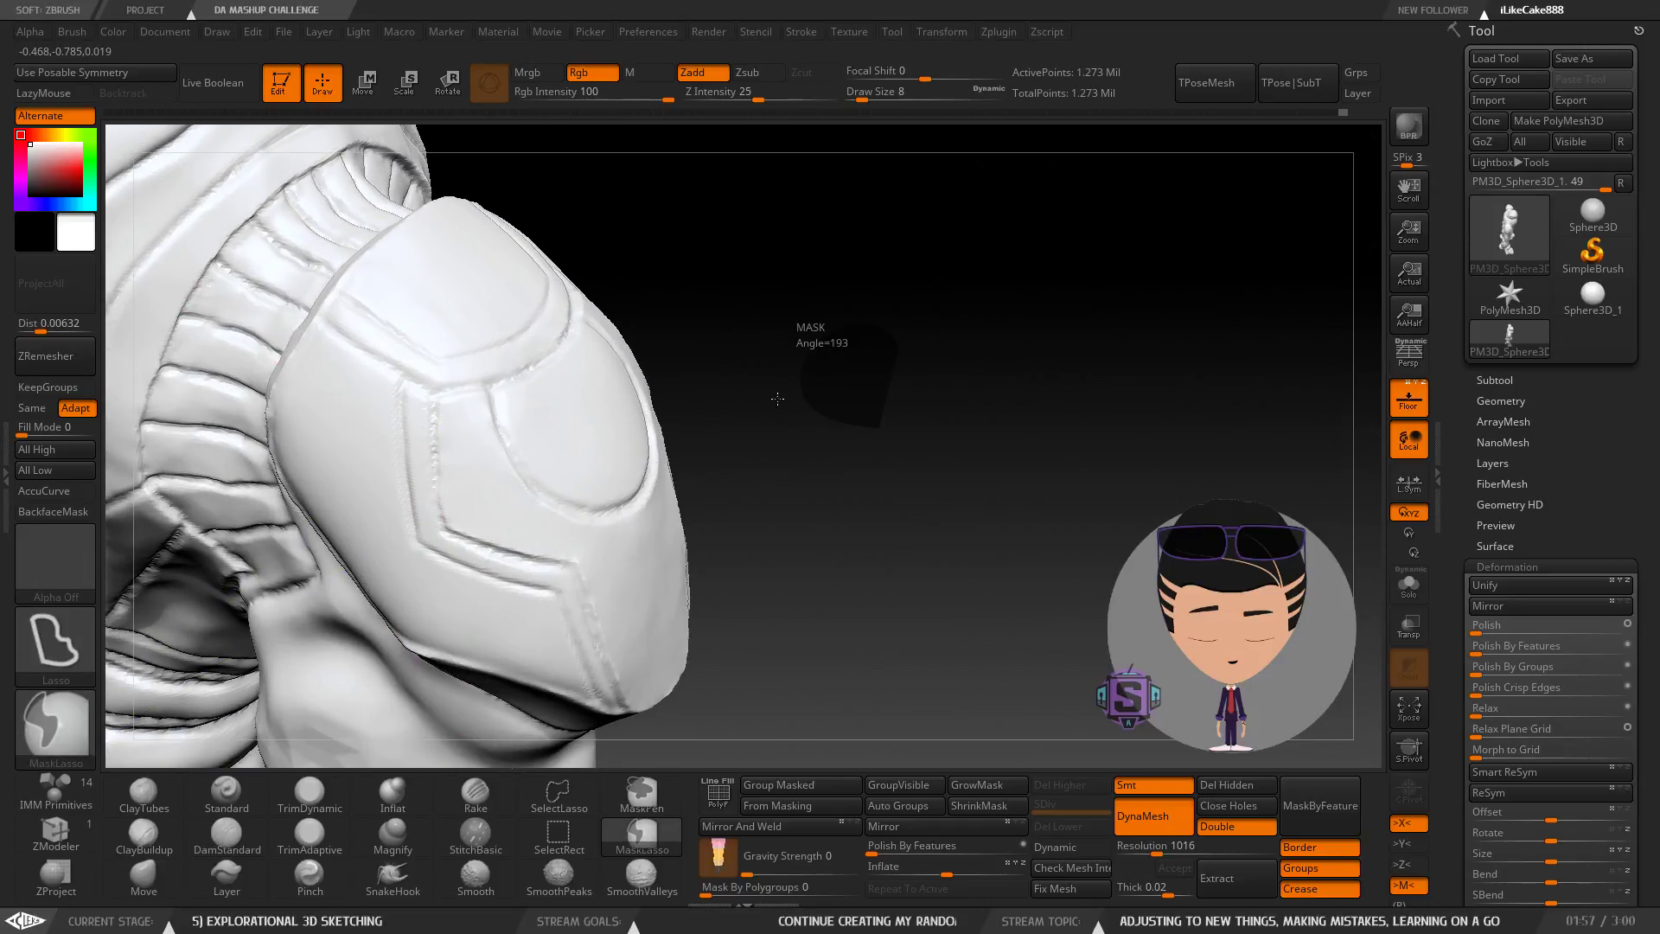
mouse_move(749, 533)
right_mouse_down("ctrl")
mouse_move(734, 401)
mouse_move(720, 566)
mouse_move(713, 544)
mouse_move(770, 419)
mouse_move(661, 321)
mouse_move(513, 528)
mouse_move(558, 516)
mouse_move(709, 564)
mouse_move(680, 542)
right_mouse_up("ctrl")
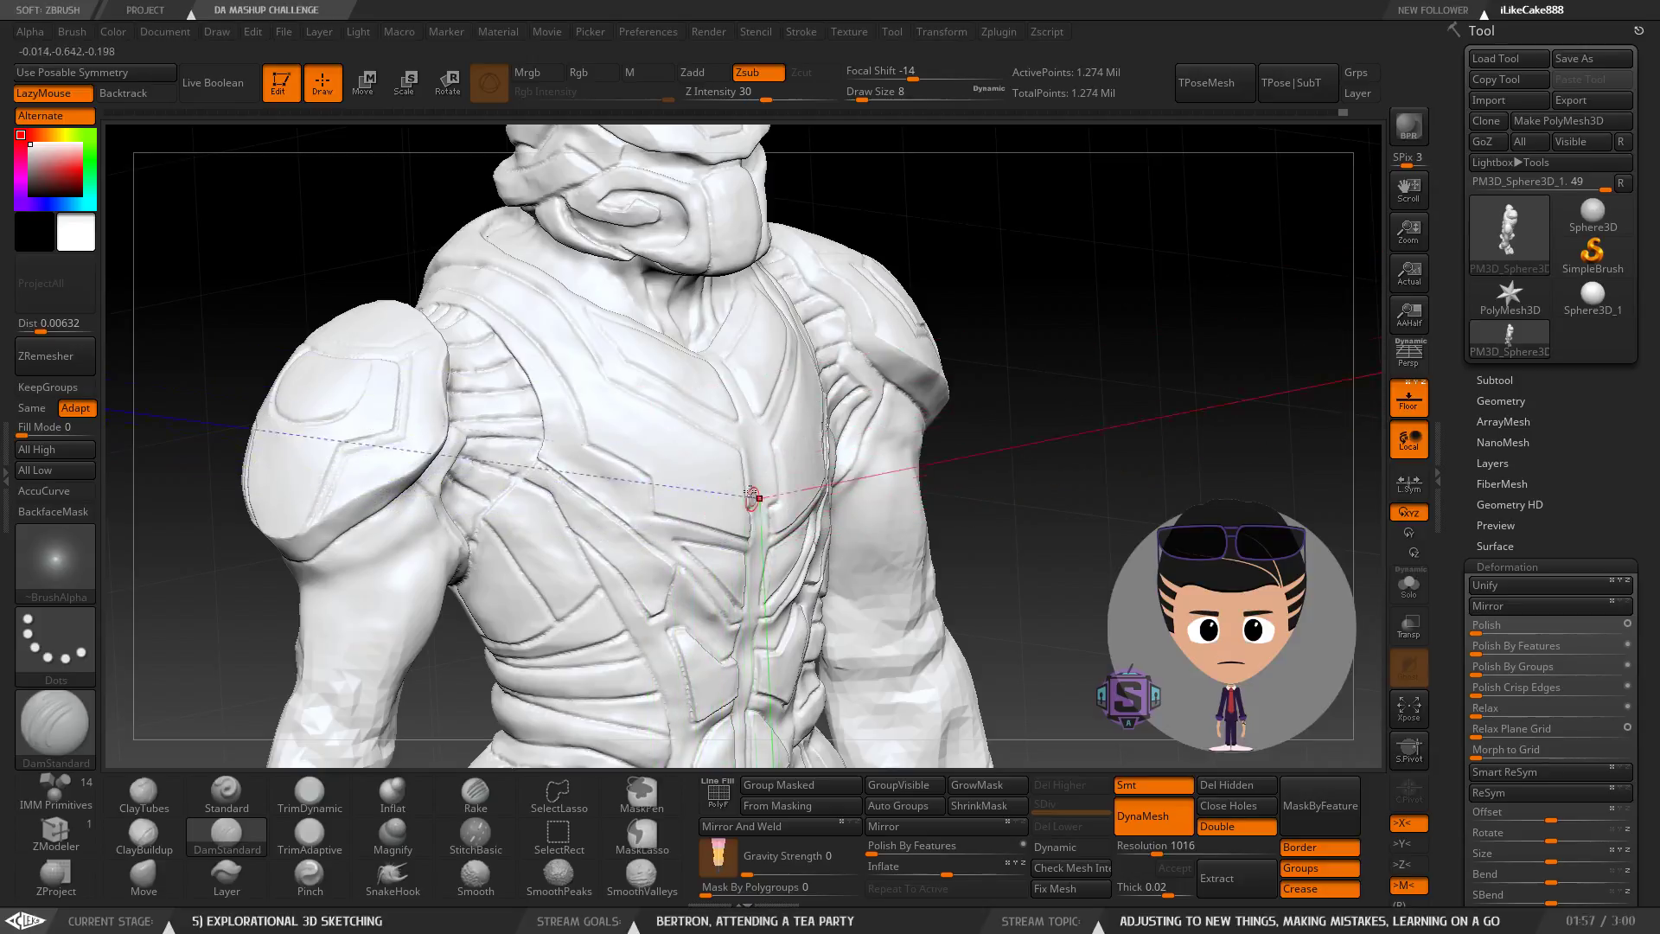
right_click_drag(581, 523, 608, 554)
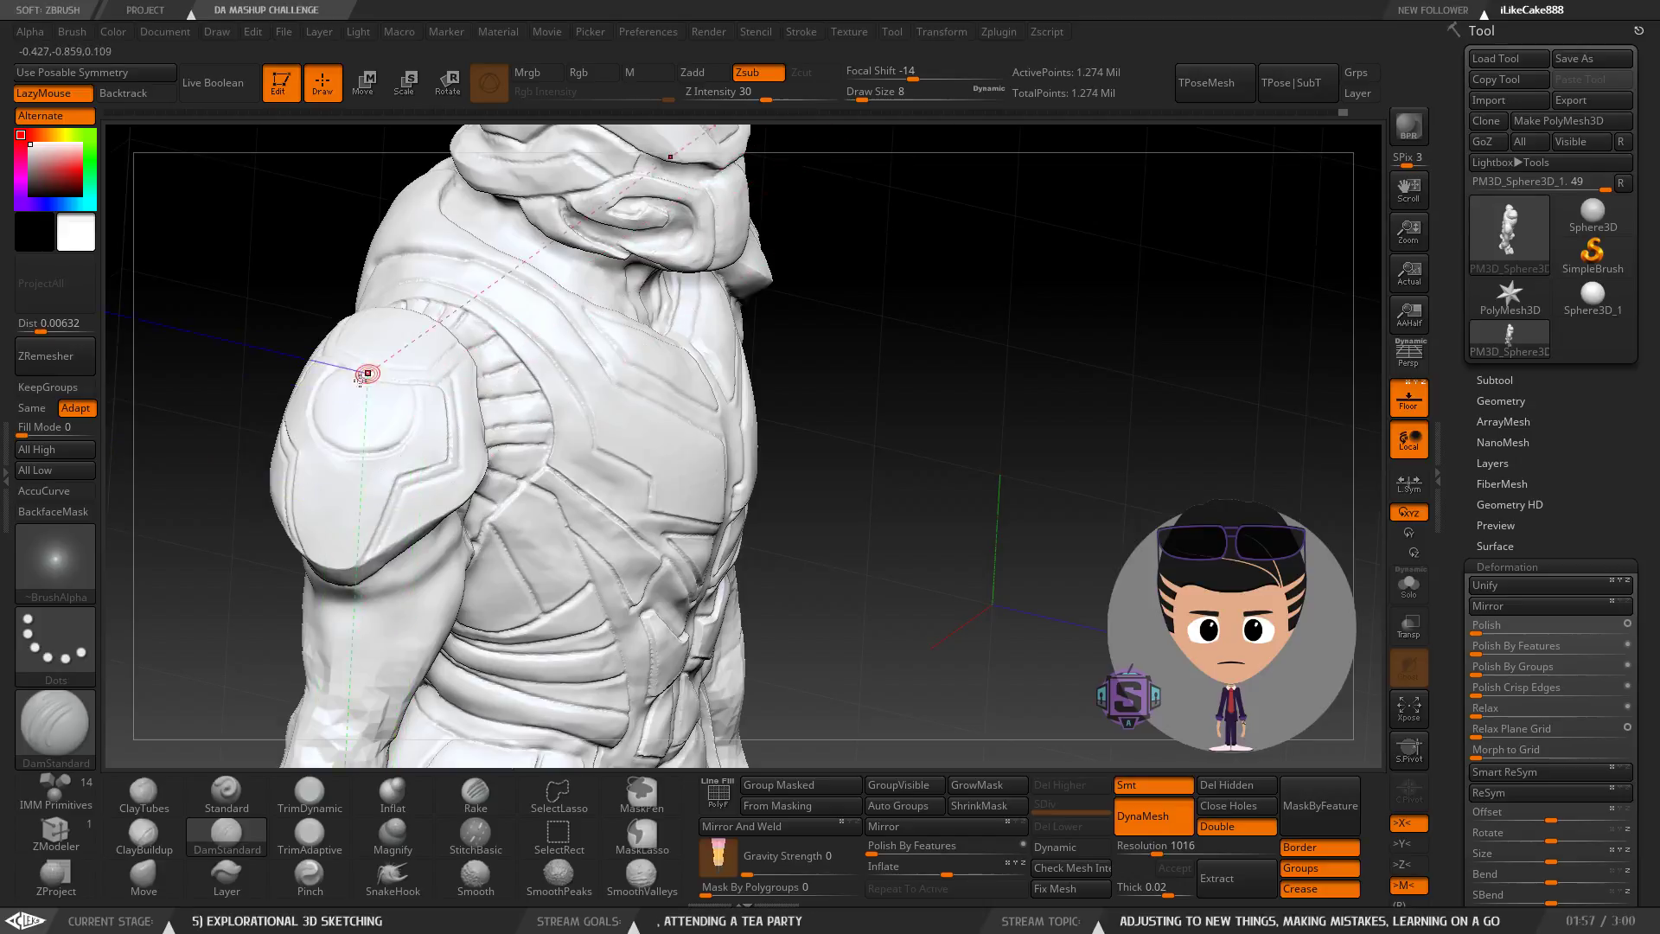
Examine the shoulder armour and helmet up close from the side, back and front.
right_click_drag(348, 539, 301, 342)
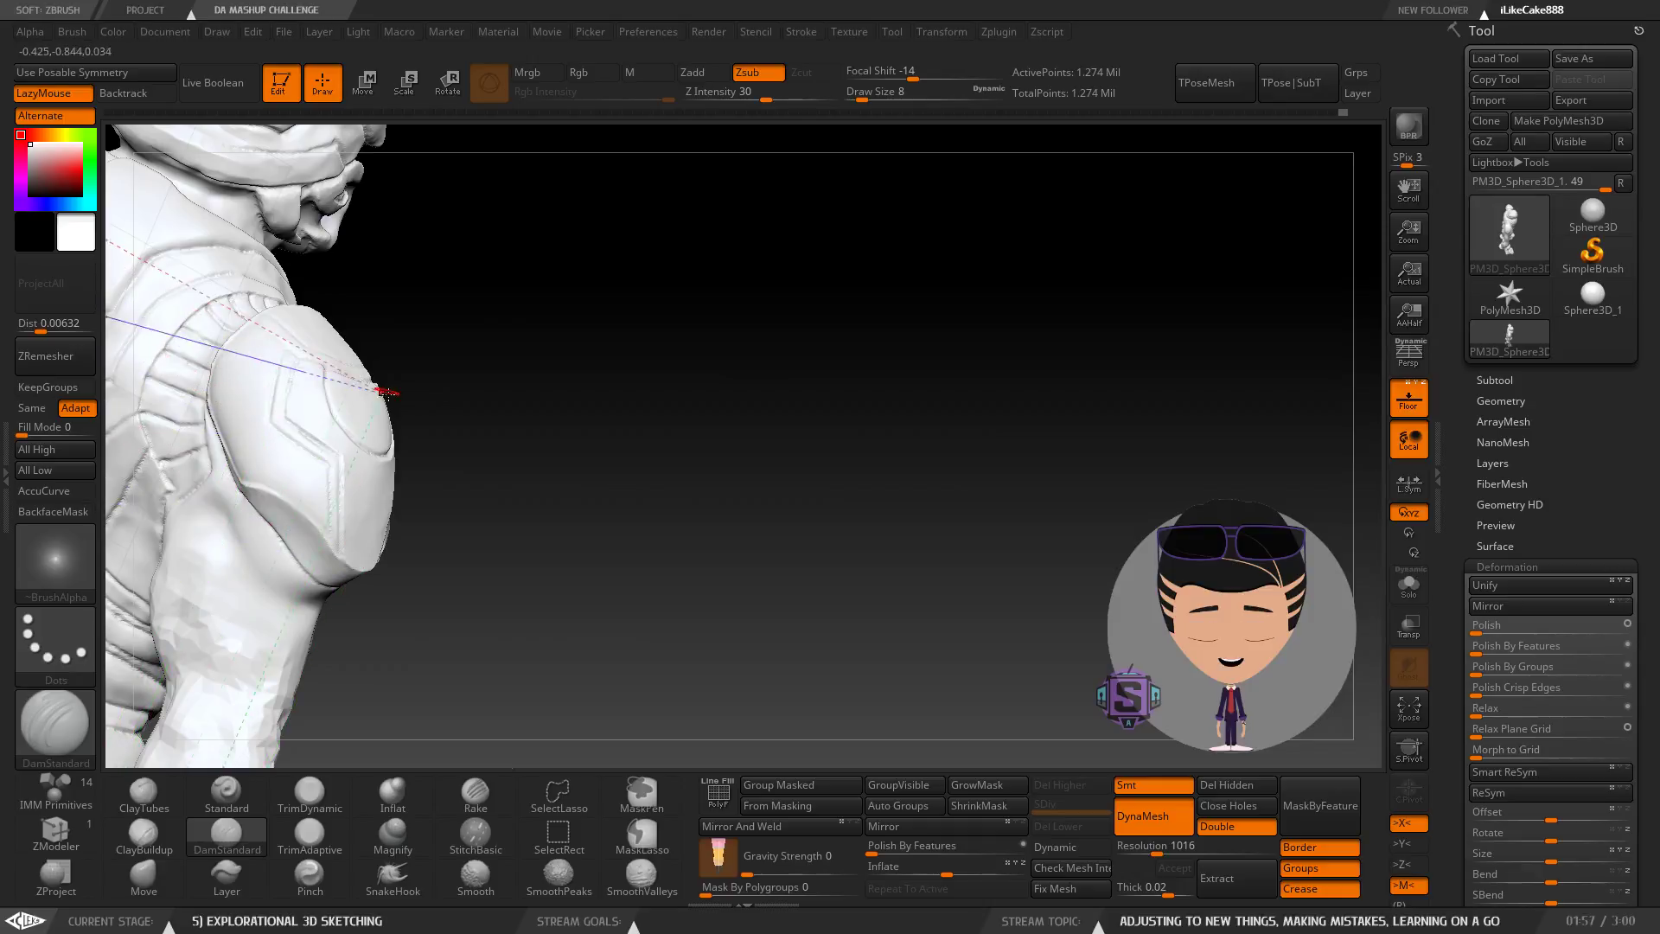
mouse_move(465, 521)
right_mouse_down()
mouse_move(444, 522)
mouse_move(381, 449)
mouse_move(389, 518)
right_mouse_up()
mouse_move(389, 519)
right_mouse_down("ctrl")
mouse_move(526, 407)
mouse_move(568, 497)
mouse_move(810, 407)
right_mouse_up("ctrl")
right_click_drag(779, 181, 574, 499, "alt")
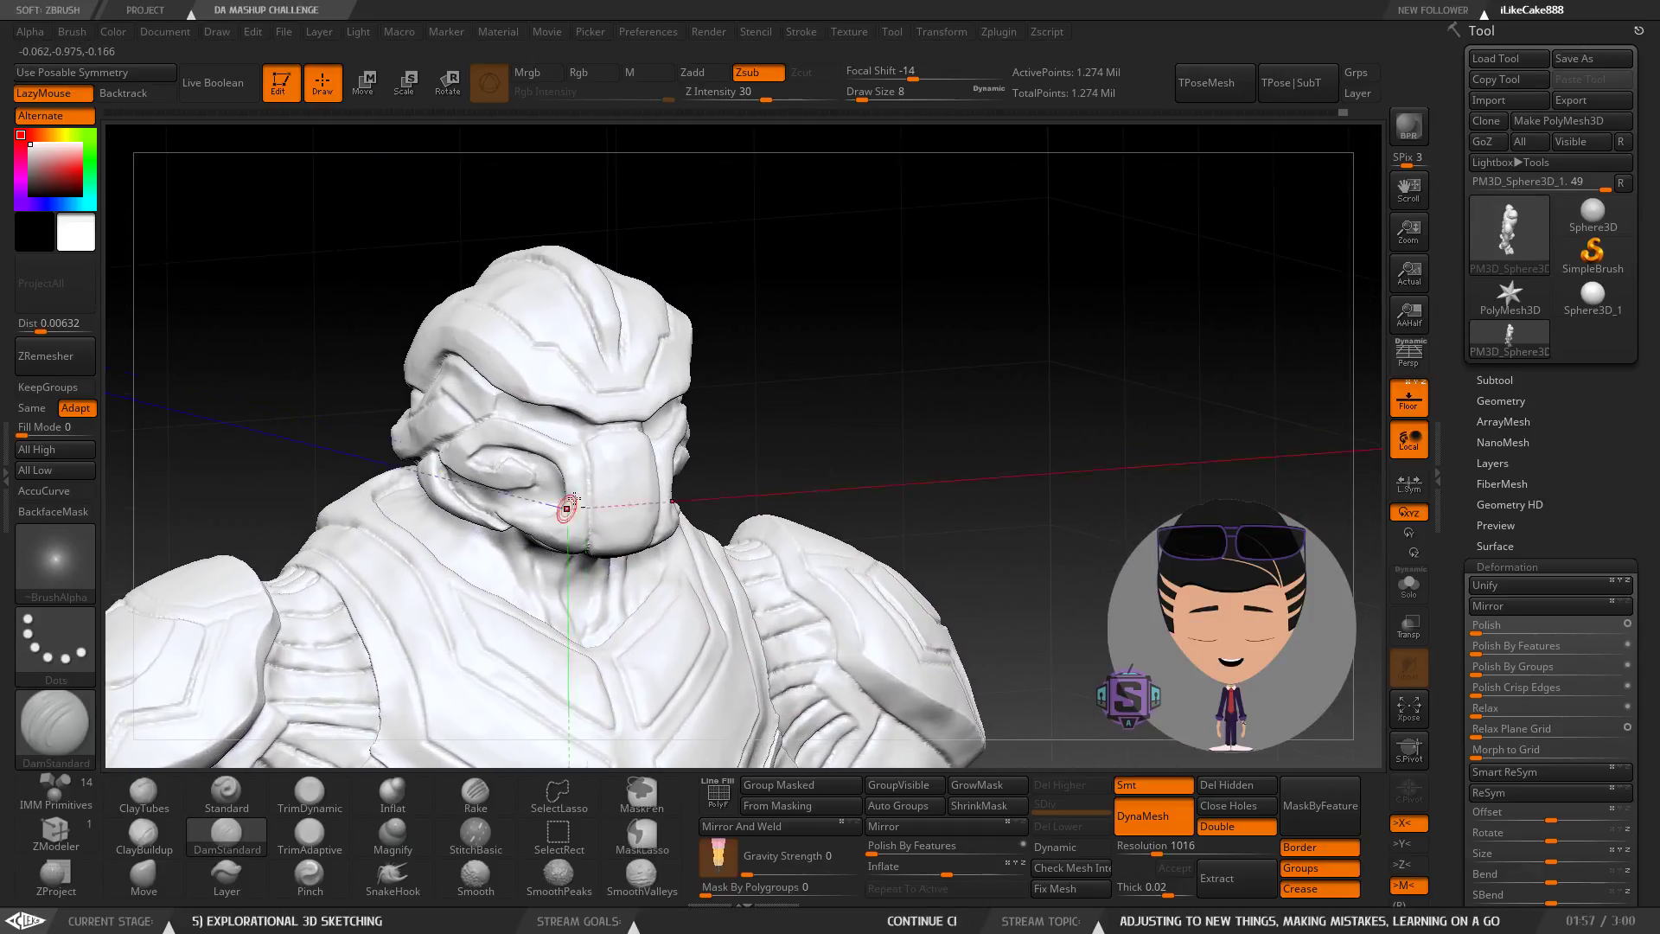
mouse_move(649, 400)
right_mouse_down()
mouse_move(696, 393)
mouse_move(655, 427)
mouse_move(595, 404)
mouse_move(579, 431)
mouse_move(544, 435)
mouse_move(605, 449)
mouse_move(579, 480)
mouse_move(573, 446)
mouse_move(551, 529)
mouse_move(560, 353)
right_mouse_up()
right_click_drag(595, 272, 710, 381, "ctrl")
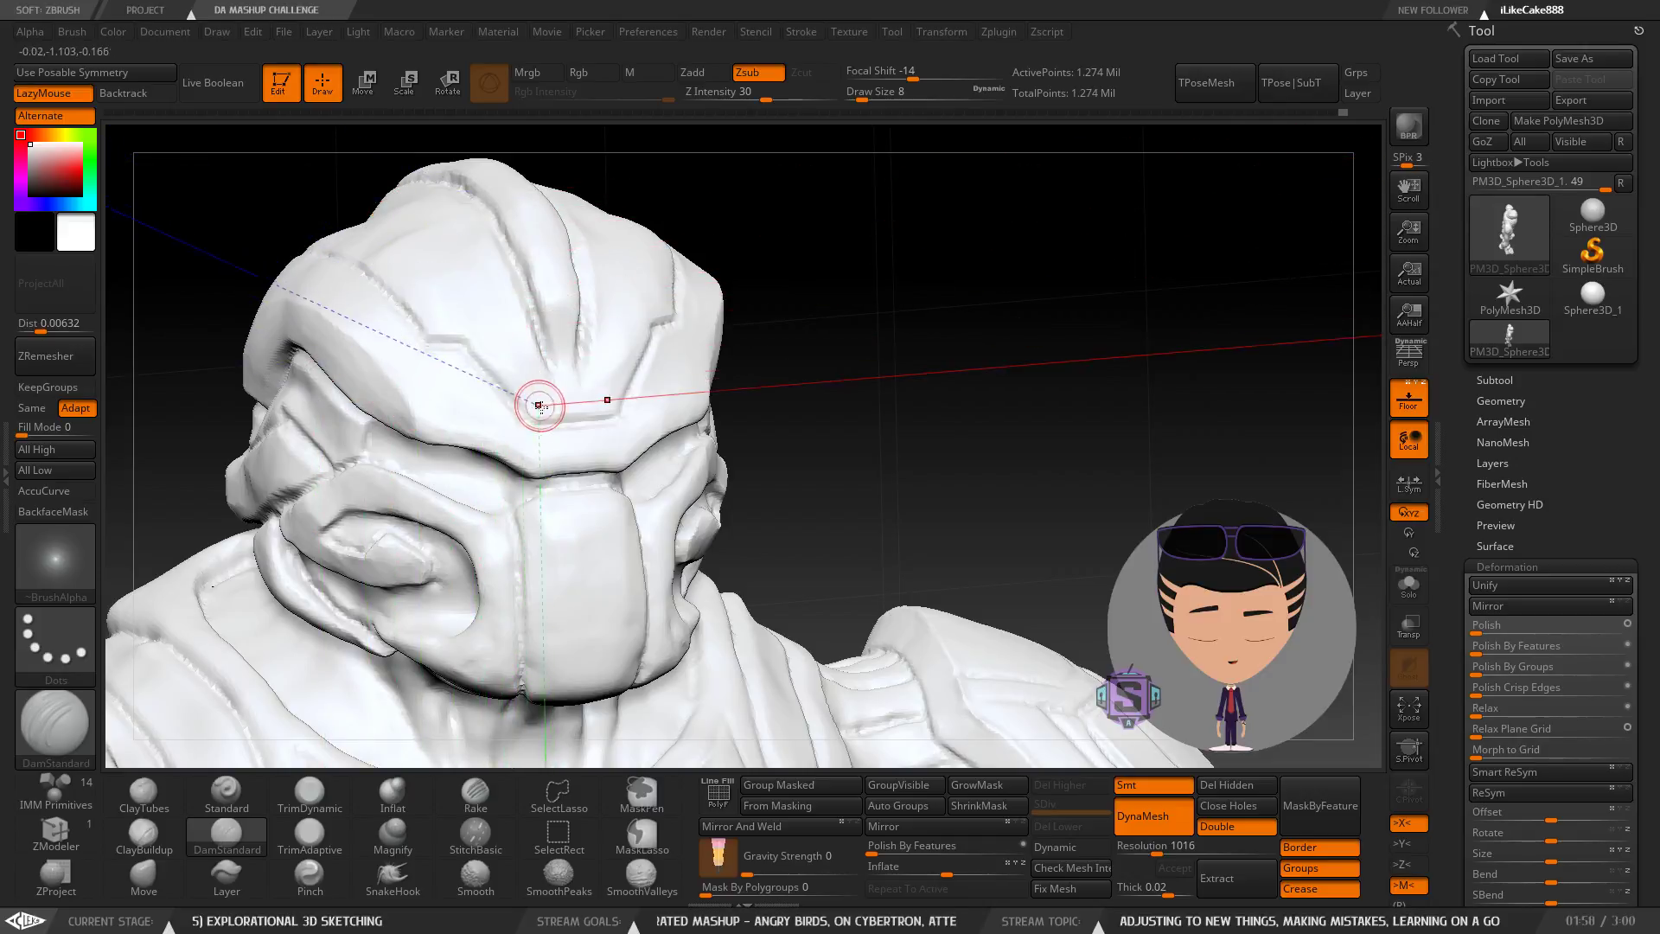
mouse_move(555, 429)
right_mouse_down()
mouse_move(598, 402)
mouse_move(584, 348)
right_mouse_up()
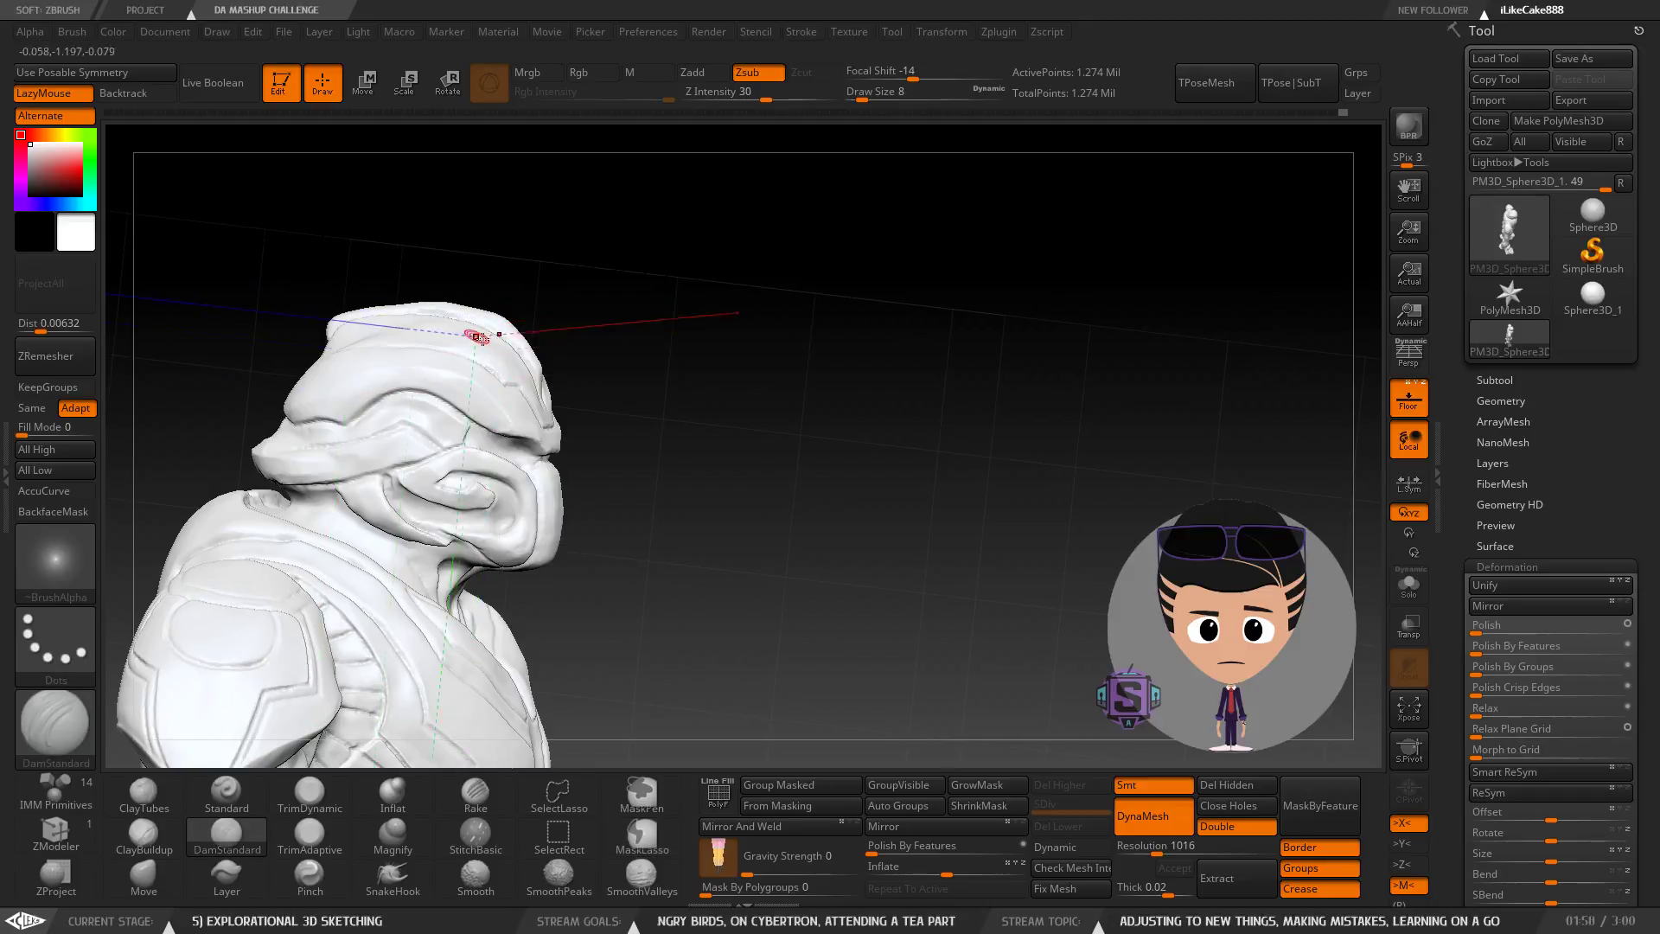
right_click_drag(426, 353, 499, 530)
right_click_drag(506, 419, 543, 212, "alt")
mouse_move(552, 640)
right_mouse_down("alt")
mouse_move(589, 382)
mouse_move(616, 316)
right_mouse_up("alt")
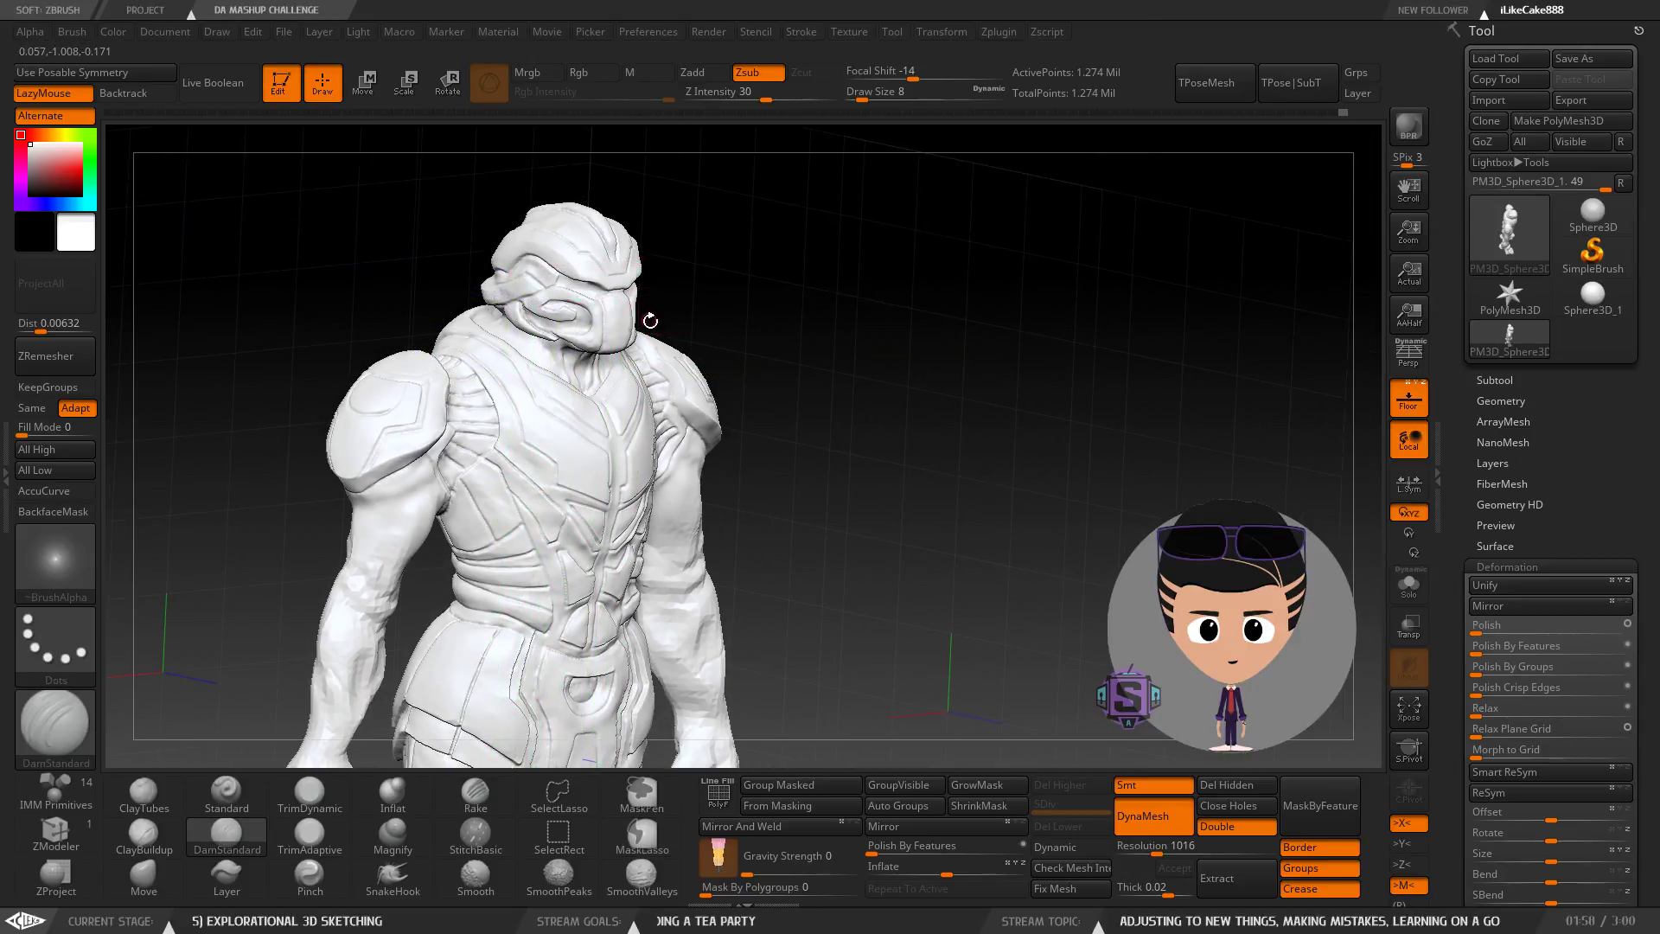
Examine the full figure from the torso down to the leg armour and boots.
mouse_move(596, 456)
right_mouse_down()
mouse_move(611, 390)
mouse_move(563, 336)
mouse_move(566, 424)
right_mouse_up()
right_click_drag(557, 497, 639, 489)
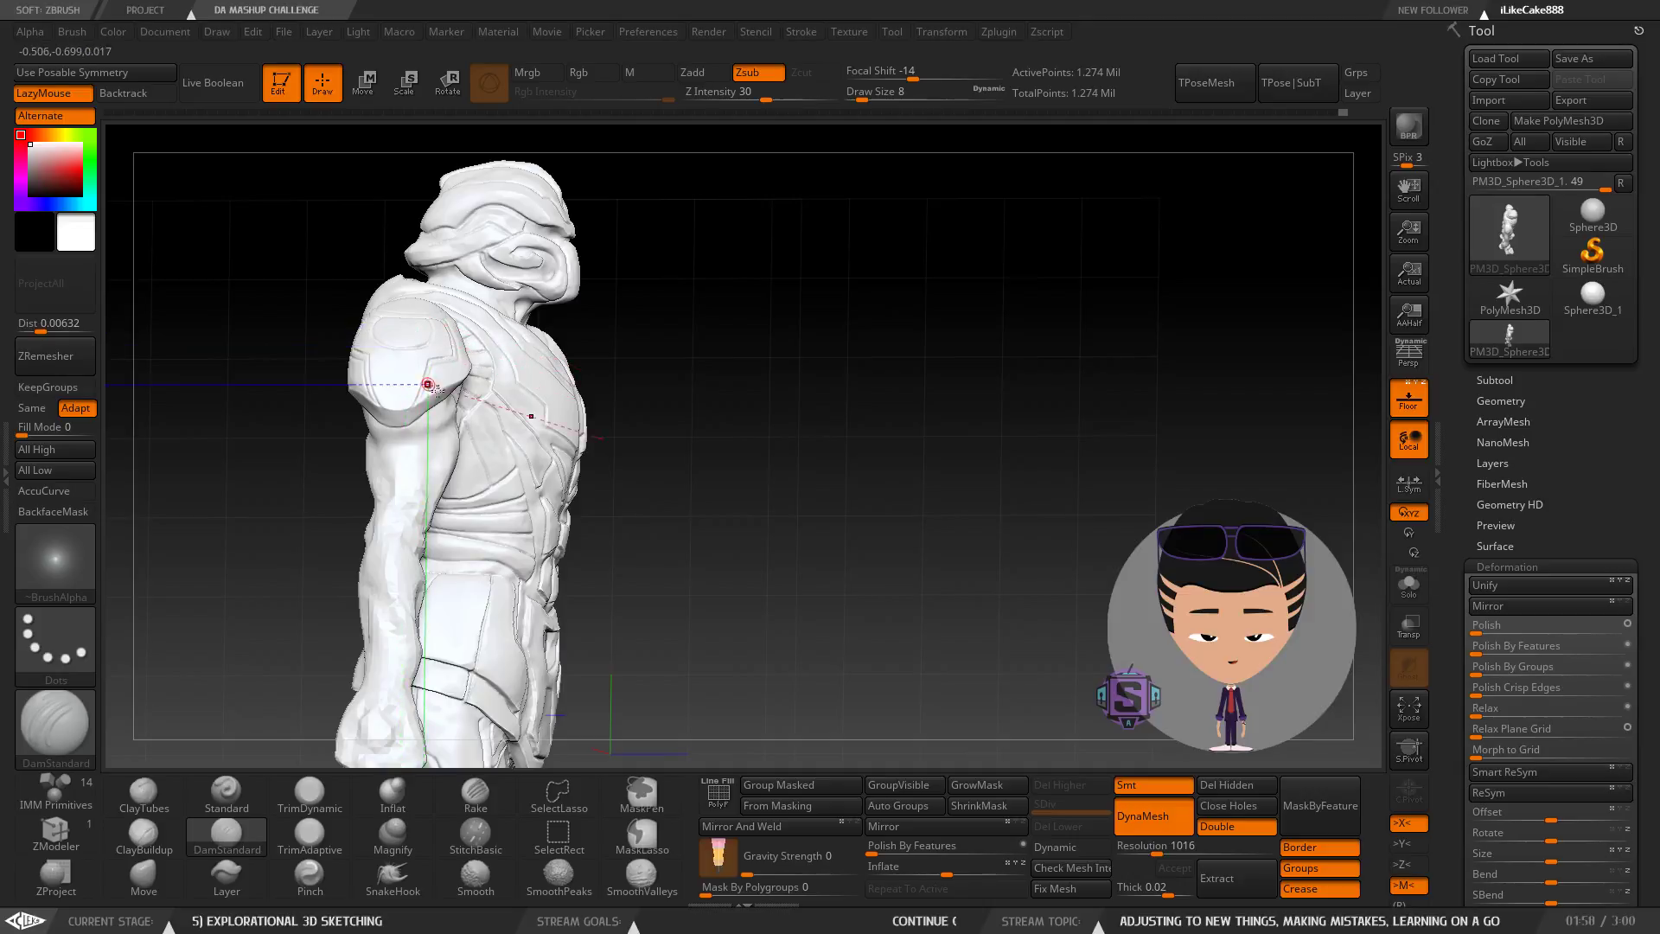
right_click_drag(436, 391, 307, 406)
right_click_drag(567, 584, 567, 338, "alt")
right_click_drag(501, 519, 501, 533)
right_click_drag(572, 374, 484, 296, "alt")
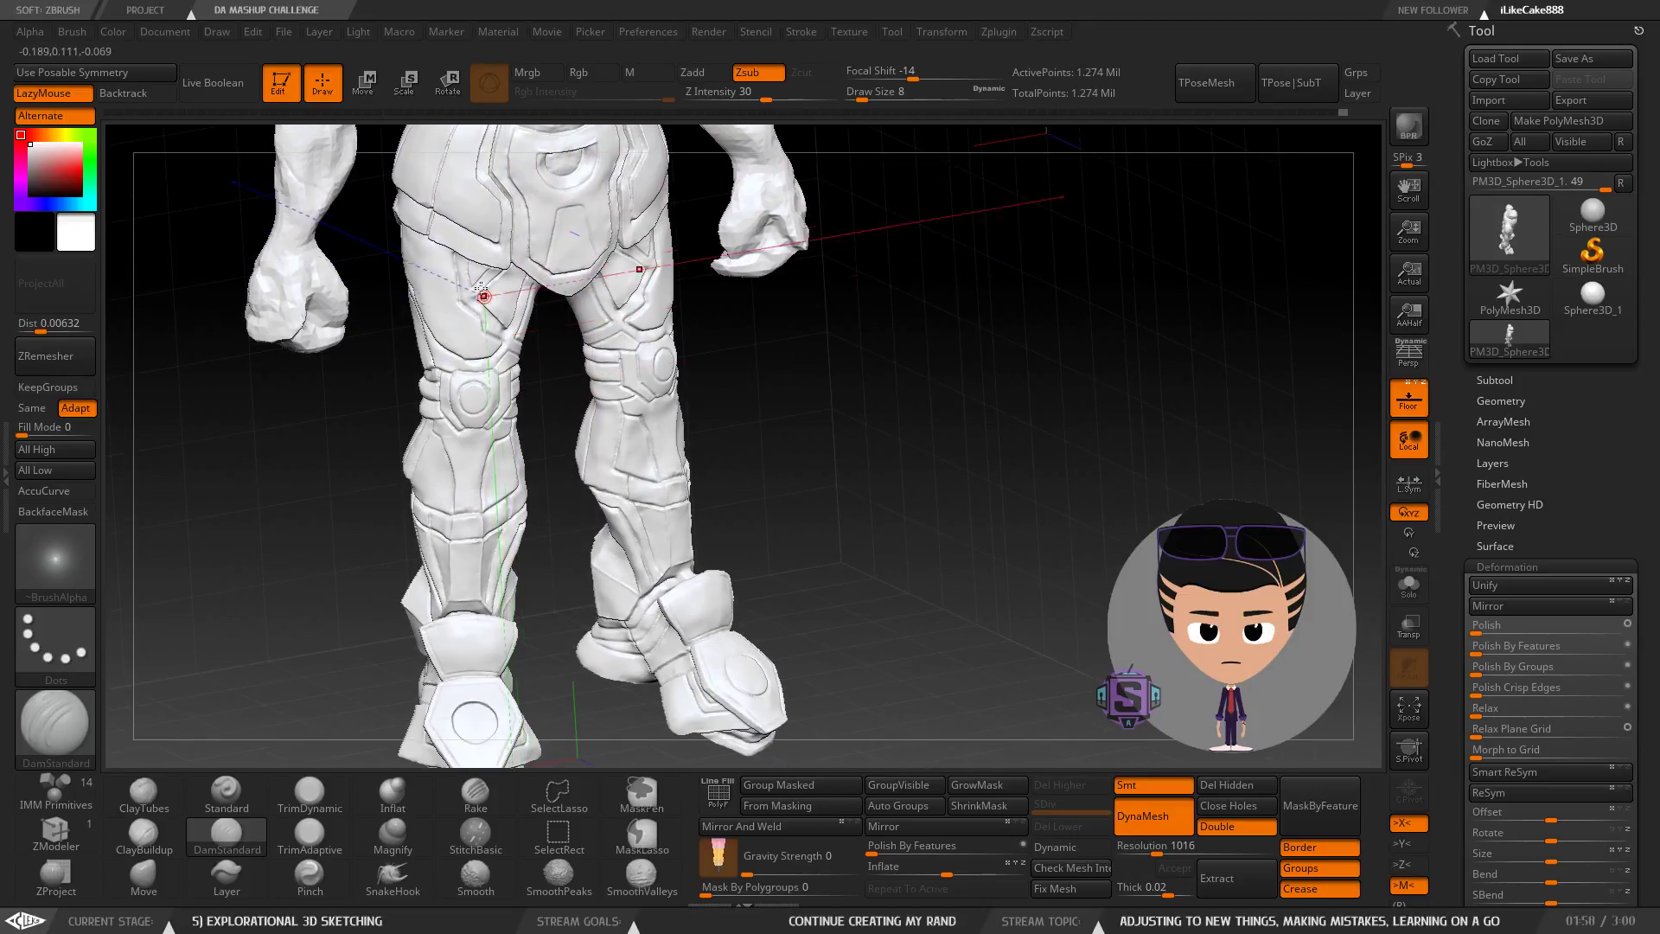
right_click_drag(473, 651, 370, 400)
right_click_drag(507, 510, 407, 492)
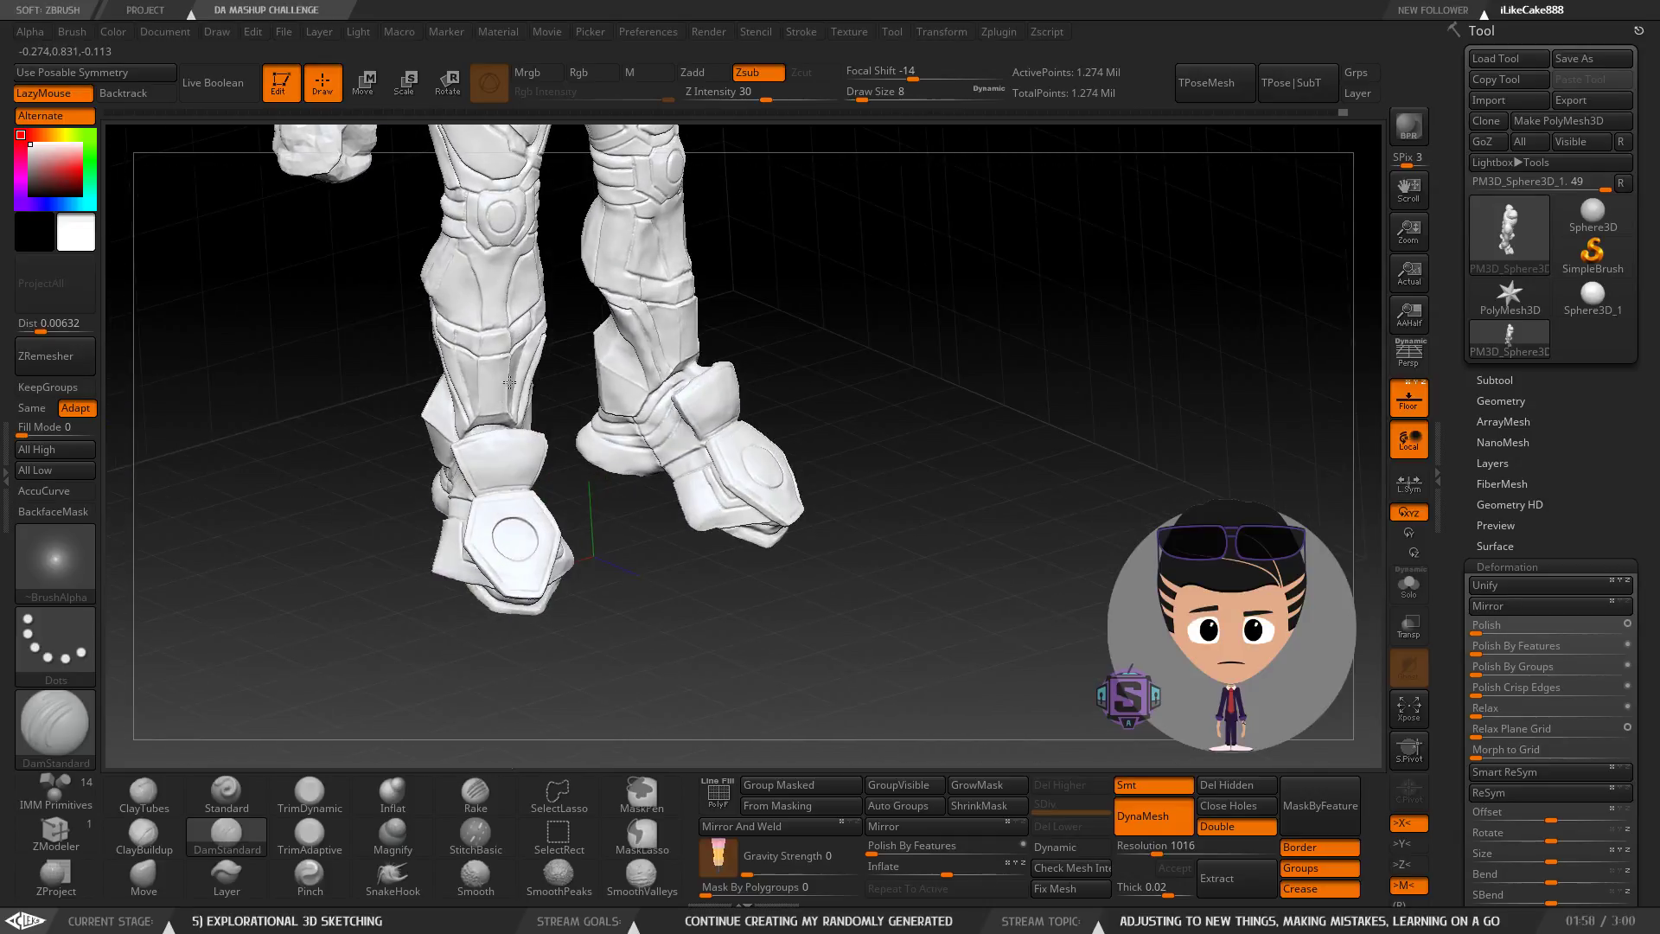
Save the project over the existing AB vs T.ZPR file.
right_click_drag(510, 138, 515, 684, "alt")
right_click_drag(536, 380, 497, 523, "alt")
right_click_drag(636, 380, 785, 430, "ctrl")
key("ctrl+s")
left_click(686, 435)
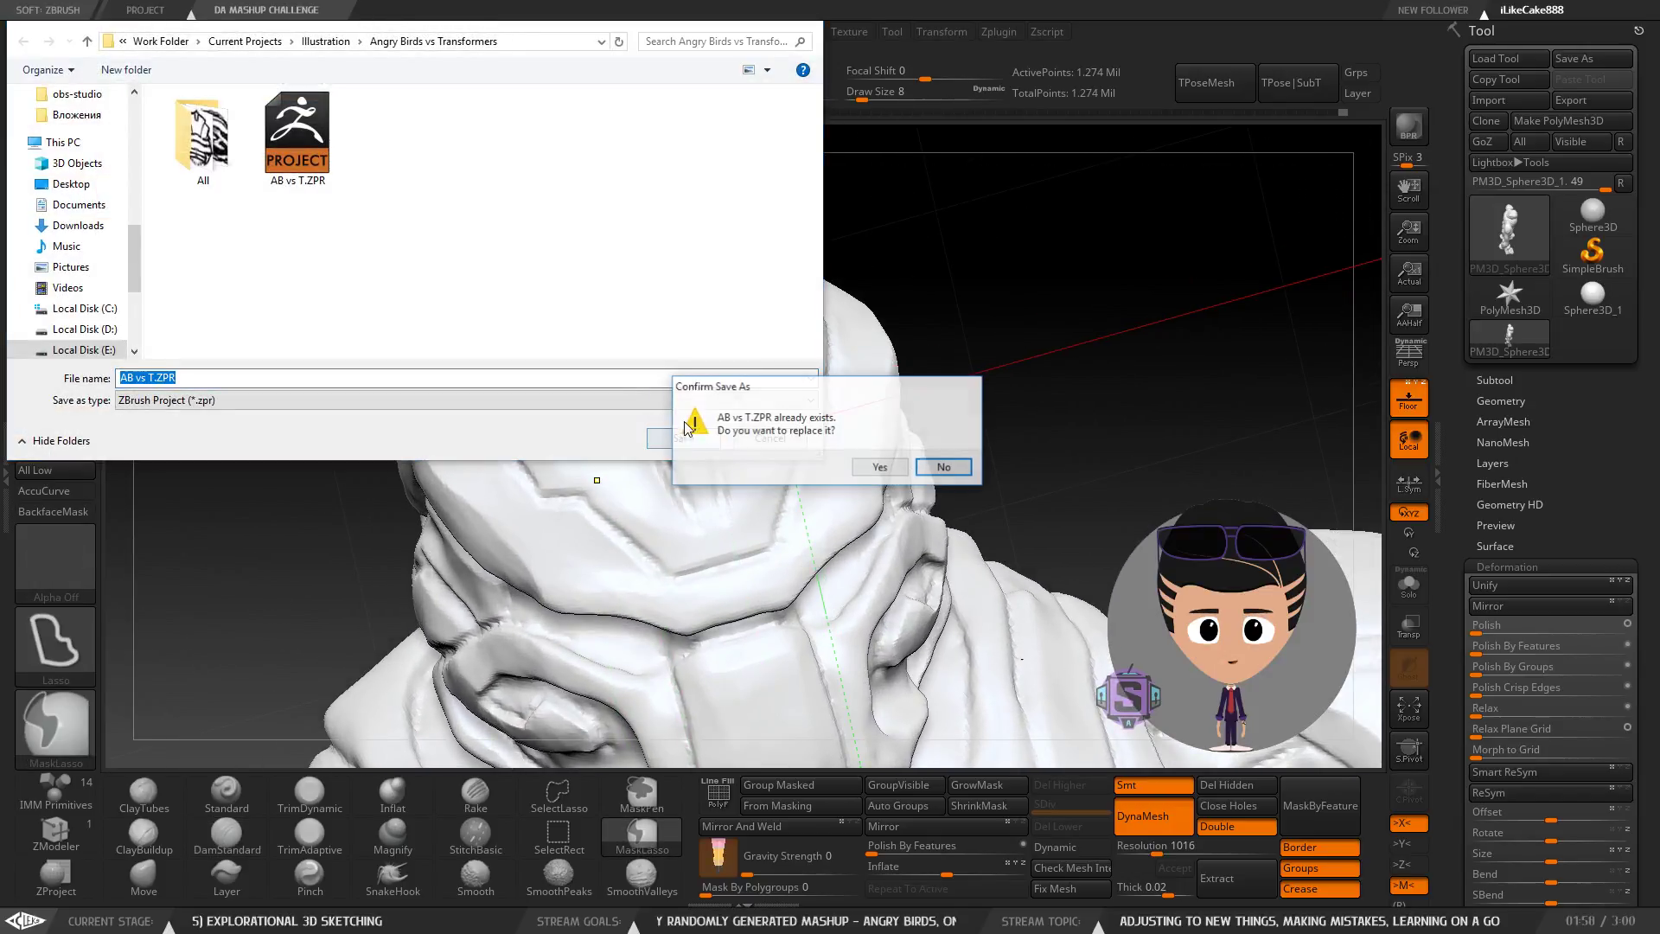
left_click(943, 467)
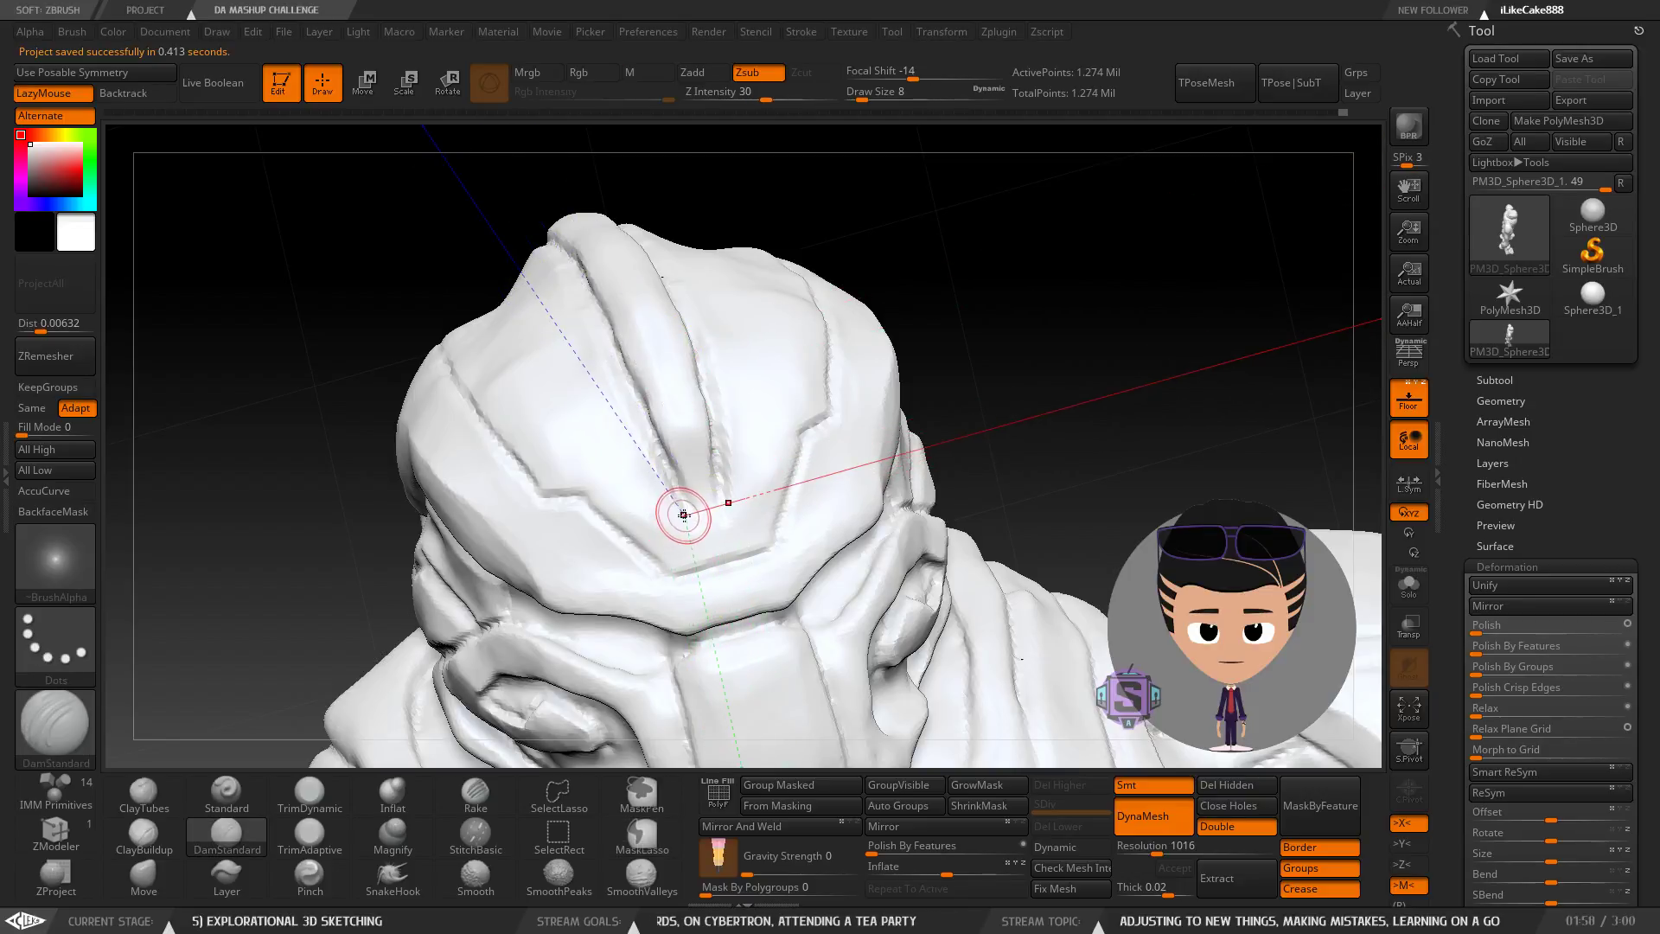
Carve a groove parallel to the angular forehead seam beside the helmet's central crest with the DamStandard brush.
key("ctrl+z")
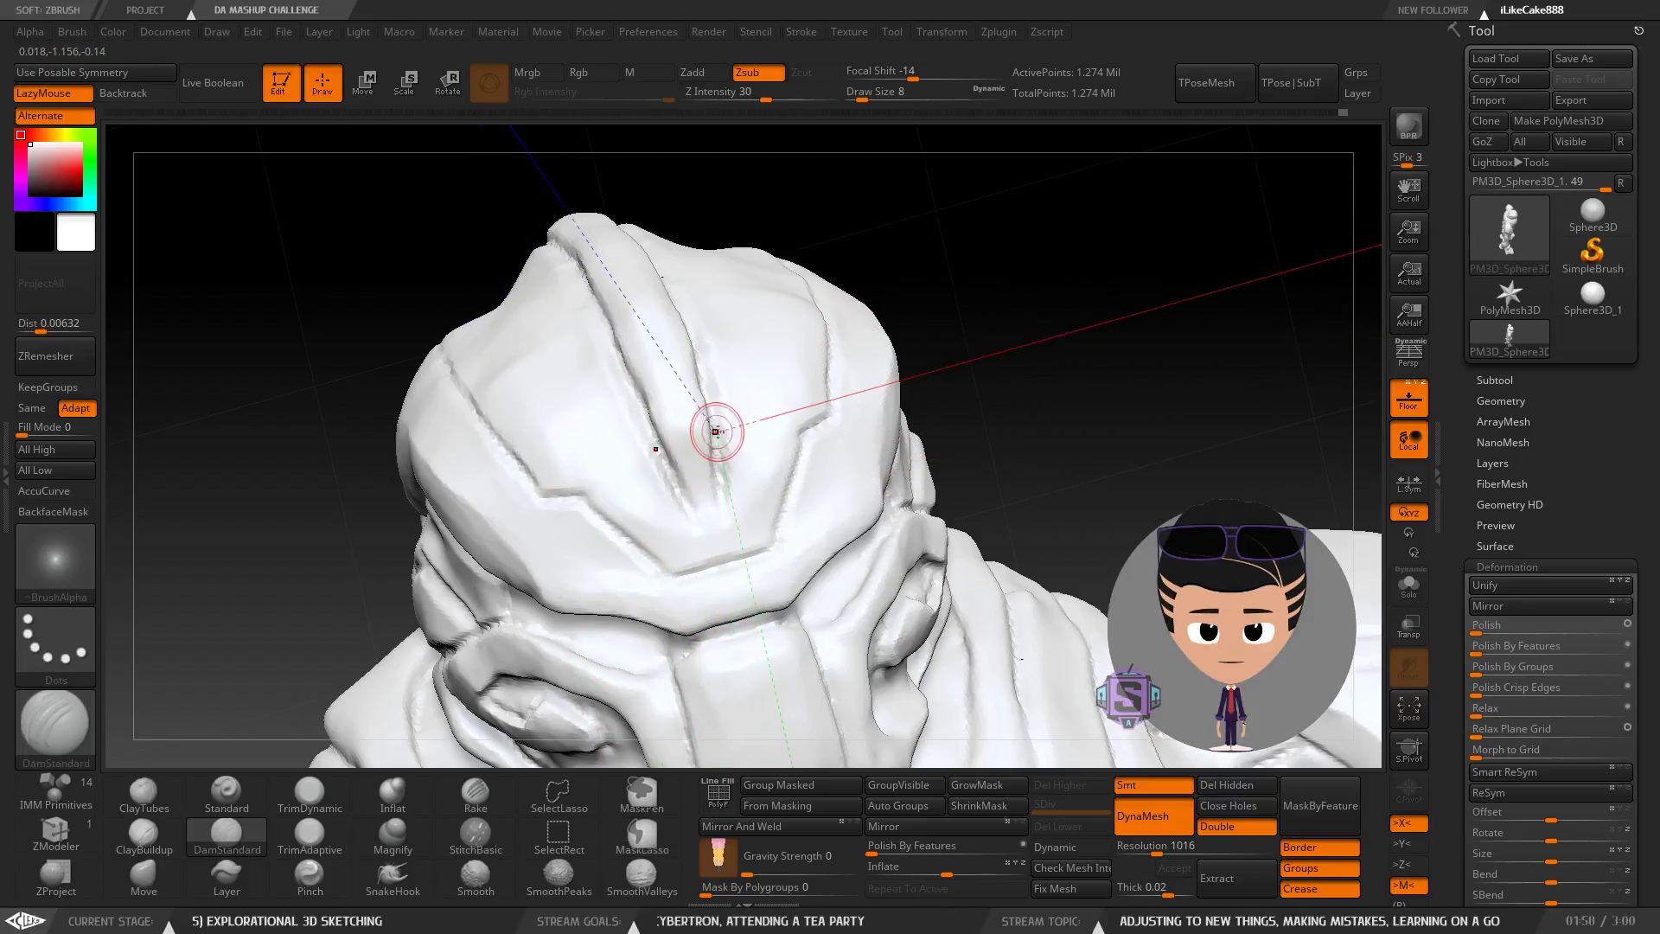
mouse_move(648, 485)
right_mouse_down("ctrl")
mouse_move(651, 450)
mouse_move(631, 443)
mouse_move(720, 403)
right_mouse_up("ctrl")
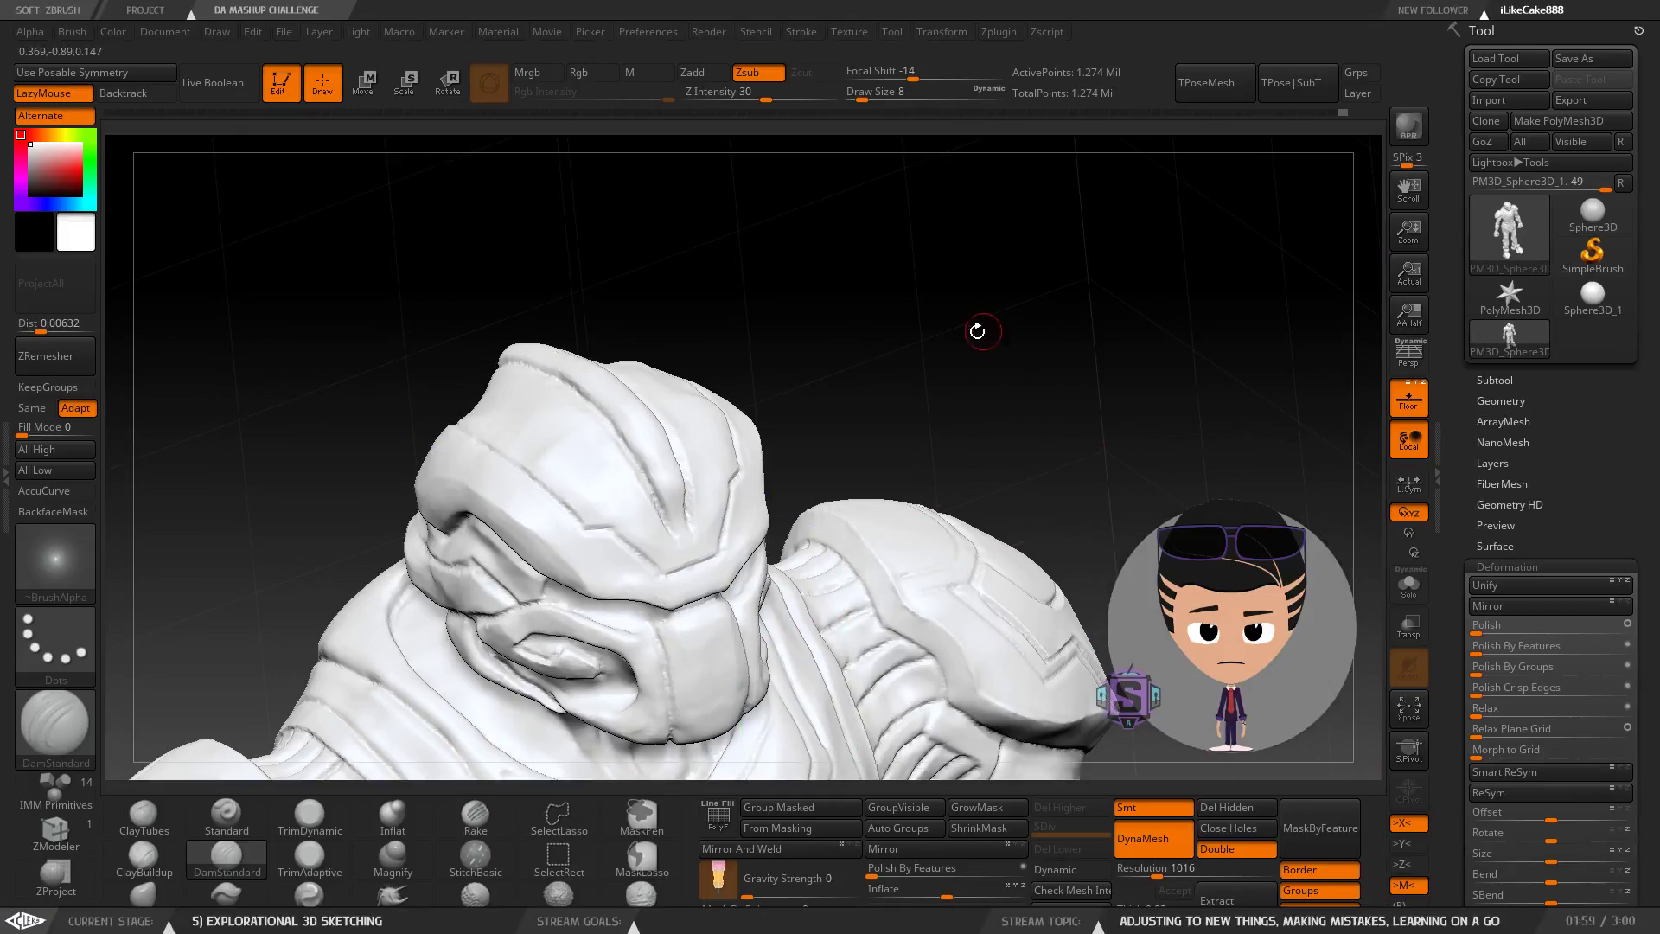
right_click_drag(702, 464, 566, 739)
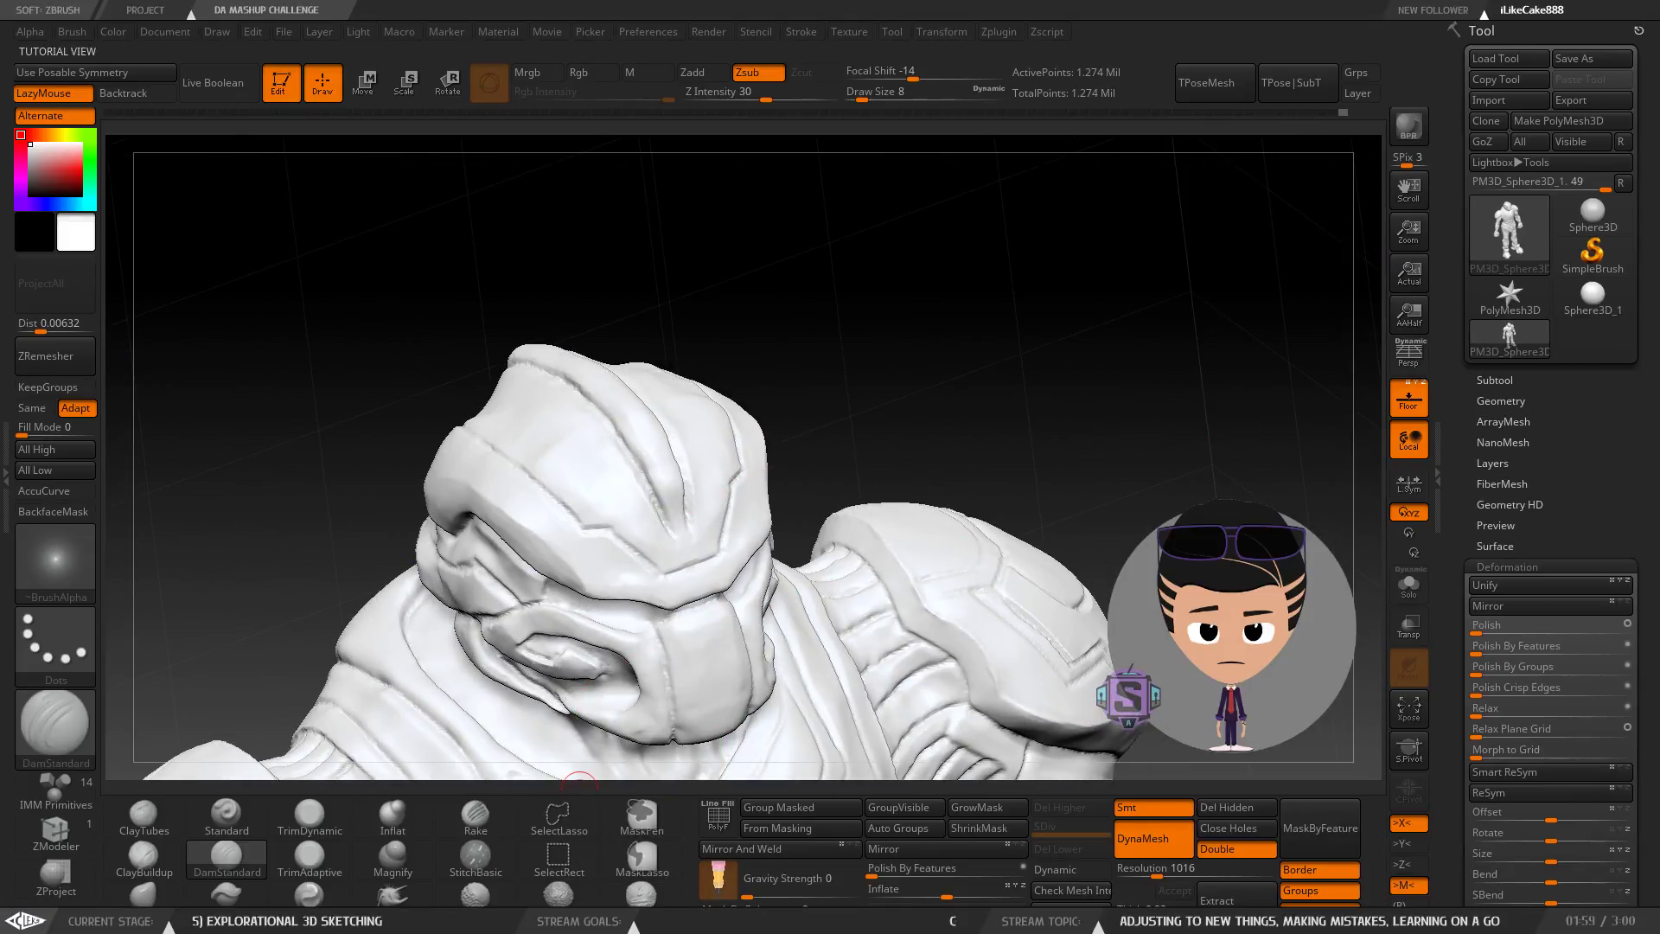
left_click(743, 927)
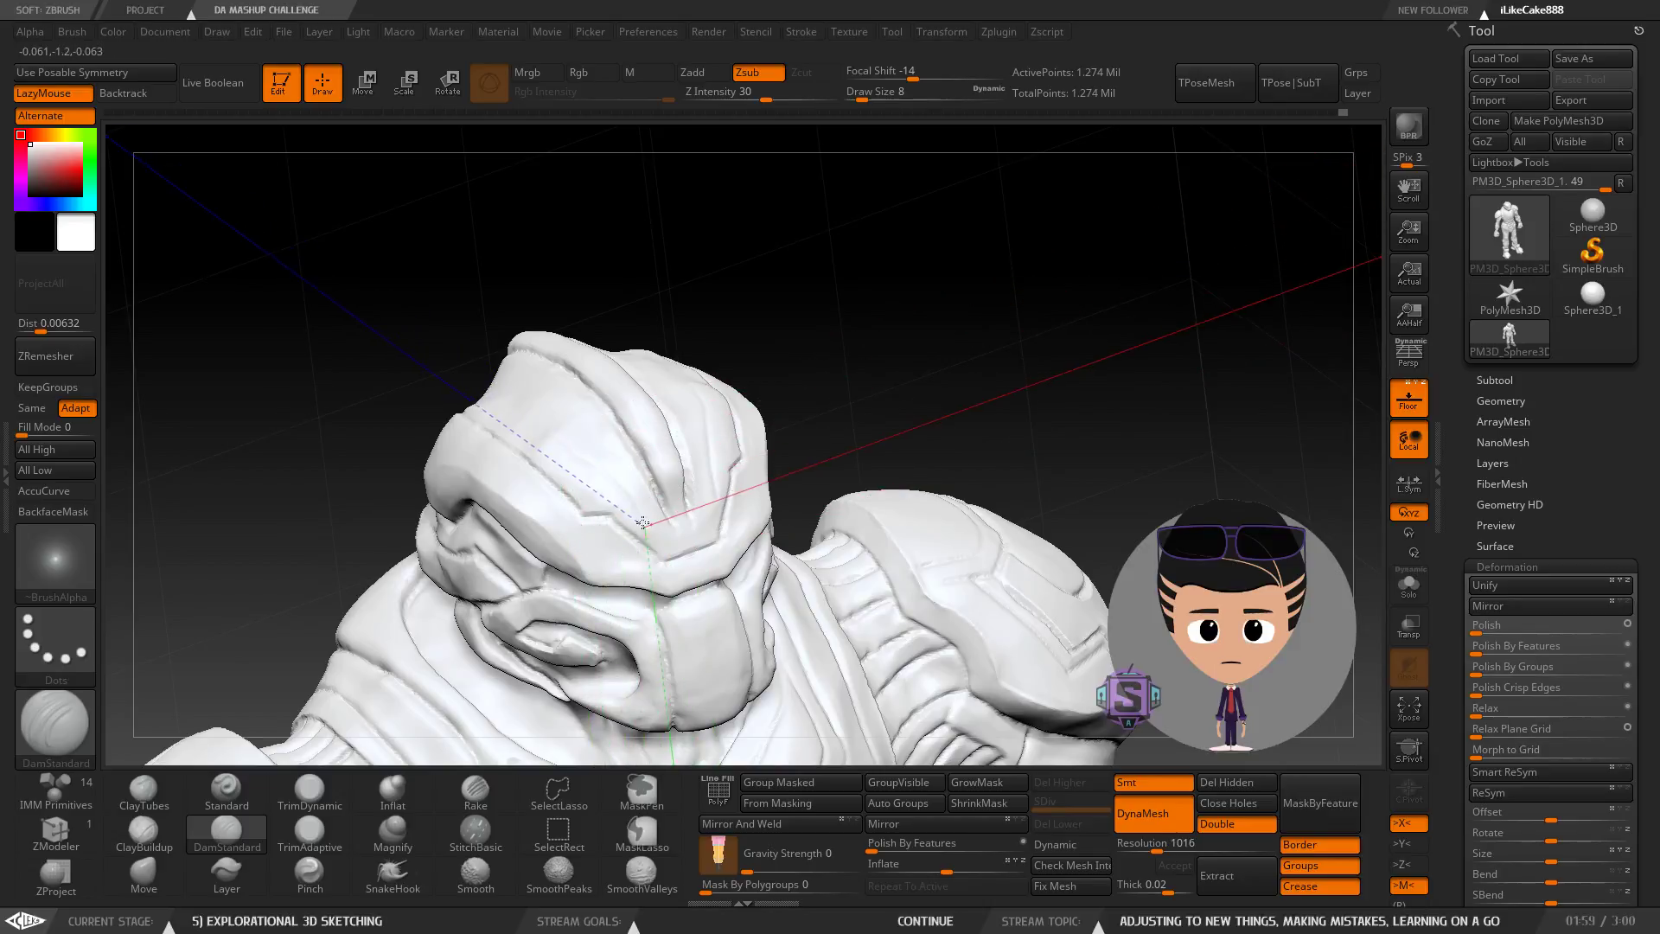
mouse_move(643, 523)
right_mouse_down()
mouse_move(619, 509)
mouse_move(713, 485)
mouse_move(665, 448)
mouse_move(665, 472)
mouse_move(689, 458)
right_mouse_up()
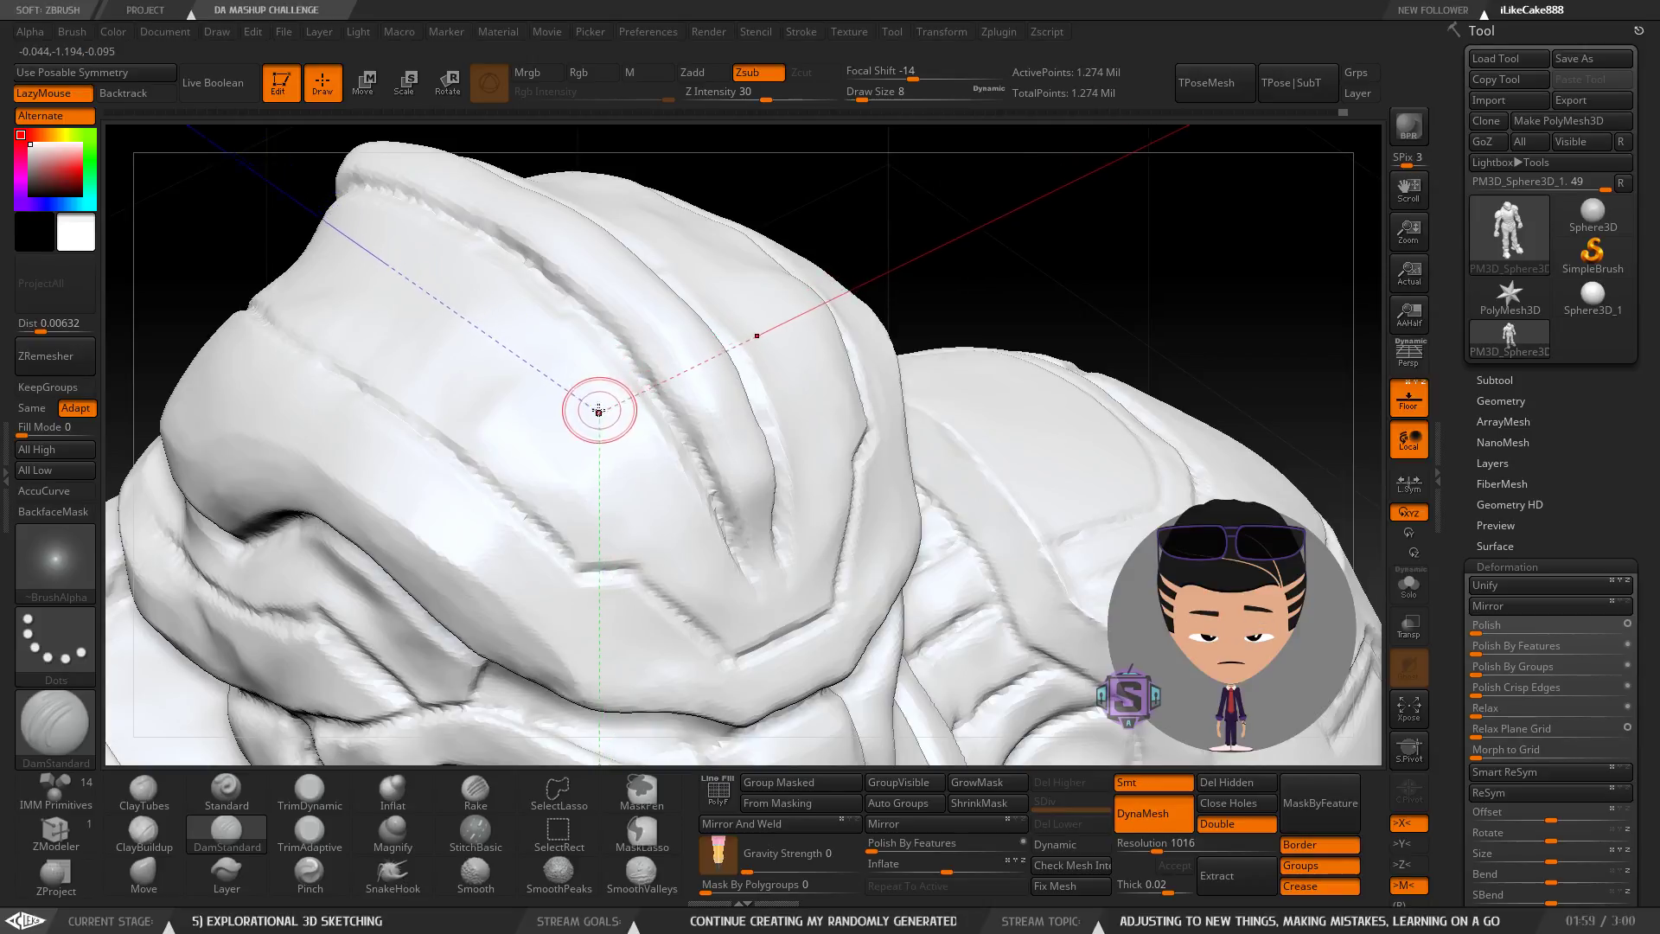
mouse_move(636, 424)
right_mouse_down()
mouse_move(623, 444)
mouse_move(645, 433)
right_mouse_up()
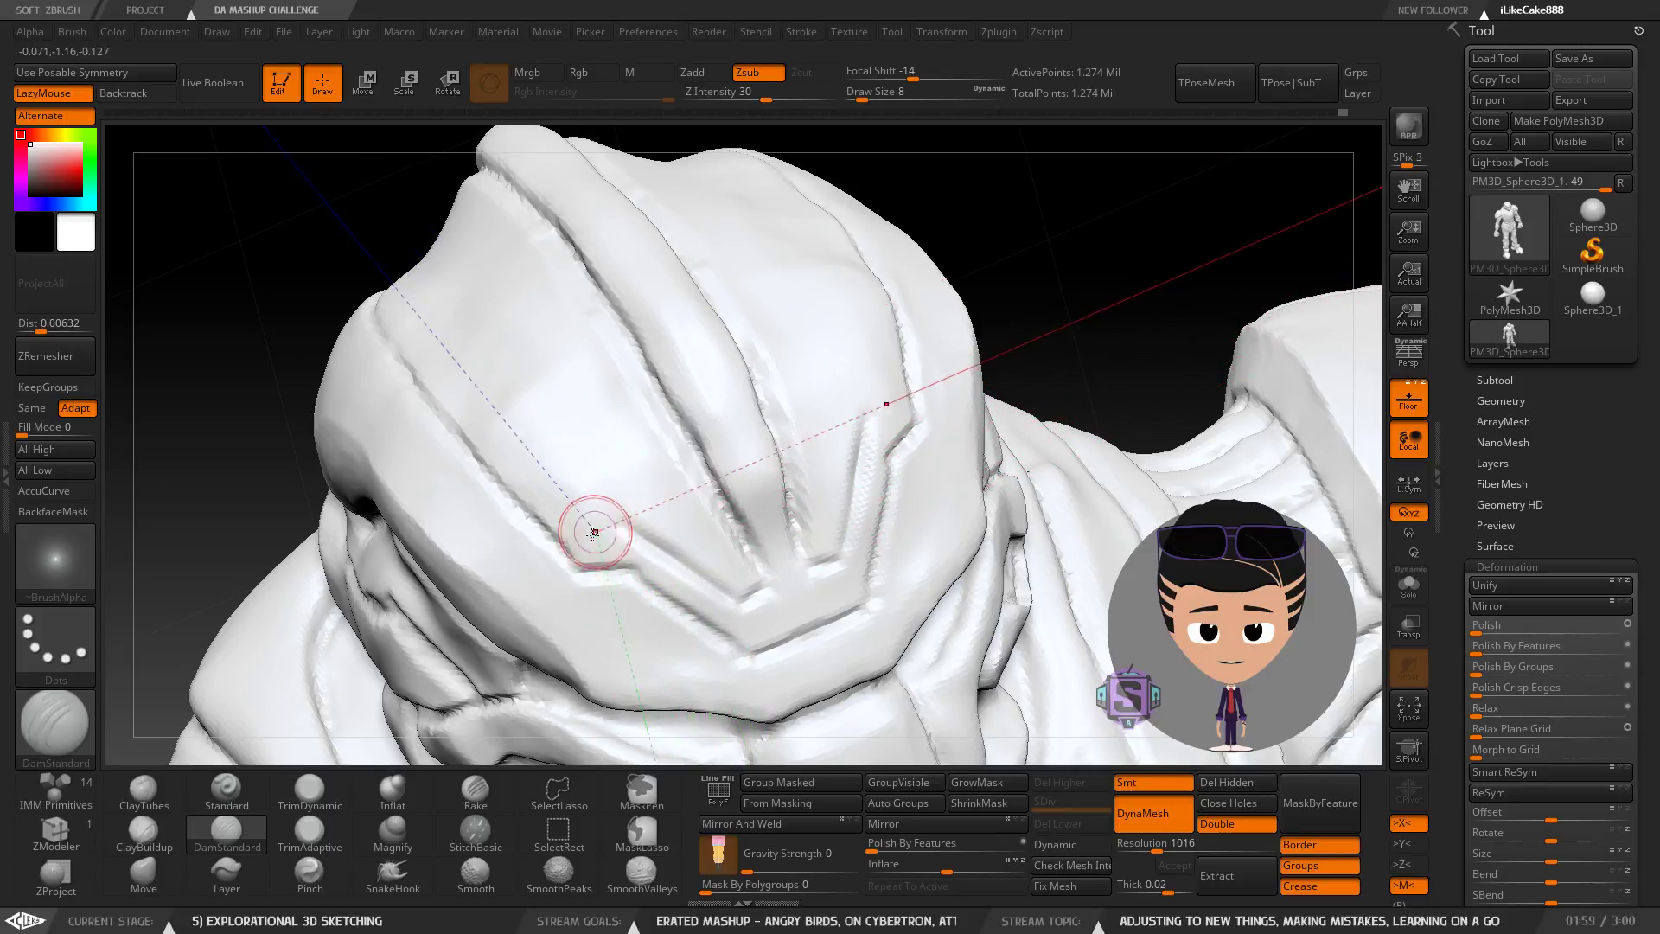
right_click_drag(563, 480, 647, 467)
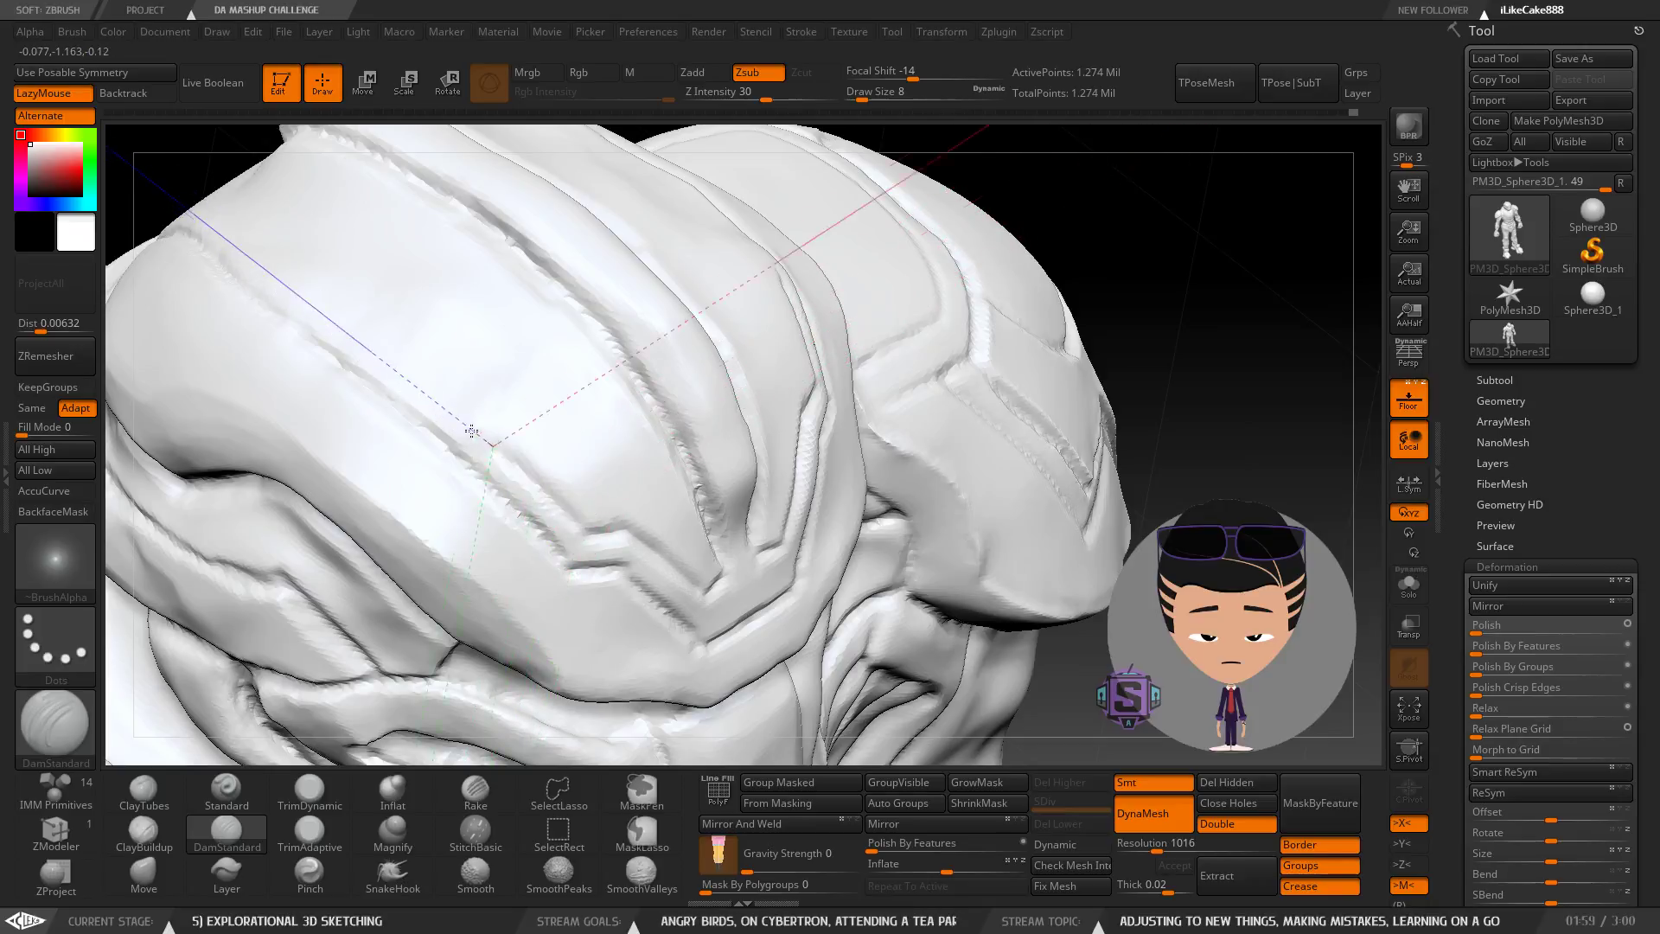
Extend the parallel forehead groove along the helmet's side seam to the back of the head.
mouse_move(341, 326)
right_mouse_down()
mouse_move(413, 359)
mouse_move(385, 345)
mouse_move(437, 444)
right_mouse_up()
left_click_drag(488, 514, 515, 537)
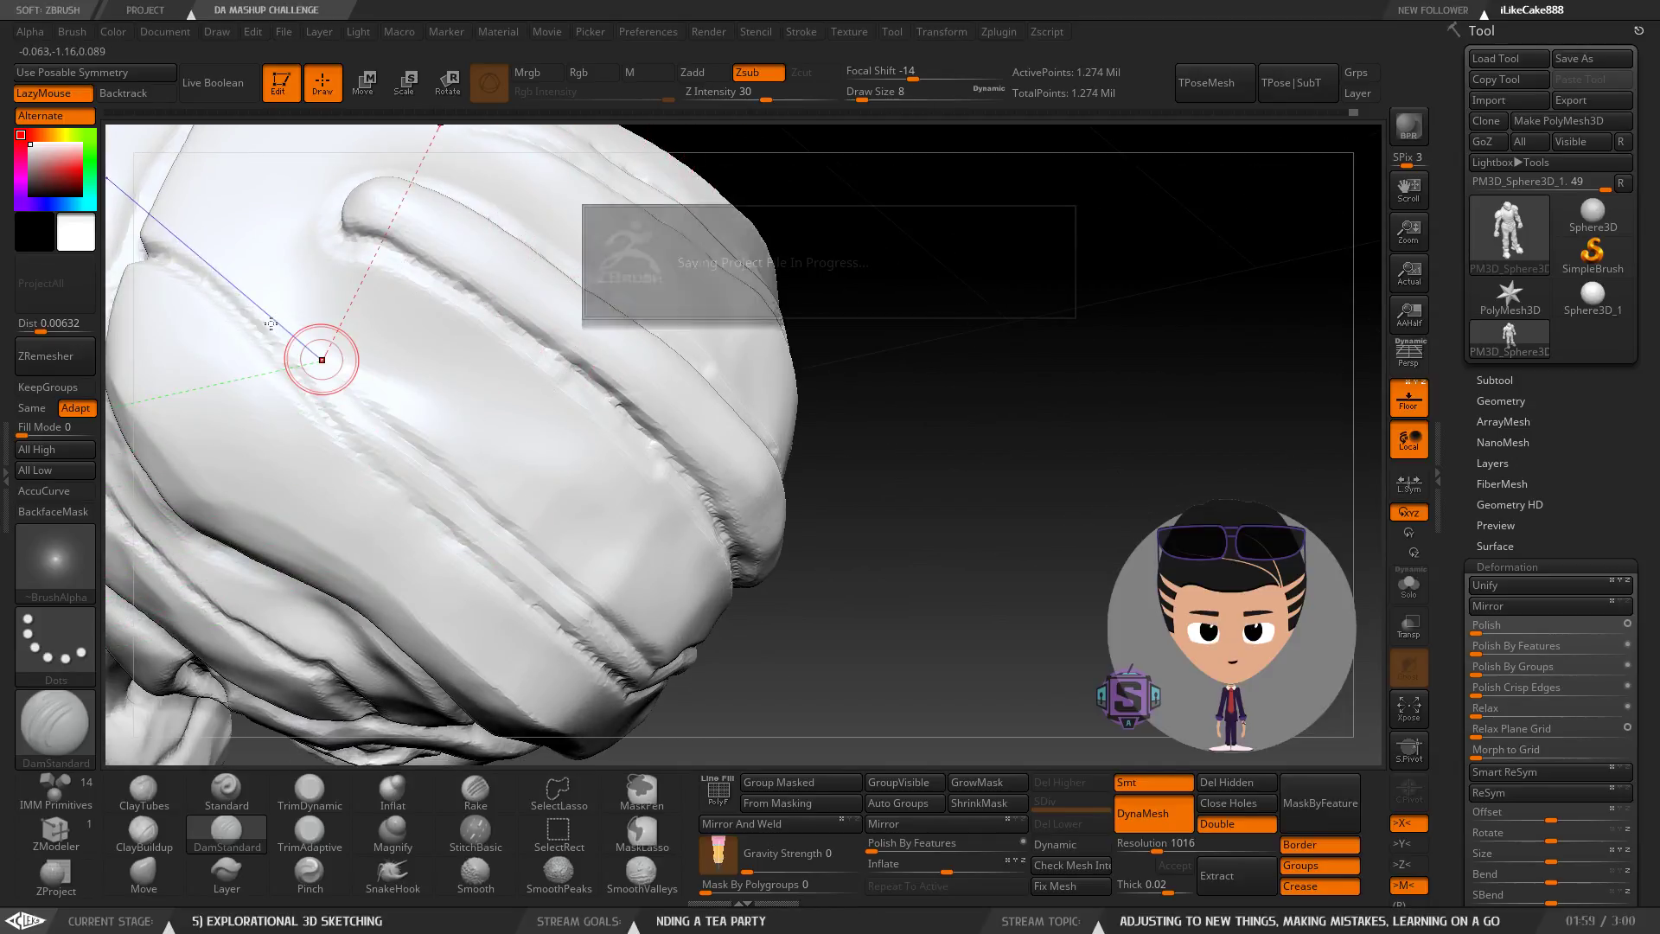
right_click_drag(323, 360, 496, 500, "alt")
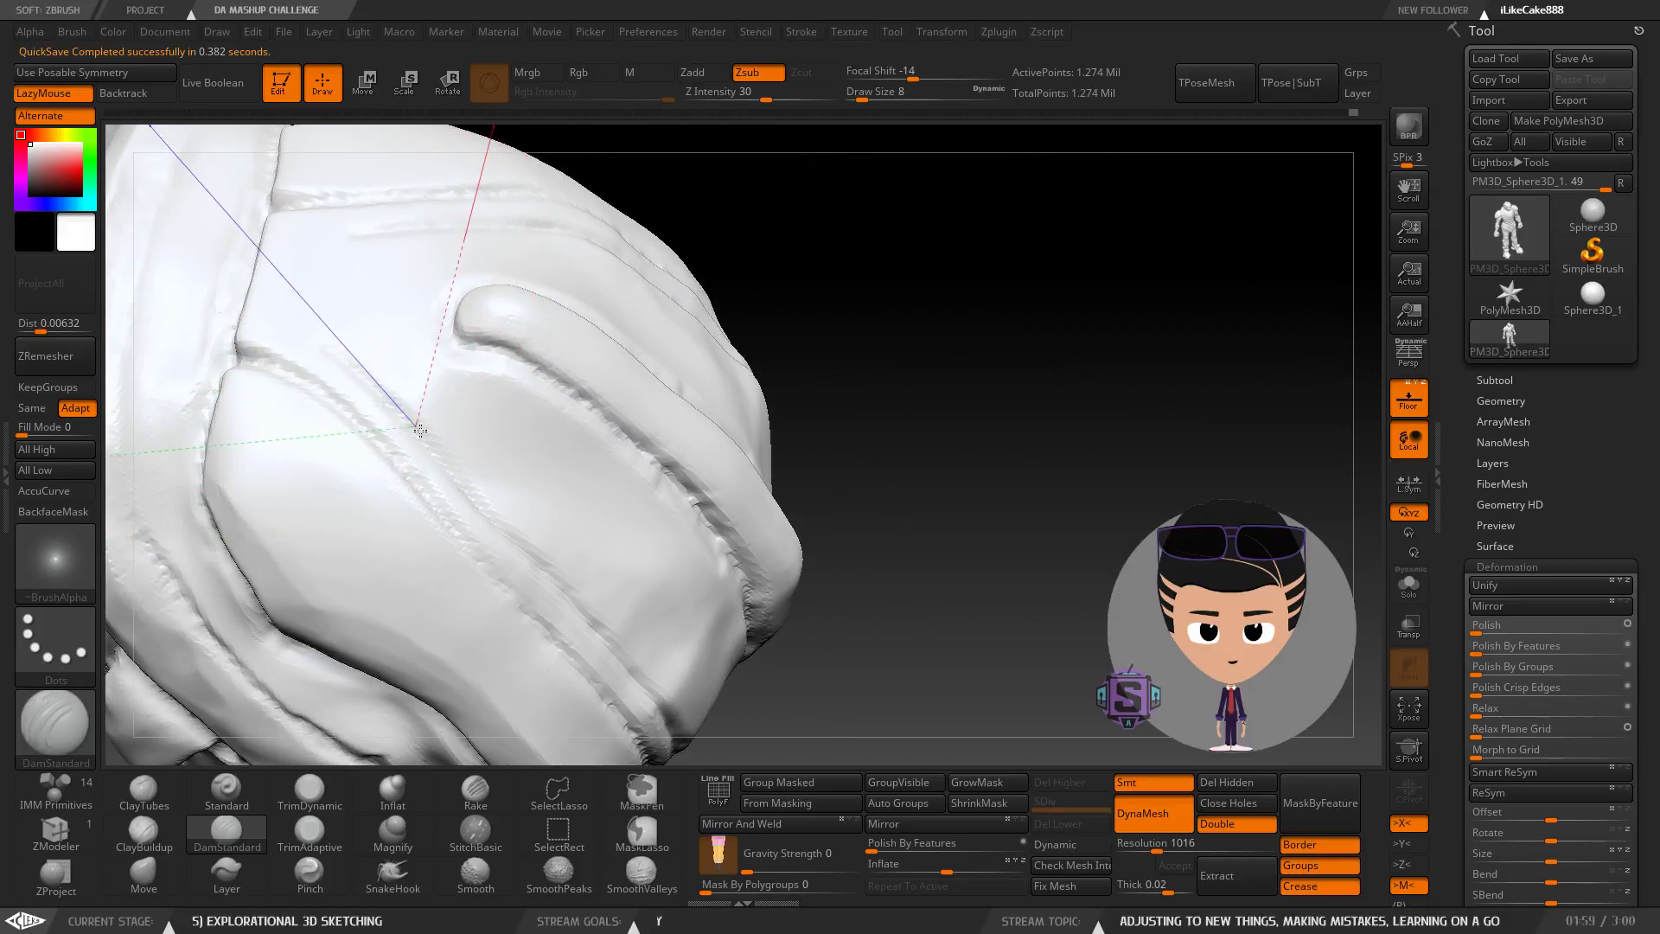
mouse_move(420, 430)
right_mouse_down()
mouse_move(285, 314)
mouse_move(327, 344)
right_mouse_up()
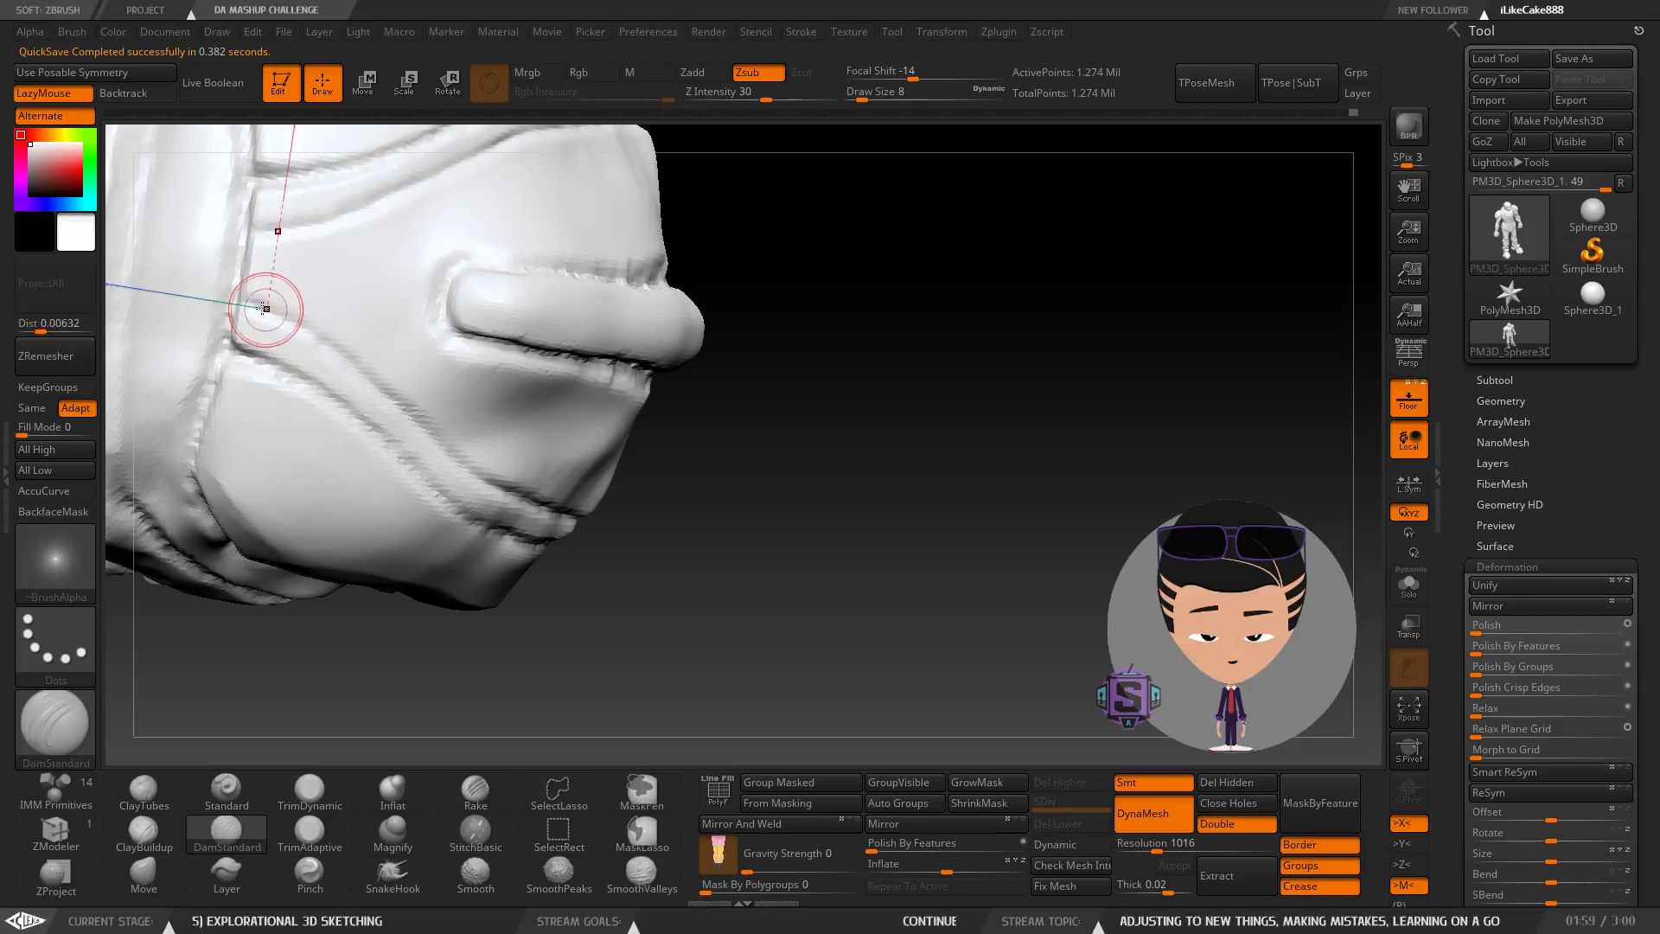
Review the new helmet grooves against the whole figure from the front and three-quarter views.
mouse_move(396, 397)
right_mouse_down()
mouse_move(629, 381)
mouse_move(562, 286)
mouse_move(579, 323)
mouse_move(701, 293)
right_mouse_up()
mouse_move(670, 640)
right_mouse_down("alt")
mouse_move(574, 400)
mouse_move(568, 302)
right_mouse_up("alt")
mouse_move(717, 554)
right_mouse_down()
mouse_move(620, 569)
mouse_move(608, 439)
mouse_move(640, 451)
mouse_move(647, 511)
mouse_move(664, 518)
mouse_move(596, 599)
right_mouse_up()
mouse_move(638, 496)
right_mouse_down("alt")
mouse_move(638, 346)
mouse_move(629, 397)
mouse_move(549, 380)
mouse_move(597, 353)
right_mouse_up("alt")
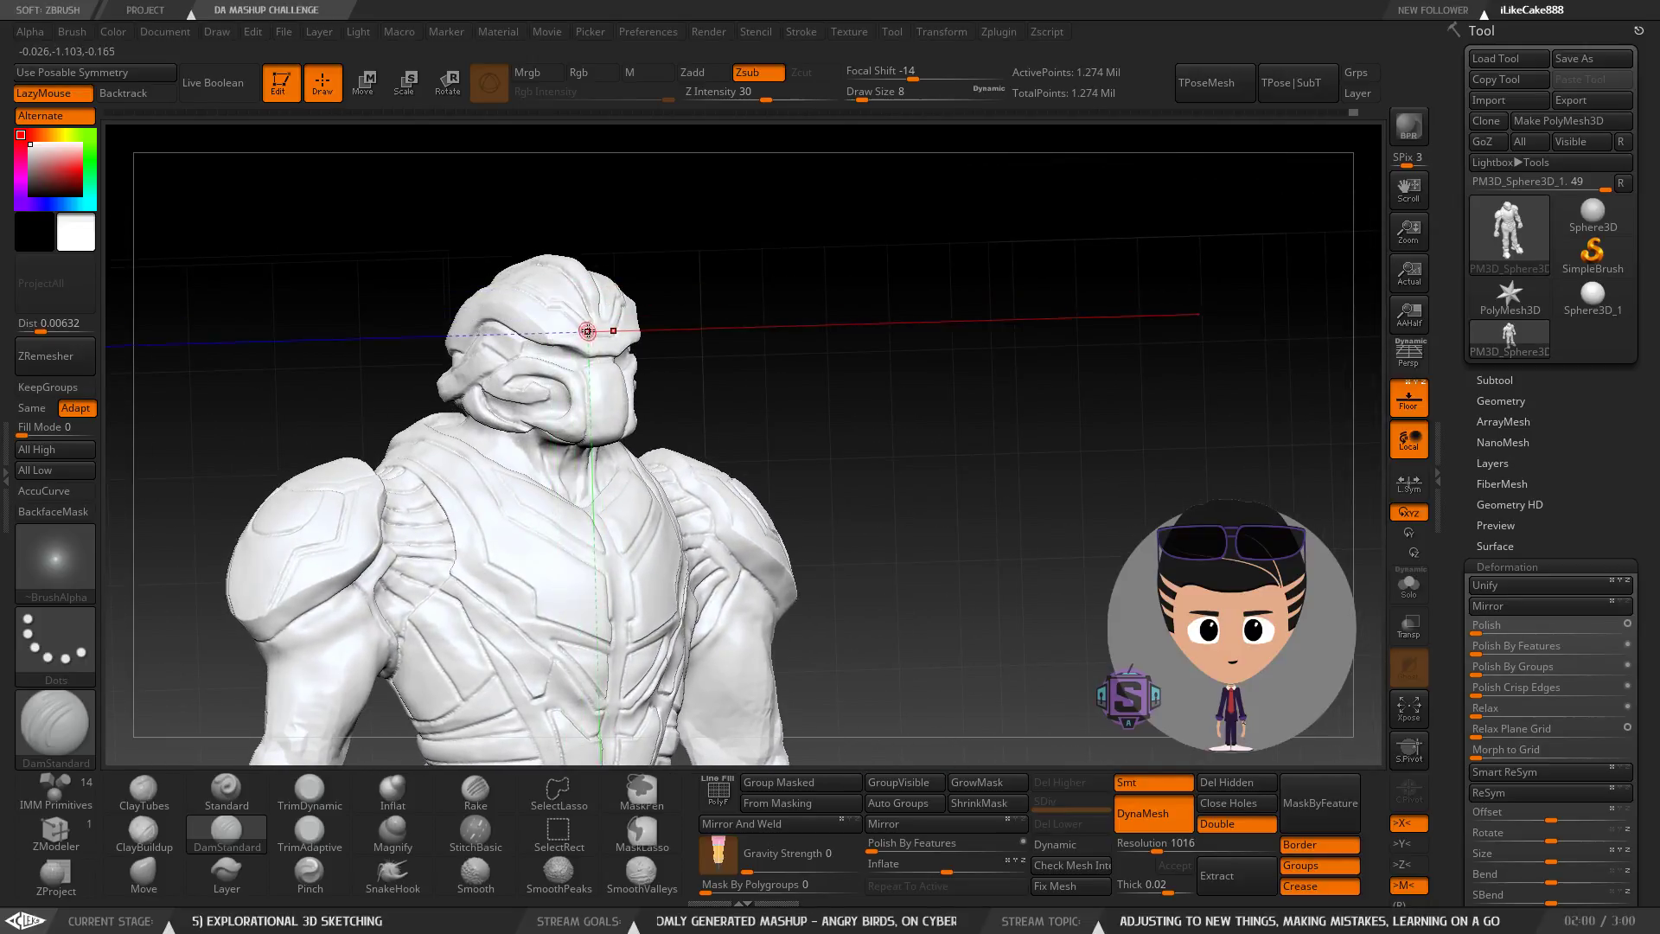
right_click_drag(636, 493, 586, 579)
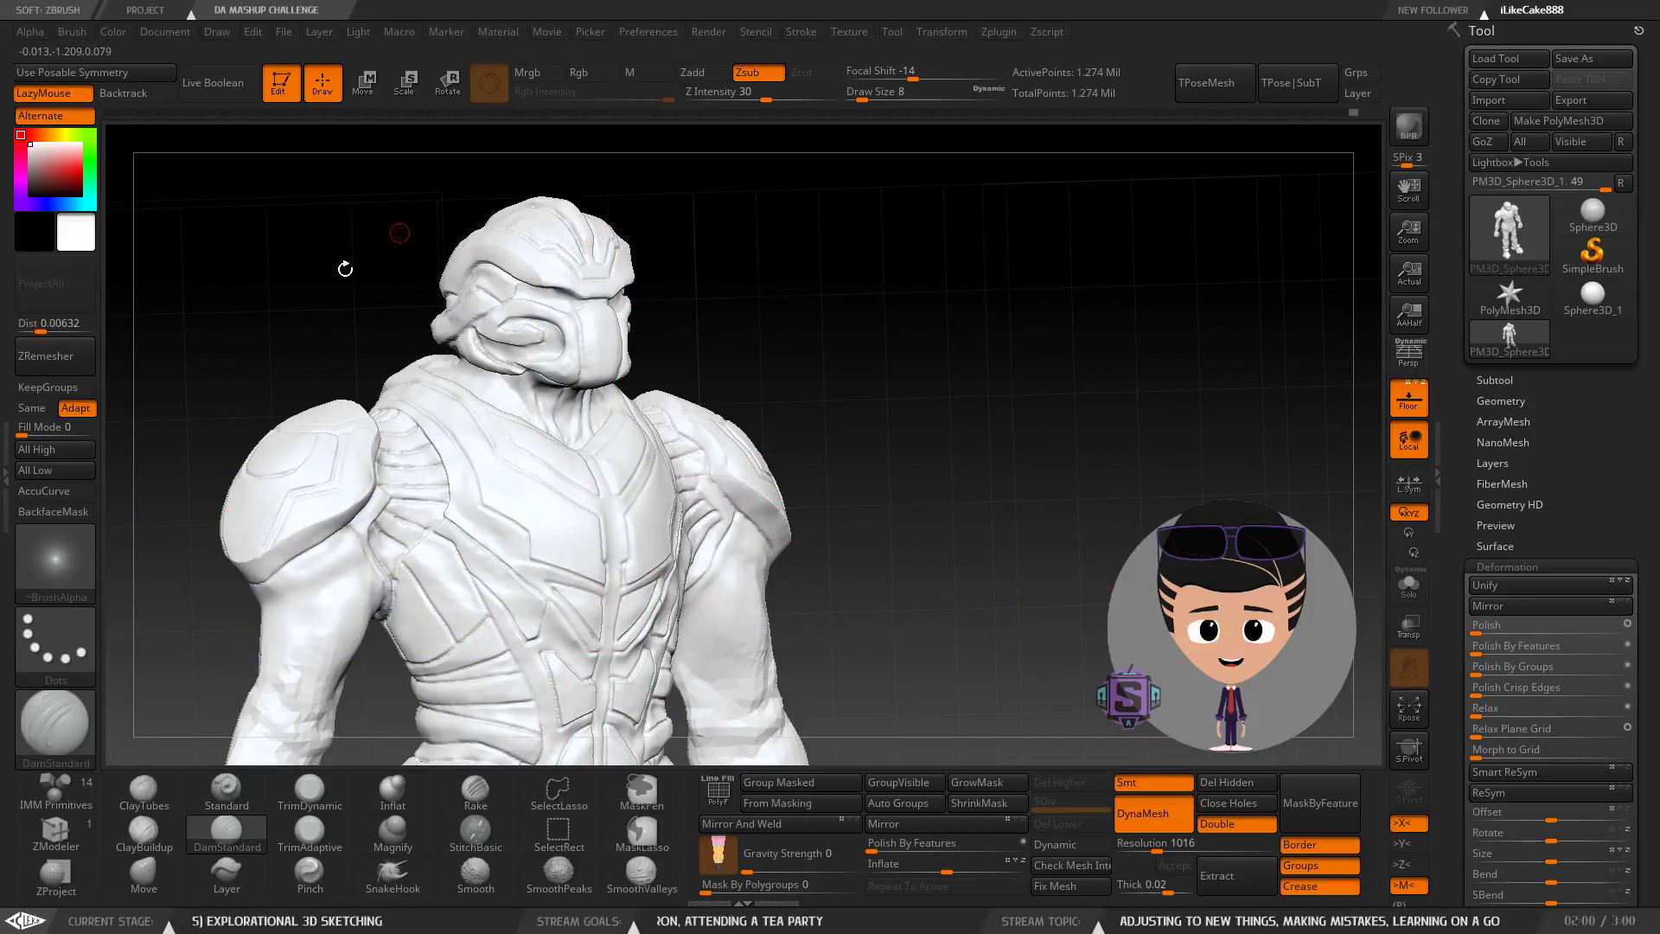
right_click_drag(610, 568, 581, 574)
right_click_drag(597, 735, 658, 450, "alt")
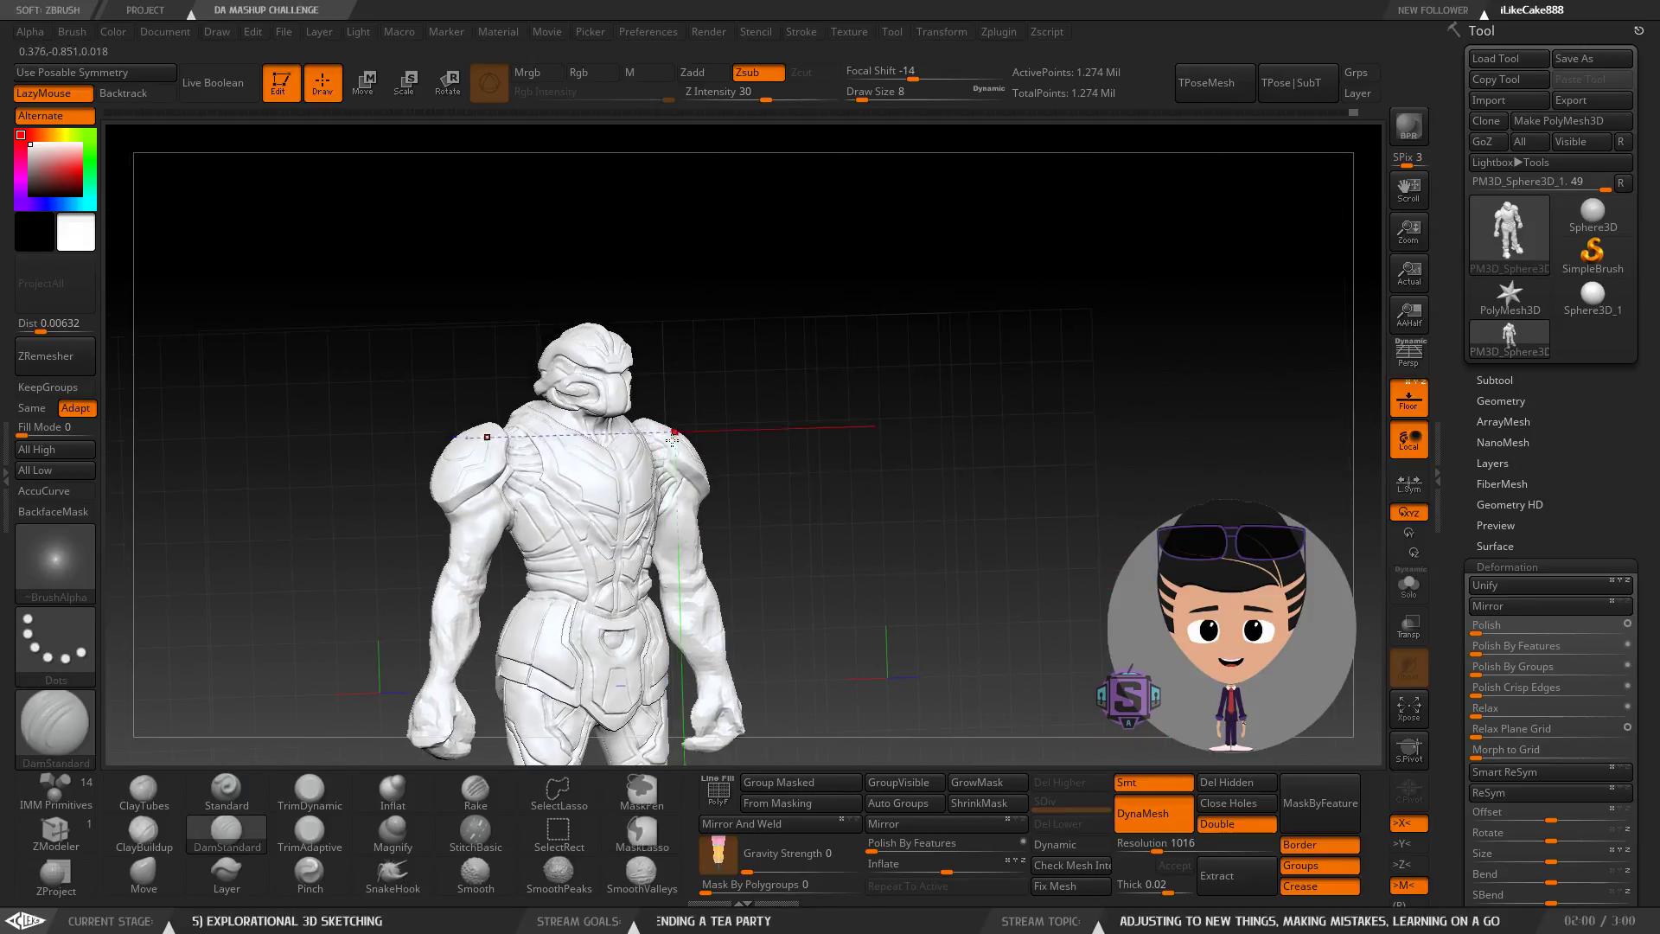
right_click_drag(679, 553, 622, 563)
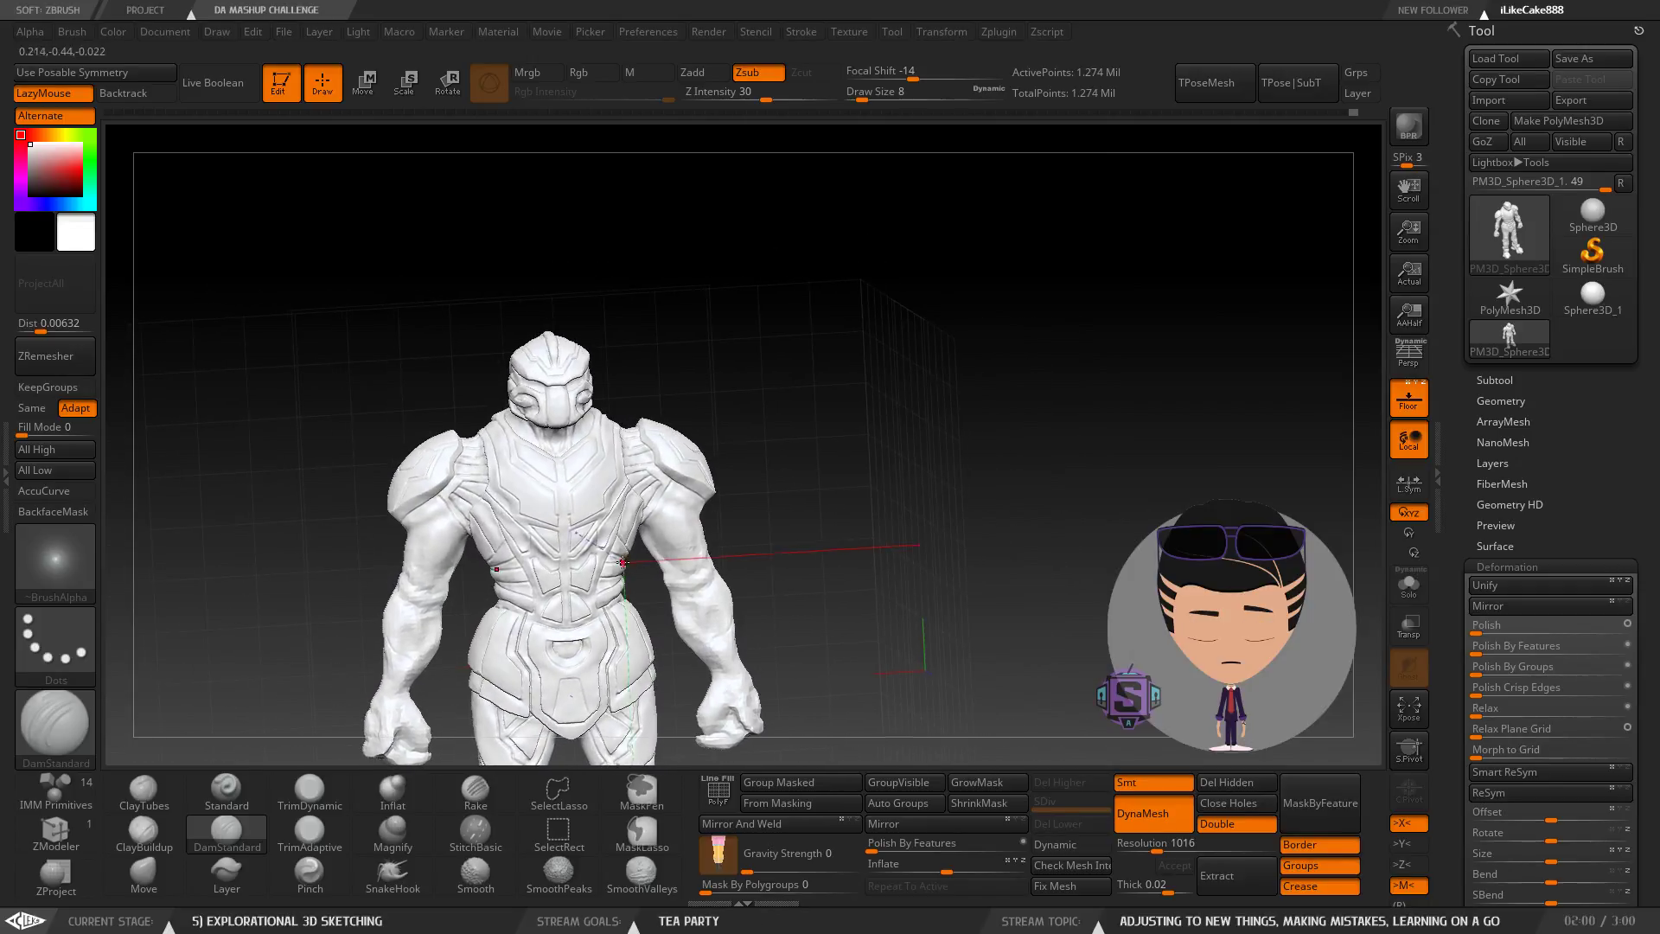
right_click_drag(437, 588, 550, 520)
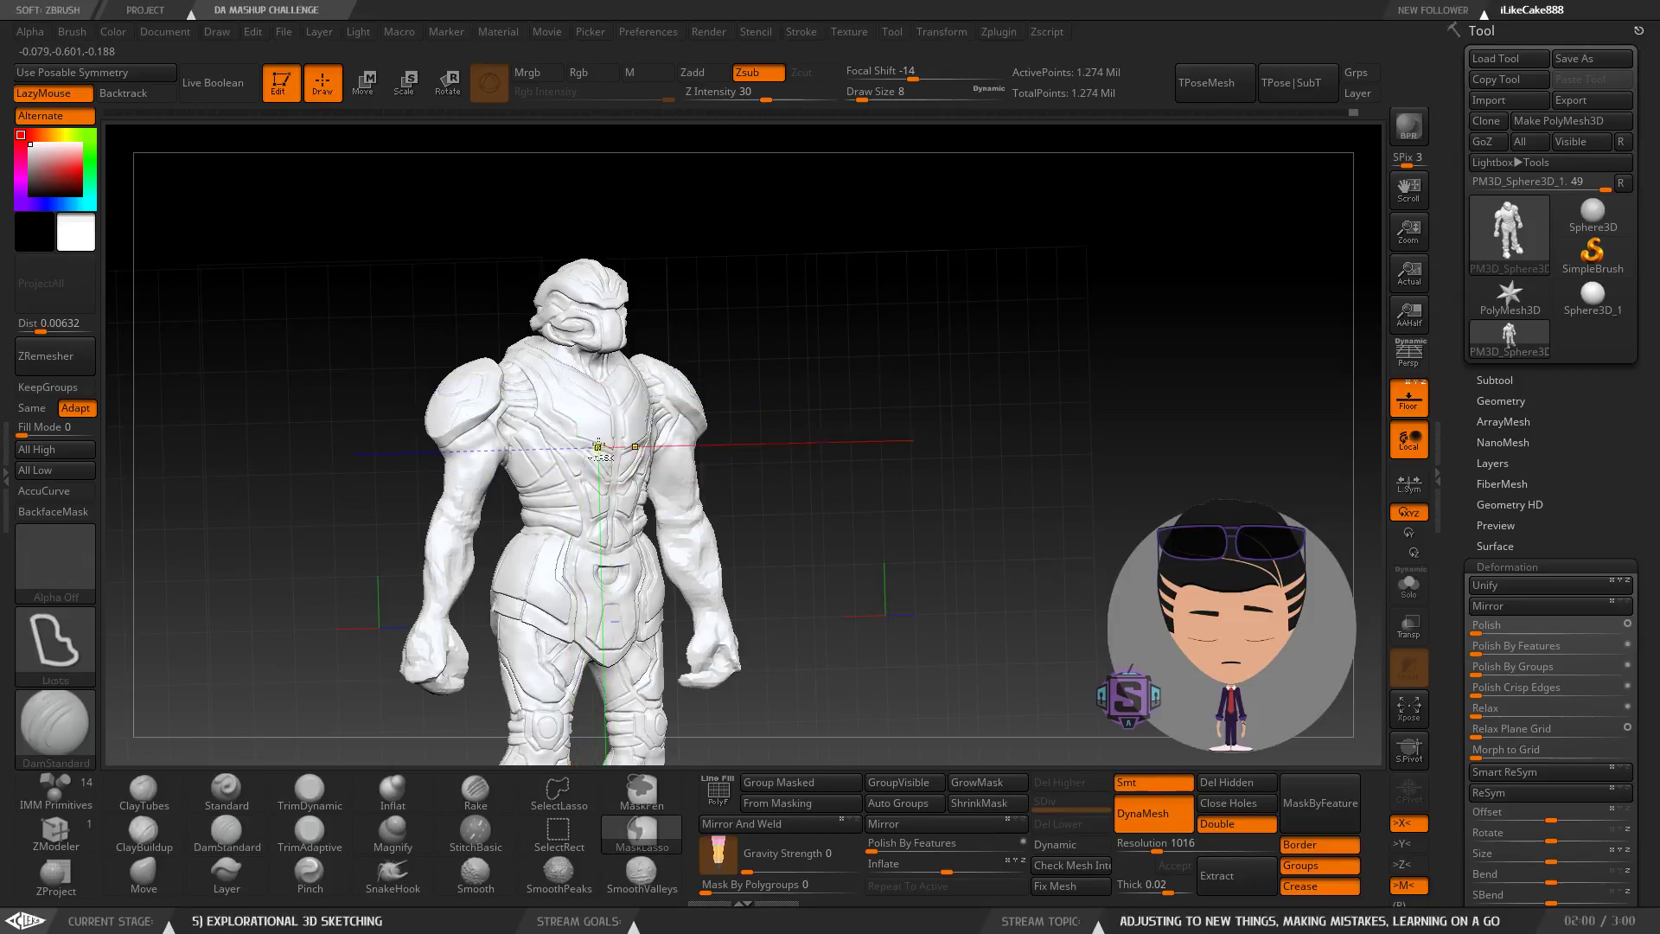
right_click_drag(611, 443, 619, 708, "ctrl")
right_click_drag(636, 402, 655, 408)
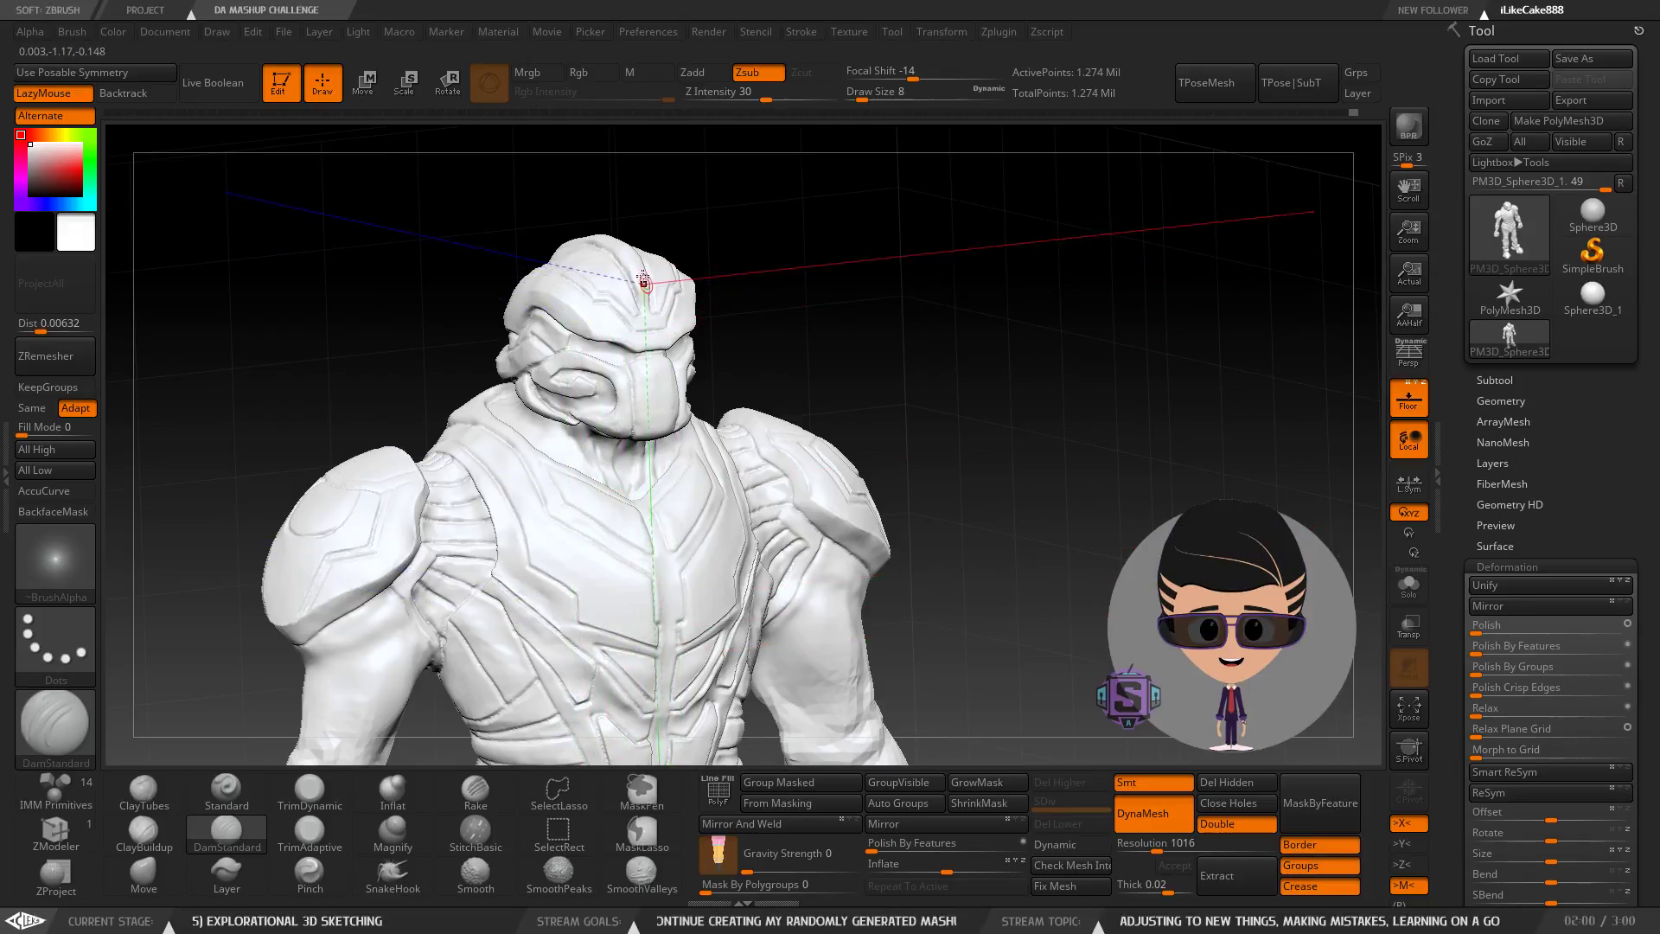
Try sketching an emblem inside the round inset of the shoulder armour with the DamStandard brush.
right_click_drag(551, 563, 425, 502)
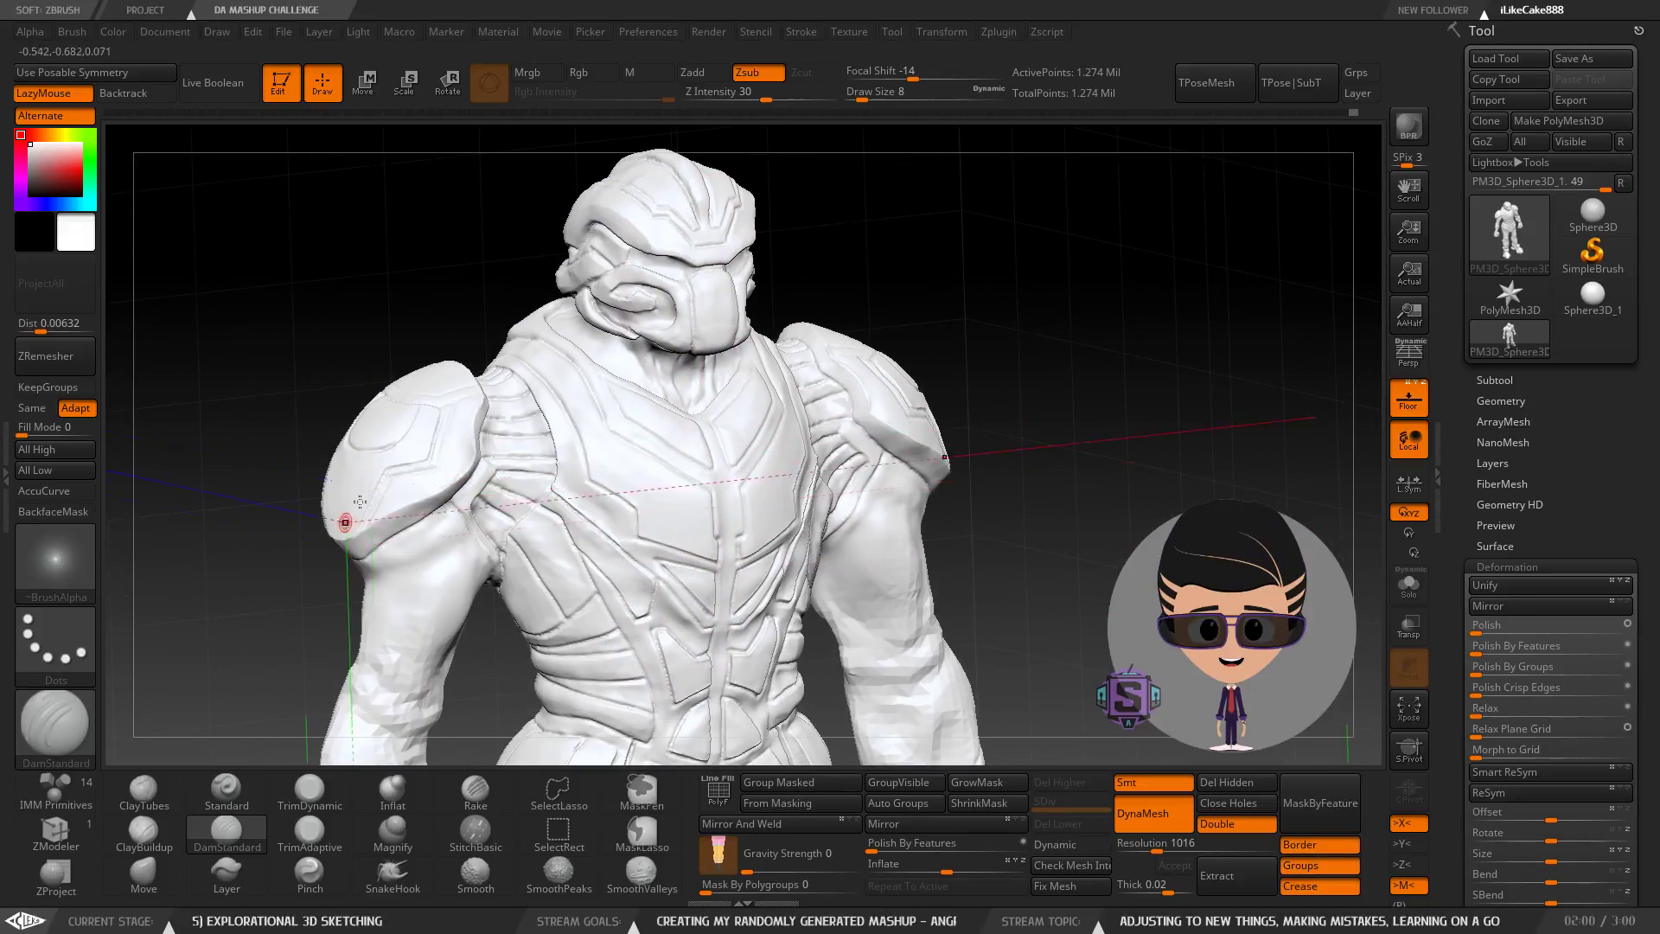
right_click_drag(376, 382, 406, 410)
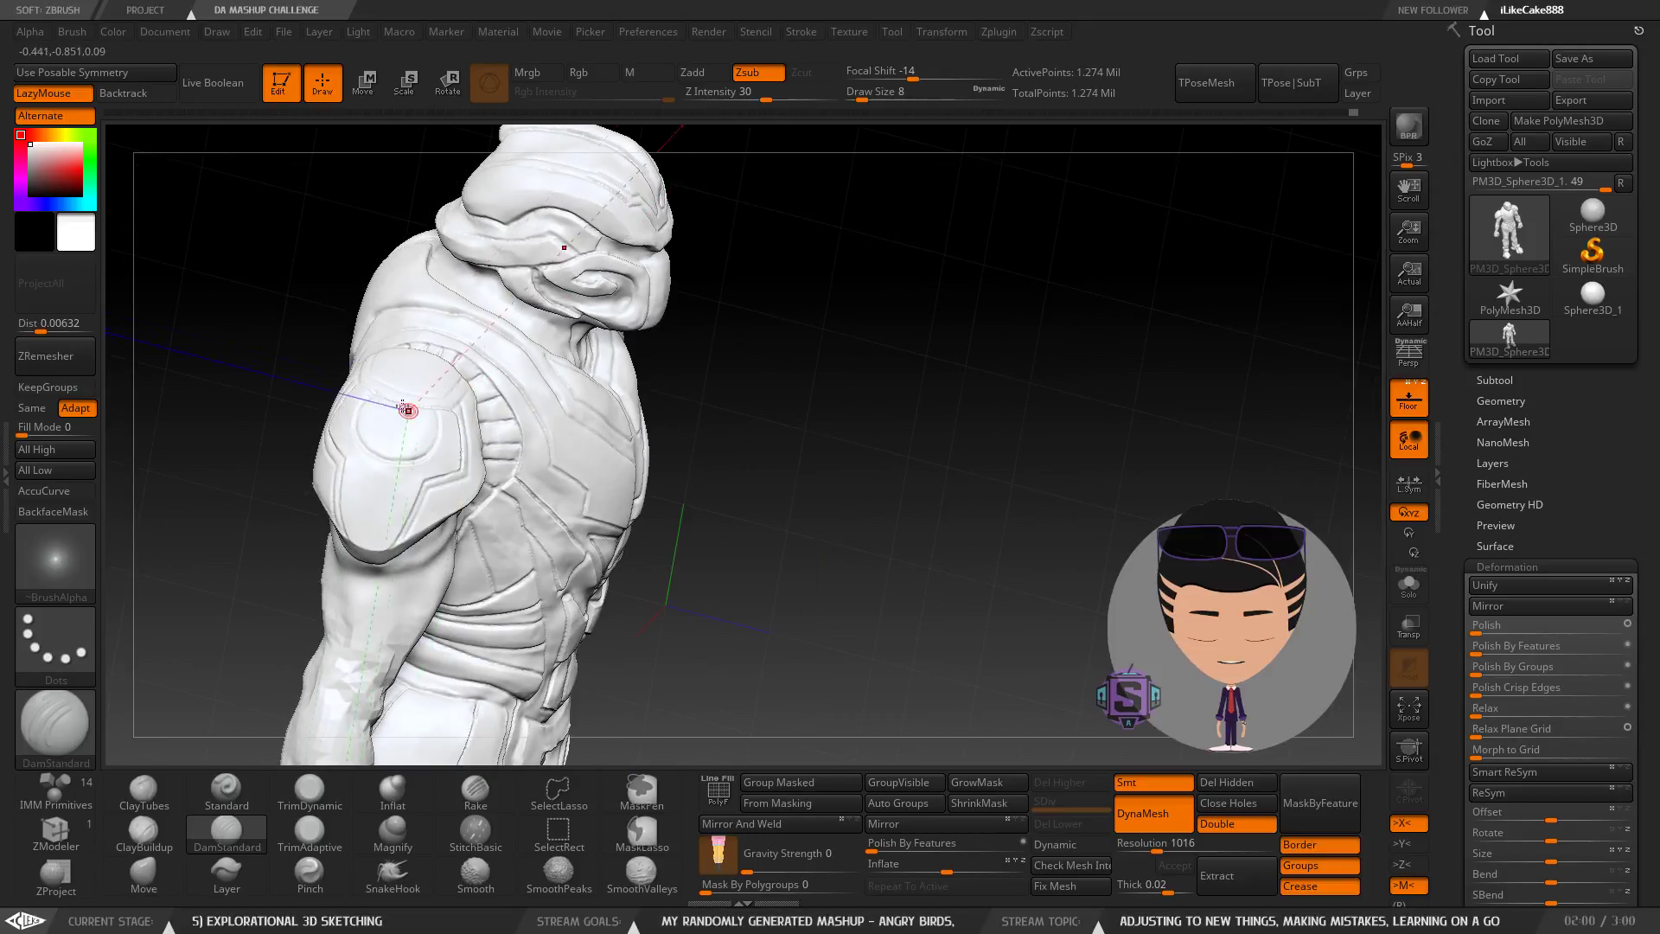
mouse_move(515, 580)
right_mouse_down("ctrl")
mouse_move(597, 569)
mouse_move(666, 591)
mouse_move(595, 580)
mouse_move(626, 545)
mouse_move(553, 512)
mouse_move(484, 553)
mouse_move(453, 443)
mouse_move(451, 558)
right_mouse_up("ctrl")
right_click_drag(445, 438, 477, 487)
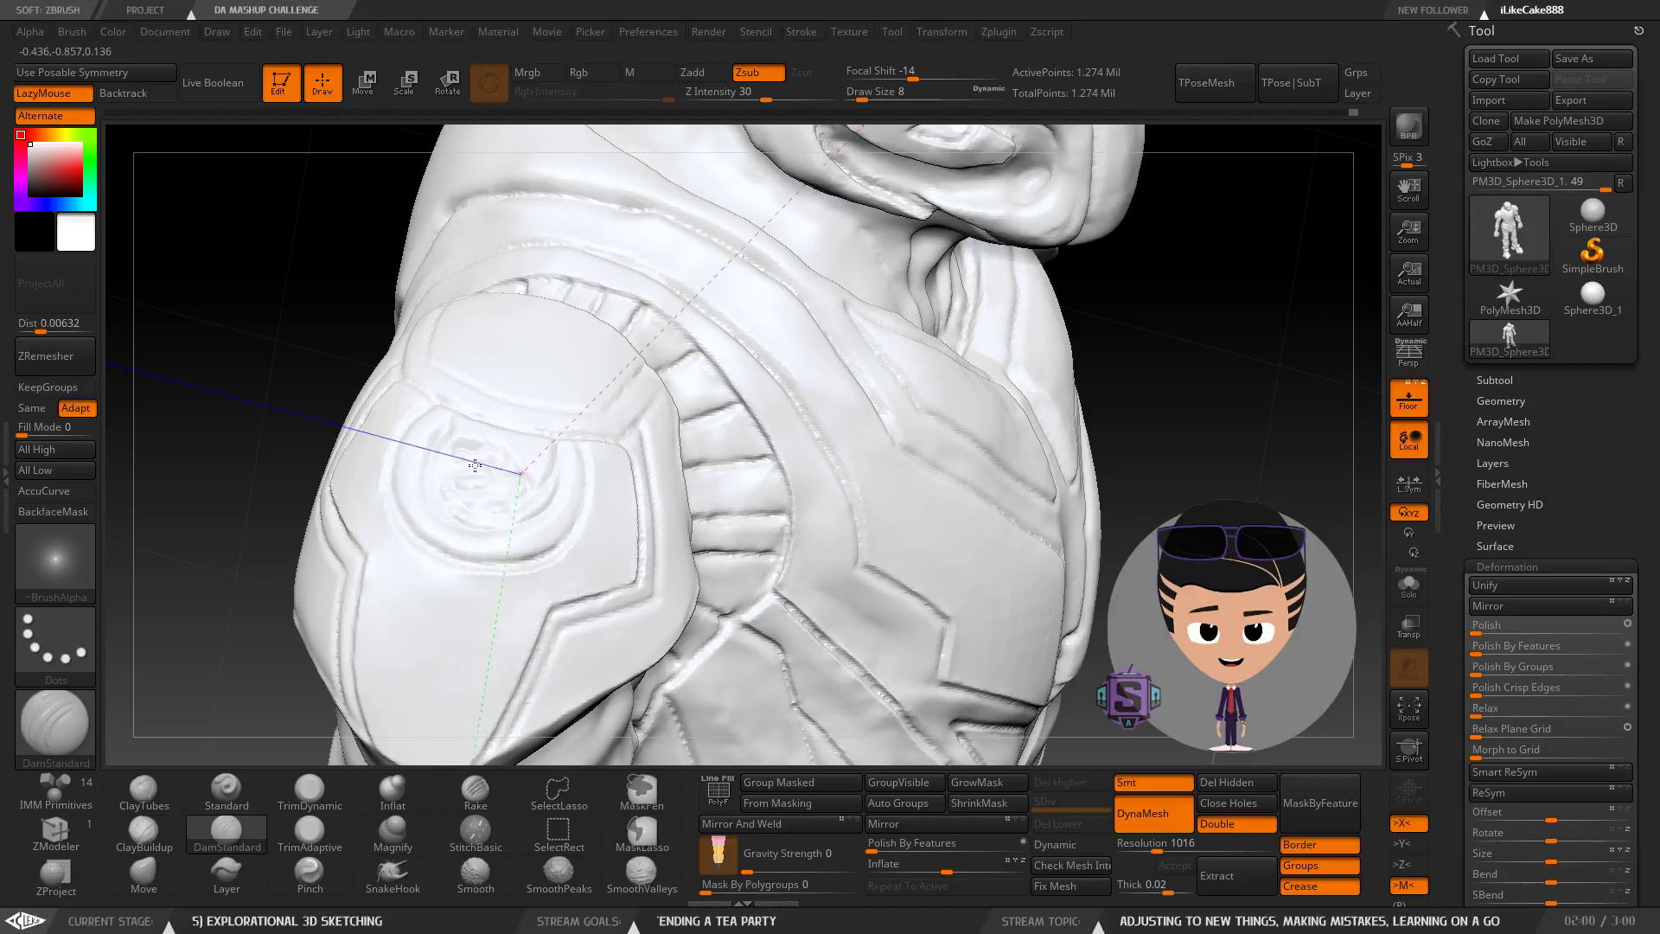
right_click_drag(612, 548, 649, 498, "ctrl")
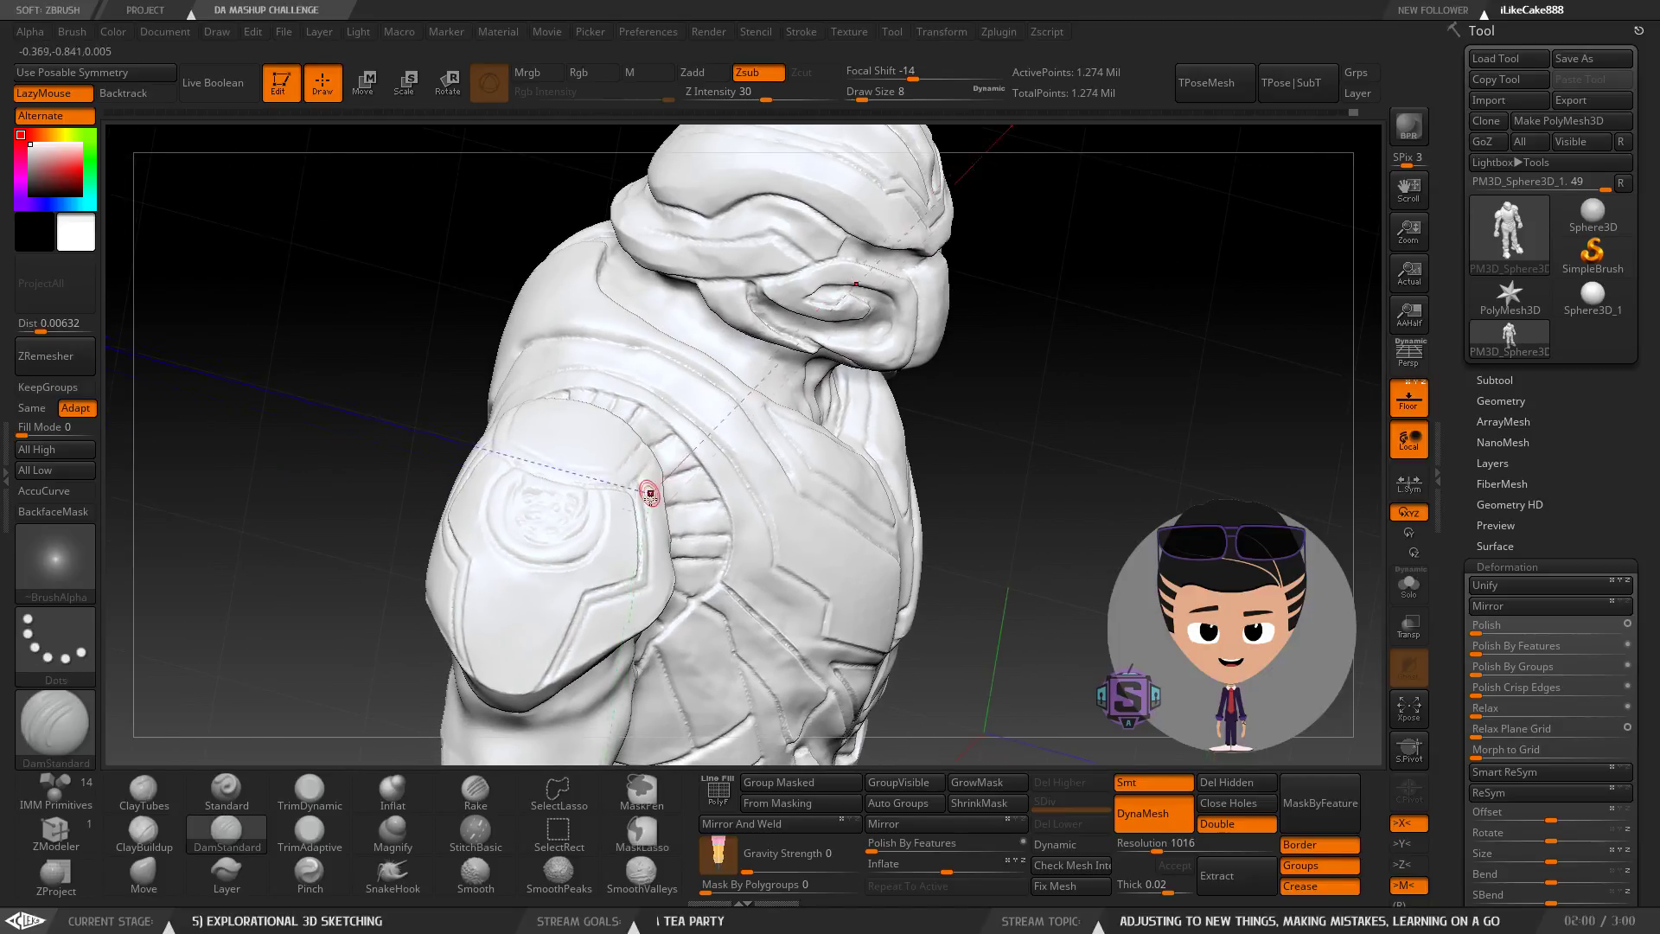
Undo the emblem strokes inside the shoulder's round inset.
mouse_move(651, 559)
right_mouse_down()
mouse_move(500, 516)
mouse_move(808, 598)
right_mouse_up()
key("ctrl+z")
key("ctrl+z")
key("ctrl+z")
key("ctrl+z")
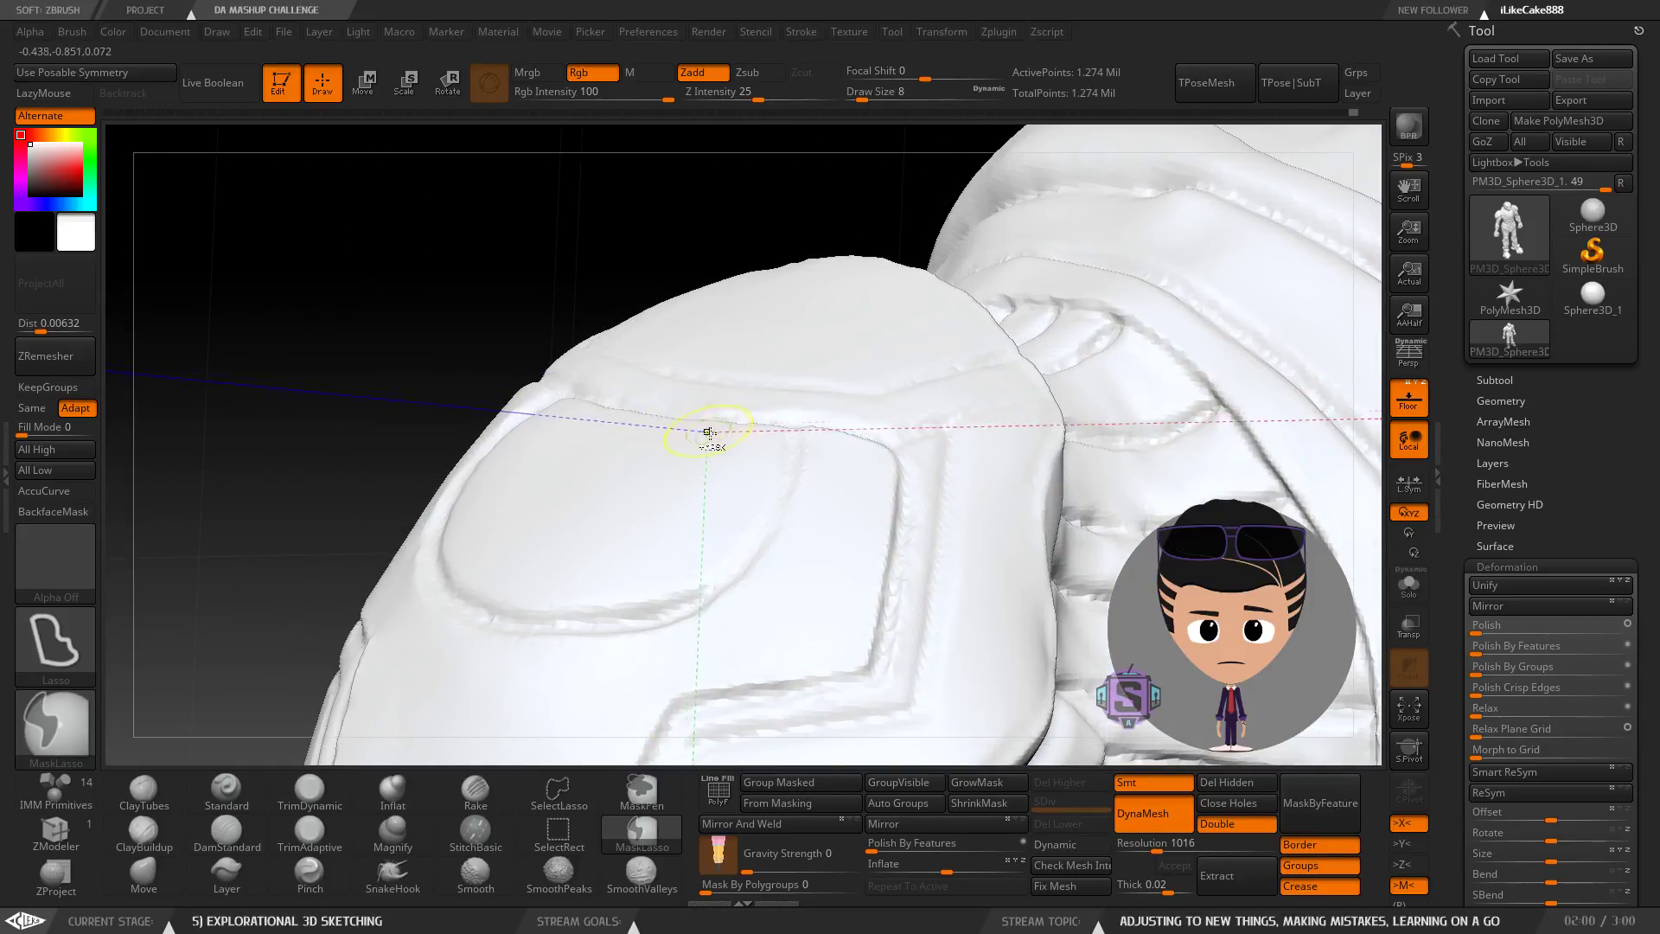
key("ctrl+shift+z")
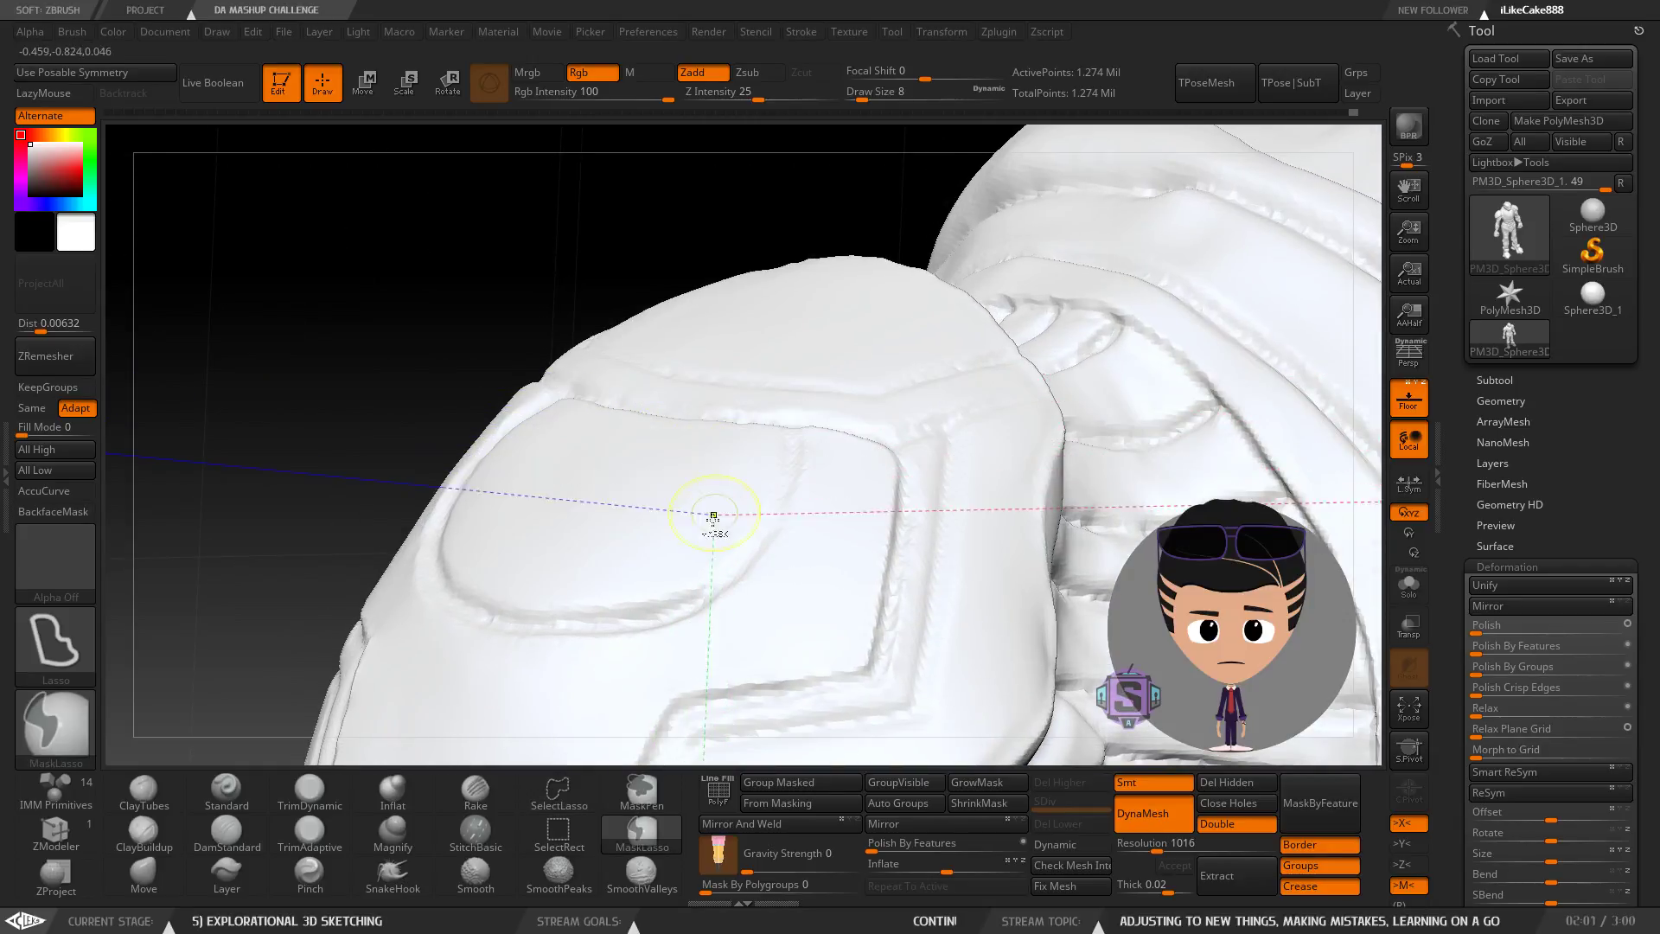
Bring the full figure into view and save the project again, replacing AB vs T.ZPR.
right_click_drag(692, 530, 544, 320, "ctrl")
right_click_drag(792, 593, 725, 450, "alt")
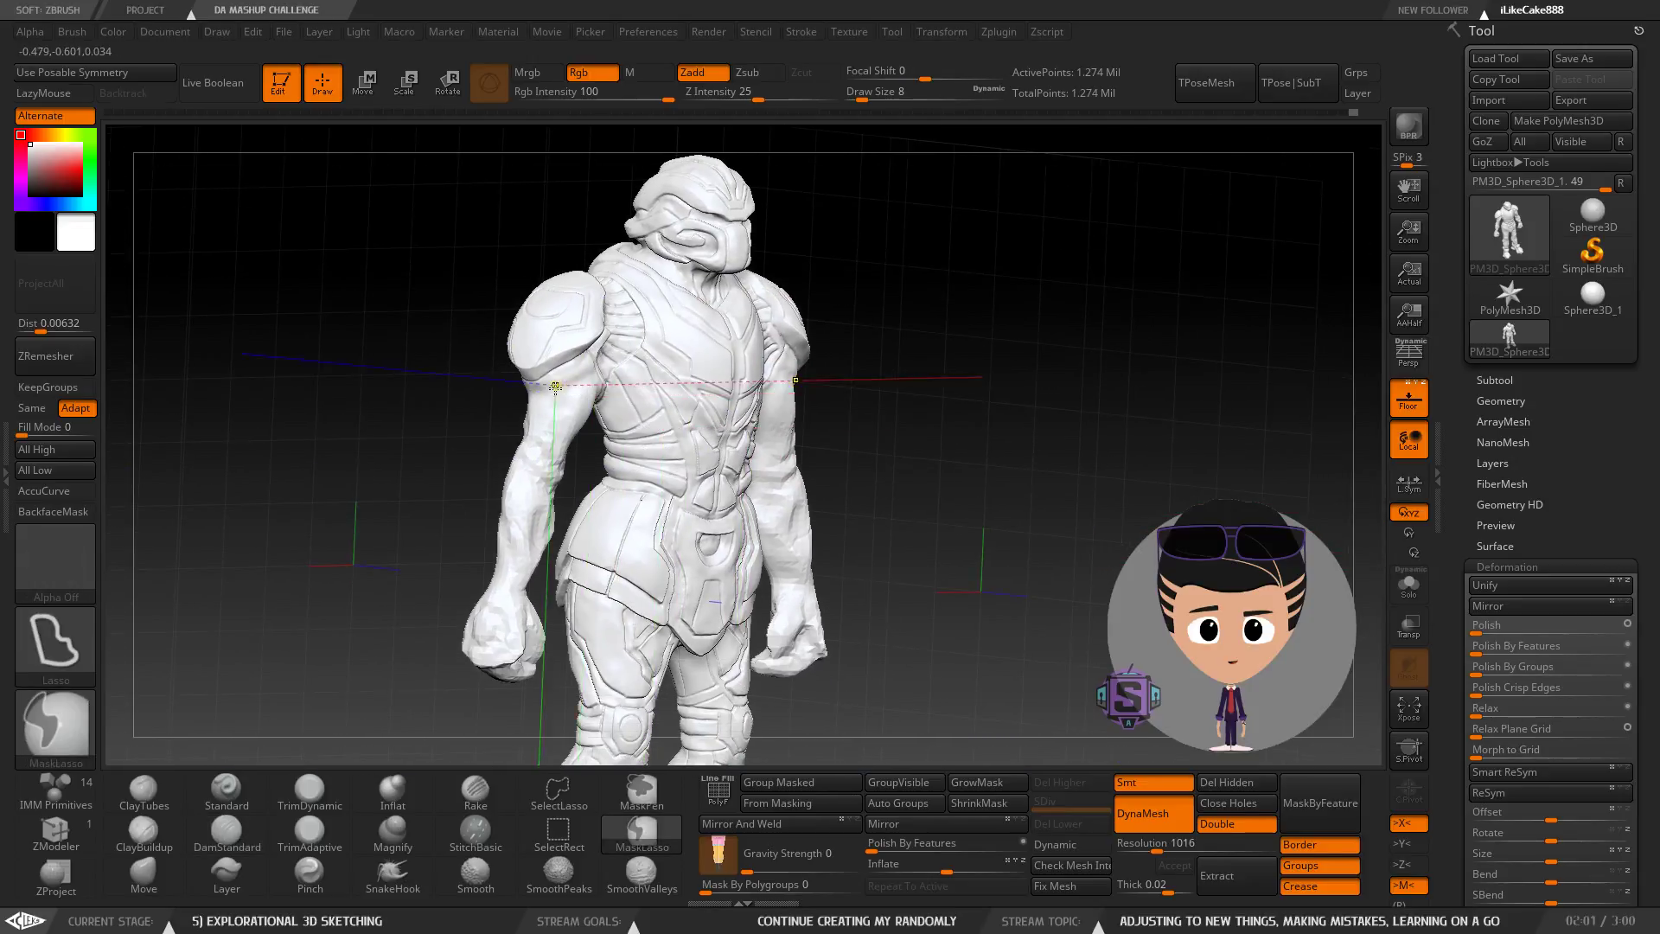
key("ctrl+s")
left_click(683, 439)
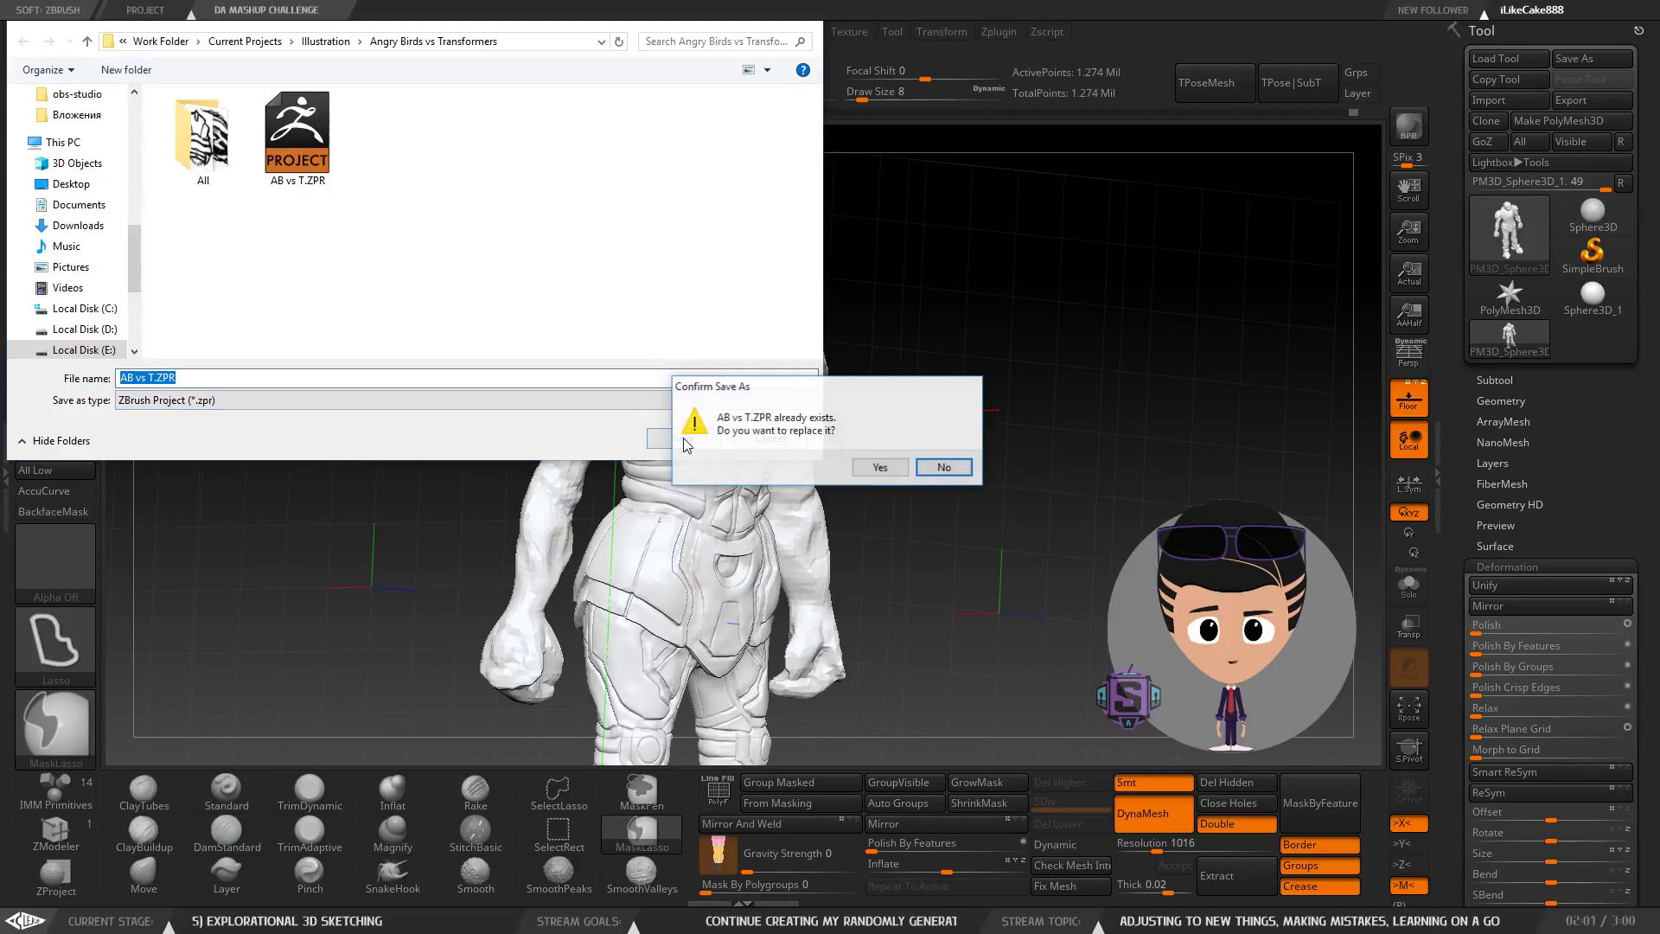
left_click(880, 463)
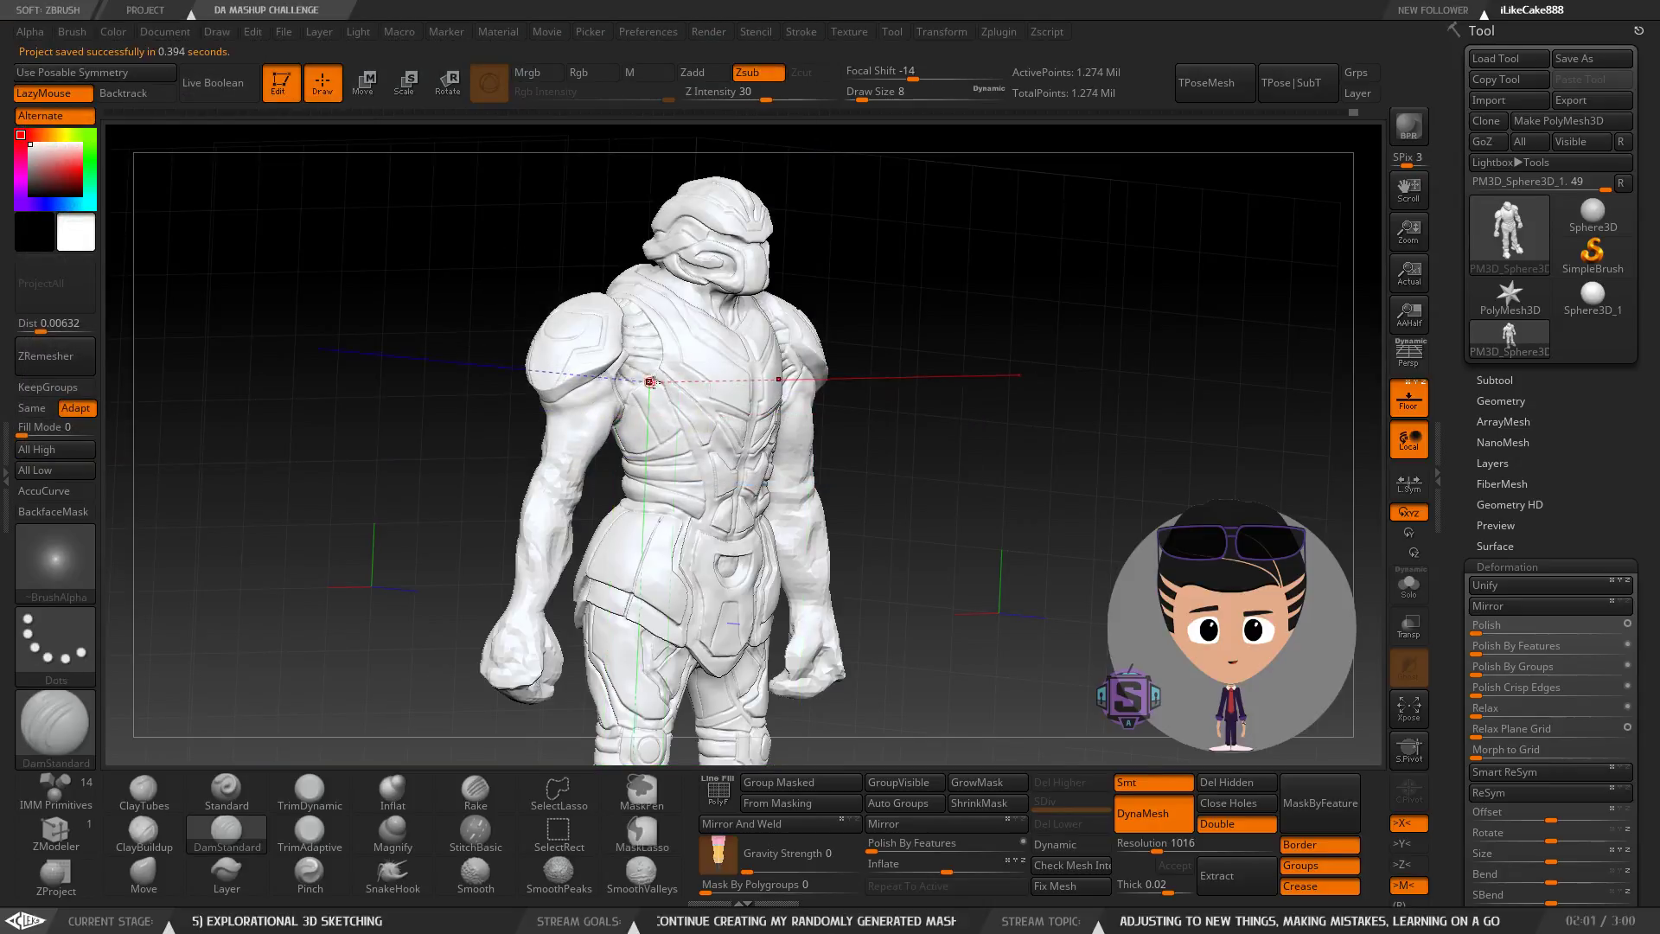
Reshape the upper contour and panel surface of the shoulder armour with the Move brush, using draw sizes 31 and 27.
mouse_move(653, 382)
right_mouse_down()
mouse_move(785, 398)
mouse_move(776, 359)
mouse_move(638, 303)
mouse_move(683, 317)
mouse_move(655, 380)
mouse_move(726, 320)
mouse_move(683, 416)
mouse_move(607, 499)
mouse_move(432, 577)
right_mouse_up()
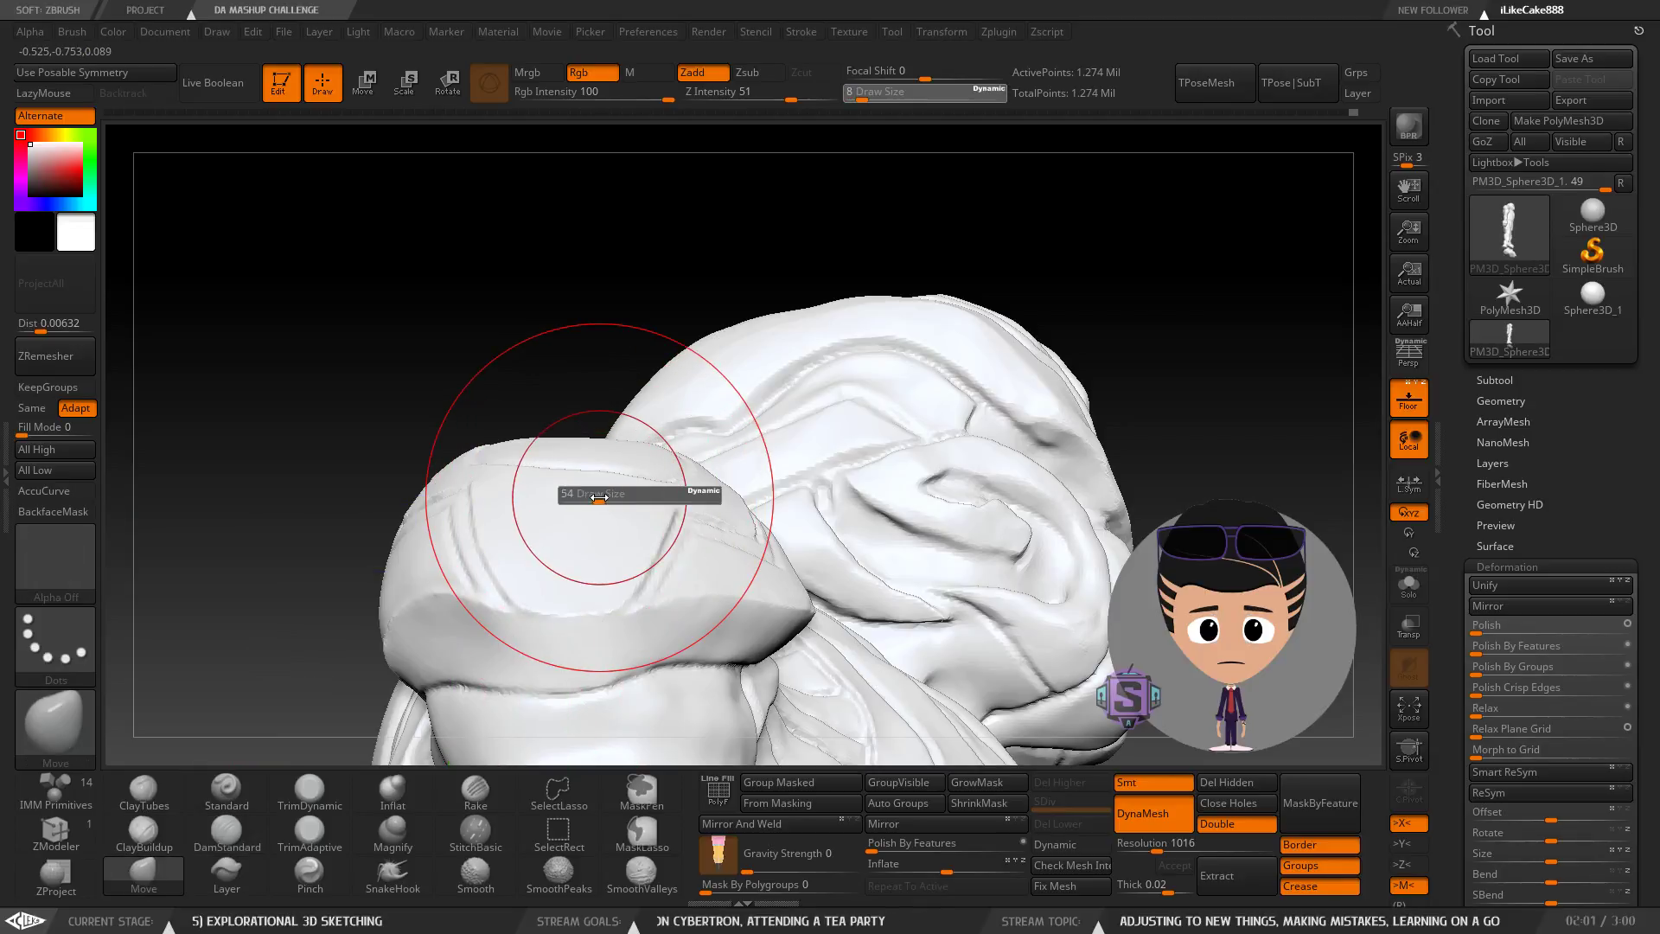
right_click_drag(637, 452, 639, 428)
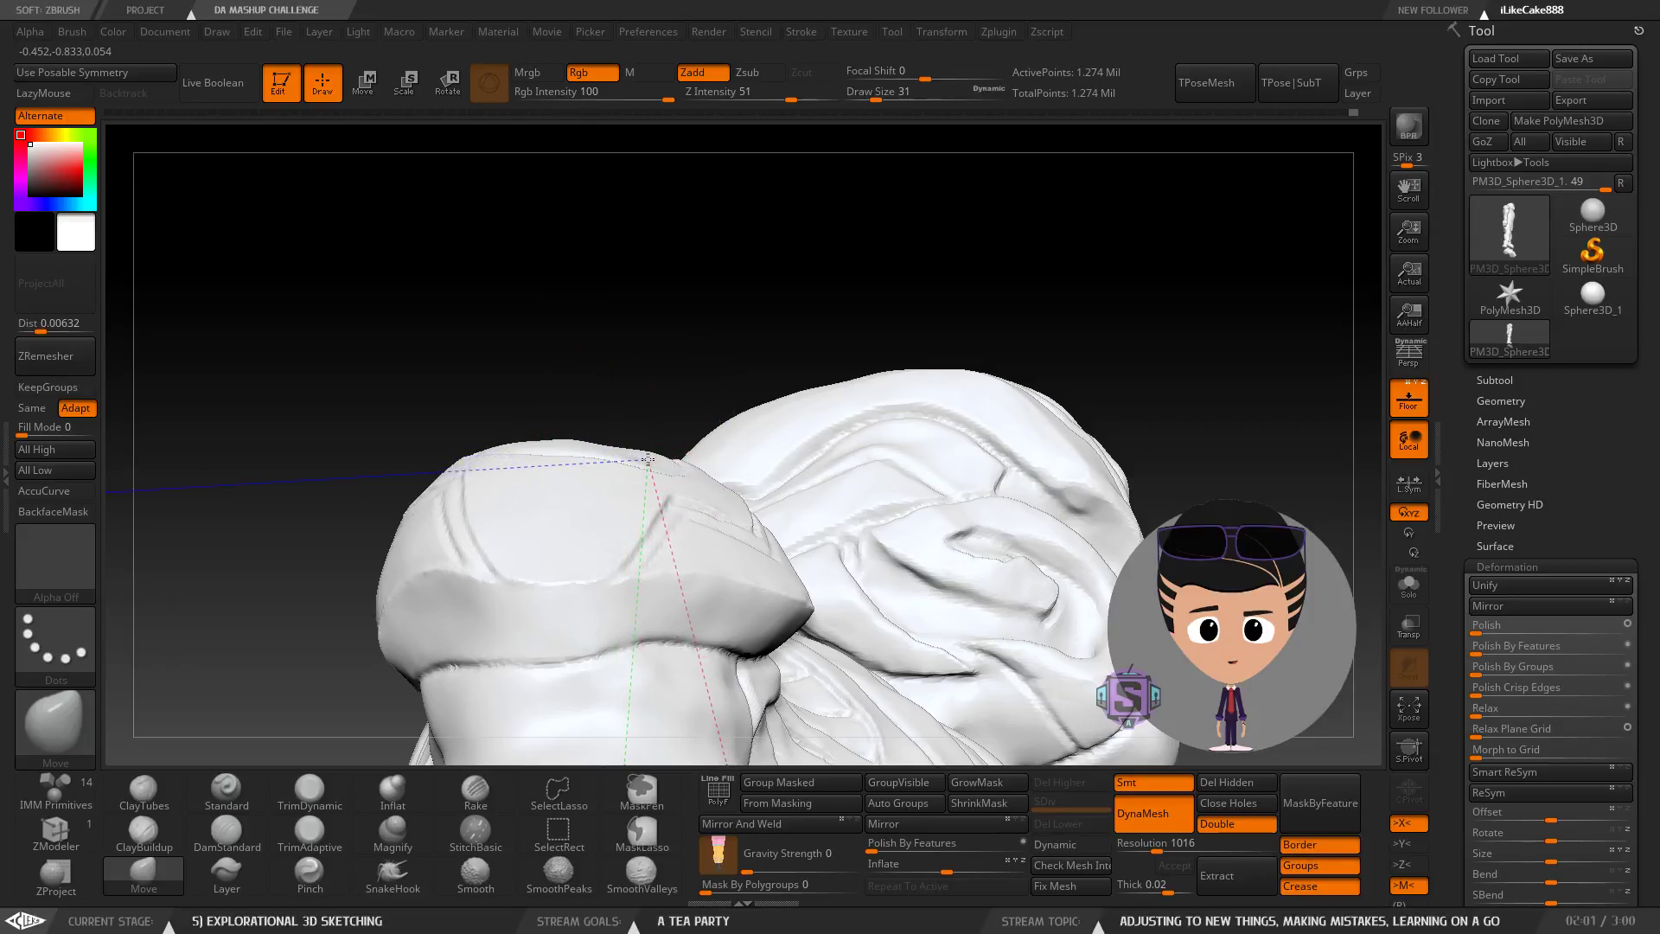
mouse_move(663, 452)
right_mouse_down()
mouse_move(677, 368)
mouse_move(705, 425)
mouse_move(697, 483)
right_mouse_up()
key("ctrl")
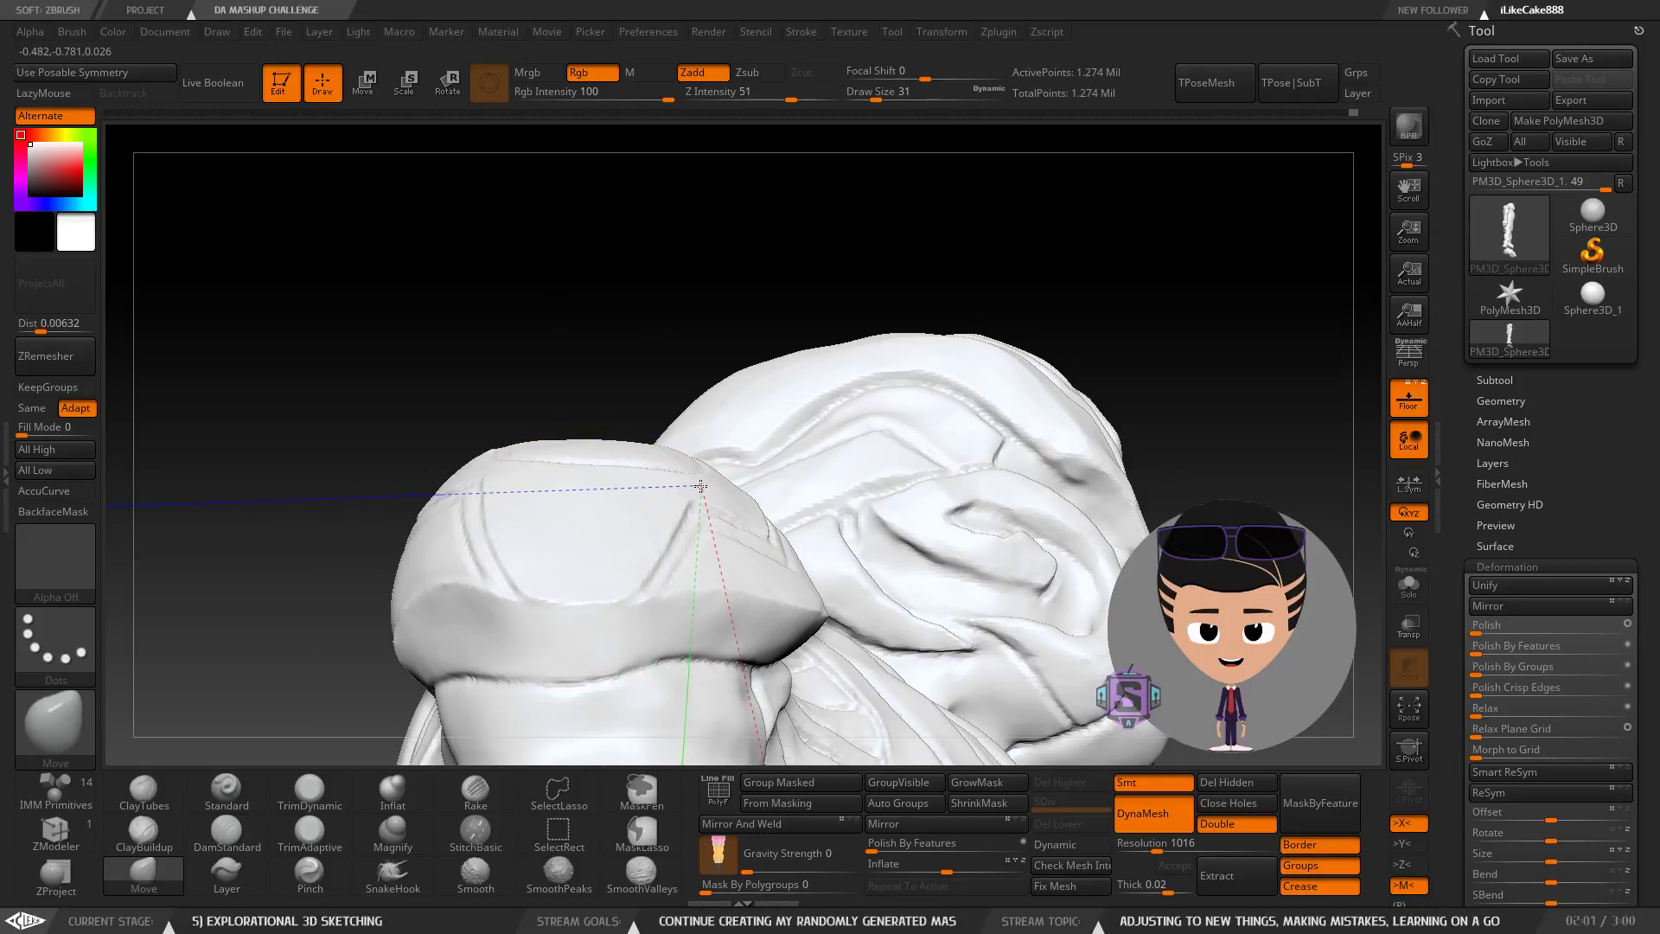
mouse_move(765, 494)
right_mouse_down()
mouse_move(526, 497)
mouse_move(628, 463)
mouse_move(683, 401)
mouse_move(645, 474)
right_mouse_up()
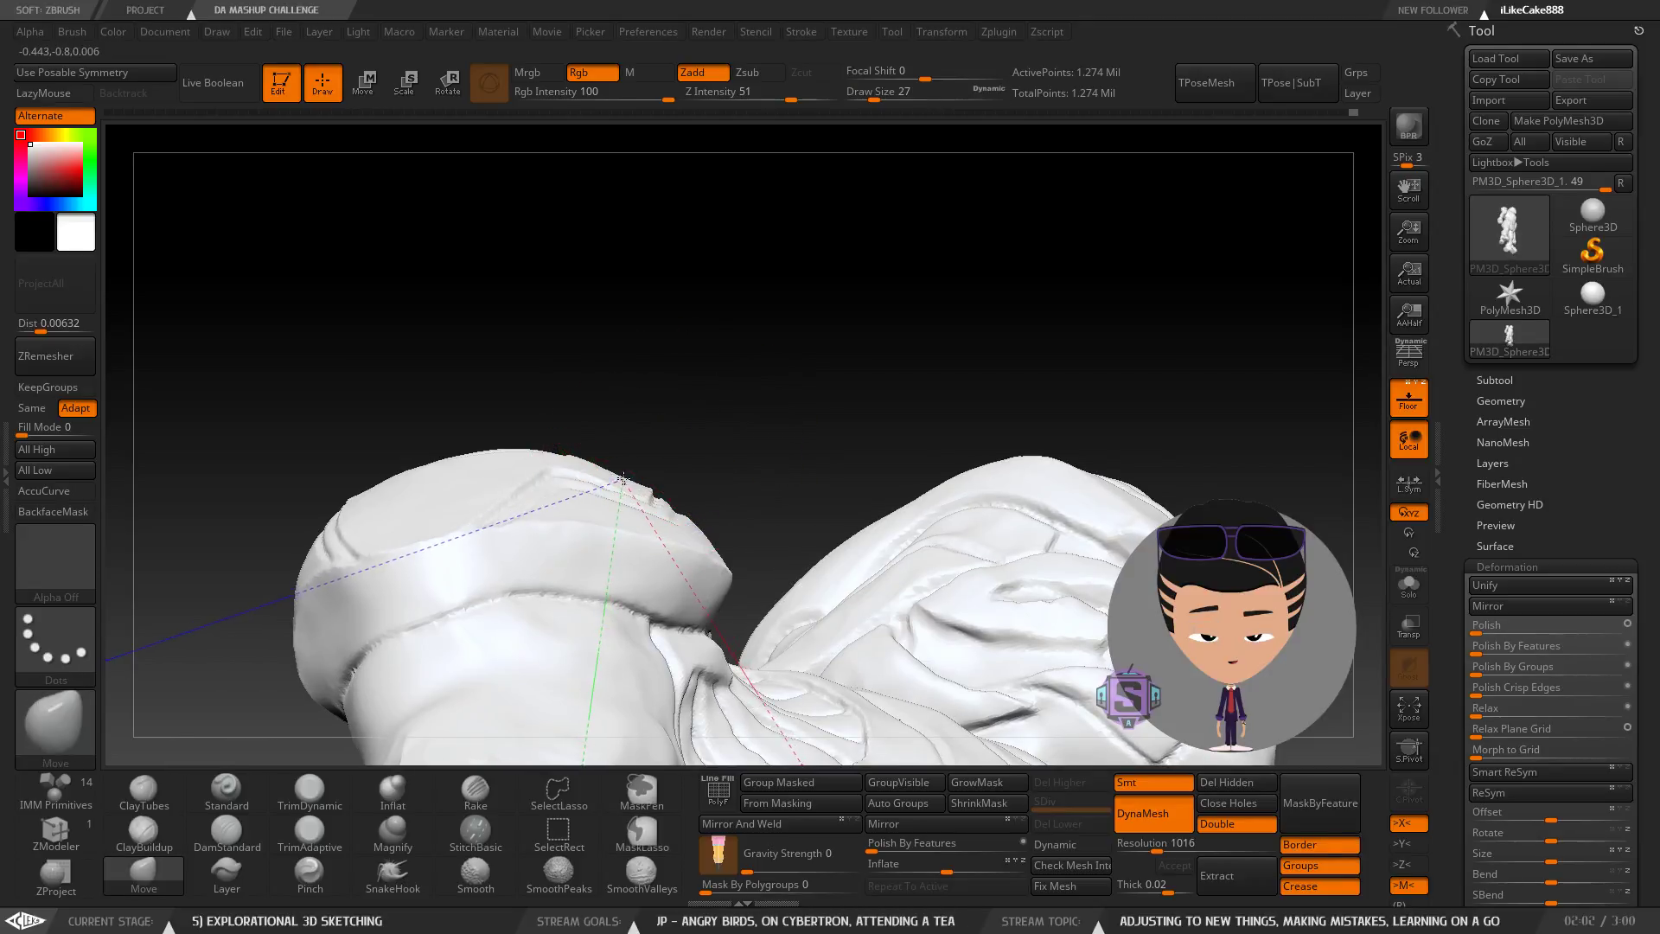
right_click_drag(645, 435, 554, 392)
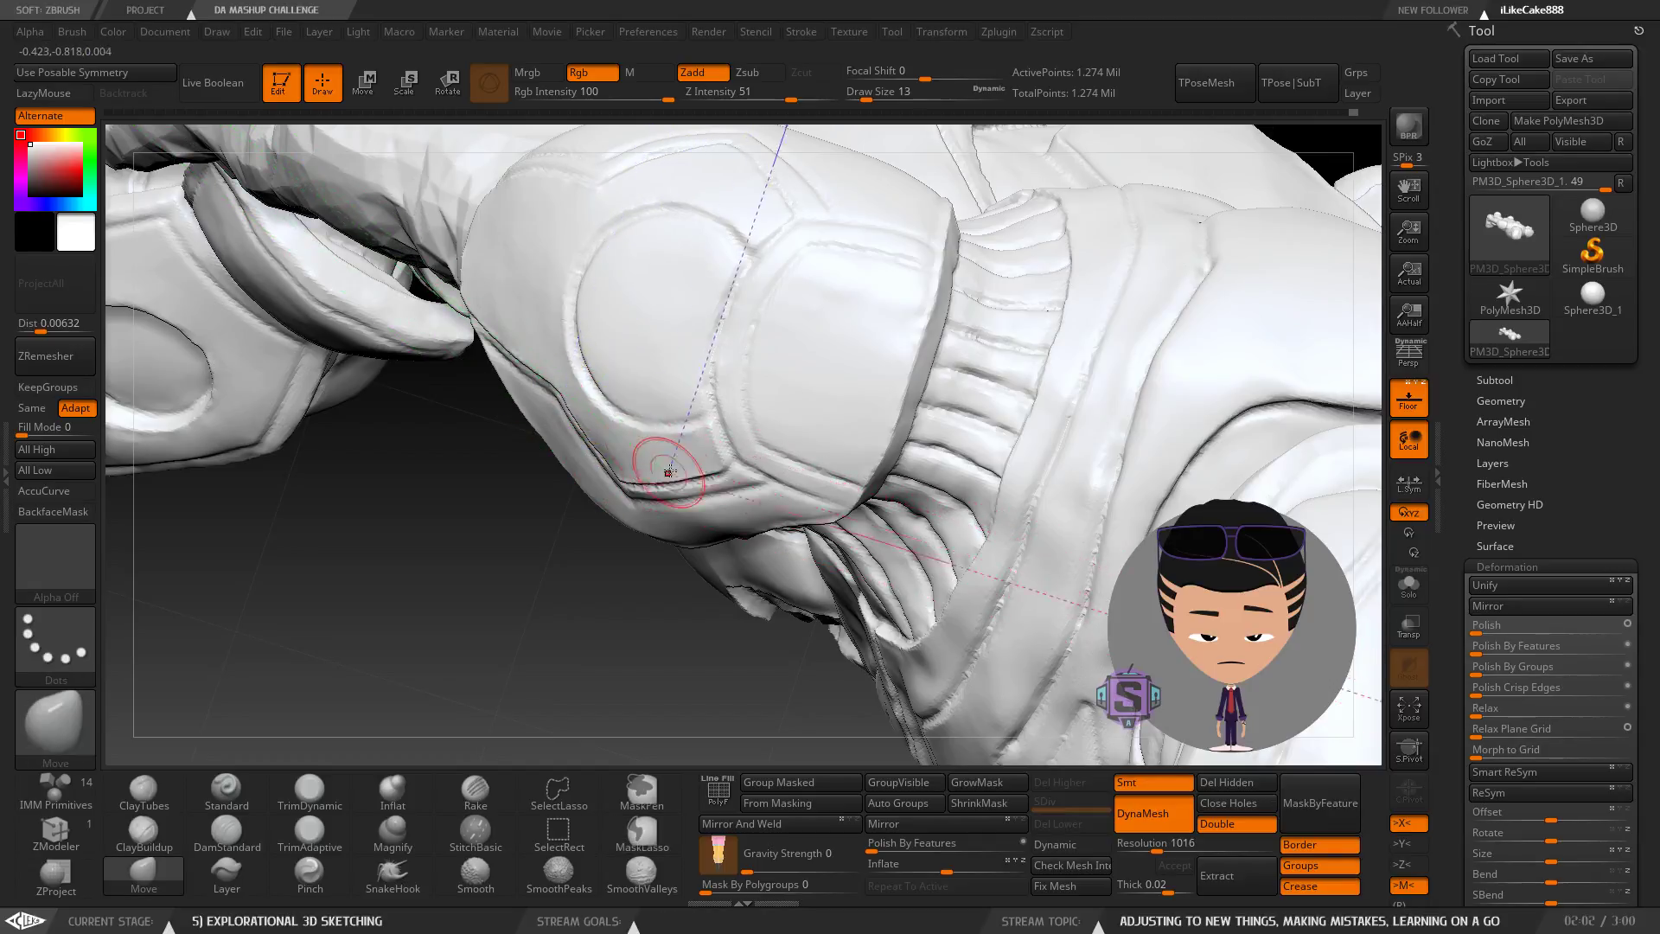
Fine-tune the shoulder armour's panel edges with the Move brush at draw size 13, checking the silhouette from several sides.
mouse_move(665, 482)
right_mouse_down()
mouse_move(660, 439)
mouse_move(712, 391)
mouse_move(749, 304)
mouse_move(735, 325)
right_mouse_up()
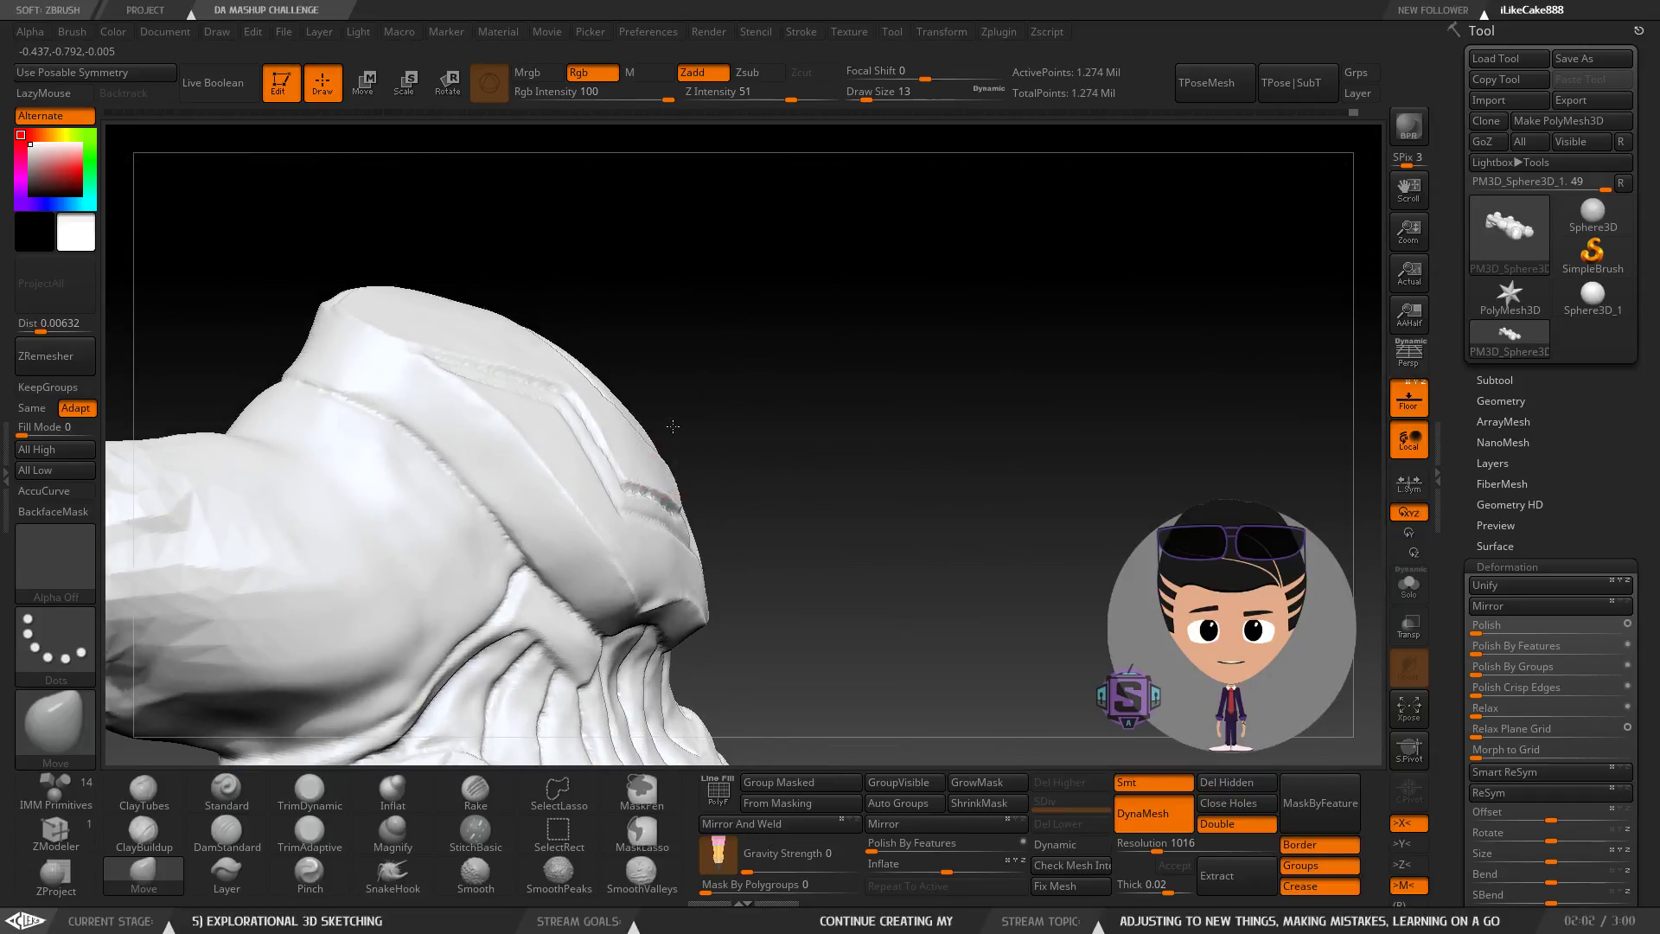
right_click_drag(673, 426, 509, 391)
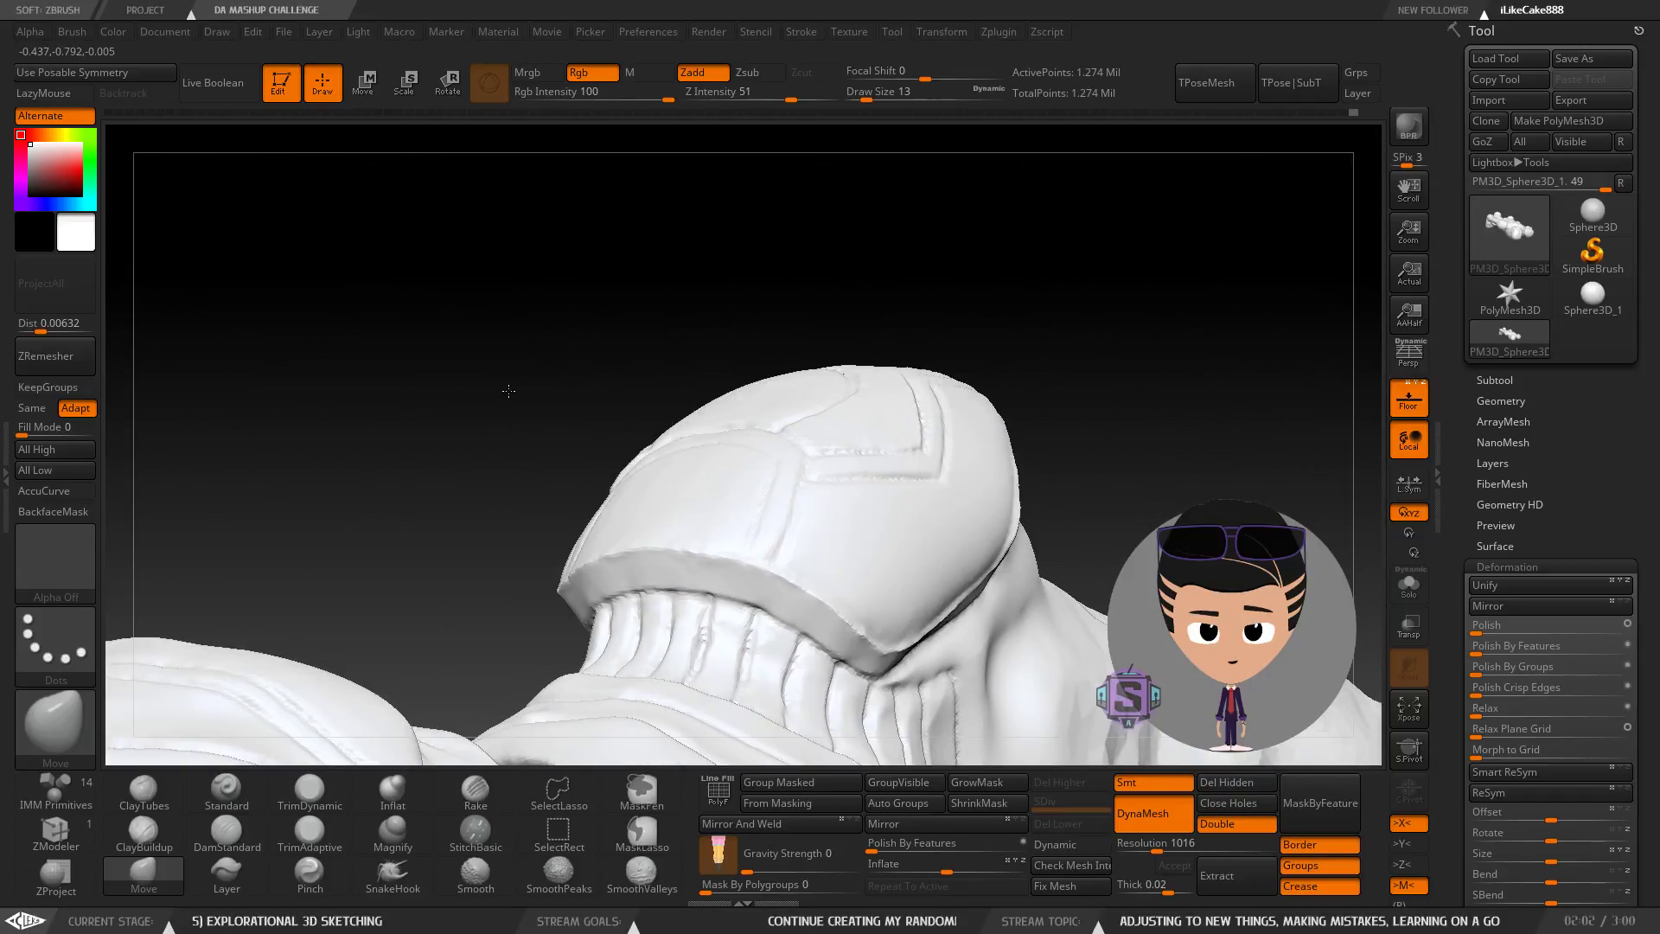
right_click_drag(631, 523, 645, 366)
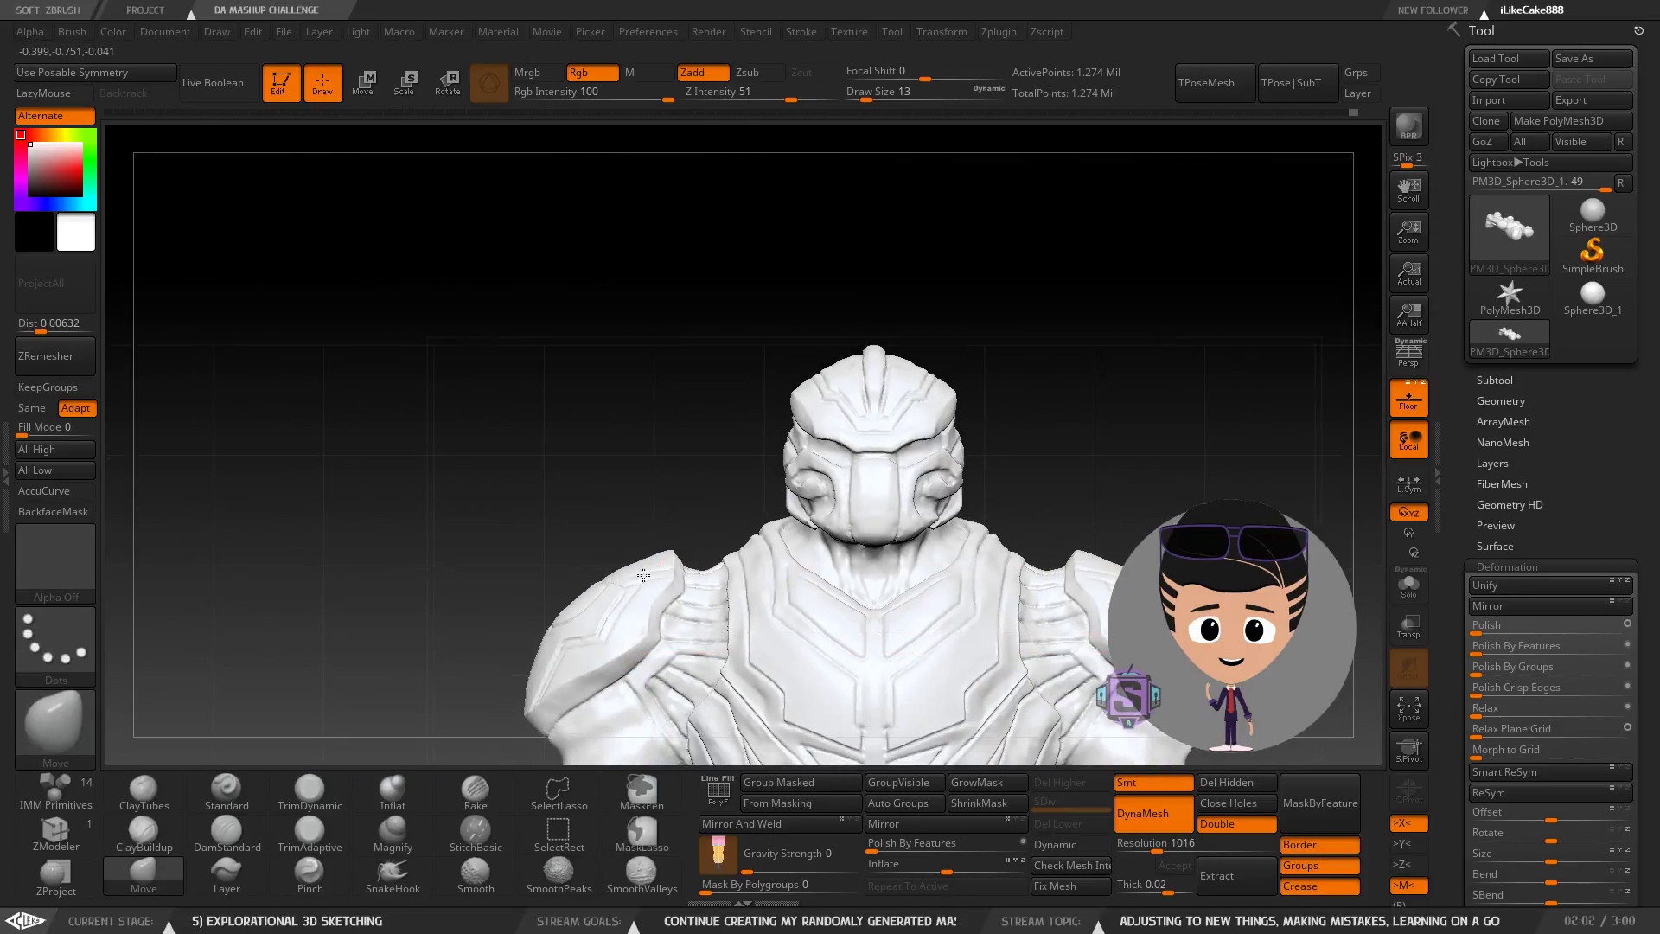
right_click_drag(600, 652, 689, 370, "alt")
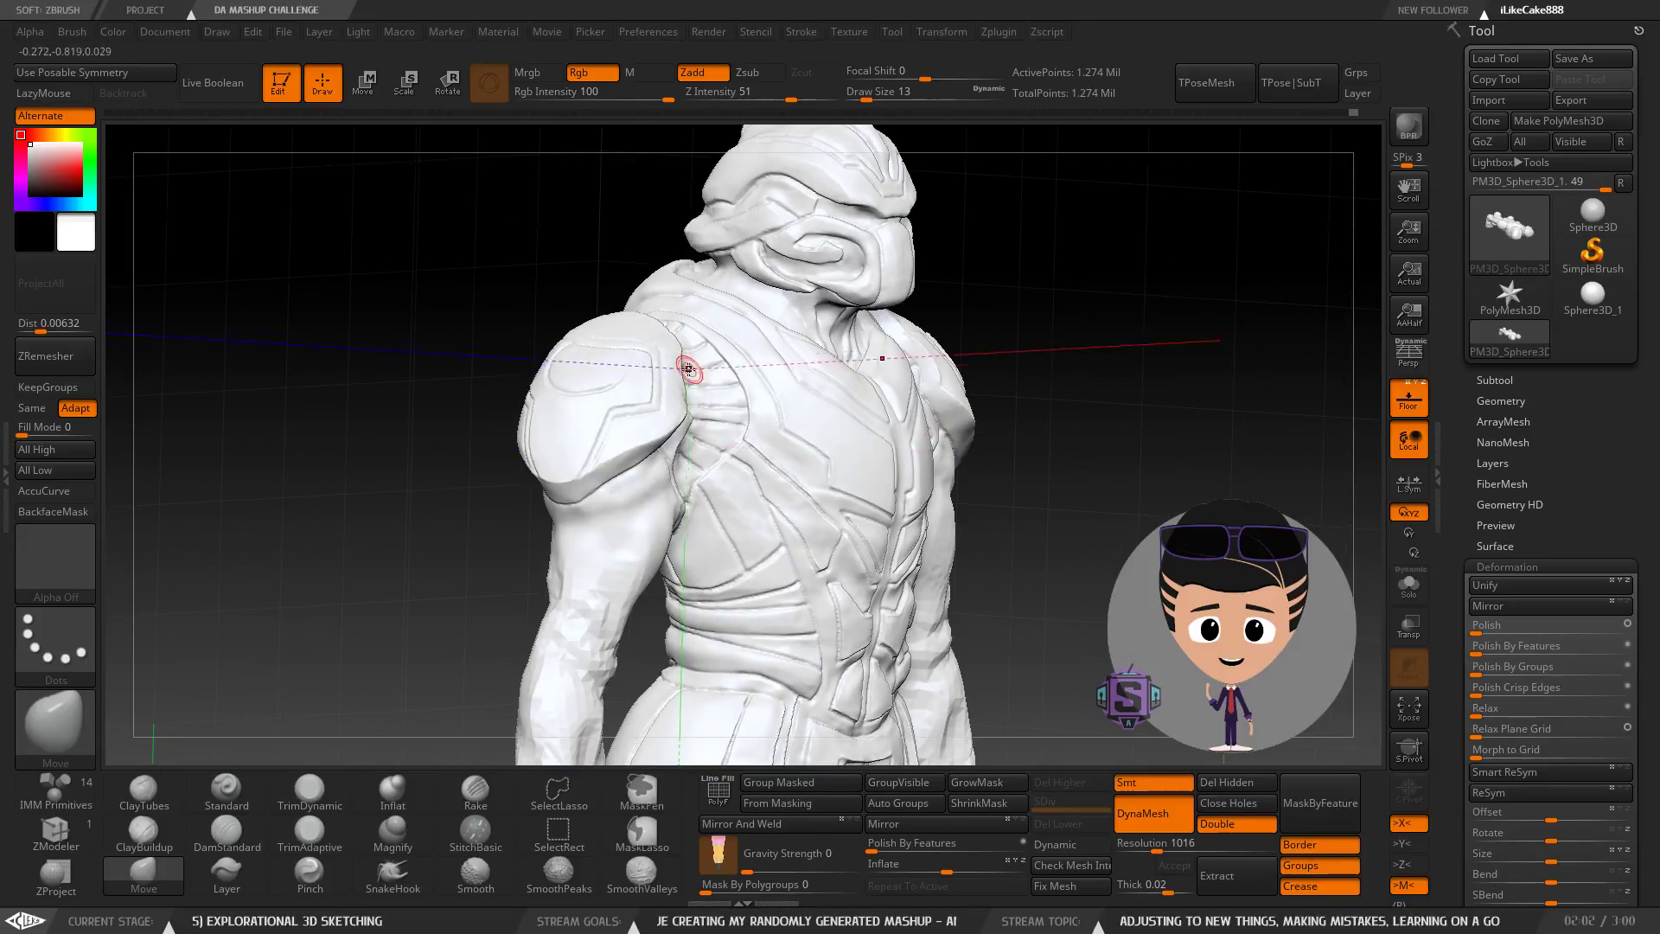
Sharpen the angular groove around the shoulder armour's round inset using the DamStandard brush at draw size 7.
mouse_move(623, 418)
right_mouse_down("ctrl")
mouse_move(637, 434)
mouse_move(598, 453)
mouse_move(637, 489)
mouse_move(712, 383)
mouse_move(716, 406)
mouse_move(677, 384)
mouse_move(629, 476)
mouse_move(667, 481)
mouse_move(657, 472)
mouse_move(665, 495)
mouse_move(689, 481)
mouse_move(662, 472)
right_mouse_up("ctrl")
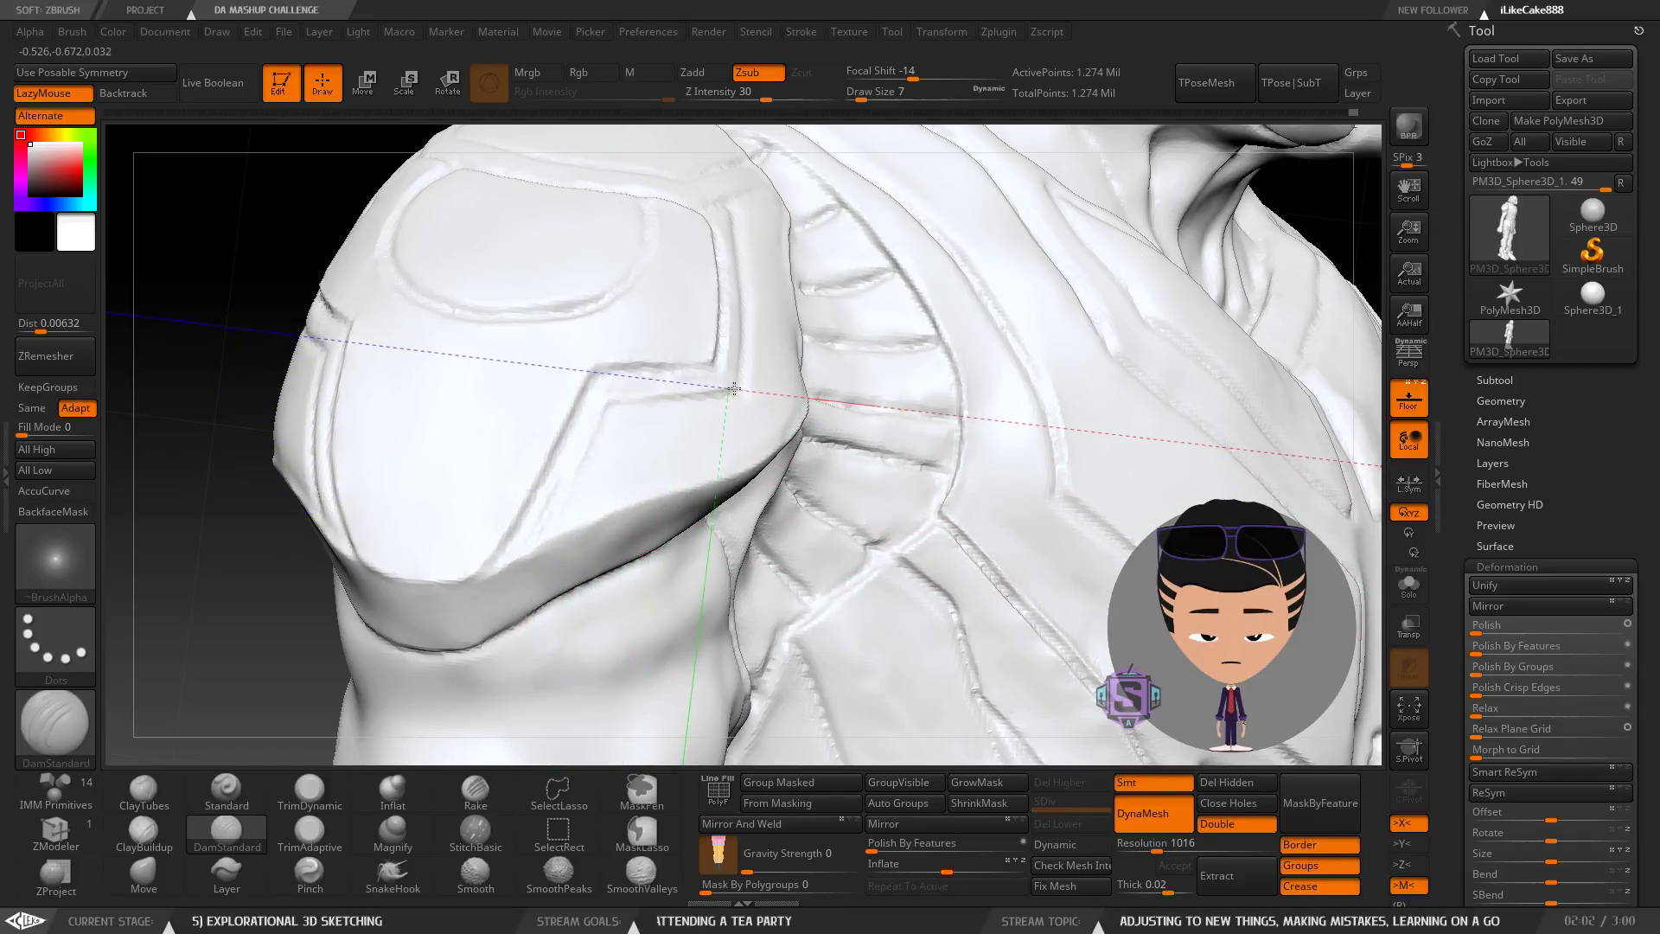
mouse_move(734, 389)
right_mouse_down()
mouse_move(660, 533)
mouse_move(782, 299)
right_mouse_up()
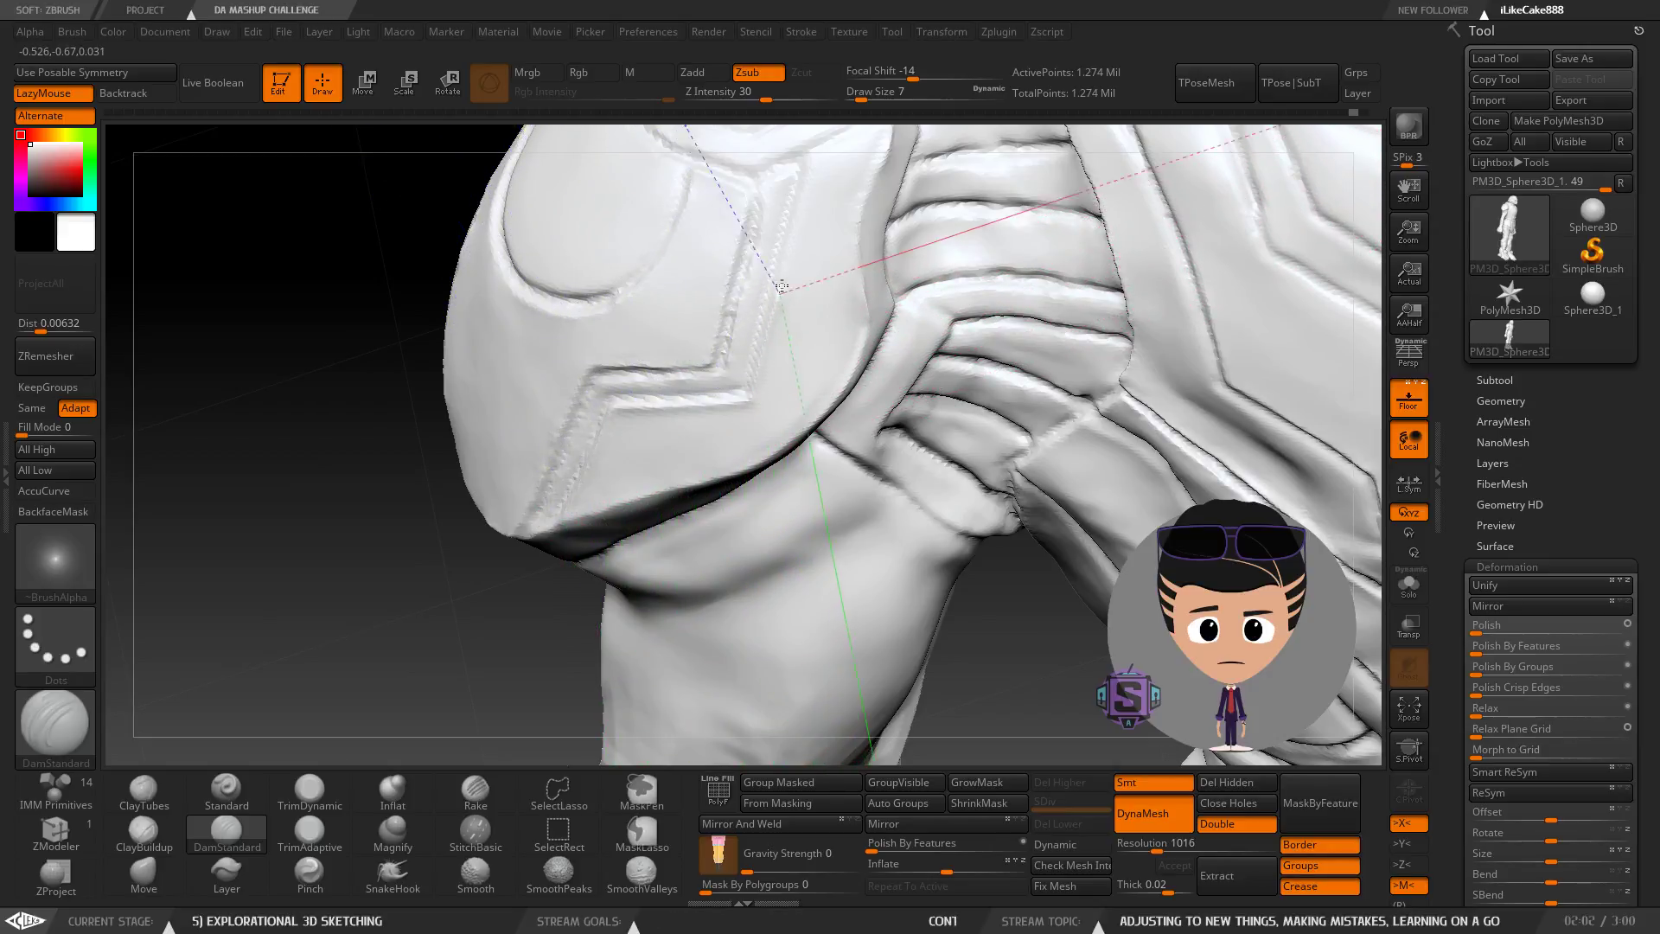
mouse_move(809, 208)
right_mouse_down()
mouse_move(886, 378)
mouse_move(800, 461)
right_mouse_up()
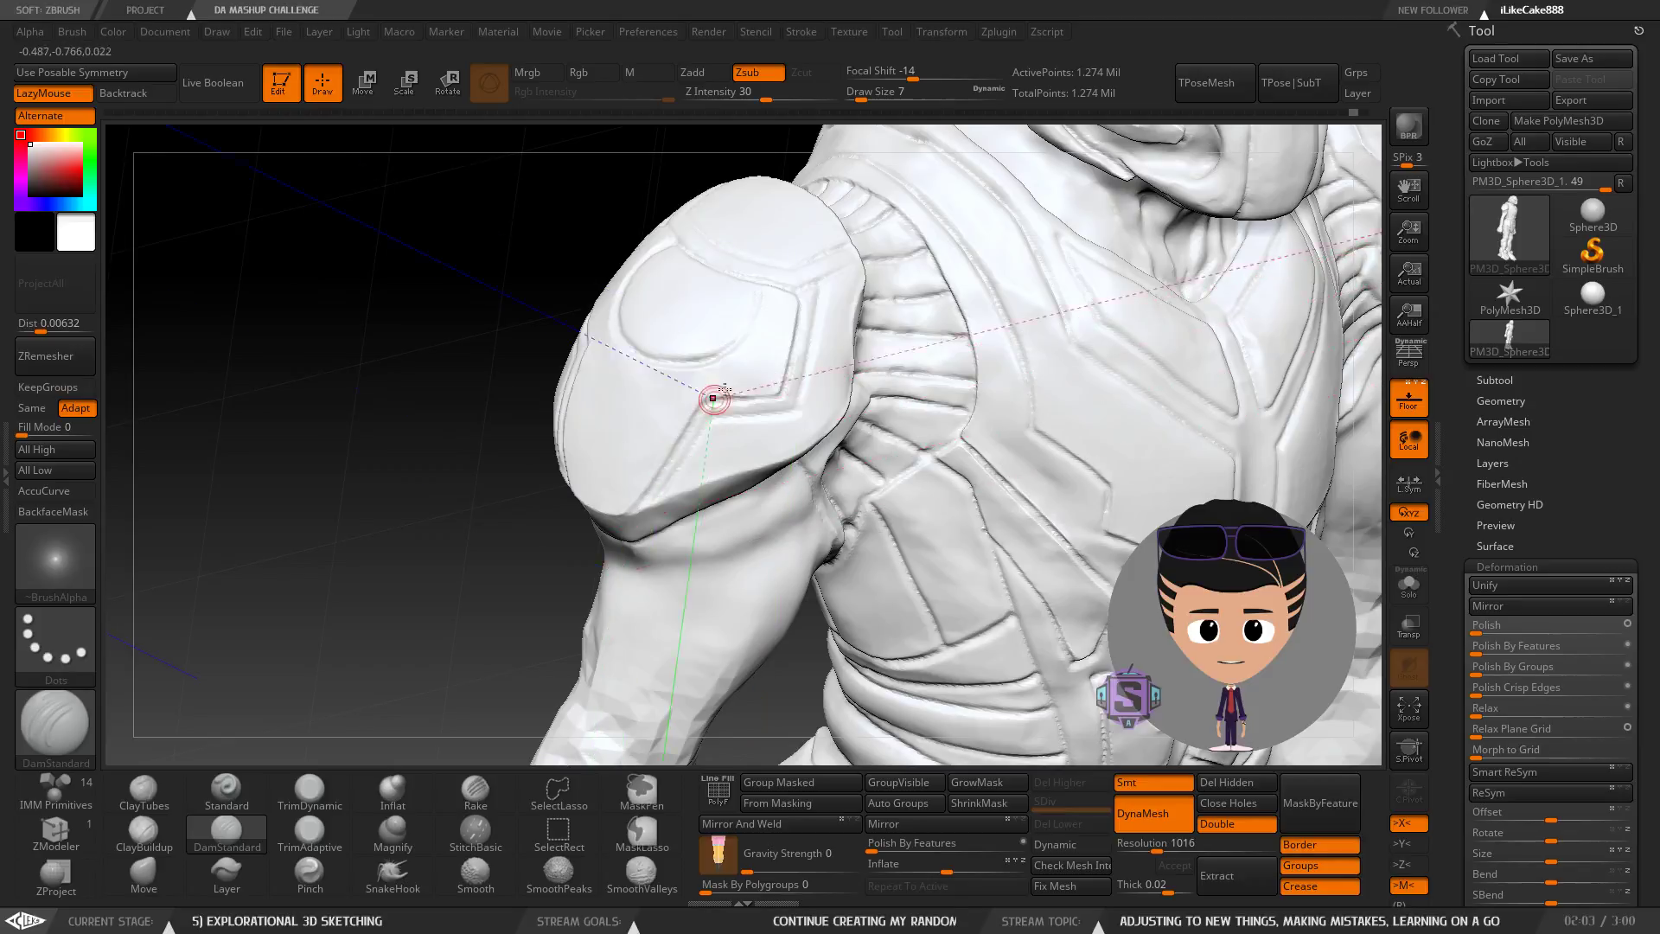
mouse_move(759, 465)
right_mouse_down("ctrl")
mouse_move(754, 432)
mouse_move(747, 469)
mouse_move(845, 501)
mouse_move(772, 481)
right_mouse_up("ctrl")
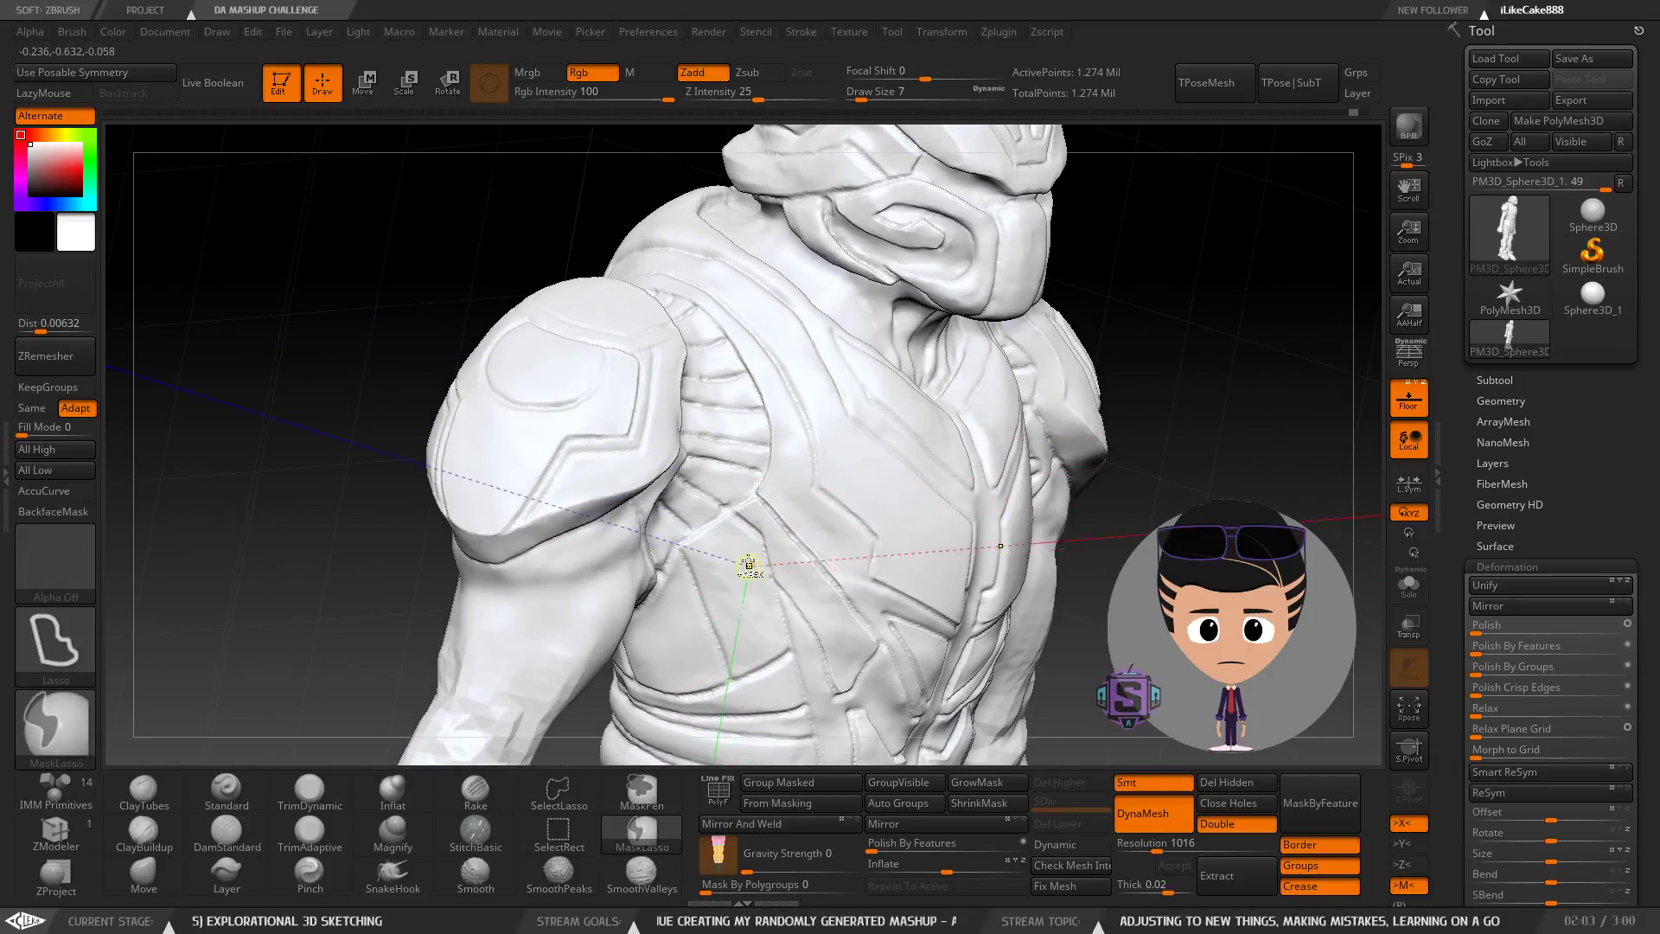
mouse_move(744, 567)
right_mouse_down("ctrl")
mouse_move(762, 433)
mouse_move(741, 527)
right_mouse_up("ctrl")
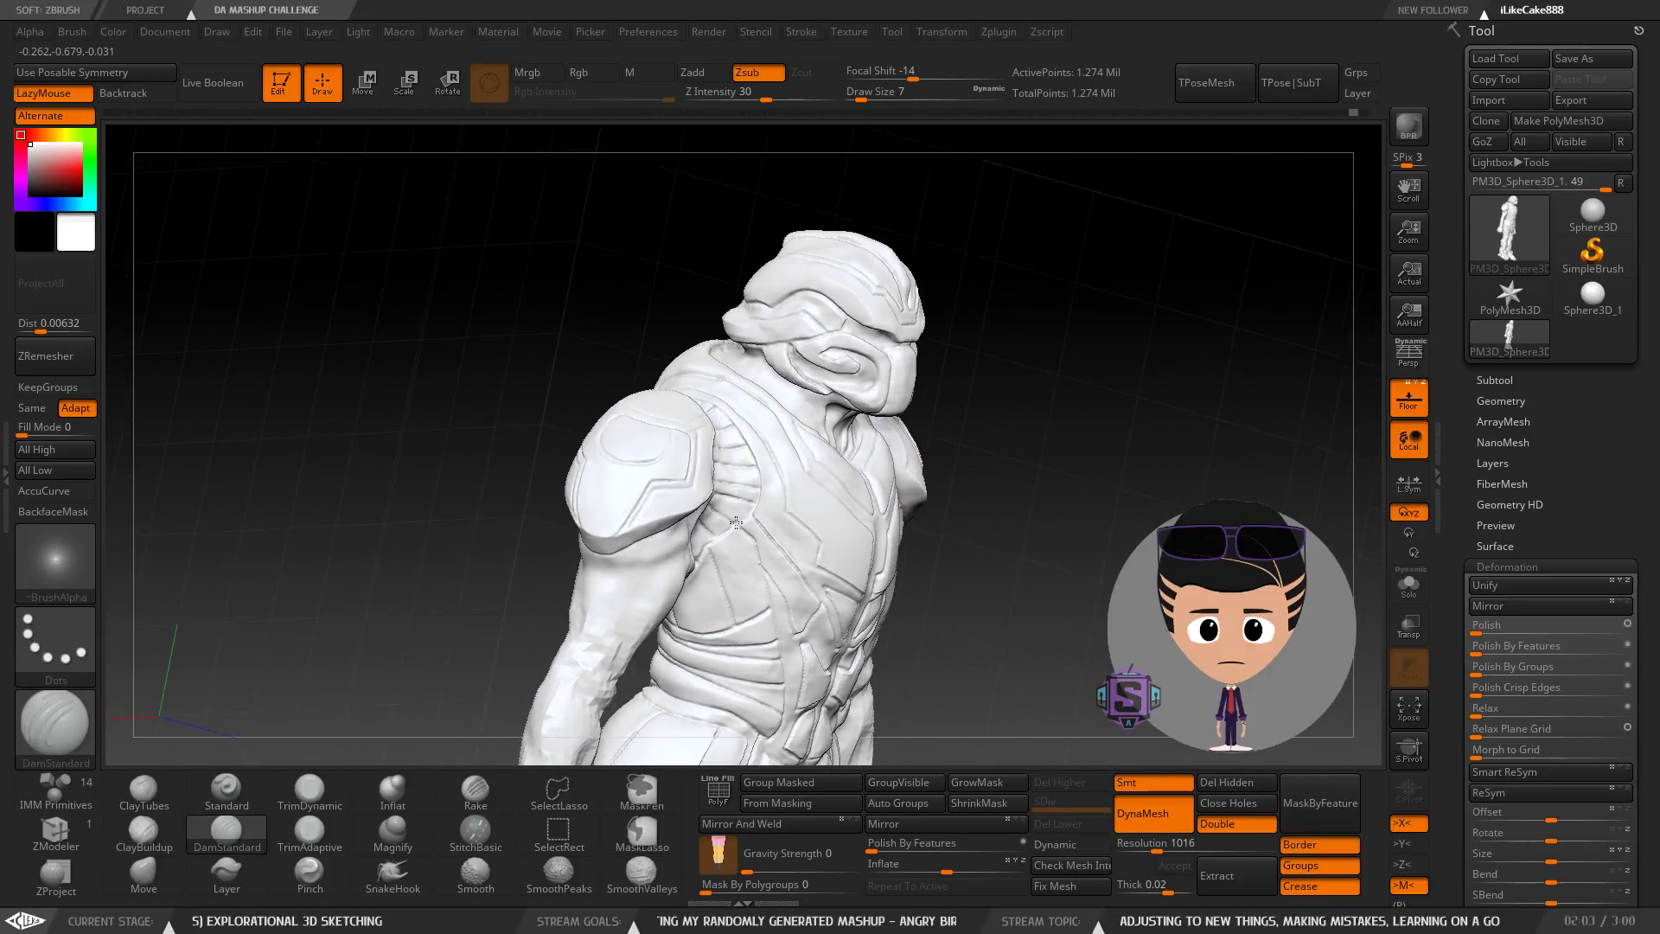
right_click_drag(689, 473, 739, 584, "ctrl")
Deepen the parallel grooves running along the shoulder armour's front edge and down to its lower corner.
mouse_move(740, 500)
right_mouse_down()
mouse_move(538, 625)
mouse_move(490, 600)
right_mouse_up()
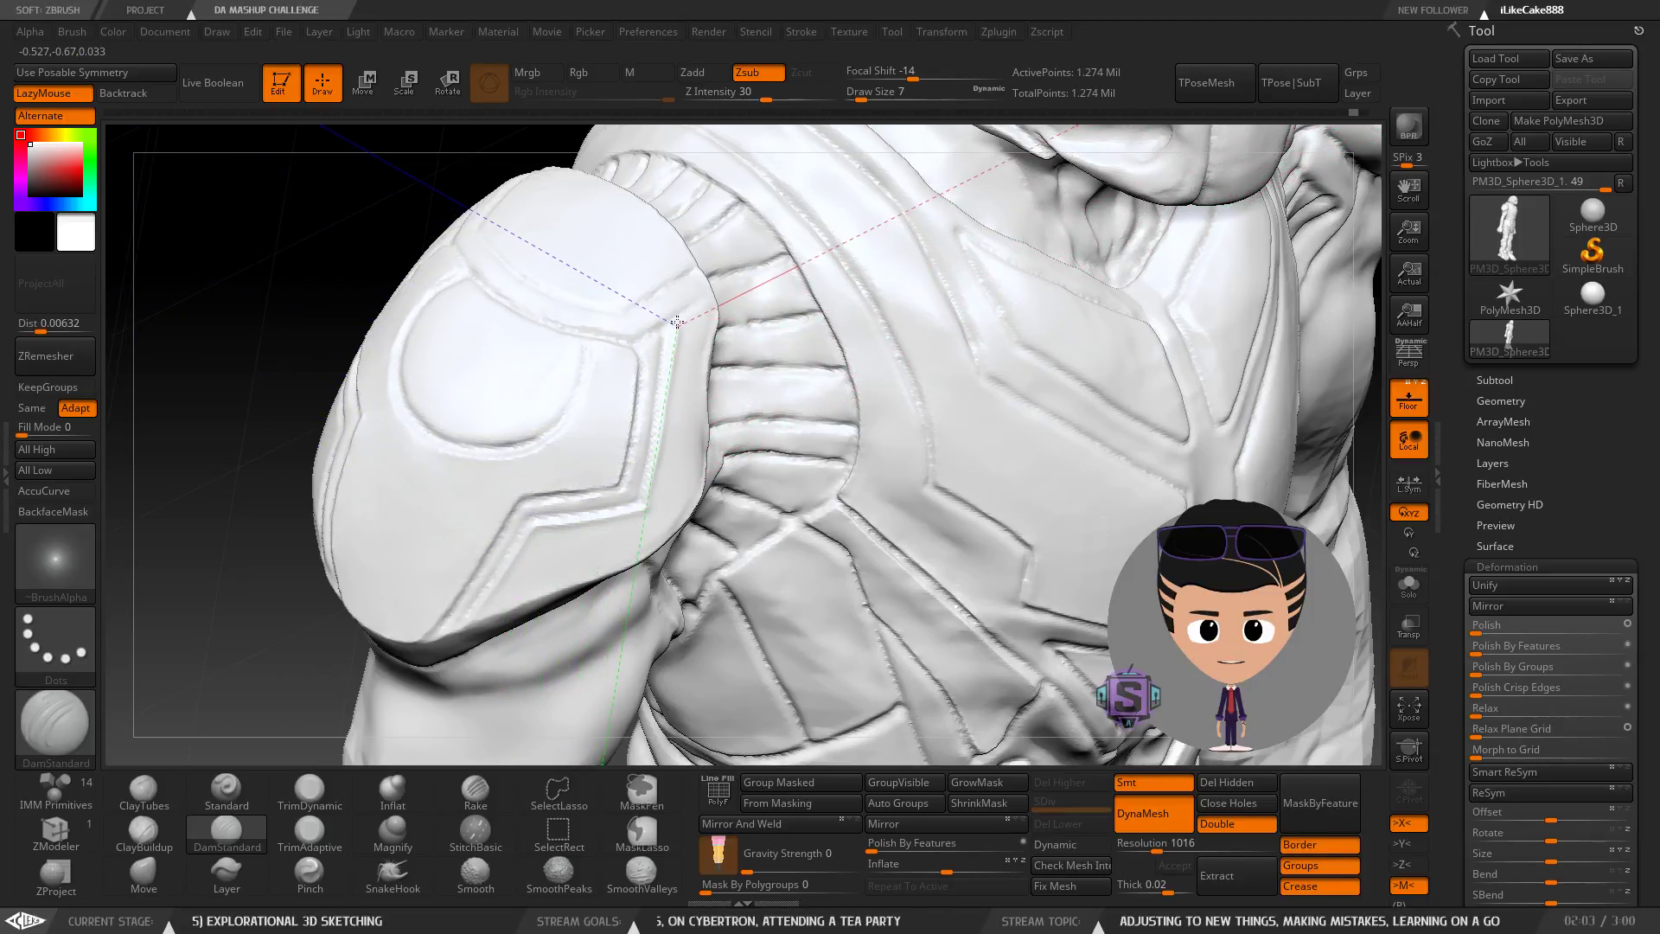
mouse_move(678, 326)
right_mouse_down()
mouse_move(574, 493)
mouse_move(711, 439)
mouse_move(684, 326)
right_mouse_up()
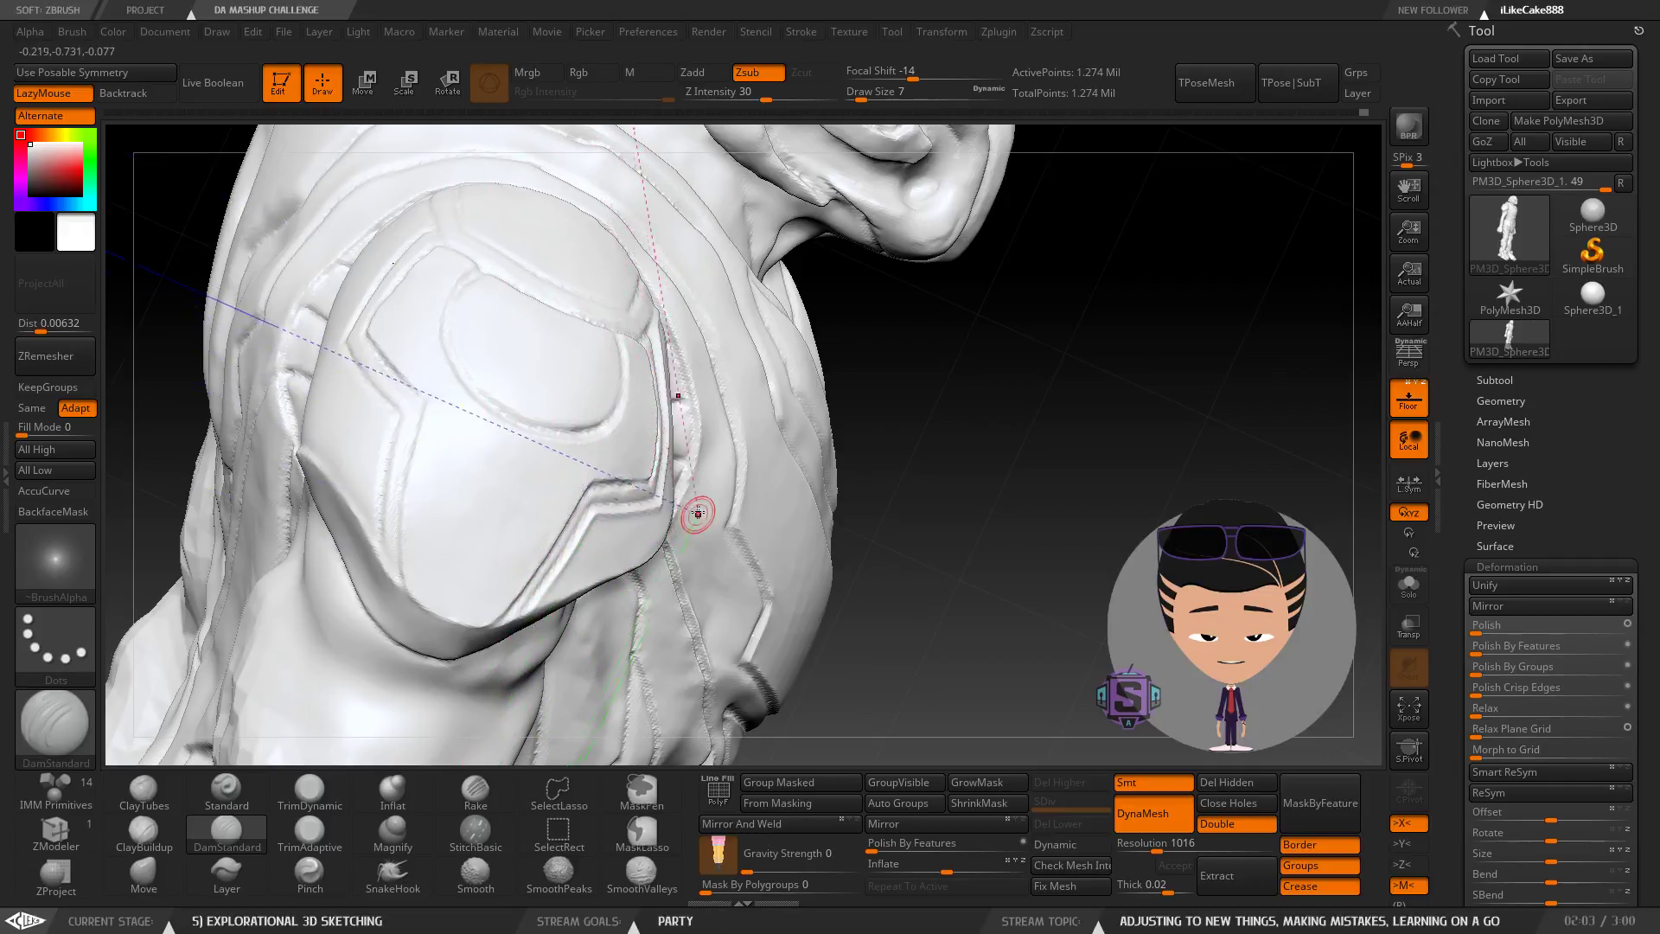
right_click_drag(675, 510, 666, 331)
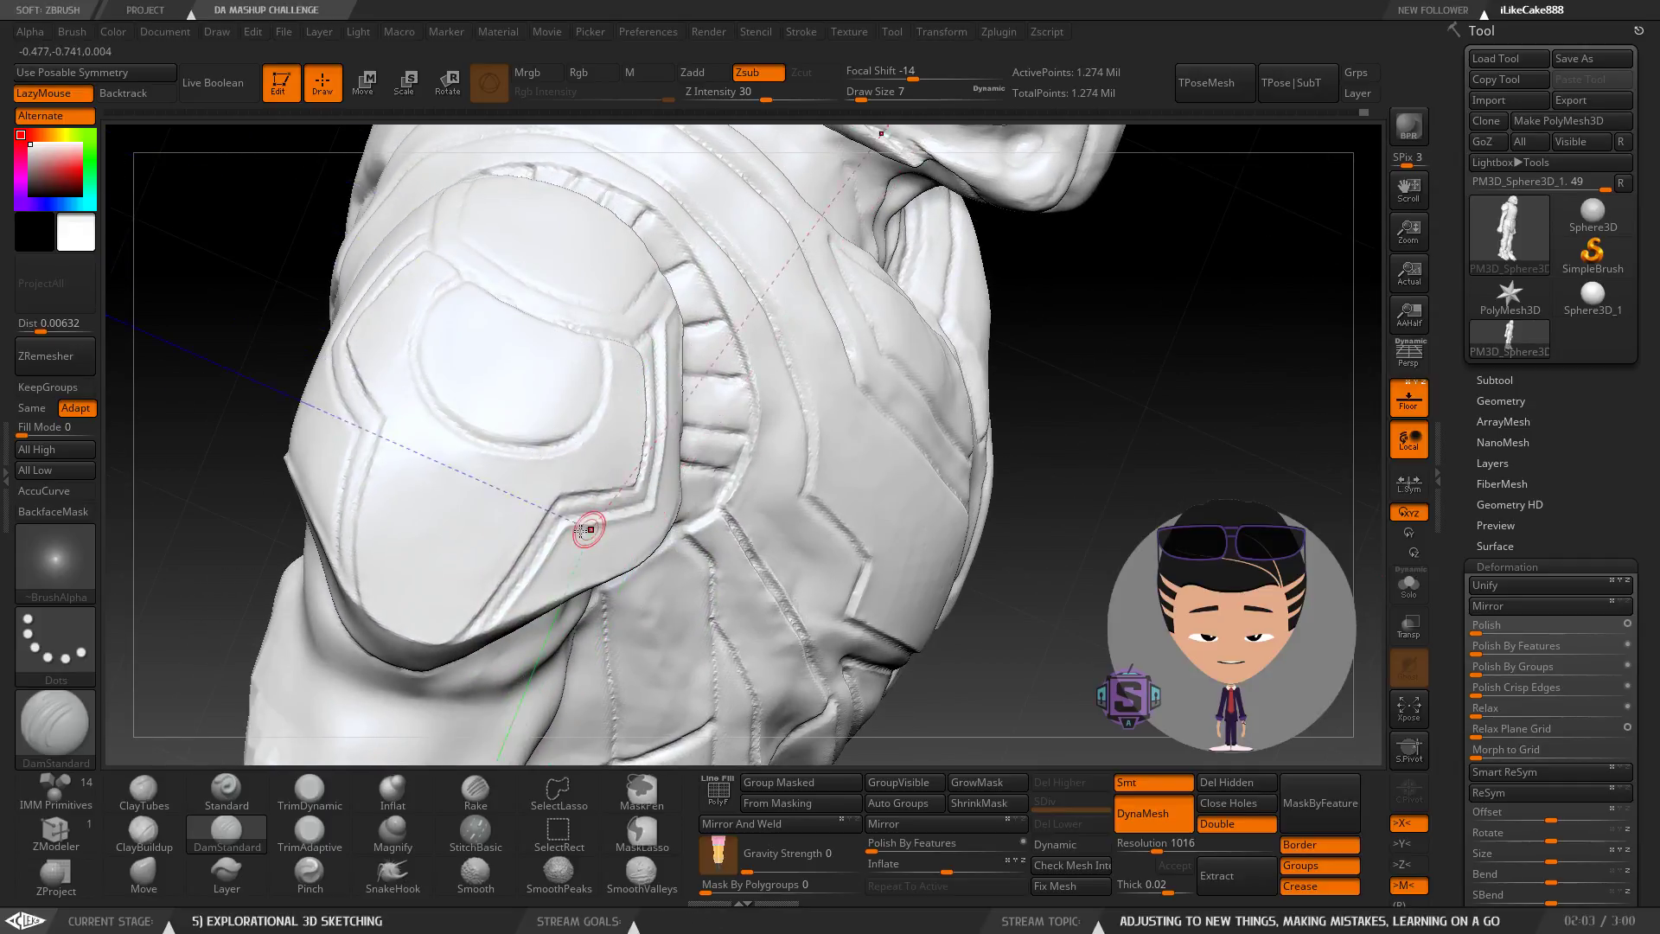
right_click_drag(575, 543, 709, 495)
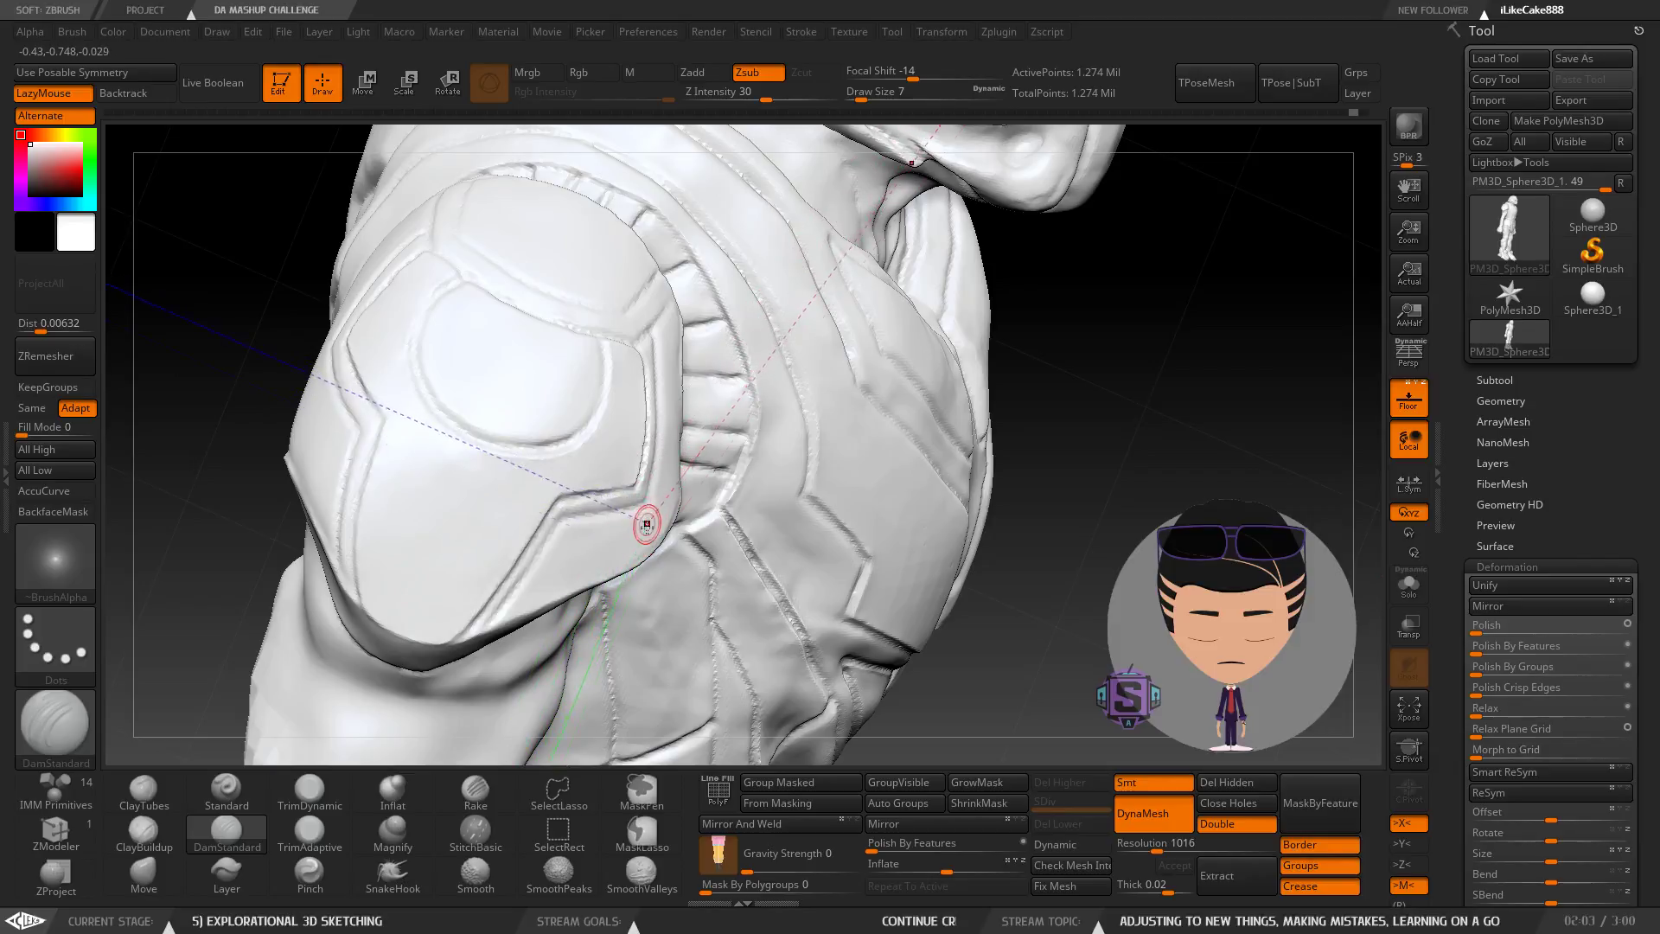
mouse_move(647, 525)
right_mouse_down()
mouse_move(703, 575)
mouse_move(500, 536)
mouse_move(544, 467)
mouse_move(605, 529)
mouse_move(600, 567)
mouse_move(750, 474)
right_mouse_up()
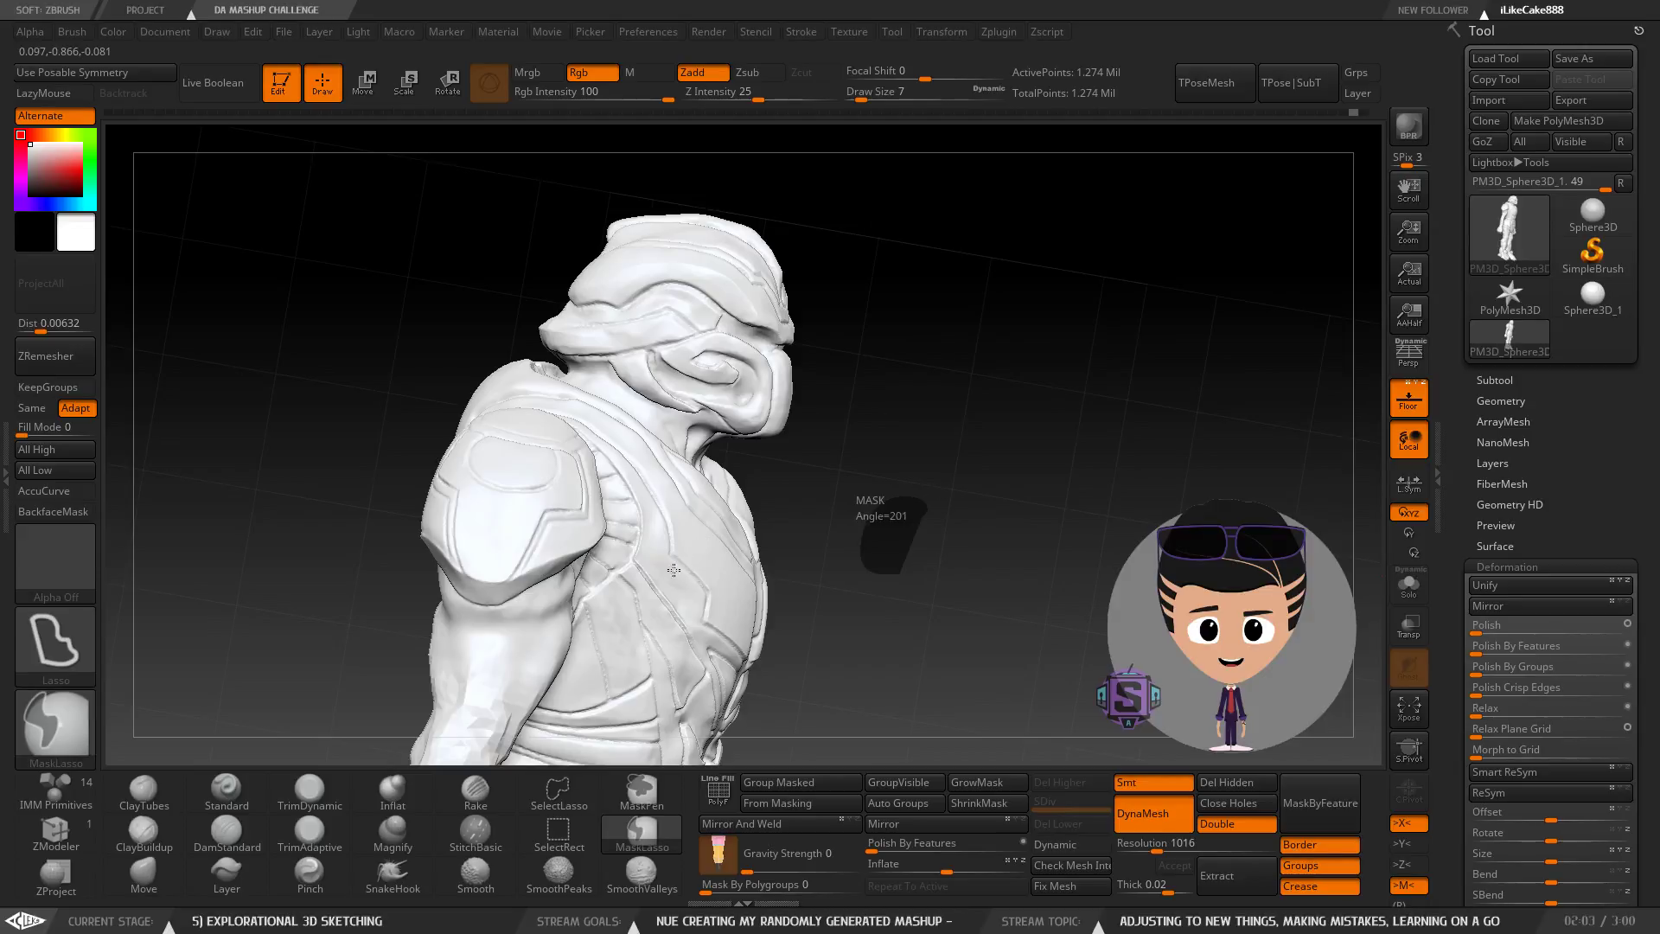
Bring the upper body into view and save the project, replacing the existing AB vs T.ZPR.
right_click_drag(673, 570, 510, 554)
right_click_drag(610, 545, 633, 519, "alt")
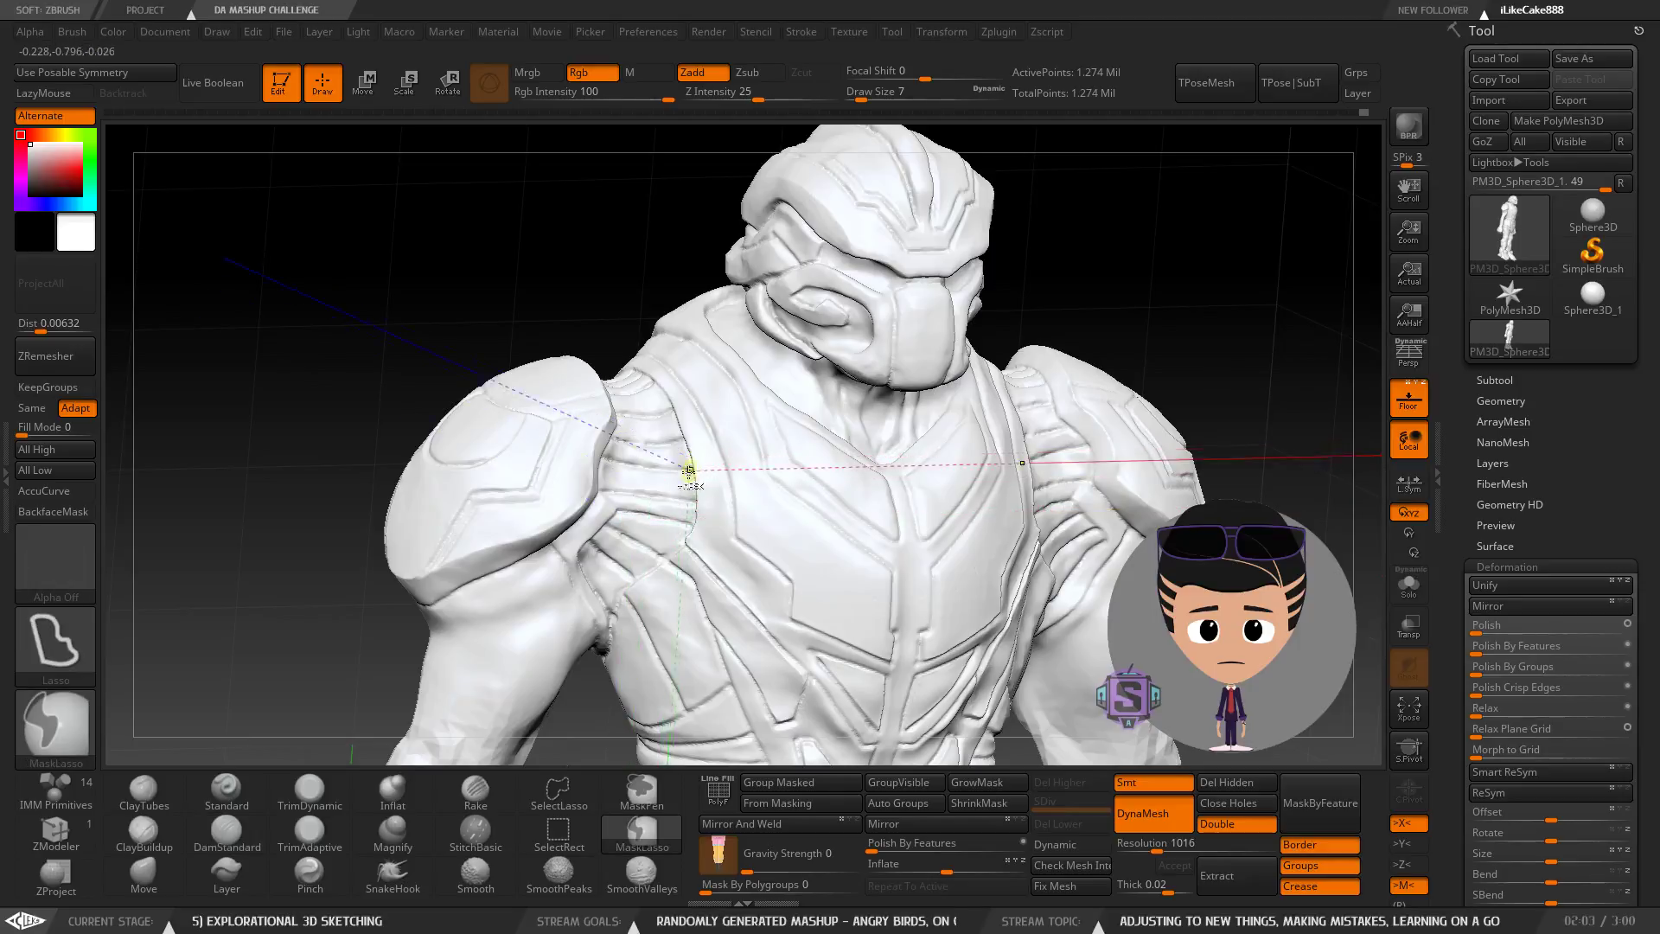
key("ctrl+s")
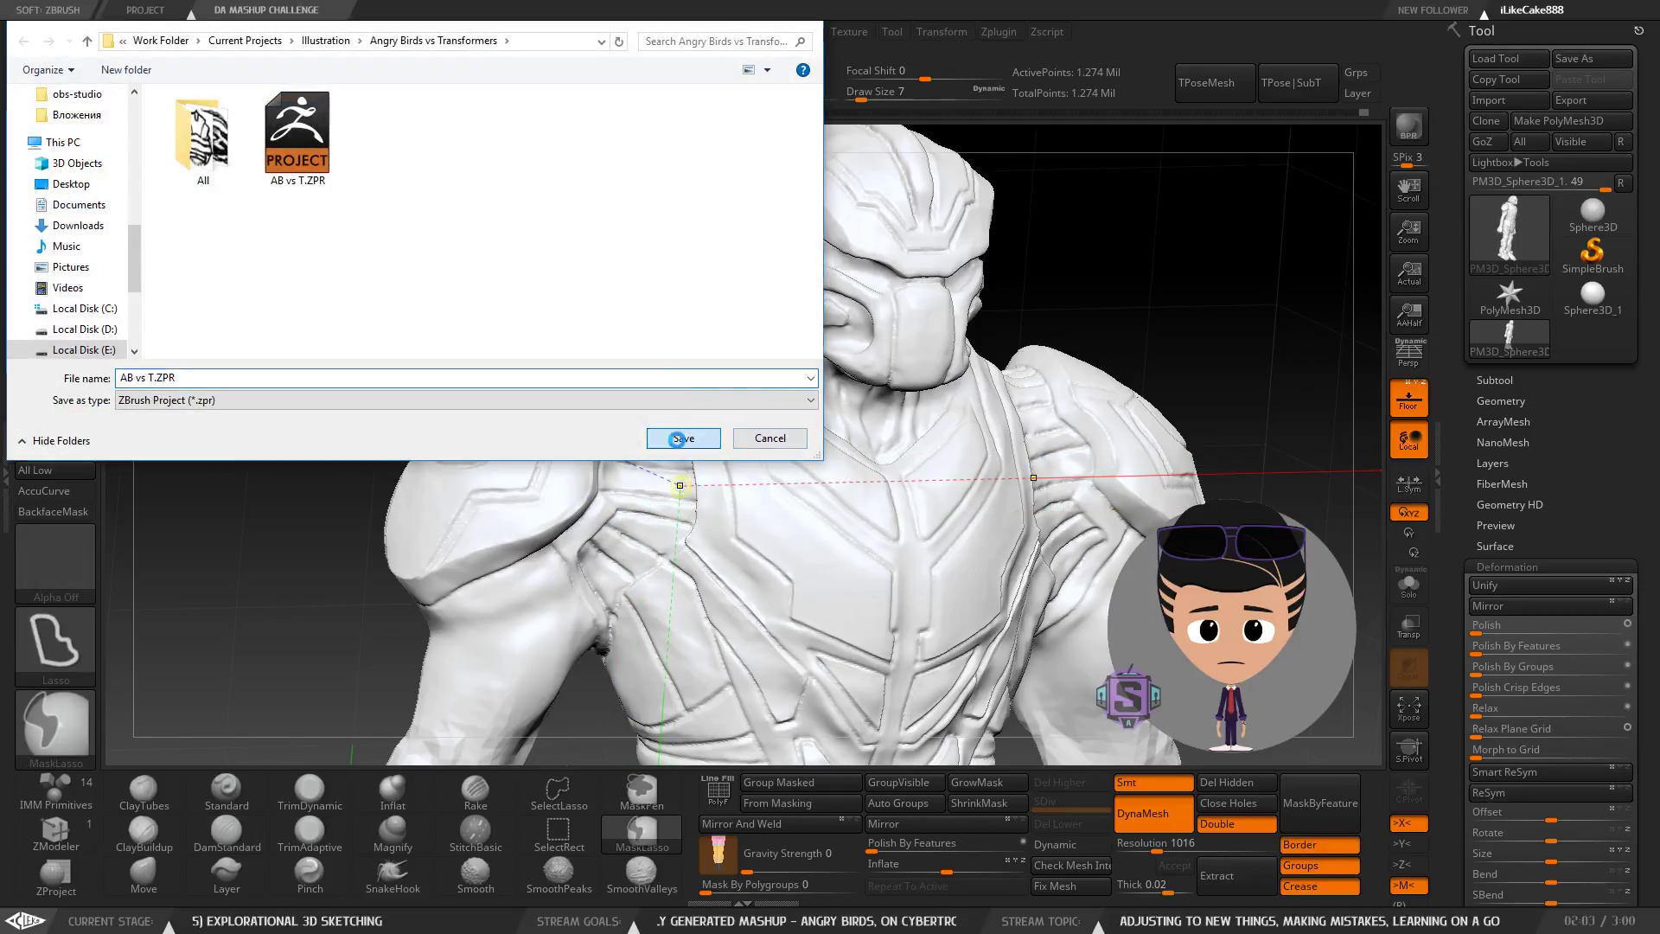
left_click(679, 439)
left_click(893, 485)
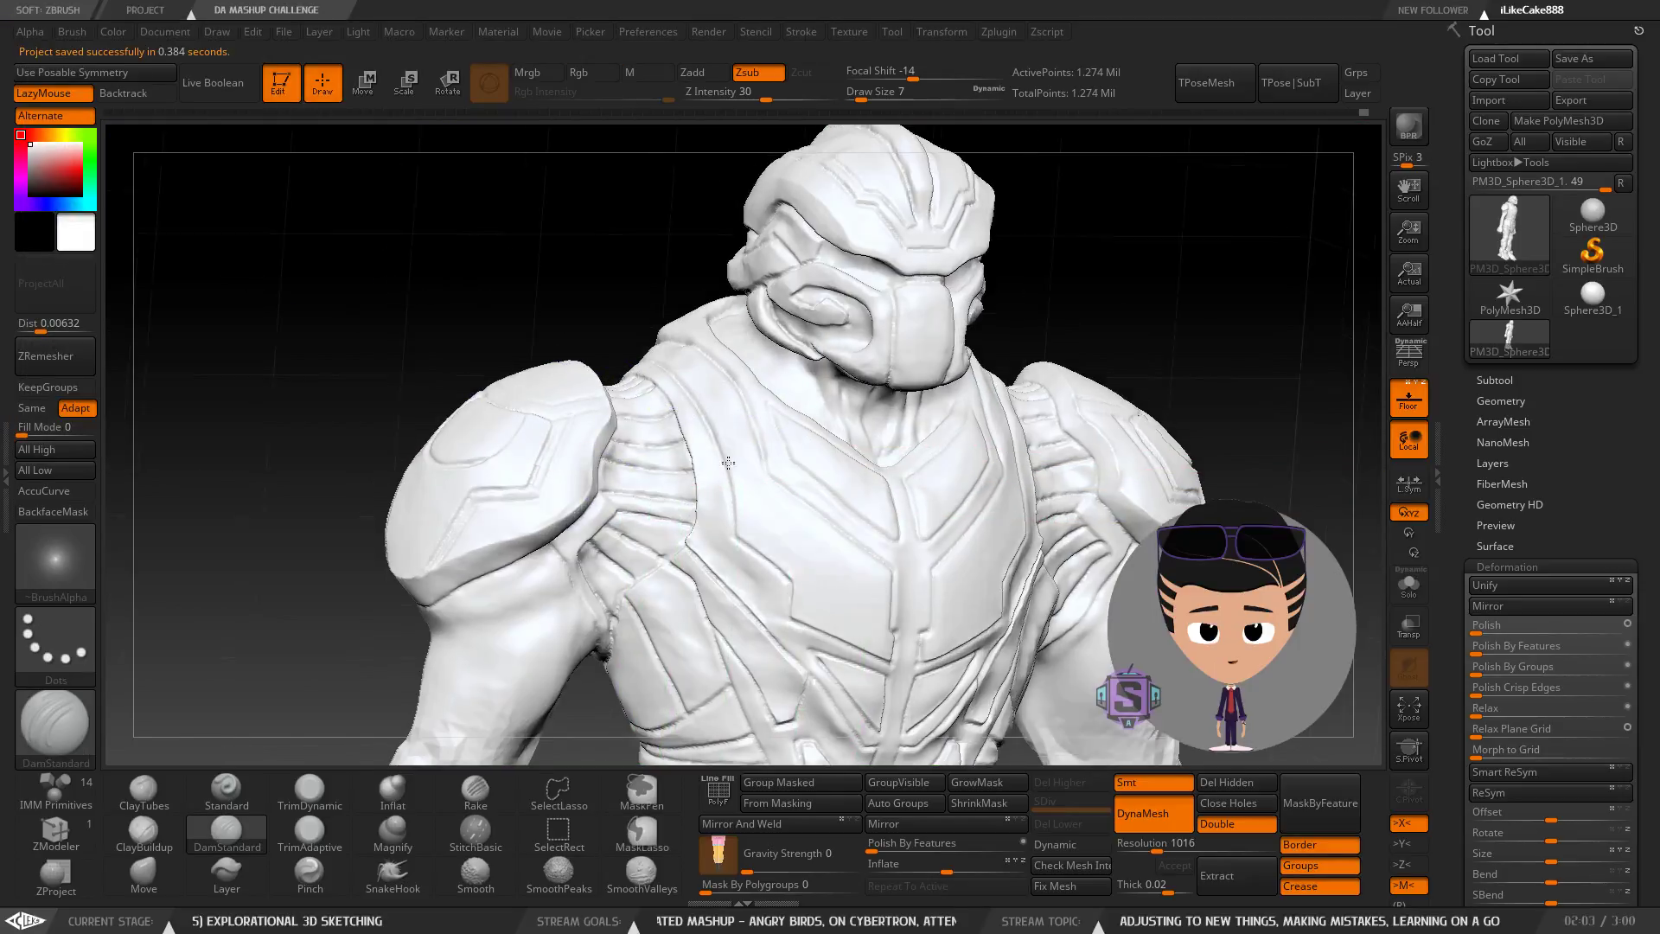
Continue the parallel panel grooves across the bevelled lower rim at the back of the shoulder armour.
right_click_drag(728, 462, 745, 475)
key("ctrl")
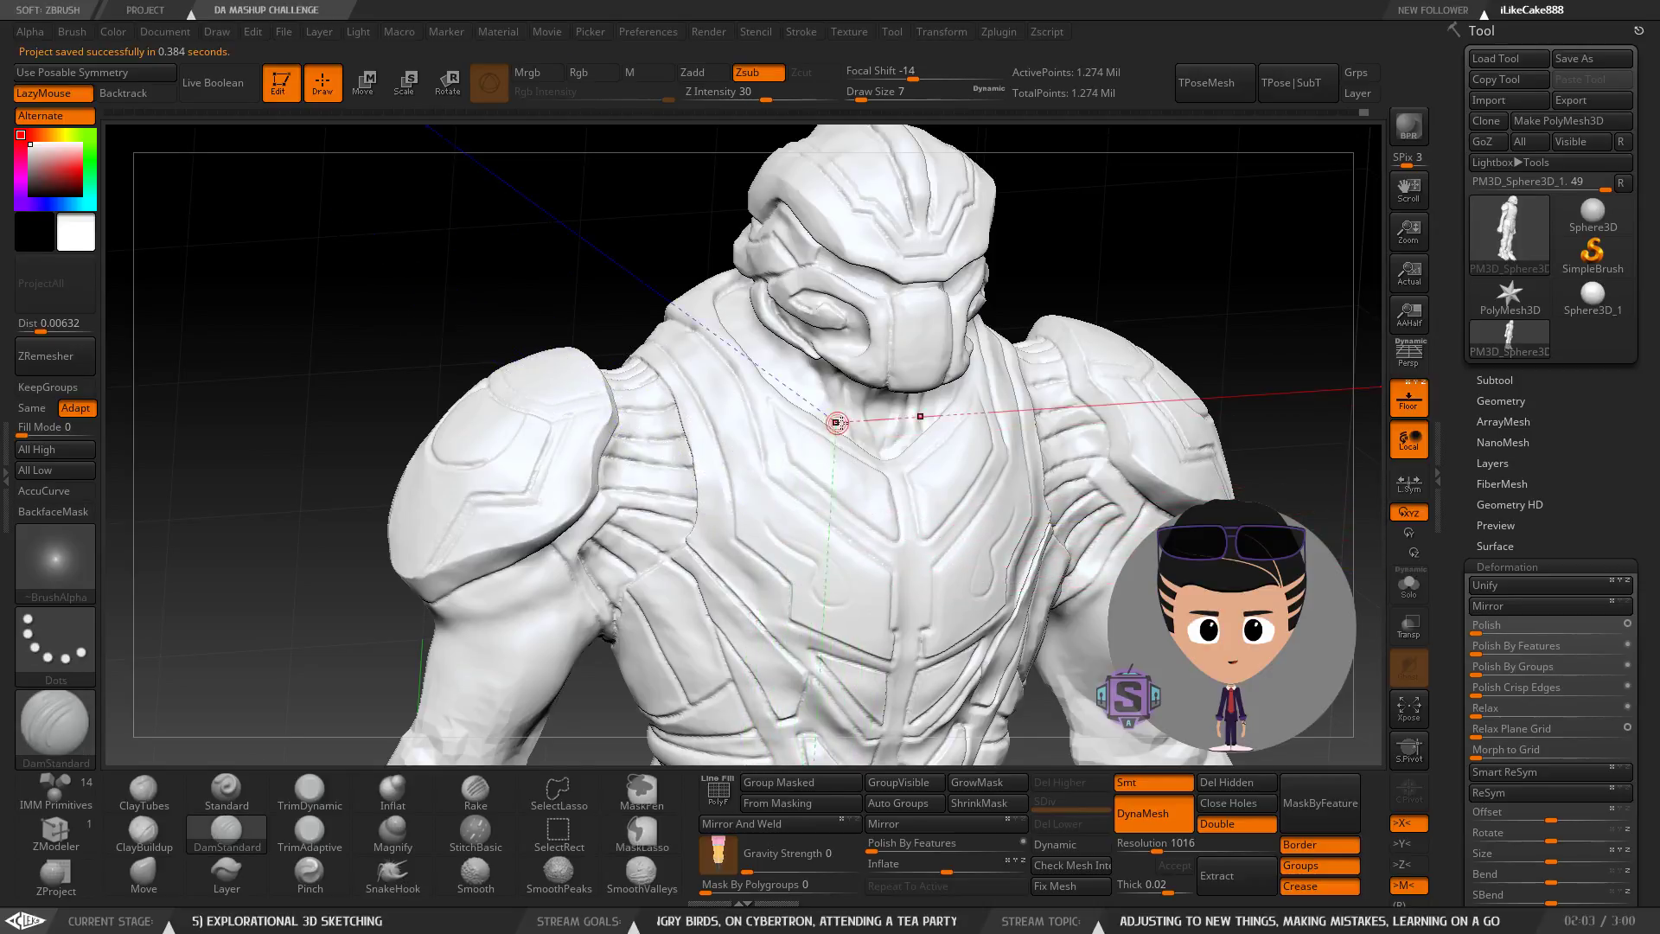
mouse_move(837, 423)
right_mouse_down()
mouse_move(745, 513)
mouse_move(641, 327)
mouse_move(671, 326)
mouse_move(558, 315)
mouse_move(519, 333)
mouse_move(782, 432)
mouse_move(678, 493)
mouse_move(695, 508)
mouse_move(615, 482)
mouse_move(770, 556)
mouse_move(703, 457)
mouse_move(726, 445)
mouse_move(593, 566)
mouse_move(682, 485)
mouse_move(581, 516)
mouse_move(592, 439)
right_mouse_up()
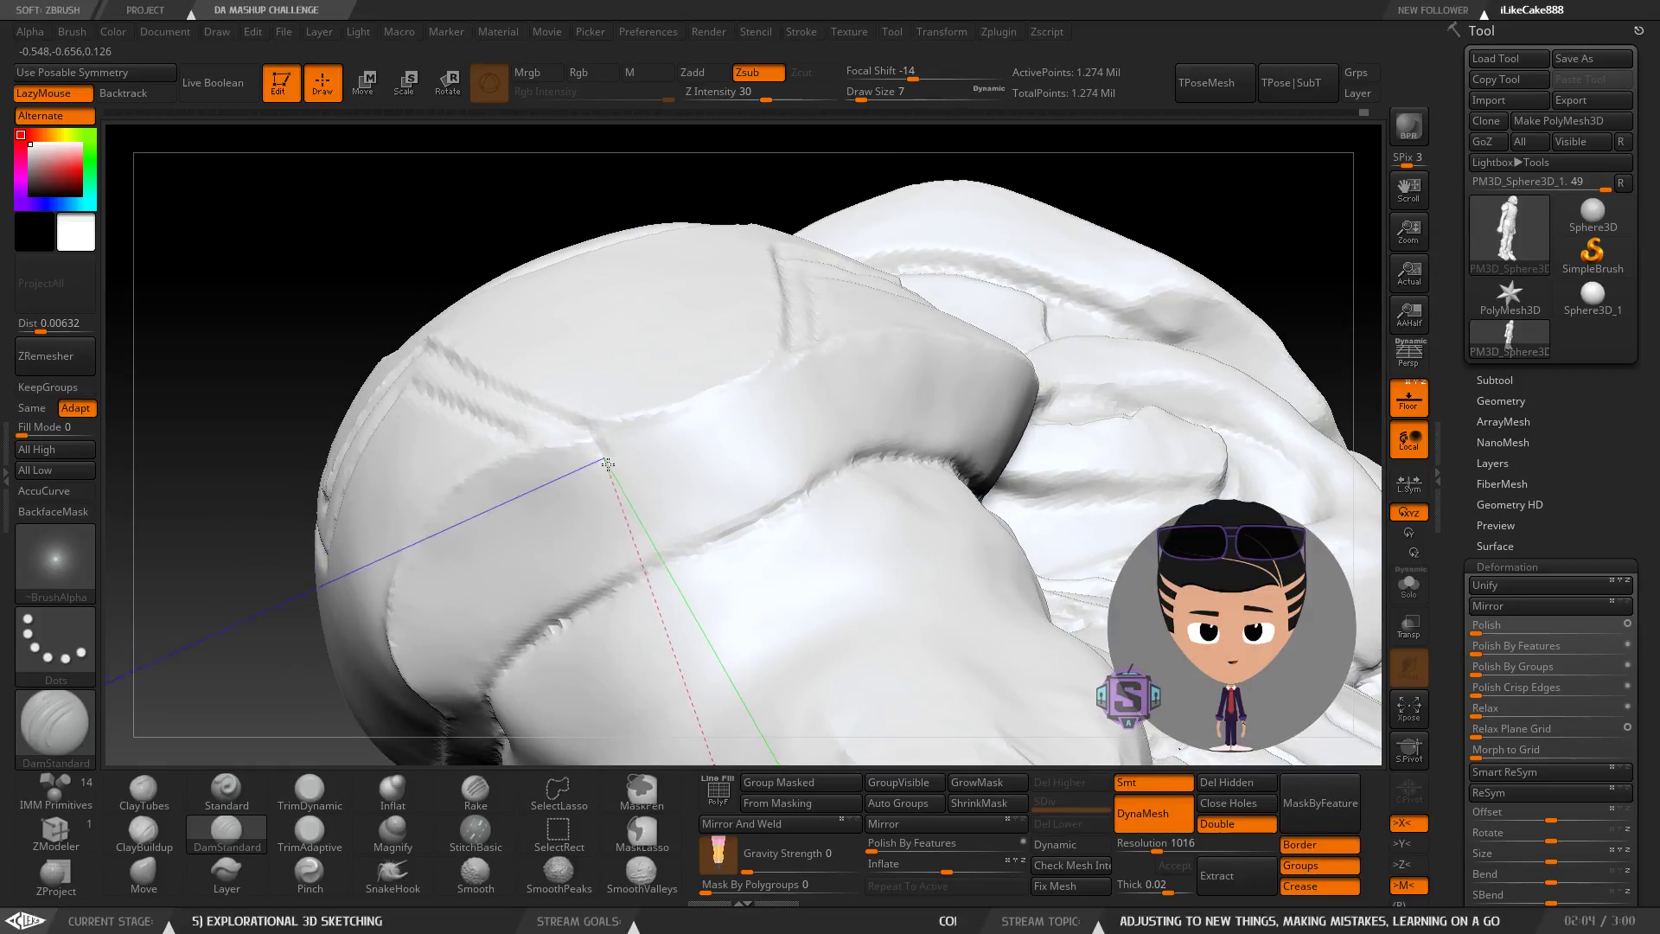
right_click_drag(648, 495, 535, 458)
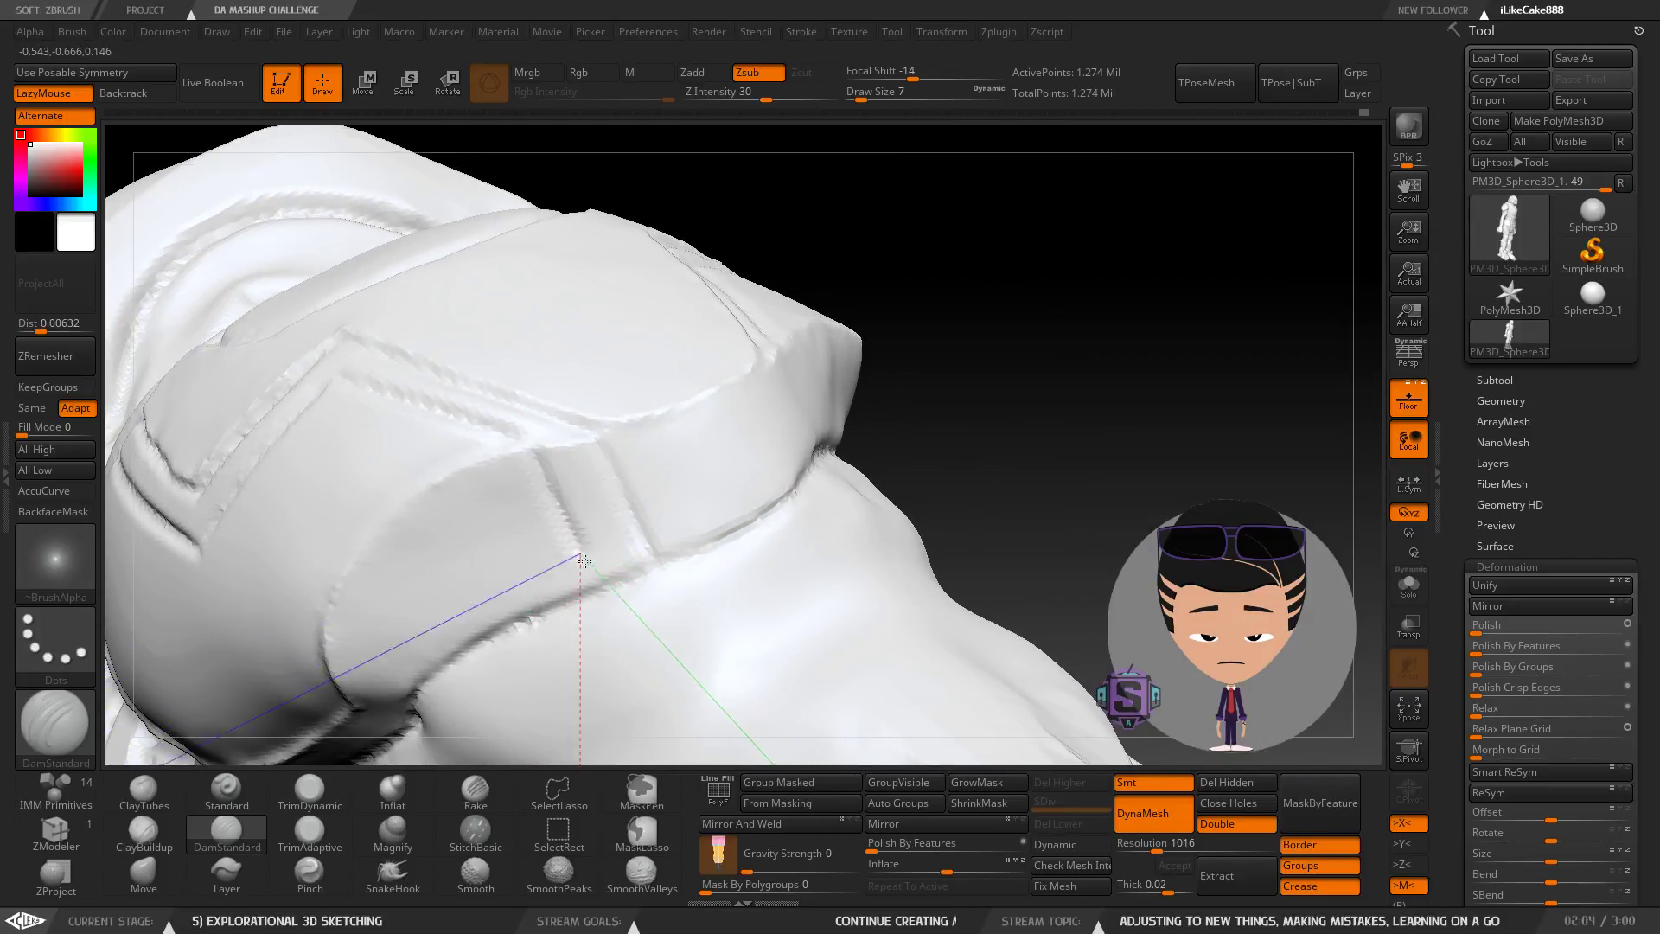
right_click_drag(600, 591, 601, 441)
Carve a matching pair of grooves over the lower rim at the front of the shoulder armour.
mouse_move(603, 471)
right_mouse_down()
mouse_move(760, 421)
mouse_move(637, 485)
mouse_move(614, 522)
mouse_move(652, 441)
mouse_move(623, 459)
right_mouse_up()
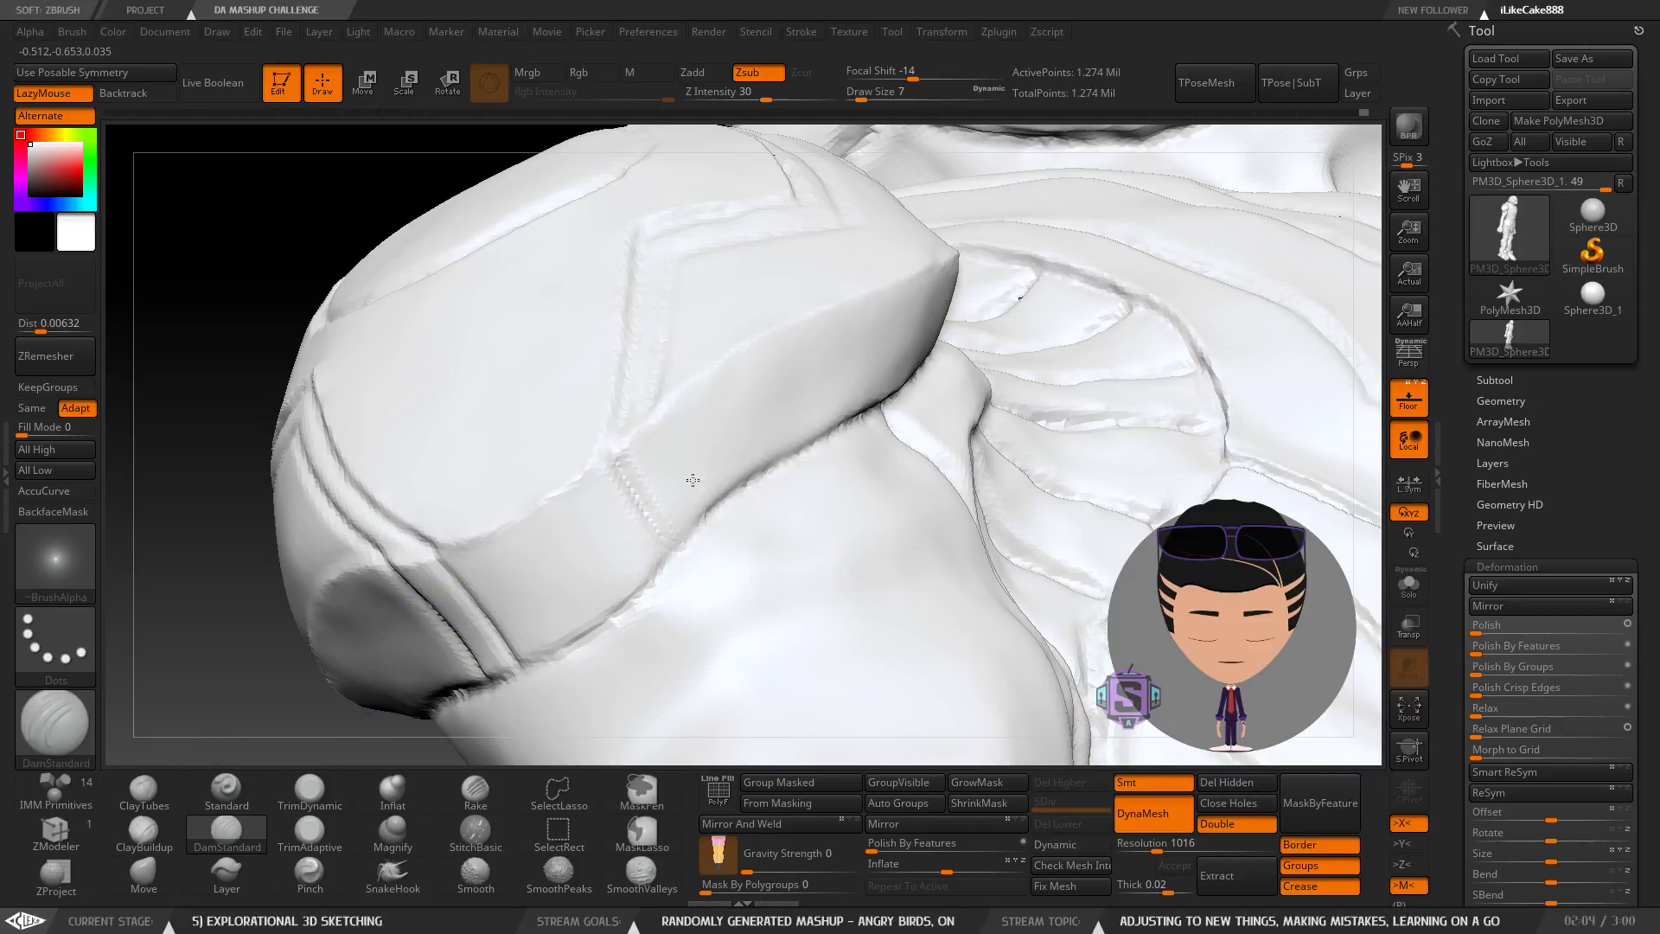
right_click_drag(692, 480, 645, 430)
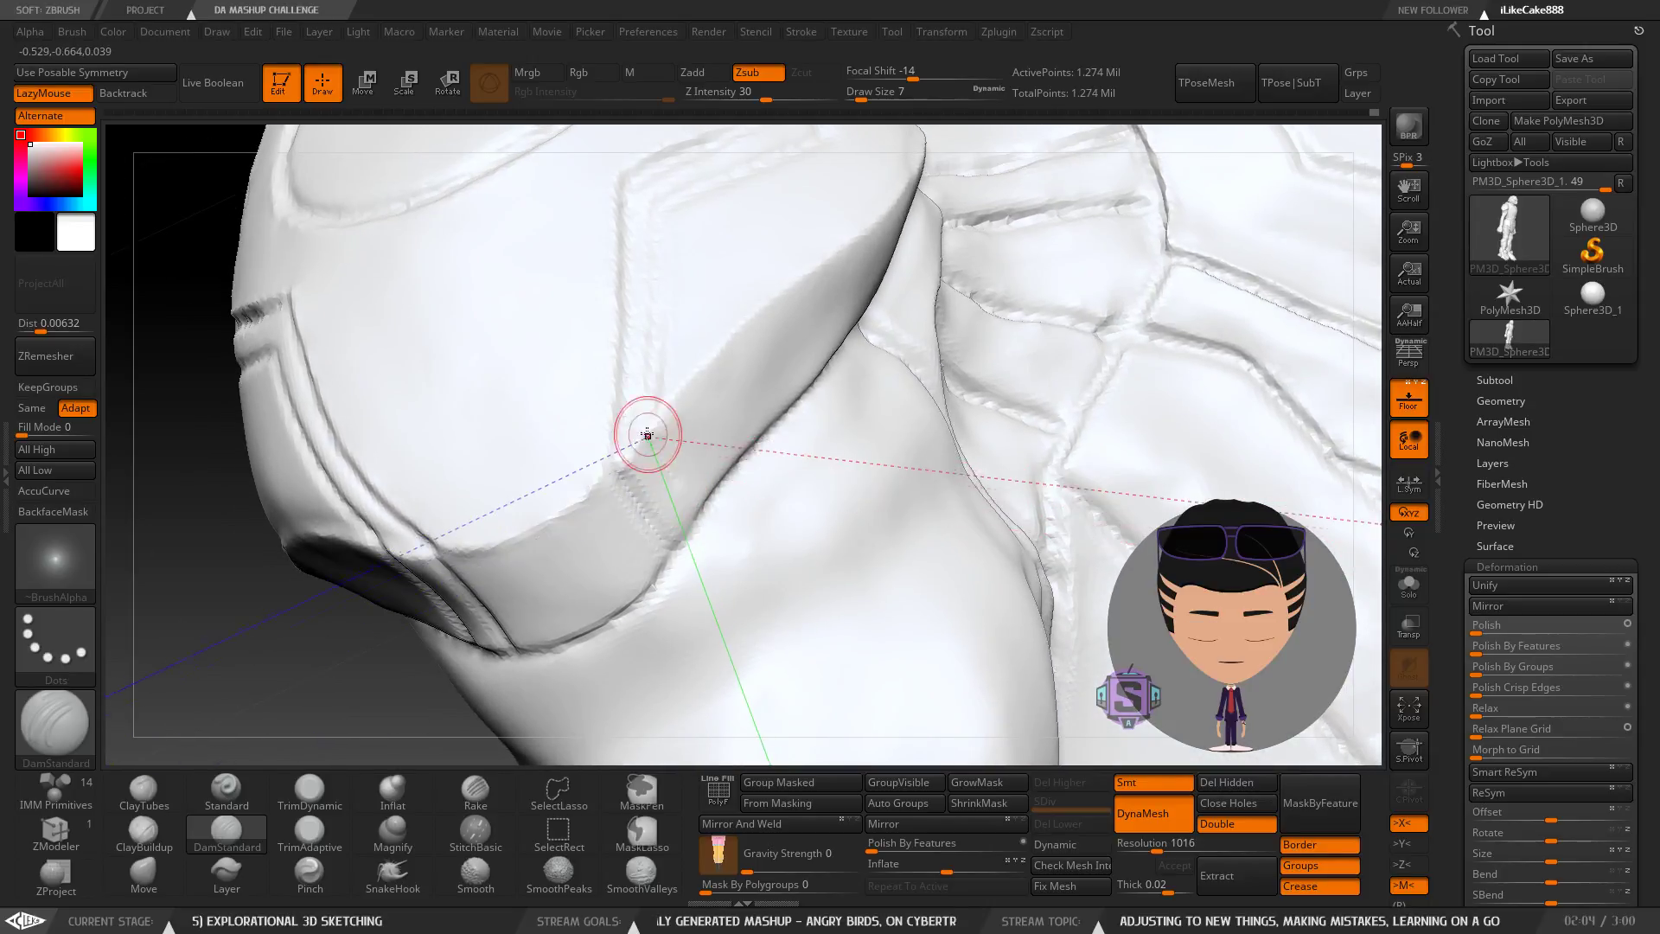
right_click_drag(649, 406, 644, 408)
right_click_drag(645, 467, 617, 478)
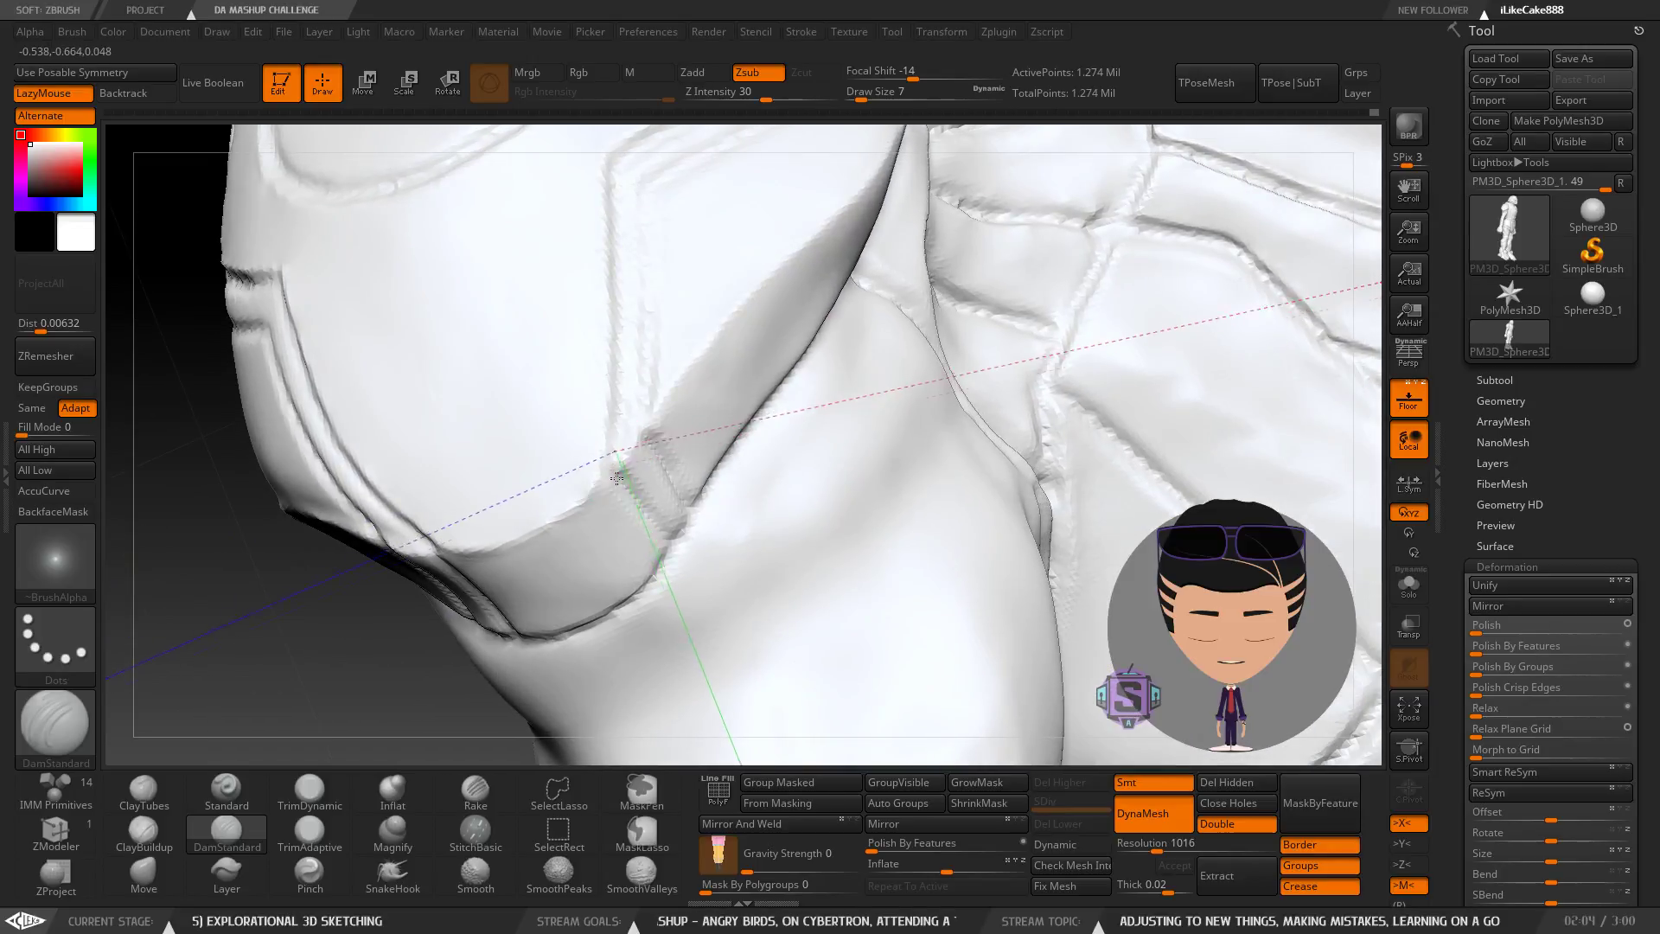
Sharpen the seam between the upper arm and the shoulder armour's lower rim around the back and outer side.
mouse_move(665, 540)
right_mouse_down()
mouse_move(783, 534)
mouse_move(730, 503)
mouse_move(600, 502)
mouse_move(459, 471)
right_mouse_up()
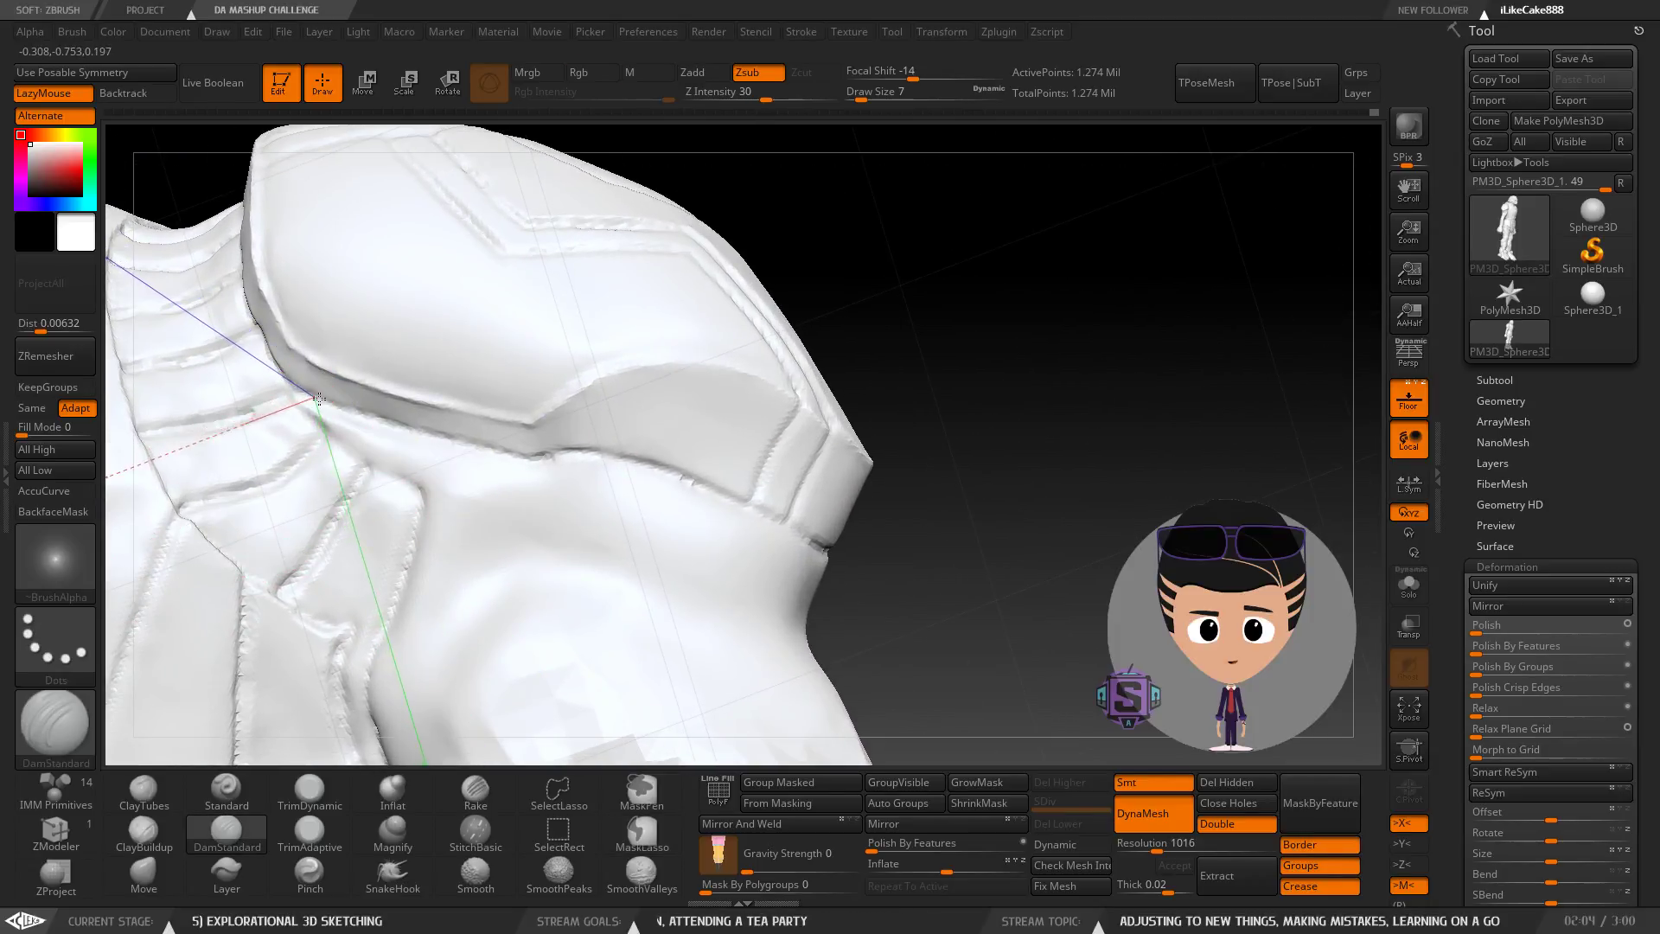
mouse_move(615, 482)
right_mouse_down()
mouse_move(718, 415)
mouse_move(807, 385)
mouse_move(782, 426)
mouse_move(830, 430)
mouse_move(841, 449)
mouse_move(838, 412)
mouse_move(775, 326)
mouse_move(795, 440)
mouse_move(721, 443)
right_mouse_up()
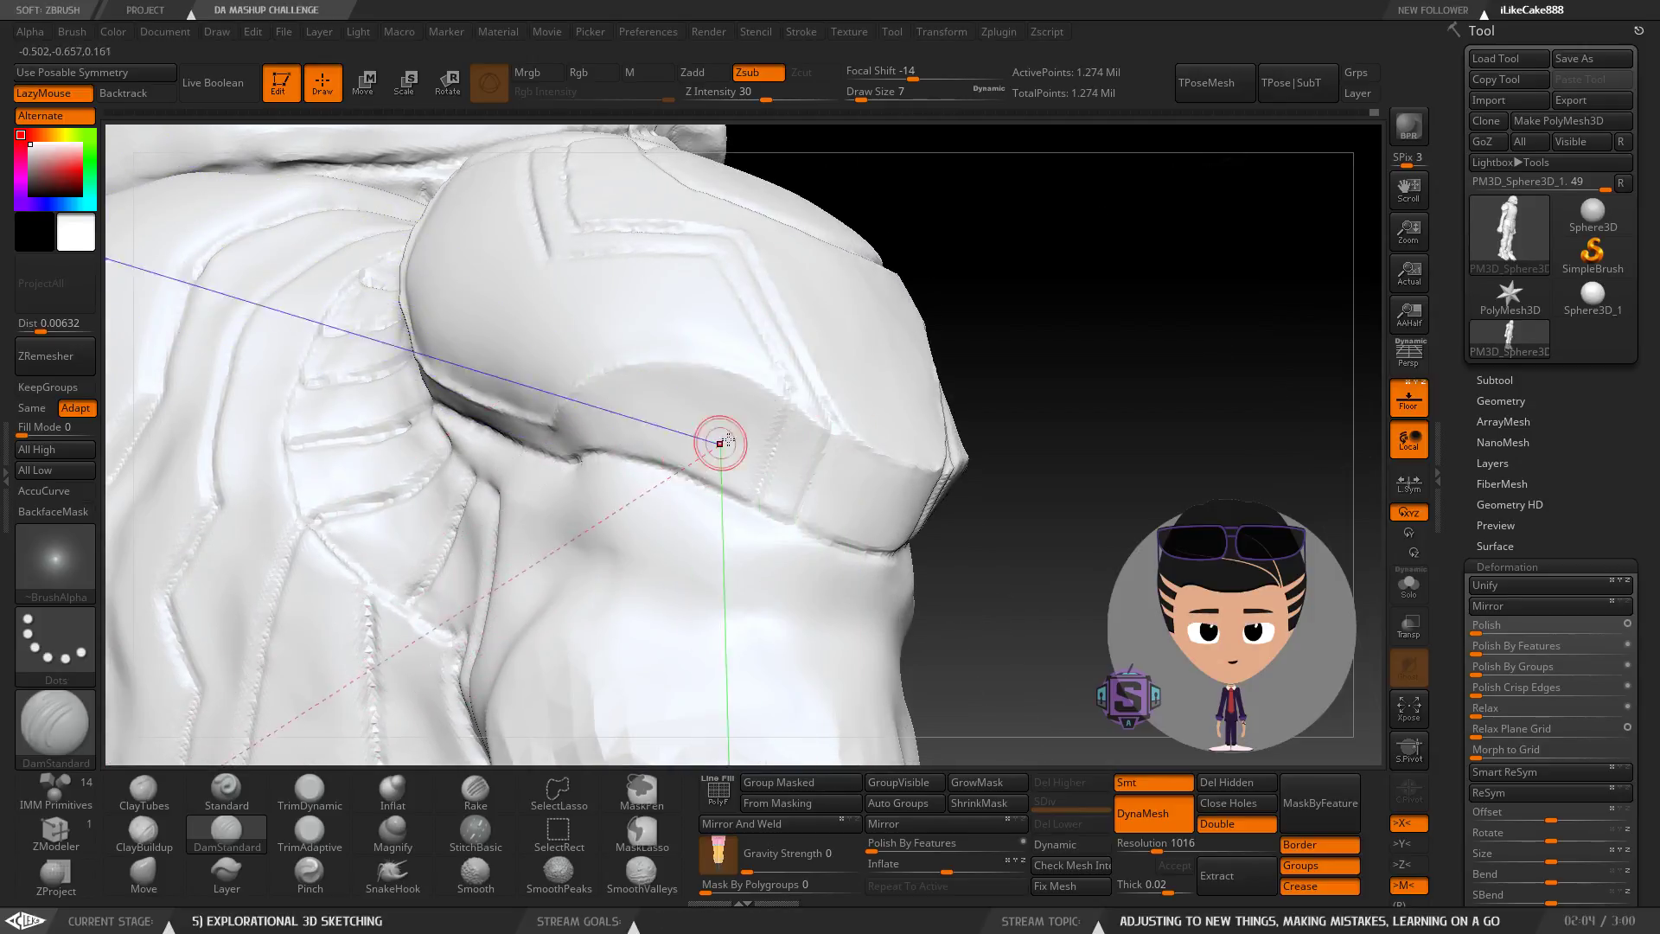
right_click_drag(687, 304, 659, 472)
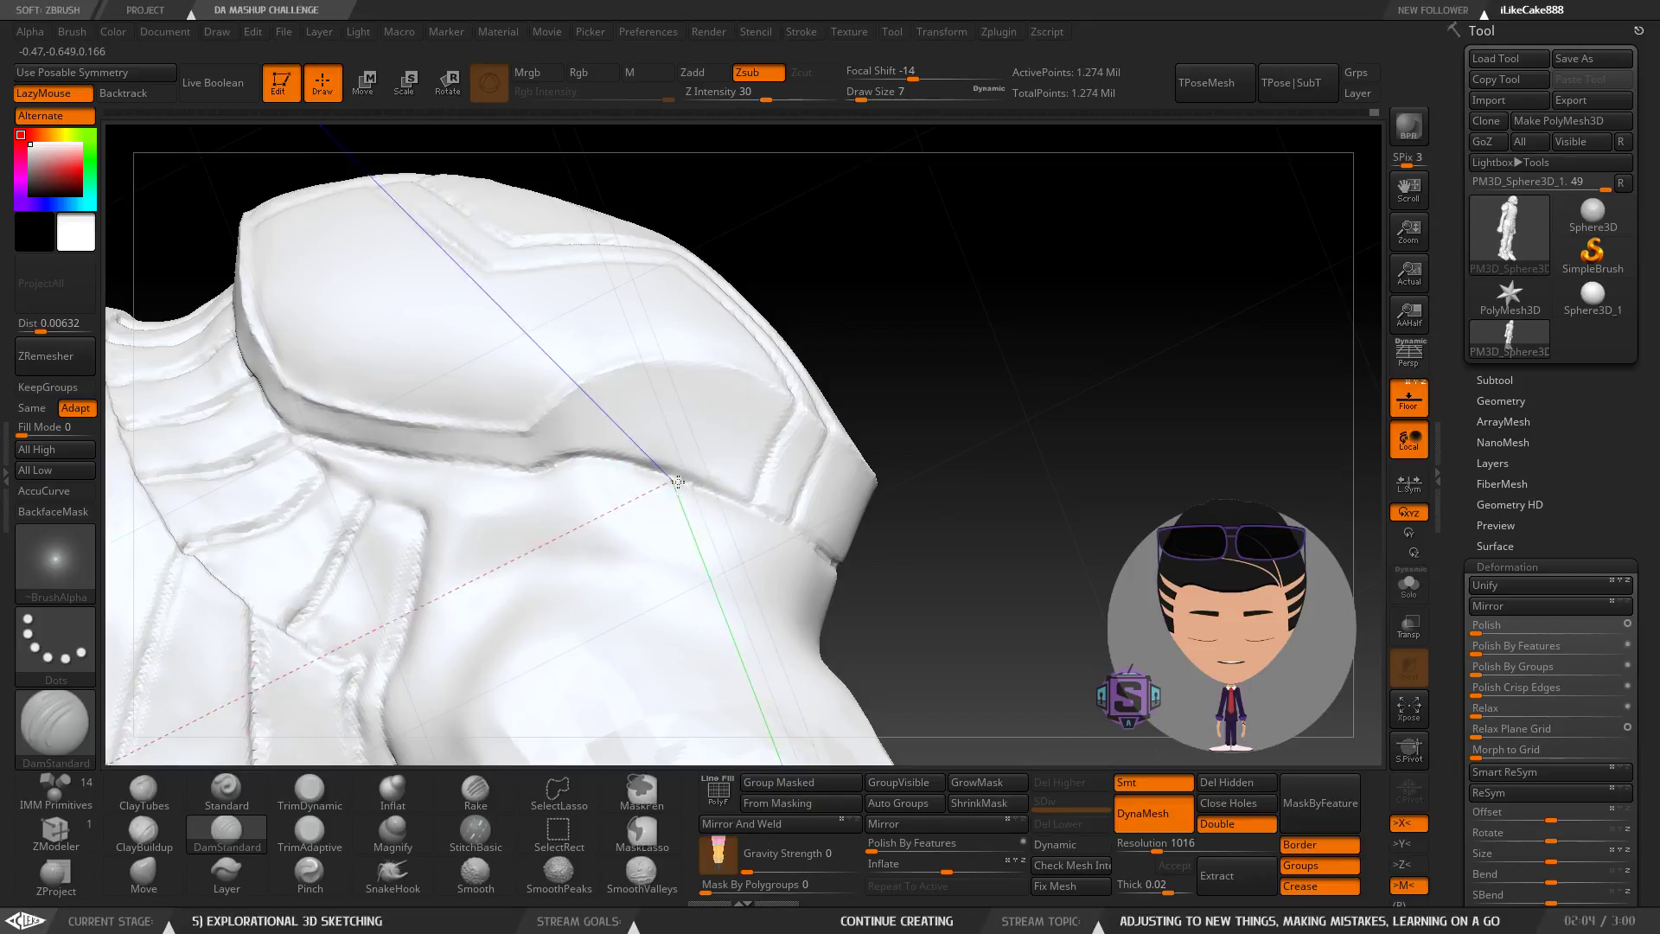
mouse_move(854, 537)
right_mouse_down()
mouse_move(812, 563)
mouse_move(507, 384)
right_mouse_up()
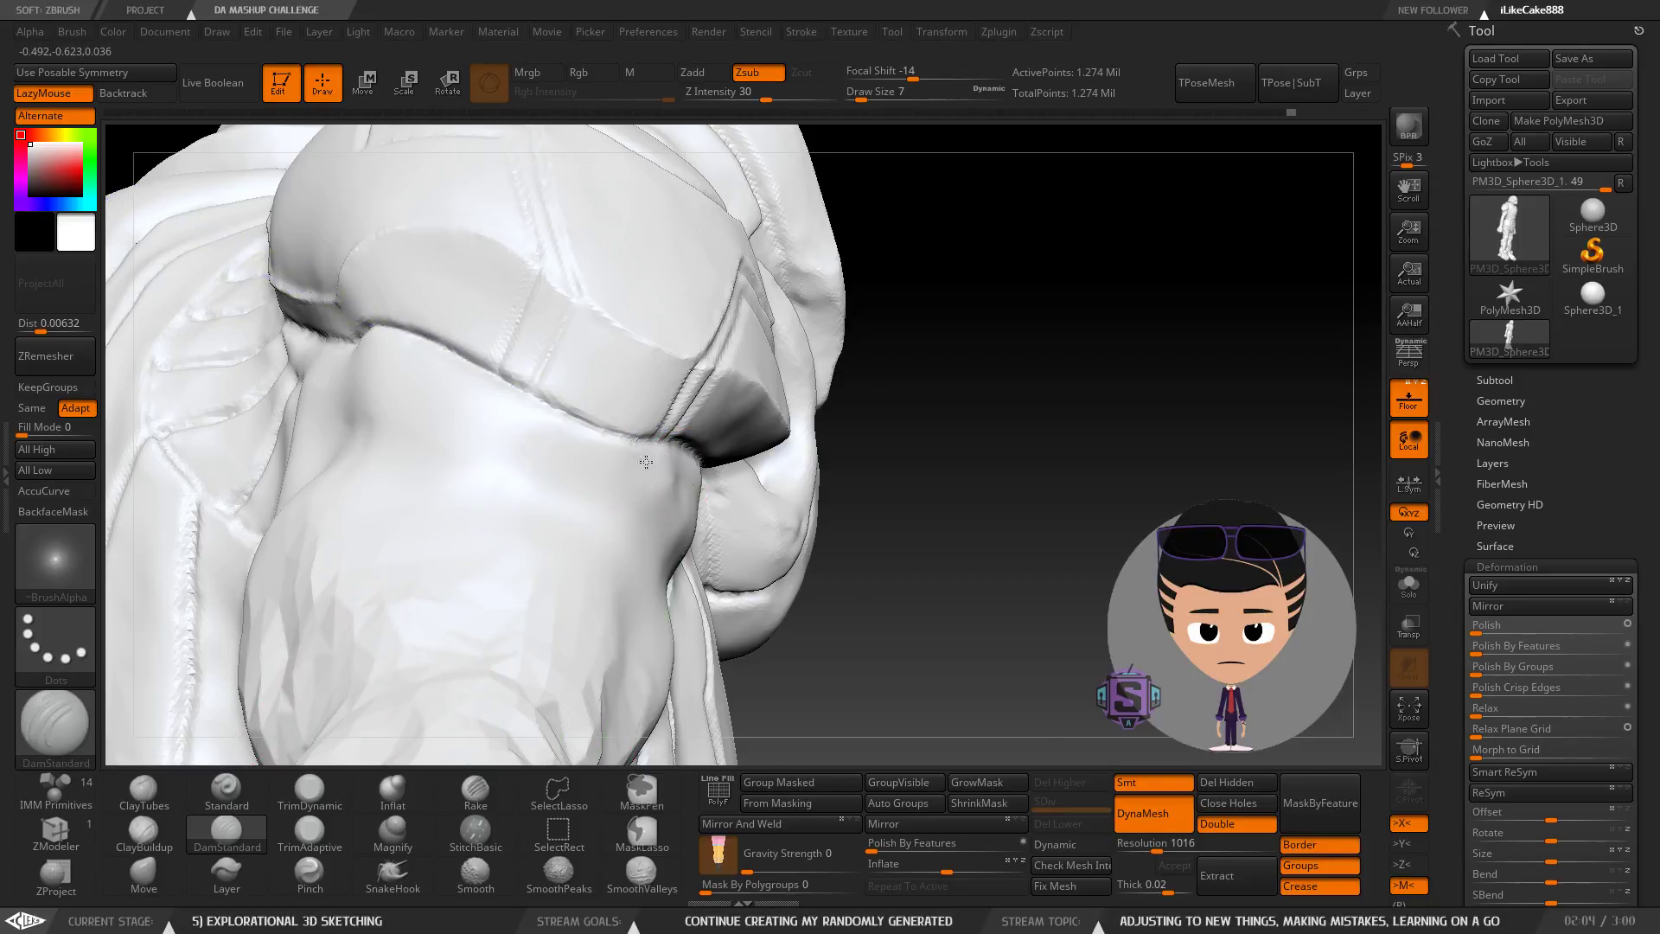
Sharpen the seam between the upper arm and the shoulder armour's lower rim along the front and towards the armpit.
right_click_drag(646, 462, 567, 419)
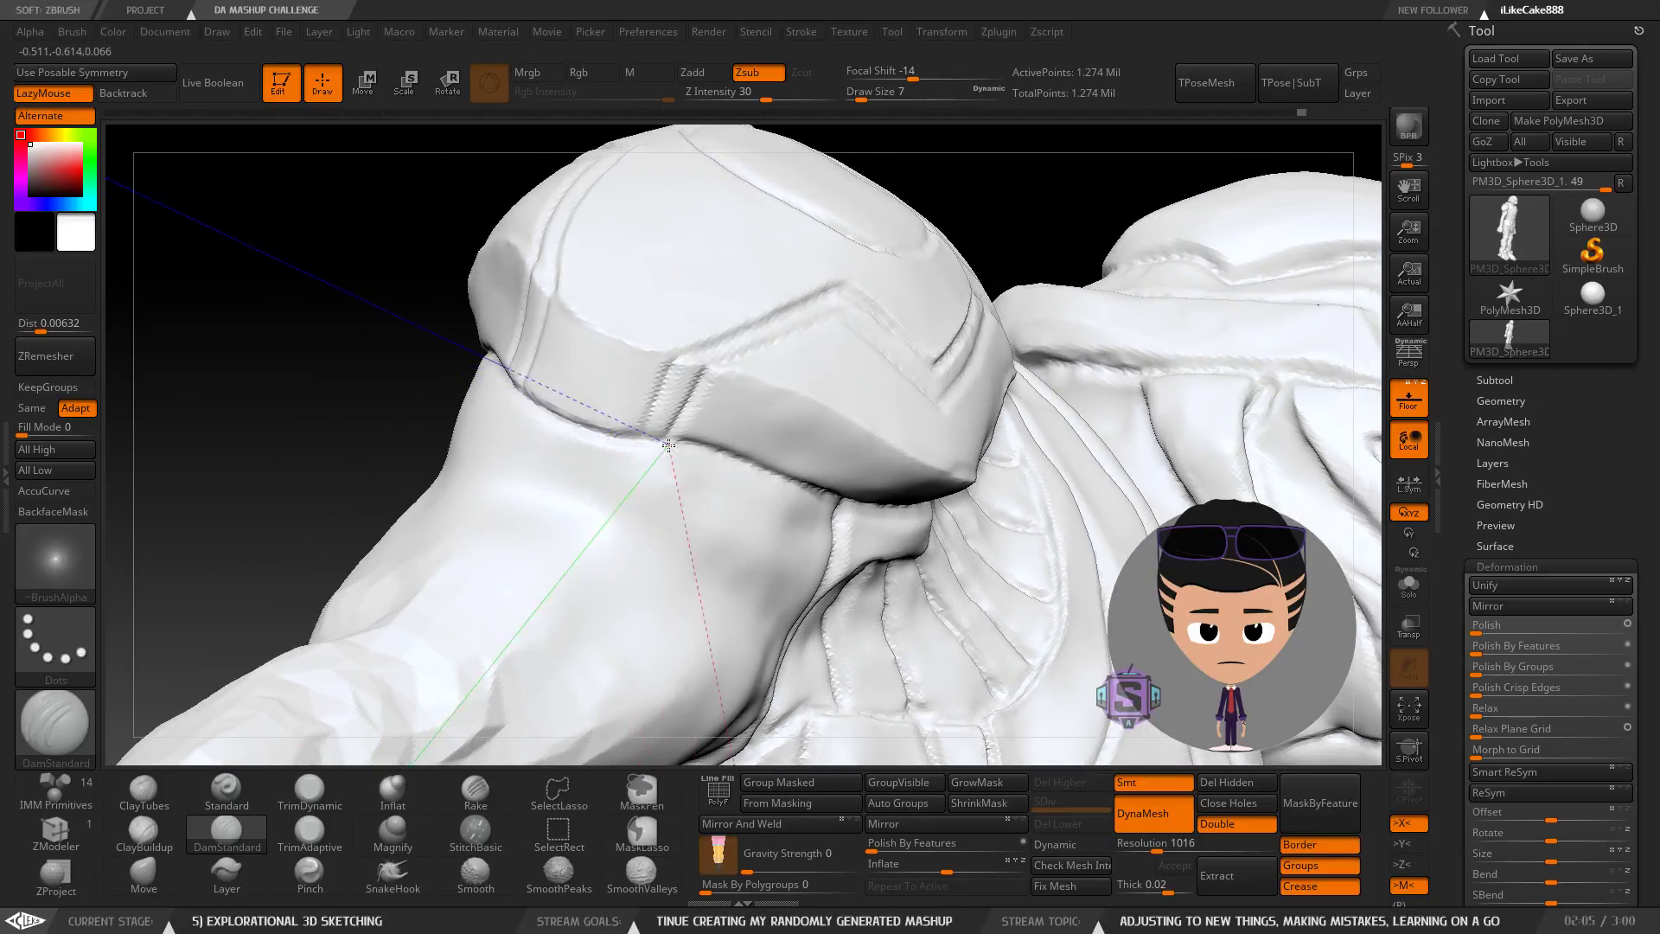
right_click_drag(734, 505, 642, 440)
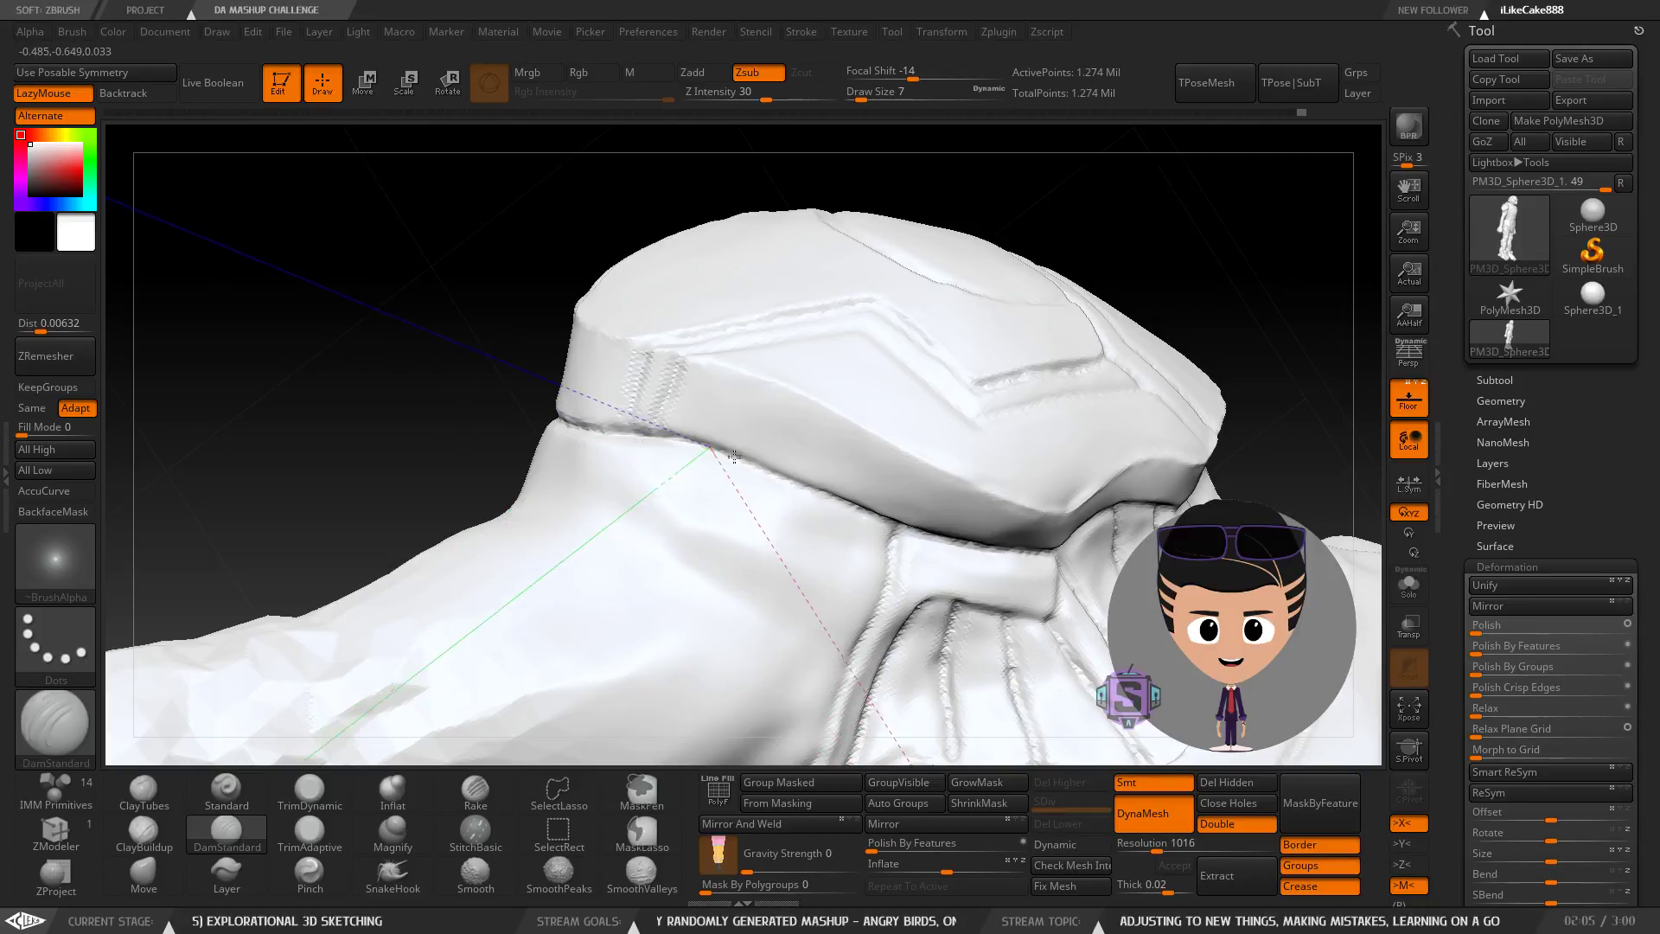
mouse_move(837, 509)
right_mouse_down("alt")
mouse_move(594, 393)
mouse_move(574, 428)
mouse_move(571, 400)
mouse_move(482, 356)
right_mouse_up("alt")
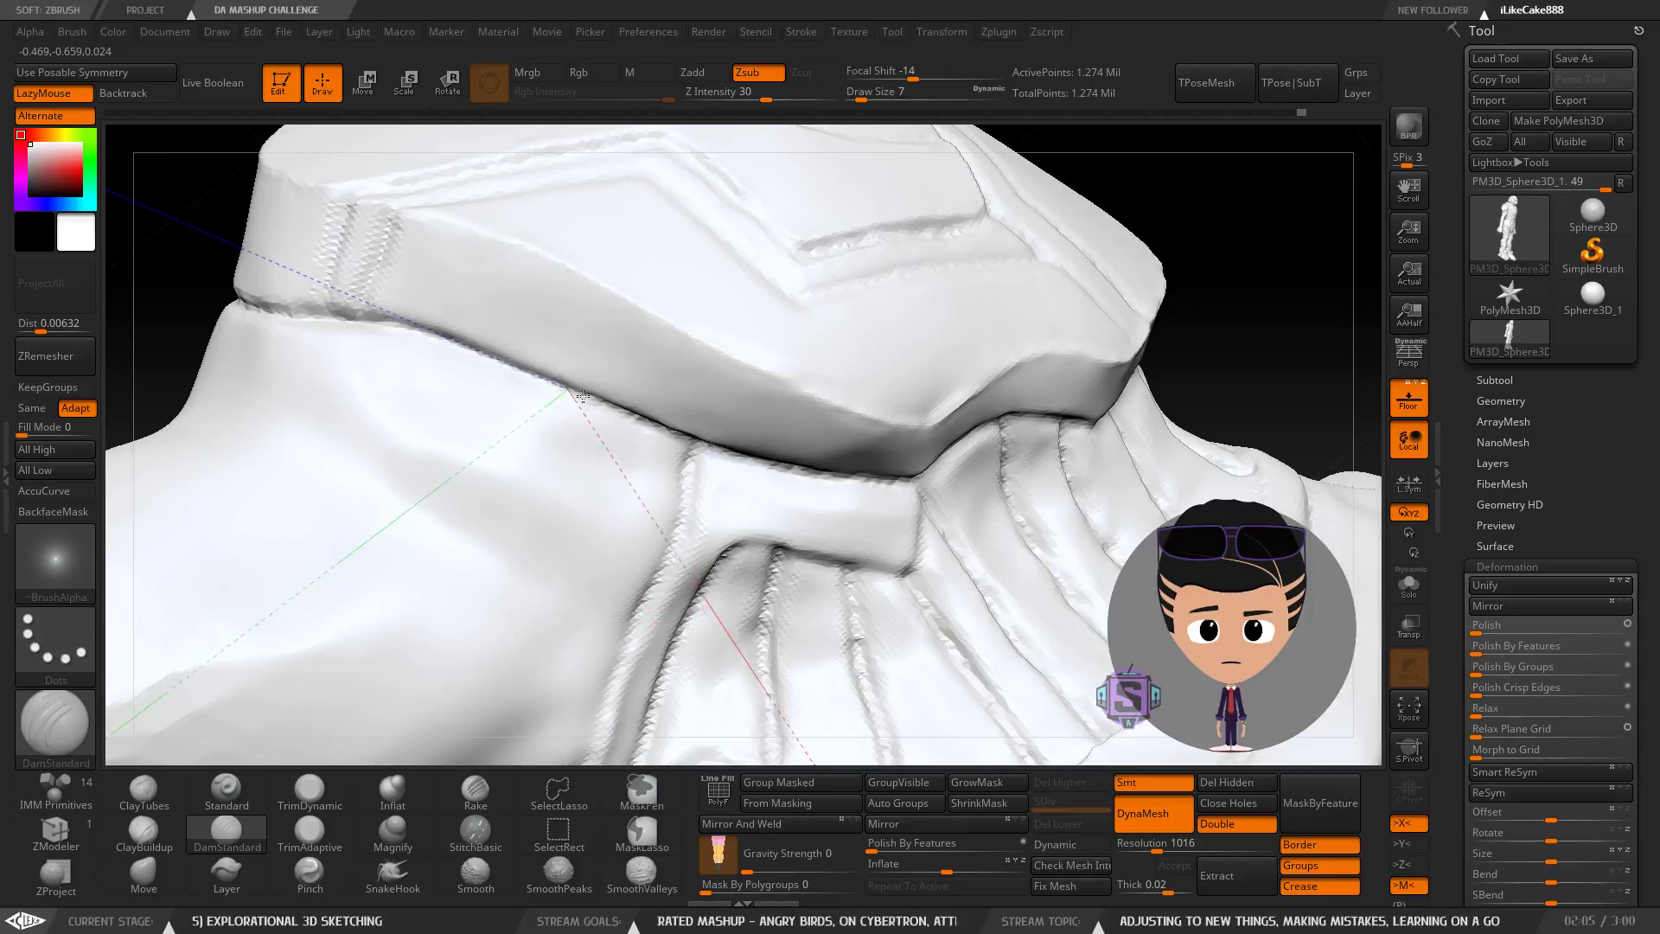
right_click_drag(441, 274, 591, 326)
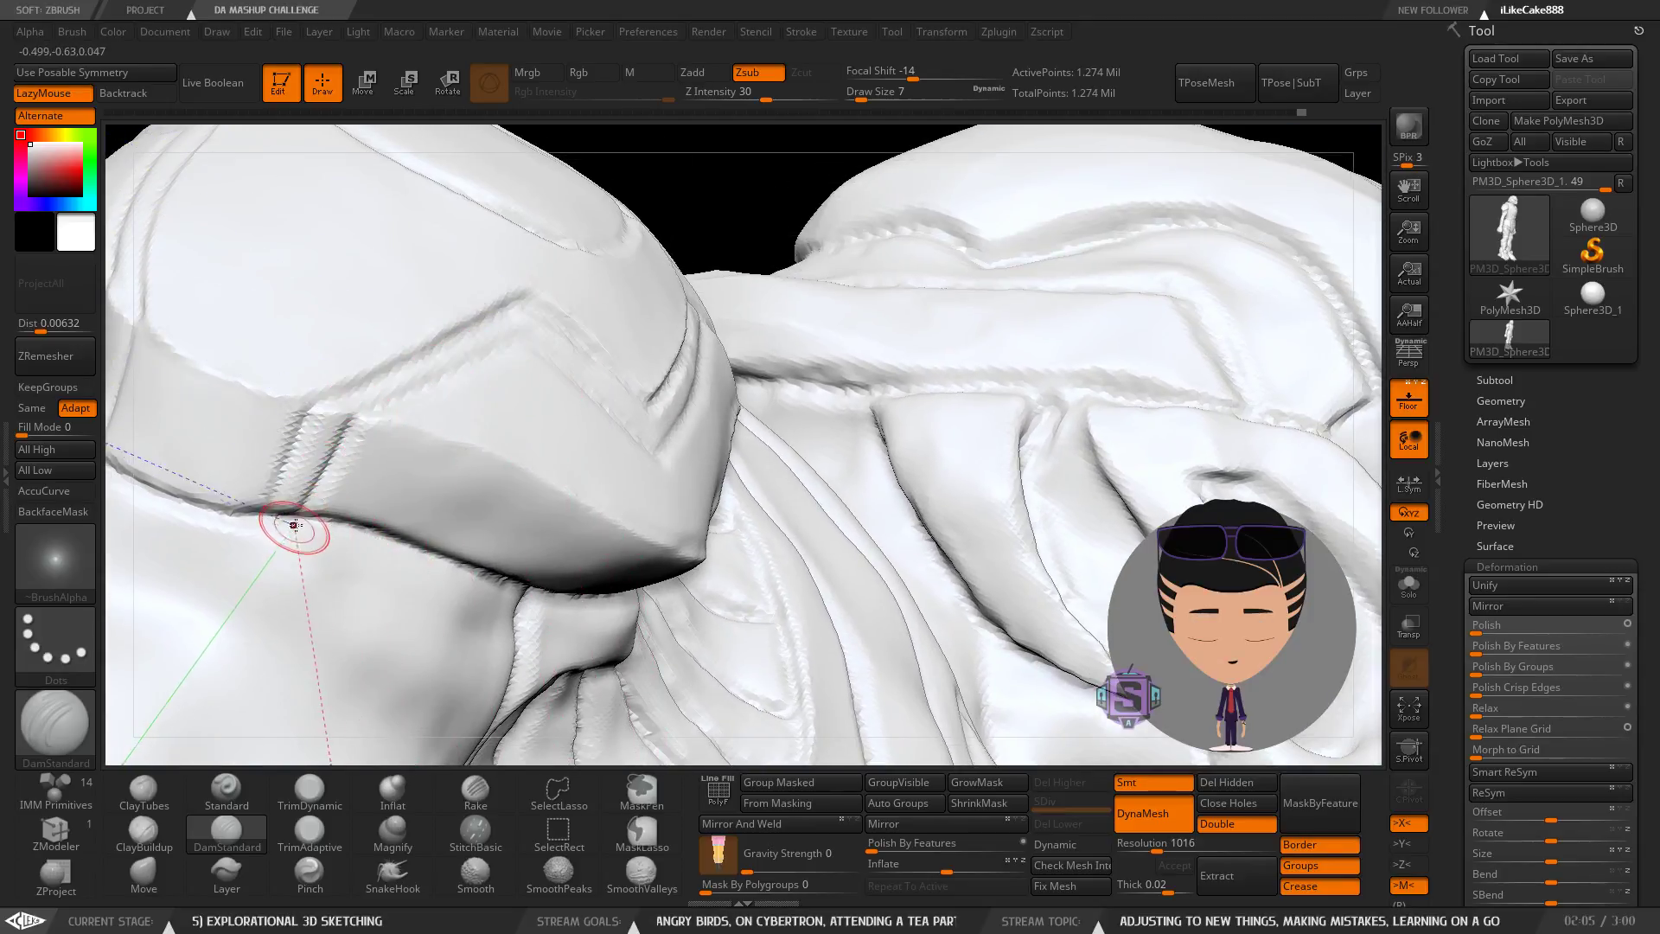
mouse_move(294, 525)
right_mouse_down()
mouse_move(396, 502)
mouse_move(449, 438)
mouse_move(426, 537)
mouse_move(484, 536)
mouse_move(476, 447)
mouse_move(432, 461)
mouse_move(407, 562)
mouse_move(346, 532)
right_mouse_up()
right_click_drag(346, 532, 211, 519, "ctrl")
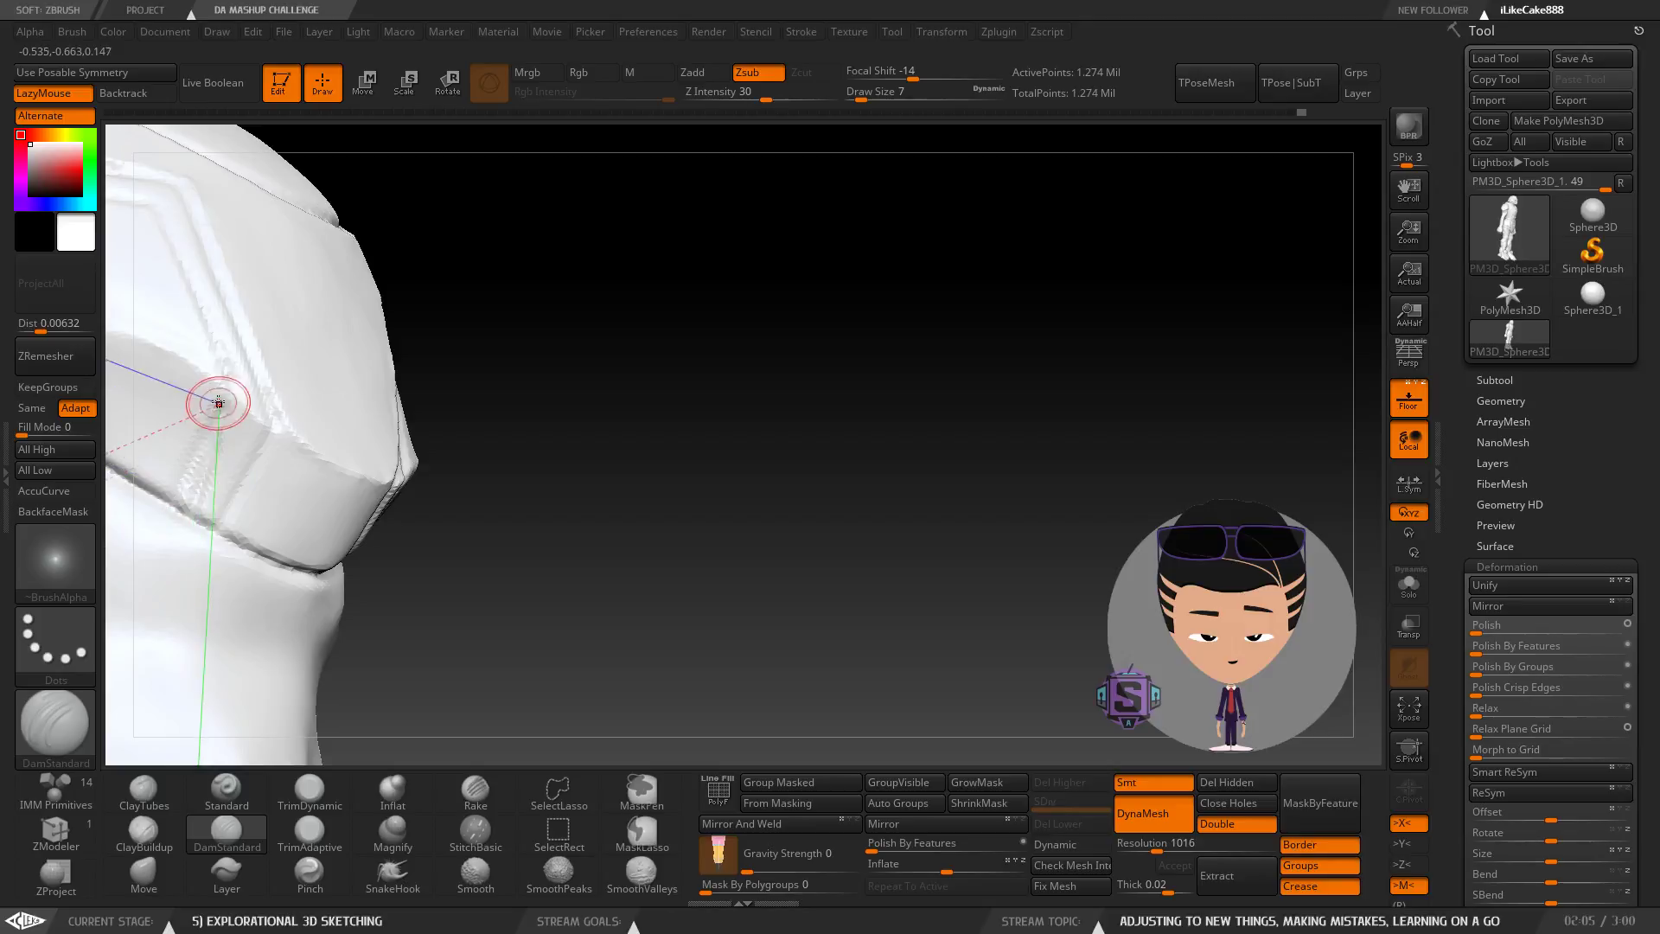
Reduce the draw size to 3 and clean up the pair of grooves crossing the shoulder armour's bevelled lower rim.
mouse_move(218, 403)
right_mouse_down("alt")
mouse_move(286, 472)
mouse_move(279, 571)
mouse_move(329, 589)
right_mouse_up("alt")
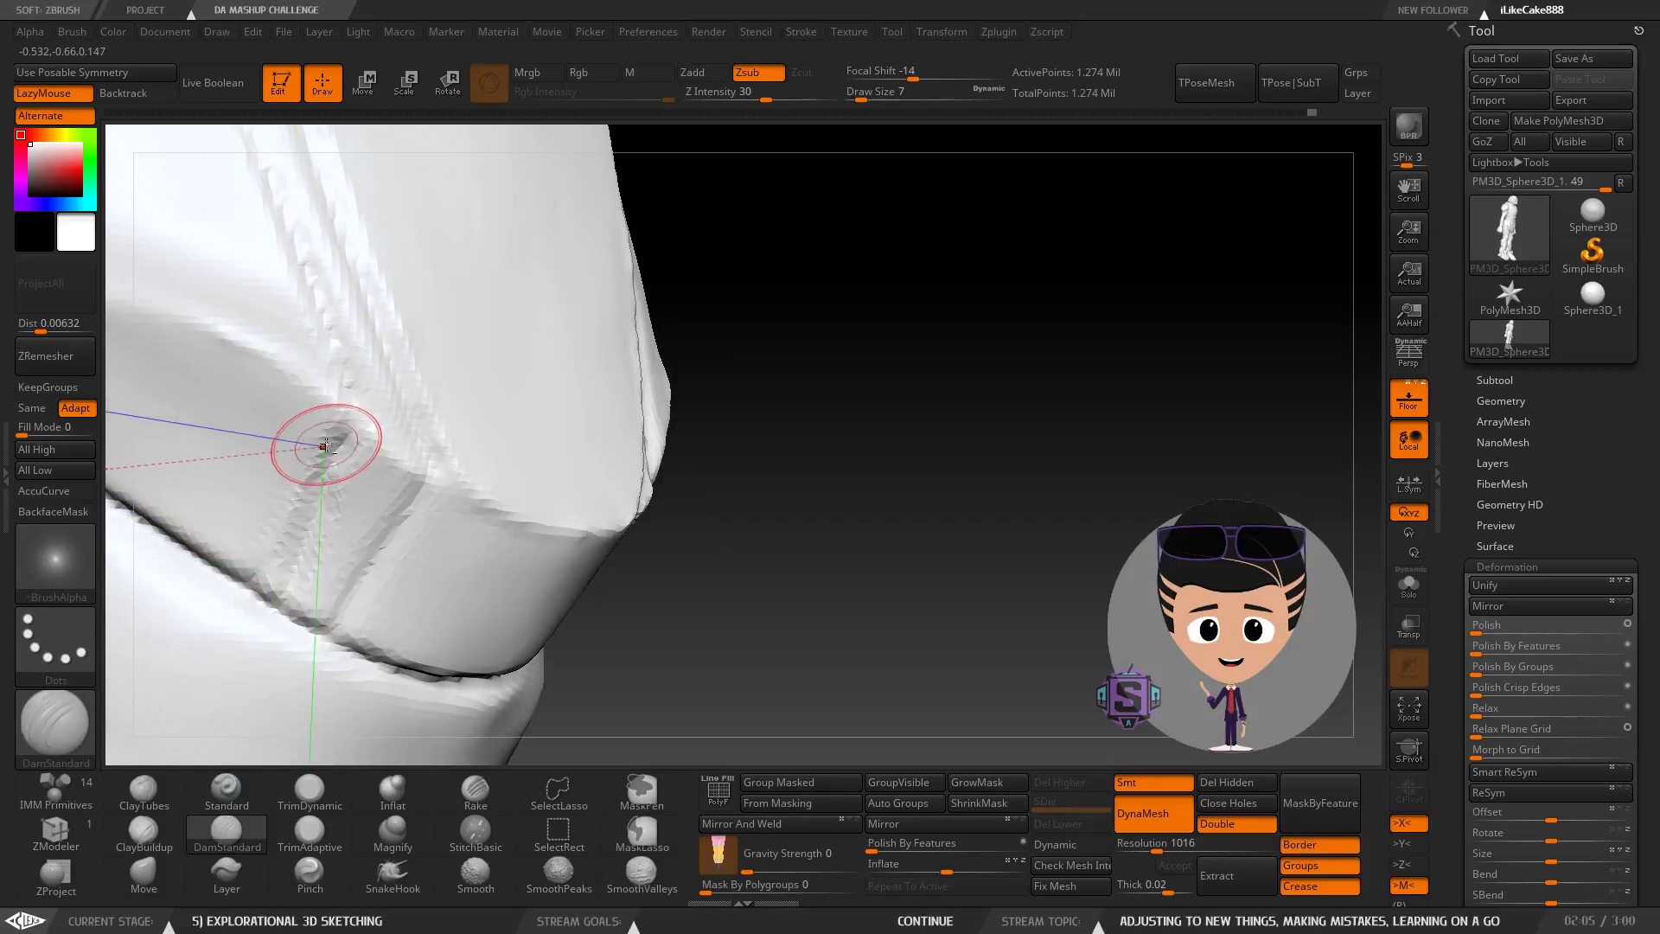
left_click_drag(790, 579, 823, 583, "ctrl")
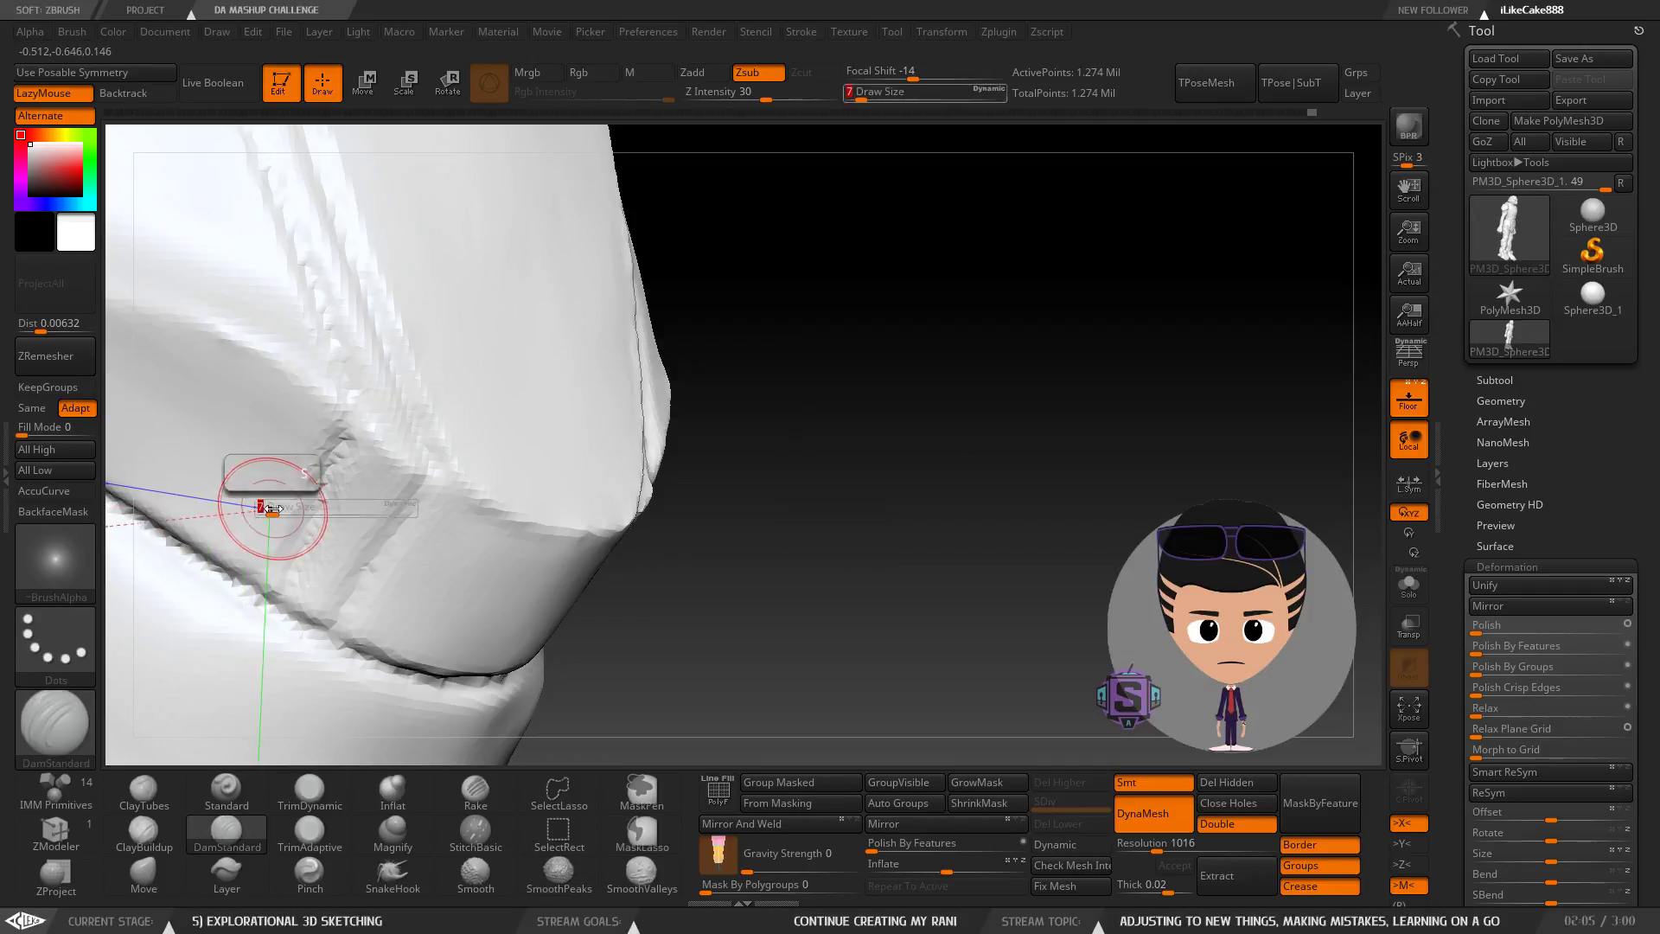
key("shift")
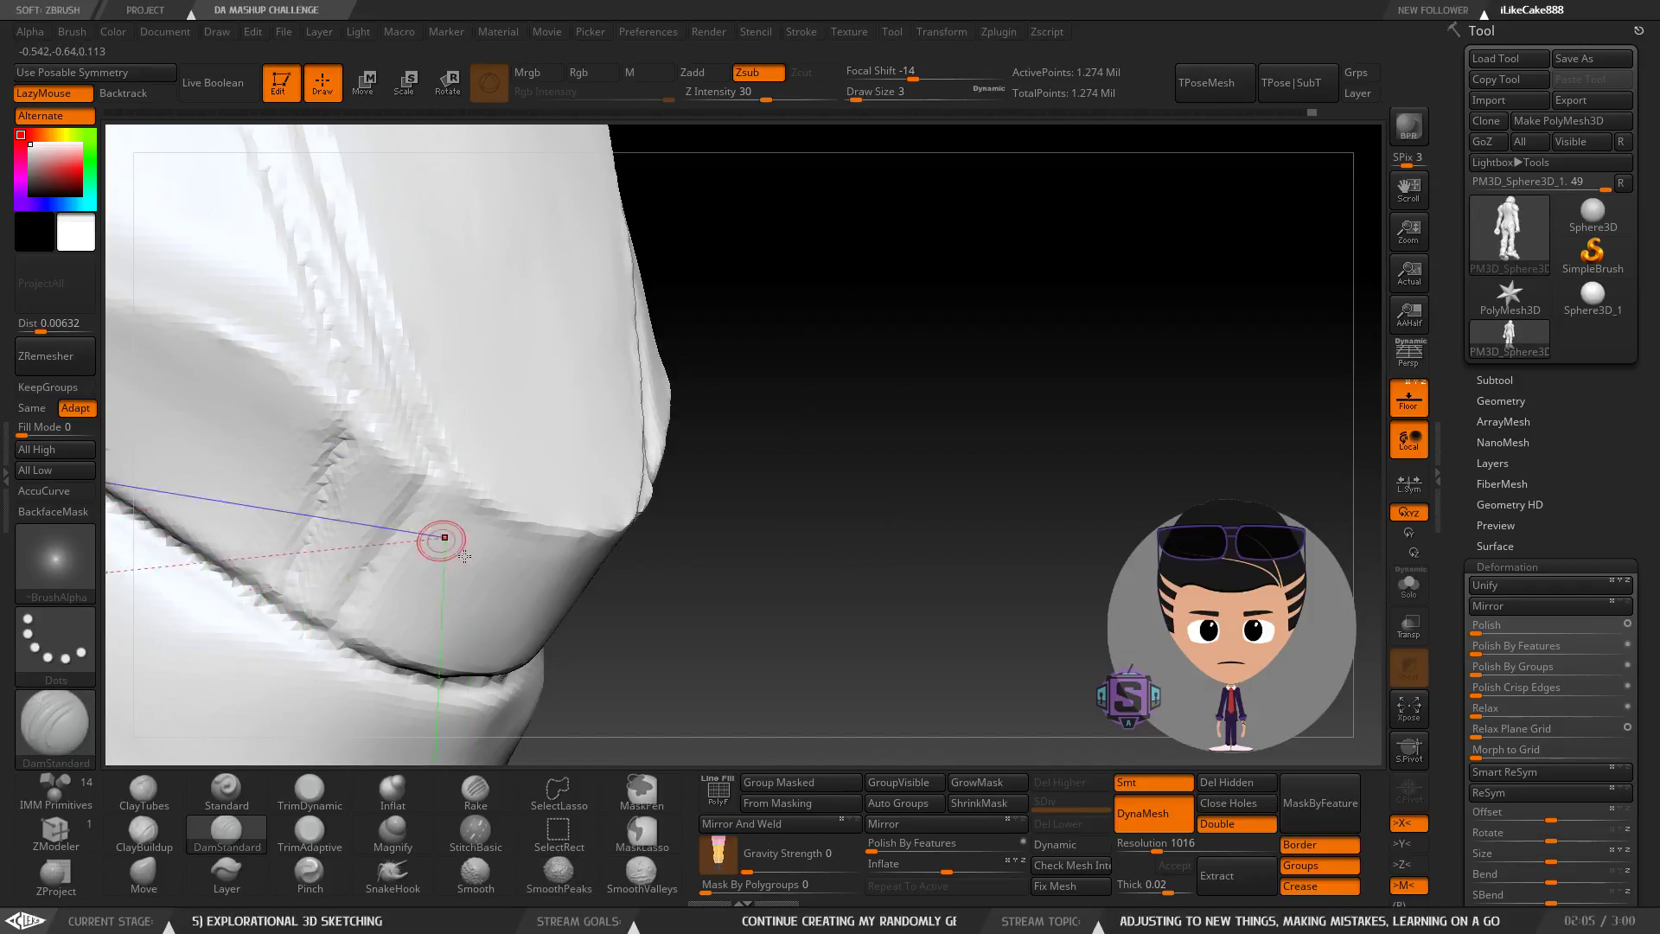
left_click_drag(308, 467, 346, 588, "shift")
mouse_move(510, 609)
right_mouse_down("ctrl")
mouse_move(499, 502)
mouse_move(493, 563)
mouse_move(503, 503)
mouse_move(460, 512)
mouse_move(493, 516)
mouse_move(488, 593)
mouse_move(677, 563)
mouse_move(674, 597)
mouse_move(584, 349)
right_mouse_up("ctrl")
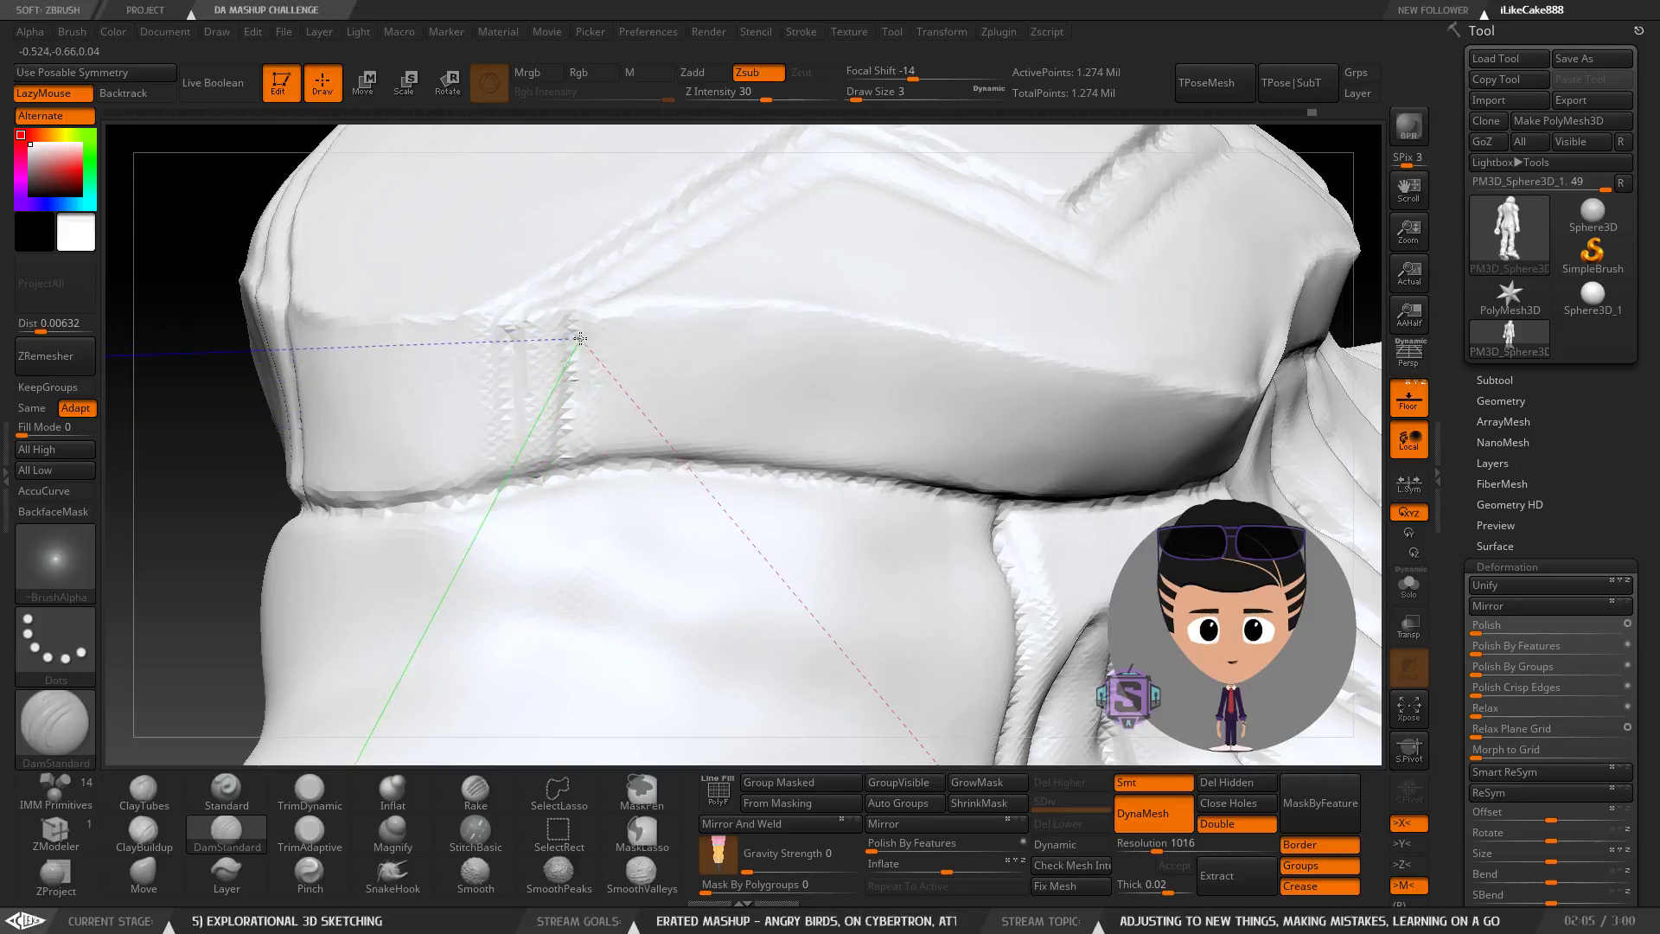
mouse_move(571, 419)
right_mouse_down()
mouse_move(543, 454)
mouse_move(574, 459)
mouse_move(530, 389)
right_mouse_up()
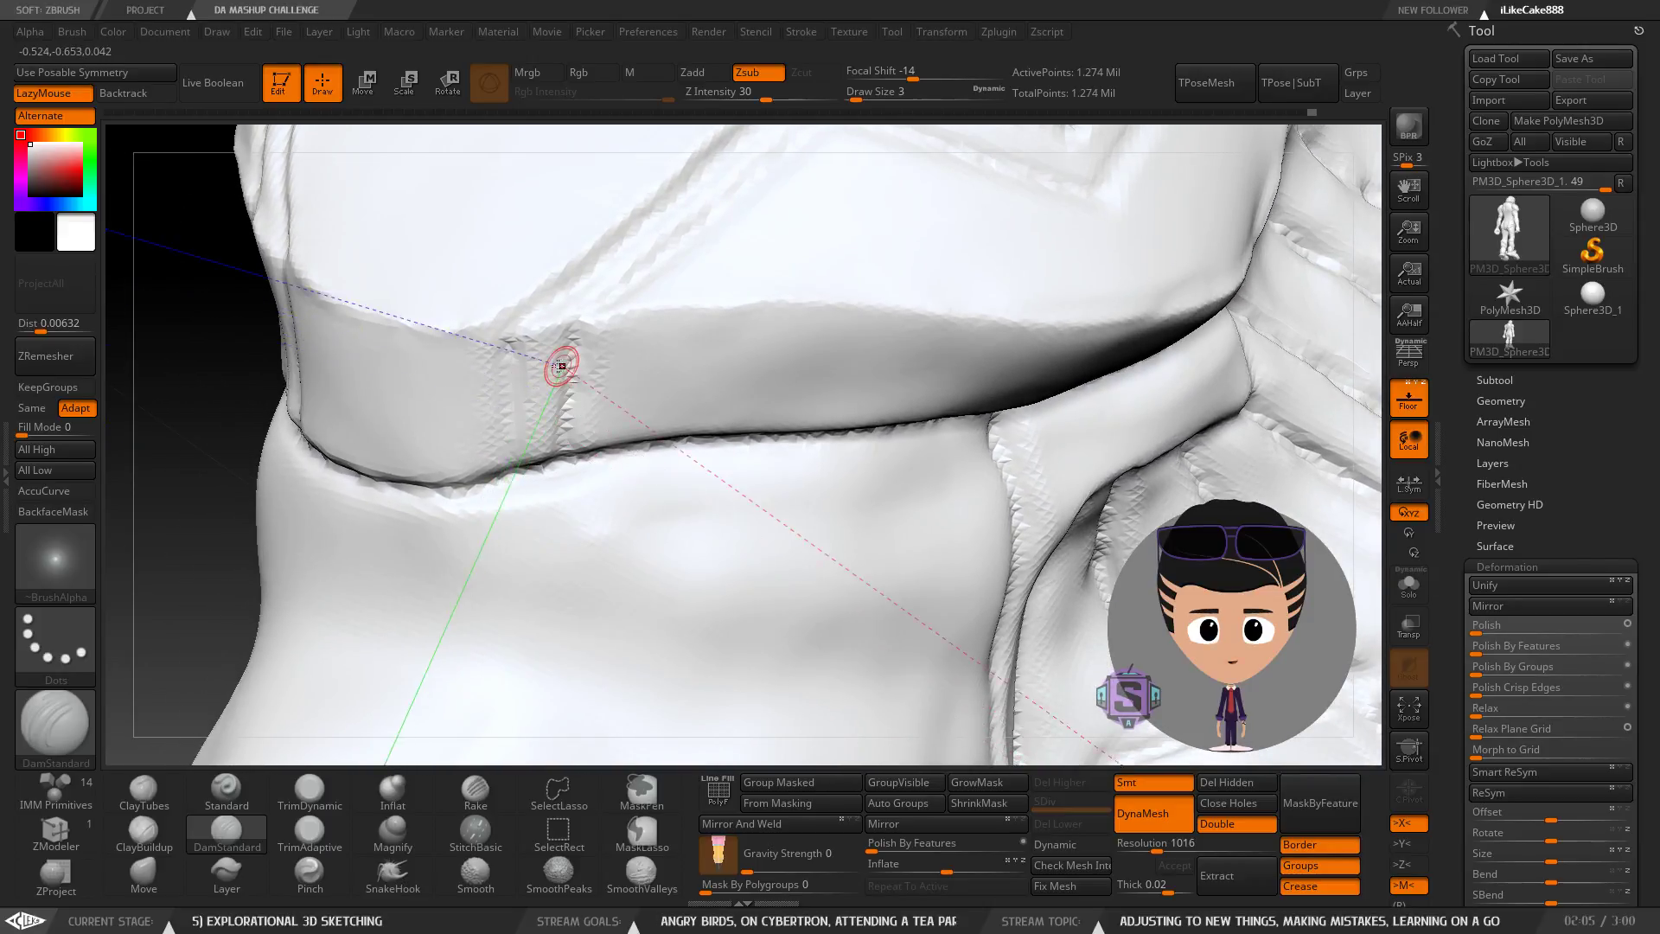
Adjust the bevelled lower rim around the grooves using the Move brush at draw sizes 13 and 11.
left_click(168, 878)
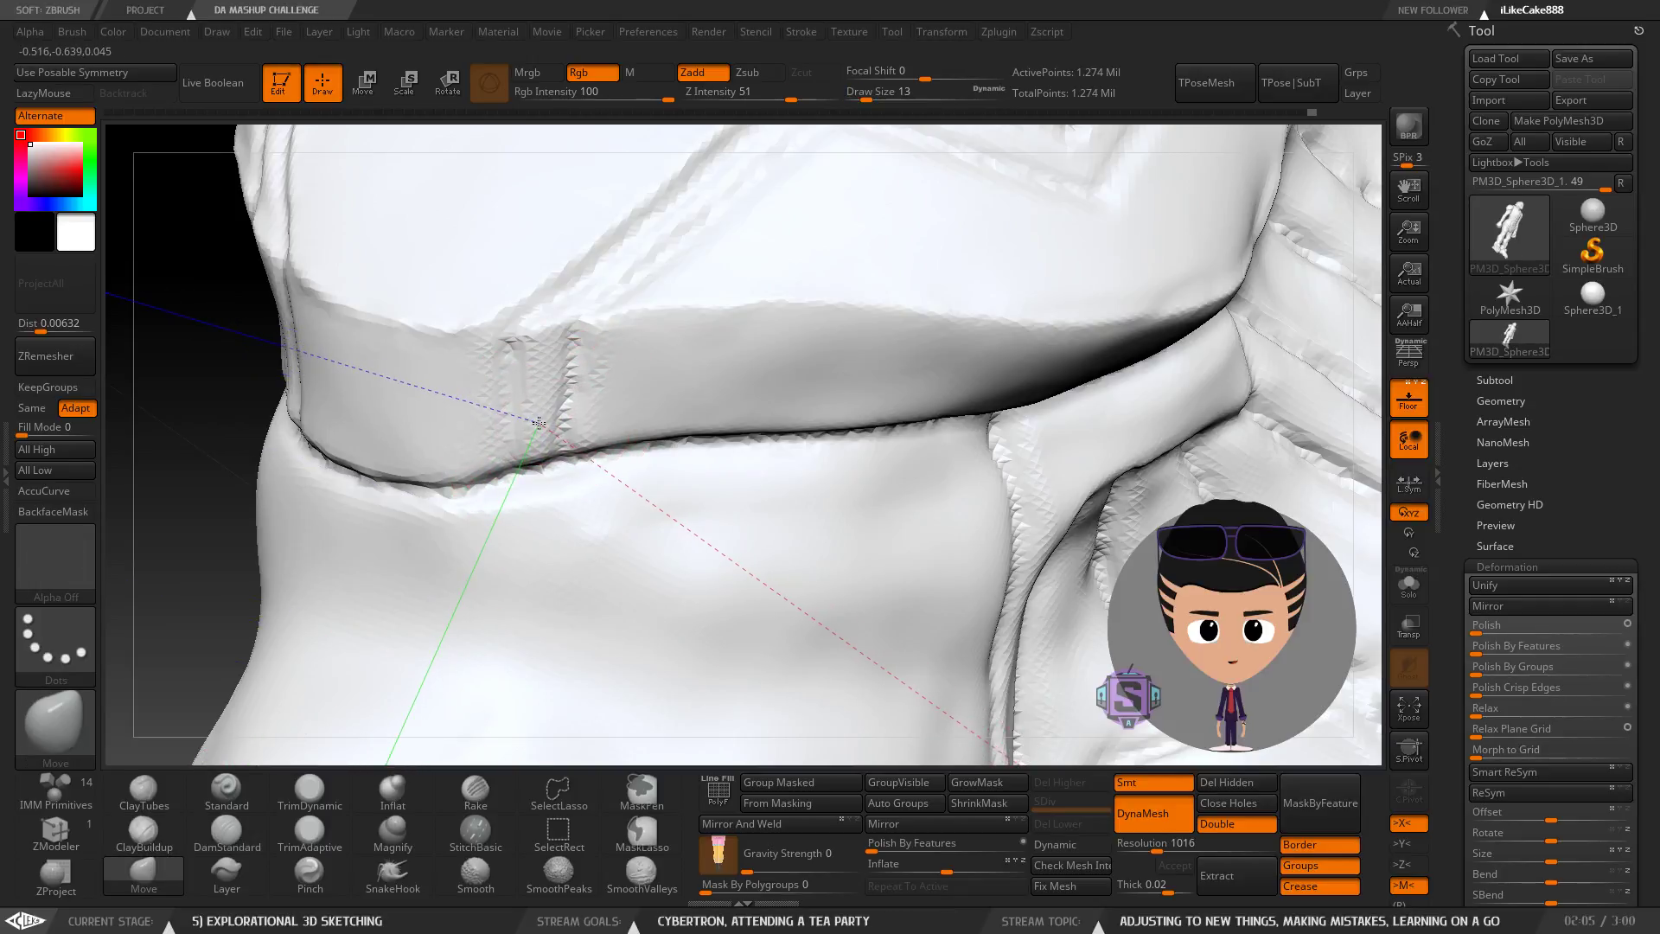
mouse_move(557, 391)
right_mouse_down("ctrl")
mouse_move(554, 346)
mouse_move(551, 525)
mouse_move(657, 510)
right_mouse_up("ctrl")
mouse_move(553, 510)
right_mouse_down("ctrl")
mouse_move(536, 554)
mouse_move(529, 506)
mouse_move(518, 571)
right_mouse_up("ctrl")
mouse_move(333, 396)
right_mouse_down("ctrl")
mouse_move(372, 462)
mouse_move(448, 434)
mouse_move(363, 419)
mouse_move(337, 446)
mouse_move(389, 428)
mouse_move(427, 471)
mouse_move(406, 452)
right_mouse_up("ctrl")
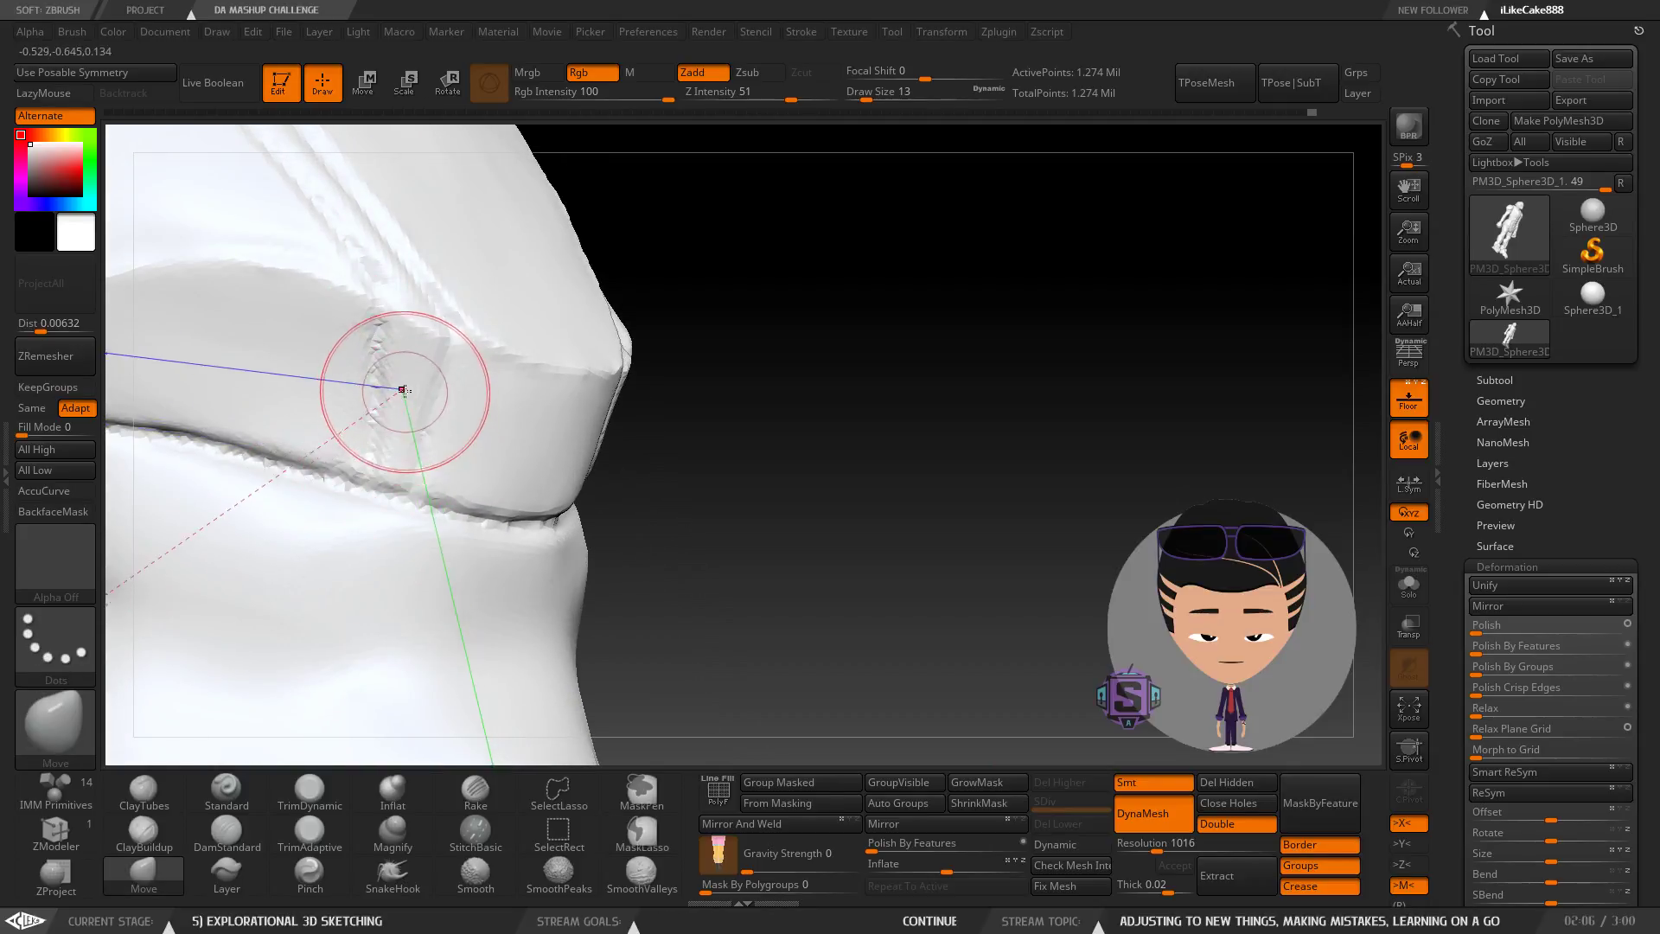
right_click_drag(406, 380, 502, 346, "ctrl")
mouse_move(582, 515)
right_mouse_down()
mouse_move(476, 532)
mouse_move(544, 540)
mouse_move(373, 452)
mouse_move(407, 518)
mouse_move(504, 547)
mouse_move(510, 503)
mouse_move(404, 464)
right_mouse_up()
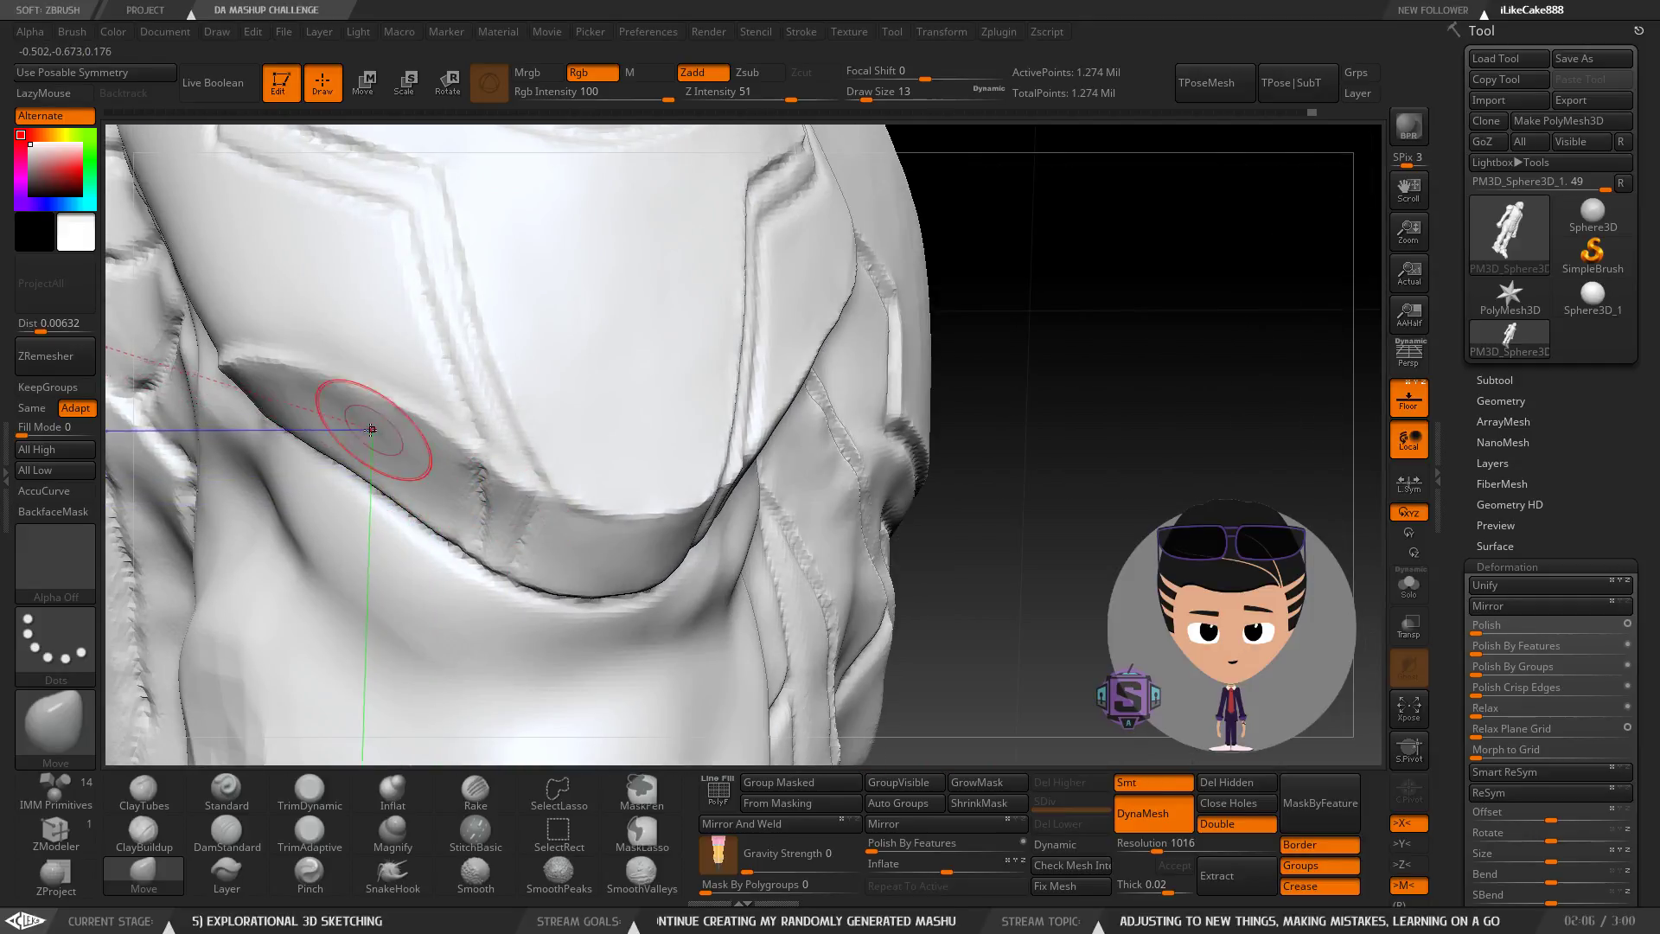
mouse_move(332, 409)
right_mouse_down()
mouse_move(363, 406)
mouse_move(320, 414)
right_mouse_up()
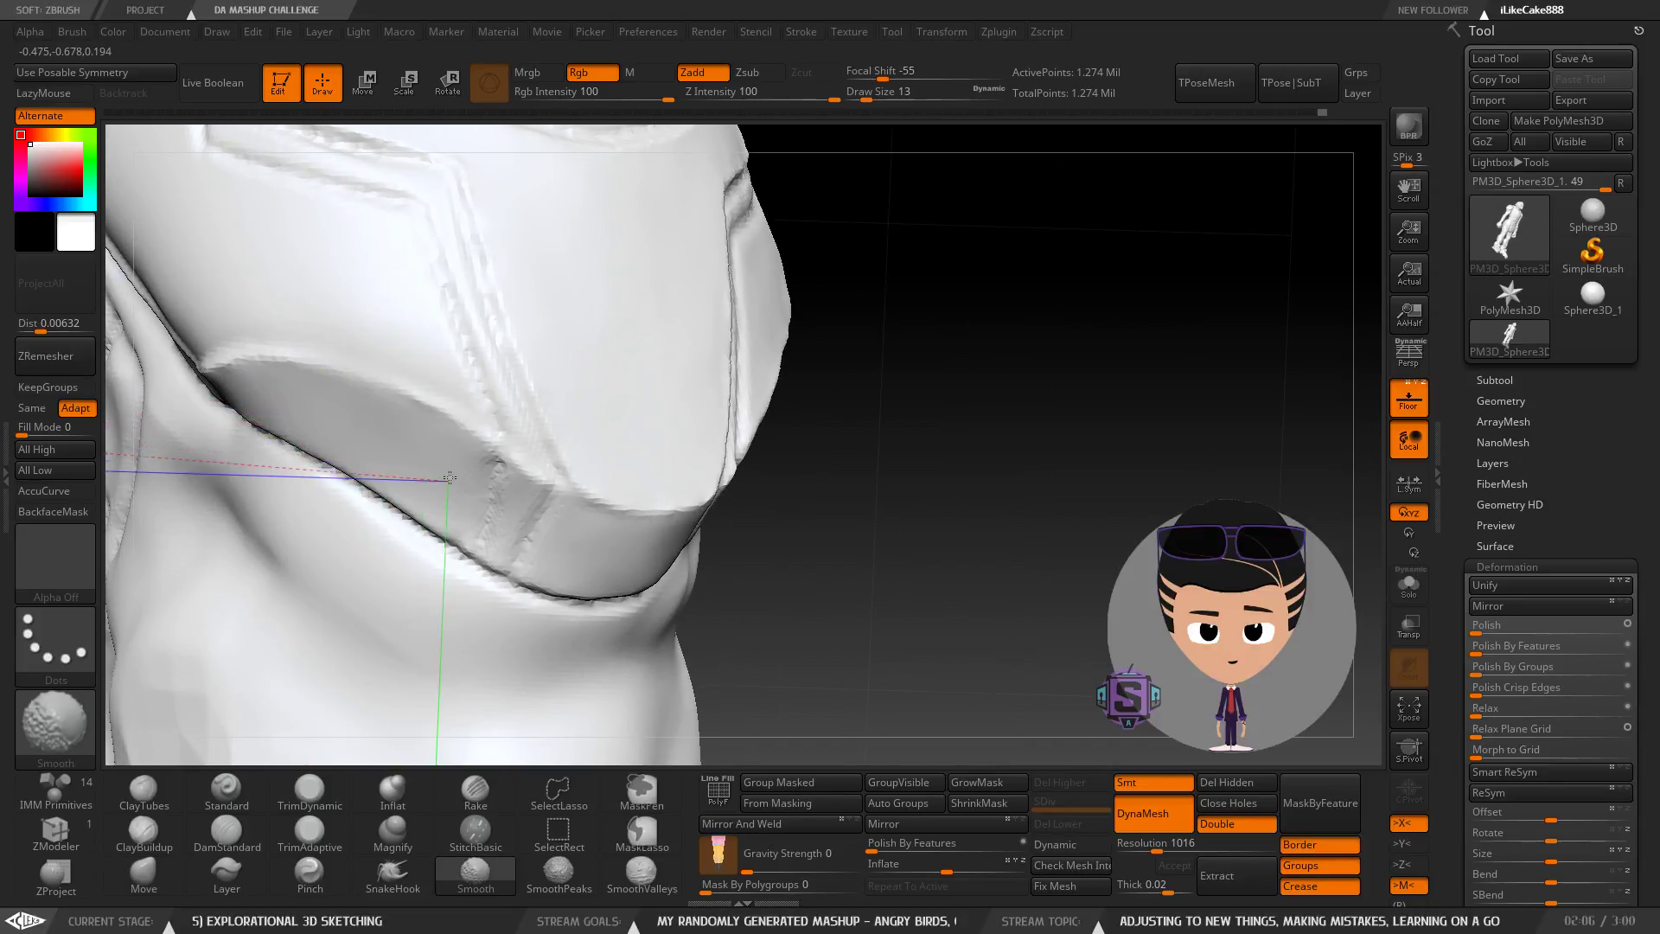
left_click_drag(449, 477, 336, 460, "shift")
key("ctrl+z")
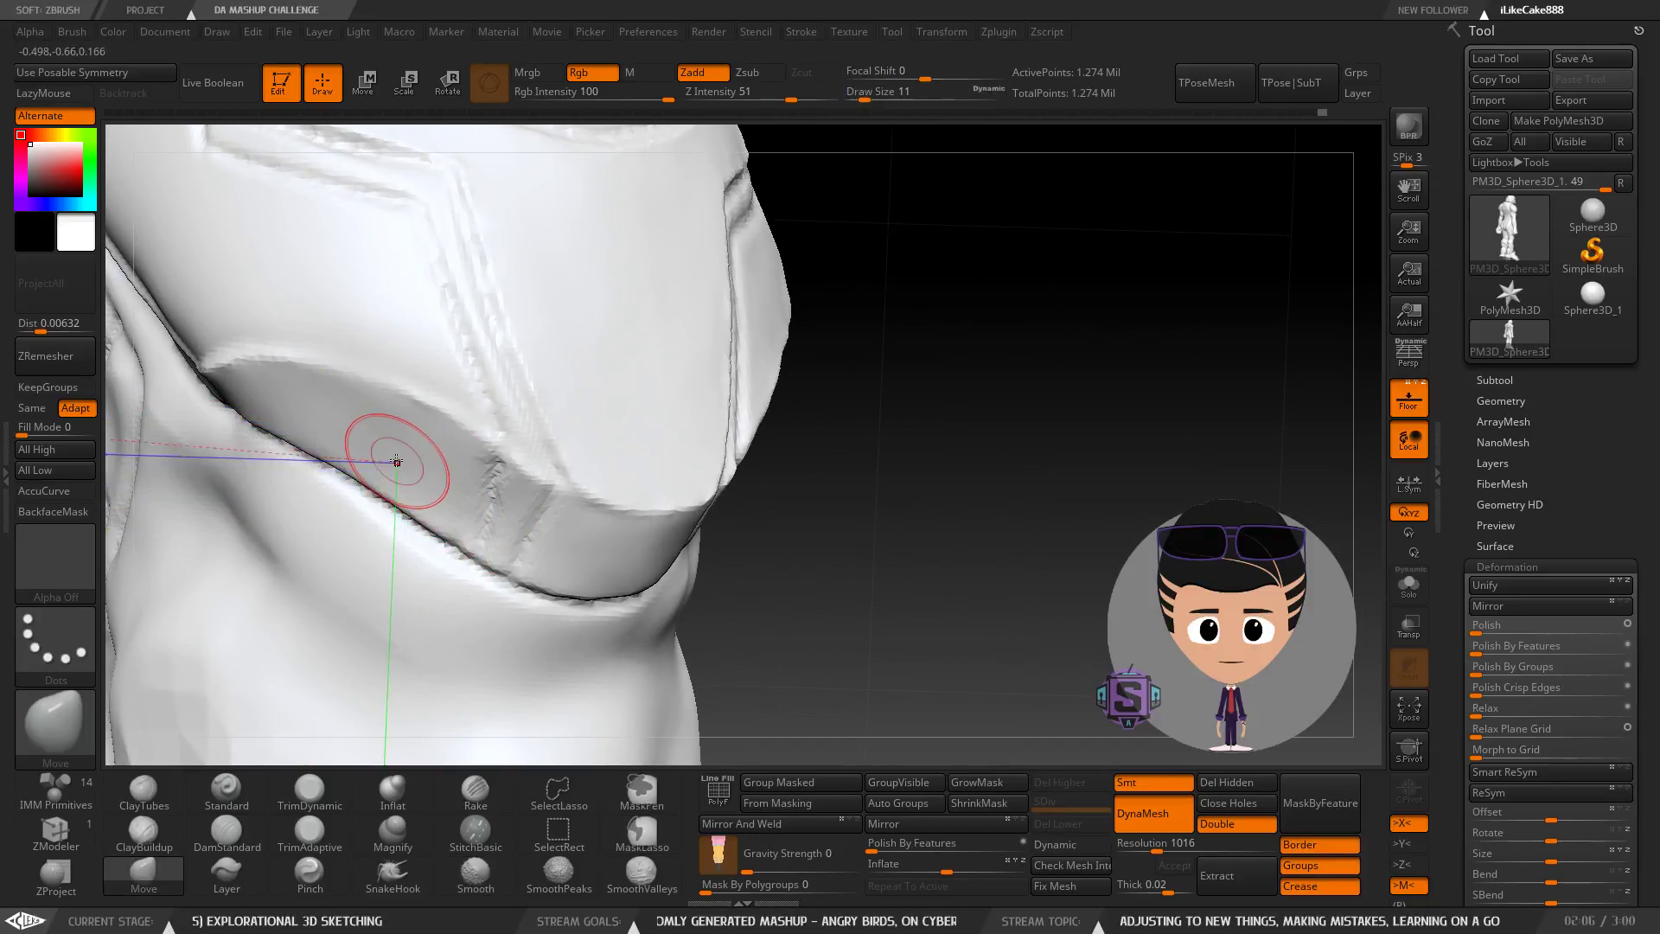
key("shift")
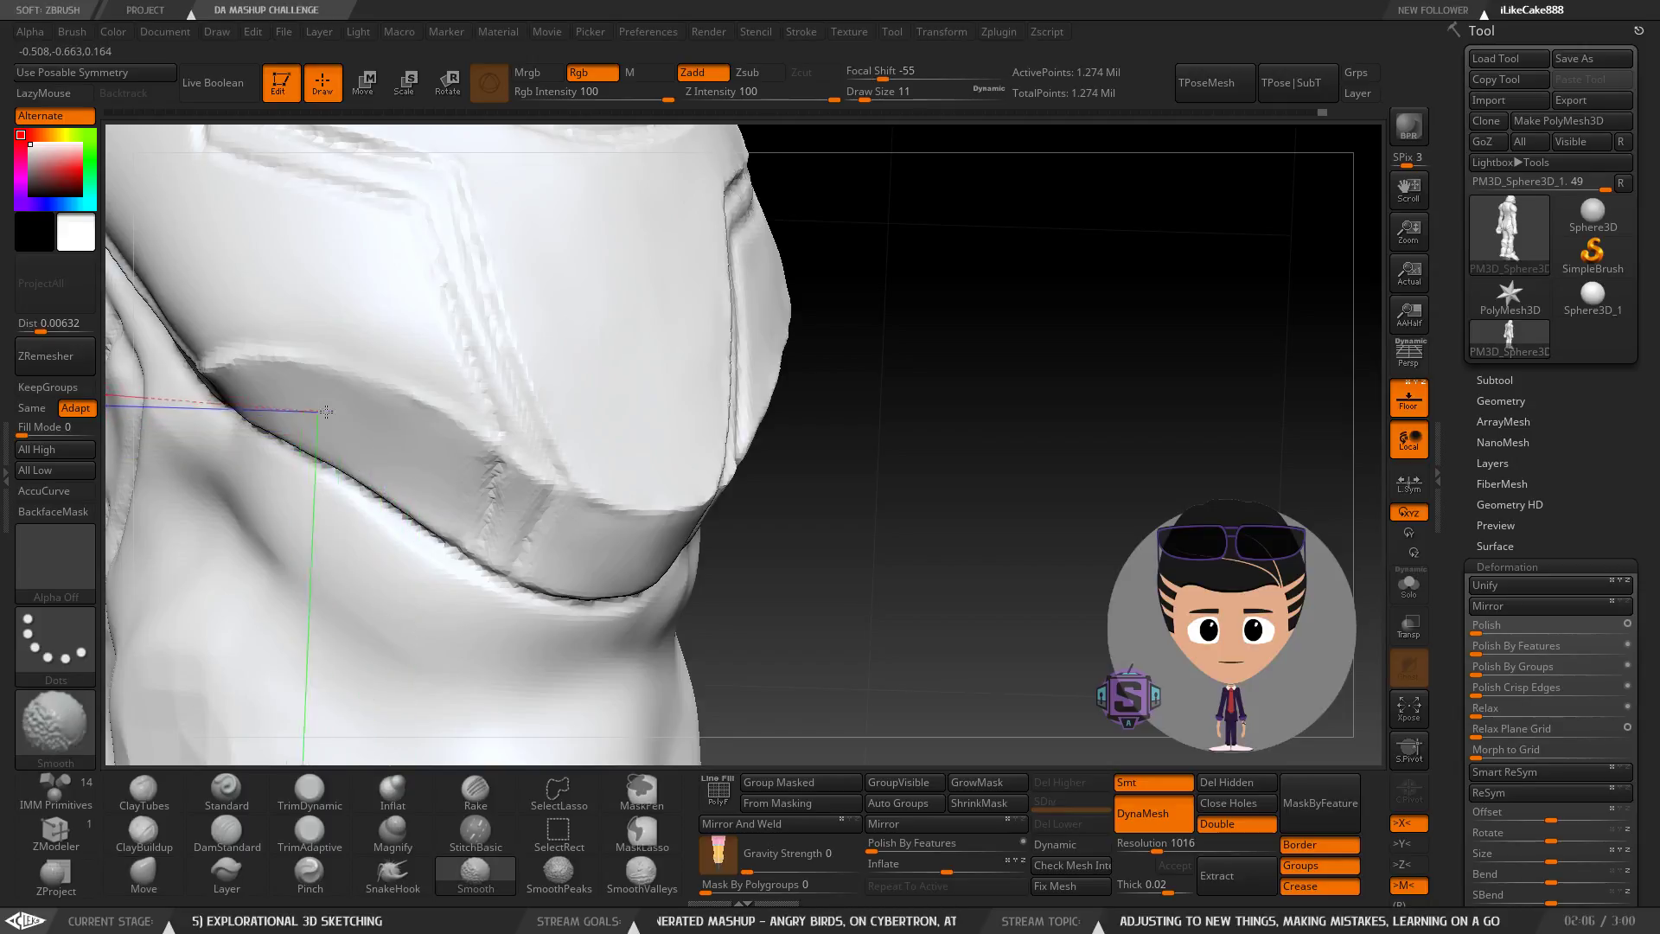
mouse_move(452, 556)
right_mouse_down("ctrl")
mouse_move(475, 437)
mouse_move(557, 543)
mouse_move(502, 567)
right_mouse_up("ctrl")
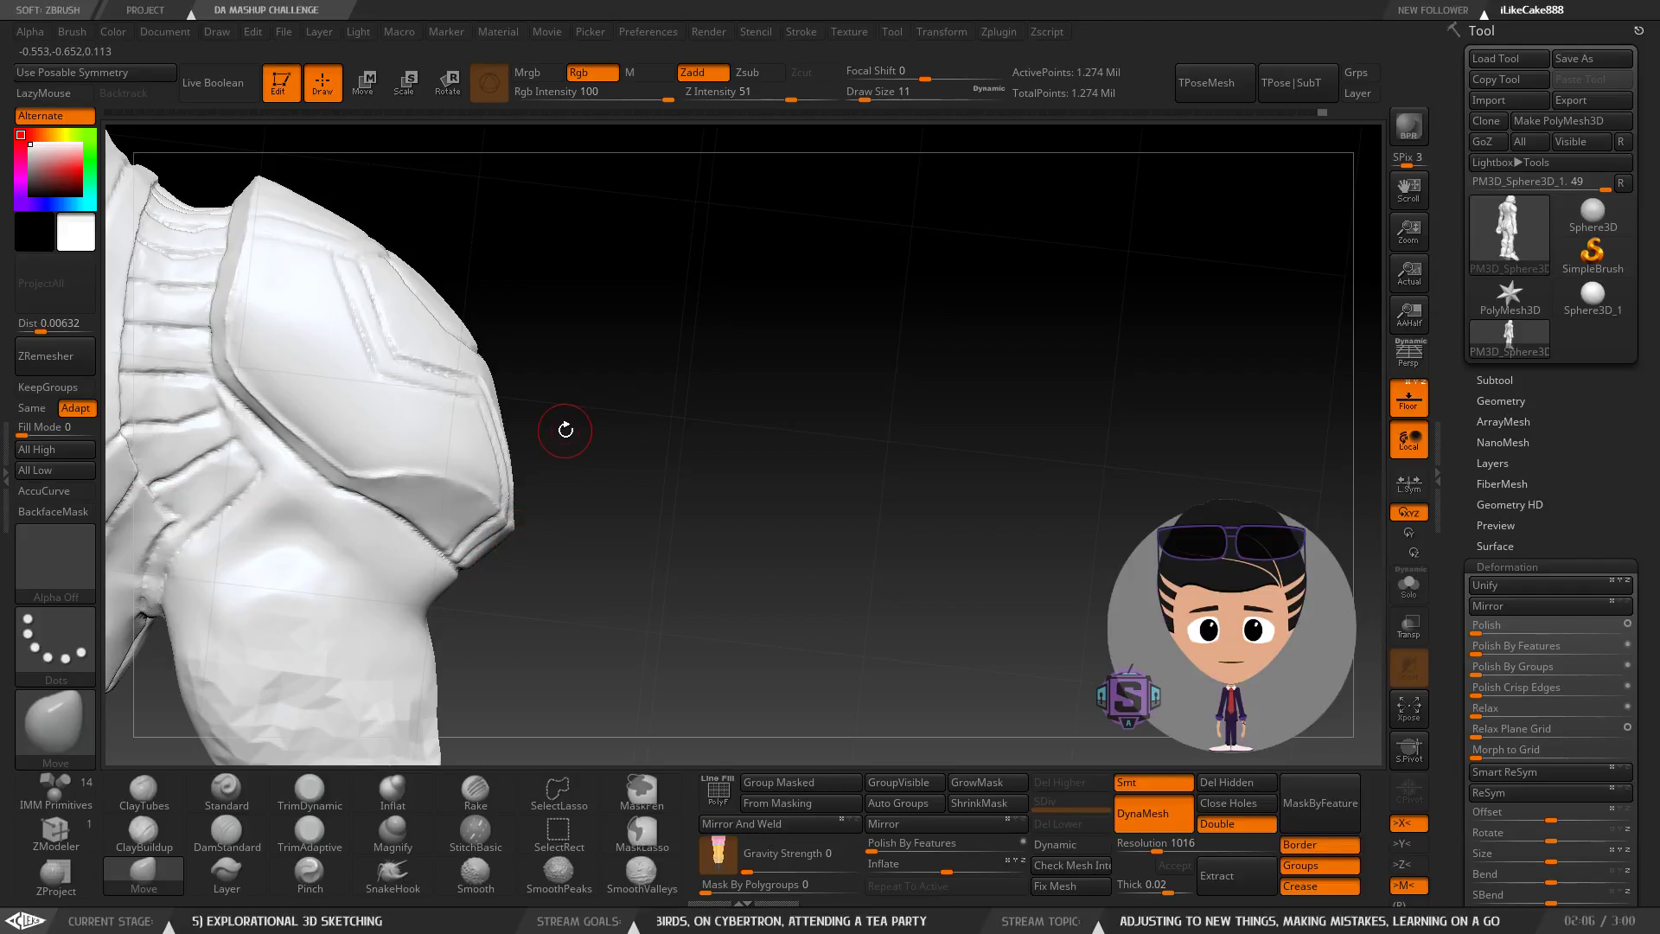
Save the project, replacing the existing AB vs T.ZPR.
right_click_drag(417, 554, 557, 412, "ctrl")
mouse_move(588, 553)
right_mouse_down()
mouse_move(362, 573)
mouse_move(726, 397)
mouse_move(605, 402)
mouse_move(685, 402)
mouse_move(468, 482)
mouse_move(519, 400)
mouse_move(576, 467)
mouse_move(464, 415)
mouse_move(518, 380)
mouse_move(516, 334)
mouse_move(424, 408)
mouse_move(445, 450)
mouse_move(592, 427)
mouse_move(527, 437)
mouse_move(582, 445)
mouse_move(510, 424)
mouse_move(556, 433)
mouse_move(666, 554)
mouse_move(585, 474)
mouse_move(682, 502)
mouse_move(752, 473)
right_mouse_up()
mouse_move(648, 530)
right_mouse_down("ctrl")
mouse_move(659, 462)
mouse_move(709, 464)
mouse_move(571, 471)
mouse_move(526, 523)
right_mouse_up("ctrl")
key("ctrl+s")
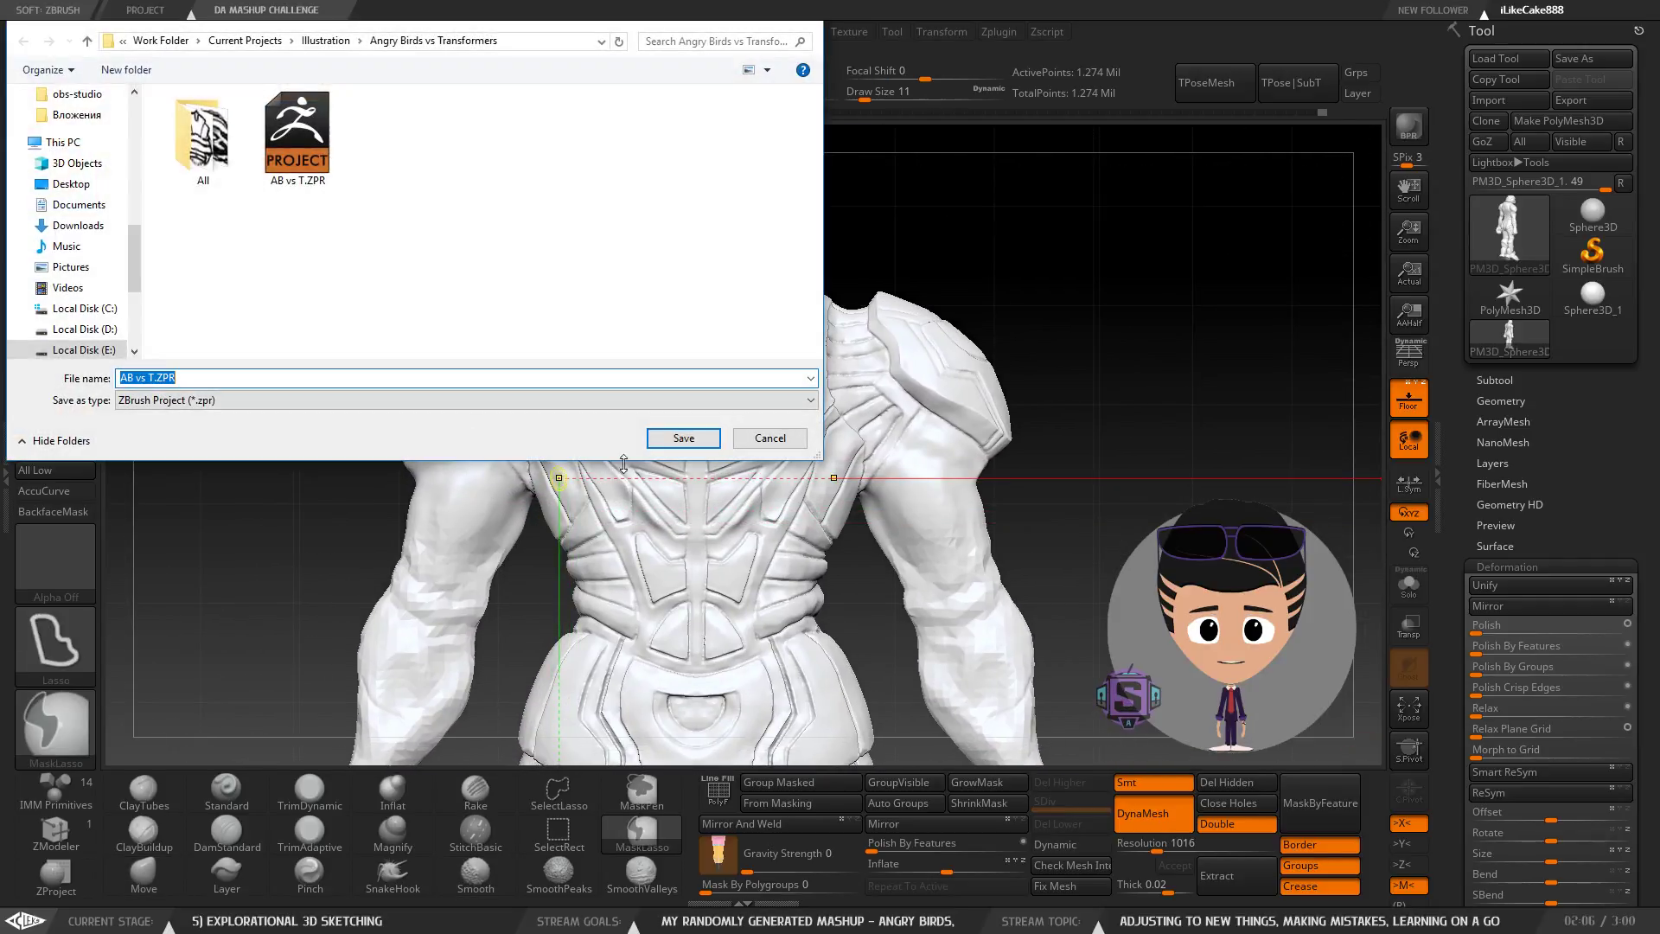
left_click(683, 437)
left_click(879, 465)
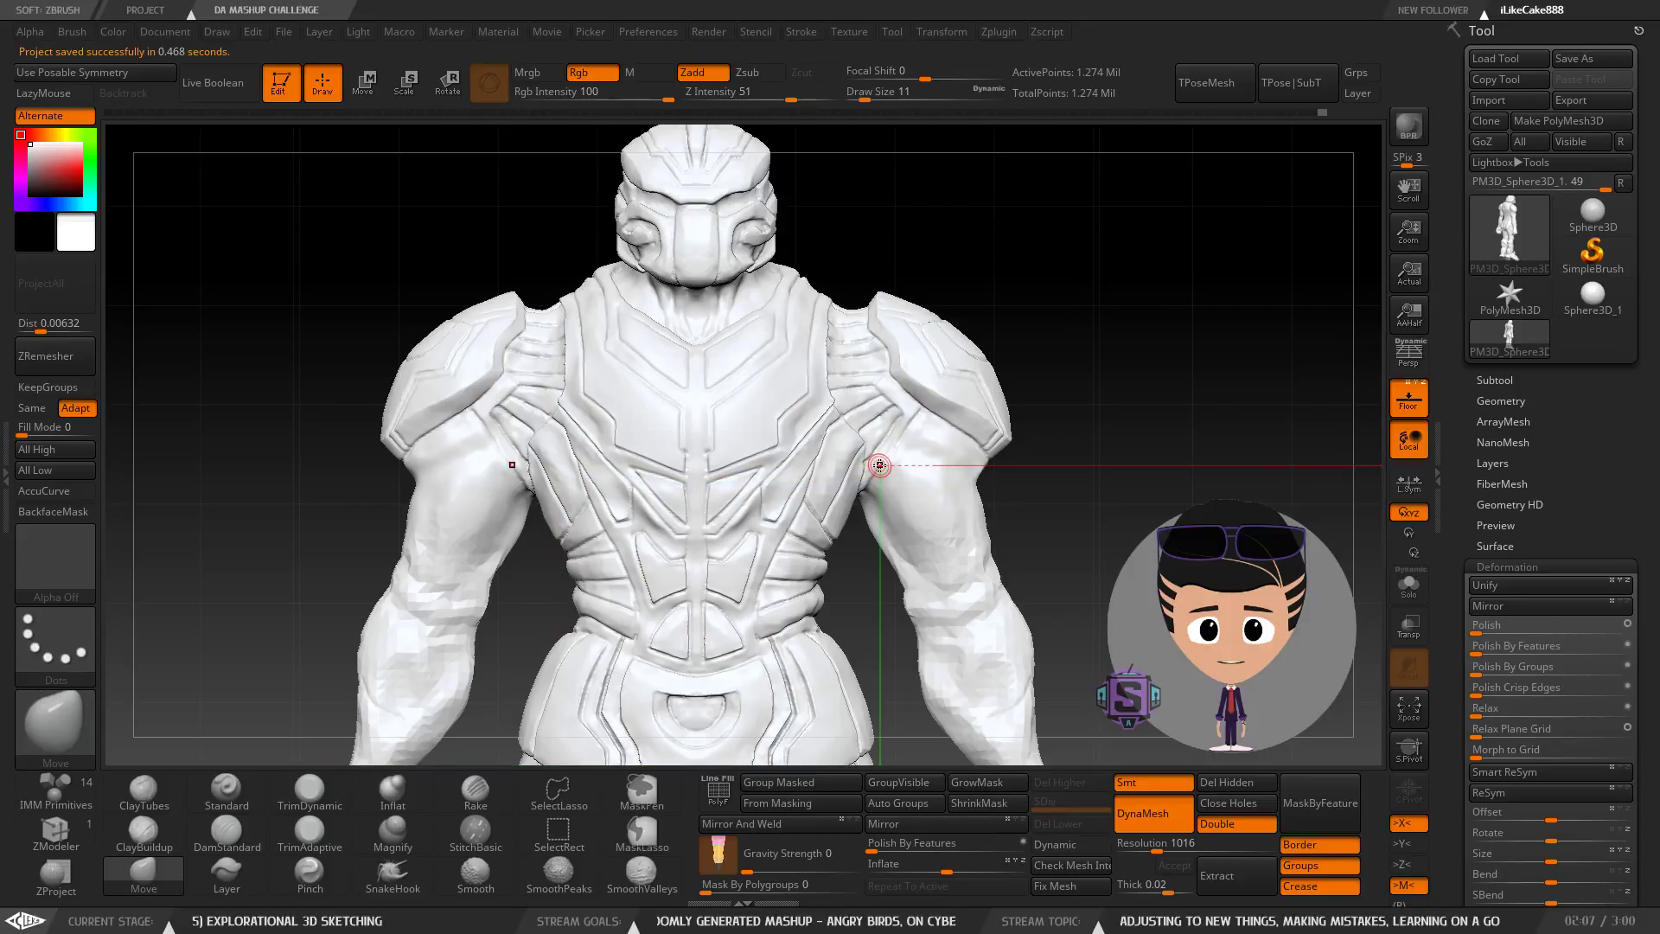
Examine the torso, hips and arms from the front, back, underneath and side.
right_click_drag(668, 562, 658, 522)
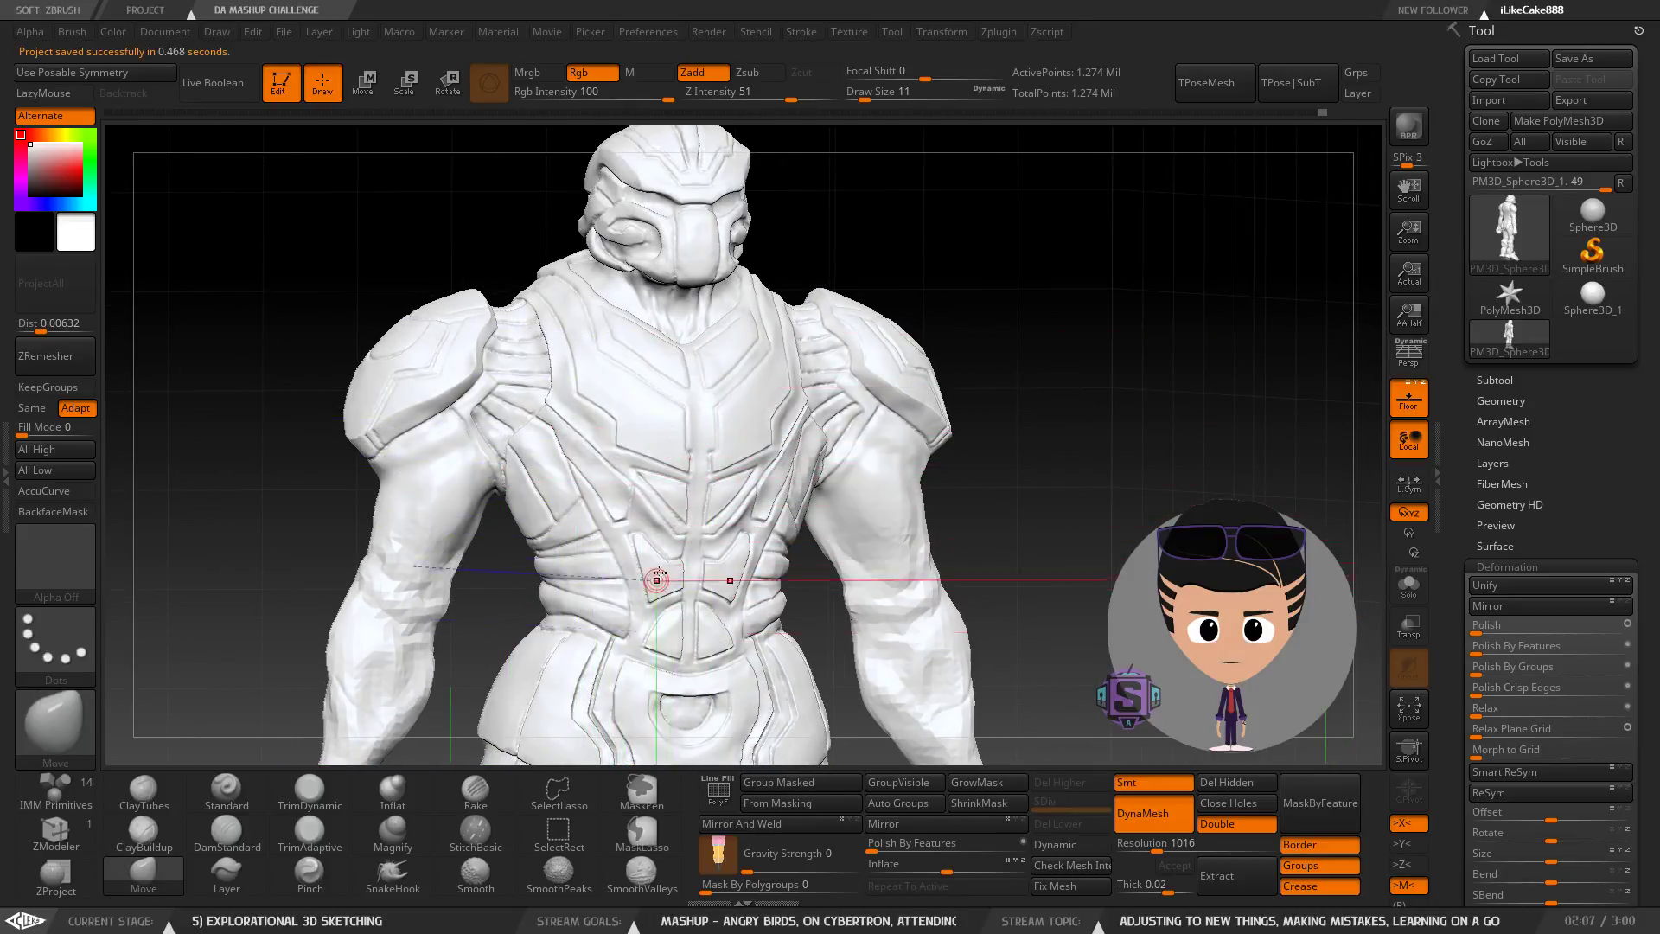
right_click_drag(657, 580, 644, 368)
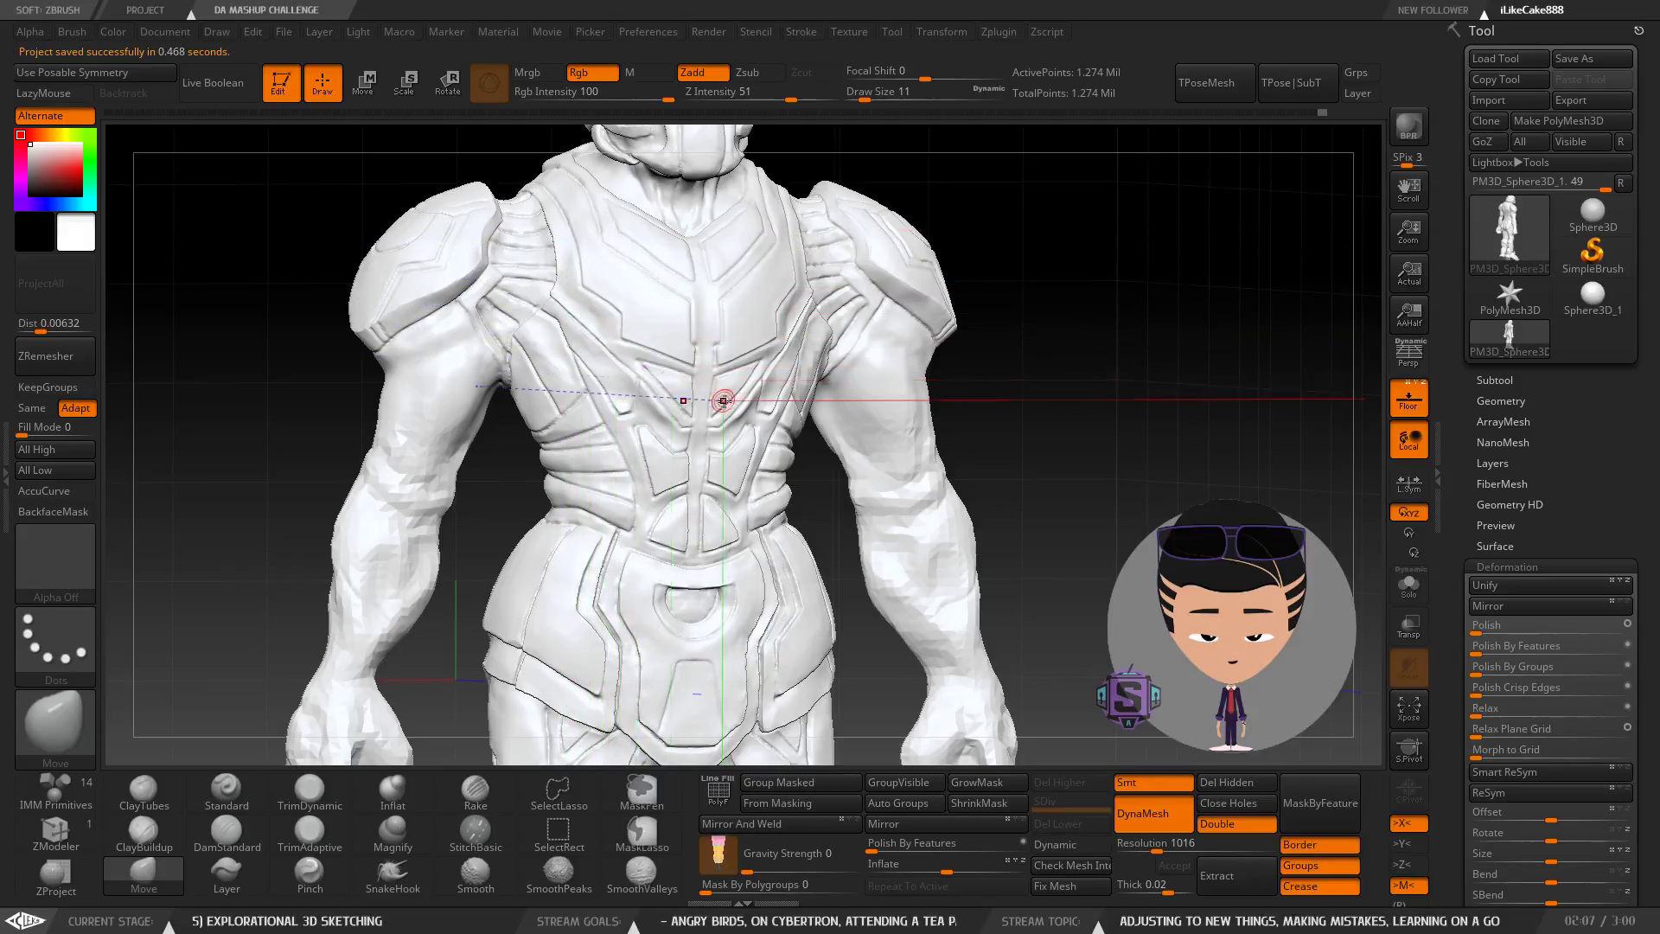
right_click_drag(650, 480, 796, 467)
mouse_move(679, 444)
right_mouse_down()
mouse_move(753, 381)
mouse_move(717, 346)
mouse_move(767, 310)
right_mouse_up()
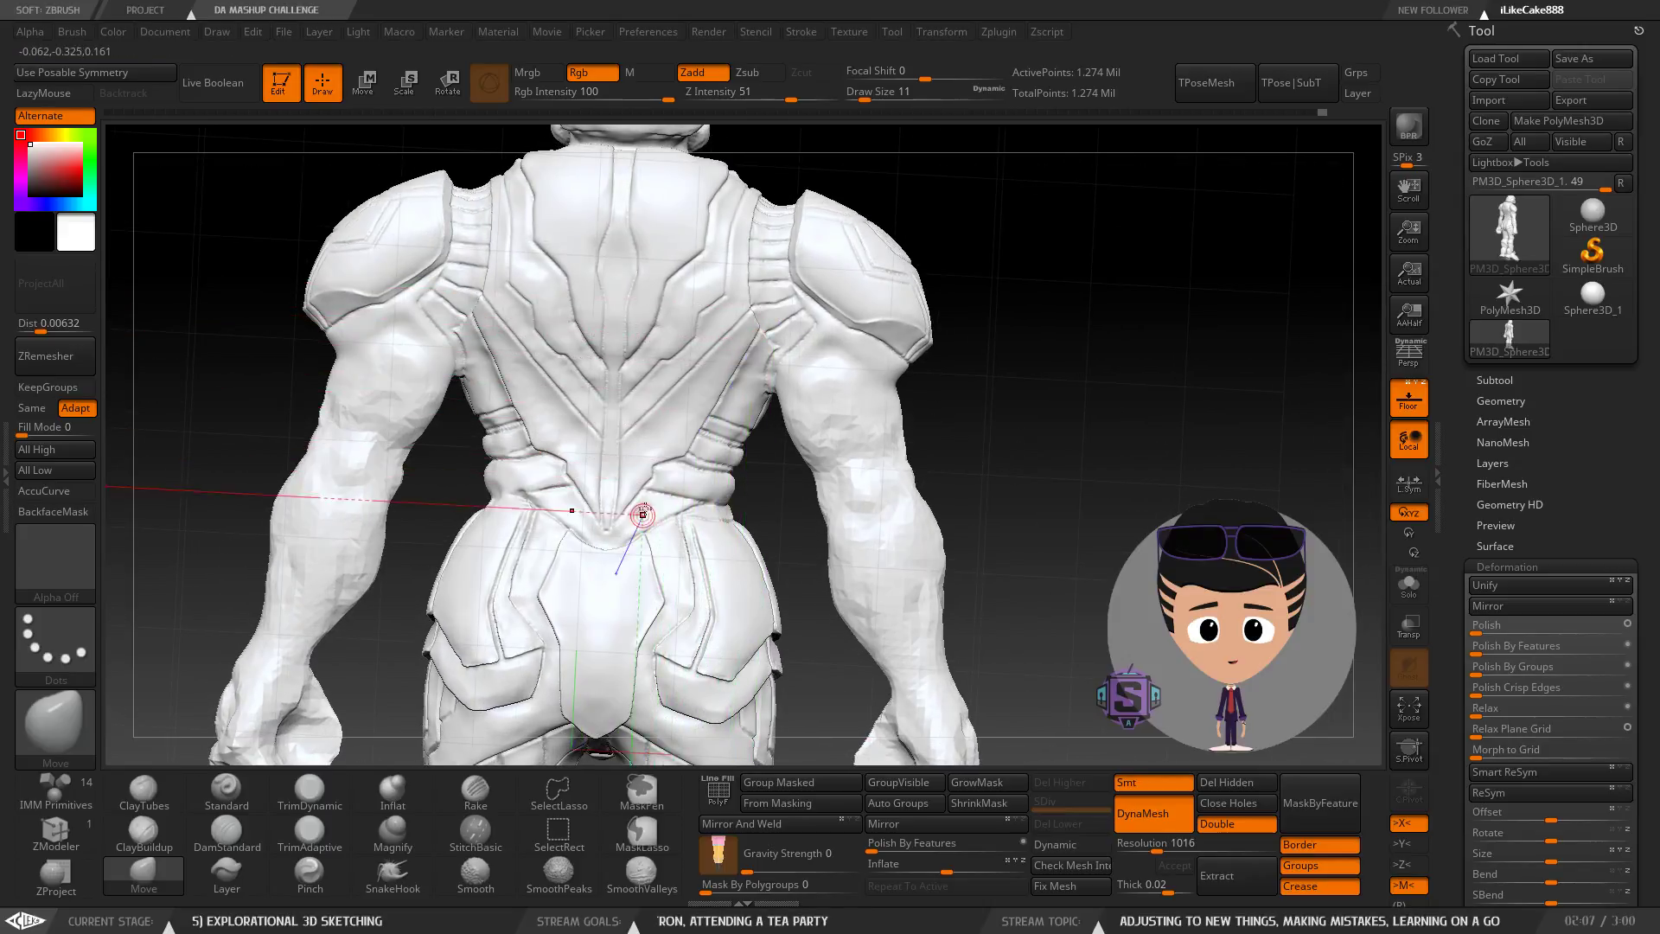
right_click_drag(655, 414, 722, 342)
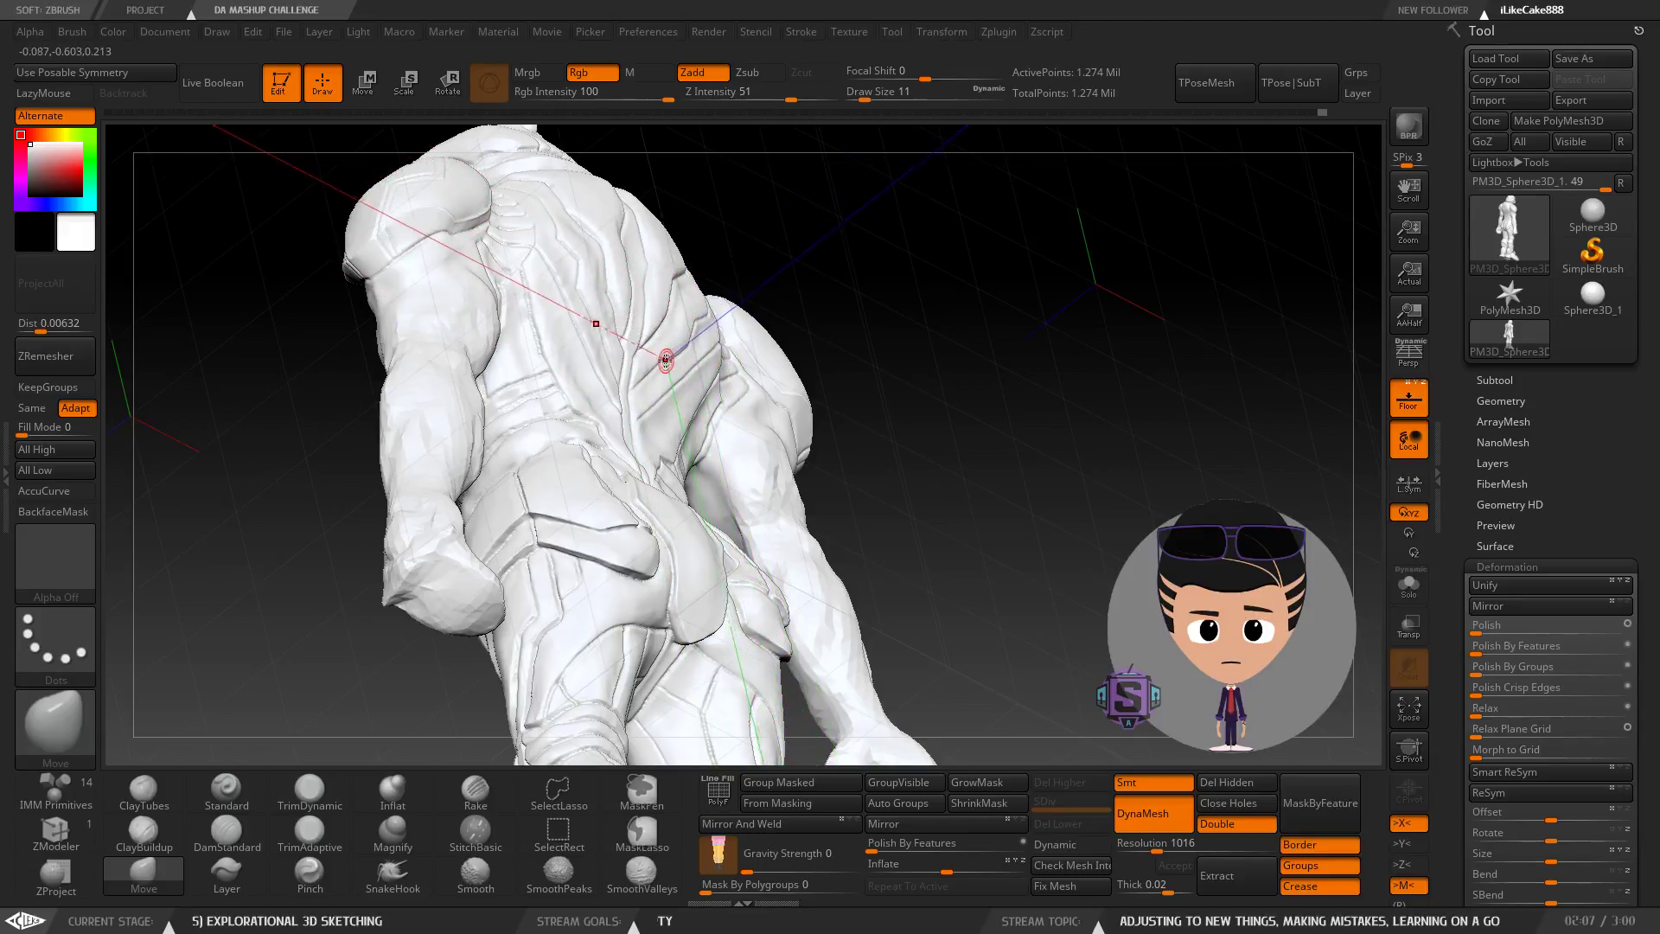
right_click_drag(684, 346, 664, 387)
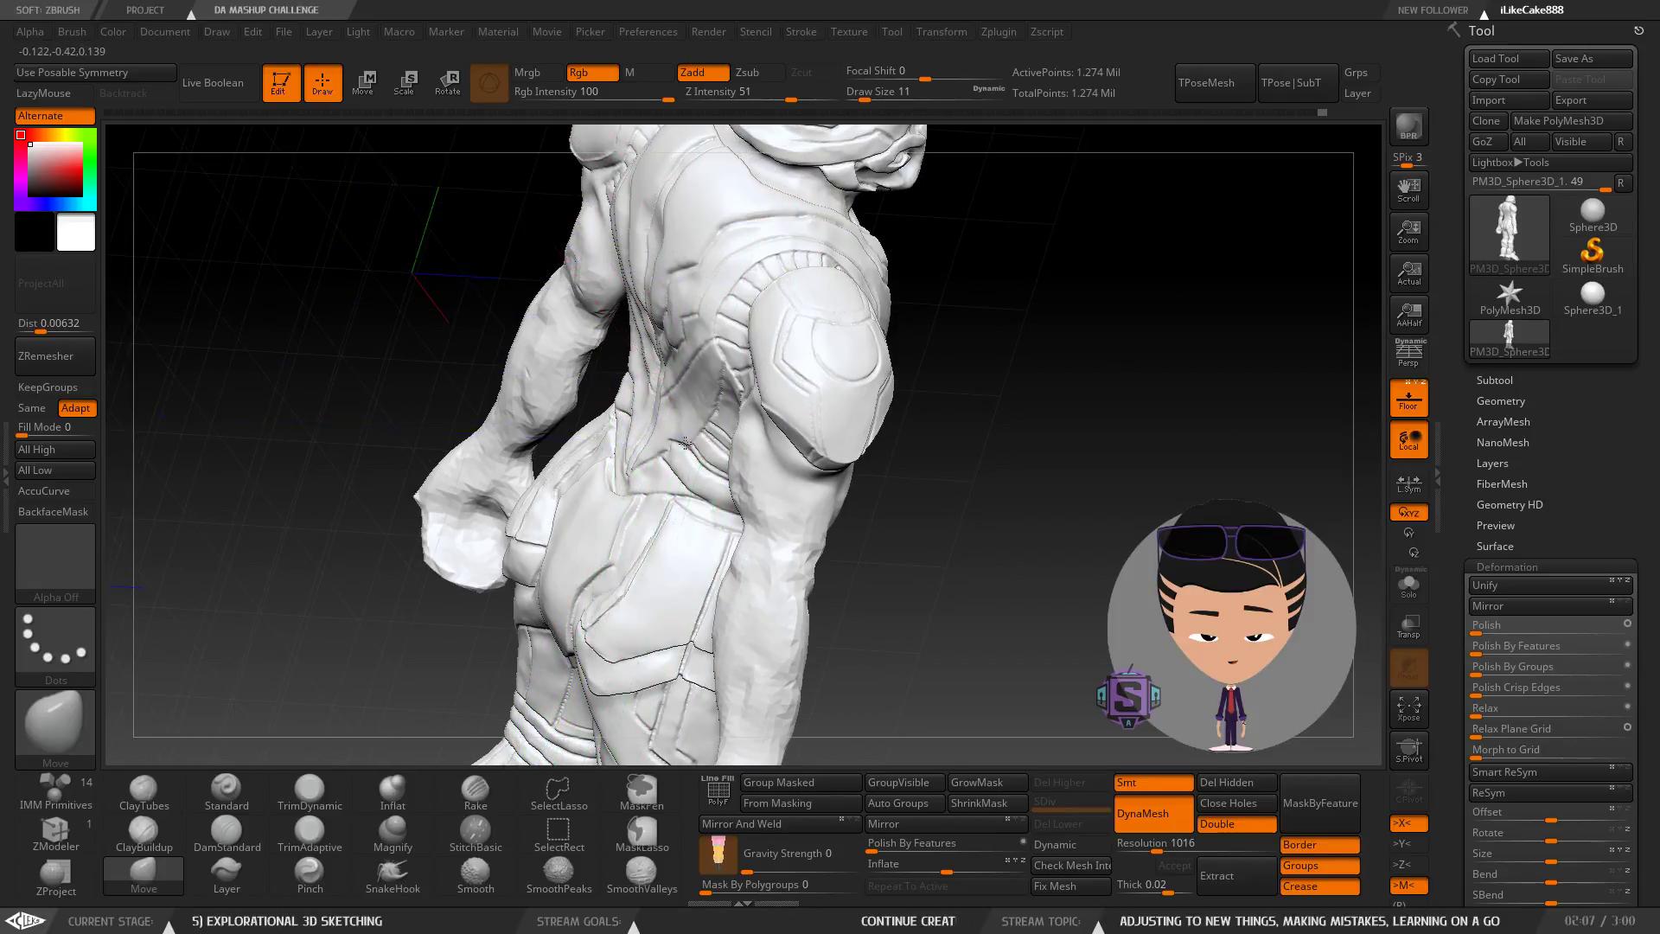
right_click_drag(684, 443, 674, 421)
mouse_move(696, 480)
right_mouse_down()
mouse_move(644, 477)
mouse_move(692, 536)
mouse_move(591, 454)
mouse_move(578, 412)
mouse_move(767, 441)
mouse_move(729, 415)
right_mouse_up()
Set the draw size to 49 and smooth the faceted surface of the upper arm on its back and front.
key("s")
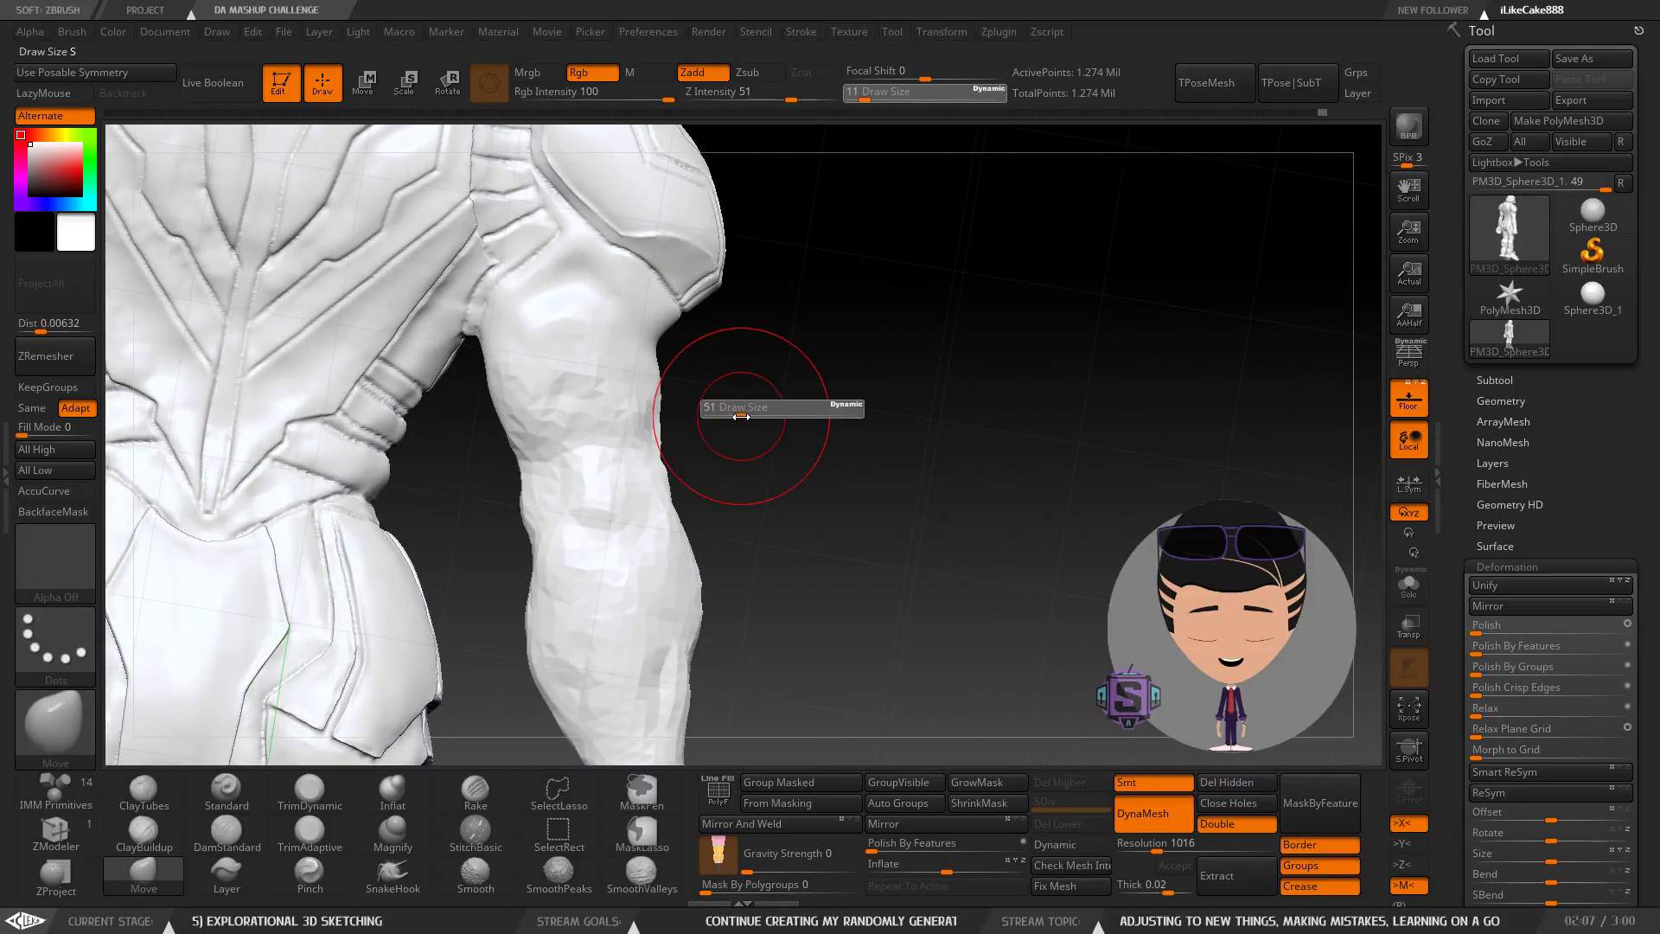
mouse_move(582, 371)
left_mouse_down("shift")
mouse_move(618, 371)
mouse_move(569, 408)
mouse_move(499, 398)
left_mouse_up("shift")
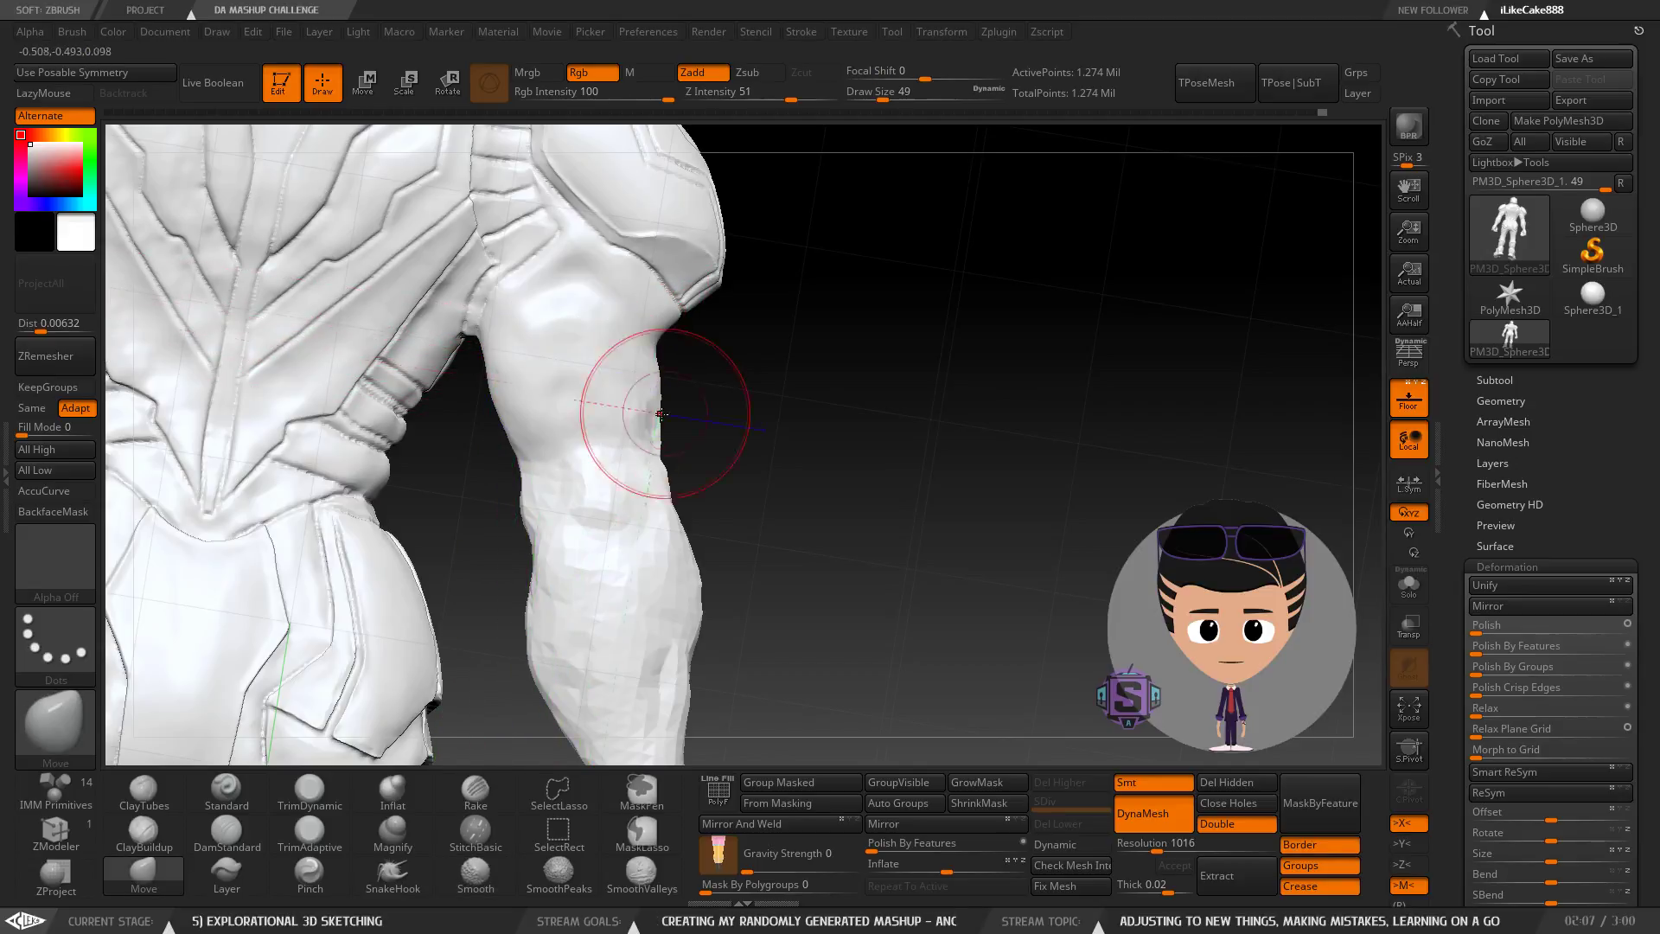
right_click_drag(667, 416, 596, 443)
left_click_drag(596, 450, 581, 475, "shift")
mouse_move(708, 441)
right_mouse_down()
mouse_move(647, 438)
mouse_move(718, 424)
right_mouse_up()
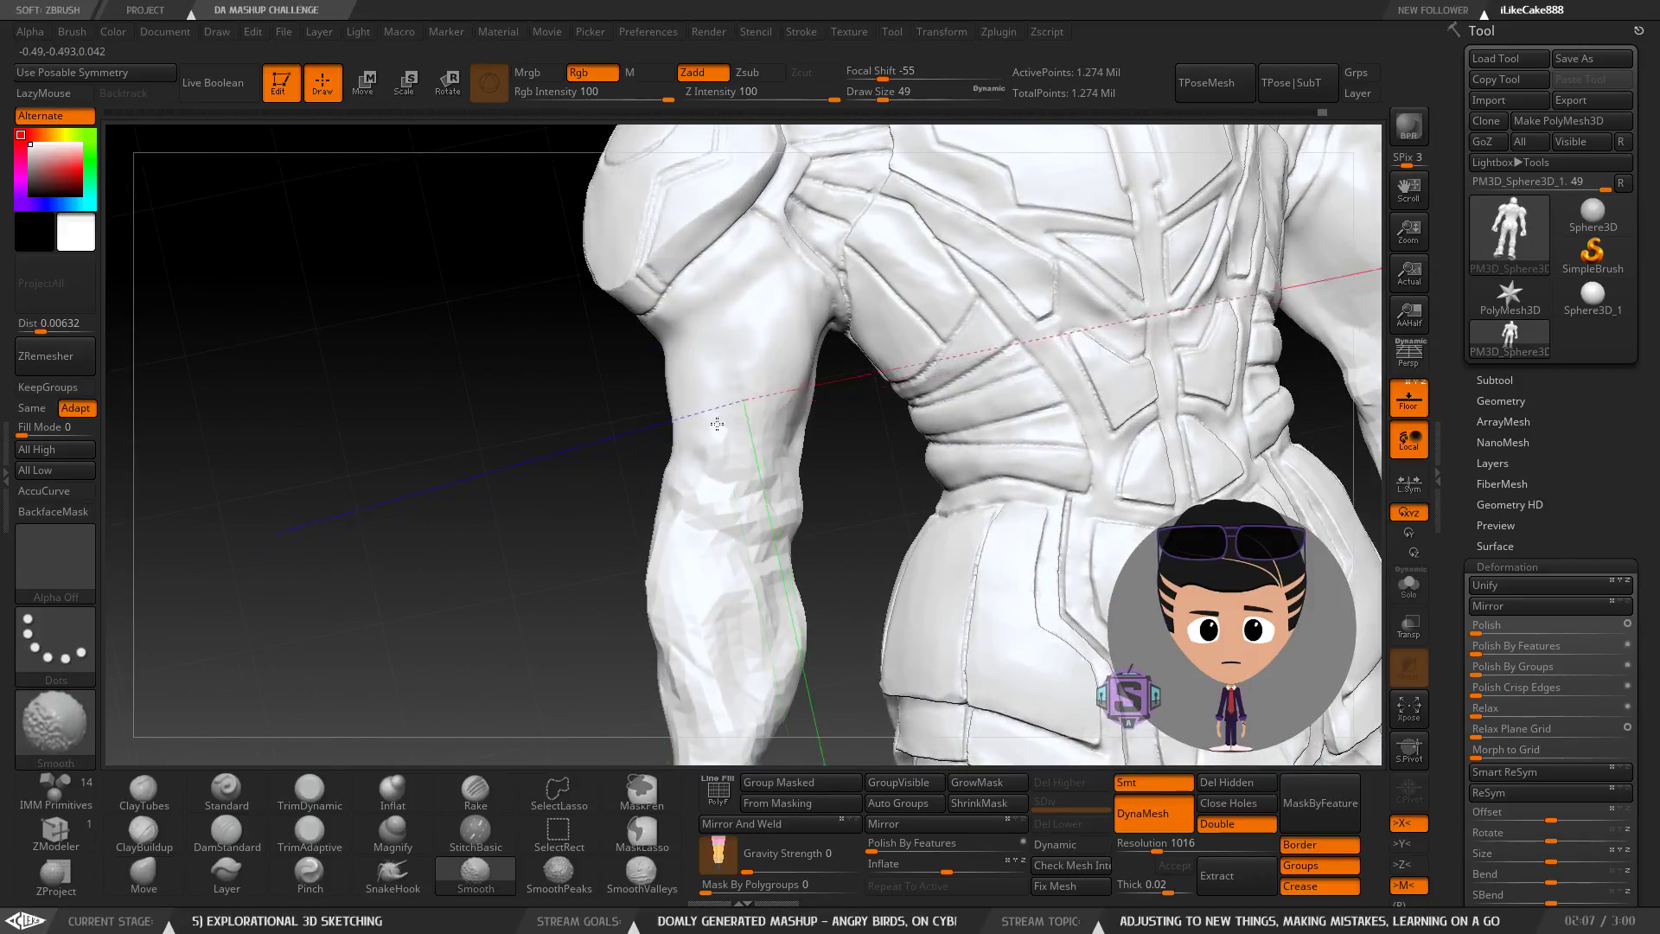
left_click_drag(756, 469, 790, 450, "shift")
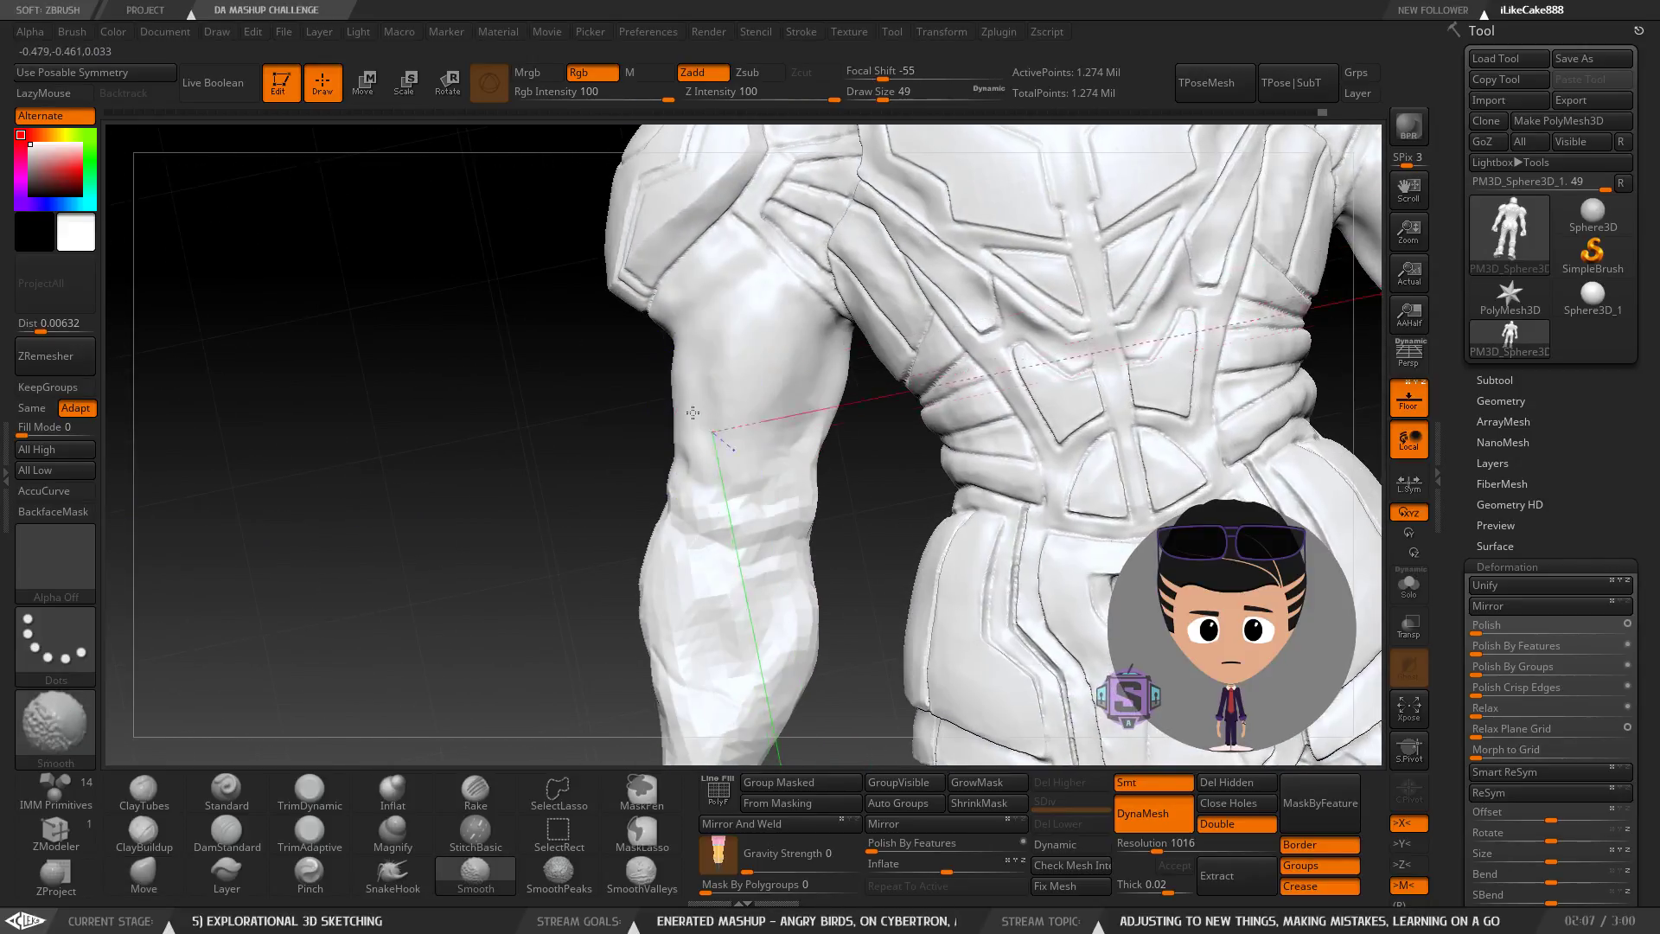
left_click_drag(827, 425, 789, 448)
Check the forearm and fist, and continue smoothing down the inner upper arm to the elbow.
left_click_drag(681, 496, 630, 275)
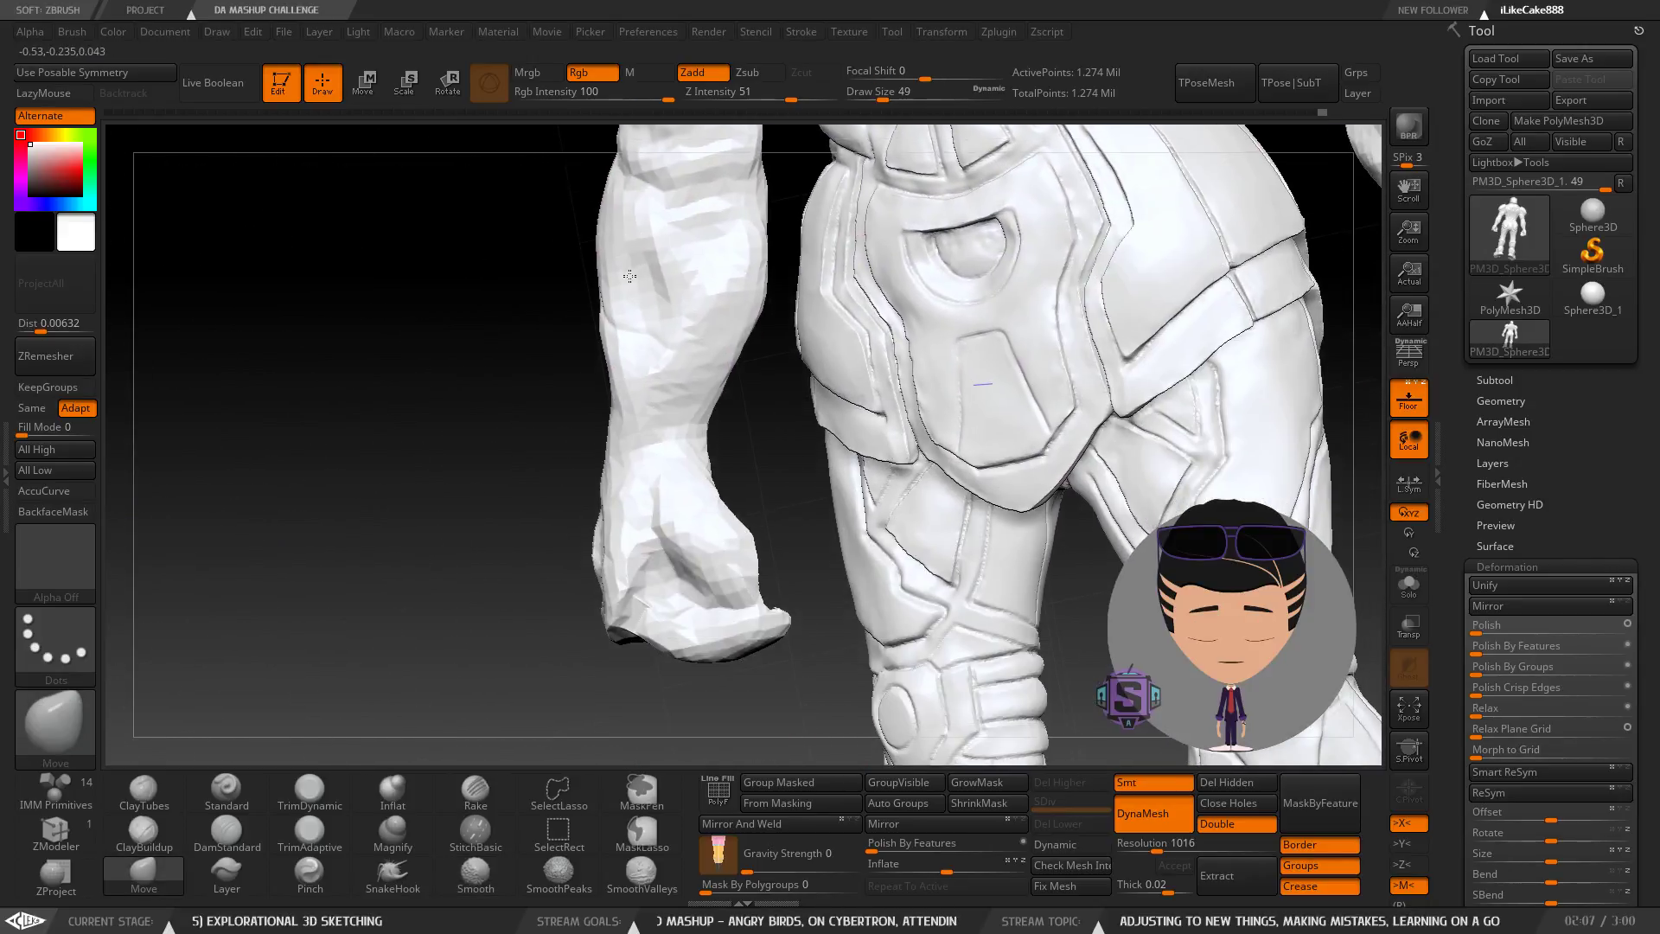
left_click_drag(625, 345, 695, 185)
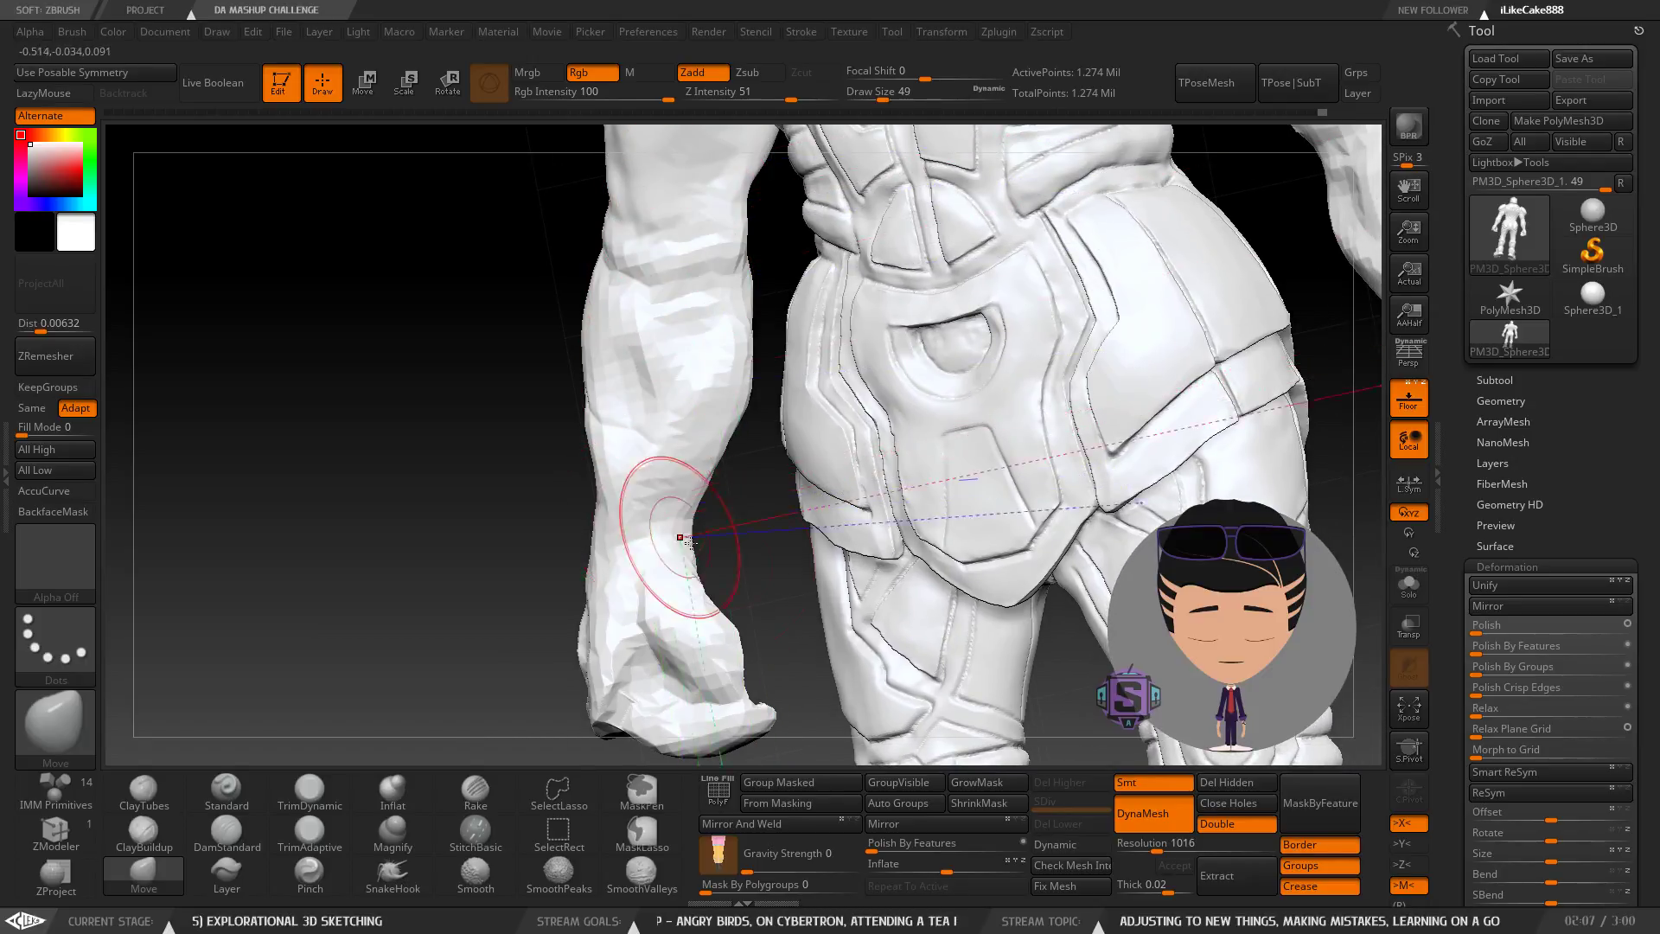
left_click_drag(616, 594, 527, 717)
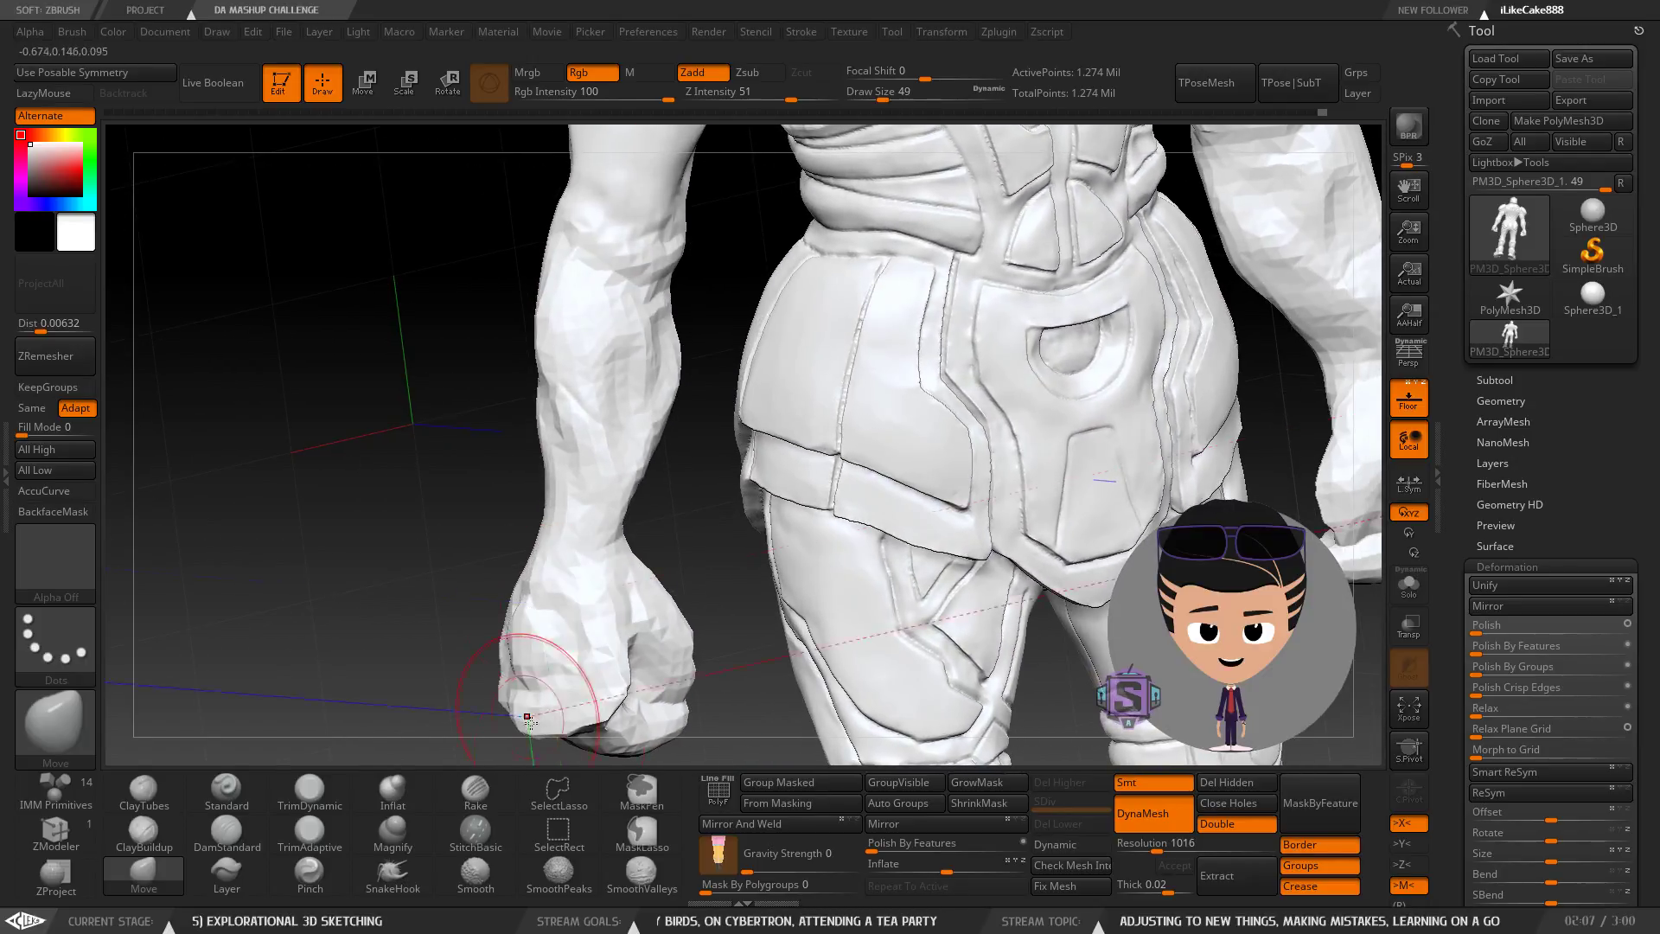
left_click_drag(669, 441, 629, 479)
mouse_move(671, 311)
left_mouse_down()
mouse_move(594, 465)
mouse_move(649, 346)
left_mouse_up()
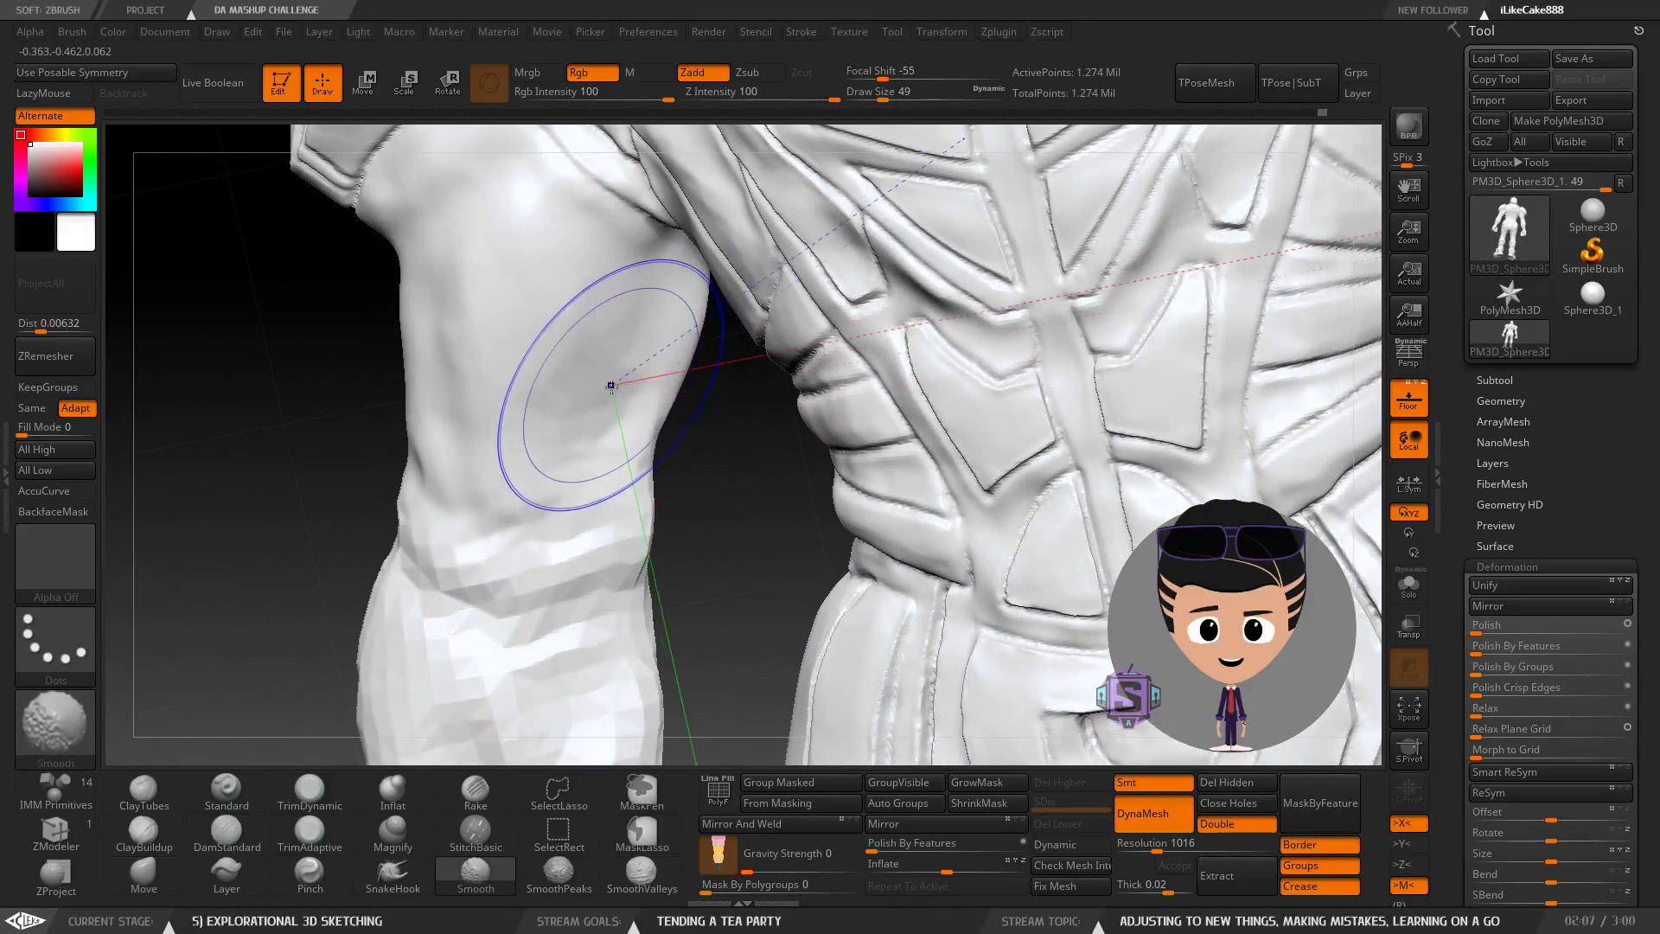
mouse_move(610, 386)
right_mouse_down("ctrl")
mouse_move(562, 511)
mouse_move(724, 454)
mouse_move(688, 495)
right_mouse_up("ctrl")
left_click_drag(687, 530, 606, 517, "shift")
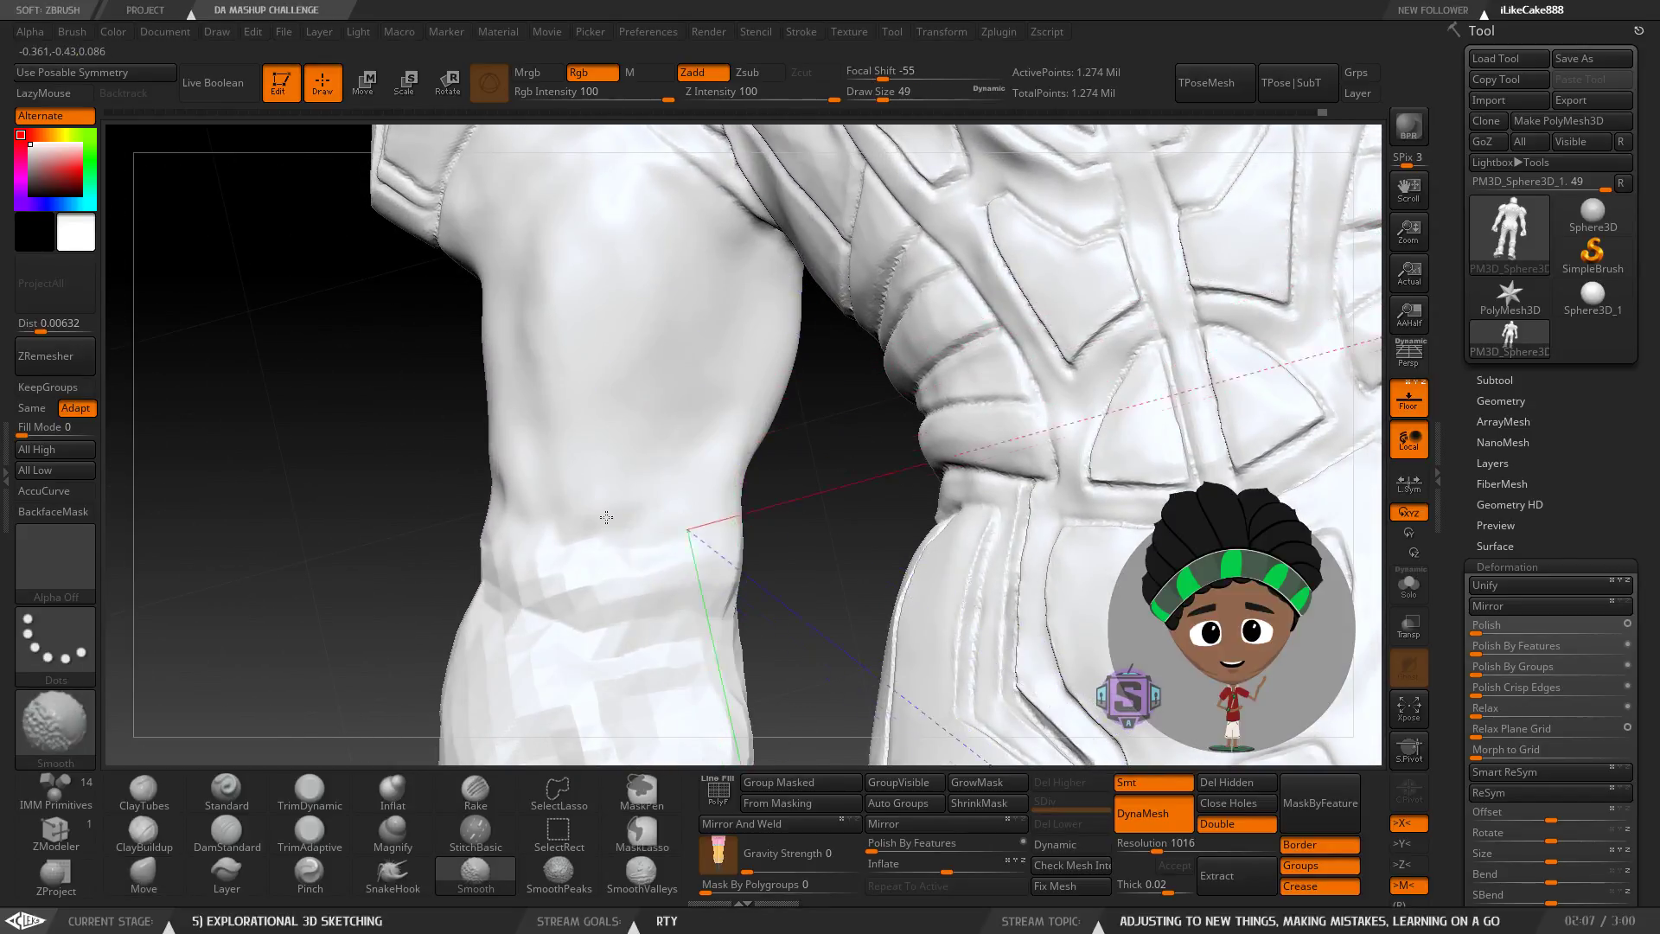
mouse_move(549, 545)
right_mouse_down()
mouse_move(710, 535)
mouse_move(543, 492)
right_mouse_up()
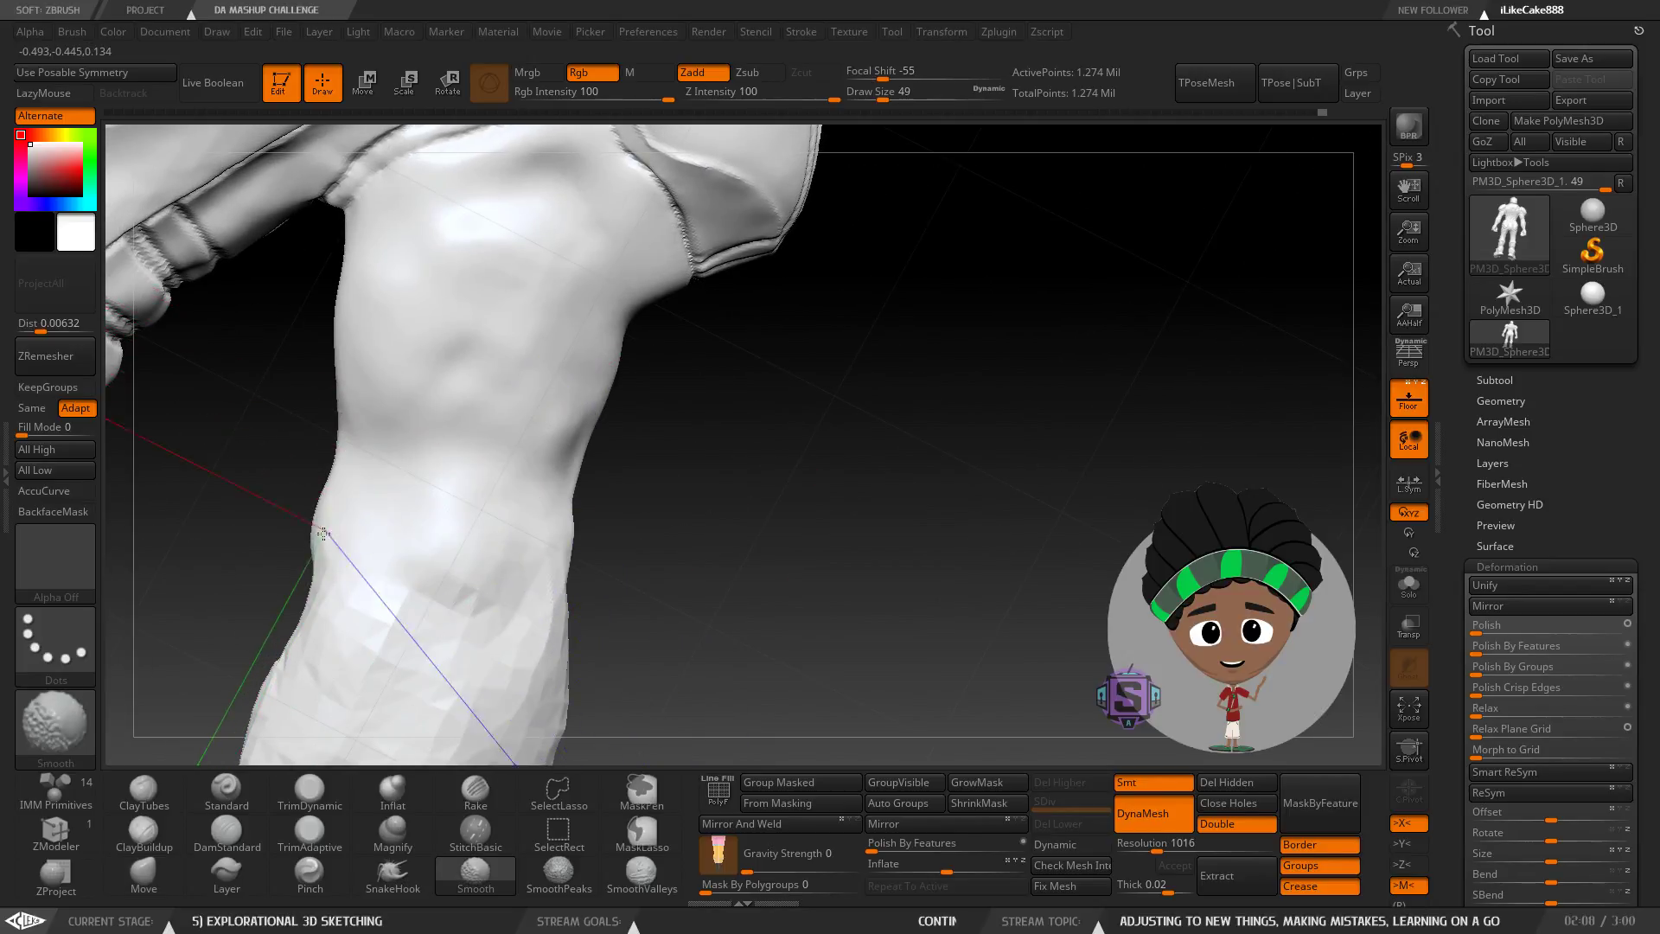
Reduce the draw size to 20 and smooth the elbow's transition into the forearm.
mouse_move(322, 534)
right_mouse_down()
mouse_move(549, 539)
mouse_move(541, 502)
mouse_move(502, 499)
mouse_move(555, 529)
mouse_move(541, 531)
mouse_move(588, 520)
mouse_move(576, 547)
mouse_move(574, 514)
mouse_move(604, 494)
mouse_move(590, 521)
mouse_move(664, 502)
right_mouse_up()
key("s")
left_click_drag(666, 506, 668, 530, "shift")
mouse_move(669, 538)
right_mouse_down()
mouse_move(676, 561)
mouse_move(685, 550)
right_mouse_up()
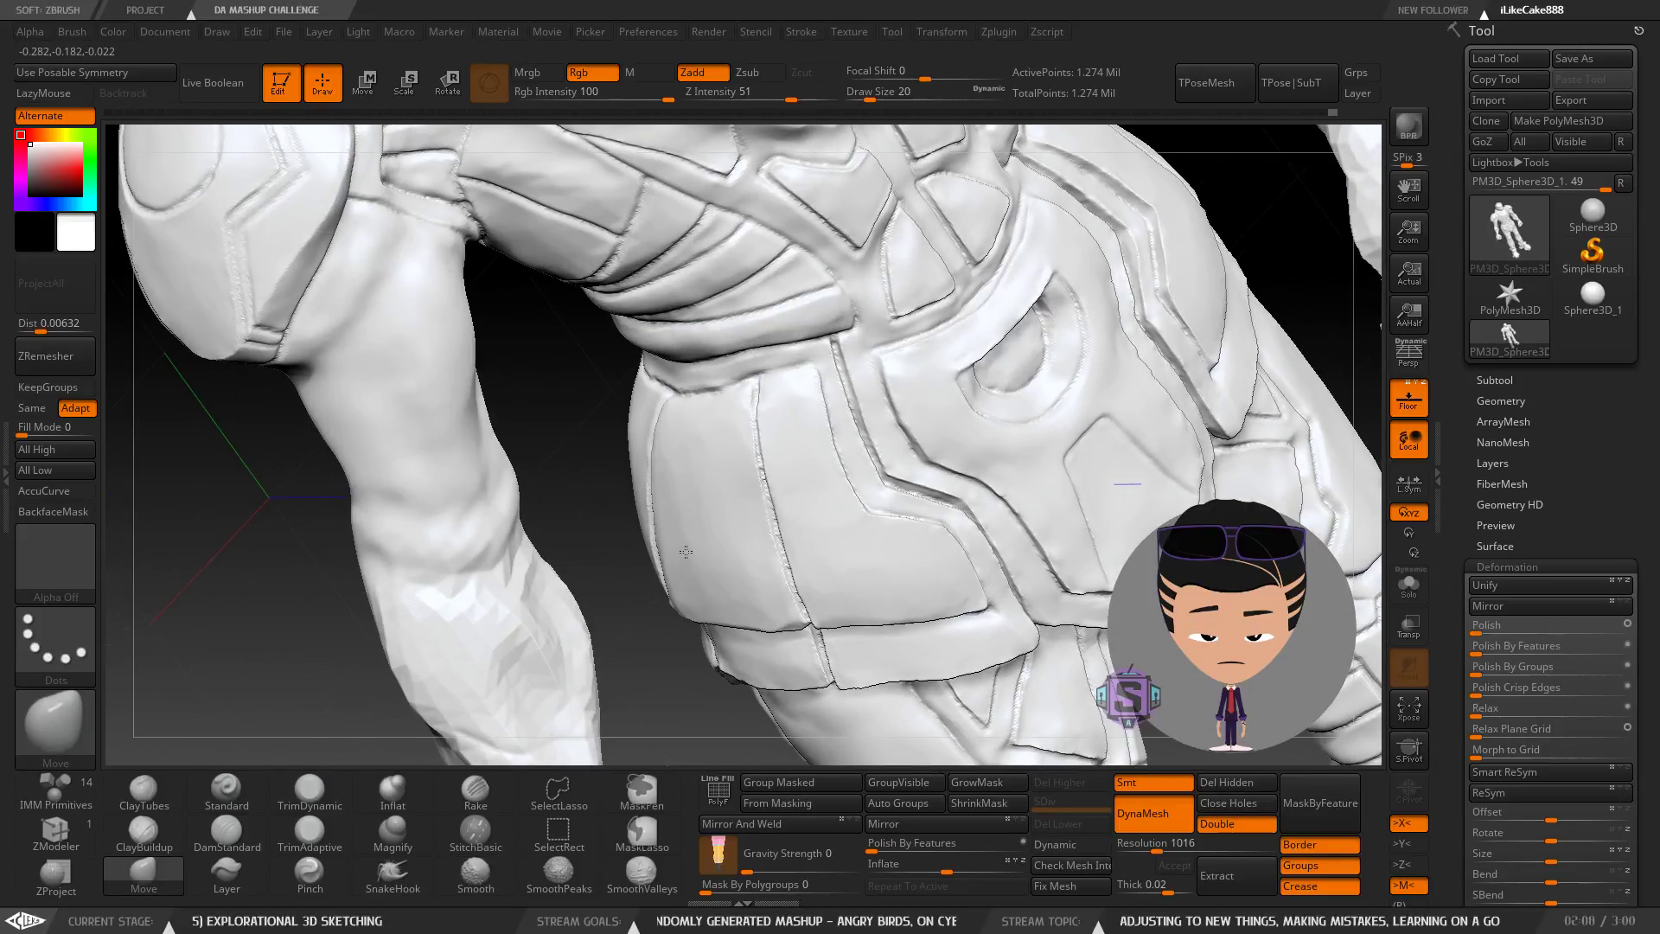
Save the project as AB vs T.ZPR in the Angry Birds vs Transformers folder, replacing the existing file.
mouse_move(456, 568)
right_mouse_down()
mouse_move(603, 514)
mouse_move(695, 514)
mouse_move(746, 466)
right_mouse_up()
mouse_move(537, 482)
right_mouse_down("ctrl")
mouse_move(662, 559)
mouse_move(647, 496)
mouse_move(666, 452)
mouse_move(742, 469)
mouse_move(638, 467)
mouse_move(687, 462)
mouse_move(652, 472)
mouse_move(683, 515)
mouse_move(717, 517)
right_mouse_up("ctrl")
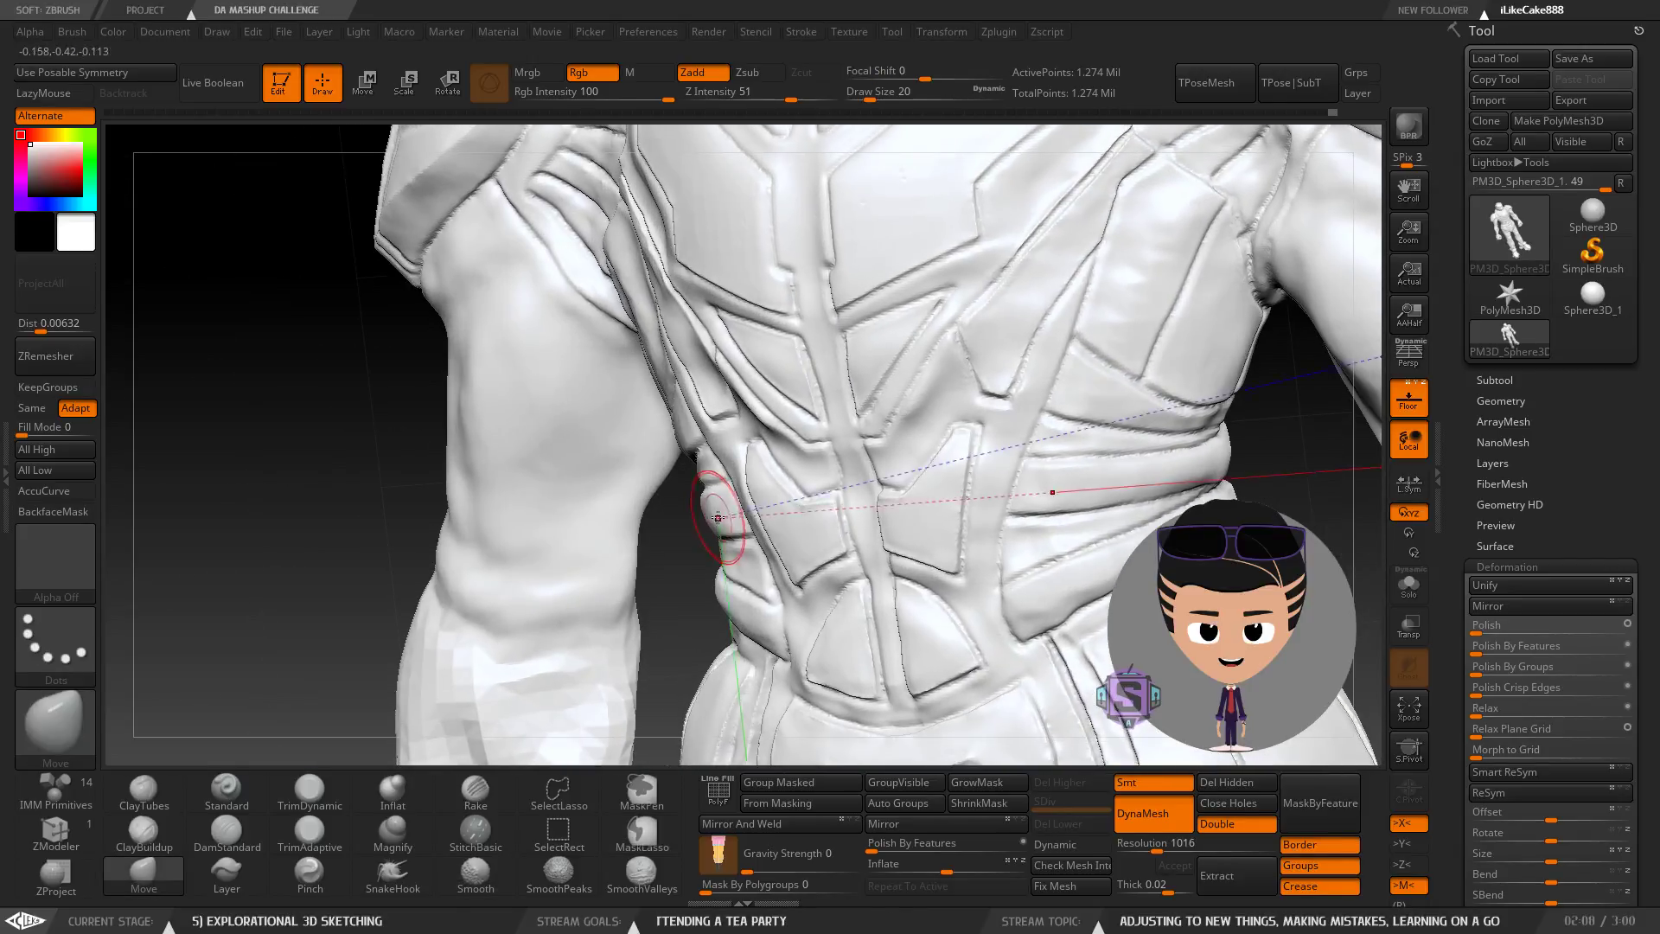
mouse_move(558, 593)
right_mouse_down()
mouse_move(567, 521)
mouse_move(659, 581)
mouse_move(554, 410)
right_mouse_up()
right_click_drag(583, 537, 476, 457, "ctrl")
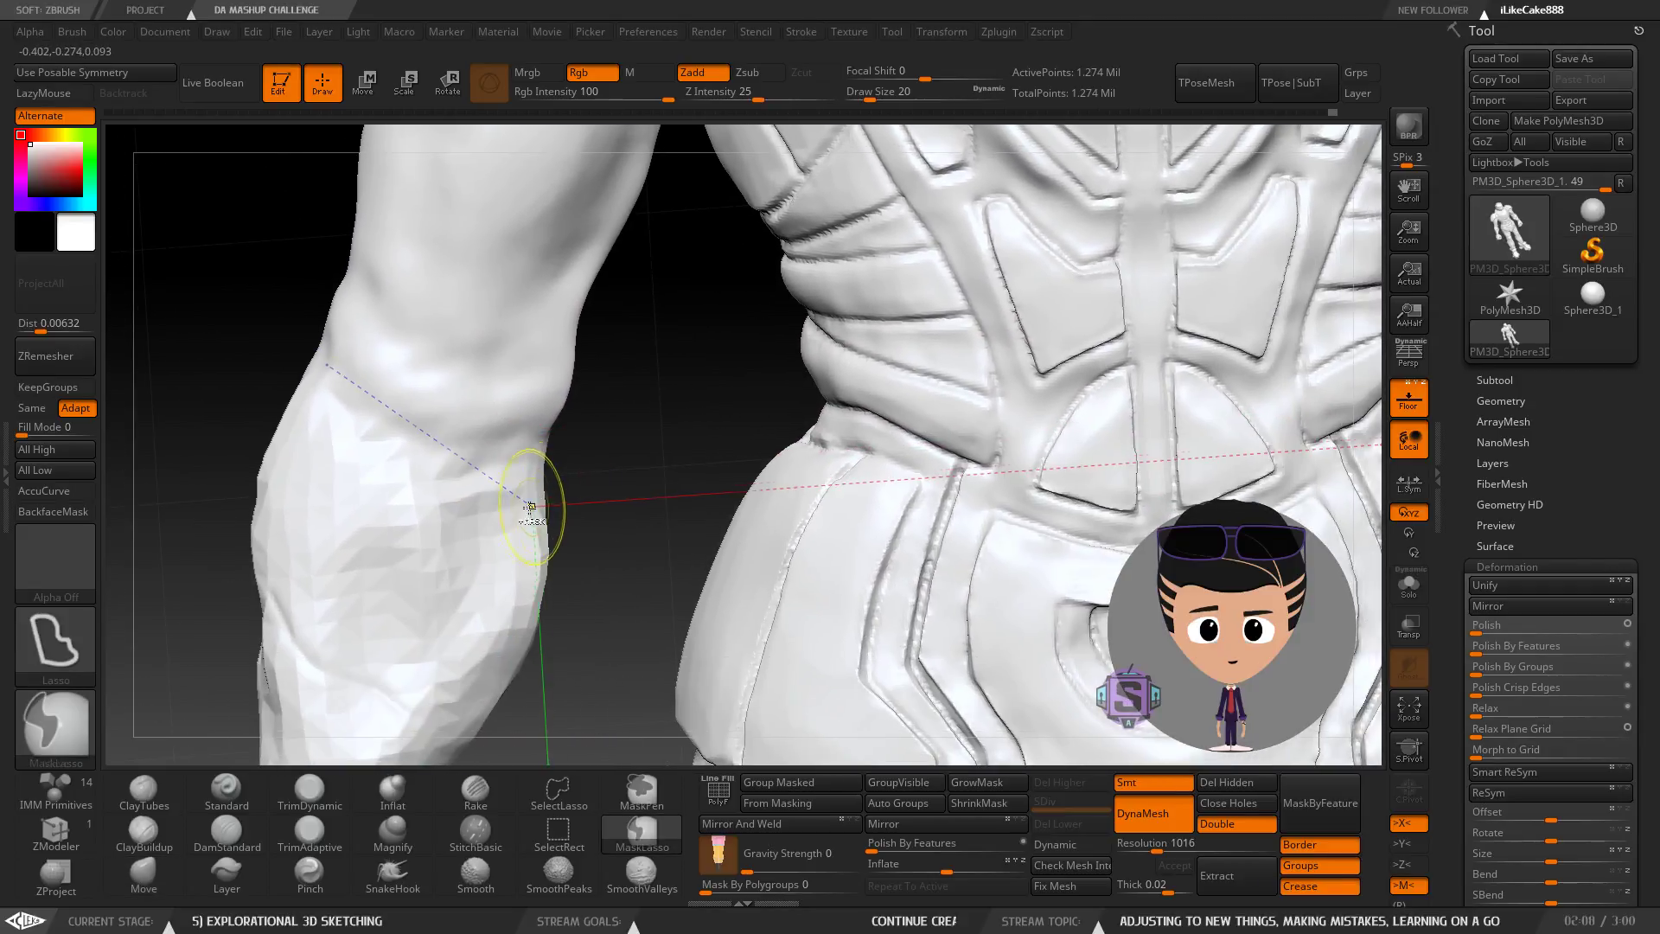
key("ctrl+s")
left_click(672, 439)
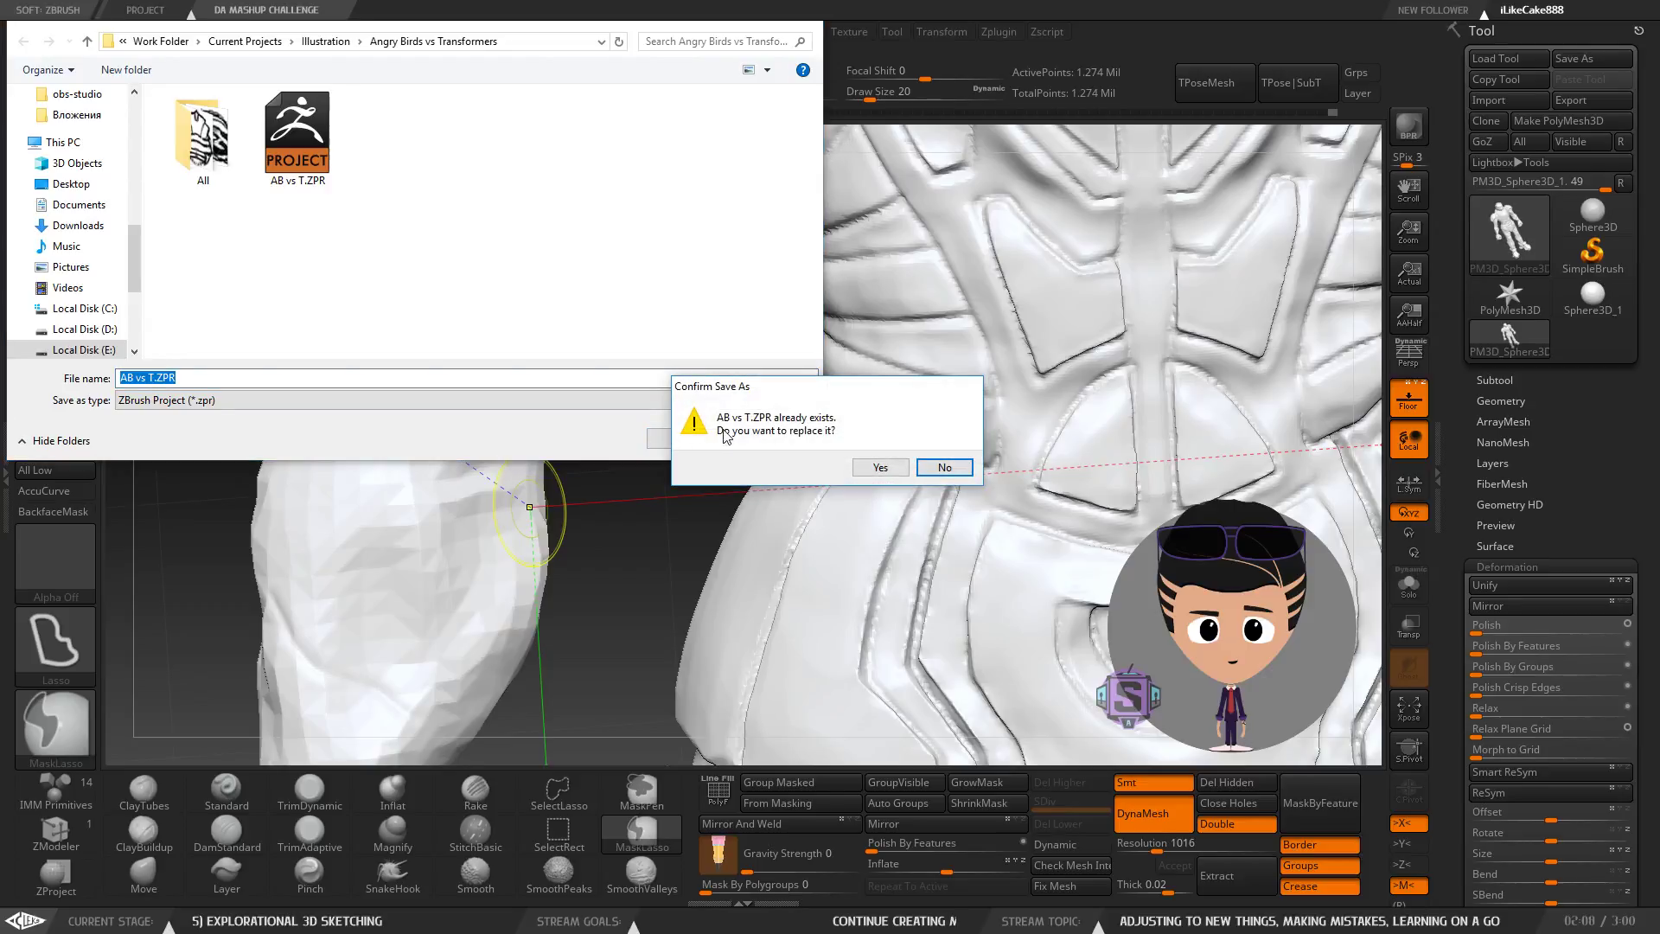
left_click(880, 468)
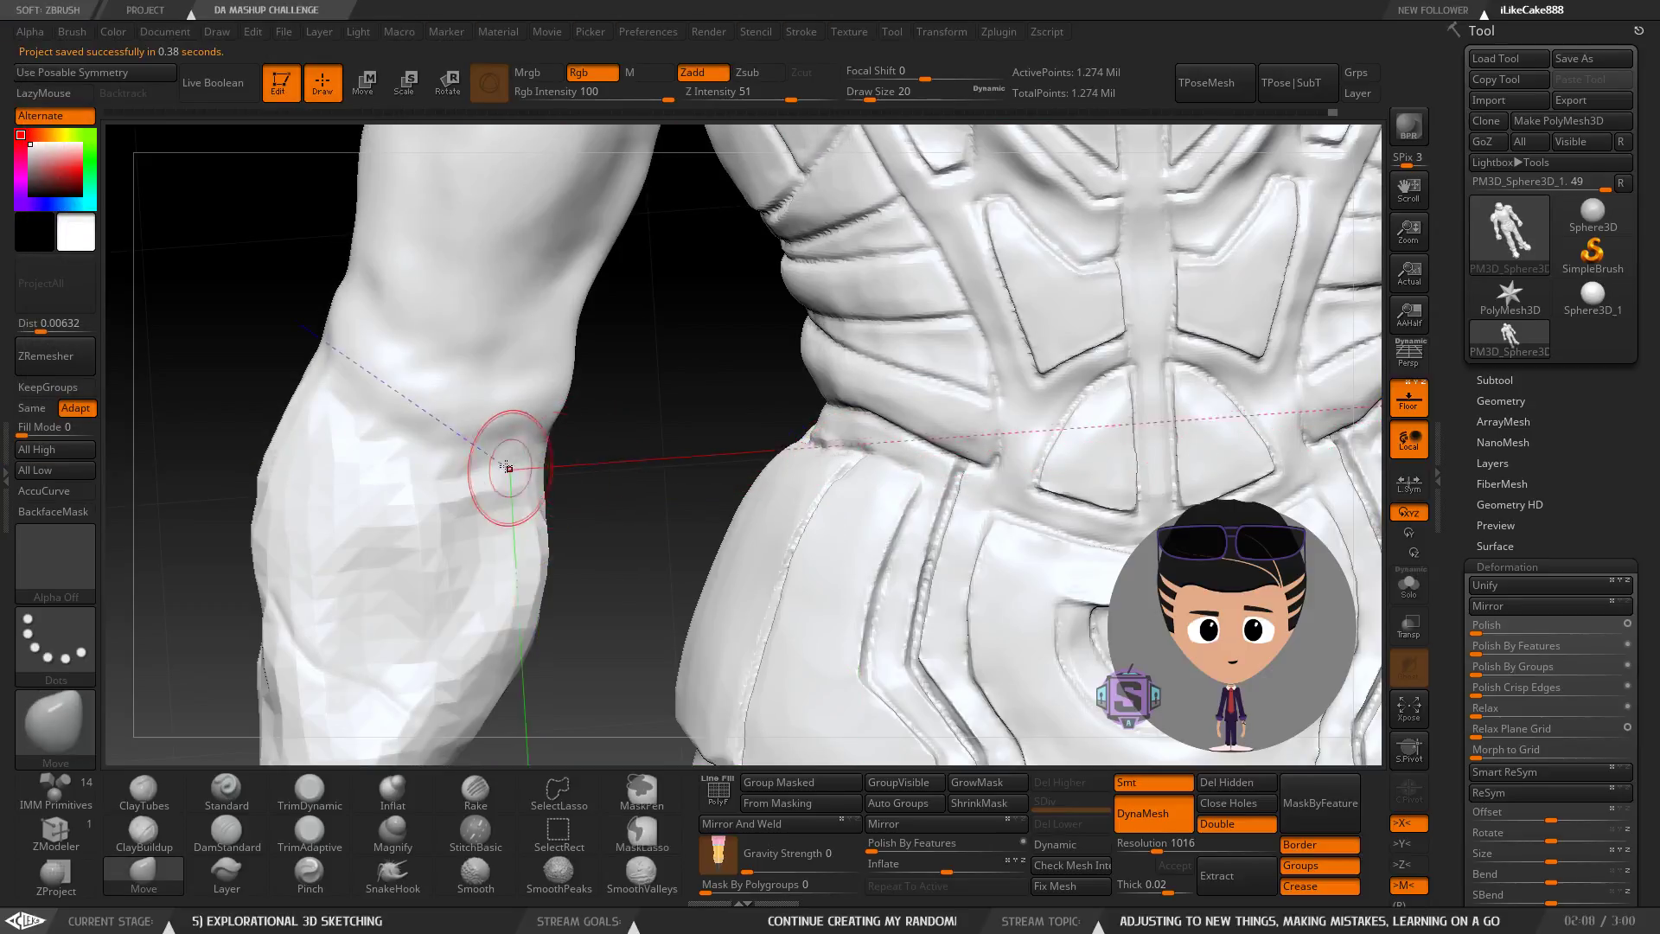
Smooth the elbow's transition into the upper forearm around its front and outer side, keeping the draw size at 20.
mouse_move(506, 467)
right_mouse_down()
mouse_move(556, 482)
mouse_move(459, 373)
mouse_move(474, 389)
right_mouse_up()
left_click_drag(456, 385, 443, 392, "shift")
mouse_move(519, 416)
right_mouse_down()
mouse_move(459, 441)
mouse_move(565, 444)
right_mouse_up()
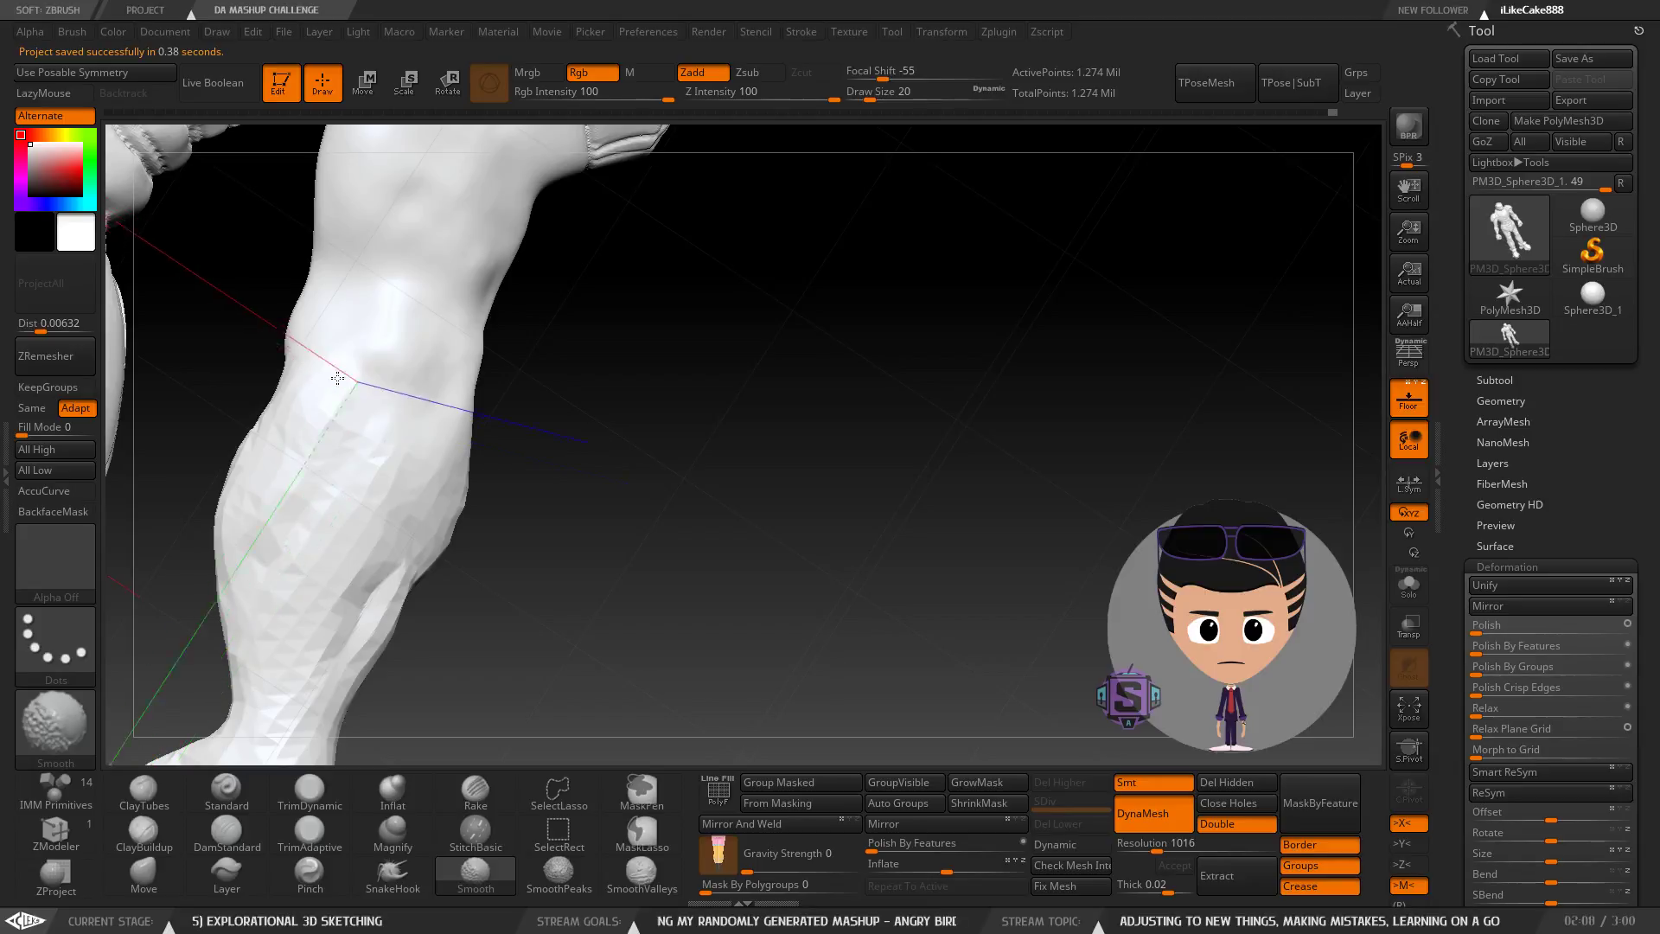
right_click_drag(329, 442, 390, 446)
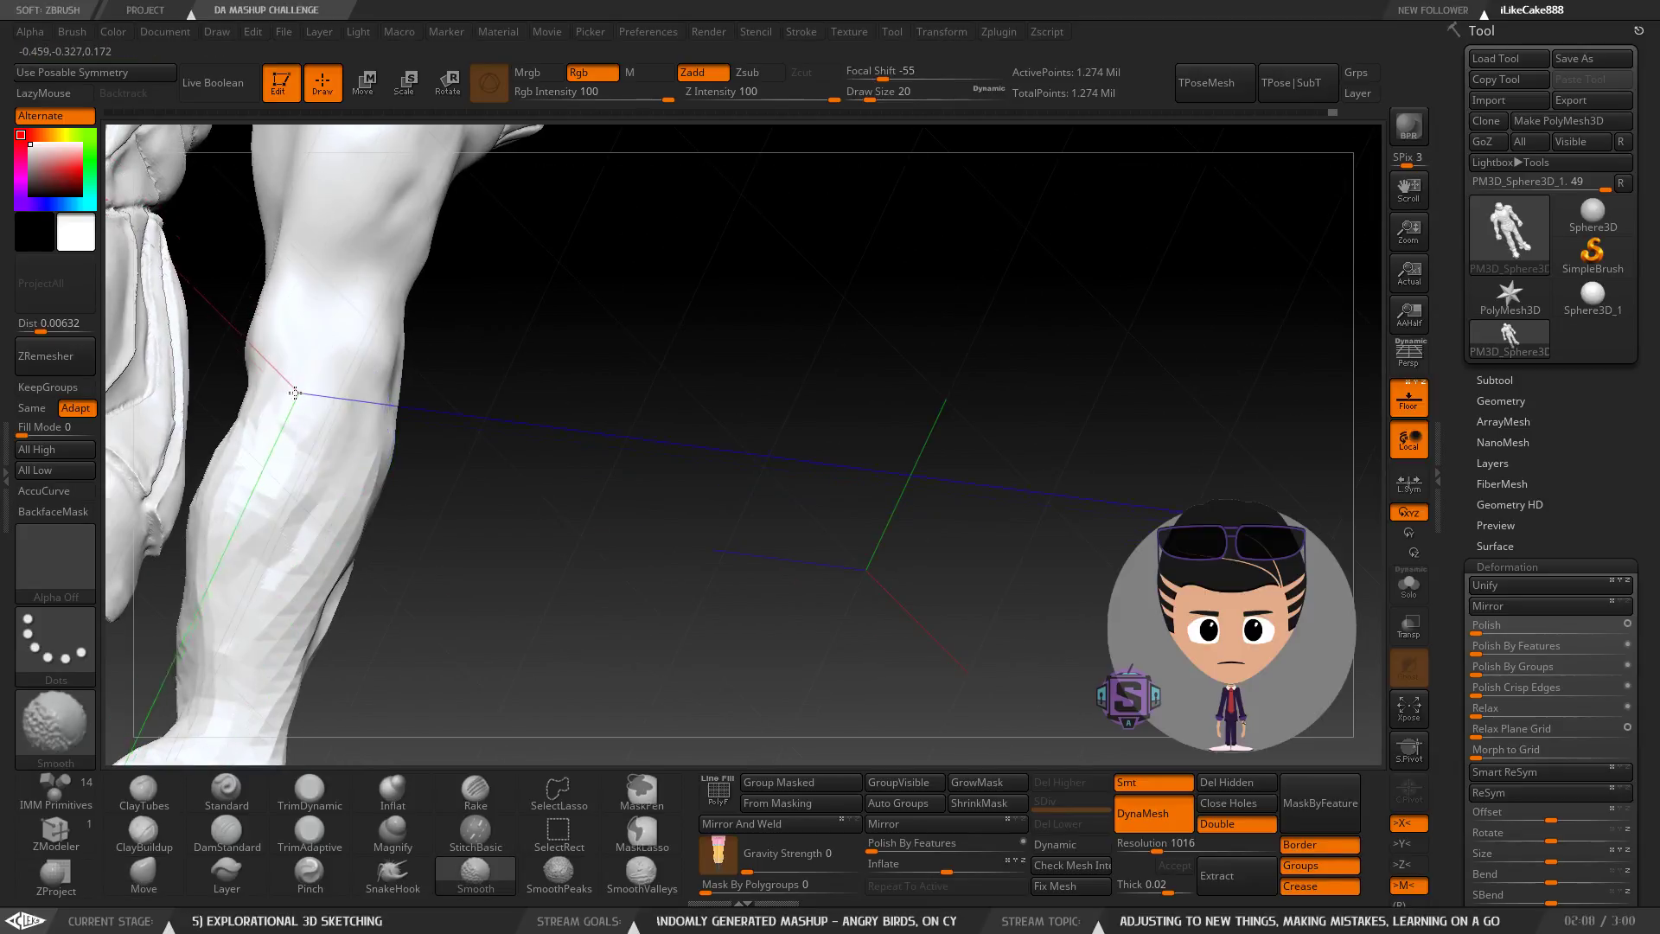
mouse_move(246, 451)
right_mouse_down()
mouse_move(356, 476)
mouse_move(354, 437)
right_mouse_up()
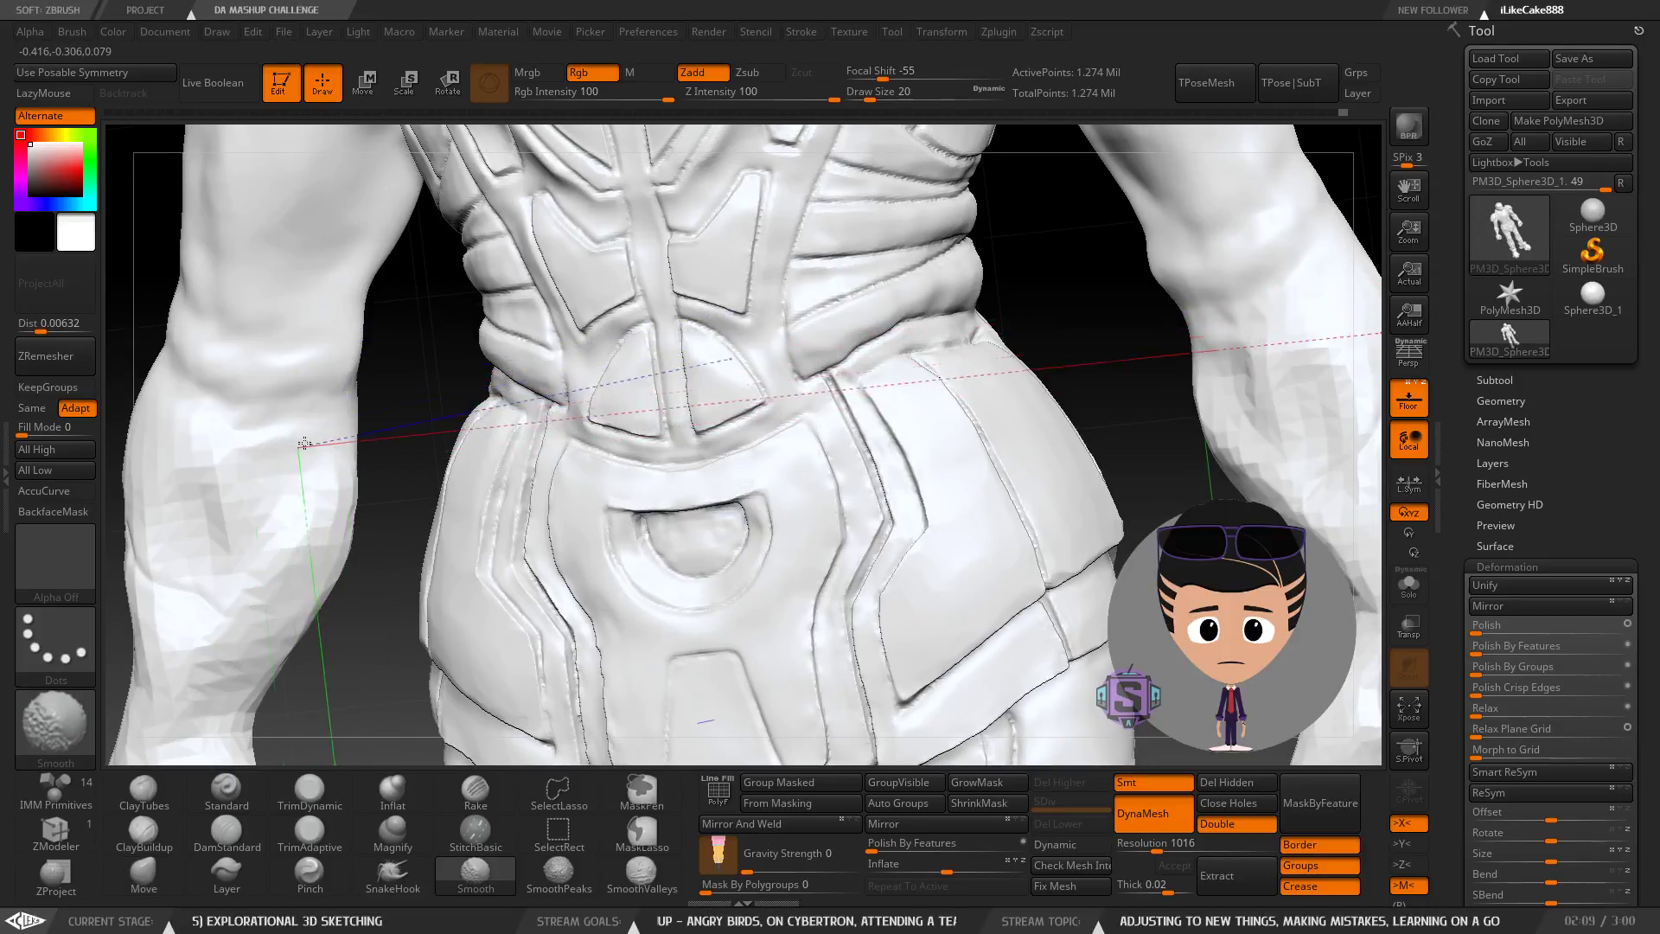
right_click_drag(251, 411, 248, 473)
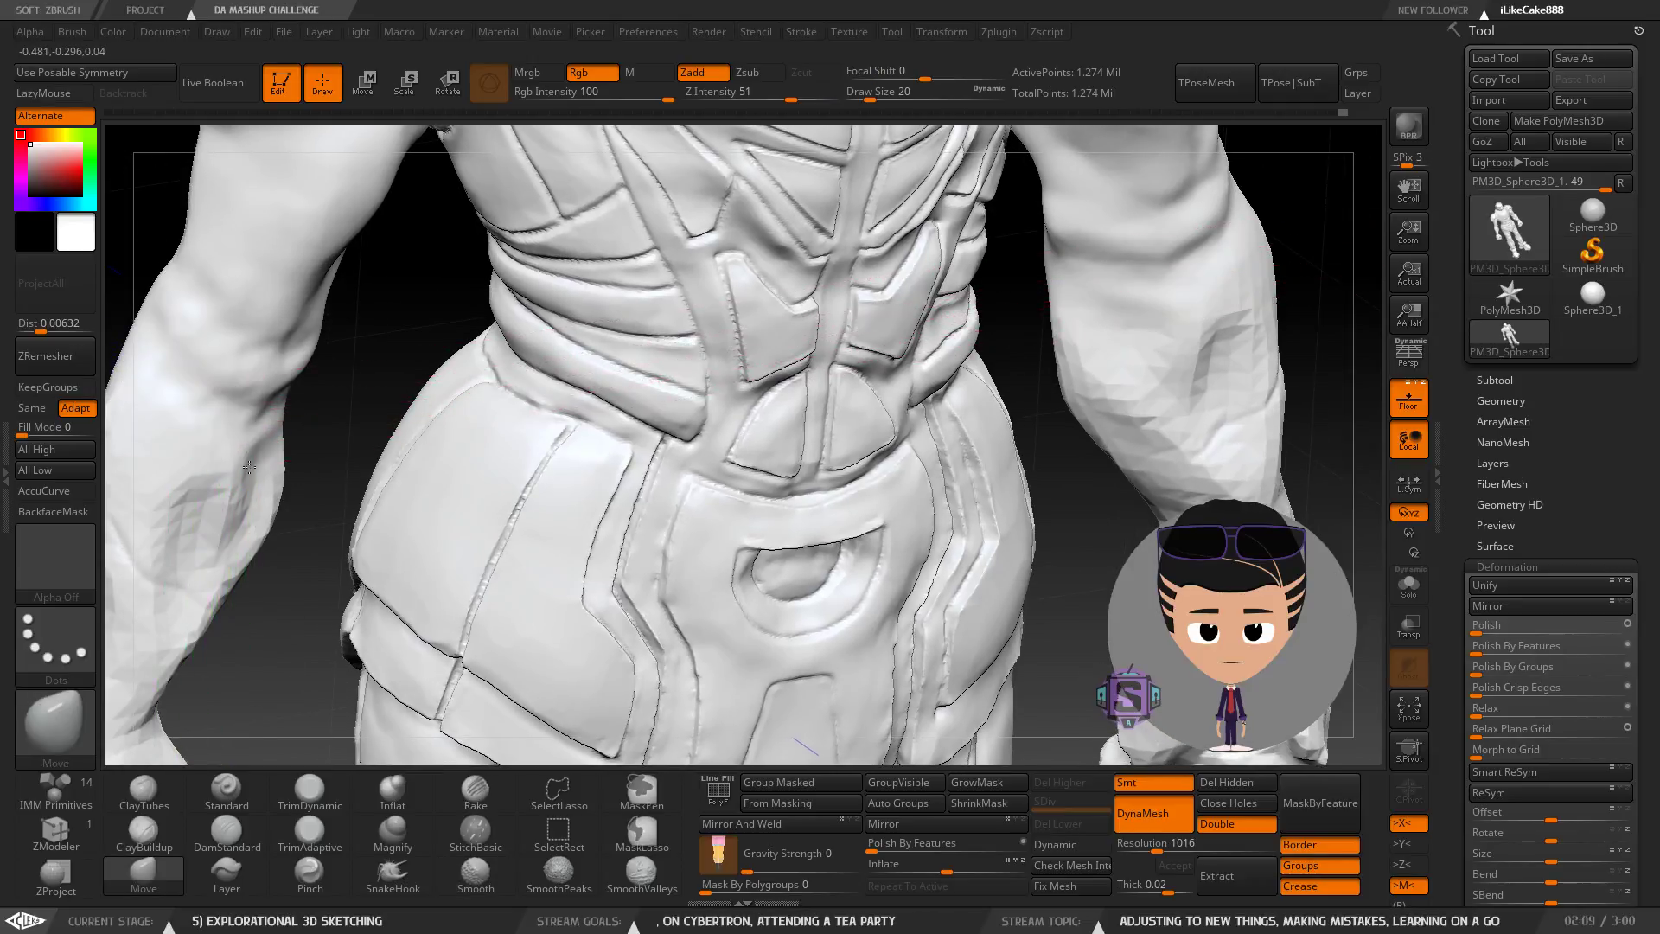
Smooth the faceted surface around the elbow and upper forearm, and adjust the arm's shape with the Move brush.
mouse_move(248, 412)
right_mouse_down()
mouse_move(350, 529)
mouse_move(282, 506)
right_mouse_up()
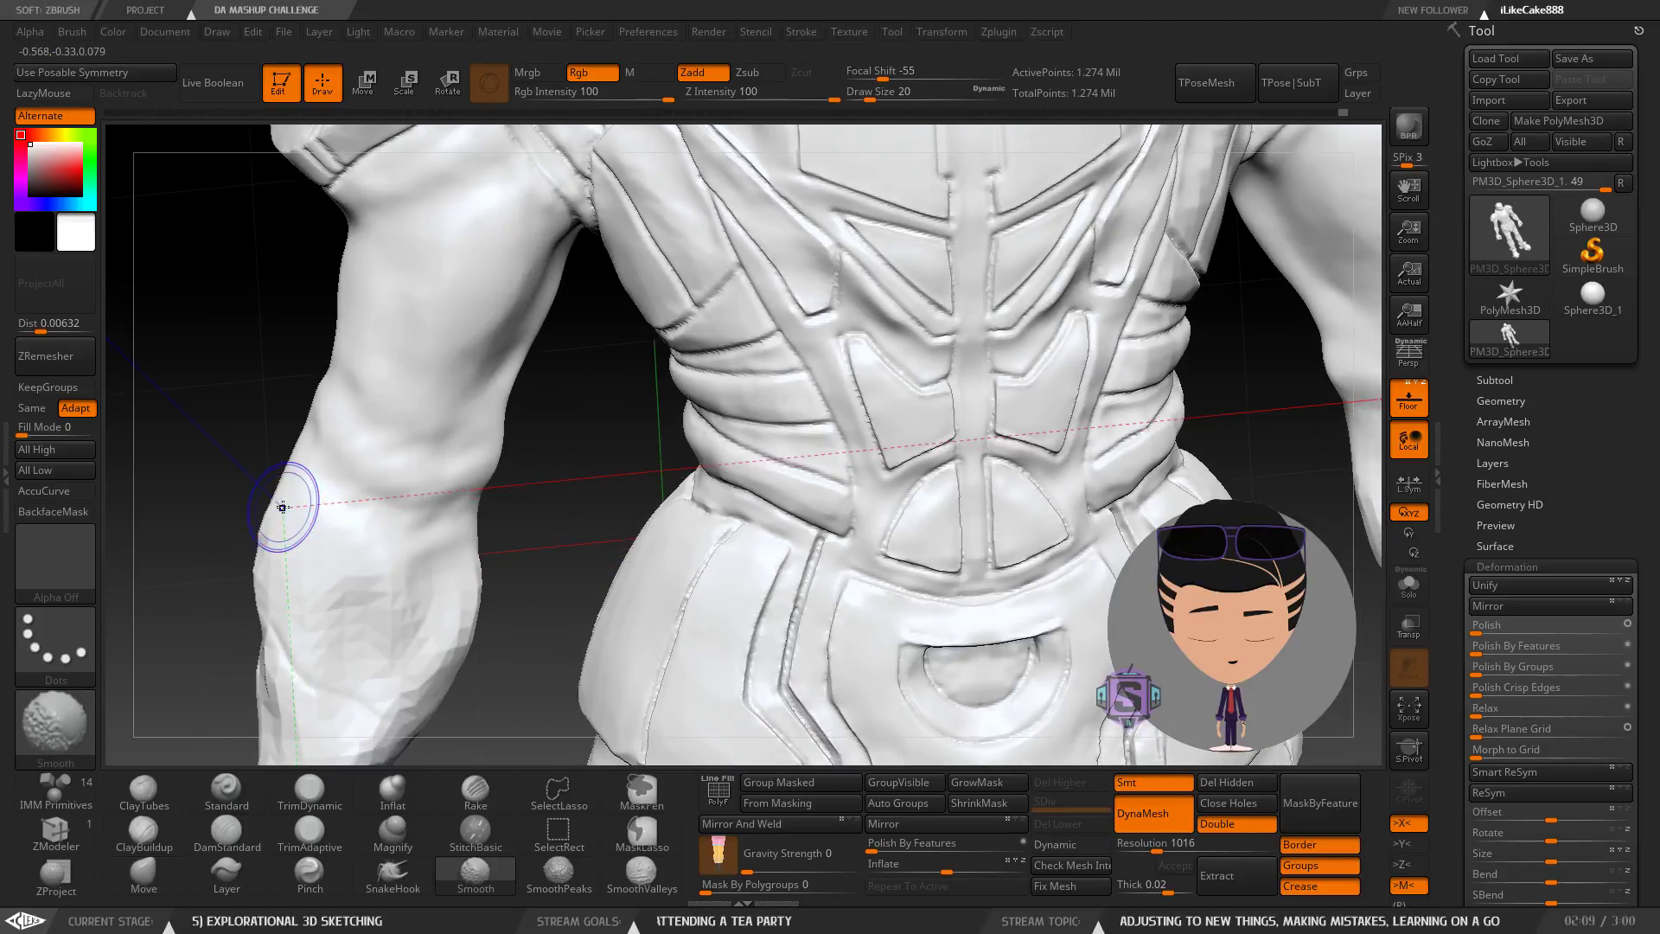
key("b")
key("m")
key("v")
mouse_move(277, 563)
right_mouse_down()
mouse_move(286, 542)
mouse_move(315, 619)
mouse_move(360, 541)
mouse_move(245, 509)
mouse_move(575, 526)
mouse_move(657, 408)
right_mouse_up()
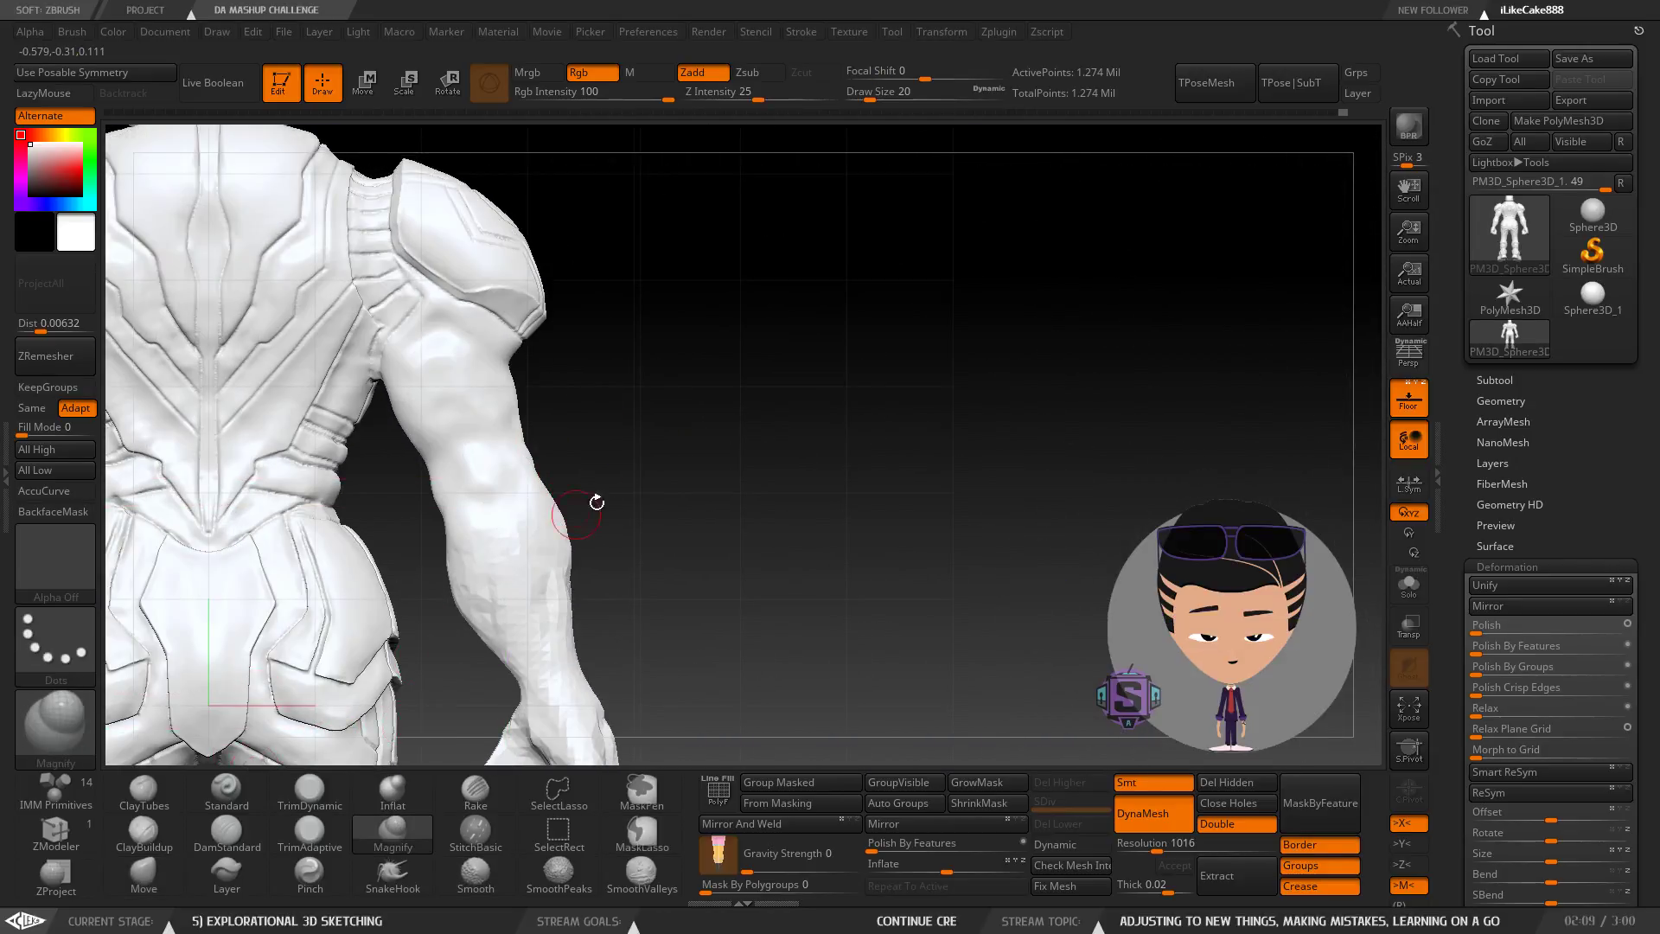
Fill out the elbow and forearm volume from the back and side with the Inflat brush at draw size 101.
left_click(389, 810)
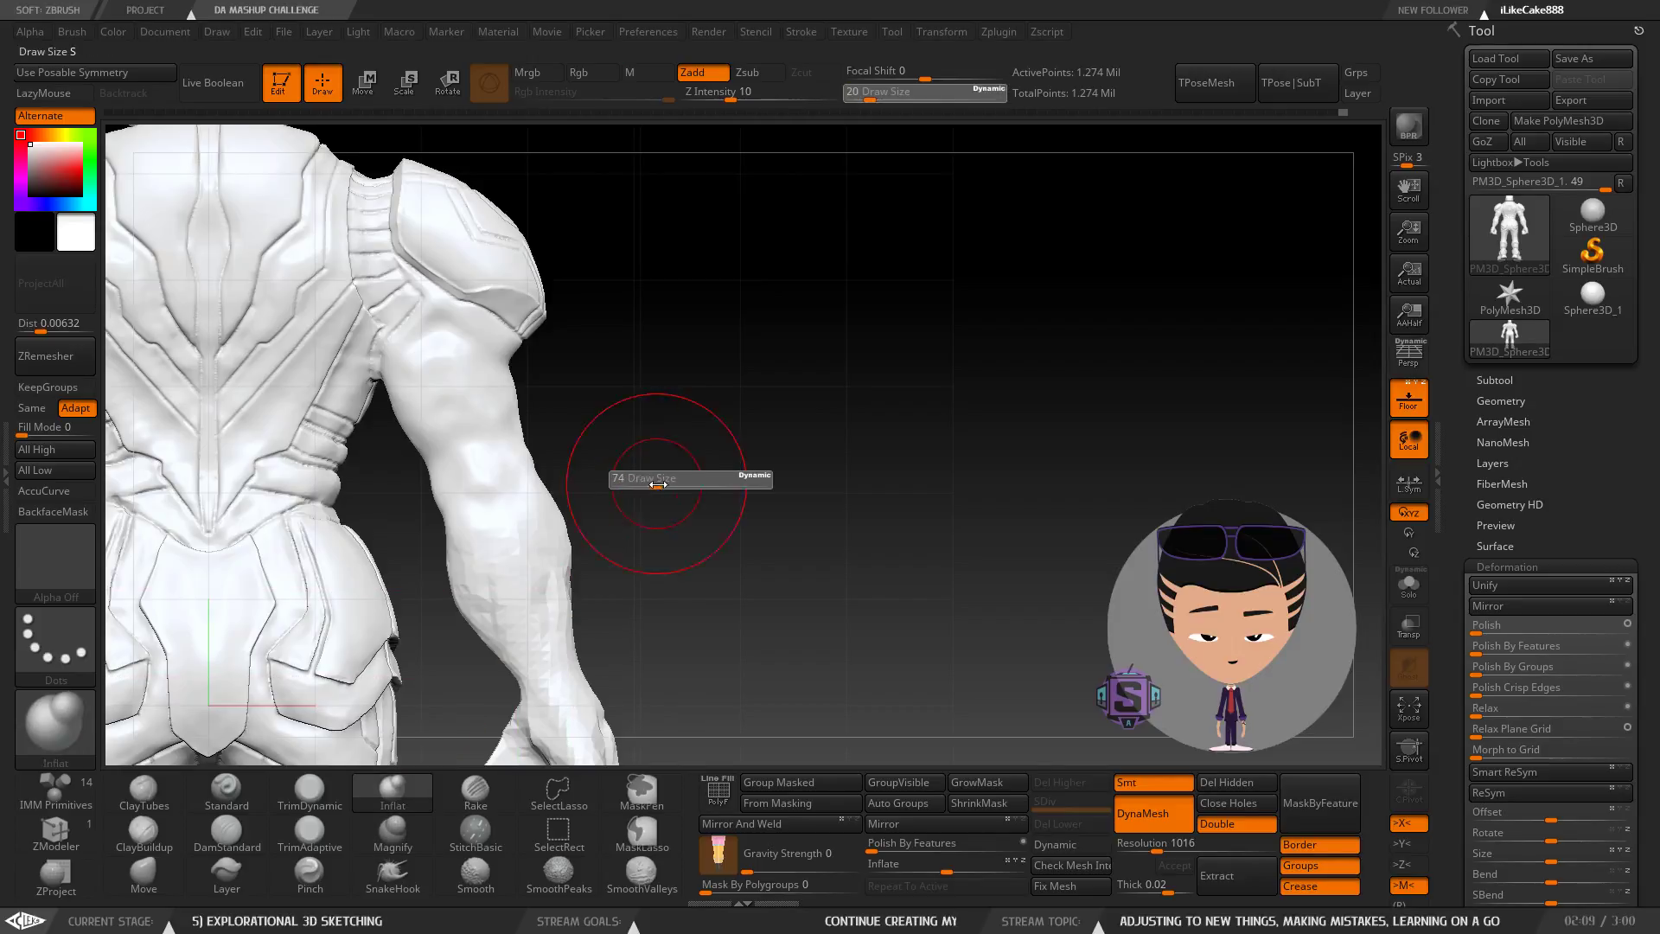
left_click_drag(658, 485, 663, 483)
right_click_drag(554, 509, 573, 539)
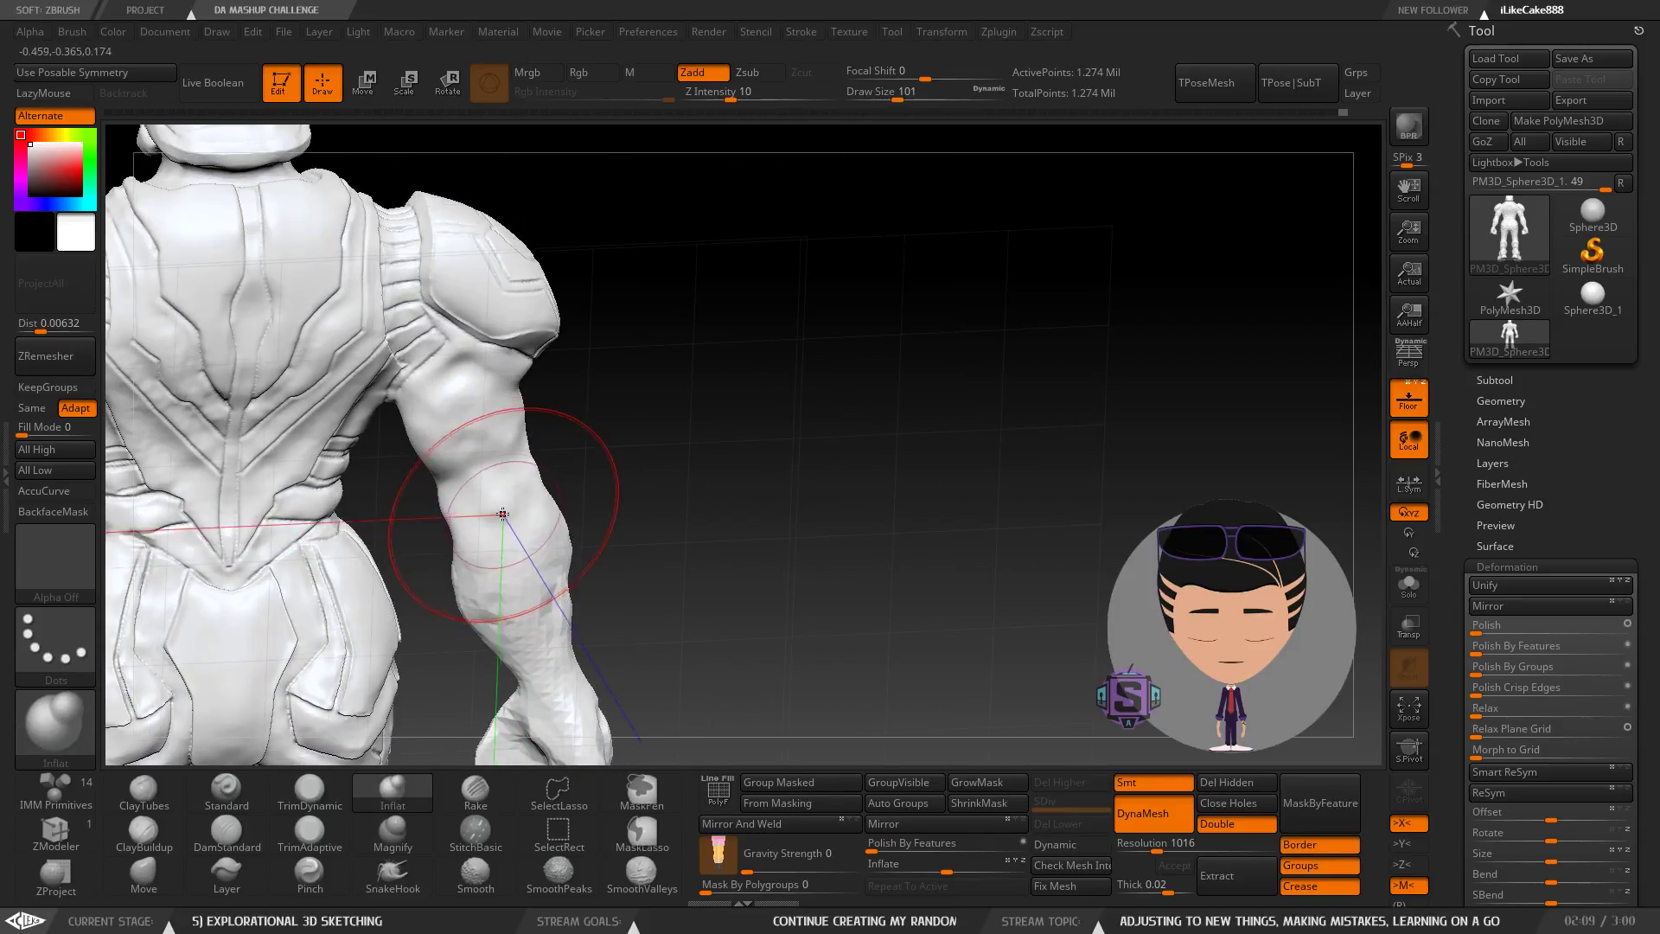
right_click_drag(517, 489, 623, 452)
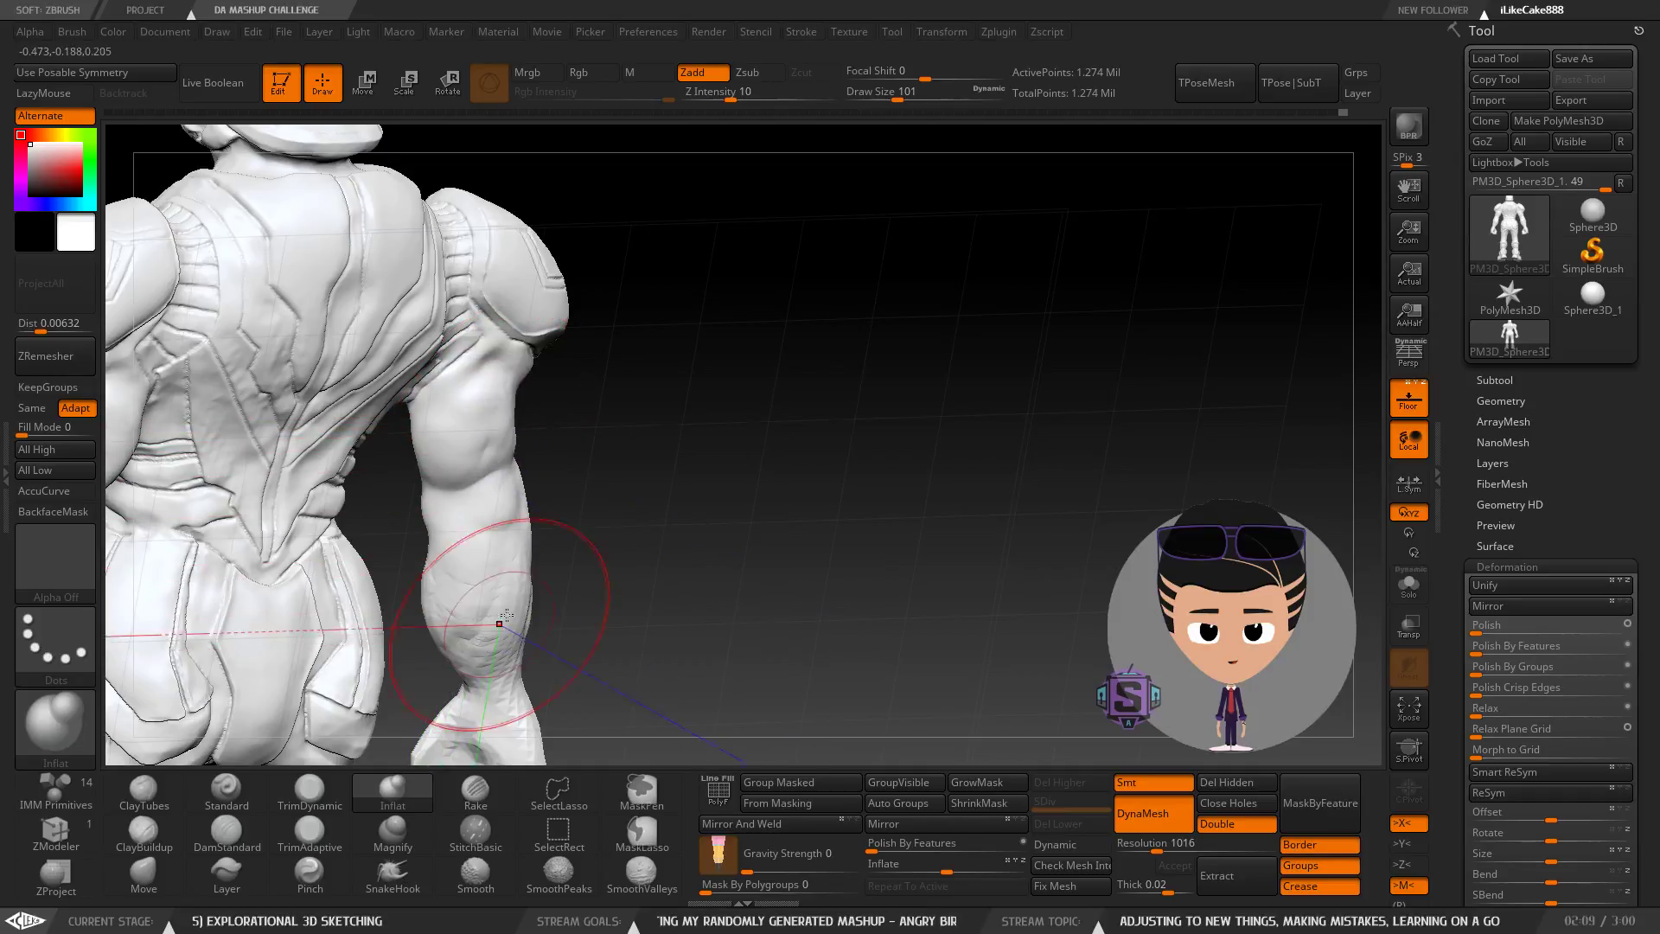
mouse_move(516, 452)
right_mouse_down()
mouse_move(347, 536)
mouse_move(449, 415)
mouse_move(485, 438)
mouse_move(450, 432)
mouse_move(475, 489)
right_mouse_up()
right_click_drag(486, 609, 402, 594)
right_click_drag(519, 394, 487, 552, "alt")
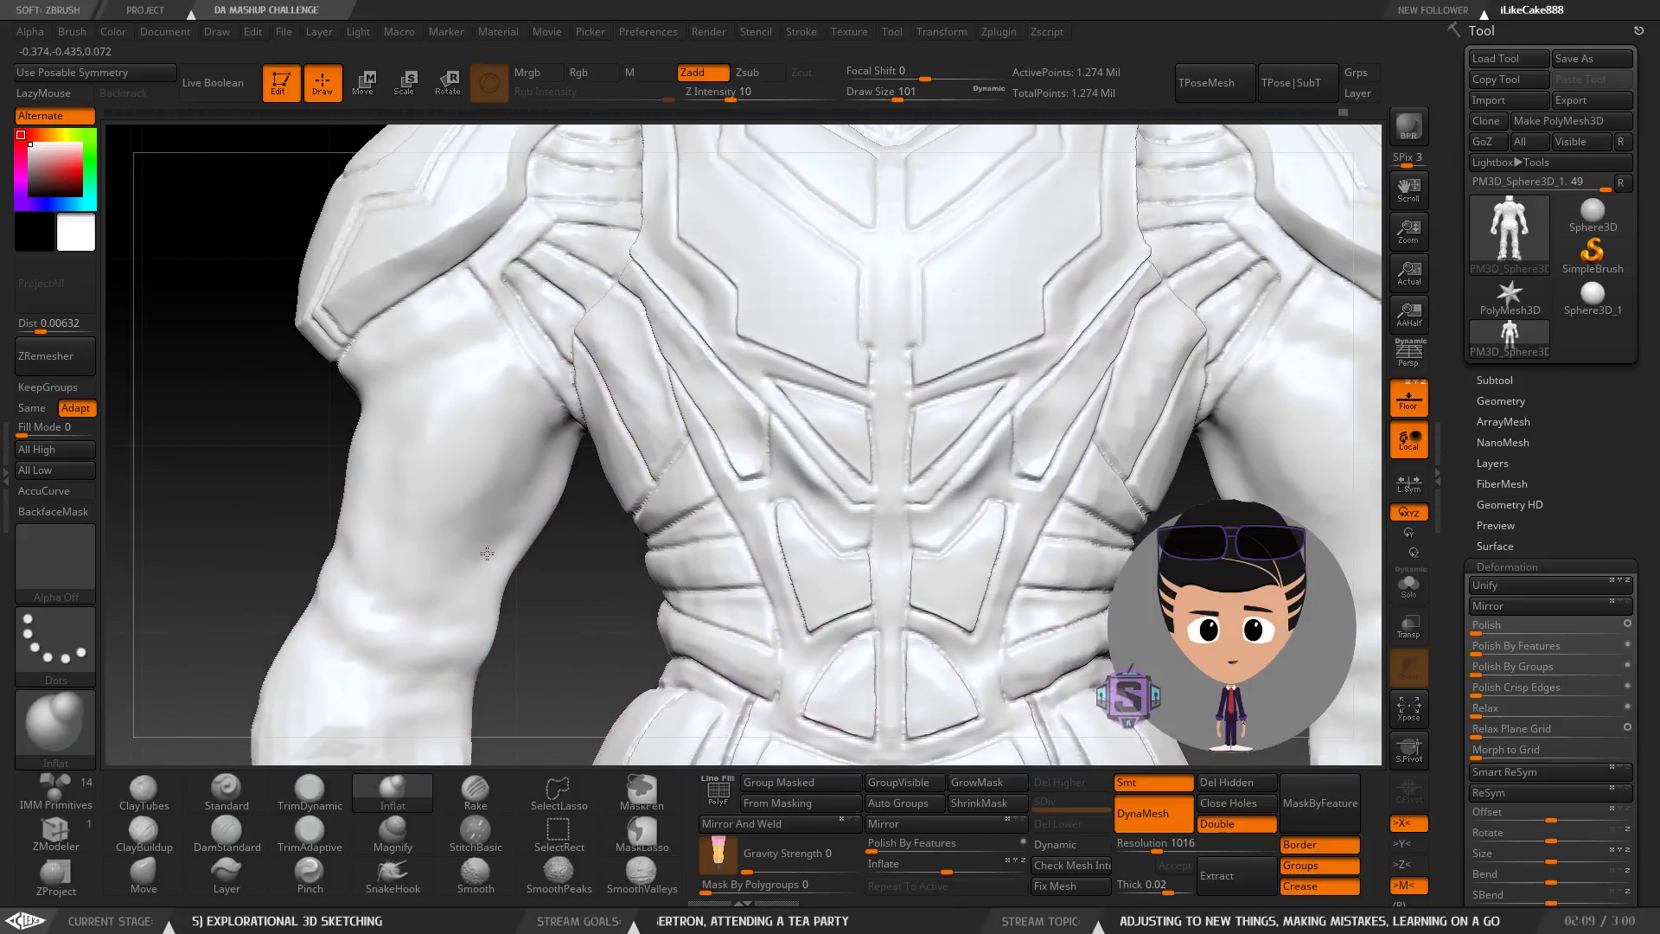
Carve a crease along the back seam between the armpit and upper arm with the DamStandard brush at draw size 11.
left_click(228, 842)
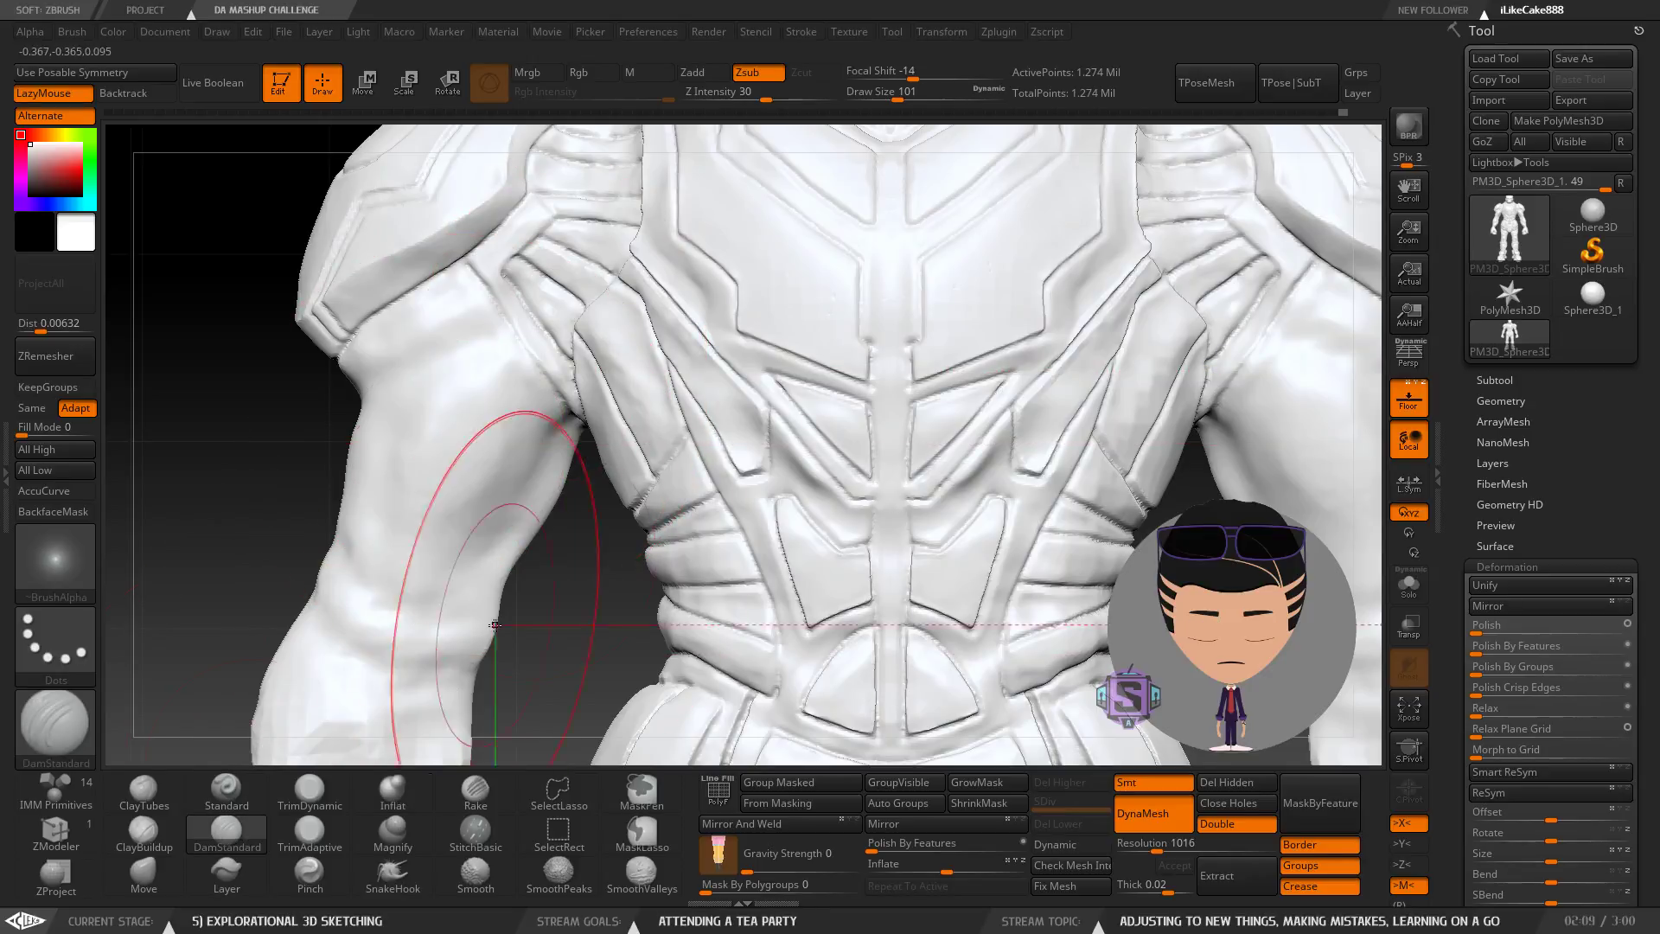
right_click_drag(554, 497, 701, 487)
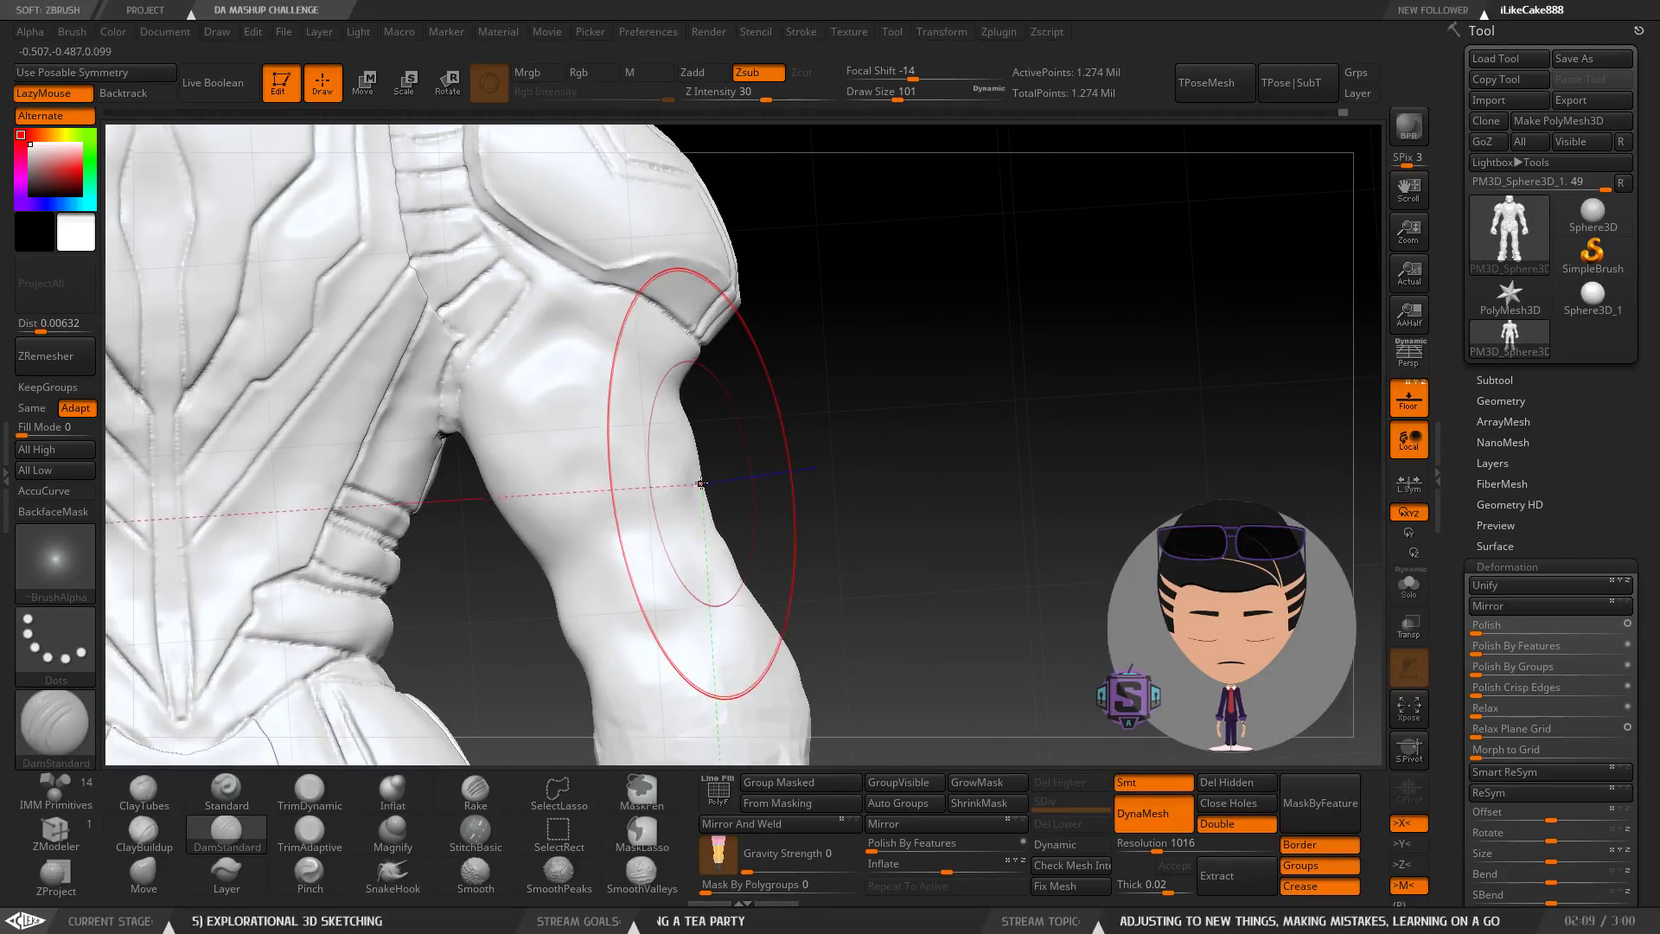
key("s")
left_click_drag(817, 431, 800, 431)
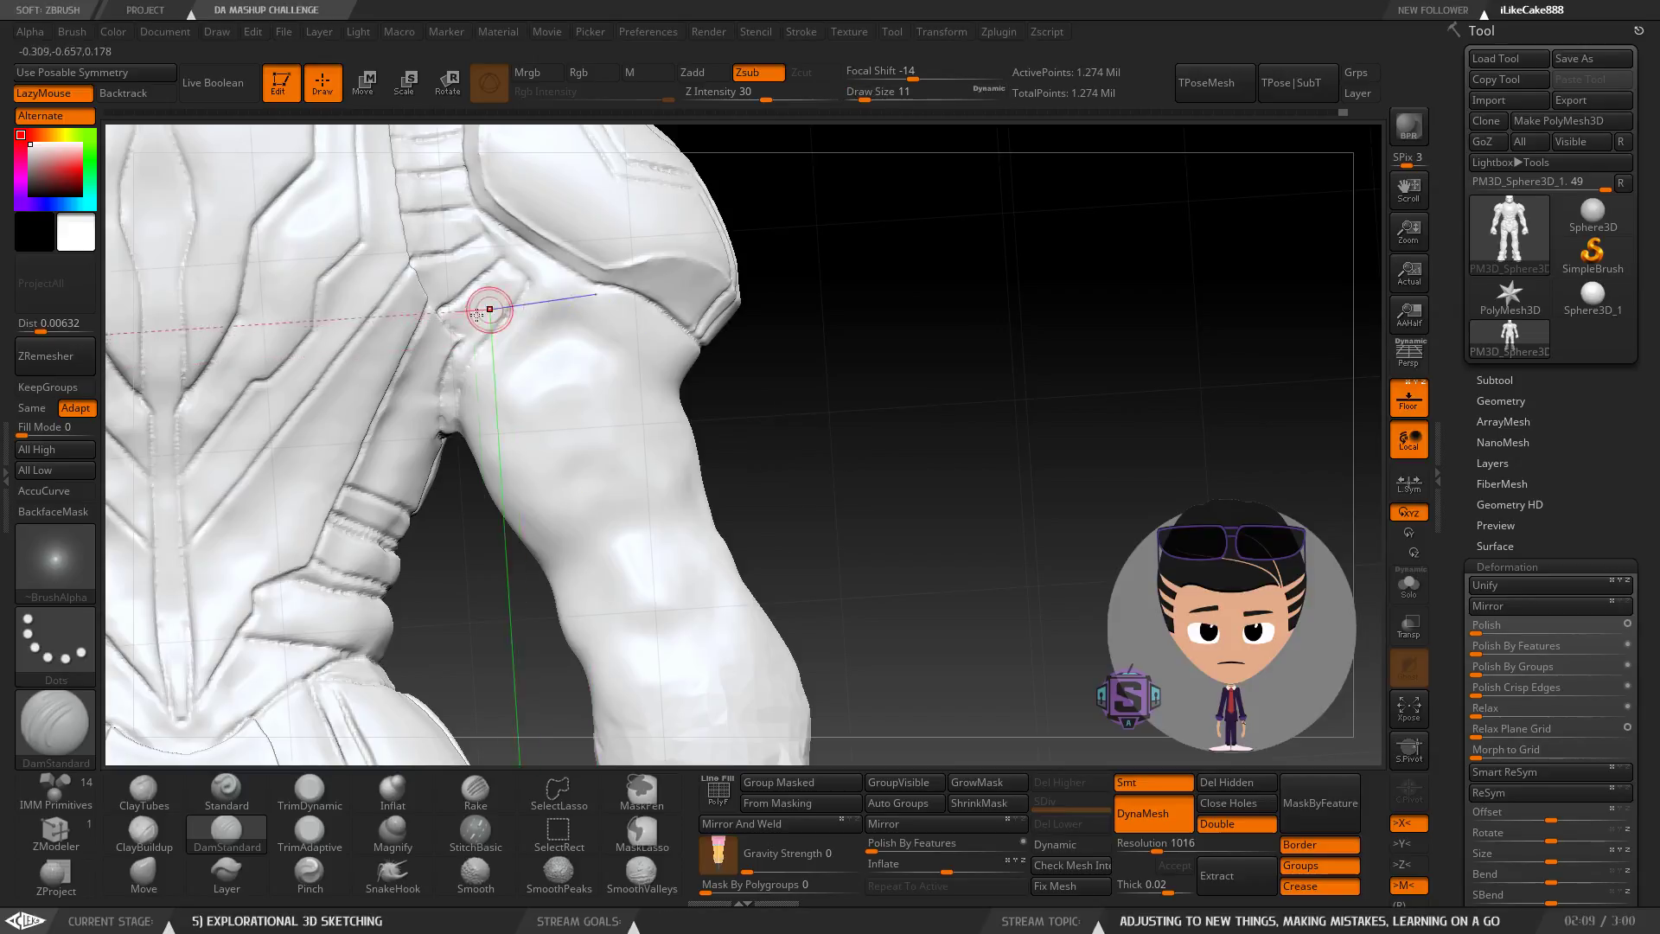
mouse_move(476, 315)
right_mouse_down()
mouse_move(445, 406)
mouse_move(455, 304)
mouse_move(450, 453)
right_mouse_up()
mouse_move(474, 357)
right_mouse_down()
mouse_move(545, 437)
mouse_move(470, 403)
mouse_move(452, 487)
right_mouse_up()
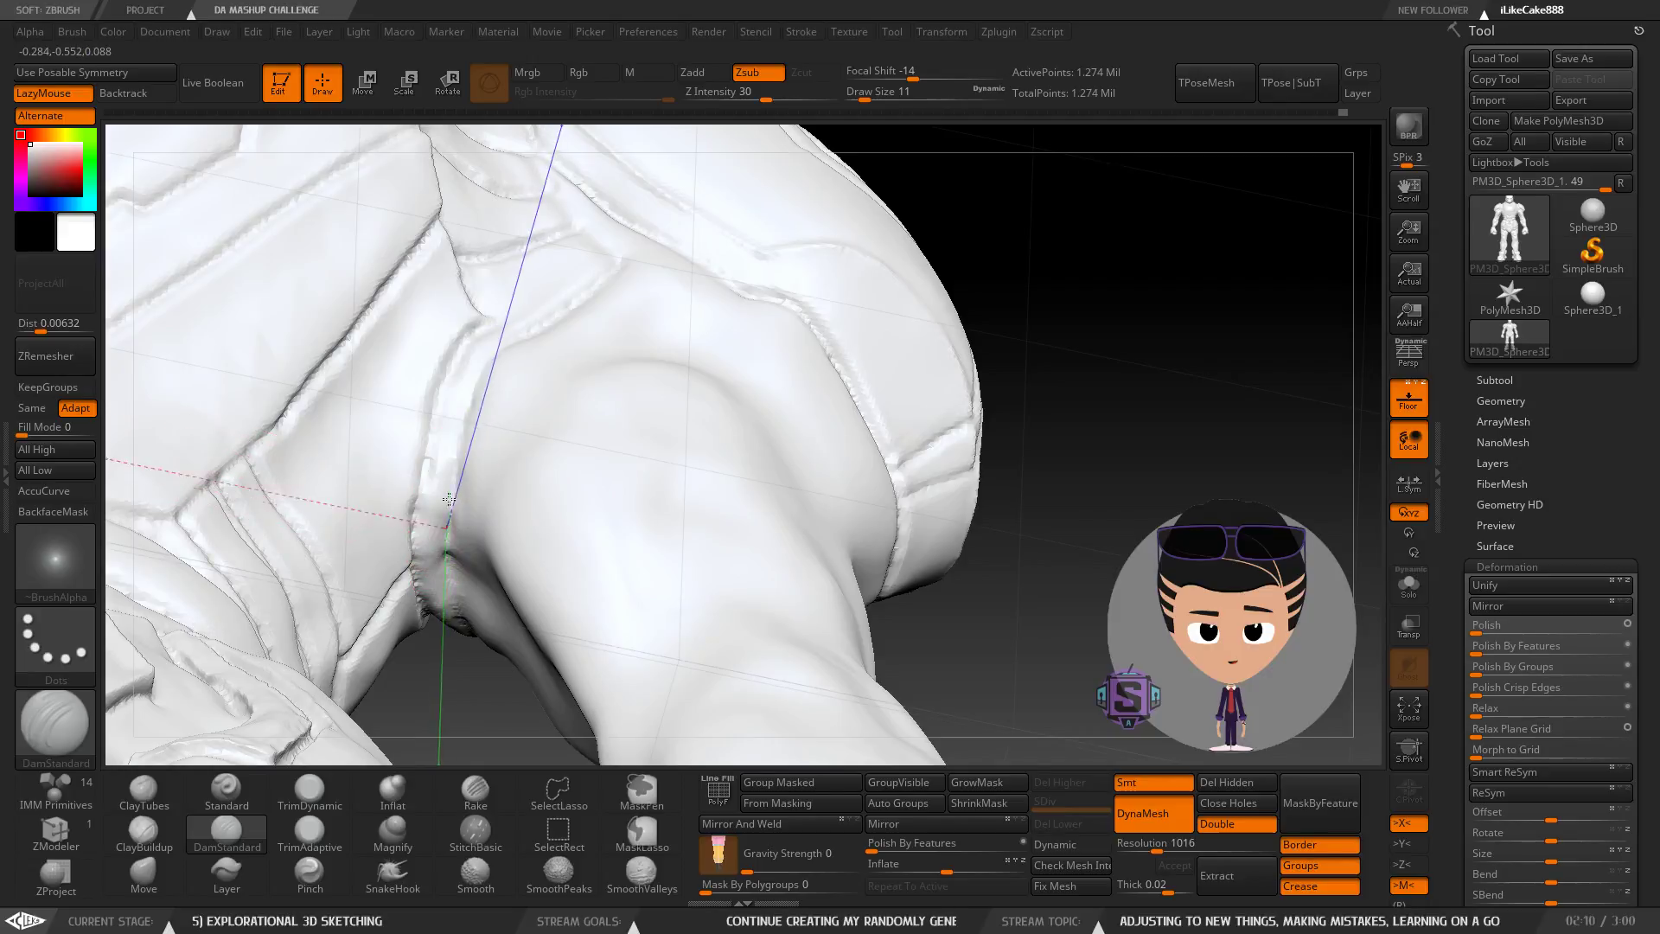
right_click_drag(466, 419, 455, 487)
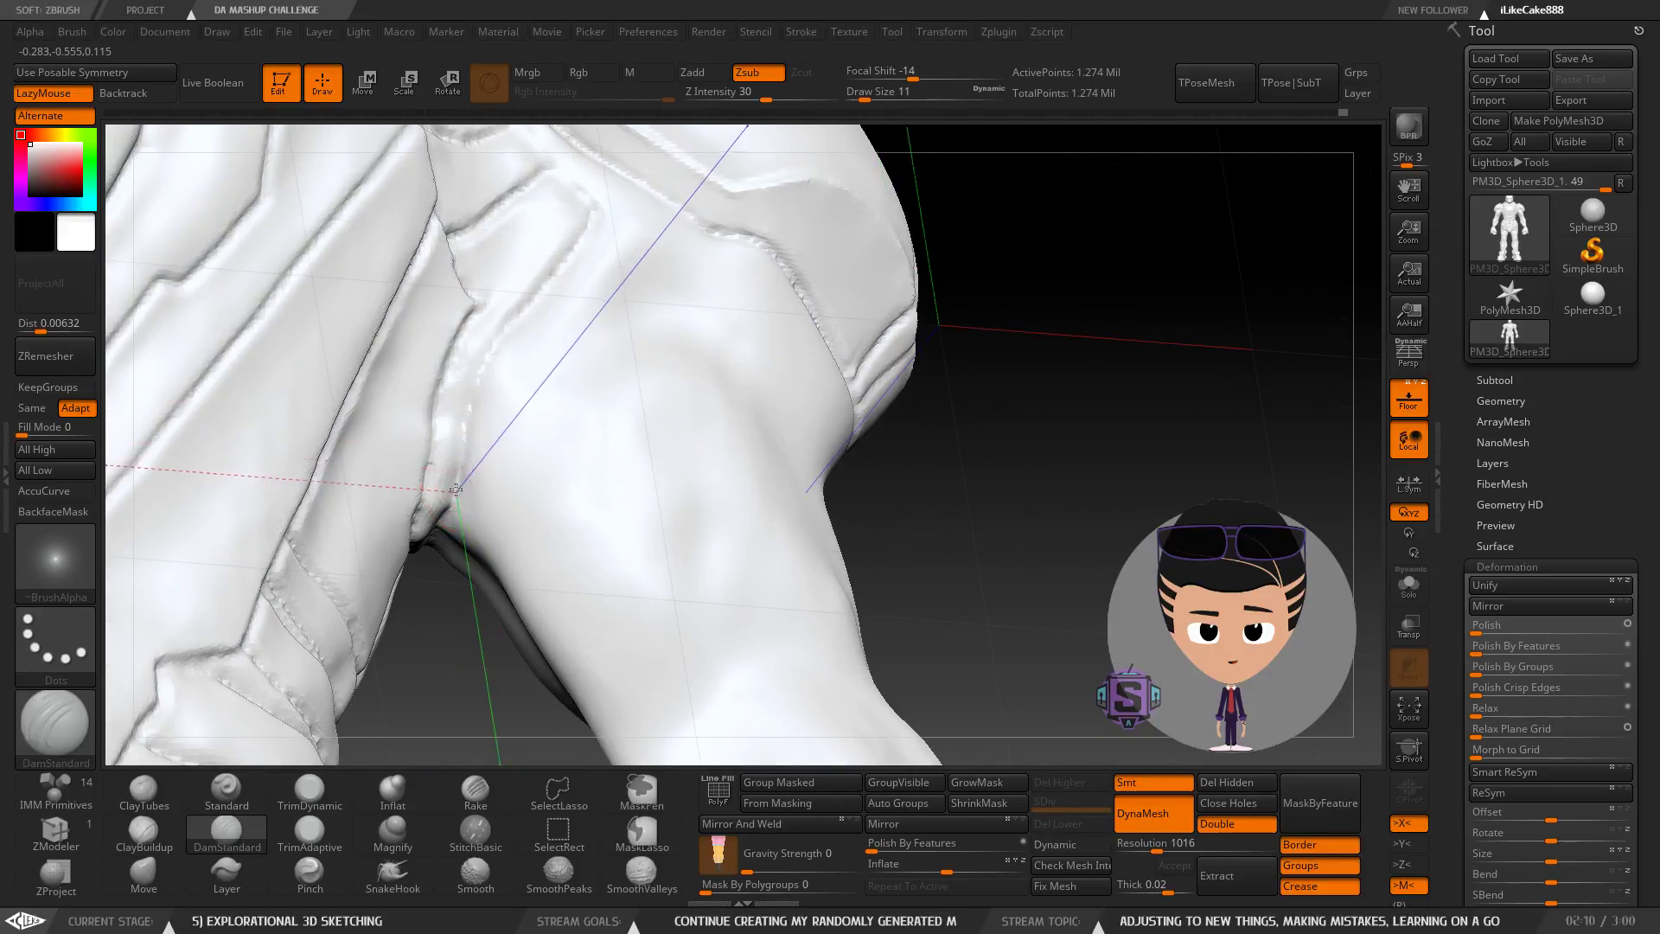
Extend the carved seam up beneath the shoulder pad, outlining the strap panel between the back armour and the upper arm.
right_click_drag(501, 328, 534, 298)
mouse_move(593, 214)
right_mouse_down()
mouse_move(547, 345)
mouse_move(519, 296)
mouse_move(496, 295)
mouse_move(511, 371)
right_mouse_up()
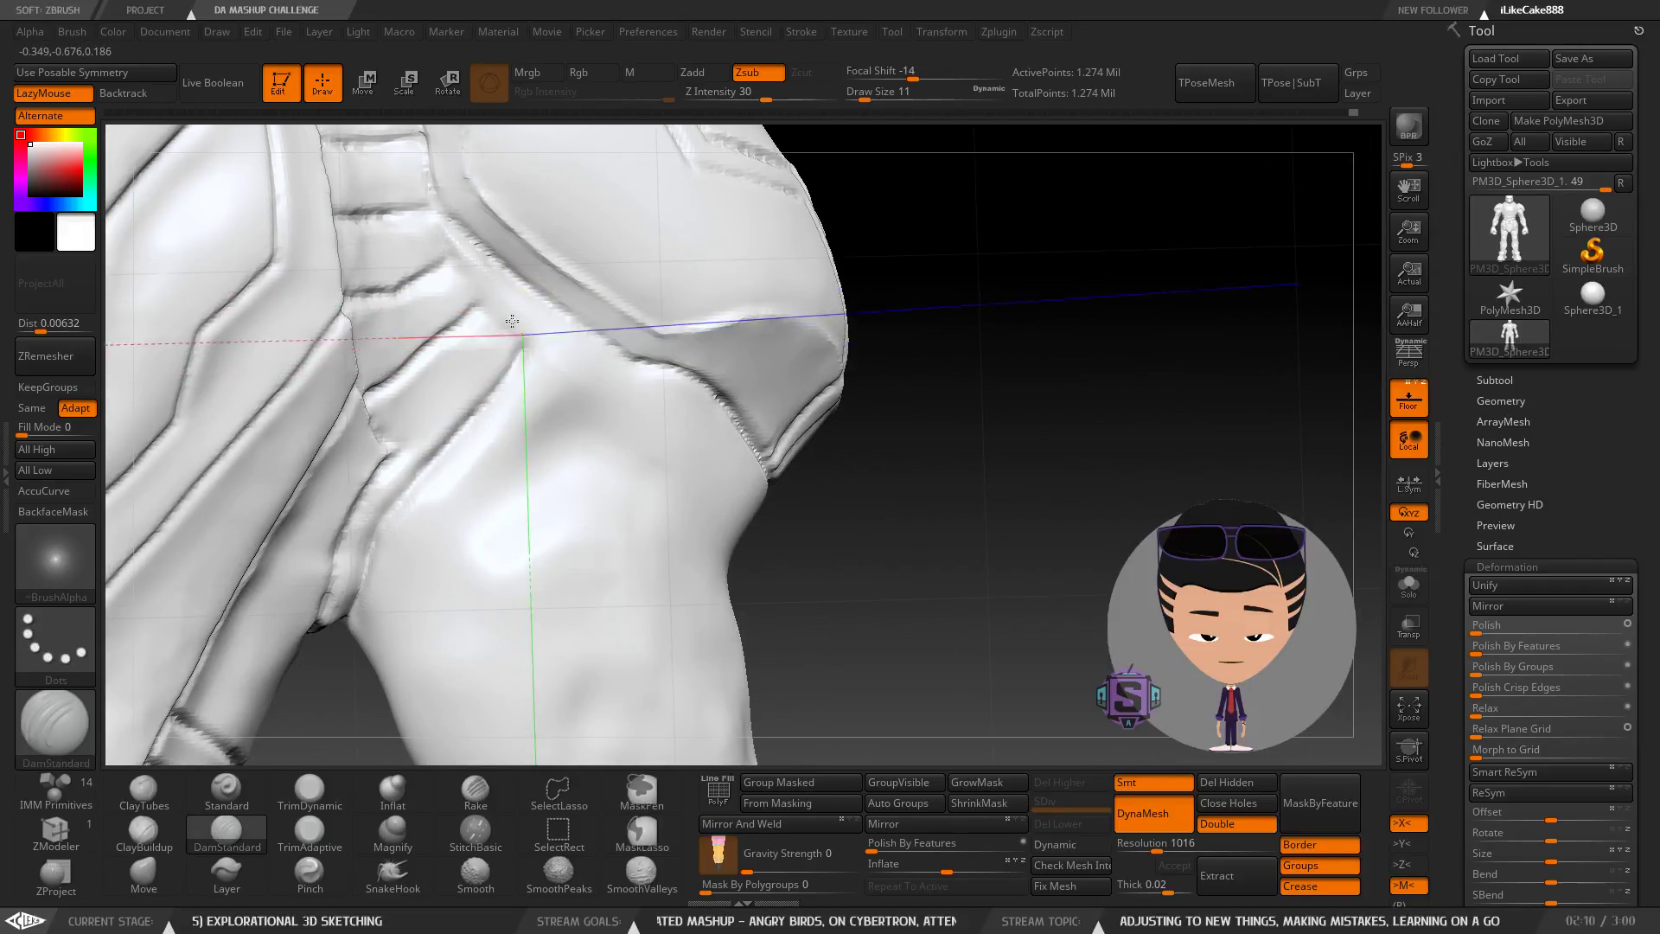
right_click_drag(527, 274, 466, 332)
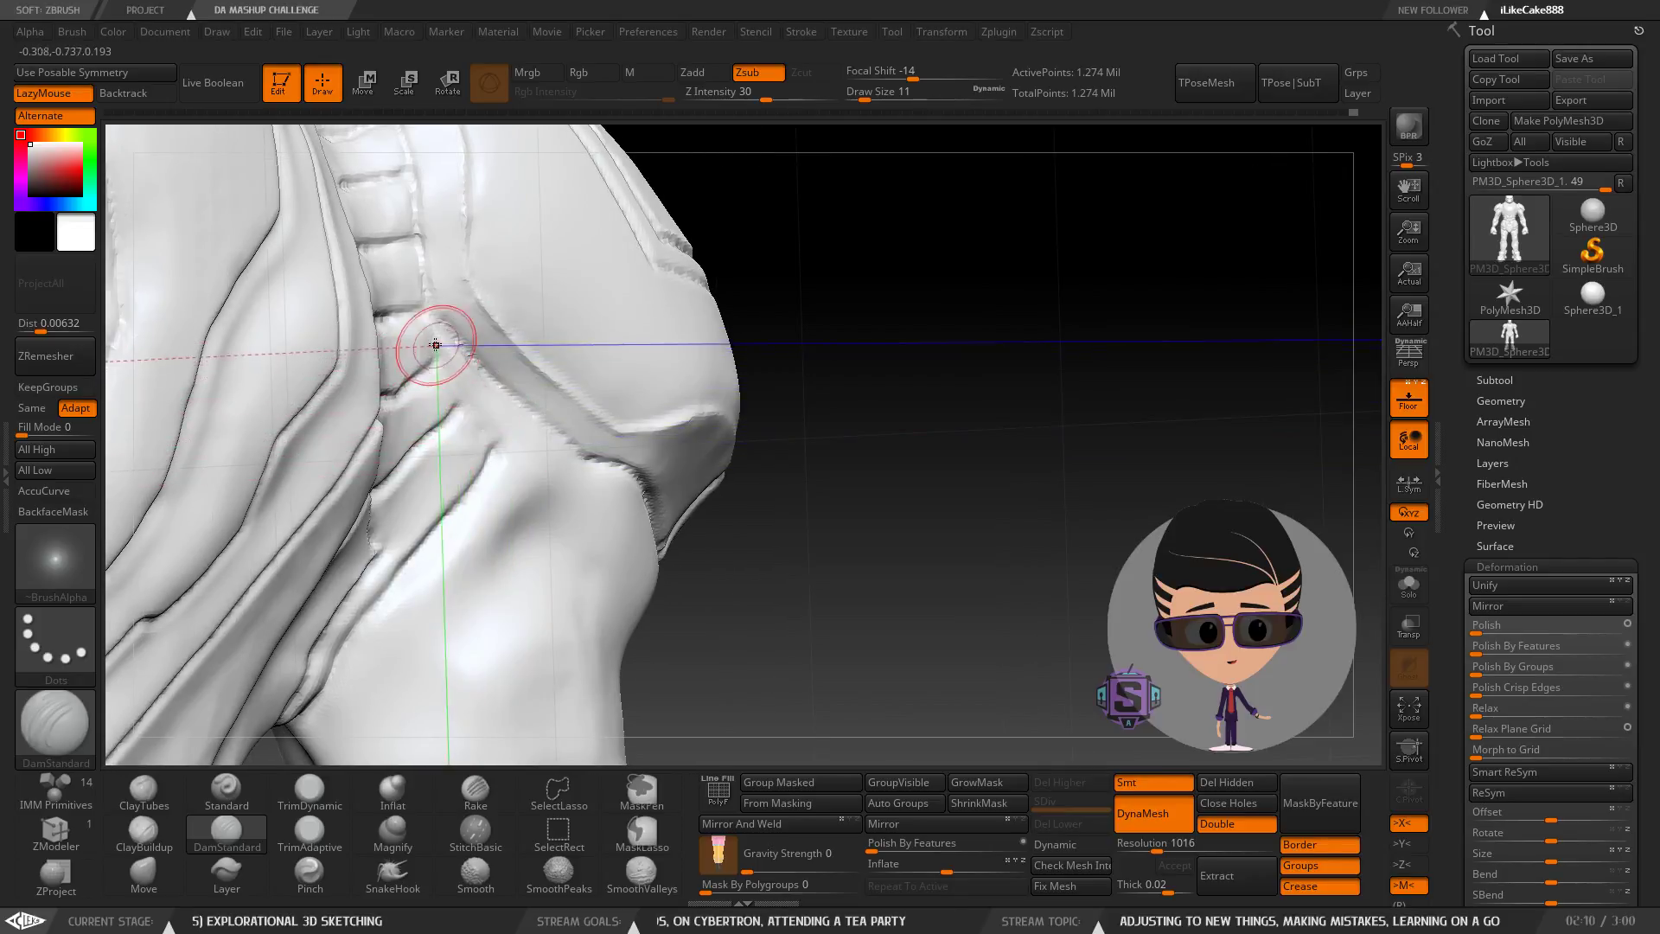
right_click_drag(435, 345, 496, 435)
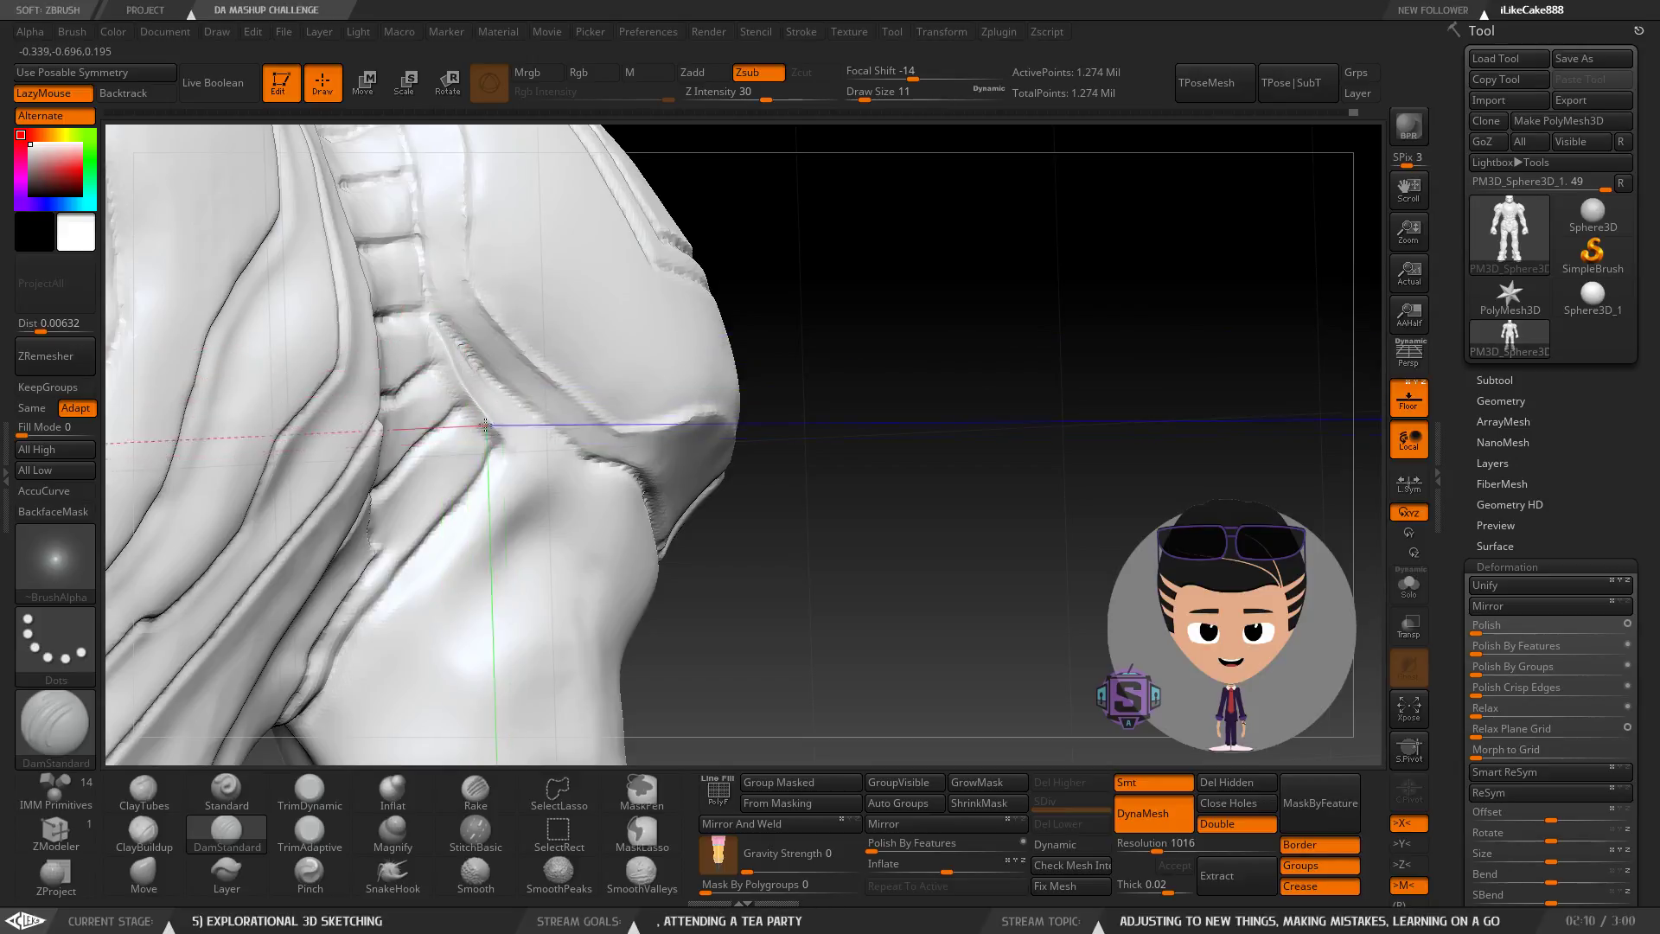
right_click_drag(485, 425, 526, 468)
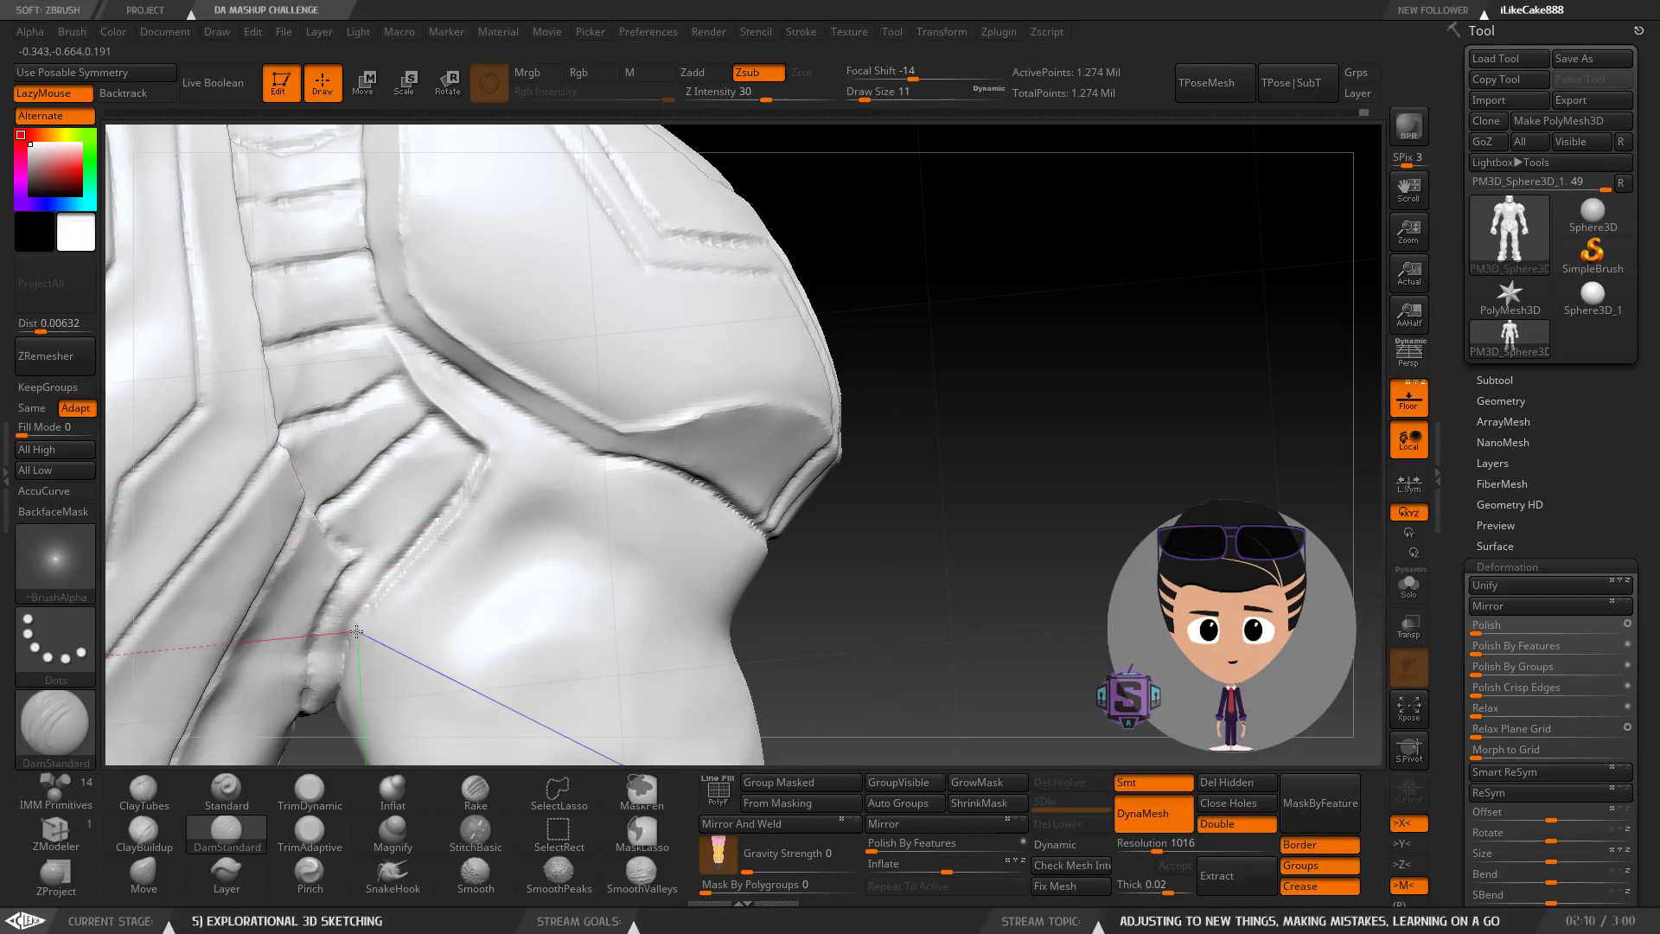
right_click_drag(407, 608, 463, 611)
Smooth the strap's corner beneath the shoulder pad, rework its groove with DamStandard at draw size 6, and undo the last stroke.
left_click_drag(802, 569, 916, 478, "ctrl")
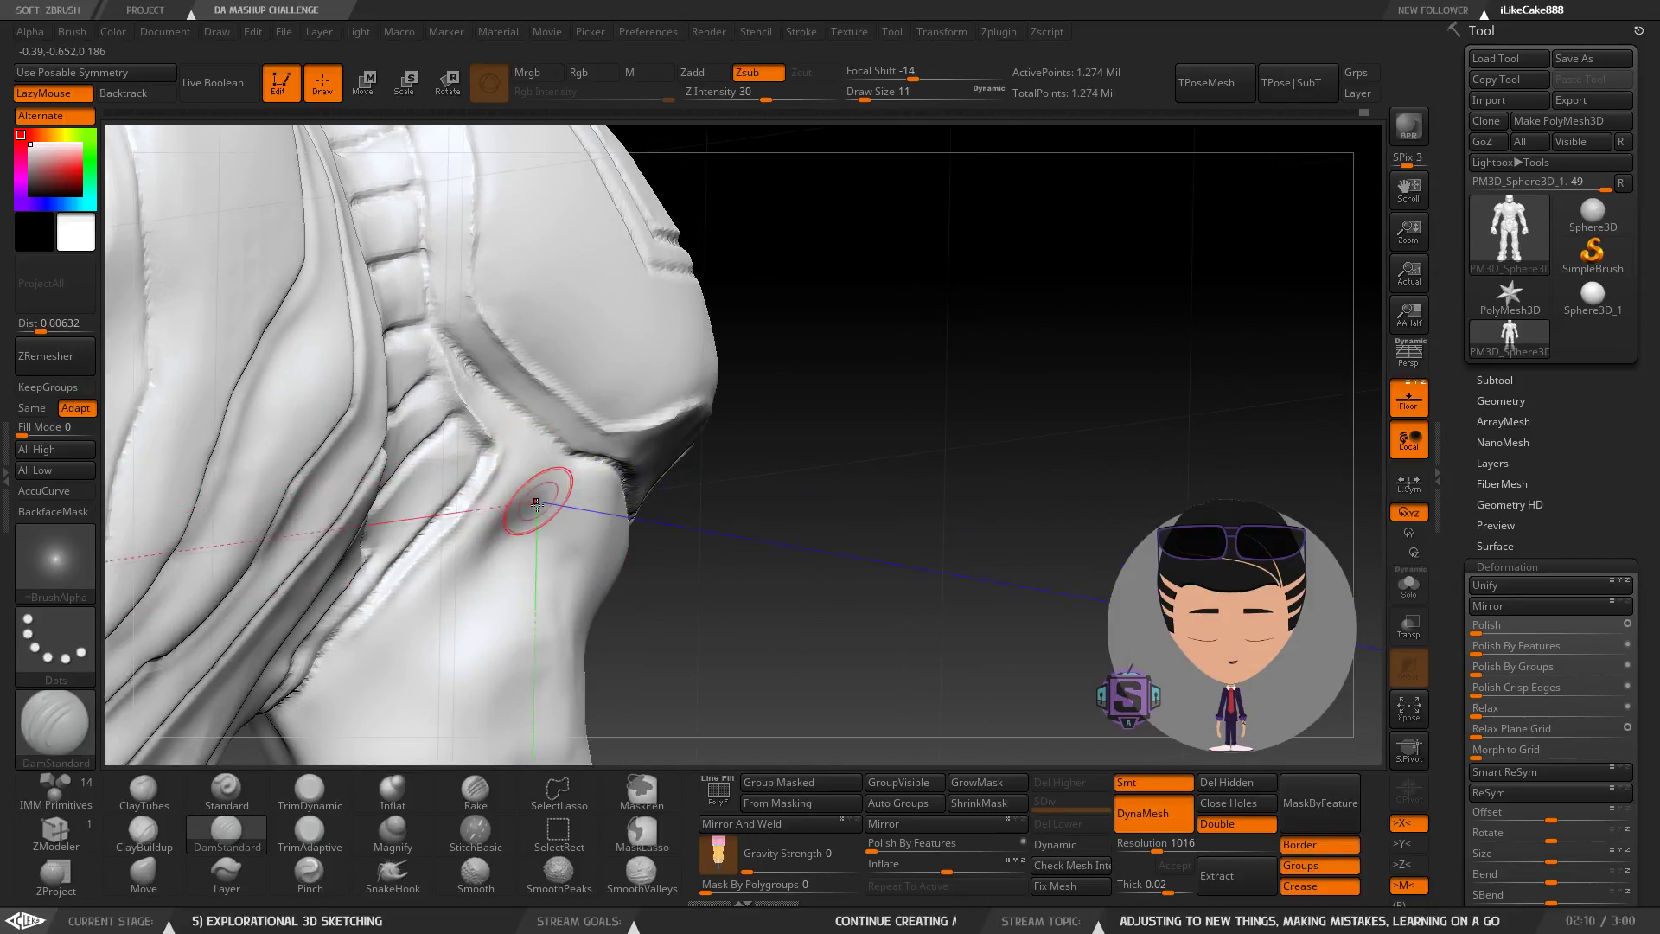
key("shift")
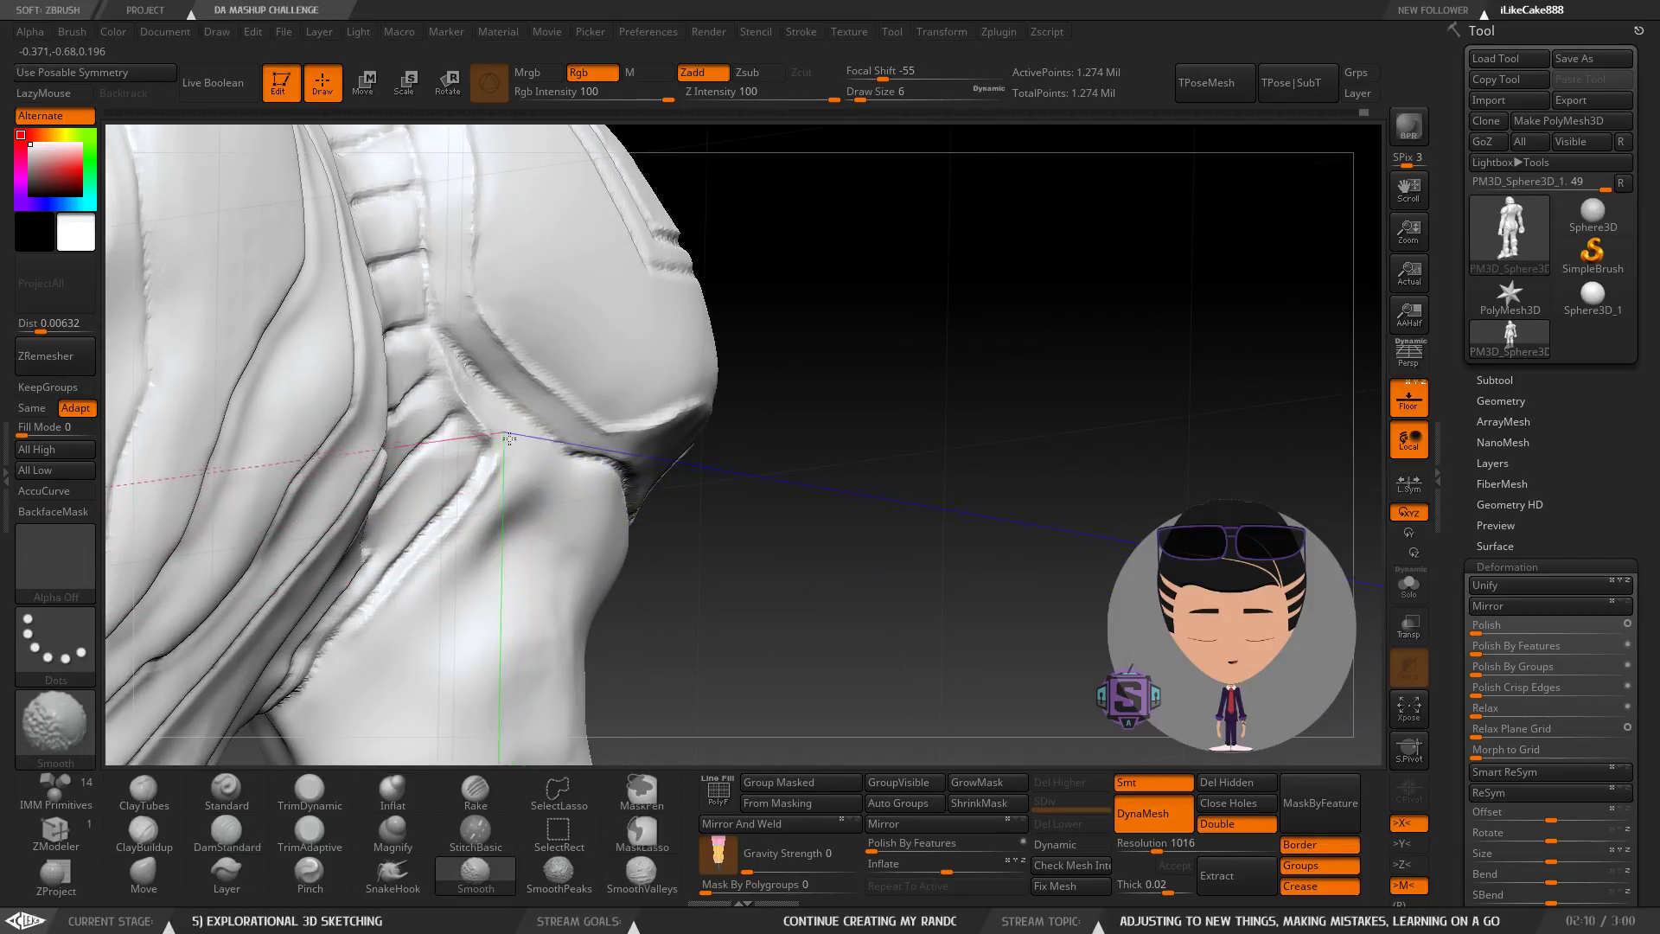
left_click_drag(477, 403, 510, 443, "shift")
left_click_drag(451, 356, 507, 447)
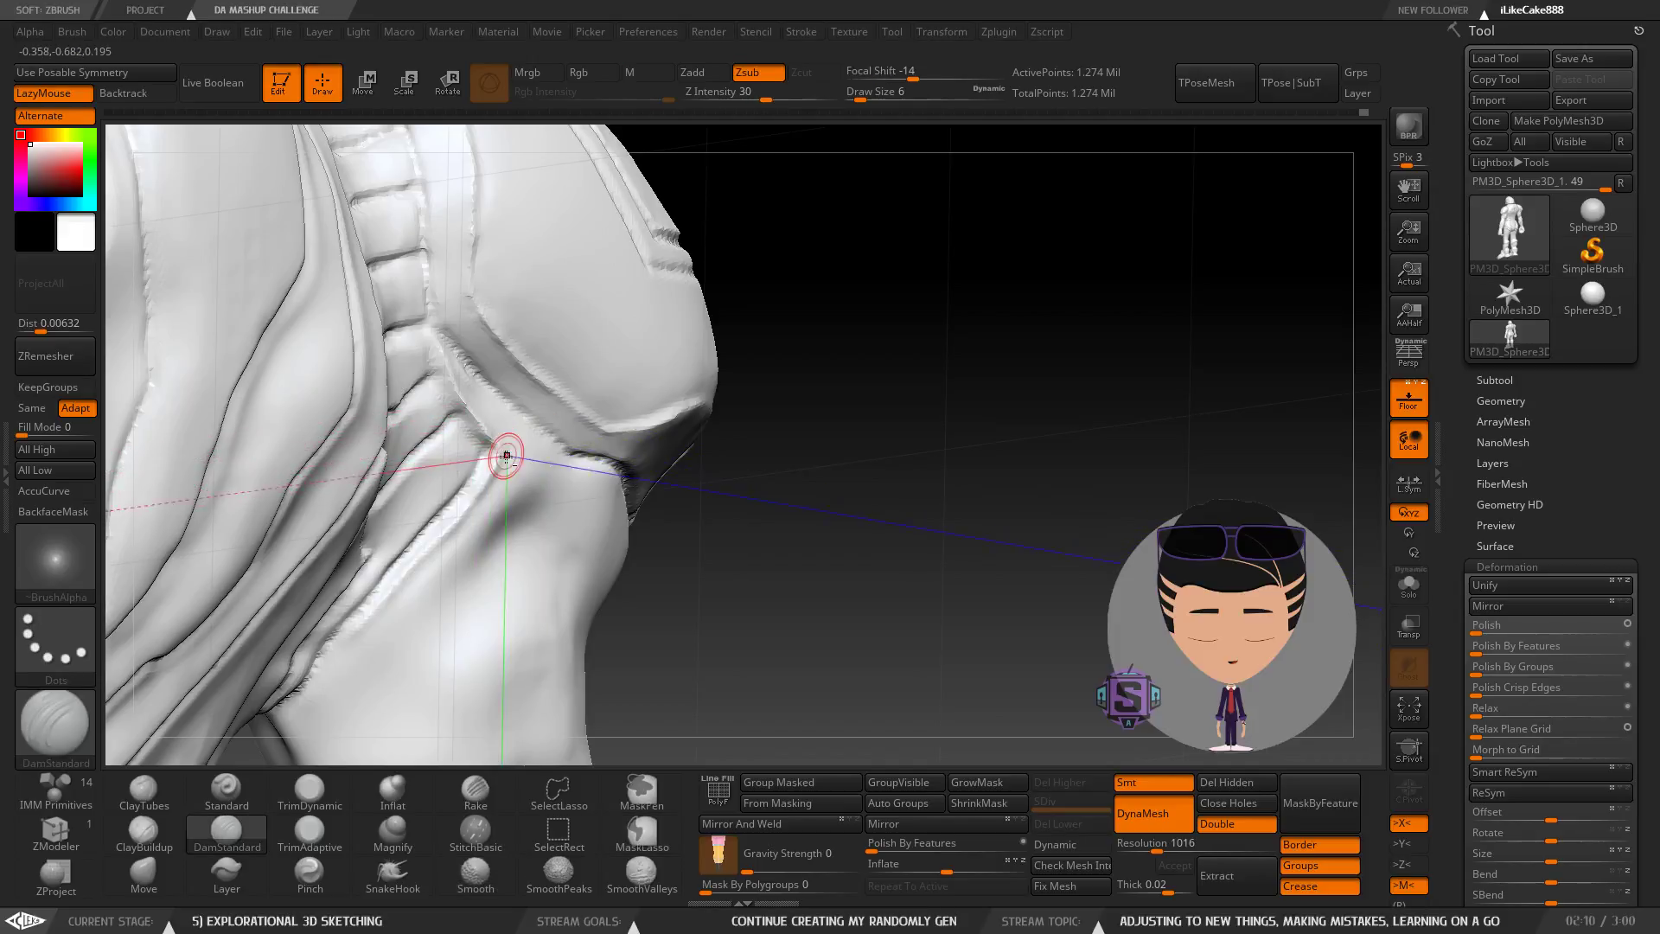
key("shift")
key("ctrl+z")
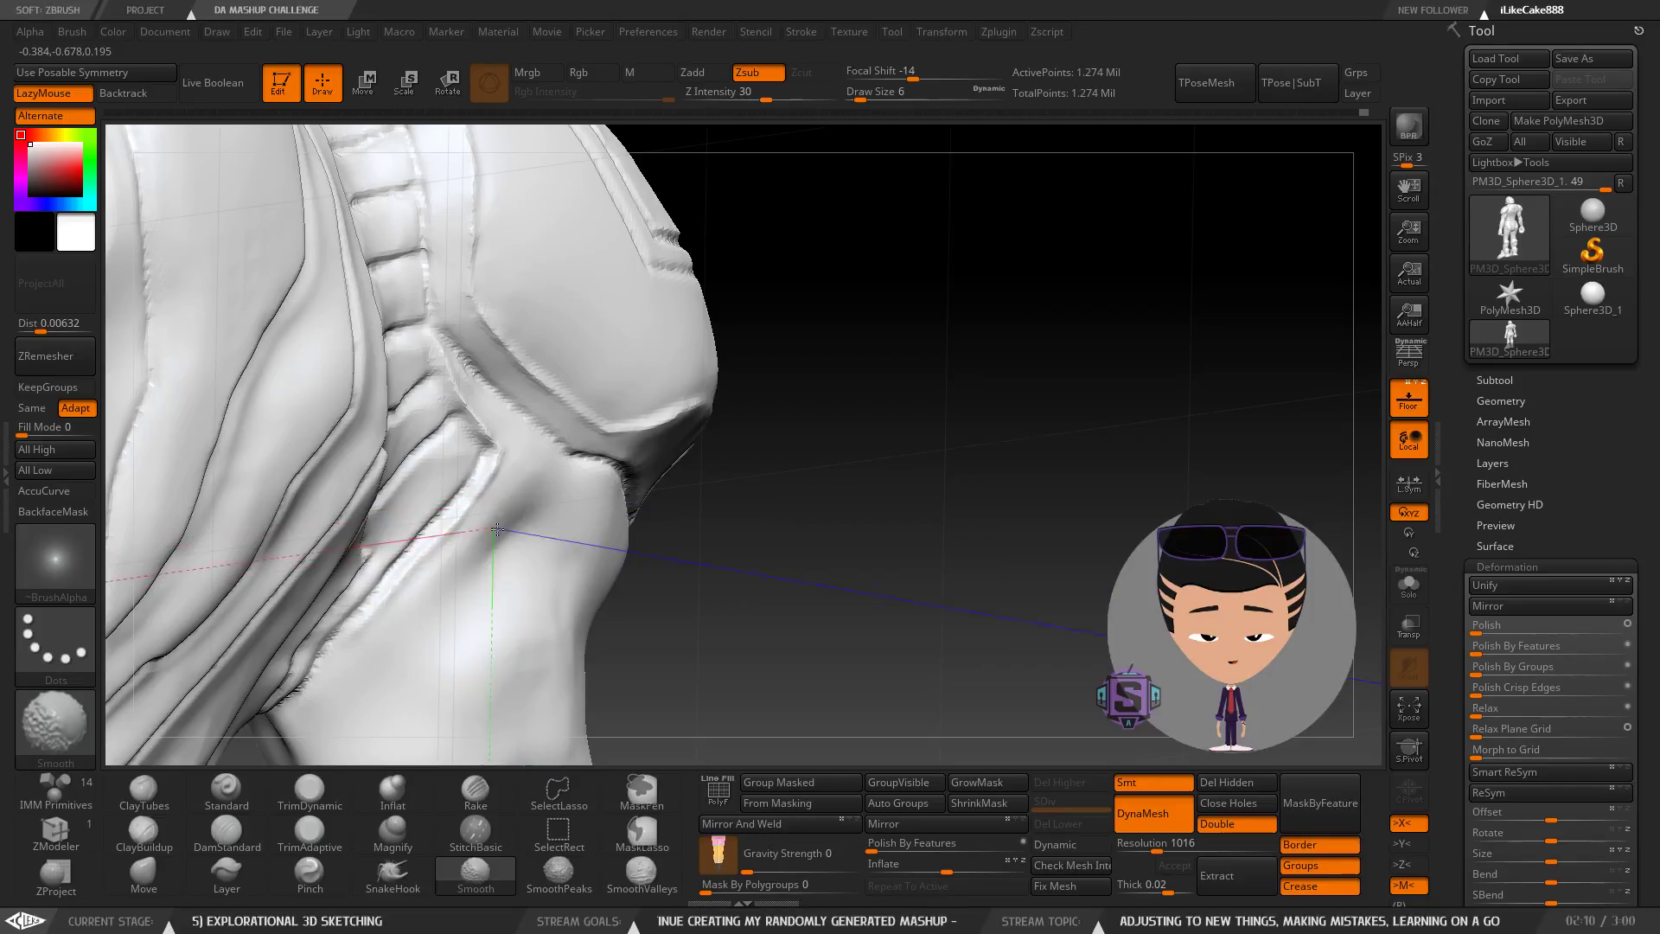
Carve a band line around the upper arm just beneath the shoulder pad, on both the front and the back.
mouse_move(548, 585)
right_mouse_down("ctrl")
mouse_move(559, 415)
mouse_move(536, 515)
right_mouse_up("ctrl")
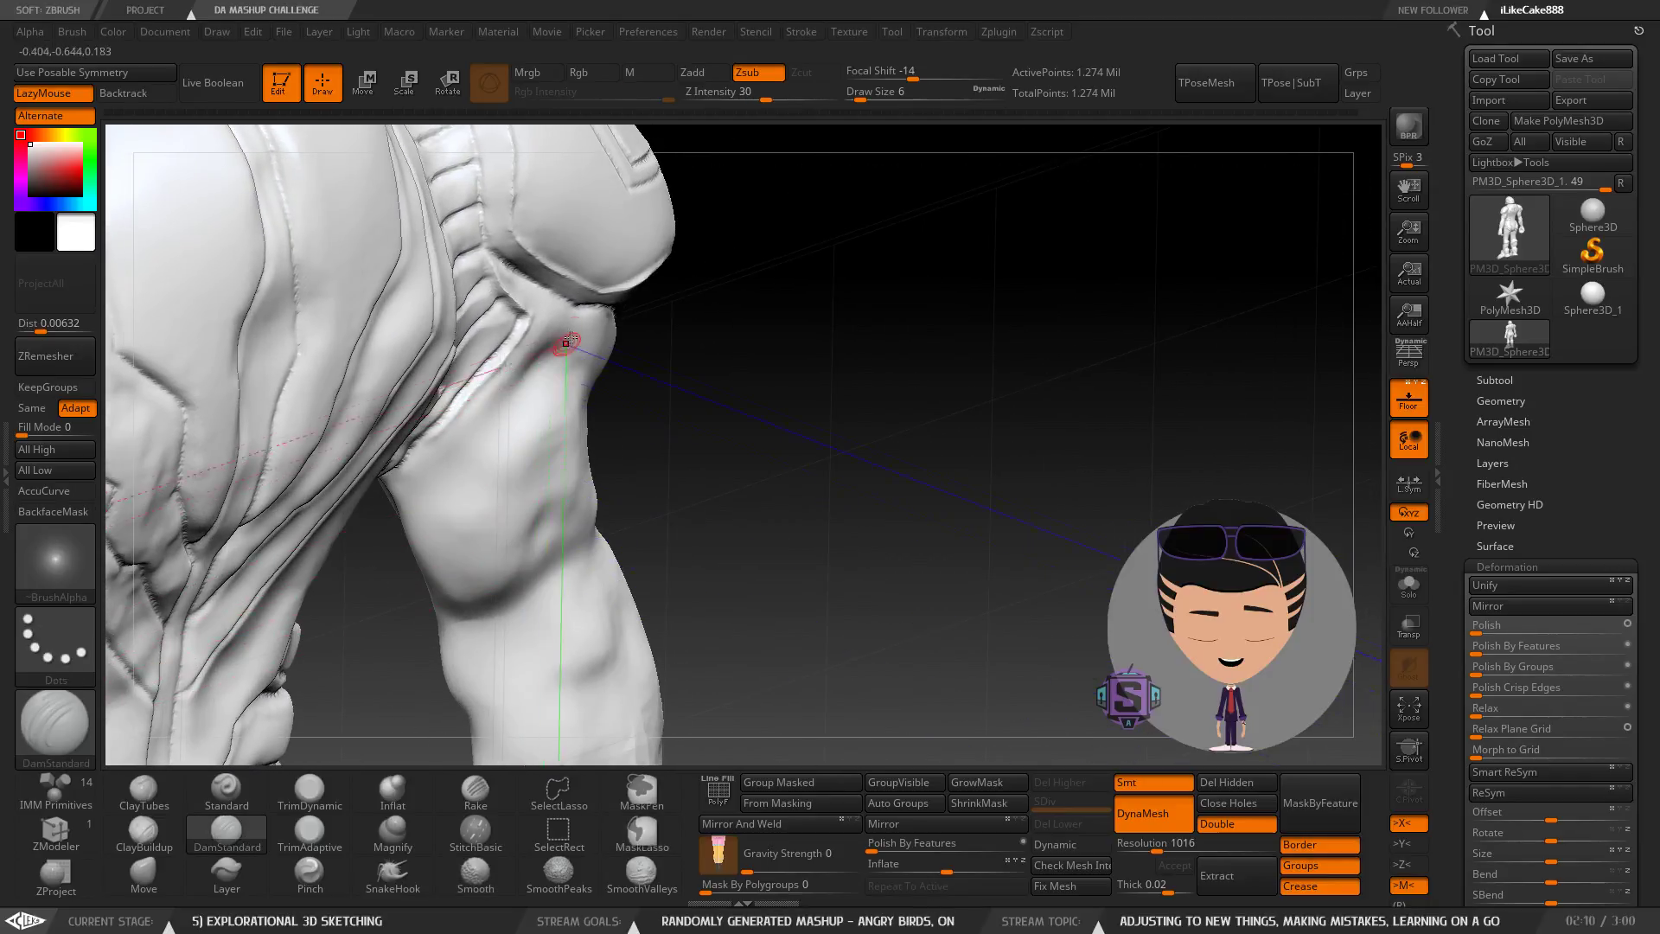
right_click_drag(566, 343, 762, 241)
right_click_drag(582, 468, 579, 468)
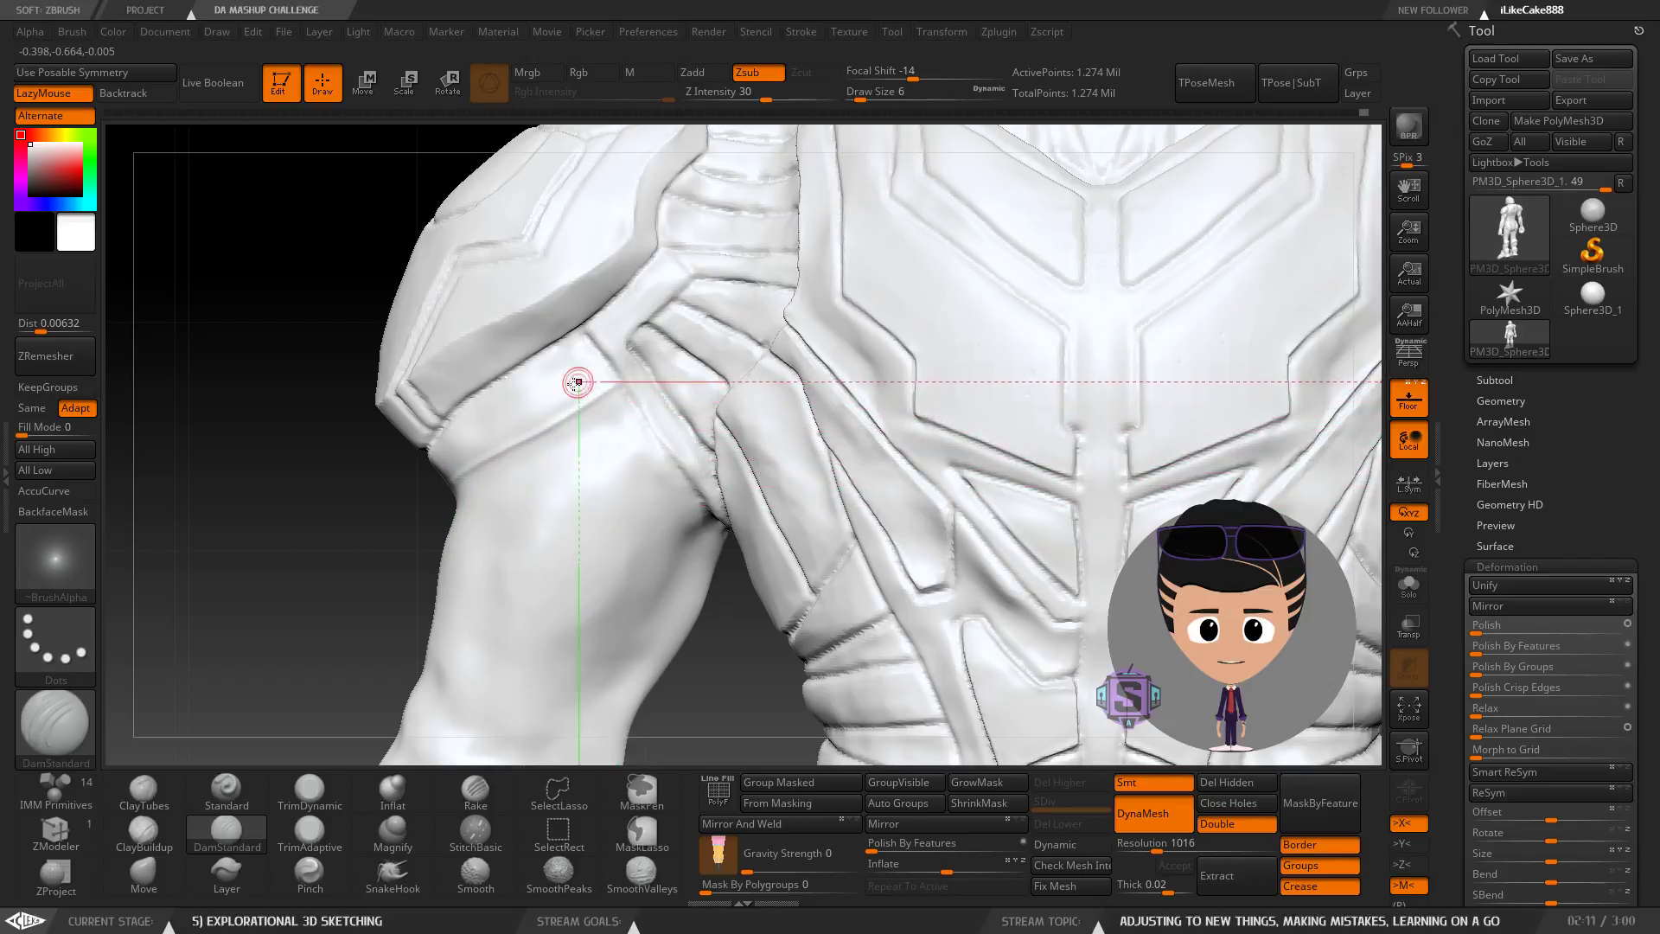
left_click_drag(285, 406, 630, 452)
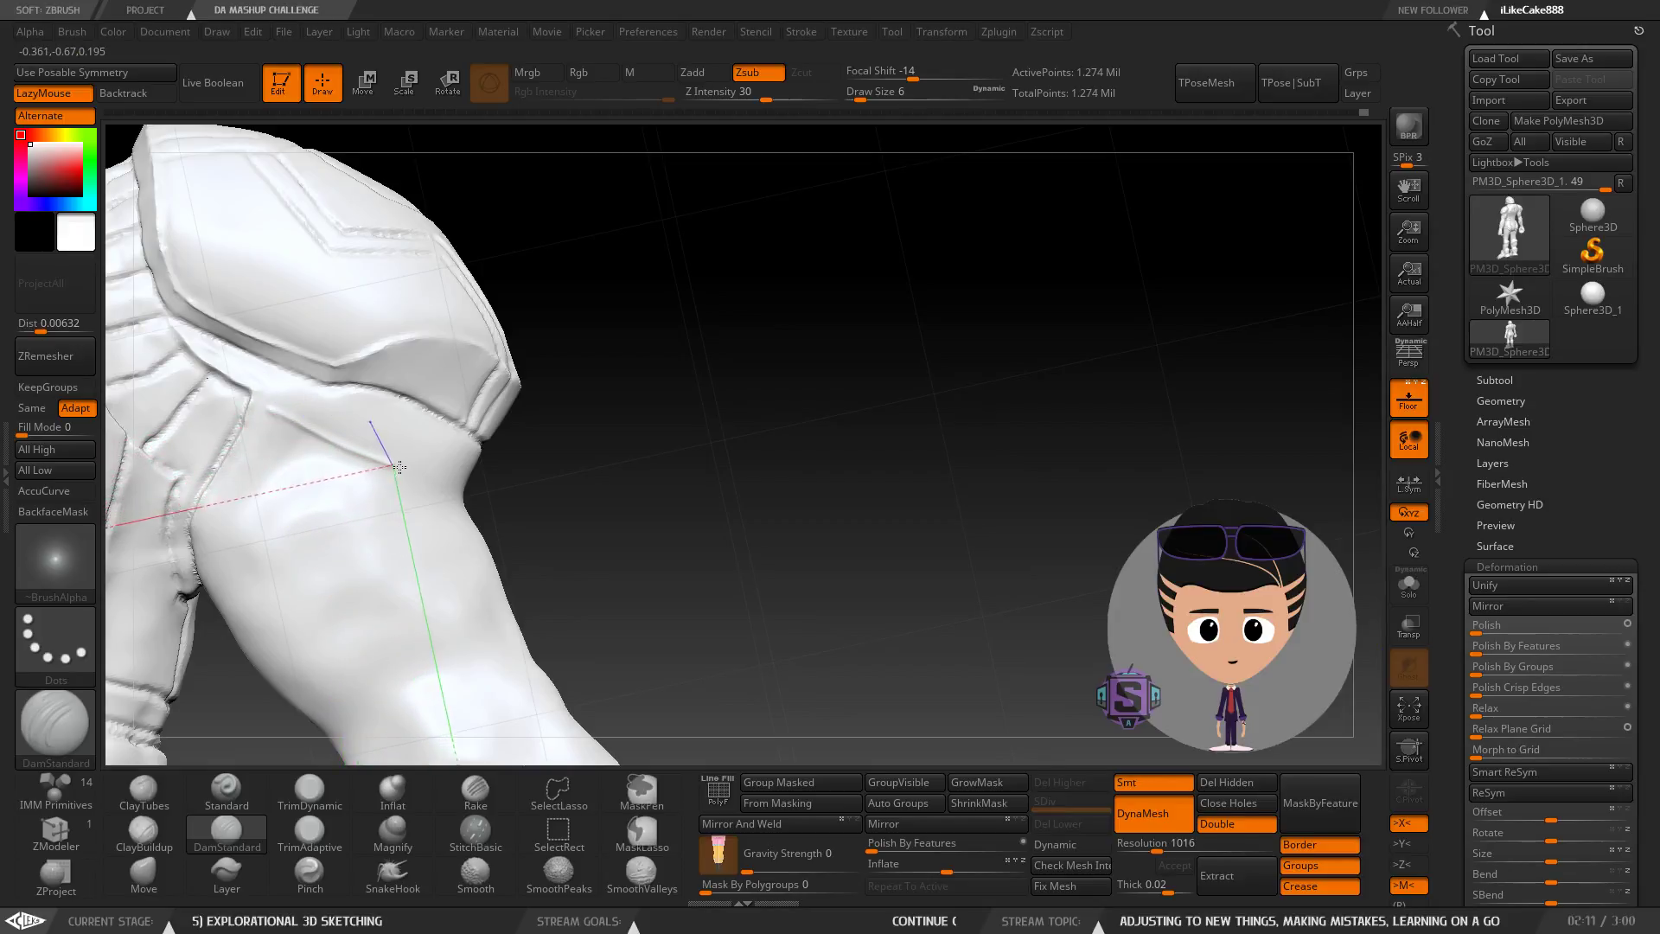
mouse_move(567, 483)
left_mouse_down()
mouse_move(506, 498)
mouse_move(567, 483)
mouse_move(596, 497)
mouse_move(461, 482)
left_mouse_up()
key("ctrl")
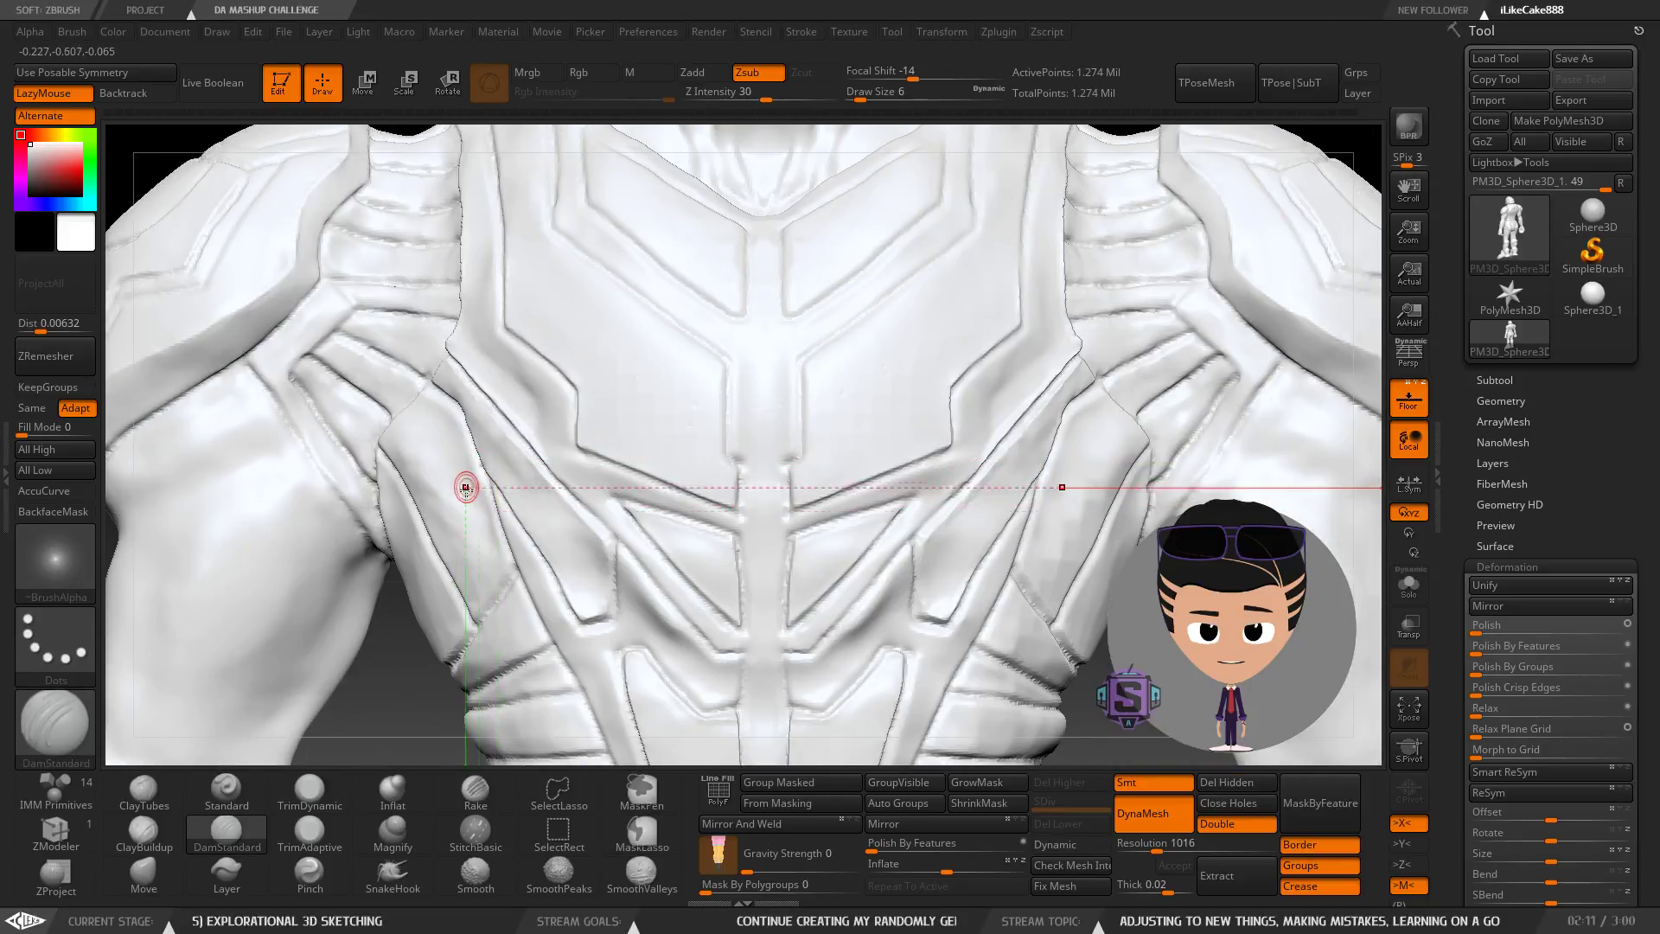
Set the floor fill mode to 3 to overlay the reference sketches on the model.
mouse_move(541, 564)
right_mouse_down("alt")
mouse_move(487, 458)
mouse_move(708, 575)
mouse_move(657, 497)
mouse_move(724, 506)
right_mouse_up("alt")
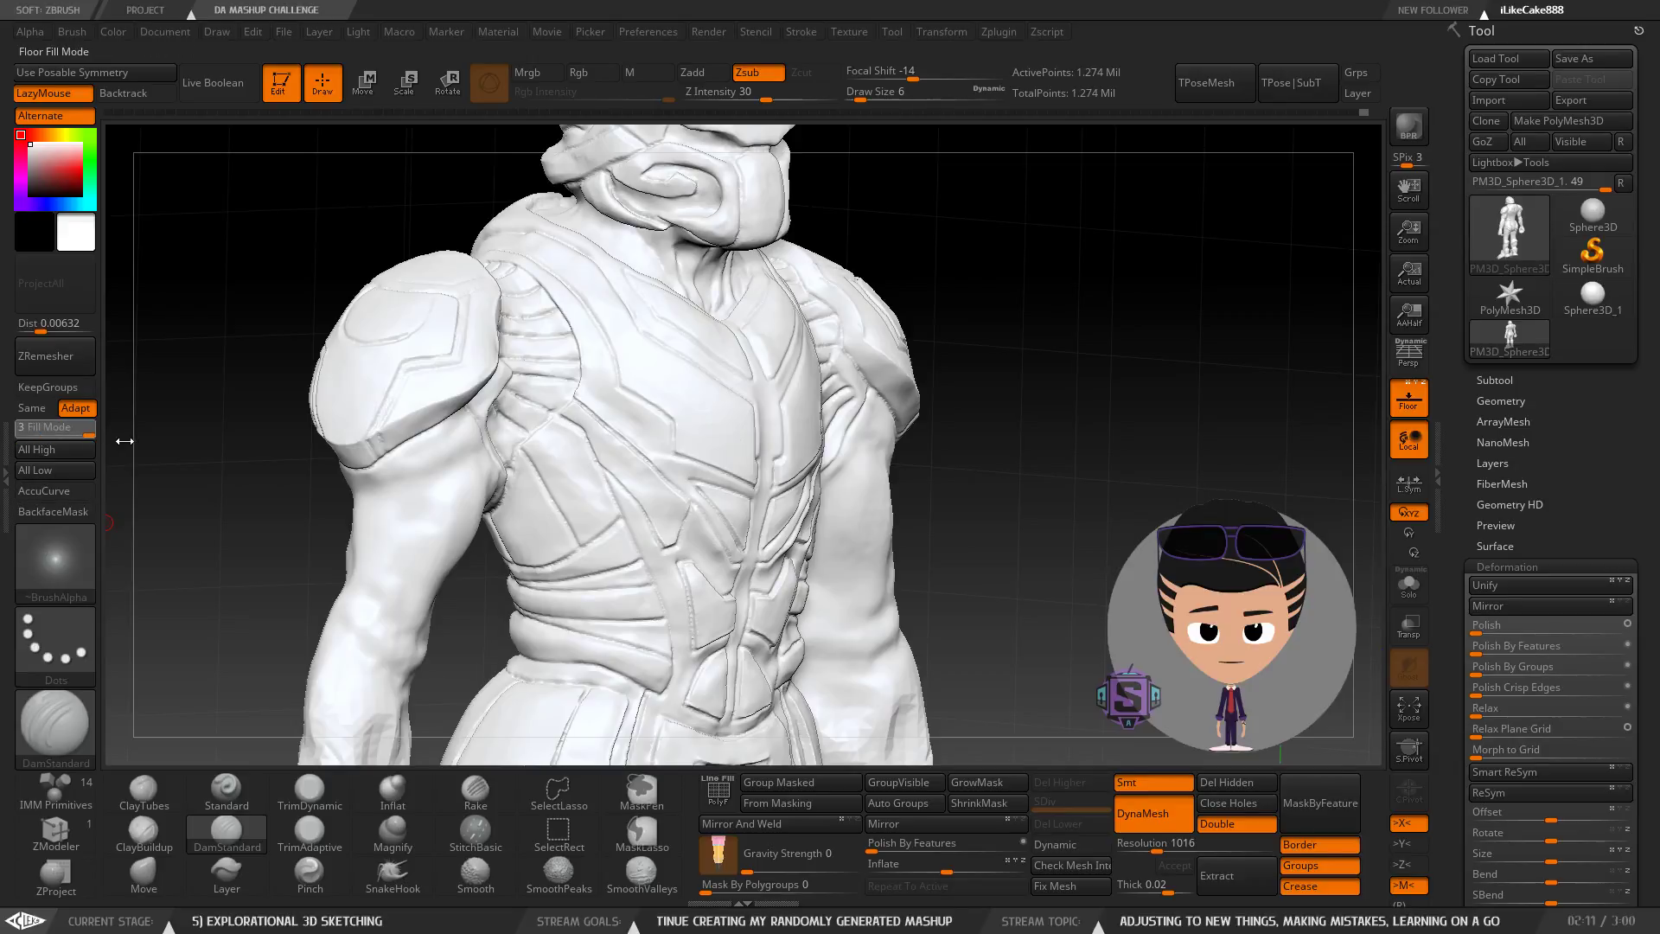
left_click_drag(125, 441, 130, 441)
mouse_move(505, 465)
right_mouse_down()
mouse_move(461, 455)
mouse_move(500, 485)
mouse_move(493, 527)
mouse_move(448, 449)
mouse_move(354, 423)
right_mouse_up()
mouse_move(277, 474)
right_mouse_down("alt")
mouse_move(434, 372)
mouse_move(472, 396)
mouse_move(537, 496)
right_mouse_up("alt")
Save the project as AB vs T.ZPR, overwriting the existing file.
key("ctrl+s")
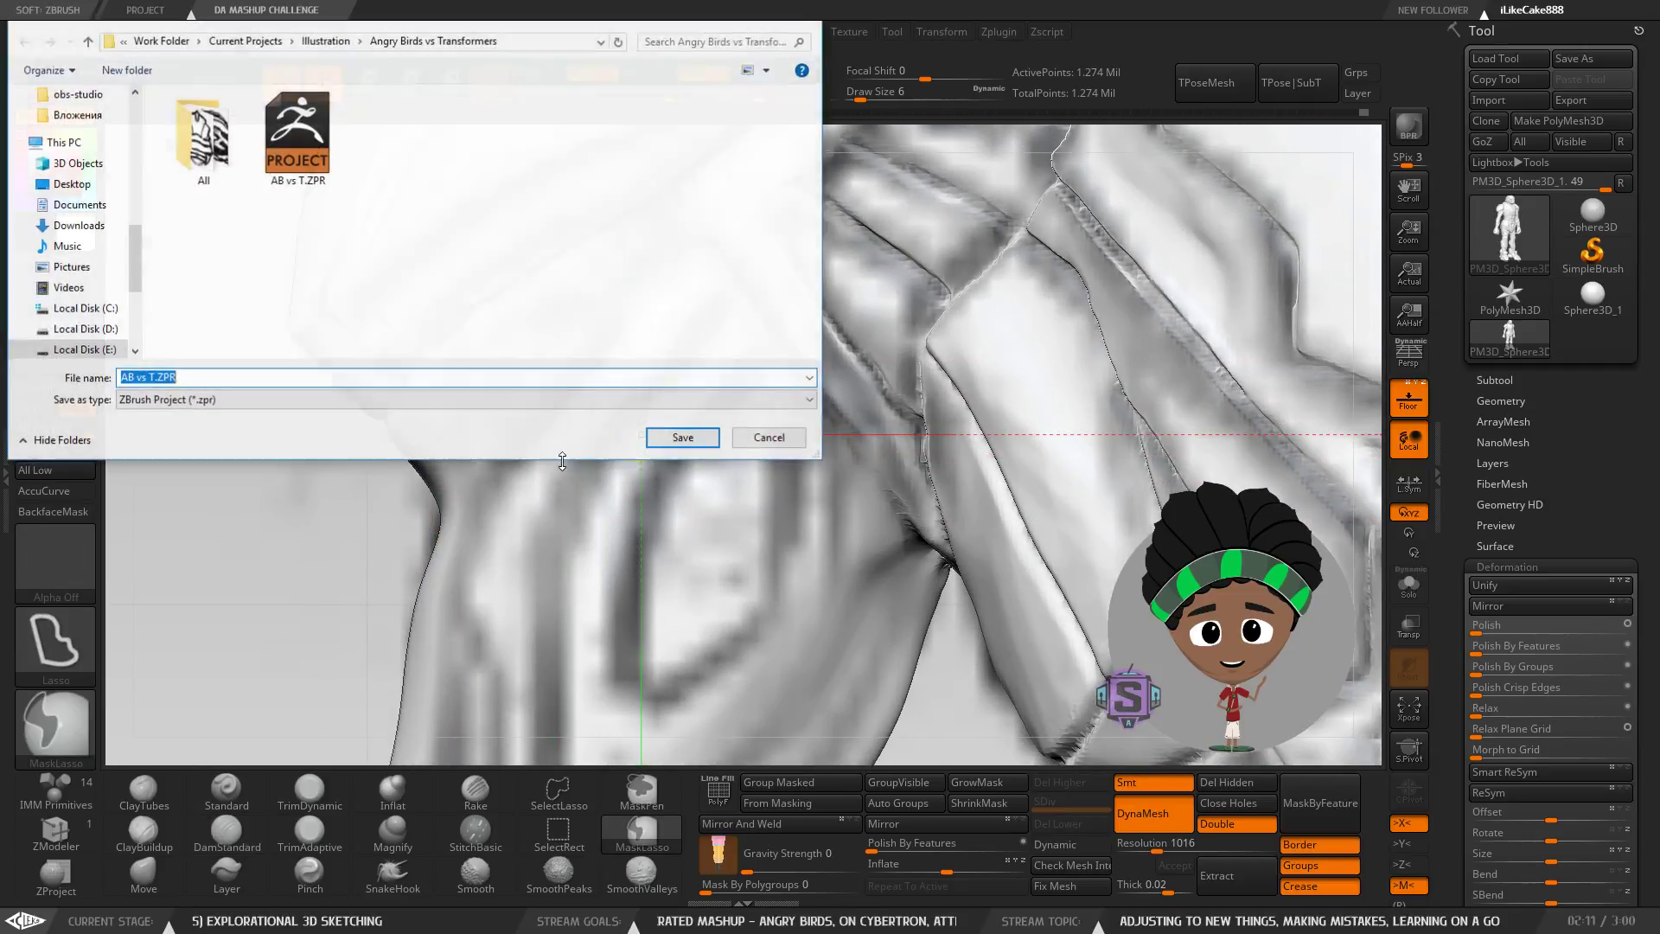
left_click(683, 438)
left_click(884, 470)
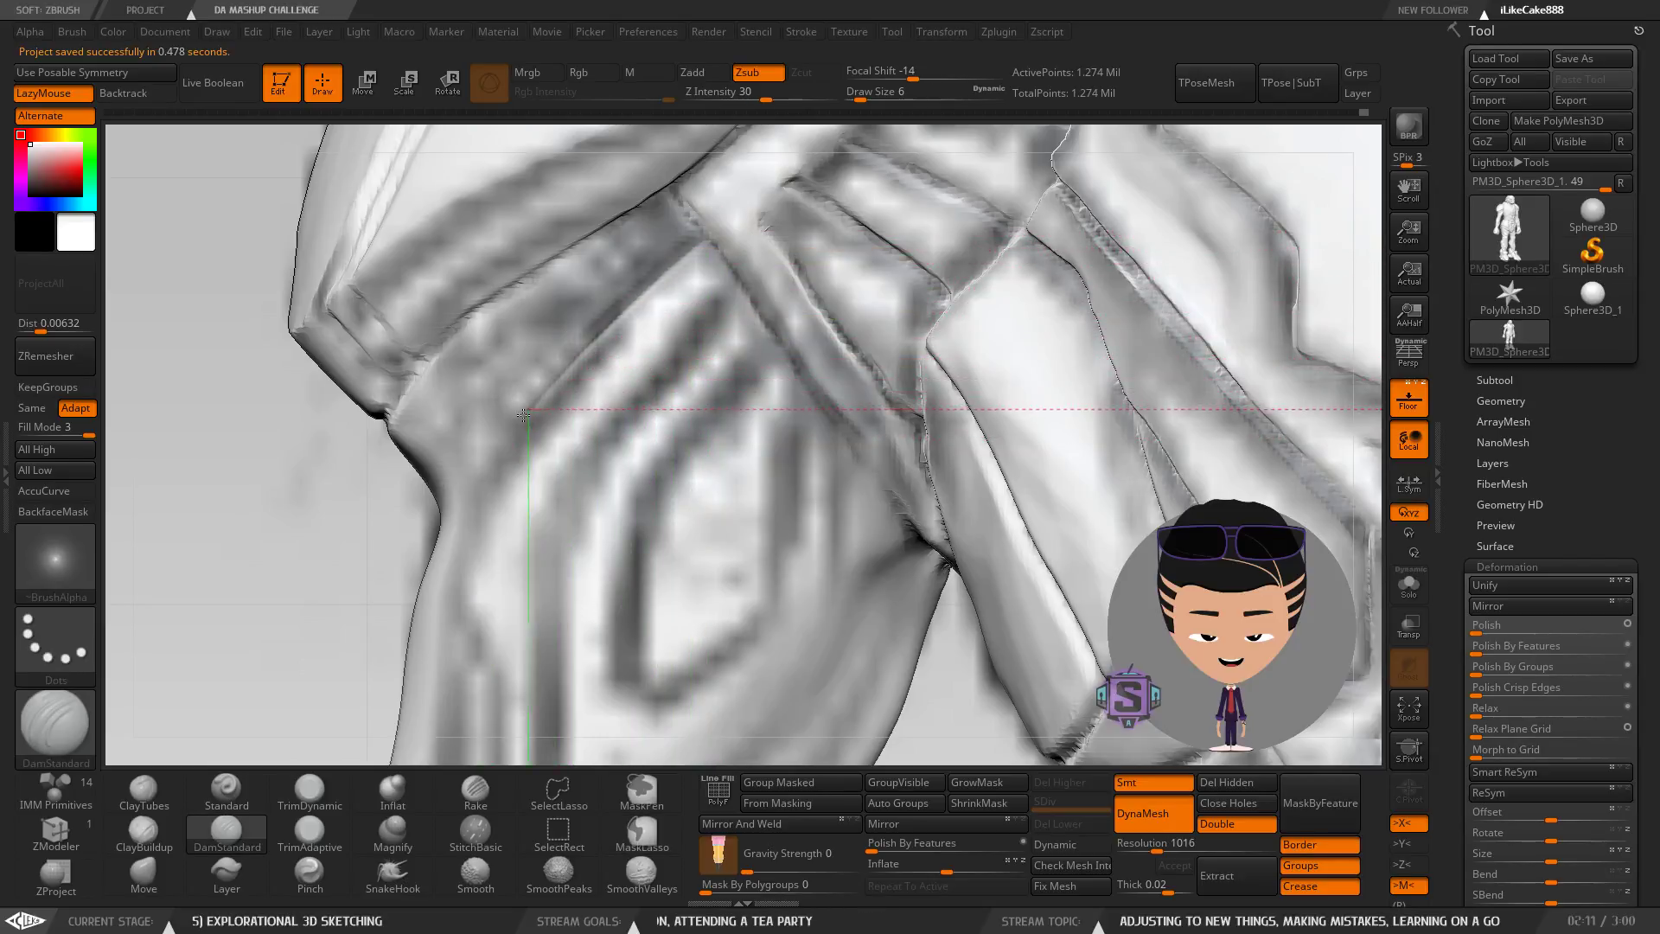
Deepen the band's lower edge around the upper arm from front to back, joining it to the strap lines beneath the shoulder pad.
mouse_move(415, 517)
right_mouse_down()
mouse_move(593, 438)
mouse_move(345, 449)
mouse_move(538, 476)
mouse_move(482, 511)
mouse_move(584, 388)
right_mouse_up()
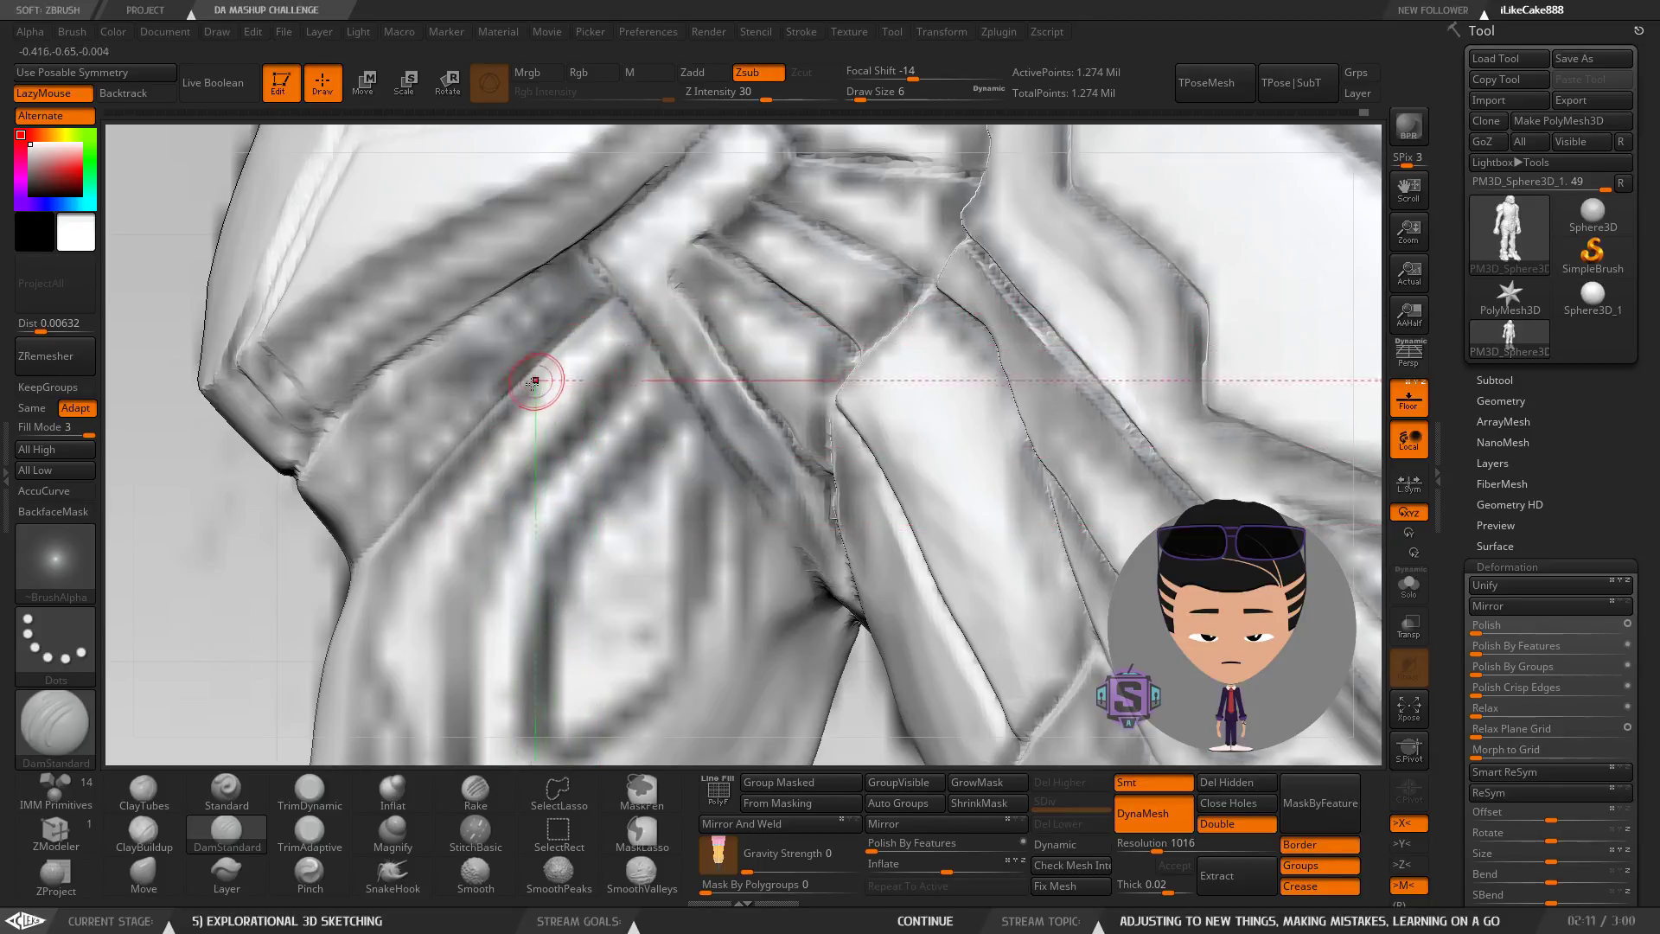
right_click_drag(349, 582, 615, 507)
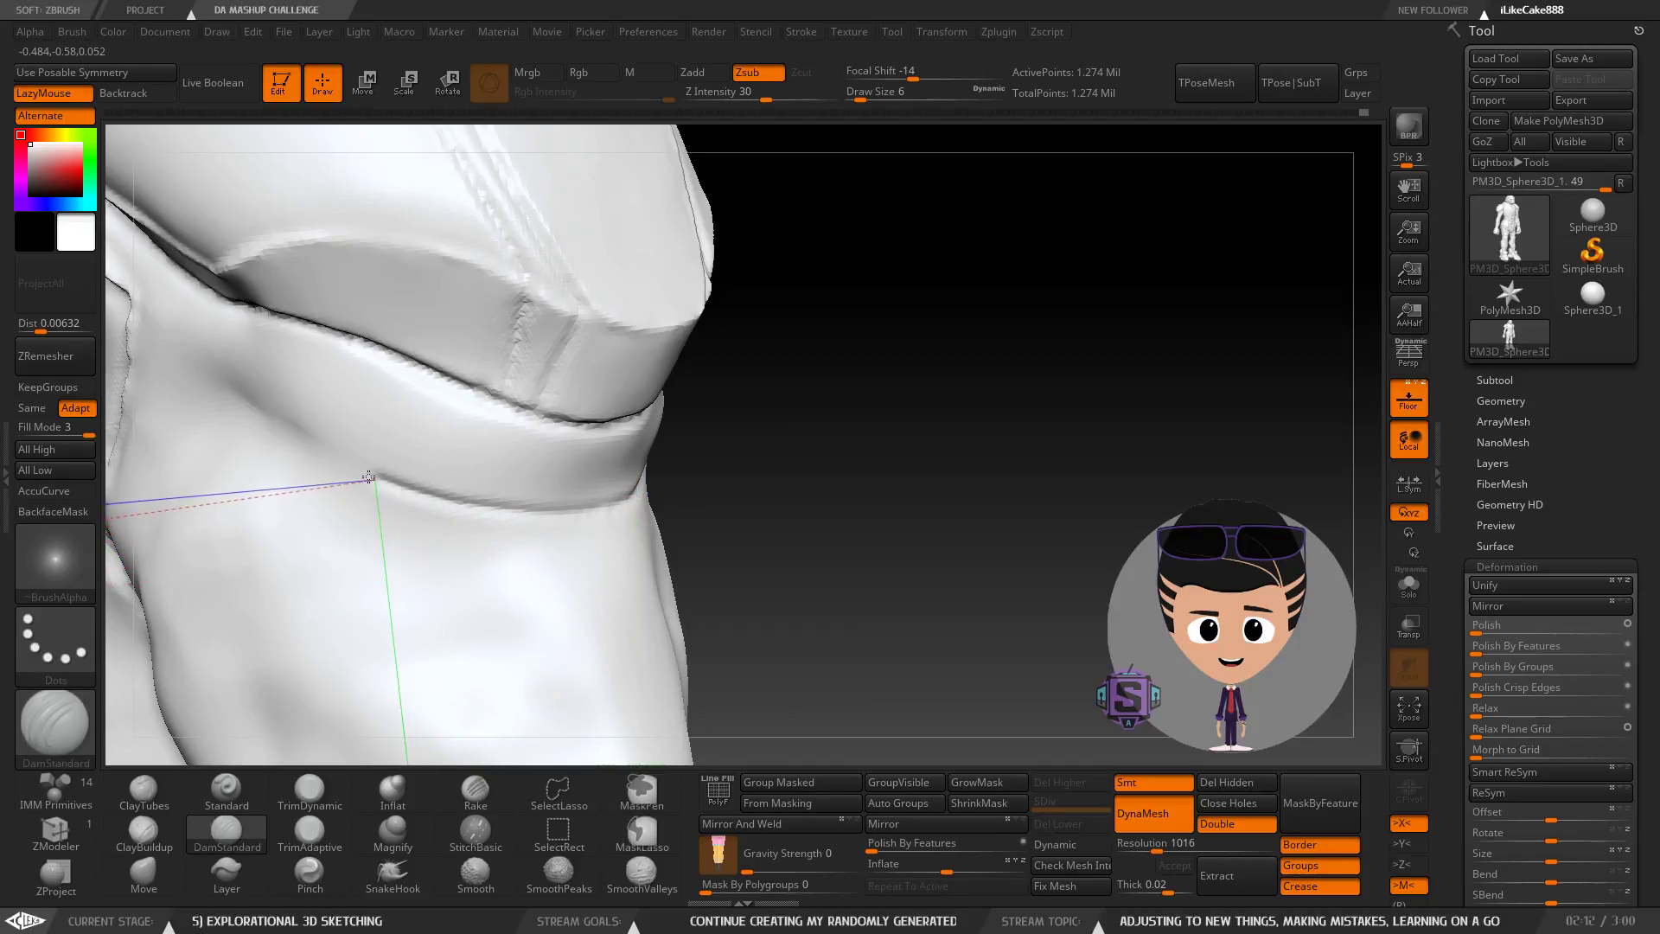
right_click_drag(246, 419, 549, 430)
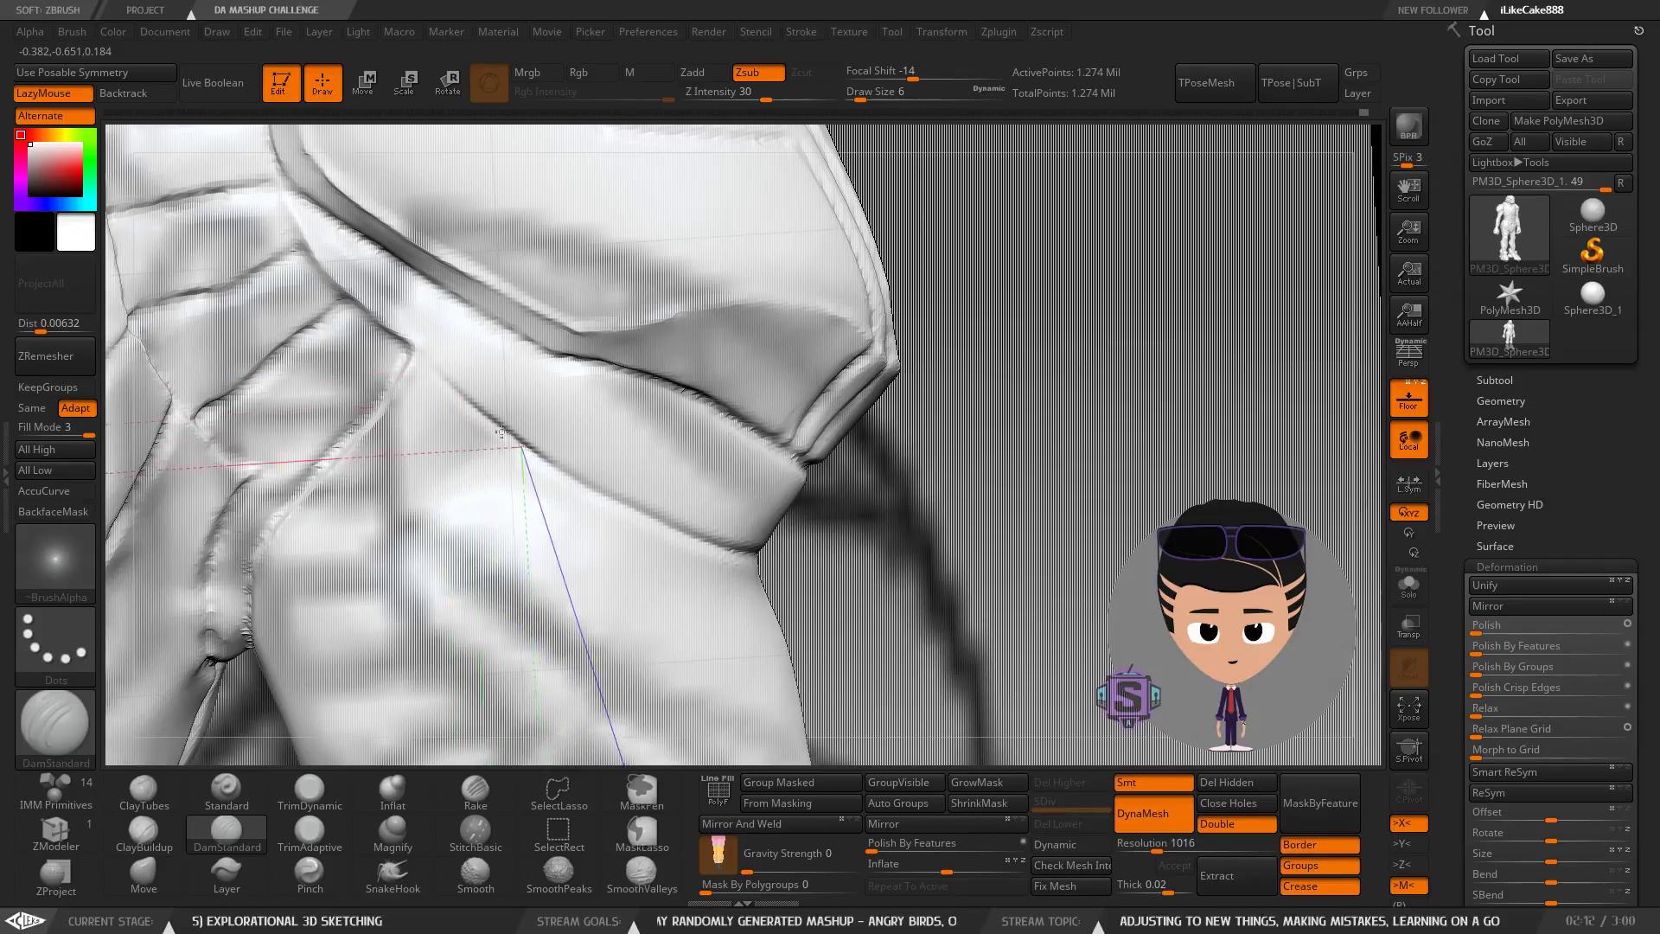
right_click_drag(363, 307, 412, 354)
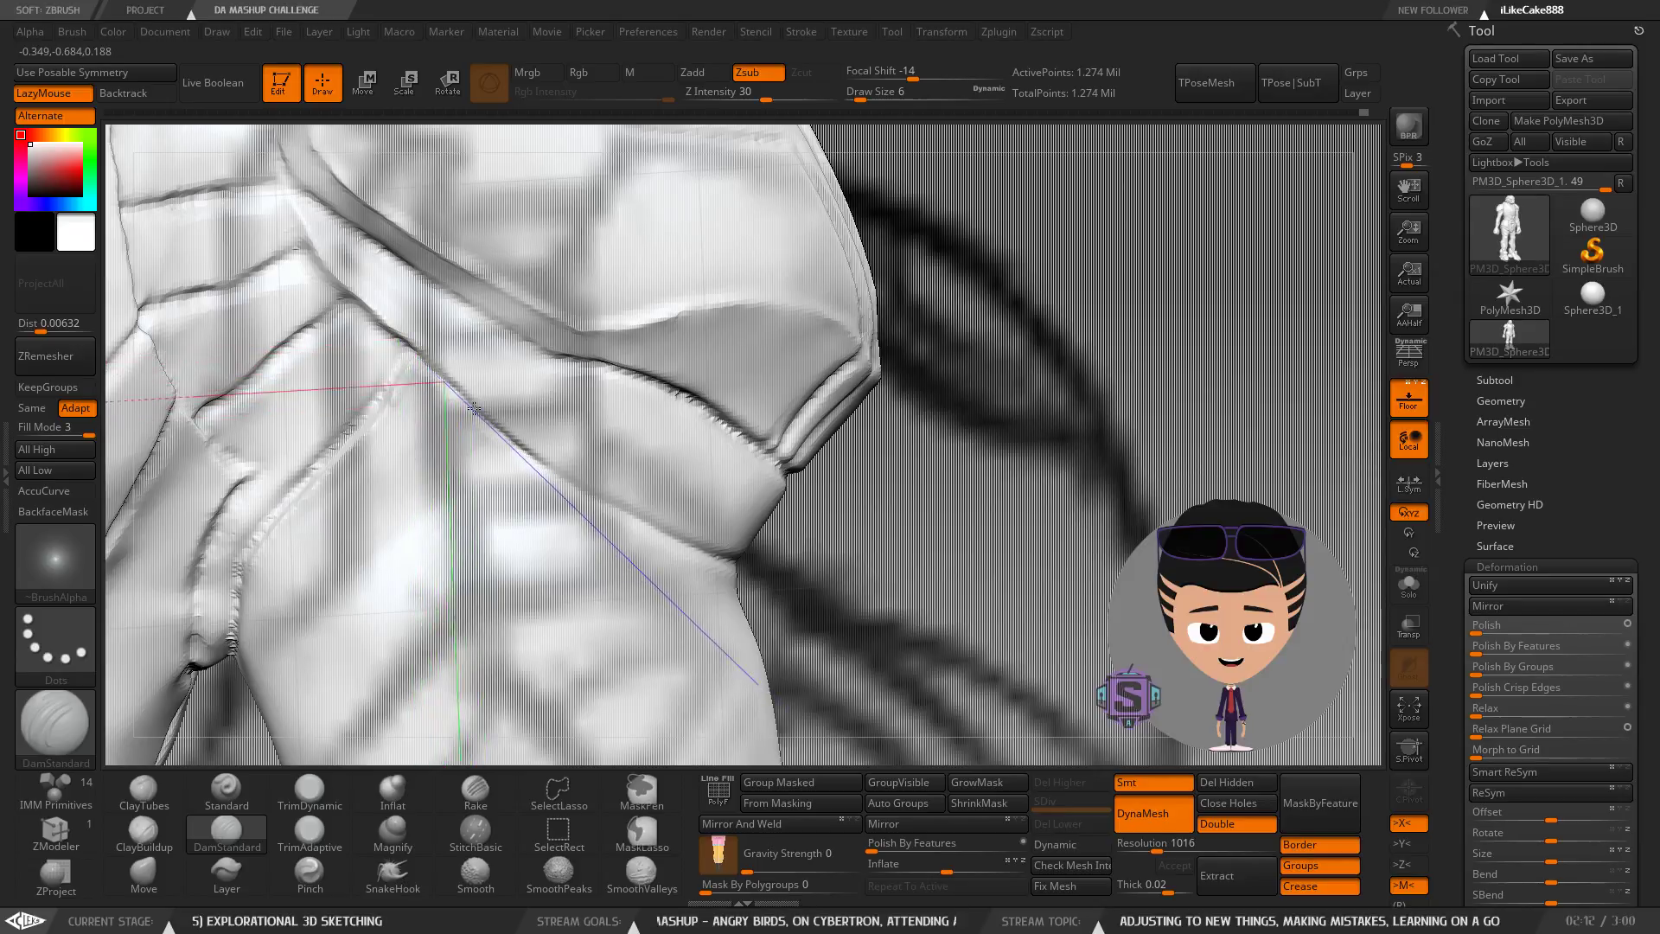
mouse_move(474, 407)
right_mouse_down()
mouse_move(415, 353)
mouse_move(440, 415)
mouse_move(554, 381)
mouse_move(526, 340)
right_mouse_up()
left_click_drag(788, 491, 793, 571, "ctrl")
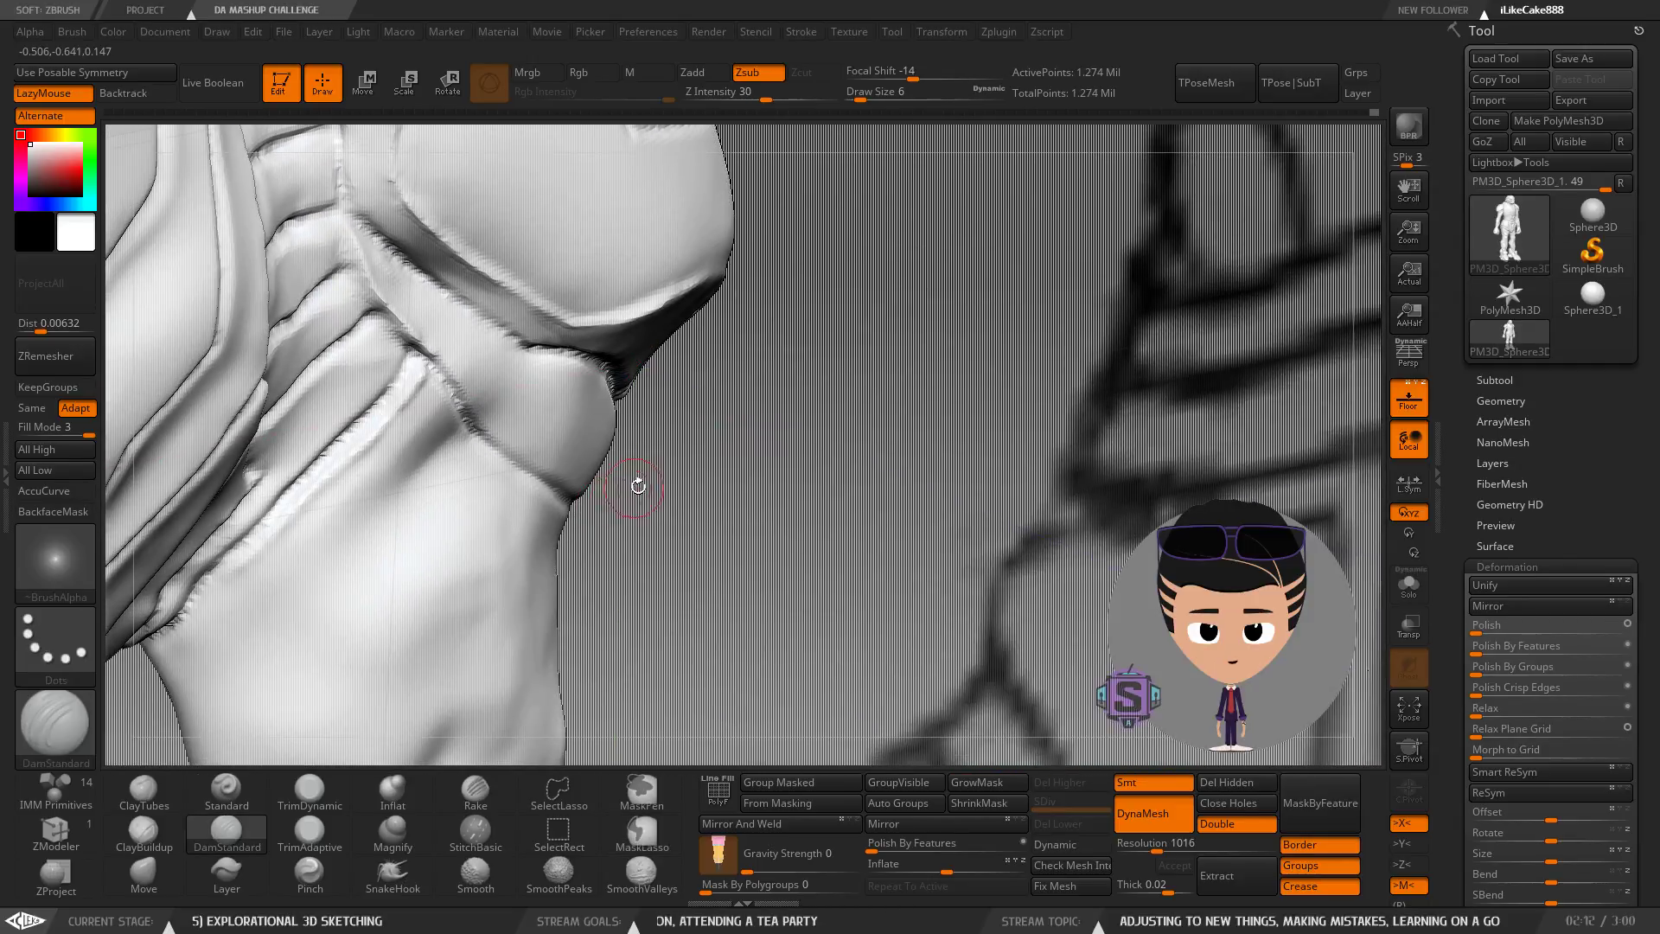
Check the carved upper-arm band against the overlaid reference sketch from the side and back.
mouse_move(637, 481)
right_mouse_down()
mouse_move(642, 519)
mouse_move(612, 556)
mouse_move(595, 390)
right_mouse_up()
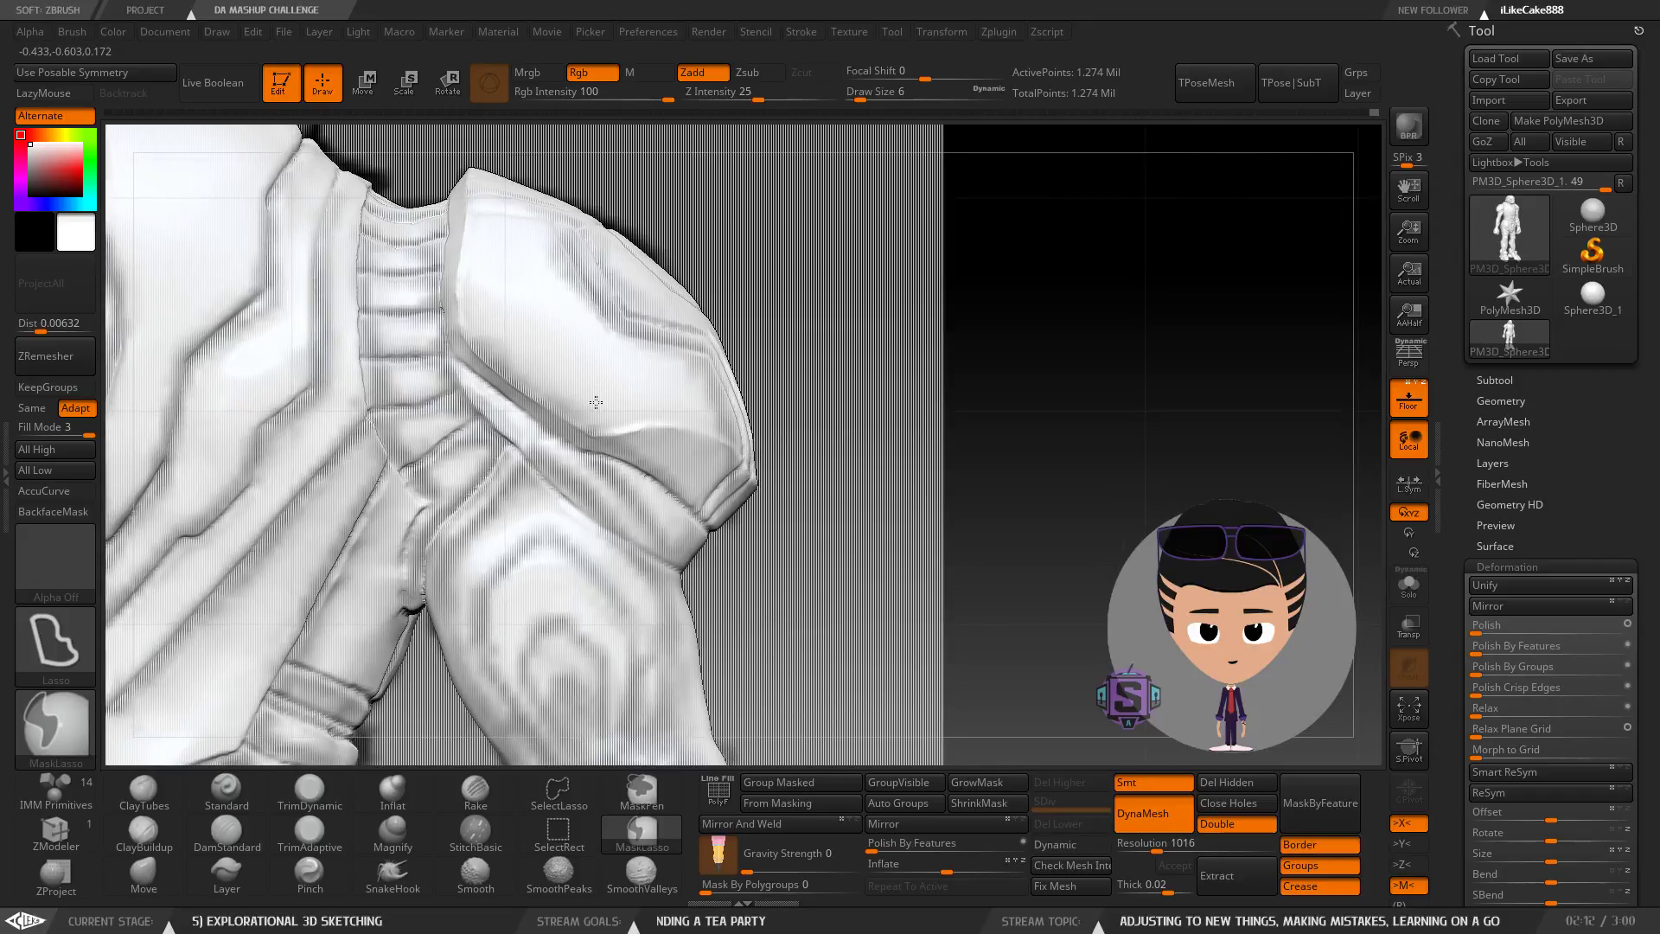
right_click_drag(762, 409, 616, 442)
mouse_move(765, 562)
right_mouse_down("alt")
mouse_move(546, 442)
mouse_move(506, 411)
mouse_move(494, 372)
right_mouse_up("alt")
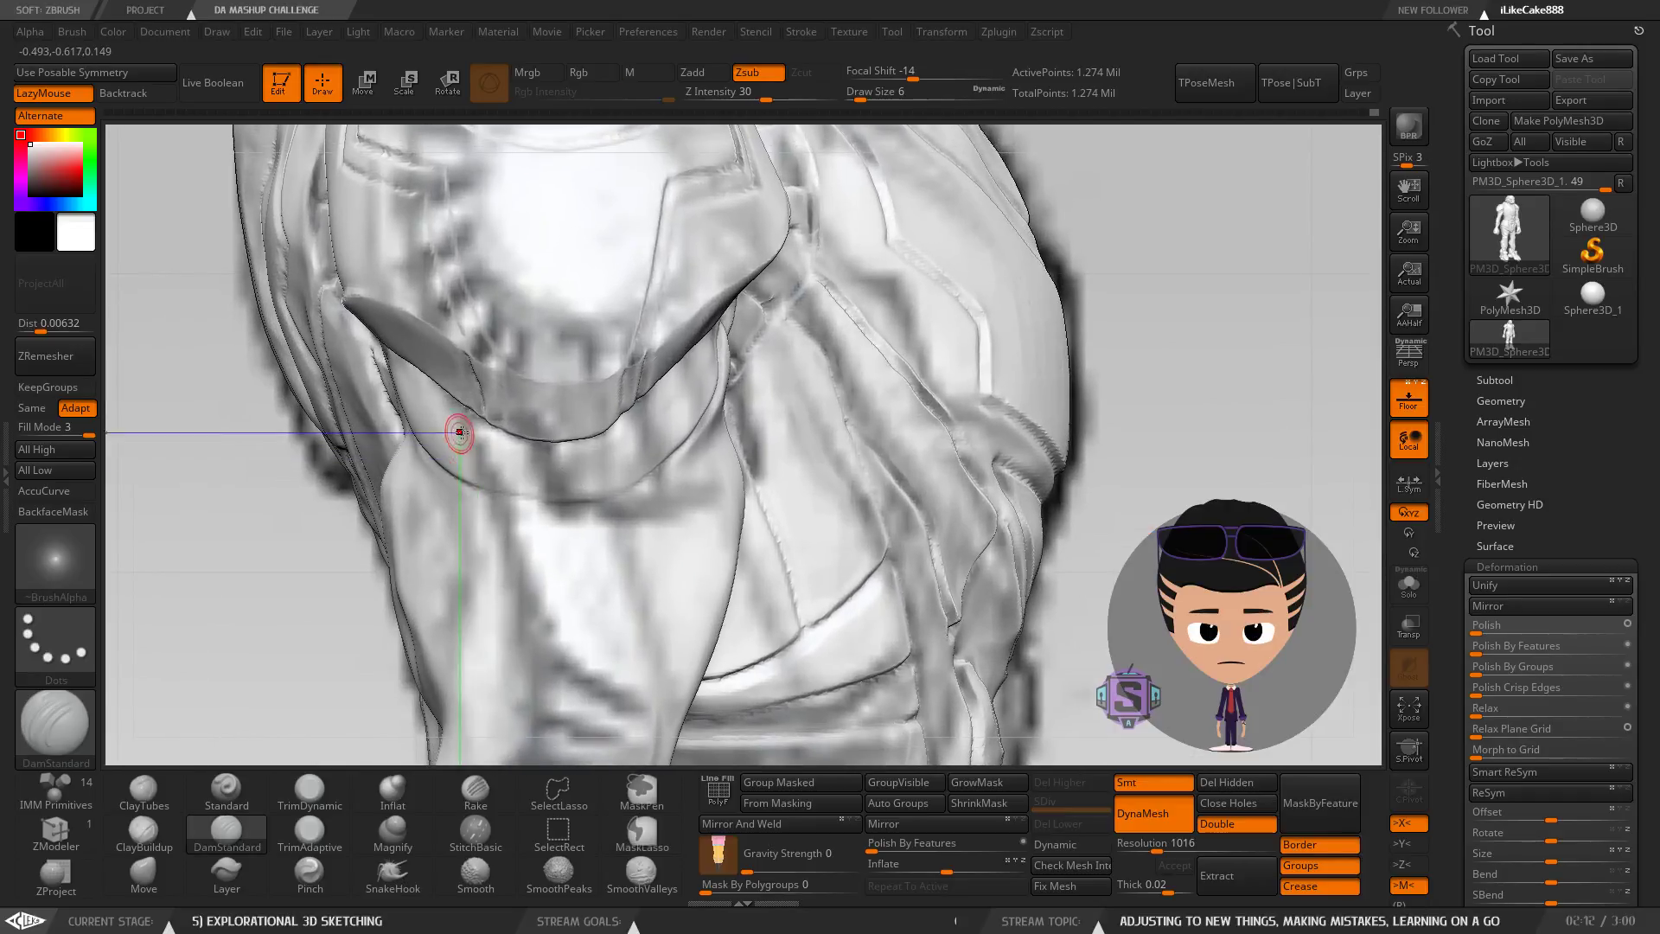
right_click_drag(459, 433, 560, 427)
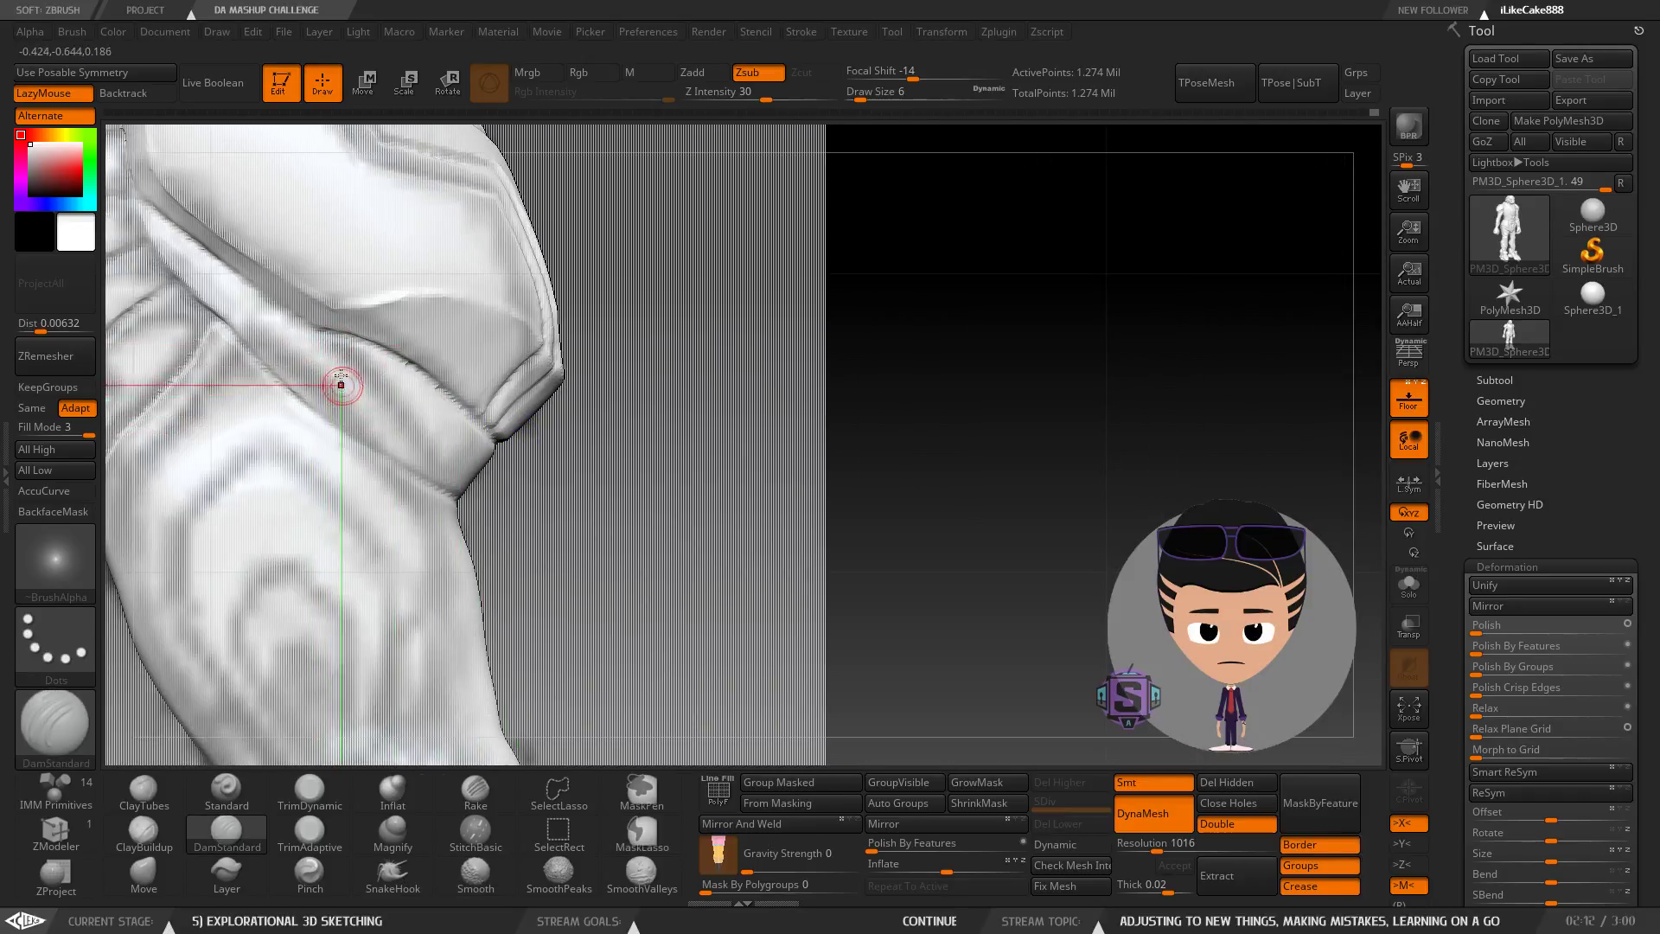
right_click_drag(342, 386, 420, 416, "alt")
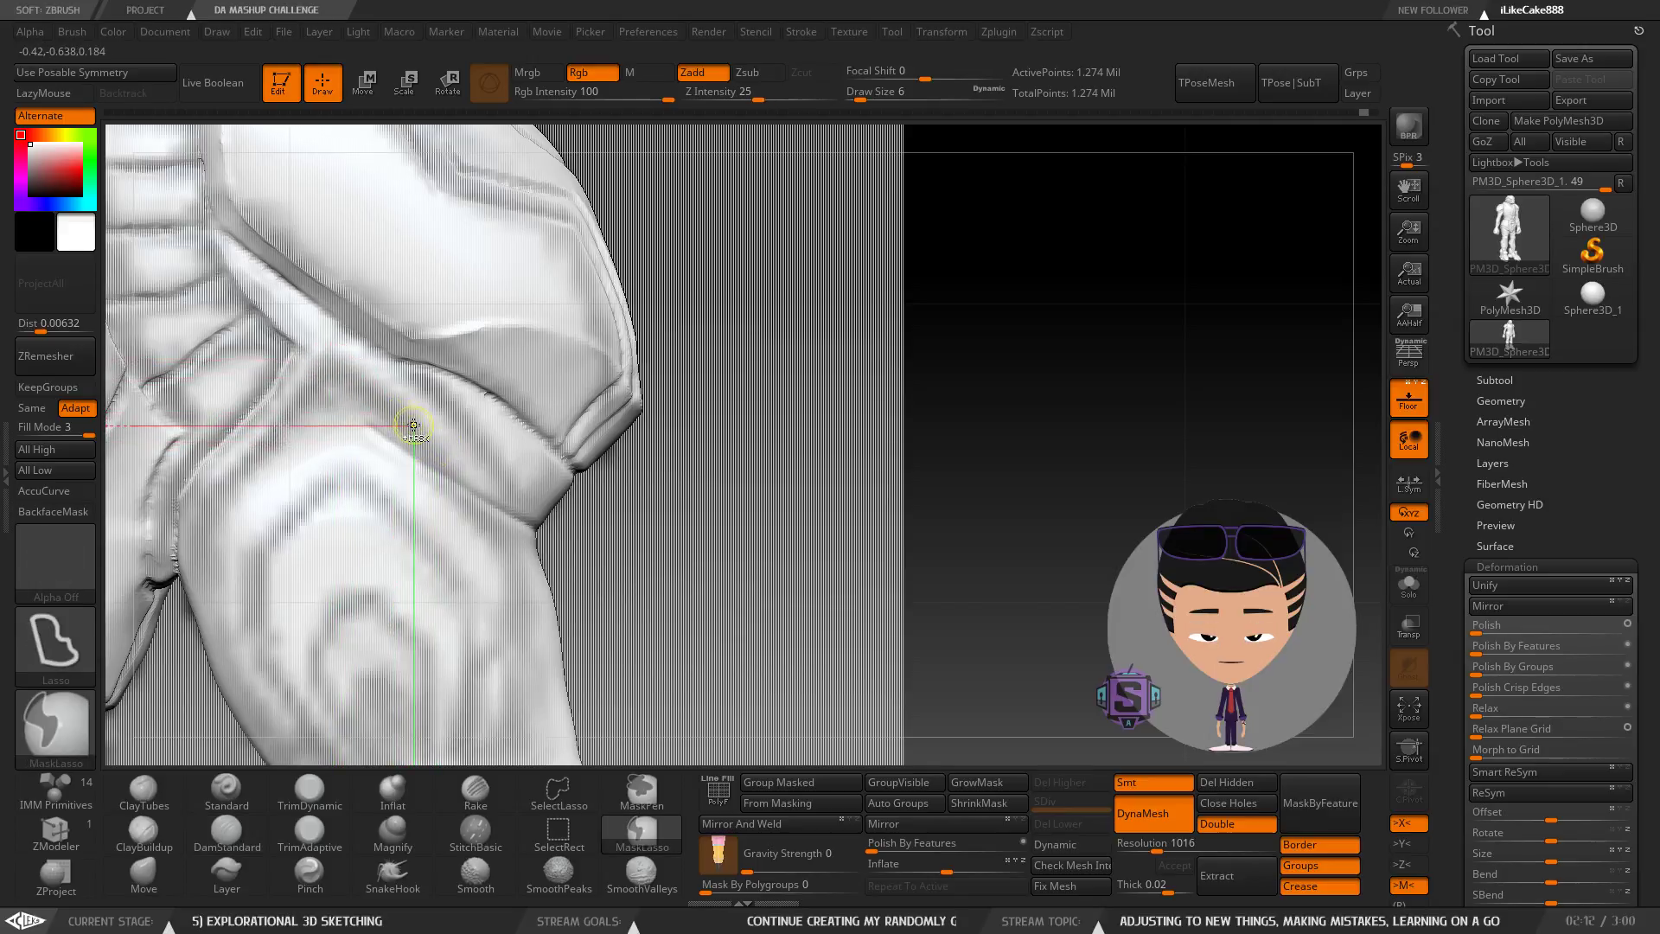
Smooth the back section of the upper-arm band's lower edge beneath the shoulder pad.
key("ctrl+shift")
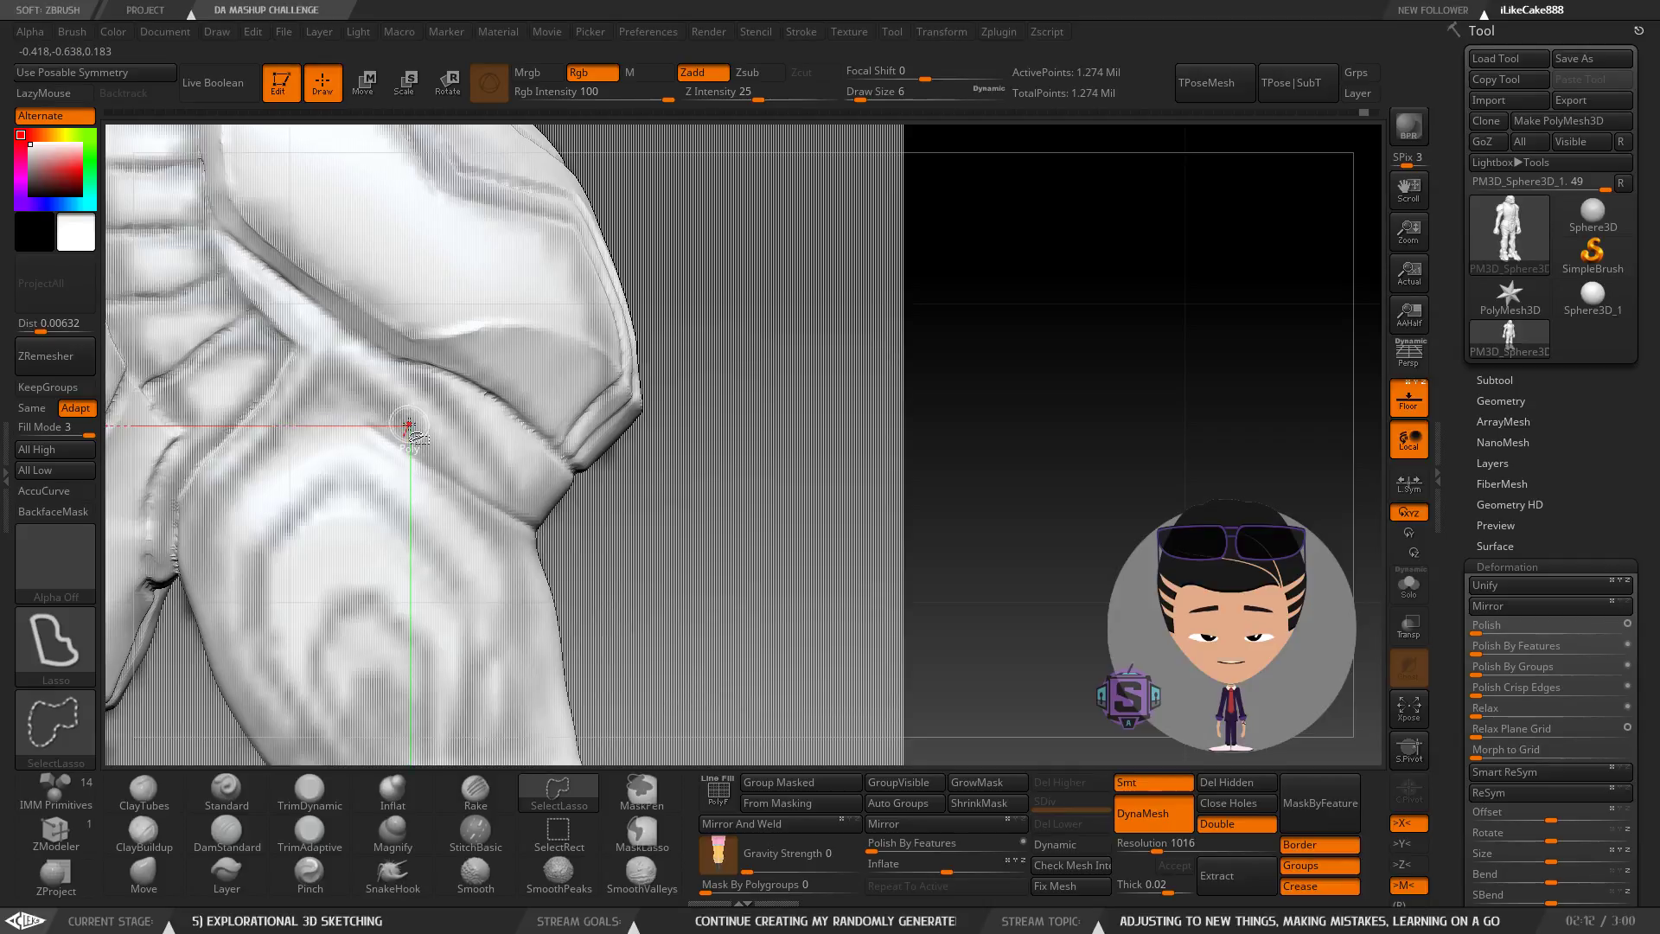
key("ctrl")
mouse_move(424, 428)
right_mouse_down()
mouse_move(277, 417)
mouse_move(408, 397)
mouse_move(433, 416)
right_mouse_up()
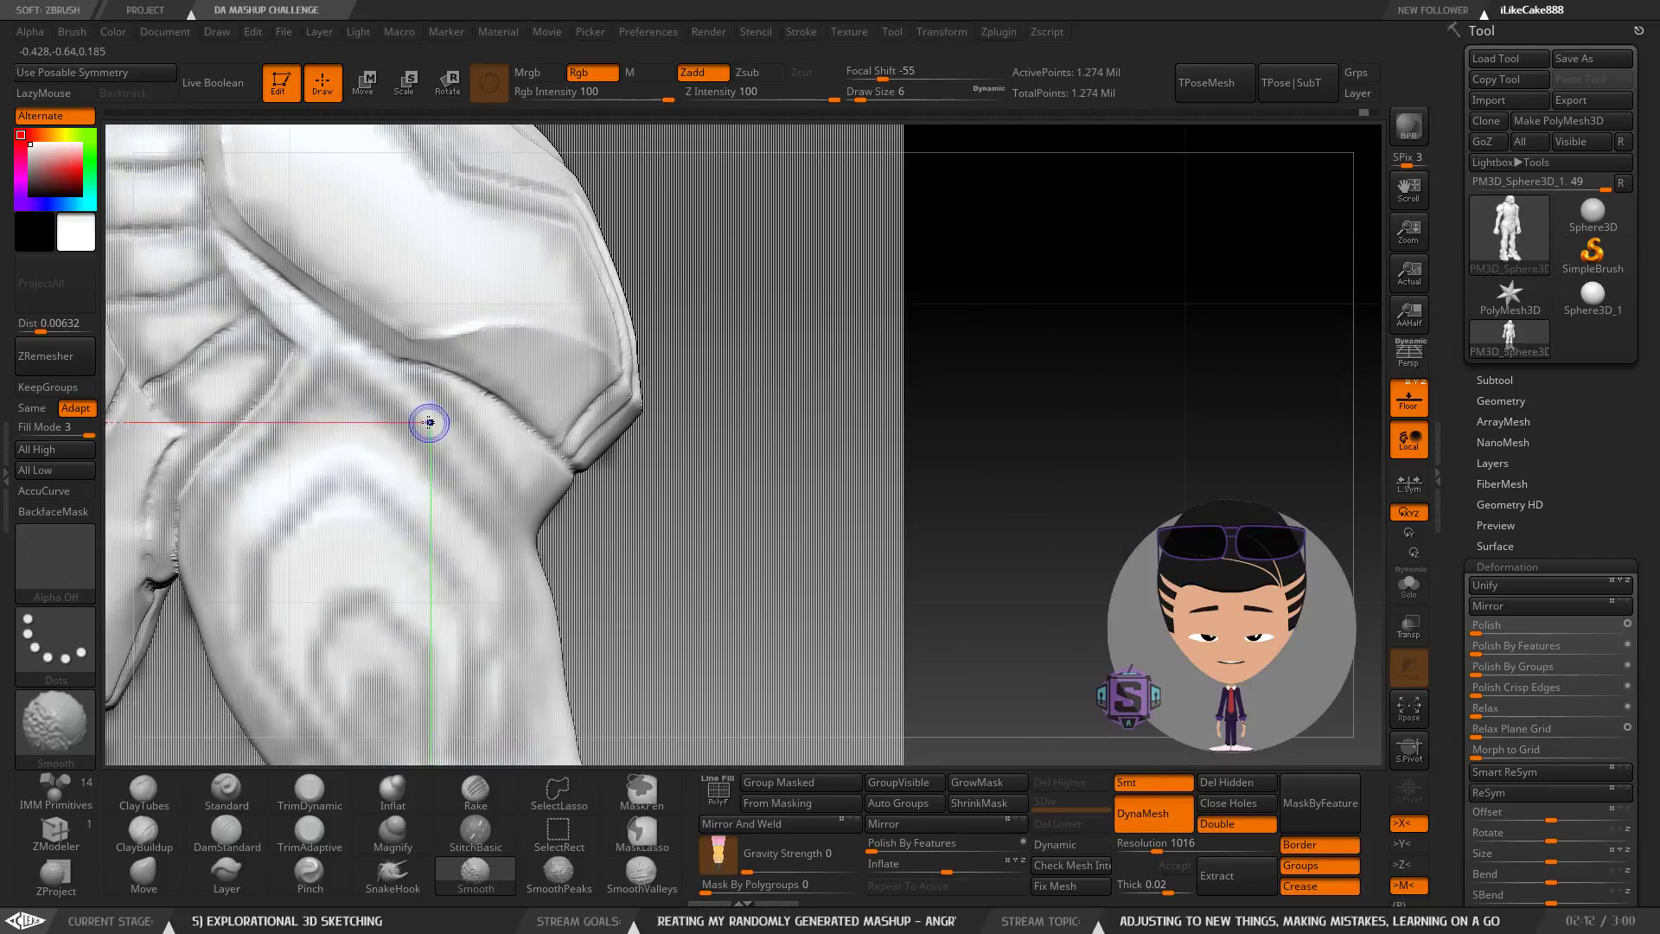
Recarve the band's lower edge with DamStandard, angling it from the back strap to the outer arm along the reference sketch.
mouse_move(543, 518)
right_mouse_down()
mouse_move(449, 505)
mouse_move(463, 507)
right_mouse_up()
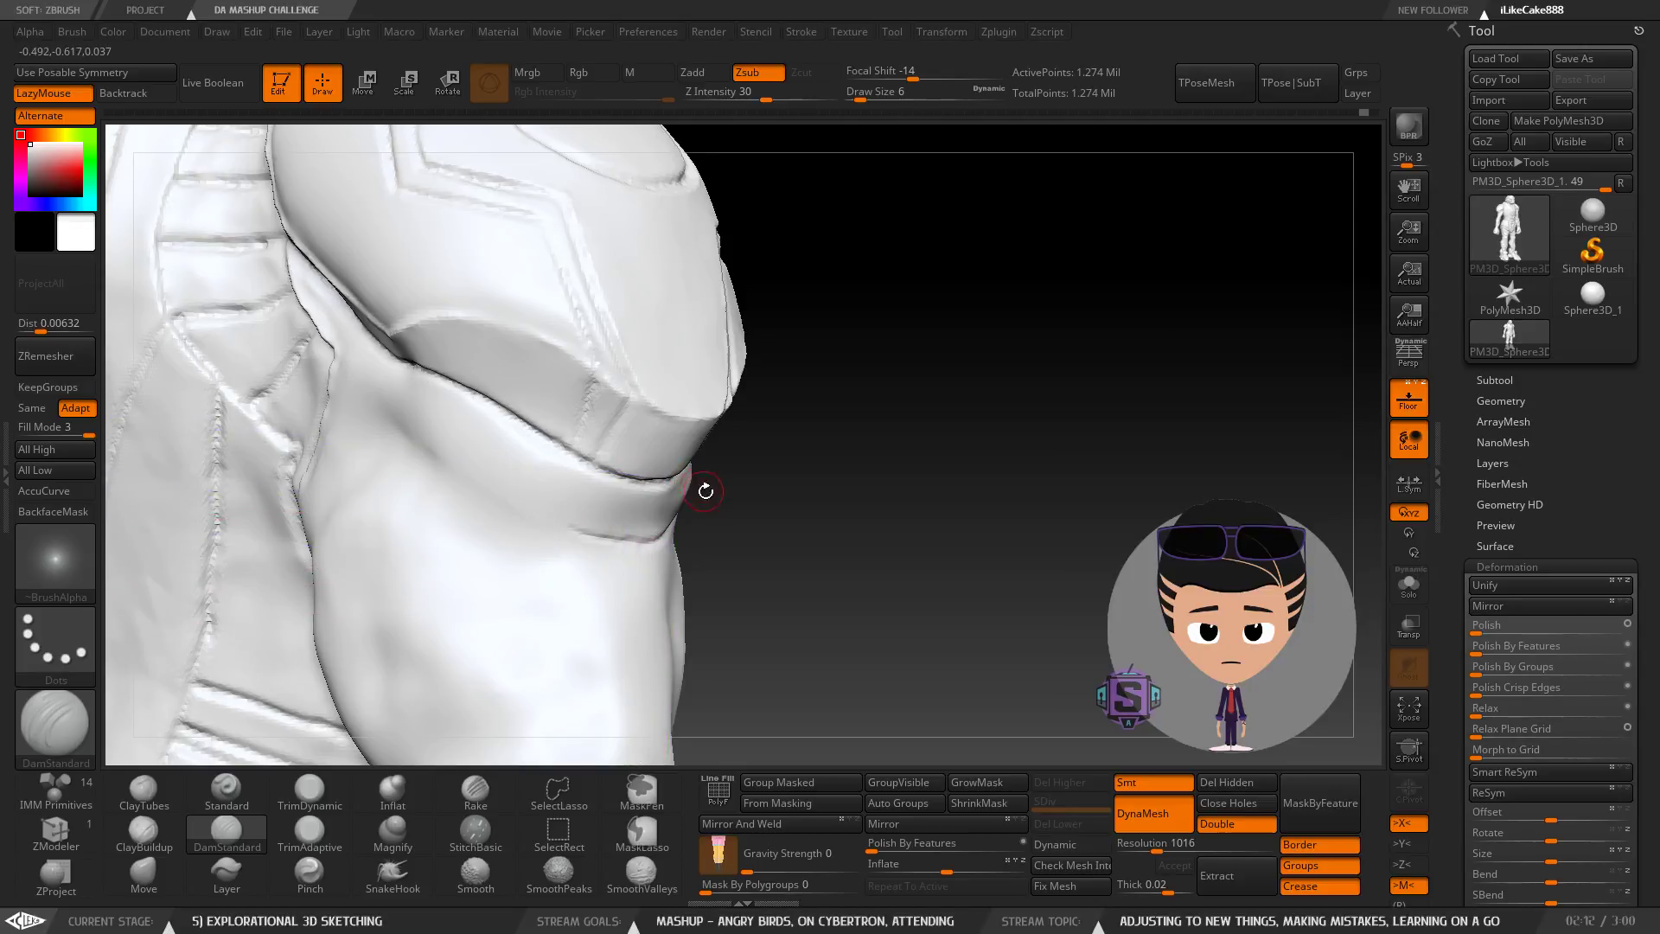
right_click_drag(706, 491, 650, 540)
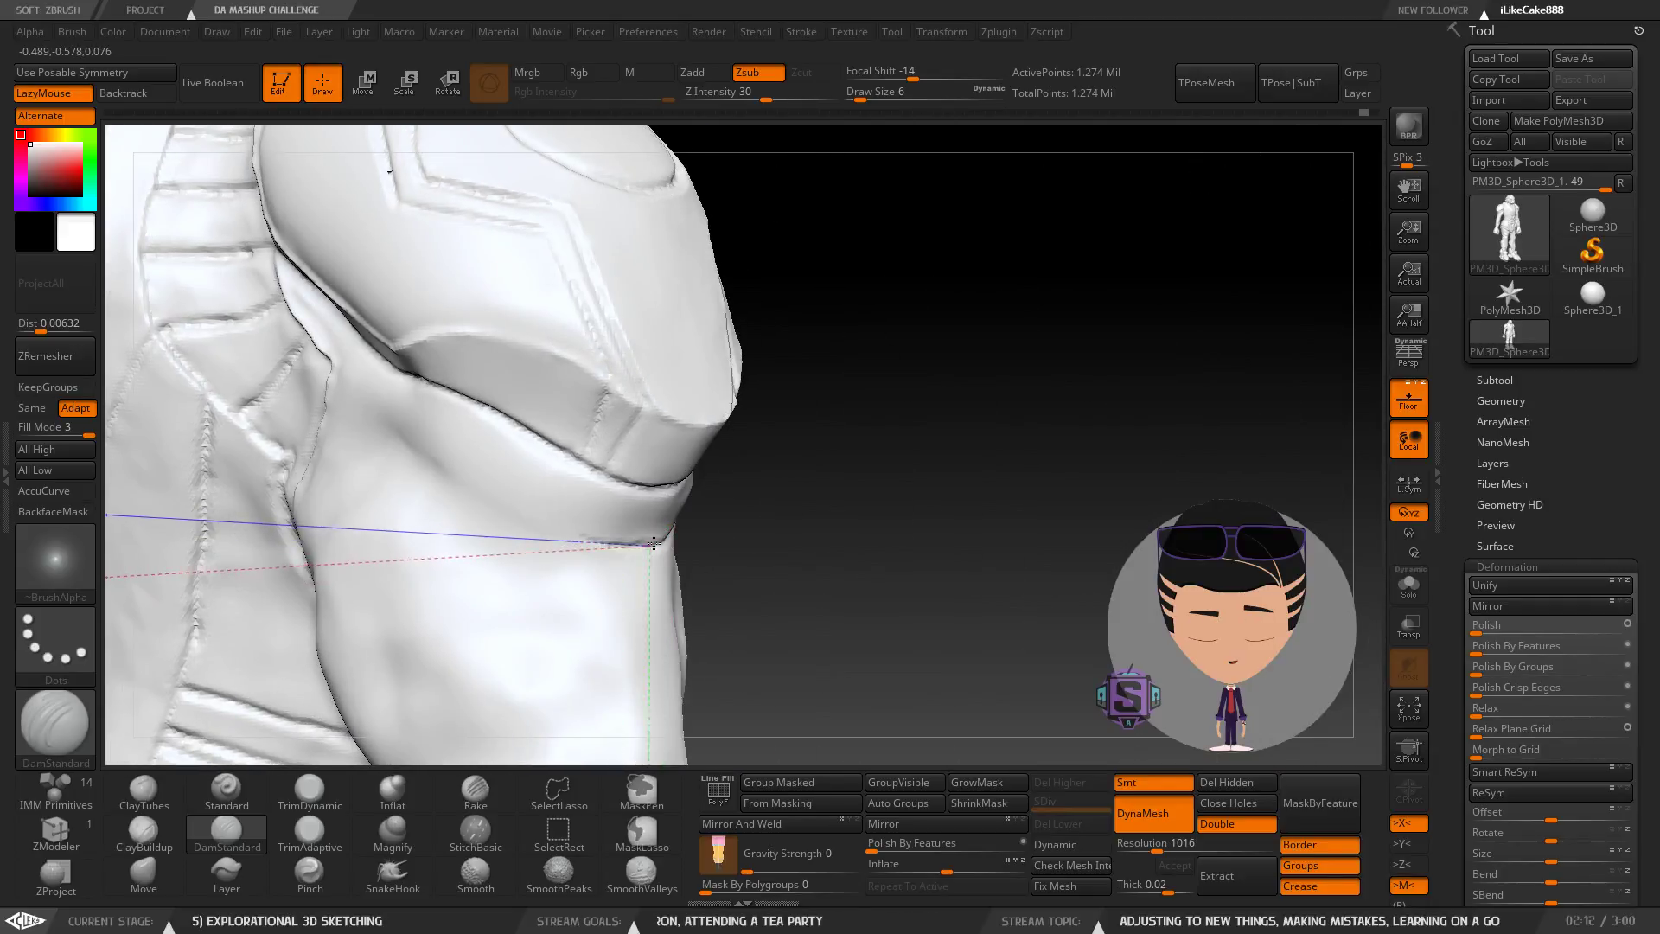
right_click_drag(525, 564, 605, 552)
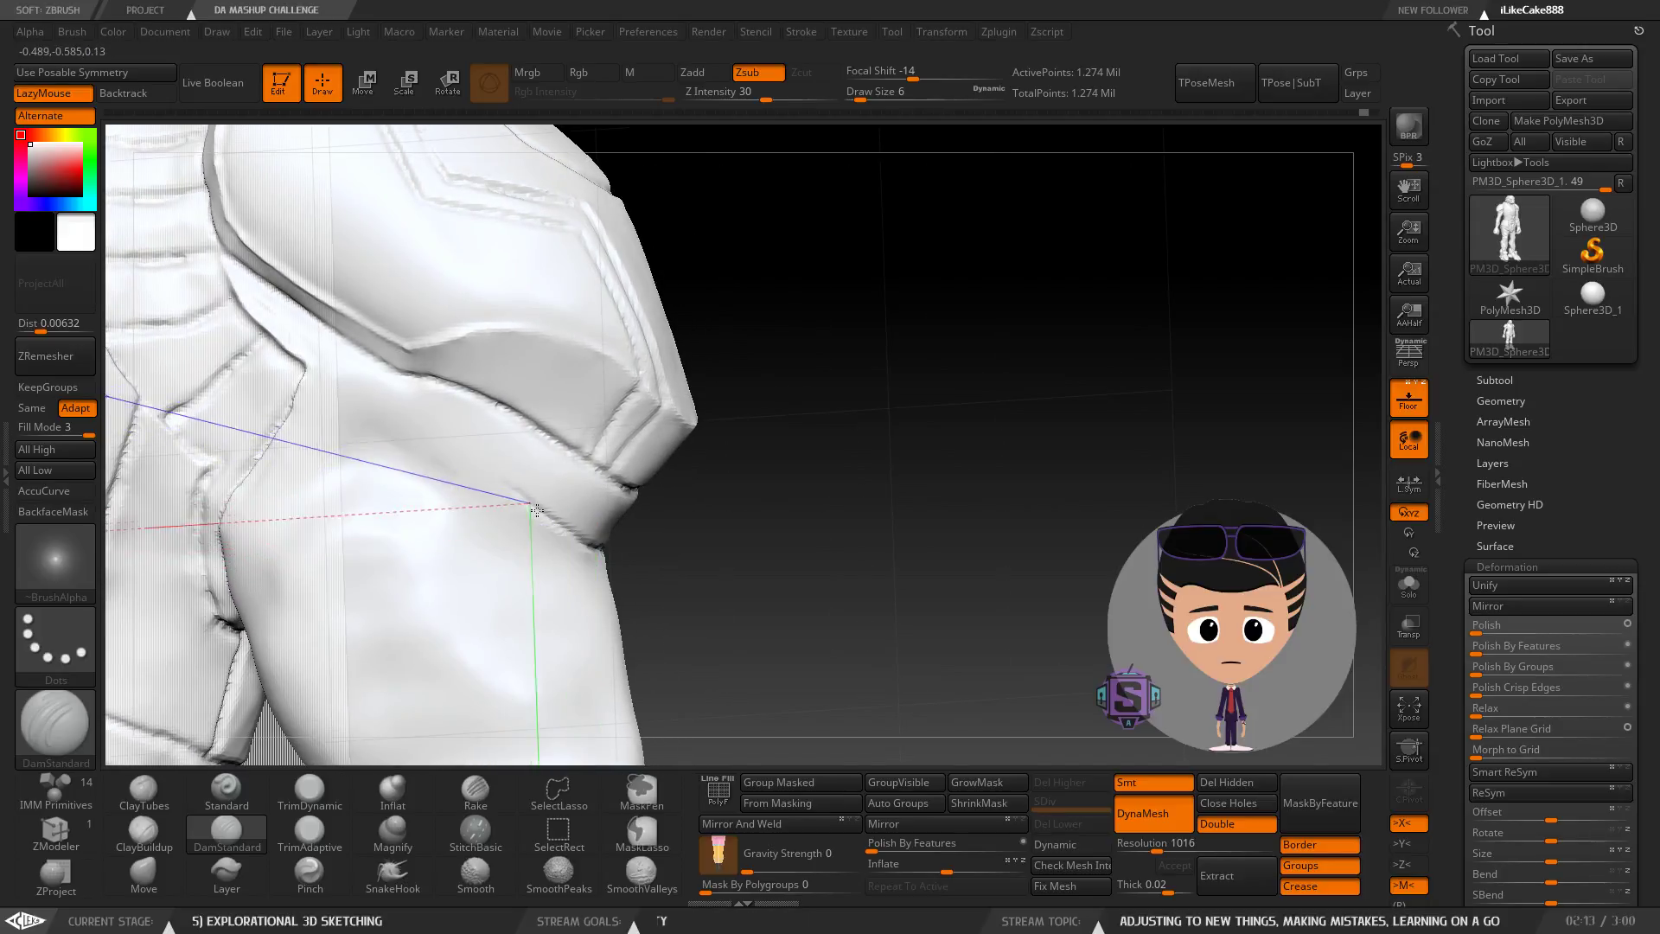
right_click_drag(471, 453, 400, 386)
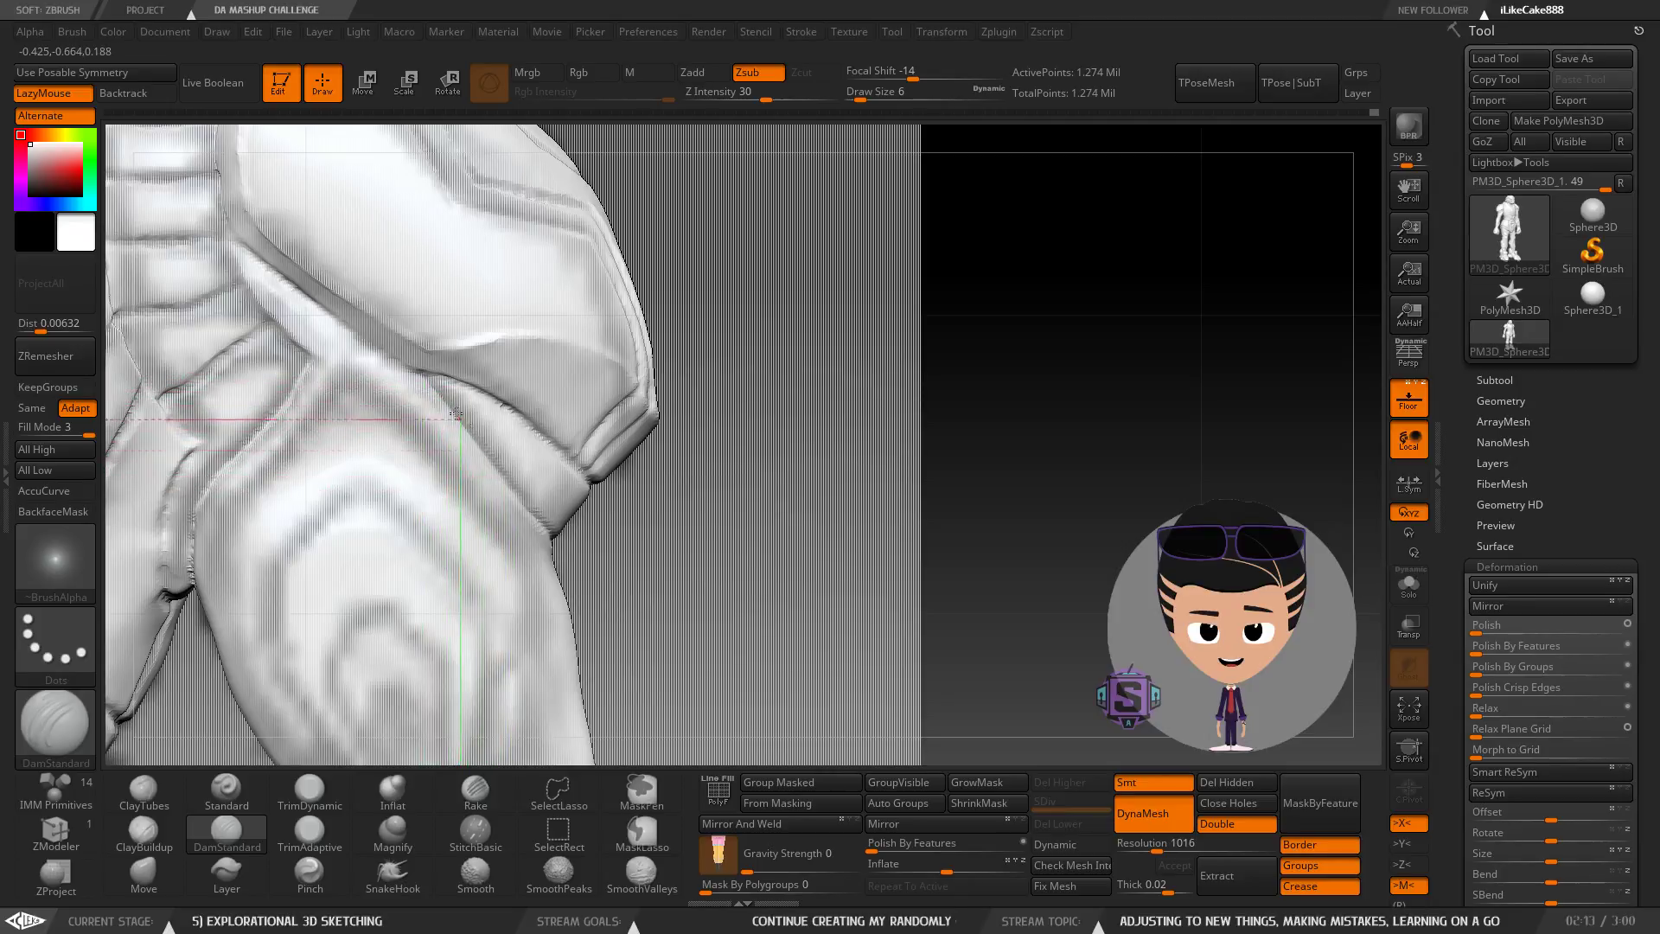
right_click_drag(537, 516, 495, 484)
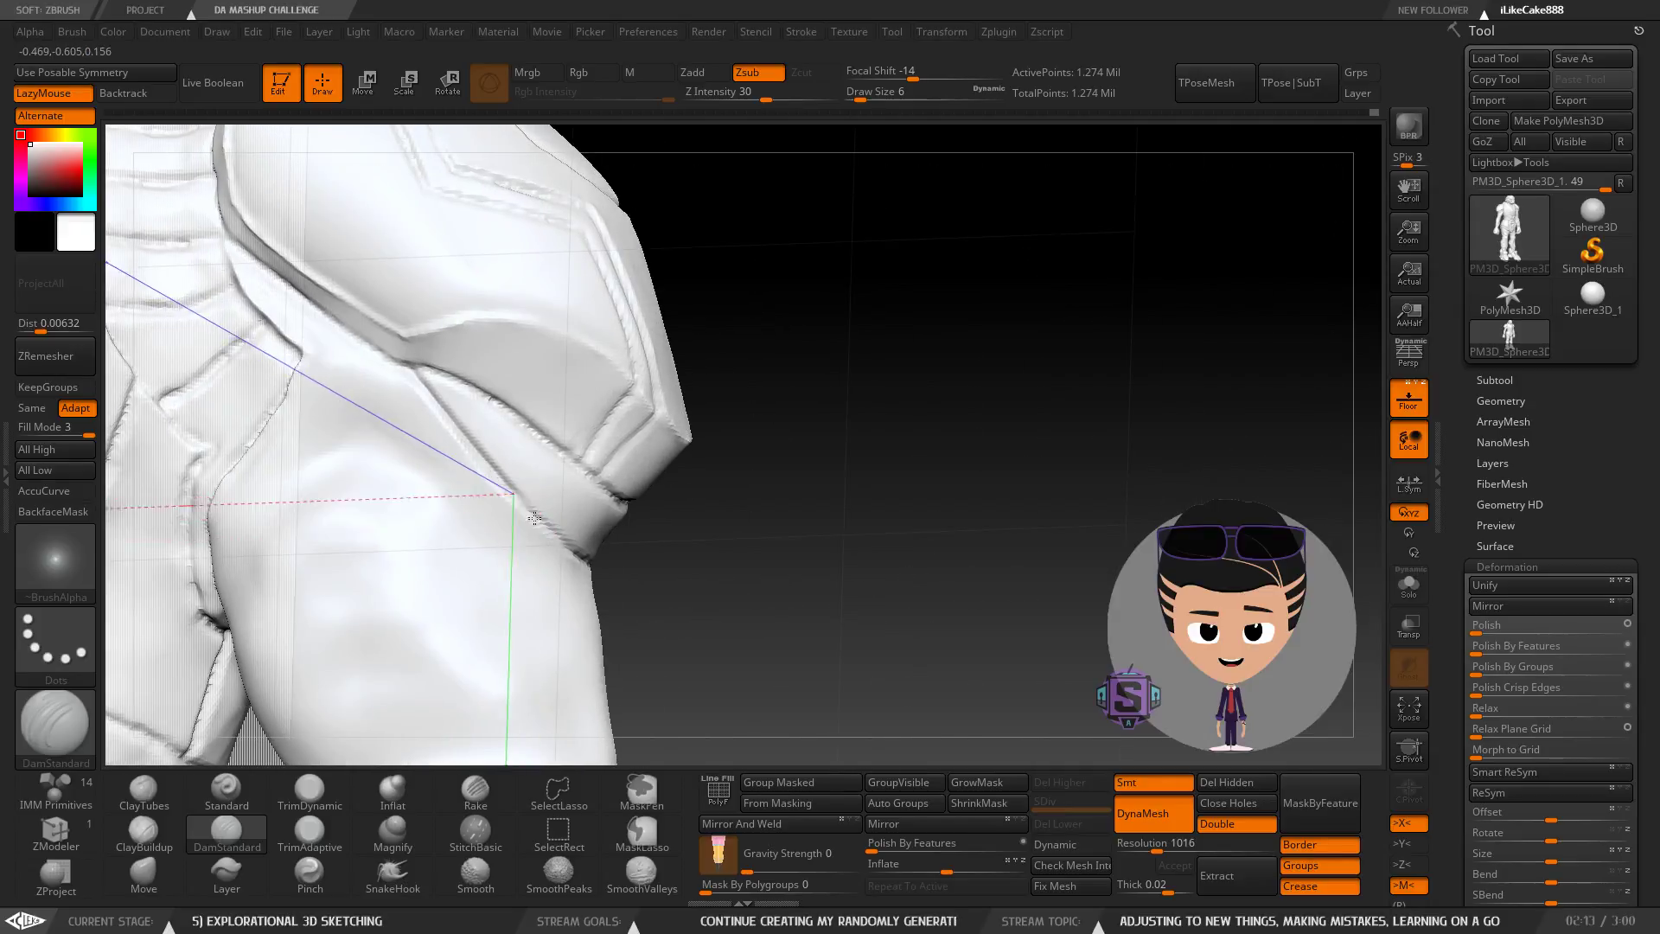
mouse_move(563, 542)
right_mouse_down()
mouse_move(528, 519)
mouse_move(630, 574)
mouse_move(560, 517)
right_mouse_up()
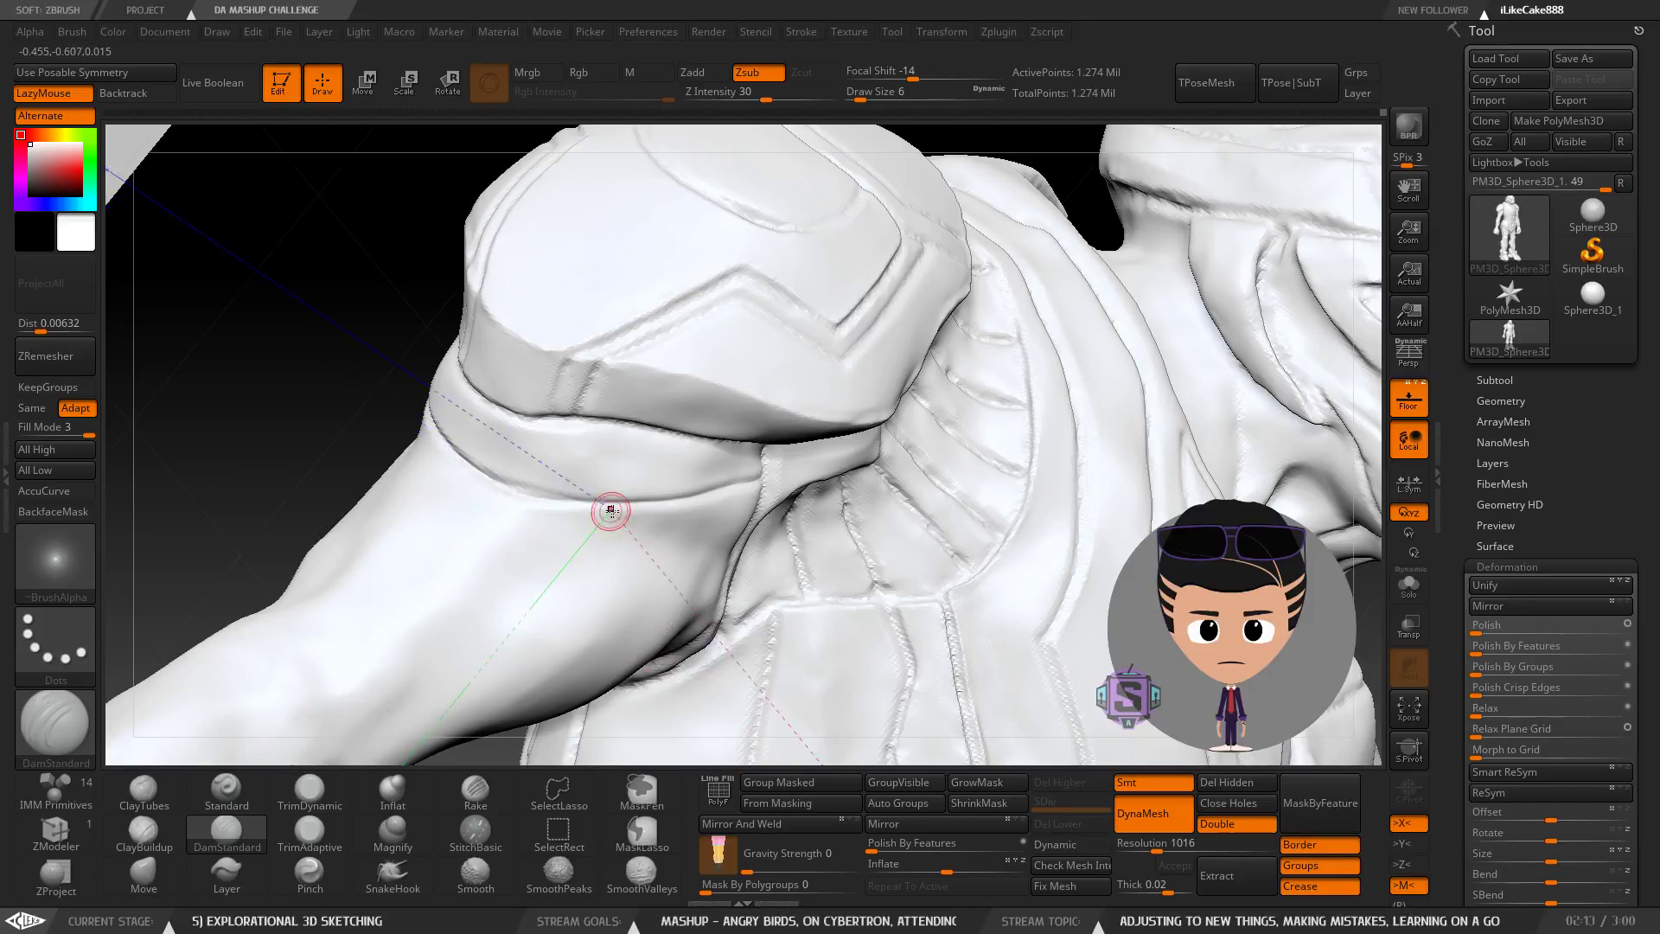
Carve a second line below the band across the back of the upper arm, starting at the strap junction.
key("ctrl")
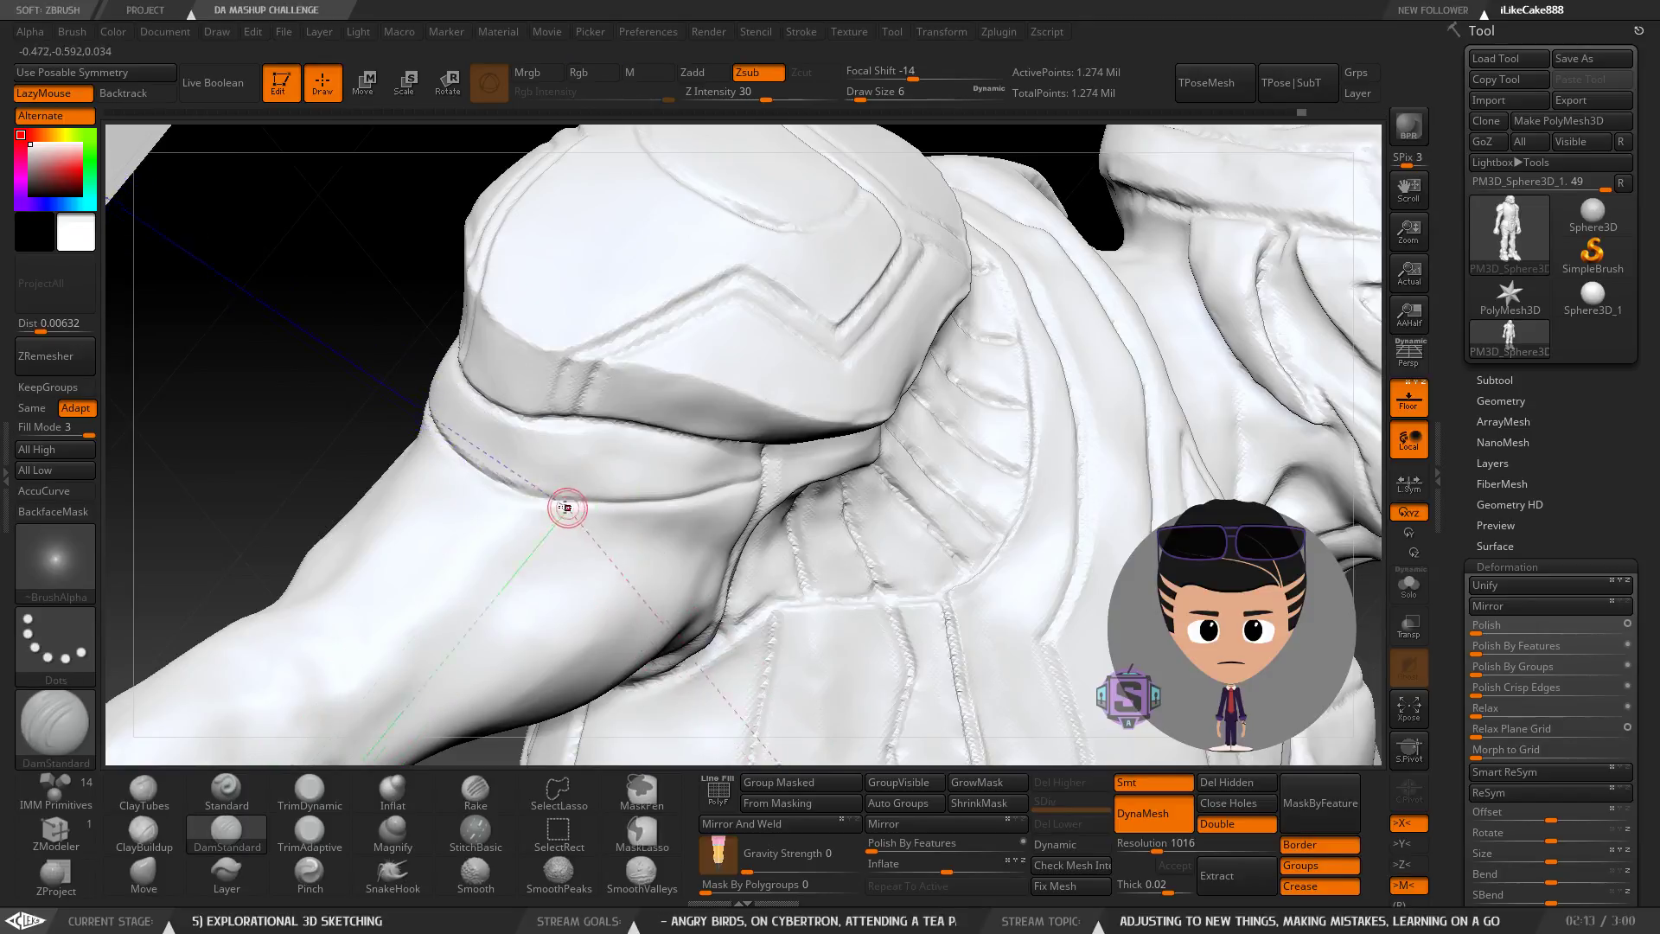
mouse_move(678, 509)
right_mouse_down()
mouse_move(562, 449)
mouse_move(459, 365)
mouse_move(477, 425)
mouse_move(574, 439)
mouse_move(546, 485)
right_mouse_up()
right_click_drag(421, 589, 684, 312)
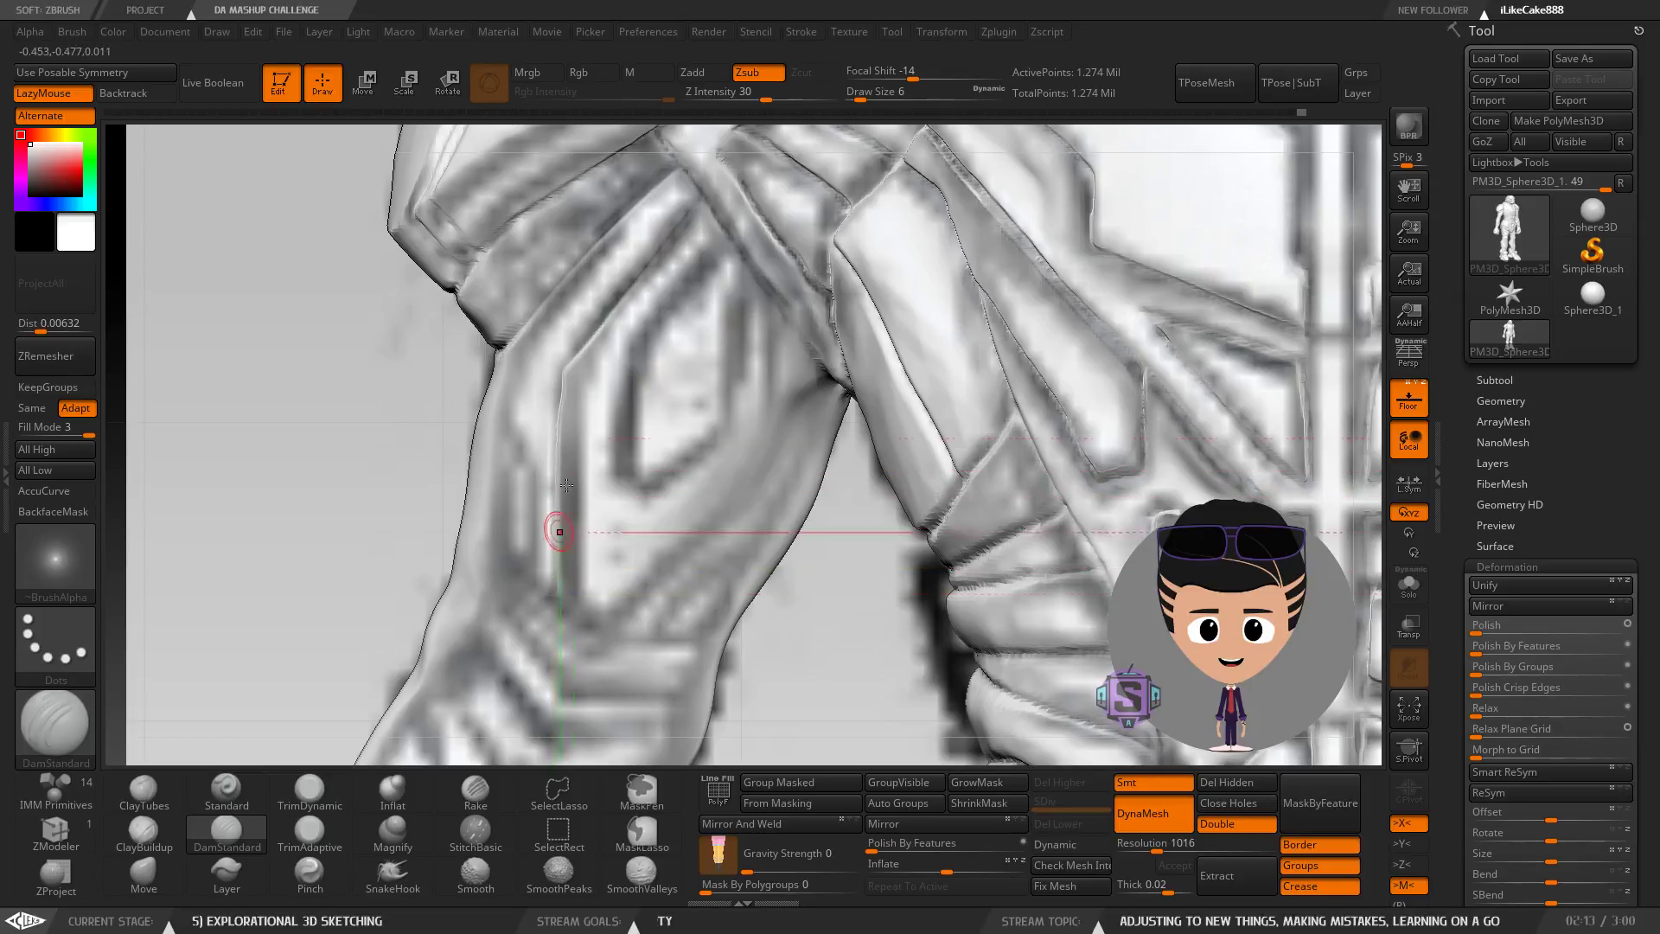
mouse_move(585, 458)
right_mouse_down()
mouse_move(644, 485)
mouse_move(636, 497)
mouse_move(553, 458)
mouse_move(607, 440)
mouse_move(605, 415)
right_mouse_up()
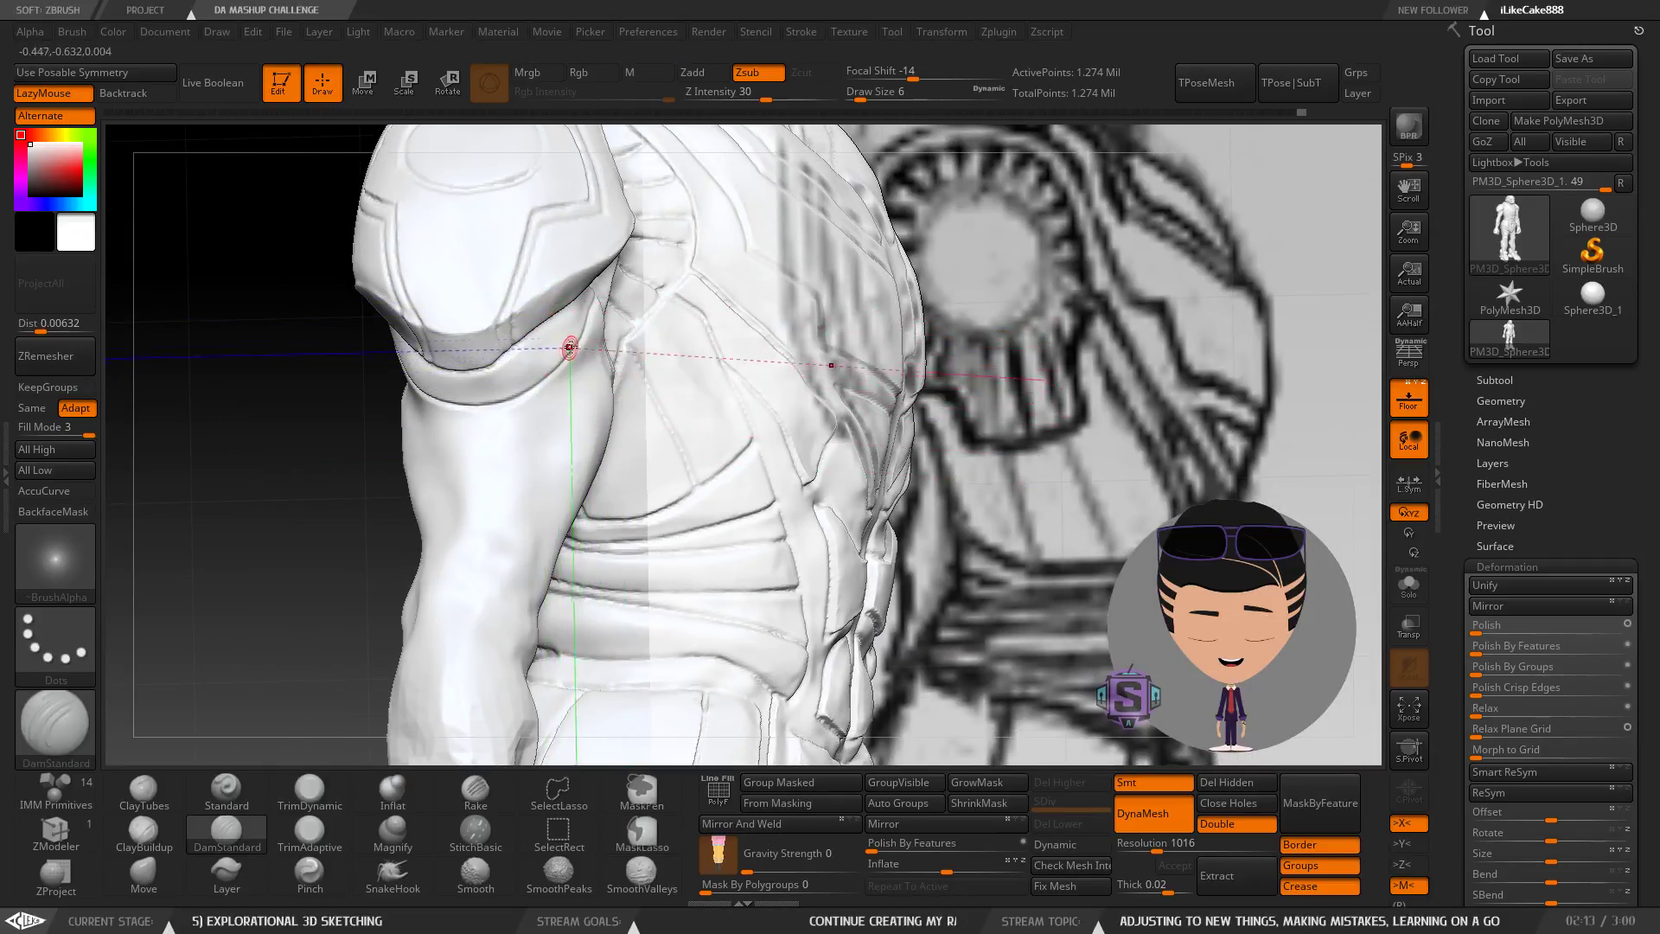
mouse_move(513, 391)
right_mouse_down()
mouse_move(484, 363)
mouse_move(407, 346)
mouse_move(370, 381)
mouse_move(278, 376)
mouse_move(258, 391)
mouse_move(355, 379)
right_mouse_up()
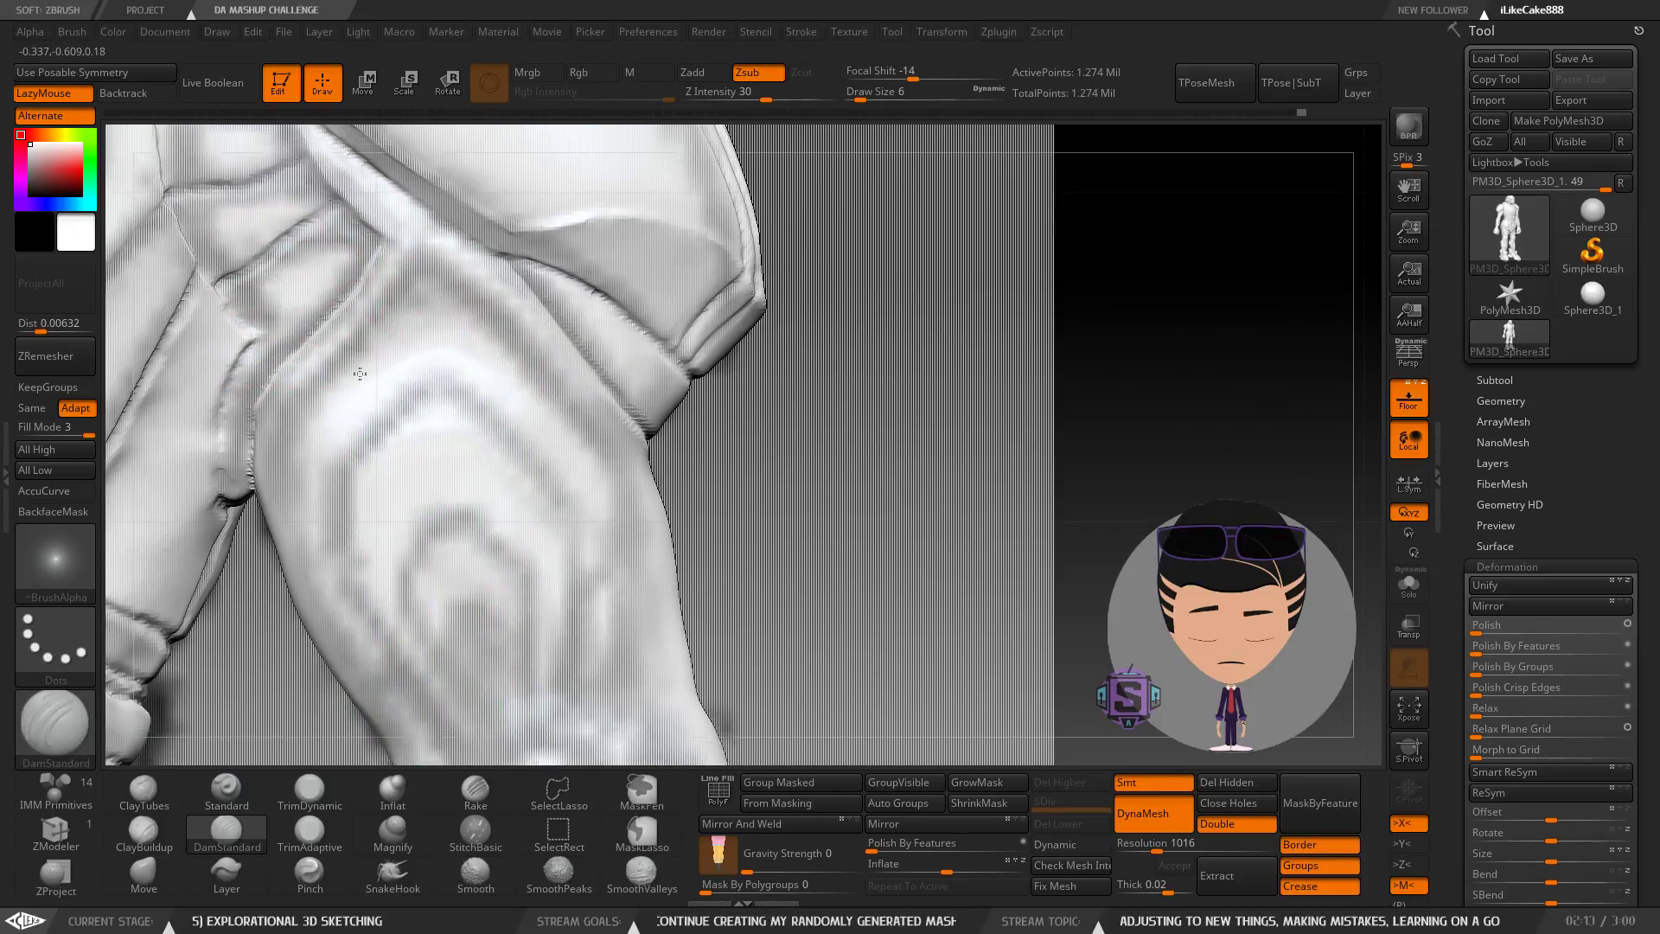
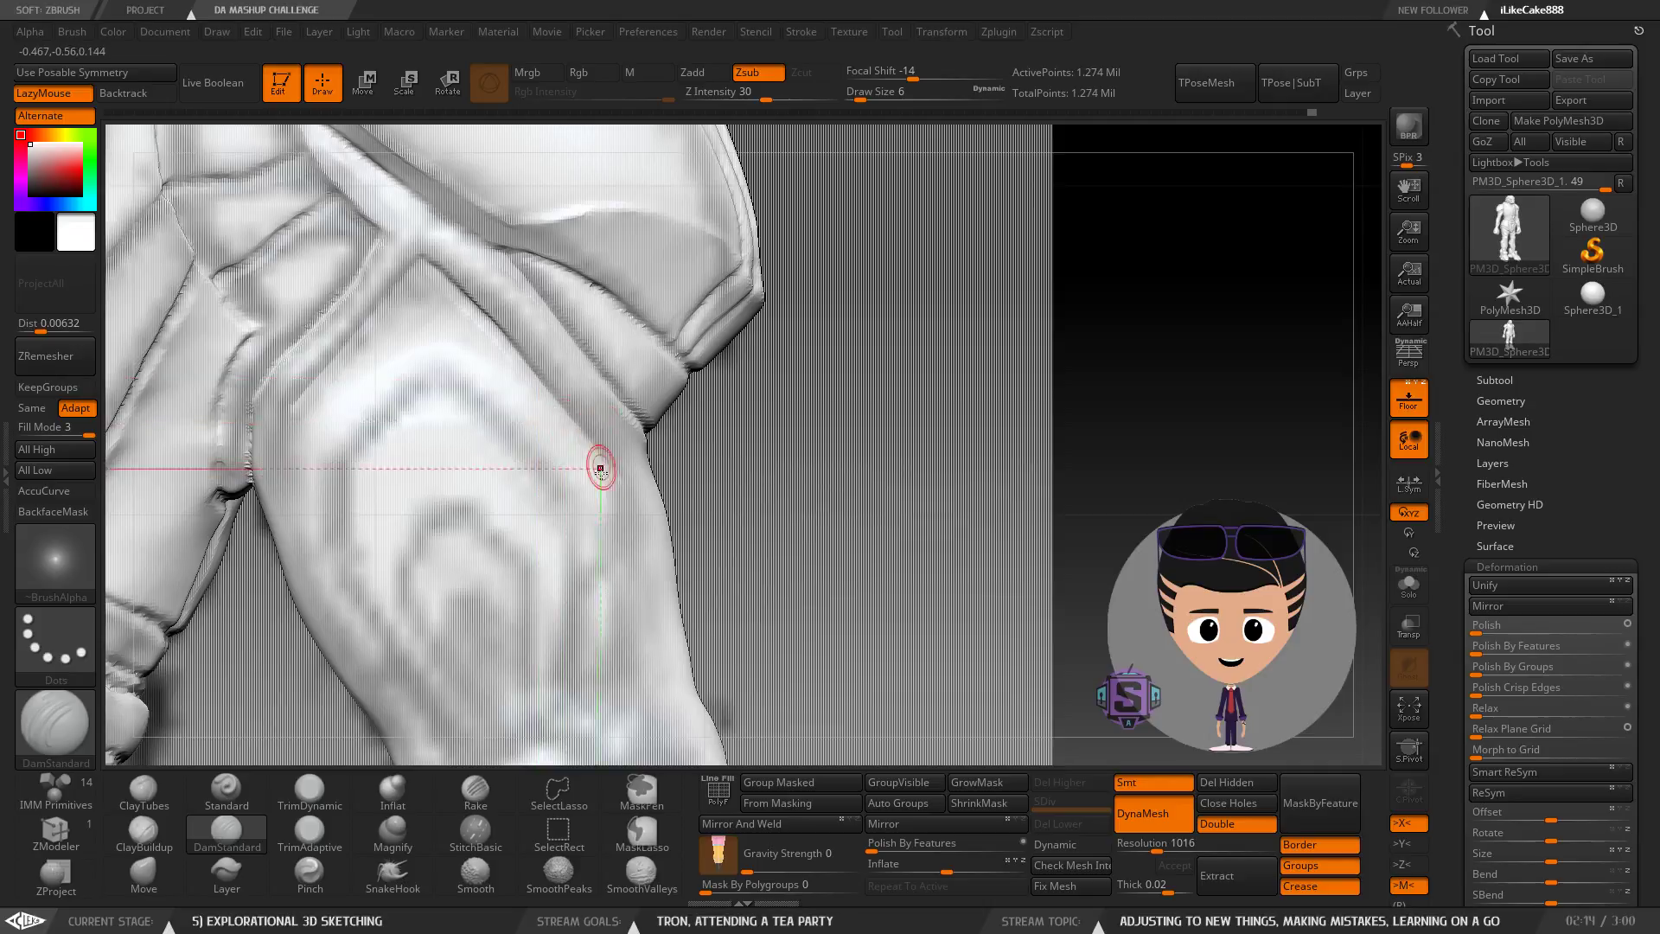
mouse_move(600, 469)
right_mouse_down()
mouse_move(641, 438)
mouse_move(571, 478)
mouse_move(583, 443)
mouse_move(560, 437)
mouse_move(559, 395)
mouse_move(511, 408)
mouse_move(689, 470)
mouse_move(628, 418)
right_mouse_up()
mouse_move(548, 386)
right_mouse_down("ctrl")
mouse_move(583, 480)
mouse_move(563, 511)
mouse_move(620, 529)
mouse_move(615, 463)
mouse_move(687, 480)
mouse_move(635, 501)
right_mouse_up("ctrl")
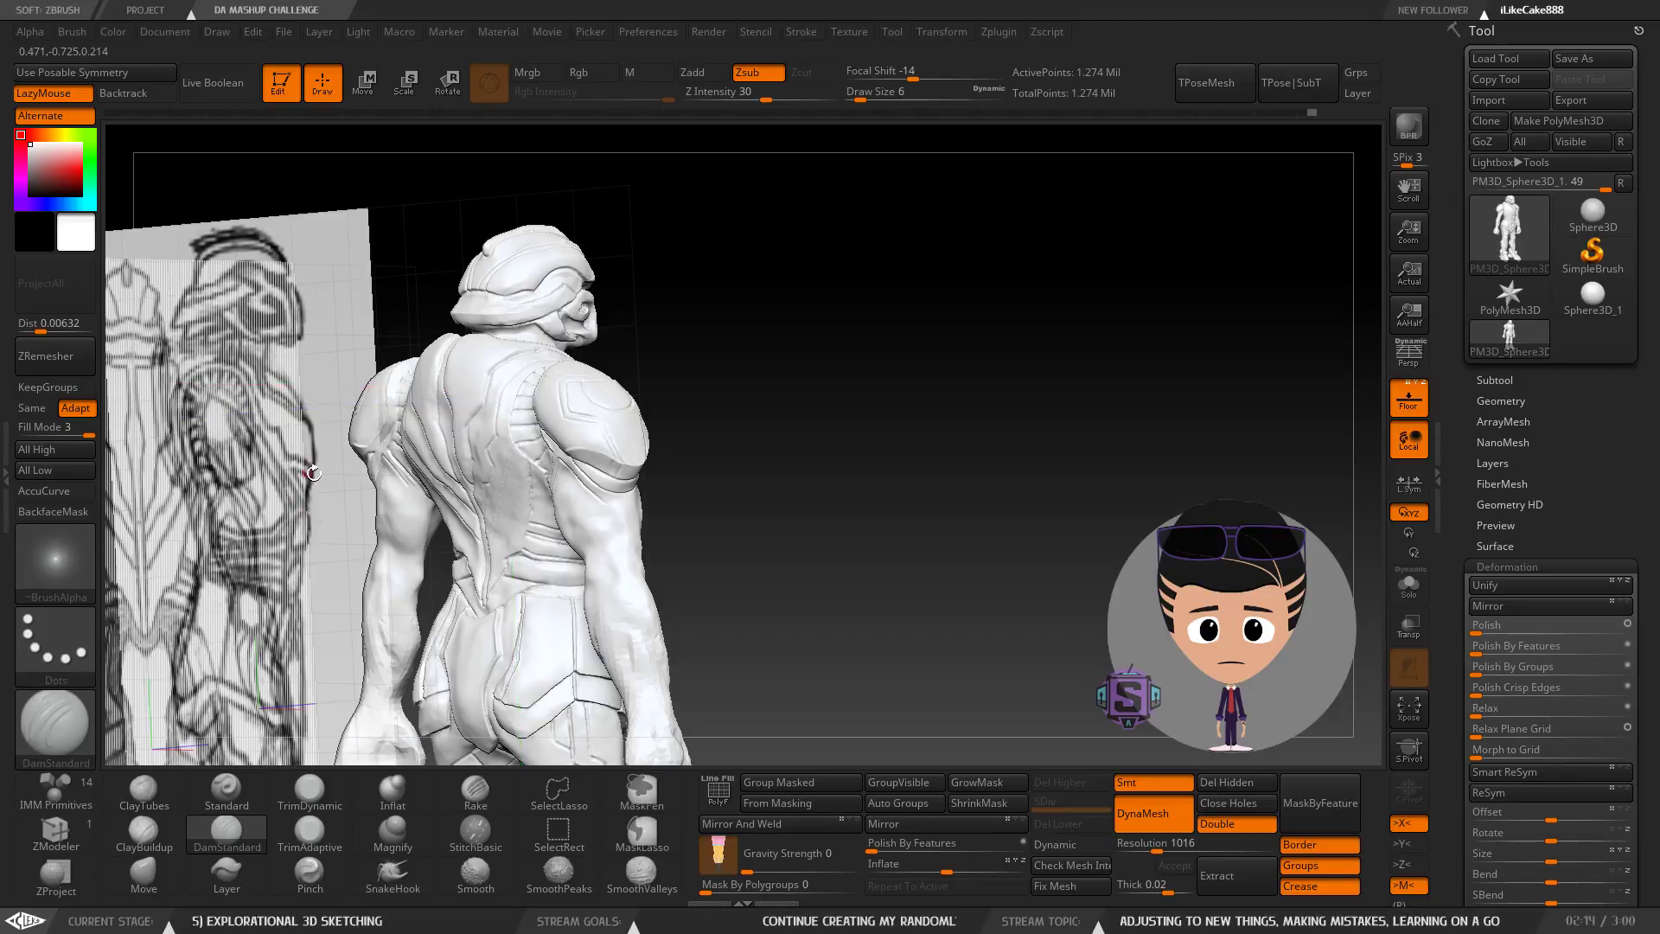
Undo the last stroke and curve the second line around the outer arm below the band.
mouse_move(313, 473)
right_mouse_down()
mouse_move(741, 575)
mouse_move(735, 597)
right_mouse_up()
right_click_drag(666, 430, 775, 278)
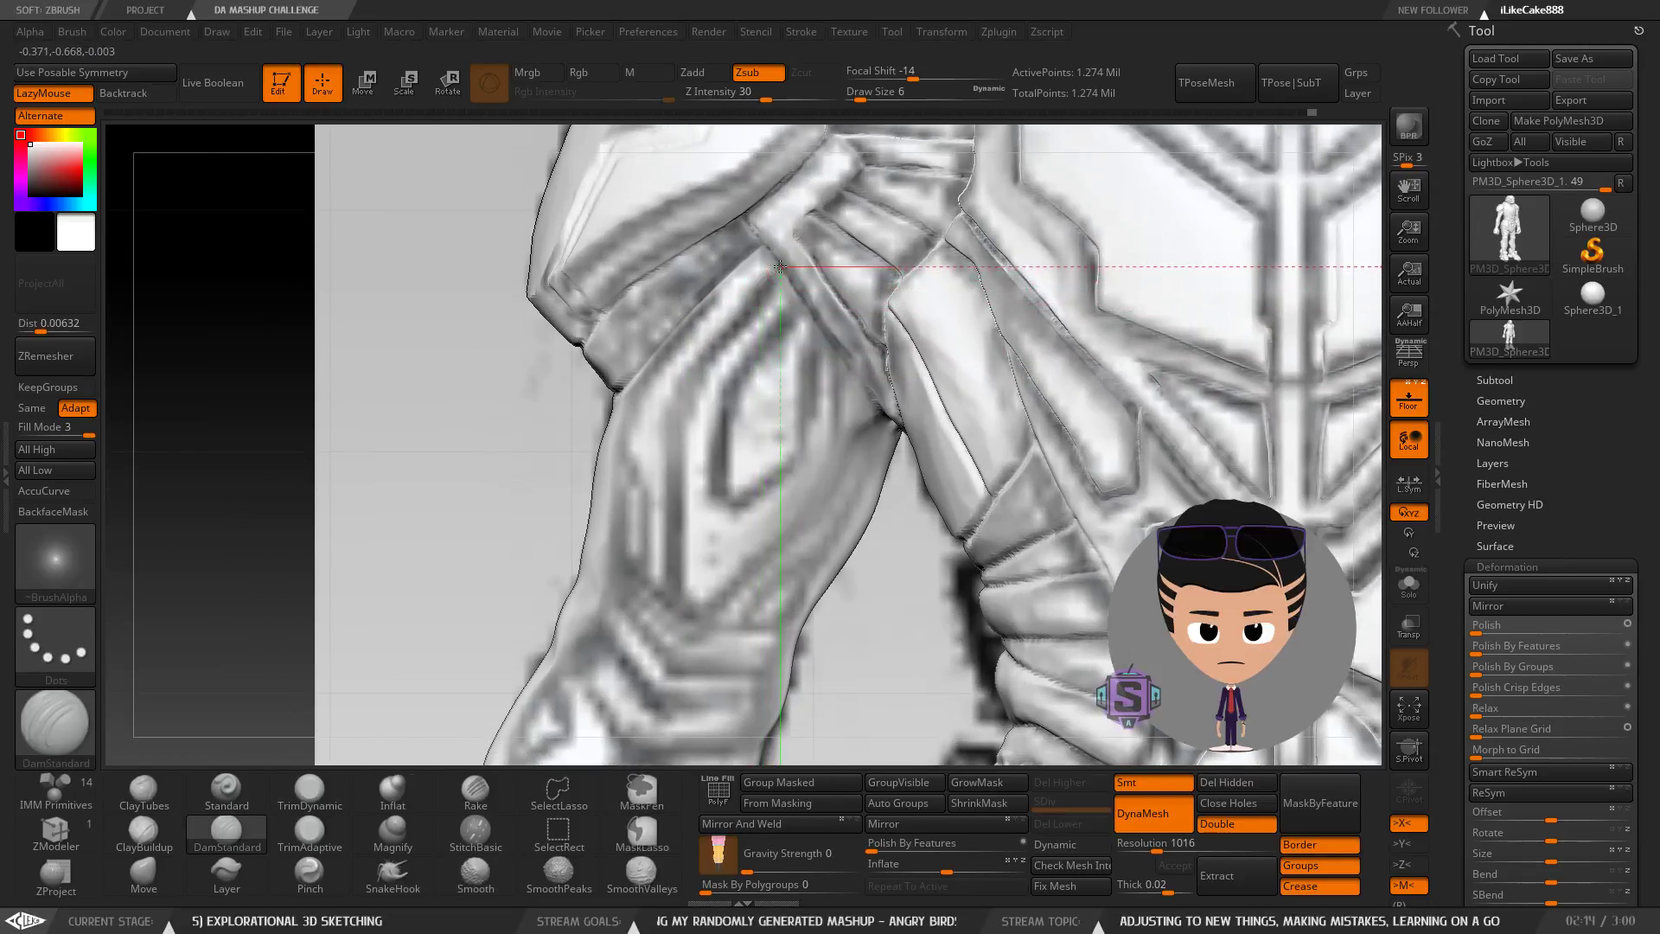
key("ctrl+z")
mouse_move(663, 374)
right_mouse_down()
mouse_move(699, 354)
mouse_move(559, 416)
mouse_move(502, 404)
right_mouse_up()
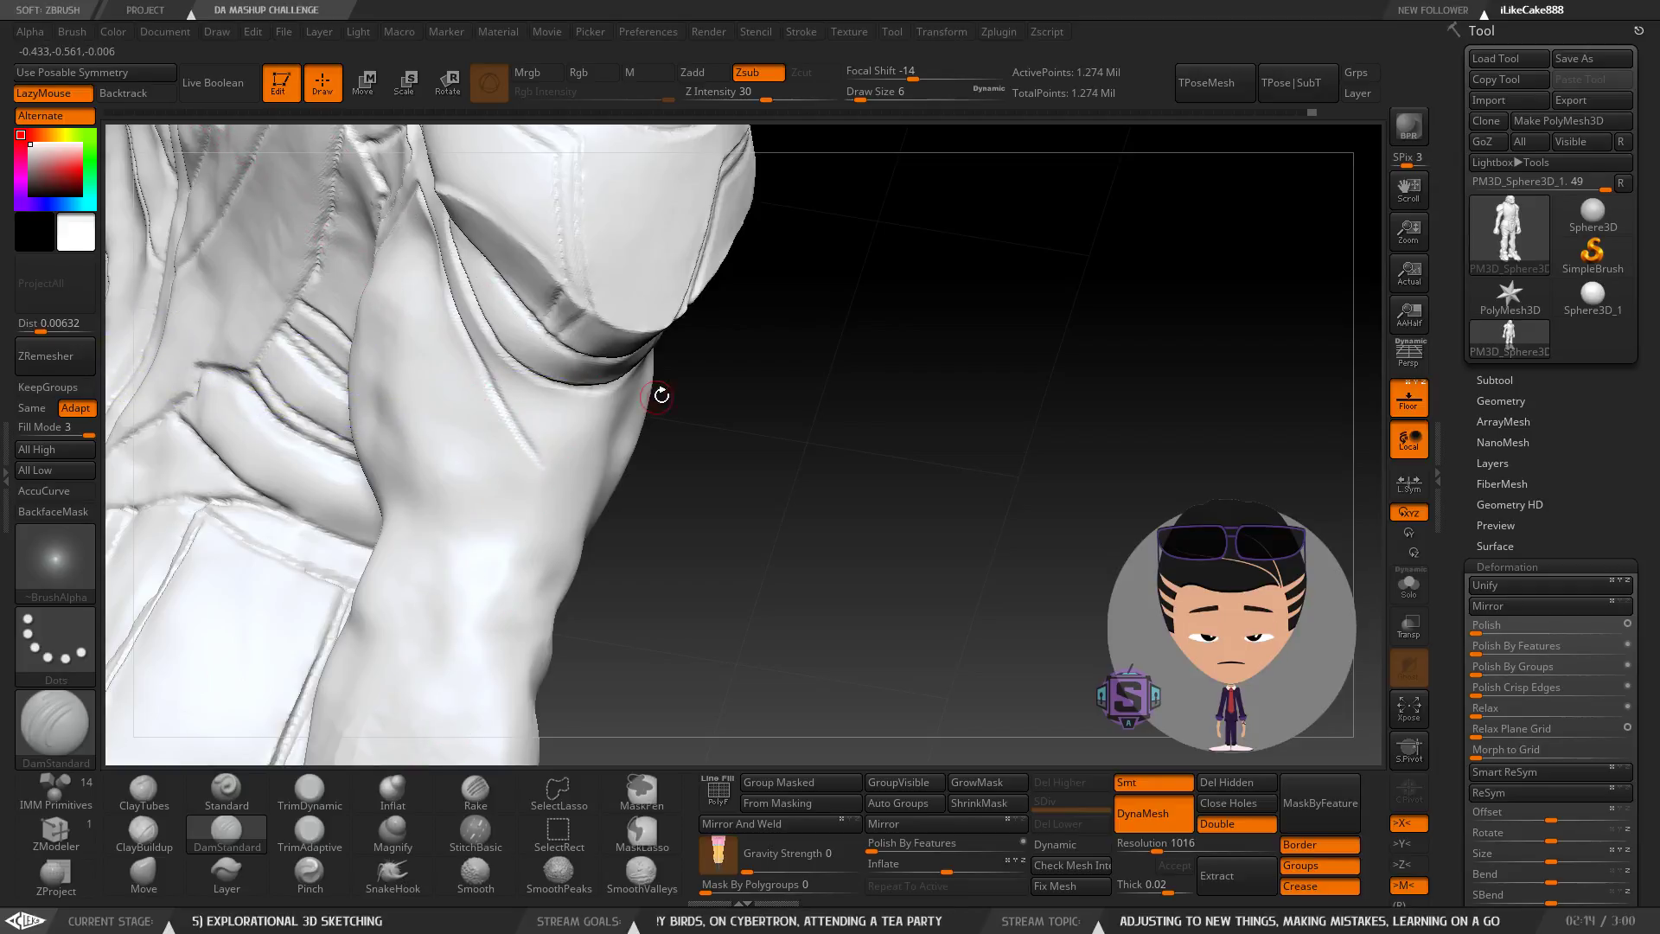
right_click_drag(660, 392, 539, 460)
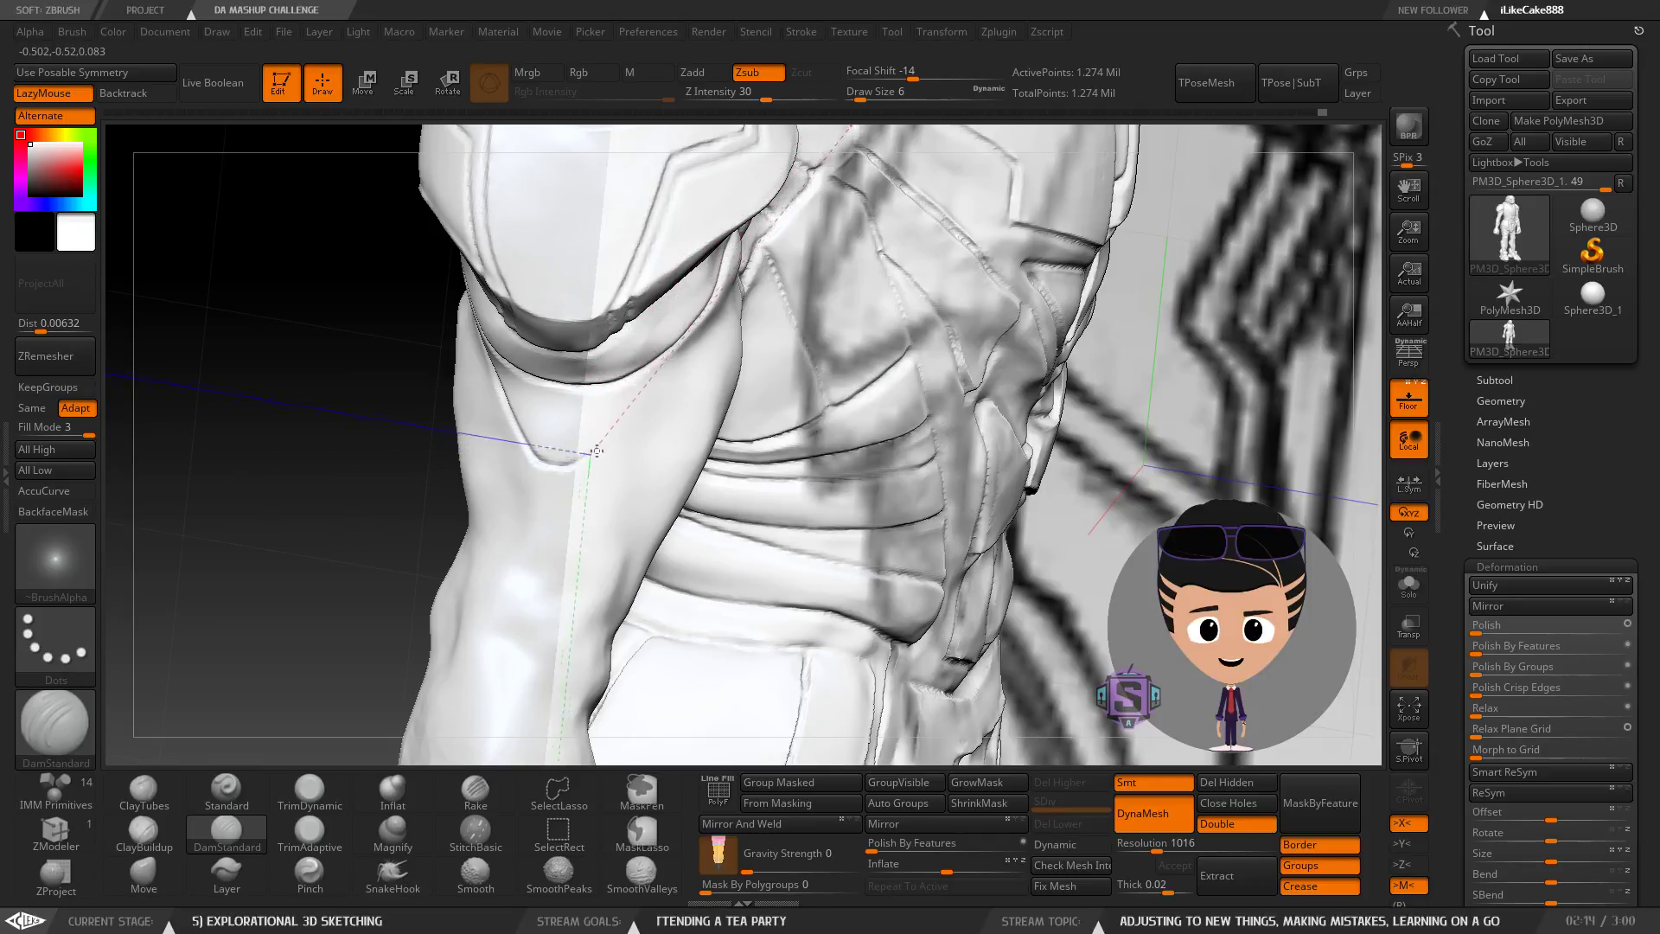
Continue the second line diagonally up the front of the upper arm to the strap, following the front sketch.
mouse_move(612, 432)
right_mouse_down()
mouse_move(666, 438)
mouse_move(665, 496)
mouse_move(606, 482)
mouse_move(671, 475)
mouse_move(735, 389)
right_mouse_up()
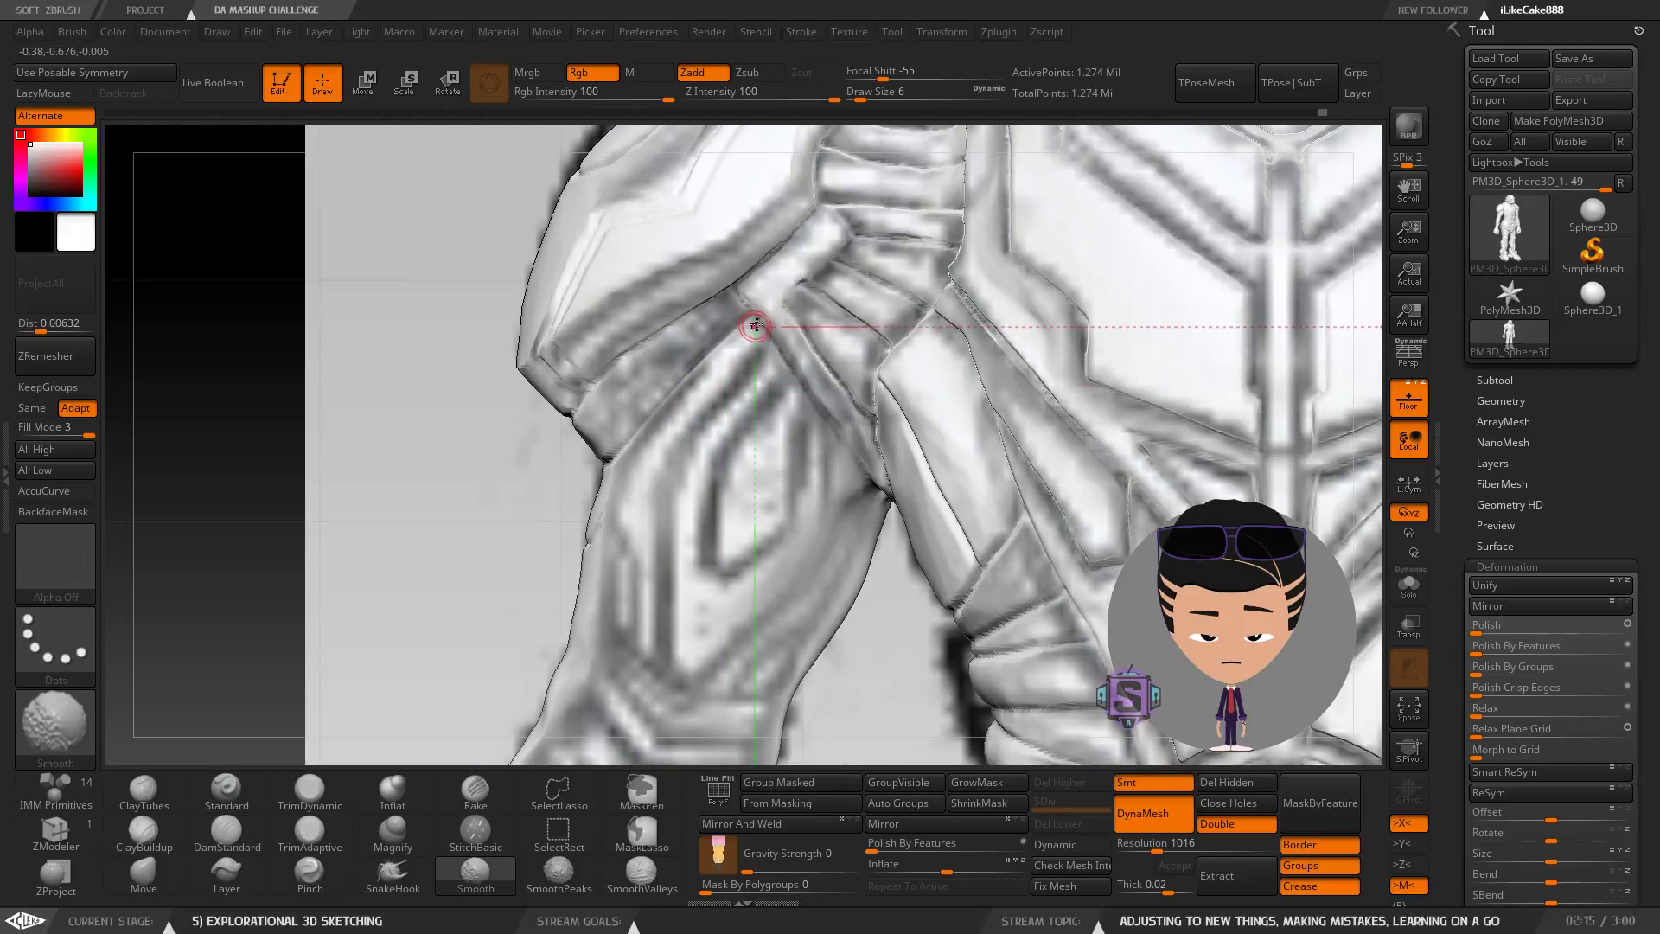
mouse_move(716, 447)
right_mouse_down()
mouse_move(815, 528)
mouse_move(693, 457)
right_mouse_up()
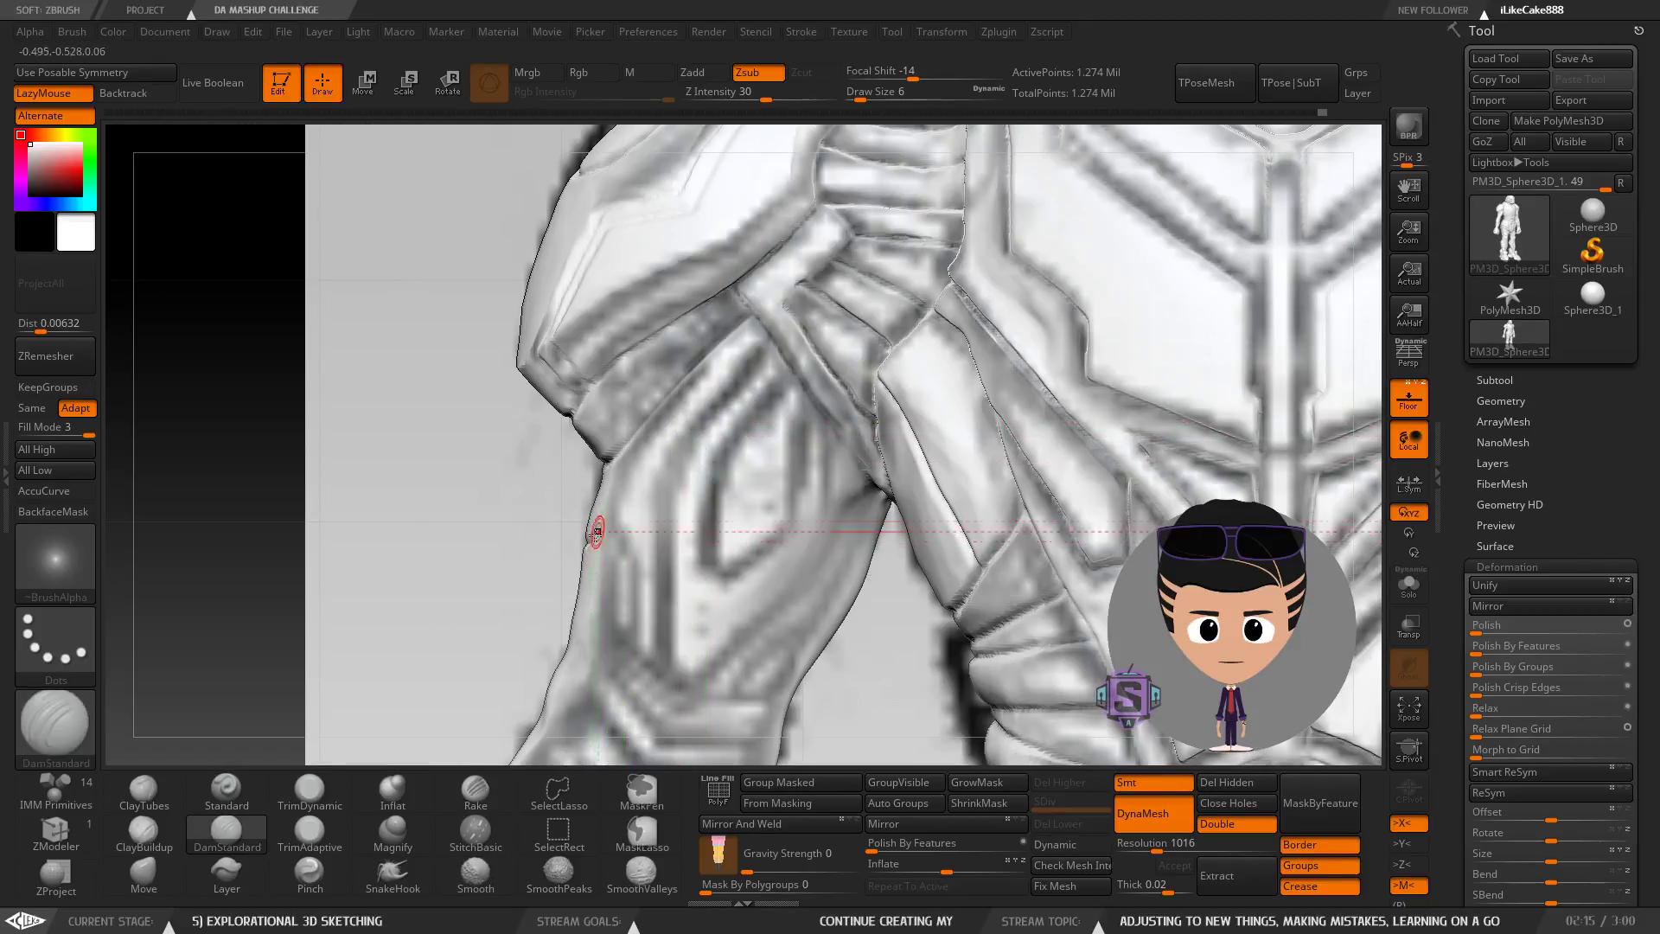
right_click_drag(589, 540, 614, 499)
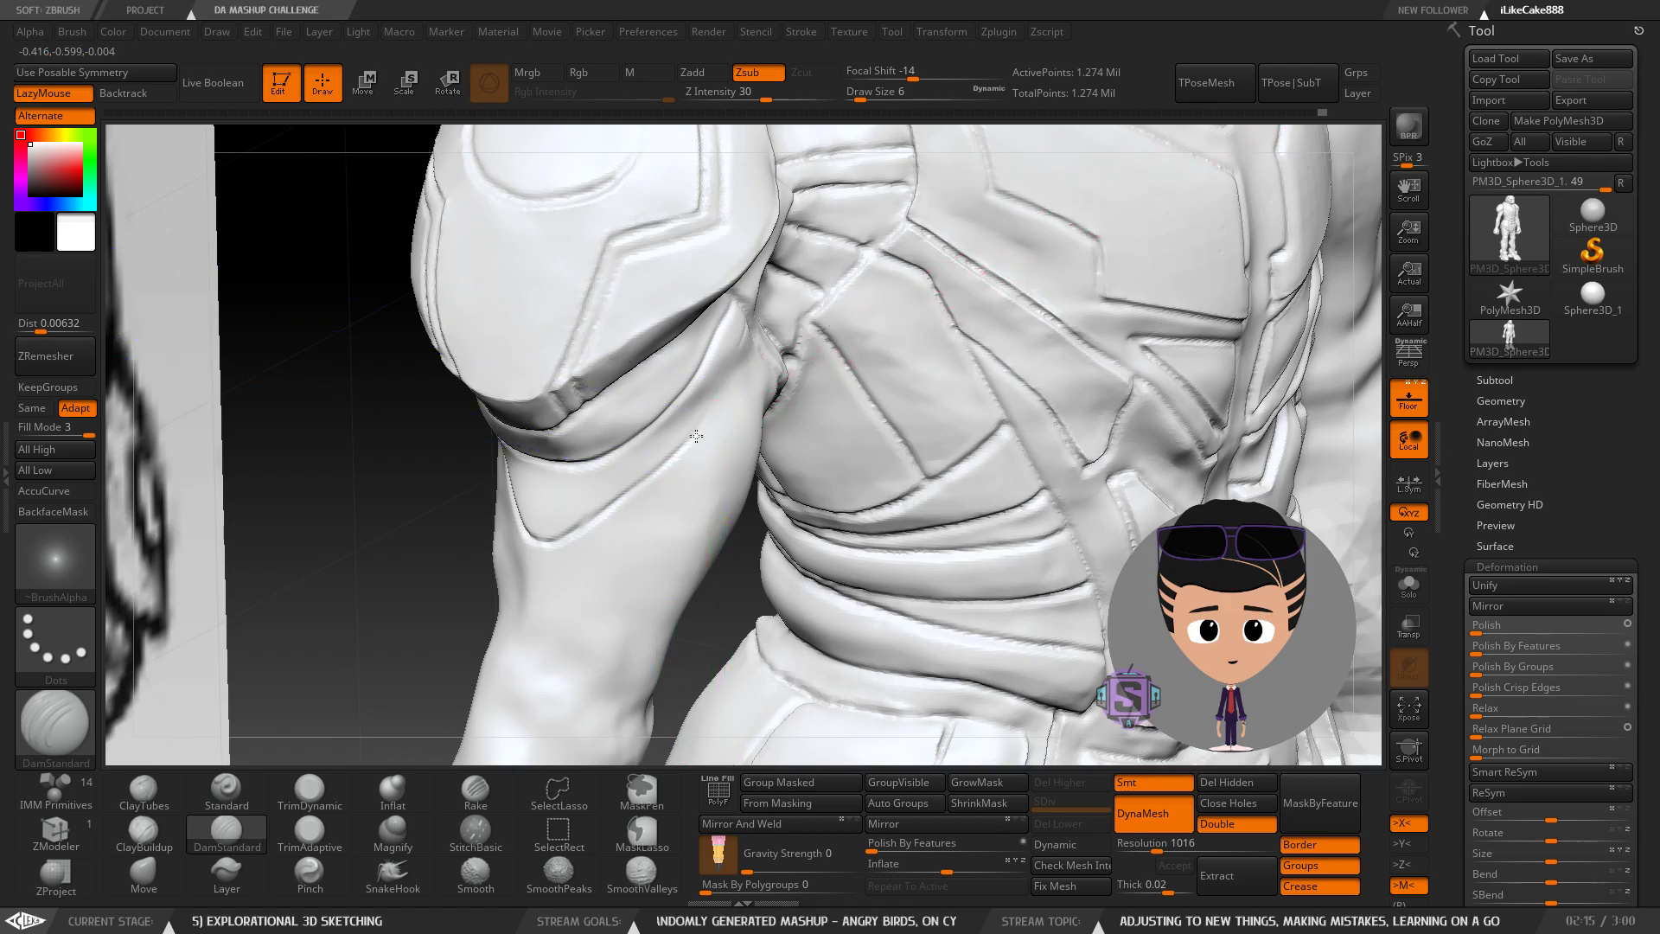
mouse_move(696, 435)
right_mouse_down()
mouse_move(746, 391)
mouse_move(735, 313)
mouse_move(774, 406)
mouse_move(709, 396)
right_mouse_up()
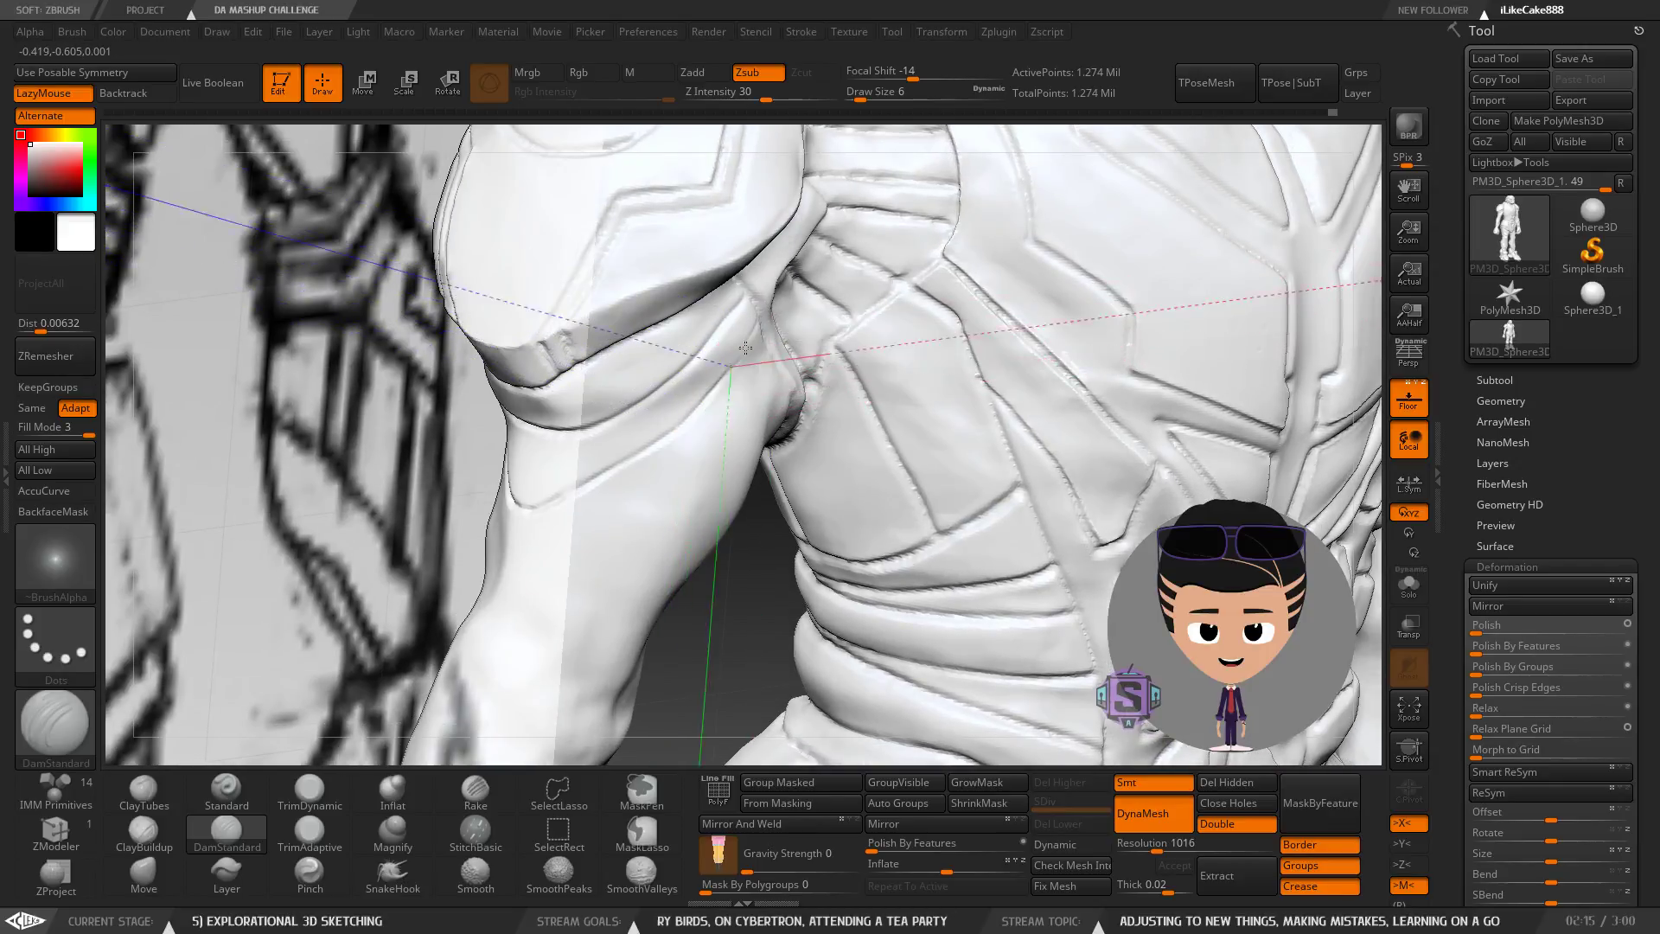
mouse_move(751, 352)
right_mouse_down()
mouse_move(729, 328)
mouse_move(702, 396)
mouse_move(758, 344)
right_mouse_up()
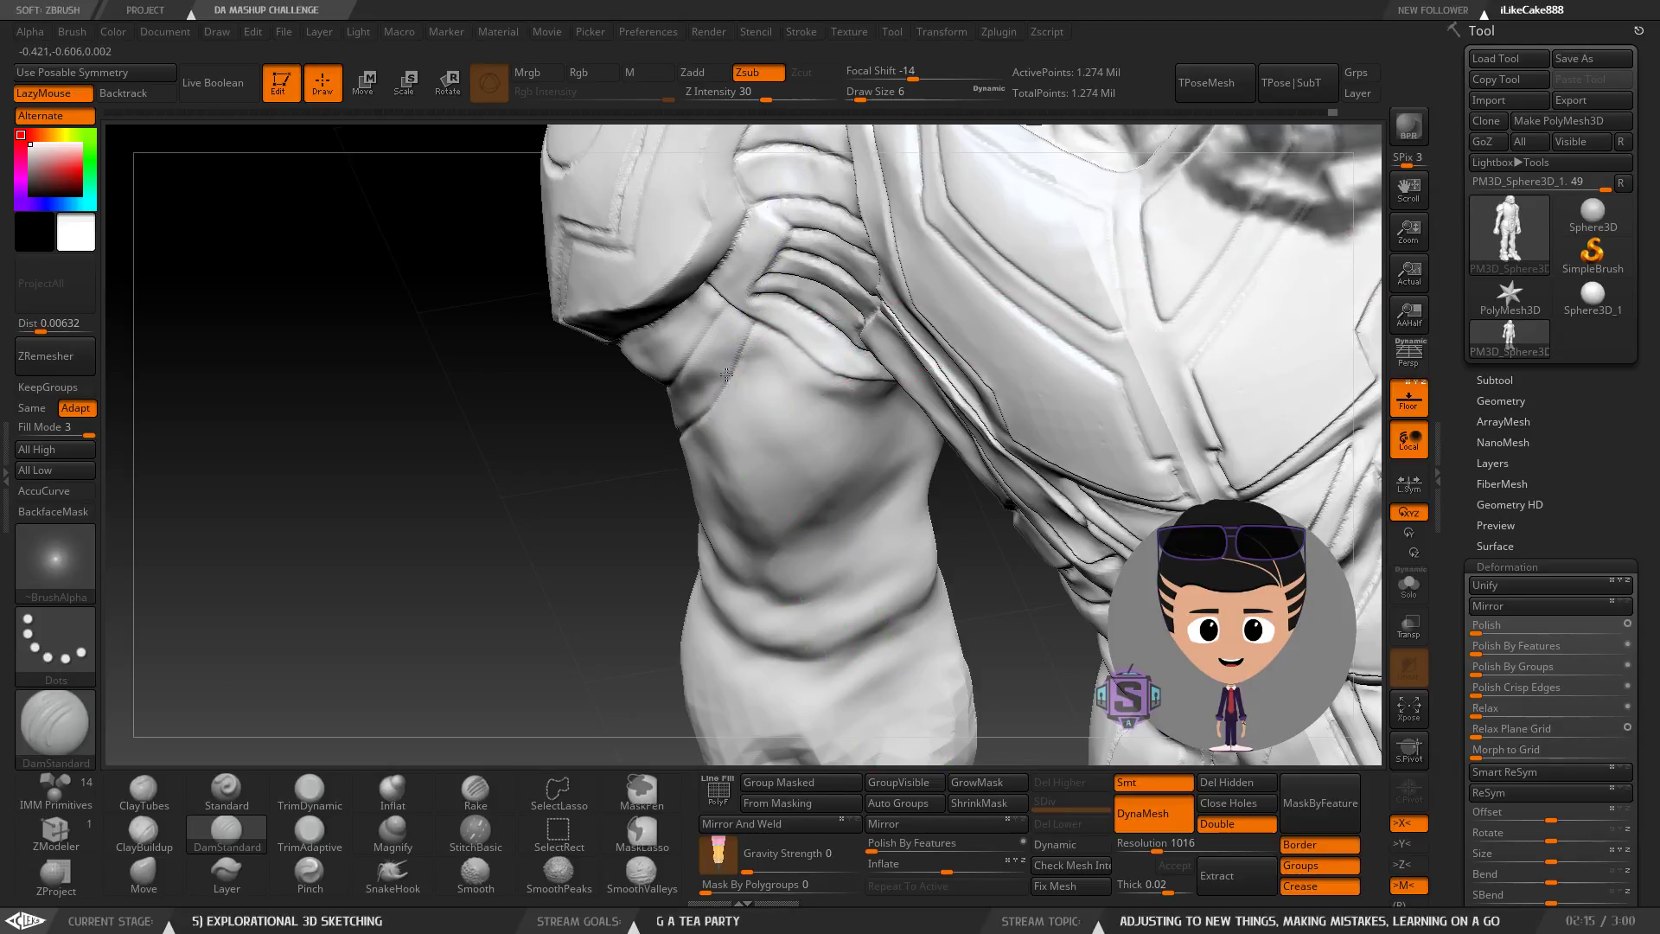
Carve near-vertical panel lines down the inner upper arm beside the armpit, on both the front and the back.
mouse_move(726, 374)
right_mouse_down()
mouse_move(852, 307)
mouse_move(882, 364)
mouse_move(790, 409)
mouse_move(766, 462)
mouse_move(640, 448)
mouse_move(723, 470)
mouse_move(796, 450)
mouse_move(800, 381)
right_mouse_up()
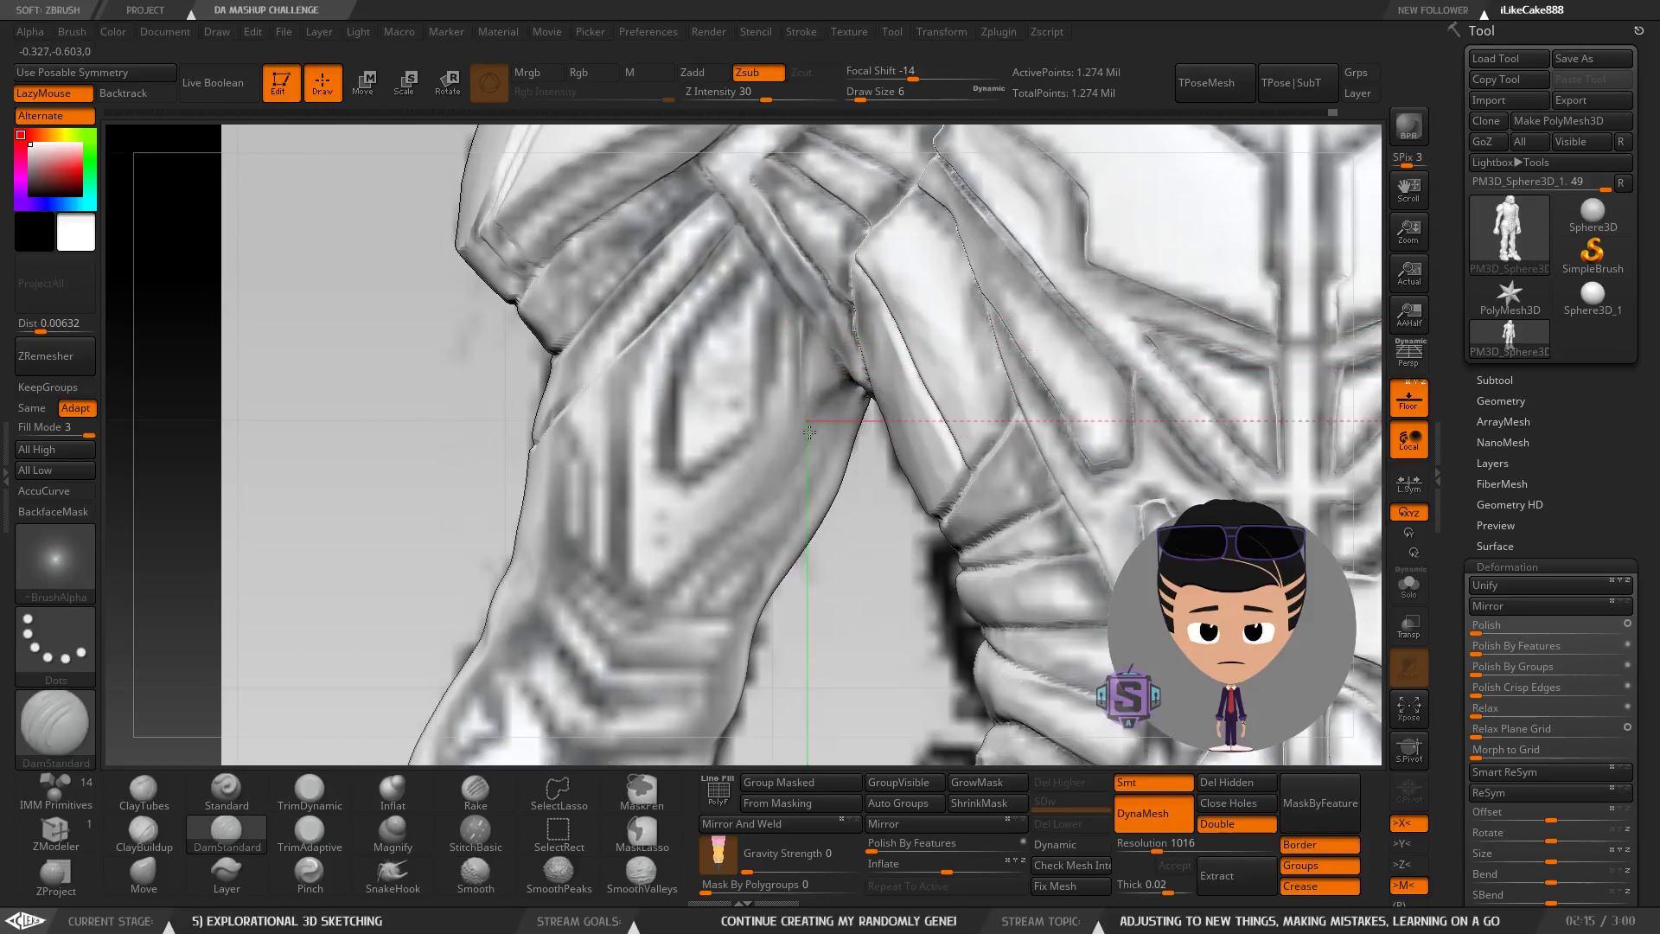
right_click_drag(809, 430, 819, 395)
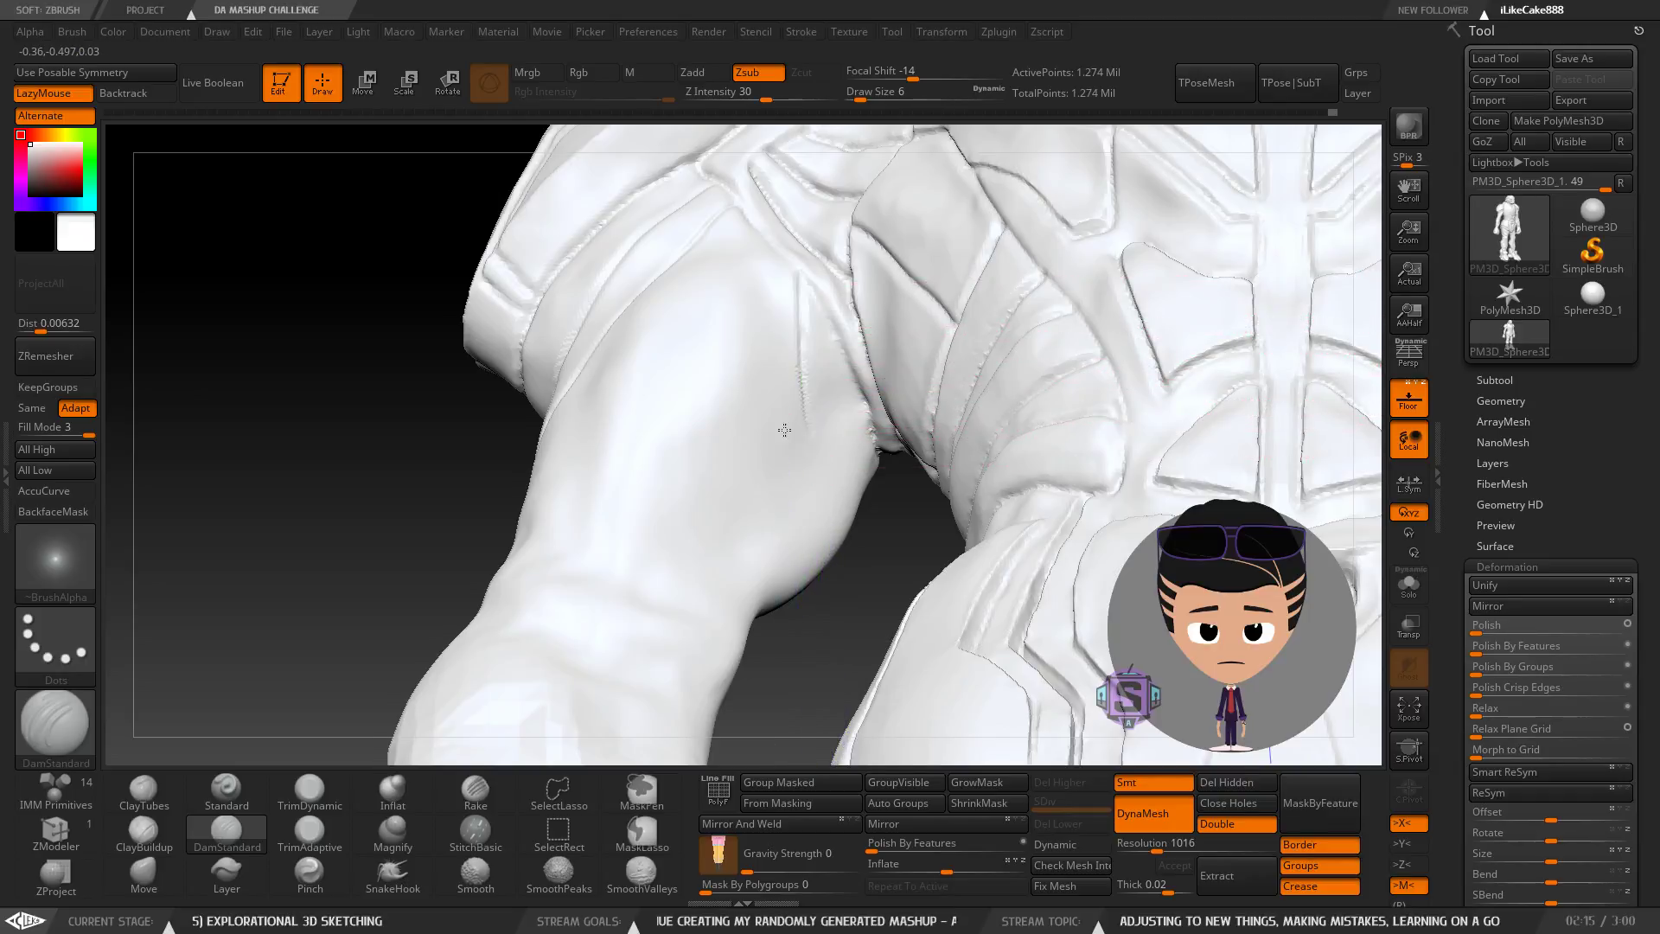
mouse_move(785, 430)
right_mouse_down()
mouse_move(808, 333)
mouse_move(764, 298)
right_mouse_up()
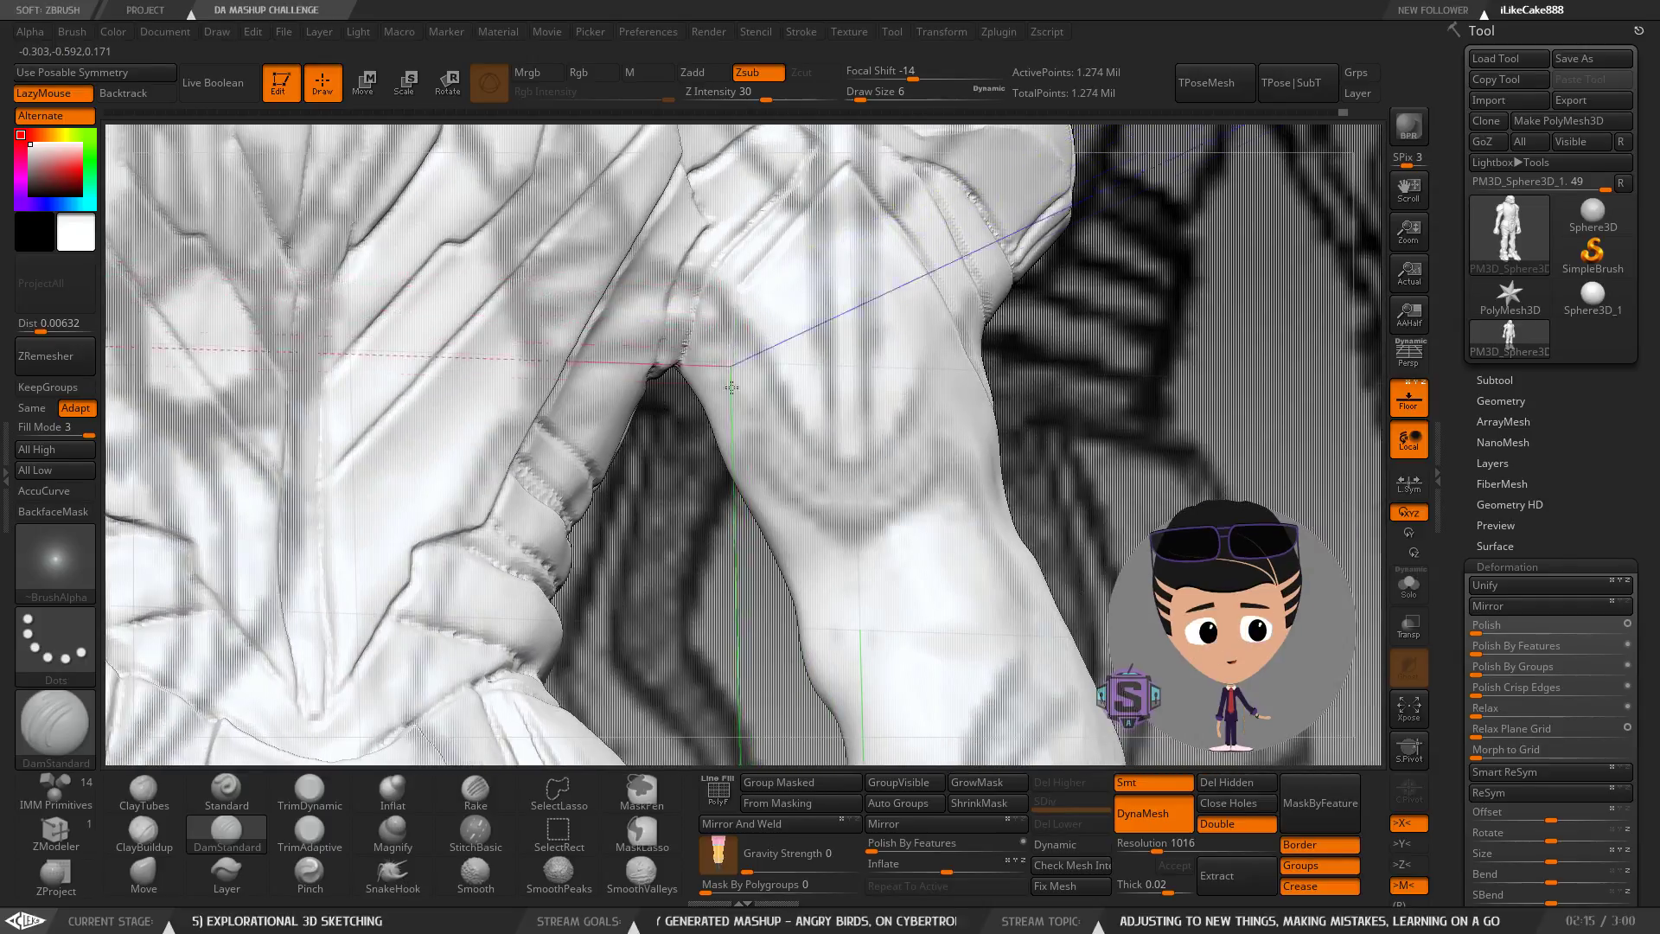
mouse_move(729, 414)
right_mouse_down()
mouse_move(761, 389)
mouse_move(763, 269)
right_mouse_up()
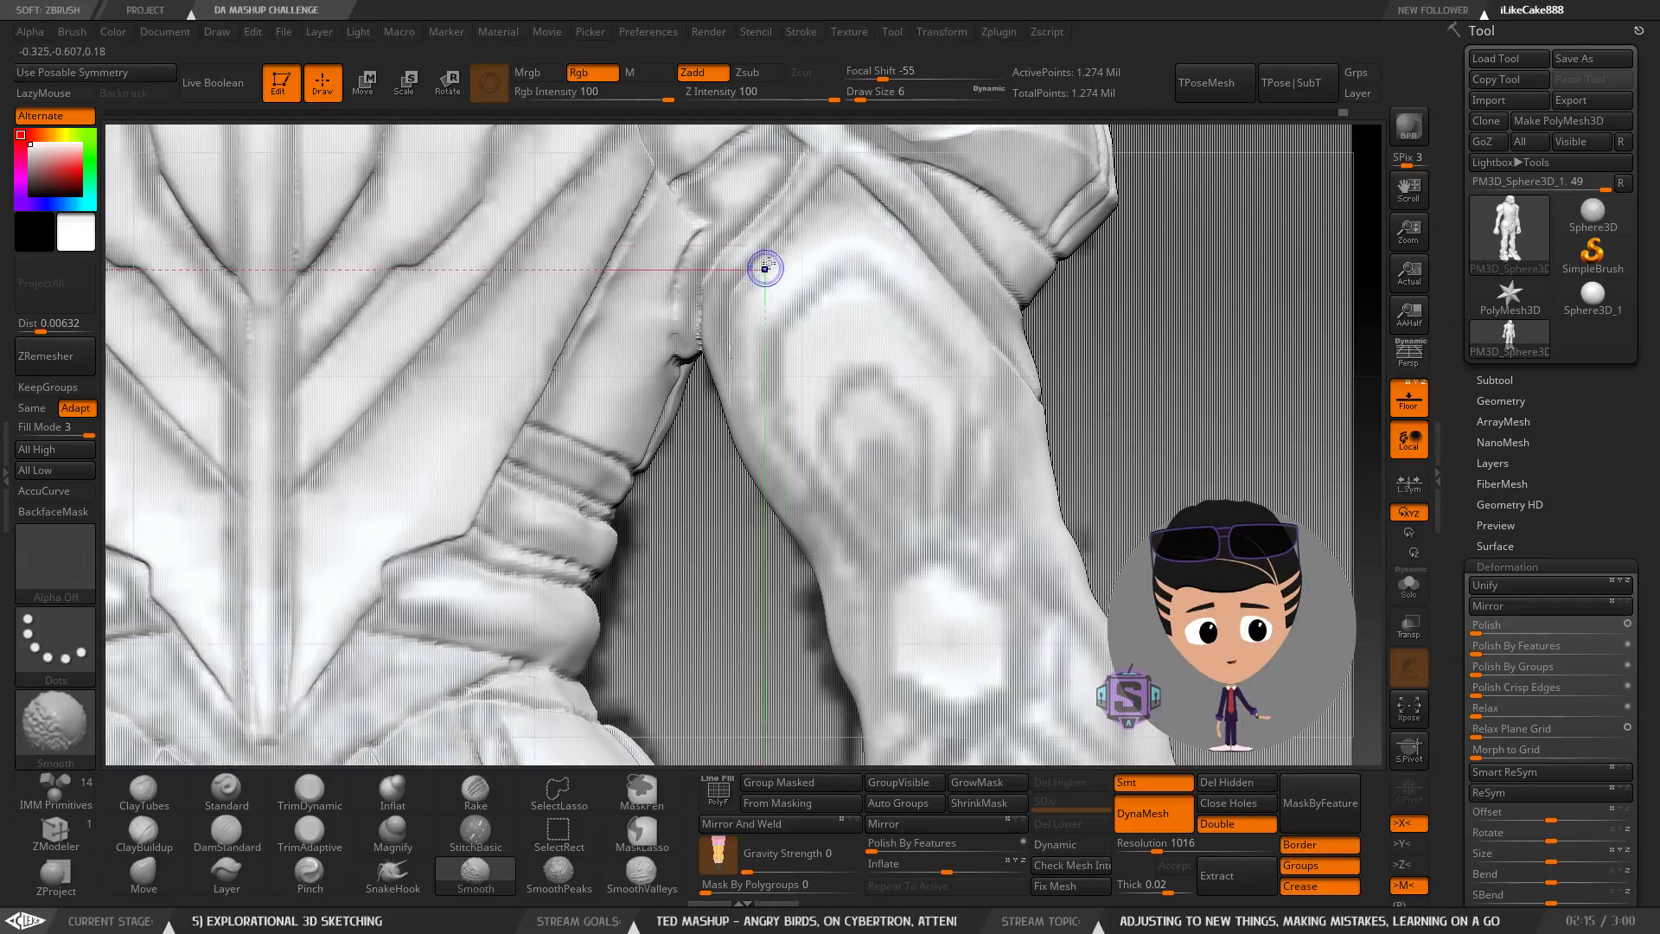
Join the front and back inner-arm lines with a curved groove around the underside of the arm below the armpit.
mouse_move(731, 387)
right_mouse_down()
mouse_move(759, 335)
mouse_move(668, 417)
mouse_move(683, 414)
right_mouse_up()
key("space")
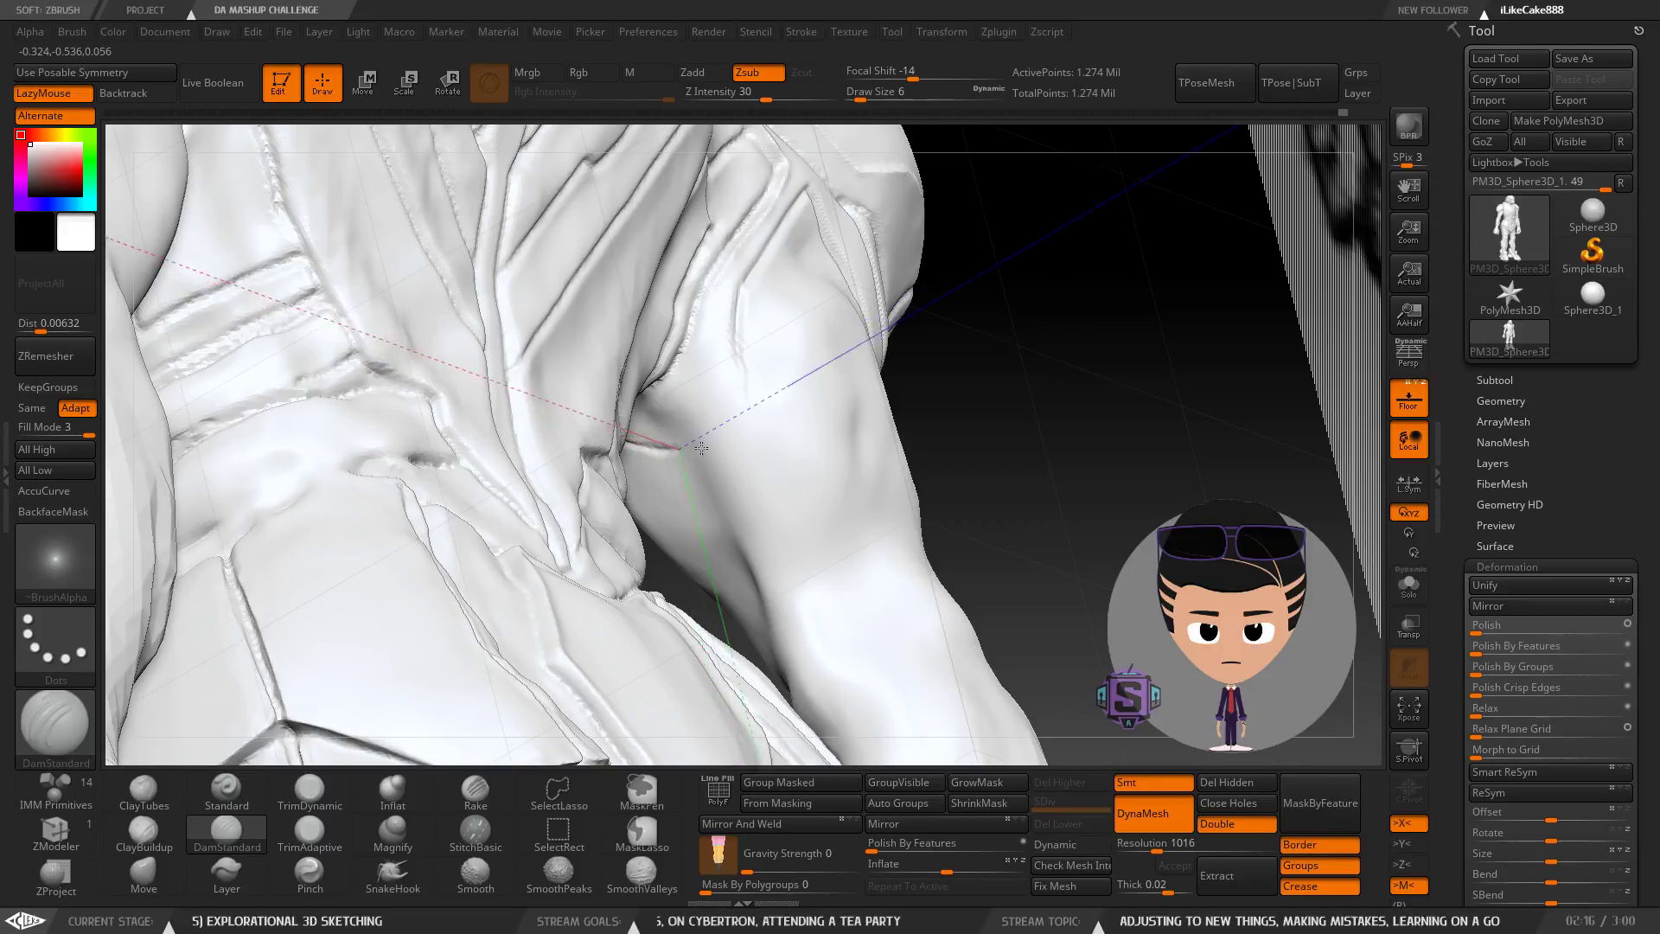
right_click_drag(720, 429, 691, 442)
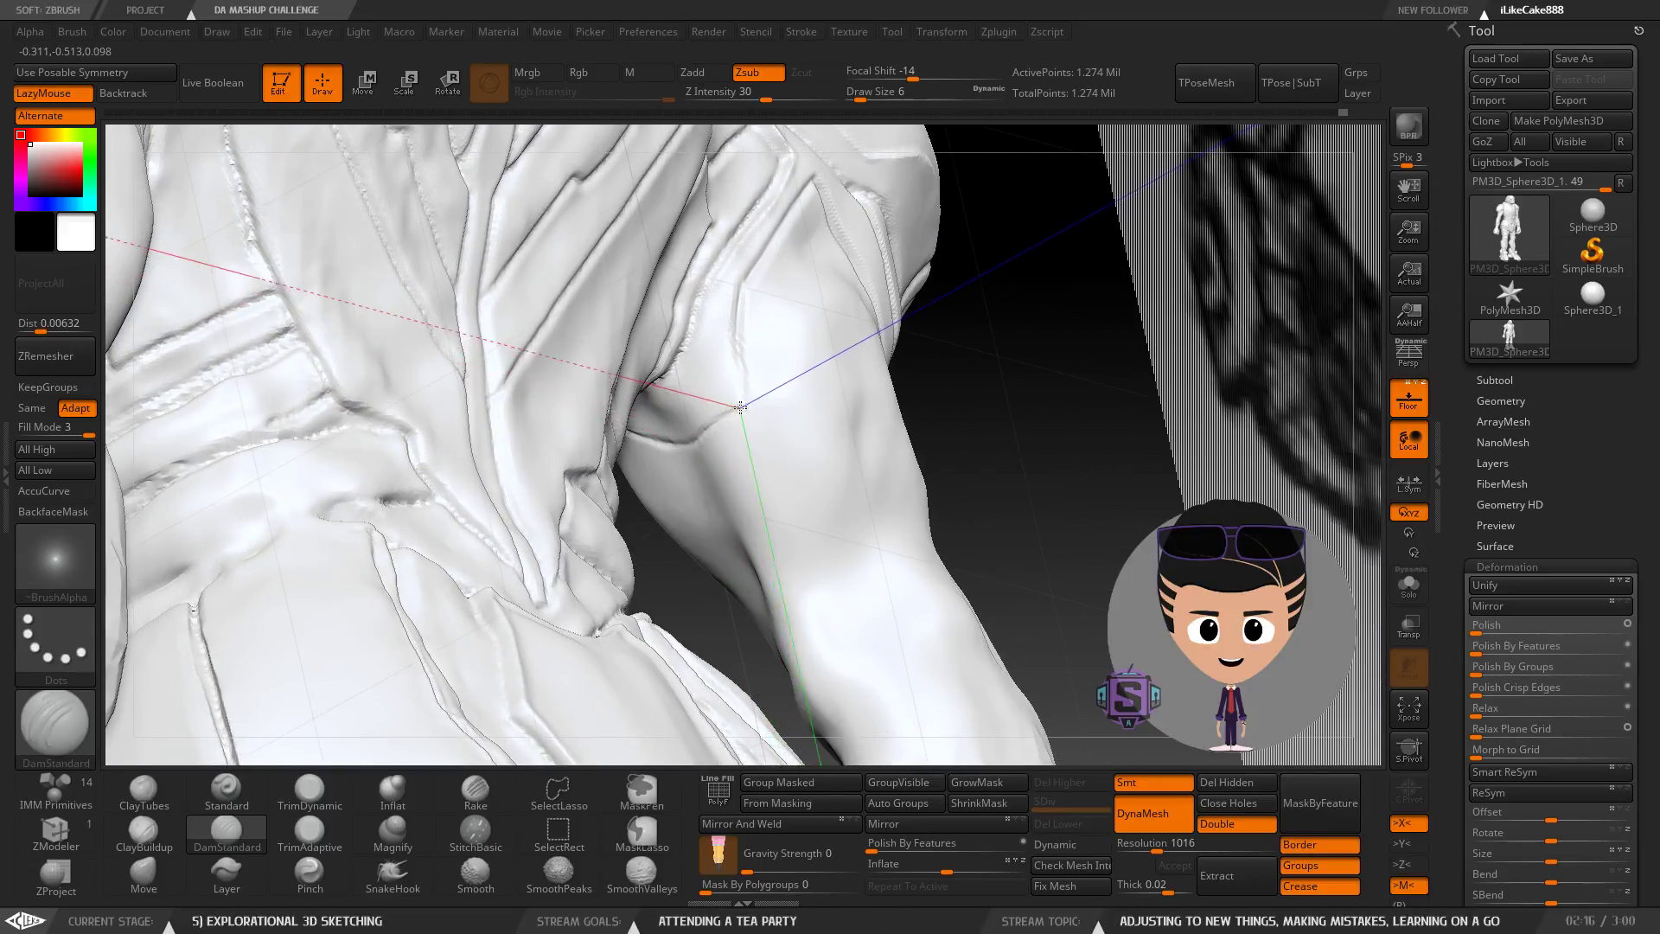
right_click_drag(795, 393, 876, 402)
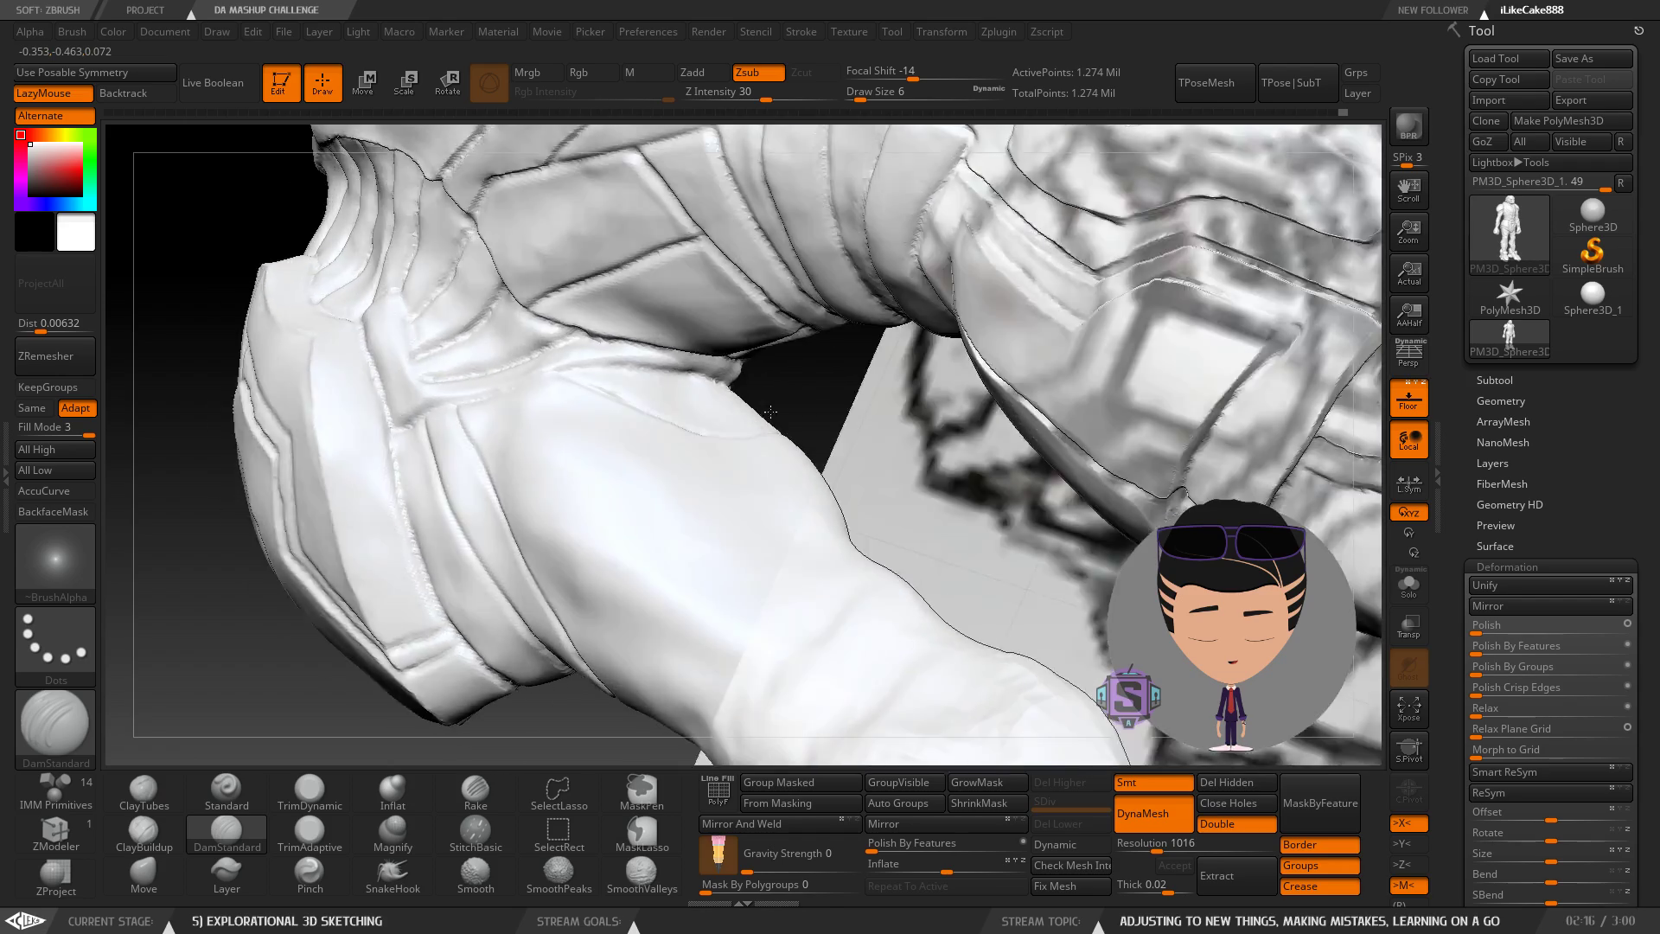
mouse_move(770, 413)
right_mouse_down()
mouse_move(870, 351)
mouse_move(824, 449)
mouse_move(839, 396)
mouse_move(783, 404)
right_mouse_up()
Examine the armpit crease and the new inner-arm panel up close from the front and underneath.
key("ctrl")
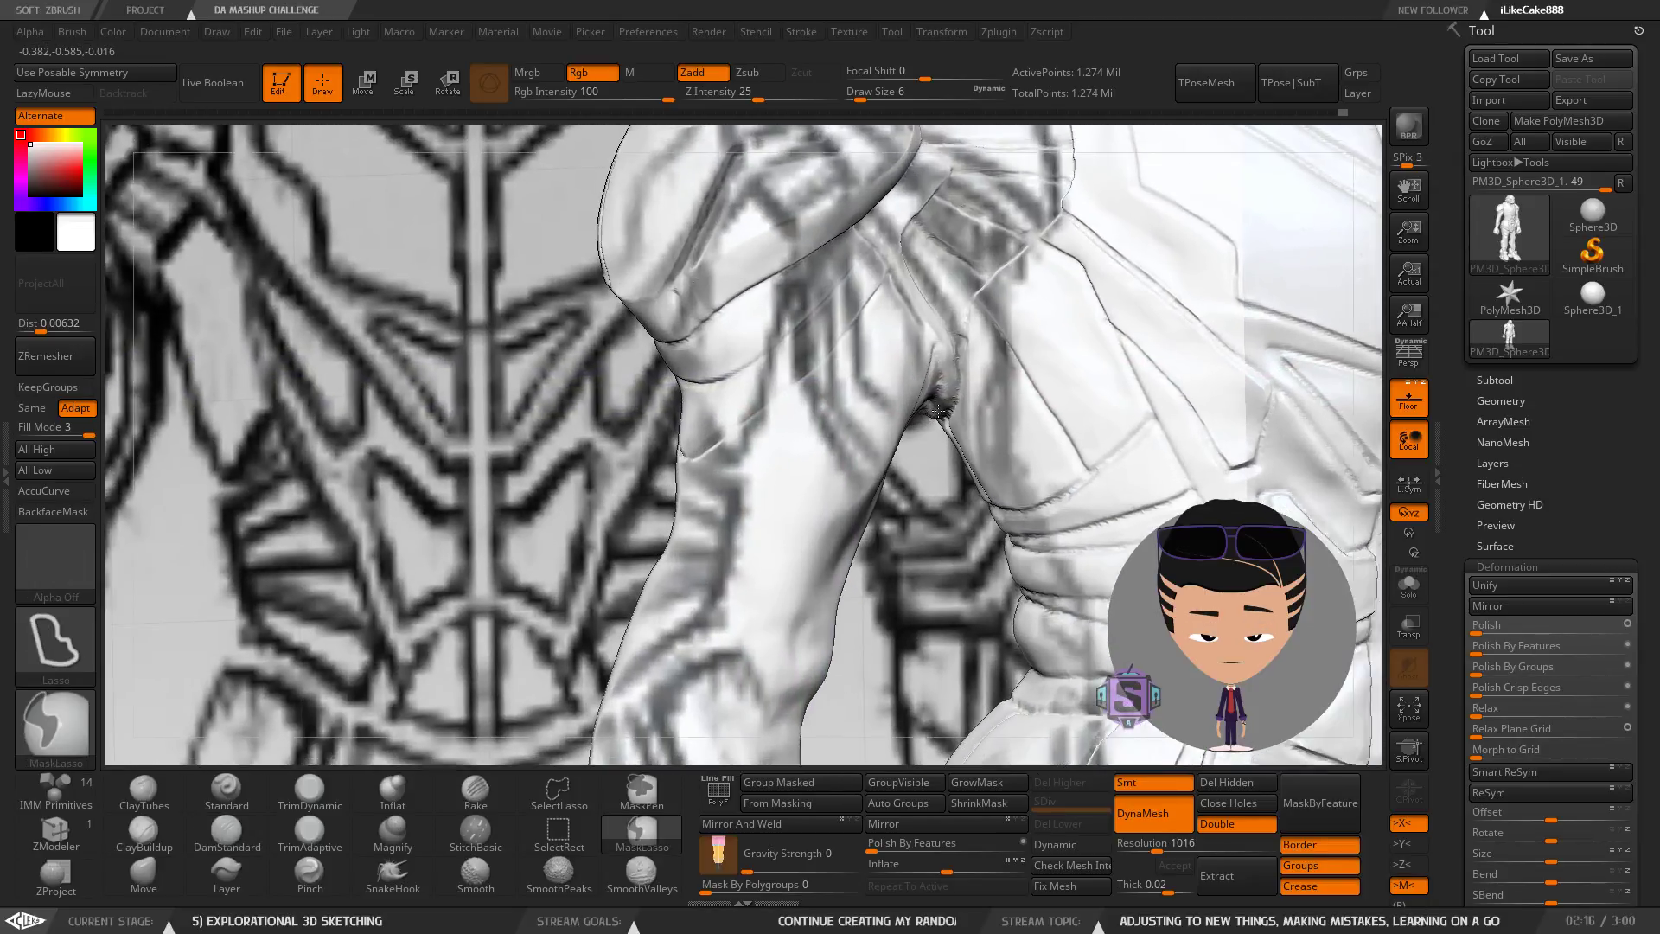
right_click_drag(939, 412, 984, 393, "ctrl")
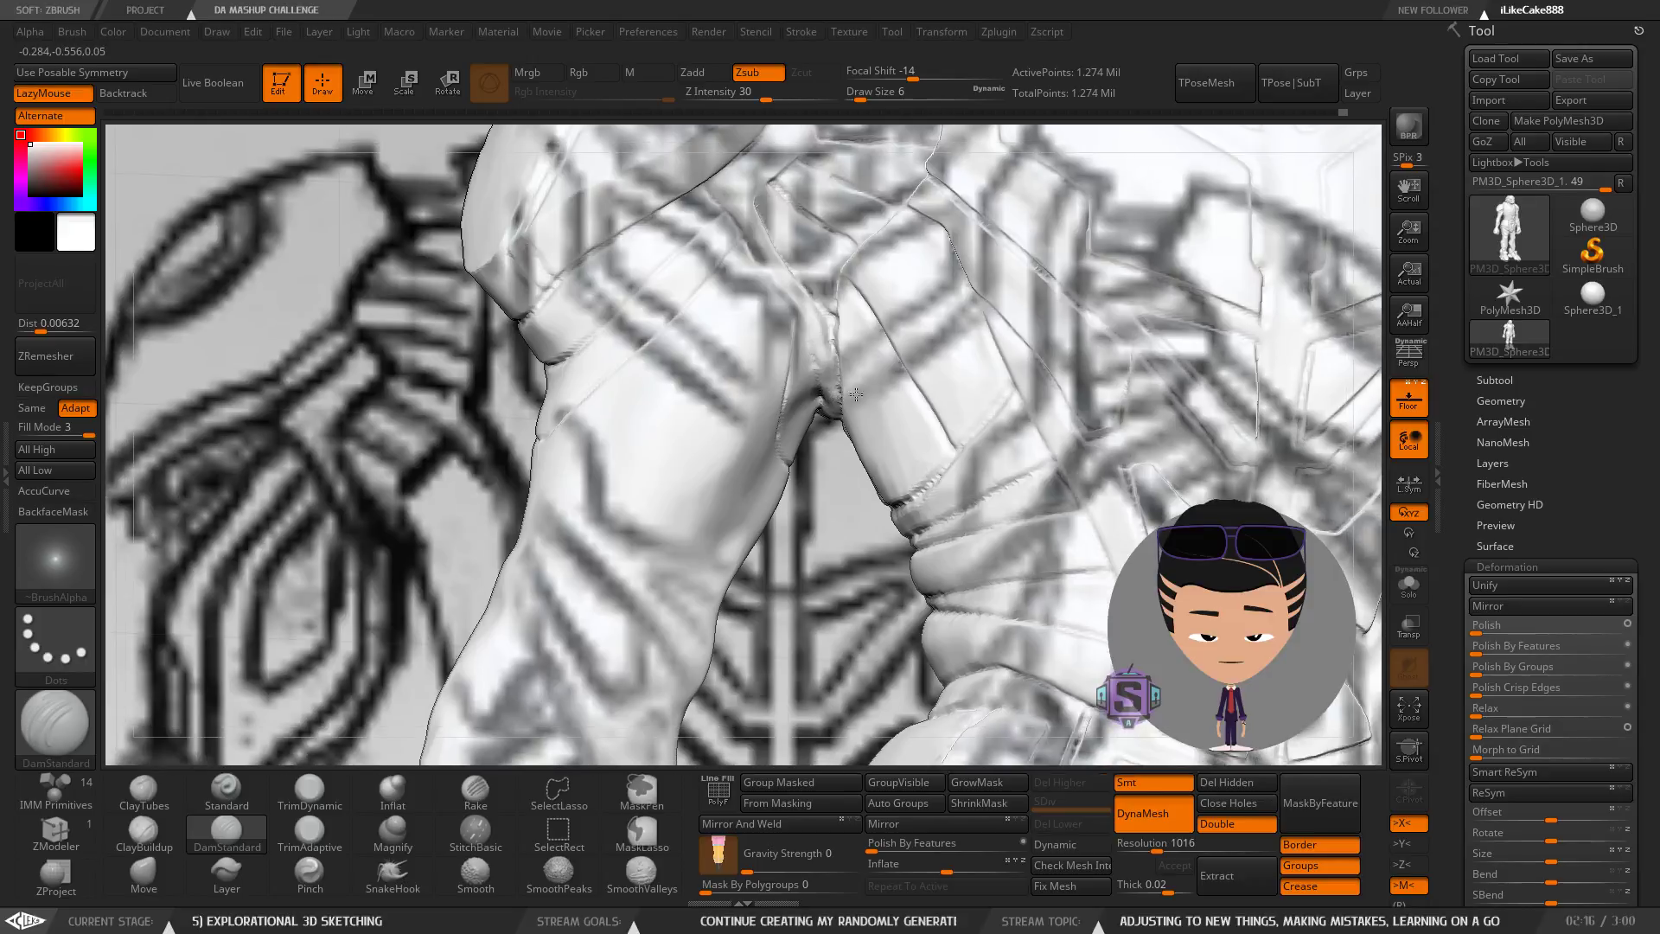
mouse_move(855, 394)
right_mouse_down("ctrl")
mouse_move(934, 346)
mouse_move(1001, 413)
right_mouse_up("ctrl")
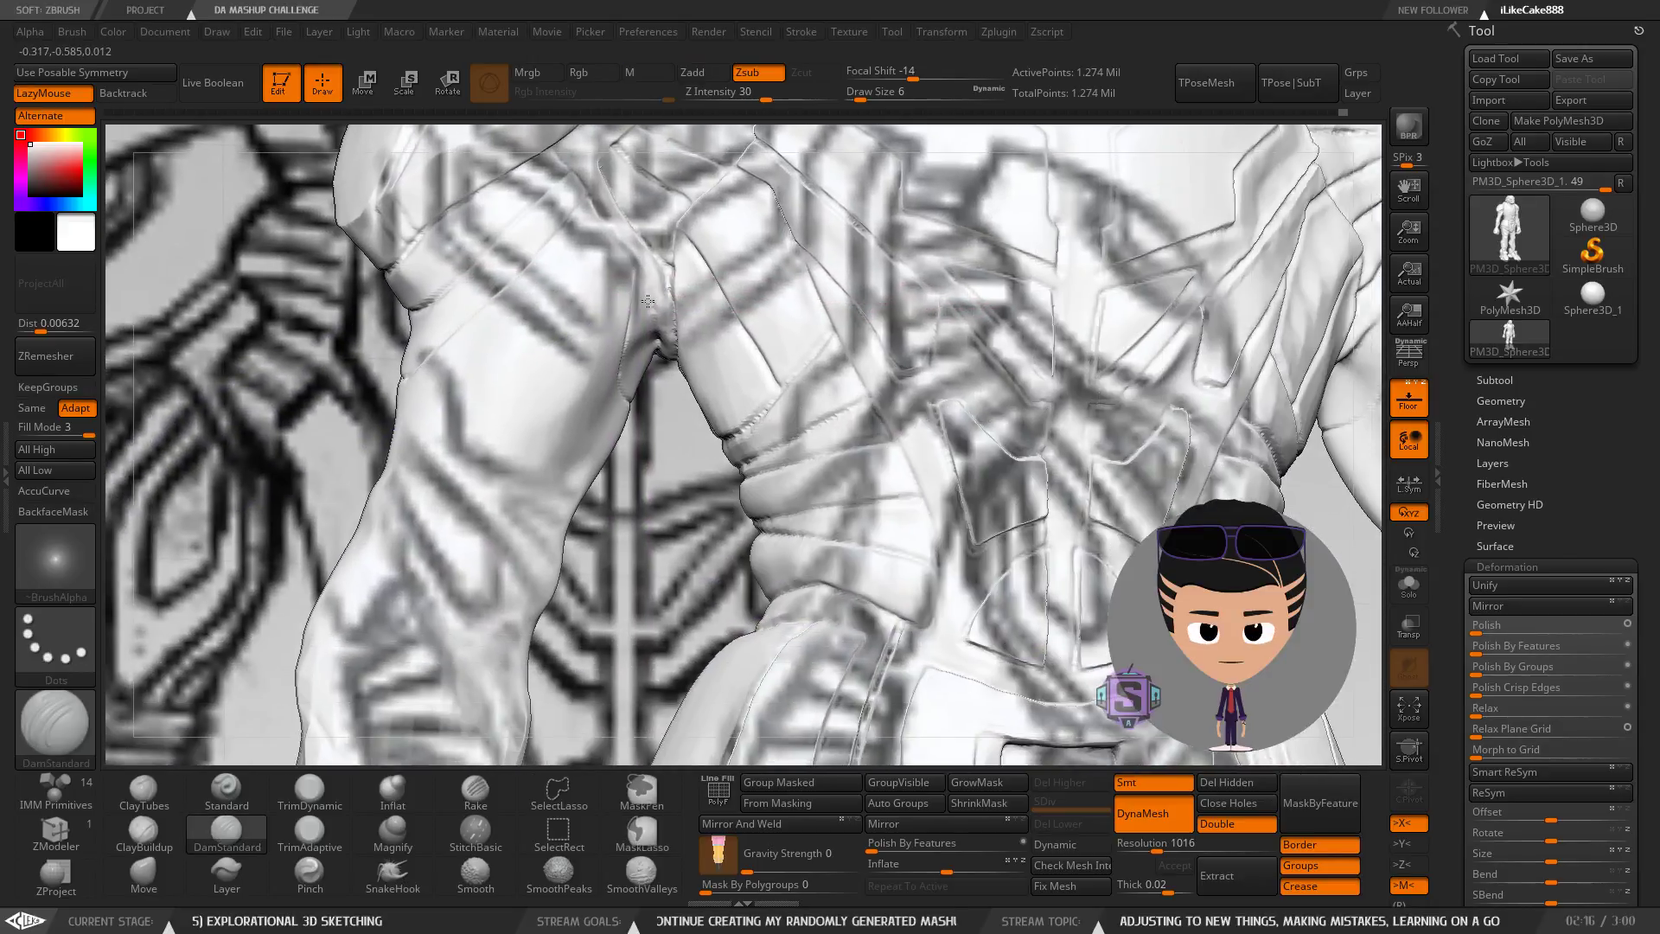
right_click_drag(648, 301, 662, 359, "ctrl")
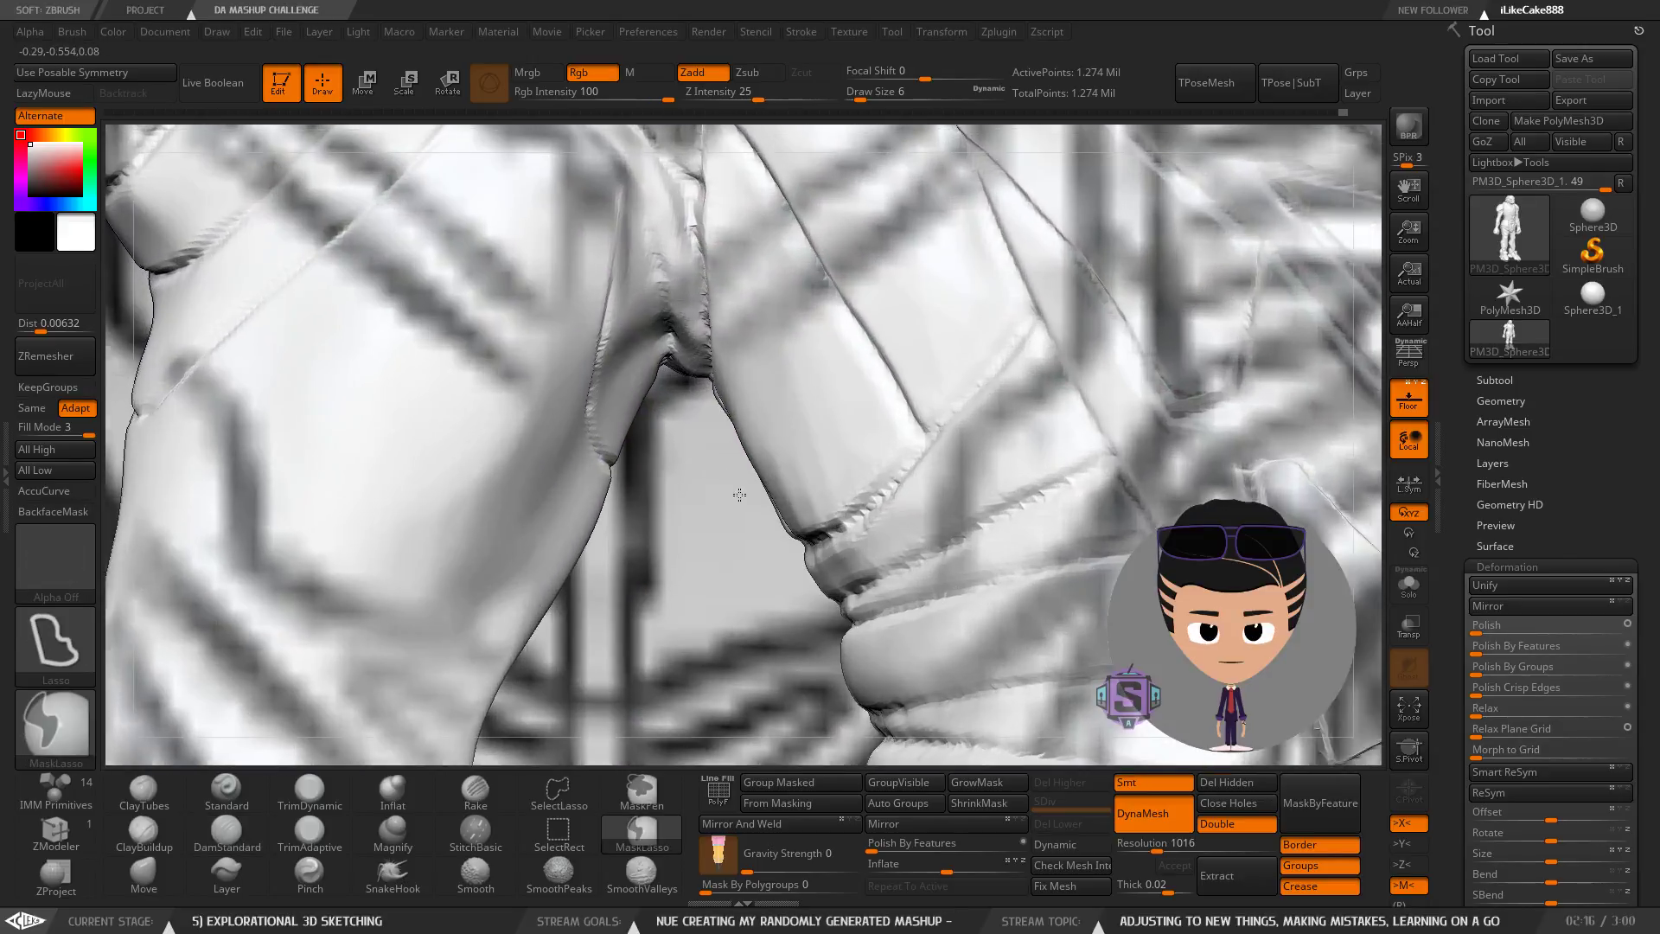
right_click_drag(739, 495, 649, 346, "ctrl")
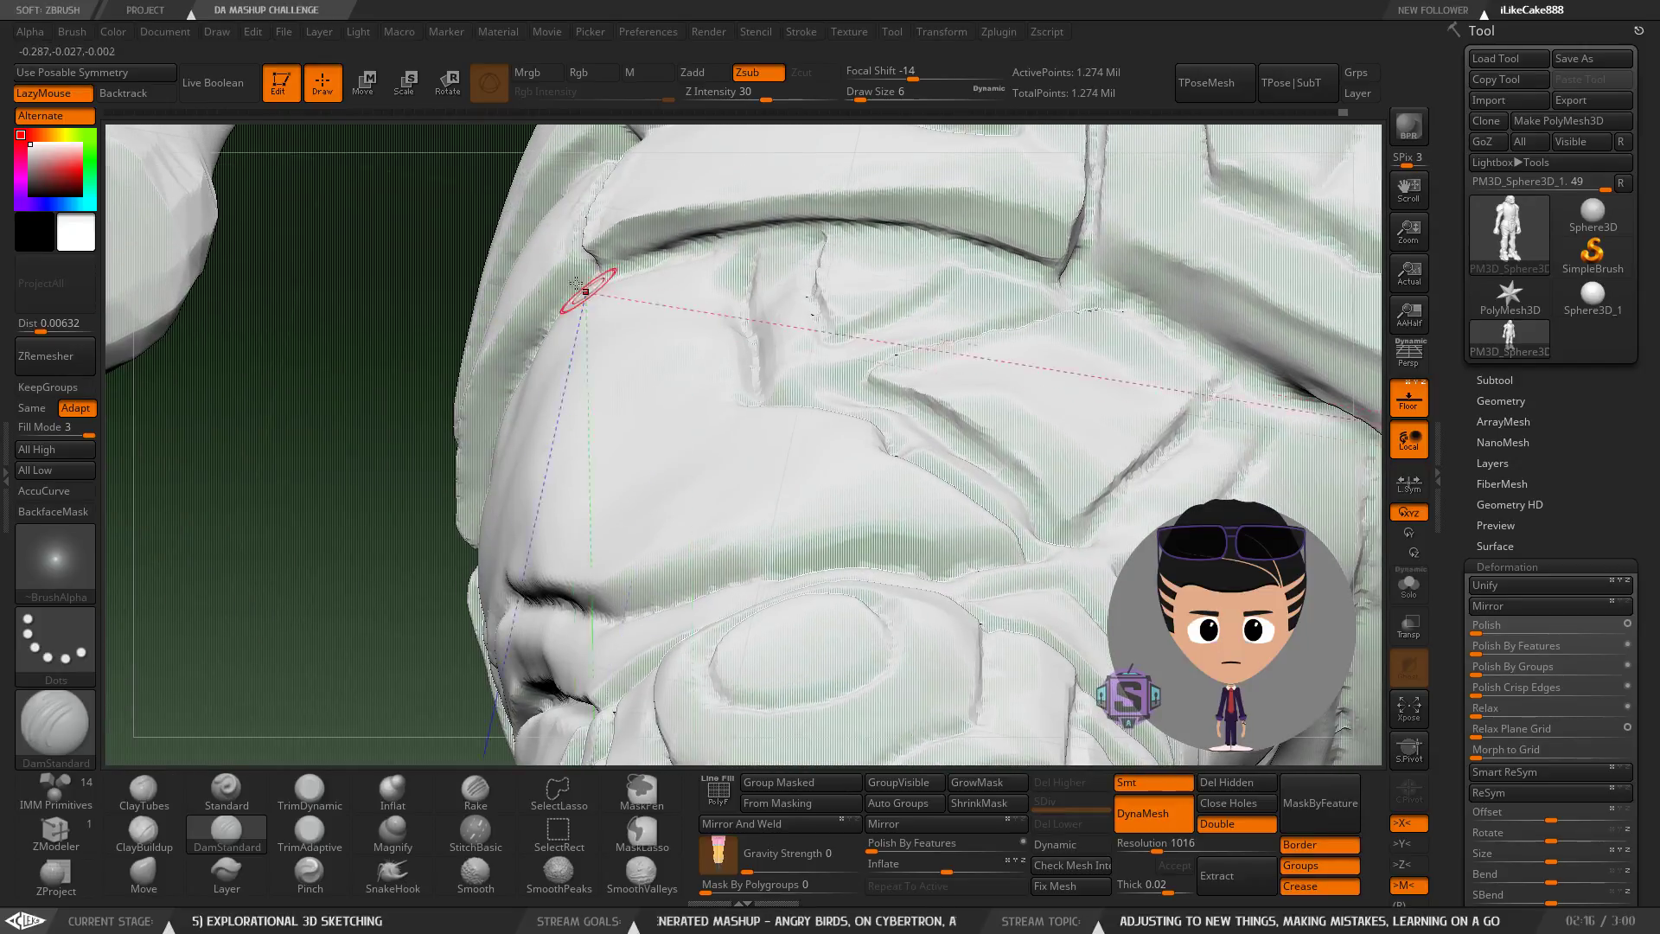
mouse_move(576, 284)
right_mouse_down()
mouse_move(618, 411)
mouse_move(671, 444)
right_mouse_up()
right_click_drag(591, 498, 635, 527)
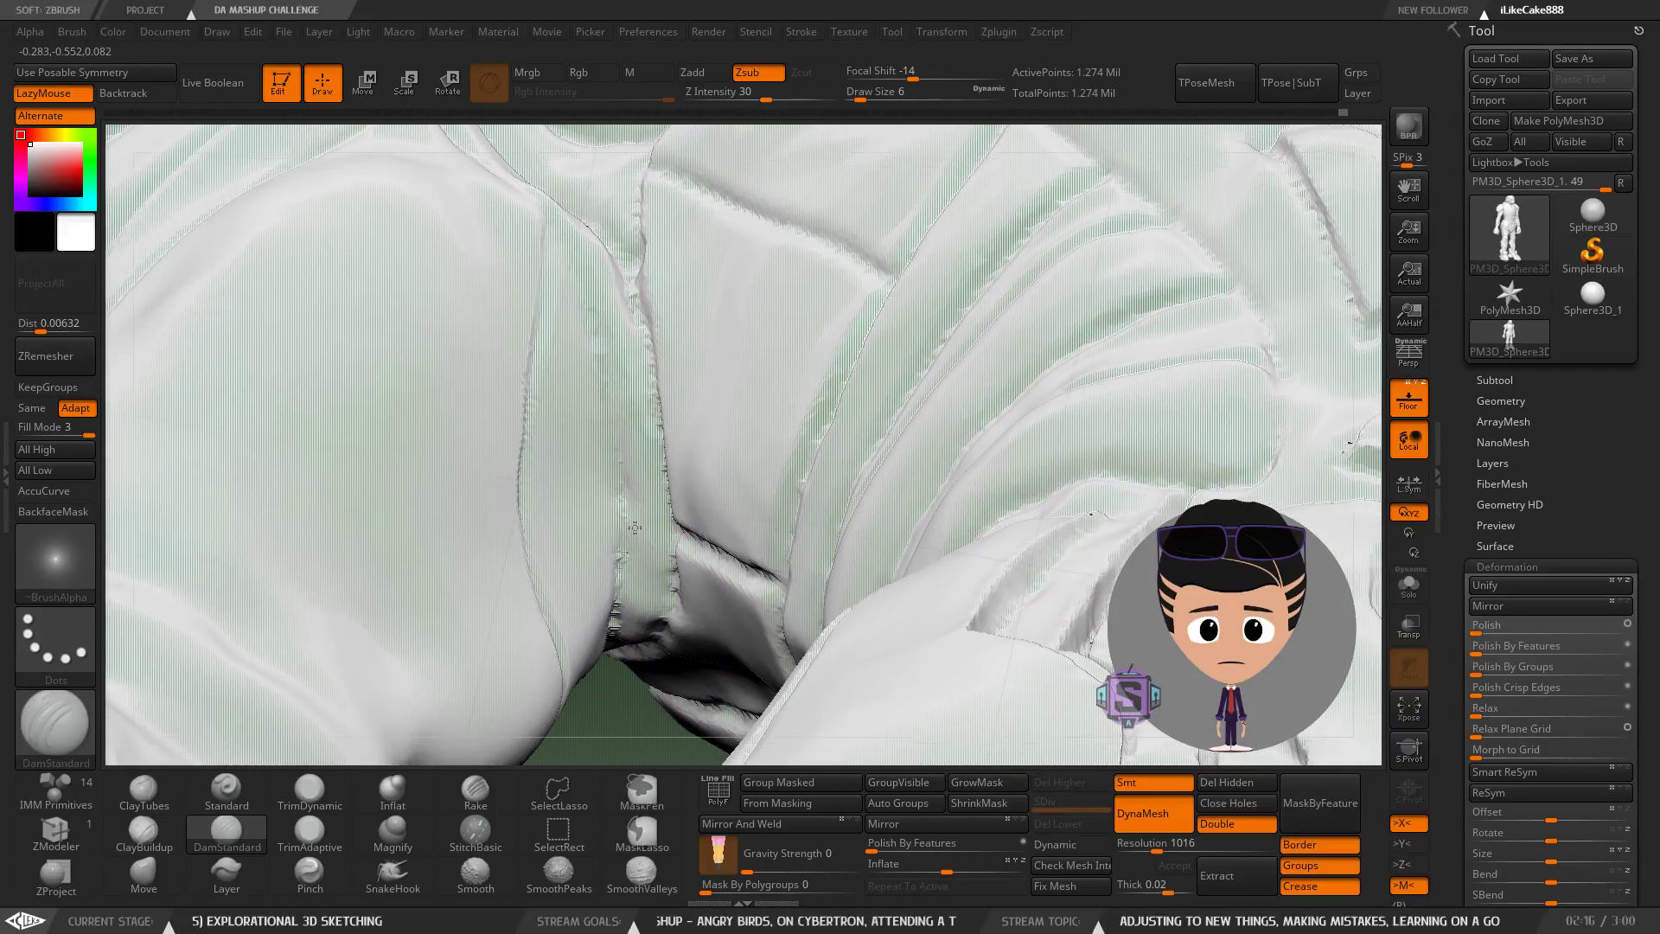
Carve a curved groove down the inner upper arm between the armpit crease and the inner-arm panel line, ending underneath the armpit.
right_click_drag(635, 455, 578, 321)
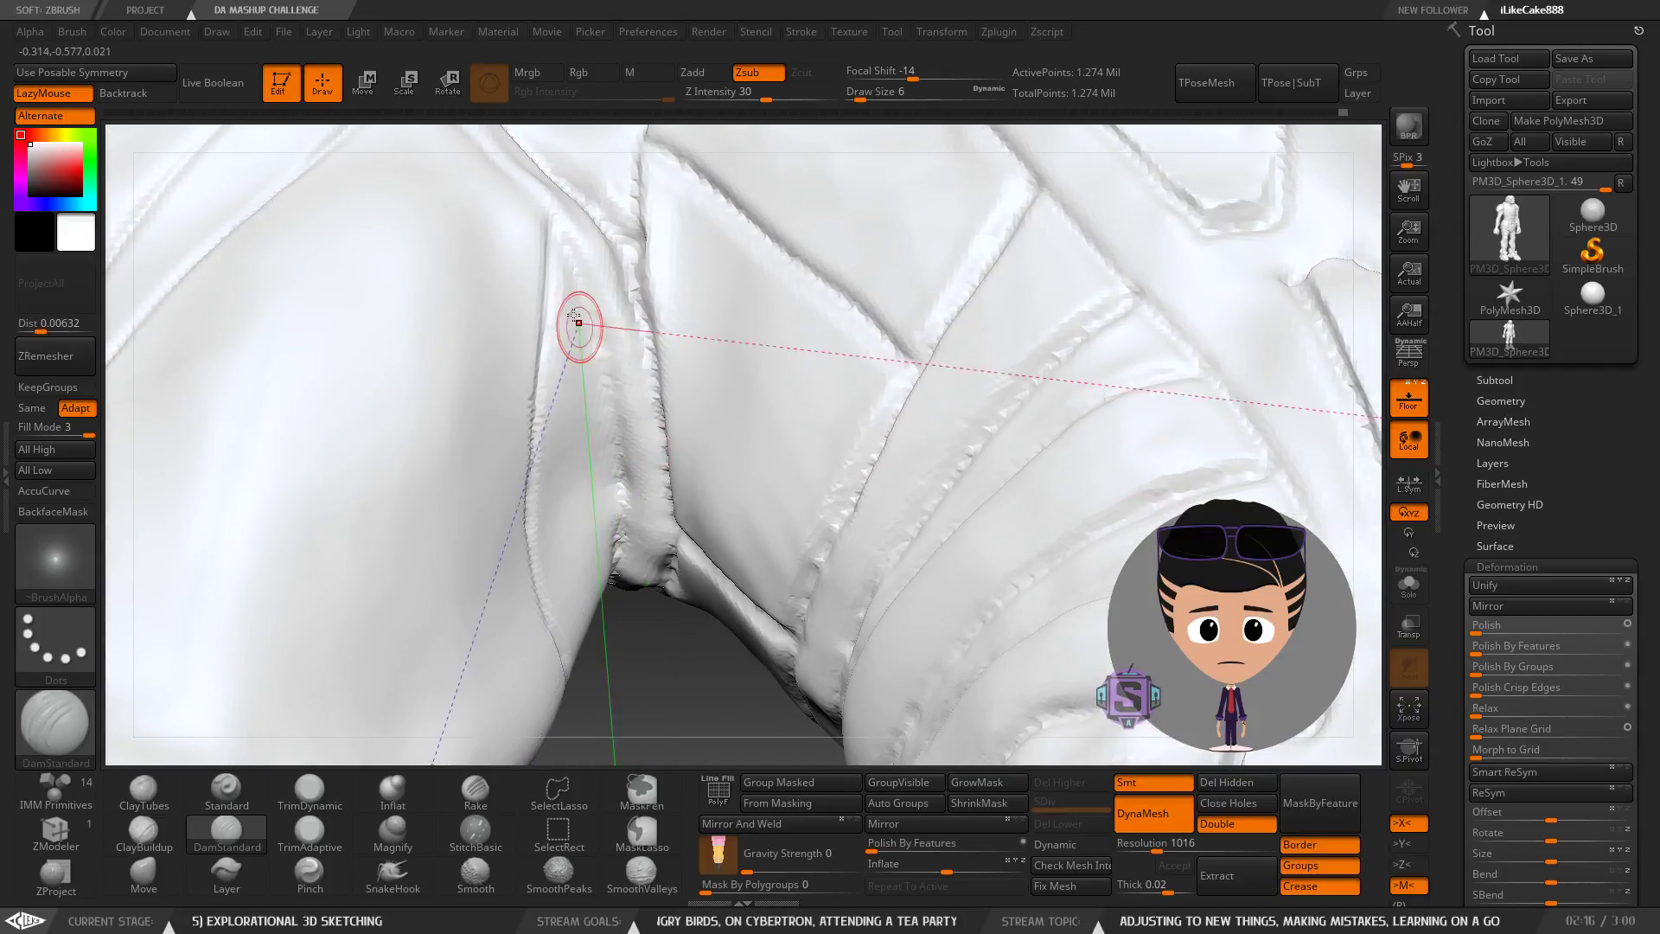
right_click_drag(577, 256, 596, 272)
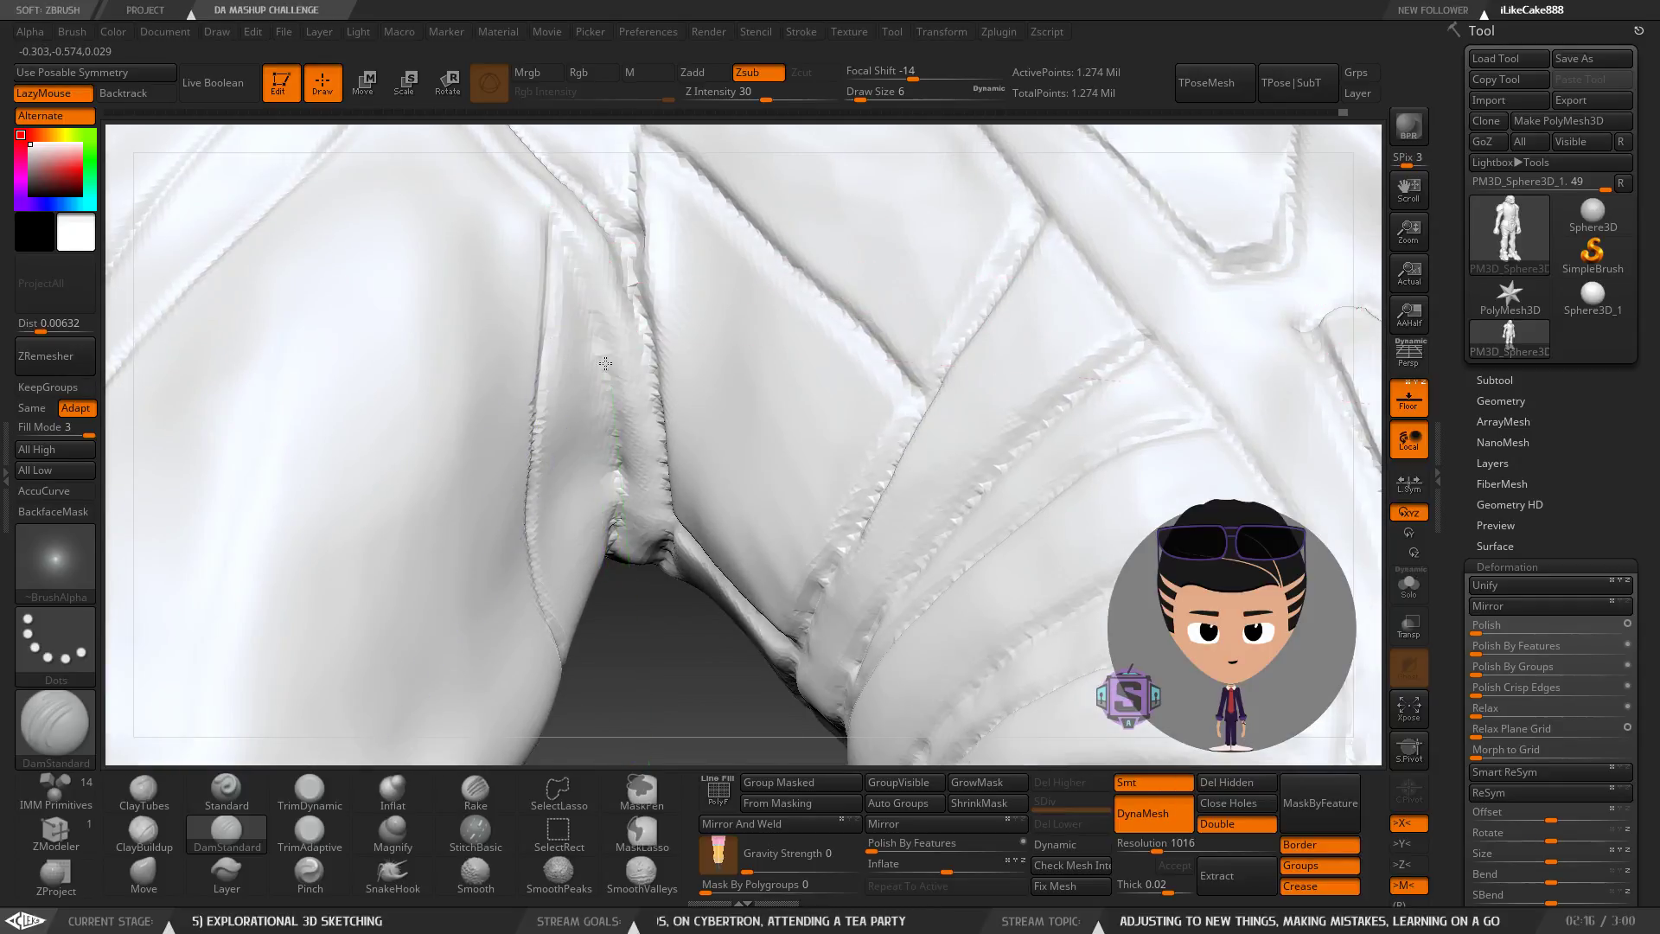
right_click_drag(606, 363, 593, 289)
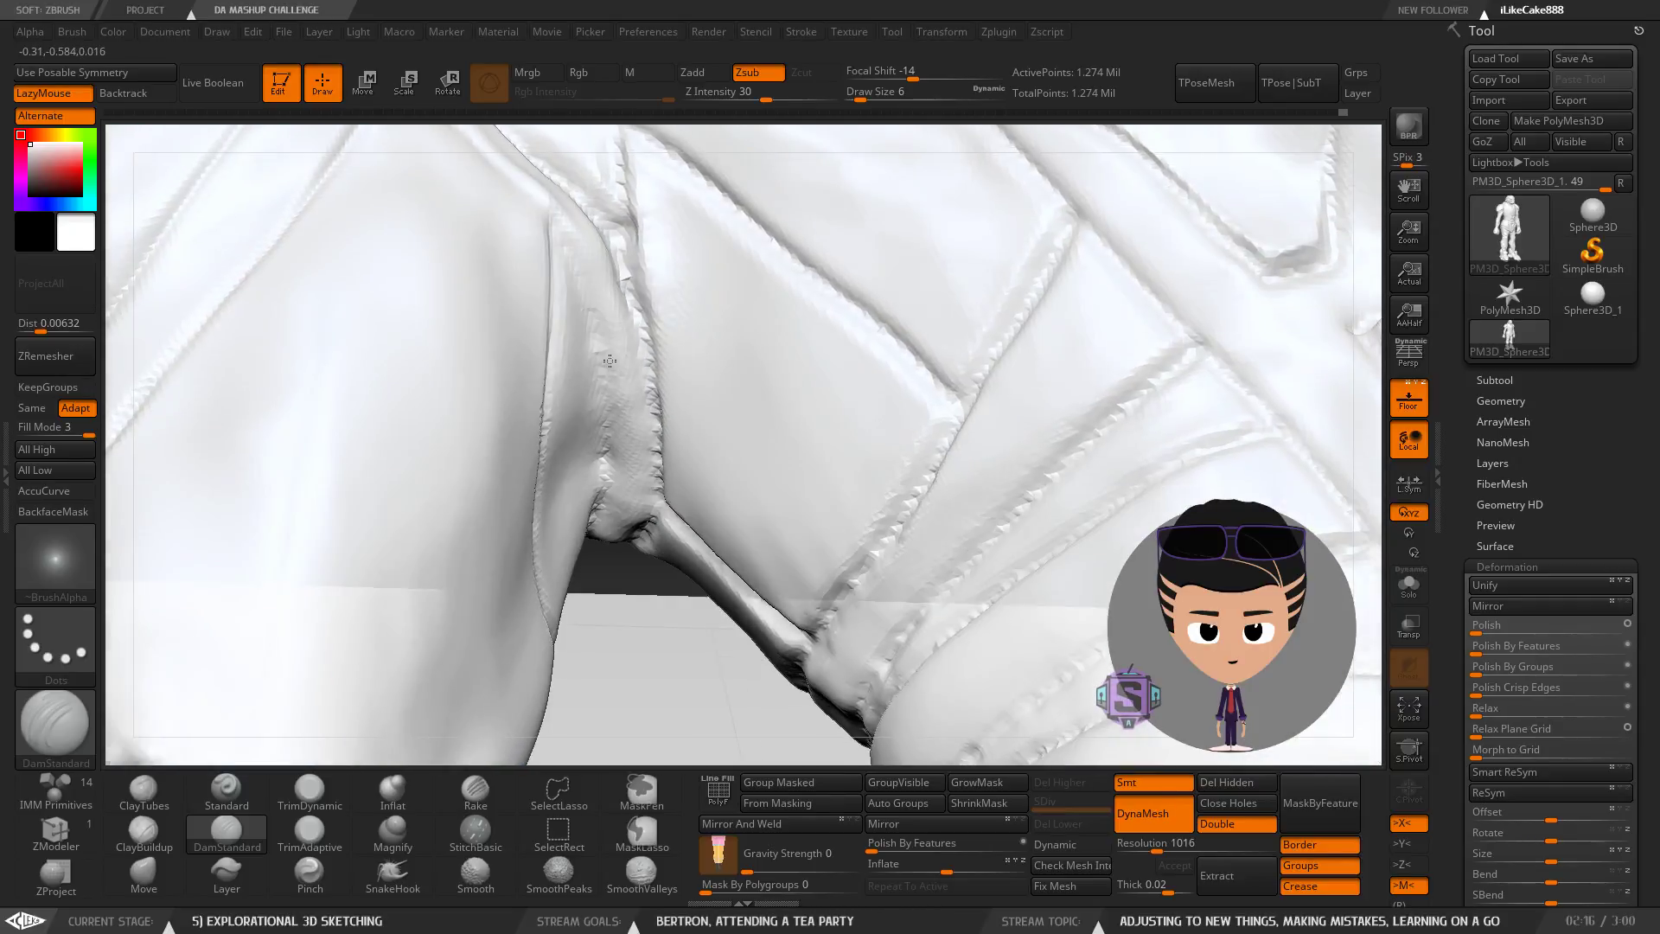
mouse_move(610, 360)
right_mouse_down()
mouse_move(623, 547)
mouse_move(570, 445)
right_mouse_up()
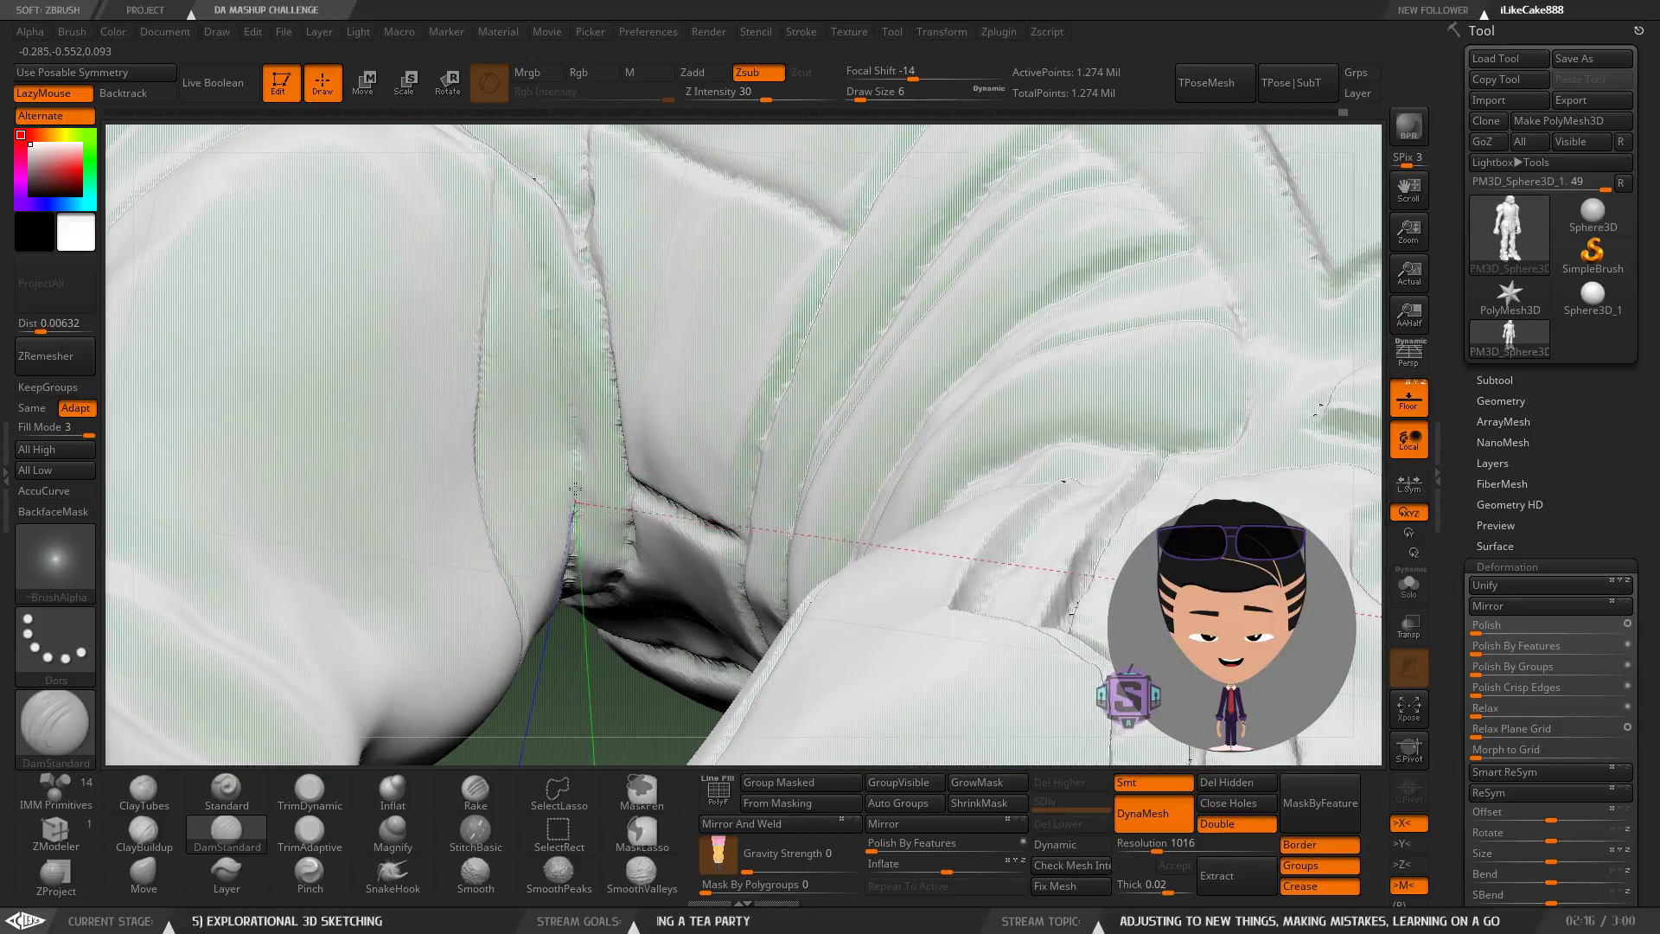
key("ctrl")
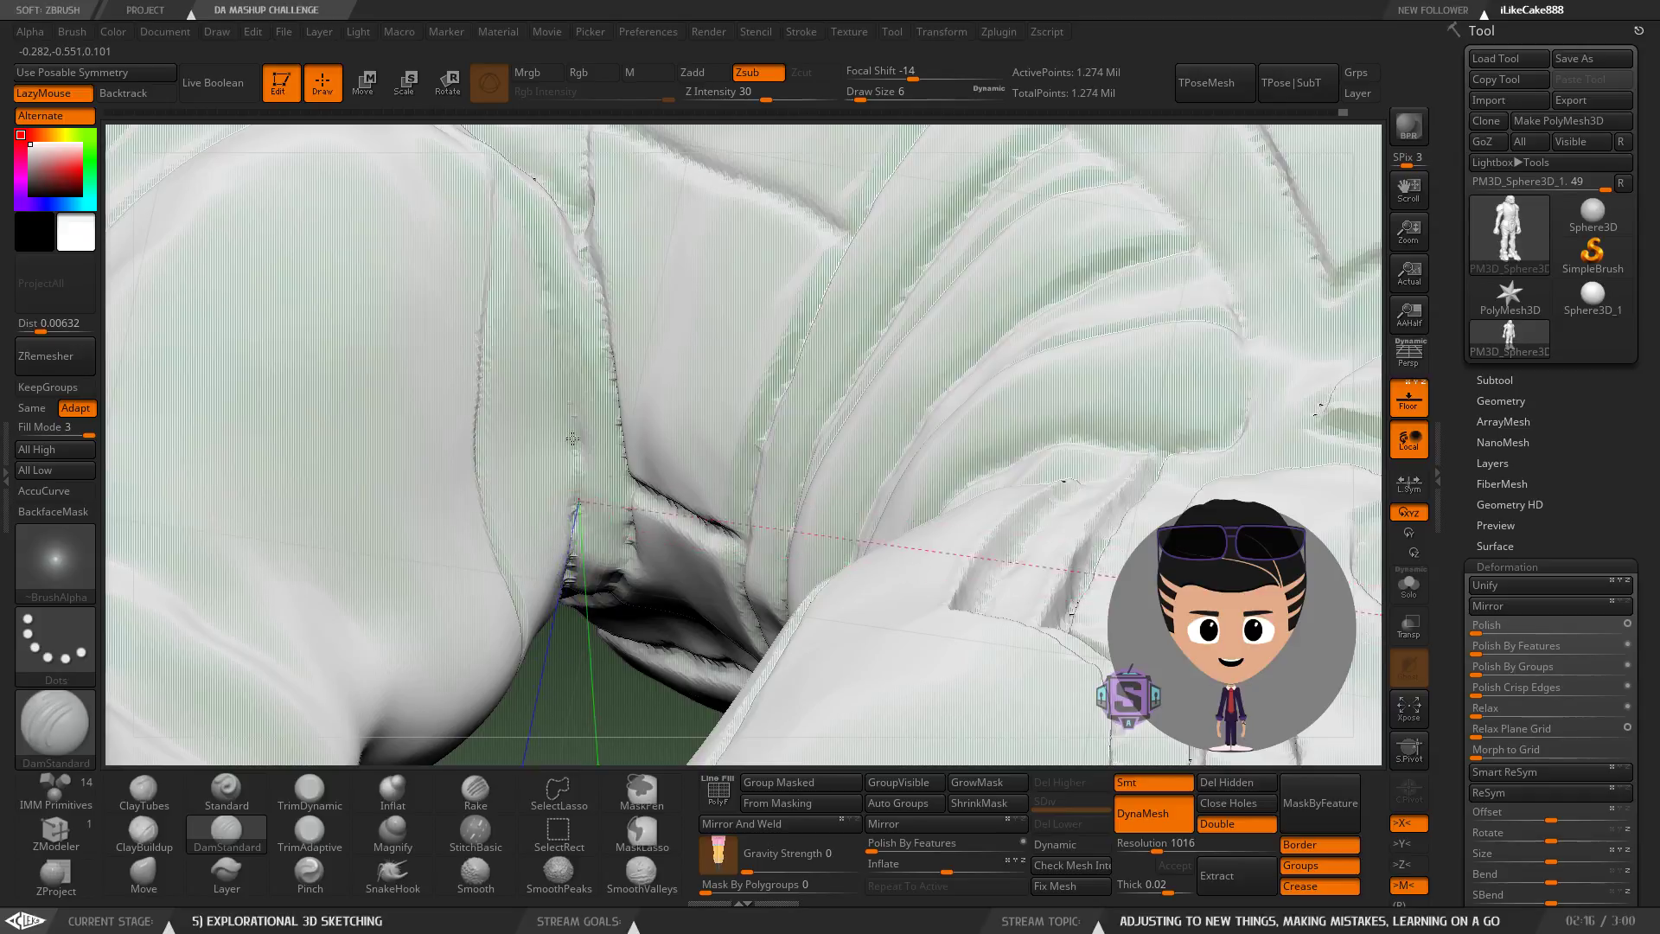
right_click_drag(577, 358, 607, 565, "alt")
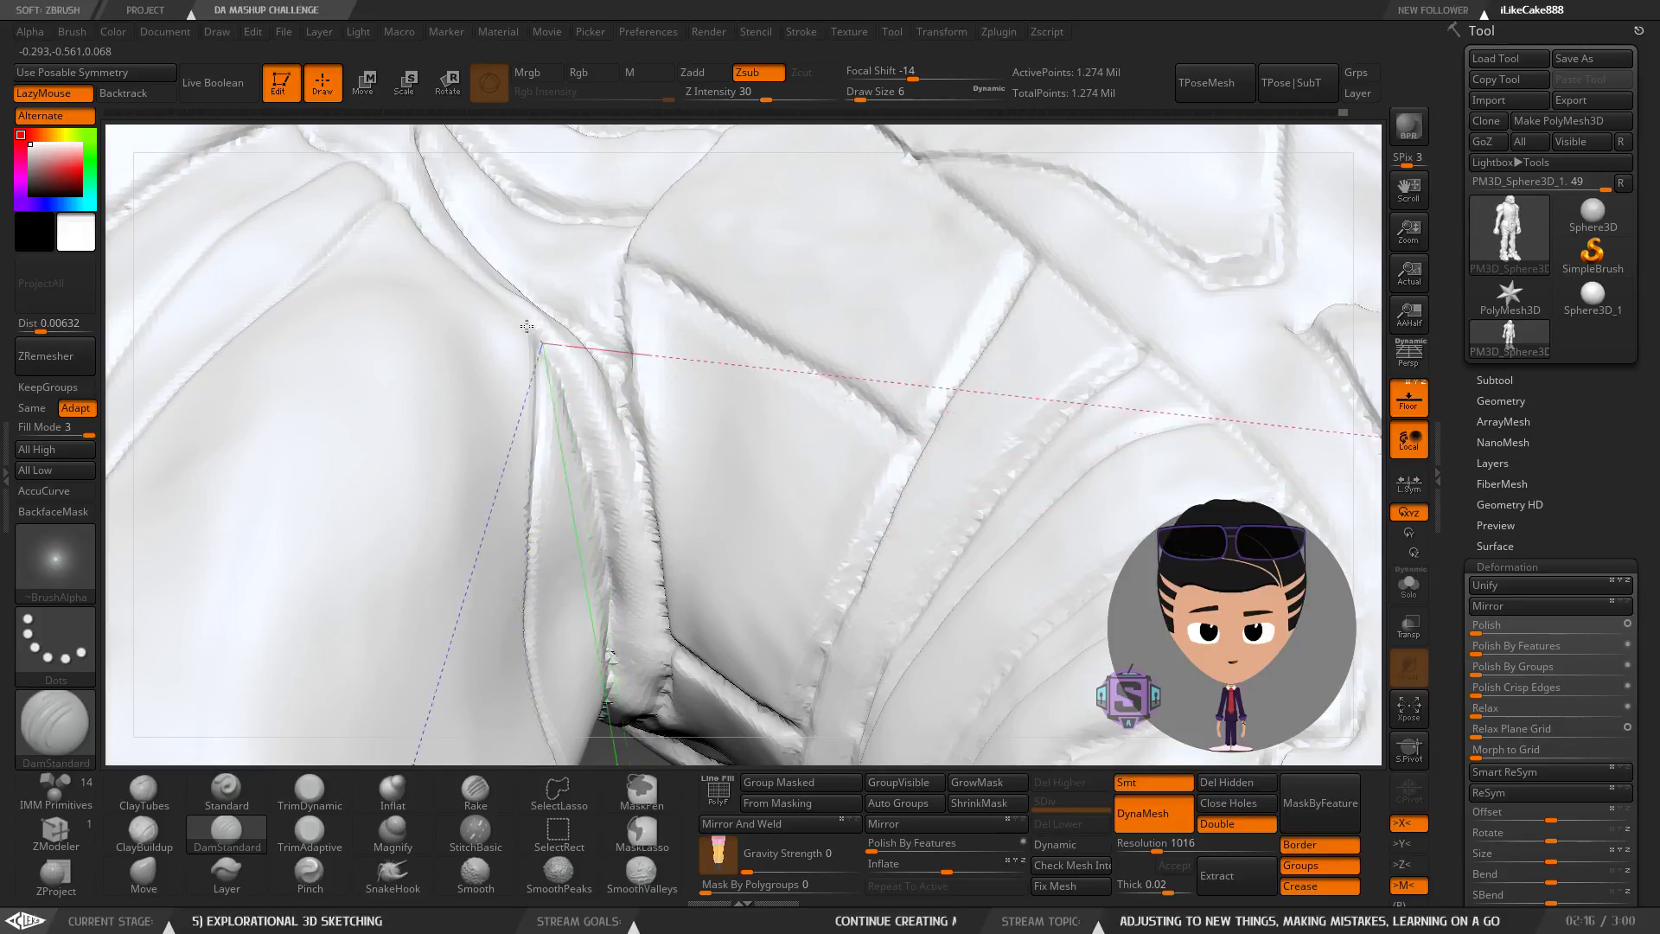
mouse_move(527, 326)
right_mouse_down()
mouse_move(571, 459)
mouse_move(590, 225)
right_mouse_up()
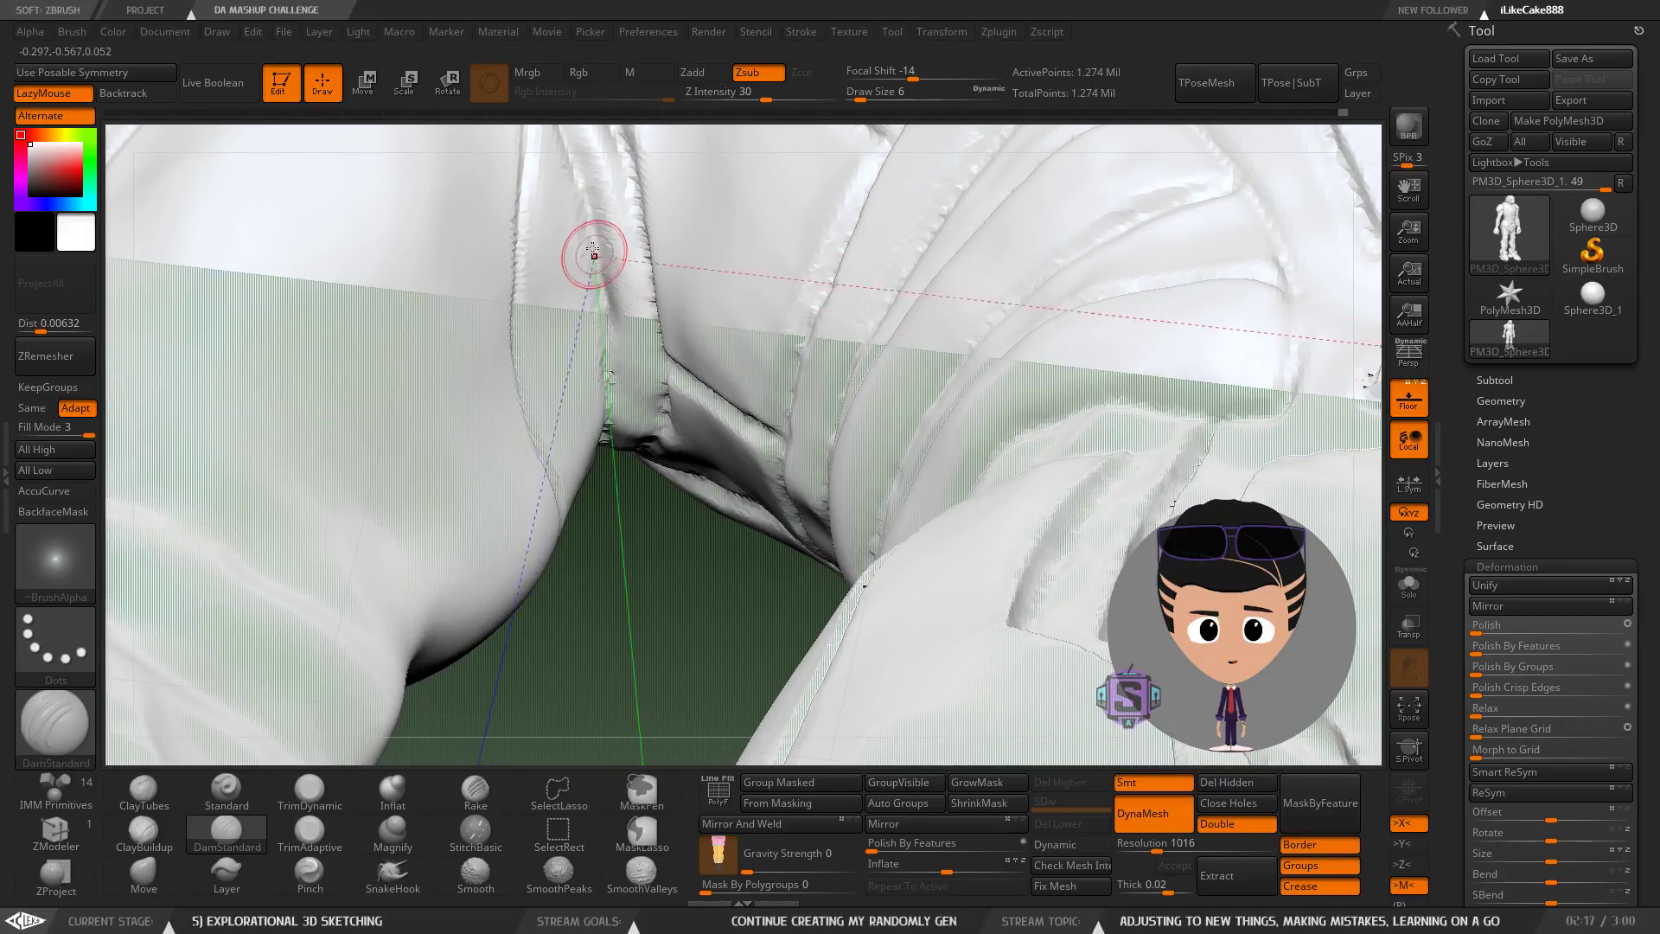
right_click_drag(617, 458, 598, 268)
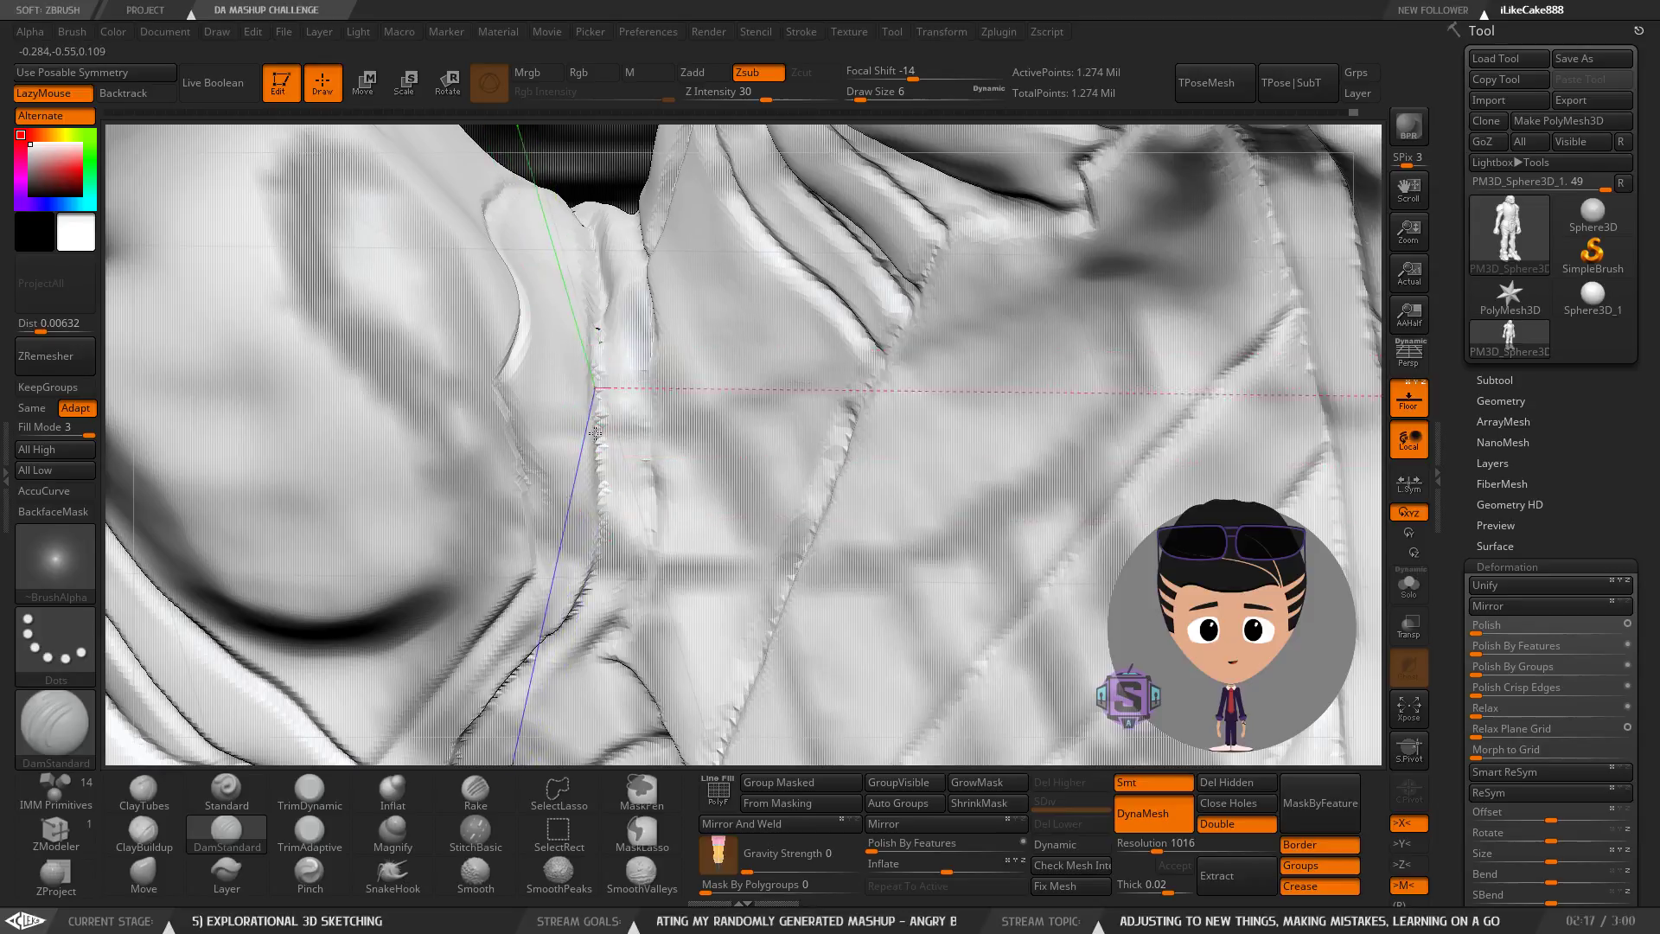
Carve the large pointed panel outline on the back of the upper arm, following the back sketch.
mouse_move(612, 240)
right_mouse_down()
mouse_move(657, 430)
mouse_move(637, 403)
mouse_move(683, 386)
mouse_move(630, 385)
mouse_move(537, 463)
mouse_move(571, 487)
mouse_move(518, 419)
mouse_move(587, 412)
mouse_move(637, 438)
mouse_move(610, 462)
right_mouse_up()
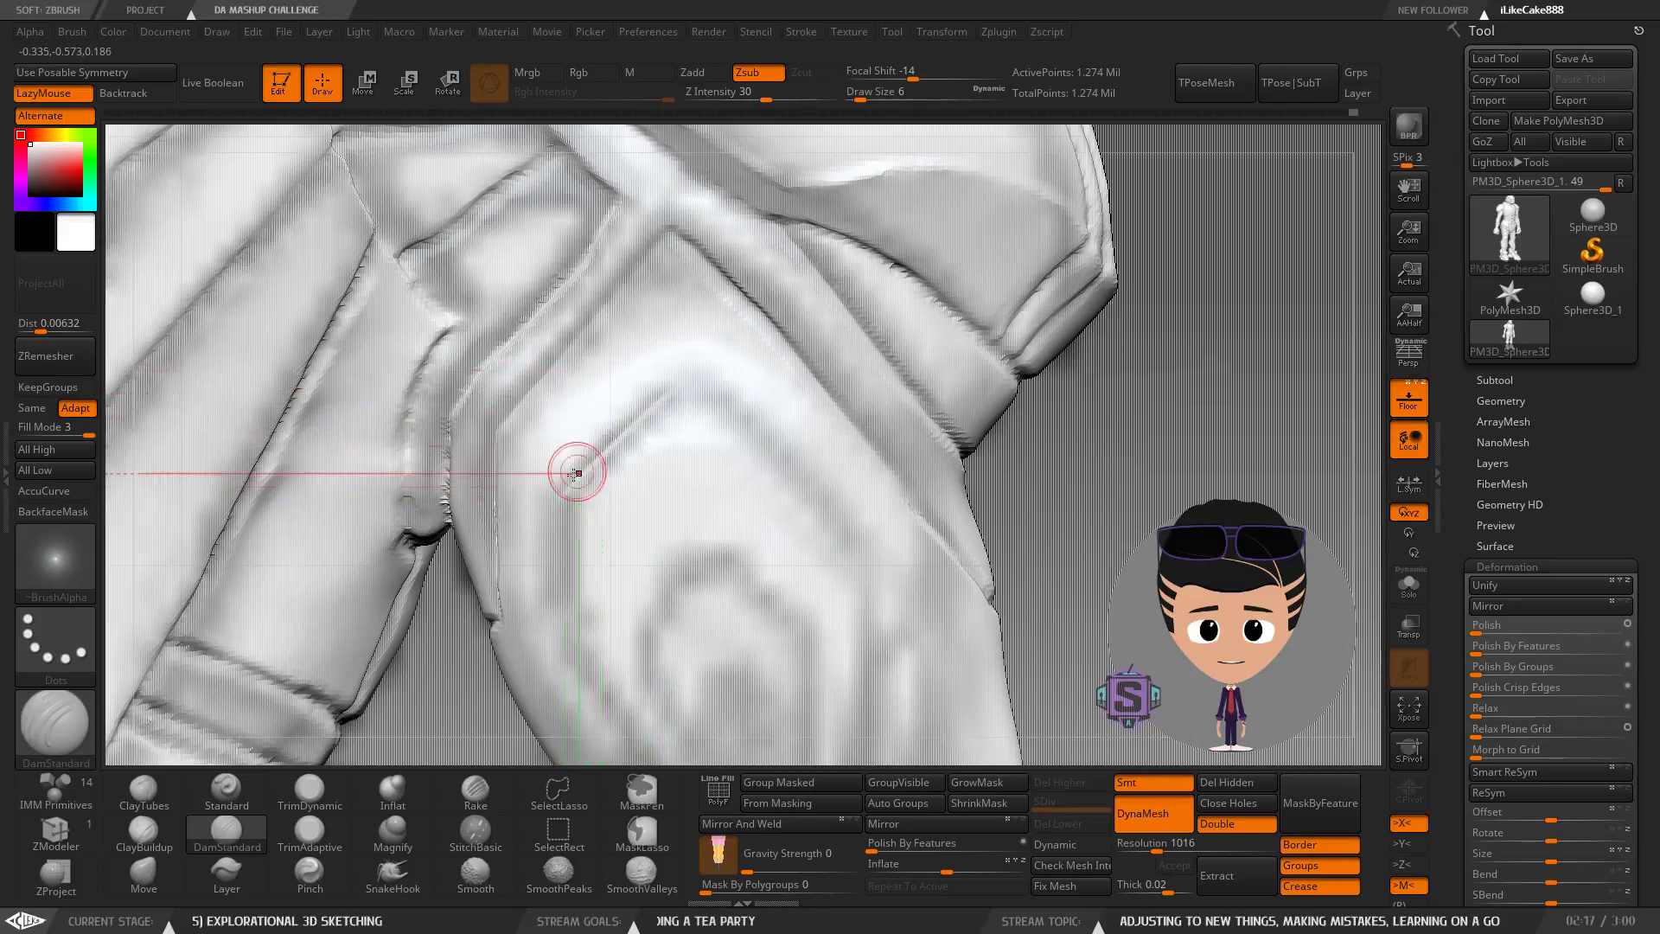
right_click_drag(685, 381, 584, 327)
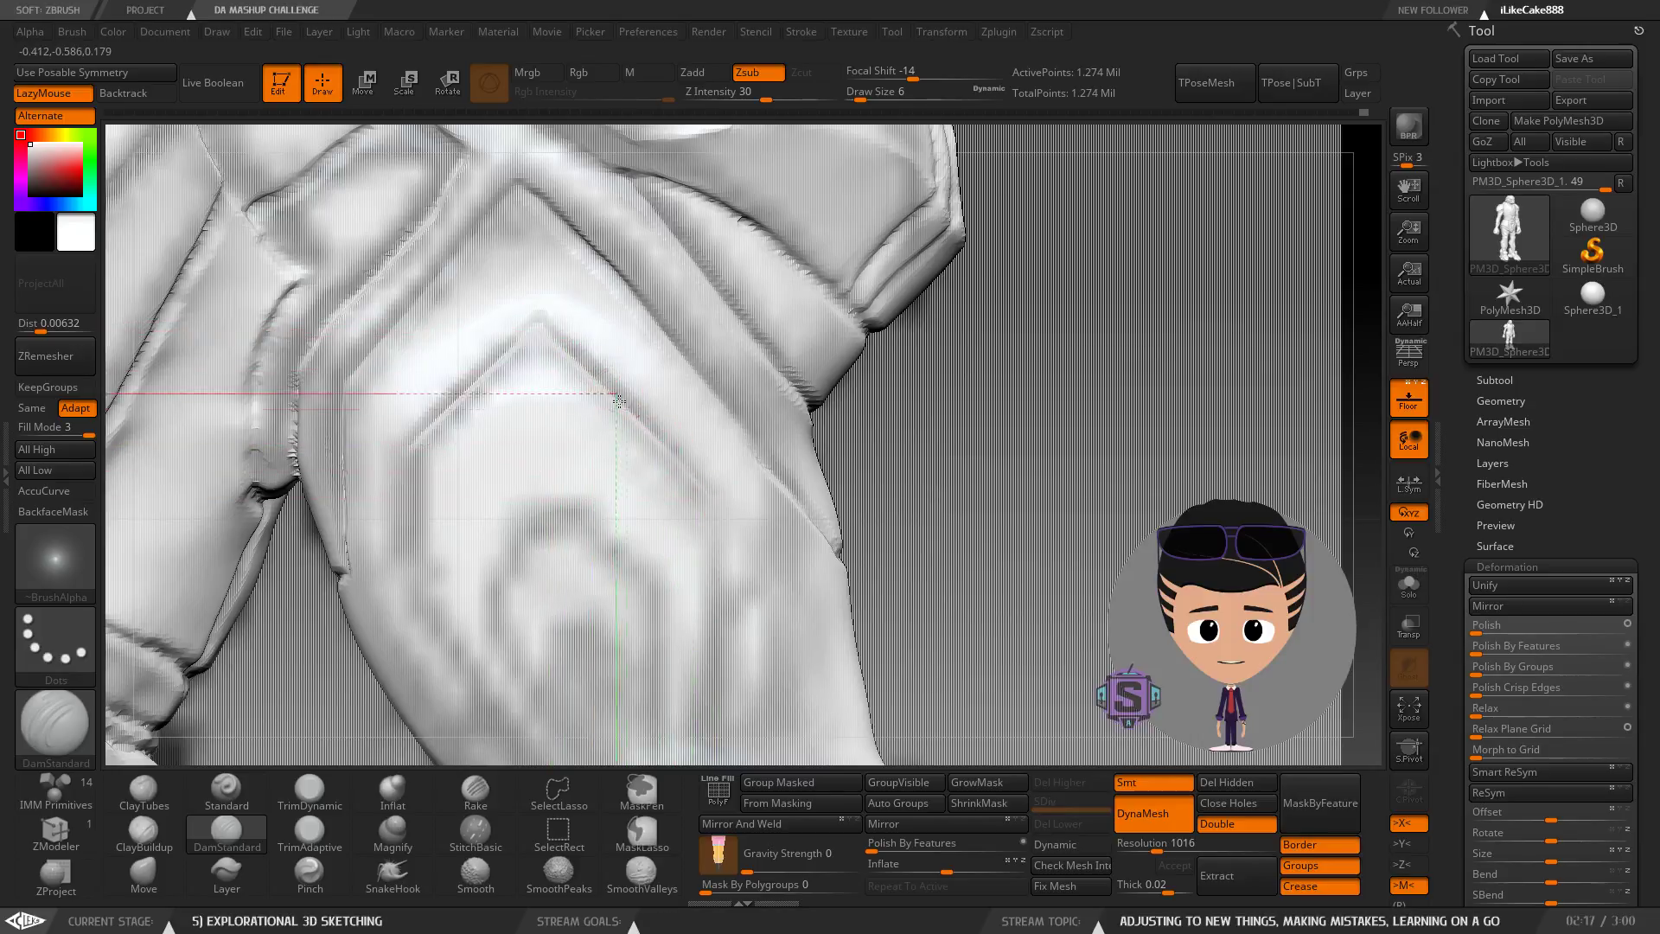
right_click_drag(622, 575, 644, 298, "alt")
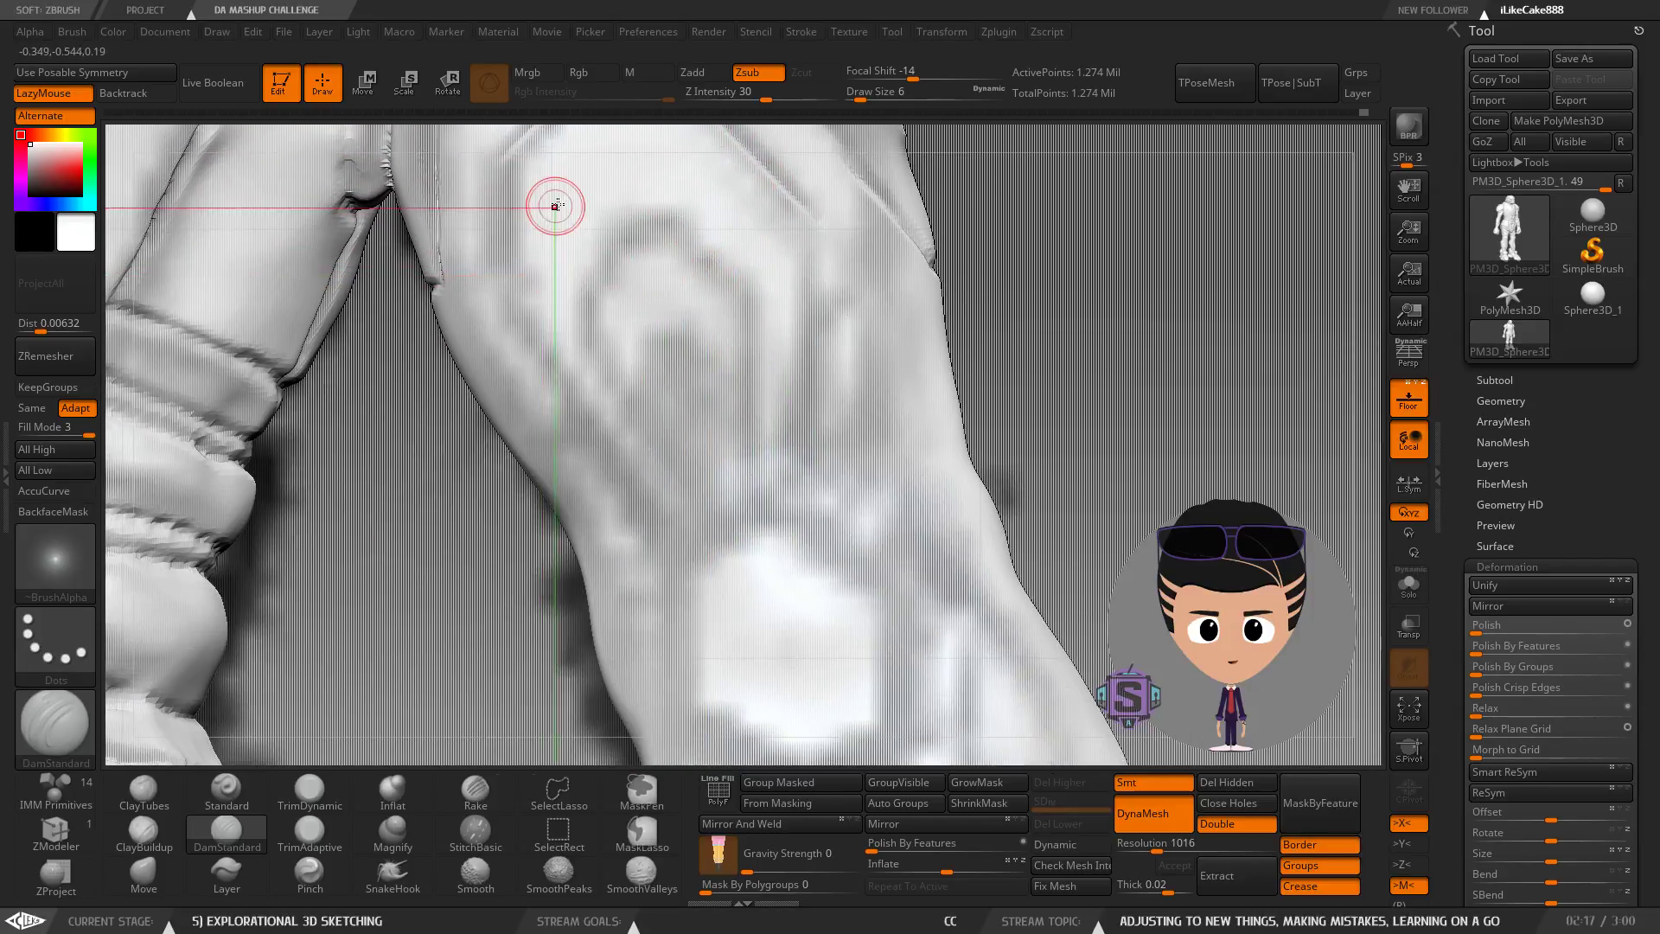
mouse_move(560, 223)
right_mouse_down()
mouse_move(610, 241)
mouse_move(537, 229)
right_mouse_up()
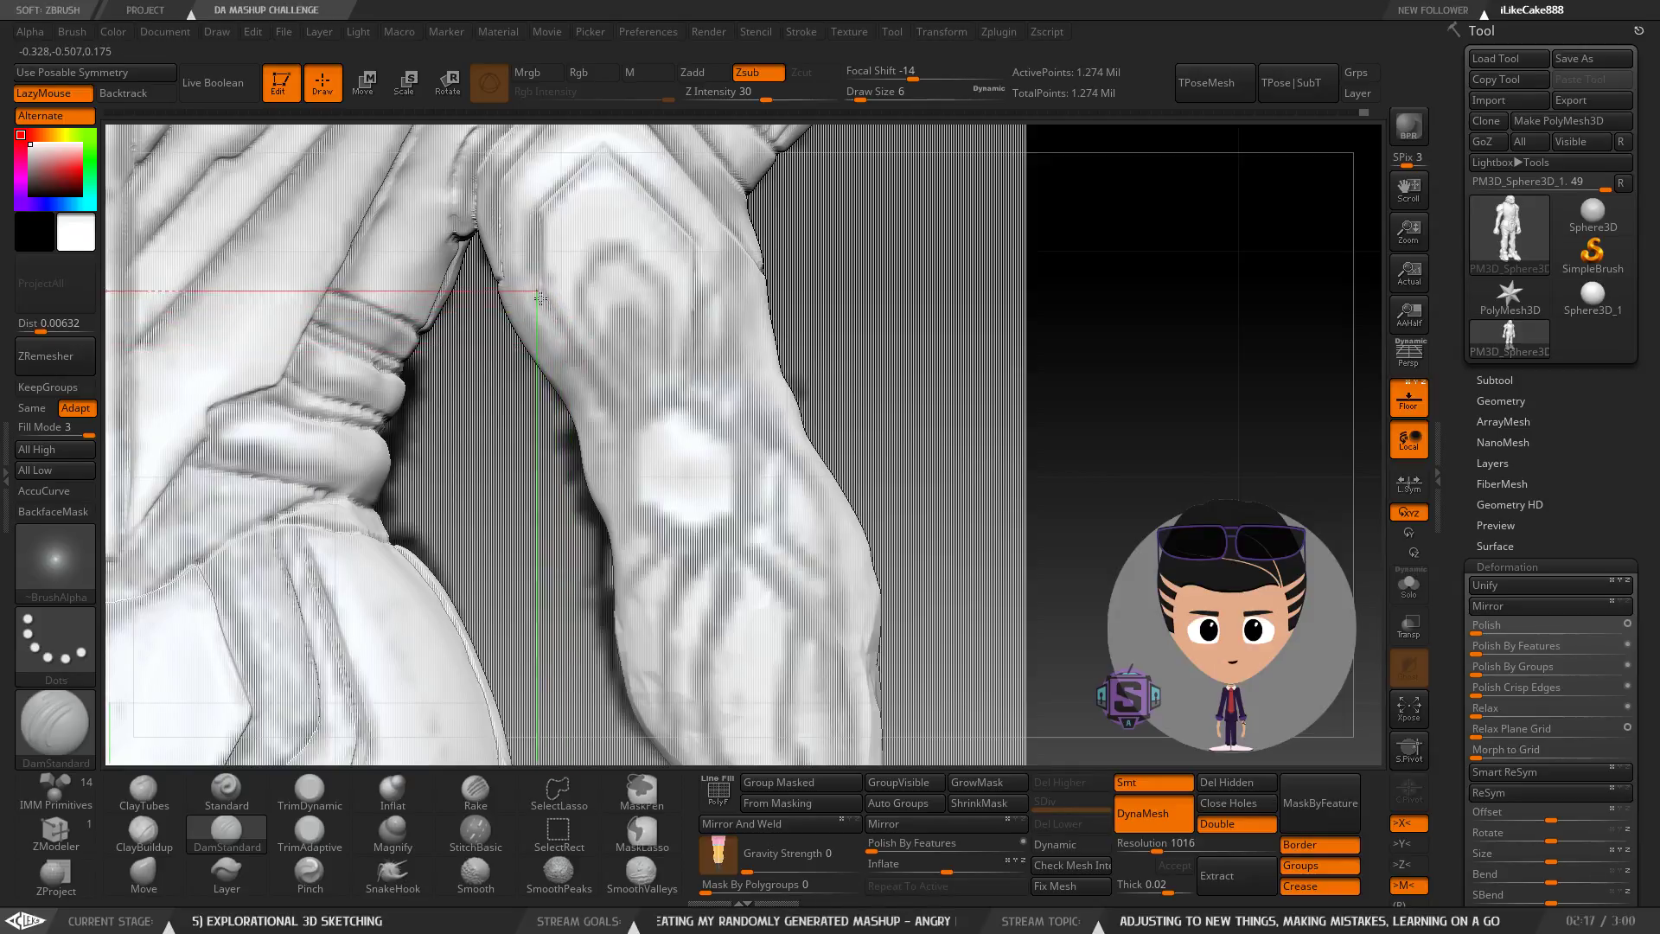
Carve the hexagonal elbow panel and the lines joining it to the upper-arm panel, following the back sketch.
mouse_move(610, 404)
right_mouse_down()
mouse_move(661, 433)
mouse_move(660, 465)
mouse_move(622, 415)
right_mouse_up()
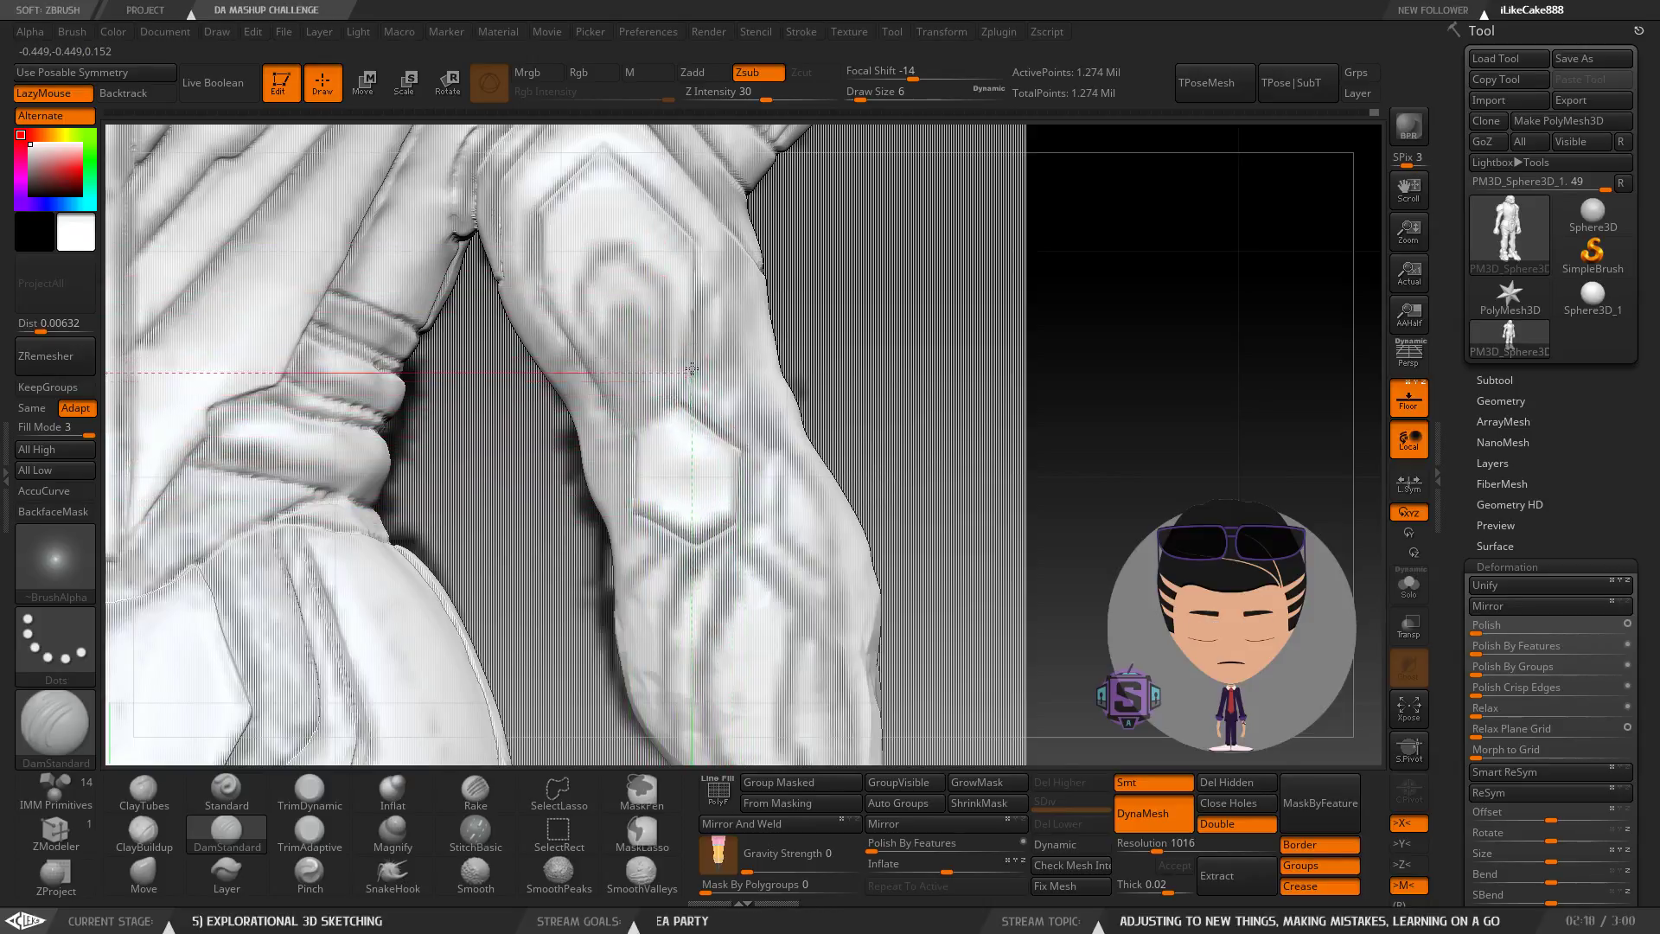
mouse_move(693, 395)
right_mouse_down()
mouse_move(649, 406)
mouse_move(778, 415)
mouse_move(709, 398)
mouse_move(756, 348)
right_mouse_up()
key("shift")
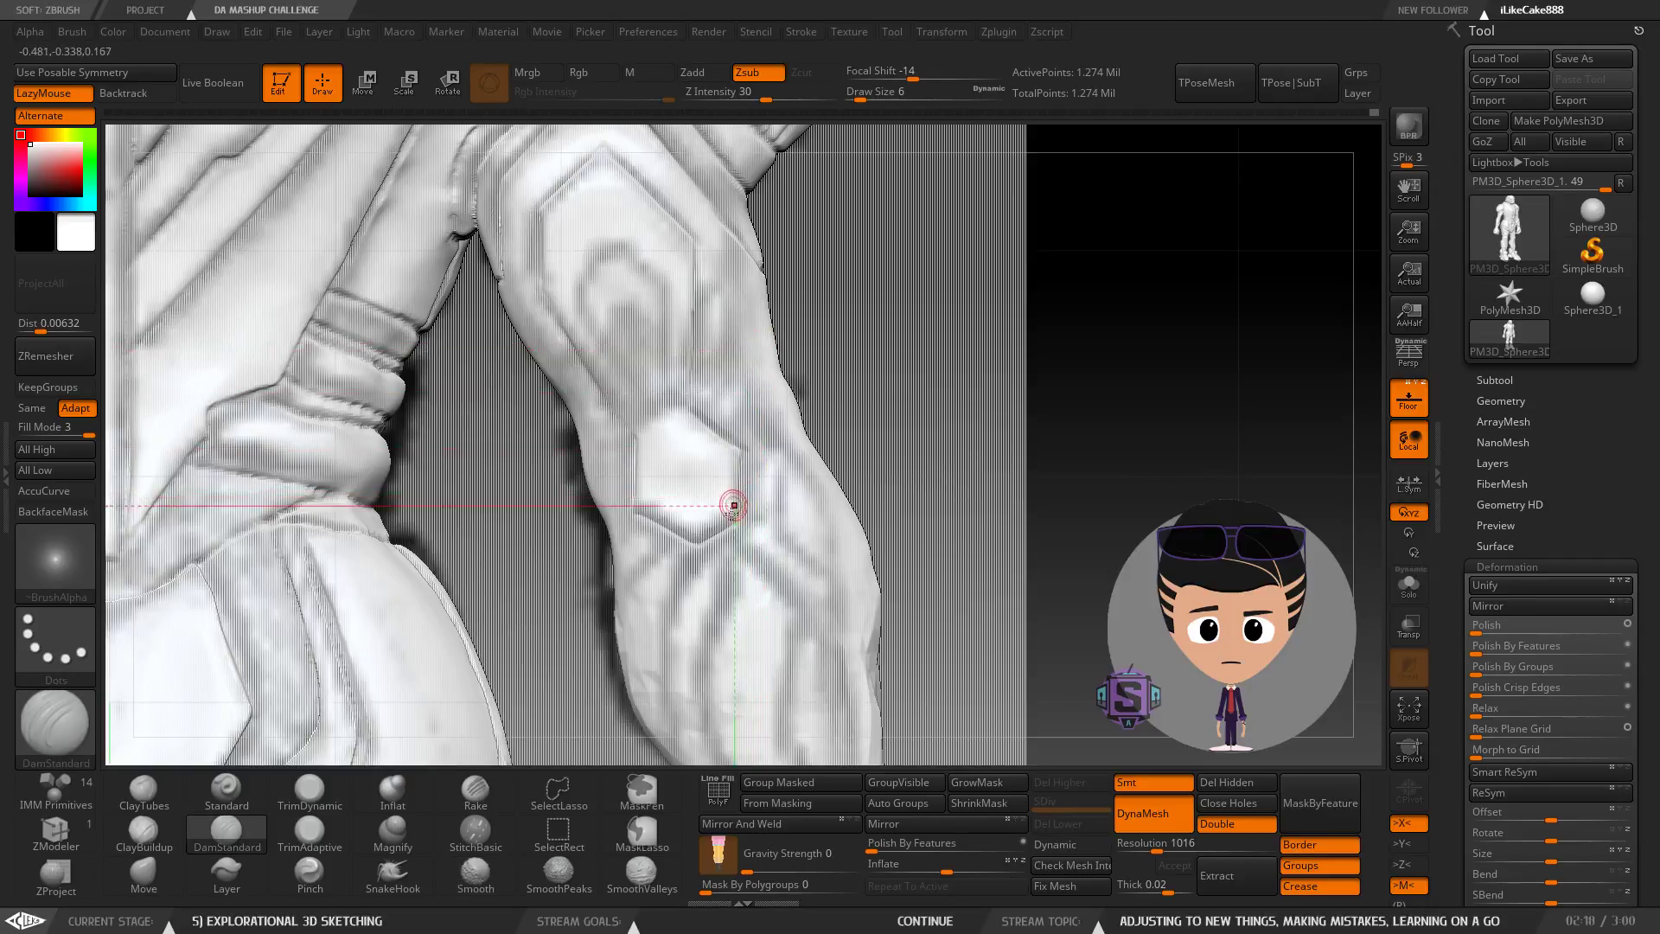
mouse_move(729, 501)
right_mouse_down()
mouse_move(789, 522)
mouse_move(604, 545)
mouse_move(722, 643)
mouse_move(754, 554)
mouse_move(649, 542)
right_mouse_up()
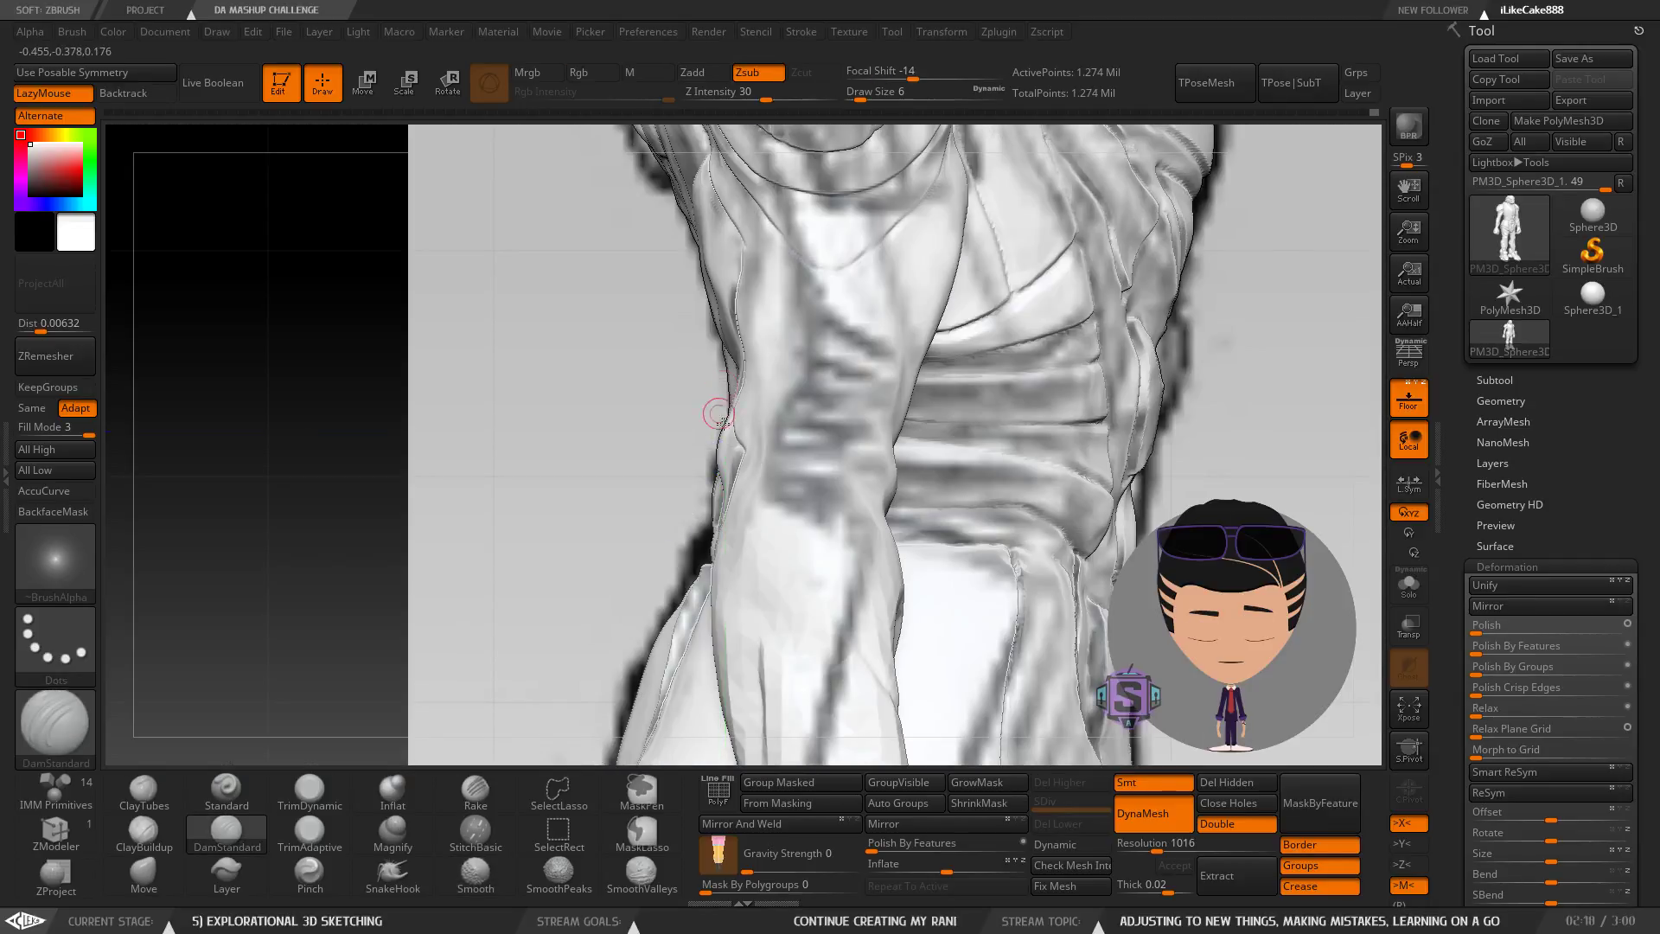
mouse_move(723, 407)
right_mouse_down("ctrl")
mouse_move(734, 519)
mouse_move(875, 469)
right_mouse_up("ctrl")
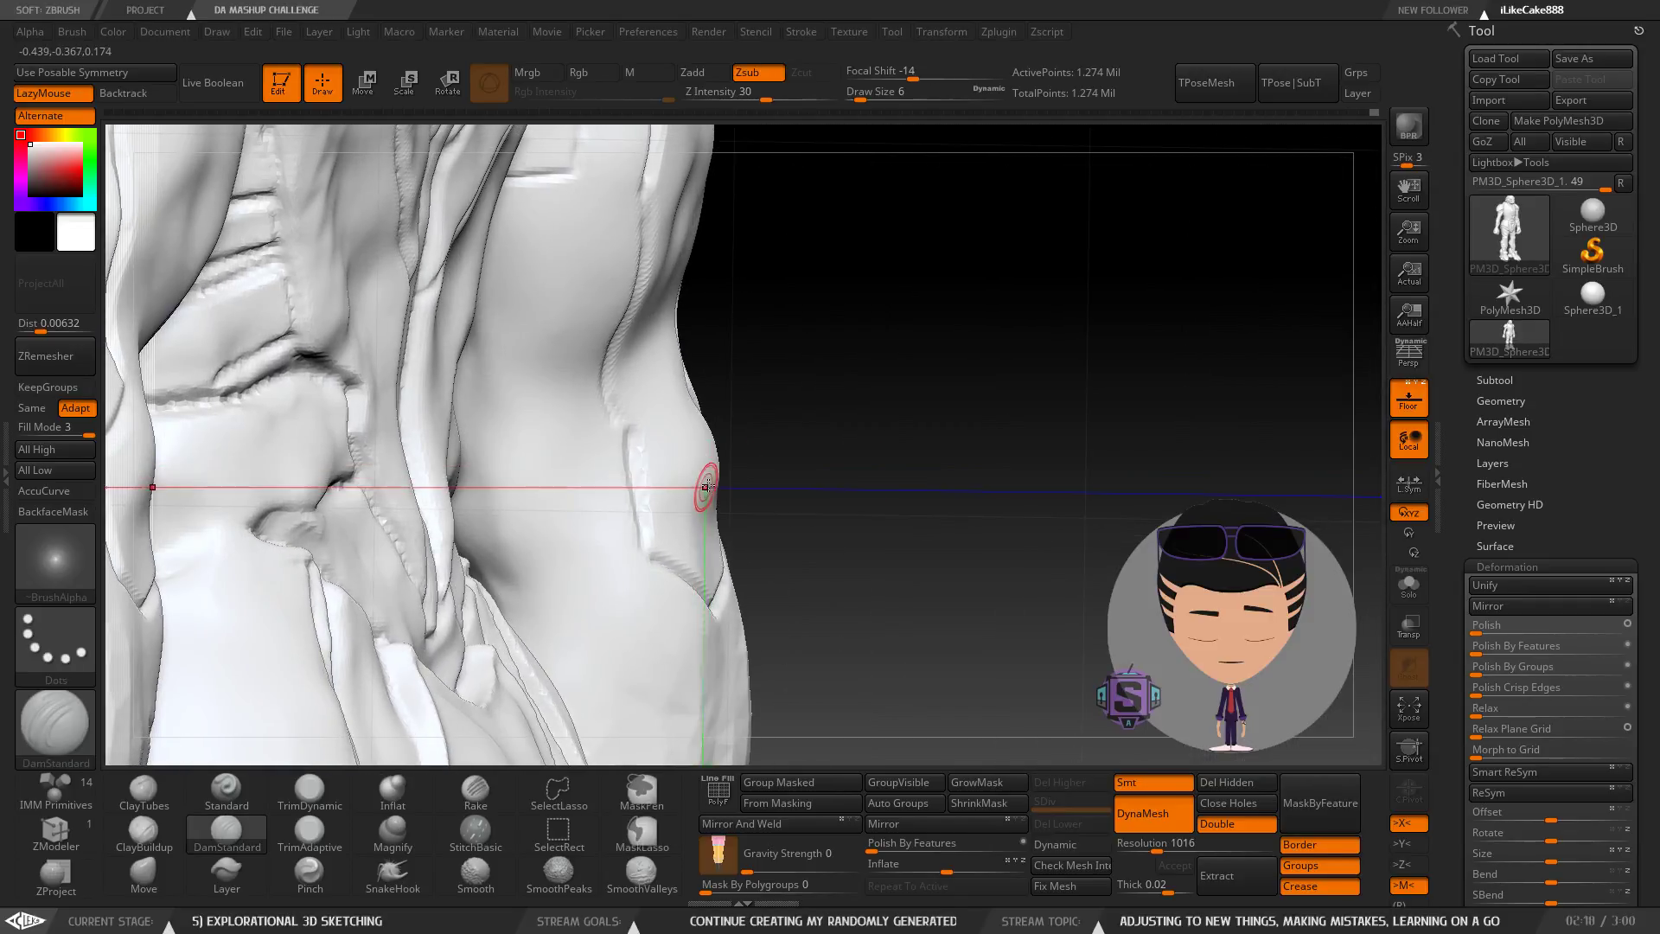
mouse_move(707, 486)
right_mouse_down("shift")
mouse_move(779, 482)
mouse_move(714, 483)
mouse_move(723, 519)
mouse_move(667, 420)
mouse_move(703, 482)
right_mouse_up("shift")
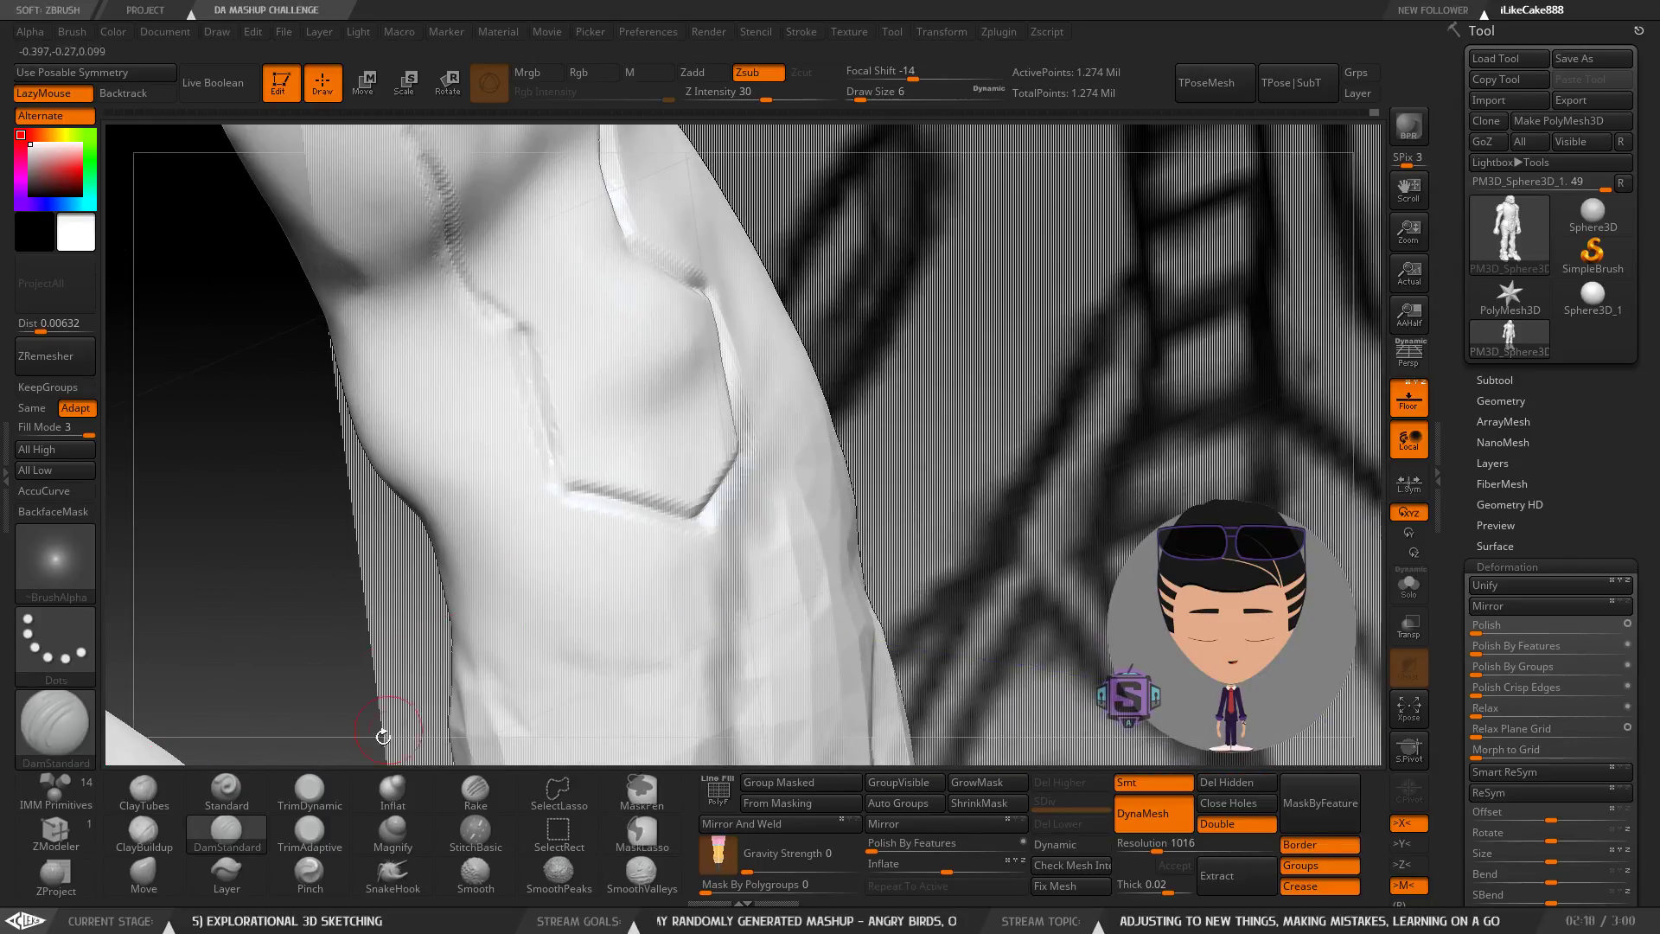
Build up the surface inside the hexagonal elbow panel with ClayBuildup and update the DynaMesh.
left_click(136, 851)
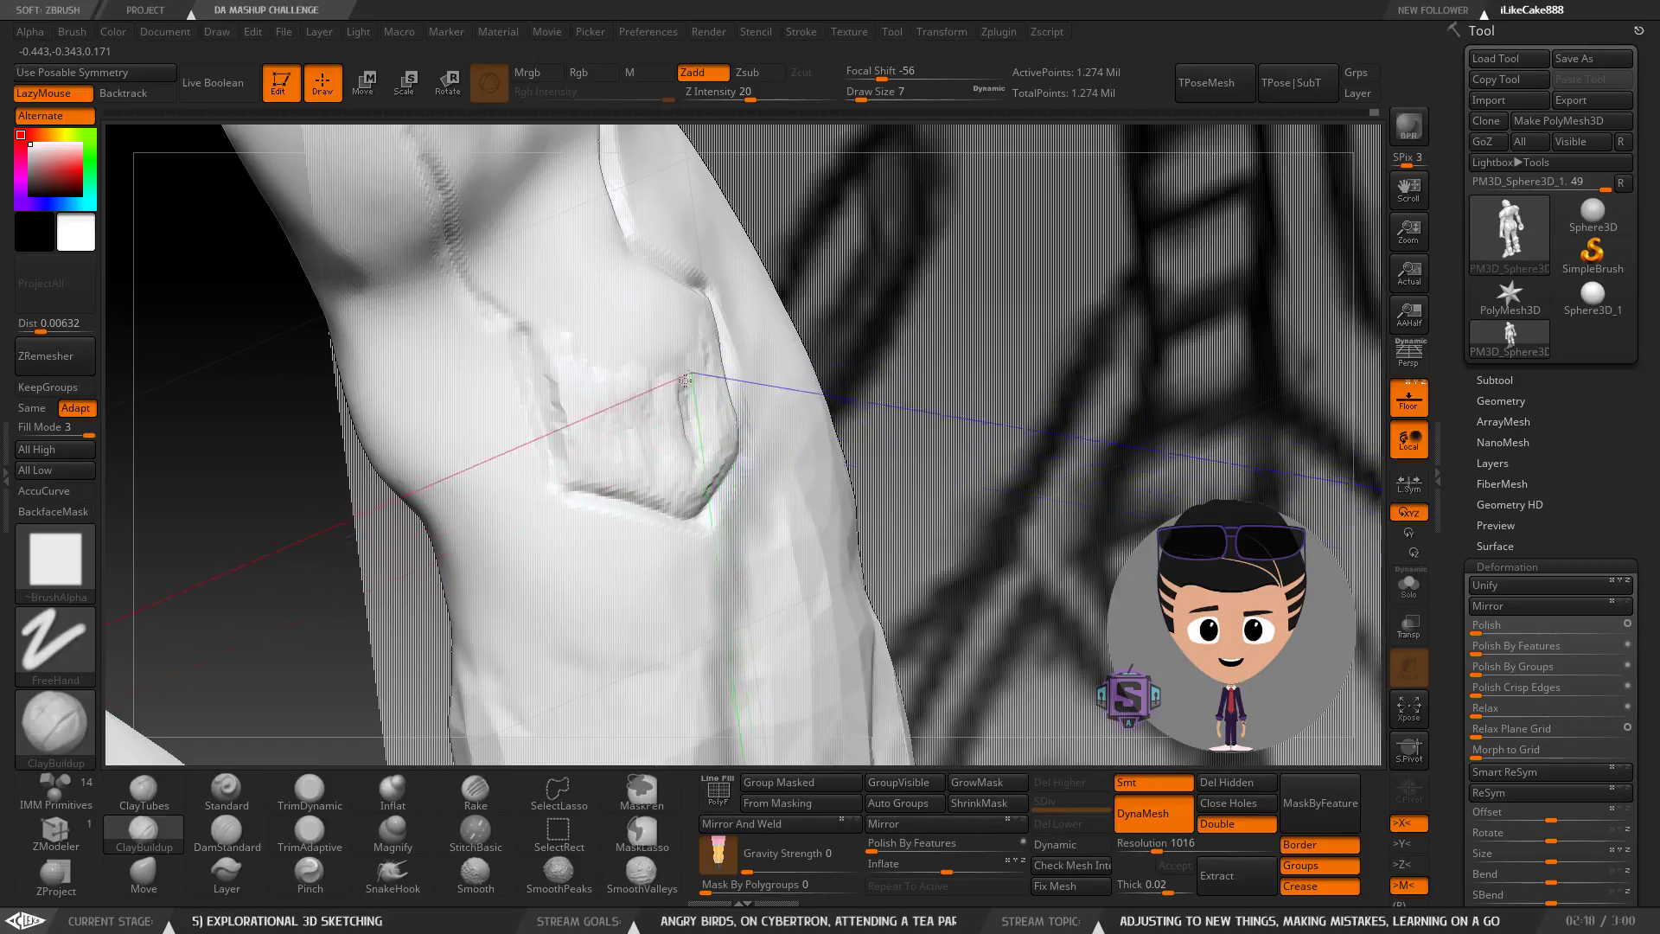
mouse_move(699, 430)
right_mouse_down()
mouse_move(761, 450)
mouse_move(690, 435)
mouse_move(737, 318)
mouse_move(994, 316)
mouse_move(915, 314)
right_mouse_up()
left_click_drag(918, 305, 974, 283, "ctrl")
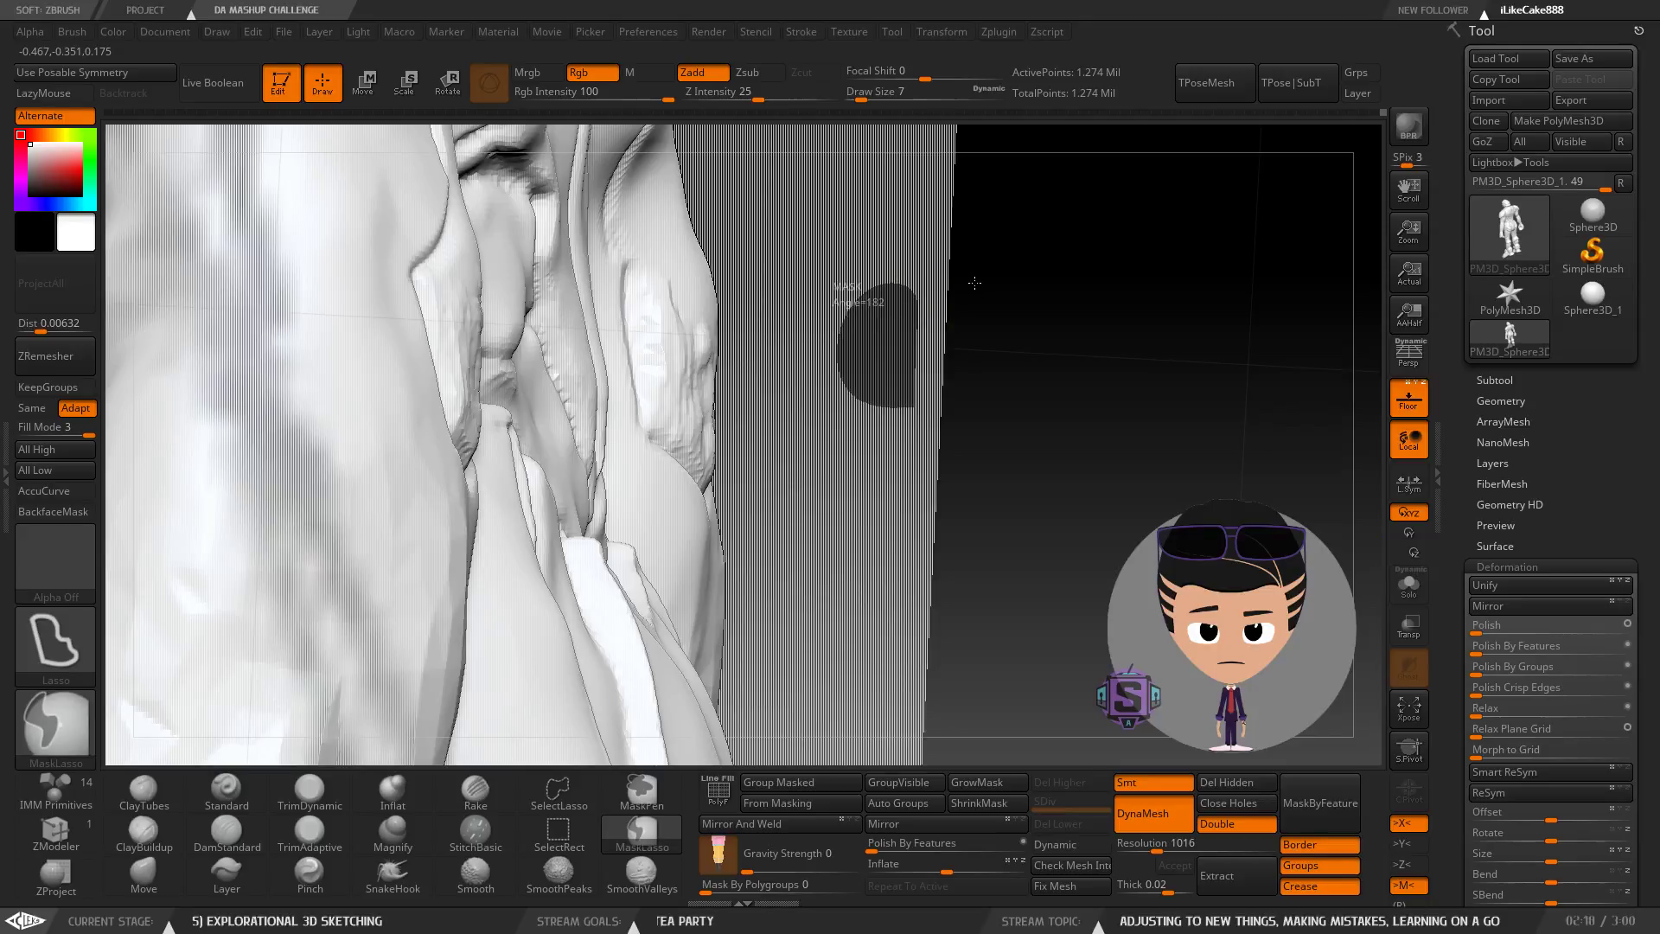
mouse_move(895, 361)
right_mouse_down()
mouse_move(644, 337)
mouse_move(657, 372)
mouse_move(641, 378)
right_mouse_up()
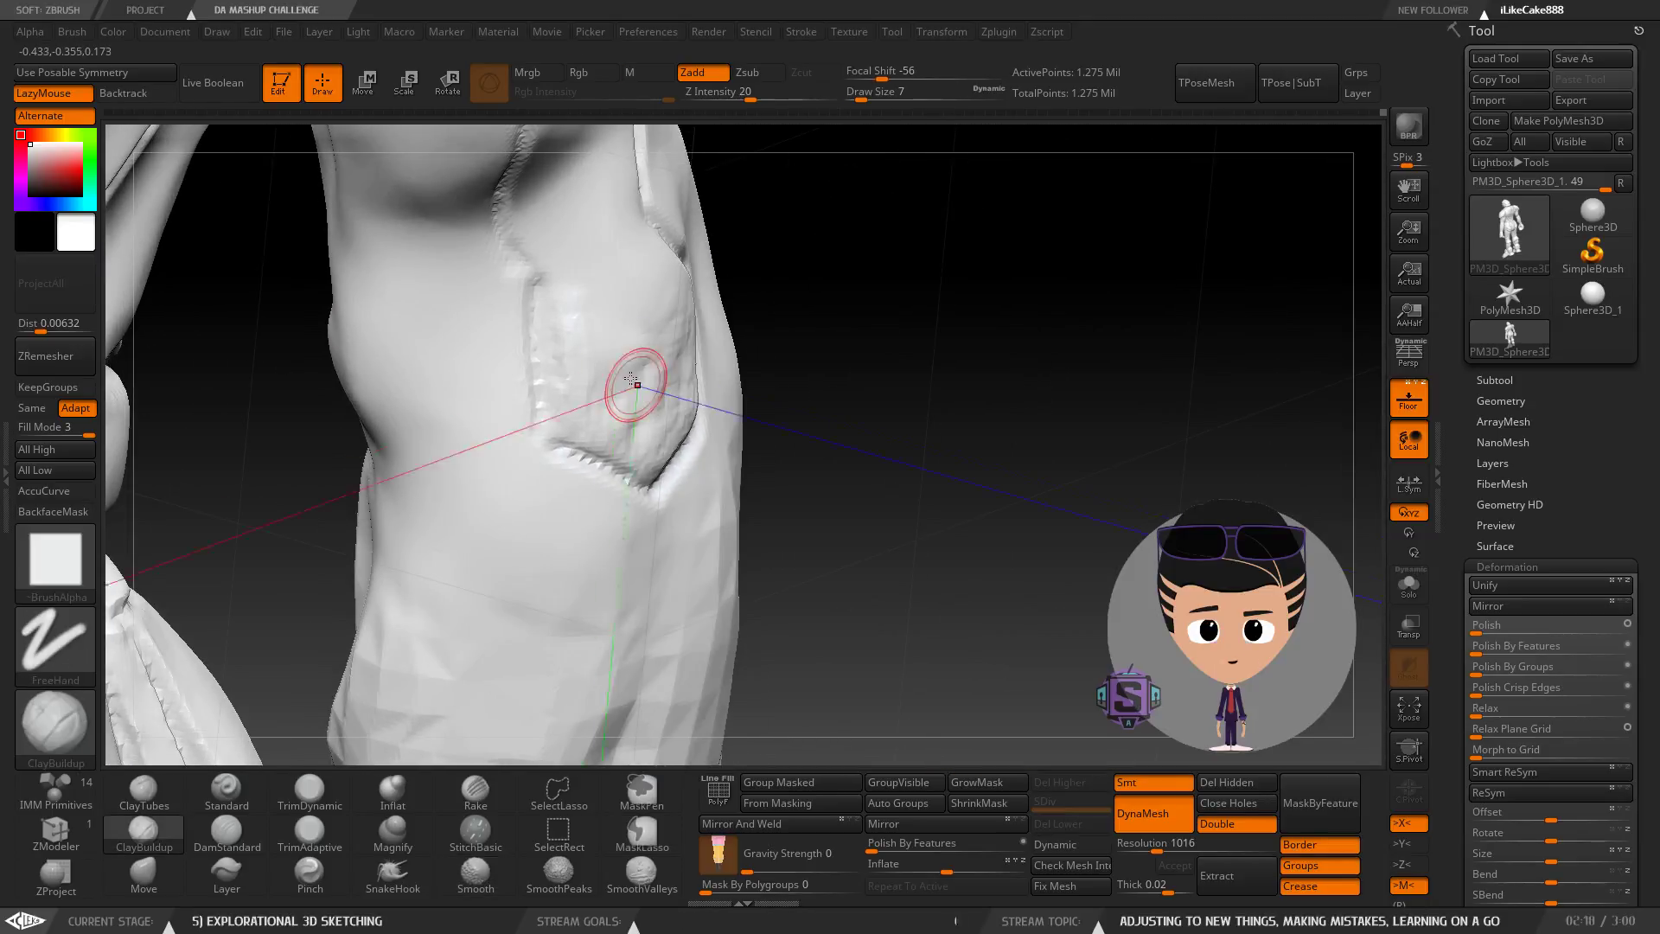
Smooth the built-up clay on the elbow panel into an even raised plate.
left_click_drag(606, 380, 595, 351, "shift")
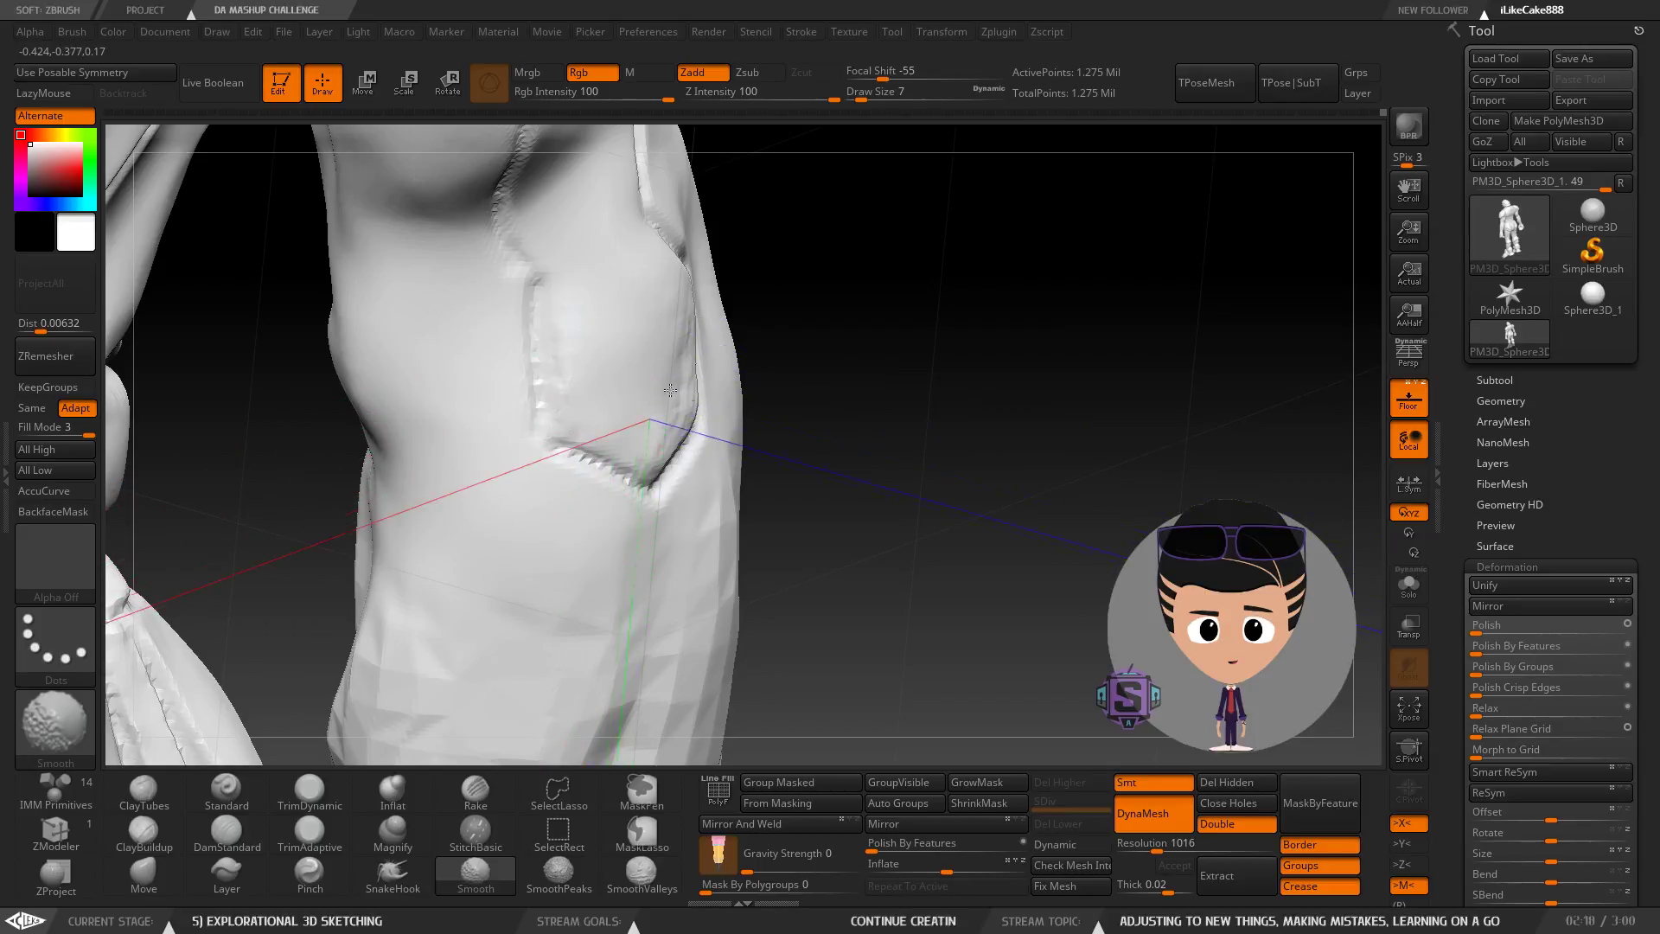
left_click_drag(676, 403, 675, 386, "shift")
right_click_drag(674, 378, 605, 423)
mouse_move(653, 393)
left_mouse_down("shift")
mouse_move(662, 379)
mouse_move(687, 413)
left_mouse_up("shift")
right_click_drag(687, 413, 650, 385)
mouse_move(640, 363)
left_mouse_down("shift")
mouse_move(571, 336)
mouse_move(597, 372)
left_mouse_up("shift")
mouse_move(674, 434)
right_mouse_down("ctrl")
mouse_move(660, 363)
mouse_move(674, 430)
mouse_move(640, 398)
right_mouse_up("ctrl")
Sharpen the panel line running down the upper arm towards the elbow using DamStandard at draw size 4.
mouse_move(640, 398)
right_mouse_down("ctrl")
mouse_move(635, 363)
mouse_move(553, 324)
mouse_move(701, 294)
mouse_move(653, 407)
mouse_move(749, 455)
mouse_move(625, 406)
right_mouse_up("ctrl")
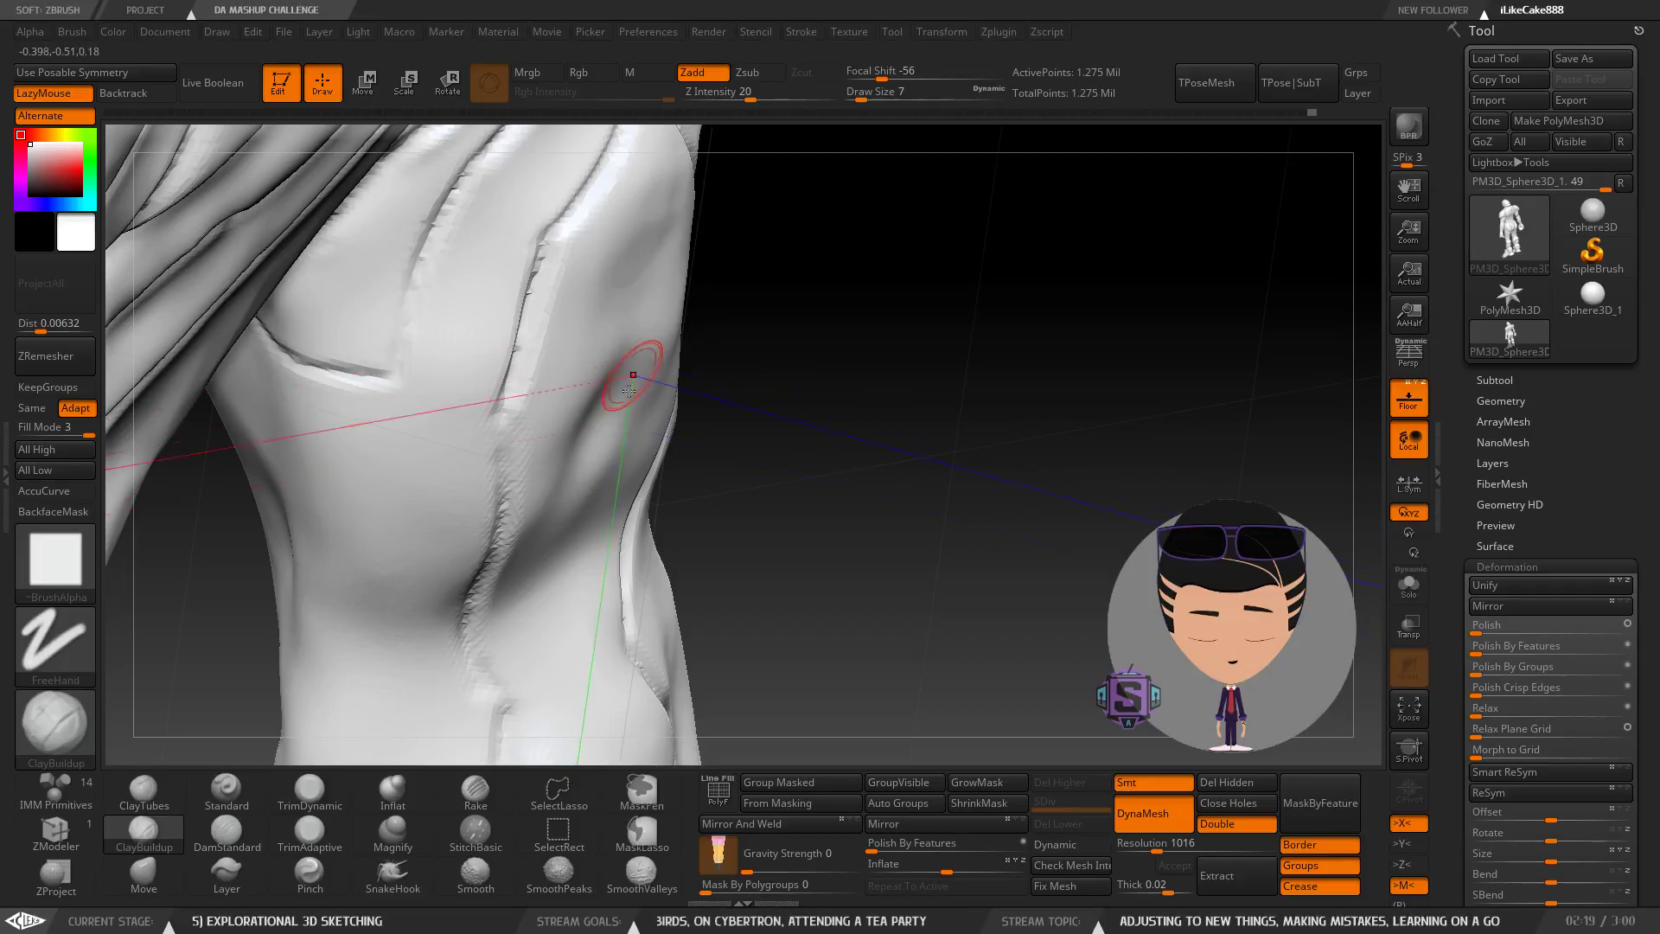
right_click_drag(593, 437, 383, 532)
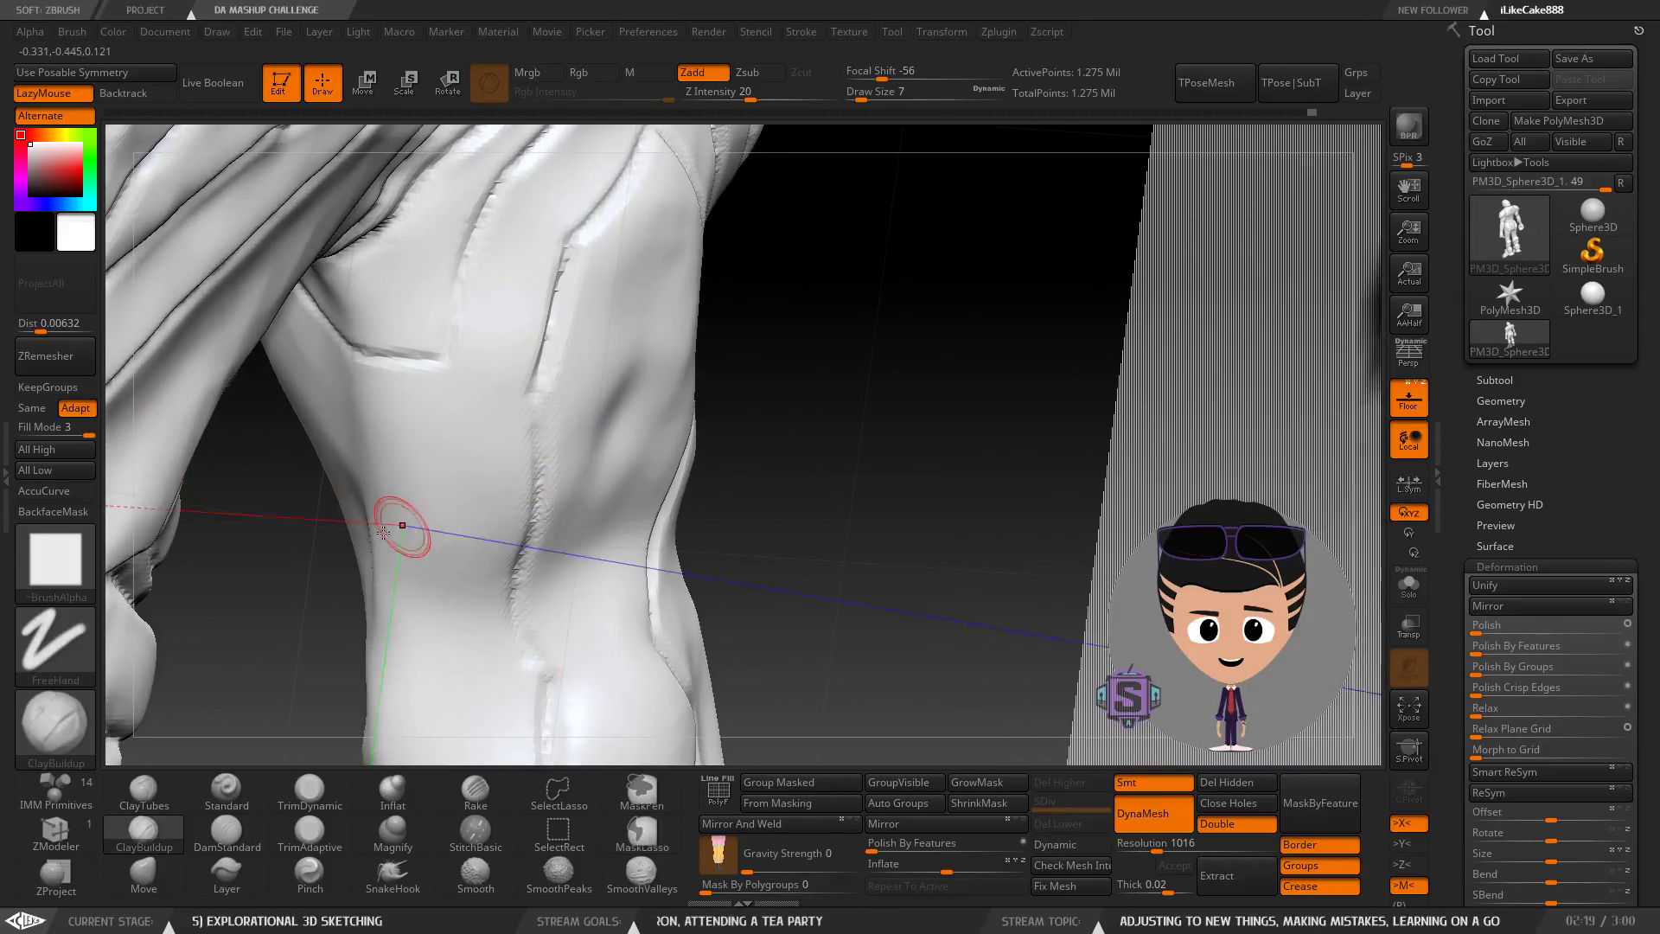
left_click(227, 832)
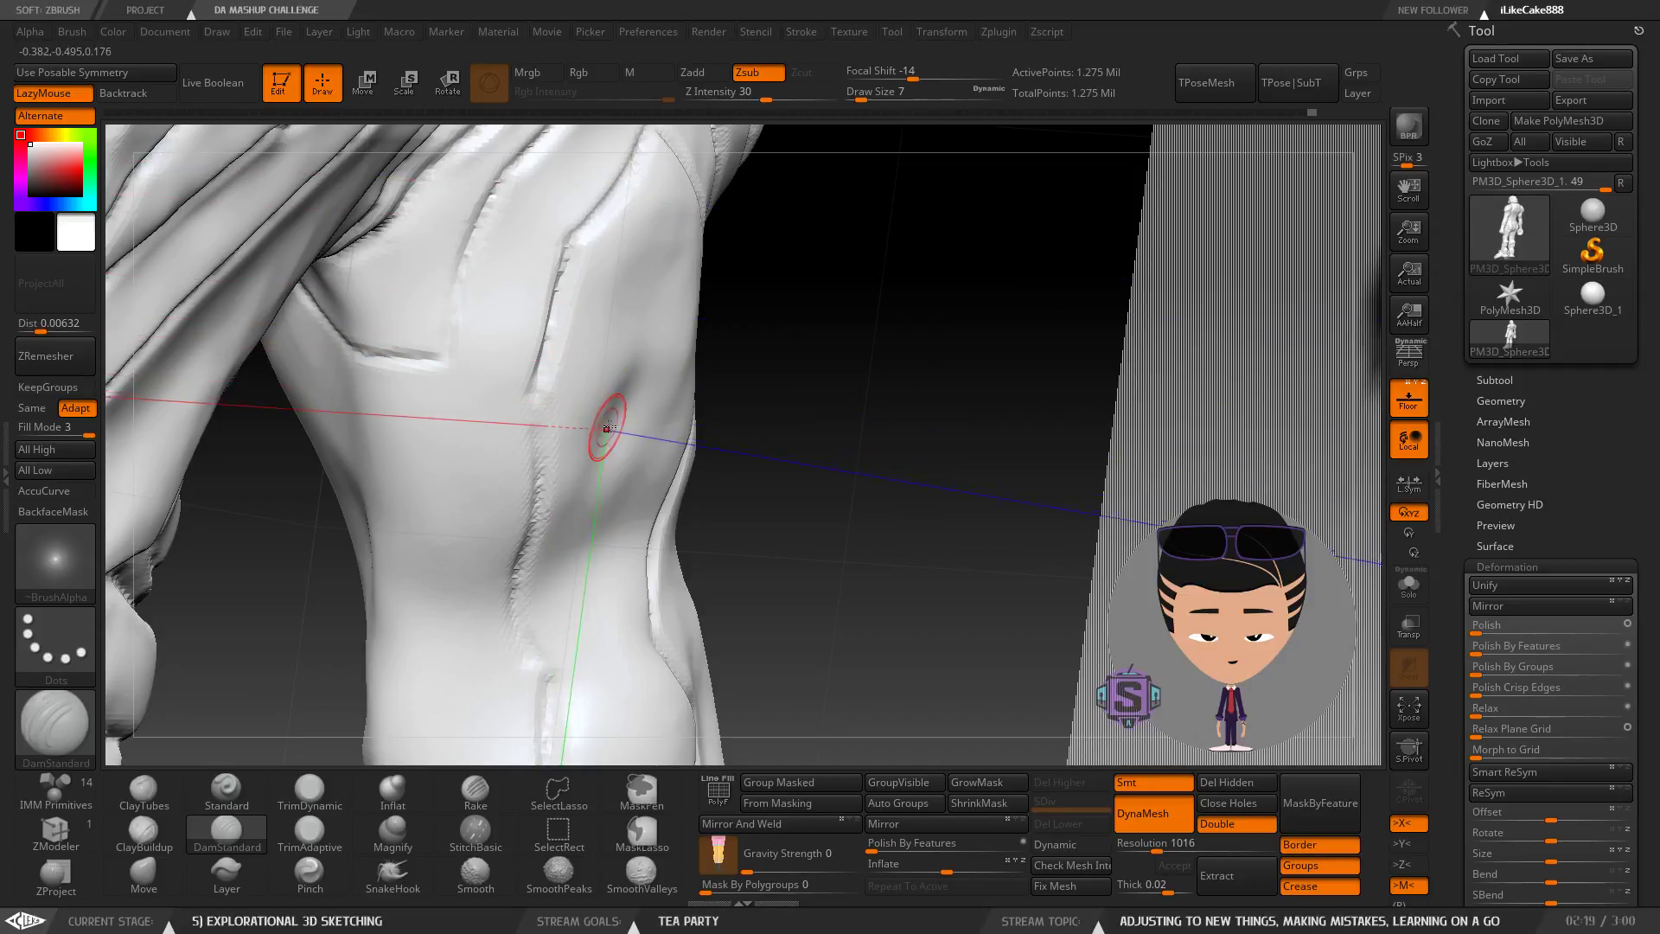
mouse_move(651, 465)
right_mouse_down()
mouse_move(432, 433)
mouse_move(568, 407)
right_mouse_up()
key("s")
left_click(567, 424)
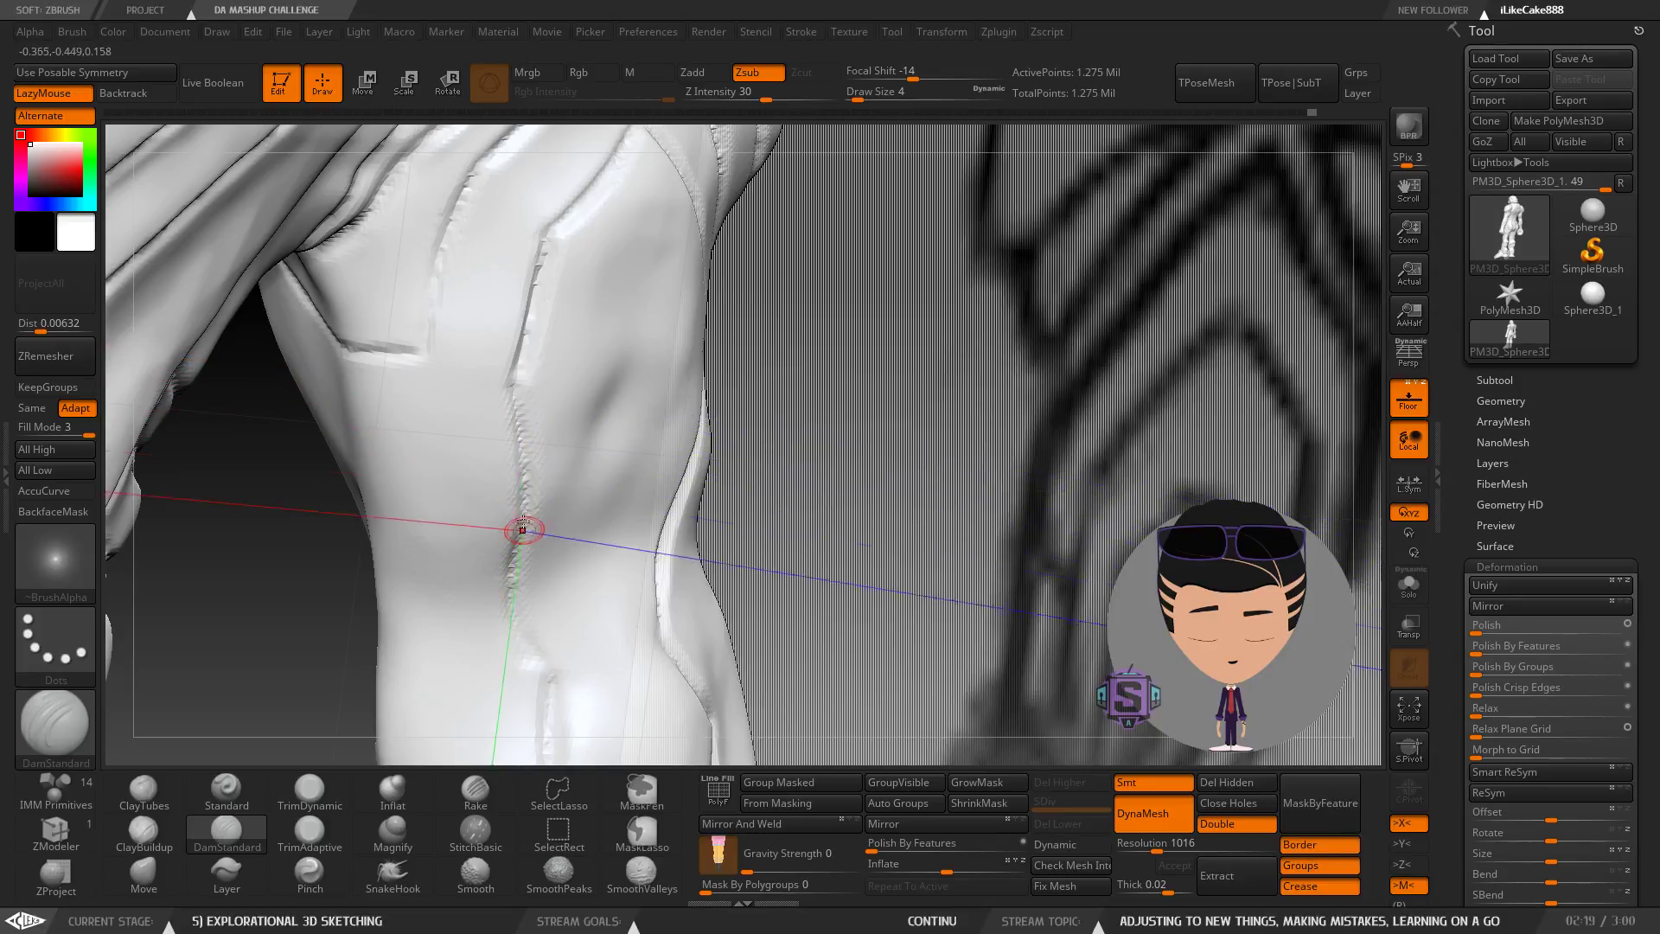
left_click_drag(536, 315, 553, 227)
mouse_move(605, 320)
right_mouse_down()
mouse_move(432, 345)
mouse_move(578, 359)
mouse_move(562, 356)
right_mouse_up()
mouse_move(582, 439)
right_mouse_down()
mouse_move(683, 371)
mouse_move(583, 304)
mouse_move(526, 456)
mouse_move(657, 389)
mouse_move(568, 383)
mouse_move(596, 433)
mouse_move(586, 494)
right_mouse_up()
right_click_drag(592, 379, 601, 520, "ctrl")
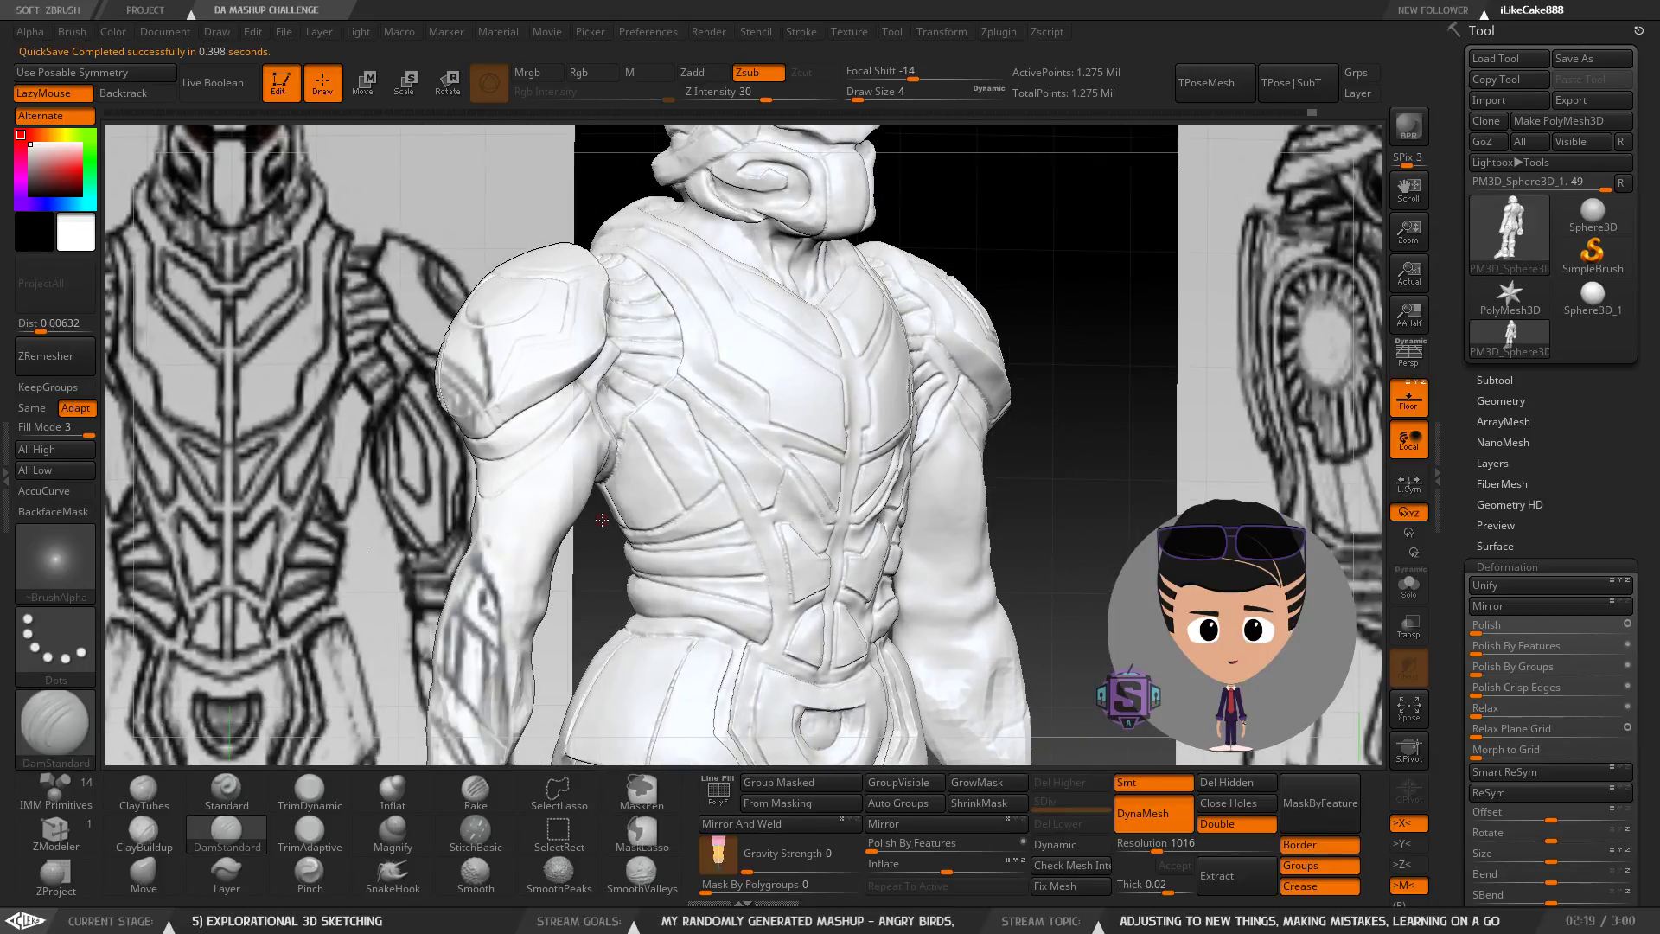
Carve the angular panel outline on the front of the upper arm down to its lower corner above the elbow, following the front sketch.
right_click_drag(366, 552, 529, 442)
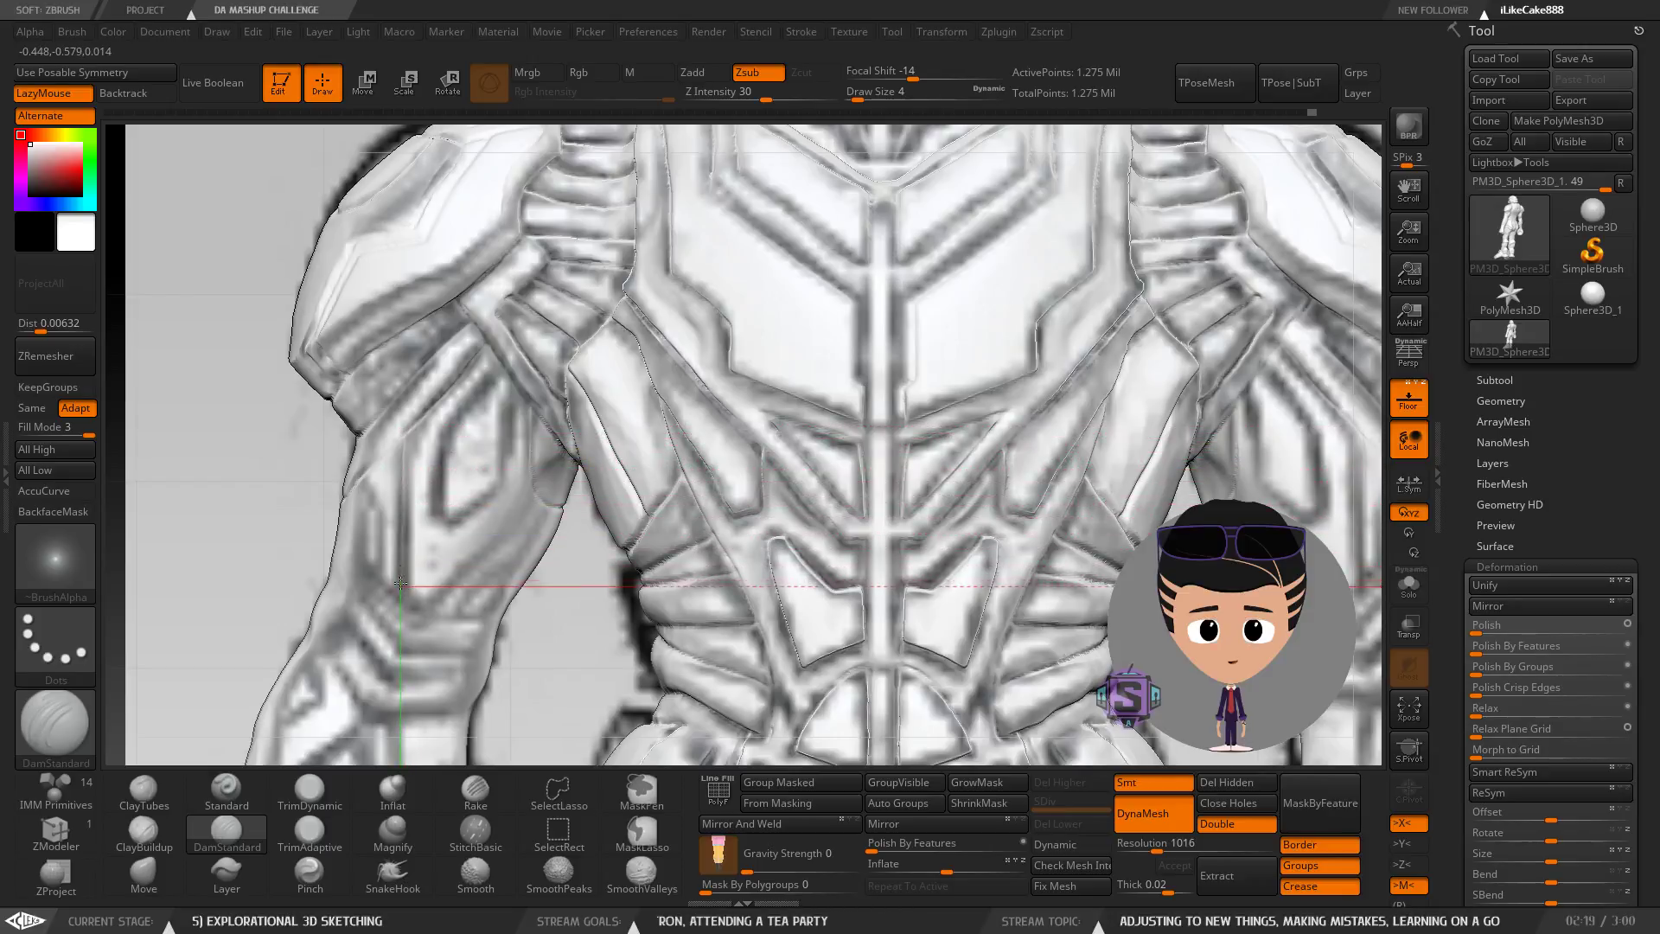
right_click_drag(398, 460, 429, 562)
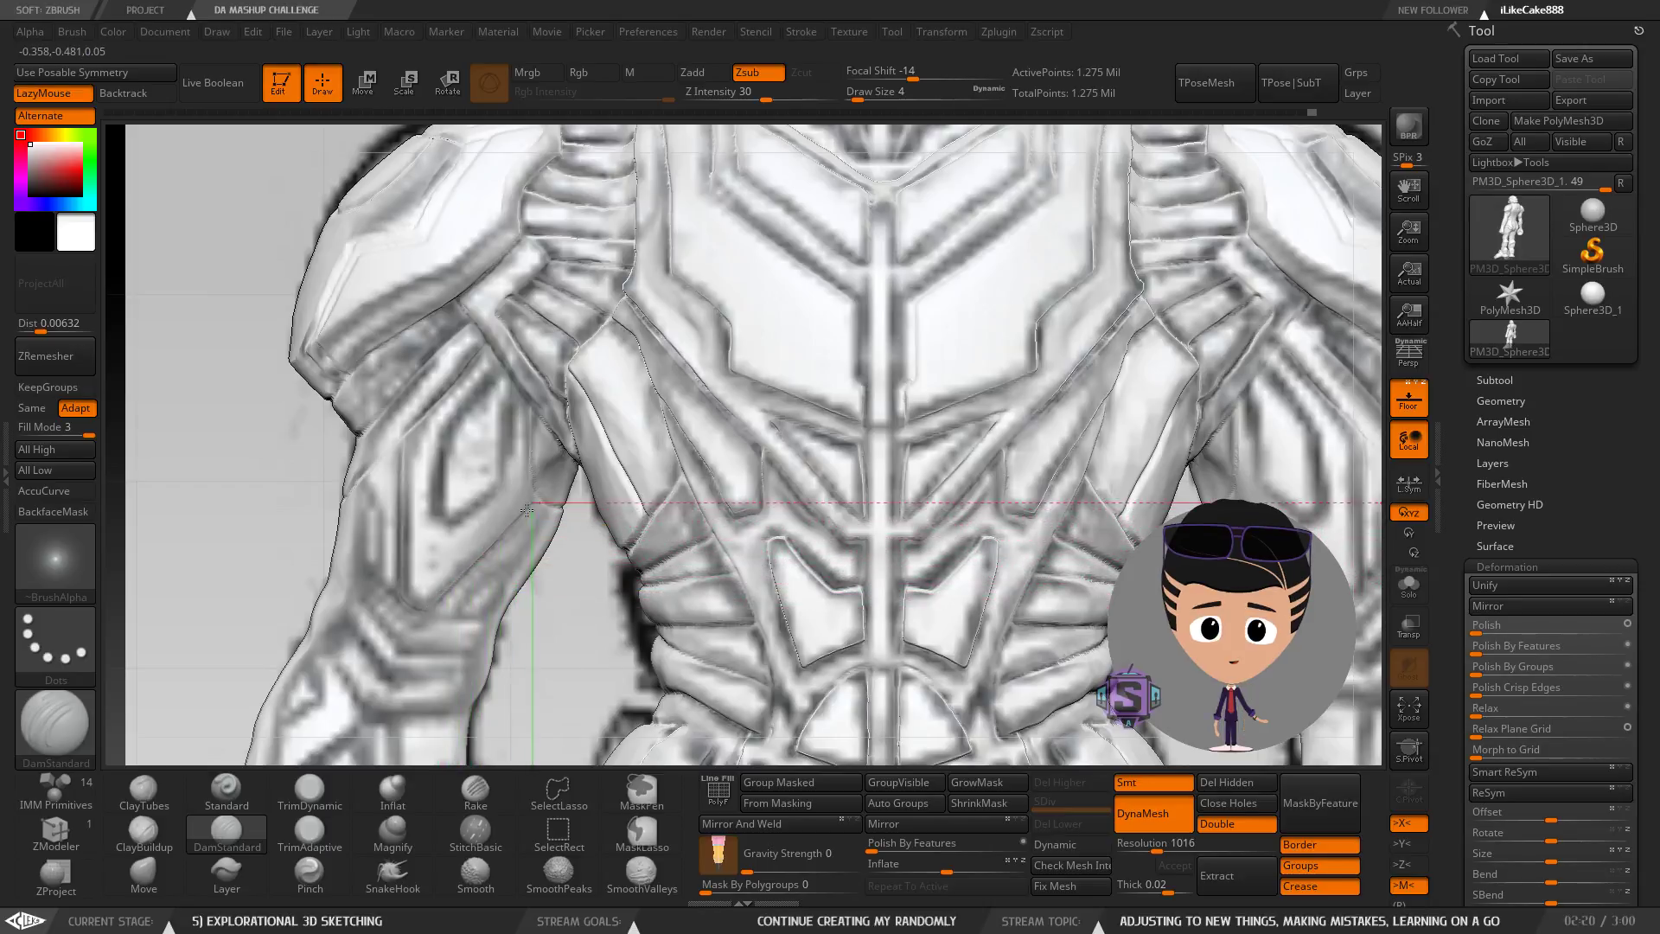
right_click_drag(536, 520, 448, 452)
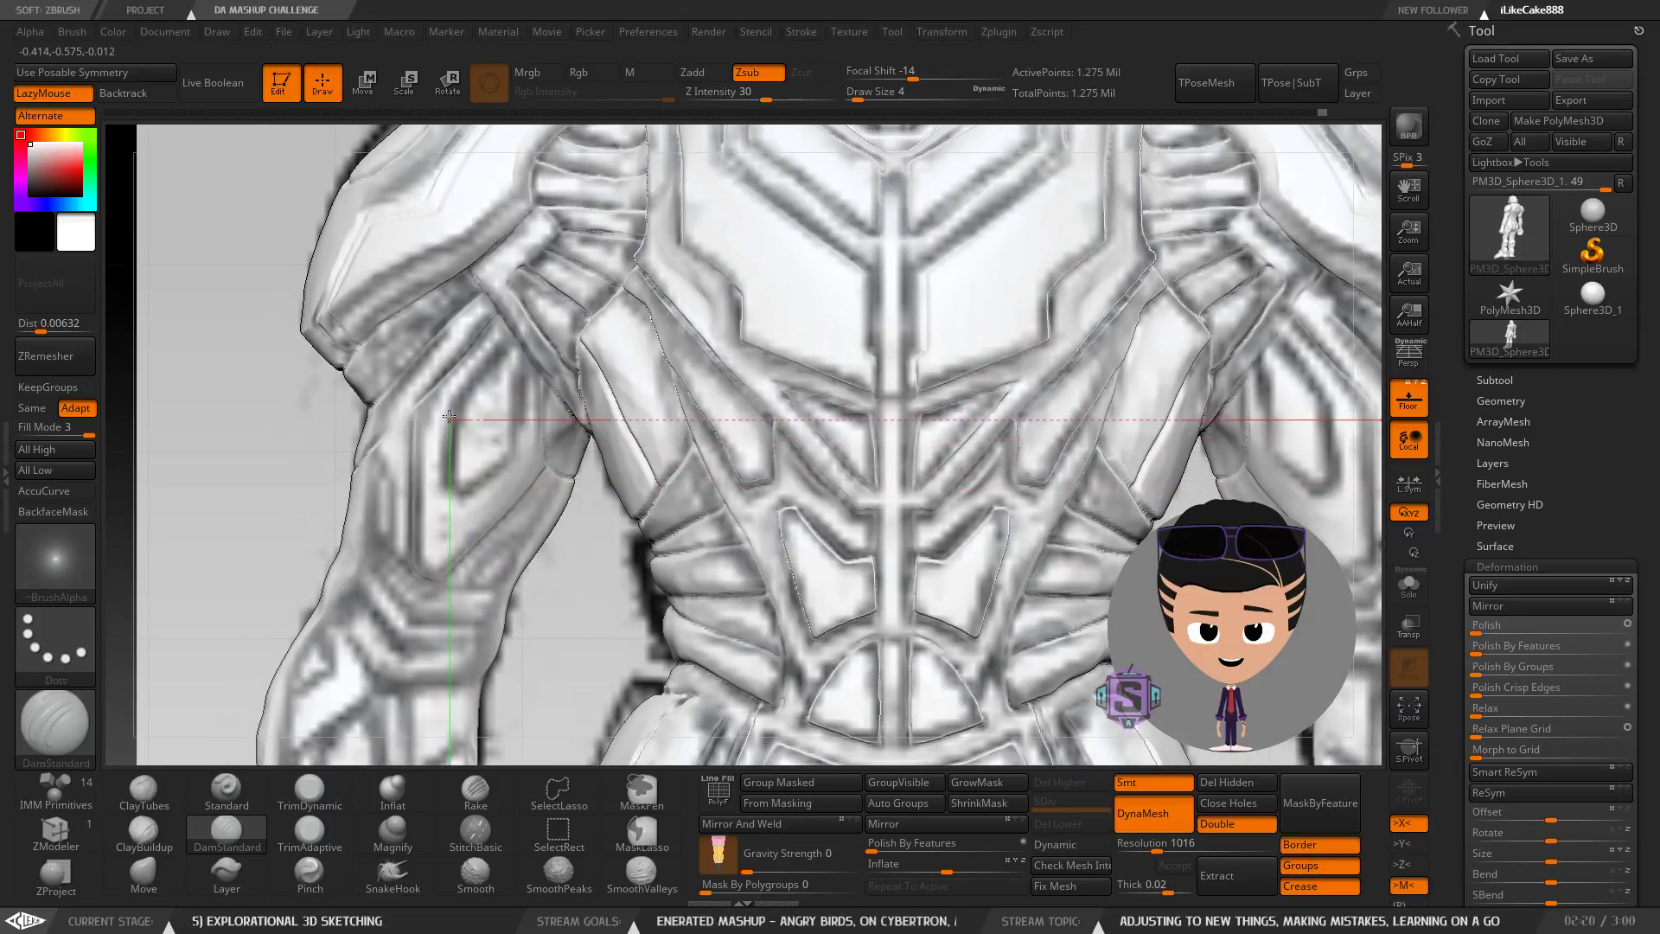
right_click_drag(460, 394, 458, 398)
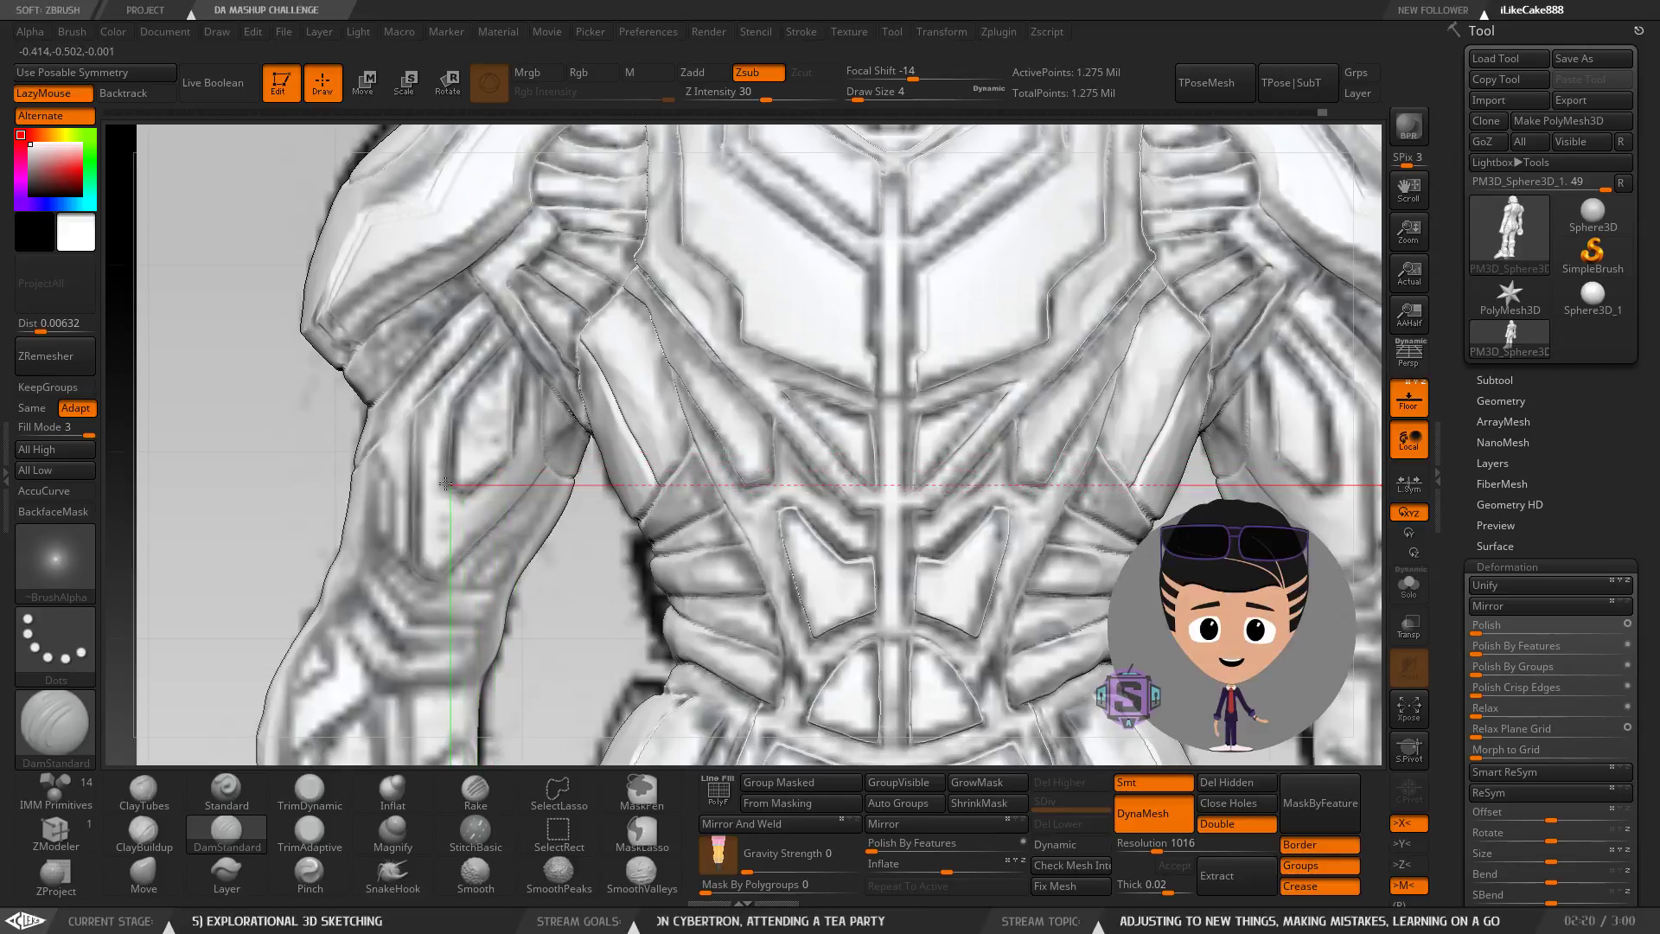
mouse_move(480, 487)
right_mouse_down()
mouse_move(562, 491)
mouse_move(450, 498)
mouse_move(490, 502)
right_mouse_up()
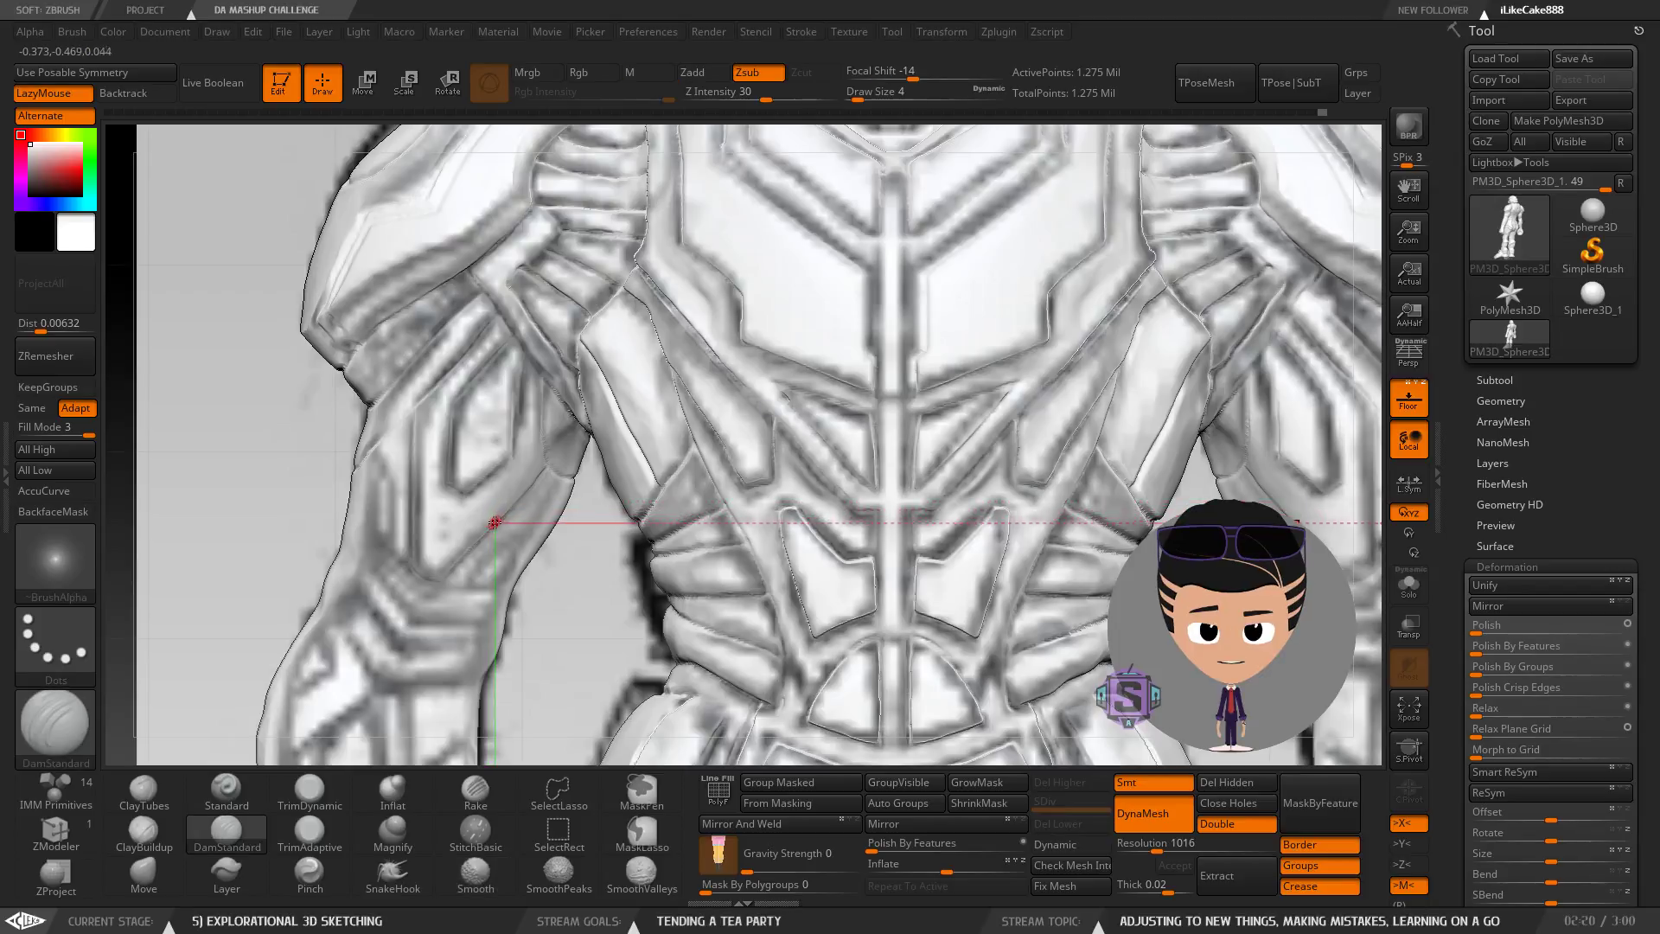
Carve a curved line from above the elbow to the arm's inner edge, and another down the outer upper arm, following the front sketch.
mouse_move(499, 600)
right_mouse_down("alt")
mouse_move(526, 470)
mouse_move(492, 448)
right_mouse_up("alt")
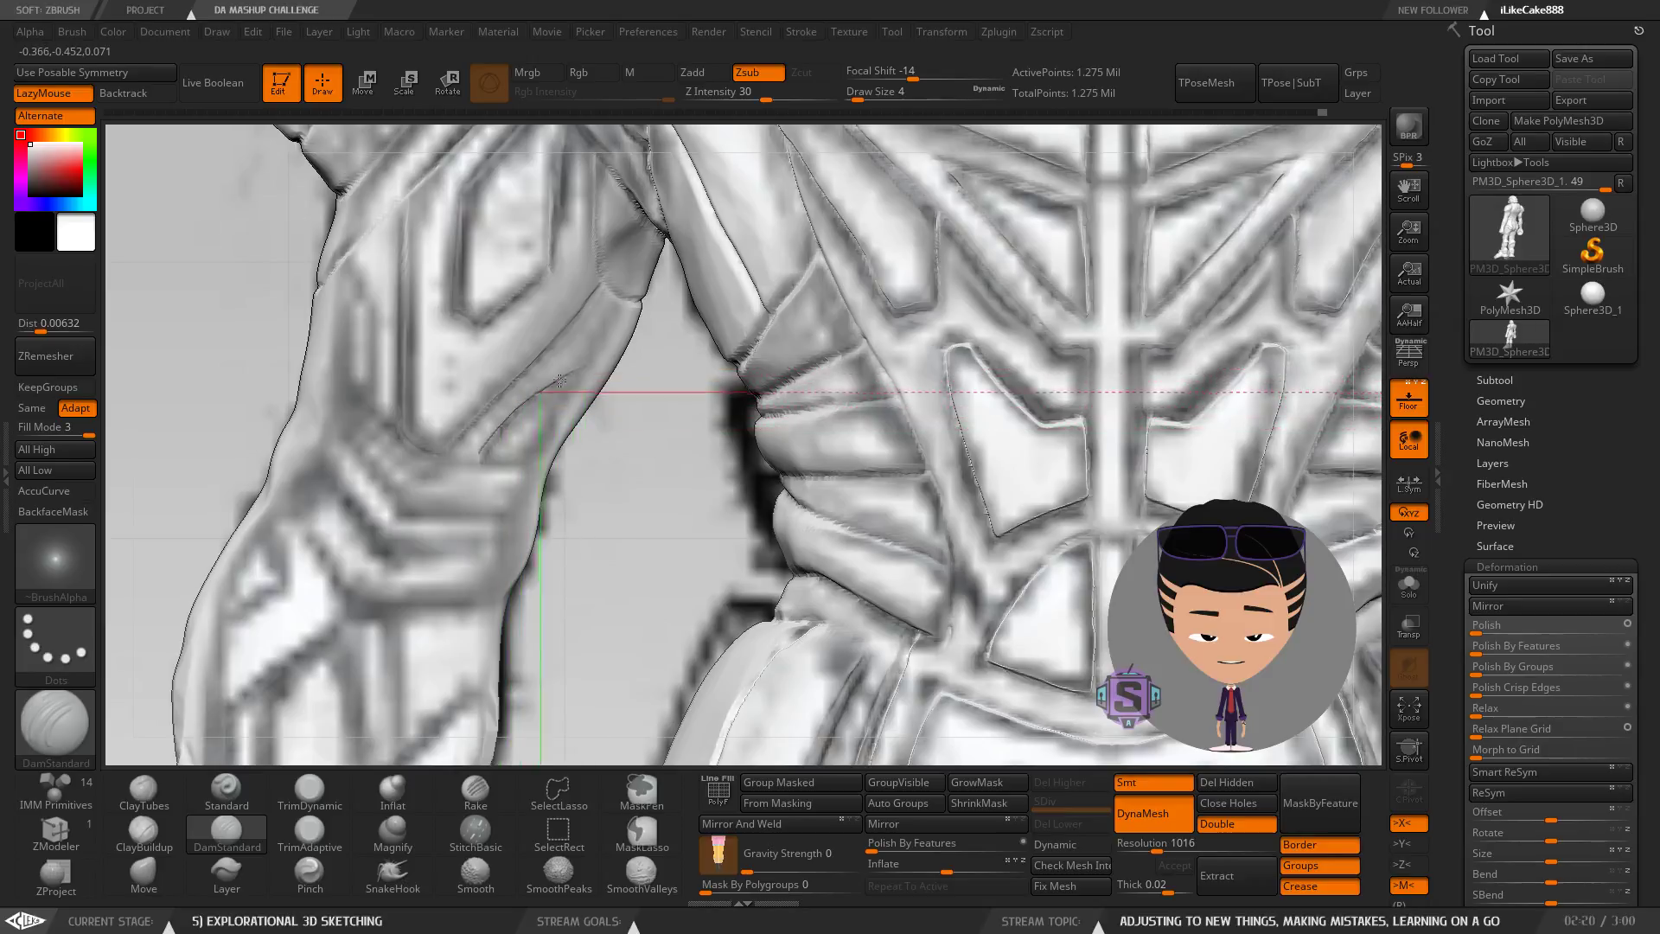
left_click_drag(560, 380, 593, 367)
mouse_move(593, 367)
right_mouse_down()
mouse_move(512, 333)
mouse_move(509, 407)
right_mouse_up()
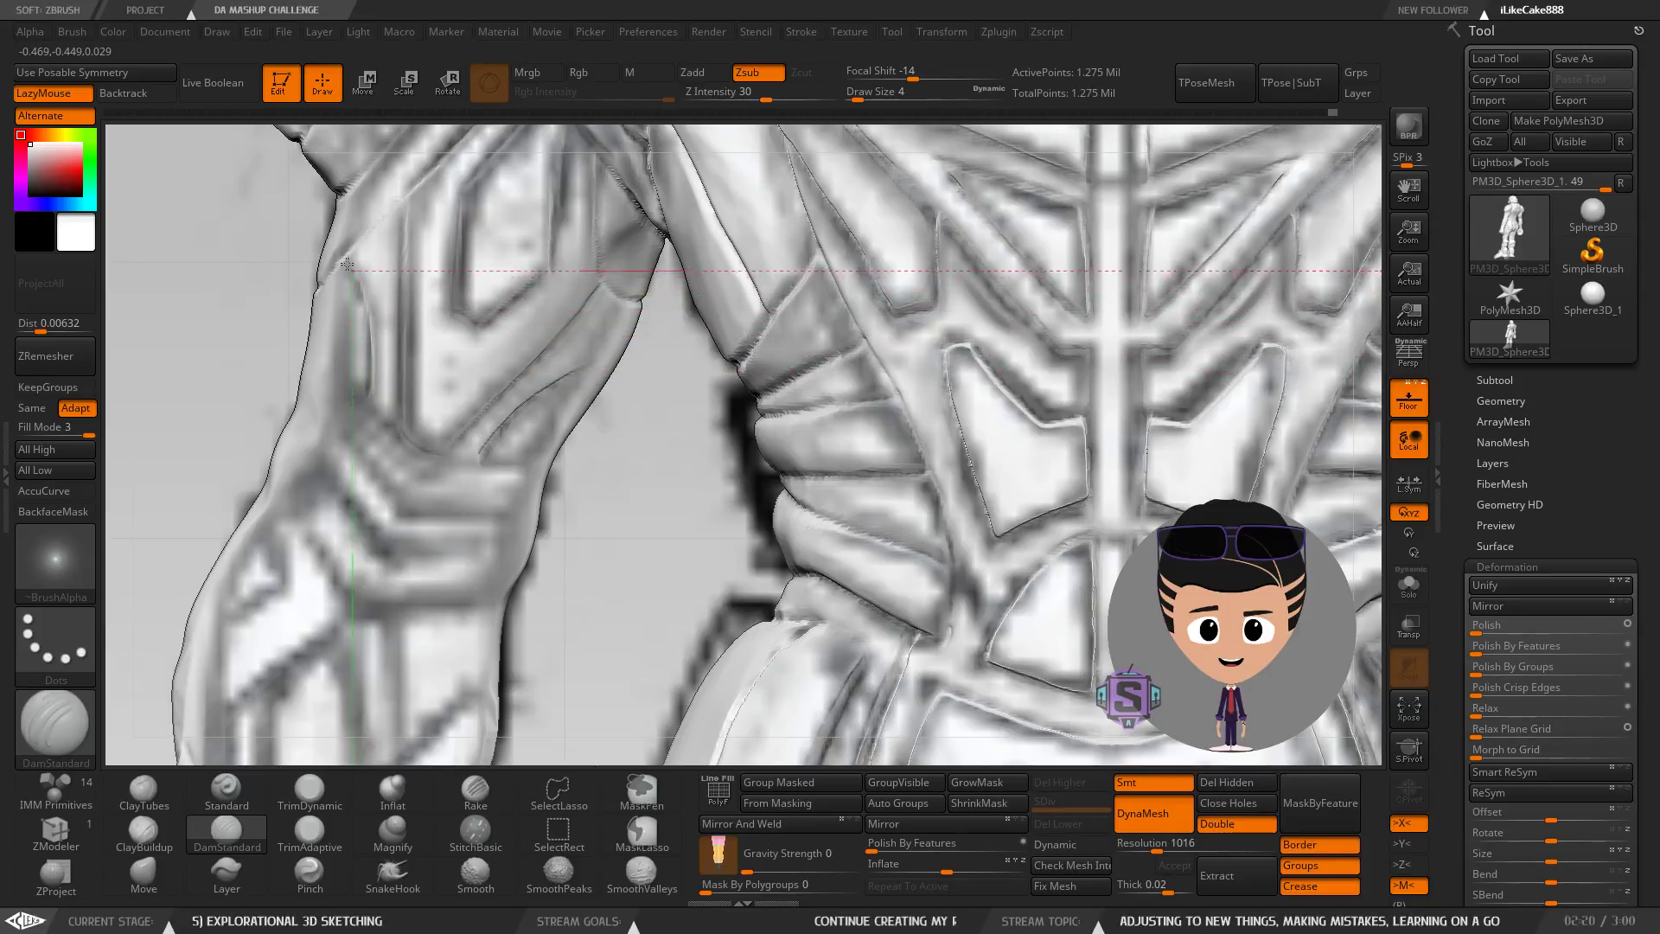
mouse_move(365, 405)
right_mouse_down()
mouse_move(449, 380)
mouse_move(395, 261)
mouse_move(371, 275)
right_mouse_up()
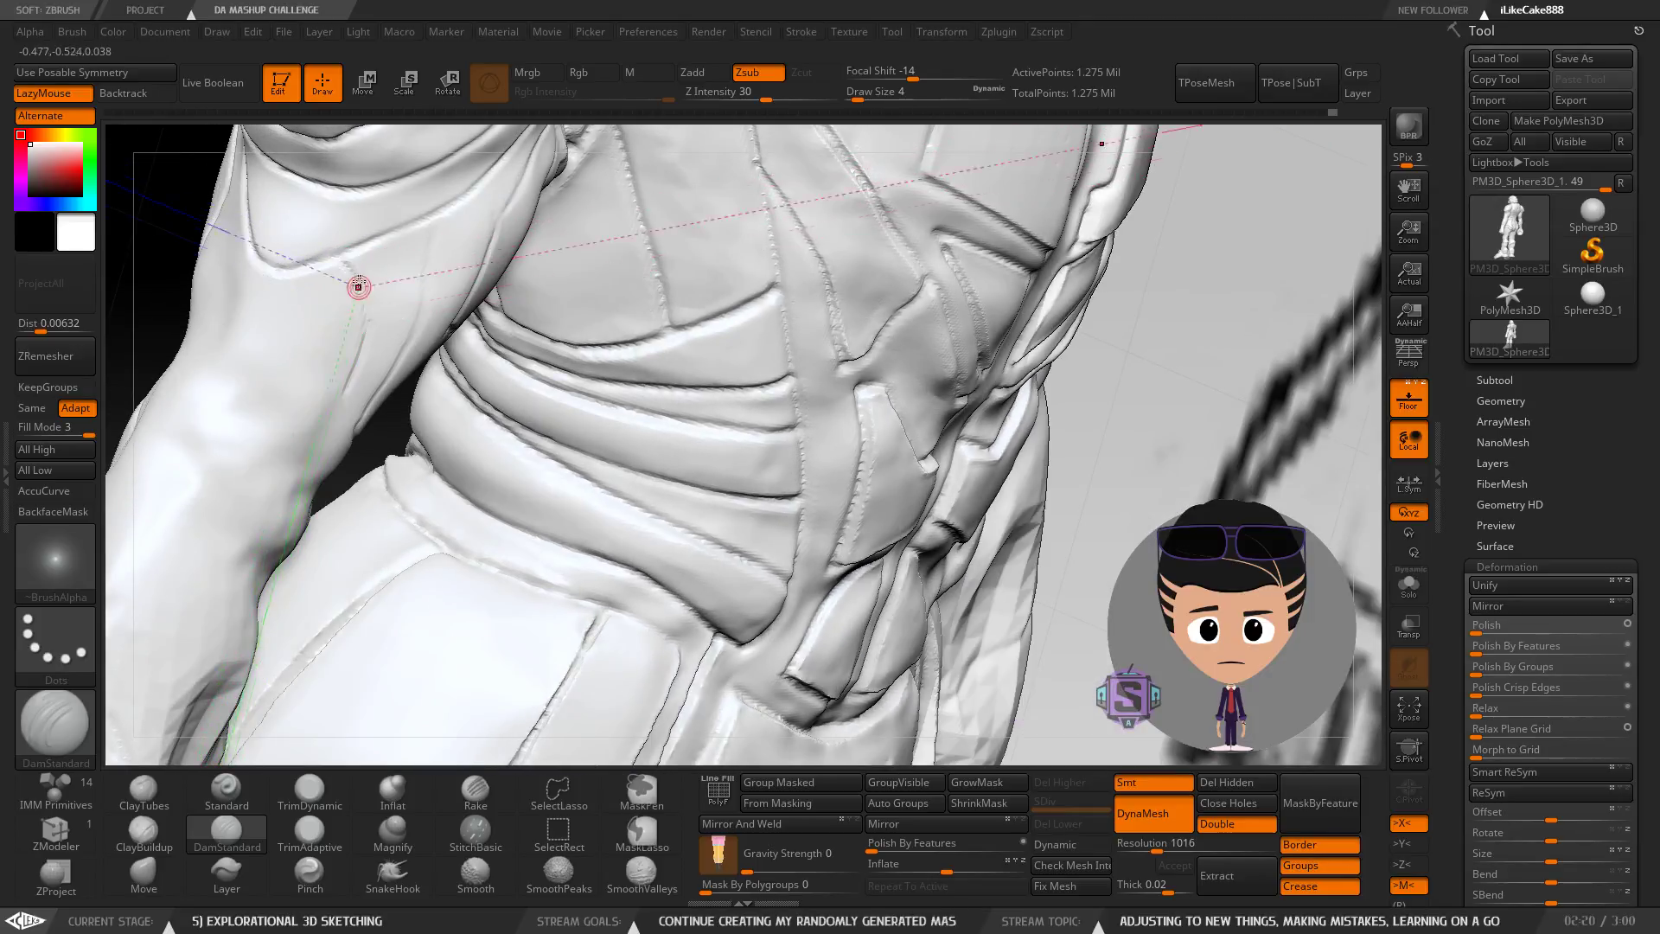
mouse_move(490, 385)
right_mouse_down()
mouse_move(657, 371)
mouse_move(342, 357)
mouse_move(593, 352)
mouse_move(563, 373)
right_mouse_up()
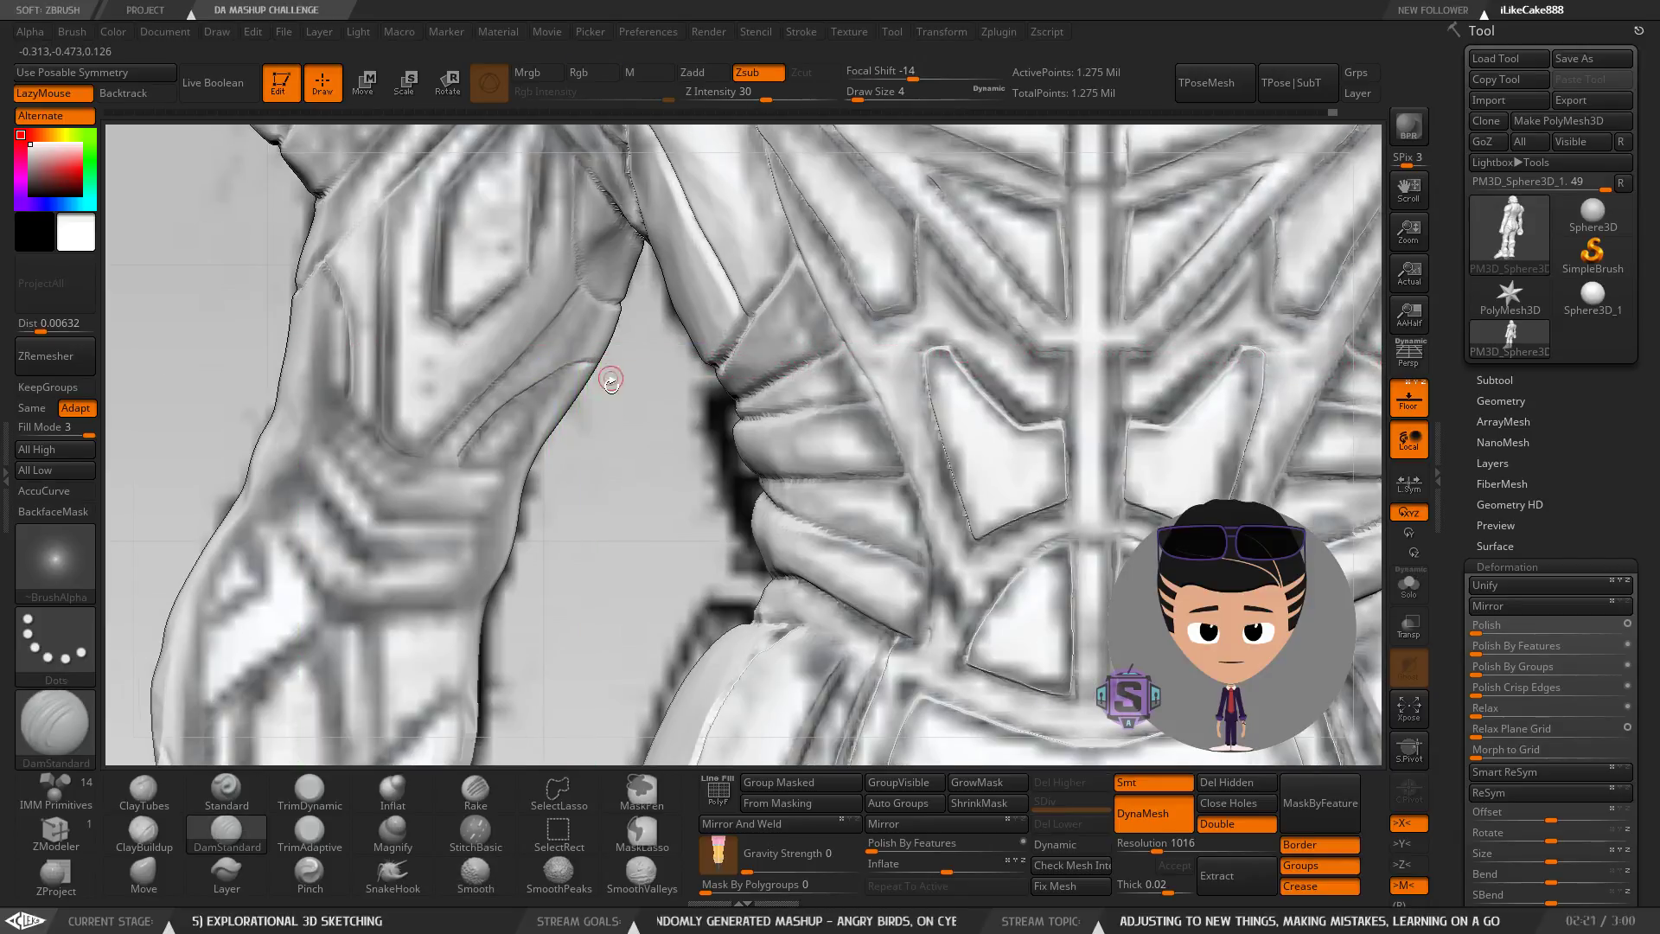
Continue the curved line above the elbow around the arm's inner side to meet the vertical panel line on the back.
left_click_drag(611, 381, 555, 423)
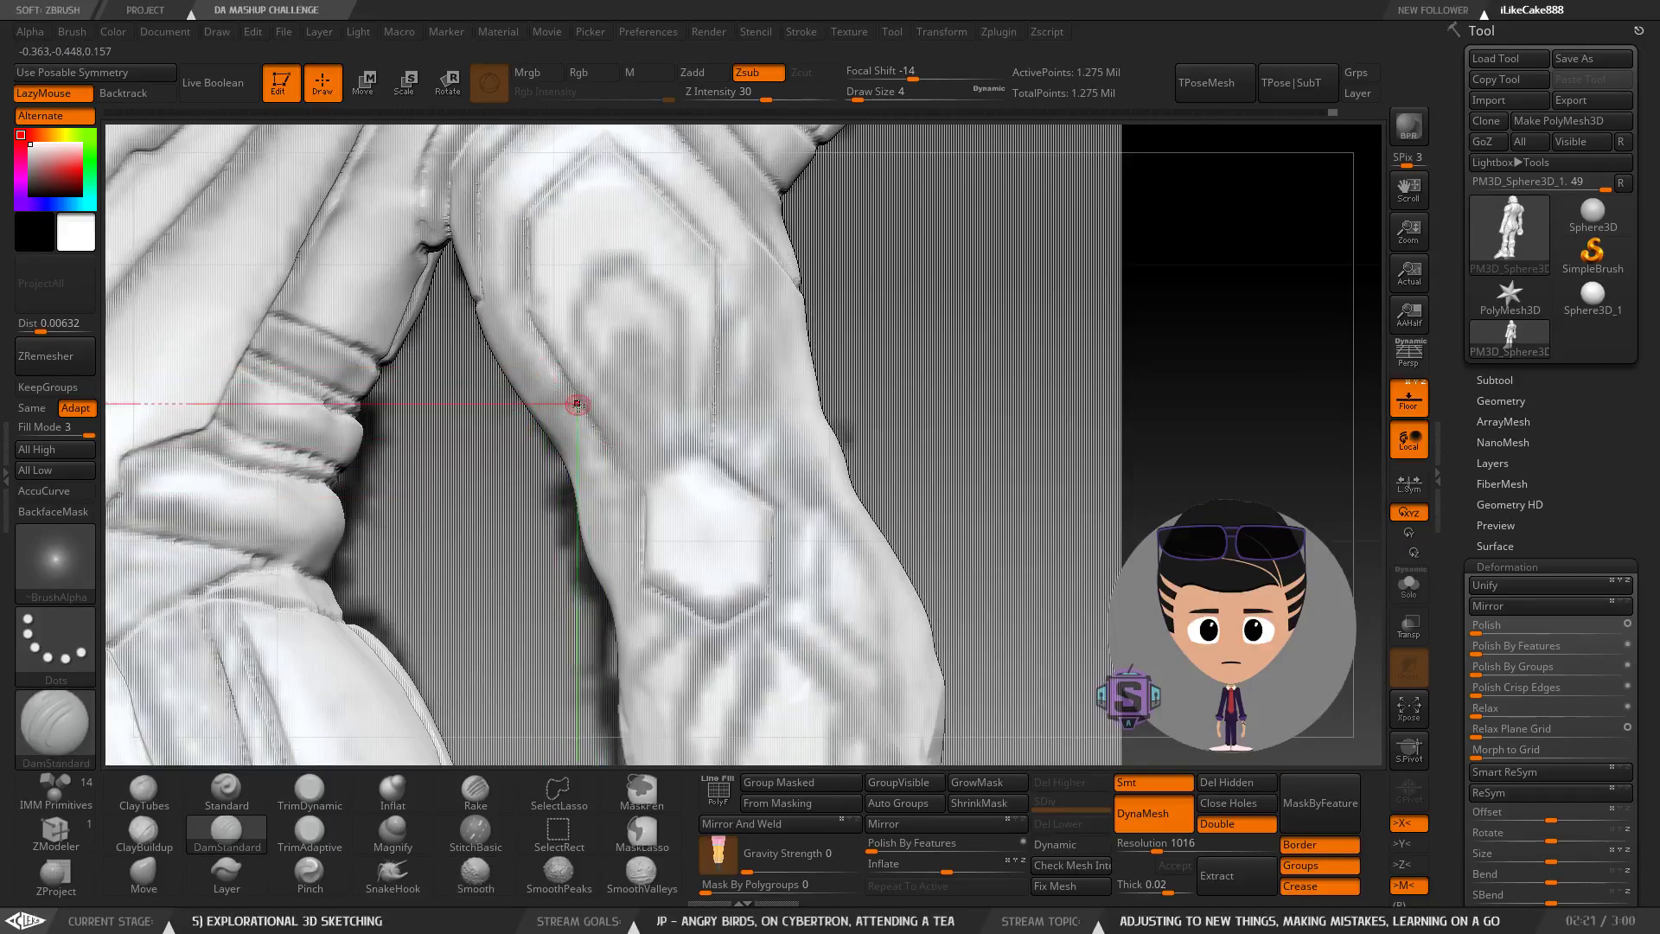
left_click_drag(563, 395, 503, 370)
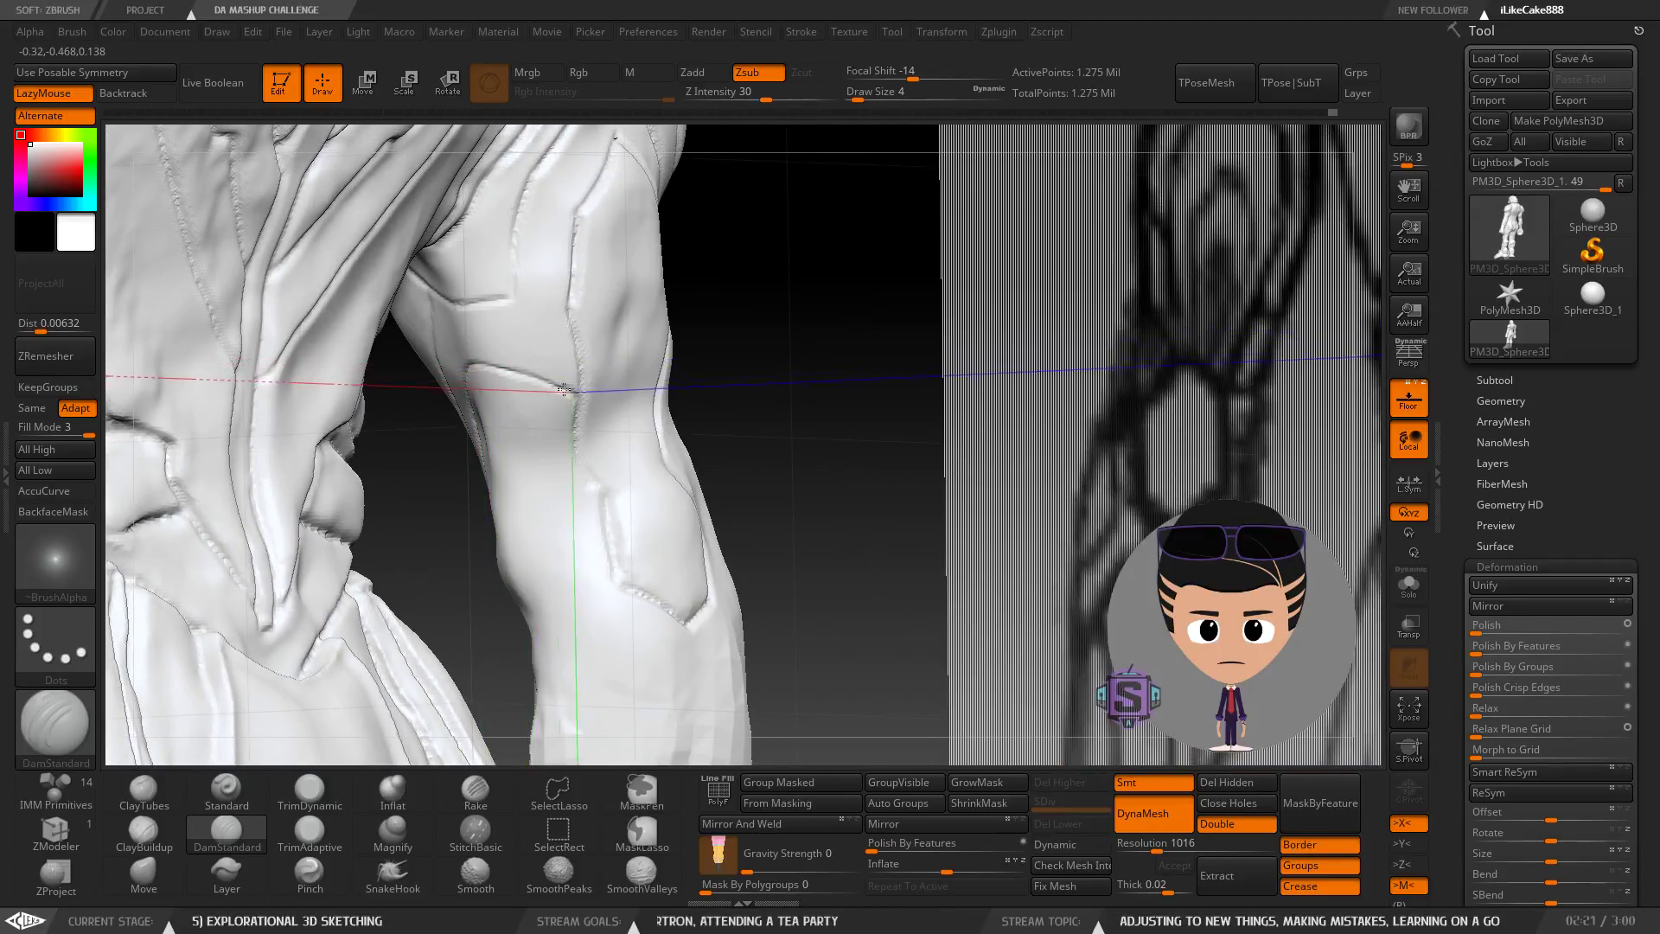
right_click_drag(657, 379, 585, 415)
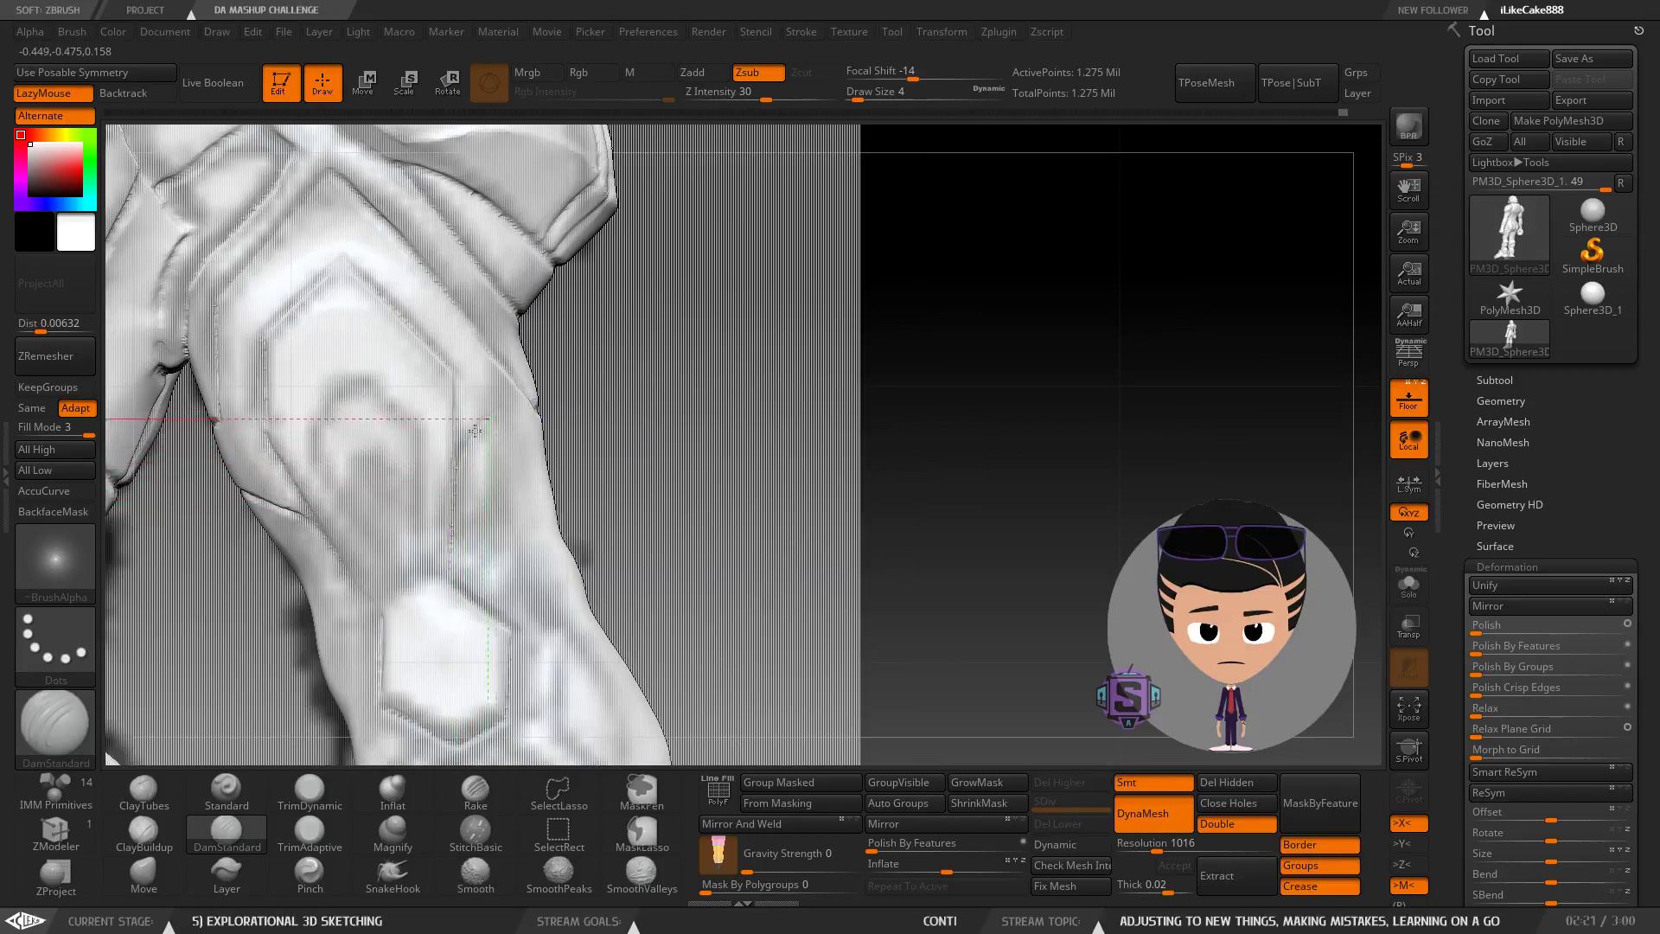
Carve a short angled line on the outer back of the upper arm and smooth the adjoining stretch of the vertical panel line.
right_click_drag(516, 430, 483, 370)
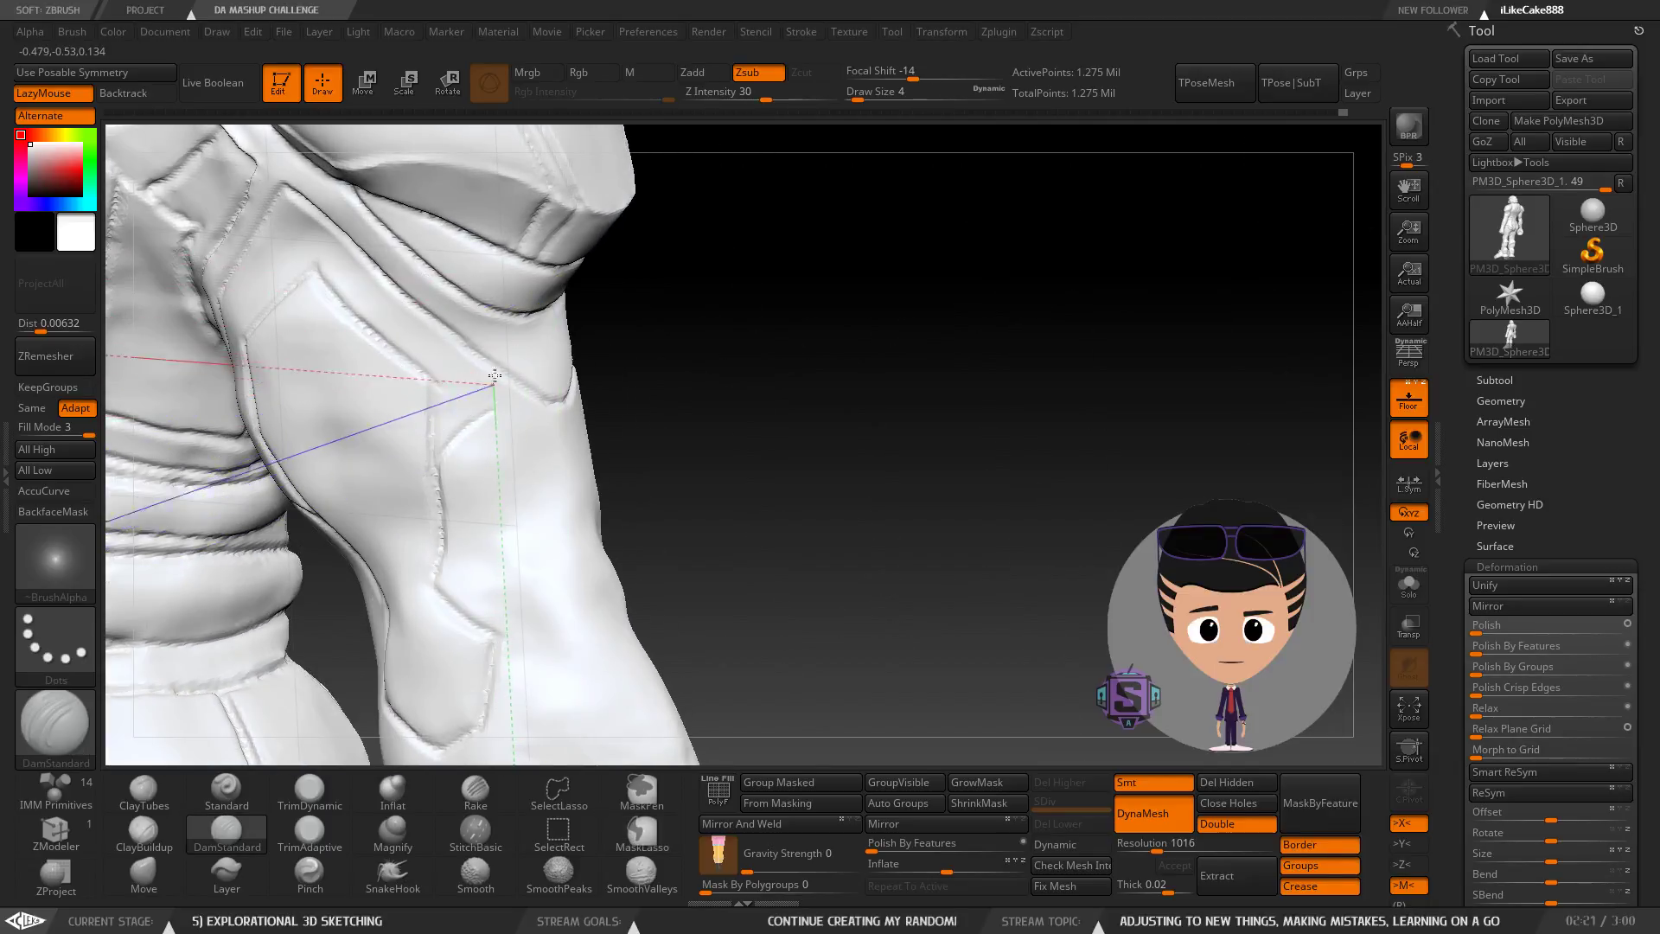
key("shift")
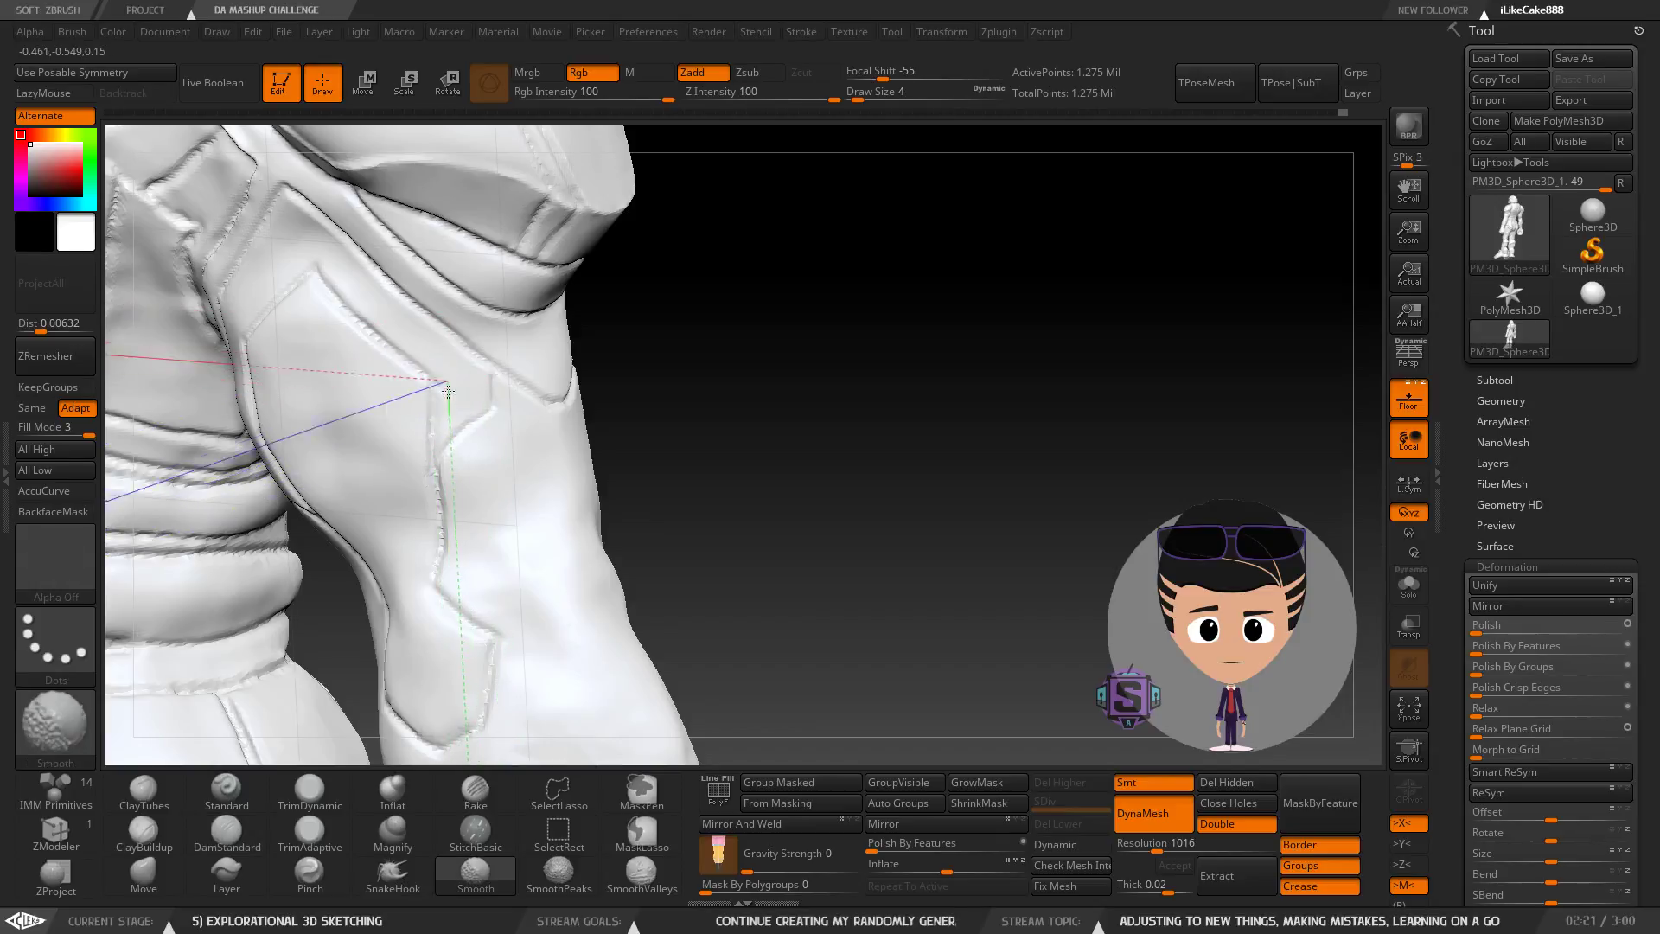
left_click_drag(442, 370, 444, 433, "shift")
mouse_move(444, 432)
right_mouse_down()
mouse_move(390, 417)
mouse_move(465, 418)
mouse_move(448, 407)
right_mouse_up()
left_click_drag(448, 407, 453, 415, "shift")
mouse_move(452, 415)
right_mouse_down()
mouse_move(527, 450)
mouse_move(564, 446)
mouse_move(381, 496)
mouse_move(412, 496)
right_mouse_up()
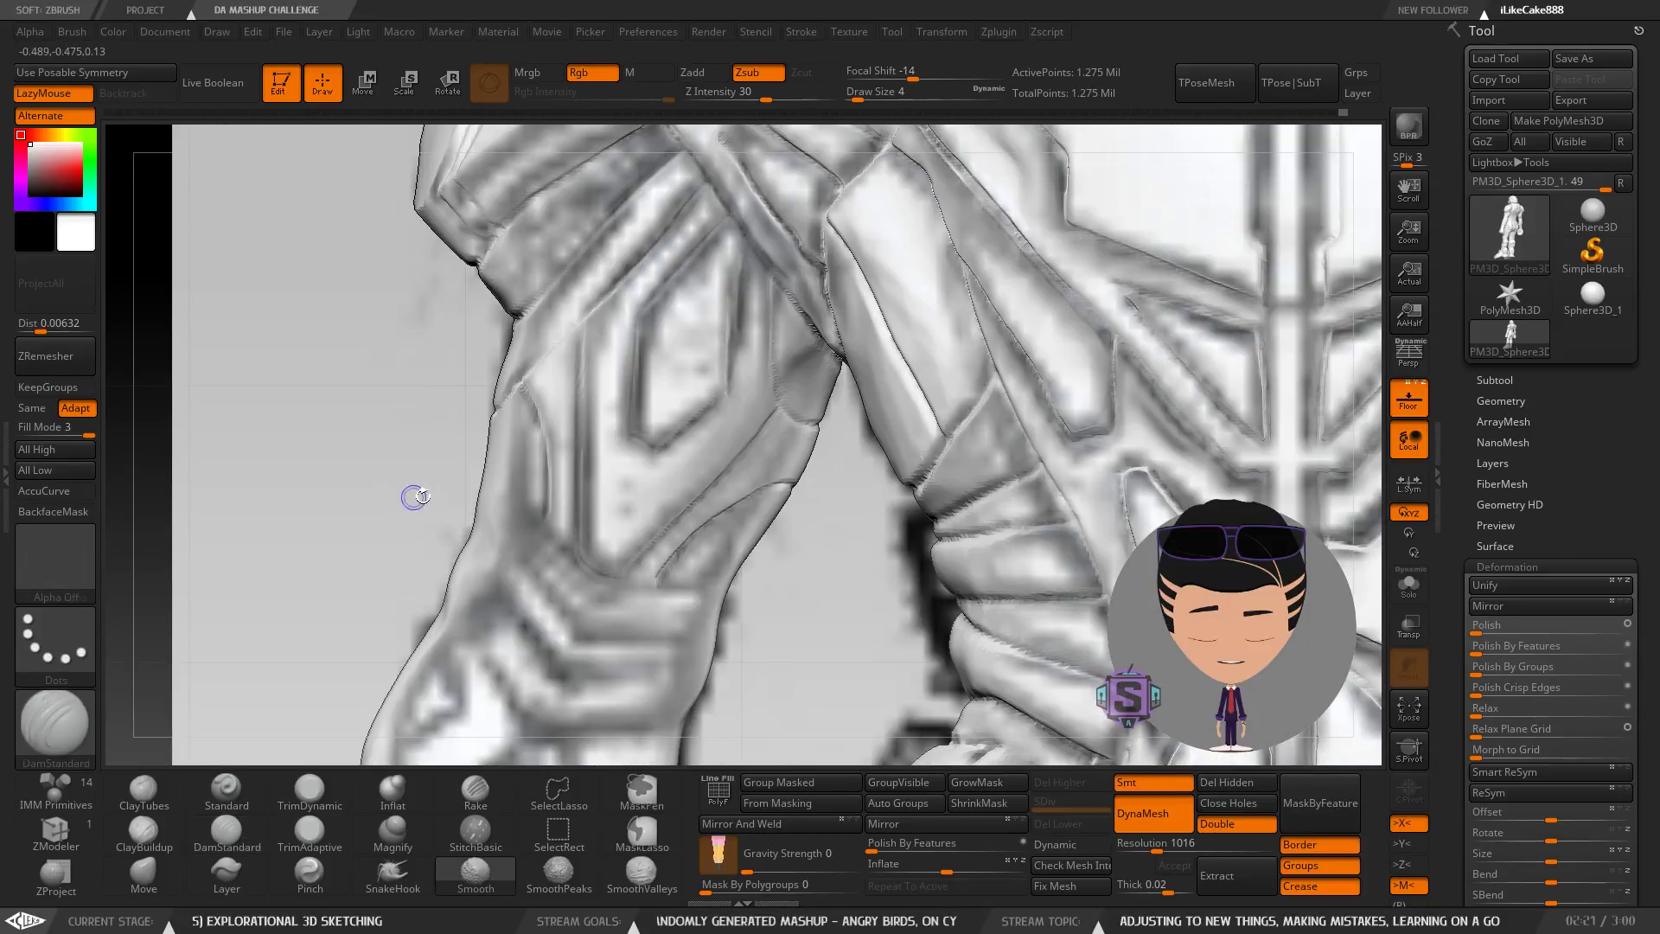
Smooth the rough upper end of the curved line on the outer upper arm and recarve it towards the panel above.
mouse_move(525, 409)
right_mouse_down()
mouse_move(582, 411)
mouse_move(511, 408)
mouse_move(465, 430)
mouse_move(467, 399)
mouse_move(541, 386)
mouse_move(516, 400)
right_mouse_up()
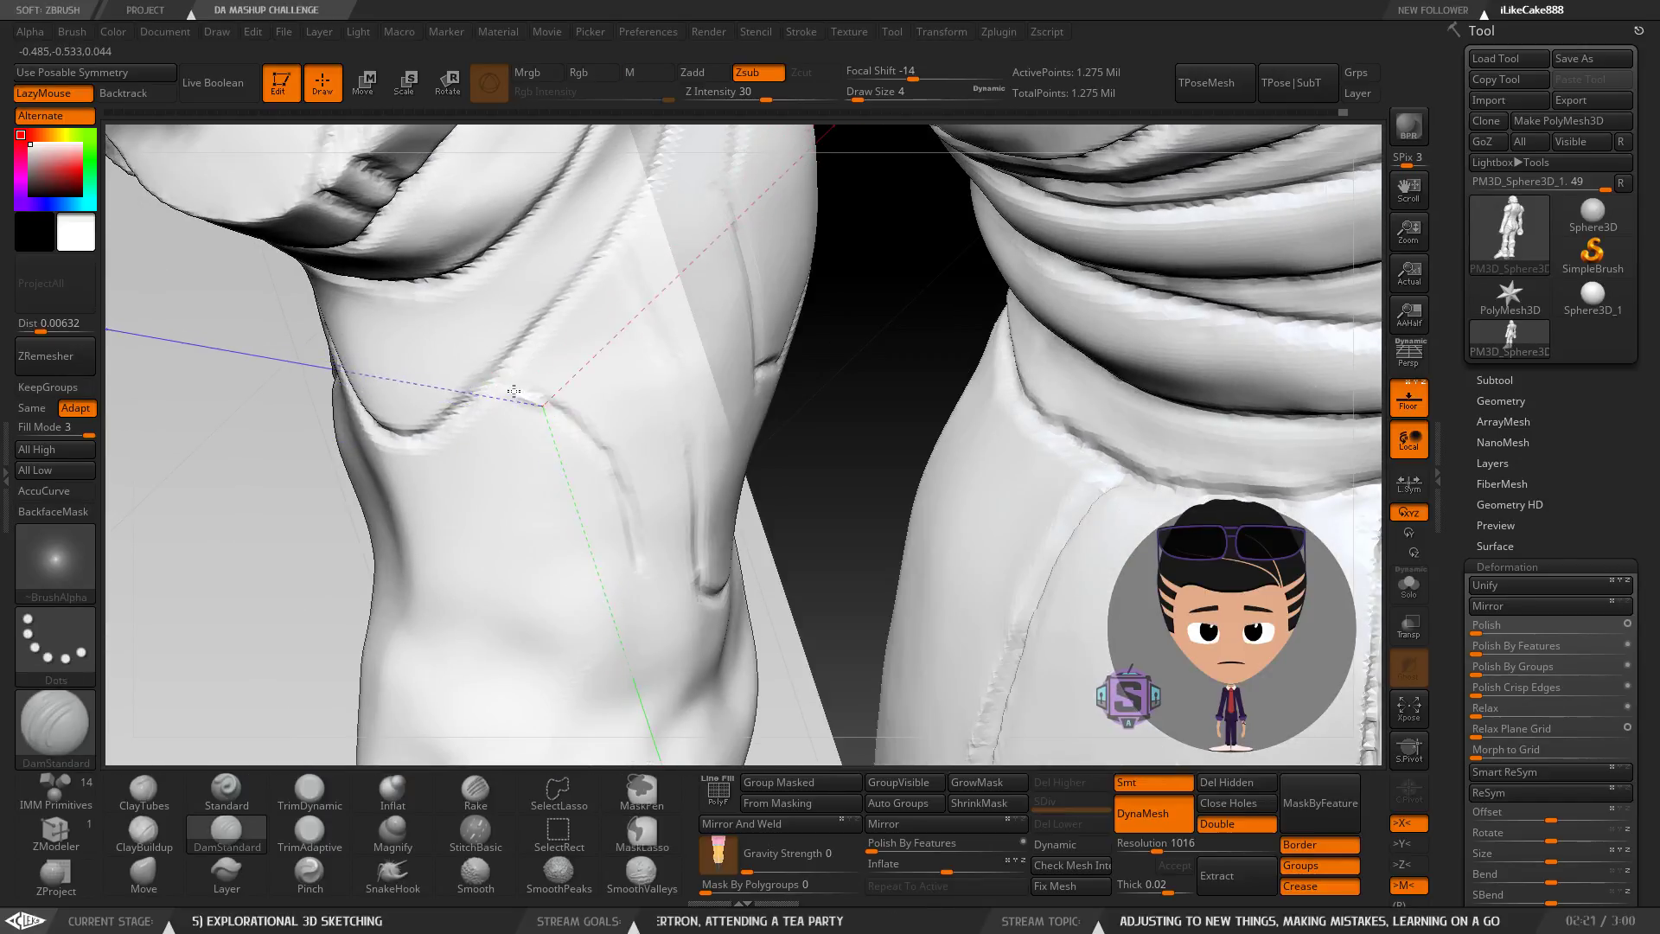
left_click_drag(199, 516, 249, 597, "ctrl")
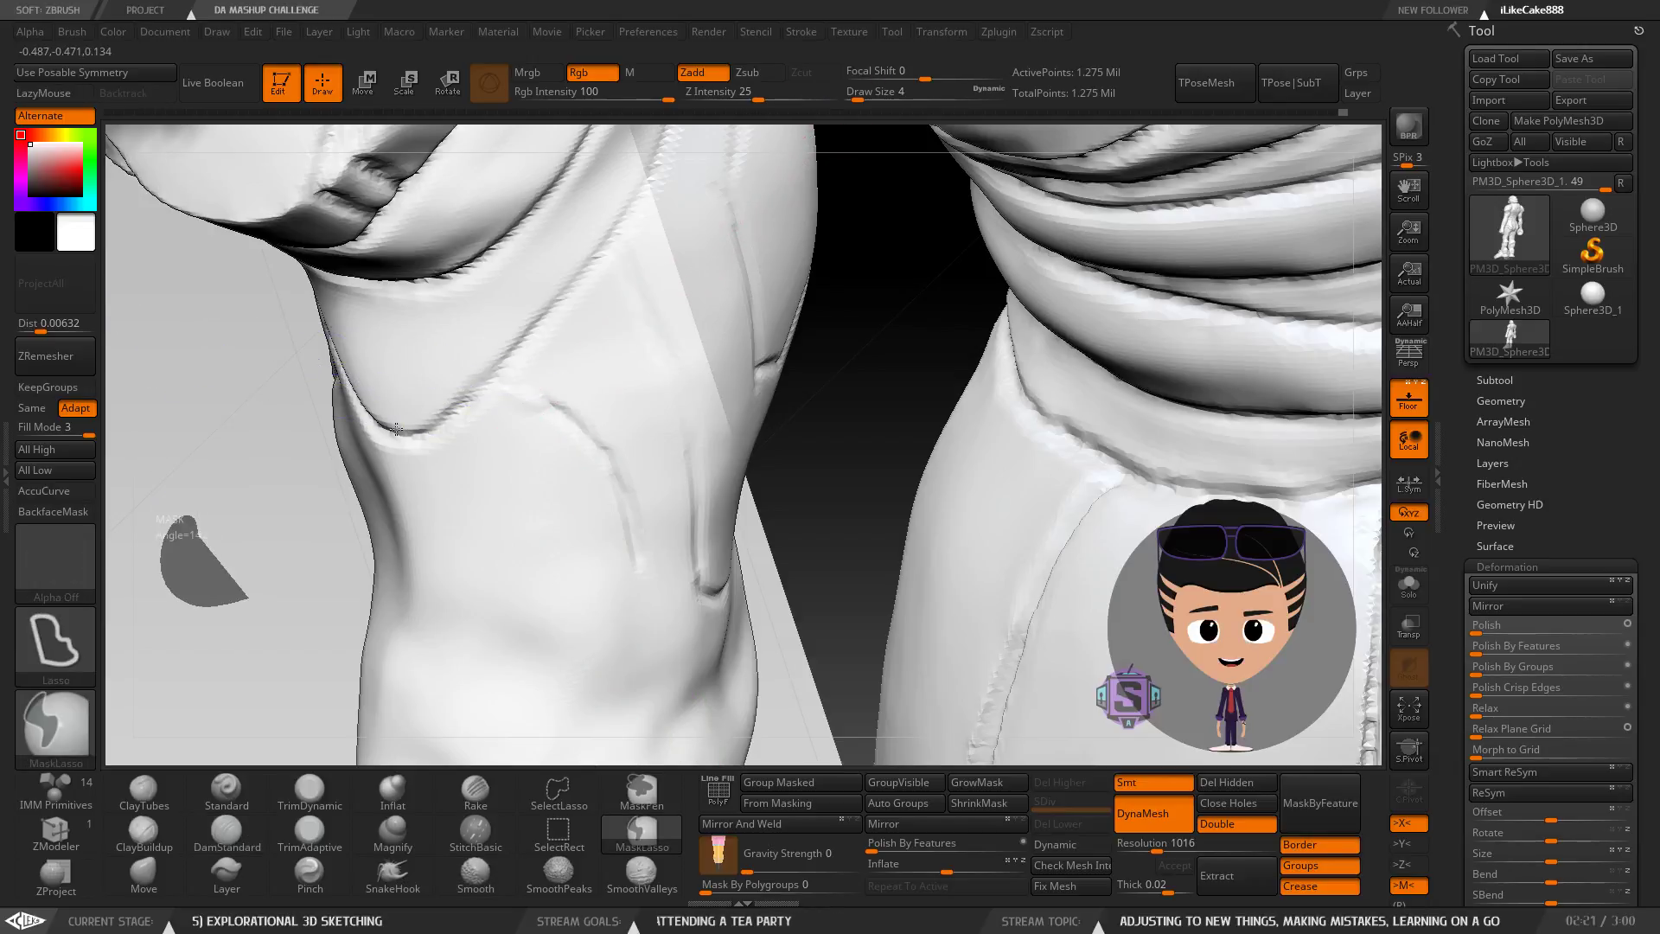
key("shift")
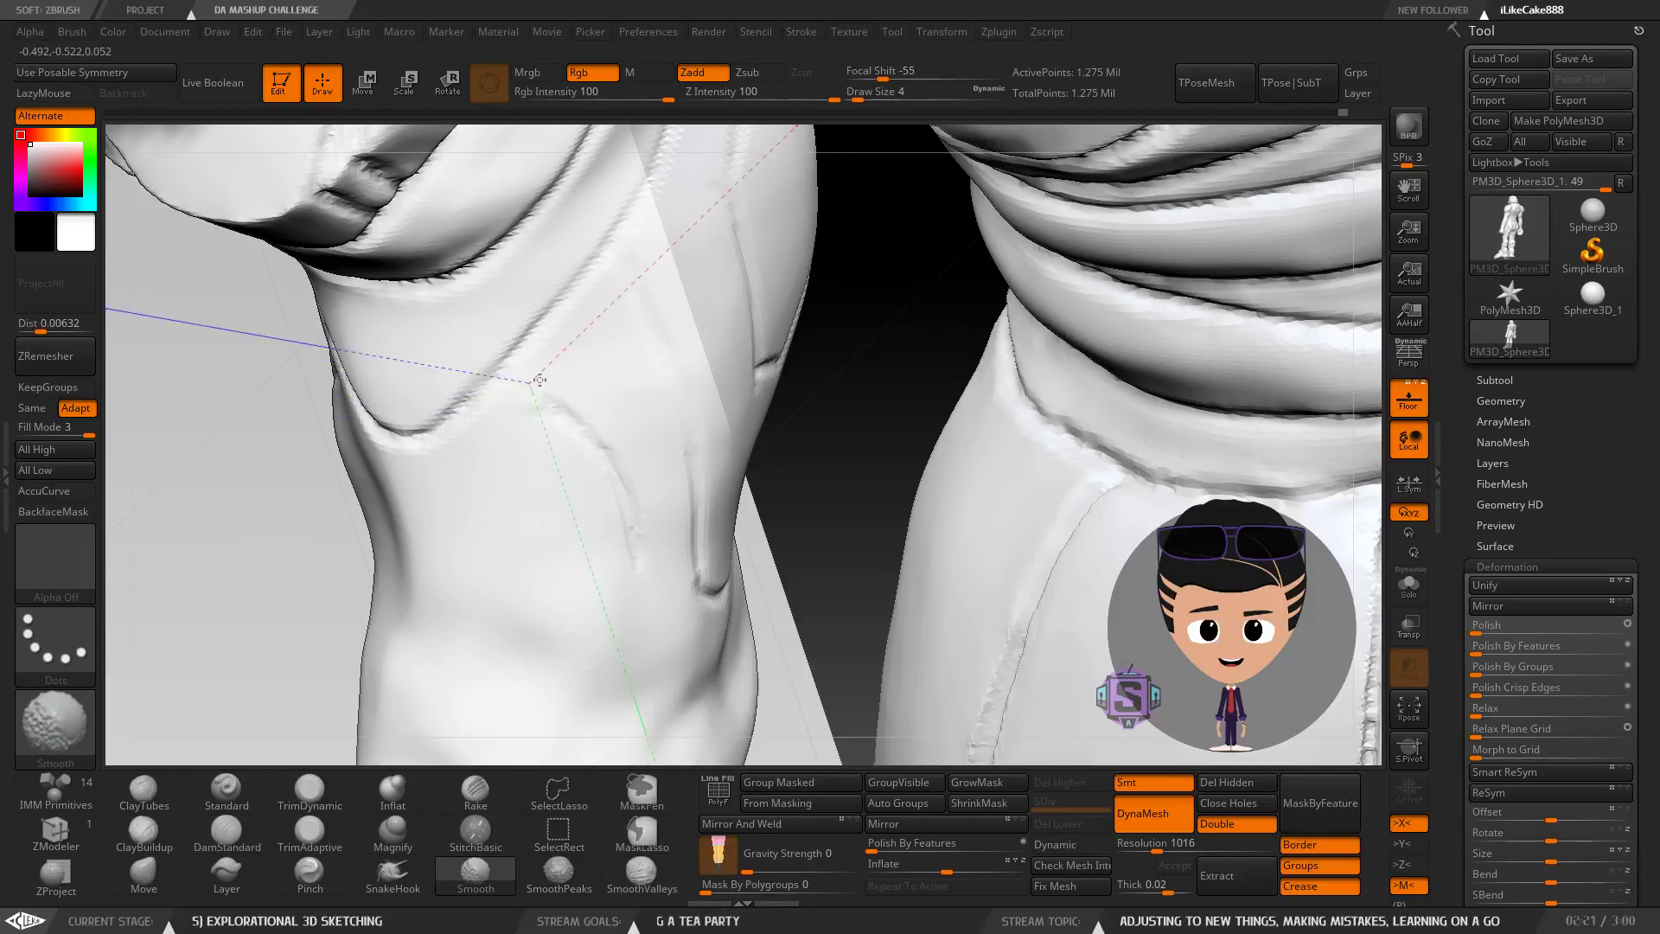
mouse_move(516, 419)
right_mouse_down()
mouse_move(660, 378)
mouse_move(558, 353)
mouse_move(556, 404)
right_mouse_up()
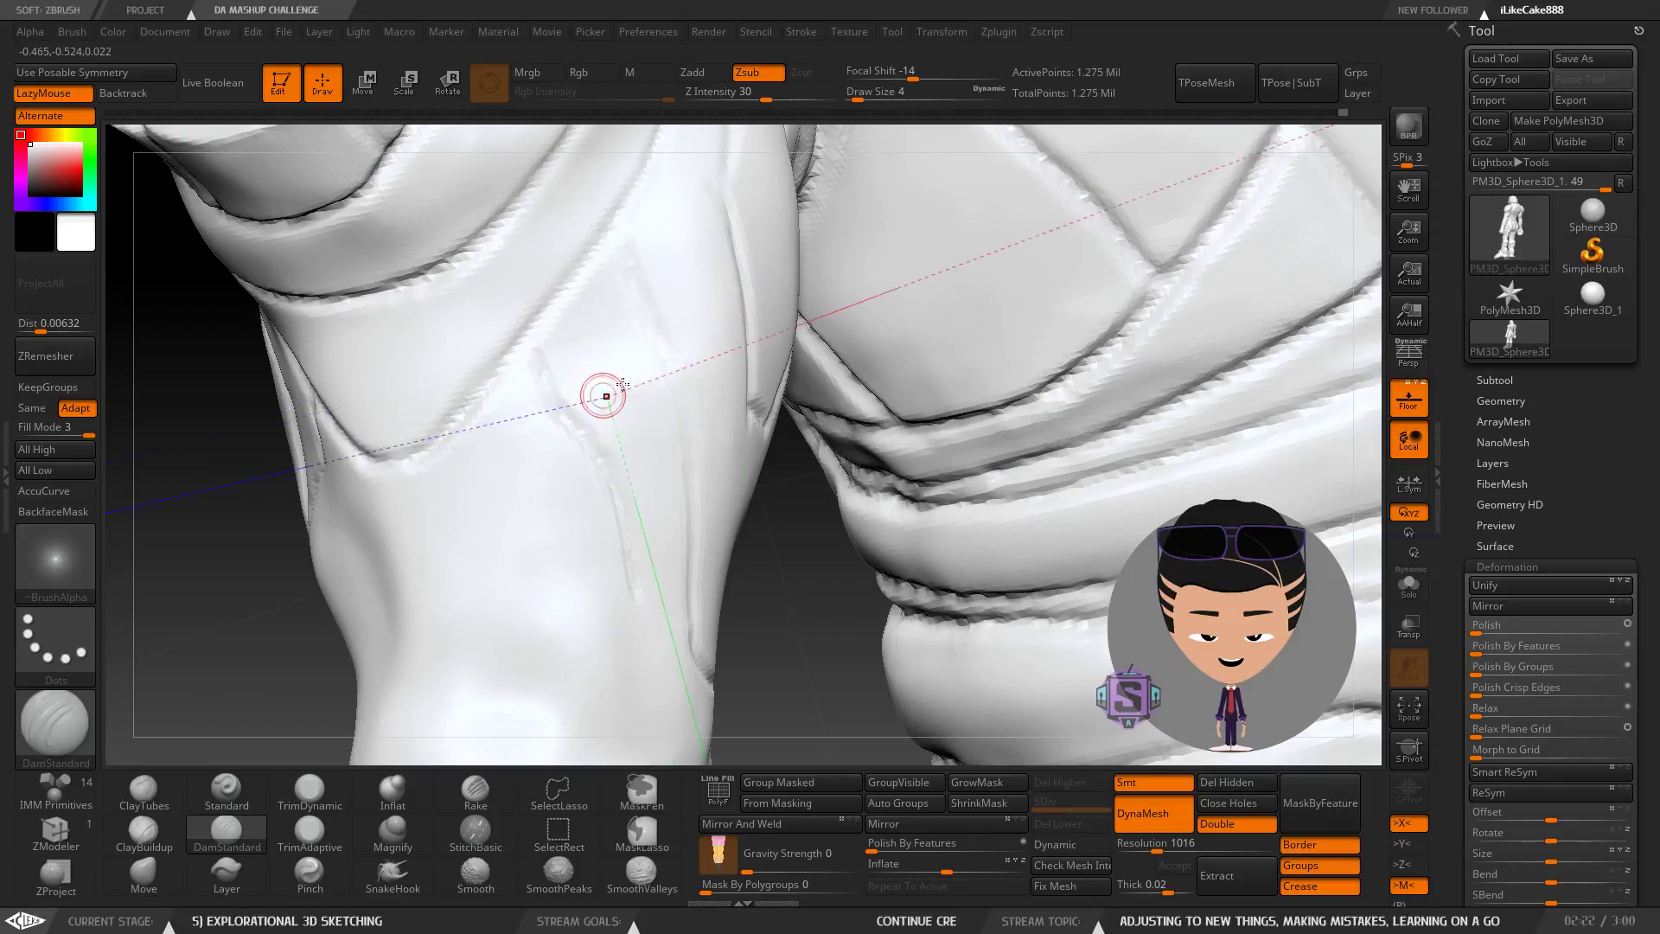
Carve a line across the front of the arm above the elbow and wrap it around the outer side, following the sketches.
right_click_drag(658, 317, 659, 525)
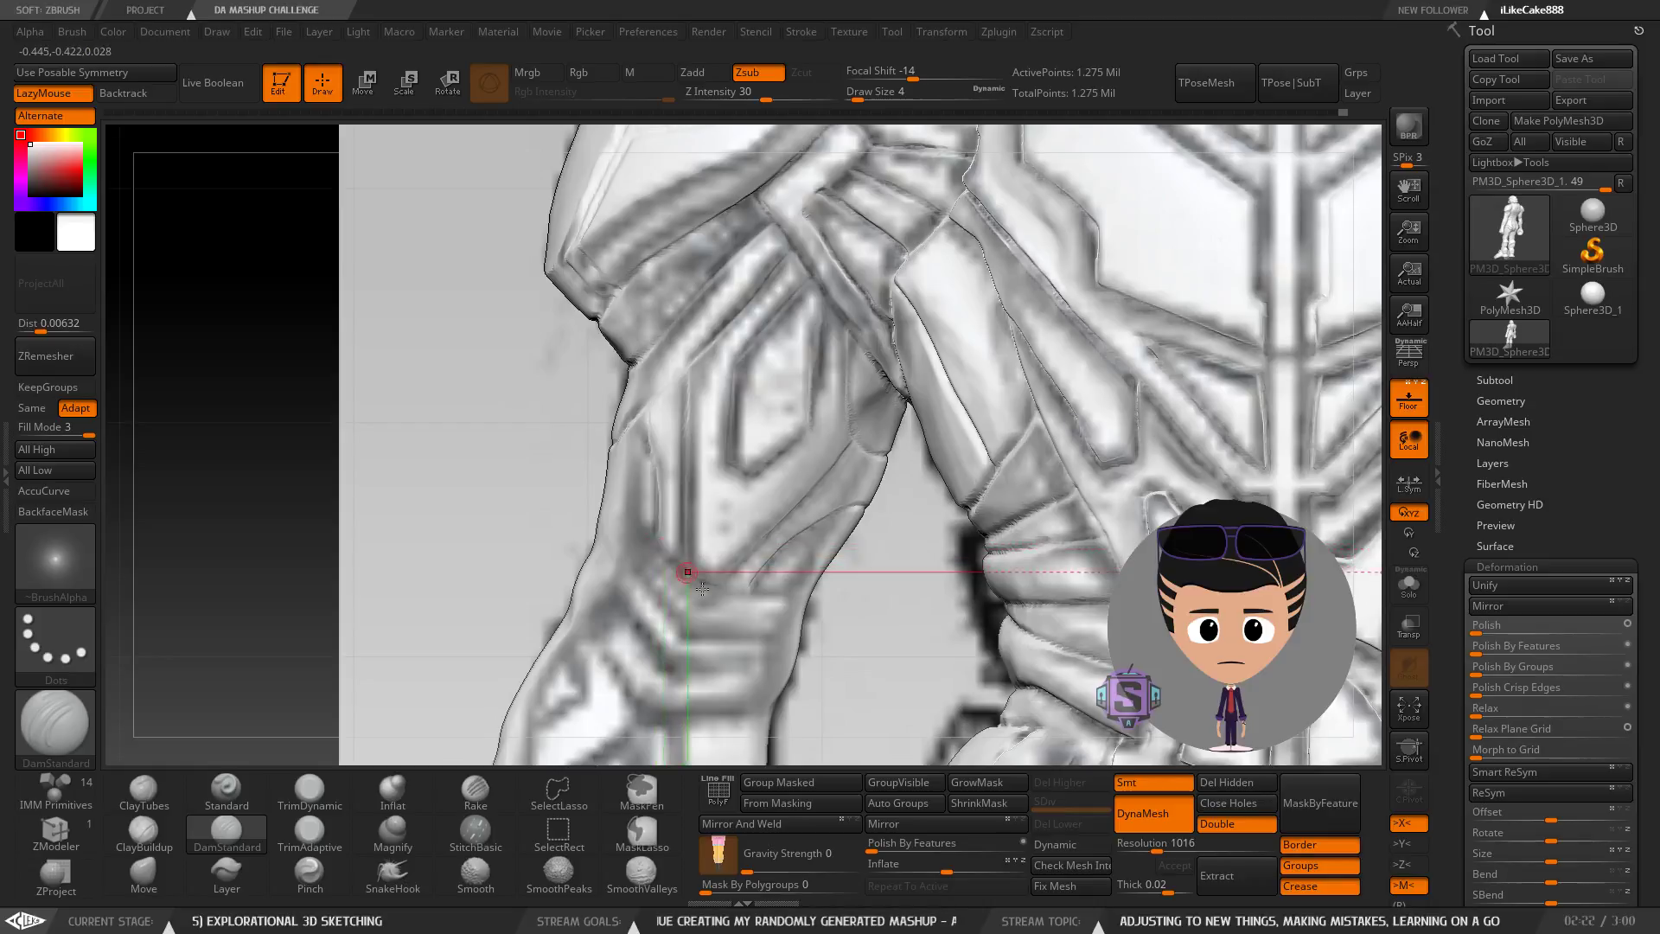
right_click_drag(702, 588, 669, 536)
mouse_move(694, 457)
right_mouse_down()
mouse_move(681, 512)
mouse_move(675, 447)
mouse_move(699, 504)
mouse_move(674, 541)
right_mouse_up()
mouse_move(674, 345)
right_mouse_down("shift")
mouse_move(679, 304)
mouse_move(657, 417)
mouse_move(735, 531)
mouse_move(732, 492)
mouse_move(653, 528)
mouse_move(618, 566)
right_mouse_up("shift")
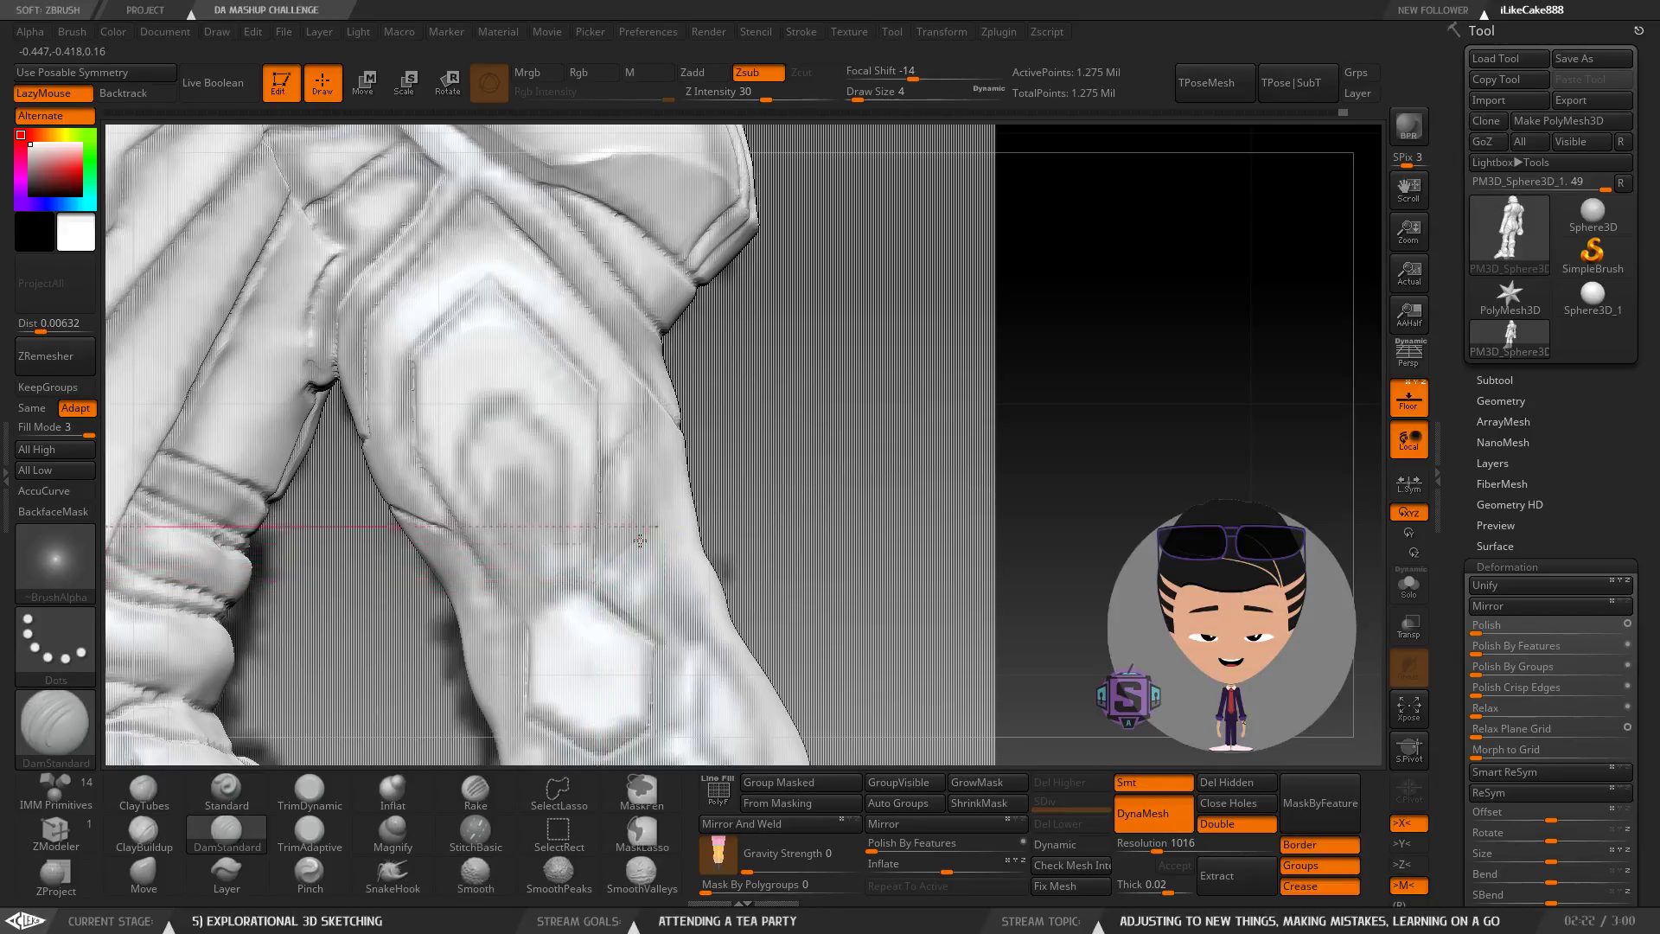
right_click_drag(691, 516, 591, 546)
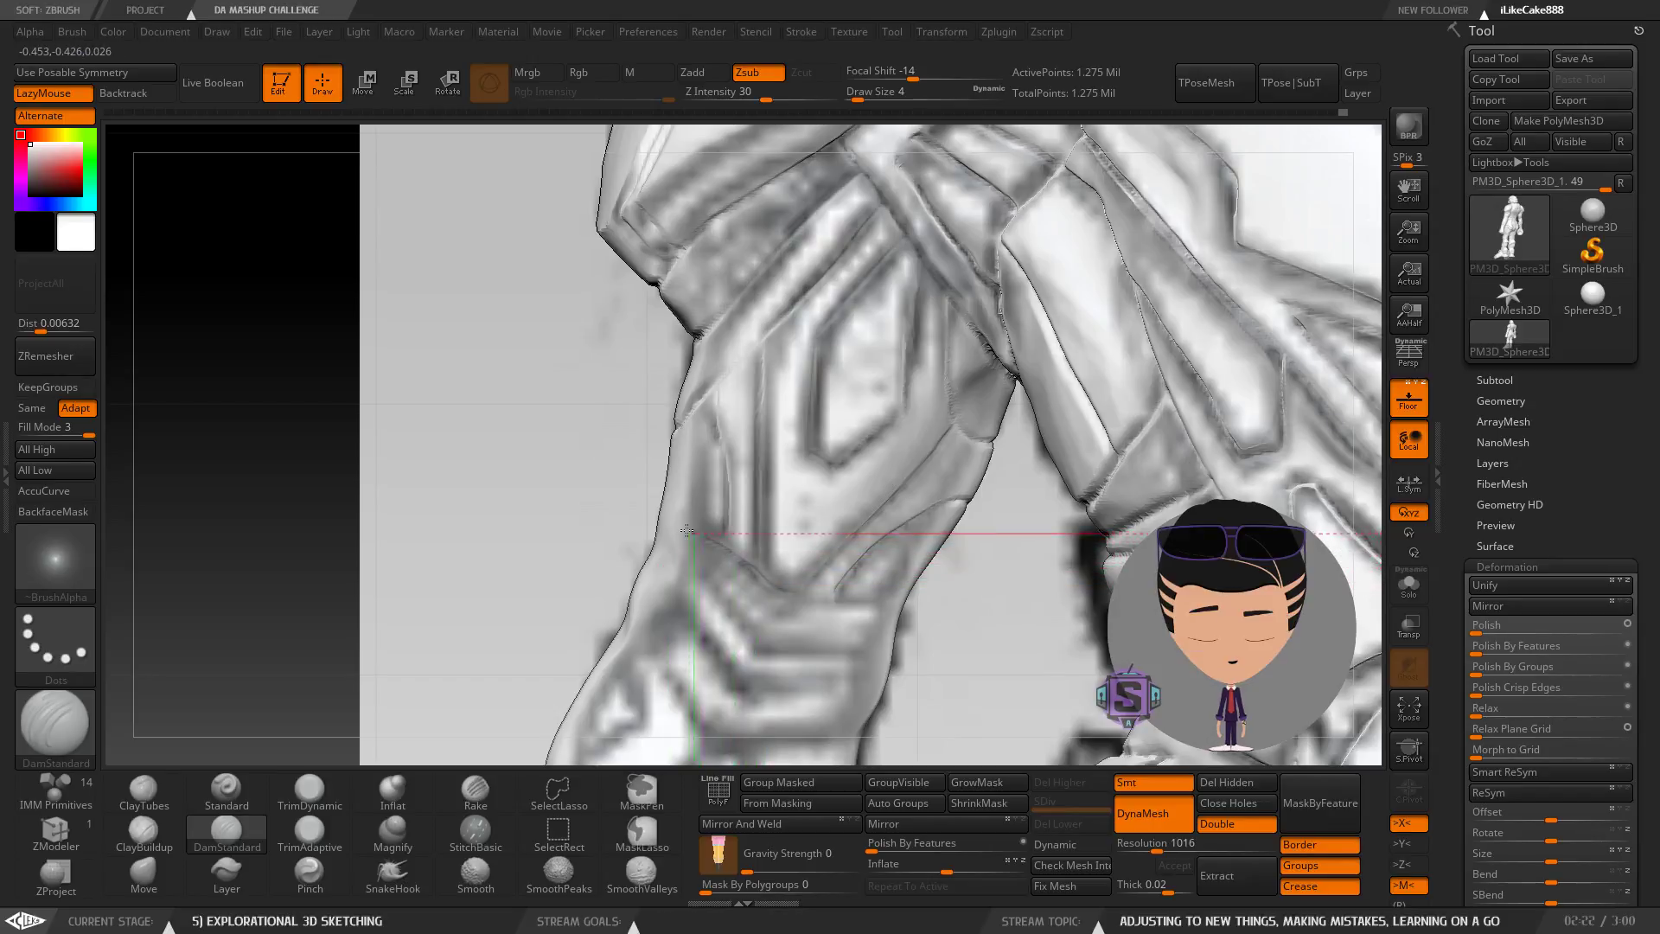
mouse_move(667, 517)
right_mouse_down()
mouse_move(723, 567)
mouse_move(657, 519)
right_mouse_up()
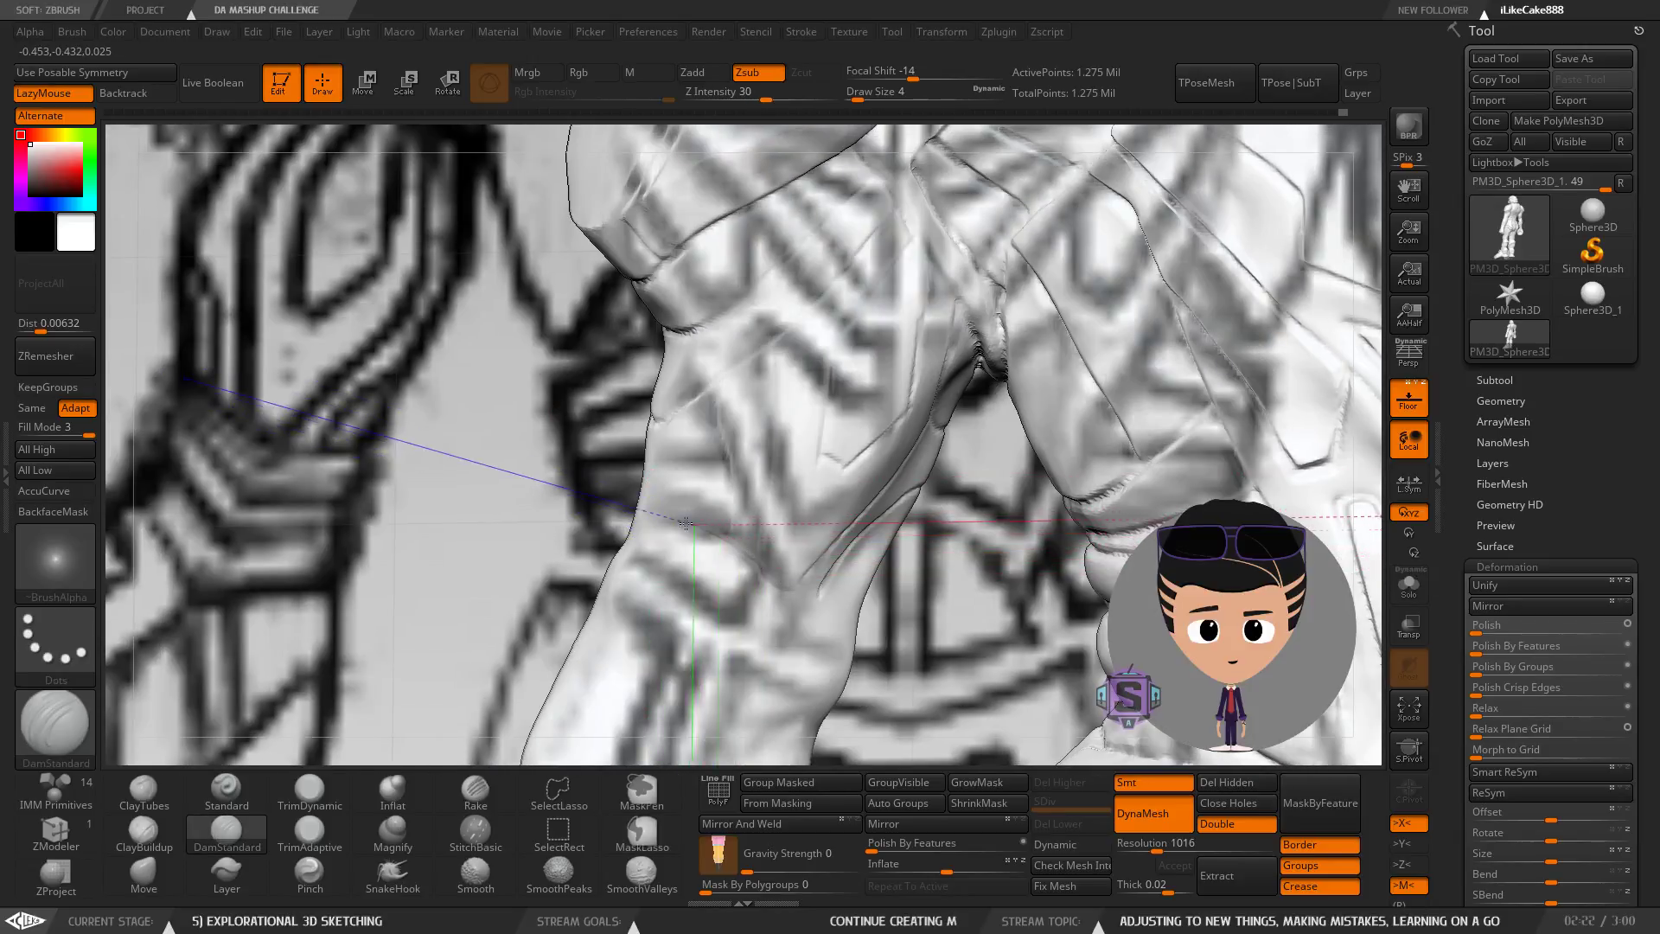
right_click_drag(671, 541, 587, 497)
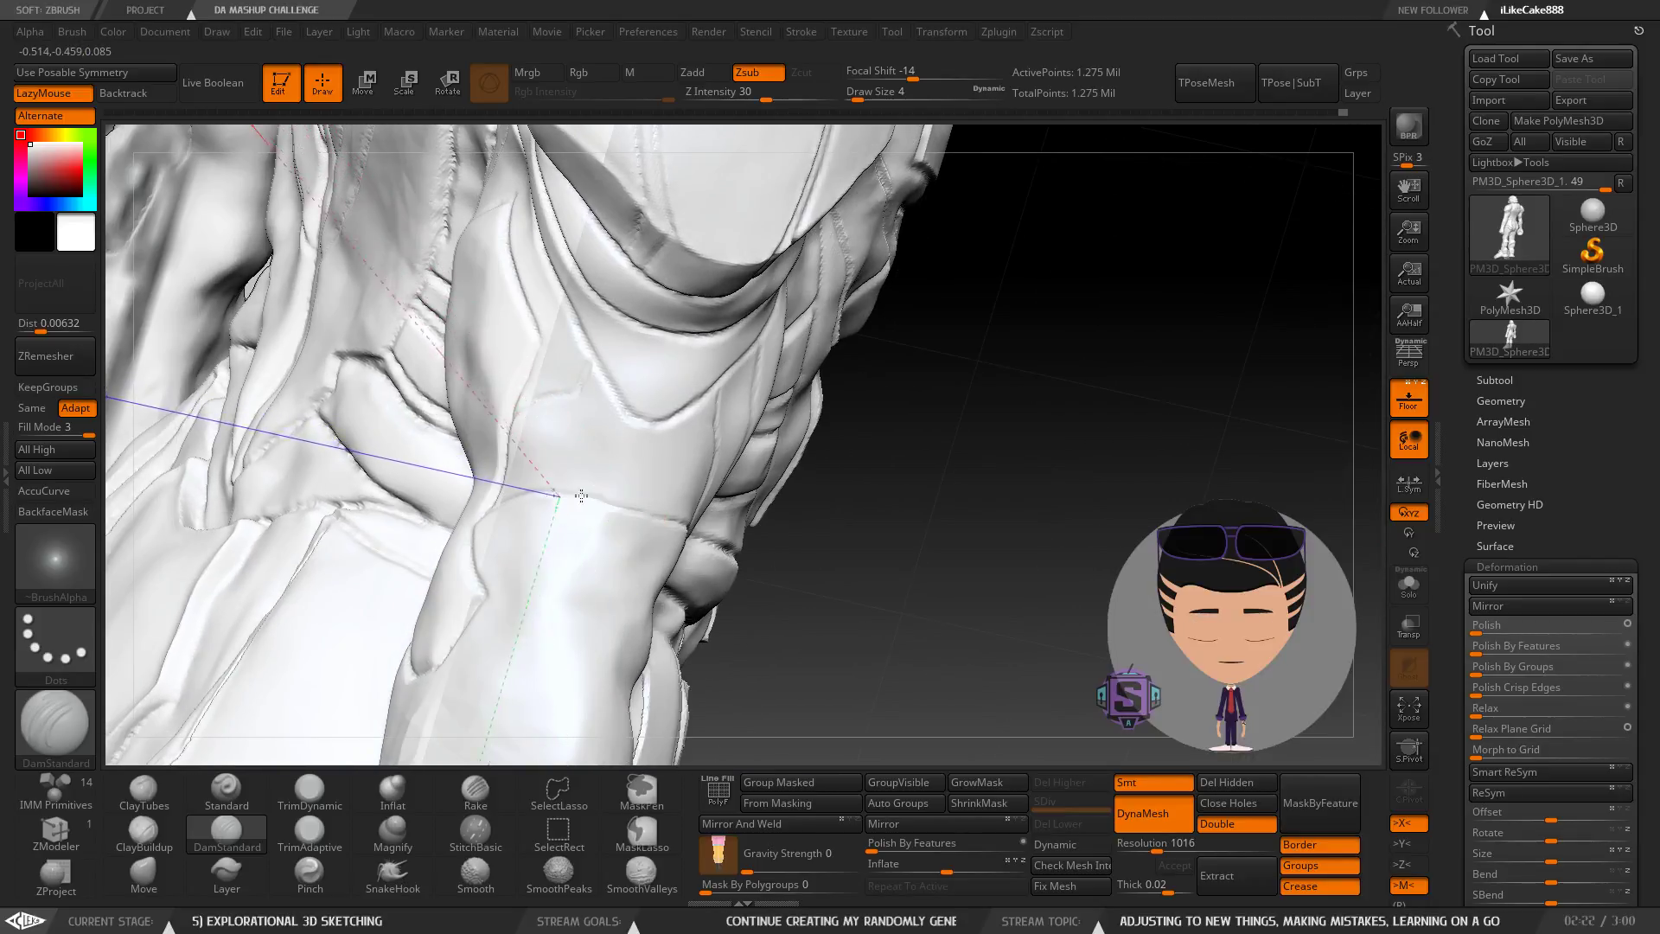
Save the project and carve the line above the elbow around the inner side to the vertical line on the back.
right_click_drag(646, 506, 675, 444)
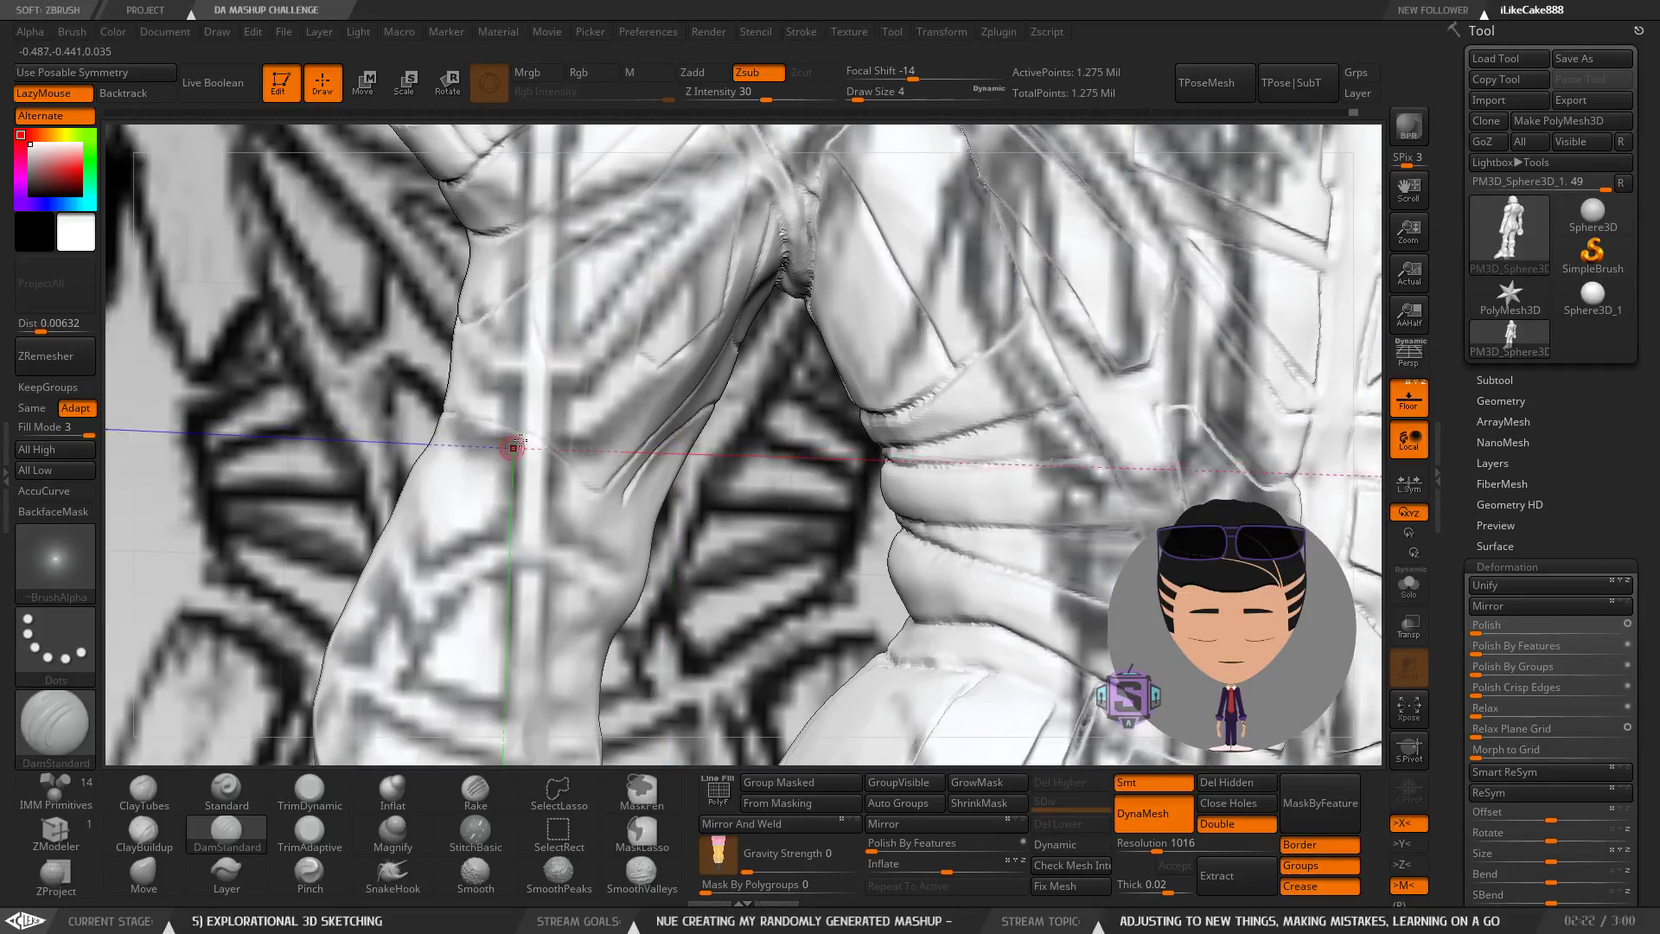
right_click_drag(514, 447, 657, 484)
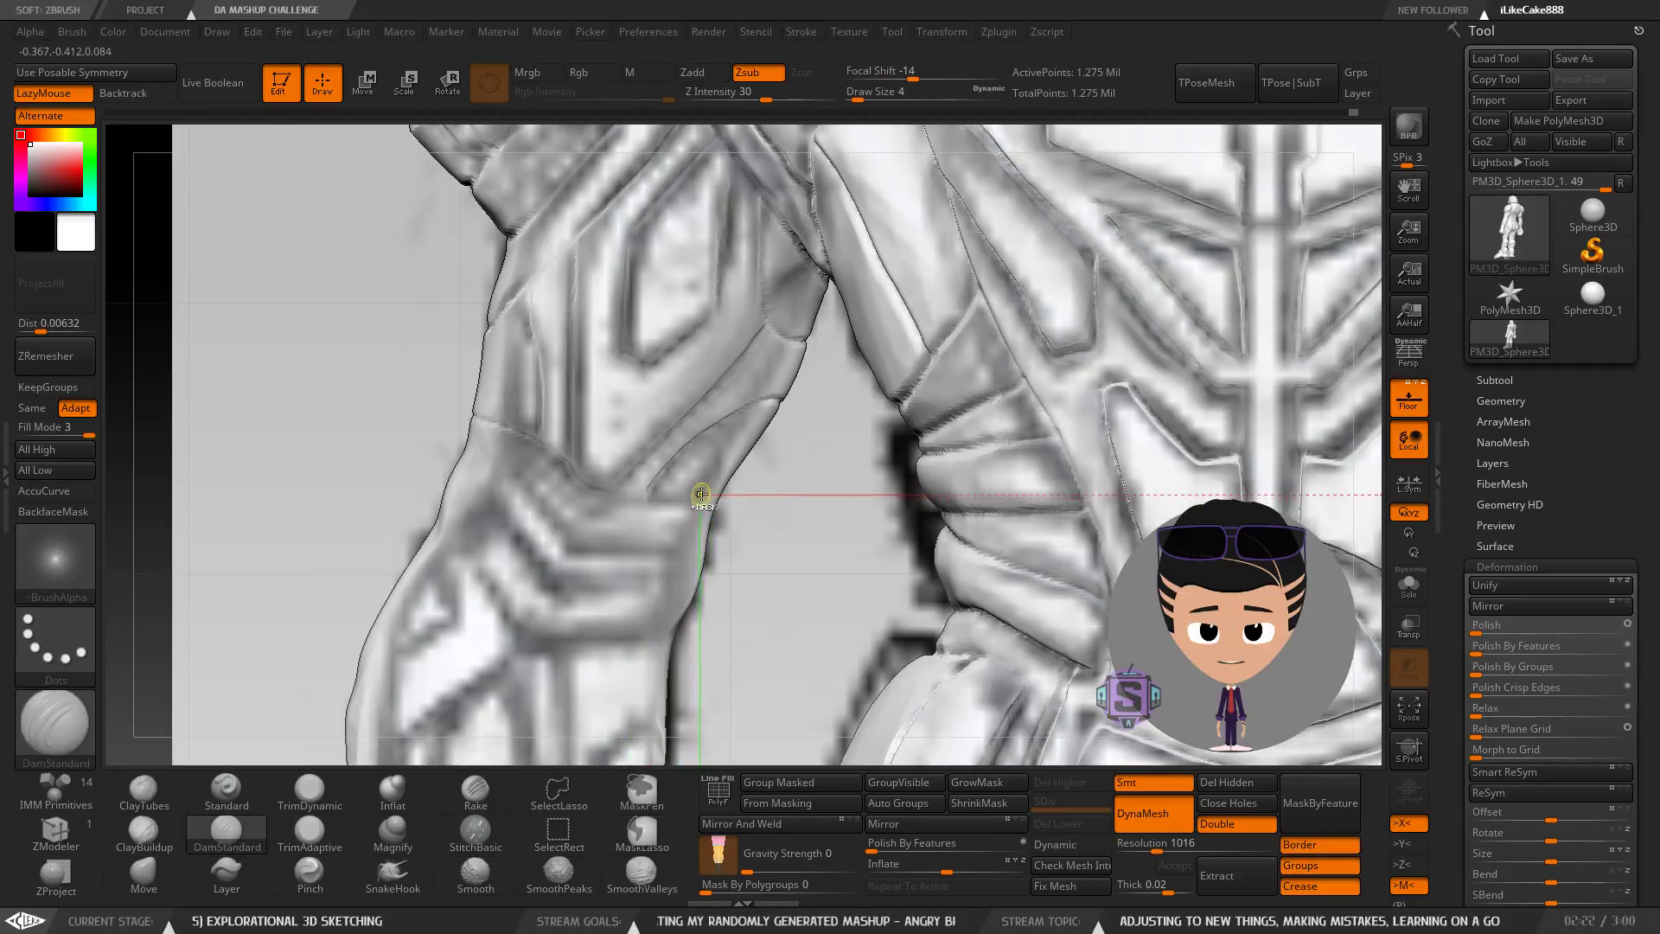
key("ctrl+s")
left_click(692, 446)
left_click(877, 466)
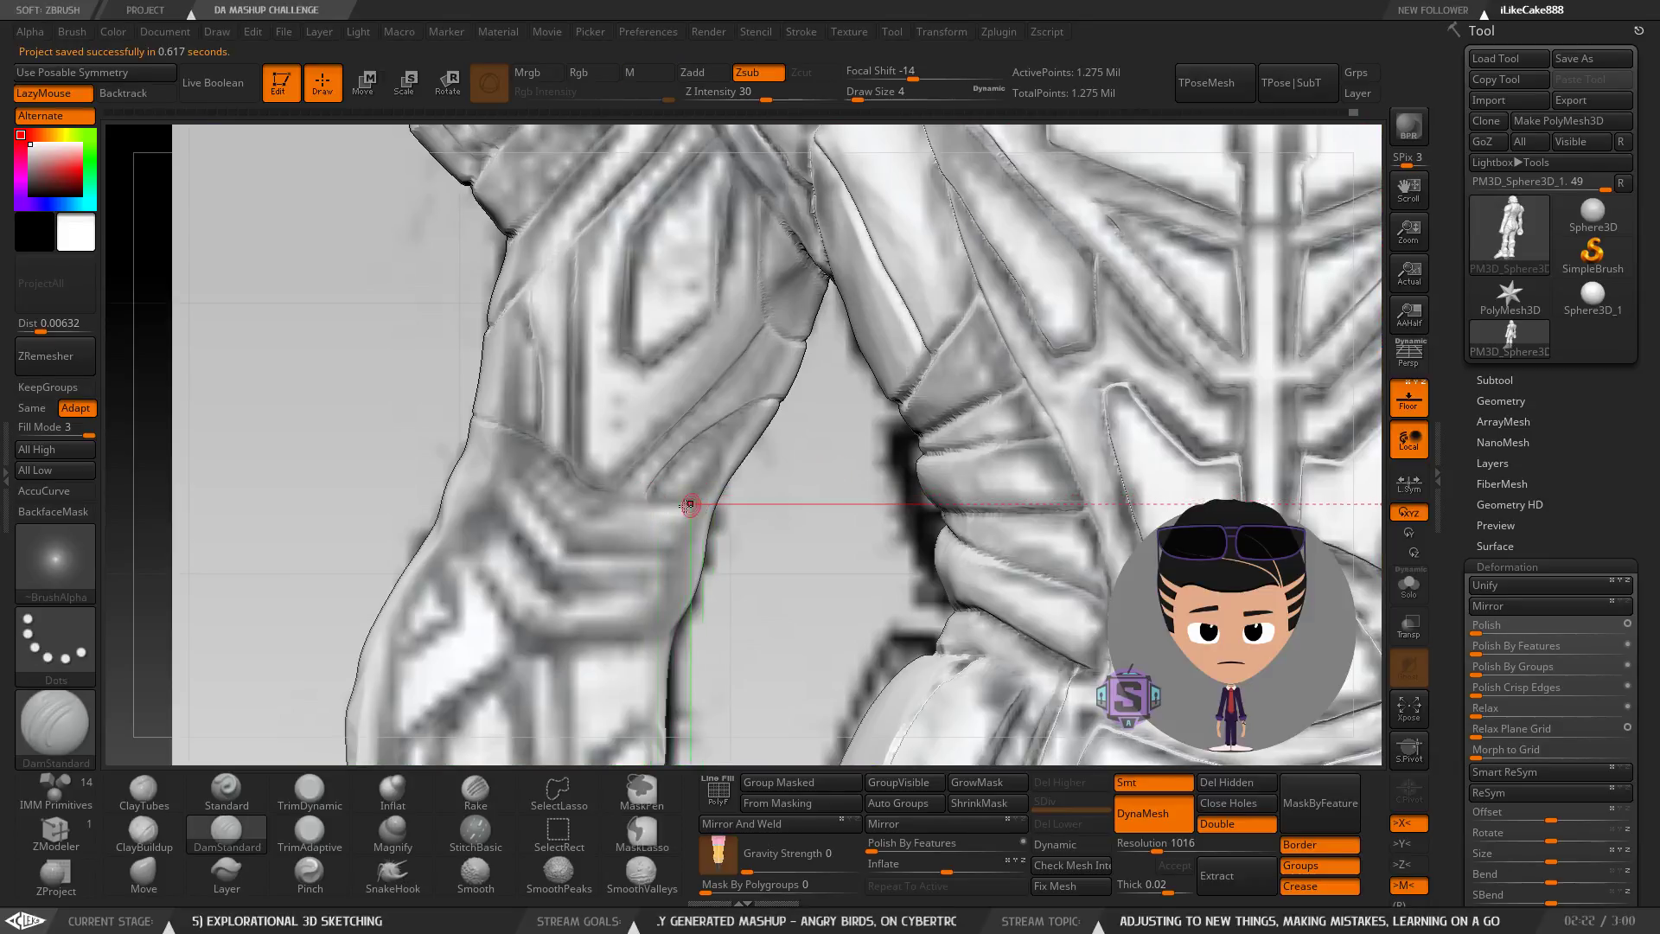
left_click_drag(690, 497, 716, 498)
mouse_move(724, 508)
left_mouse_down()
mouse_move(813, 510)
mouse_move(616, 486)
left_mouse_up()
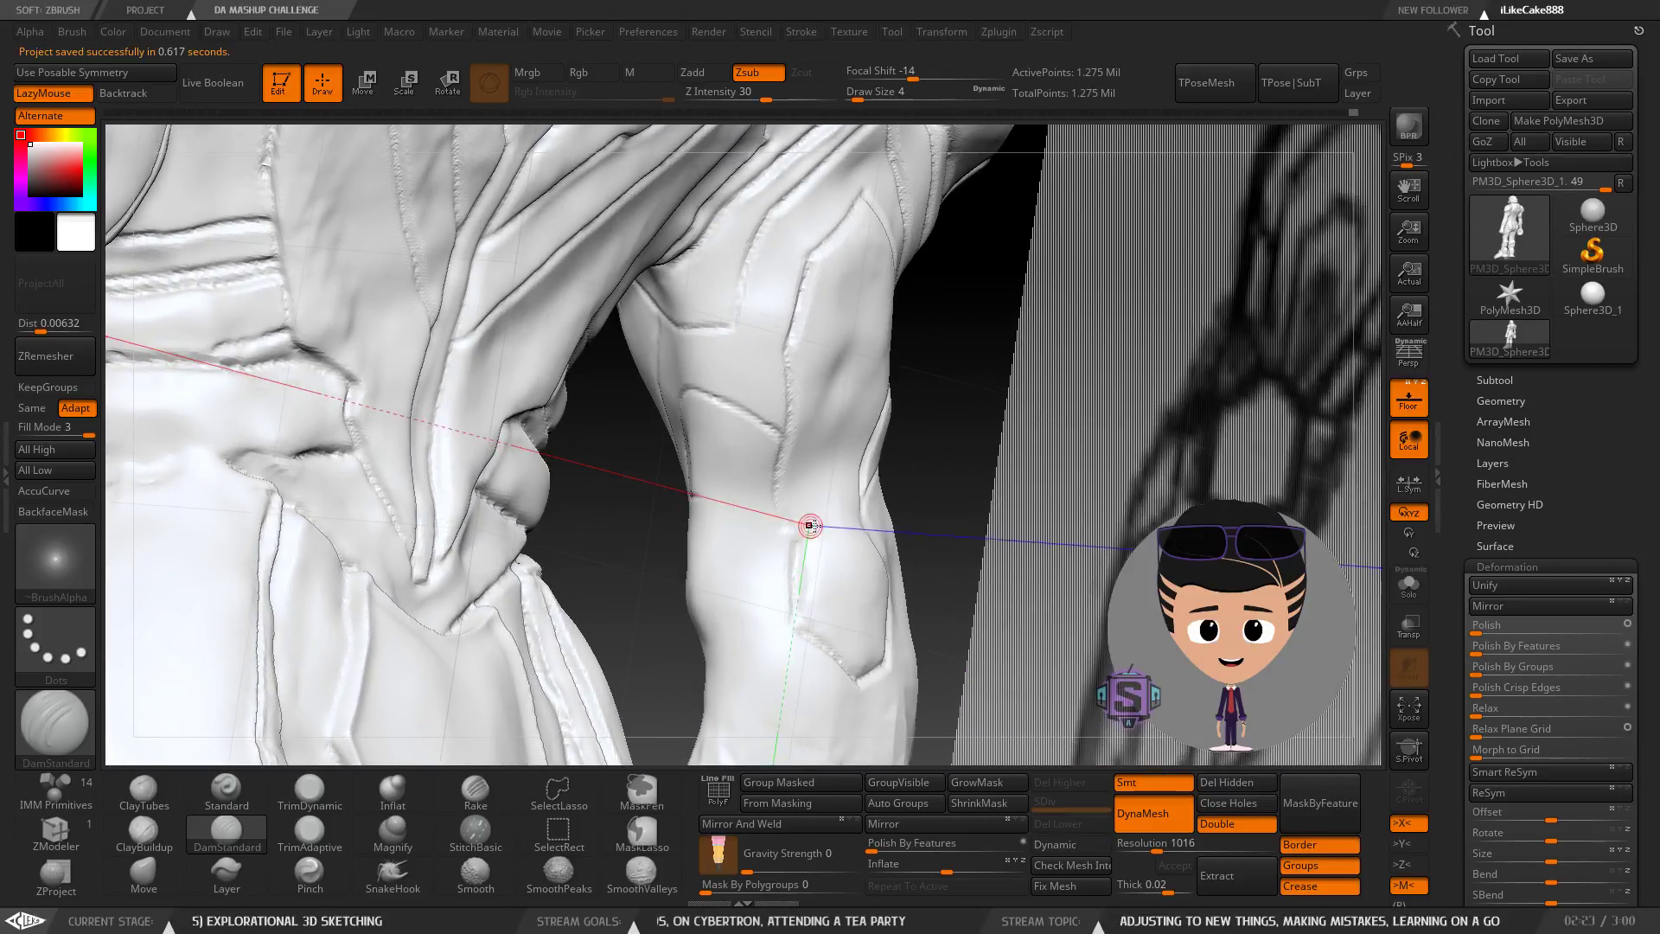
mouse_move(807, 526)
right_mouse_down()
mouse_move(692, 501)
mouse_move(764, 504)
right_mouse_up()
Carve two short vertical lines on the outer arm, forming a narrow strip from the V-shaped panel tip to the elbow line.
right_click_drag(855, 261, 706, 404)
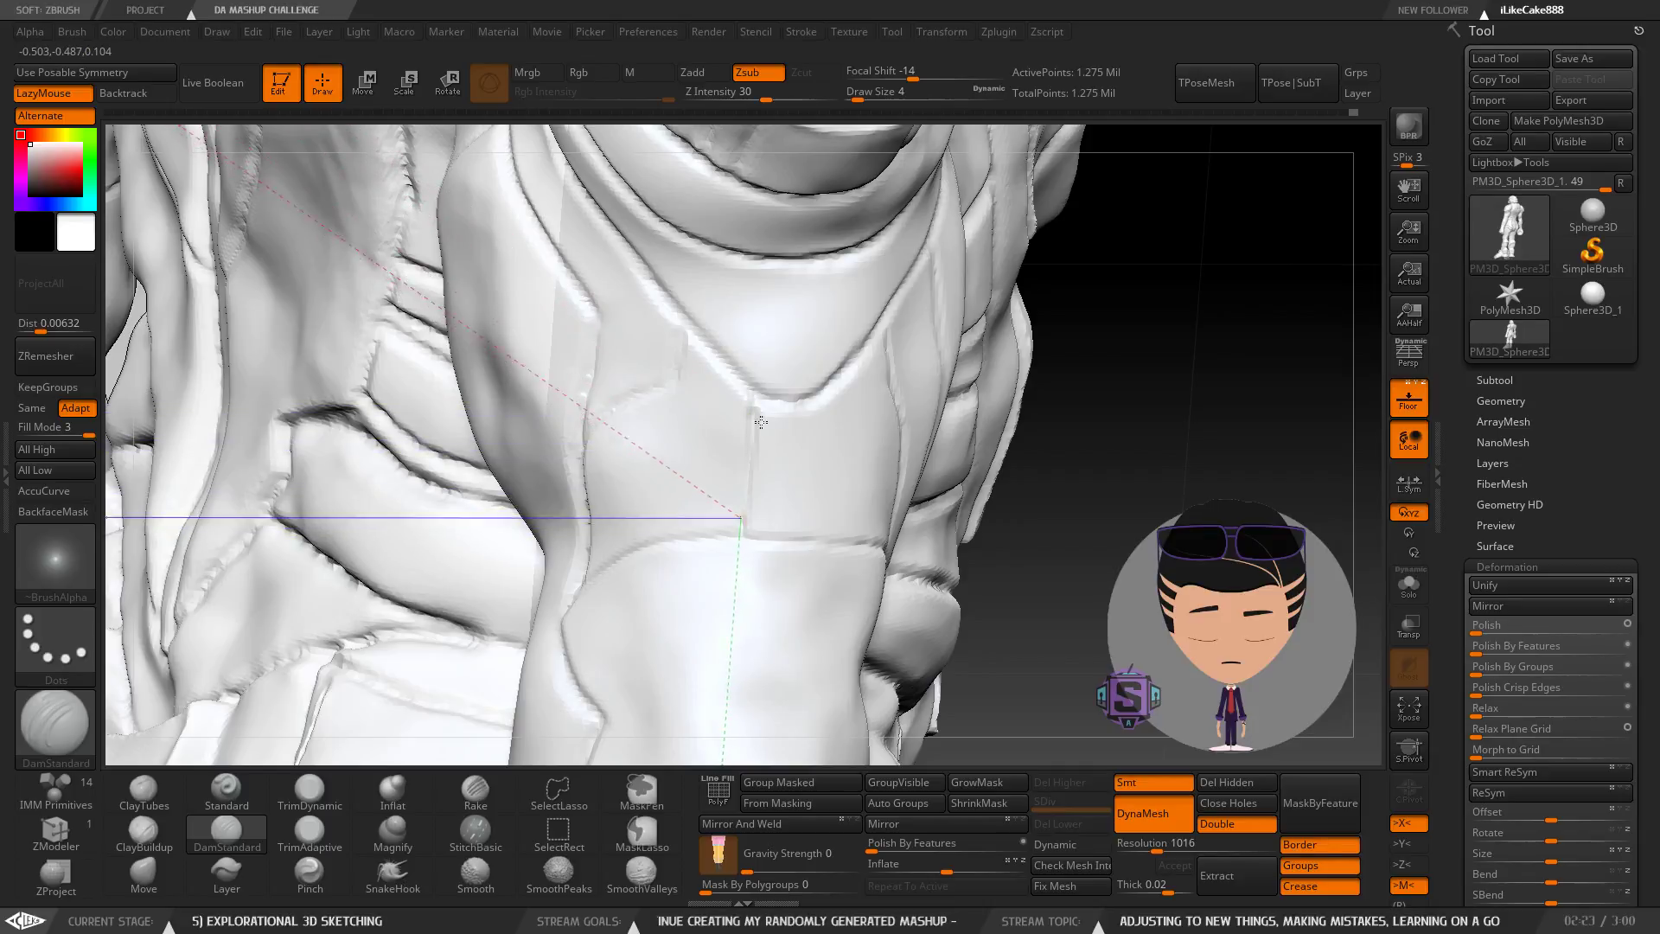
right_click_drag(800, 418, 804, 410)
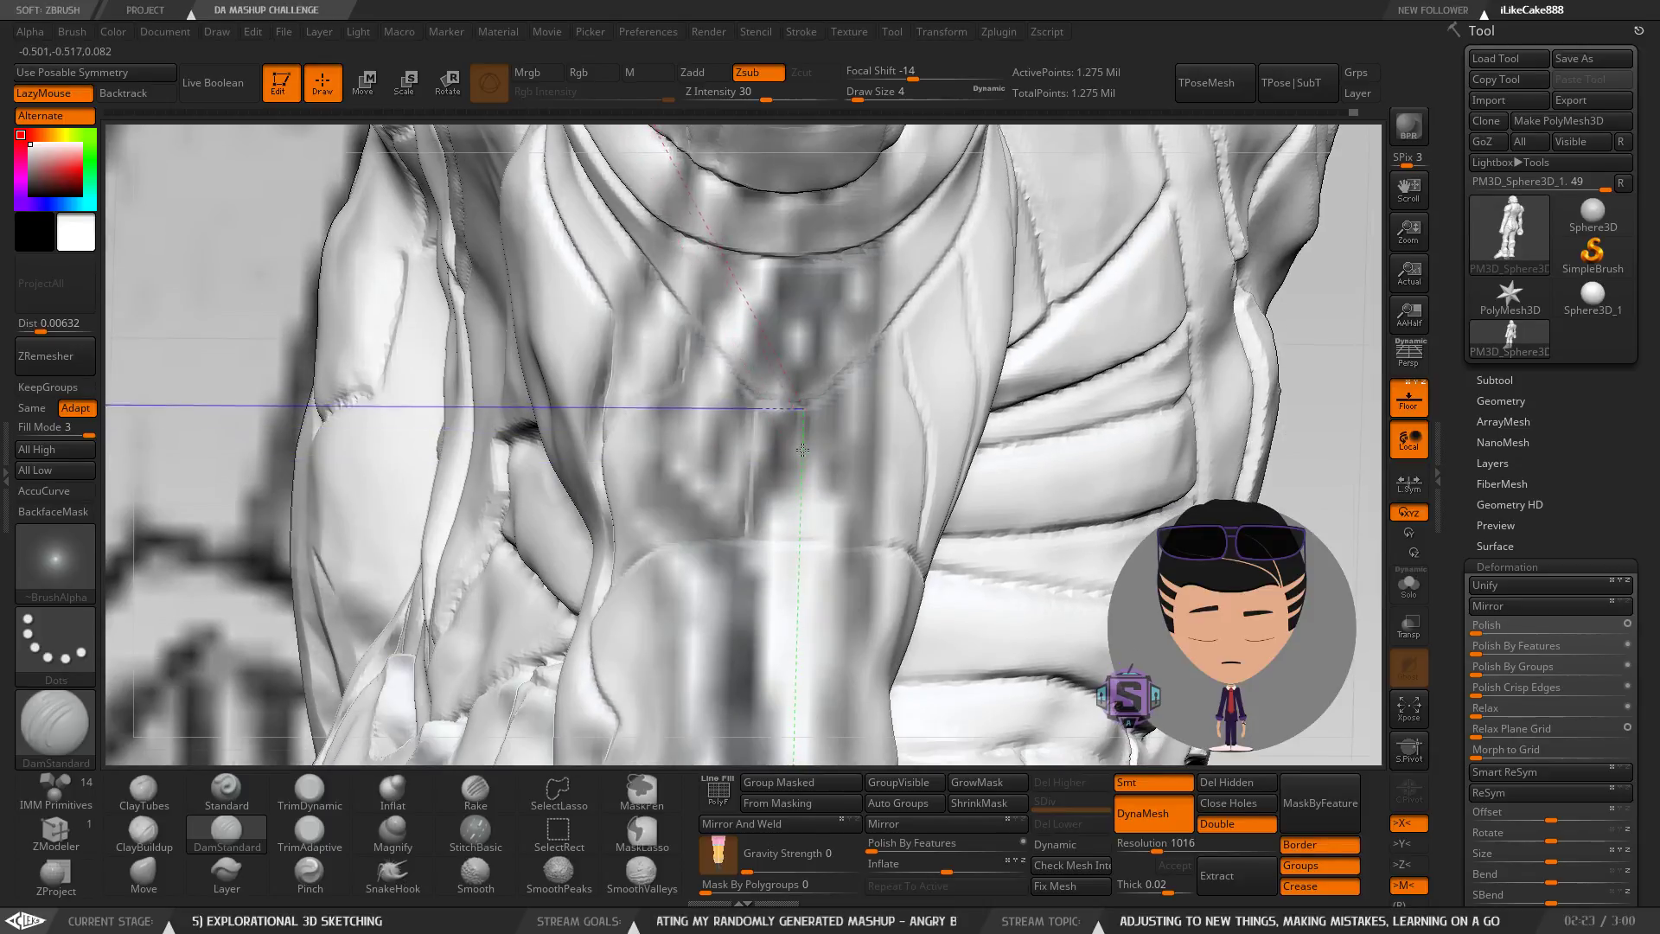
right_click_drag(806, 481, 802, 538)
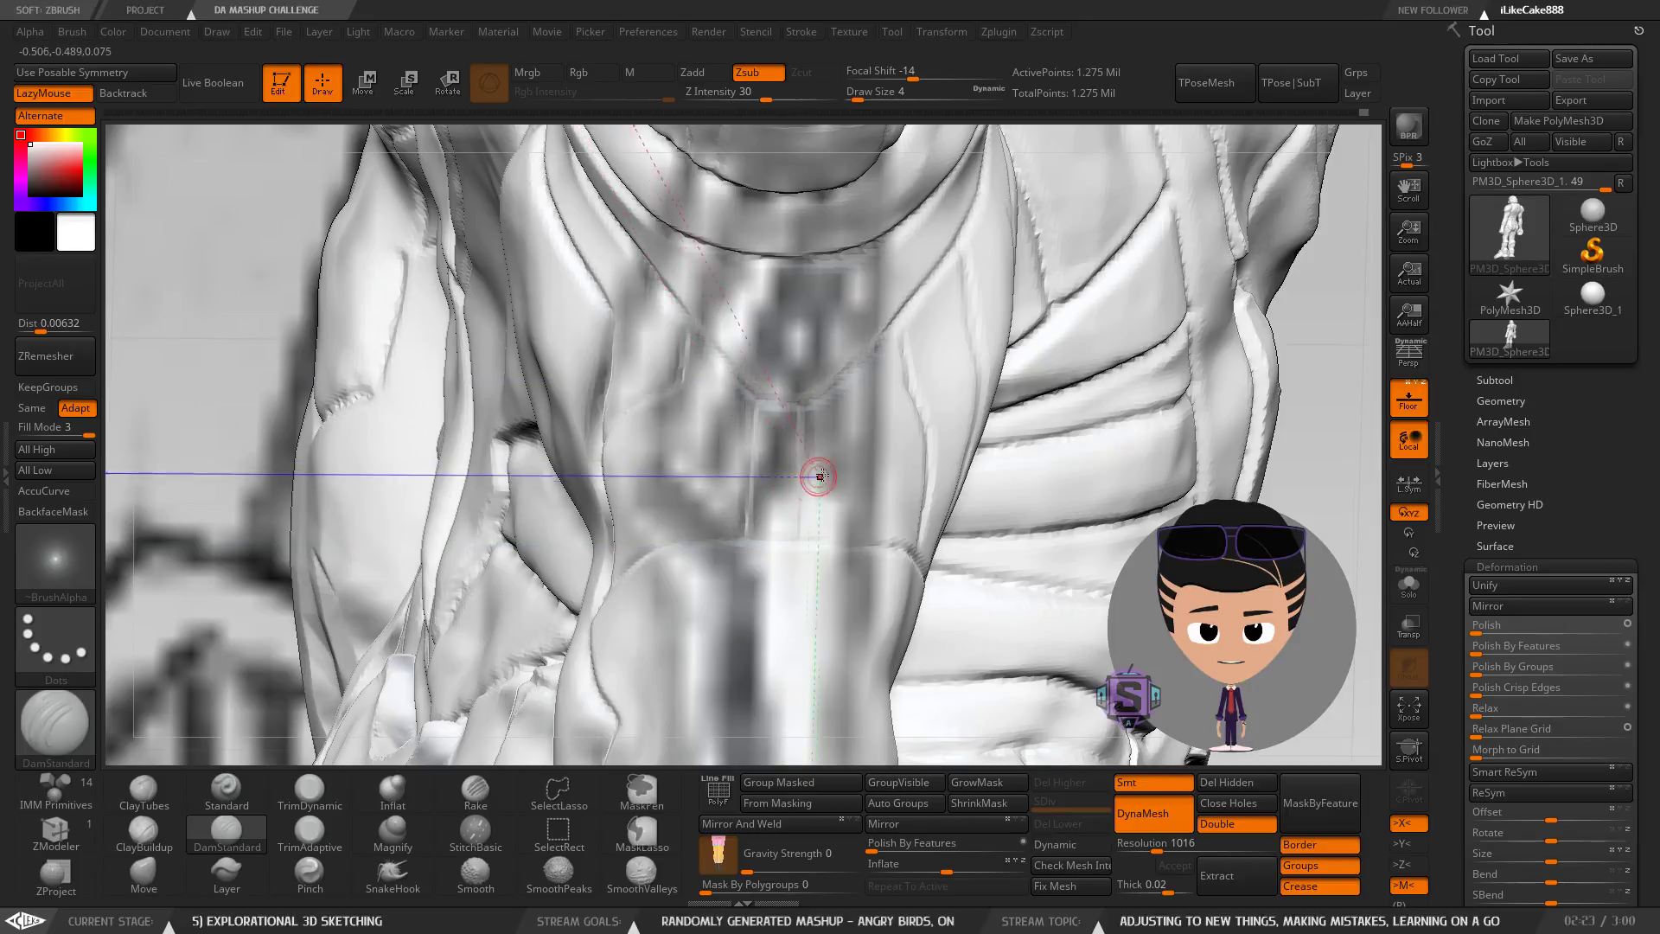
right_click_drag(820, 477, 873, 475)
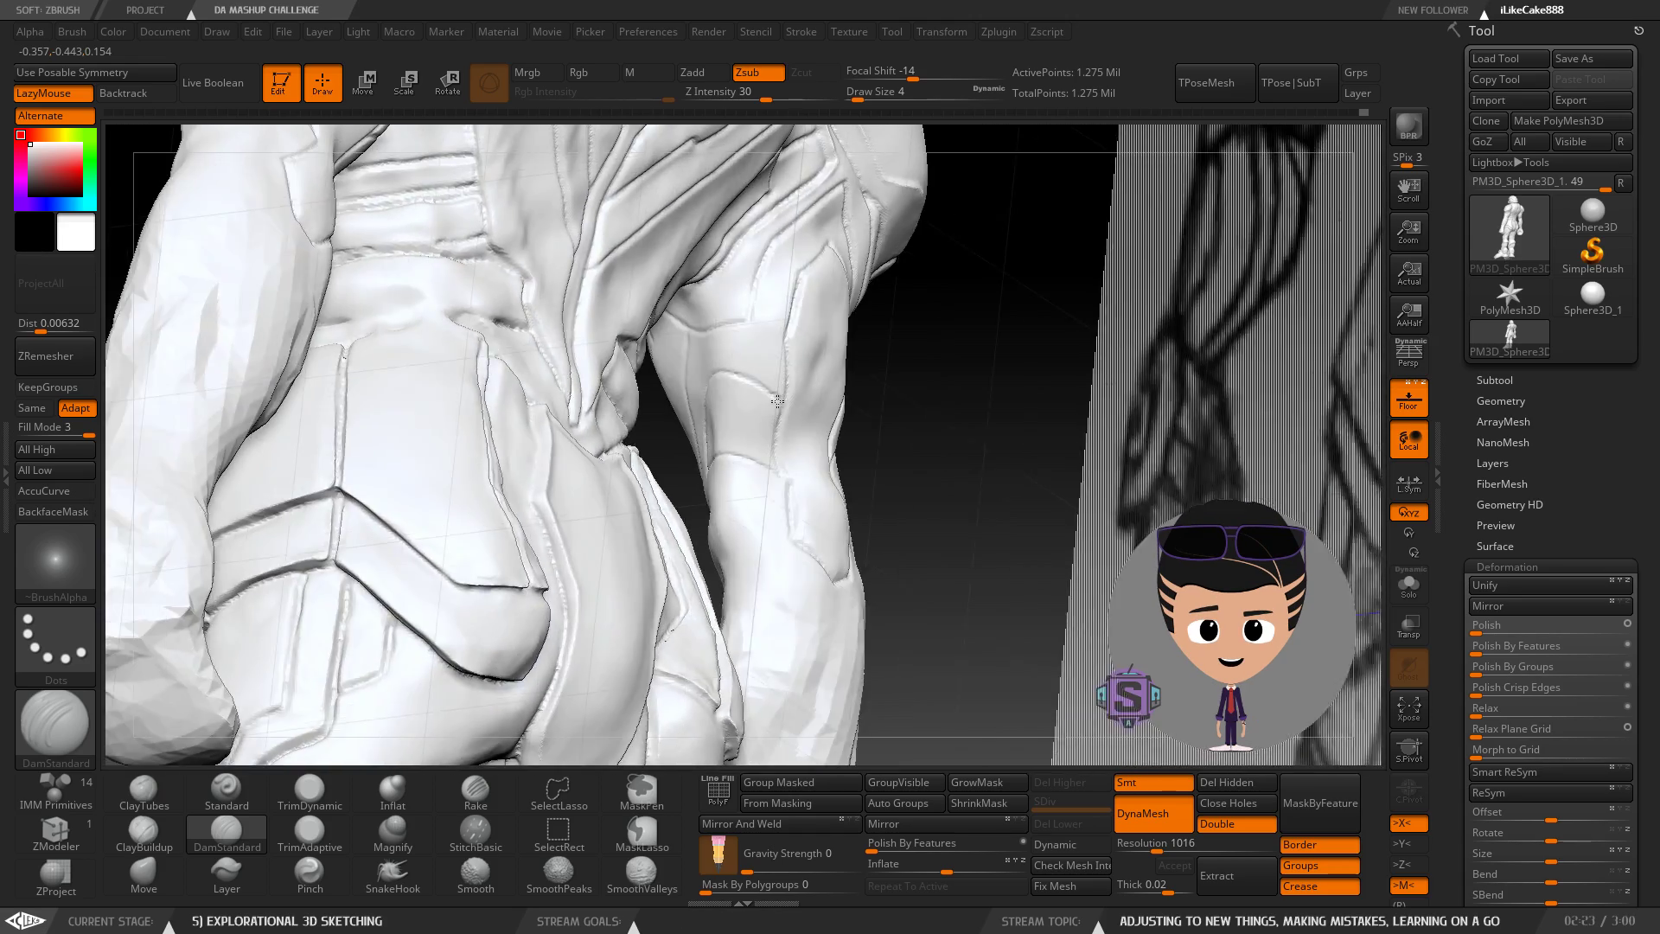
Carve a line down the inner back of the upper arm from the upper panel's lower edge and smooth the junction.
mouse_move(777, 401)
right_mouse_down("ctrl")
mouse_move(782, 385)
mouse_move(808, 455)
mouse_move(690, 364)
right_mouse_up("ctrl")
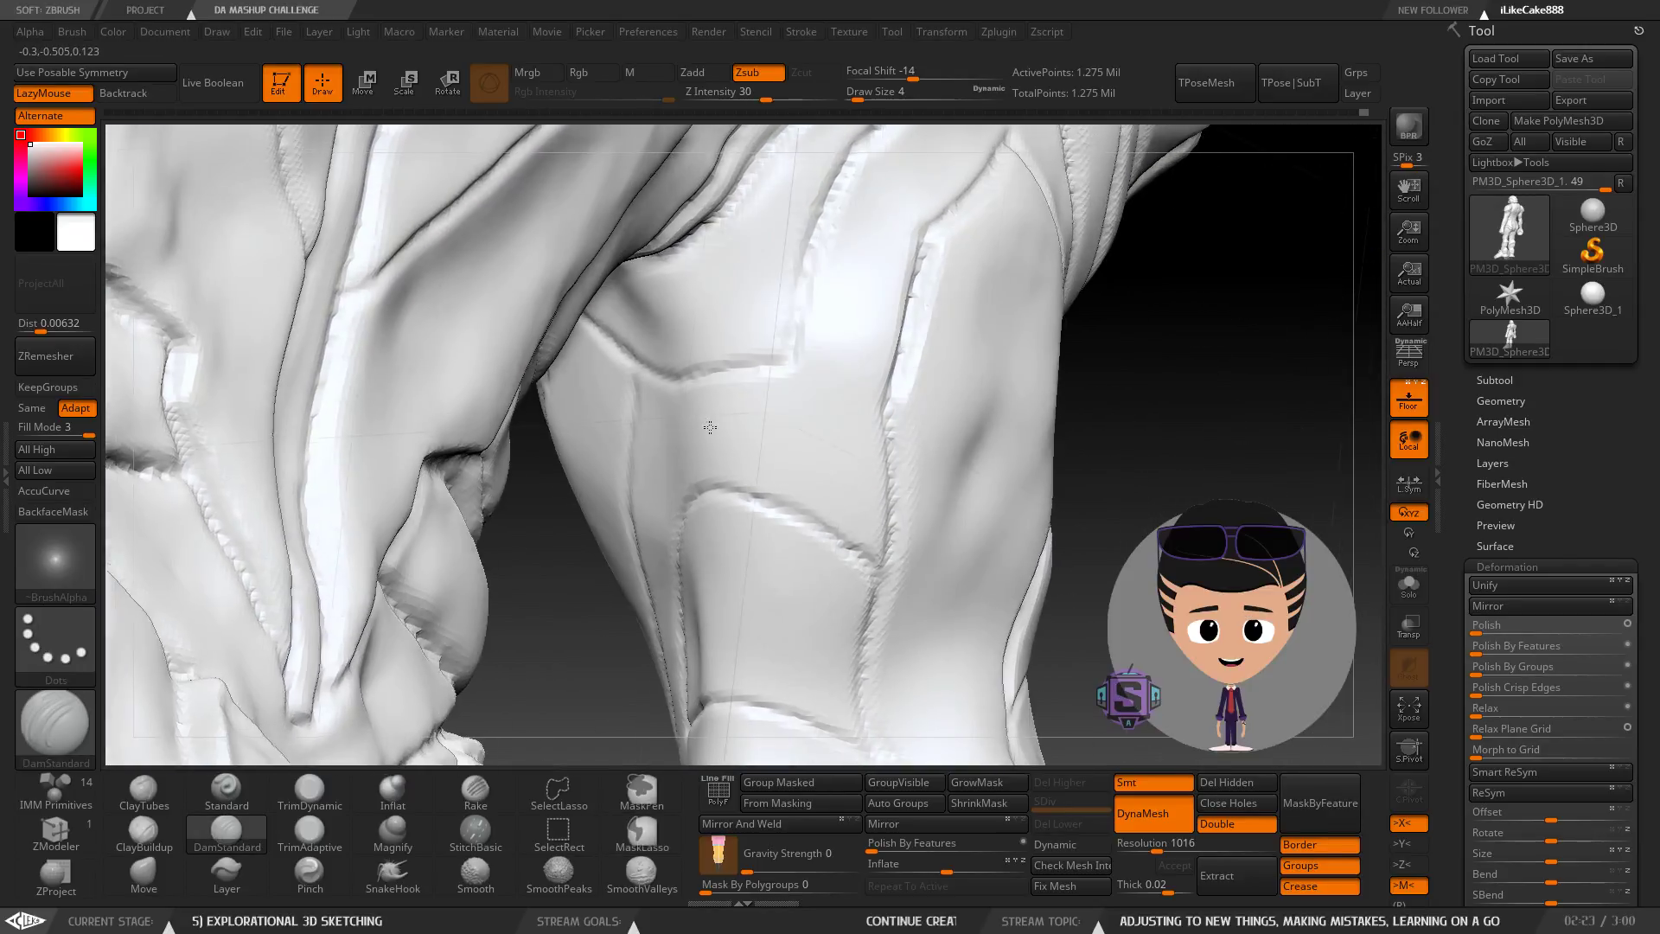
right_click_drag(710, 427, 716, 410)
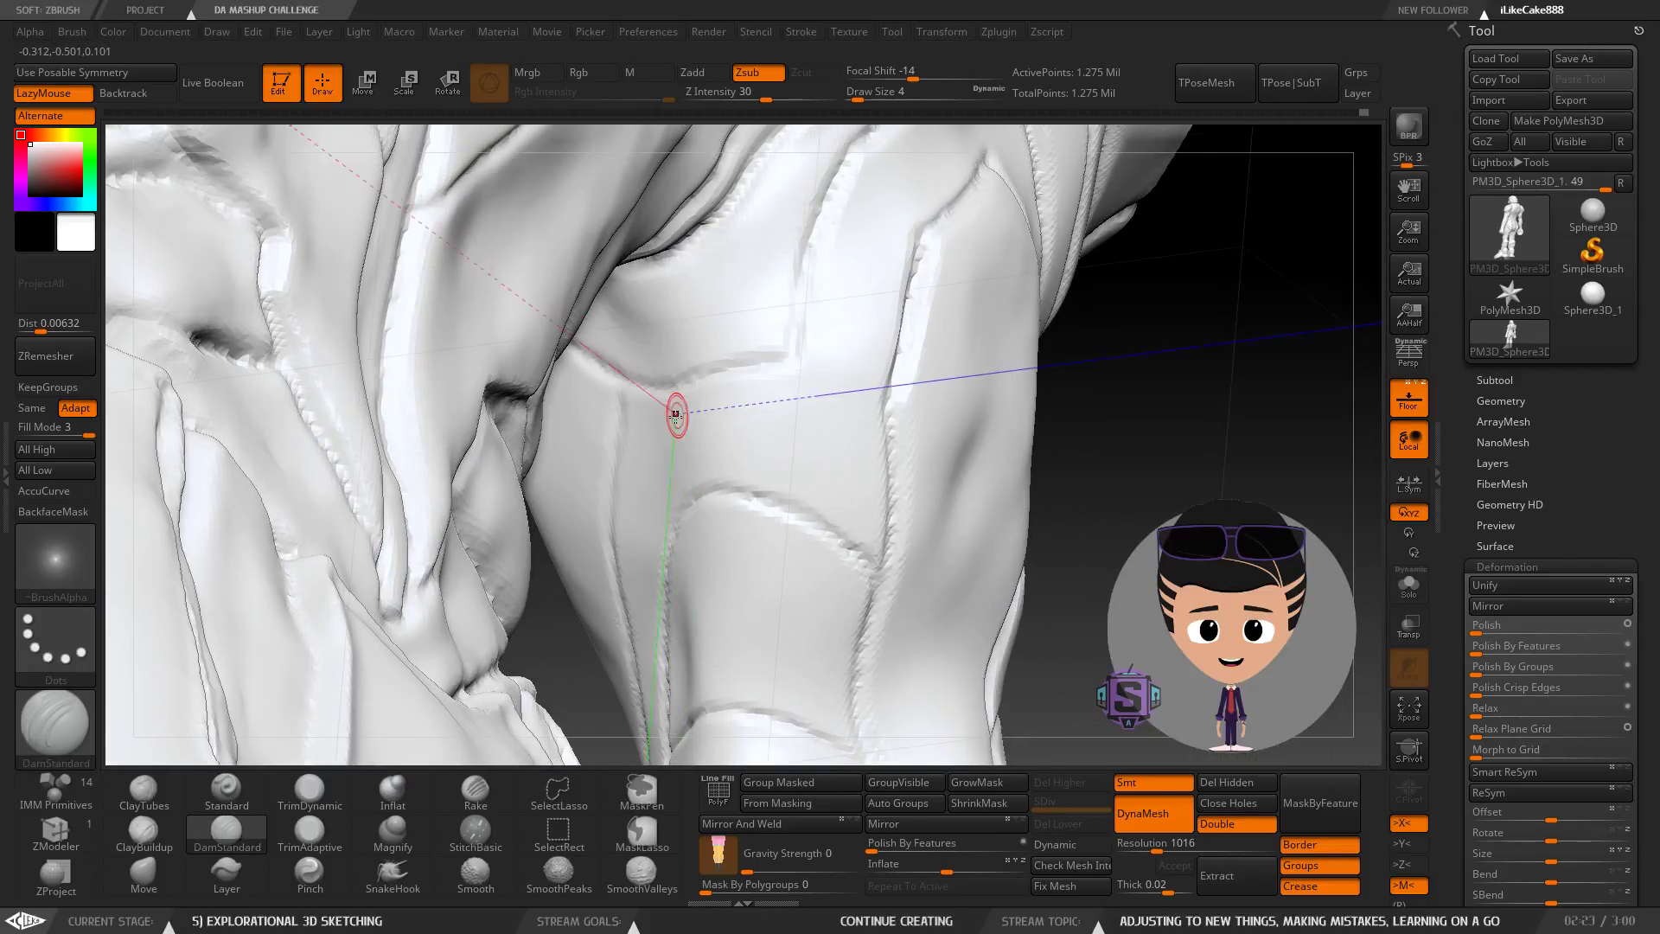
key("shift")
left_click_drag(676, 380, 634, 380, "shift")
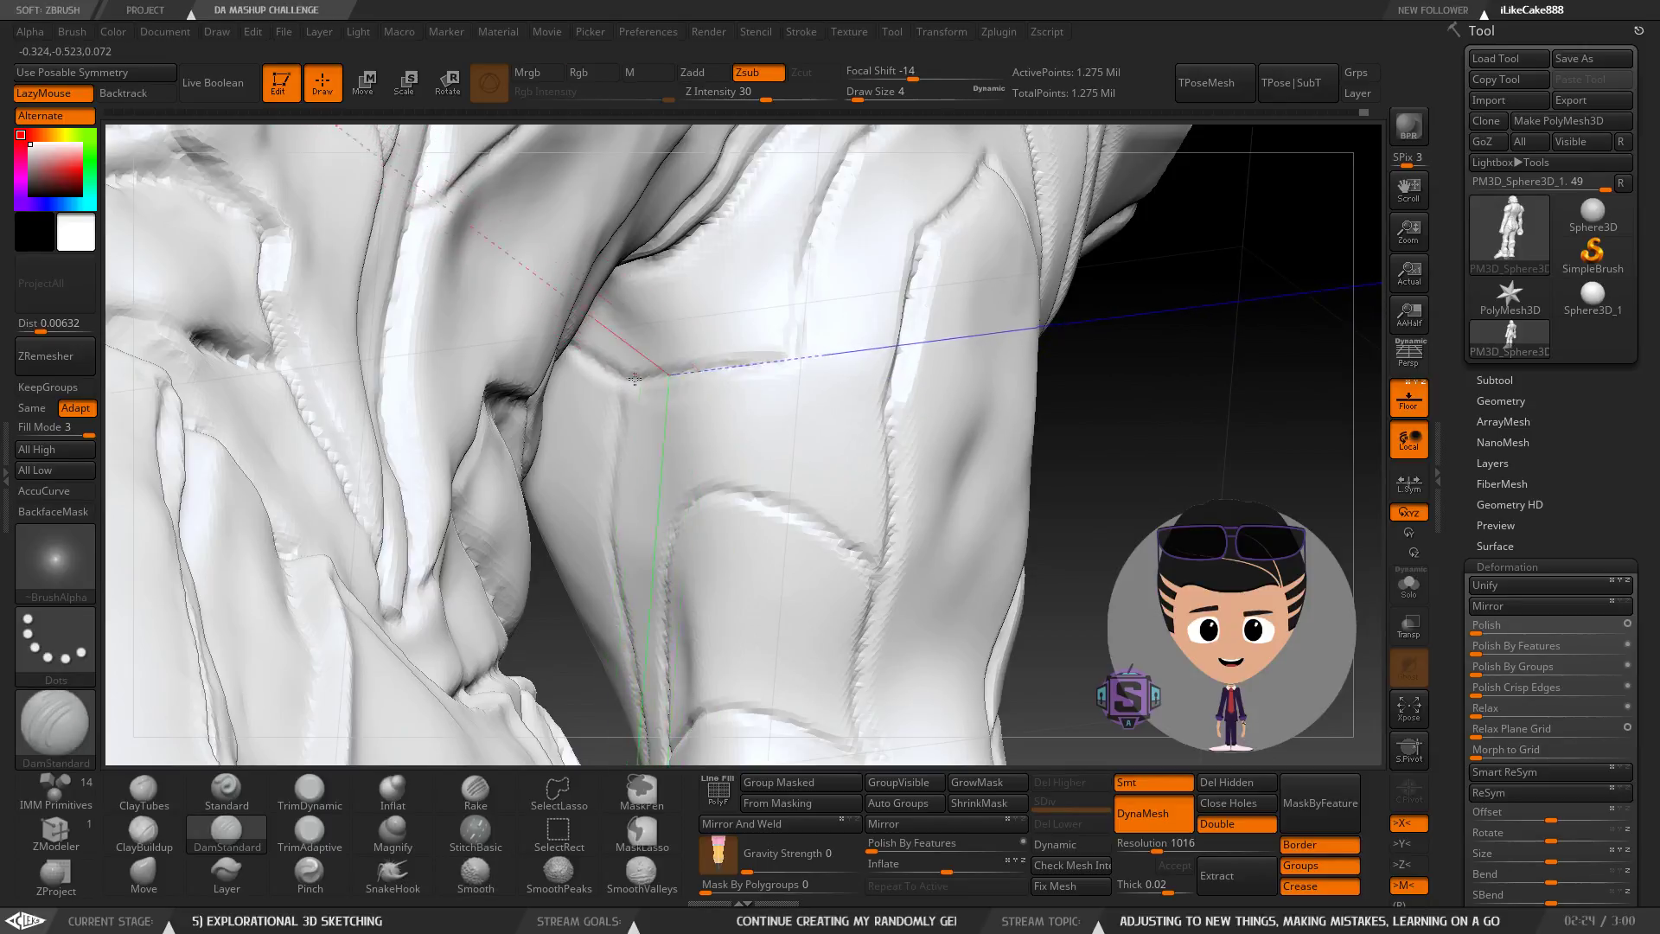
mouse_move(753, 363)
right_mouse_down()
mouse_move(828, 373)
mouse_move(724, 413)
right_mouse_up()
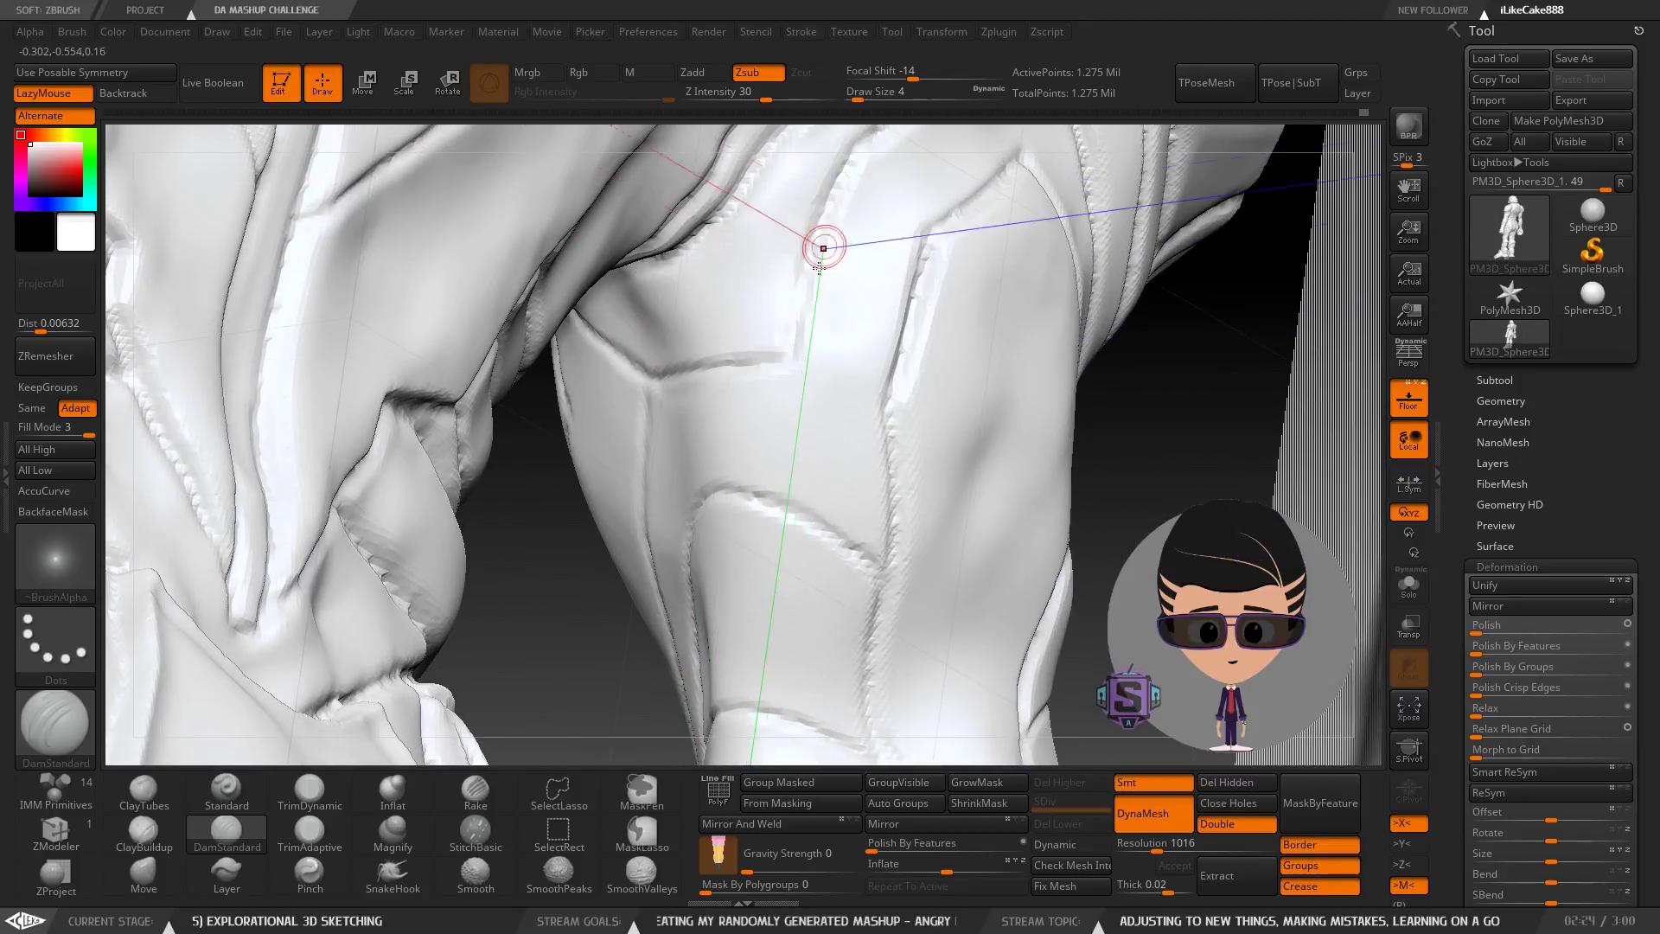
Examine the carved lines around the outer arm and compare the arm and elbow with the front reference sketch.
mouse_move(655, 372)
right_mouse_down()
mouse_move(734, 455)
mouse_move(733, 511)
mouse_move(676, 329)
right_mouse_up()
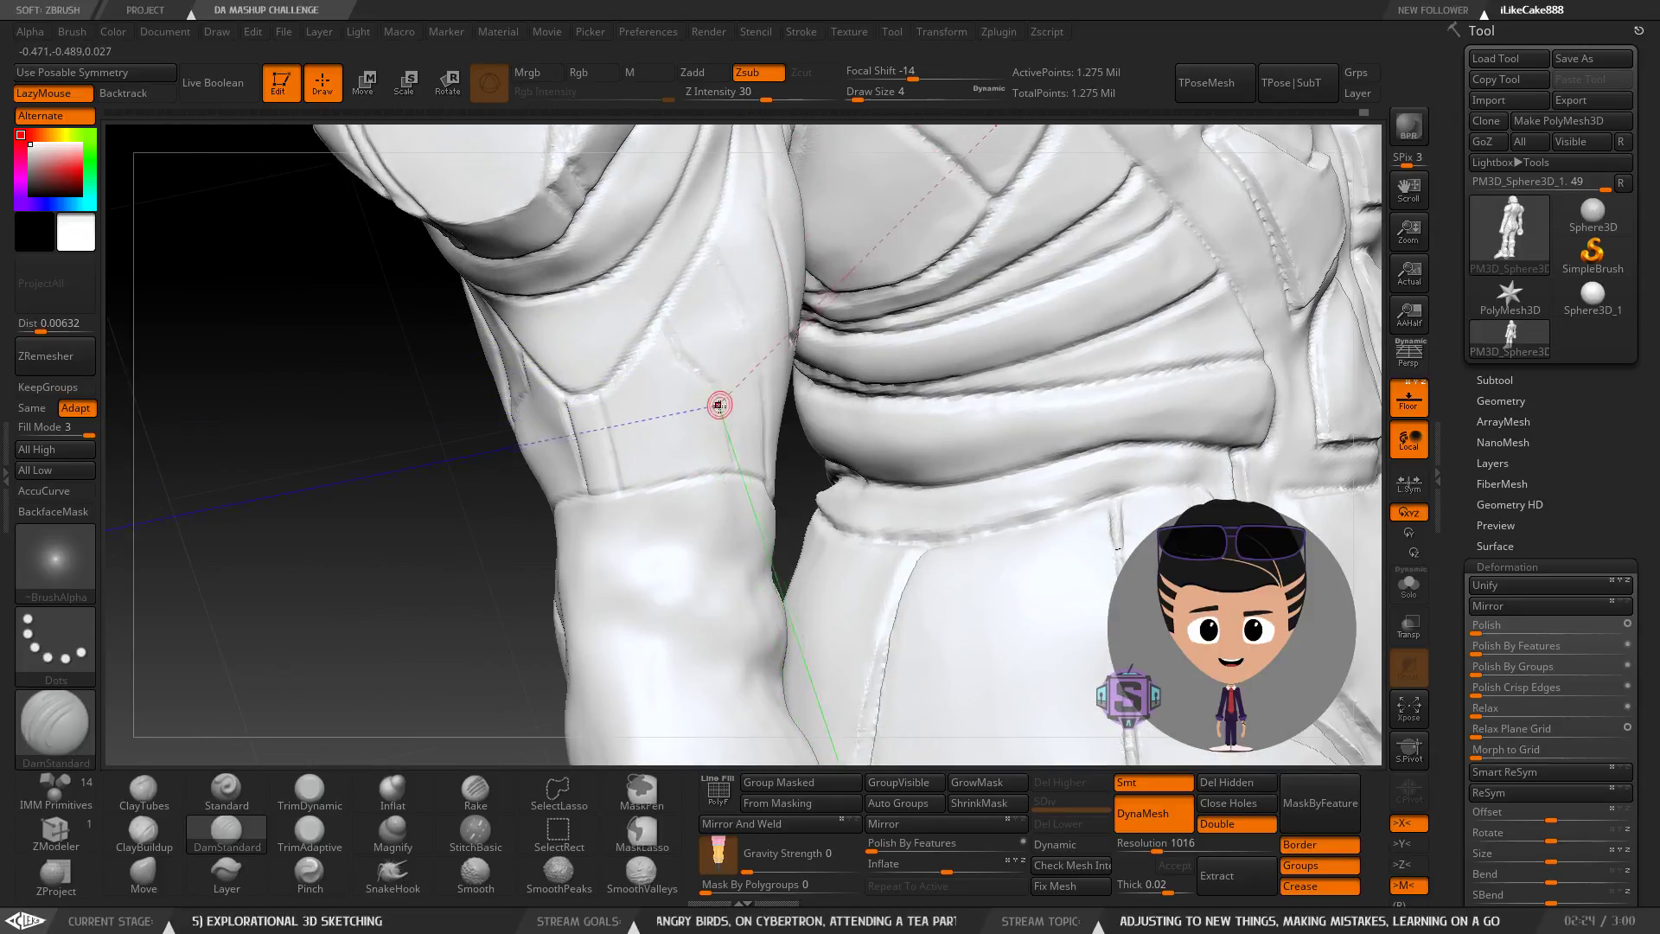
right_click_drag(718, 405, 690, 419)
left_click_drag(834, 410, 824, 390)
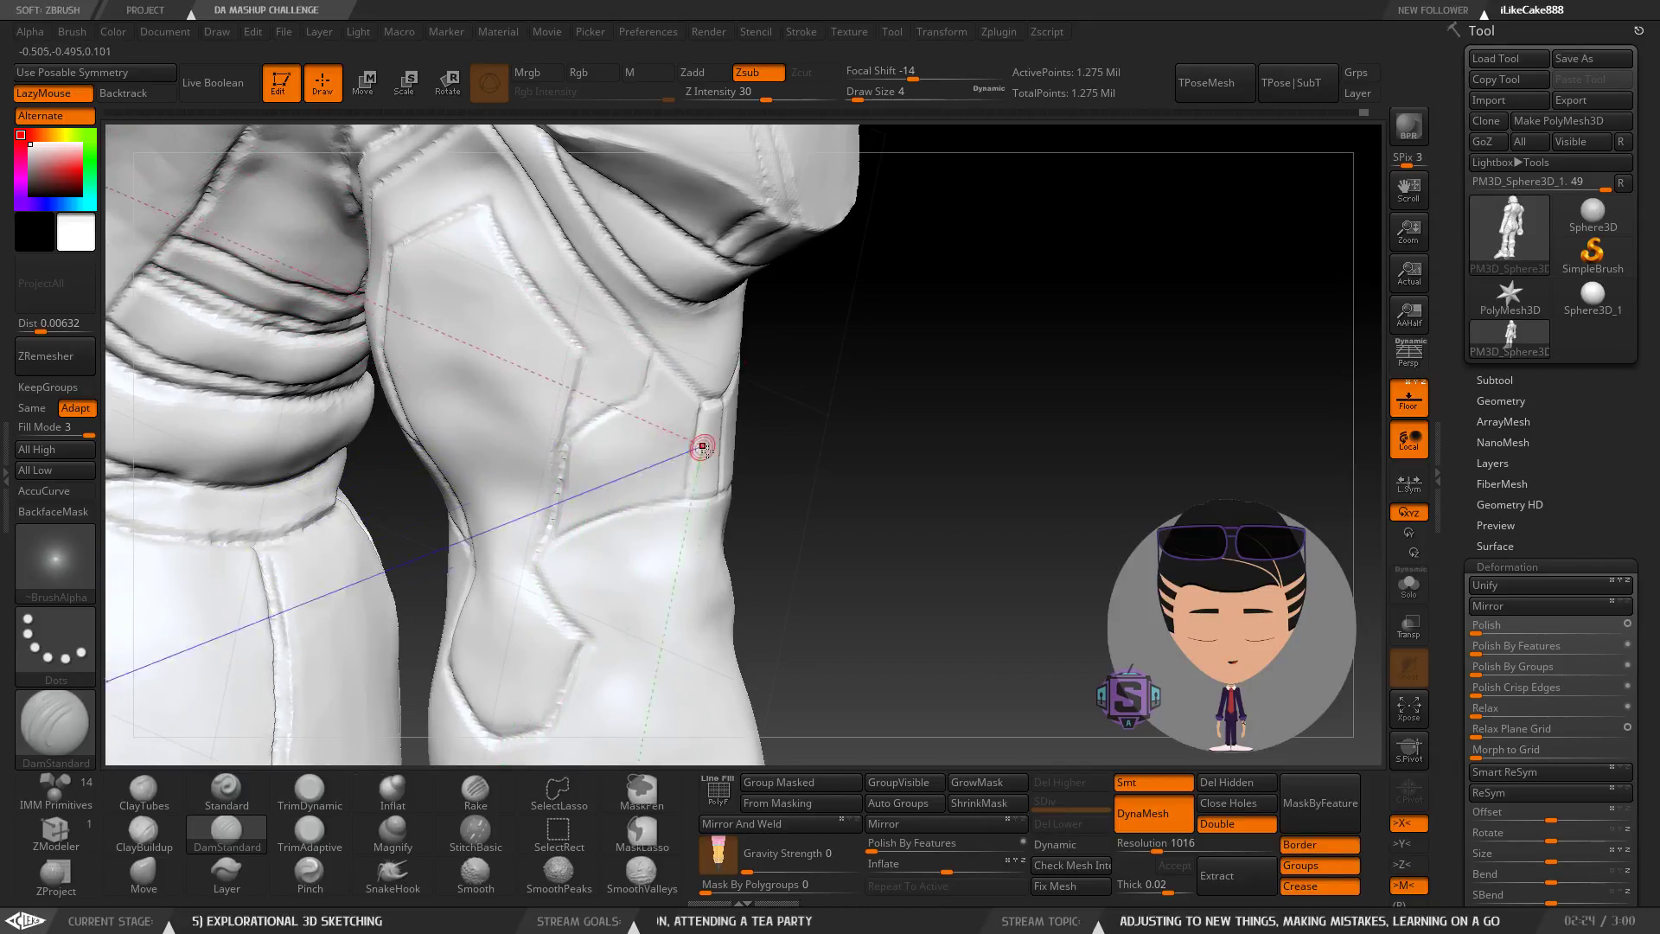
mouse_move(718, 437)
right_mouse_down("ctrl")
mouse_move(741, 430)
mouse_move(725, 484)
mouse_move(699, 456)
mouse_move(638, 464)
right_mouse_up("ctrl")
right_click_drag(723, 433, 690, 452, "ctrl")
right_click_drag(690, 451, 608, 448)
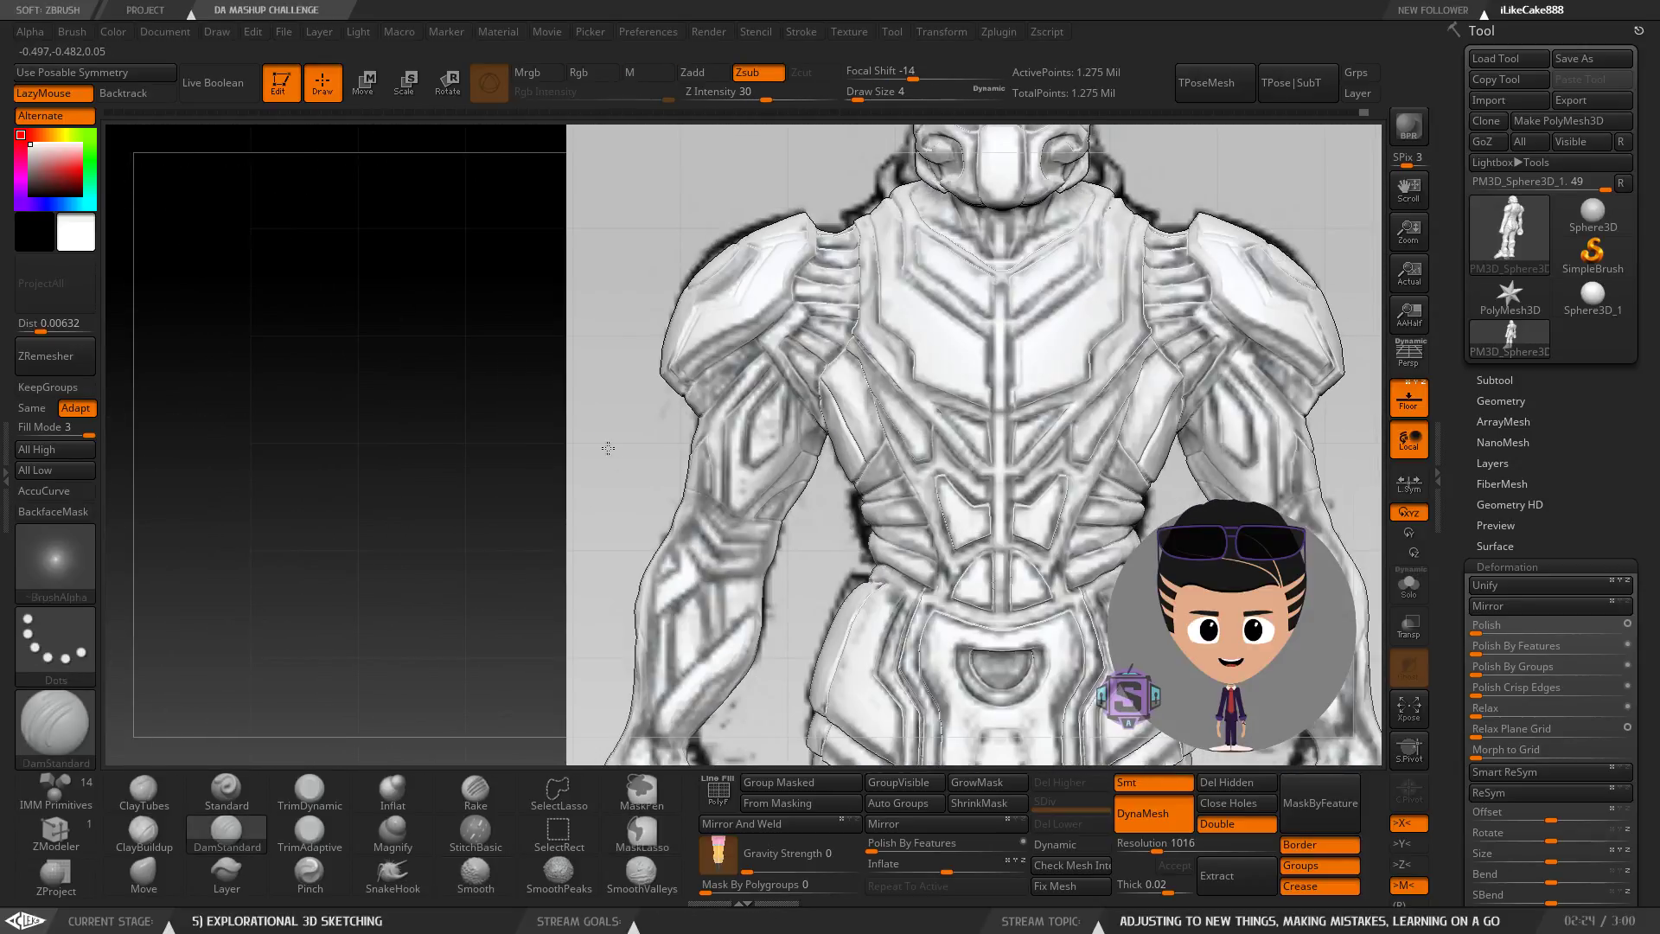
right_click_drag(797, 391, 759, 330, "alt")
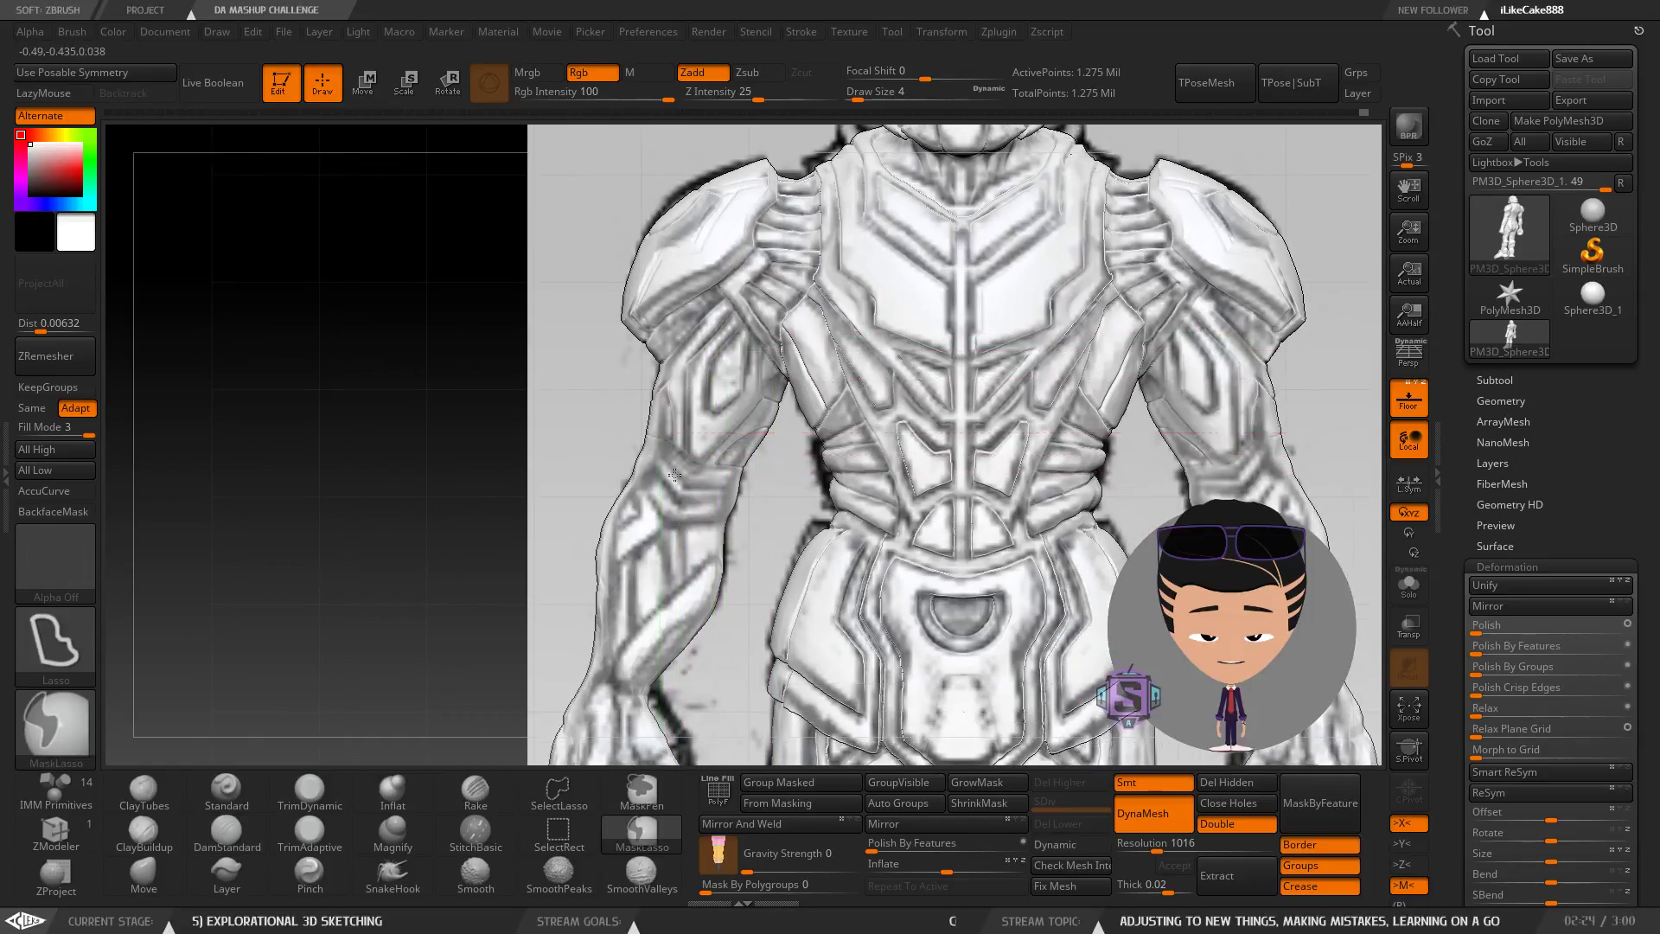
right_click_drag(659, 445, 815, 576, "ctrl")
right_click_drag(760, 524, 664, 476, "alt")
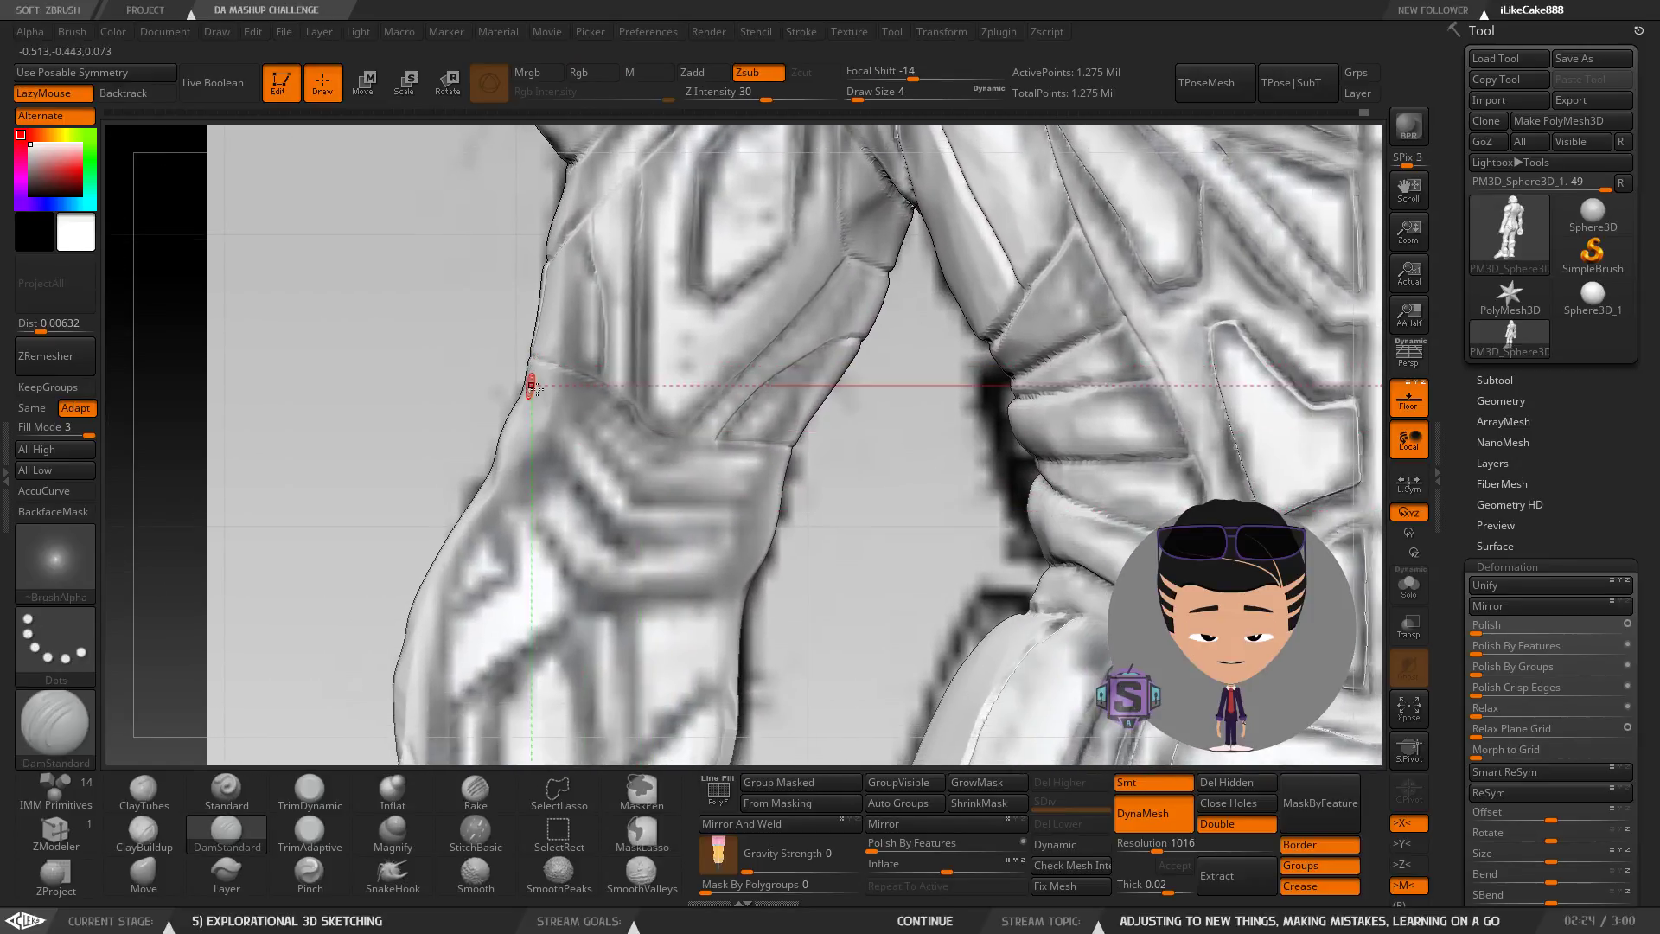
Carve a second line just below the elbow line, running around the front of the arm to form a narrow band.
right_click_drag(520, 390, 605, 395)
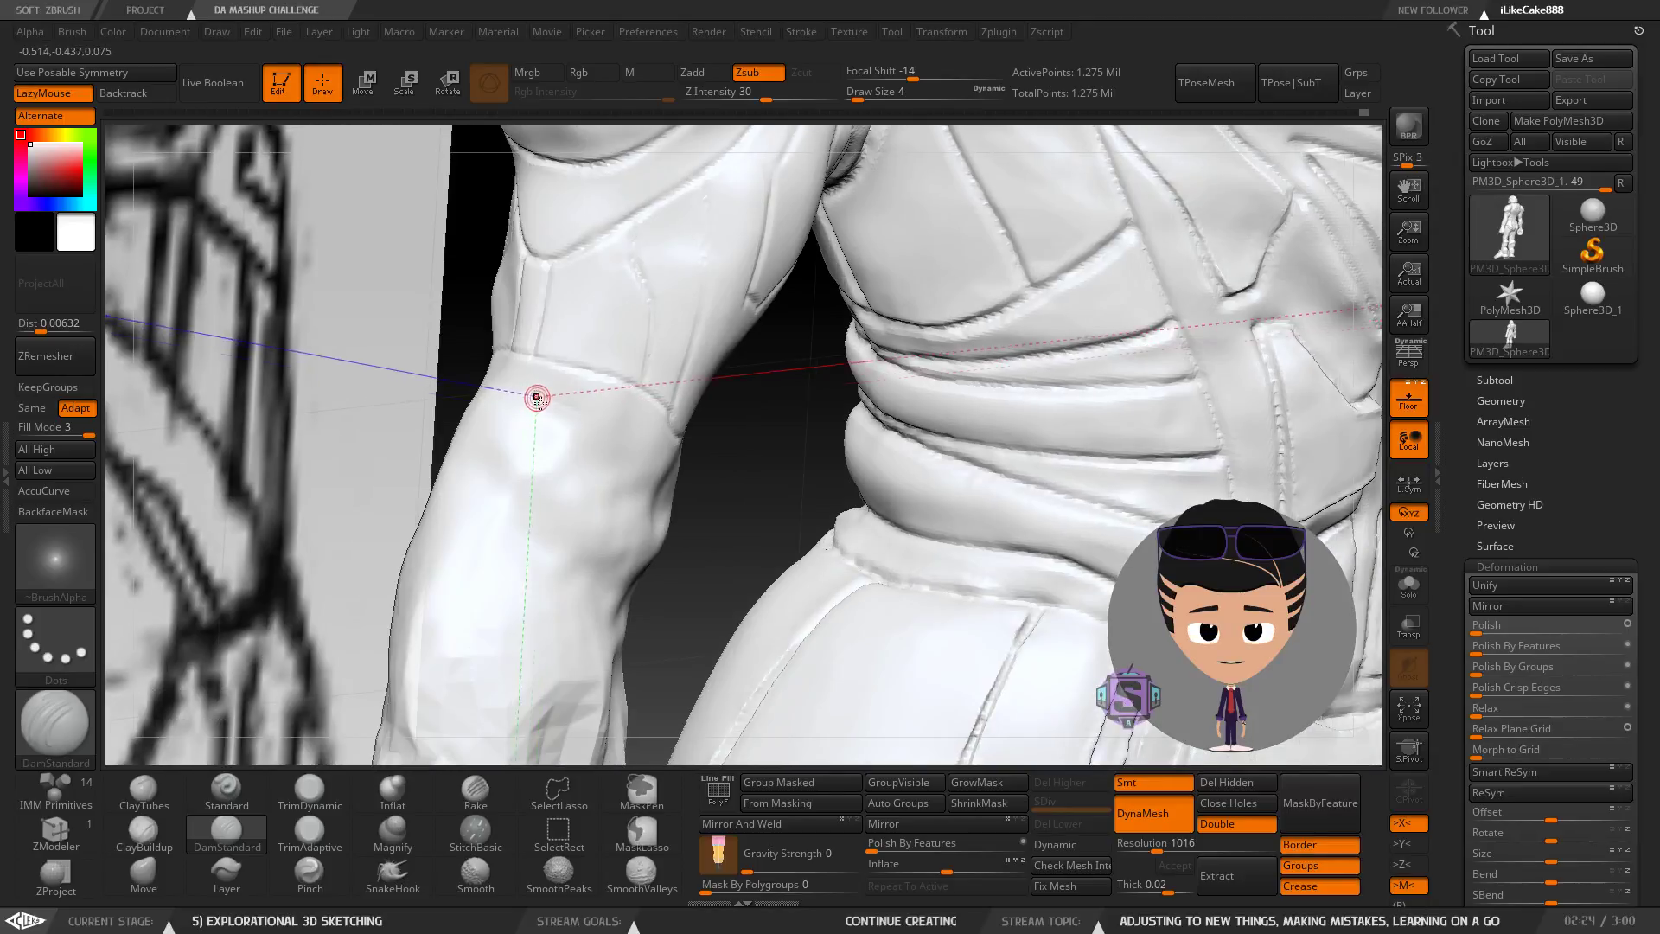
left_click_drag(537, 396, 574, 403)
right_click_drag(605, 401, 526, 398)
left_click_drag(538, 400, 568, 410, "alt")
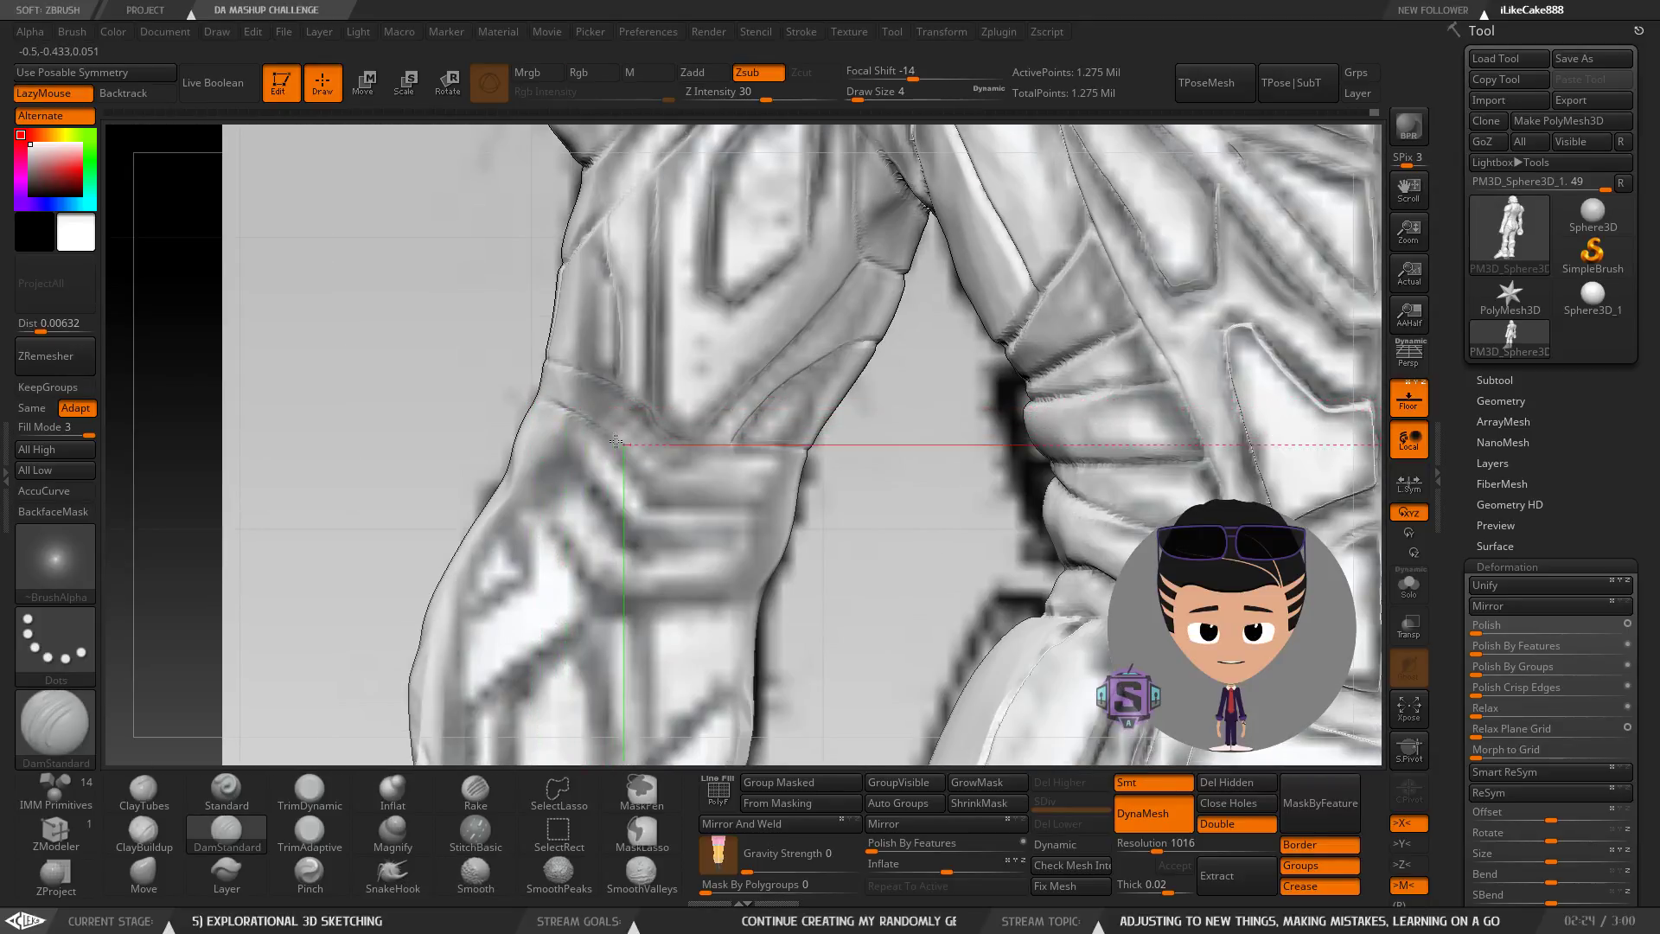
left_click_drag(607, 433, 634, 452)
mouse_move(633, 453)
right_mouse_down()
mouse_move(692, 441)
mouse_move(644, 518)
mouse_move(727, 519)
mouse_move(606, 429)
mouse_move(656, 467)
right_mouse_up()
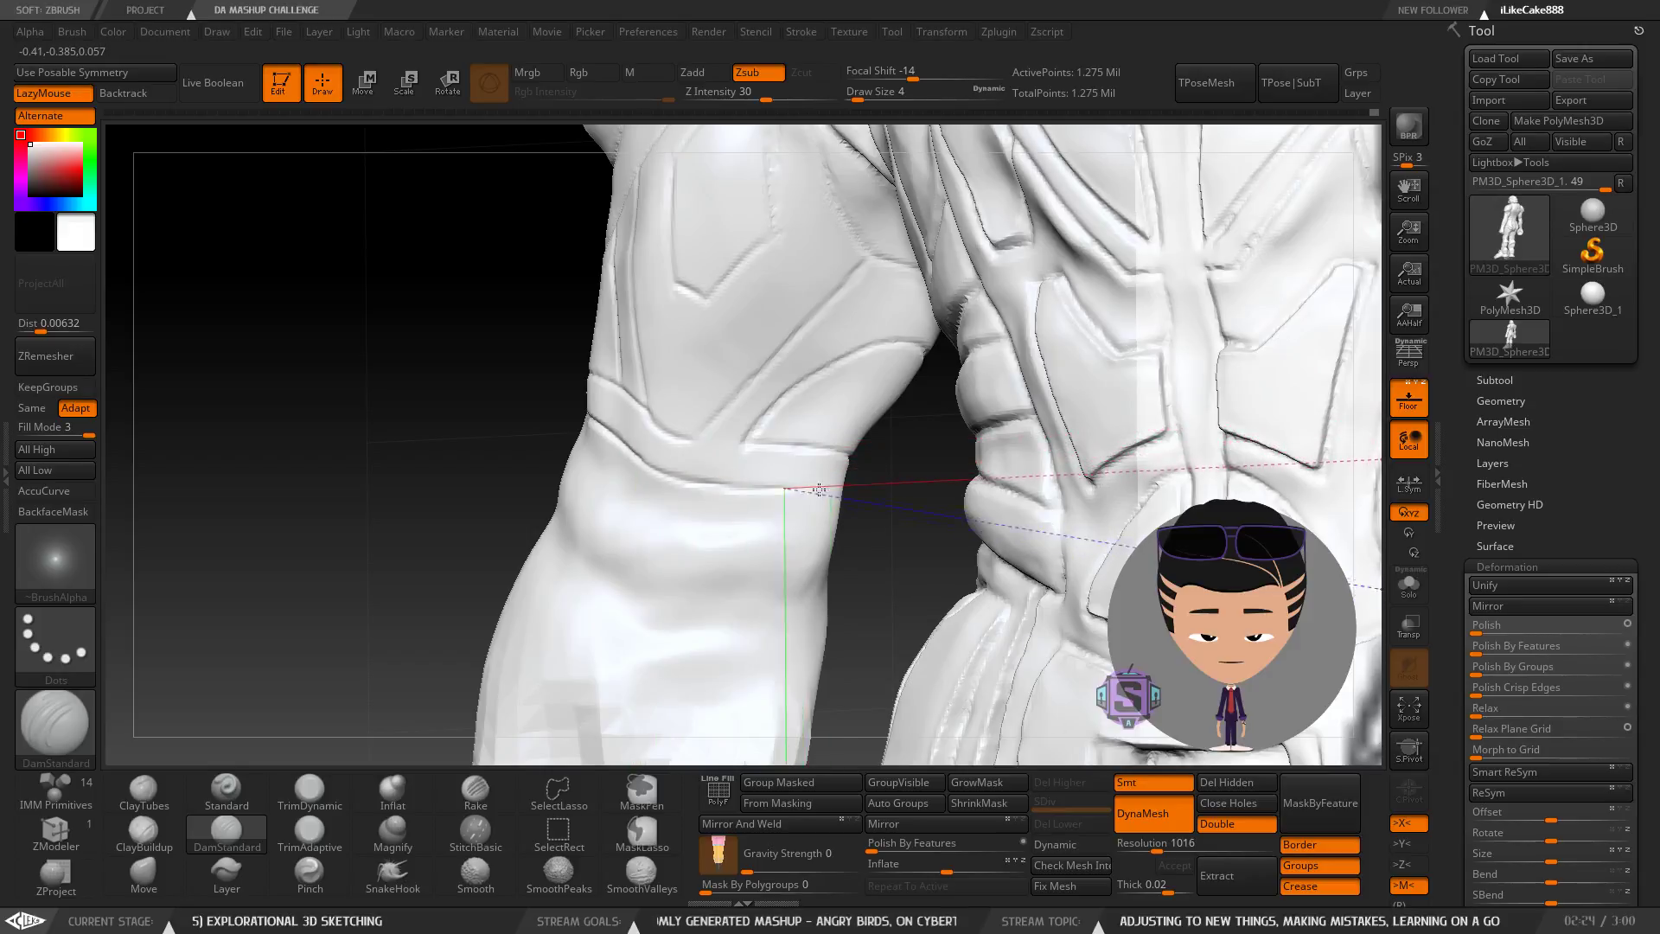
mouse_move(638, 516)
right_mouse_down()
mouse_move(722, 481)
mouse_move(578, 597)
mouse_move(548, 573)
mouse_move(759, 477)
mouse_move(484, 381)
mouse_move(671, 317)
right_mouse_up()
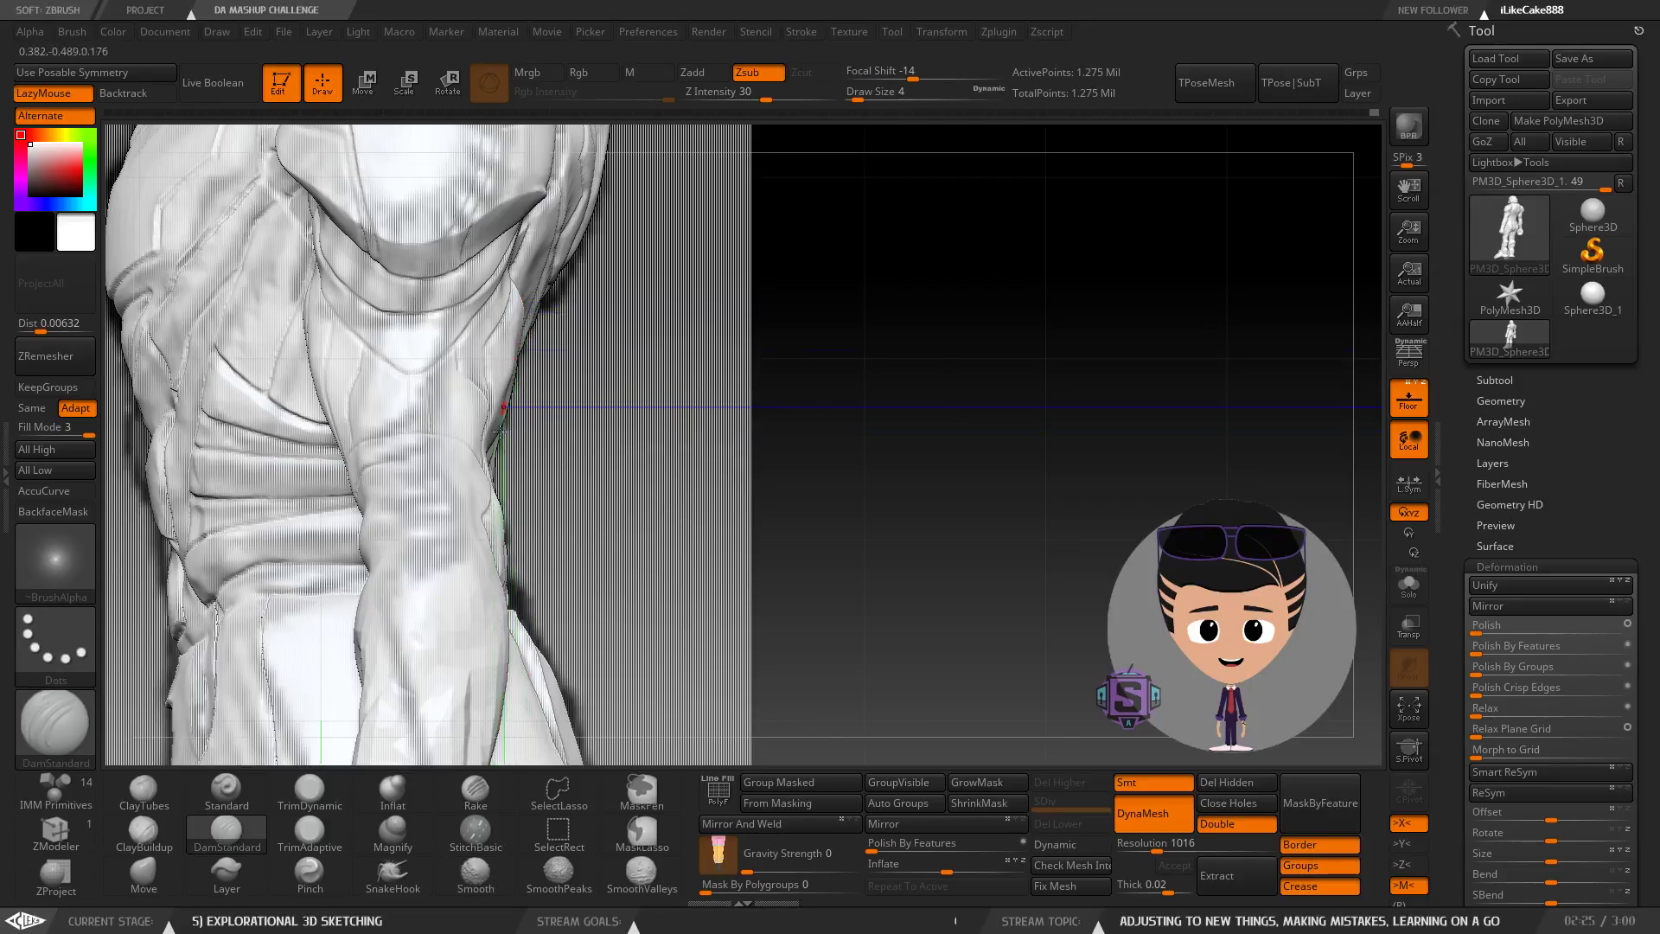
Reshape the front contour of the elbow with the Move brush at draw sizes 29 and 17, following the side reference sketch.
mouse_move(524, 407)
right_mouse_down()
mouse_move(488, 426)
mouse_move(428, 414)
mouse_move(580, 426)
mouse_move(677, 549)
mouse_move(720, 459)
mouse_move(755, 518)
mouse_move(571, 452)
right_mouse_up()
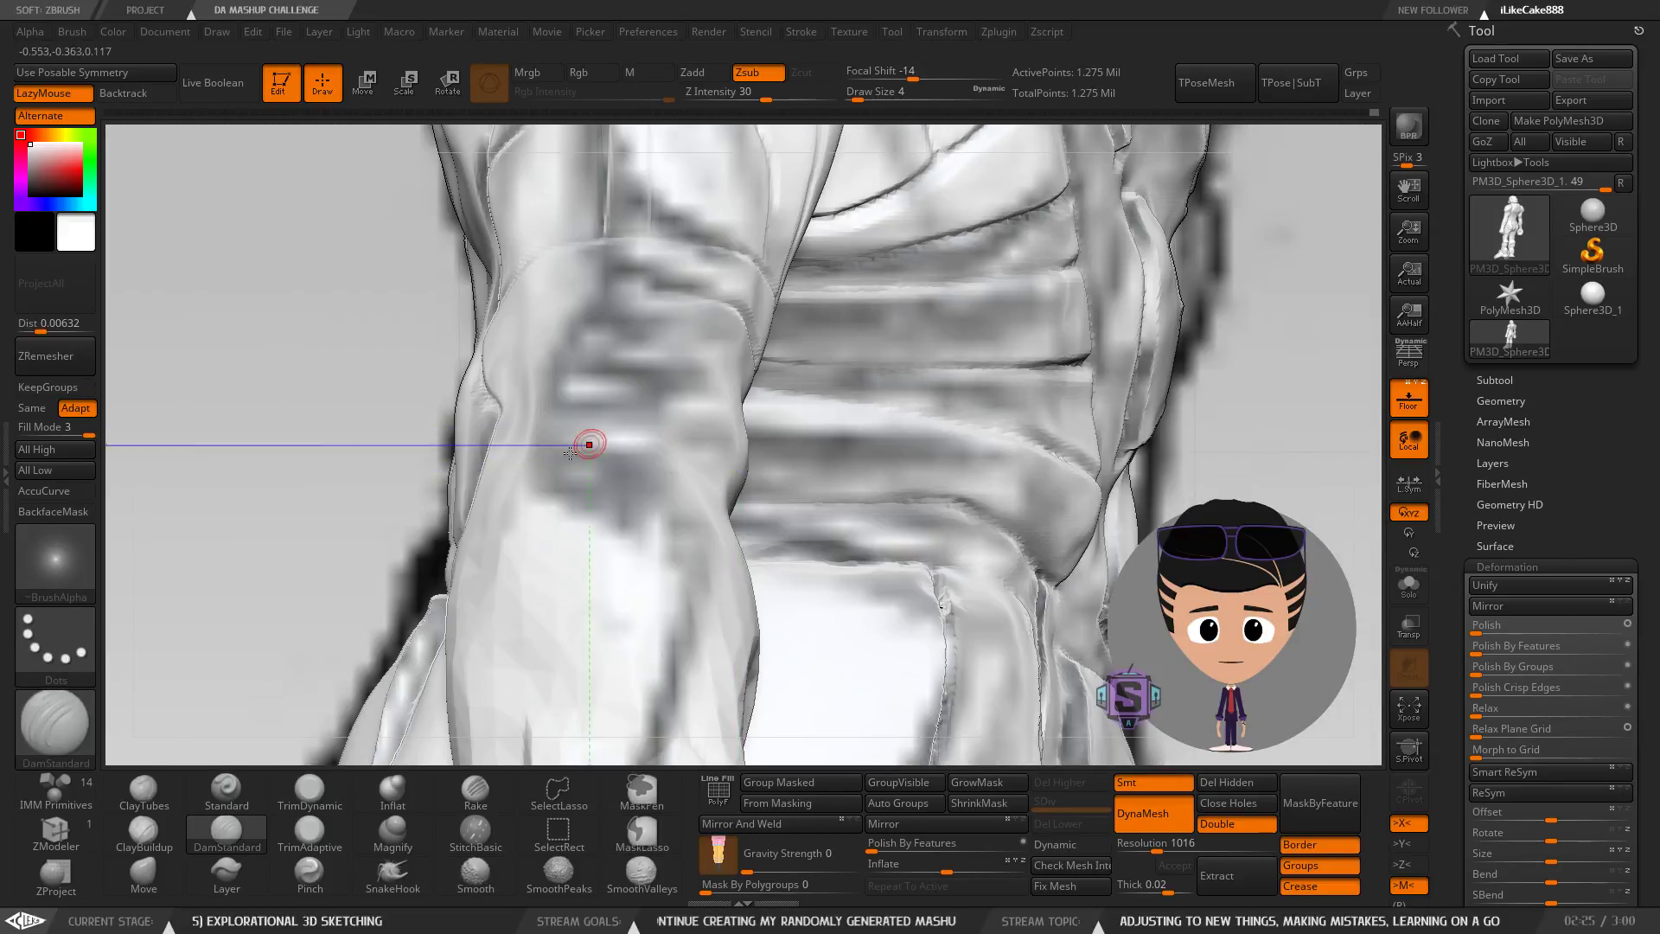
left_click(180, 864)
key("s")
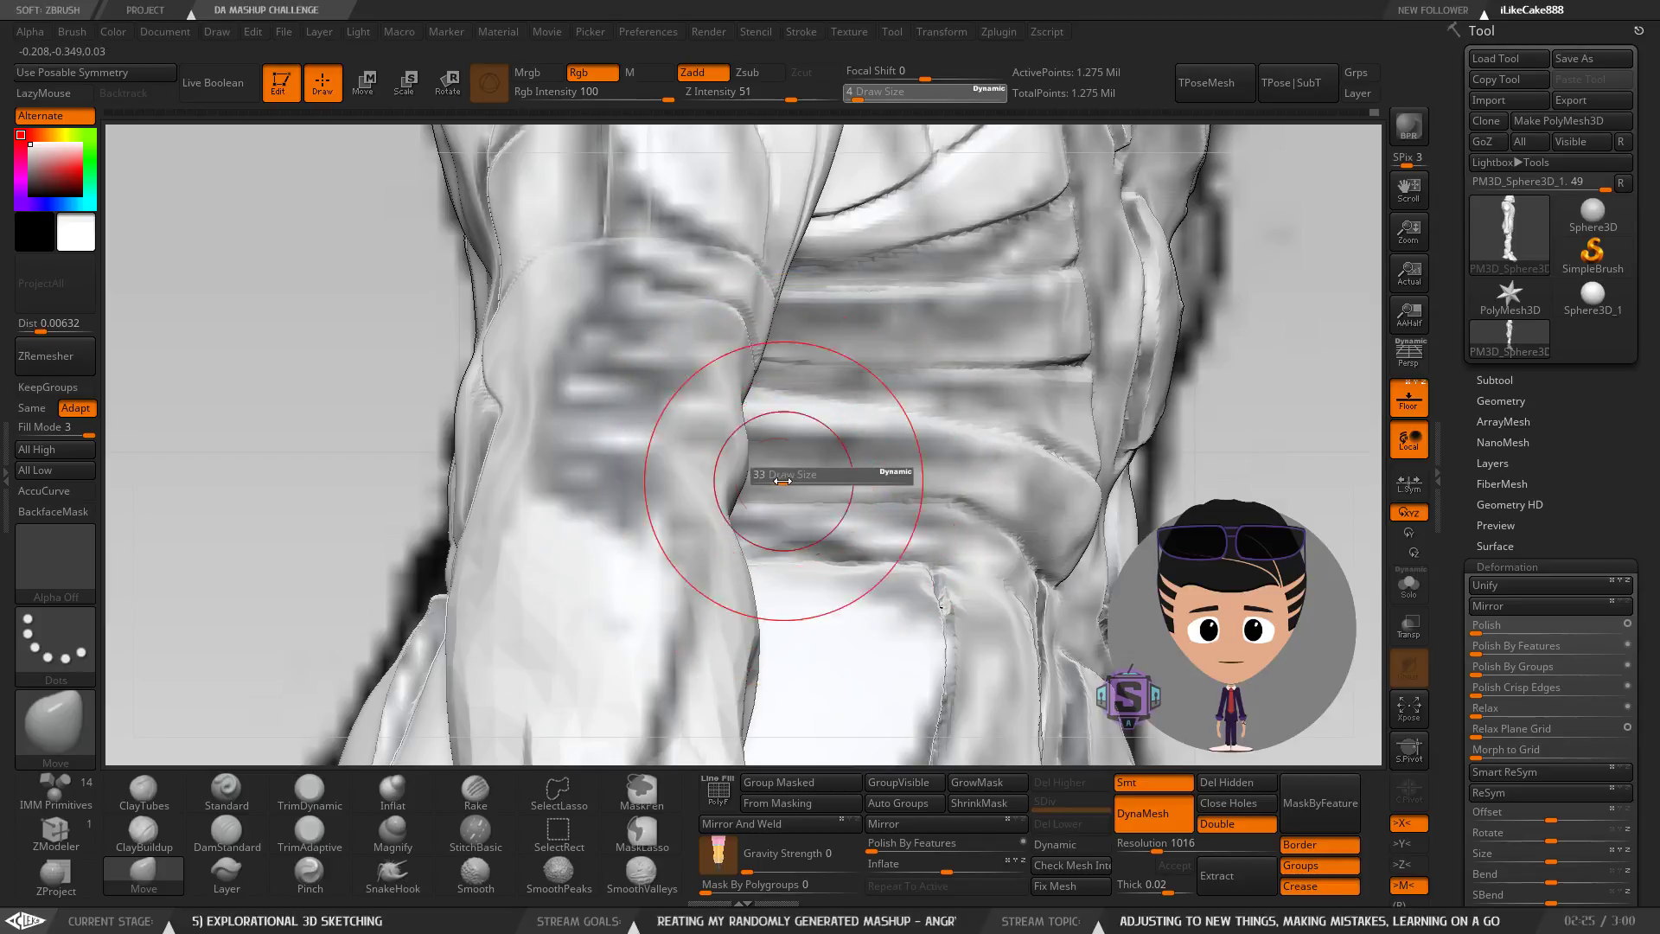
left_click_drag(783, 482, 812, 455)
key("ctrl+z")
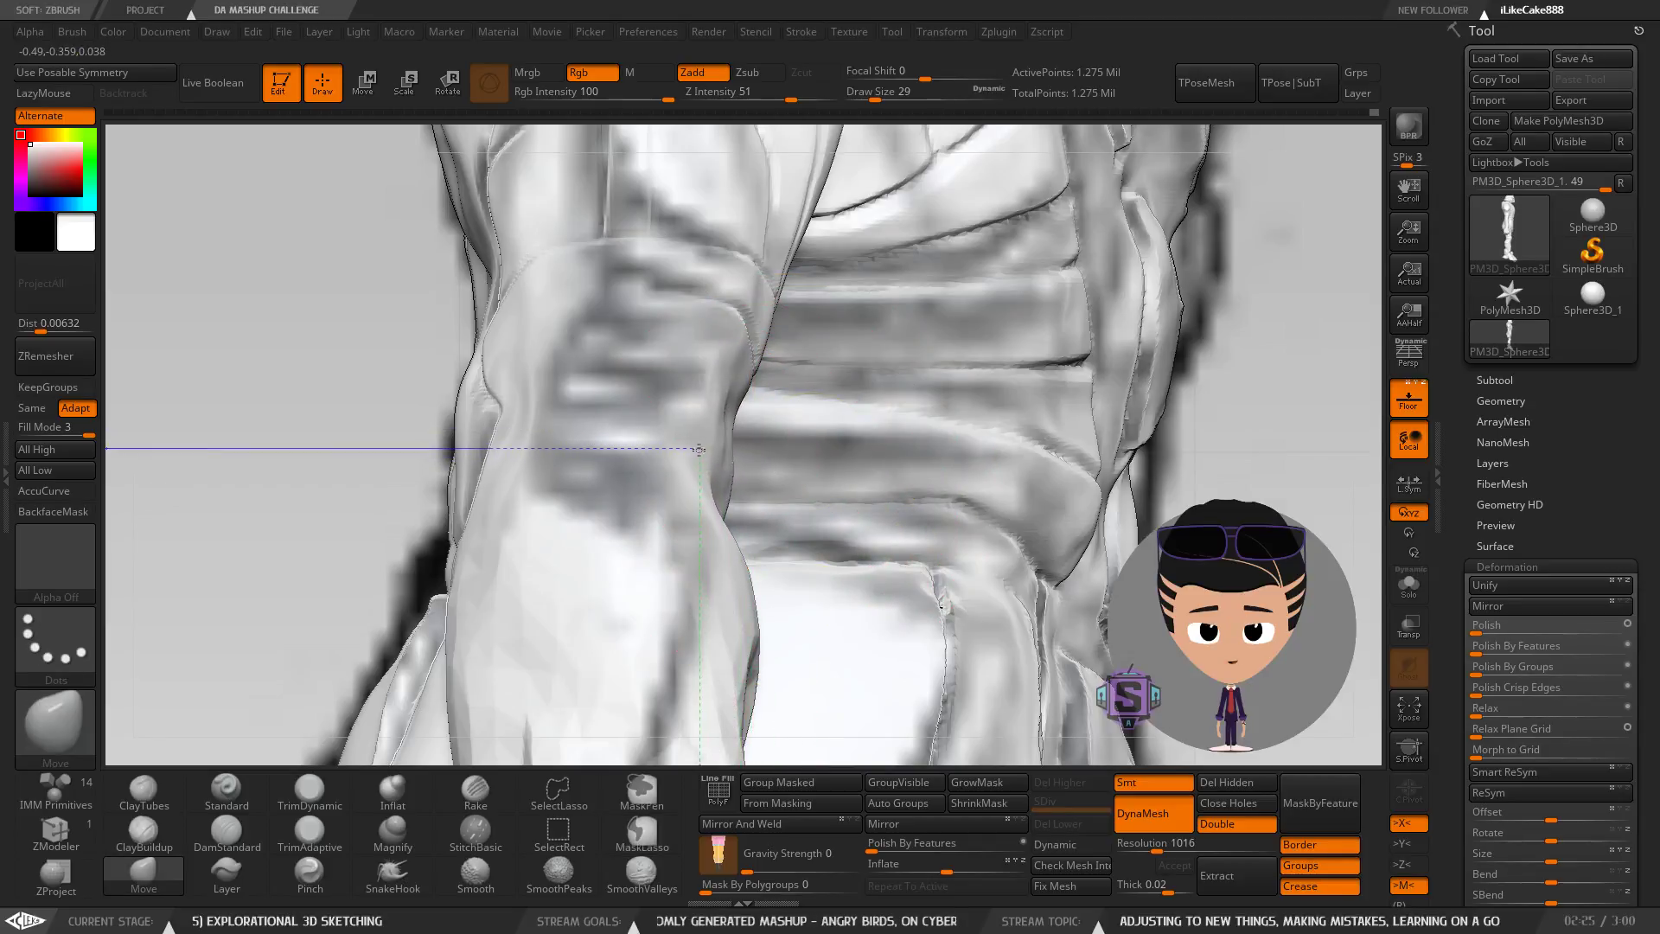
left_click_drag(702, 450, 689, 450)
mouse_move(690, 450)
right_mouse_down()
mouse_move(605, 454)
mouse_move(588, 471)
mouse_move(730, 470)
right_mouse_up()
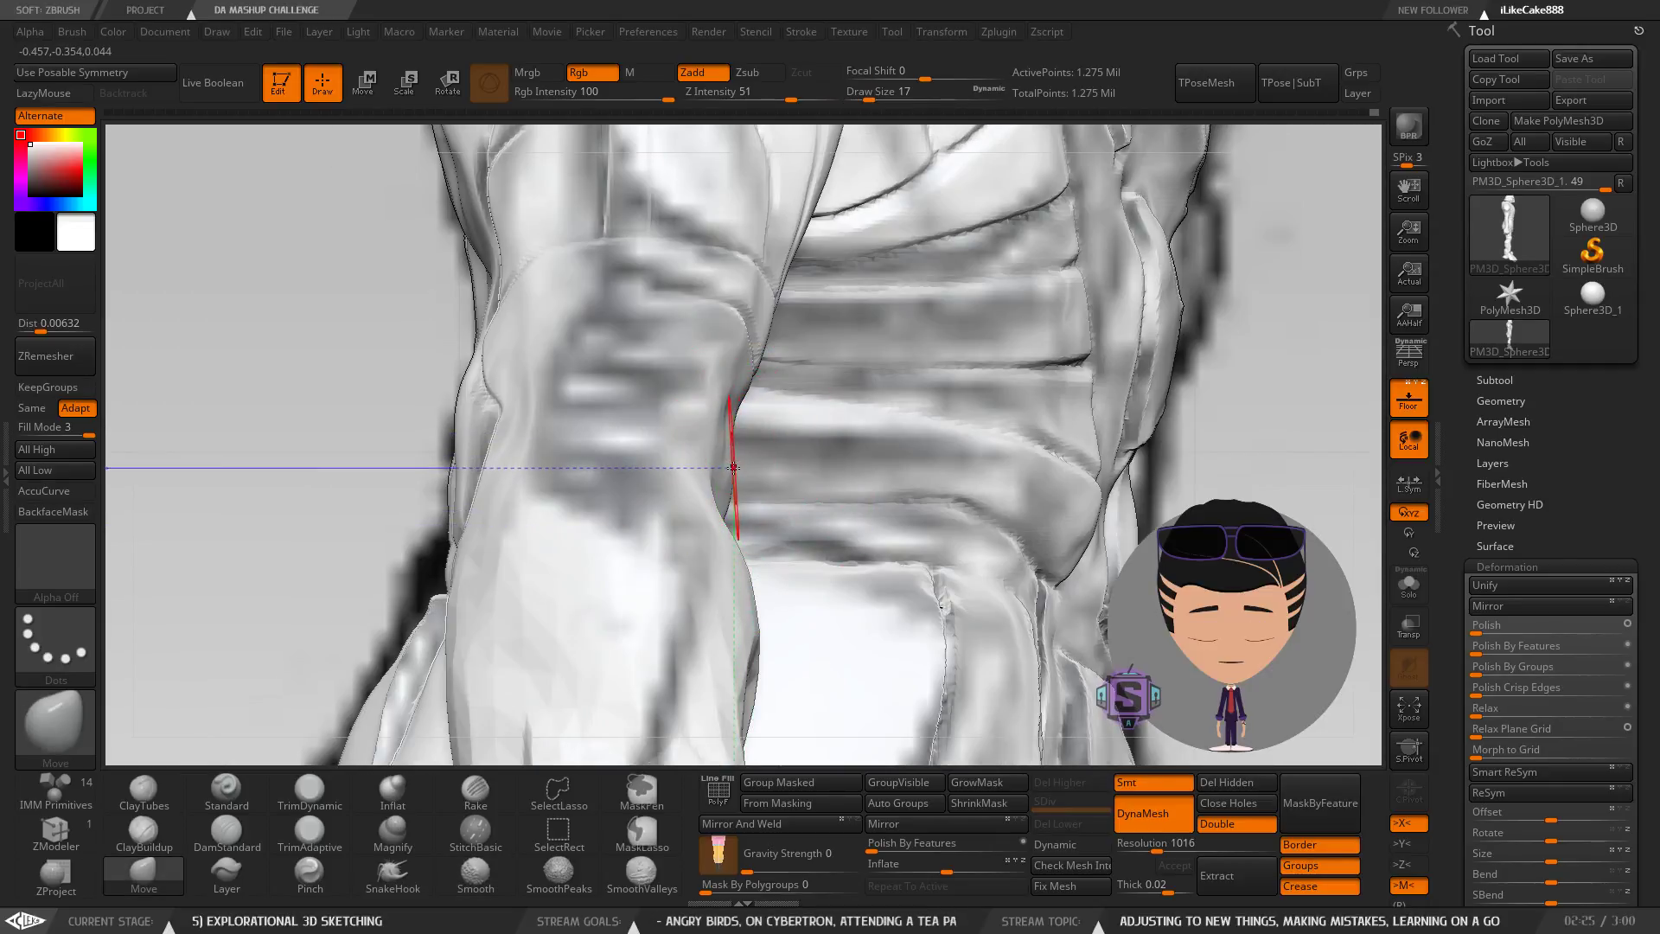
key("ctrl")
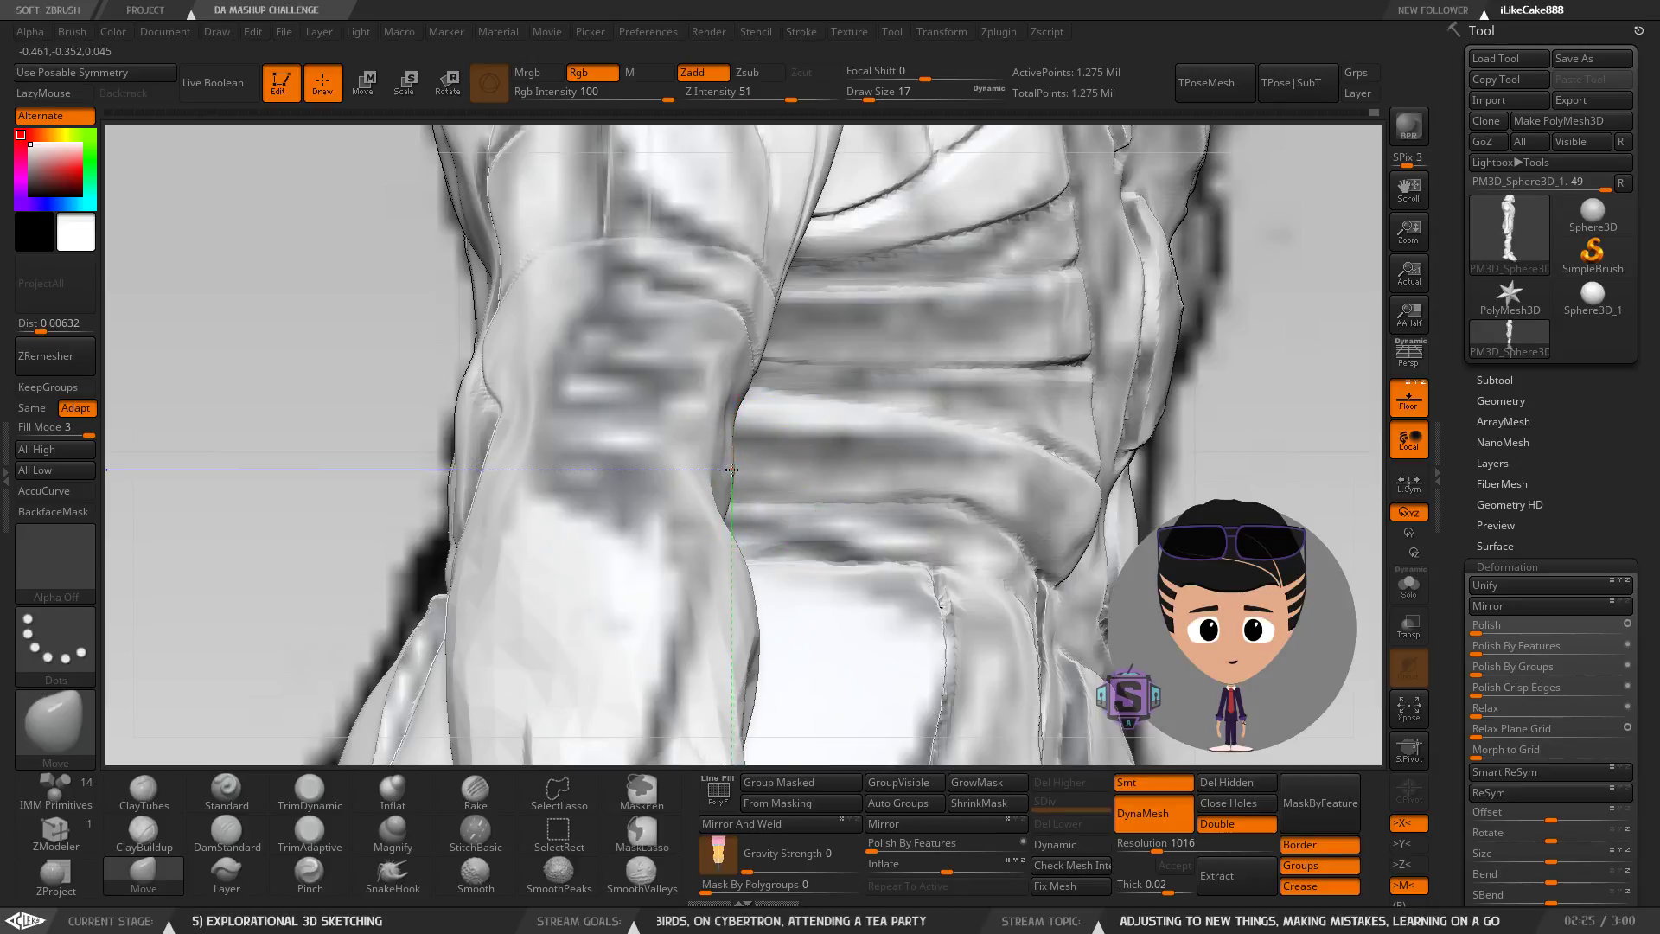
right_click_drag(781, 482, 703, 475)
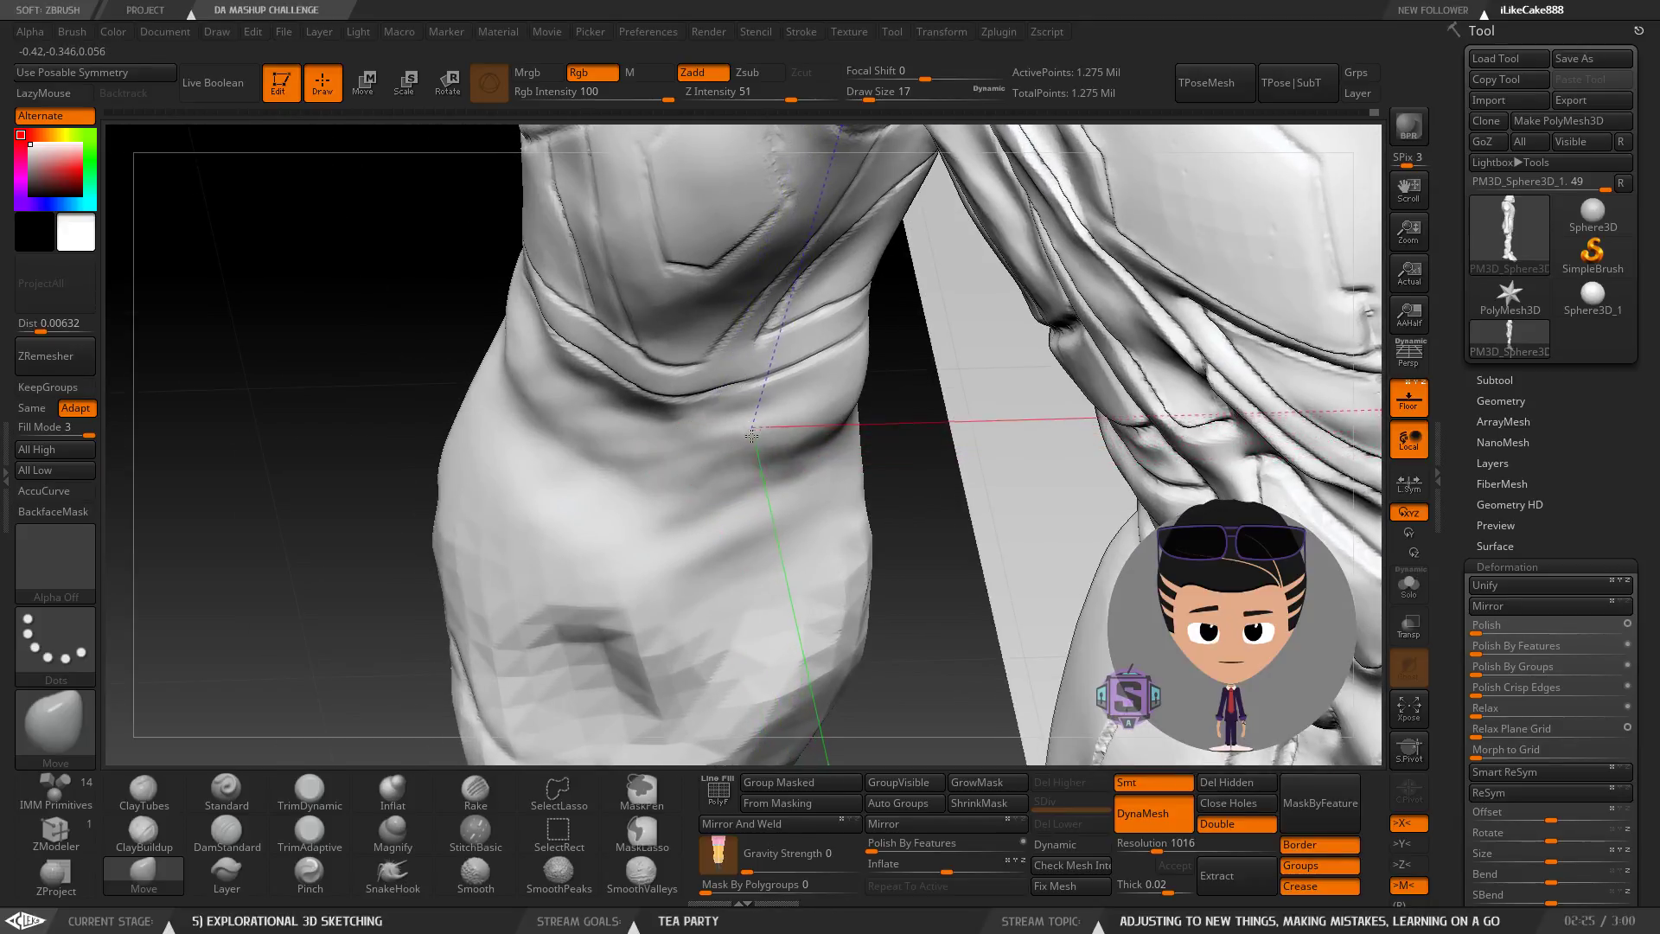
Smooth the surface just below the elbow band and refine the elbow's front contour with the Move brush.
right_click_drag(748, 467, 780, 440)
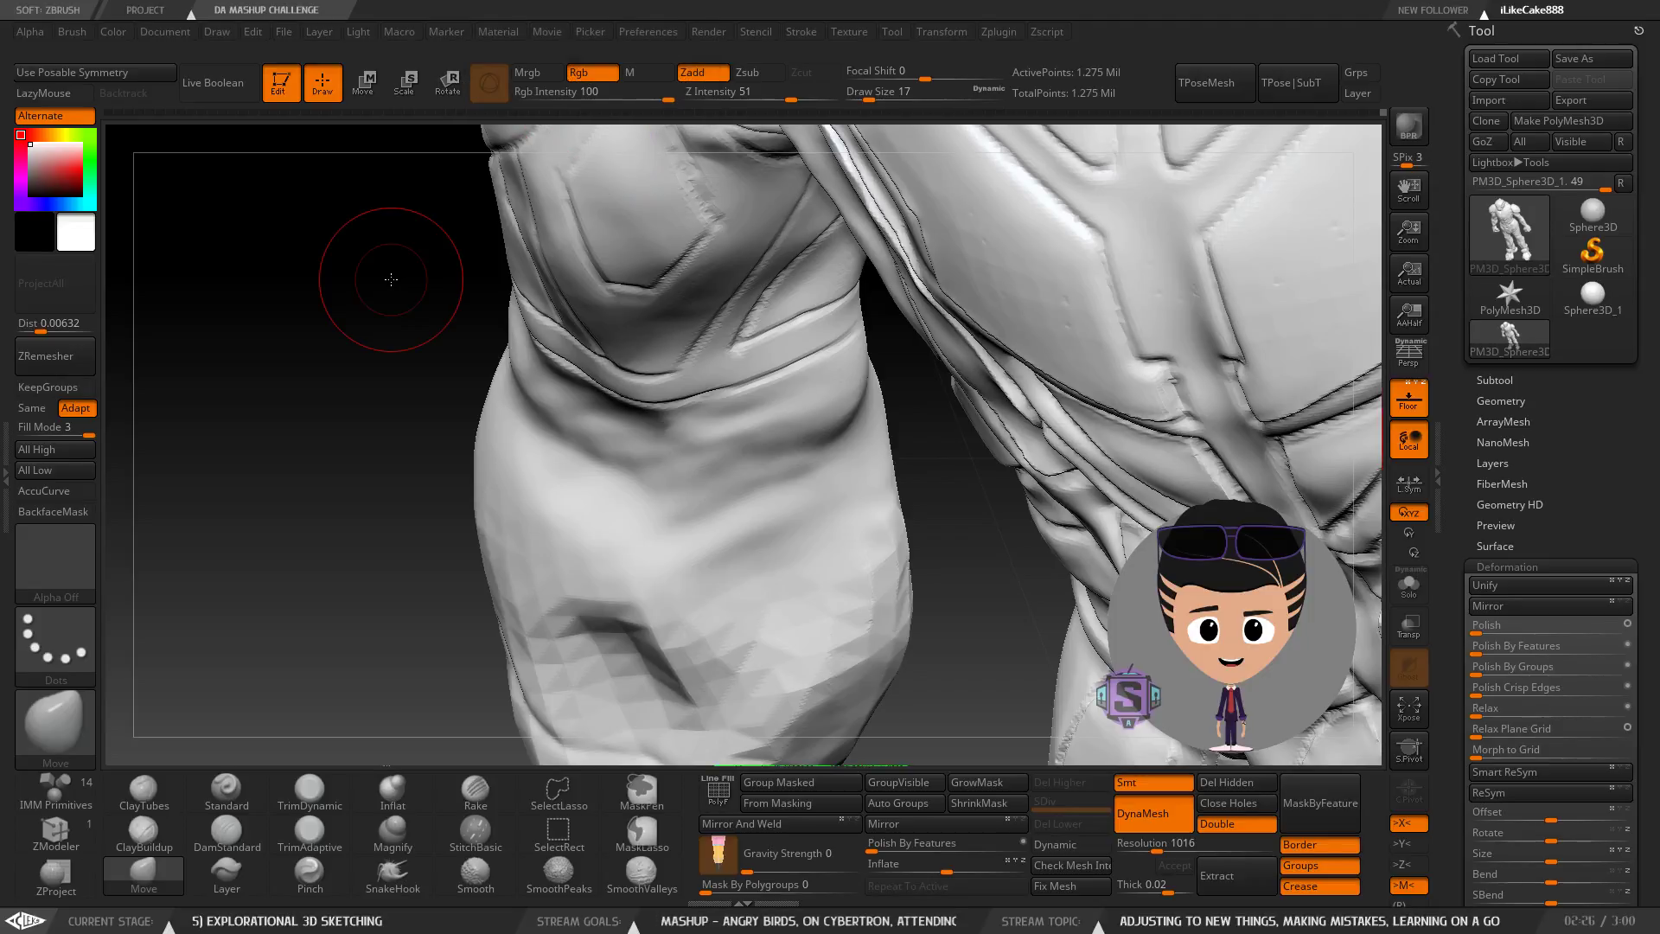
mouse_move(774, 581)
right_mouse_down()
mouse_move(692, 577)
mouse_move(715, 415)
mouse_move(695, 464)
right_mouse_up()
left_click_drag(695, 463, 704, 431, "shift")
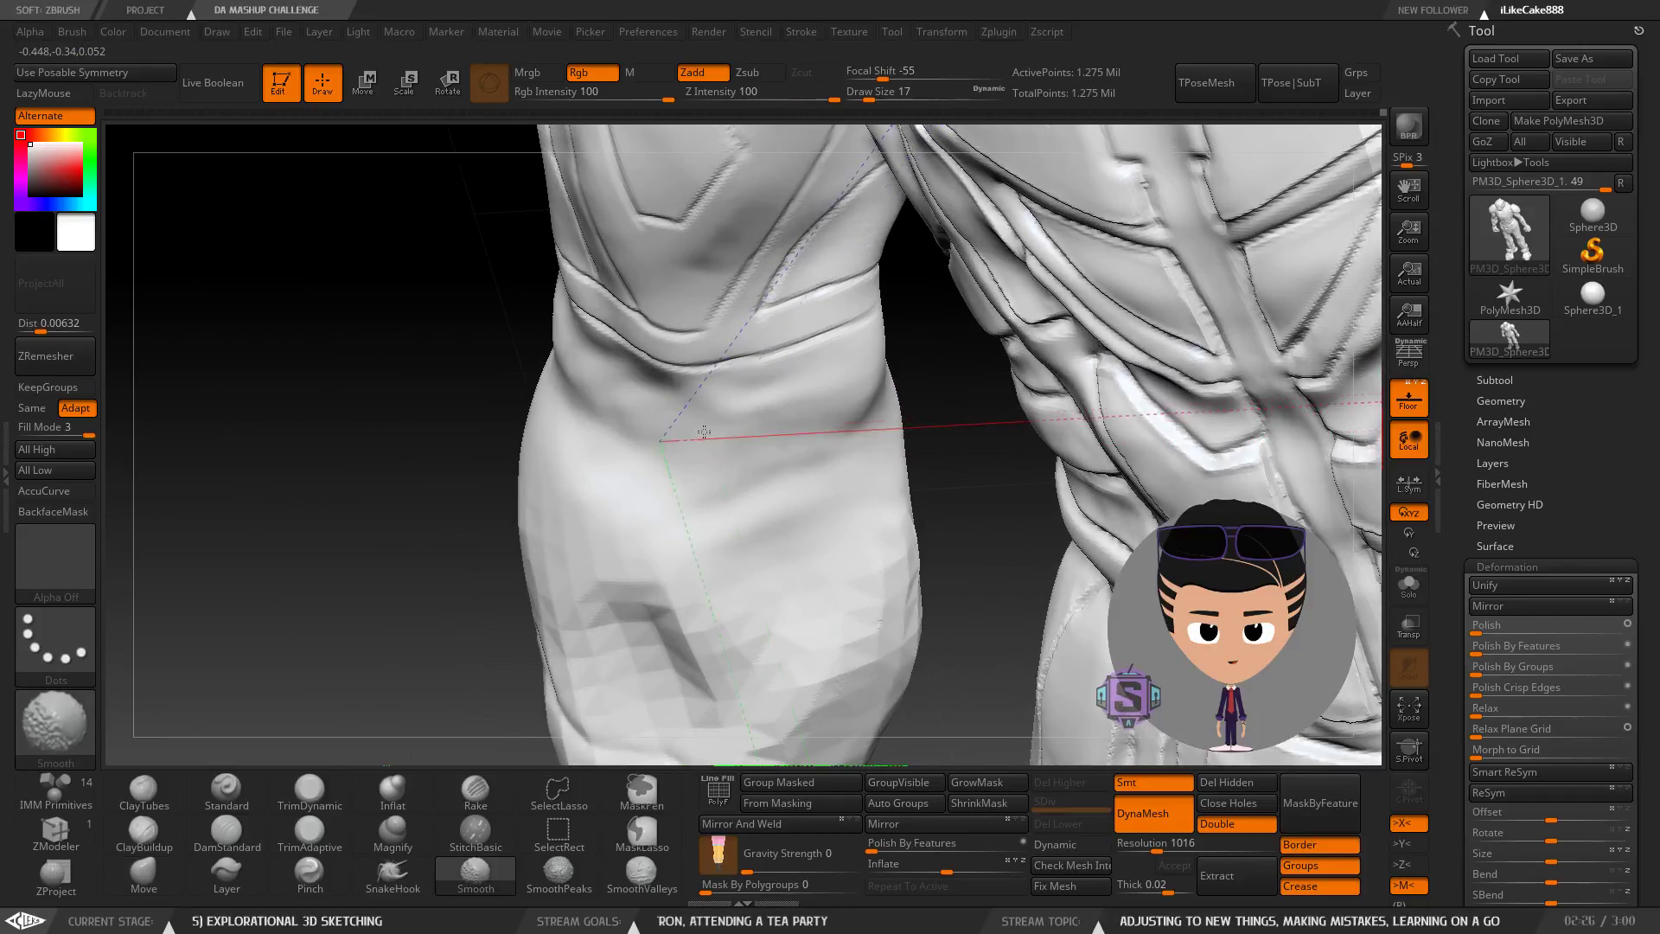
mouse_move(757, 458)
right_mouse_down()
mouse_move(770, 472)
mouse_move(736, 467)
mouse_move(720, 433)
mouse_move(742, 445)
mouse_move(740, 431)
mouse_move(738, 447)
mouse_move(718, 430)
right_mouse_up()
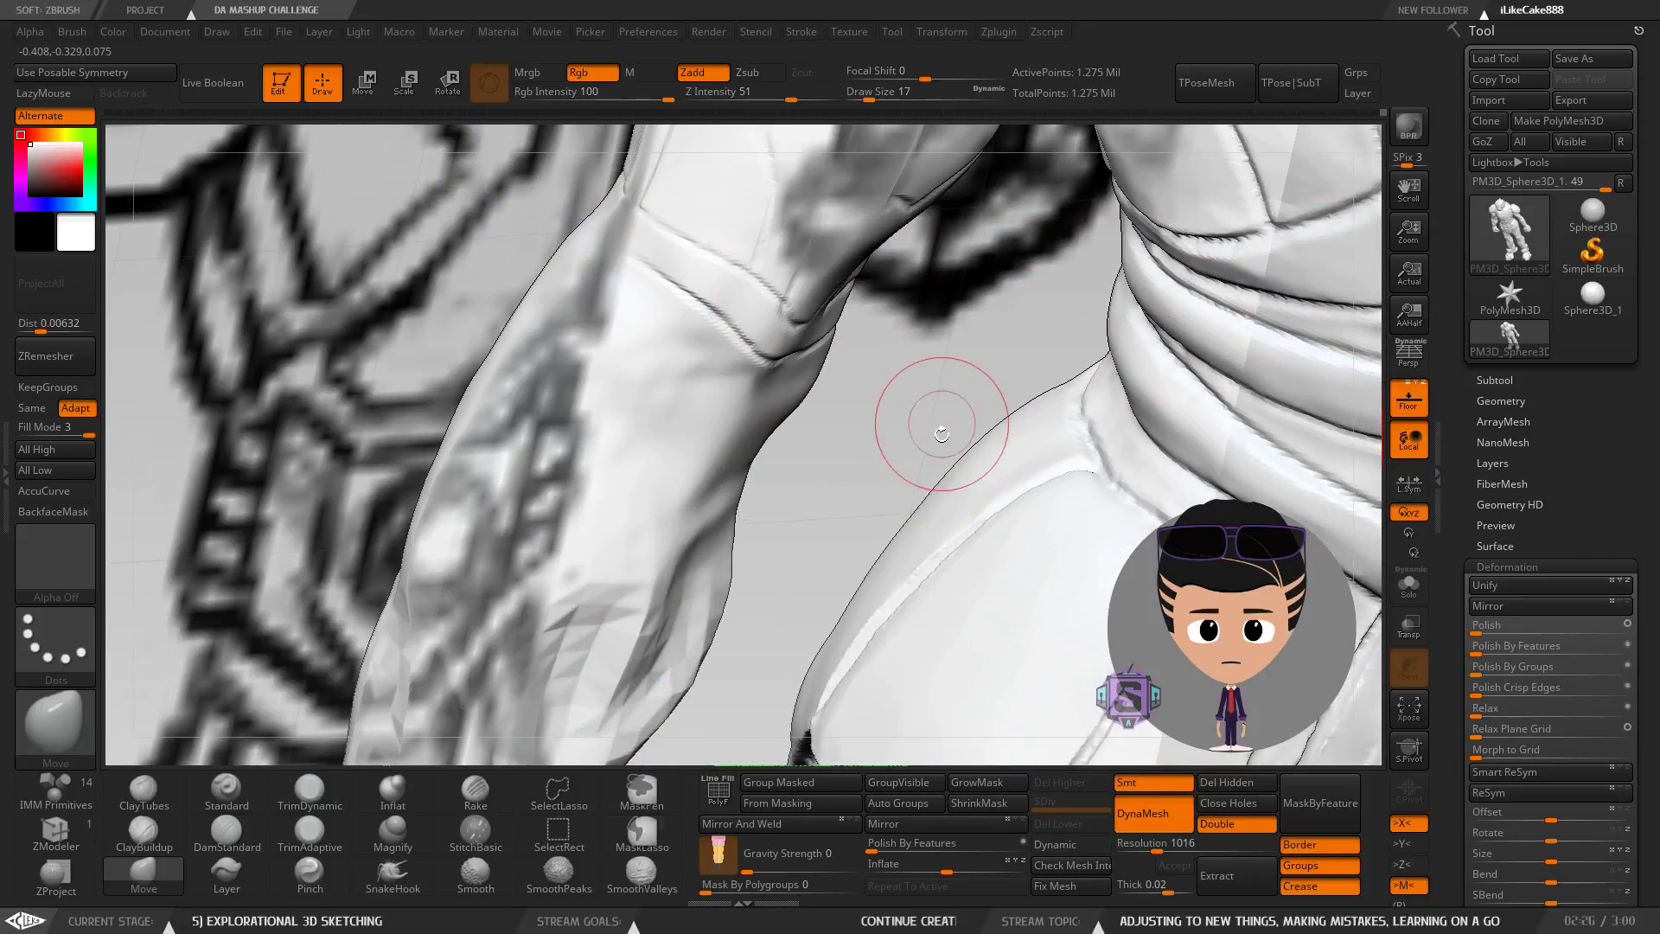
mouse_move(941, 434)
right_mouse_down()
mouse_move(955, 379)
mouse_move(735, 394)
mouse_move(709, 409)
mouse_move(723, 519)
mouse_move(689, 507)
right_mouse_up()
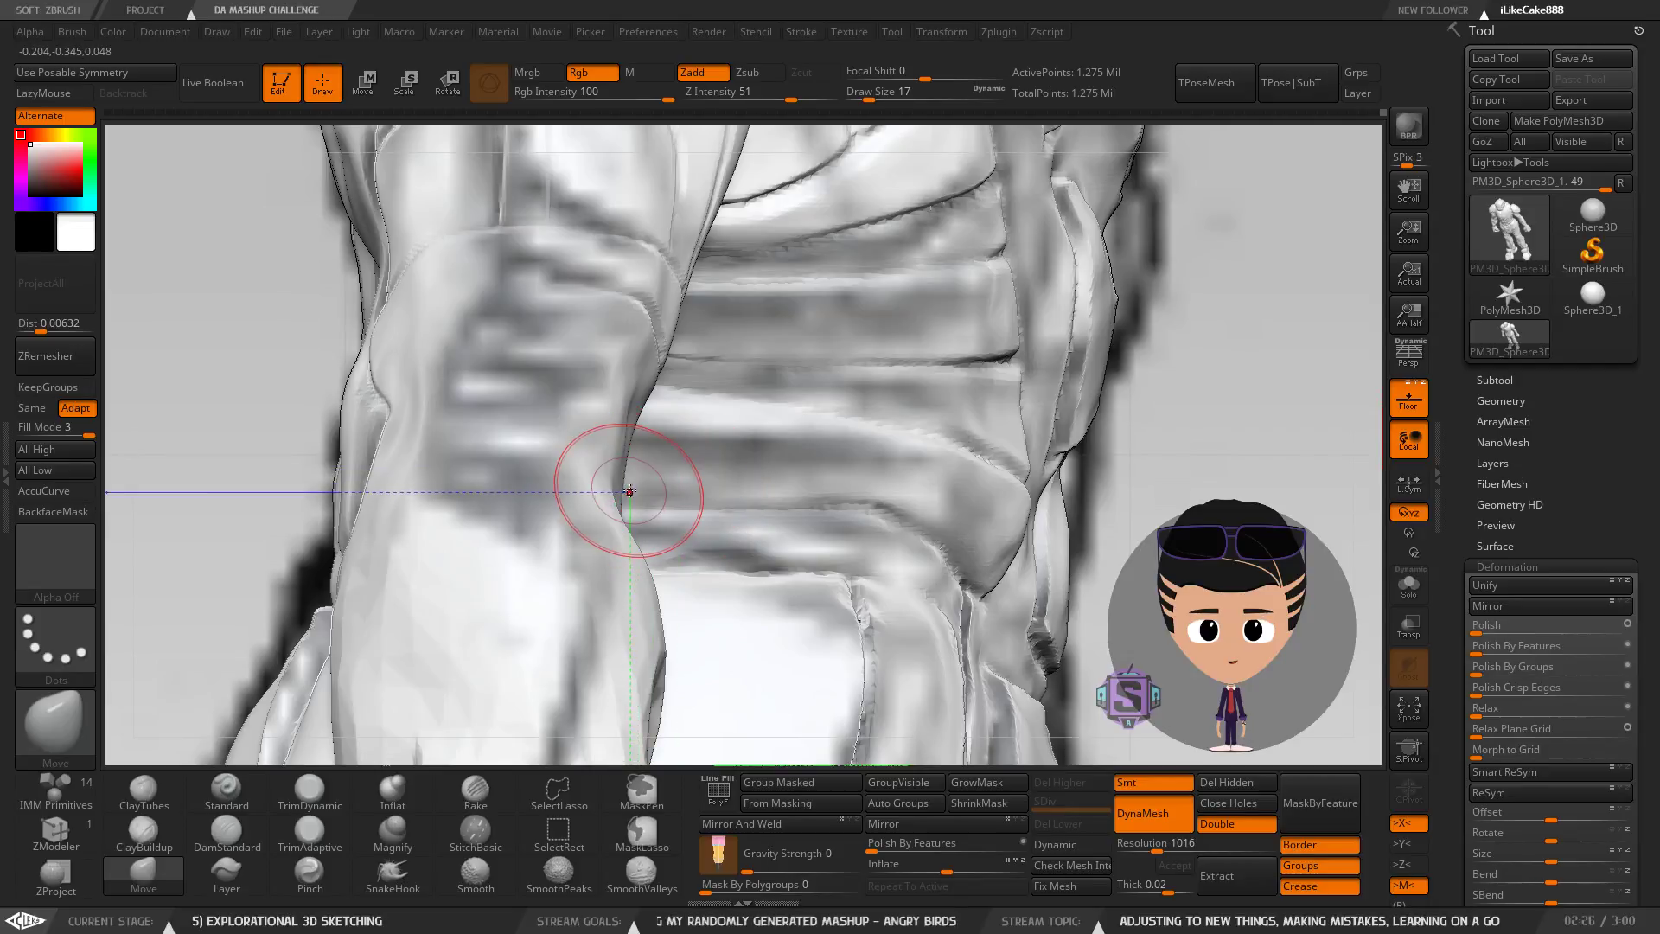
left_click_drag(636, 489, 640, 474)
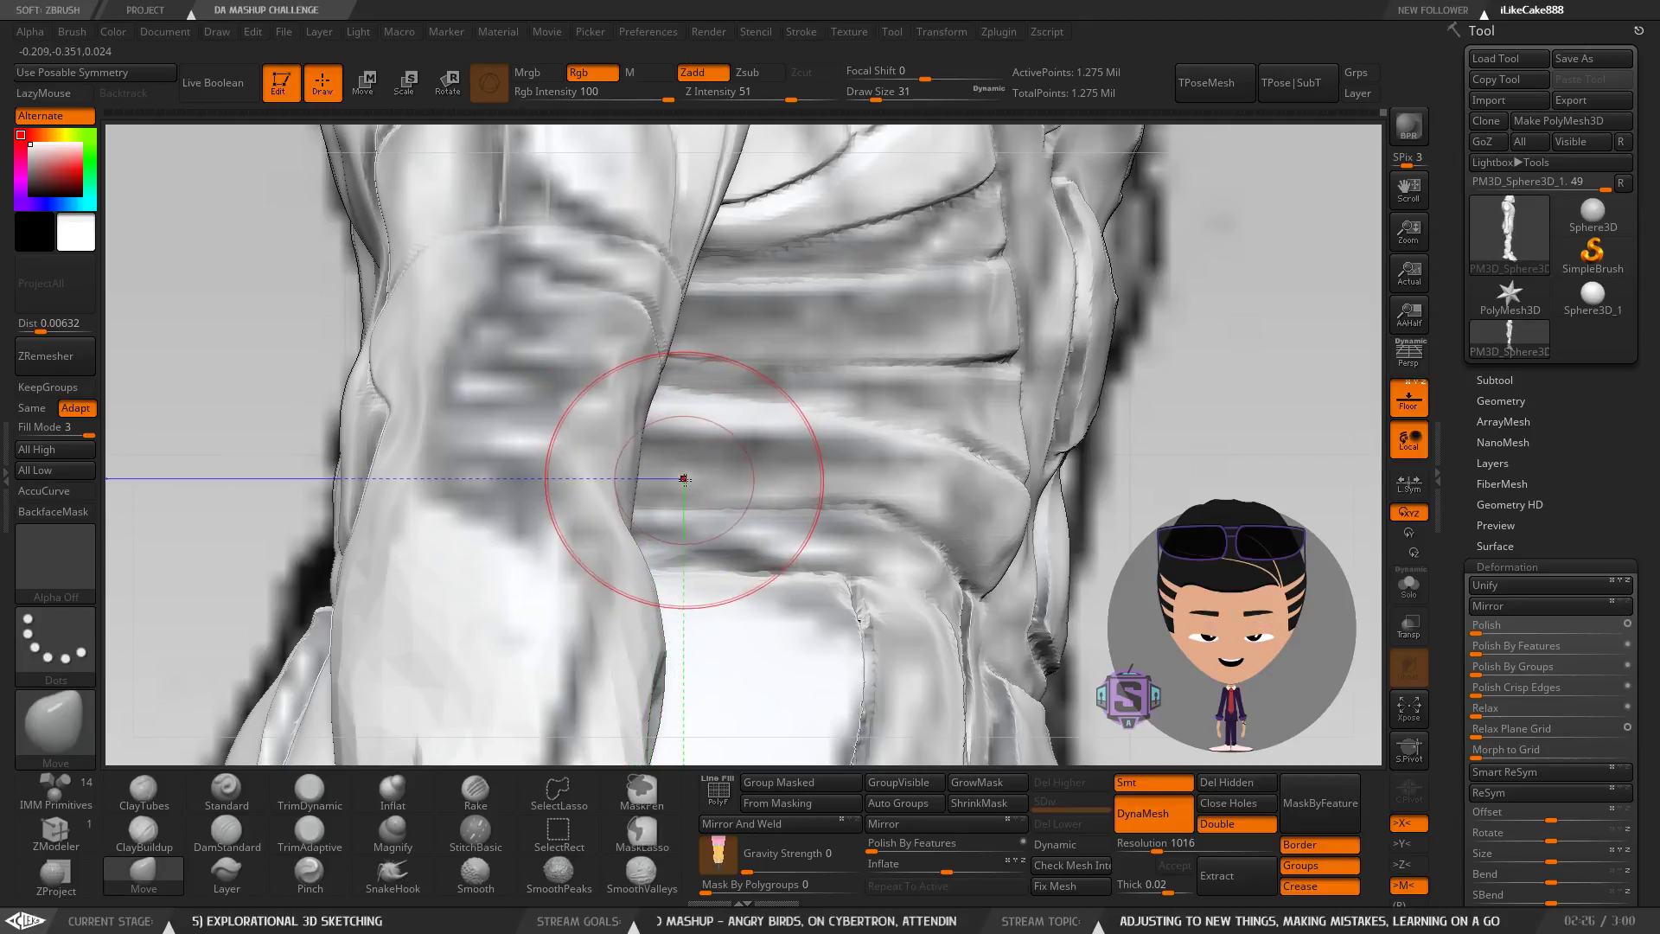
Carve a smaller pointed arch inside the back upper-arm panel using the DamStandard brush at draw size 12.
mouse_move(684, 479)
right_mouse_down("ctrl")
mouse_move(699, 445)
mouse_move(644, 497)
mouse_move(597, 510)
mouse_move(581, 584)
mouse_move(481, 548)
mouse_move(522, 588)
mouse_move(487, 564)
mouse_move(536, 555)
mouse_move(530, 572)
mouse_move(504, 548)
right_mouse_up("ctrl")
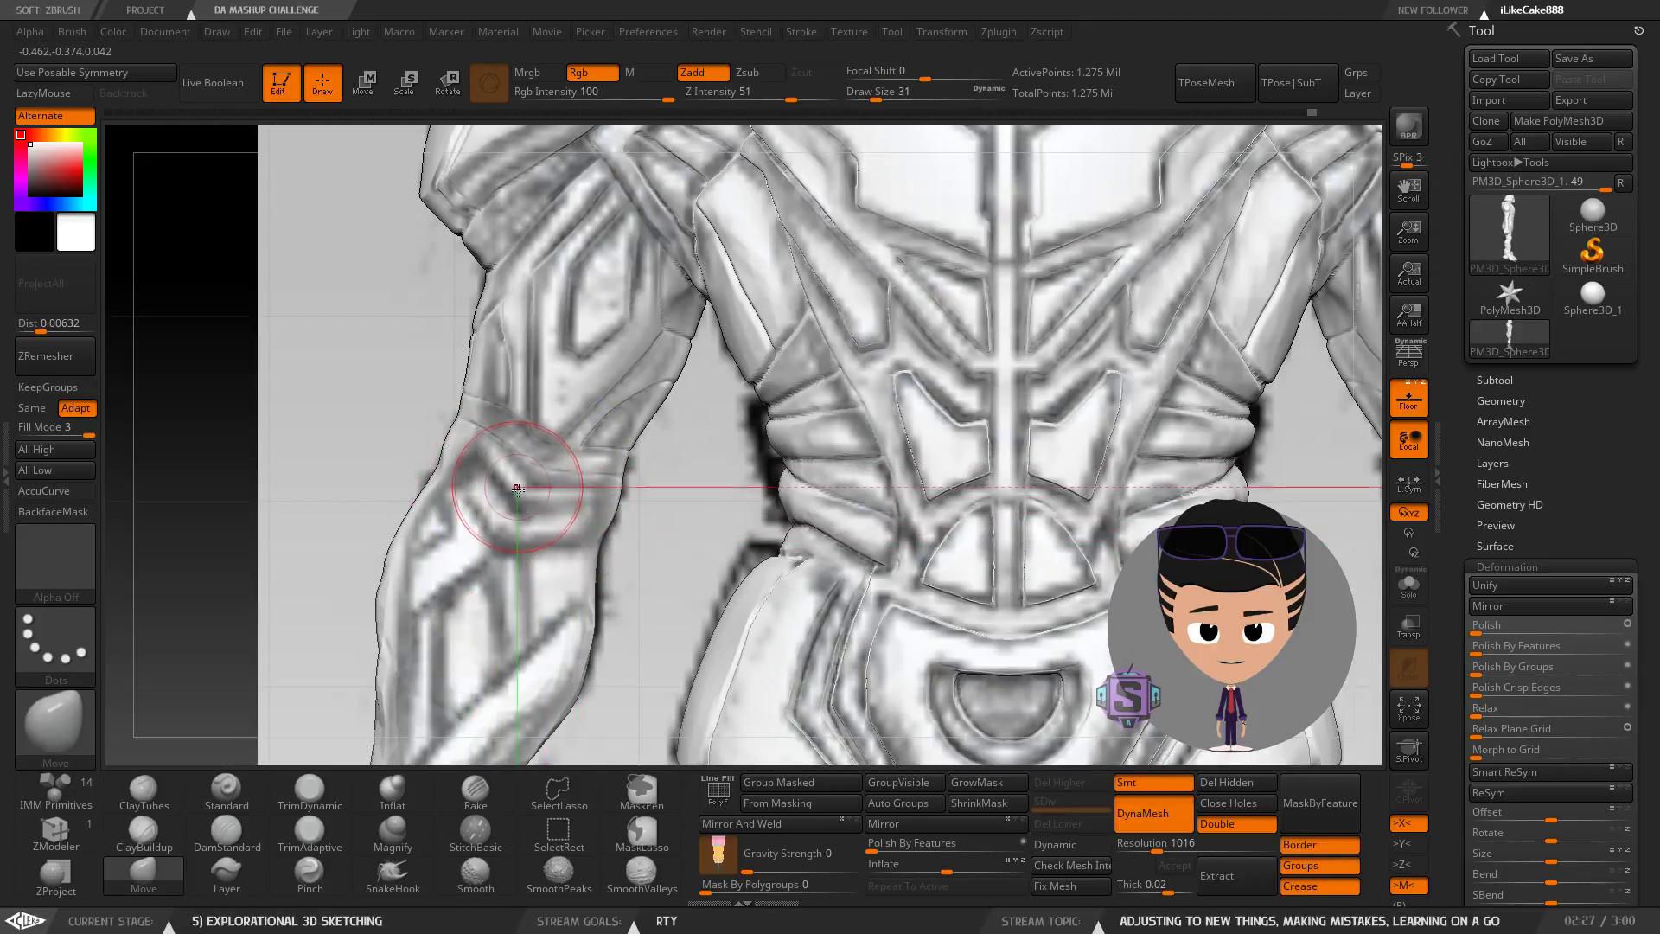
mouse_move(516, 489)
right_mouse_down()
mouse_move(615, 526)
mouse_move(588, 494)
mouse_move(498, 474)
right_mouse_up()
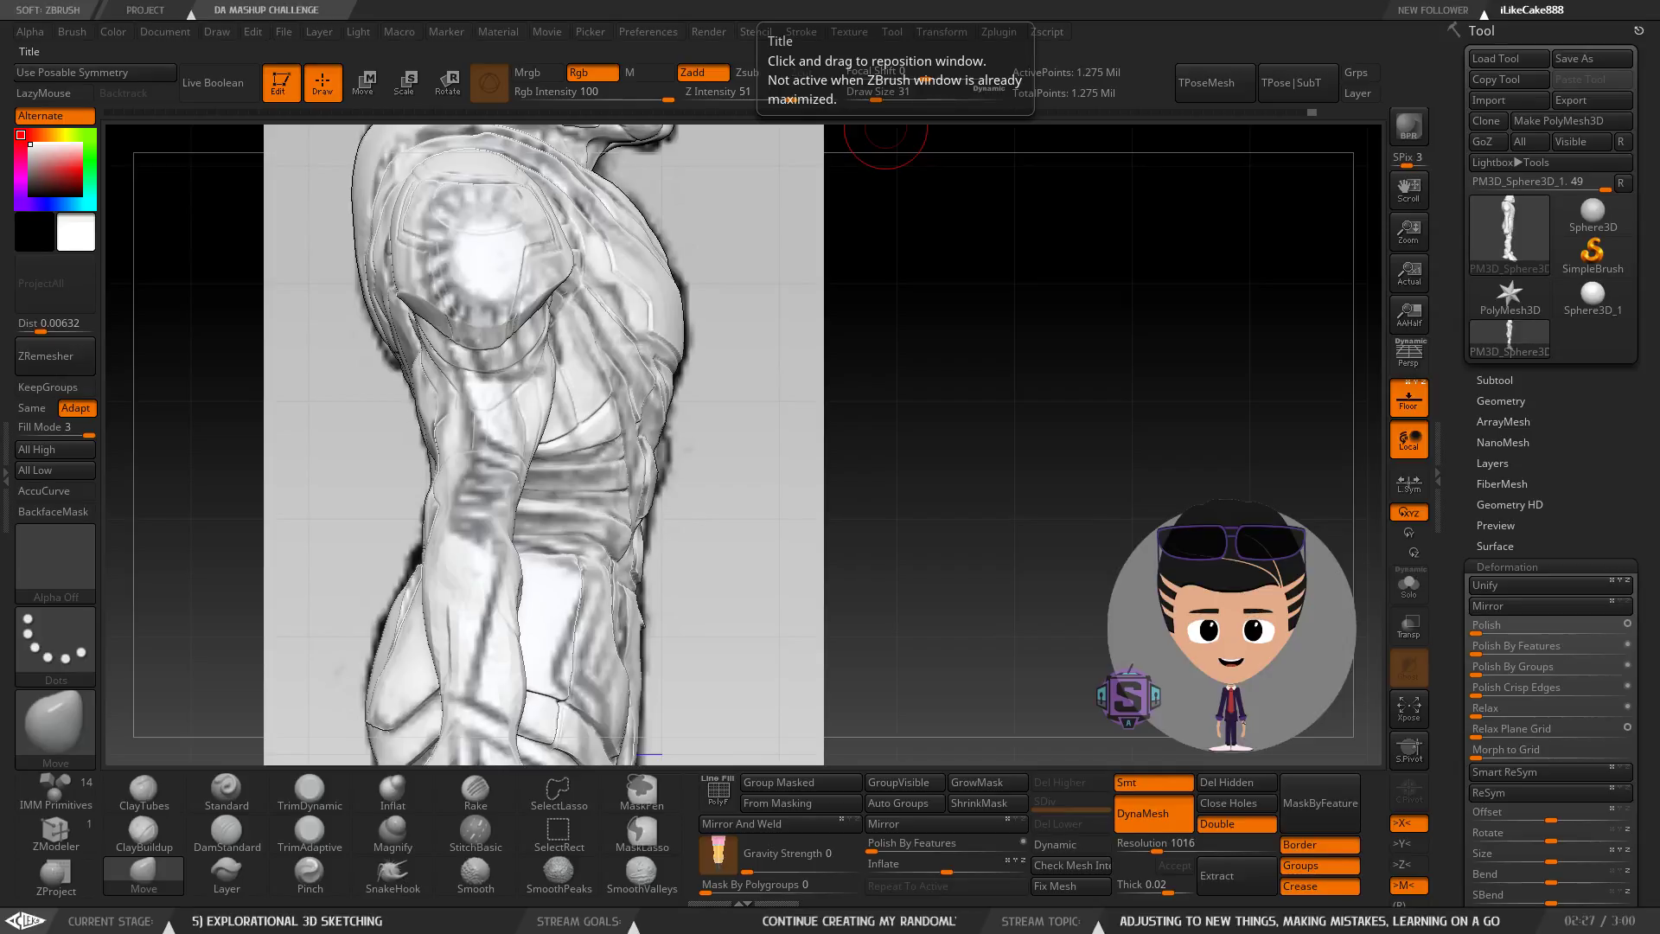
right_click_drag(806, 465, 710, 497)
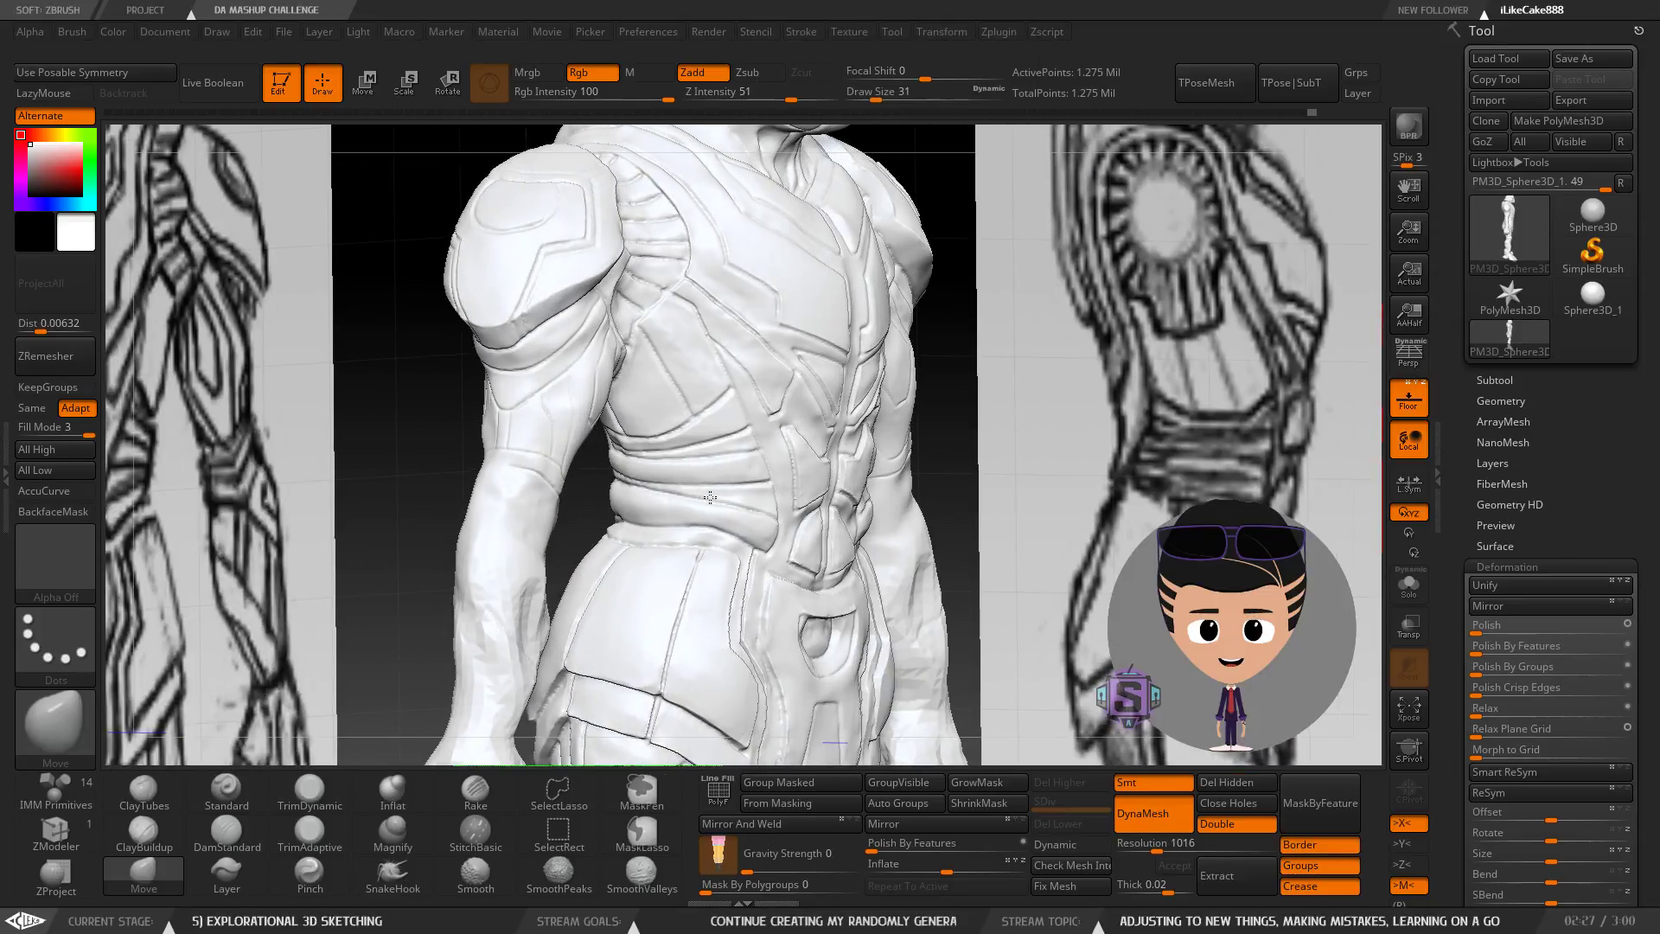
right_click_drag(569, 437, 605, 345, "ctrl")
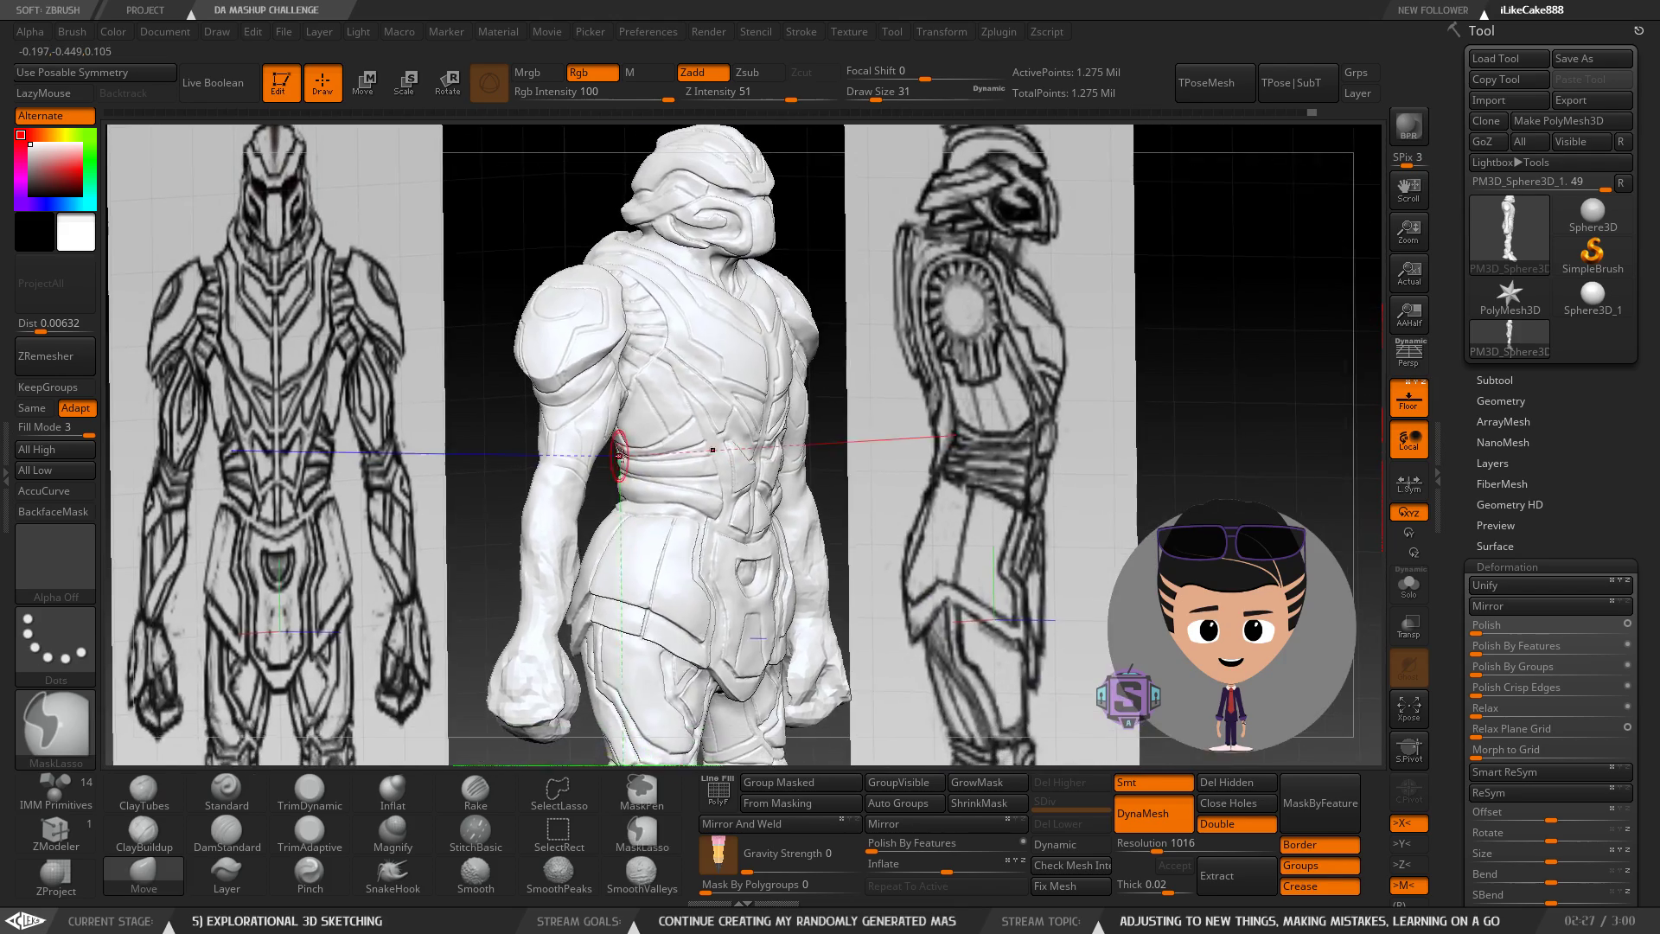
mouse_move(692, 415)
right_mouse_down()
mouse_move(569, 456)
mouse_move(666, 441)
mouse_move(748, 398)
mouse_move(747, 462)
mouse_move(623, 489)
mouse_move(841, 407)
mouse_move(856, 455)
mouse_move(903, 437)
mouse_move(870, 407)
mouse_move(925, 446)
mouse_move(1021, 462)
mouse_move(951, 450)
mouse_move(993, 370)
mouse_move(733, 455)
mouse_move(653, 421)
mouse_move(593, 463)
mouse_move(645, 438)
right_mouse_up()
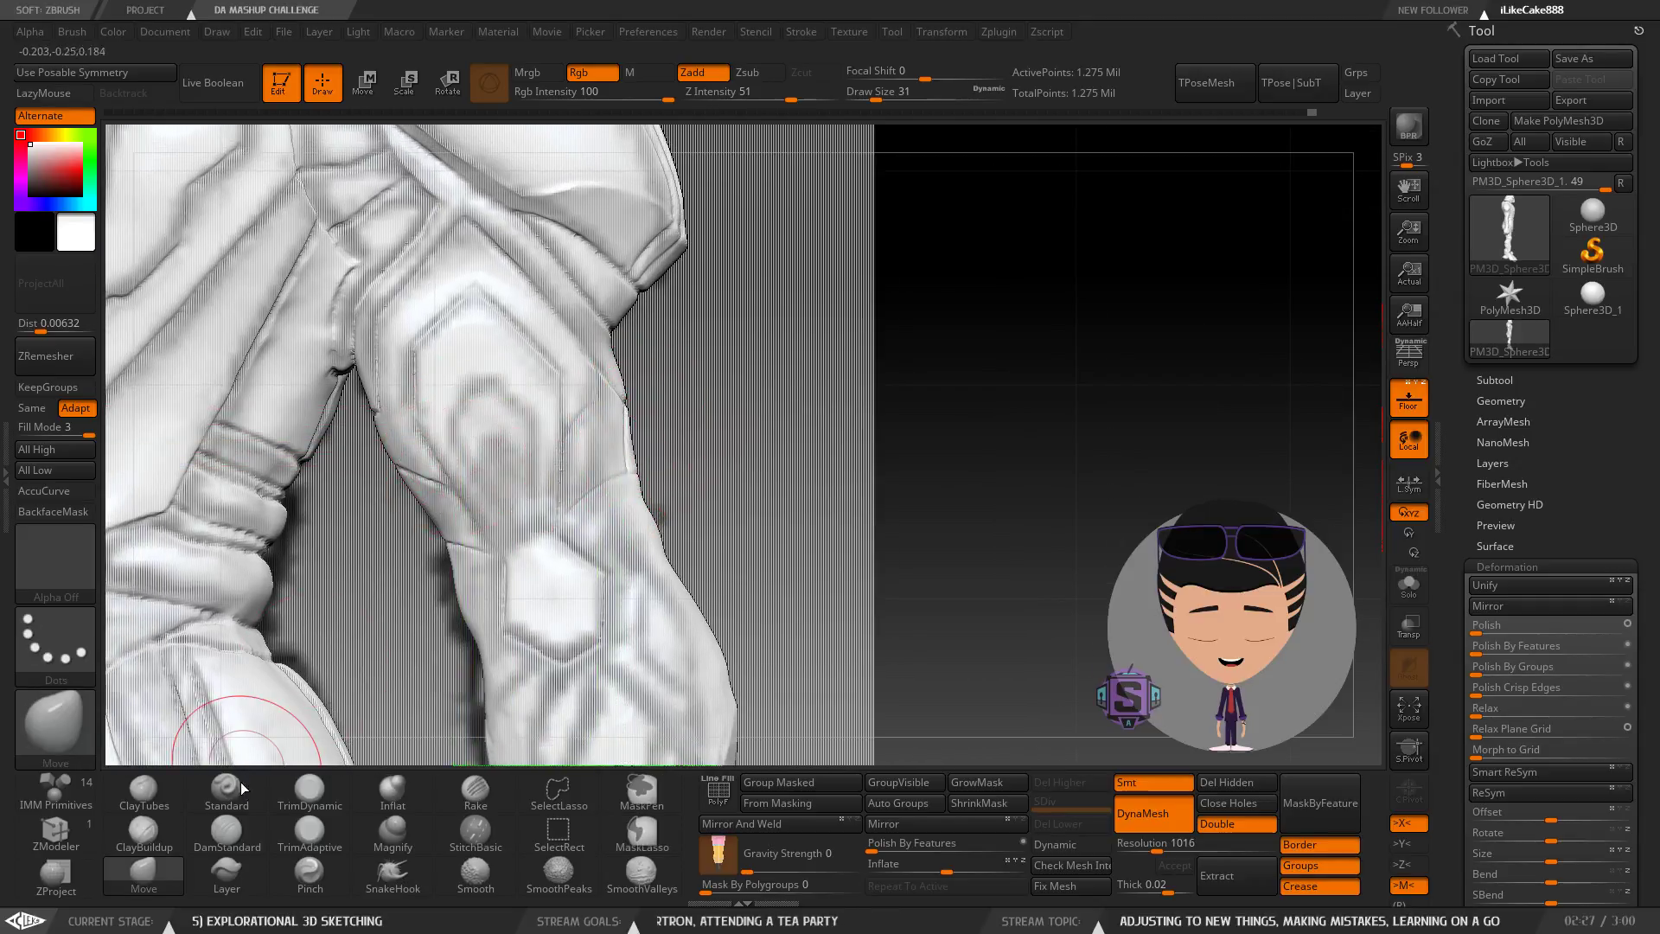
left_click(226, 831)
left_click_drag(595, 359, 579, 378)
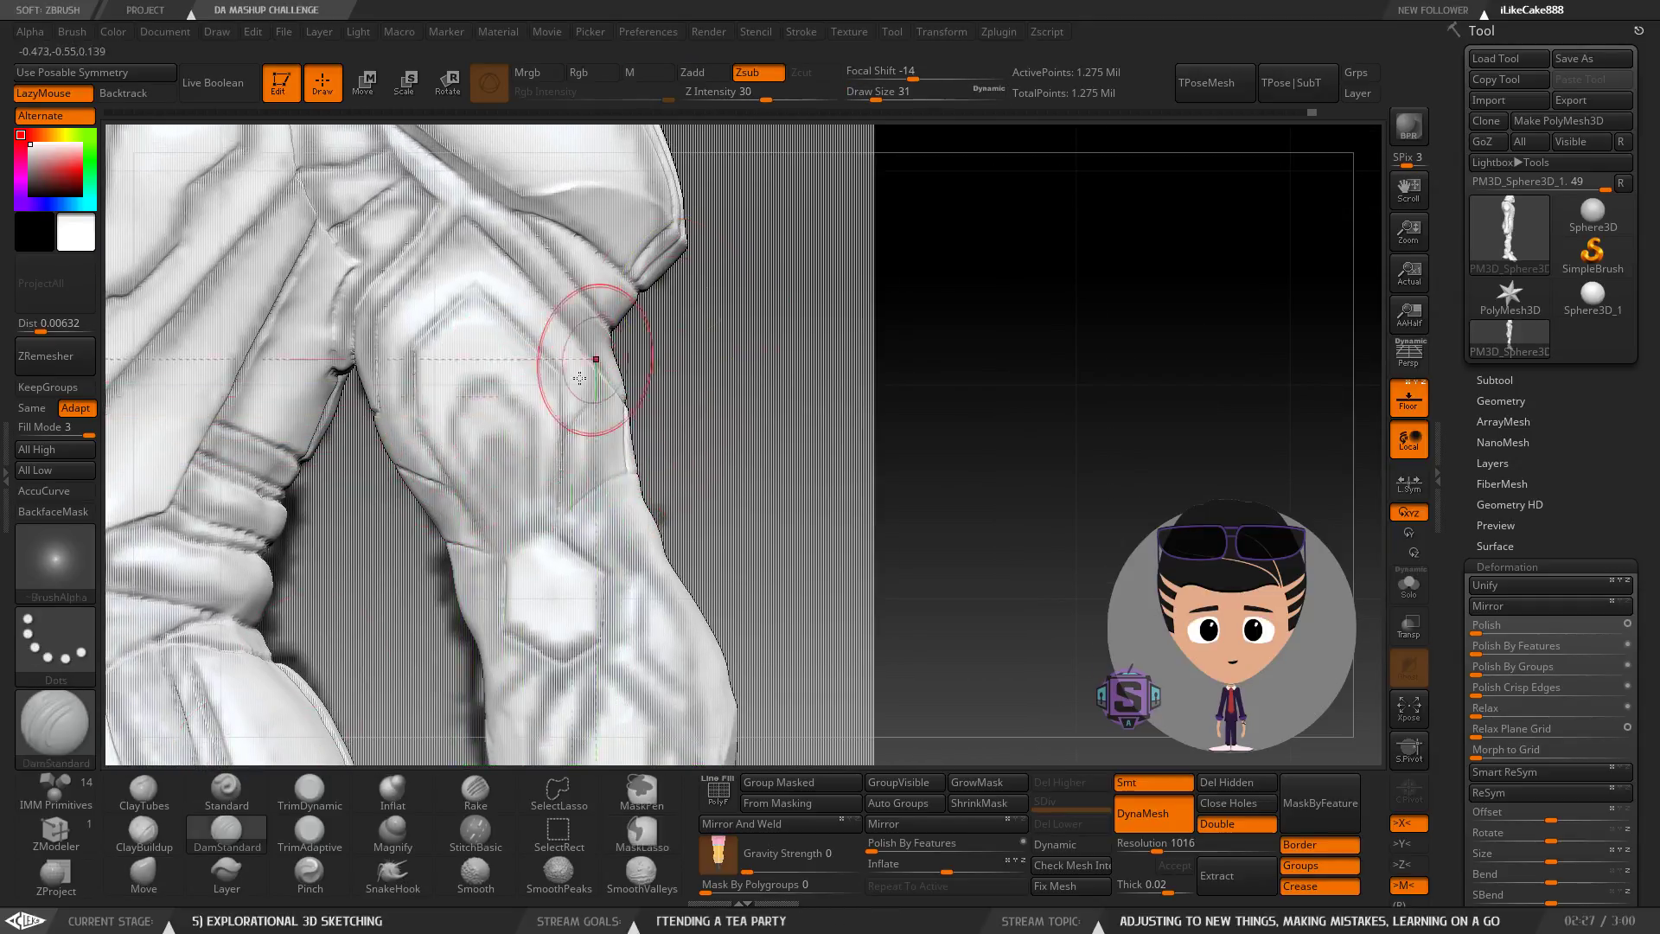
key("shift")
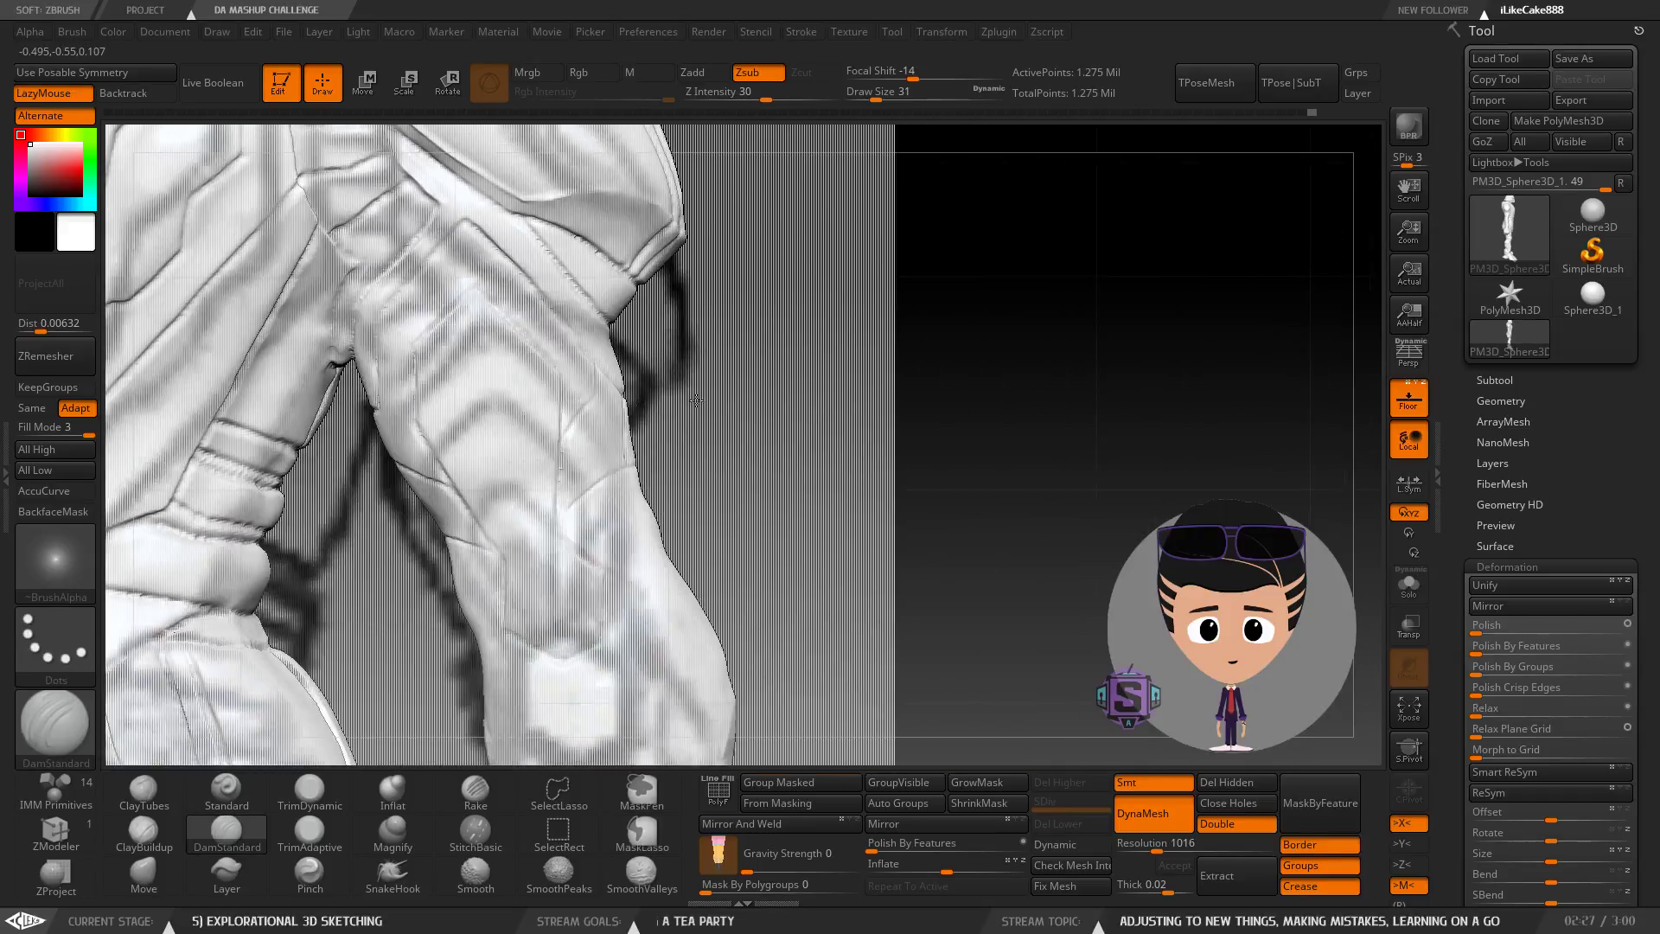
key("s")
left_click_drag(491, 420, 490, 420)
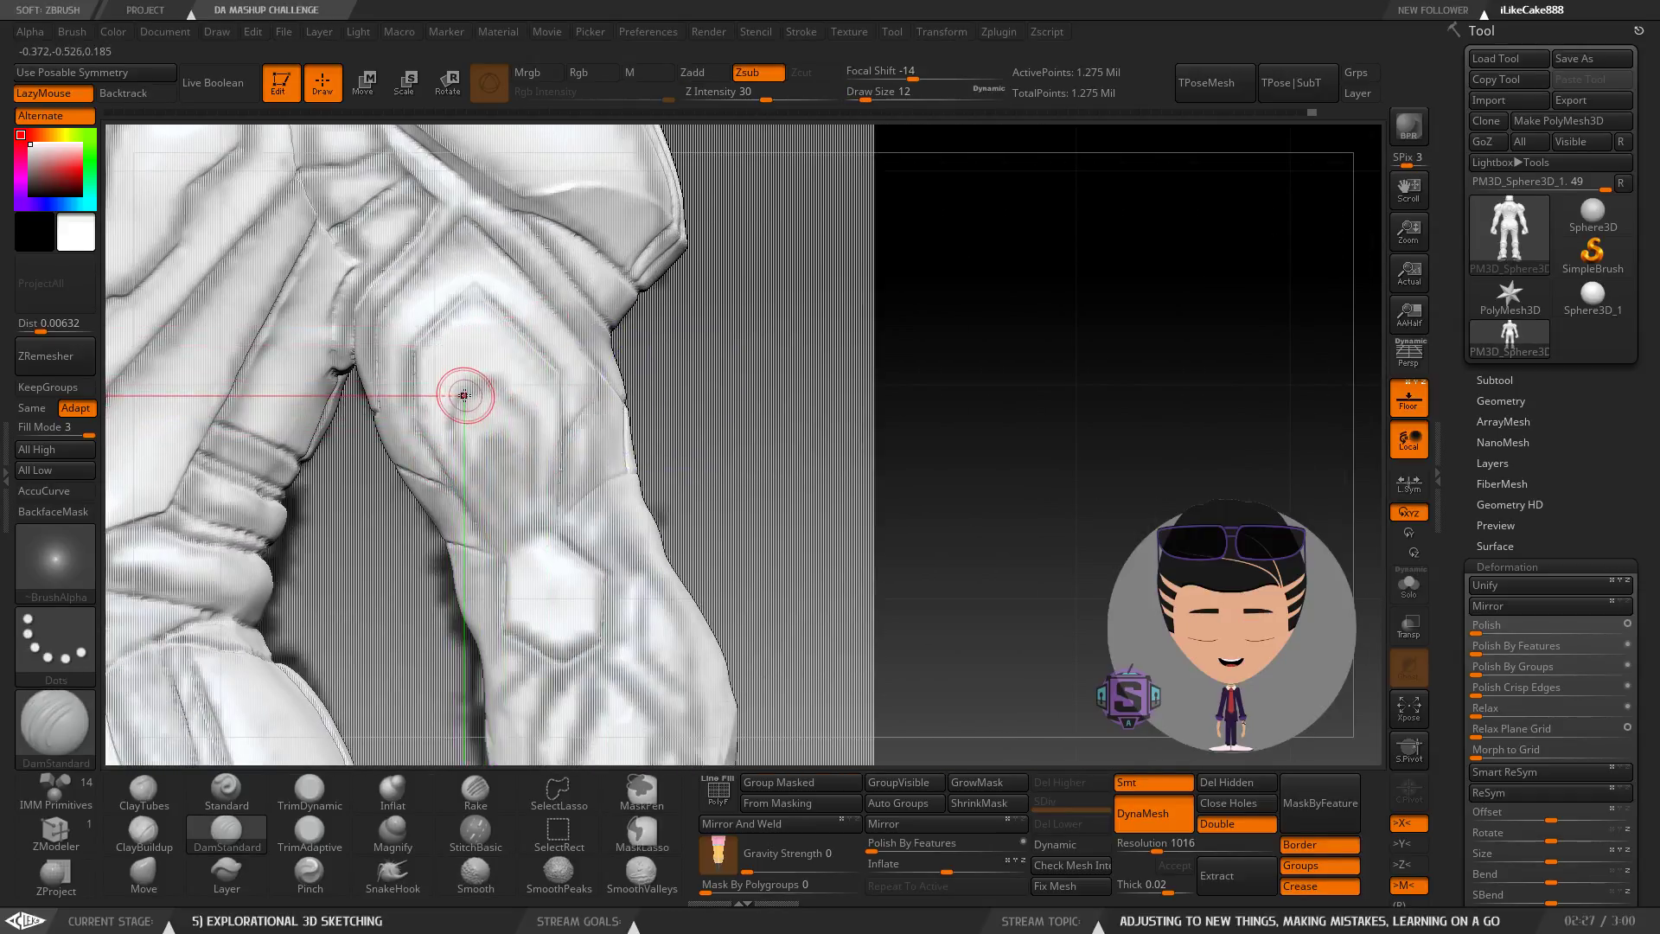
left_click_drag(534, 336, 482, 370)
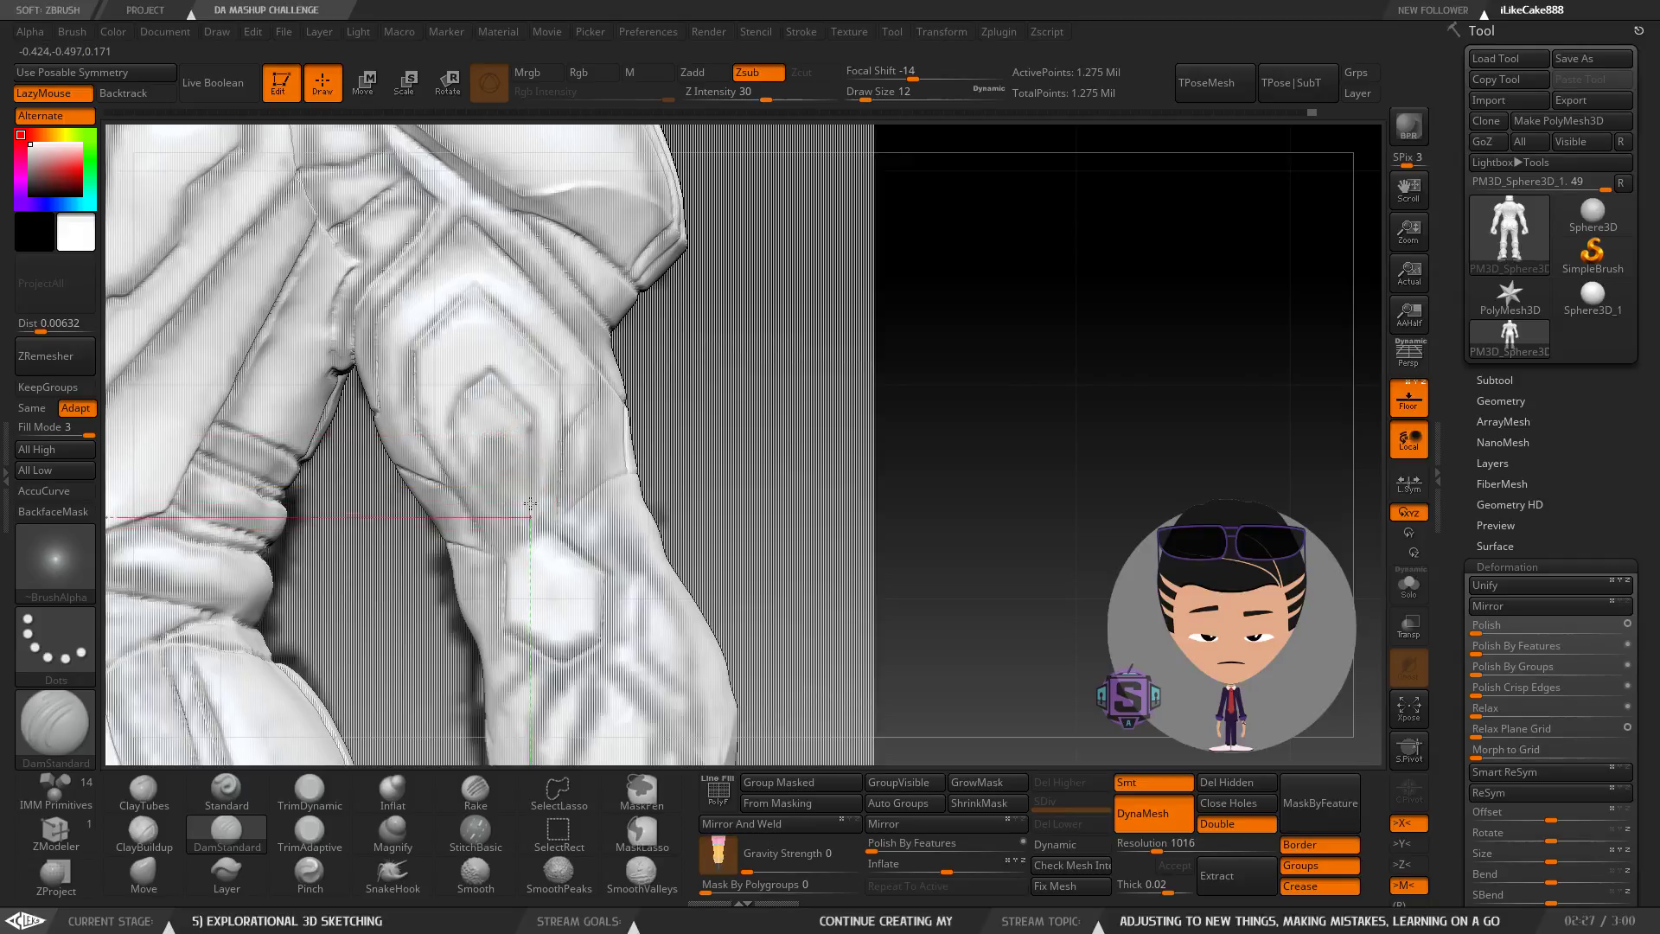
Smooth the peak of the small arch on the upper arm and carve its side lines down to the hexagonal elbow panel.
right_click_drag(556, 421, 508, 413)
left_click_drag(530, 415, 537, 411, "shift")
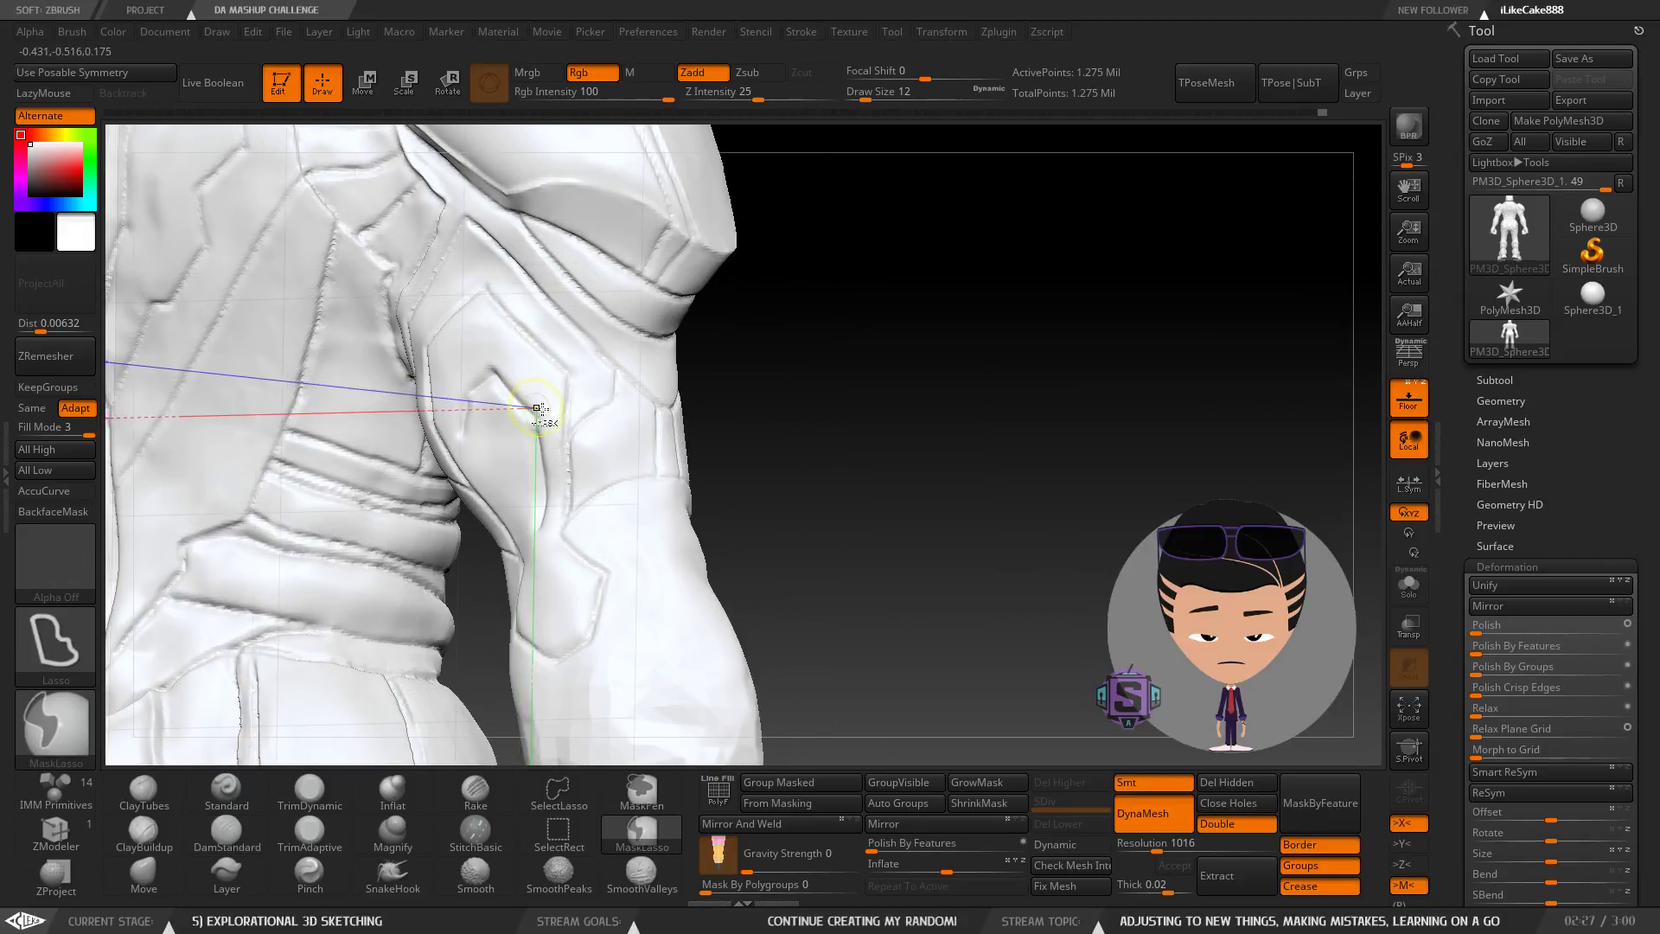
right_click_drag(542, 414, 491, 472)
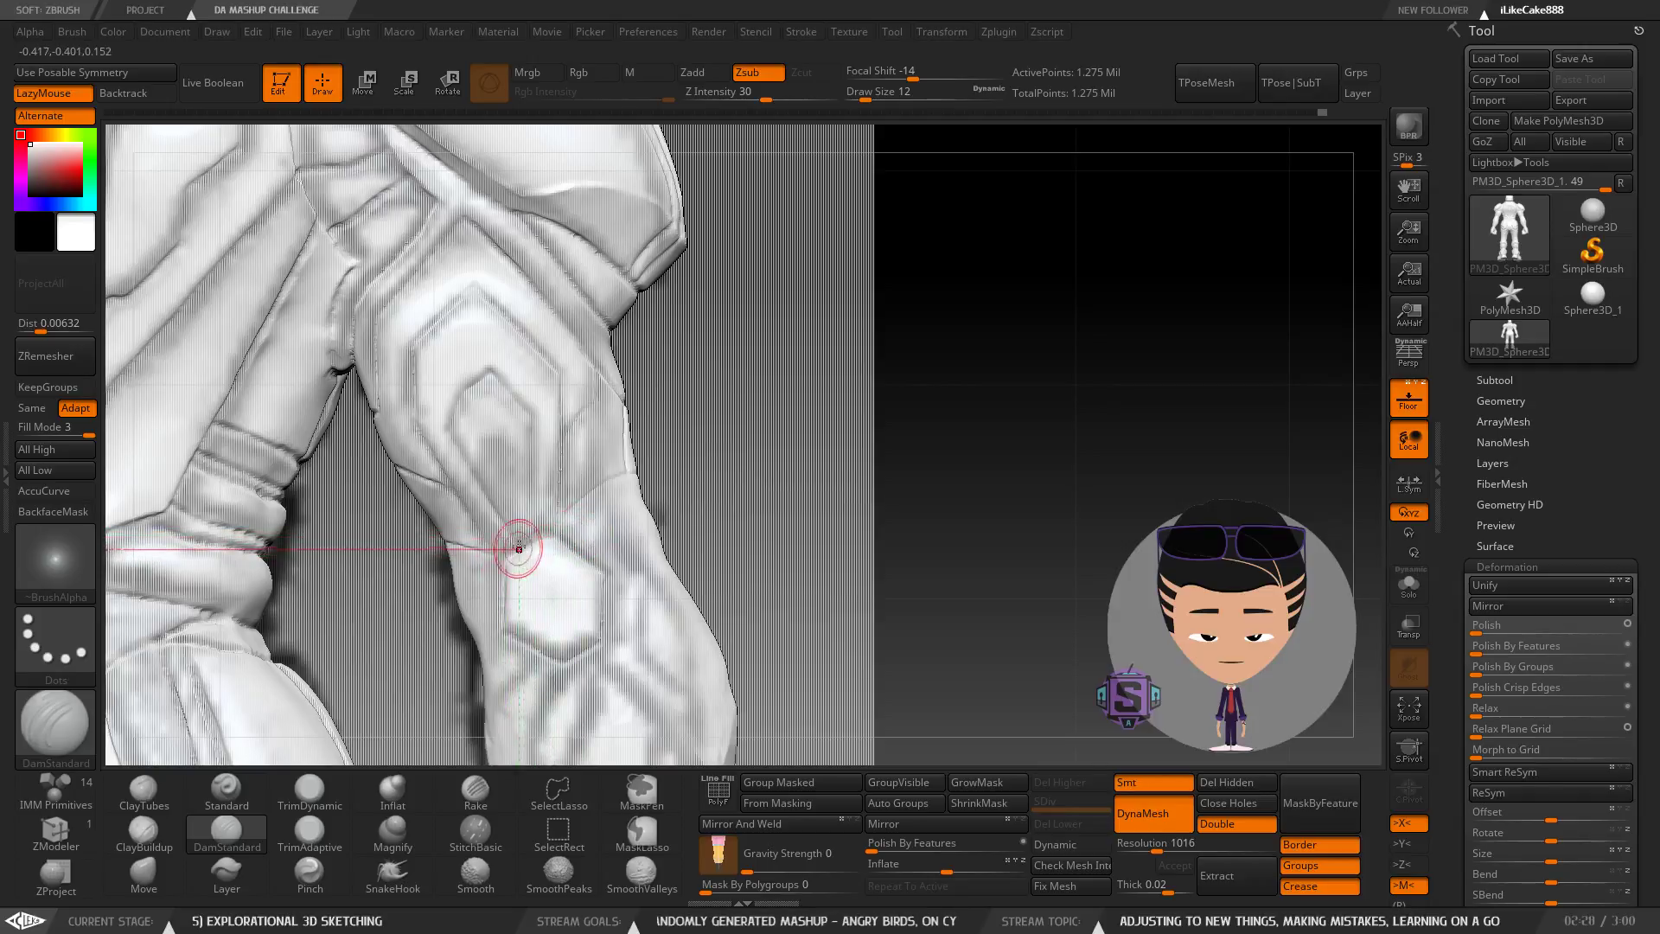
mouse_move(519, 548)
right_mouse_down()
mouse_move(726, 530)
mouse_move(529, 518)
right_mouse_up()
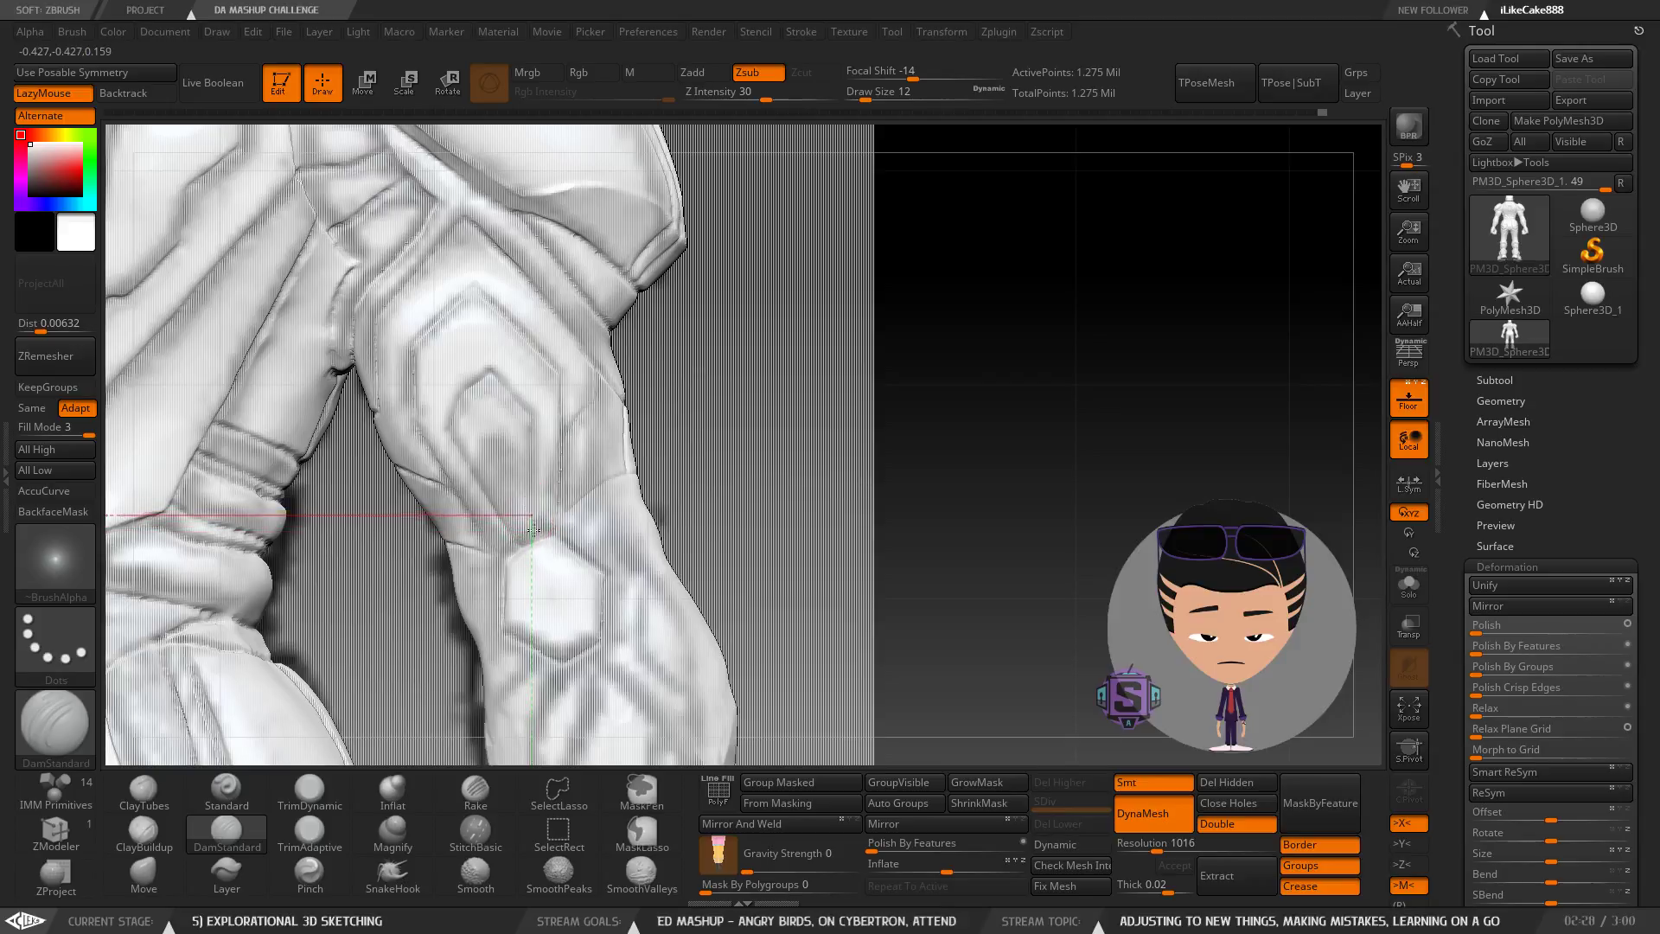
Deepen the outline around the lower corner of the front upper-arm panel with draw size 12, and refine it with draw size 4.
mouse_move(670, 508)
right_mouse_down()
mouse_move(560, 554)
mouse_move(863, 417)
mouse_move(871, 372)
mouse_move(761, 486)
mouse_move(767, 450)
right_mouse_up()
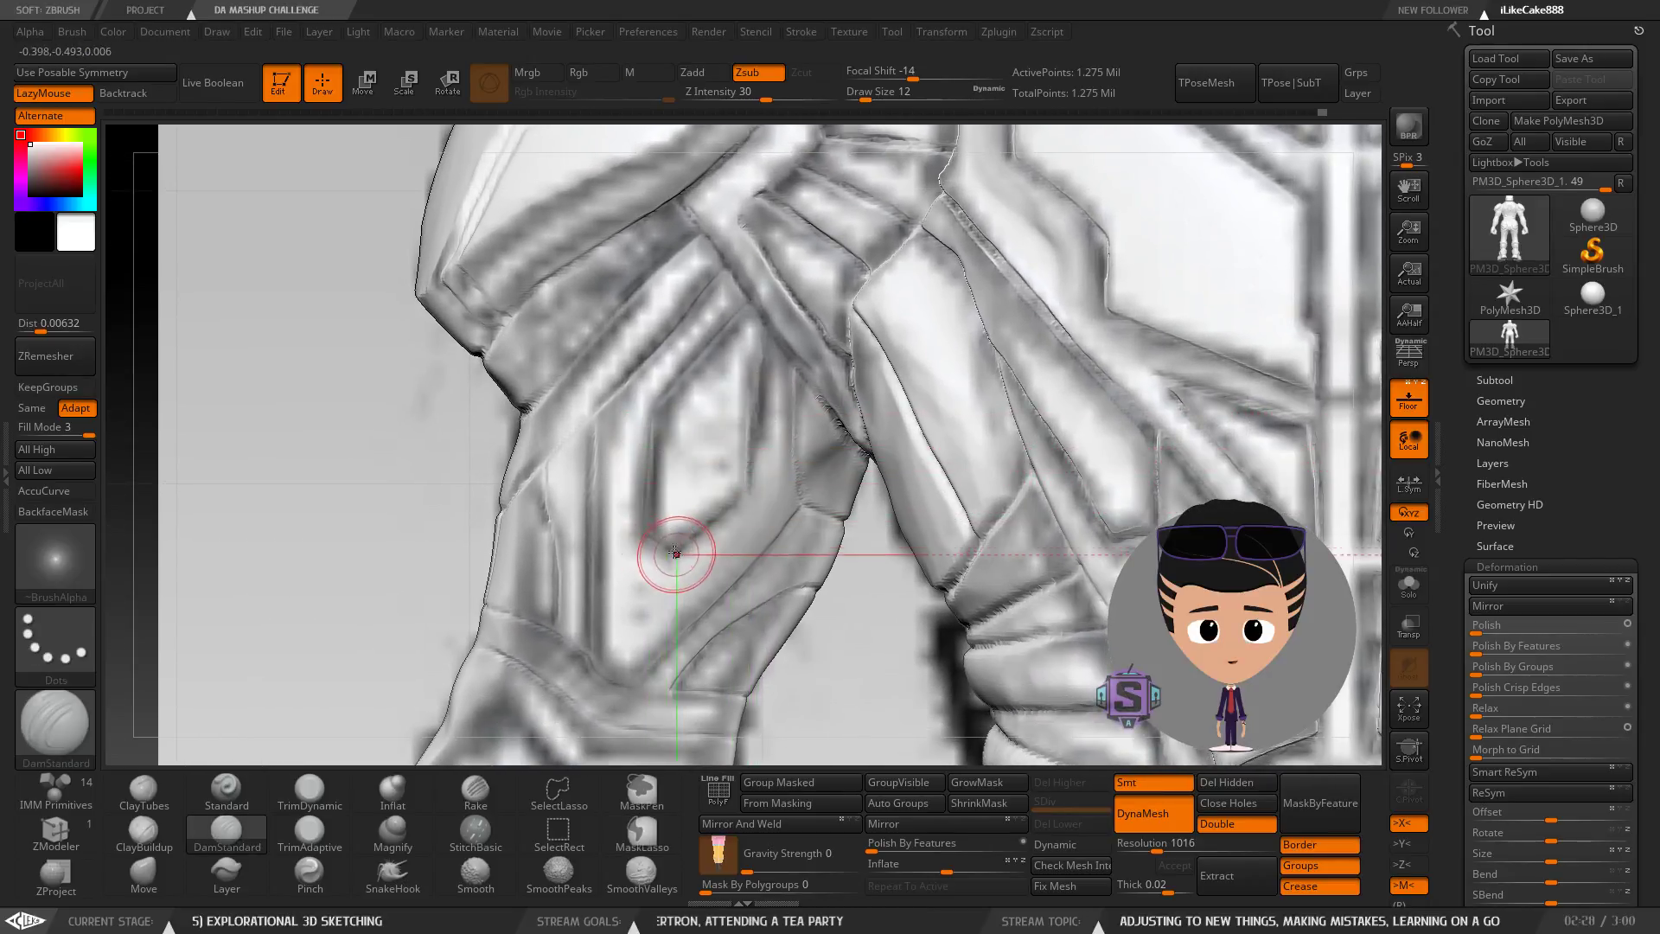
mouse_move(672, 539)
right_mouse_down()
mouse_move(726, 547)
mouse_move(678, 552)
right_mouse_up()
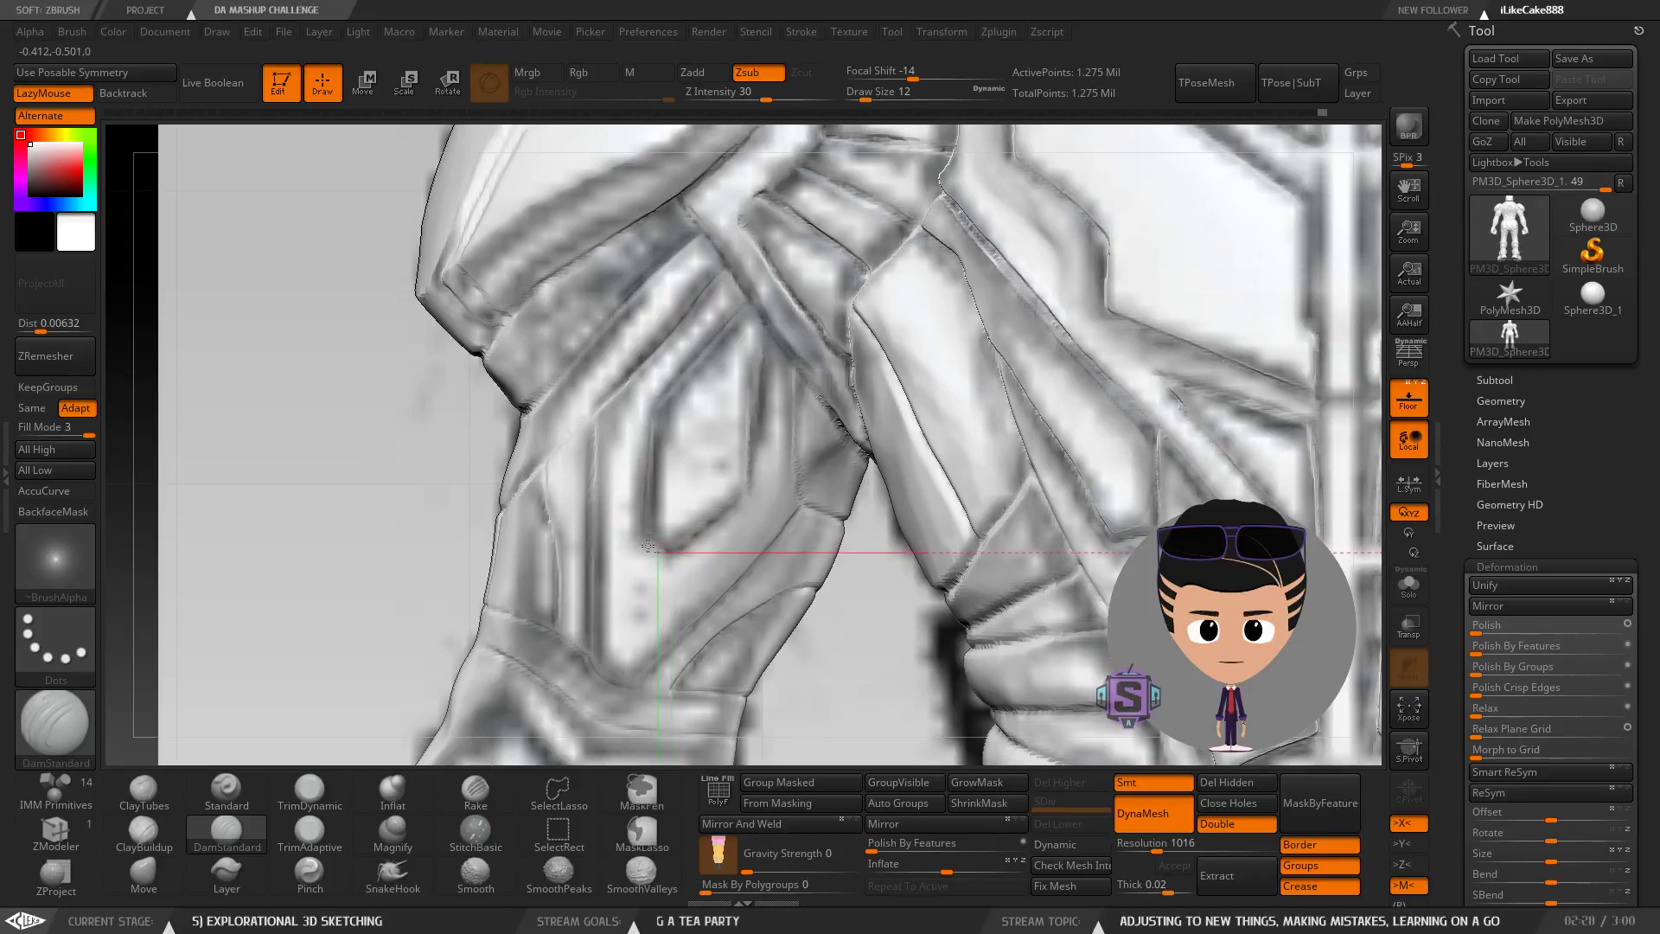
mouse_move(705, 538)
right_mouse_down()
mouse_move(635, 545)
mouse_move(703, 538)
mouse_move(669, 537)
right_mouse_up()
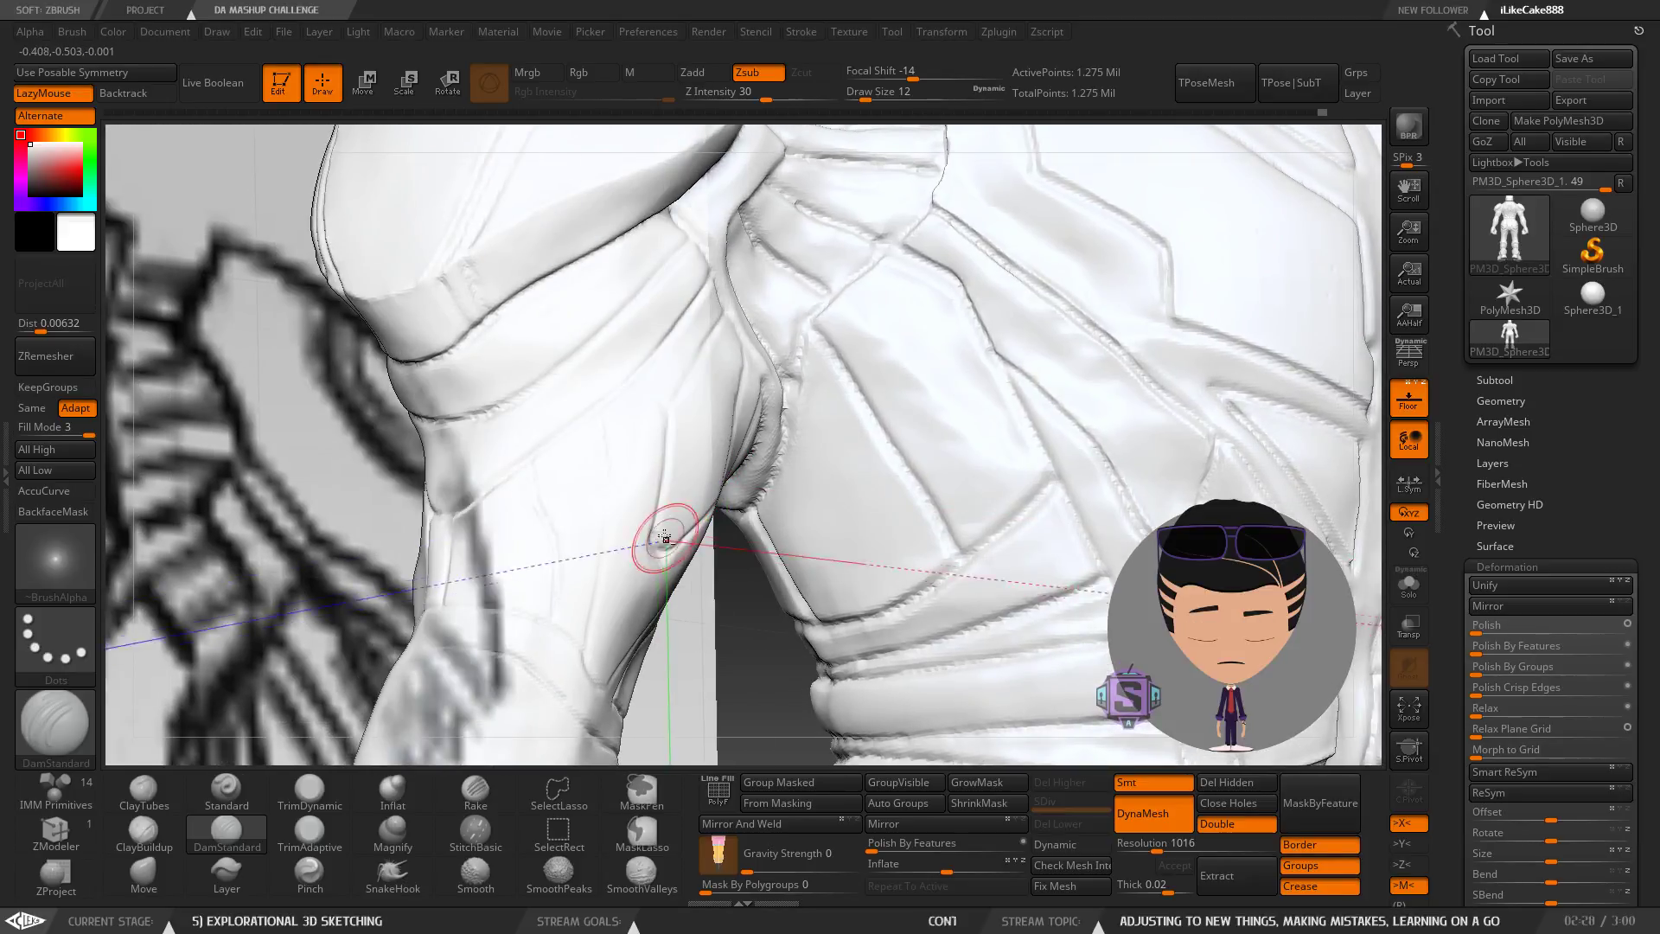
key("ctrl")
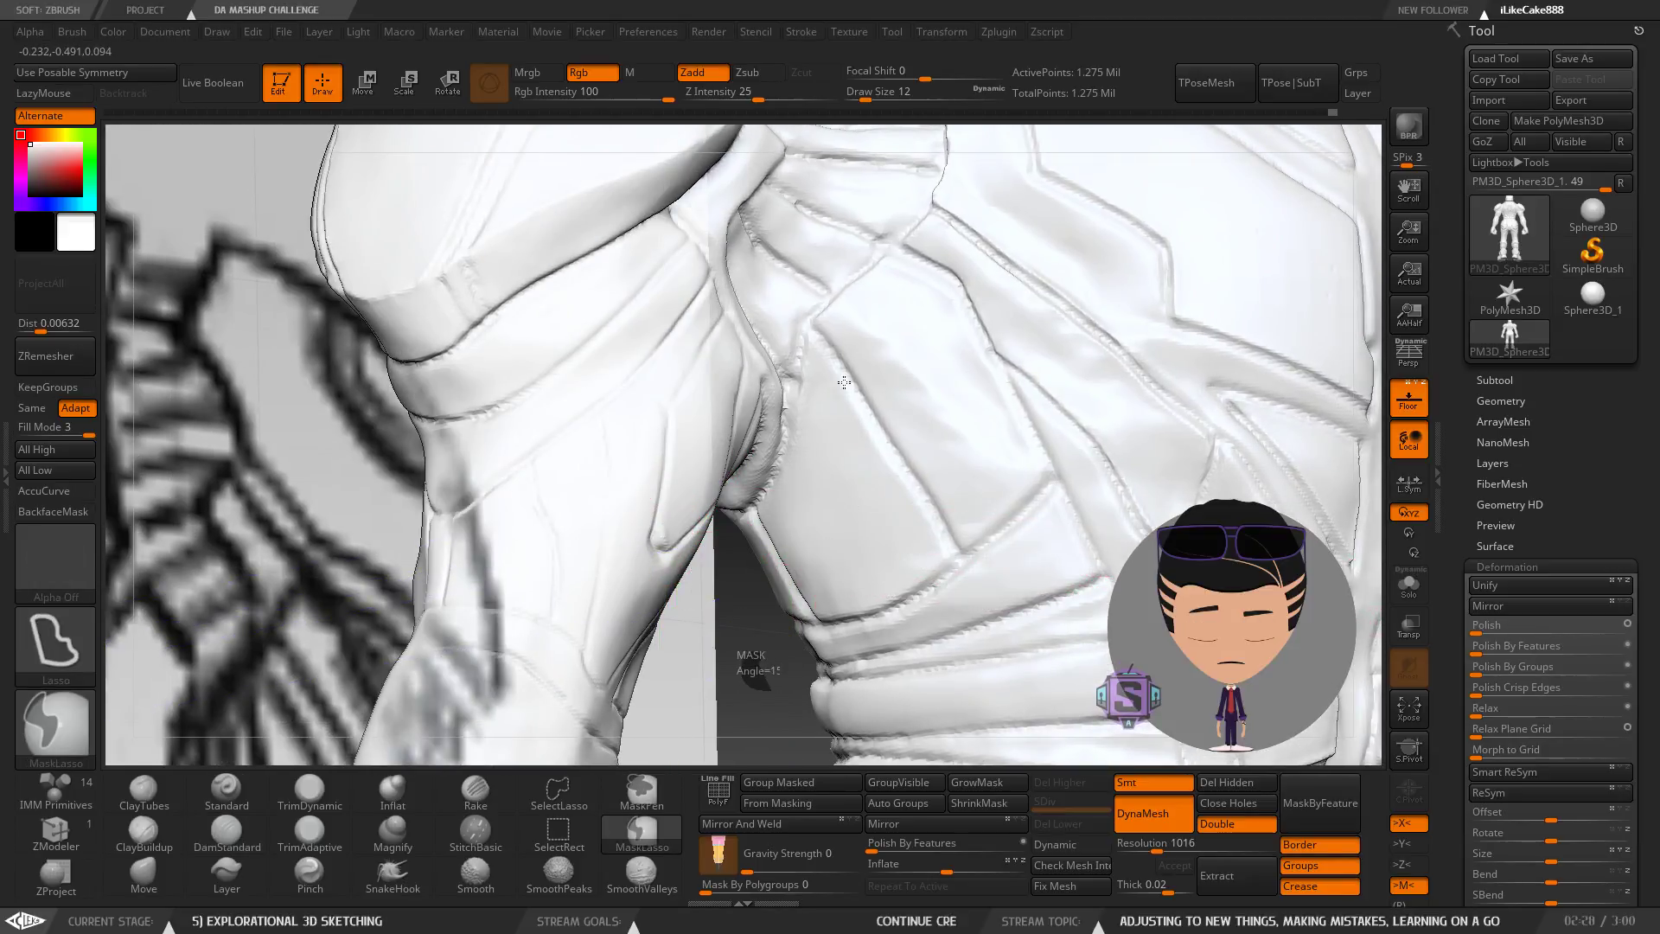
key("s")
mouse_move(683, 523)
left_mouse_down()
mouse_move(705, 521)
mouse_move(683, 540)
left_mouse_up()
mouse_move(745, 472)
right_mouse_down()
mouse_move(569, 649)
mouse_move(596, 664)
mouse_move(582, 679)
mouse_move(627, 655)
mouse_move(661, 590)
mouse_move(634, 579)
mouse_move(606, 500)
mouse_move(602, 560)
right_mouse_up()
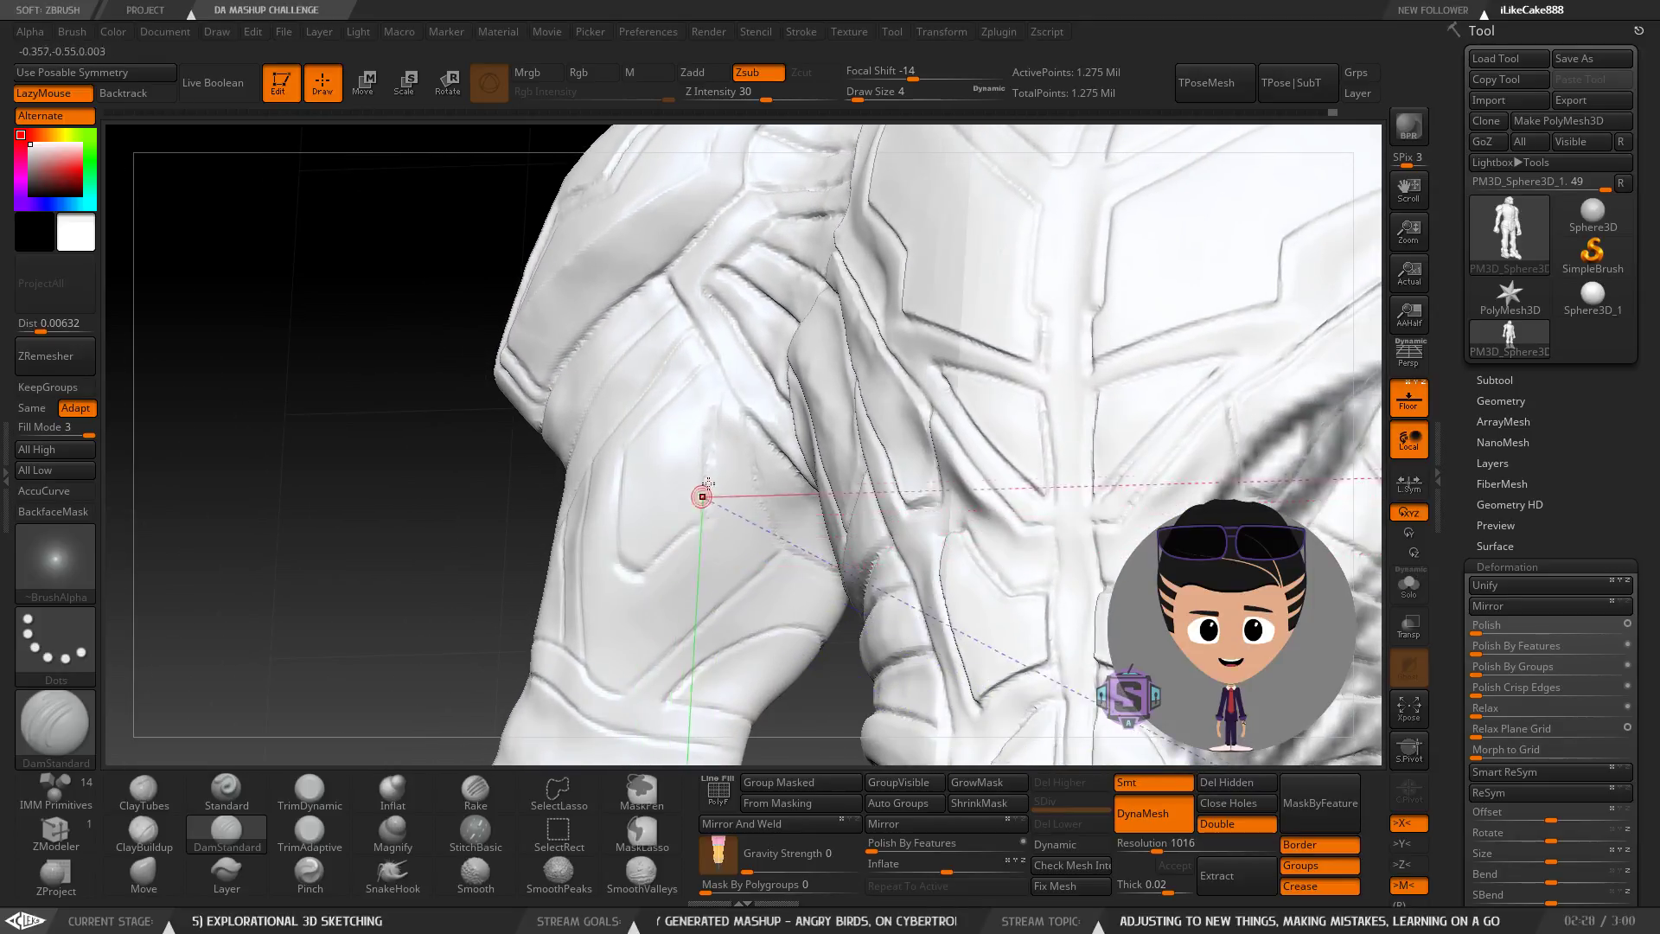
Rework the uneven inner side line of the small pointed arch on the back upper-arm panel at draw size 8.
mouse_move(702, 497)
right_mouse_down()
mouse_move(513, 564)
mouse_move(435, 524)
right_mouse_up()
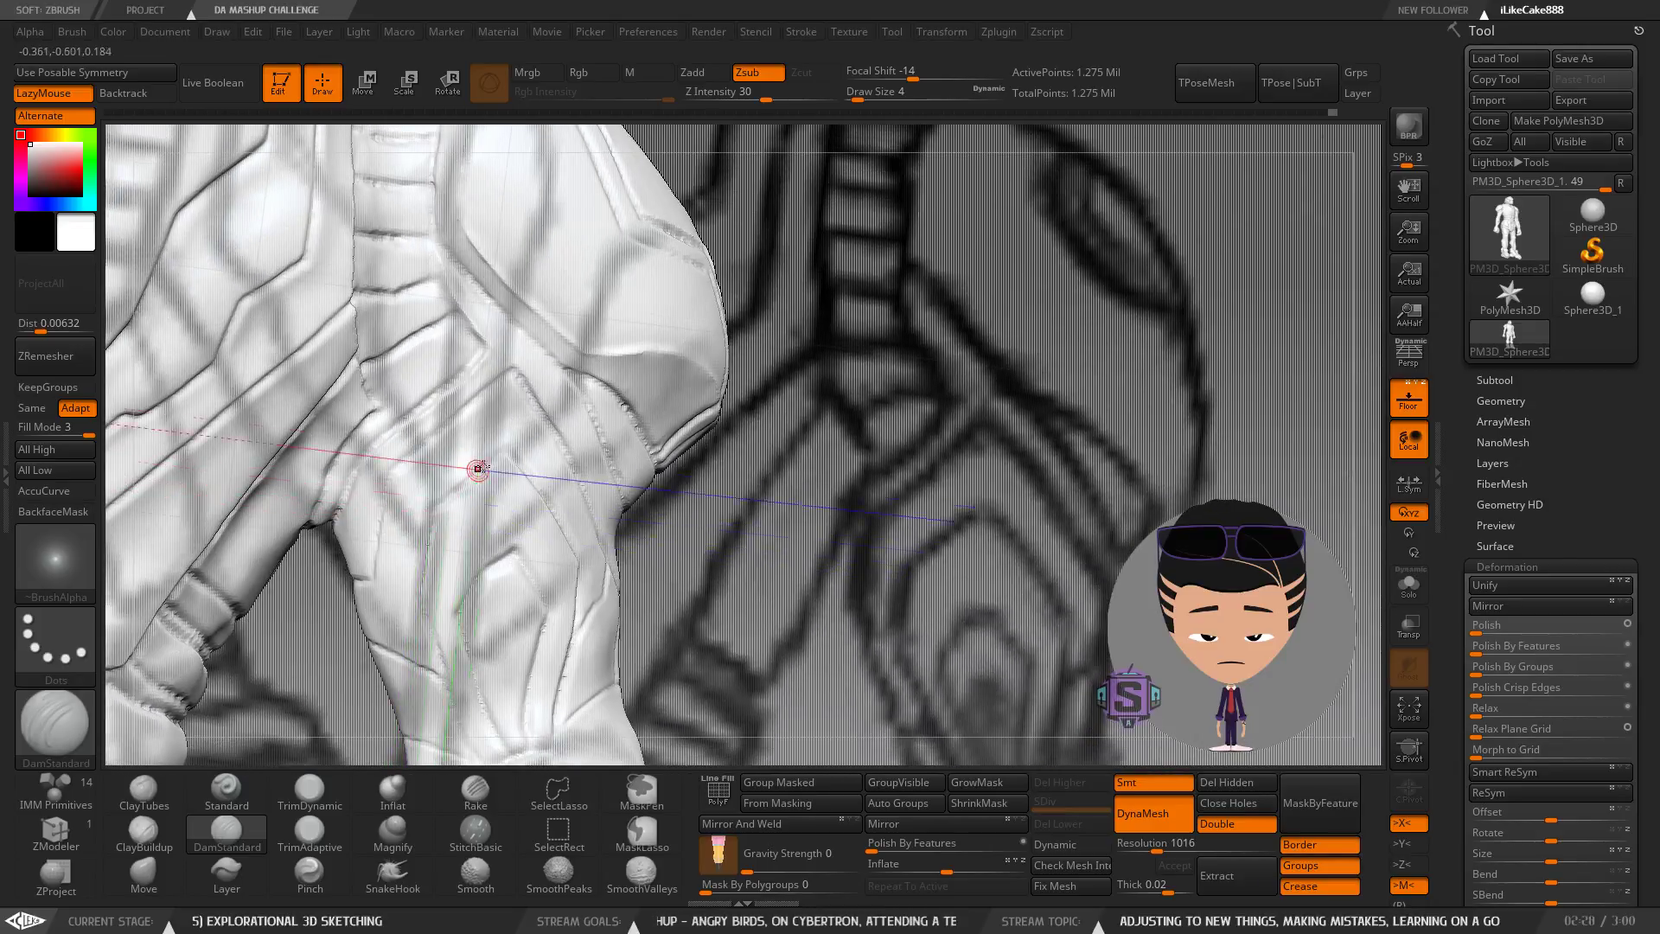
right_click_drag(498, 587, 480, 510)
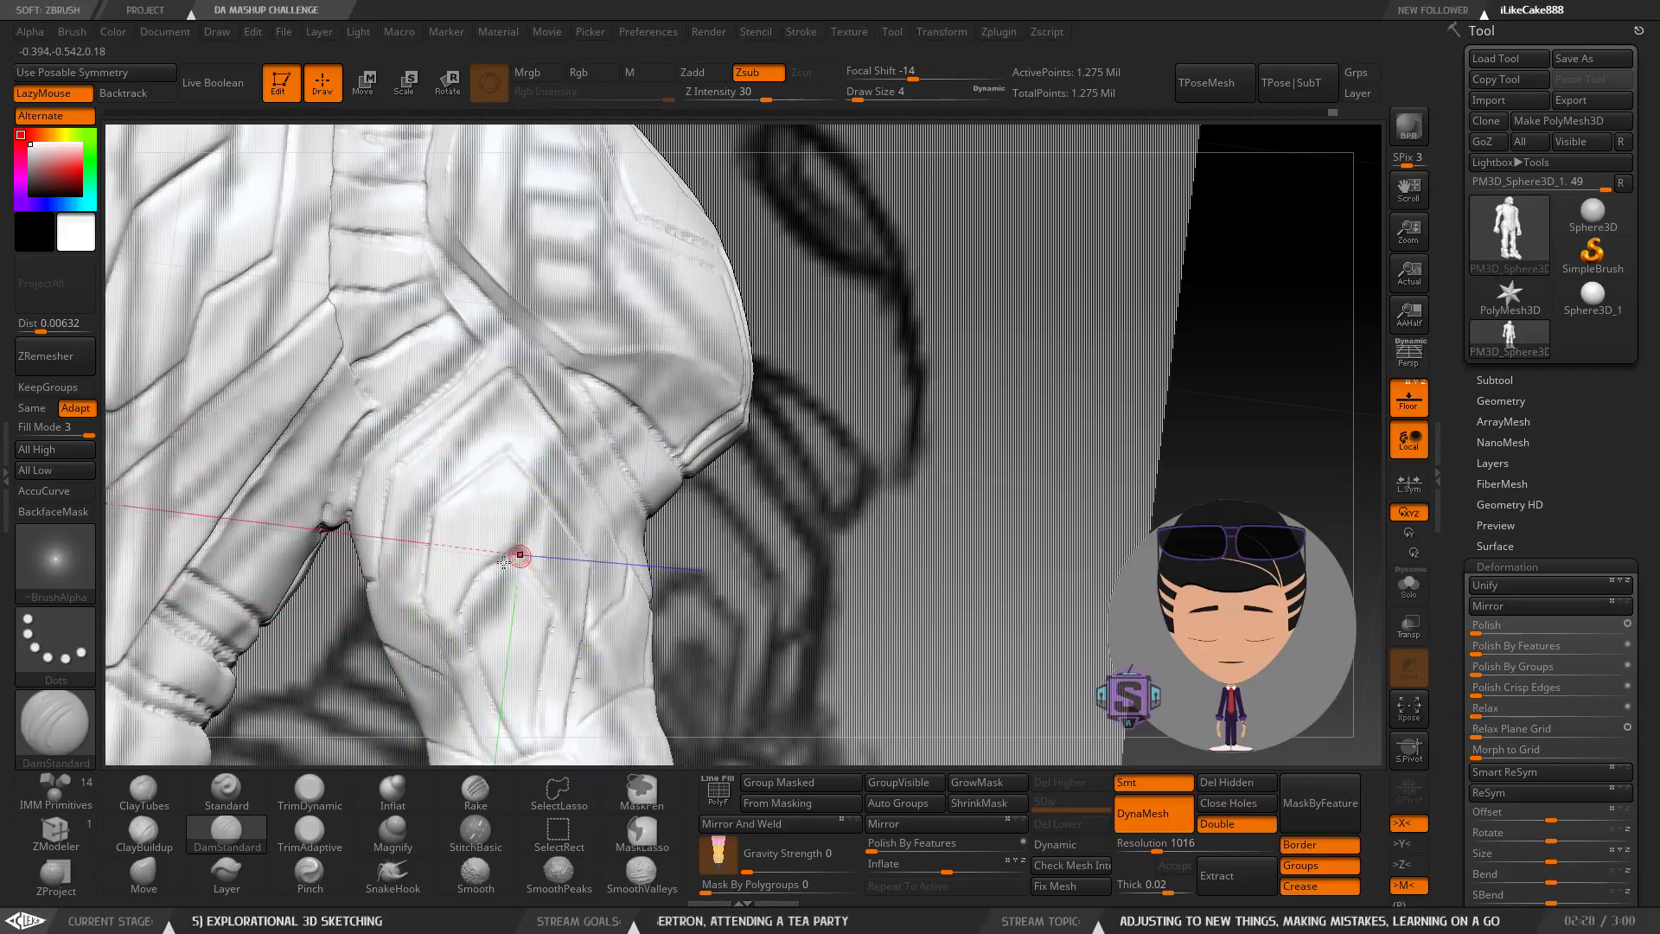
mouse_move(519, 554)
right_mouse_down()
mouse_move(463, 493)
mouse_move(498, 486)
right_mouse_up()
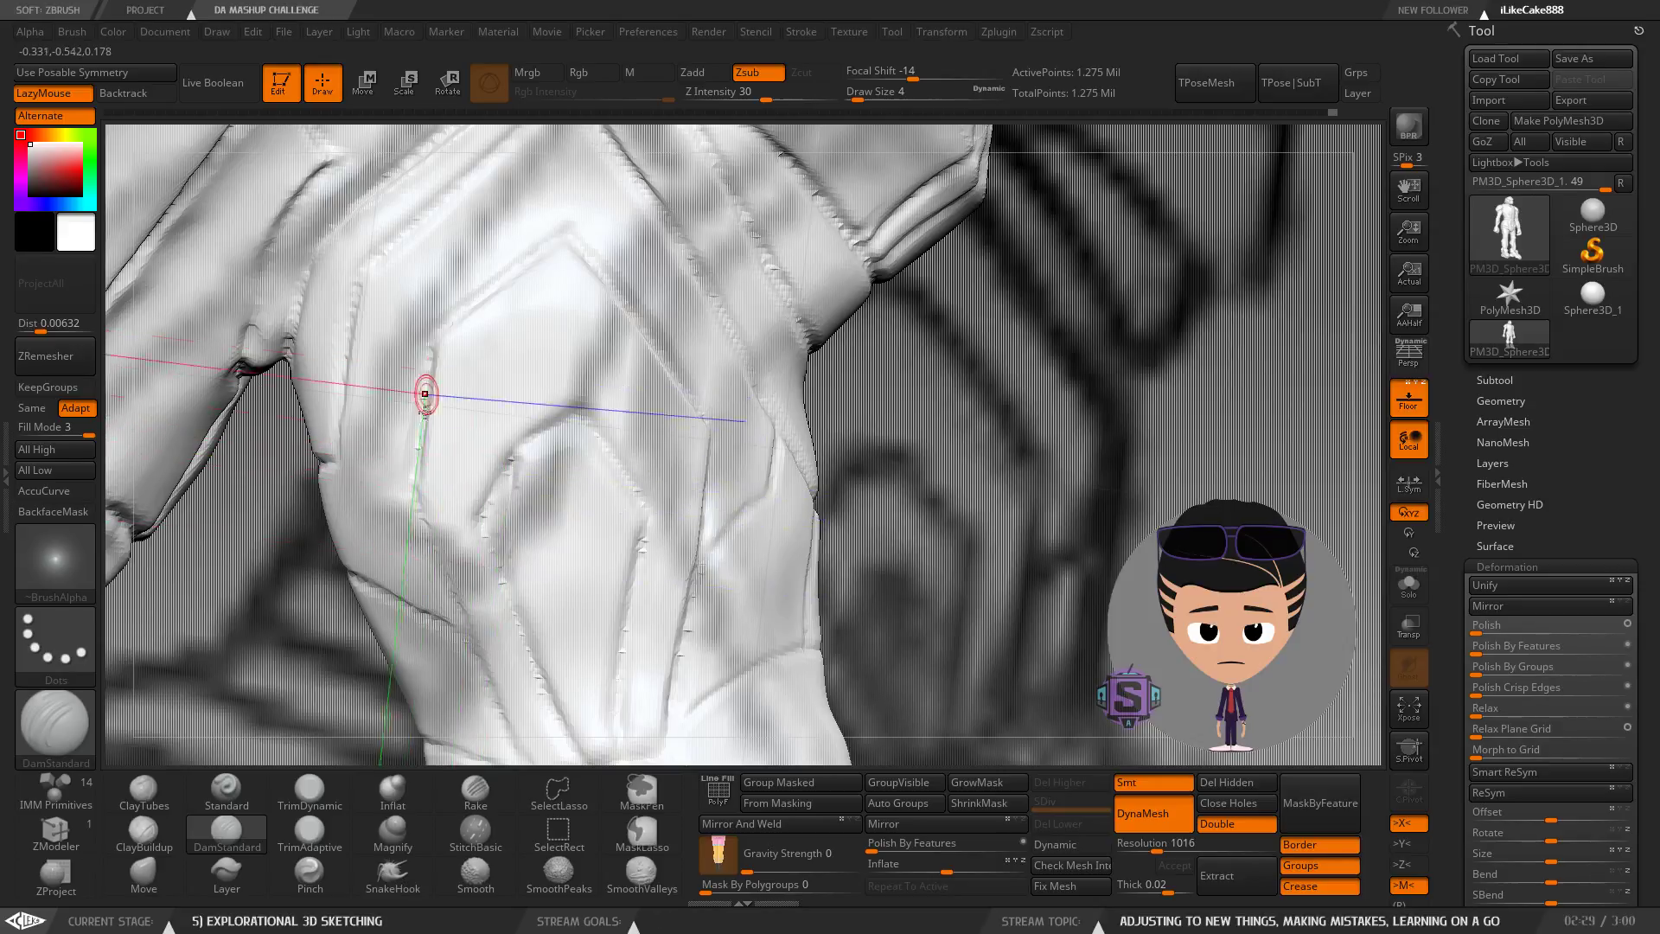
key("s")
left_click_drag(515, 541, 512, 541)
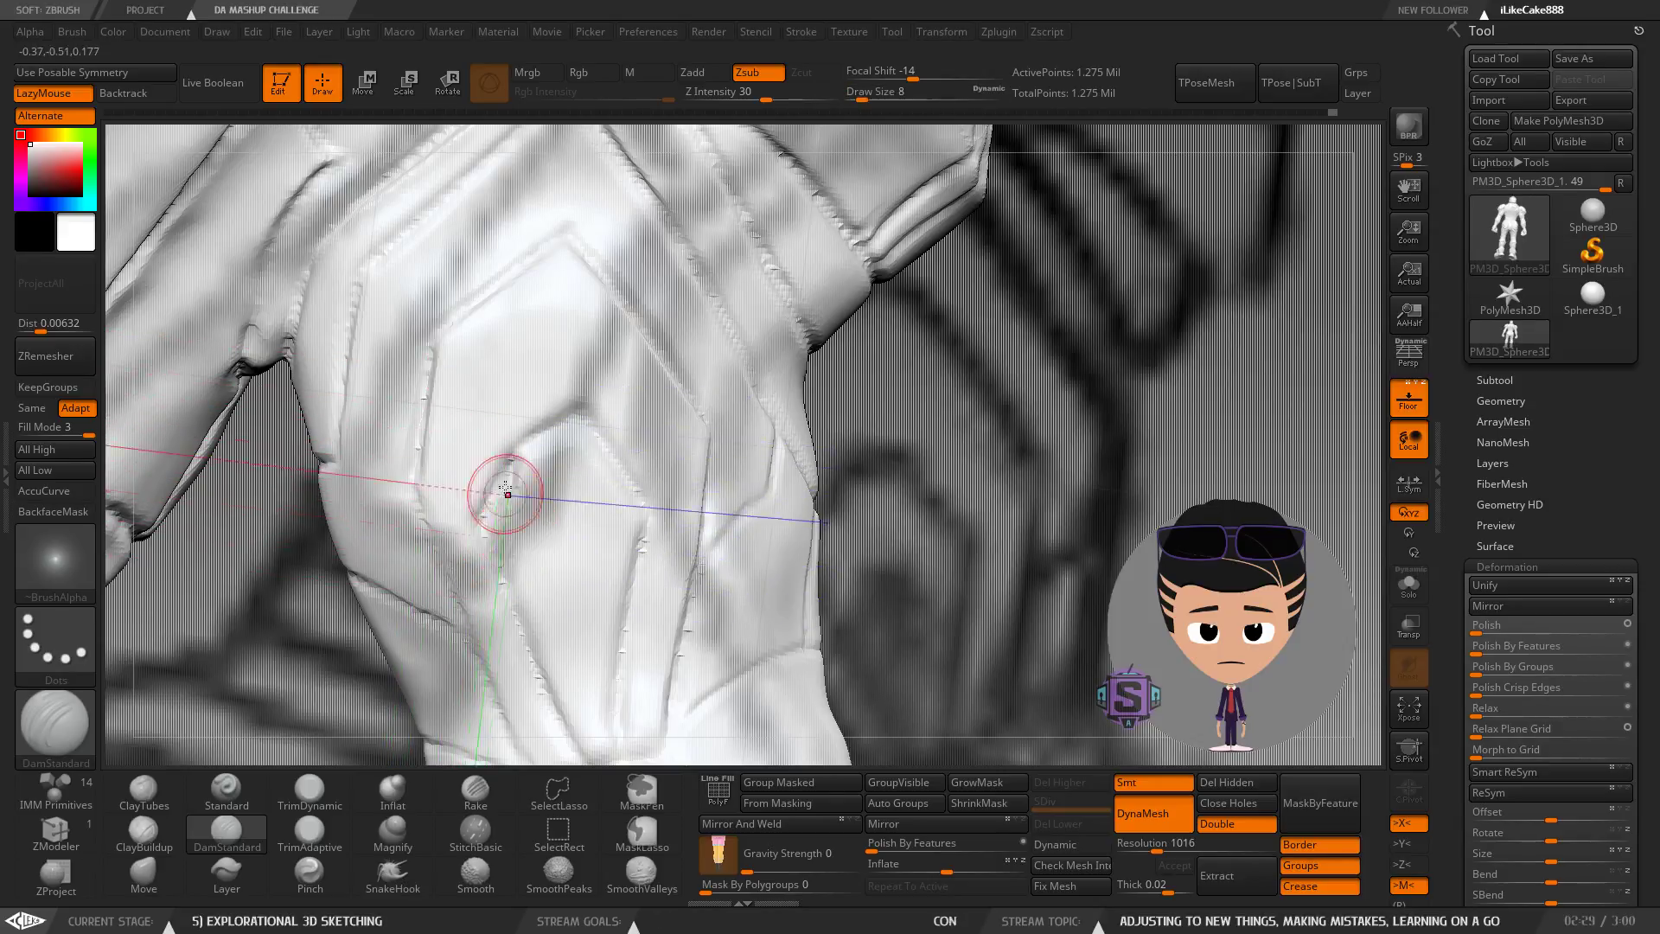
mouse_move(496, 516)
right_mouse_down()
mouse_move(457, 522)
mouse_move(499, 539)
mouse_move(488, 525)
right_mouse_up()
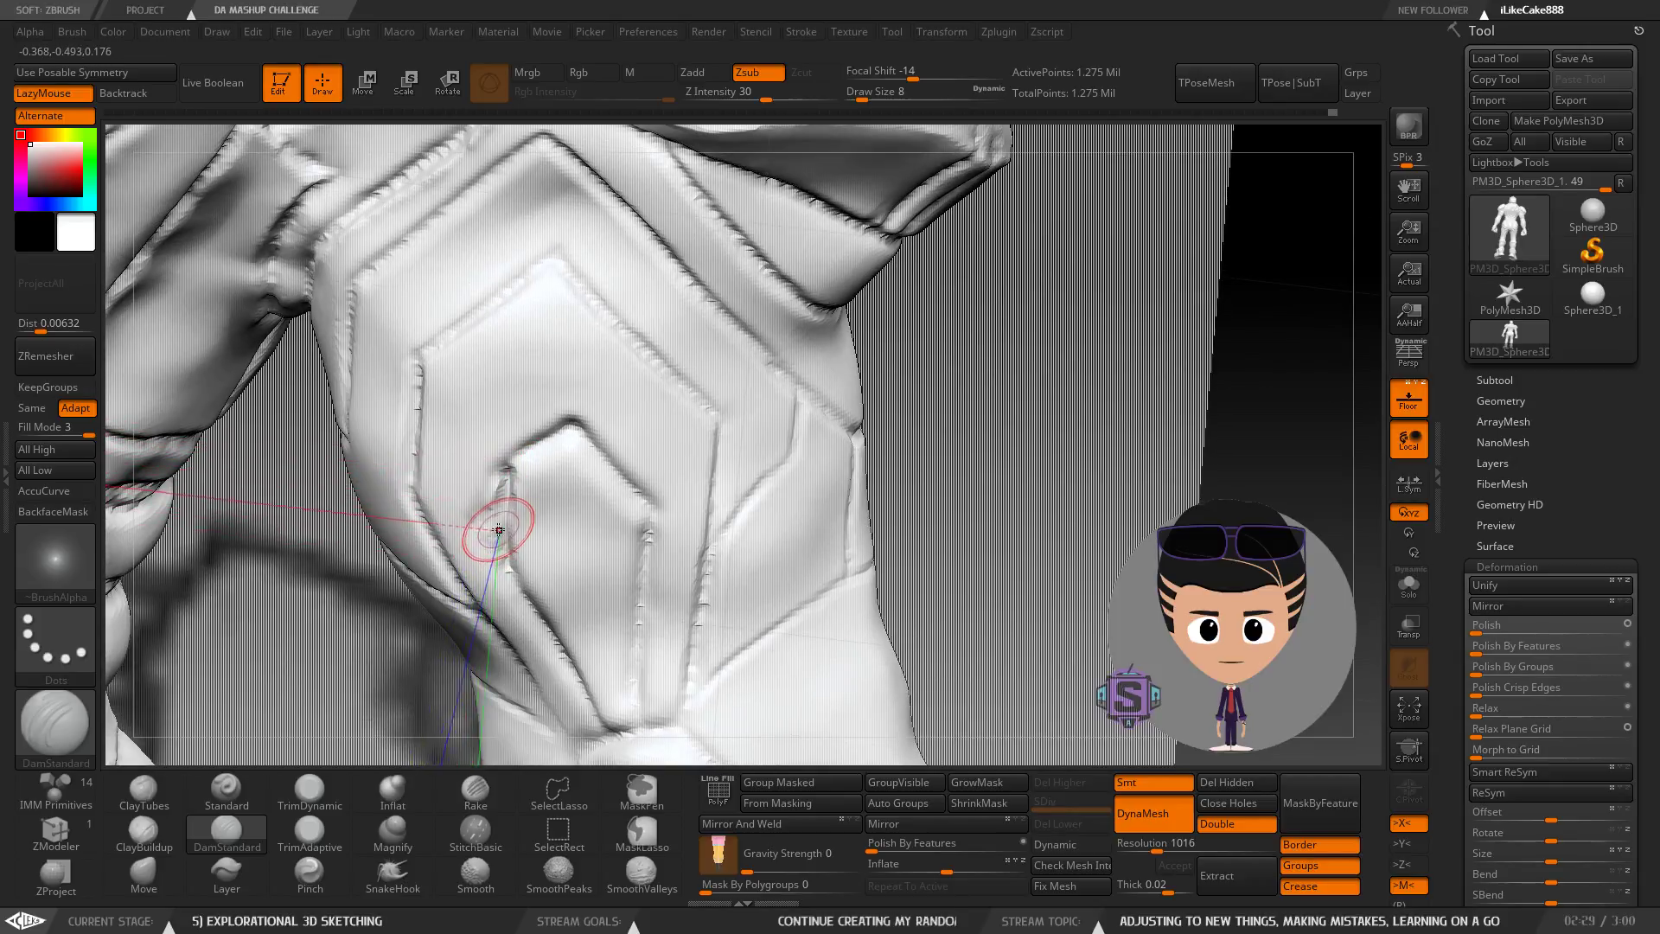
left_click_drag(1088, 382, 1003, 450, "ctrl")
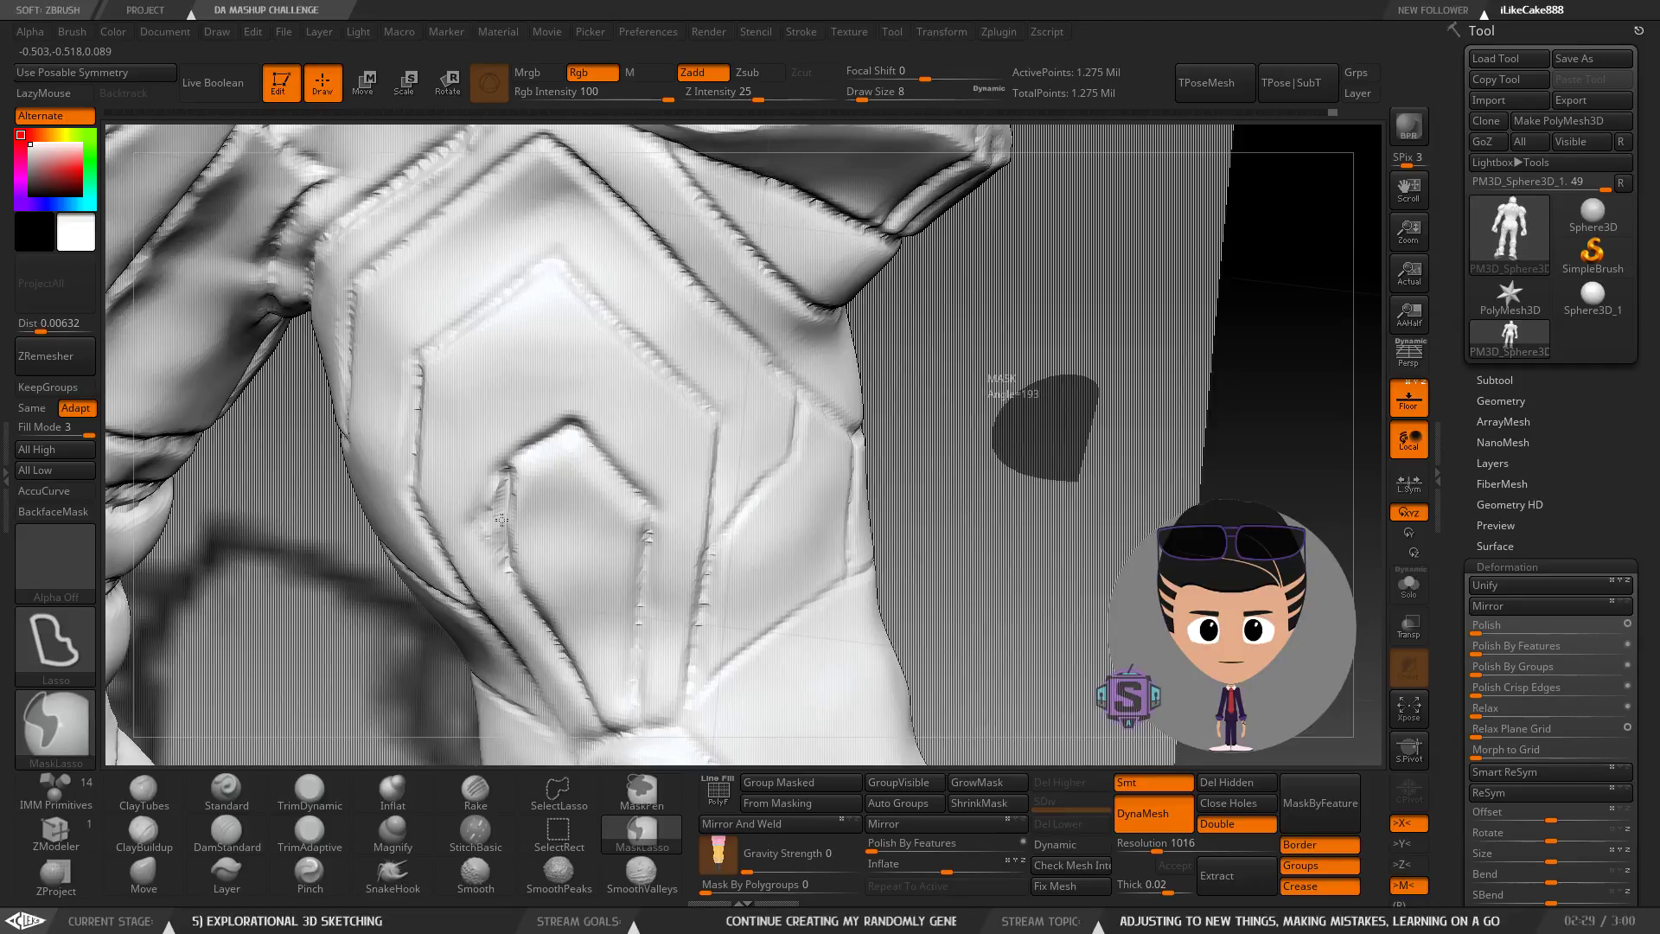
Carve the small arch's inner side line again with DamStandard at draw size 5 and smooth its edge.
key("s")
mouse_move(556, 519)
left_mouse_down()
mouse_move(475, 494)
mouse_move(492, 471)
left_mouse_up()
mouse_move(495, 472)
right_mouse_down()
mouse_move(575, 514)
mouse_move(492, 491)
right_mouse_up()
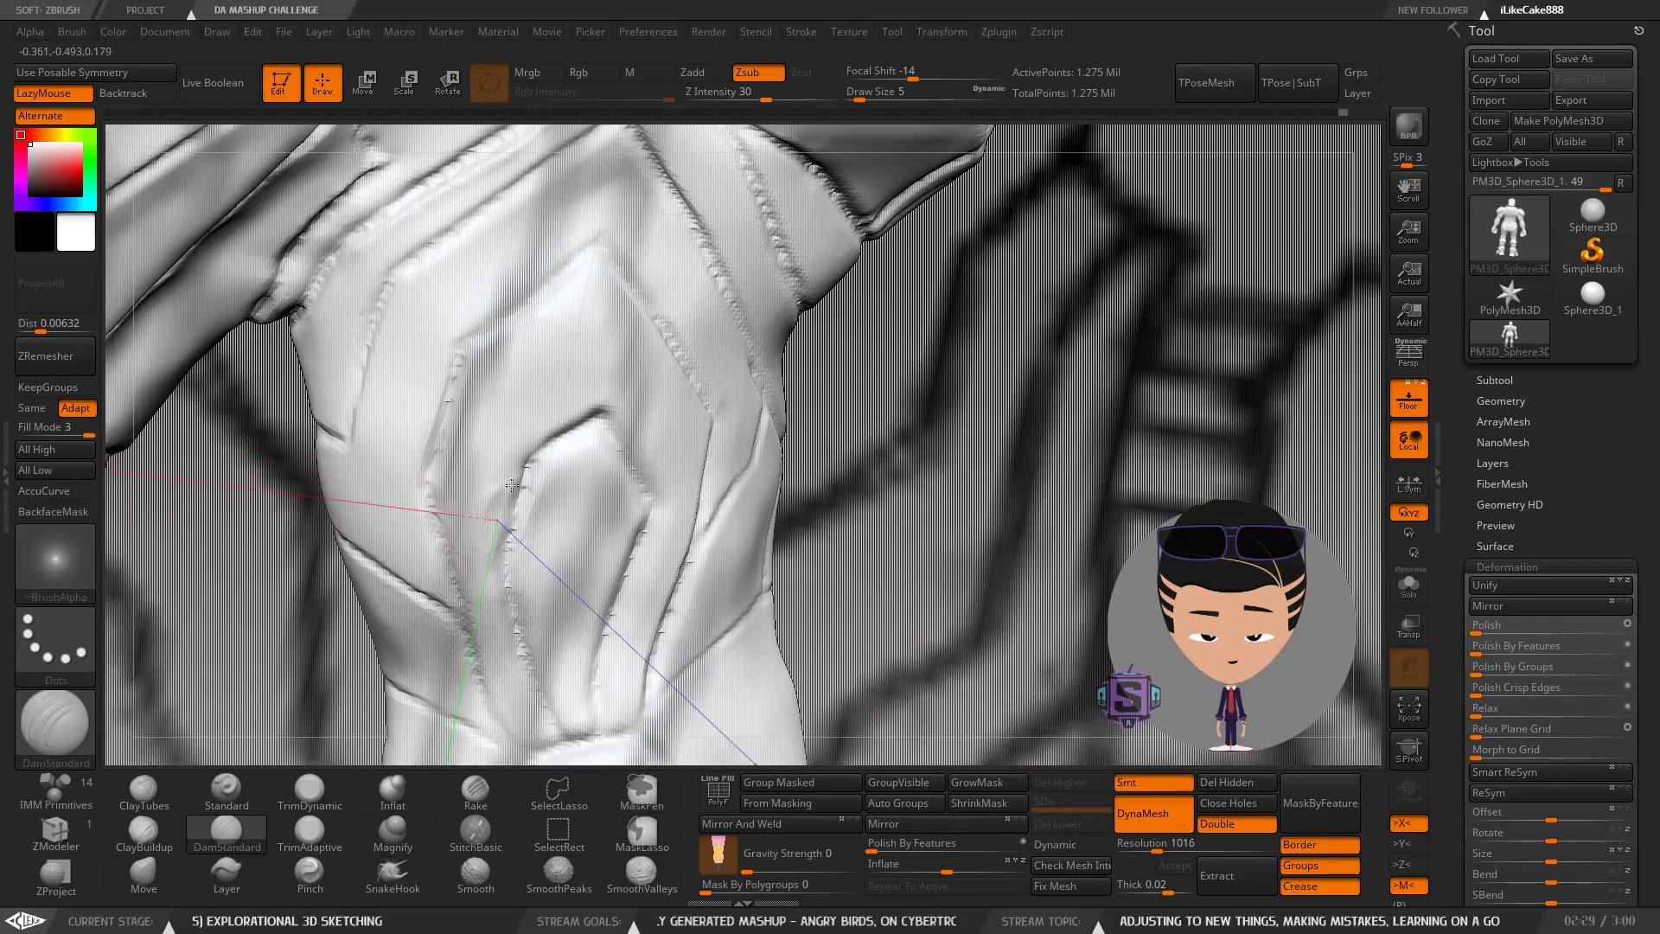
mouse_move(621, 453)
right_mouse_down()
mouse_move(683, 458)
mouse_move(601, 454)
right_mouse_up()
mouse_move(1062, 408)
left_mouse_down("ctrl")
mouse_move(1036, 396)
mouse_move(1040, 460)
left_mouse_up("ctrl")
right_click_drag(519, 481, 489, 478)
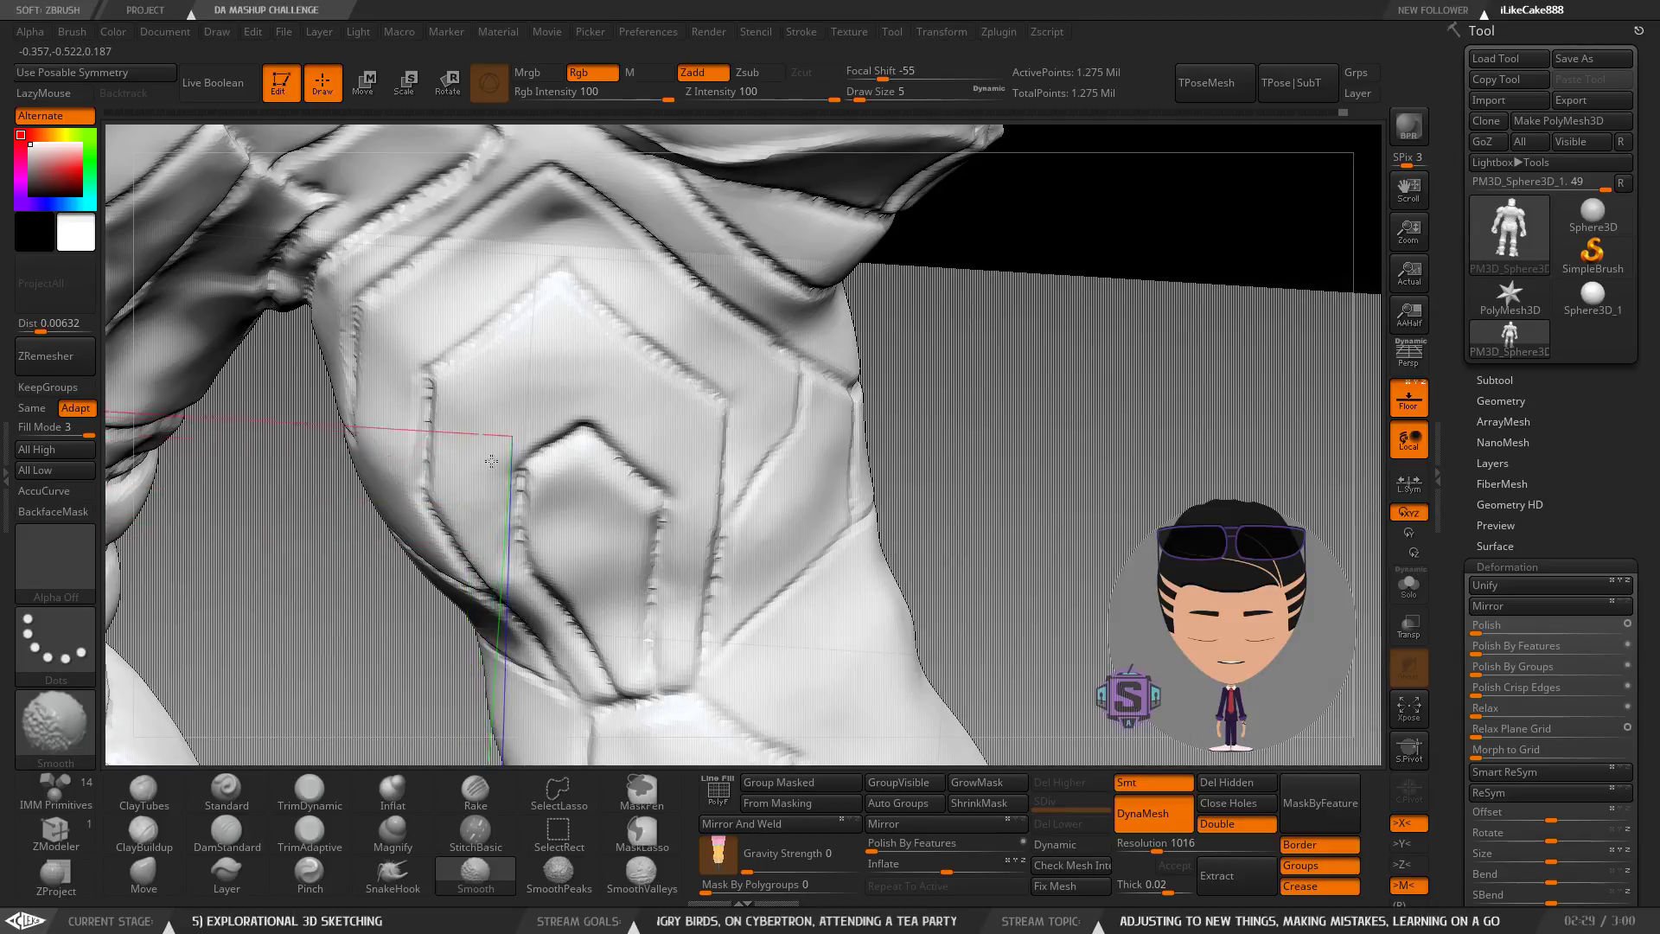
Examine the arms, shoulders and hands of the whole figure from several angles against the front and side reference sketches.
mouse_move(509, 582)
right_mouse_down()
mouse_move(530, 556)
mouse_move(501, 611)
mouse_move(615, 422)
mouse_move(655, 534)
mouse_move(679, 529)
mouse_move(562, 359)
right_mouse_up()
key("ctrl")
key("ctrl")
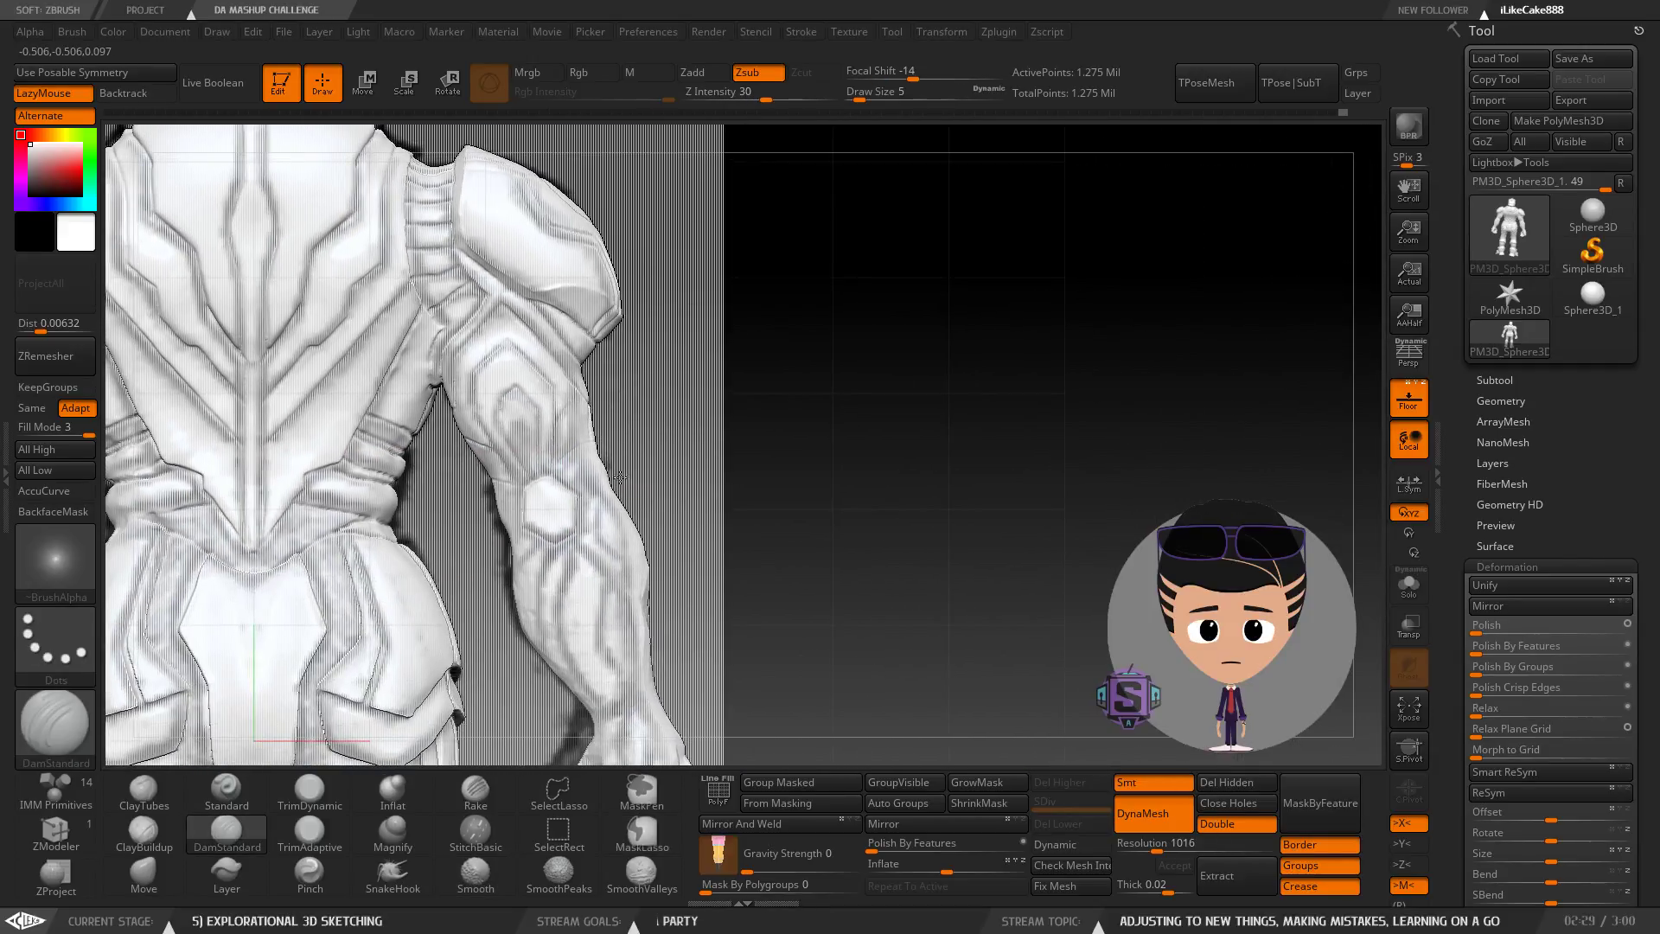
mouse_move(804, 480)
right_mouse_down()
mouse_move(588, 474)
mouse_move(619, 508)
mouse_move(619, 457)
mouse_move(510, 477)
mouse_move(613, 467)
mouse_move(656, 492)
mouse_move(453, 489)
mouse_move(484, 493)
right_mouse_up()
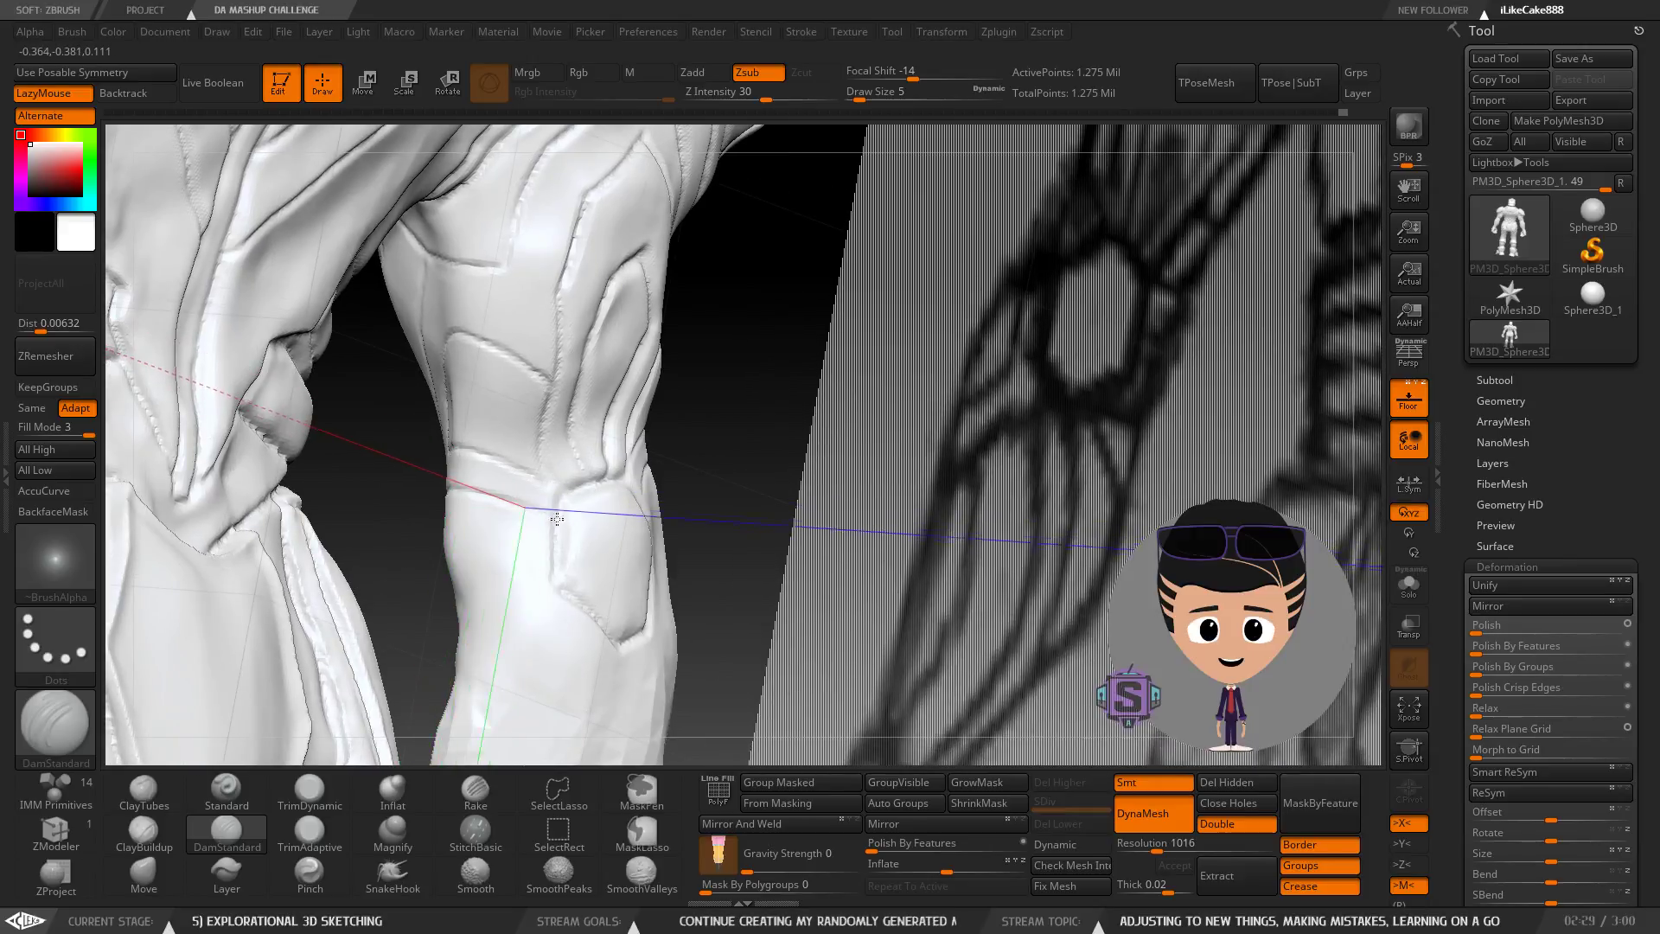
mouse_move(604, 522)
right_mouse_down()
mouse_move(653, 367)
mouse_move(809, 524)
mouse_move(826, 484)
mouse_move(604, 358)
mouse_move(543, 440)
mouse_move(413, 431)
right_mouse_up()
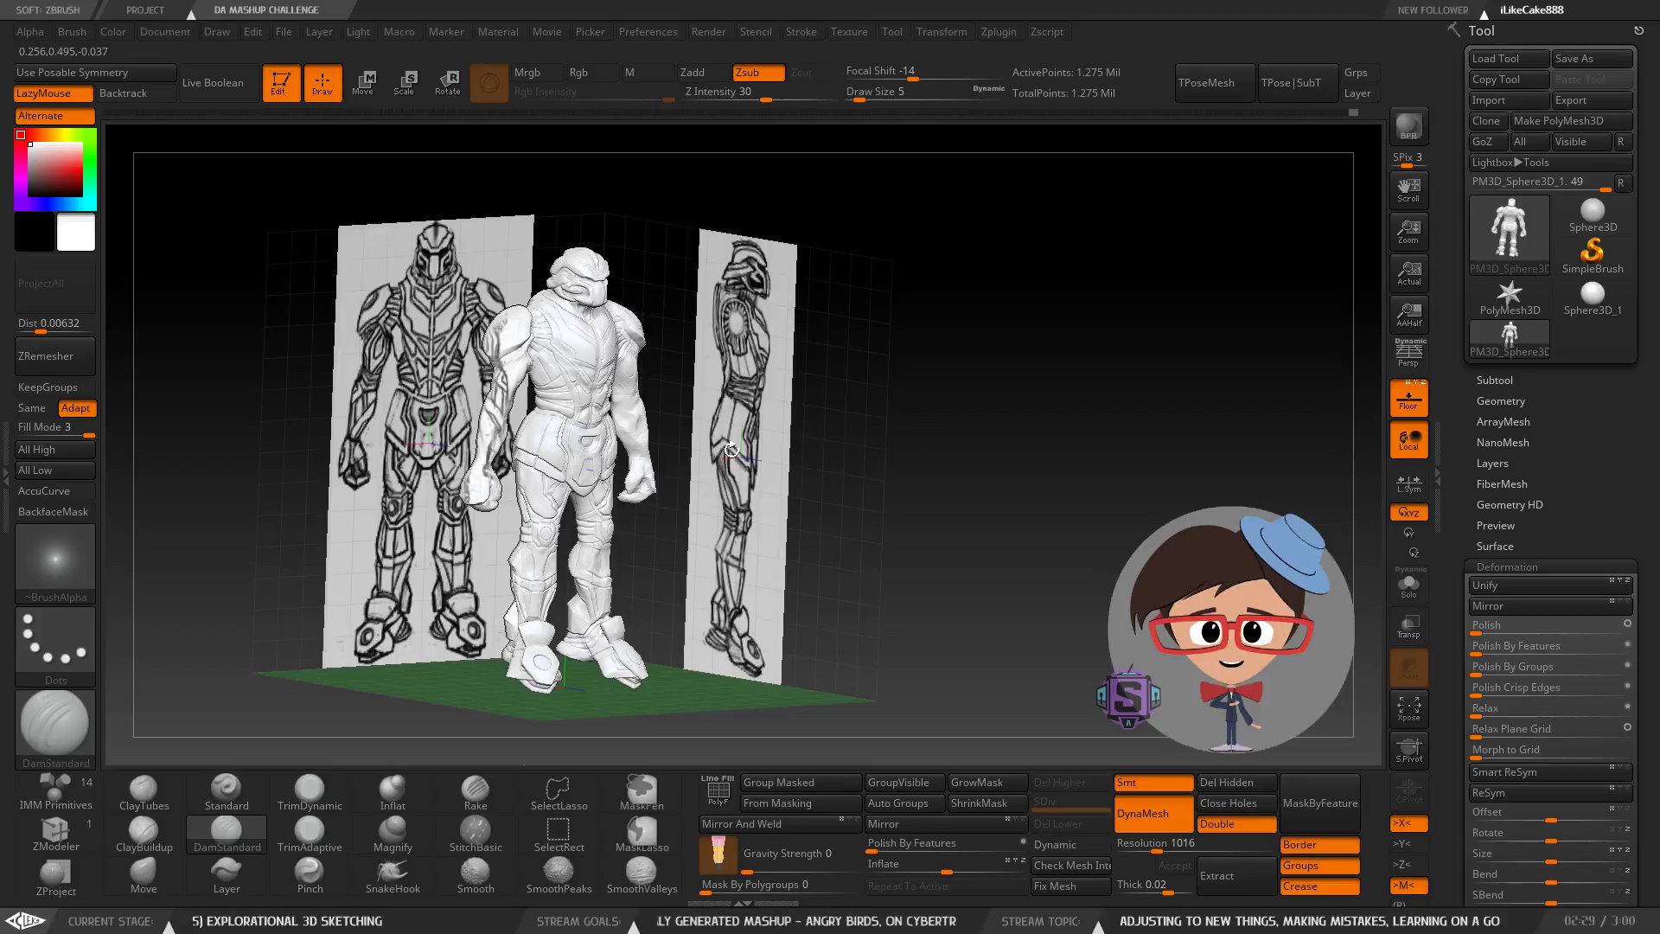
right_click_drag(480, 553, 484, 609, "ctrl")
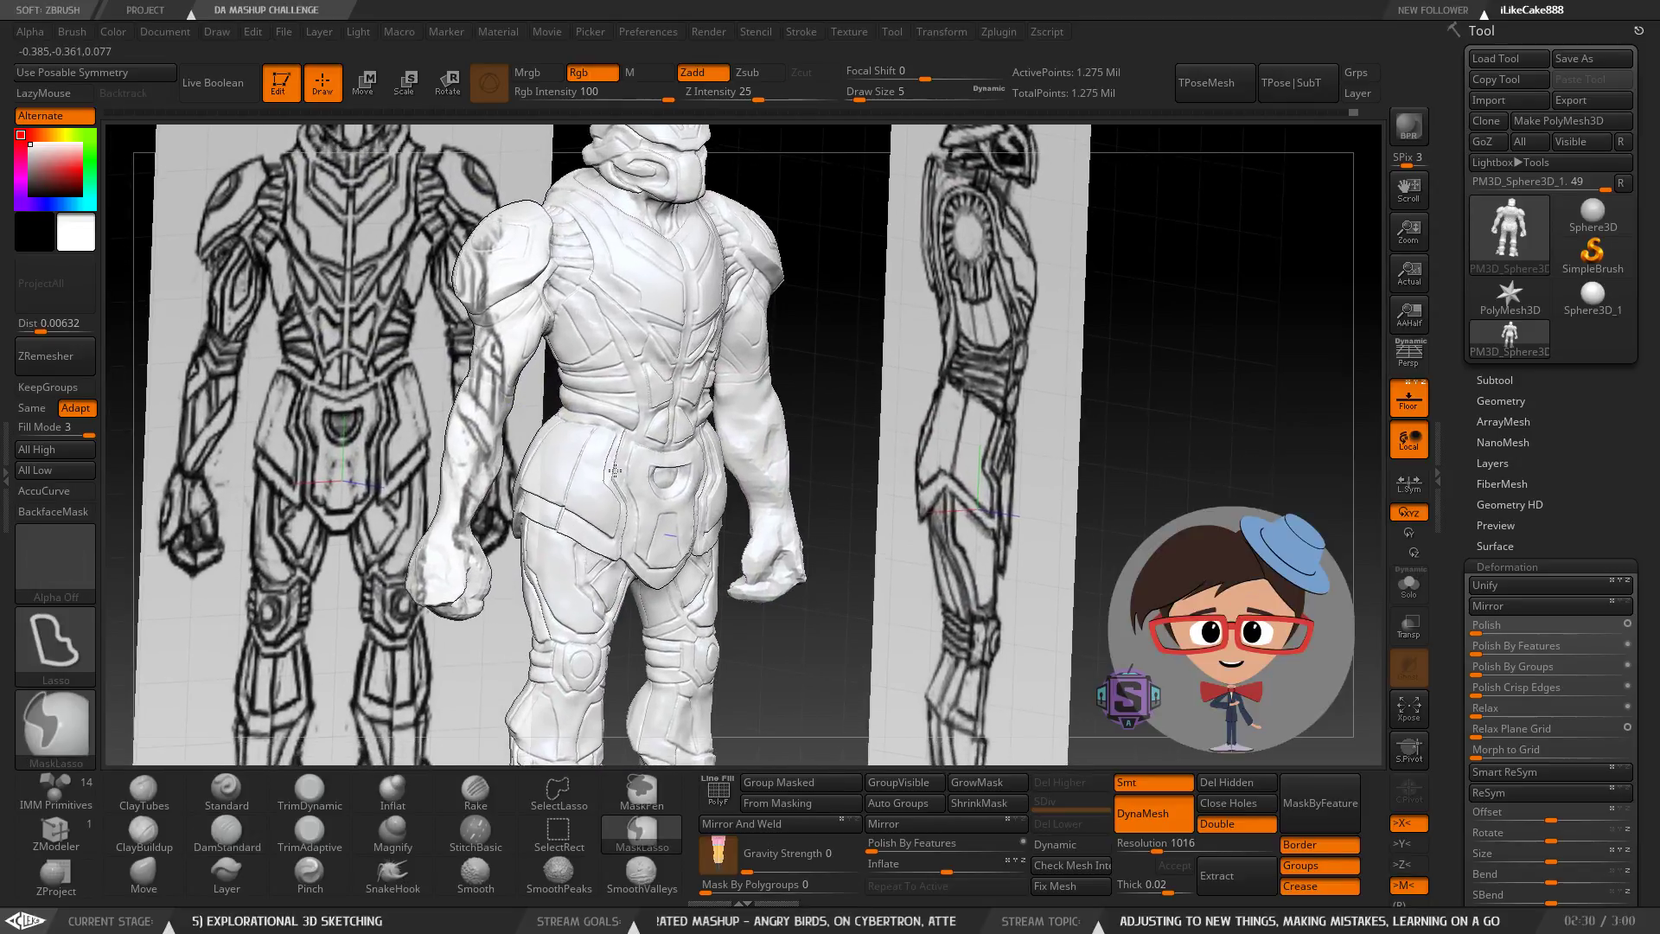
right_click_drag(415, 472, 589, 443)
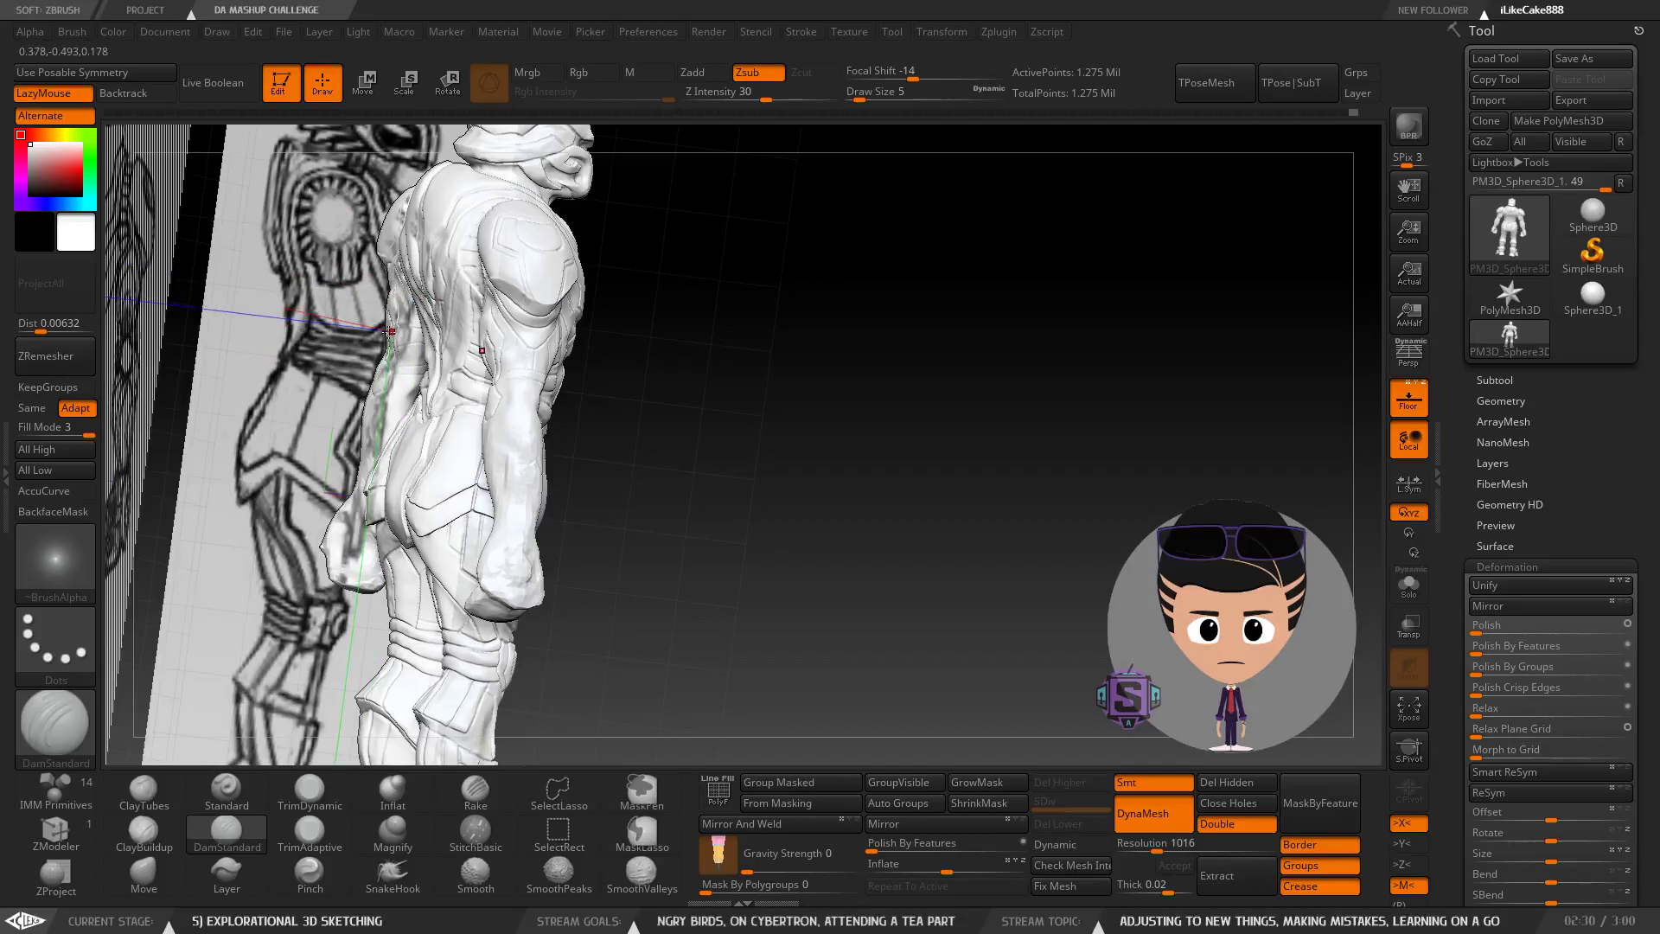
right_click_drag(391, 331, 415, 385, "ctrl")
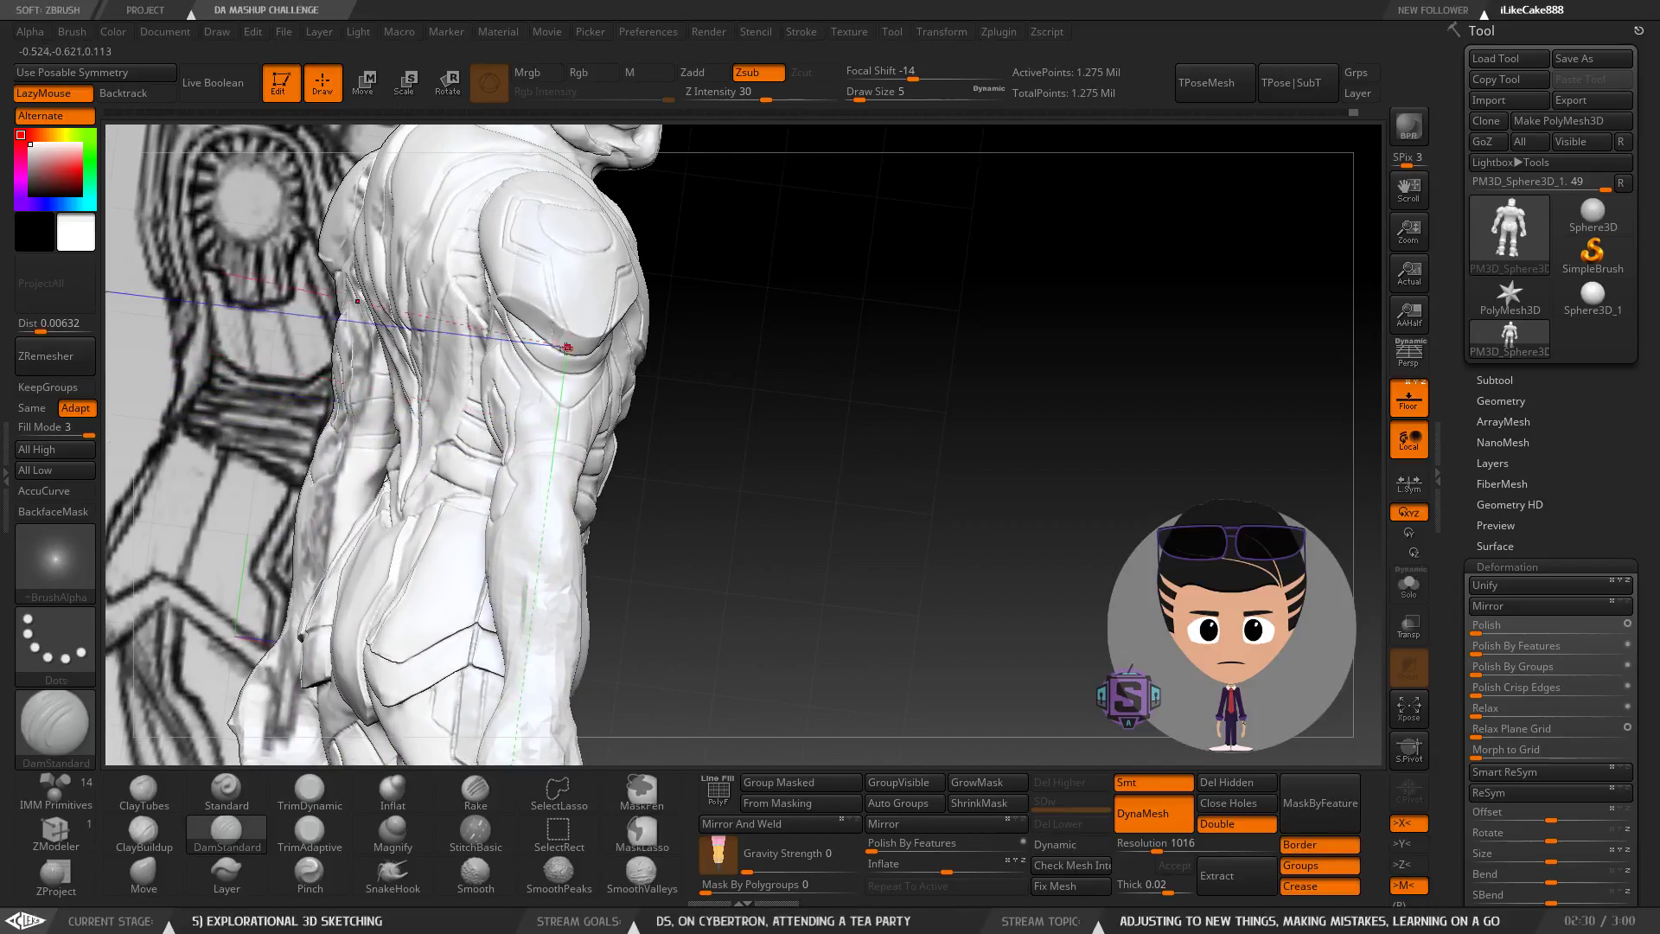
right_click_drag(566, 348, 581, 402, "ctrl")
mouse_move(666, 433)
right_mouse_down()
mouse_move(523, 449)
mouse_move(761, 443)
mouse_move(519, 453)
mouse_move(709, 363)
mouse_move(652, 510)
mouse_move(658, 447)
mouse_move(389, 458)
mouse_move(441, 554)
right_mouse_up()
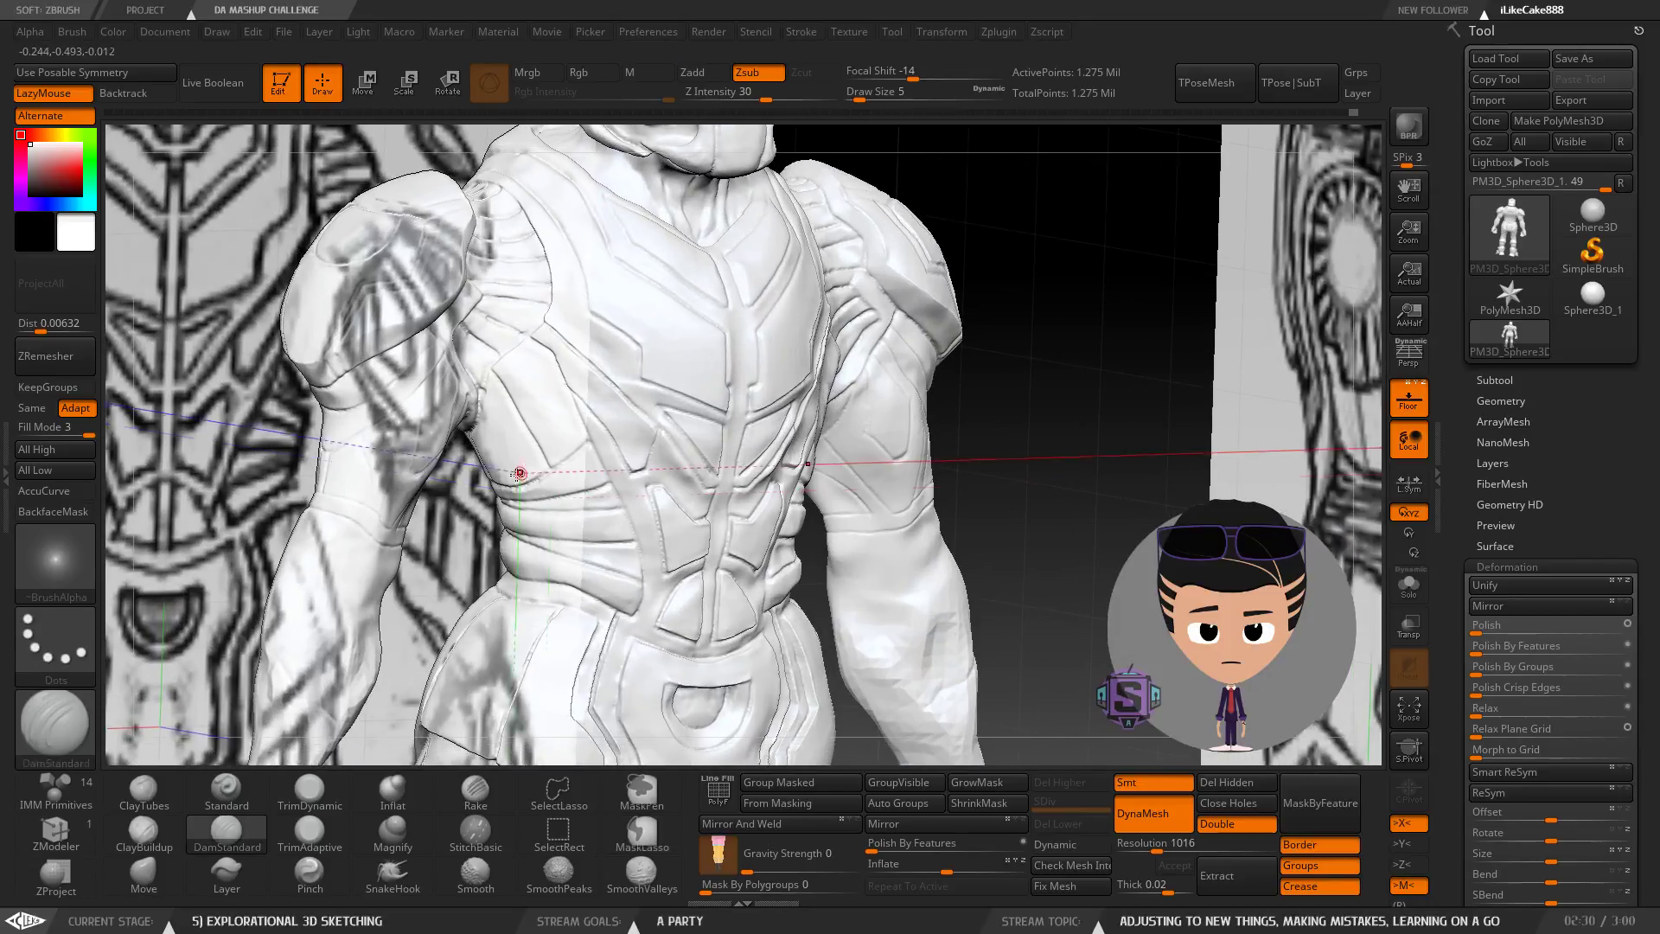
right_click_drag(519, 473, 415, 379)
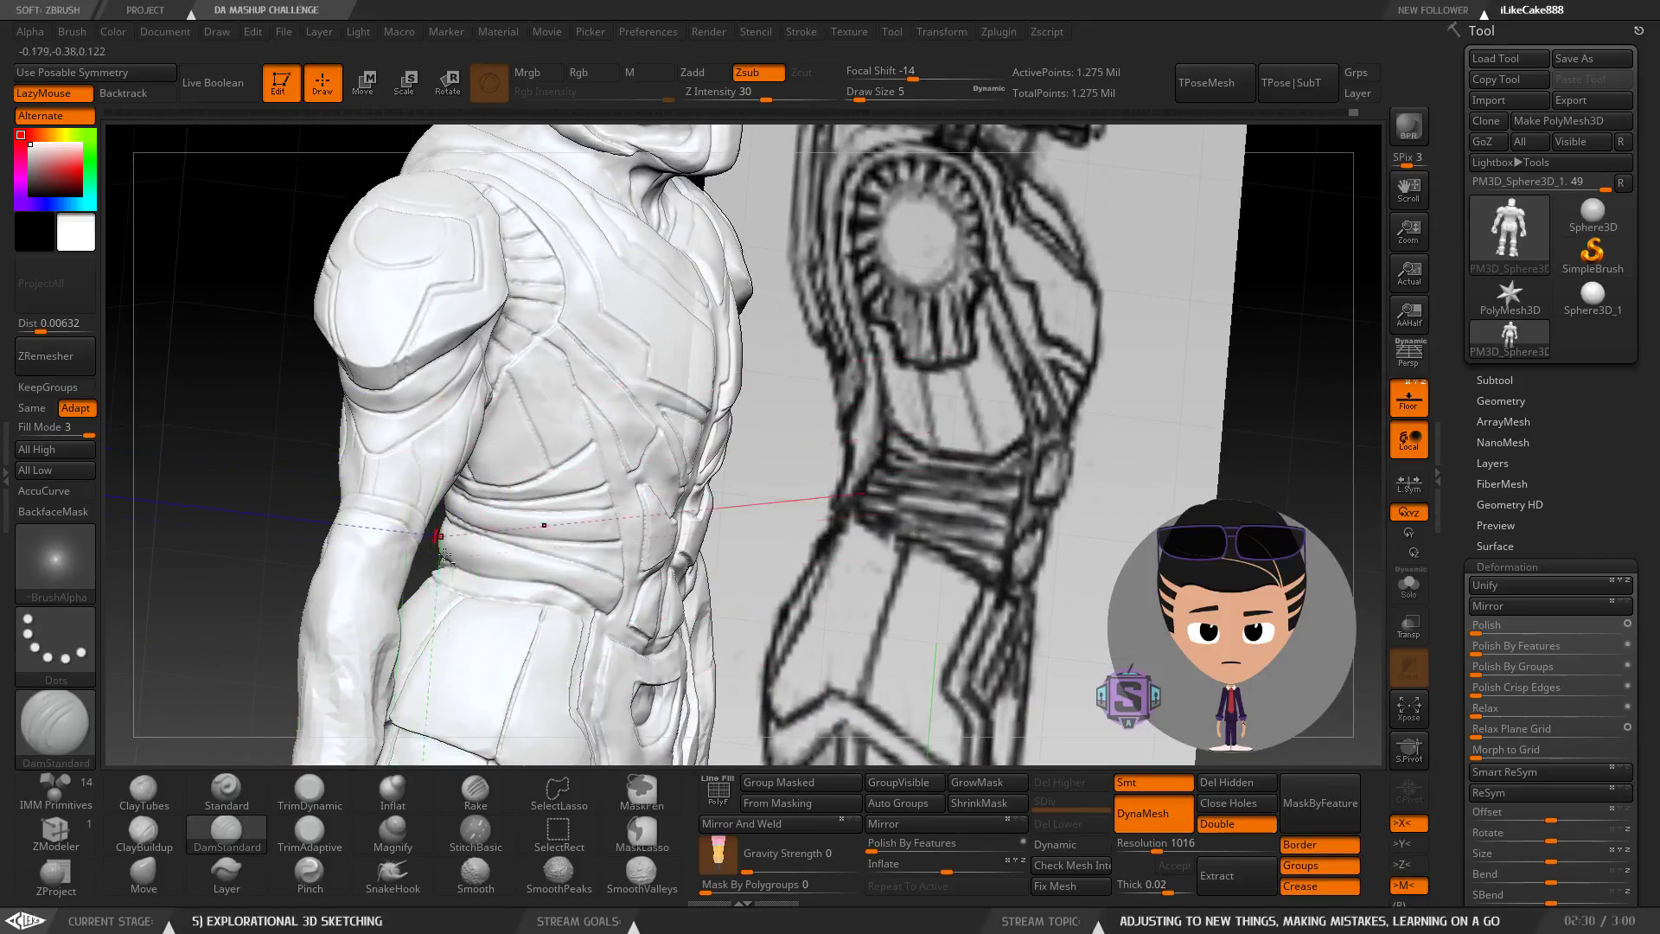
mouse_move(525, 457)
right_mouse_down()
mouse_move(578, 430)
mouse_move(532, 638)
right_mouse_up()
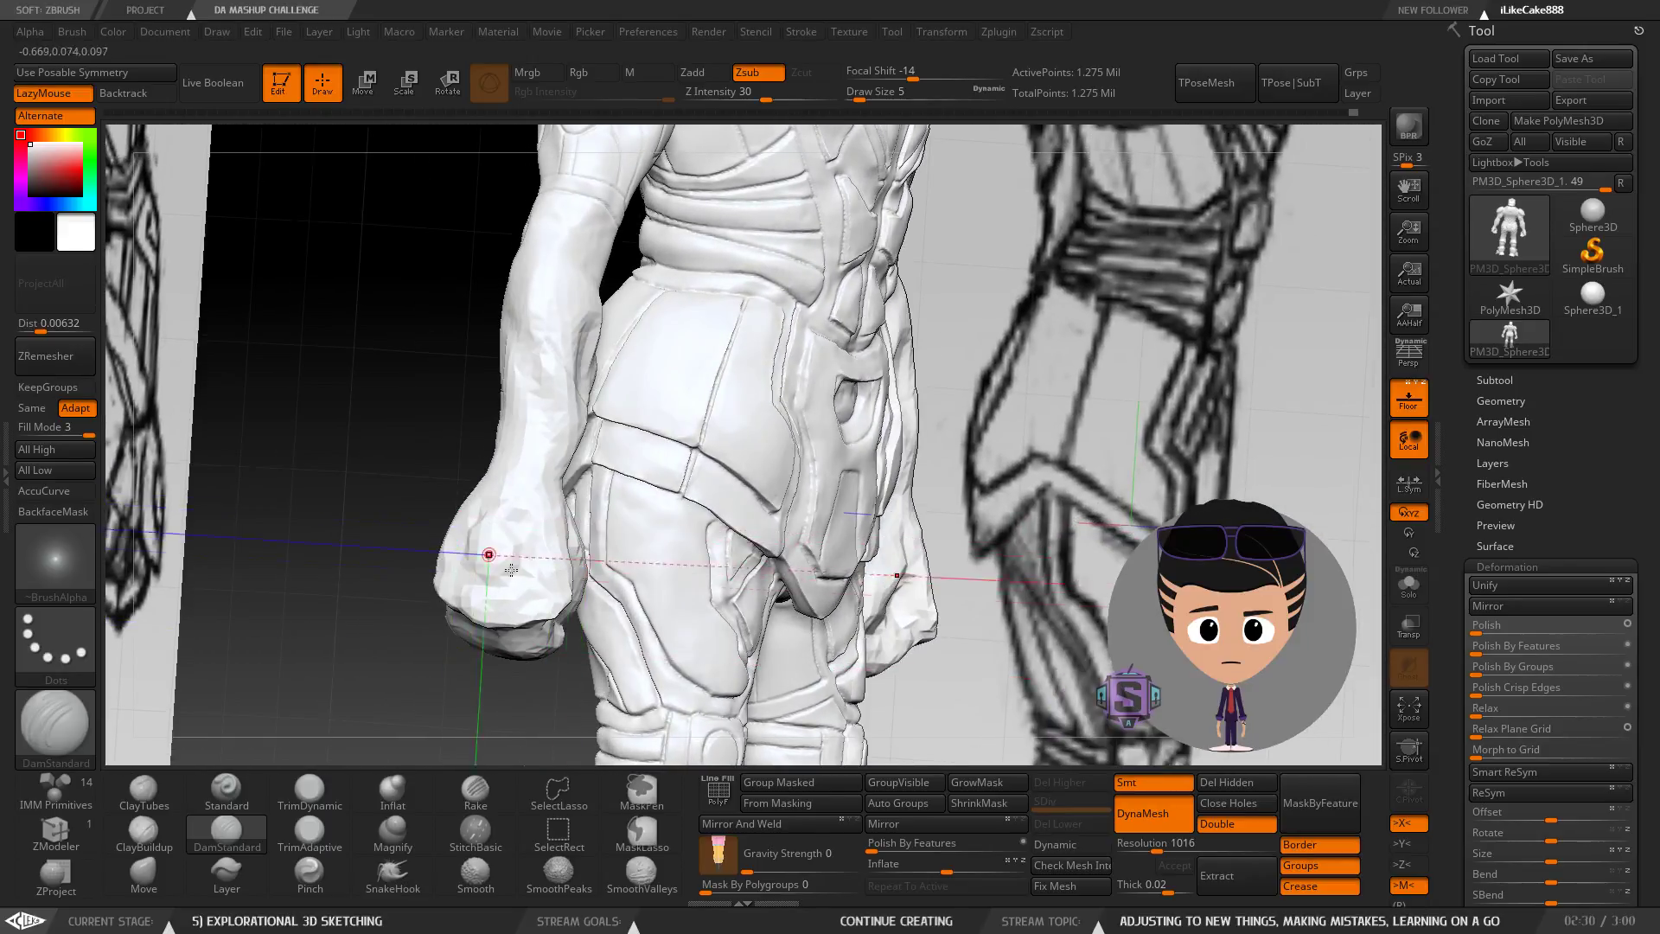
mouse_move(511, 570)
right_mouse_down()
mouse_move(523, 594)
mouse_move(597, 608)
mouse_move(648, 588)
mouse_move(778, 320)
mouse_move(634, 463)
right_mouse_up()
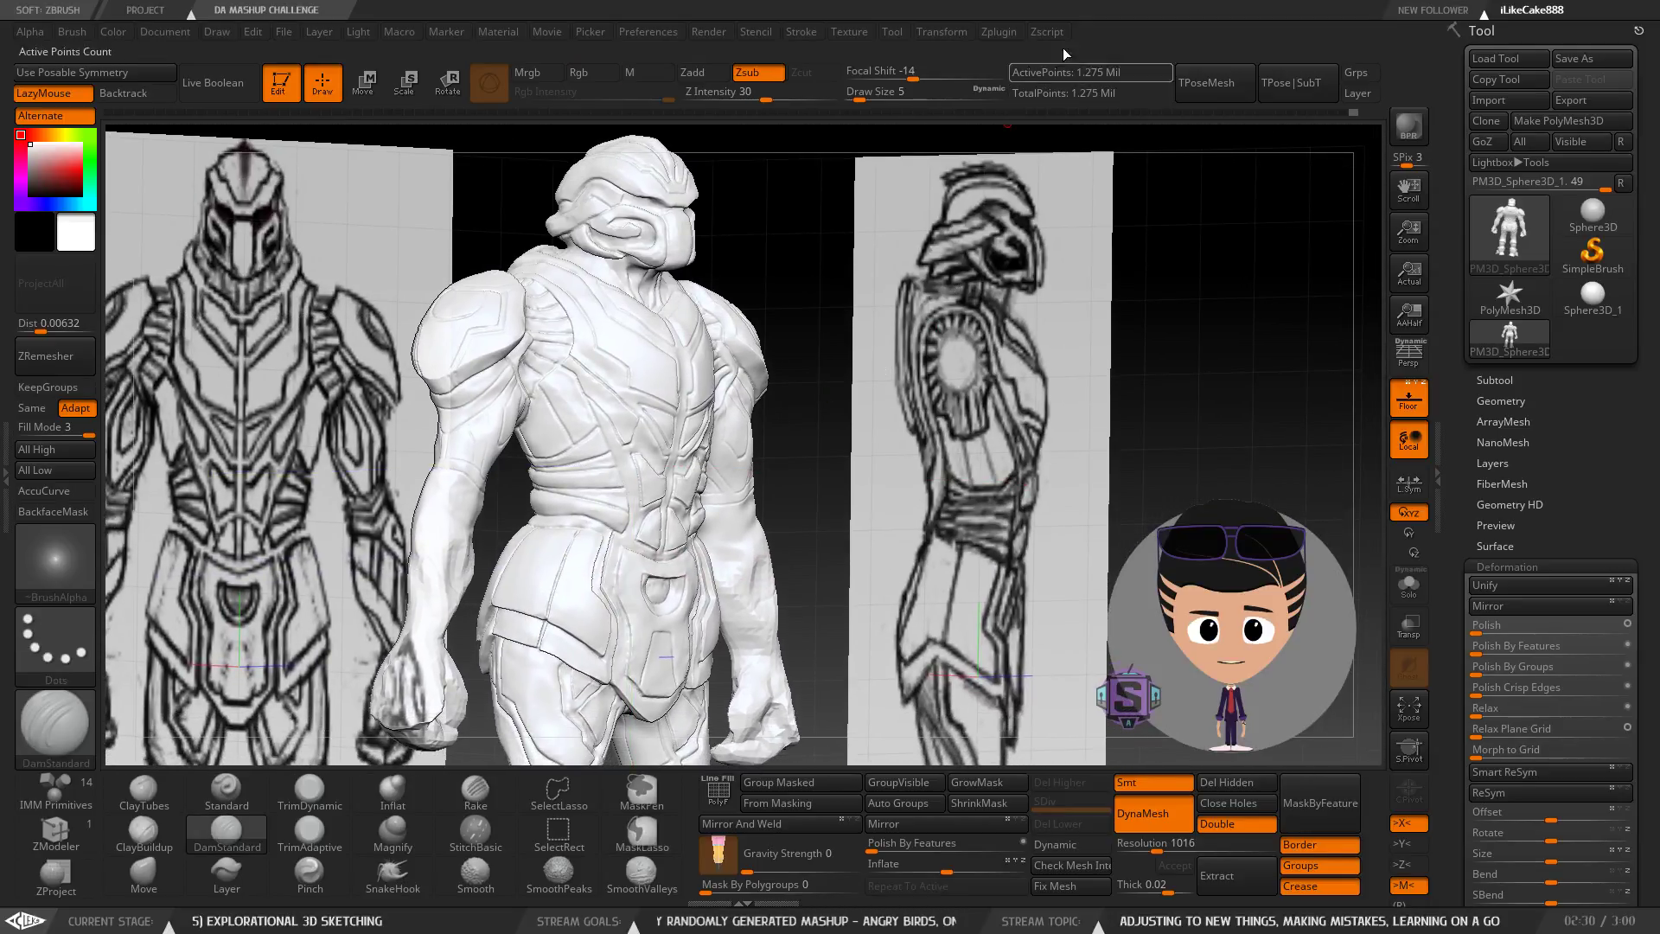
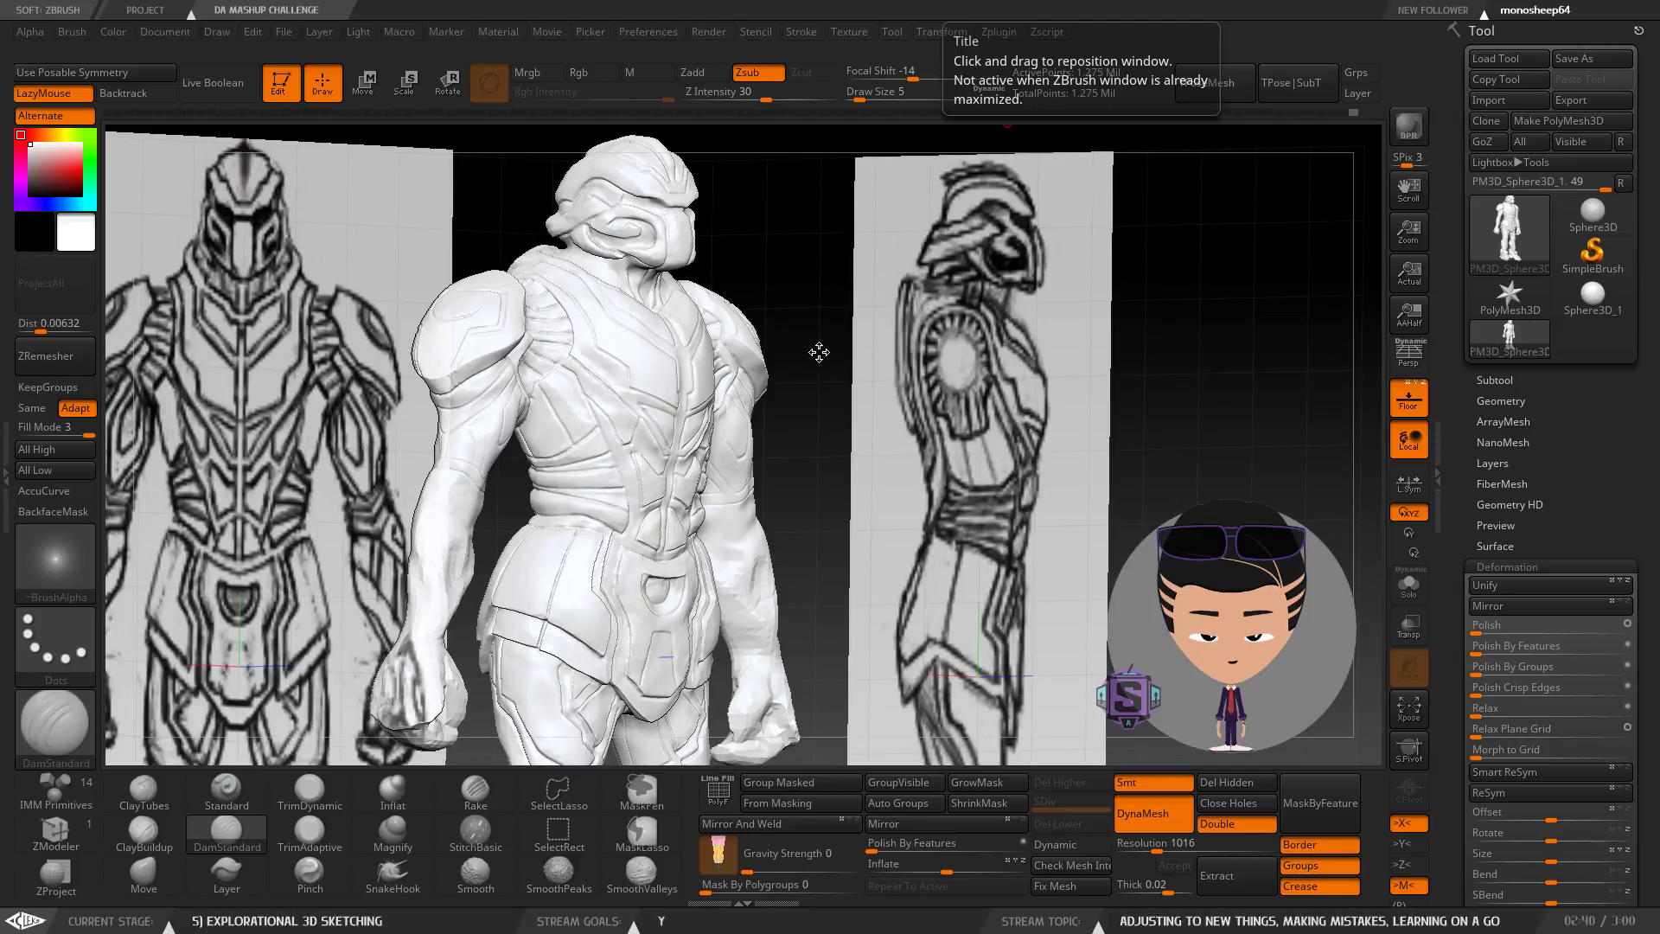
left_click_drag(819, 352, 804, 393)
mouse_move(804, 393)
right_mouse_down()
mouse_move(735, 388)
mouse_move(785, 373)
right_mouse_up()
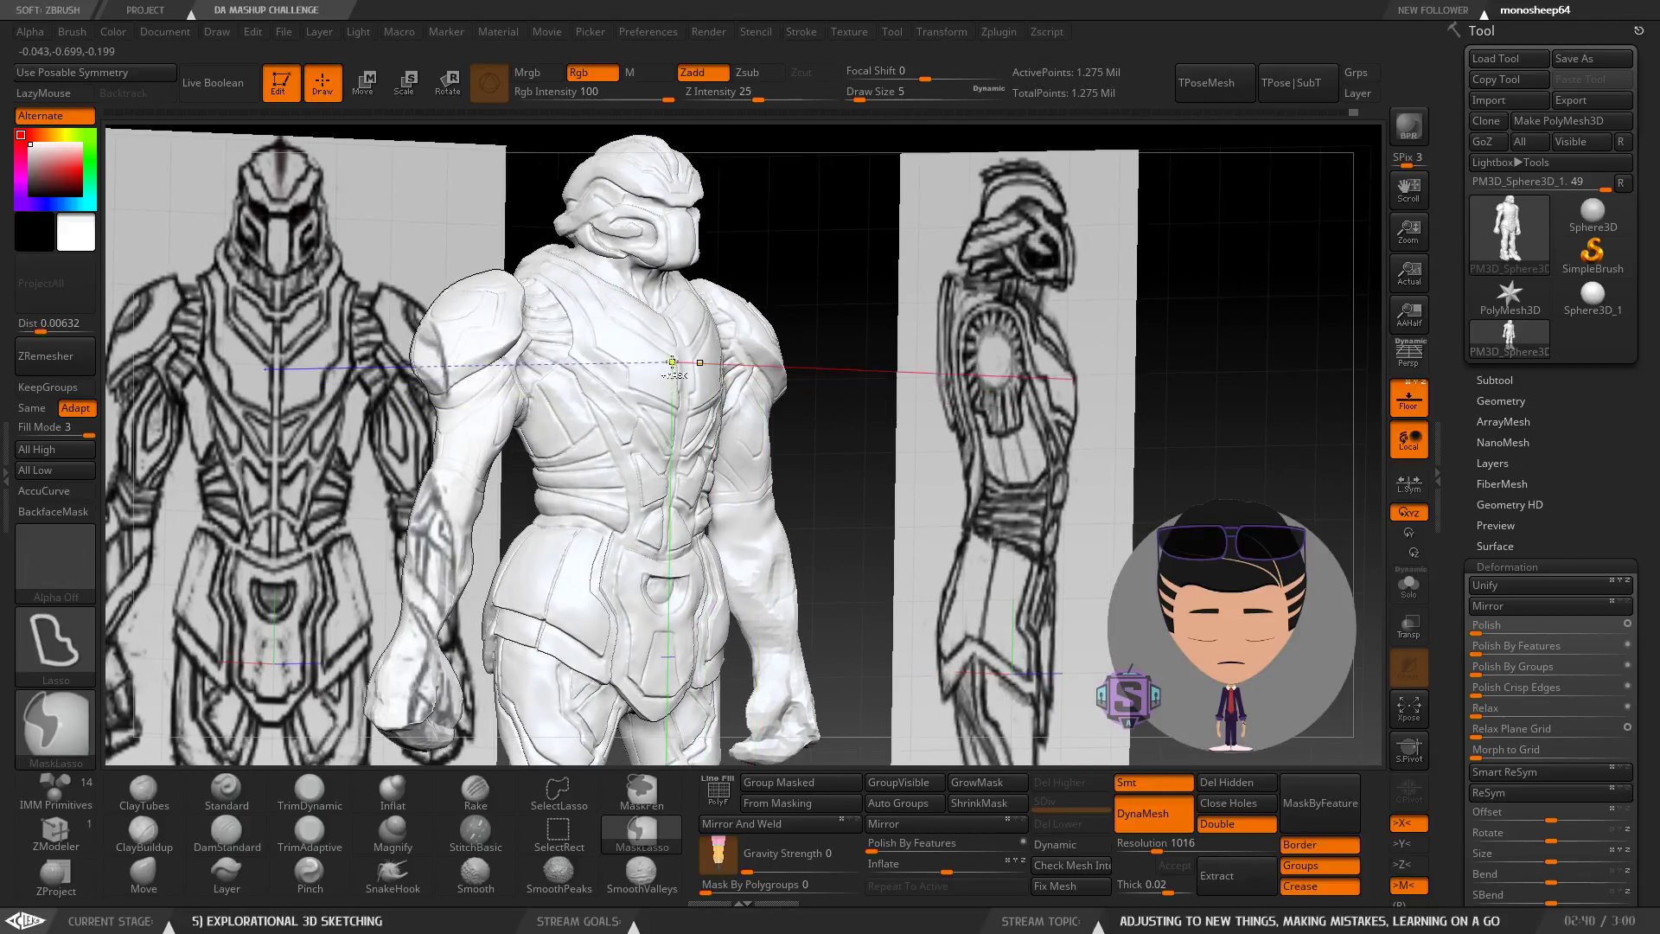
mouse_move(683, 361)
right_mouse_down("ctrl")
mouse_move(661, 294)
mouse_move(670, 356)
right_mouse_up("ctrl")
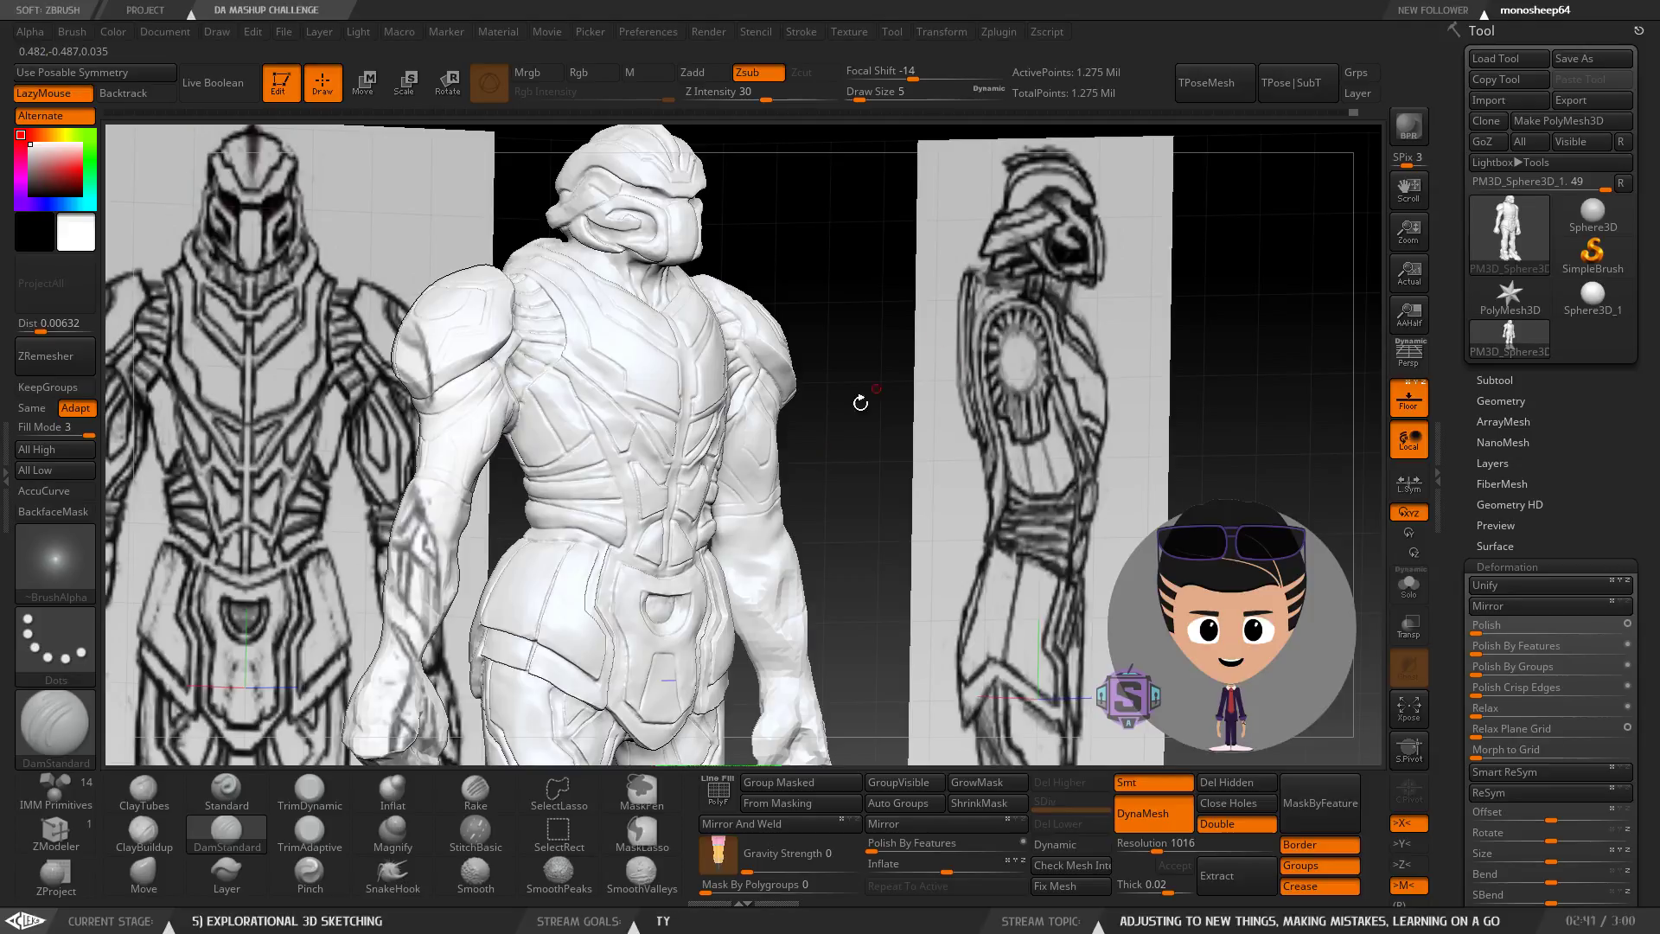
Rework the ridge at the top of the back upper-arm panel, just beneath the shoulder armour, at draw size 17.
left_click_drag(811, 432, 532, 465)
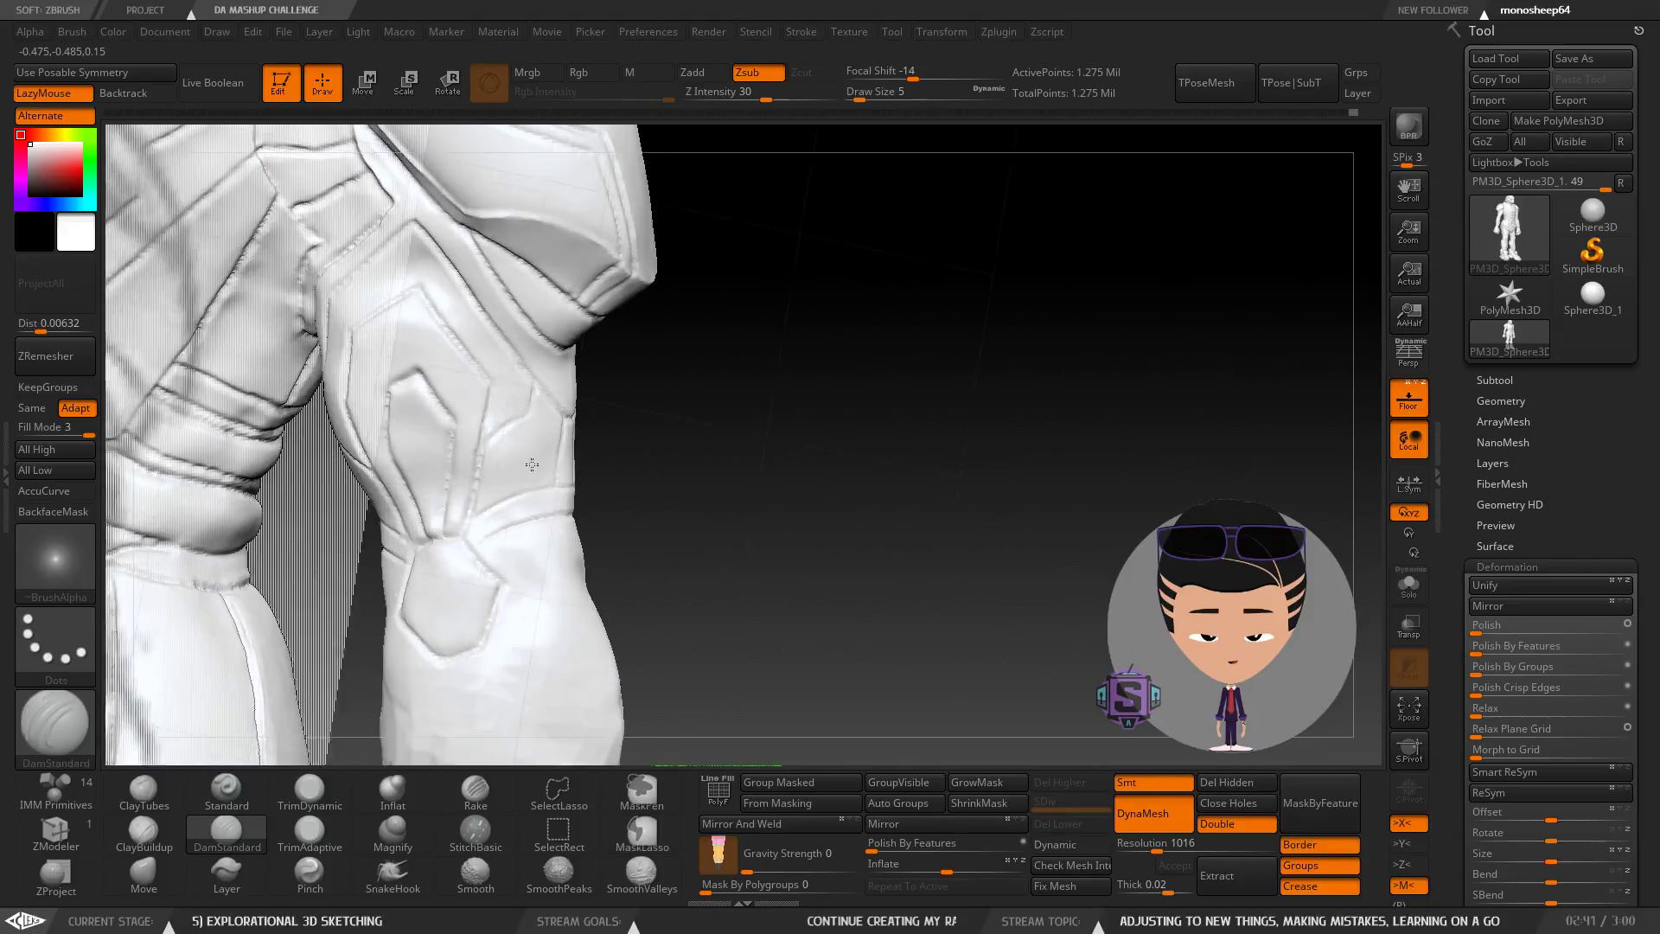
mouse_move(503, 496)
right_mouse_down("ctrl")
mouse_move(500, 397)
mouse_move(530, 439)
mouse_move(598, 417)
mouse_move(575, 473)
mouse_move(667, 430)
mouse_move(621, 464)
mouse_move(672, 453)
mouse_move(716, 417)
mouse_move(769, 301)
right_mouse_up("ctrl")
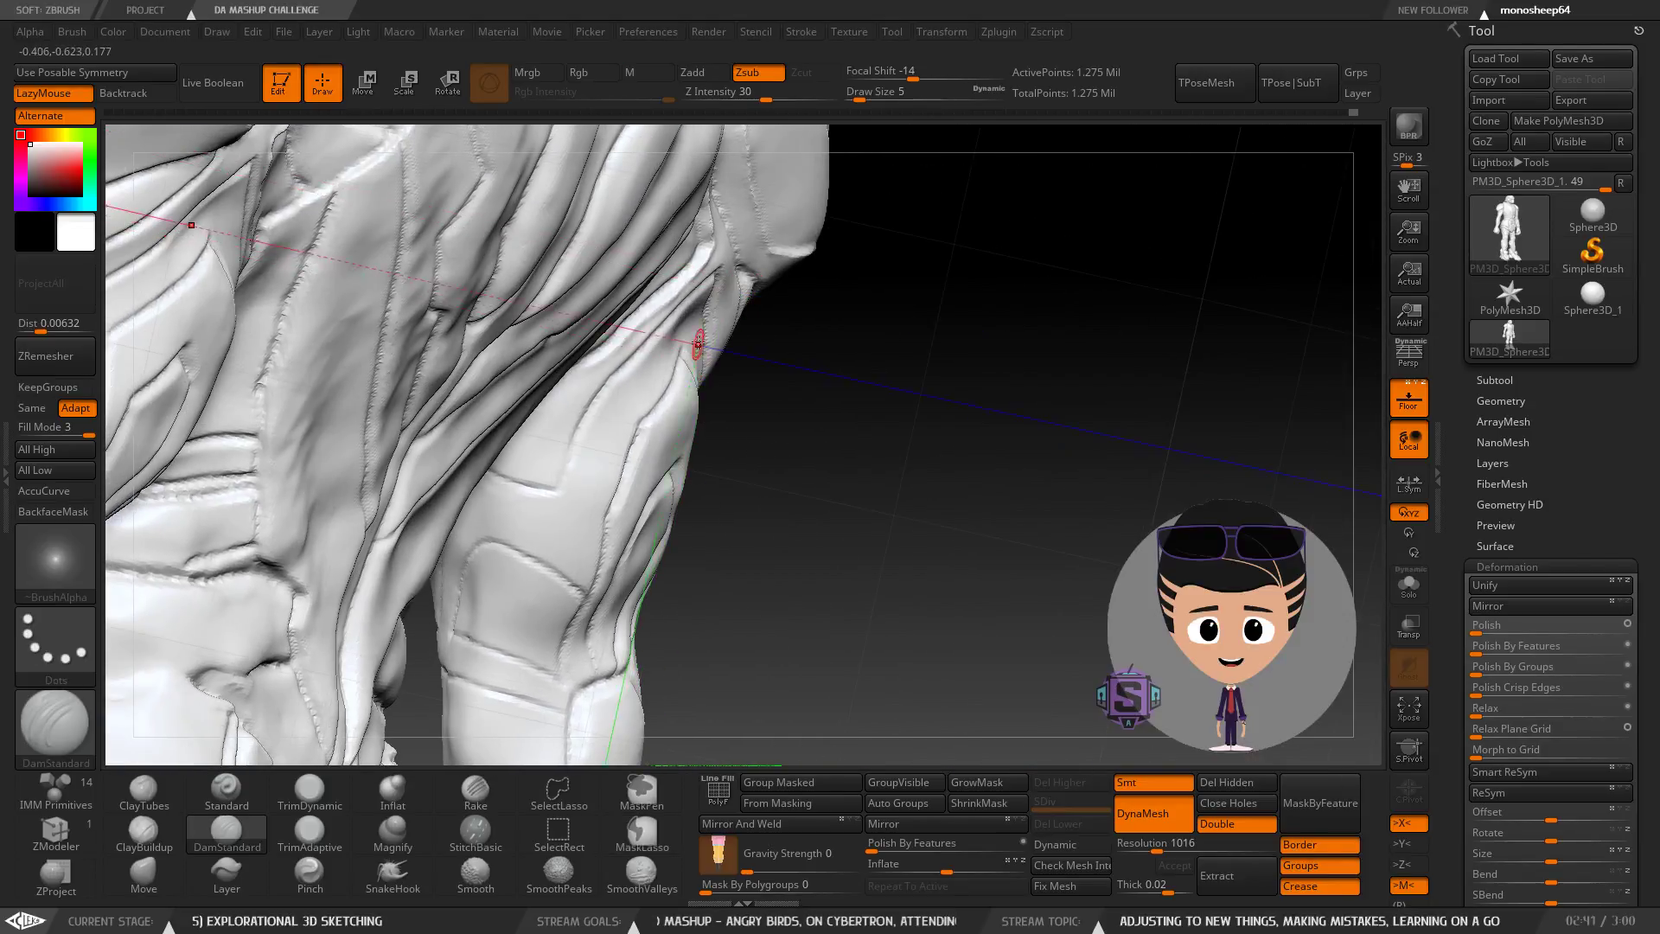
right_click_drag(699, 343, 760, 438)
key("s")
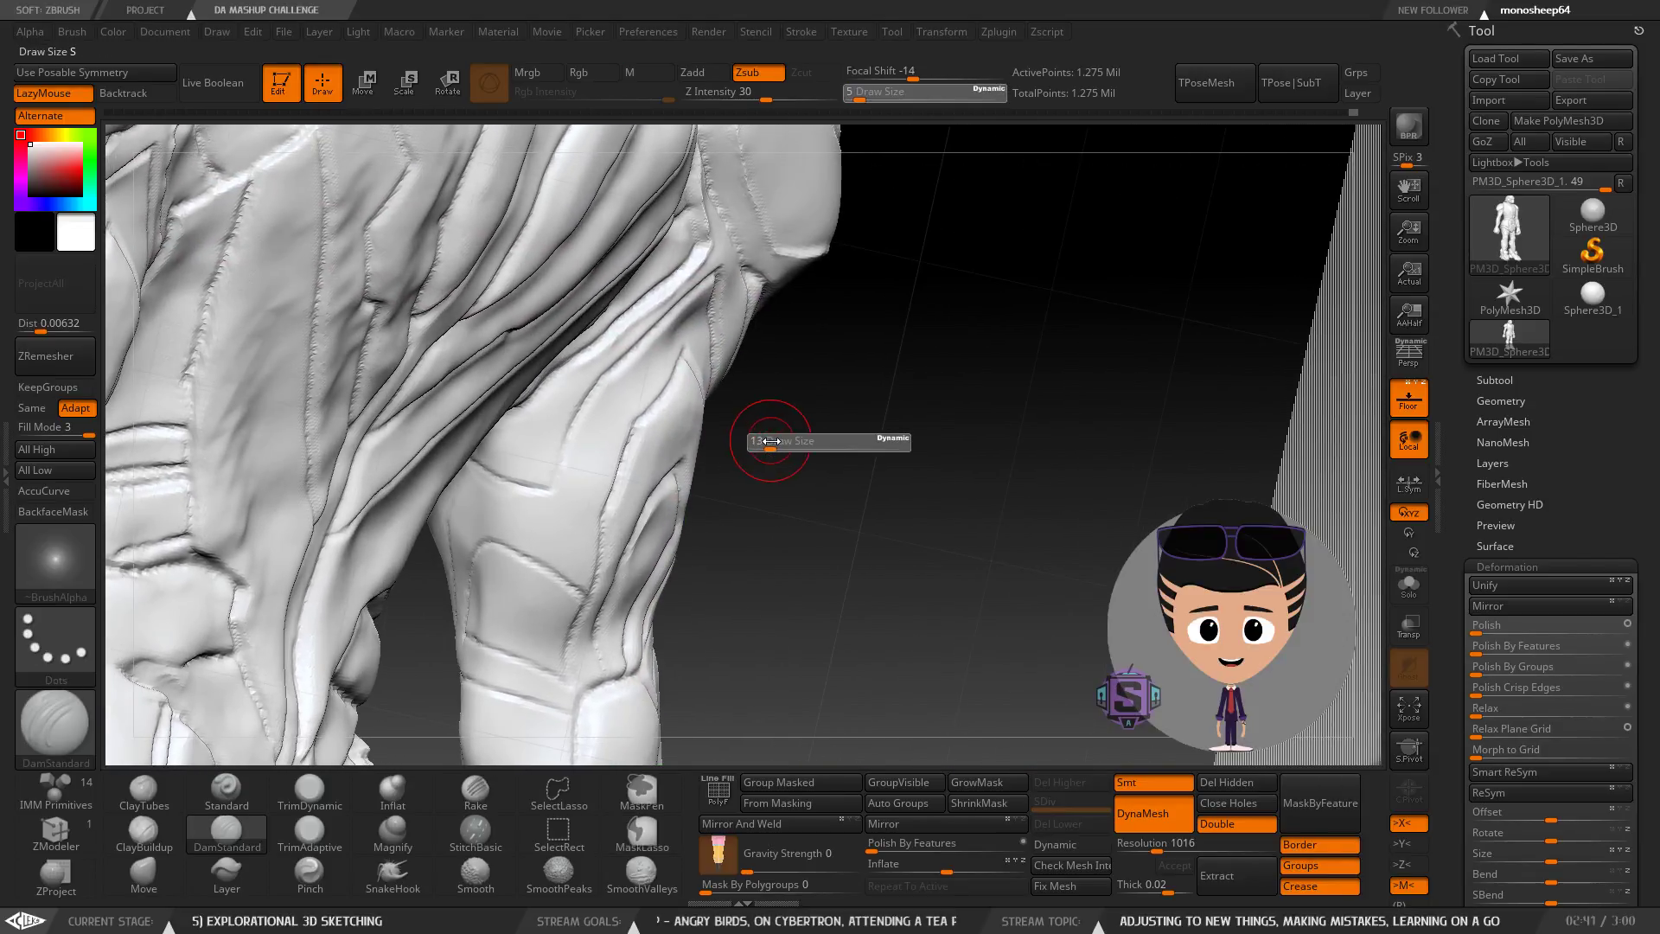
left_click_drag(771, 441, 775, 441)
left_click_drag(706, 294, 689, 331)
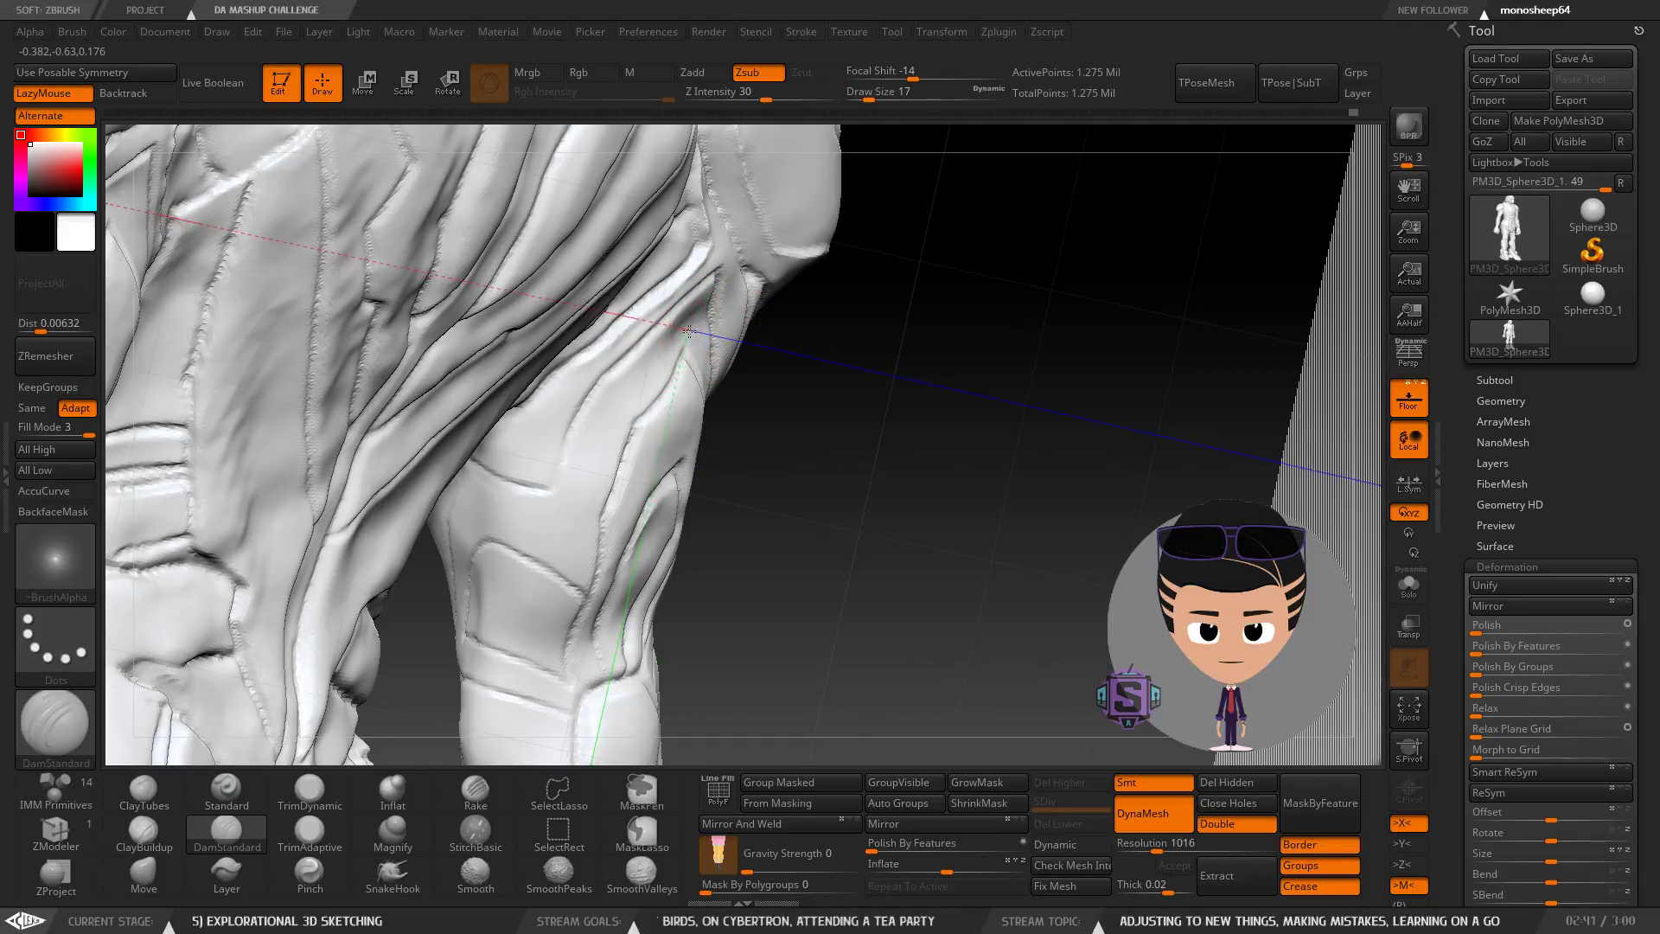
key("b")
key("m")
key("v")
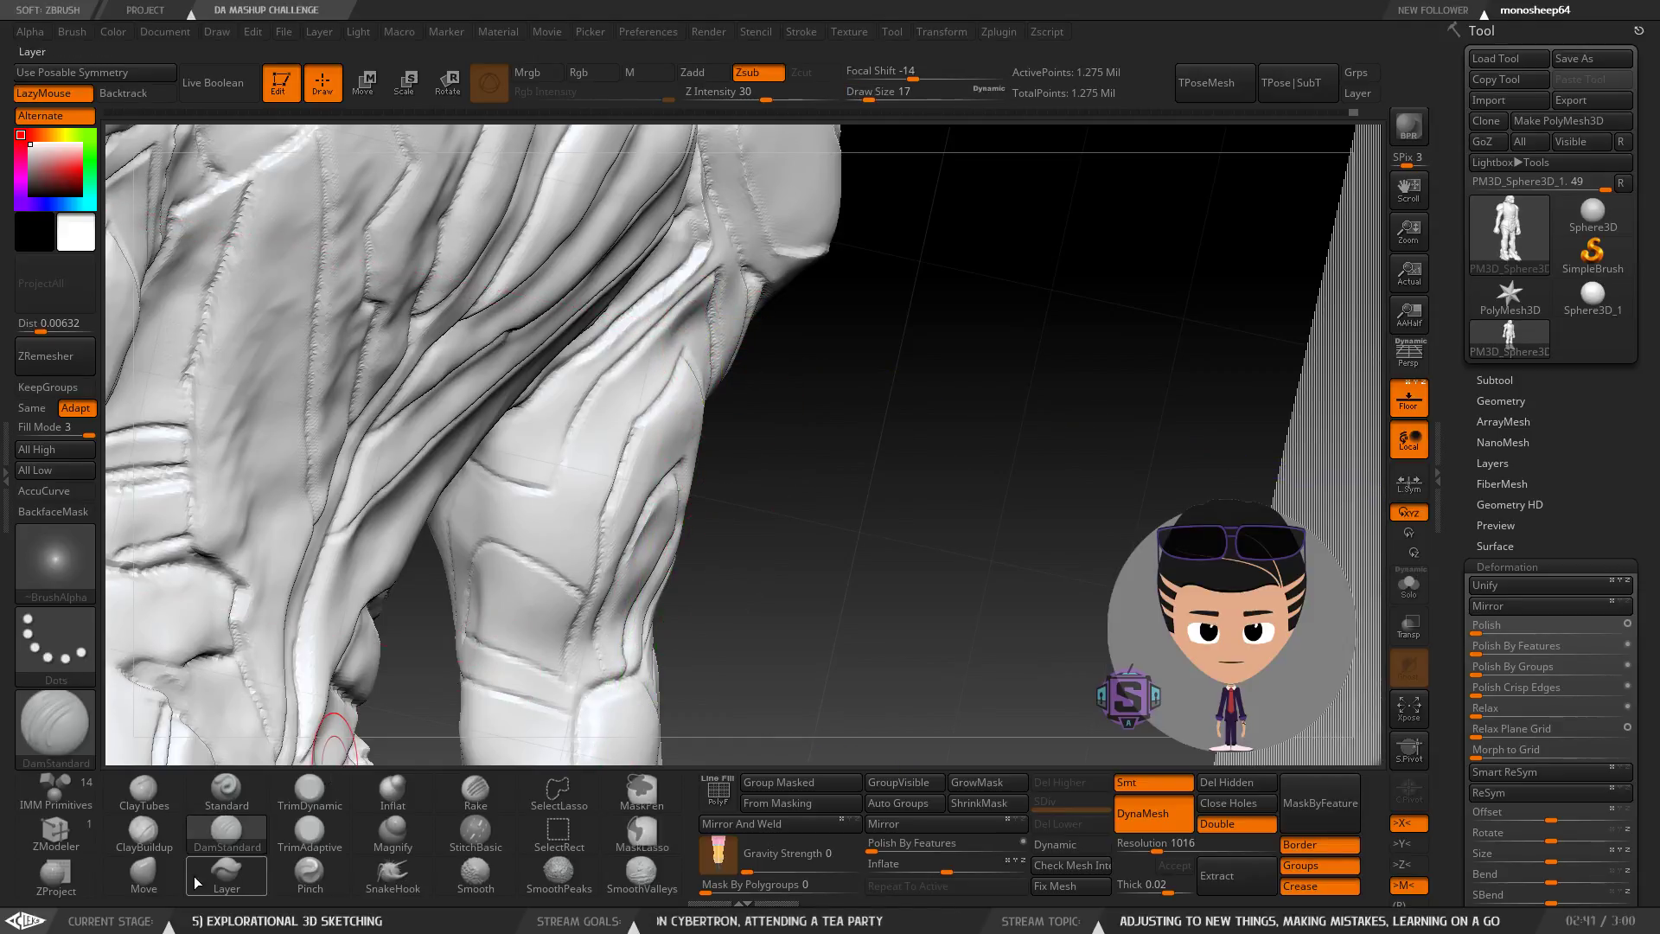
Adjust the panel edges below the shoulder armour on the upper arm with the Move brush at draw size 7.
mouse_move(760, 360)
right_mouse_down()
mouse_move(682, 326)
mouse_move(675, 374)
mouse_move(658, 328)
mouse_move(648, 360)
mouse_move(688, 352)
right_mouse_up()
key("s")
left_click_drag(688, 352, 682, 354)
mouse_move(681, 354)
right_mouse_down()
mouse_move(658, 330)
mouse_move(717, 361)
mouse_move(704, 352)
right_mouse_up()
key("b")
key("m")
key("v")
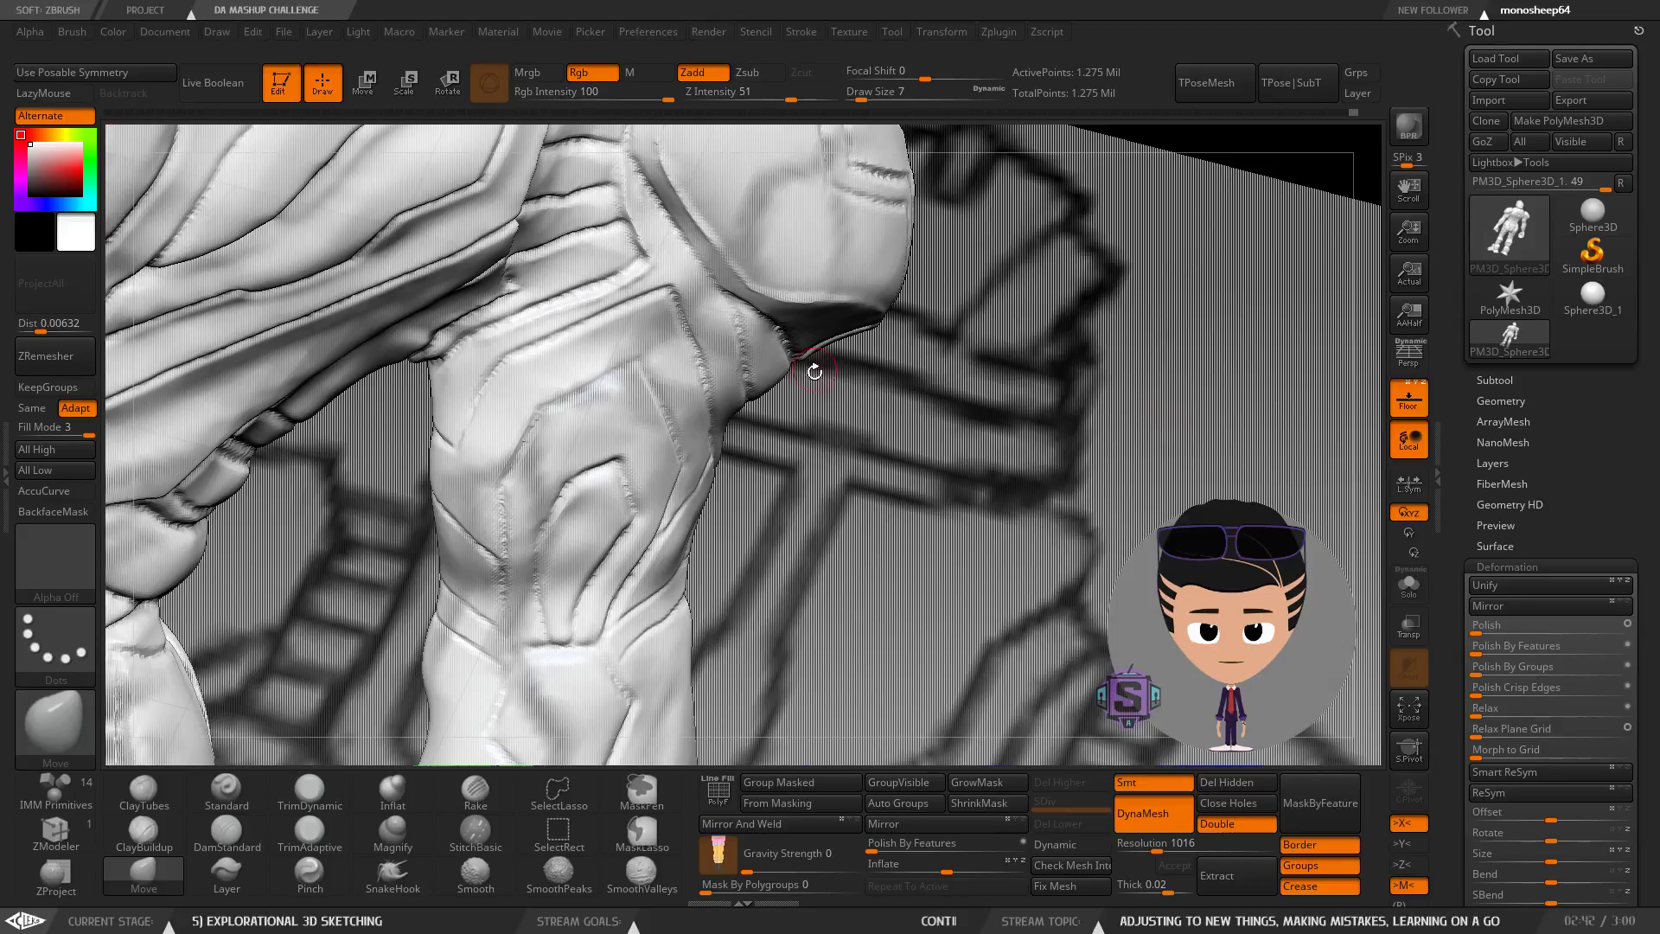
Smooth the rough surface at the armpit where the inner upper arm meets the torso.
mouse_move(867, 527)
left_mouse_down()
mouse_move(576, 426)
mouse_move(619, 322)
mouse_move(610, 345)
left_mouse_up()
key("s")
left_click(593, 406)
mouse_move(588, 401)
left_mouse_down("shift")
mouse_move(574, 419)
mouse_move(637, 311)
left_mouse_up("shift")
mouse_move(595, 395)
right_mouse_down()
mouse_move(657, 389)
mouse_move(563, 389)
right_mouse_up()
Carve the seam between the upper arm and torso along the armpit with DamStandard and smooth its lower end.
left_click(230, 834)
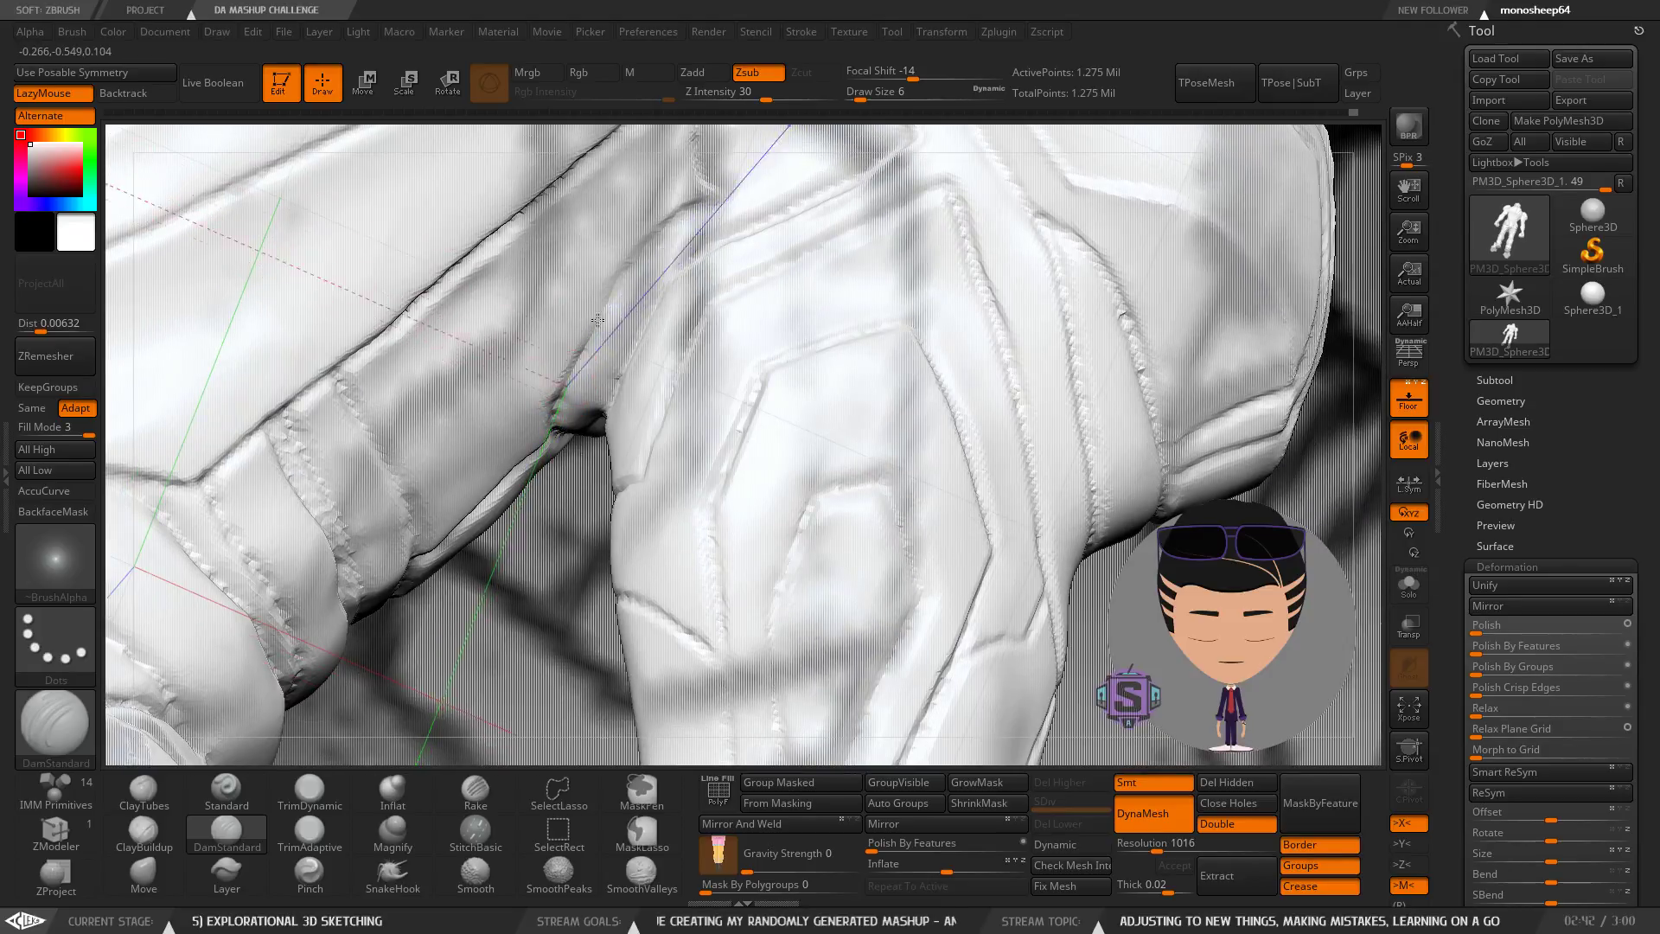
mouse_move(660, 263)
right_mouse_down()
mouse_move(654, 313)
mouse_move(624, 339)
right_mouse_up()
left_click_drag(577, 430, 655, 305)
mouse_move(654, 305)
right_mouse_down()
mouse_move(636, 381)
mouse_move(575, 419)
mouse_move(577, 442)
mouse_move(571, 430)
right_mouse_up()
key("shift")
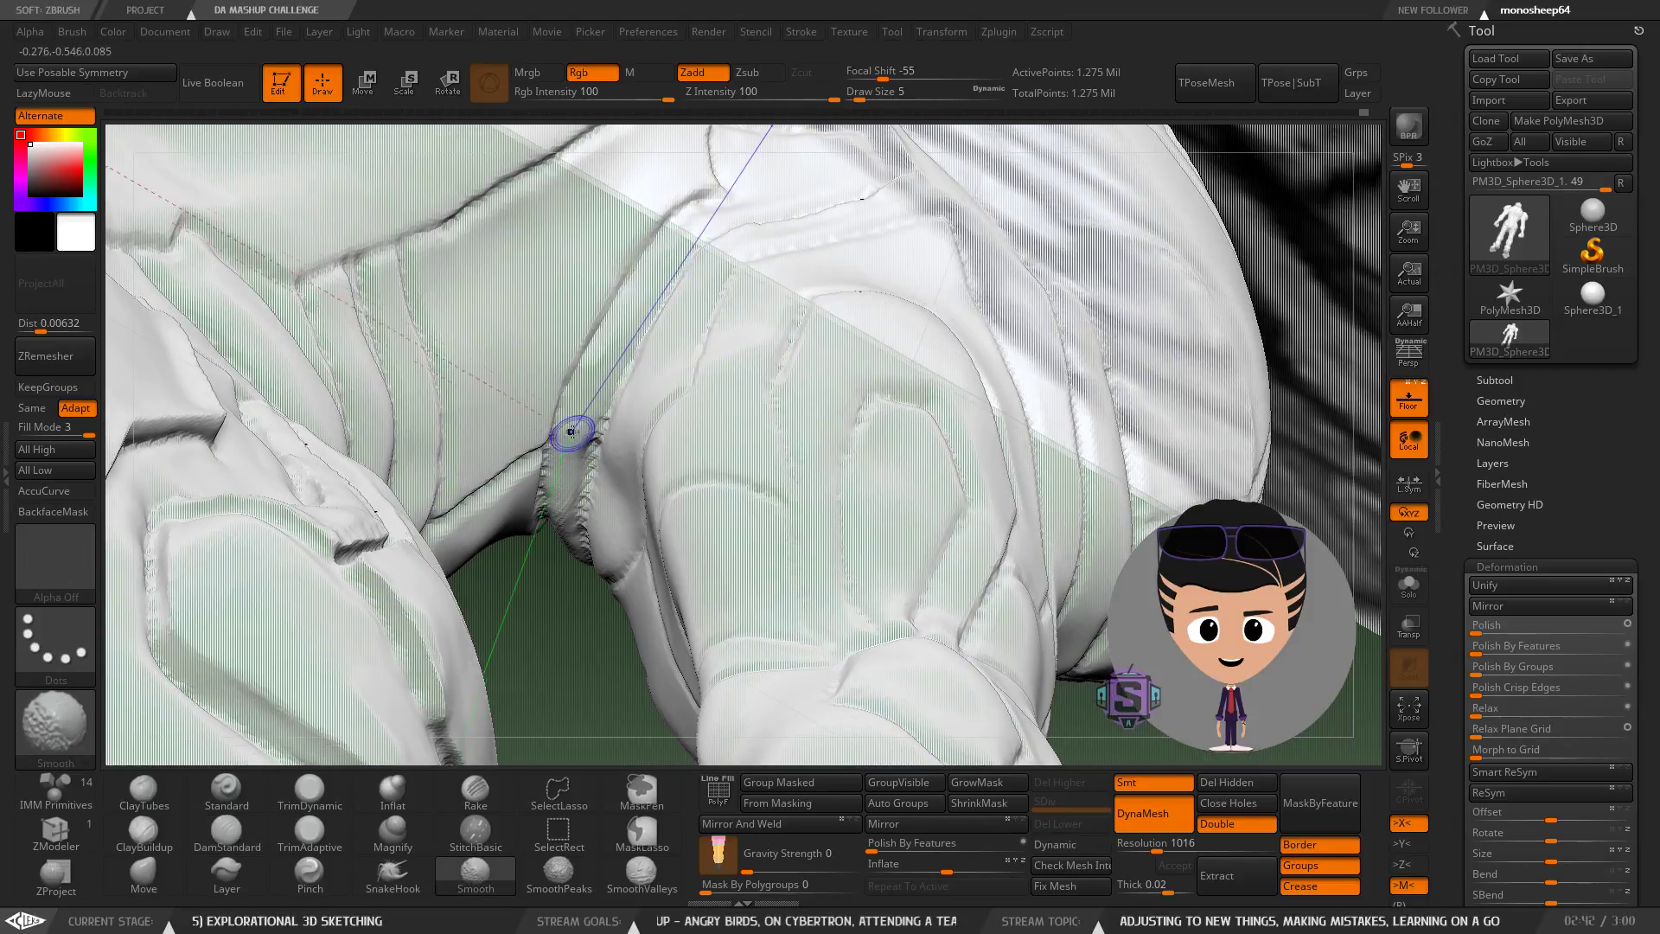
left_click_drag(570, 430, 572, 484, "shift")
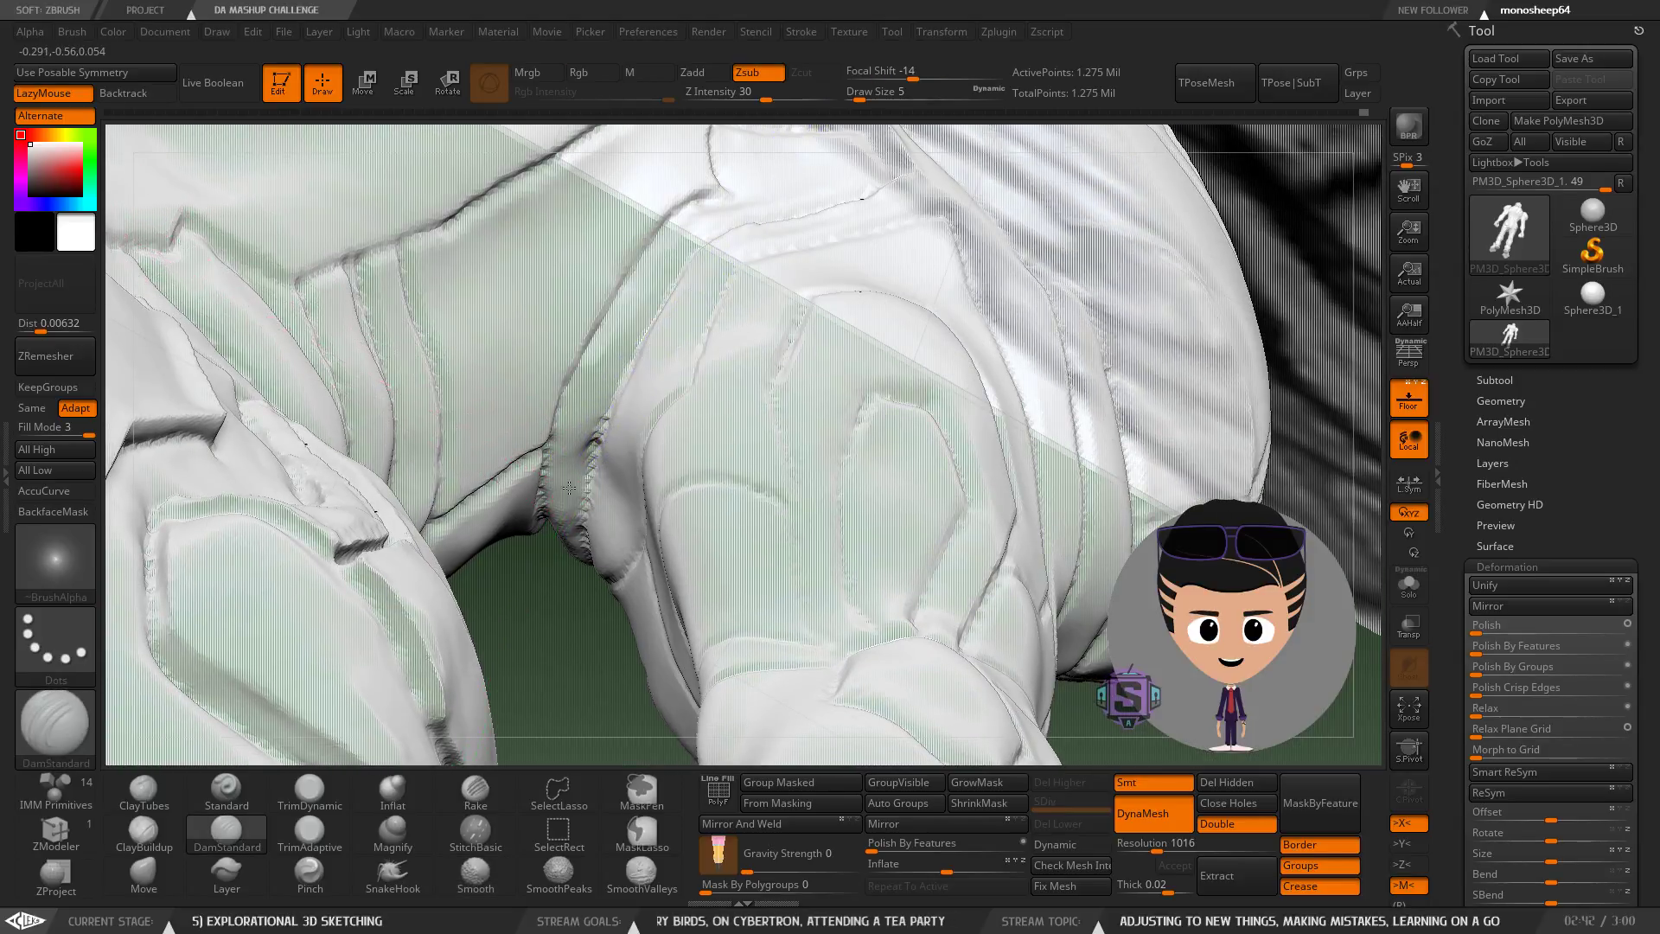
Carve the corner of the groove along the upper edge of the elbow band on the back of the arm with DamStandard.
right_click_drag(569, 488, 545, 374)
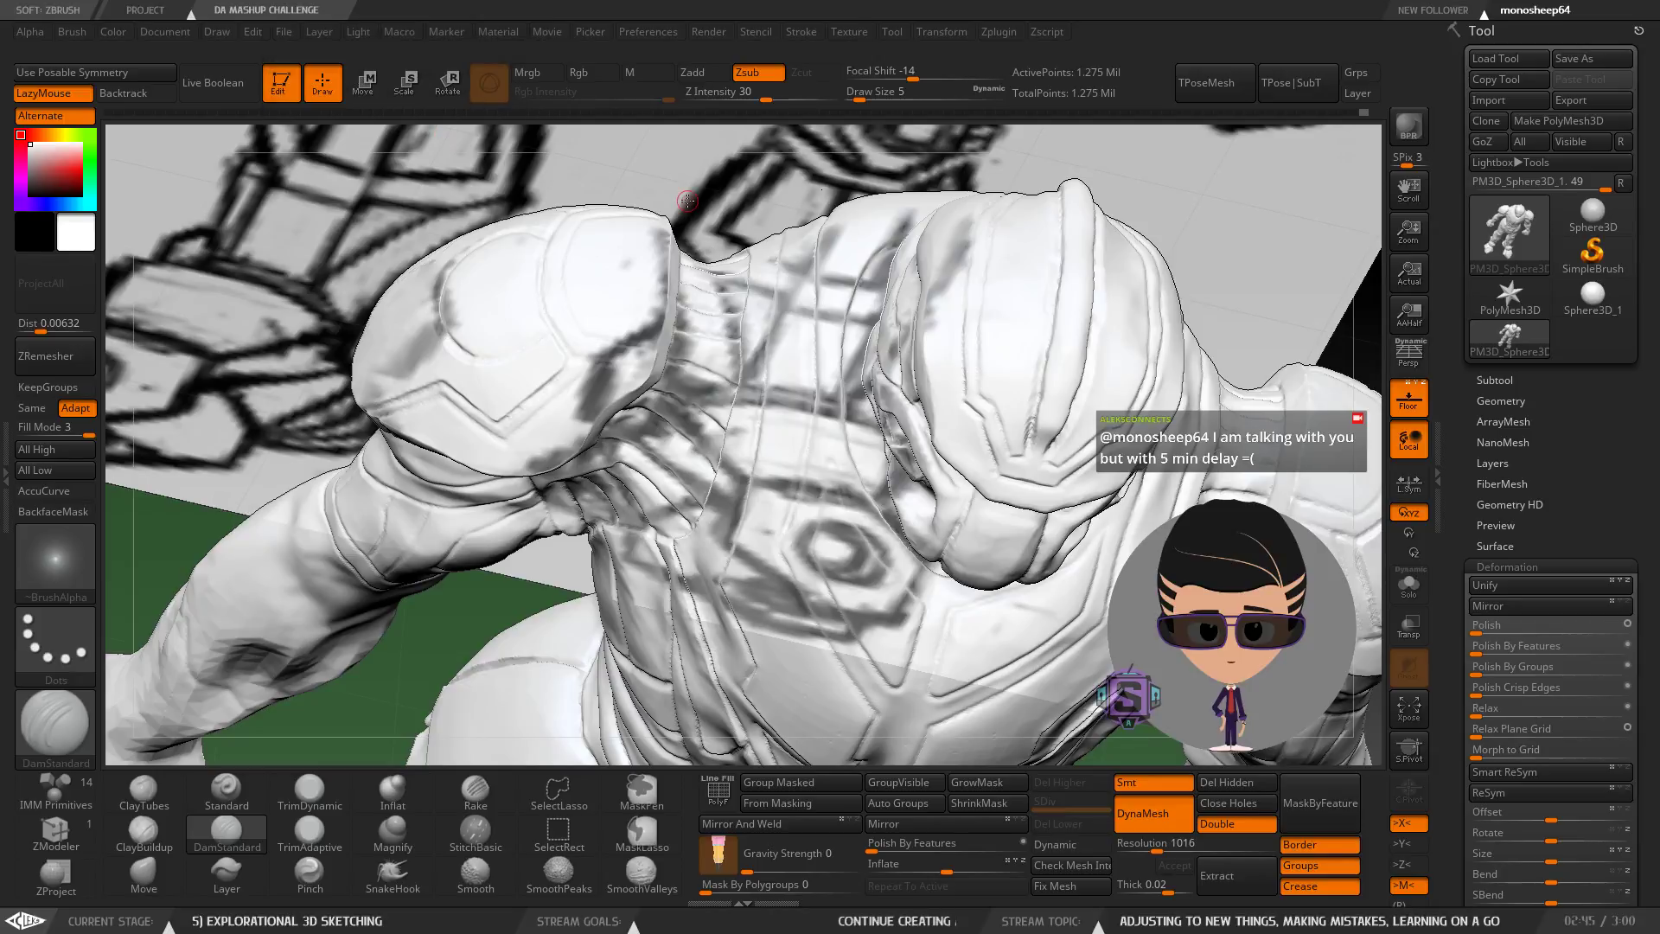
mouse_move(569, 570)
right_mouse_down()
mouse_move(531, 390)
mouse_move(539, 448)
mouse_move(709, 519)
right_mouse_up()
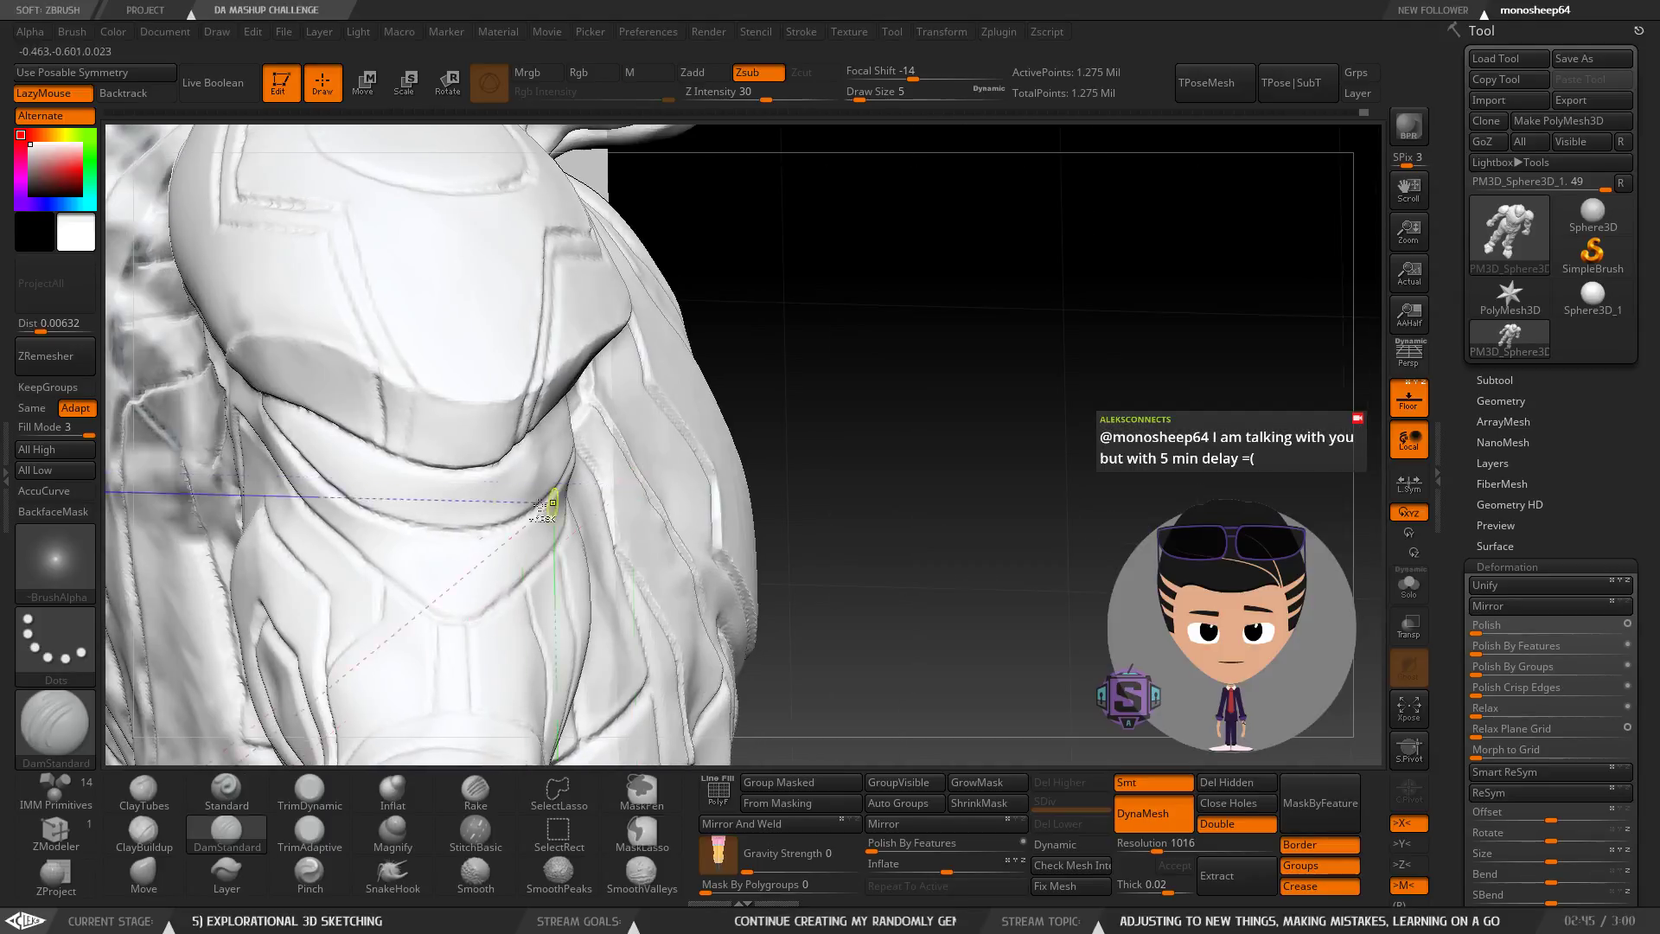
mouse_move(432, 553)
right_mouse_down("ctrl")
mouse_move(402, 483)
mouse_move(466, 458)
mouse_move(475, 334)
mouse_move(423, 262)
mouse_move(493, 303)
mouse_move(527, 410)
mouse_move(623, 424)
mouse_move(453, 490)
mouse_move(601, 458)
mouse_move(630, 407)
mouse_move(650, 443)
mouse_move(695, 414)
right_mouse_up("ctrl")
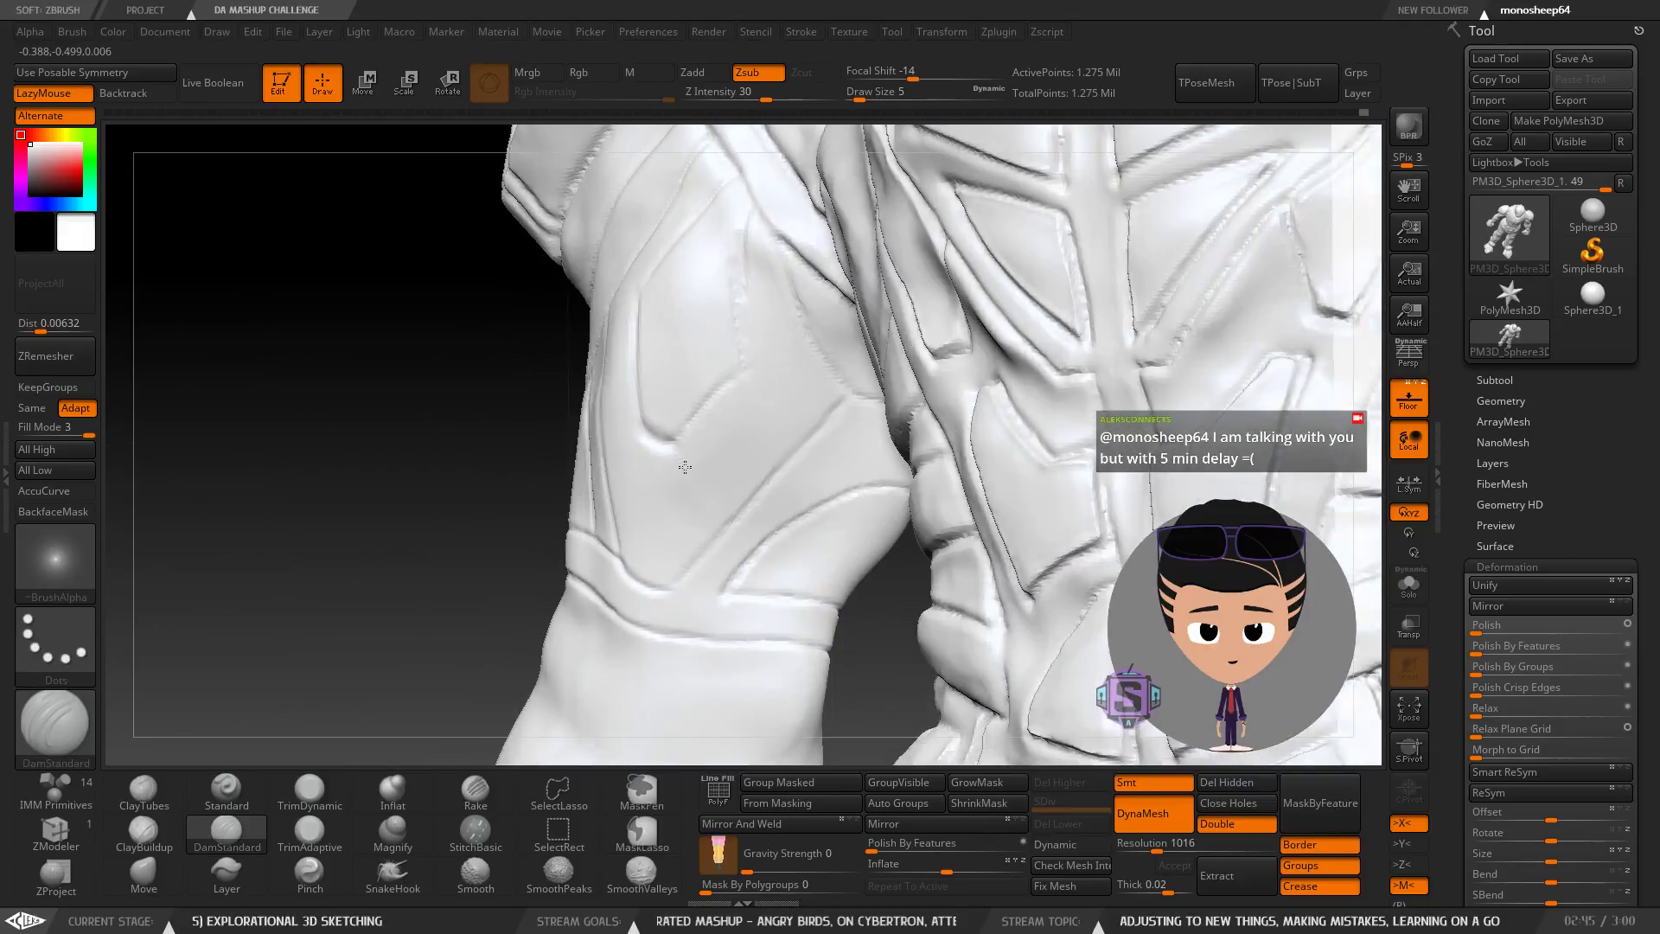
mouse_move(699, 517)
right_mouse_down()
mouse_move(659, 555)
mouse_move(618, 490)
mouse_move(662, 548)
right_mouse_up()
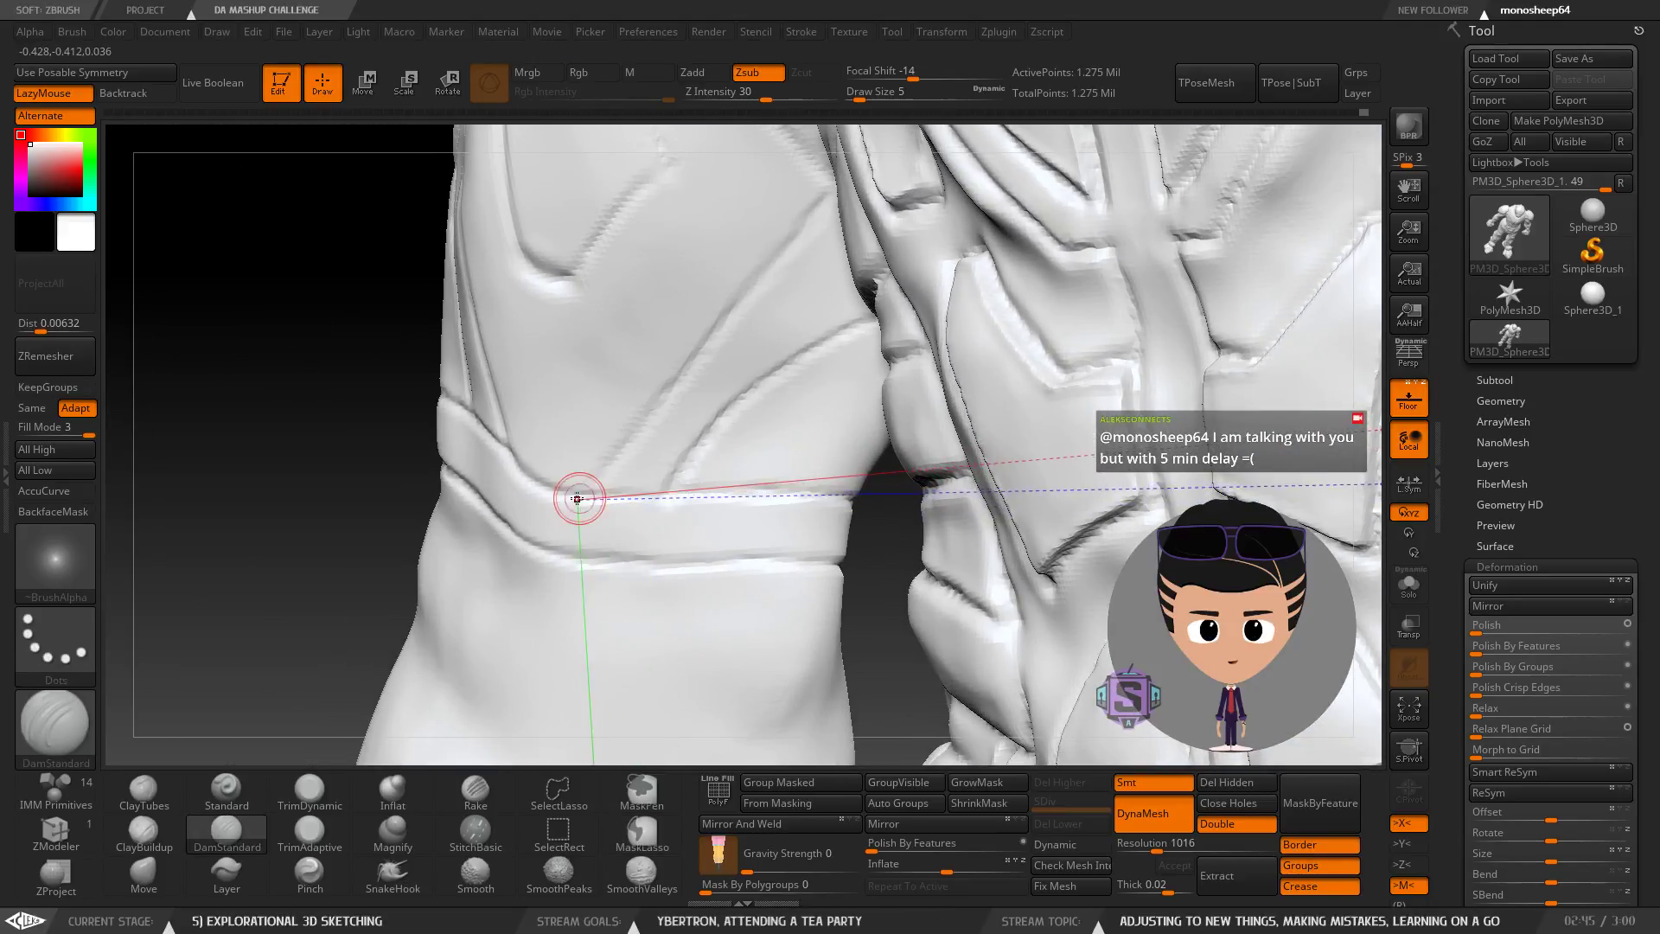
mouse_move(620, 496)
left_mouse_down()
mouse_move(756, 504)
mouse_move(586, 496)
left_mouse_up()
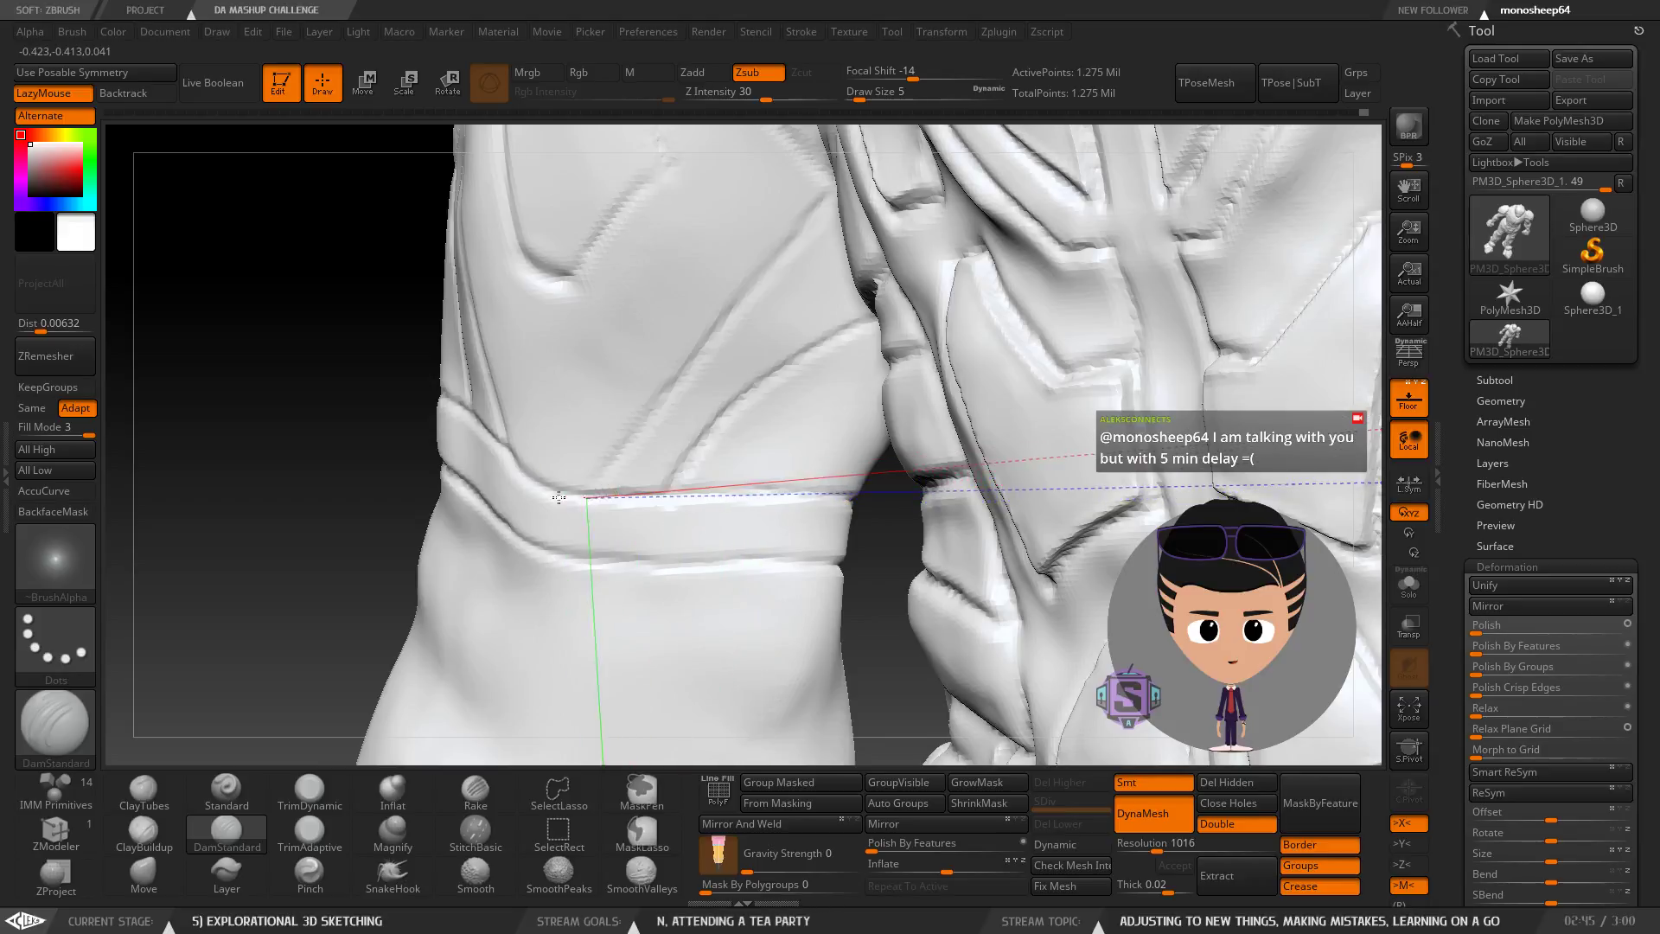
mouse_move(595, 486)
right_mouse_down()
mouse_move(599, 458)
mouse_move(588, 489)
mouse_move(544, 460)
mouse_move(800, 460)
mouse_move(926, 294)
right_mouse_up()
key("ctrl")
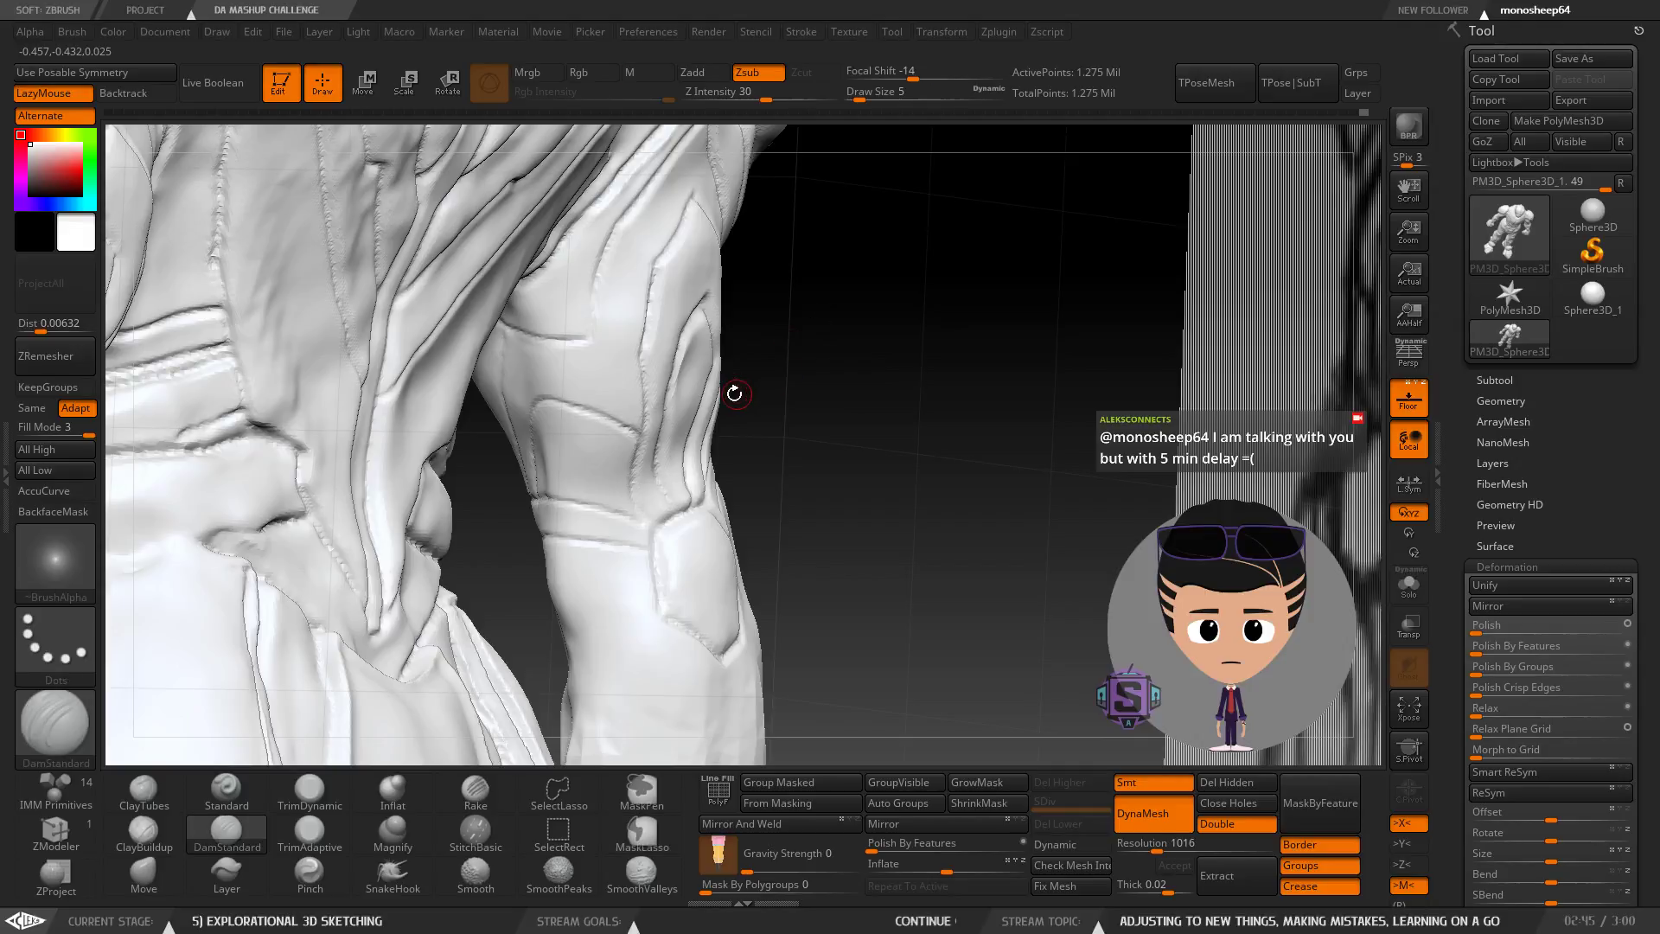
Build up the strip between the upper arm and torso at the back of the armpit with ClayBuildup at draw size 6.
mouse_move(756, 393)
right_mouse_down()
mouse_move(562, 424)
mouse_move(486, 343)
mouse_move(493, 409)
mouse_move(566, 432)
mouse_move(500, 344)
mouse_move(485, 362)
right_mouse_up()
left_click_drag(471, 407, 553, 276, "shift")
mouse_move(634, 235)
right_mouse_down("ctrl")
mouse_move(622, 226)
mouse_move(512, 448)
right_mouse_up("ctrl")
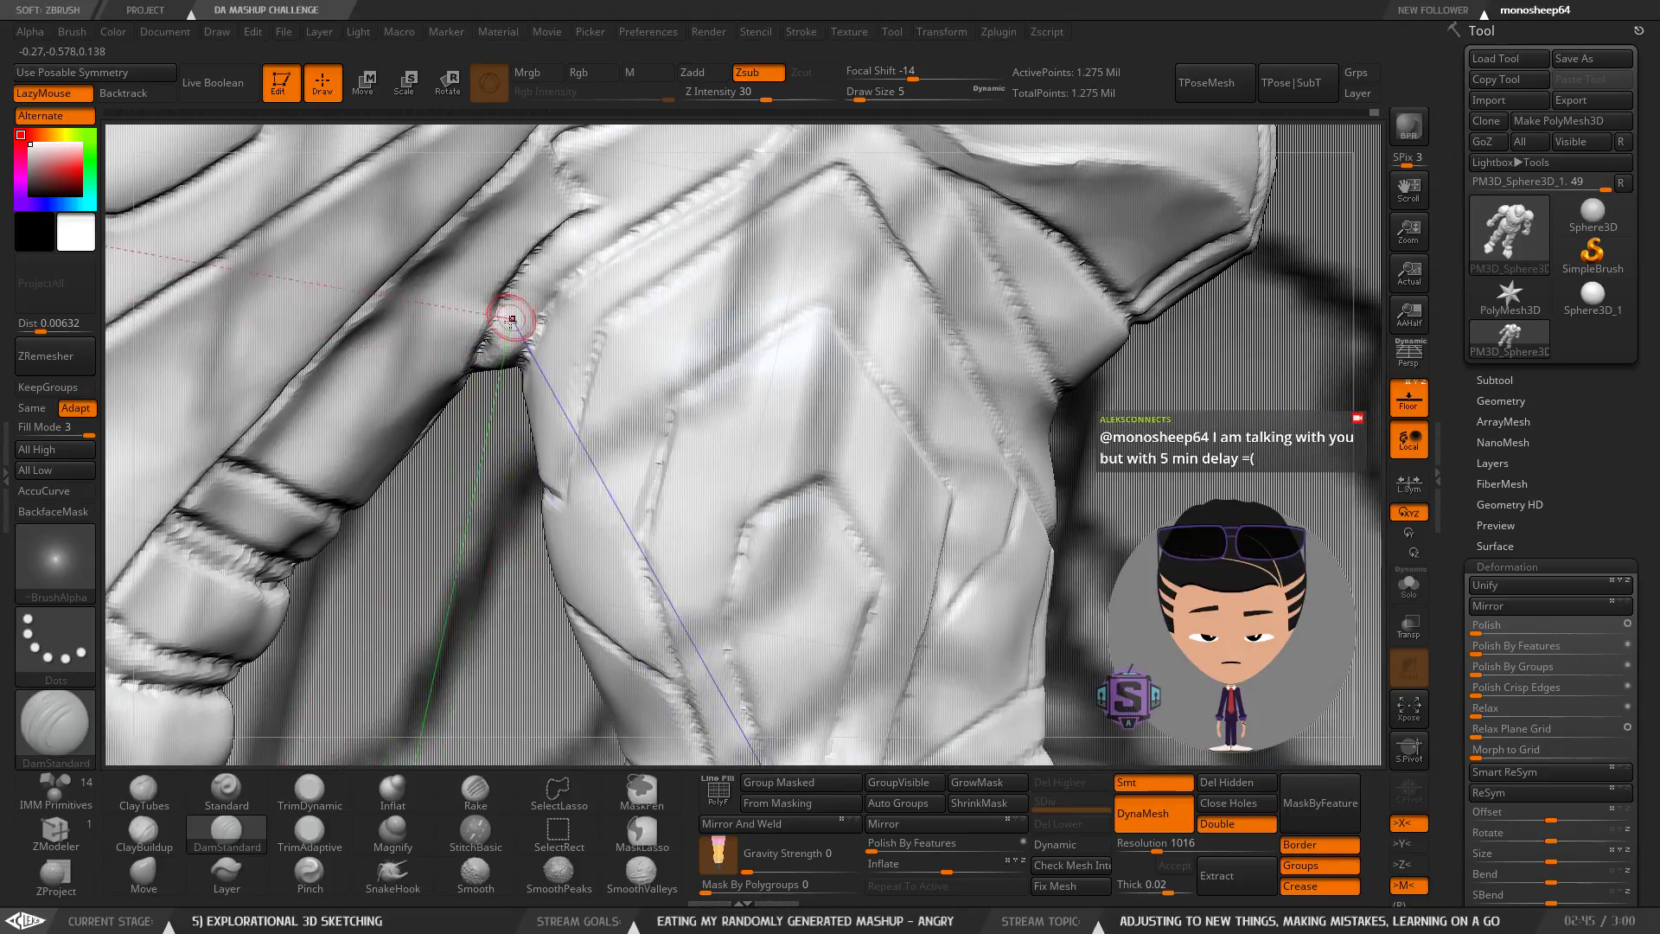
left_click(143, 875)
left_click(160, 837)
key("s")
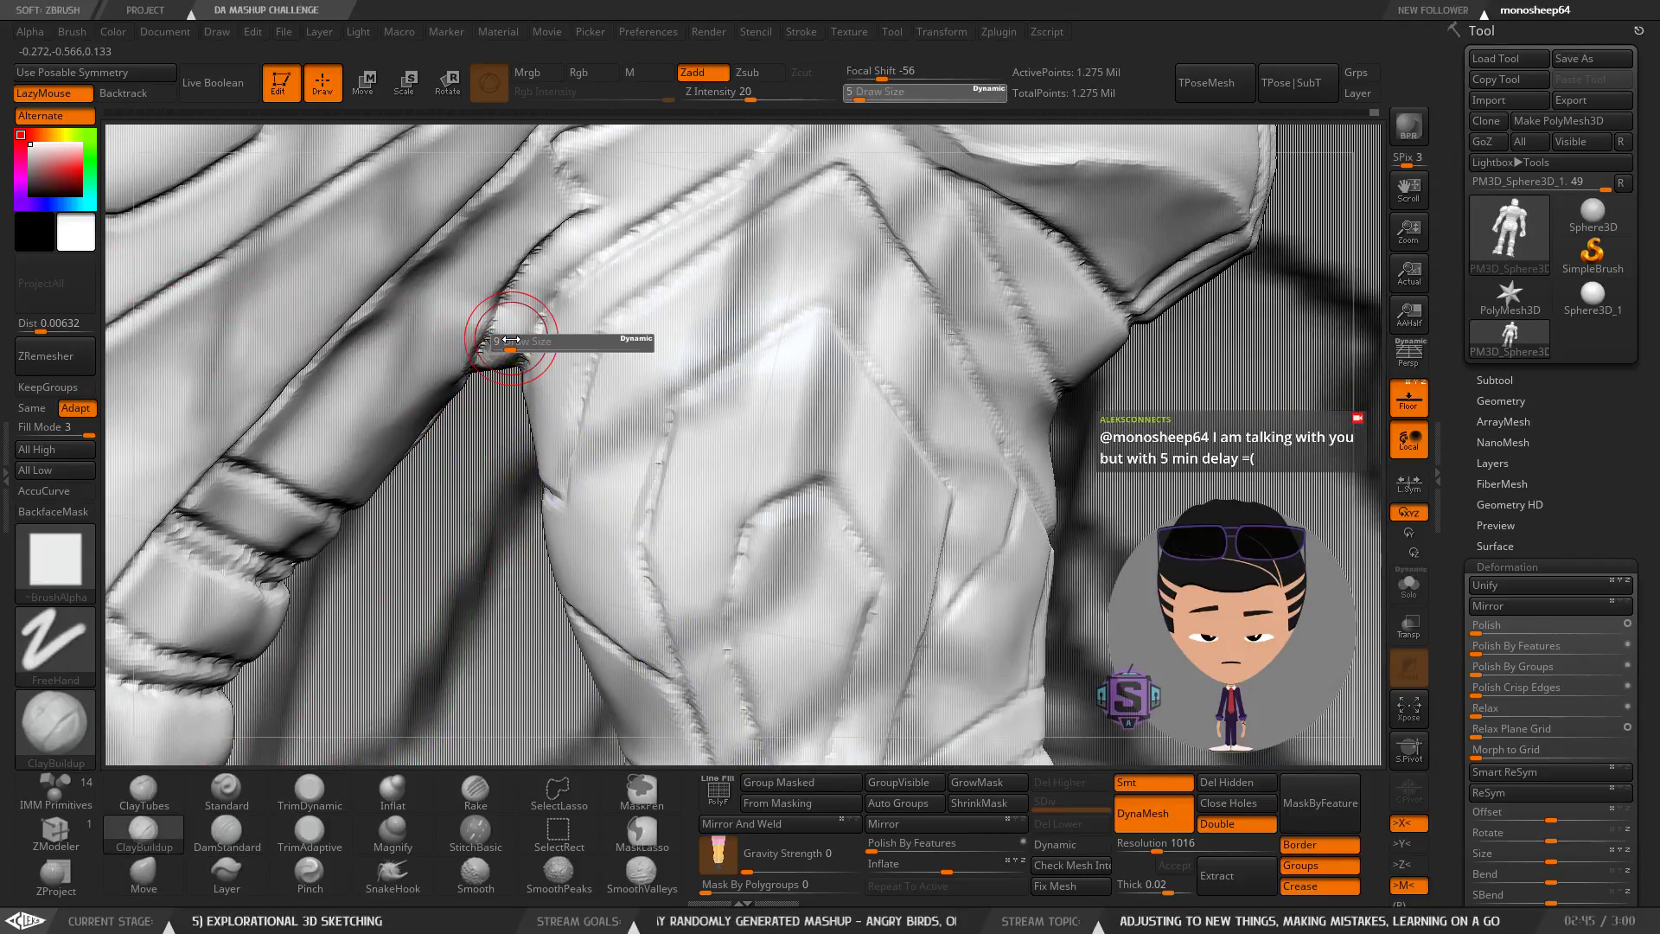
left_click(509, 339)
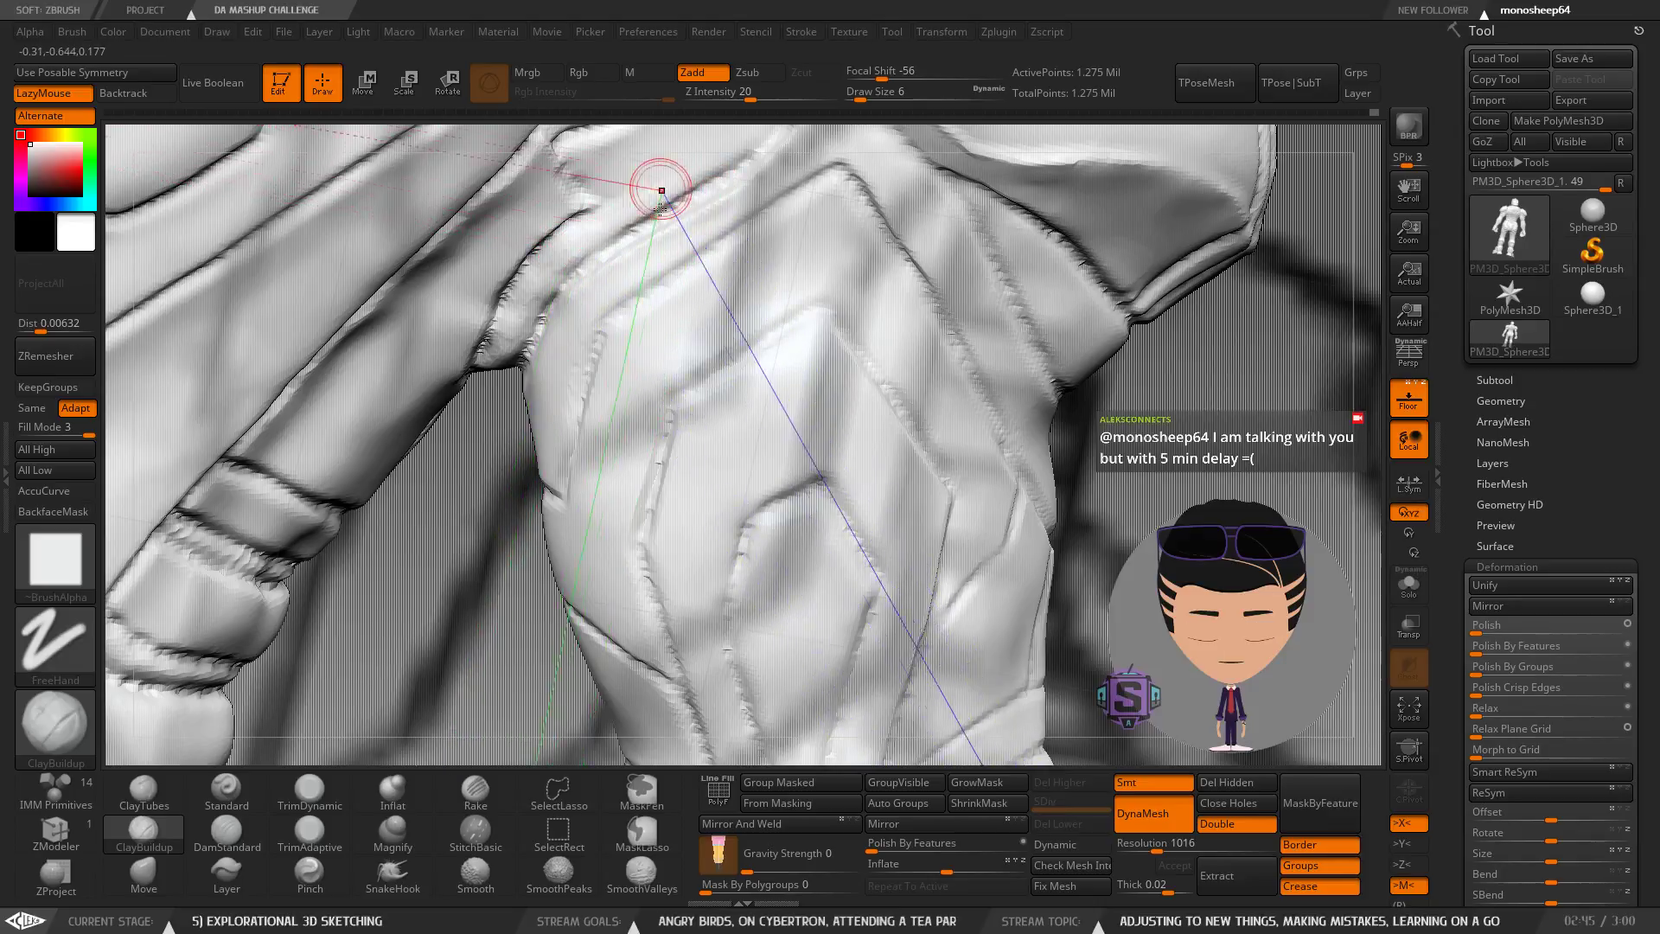
mouse_move(690, 200)
right_mouse_down("alt")
mouse_move(602, 413)
mouse_move(907, 475)
right_mouse_up("alt")
mouse_move(1008, 497)
left_mouse_down("ctrl")
mouse_move(959, 504)
mouse_move(1008, 566)
left_mouse_up("ctrl")
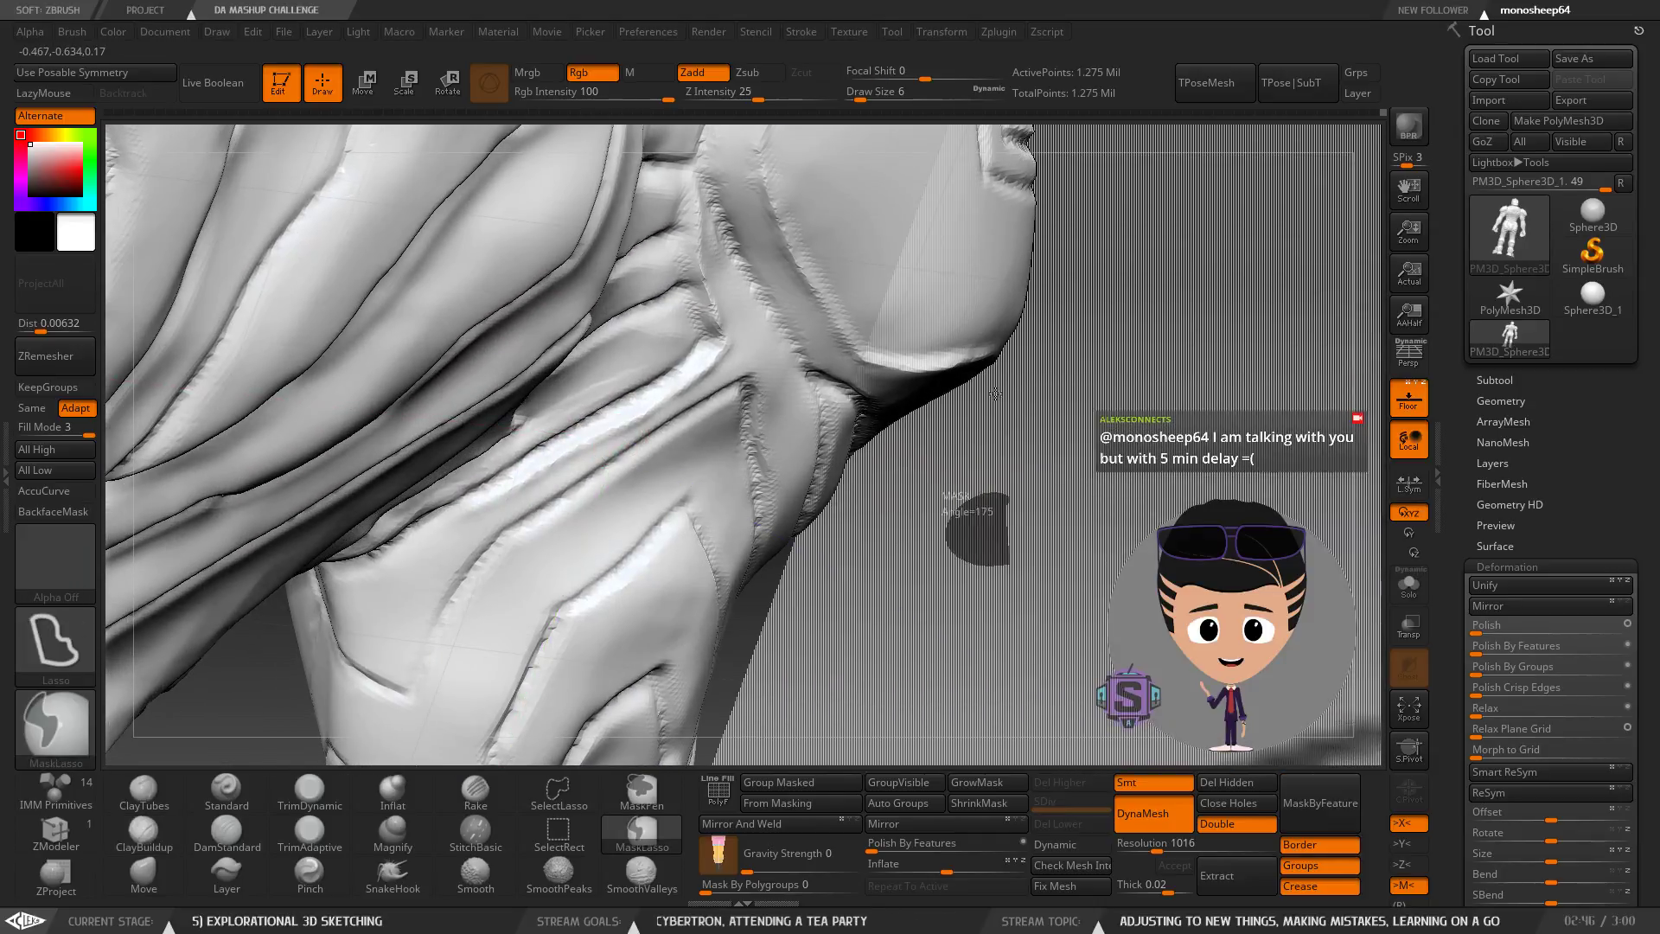
Smooth the built-up armpit strip and its lower end at draw size 3.
right_click_drag(653, 394, 559, 454)
key("shift")
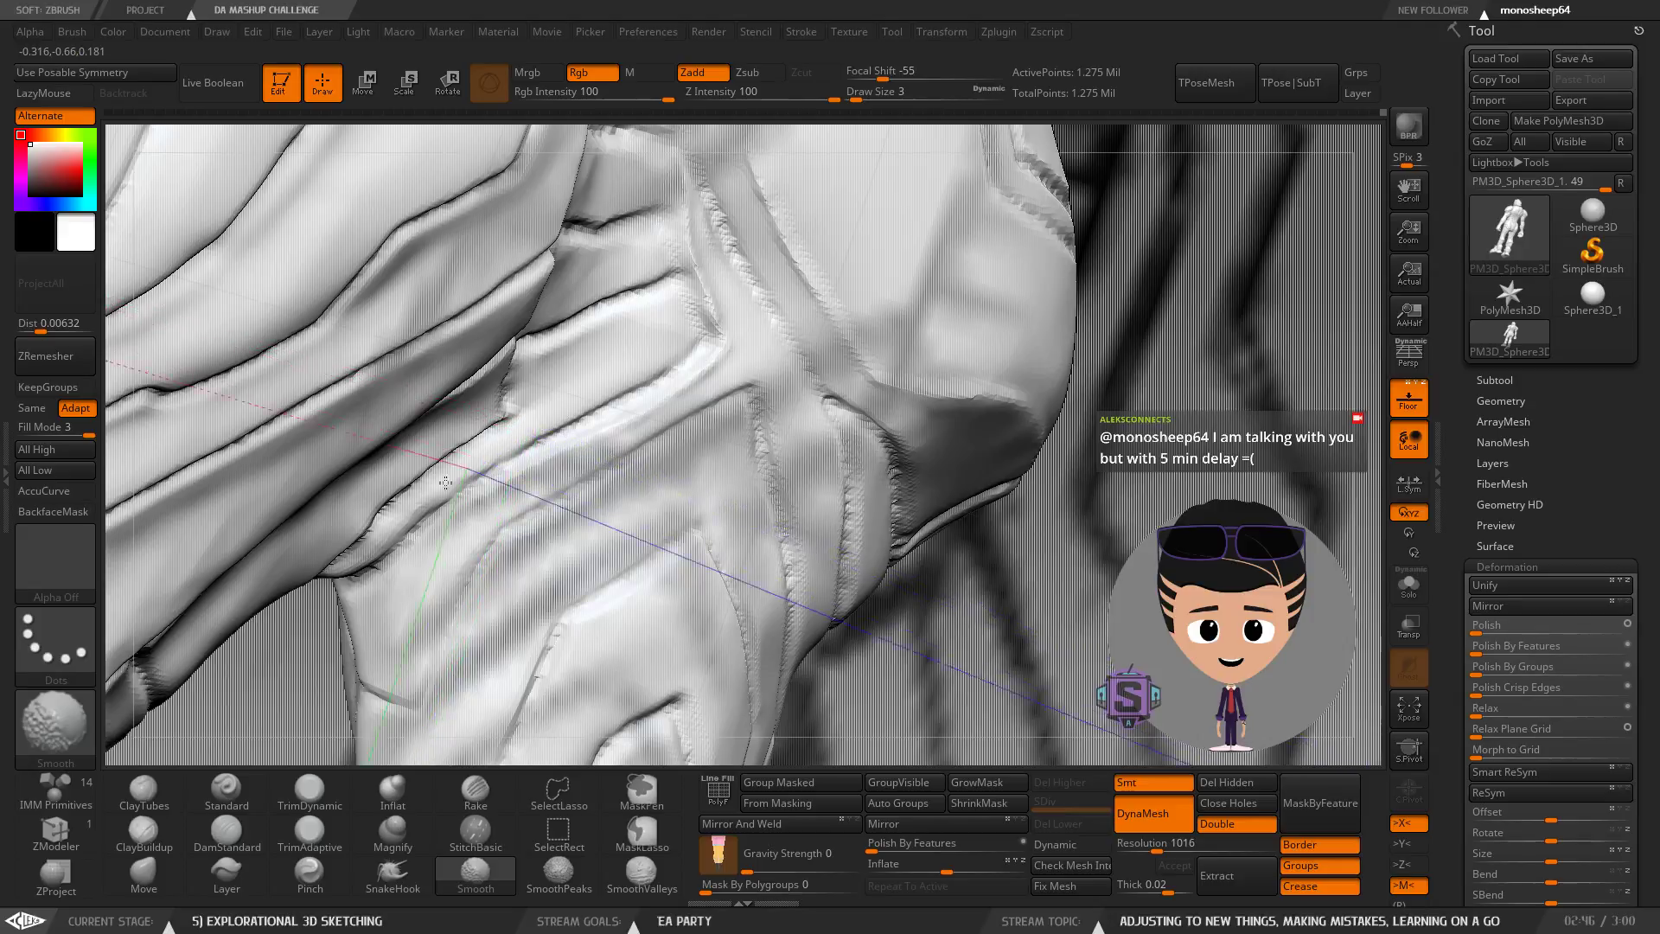
mouse_move(423, 504)
right_mouse_down()
mouse_move(348, 574)
mouse_move(428, 585)
right_mouse_up()
left_click_drag(448, 431, 315, 604, "shift")
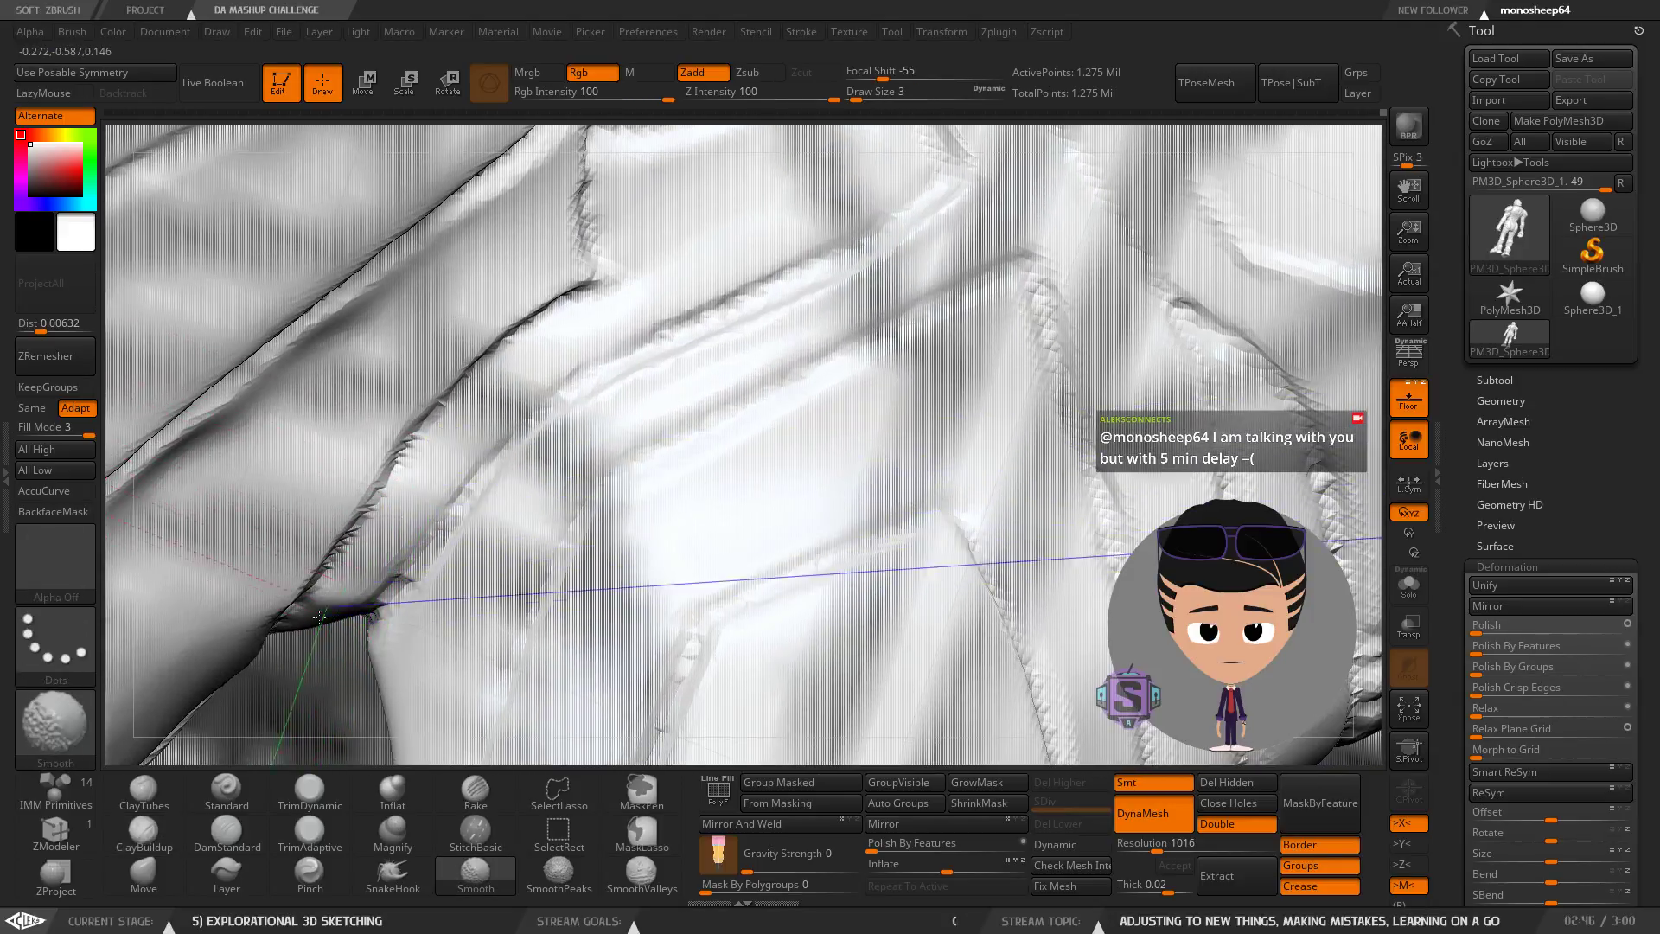
Fill the underside of the armpit with ClayBuildup at draw size 3 and smooth the rough surface.
mouse_move(322, 597)
right_mouse_down()
mouse_move(379, 530)
mouse_move(349, 578)
mouse_move(451, 344)
mouse_move(480, 396)
mouse_move(455, 419)
mouse_move(413, 383)
mouse_move(459, 322)
right_mouse_up()
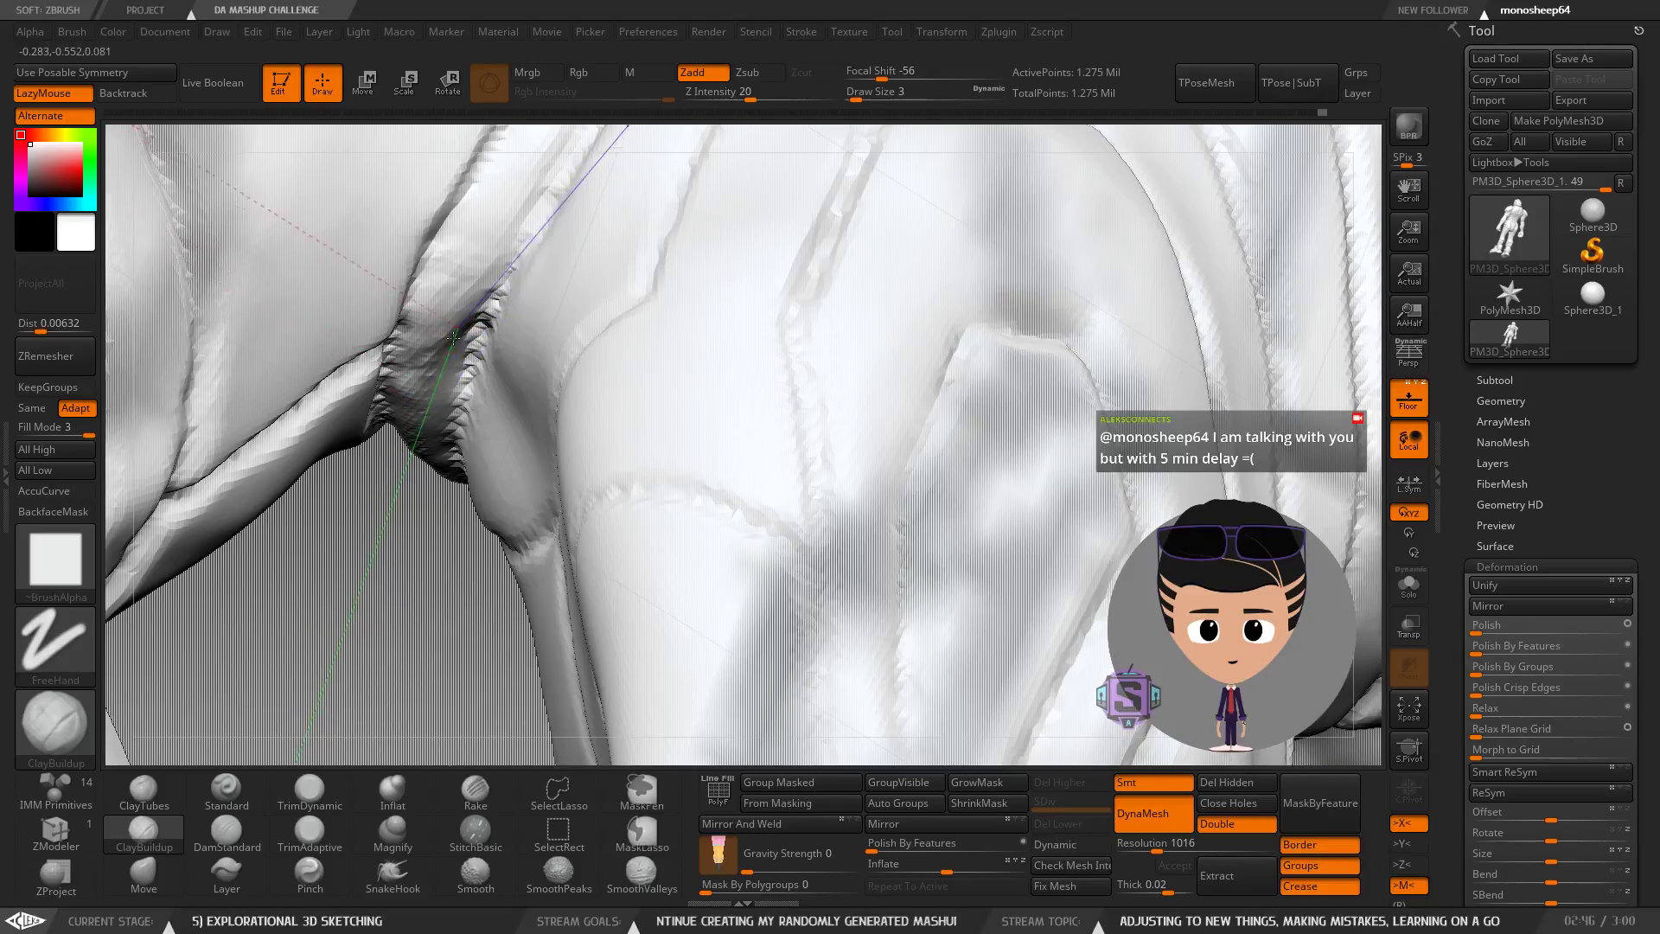
mouse_move(443, 410)
right_mouse_down()
mouse_move(456, 304)
mouse_move(526, 298)
mouse_move(608, 407)
right_mouse_up()
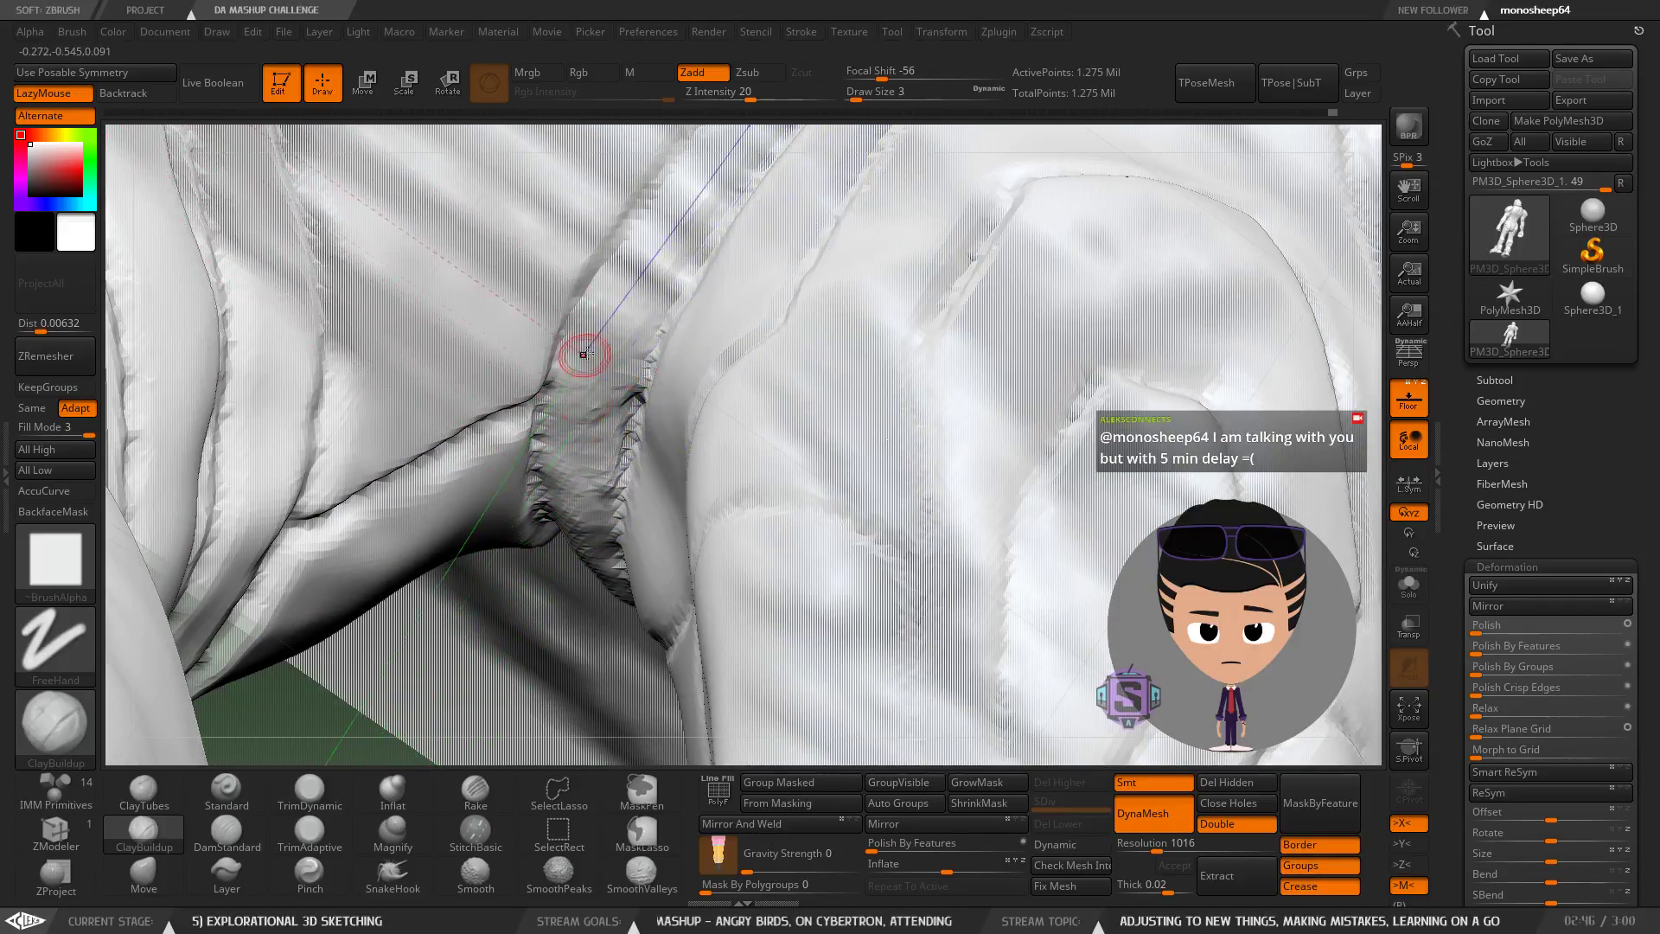
left_click_drag(467, 641, 454, 714, "ctrl")
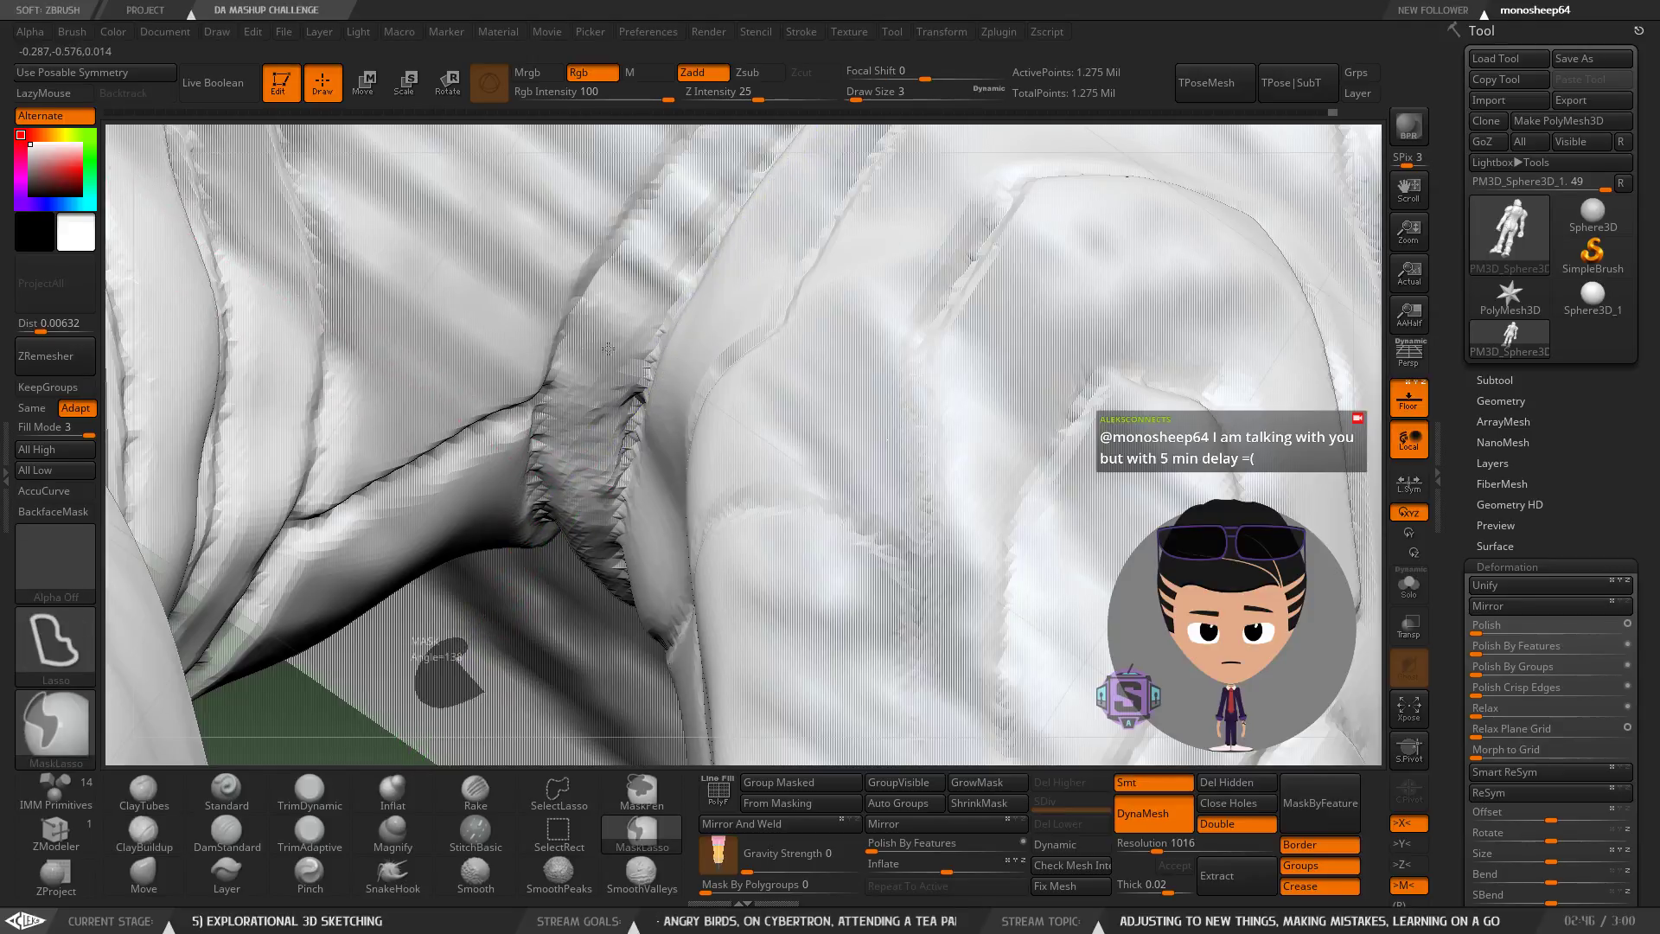
right_click_drag(617, 370, 606, 343)
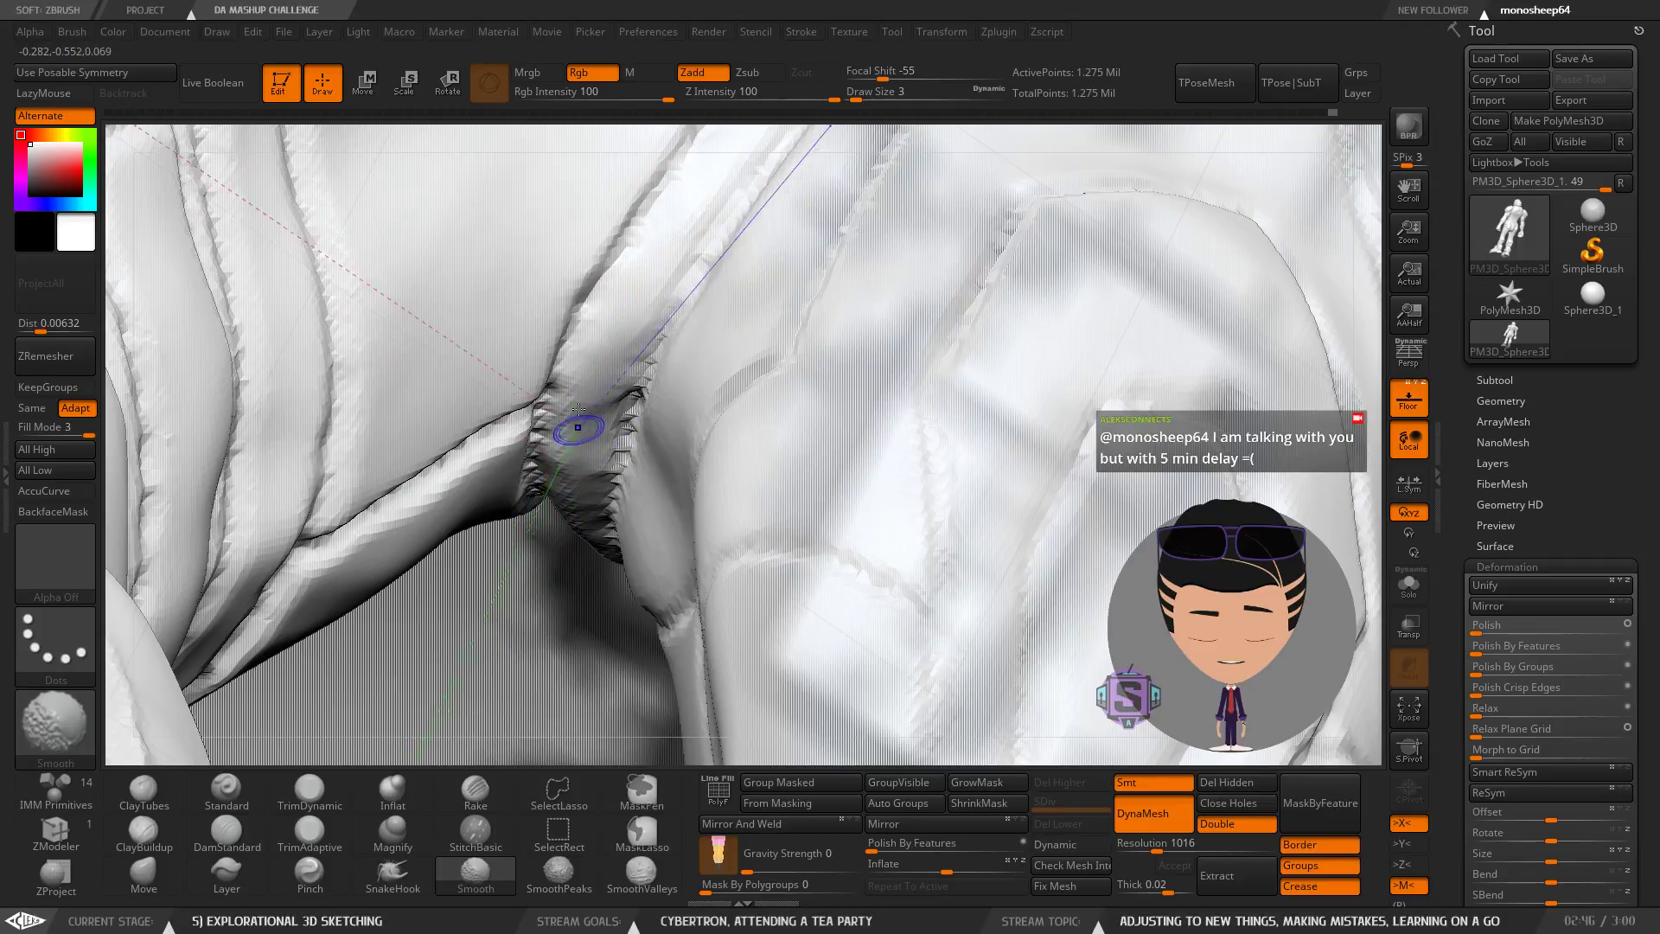
mouse_move(596, 333)
right_mouse_down()
mouse_move(571, 335)
mouse_move(619, 389)
mouse_move(641, 267)
right_mouse_up()
mouse_move(582, 401)
left_mouse_down("shift")
mouse_move(583, 437)
mouse_move(563, 433)
mouse_move(567, 391)
left_mouse_up("shift")
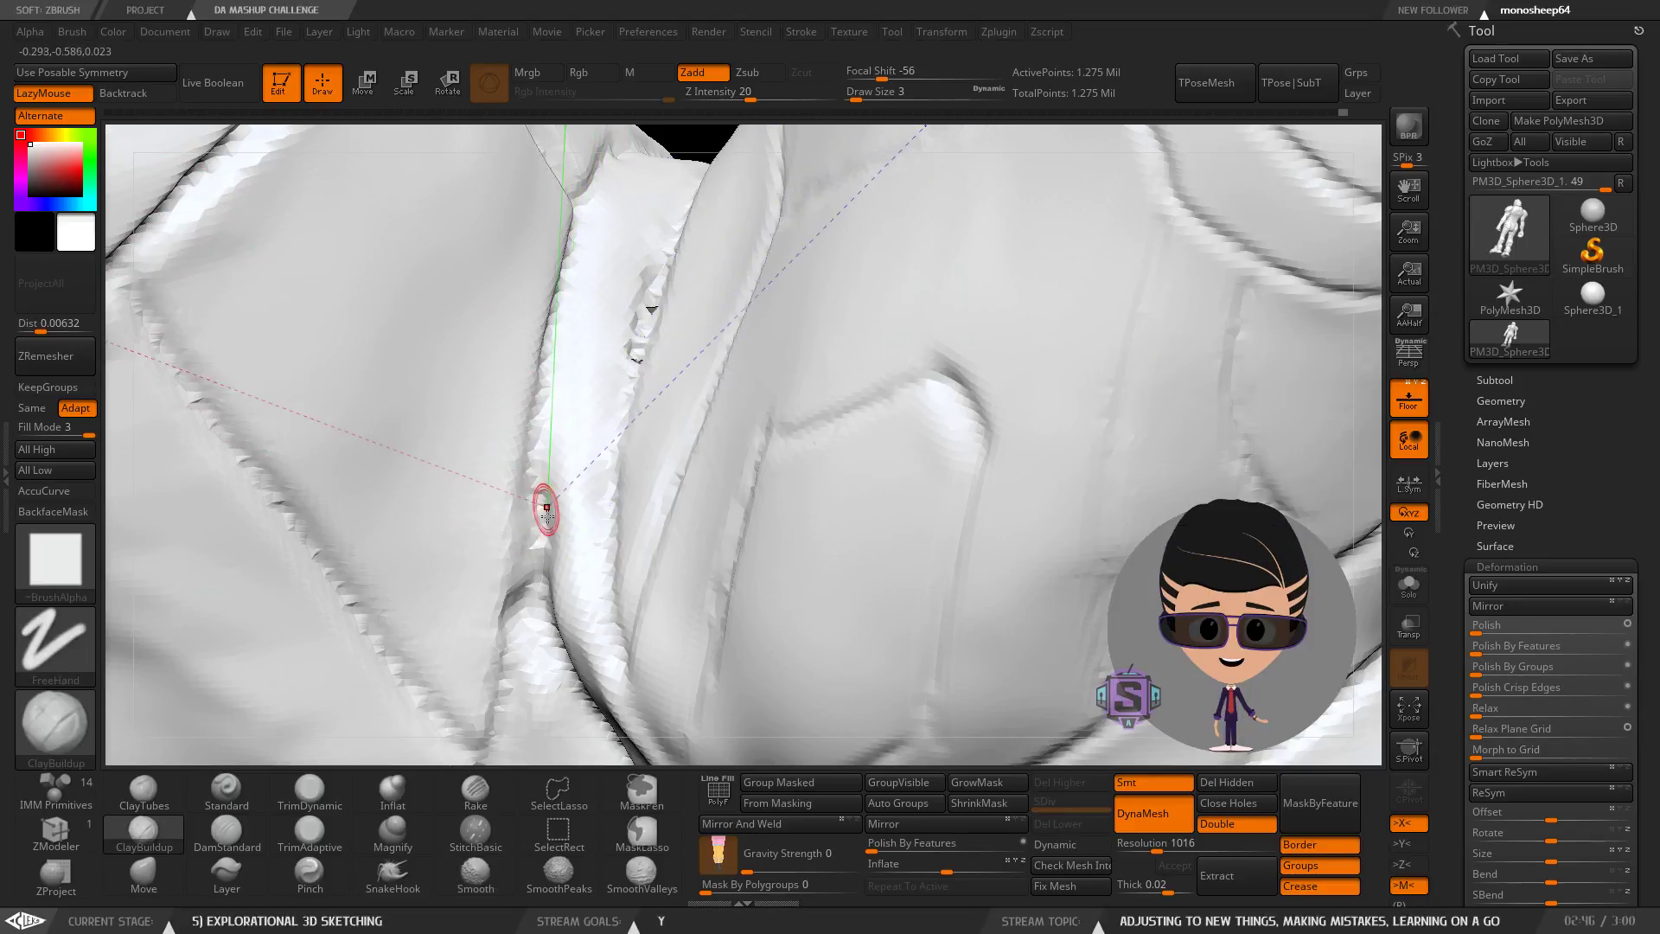
Build up the lower end of the front armpit seam with ClayBuildup and smooth it into the torso.
mouse_move(546, 508)
right_mouse_down()
mouse_move(562, 499)
mouse_move(551, 549)
right_mouse_up()
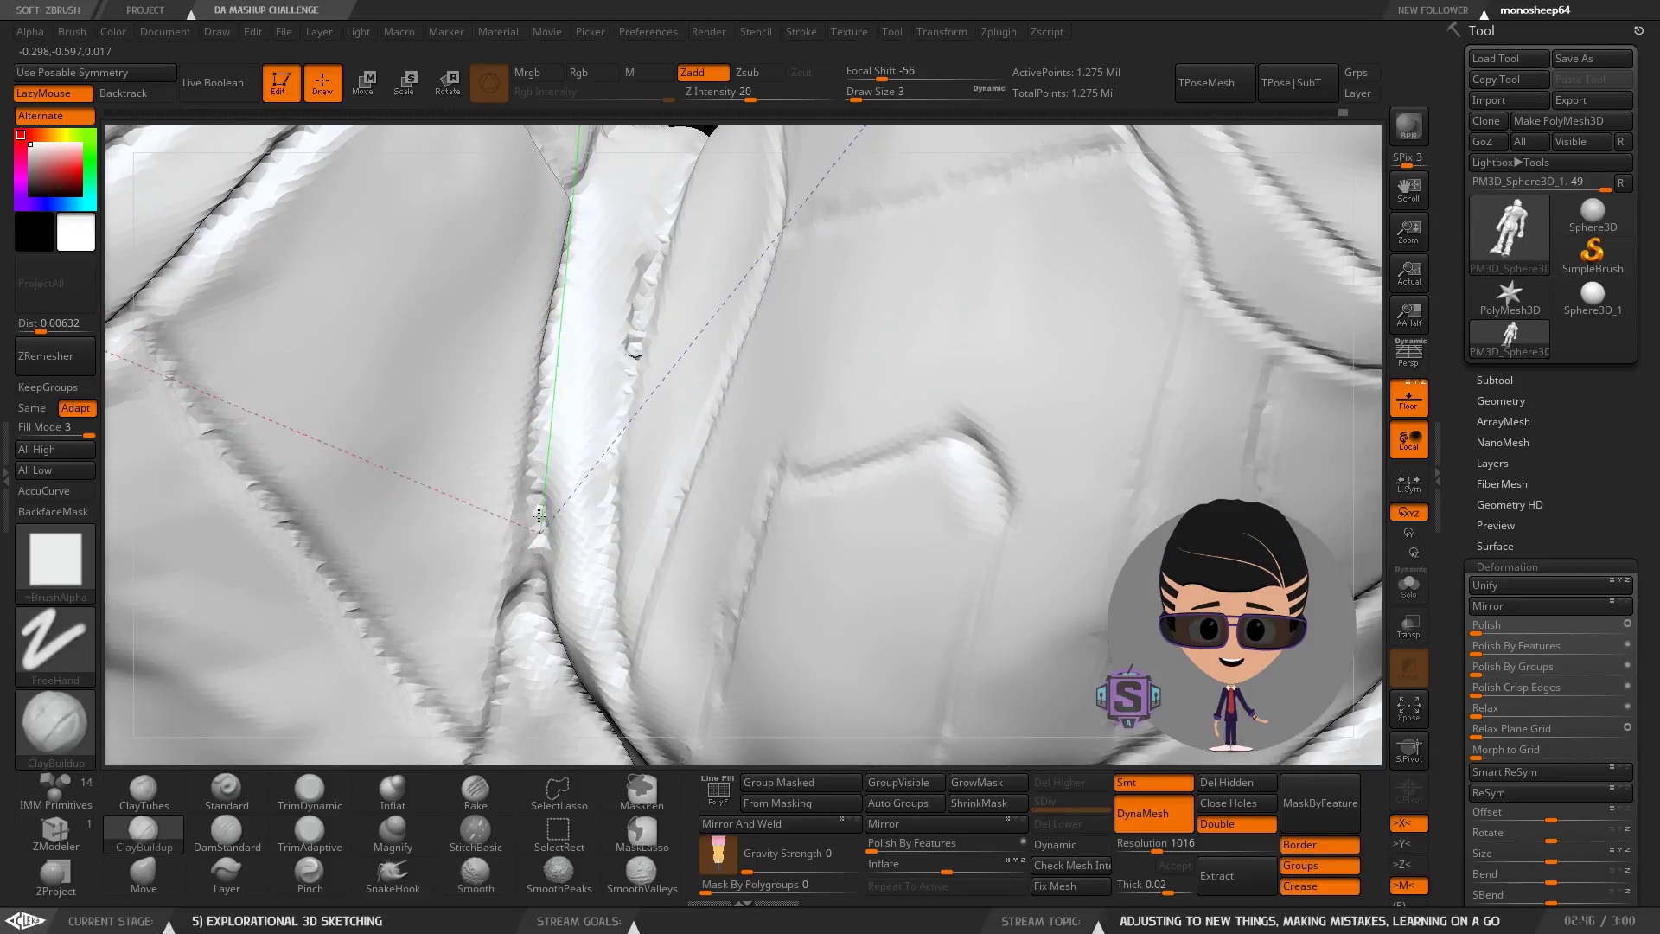
right_click_drag(545, 475, 541, 496)
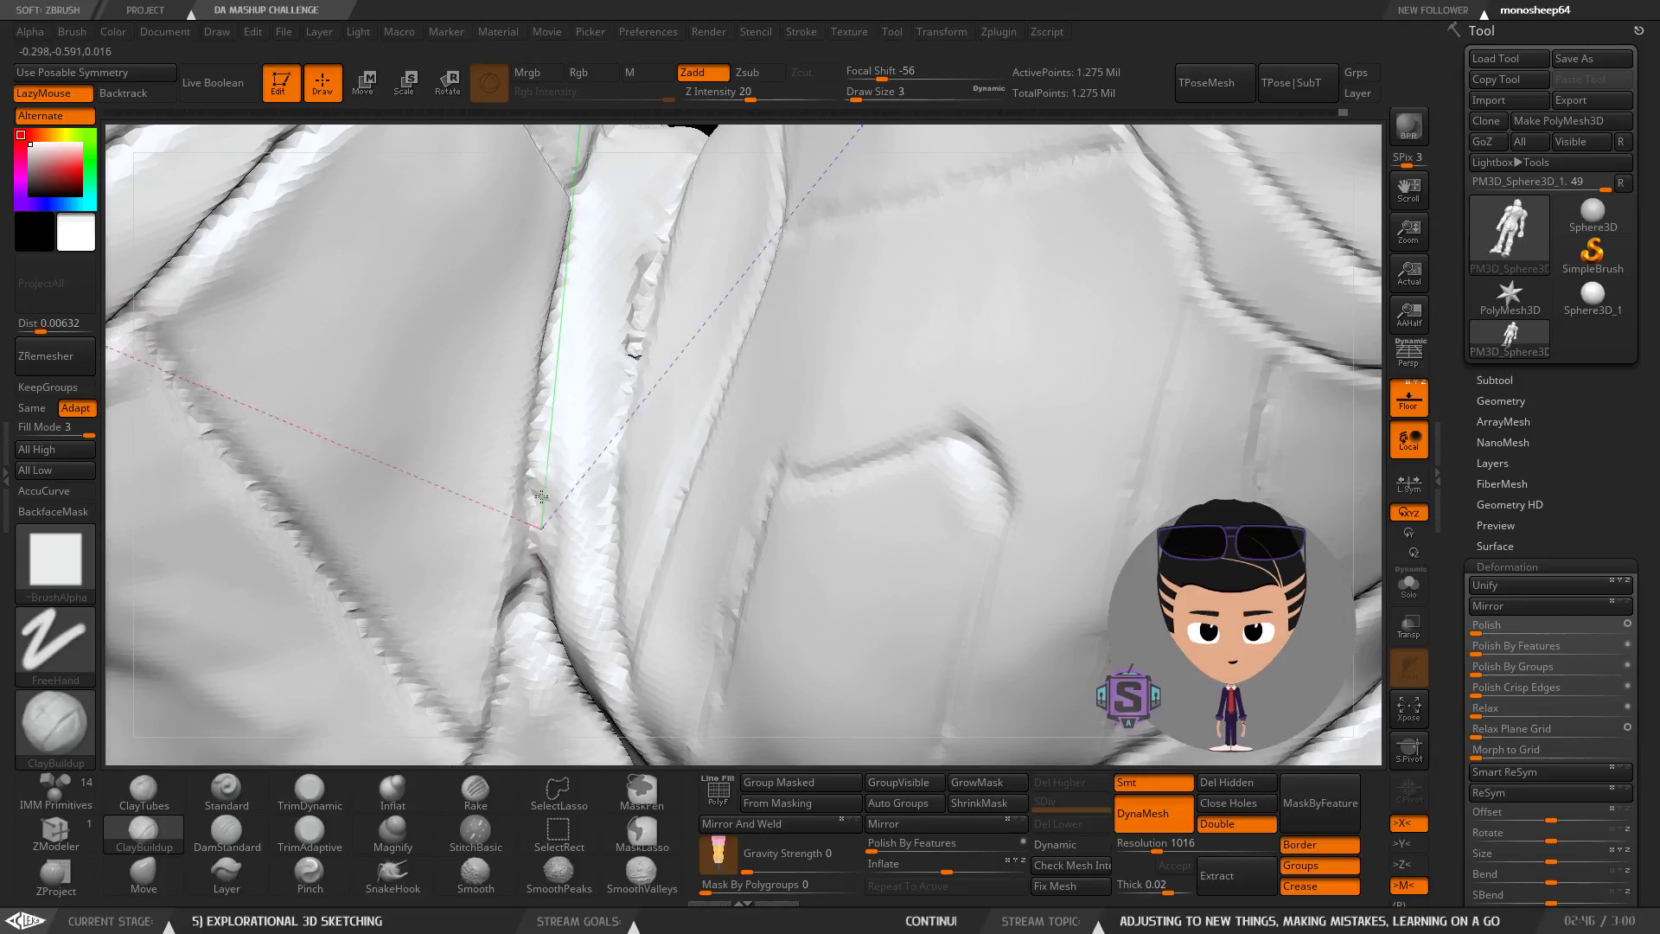
right_click_drag(596, 322, 577, 472)
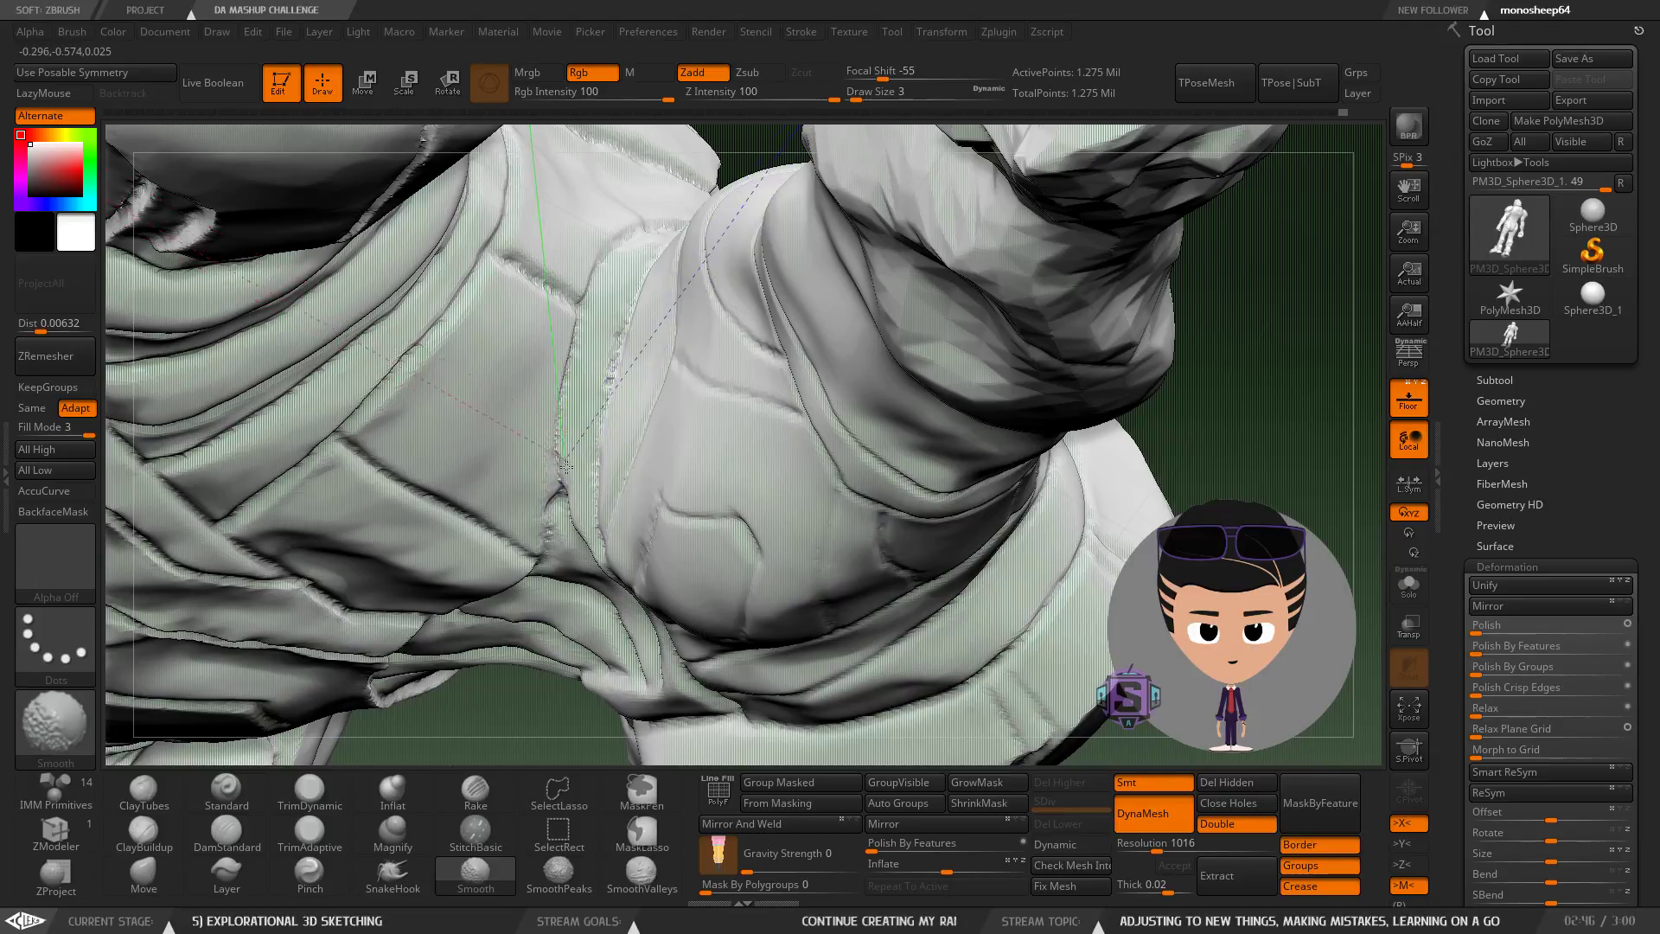
Build up the panel edges on the back of the upper arm beside the armpit with ClayBuildup at draw size 3.
mouse_move(659, 340)
right_mouse_down()
mouse_move(624, 409)
mouse_move(603, 424)
mouse_move(588, 411)
mouse_move(603, 476)
mouse_move(459, 415)
mouse_move(449, 264)
right_mouse_up()
right_click_drag(781, 407, 637, 420)
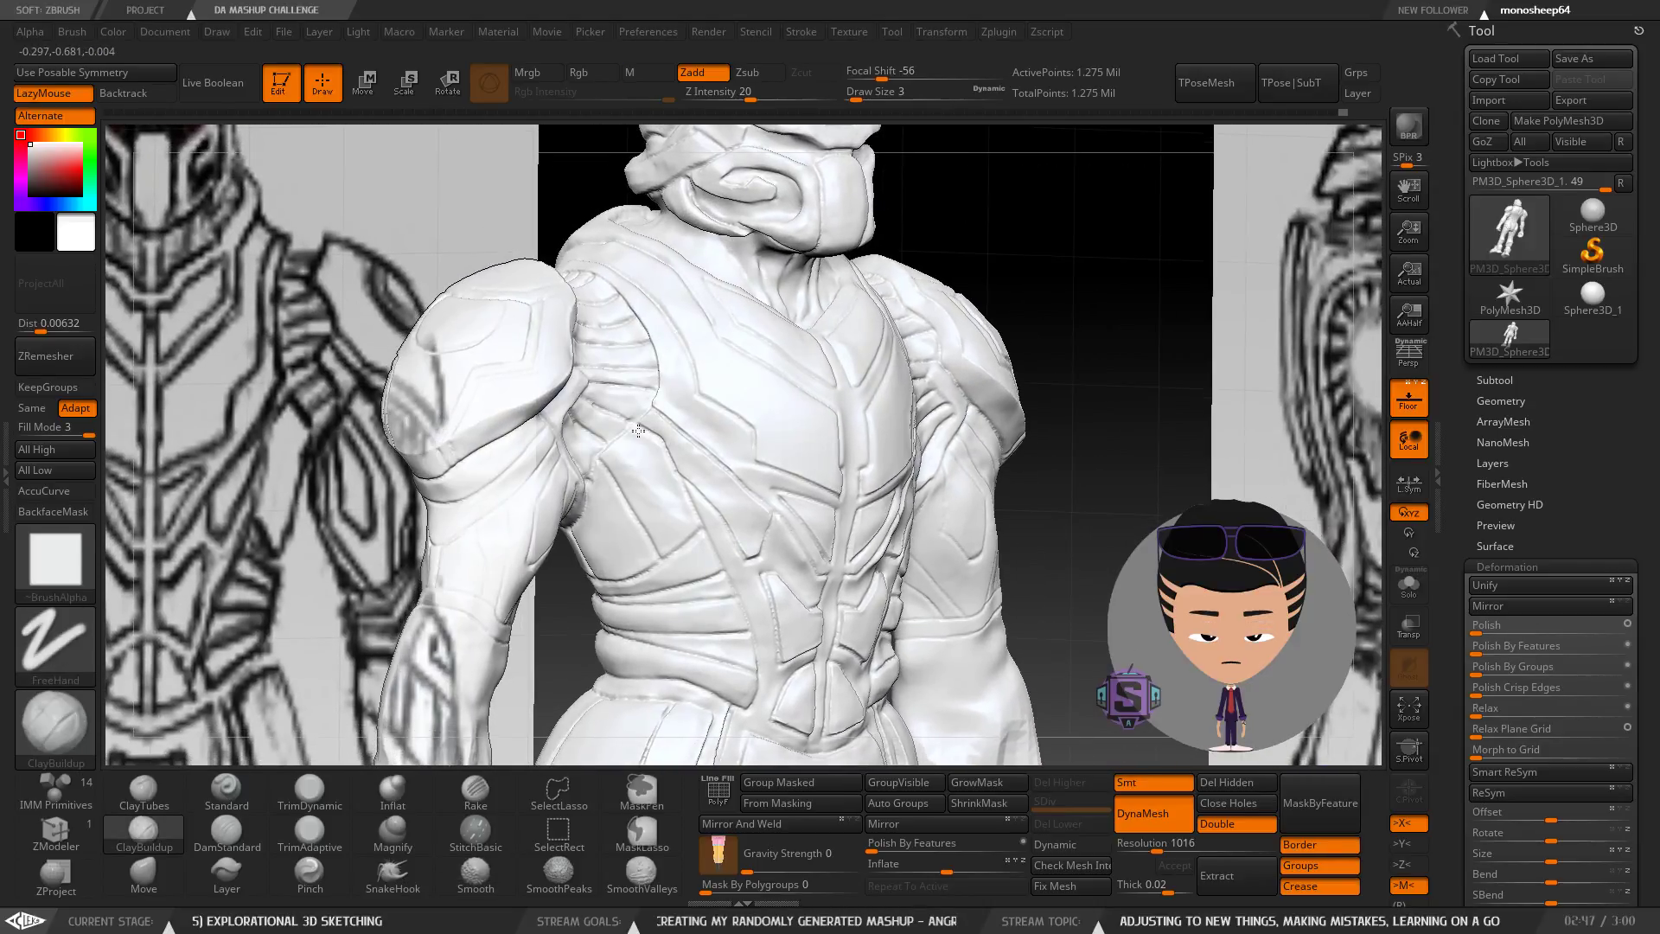
right_click_drag(613, 364, 577, 333, "ctrl")
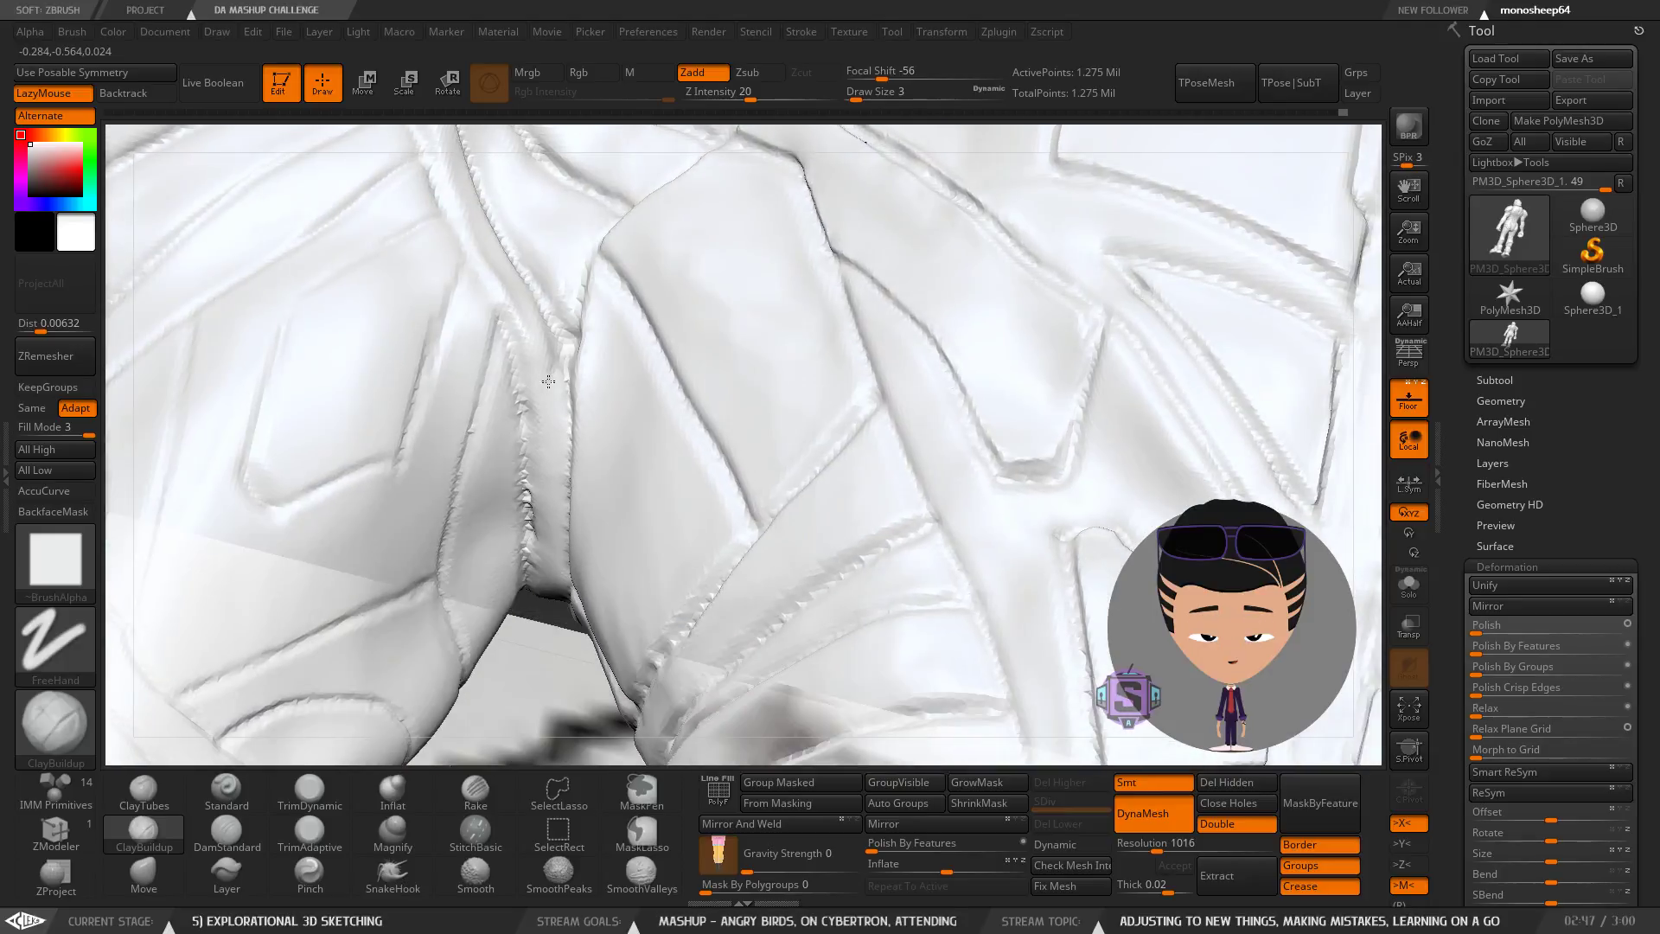
right_click_drag(549, 381, 481, 268)
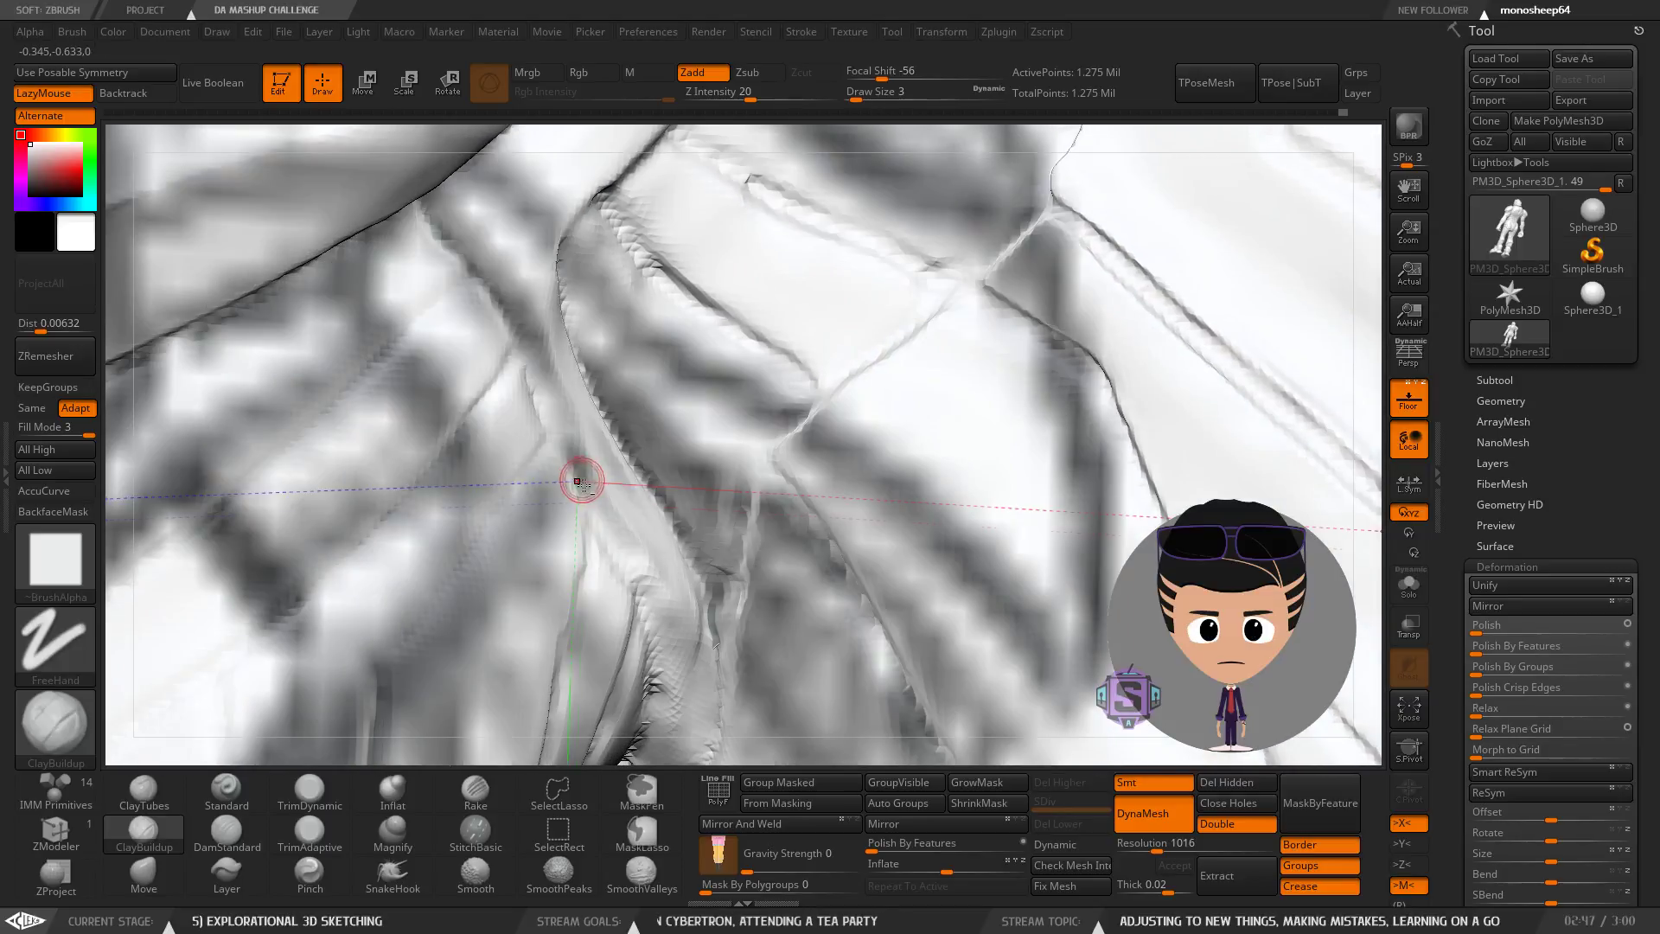
right_click_drag(647, 480, 608, 467)
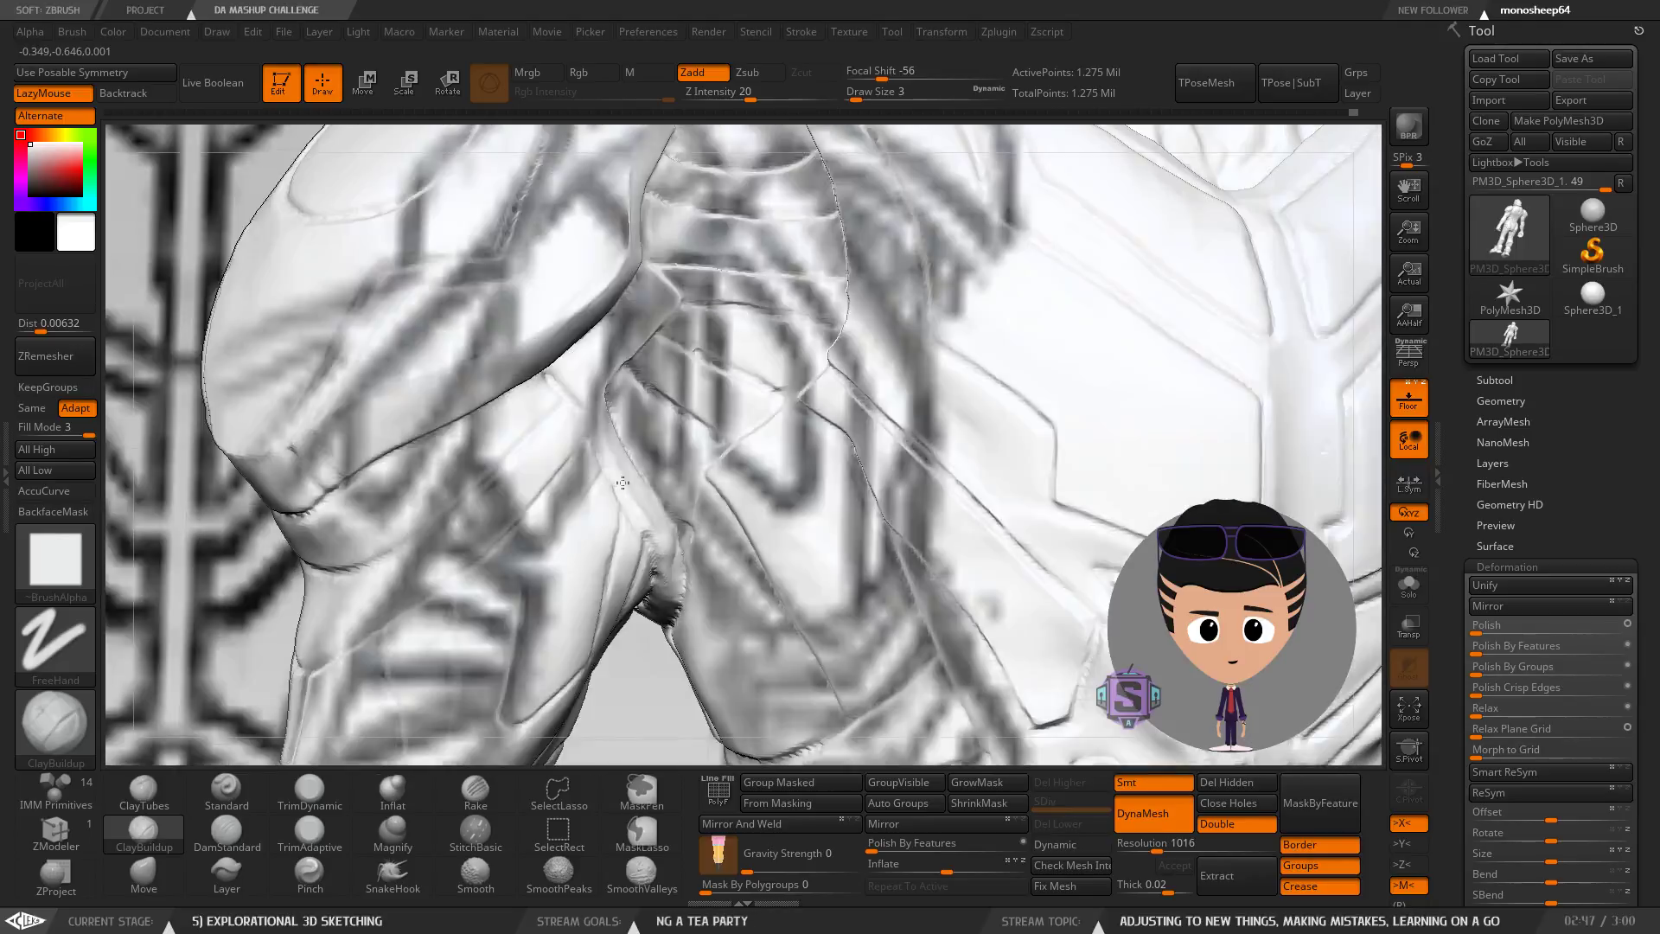
right_click_drag(622, 482, 498, 436)
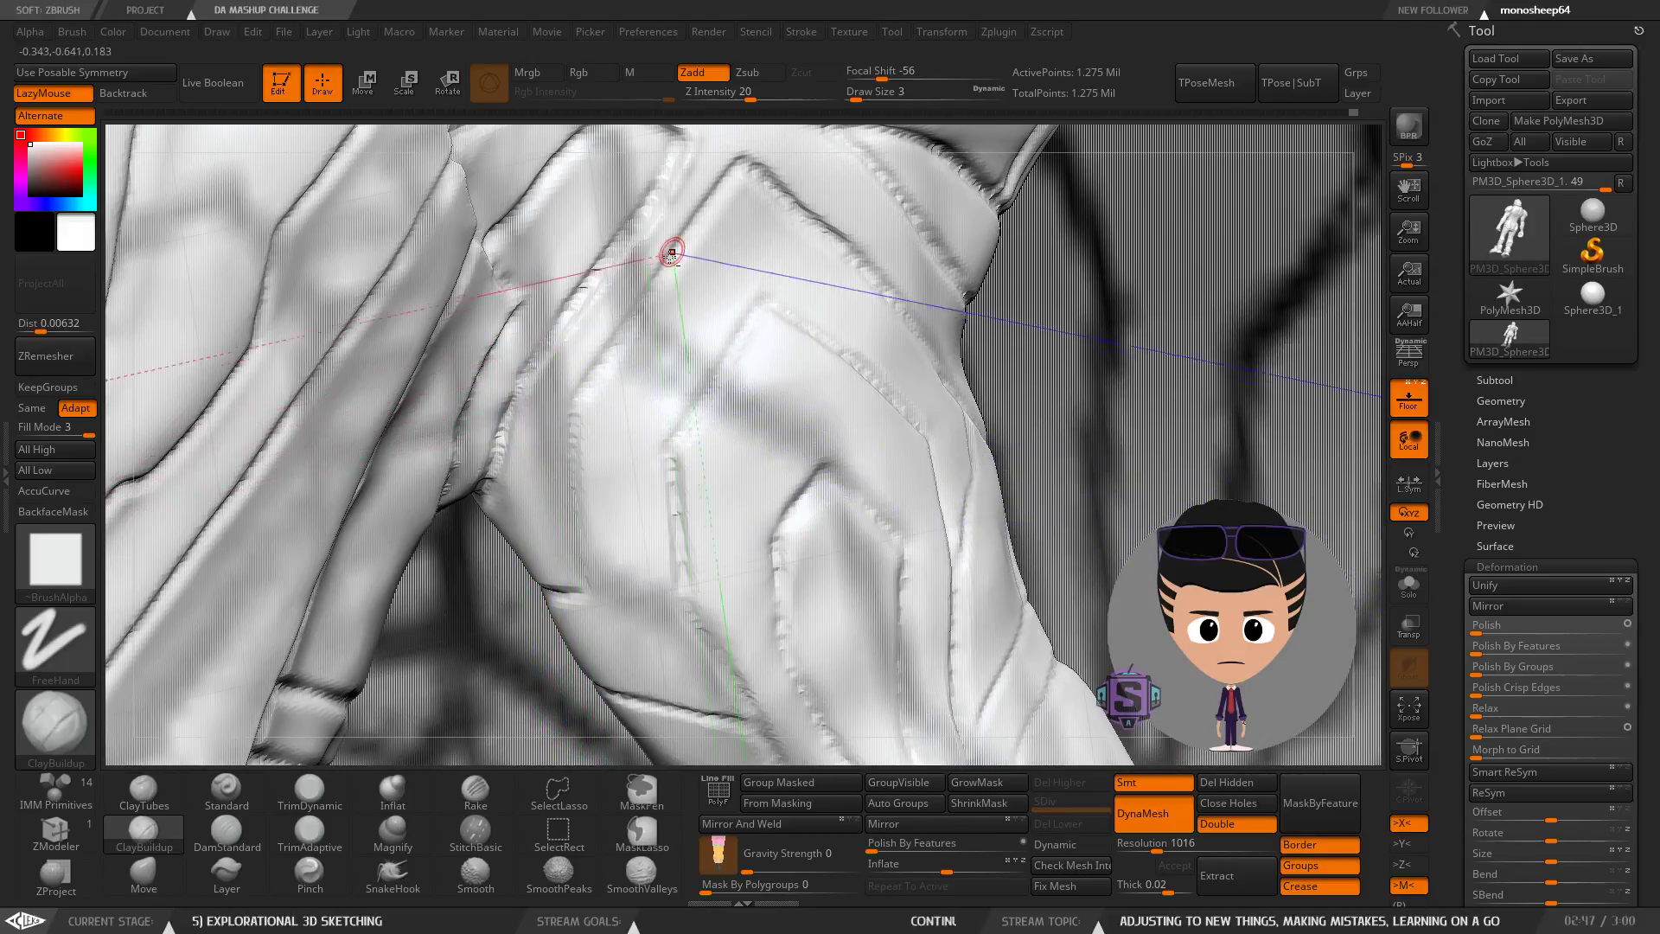
left_click_drag(666, 519, 679, 588)
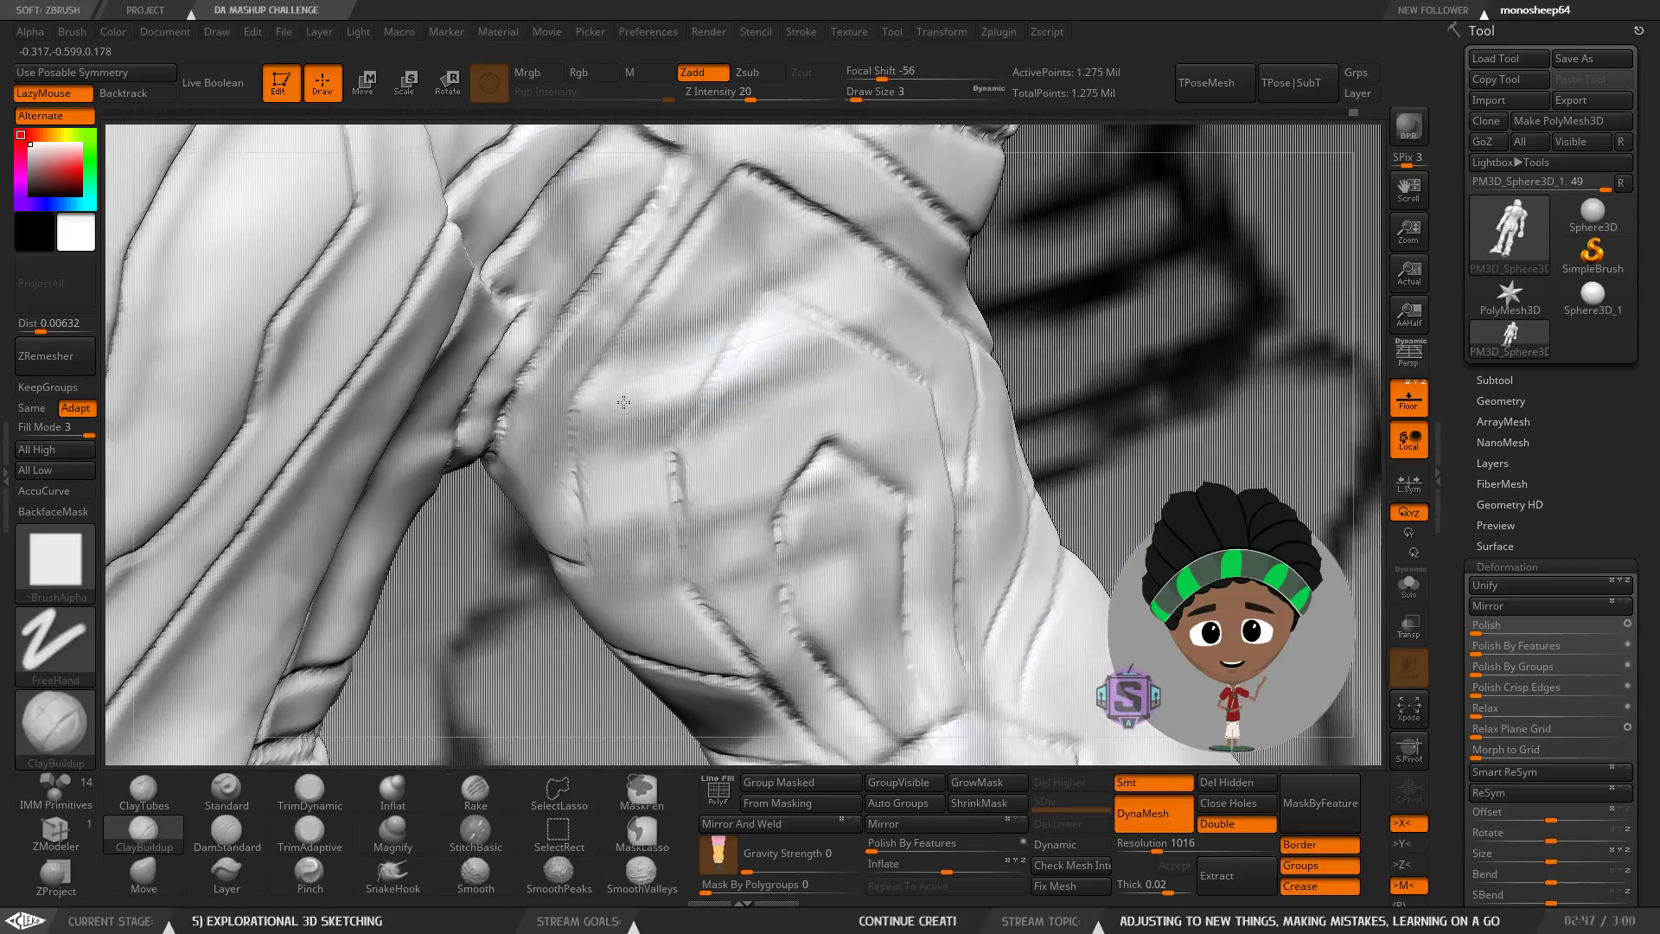
left_click_drag(650, 322, 628, 355)
Refine the ridge that runs down the upper arm into the back of the armpit.
mouse_move(628, 354)
right_mouse_down()
mouse_move(683, 322)
mouse_move(596, 346)
mouse_move(640, 317)
mouse_move(605, 333)
mouse_move(571, 424)
right_mouse_up()
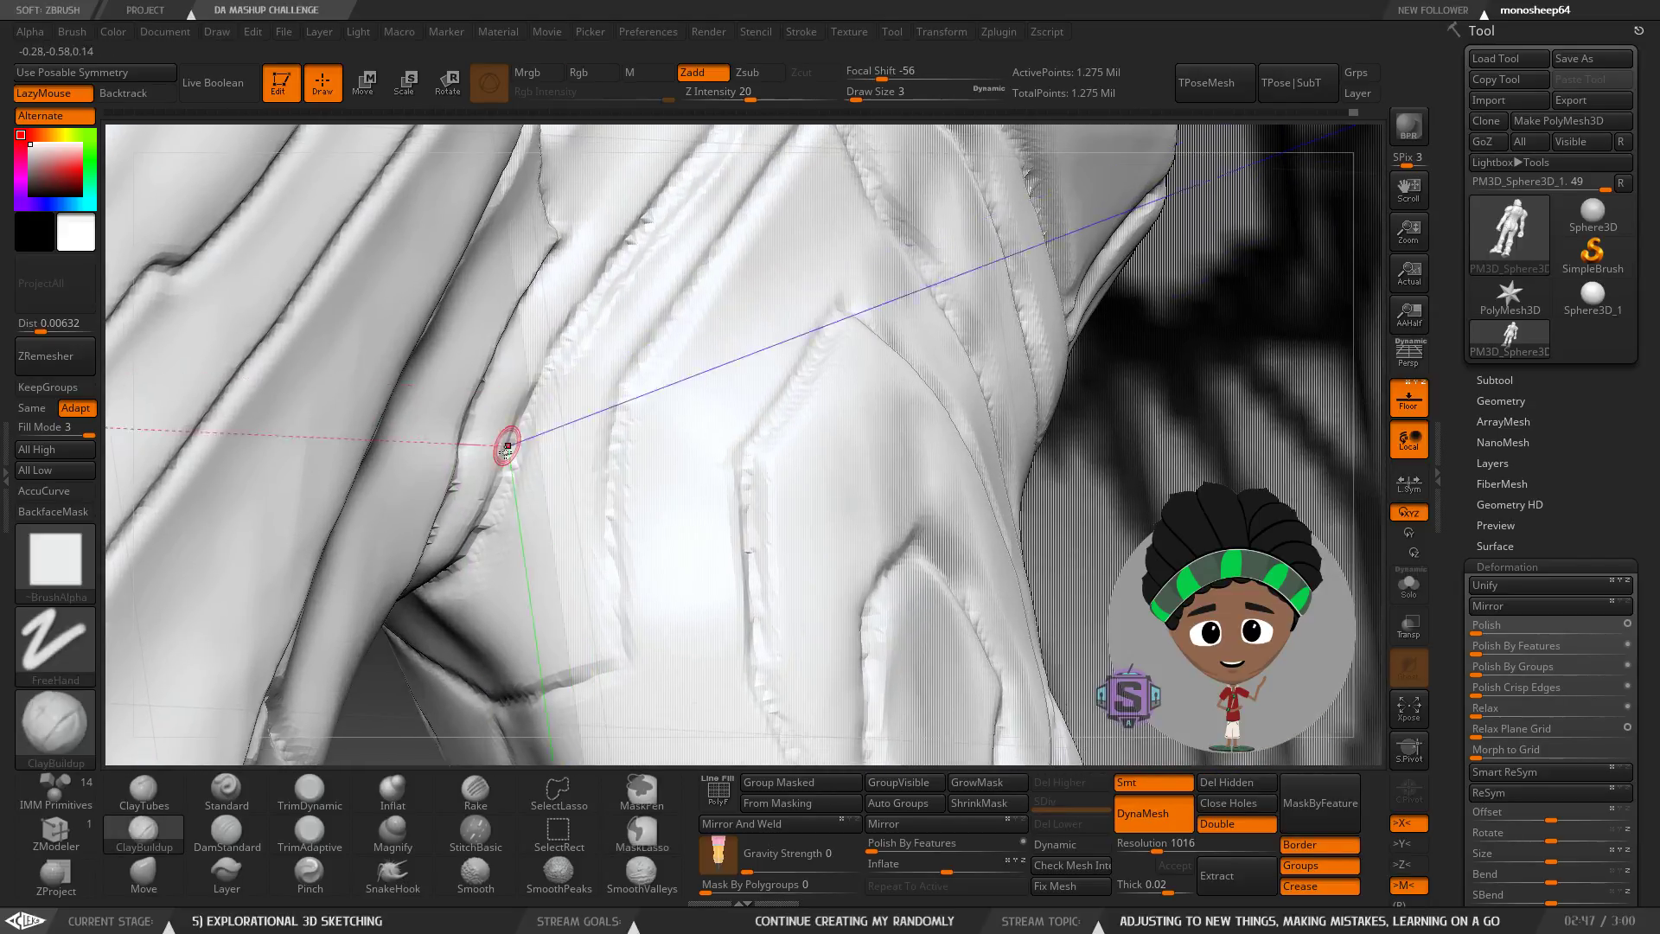
left_click_drag(507, 444, 492, 462, "shift")
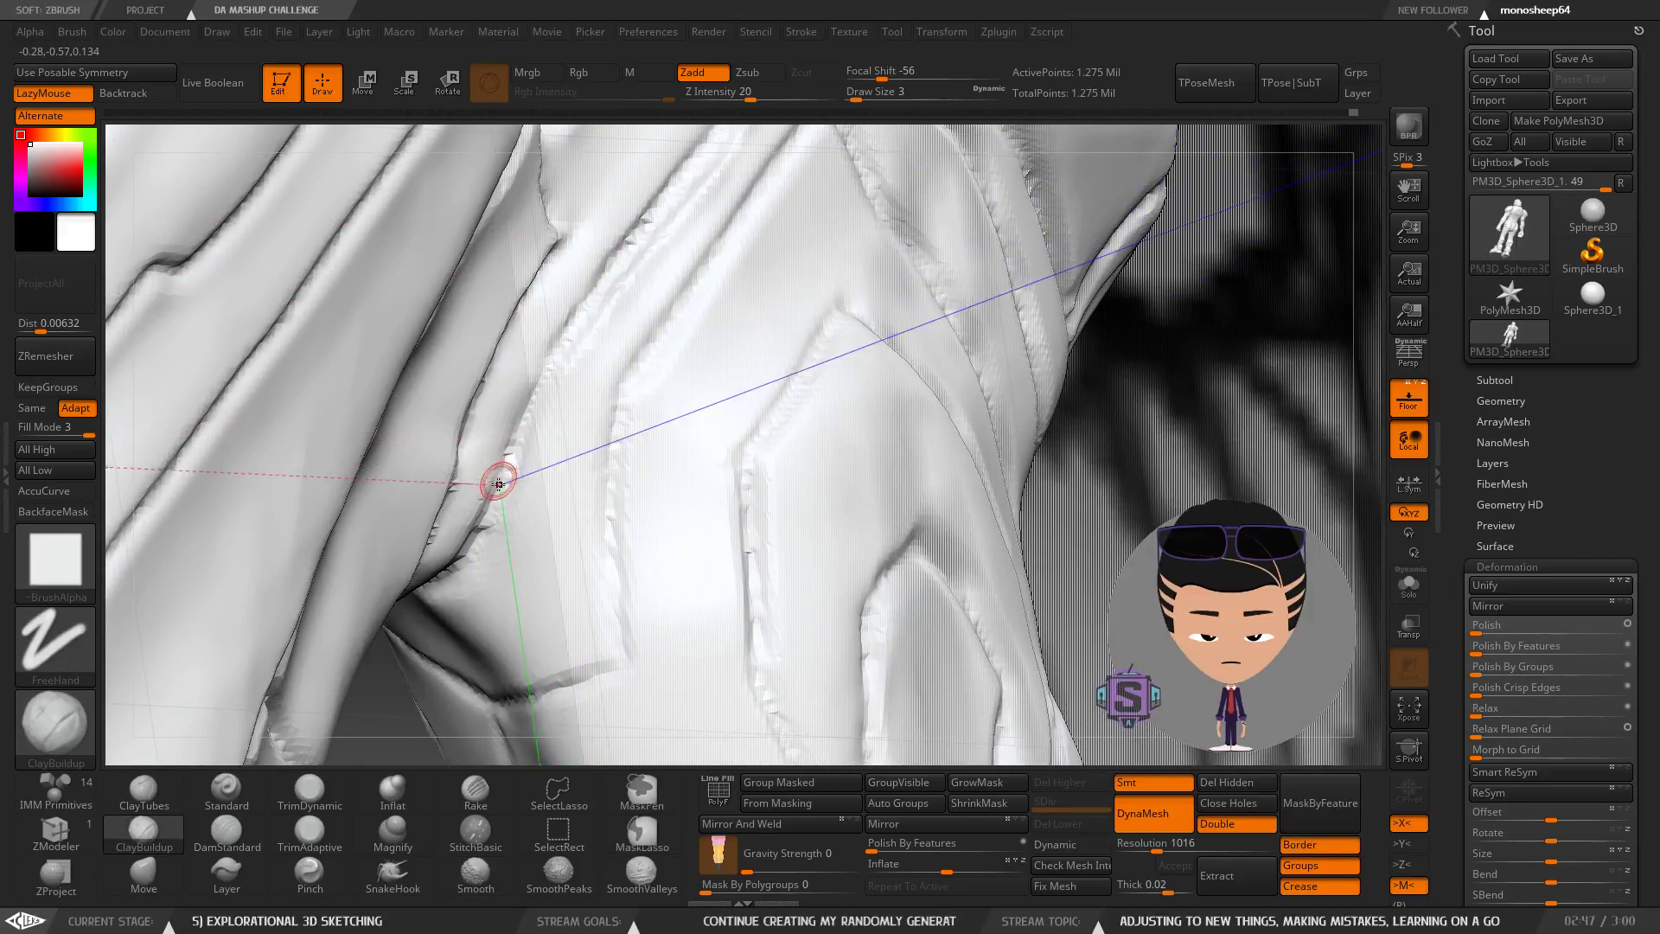
key("ctrl")
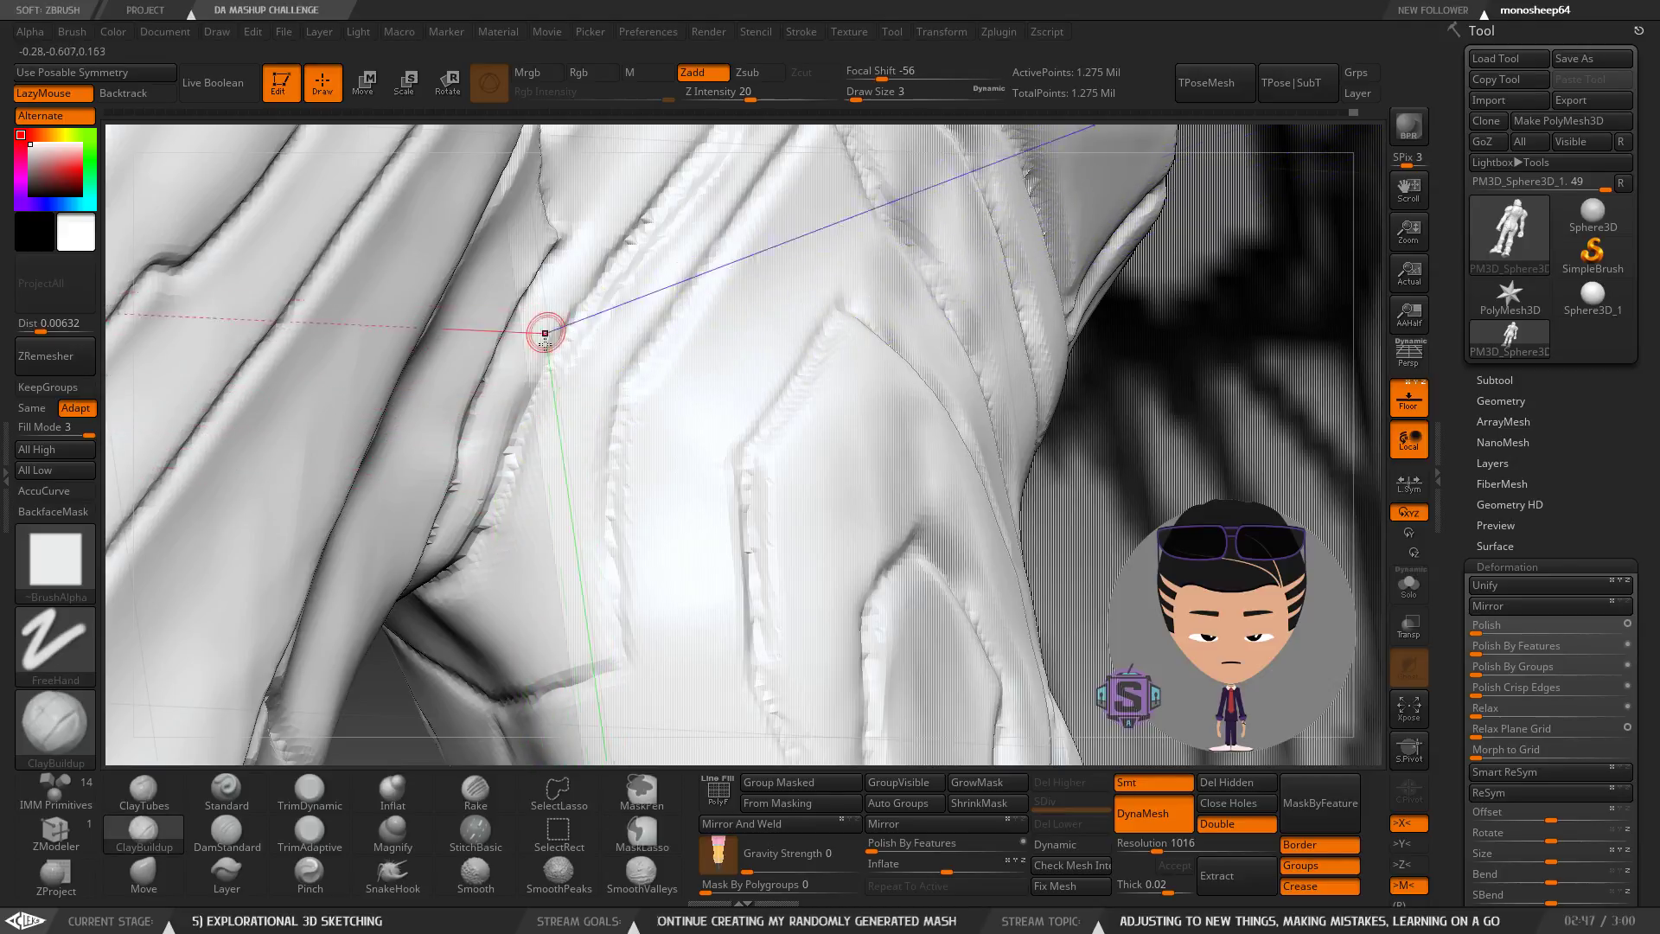
key("ctrl")
mouse_move(519, 410)
right_mouse_down()
mouse_move(556, 392)
mouse_move(582, 433)
mouse_move(632, 377)
mouse_move(703, 415)
mouse_move(855, 402)
right_mouse_up()
left_click_drag(1148, 376, 1163, 389, "ctrl")
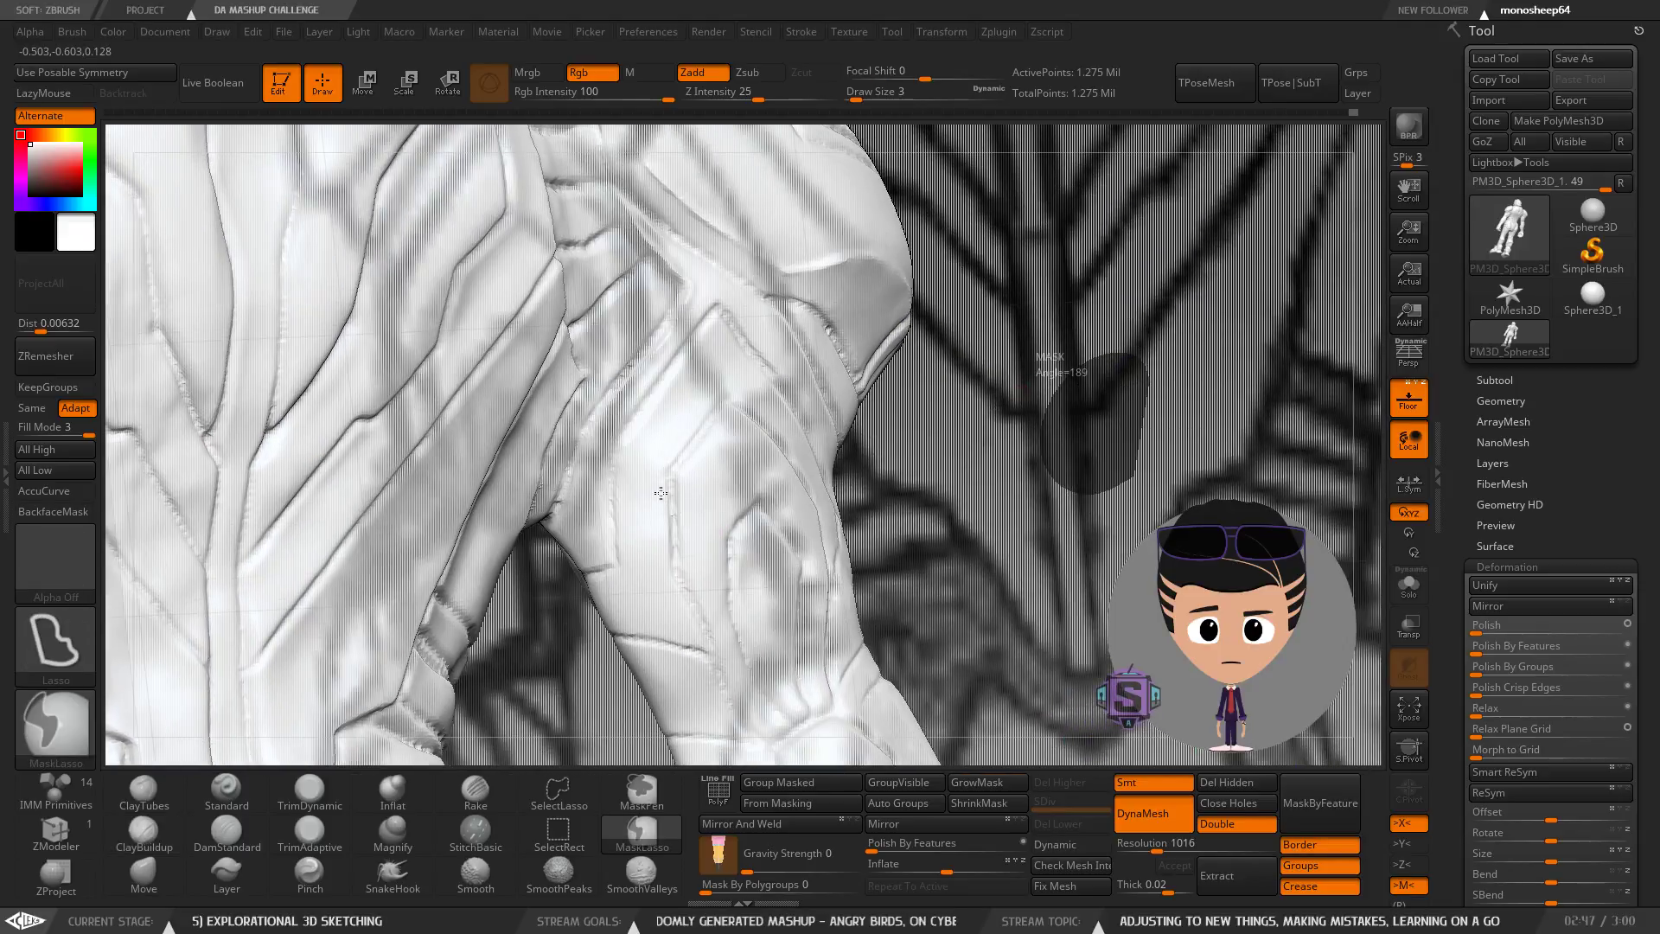
Align the top edges of the narrow upper-arm panels beneath the shoulder armour with the Move brush at draw size 5.
mouse_move(661, 492)
right_mouse_down()
mouse_move(682, 493)
mouse_move(789, 381)
mouse_move(731, 422)
mouse_move(702, 550)
right_mouse_up()
right_click_drag(620, 505, 469, 310, "alt")
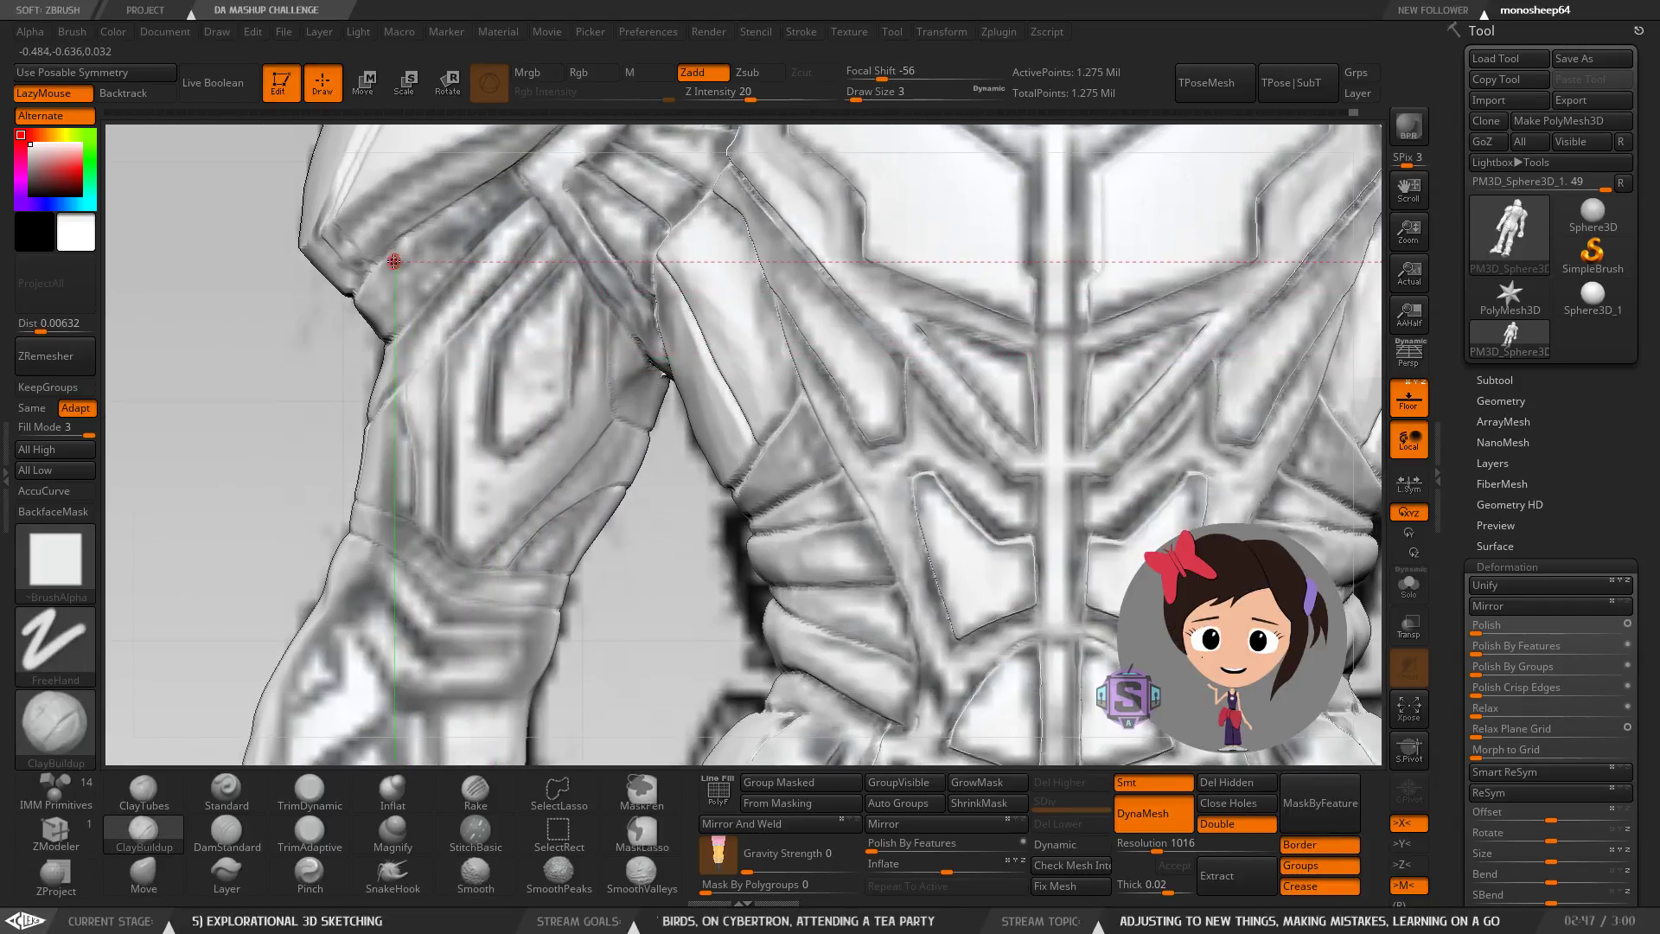
right_click_drag(363, 238, 520, 388, "ctrl")
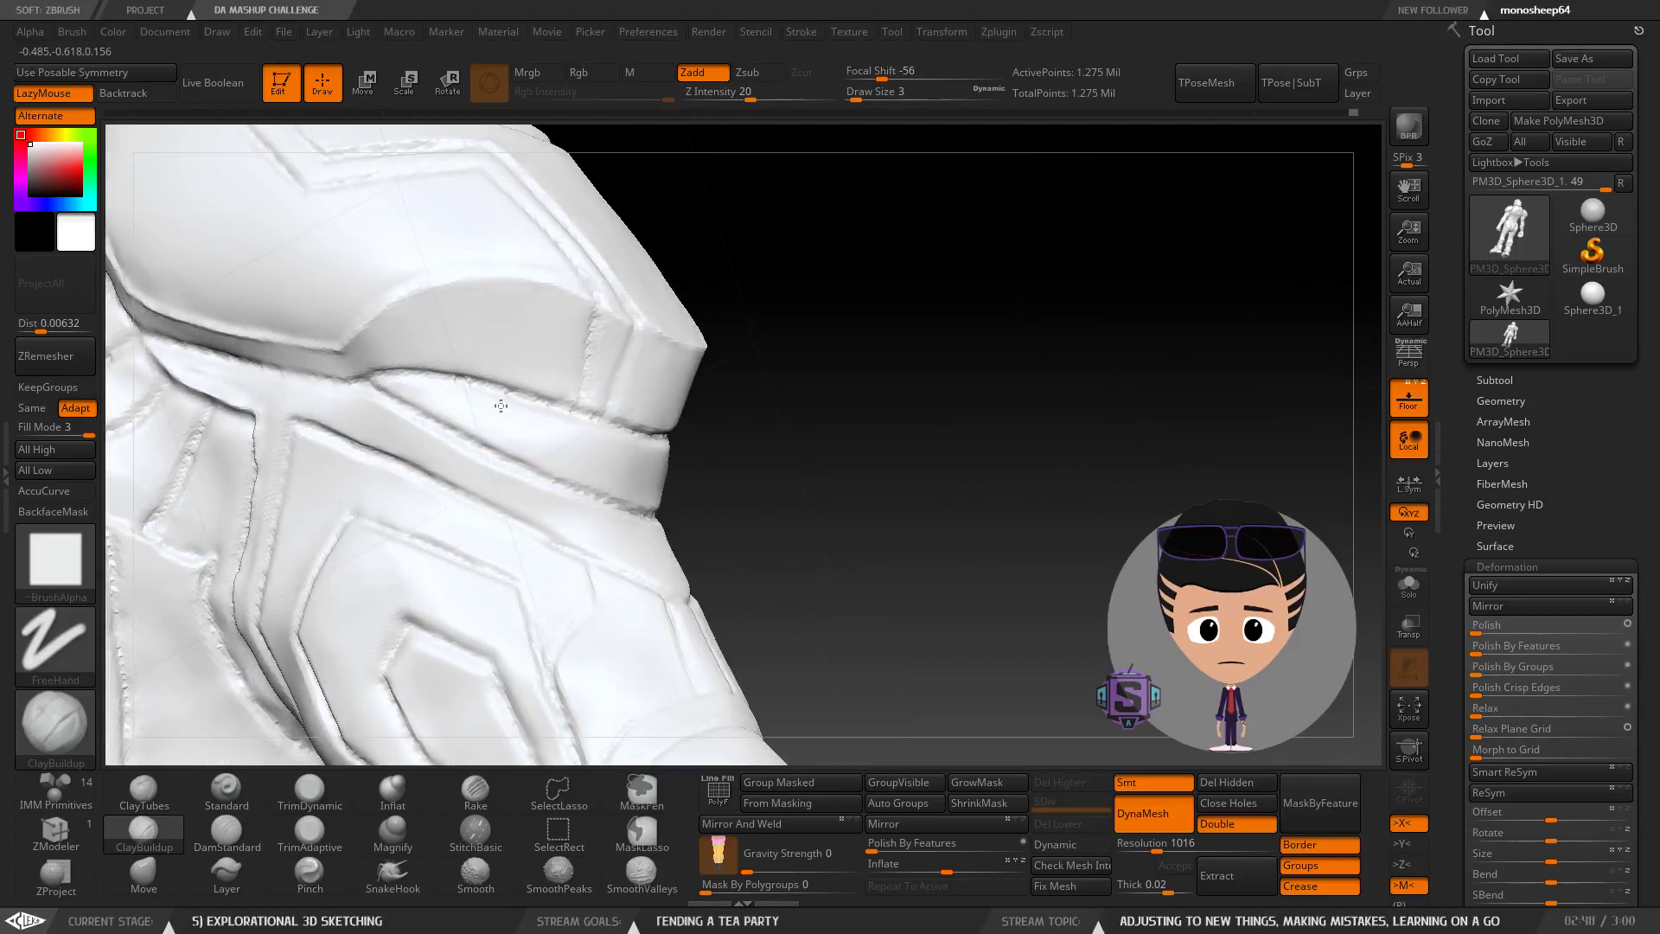
mouse_move(481, 394)
right_mouse_down()
mouse_move(528, 362)
mouse_move(449, 327)
mouse_move(433, 430)
mouse_move(452, 418)
mouse_move(441, 320)
mouse_move(500, 432)
mouse_move(420, 551)
mouse_move(418, 489)
mouse_move(430, 553)
mouse_move(480, 534)
mouse_move(437, 285)
mouse_move(380, 173)
mouse_move(508, 387)
mouse_move(521, 492)
mouse_move(562, 577)
right_mouse_up()
mouse_move(604, 452)
right_mouse_down()
mouse_move(574, 404)
mouse_move(624, 467)
mouse_move(603, 481)
right_mouse_up()
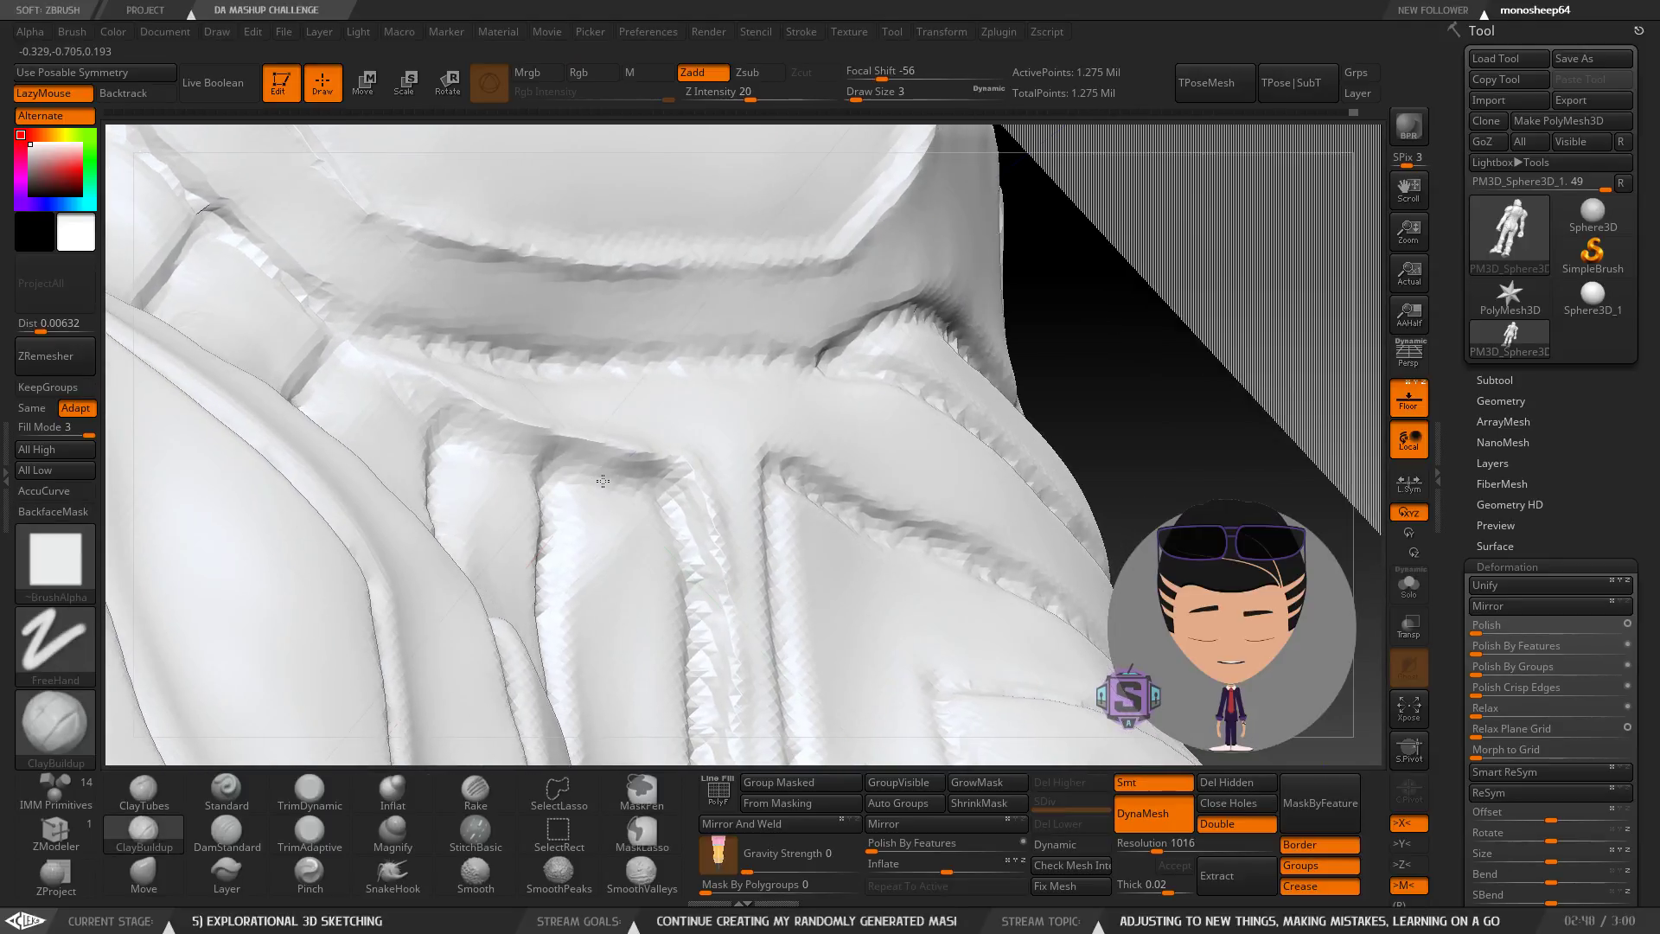
left_click(142, 860)
key("s")
left_click(530, 440)
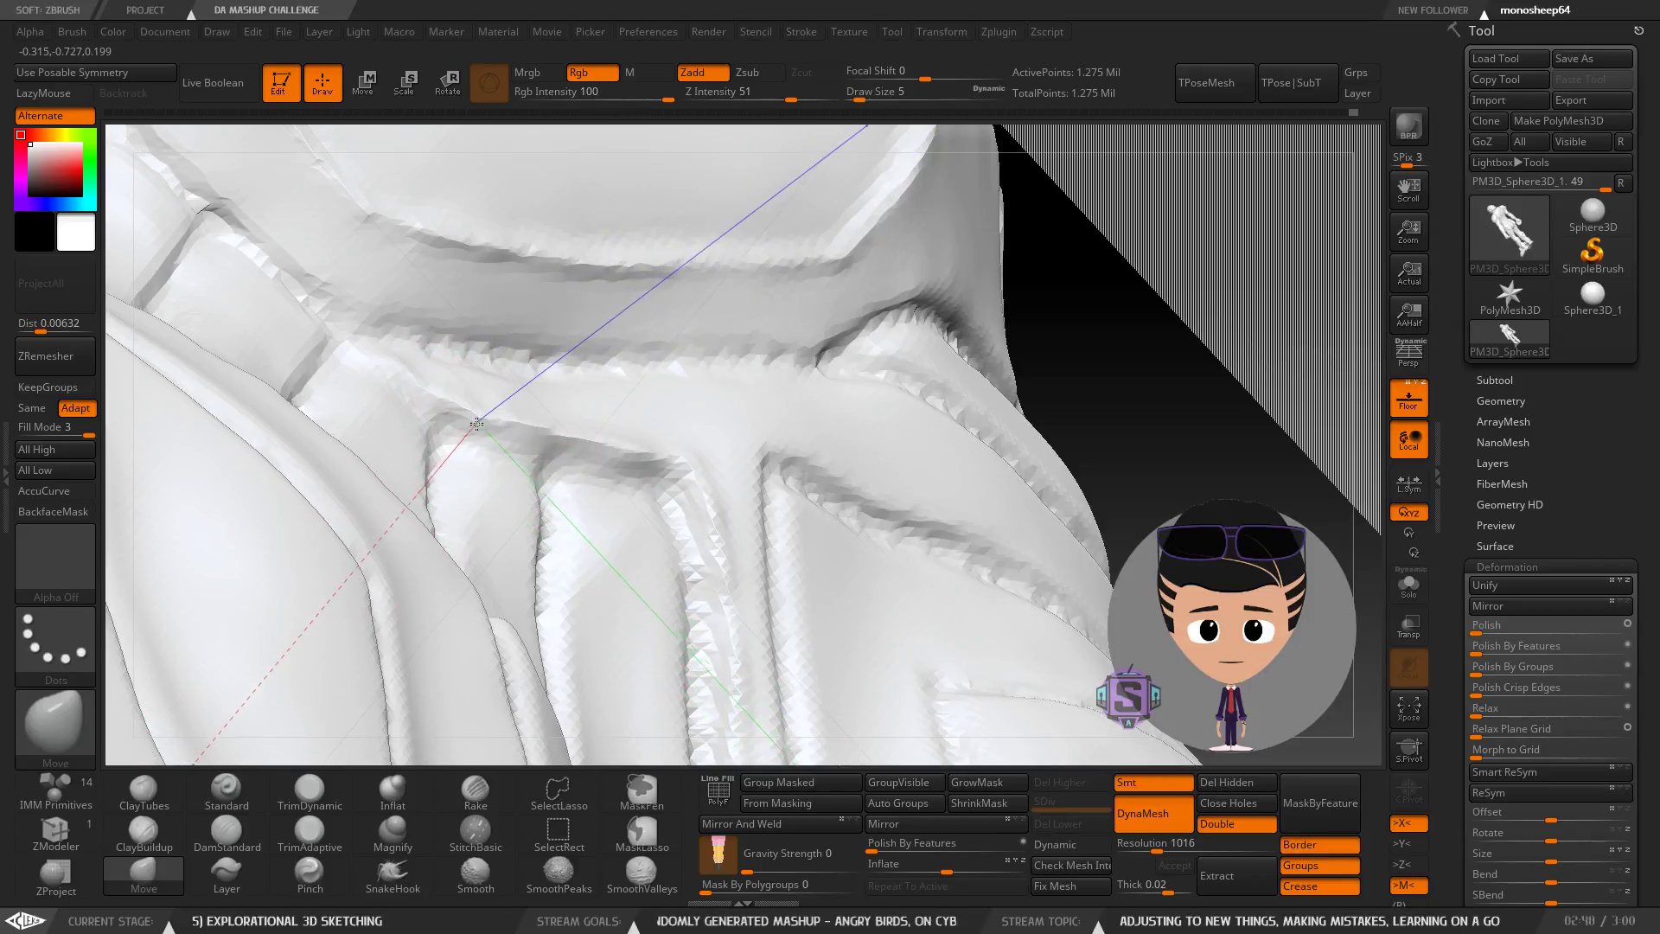
left_click_drag(513, 424, 552, 444)
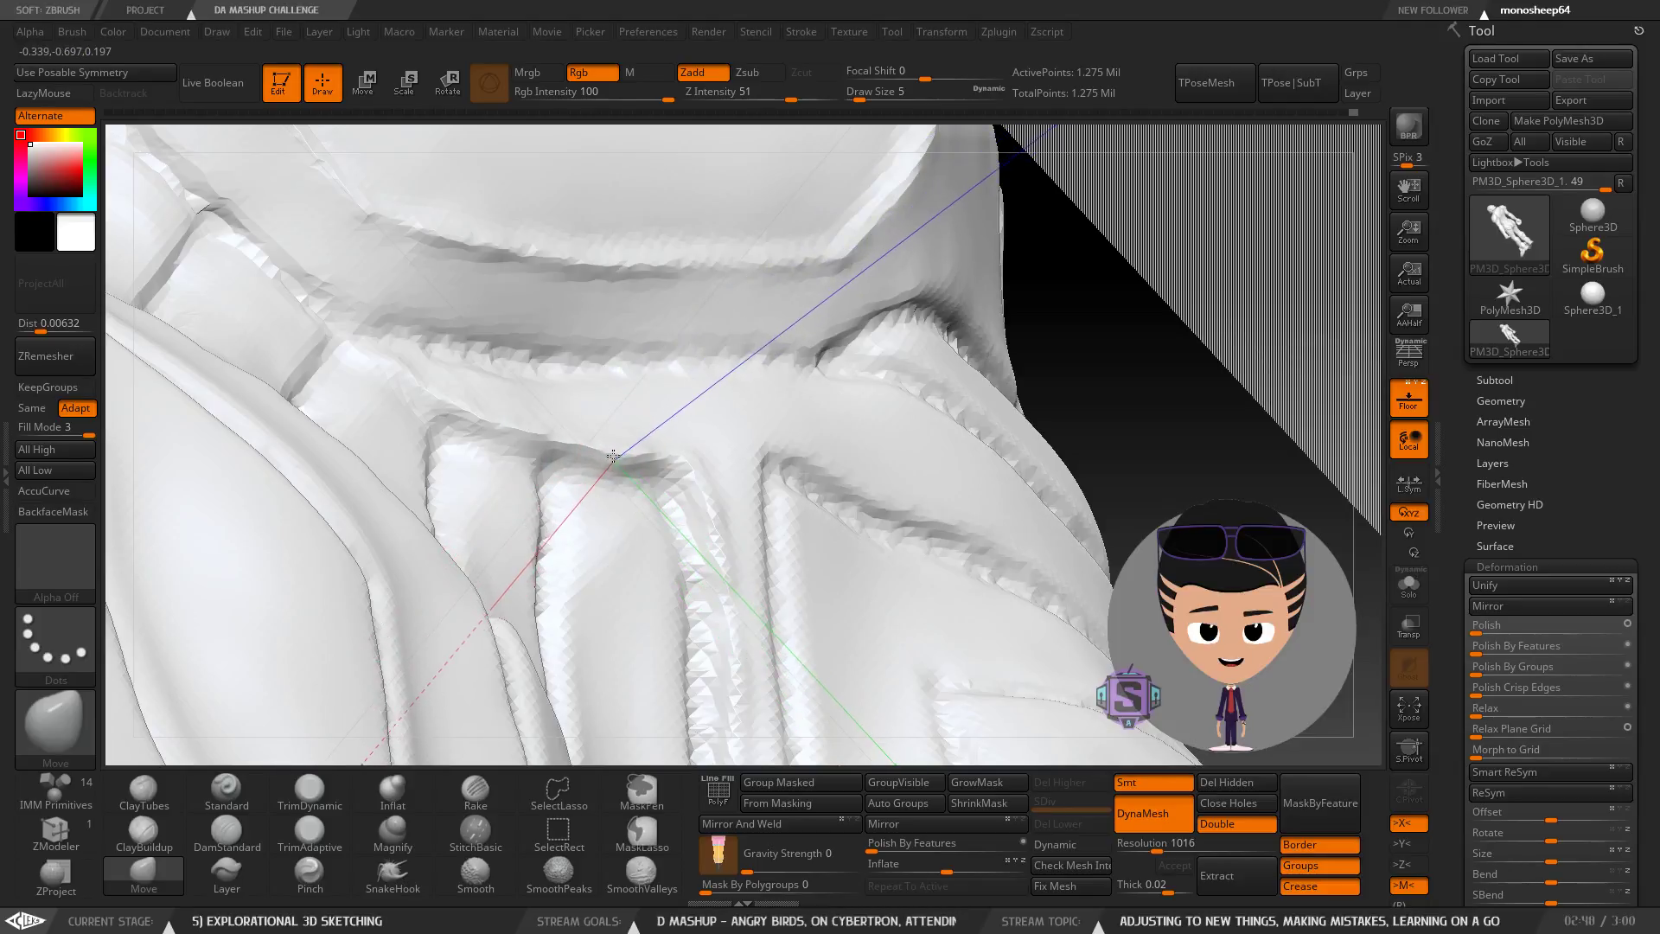
Refine the top edges of the narrow armpit-side upper-arm panels with the Move brush and continue with DamStandard.
right_click_drag(674, 465, 637, 471)
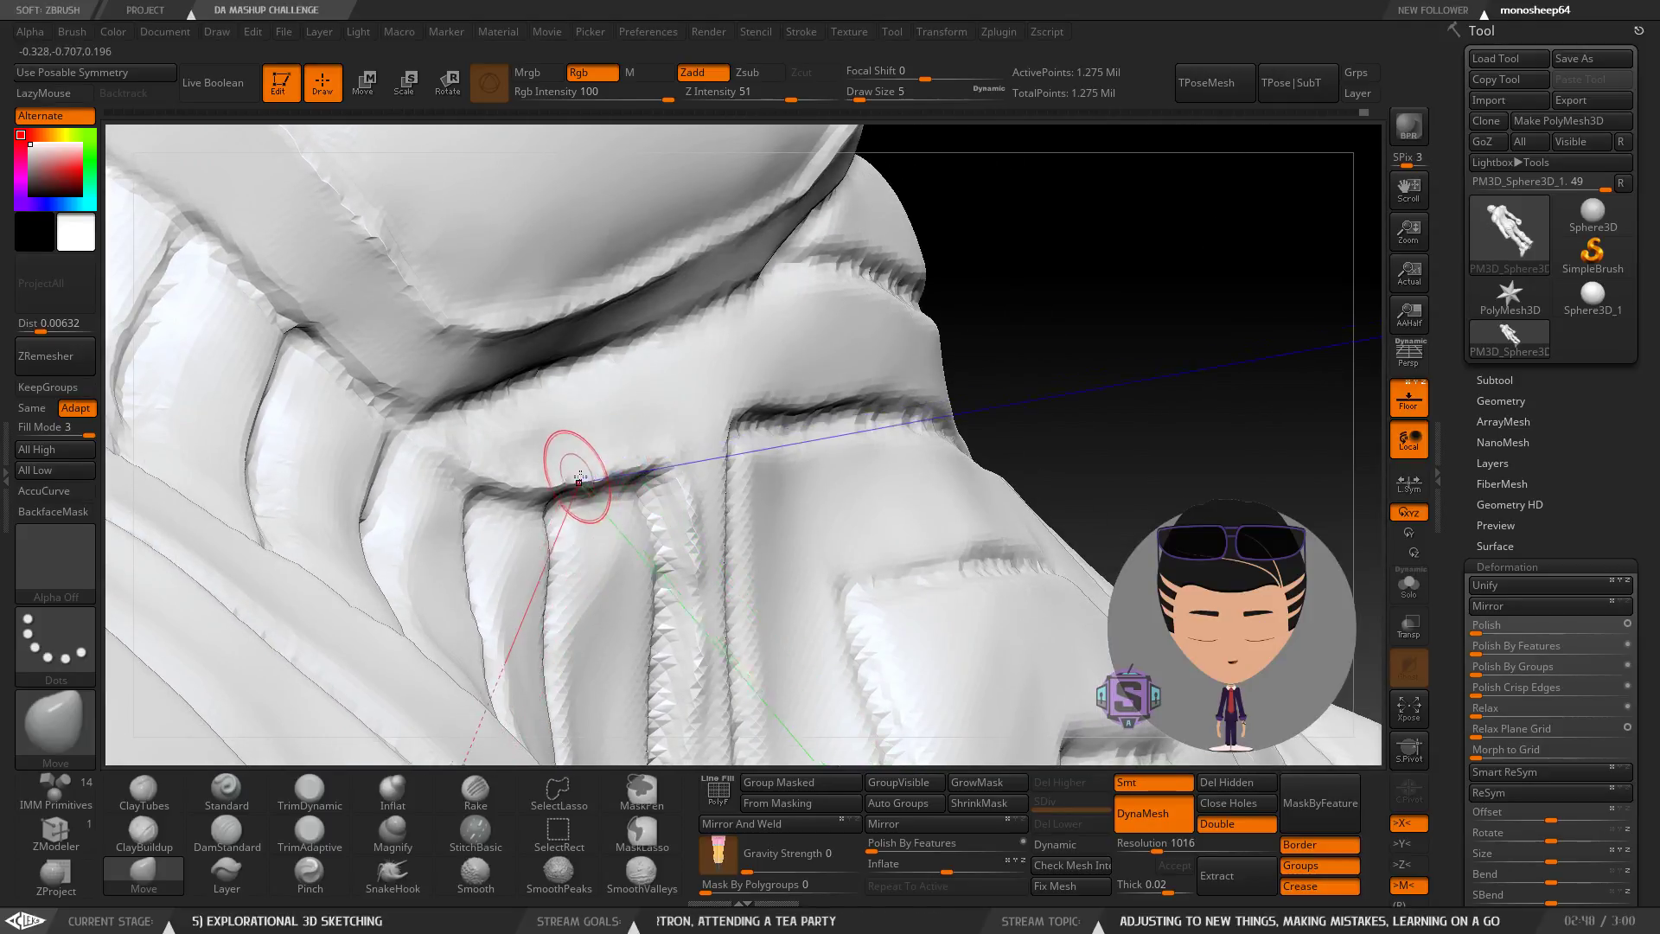
right_click_drag(580, 468, 543, 472)
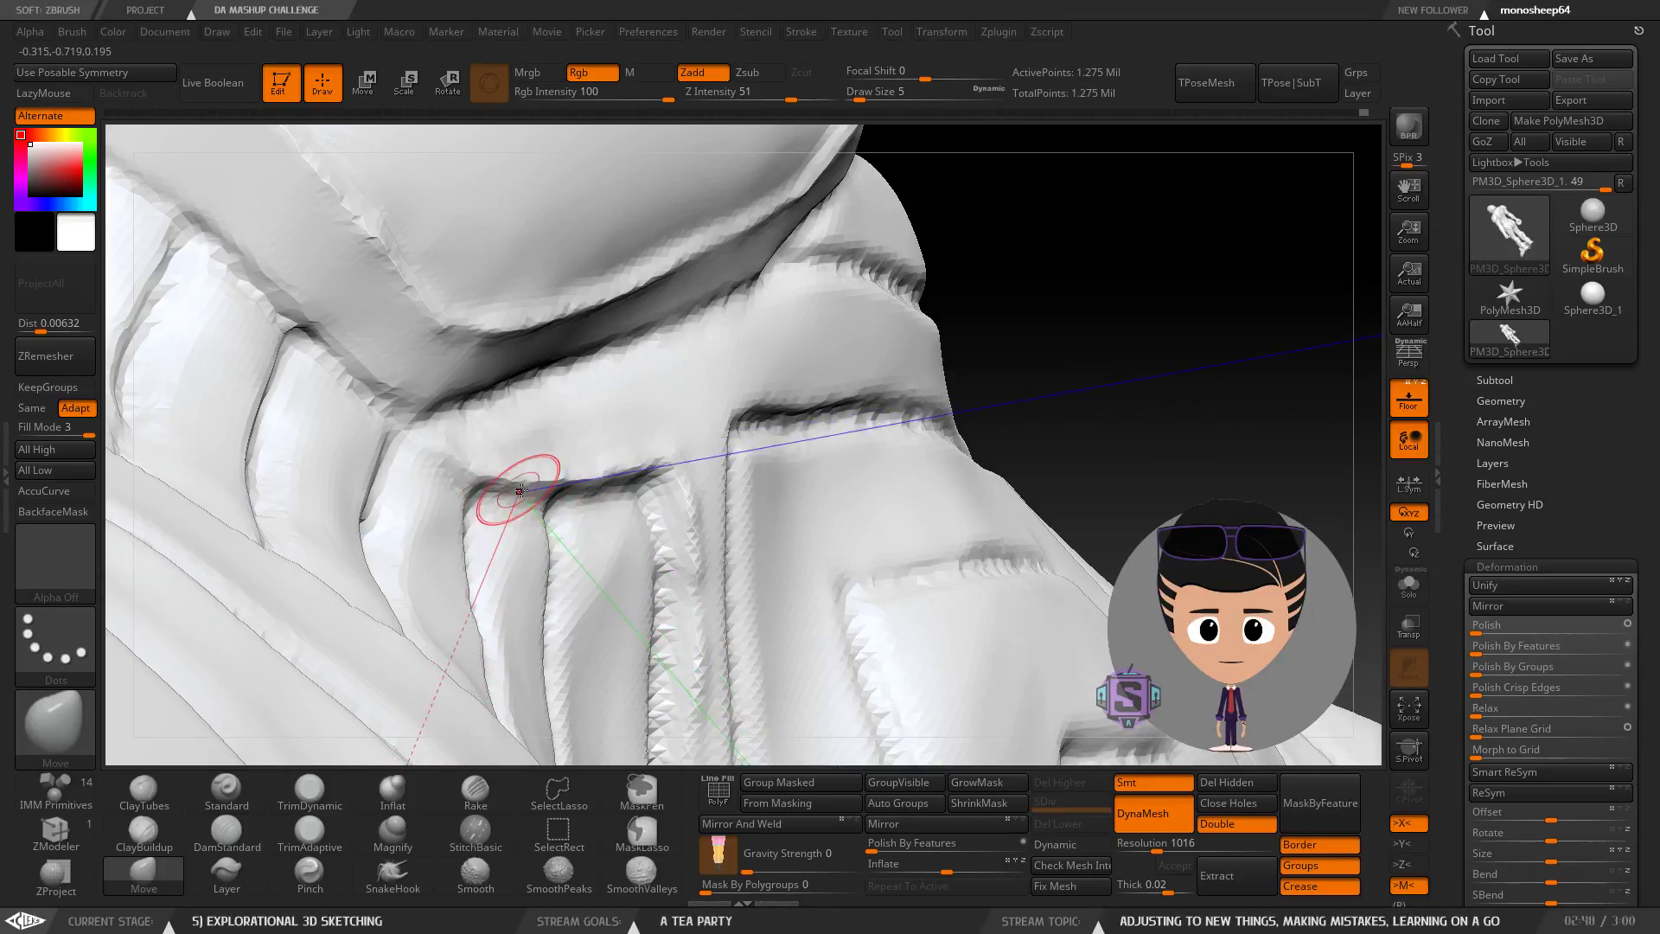
mouse_move(521, 491)
right_mouse_down()
mouse_move(599, 481)
mouse_move(585, 541)
mouse_move(745, 484)
mouse_move(723, 522)
right_mouse_up()
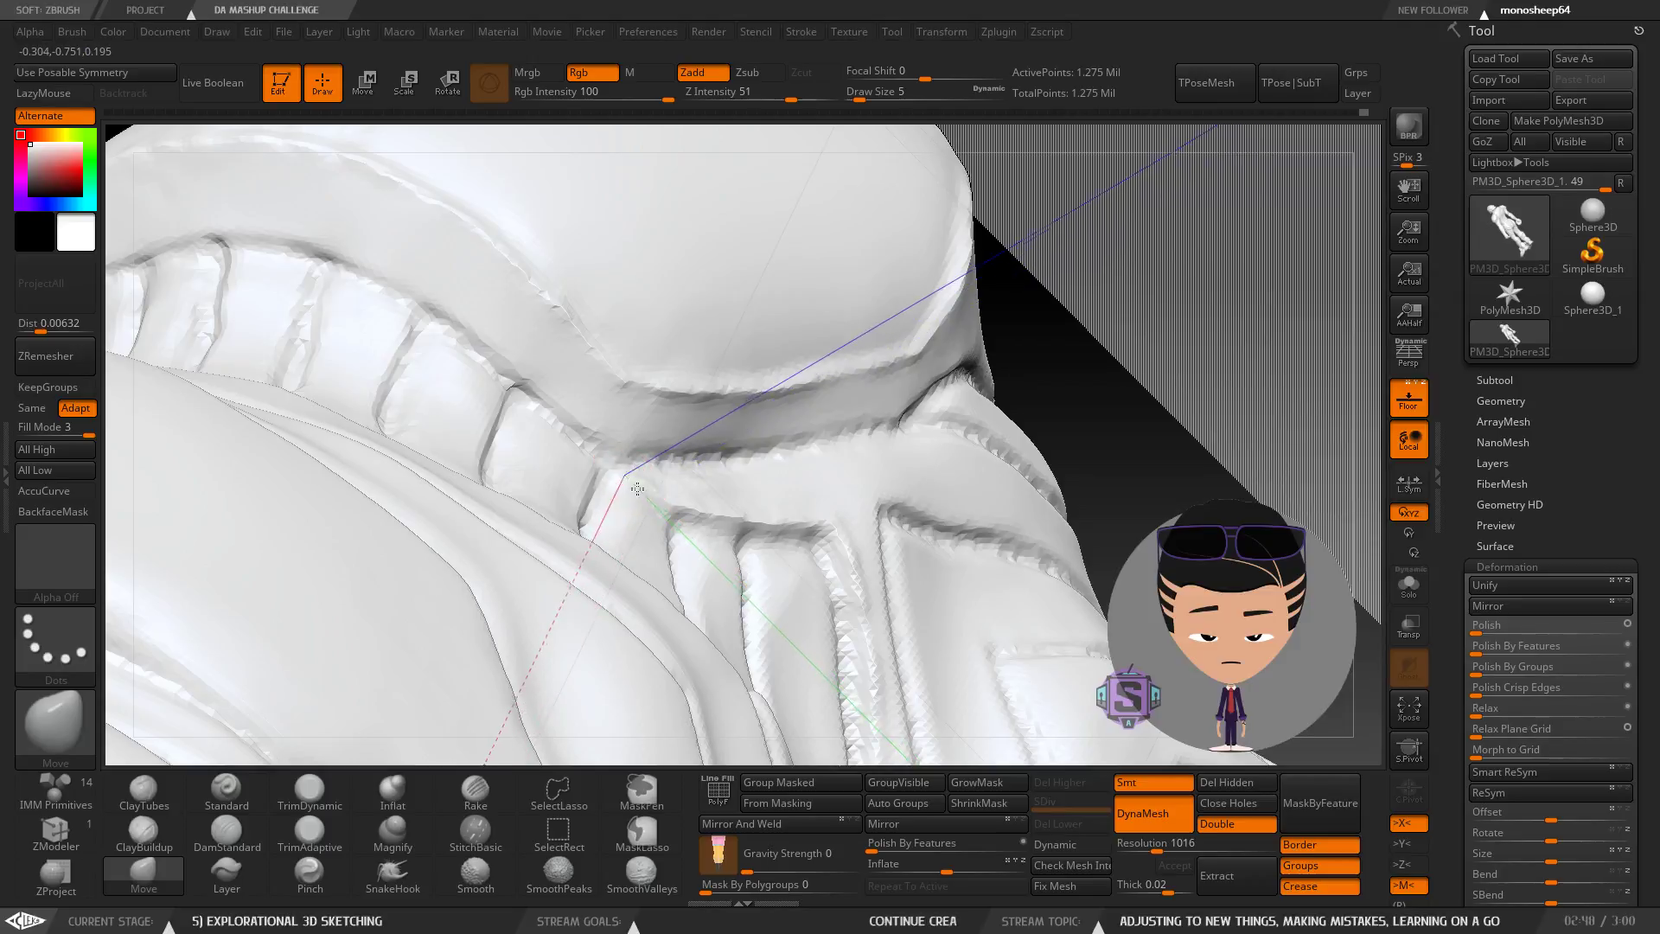
left_click(231, 840)
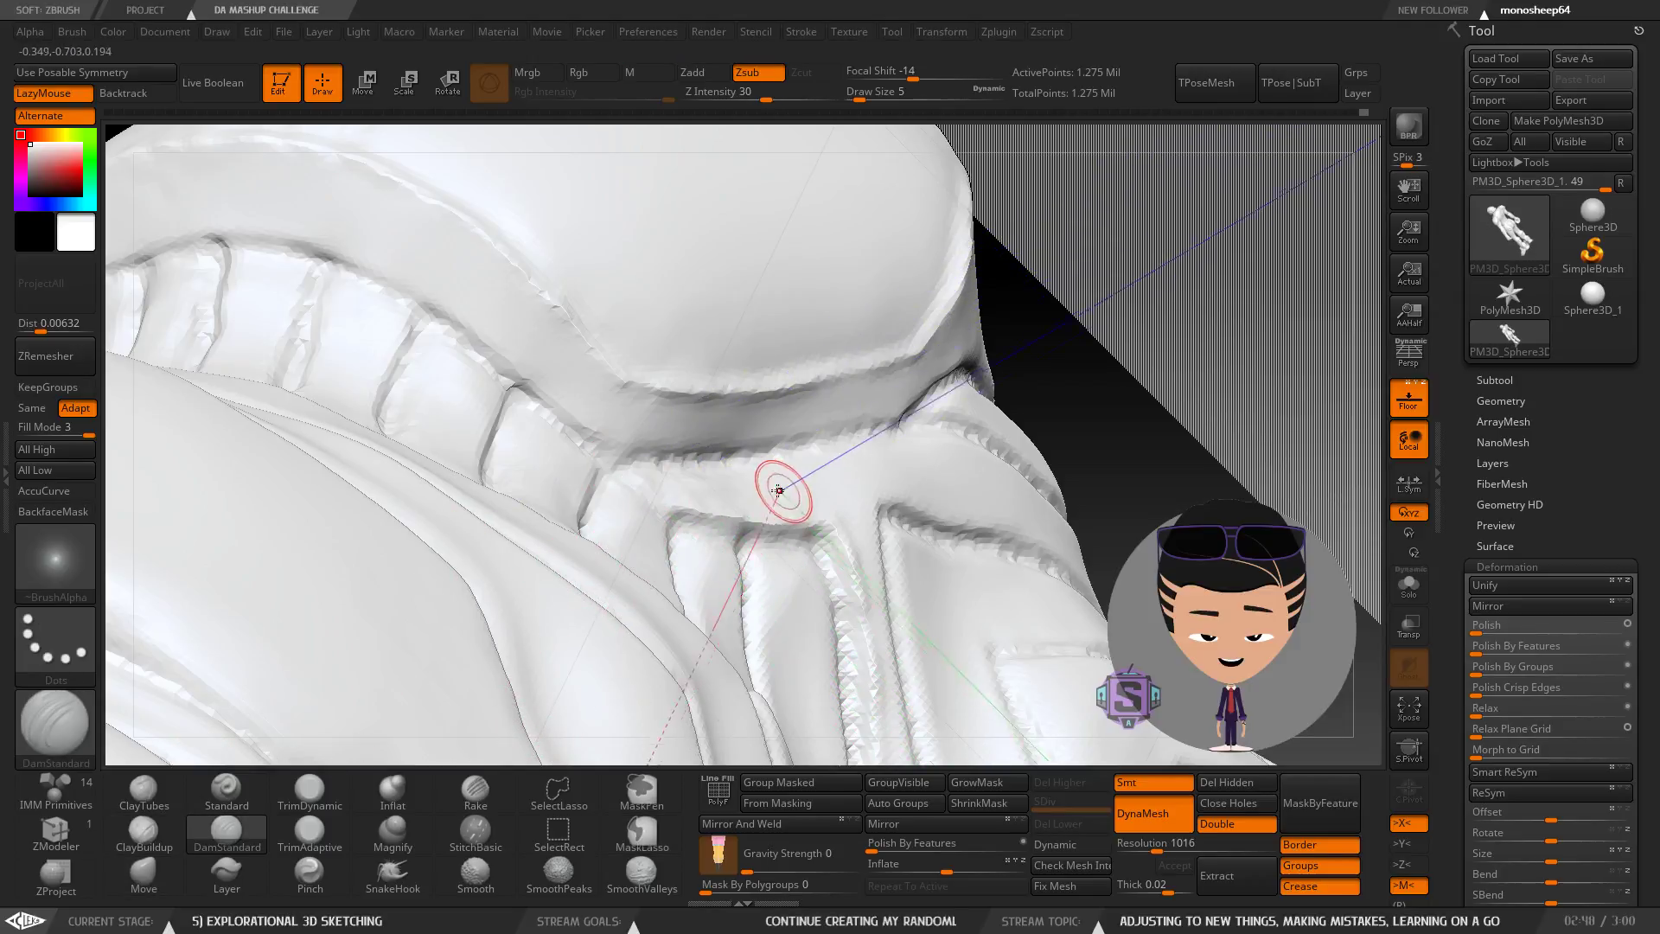
right_click_drag(778, 490, 729, 519)
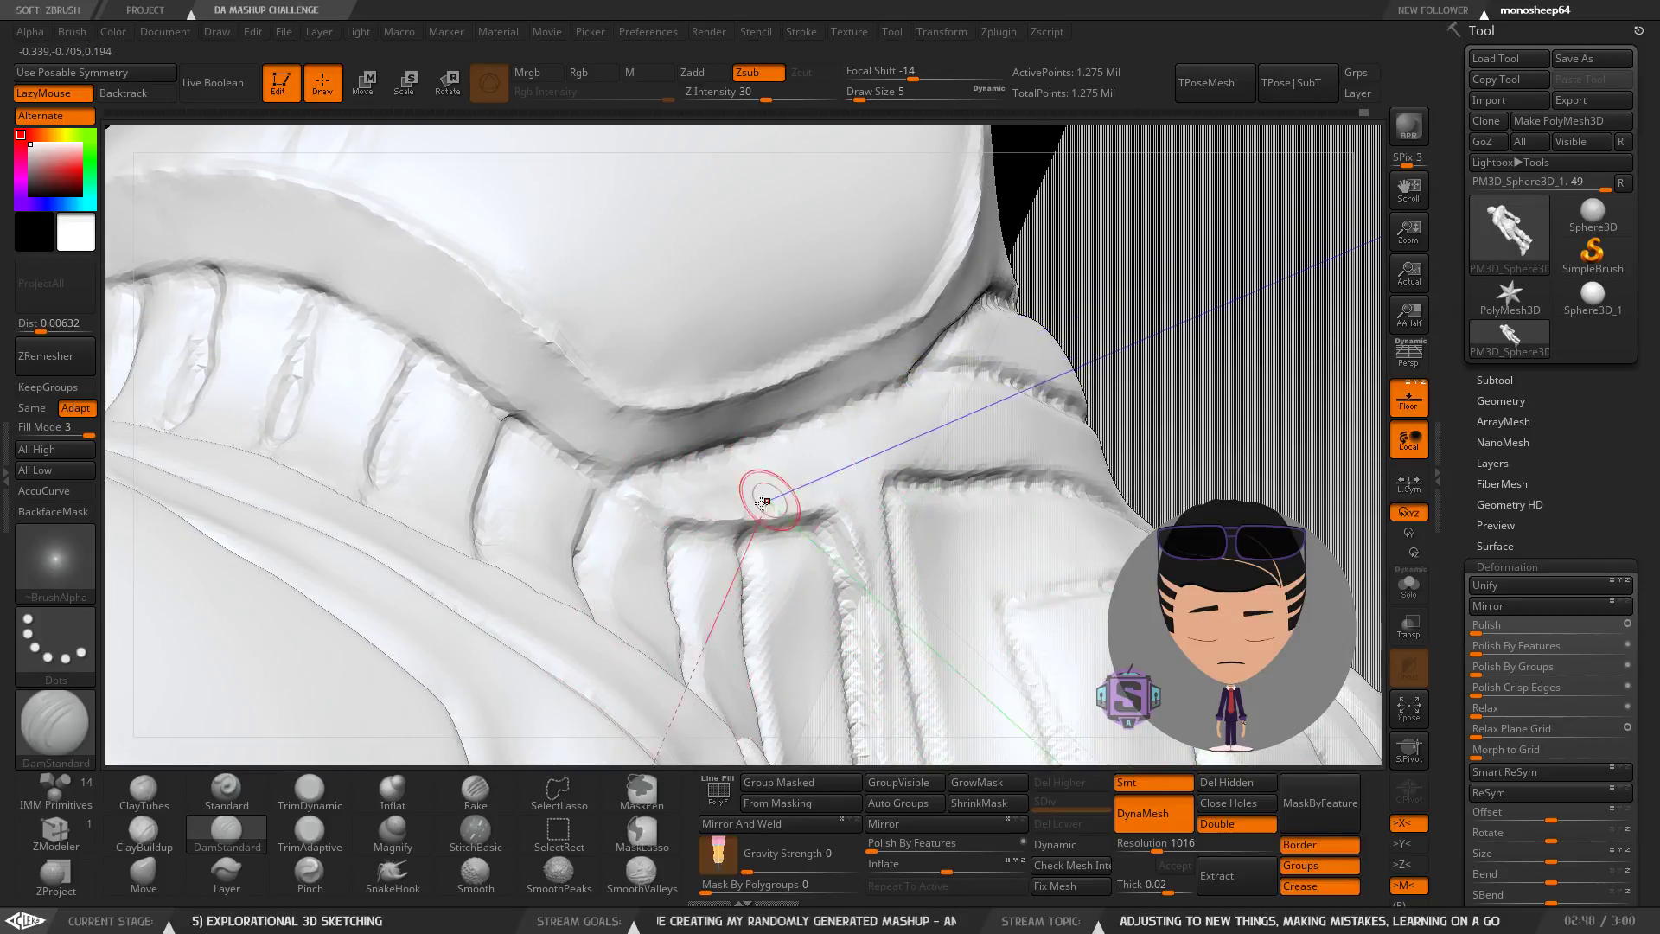
mouse_move(765, 502)
right_mouse_down()
mouse_move(894, 597)
mouse_move(700, 666)
mouse_move(919, 293)
mouse_move(981, 298)
mouse_move(817, 281)
right_mouse_up()
Smooth the panel junction above the elbow plate and recut its grooves with DamStandard at draw size 2.
mouse_move(734, 389)
right_mouse_down("alt")
mouse_move(754, 458)
mouse_move(702, 486)
mouse_move(767, 470)
mouse_move(677, 367)
mouse_move(629, 371)
mouse_move(704, 364)
mouse_move(731, 382)
right_mouse_up("alt")
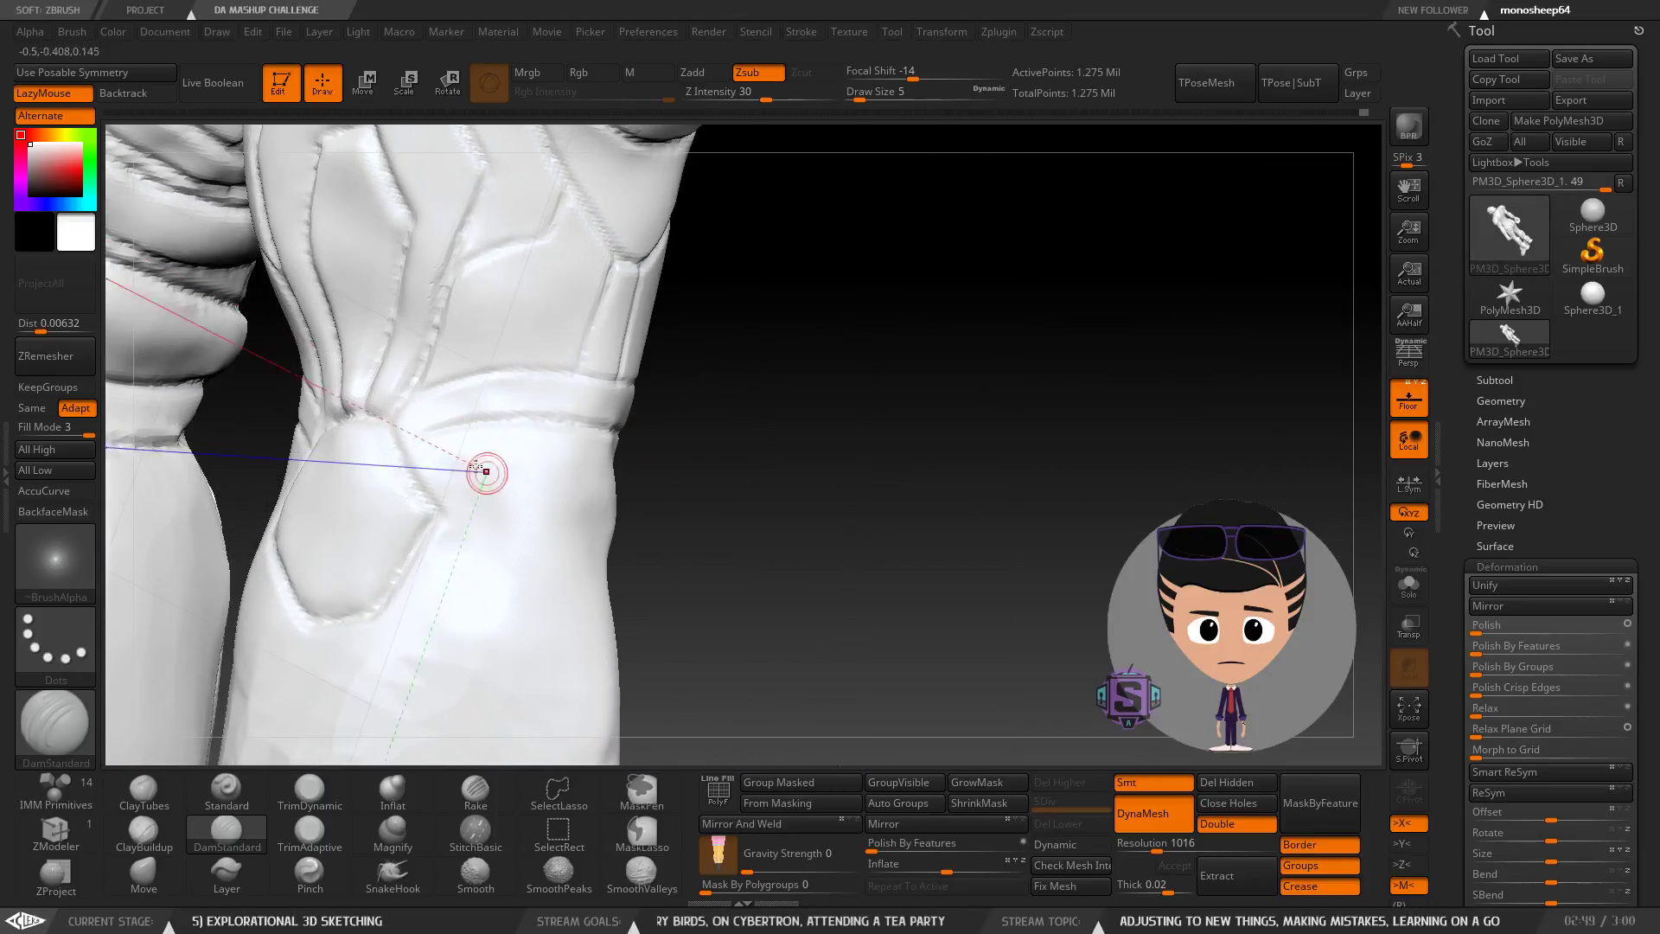
right_click_drag(476, 468, 560, 453, "alt")
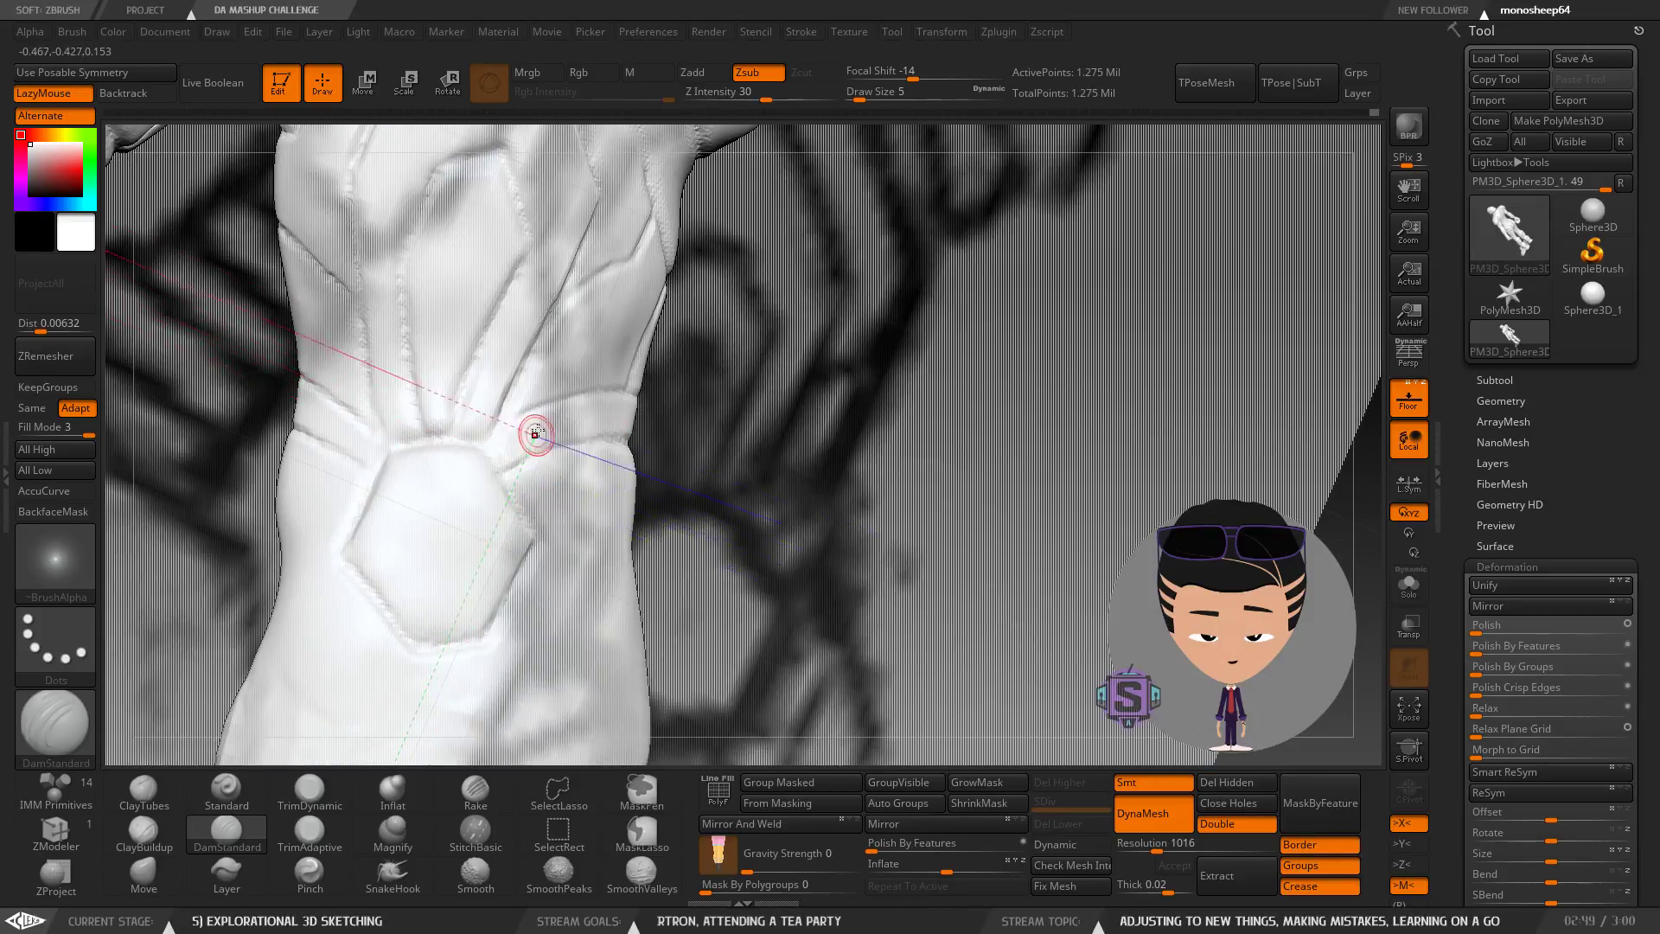
mouse_move(504, 444)
right_mouse_down("alt")
mouse_move(581, 464)
mouse_move(583, 506)
mouse_move(563, 518)
mouse_move(585, 500)
mouse_move(540, 484)
mouse_move(485, 495)
mouse_move(496, 485)
mouse_move(464, 447)
right_mouse_up("alt")
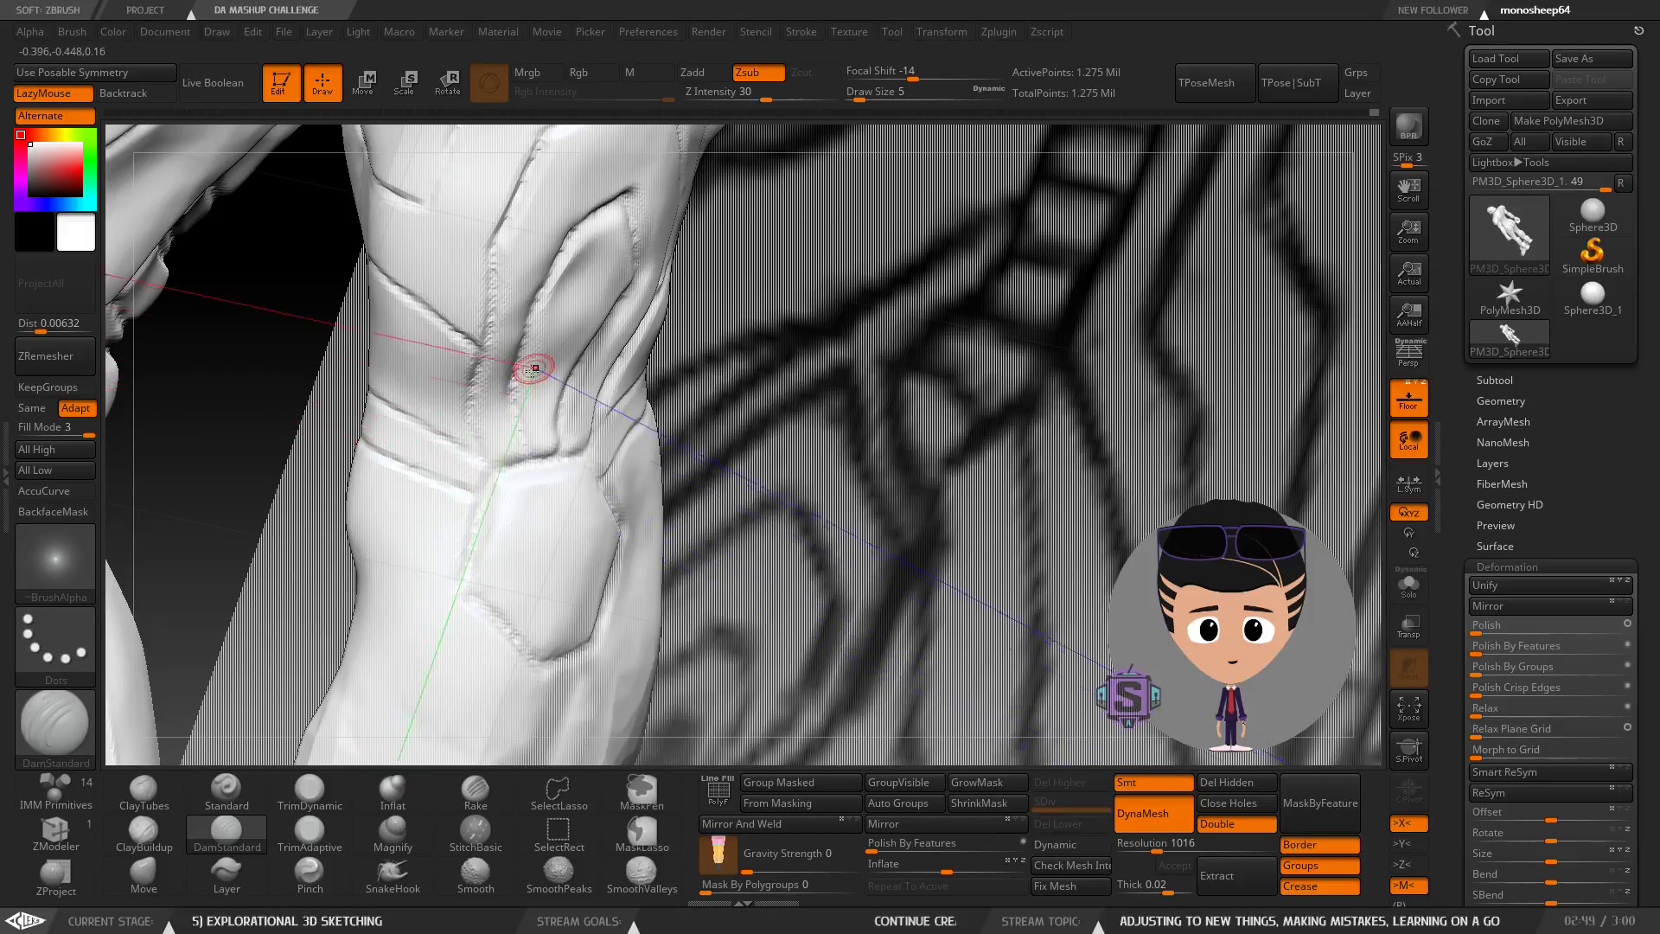
mouse_move(525, 507)
right_mouse_down()
mouse_move(456, 454)
mouse_move(689, 438)
mouse_move(741, 456)
mouse_move(650, 450)
mouse_move(598, 515)
mouse_move(433, 558)
mouse_move(434, 532)
mouse_move(438, 554)
right_mouse_up()
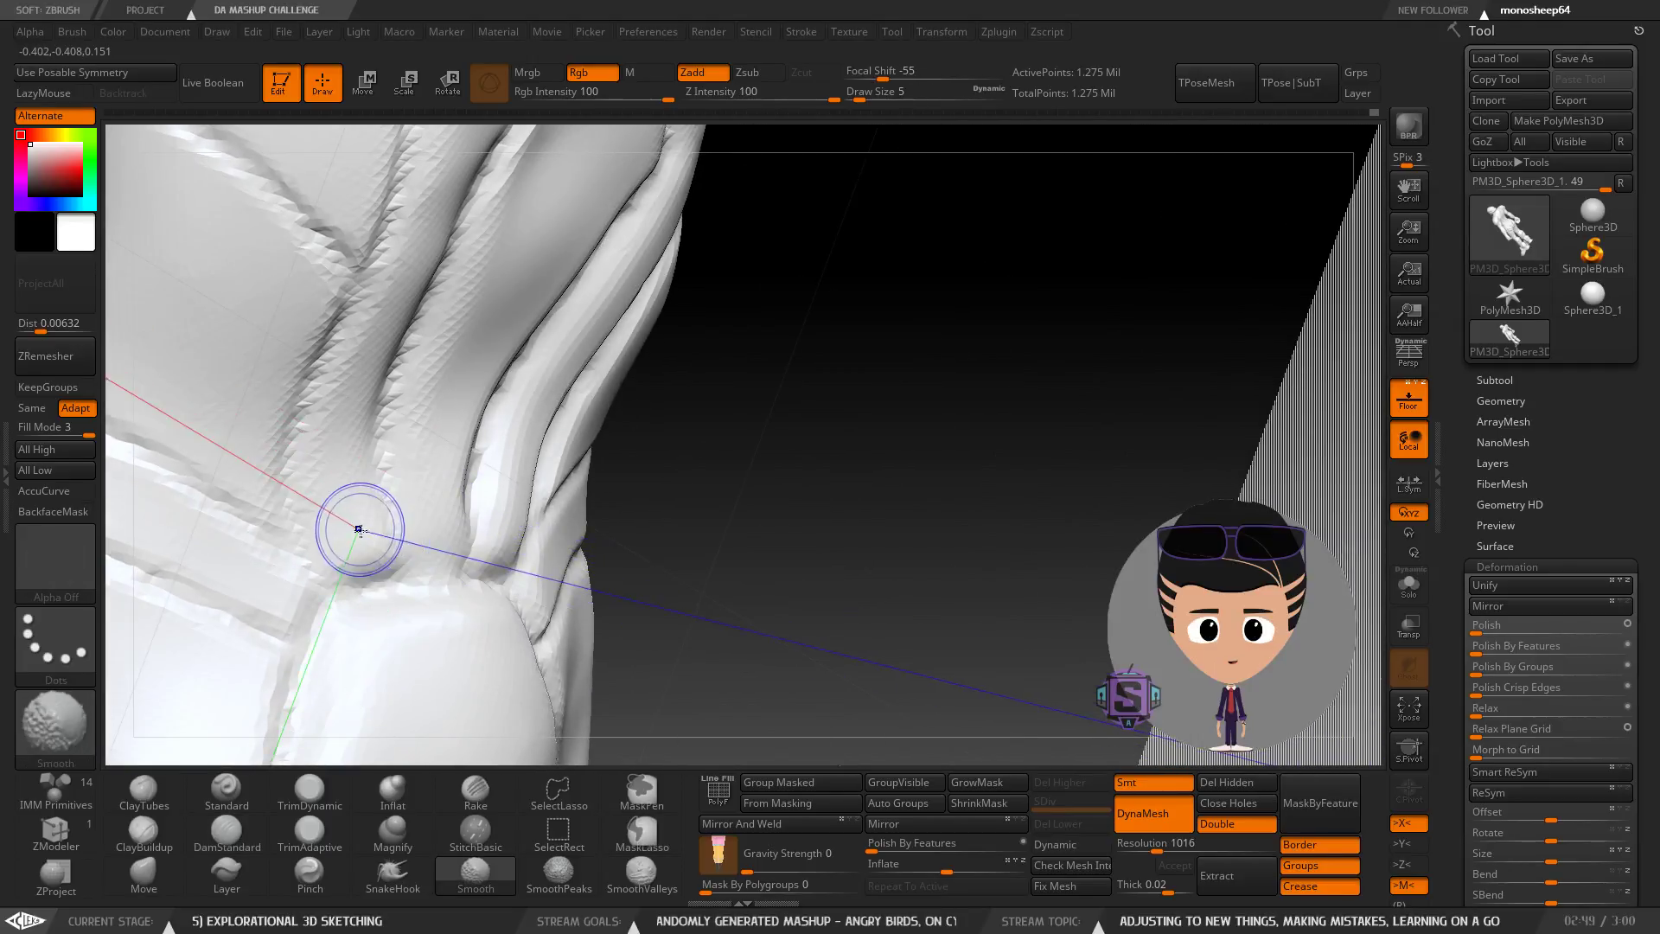
mouse_move(499, 517)
right_mouse_down()
mouse_move(381, 604)
mouse_move(529, 573)
mouse_move(502, 460)
right_mouse_up()
right_click_drag(462, 522, 335, 576)
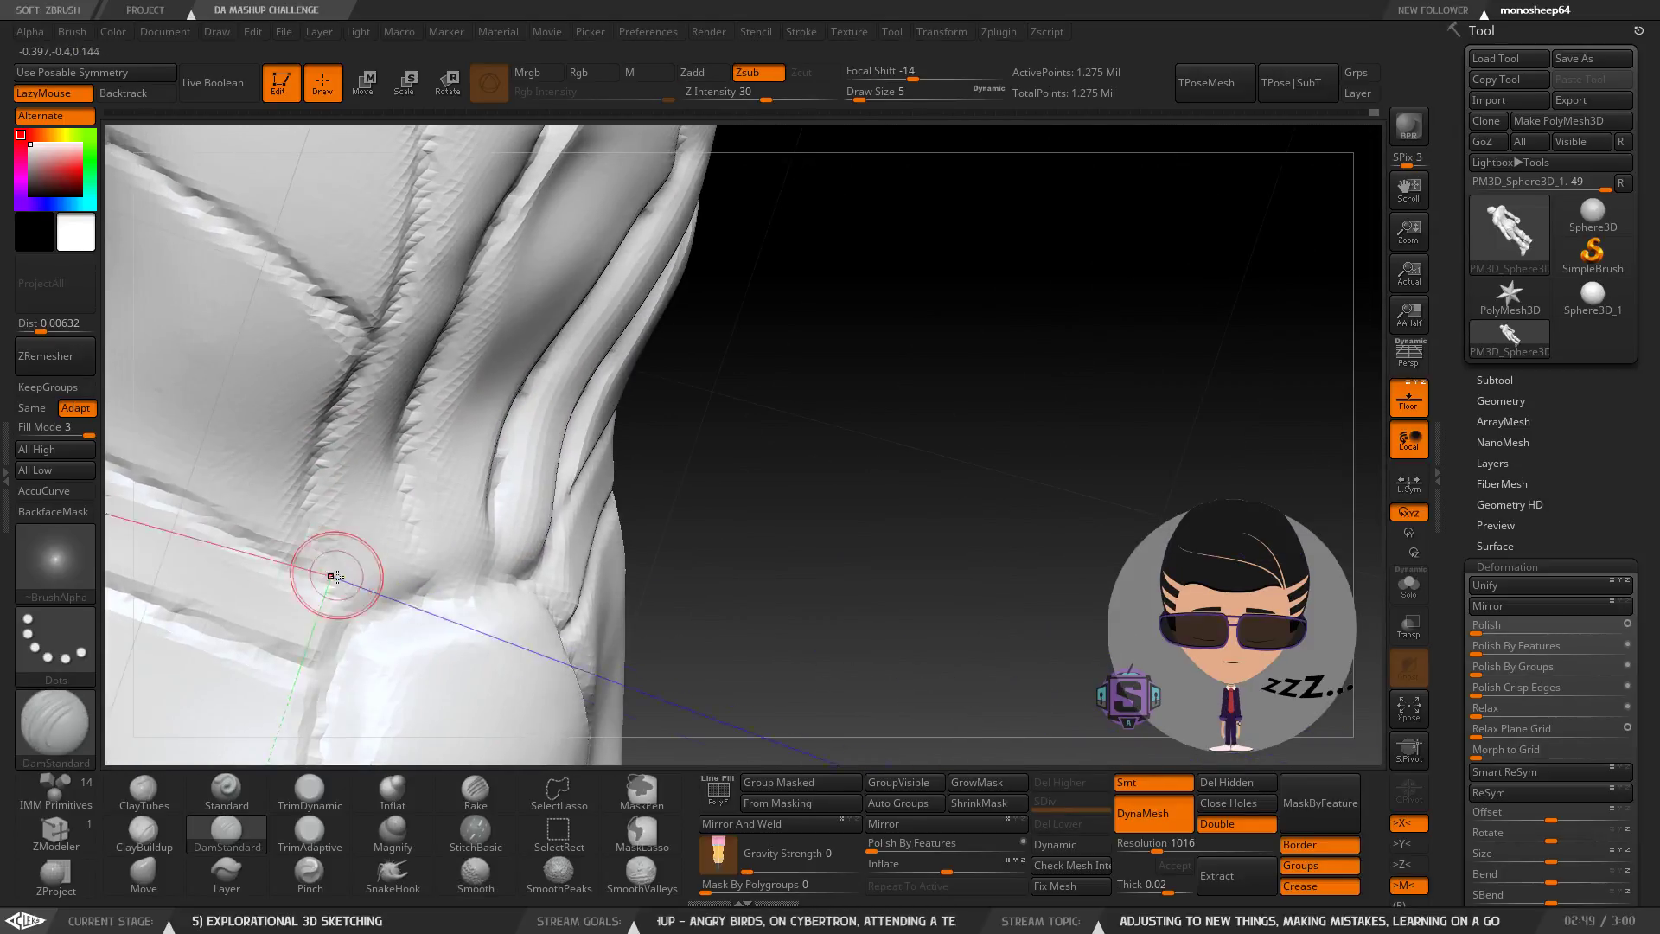
key("s")
left_click_drag(366, 590, 359, 590)
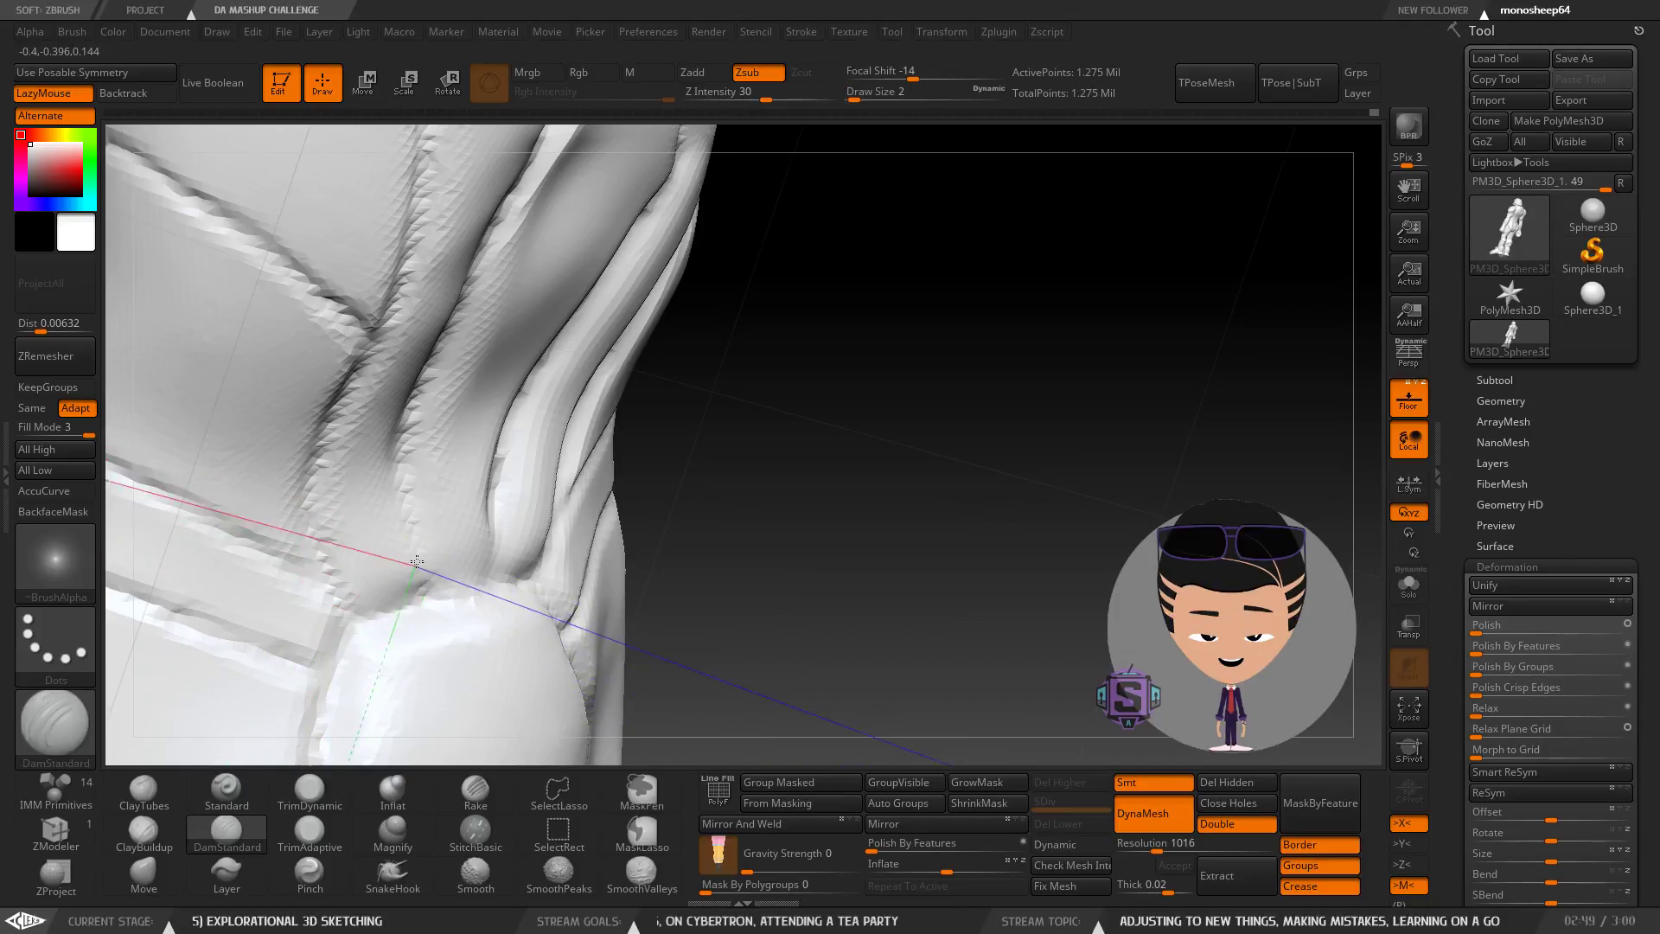
right_click_drag(473, 478, 480, 603)
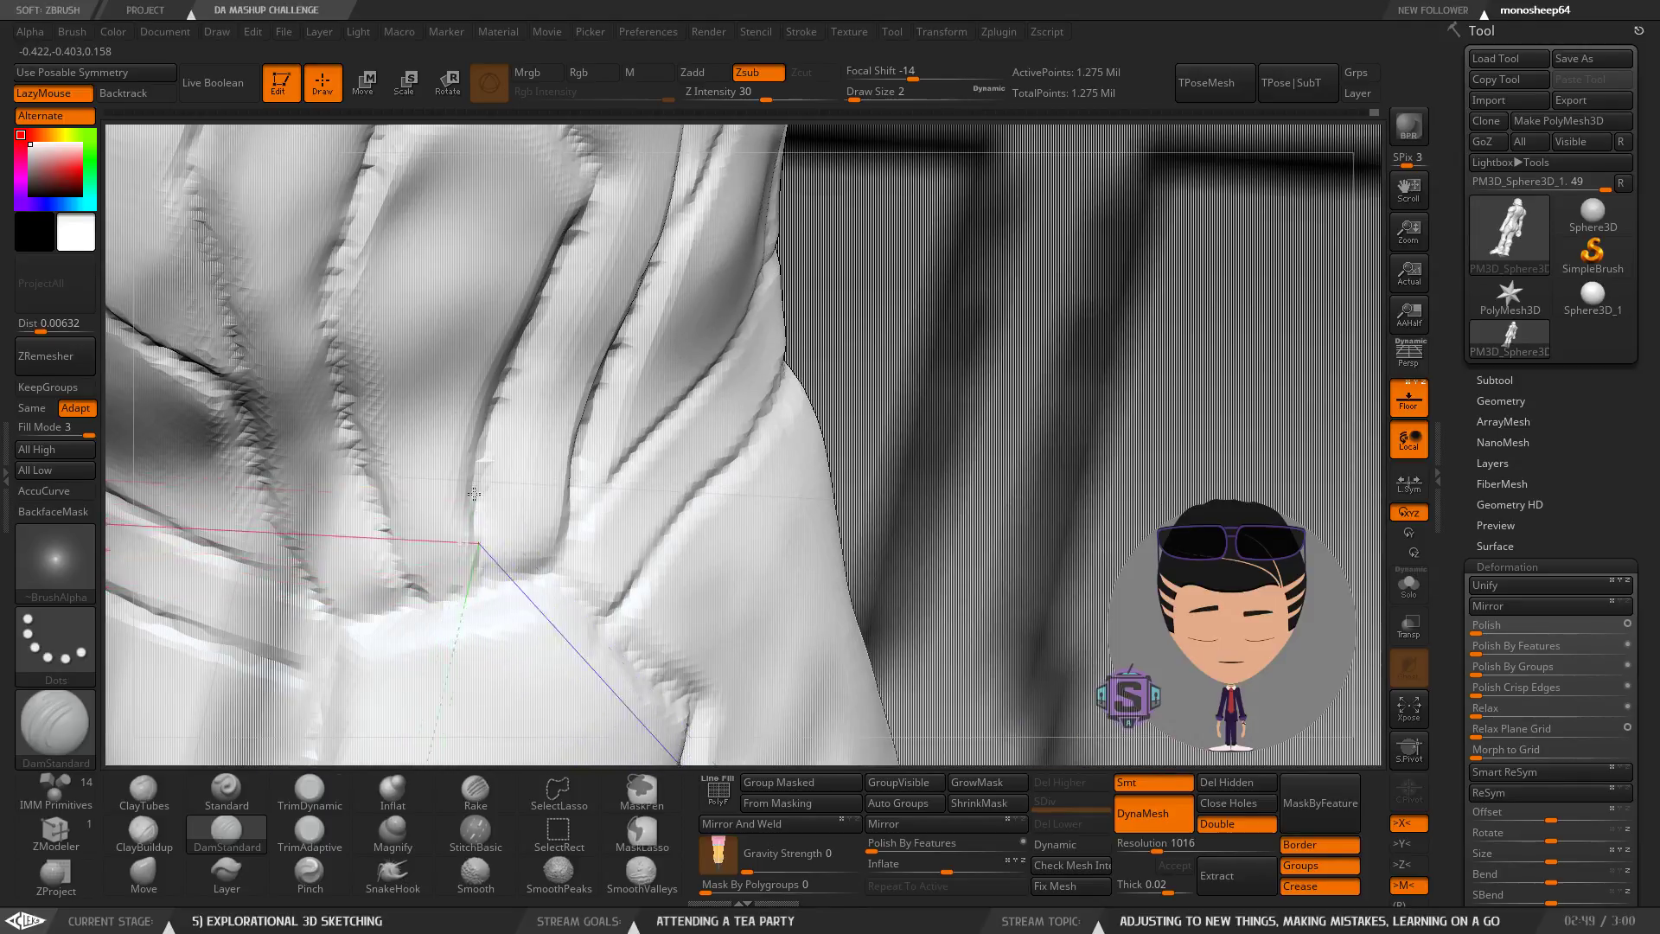
Carve angular panel lines on the outer upper arm beneath the V-shaped plate with DamStandard at draw size 2.
mouse_move(543, 571)
right_mouse_down()
mouse_move(580, 504)
mouse_move(585, 582)
mouse_move(539, 591)
mouse_move(673, 534)
mouse_move(668, 469)
right_mouse_up()
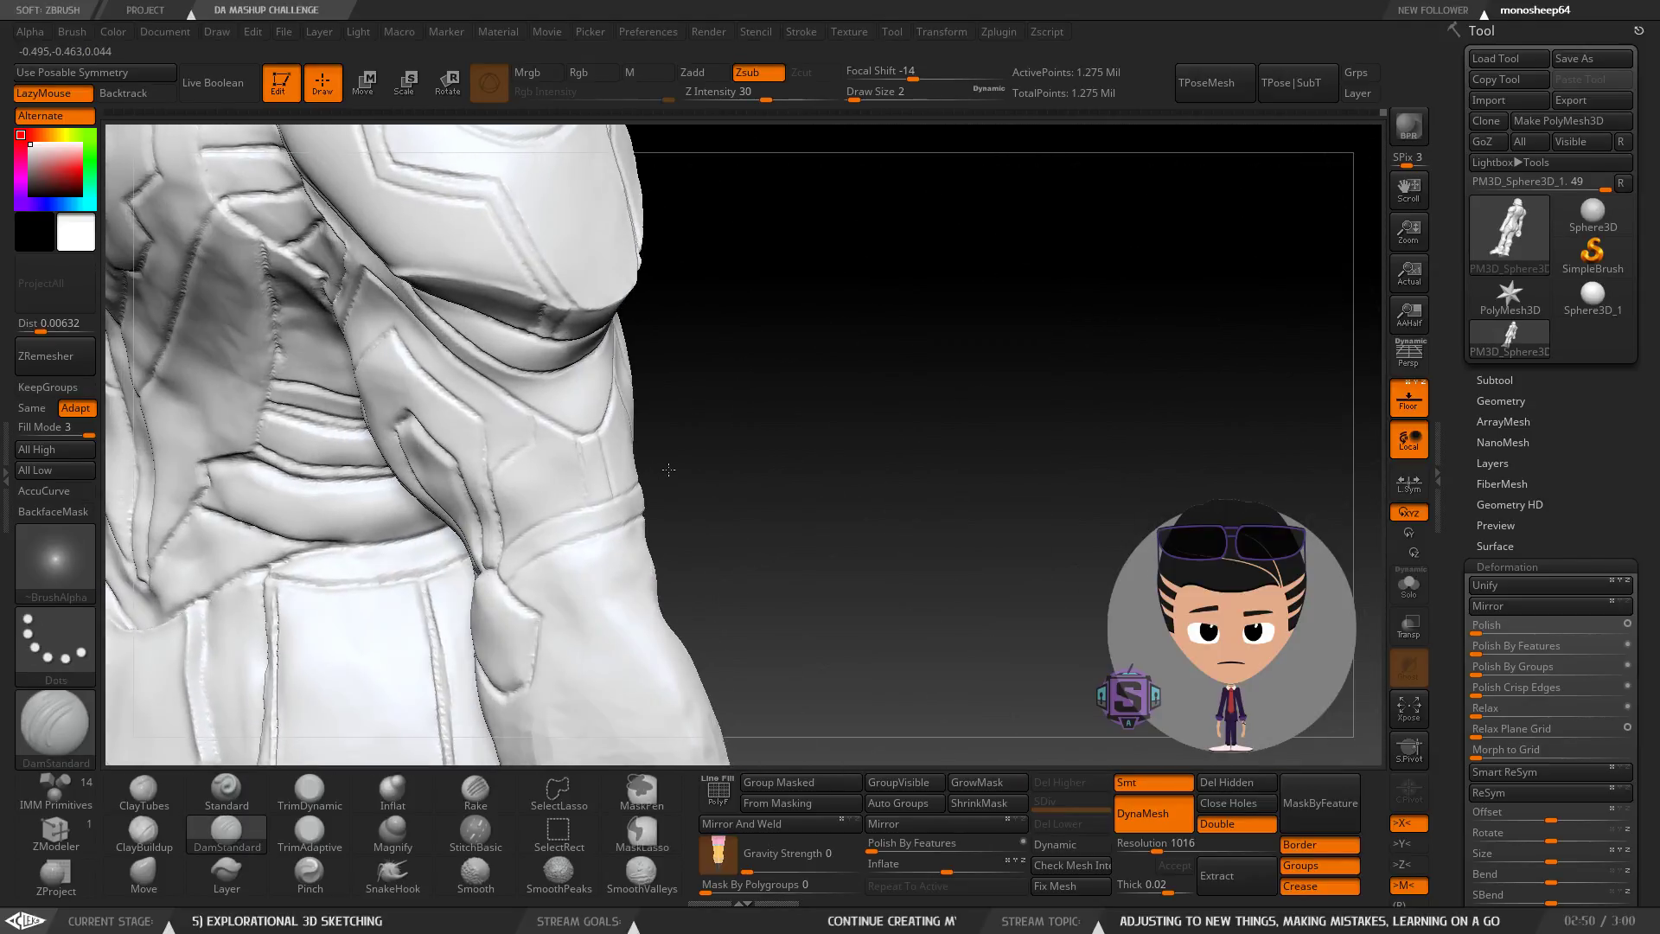
right_click_drag(583, 437, 532, 487, "ctrl")
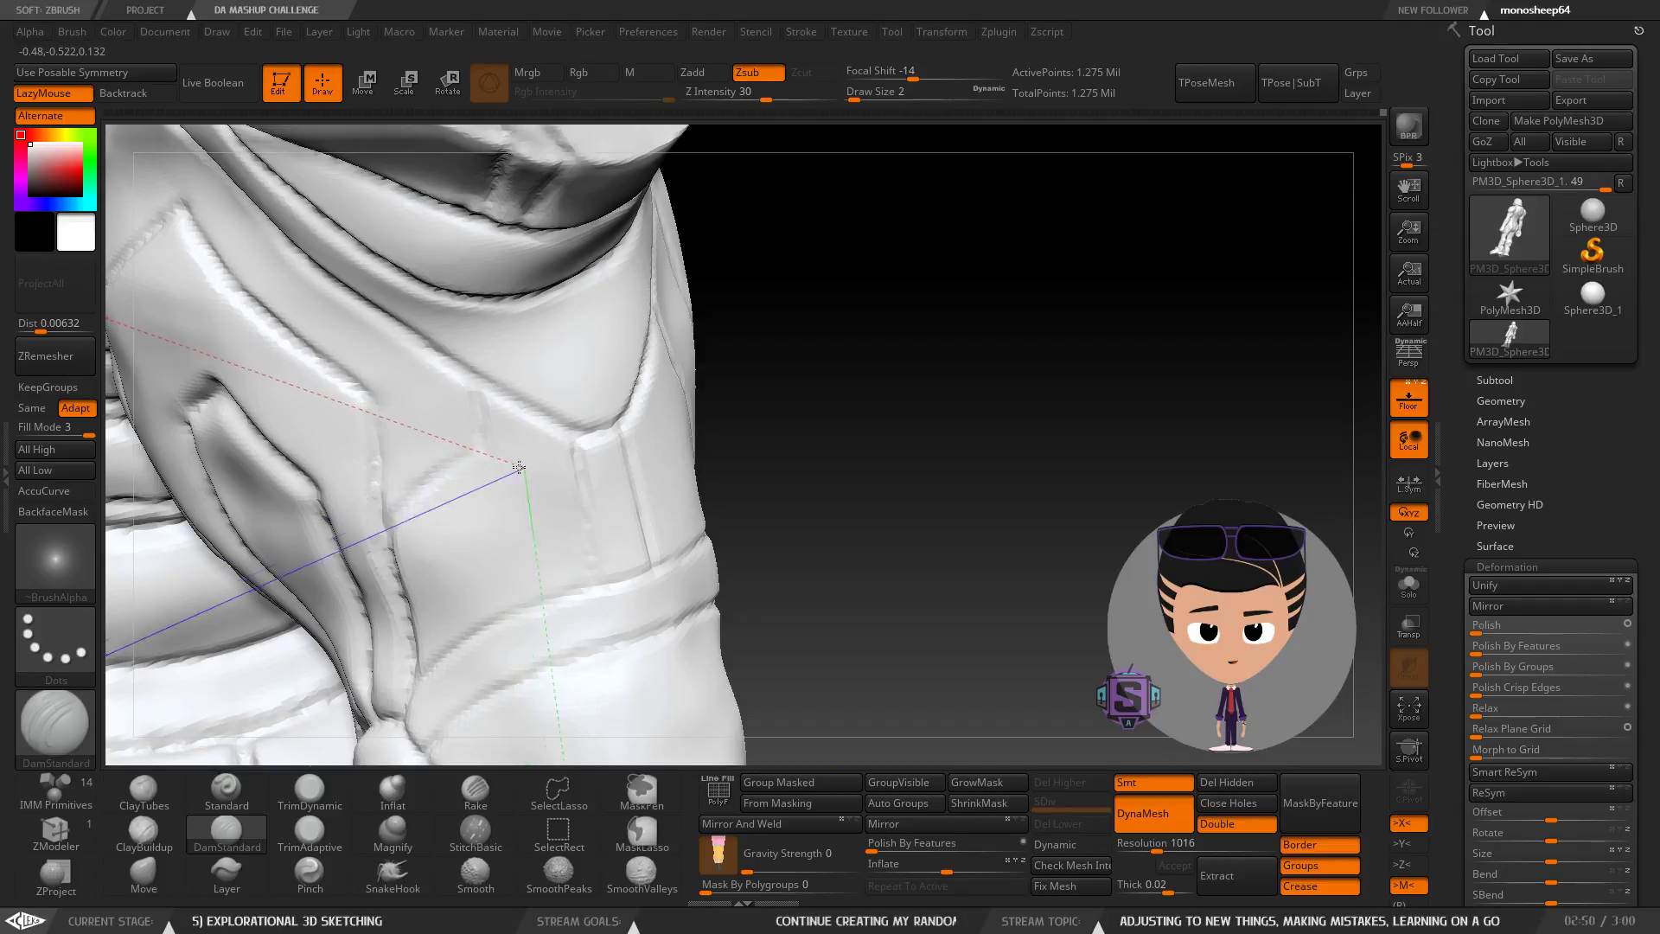
right_click_drag(552, 486, 553, 501)
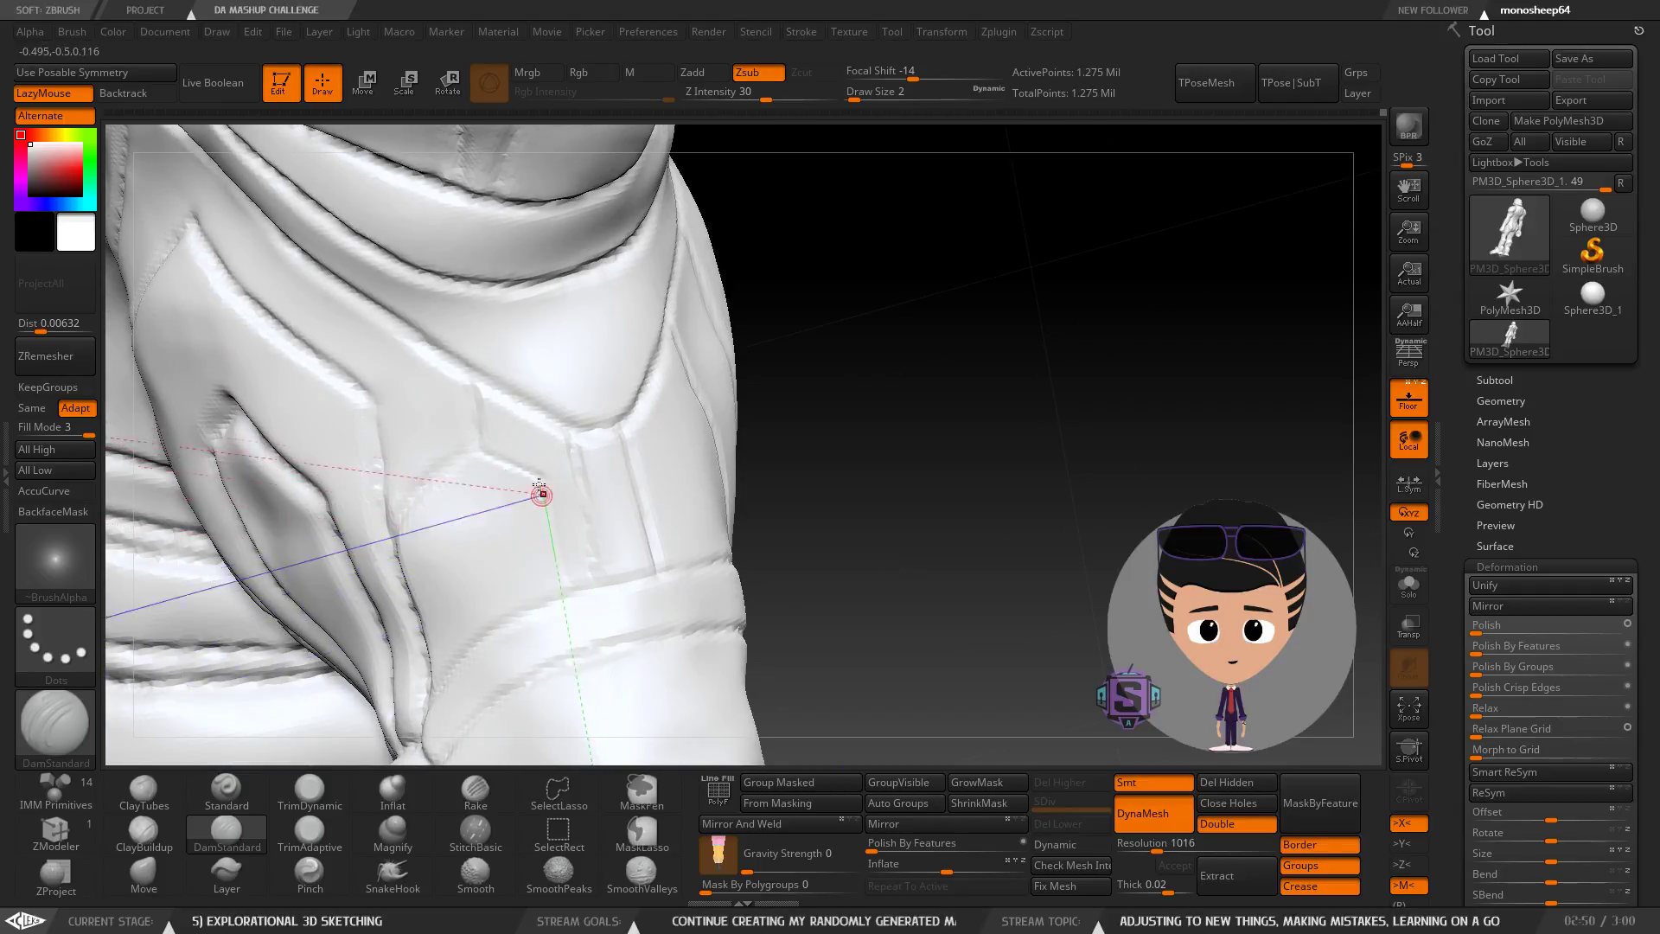
right_click_drag(624, 499, 734, 384)
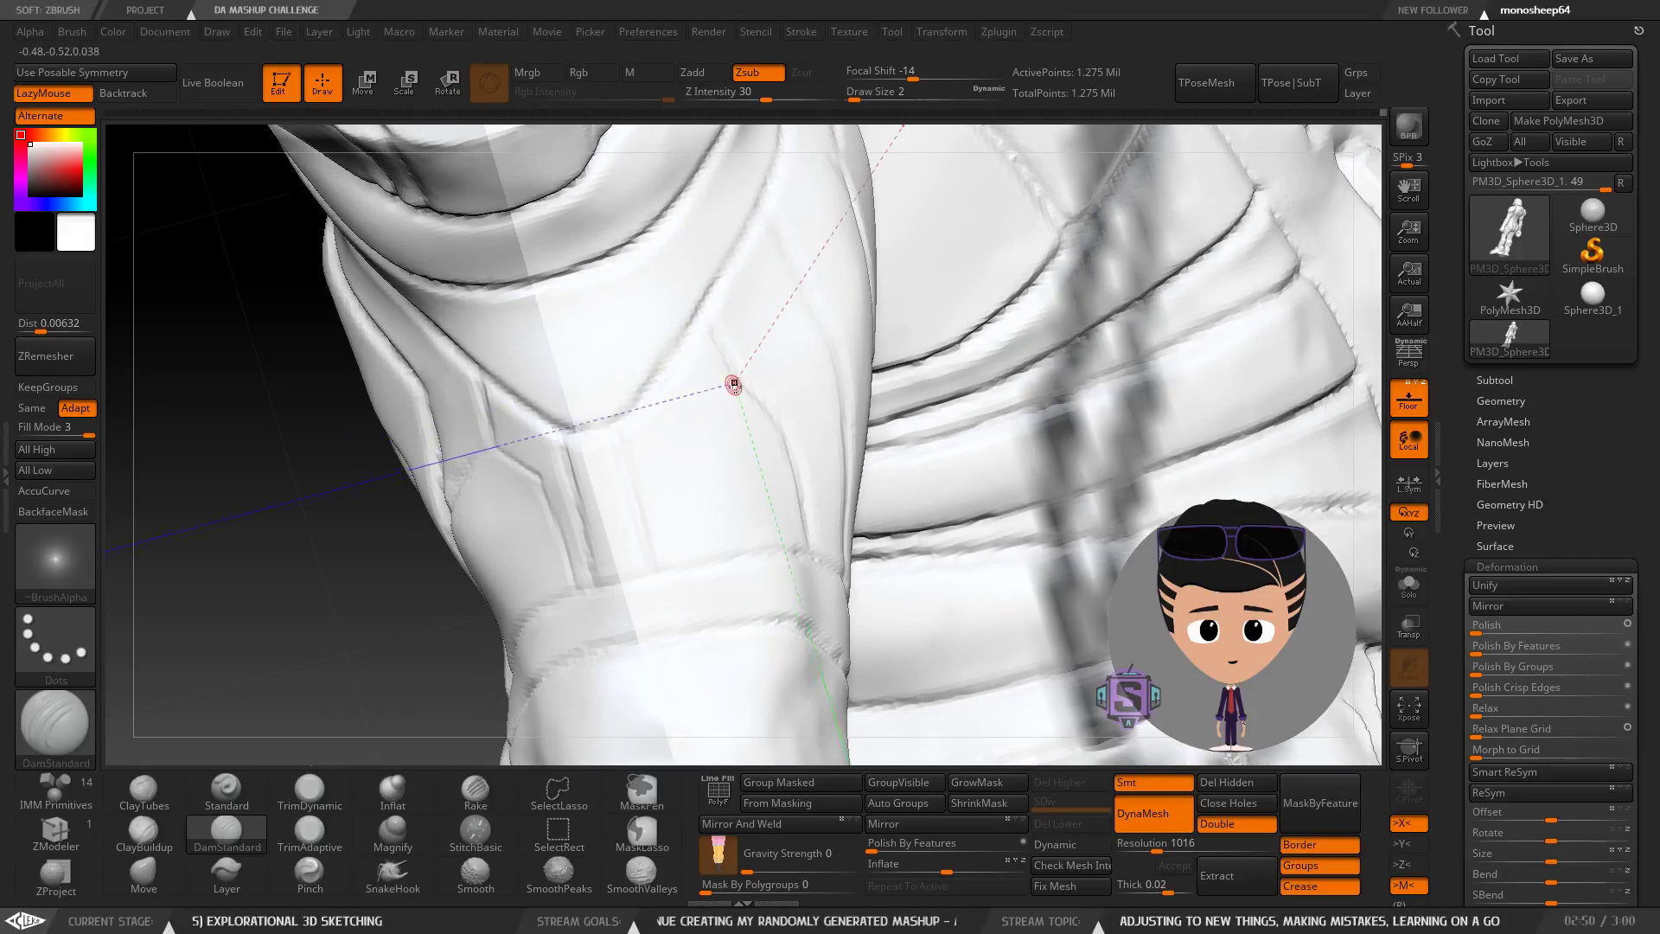
right_click_drag(663, 450, 774, 439)
left_click_drag(659, 459, 667, 483)
key("ctrl")
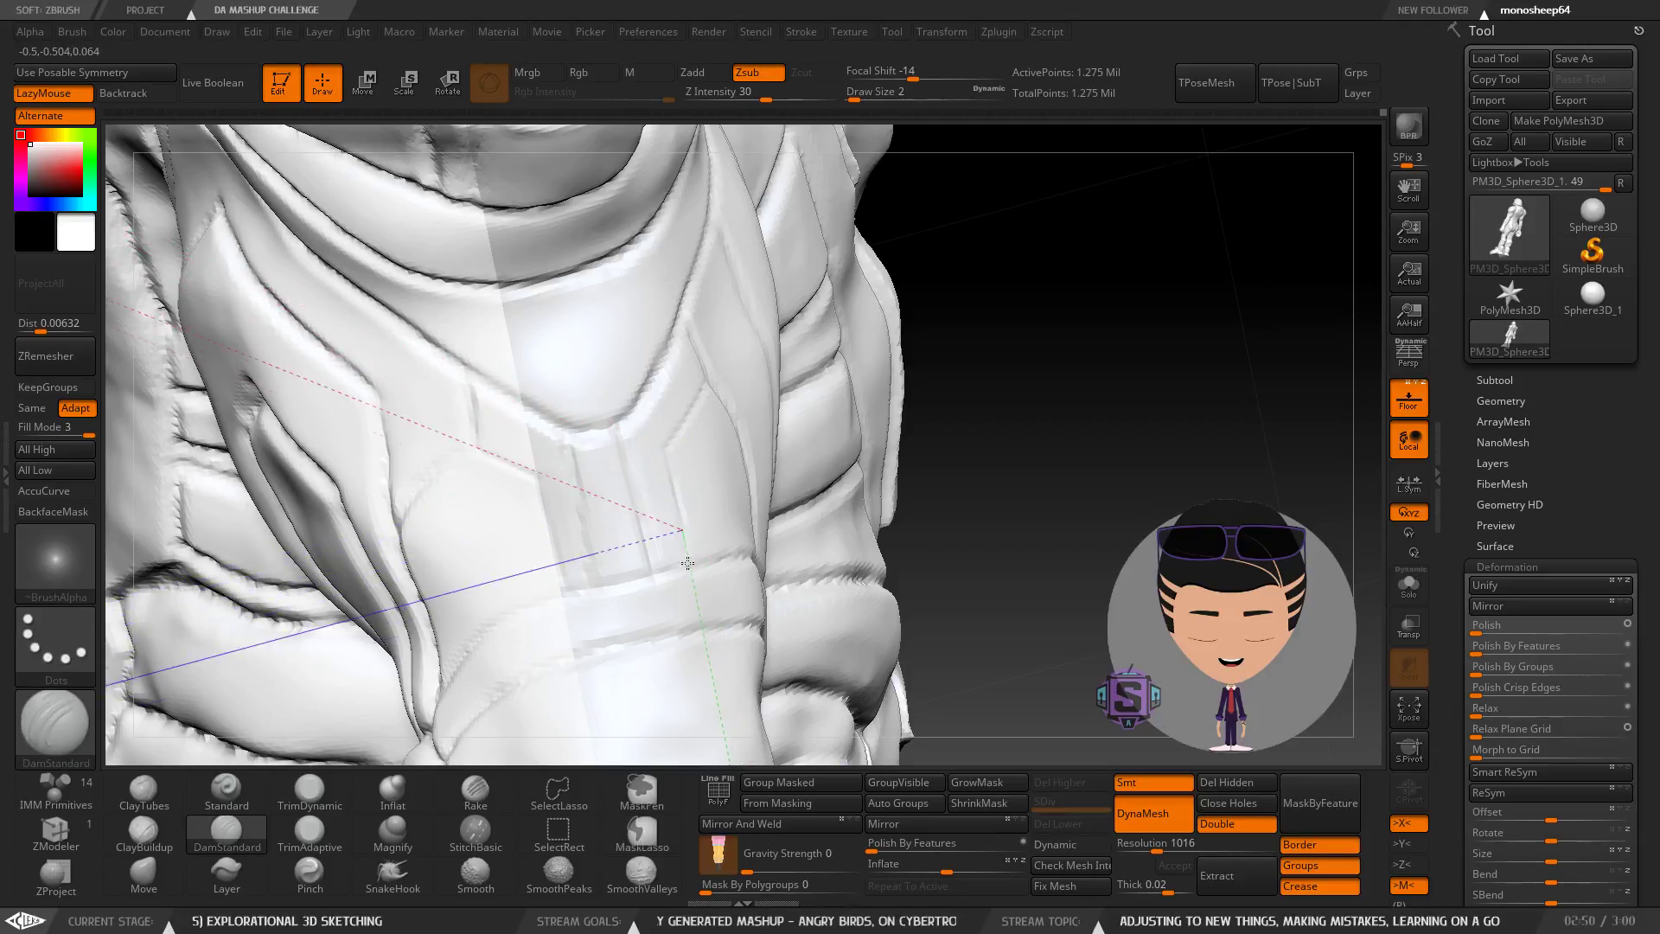
Rework the narrow vertical panel lines above the elbow band on the outer upper arm, undoing the unwanted smoothing stroke.
mouse_move(727, 582)
right_mouse_down("ctrl")
mouse_move(728, 524)
mouse_move(742, 536)
mouse_move(688, 568)
mouse_move(749, 493)
mouse_move(910, 440)
mouse_move(651, 499)
mouse_move(567, 474)
mouse_move(631, 470)
right_mouse_up("ctrl")
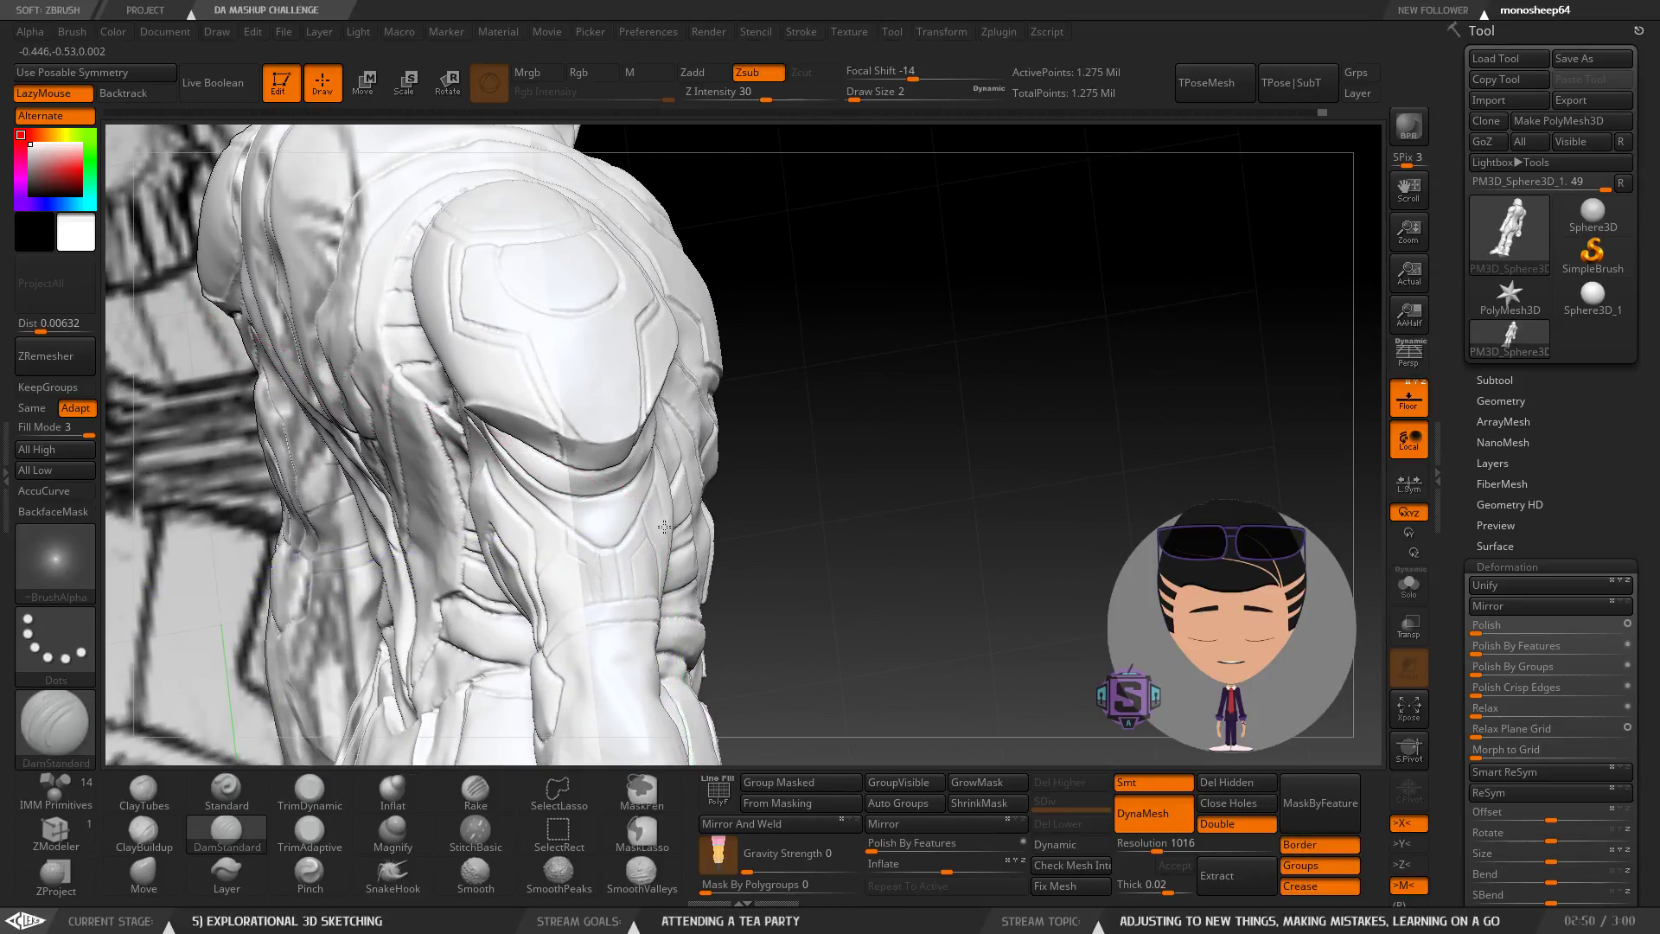
mouse_move(664, 526)
right_mouse_down()
mouse_move(606, 518)
mouse_move(713, 543)
mouse_move(597, 585)
mouse_move(636, 545)
right_mouse_up()
key("ctrl")
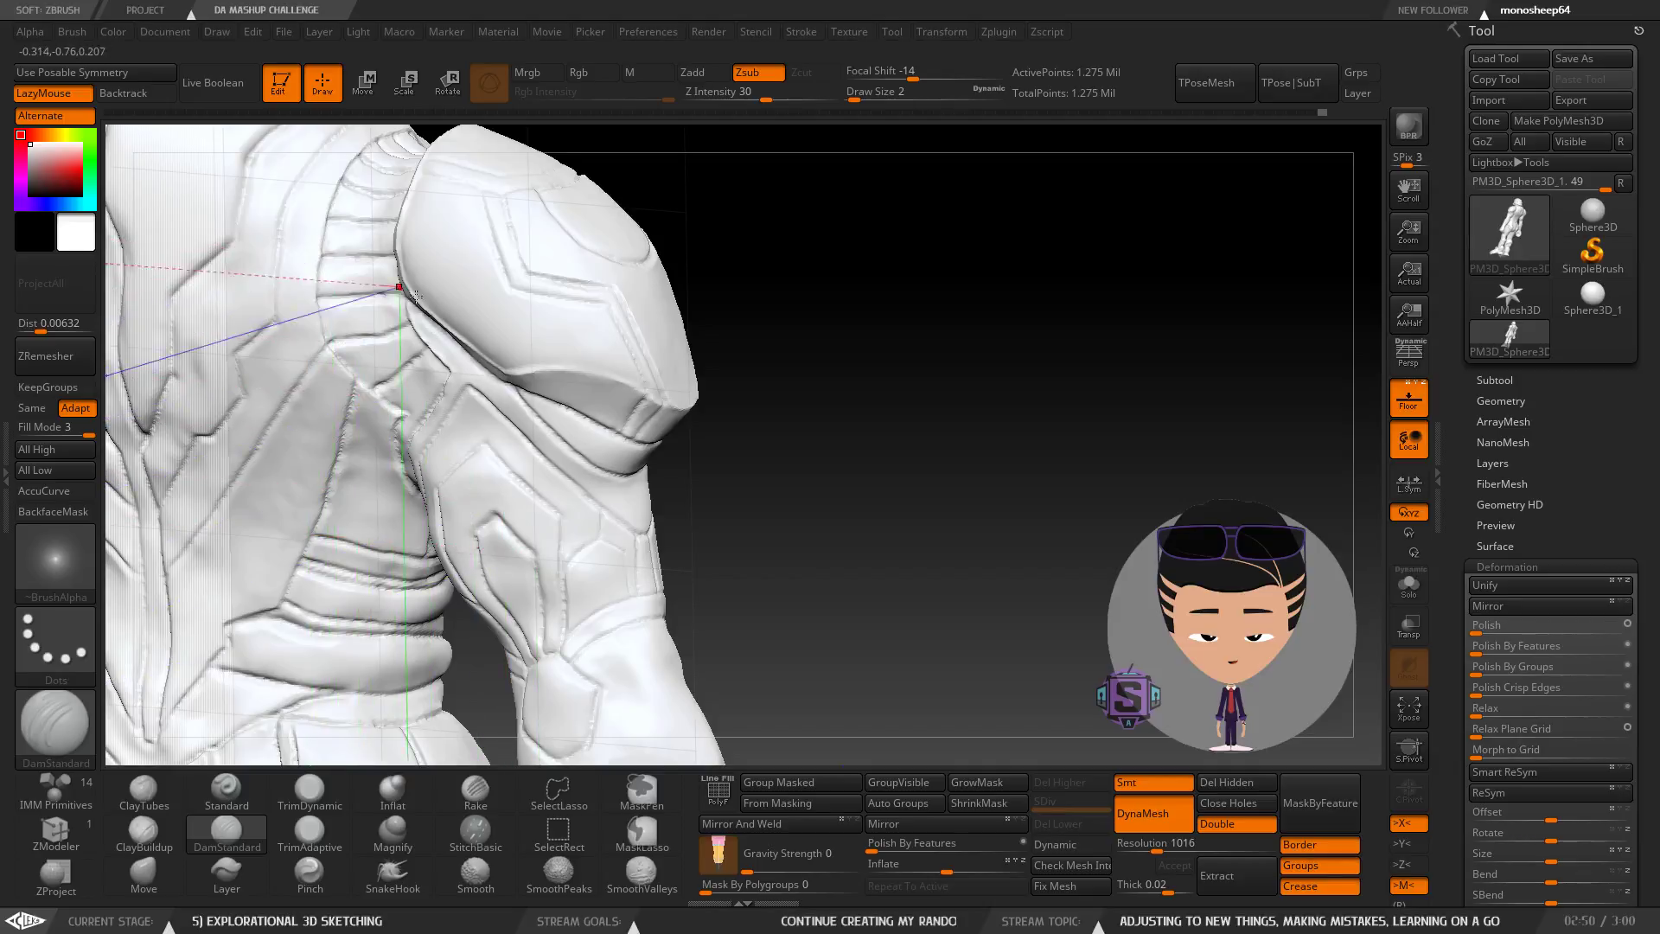
mouse_move(415, 297)
right_mouse_down()
mouse_move(527, 419)
mouse_move(530, 489)
mouse_move(496, 411)
mouse_move(559, 417)
mouse_move(565, 460)
mouse_move(597, 340)
mouse_move(590, 419)
mouse_move(599, 391)
right_mouse_up()
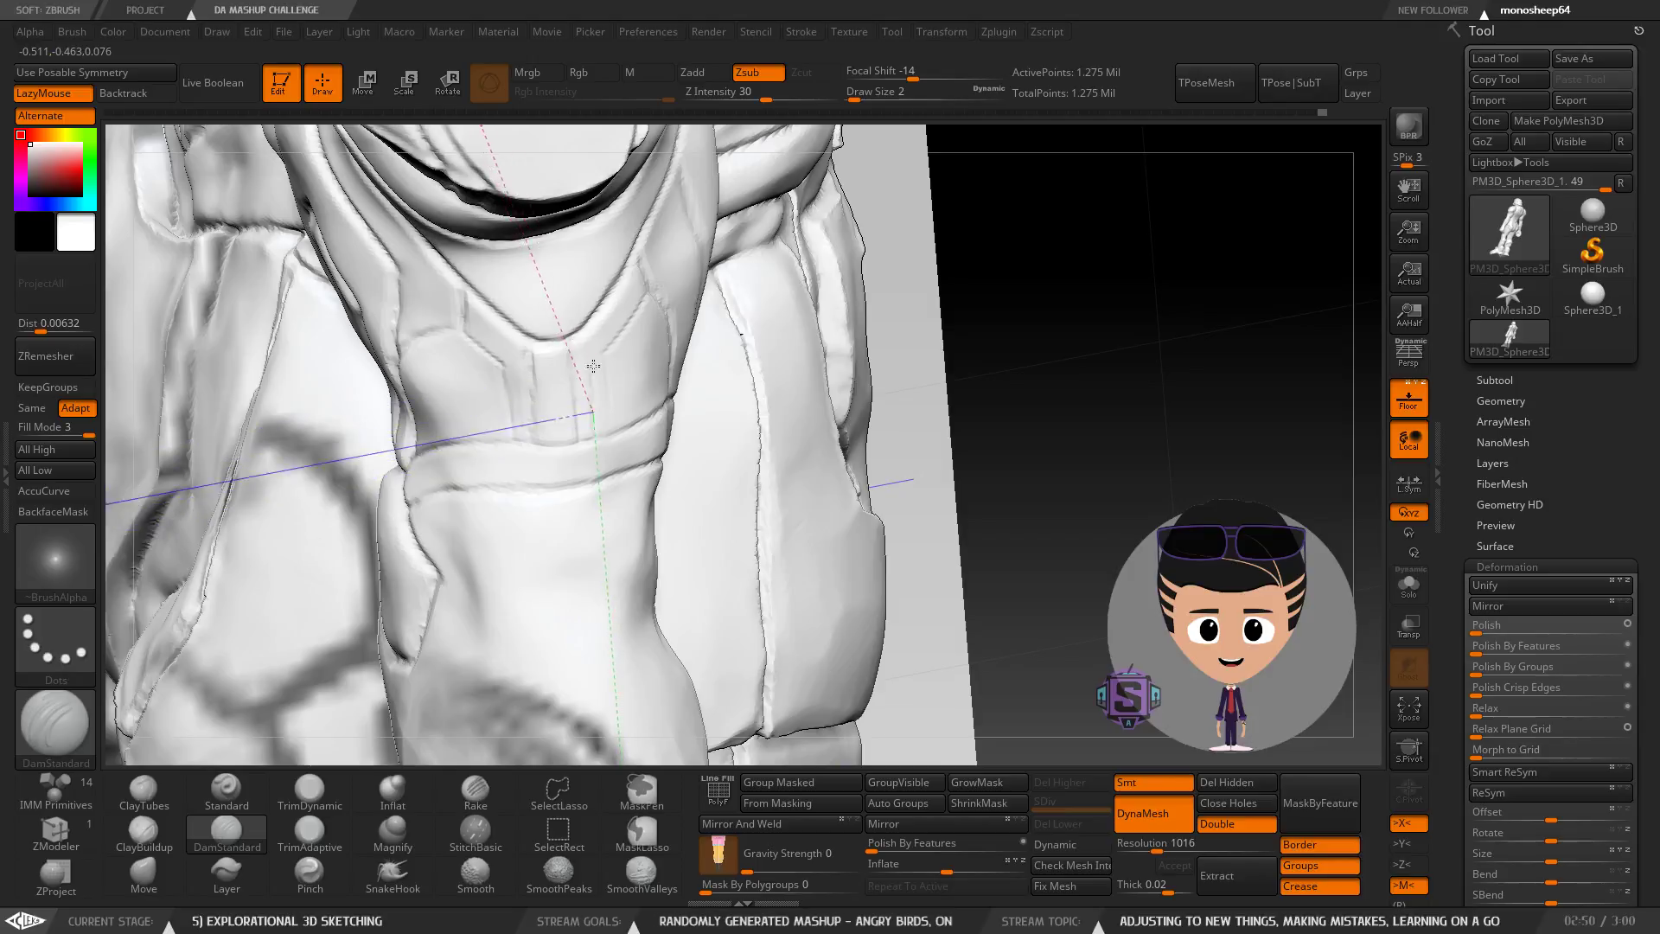
mouse_move(606, 363)
left_mouse_down("shift")
mouse_move(635, 366)
mouse_move(645, 262)
mouse_move(590, 402)
left_mouse_up("shift")
key("ctrl+z")
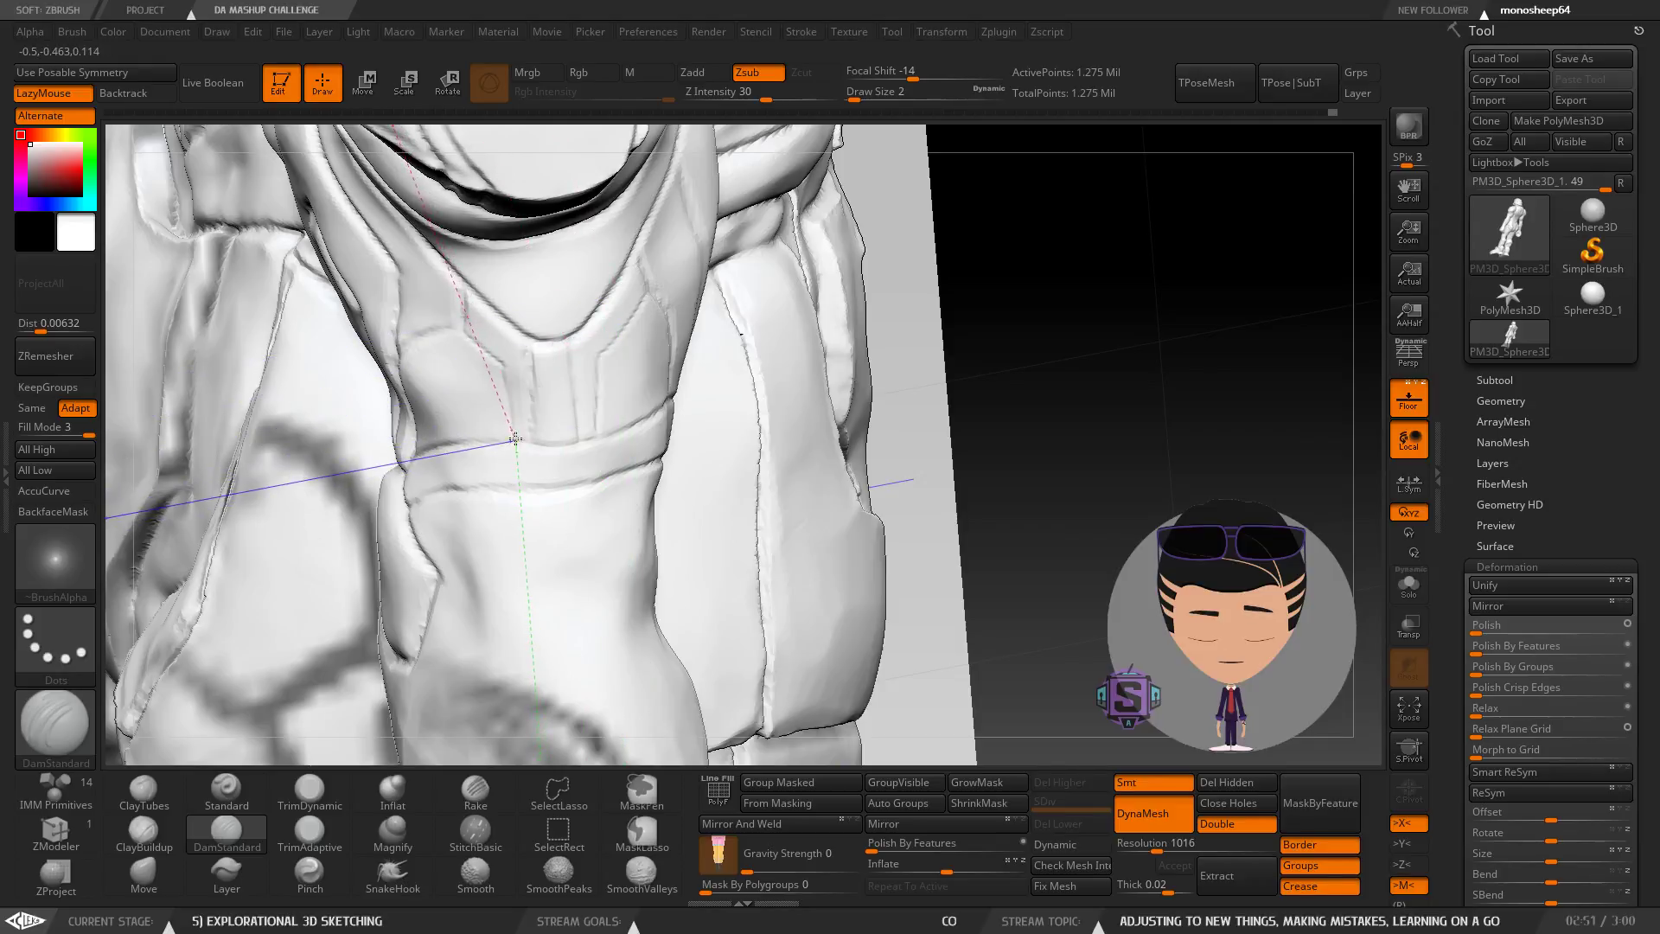
mouse_move(536, 442)
right_mouse_down()
mouse_move(516, 406)
mouse_move(553, 393)
mouse_move(562, 441)
mouse_move(535, 393)
right_mouse_up()
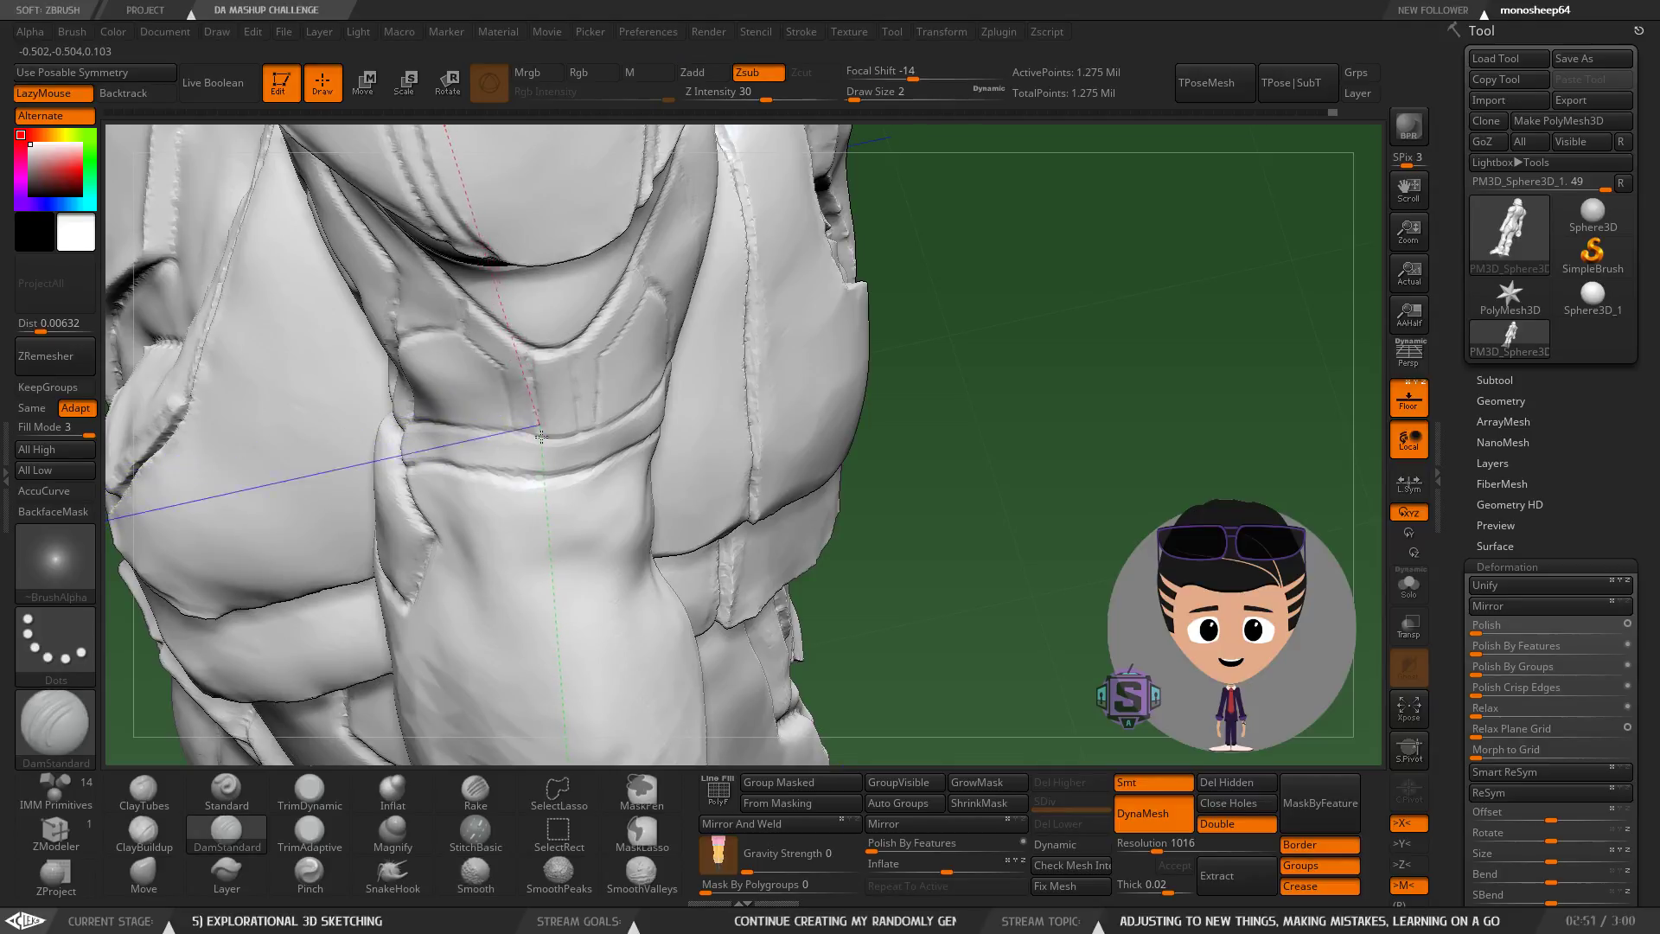
mouse_move(540, 439)
right_mouse_down()
mouse_move(492, 394)
mouse_move(514, 423)
mouse_move(532, 368)
mouse_move(586, 362)
mouse_move(515, 390)
right_mouse_up()
Deepen the angular and vertical panel lines above the elbow band with DamStandard at draw size 6.
key("s")
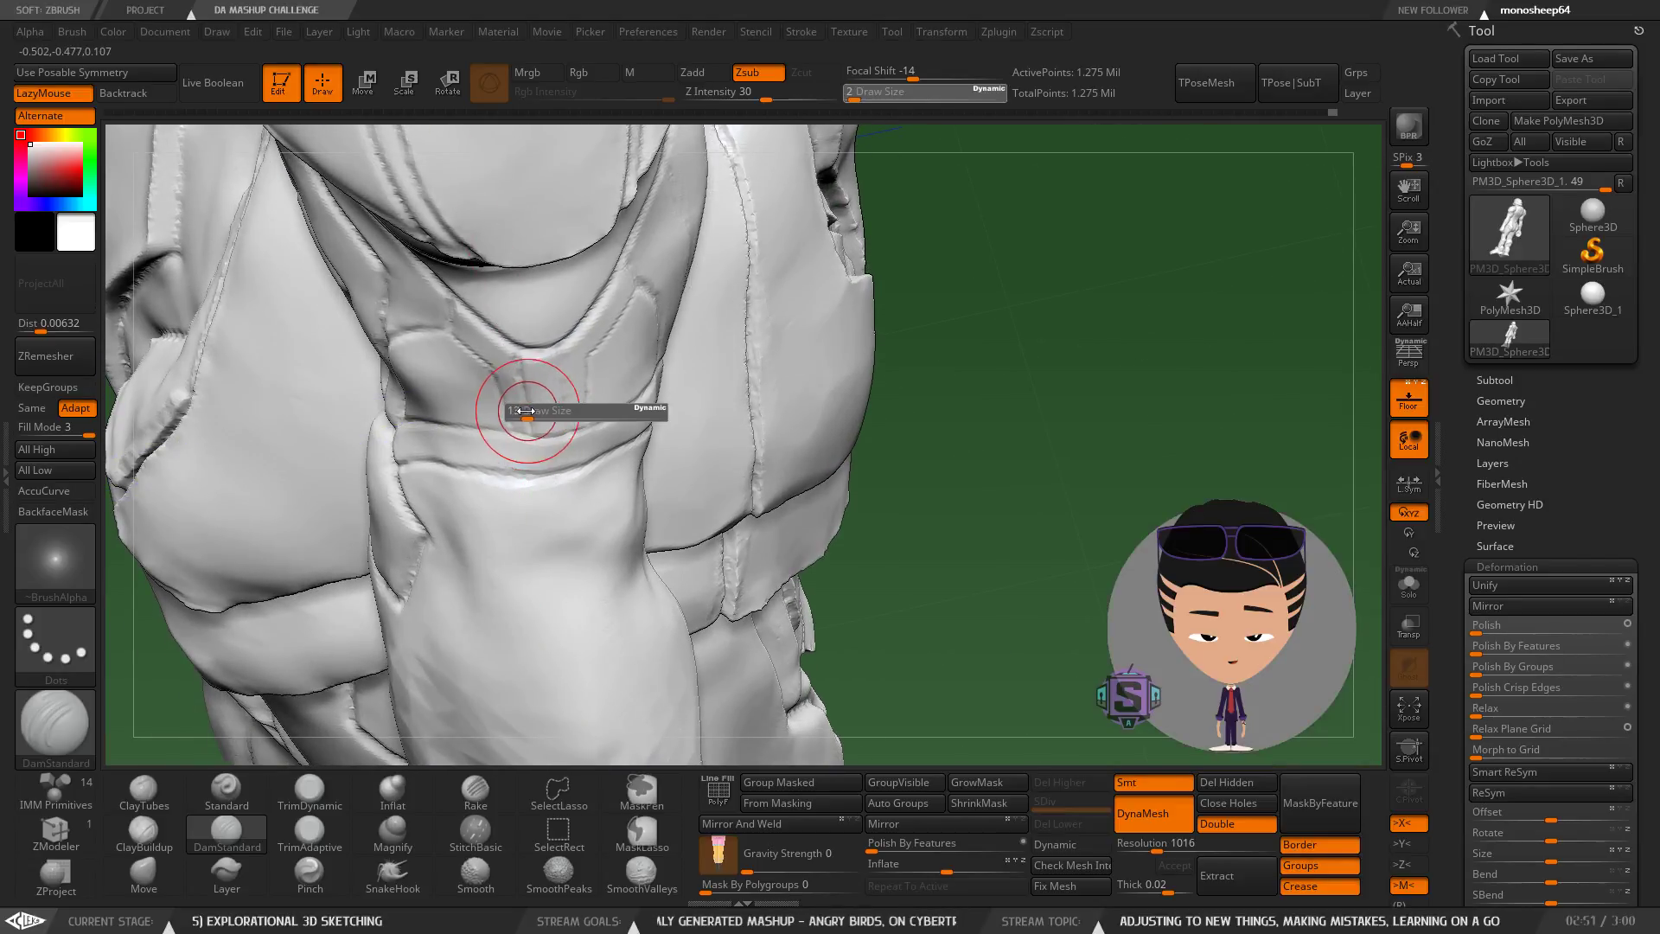
left_click_drag(521, 412, 520, 412)
right_click_drag(520, 412, 488, 361, "ctrl")
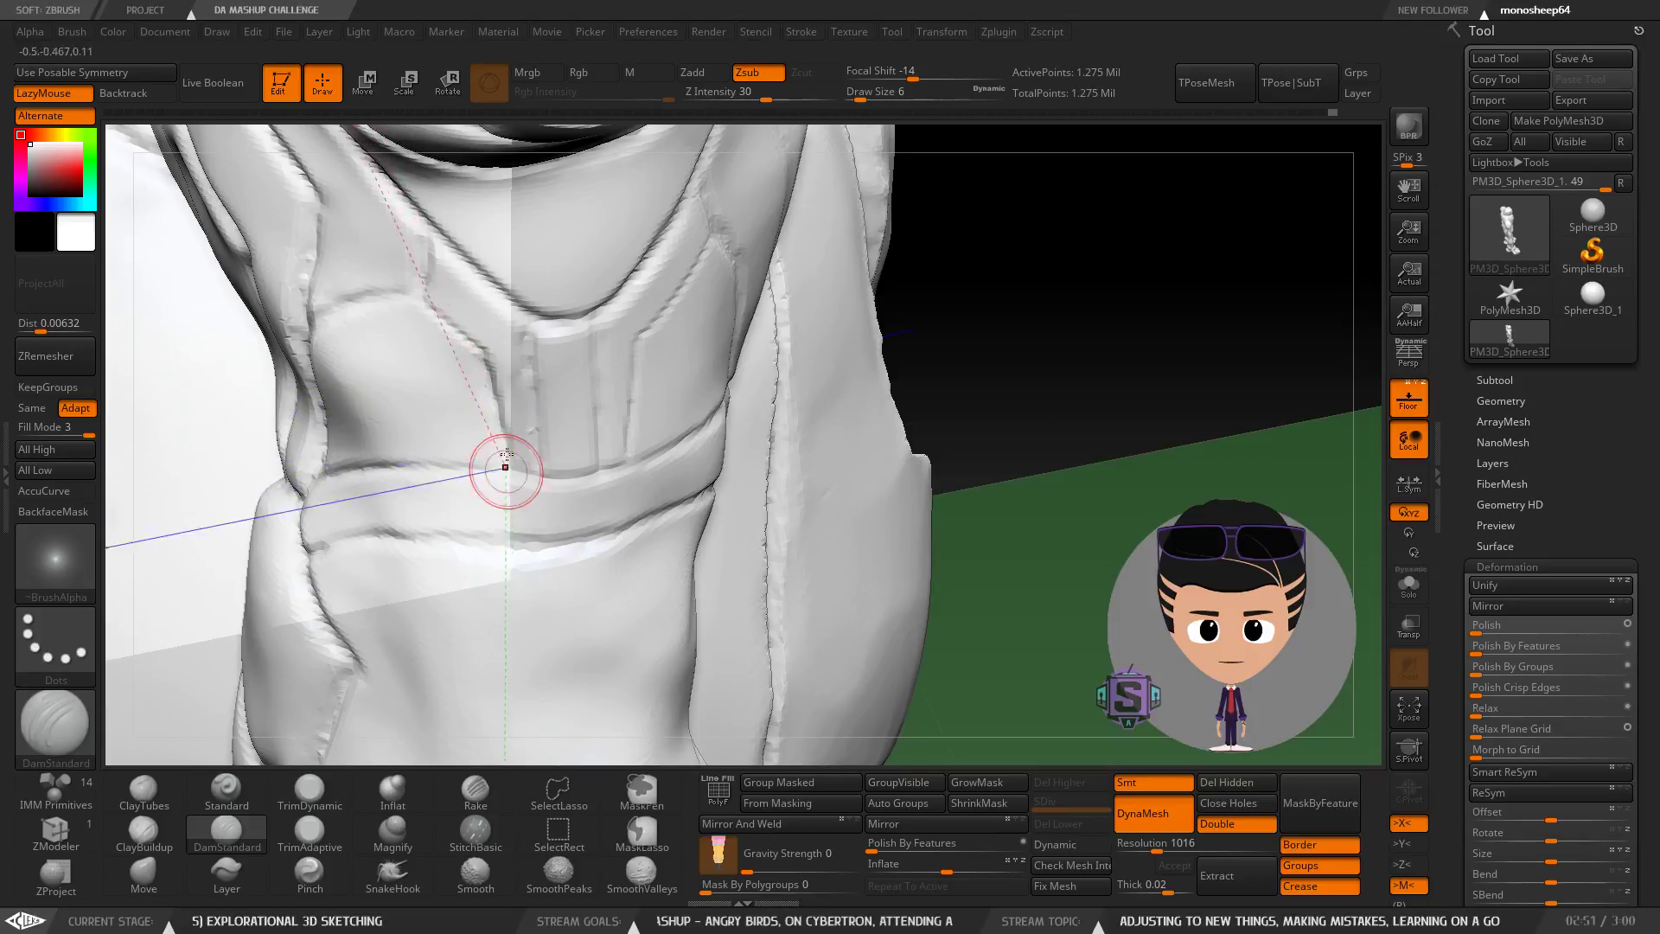
right_click_drag(618, 380, 645, 352)
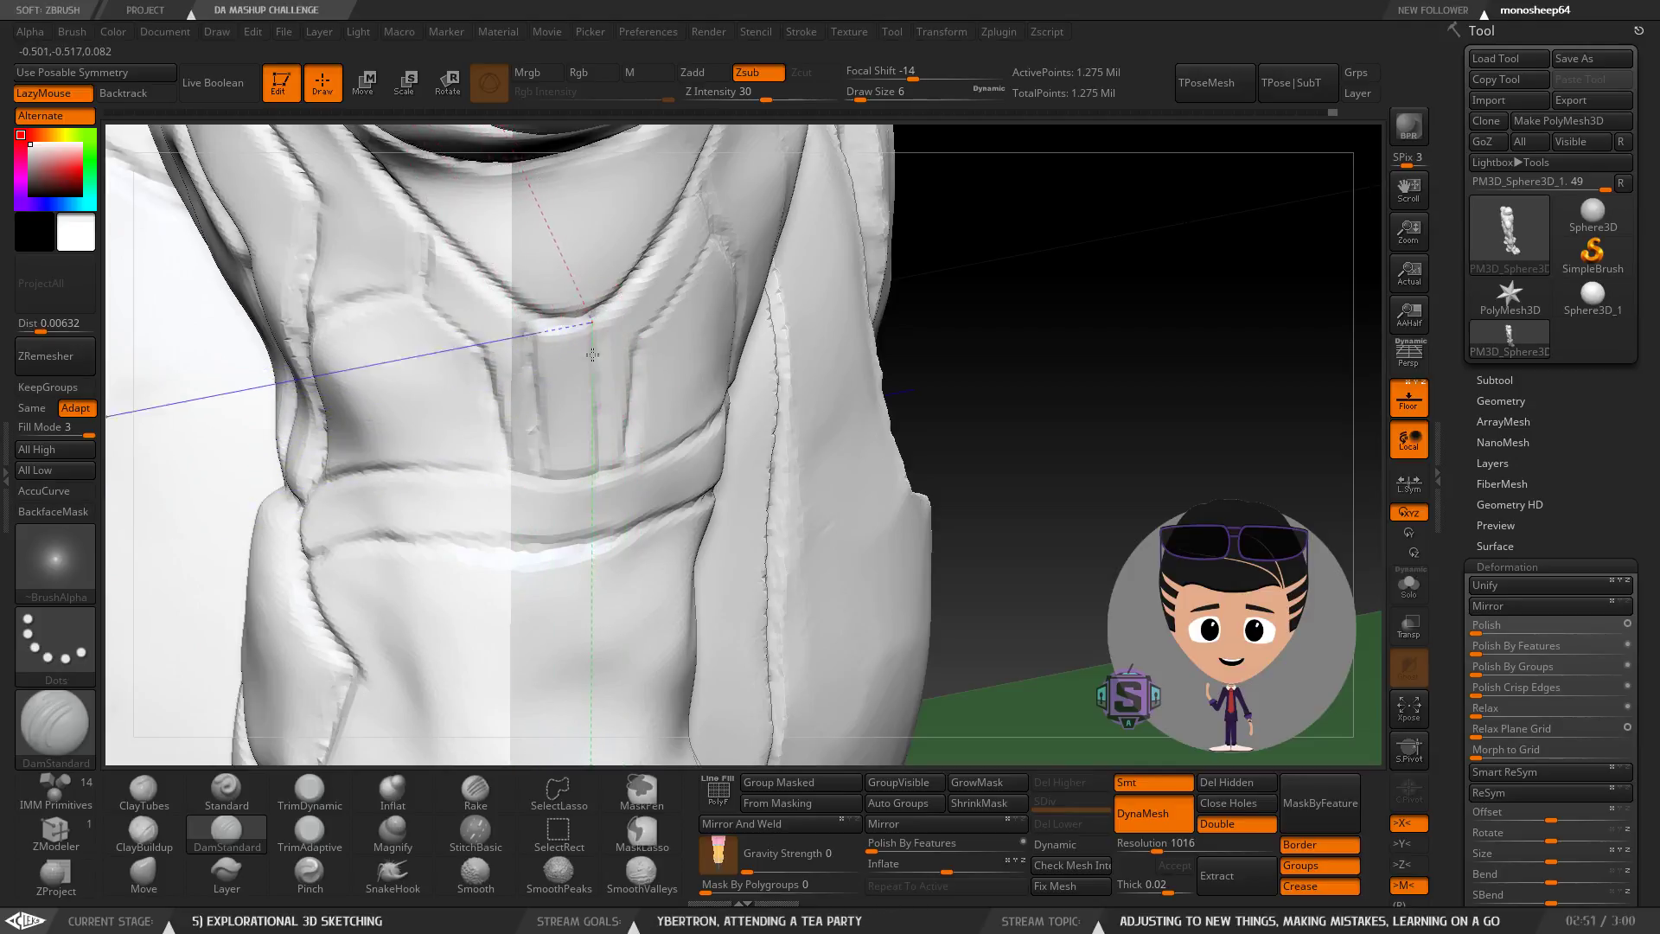
right_click_drag(659, 468, 553, 467)
Save the project as AB vs T.ZPR, replacing the existing file.
mouse_move(553, 467)
right_mouse_down("ctrl")
mouse_move(802, 495)
mouse_move(718, 450)
mouse_move(817, 484)
mouse_move(763, 489)
mouse_move(593, 362)
mouse_move(493, 346)
mouse_move(564, 385)
mouse_move(508, 251)
right_mouse_up("ctrl")
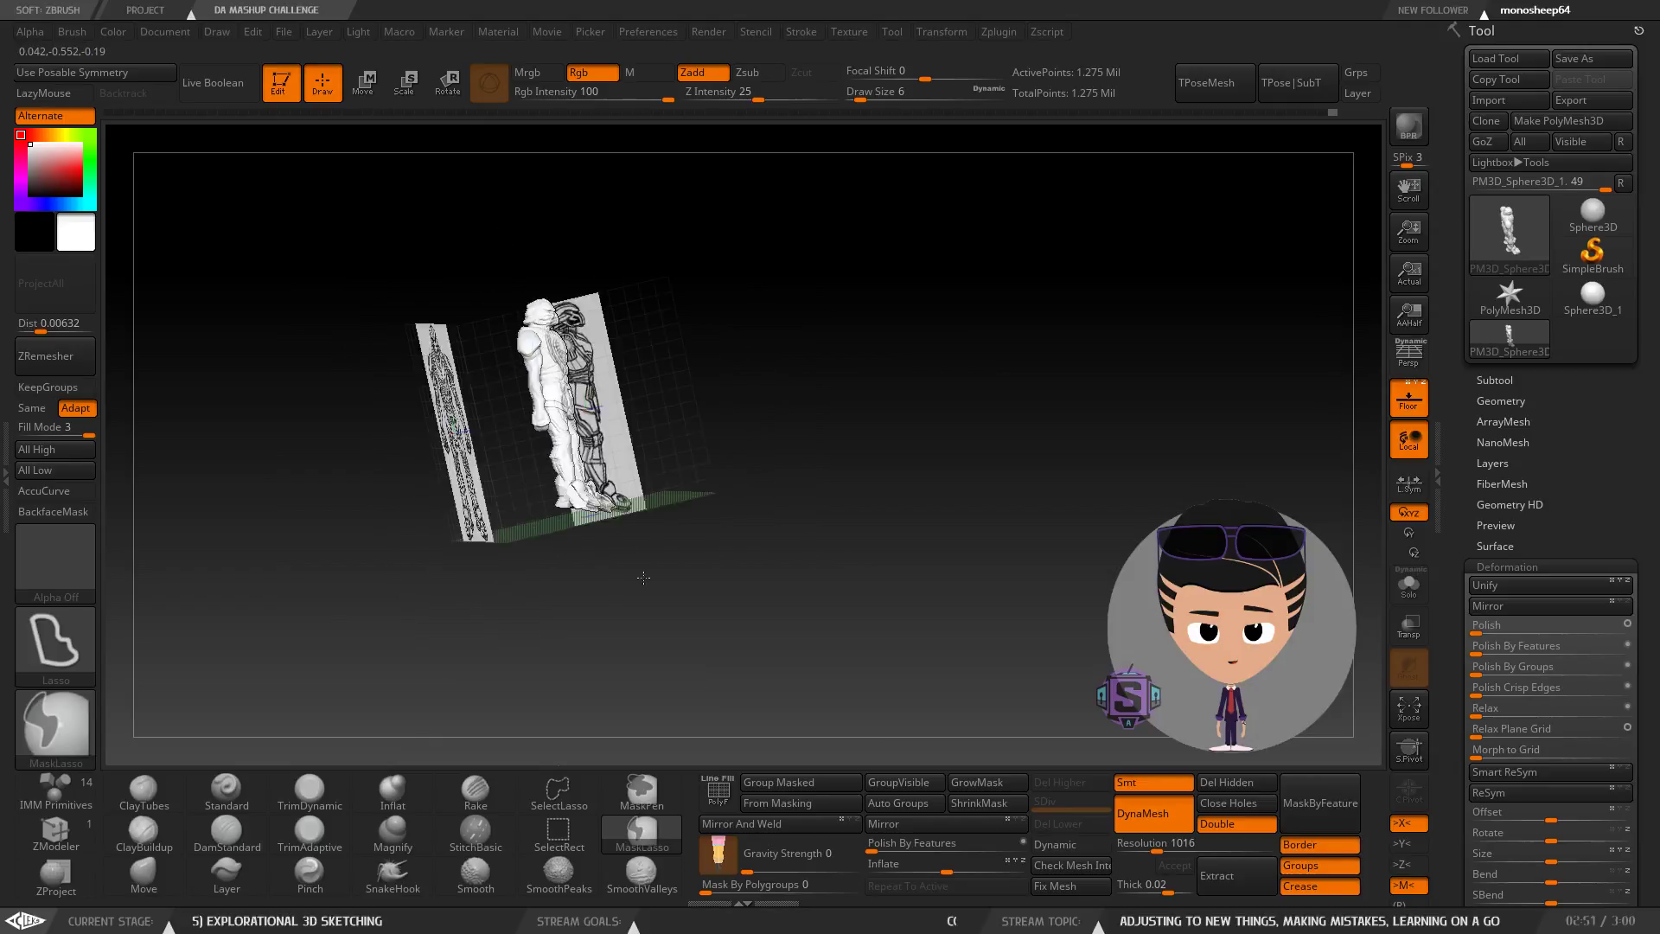
right_click_drag(643, 578, 634, 381, "ctrl")
key("ctrl+s")
left_click(686, 437)
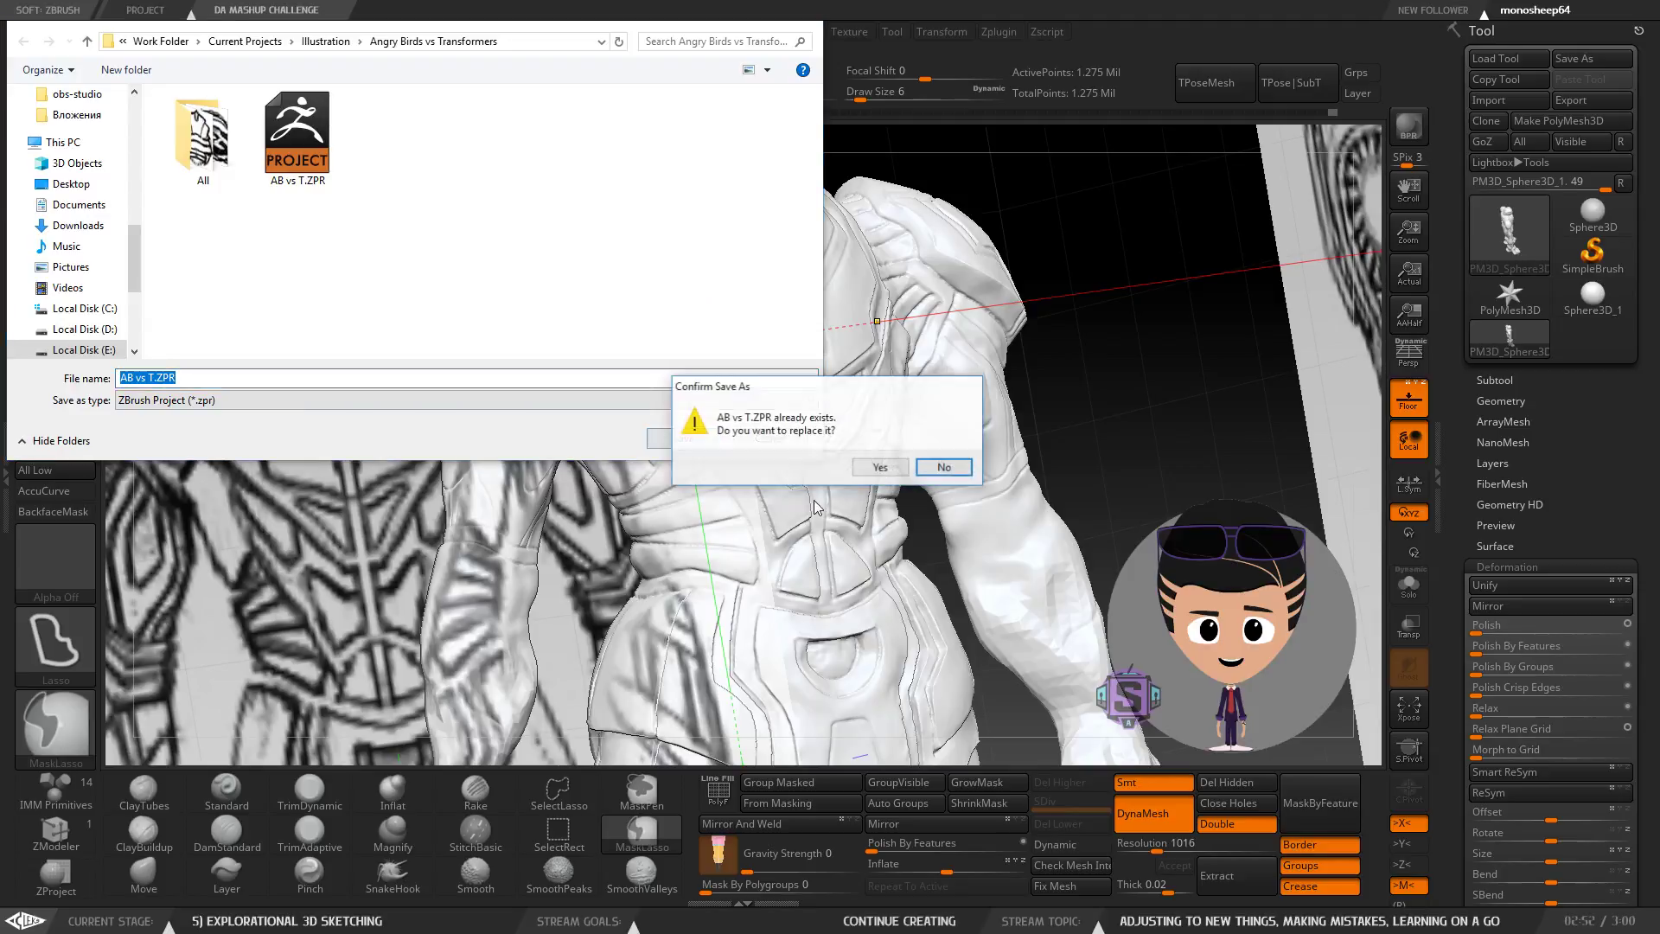
left_click(875, 465)
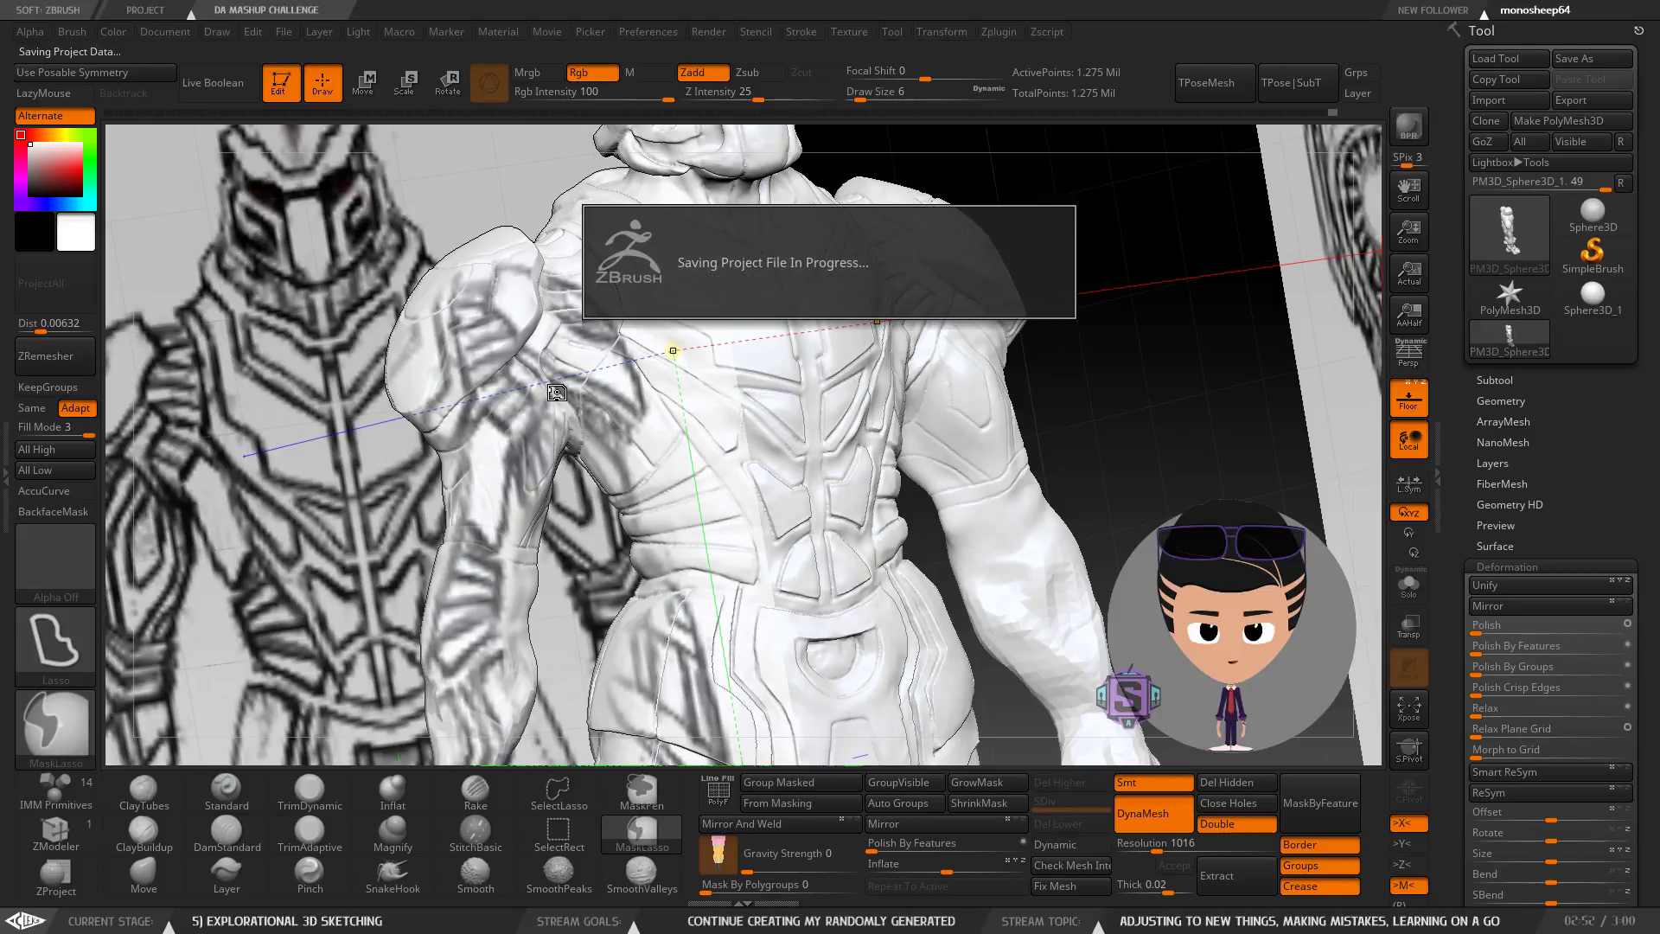
Carve short vertical panel lines across the lower rim of the shoulder armour with DamStandard at draw size 6.
mouse_move(558, 398)
right_mouse_down()
mouse_move(560, 383)
mouse_move(602, 401)
mouse_move(752, 370)
mouse_move(609, 348)
mouse_move(611, 406)
mouse_move(661, 333)
mouse_move(619, 287)
right_mouse_up()
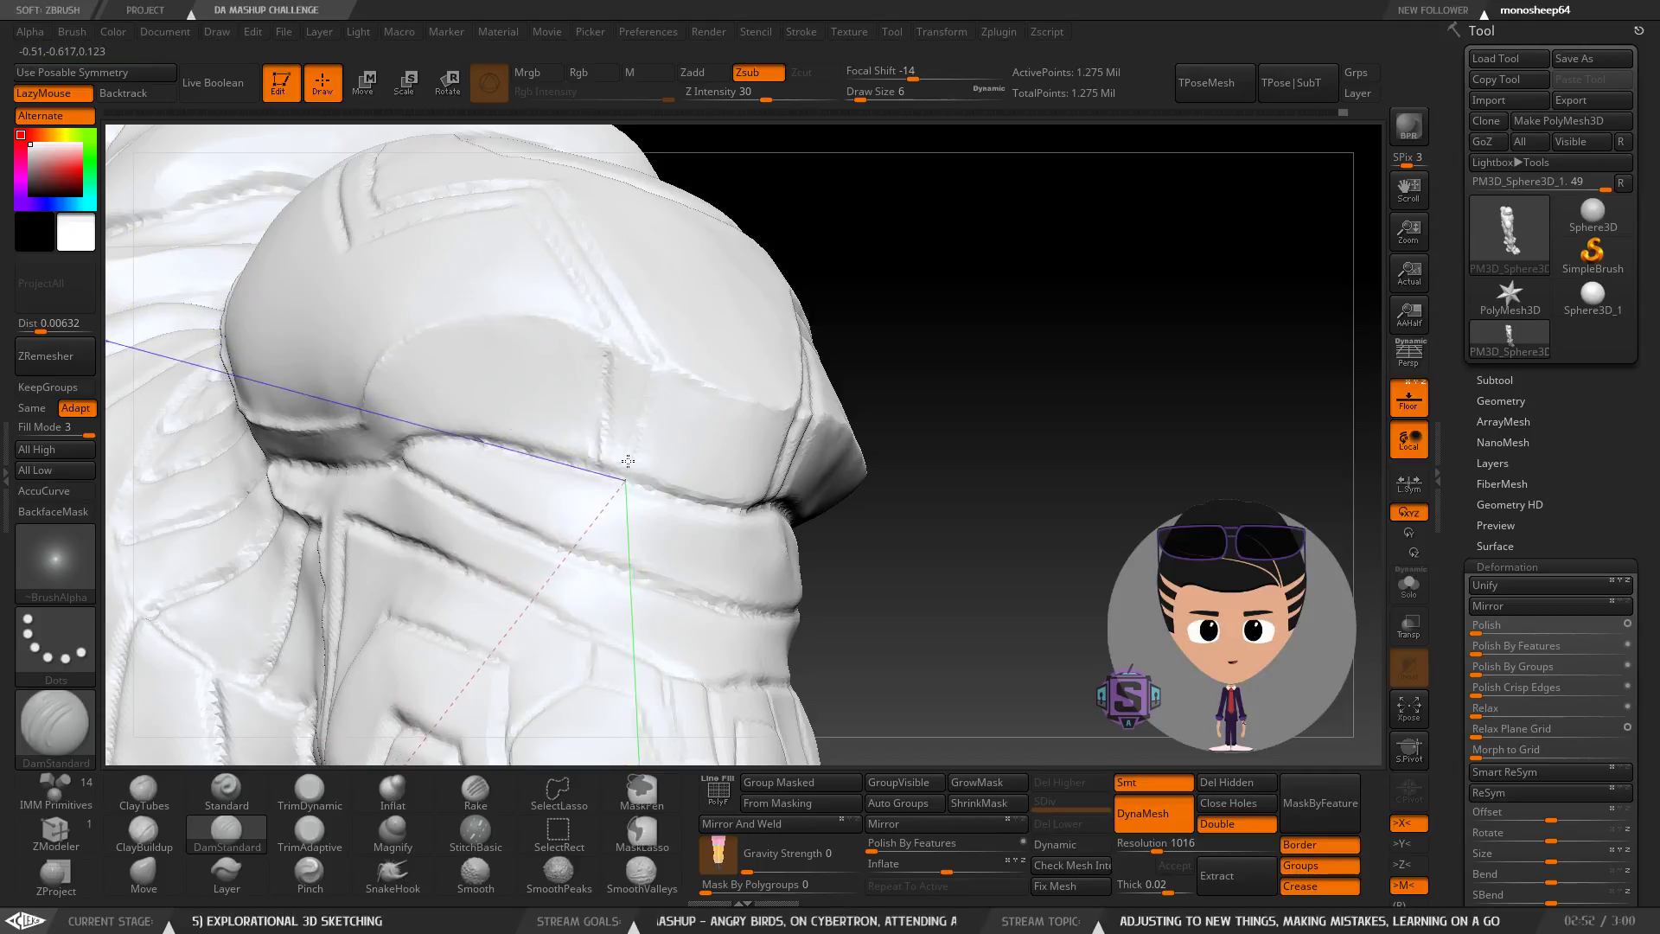
right_click_drag(660, 374, 670, 470, "ctrl")
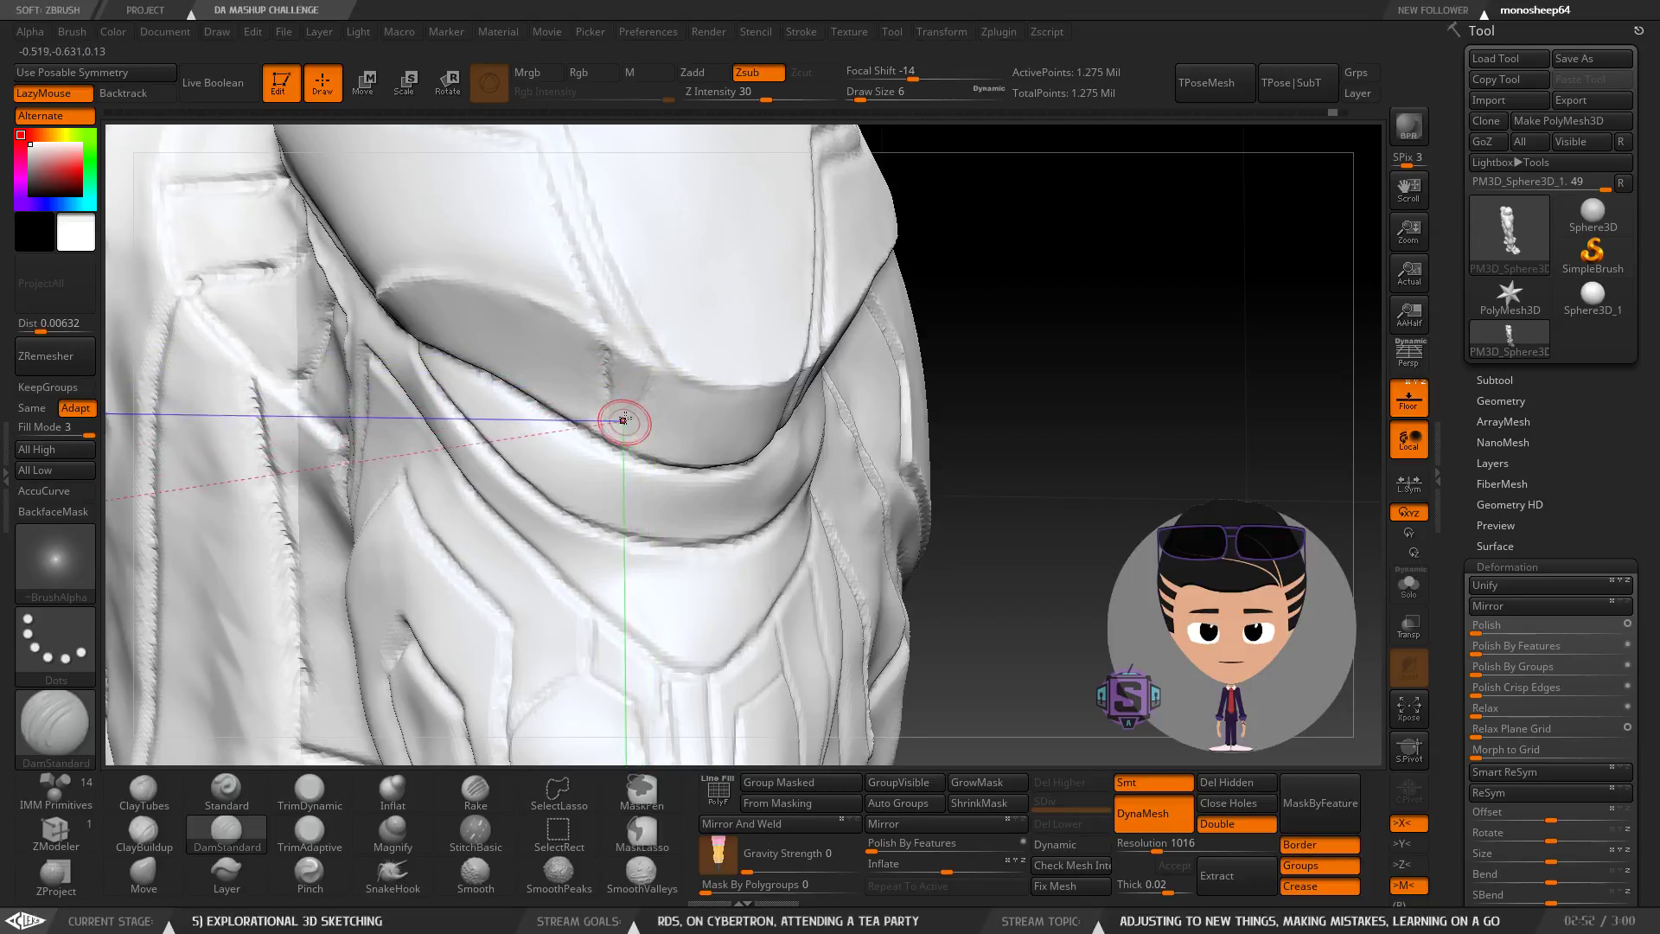
right_click_drag(622, 418, 597, 431)
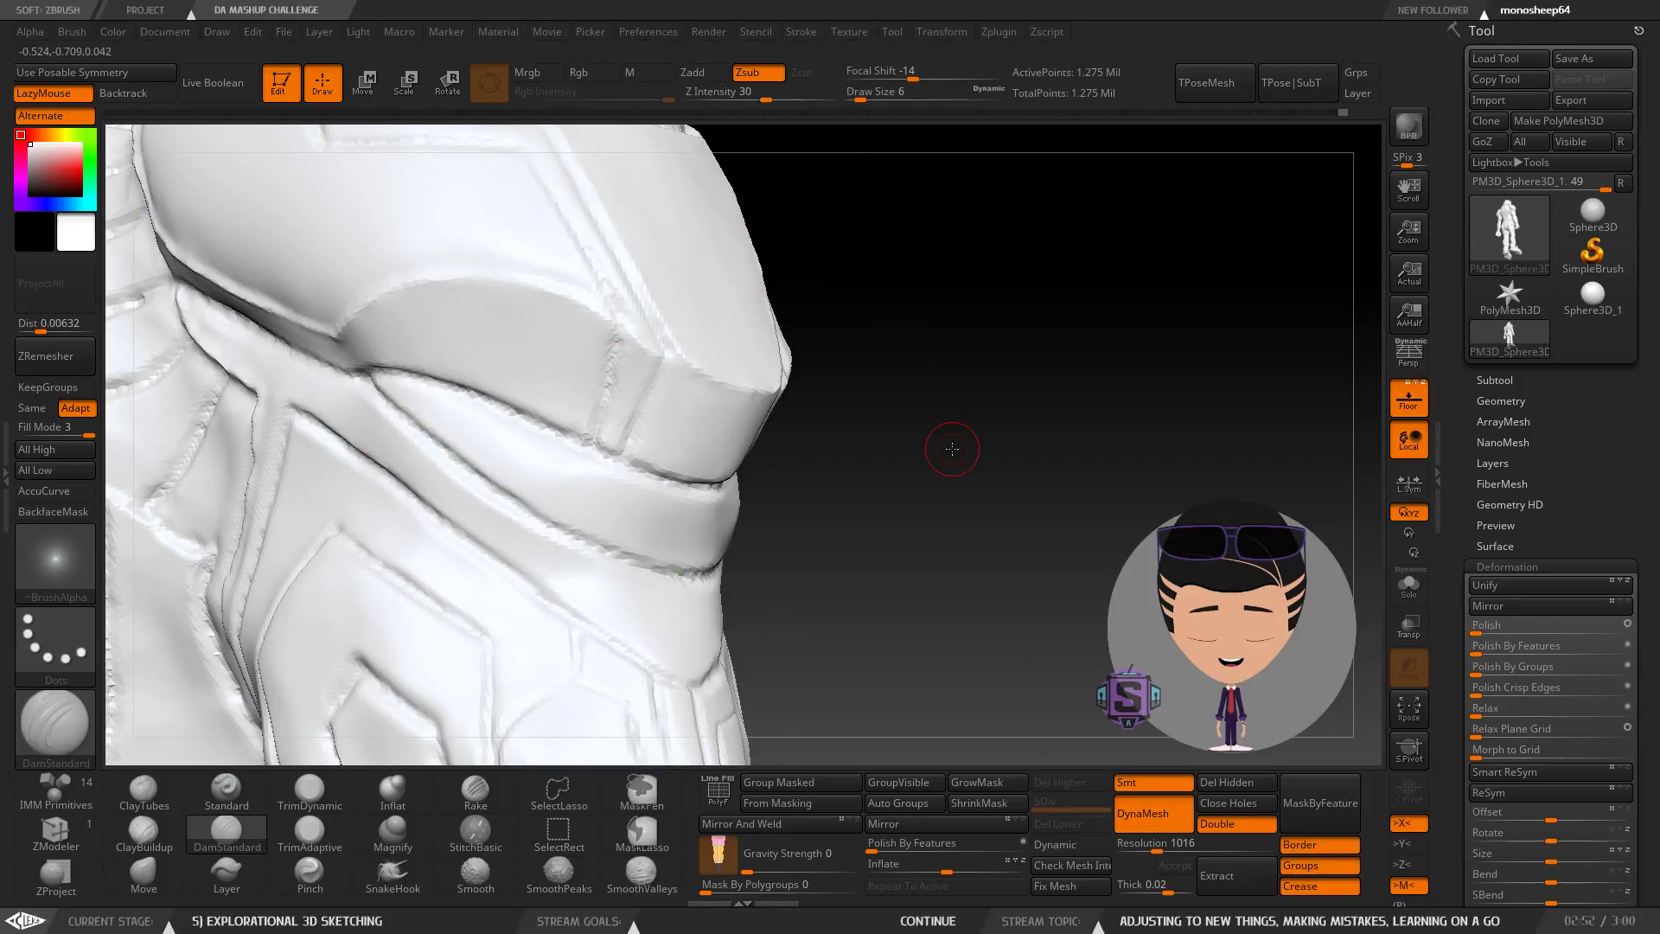
left_click_drag(865, 452, 709, 442)
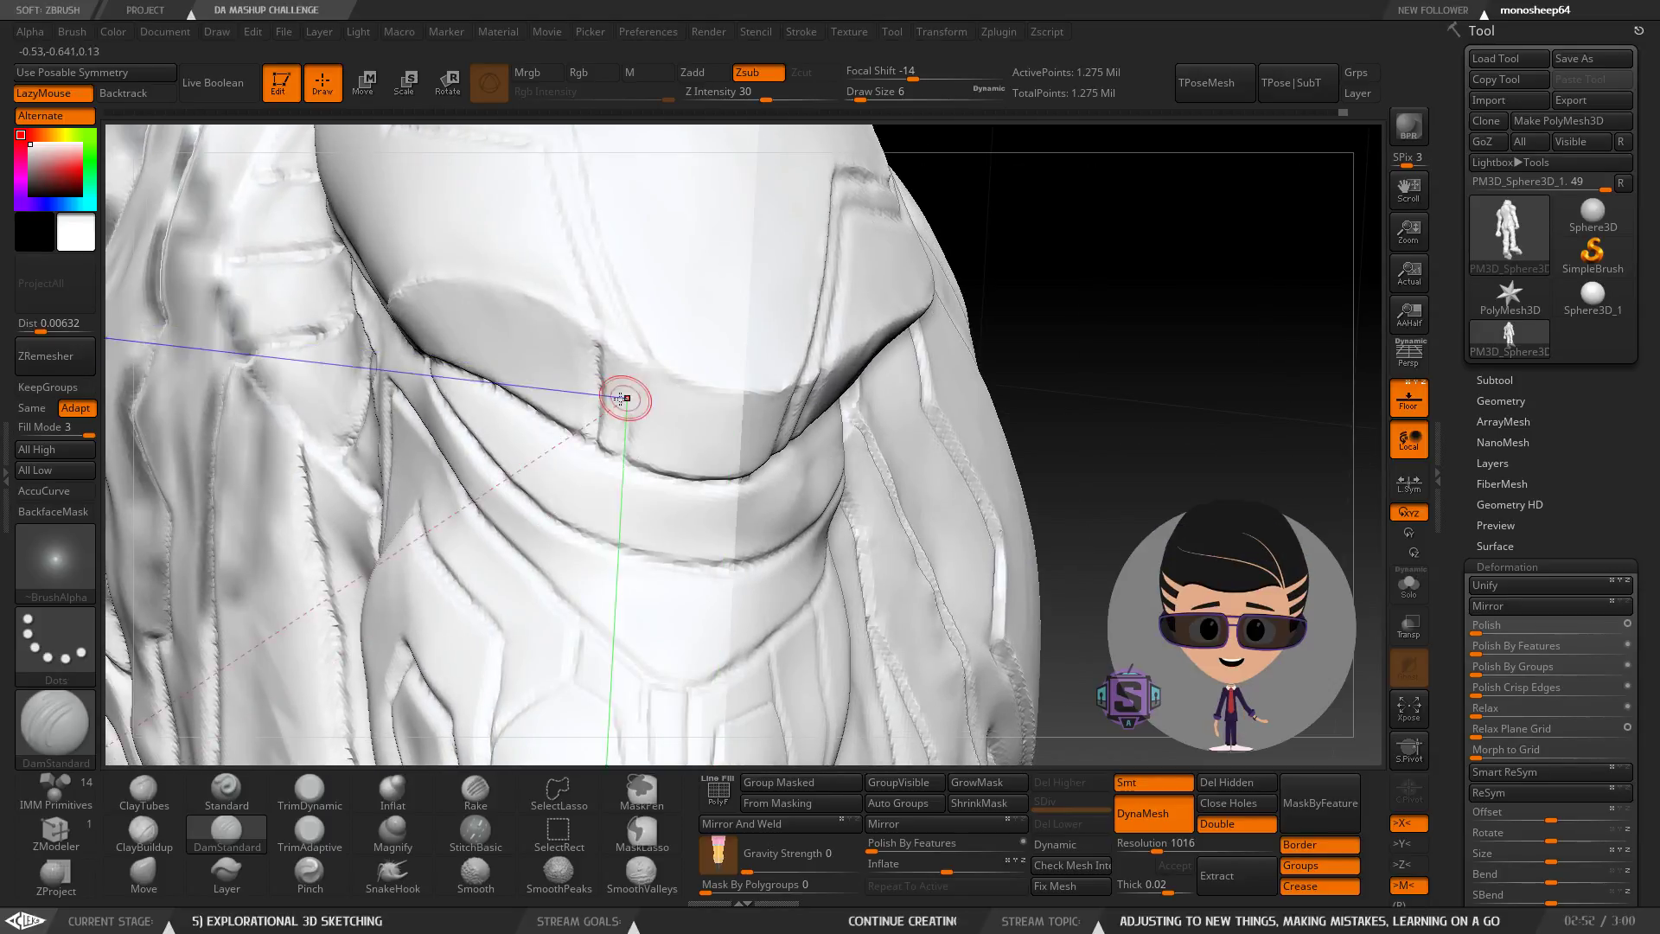
right_click_drag(623, 399, 661, 396)
left_click_drag(649, 355, 632, 432)
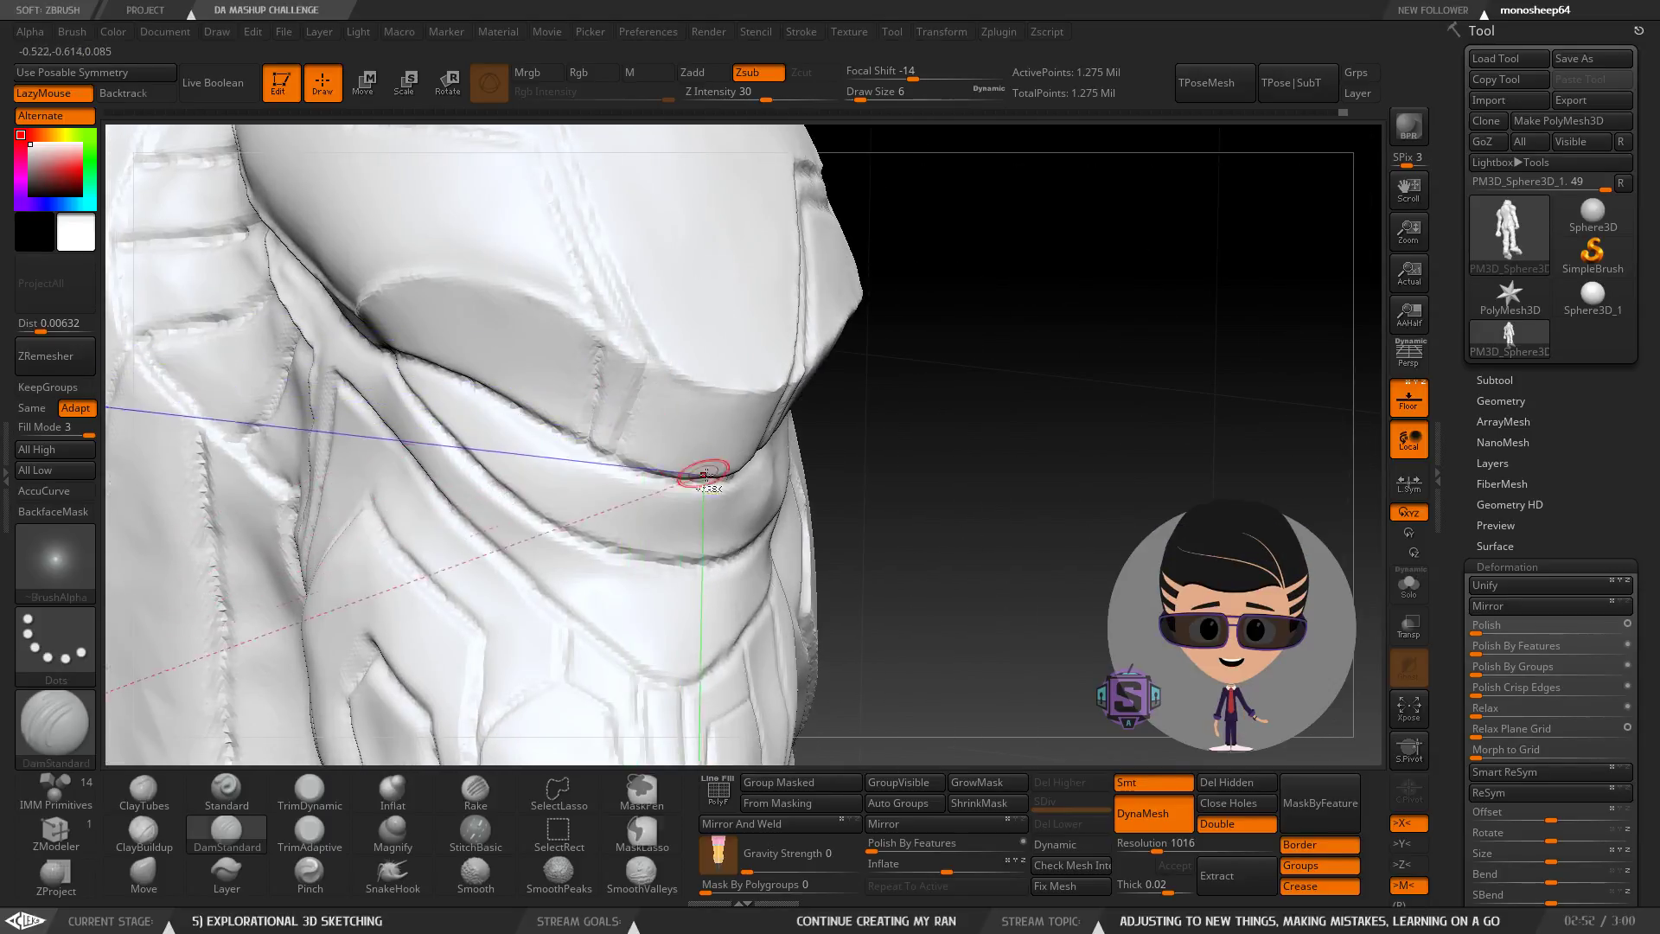
right_click_drag(706, 474, 759, 278)
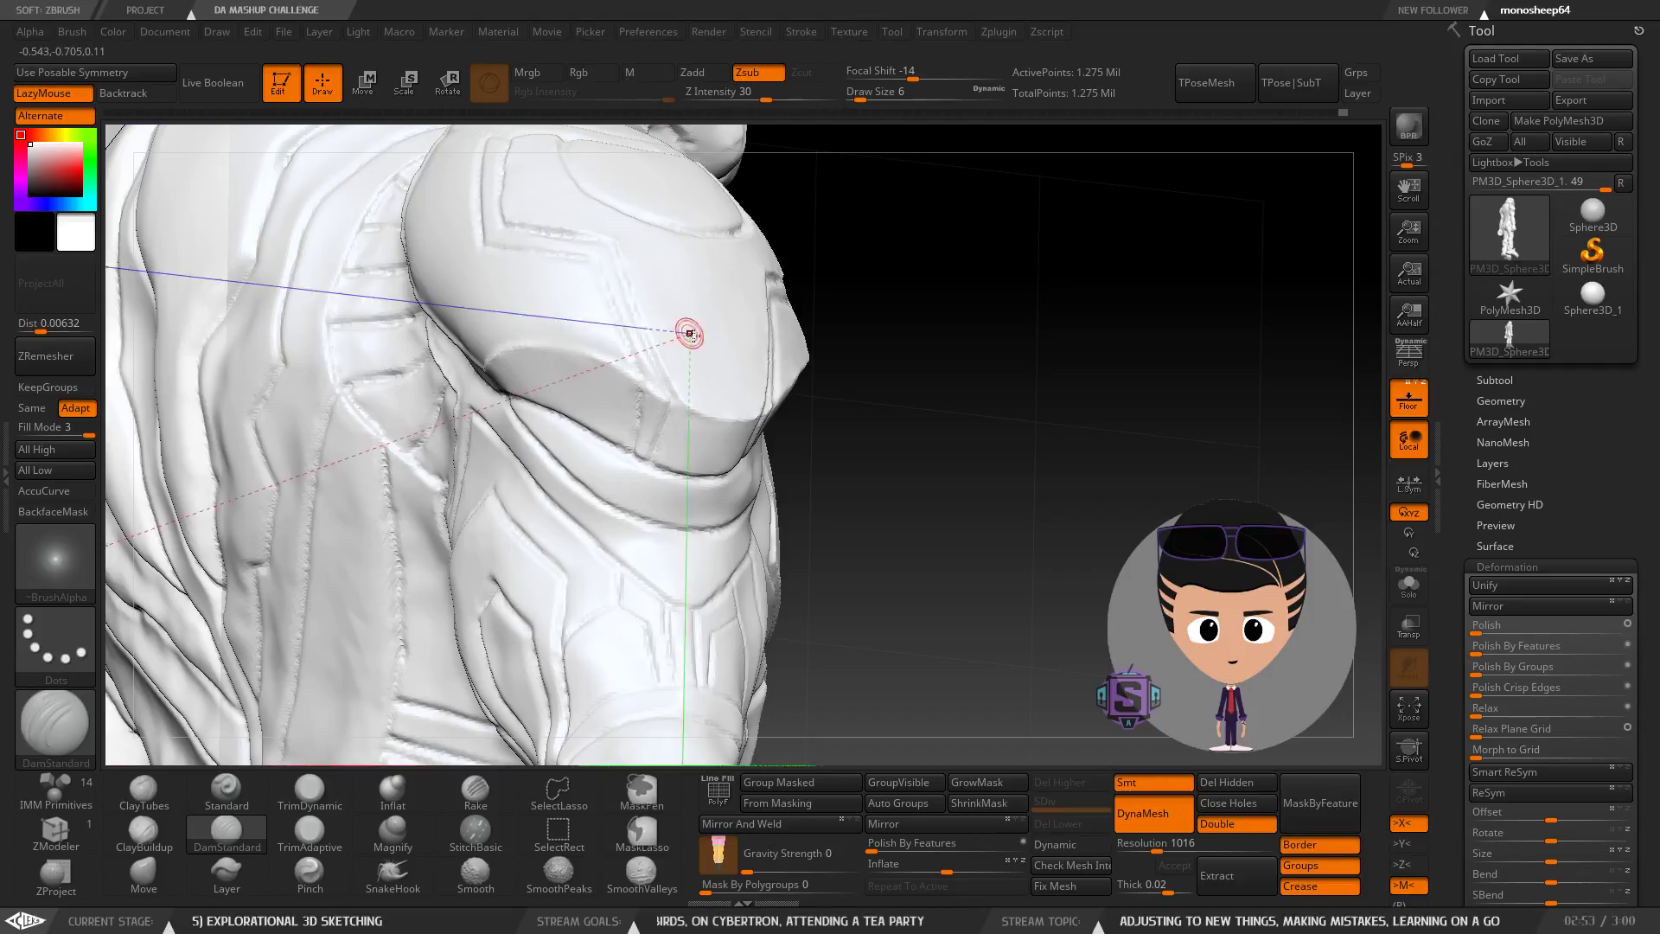
Smooth the faceted forearm surface below the elbow band with the Smooth brush at draw size 31.
mouse_move(833, 464)
right_mouse_down("ctrl")
mouse_move(769, 357)
mouse_move(697, 338)
mouse_move(655, 371)
mouse_move(711, 437)
mouse_move(708, 473)
mouse_move(735, 515)
right_mouse_up("ctrl")
mouse_move(741, 449)
right_mouse_down()
mouse_move(696, 393)
mouse_move(808, 349)
right_mouse_up()
mouse_move(690, 387)
right_mouse_down()
mouse_move(704, 422)
mouse_move(523, 464)
right_mouse_up()
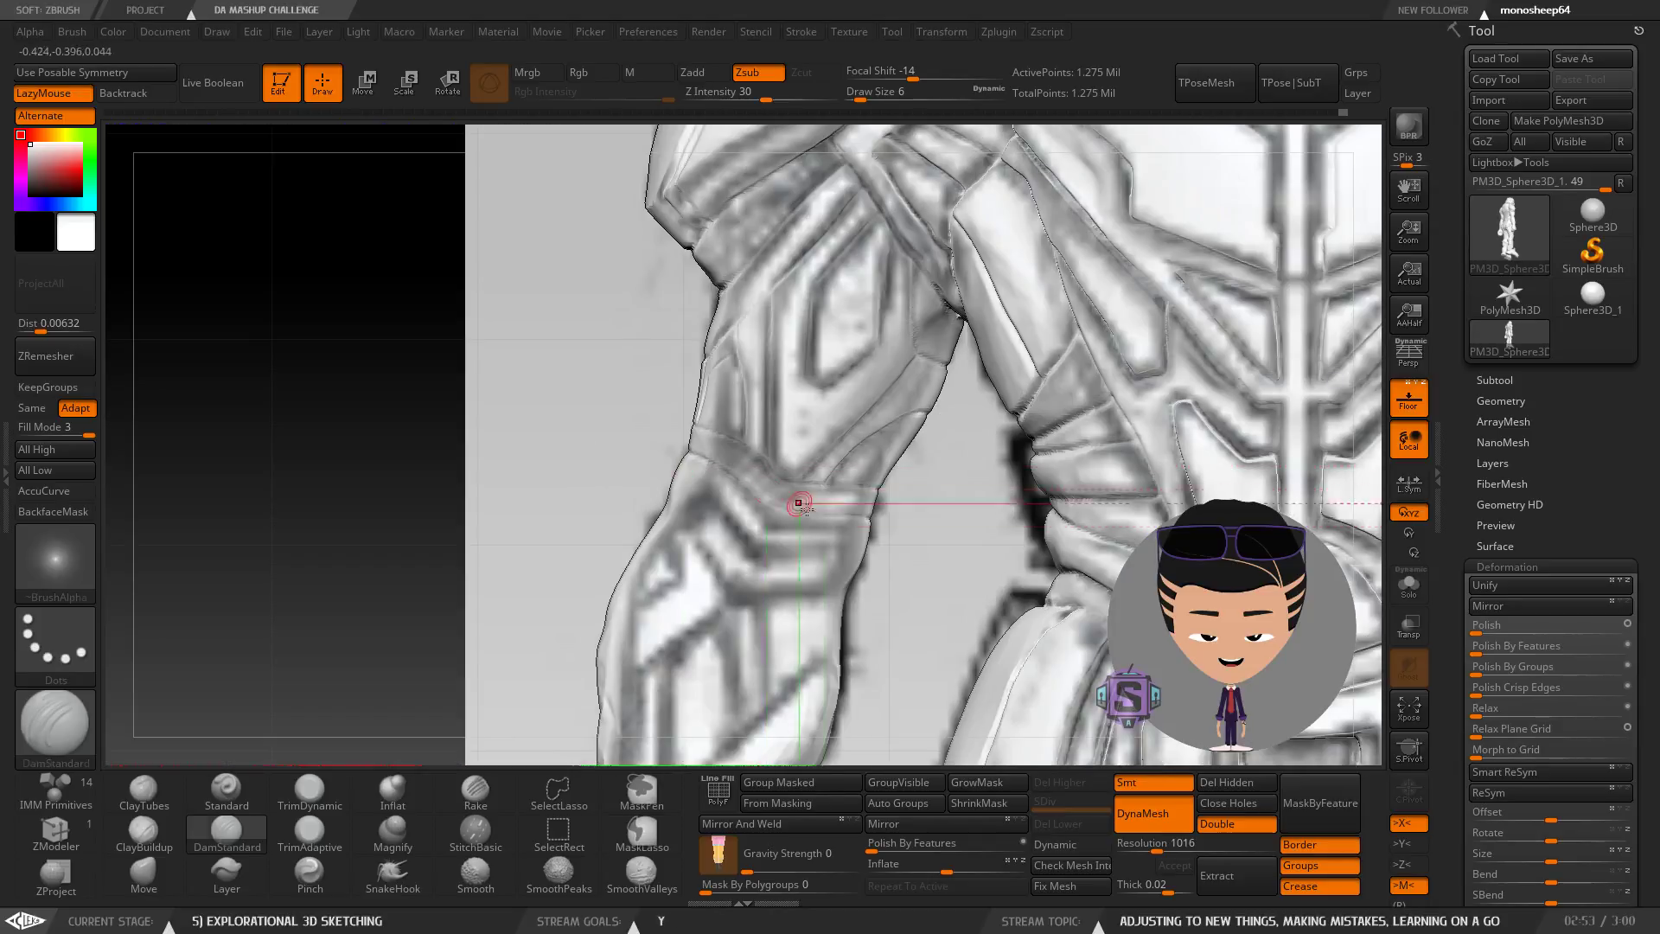
mouse_move(797, 500)
right_mouse_down("ctrl")
mouse_move(783, 462)
mouse_move(805, 526)
mouse_move(618, 264)
mouse_move(620, 324)
mouse_move(661, 406)
mouse_move(749, 415)
mouse_move(603, 406)
mouse_move(638, 470)
mouse_move(578, 437)
mouse_move(538, 444)
right_mouse_up("ctrl")
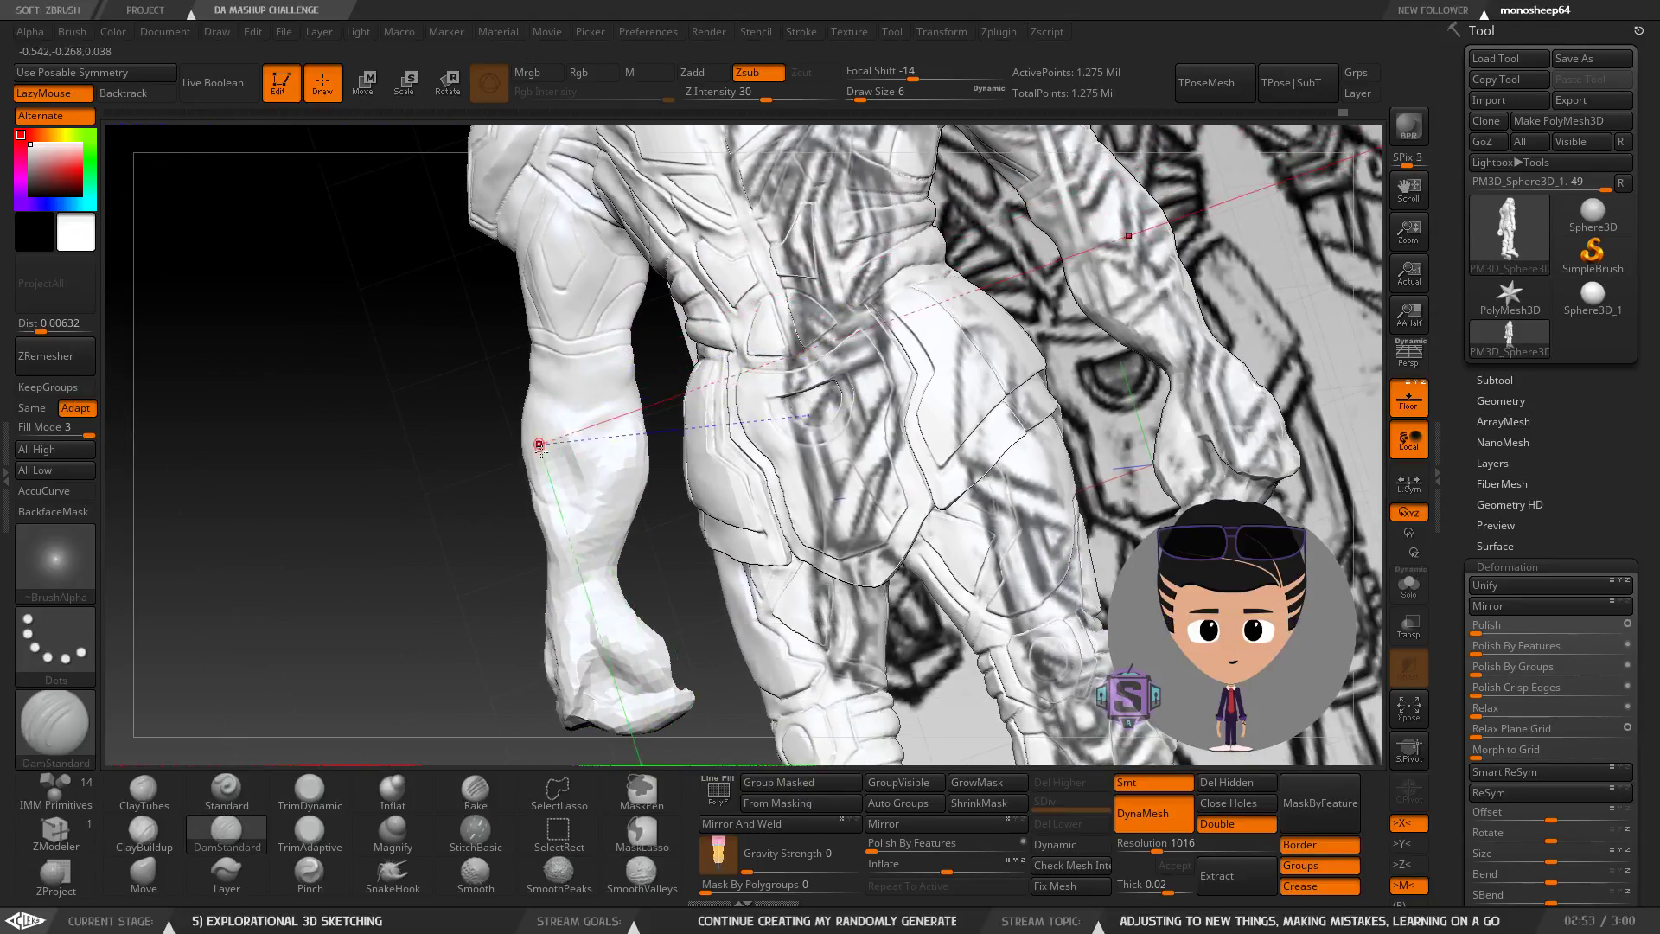
mouse_move(598, 535)
right_mouse_down()
mouse_move(574, 466)
mouse_move(543, 509)
mouse_move(566, 510)
mouse_move(592, 441)
mouse_move(585, 365)
mouse_move(615, 441)
mouse_move(723, 430)
mouse_move(697, 435)
right_mouse_up()
key("s")
key("shift")
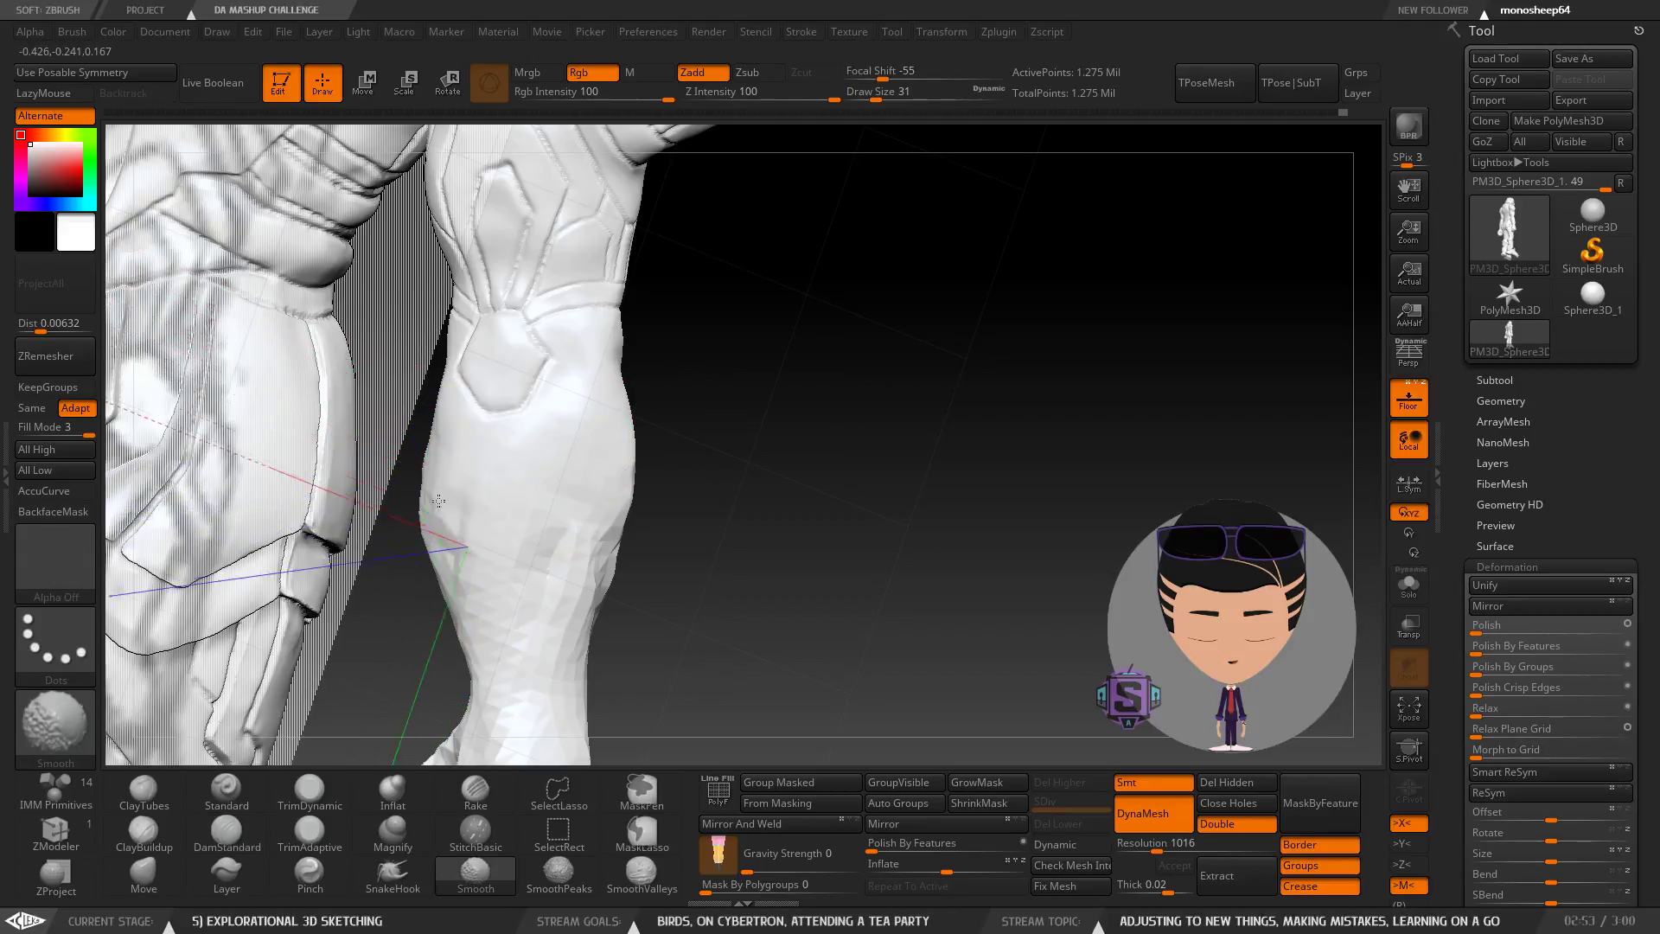
right_click_drag(594, 522, 488, 490)
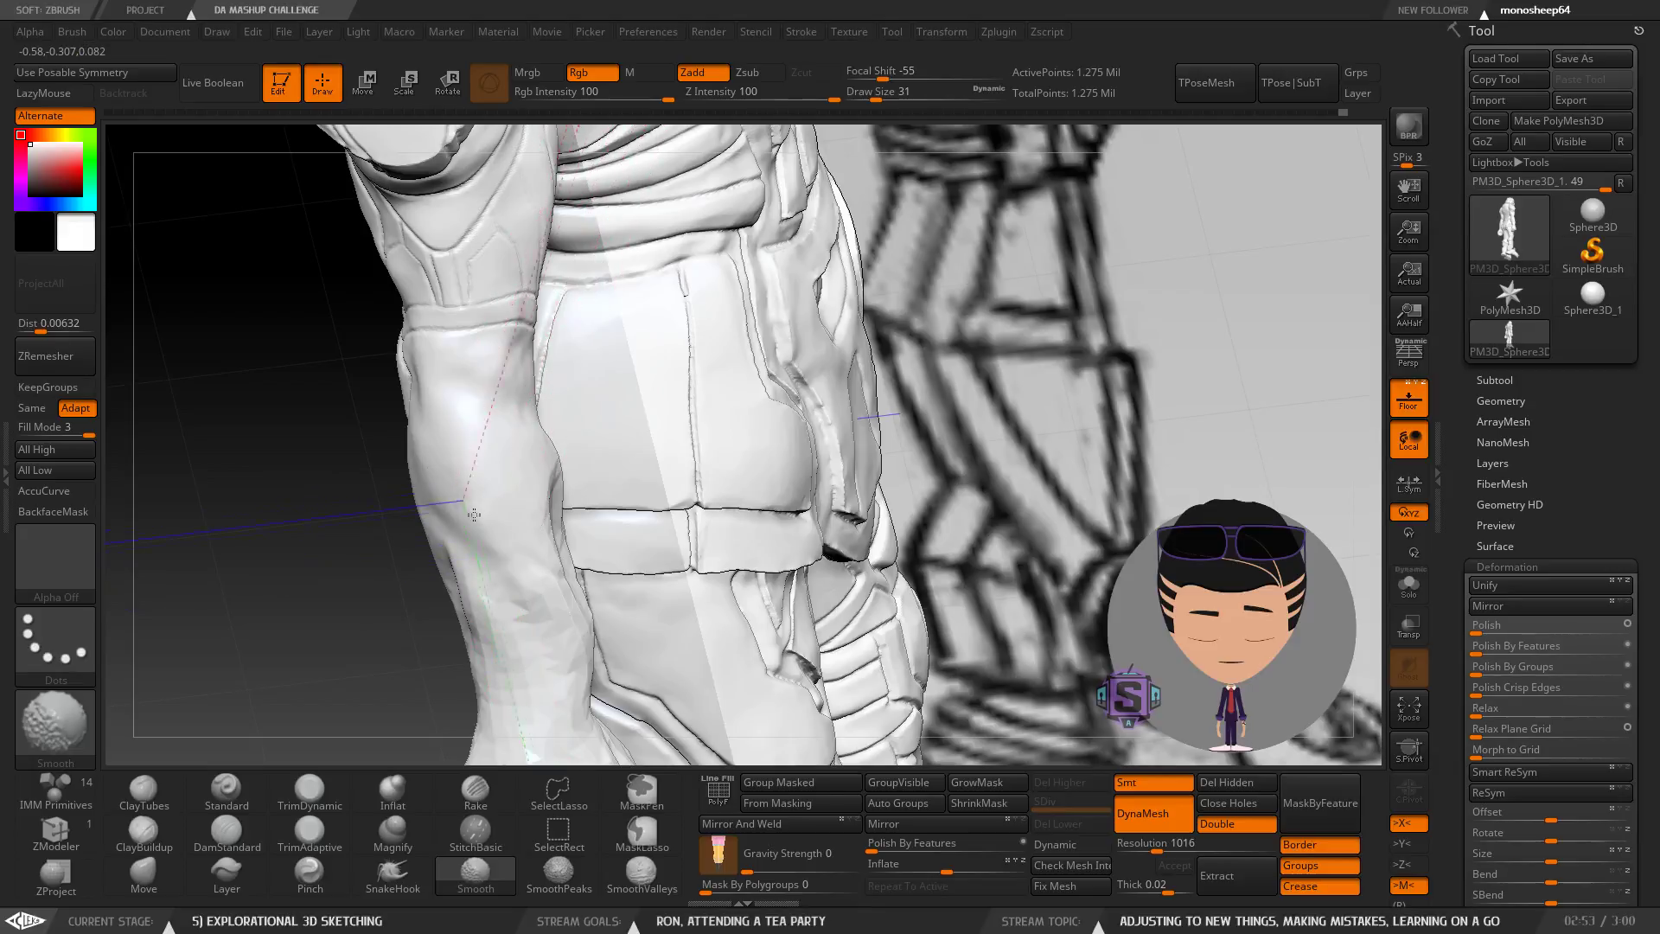
mouse_move(526, 601)
right_mouse_down()
mouse_move(727, 364)
mouse_move(689, 438)
mouse_move(716, 467)
mouse_move(671, 438)
right_mouse_up()
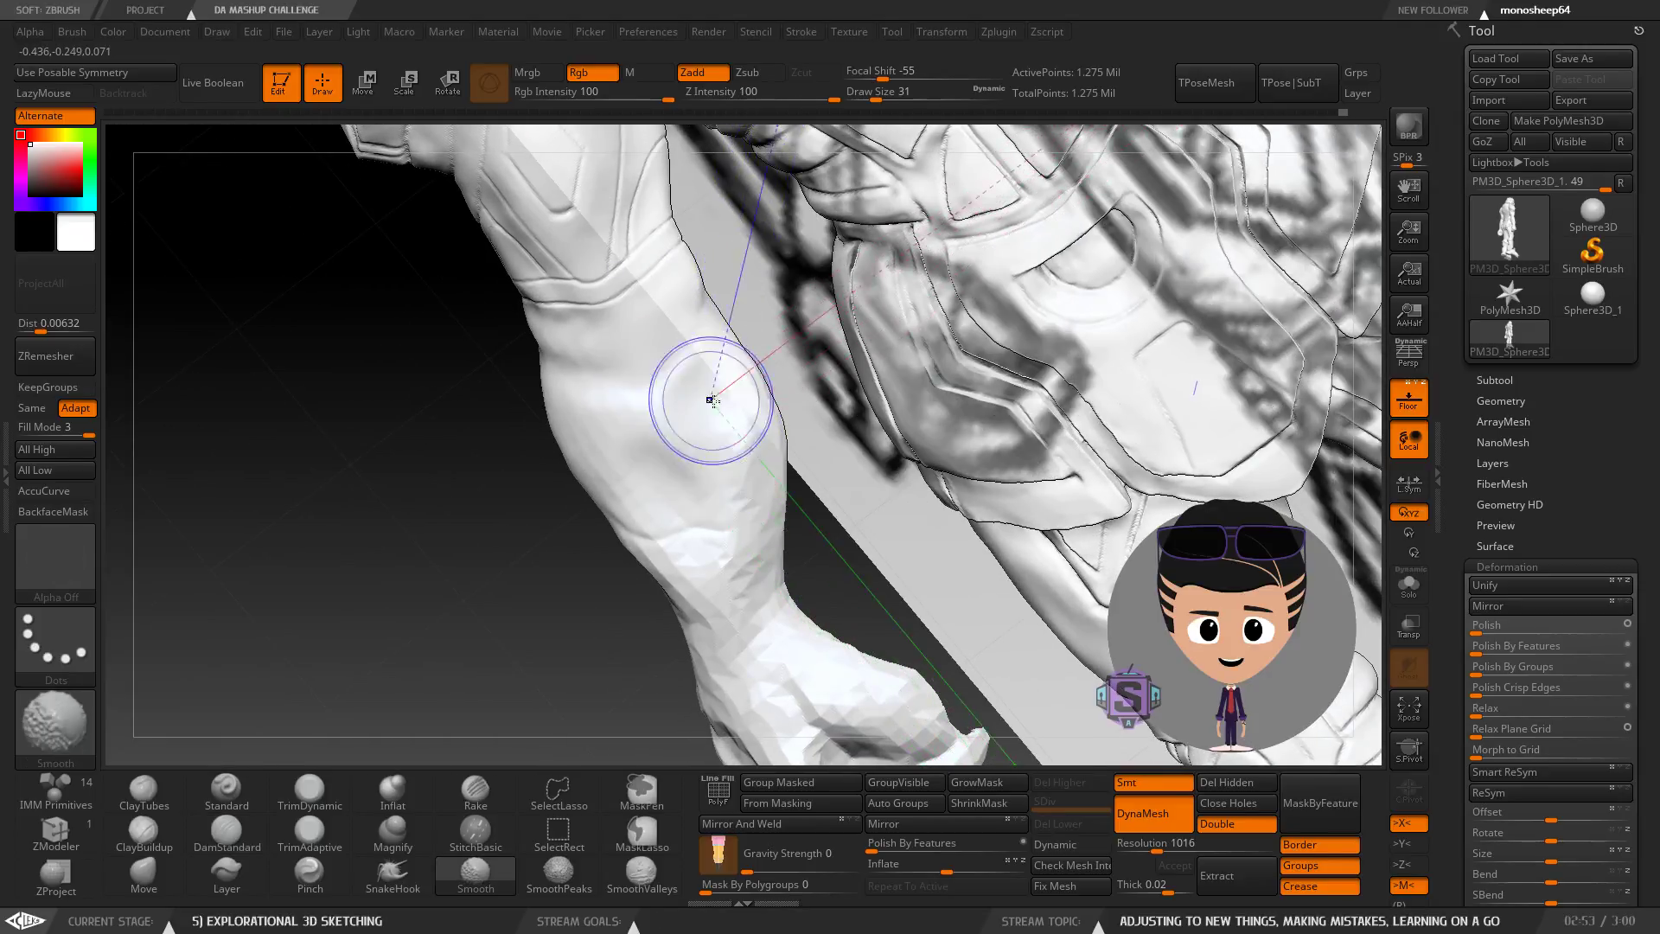
right_click_drag(734, 497, 759, 362)
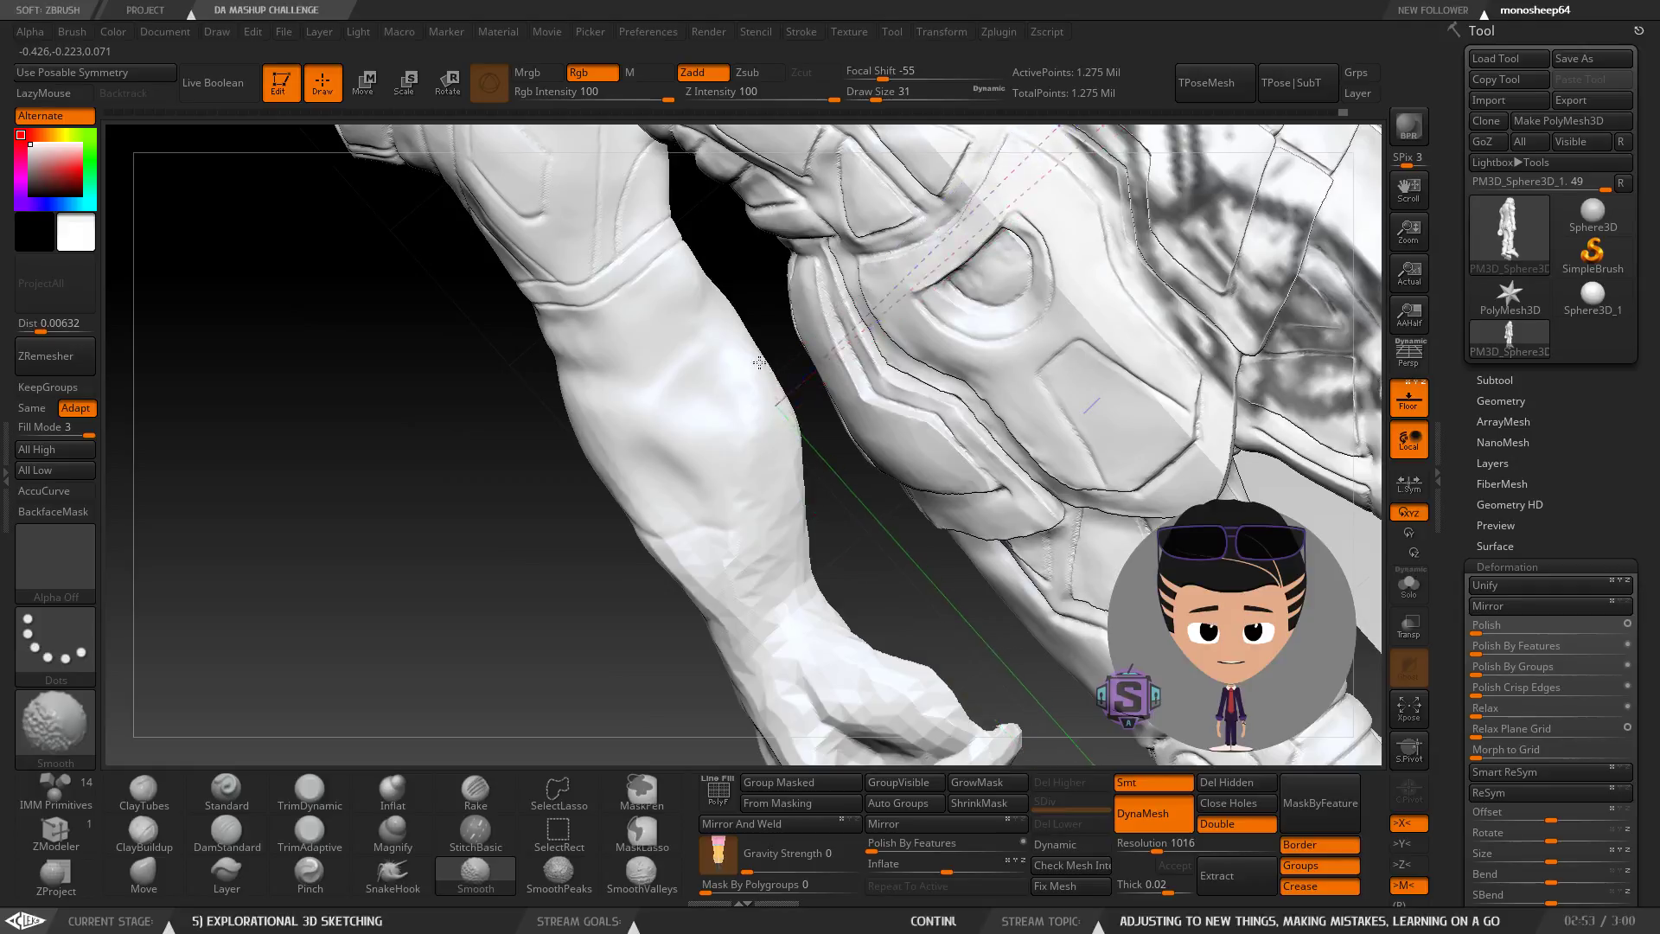
mouse_move(725, 488)
right_mouse_down()
mouse_move(803, 440)
mouse_move(743, 419)
mouse_move(743, 451)
mouse_move(667, 433)
mouse_move(580, 516)
right_mouse_up()
Reshape the forearm down to the wrist with the Move brush at draw size 31, checking it from several angles.
left_click(147, 875)
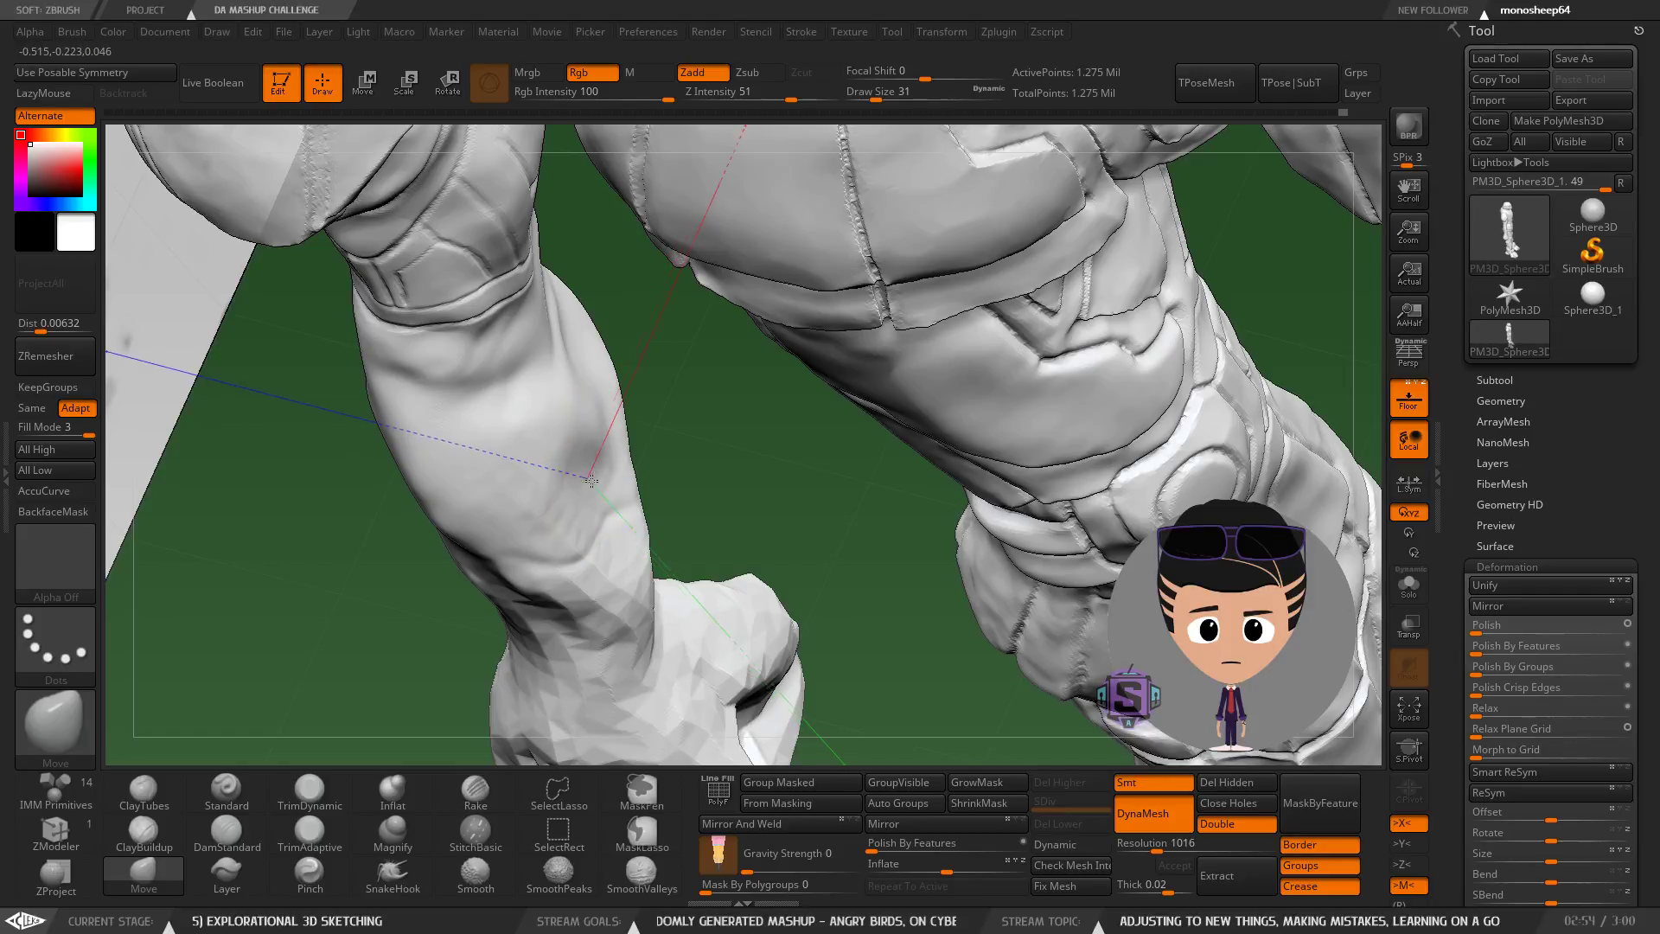
mouse_move(589, 481)
right_mouse_down()
mouse_move(603, 557)
mouse_move(595, 456)
right_mouse_up()
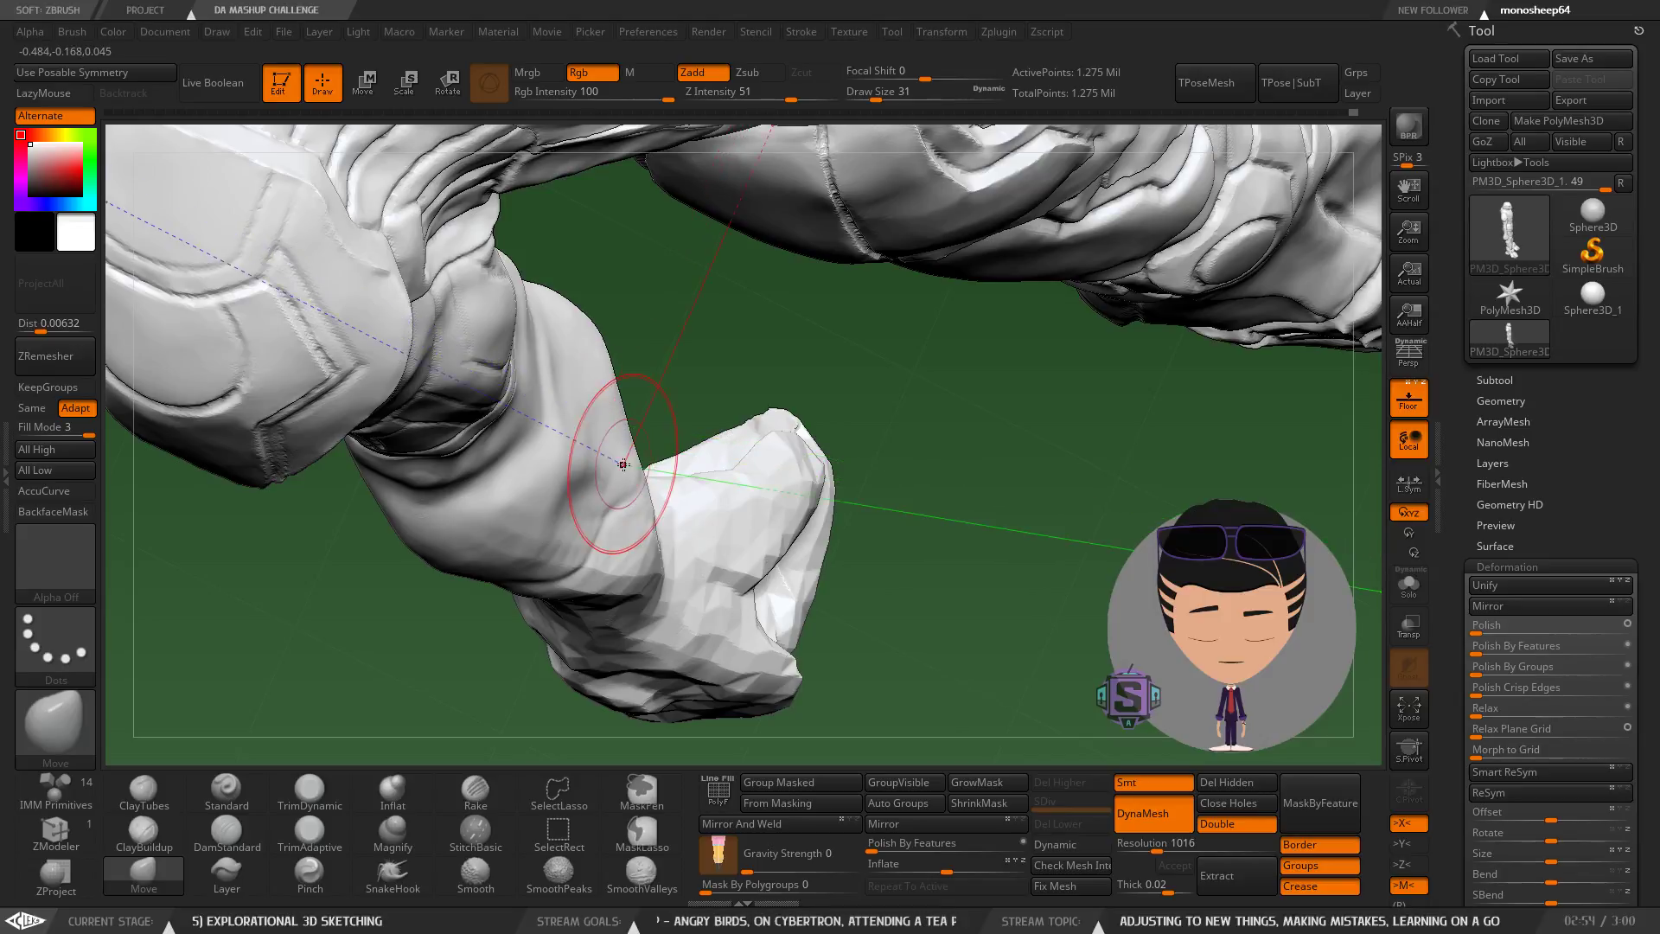
mouse_move(635, 483)
right_mouse_down()
mouse_move(678, 319)
mouse_move(646, 409)
mouse_move(660, 518)
right_mouse_up()
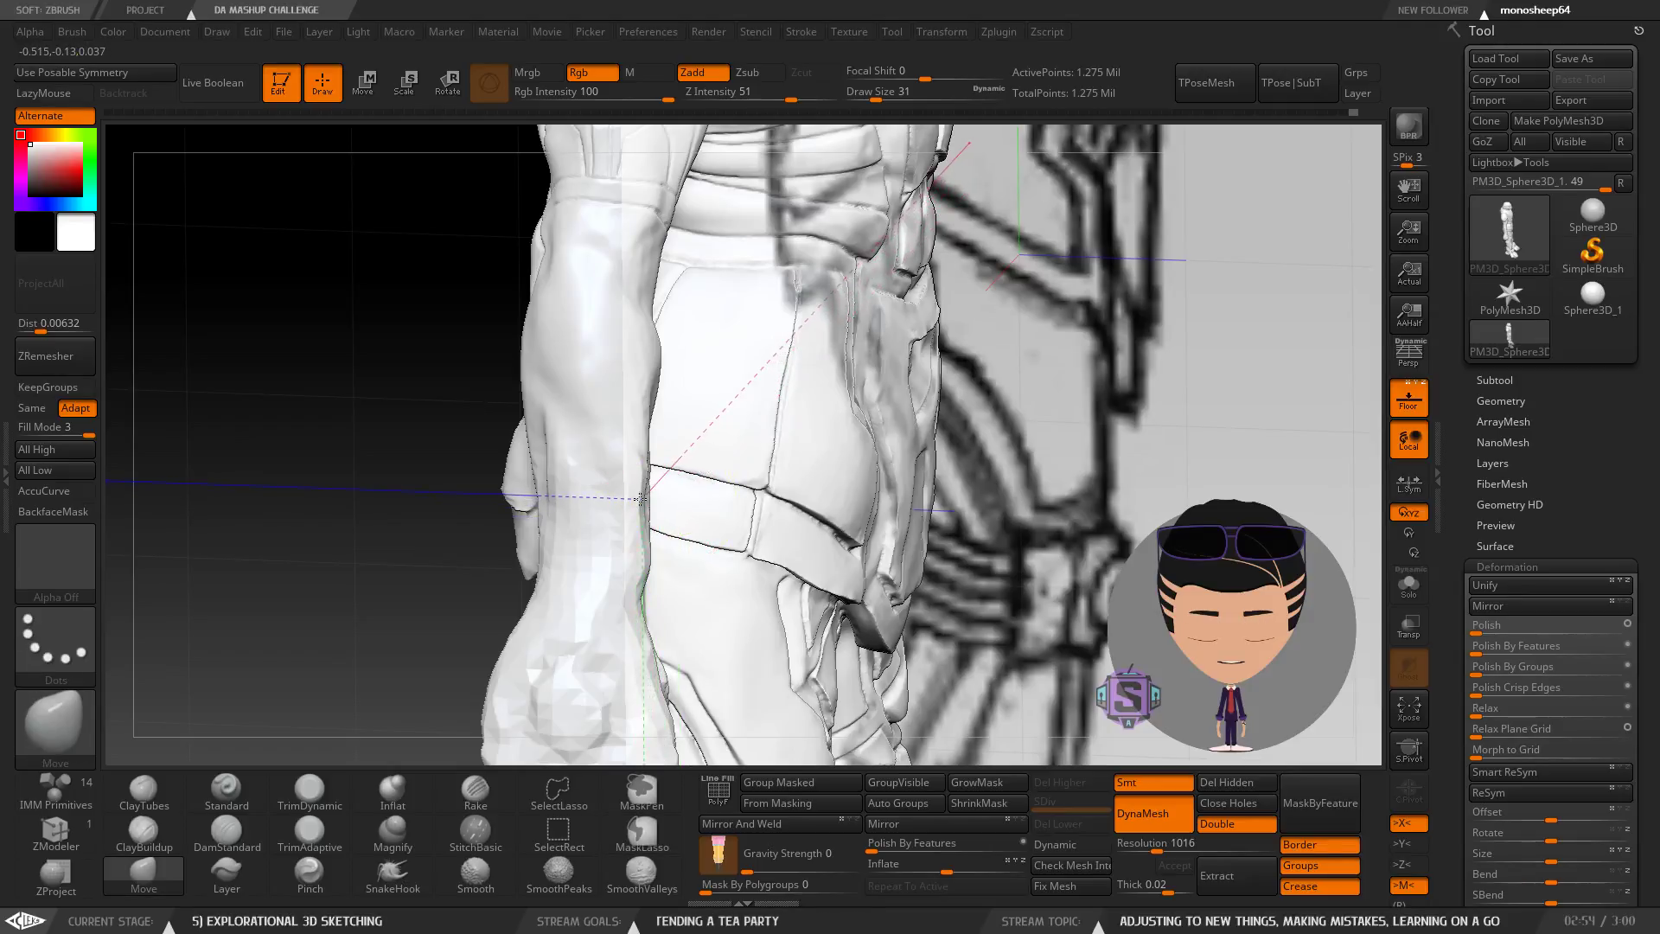
mouse_move(636, 498)
right_mouse_down()
mouse_move(662, 458)
mouse_move(873, 402)
mouse_move(564, 498)
mouse_move(568, 551)
mouse_move(529, 519)
mouse_move(561, 478)
mouse_move(501, 549)
mouse_move(512, 408)
mouse_move(508, 453)
mouse_move(421, 397)
mouse_move(521, 322)
right_mouse_up()
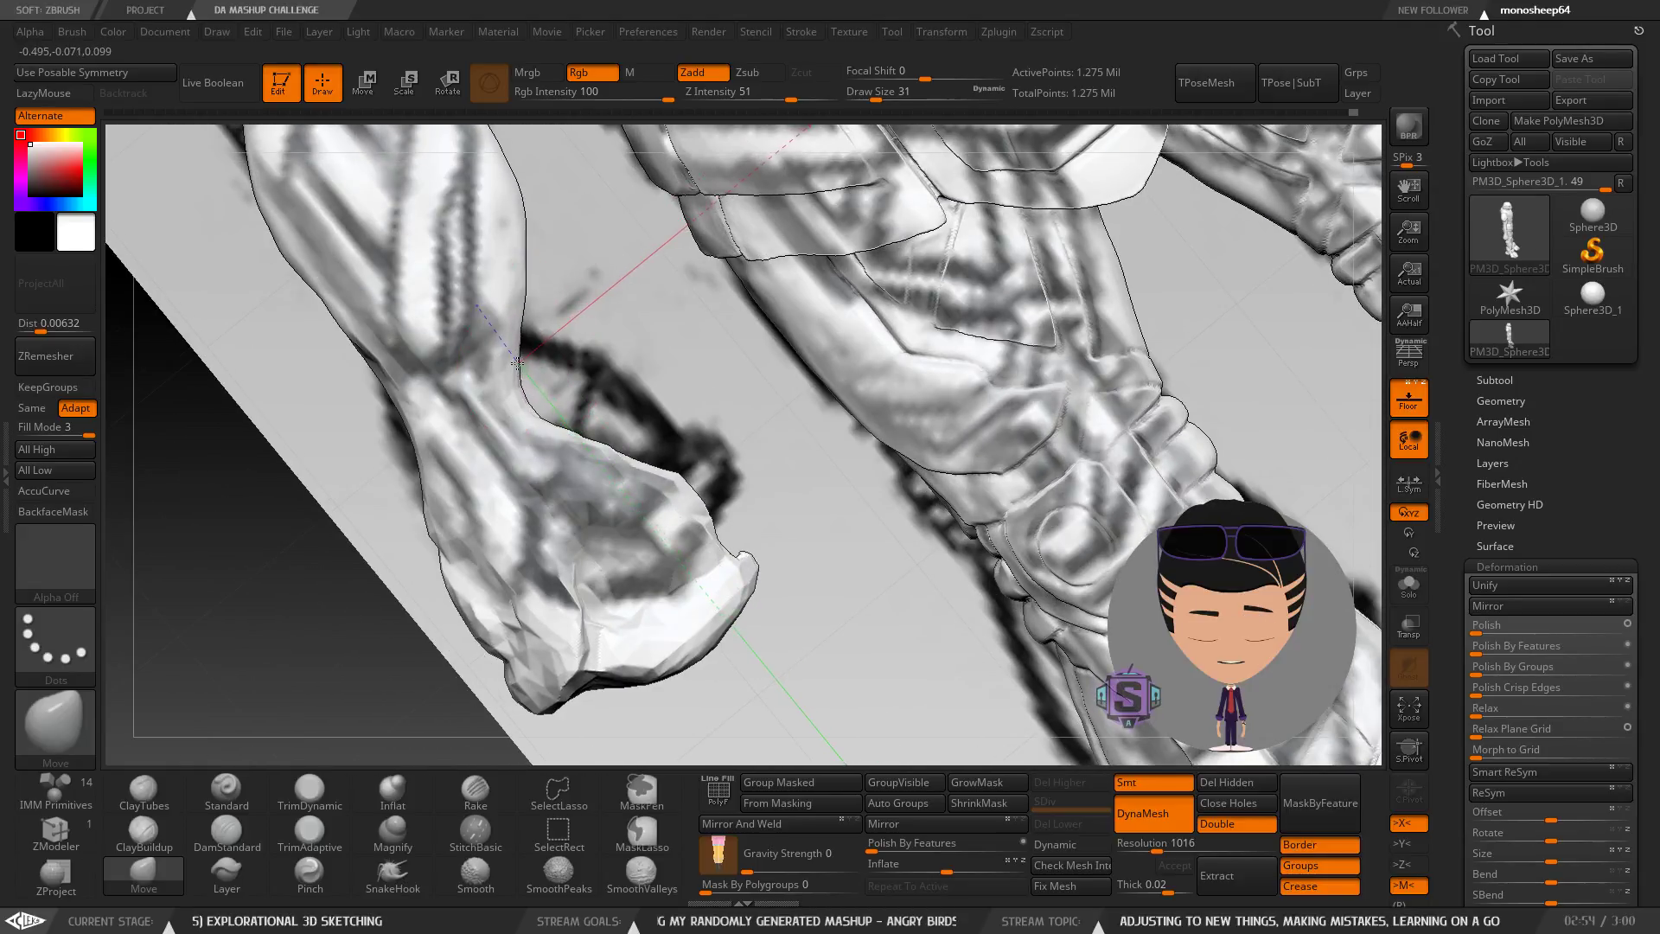
right_click_drag(529, 330, 553, 370)
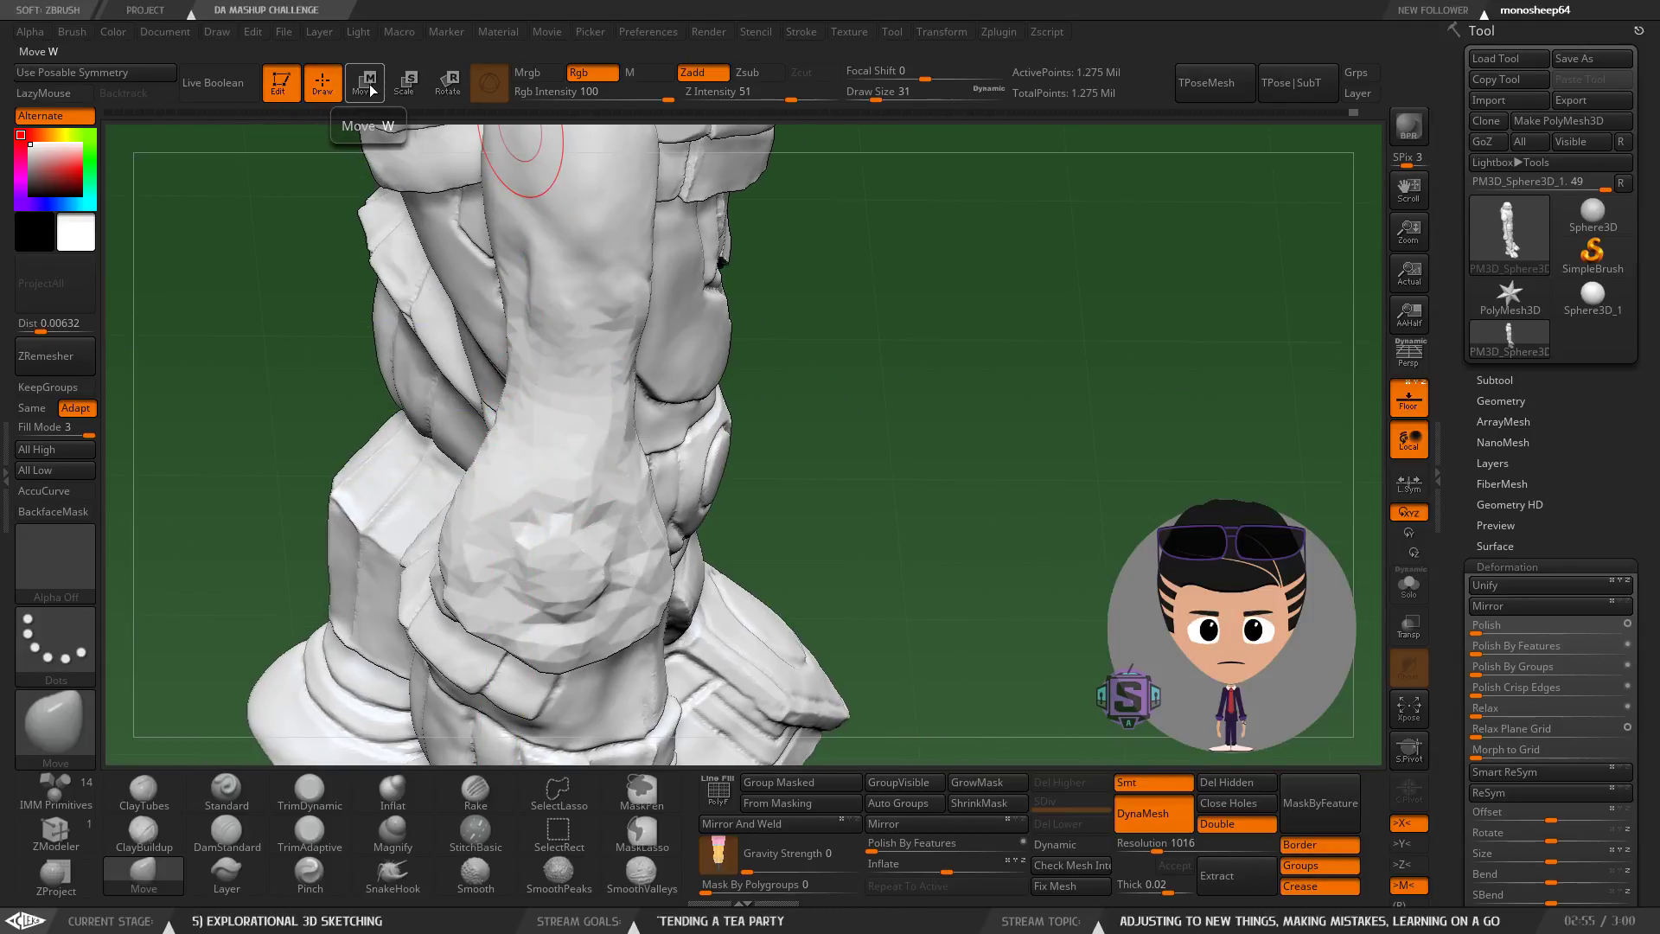
Measure the wrist's width in the front view with a transpose line.
left_click(367, 85)
left_click(489, 84)
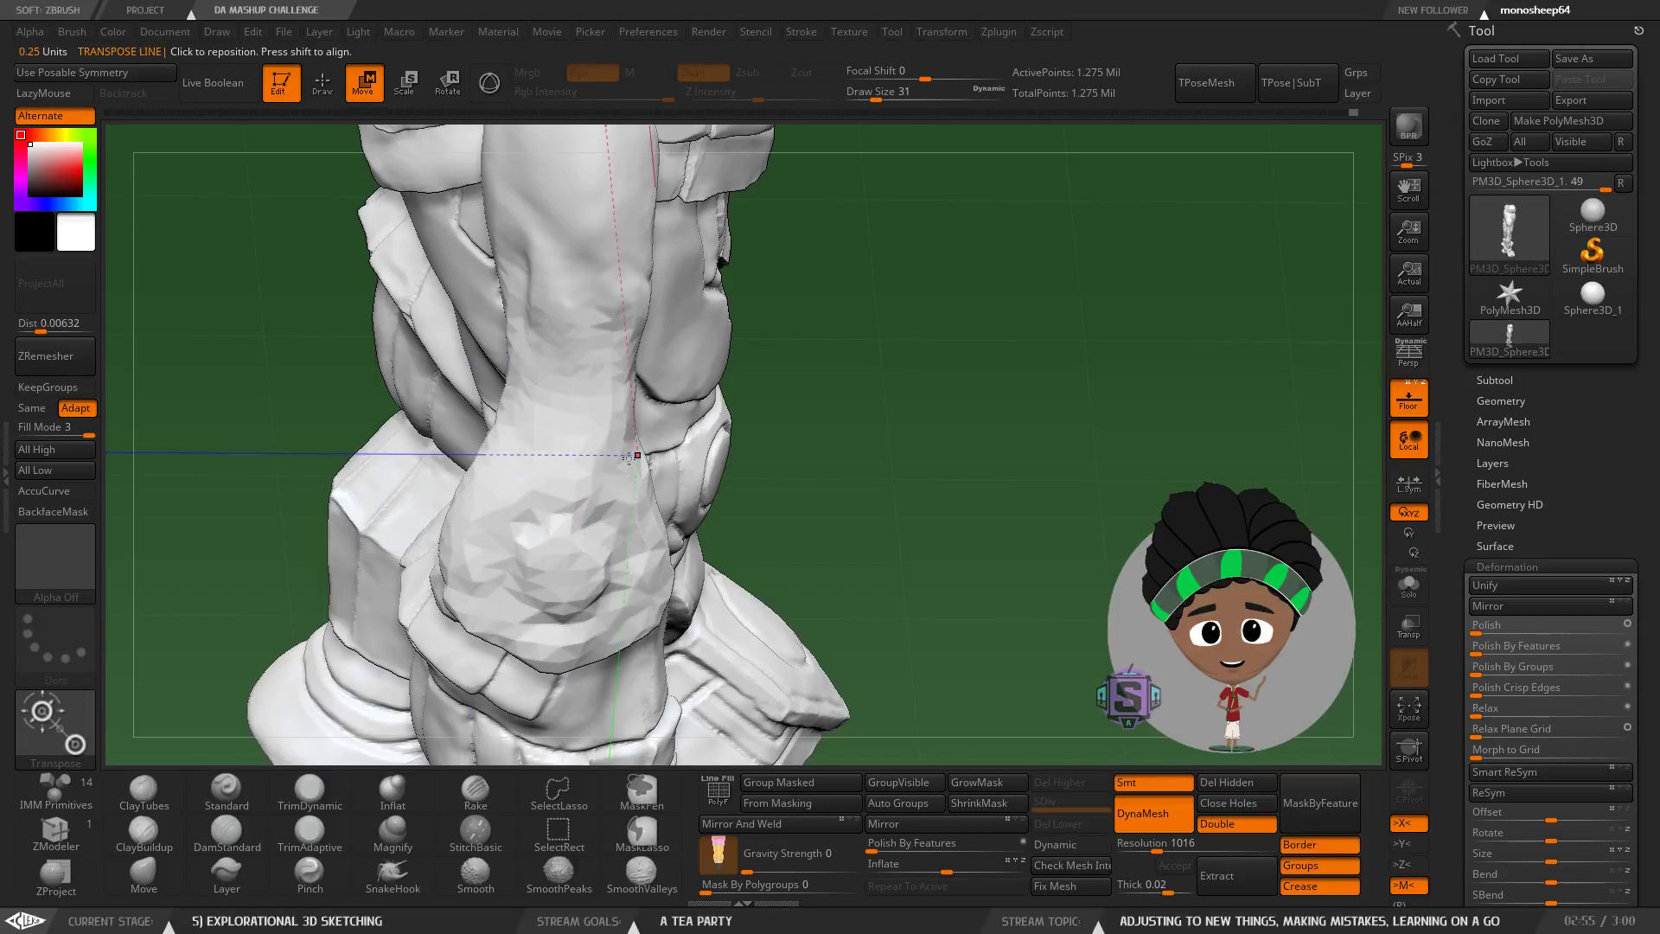
left_click_drag(511, 416, 534, 418)
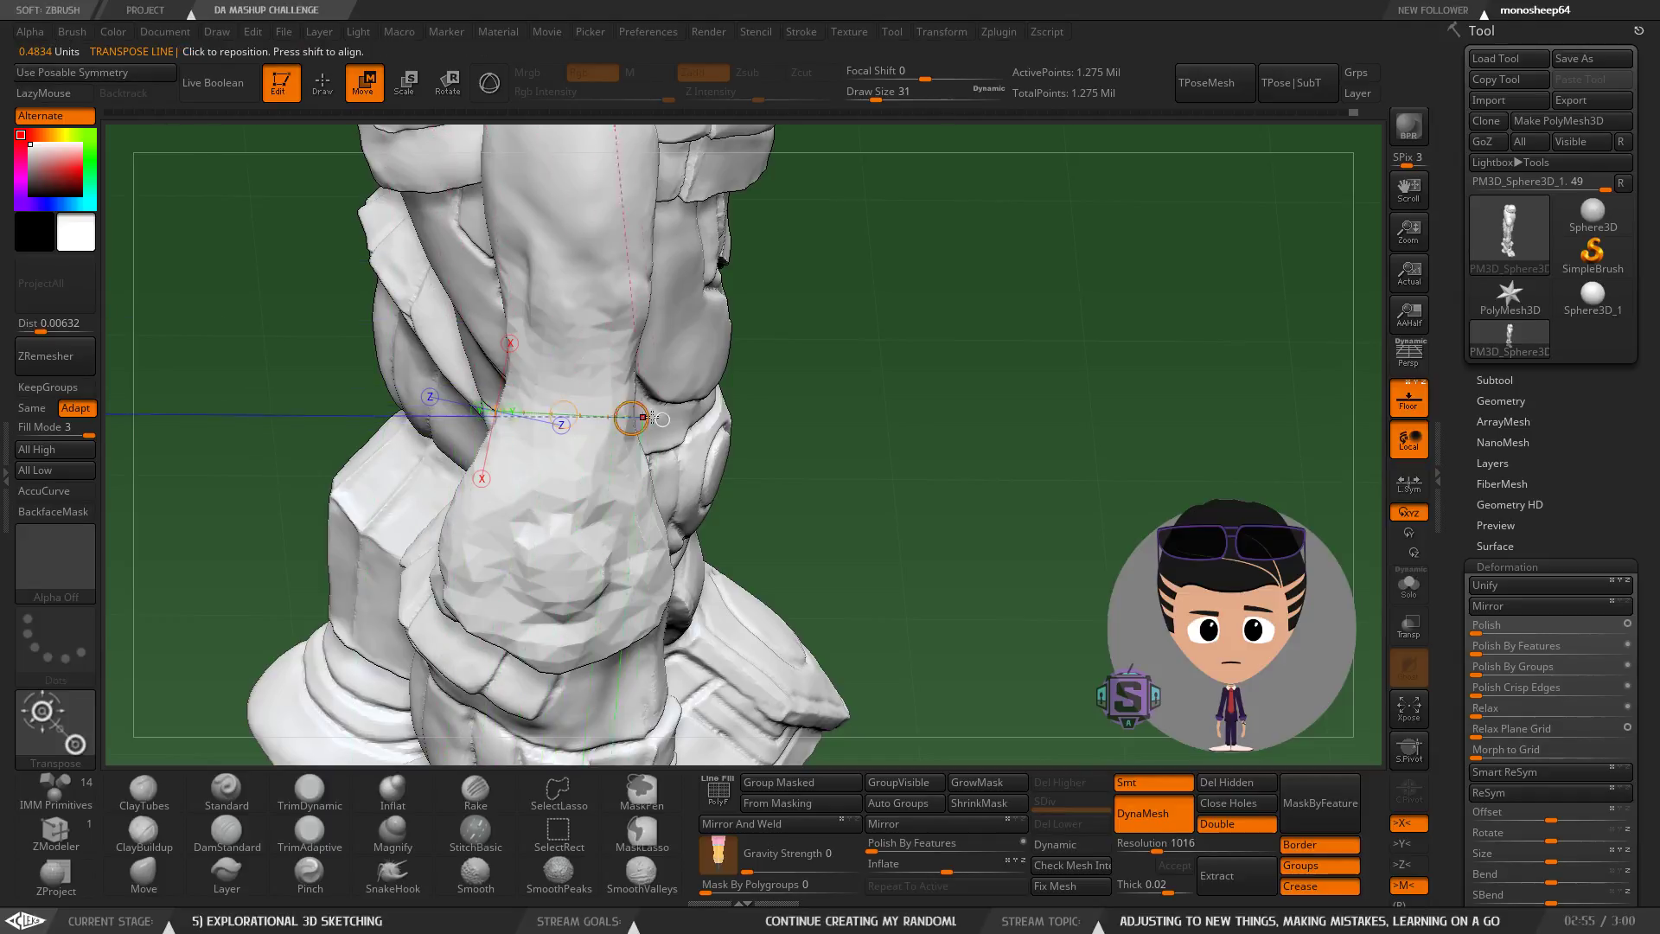
right_click_drag(654, 471, 519, 485)
right_click_drag(467, 312, 593, 521, "alt")
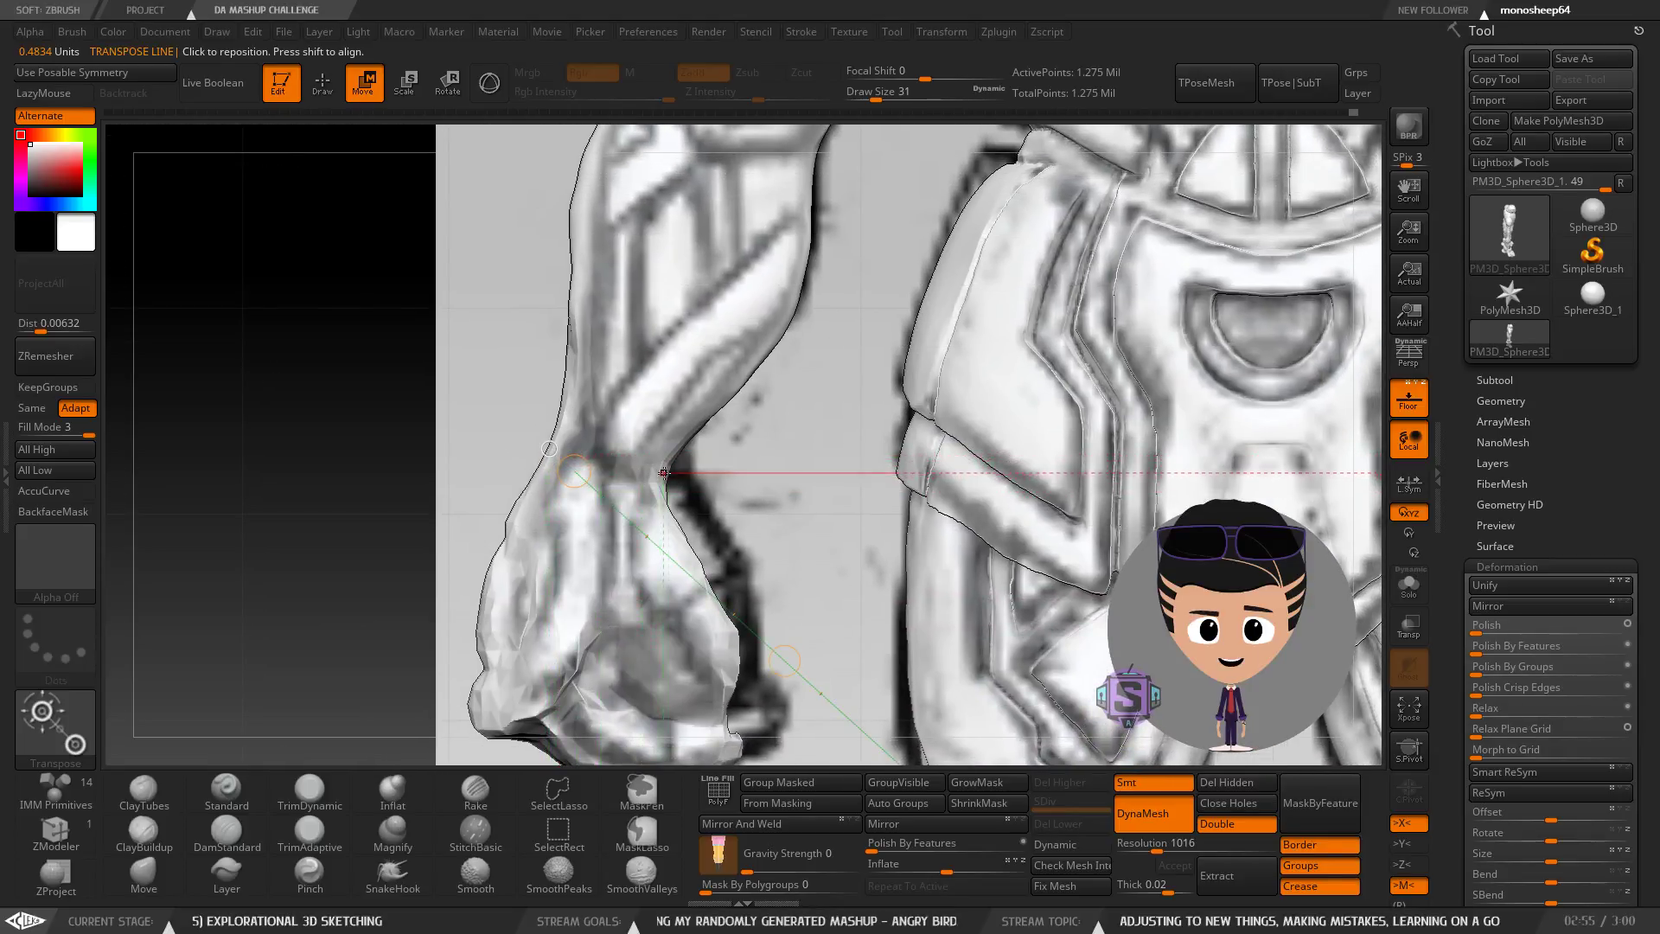
left_click_drag(664, 476, 551, 456)
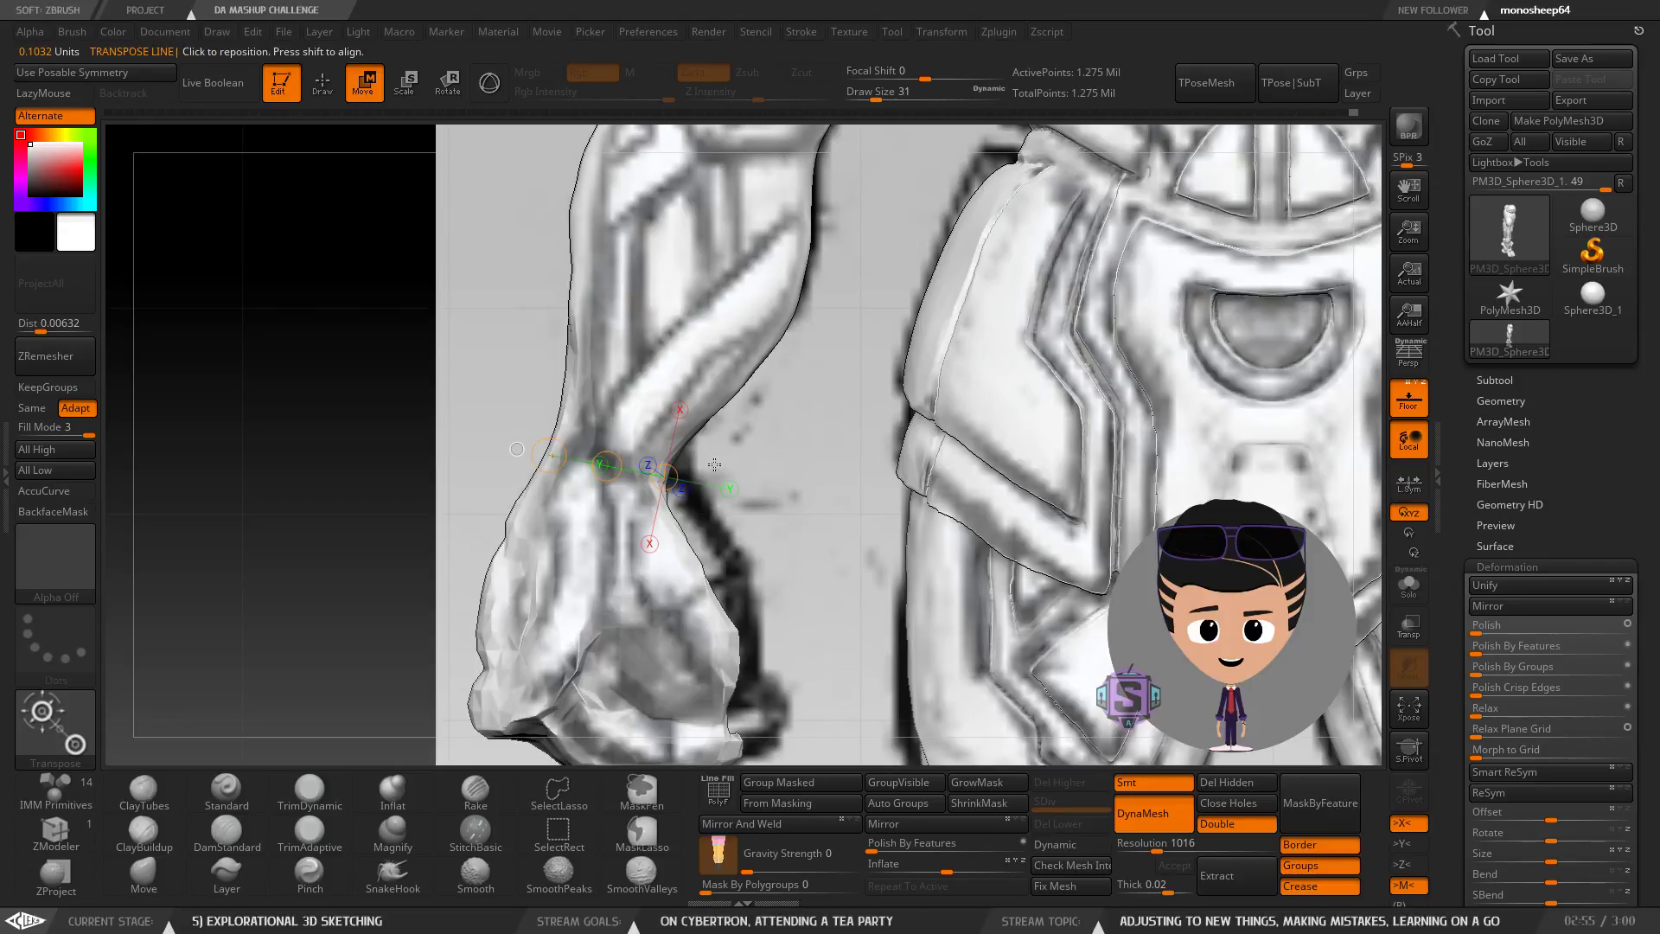
Measure the wrist's depth in the side view with a transpose line.
left_click_drag(759, 473, 799, 456)
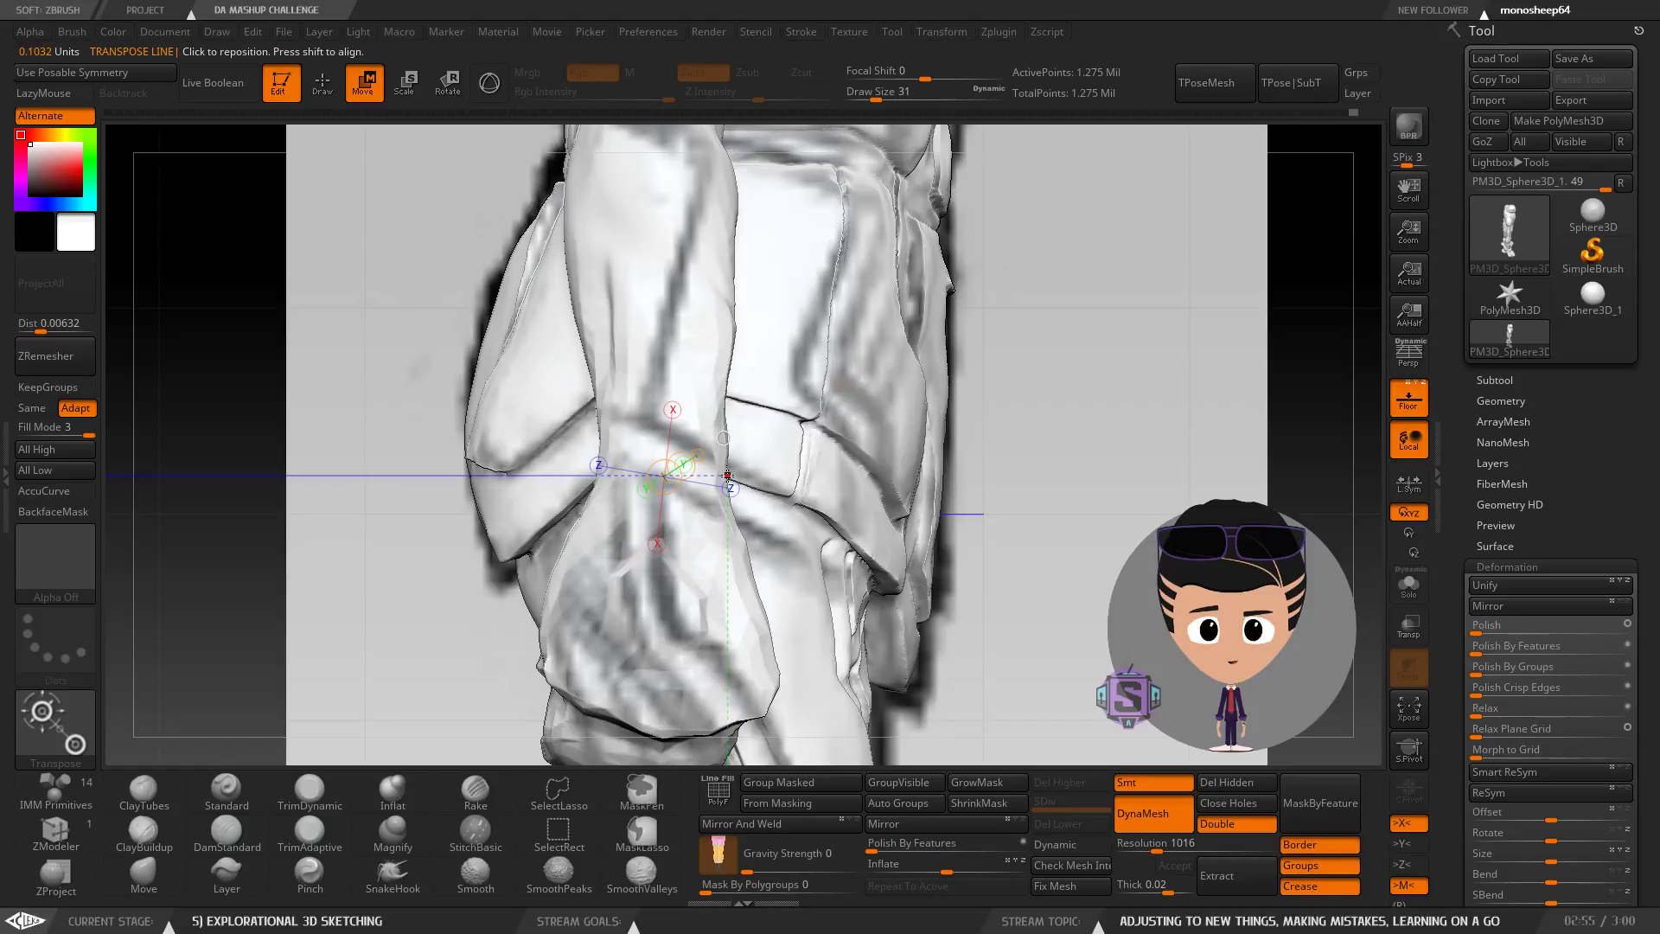
left_click_drag(728, 475, 696, 475)
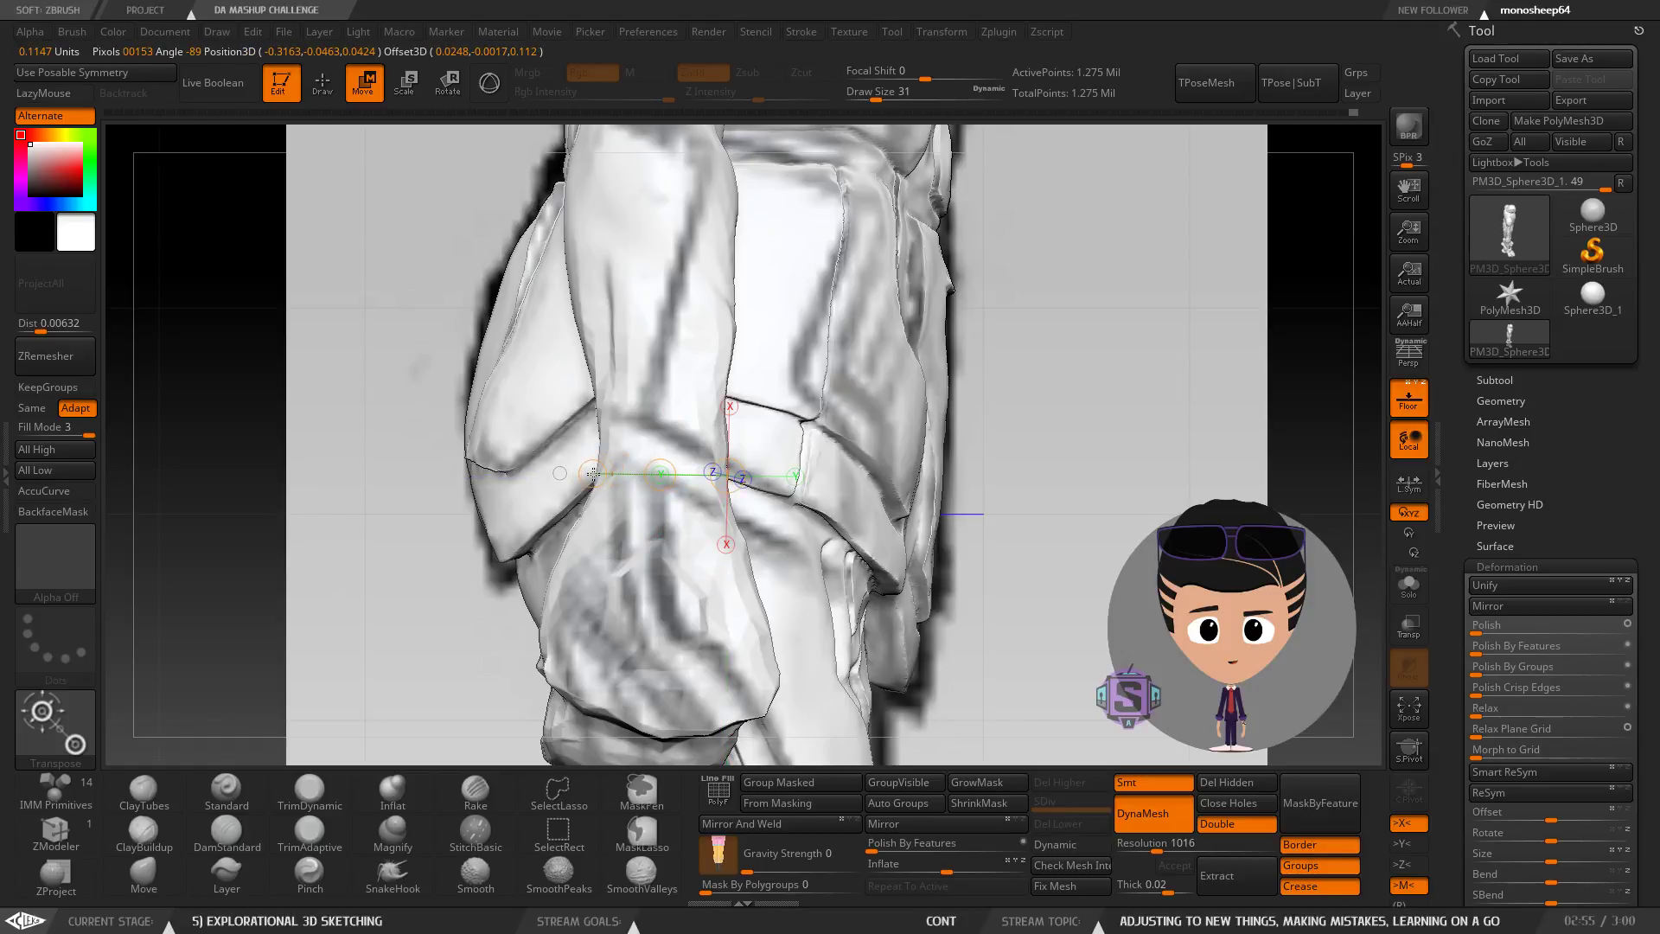
left_click_drag(594, 474, 596, 474)
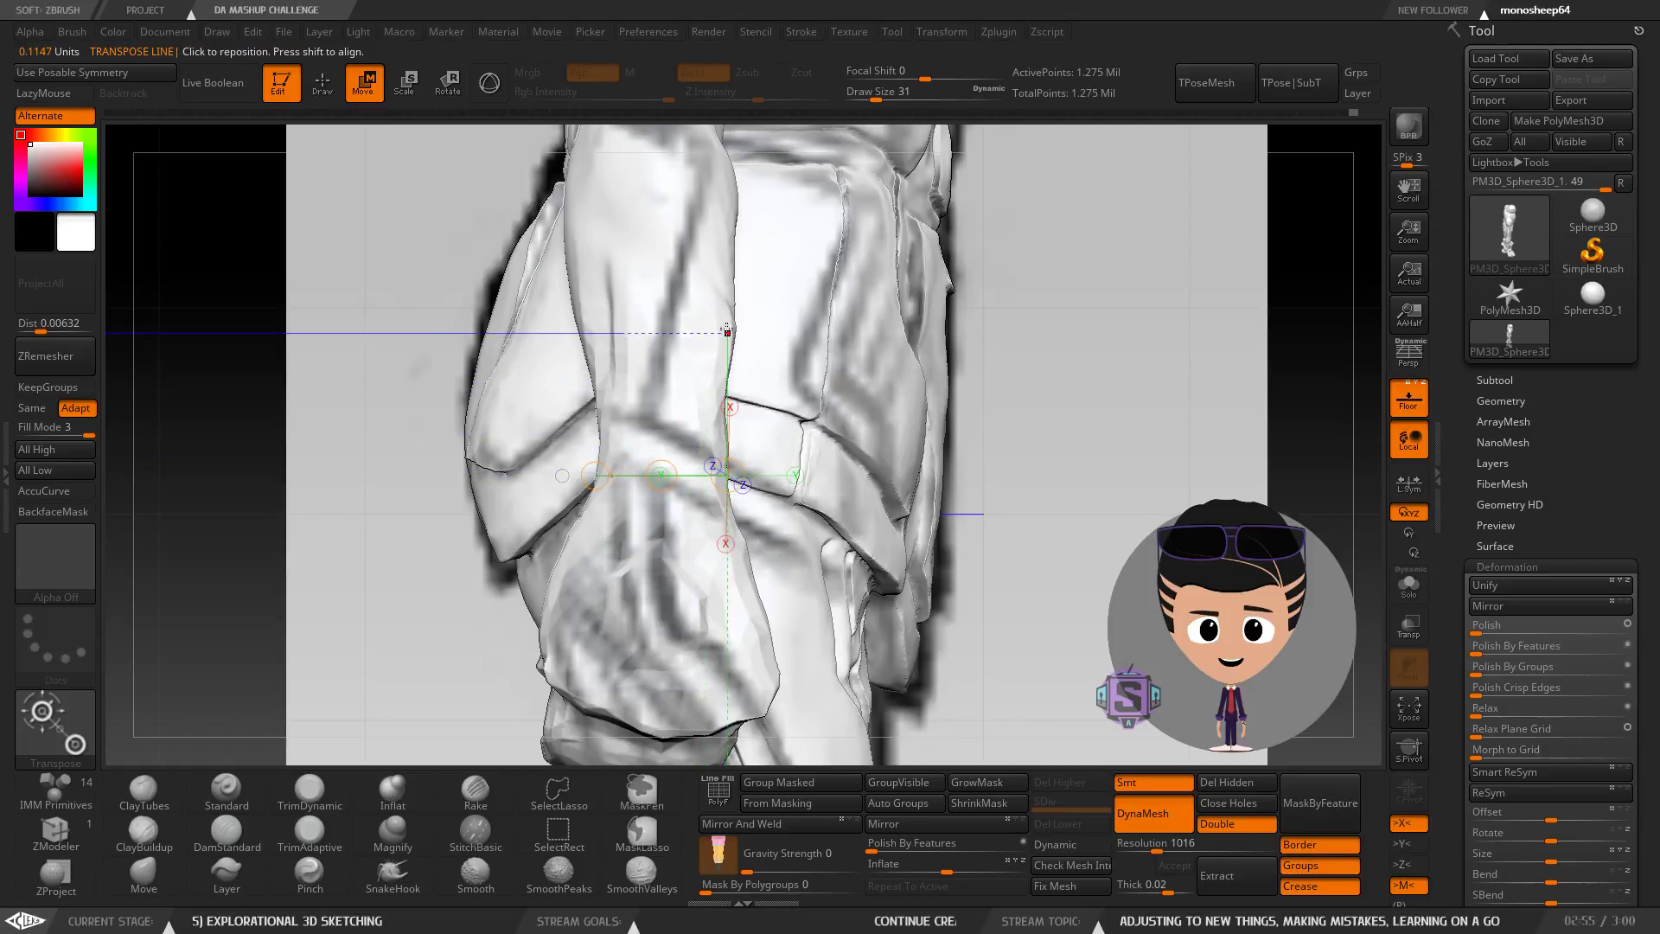
right_click_drag(638, 505, 718, 538, "ctrl")
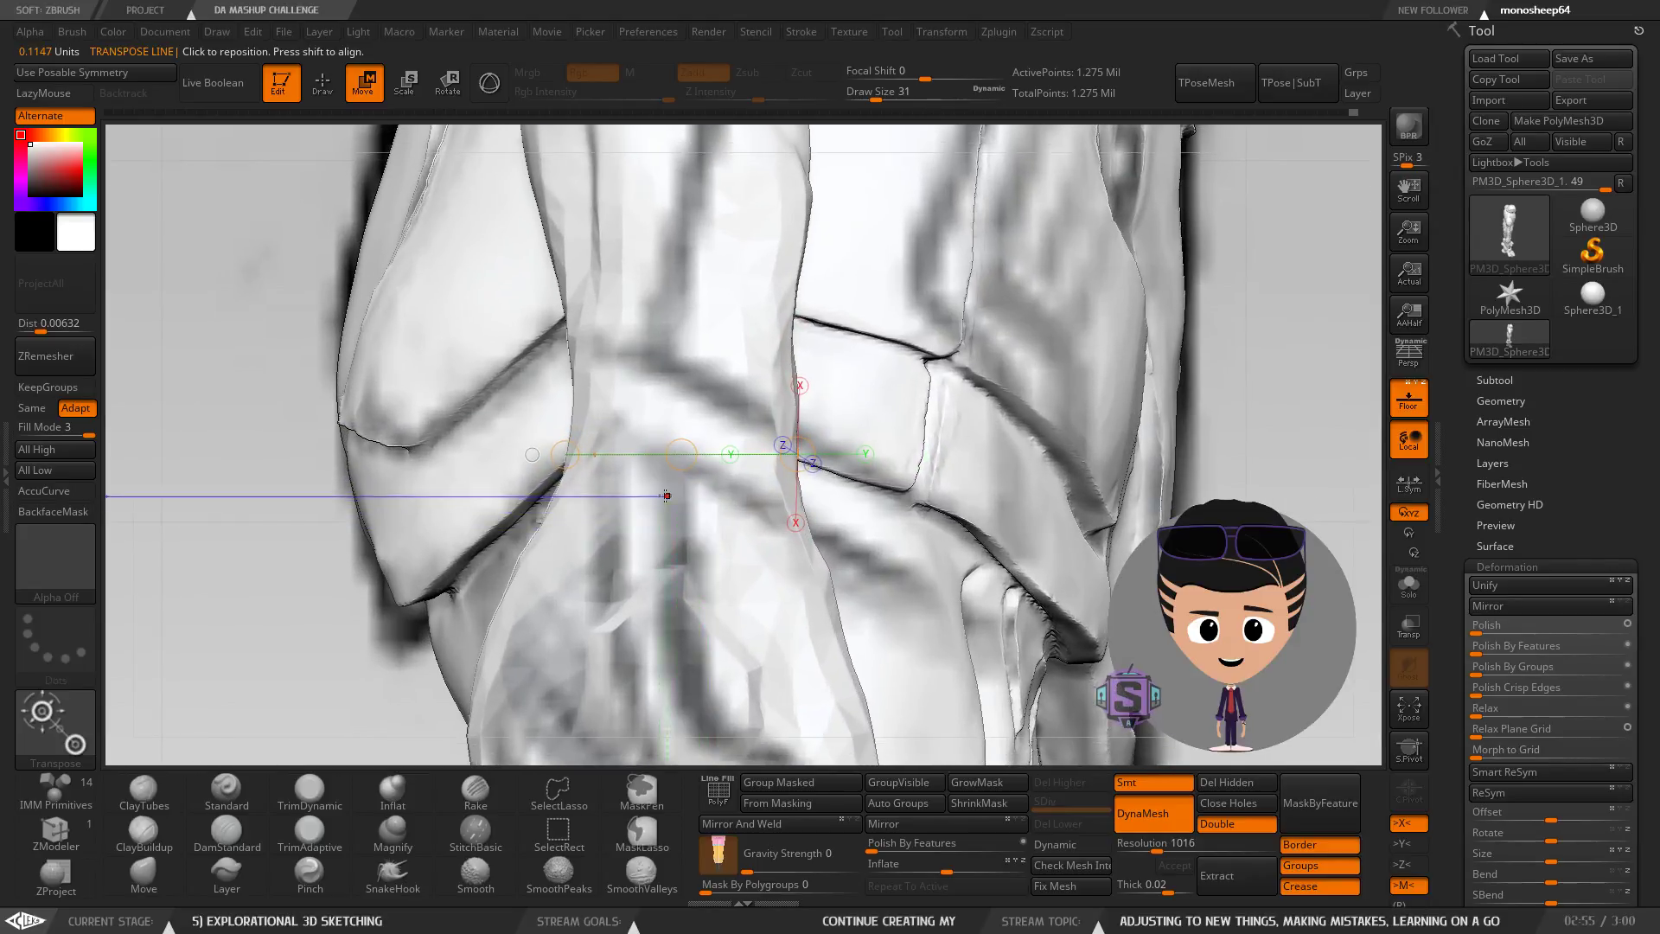
right_click_drag(666, 484, 639, 375, "ctrl")
right_click_drag(644, 471, 633, 516)
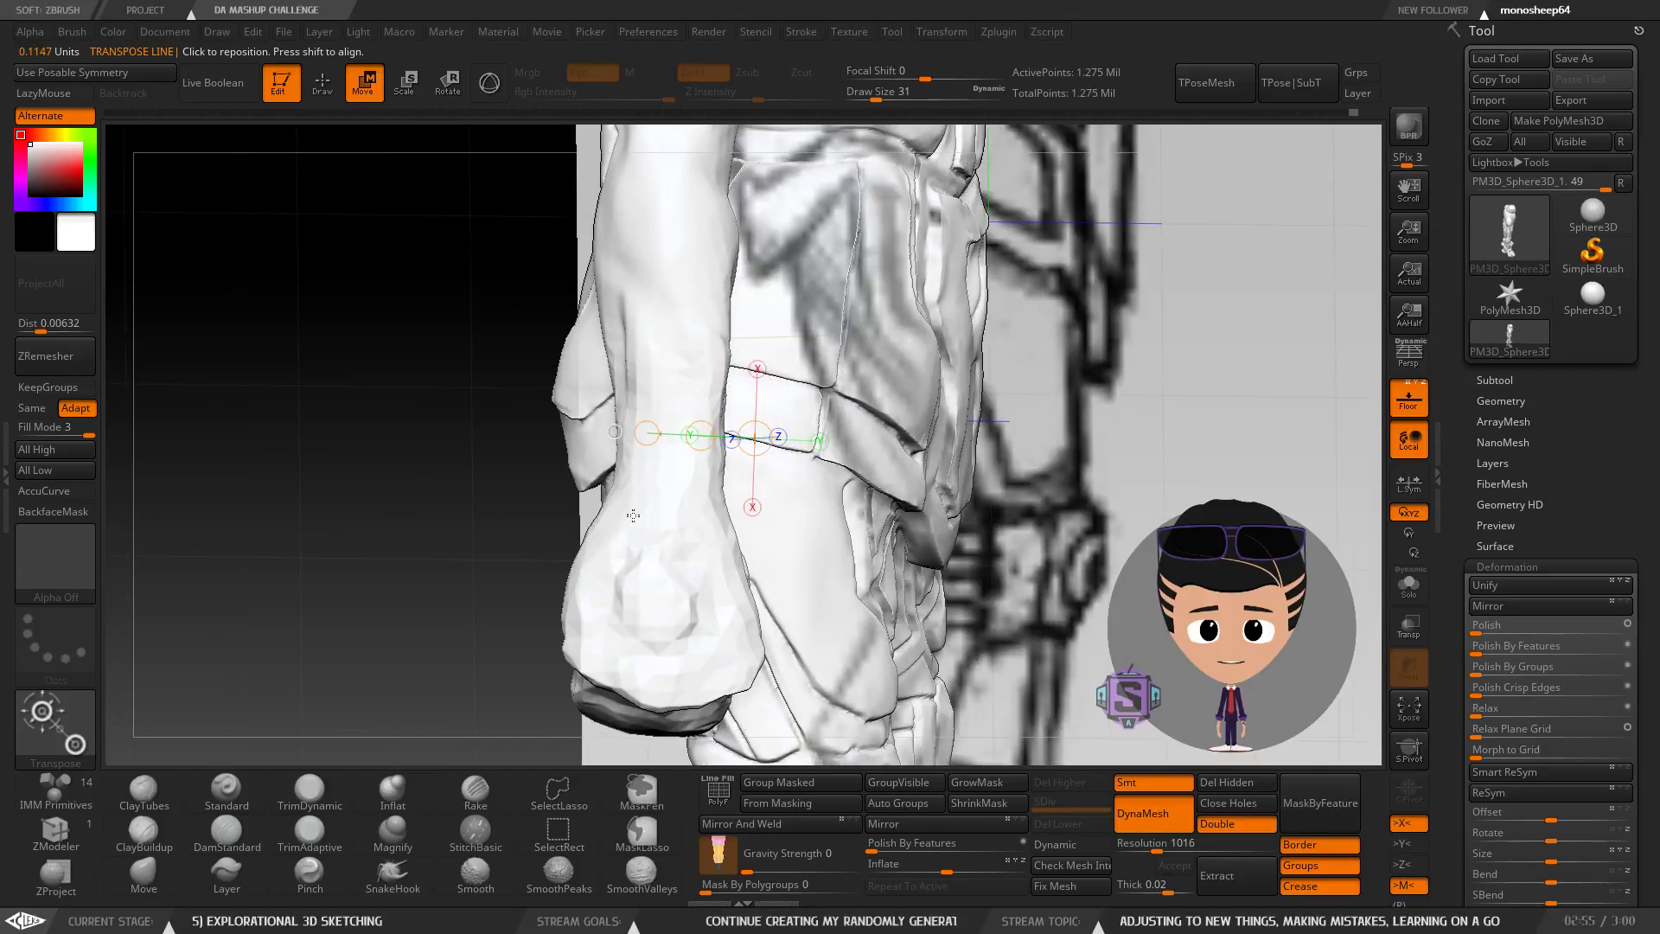
Refine the wrist's side and front contours with the Move brush at draw size 31.
left_click(173, 836)
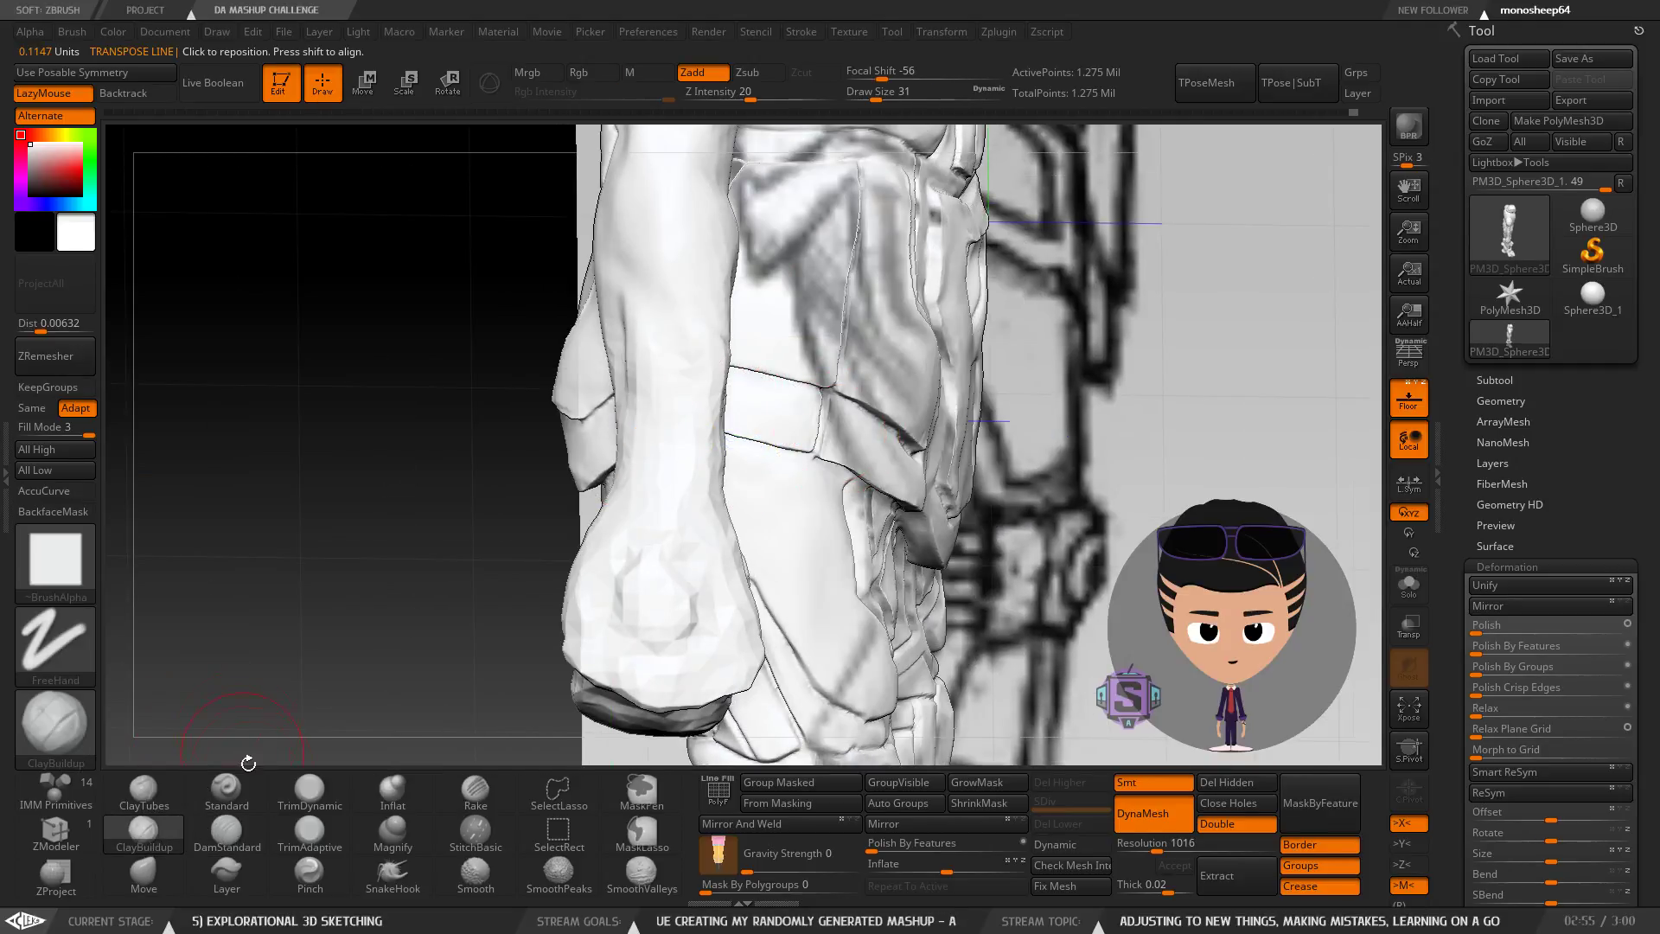
left_click(170, 867)
mouse_move(703, 441)
right_mouse_down()
mouse_move(683, 458)
mouse_move(735, 472)
mouse_move(719, 483)
mouse_move(714, 412)
mouse_move(735, 452)
mouse_move(604, 474)
mouse_move(559, 553)
mouse_move(715, 480)
mouse_move(479, 387)
right_mouse_up()
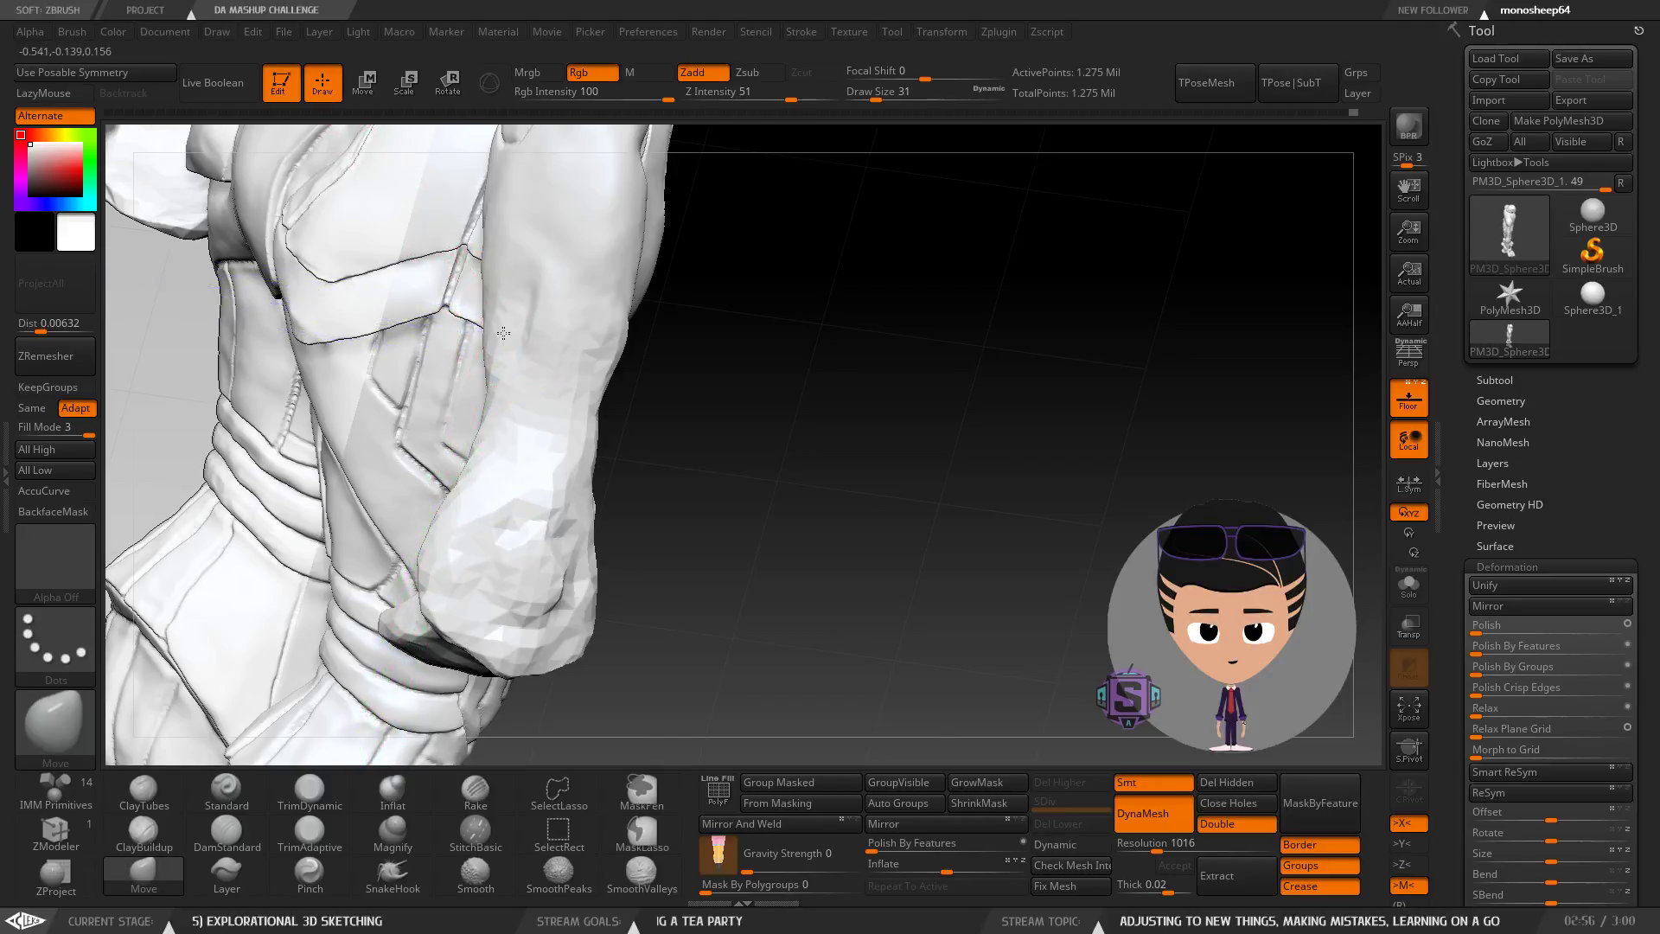
right_click_drag(504, 333, 487, 324)
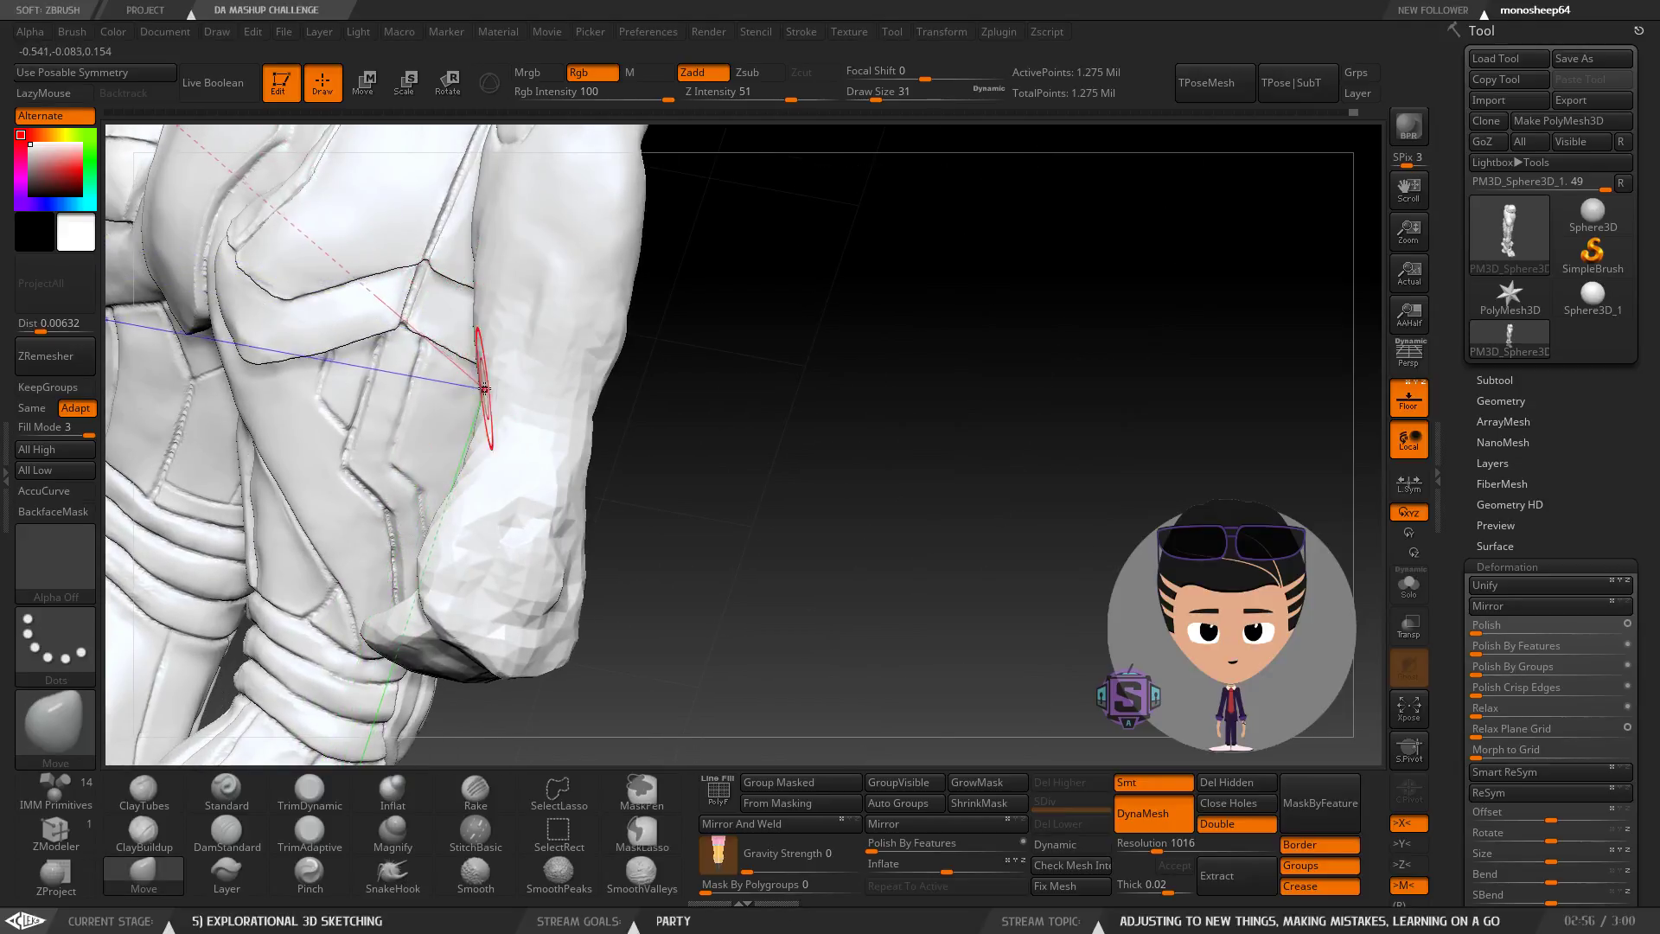
mouse_move(481, 392)
right_mouse_down()
mouse_move(511, 465)
mouse_move(492, 419)
right_mouse_up()
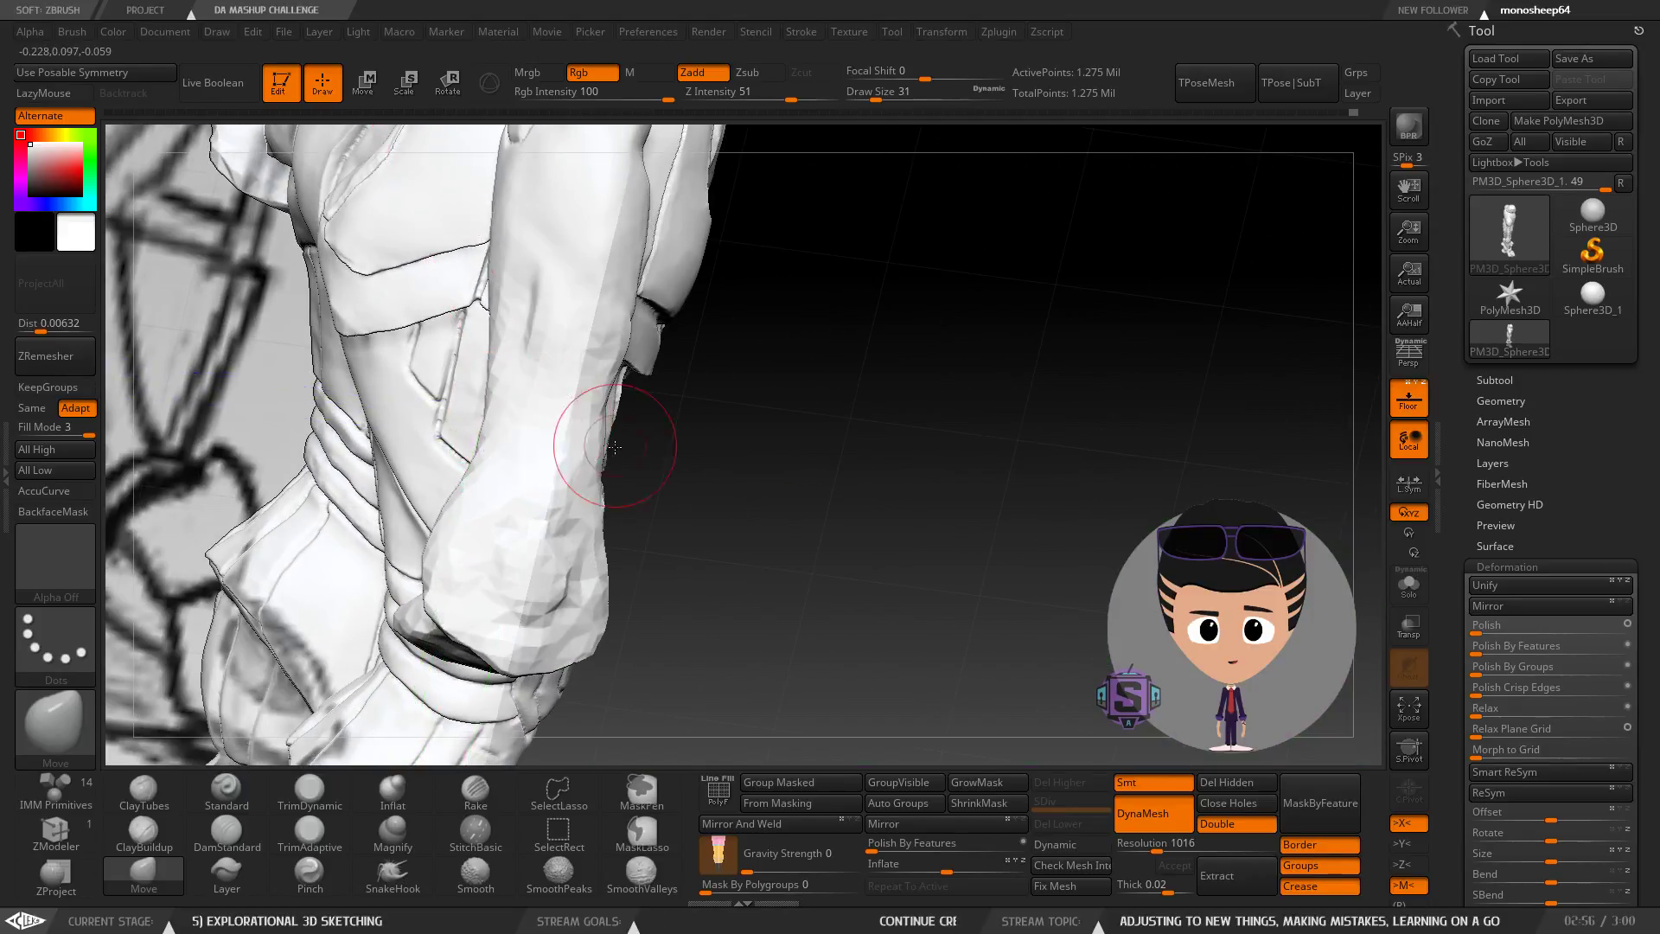
mouse_move(615, 446)
right_mouse_down()
mouse_move(797, 270)
mouse_move(845, 308)
mouse_move(614, 461)
mouse_move(591, 398)
mouse_move(605, 415)
mouse_move(555, 428)
mouse_move(537, 459)
mouse_move(752, 410)
mouse_move(1072, 536)
right_mouse_up()
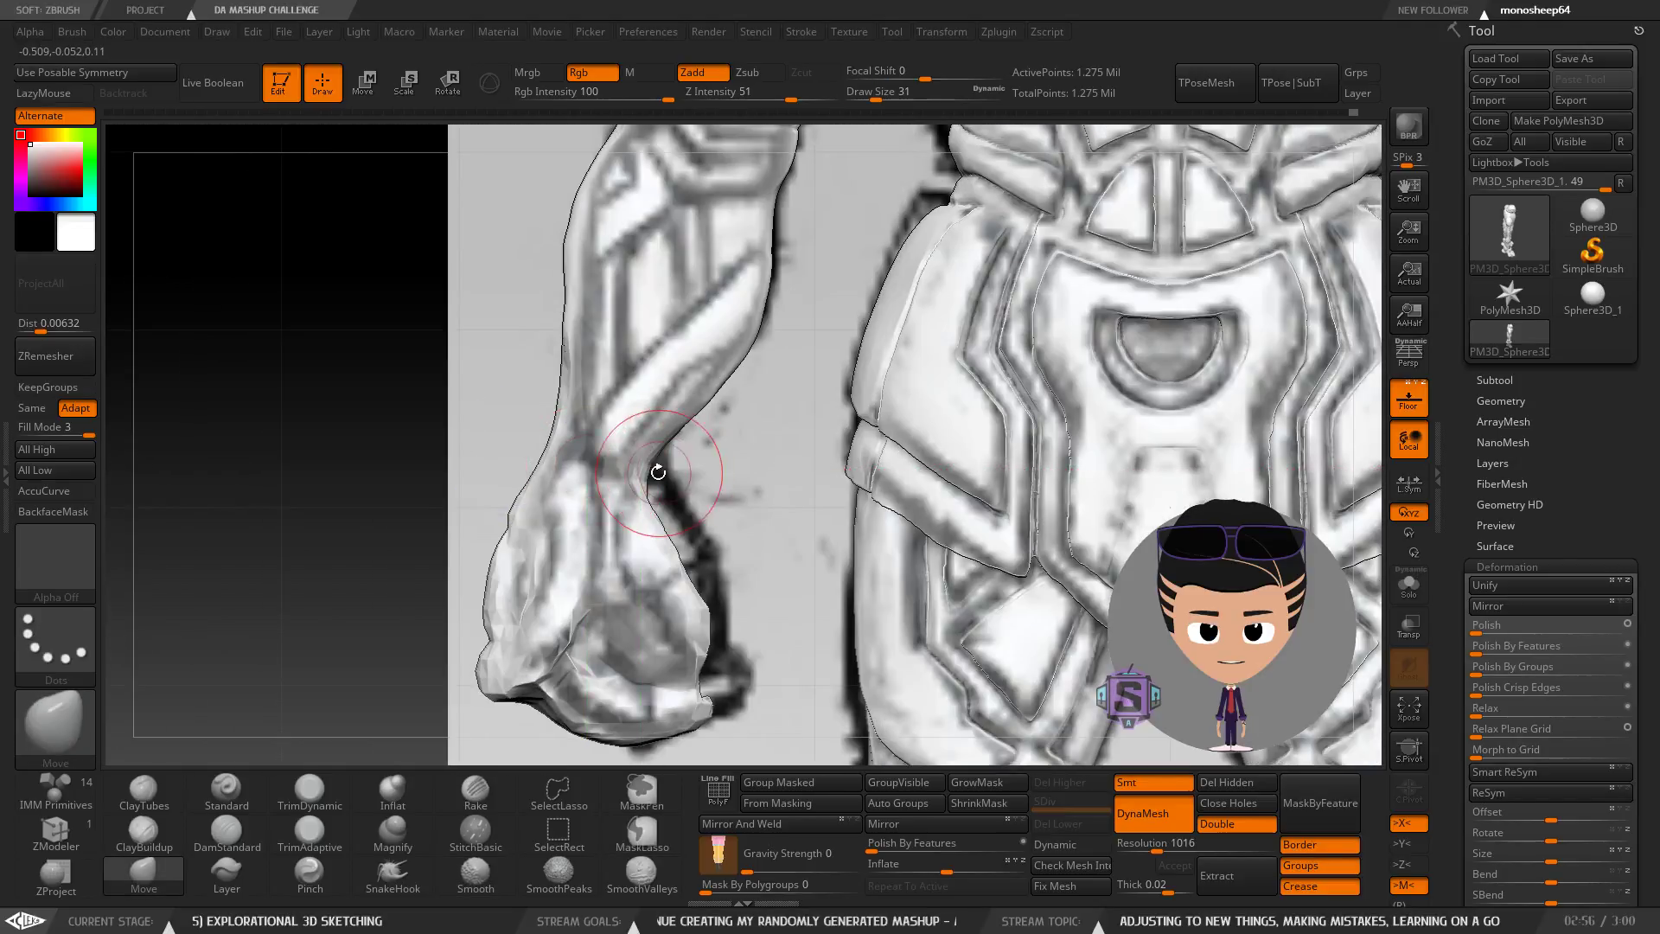
right_click_drag(551, 456, 719, 468)
mouse_move(572, 373)
right_mouse_down()
mouse_move(545, 442)
mouse_move(571, 450)
mouse_move(545, 456)
mouse_move(702, 429)
mouse_move(597, 380)
mouse_move(607, 367)
mouse_move(570, 525)
mouse_move(566, 474)
right_mouse_up()
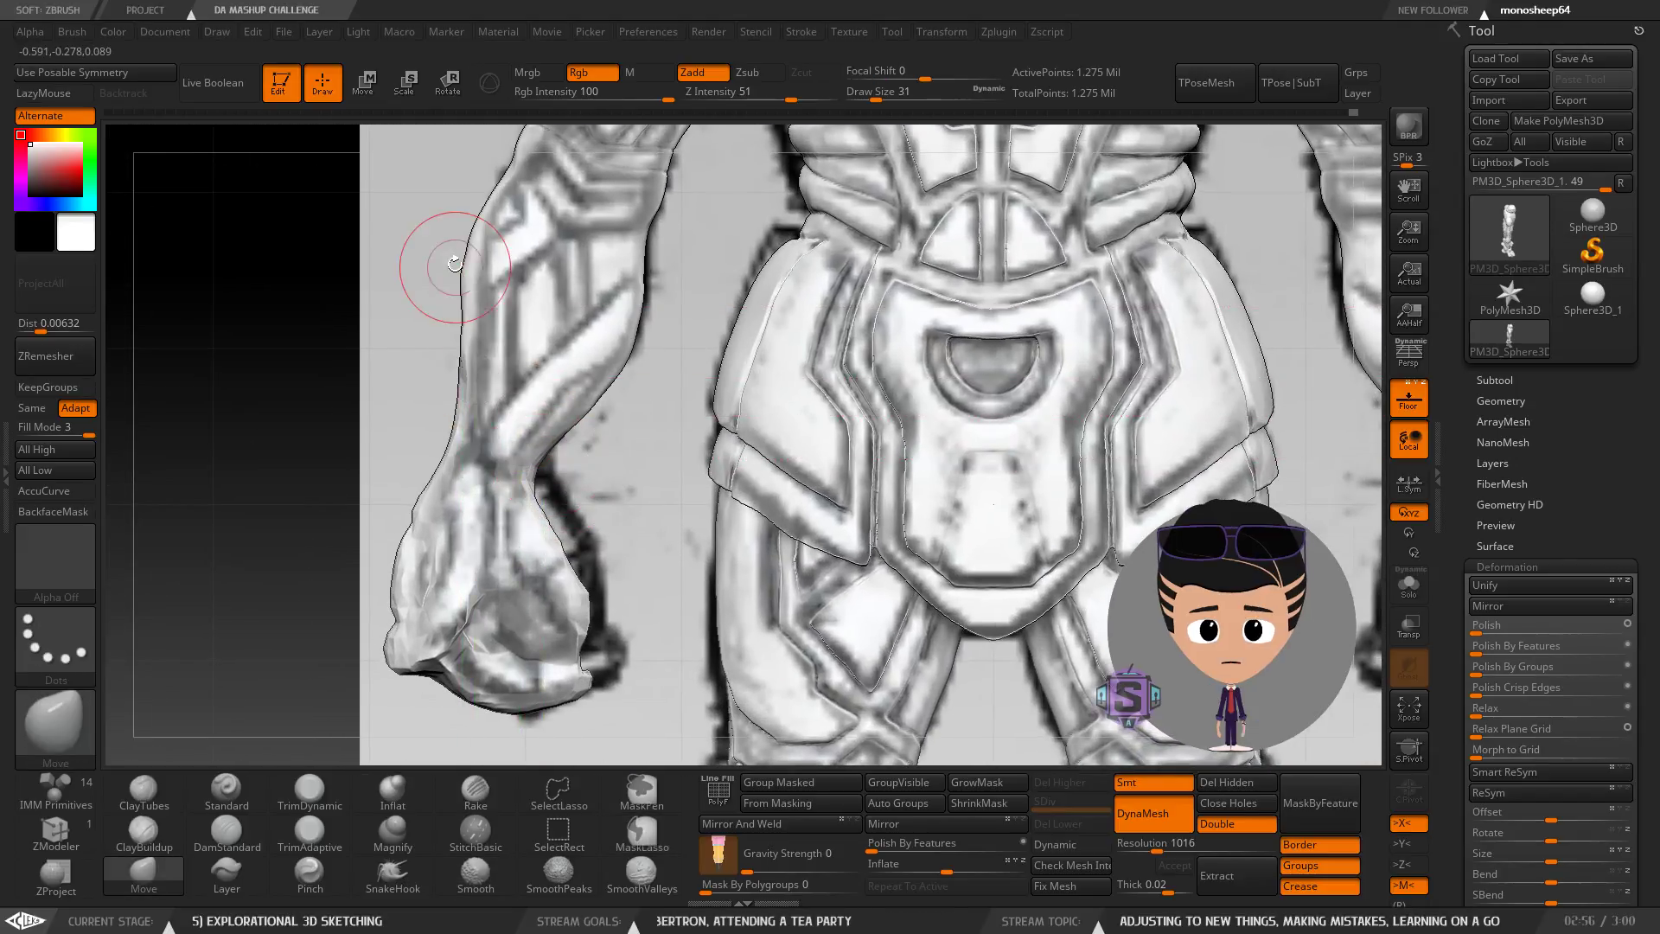
Adjust the outer forearm and elbow contours to the front and back sketches with the Move brush at draw size 23.
mouse_move(456, 283)
right_mouse_down("ctrl")
mouse_move(428, 270)
mouse_move(413, 414)
right_mouse_up("ctrl")
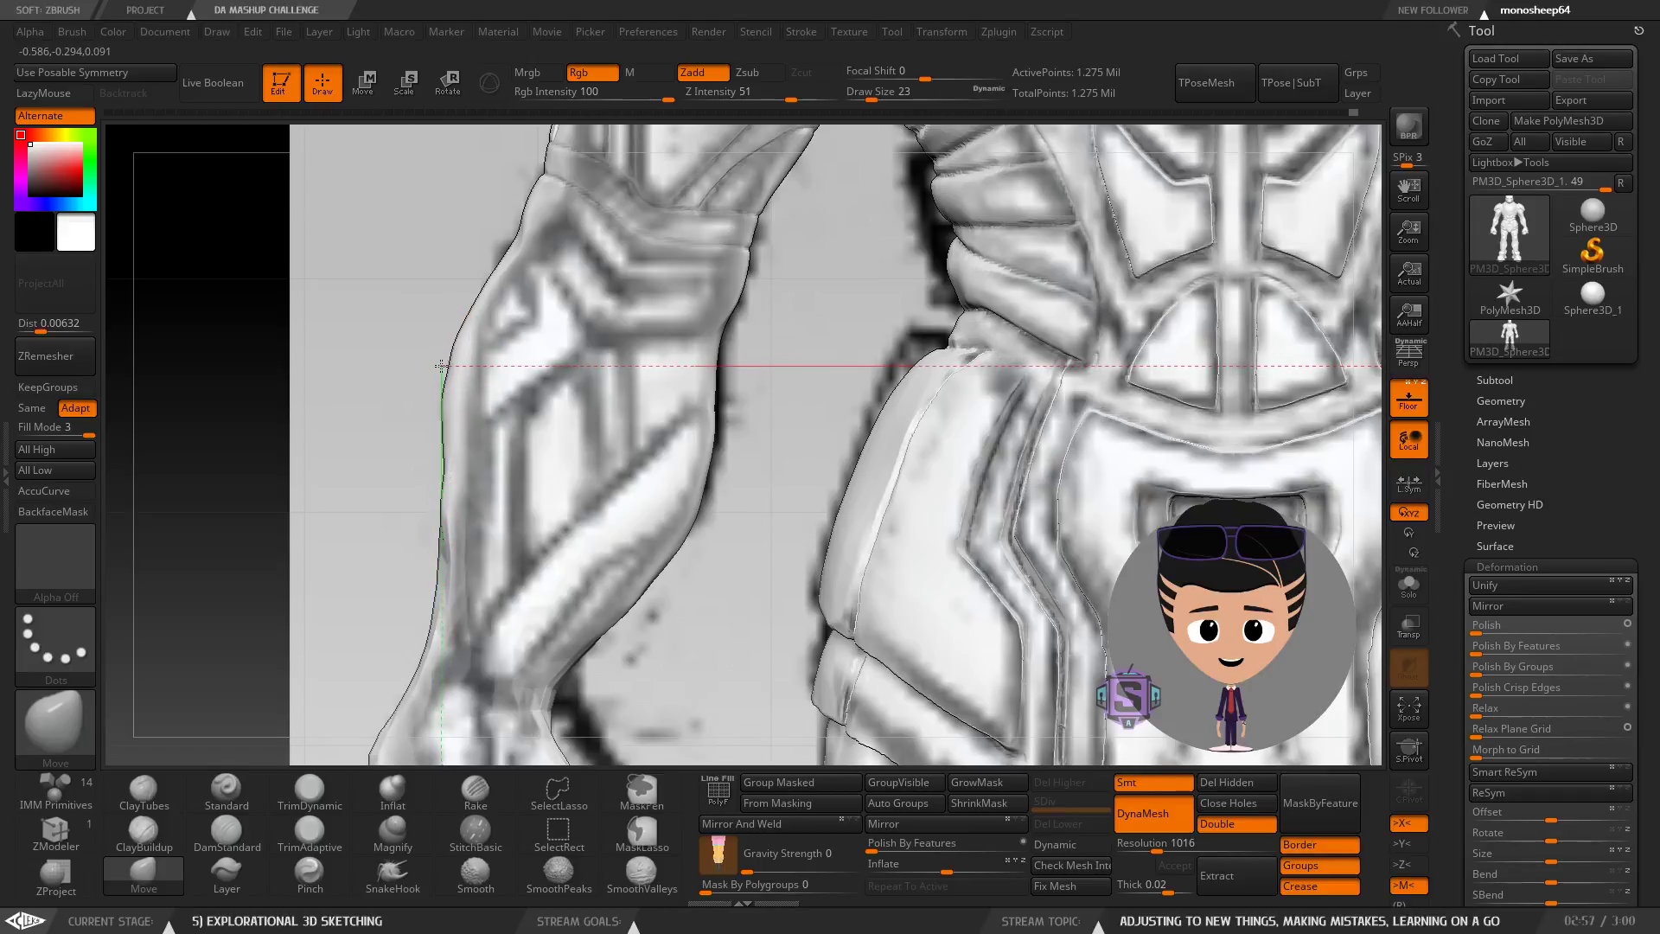
mouse_move(456, 404)
right_mouse_down("ctrl")
mouse_move(433, 332)
mouse_move(441, 393)
right_mouse_up("ctrl")
mouse_move(441, 393)
right_mouse_down()
mouse_move(669, 499)
mouse_move(685, 471)
mouse_move(626, 398)
mouse_move(635, 351)
right_mouse_up()
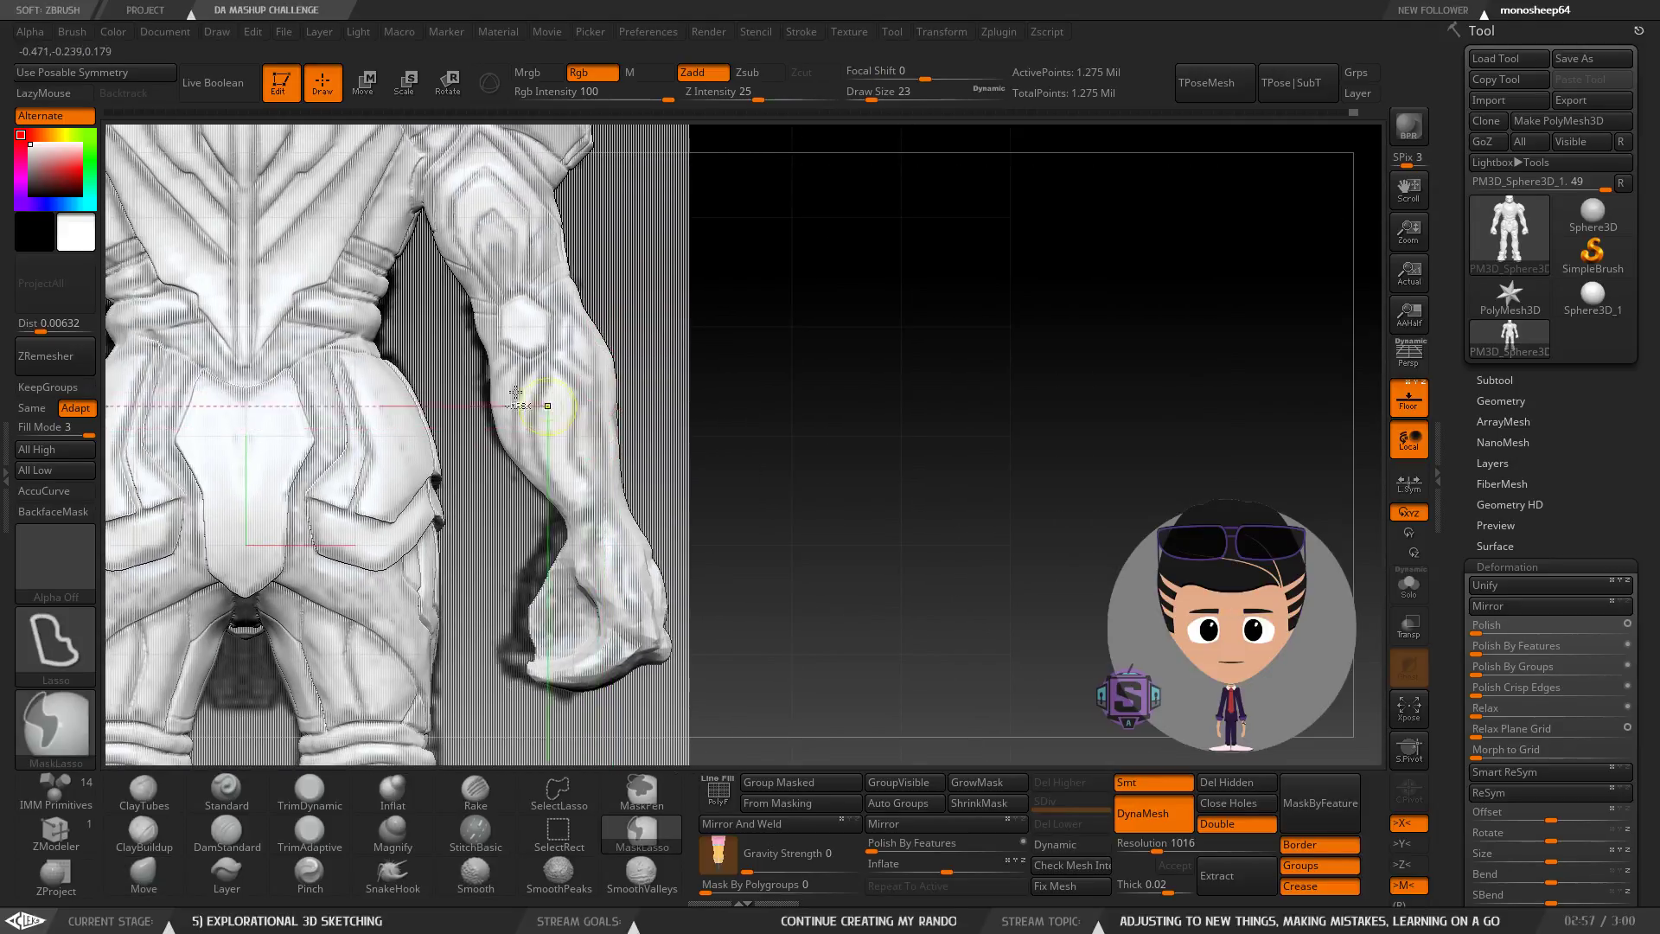
right_click_drag(515, 394, 526, 463, "ctrl")
right_click_drag(611, 293, 564, 486, "alt")
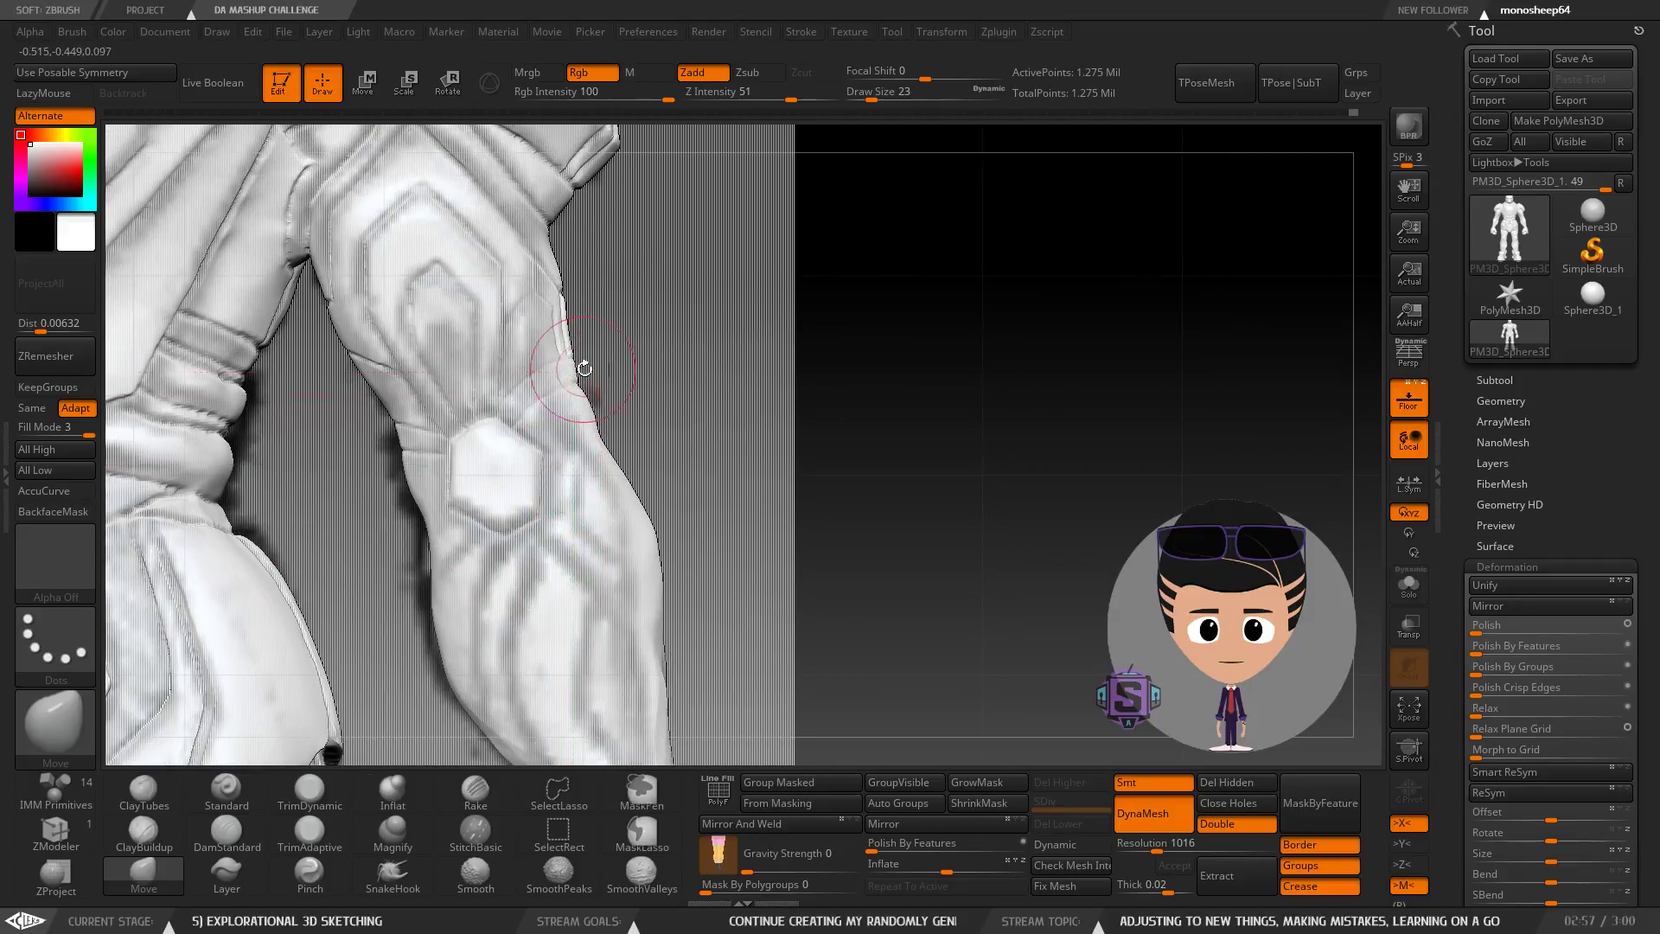
key("shift")
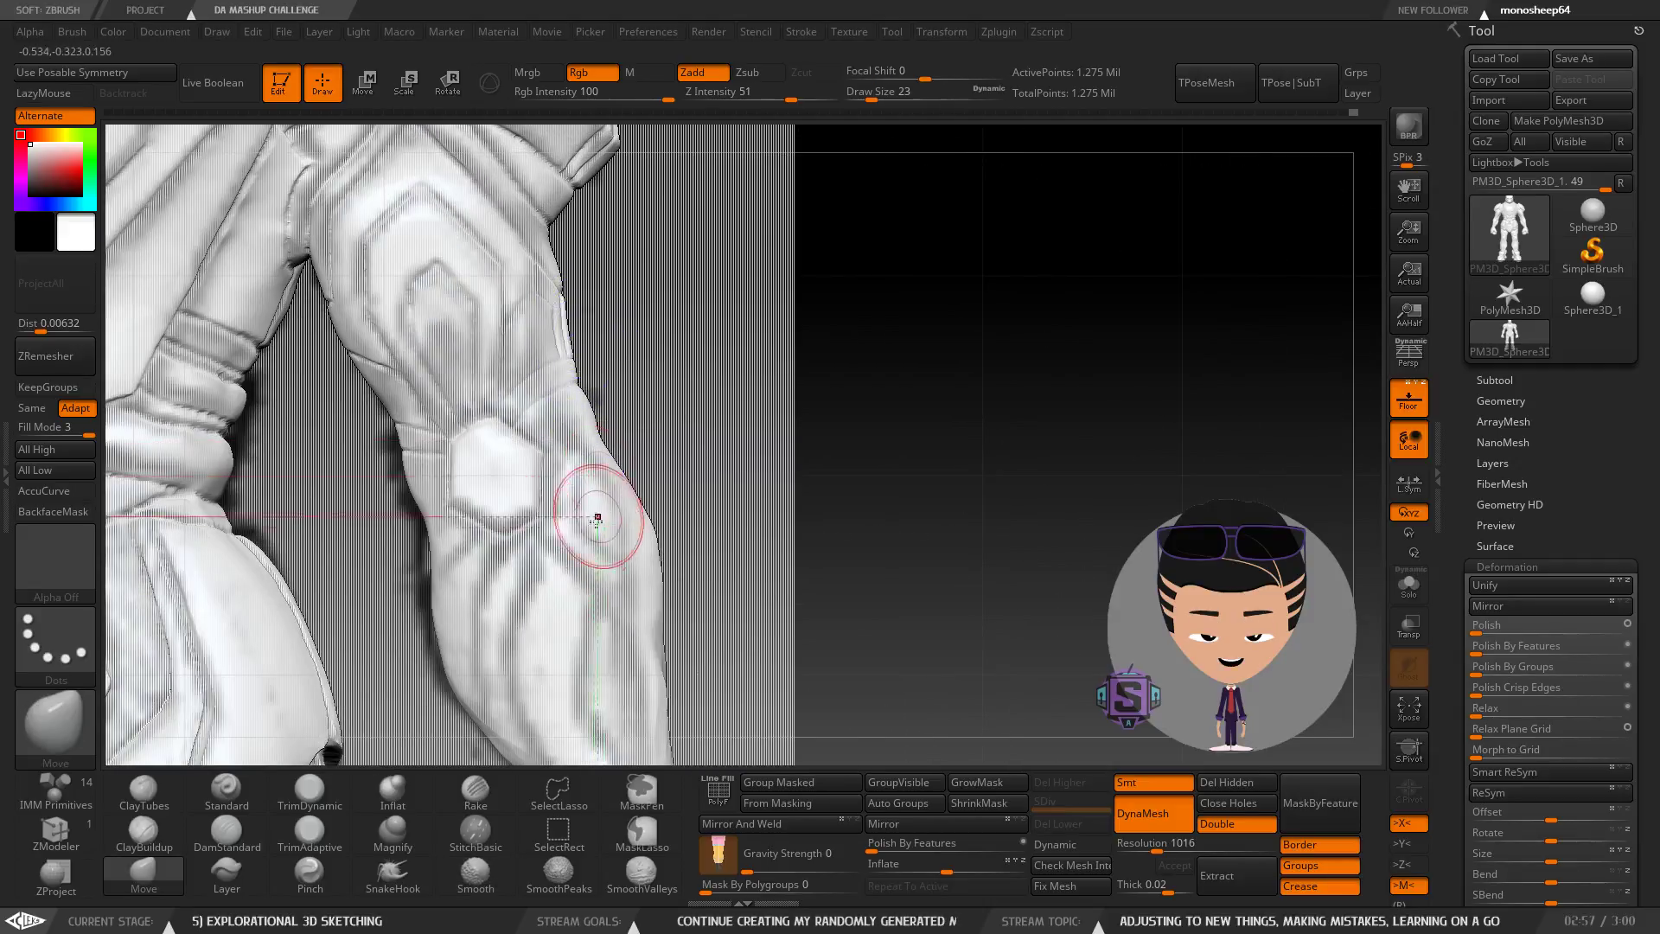
mouse_move(598, 517)
right_mouse_down("ctrl")
mouse_move(585, 534)
mouse_move(545, 460)
mouse_move(567, 555)
mouse_move(579, 446)
mouse_move(769, 417)
mouse_move(523, 394)
mouse_move(415, 364)
mouse_move(467, 337)
mouse_move(543, 442)
right_mouse_up("ctrl")
Refine the panel line junction beside the rear armpit with DamStandard at draw size 6 and the Smooth brush.
left_click(201, 840)
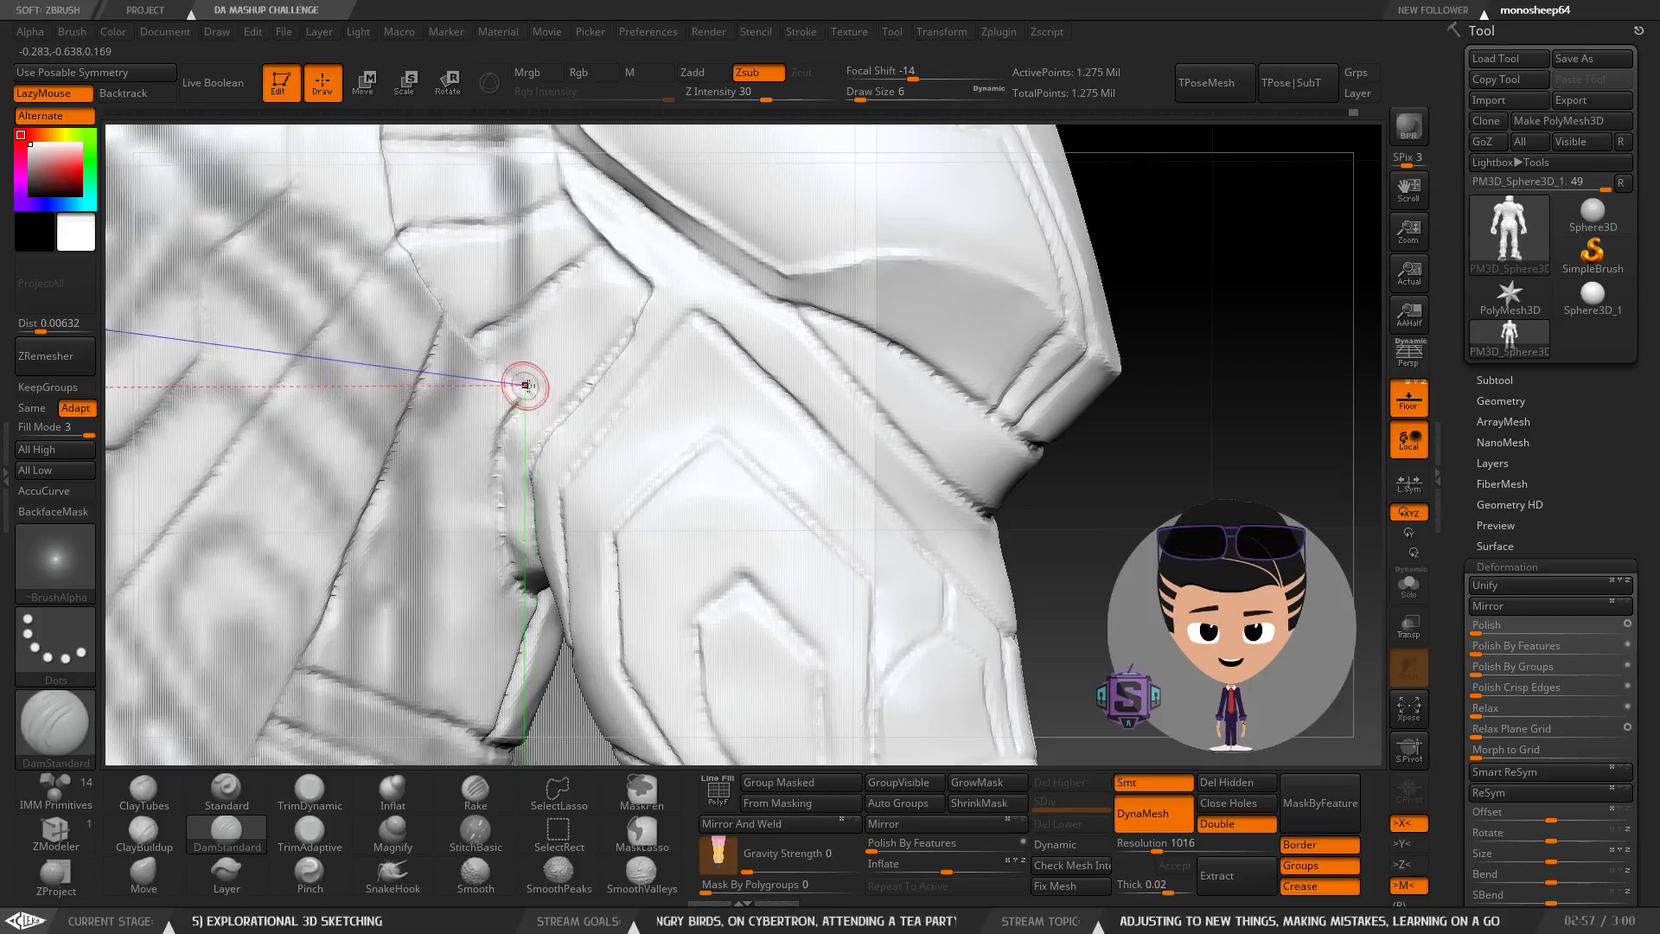
right_click_drag(525, 386, 471, 422)
left_click_drag(538, 392, 511, 373)
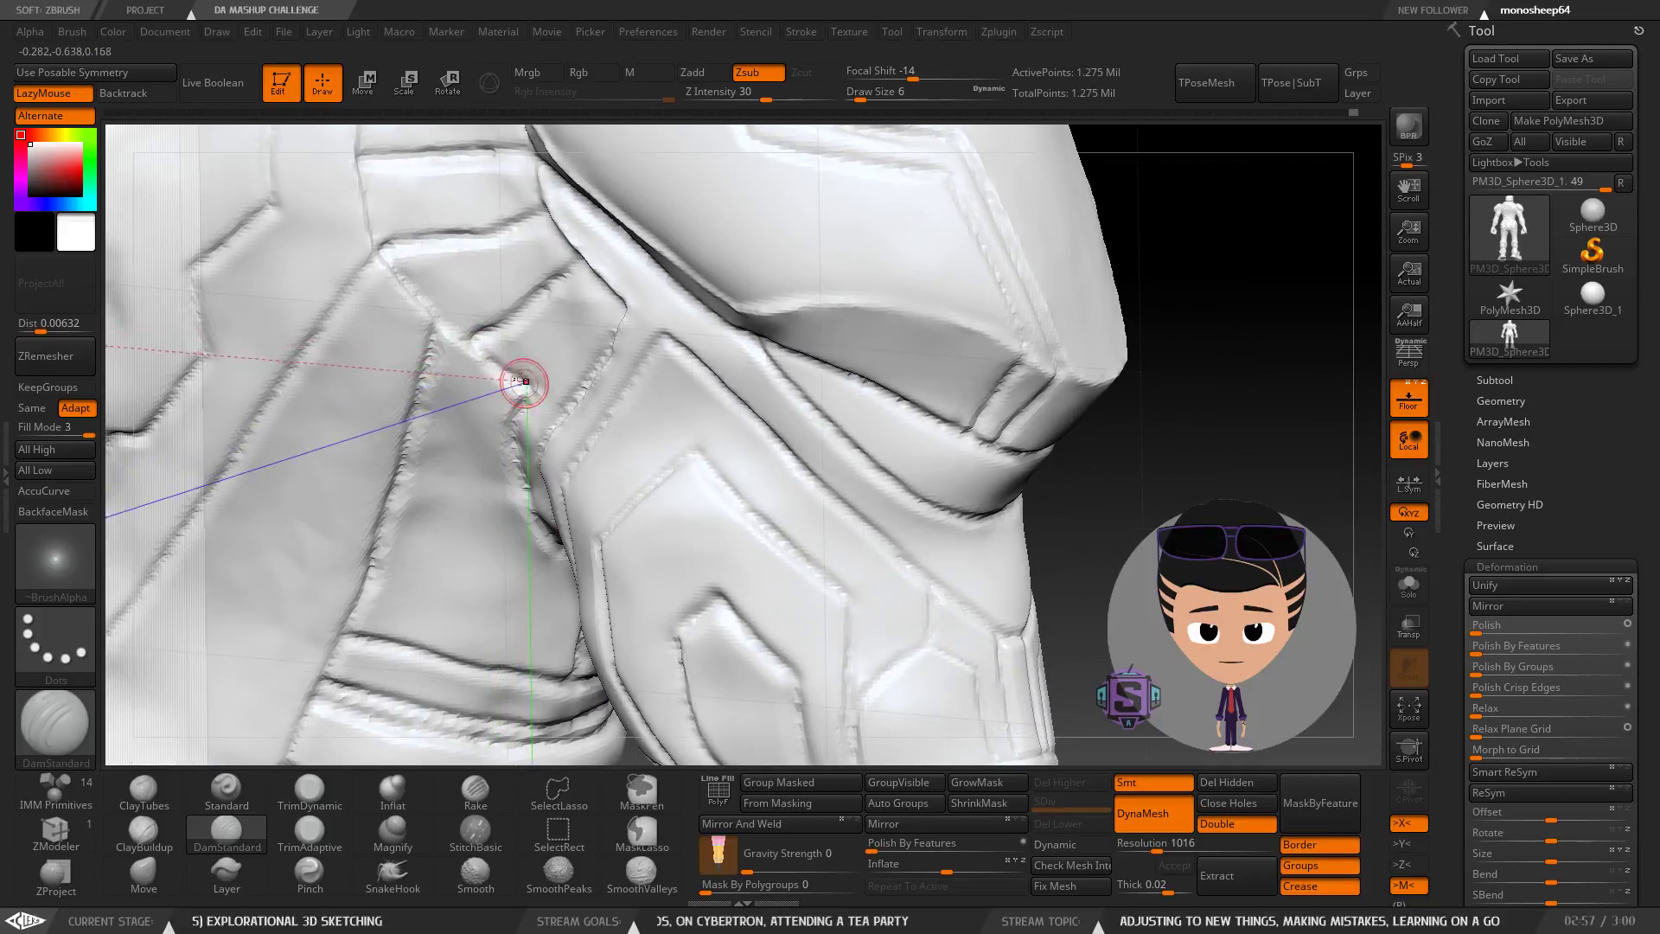
right_click_drag(546, 380, 561, 358)
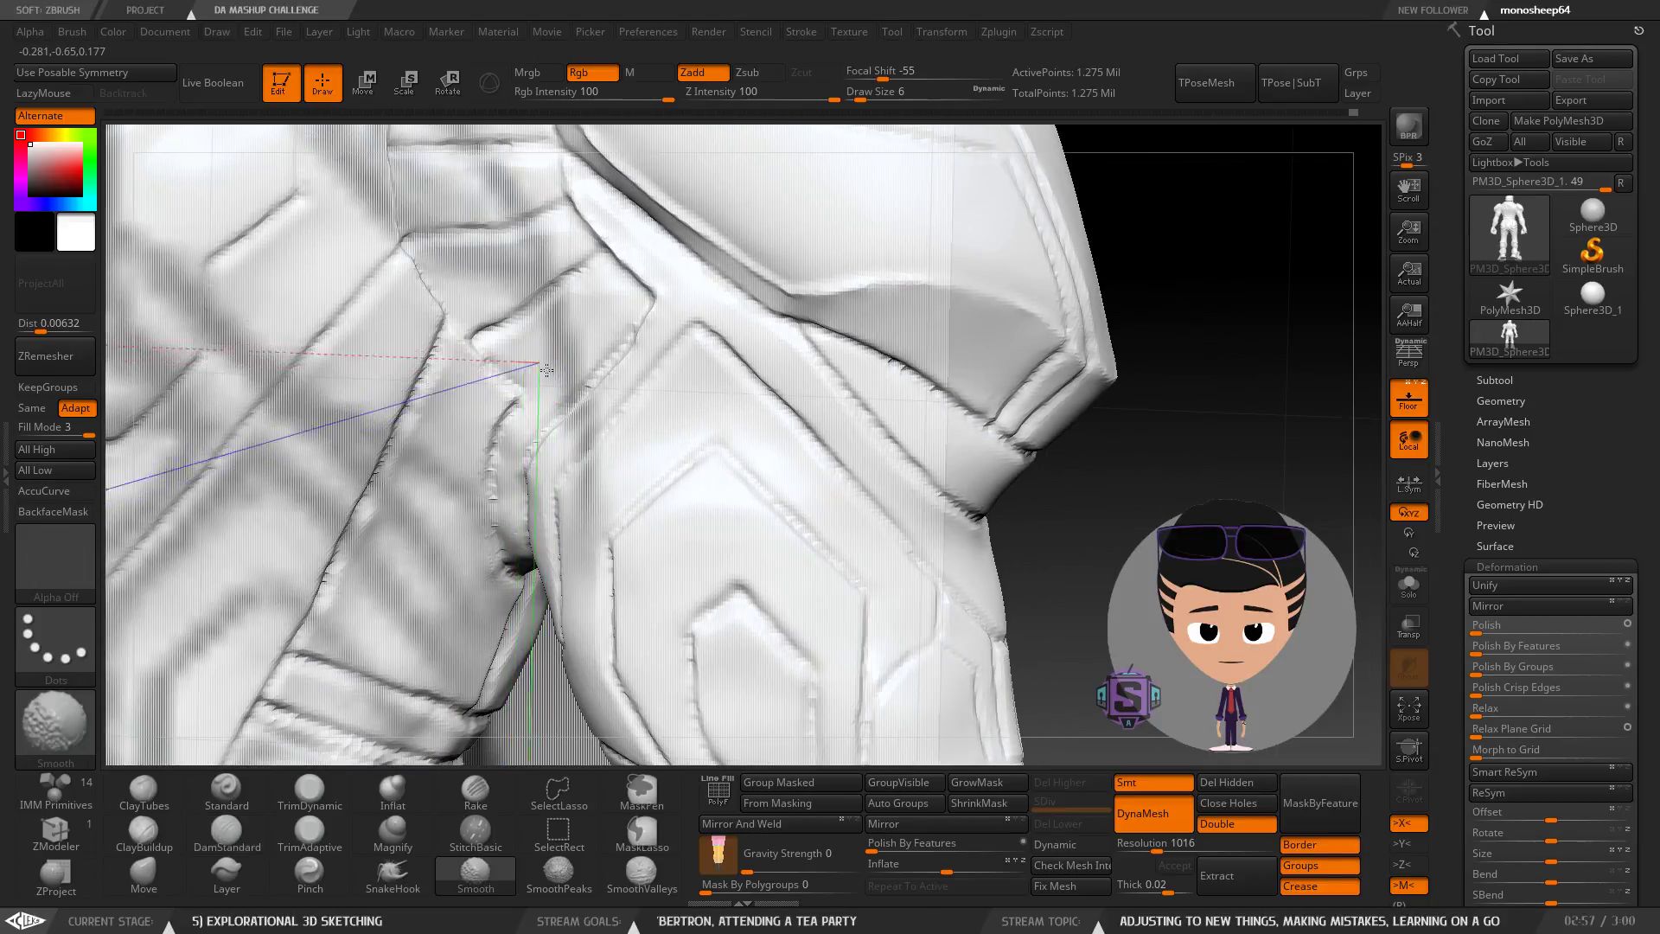
mouse_move(510, 457)
right_mouse_down()
mouse_move(553, 451)
mouse_move(550, 427)
mouse_move(518, 448)
mouse_move(585, 433)
mouse_move(648, 542)
mouse_move(639, 506)
mouse_move(684, 422)
mouse_move(722, 411)
mouse_move(763, 463)
mouse_move(940, 262)
right_mouse_up()
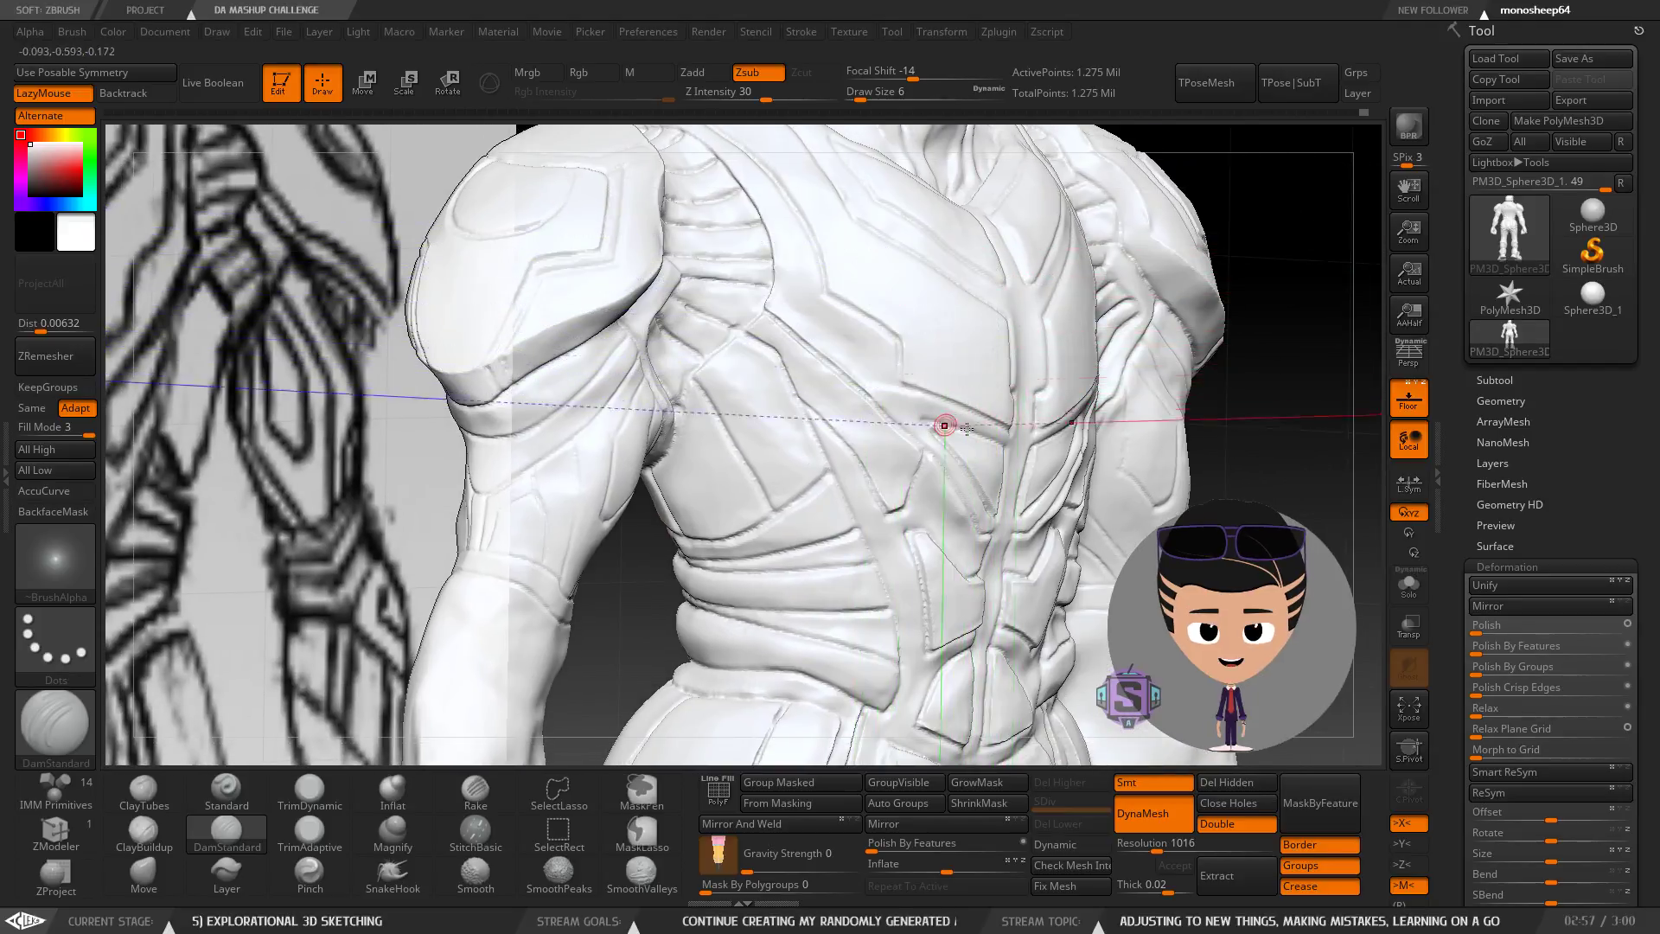
Refine the angular panel line on the inner upper arm above the elbow with DamStandard at draw size 6.
mouse_move(804, 370)
right_mouse_down("ctrl")
mouse_move(675, 471)
mouse_move(620, 422)
right_mouse_up("ctrl")
mouse_move(578, 523)
right_mouse_down()
mouse_move(704, 501)
mouse_move(484, 529)
mouse_move(577, 546)
right_mouse_up()
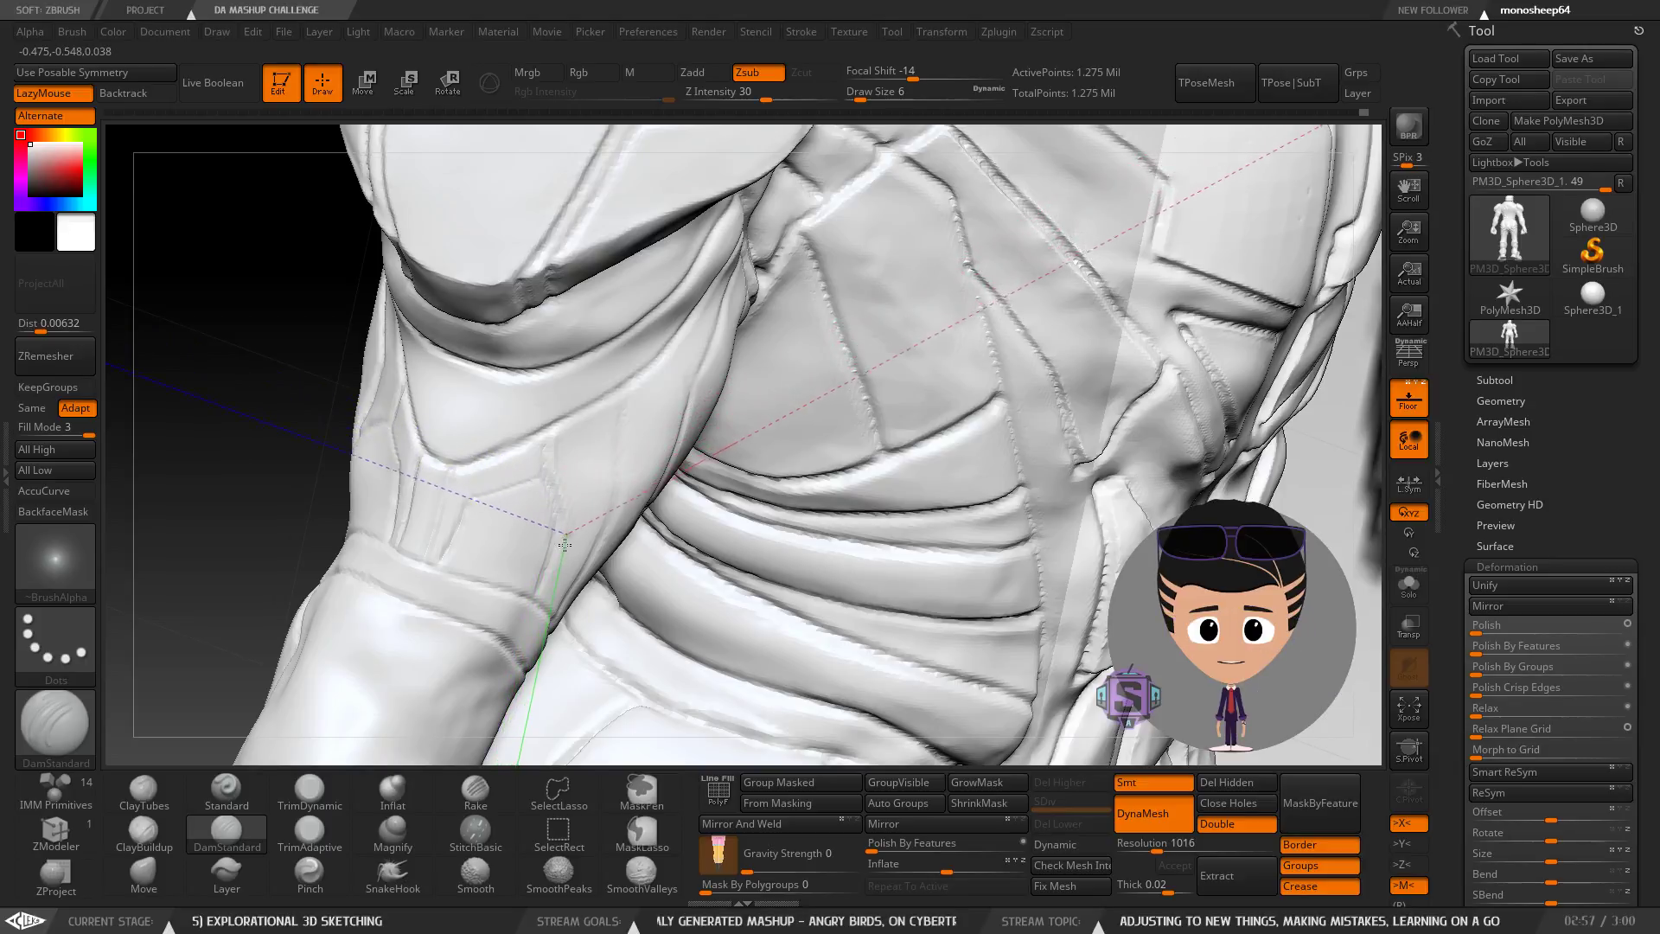
mouse_move(617, 533)
right_mouse_down()
mouse_move(515, 537)
mouse_move(637, 522)
mouse_move(611, 475)
mouse_move(644, 387)
mouse_move(630, 350)
mouse_move(638, 608)
mouse_move(674, 482)
mouse_move(585, 559)
right_mouse_up()
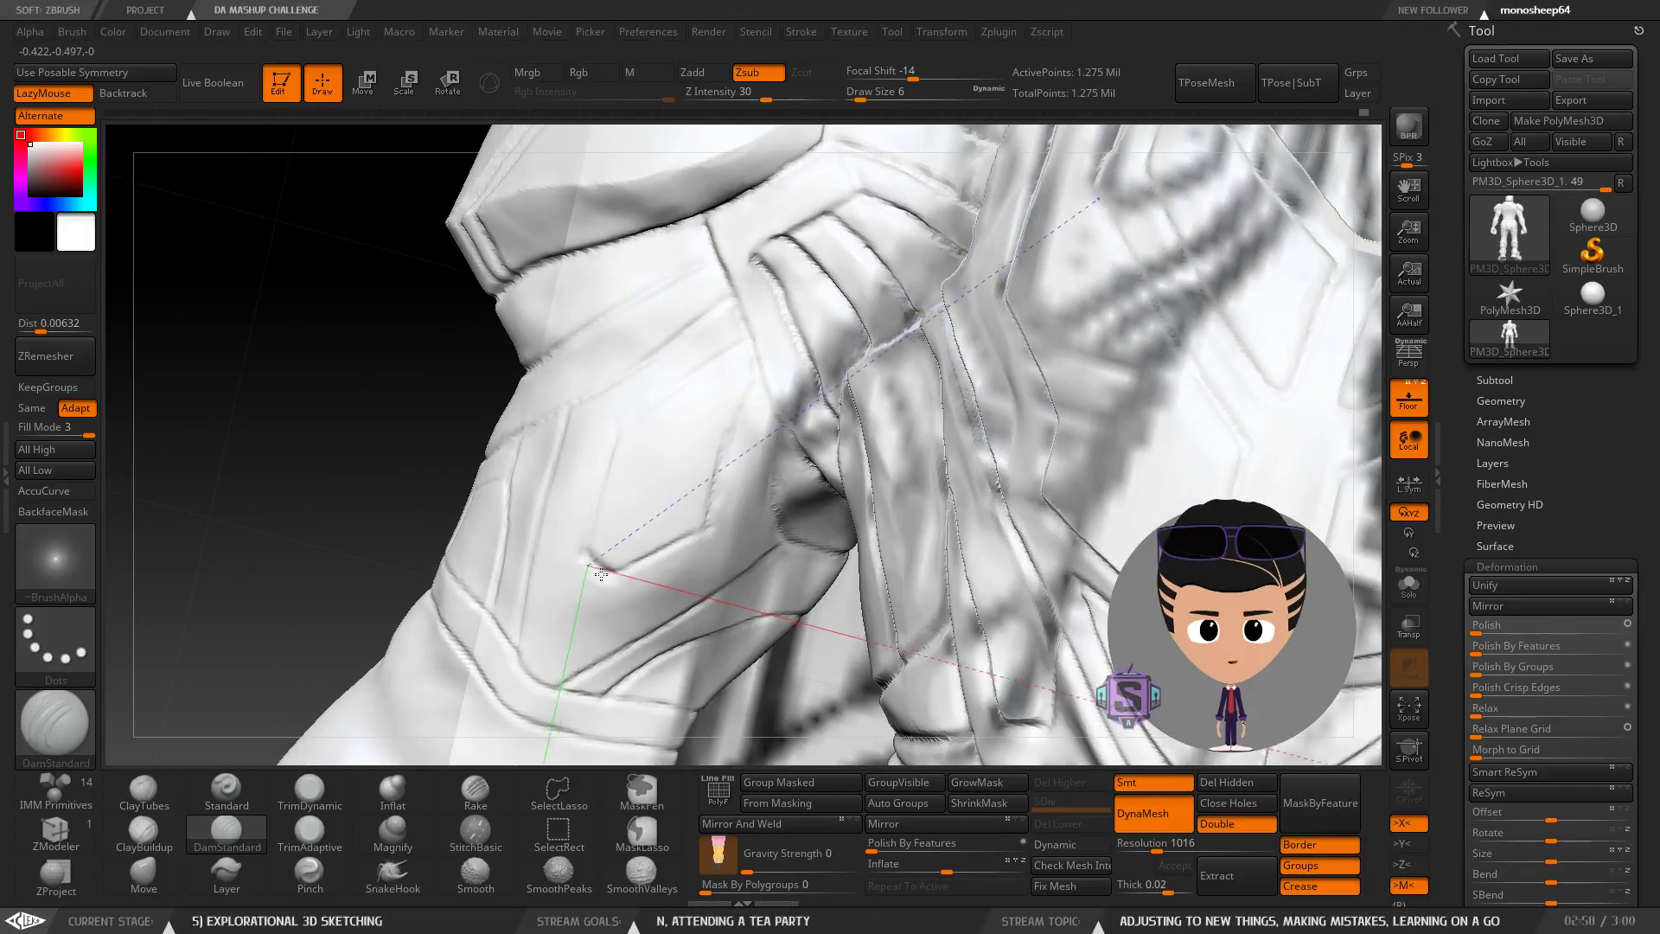
mouse_move(613, 551)
right_mouse_down()
mouse_move(630, 556)
mouse_move(581, 553)
right_mouse_up()
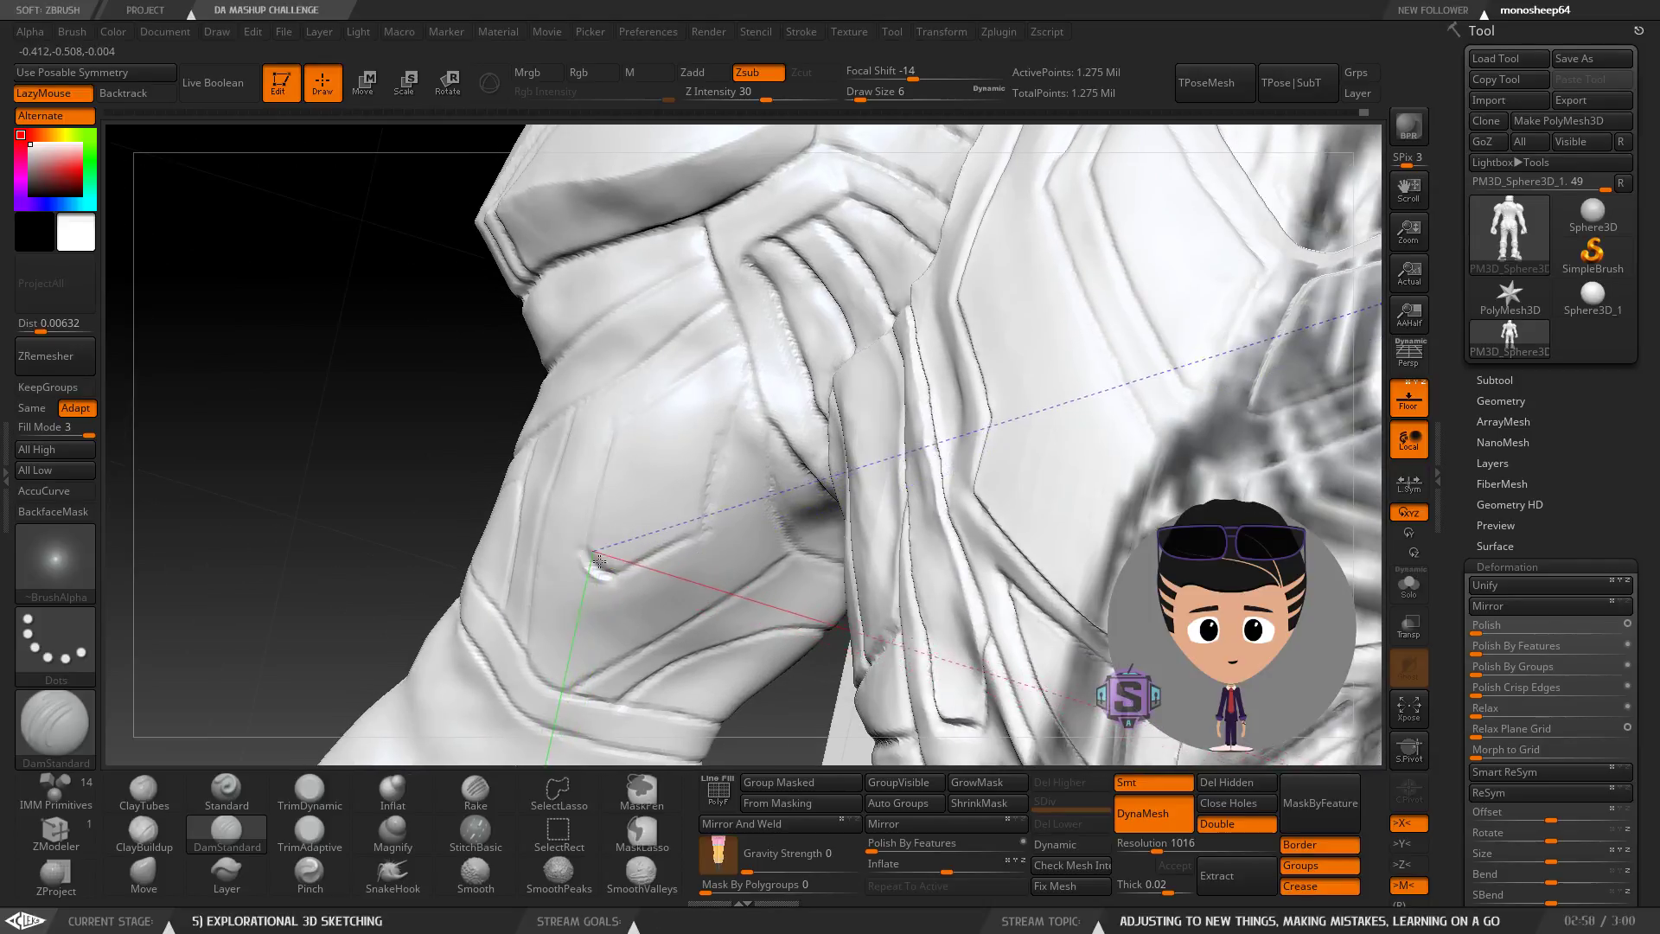
mouse_move(593, 555)
right_mouse_down()
mouse_move(642, 579)
mouse_move(662, 633)
right_mouse_up()
left_click_drag(661, 635, 679, 630, "ctrl")
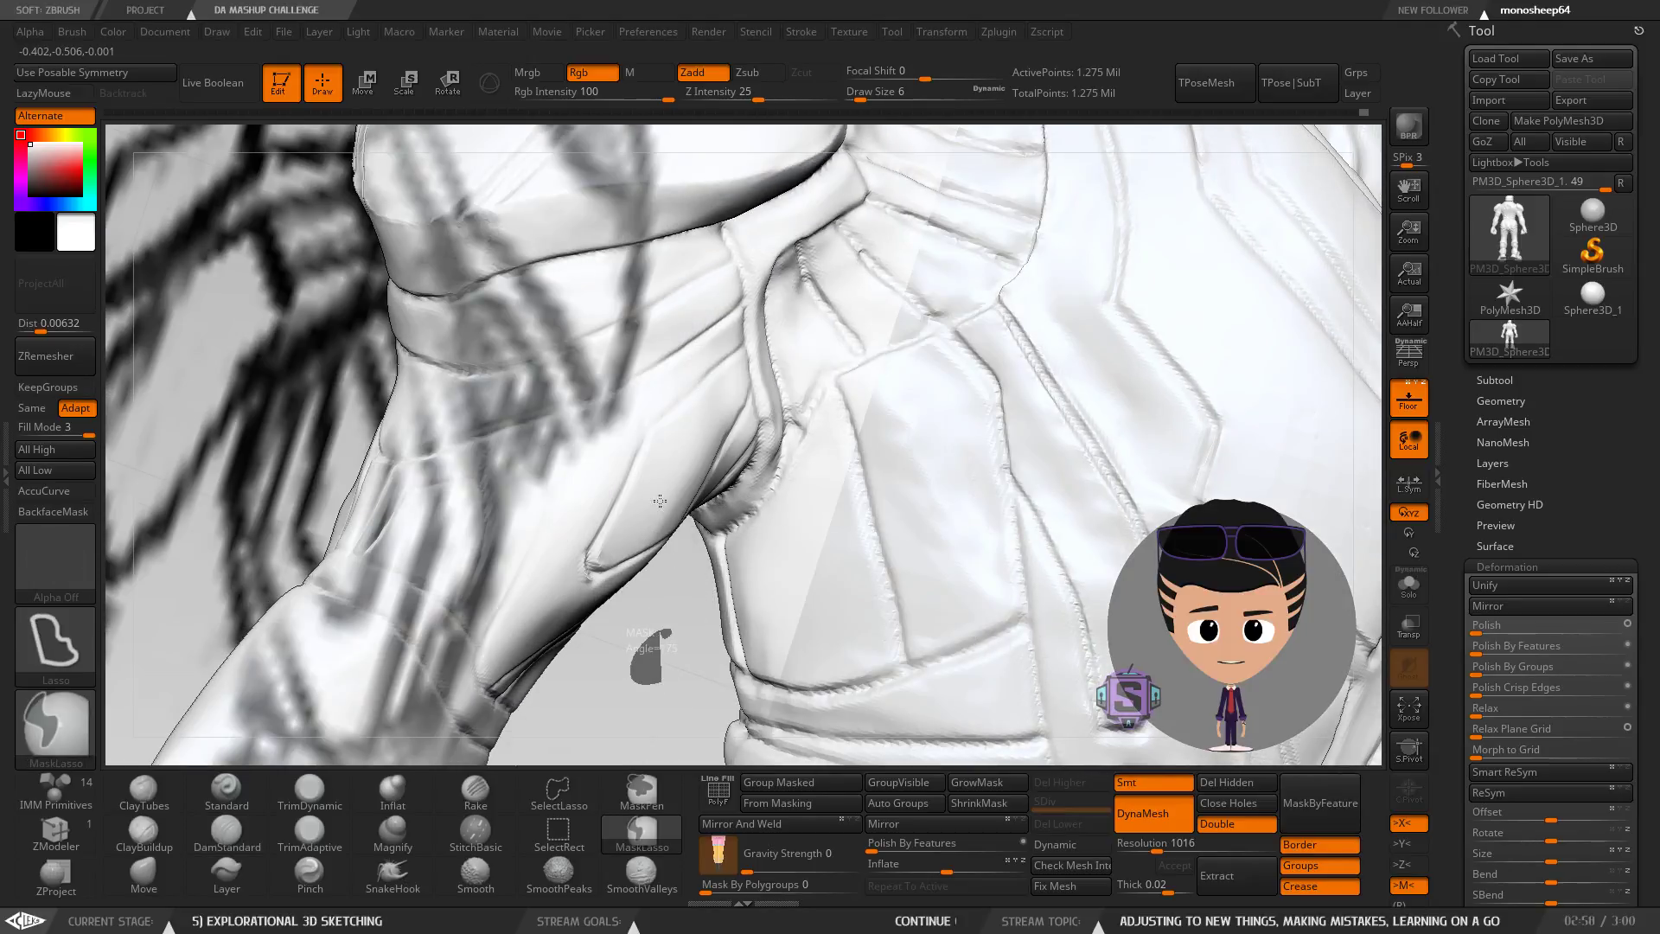
Examine the back, arms and torso against the back and front sketches from several angles.
mouse_move(621, 530)
right_mouse_down()
mouse_move(563, 569)
mouse_move(656, 530)
mouse_move(808, 514)
mouse_move(791, 424)
mouse_move(510, 440)
mouse_move(875, 421)
right_mouse_up()
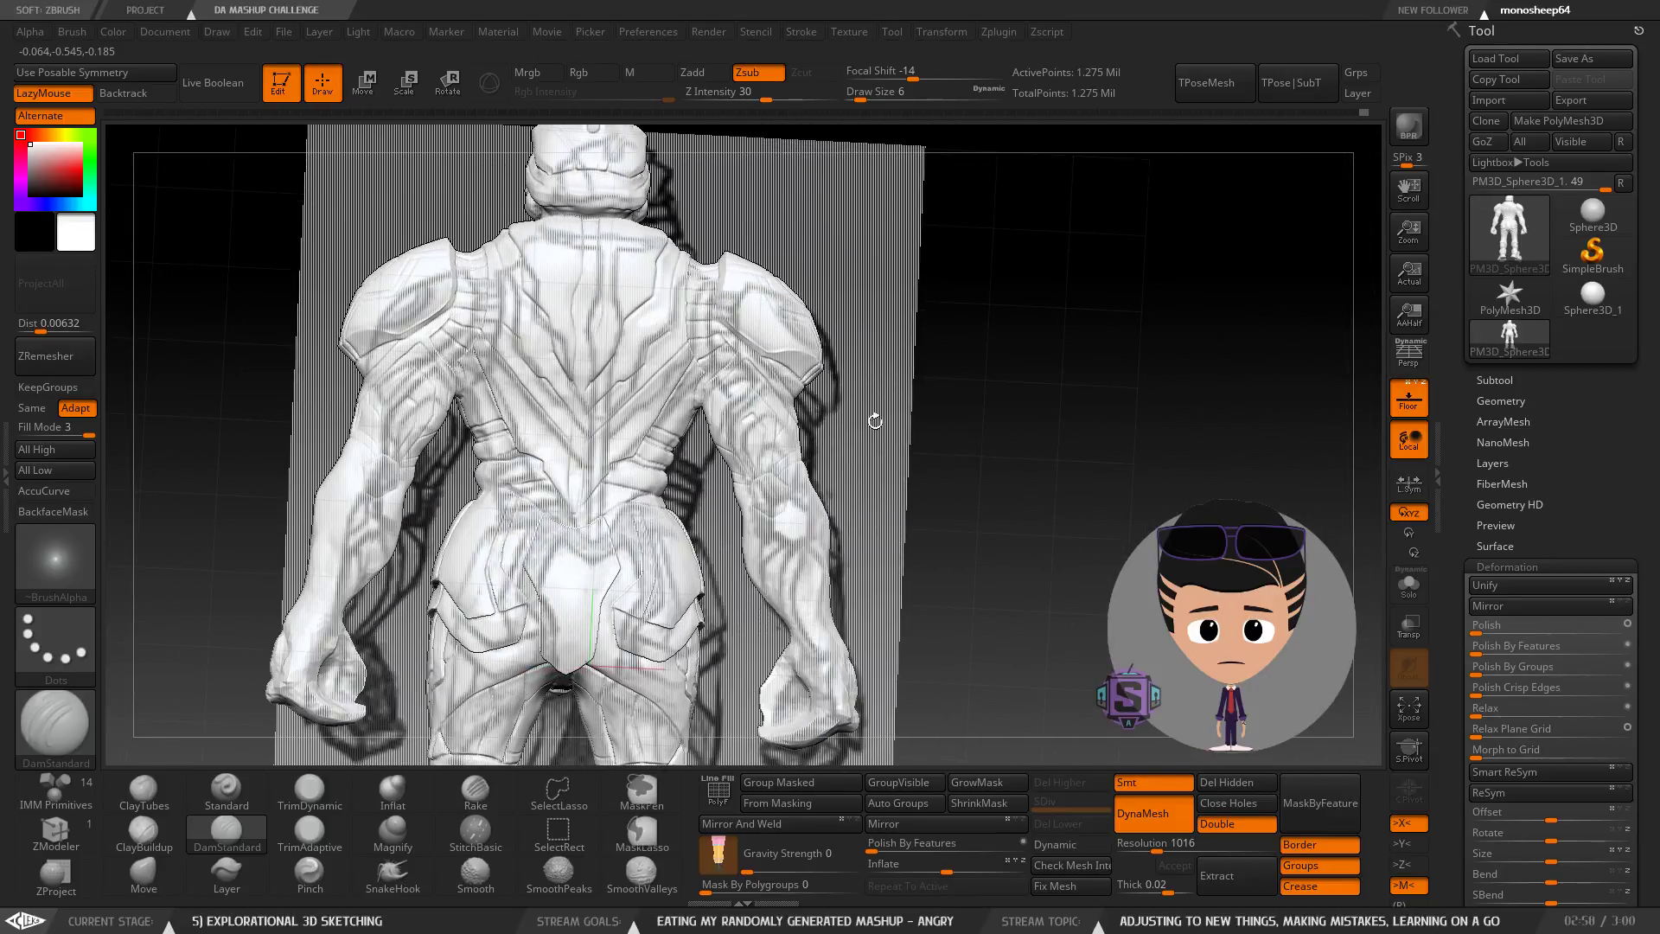
right_click_drag(759, 424, 842, 343)
right_click_drag(730, 392, 751, 479, "ctrl")
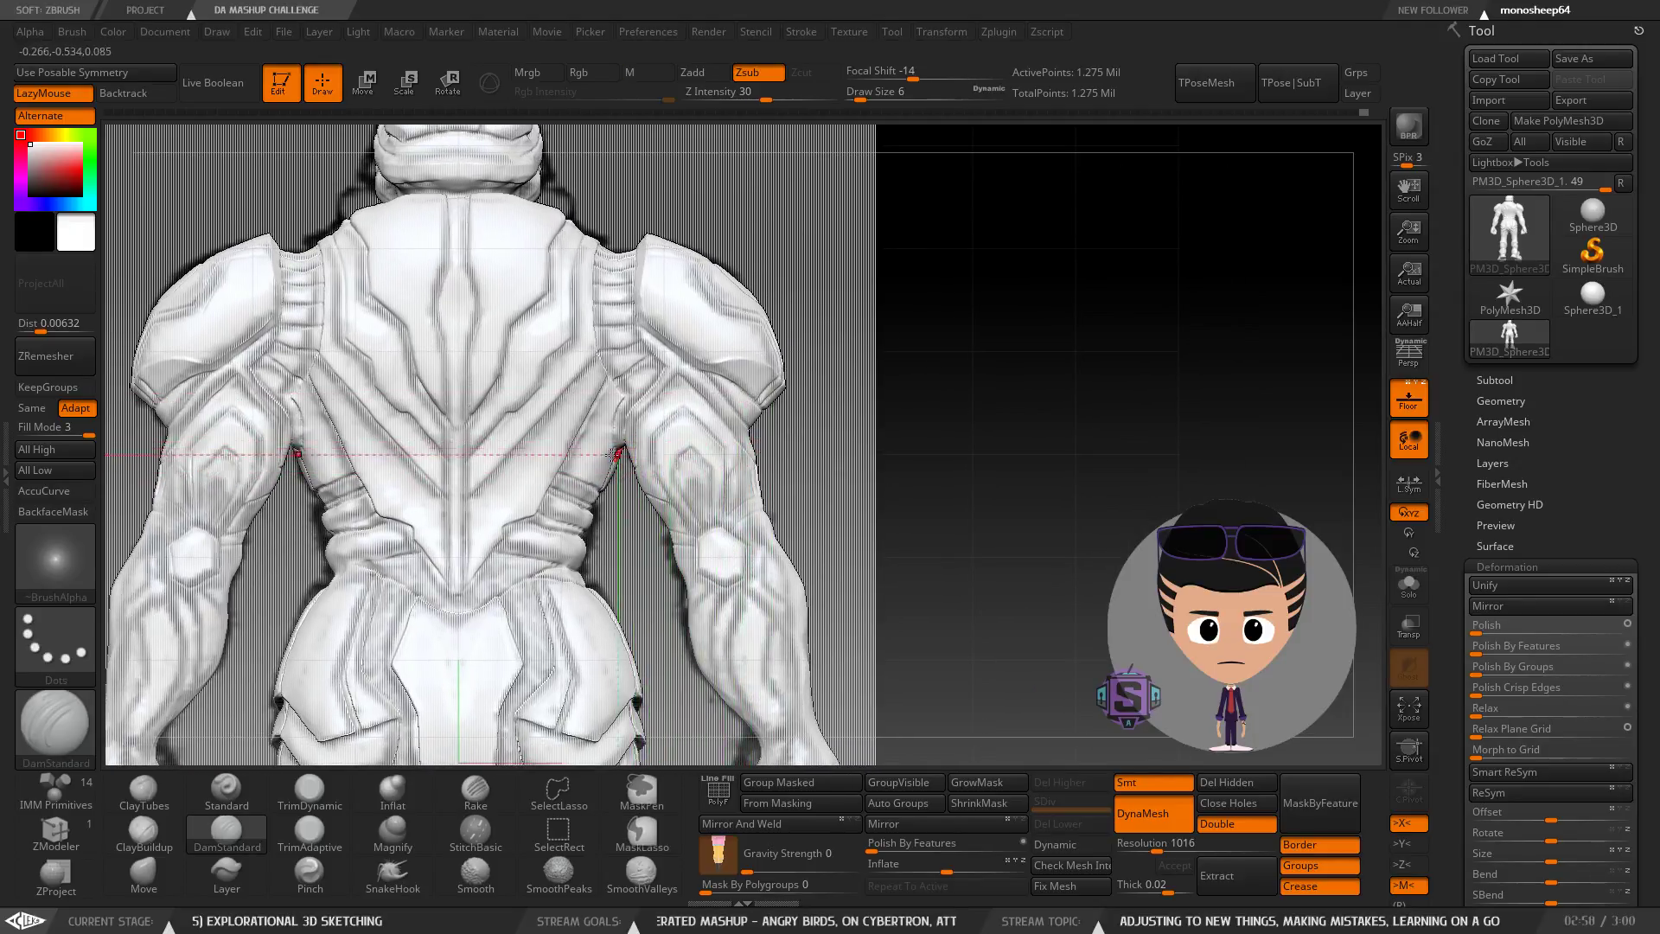
right_click_drag(634, 440, 757, 423)
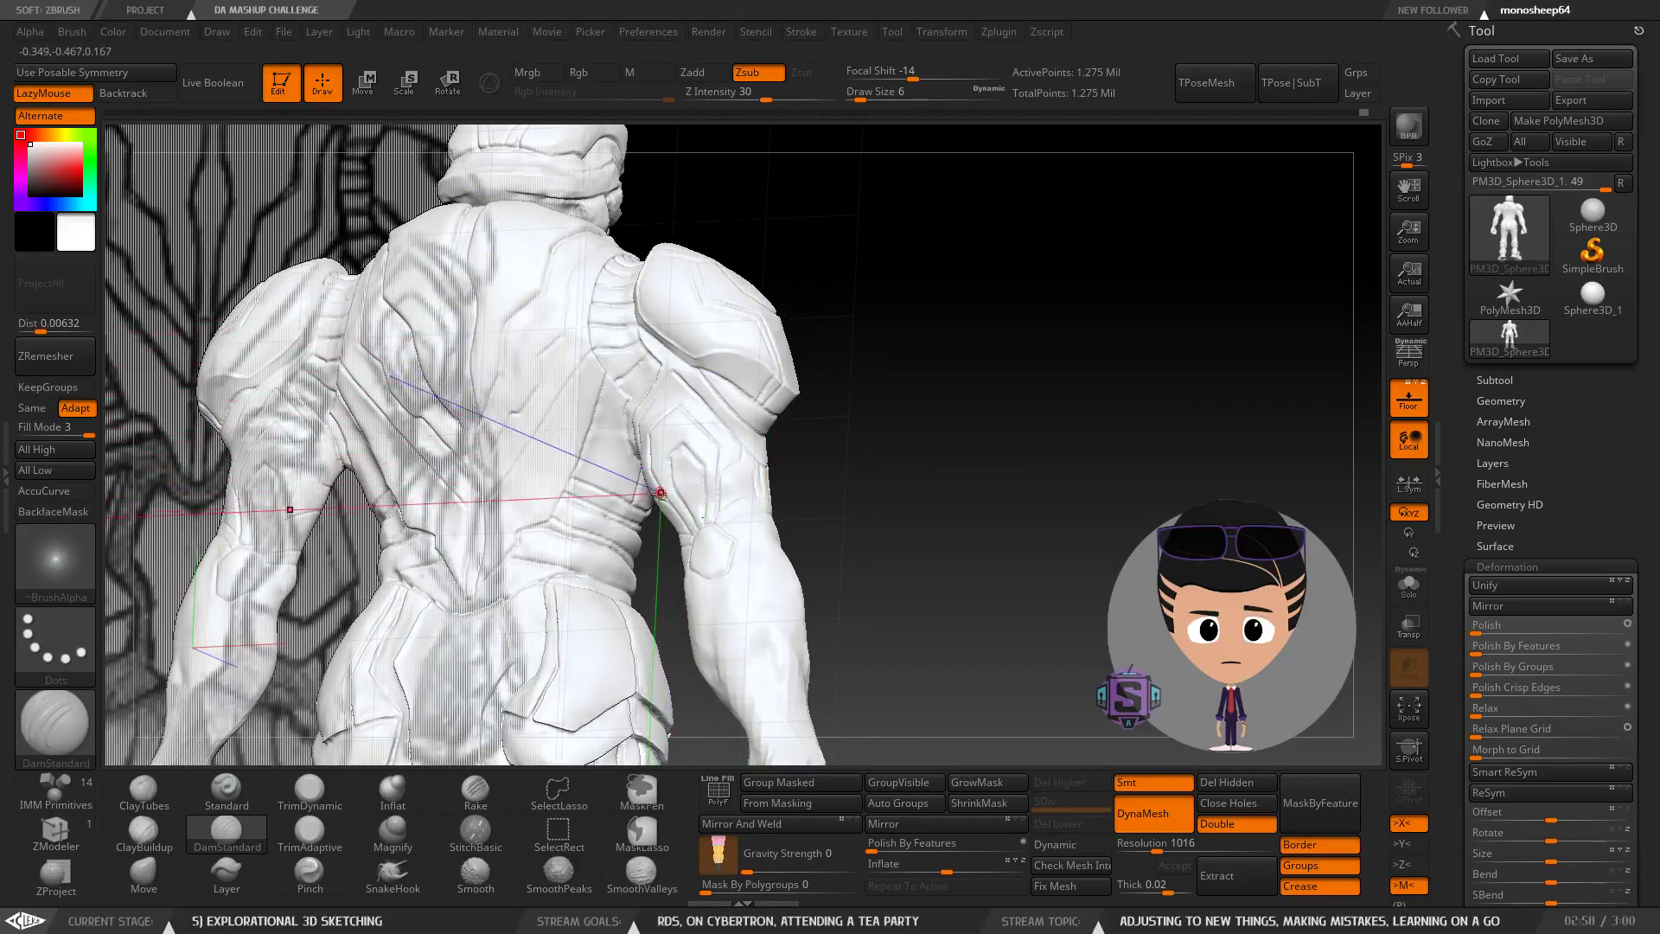
mouse_move(711, 545)
right_mouse_down()
mouse_move(554, 520)
mouse_move(726, 506)
mouse_move(647, 471)
mouse_move(710, 509)
mouse_move(745, 502)
mouse_move(691, 529)
mouse_move(729, 540)
mouse_move(704, 514)
mouse_move(798, 415)
mouse_move(764, 464)
mouse_move(697, 422)
right_mouse_up()
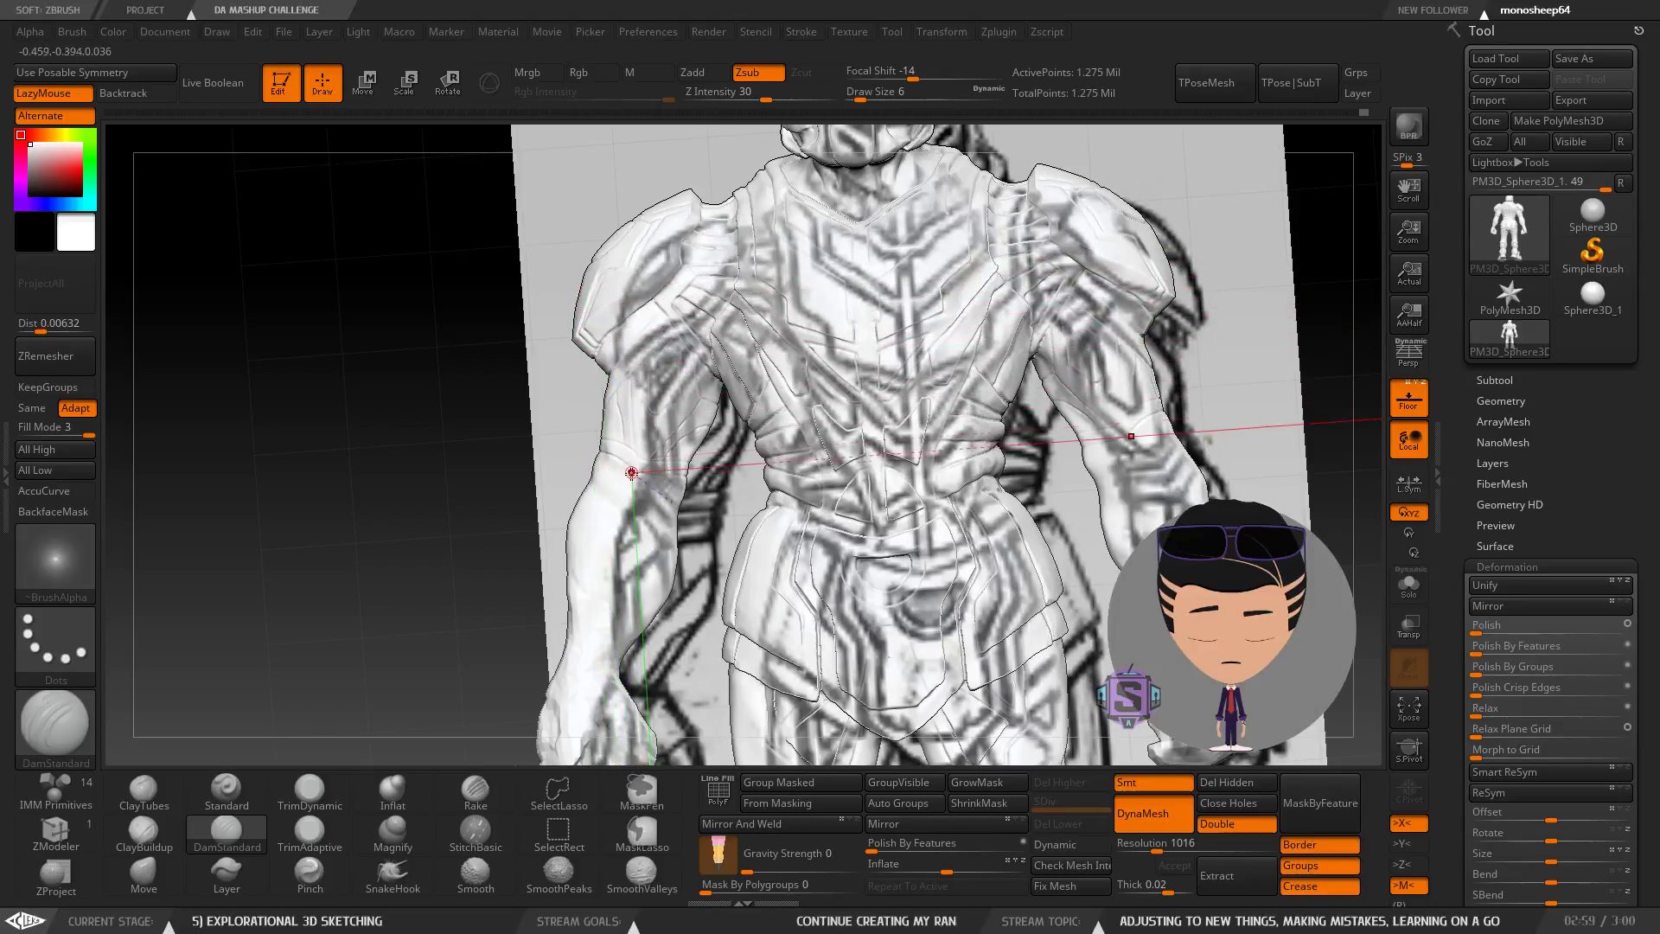
mouse_move(644, 460)
right_mouse_down("alt")
mouse_move(636, 365)
mouse_move(691, 324)
mouse_move(607, 306)
right_mouse_up("alt")
right_click_drag(588, 421, 570, 367)
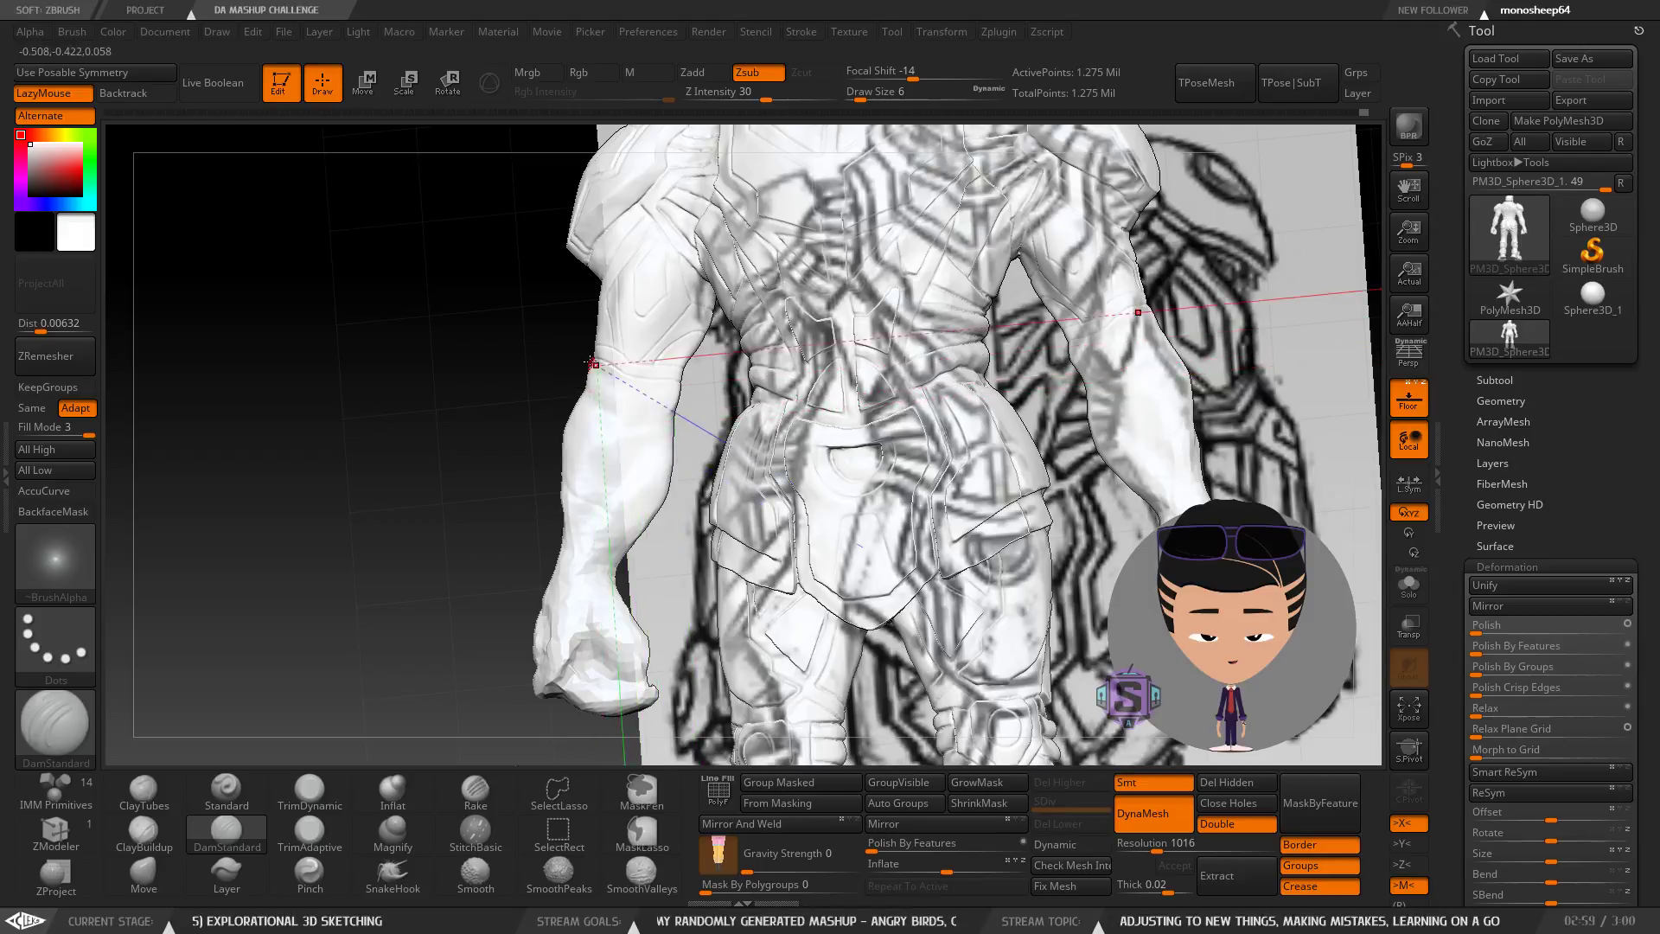
mouse_move(651, 451)
right_mouse_down()
mouse_move(689, 453)
mouse_move(672, 389)
mouse_move(742, 404)
mouse_move(786, 323)
mouse_move(731, 350)
mouse_move(769, 384)
mouse_move(864, 575)
mouse_move(839, 648)
right_mouse_up()
mouse_move(637, 527)
right_mouse_down()
mouse_move(523, 515)
mouse_move(769, 506)
mouse_move(671, 353)
right_mouse_up()
Try to pull the collar up beside the head to the front sketch with the Move brush at draw size 29.
key("s")
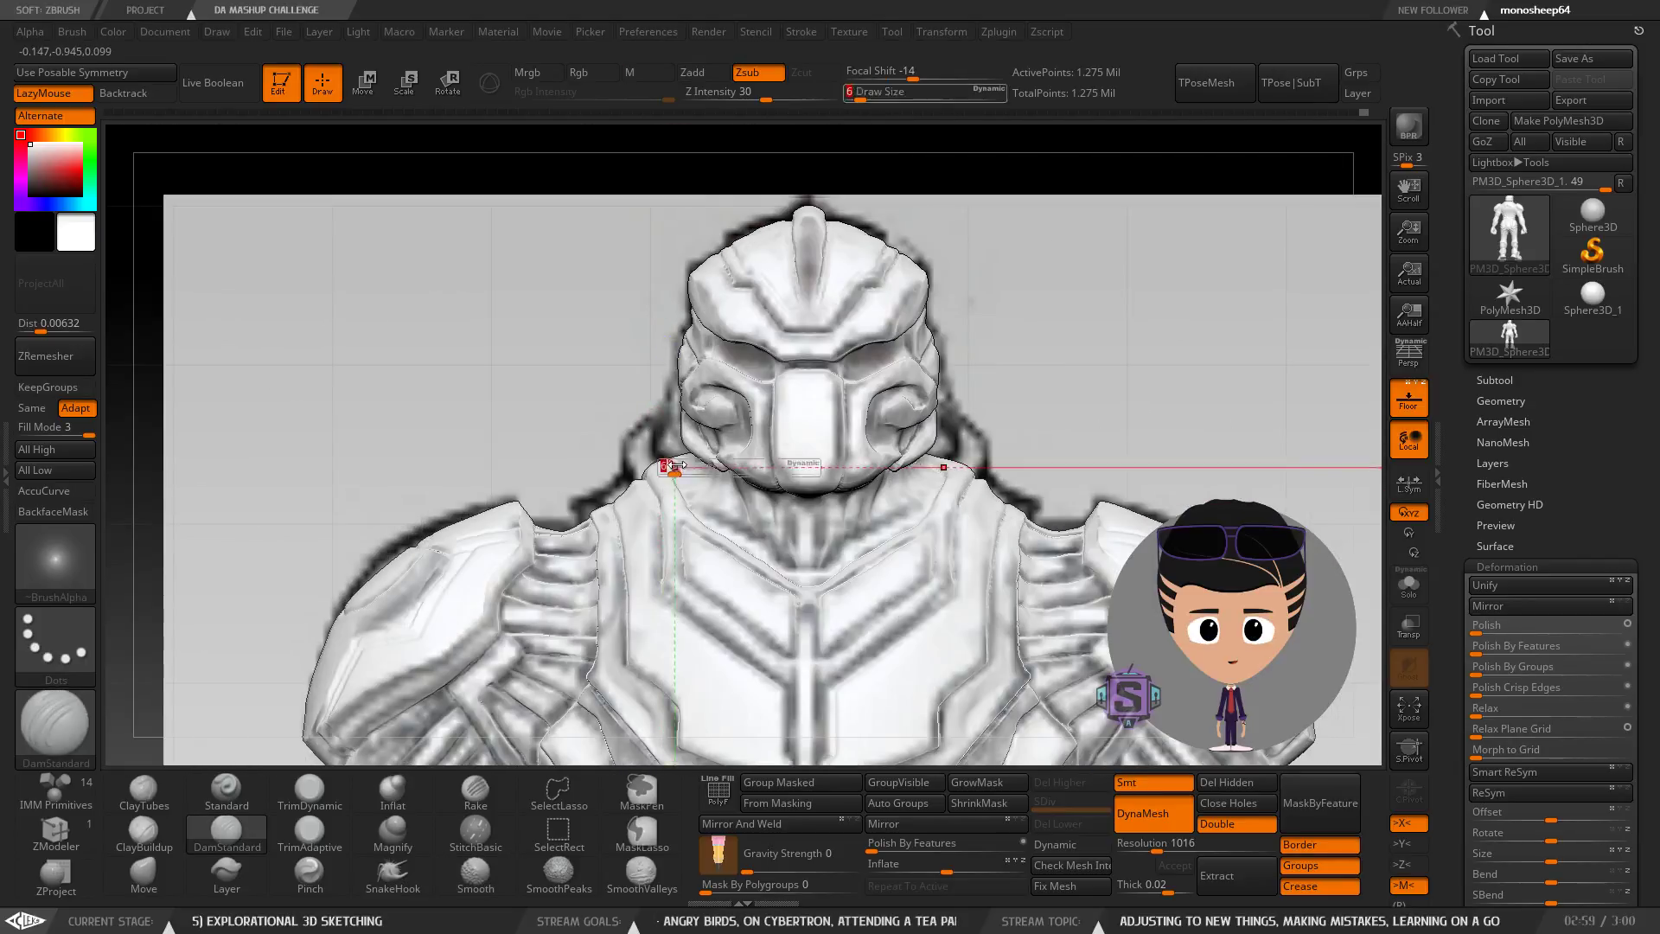
left_click_drag(675, 467, 693, 468)
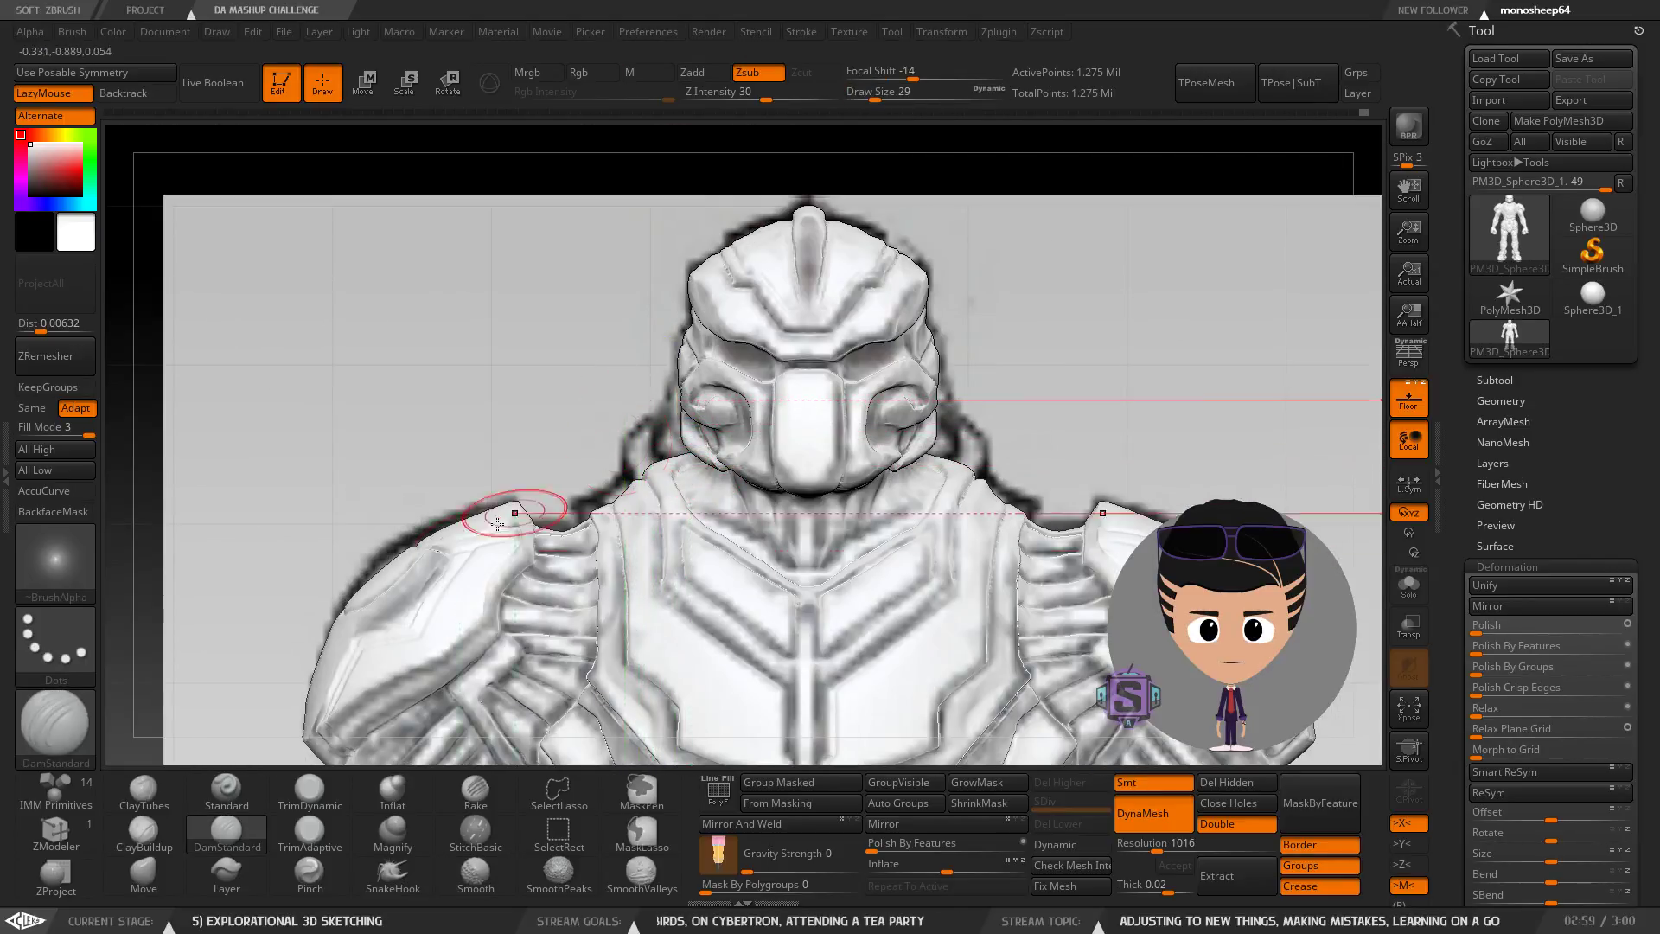
left_click(143, 875)
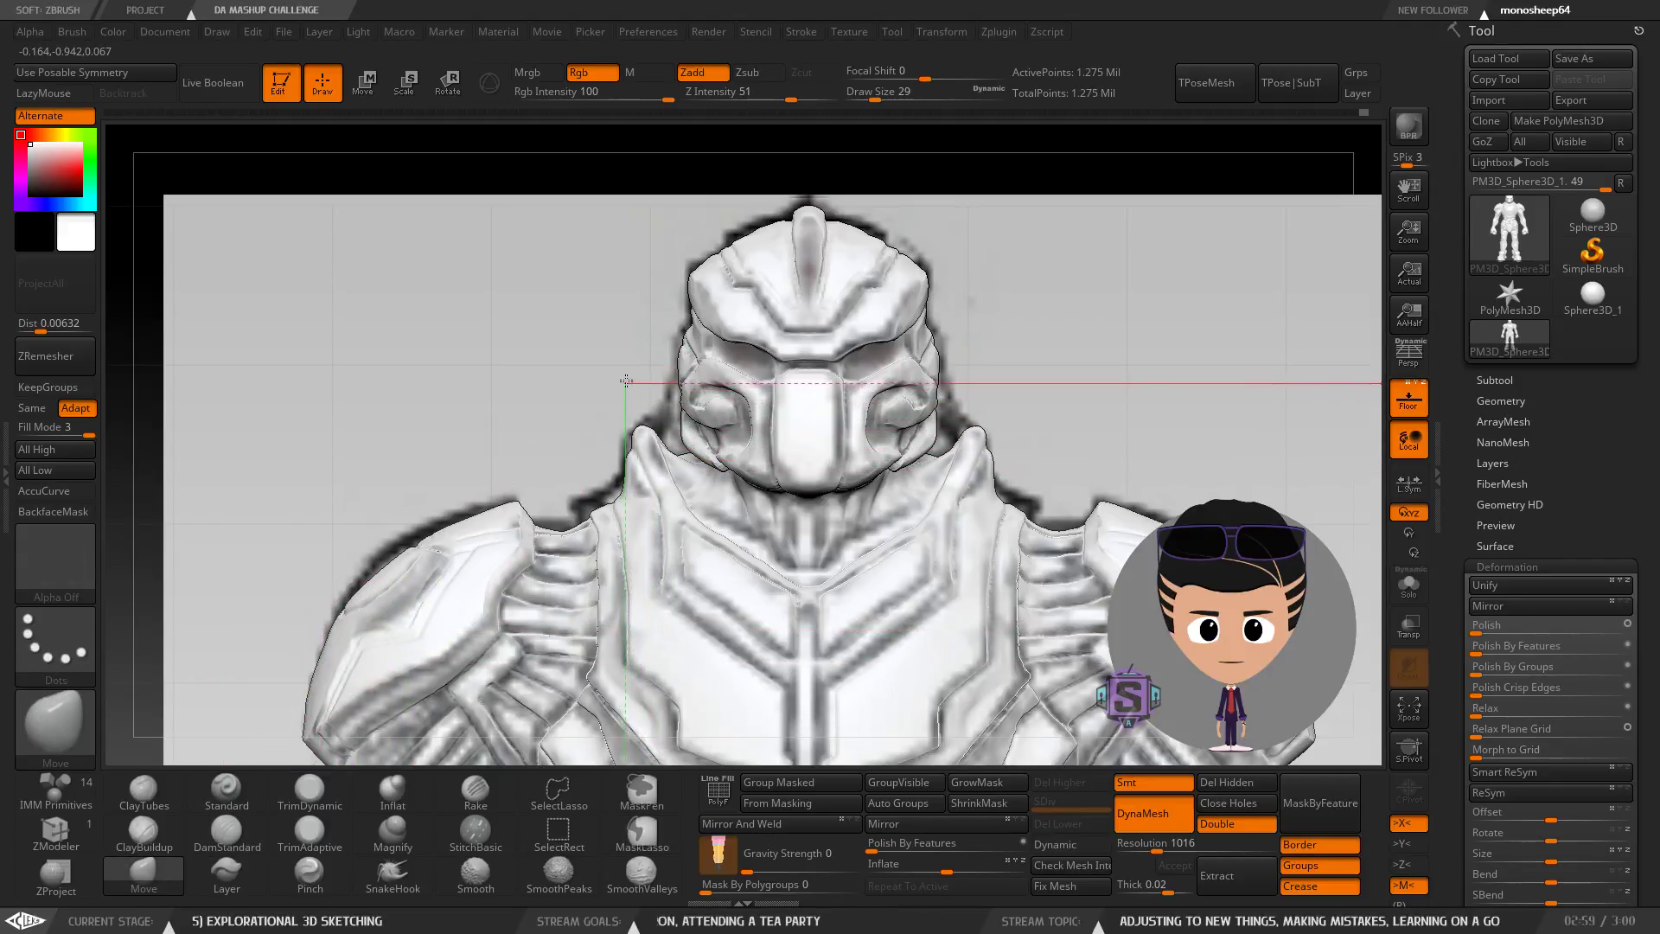
right_click_drag(675, 501, 722, 488)
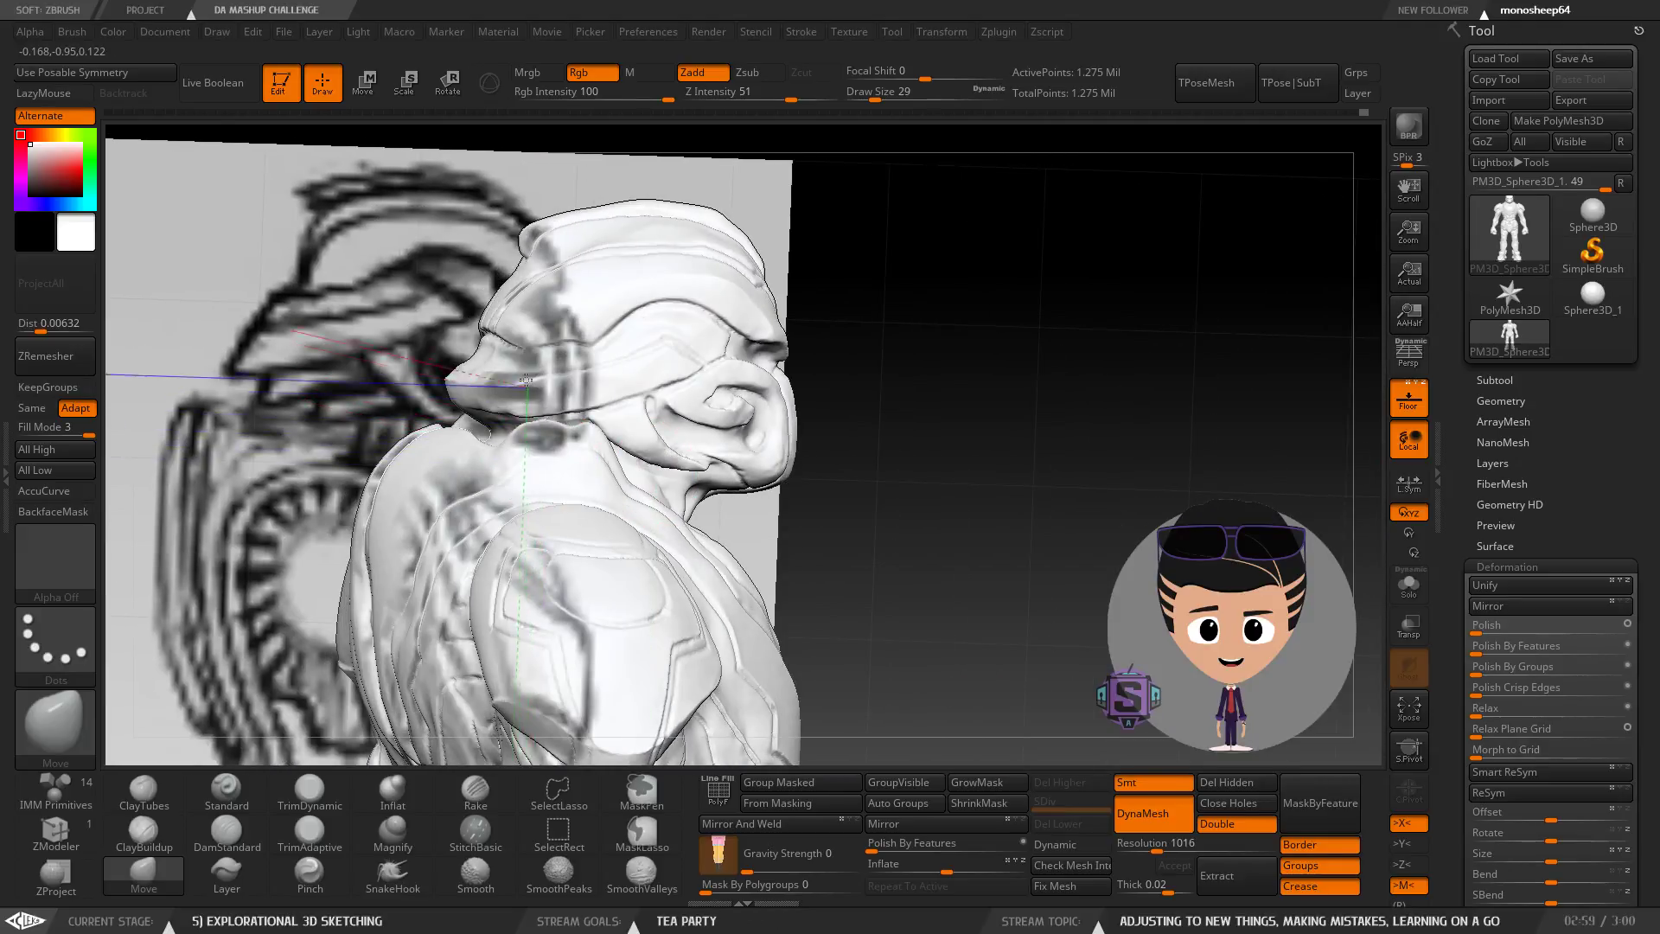
right_click_drag(494, 469, 569, 499)
key("ctrl")
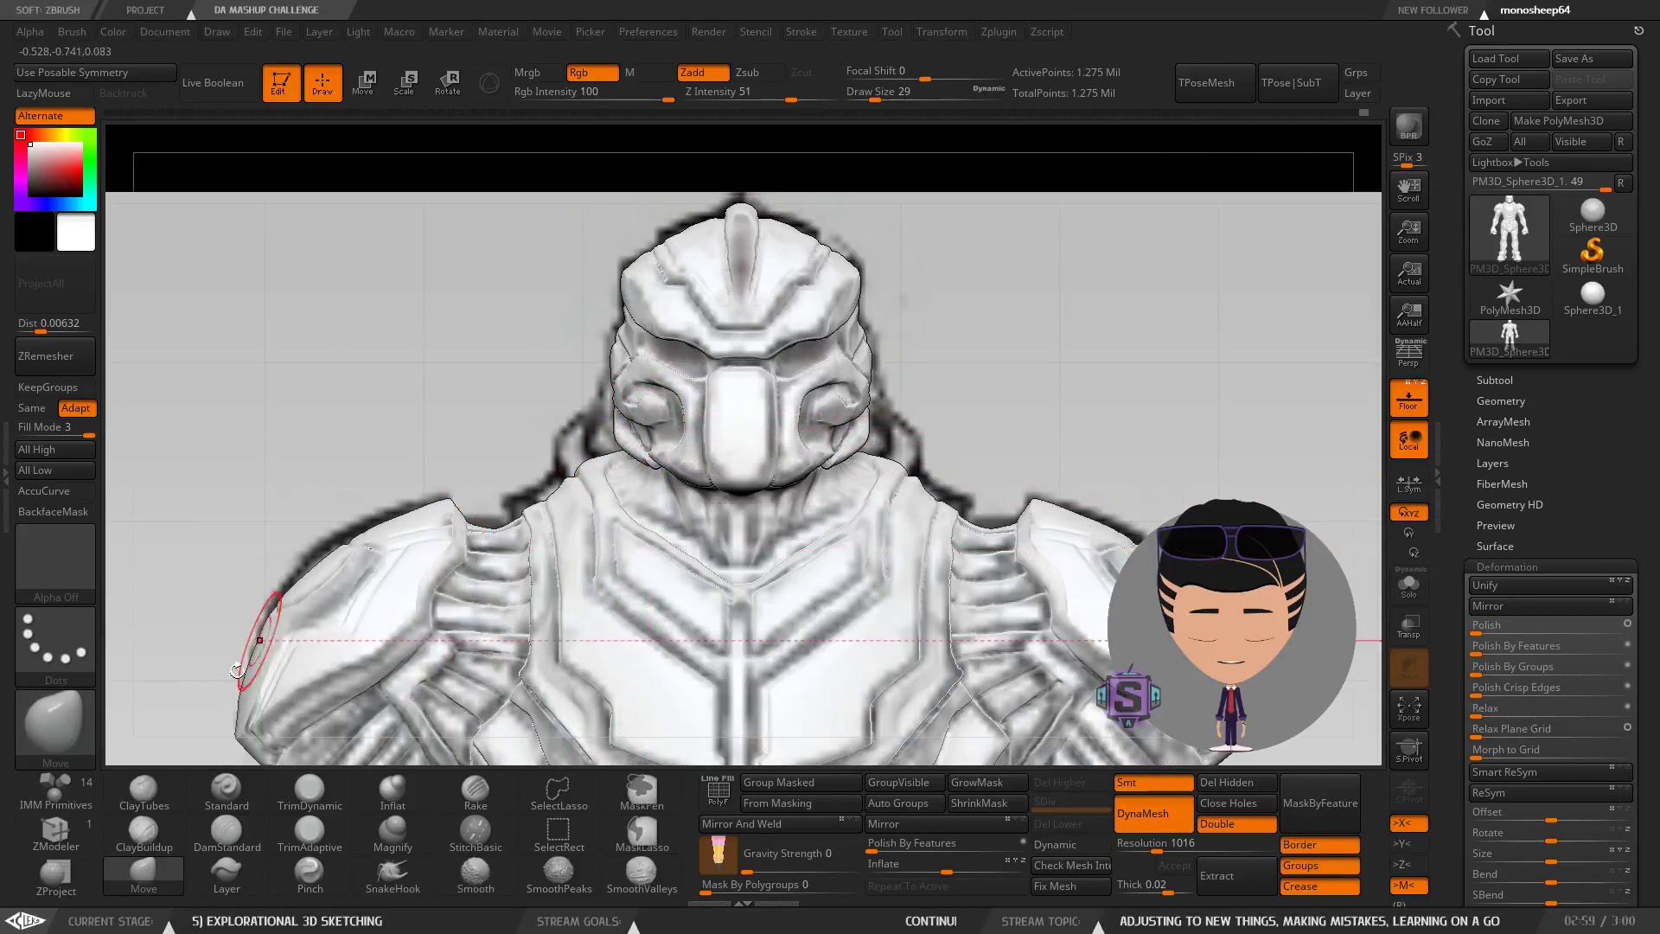
Try to build up the raised collar edge beside the neck with ClayBuildup at draw size 12.
left_click(144, 832)
key("s")
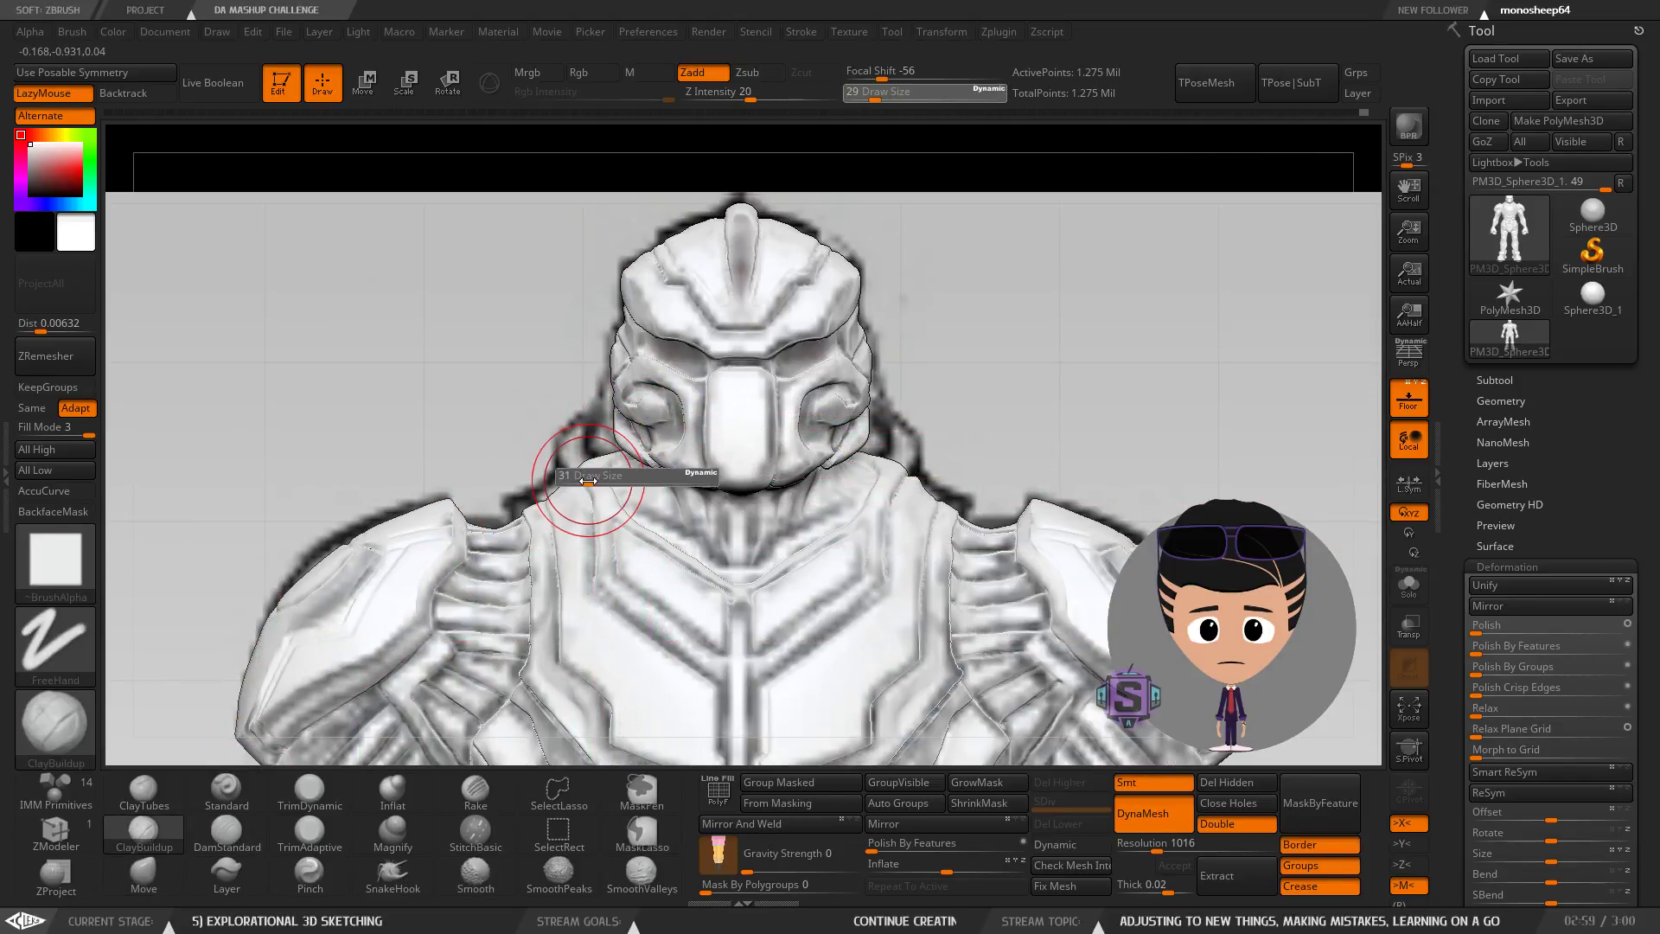
left_click_drag(577, 482, 575, 481)
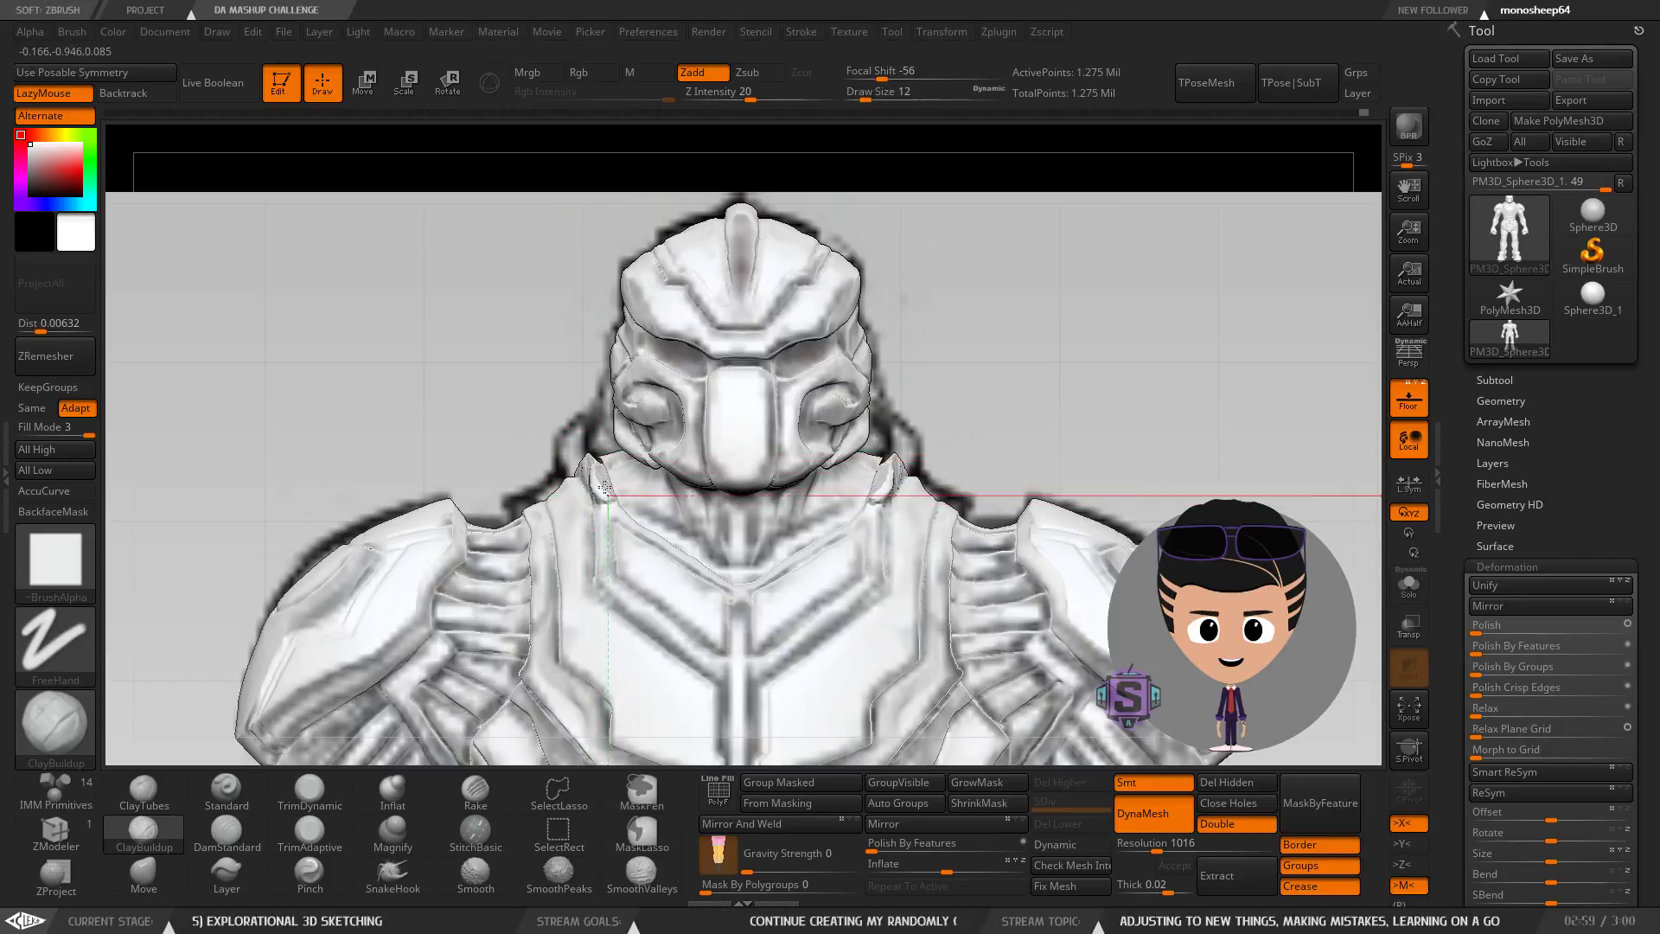
mouse_move(602, 504)
right_mouse_down()
mouse_move(662, 484)
mouse_move(636, 478)
right_mouse_up()
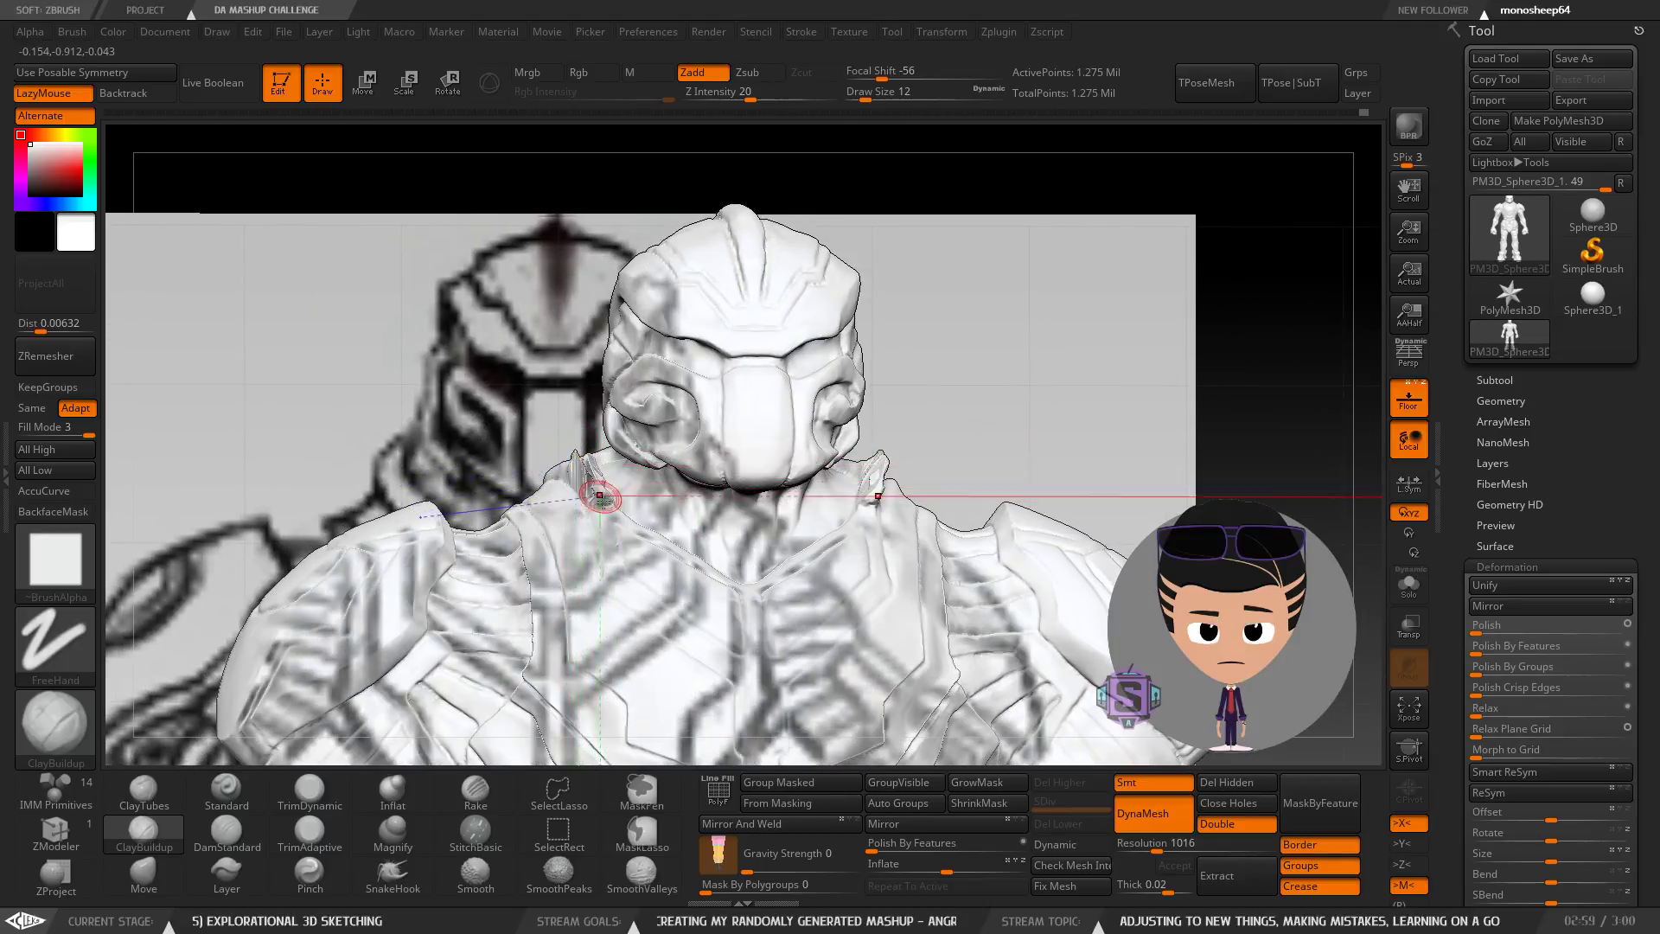
right_click_drag(603, 499, 520, 418)
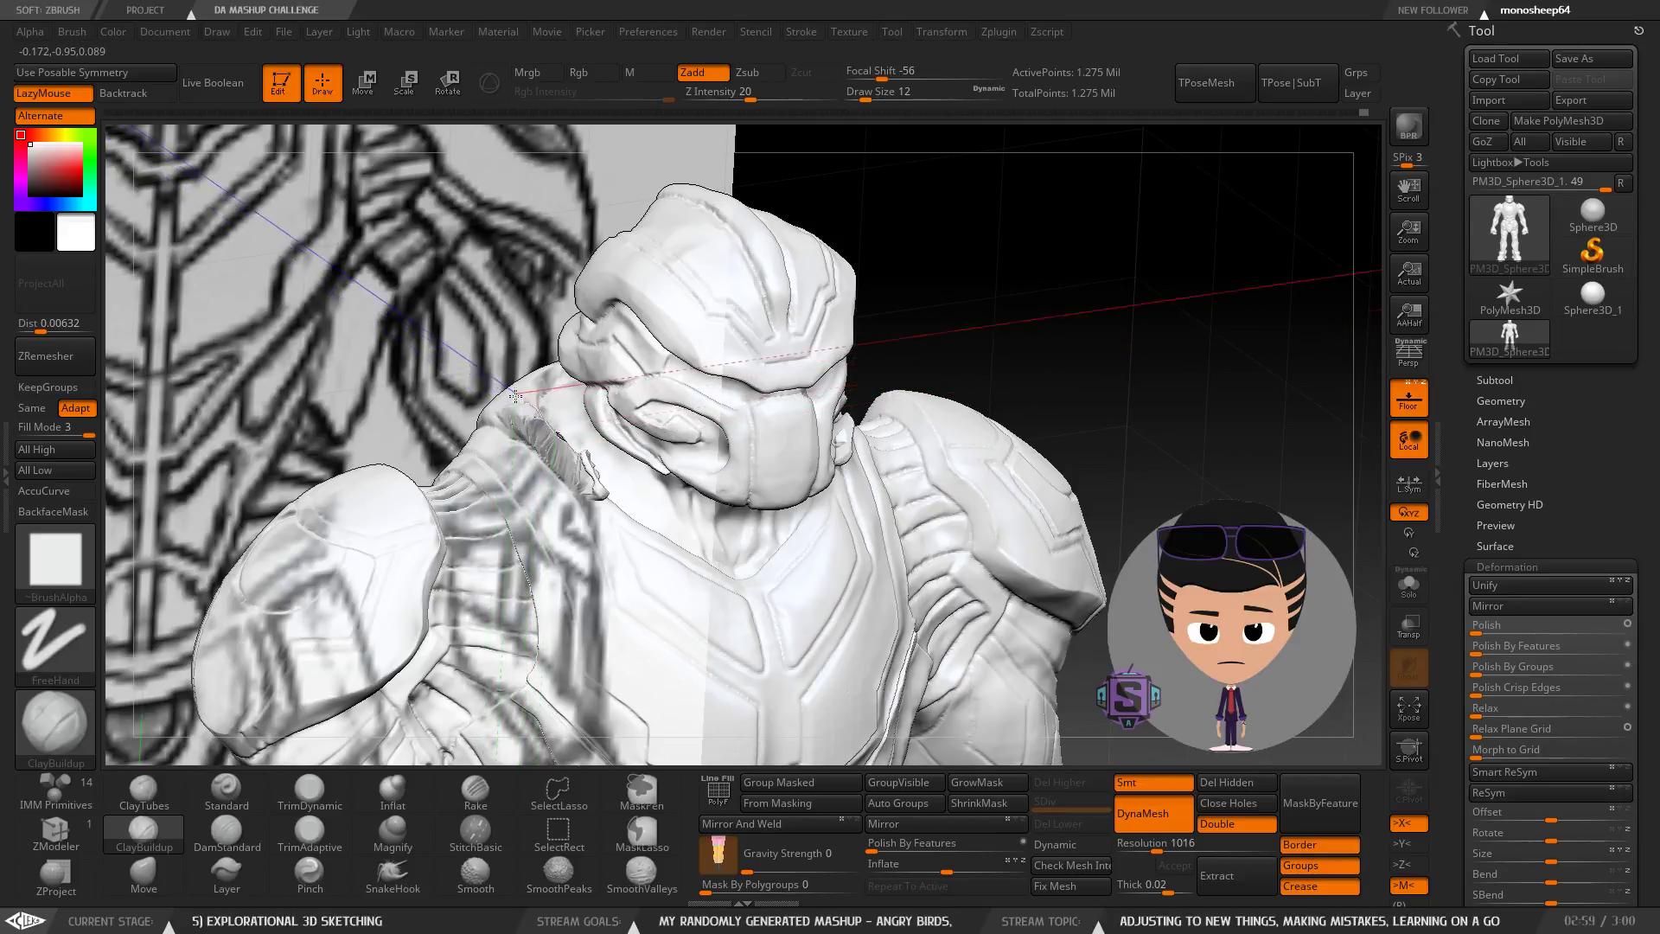
mouse_move(585, 474)
right_mouse_down()
mouse_move(571, 463)
mouse_move(610, 437)
right_mouse_up()
key("ctrl+z")
right_click_drag(588, 519, 597, 457, "ctrl")
right_click_drag(603, 526, 607, 629, "ctrl")
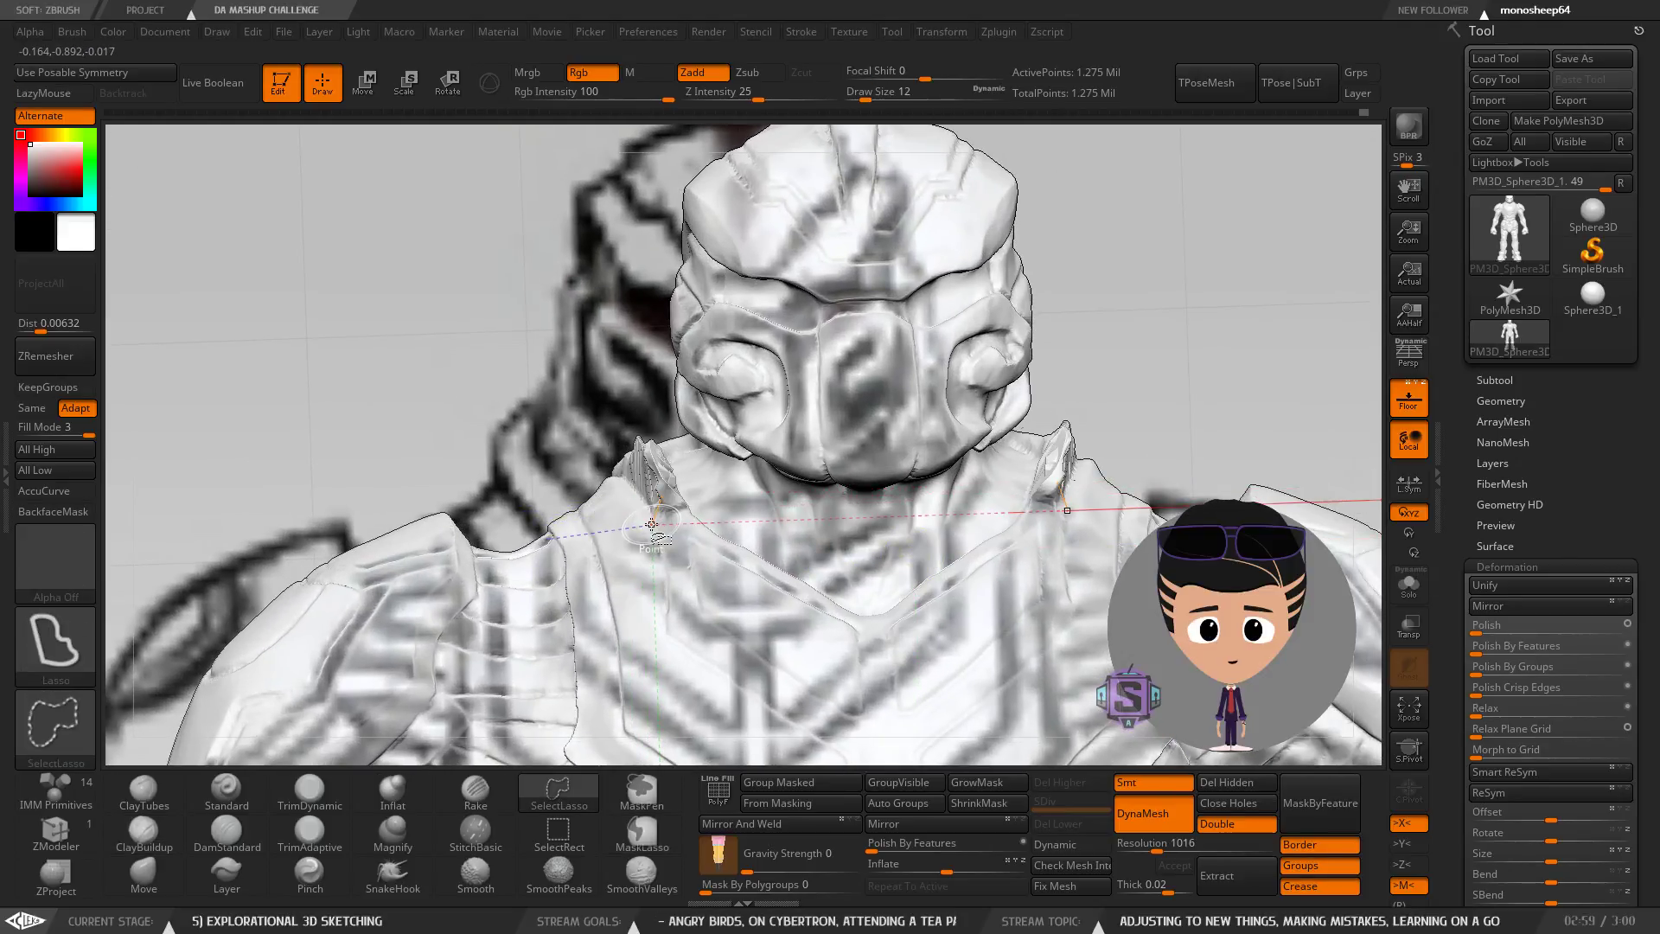
key("ctrl+shift+z")
Frame the full figure and hide the reference sketches by setting their fill mode to 0.
right_click_drag(634, 545, 650, 216, "alt")
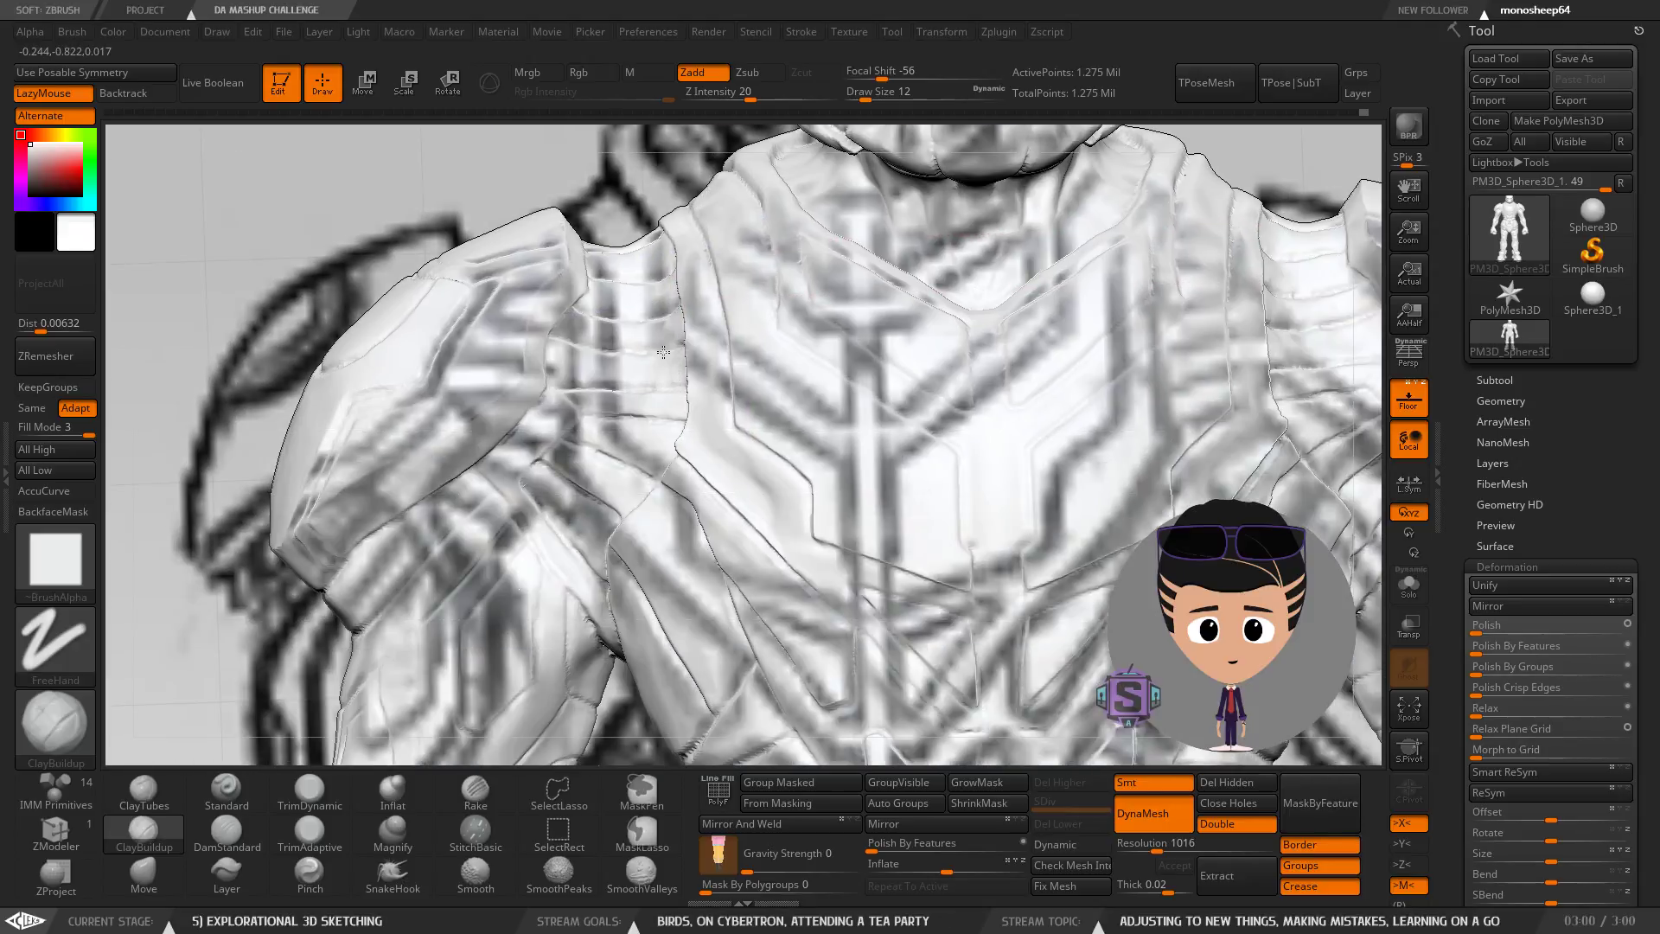
mouse_move(510, 692)
right_mouse_down("alt")
mouse_move(575, 475)
mouse_move(600, 448)
mouse_move(771, 465)
mouse_move(613, 505)
right_mouse_up("alt")
key("ctrl")
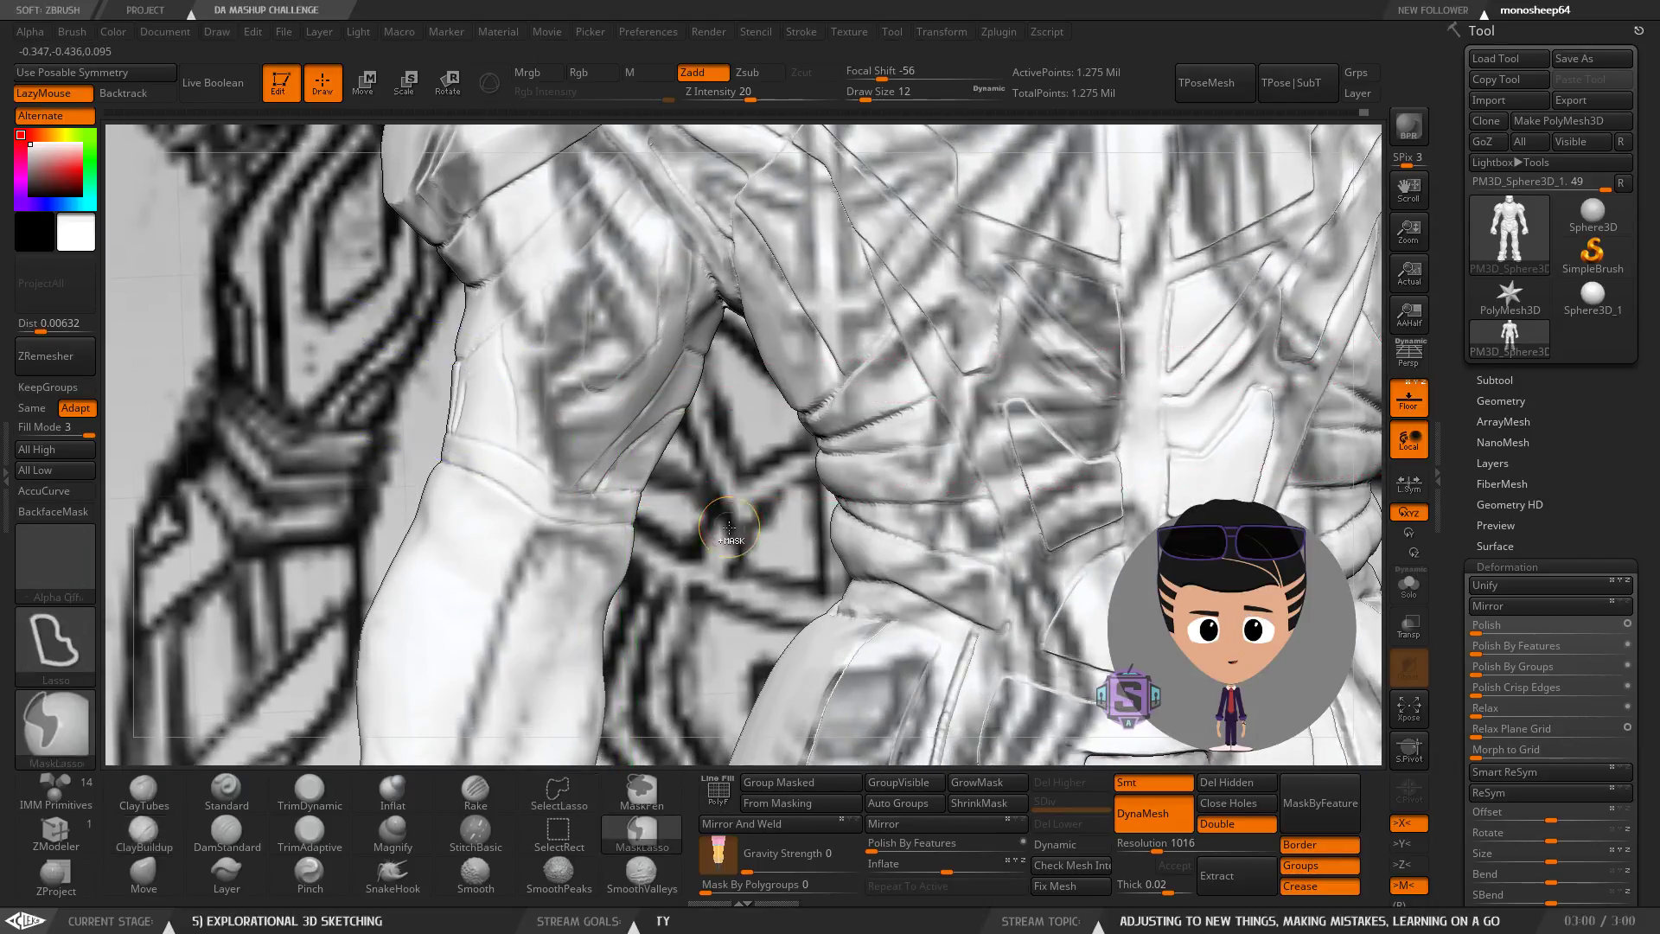
key("f")
mouse_move(750, 458)
right_mouse_down("ctrl")
mouse_move(797, 531)
mouse_move(803, 507)
right_mouse_up("ctrl")
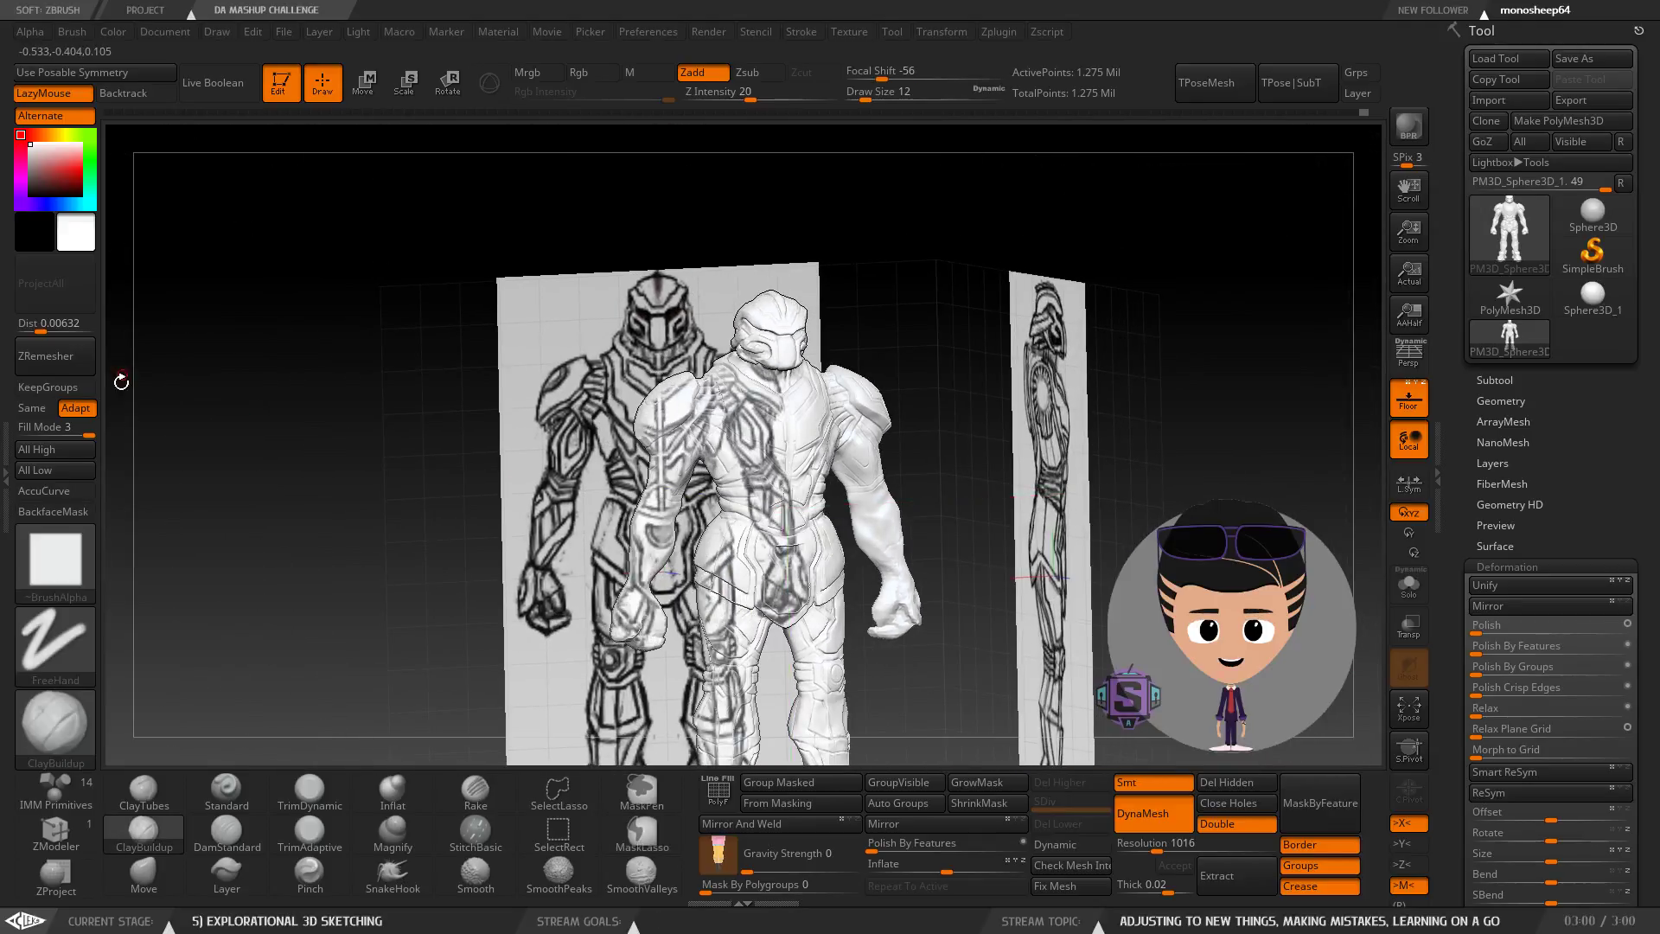
left_click_drag(46, 430, 21, 431)
right_click_drag(817, 560, 746, 390, "alt")
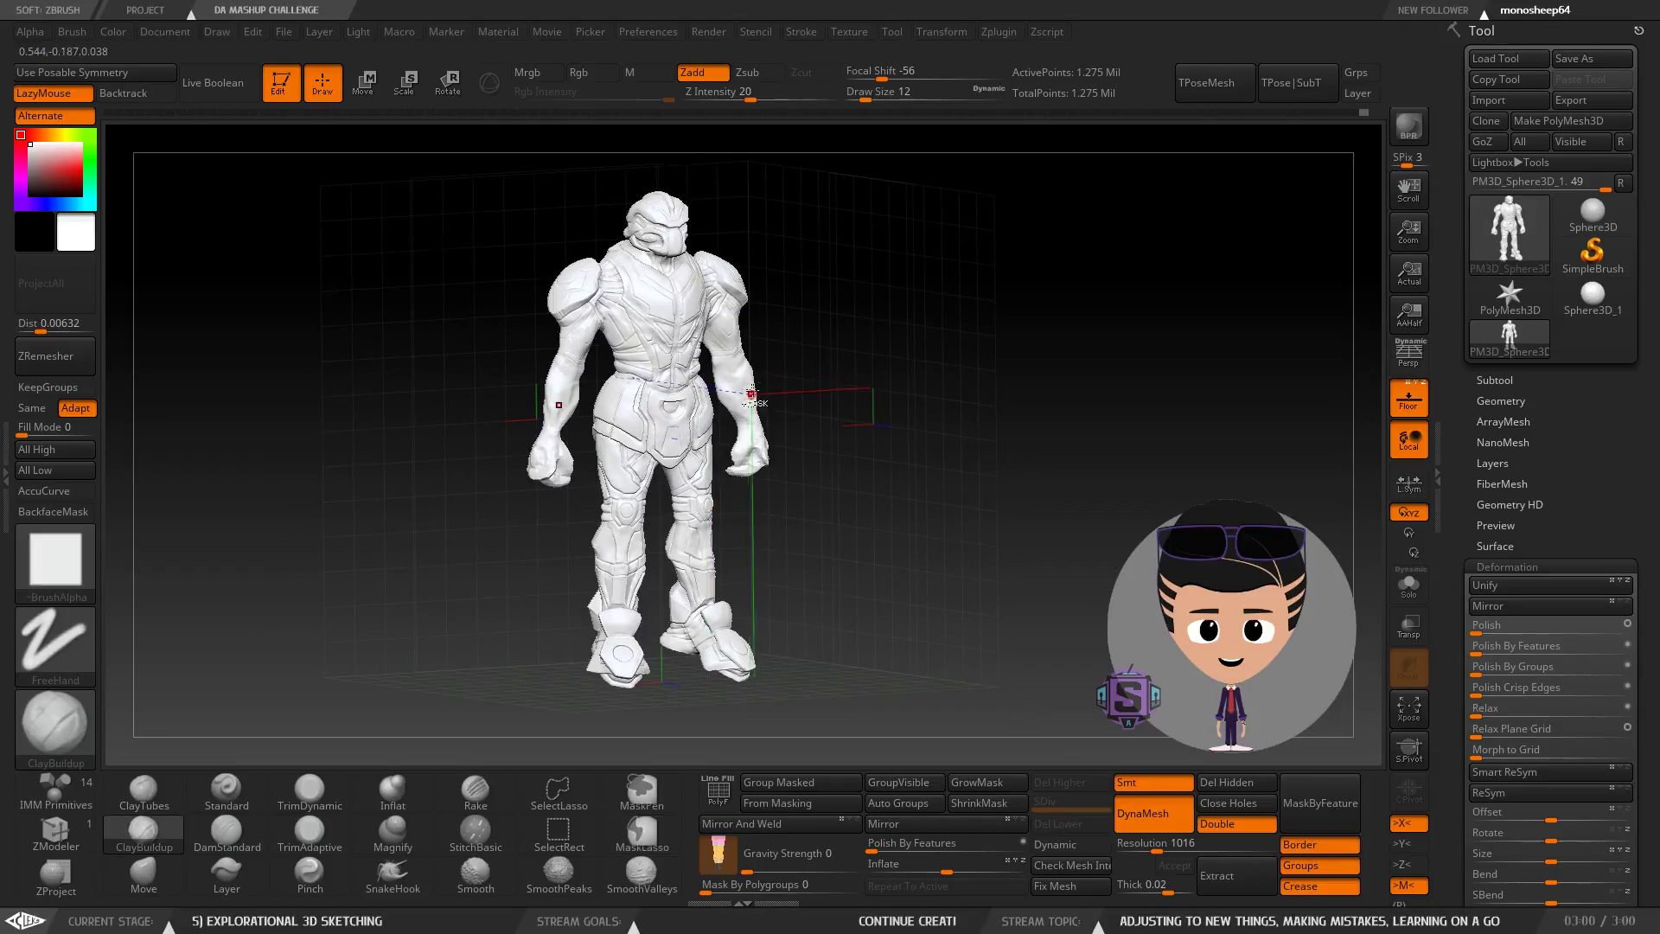
Save the project as AB vs T.ZPR, replacing the existing file.
key("ctrl+s")
left_click(682, 436)
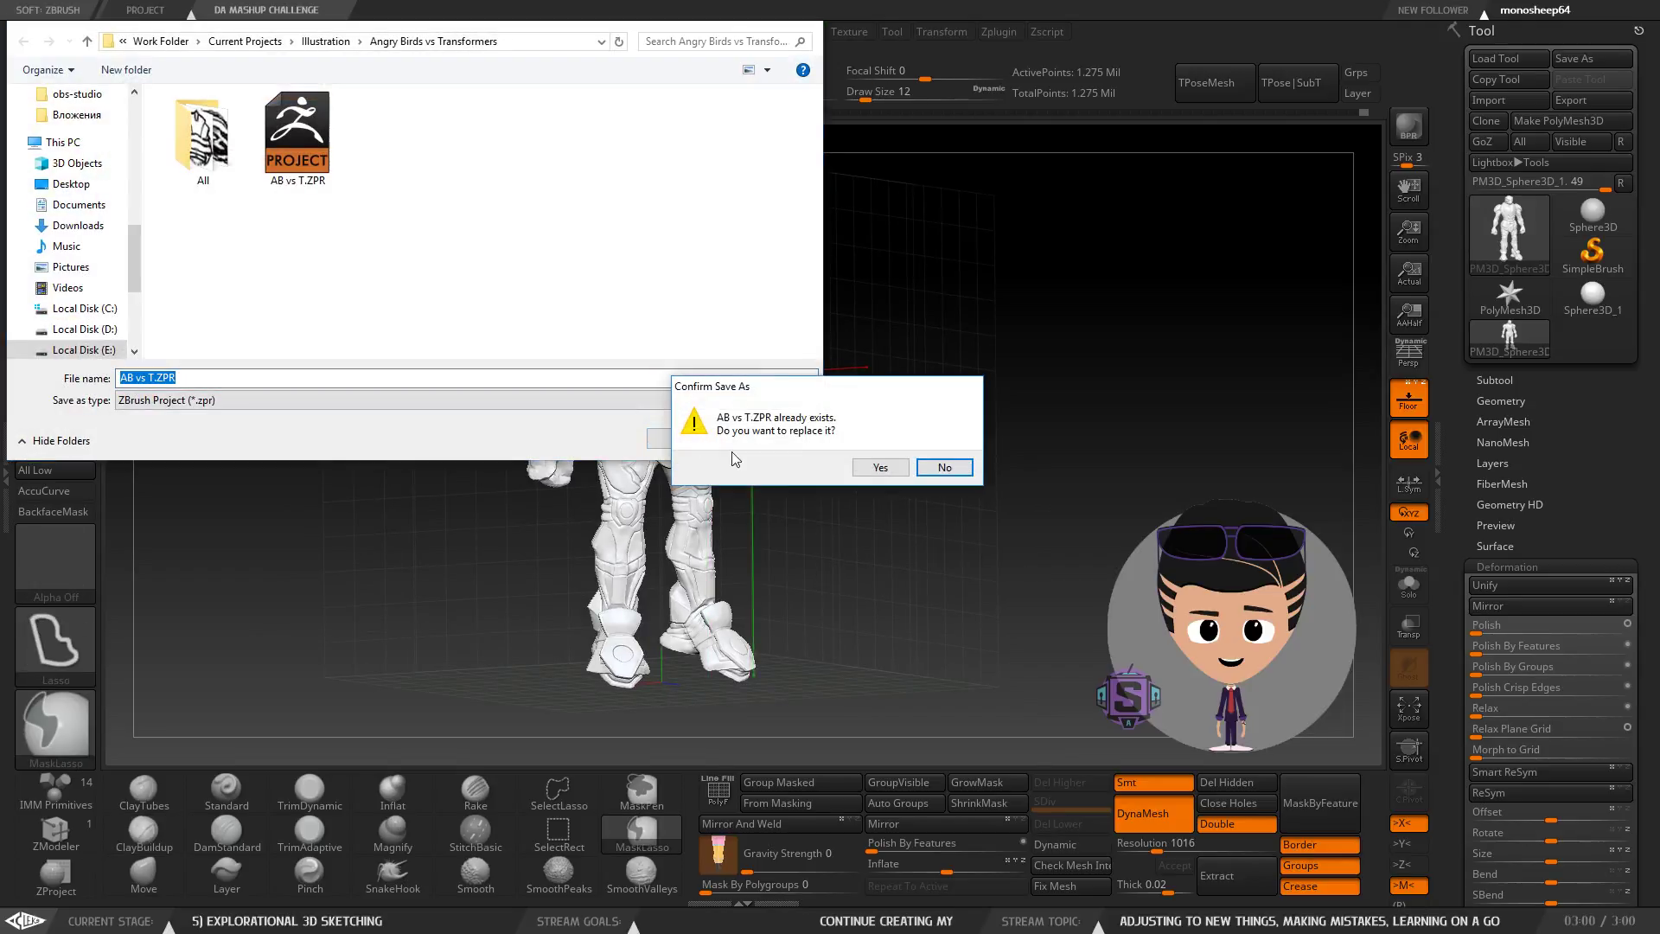
left_click(880, 468)
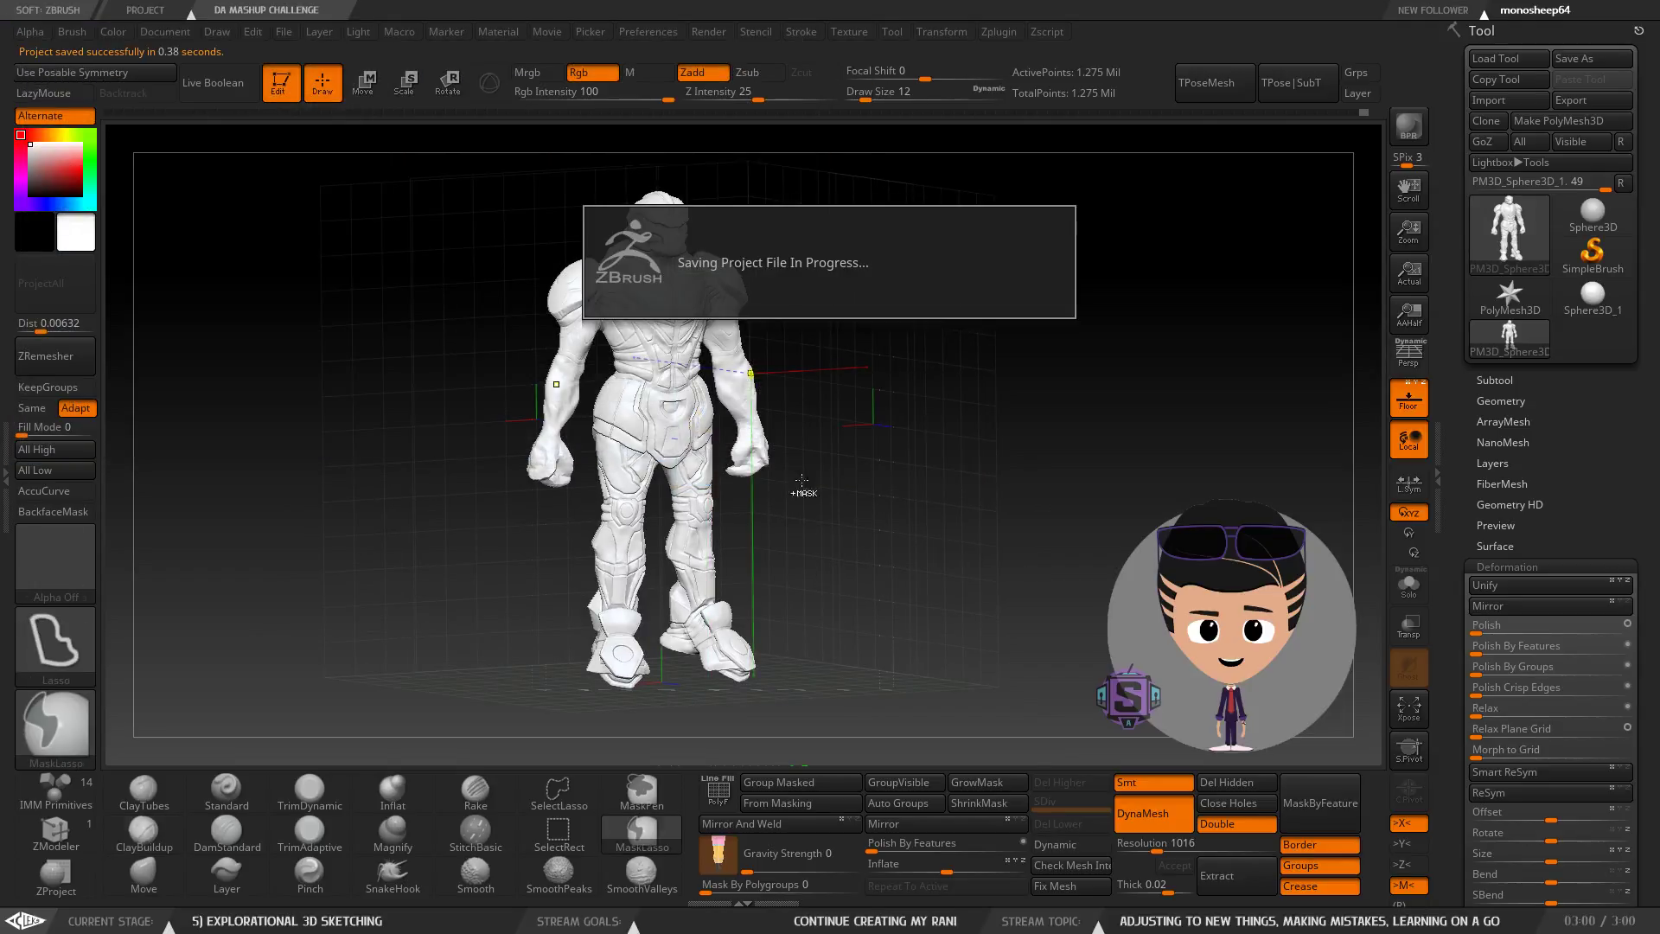
Turn on perspective for viewing the full figure.
left_click(1418, 362)
left_click_drag(841, 443, 757, 464)
mouse_move(756, 465)
right_mouse_down()
mouse_move(732, 455)
mouse_move(724, 484)
right_mouse_up()
mouse_move(663, 361)
right_mouse_down()
mouse_move(675, 350)
mouse_move(671, 399)
mouse_move(566, 391)
mouse_move(764, 383)
mouse_move(649, 396)
mouse_move(690, 374)
right_mouse_up()
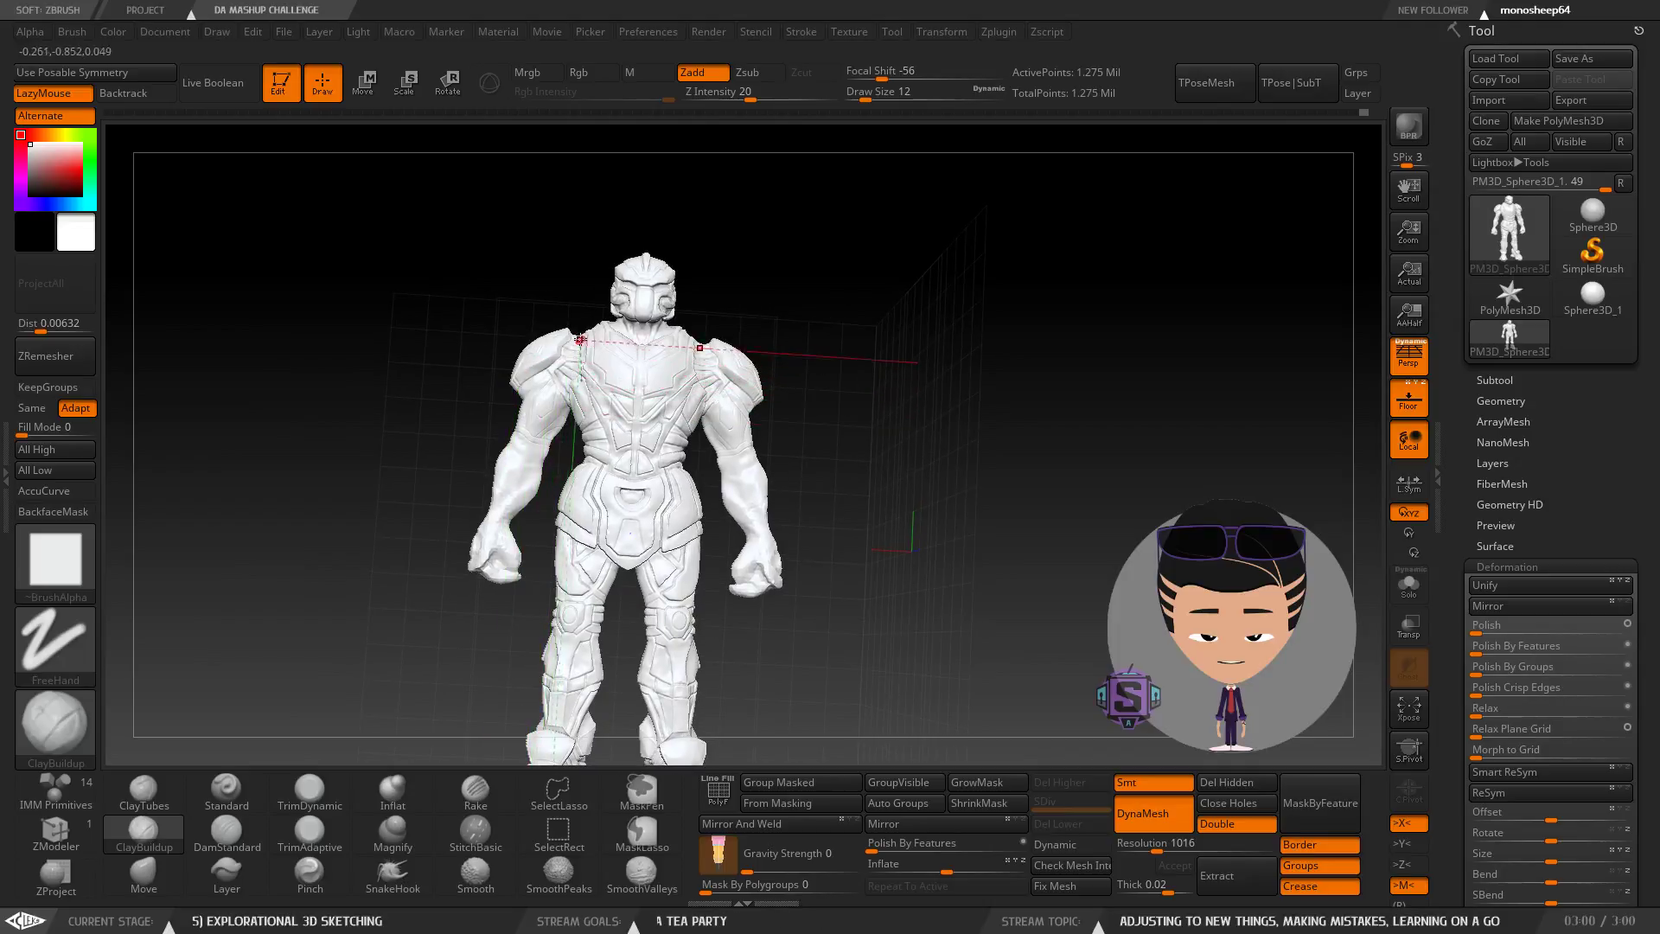
Examine the figure's head, torso, shoulders and arms from the front, side and back without the sketches.
mouse_move(533, 436)
right_mouse_down("shift")
mouse_move(604, 385)
mouse_move(614, 396)
mouse_move(458, 576)
right_mouse_up("shift")
mouse_move(556, 490)
right_mouse_down()
mouse_move(605, 500)
mouse_move(546, 520)
mouse_move(543, 467)
right_mouse_up()
mouse_move(502, 535)
right_mouse_down()
mouse_move(564, 546)
mouse_move(509, 403)
mouse_move(519, 450)
mouse_move(517, 407)
mouse_move(667, 479)
mouse_move(526, 238)
mouse_move(648, 394)
mouse_move(666, 361)
mouse_move(683, 449)
mouse_move(874, 386)
mouse_move(972, 293)
right_mouse_up()
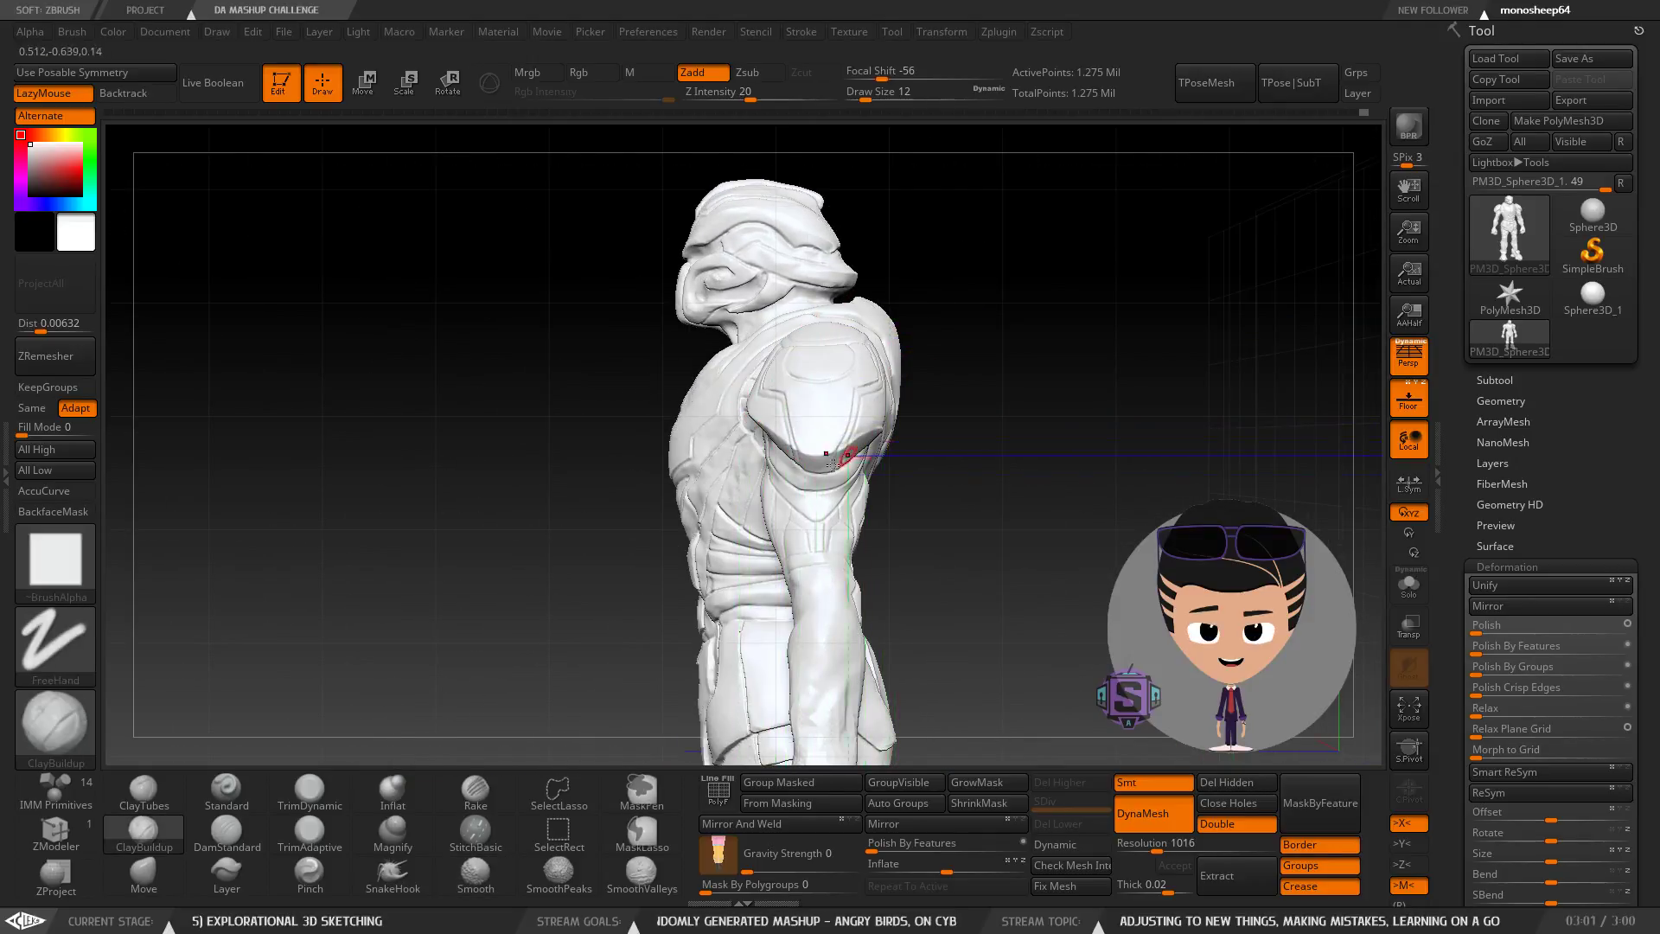
mouse_move(823, 457)
right_mouse_down()
mouse_move(949, 344)
mouse_move(639, 425)
right_mouse_up()
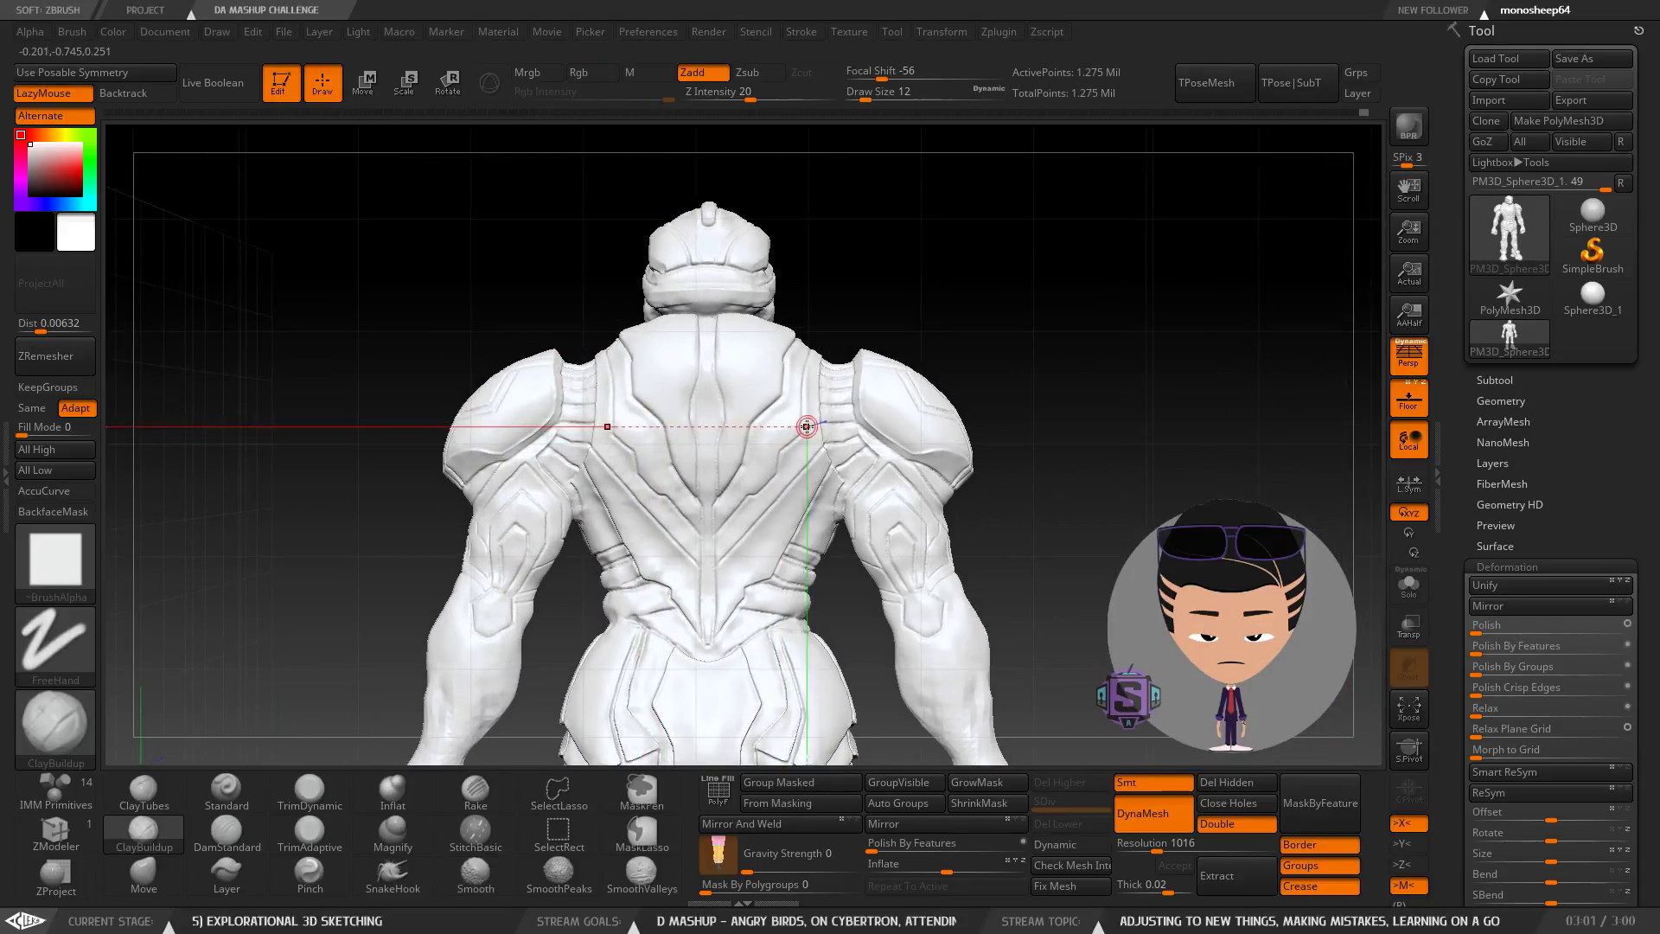
right_click_drag(807, 427, 707, 389, "alt")
mouse_move(737, 466)
right_mouse_down()
mouse_move(678, 467)
mouse_move(696, 468)
mouse_move(596, 410)
right_mouse_up()
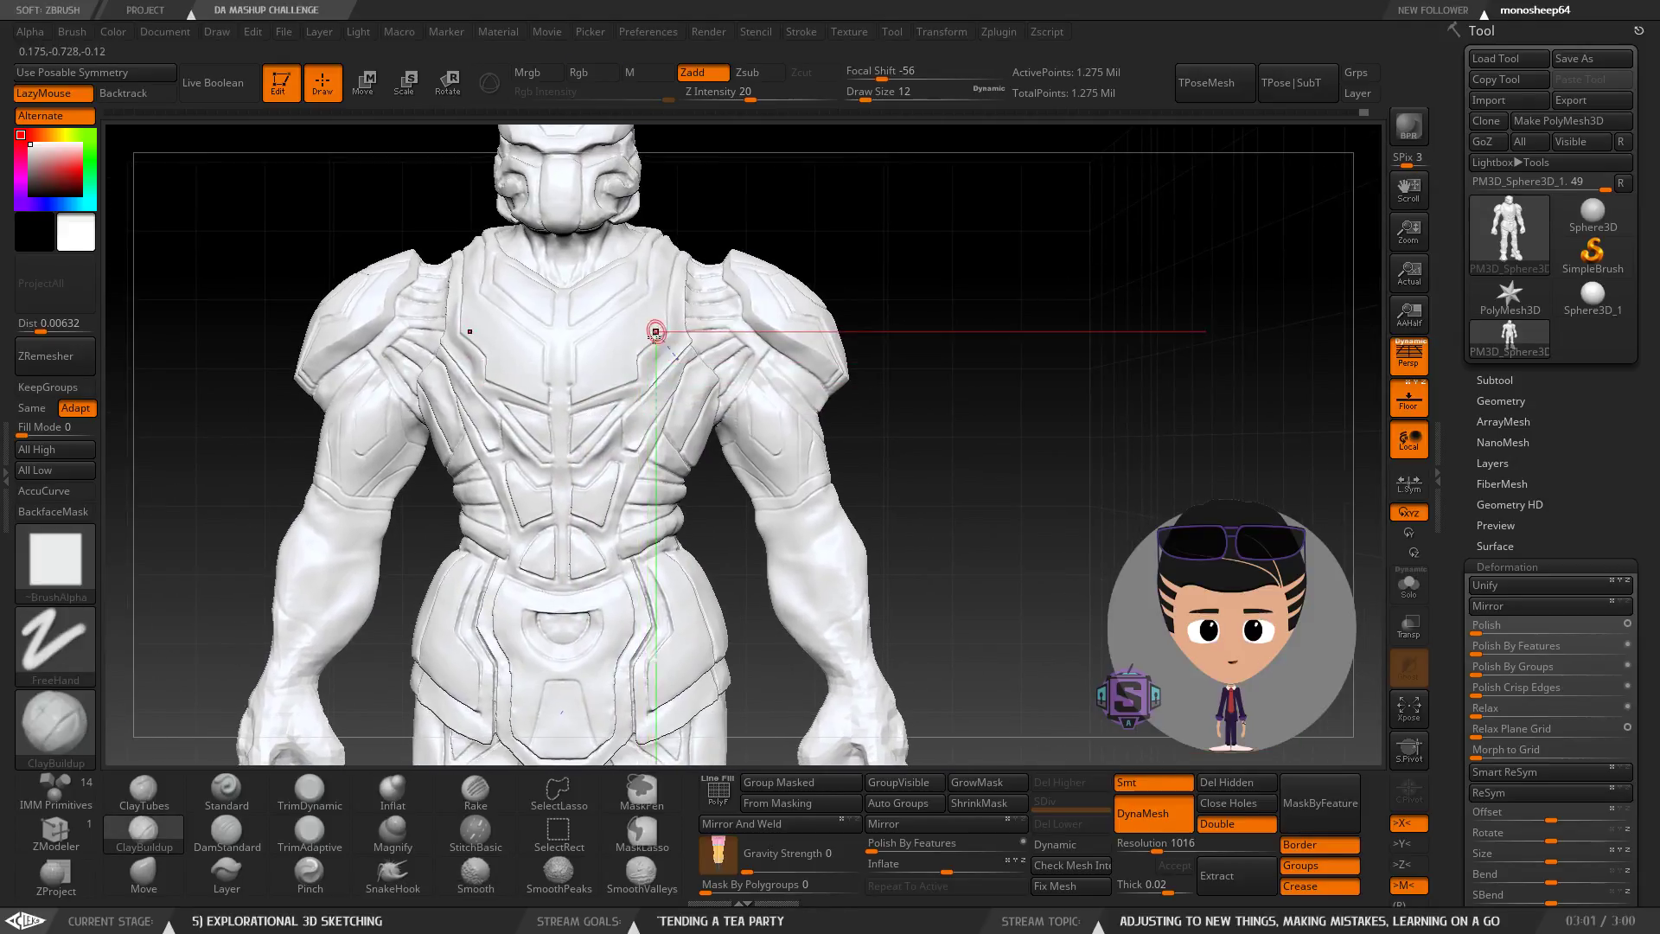
mouse_move(651, 334)
right_mouse_down("ctrl")
mouse_move(564, 358)
mouse_move(595, 430)
right_mouse_up("ctrl")
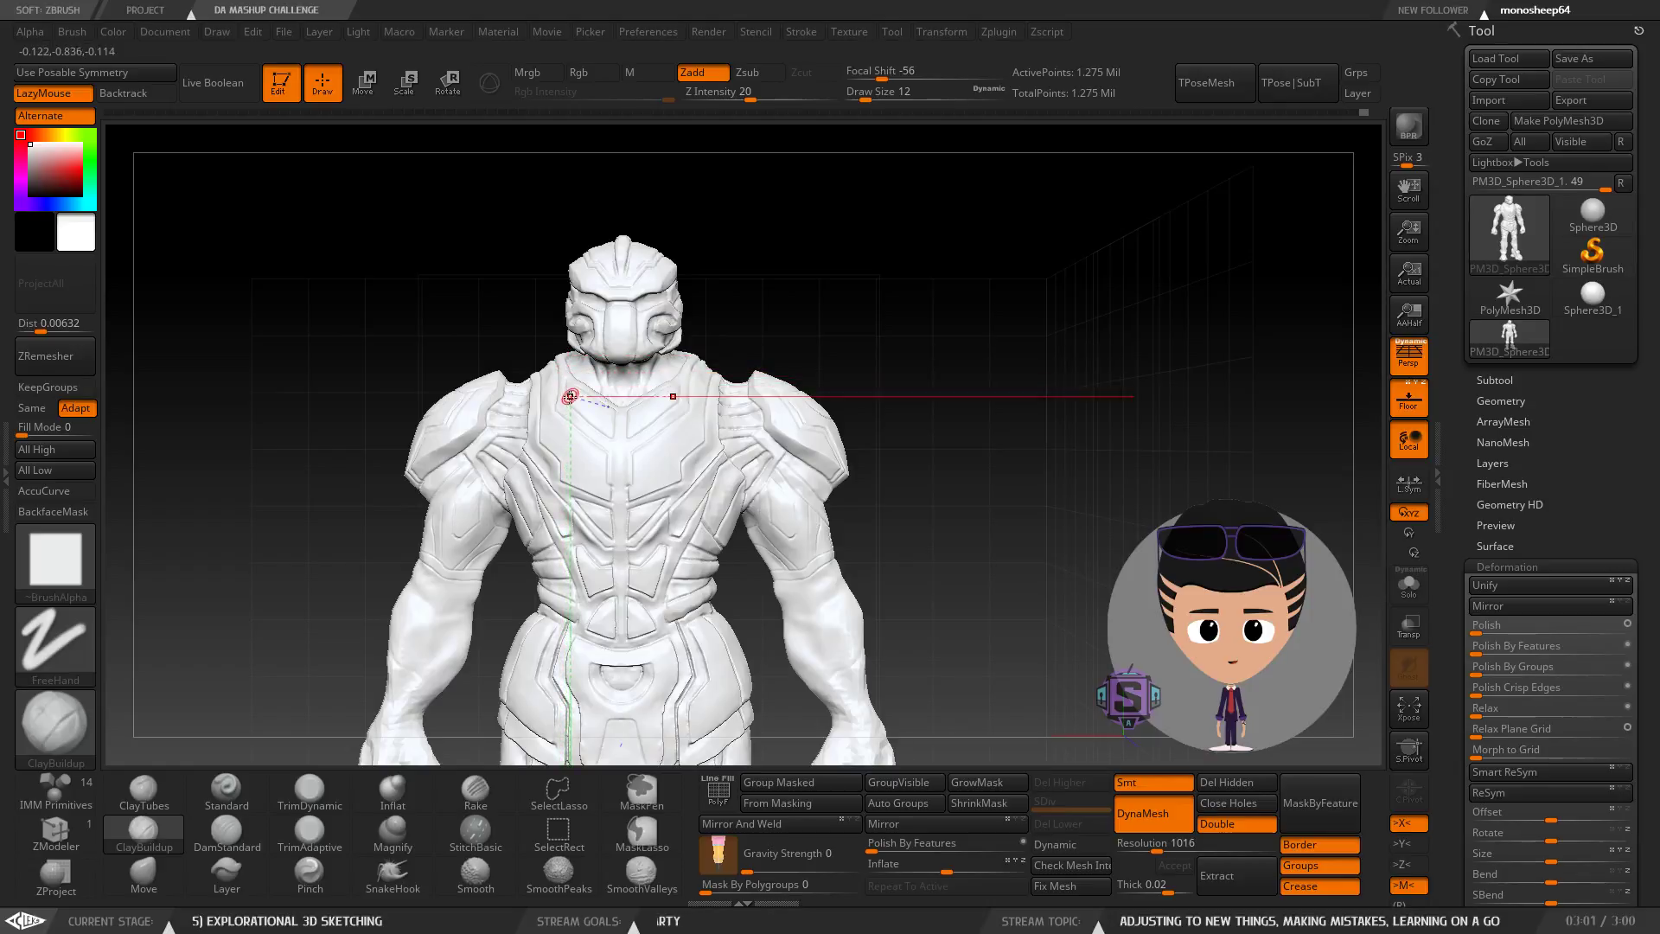
right_click_drag(569, 482, 629, 325)
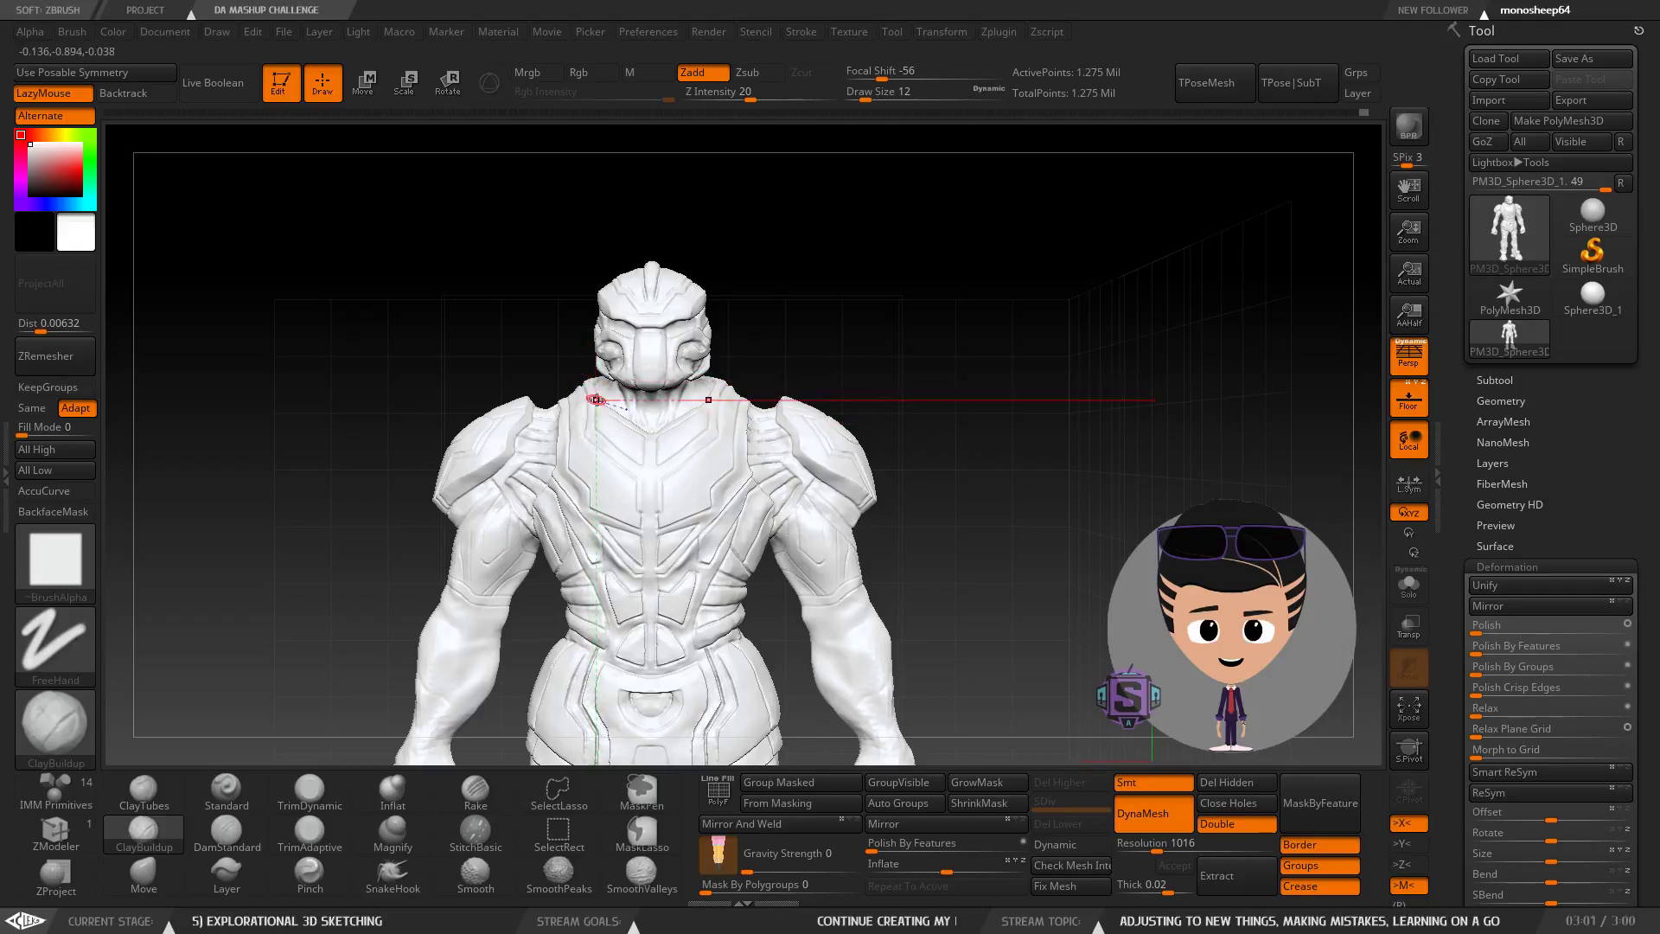
right_click_drag(604, 404, 657, 346, "alt")
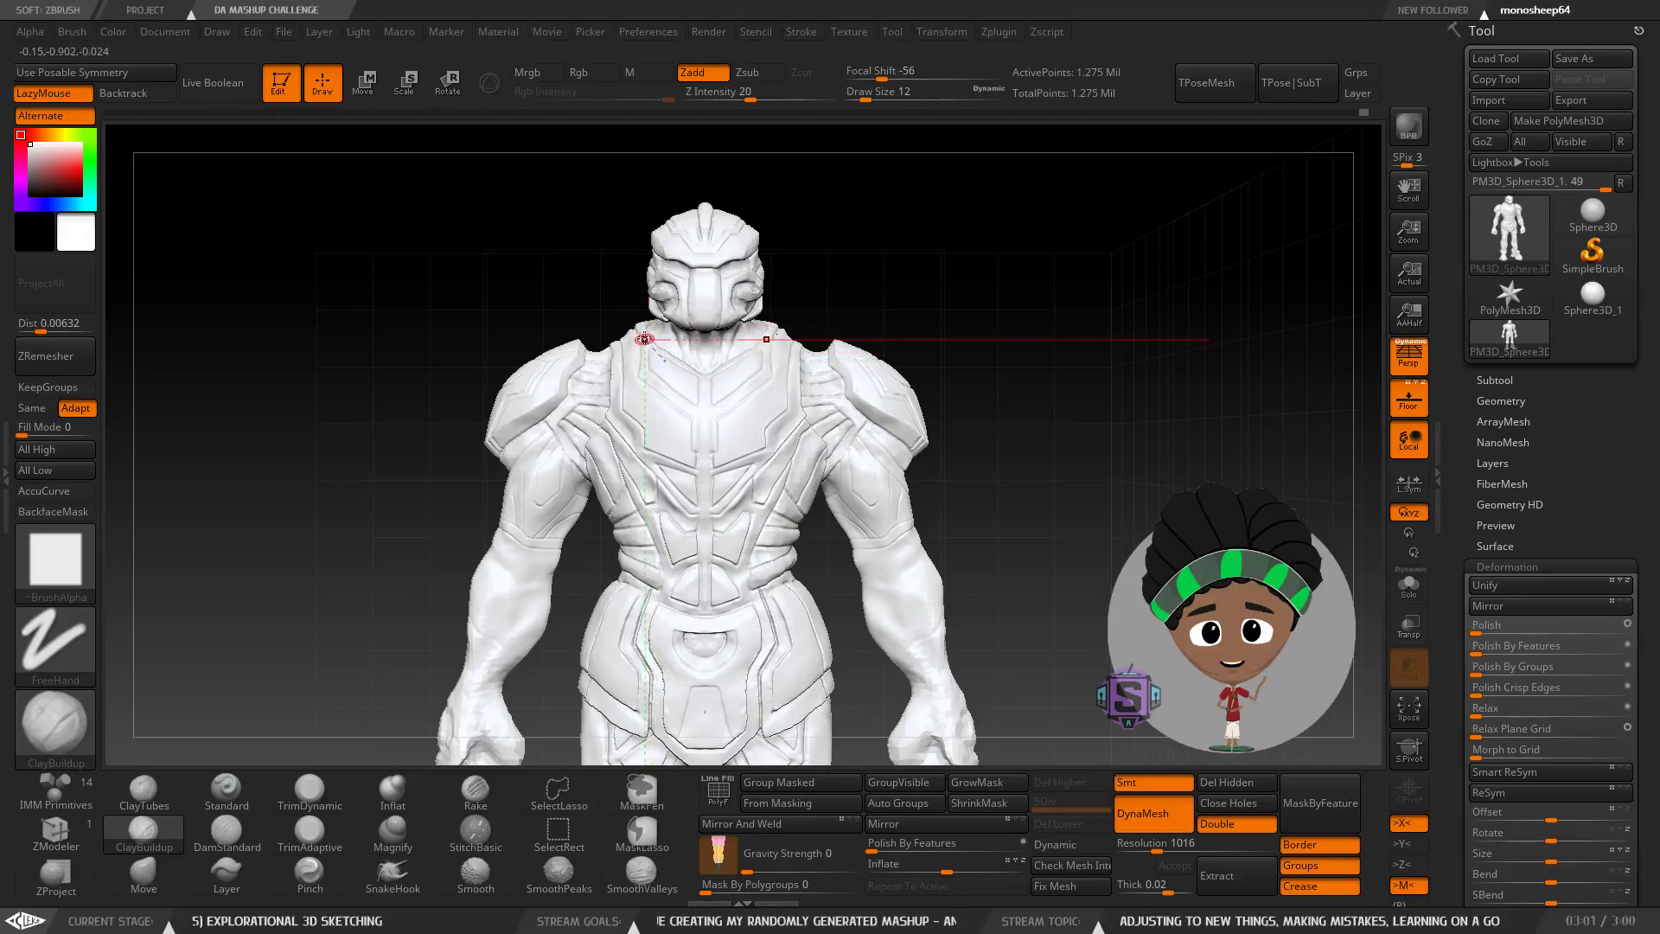
right_click_drag(644, 425, 713, 348, "alt")
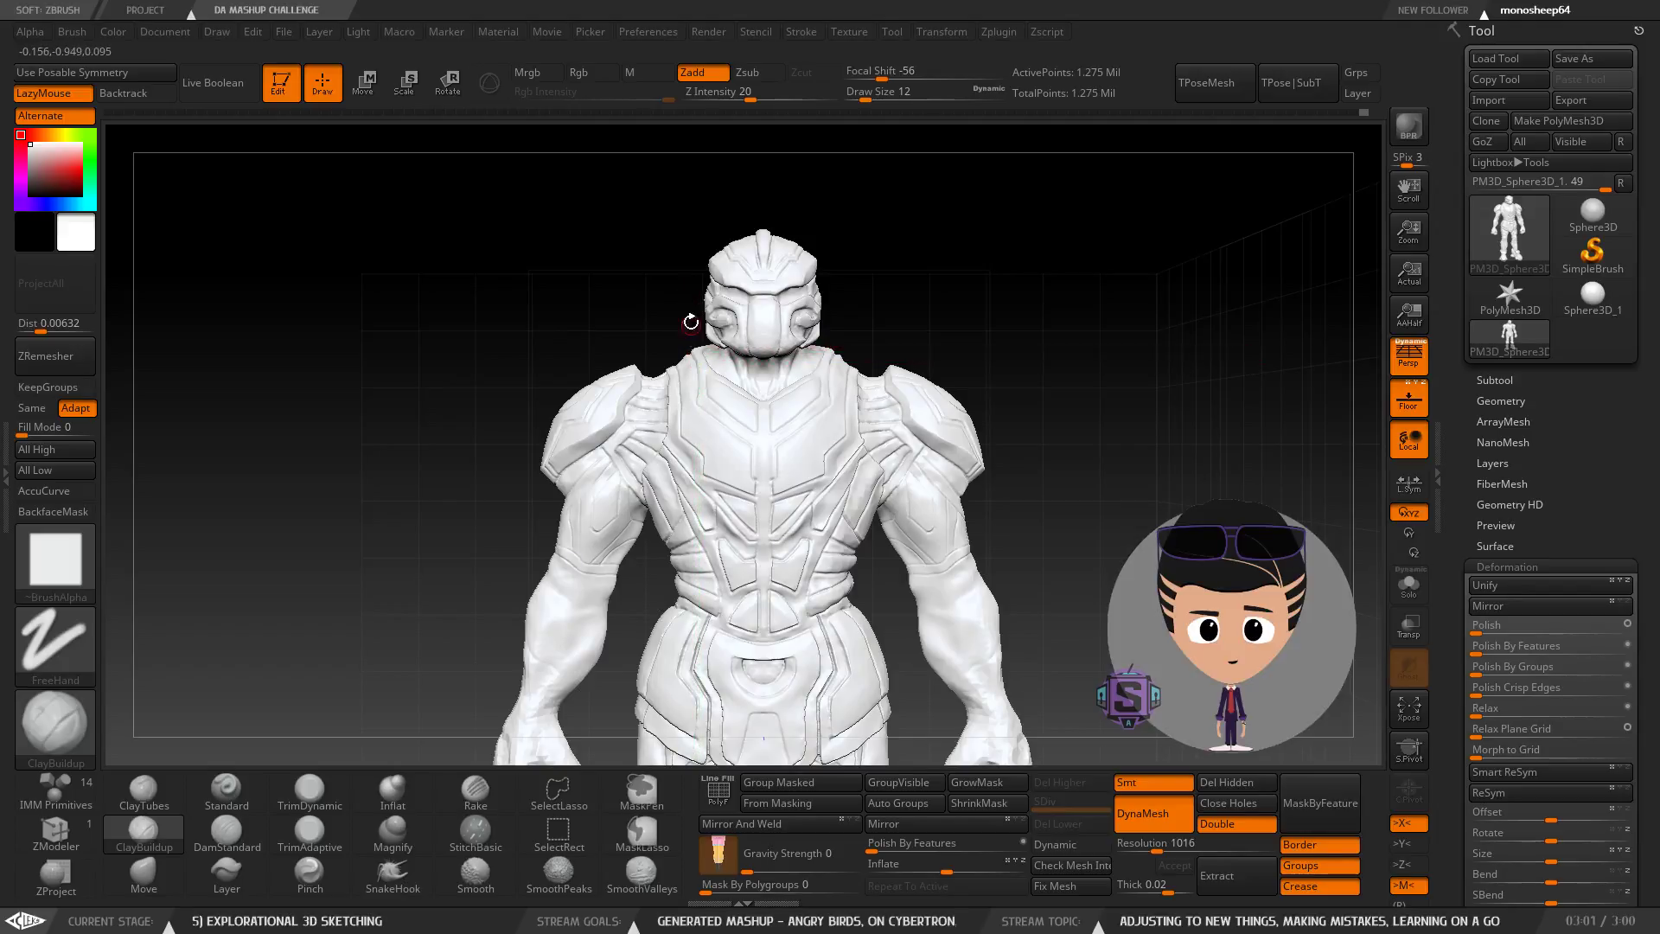
Show the reference sketches again by setting their fill mode to 3, and view the figure beside the front and side sketches.
left_click_drag(50, 428, 93, 430)
right_click_drag(495, 462, 482, 384)
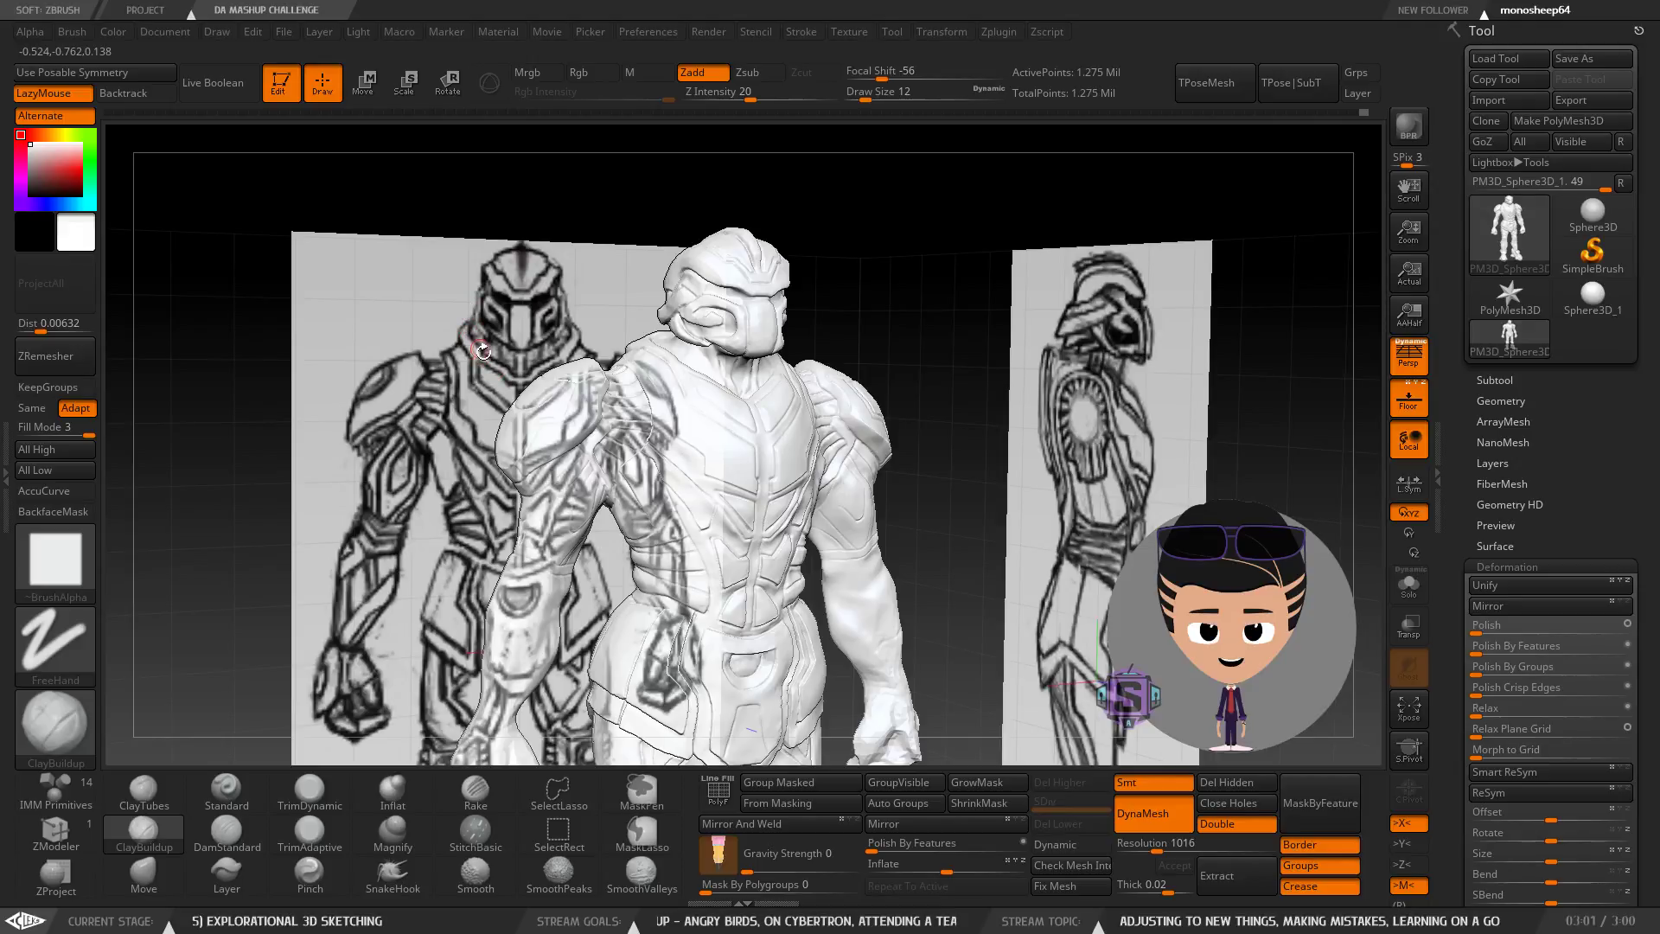
right_click_drag(450, 374, 445, 338)
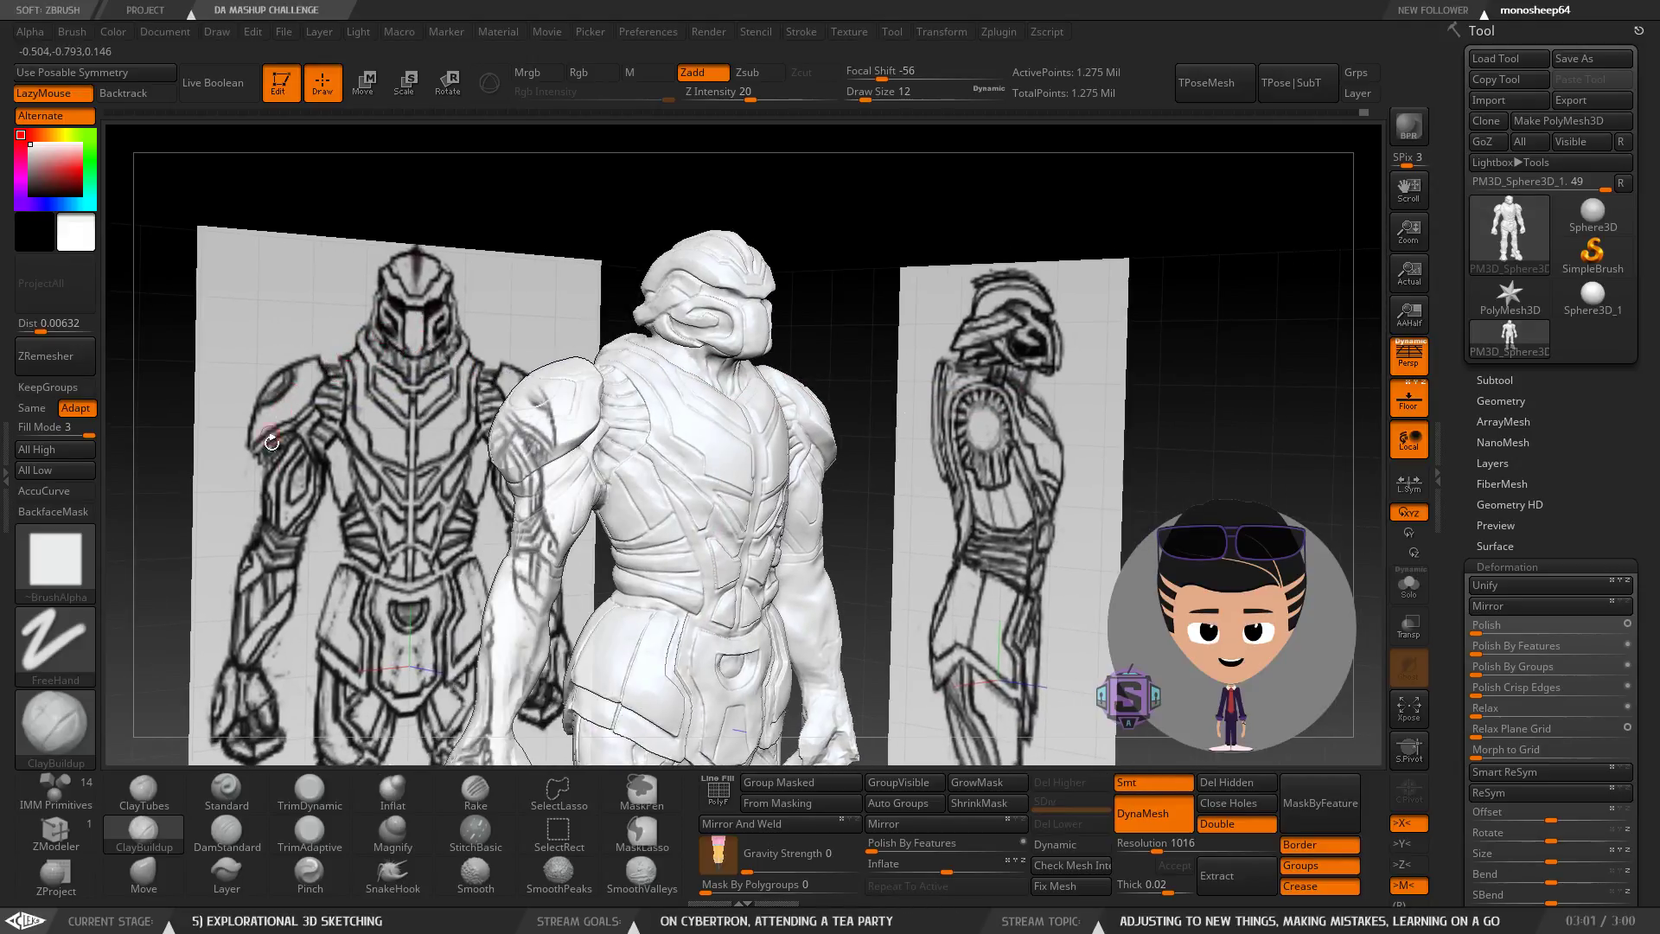
Hide the reference sketches by setting their fill mode to 0, and frame the whole figure from head to feet.
right_click_drag(778, 383, 711, 345)
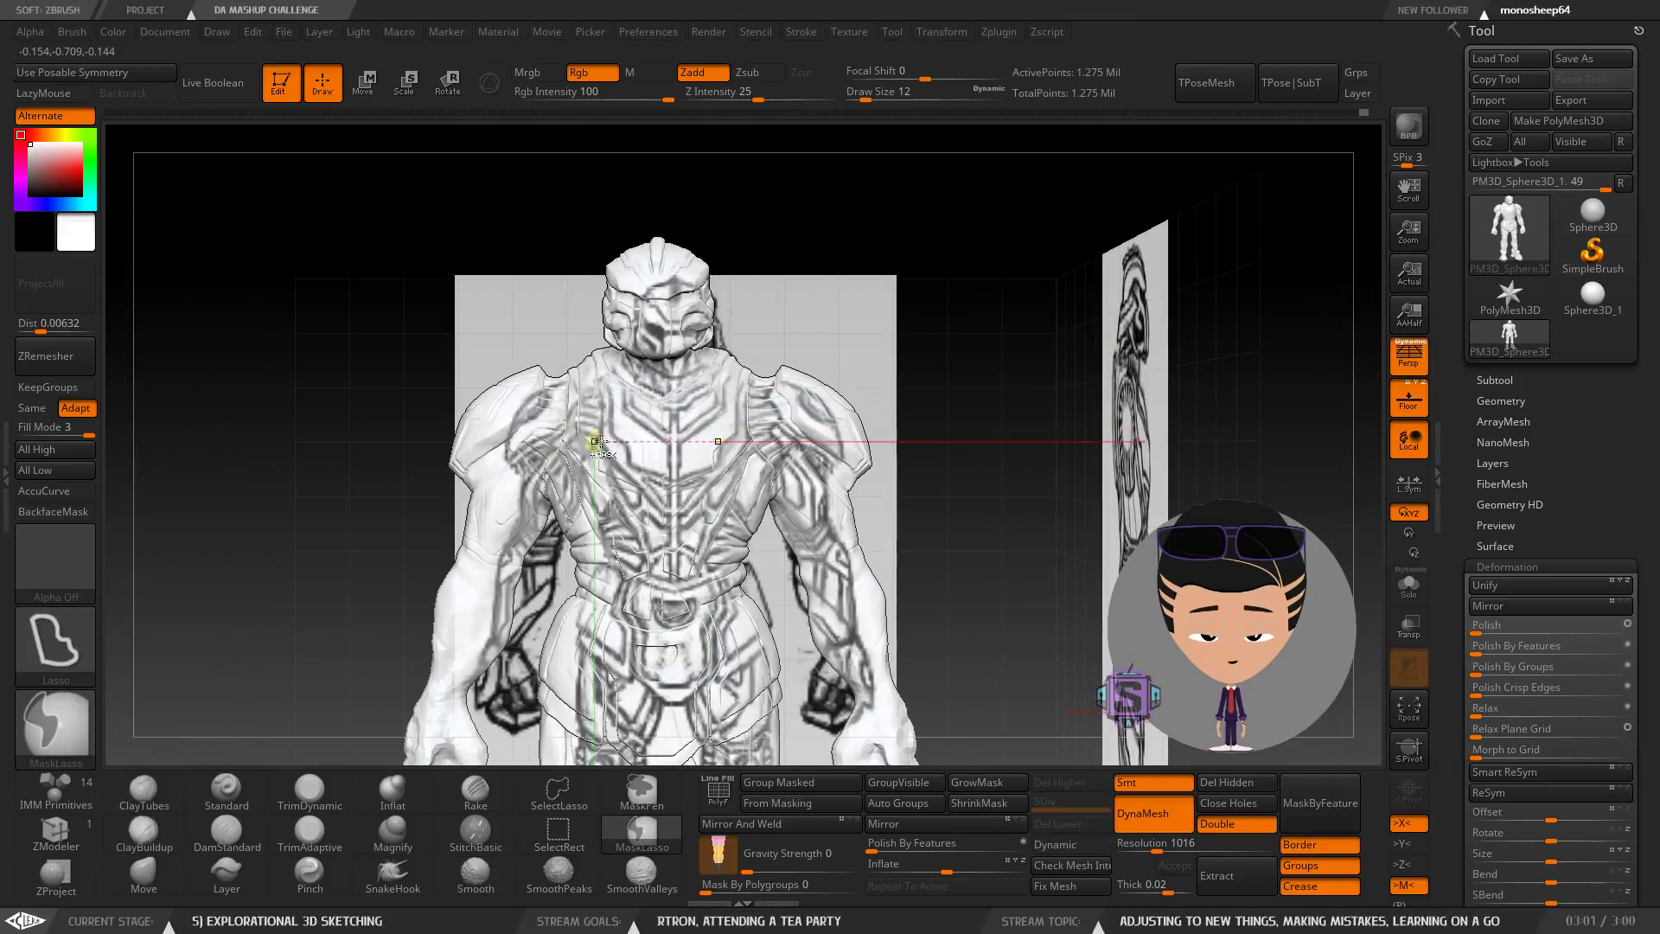
right_click_drag(588, 439, 633, 448, "ctrl")
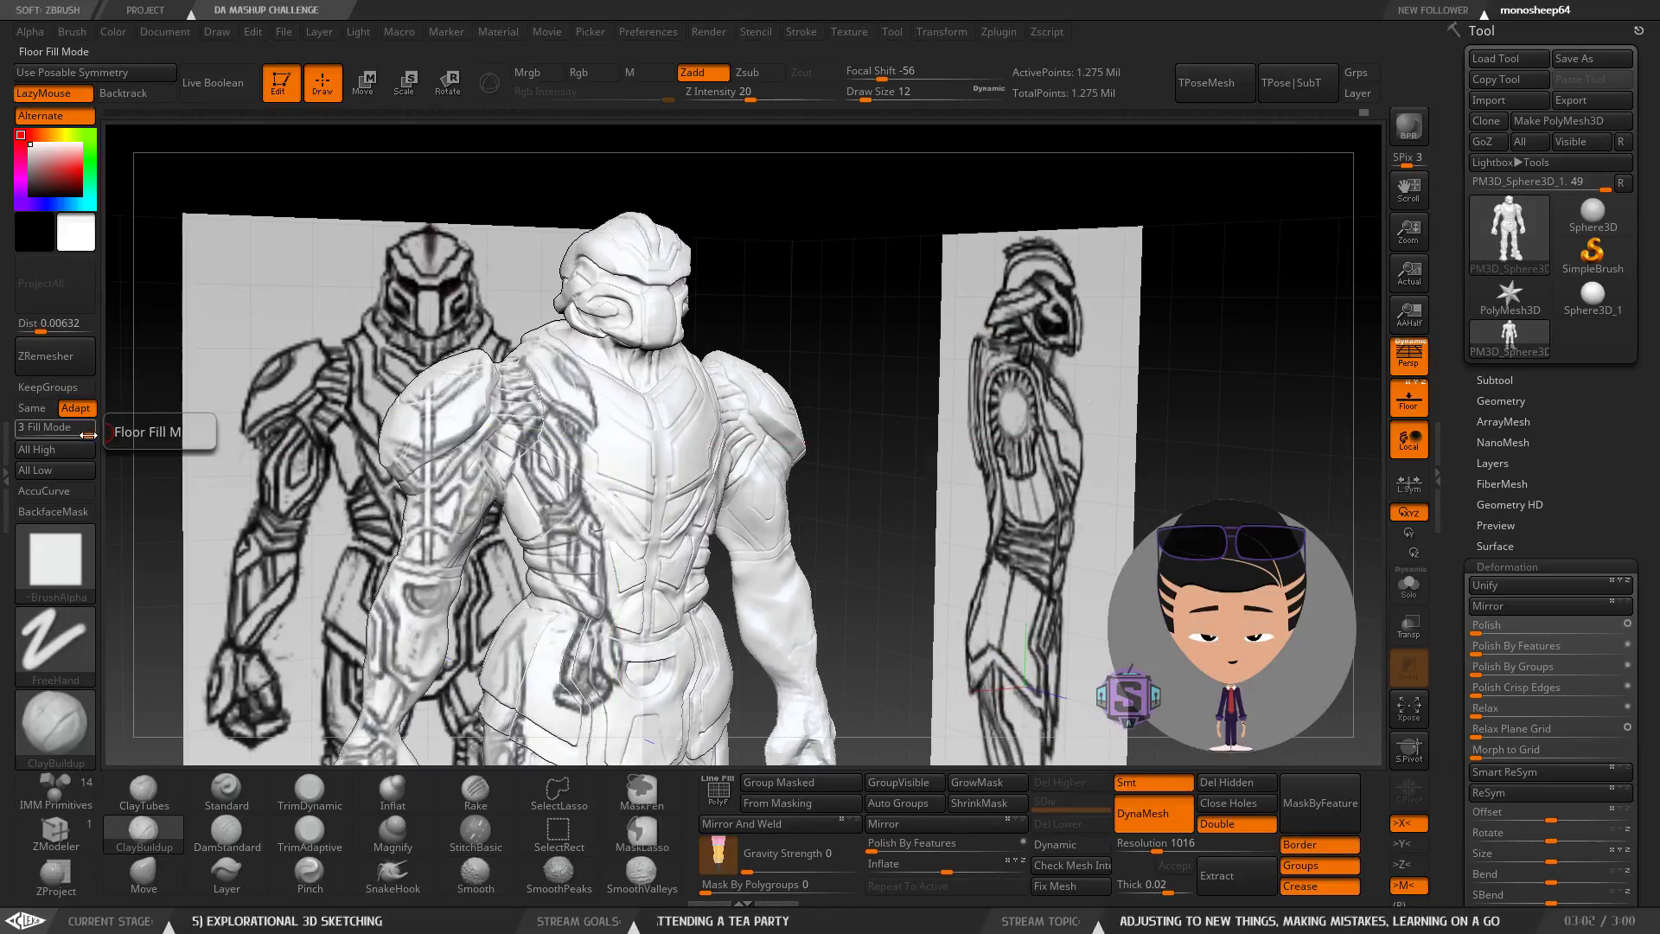
left_click_drag(88, 435, 21, 434)
right_click_drag(568, 529, 581, 402, "ctrl")
right_click_drag(654, 526, 645, 366, "alt")
mouse_move(645, 562)
right_mouse_down("ctrl")
mouse_move(635, 454)
mouse_move(609, 393)
mouse_move(653, 487)
mouse_move(908, 484)
mouse_move(619, 491)
mouse_move(684, 489)
right_mouse_up("ctrl")
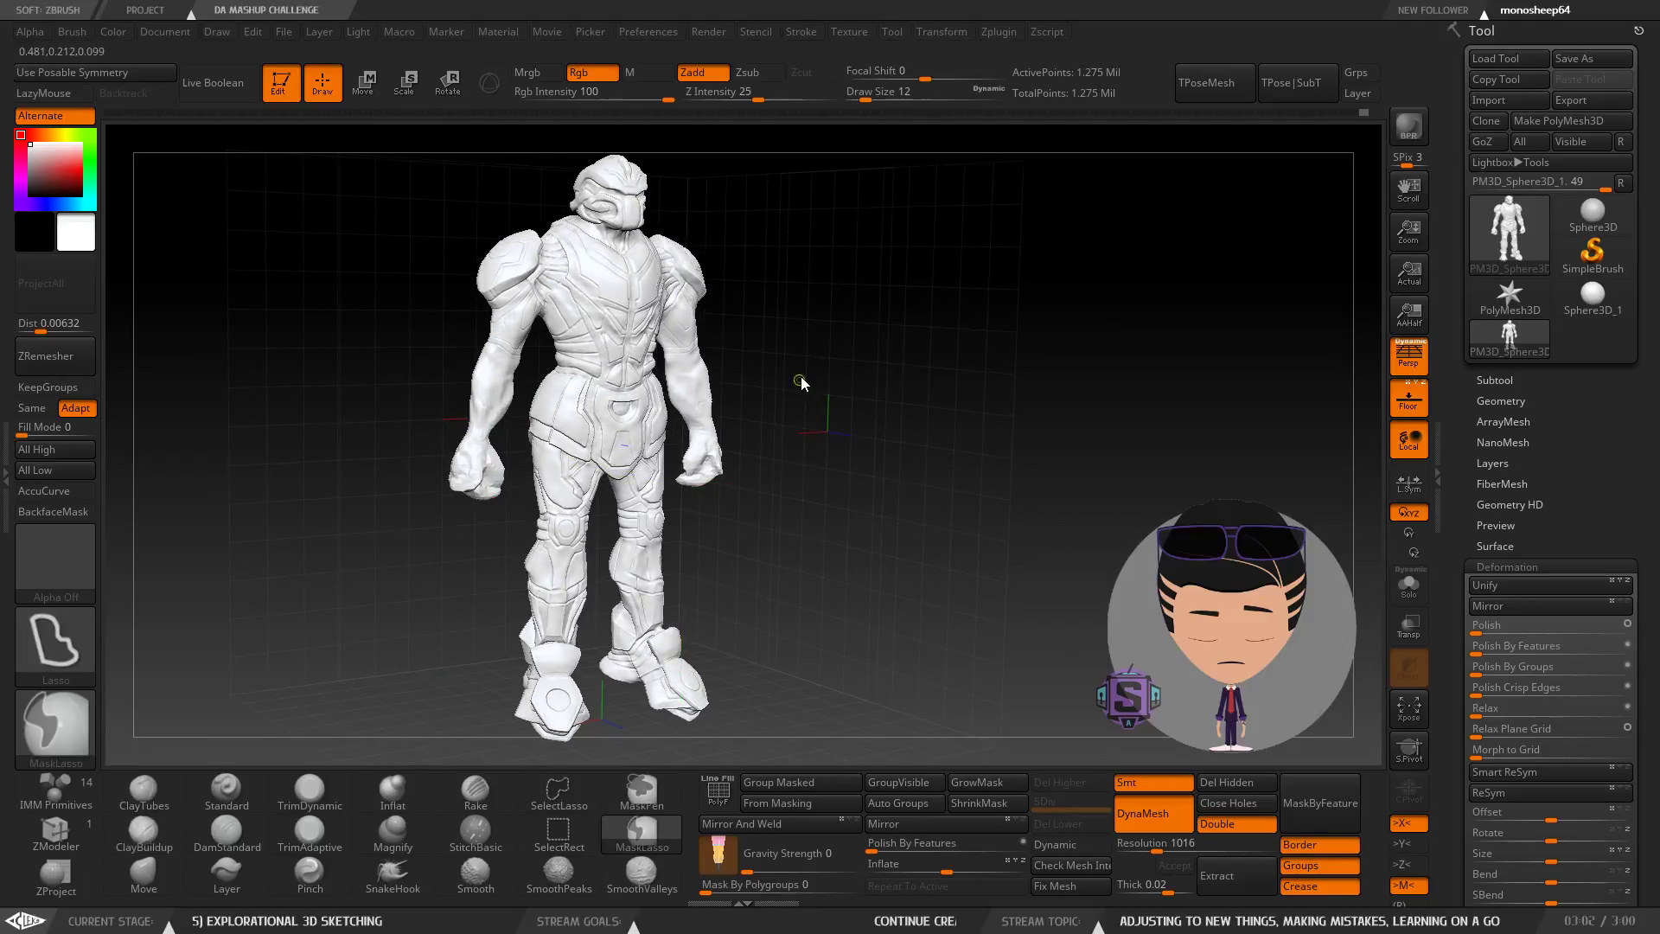
Save the project again, replacing the existing file.
key("ctrl+s")
key("Return")
left_click(880, 468)
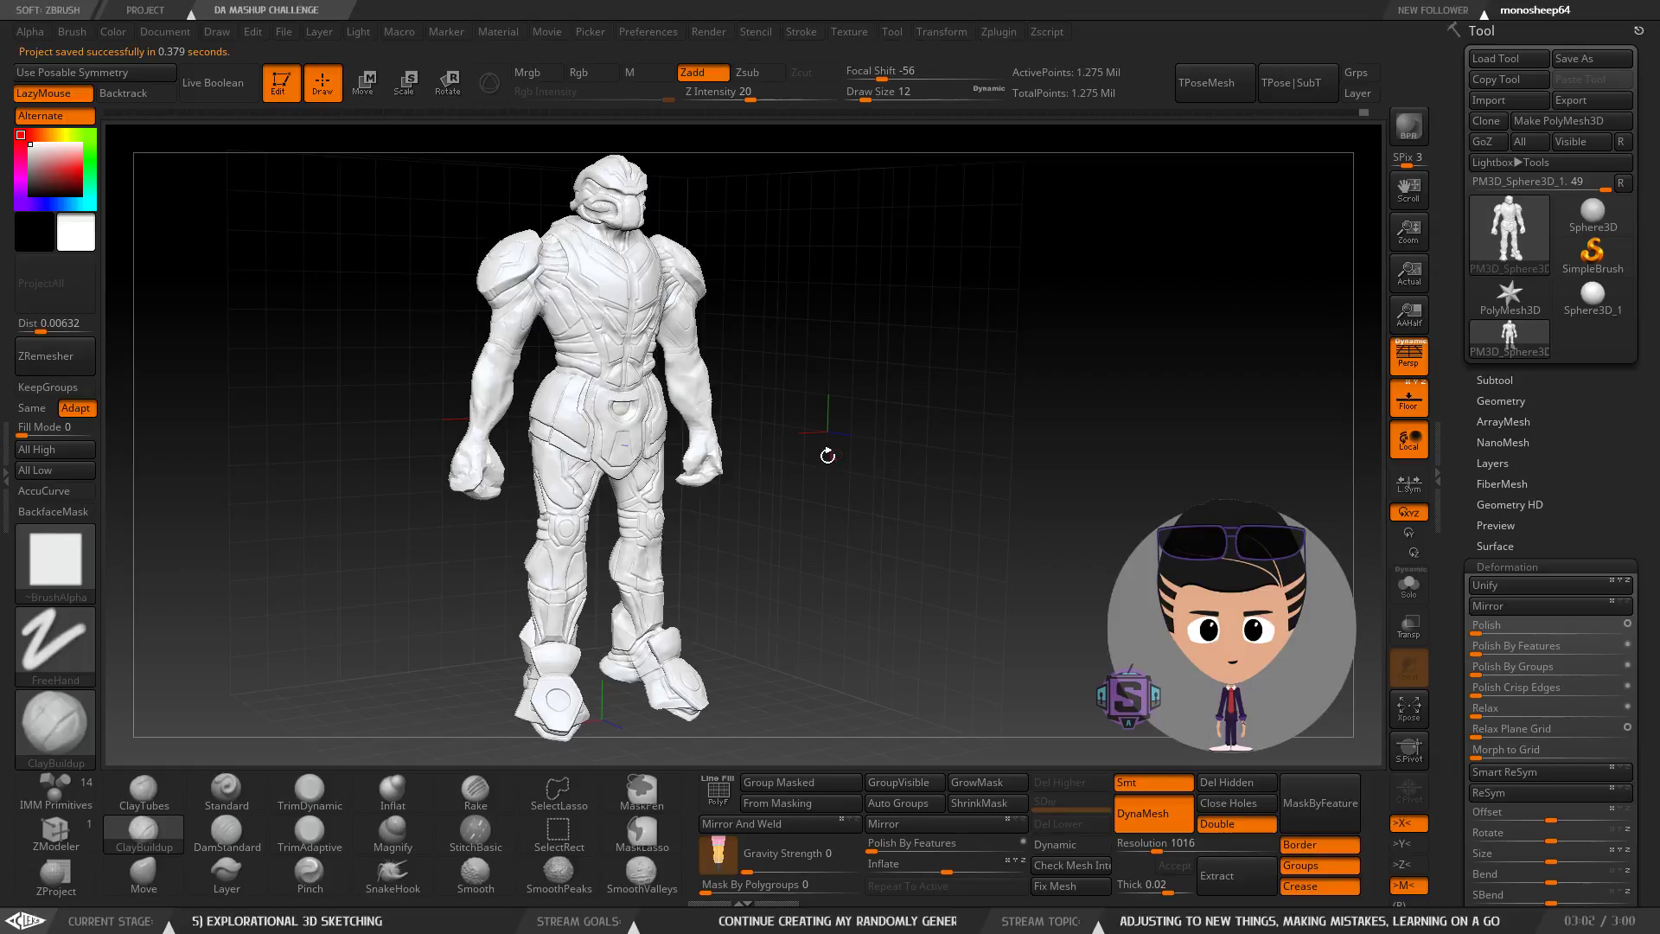
Minimize the sculpting program and switch to the stream script document in WordPad to view the closing lines.
left_click(1610, 24)
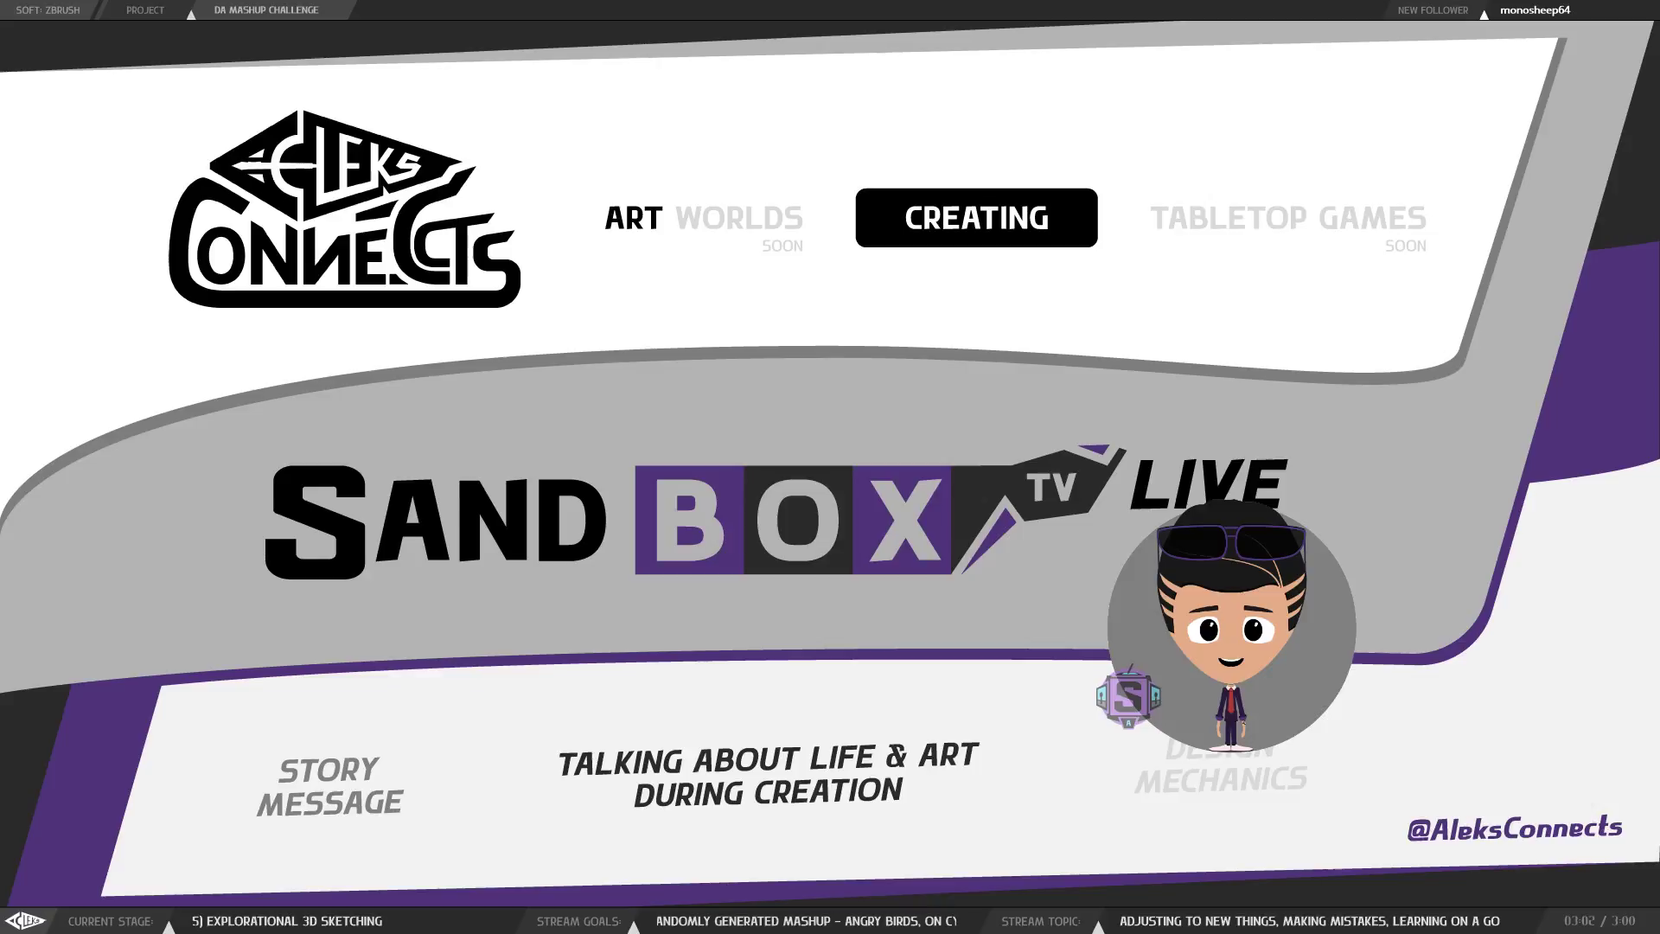
mouse_move(943, 920)
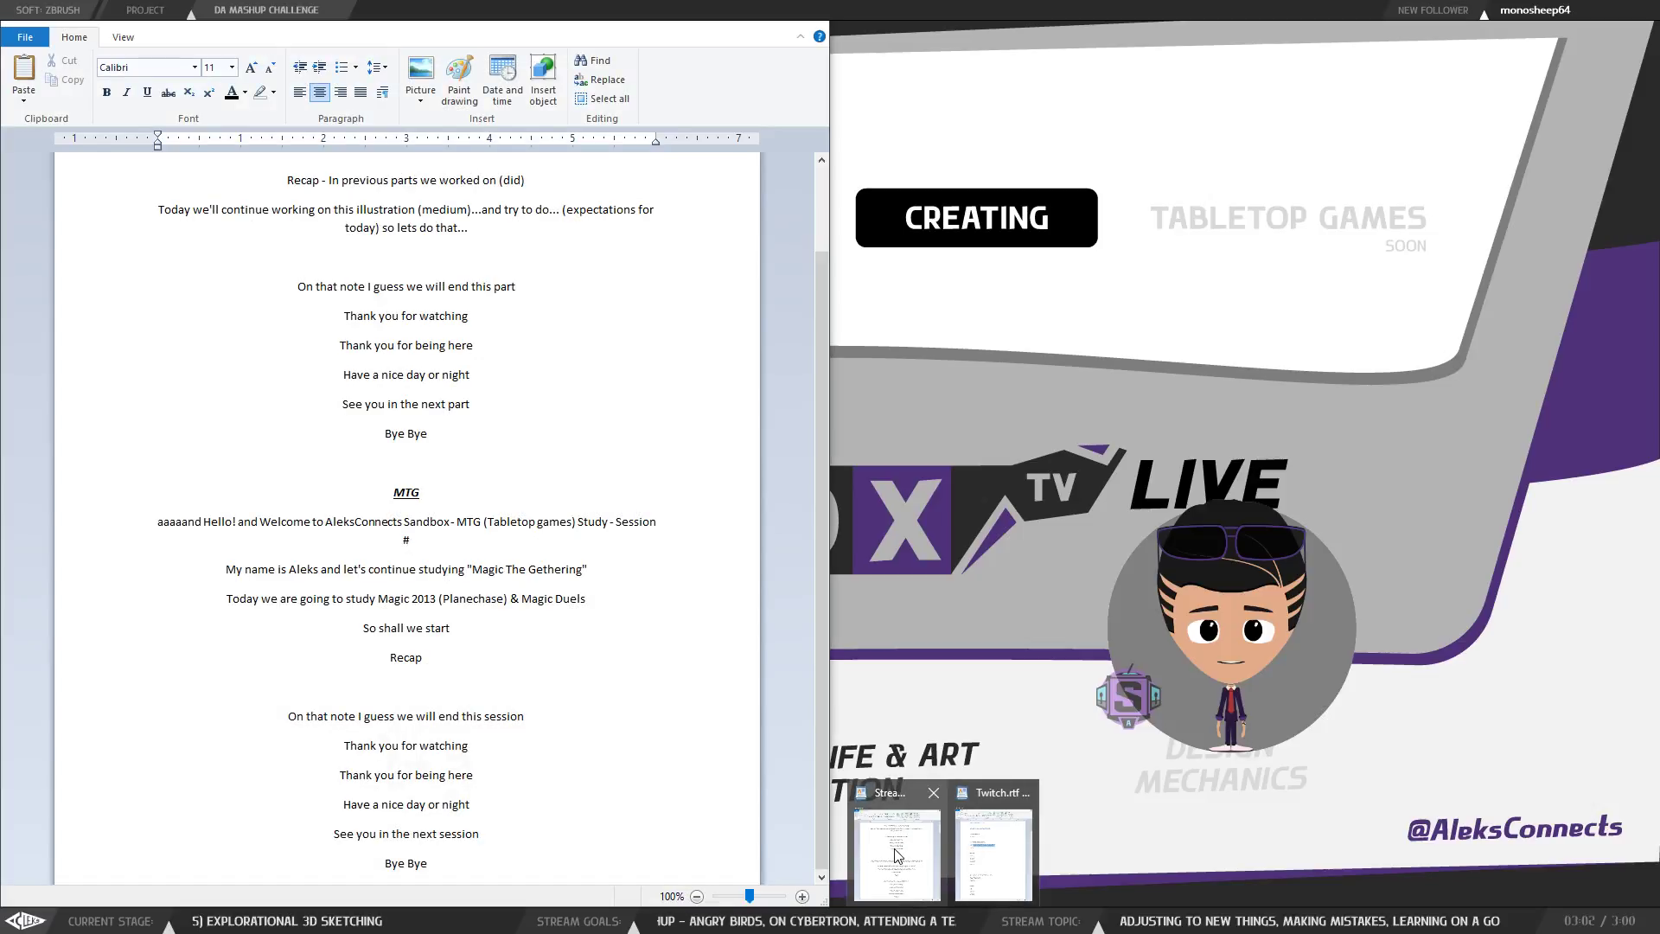
left_click(896, 855)
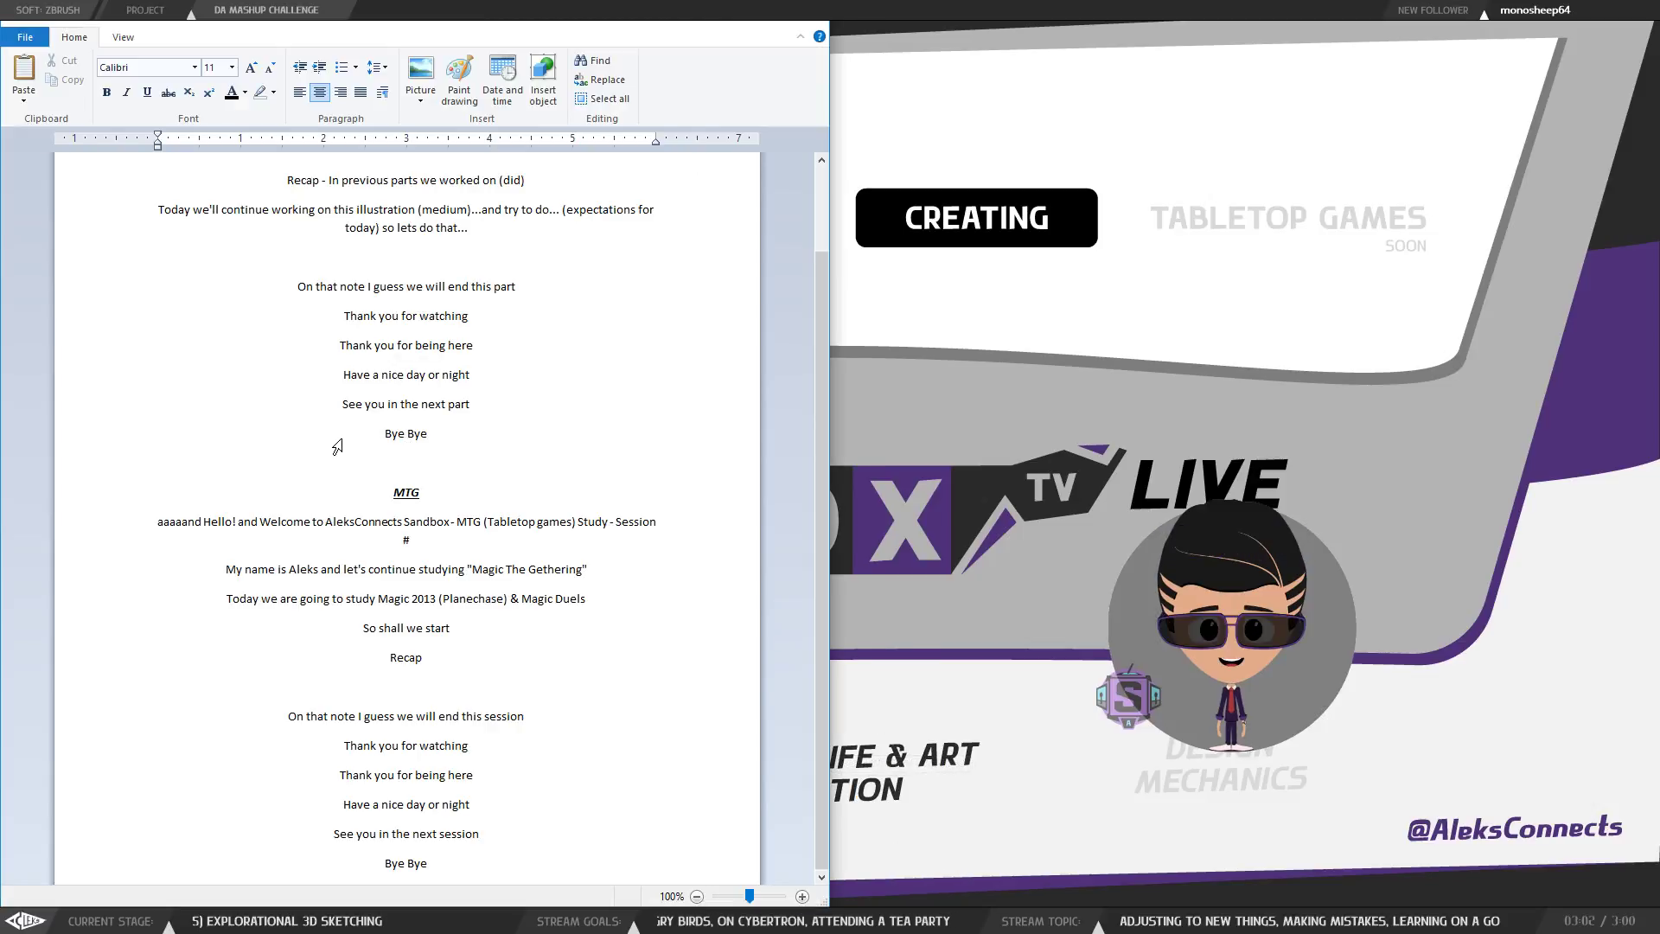